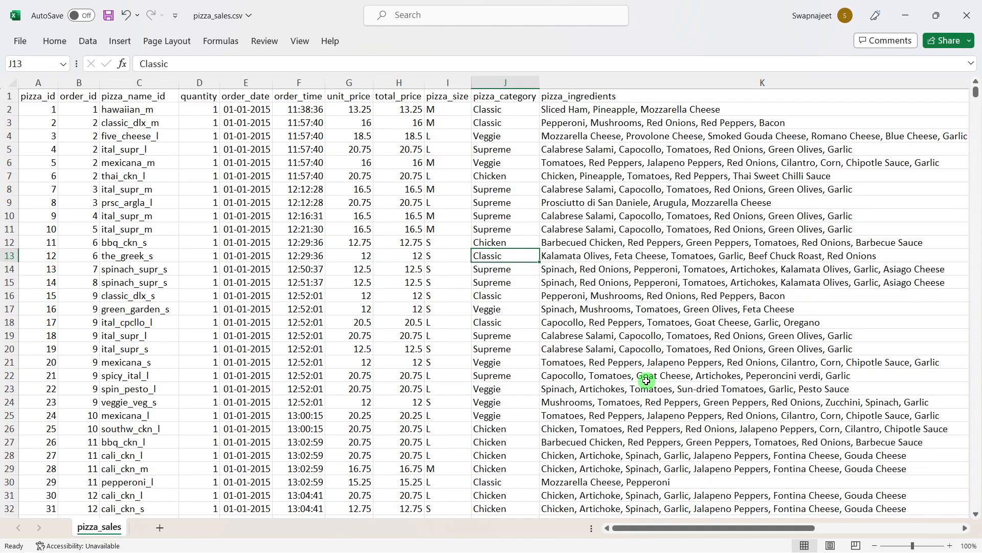
# Step: Examine the header row and the pizza_id and order_id columns, including the rows that share order ID 2
pyautogui.click(11, 96)
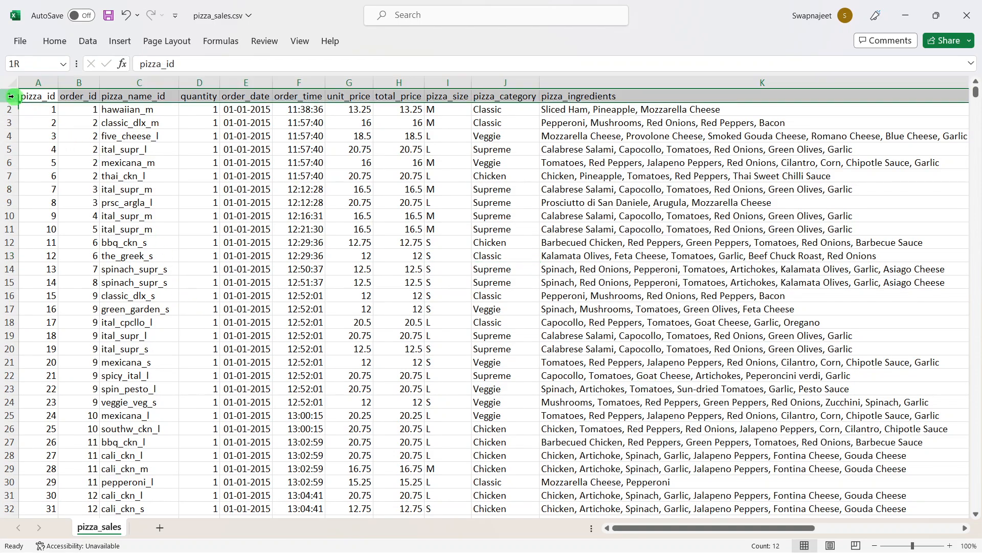
pyautogui.click(37, 103)
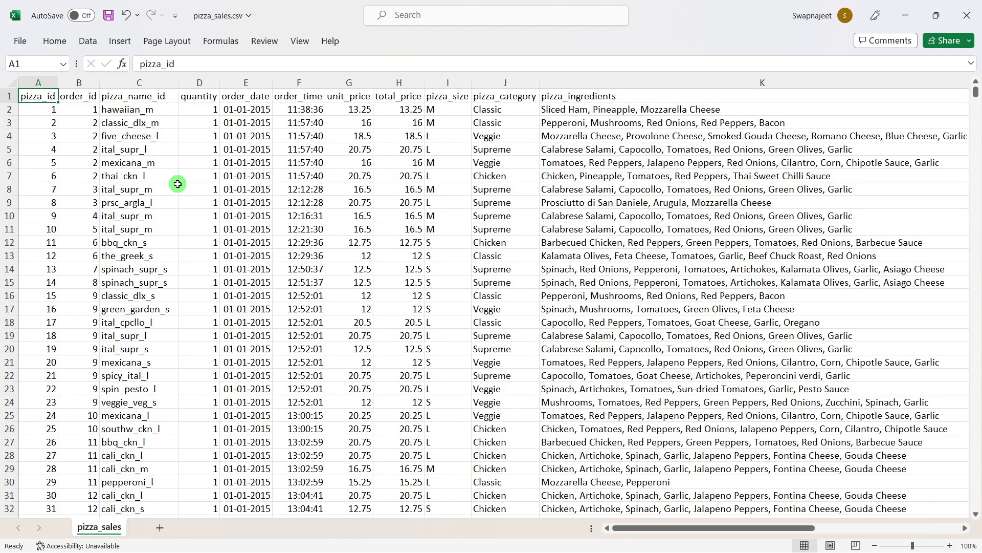
pyautogui.click(89, 95)
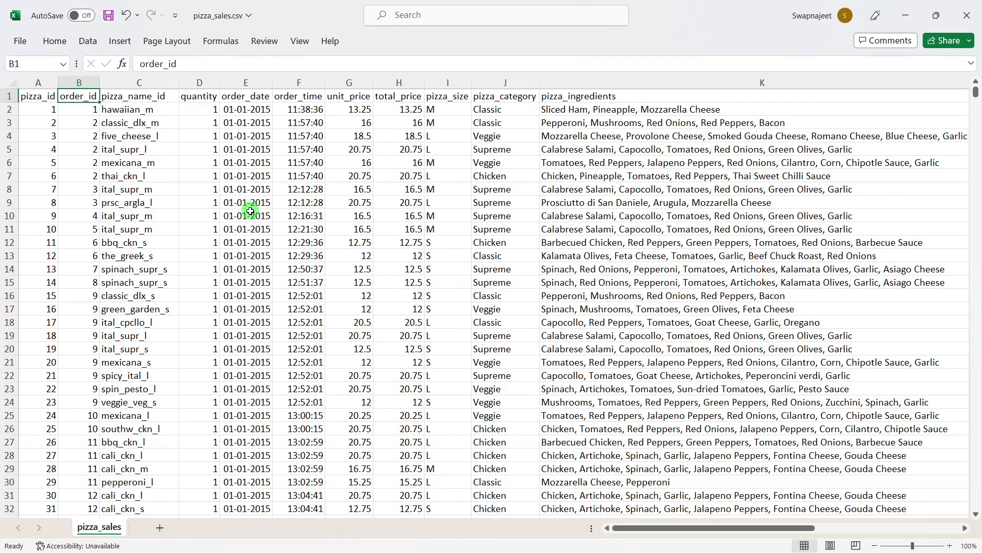
pyautogui.moveTo(94, 126); pyautogui.dragTo(92, 215)
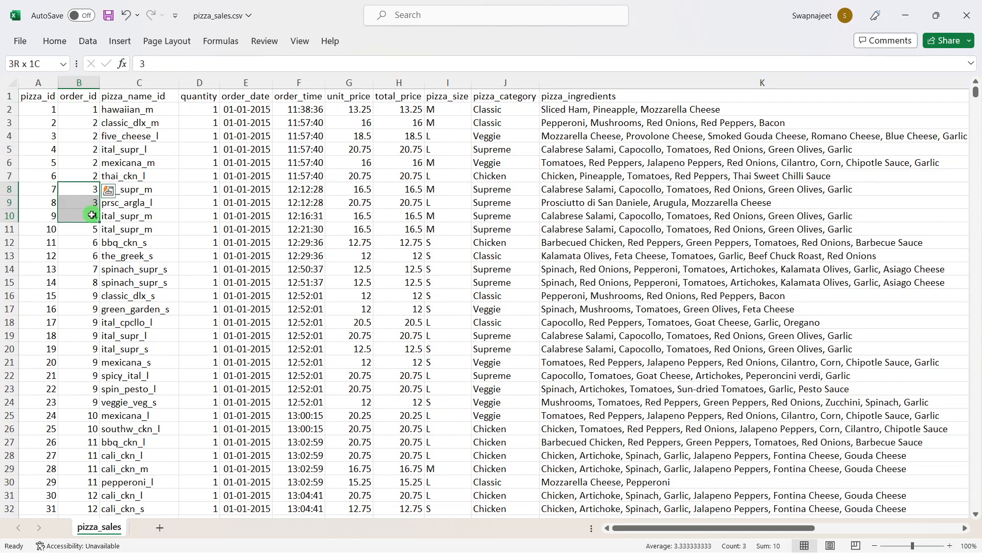
pyautogui.click(274, 234)
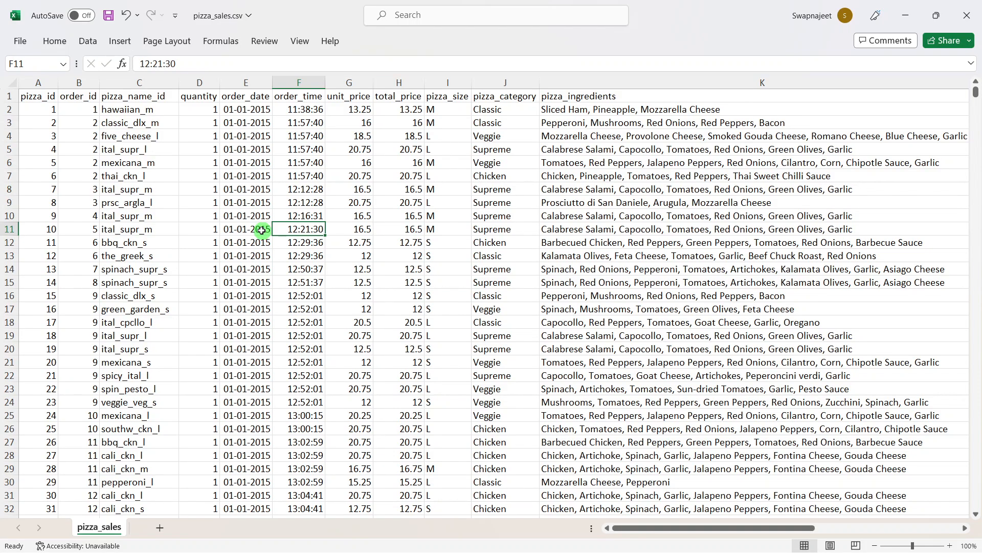
pyautogui.moveTo(87, 122); pyautogui.dragTo(81, 172)
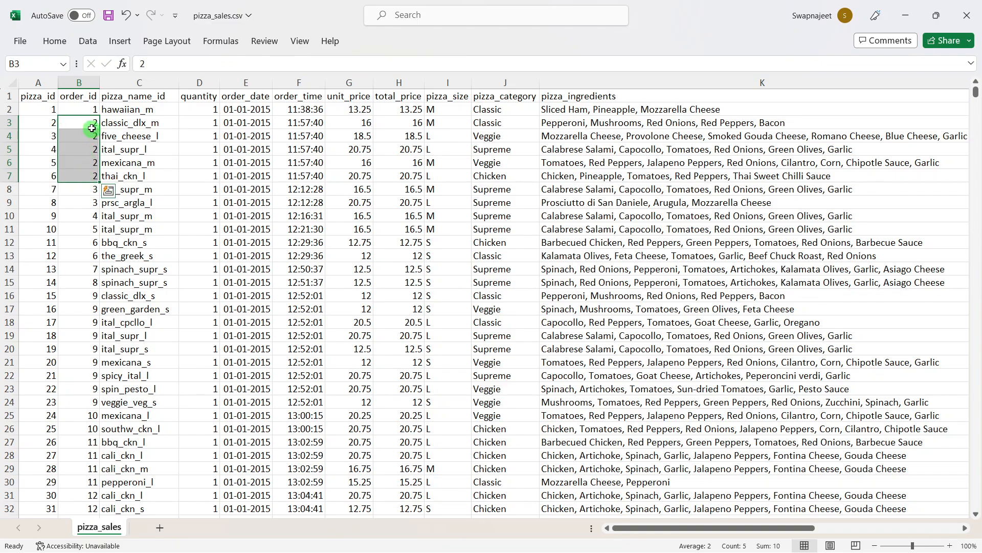
pyautogui.moveTo(89, 124); pyautogui.dragTo(88, 172)
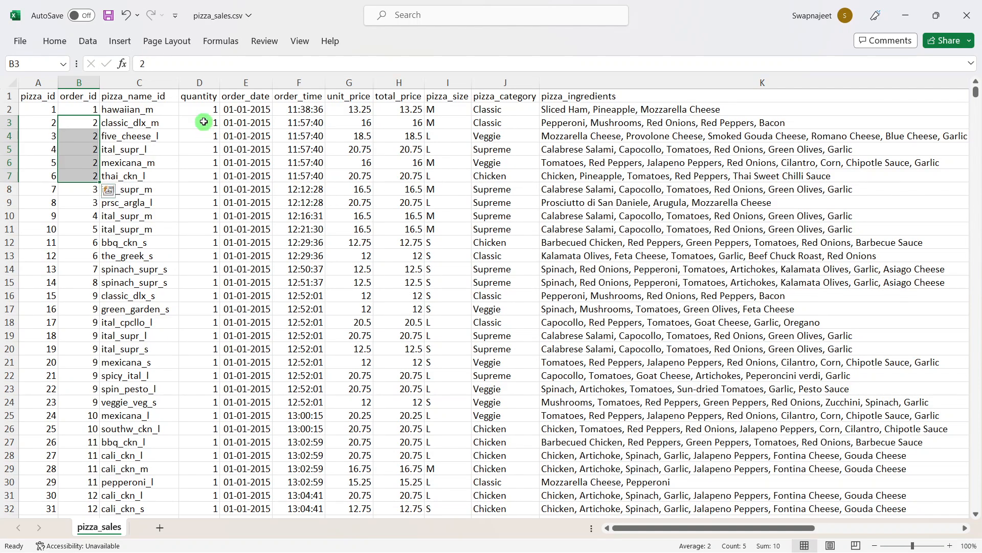
# Step: Examine the remaining columns from pizza_name_id, quantity, order_date and order_time through unit_price to pizza_name
pyautogui.click(155, 110)
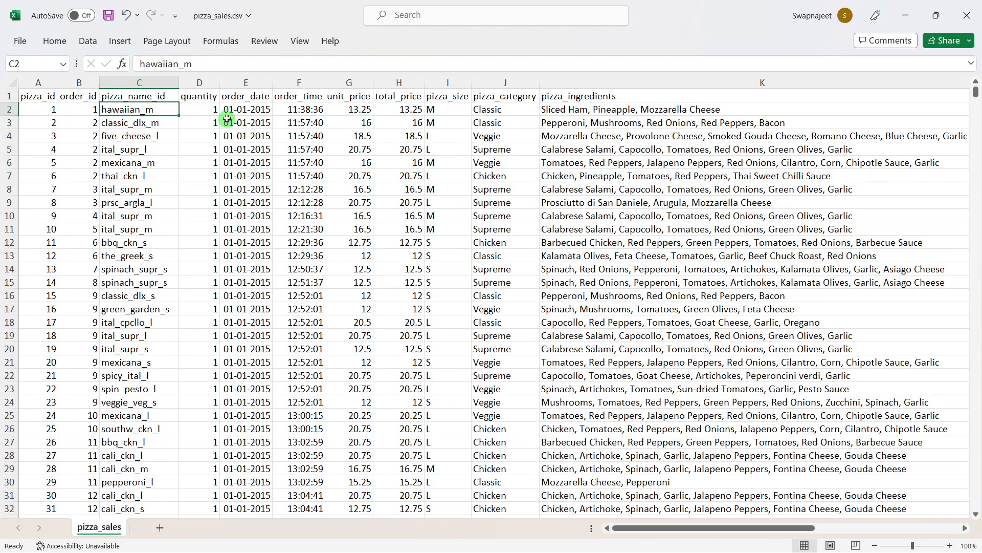
pyautogui.moveTo(203, 114); pyautogui.dragTo(208, 189)
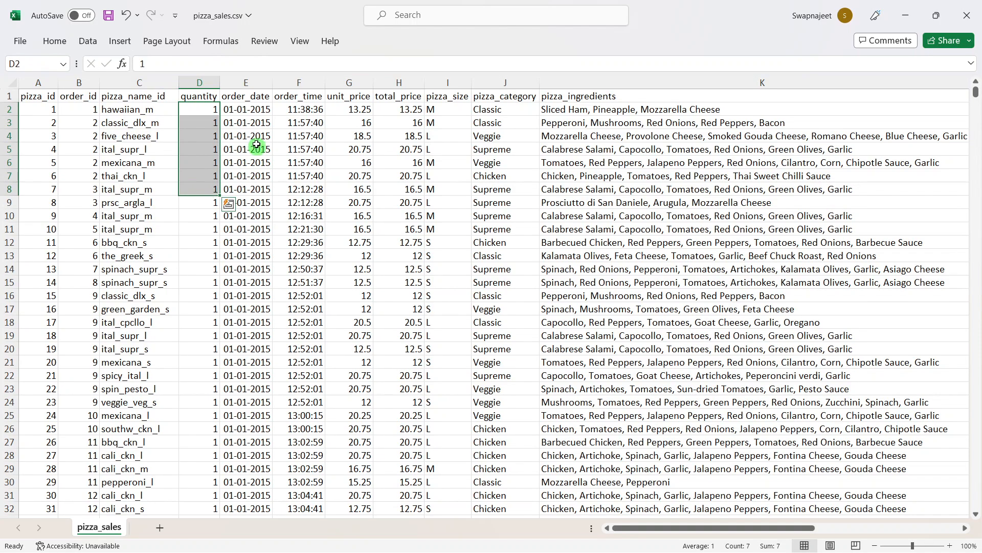
pyautogui.moveTo(254, 111); pyautogui.dragTo(255, 176)
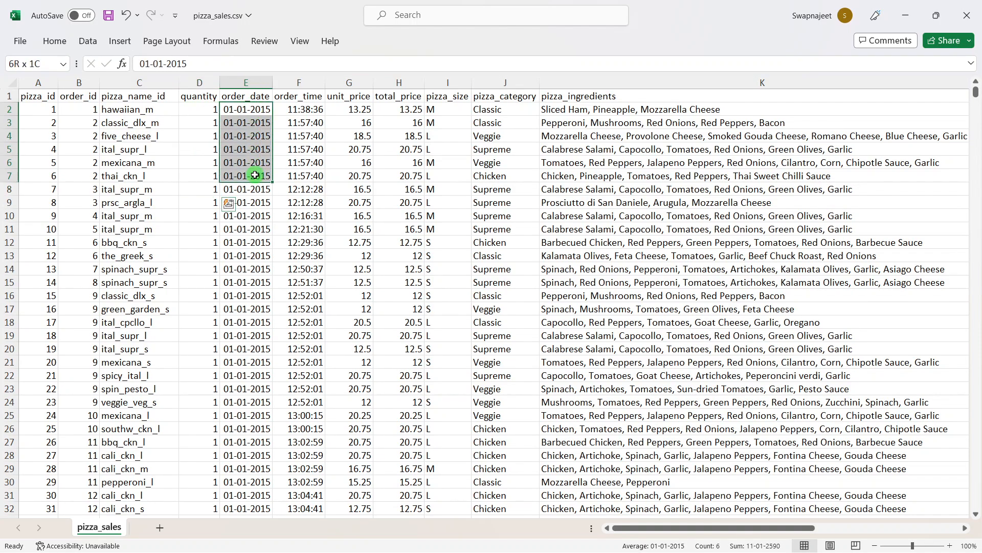
pyautogui.click(293, 109)
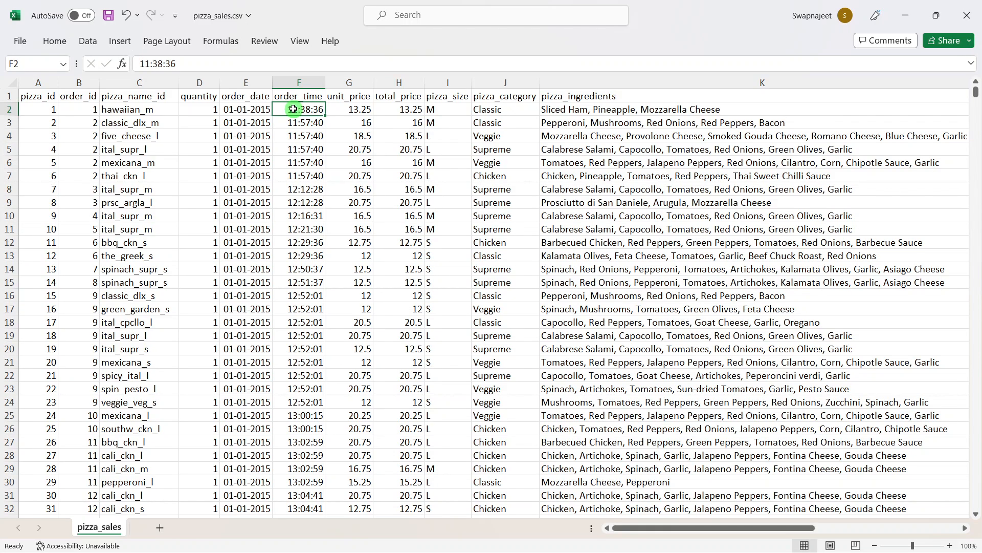
pyautogui.moveTo(302, 123); pyautogui.dragTo(317, 175)
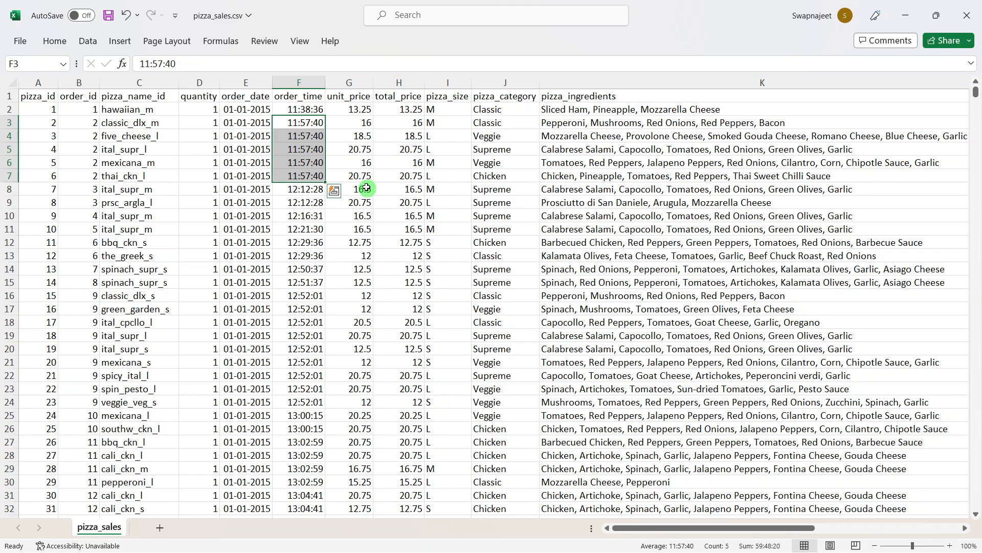
pyautogui.click(364, 189)
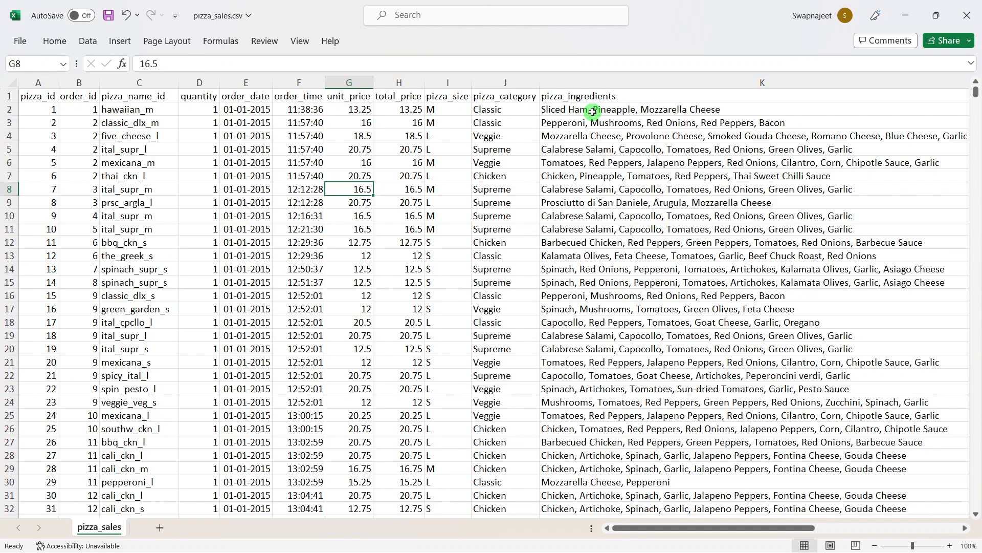
pyautogui.moveTo(710, 527); pyautogui.dragTo(875, 528)
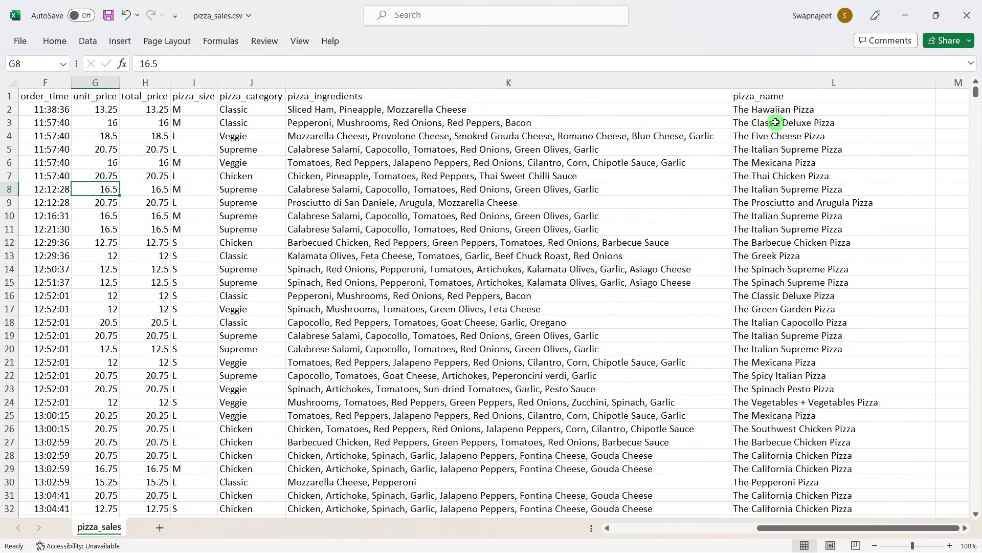
# Step: Check how many header fields row 1 holds and how many entries the pizza_id column contains
pyautogui.click(750, 527)
pyautogui.click(13, 95)
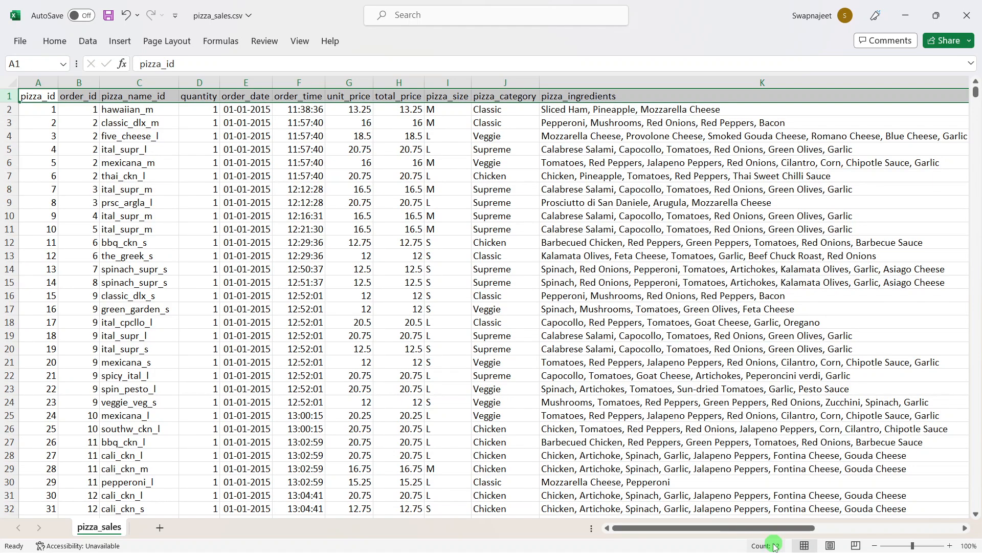
pyautogui.click(164, 214)
pyautogui.click(50, 84)
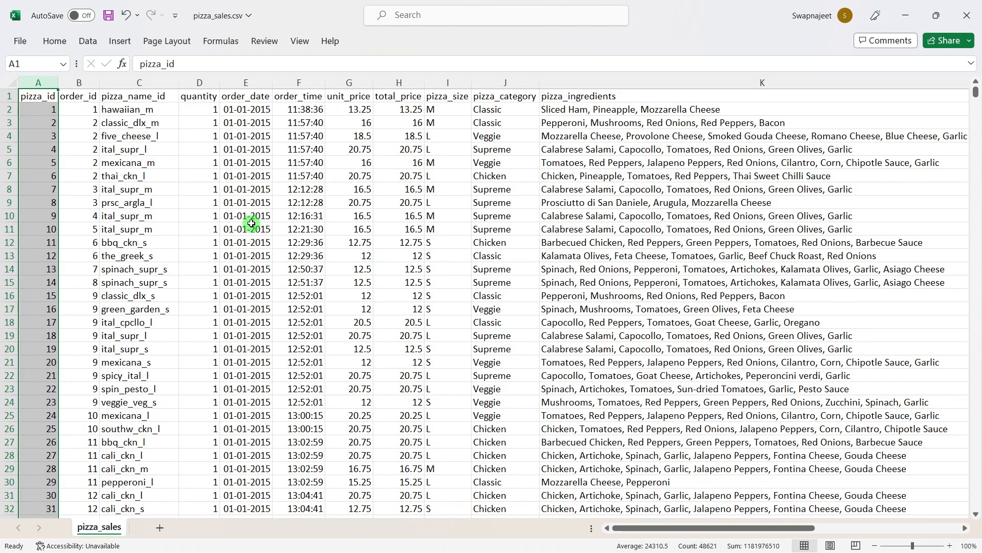
pyautogui.click(284, 238)
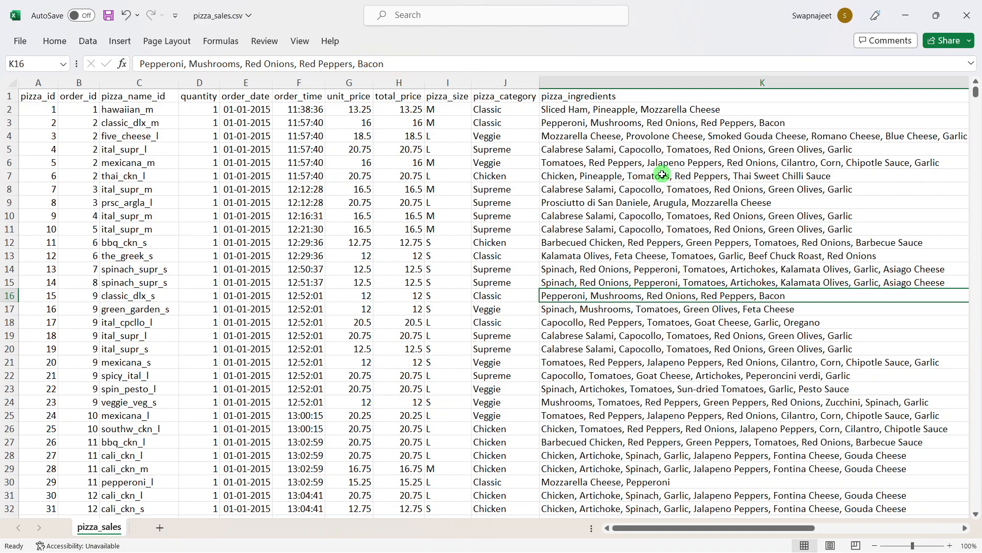
# Step: Launch SQL Server Management Studio and connect to the SQL2022 database engine with Windows Authentication
pyautogui.click(438, 541)
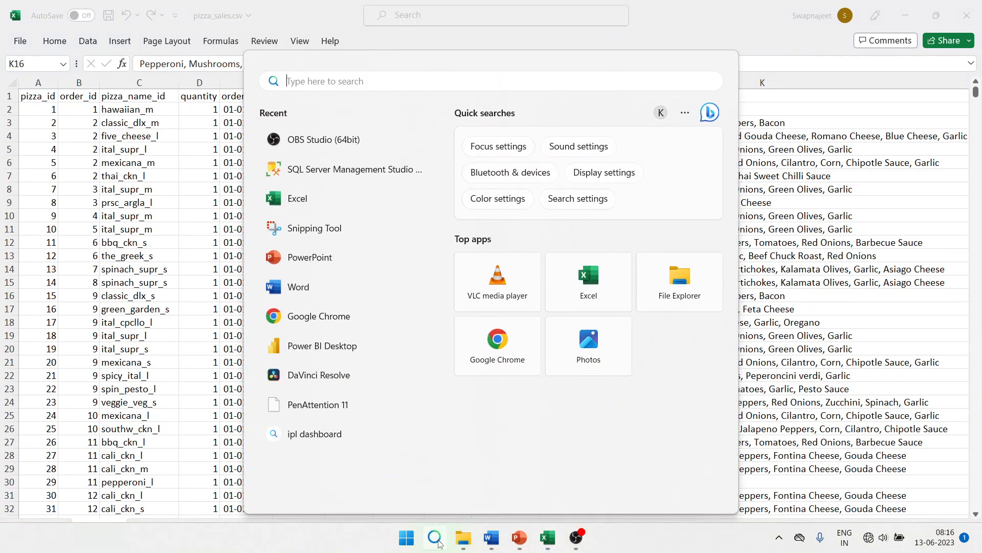
pyautogui.write('ssm')
pyautogui.click(367, 197)
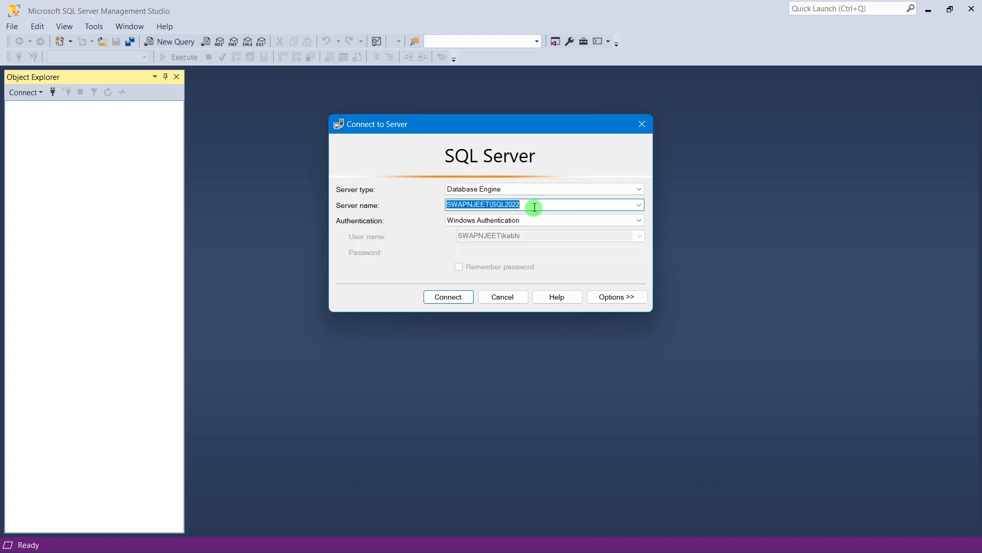
pyautogui.click(463, 296)
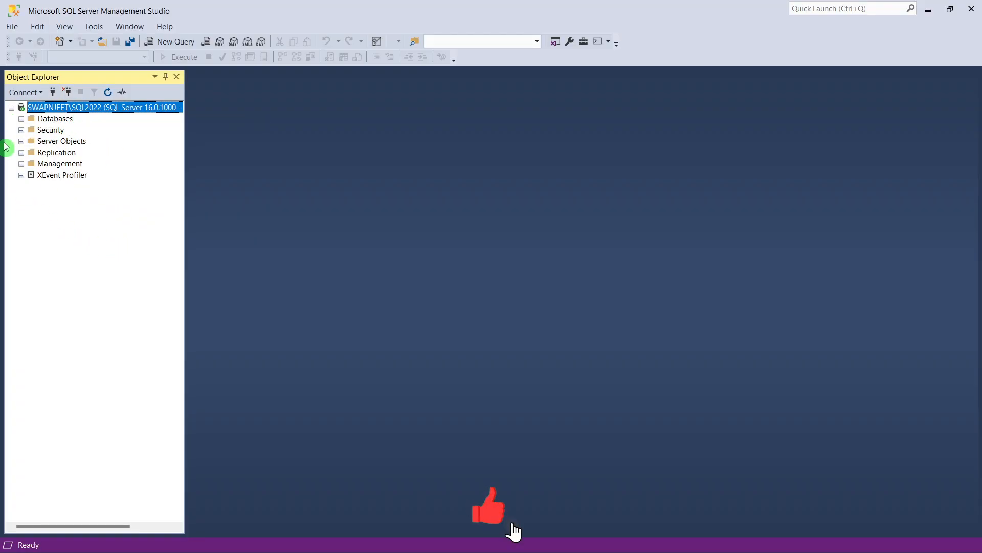
# Step: Create a new database named Pizza DB on the connected server
pyautogui.click(21, 119)
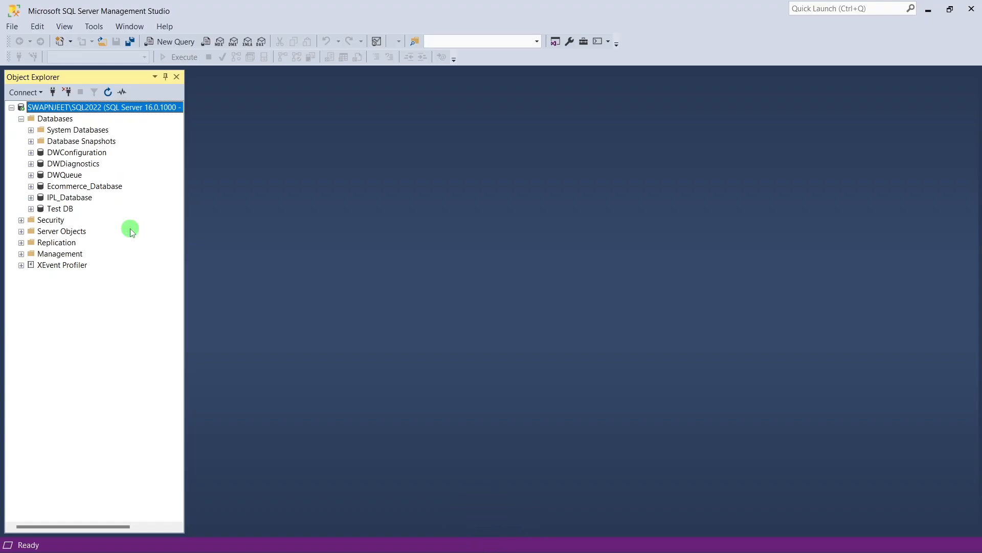
pyautogui.click(58, 119)
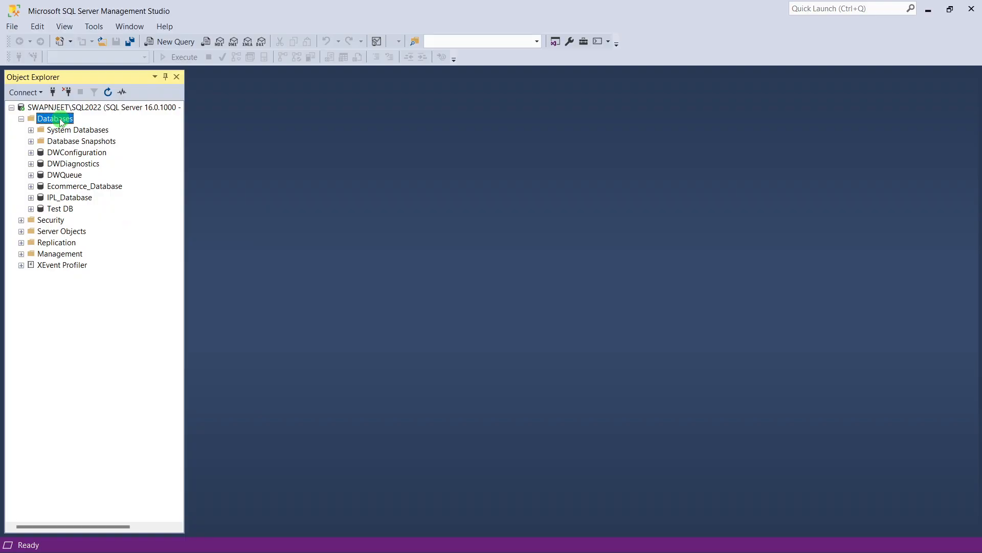
pyautogui.rightClick(60, 121)
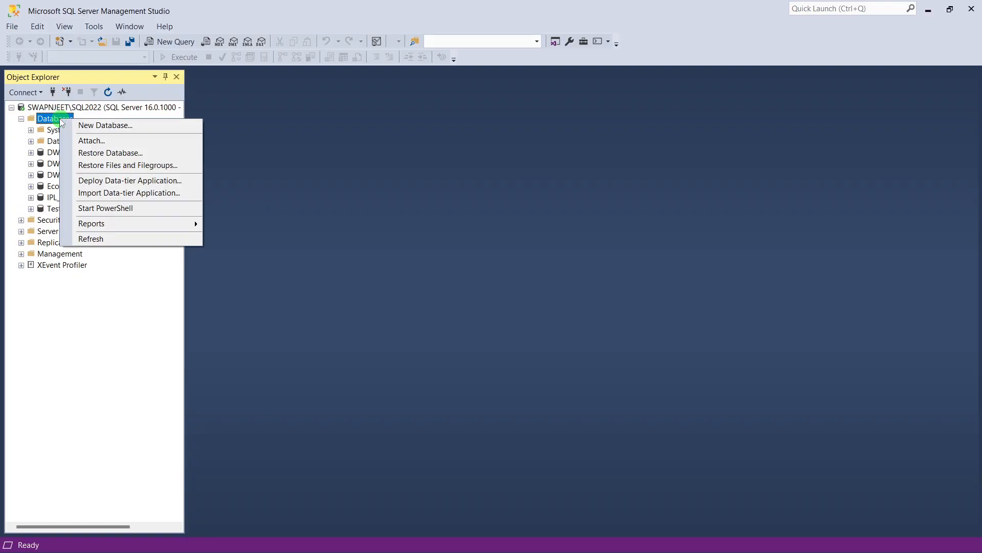
pyautogui.click(118, 128)
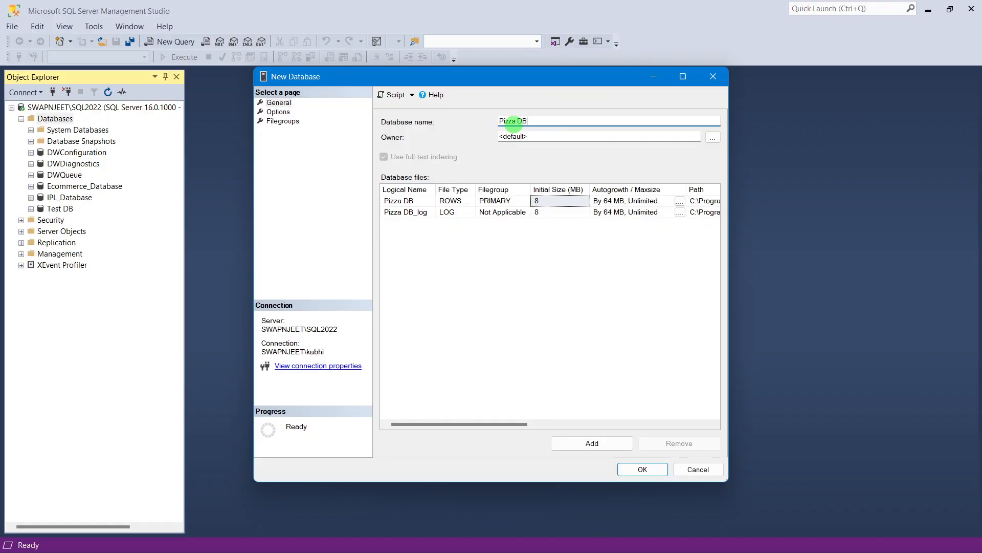
pyautogui.click(637, 472)
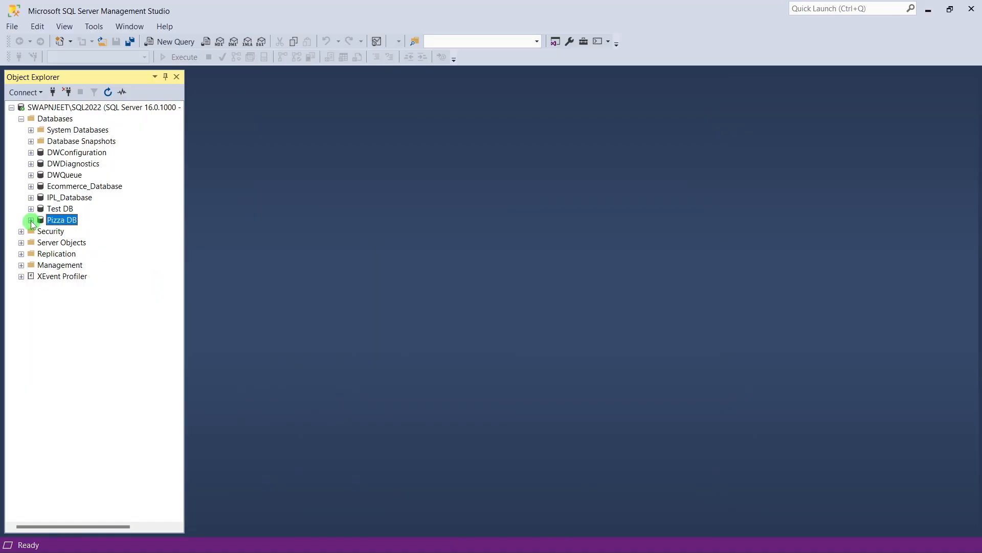
# Step: Expand the Tables folder of Pizza DB, then switch to Excel and view the pizza_sales.csv data
pyautogui.click(30, 221)
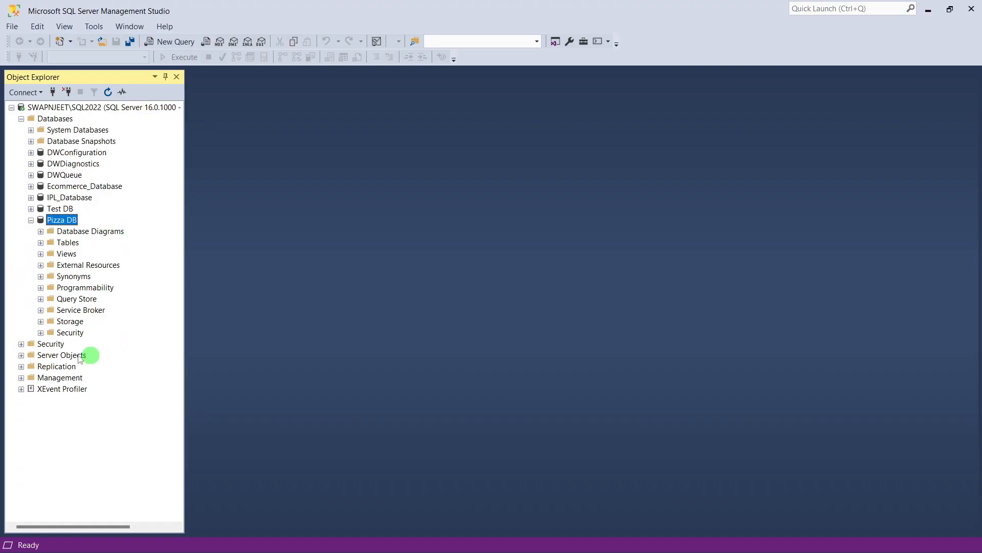
pyautogui.click(40, 242)
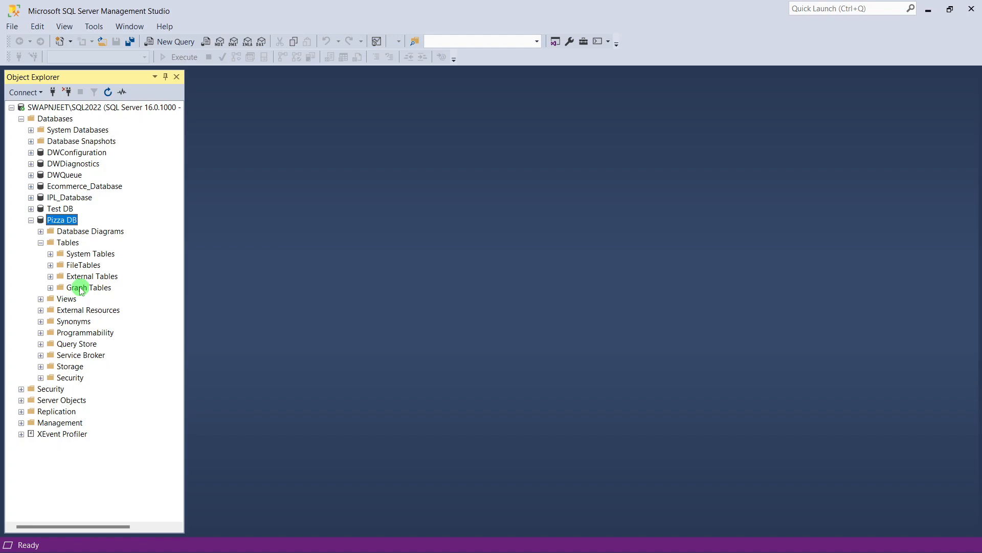
pyautogui.moveTo(532, 537)
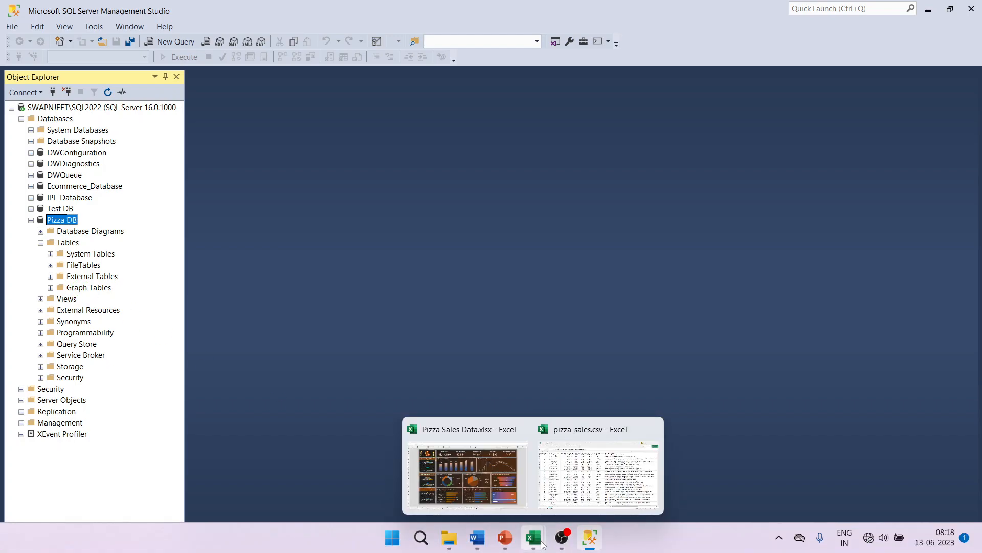
pyautogui.click(562, 489)
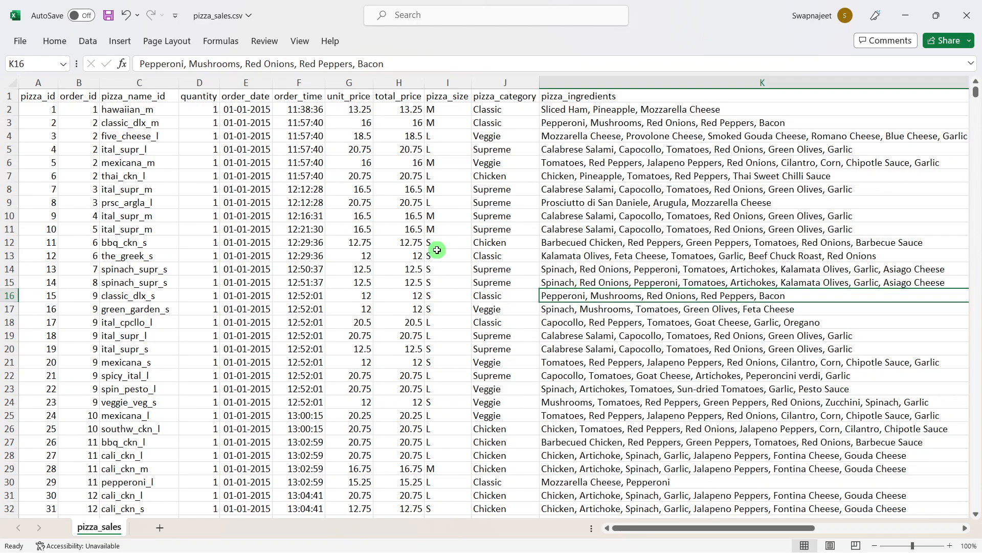
pyautogui.moveTo(483, 546)
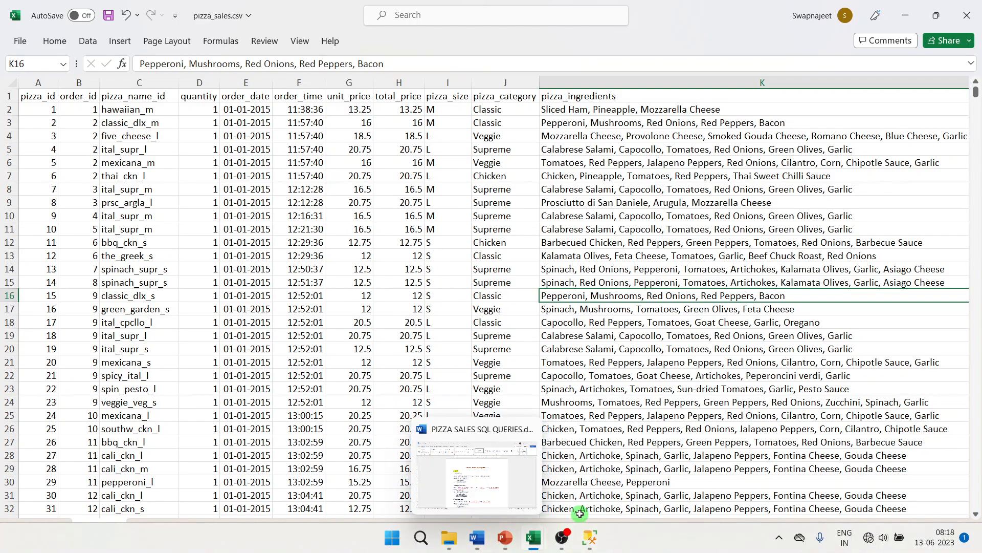
# Step: Switch to SQL Server Management Studio and start the Import Flat File wizard for the Pizza DB database, proceeding past its introduction
pyautogui.click(590, 537)
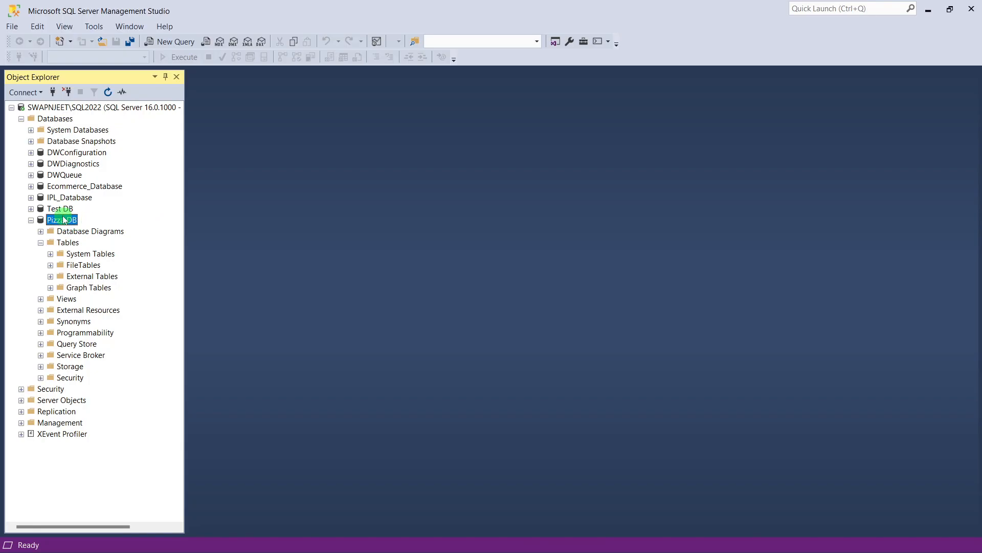
pyautogui.rightClick(63, 219)
pyautogui.moveTo(106, 264)
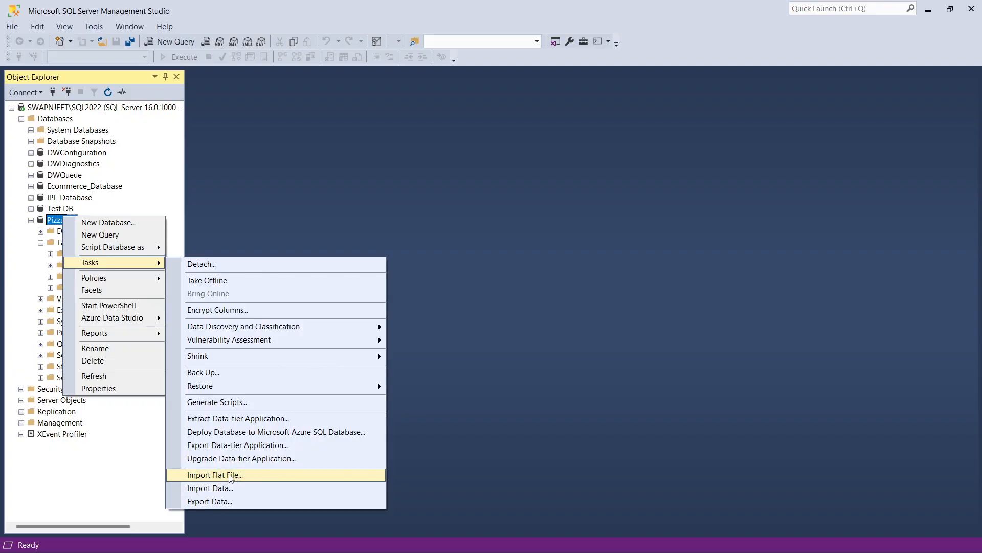
pyautogui.click(260, 474)
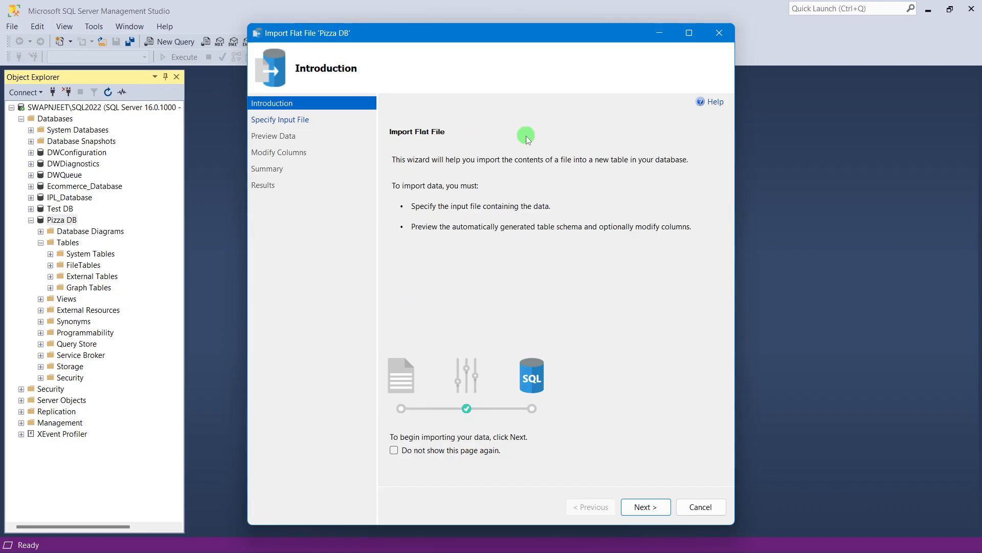
pyautogui.click(656, 506)
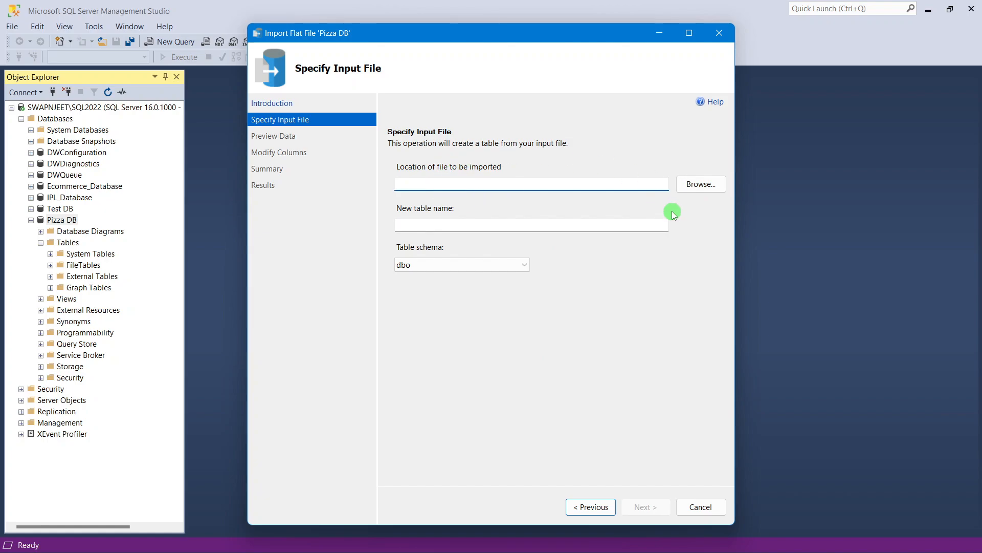
# Step: Choose pizza_sales.csv from the D: drive as the input file and try to continue to the data preview
pyautogui.click(700, 184)
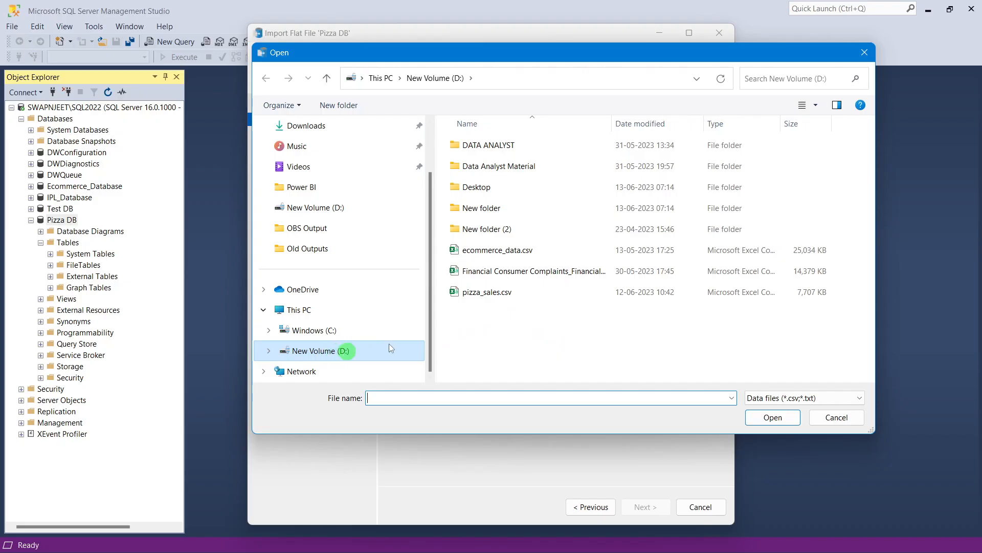
pyautogui.click(489, 295)
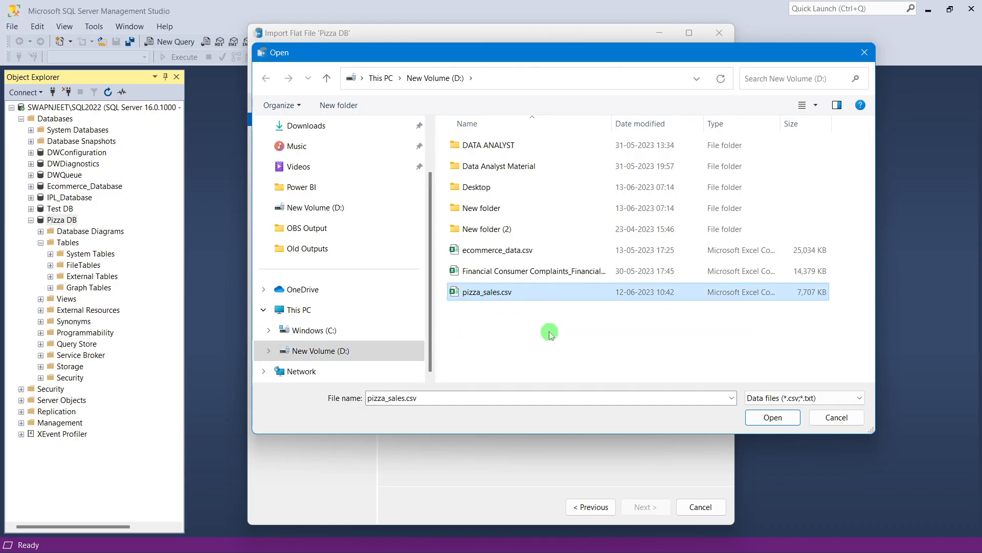
pyautogui.click(767, 421)
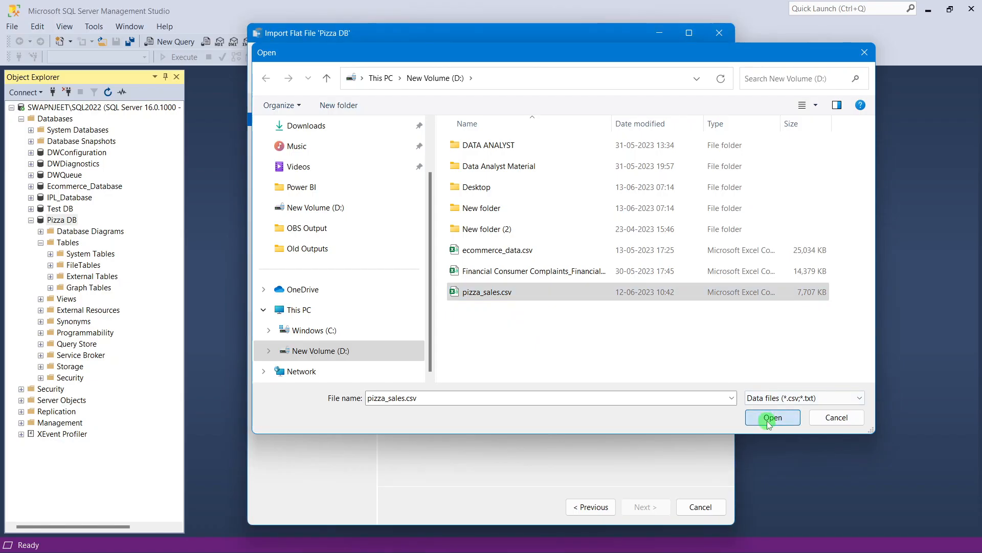
pyautogui.click(637, 506)
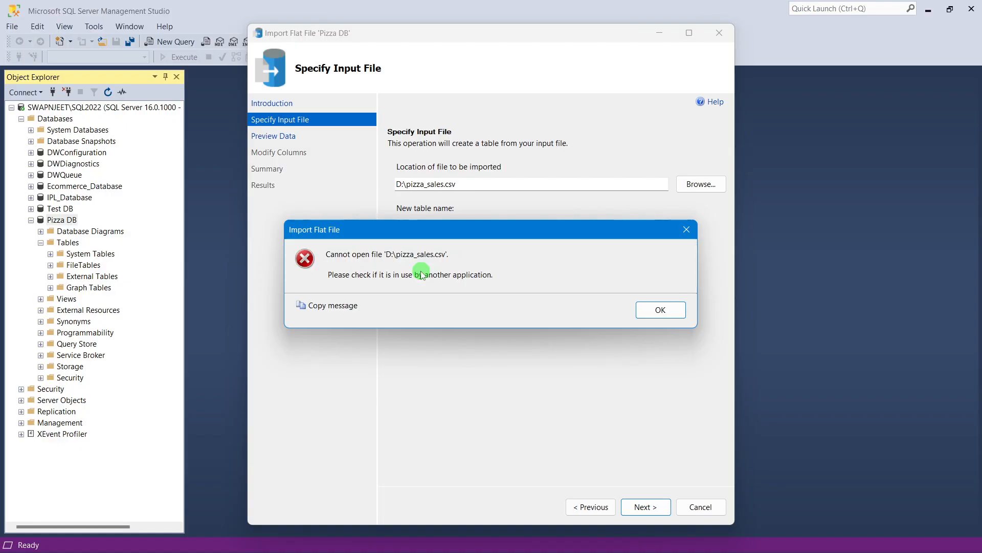
pyautogui.click(658, 309)
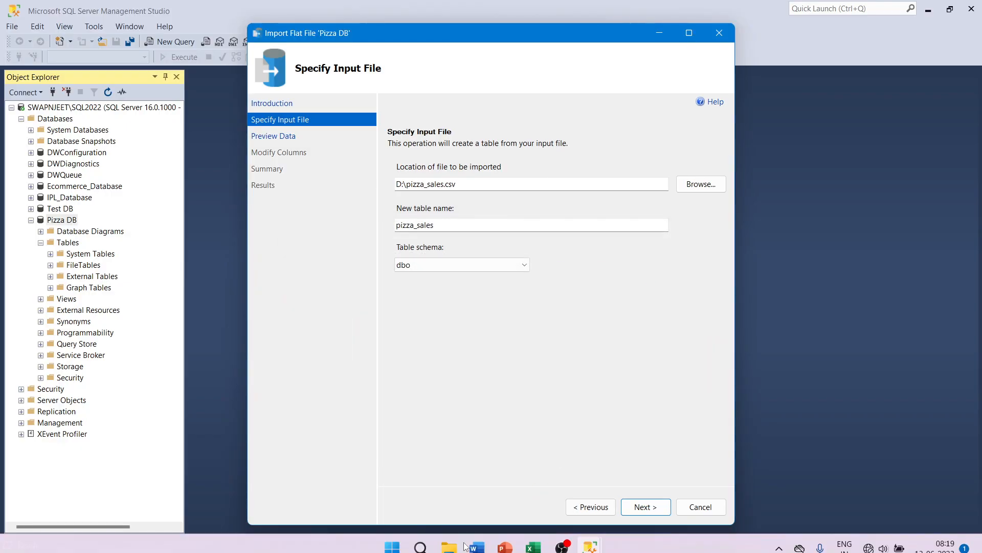
# Step: Switch to Excel and close the pizza_sales.csv workbook, saving its changes
pyautogui.moveTo(530, 544)
pyautogui.click(581, 501)
pyautogui.click(968, 14)
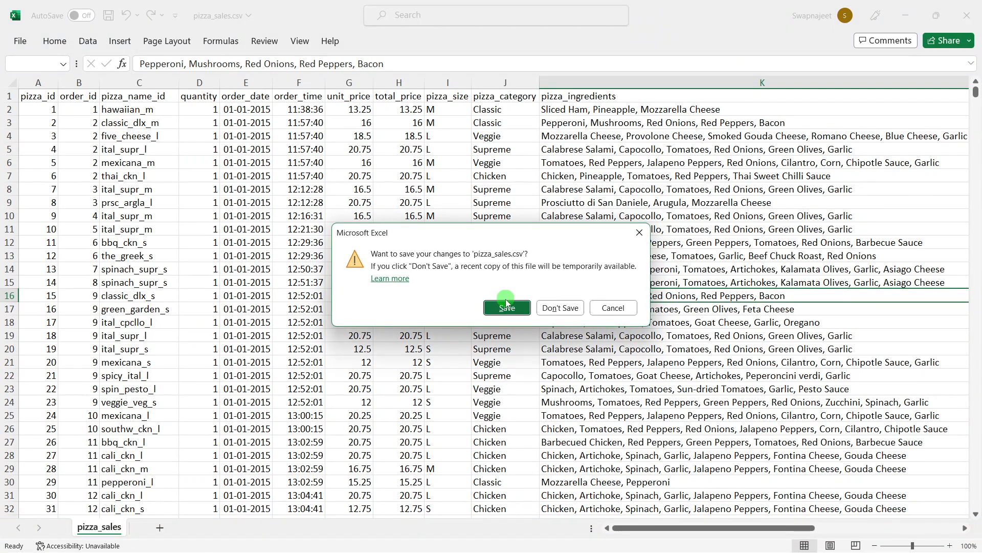
pyautogui.click(507, 306)
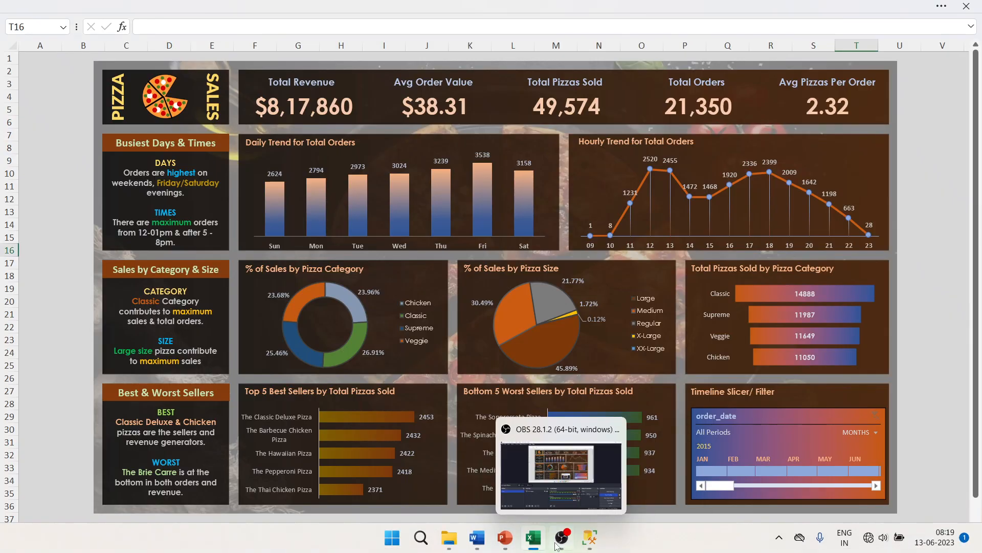
# Step: Return to the Import Flat File wizard, preview the pizza_sales data across its columns, and continue to the column definitions
pyautogui.moveTo(589, 540)
pyautogui.click(663, 461)
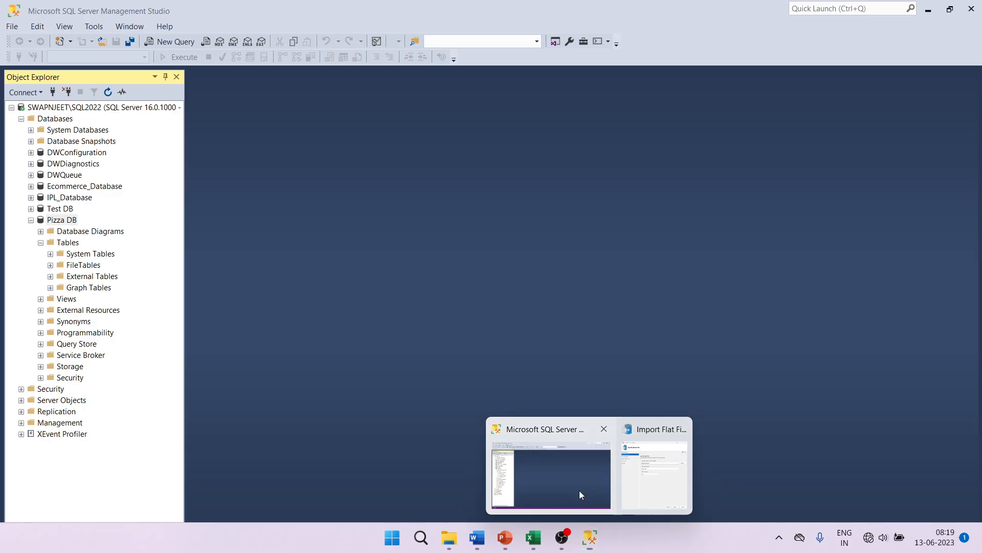
pyautogui.click(579, 490)
pyautogui.click(632, 478)
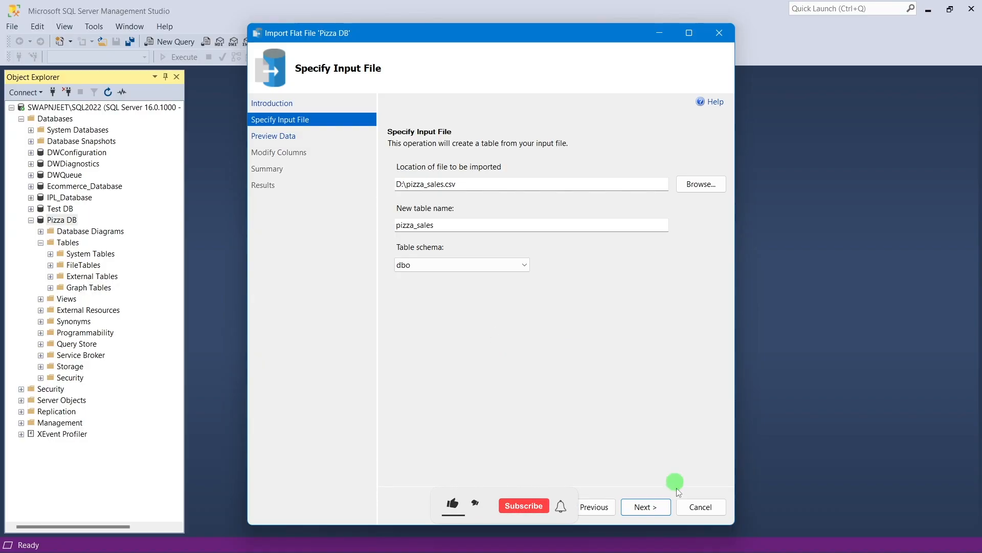
pyautogui.click(663, 505)
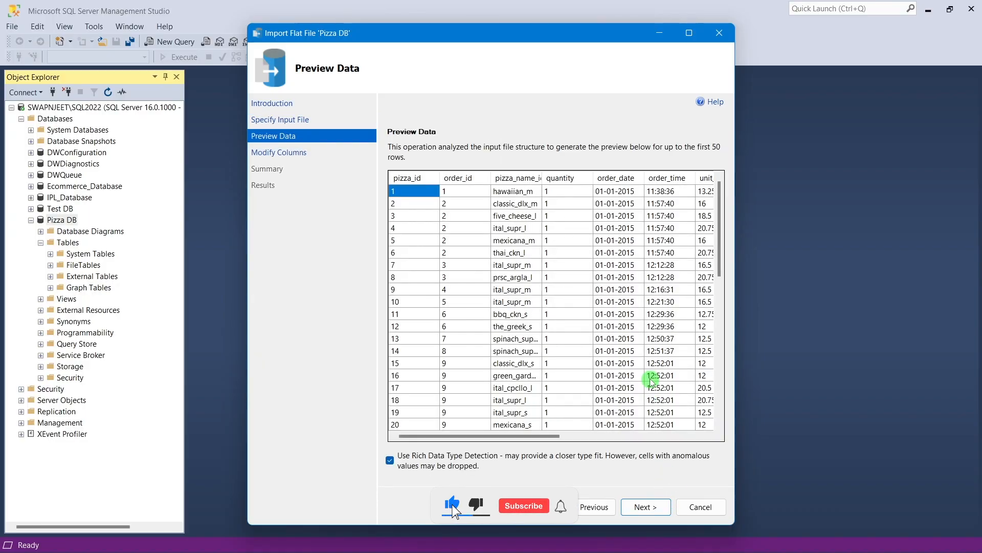
pyautogui.moveTo(470, 434); pyautogui.dragTo(398, 440)
pyautogui.click(637, 504)
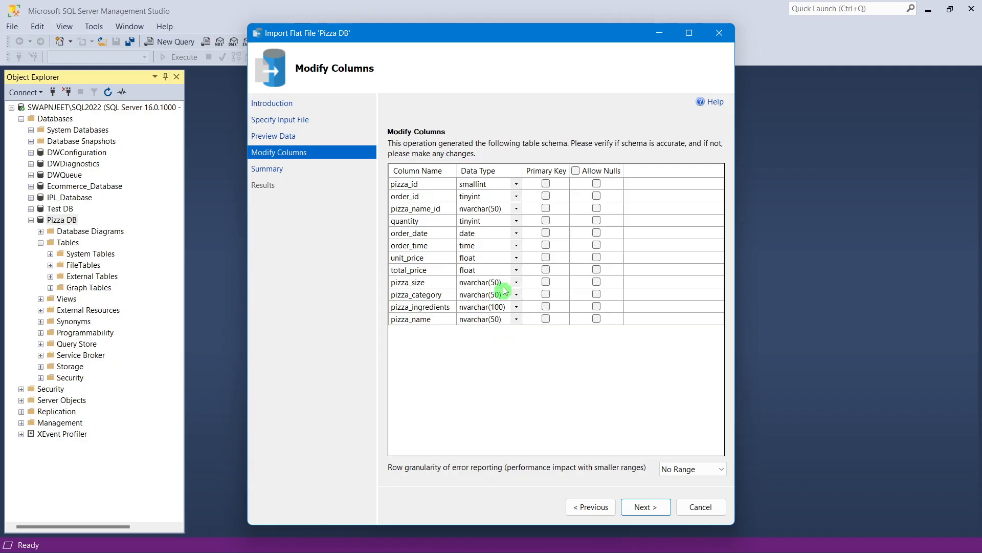
# Step: Set the data types of the pizza_name_id, pizza_size and pizza_category columns to varchar(50)
pyautogui.click(516, 208)
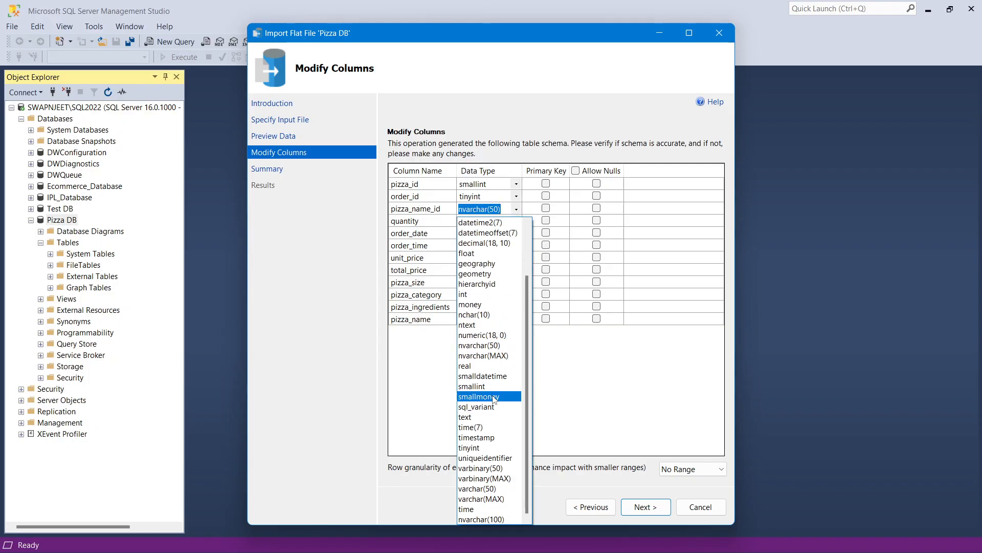
pyautogui.click(477, 489)
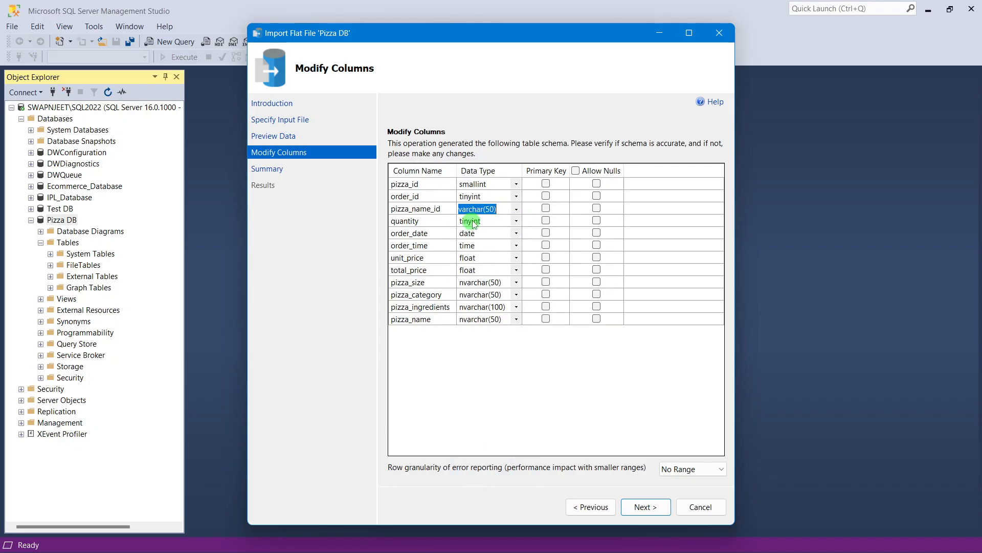
pyautogui.click(515, 284)
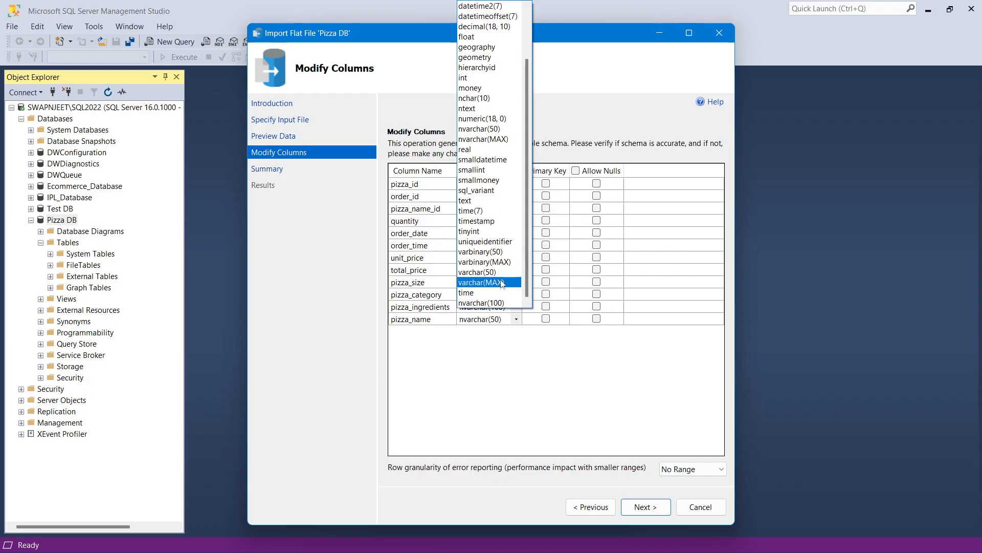
pyautogui.click(486, 272)
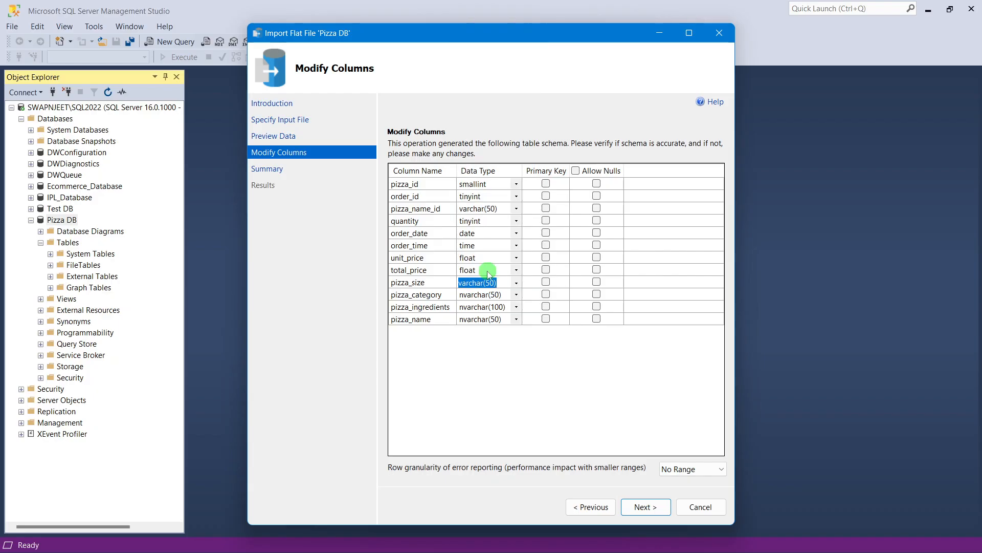
pyautogui.click(517, 295)
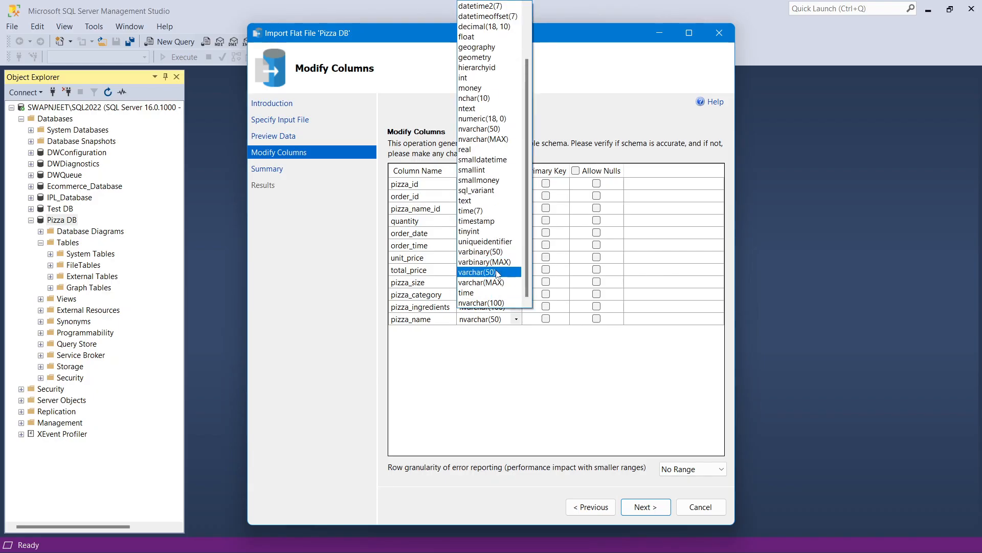
pyautogui.click(496, 272)
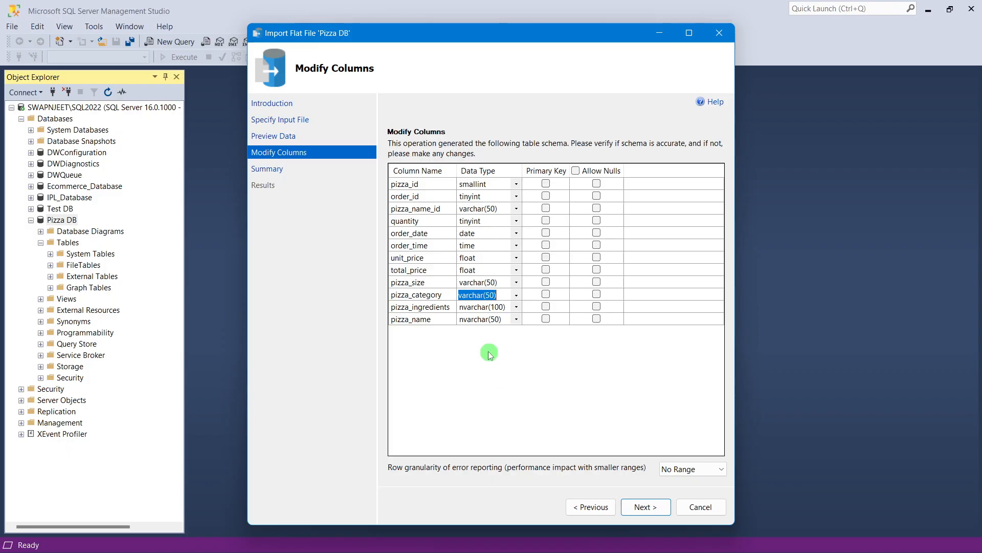
# Step: Set the data type of pizza_ingredients to varchar(200) and that of pizza_name to varchar(50)
pyautogui.click(516, 307)
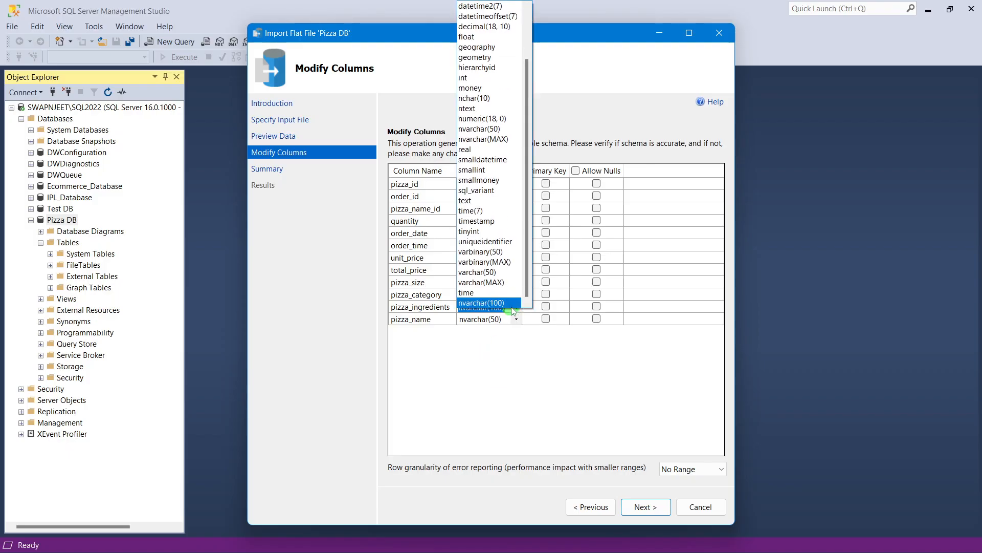
pyautogui.click(503, 275)
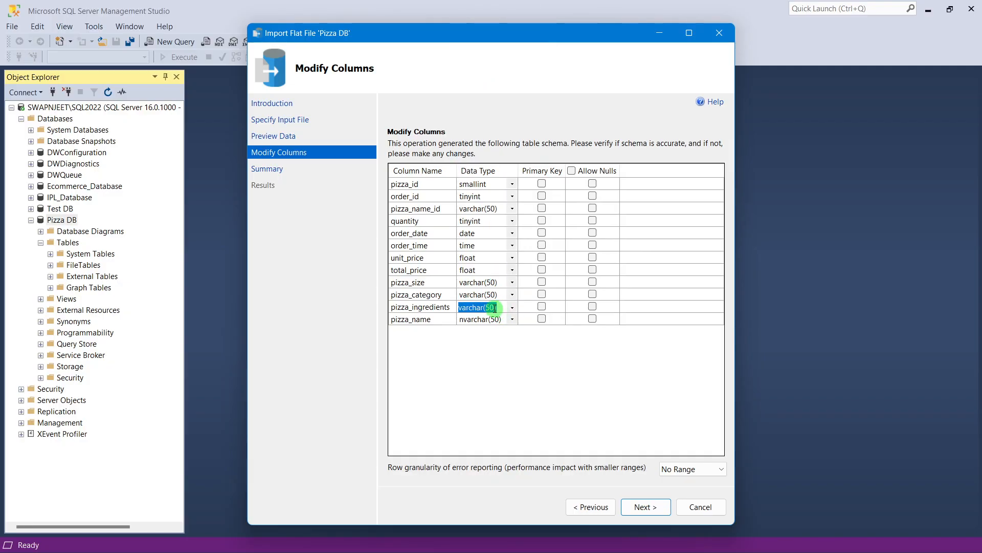
pyautogui.moveTo(492, 307); pyautogui.dragTo(486, 307)
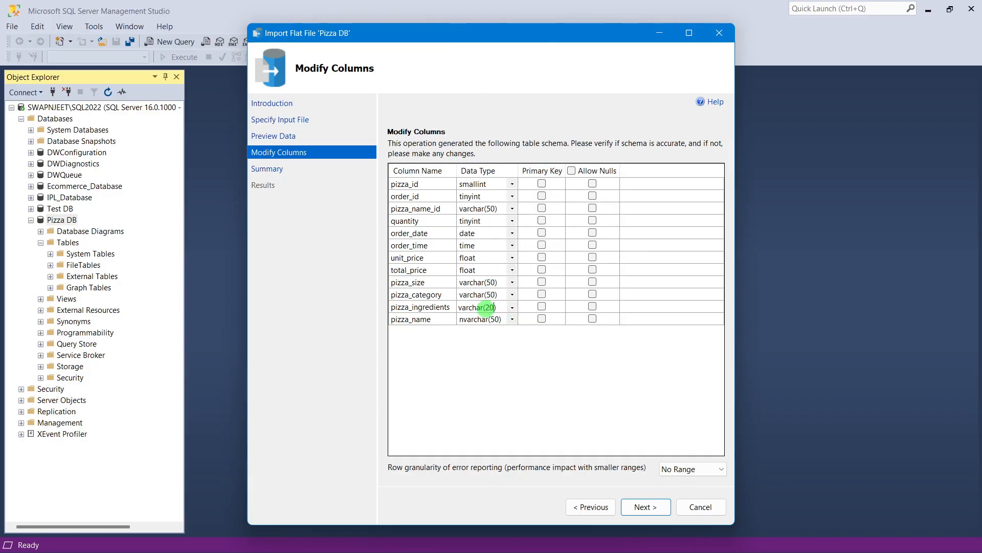
pyautogui.click(535, 396)
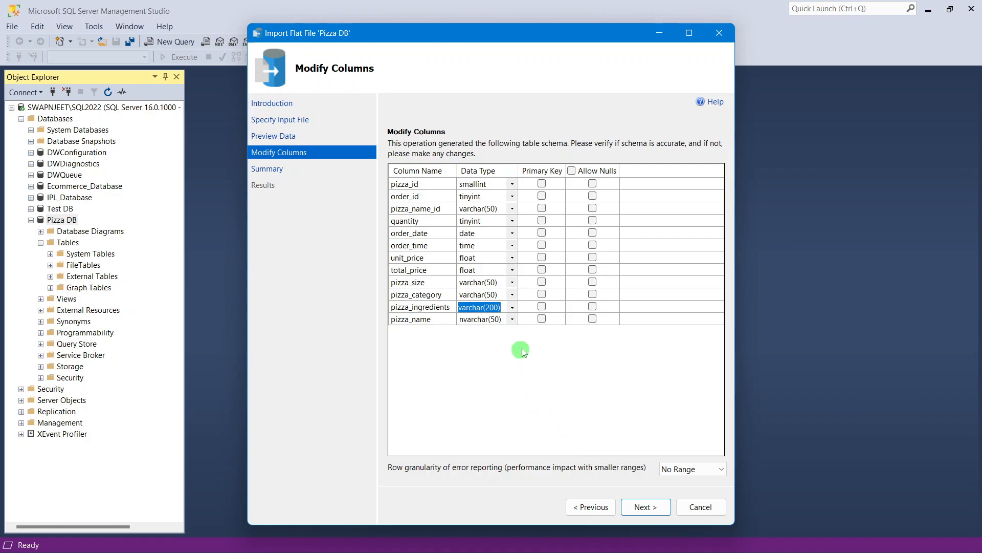
pyautogui.click(512, 320)
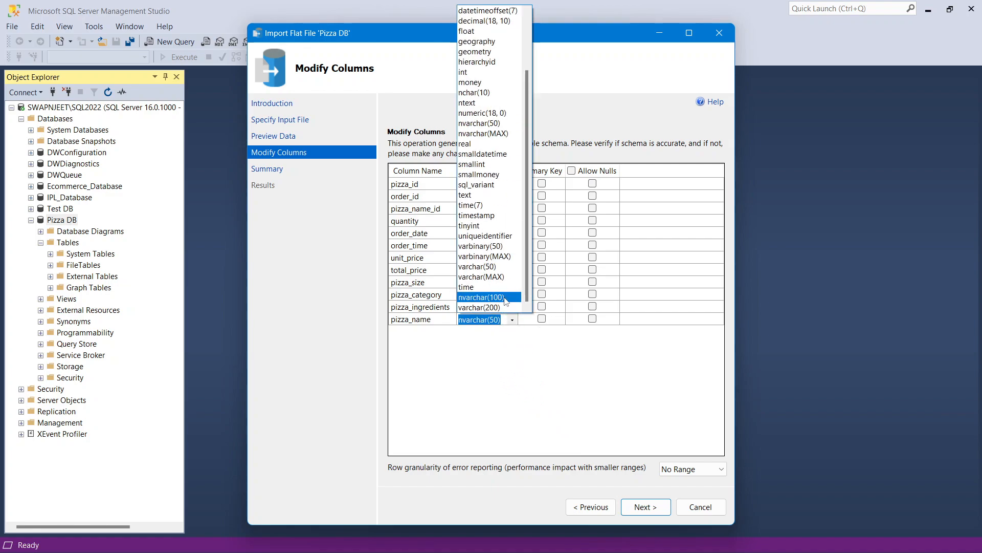
pyautogui.click(499, 267)
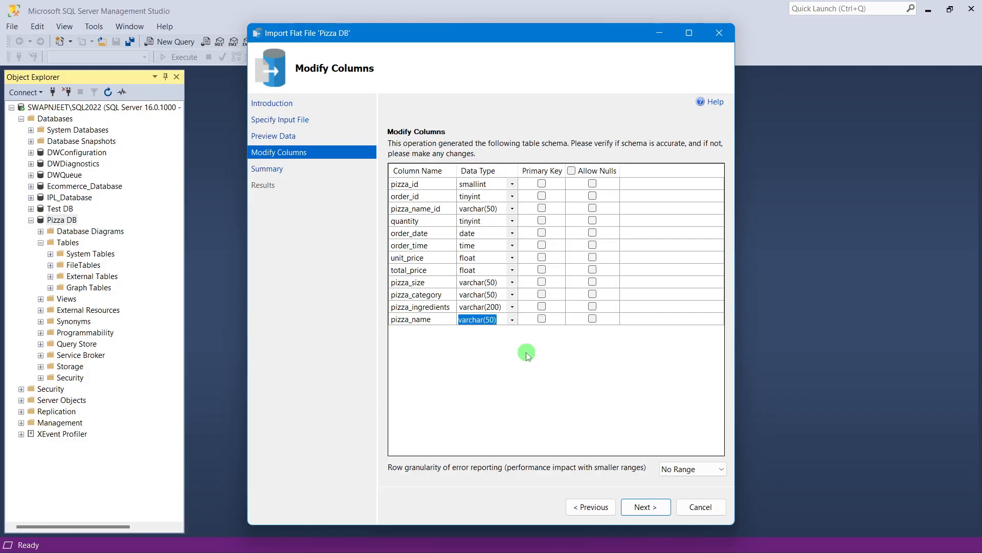
# Step: Try to run the import with these column types and read the details of the Insert Data result
pyautogui.click(645, 506)
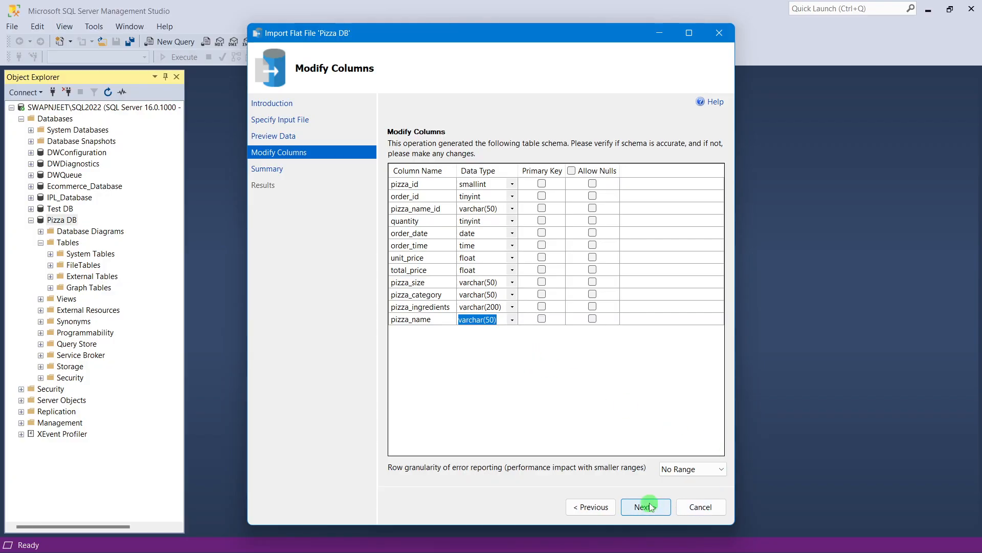
pyautogui.click(647, 504)
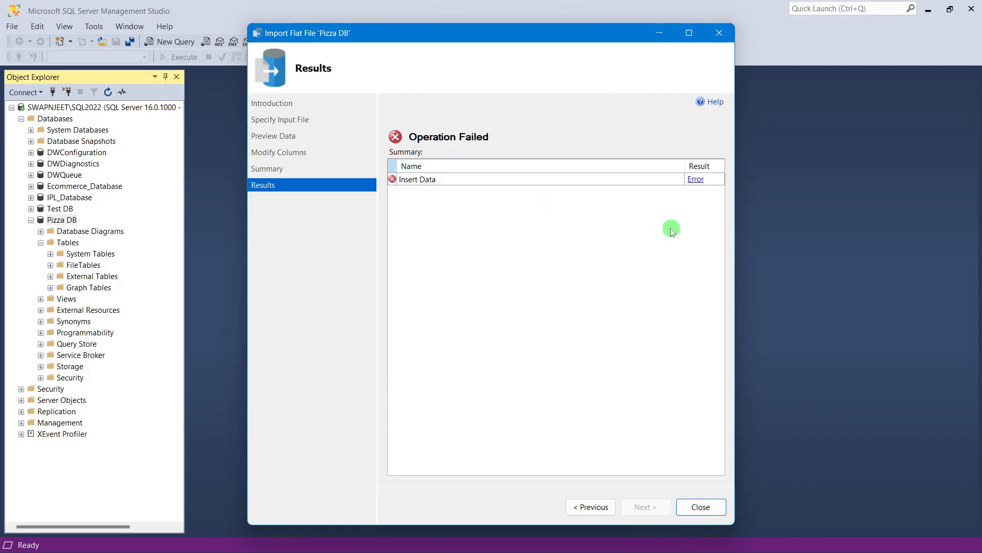
pyautogui.click(695, 179)
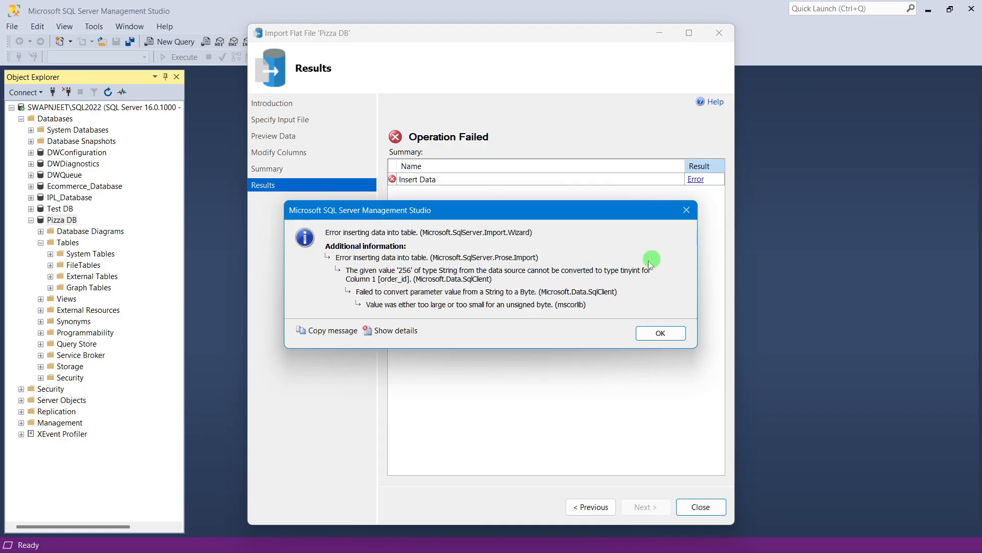
pyautogui.click(689, 206)
# Step: Go back to the import's column definitions and set the data types of pizza_id and order_id to int
pyautogui.click(601, 507)
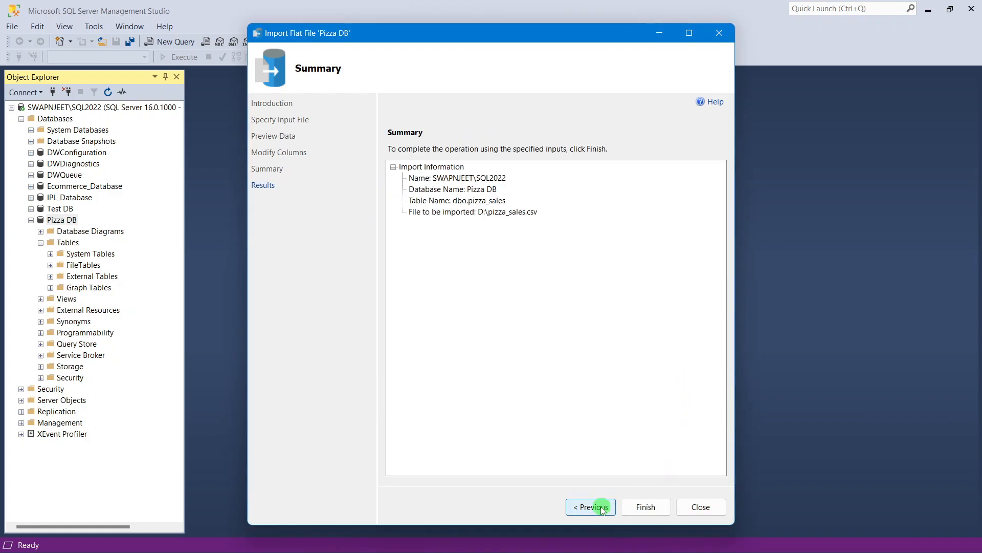
pyautogui.click(601, 506)
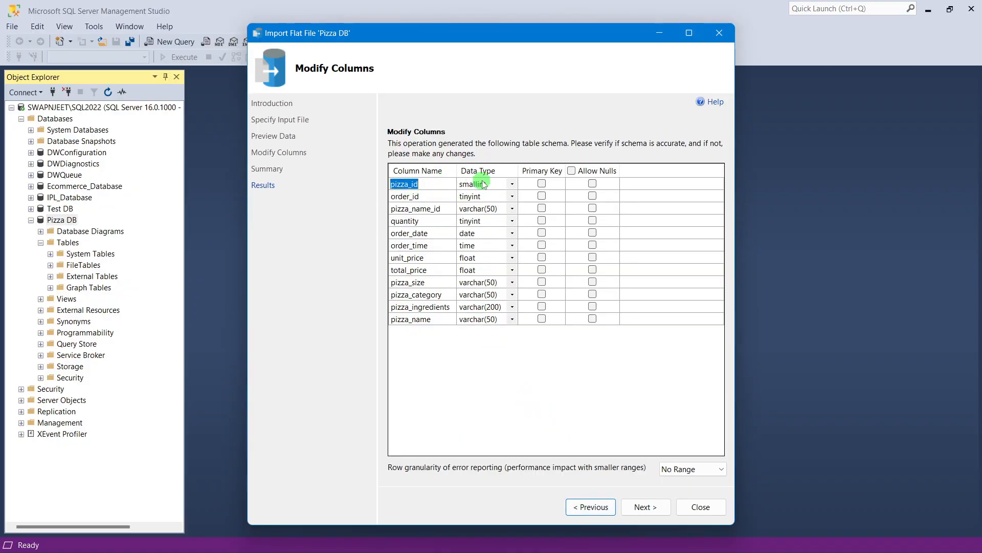
pyautogui.click(512, 185)
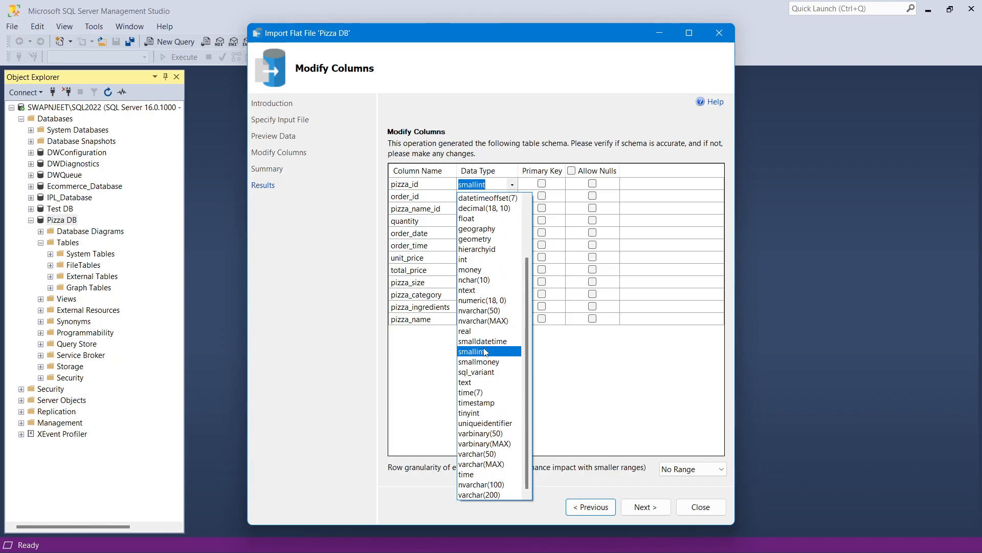
pyautogui.click(483, 259)
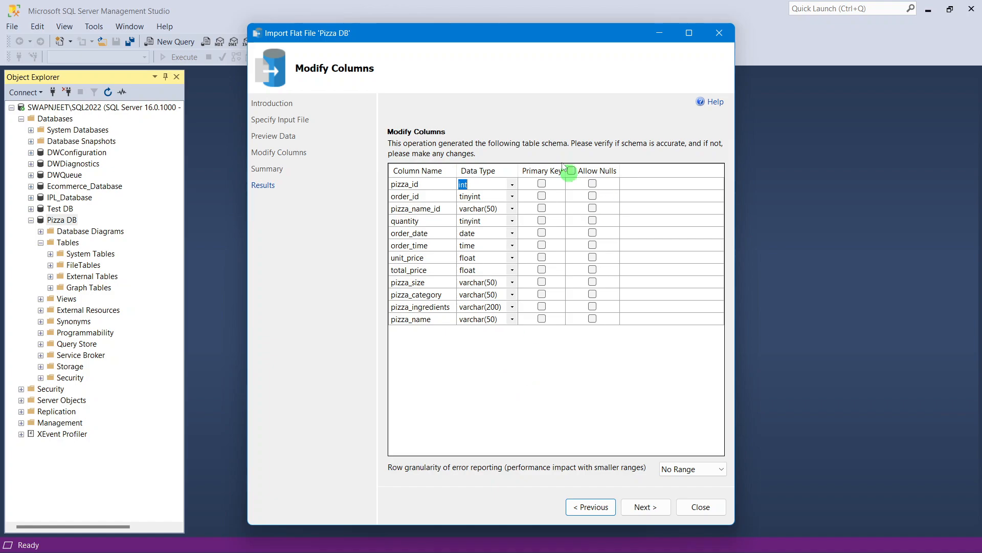
pyautogui.click(500, 201)
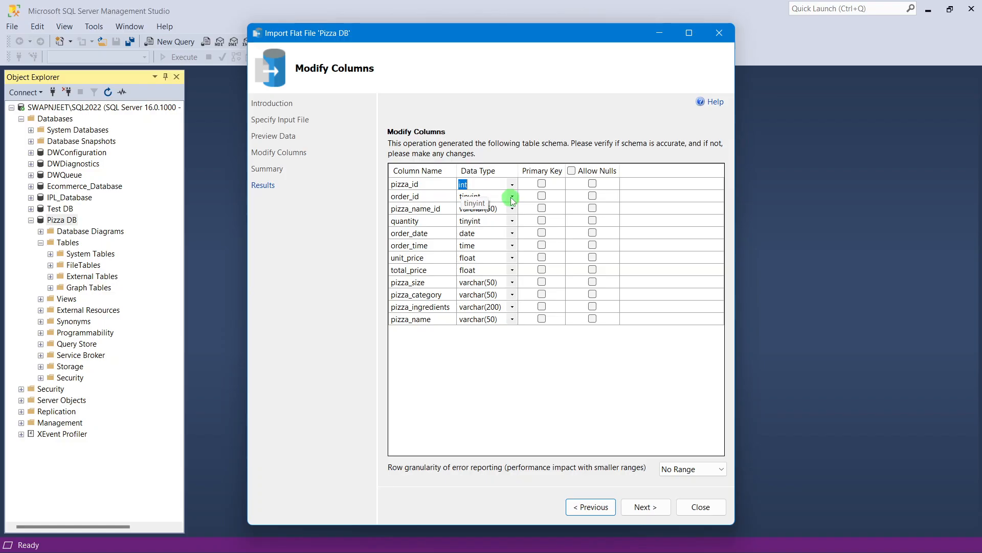
pyautogui.click(512, 197)
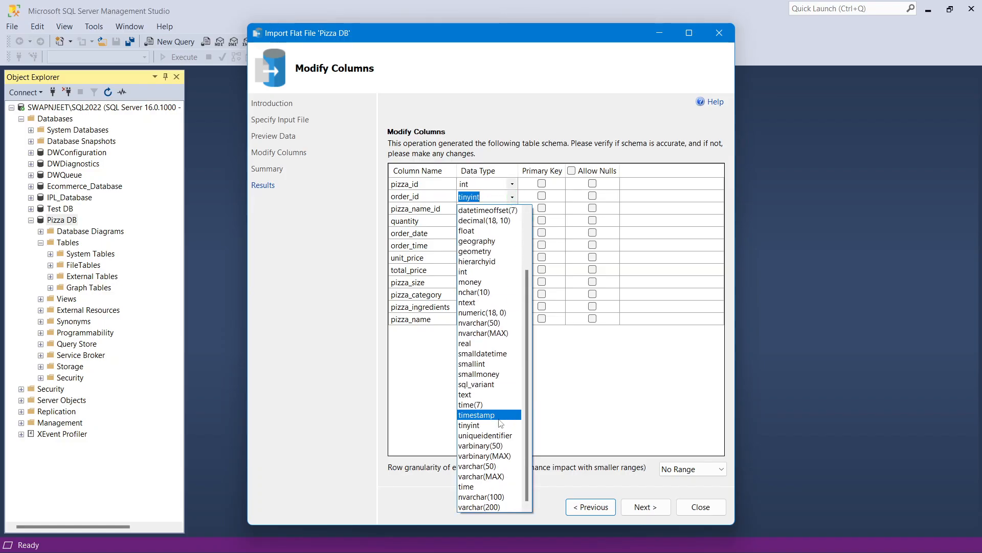
pyautogui.click(476, 271)
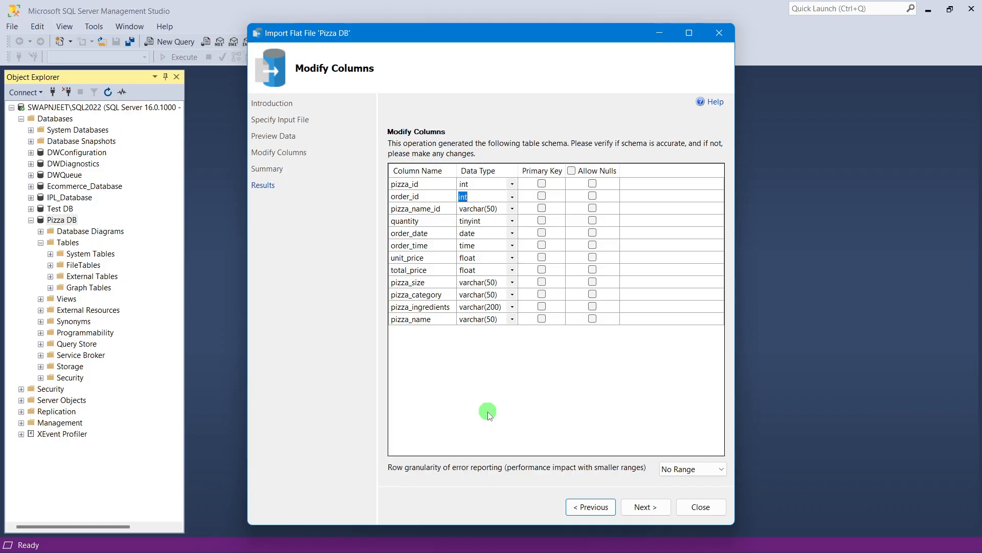
# Step: Run the import into Pizza DB with the revised column types and close the import wizard
pyautogui.click(649, 506)
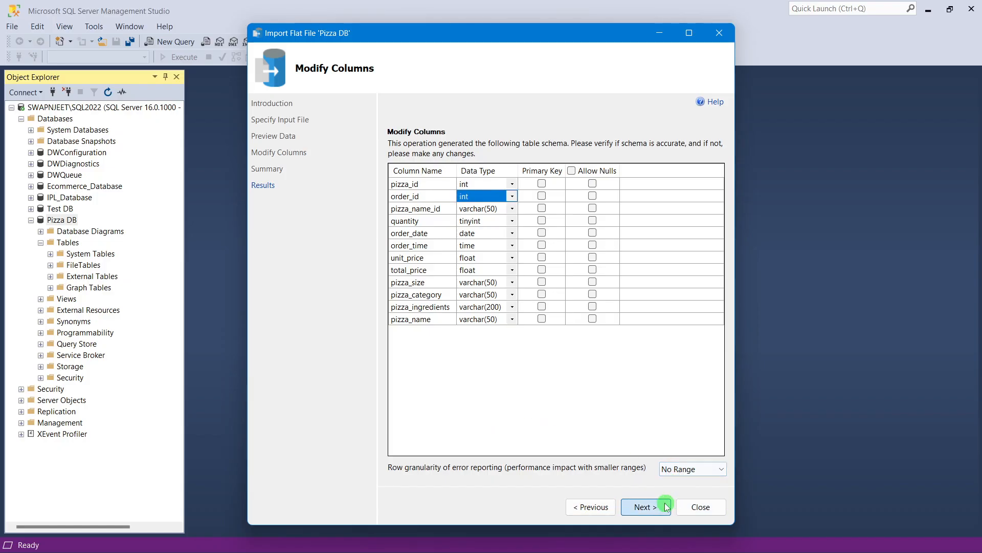
pyautogui.click(647, 506)
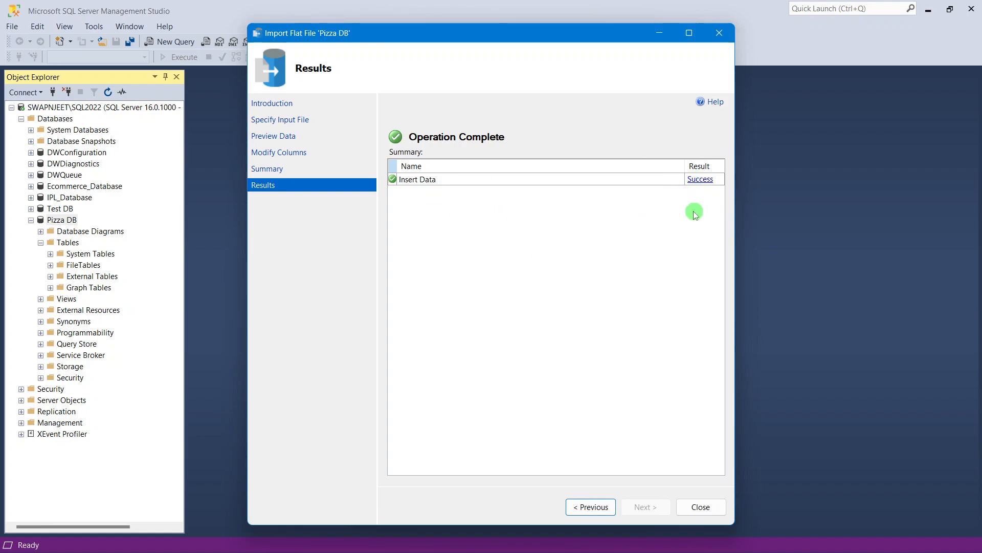
pyautogui.click(700, 506)
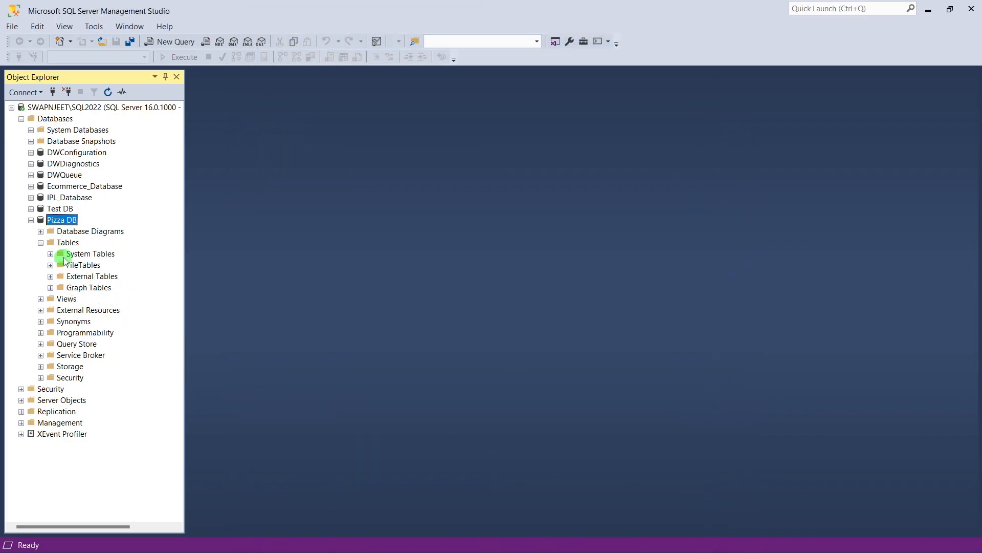
# Step: Refresh the Pizza DB database, expand its tables and select dbo.pizza_sales
pyautogui.rightClick(64, 219)
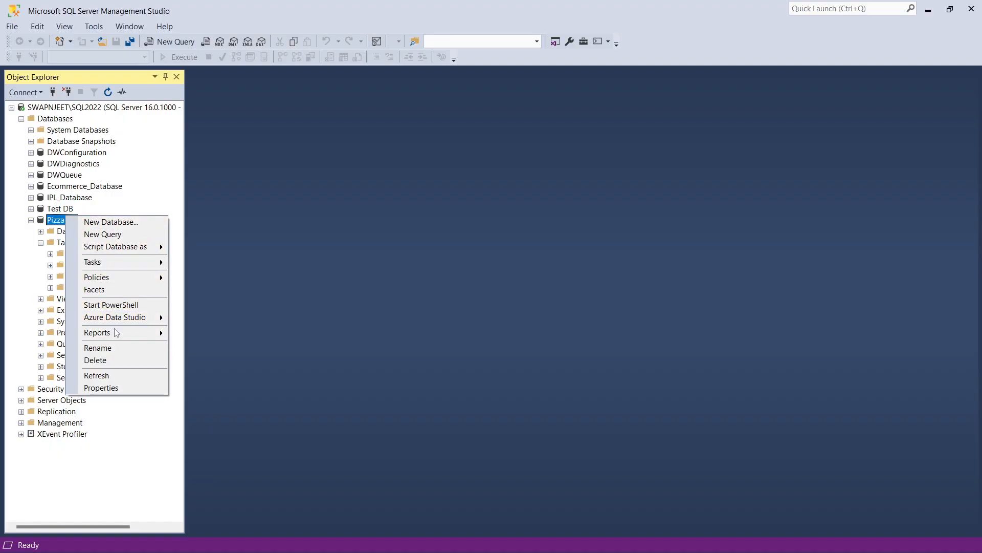
pyautogui.click(109, 376)
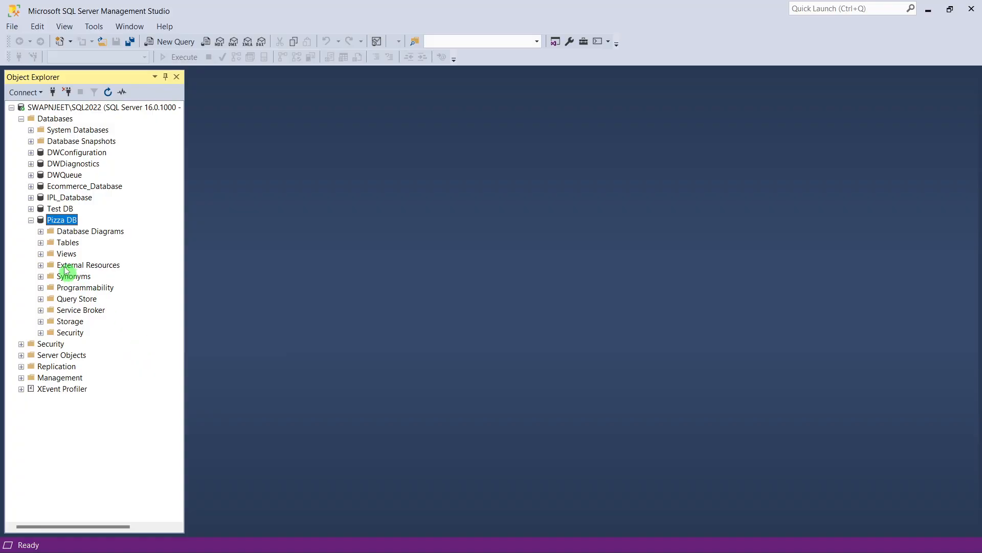
pyautogui.click(41, 242)
pyautogui.click(90, 300)
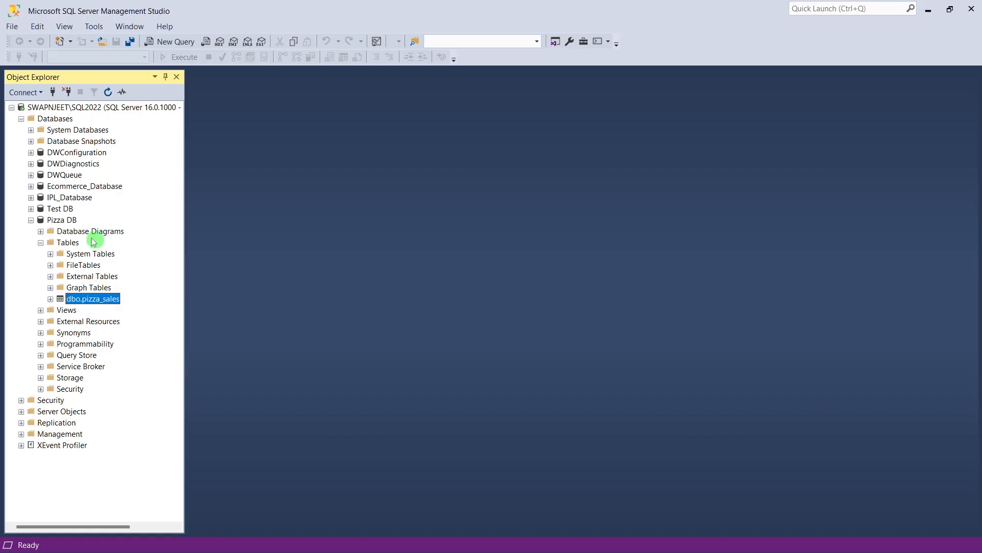
# Step: Open a new query on Pizza DB, run "select * from pizza_sales" and look through the returned rows
pyautogui.rightClick(64, 222)
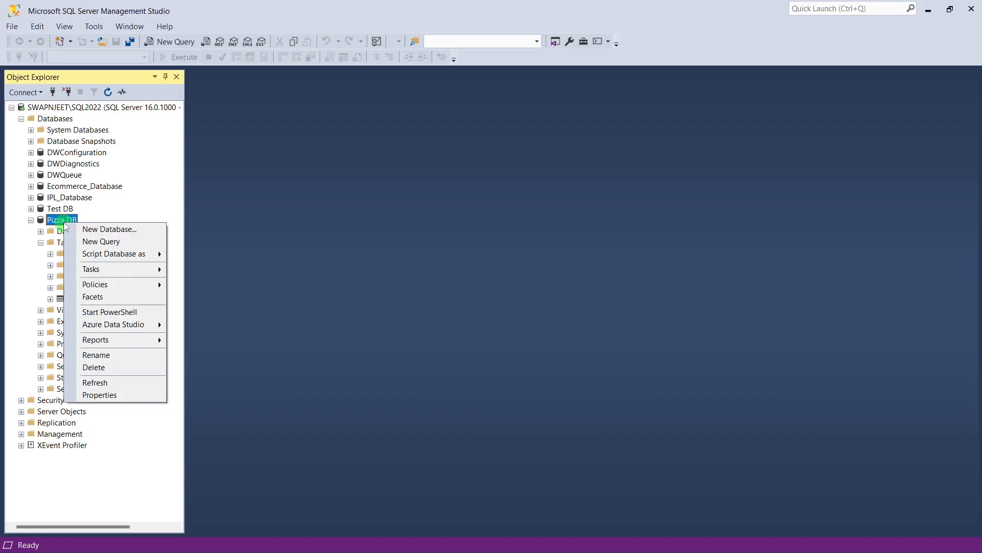
pyautogui.click(100, 241)
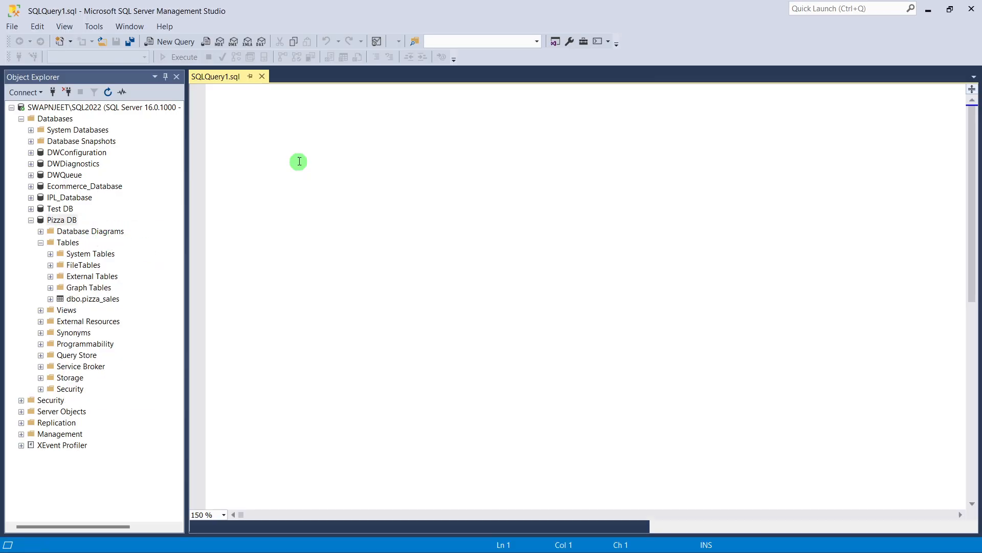
pyautogui.press('Return')
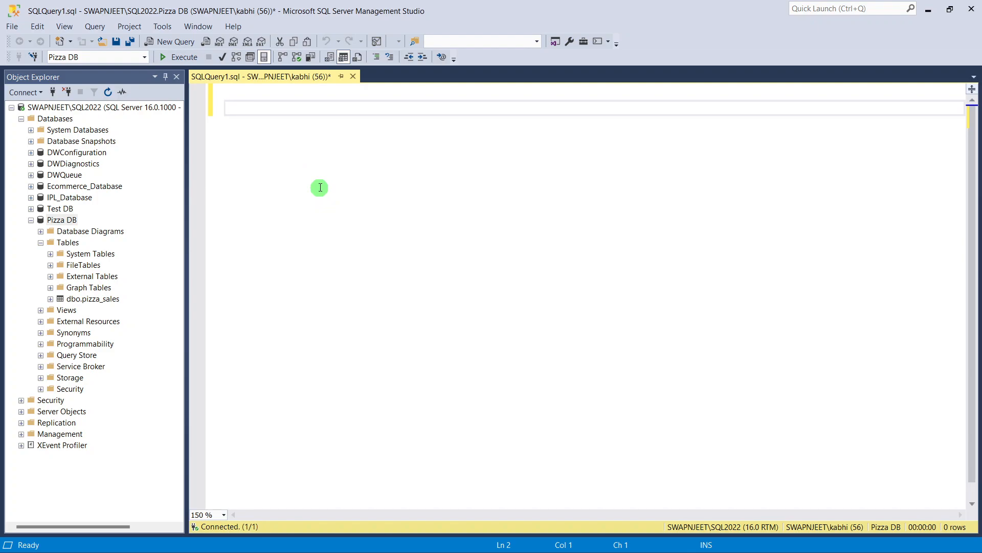
pyautogui.write('select * from')
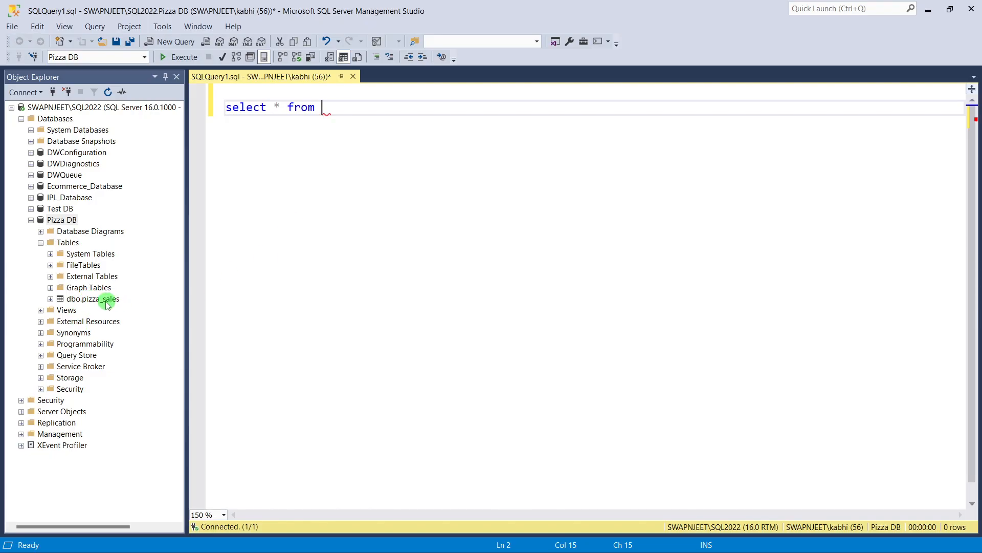
pyautogui.write('pizz')
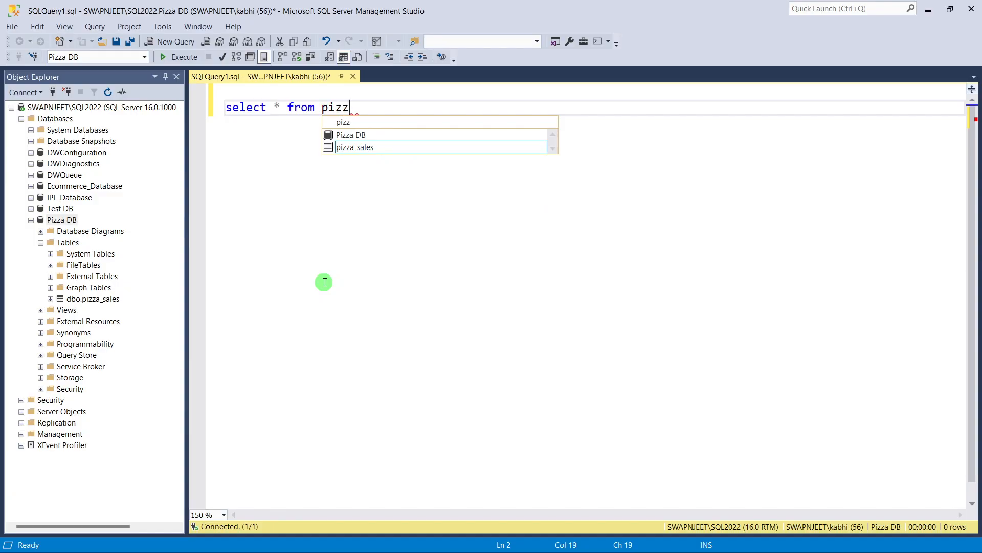
pyautogui.write('a_sales')
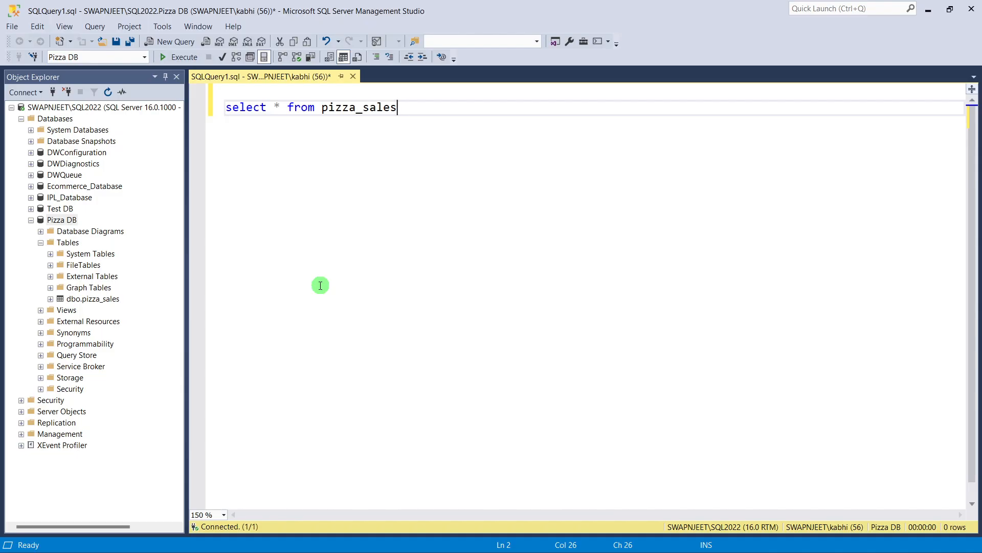
pyautogui.click(176, 58)
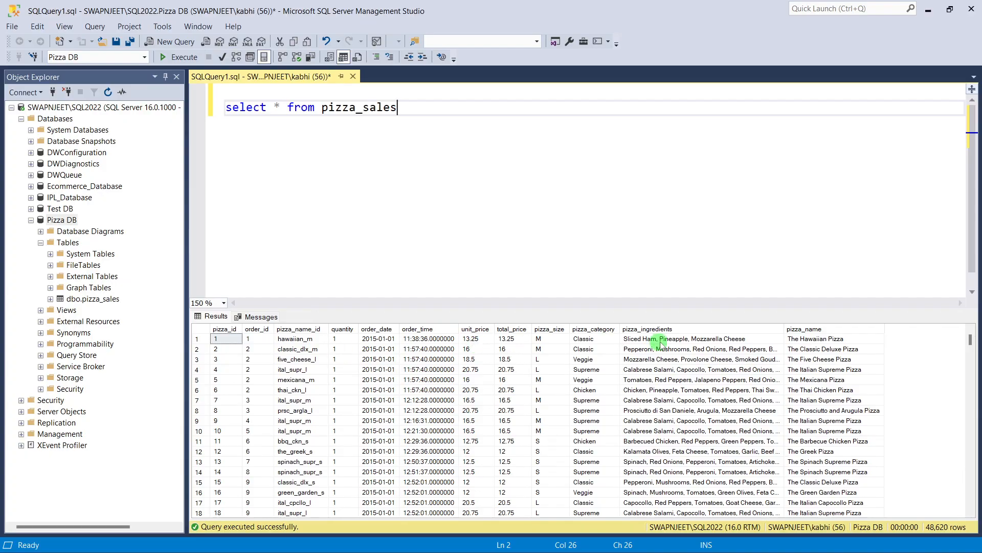
pyautogui.scroll(-2, 401, 451)
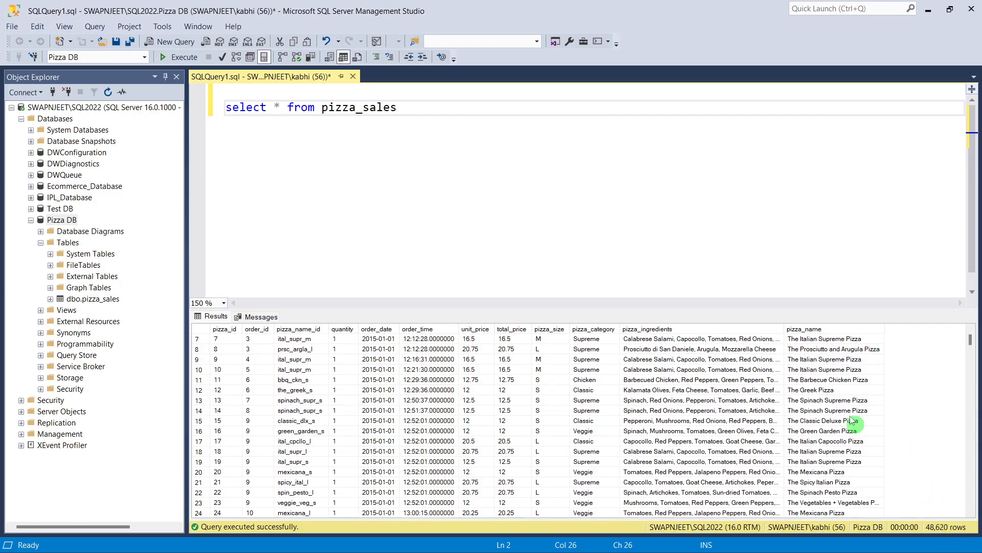
pyautogui.scroll(2, 848, 417)
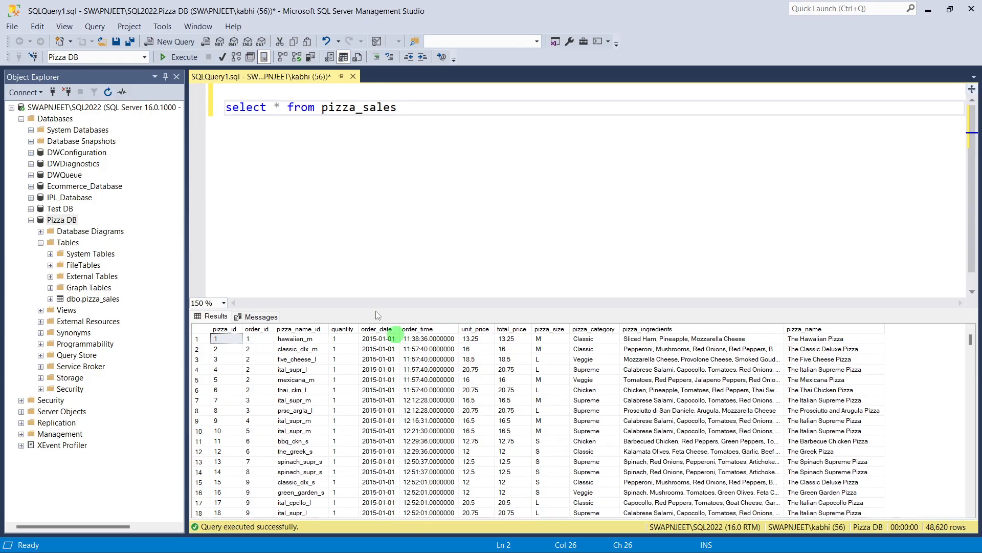
# Step: Switch to PowerPoint, read the KPI's Requirement problem statement on slide 13, and return to SQL Server Management Studio
pyautogui.moveTo(558, 538)
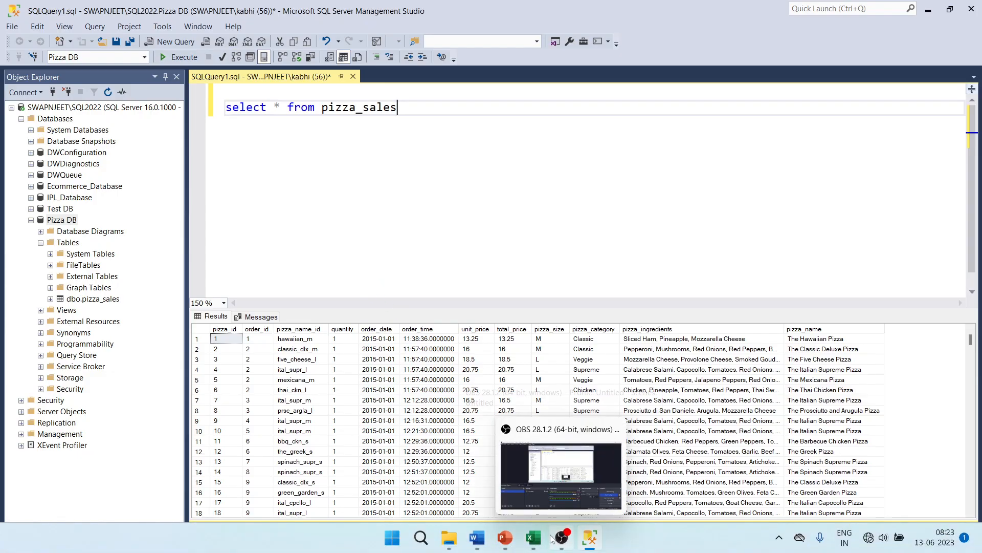
pyautogui.click(505, 537)
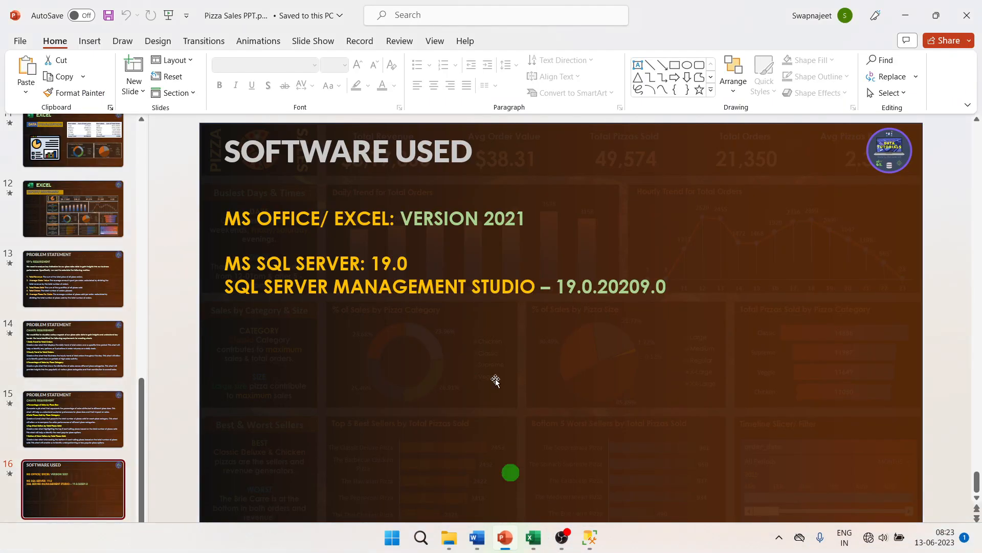
pyautogui.click(92, 279)
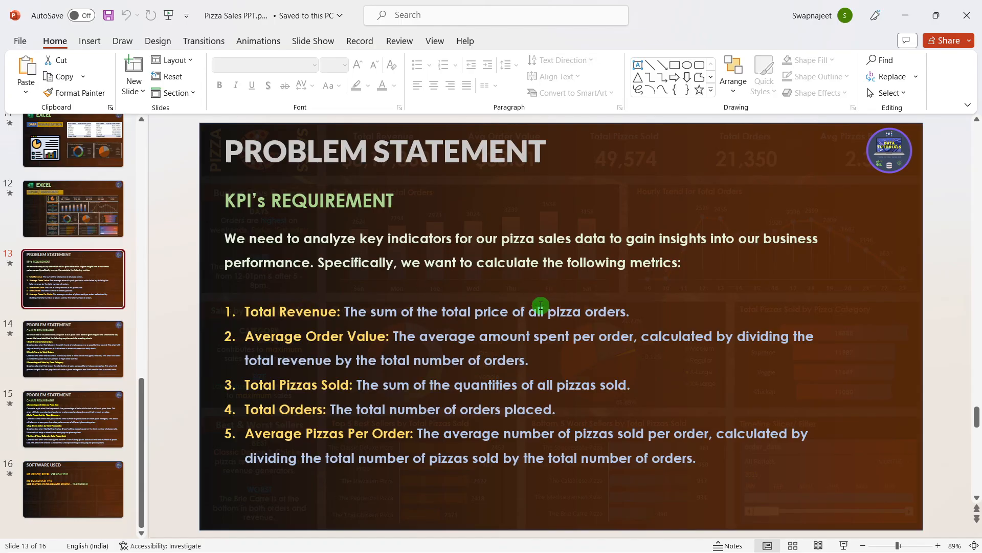
pyautogui.moveTo(692, 551)
pyautogui.click(593, 540)
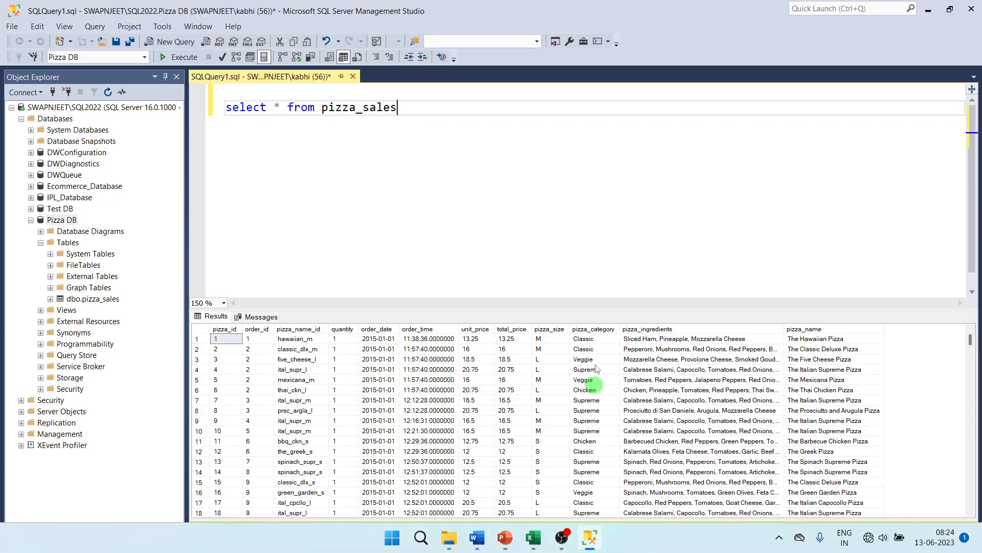
# Step: Replace the existing query with "SELECT SUM(total_price)", checking the total_price column in the results grid
pyautogui.moveTo(403, 107); pyautogui.dragTo(215, 116)
pyautogui.press('BackSpace')
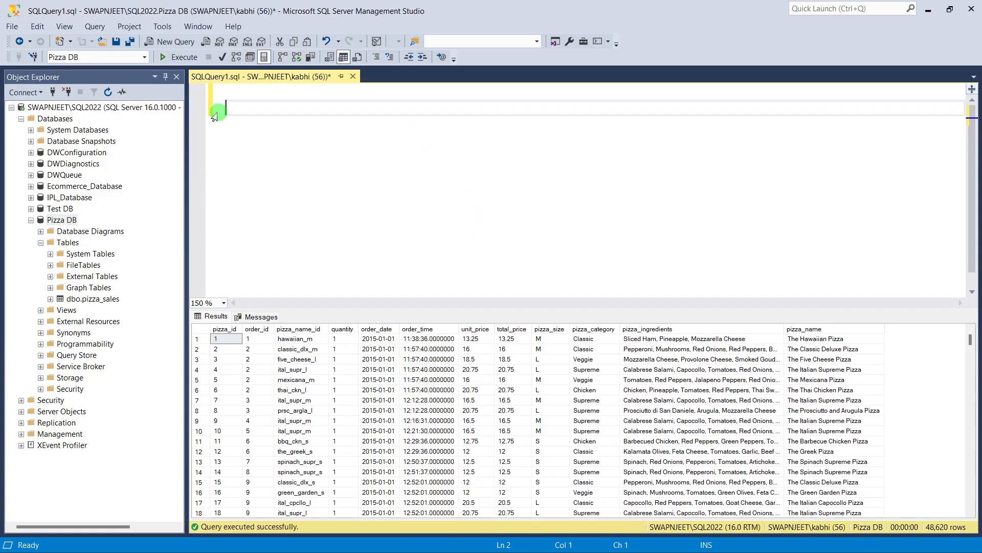
pyautogui.write('SELECT SUM')
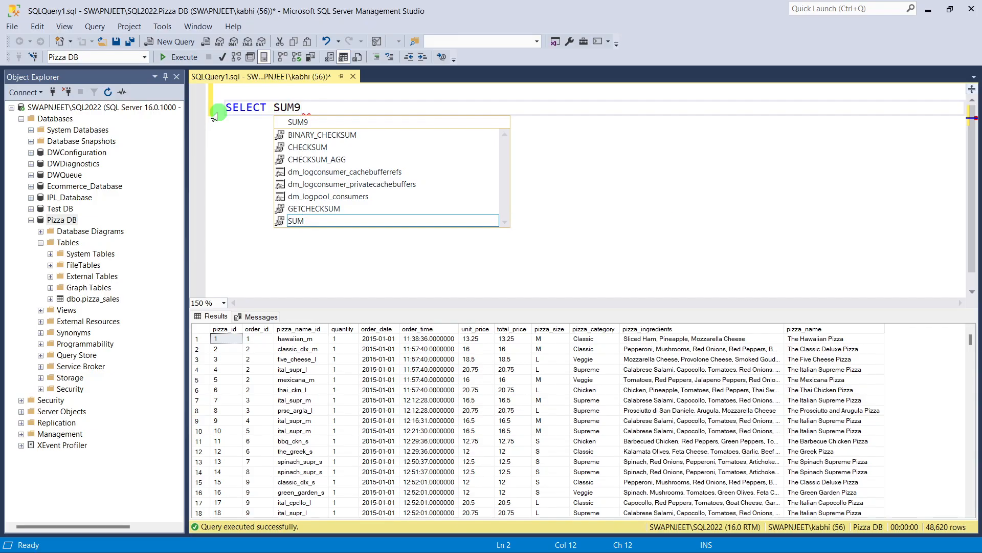
pyautogui.write('(')
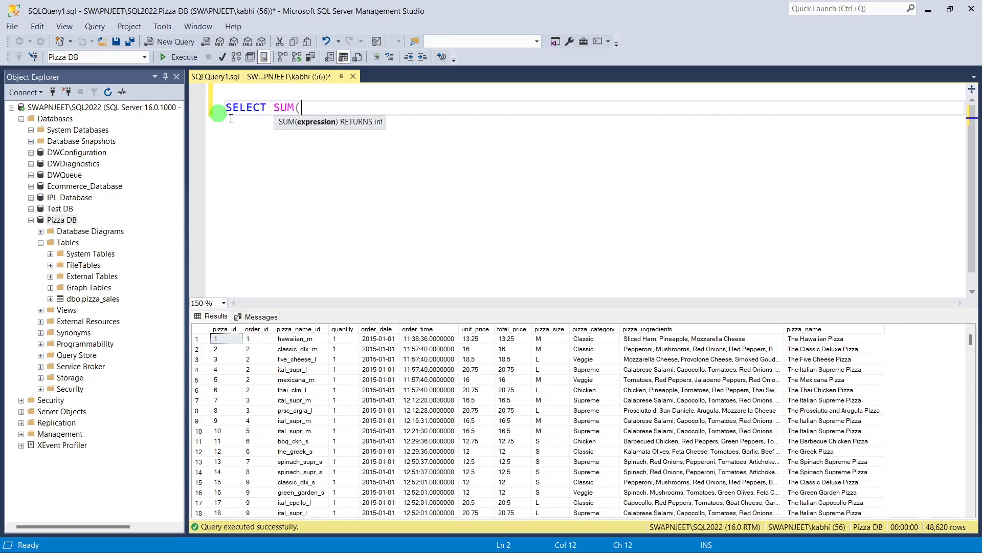
pyautogui.click(518, 330)
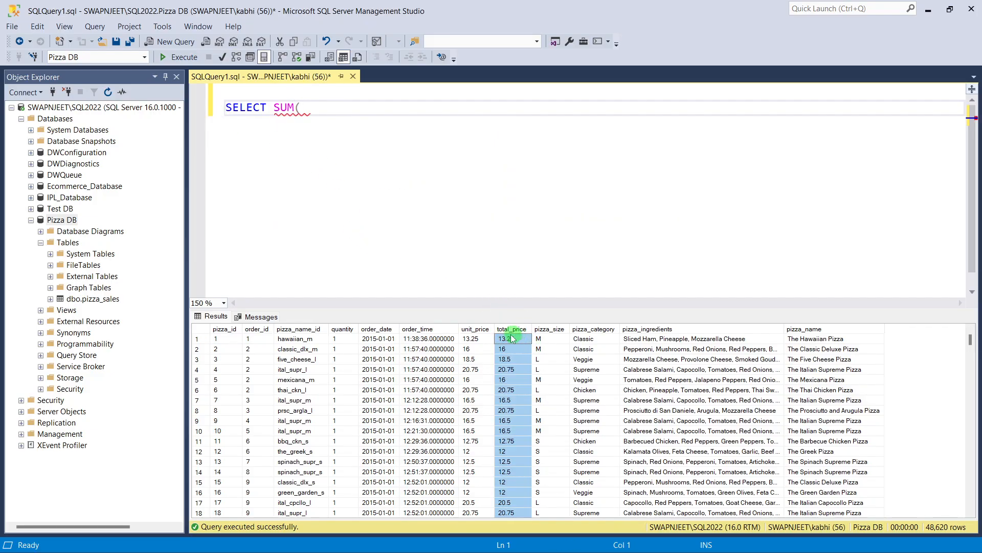
pyautogui.click(526, 328)
pyautogui.scroll(-3, 522, 427)
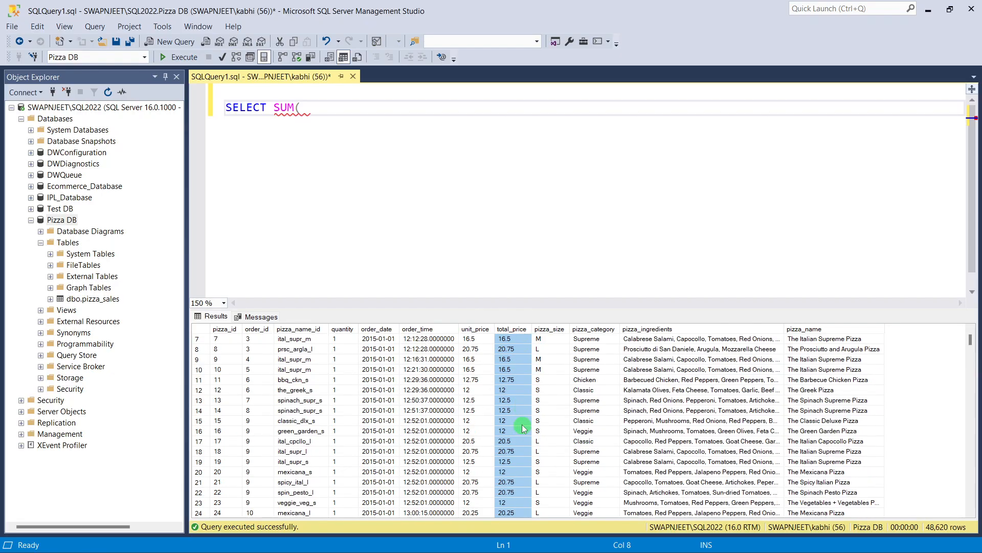
pyautogui.scroll(3, 522, 426)
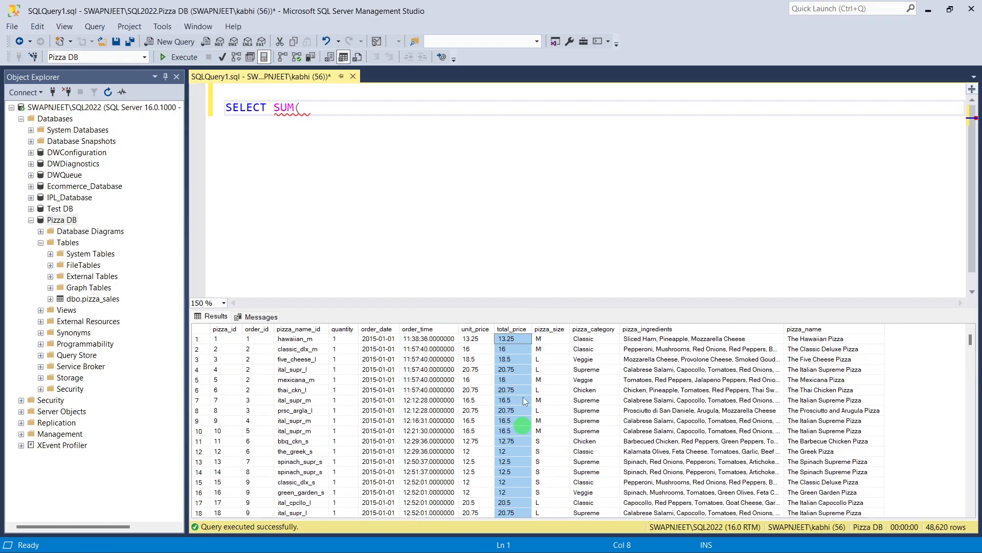
pyautogui.click(326, 109)
pyautogui.write('total')
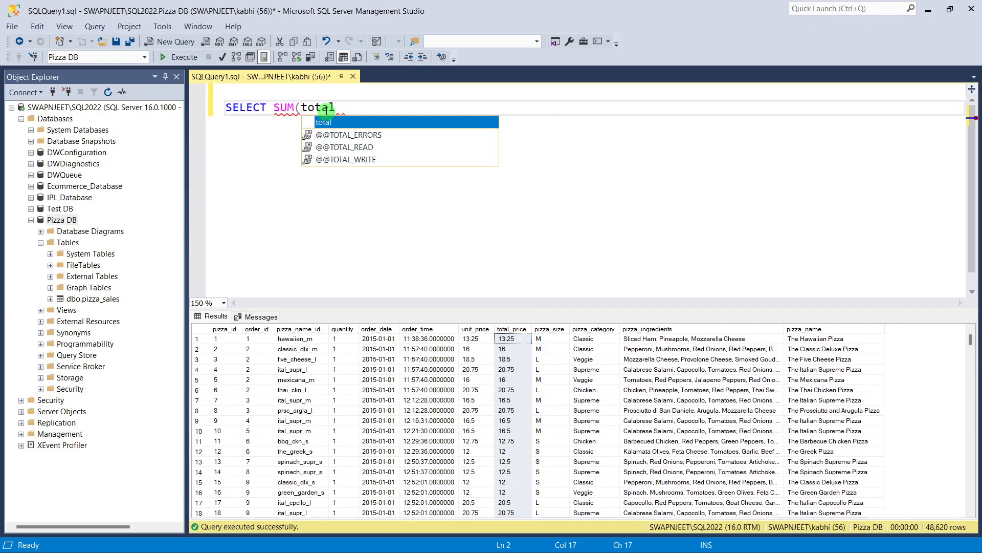
pyautogui.write('_price)')
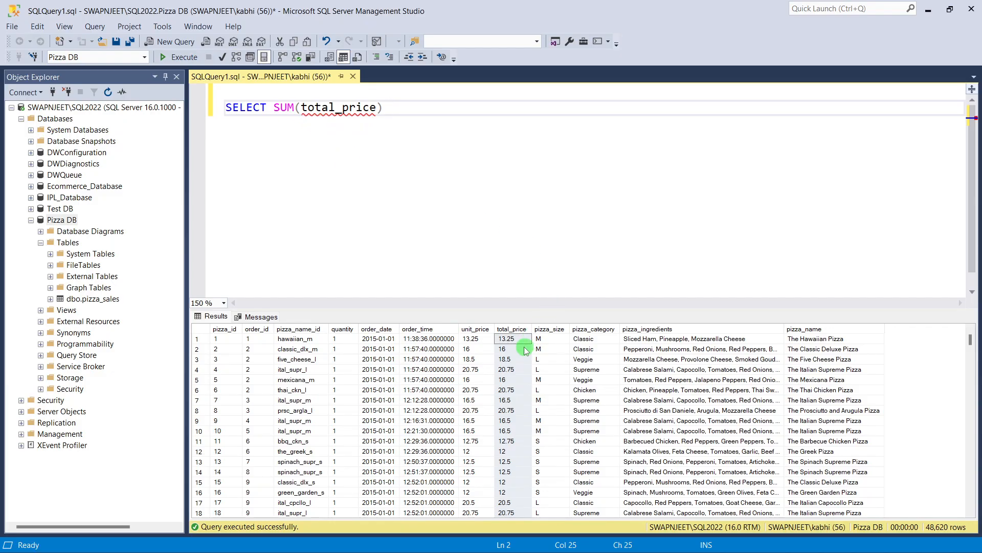
# Step: Complete the query with "from pizza_sales" and execute it
pyautogui.moveTo(377, 107); pyautogui.dragTo(300, 112)
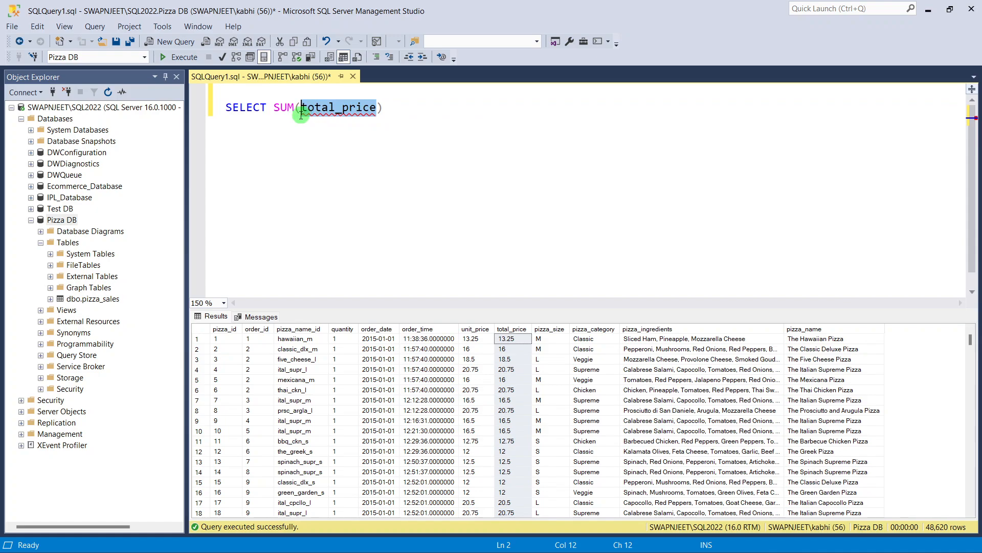
pyautogui.click(403, 112)
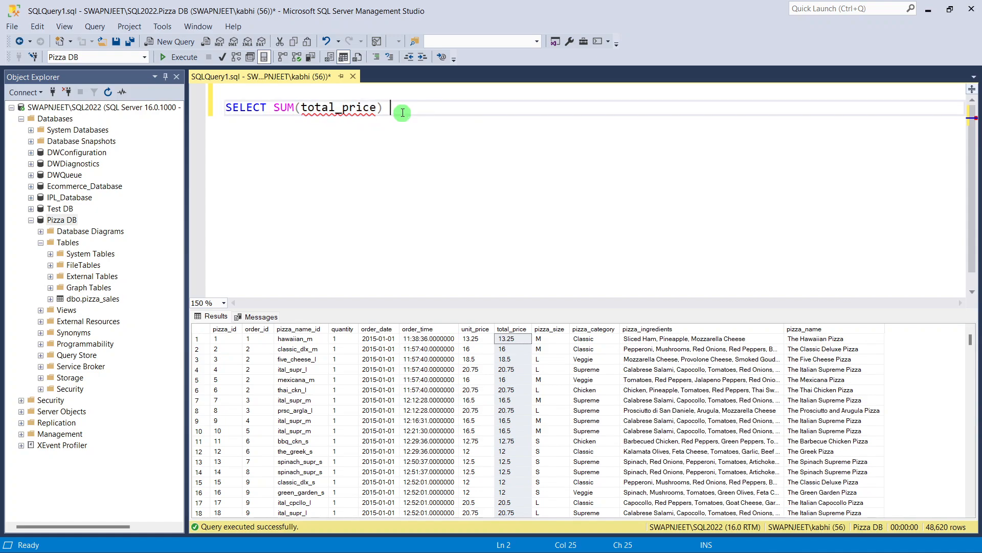
pyautogui.write('from')
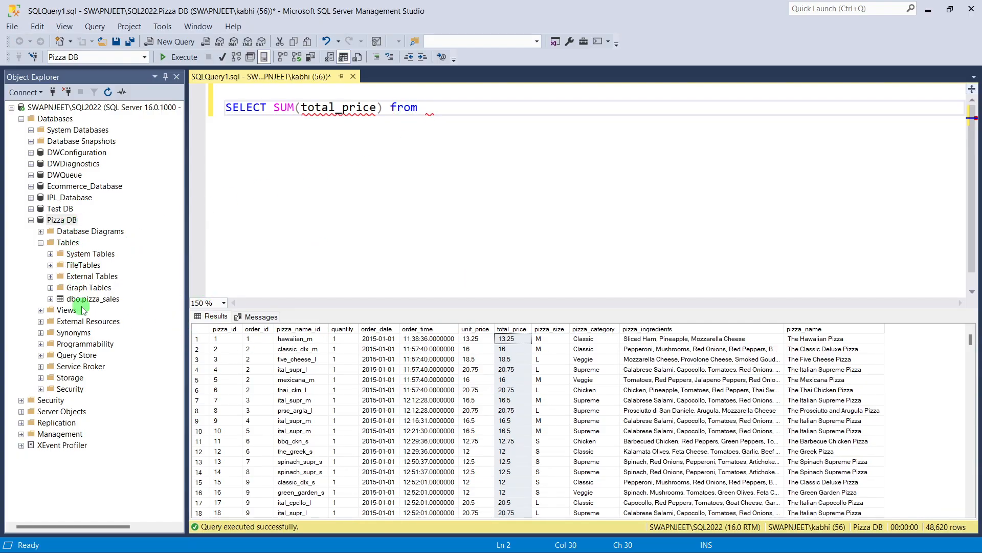
pyautogui.write('pizza_sales')
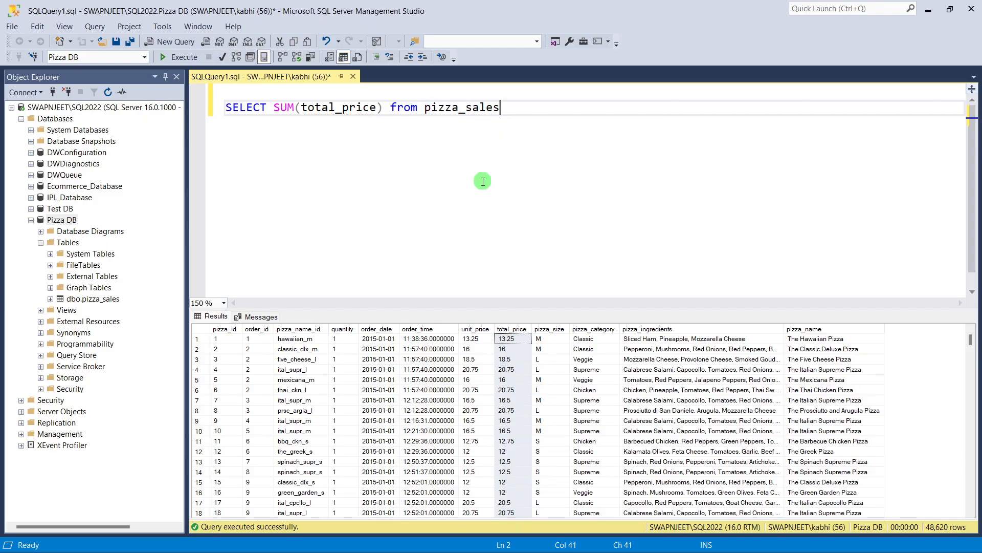
pyautogui.scroll(1, 482, 181)
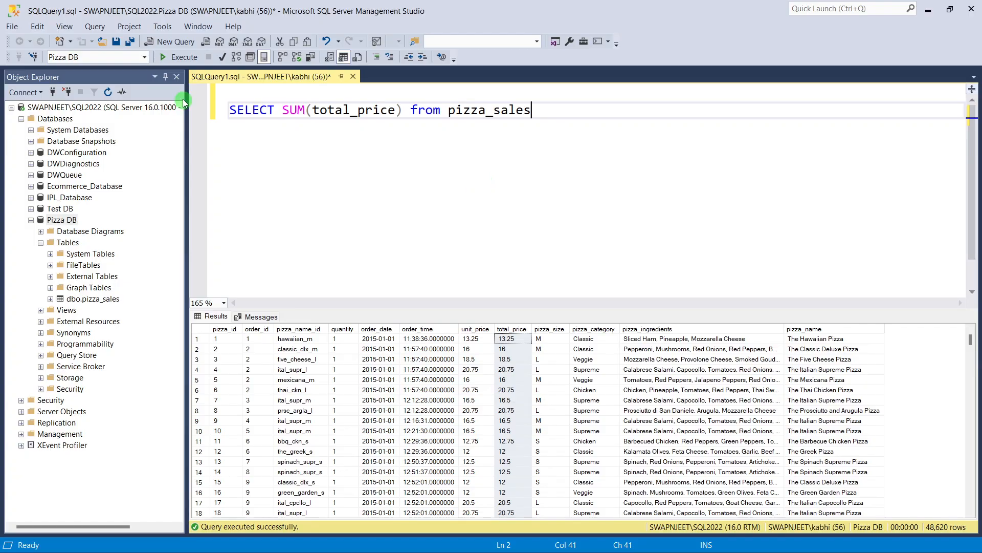
pyautogui.click(171, 56)
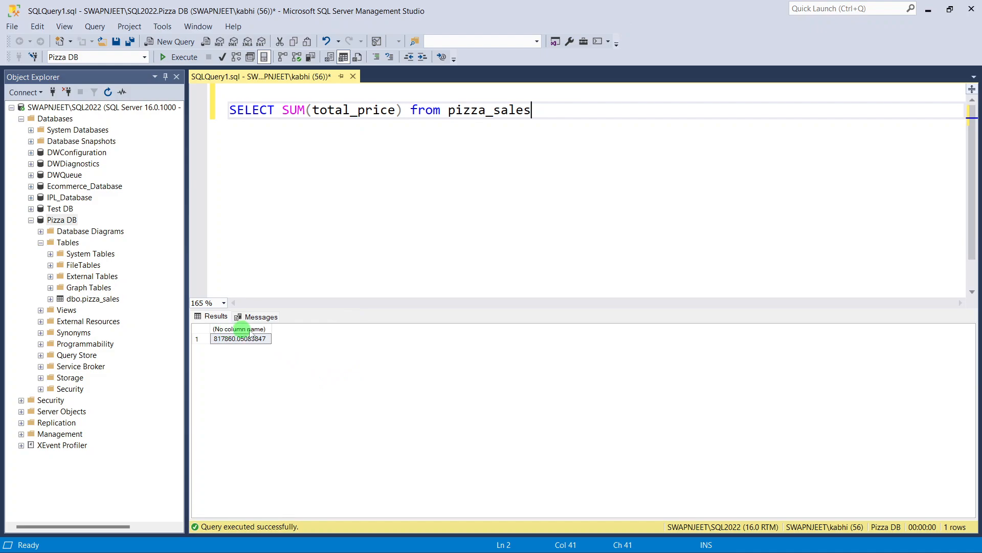
# Step: Add the alias "AS Total_Revenue" after SUM(total_price) and execute the query again
pyautogui.click(403, 114)
pyautogui.write('AS')
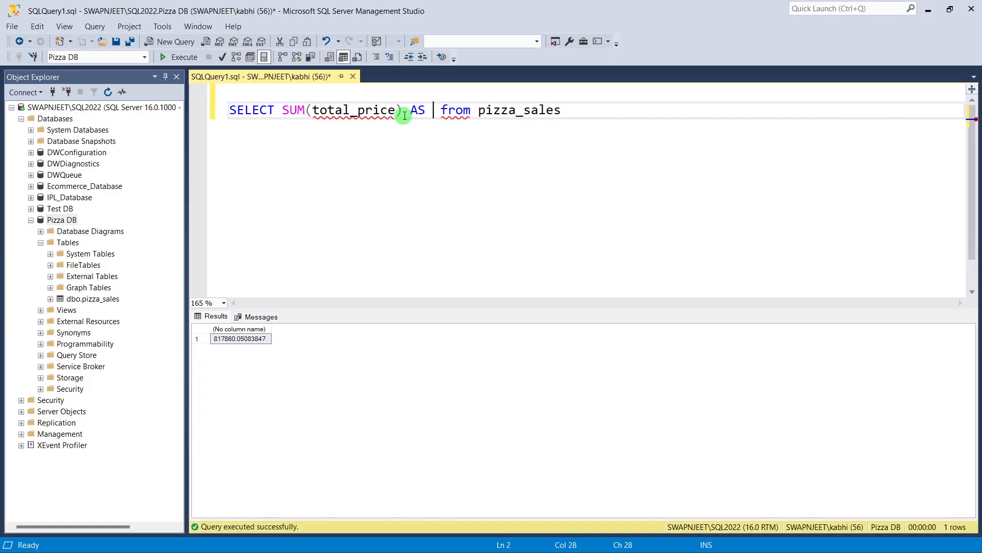
pyautogui.write('Total_')
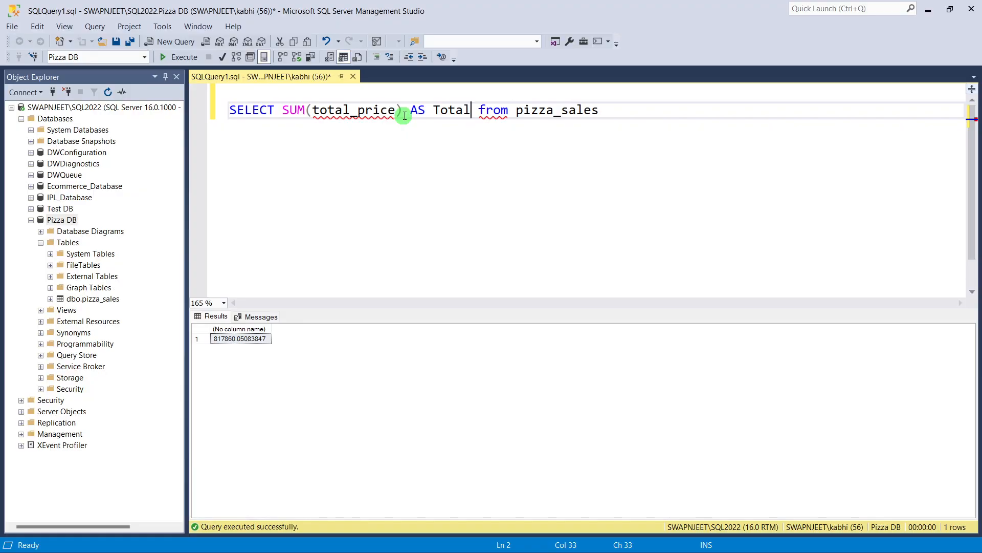
pyautogui.write('Revenue')
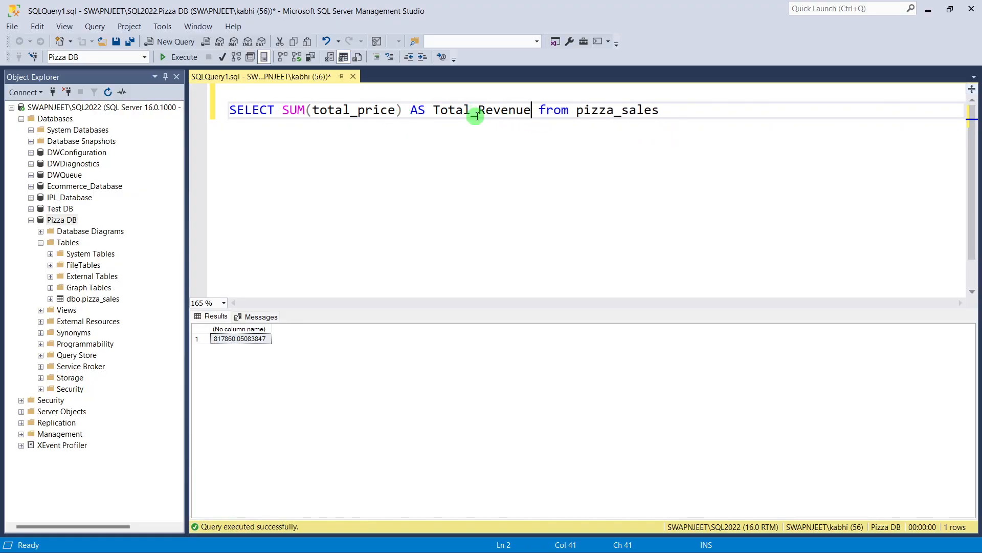
pyautogui.moveTo(478, 113); pyautogui.dragTo(471, 113)
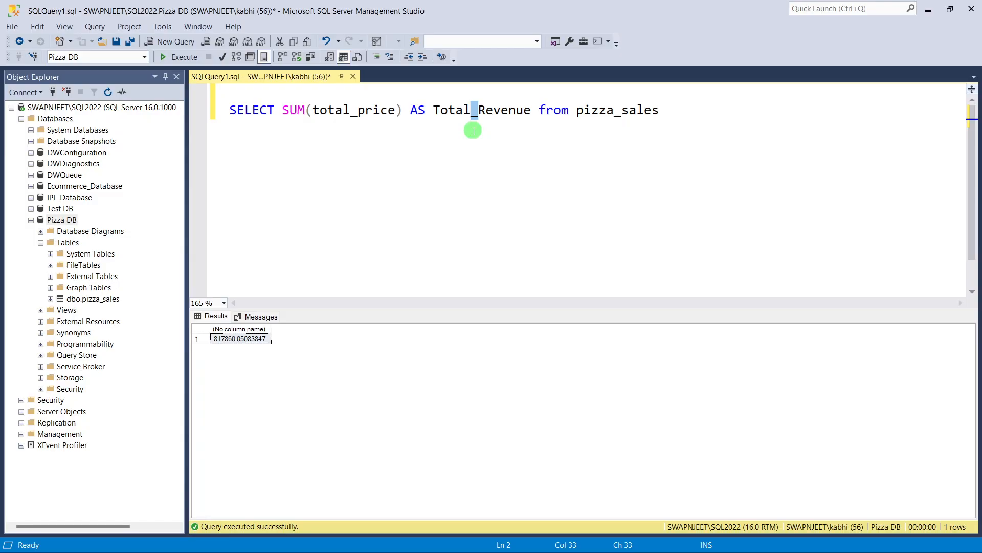
pyautogui.press('Left')
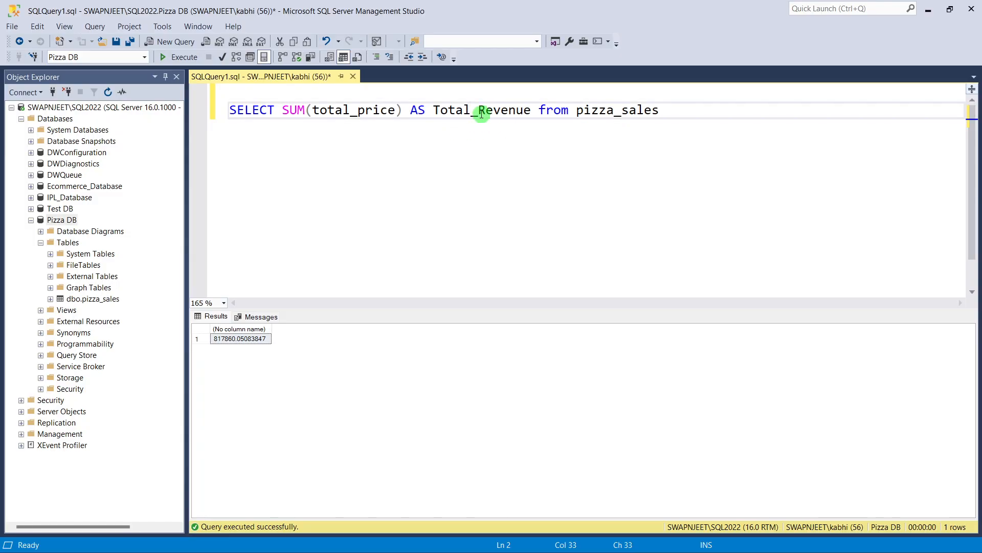
pyautogui.click(179, 57)
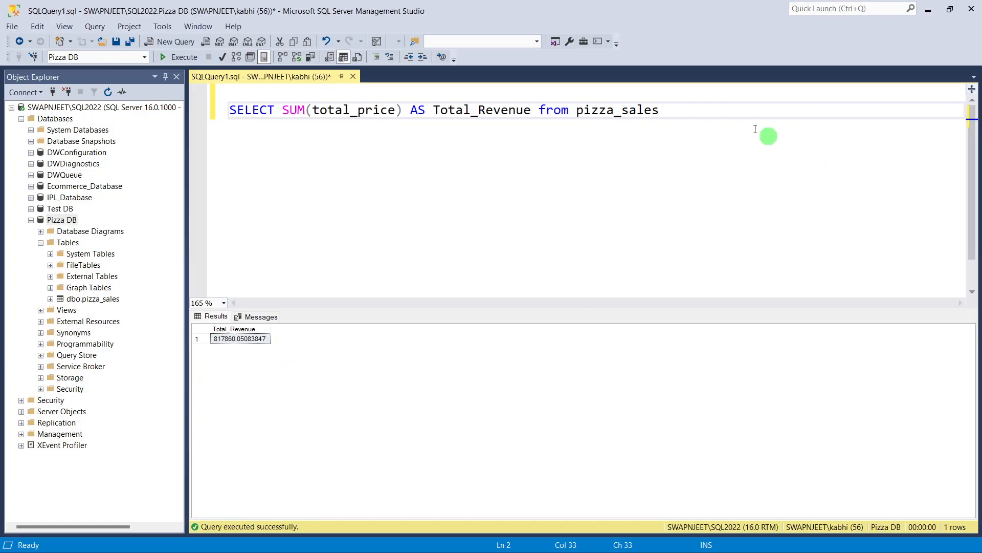
pyautogui.moveTo(719, 112); pyautogui.dragTo(202, 121)
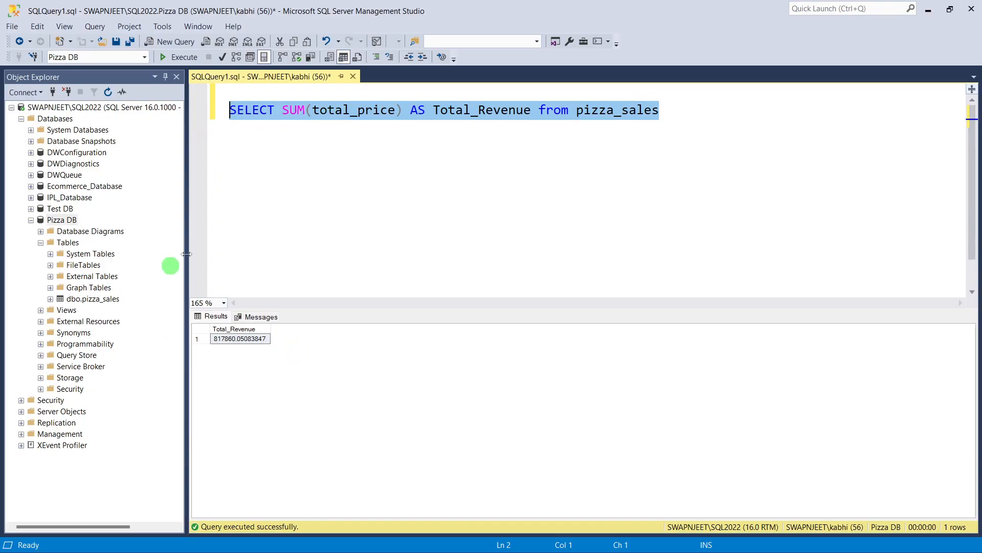
pyautogui.click(433, 203)
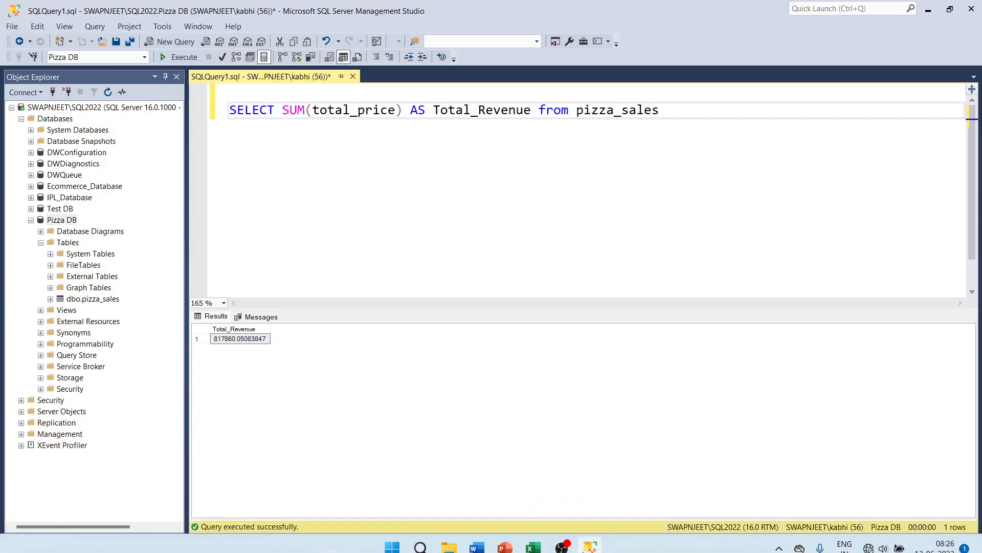
# Step: Switch to Word and examine the Total Revenue query and its result image under A. KPI's in PIZZA SALES SQL QUERIES.docx
pyautogui.click(481, 543)
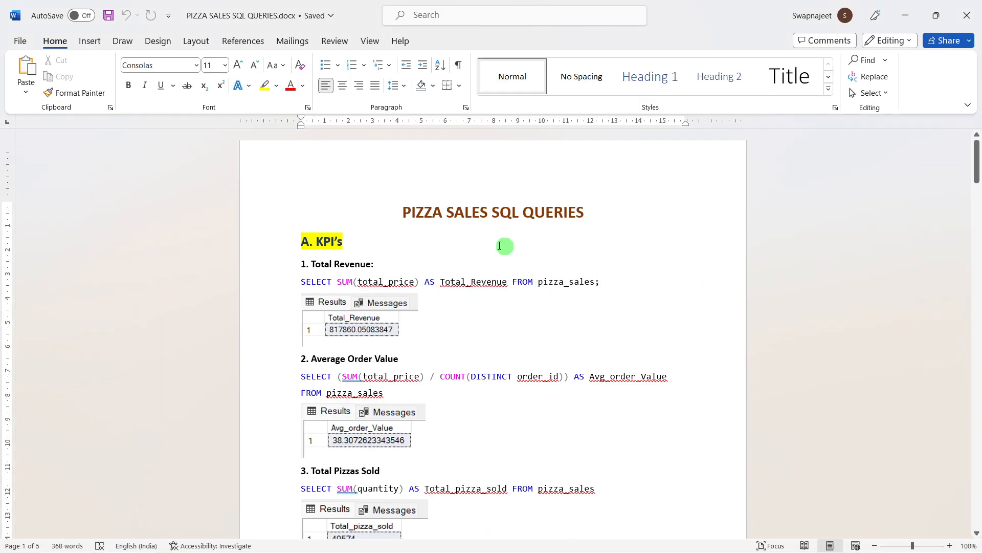
pyautogui.moveTo(401, 212); pyautogui.dragTo(554, 220)
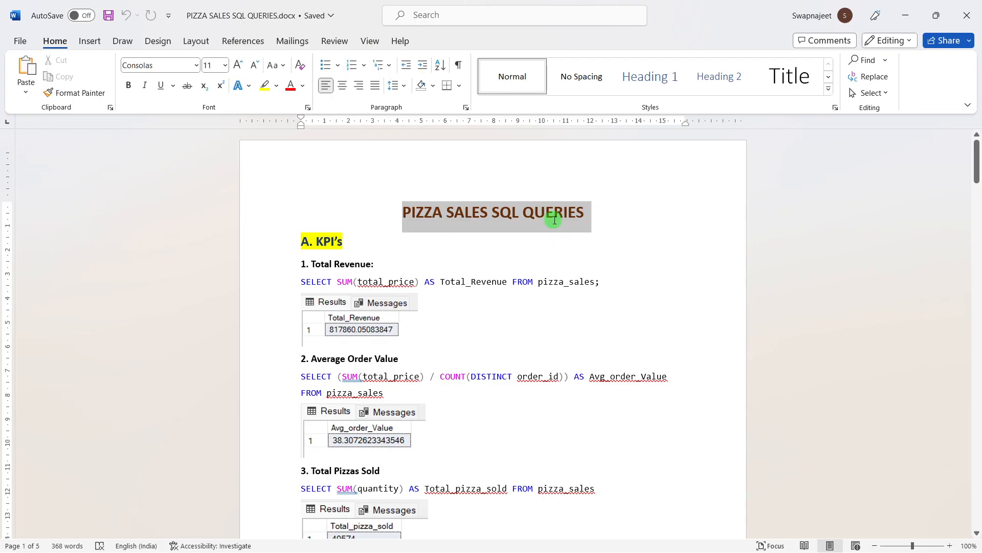
pyautogui.click(559, 264)
pyautogui.click(343, 243)
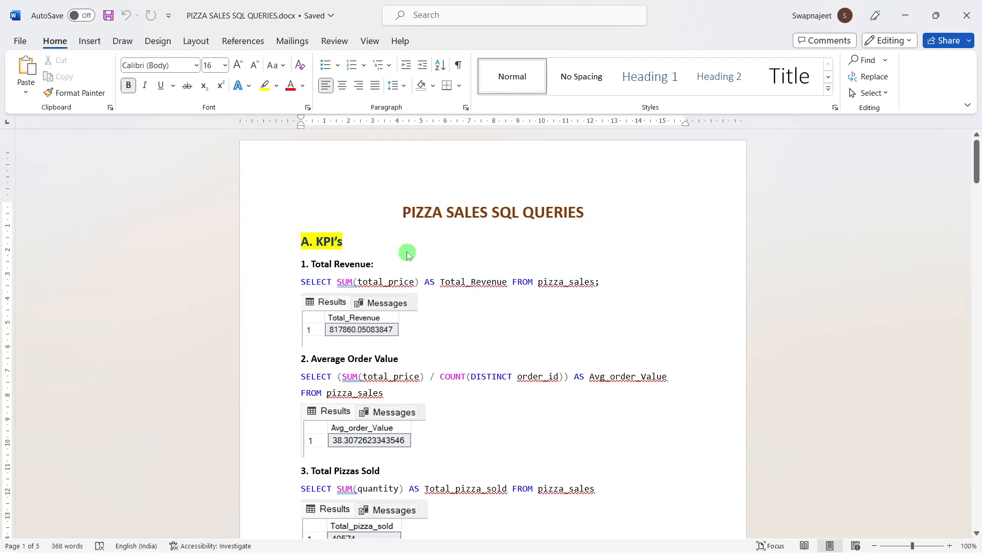
pyautogui.moveTo(375, 264); pyautogui.dragTo(324, 267)
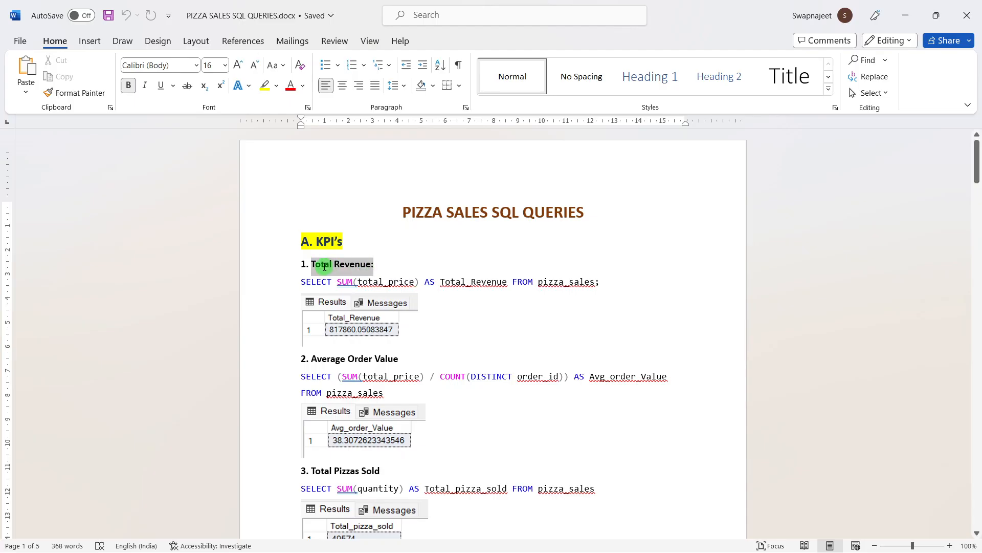
pyautogui.click(470, 306)
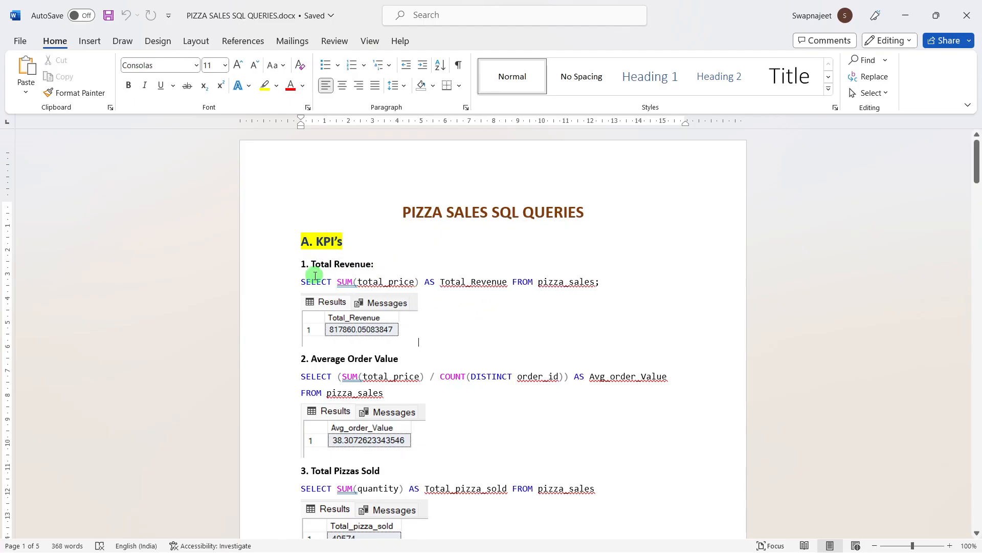
pyautogui.moveTo(301, 282); pyautogui.dragTo(610, 281)
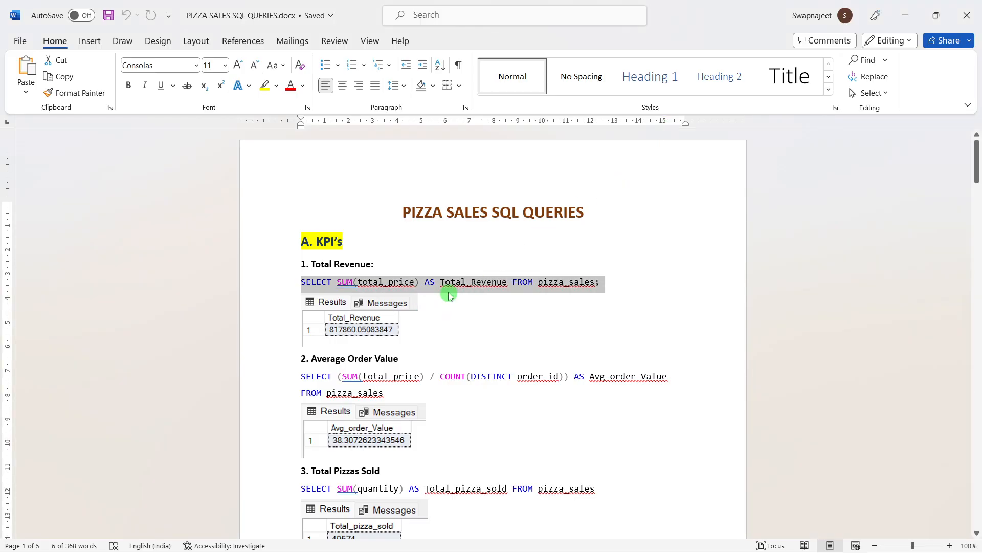
pyautogui.click(449, 293)
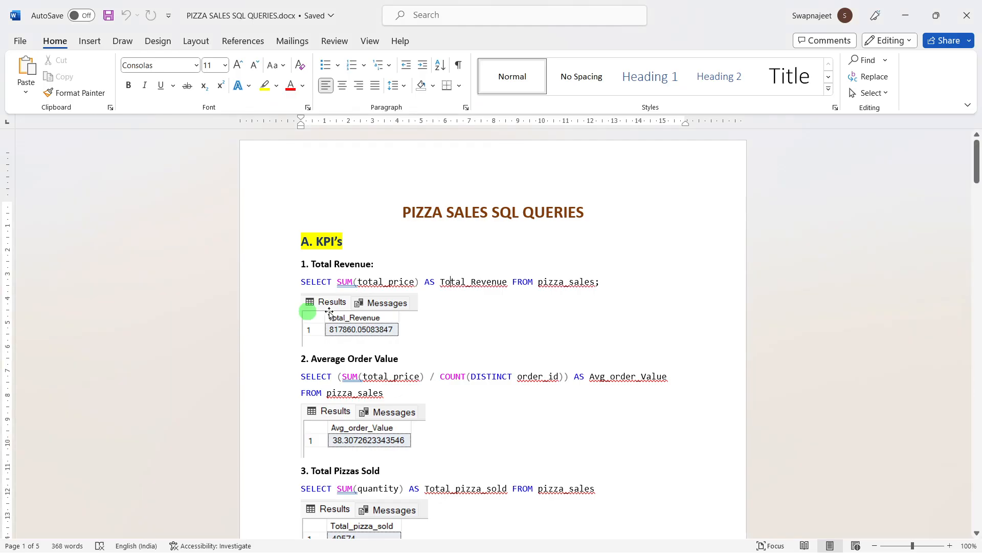
pyautogui.click(333, 322)
pyautogui.click(439, 310)
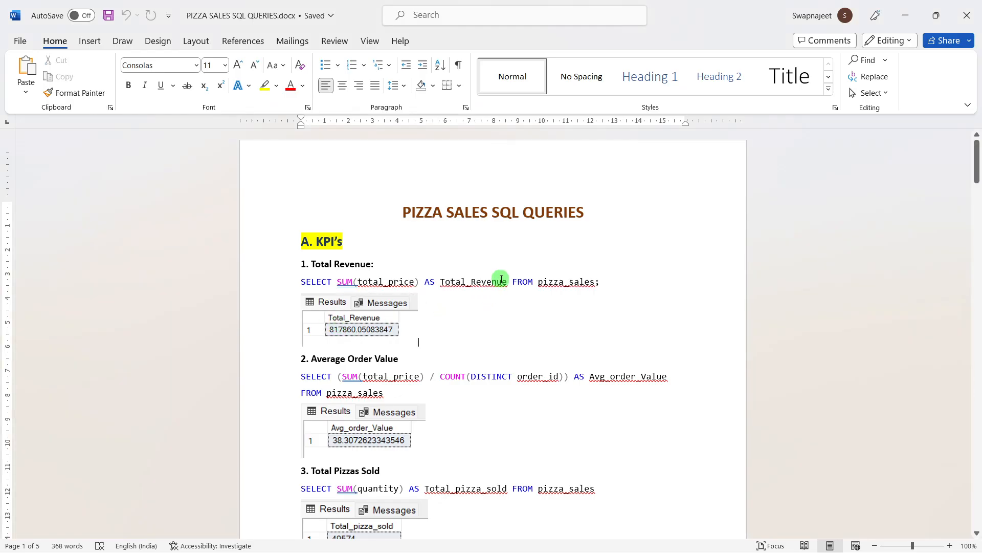
pyautogui.click(353, 330)
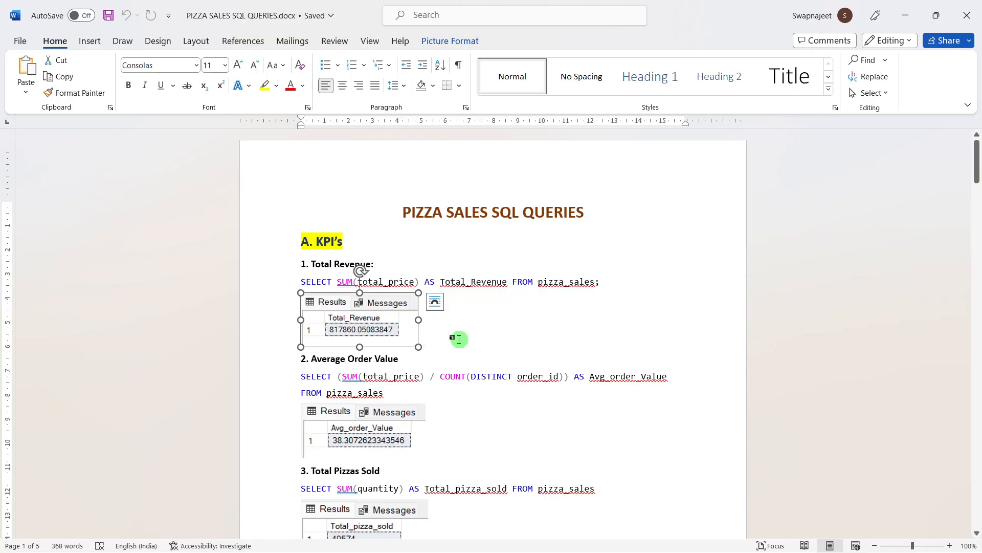
# Step: Compare the documented Total Revenue result with SQL Server Management Studio, look over the other KPI queries in Word, and return to Management Studio
pyautogui.hotkey('alt', 'Tab')
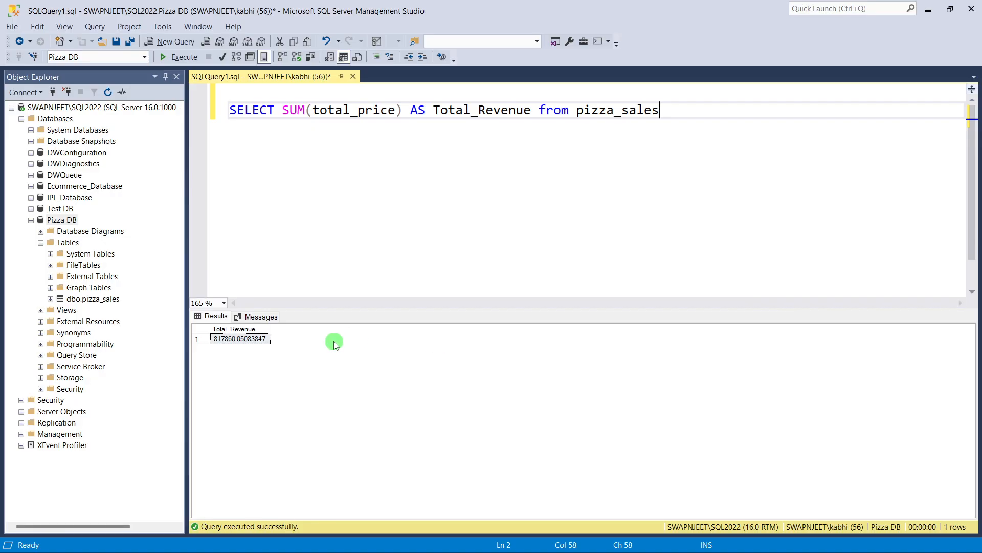
pyautogui.hotkey('alt', 'Tab')
pyautogui.scroll(-8, 448, 377)
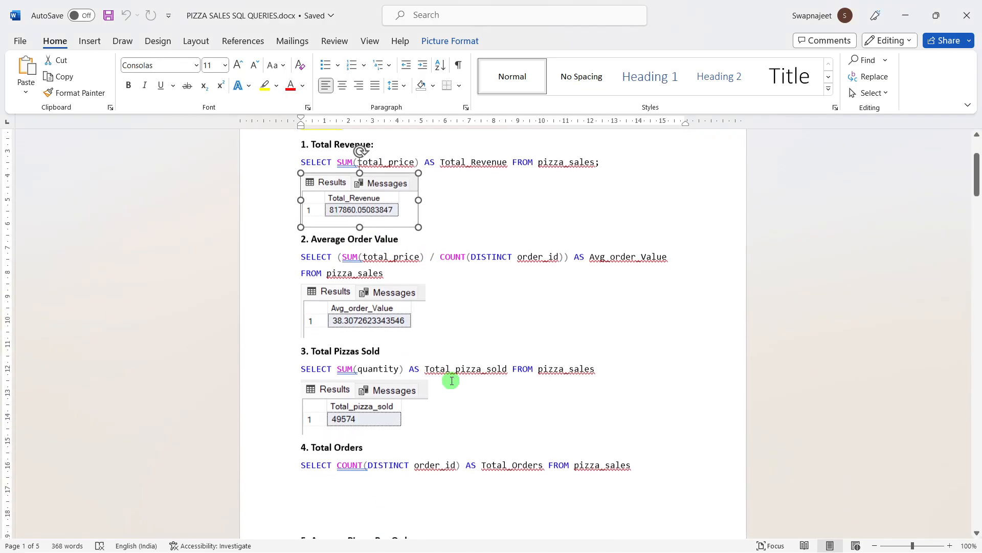
pyautogui.moveTo(977, 205); pyautogui.dragTo(978, 174)
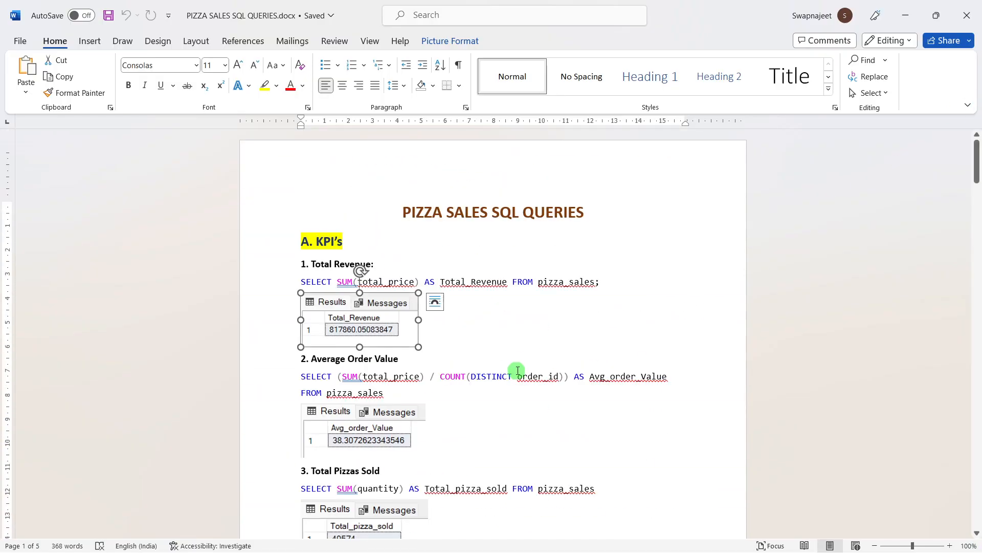
pyautogui.click(593, 304)
pyautogui.hotkey('alt', 'Tab')
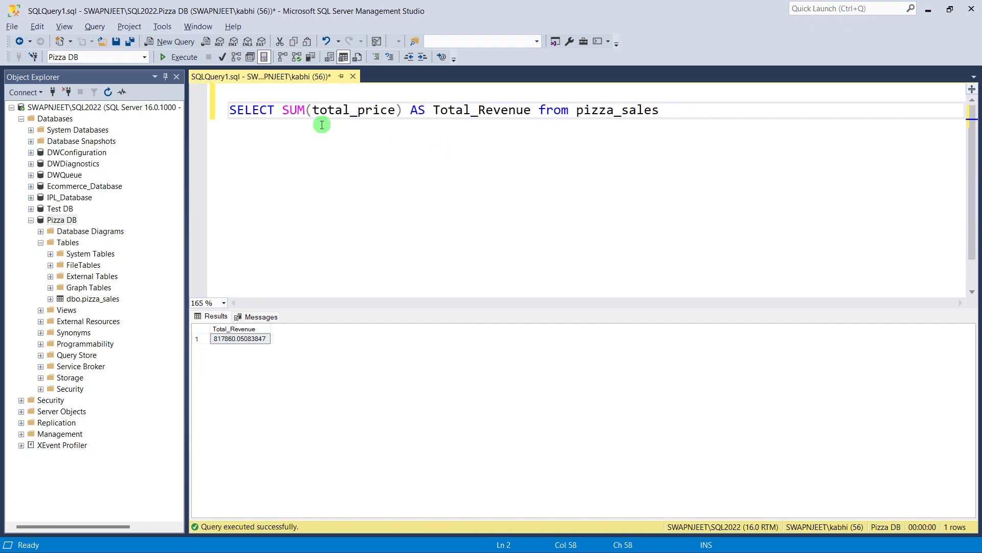
# Step: Replace the Total Revenue query with "SELECT * FROM pizza_sales", execute it, and add blank lines below it
pyautogui.moveTo(282, 110); pyautogui.dragTo(751, 119)
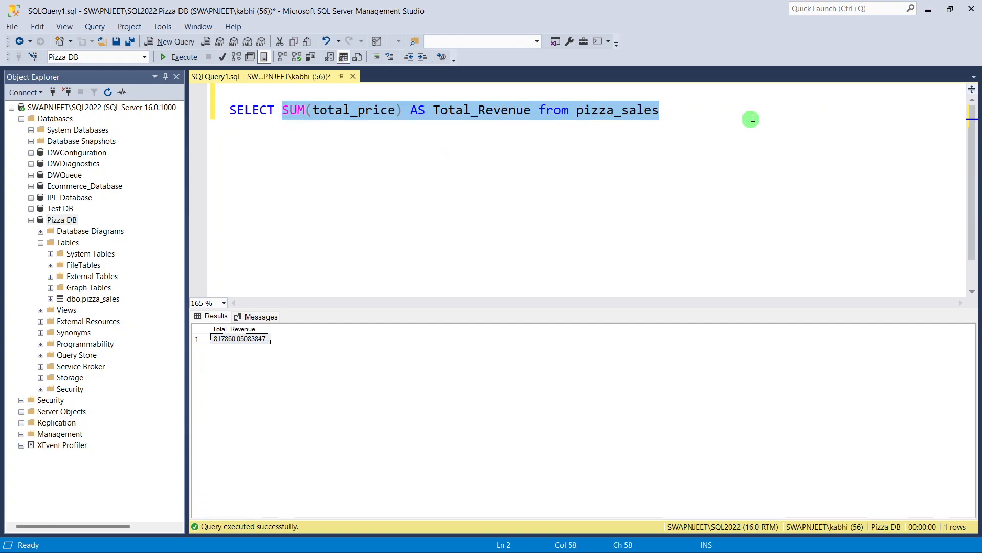
pyautogui.press('BackSpace')
pyautogui.press('BackSpace')
pyautogui.press('BackSpace')
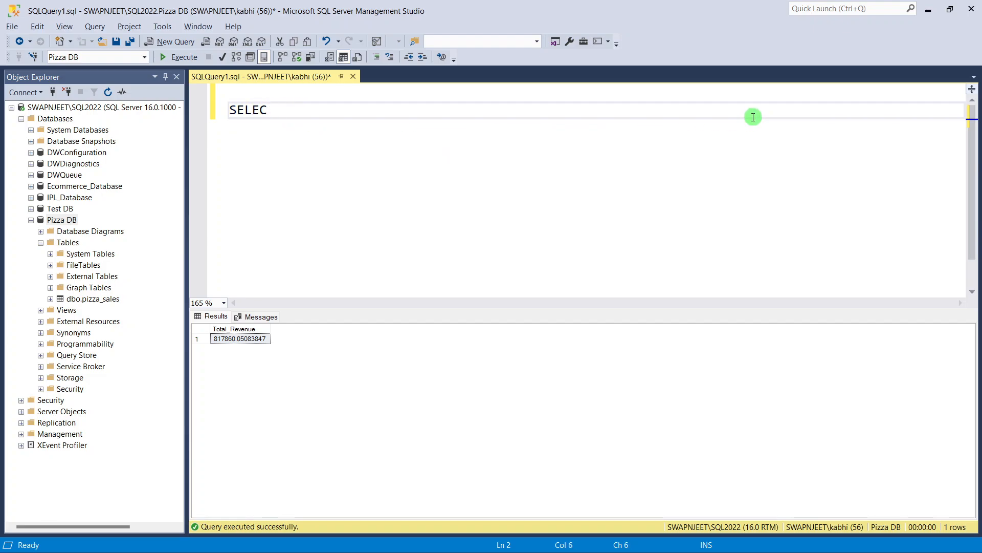
pyautogui.write('T * FROM pizza_sales')
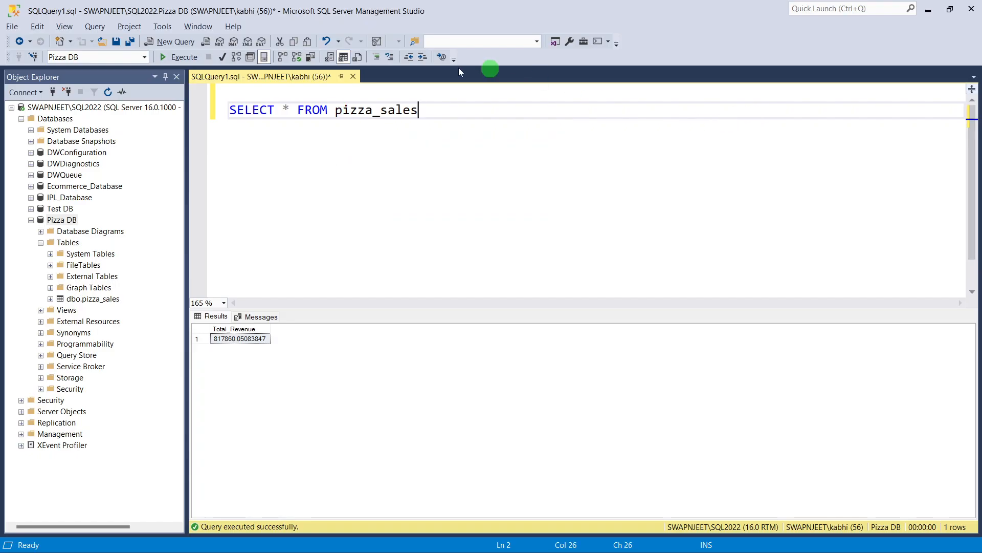
pyautogui.click(169, 57)
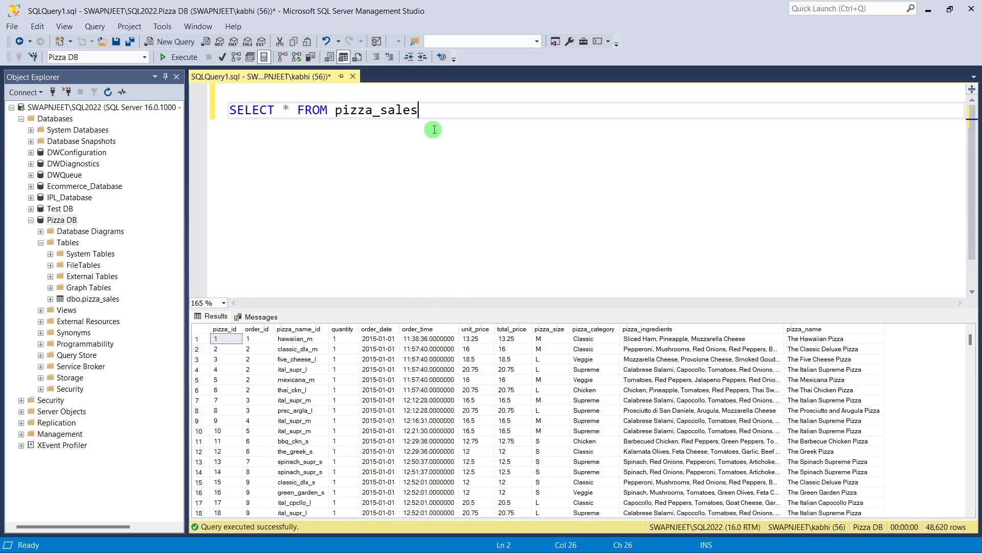
pyautogui.press('Return')
pyautogui.press('Return')
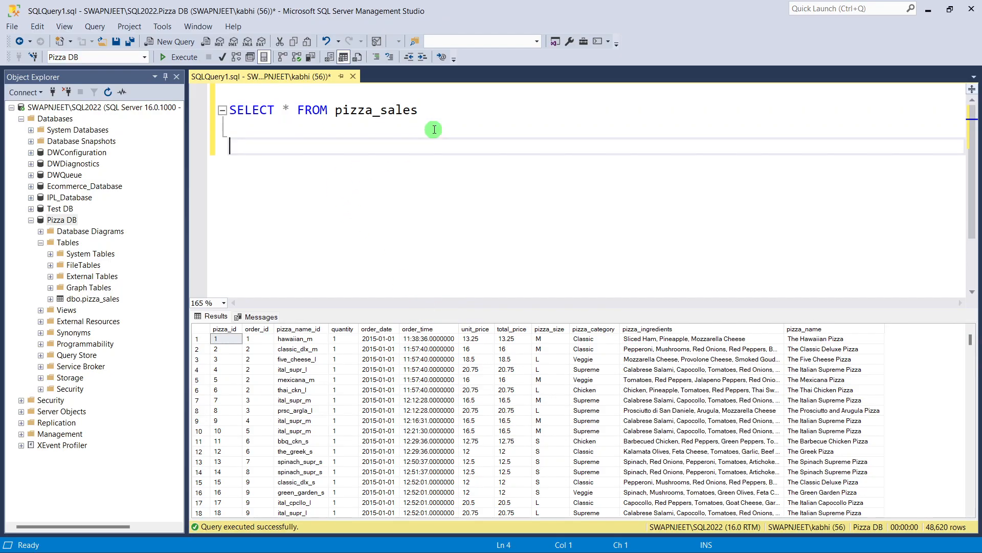
# Step: Check the KPI requirements in PowerPoint, return to Management Studio, and examine how order_id values repeat across the pizza_sales rows
pyautogui.moveTo(550, 547)
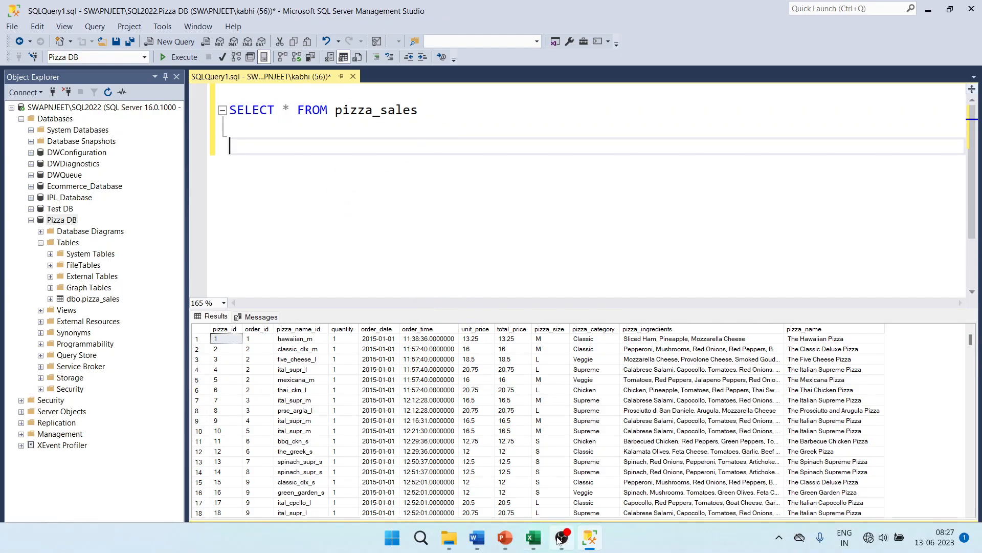
pyautogui.click(504, 538)
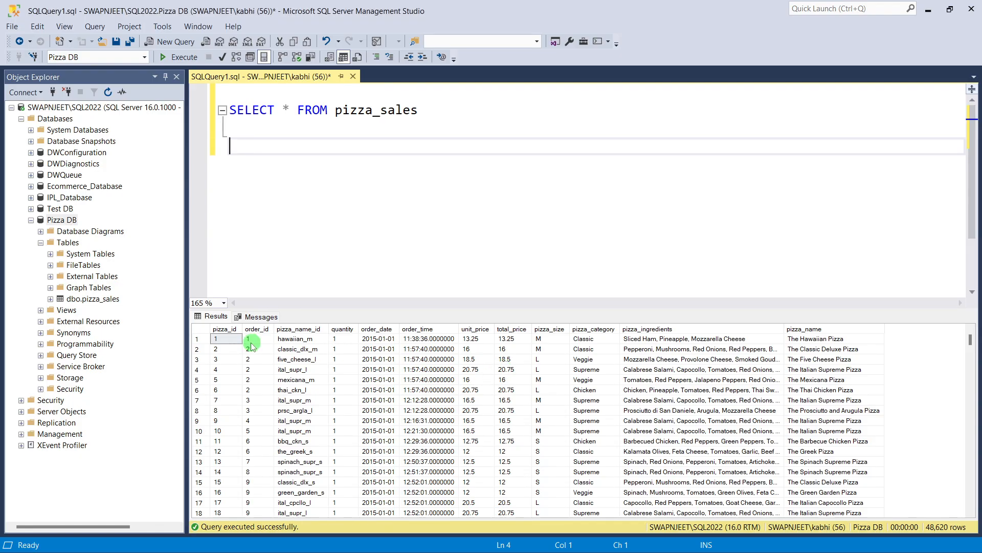
pyautogui.moveTo(255, 338); pyautogui.dragTo(268, 422)
pyautogui.click(269, 421)
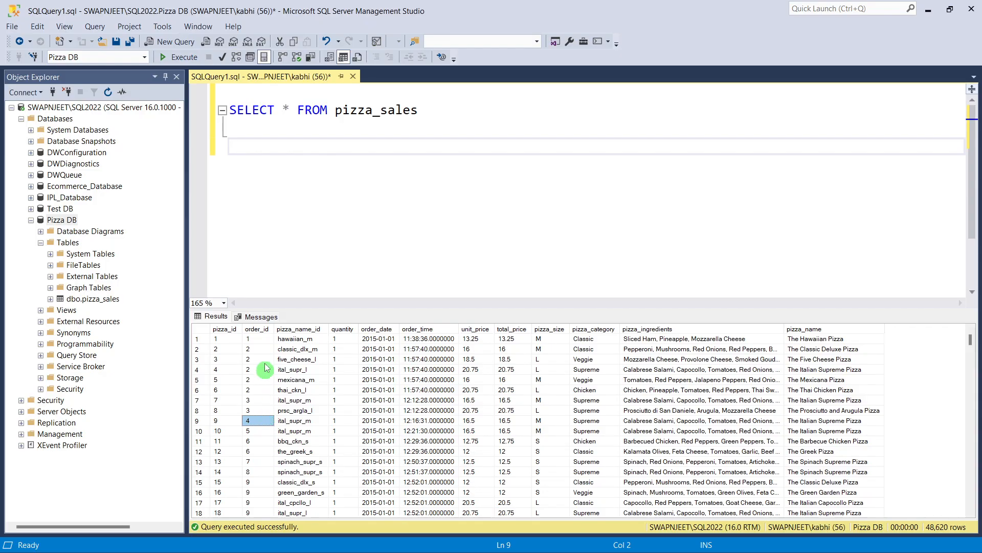
pyautogui.moveTo(264, 349); pyautogui.dragTo(266, 393)
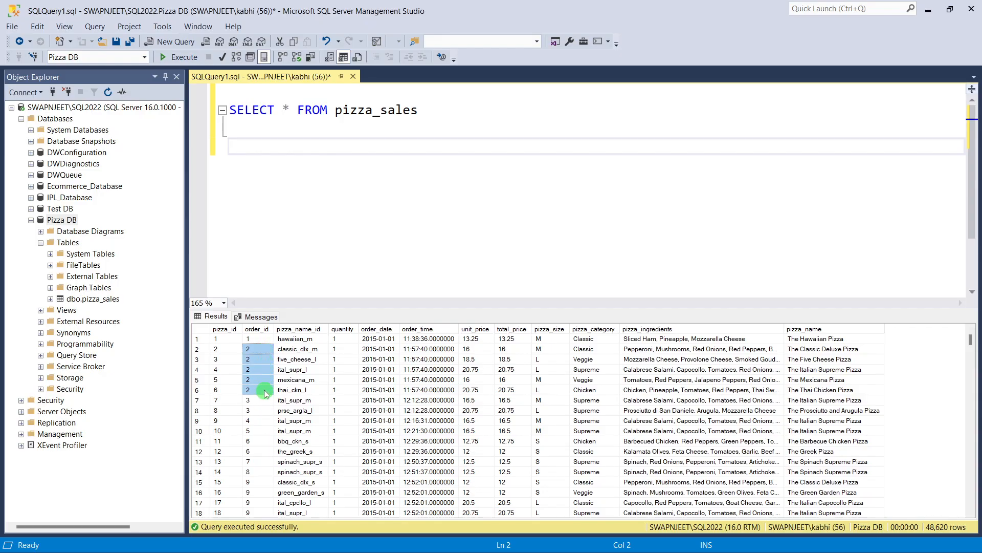
pyautogui.click(266, 351)
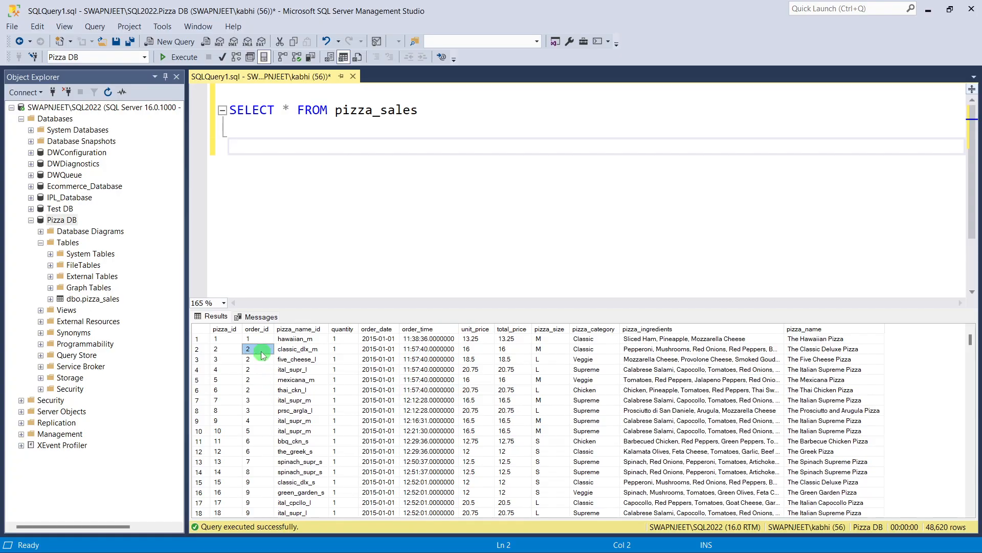
pyautogui.moveTo(258, 390); pyautogui.dragTo(258, 350)
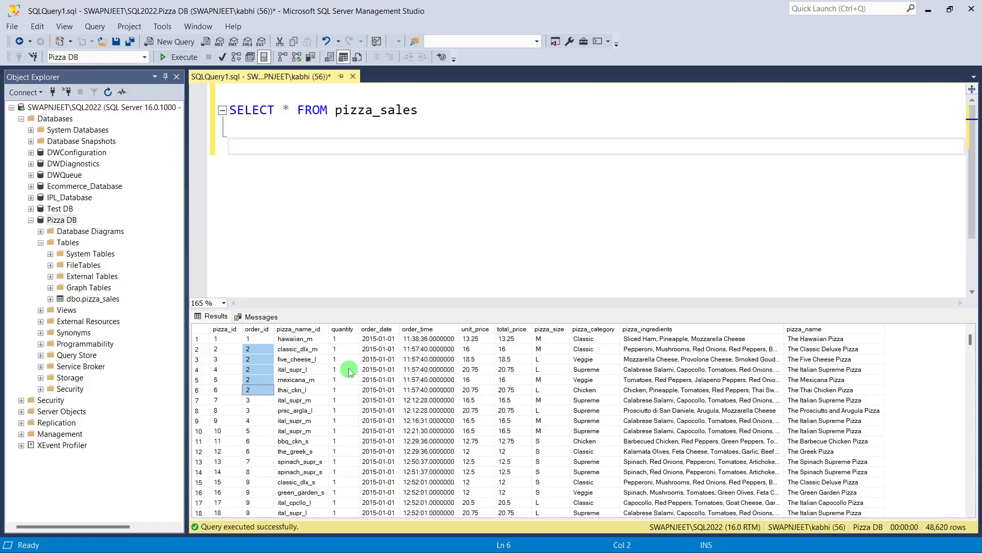
pyautogui.moveTo(258, 339); pyautogui.dragTo(258, 430)
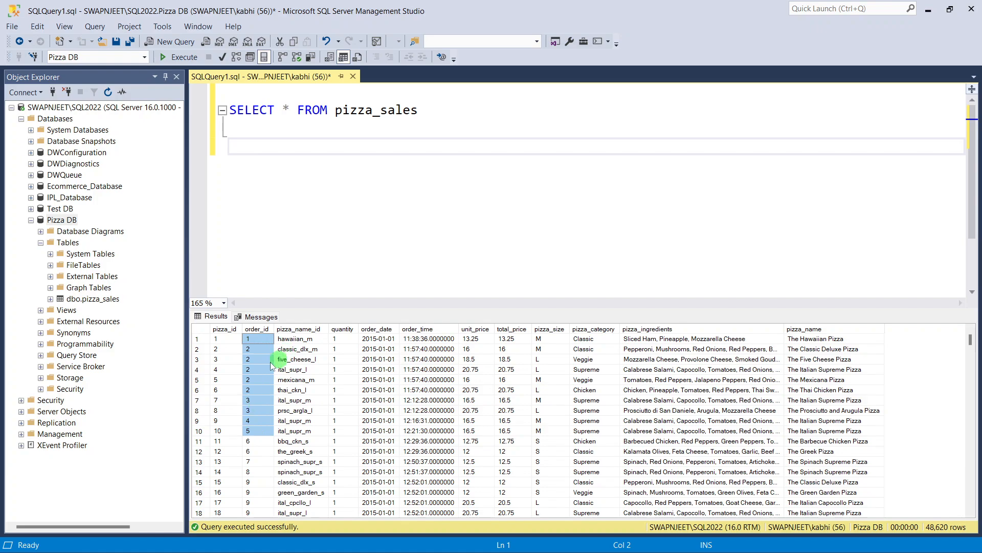
pyautogui.click(261, 329)
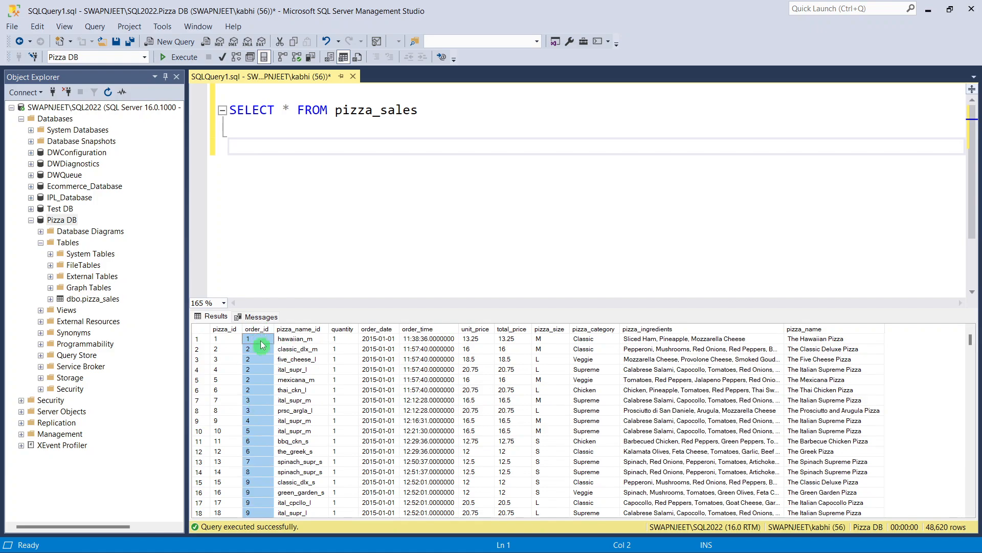
pyautogui.moveTo(261, 345); pyautogui.dragTo(254, 390)
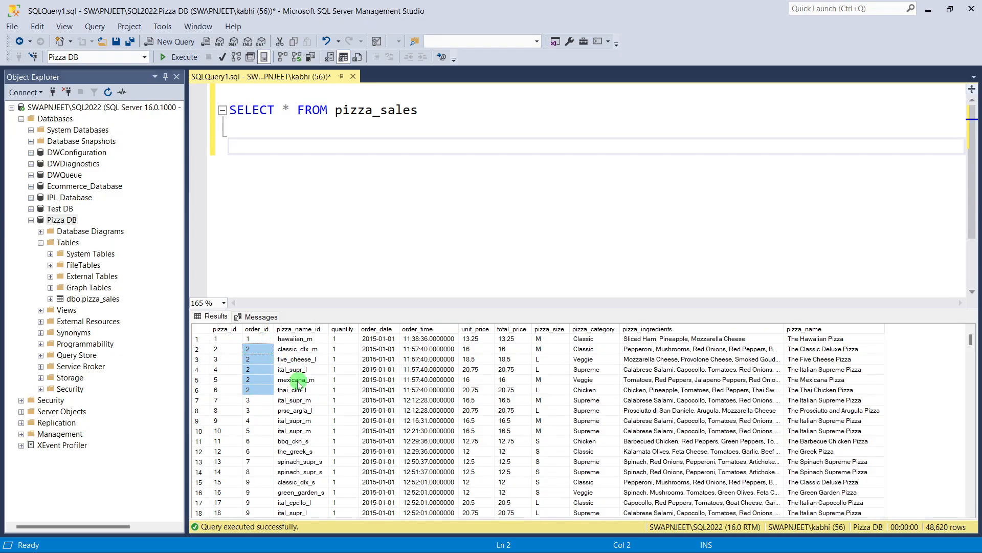
pyautogui.click(257, 354)
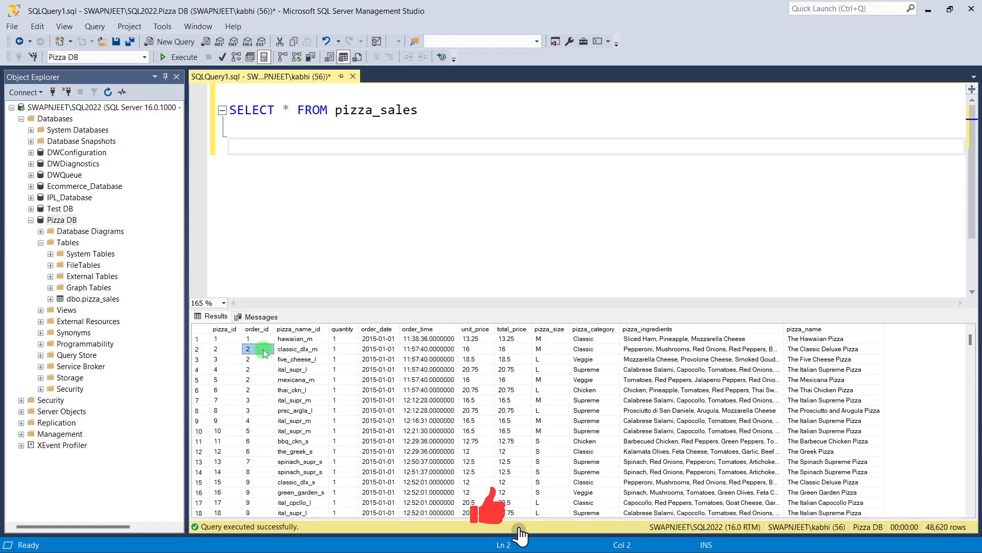
pyautogui.moveTo(262, 351); pyautogui.dragTo(261, 390)
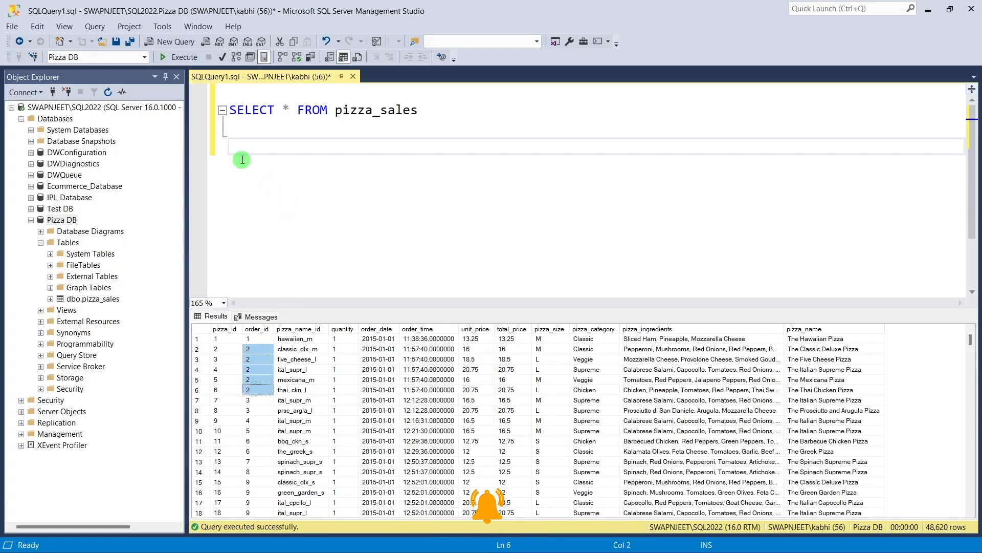
# Step: Begin a second query with "SELECT SUM(total_price) /", consulting the Average Order Value definition in PowerPoint
pyautogui.click(261, 147)
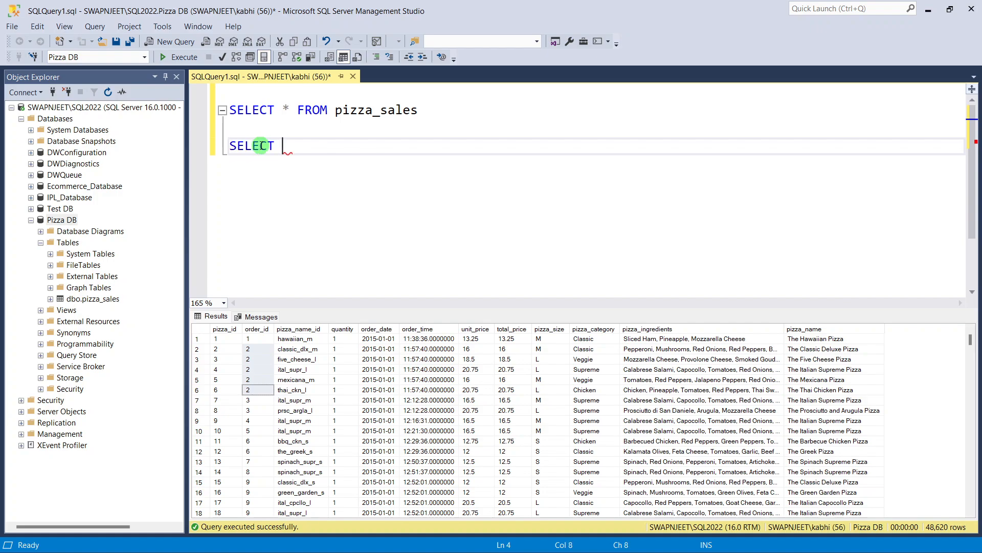
pyautogui.hotkey('alt', 'Tab')
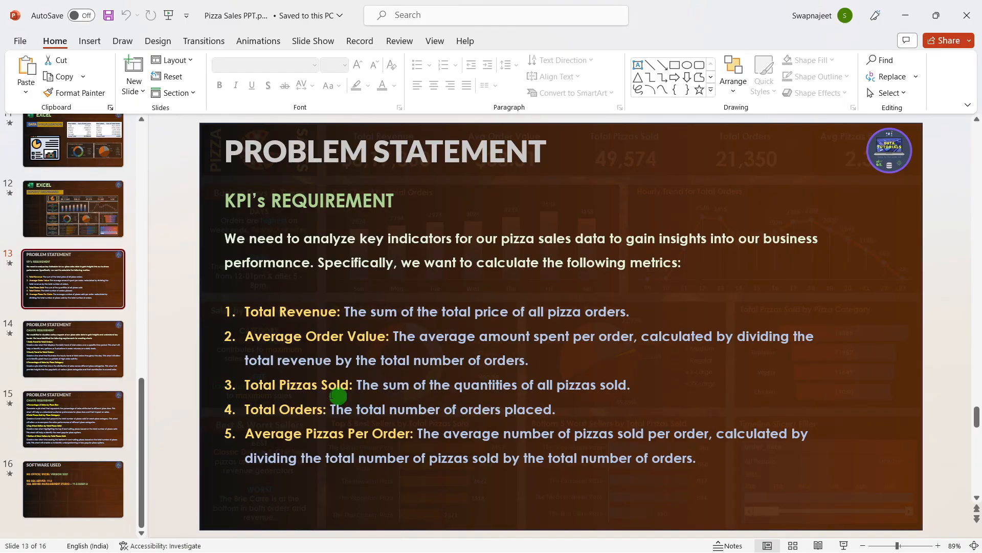
pyautogui.hotkey('alt', 'Tab')
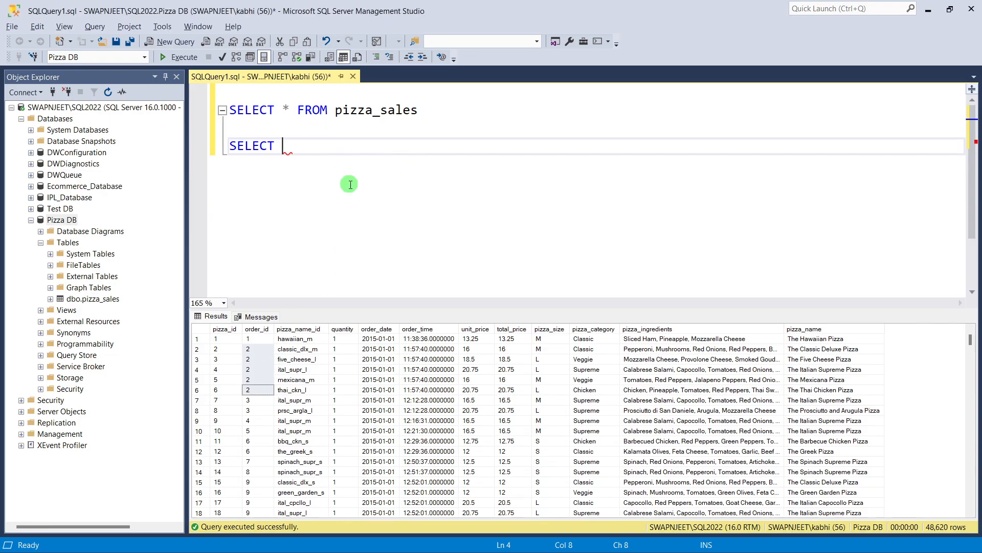
pyautogui.write('SUM(')
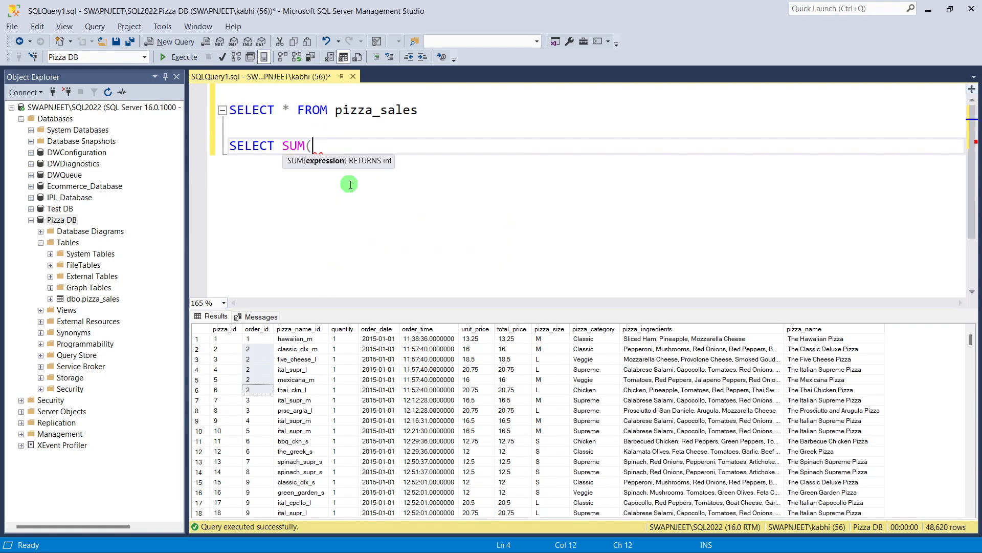
pyautogui.write('total')
pyautogui.press('BackSpace')
pyautogui.write('al_price) /')
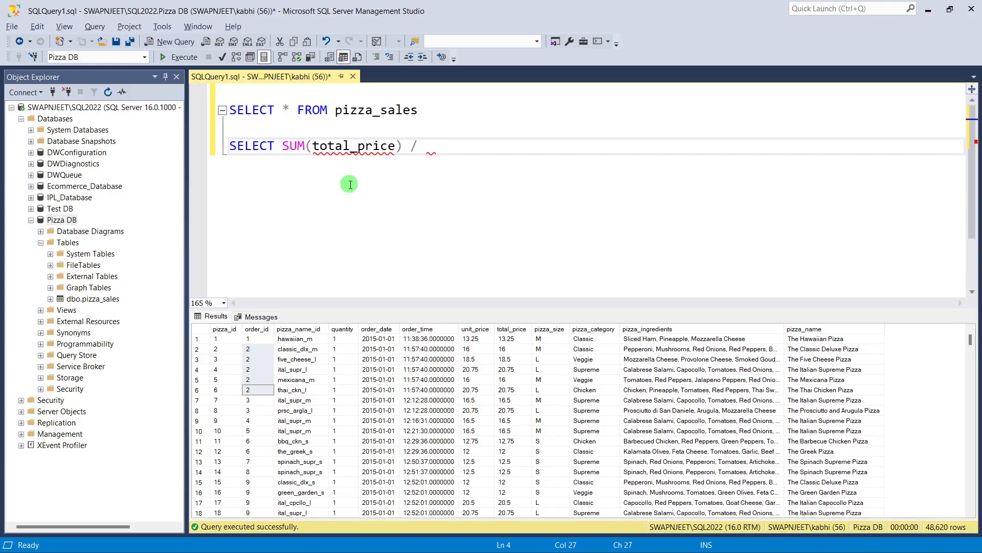
# Step: Enter "COUNT(DISTINCT order_id" as the divisor after SUM(total_price)
pyautogui.write('Co')
pyautogui.press('BackSpace')
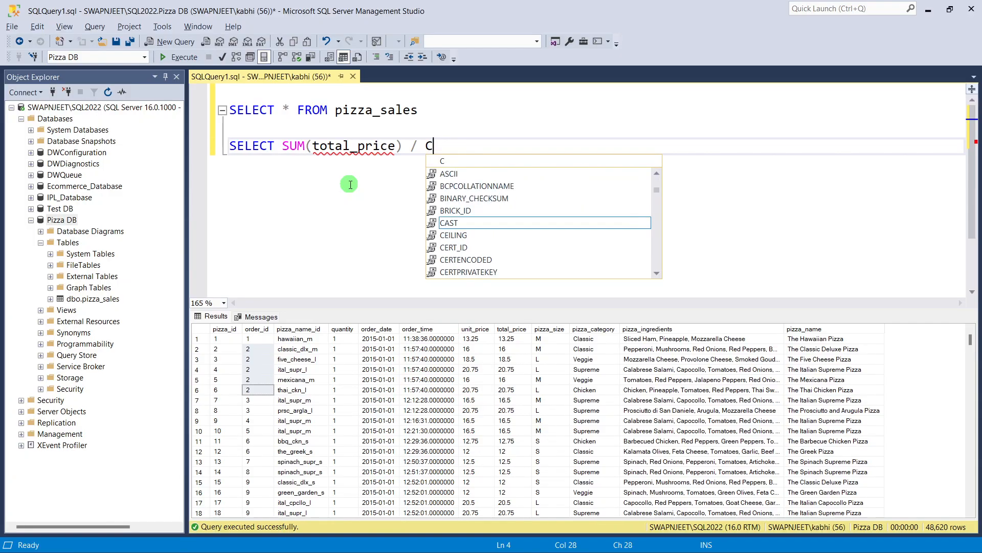
pyautogui.write('OUNT(DISTI')
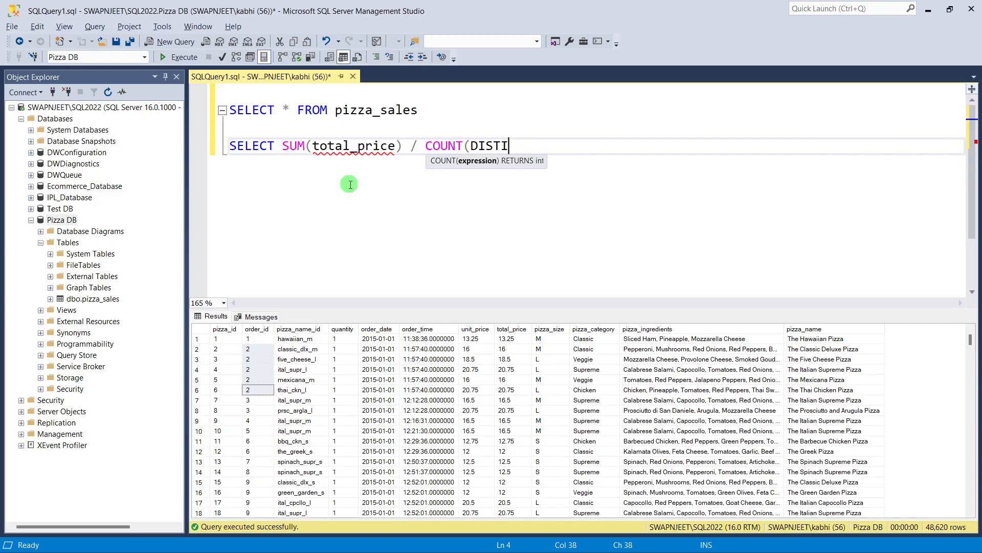
pyautogui.press('BackSpace')
pyautogui.press('BackSpace')
pyautogui.press('BackSpace')
pyautogui.press('BackSpace')
pyautogui.write('INCT order_')
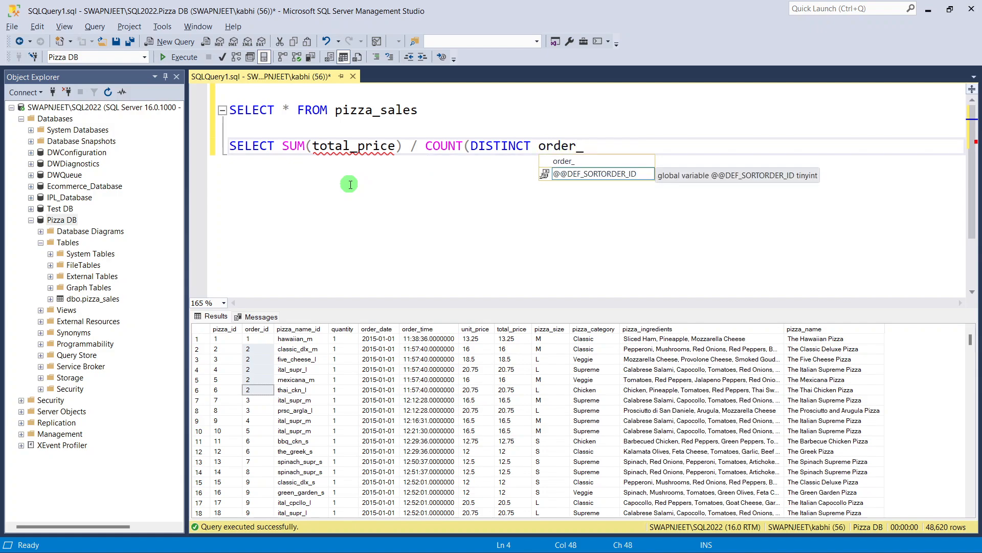
pyautogui.write('id')
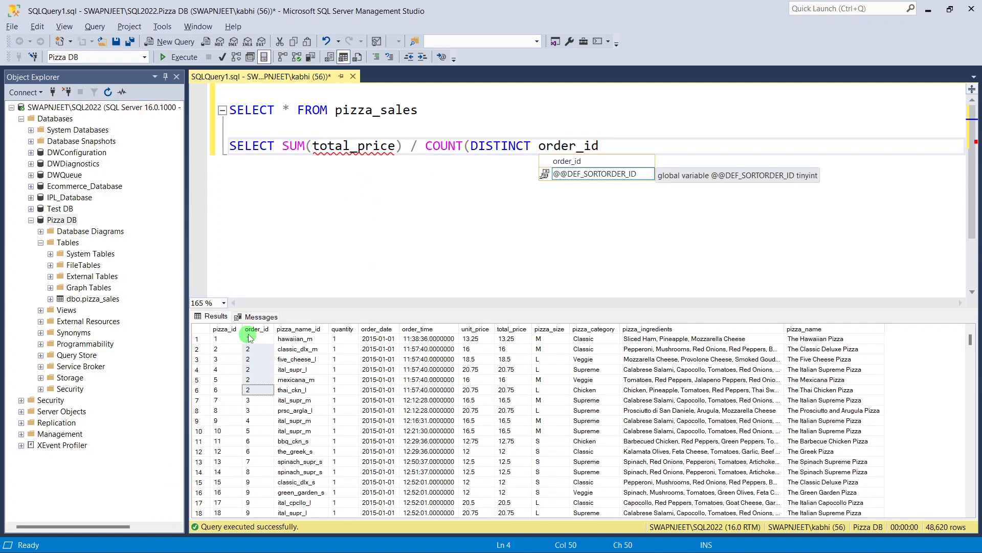
# Step: Close the COUNT expression, complete the query with "from pizza_sales", and execute the whole script
pyautogui.write(') fro')
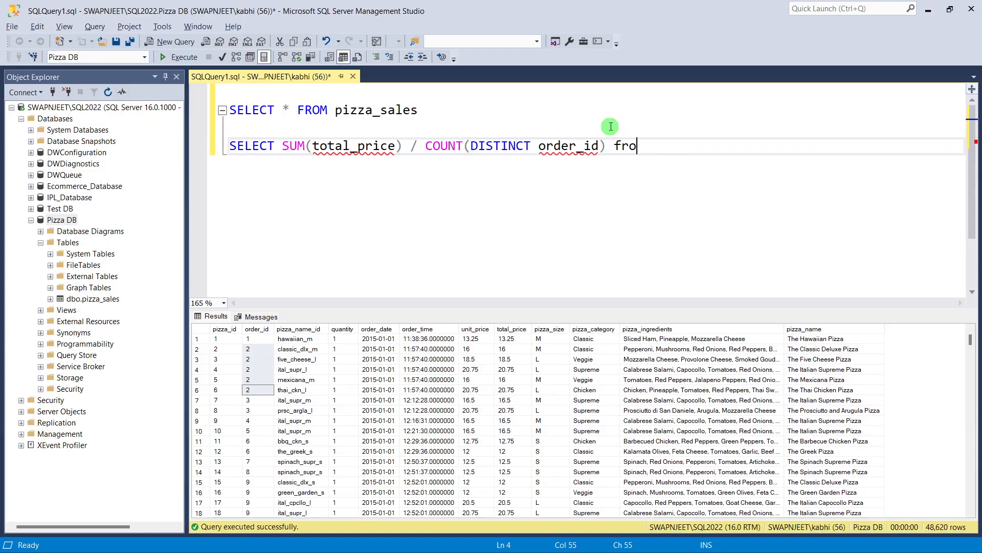
pyautogui.write('m pi')
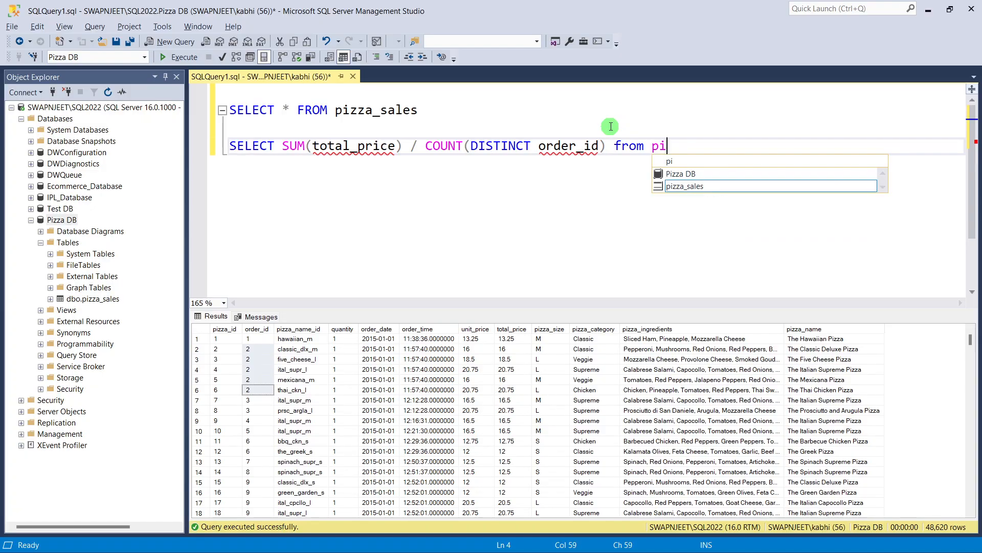
pyautogui.write('xxa')
pyautogui.press('Tab')
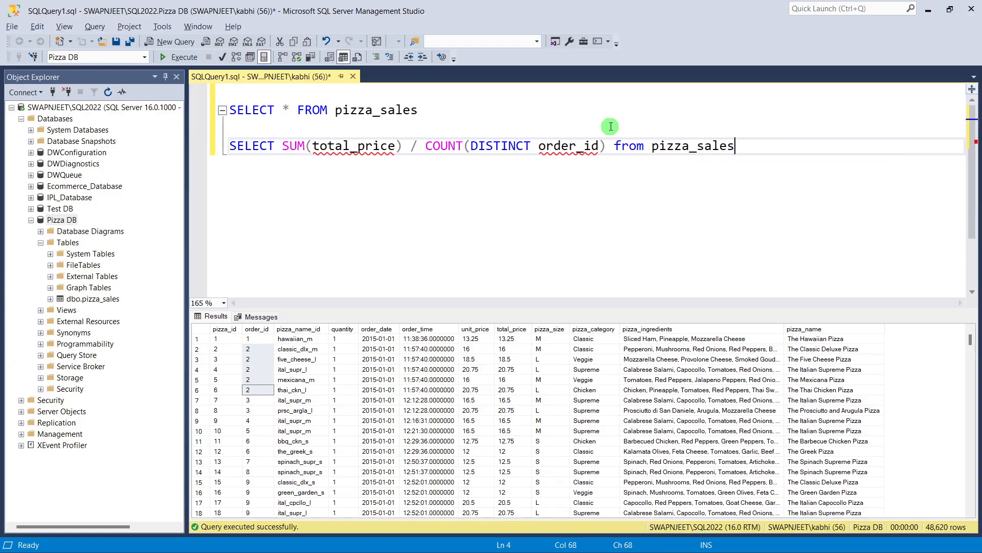
pyautogui.tripleClick(246, 154)
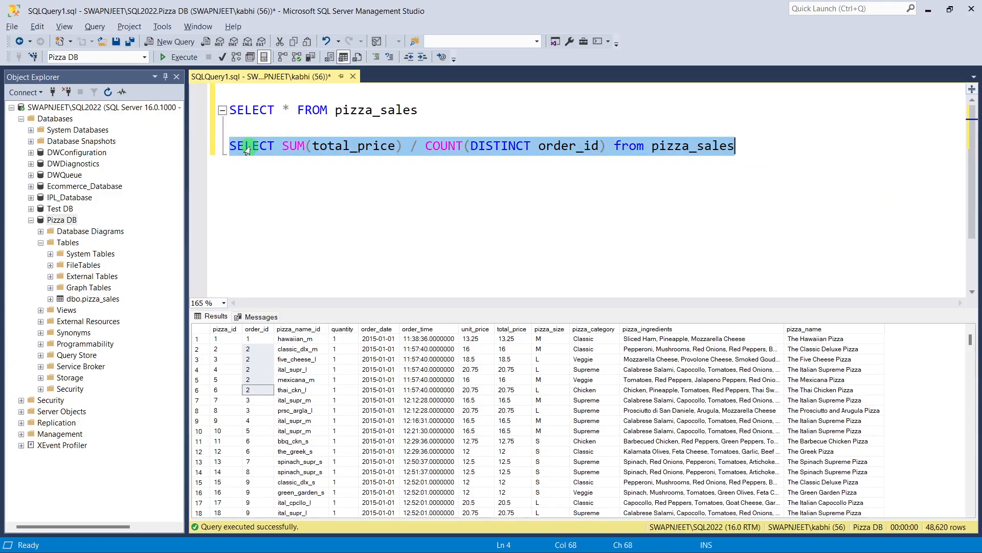
pyautogui.click(247, 154)
pyautogui.press('F5')
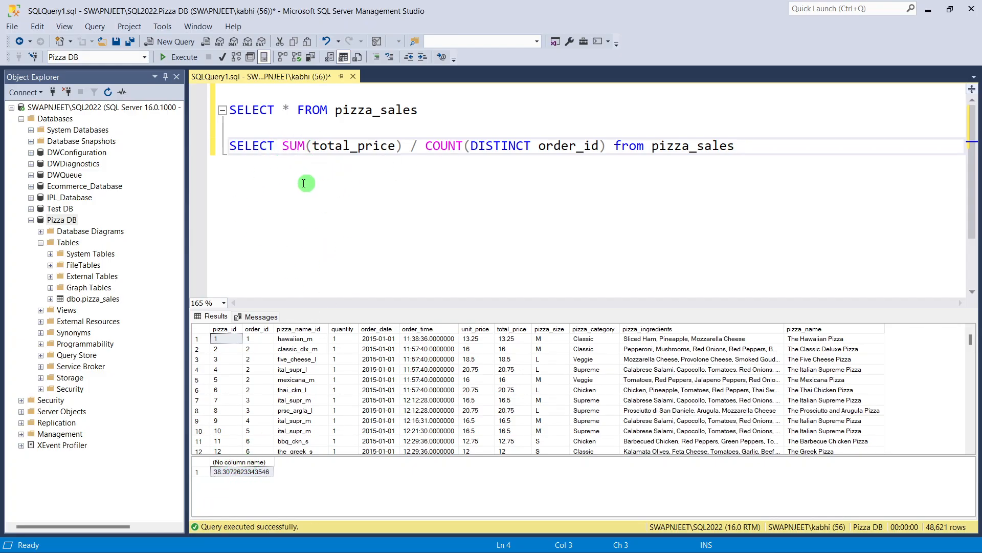
# Step: Execute only the SUM(total_price) / COUNT(DISTINCT order_id) query and check it against the Average Order Value definition in PowerPoint
pyautogui.click(249, 147)
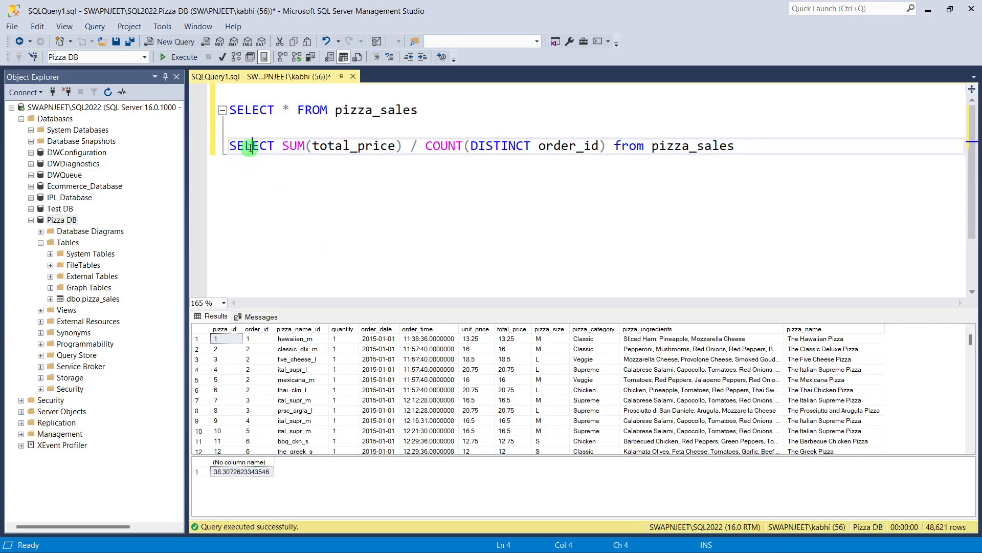
pyautogui.click(219, 149)
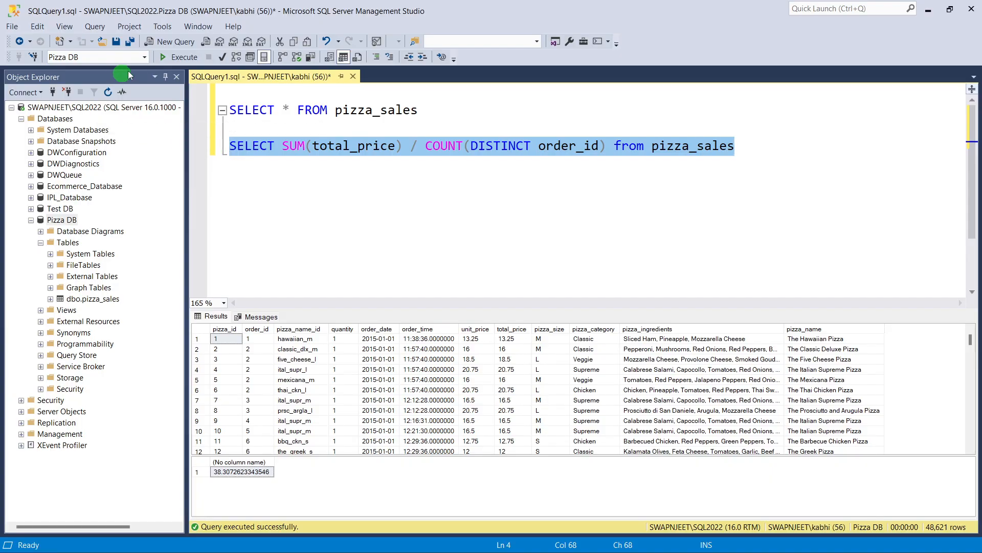
pyautogui.click(183, 57)
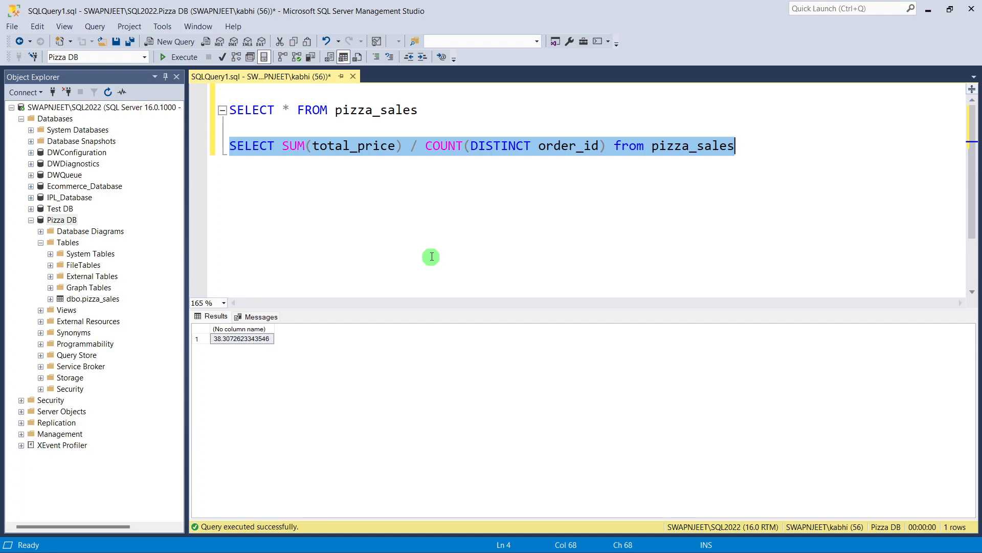
pyautogui.hotkey('alt', 'Tab')
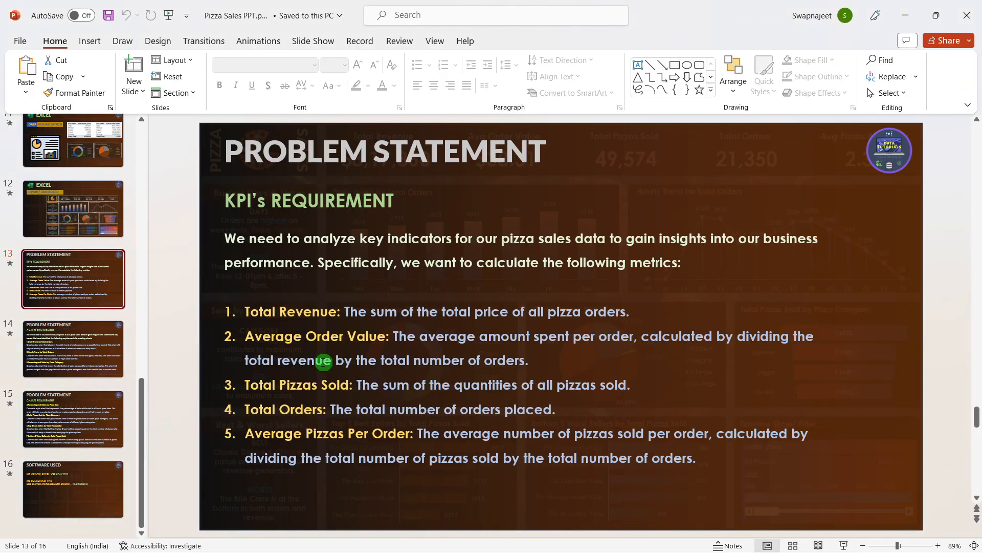
pyautogui.hotkey('alt', 'Tab')
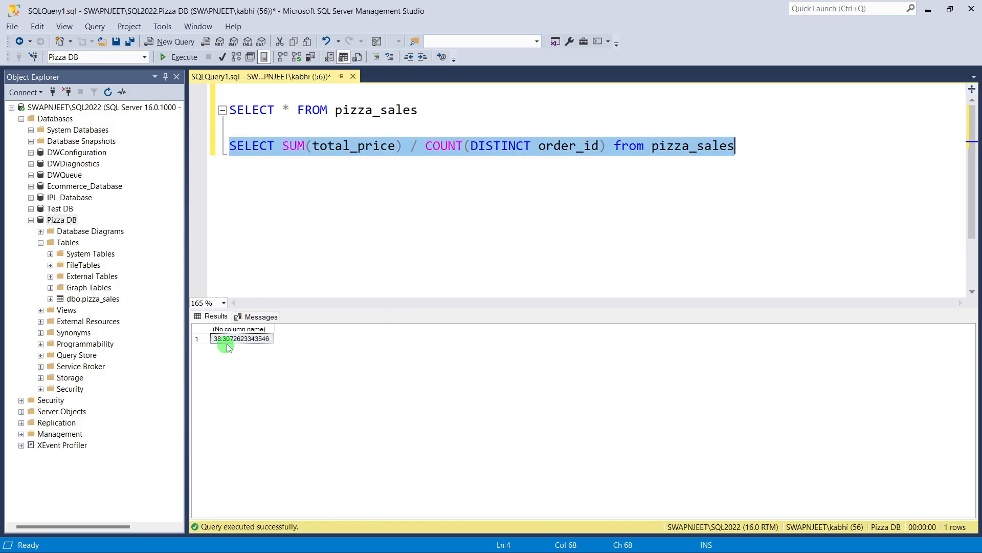
# Step: Add the alias "as Avg_Order_Value" to the SUM(total_price) / COUNT(DISTINCT order_id) expression, before "from pizza_sales"
pyautogui.click(610, 148)
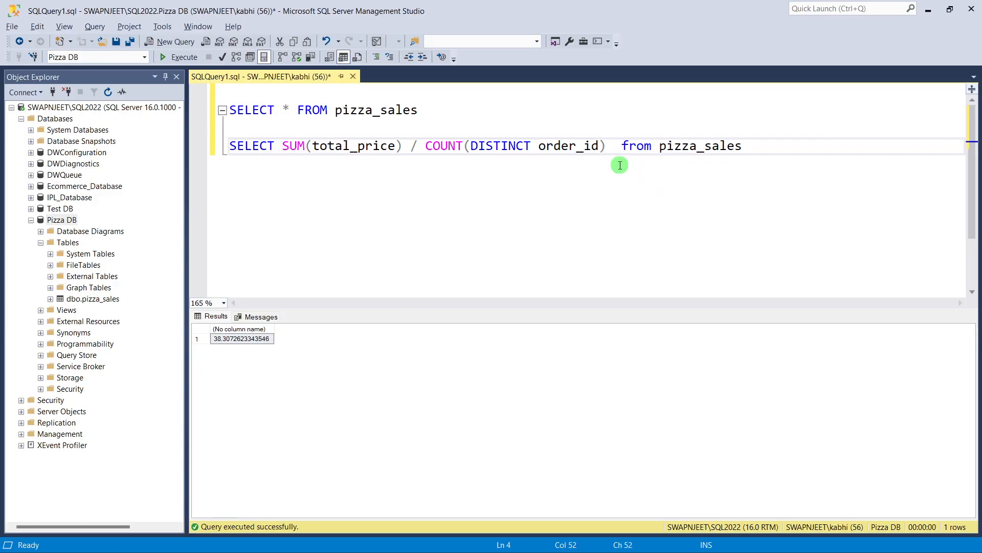
pyautogui.write('asd')
pyautogui.press('BackSpace')
pyautogui.press('BackSpace')
pyautogui.press('BackSpace')
pyautogui.write('as')
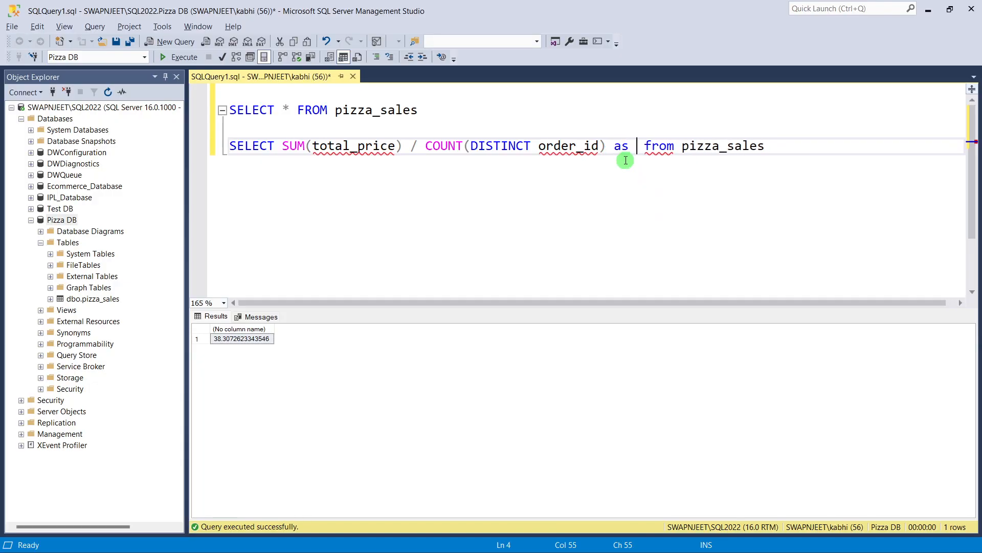
pyautogui.press('BackSpace')
pyautogui.write('Avg')
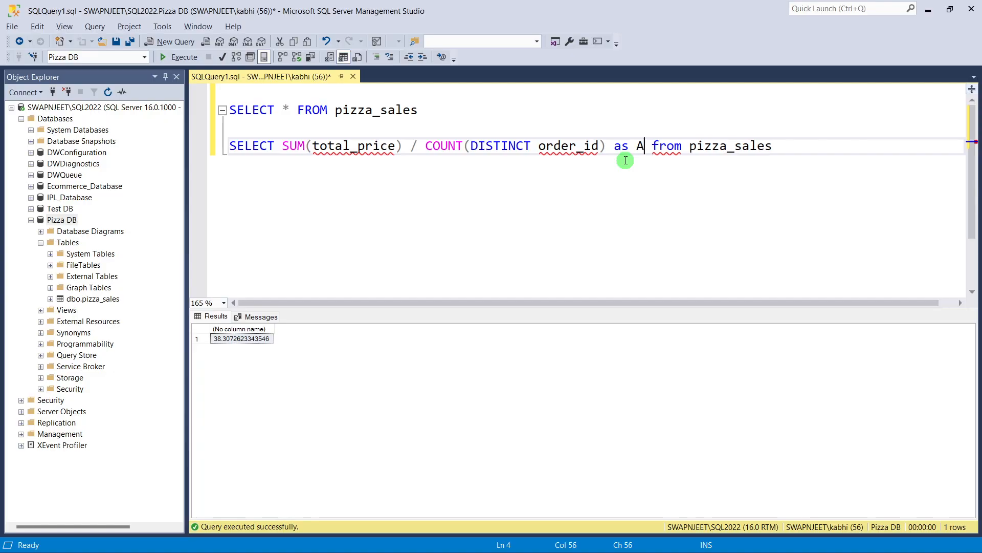
pyautogui.press('BackSpace')
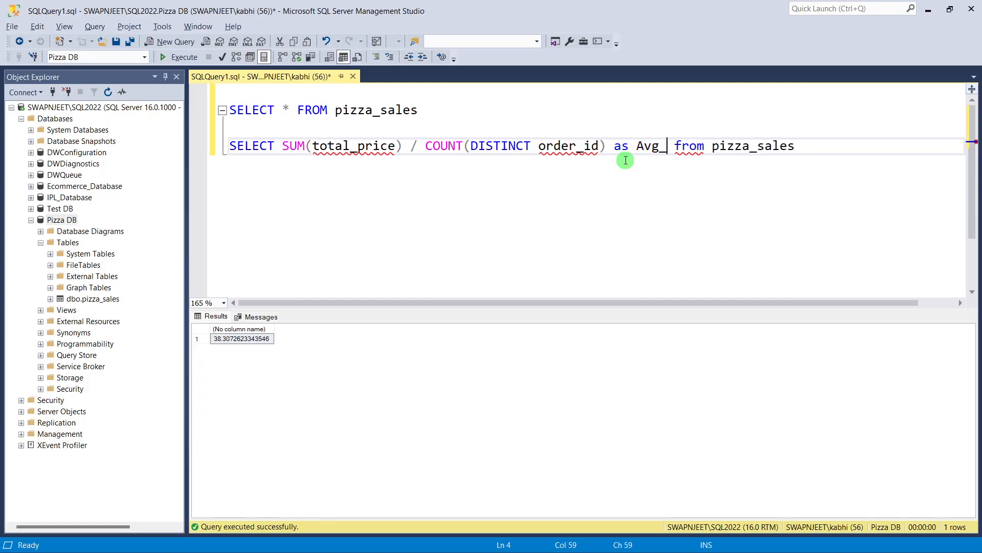
pyautogui.write('_Order_Val')
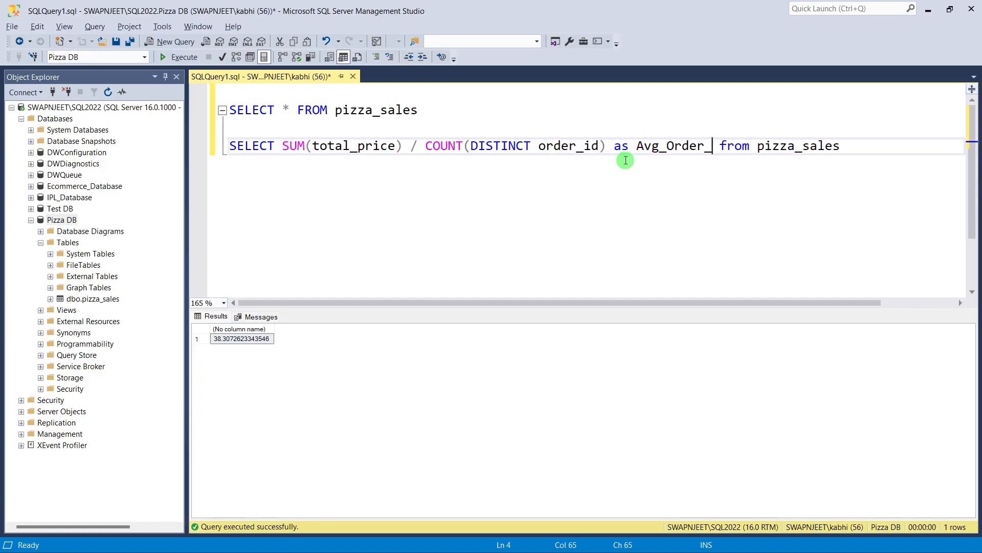
pyautogui.write('ue')
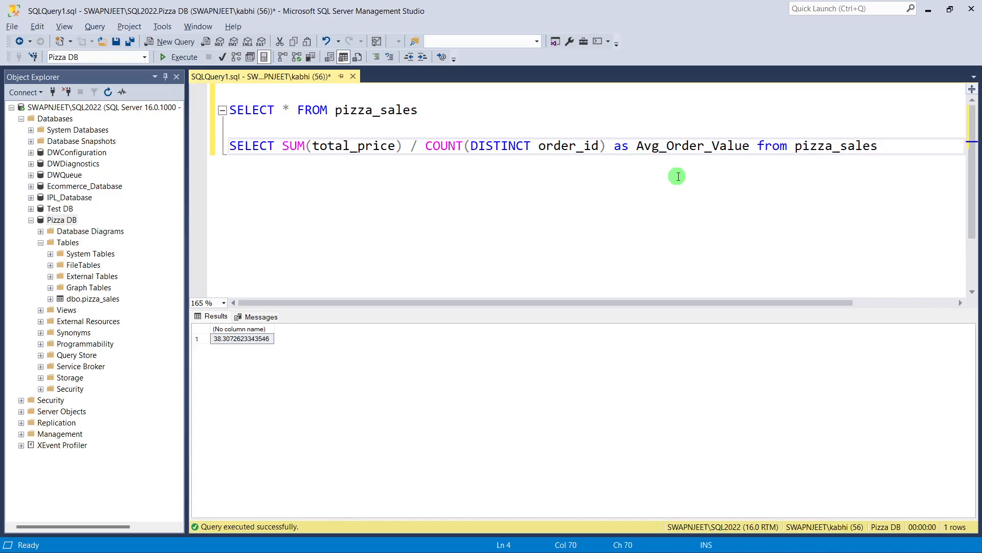
# Step: Execute only the Avg_Order_Value query and compare its result with the Average Order Value entry in the Word query document
pyautogui.click(206, 143)
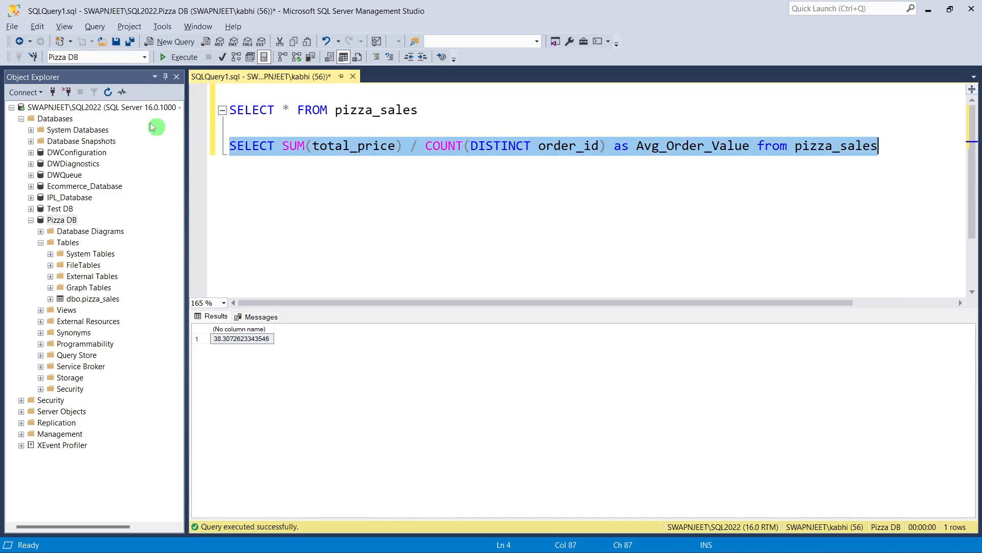
pyautogui.click(167, 58)
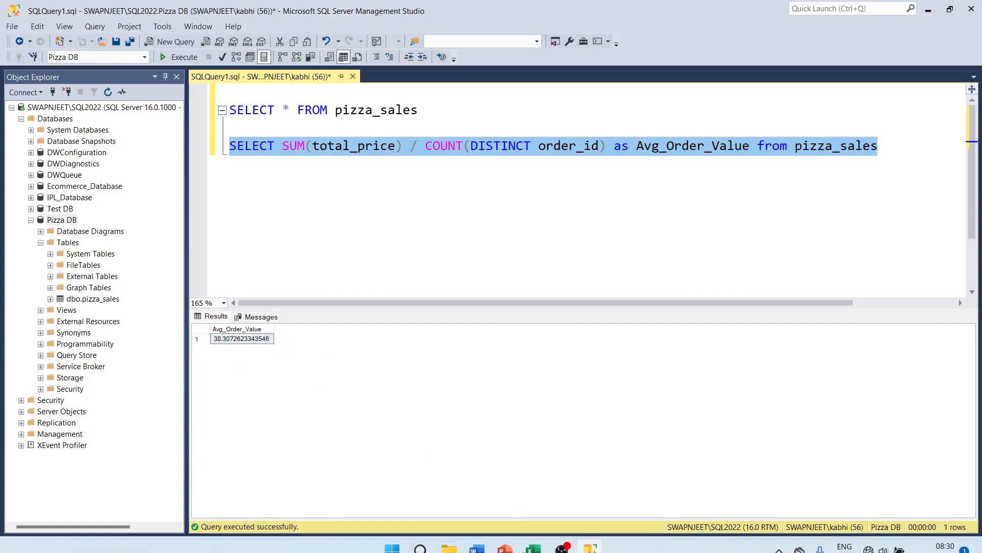
pyautogui.click(486, 539)
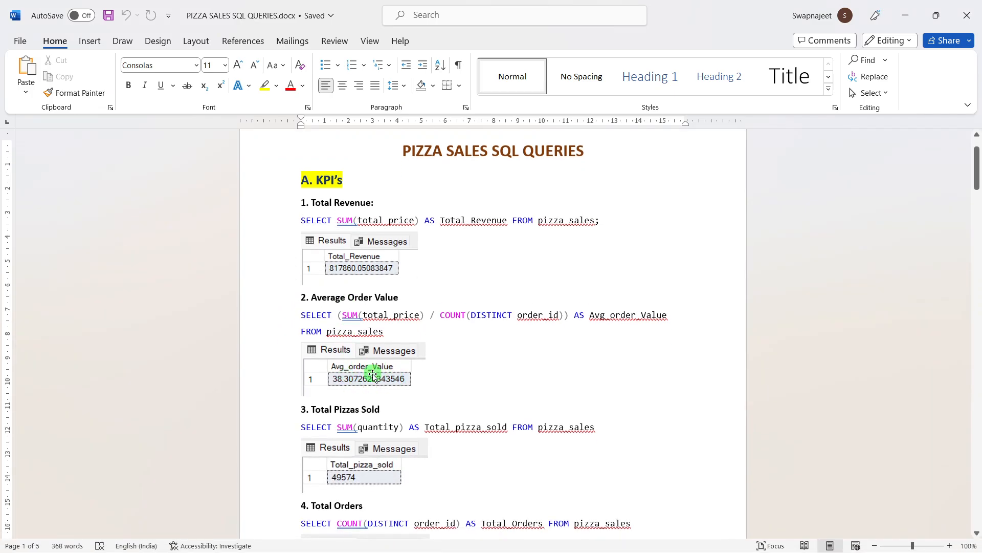
pyautogui.hotkey('alt', 'Tab')
pyautogui.click(391, 240)
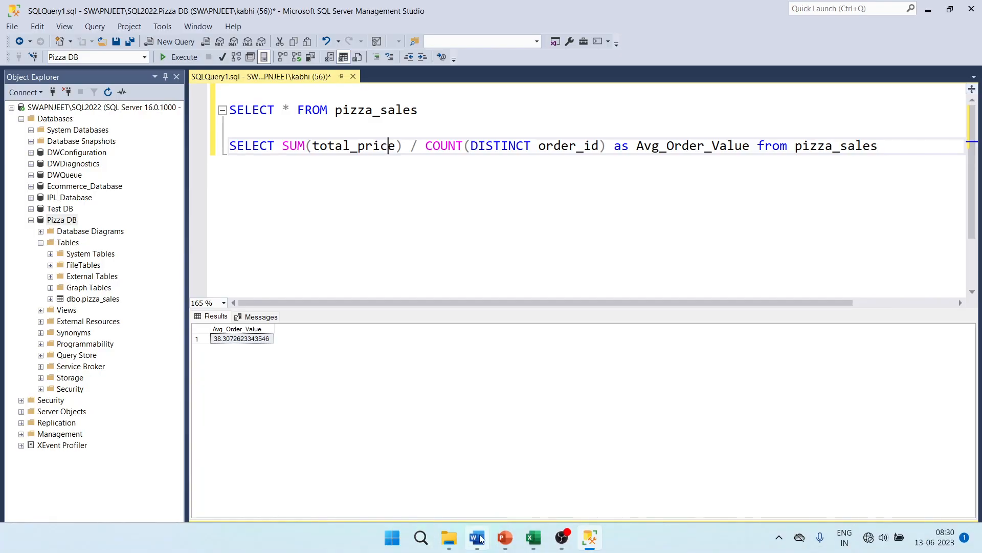
# Step: Read the Total Pizzas Sold definition in PowerPoint, and execute only SELECT * FROM pizza_sales in Management Studio to examine the quantity column
pyautogui.click(505, 537)
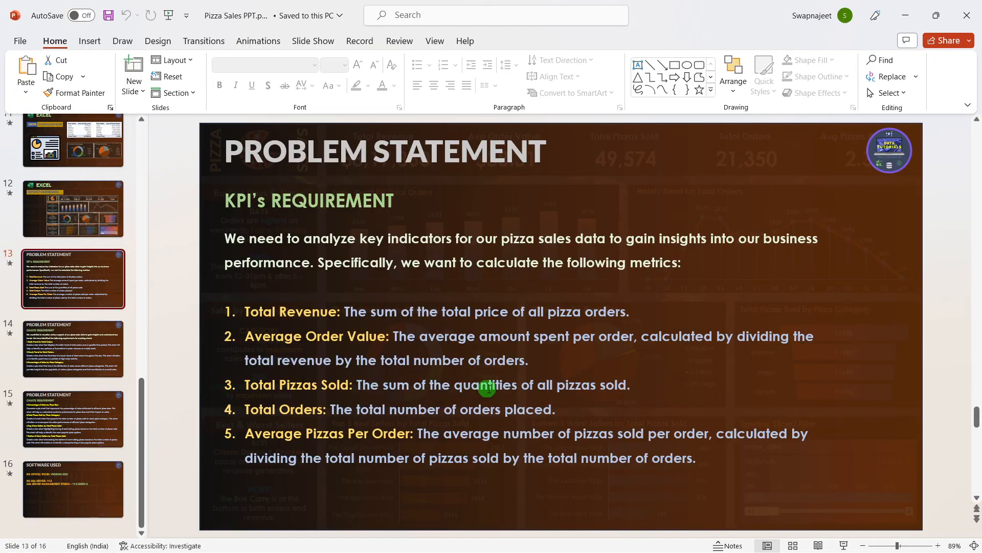
pyautogui.hotkey('alt', 'Tab')
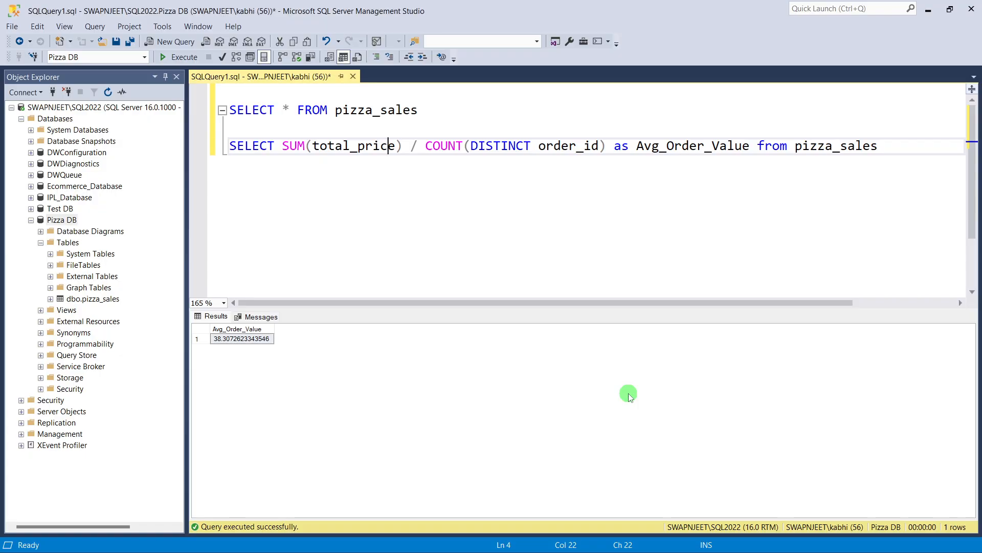
pyautogui.click(214, 117)
pyautogui.click(179, 57)
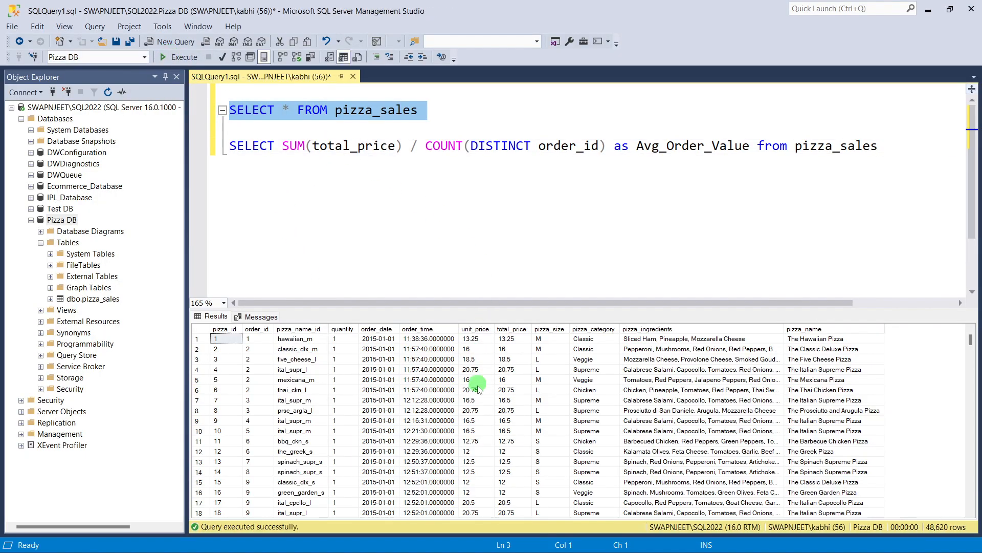
pyautogui.click(429, 420)
pyautogui.click(337, 330)
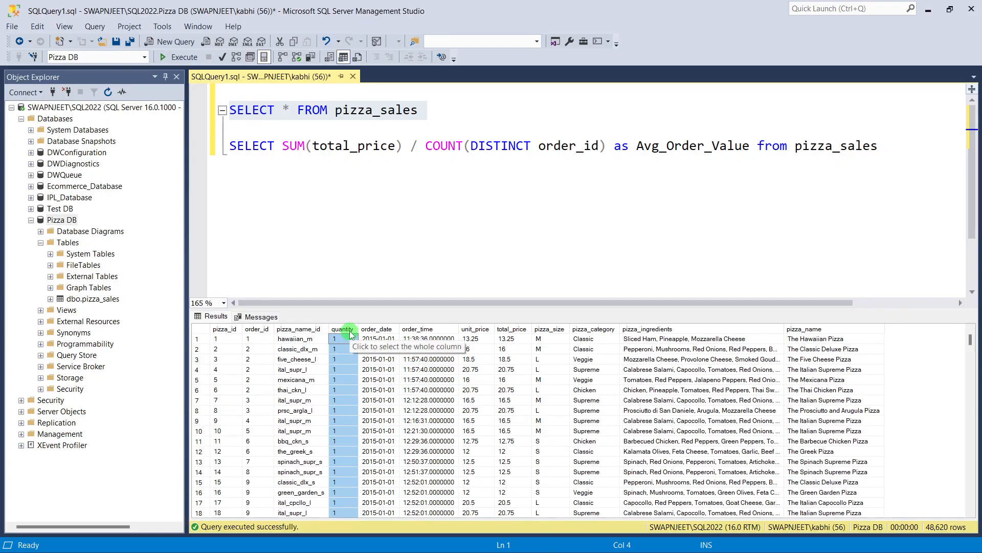
pyautogui.scroll(-6, 355, 397)
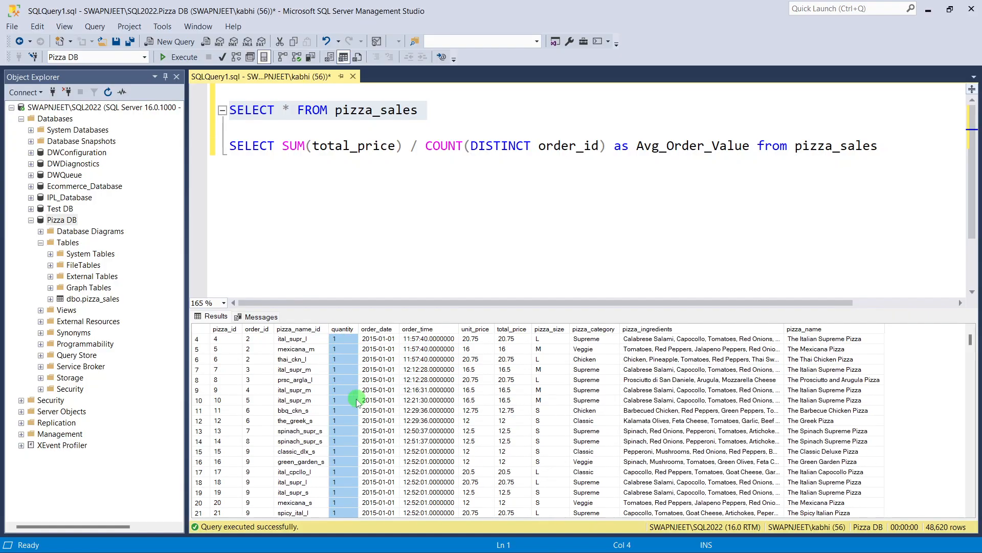
pyautogui.scroll(6, 350, 420)
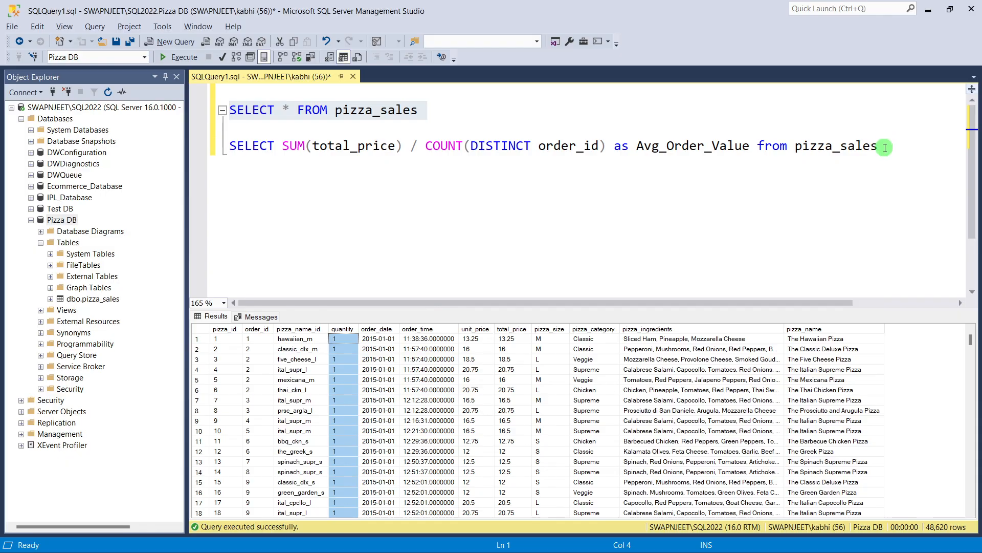
# Step: Replace the average order value query with "SELECT SUM(quantity) from pizza_sales"
pyautogui.moveTo(878, 147); pyautogui.dragTo(290, 147)
pyautogui.press('BackSpace')
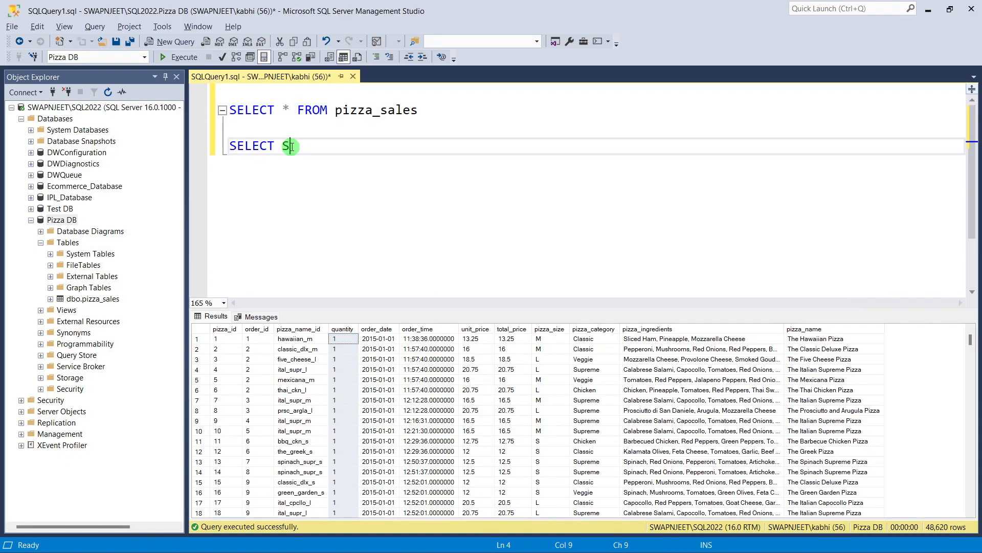
pyautogui.write('sum')
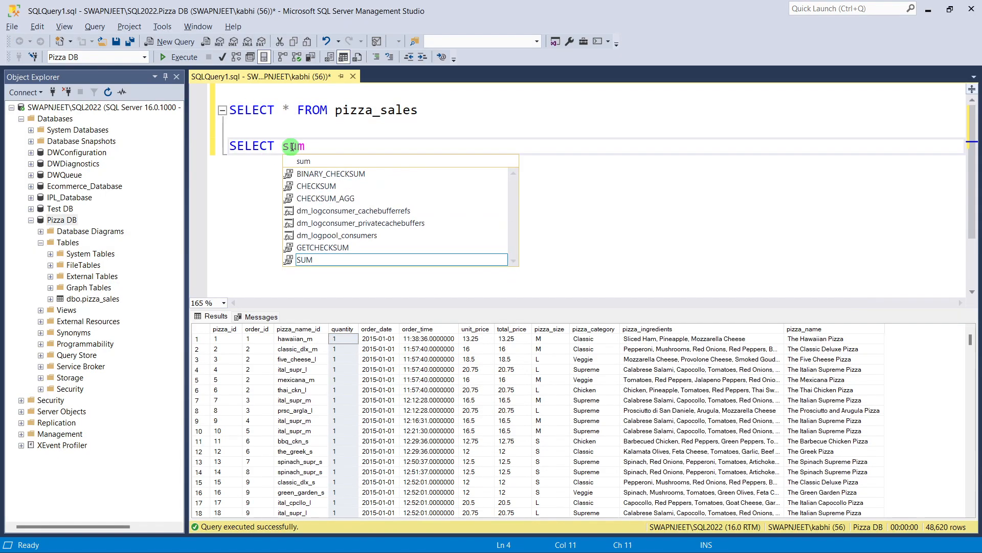
pyautogui.press('BackSpace')
pyautogui.write('SU')
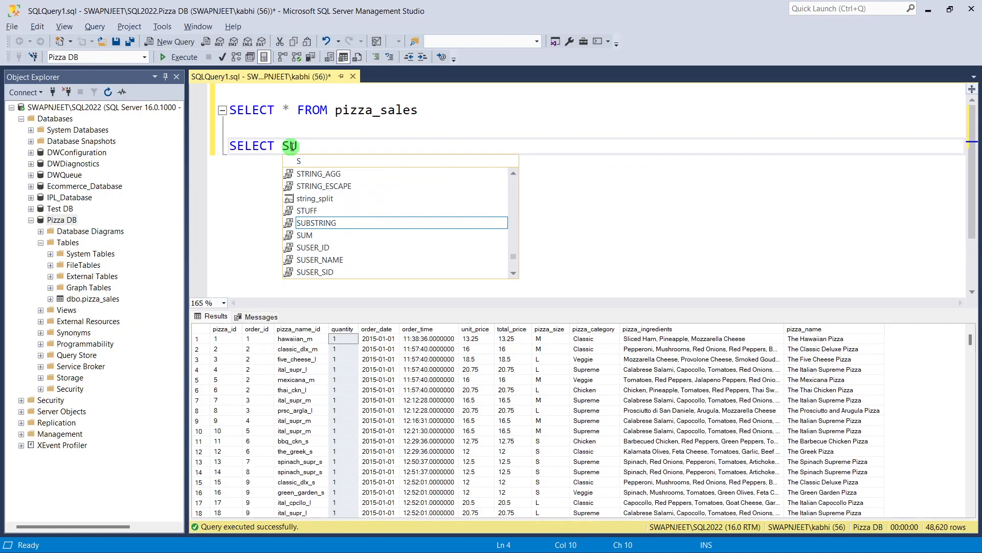
pyautogui.write('M(qu')
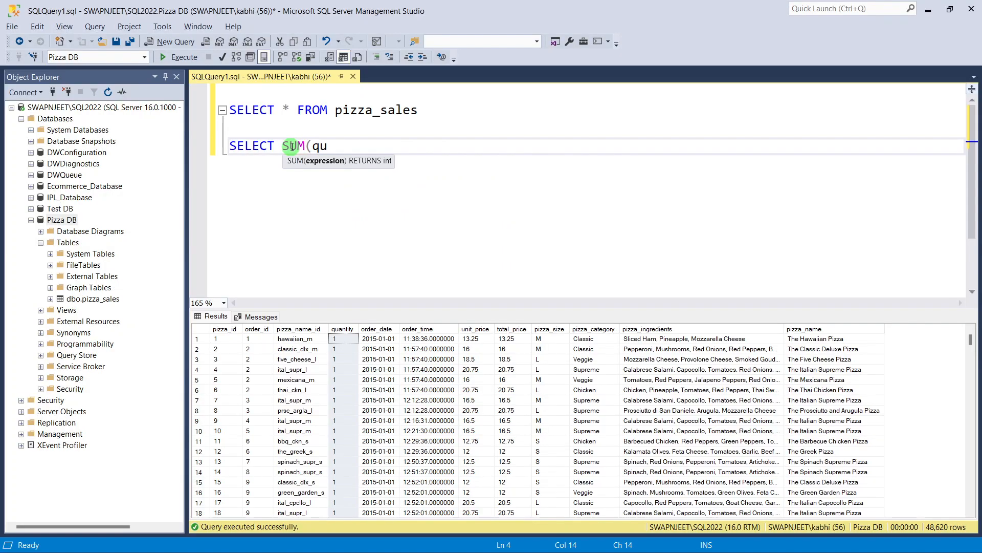
pyautogui.write('antity)')
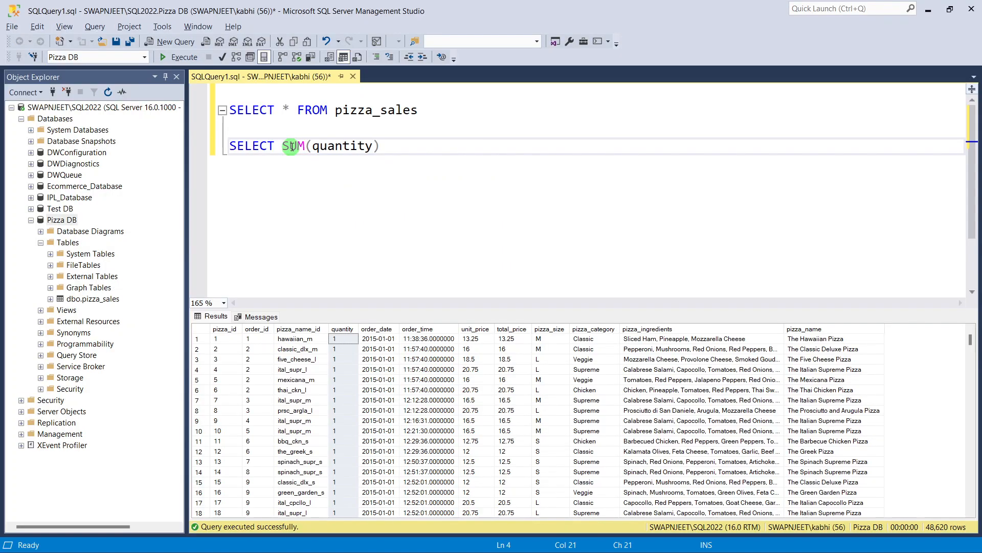
pyautogui.write(' from pizza_sales')
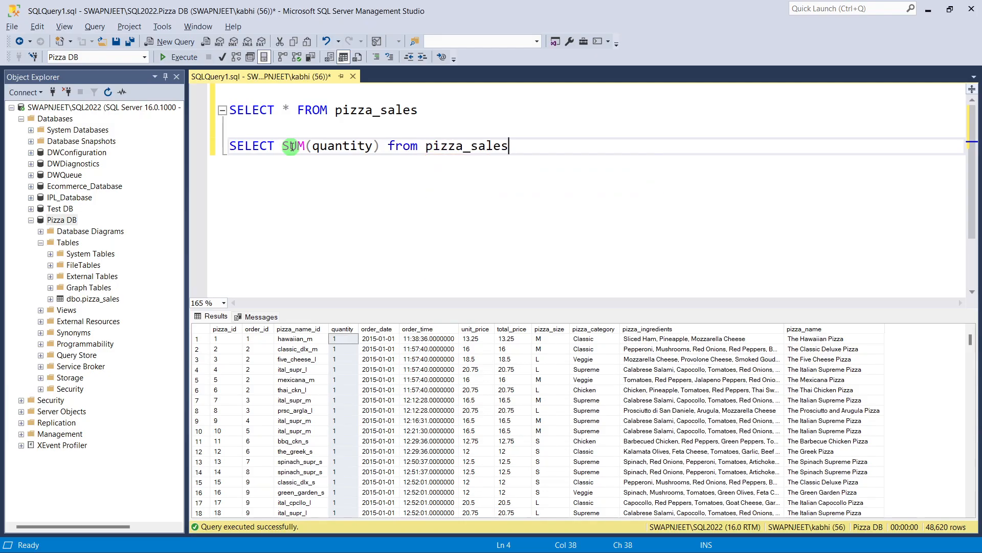
# Step: Alias the quantity sum "AS Toal_Pizza_Sold" and execute only that query
pyautogui.click(210, 157)
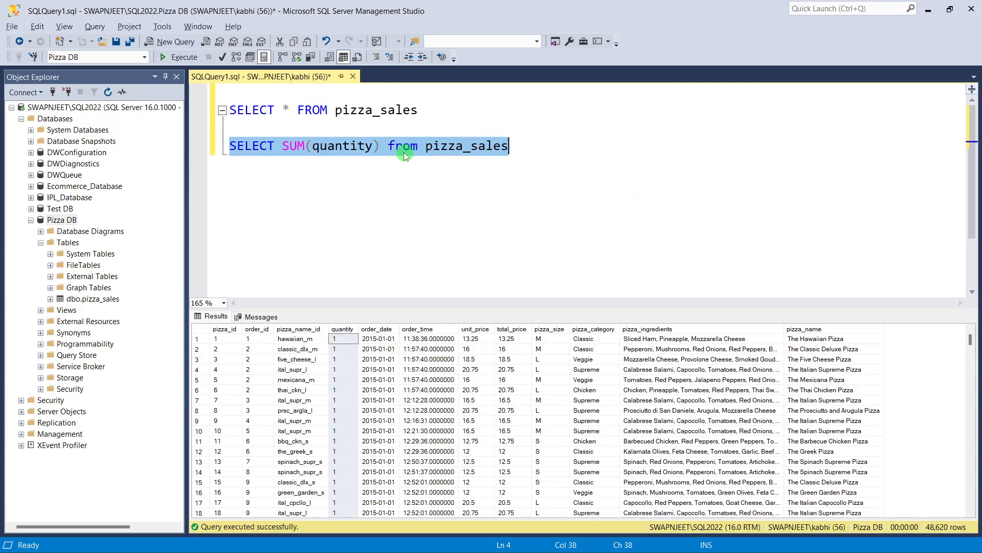
pyautogui.click(382, 148)
pyautogui.write('AS Toal')
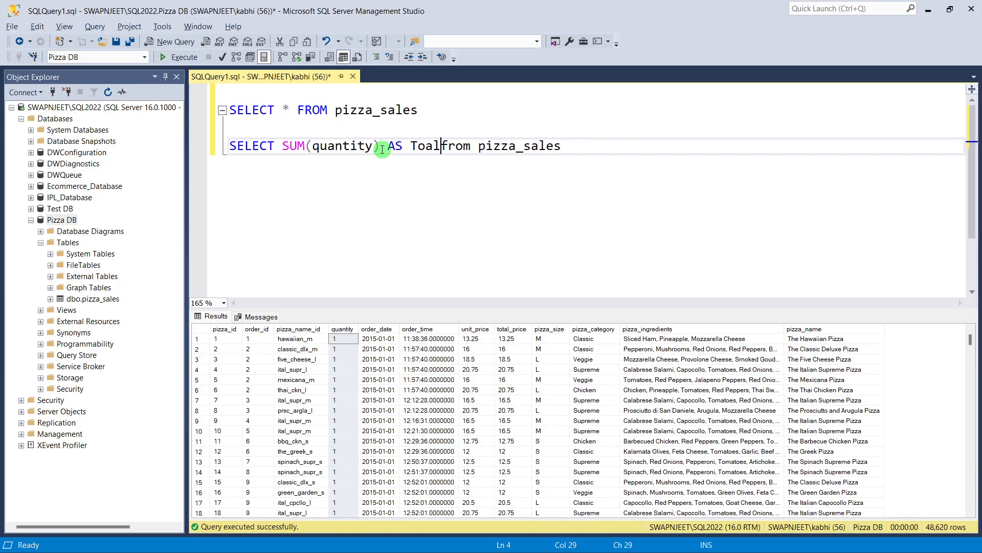
pyautogui.write('_Pizza')
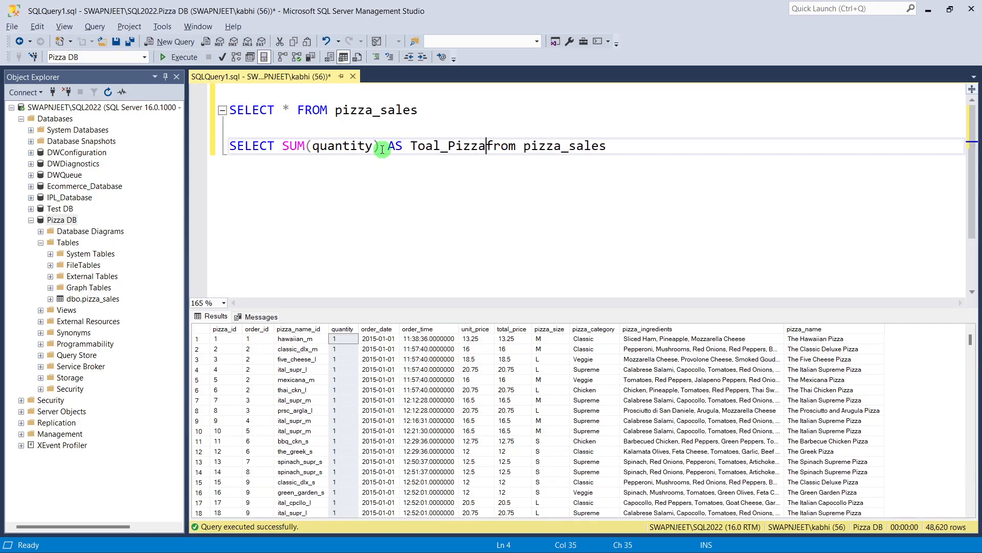
pyautogui.write('_Sold')
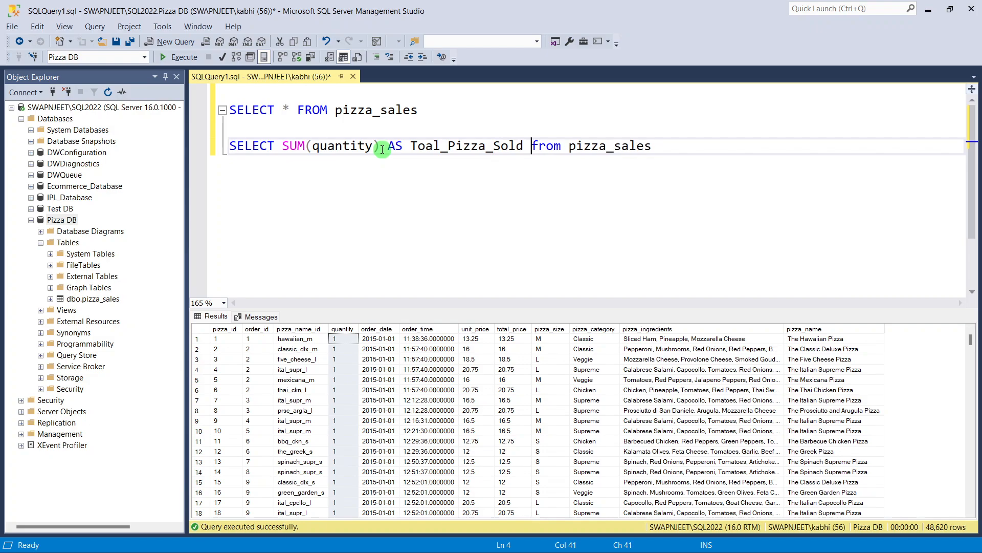
pyautogui.click(216, 152)
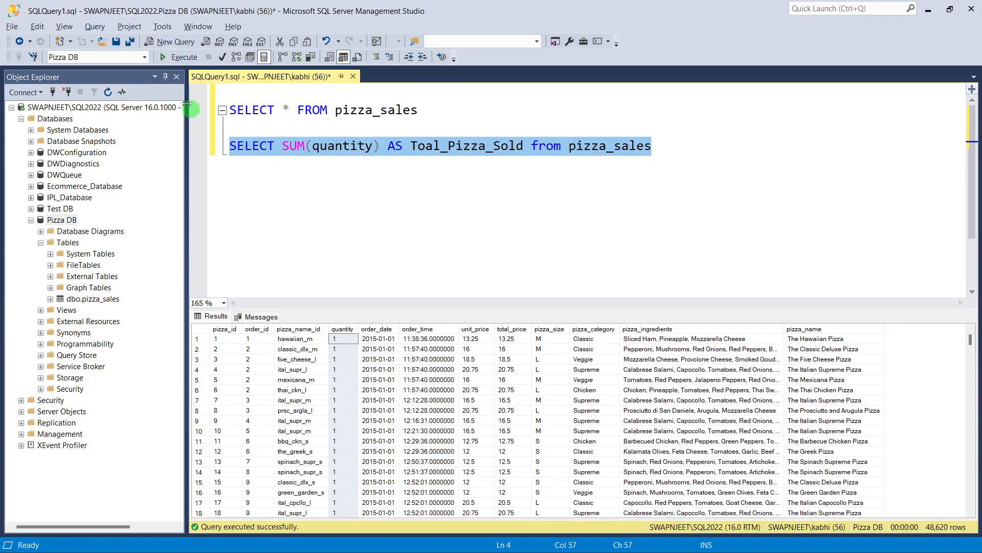
pyautogui.click(179, 57)
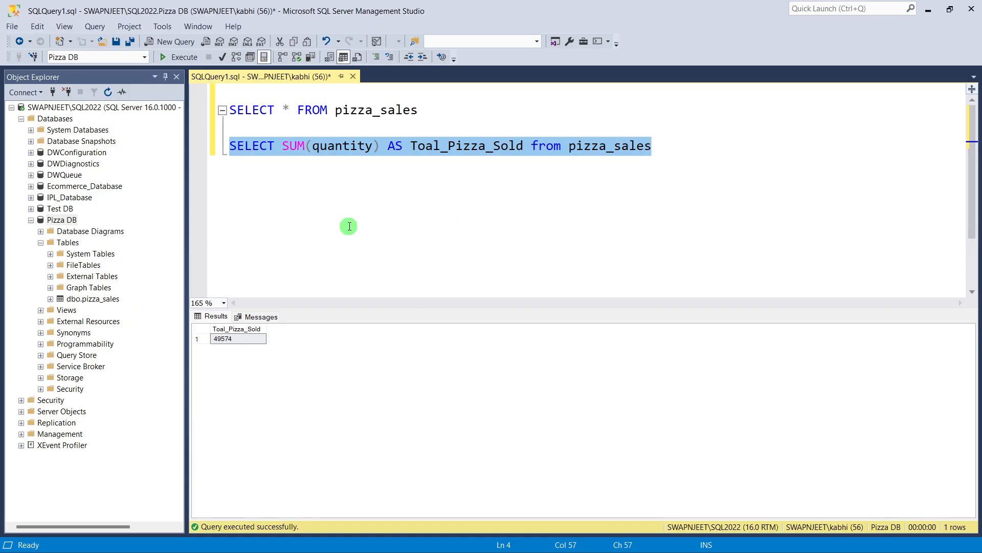
# Step: Read the Total Orders definition in PowerPoint, and execute only SELECT * FROM pizza_sales in Management Studio to examine repeated order_id values
pyautogui.hotkey('alt', 'Tab')
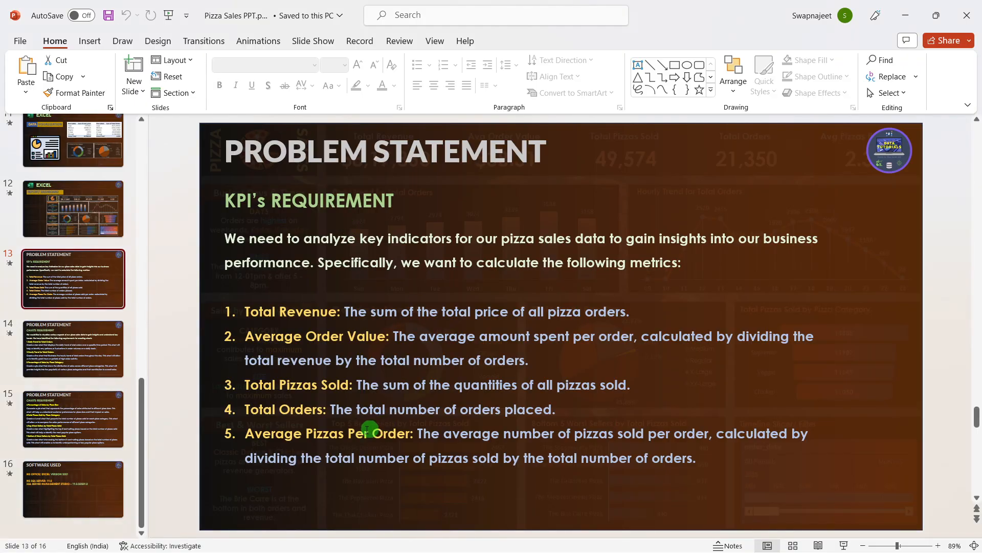
pyautogui.hotkey('alt', 'Tab')
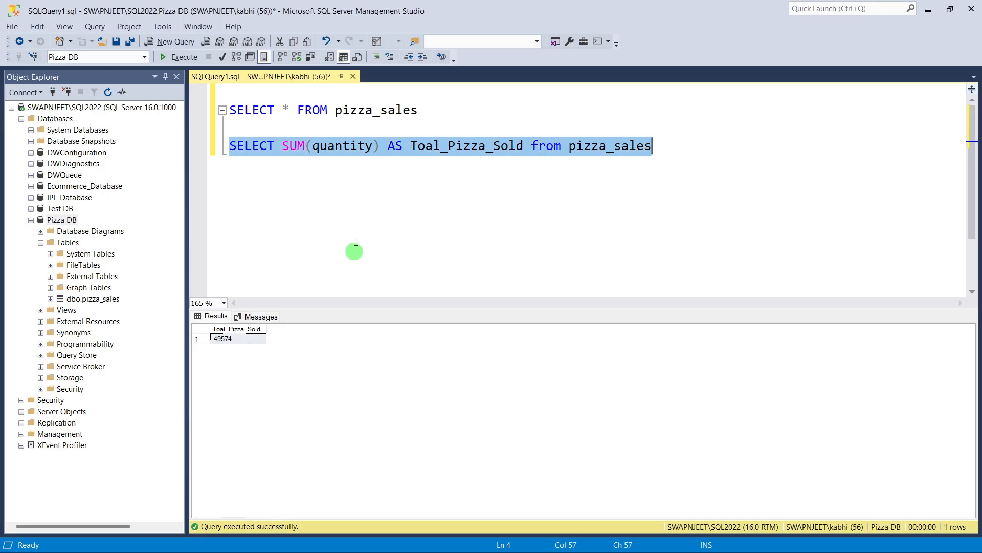
pyautogui.click(213, 116)
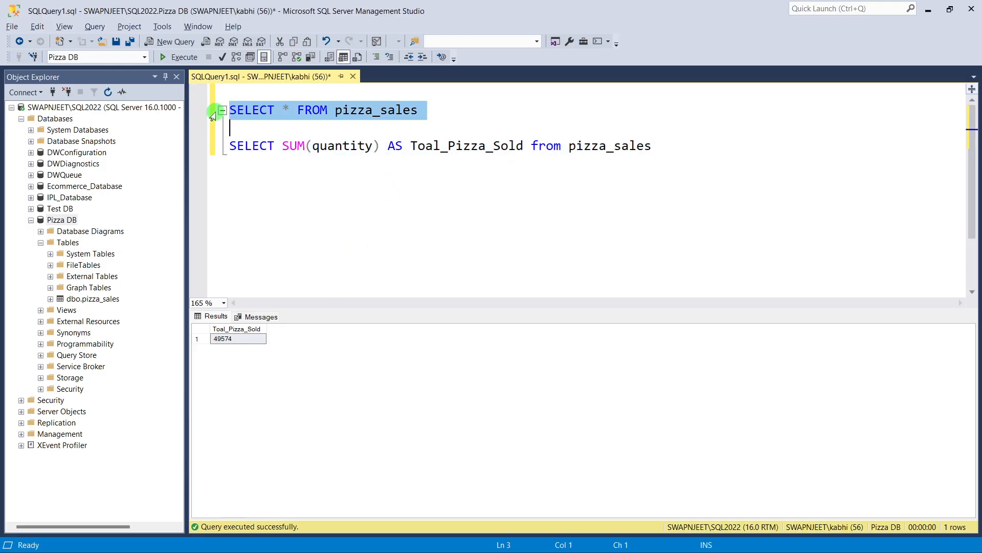
pyautogui.click(178, 57)
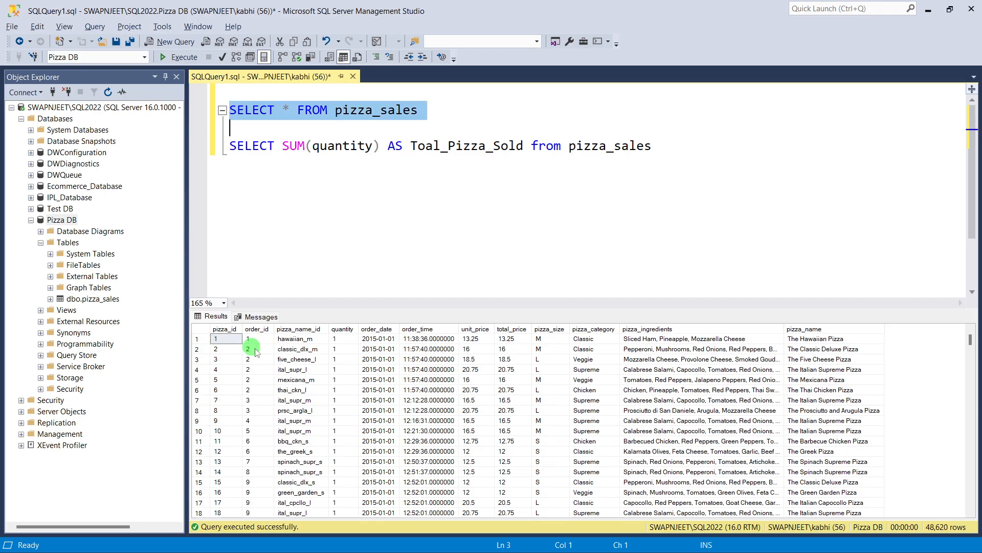
pyautogui.moveTo(248, 339); pyautogui.dragTo(265, 455)
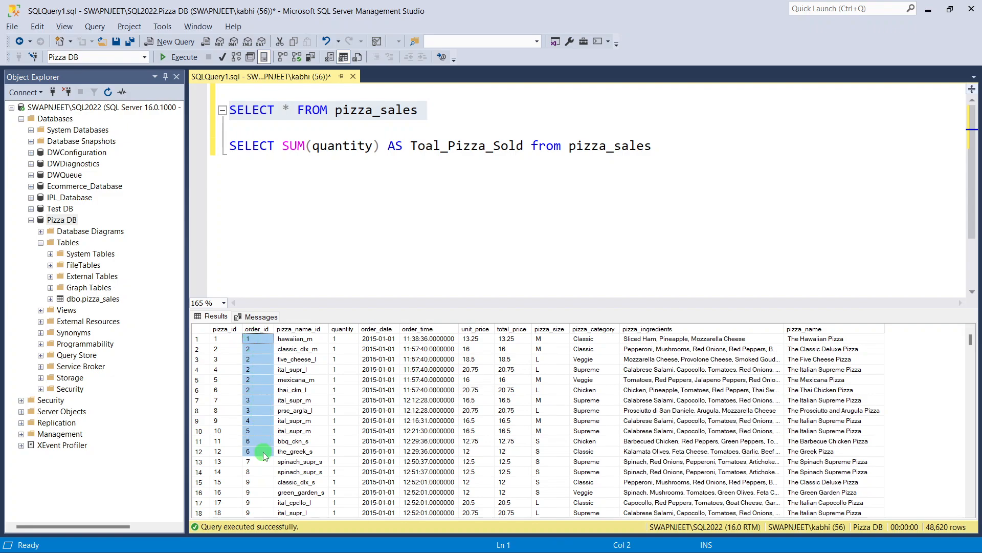
pyautogui.click(259, 331)
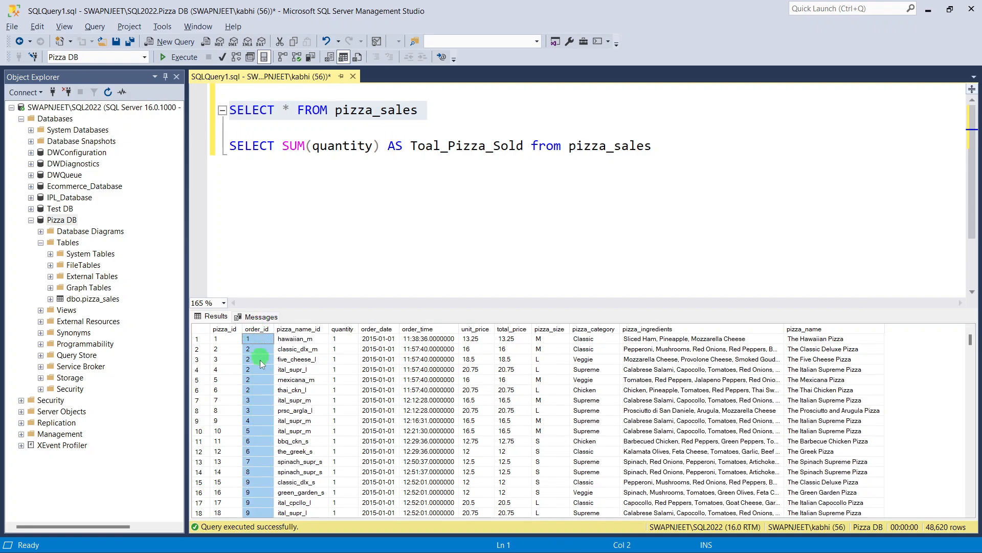
pyautogui.moveTo(268, 384); pyautogui.dragTo(249, 342)
pyautogui.click(335, 163)
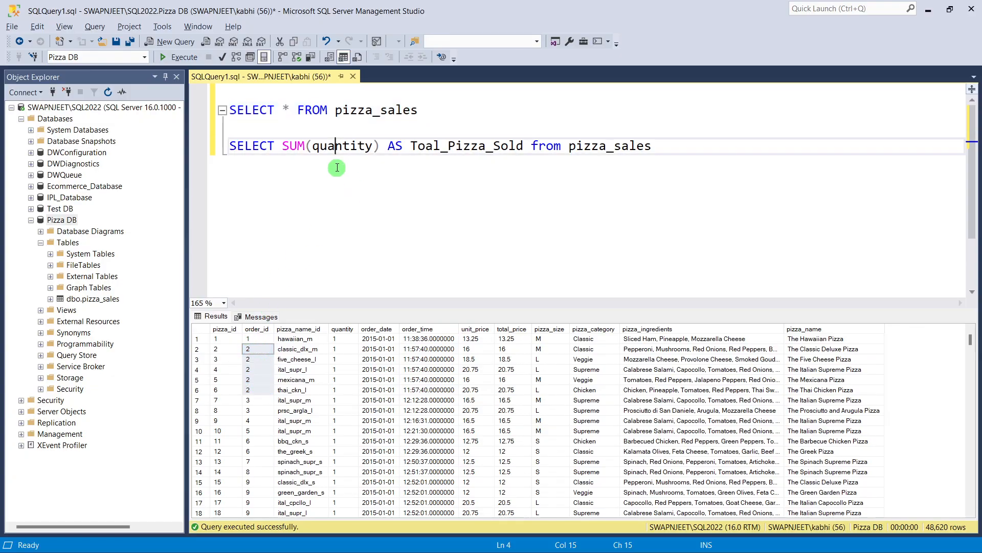
# Step: Replace the aliased quantity sum in the second query with COUNT(DISTINCT order_id)
pyautogui.click(281, 149)
pyautogui.moveTo(281, 148); pyautogui.dragTo(527, 149)
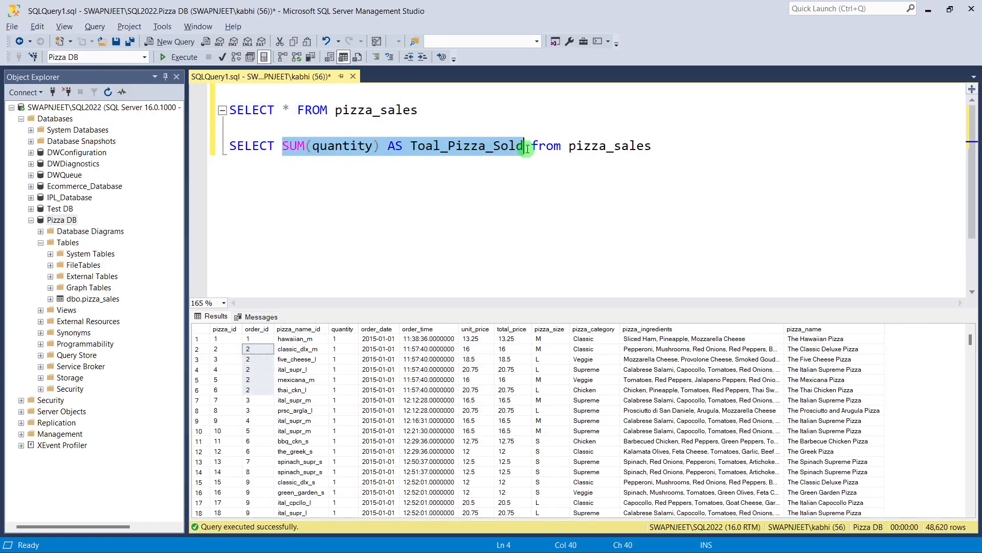
pyautogui.press('BackSpace')
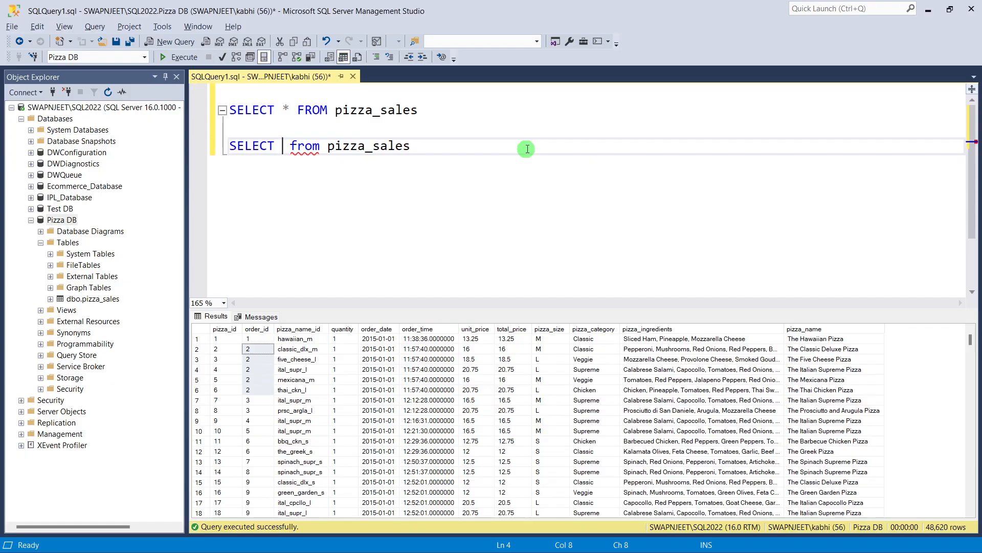
pyautogui.write('COUNT')
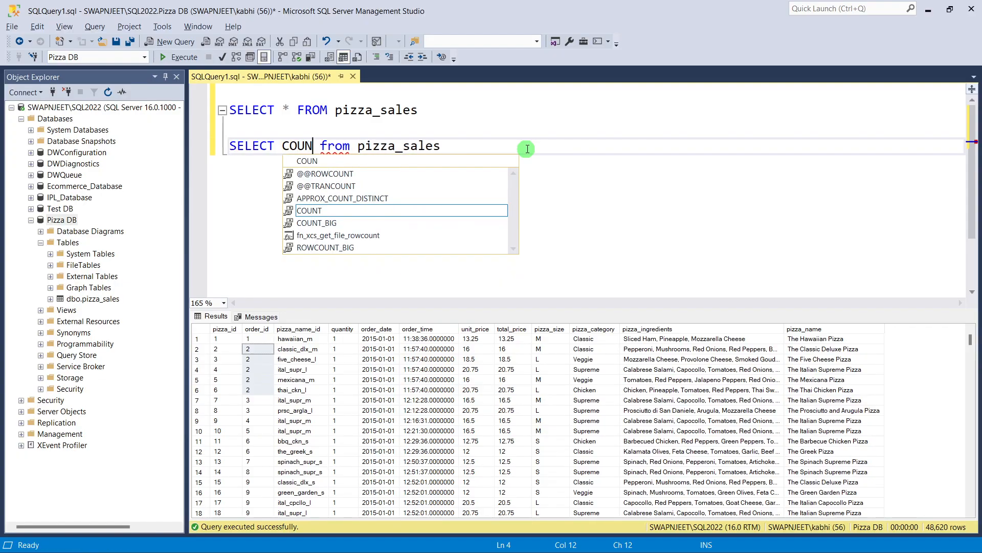
pyautogui.write('(DISTI')
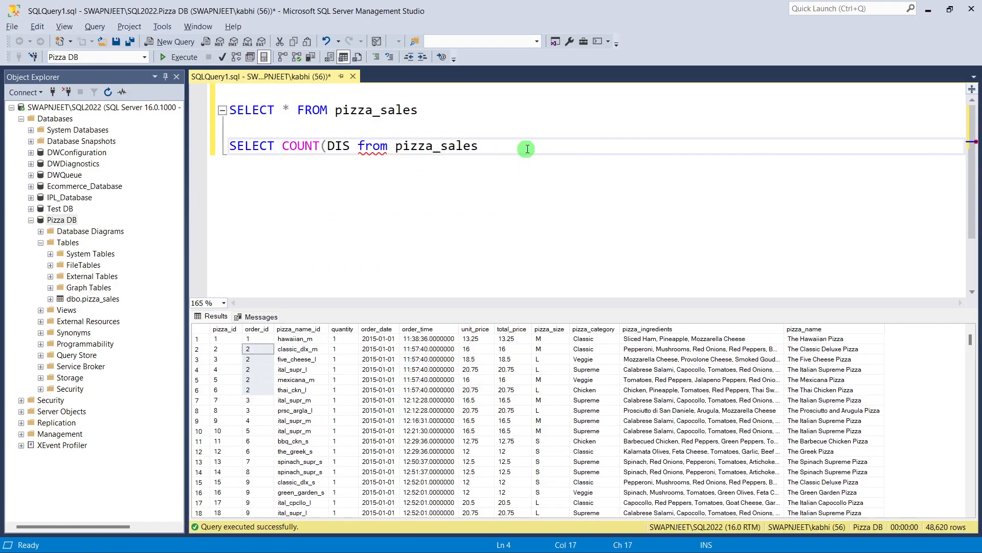
pyautogui.write('NCT ')
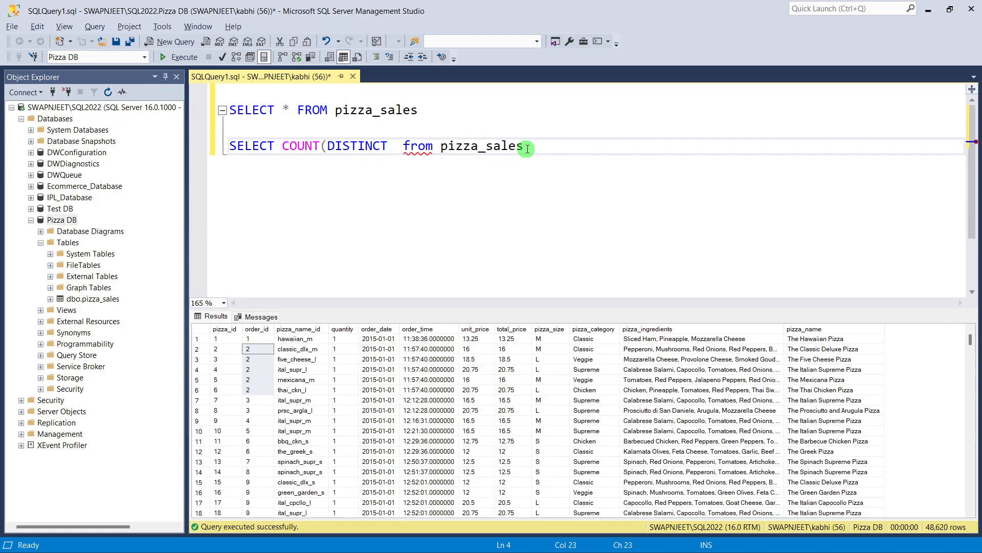
pyautogui.write('order')
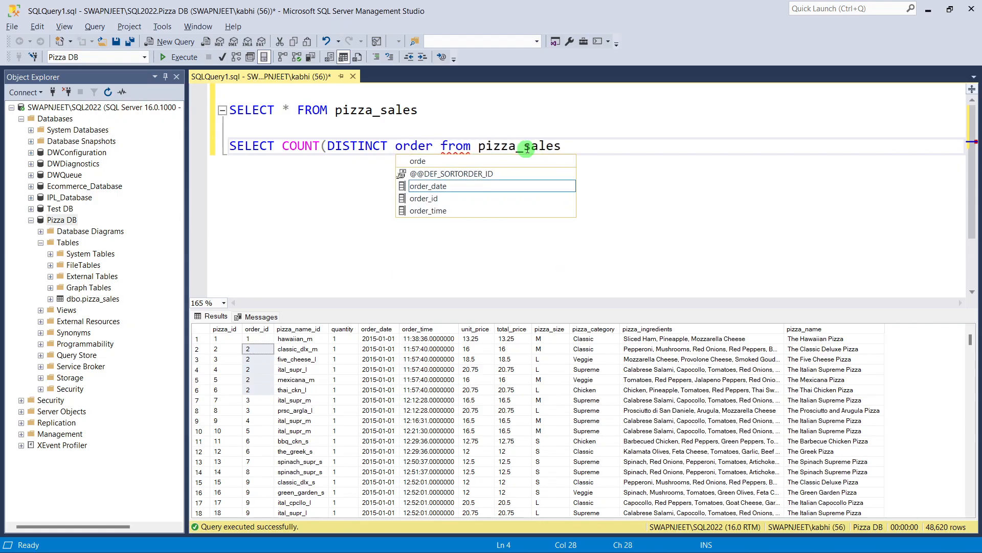
pyautogui.write('_id')
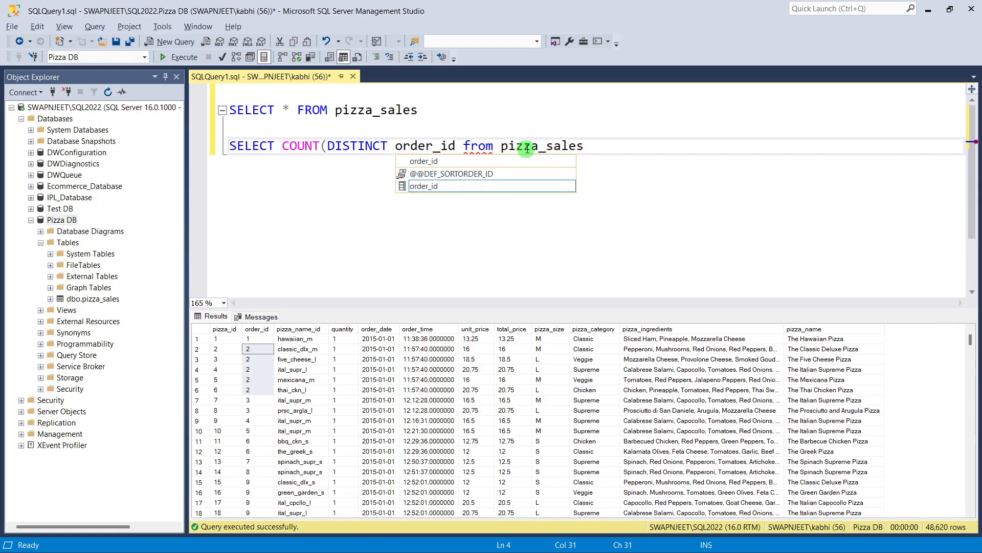
pyautogui.write(') ')
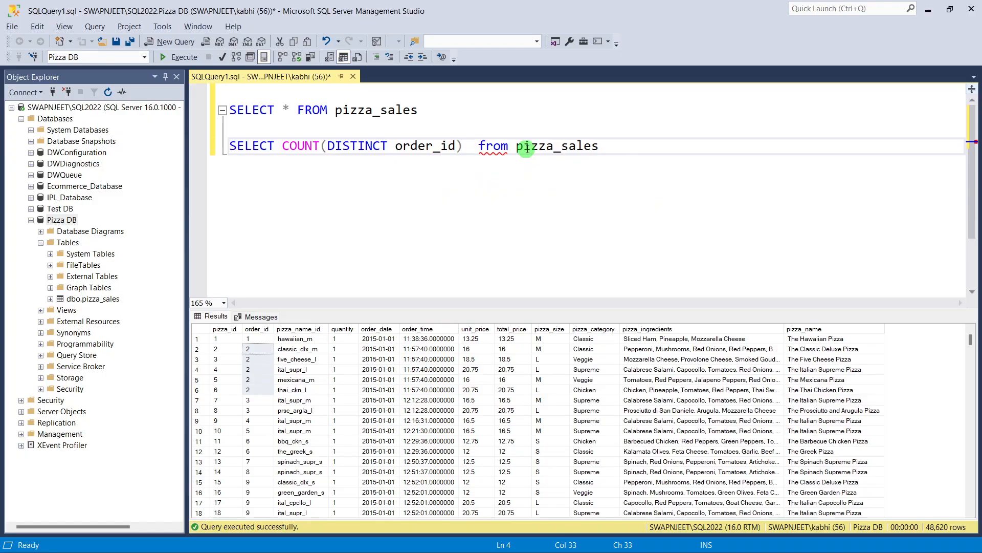
# Step: Alias the distinct order count "AS Total_orders" and execute only that query
pyautogui.write('AS ')
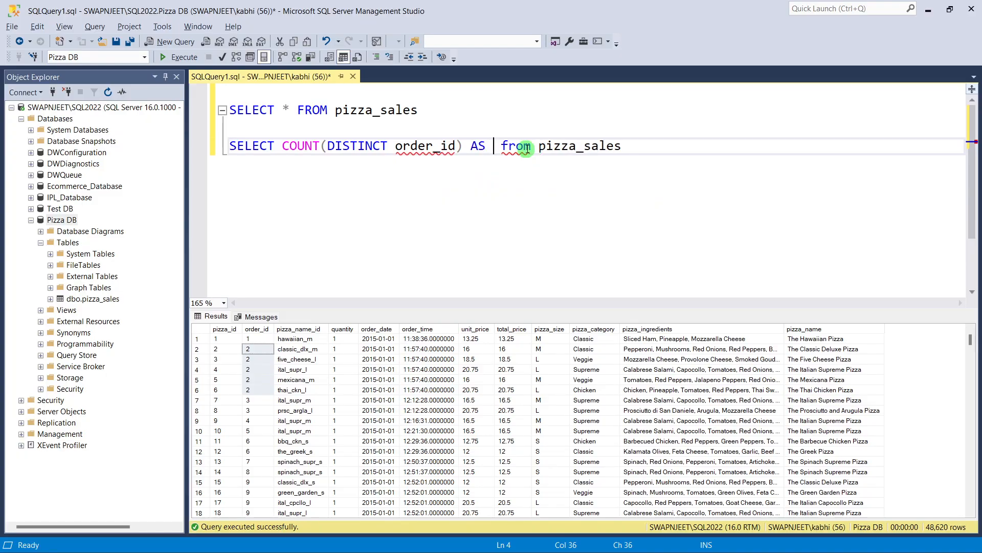
pyautogui.write('Tota from pizza_sal')
pyautogui.press('BackSpace')
pyautogui.press('BackSpace')
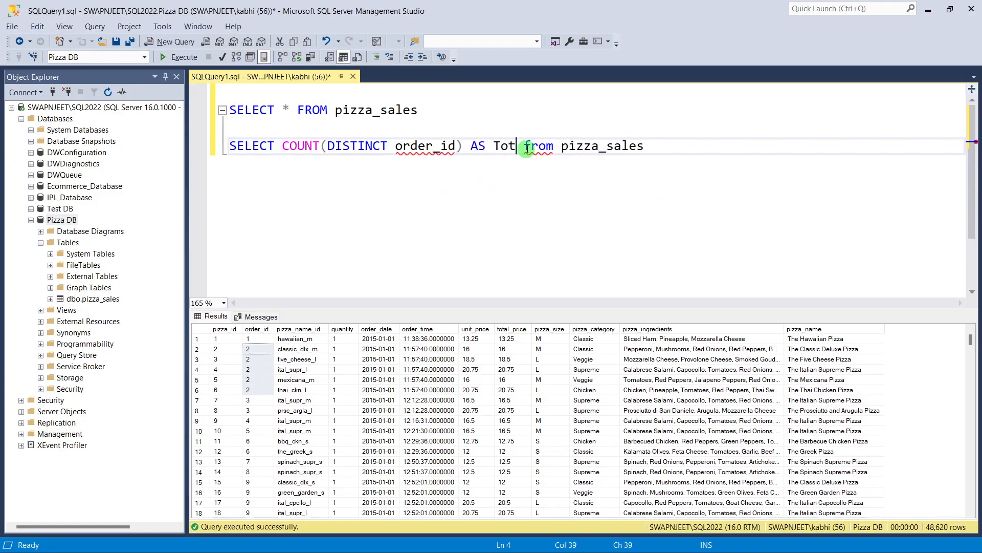
pyautogui.write('al_order')
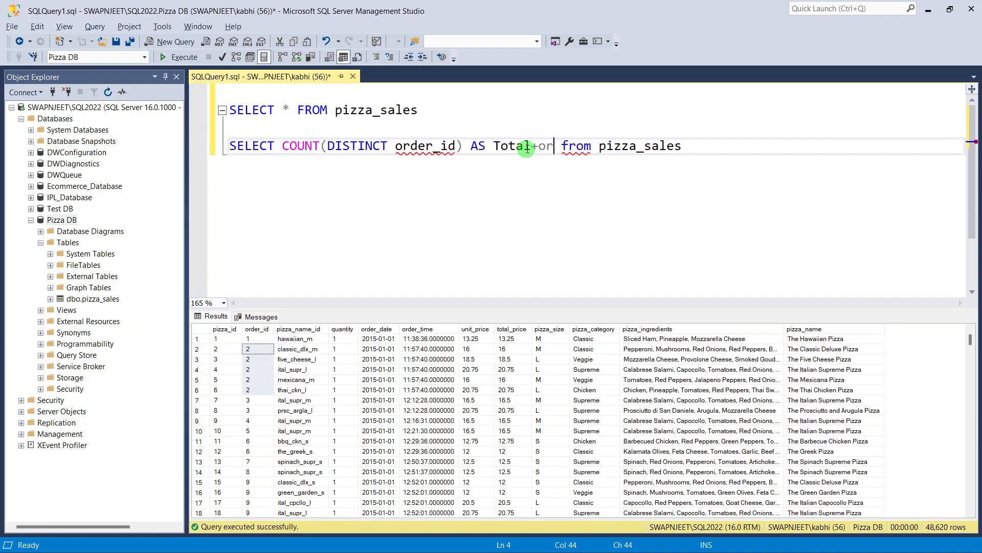
pyautogui.press('BackSpace')
pyautogui.press('BackSpace')
pyautogui.press('BackSpace')
pyautogui.press('BackSpace')
pyautogui.press('BackSpace')
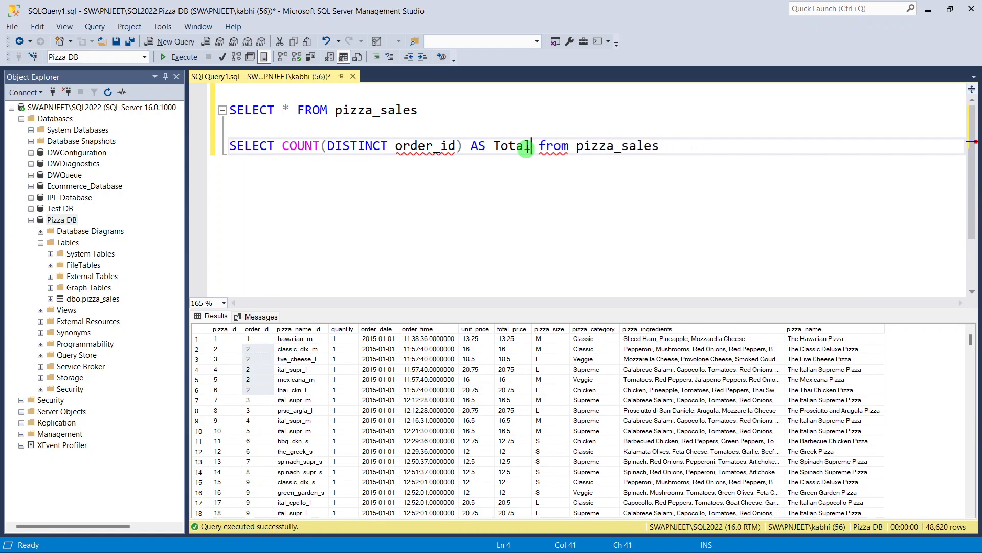
pyautogui.write('orders')
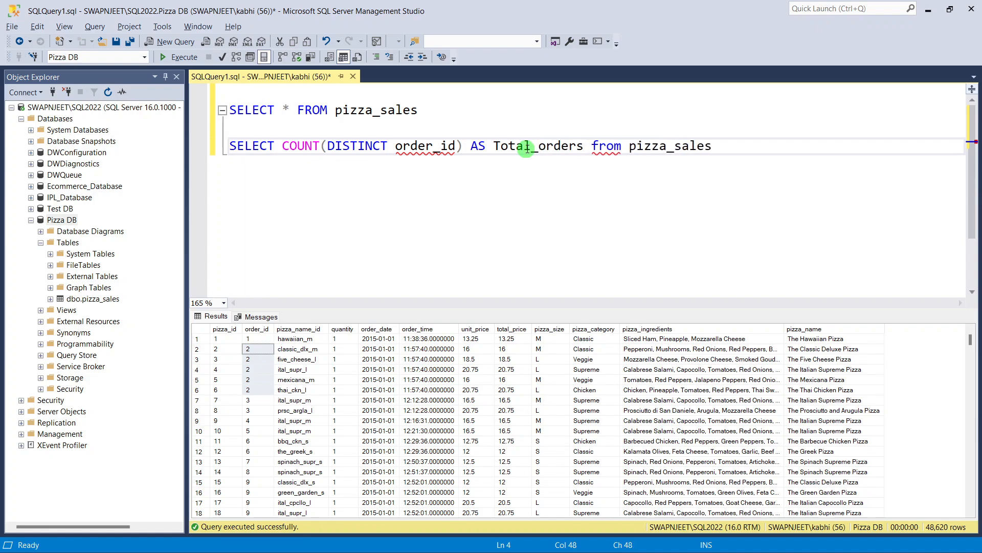
pyautogui.moveTo(229, 146); pyautogui.dragTo(711, 146)
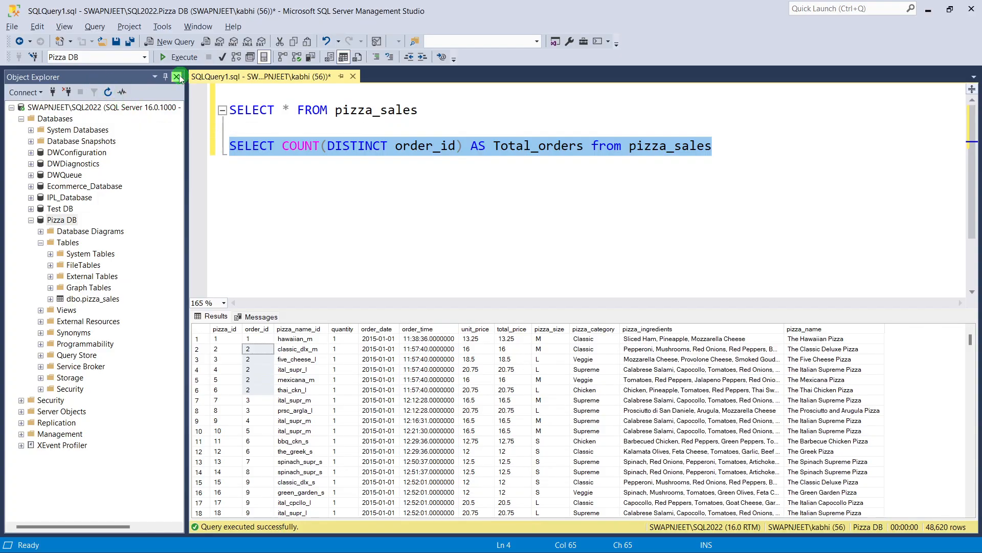
pyautogui.click(175, 58)
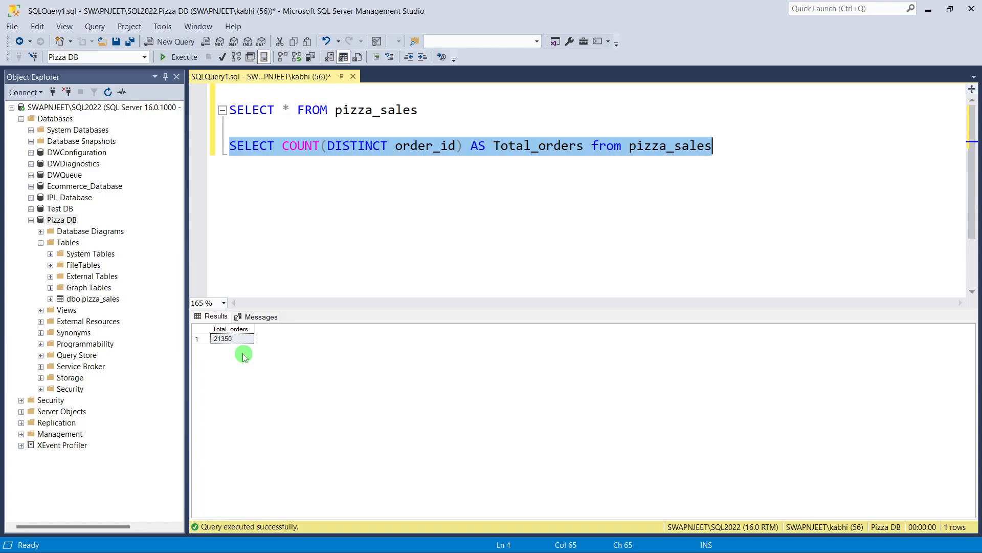
# Step: Compare the result with the Total Orders query and result in the Word document PIZZA SALES SQL QUERIES.docx
pyautogui.moveTo(544, 551)
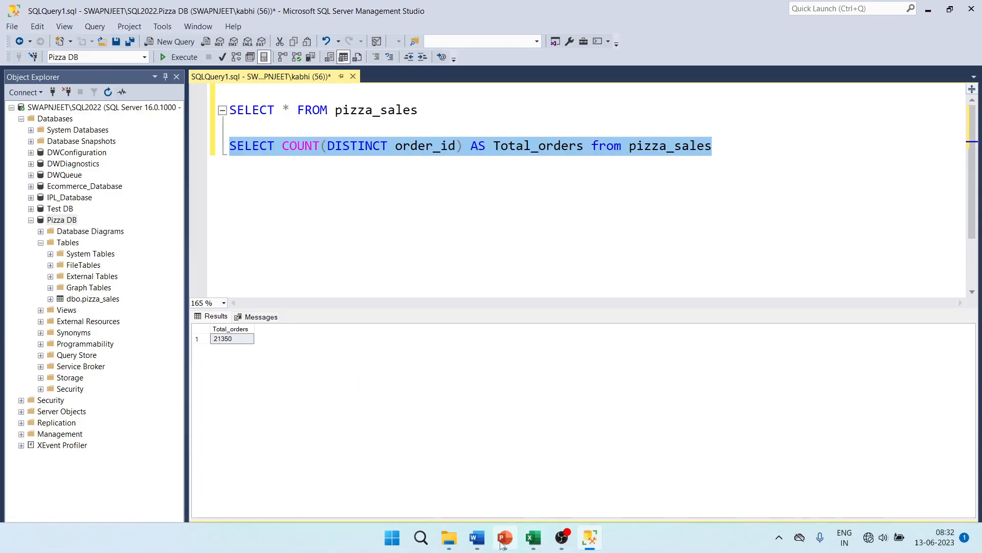
pyautogui.click(476, 537)
pyautogui.scroll(-2, 343, 379)
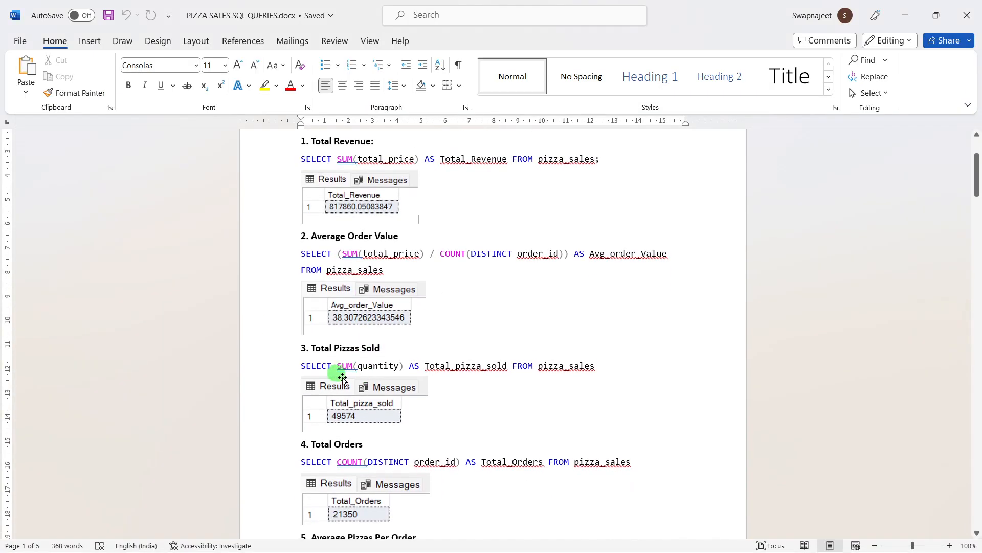
pyautogui.scroll(-3, 327, 417)
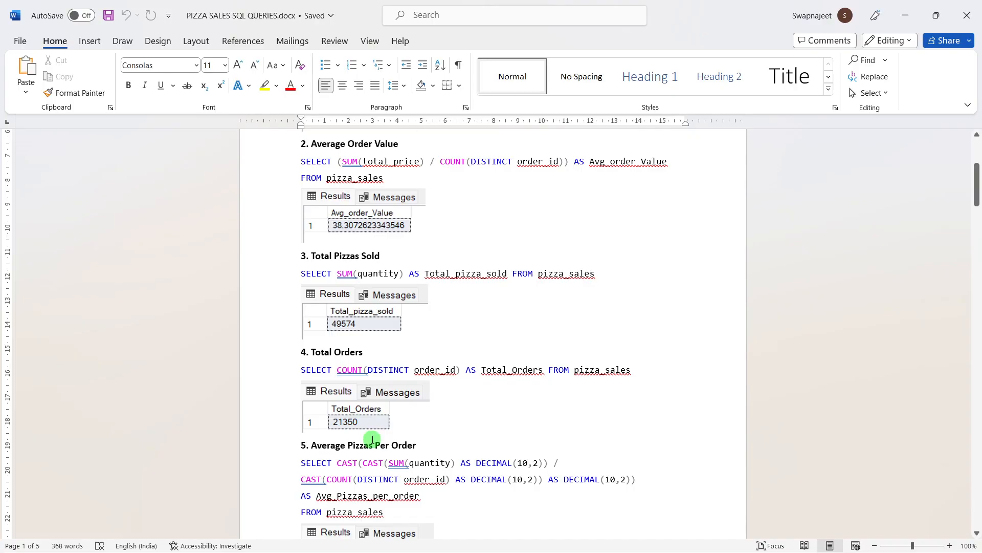
# Step: Delete the total orders query in Management Studio, and read the Average Pizzas Per Order definition in PowerPoint
pyautogui.hotkey('alt', 'Tab')
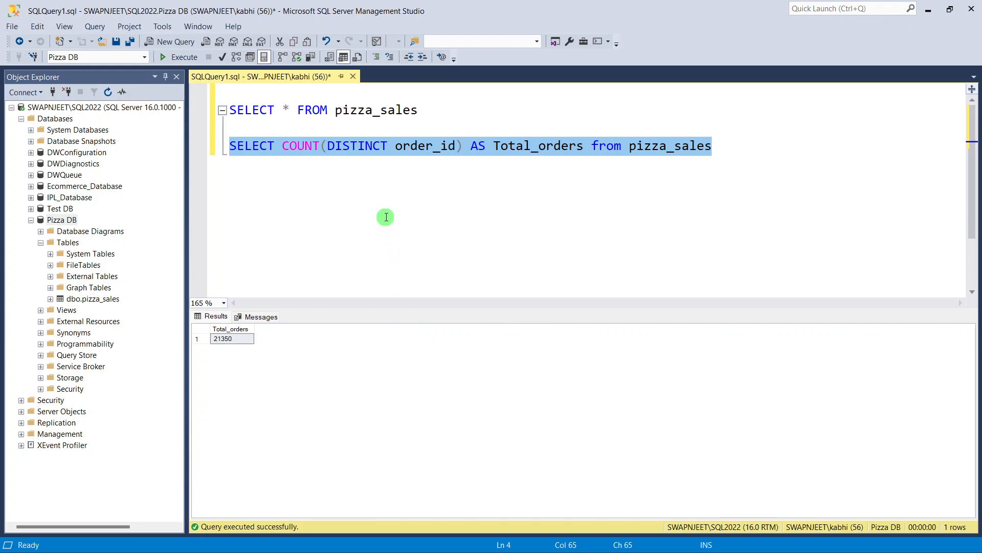
pyautogui.press('Delete')
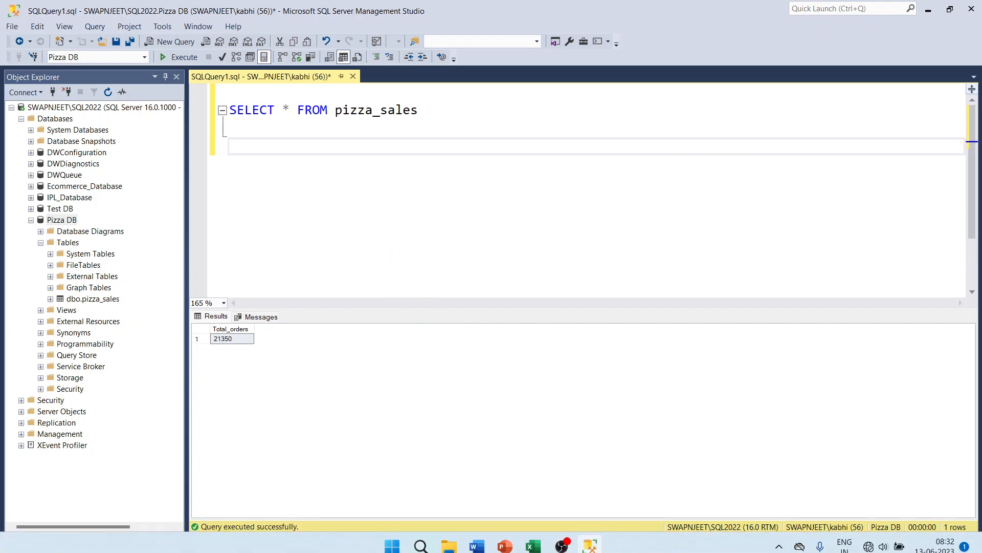
pyautogui.click(505, 537)
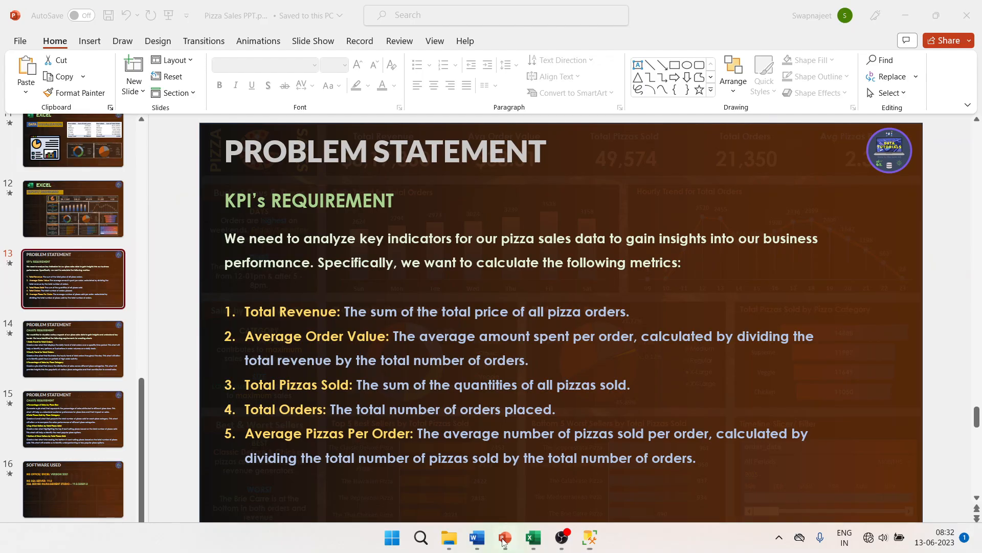
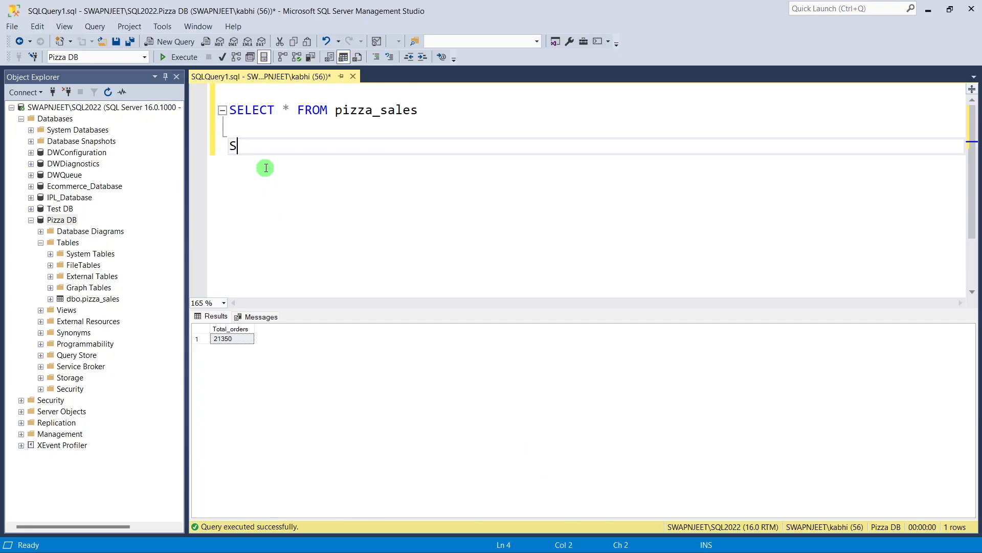
# Step: Start a new query in Management Studio below SELECT * FROM pizza_sales with "SELECT SUM(quantity)"
pyautogui.write('ELECT su')
pyautogui.press('BackSpace')
pyautogui.press('BackSpace')
pyautogui.write('SU')
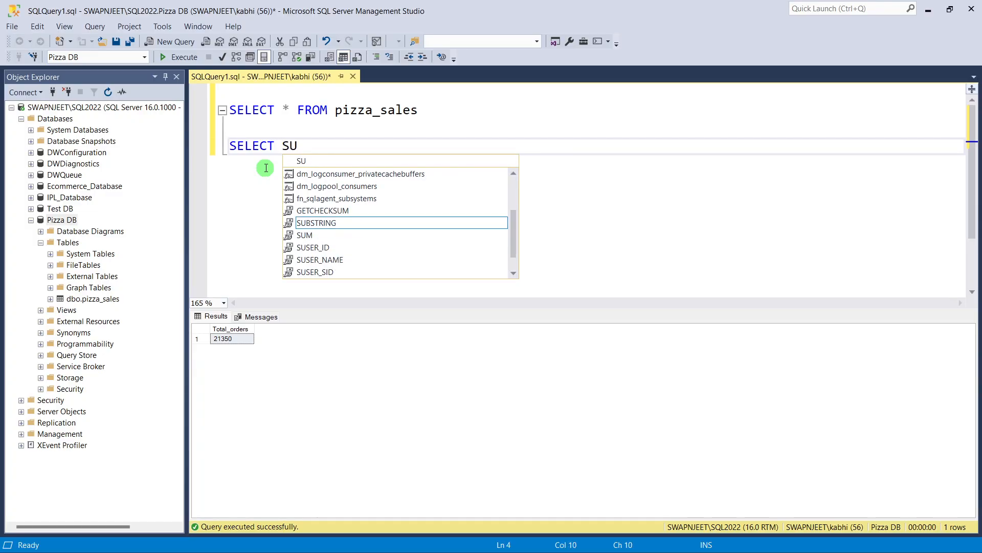
pyautogui.write('M(quan')
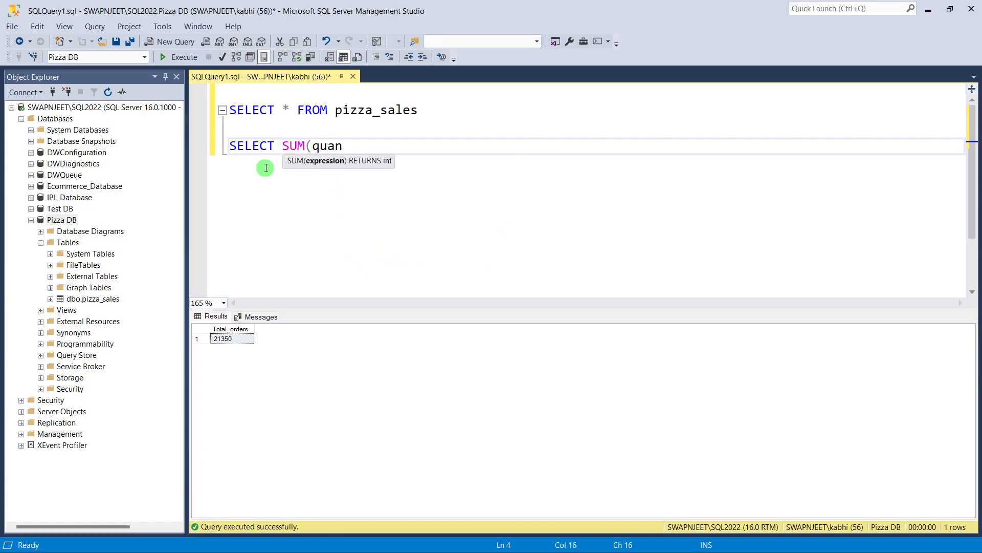
pyautogui.write('tity) ')
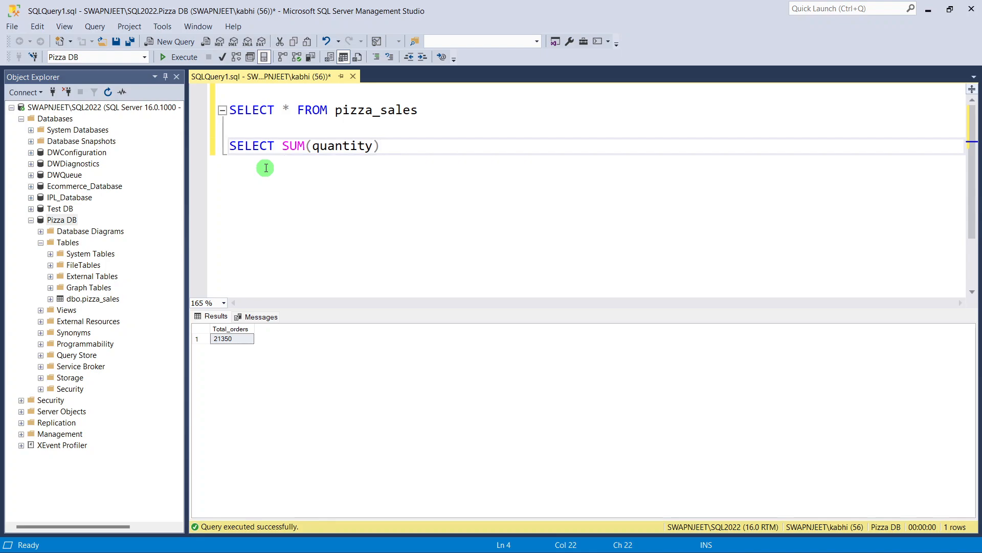
# Step: Divide the quantity sum by COUNT(DISTINCT order_id) from pizza_sales, and execute only that query
pyautogui.write('/ COUNT(DISTINCT')
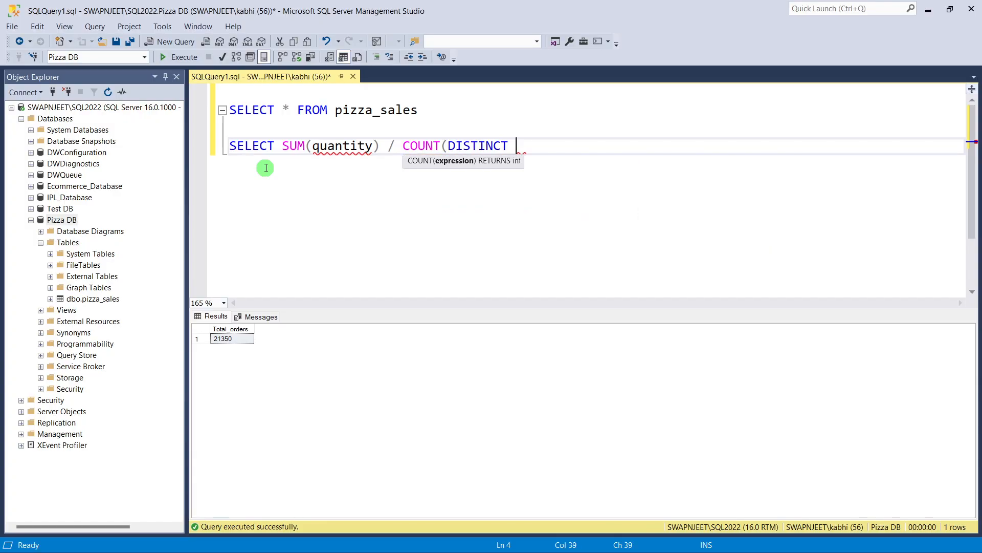
pyautogui.write(' order_')
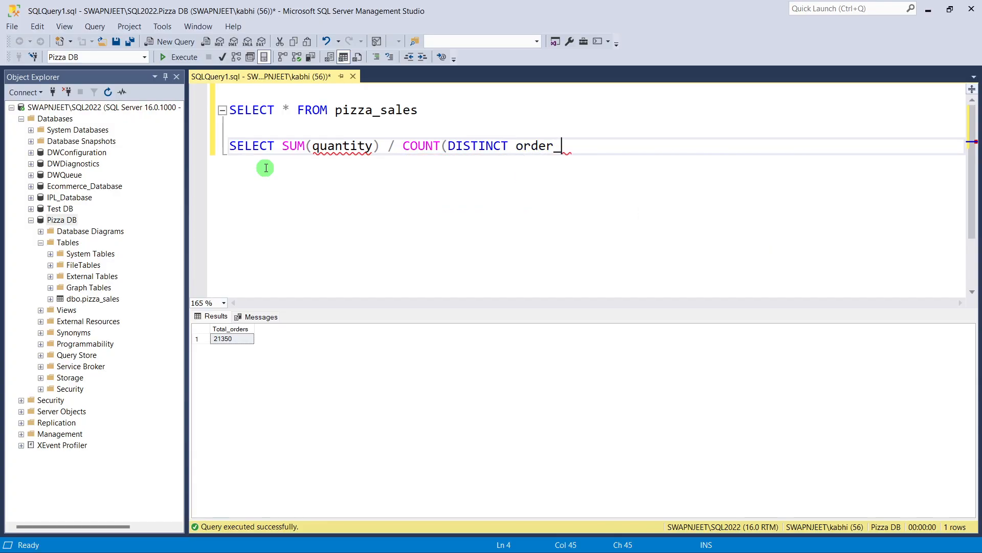
pyautogui.write('id) from pizz')
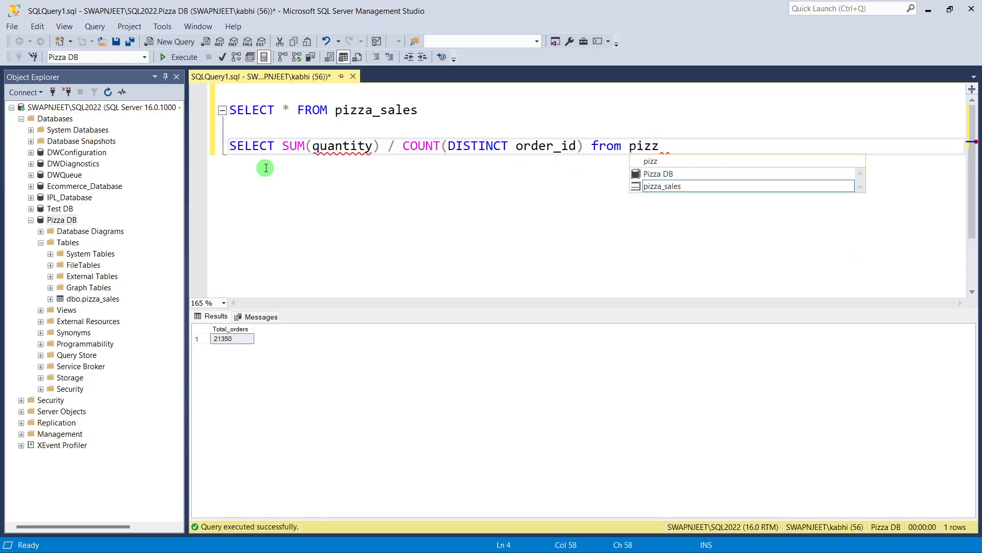
pyautogui.press('Tab')
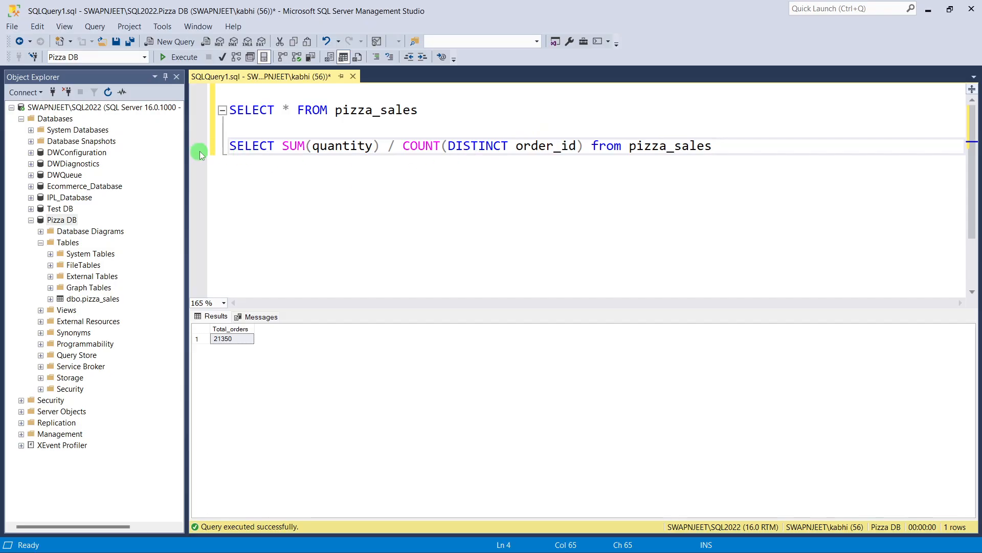
pyautogui.click(215, 145)
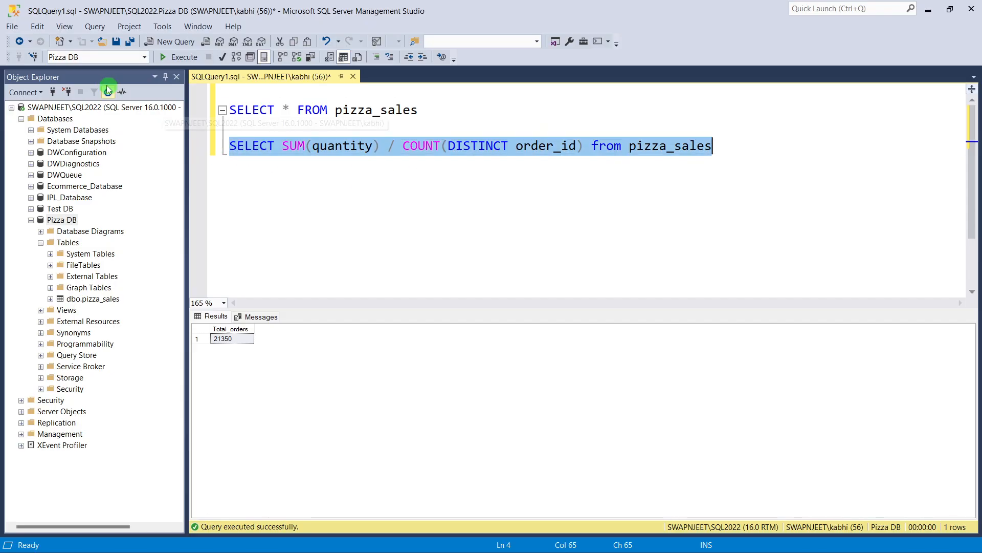
pyautogui.click(184, 66)
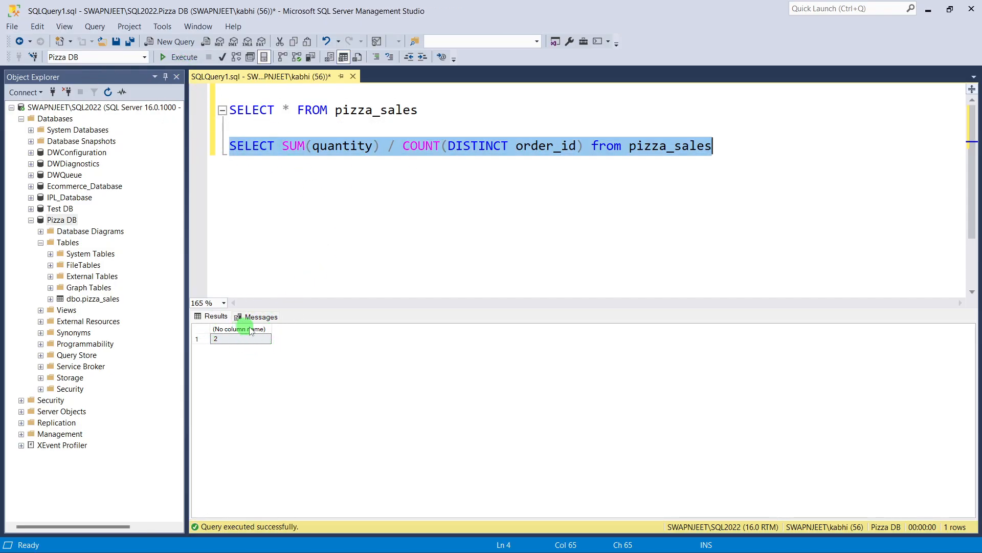
# Step: Examine the quantity sum and the distinct order count in the average pizzas query against its result
pyautogui.click(368, 185)
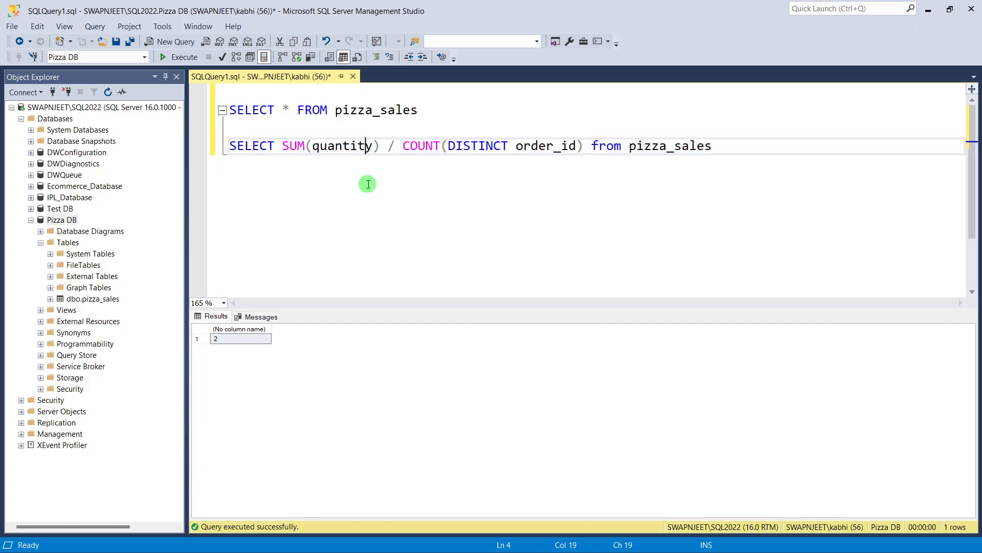
pyautogui.click(283, 150)
pyautogui.moveTo(283, 150); pyautogui.dragTo(583, 148)
pyautogui.click(562, 179)
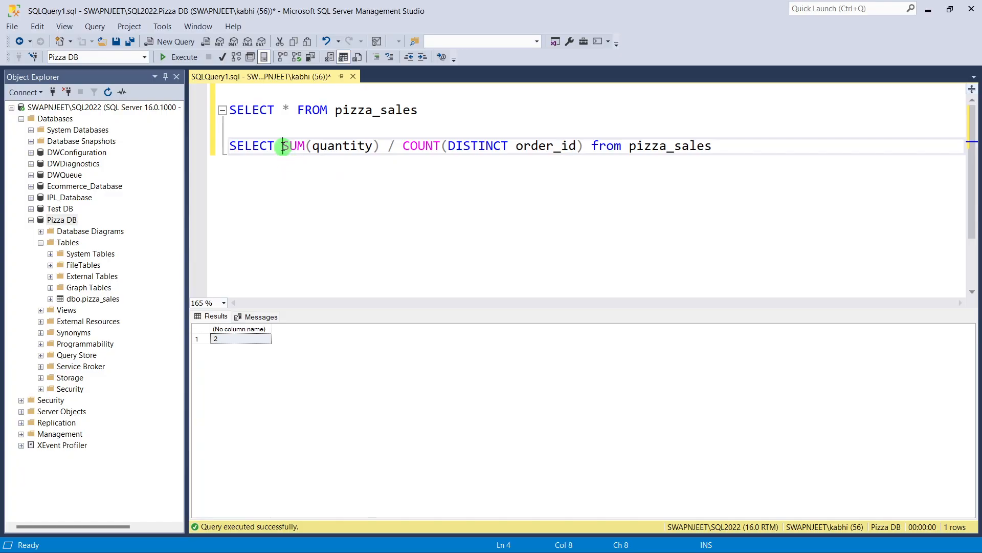
pyautogui.moveTo(283, 146); pyautogui.dragTo(582, 147)
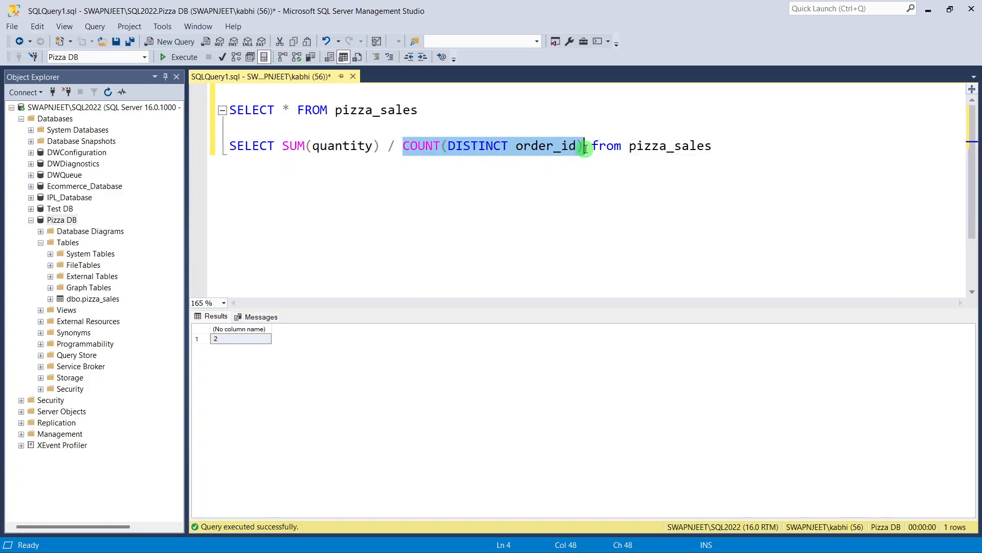
pyautogui.click(532, 213)
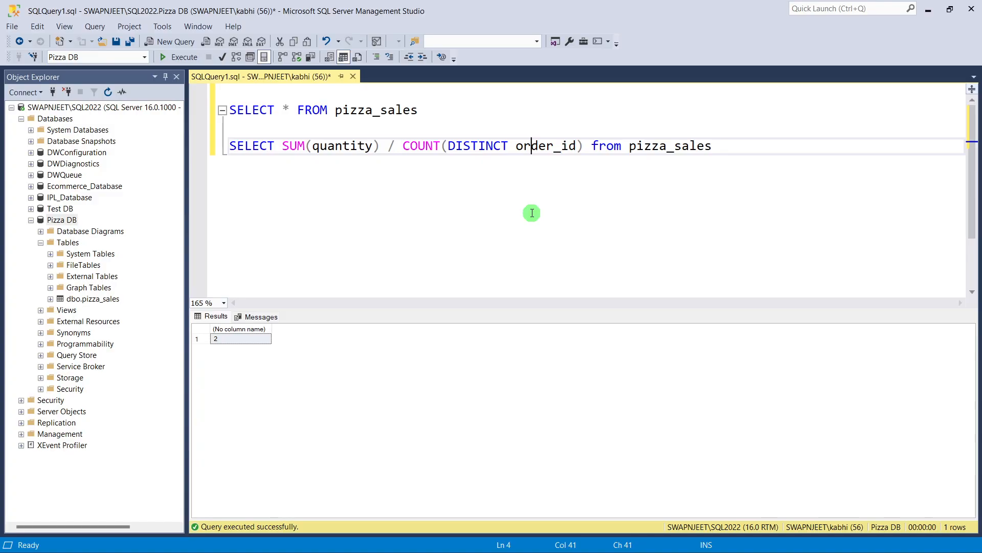
# Step: Insert an opening "CAST(" directly before SUM(quantity) in the average pizzas query
pyautogui.click(282, 146)
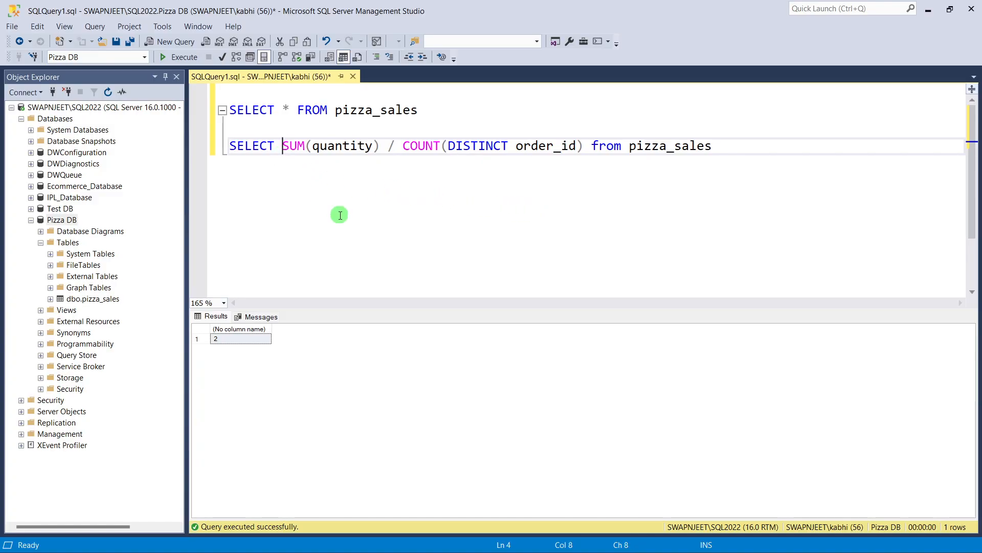
pyautogui.write('ca')
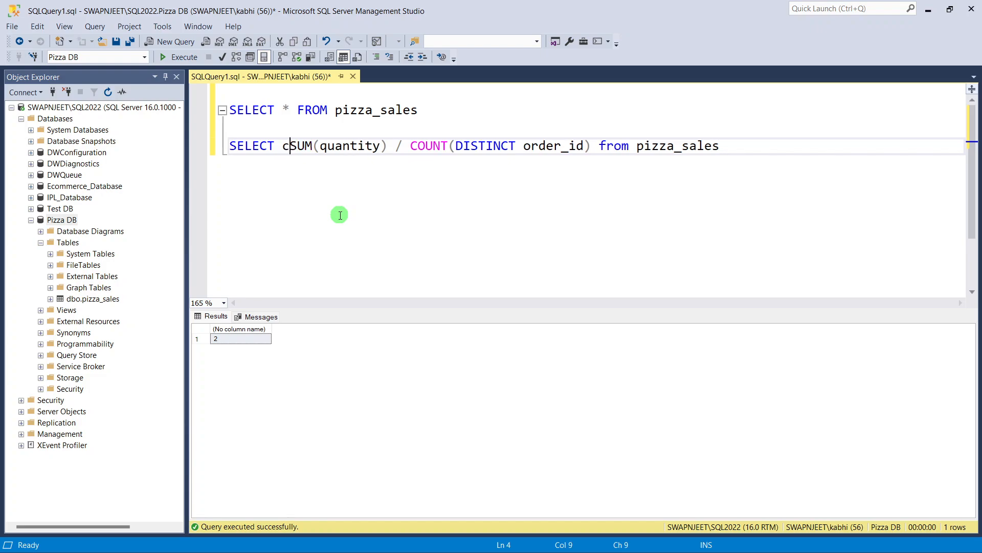
pyautogui.press('BackSpace')
pyautogui.press('BackSpace')
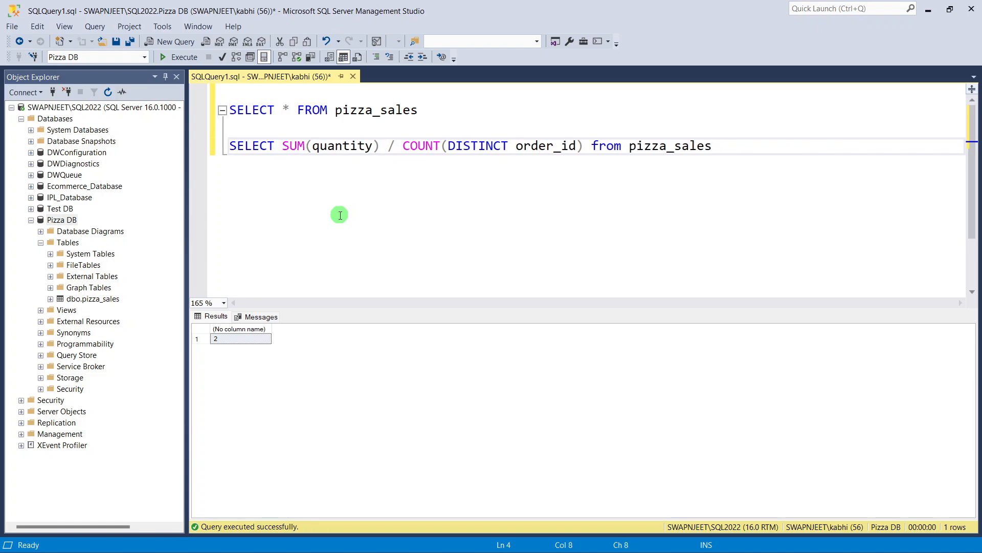
pyautogui.write('CAT')
pyautogui.press('BackSpace')
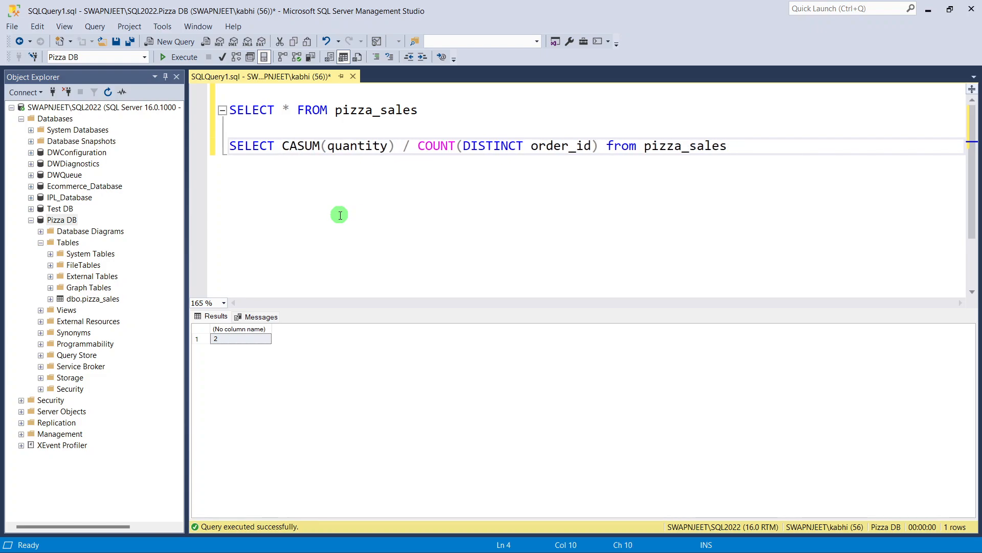
pyautogui.write('ST(')
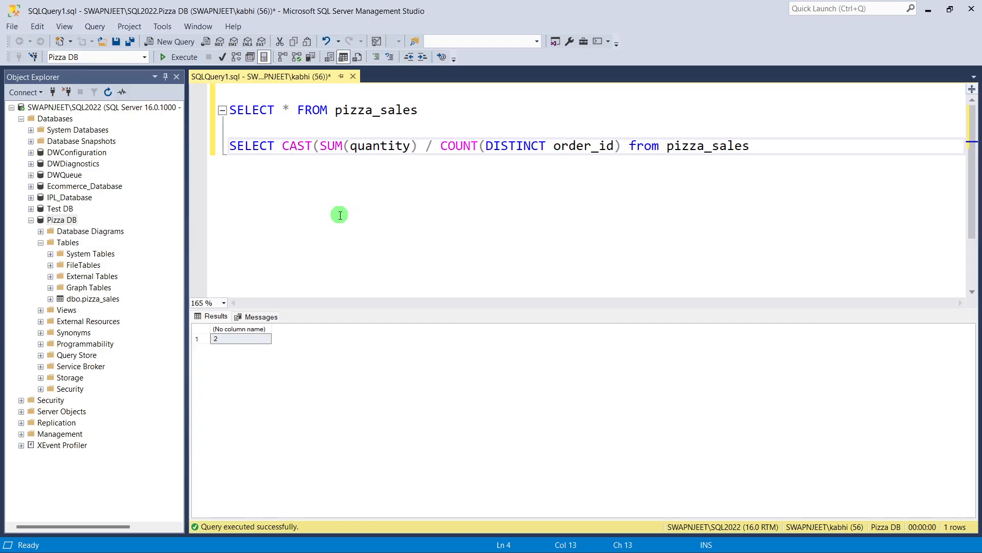
# Step: Complete the cast of SUM(quantity) with "AS DECIMAL(10,2))" before the division sign
pyautogui.moveTo(320, 147); pyautogui.dragTo(419, 148)
pyautogui.click(418, 148)
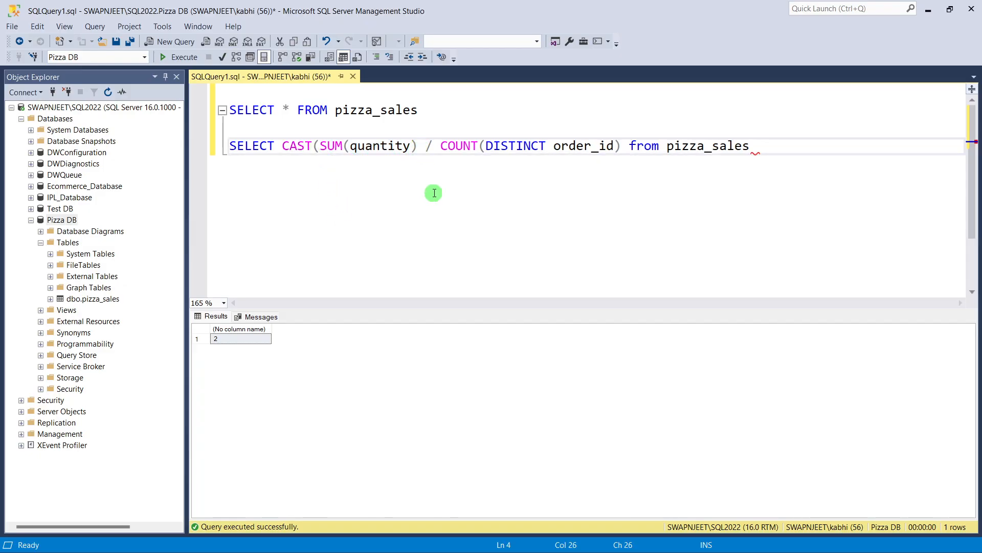
pyautogui.write('AS')
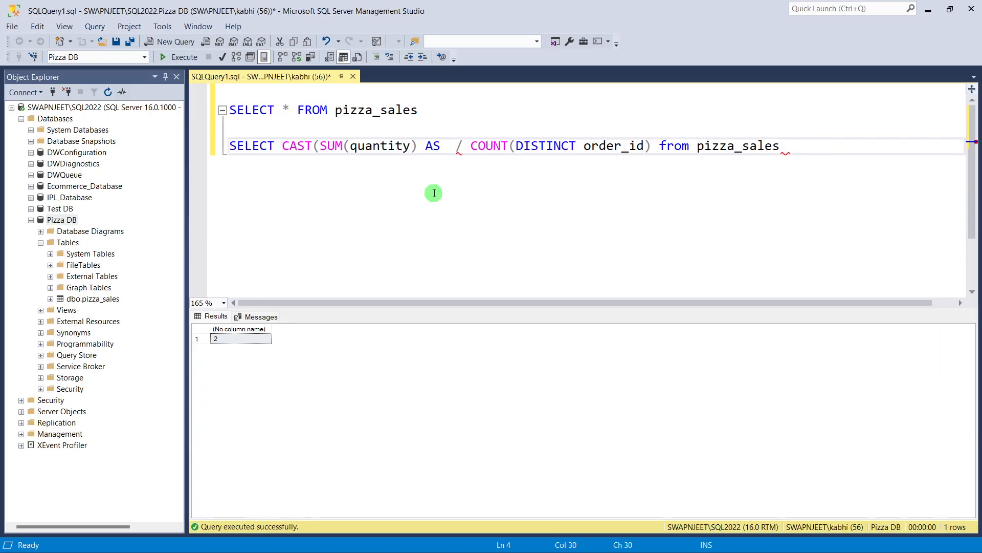
pyautogui.write('DECIMAL')
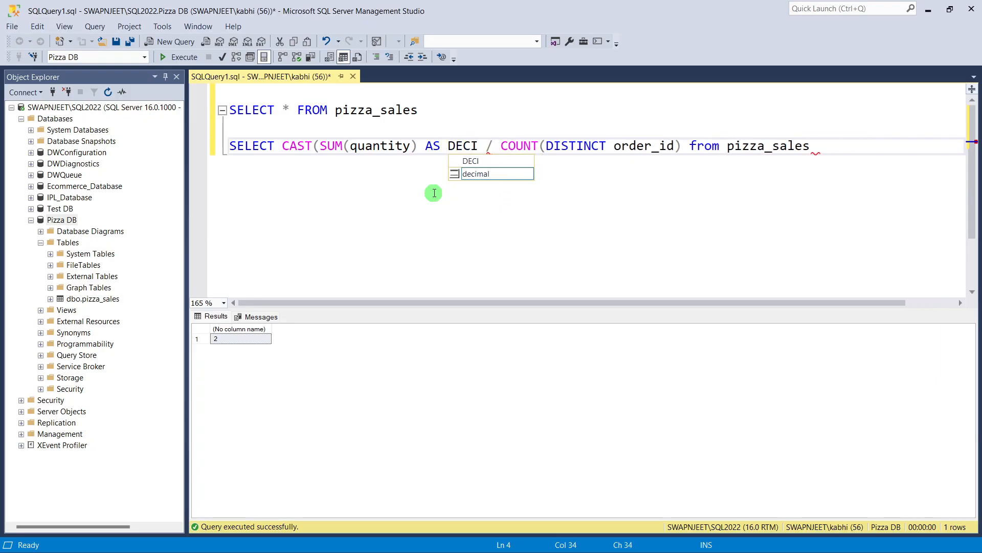
pyautogui.write('(')
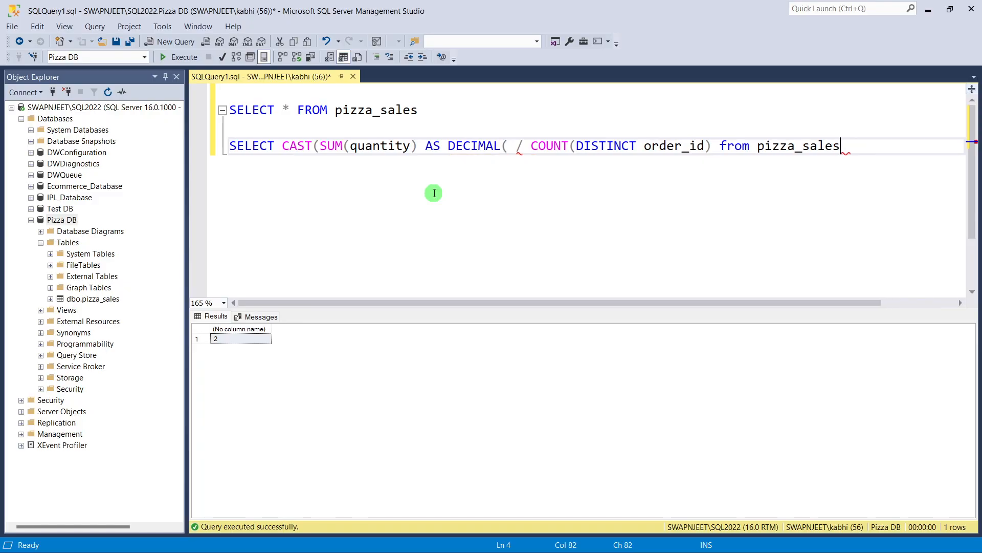
pyautogui.click(509, 150)
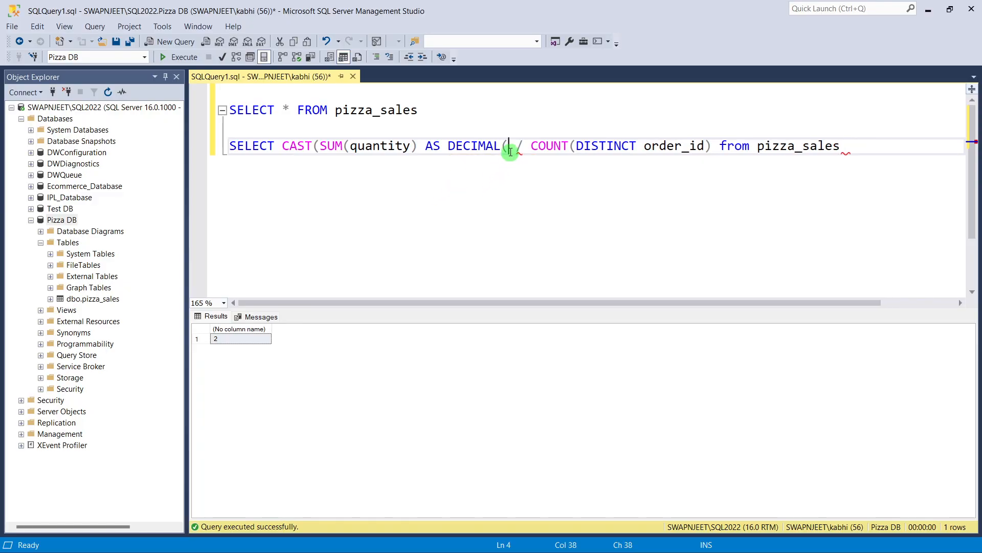
pyautogui.write('10,2)')
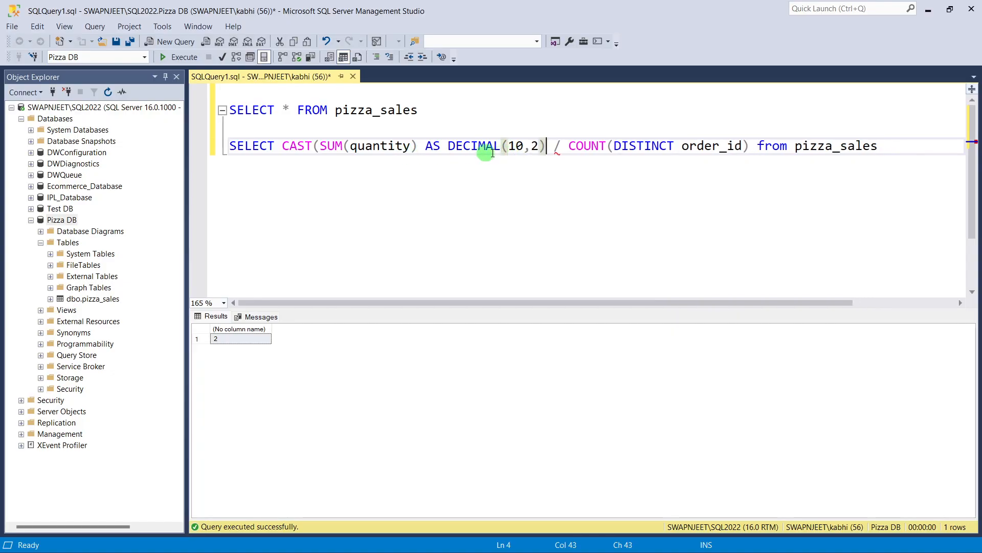
pyautogui.write(')')
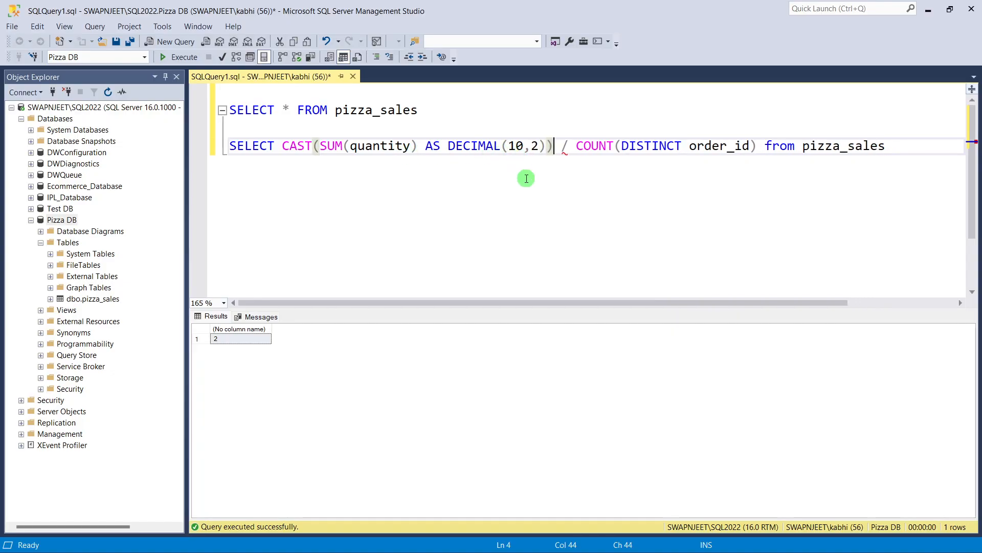
pyautogui.click(393, 193)
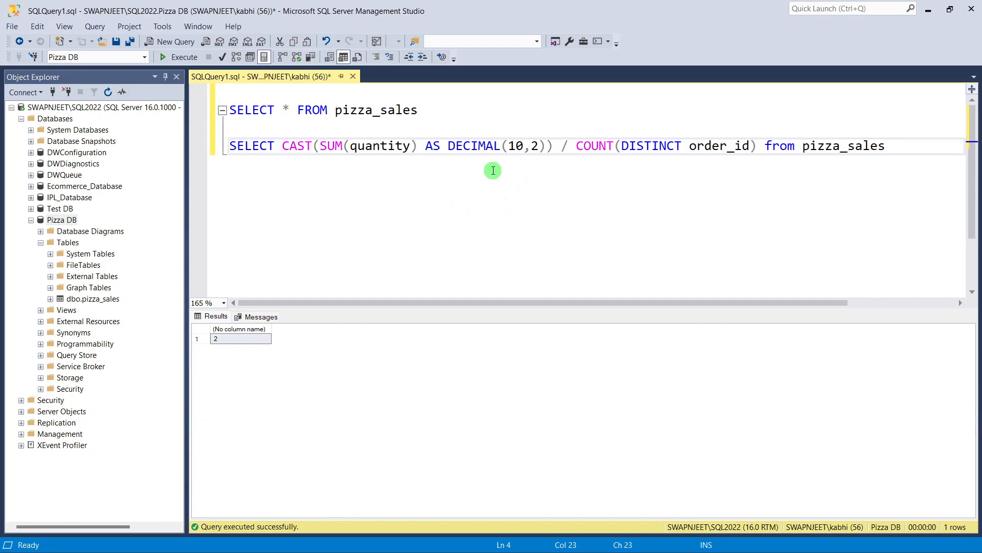
# Step: Examine the SUM(quantity) argument and the DECIMAL(10,2) precision and scale in the cast expression
pyautogui.click(325, 147)
pyautogui.moveTo(321, 147); pyautogui.dragTo(419, 151)
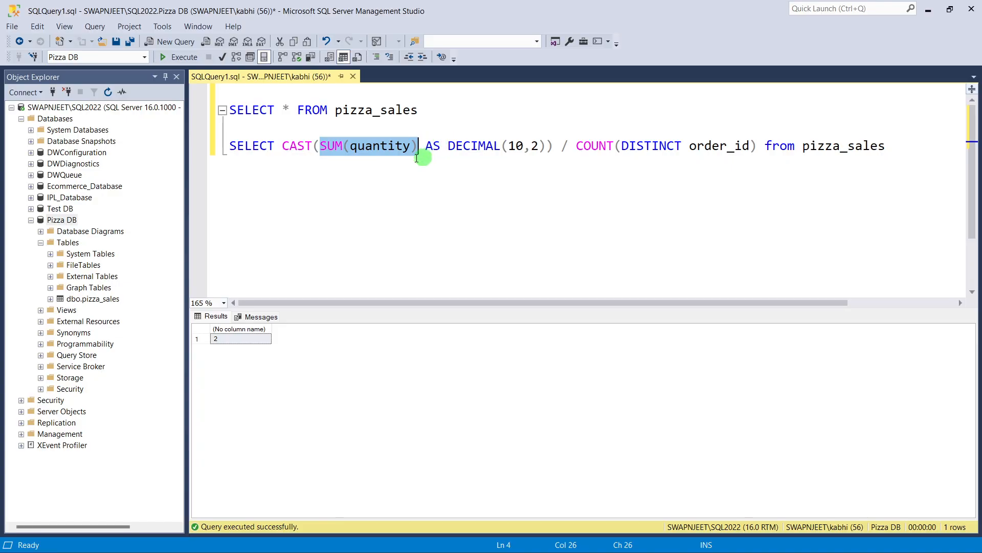
pyautogui.click(448, 146)
pyautogui.moveTo(448, 147); pyautogui.dragTo(537, 152)
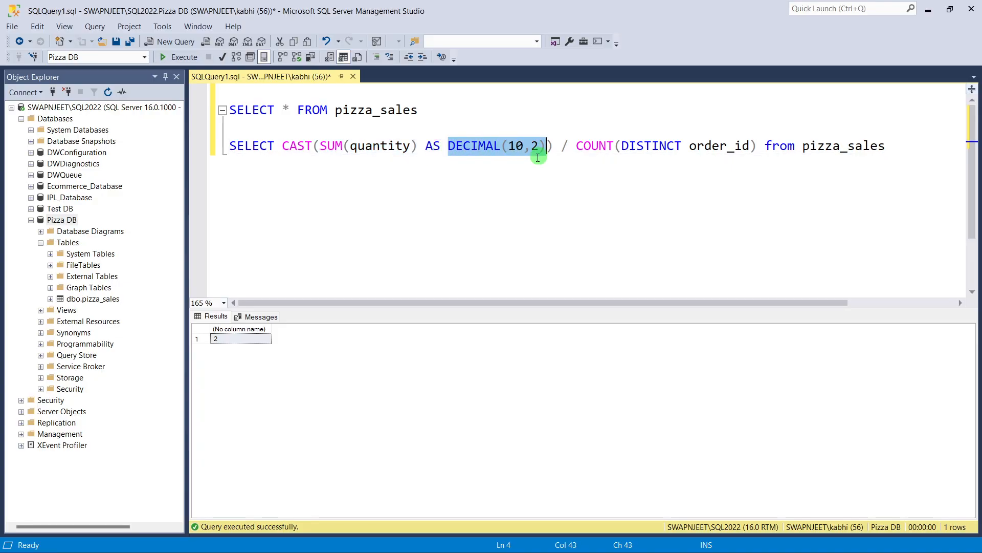
pyautogui.click(537, 152)
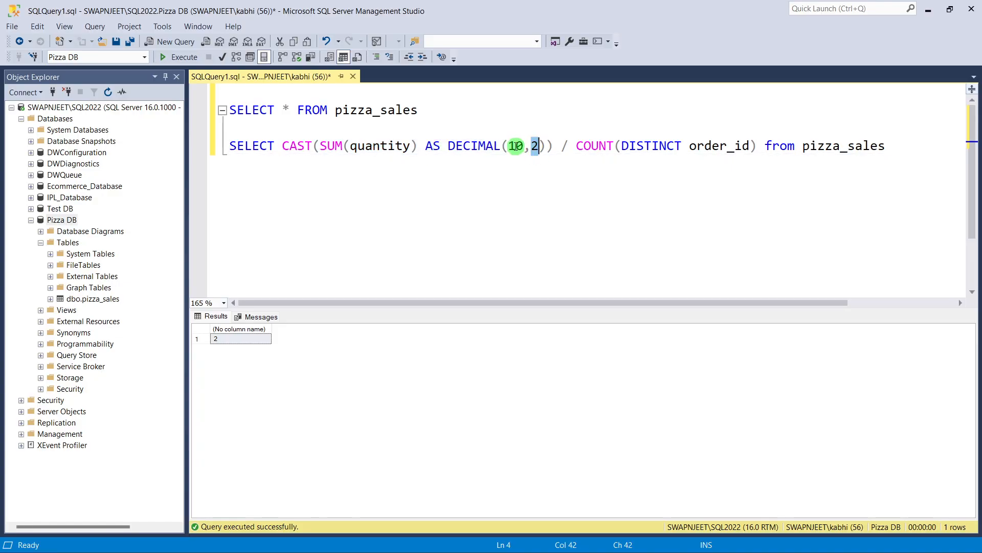
pyautogui.doubleClick(517, 148)
pyautogui.click(445, 196)
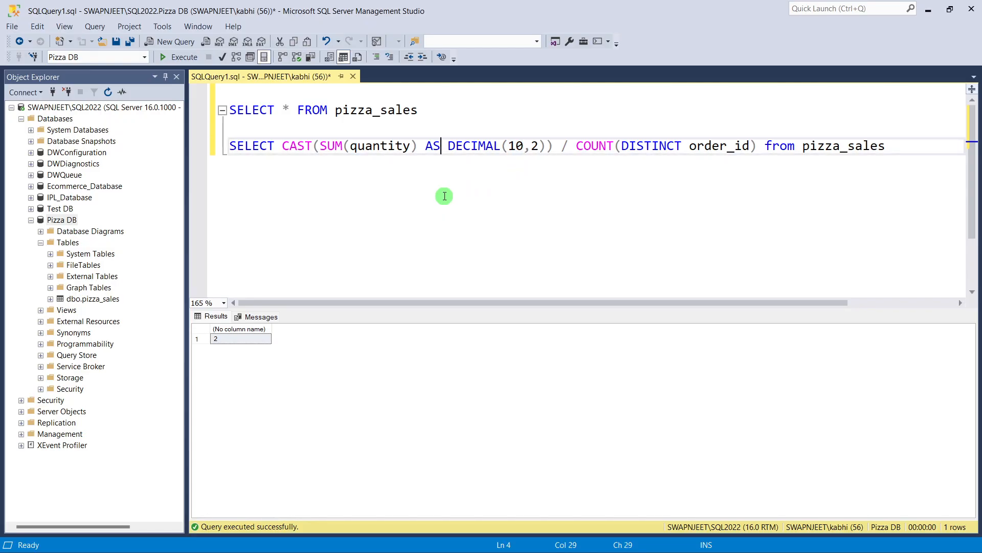
pyautogui.doubleClick(535, 148)
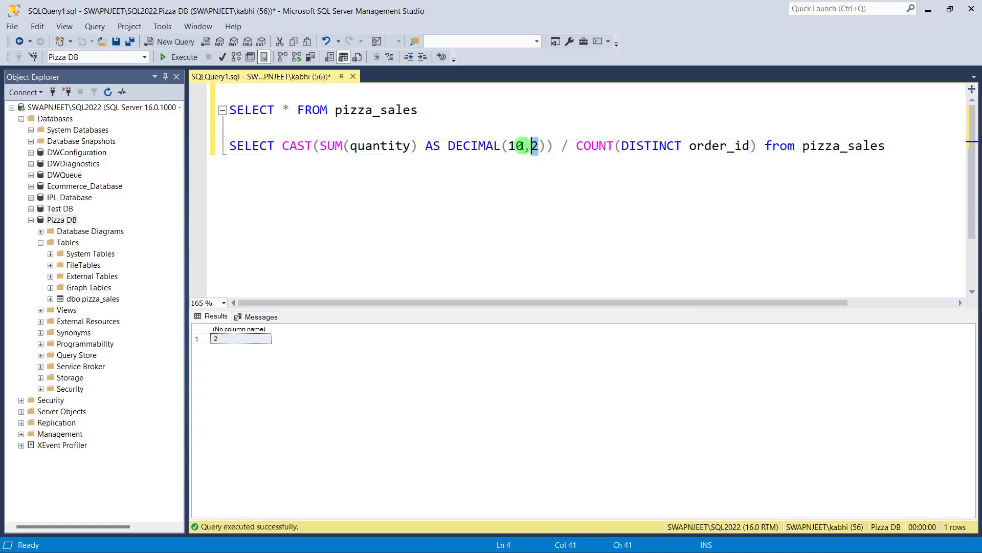
pyautogui.moveTo(510, 147); pyautogui.dragTo(540, 145)
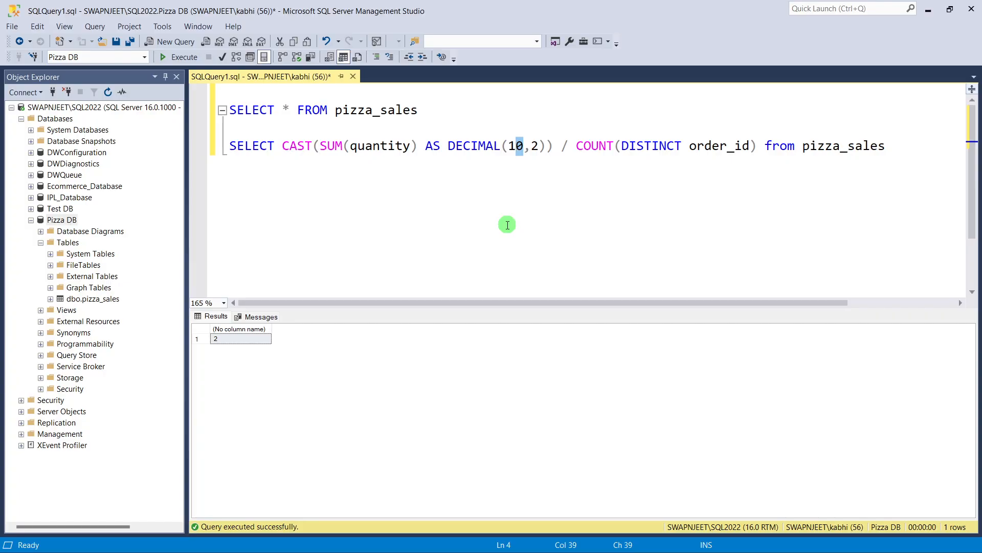
pyautogui.press('Right')
pyautogui.press('Right')
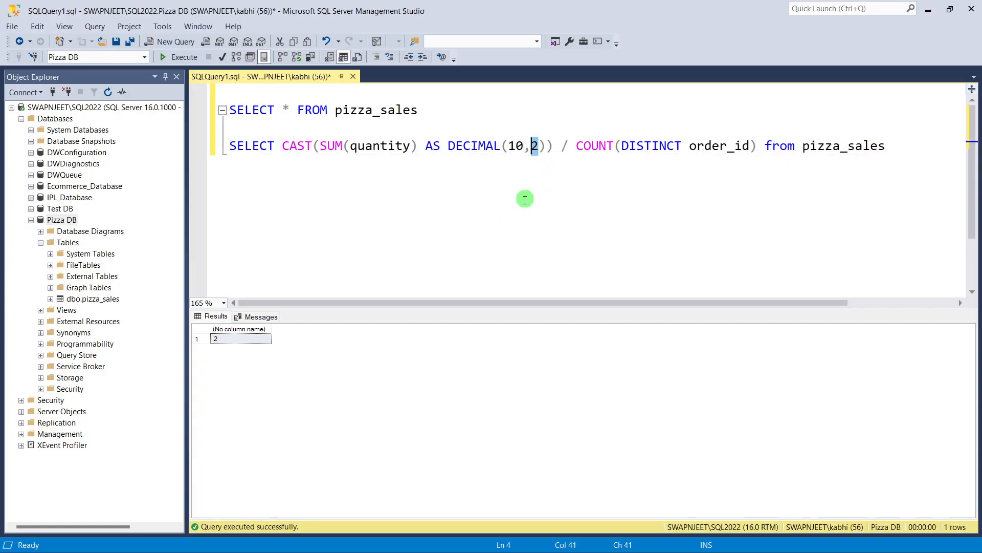
pyautogui.click(531, 189)
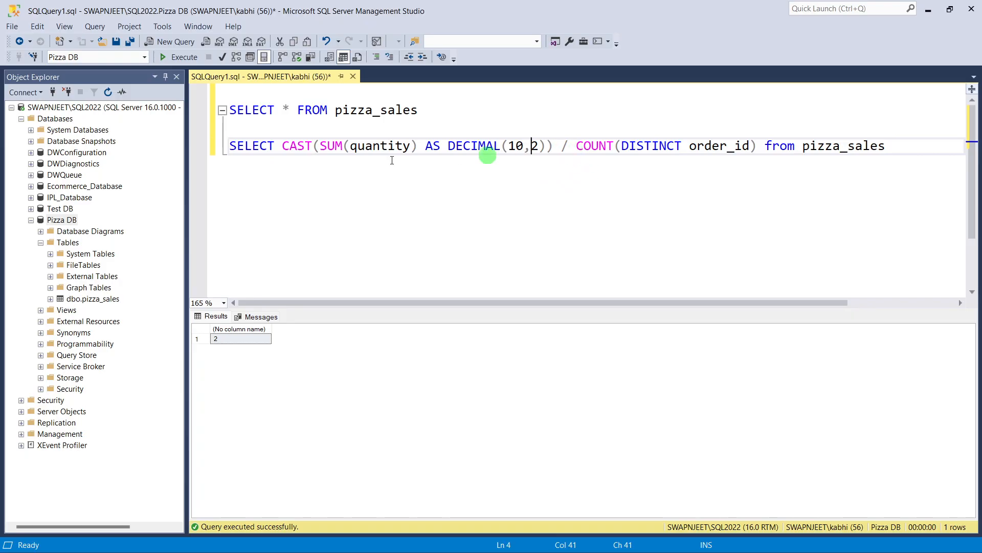
# Step: Move COUNT(DISTINCT order_id) onto a new line after the division sign and cast it AS DECIMAL(10,2)
pyautogui.click(577, 146)
pyautogui.press('Return')
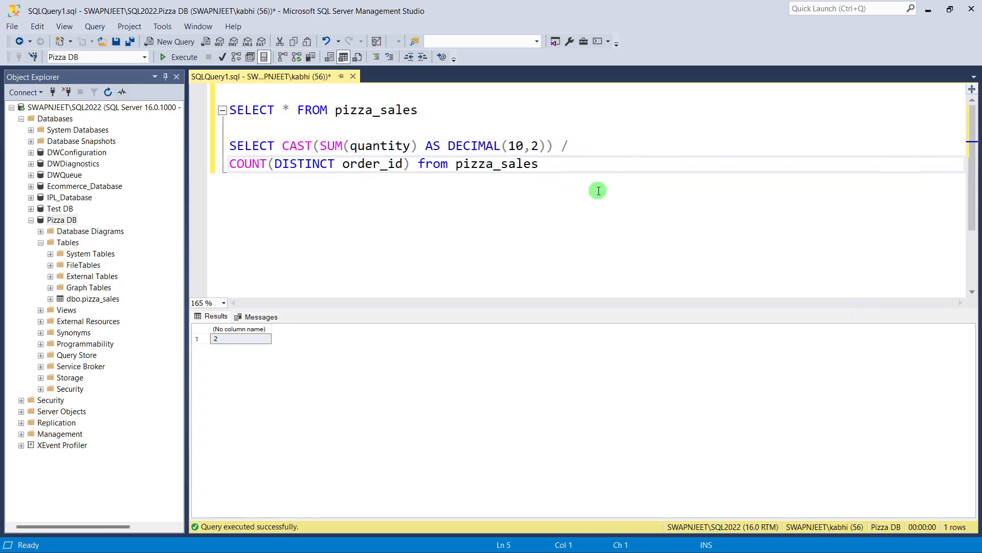
pyautogui.write('CAST')
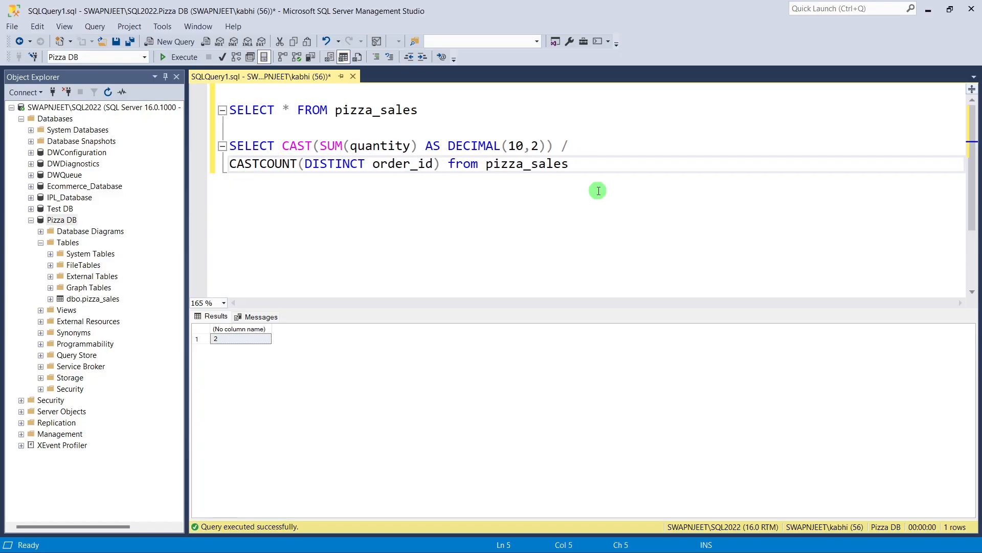
pyautogui.write('(')
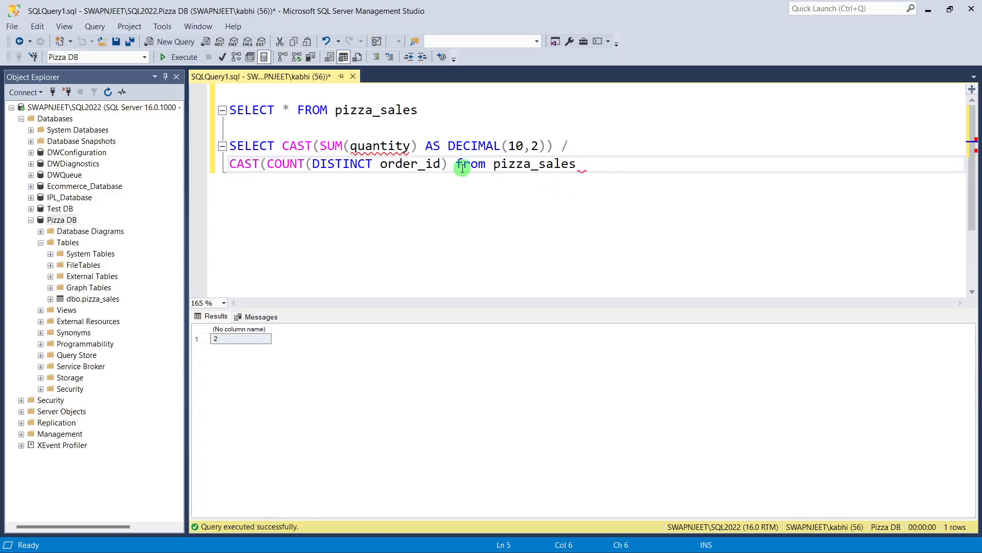
pyautogui.click(447, 166)
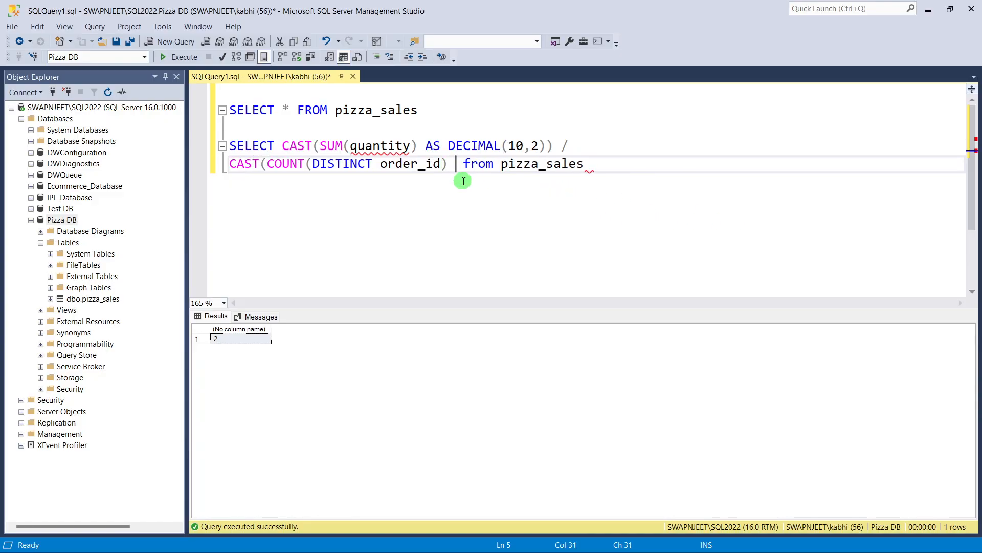
pyautogui.write('AS DEC')
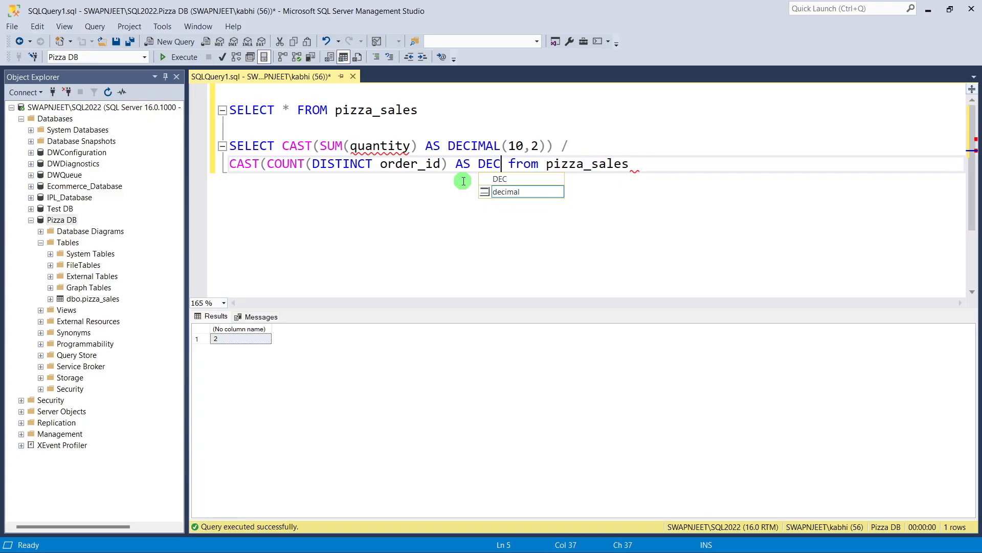
pyautogui.write('IMAL(')
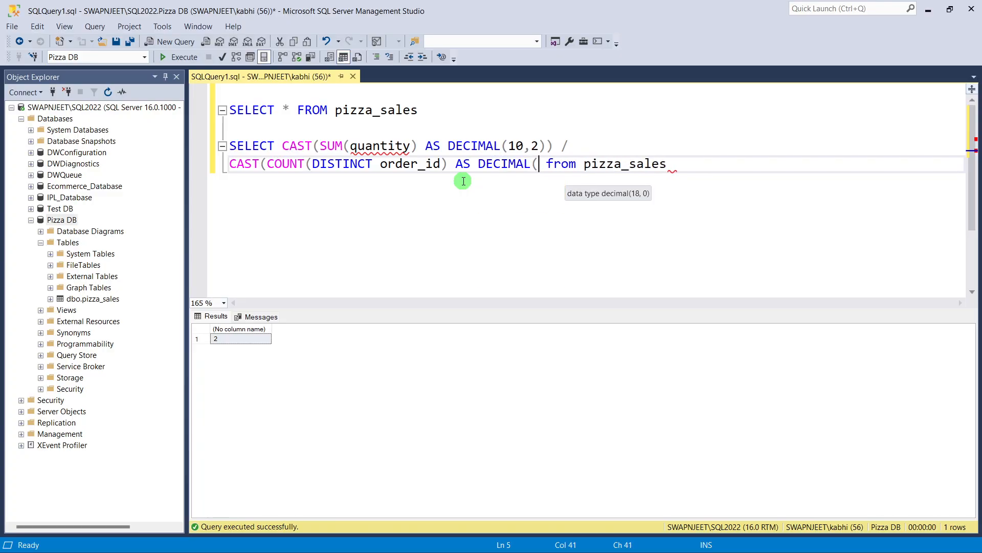
pyautogui.write('10,')
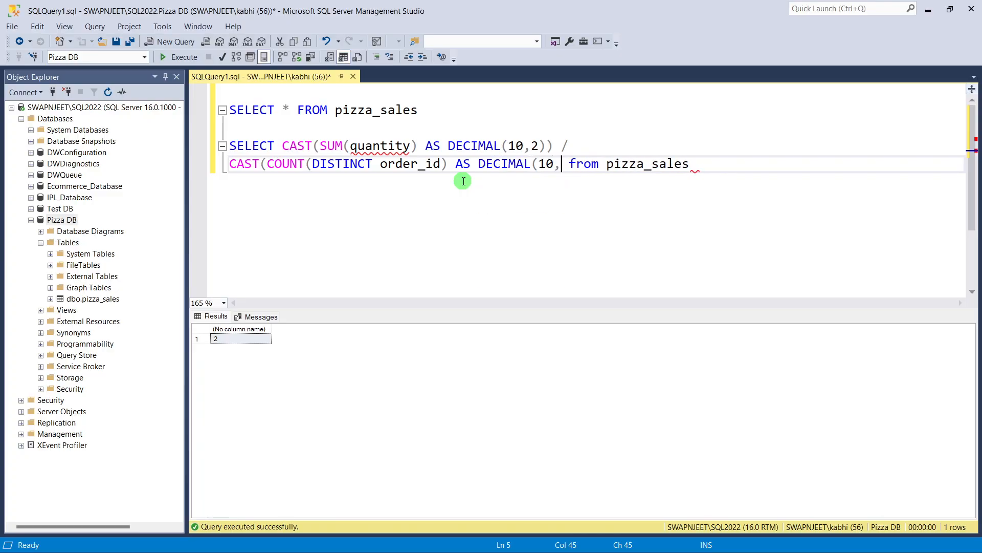
pyautogui.write('2)')
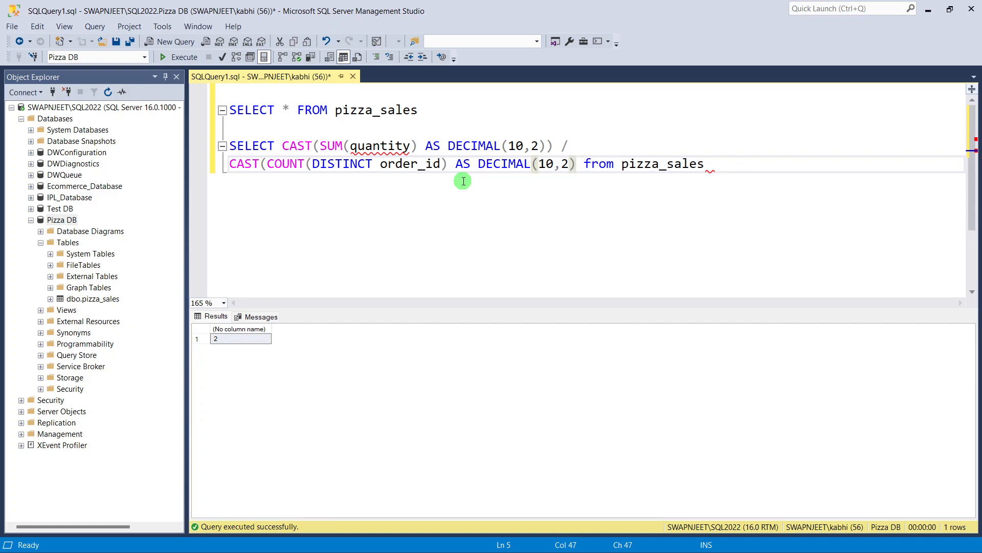
pyautogui.write(')')
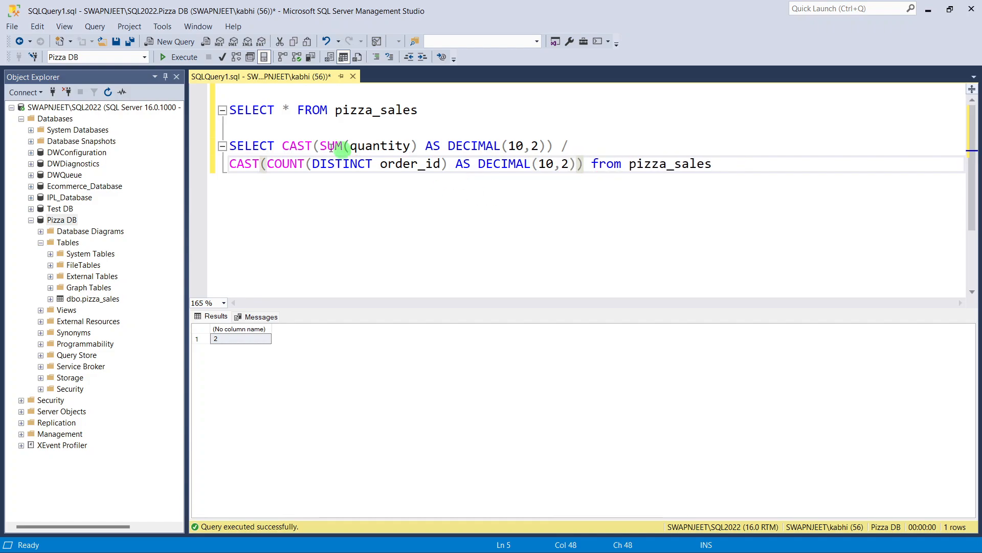
# Step: Execute only the two-line average pizzas query with both decimal casts
pyautogui.moveTo(229, 146); pyautogui.dragTo(730, 176)
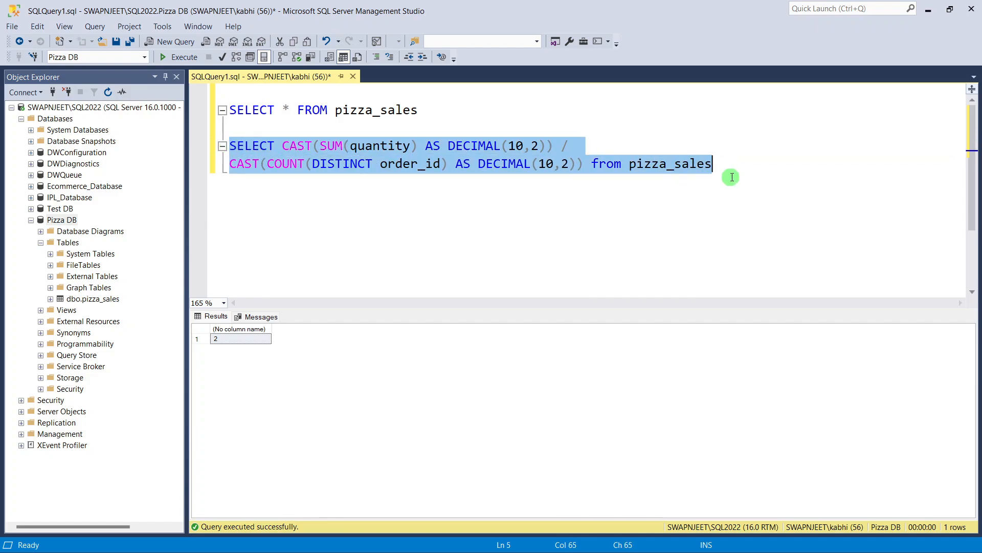
pyautogui.click(179, 57)
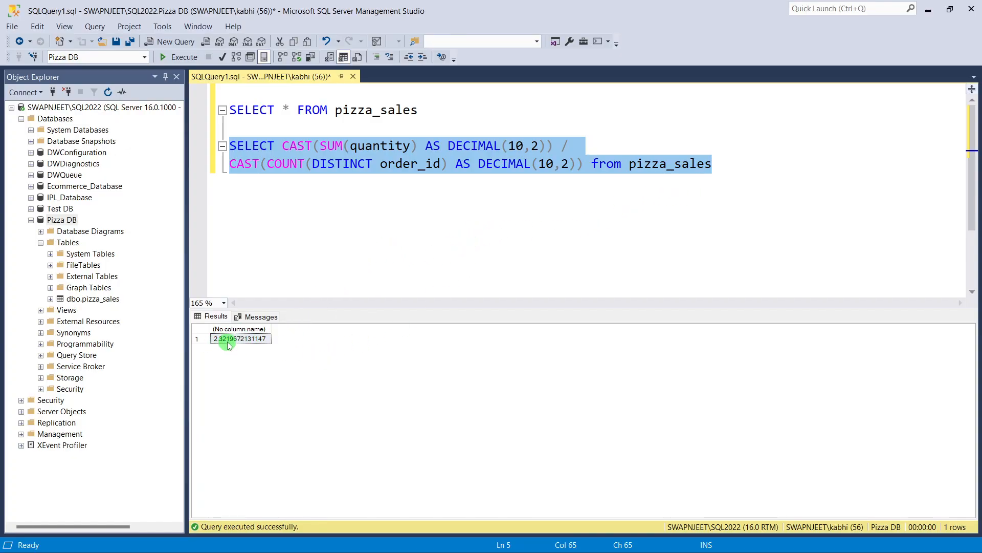
pyautogui.click(406, 241)
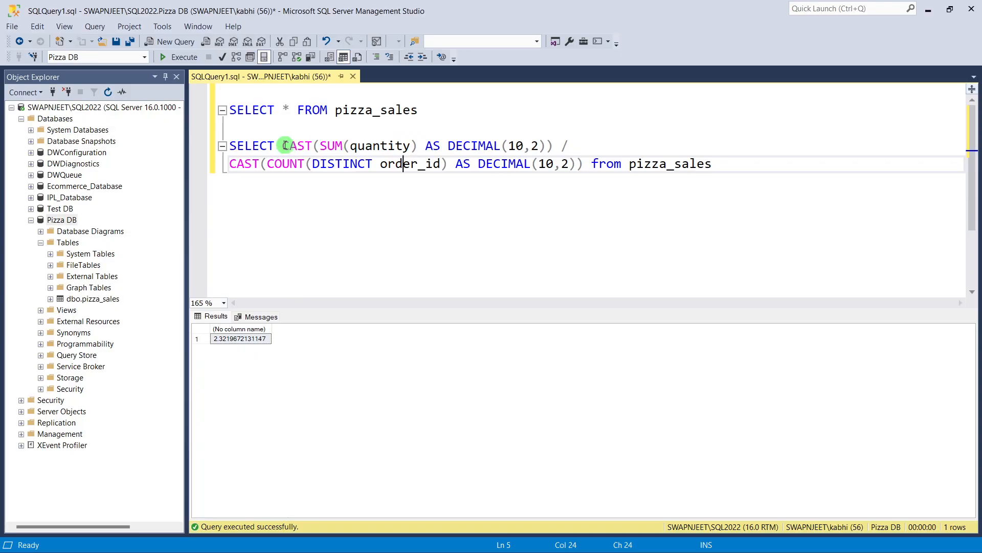
# Step: Review the casts of the quantity sum and the distinct order count in the average pizzas query
pyautogui.moveTo(282, 146); pyautogui.dragTo(558, 140)
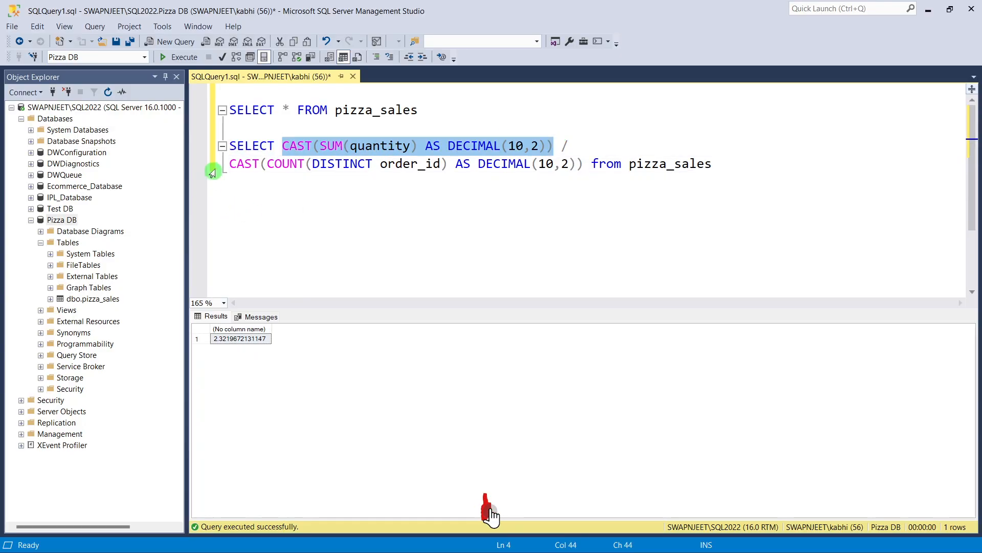
pyautogui.click(226, 169)
pyautogui.click(358, 146)
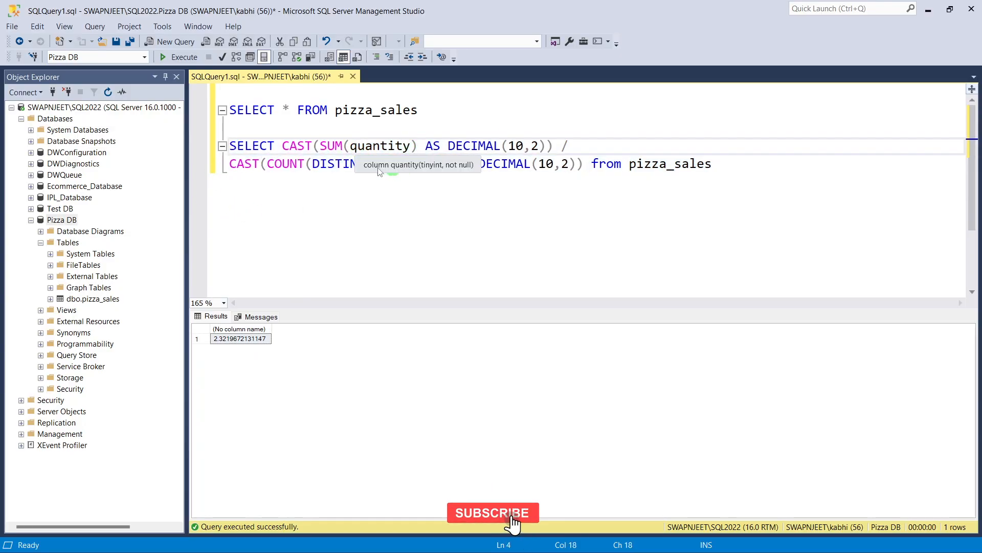
# Step: Wrap the whole division of summed quantity by distinct order count in an outer CAST AS DECIMAL(10,2)
pyautogui.click(344, 165)
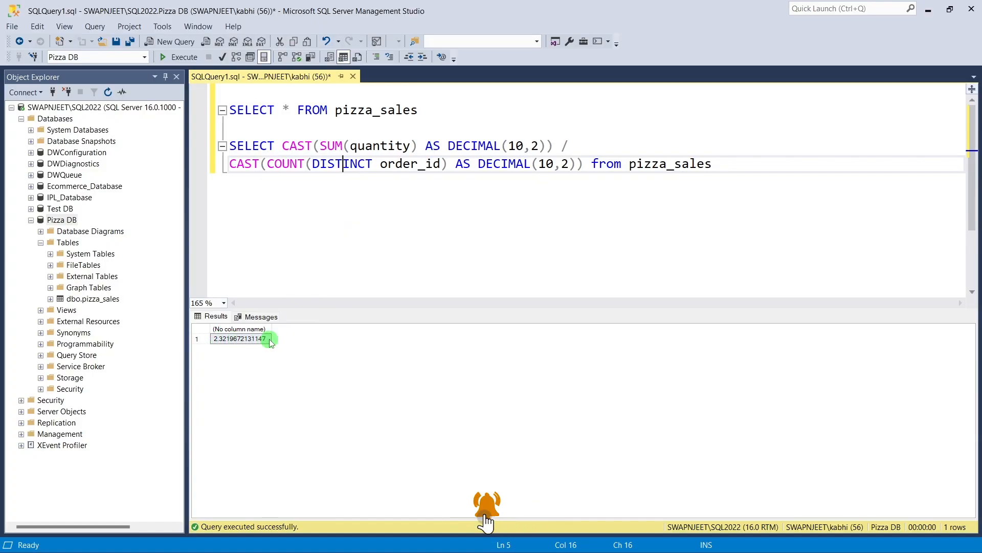
pyautogui.click(282, 146)
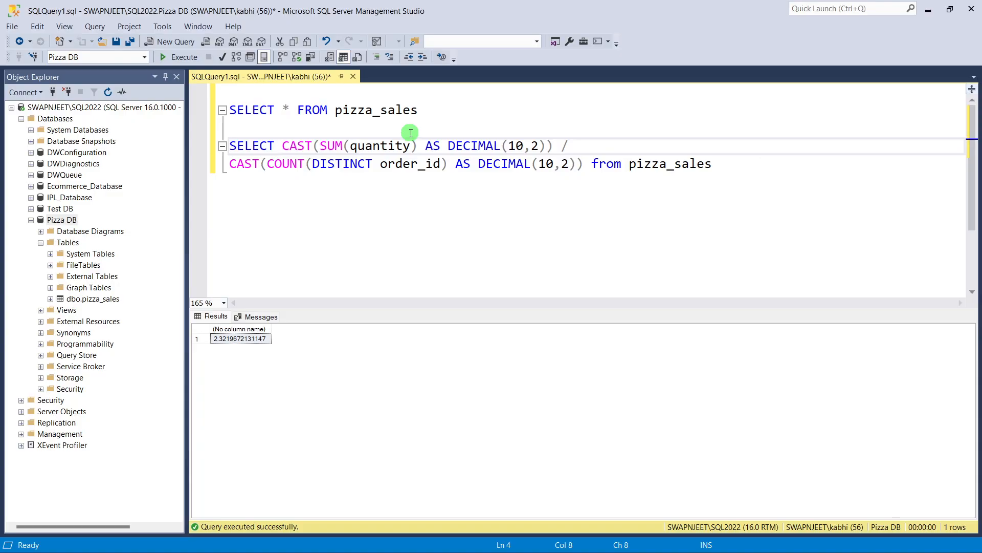
pyautogui.write('CAST')
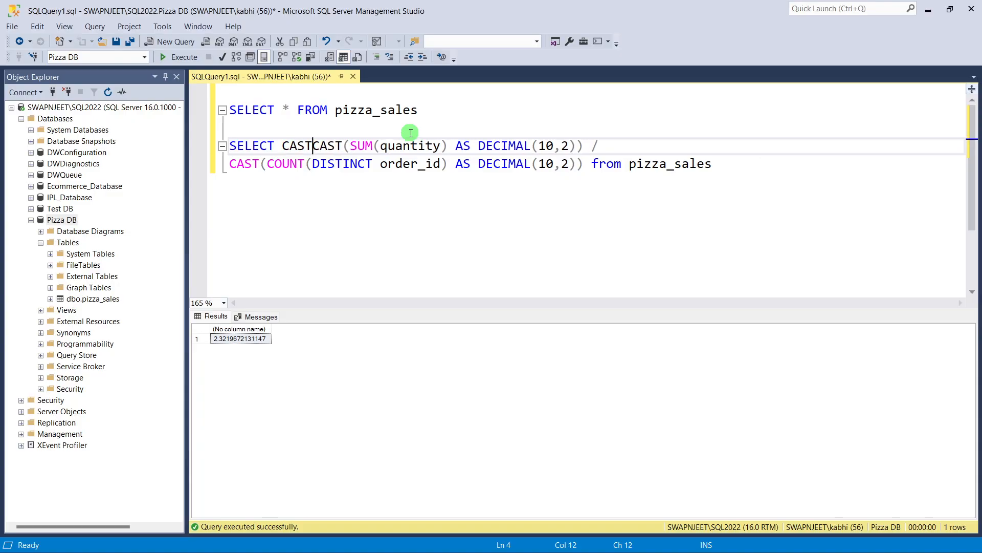
pyautogui.write('(')
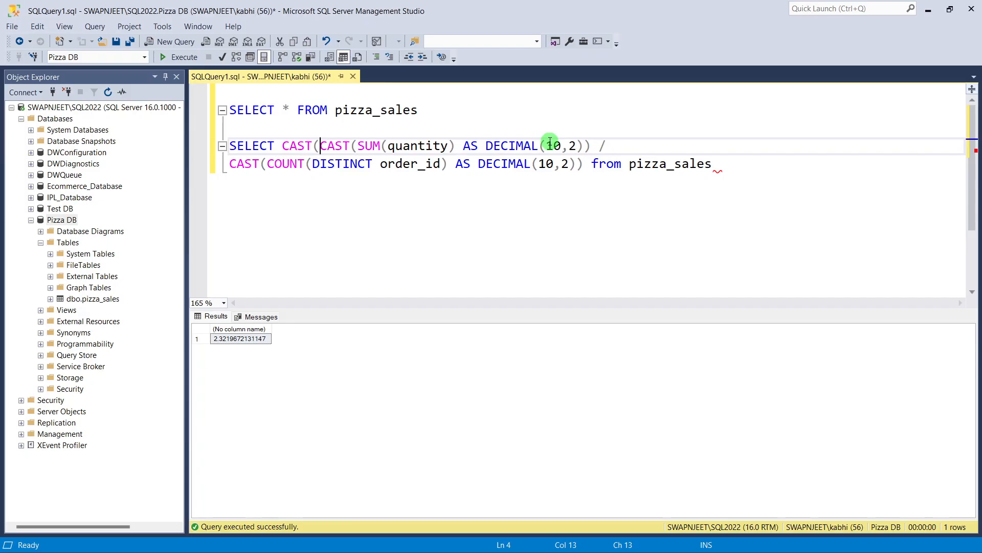
pyautogui.click(583, 169)
pyautogui.write(') ')
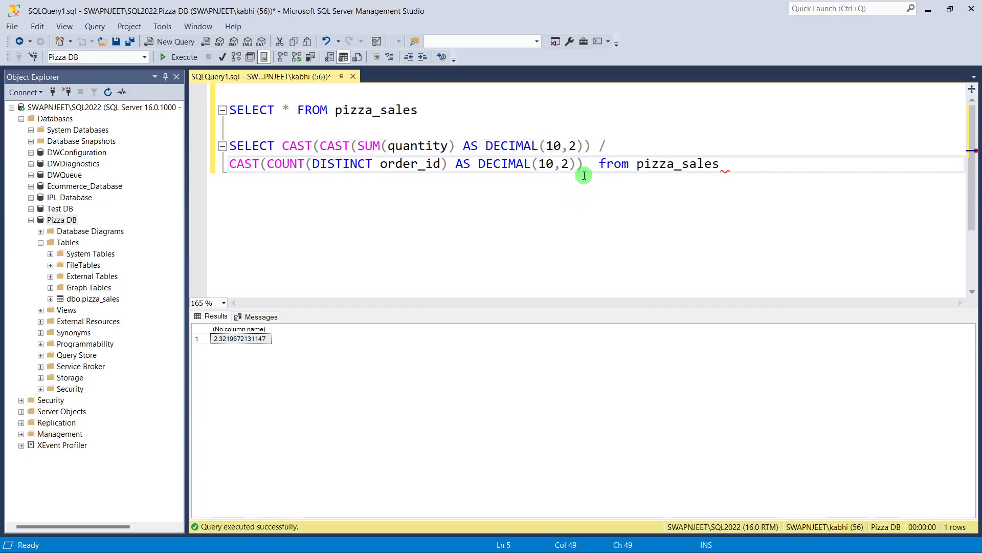
pyautogui.write('AS DECI')
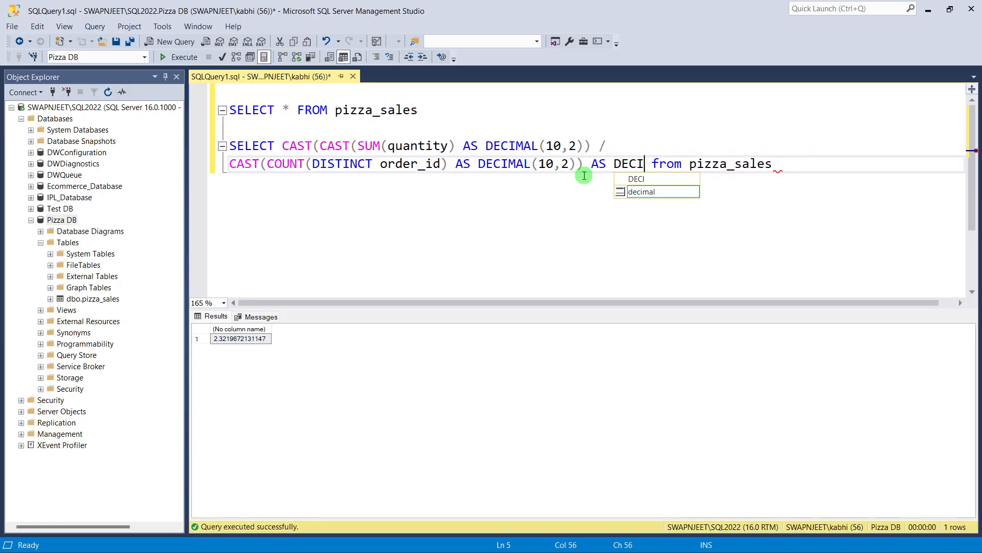
pyautogui.press('Escape')
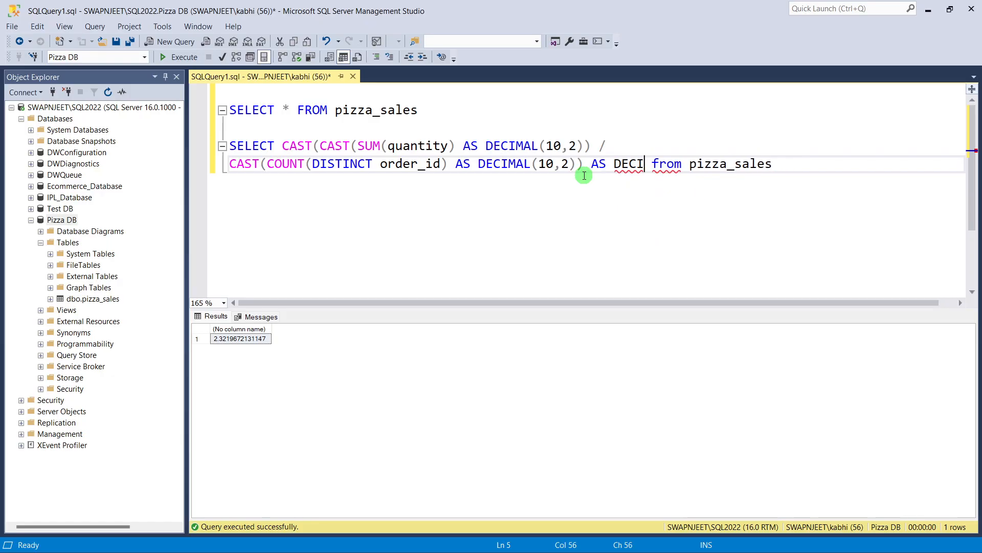
pyautogui.write('MAL(')
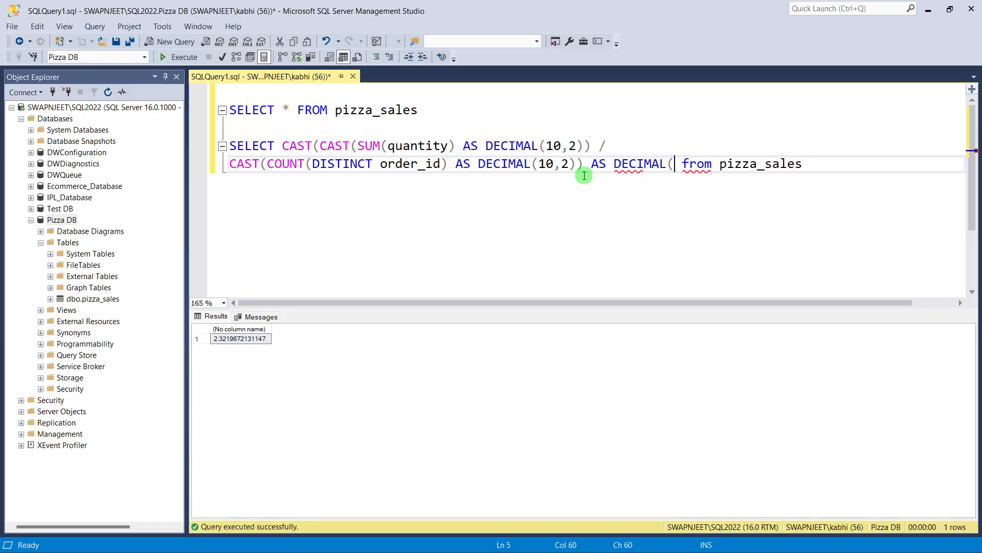
pyautogui.write('10,2')
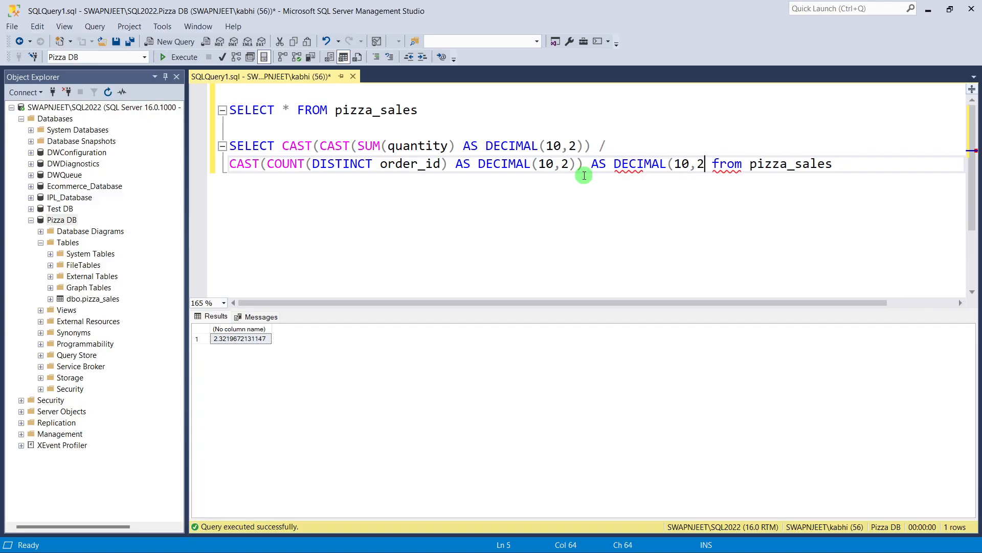
pyautogui.write('))')
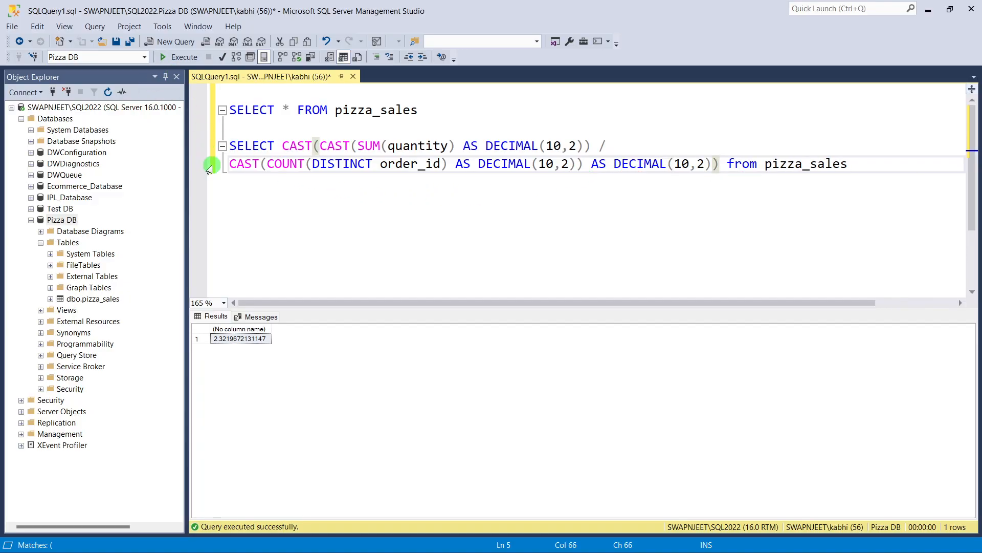
# Step: Execute only the two-line average pizzas query with the outer decimal cast
pyautogui.moveTo(225, 146); pyautogui.dragTo(960, 158)
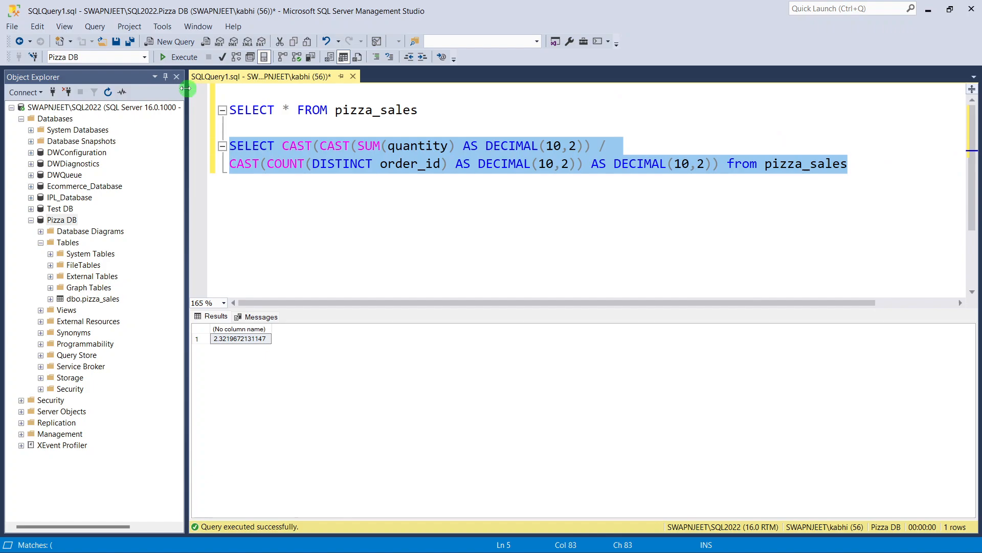
pyautogui.click(179, 57)
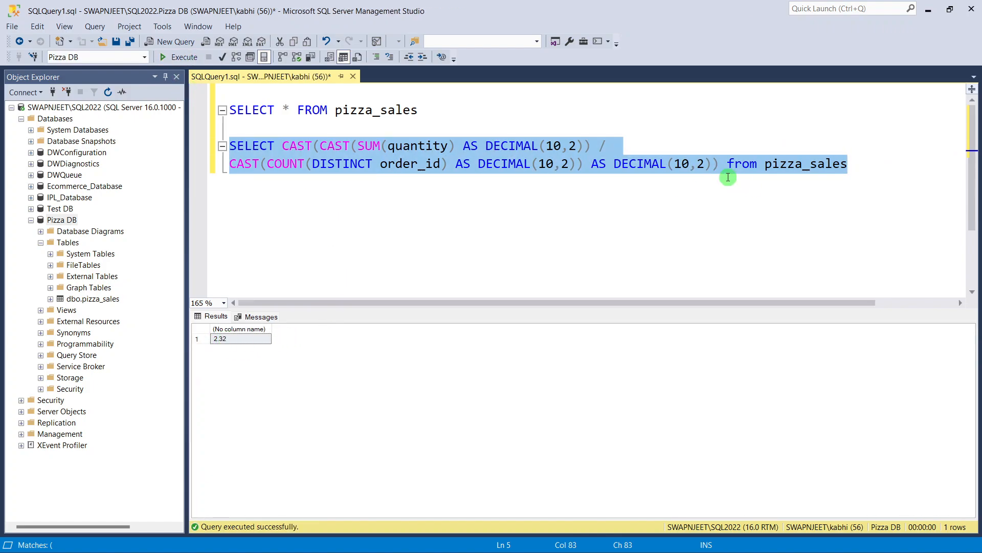
pyautogui.click(581, 187)
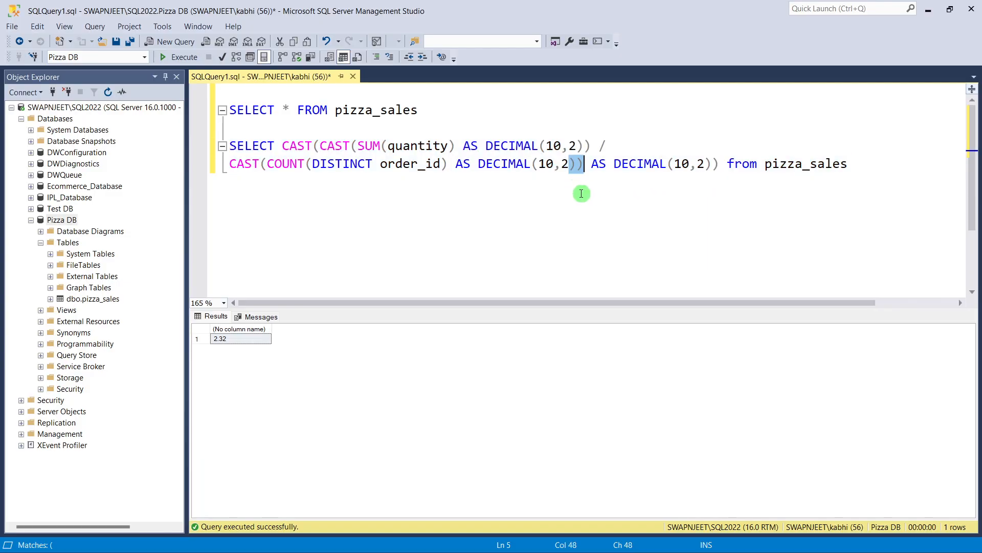
# Step: Review the two inner casts and the full division expression enclosed by the outer cast
pyautogui.moveTo(335, 146); pyautogui.dragTo(518, 146)
pyautogui.moveTo(252, 164); pyautogui.dragTo(507, 170)
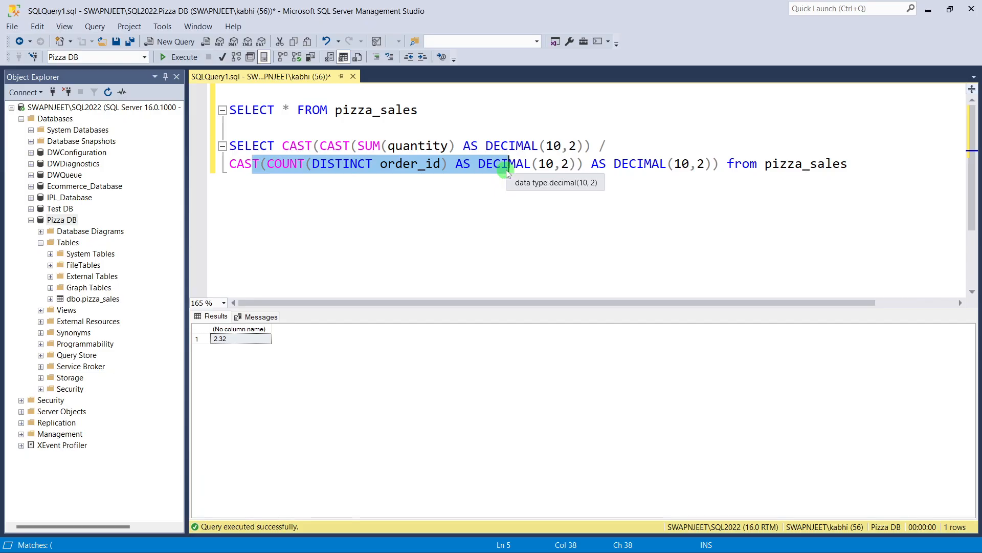
pyautogui.click(350, 173)
pyautogui.moveTo(291, 145); pyautogui.dragTo(586, 171)
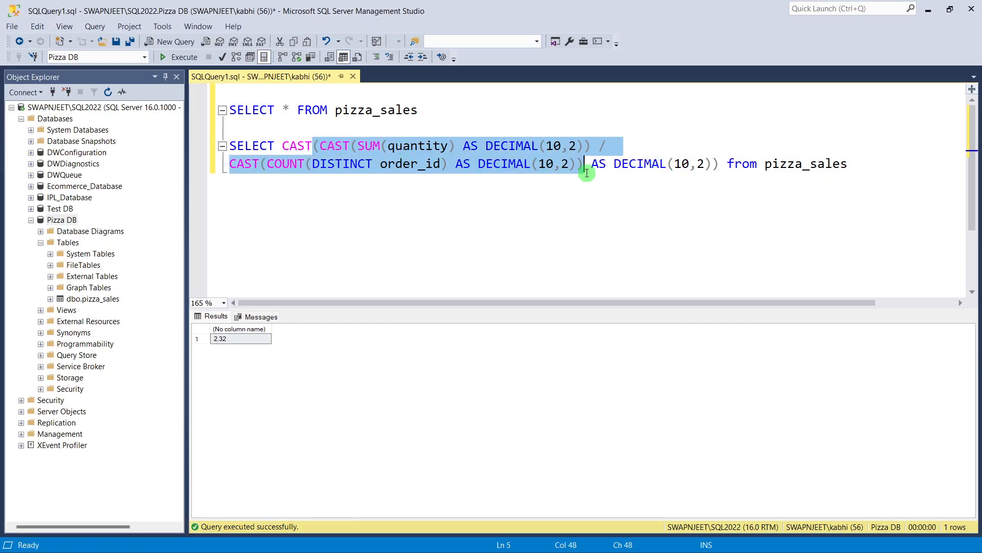
pyautogui.click(559, 205)
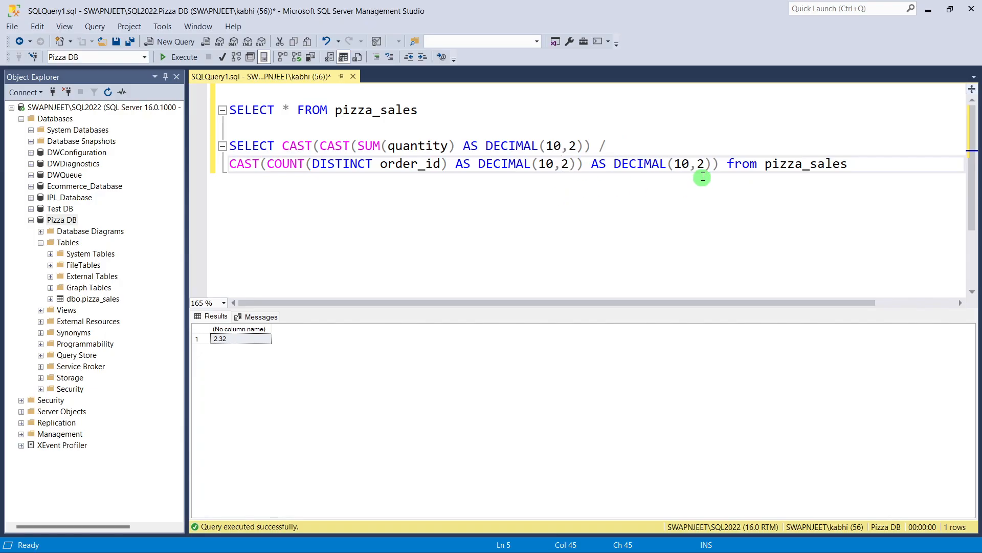
# Step: Add the alias Avg_Pizzas_Per_order to the outer cast expression, before the from clause
pyautogui.click(726, 168)
pyautogui.write('AS ')
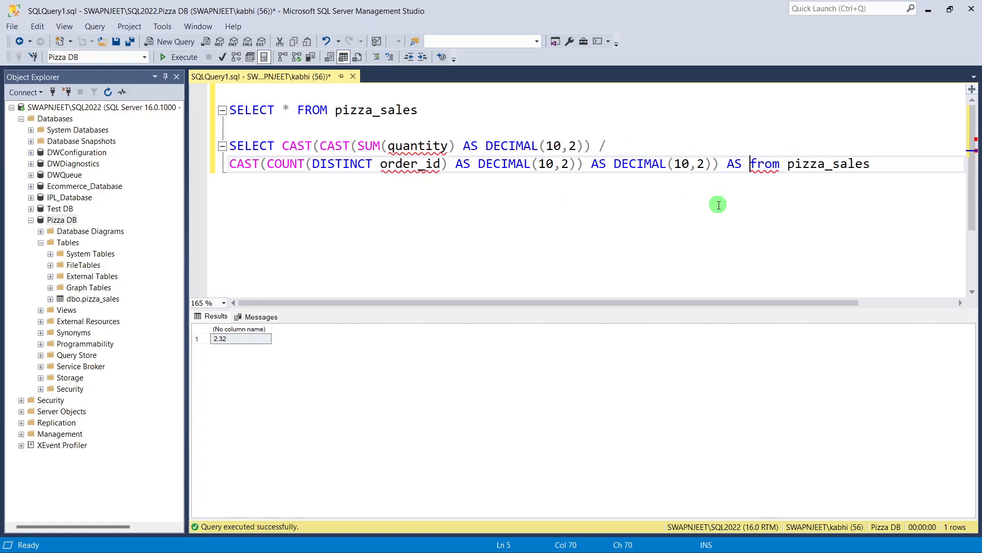
pyautogui.write('Avg_')
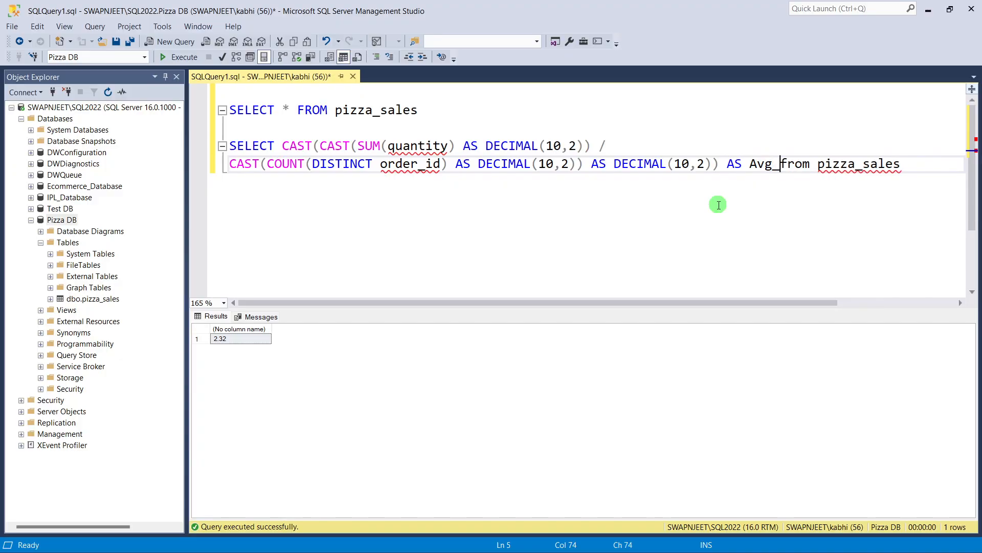
pyautogui.hotkey('alt', 'Tab')
pyautogui.hotkey('alt', 'Tab')
pyautogui.write('Pizzas')
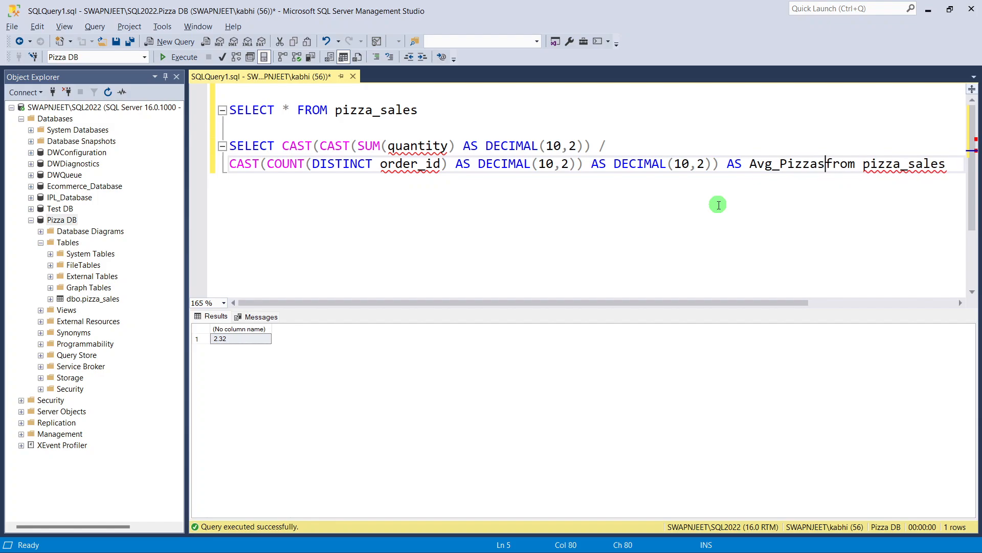
pyautogui.write('_Per')
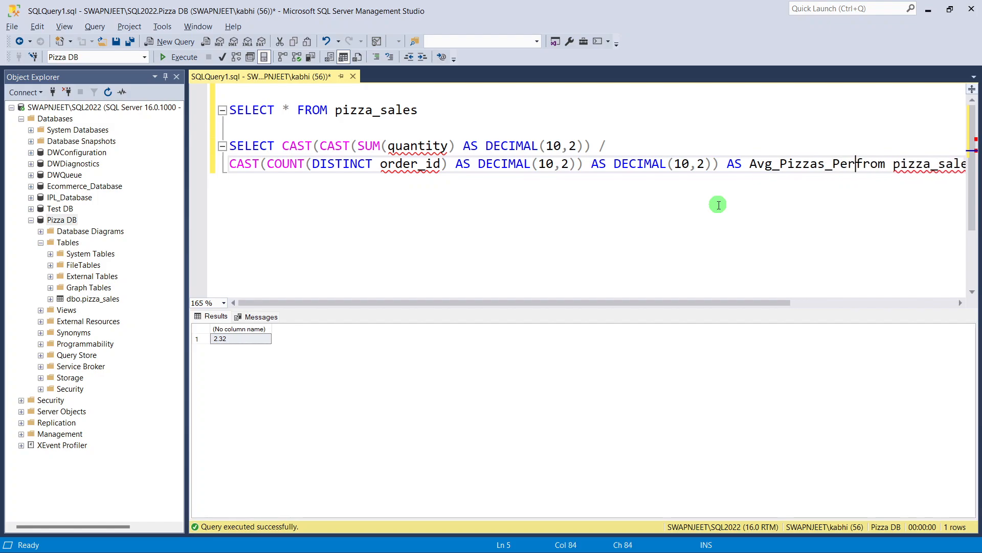
pyautogui.write('_order')
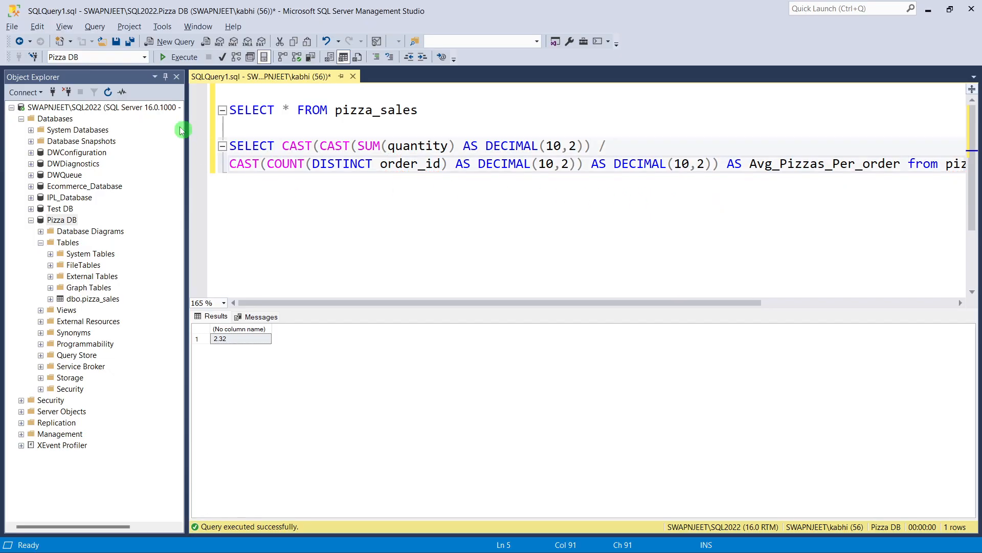
# Step: Execute only the average pizzas query with its Avg_Pizzas_Per_order alias
pyautogui.moveTo(229, 146); pyautogui.dragTo(962, 165)
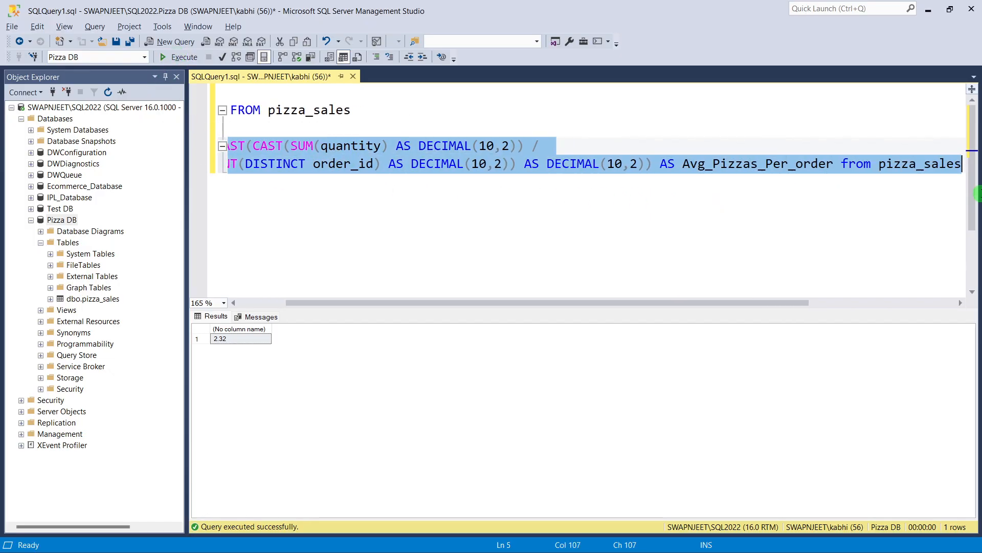
pyautogui.click(179, 57)
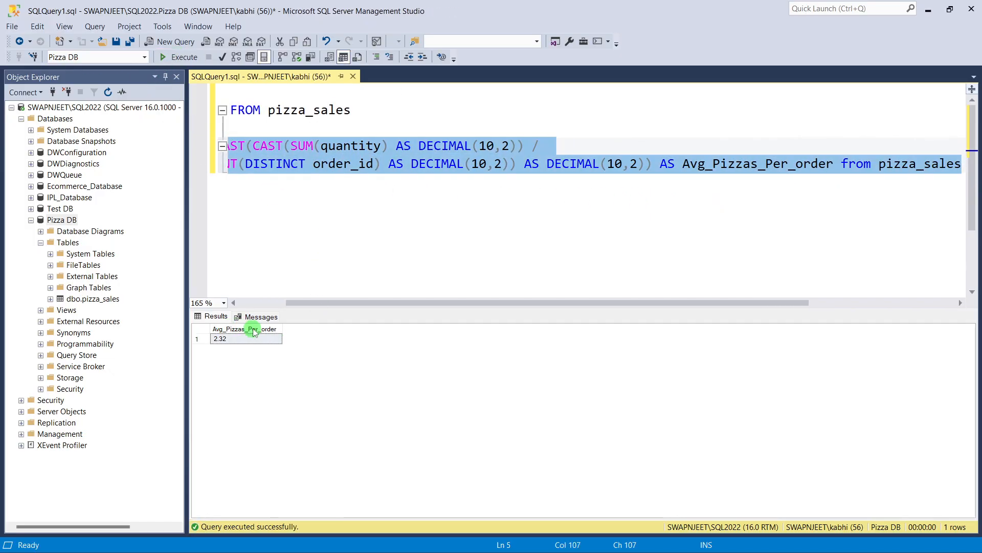
pyautogui.moveTo(317, 303); pyautogui.dragTo(263, 305)
pyautogui.click(287, 216)
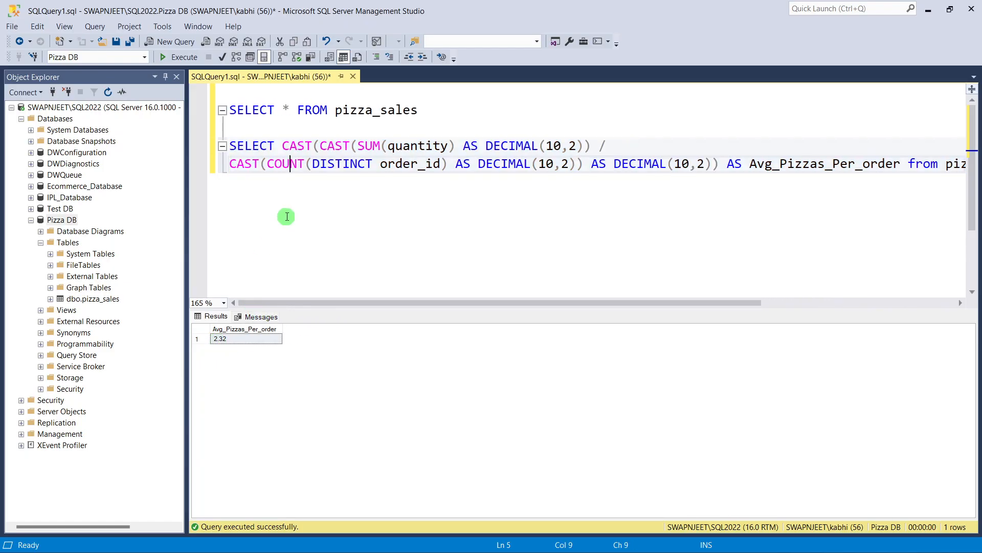
pyautogui.click(231, 146)
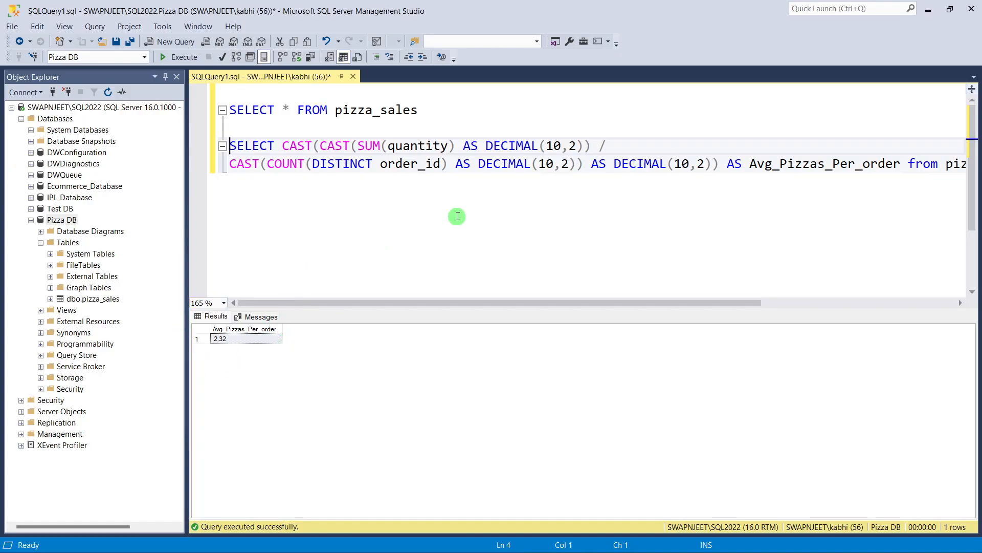
# Step: Check the KPI requirements on the Problem Statement slide in PowerPoint, and return to the query editor in SQL Server Management Studio
pyautogui.hotkey('alt', 'Tab')
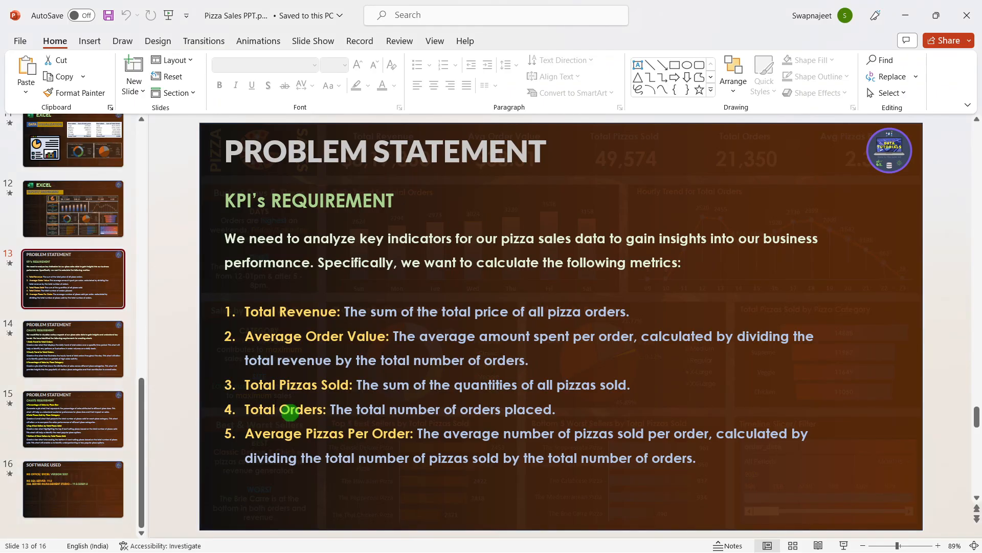
pyautogui.hotkey('alt', 'Tab')
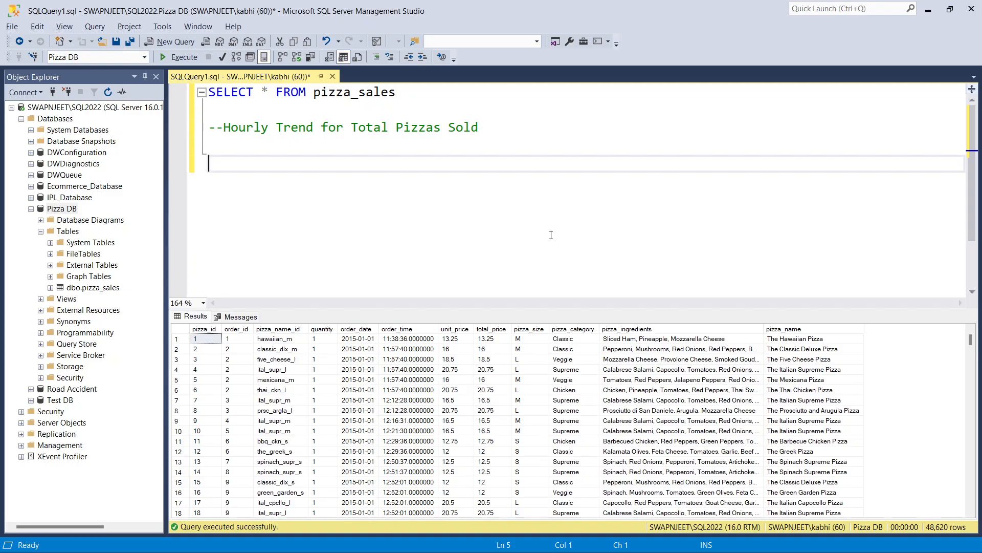
pyautogui.hotkey('alt', 'Tab')
pyautogui.hotkey('alt', 'Tab')
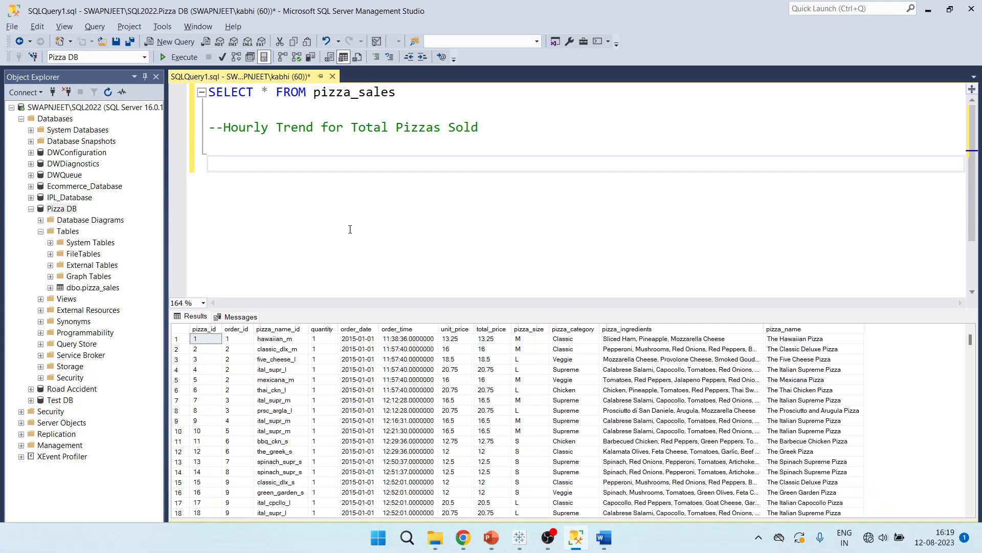
# Step: Start the hourly trend query below its comment by selecting DATEPART(HOUR, order_time) as order_hour
pyautogui.click(253, 147)
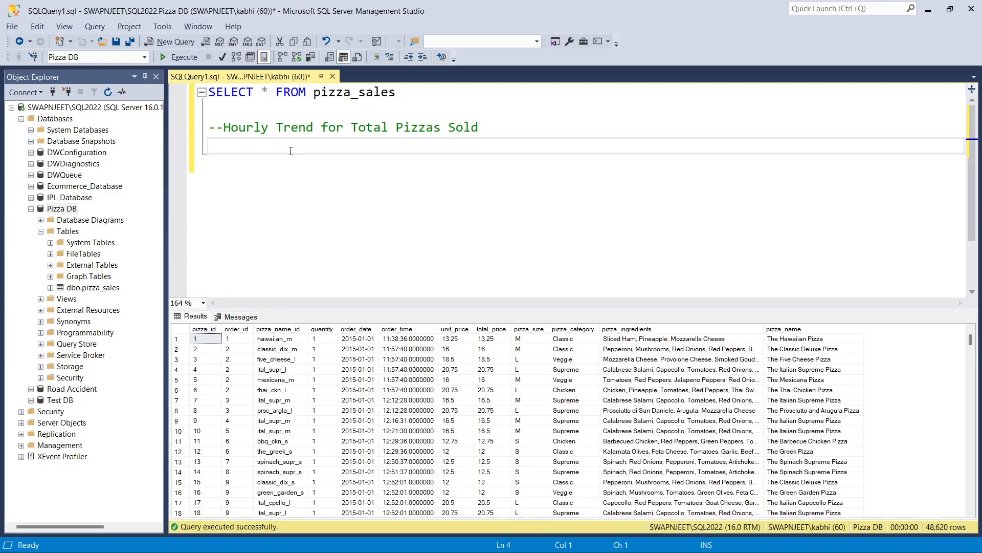
pyautogui.write('SELECT')
pyautogui.write('DAT')
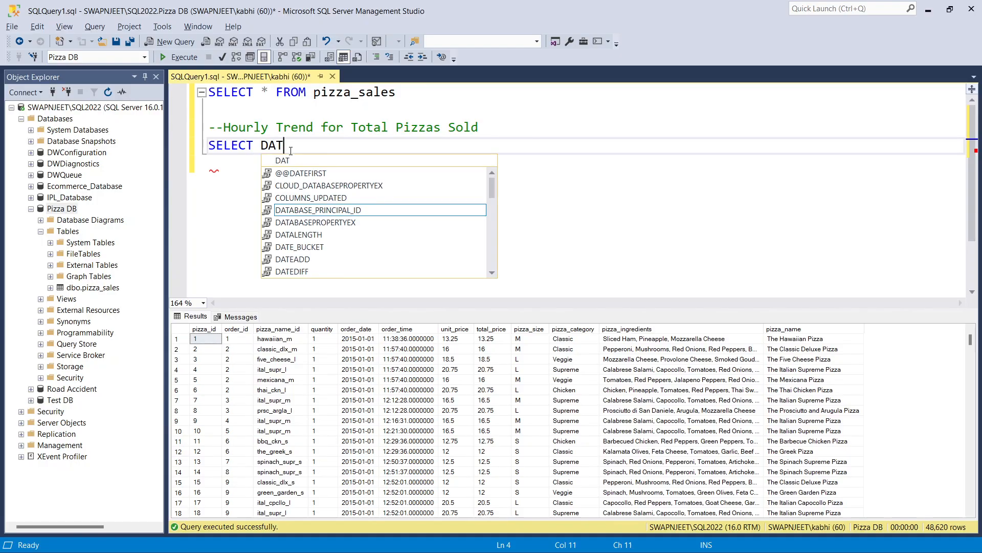
pyautogui.write('EPART(')
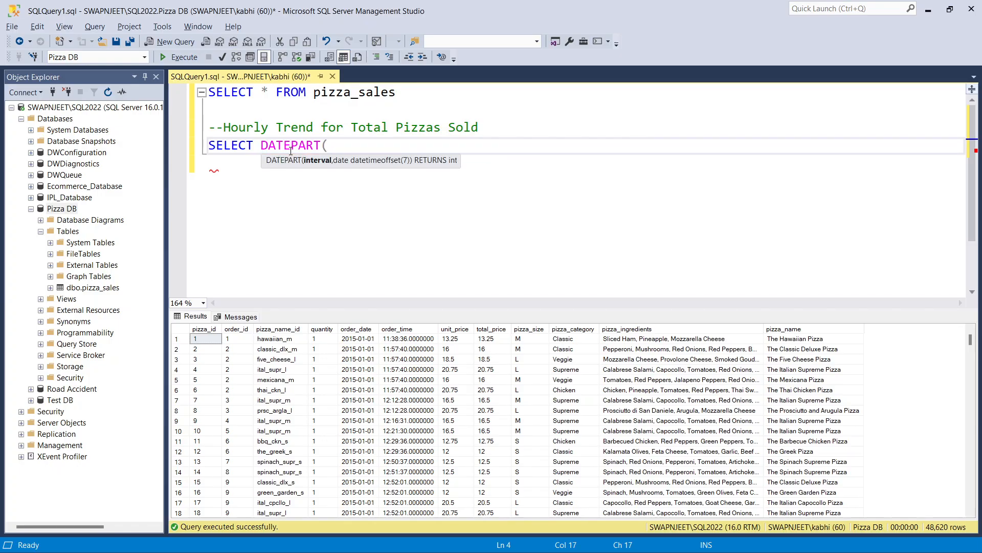
pyautogui.write('HOUR, ')
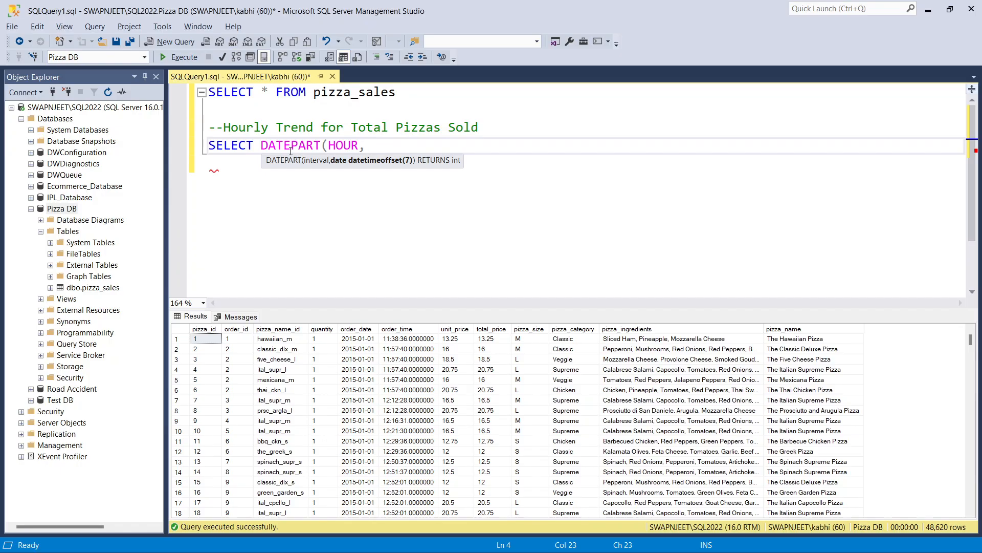
pyautogui.write('o')
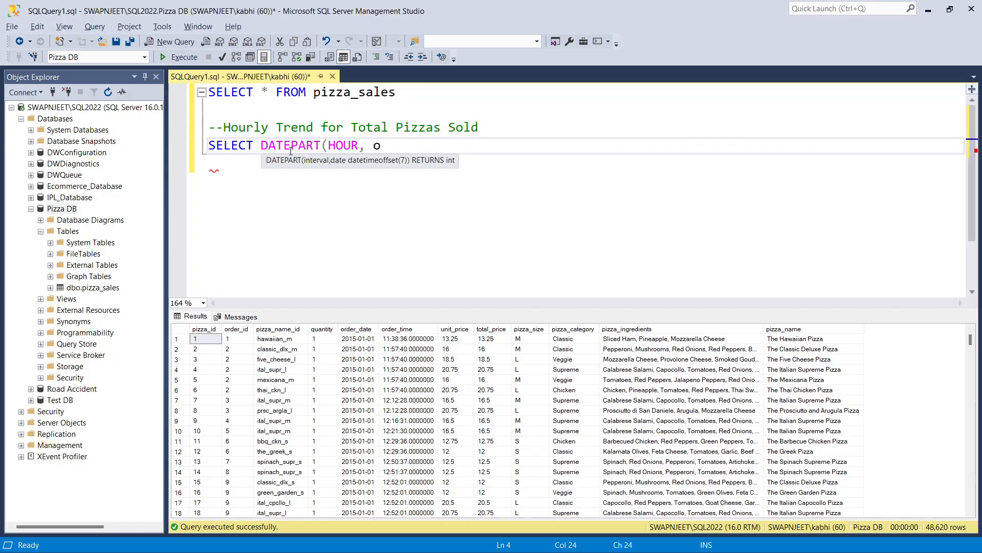
pyautogui.write('rder_time')
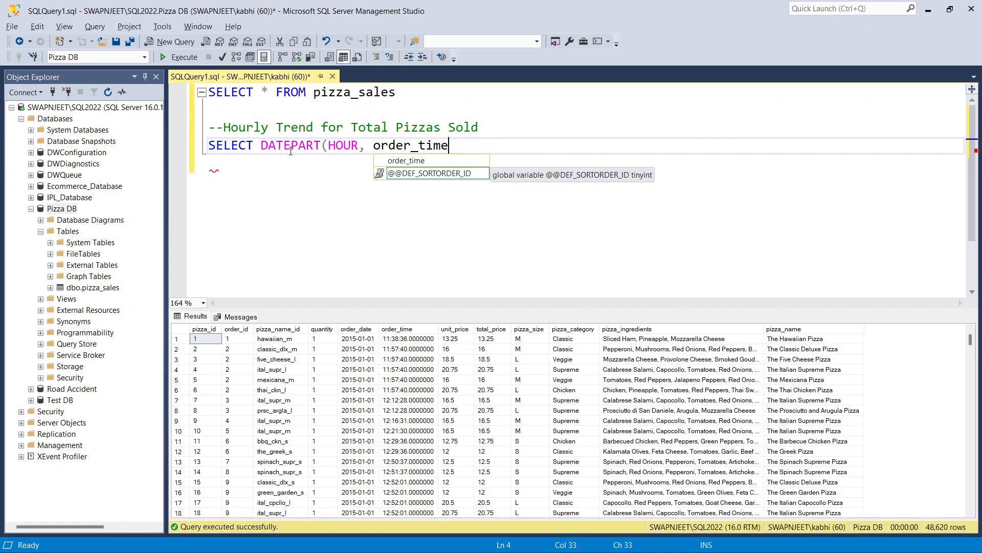
pyautogui.press('Escape')
pyautogui.write(') as ')
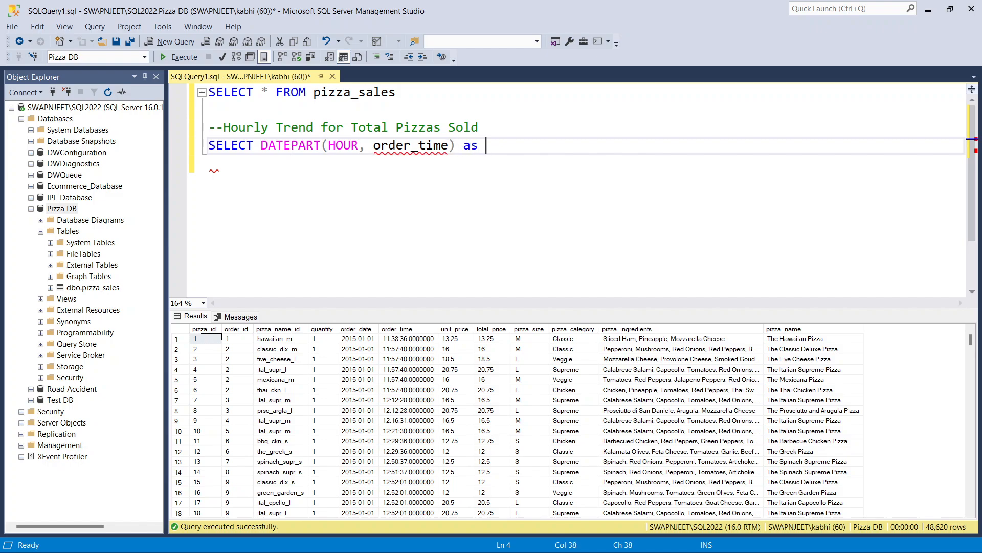
pyautogui.write('order_hour,')
# Step: Add SUM(quantity) as Total_pizzas_sold as the second column of the hourly trend query
pyautogui.write('SUM(')
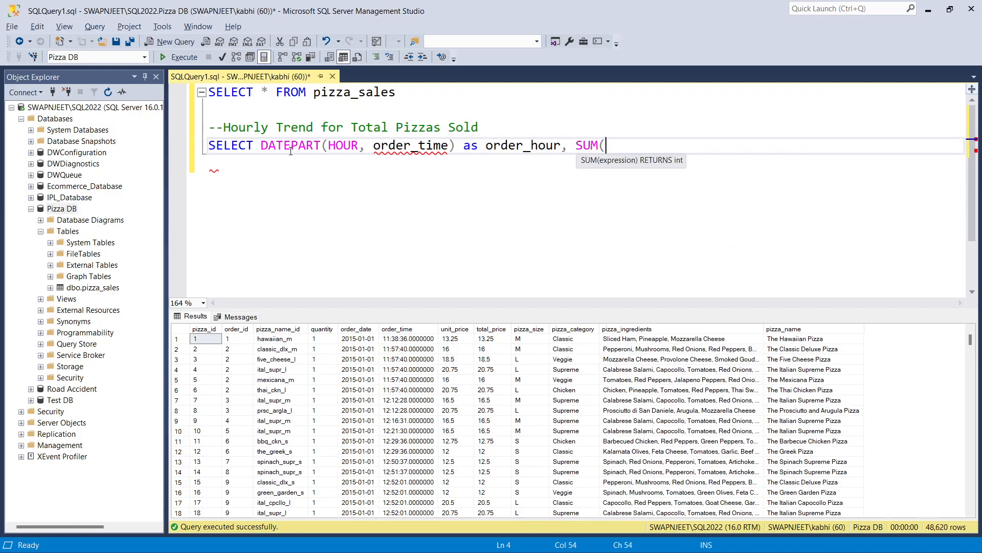
pyautogui.write('quna')
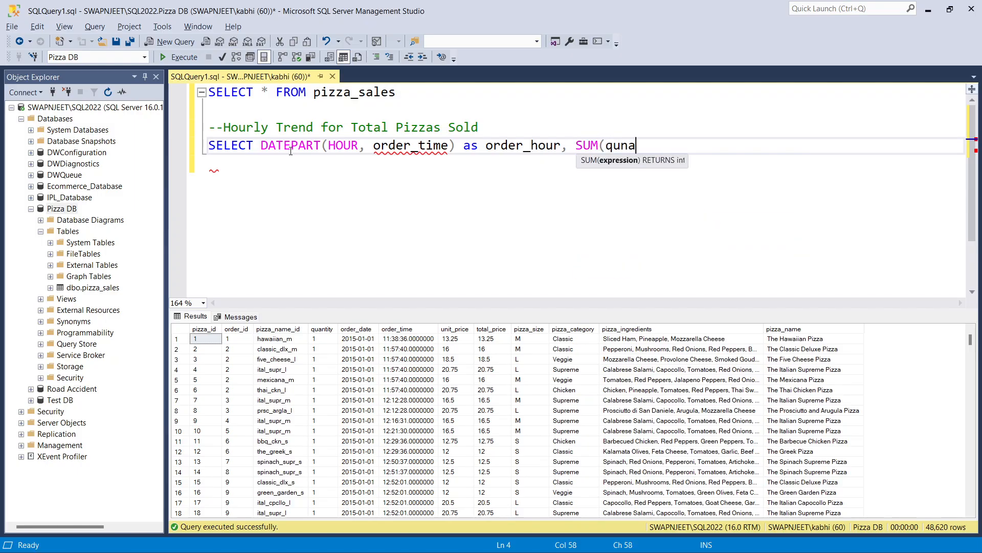
pyautogui.write('tity)')
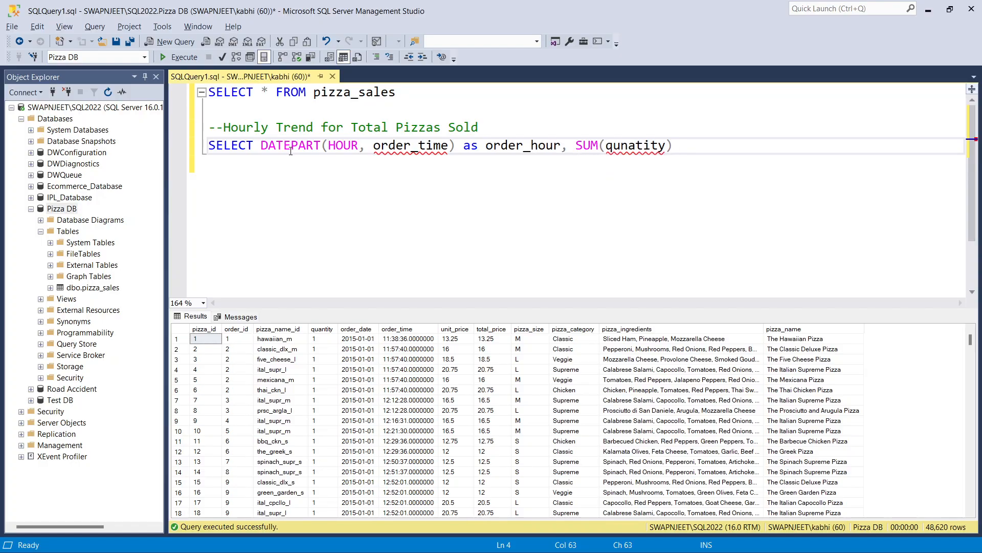
pyautogui.press('BackSpace')
pyautogui.press('BackSpace')
pyautogui.press('BackSpace')
pyautogui.press('BackSpace')
pyautogui.press('BackSpace')
pyautogui.press('BackSpace')
pyautogui.press('BackSpace')
pyautogui.write('antity')
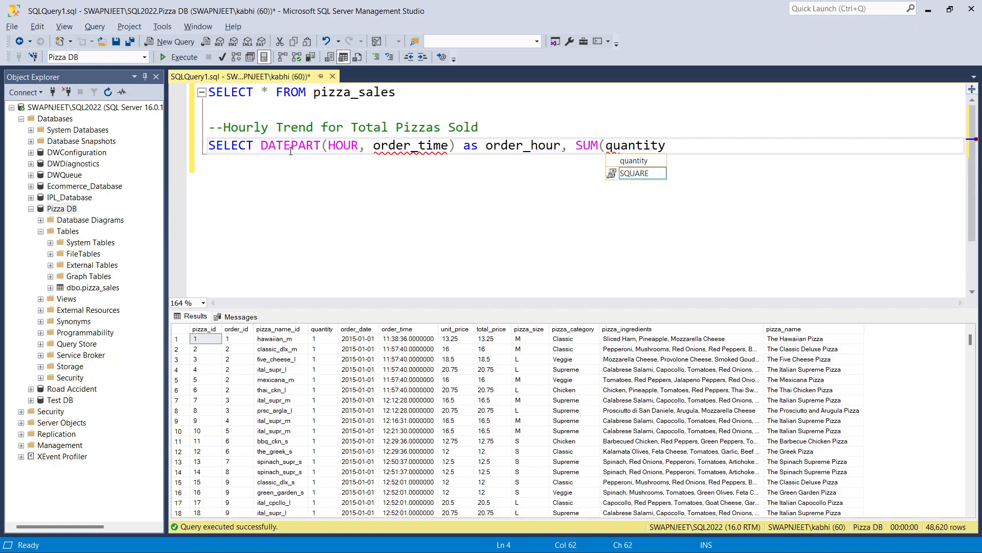
pyautogui.write(')')
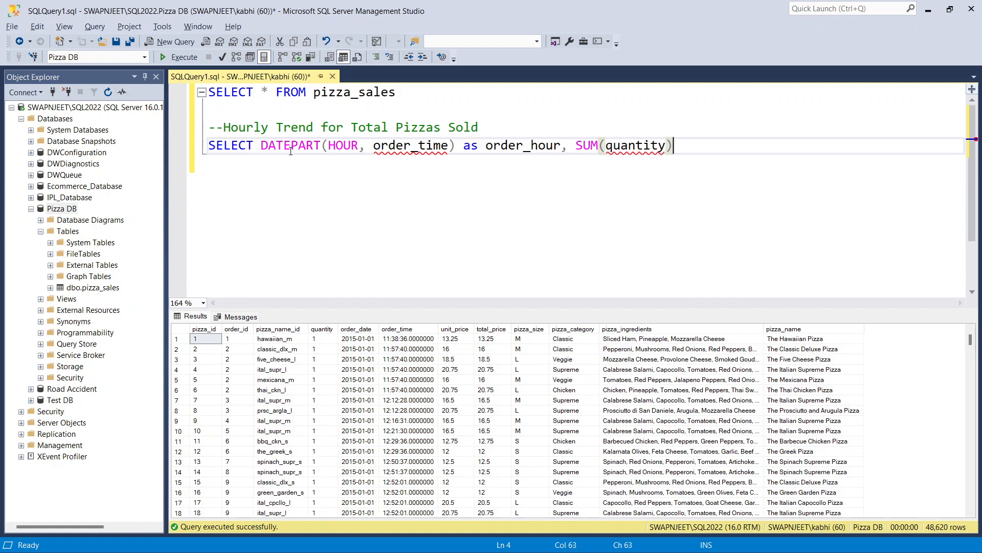
pyautogui.write(' as ')
pyautogui.write('Total')
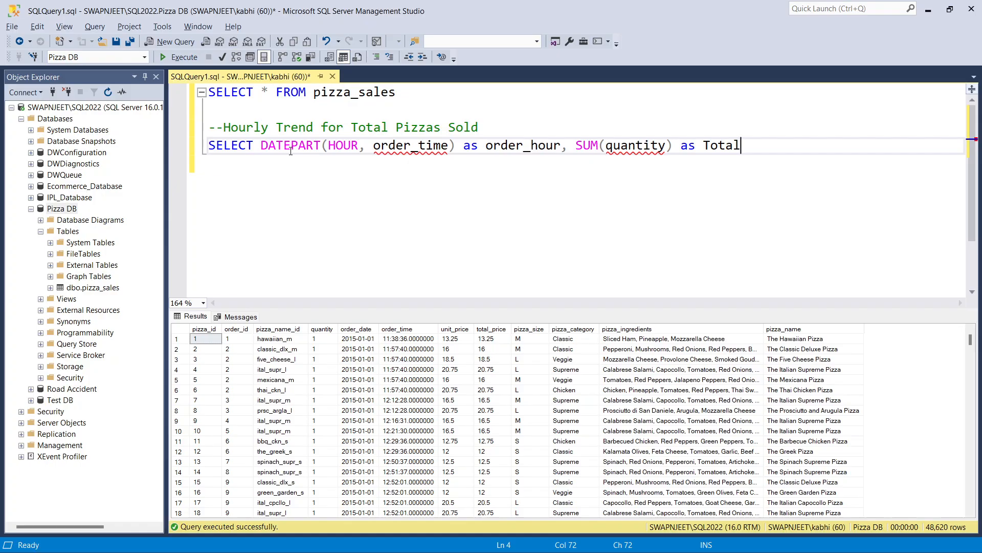
pyautogui.write('_pizzas_')
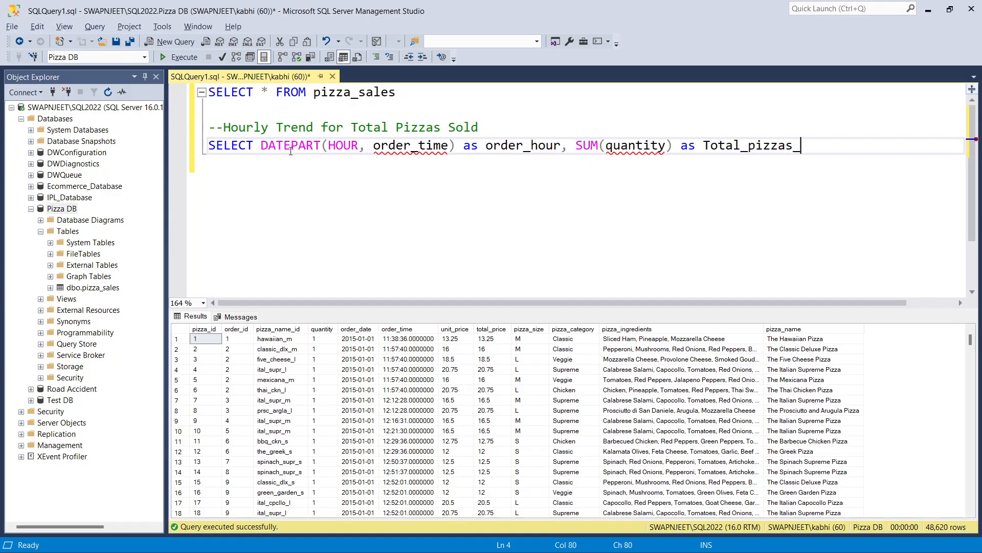
pyautogui.write('sold')
# Step: Add a FROM pizza_sales clause on a new line below the select list
pyautogui.press('Return')
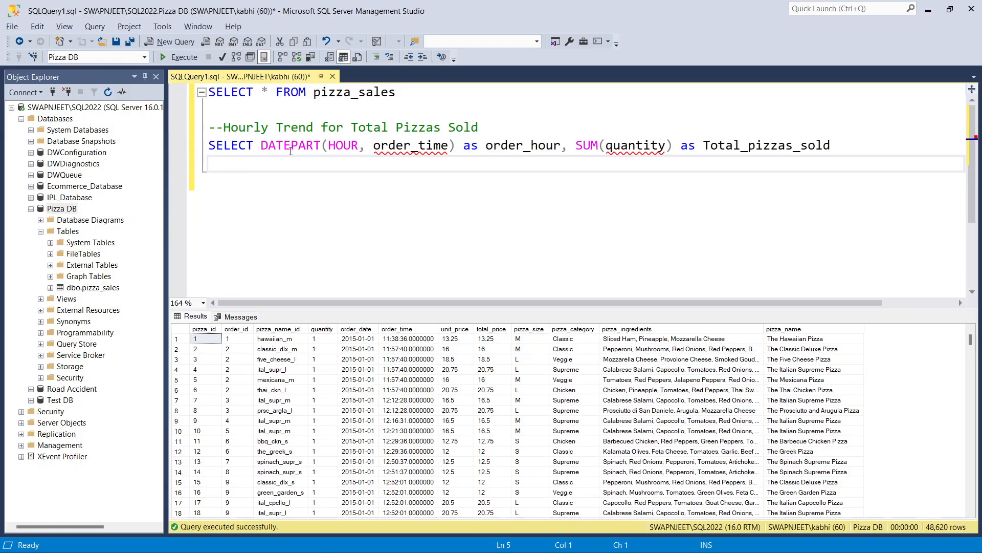
pyautogui.write('f')
pyautogui.press('BackSpace')
pyautogui.write('FROM pizza')
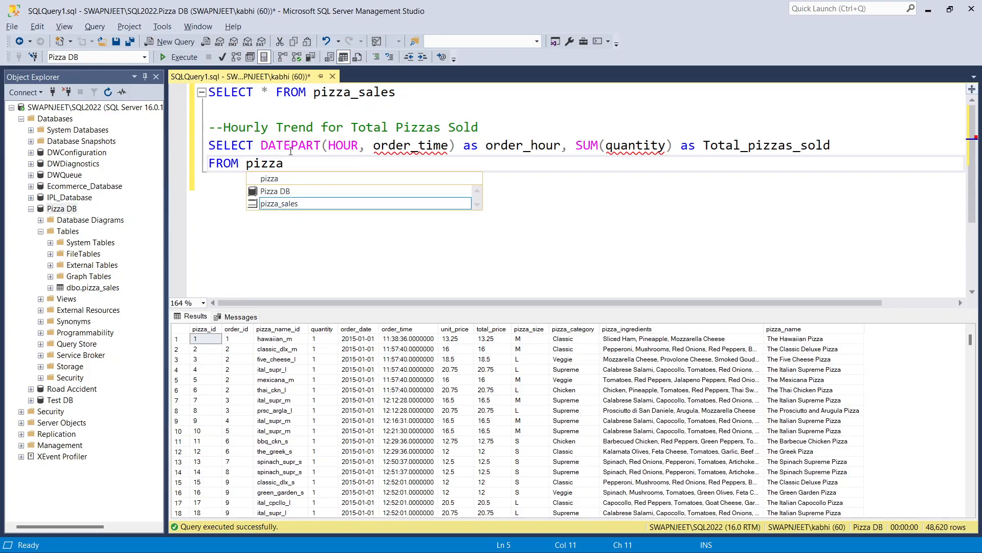
pyautogui.doubleClick(344, 206)
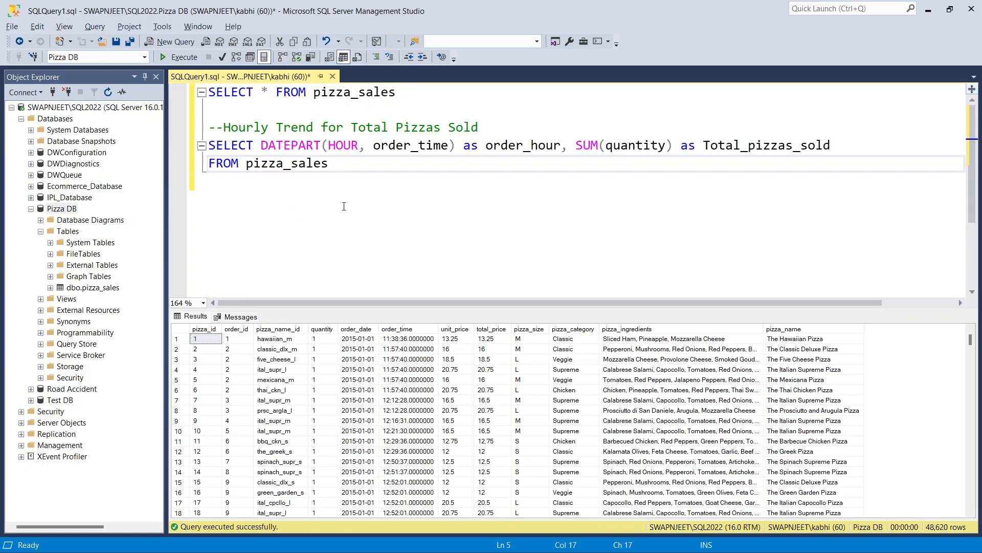
# Step: Add GROUP BY with a copy of DATEPART(HOUR, order_time), and execute only the hourly trend query
pyautogui.press('Return')
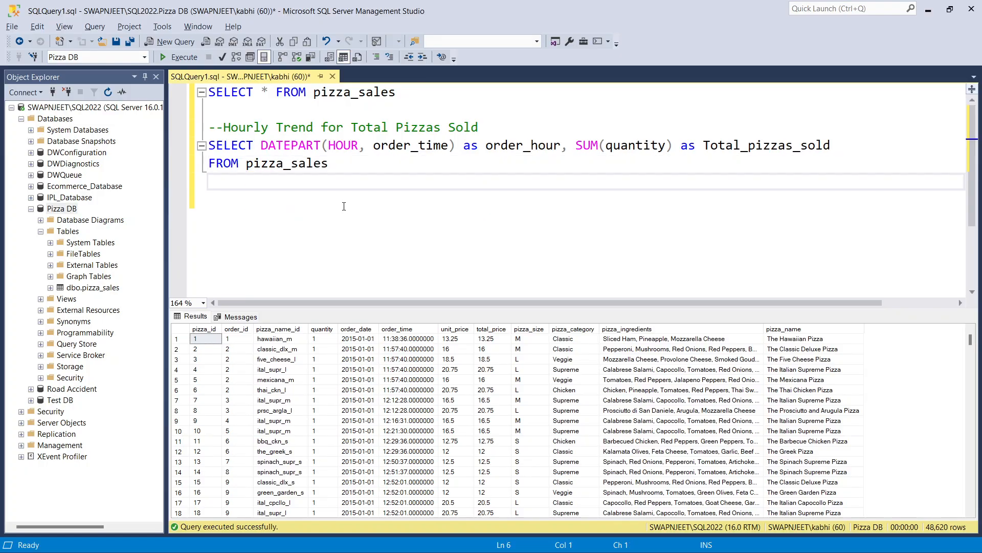
pyautogui.moveTo(264, 148)
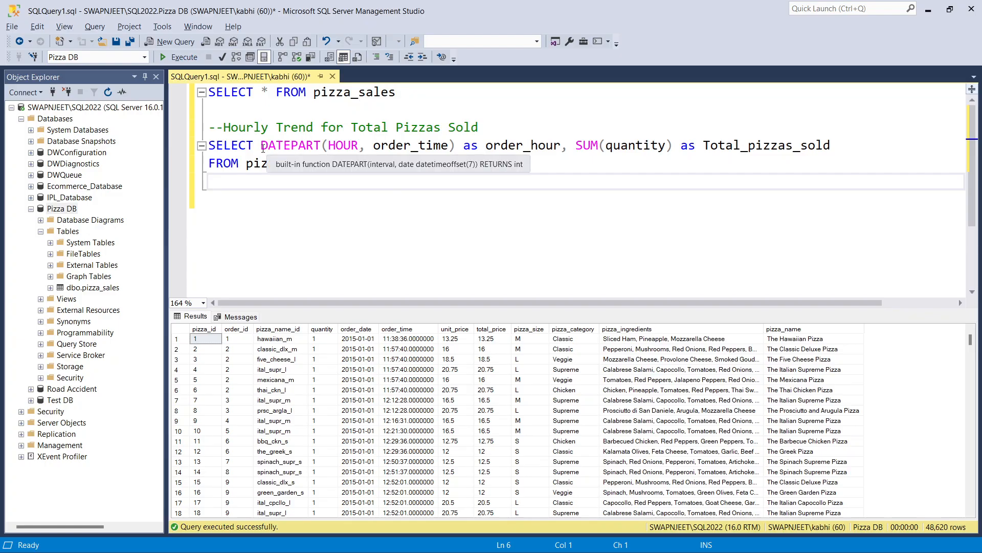
pyautogui.moveTo(585, 138)
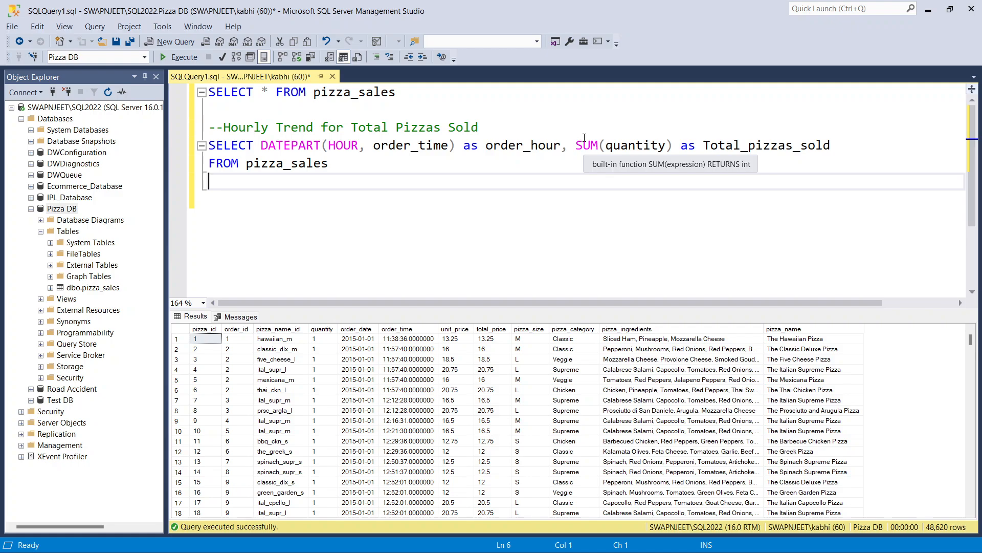
pyautogui.write('G')
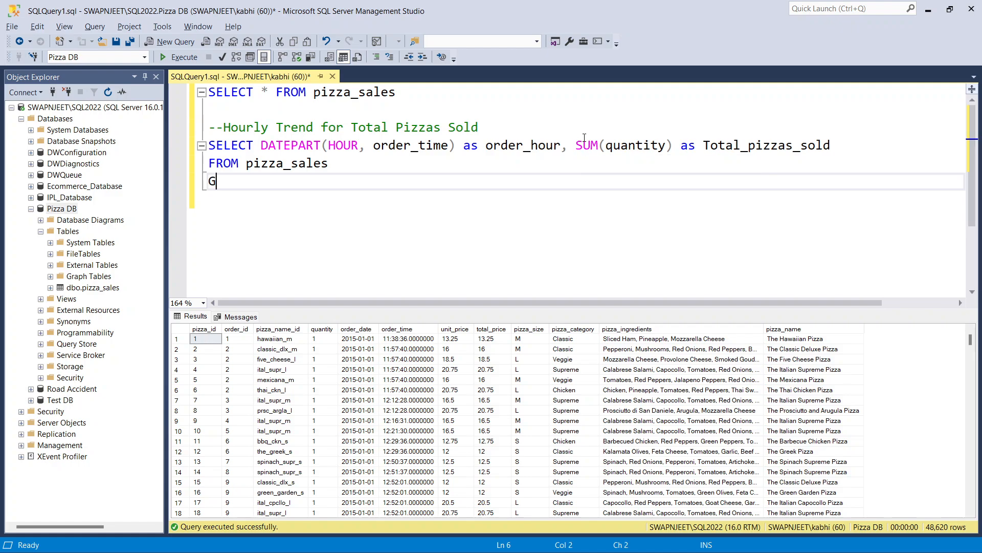
pyautogui.write('ROUP BY')
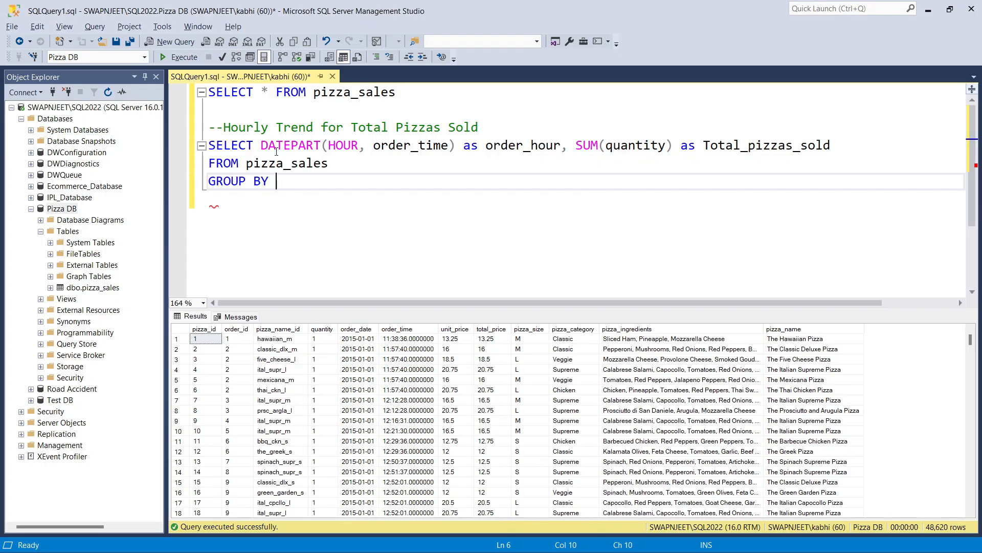
pyautogui.moveTo(261, 148); pyautogui.dragTo(455, 148)
pyautogui.hotkey('ctrl', 'c')
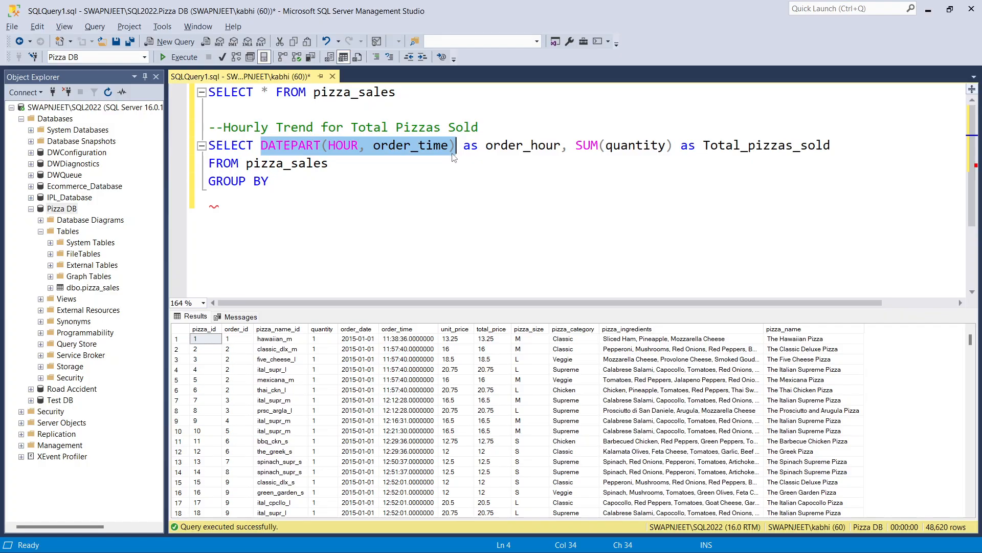
pyautogui.click(302, 184)
pyautogui.hotkey('ctrl', 'v')
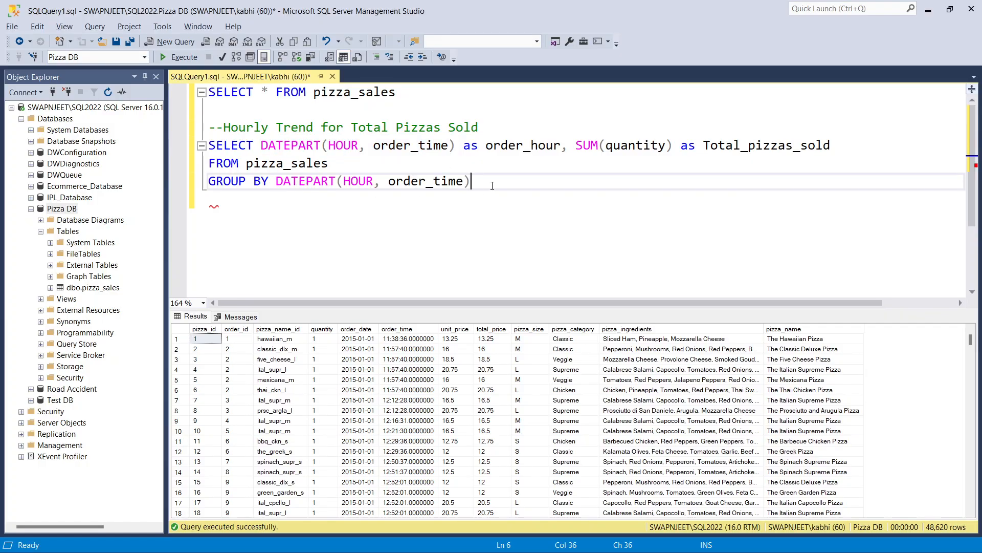
pyautogui.moveTo(491, 185); pyautogui.dragTo(217, 145)
pyautogui.click(179, 57)
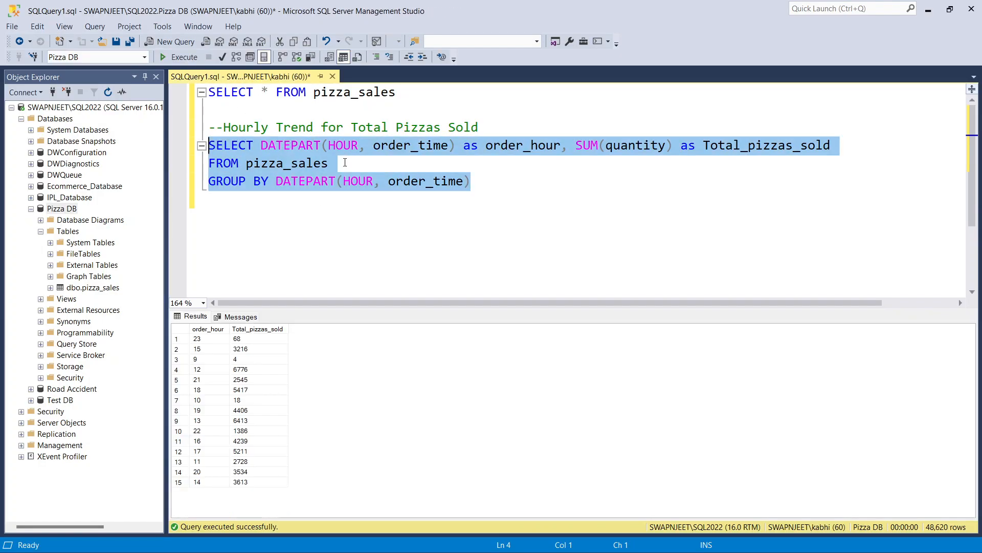
# Step: Add an ORDER BY clause below GROUP BY, reusing the DATEPART(HOUR, order_time) expression
pyautogui.click(495, 185)
pyautogui.press('Return')
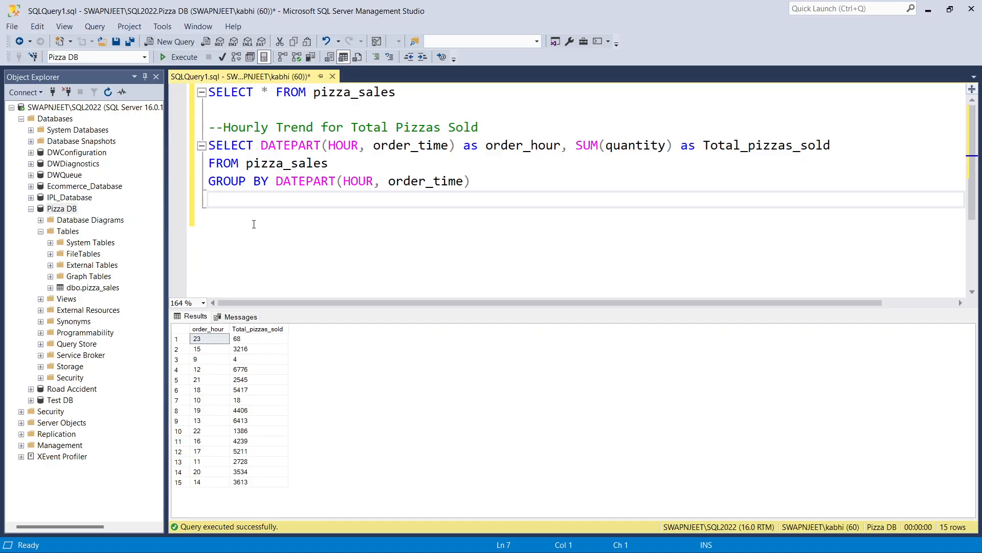
pyautogui.write('ORDER BY')
pyautogui.moveTo(471, 182); pyautogui.dragTo(276, 189)
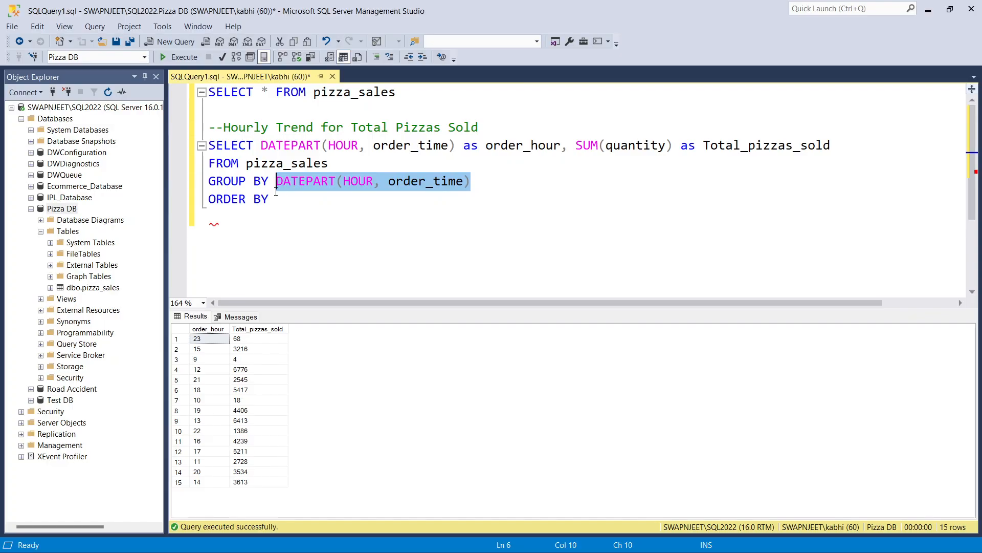
pyautogui.hotkey('ctrl', 'c')
pyautogui.click(278, 199)
pyautogui.hotkey('ctrl', 'v')
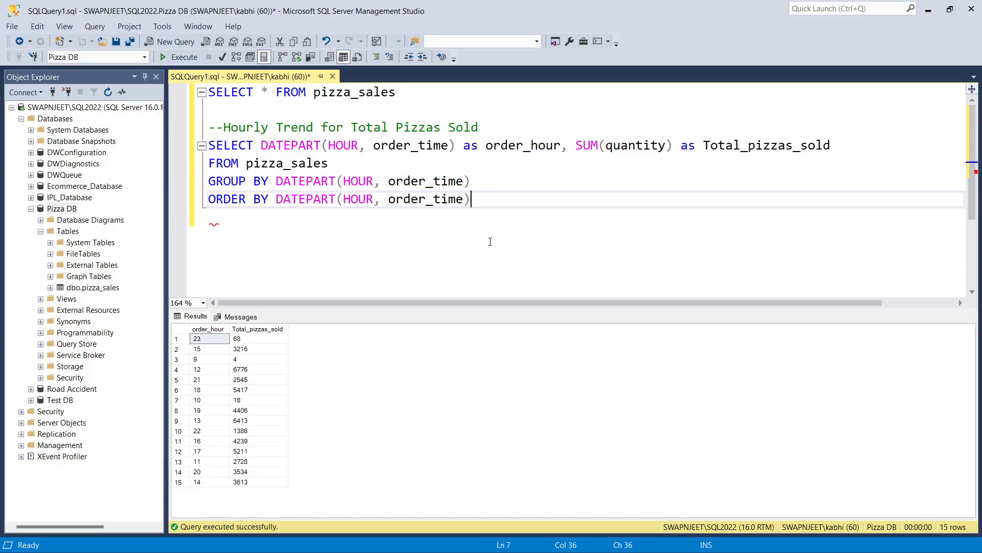
# Step: Execute only the hourly trend query, including its ORDER BY clause
pyautogui.moveTo(277, 200); pyautogui.dragTo(504, 200)
pyautogui.click(502, 202)
pyautogui.moveTo(501, 201); pyautogui.dragTo(209, 146)
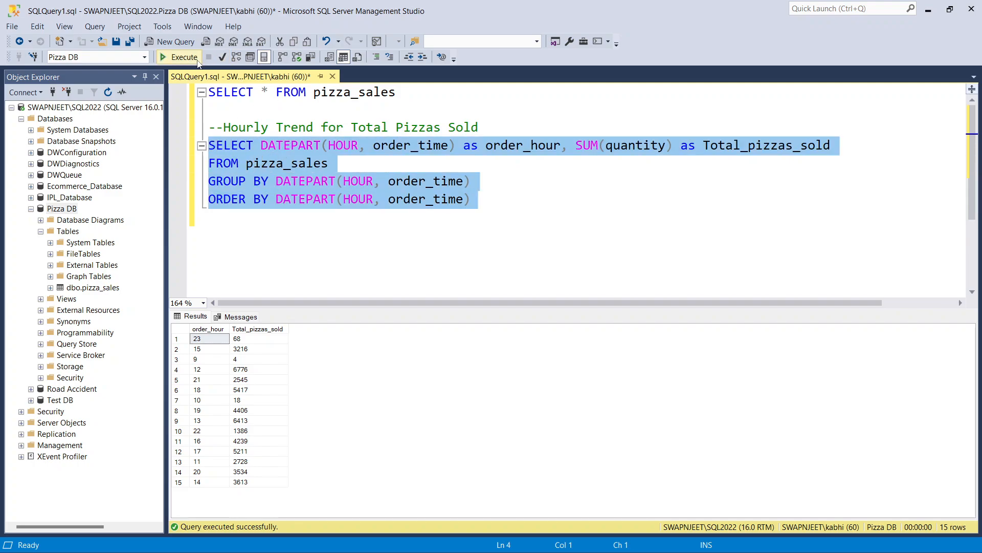
pyautogui.click(180, 56)
pyautogui.click(511, 271)
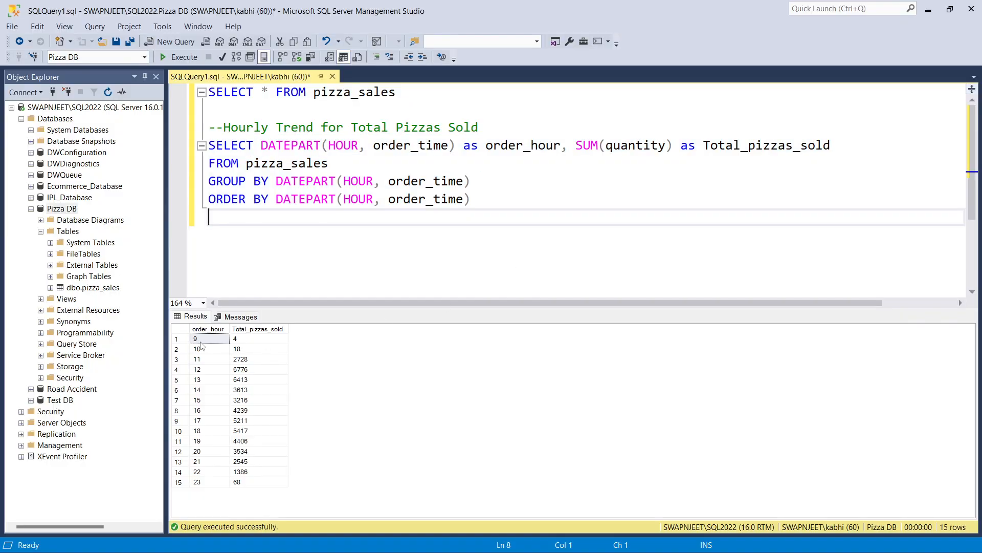
# Step: Examine the results for the last order hour and the hours around midday and early evening with high Total_pizzas_sold
pyautogui.click(205, 483)
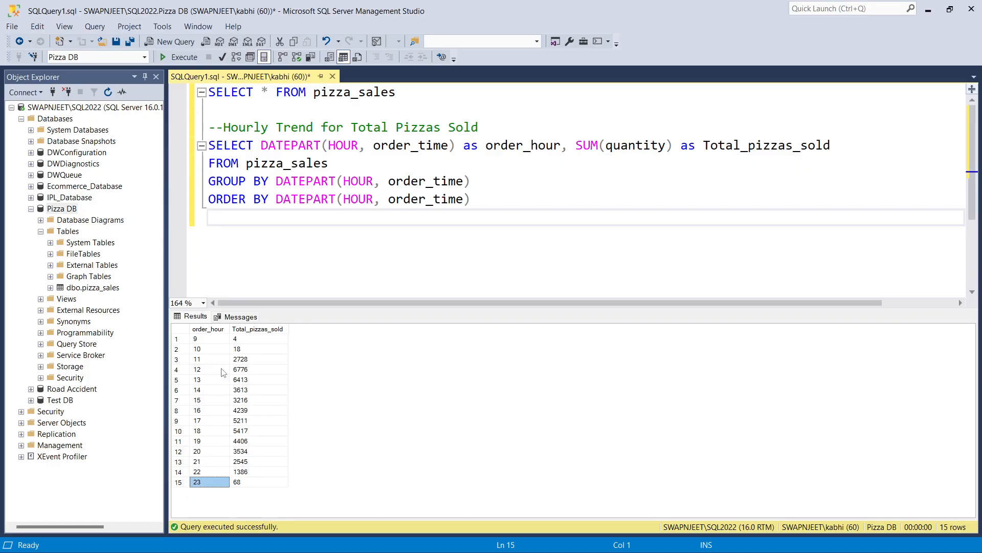
pyautogui.click(247, 373)
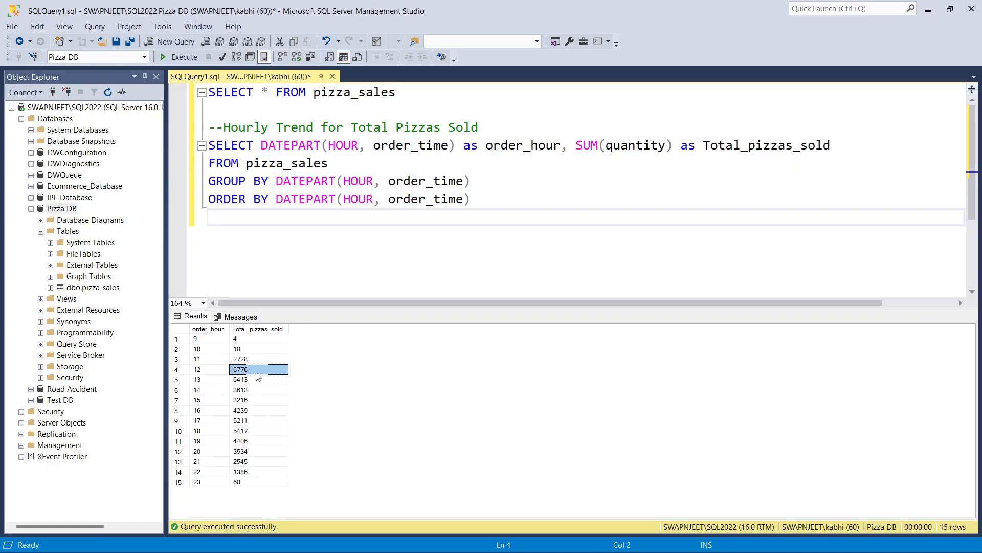
pyautogui.click(251, 377)
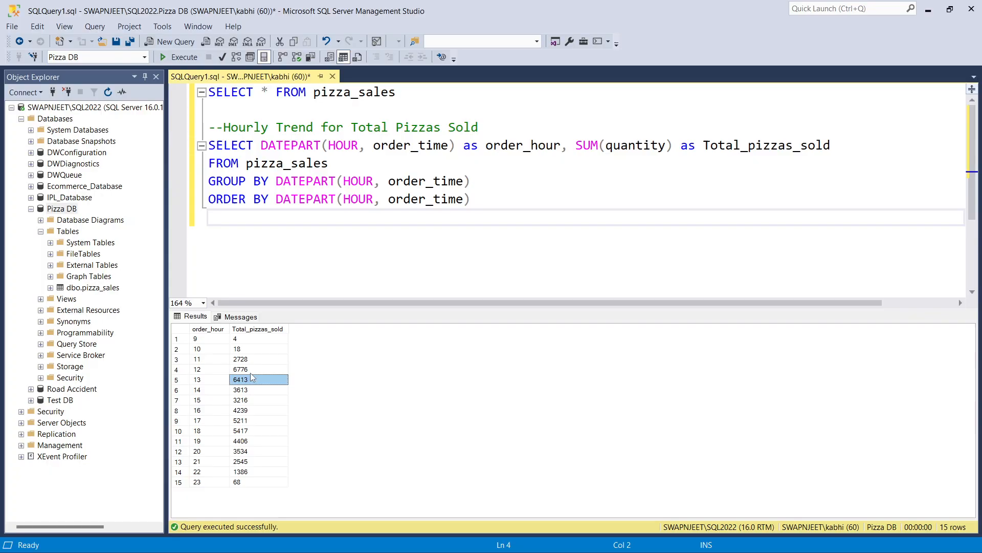
pyautogui.click(248, 420)
pyautogui.press('Up')
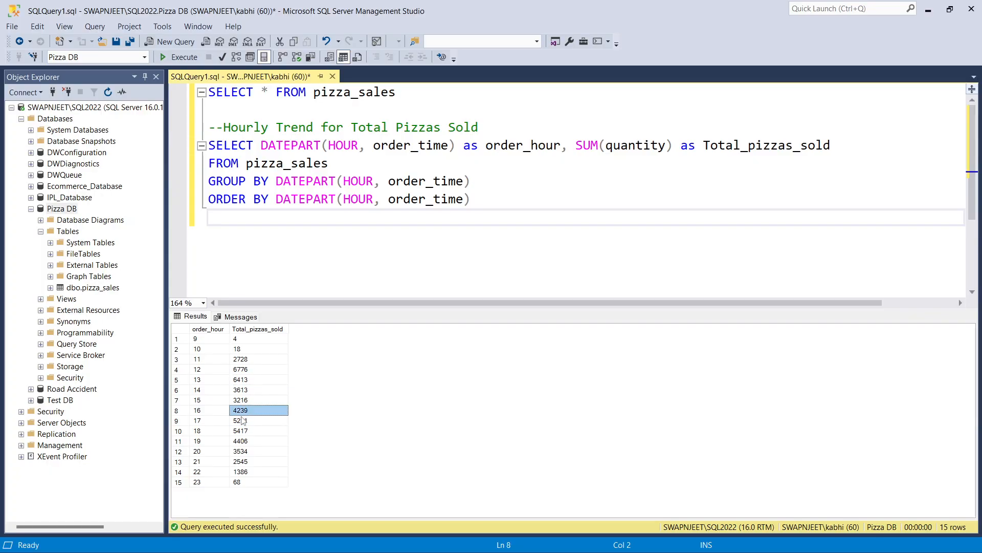
pyautogui.click(243, 419)
pyautogui.click(250, 433)
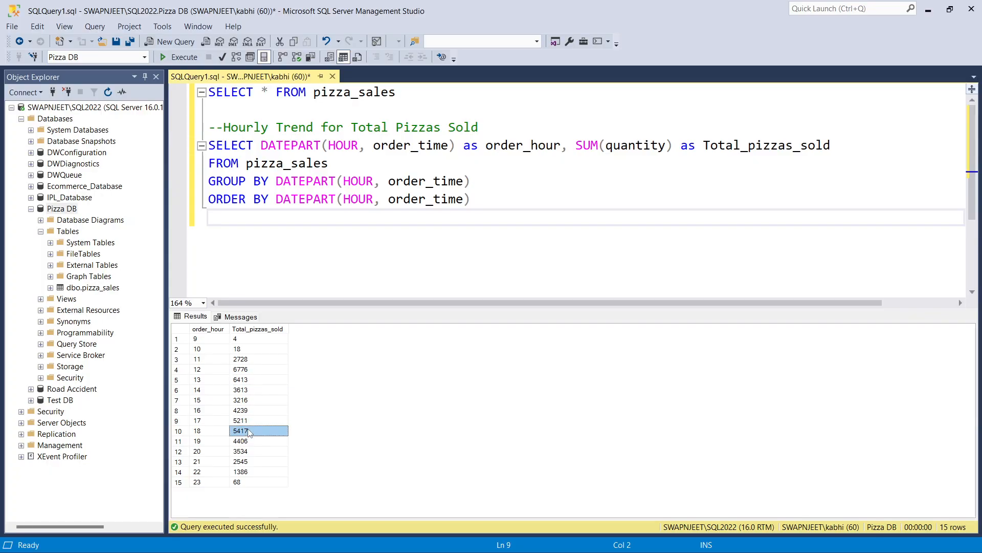
# Step: Add the comment "--Weekly Trend for Total Orders" below the hourly trend query, separated by an empty line
pyautogui.click(251, 442)
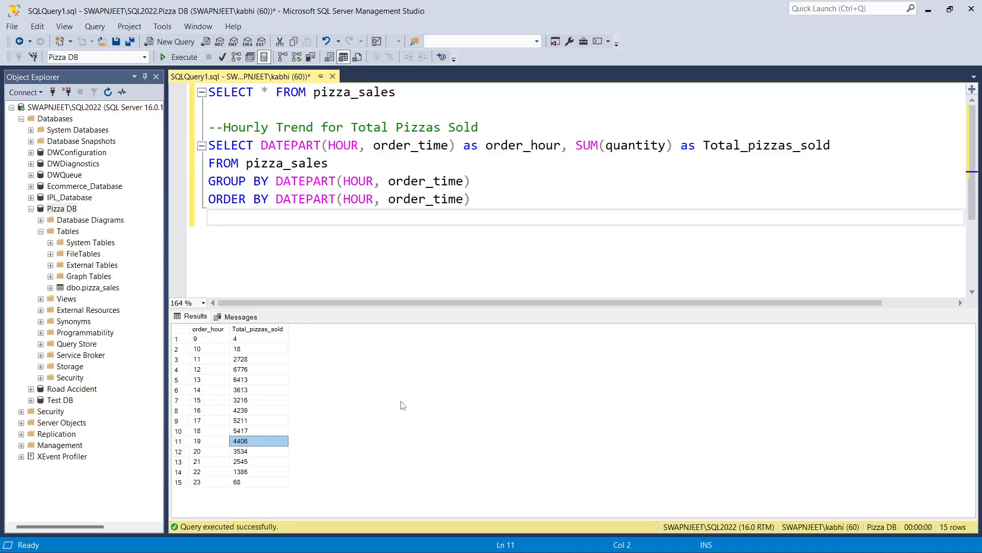
pyautogui.click(315, 232)
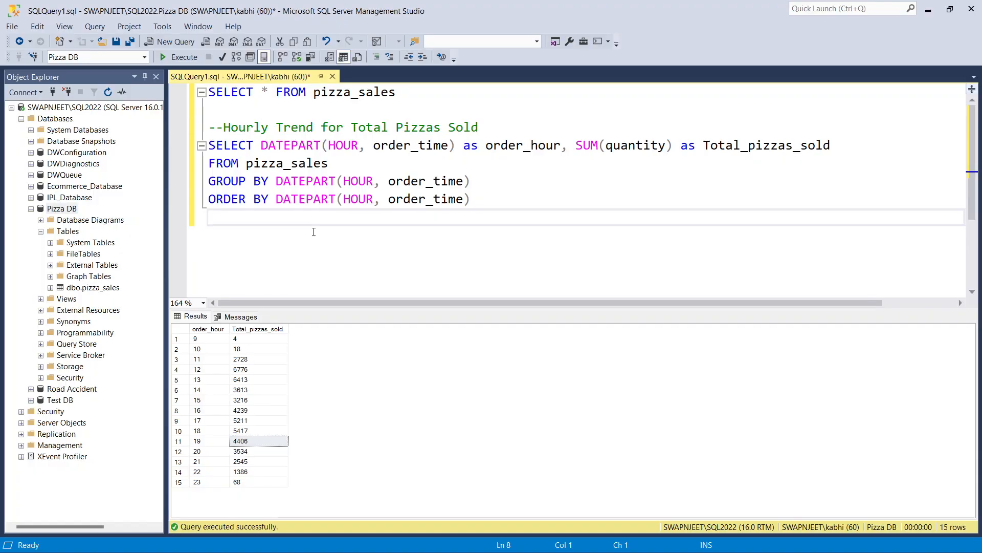
pyautogui.press('Return')
pyautogui.press('Return')
pyautogui.press('BackSpace')
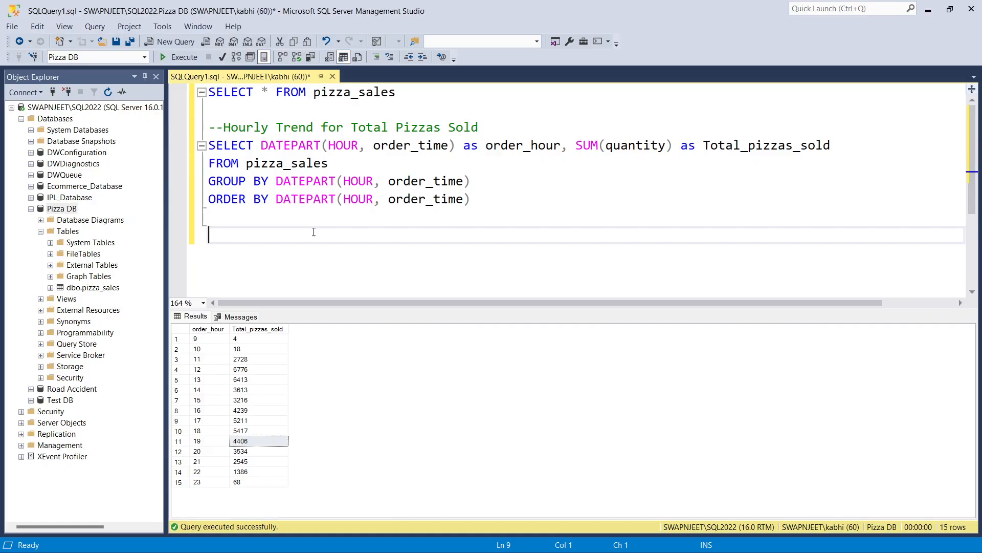
pyautogui.write('--Weekly Trend for Total Orders')
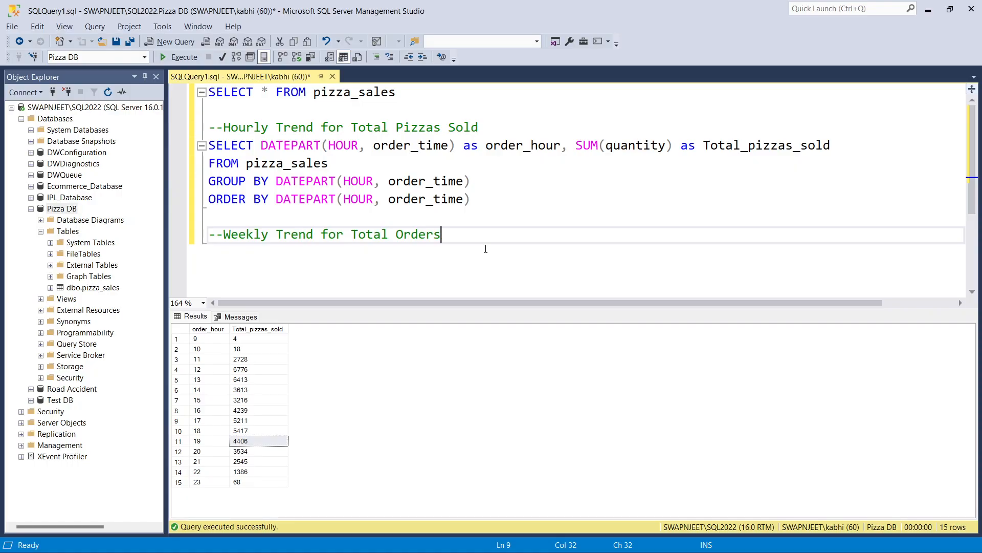
pyautogui.press('Return')
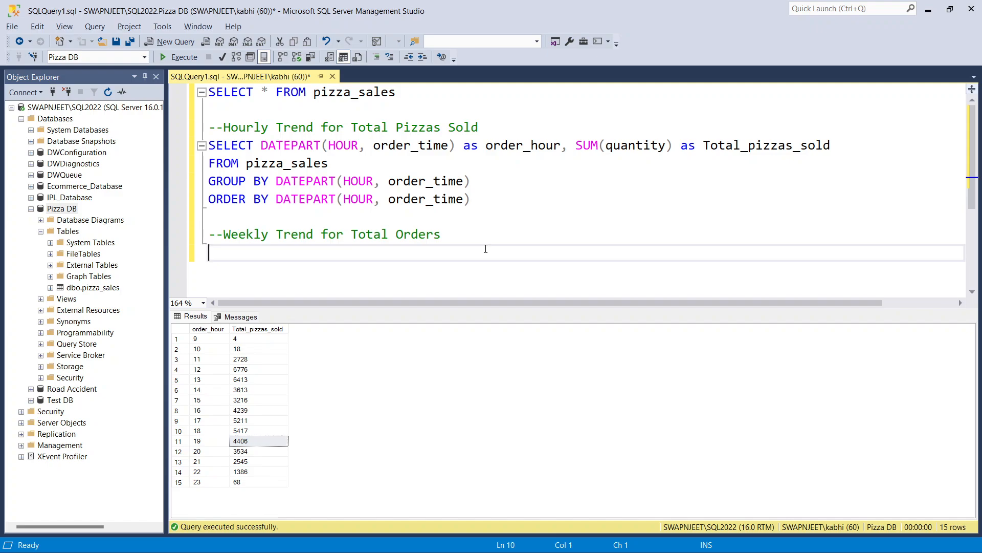
# Step: Begin the weekly trend query with SELECT DATEPART(ISO_WEEK, order_date) as week_number
pyautogui.write('SELECT')
pyautogui.write('DATE')
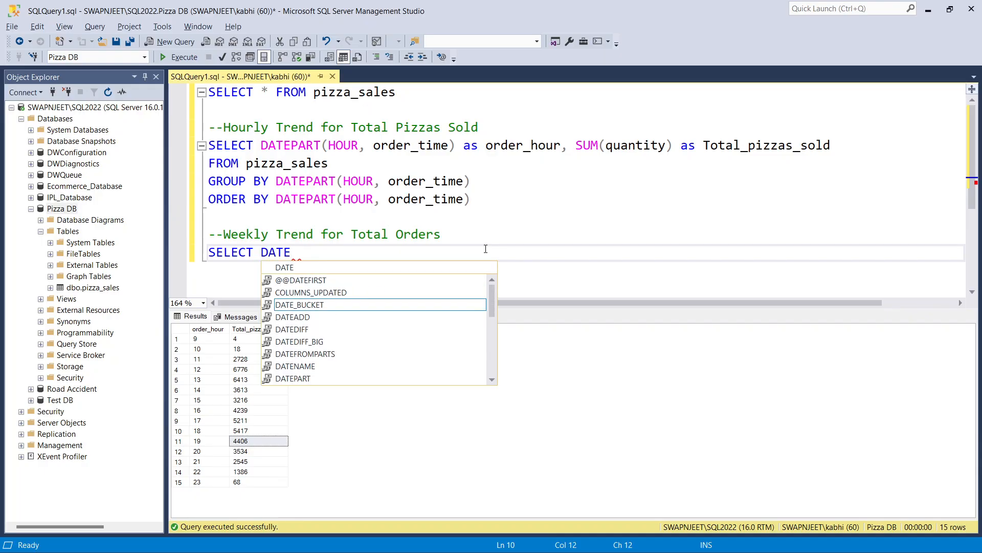
pyautogui.write('PART(')
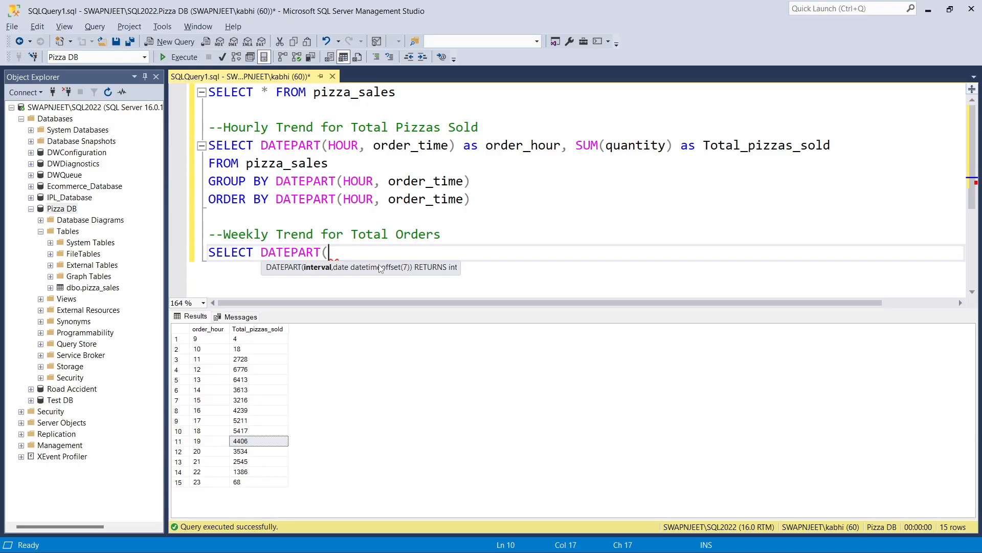
pyautogui.write('ISO_WEEK, ')
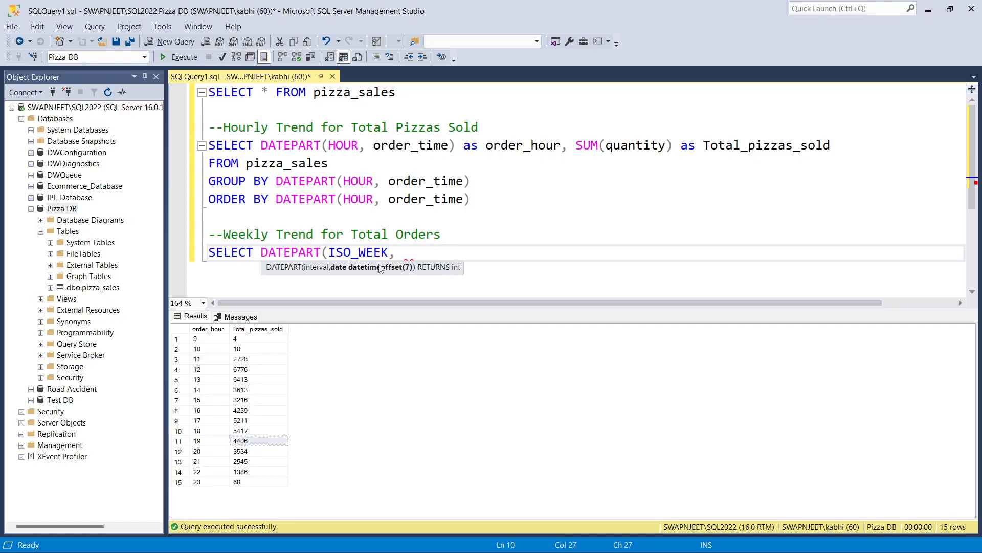
pyautogui.write('order')
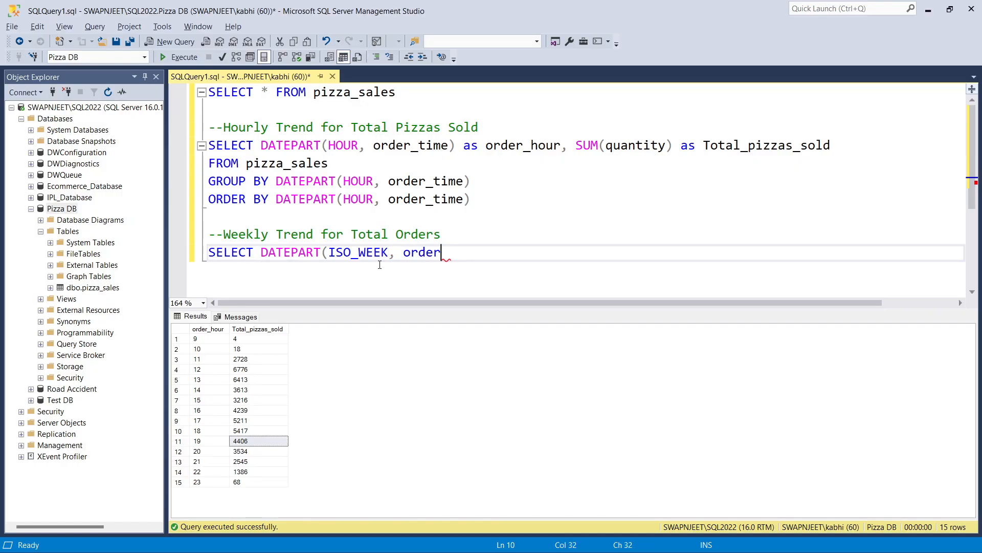
pyautogui.write('_date')
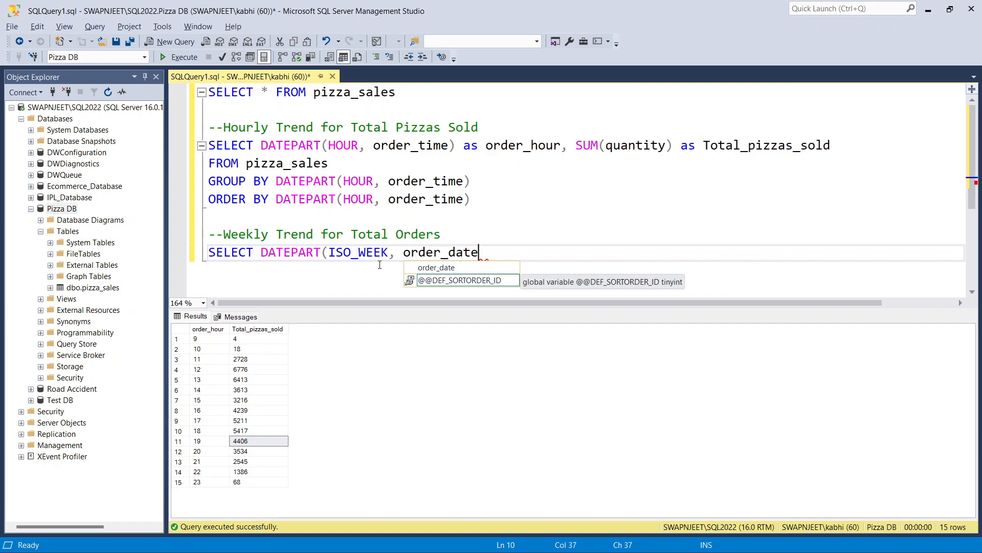
pyautogui.write(') as ')
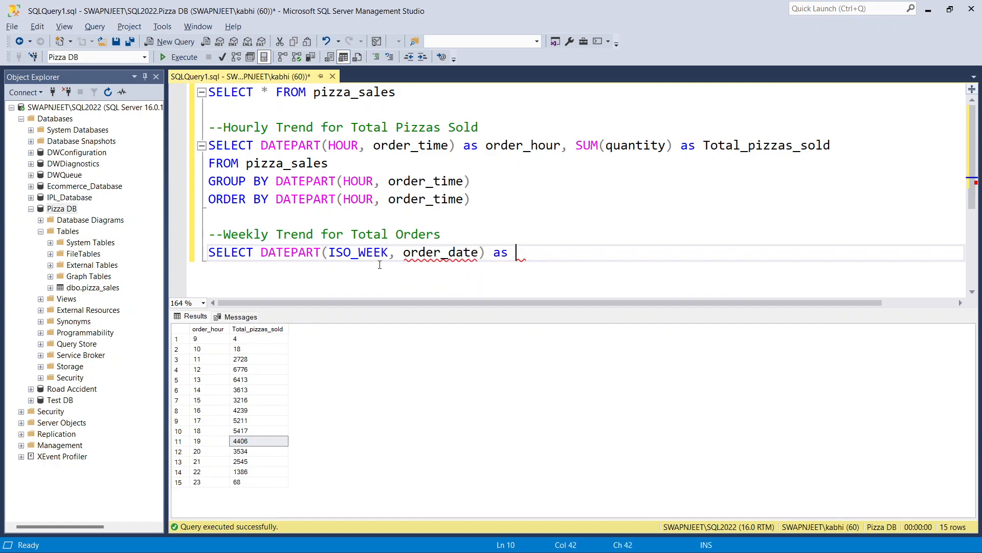
pyautogui.write('week_number')
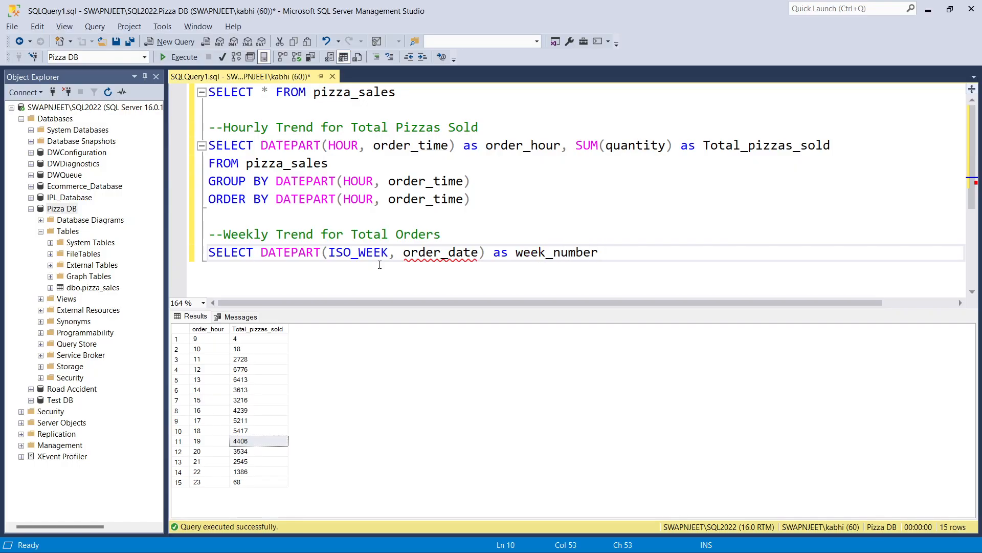
# Step: Add YEAR(order_date) as the second column of the weekly trend SELECT
pyautogui.write(', YEAR')
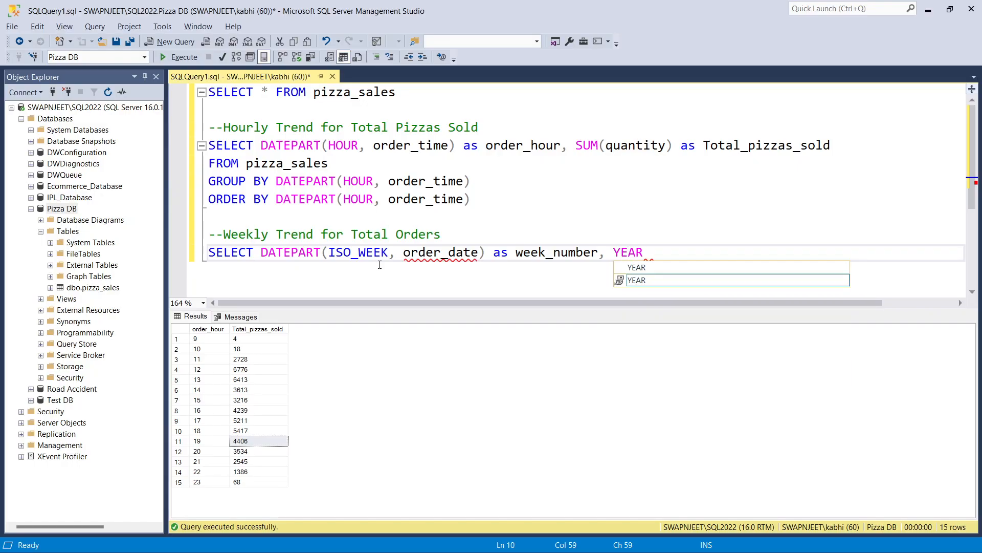
pyautogui.write('(order')
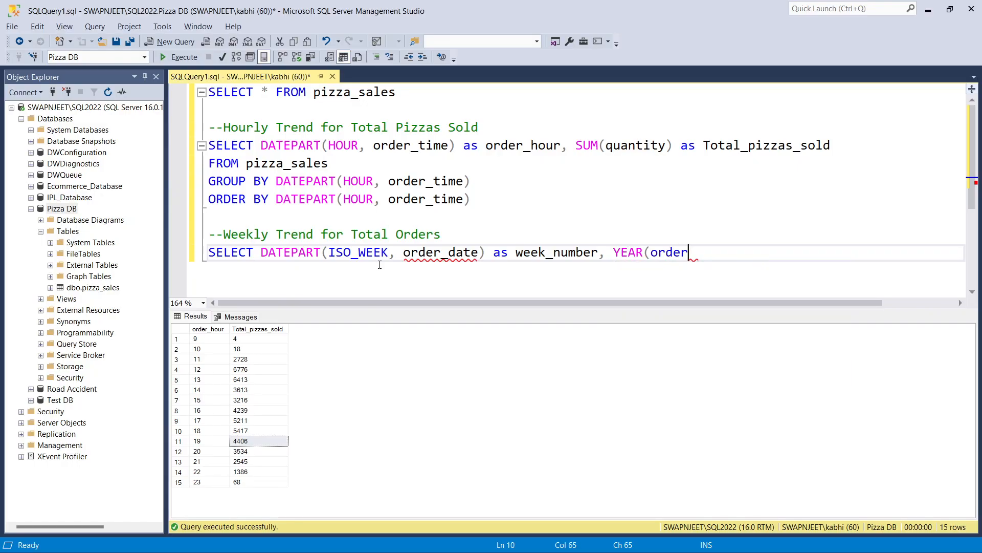
pyautogui.write('_date)')
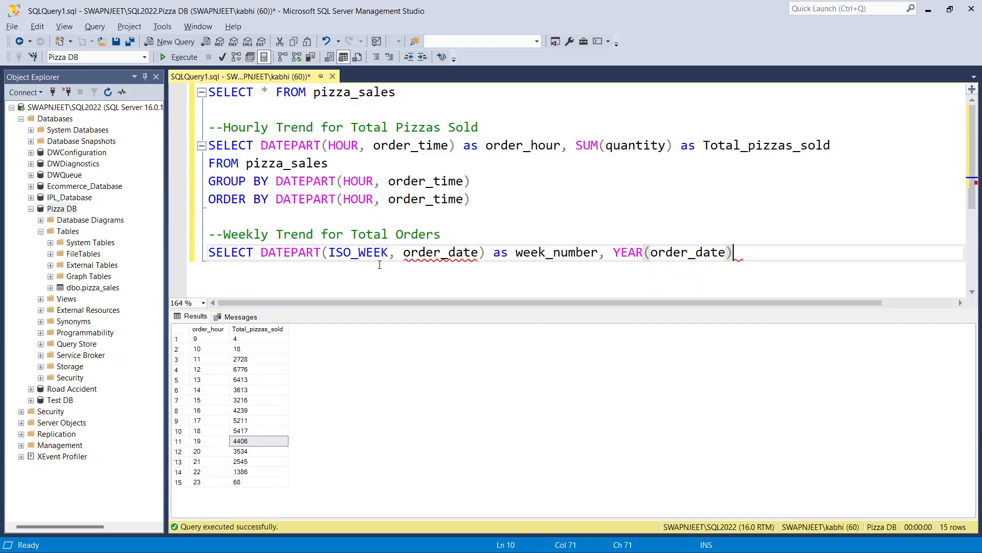
# Step: Add COUNT(DISTINCT order_id) as Total_orders as the third column of the weekly trend SELECT
pyautogui.write(',')
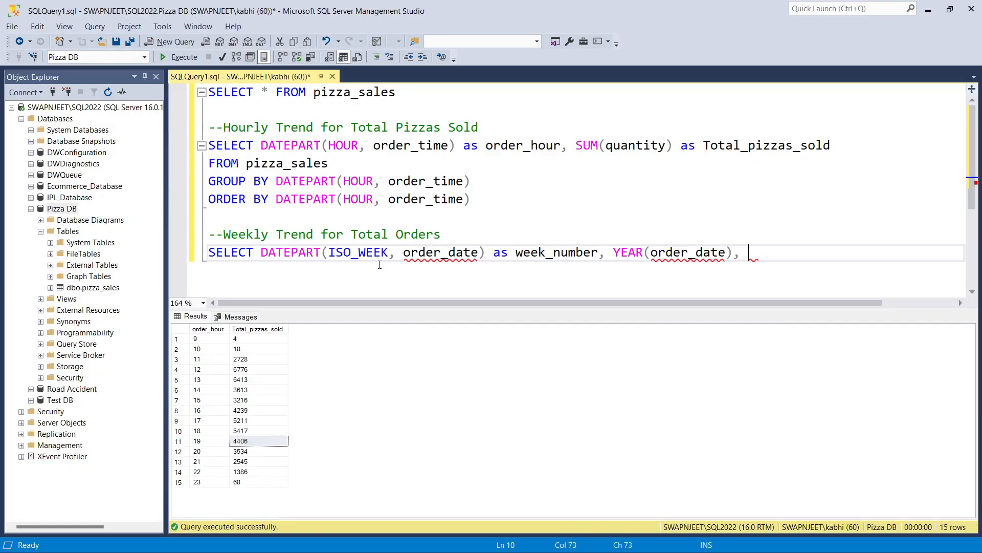
pyautogui.write('COUNT')
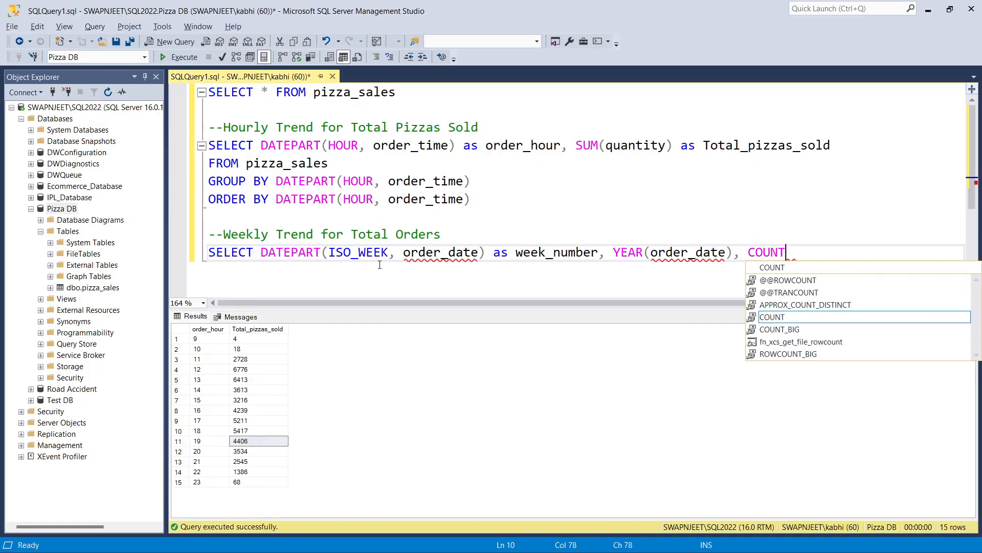
pyautogui.write('(Dist')
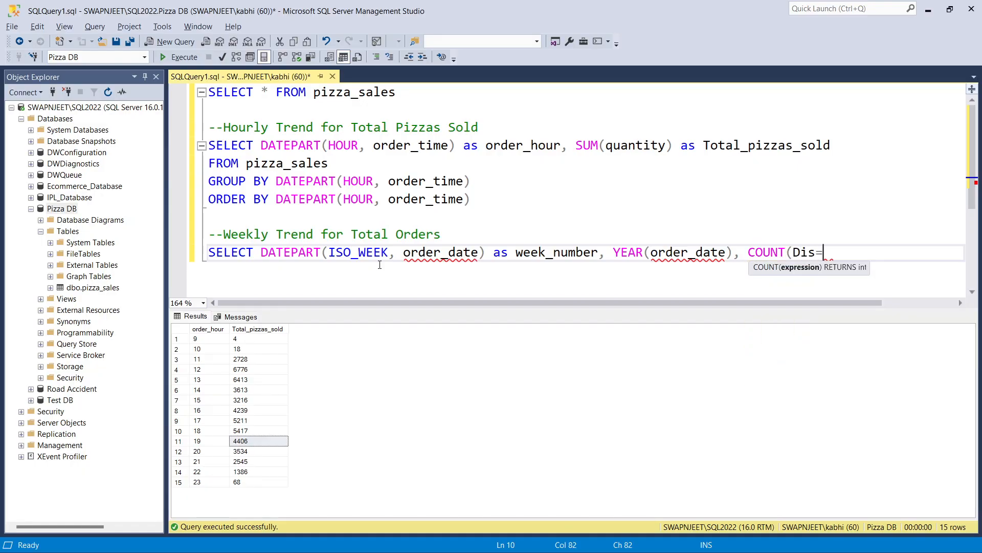
pyautogui.press('BackSpace')
pyautogui.press('BackSpace')
pyautogui.press('BackSpace')
pyautogui.write('ISTINCT orde')
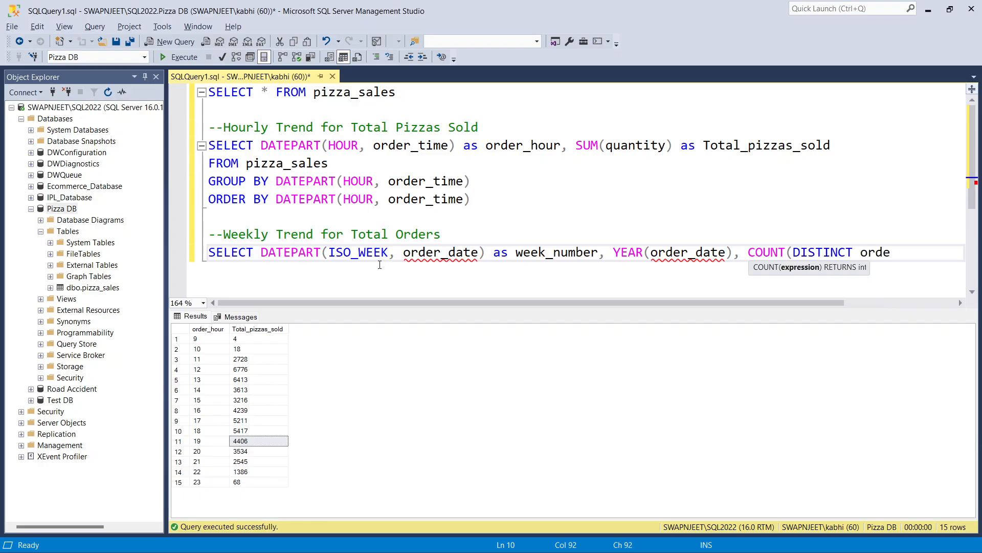
pyautogui.write('r_id)')
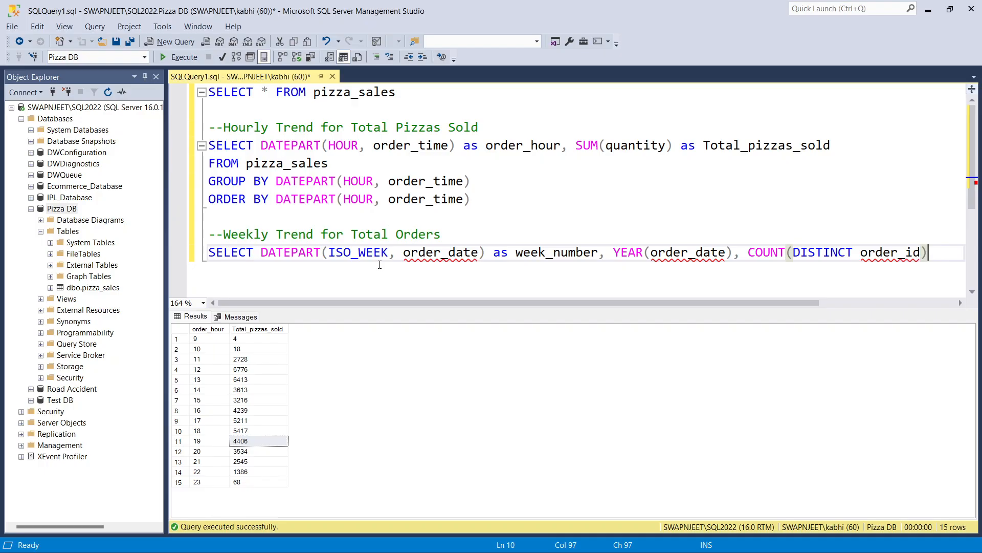
pyautogui.write('as')
pyautogui.write(' Total')
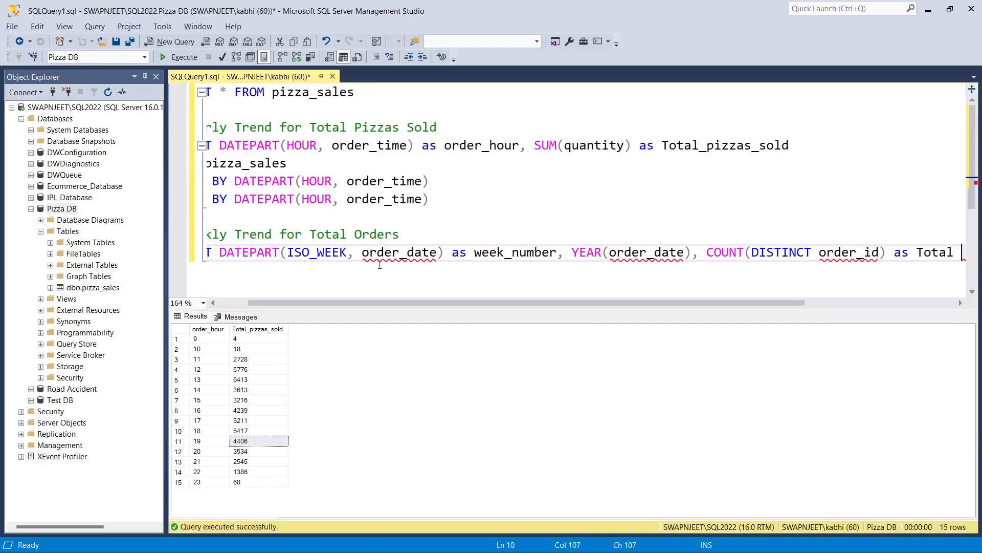
pyautogui.press('BackSpace')
pyautogui.write('_orer')
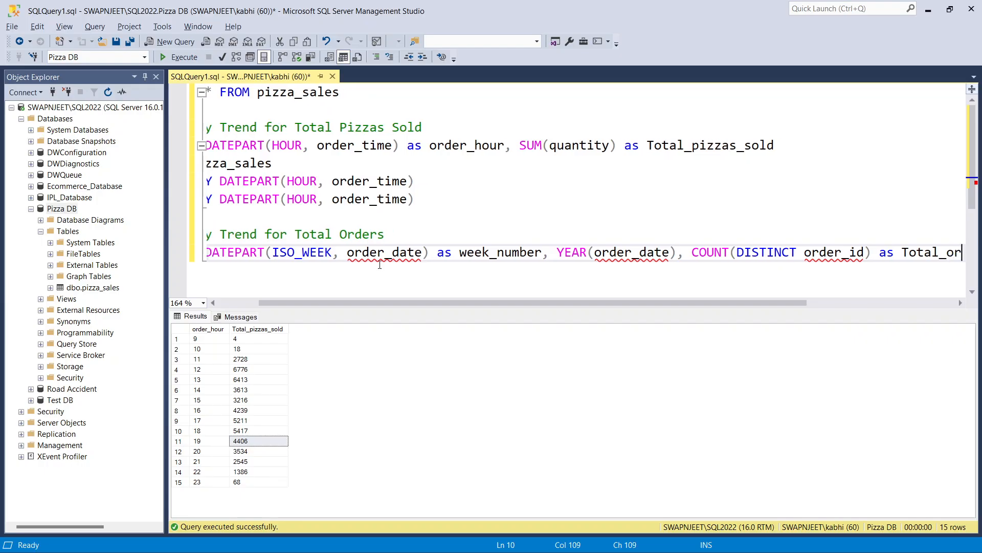
pyautogui.press('BackSpace')
pyautogui.press('BackSpace')
pyautogui.write('ders')
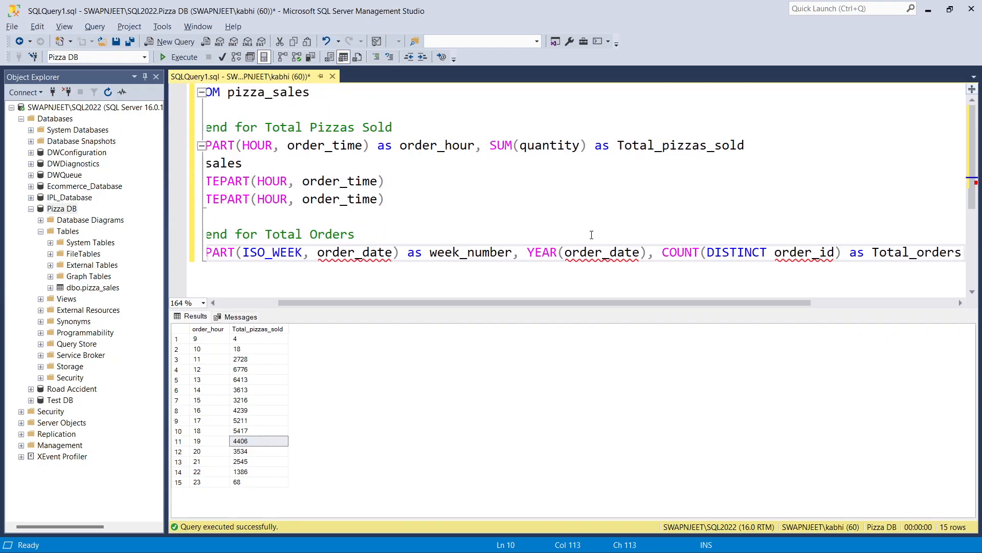
# Step: Give the YEAR(order_date) column in the weekly trend query the alias Order_year
pyautogui.click(647, 252)
pyautogui.write('as ')
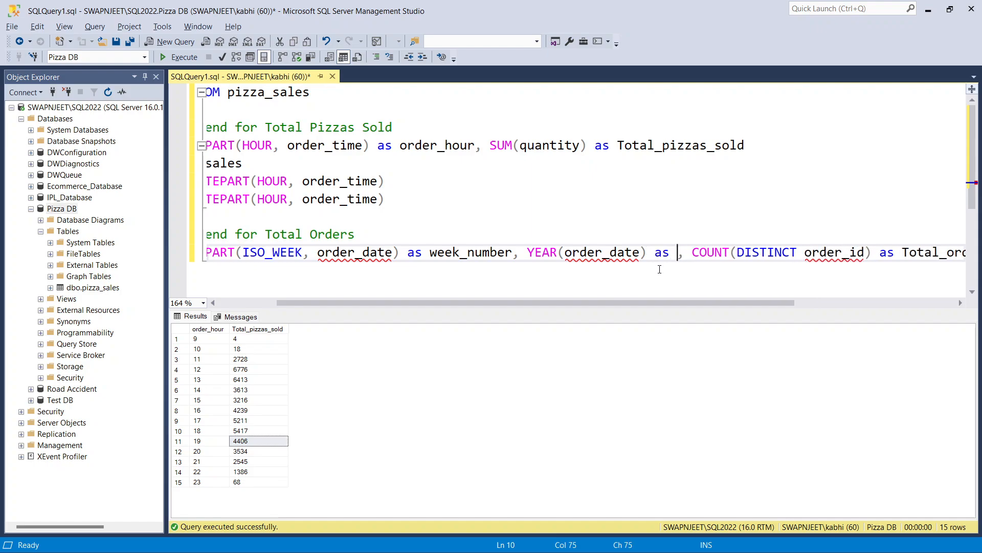
pyautogui.write('Yer')
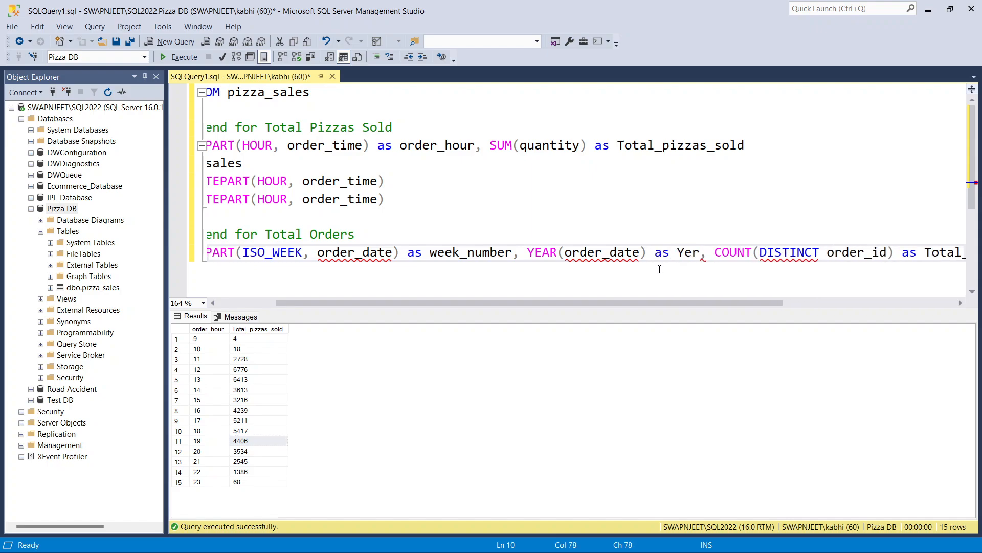
pyautogui.press('BackSpace')
pyautogui.press('BackSpace')
pyautogui.press('BackSpace')
pyautogui.write('Orde')
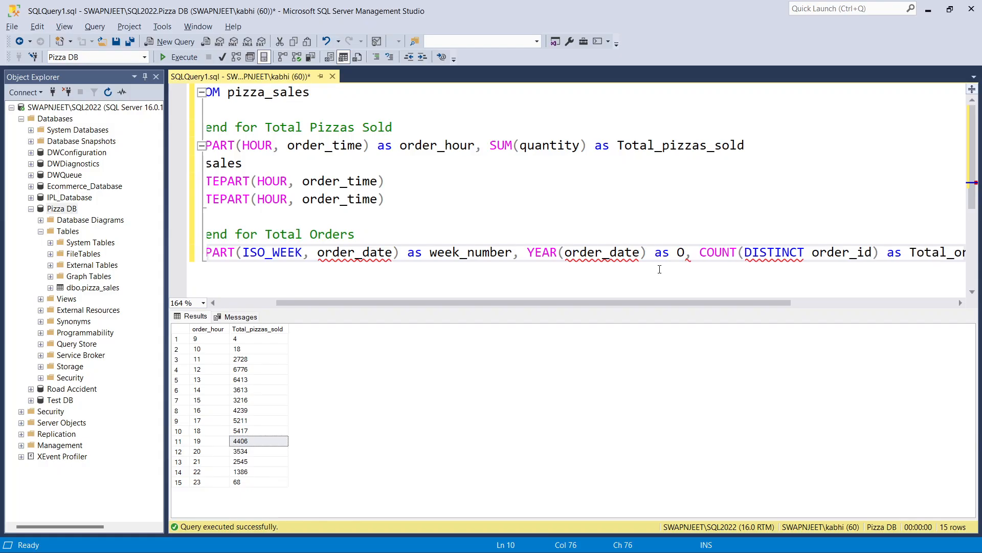
pyautogui.write('r+y')
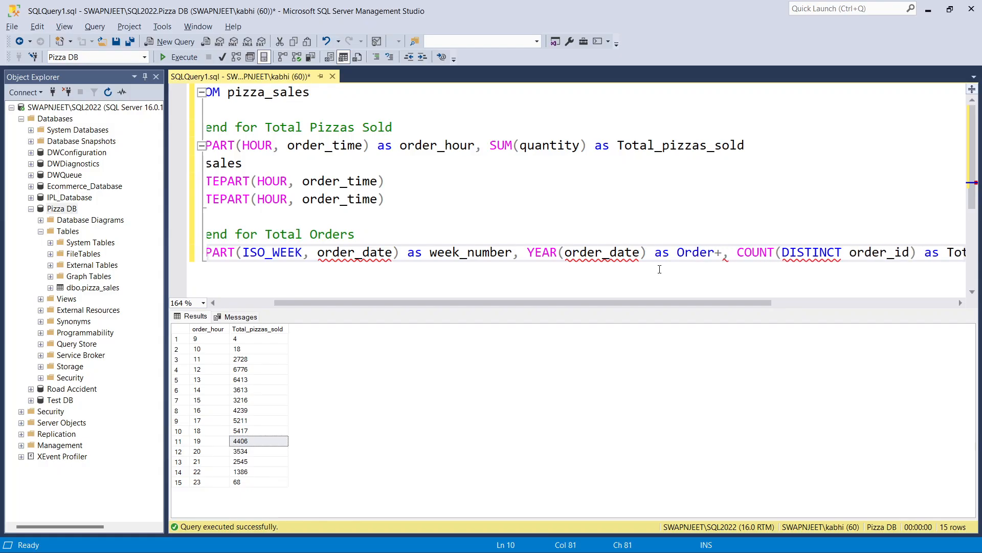
pyautogui.write('ear')
pyautogui.press('Left')
pyautogui.press('Left')
pyautogui.press('Left')
pyautogui.press('Left')
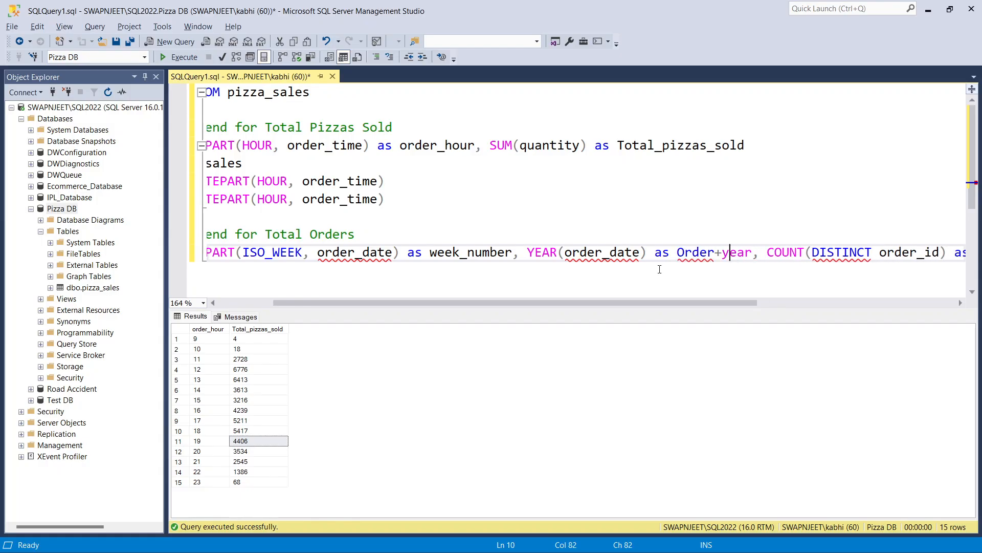
pyautogui.press('BackSpace')
pyautogui.write('_')
# Step: Move the COUNT column of the weekly trend query onto its own line and append FROM pizza_sales after it
pyautogui.click(766, 253)
pyautogui.press('Return')
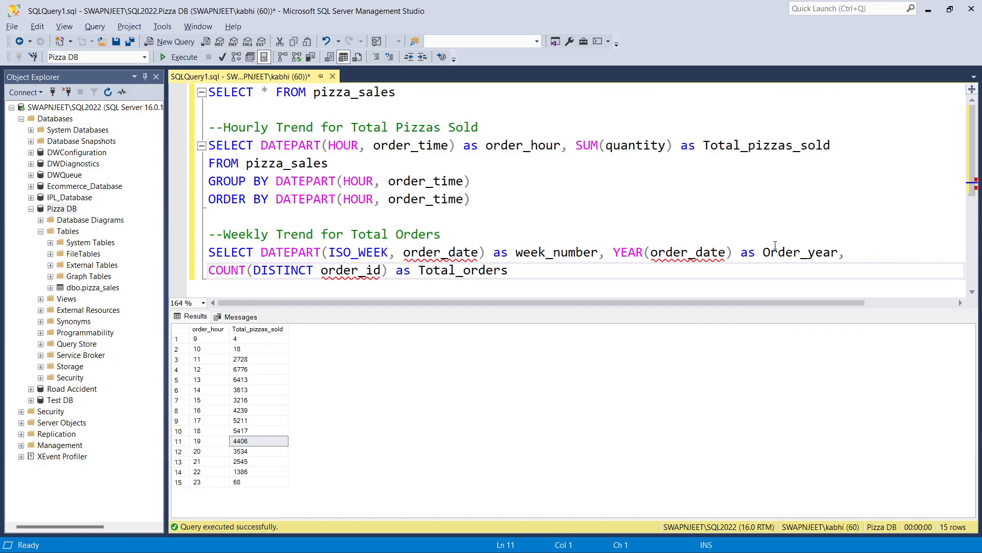
pyautogui.click(586, 270)
pyautogui.write('FROM pizza_sal')
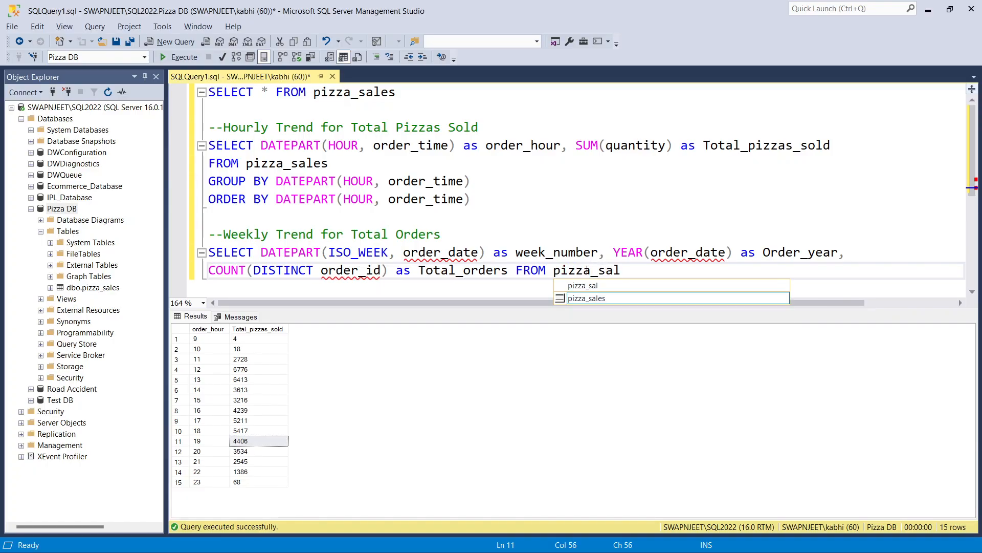
pyautogui.write('es')
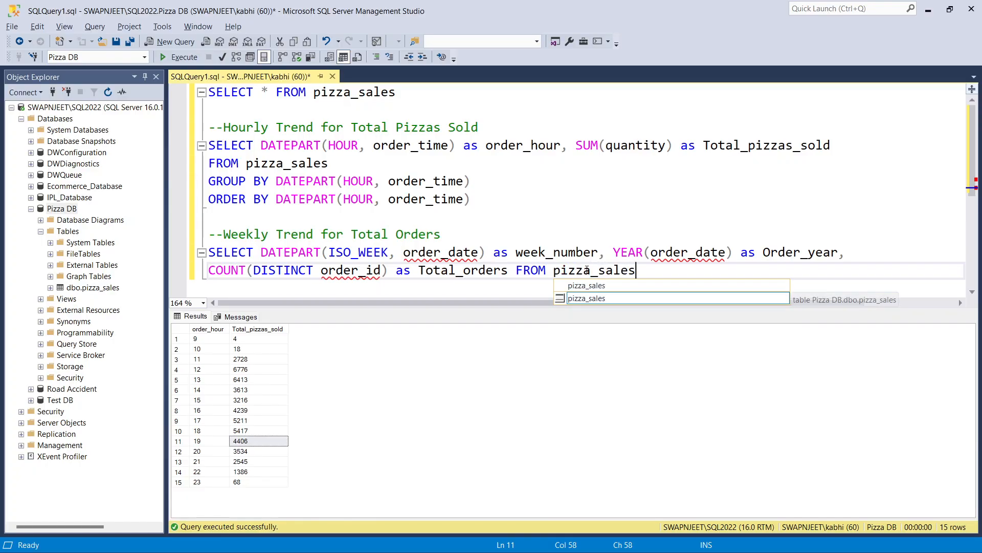
pyautogui.press('Escape')
pyautogui.press('Return')
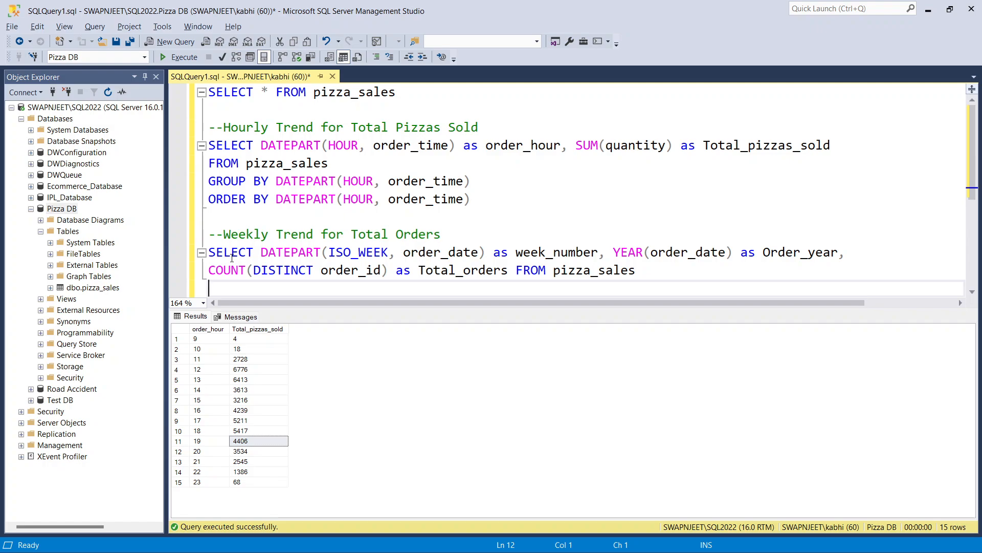
# Step: Add a GROUP BY clause with DATEPART(ISO_WEEK, order_date), followed by a comma, to the weekly trend query
pyautogui.moveTo(214, 256); pyautogui.dragTo(502, 253)
pyautogui.click(241, 277)
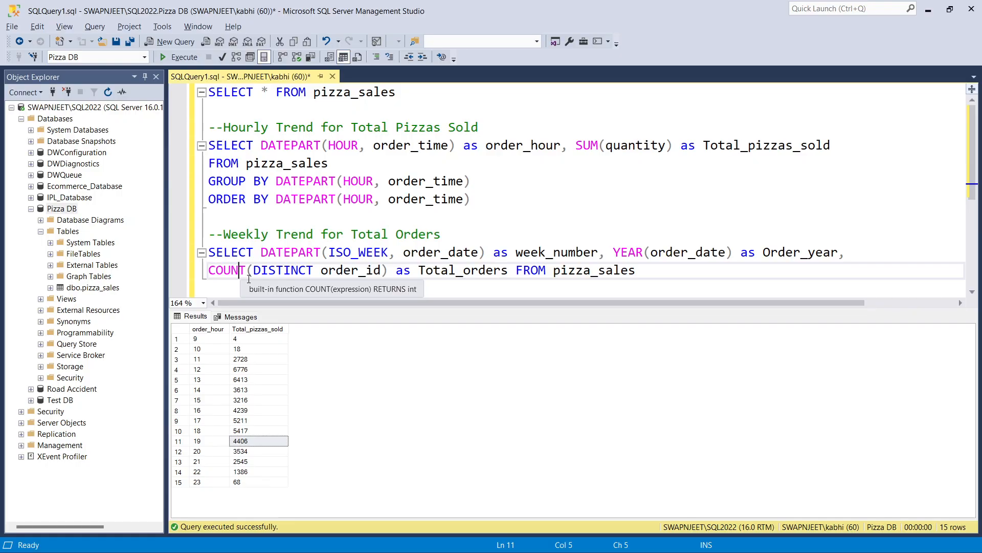
pyautogui.click(650, 272)
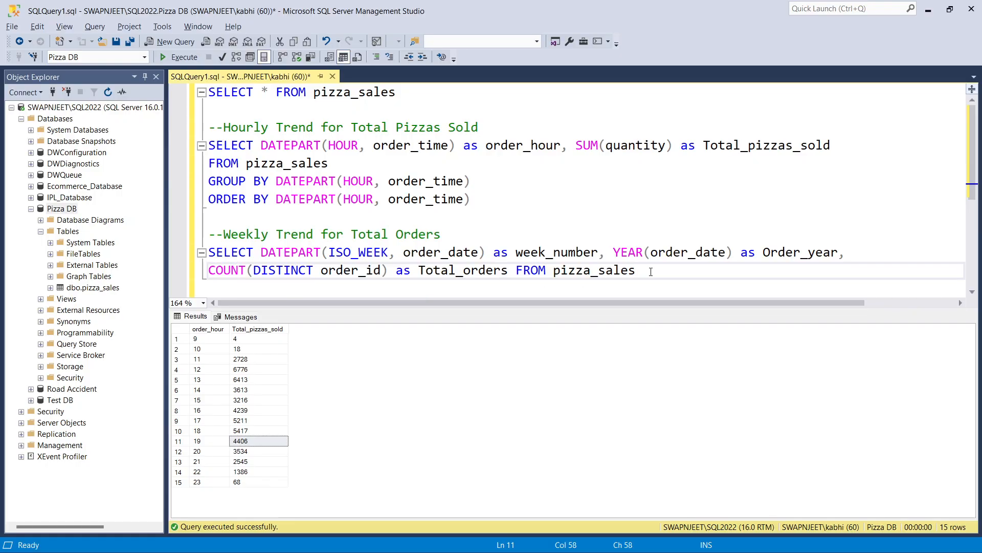
pyautogui.press('Return')
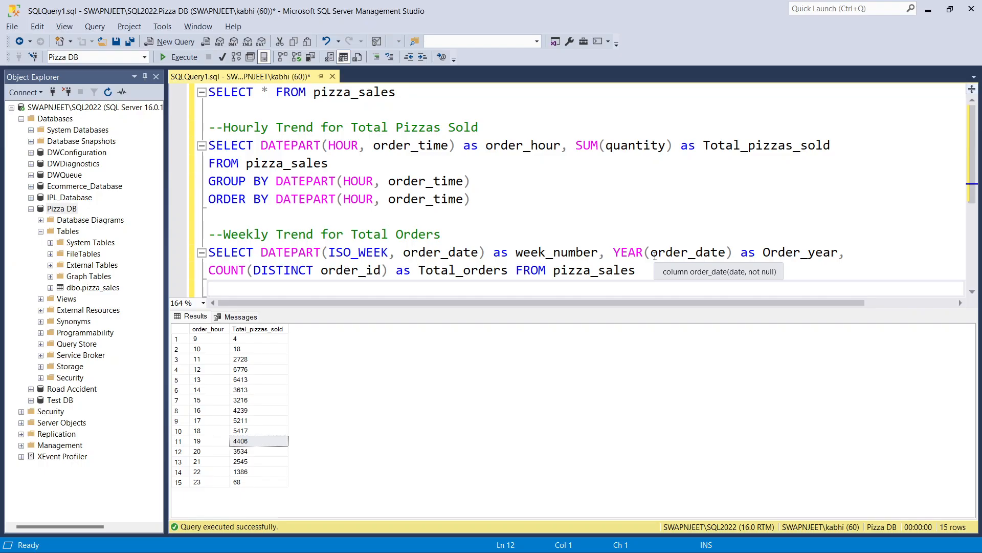
pyautogui.write('GR')
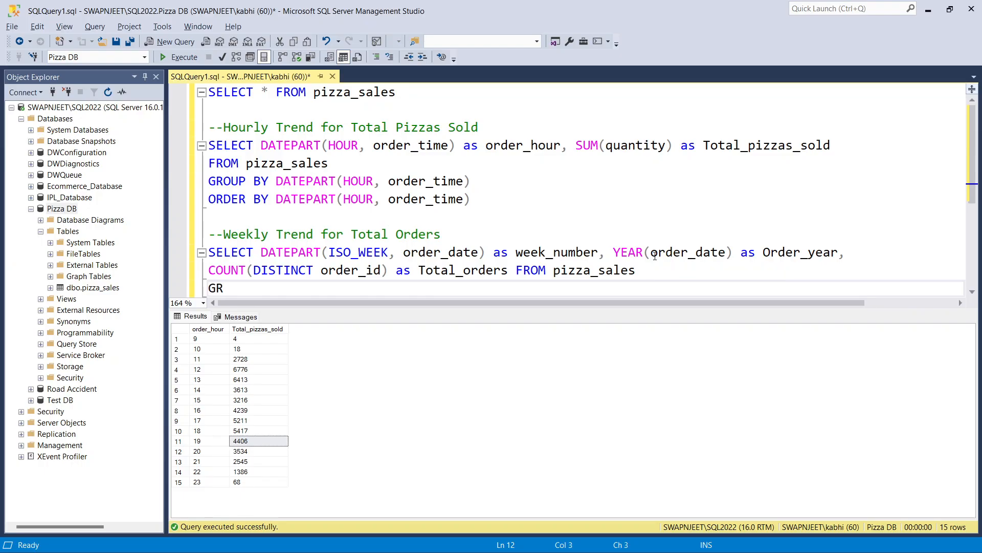
pyautogui.write('OUP BY')
pyautogui.moveTo(261, 253); pyautogui.dragTo(485, 253)
pyautogui.hotkey('ctrl', 'c')
pyautogui.click(301, 287)
pyautogui.hotkey('ctrl', 'v')
pyautogui.write(',')
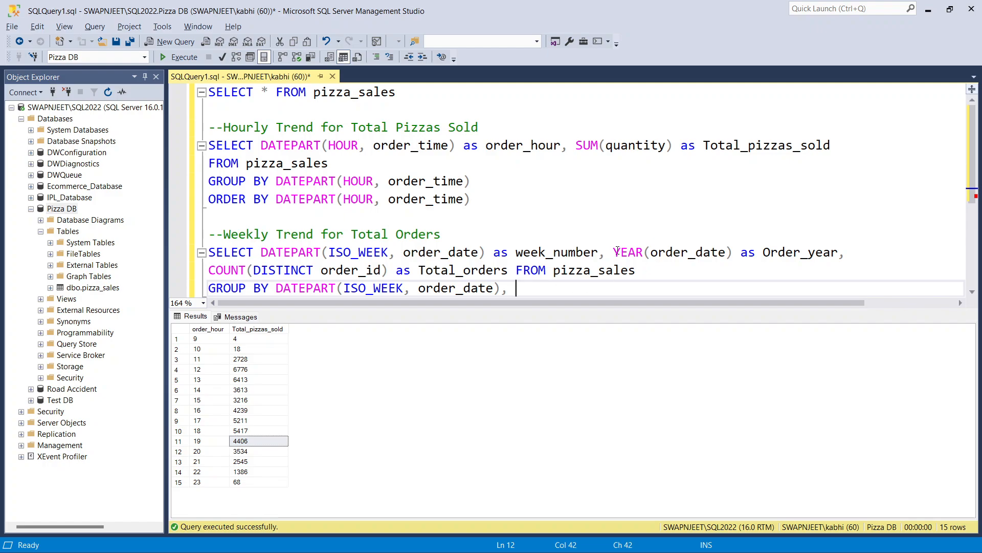
# Step: Add YEAR(order_date) as the second grouping expression in the weekly trend query's GROUP BY clause
pyautogui.moveTo(613, 252); pyautogui.dragTo(732, 256)
pyautogui.hotkey('ctrl', 'c')
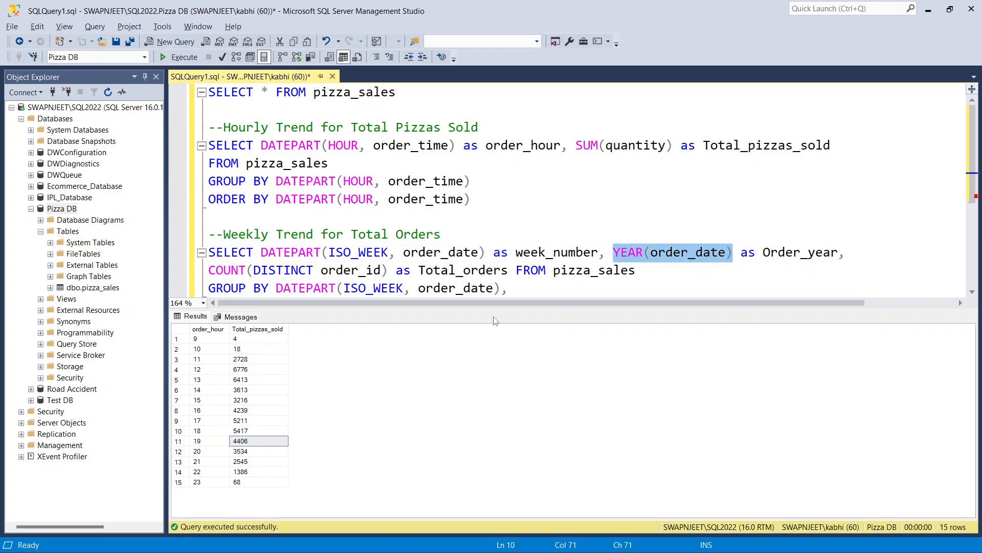
pyautogui.click(524, 287)
pyautogui.hotkey('ctrl', 'v')
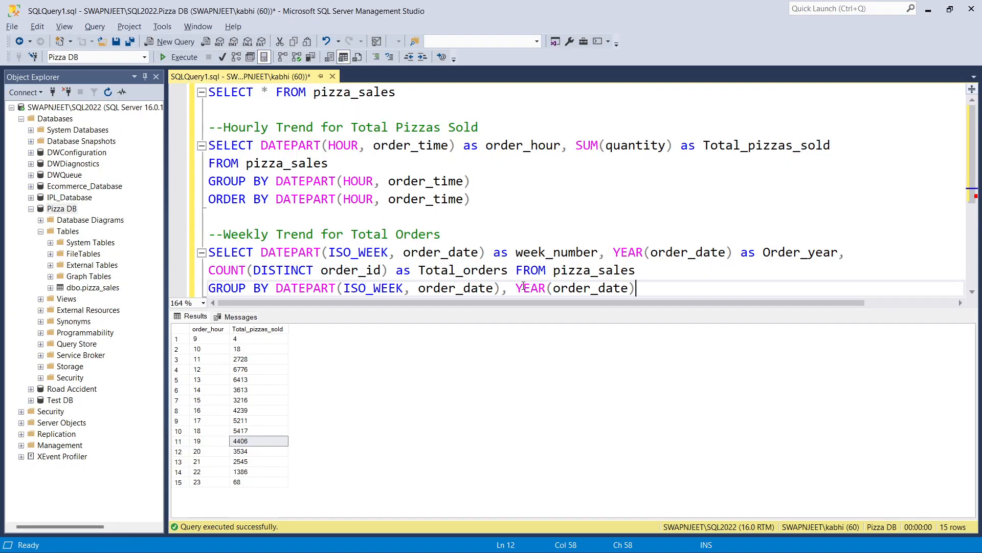
# Step: Add the clause ORDER BY DATEPART(ISO_WEEK, order_date), YEAR(order_date) on a new line of the weekly trend query
pyautogui.press('Return')
pyautogui.write('O')
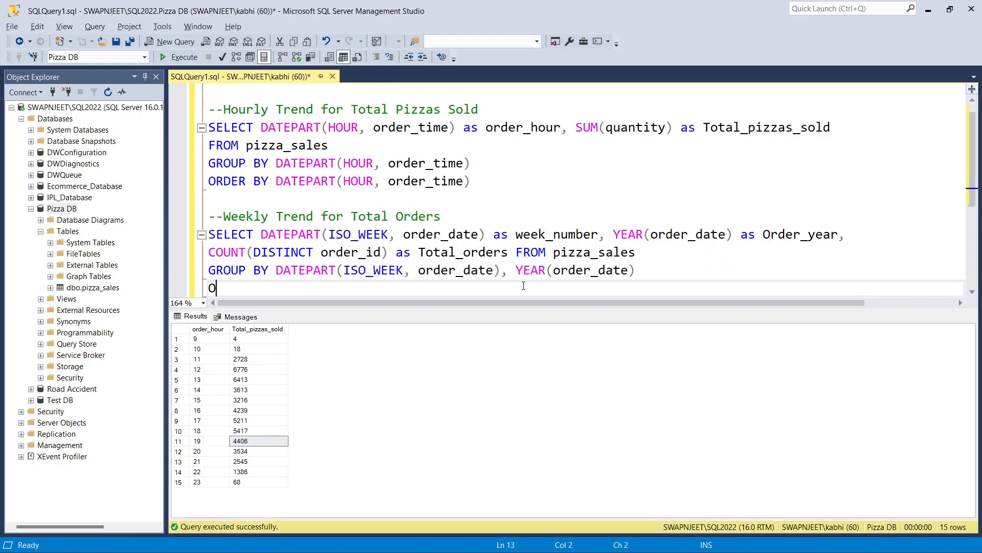
pyautogui.write('RDER BY')
pyautogui.moveTo(275, 270); pyautogui.dragTo(636, 271)
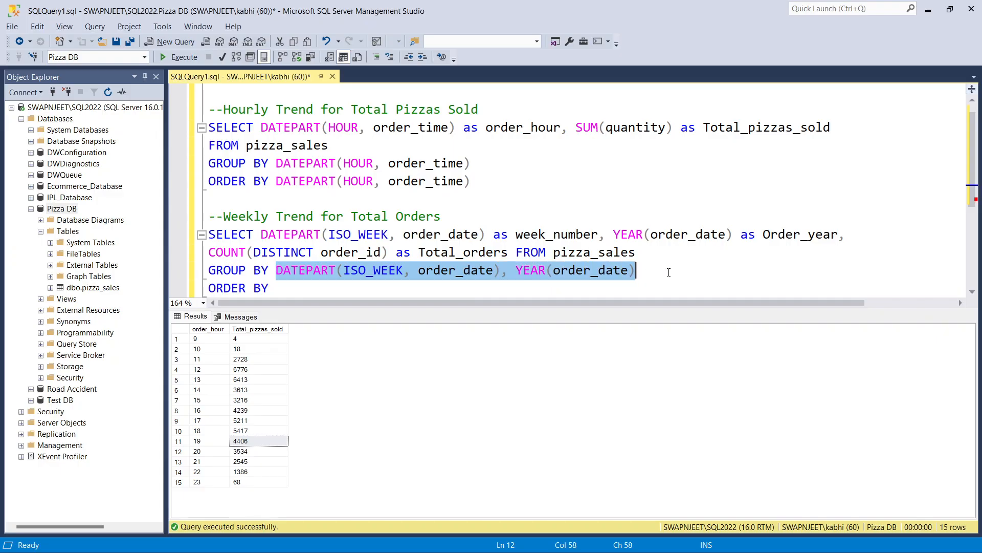
pyautogui.hotkey('ctrl', 'c')
pyautogui.click(654, 292)
pyautogui.hotkey('ctrl', 'v')
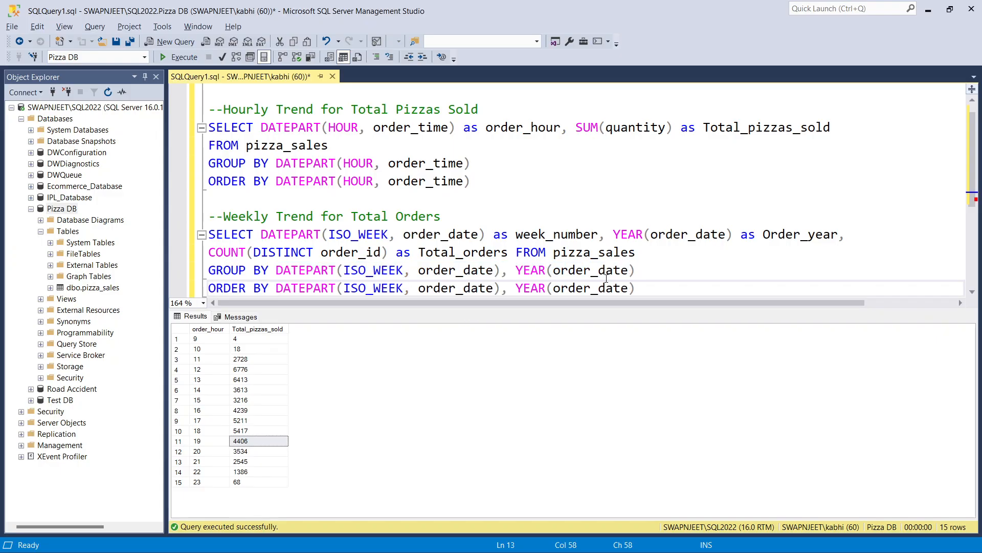
# Step: Run only the weekly trend query and review its week_number, Order_year and Total_orders results from first to last row
pyautogui.moveTo(654, 291); pyautogui.dragTo(207, 235)
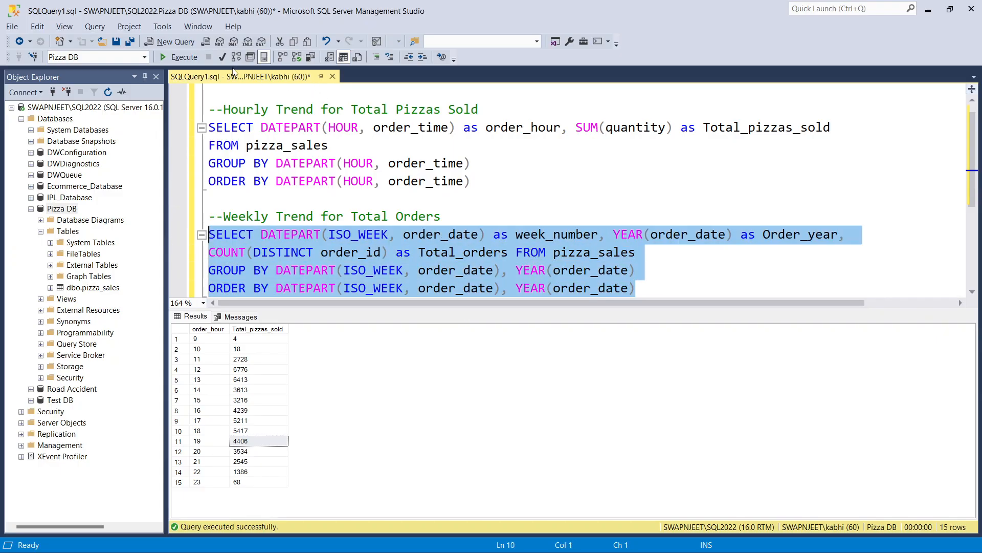
pyautogui.click(185, 57)
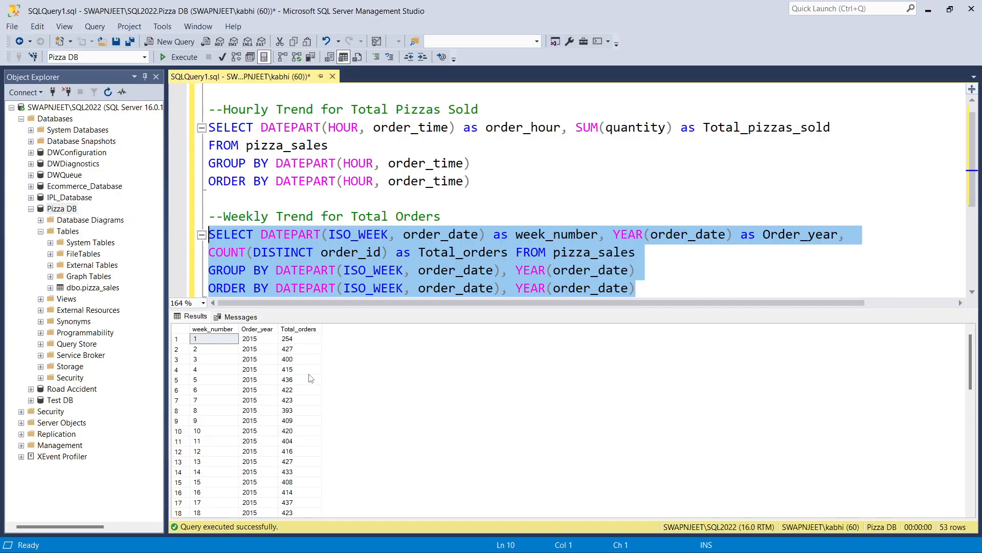
pyautogui.scroll(-12, 203, 345)
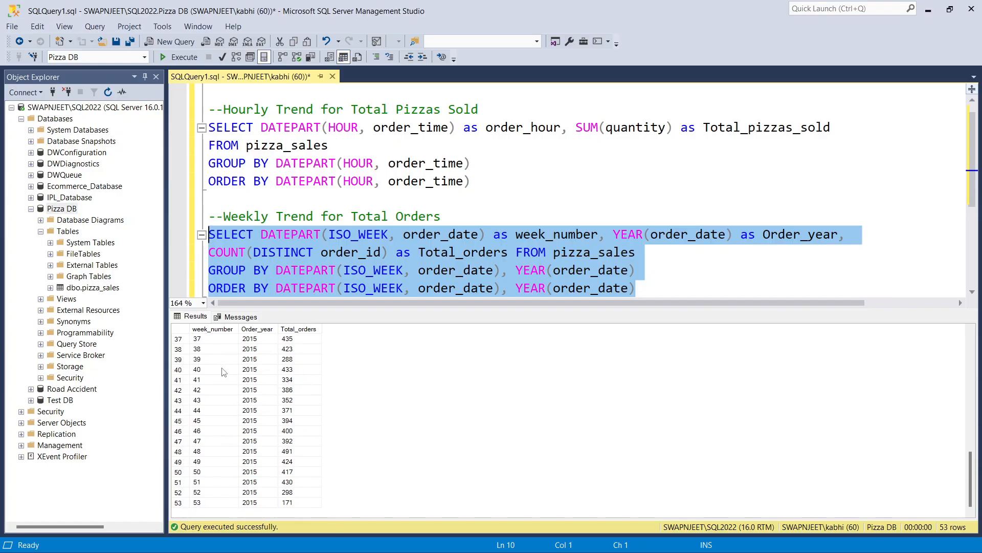
pyautogui.scroll(12, 262, 366)
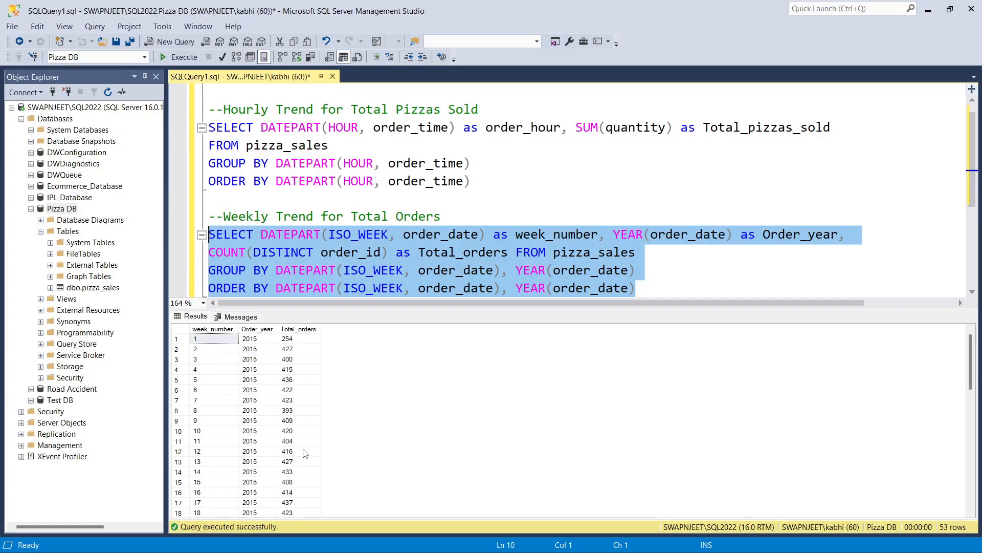
pyautogui.click(258, 340)
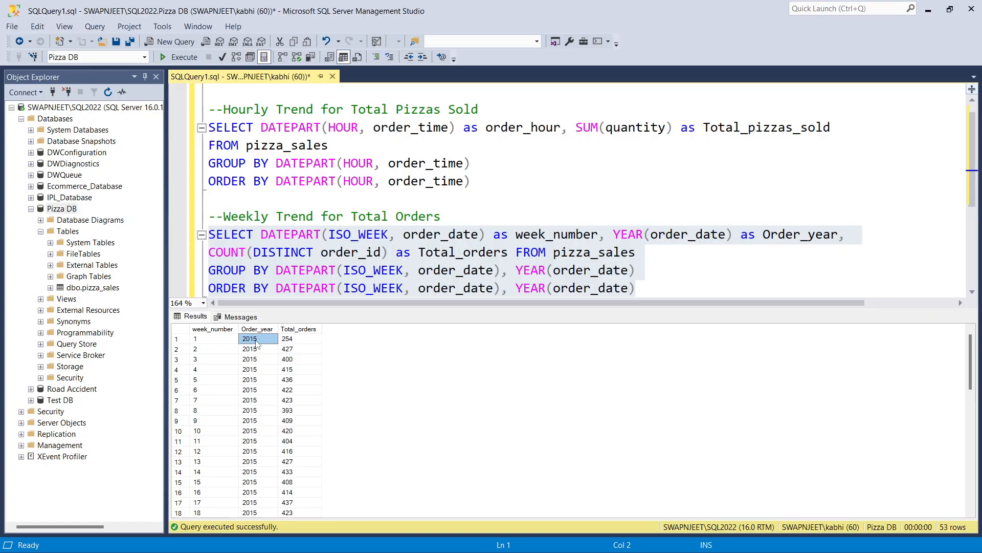
pyautogui.click(307, 339)
pyautogui.scroll(-6, 290, 420)
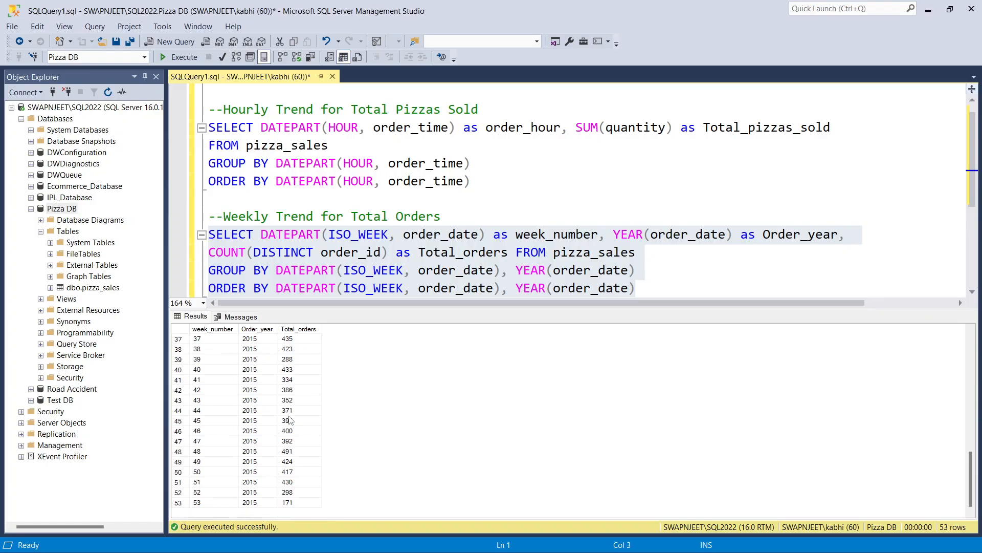
pyautogui.scroll(6, 290, 419)
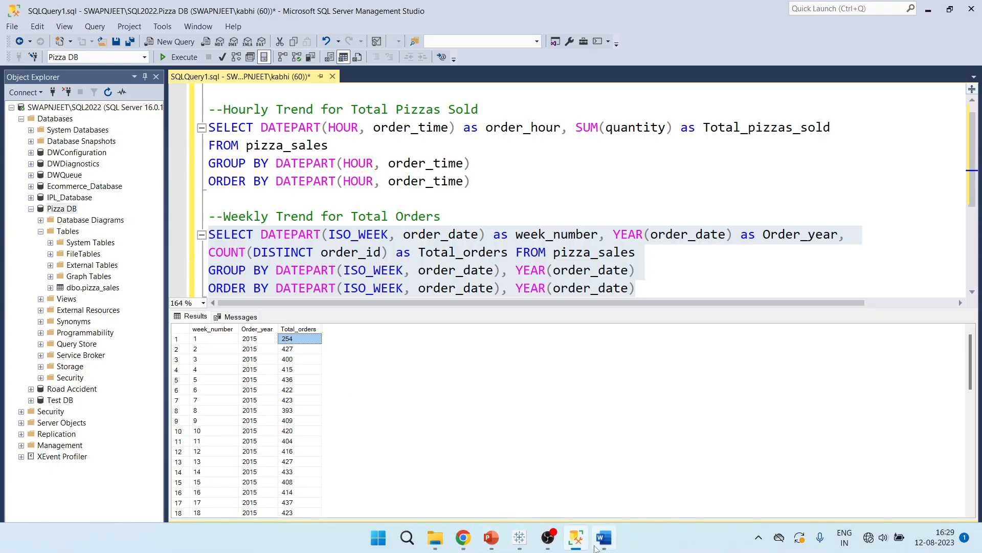
# Step: Switch to the Word document PIZZA SALES SQL QUERIES.docx and check its weekly total orders table against the query results
pyautogui.click(604, 537)
pyautogui.scroll(-4, 516, 340)
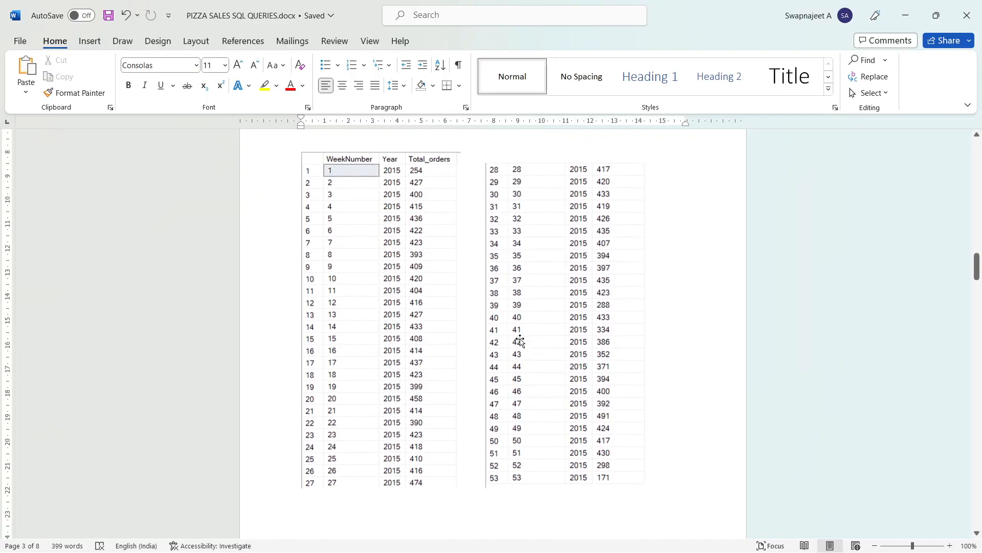
pyautogui.click(445, 303)
pyautogui.click(541, 302)
pyautogui.click(728, 248)
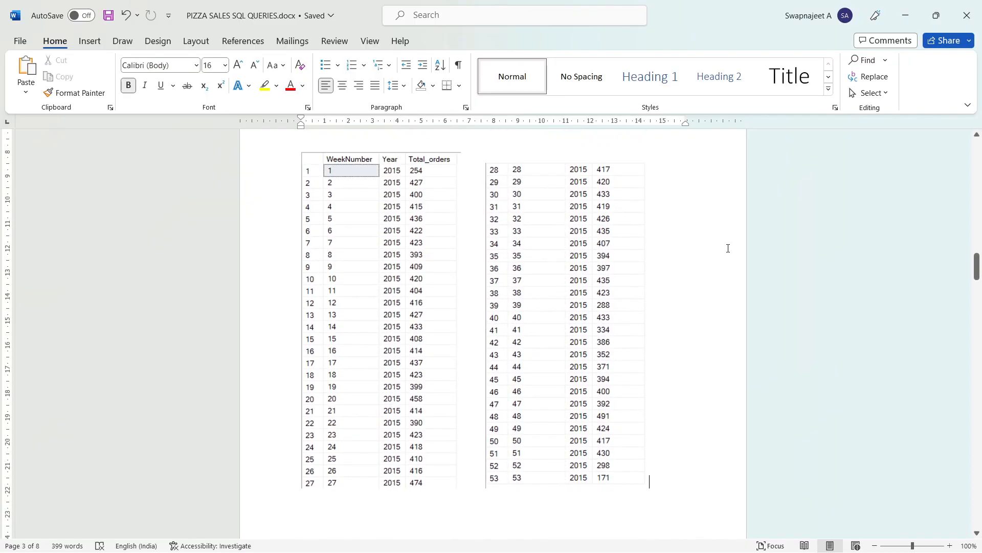
# Step: Read the Percentage of Sales by Pizza Category requirement in the PowerPoint problem statement and return to the SQL query editor
pyautogui.hotkey('alt', 'Tab')
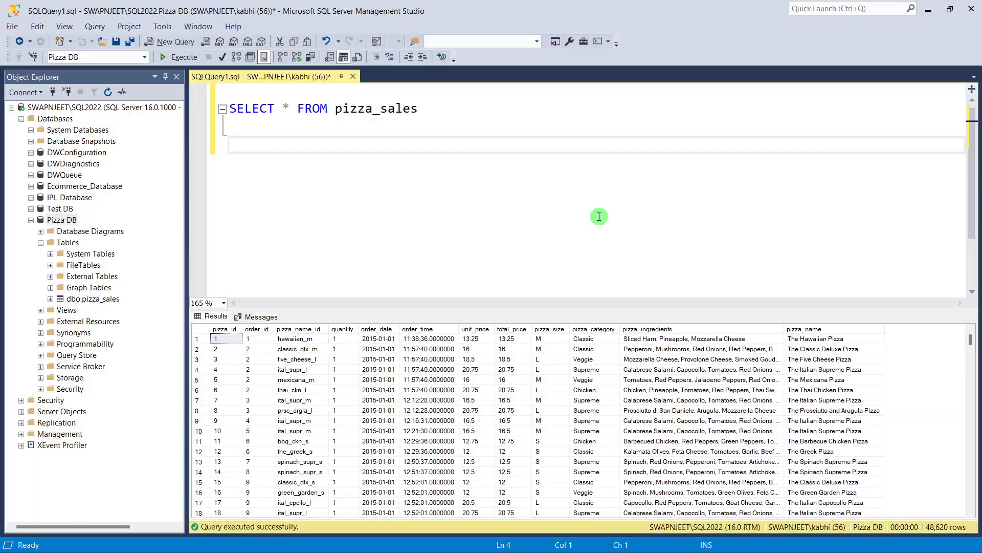
pyautogui.hotkey('alt', 'Tab')
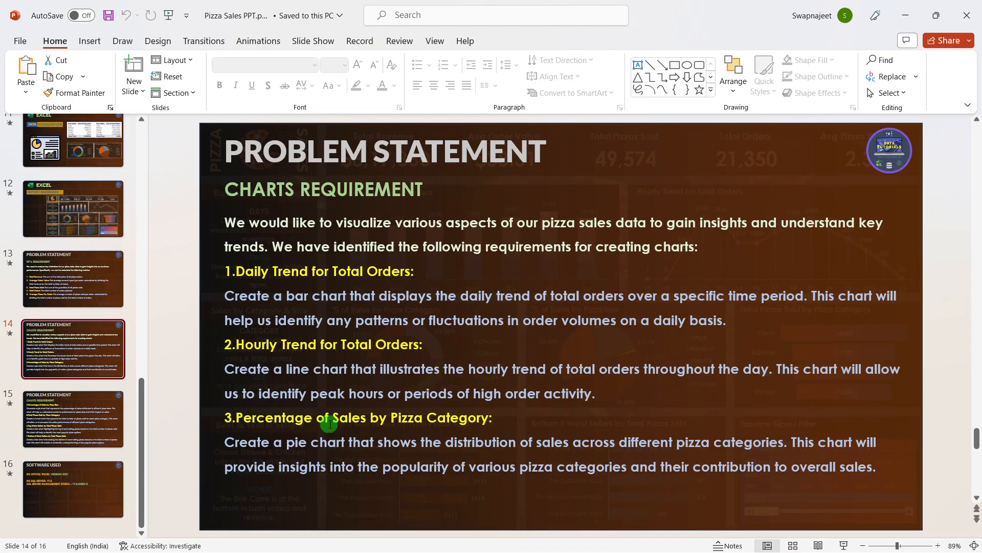
pyautogui.hotkey('alt', 'Tab')
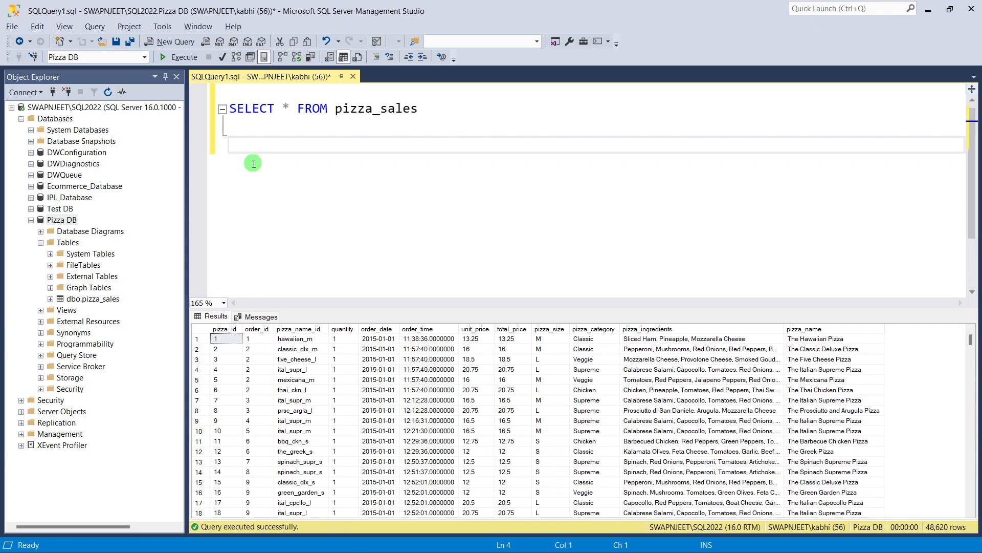
# Step: Start a new SELECT statement below SELECT * FROM pizza_sales with pizza_category as its first column
pyautogui.write('SELCT')
pyautogui.press('BackSpace')
pyautogui.press('BackSpace')
pyautogui.write('ECT')
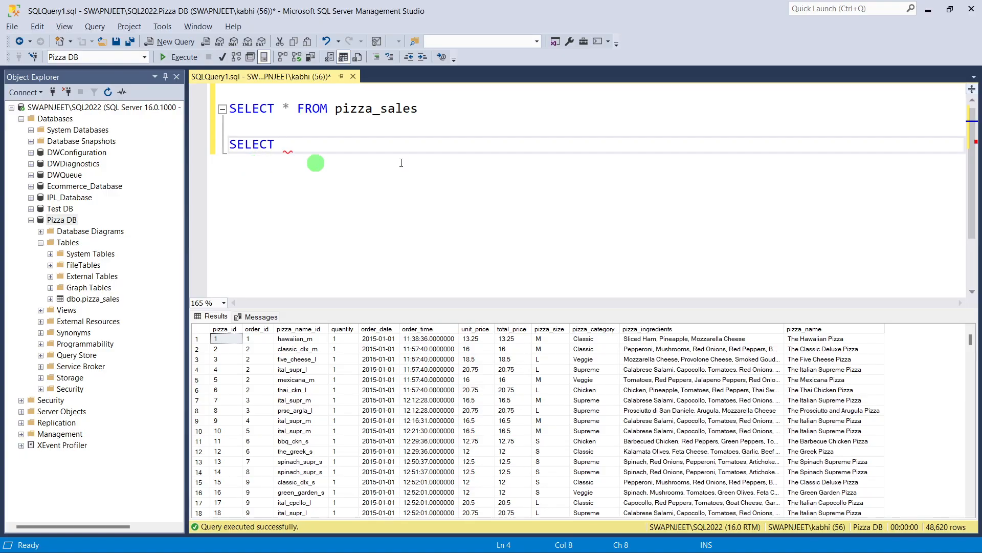
pyautogui.click(594, 329)
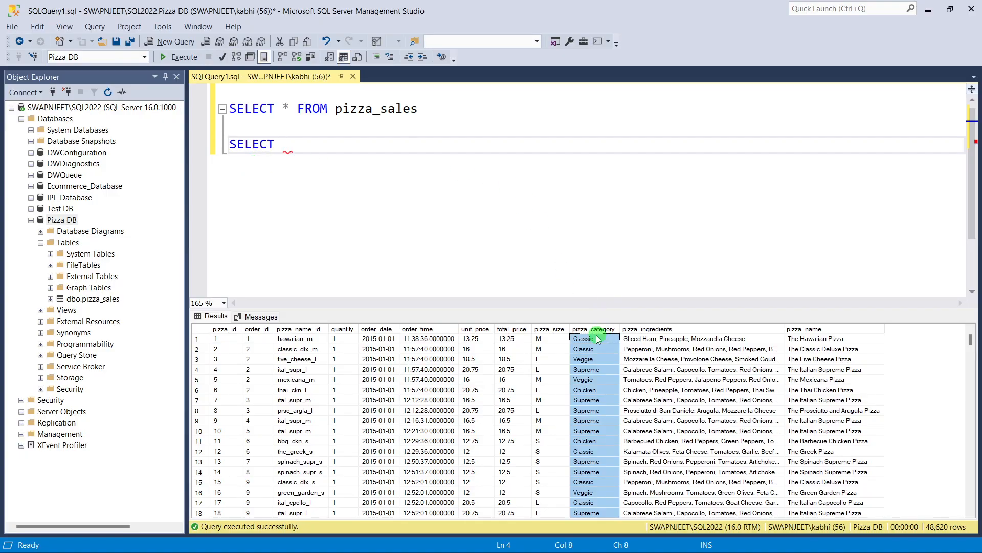
pyautogui.click(292, 150)
pyautogui.write('pizza')
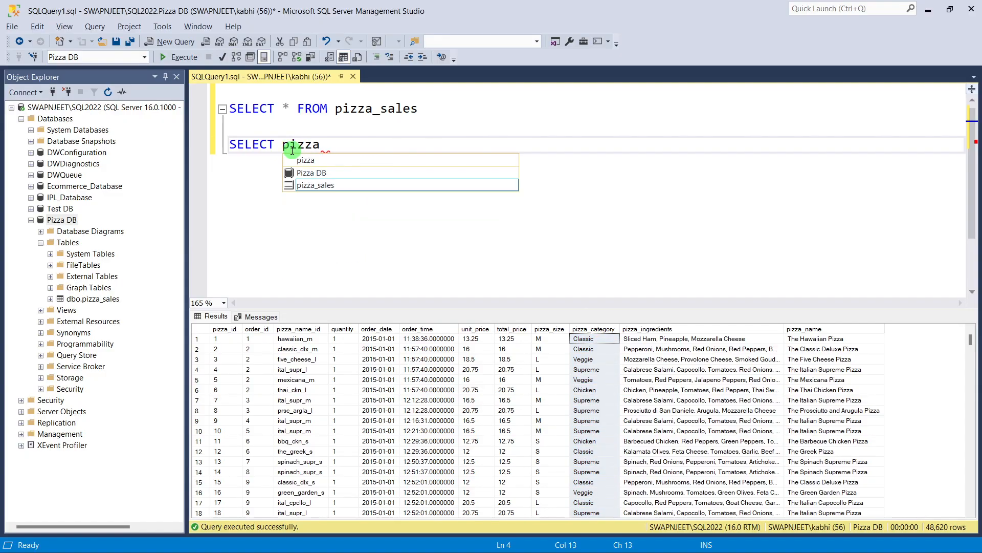
pyautogui.write('_cat')
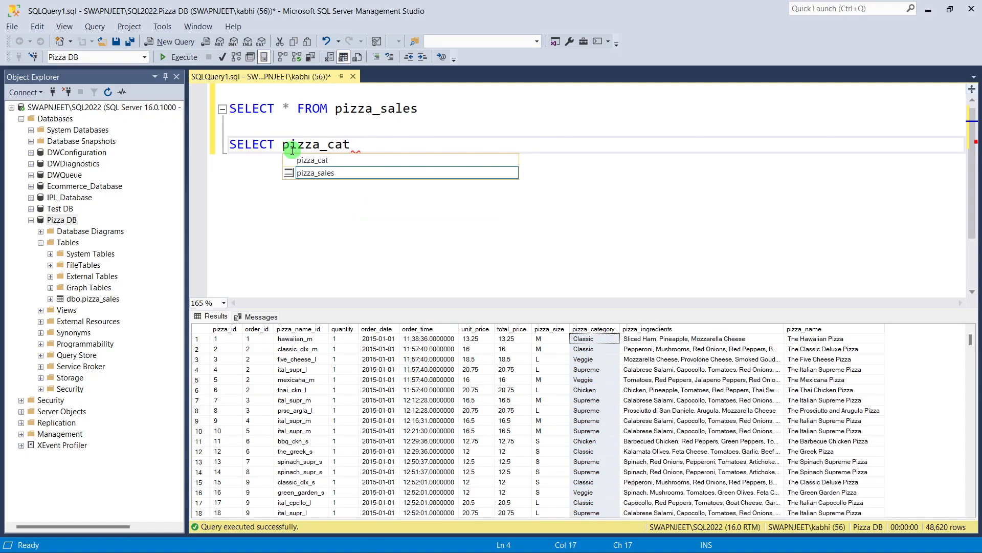
pyautogui.write('egory ')
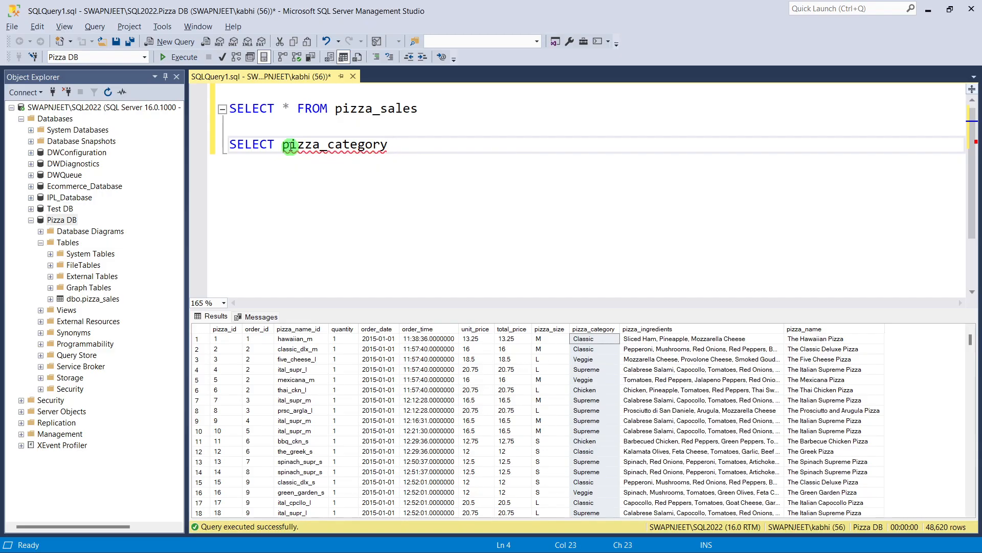
pyautogui.write(',')
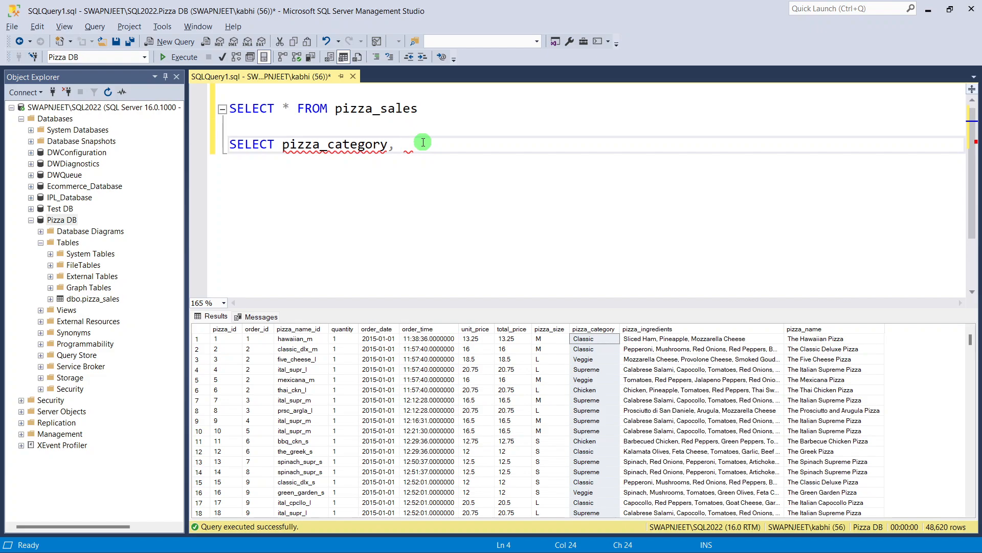
# Step: Begin the second column of the pizza category query with the percentage expression sum(total_price) * 100 /
pyautogui.write('sum')
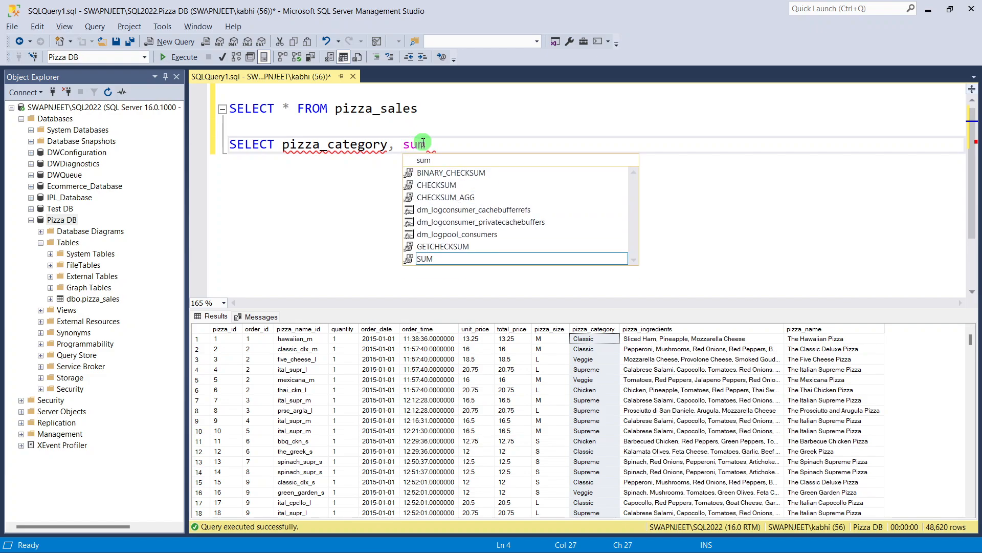
pyautogui.write('(tot')
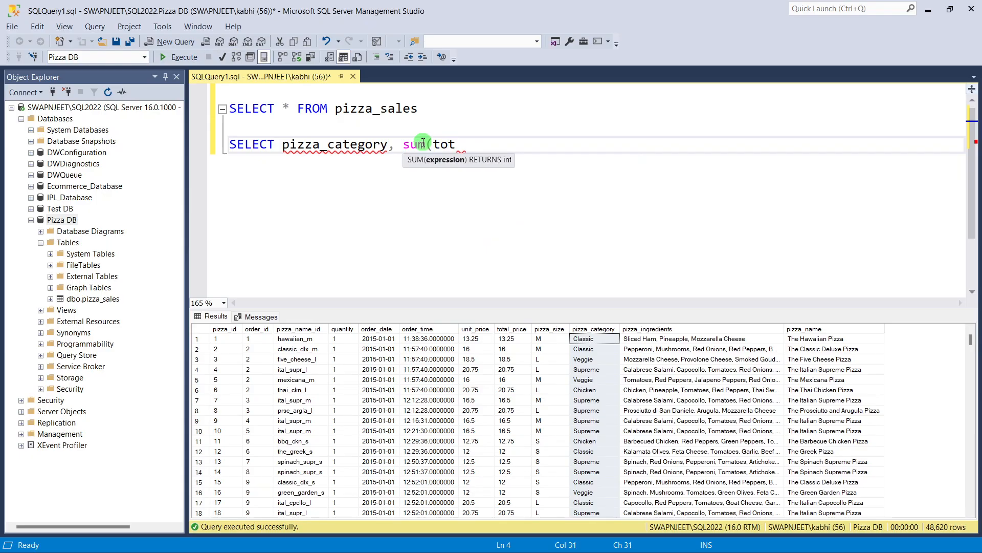
pyautogui.write('al_price)')
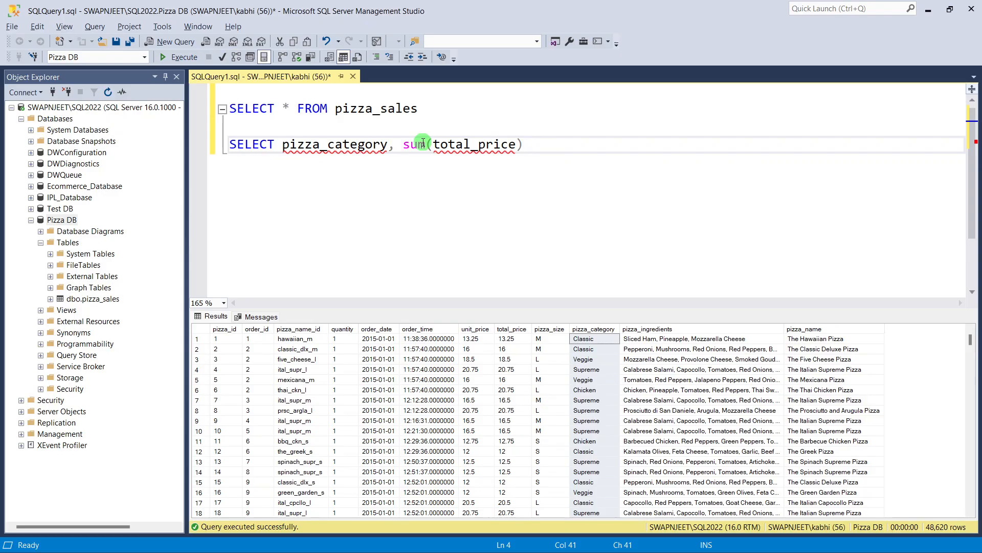
pyautogui.write('100 /')
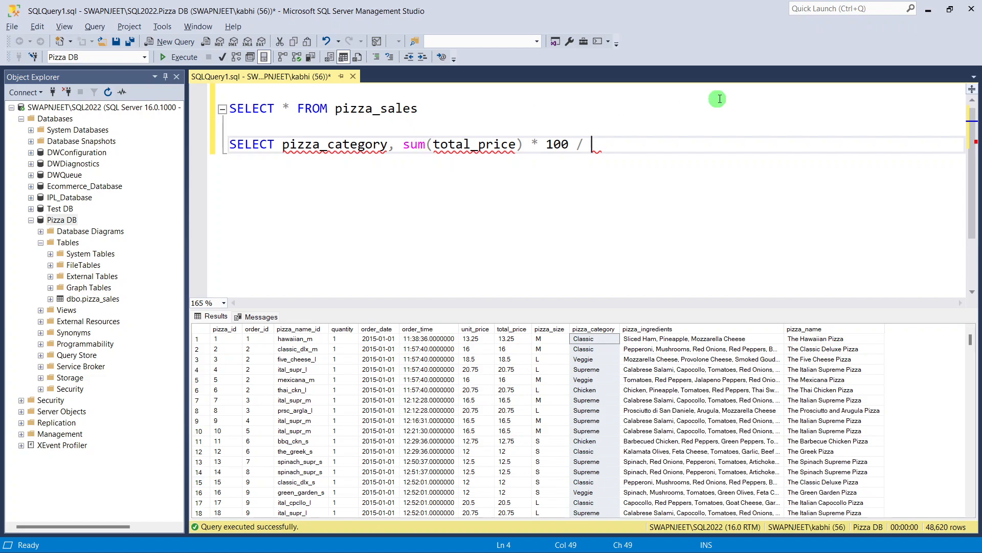
pyautogui.moveTo(533, 145); pyautogui.dragTo(283, 147)
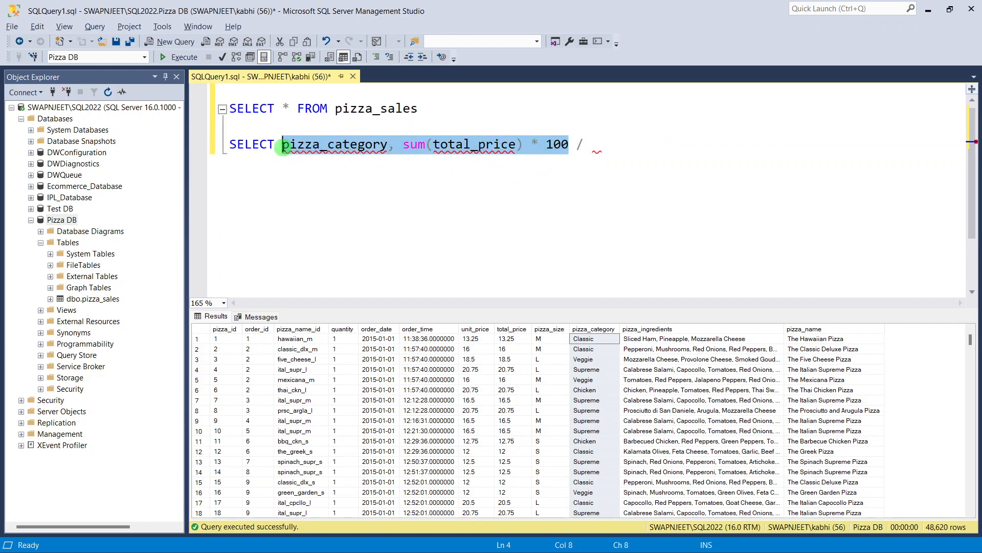
pyautogui.click(299, 146)
pyautogui.moveTo(292, 146); pyautogui.dragTo(570, 147)
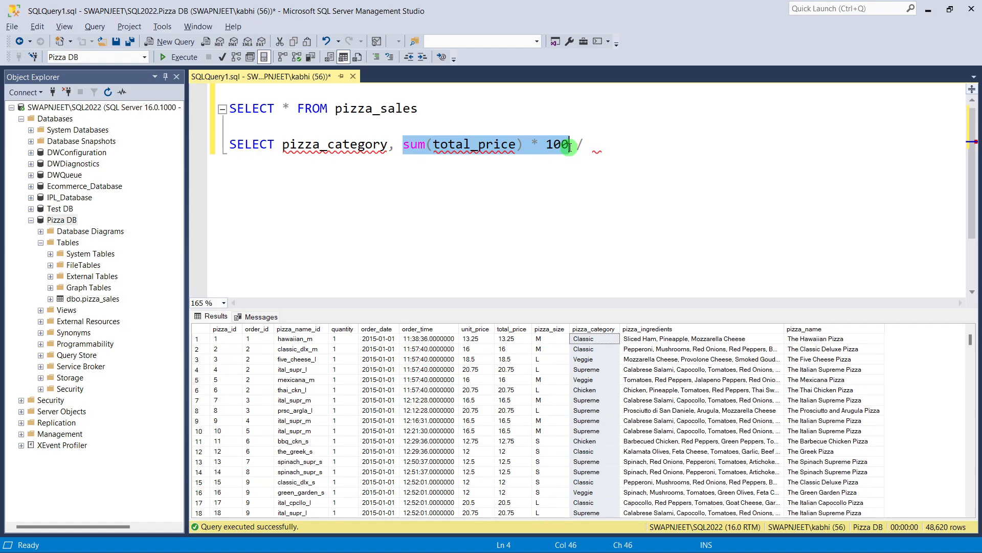
# Step: Divide the sum(total_price) * 100 expression by the subquery (SELECT sum(total_price) from pizza_sales)
pyautogui.click(599, 151)
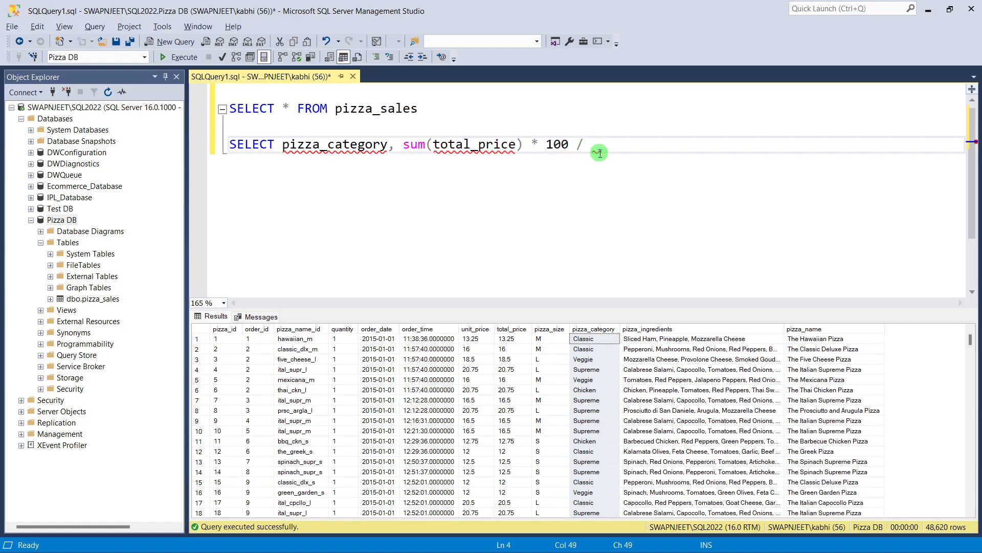
pyautogui.write('(SELECT sum(total_p')
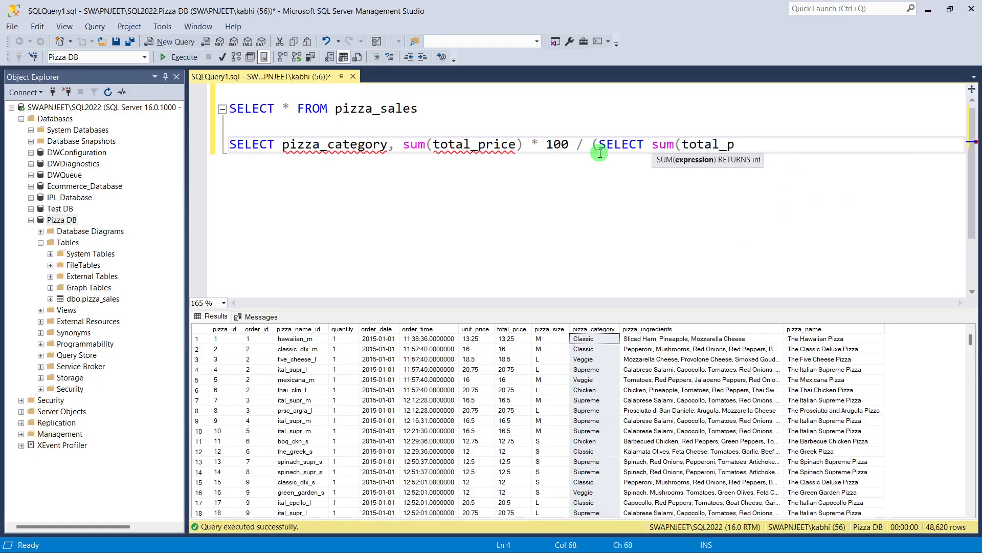
pyautogui.write('rice')
pyautogui.write(') from p')
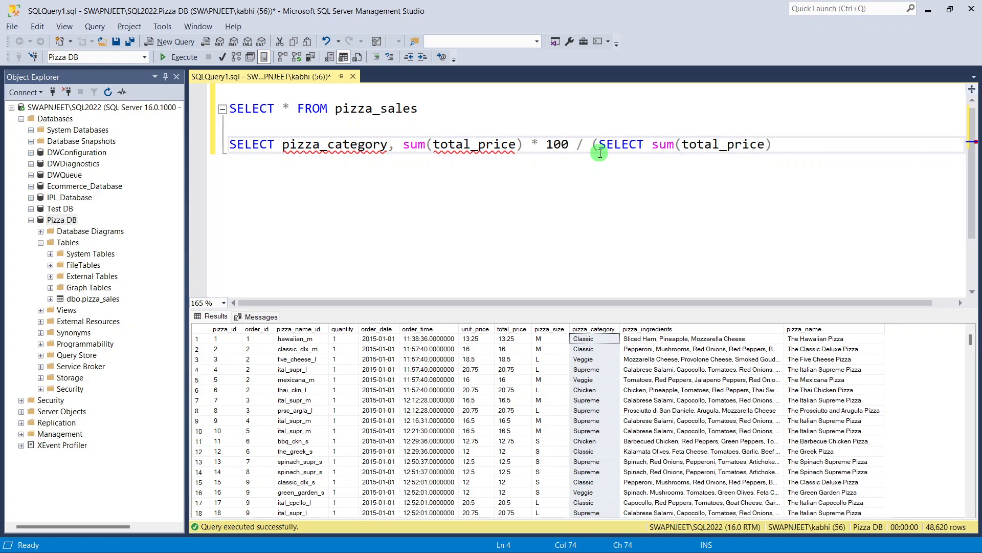
pyautogui.write('izza')
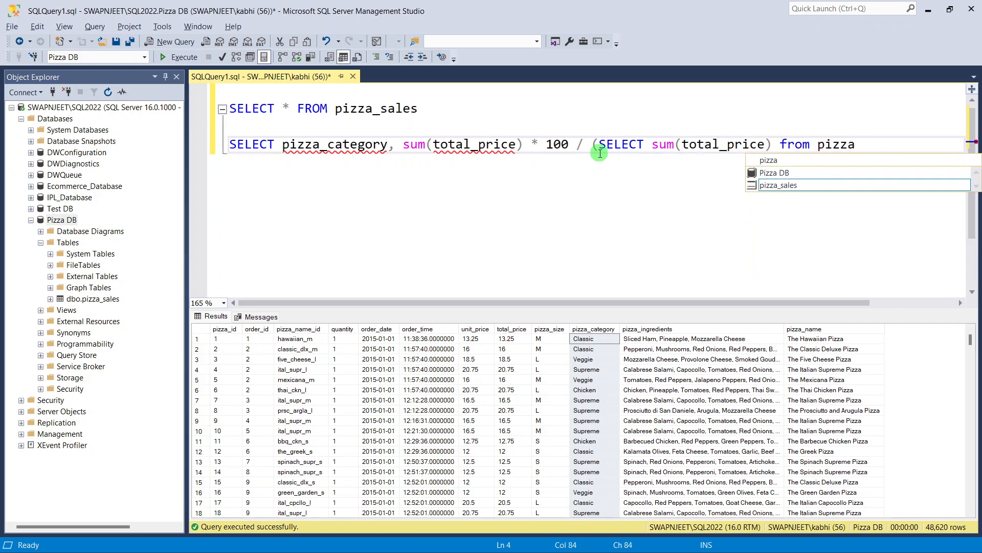
pyautogui.write('_sales')
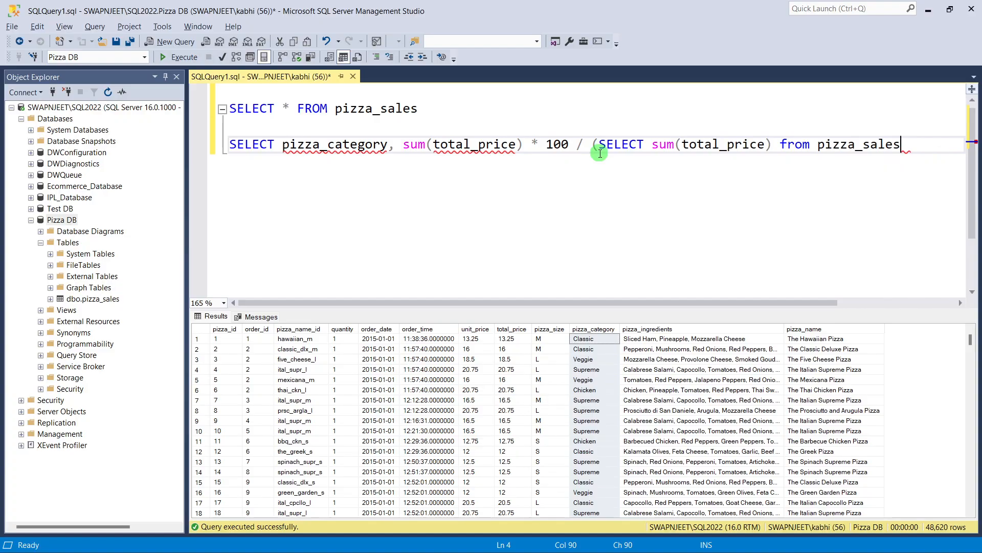
pyautogui.write(')')
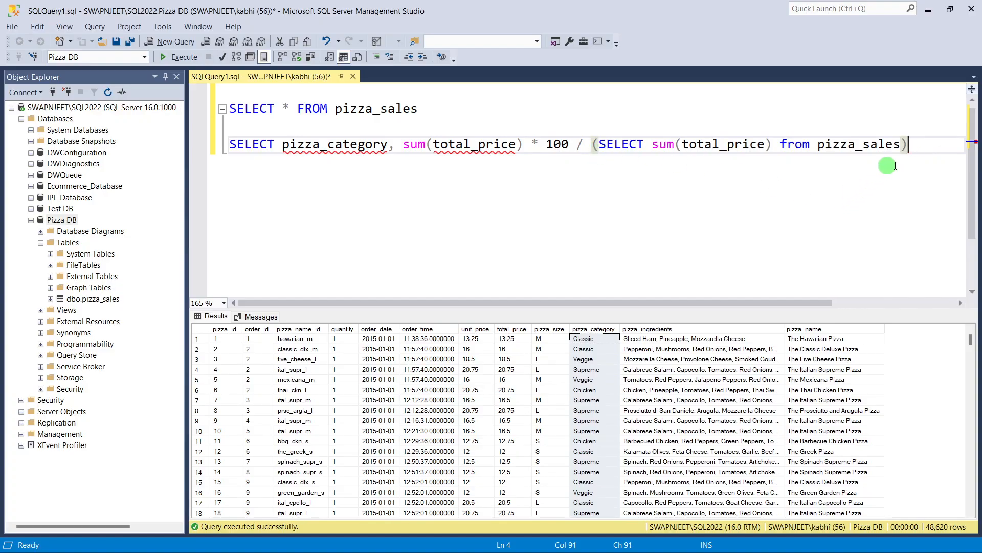
# Step: Execute only the parenthesised subquery to check the overall sum of total_price
pyautogui.moveTo(921, 148); pyautogui.dragTo(592, 159)
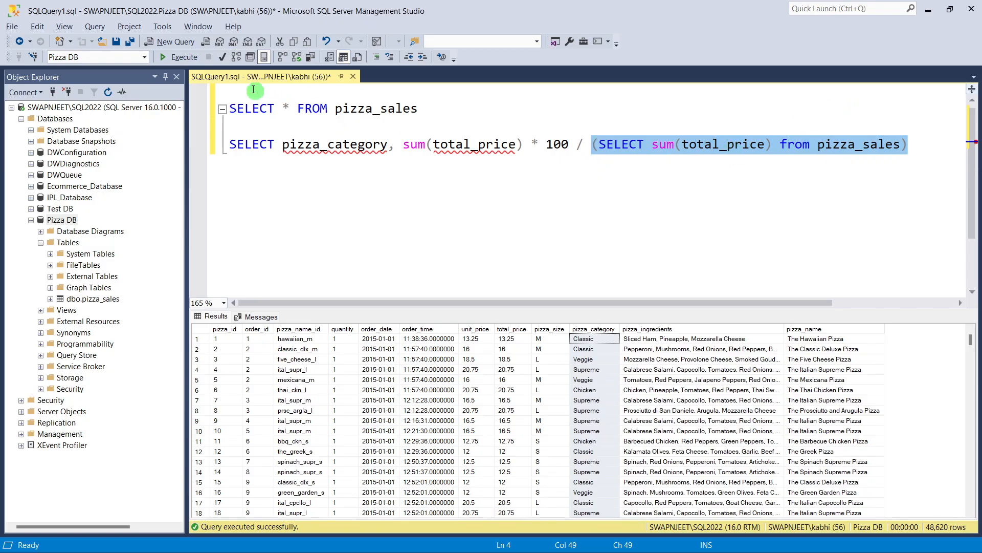
pyautogui.click(183, 59)
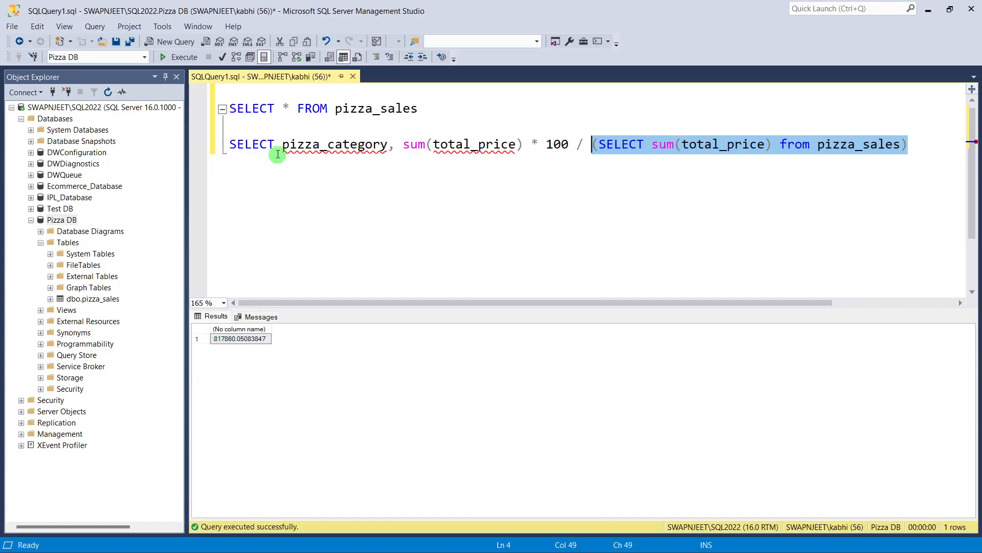
pyautogui.moveTo(280, 144); pyautogui.dragTo(915, 160)
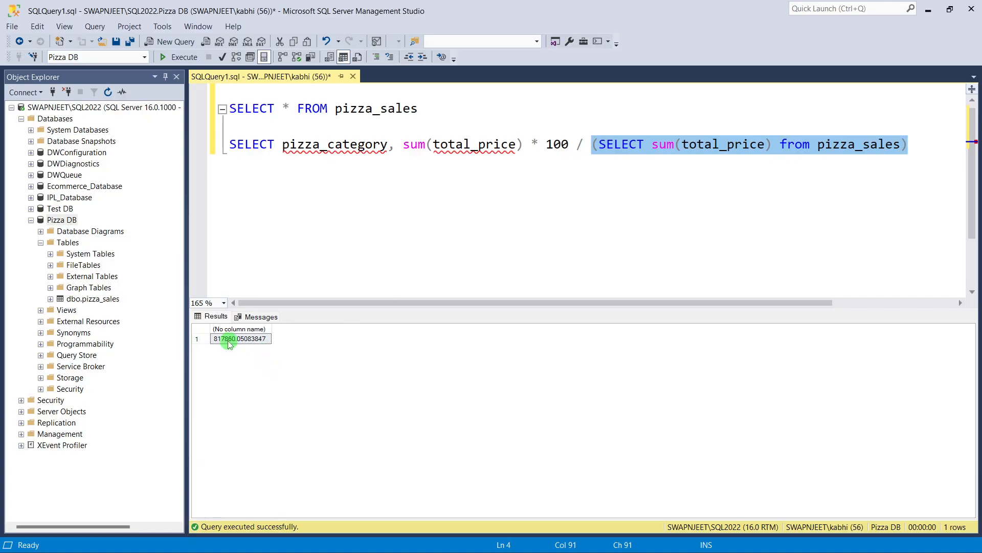
# Step: Add the clause "from pizza_sales" to the outer query on a new line below the percentage expression
pyautogui.click(919, 153)
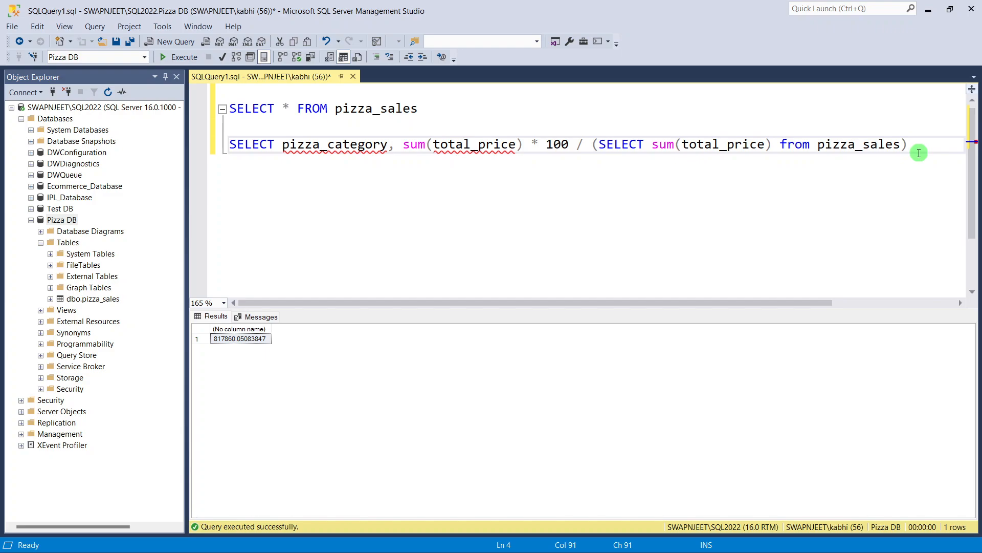
pyautogui.press('Return')
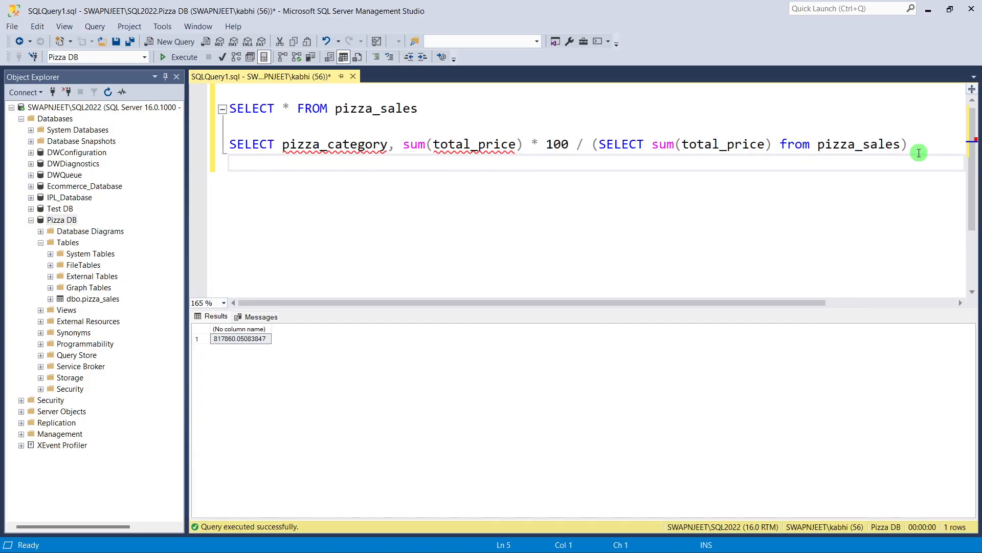
pyautogui.write('from ')
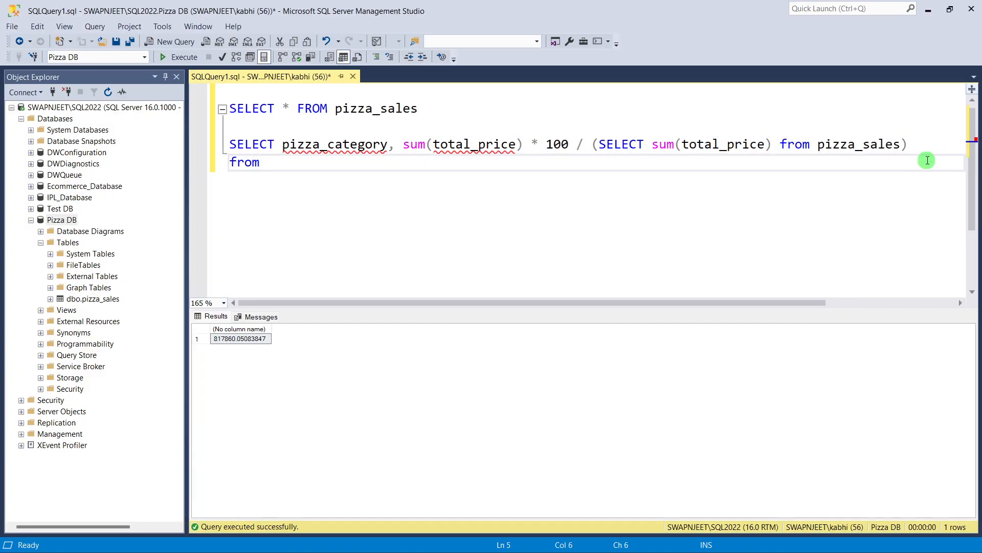
pyautogui.write('pizz')
pyautogui.press('Tab')
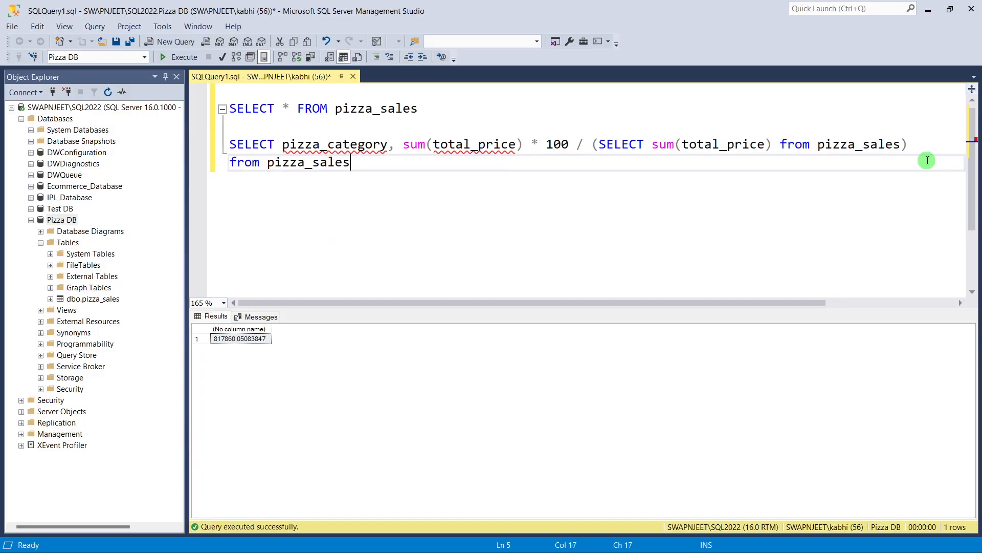
pyautogui.moveTo(377, 169); pyautogui.dragTo(897, 152)
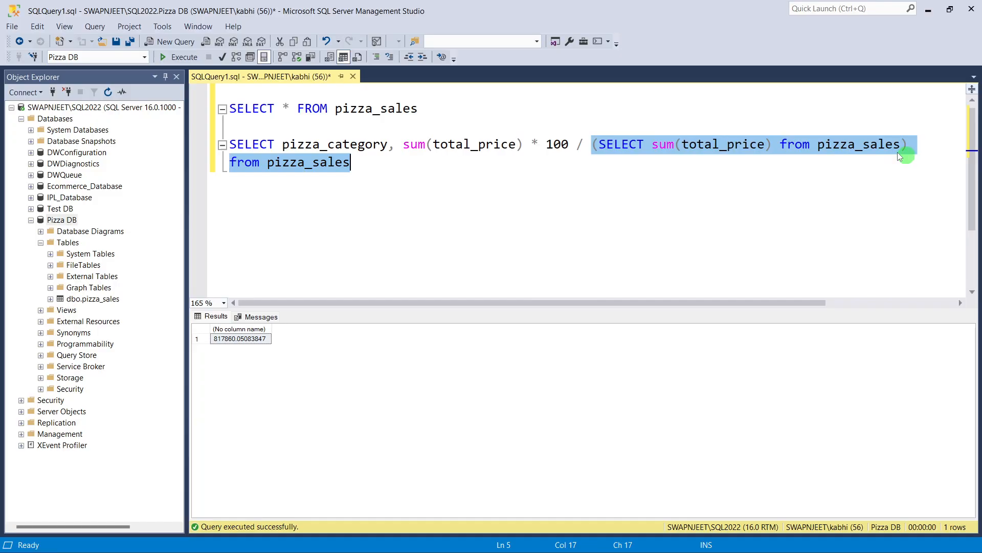
pyautogui.click(455, 186)
pyautogui.moveTo(282, 149); pyautogui.dragTo(259, 148)
# Step: Add a GROUP BY pizza_category clause below the outer query's from line
pyautogui.click(351, 162)
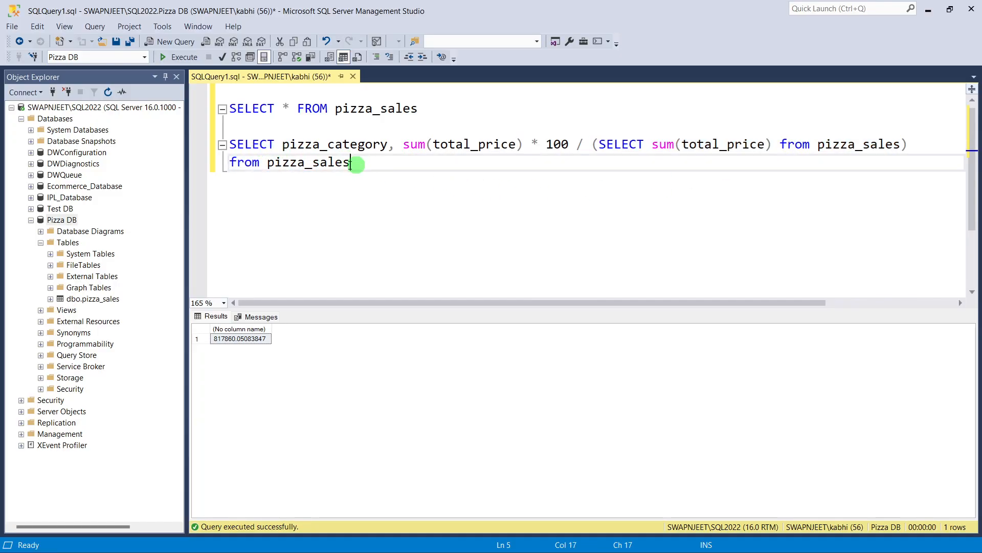
pyautogui.press('Return')
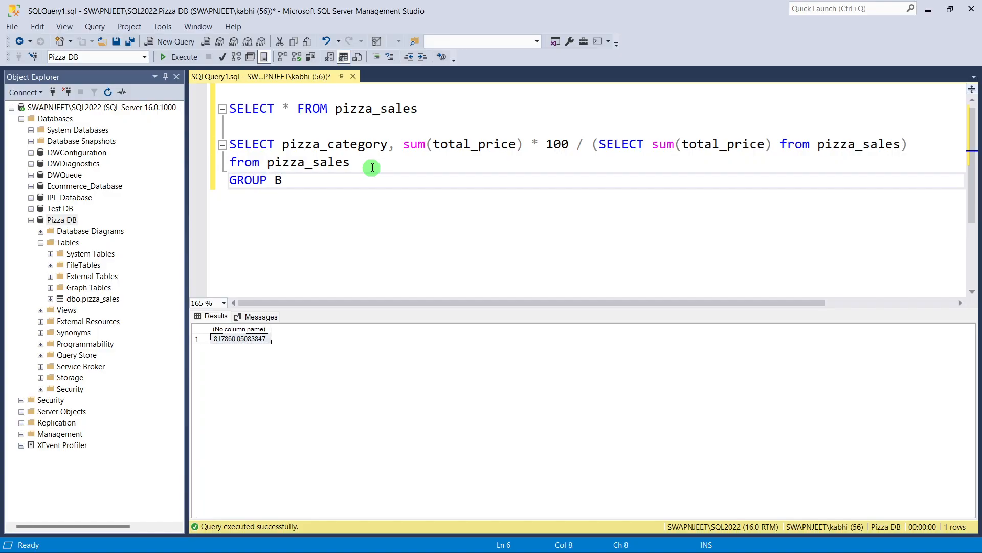
pyautogui.write('GROUP BY')
pyautogui.moveTo(282, 146); pyautogui.dragTo(387, 147)
pyautogui.hotkey('ctrl', 'c')
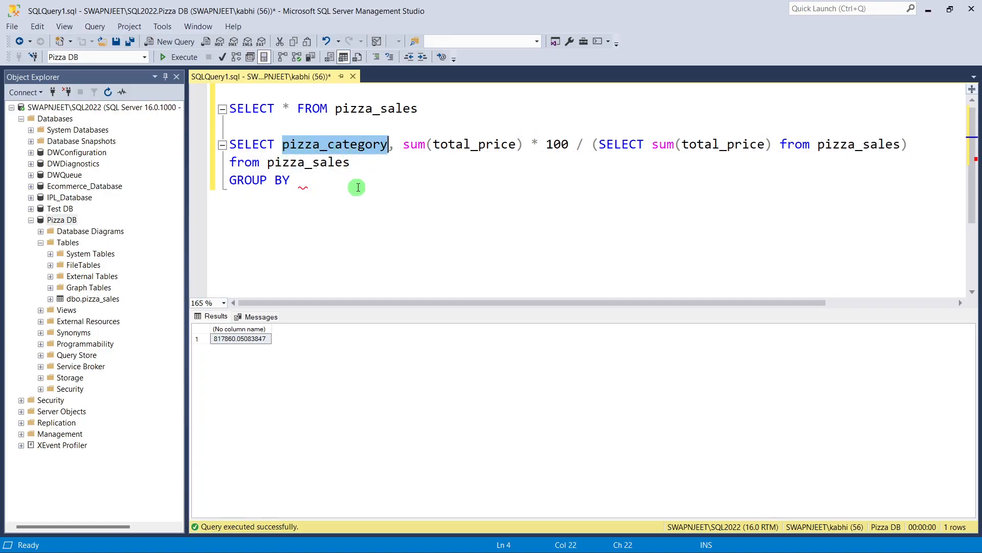
pyautogui.click(312, 182)
pyautogui.hotkey('ctrl', 'v')
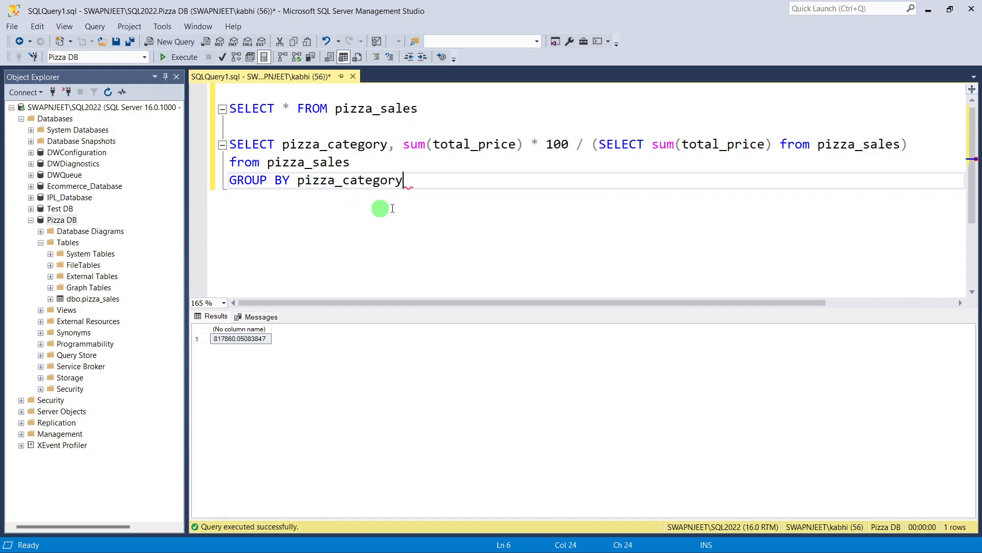
# Step: Execute the complete grouped query for each pizza category's percentage of sales
pyautogui.moveTo(410, 184); pyautogui.dragTo(230, 144)
pyautogui.click(179, 57)
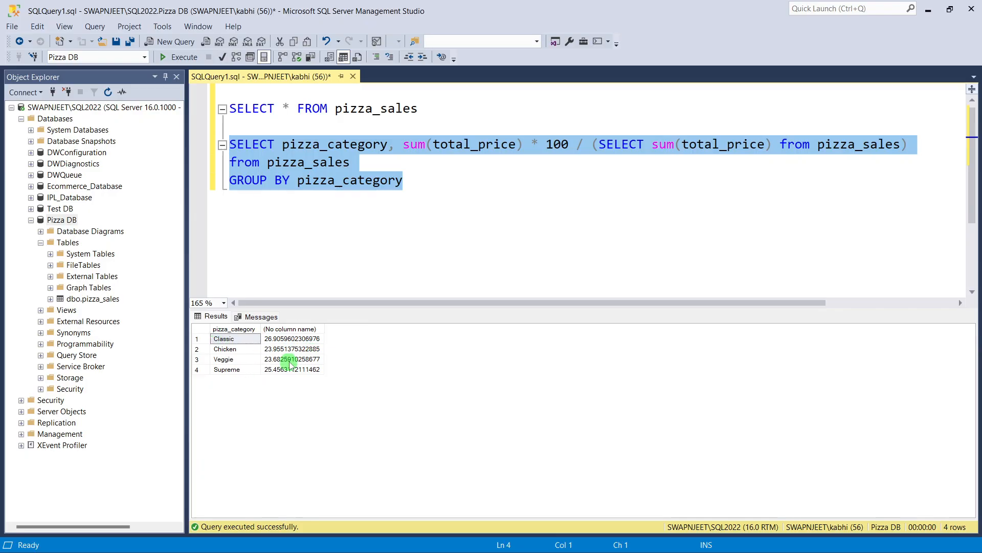
pyautogui.click(439, 189)
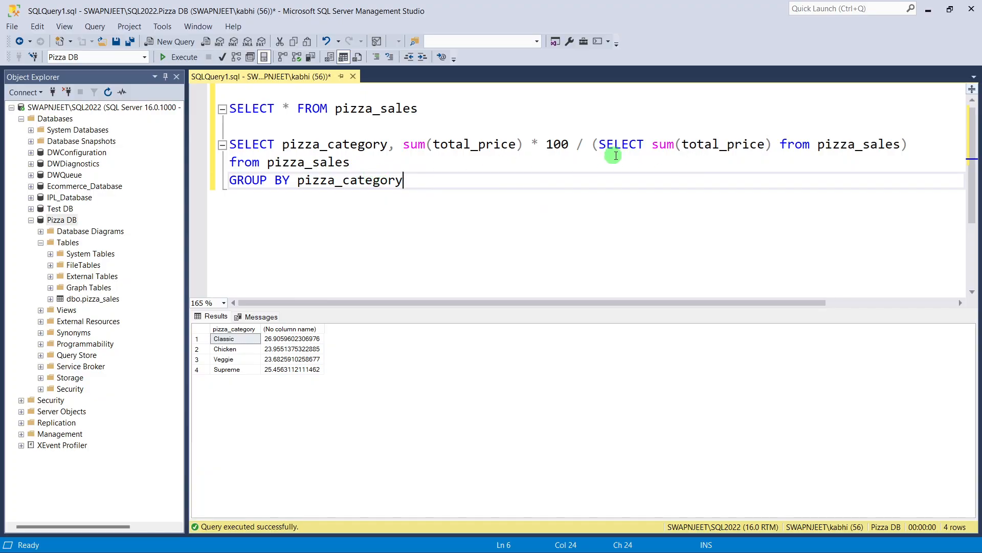
# Step: Try the alias "AS Total_Sales" after the outer query's pizza_sales table by running the query with it
pyautogui.click(381, 164)
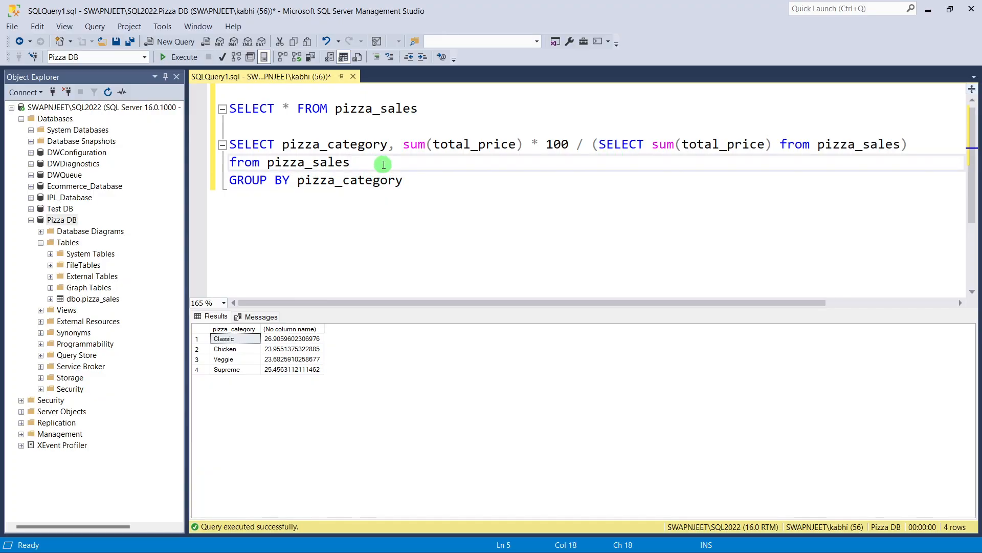
pyautogui.write('AS Total_Sales')
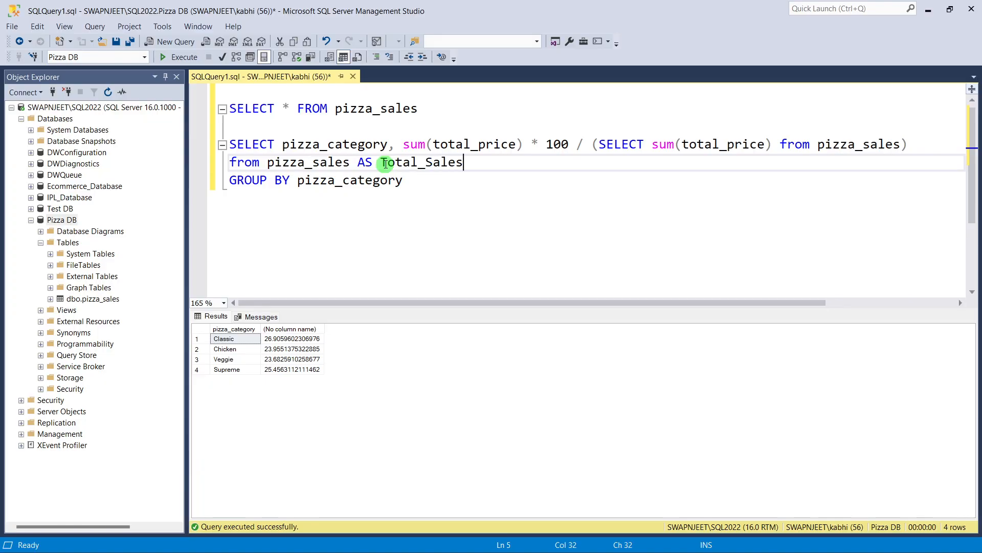
pyautogui.moveTo(437, 183); pyautogui.dragTo(230, 143)
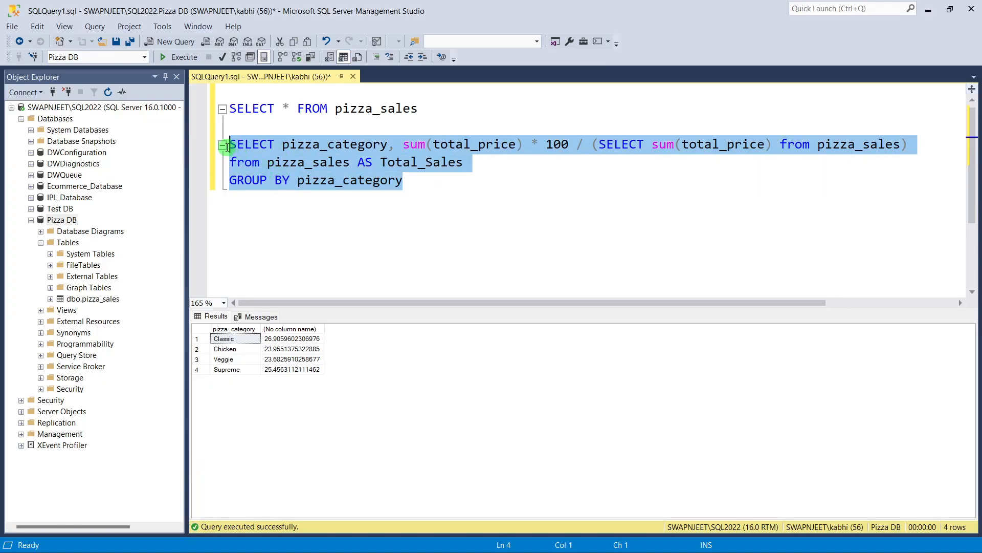
pyautogui.click(175, 58)
pyautogui.click(446, 186)
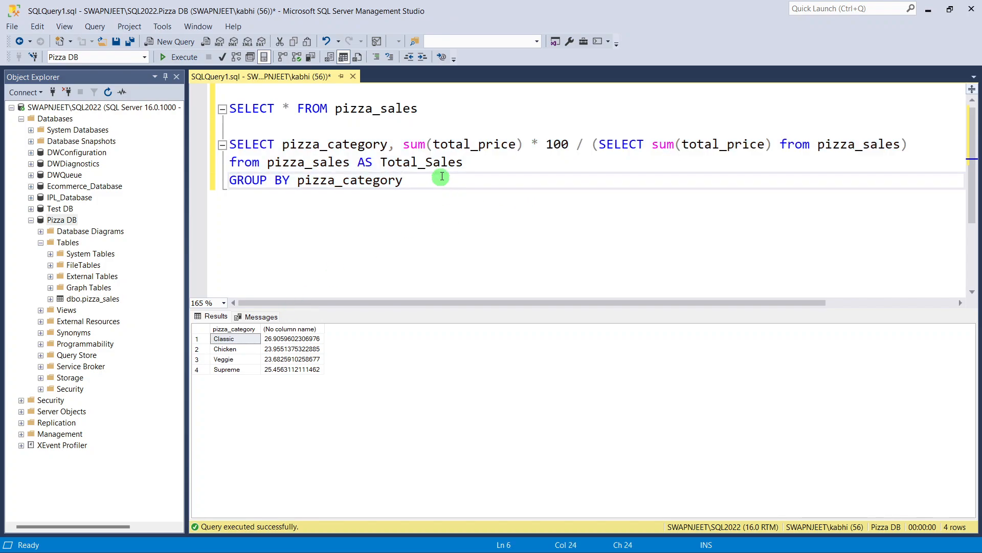
pyautogui.moveTo(350, 162); pyautogui.dragTo(457, 169)
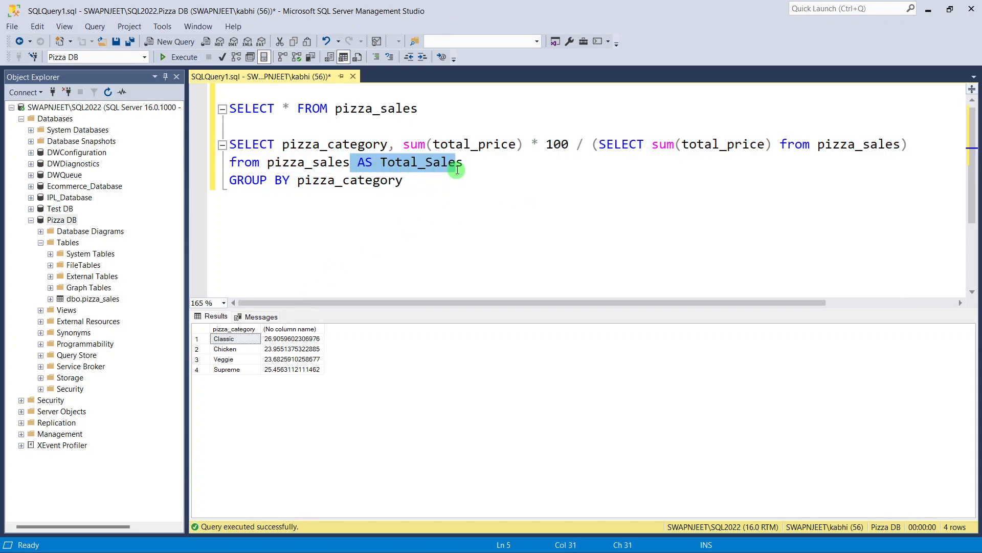
pyautogui.press('BackSpace')
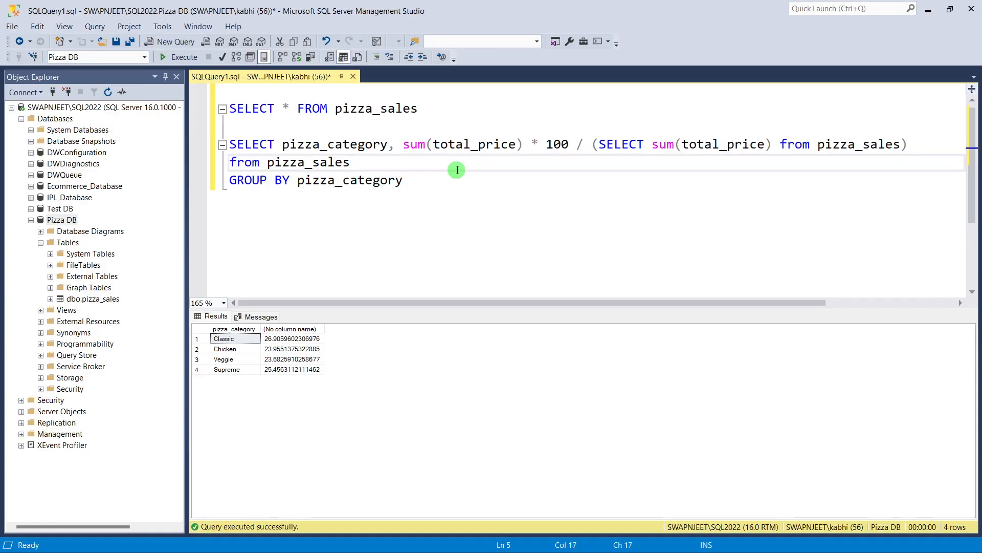
# Step: Alias the calculated percentage column by adding AS Total_Sales after the closing bracket of the subquery
pyautogui.click(932, 143)
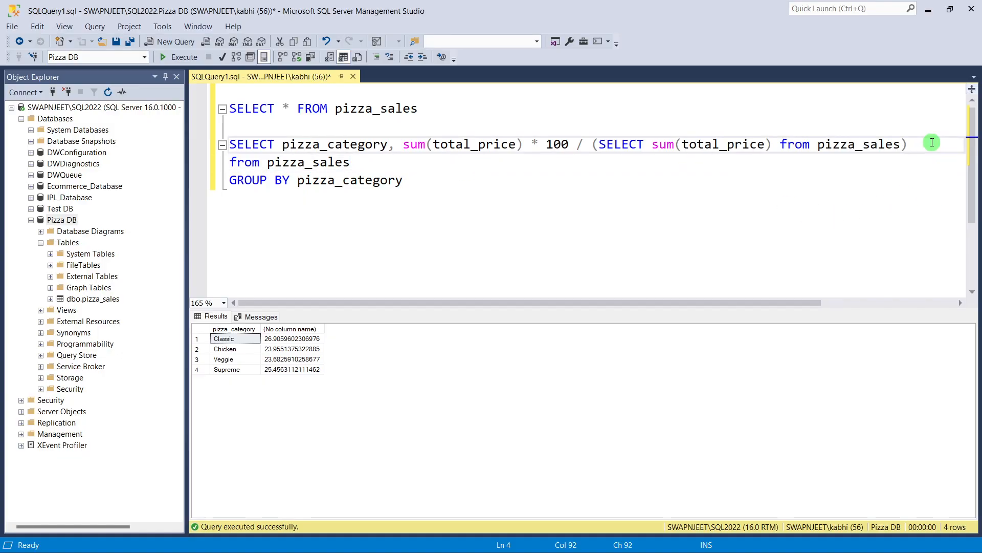
pyautogui.write('AS T')
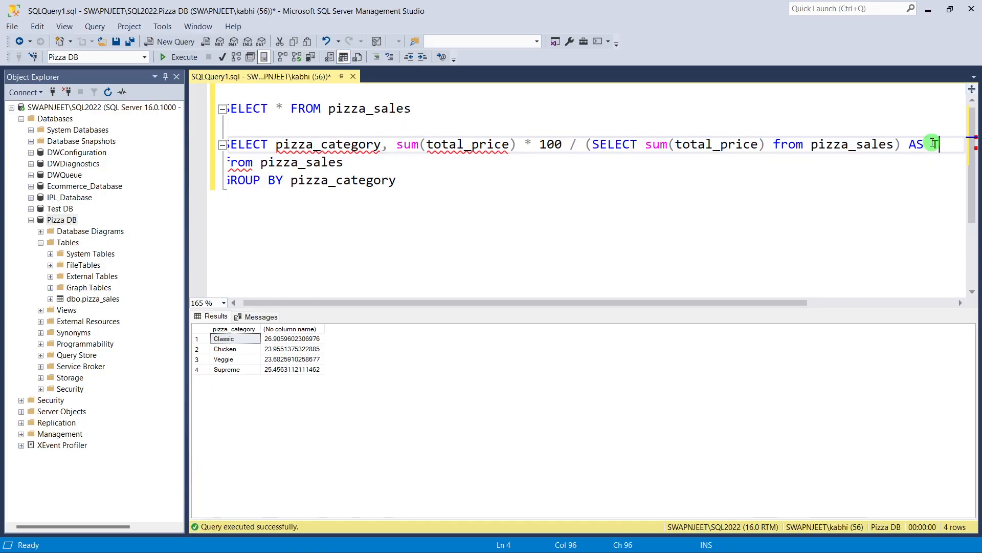
pyautogui.write('total')
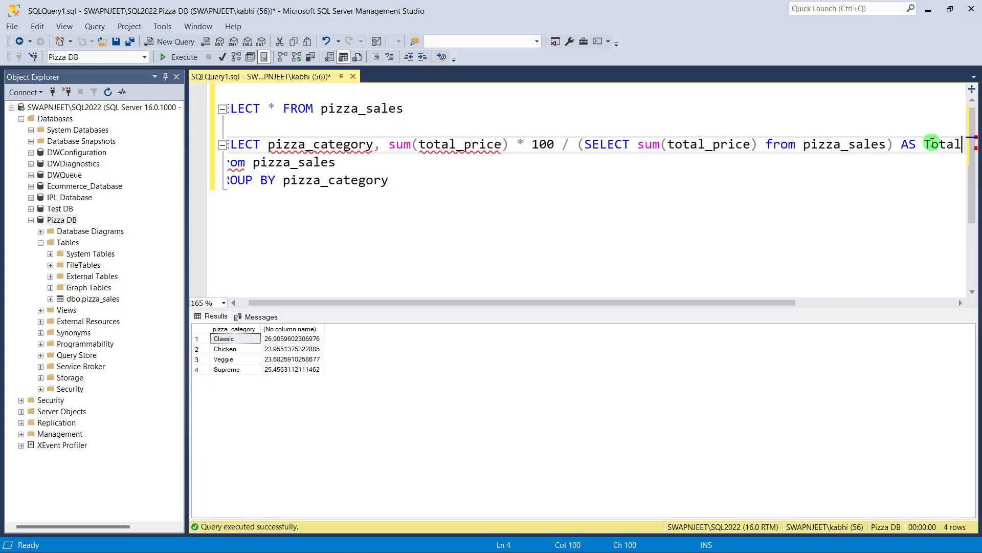
pyautogui.write('_Sales')
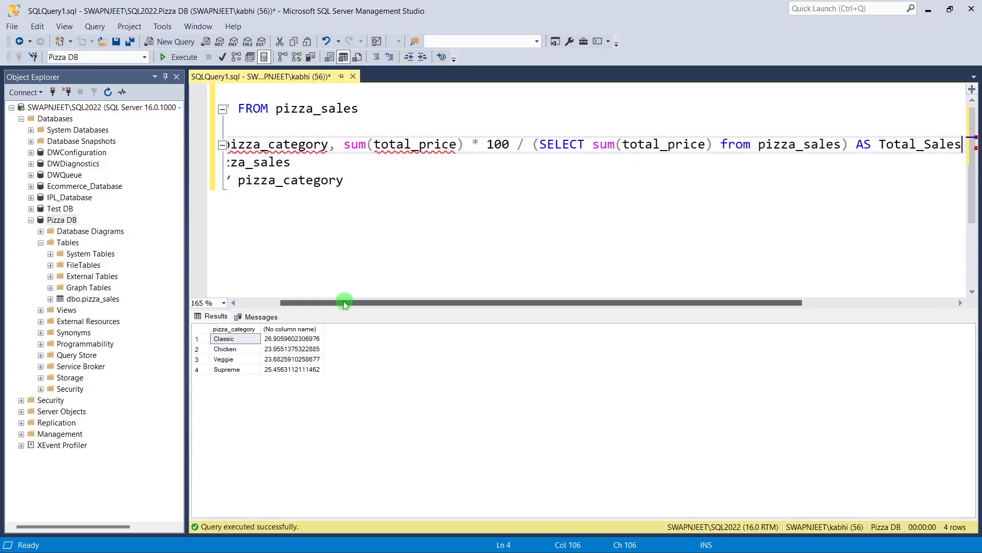
# Step: Execute the grouped query with the Total_Sales alias on the calculated column
pyautogui.moveTo(344, 304); pyautogui.dragTo(259, 259)
pyautogui.moveTo(445, 177); pyautogui.dragTo(225, 144)
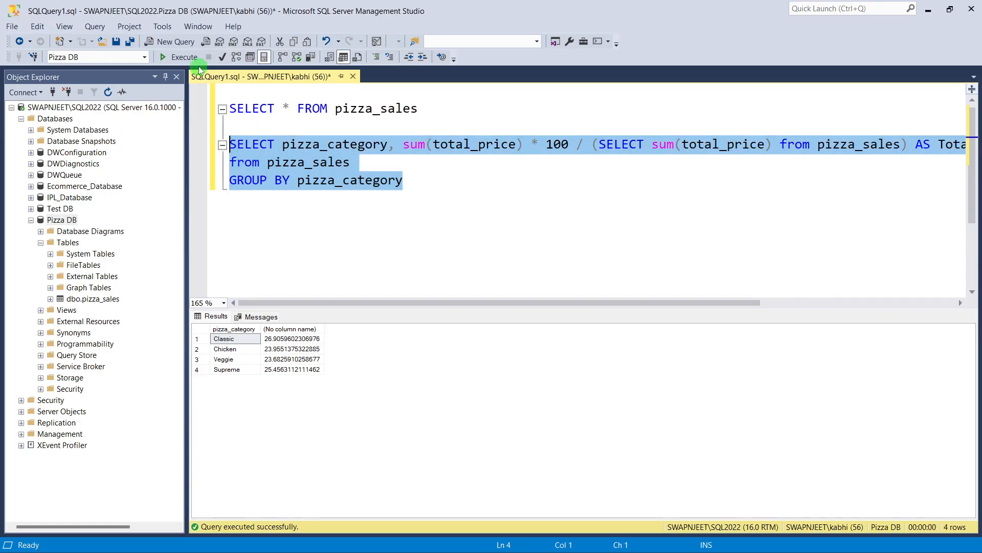
pyautogui.click(198, 67)
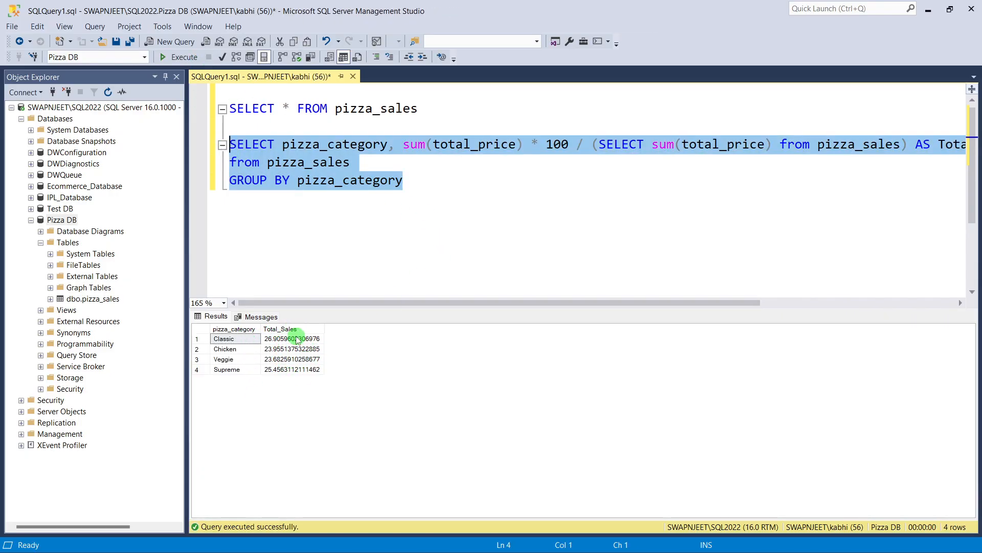
# Step: Rename the calculated column's alias to PCT
pyautogui.click(357, 180)
pyautogui.moveTo(939, 144); pyautogui.dragTo(977, 147)
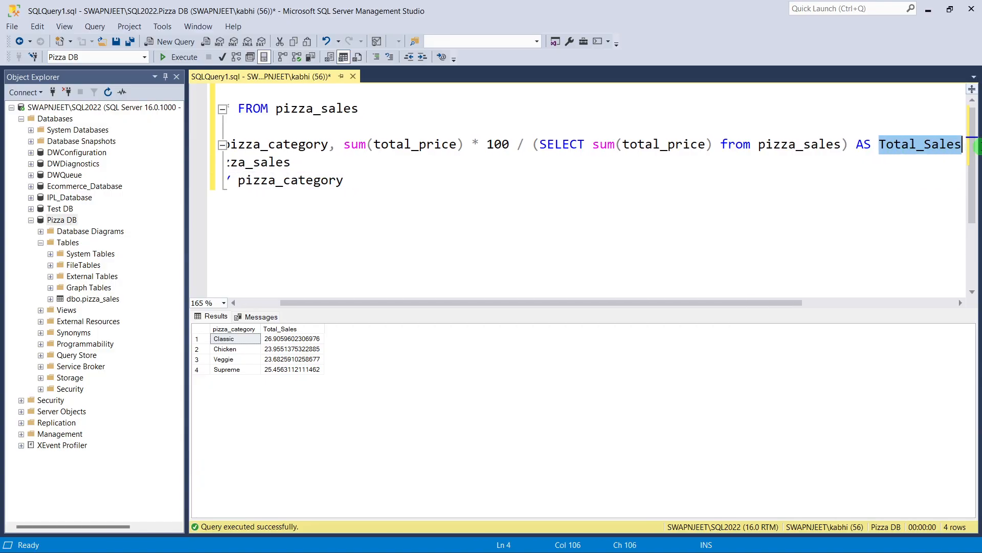
pyautogui.write('PC')
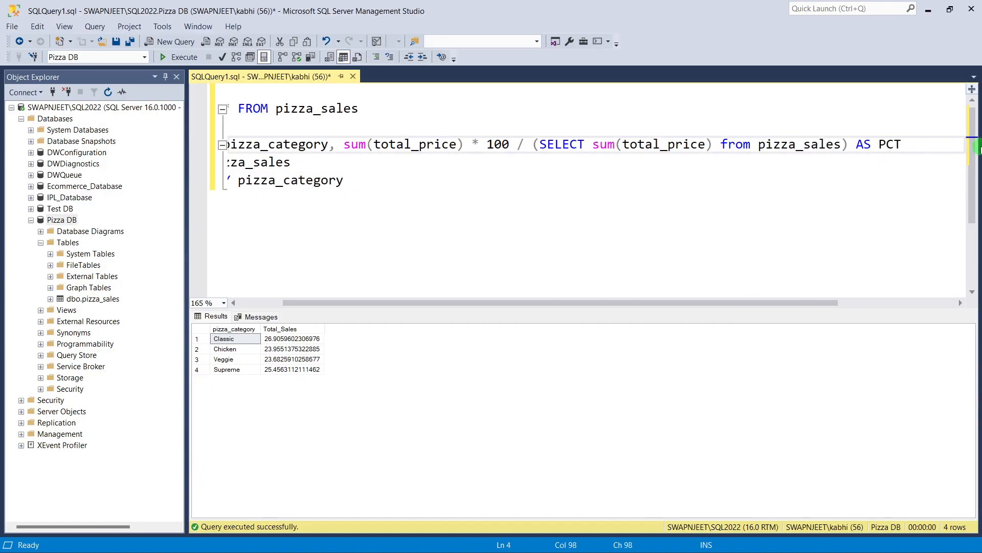
pyautogui.click(254, 303)
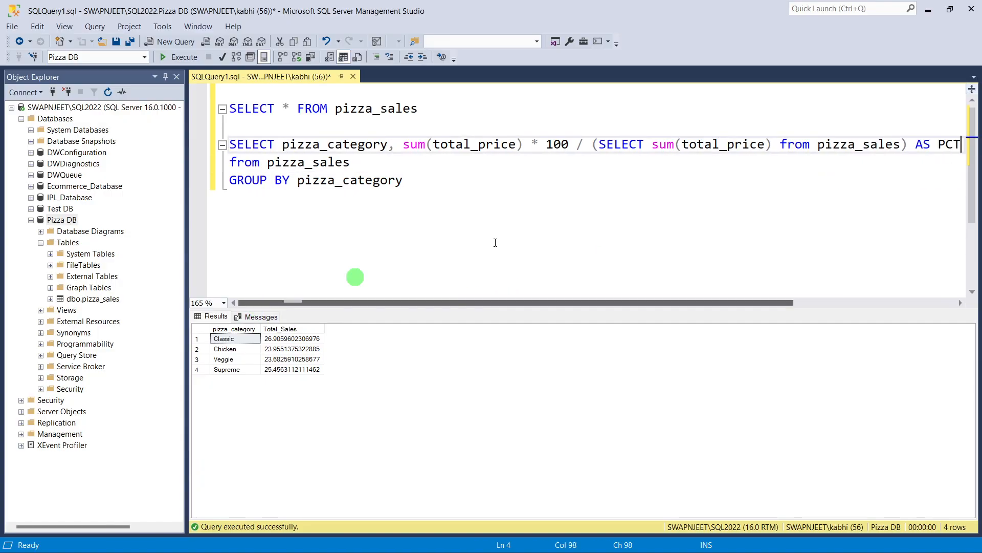
# Step: Execute the grouped pizza_category query with the calculated percentage column aliased as PCT
pyautogui.click(787, 214)
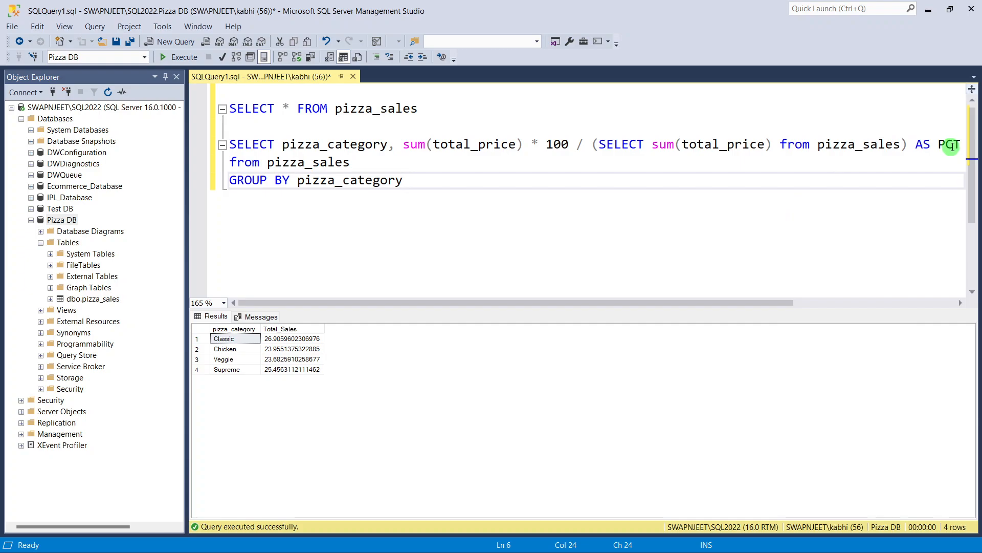
pyautogui.moveTo(436, 183); pyautogui.dragTo(230, 145)
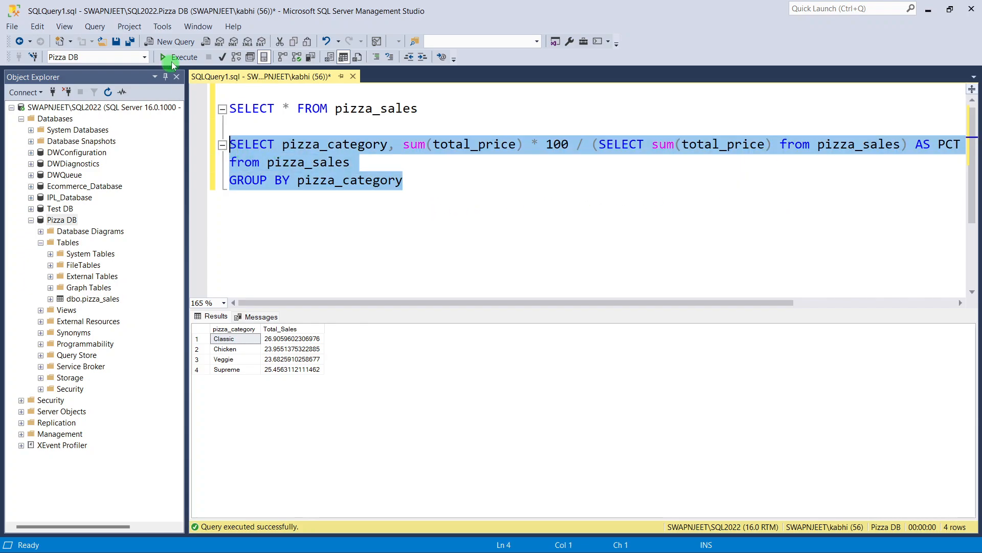
pyautogui.click(172, 58)
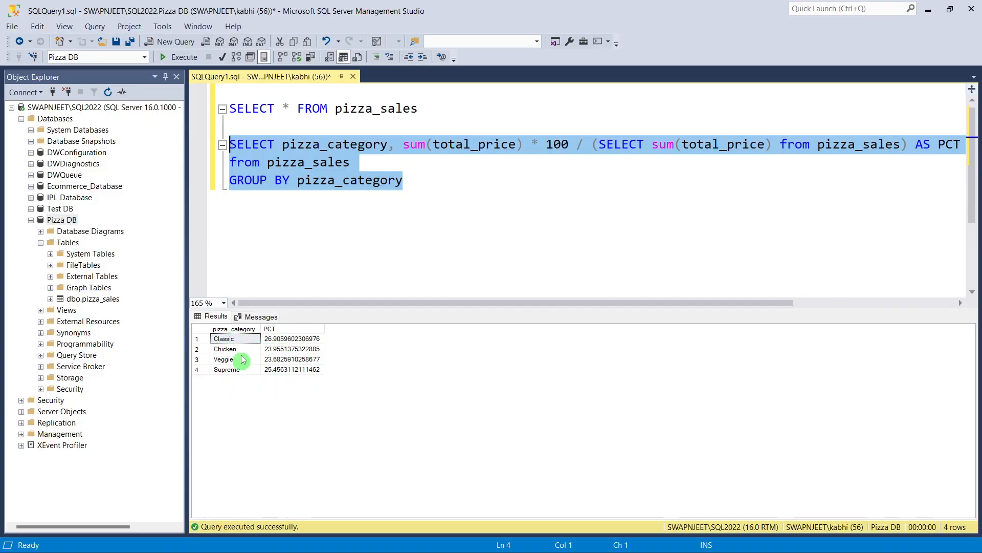
pyautogui.click(396, 248)
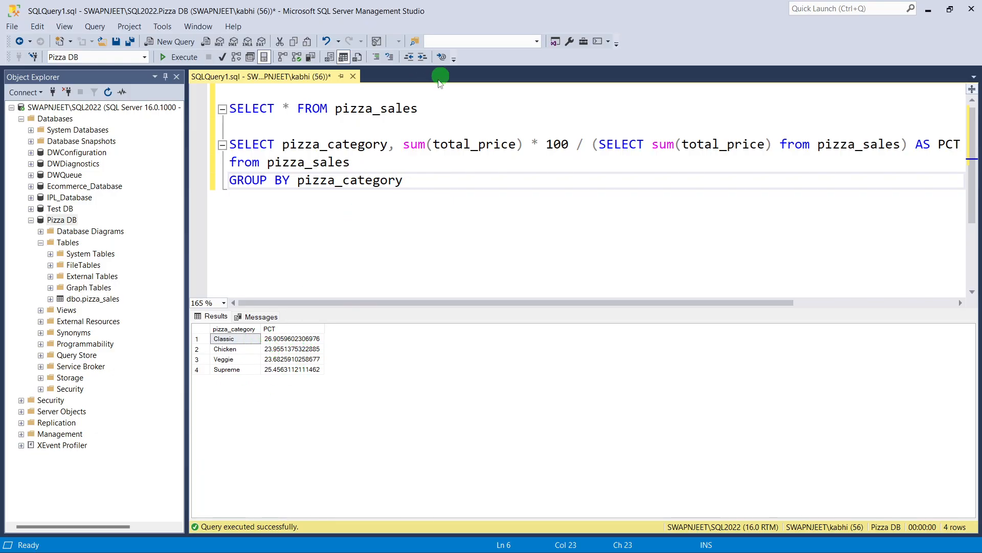
# Step: Add the column sum(total_price) as Total_Sales after pizza_category in the grouped query's SELECT list
pyautogui.click(399, 144)
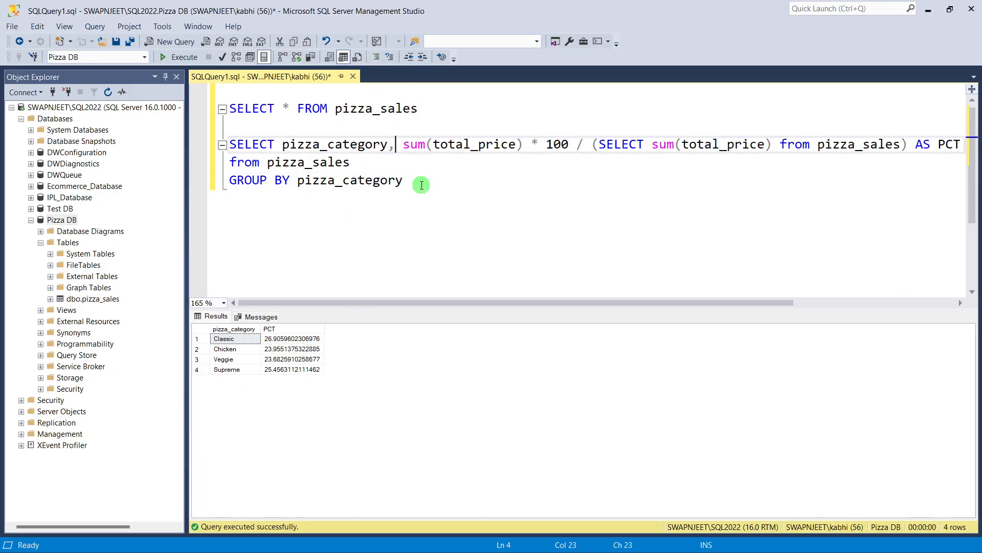
pyautogui.write('sum')
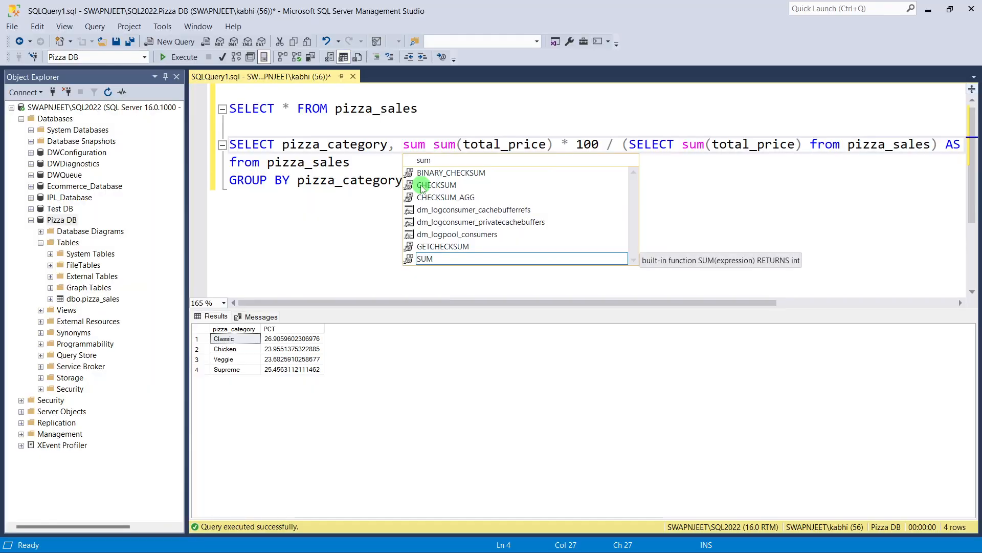
pyautogui.write('(to')
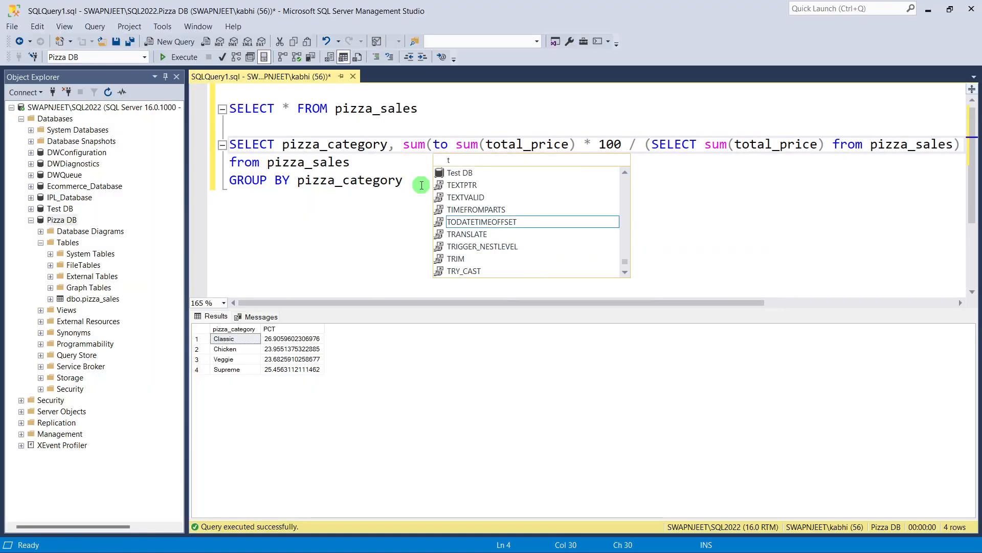
pyautogui.write('tal_')
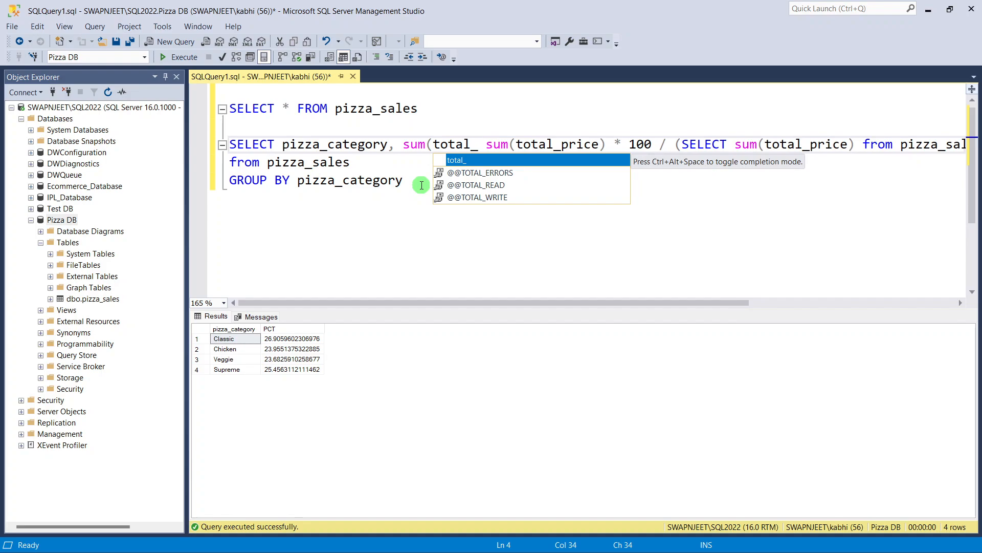
pyautogui.write('price')
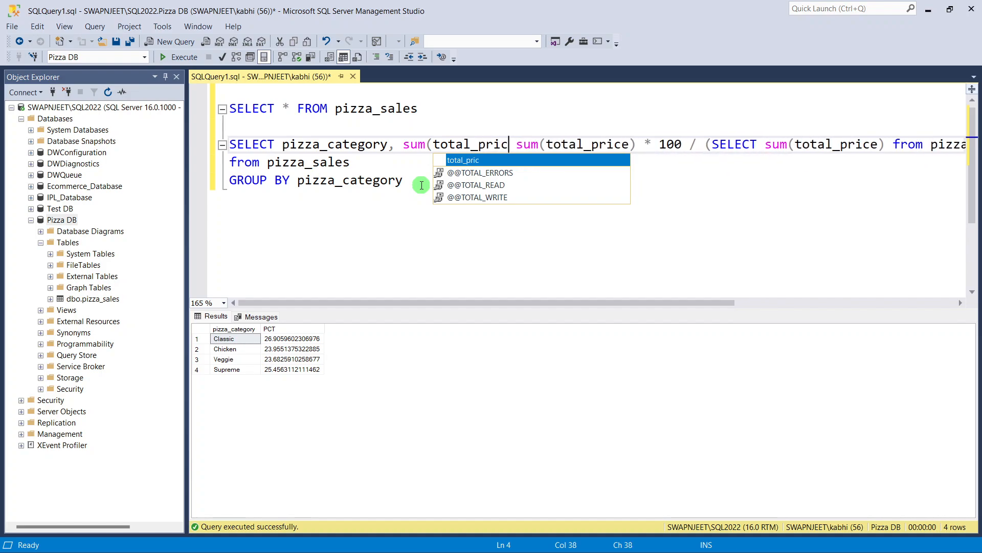
pyautogui.write(') as Tot')
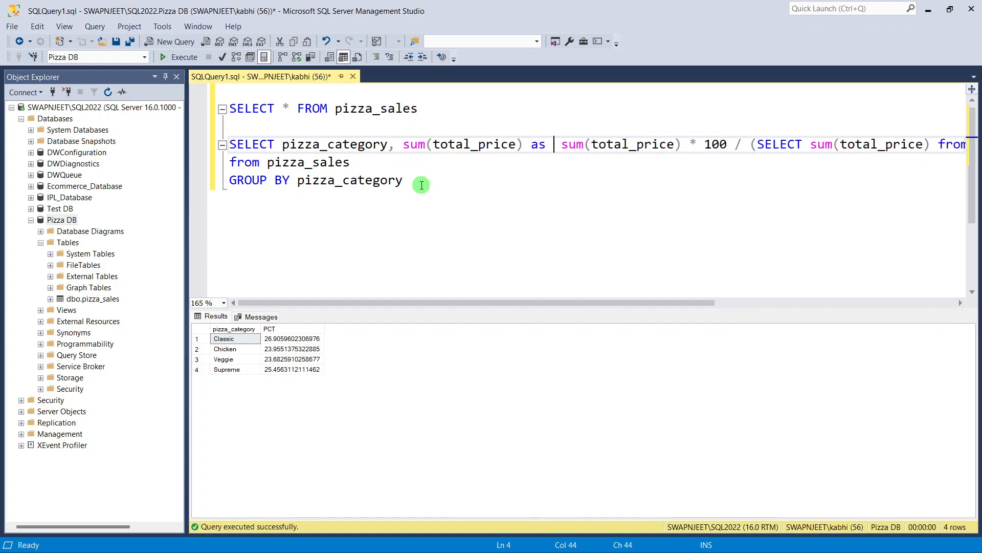
pyautogui.write('al_Sales,')
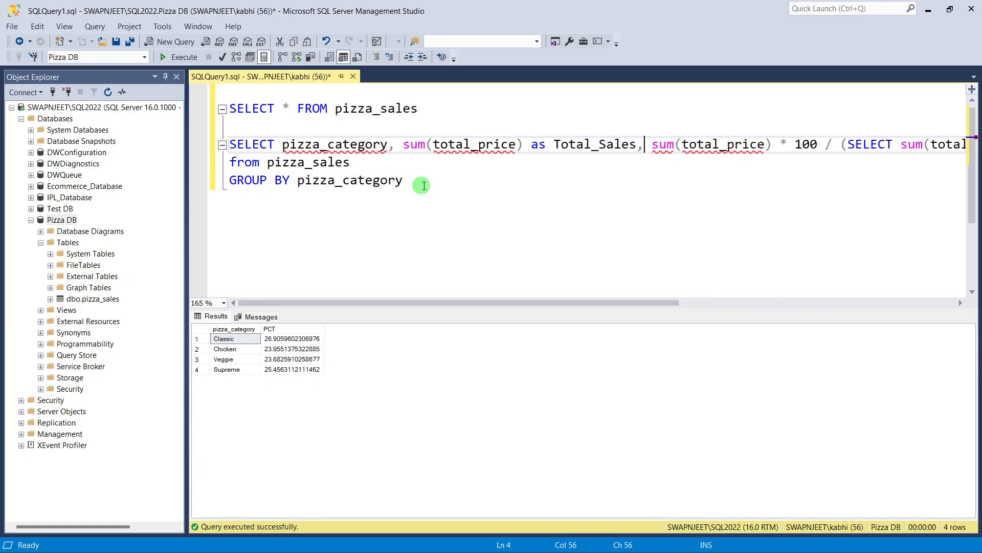
# Step: Execute the grouped query with both the Total_Sales and PCT columns
pyautogui.moveTo(460, 199); pyautogui.dragTo(229, 144)
pyautogui.click(184, 57)
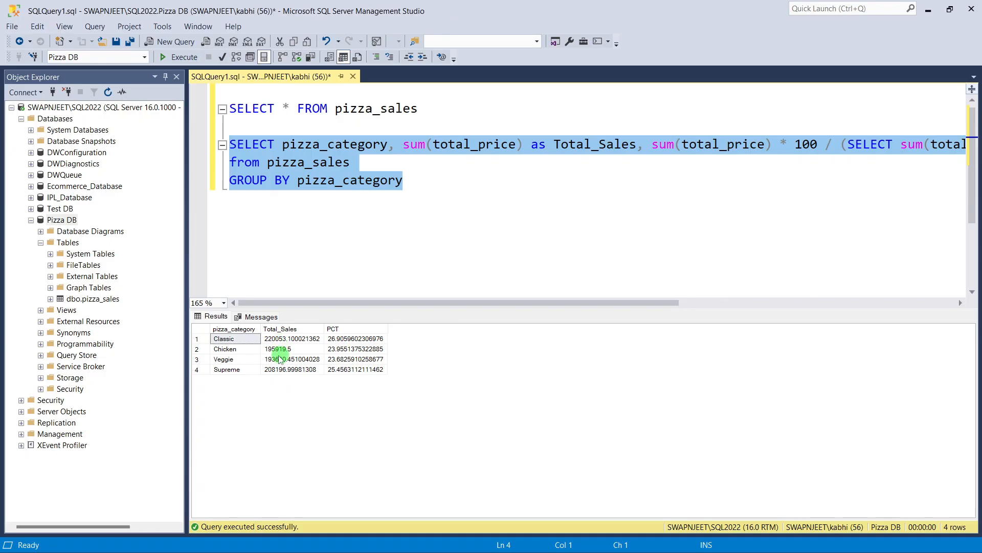
pyautogui.click(448, 181)
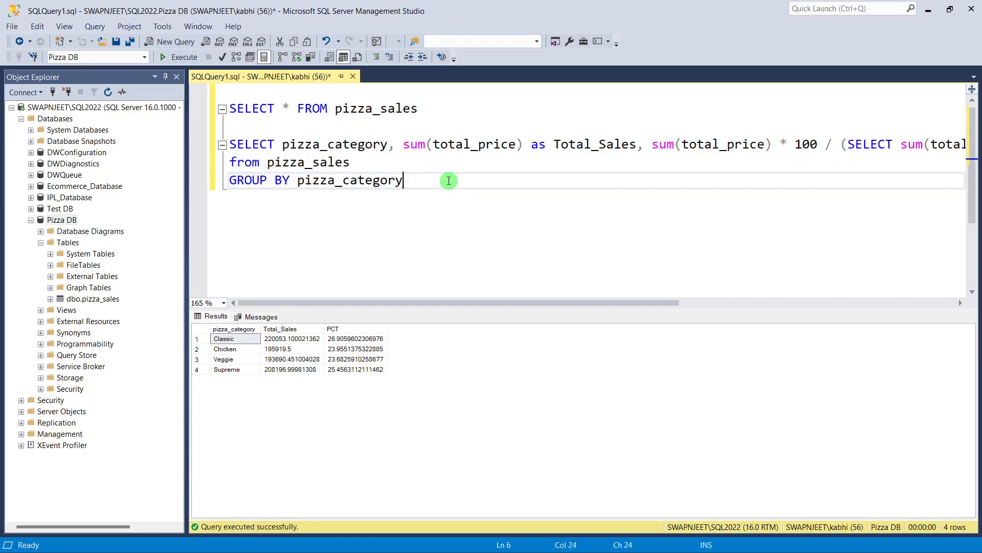
# Step: Insert the filter WHERE MONTH(order_date) = 1 on its own line between the FROM and GROUP BY clauses
pyautogui.click(369, 164)
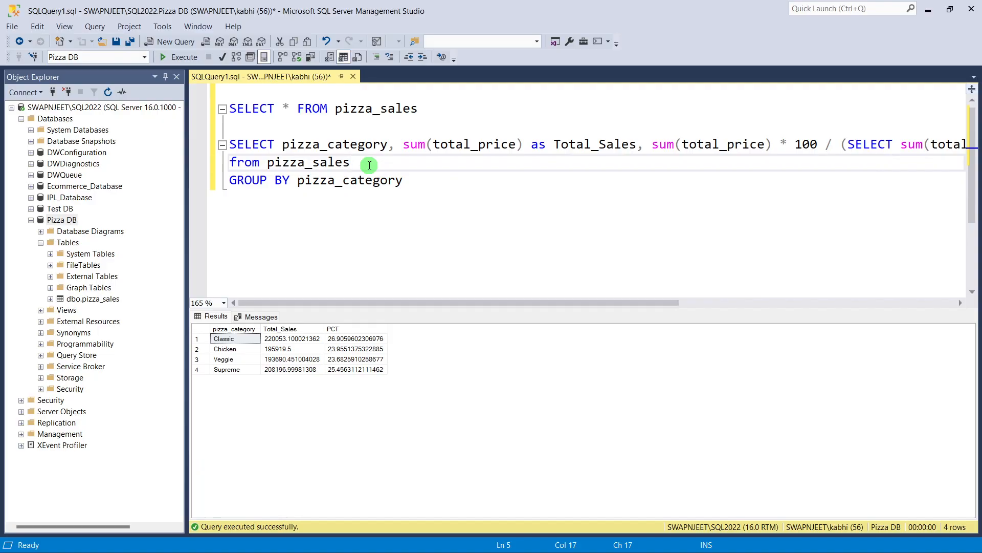
pyautogui.press('Return')
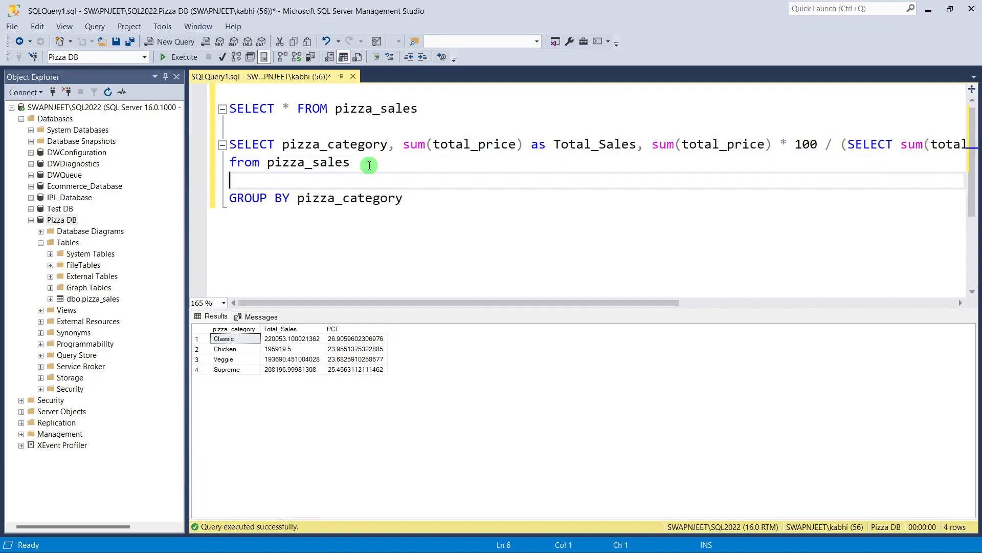
pyautogui.moveTo(404, 198); pyautogui.dragTo(229, 145)
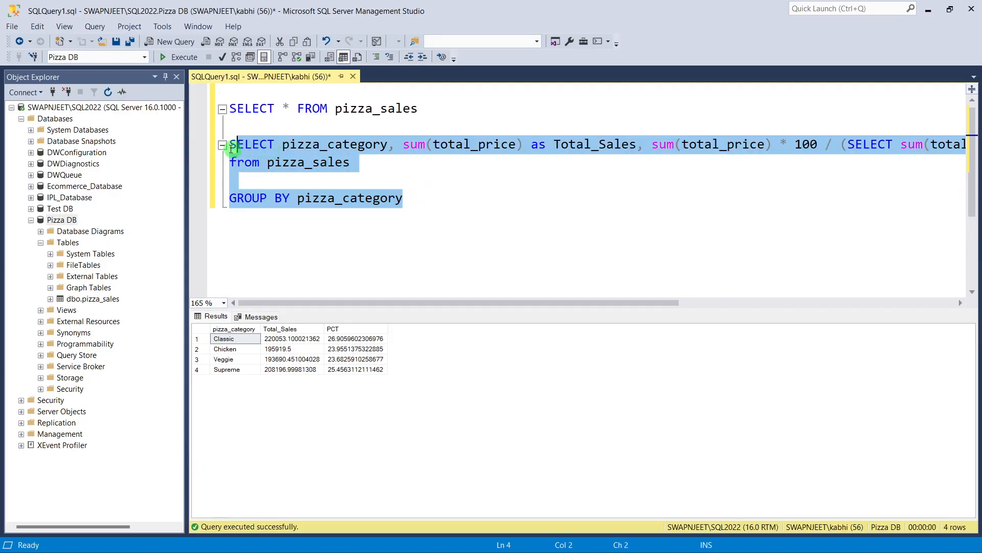
pyautogui.click(244, 174)
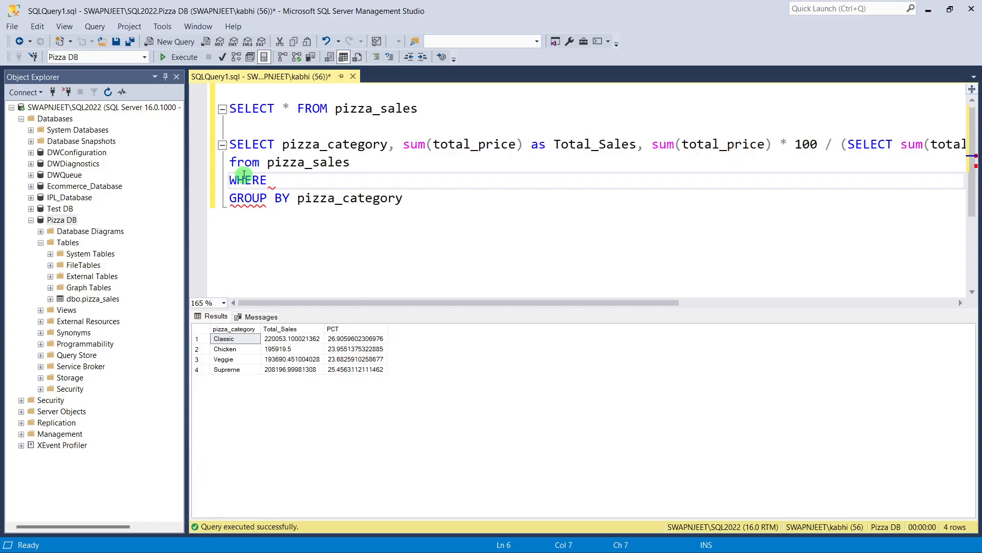
pyautogui.write('ONTH')
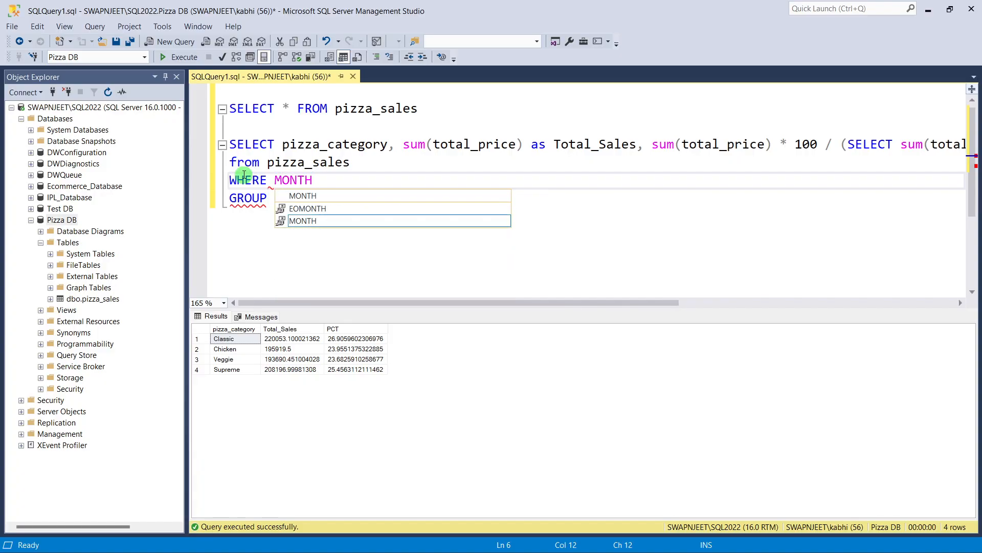
pyautogui.write('(orde')
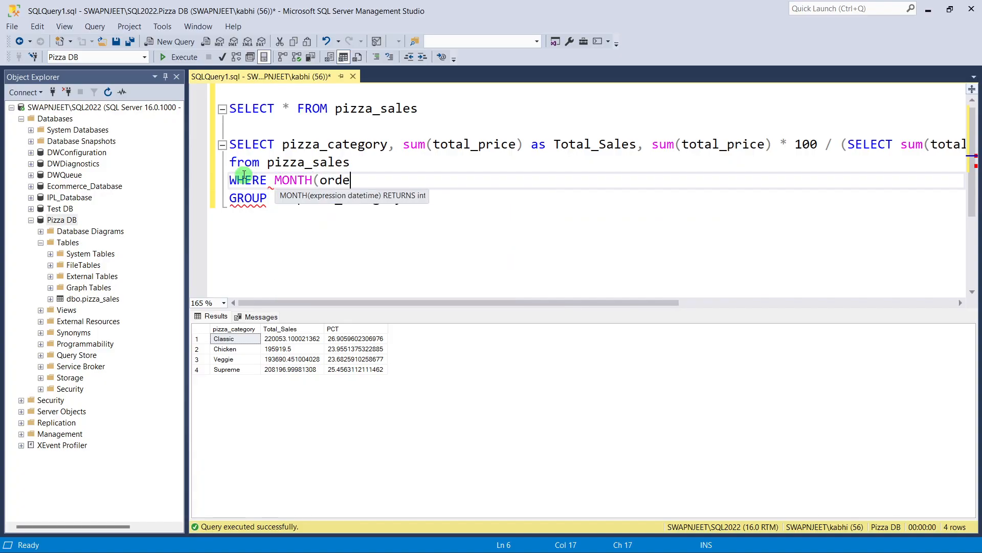
pyautogui.write('r_date')
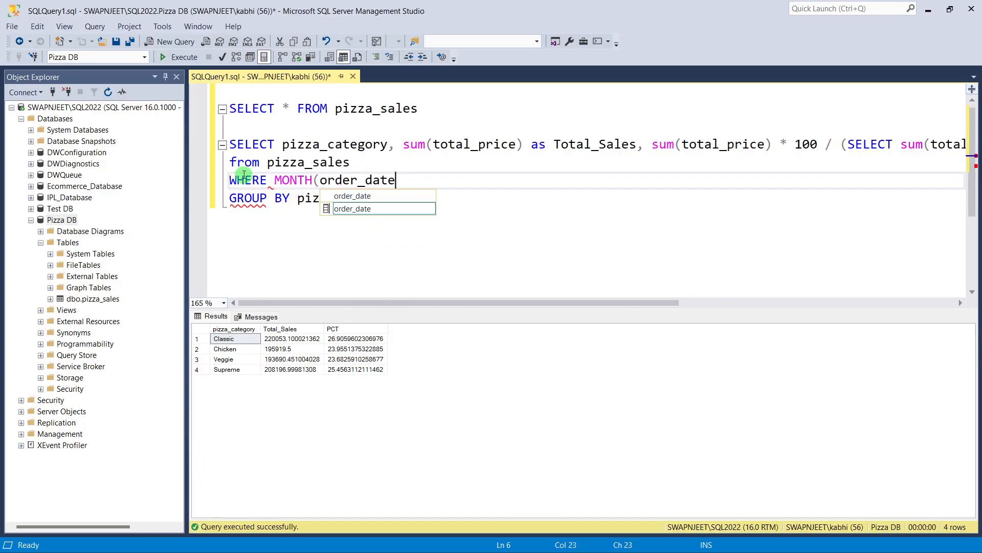
pyautogui.write(') = 1')
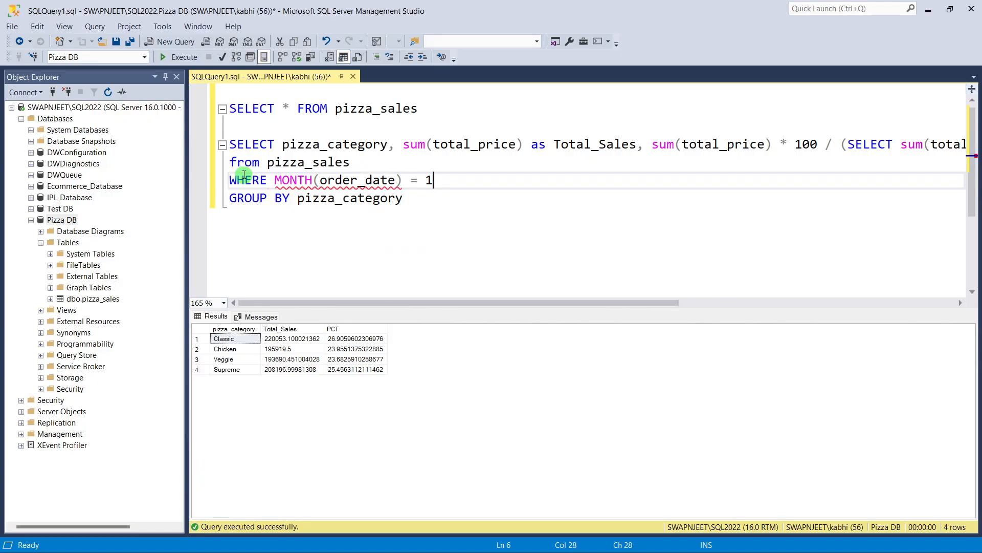
# Step: Execute the category query with the January filter and review the month value in its WHERE clause
pyautogui.moveTo(423, 200); pyautogui.dragTo(229, 144)
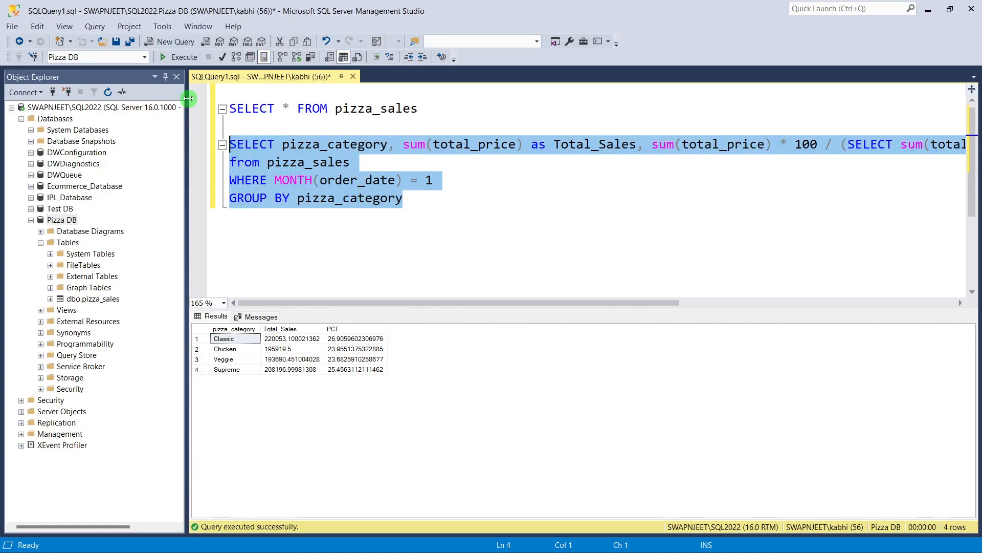
pyautogui.click(179, 57)
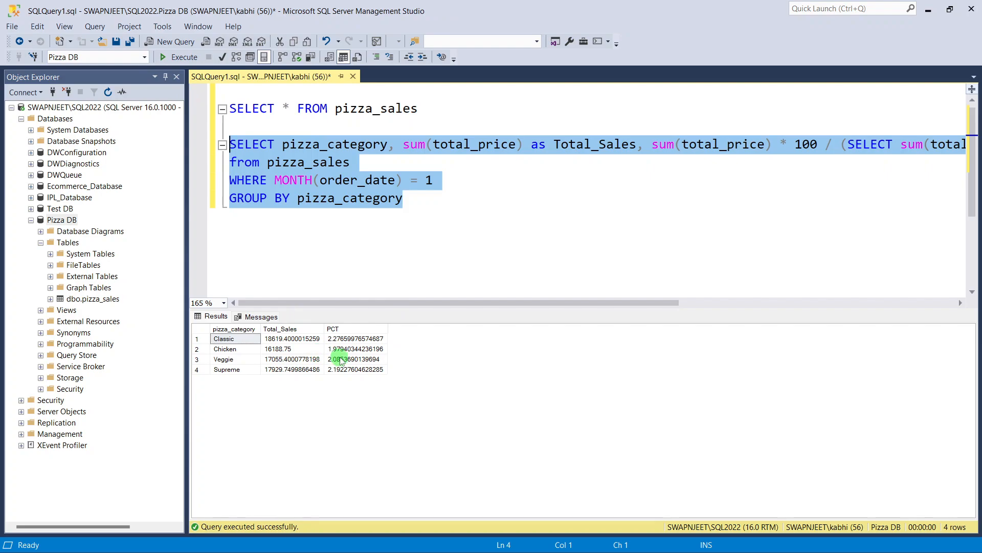
pyautogui.click(435, 182)
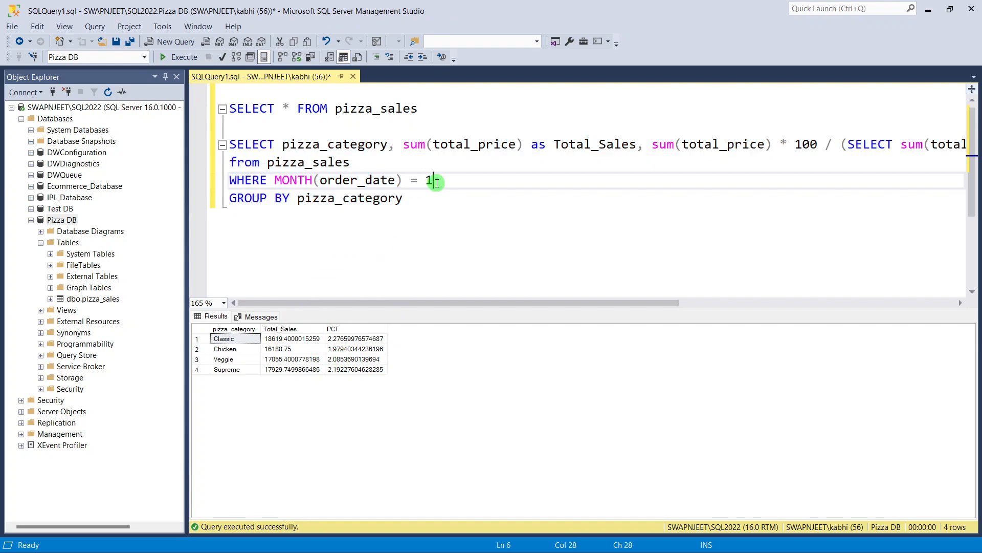
pyautogui.moveTo(436, 183); pyautogui.dragTo(429, 182)
pyautogui.click(296, 183)
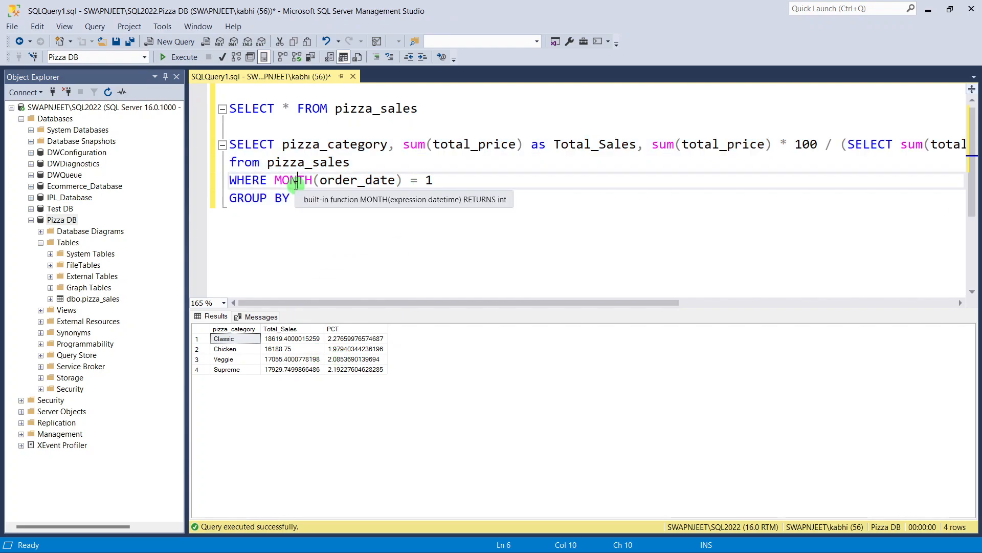
pyautogui.click(416, 224)
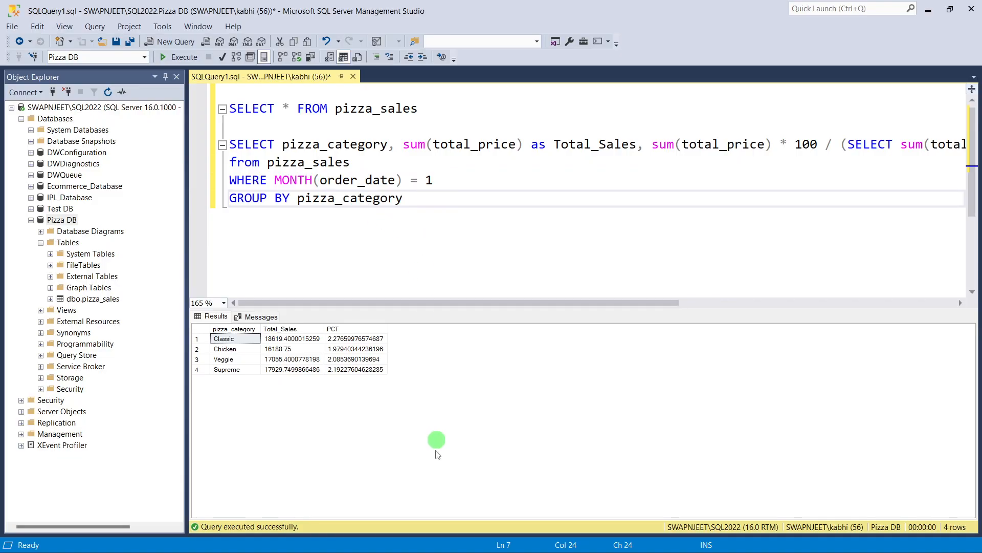
# Step: Switch to PIZZA SALES SQL QUERIES.docx in Word and examine the final NOTE section's MONTH(order_date) filter example and its explanation
pyautogui.moveTo(428, 549)
pyautogui.click(476, 537)
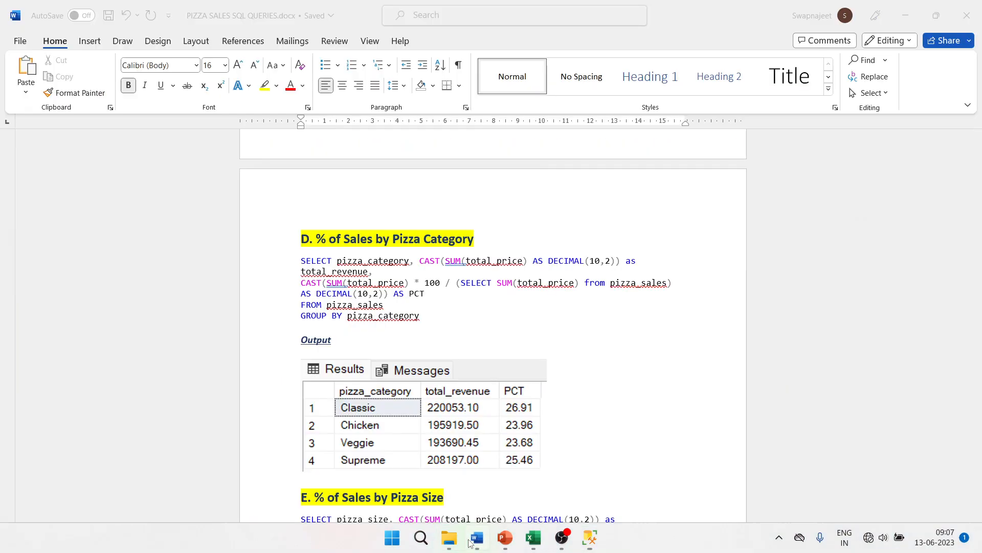
pyautogui.moveTo(976, 307); pyautogui.dragTo(976, 507)
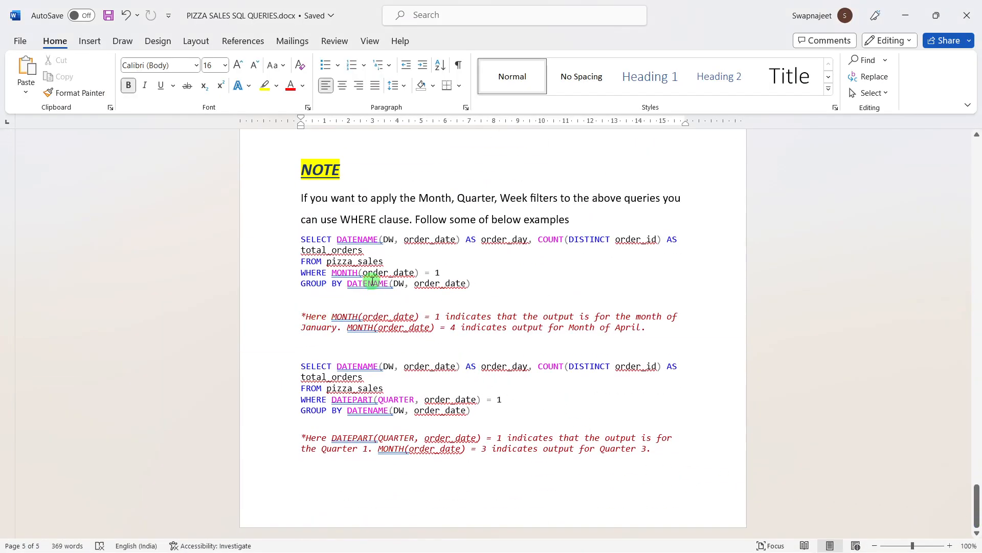
pyautogui.moveTo(444, 272); pyautogui.dragTo(339, 273)
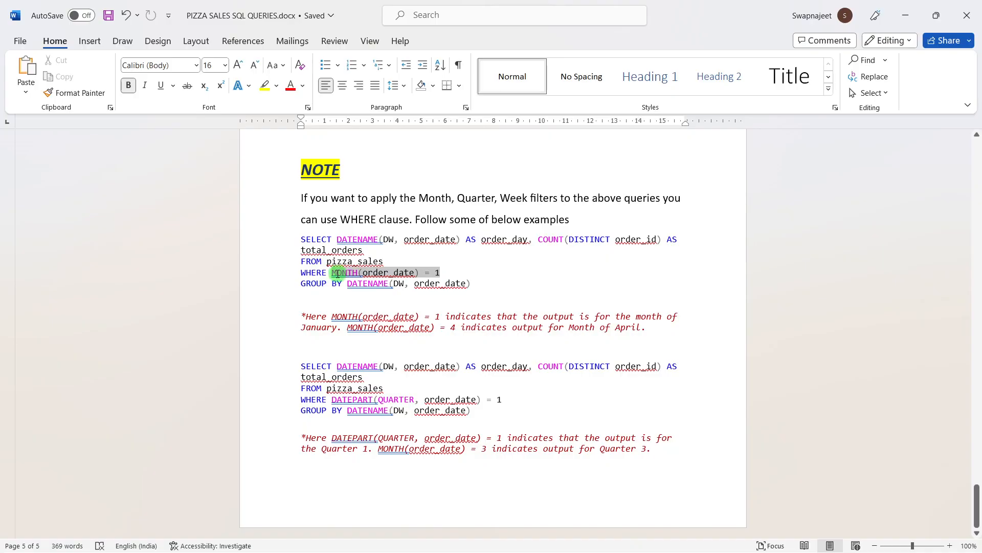
pyautogui.click(475, 332)
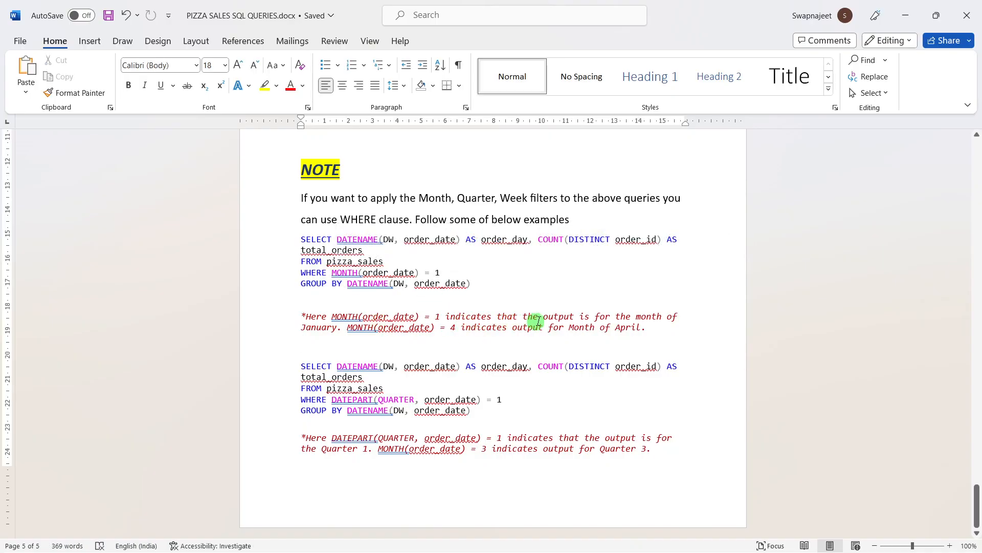
pyautogui.moveTo(303, 330); pyautogui.dragTo(376, 331)
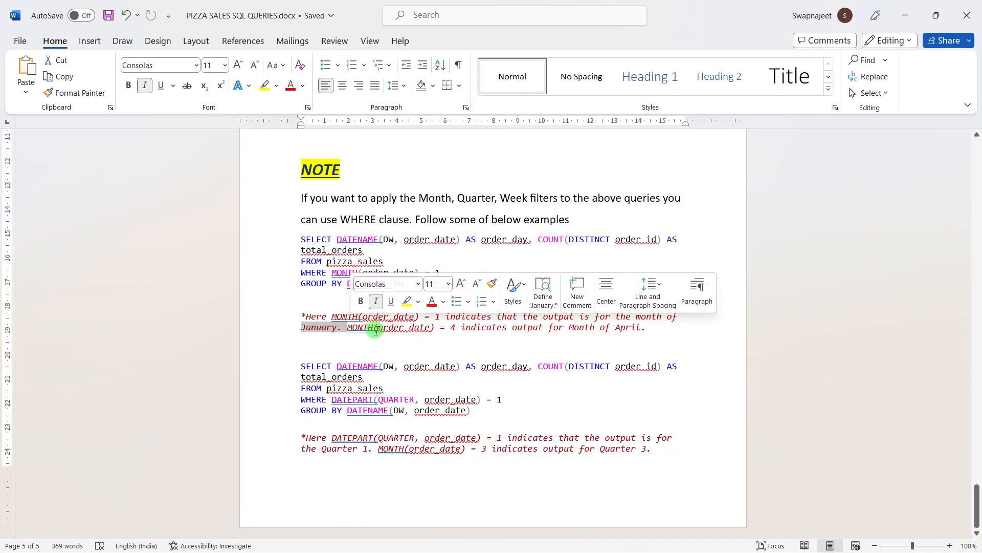
pyautogui.moveTo(976, 506); pyautogui.dragTo(939, 130)
pyautogui.click(605, 287)
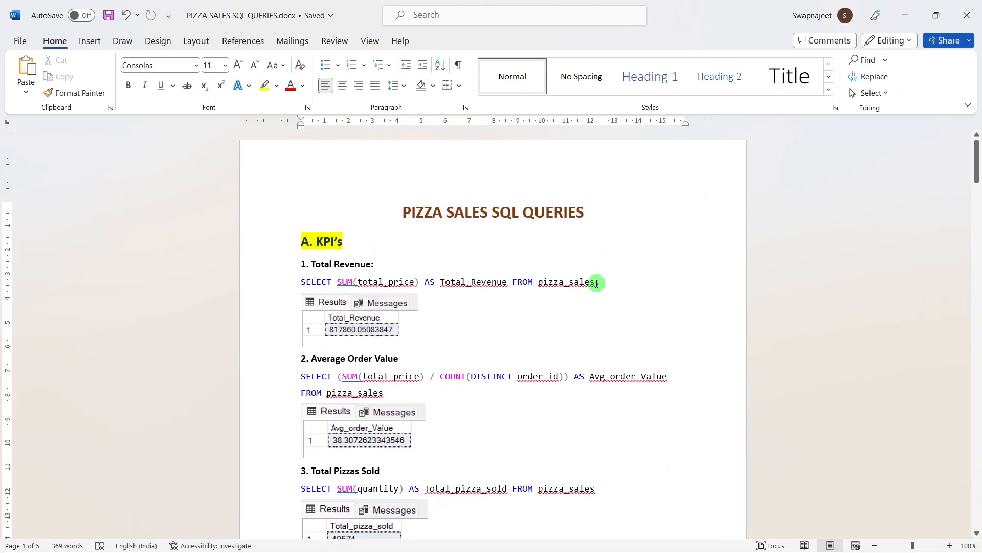
pyautogui.press('Return')
pyautogui.press('BackSpace')
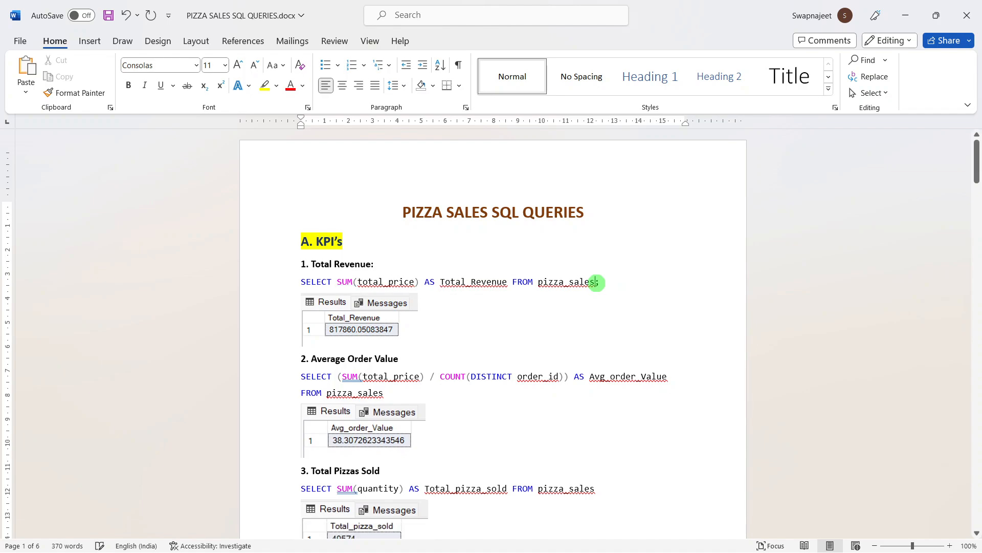
pyautogui.hotkey('alt', 'Tab')
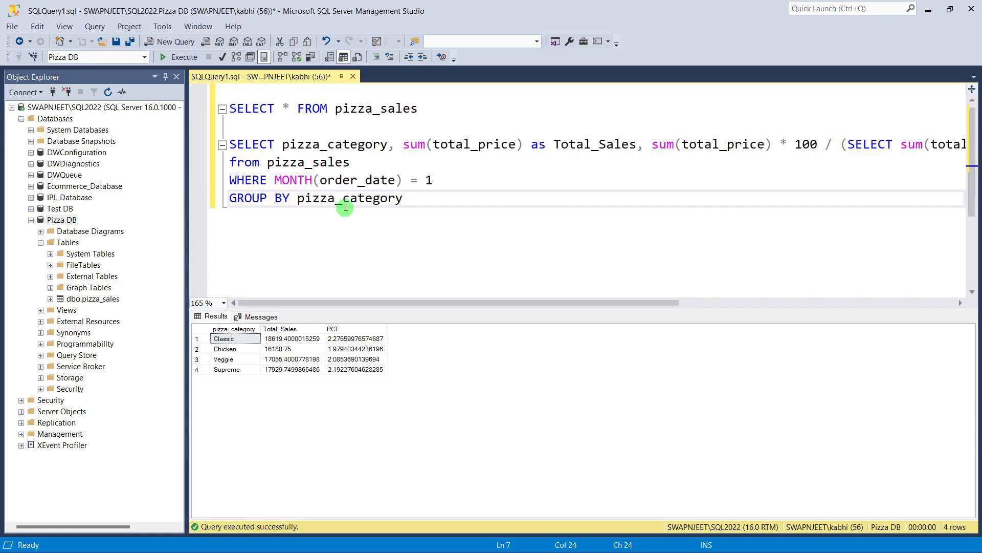
pyautogui.hotkey('alt', 'Tab')
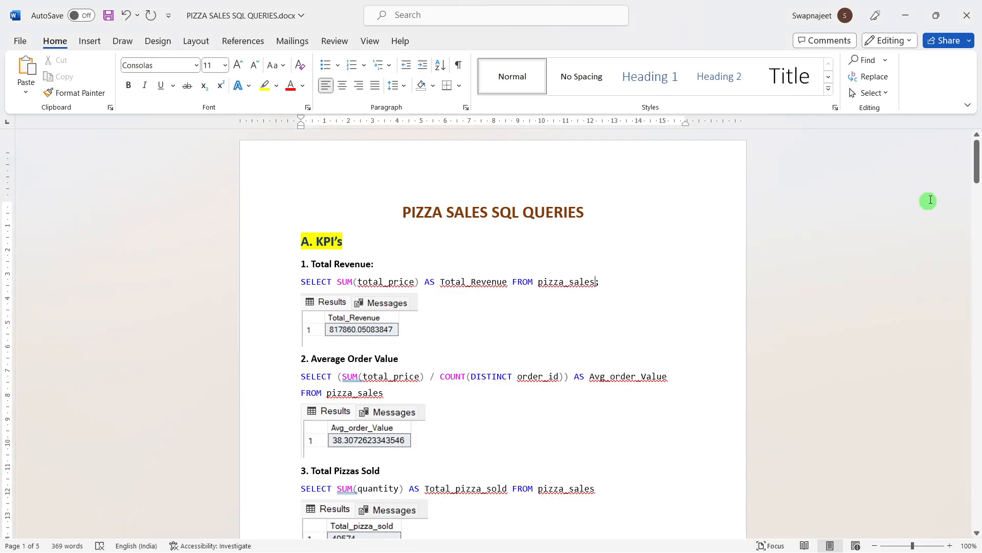
# Step: Examine the quarter filter example WHERE DATEPART(QUARTER, order_date) = 1 in the document's final NOTE section
pyautogui.moveTo(976, 156); pyautogui.dragTo(976, 527)
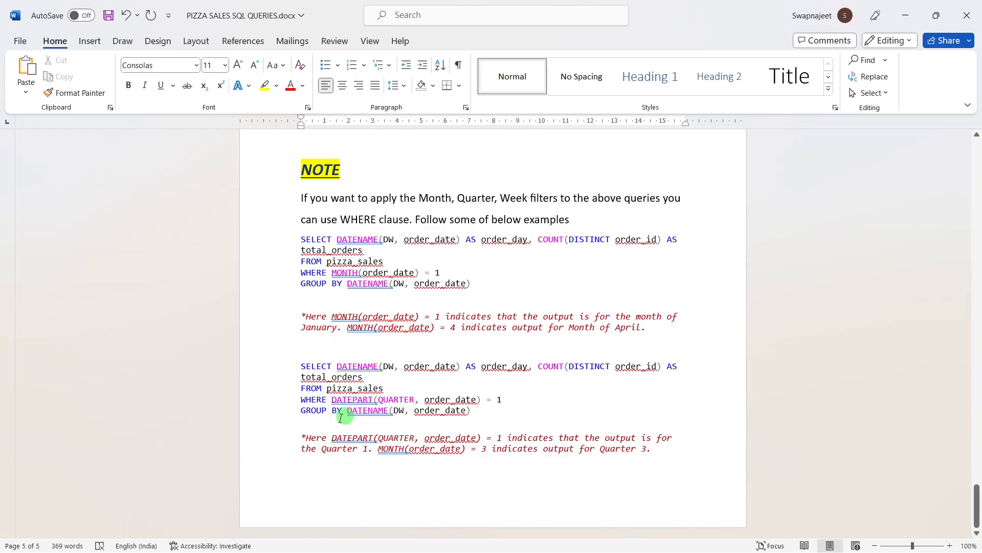
pyautogui.moveTo(302, 399); pyautogui.dragTo(526, 401)
pyautogui.click(528, 405)
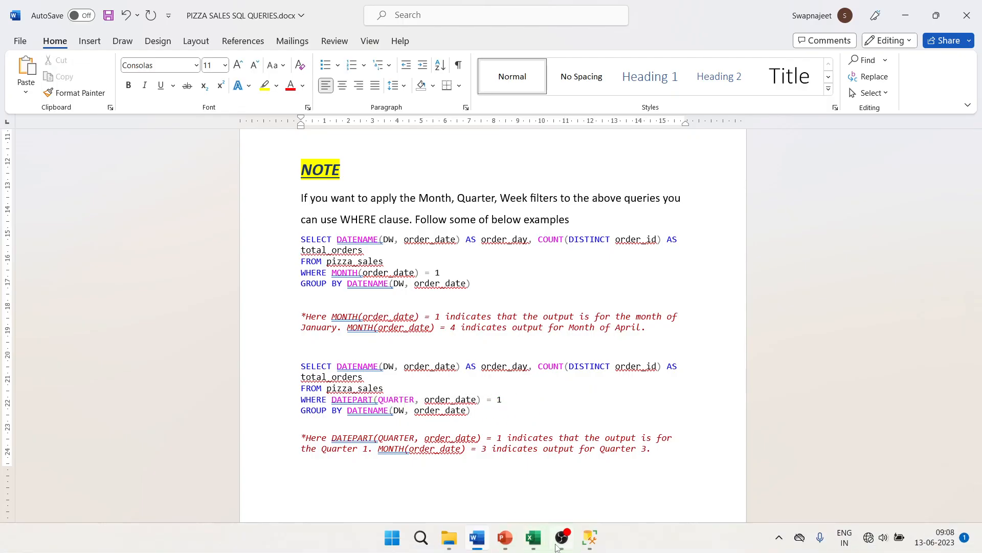
# Step: Switch to the Excel pizza sales dashboard, filter its order_date timeline to January 2015, clear the filter and return to SQL Server Management Studio
pyautogui.click(537, 545)
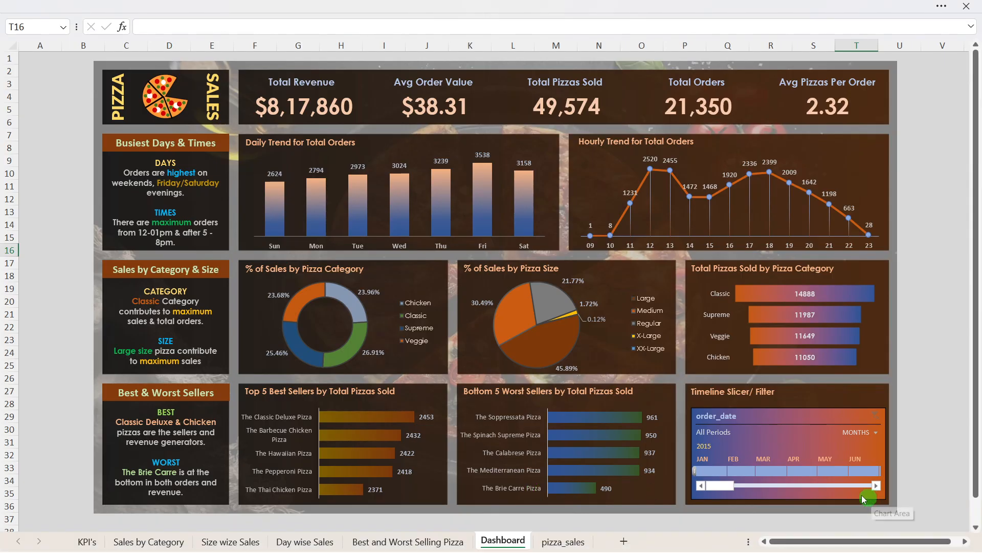
pyautogui.click(706, 471)
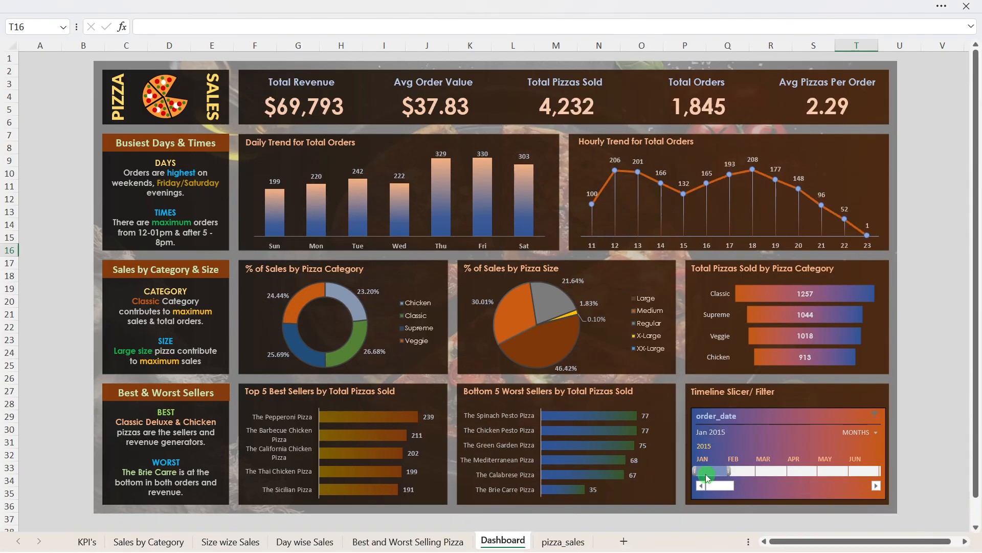
pyautogui.click(873, 417)
pyautogui.hotkey('alt', 'Tab')
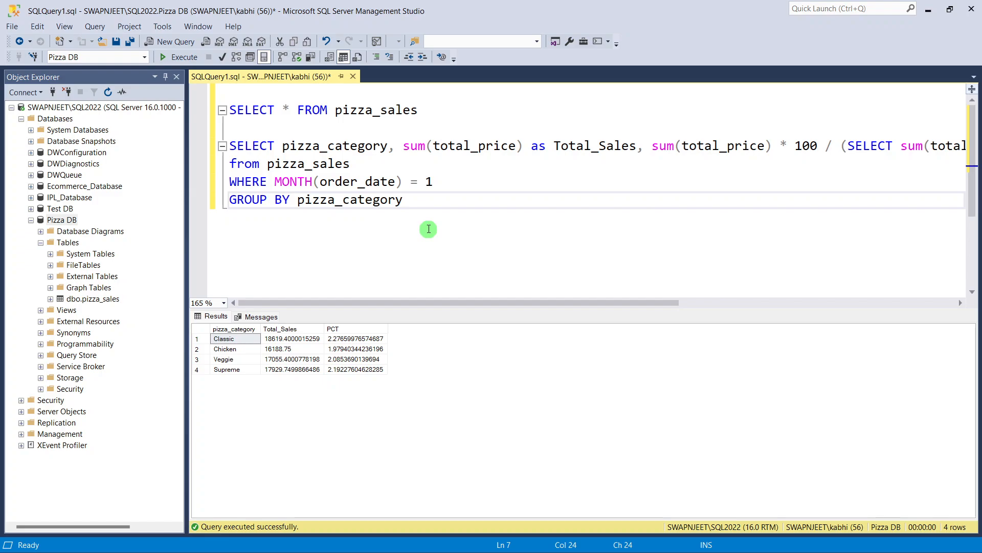
# Step: Move the subquery (SELECT sum(total_price) from pizza_sales) AS PCT onto its own line after the division sign
pyautogui.click(841, 146)
pyautogui.press('Return')
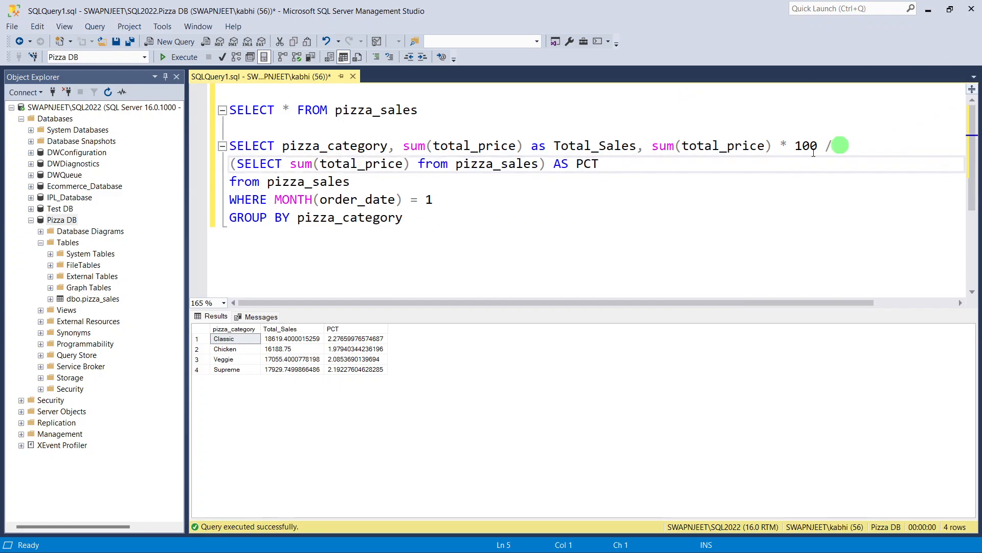
pyautogui.click(236, 165)
pyautogui.moveTo(237, 164); pyautogui.dragTo(545, 168)
pyautogui.press('Down')
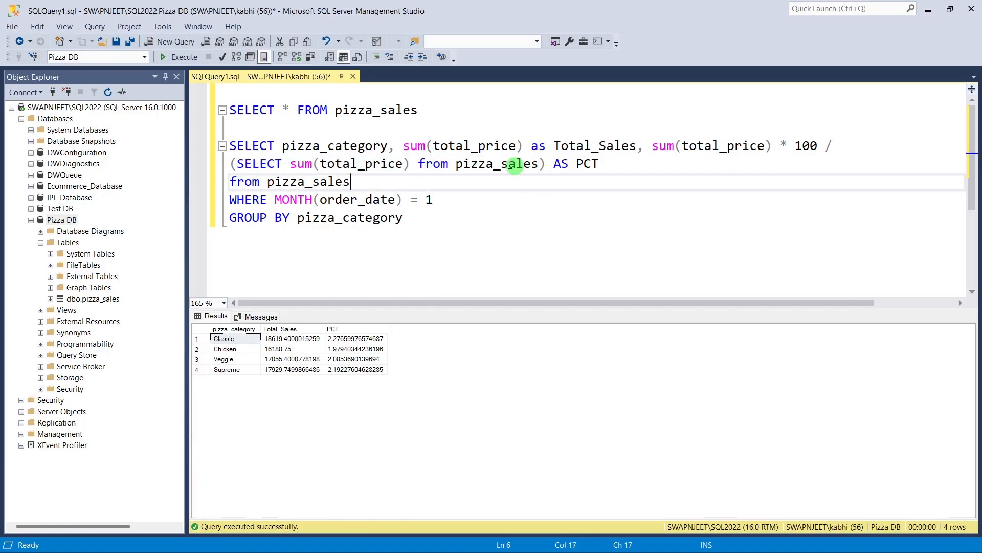
# Step: Copy the outer WHERE MONTH(order_date) = 1 filter into the PCT subquery, directly after pizza_sales and inside the closing parenthesis
pyautogui.moveTo(433, 199); pyautogui.dragTo(231, 200)
pyautogui.hotkey('ctrl', 'c')
pyautogui.moveTo(276, 146); pyautogui.dragTo(235, 148)
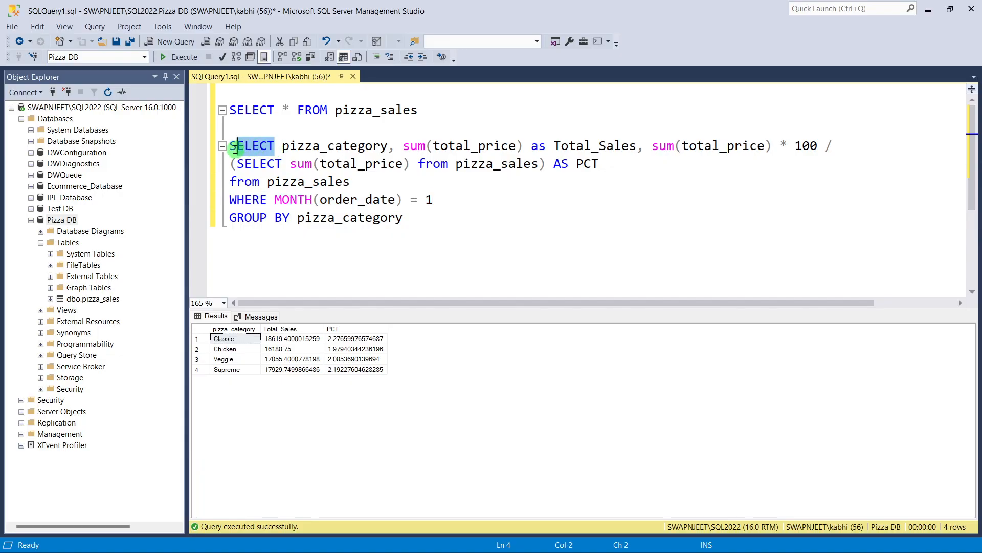
pyautogui.click(242, 163)
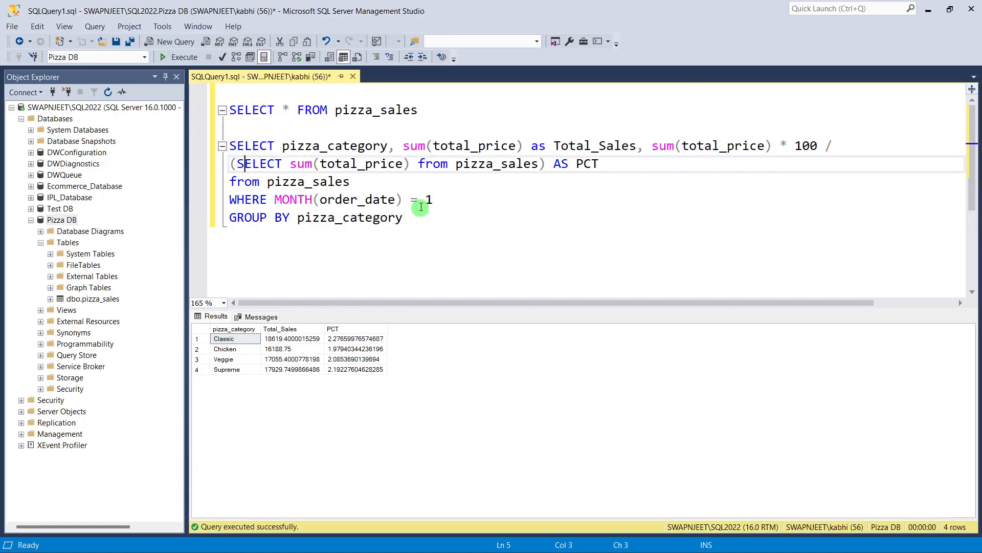
pyautogui.moveTo(440, 201); pyautogui.dragTo(236, 202)
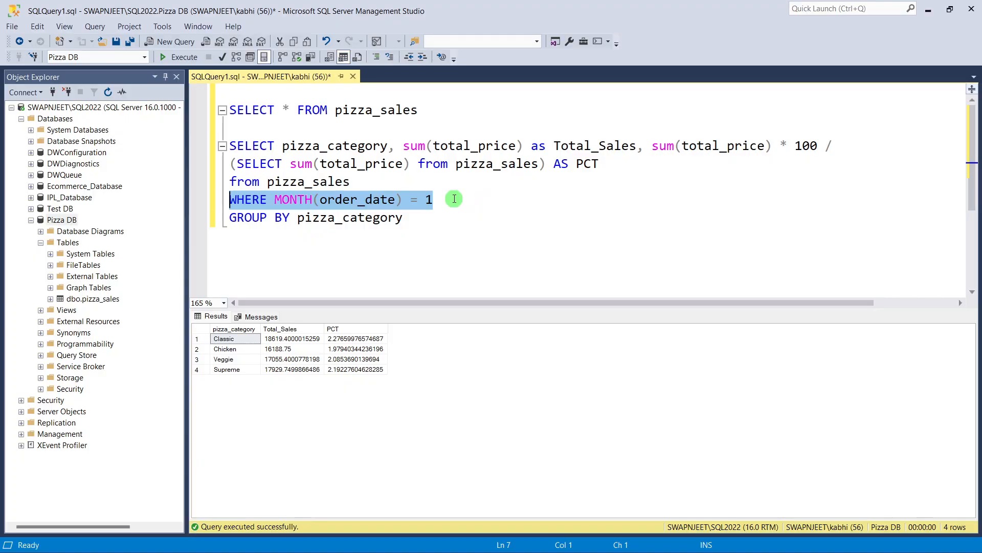
pyautogui.click(542, 164)
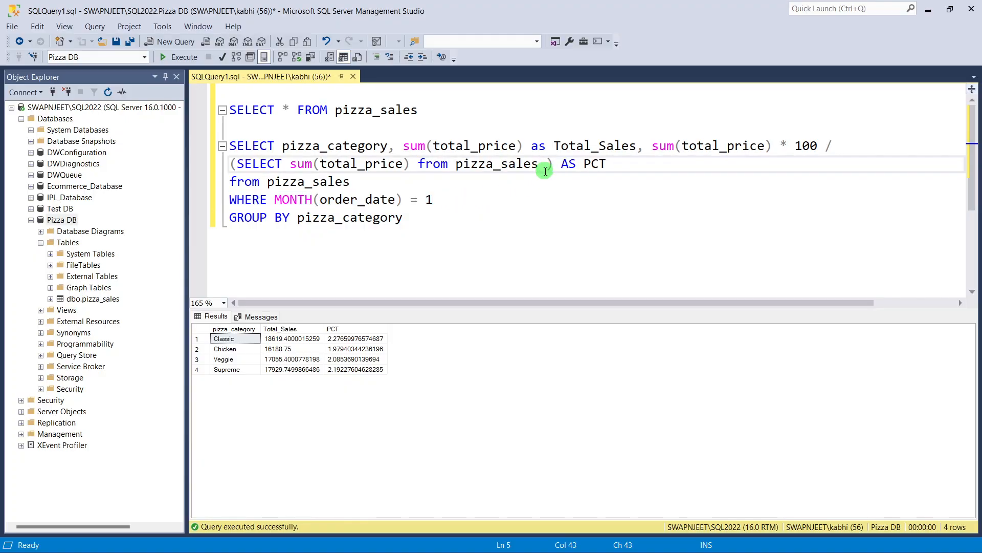
pyautogui.hotkey('ctrl', 'v')
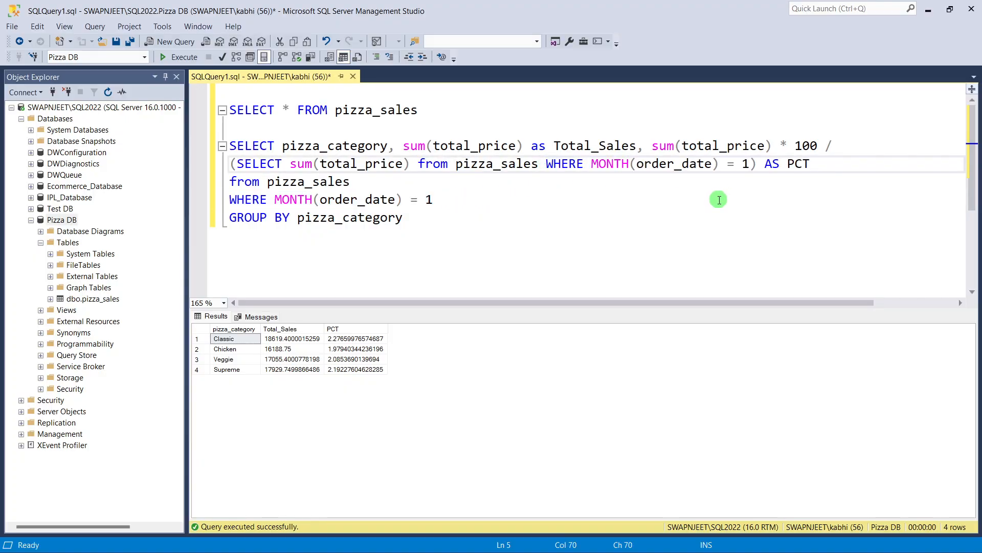
# Step: Execute the category query with the January filter in both places and review the outer and subquery WHERE clauses
pyautogui.moveTo(236, 164); pyautogui.dragTo(748, 168)
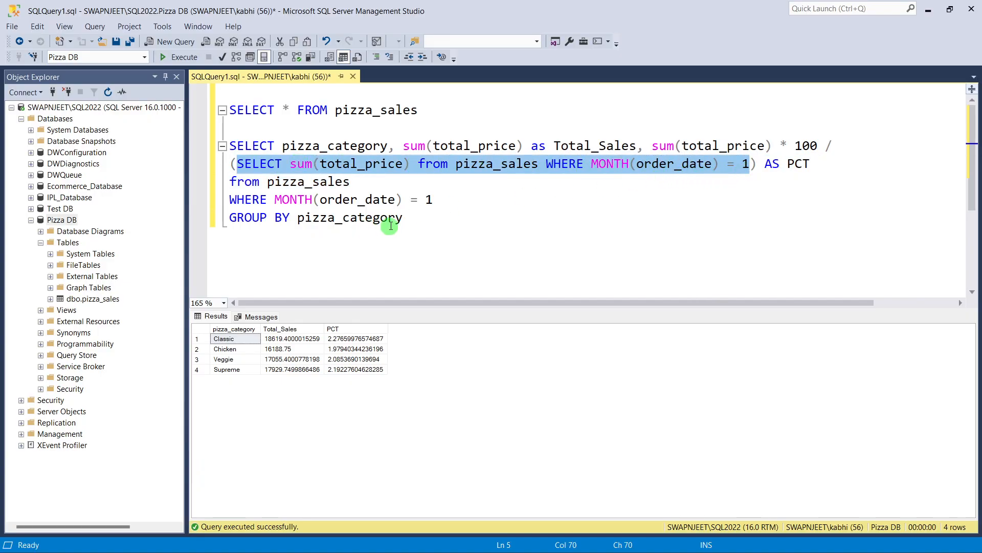
pyautogui.moveTo(406, 216); pyautogui.dragTo(229, 147)
pyautogui.press('F5')
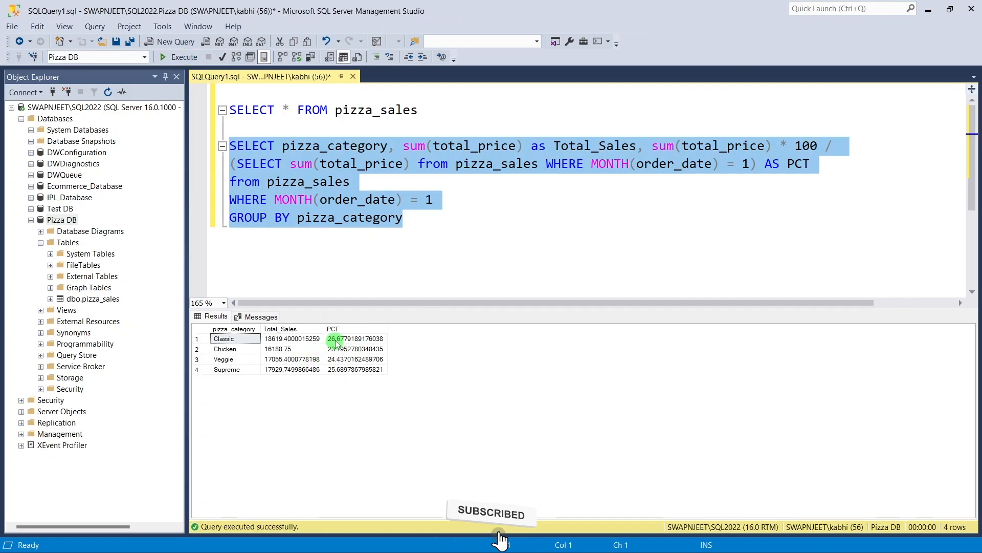
pyautogui.click(535, 211)
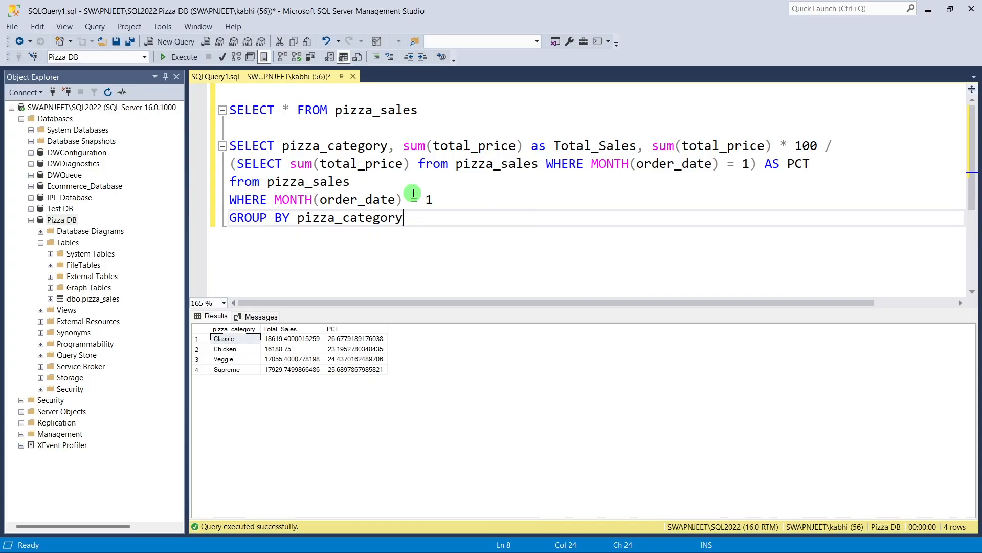
pyautogui.moveTo(445, 200); pyautogui.dragTo(231, 203)
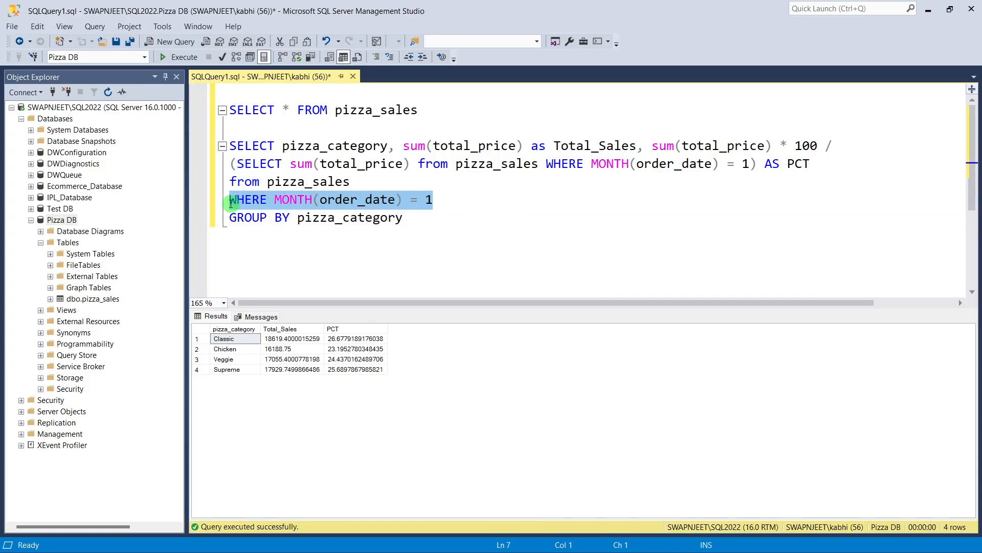
pyautogui.moveTo(546, 164); pyautogui.dragTo(755, 162)
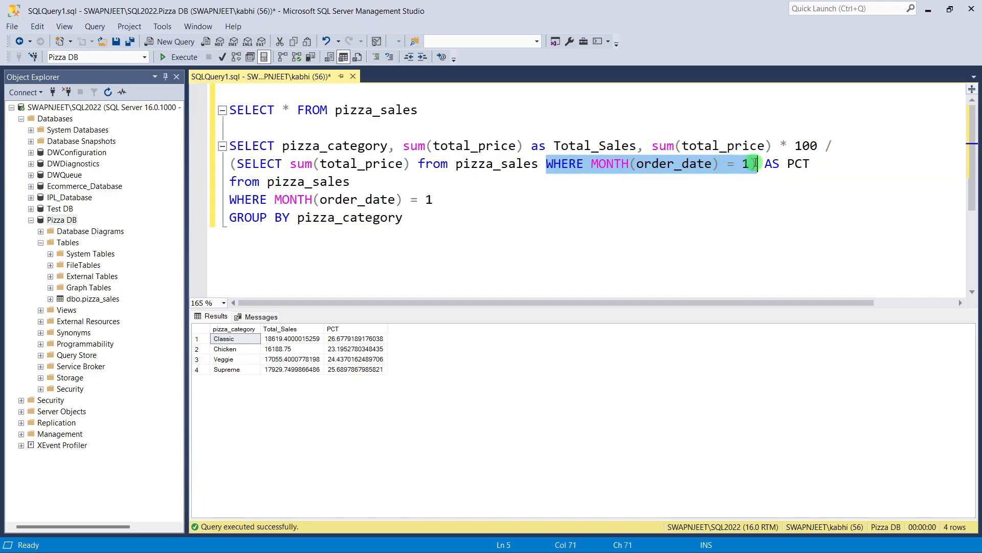
pyautogui.click(653, 189)
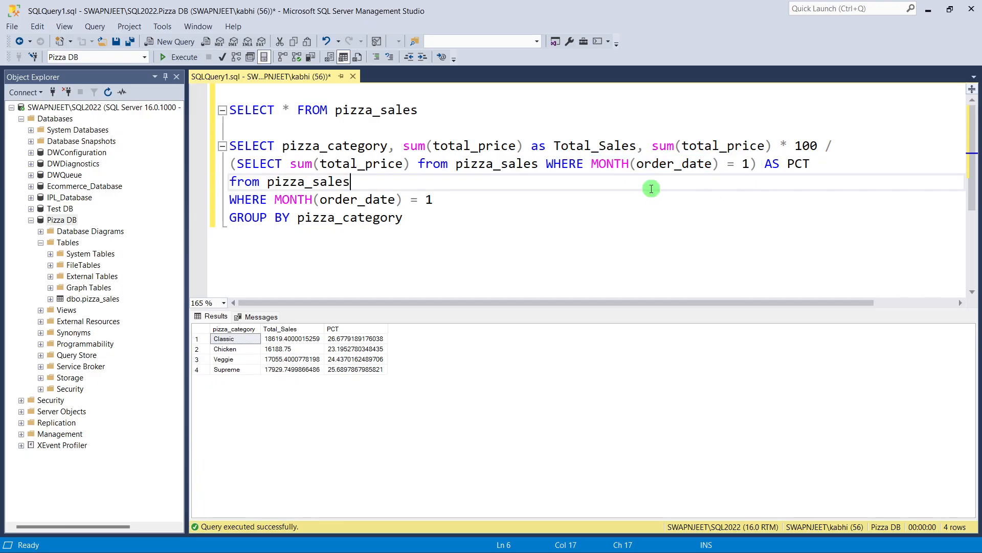
# Step: Compare the January query results with the Excel dashboard by filtering its timeline to January 2015, clear that filter and return to the query
pyautogui.hotkey('alt', 'Tab')
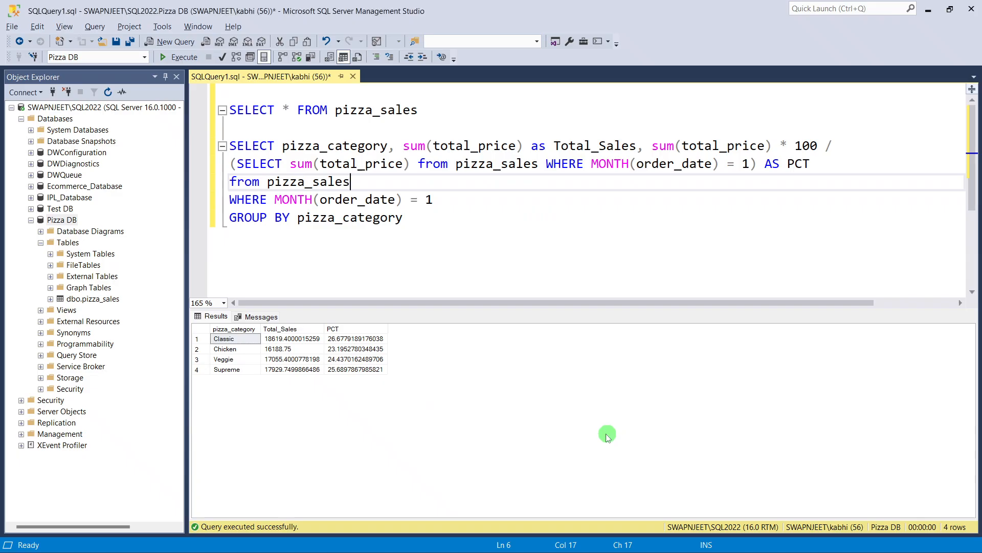
pyautogui.hotkey('alt', 'Tab')
pyautogui.hotkey('alt', 'Tab')
pyautogui.hotkey('alt', 'Tab')
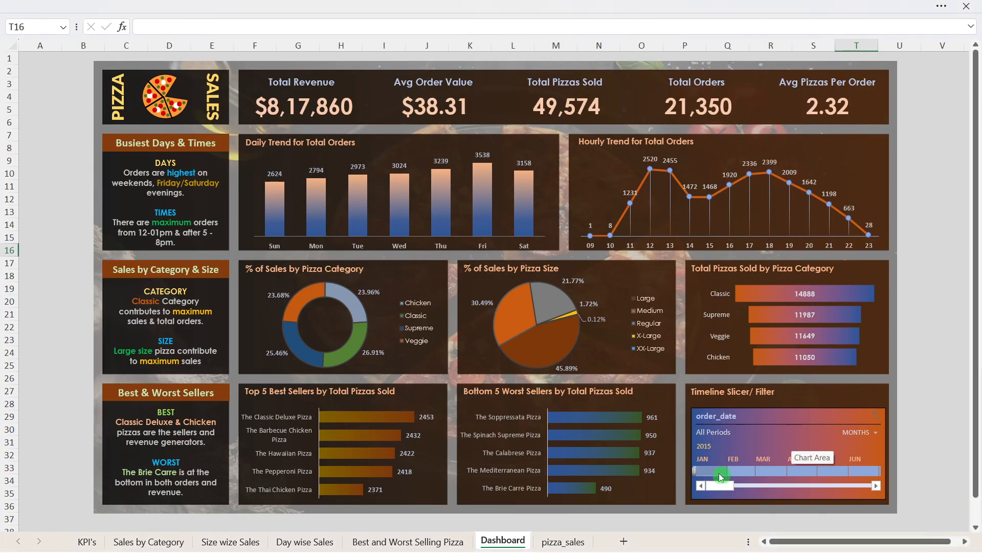
pyautogui.click(721, 473)
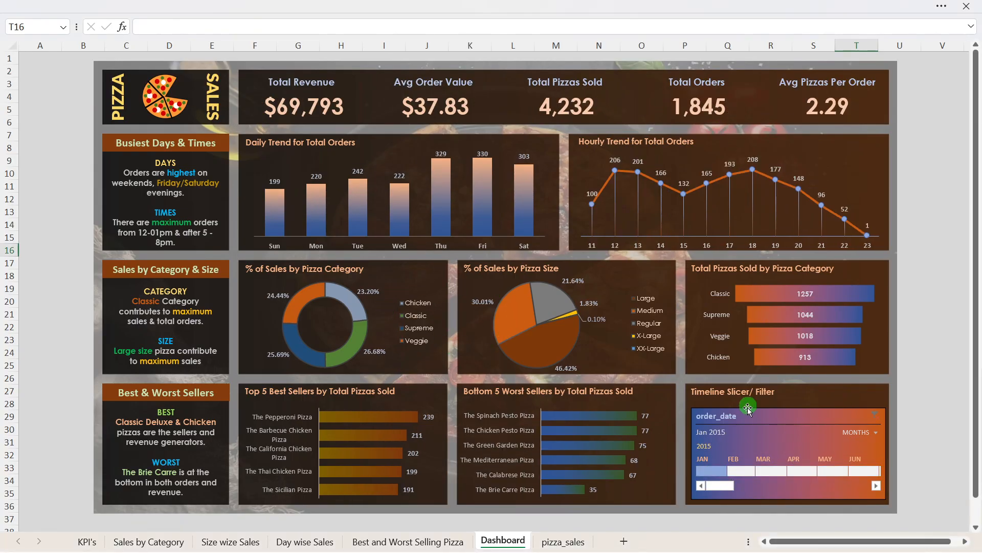
pyautogui.click(876, 413)
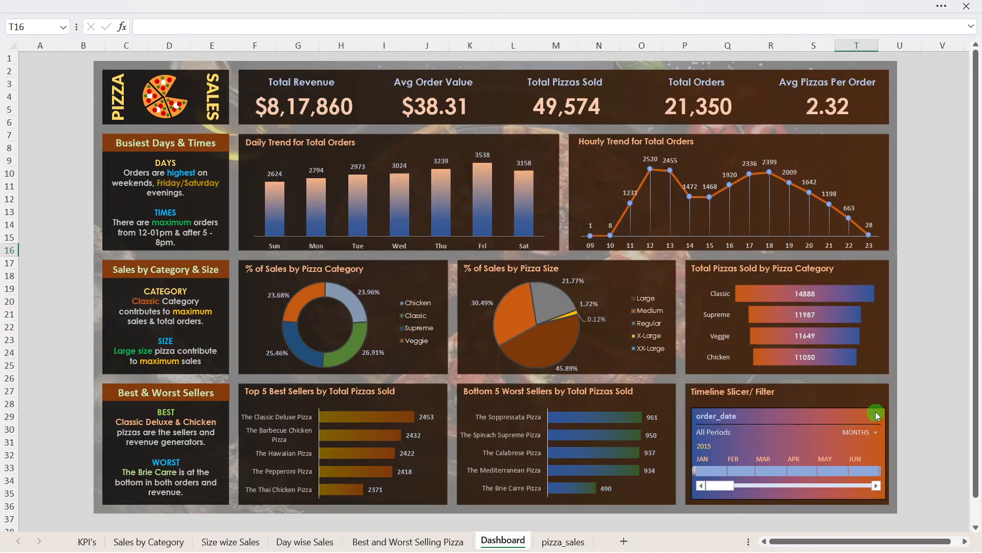
pyautogui.hotkey('alt', 'Tab')
pyautogui.click(440, 230)
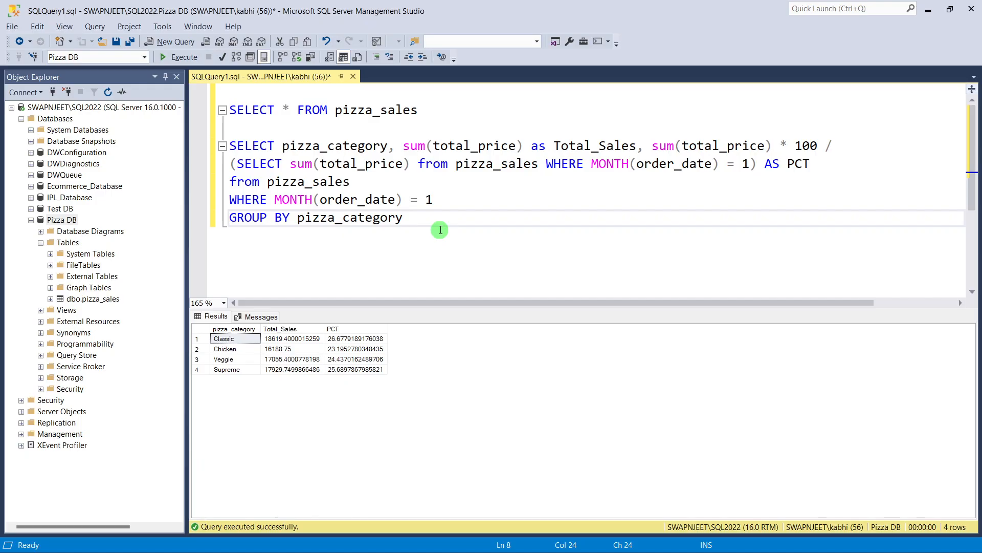
# Step: Switch to the PowerPoint presentation, examine the next chart requirement on slide 15, Percentage of Sales by Pizza Size, and return to the query
pyautogui.moveTo(535, 551)
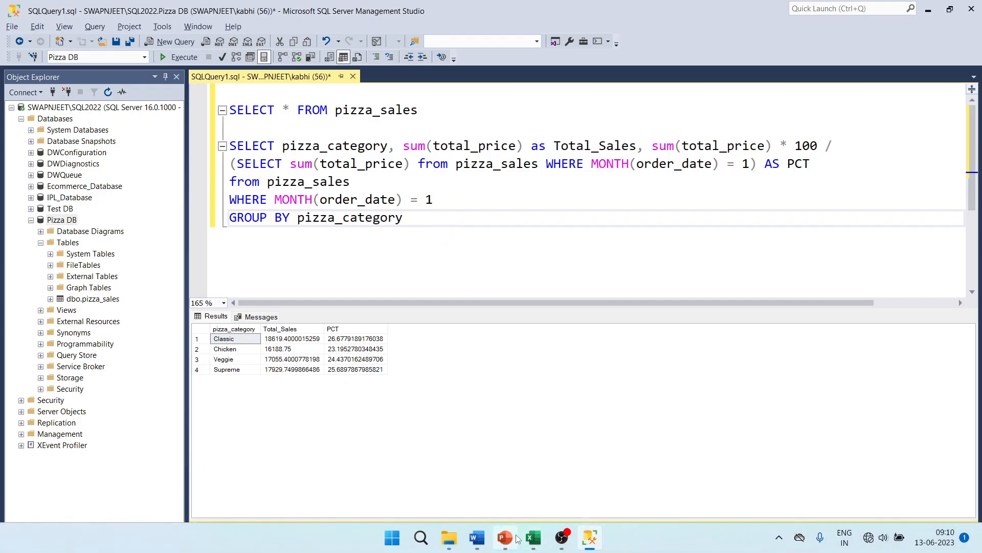
pyautogui.click(515, 537)
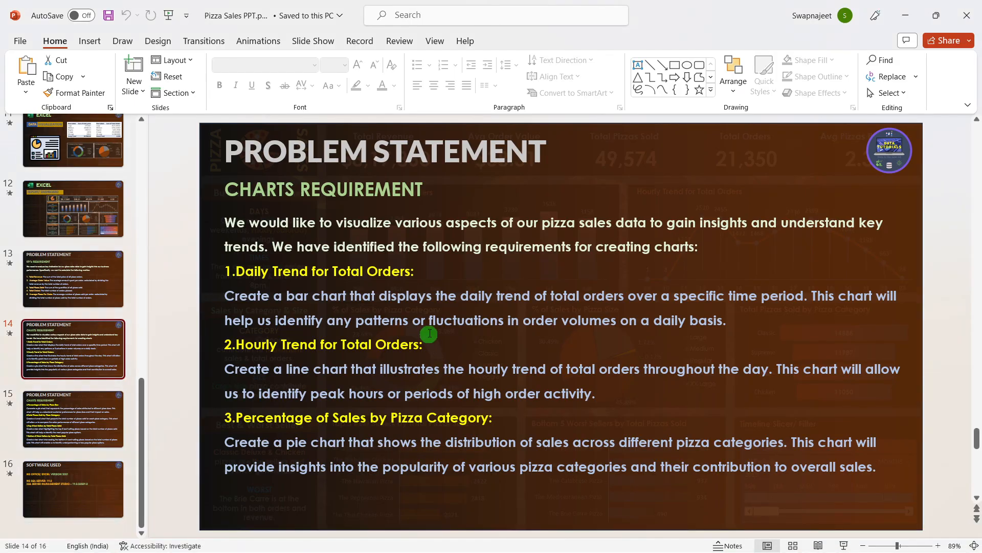
pyautogui.scroll(-1, 430, 333)
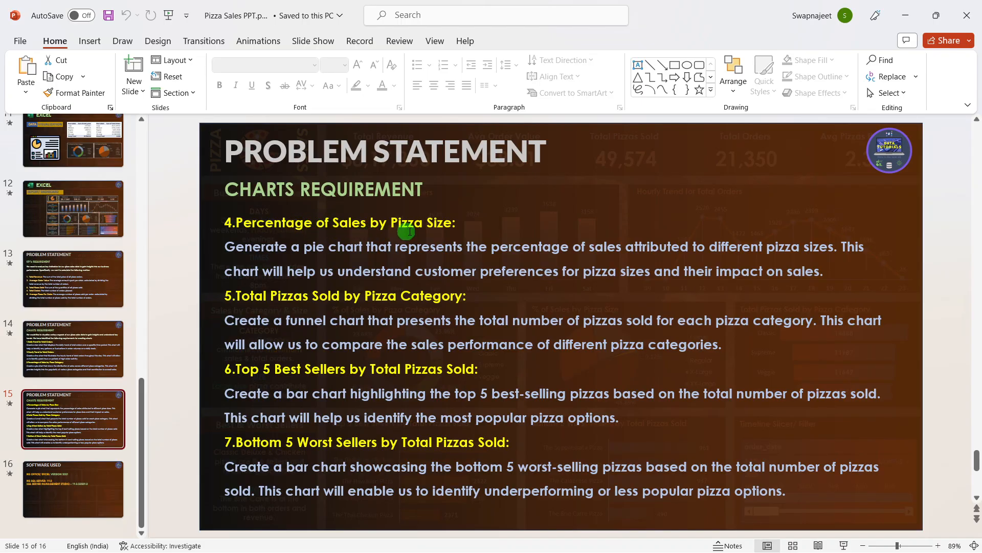
pyautogui.hotkey('alt', 'Tab')
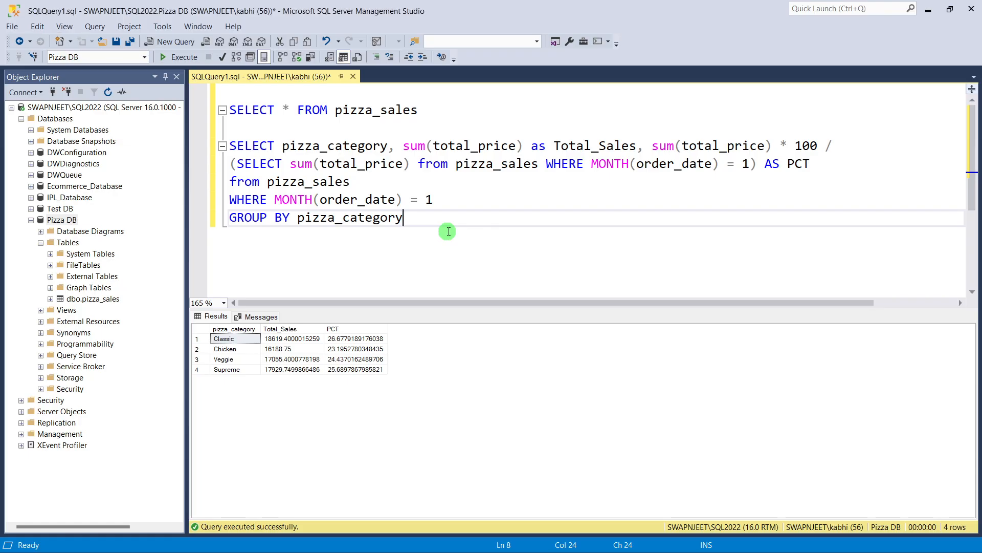
# Step: Remove the WHERE MONTH(order_date) = 1 filter from both the outer category query and the PCT subquery
pyautogui.moveTo(450, 200); pyautogui.dragTo(225, 202)
pyautogui.press('BackSpace')
pyautogui.press('BackSpace')
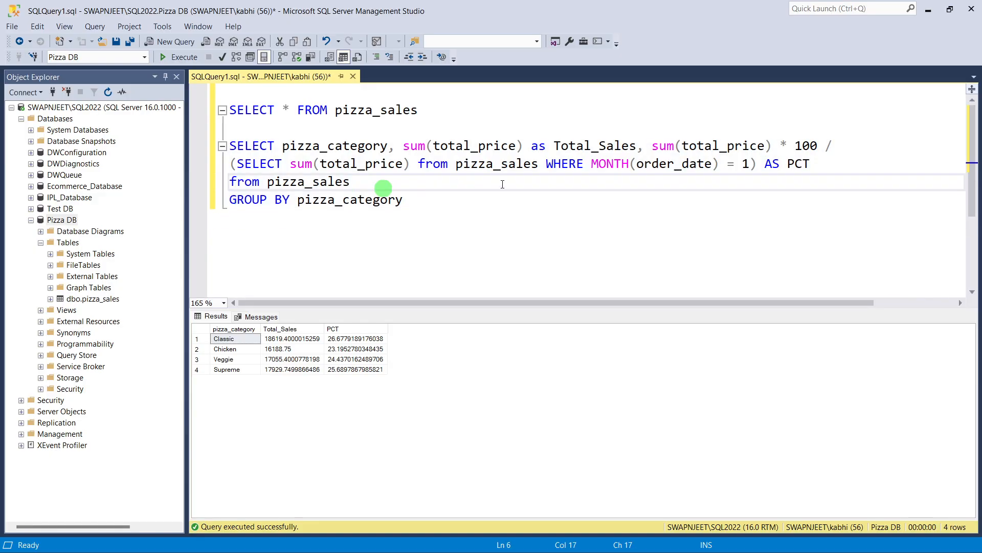
pyautogui.moveTo(543, 167); pyautogui.dragTo(748, 171)
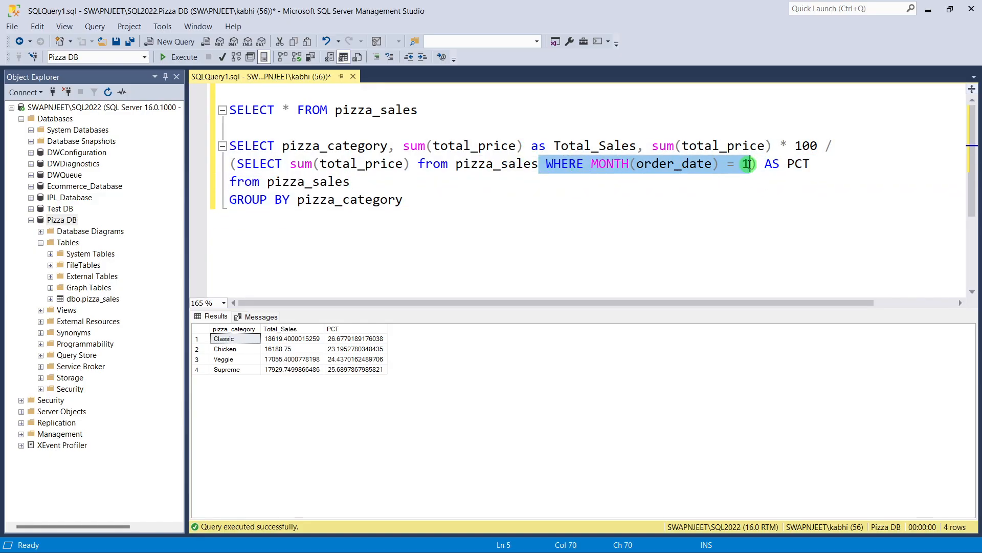
pyautogui.press('BackSpace')
pyautogui.click(584, 191)
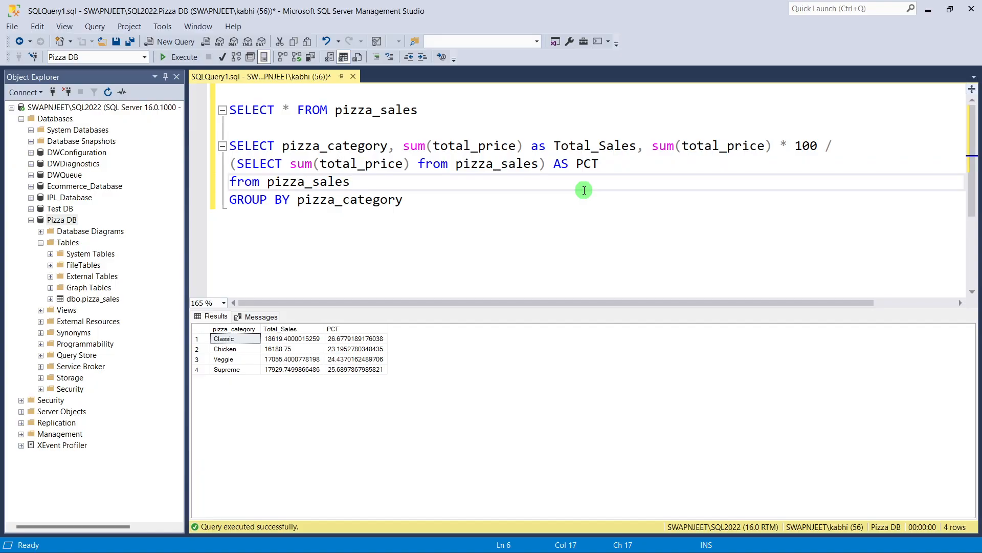
pyautogui.click(480, 204)
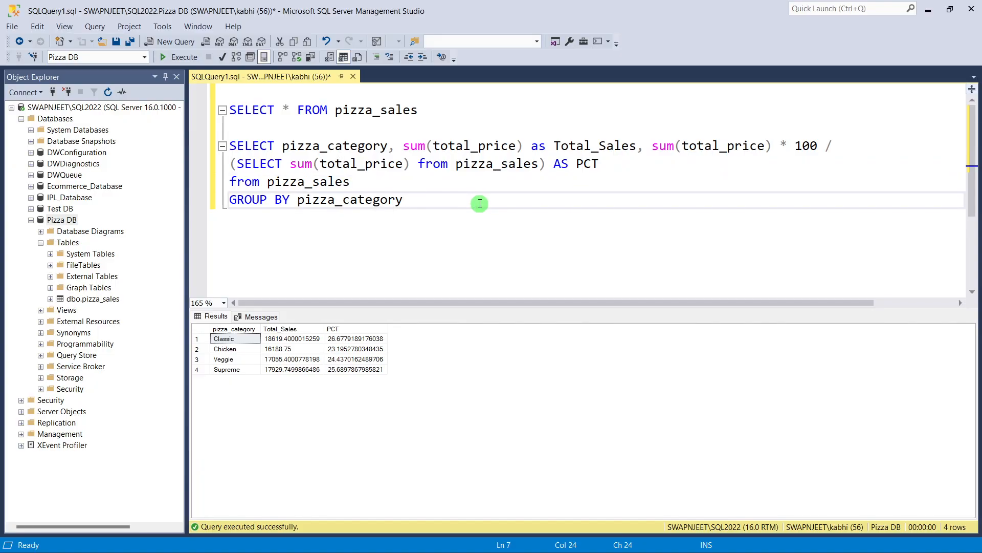
# Step: Recheck the pizza size requirement in the presentation and execute only SELECT * FROM pizza_sales to view the table's columns
pyautogui.hotkey('alt', 'Tab')
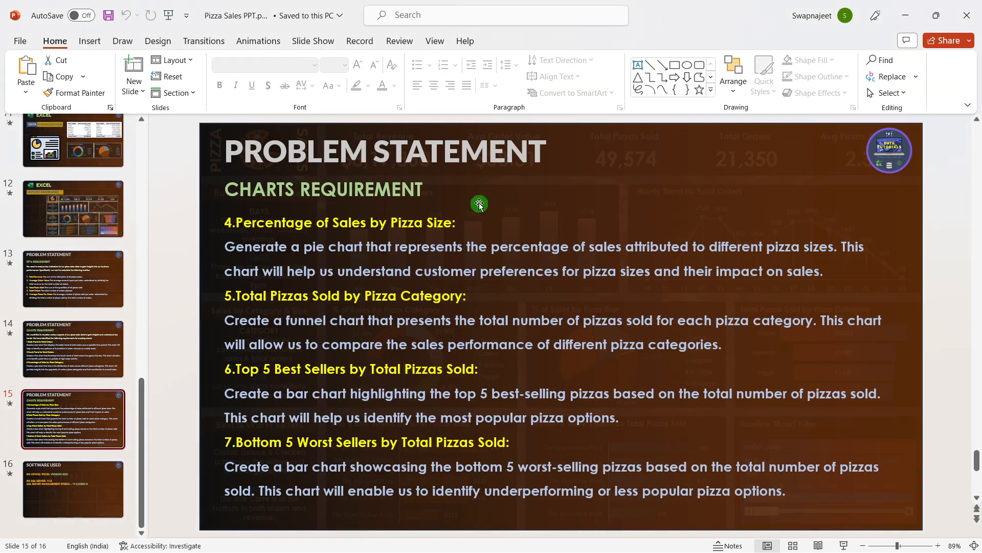
pyautogui.hotkey('alt', 'Tab')
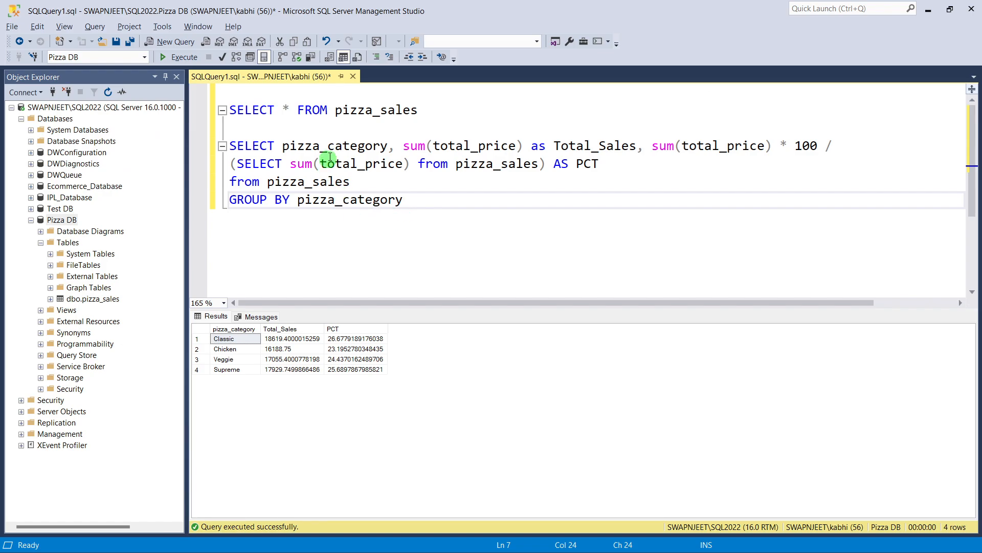
pyautogui.hotkey('alt', 'Tab')
pyautogui.hotkey('alt', 'Tab')
pyautogui.click(215, 119)
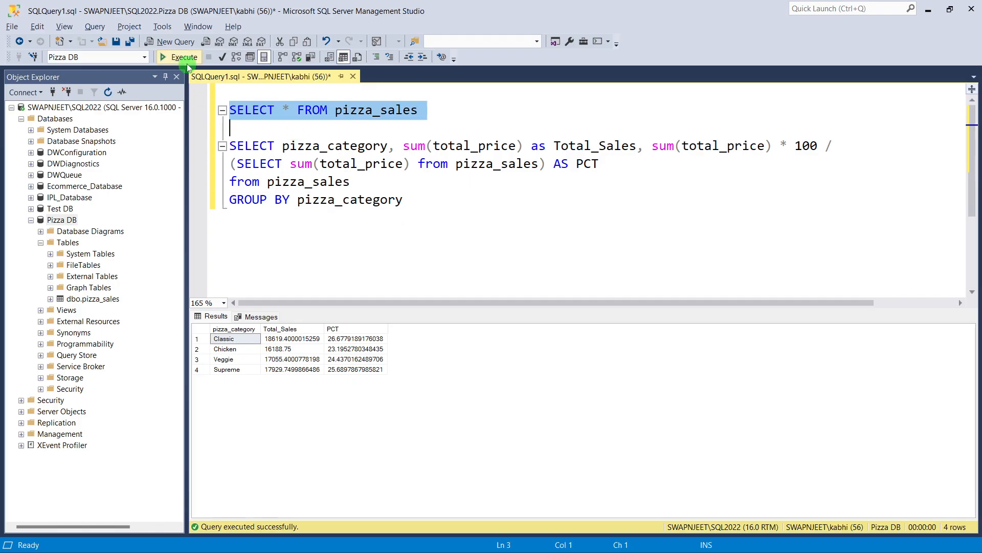
pyautogui.click(184, 58)
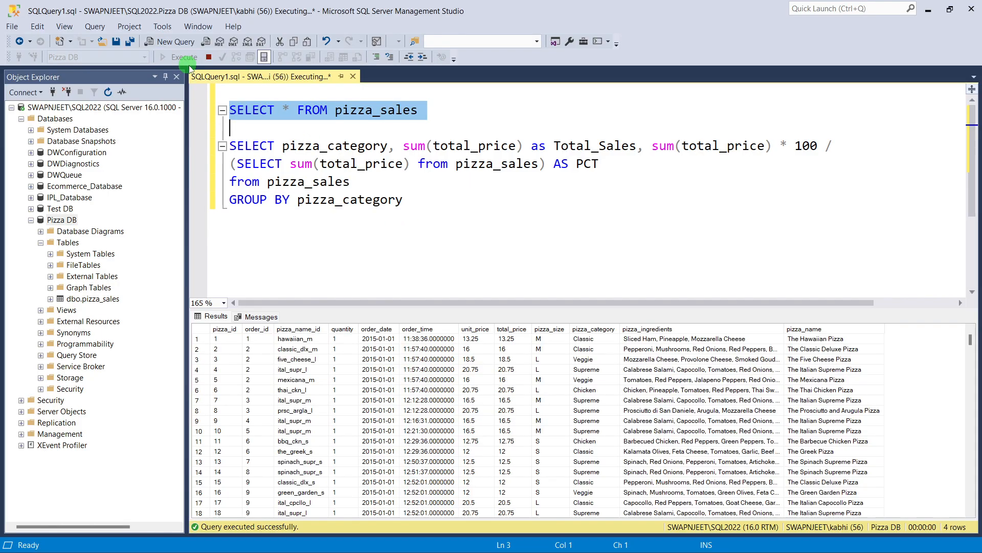
# Step: Replace pizza_category with pizza_size in the aggregate query's SELECT list and GROUP BY clause, and execute that query
pyautogui.click(542, 329)
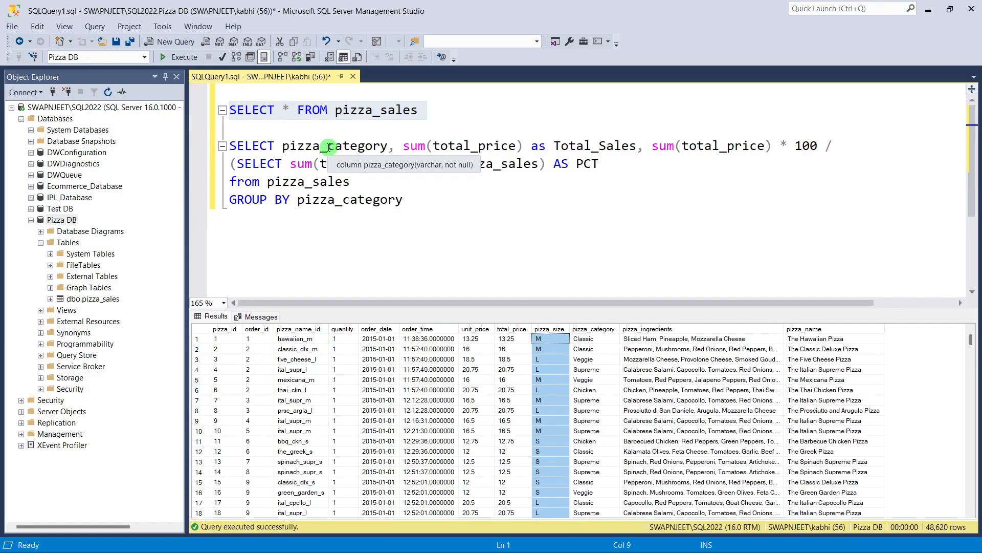
pyautogui.moveTo(328, 146); pyautogui.dragTo(390, 148)
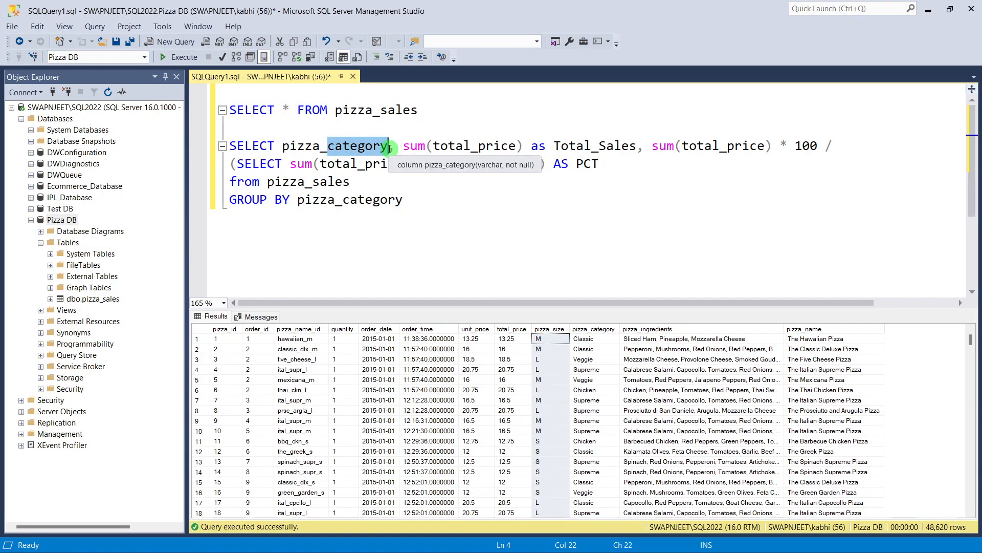
pyautogui.write('siz')
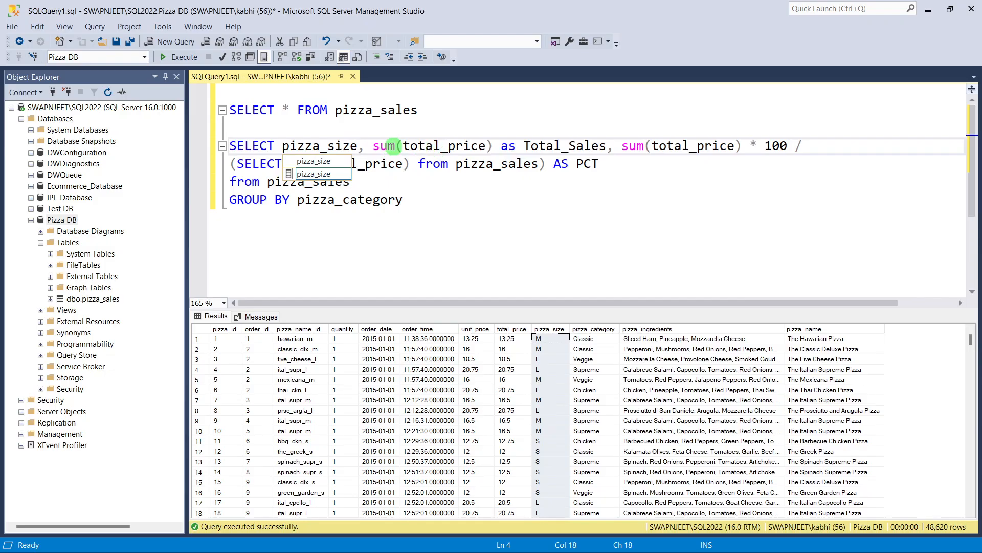
pyautogui.moveTo(365, 148); pyautogui.dragTo(285, 151)
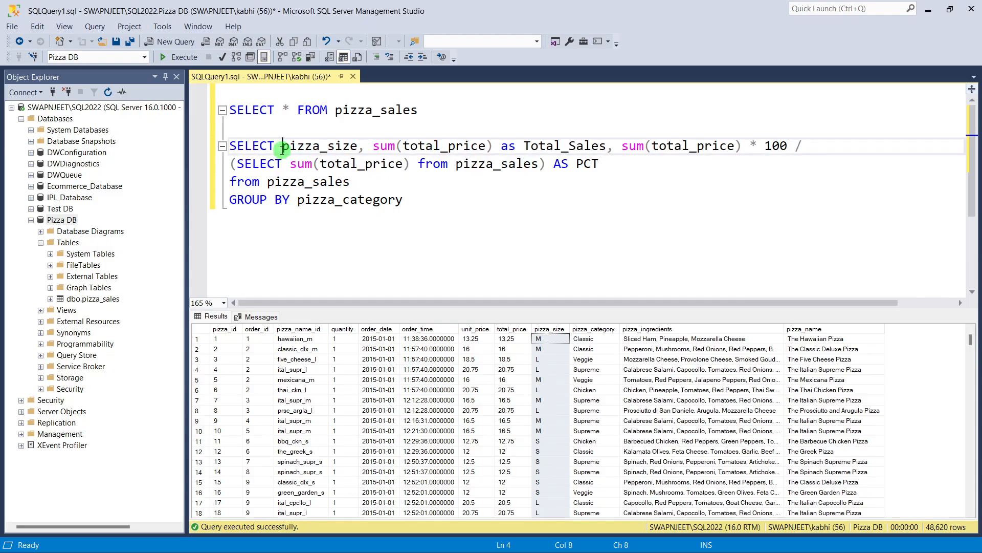
pyautogui.doubleClick(338, 149)
pyautogui.click(417, 231)
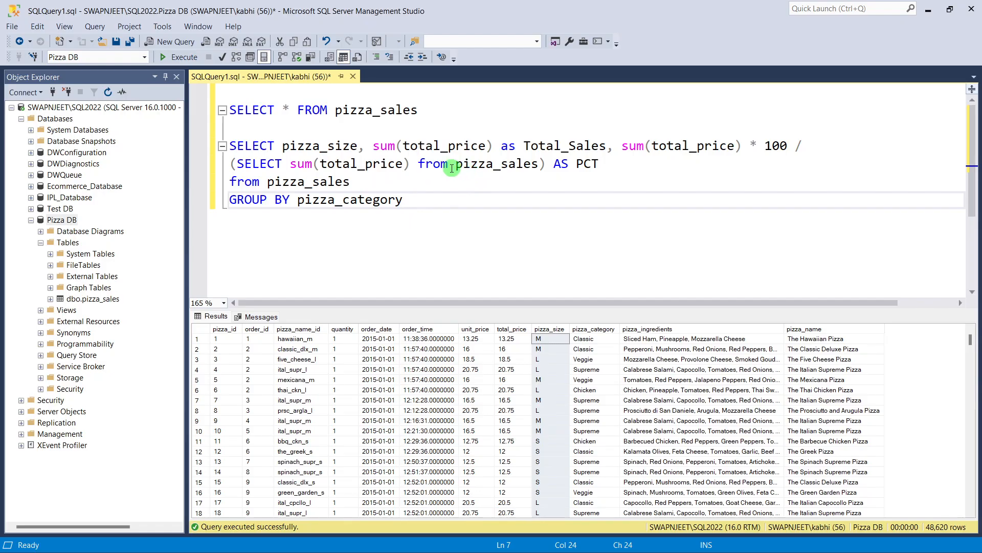
pyautogui.moveTo(403, 200); pyautogui.dragTo(298, 209)
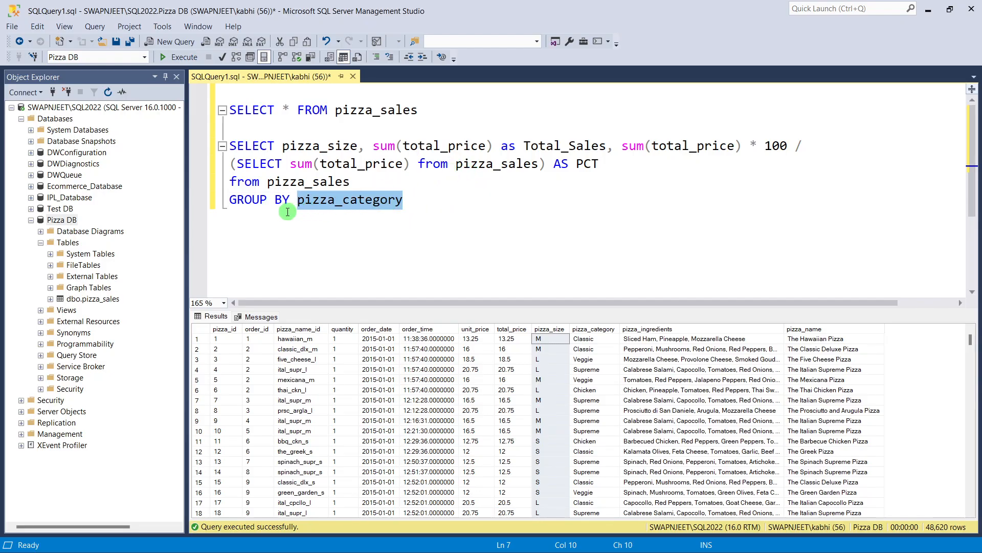
pyautogui.write('pizza_size')
pyautogui.moveTo(420, 204); pyautogui.dragTo(230, 146)
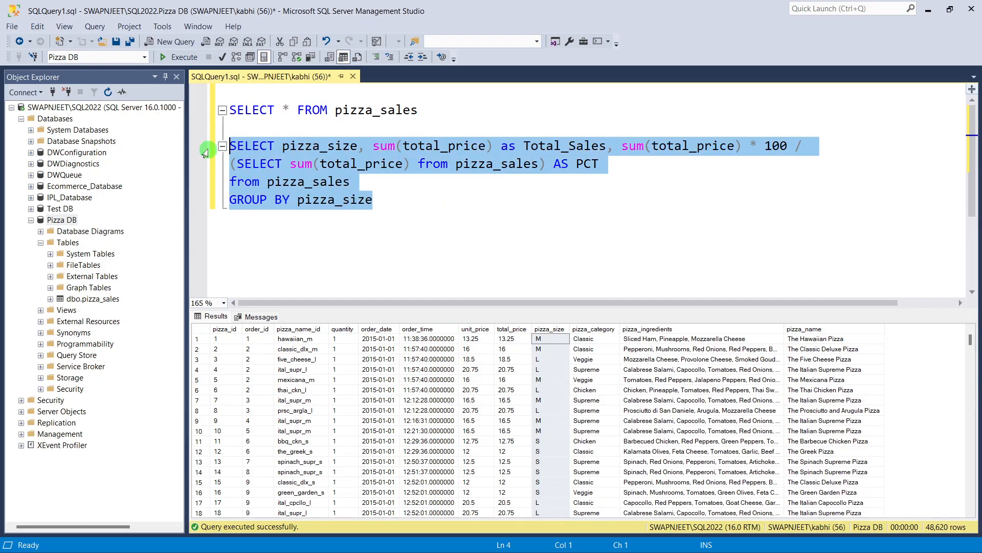
pyautogui.click(169, 57)
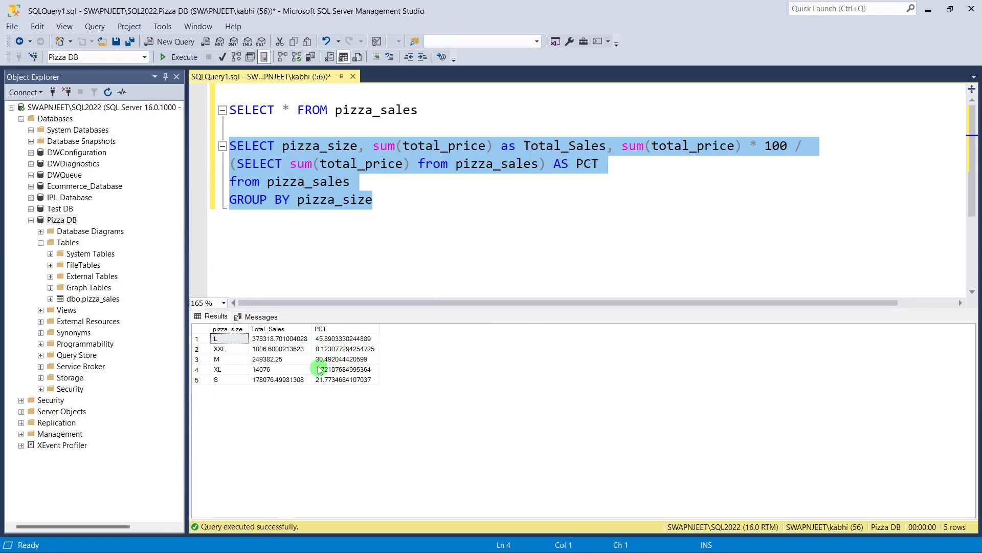
# Step: Add an ORDER BY PCT clause after GROUP BY pizza_size and execute the pizza size query
pyautogui.click(357, 254)
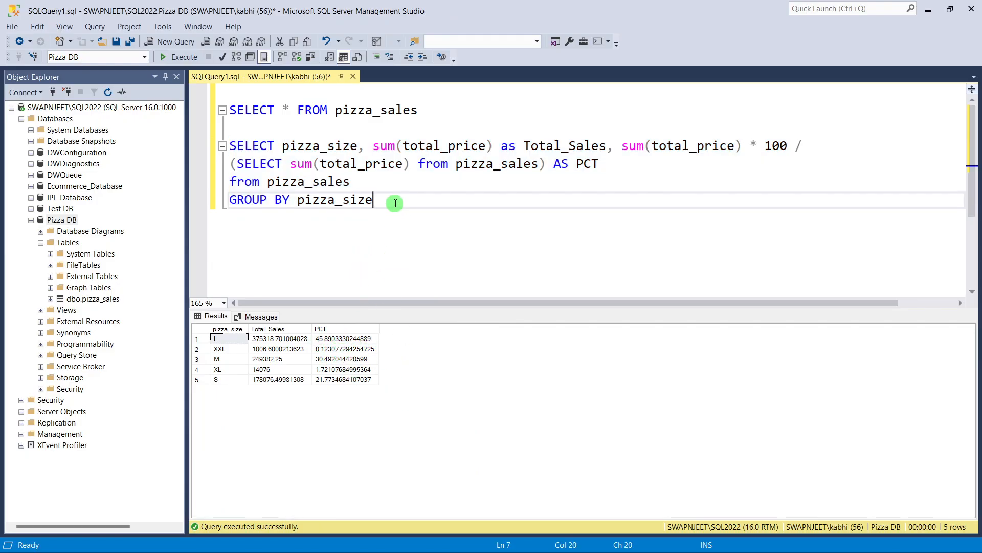
pyautogui.press('Return')
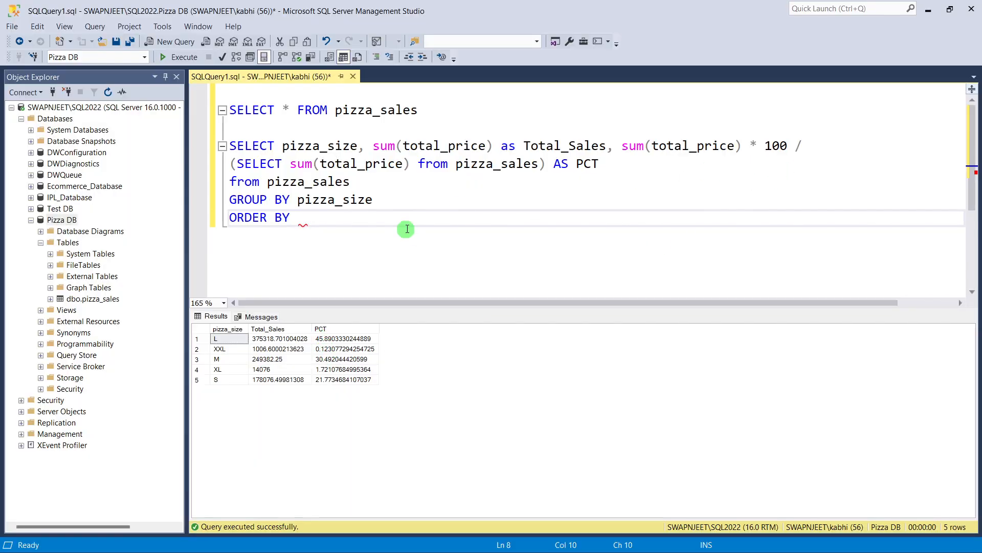
pyautogui.write('PCT')
pyautogui.moveTo(320, 218); pyautogui.dragTo(230, 147)
pyautogui.click(182, 57)
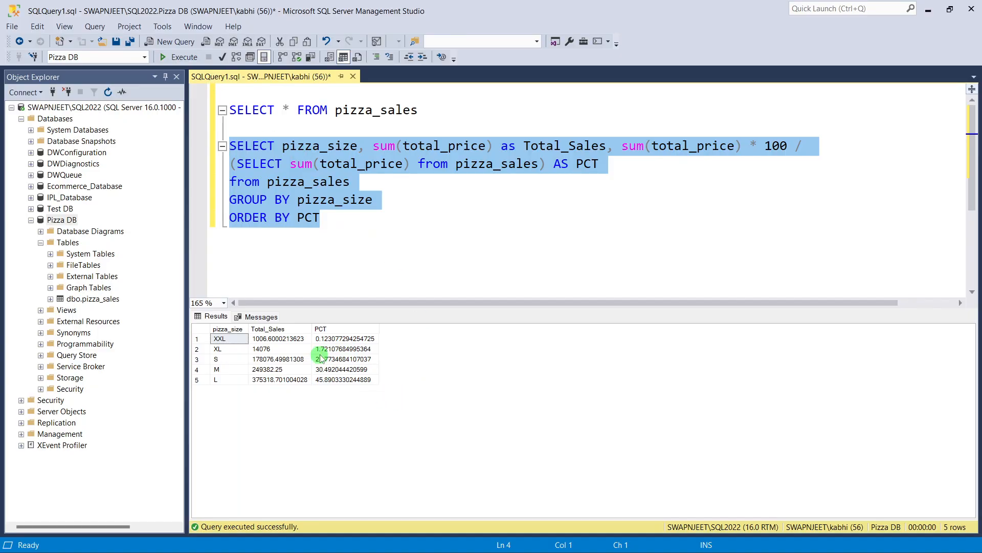
# Step: Make the ORDER BY PCT sort descending with DESC, rerun the query and examine the PCT values
pyautogui.click(336, 220)
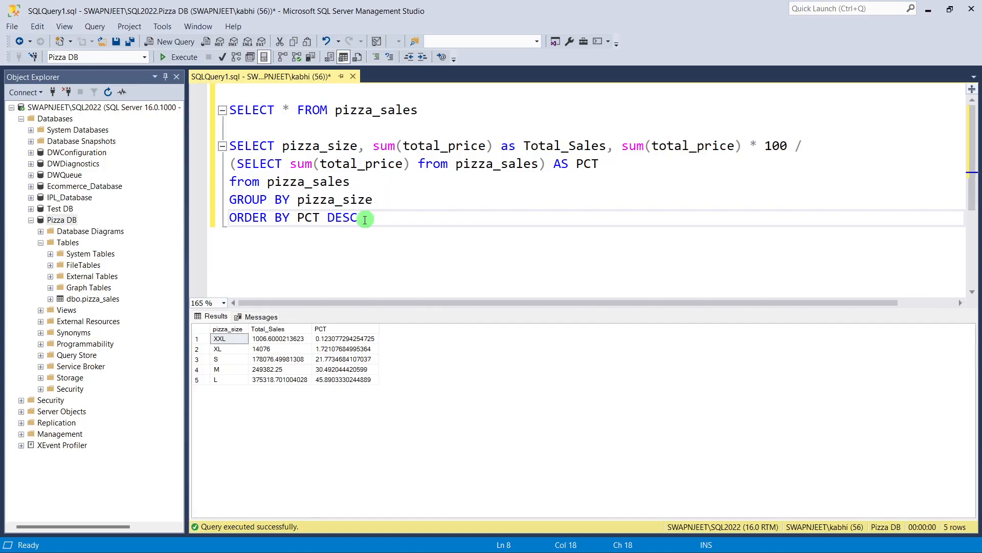
pyautogui.moveTo(365, 219); pyautogui.dragTo(229, 153)
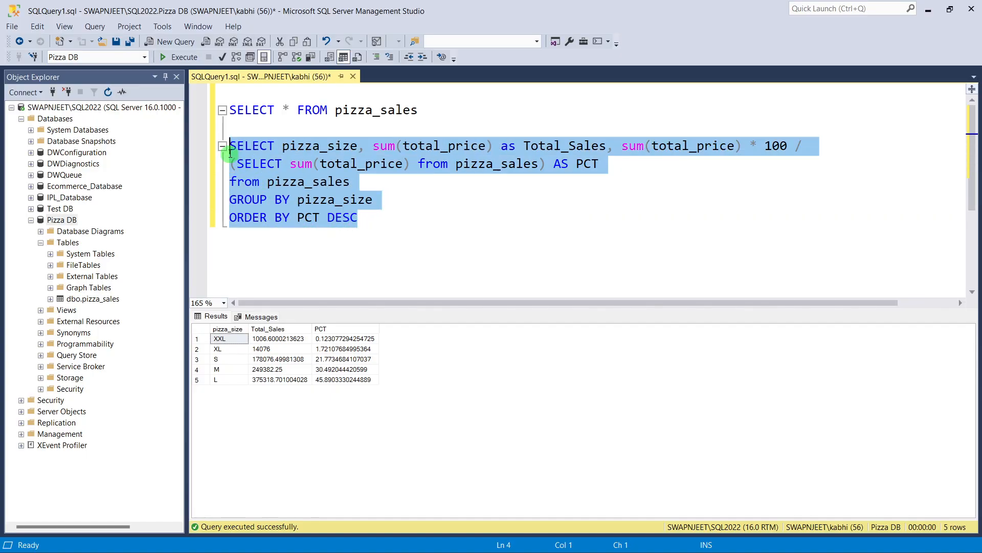
pyautogui.click(174, 57)
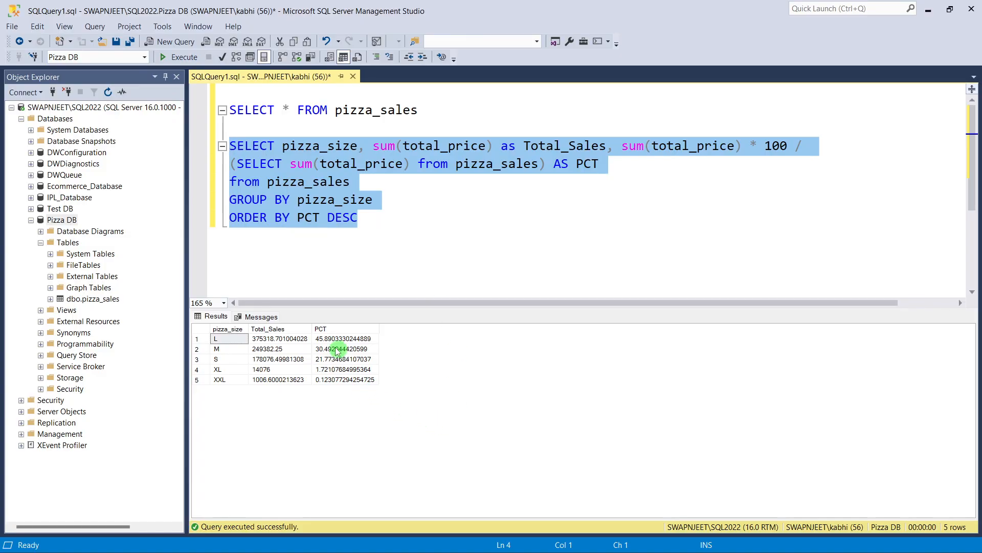
pyautogui.moveTo(336, 339); pyautogui.dragTo(333, 383)
pyautogui.click(442, 217)
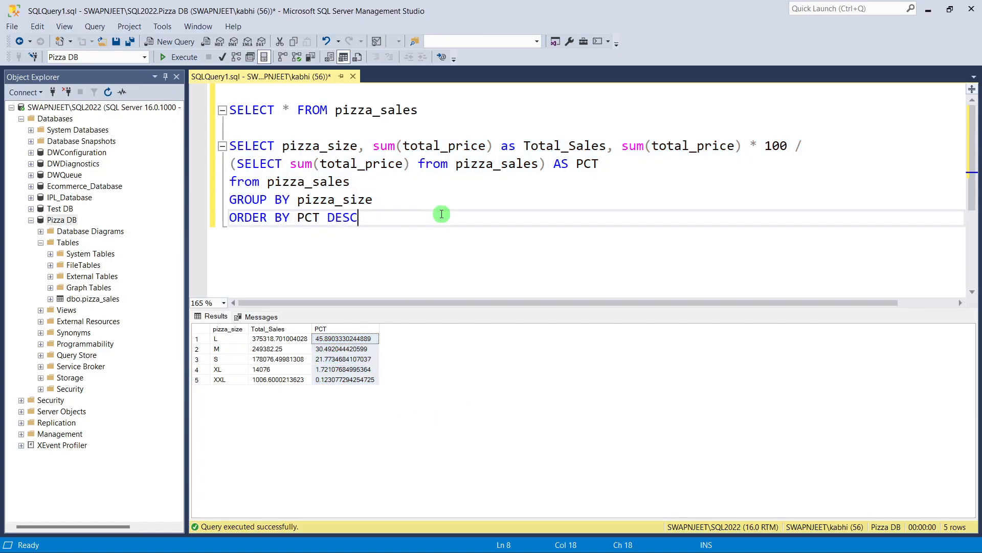
pyautogui.click(419, 370)
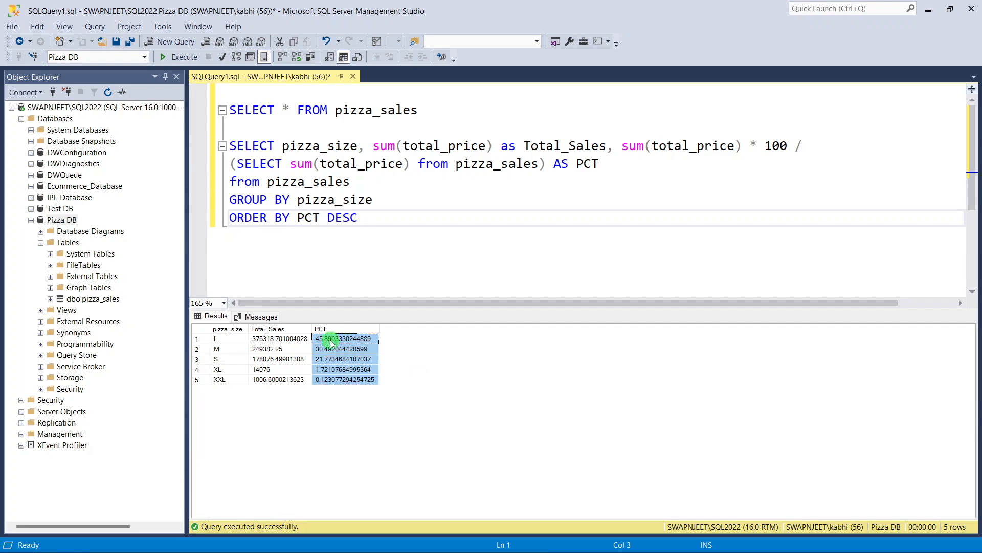
pyautogui.click(327, 340)
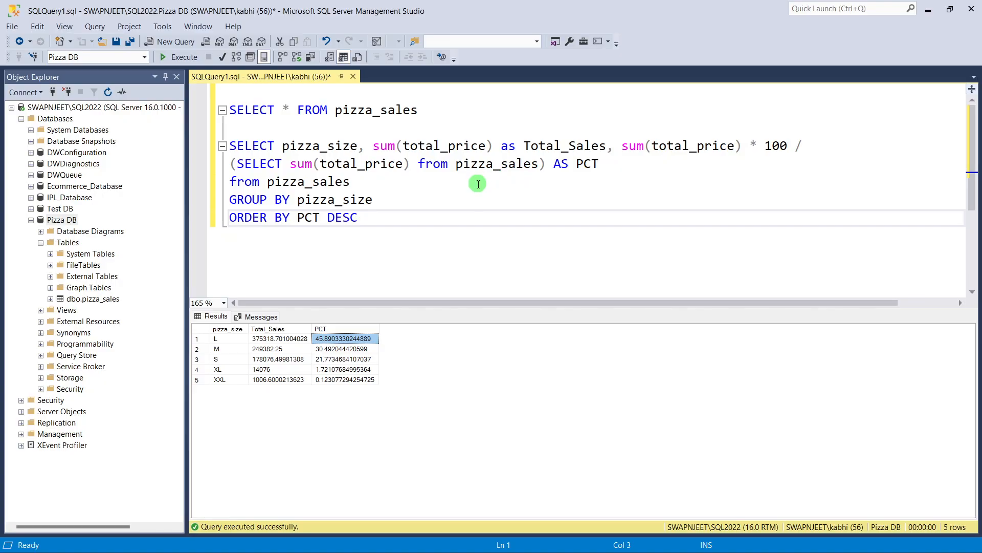
# Step: Wrap the whole PCT calculation in CAST(... AS DECIMAL(10,2)) and execute the pizza size query
pyautogui.click(620, 147)
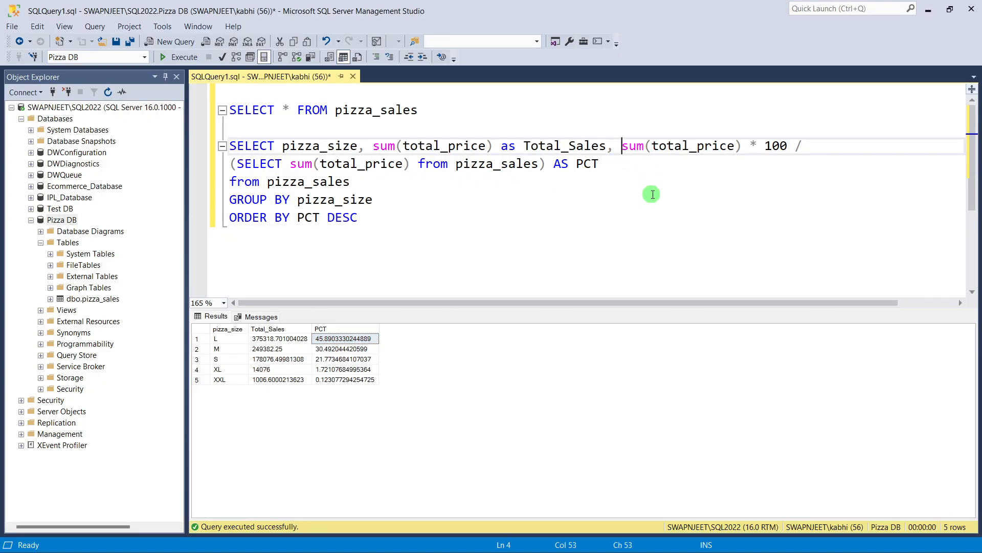
pyautogui.write('CAST(')
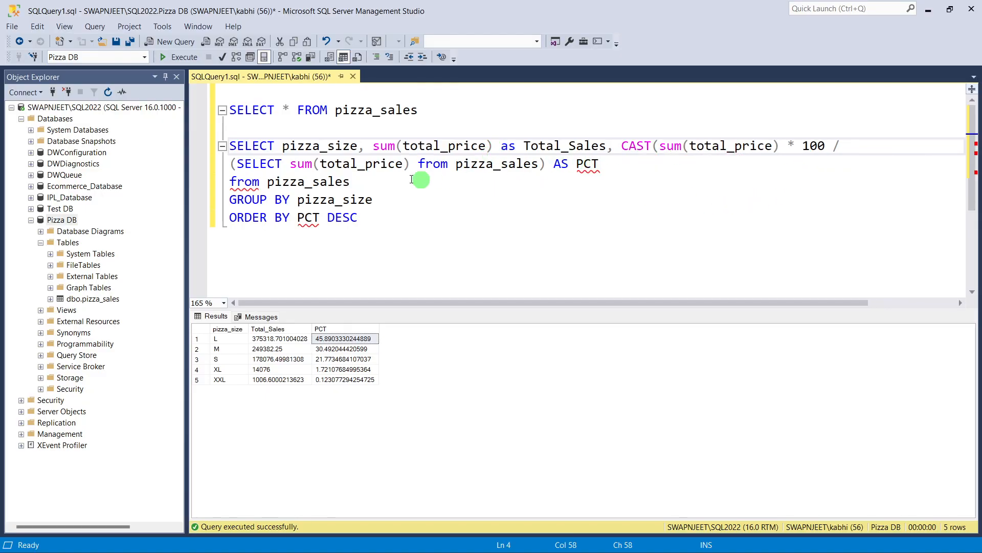
pyautogui.click(548, 166)
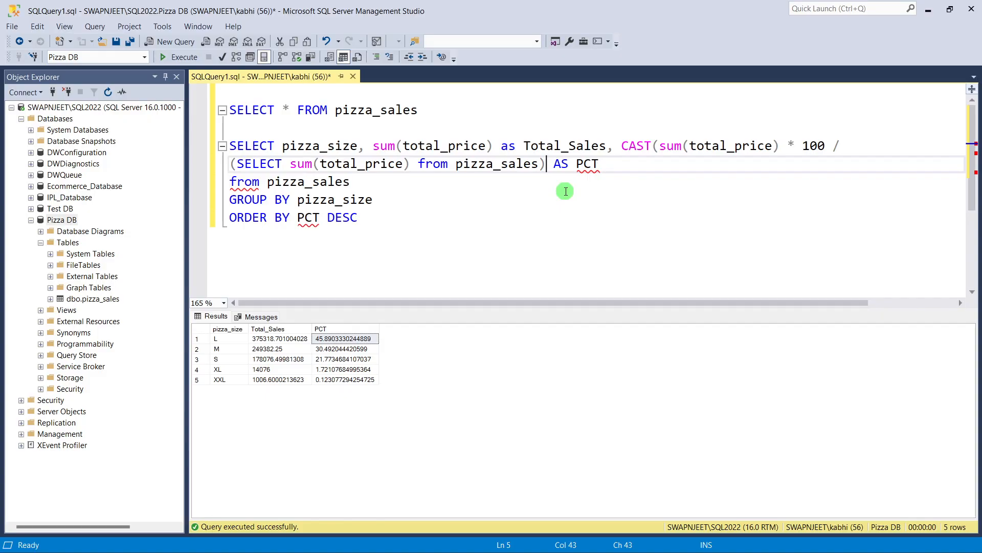
pyautogui.write('AS ')
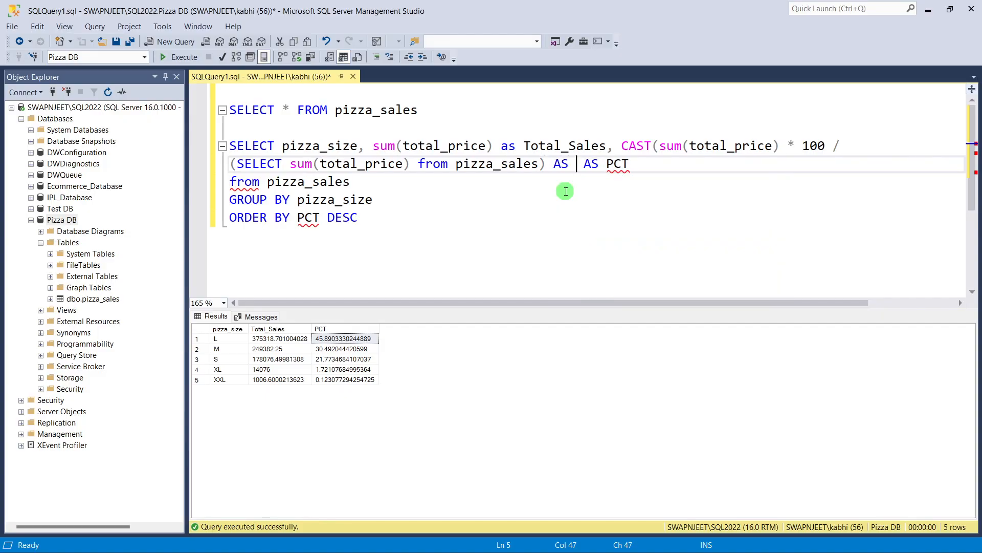
pyautogui.write('DE')
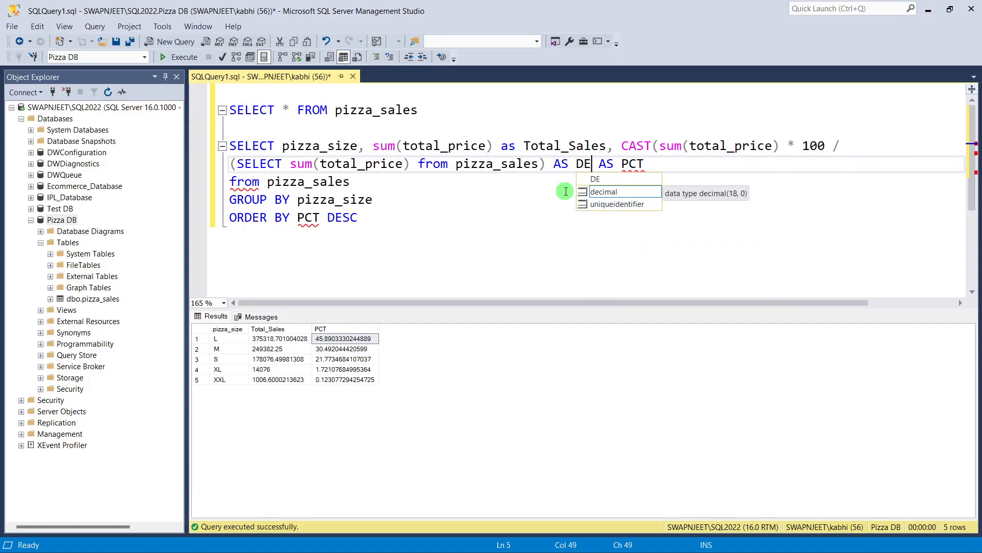
pyautogui.write('CIMAL(')
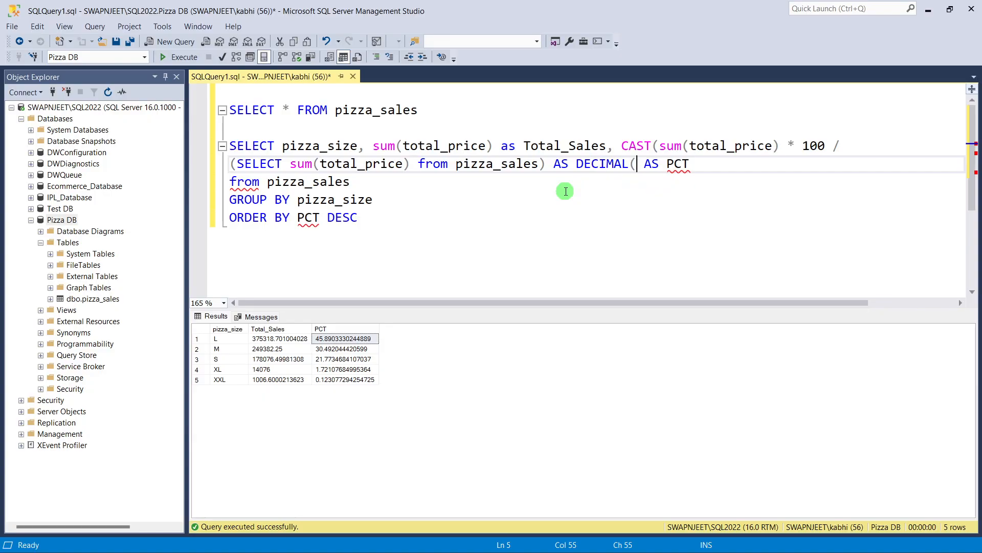
pyautogui.write('10')
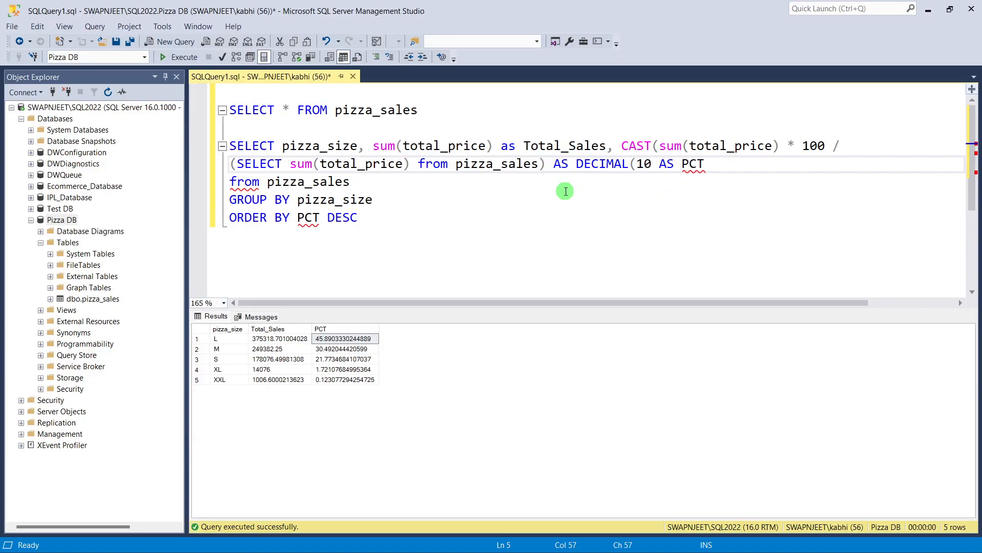
pyautogui.write(',2')
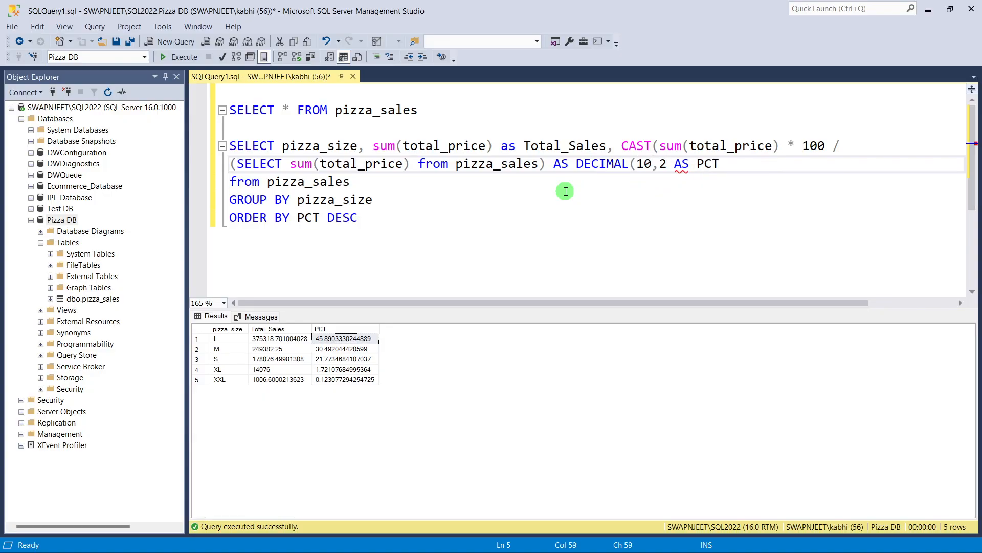
pyautogui.write('))')
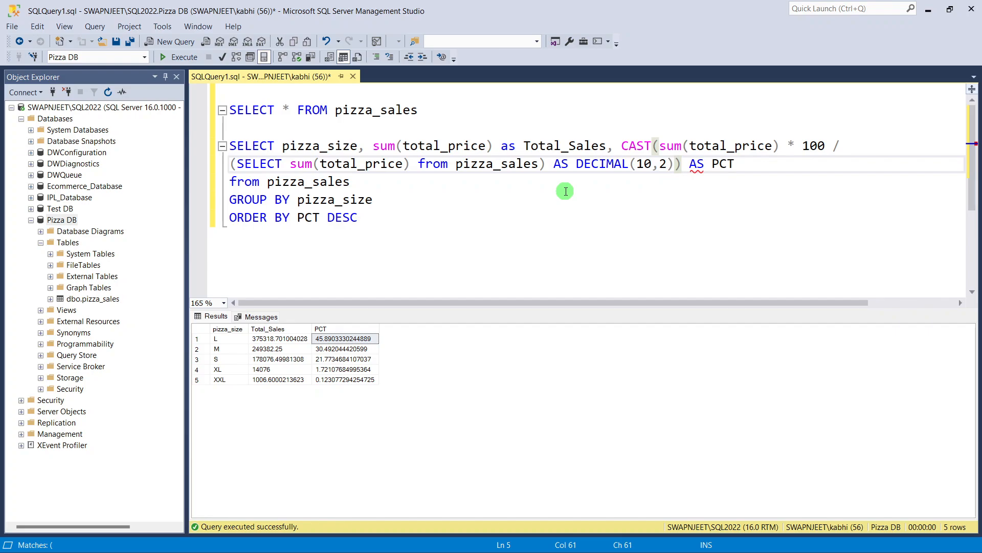
pyautogui.moveTo(416, 236); pyautogui.dragTo(227, 146)
pyautogui.click(185, 57)
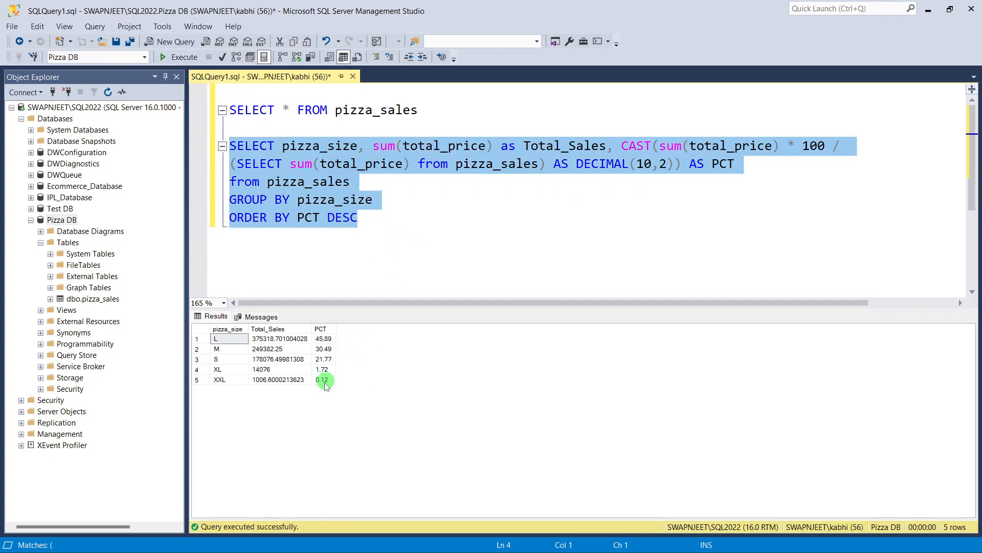
# Step: Review the Total_Sales results and the CAST function with its DECIMAL(10,2) type in the PCT expression
pyautogui.click(282, 349)
pyautogui.click(495, 231)
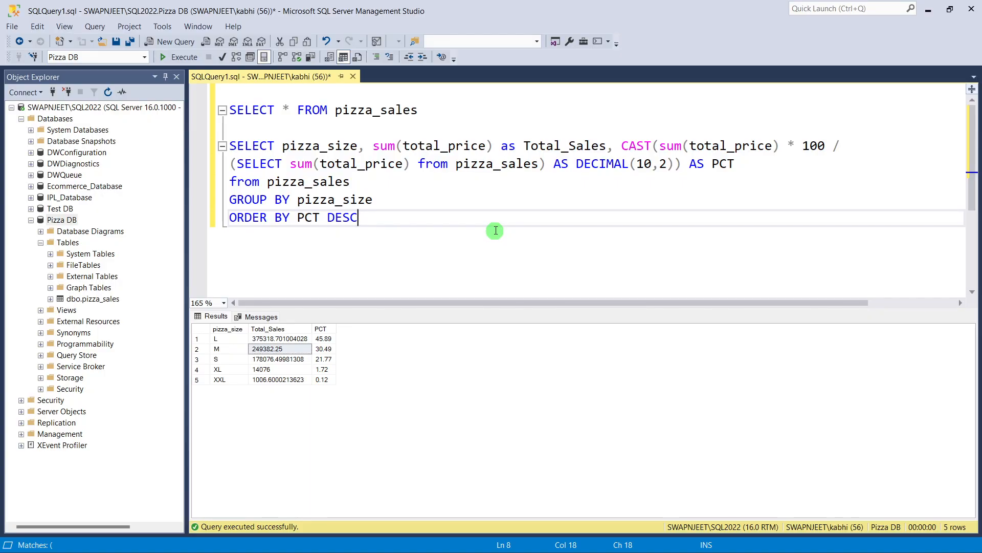
pyautogui.moveTo(622, 147); pyautogui.dragTo(645, 147)
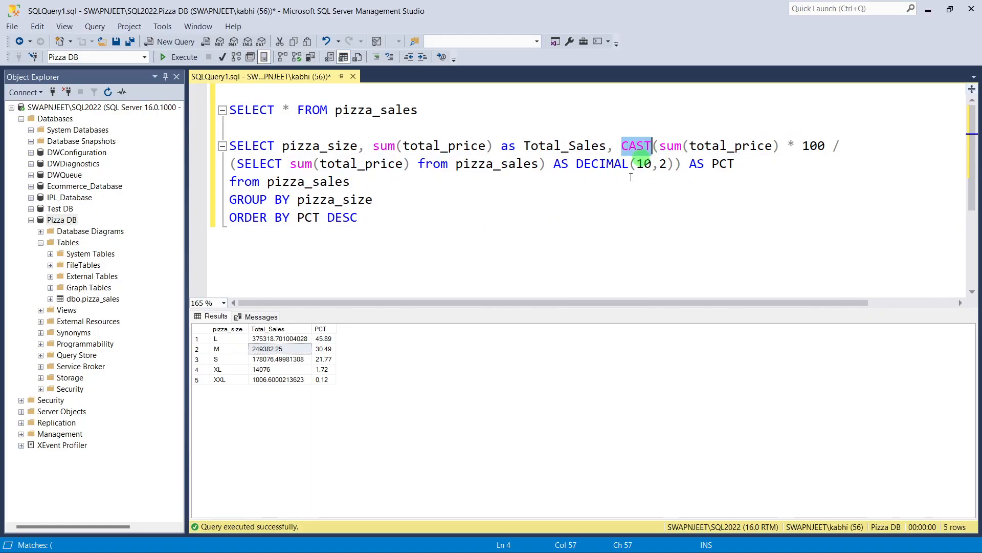
pyautogui.click(585, 214)
pyautogui.doubleClick(578, 164)
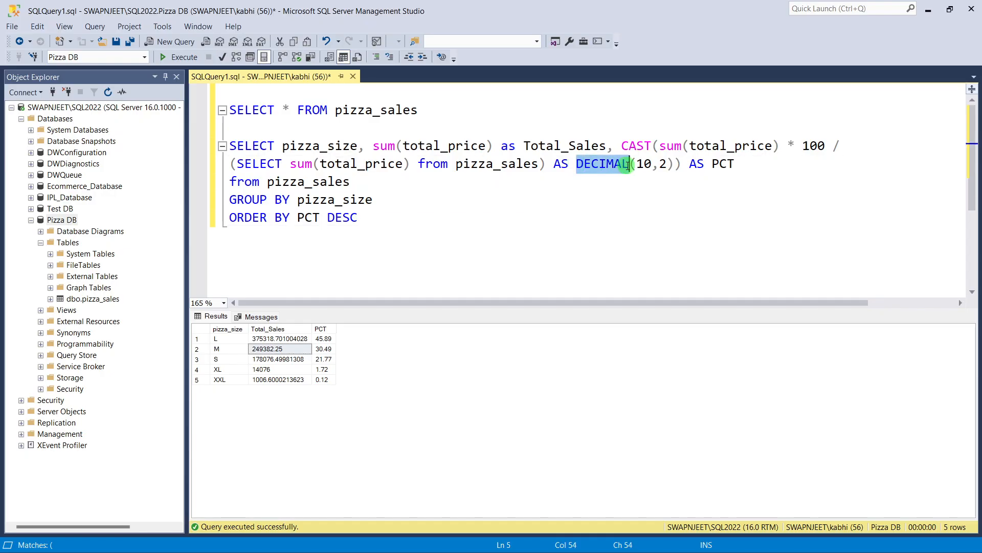
pyautogui.doubleClick(645, 164)
pyautogui.doubleClick(664, 164)
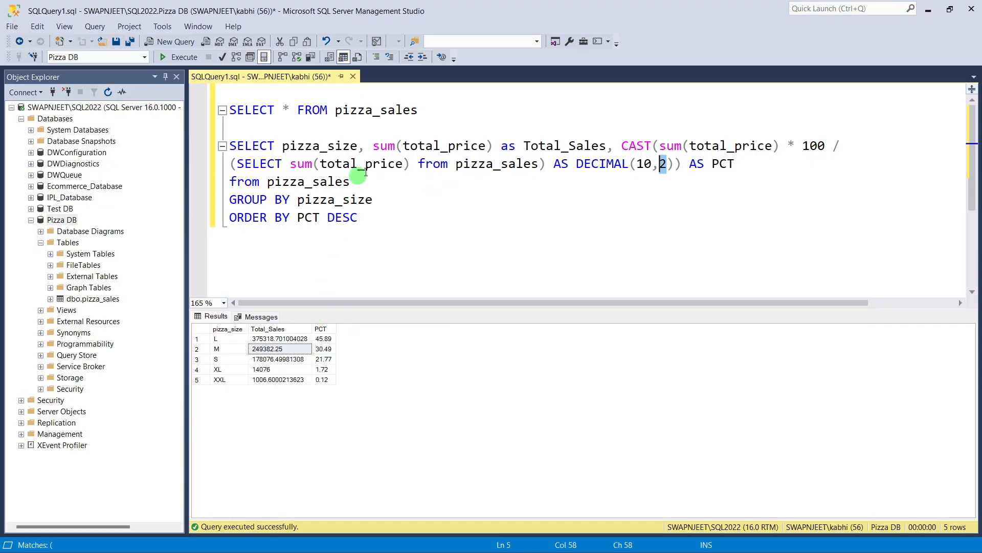
# Step: Open a CAST( before the sum(total_price) of Total_Sales and add a comma and DECIMAL(10,2) before its alias
pyautogui.moveTo(374, 147); pyautogui.dragTo(492, 147)
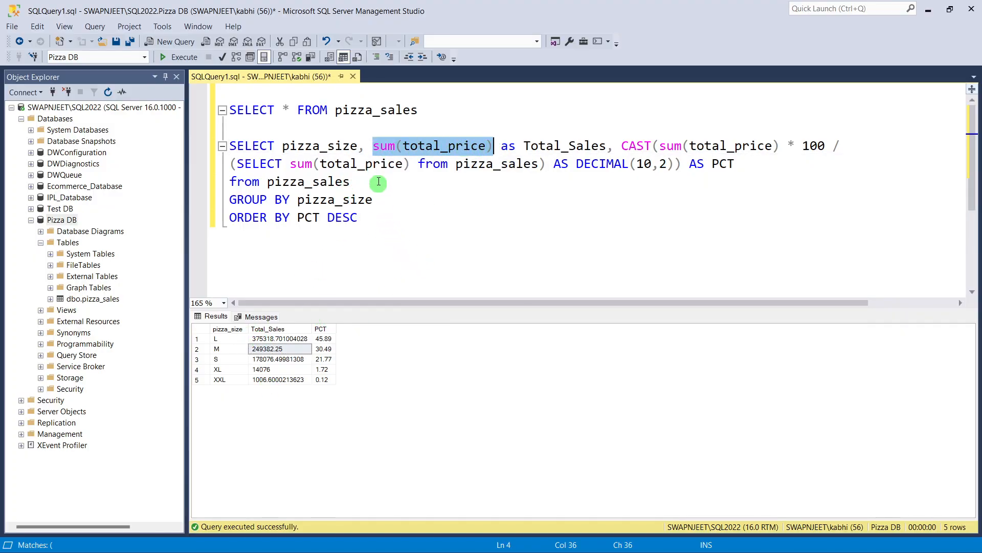
pyautogui.click(374, 147)
pyautogui.write('CAST')
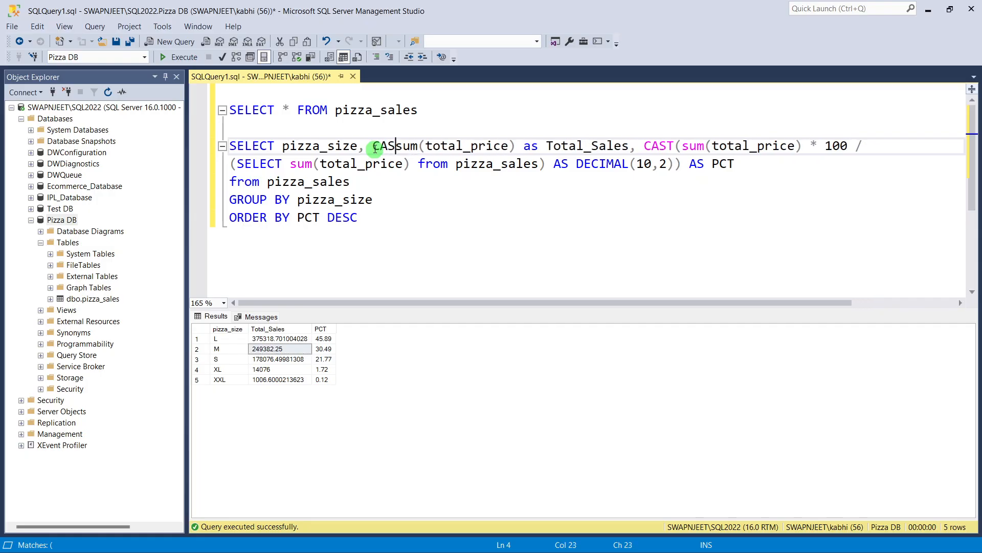
pyautogui.press('BackSpace')
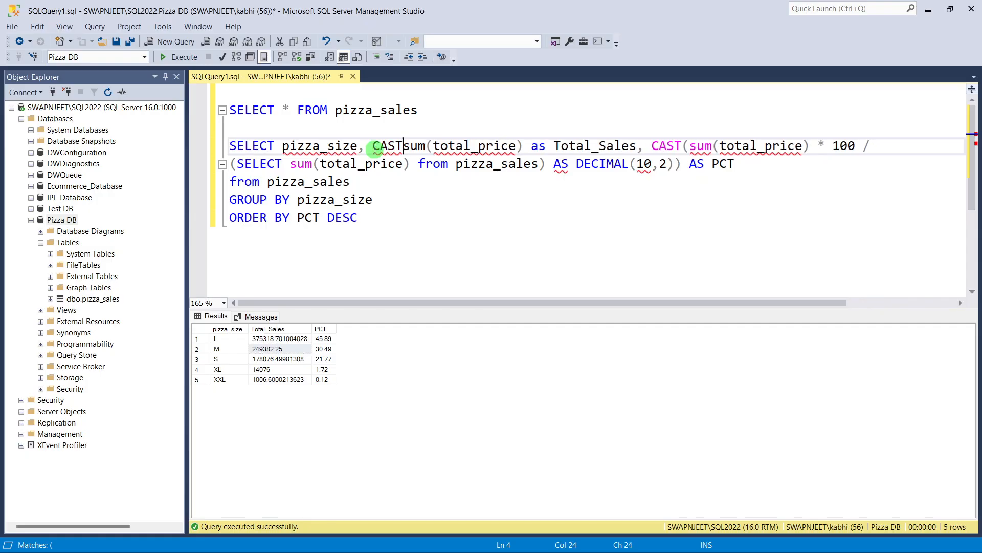
pyautogui.write('(')
pyautogui.click(532, 147)
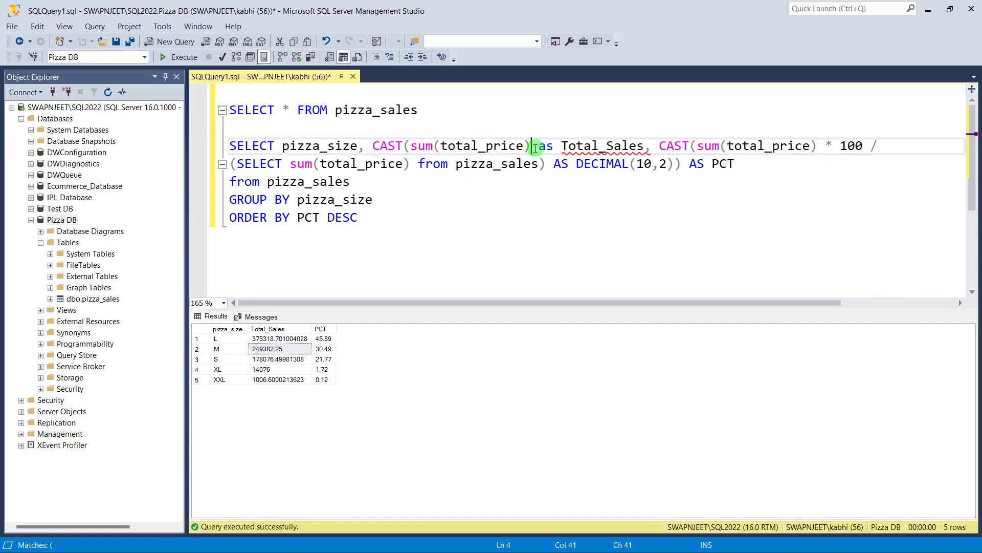
pyautogui.write('DECIMAL')
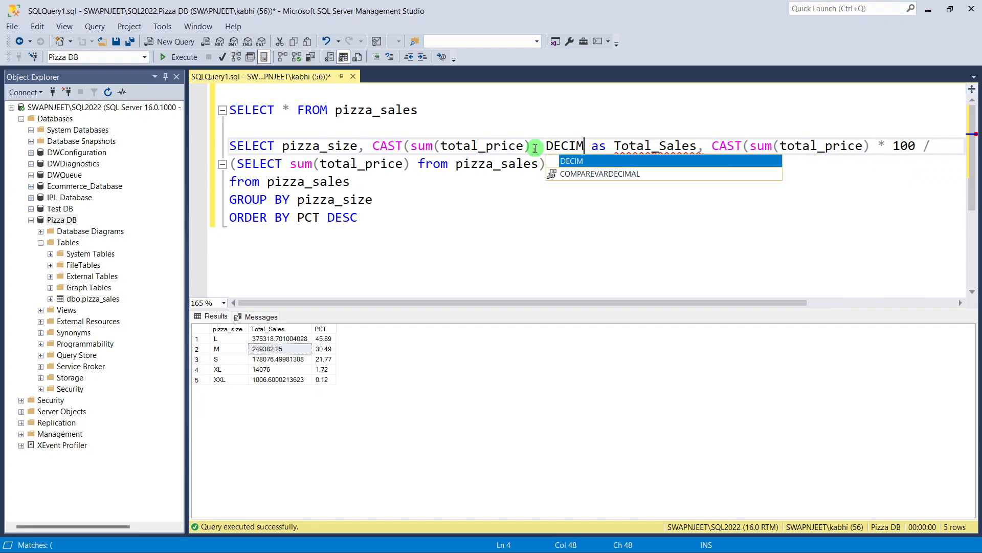
pyautogui.write('(10,')
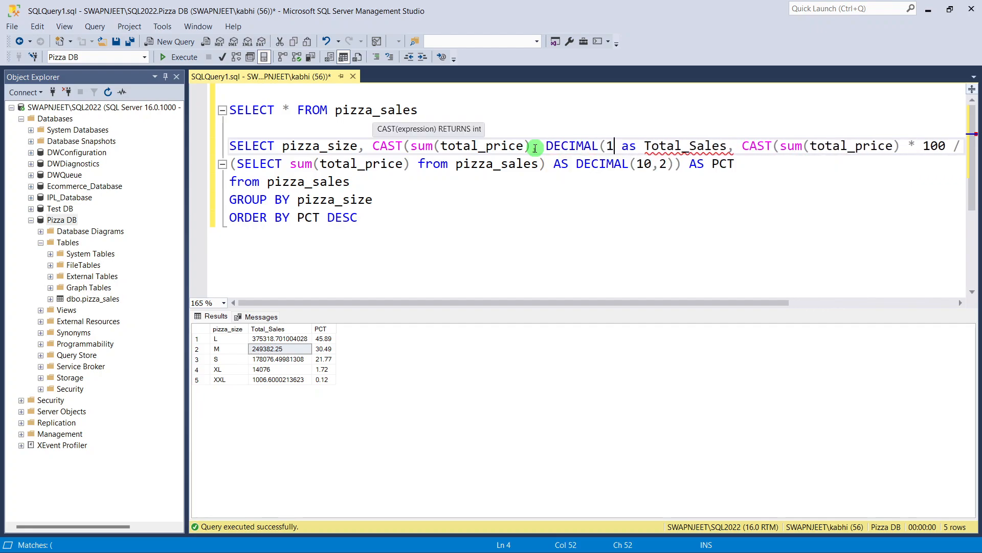
pyautogui.write('2)')
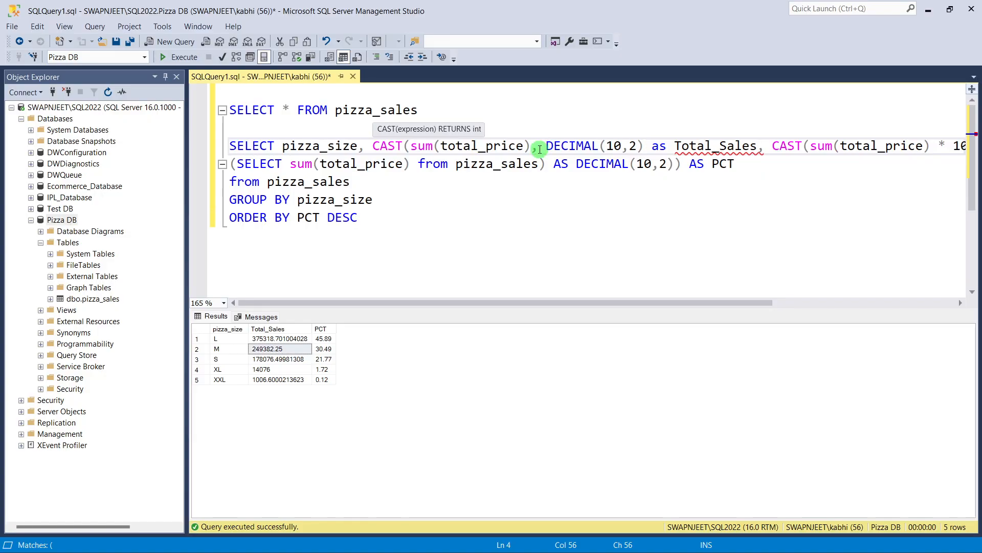
# Step: Remove the comma before DECIMAL(10,2) in the Total_Sales expression, close the CAST parenthesis and execute the pizza size query
pyautogui.click(539, 149)
pyautogui.press('BackSpace')
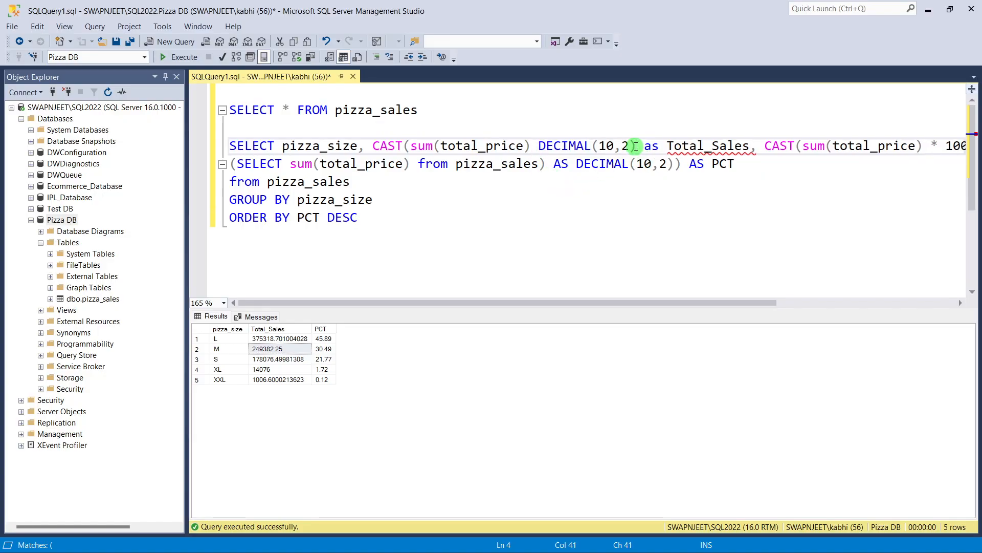
pyautogui.click(635, 146)
pyautogui.write('),')
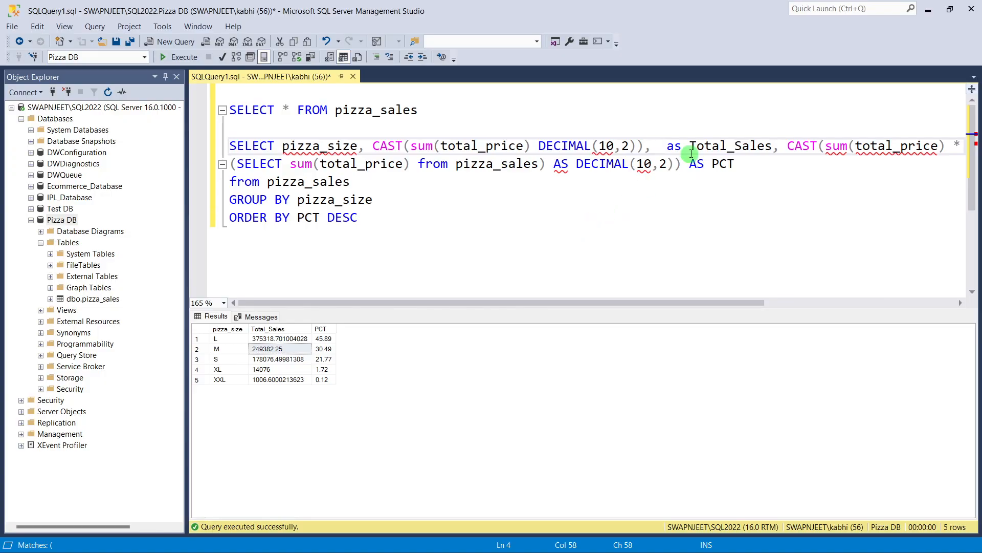
pyautogui.press('BackSpace')
pyautogui.press('BackSpace')
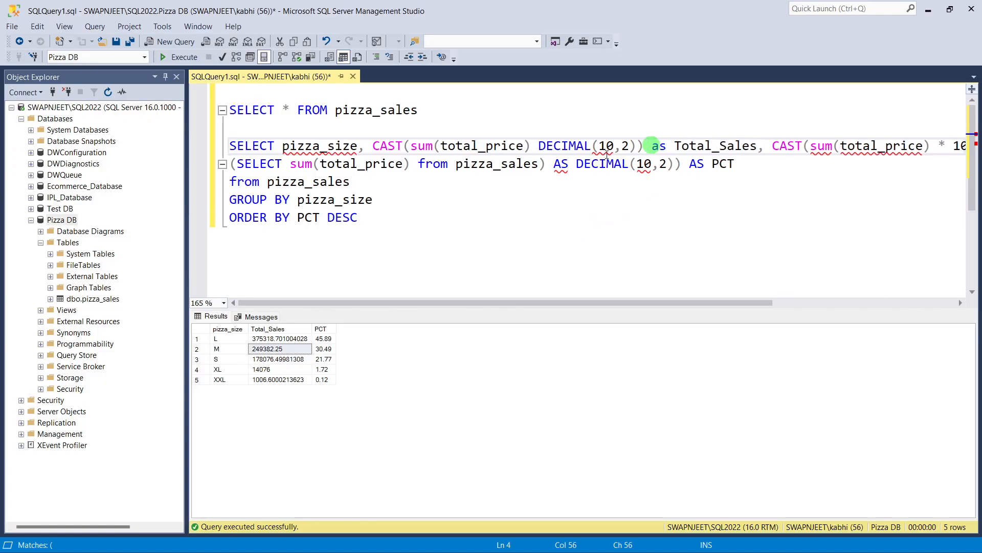
pyautogui.click(429, 197)
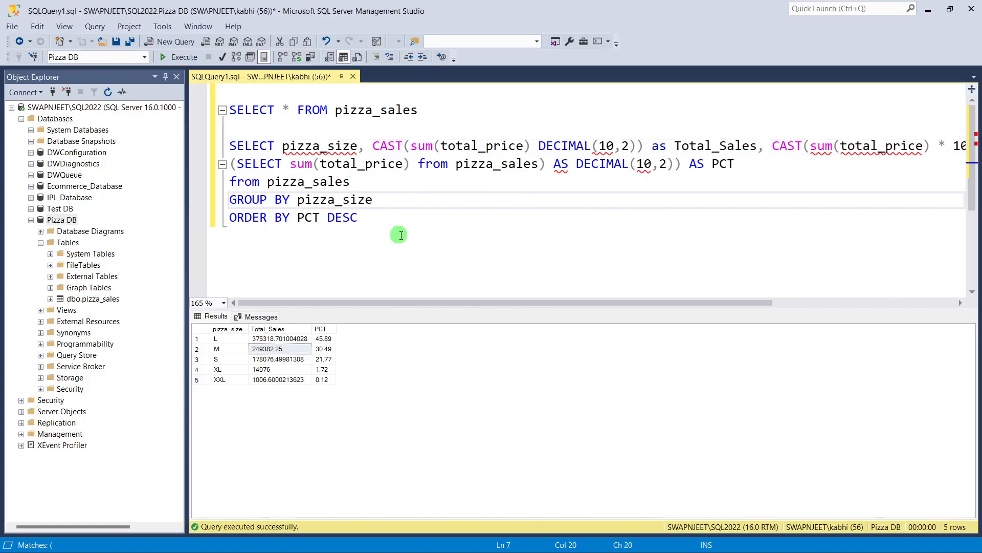
pyautogui.moveTo(401, 234); pyautogui.dragTo(179, 154)
pyautogui.click(178, 57)
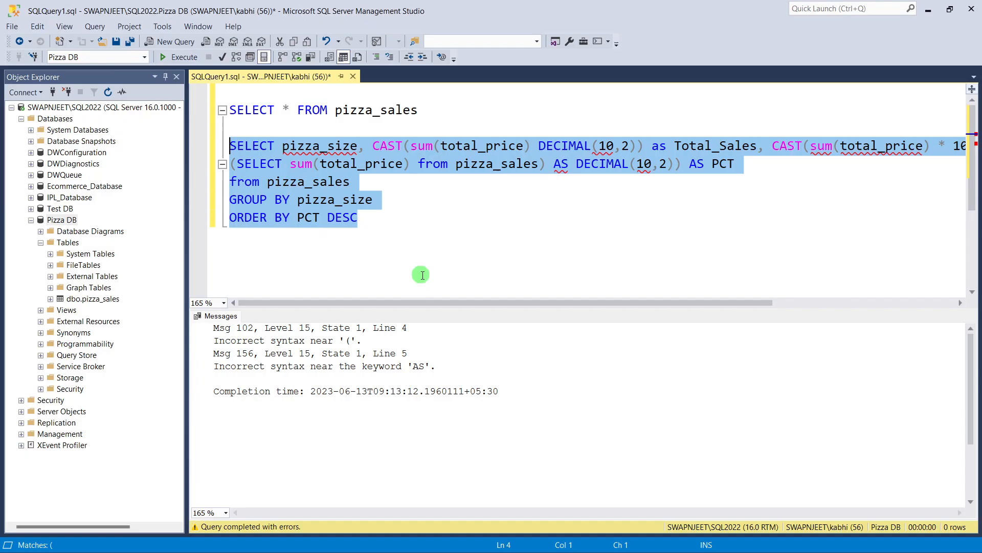
# Step: Insert AS before DECIMAL(10,2) in the Total_Sales CAST, execute the pizza size query and check the Total_Sales values
pyautogui.click(431, 196)
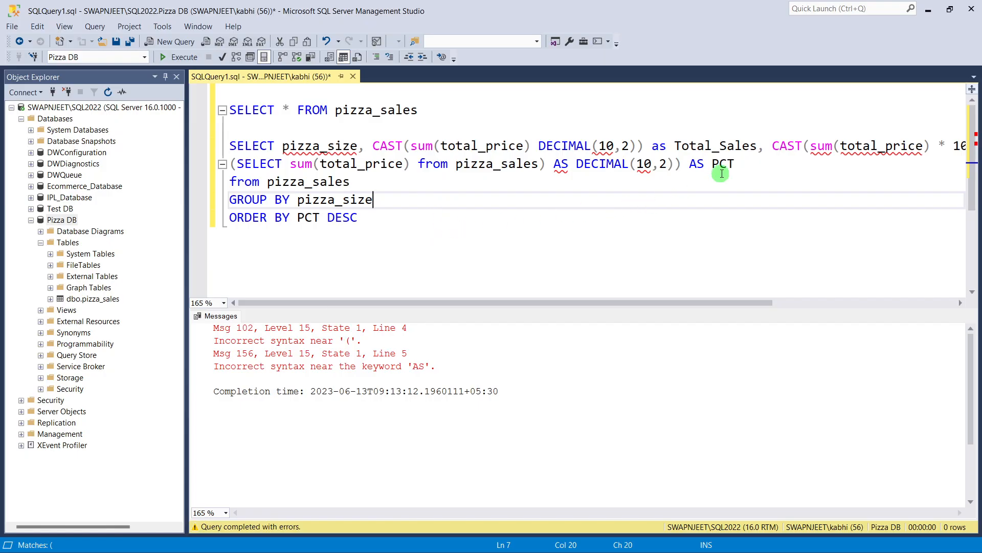
pyautogui.click(532, 150)
pyautogui.write('AS')
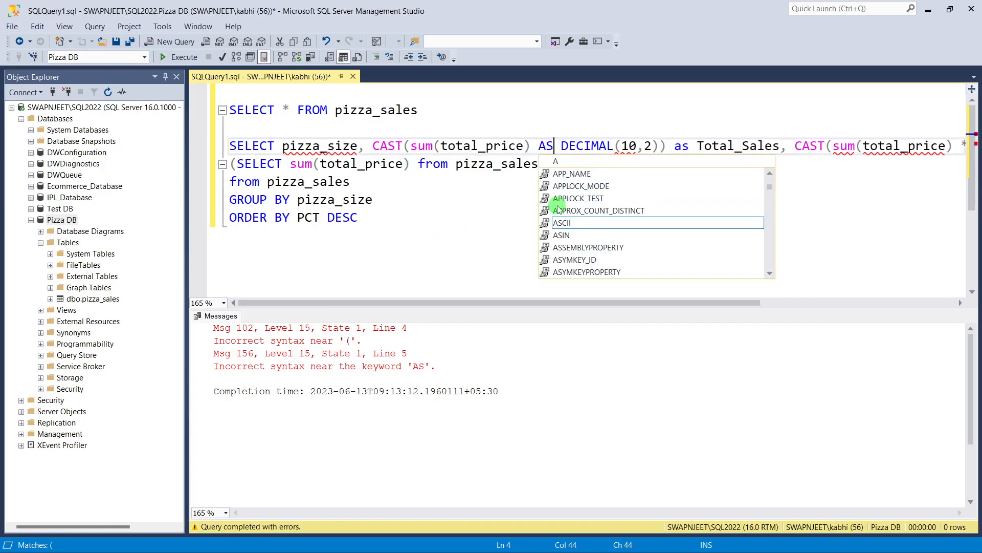
pyautogui.moveTo(449, 221); pyautogui.dragTo(229, 145)
pyautogui.click(180, 57)
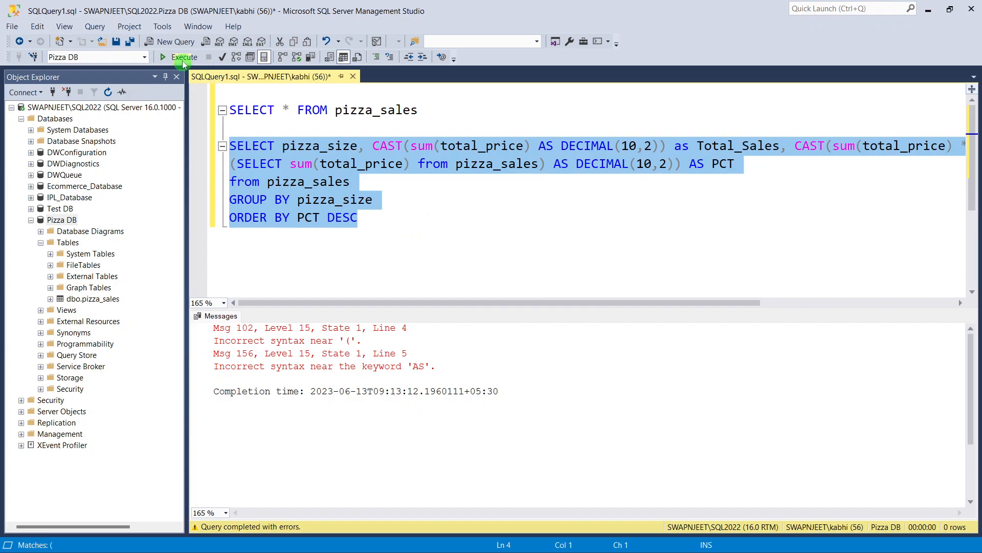
pyautogui.click(365, 371)
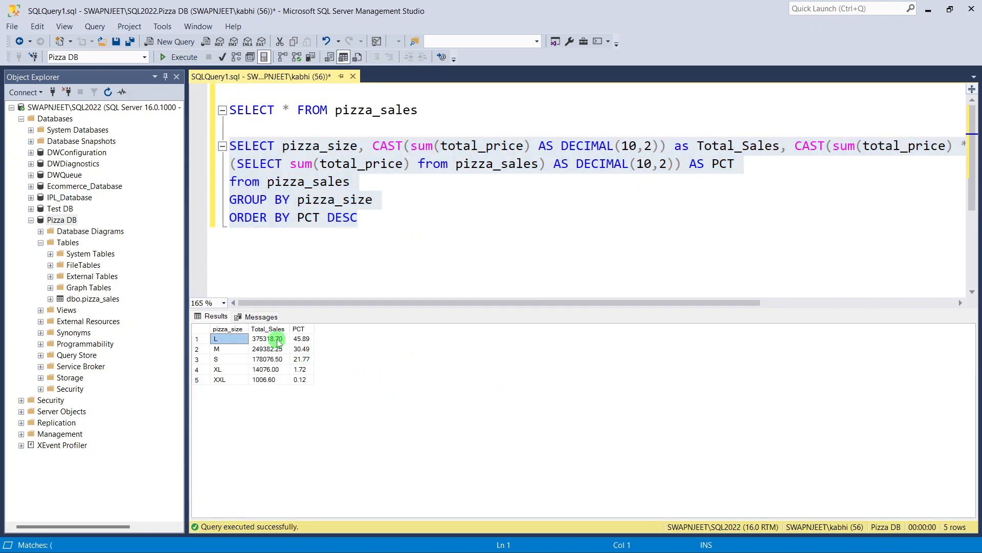
pyautogui.click(486, 228)
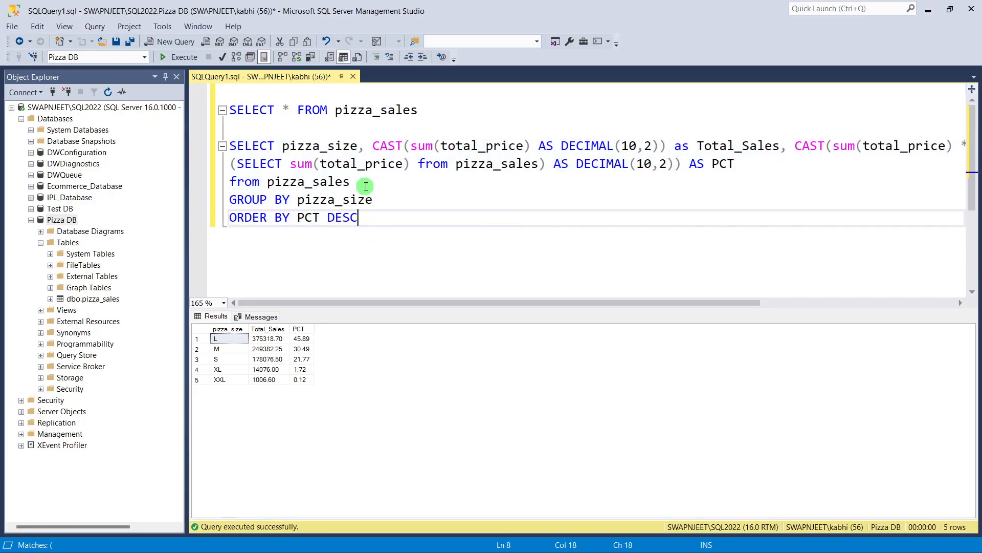
# Step: Add the line DATEPART(QAURTER, order_date)=1 between the outer from pizza_sales and GROUP BY, and execute the query
pyautogui.click(366, 184)
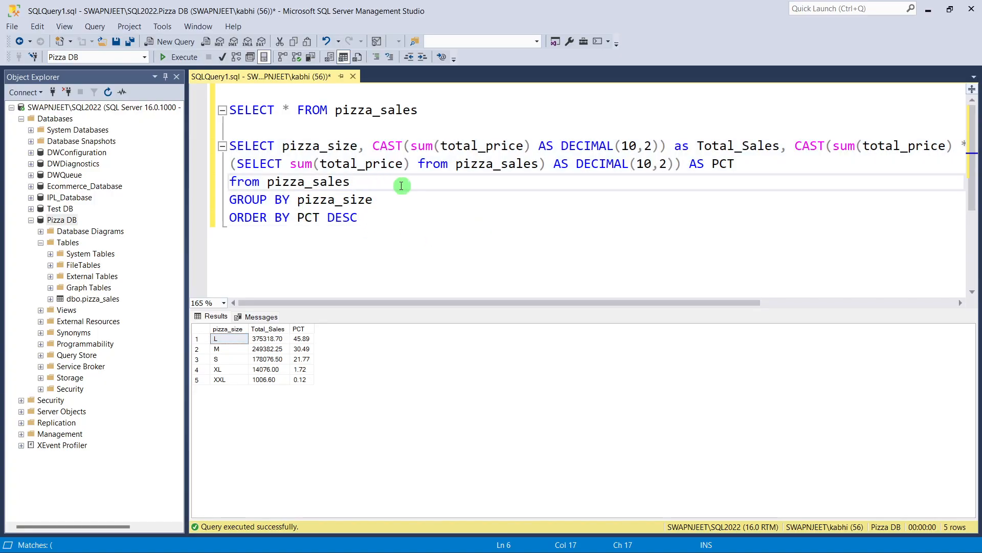
pyautogui.press('Return')
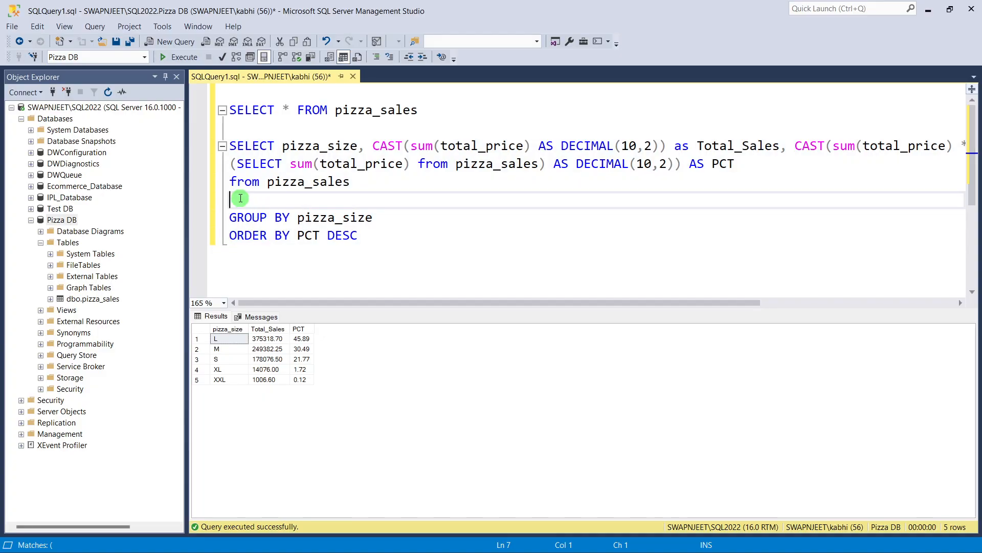
pyautogui.moveTo(236, 164); pyautogui.dragTo(539, 165)
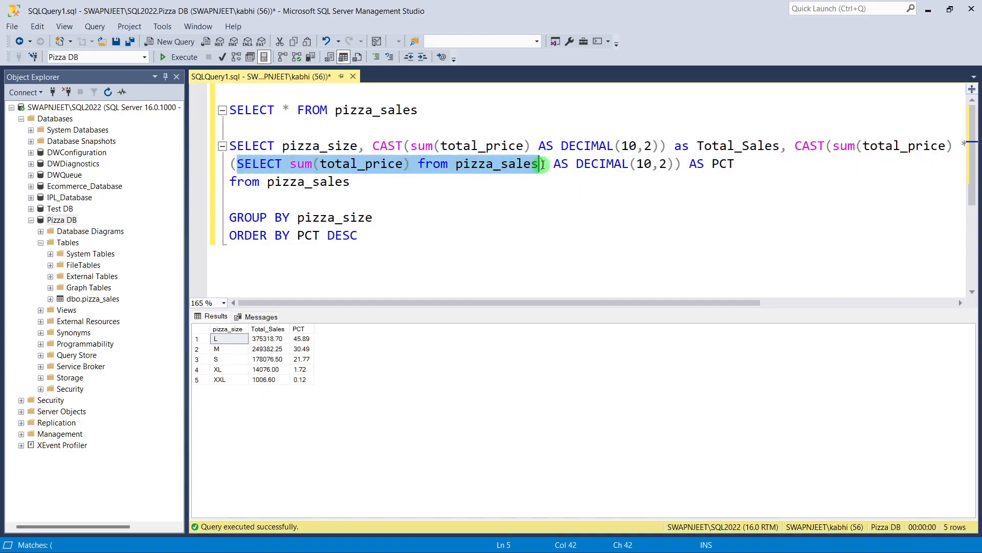
pyautogui.click(482, 179)
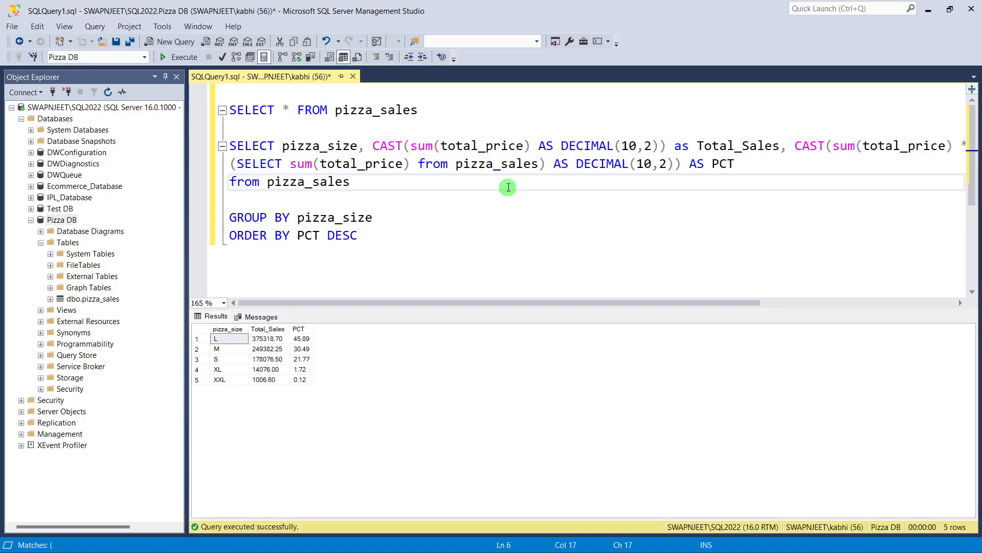
pyautogui.click(258, 207)
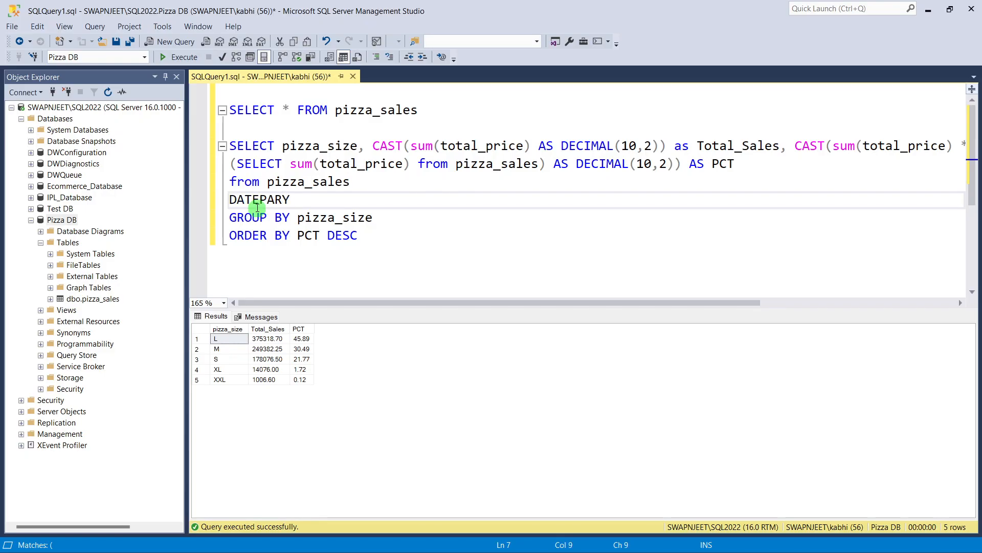
pyautogui.write('DATEPART(QA')
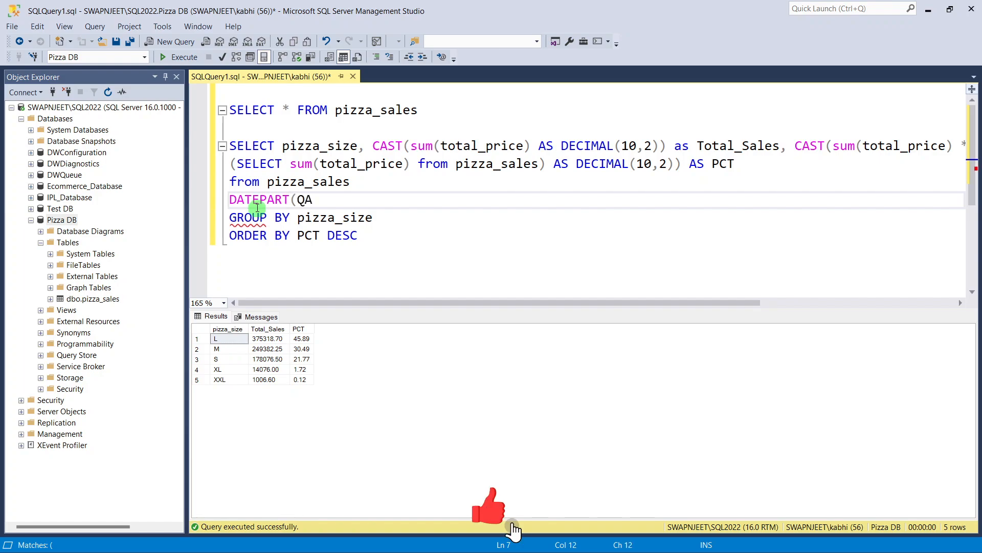
pyautogui.write('URTER, ')
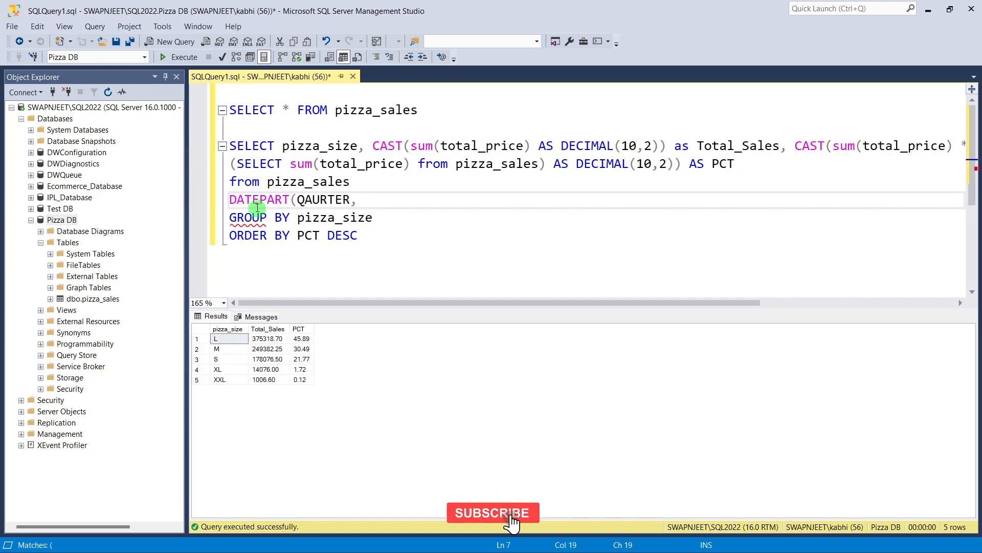
pyautogui.write('or')
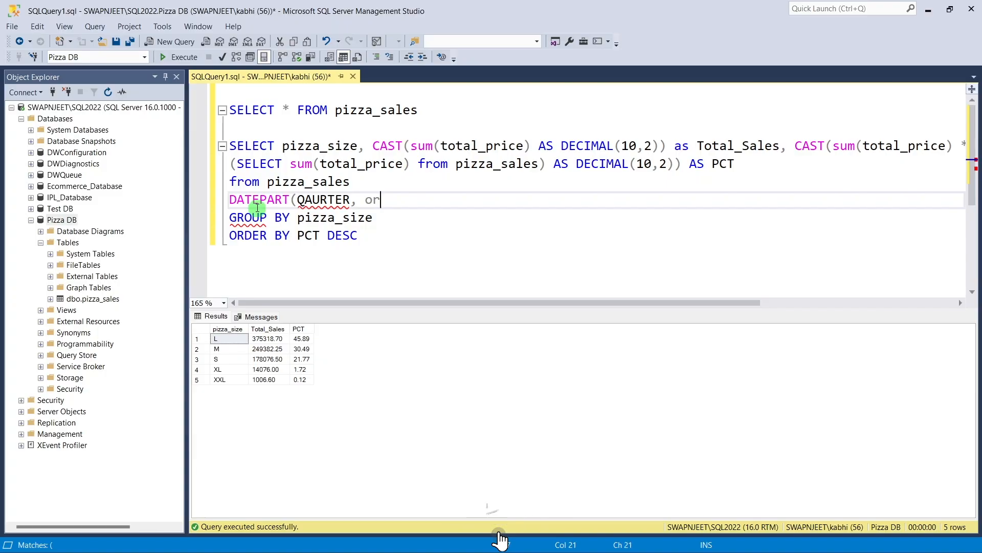
pyautogui.write('der_')
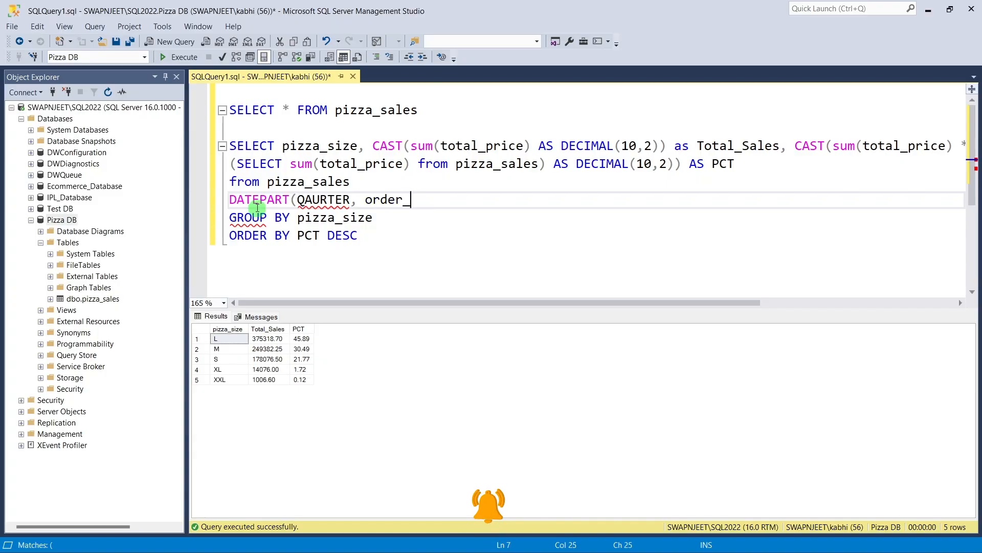
pyautogui.write('date')
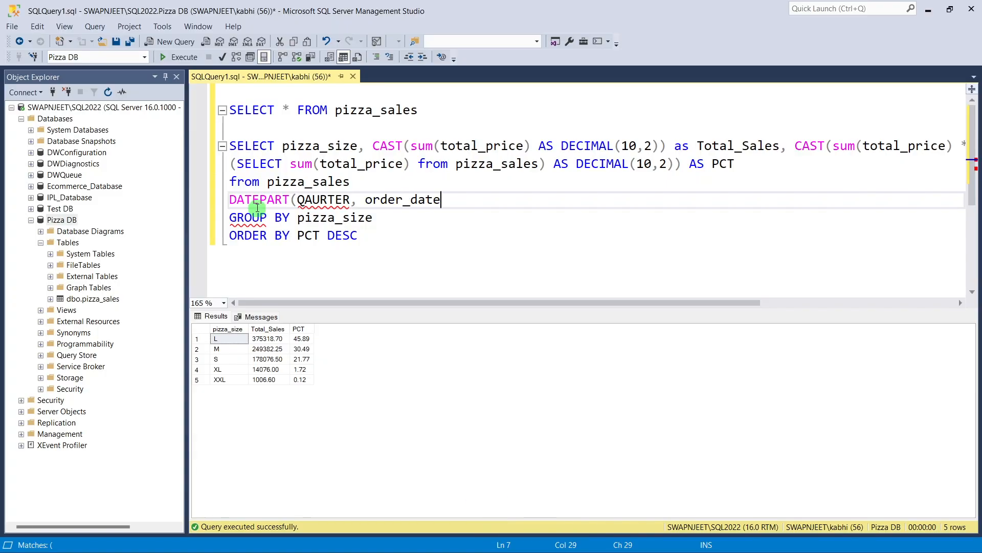
pyautogui.write(')=1')
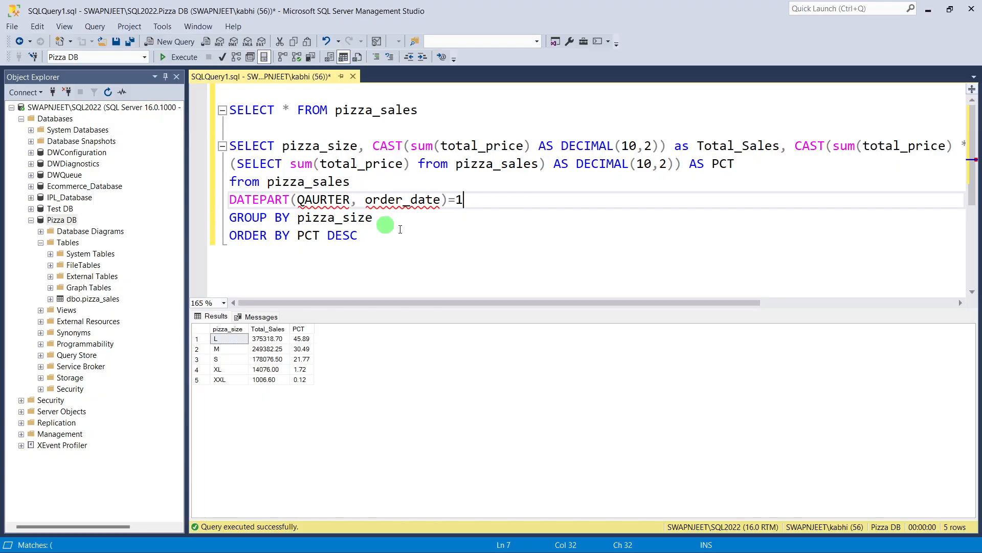
pyautogui.moveTo(386, 228); pyautogui.dragTo(229, 145)
pyautogui.click(179, 56)
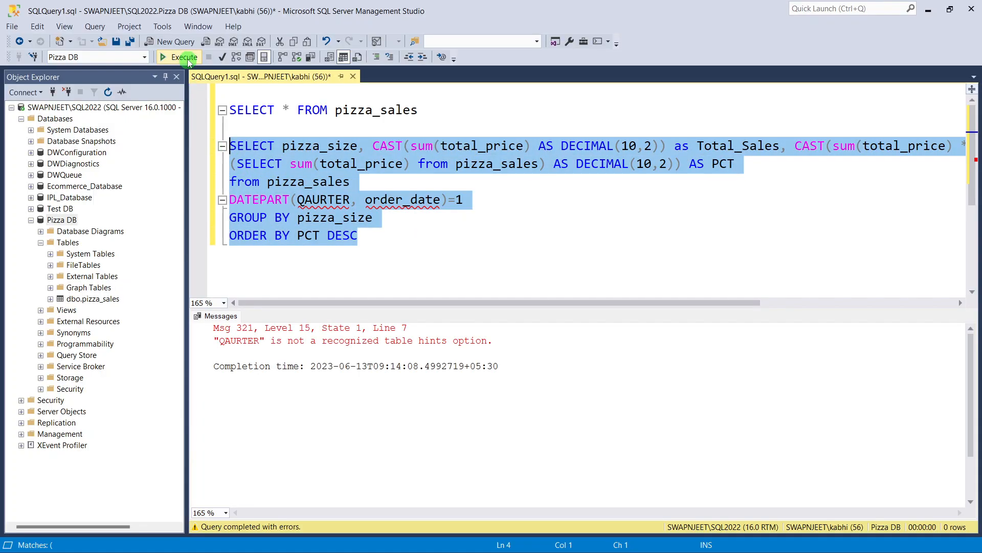
# Step: Correct the misspelled DATEPART argument to quarter and execute the pizza size query again
pyautogui.click(548, 218)
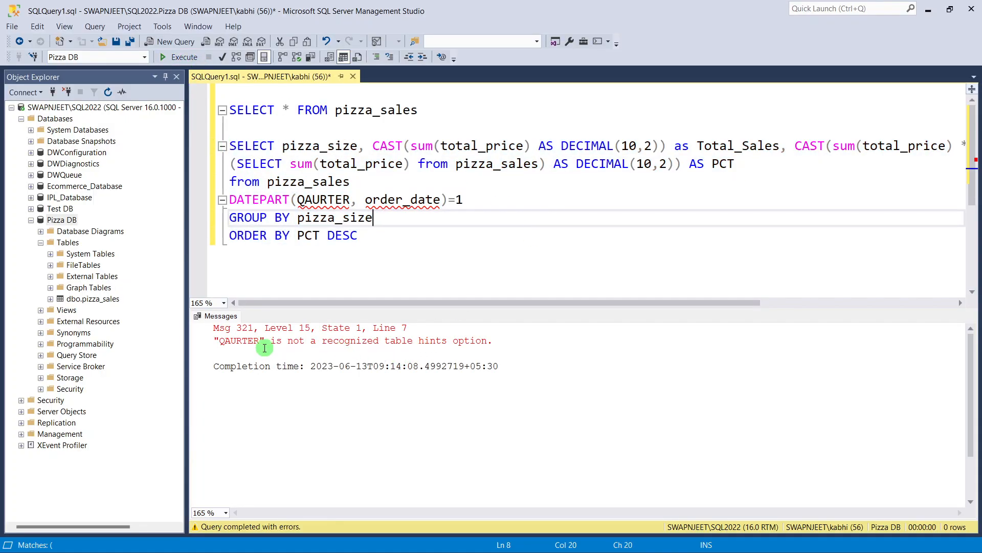
pyautogui.moveTo(351, 200); pyautogui.dragTo(299, 203)
pyautogui.write('q')
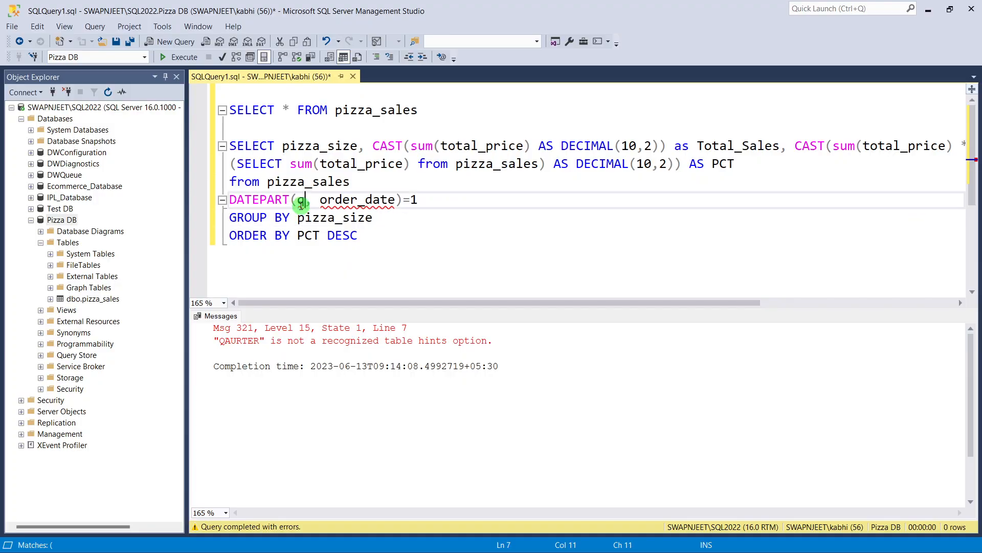
pyautogui.write('uarter')
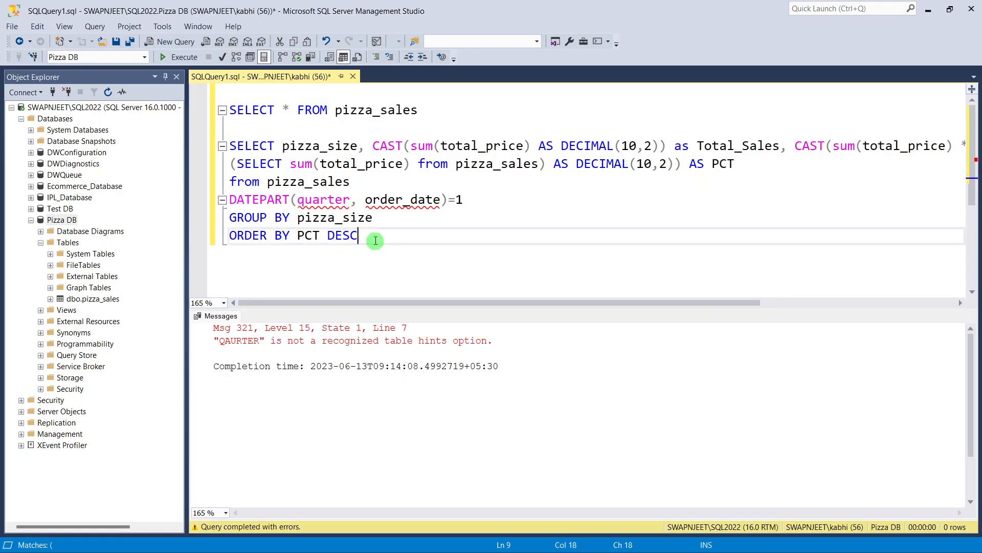
pyautogui.moveTo(369, 239); pyautogui.dragTo(229, 146)
pyautogui.click(179, 56)
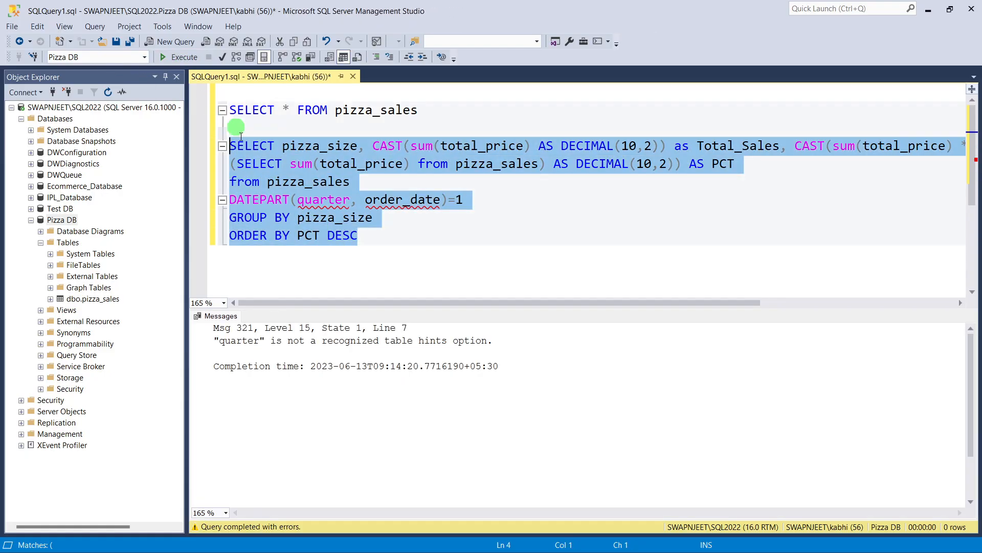
# Step: Insert WHERE in front of DATEPART(quarter, order_date)=1 in the pizza size query
pyautogui.click(378, 252)
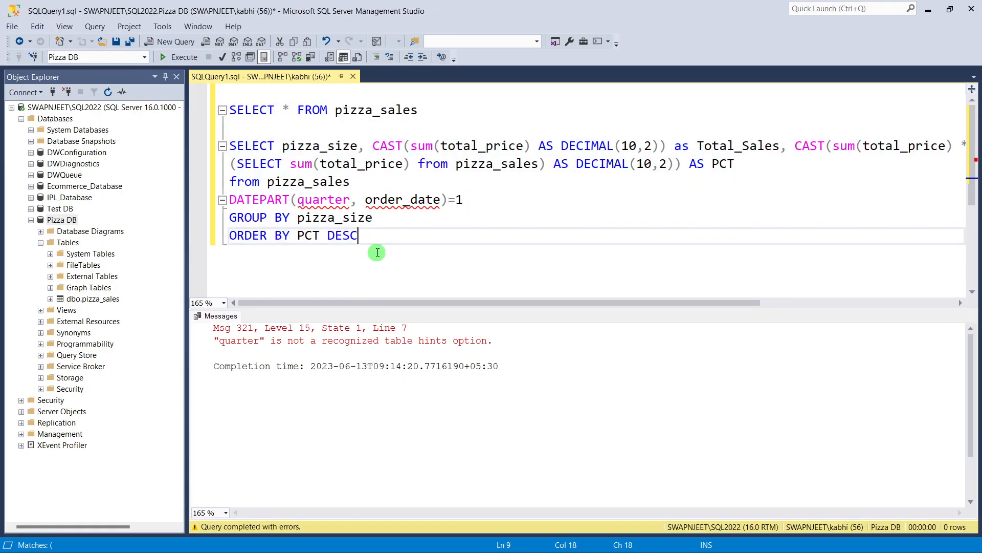
pyautogui.click(234, 200)
pyautogui.write('WHERE')
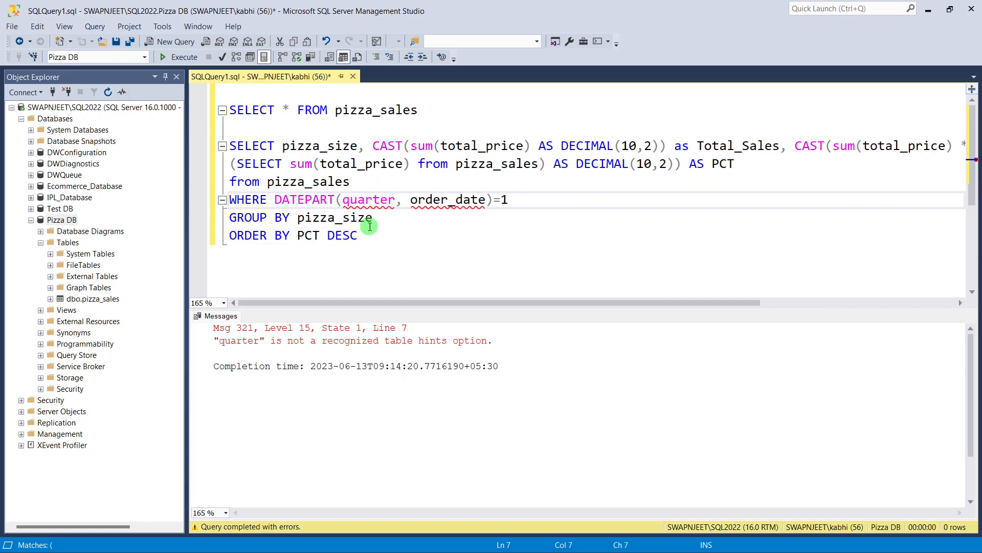
# Step: Execute the pizza size query with its quarter 1 filter
pyautogui.moveTo(358, 235); pyautogui.dragTo(229, 146)
pyautogui.click(190, 59)
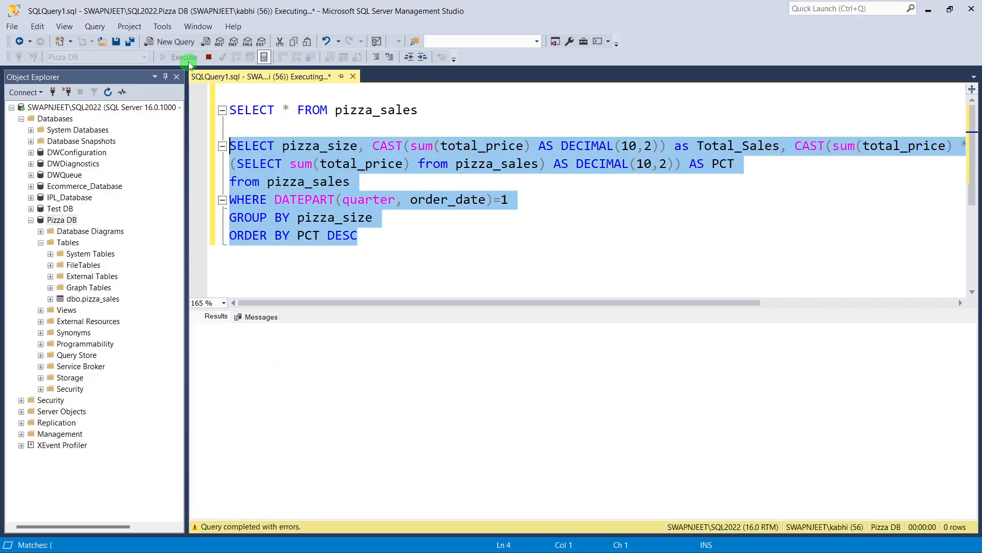
pyautogui.click(678, 194)
# Step: Copy WHERE DATEPART(quarter, order_date)=1 into the total_price subquery, after pizza_sales and before its closing parenthesis
pyautogui.click(539, 163)
pyautogui.moveTo(516, 203); pyautogui.dragTo(225, 199)
pyautogui.hotkey('ctrl', 'c')
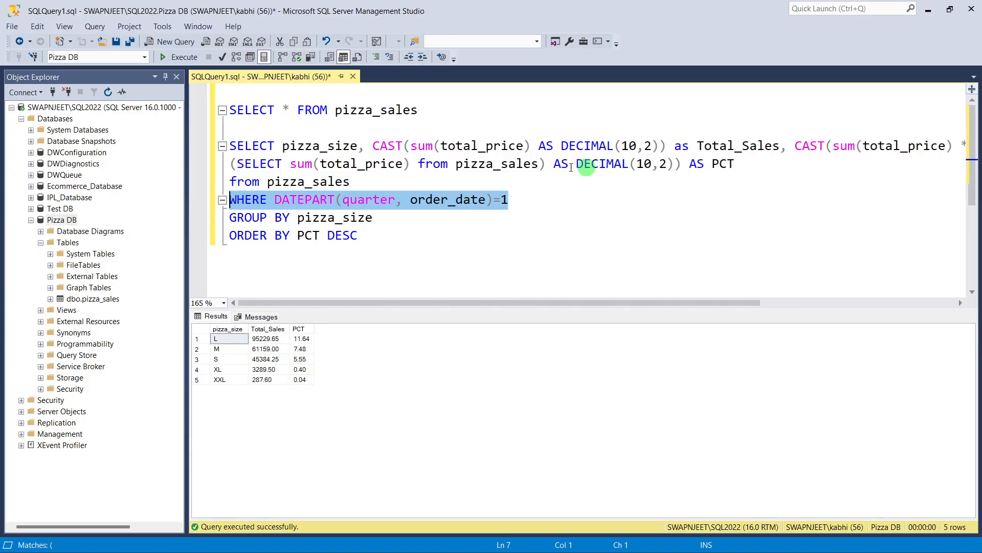
pyautogui.click(543, 165)
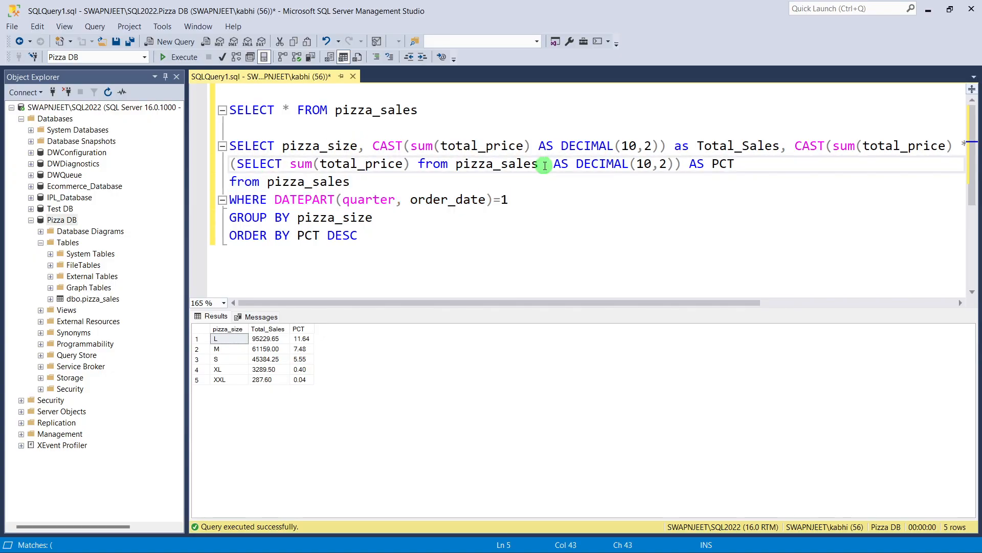
pyautogui.hotkey('ctrl', 'v')
pyautogui.write(')')
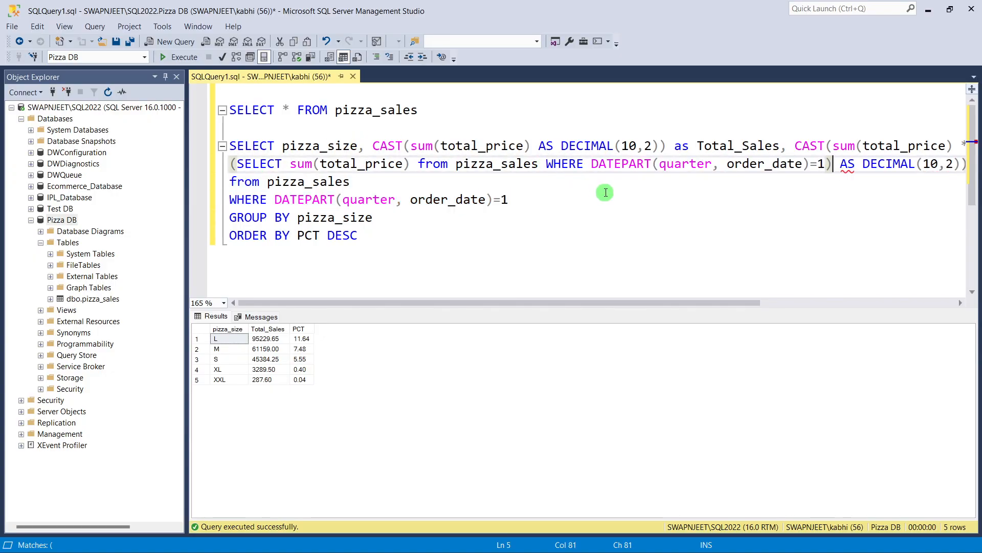
pyautogui.click(604, 216)
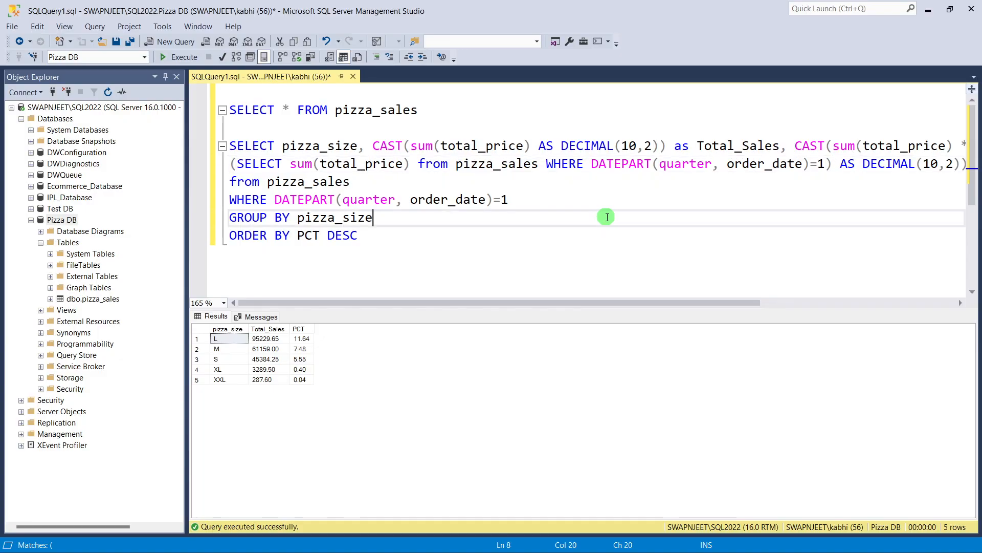
# Step: Execute the pizza size query with the quarter filter in both places and check the PCT values
pyautogui.click(181, 57)
pyautogui.moveTo(384, 233); pyautogui.dragTo(223, 156)
pyautogui.click(174, 56)
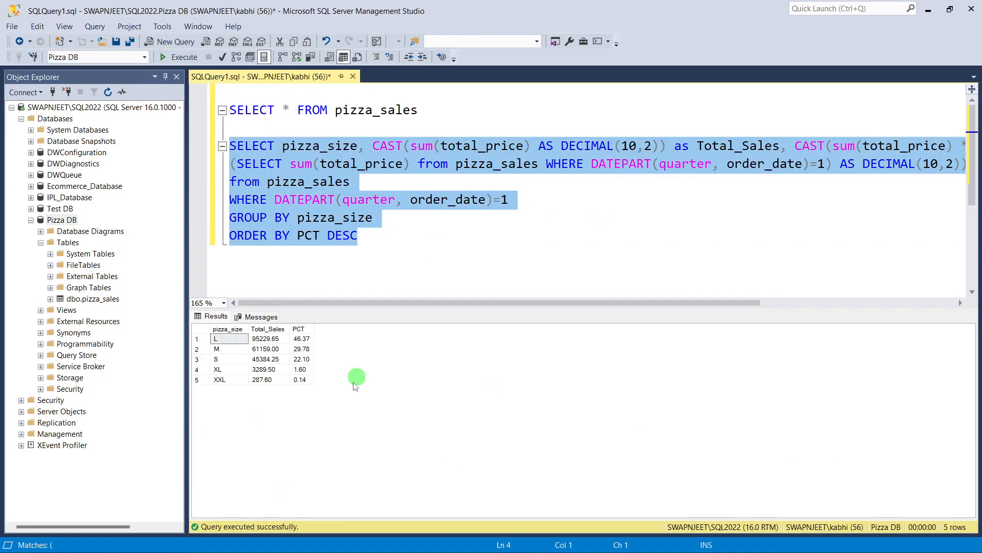
pyautogui.click(306, 402)
pyautogui.moveTo(373, 237); pyautogui.dragTo(230, 147)
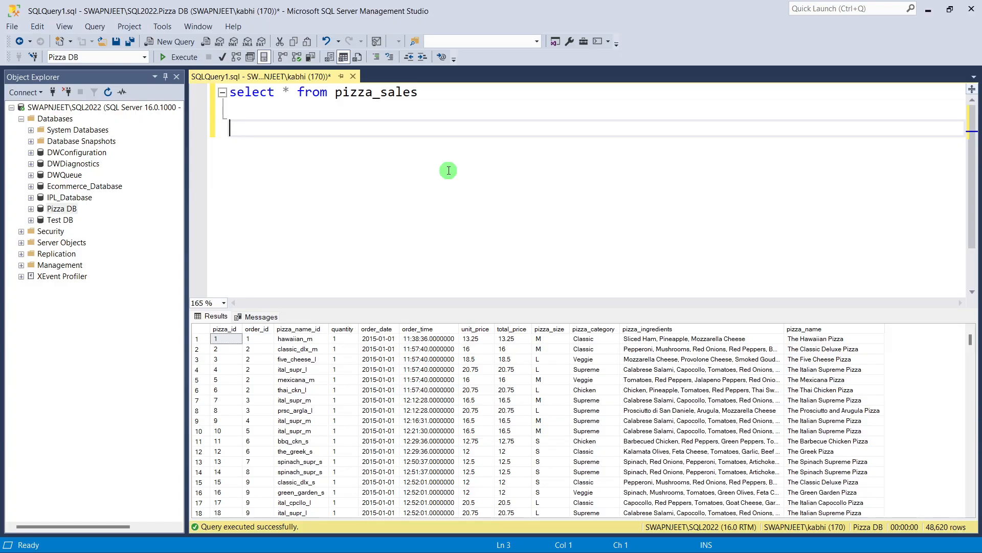
# Step: Switch to the PowerPoint presentation, read chart requirements 4 to 7 on slide 15, and return to SQL Server Management Studio
pyautogui.hotkey('alt', 'Tab')
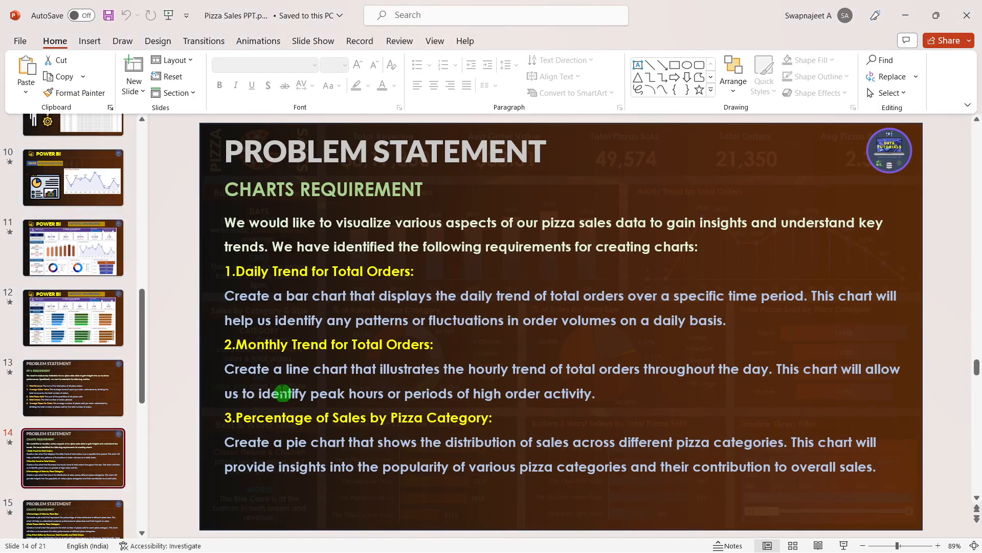
pyautogui.click(66, 509)
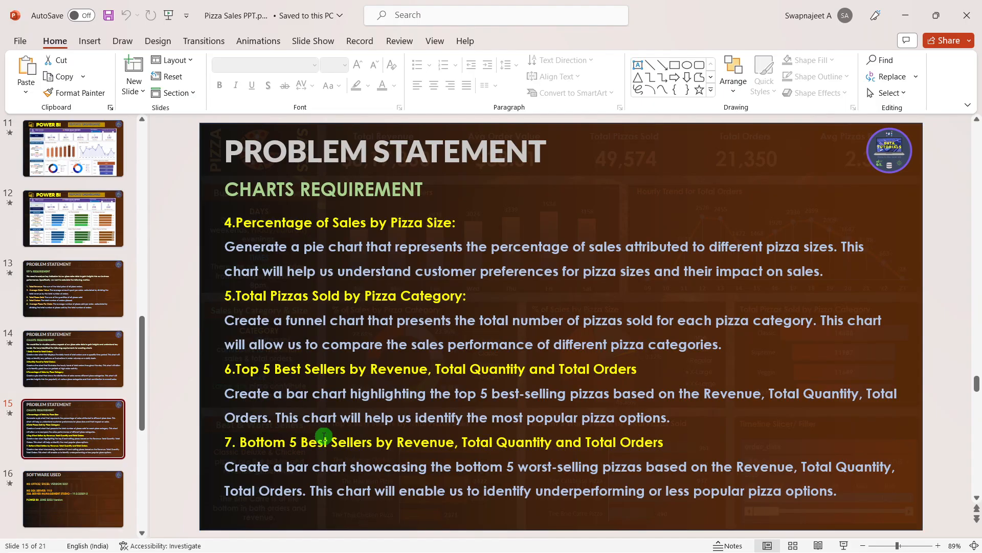
pyautogui.hotkey('alt', 'Tab')
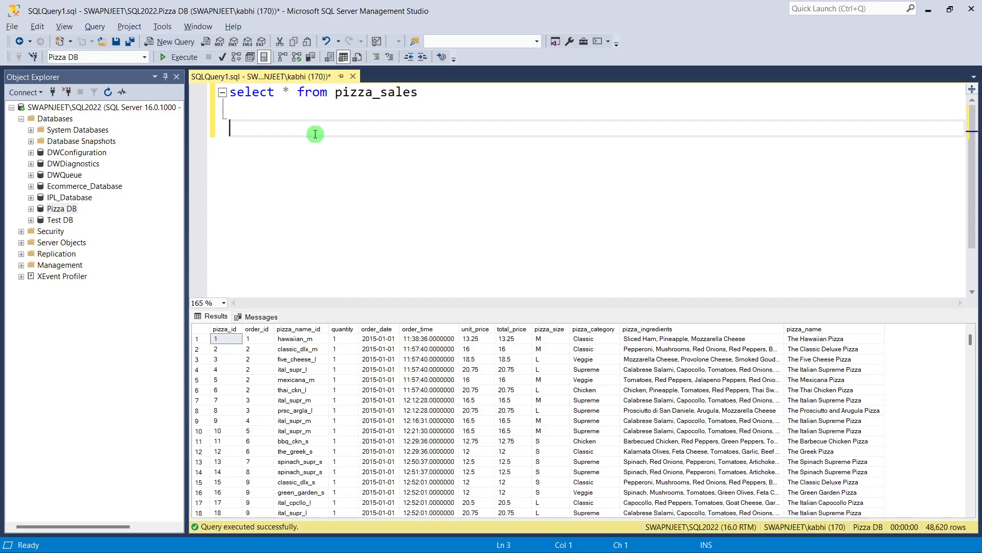
pyautogui.hotkey('alt', 'Tab')
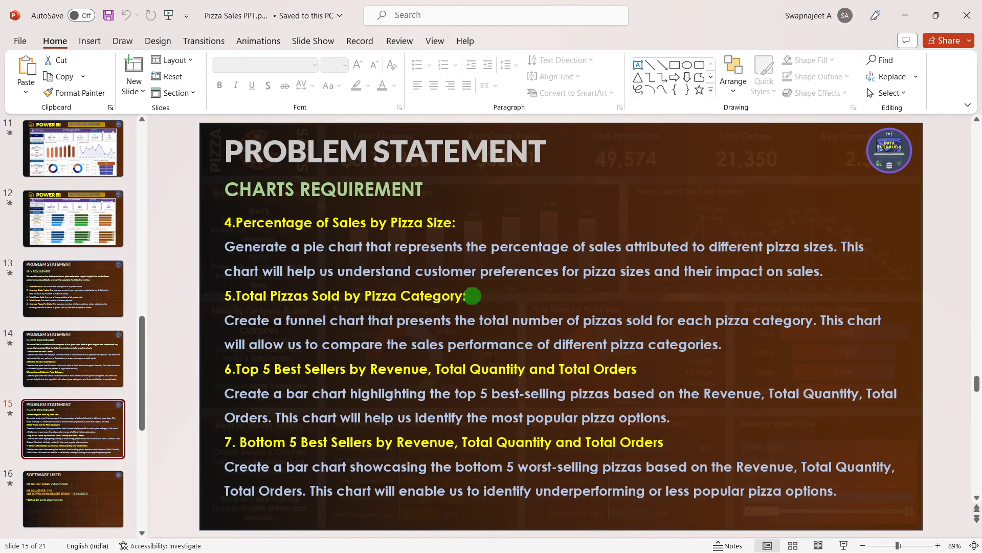
pyautogui.hotkey('alt', 'Tab')
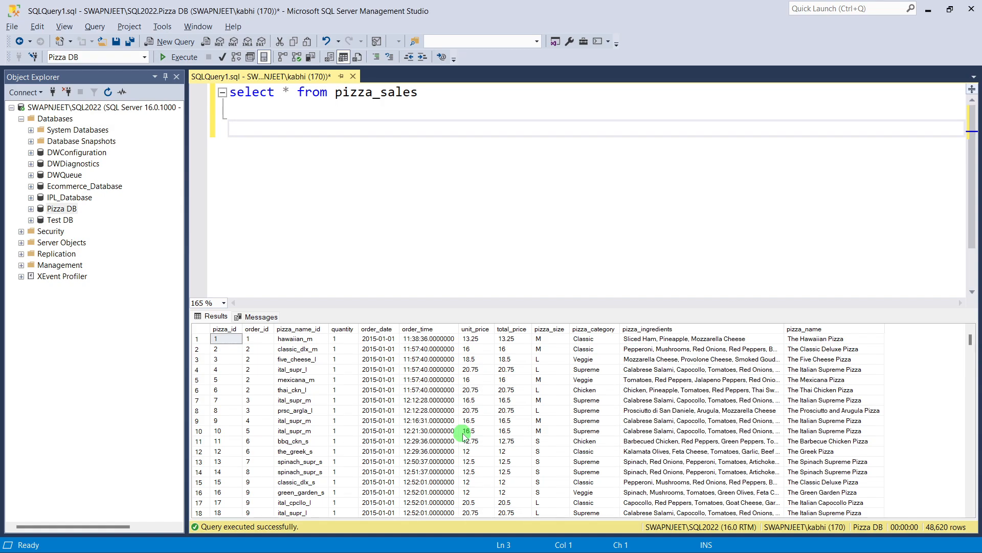
# Step: Begin a new query below the first one with SELECT pizza_name, SUM(total_price)
pyautogui.write('ELECT pizza')
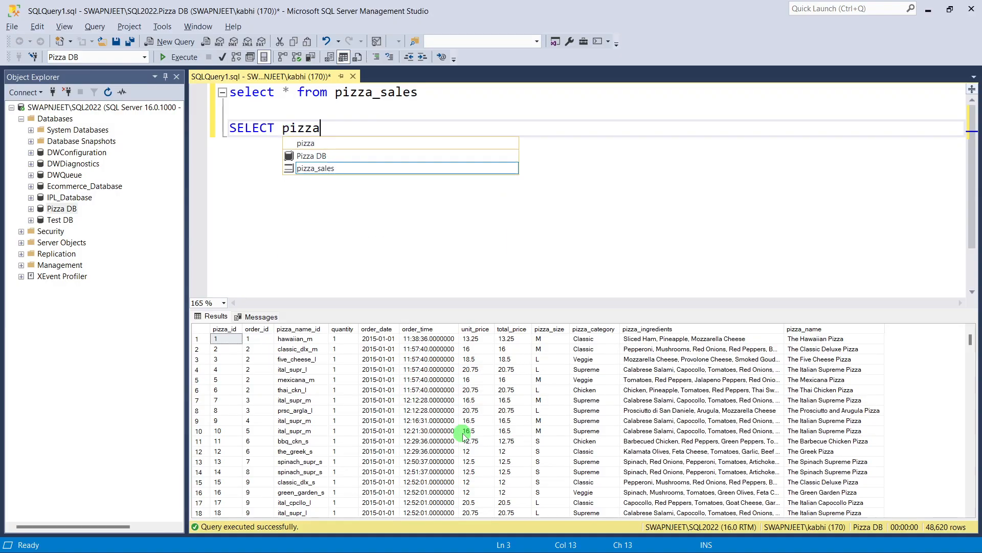
pyautogui.write('_name')
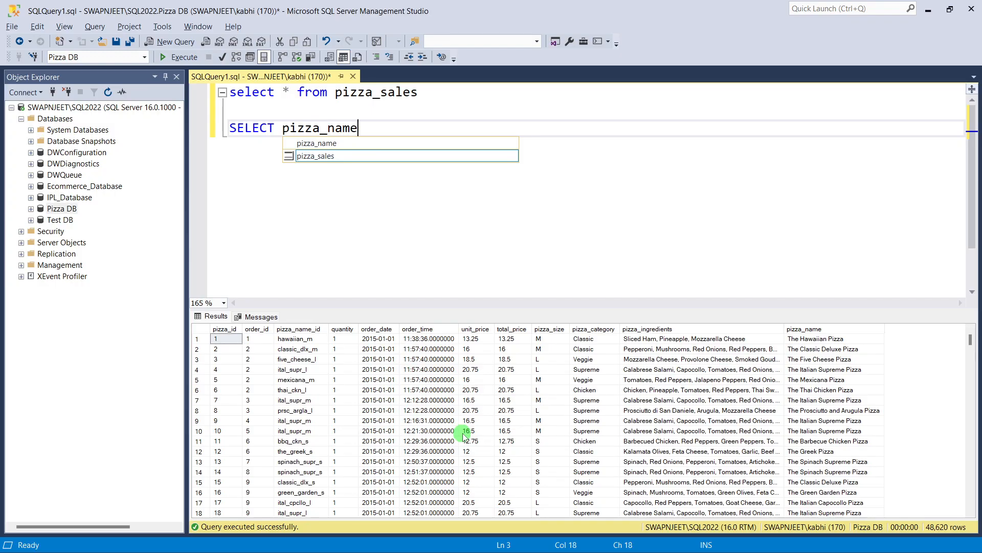
pyautogui.write(',')
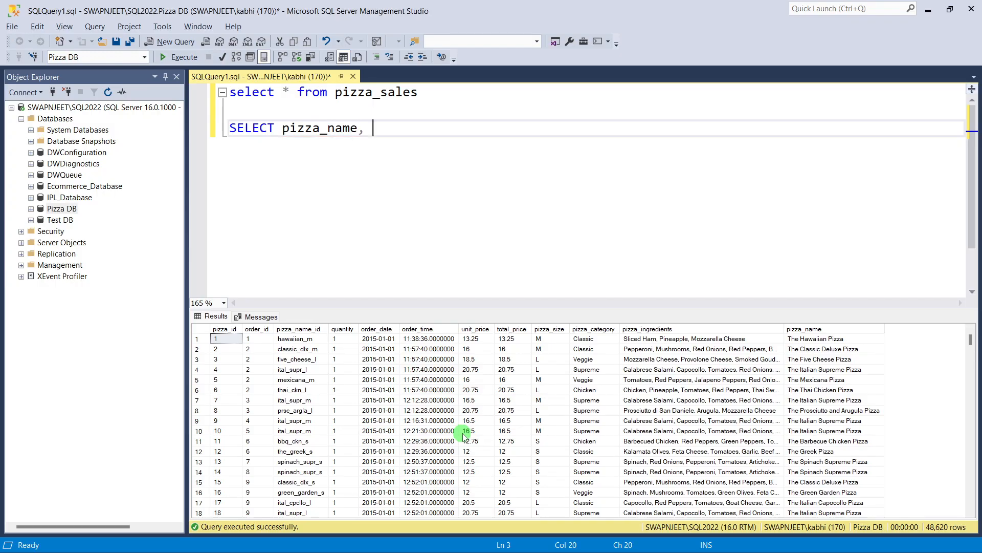
pyautogui.write(' SUM')
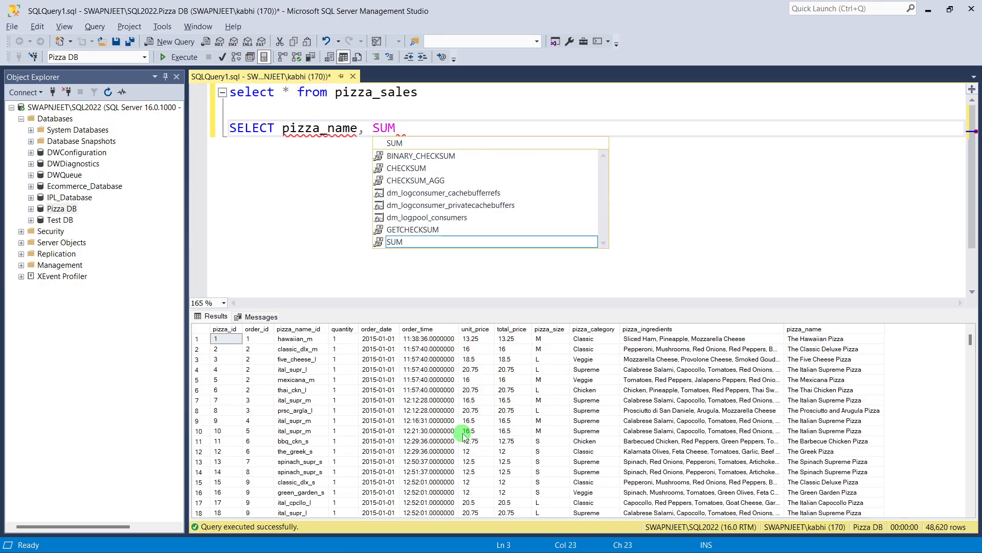
pyautogui.write('(')
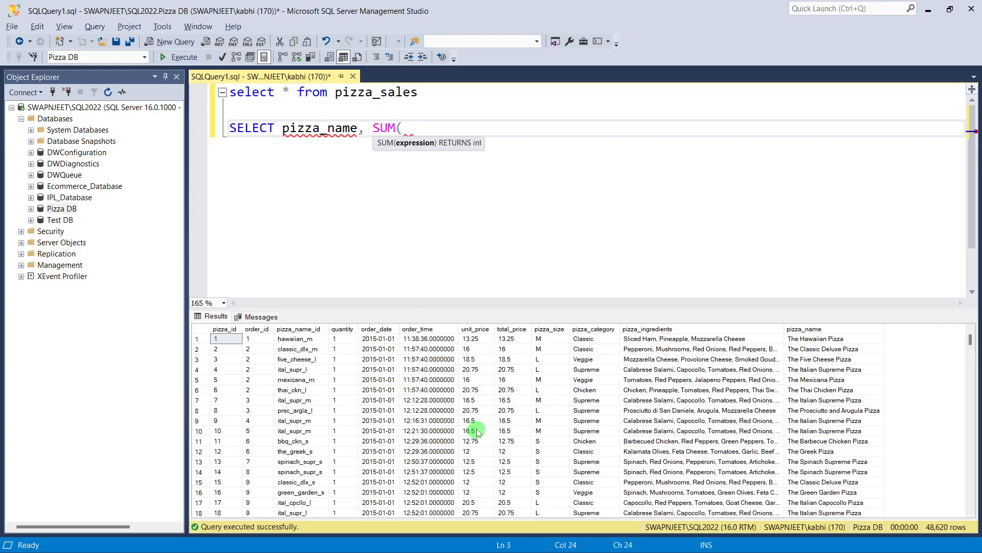
pyautogui.write('tot')
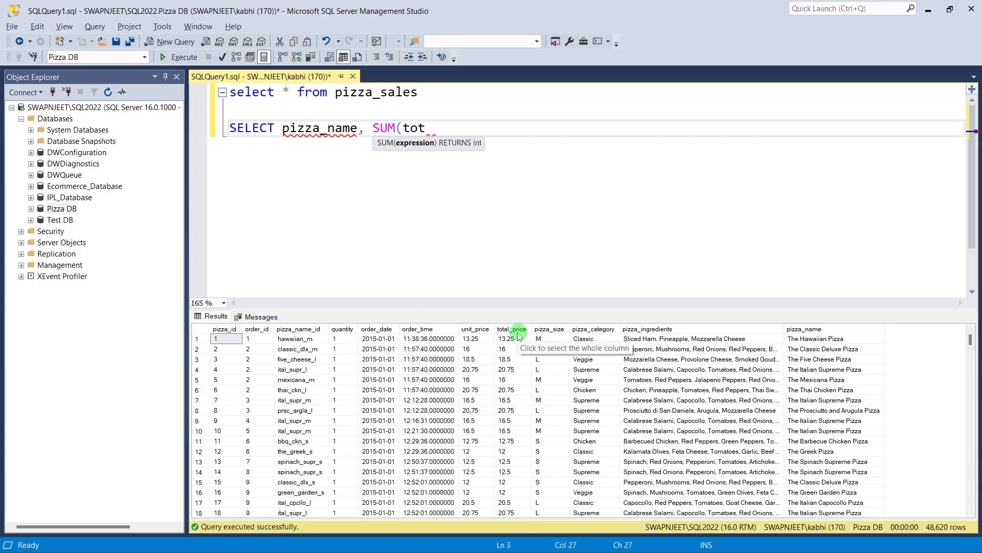
pyautogui.write('al_price)')
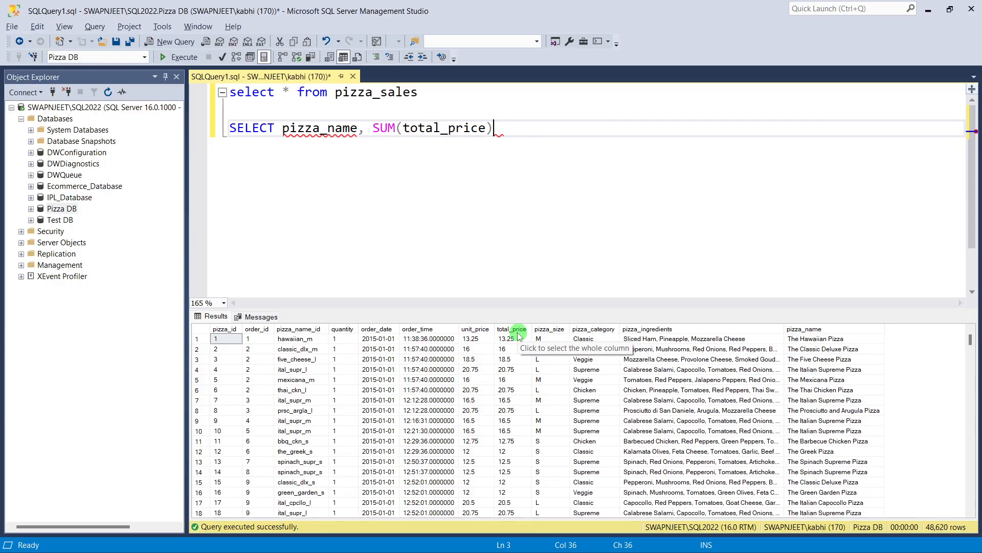
# Step: Complete the SELECT line with FROM pizza_sales and start a new line below it
pyautogui.write(' f')
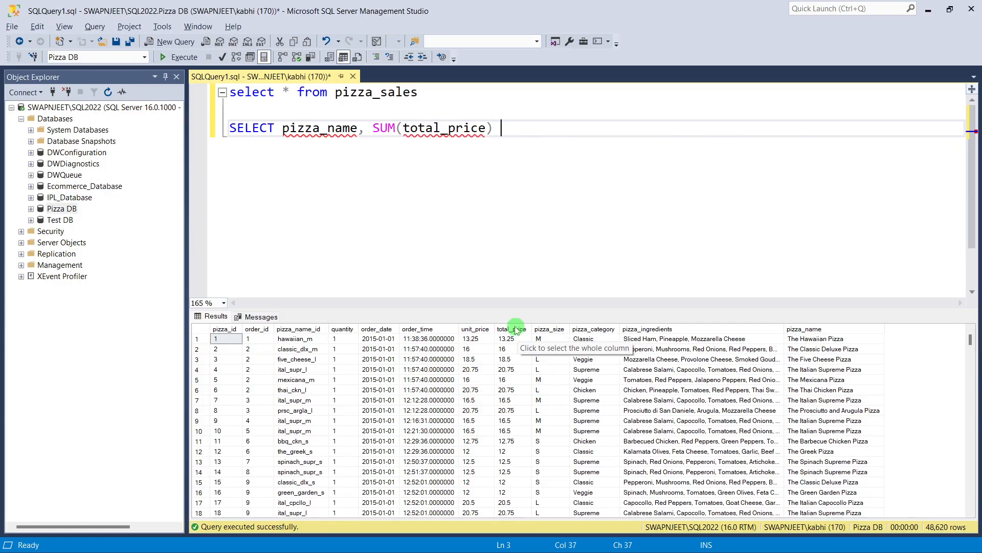
pyautogui.write('FROM PI')
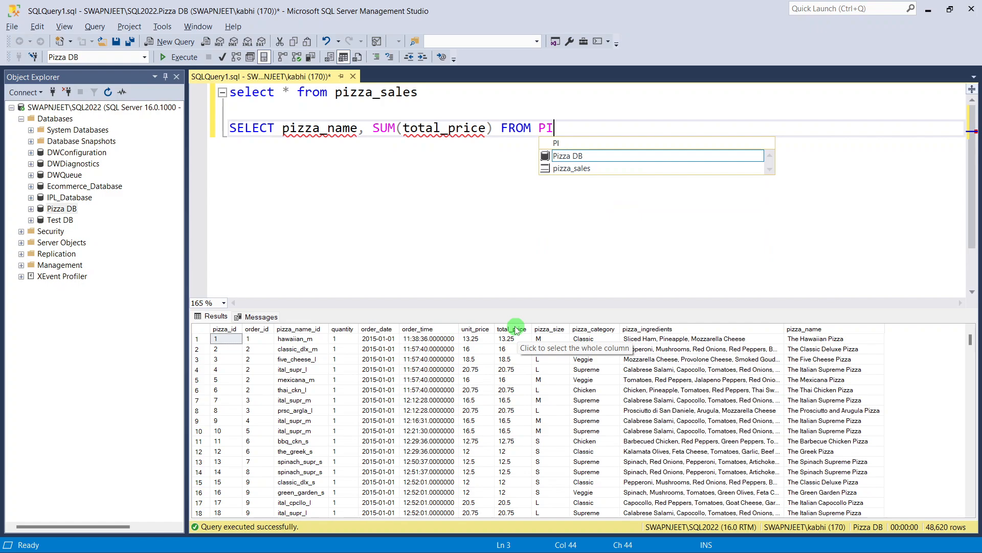
pyautogui.press('BackSpace')
pyautogui.press('BackSpace')
pyautogui.write('pi')
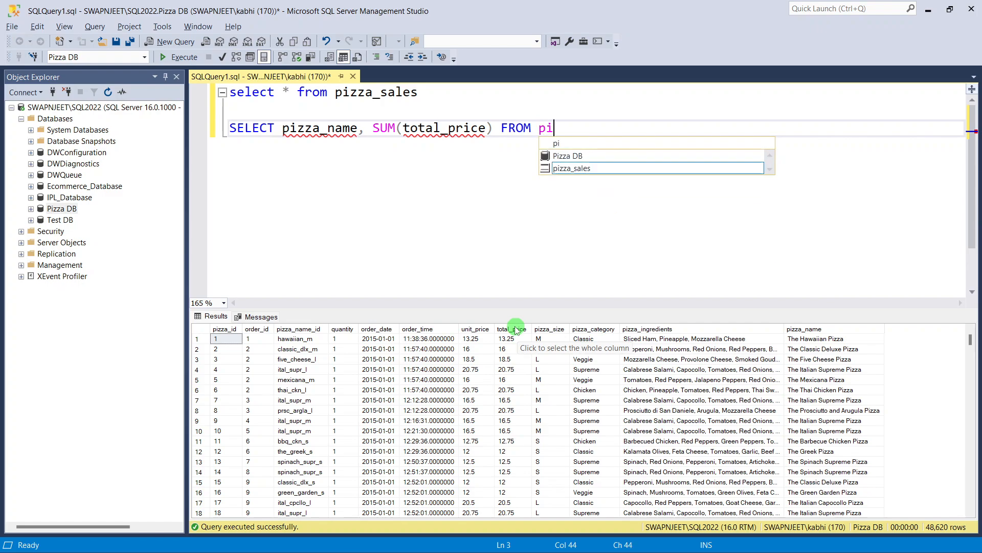
pyautogui.write('zz')
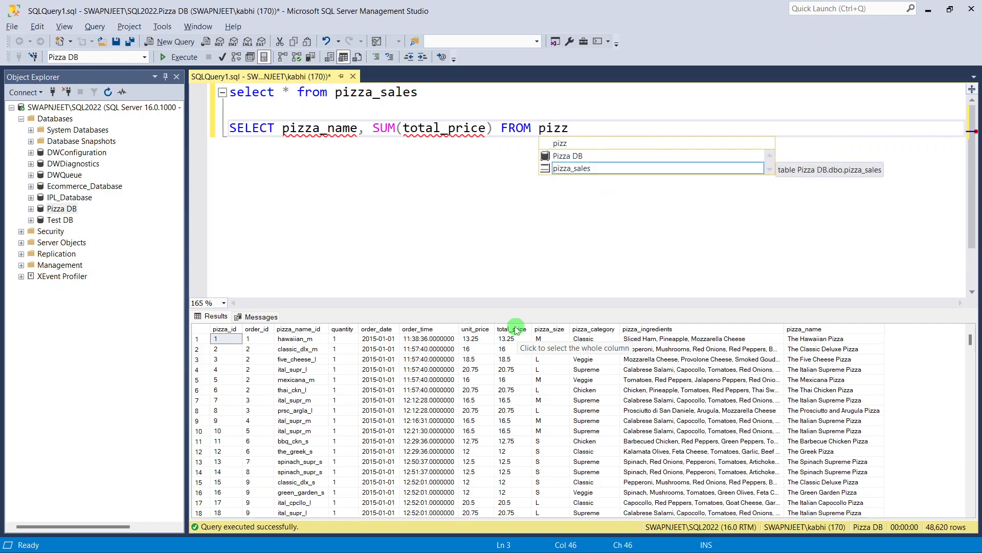
pyautogui.press('Tab')
pyautogui.press('Return')
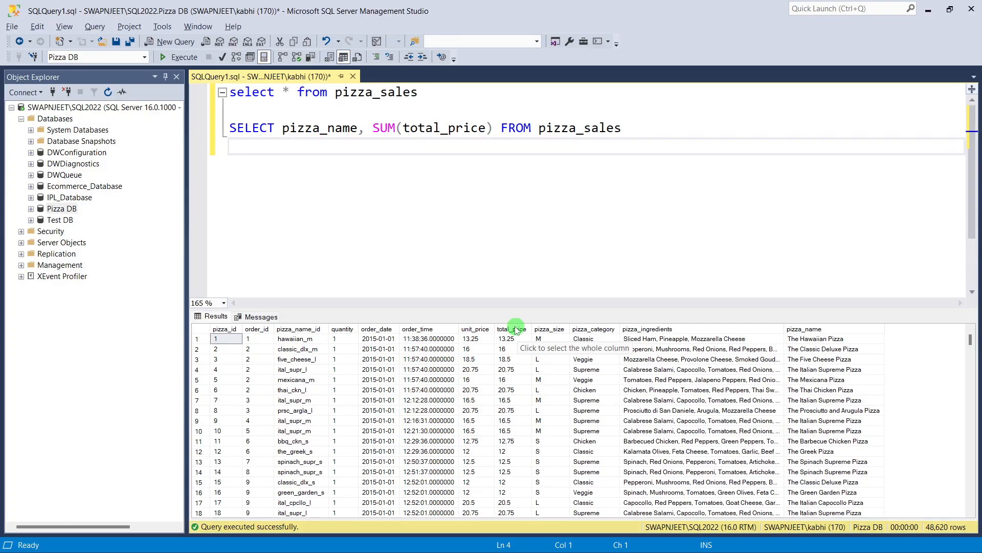
pyautogui.doubleClick(383, 128)
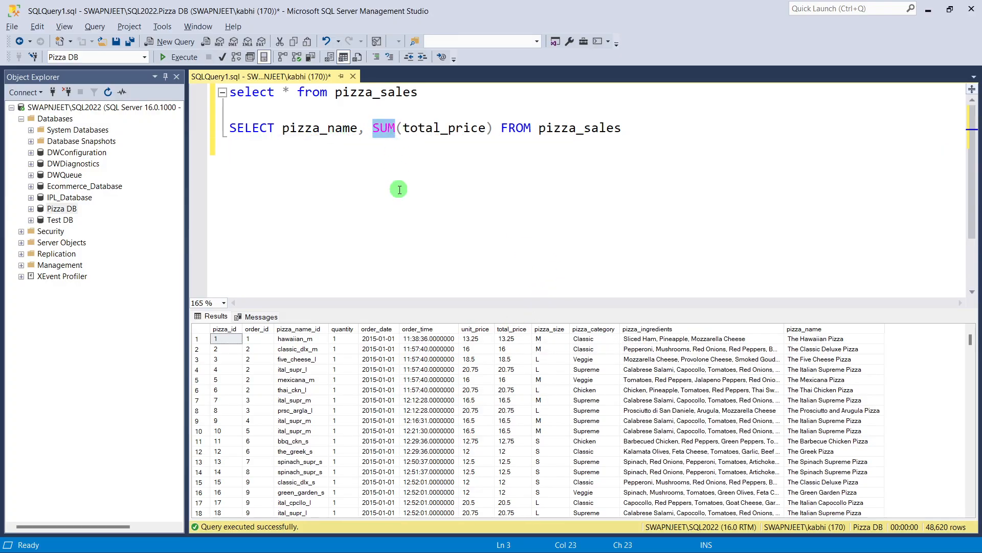
pyautogui.click(410, 134)
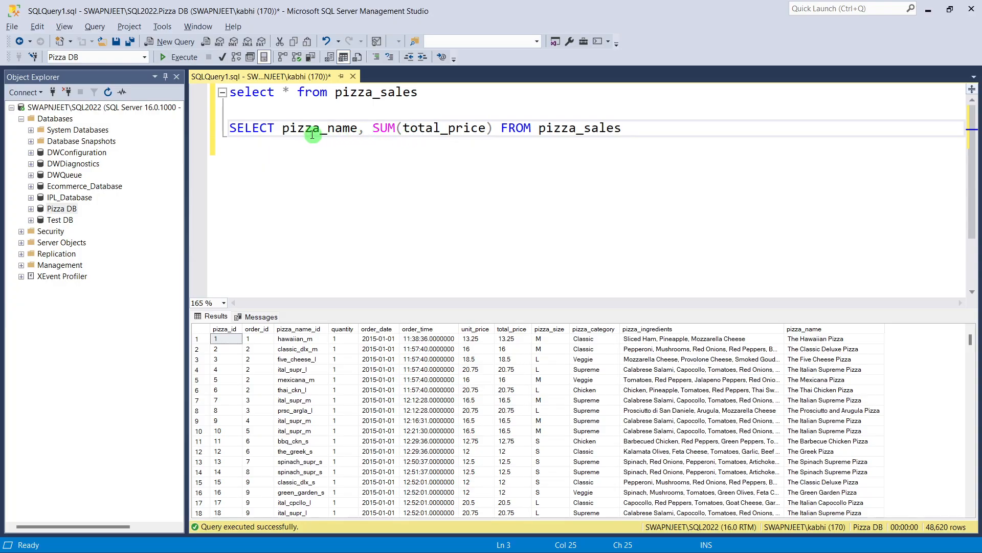
pyautogui.moveTo(282, 131); pyautogui.dragTo(359, 127)
pyautogui.click(379, 166)
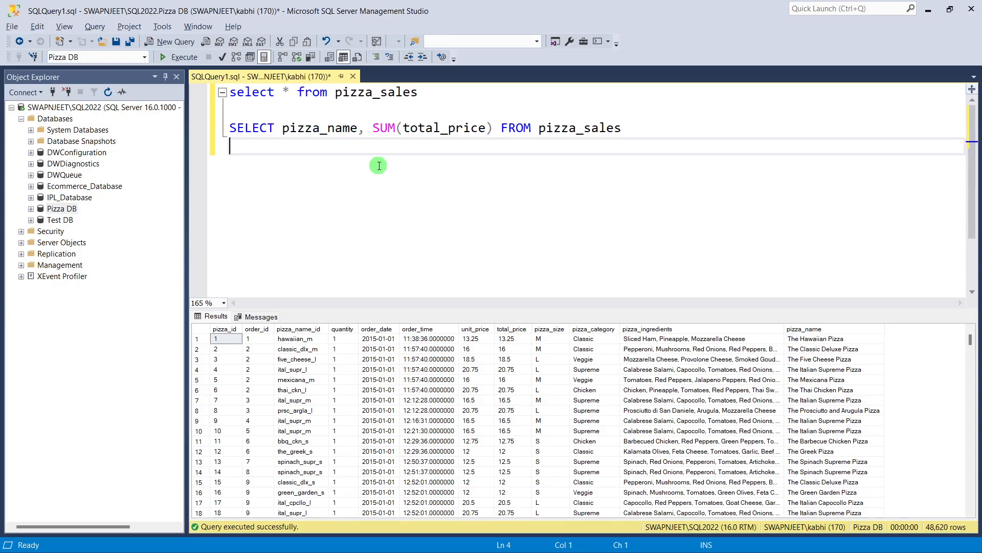
pyautogui.click(277, 129)
# Step: Add GROUP BY pizza_name as the second line of the new query
pyautogui.click(264, 145)
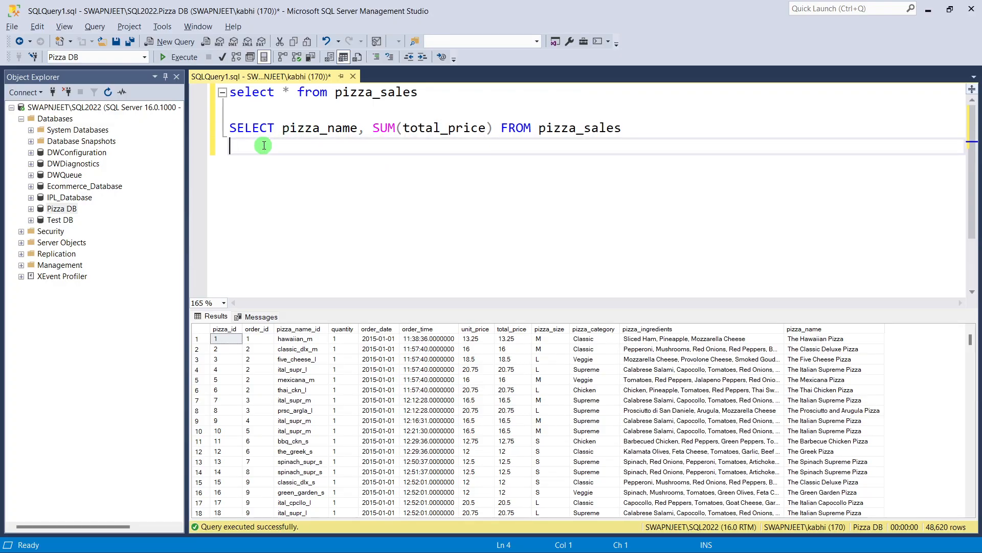
pyautogui.write('GROUP BY')
pyautogui.moveTo(282, 128); pyautogui.dragTo(359, 129)
pyautogui.hotkey('ctrl', 'c')
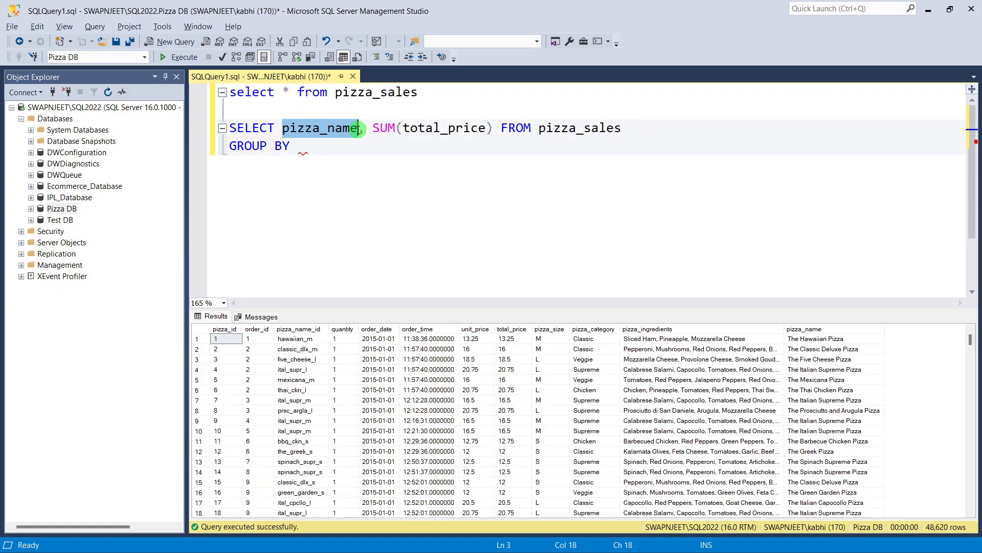
pyautogui.click(338, 157)
pyautogui.hotkey('ctrl', 'v')
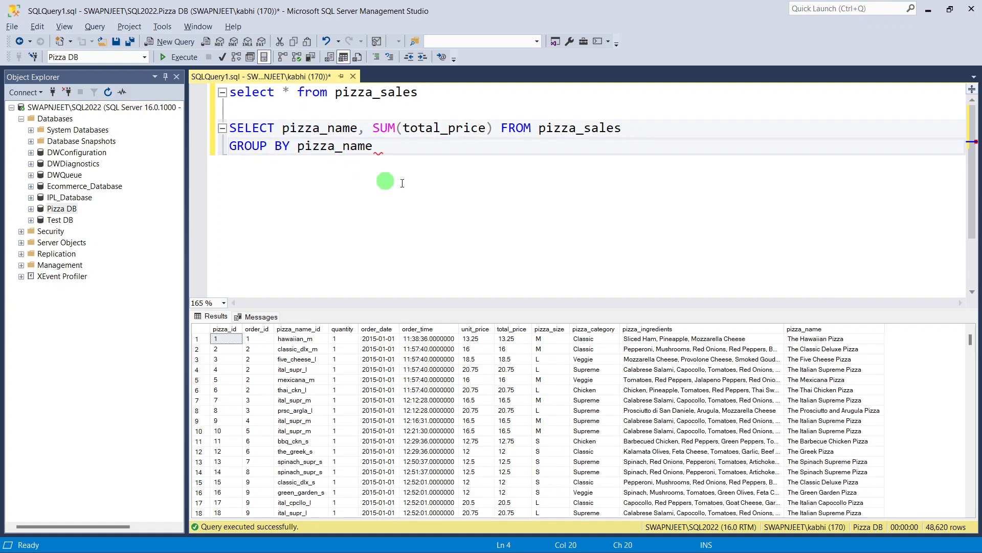
# Step: Execute the pizza_name query and look through the summed total_price for every pizza
pyautogui.moveTo(373, 148); pyautogui.dragTo(225, 129)
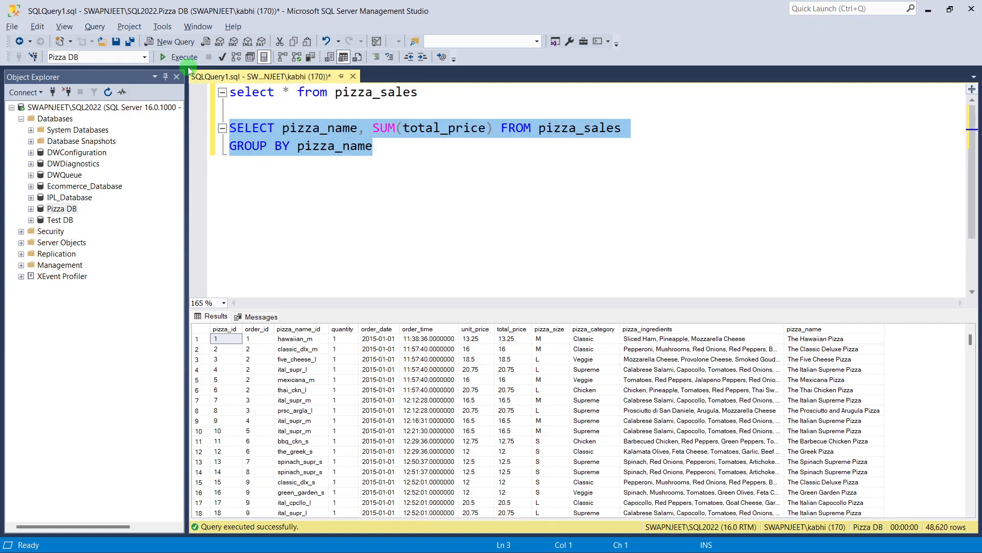
pyautogui.click(176, 57)
pyautogui.scroll(-2, 501, 379)
pyautogui.scroll(-3, 496, 406)
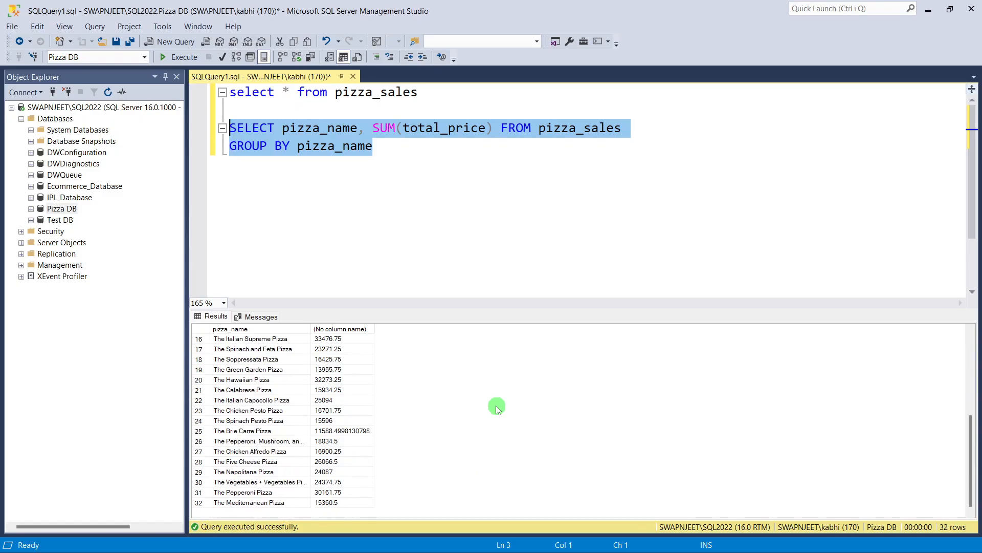
pyautogui.scroll(5, 358, 399)
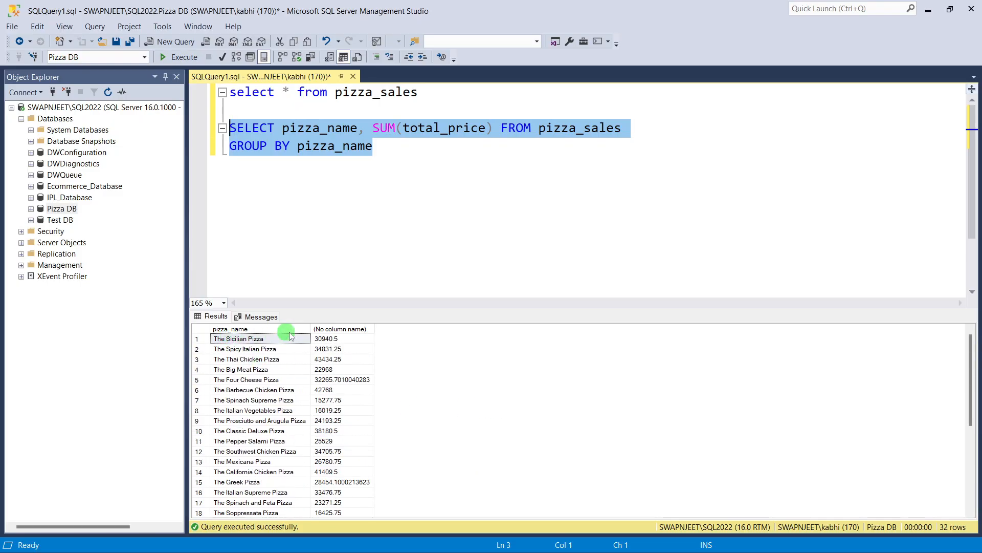
pyautogui.scroll(-5, 341, 443)
pyautogui.scroll(5, 338, 443)
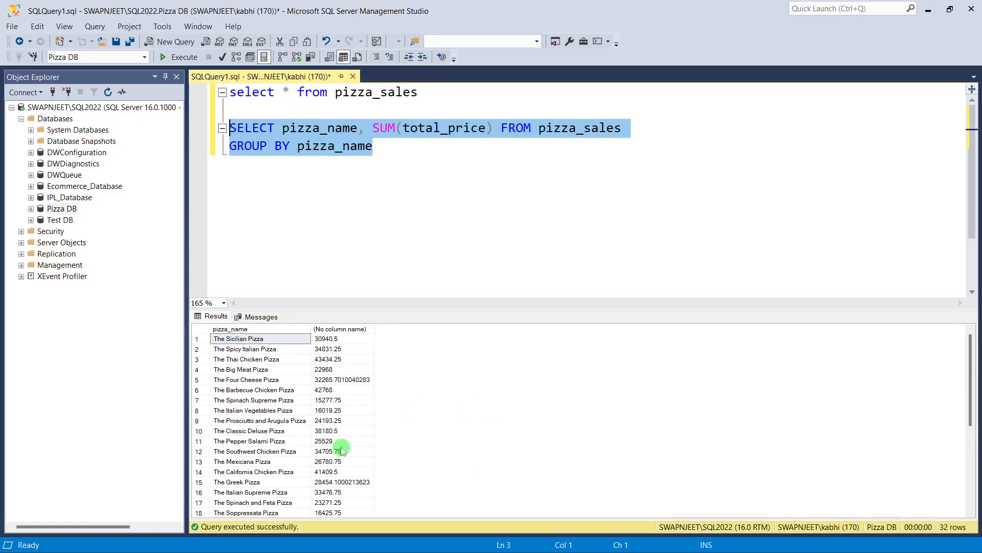
pyautogui.click(401, 152)
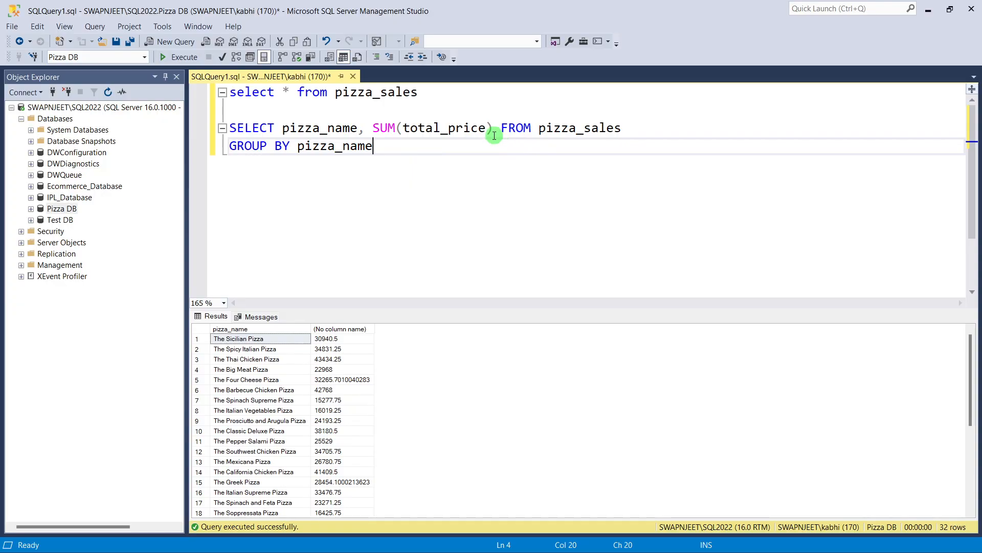
# Step: Add the alias AS Total_Revenue after SUM(total_price) in the pizza_name query
pyautogui.click(338, 328)
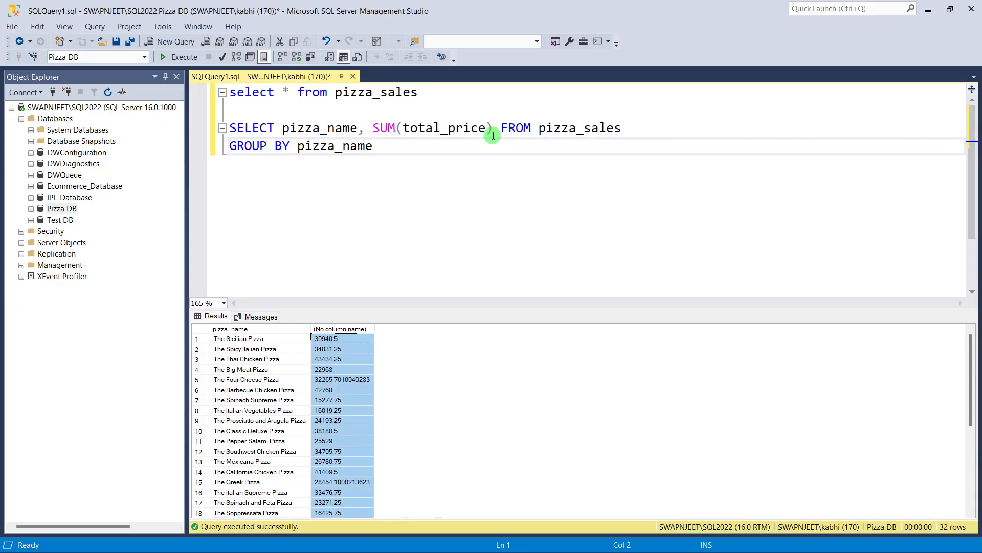
pyautogui.click(493, 133)
pyautogui.write('AS  ')
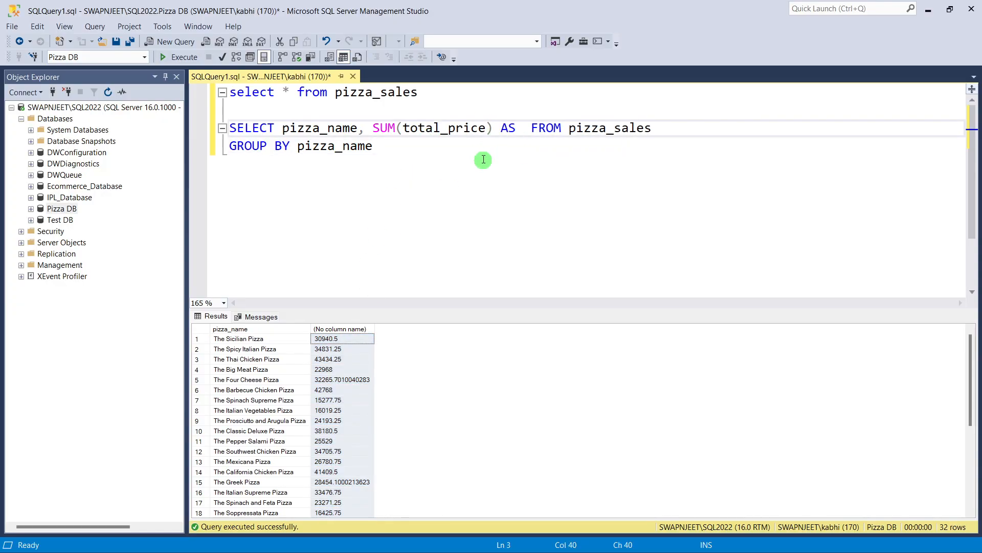
pyautogui.write('Tto')
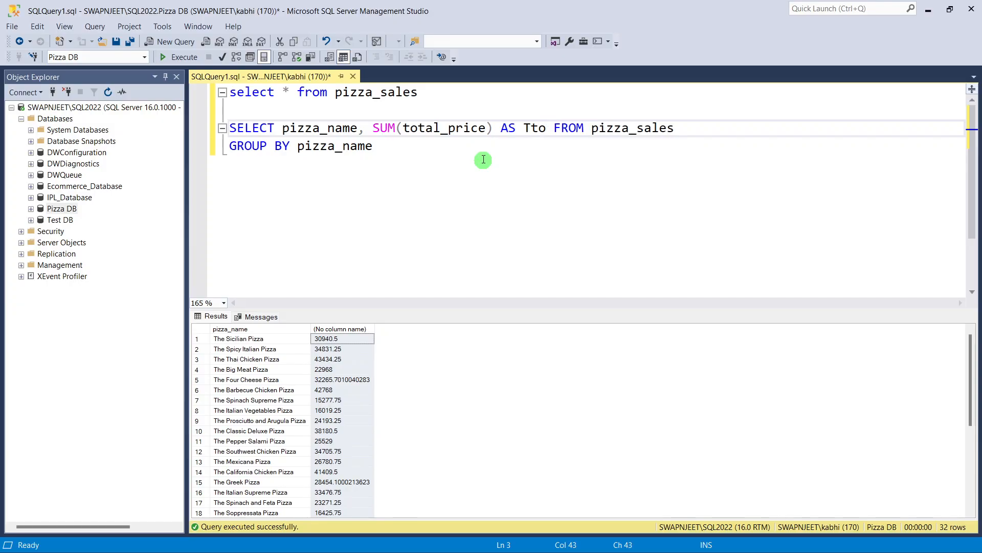
pyautogui.press('BackSpace')
pyautogui.press('BackSpace')
pyautogui.write('otsl')
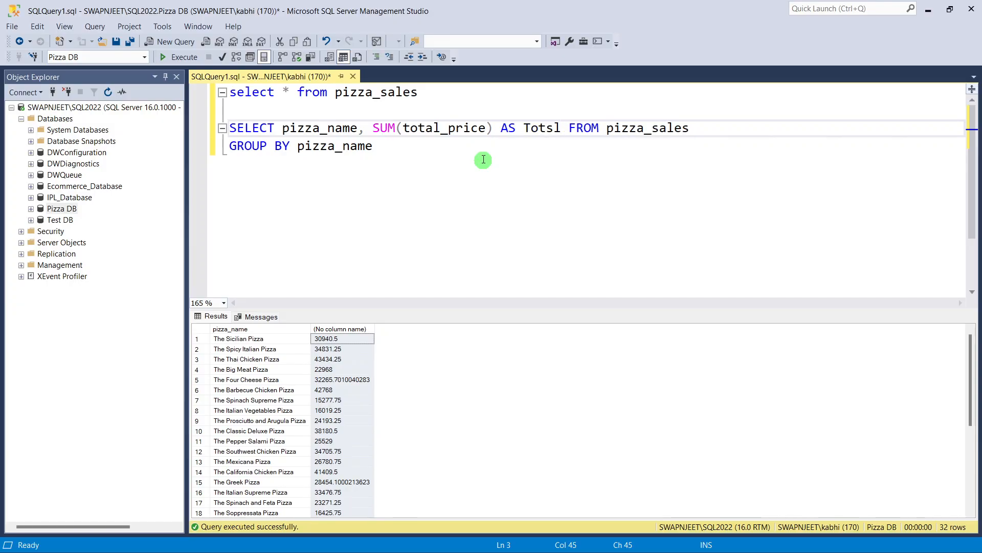
pyautogui.press('BackSpace')
pyautogui.press('BackSpace')
pyautogui.write('al')
pyautogui.press('BackSpace')
pyautogui.write('_Revenue')
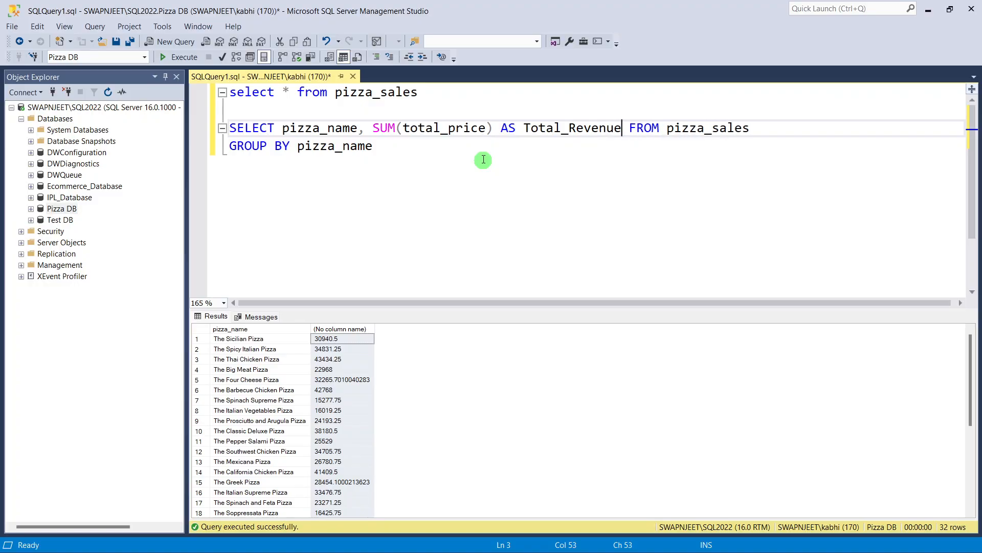
# Step: Execute the pizza_name query with the Total_Revenue alias and look through the result rows
pyautogui.moveTo(483, 160); pyautogui.dragTo(230, 110)
pyautogui.click(179, 57)
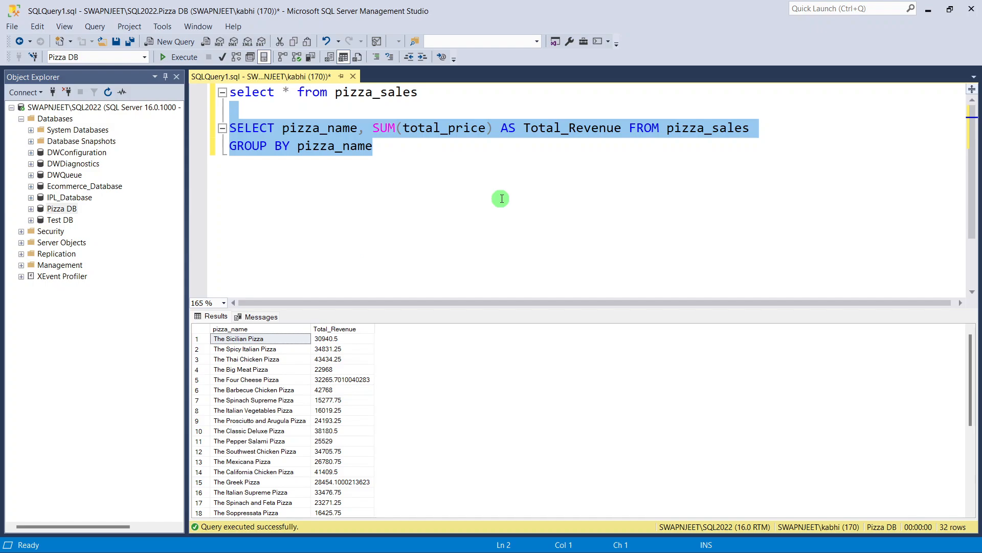
pyautogui.scroll(-5, 340, 358)
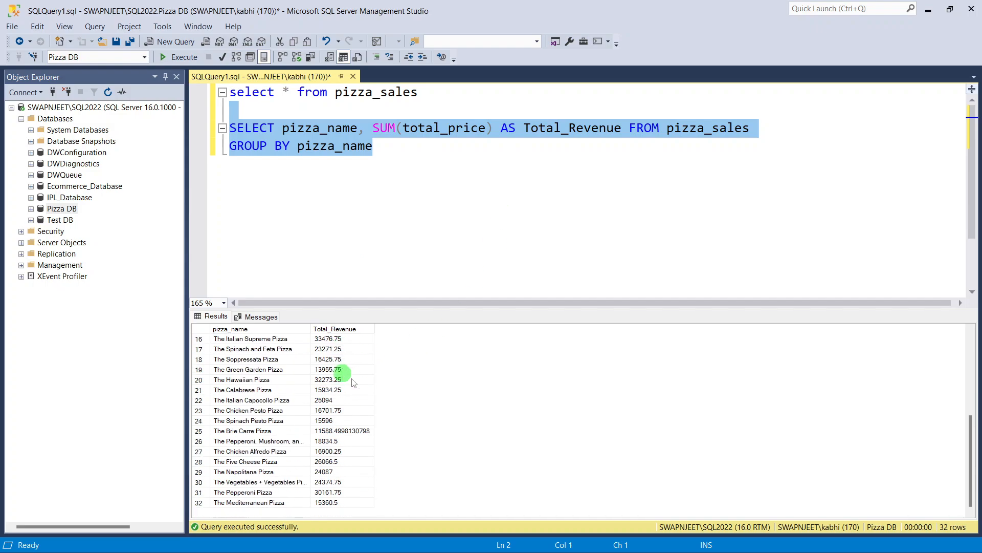
pyautogui.scroll(5, 353, 383)
# Step: Add ORDER BY Total_Revenue as a third line below GROUP BY pizza_name
pyautogui.click(381, 158)
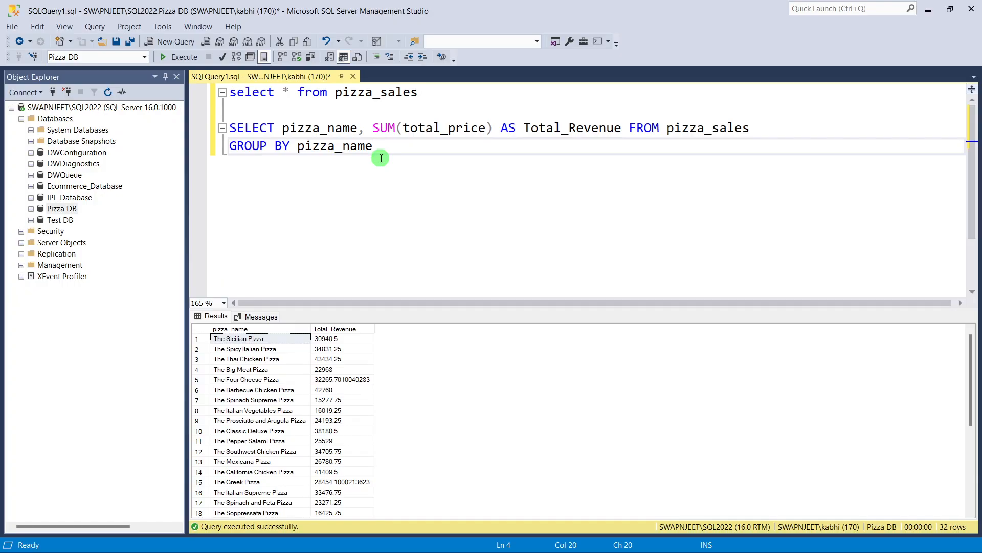
pyautogui.press('Return')
pyautogui.write('GROUP')
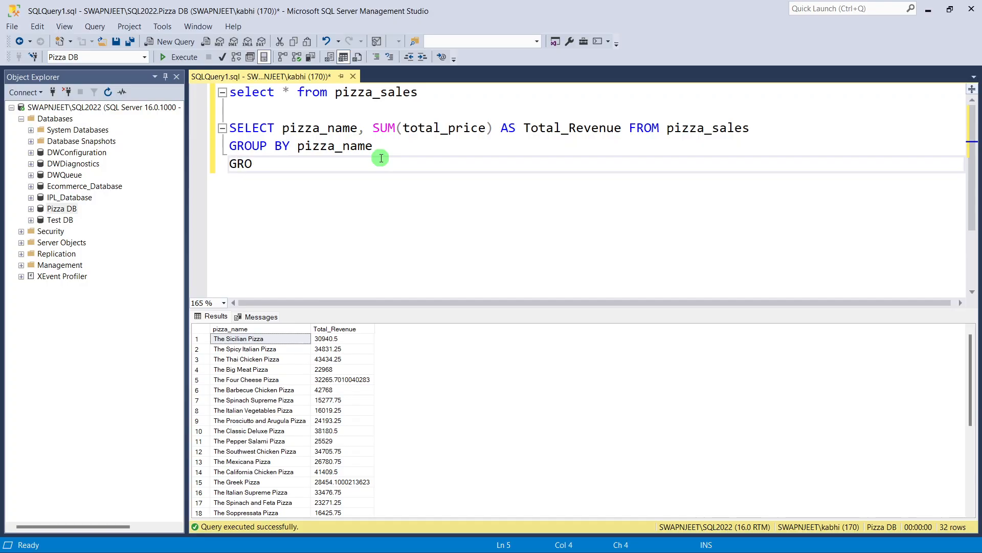
pyautogui.press('BackSpace')
pyautogui.press('BackSpace')
pyautogui.press('BackSpace')
pyautogui.press('BackSpace')
pyautogui.press('BackSpace')
pyautogui.write('ORDER BY')
pyautogui.moveTo(523, 129); pyautogui.dragTo(622, 132)
pyautogui.hotkey('ctrl', 'c')
pyautogui.click(383, 165)
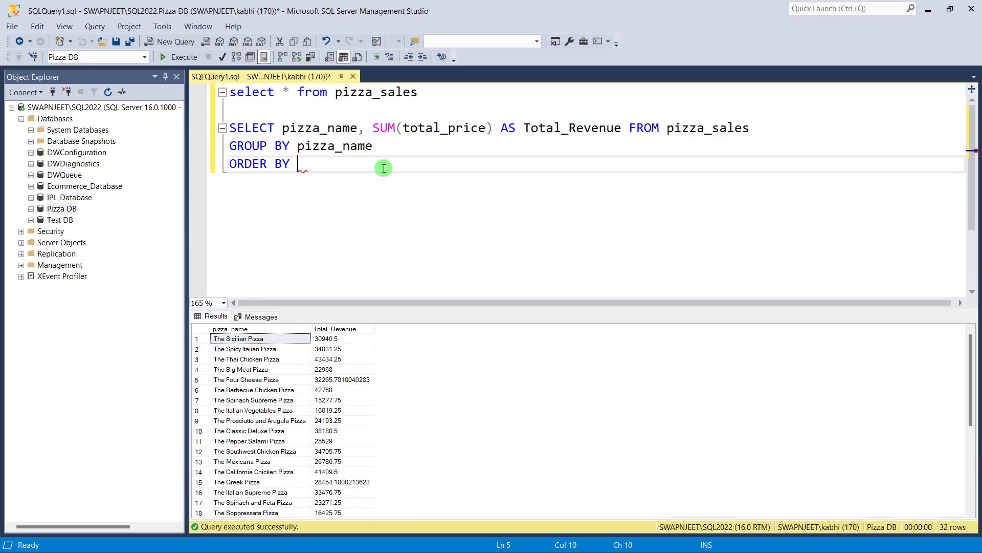
pyautogui.hotkey('ctrl', 'v')
# Step: Execute the query ordered by Total_Revenue and look through the sorted pizzas
pyautogui.moveTo(415, 226); pyautogui.dragTo(229, 128)
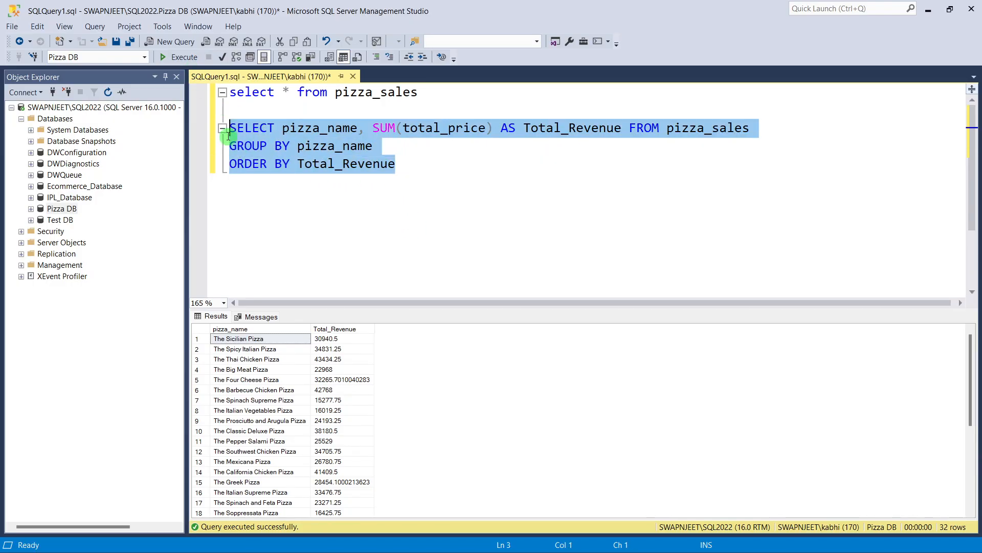
pyautogui.click(178, 56)
pyautogui.scroll(-5, 389, 410)
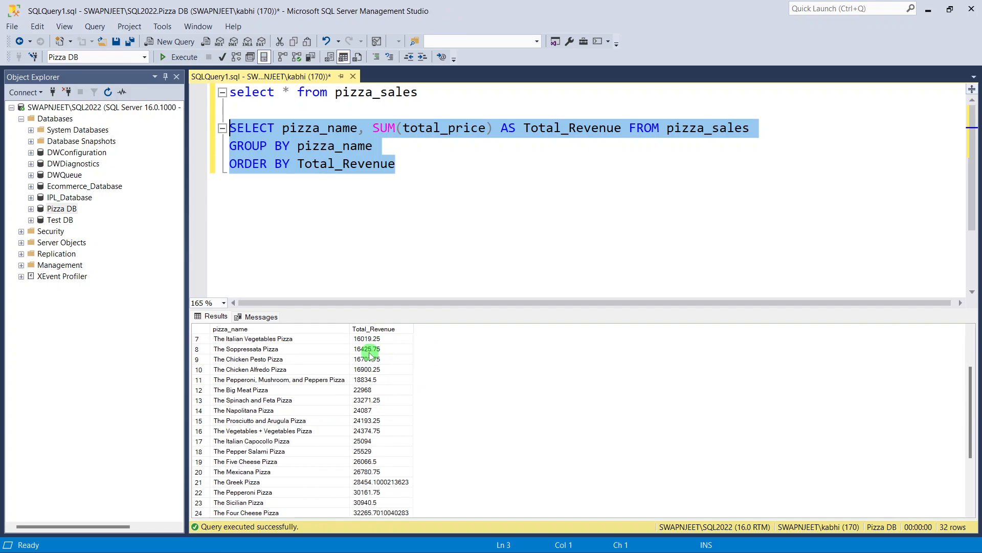
pyautogui.scroll(3, 391, 441)
pyautogui.scroll(2, 386, 429)
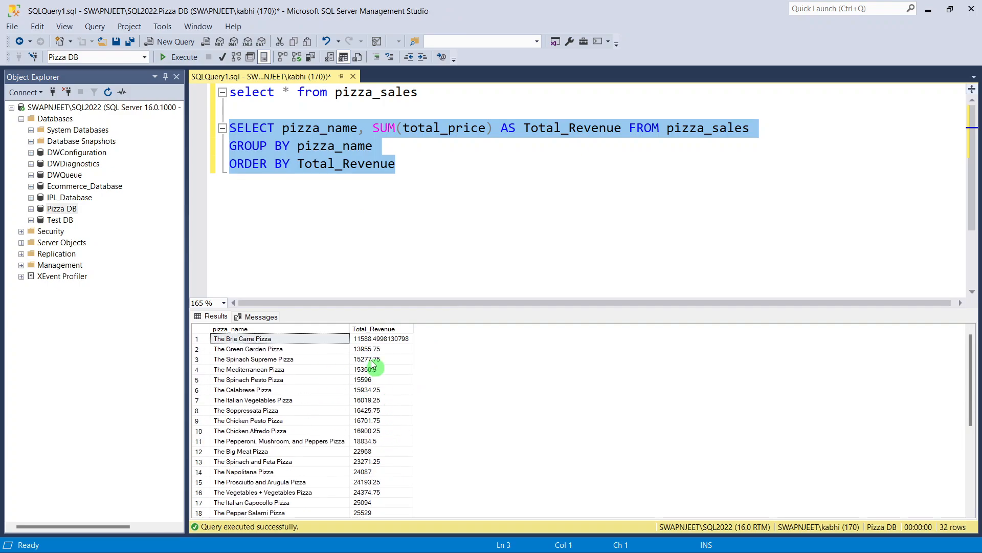
# Step: Append DESC to the ORDER BY Total_Revenue line and execute the whole query
pyautogui.click(416, 165)
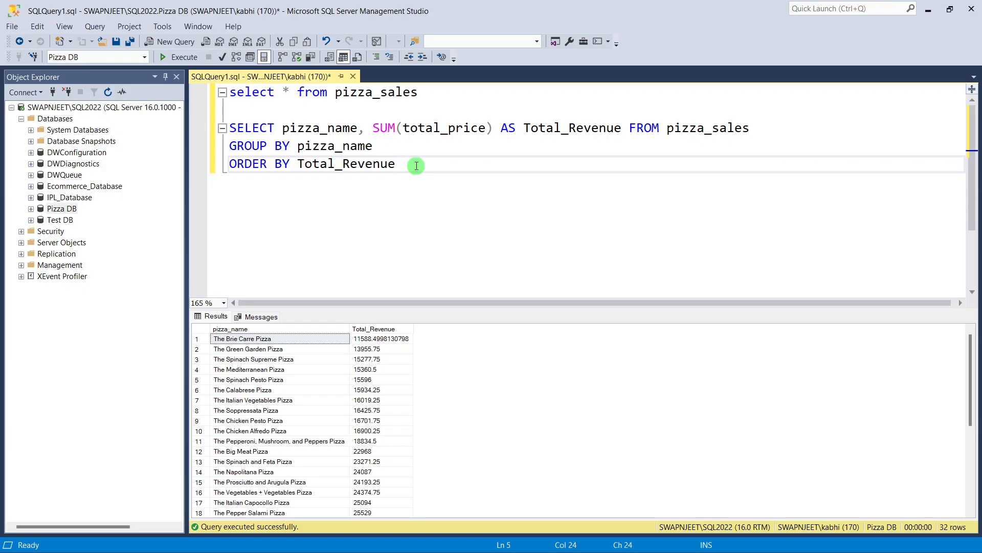
pyautogui.write('DESC')
pyautogui.moveTo(466, 173); pyautogui.dragTo(229, 128)
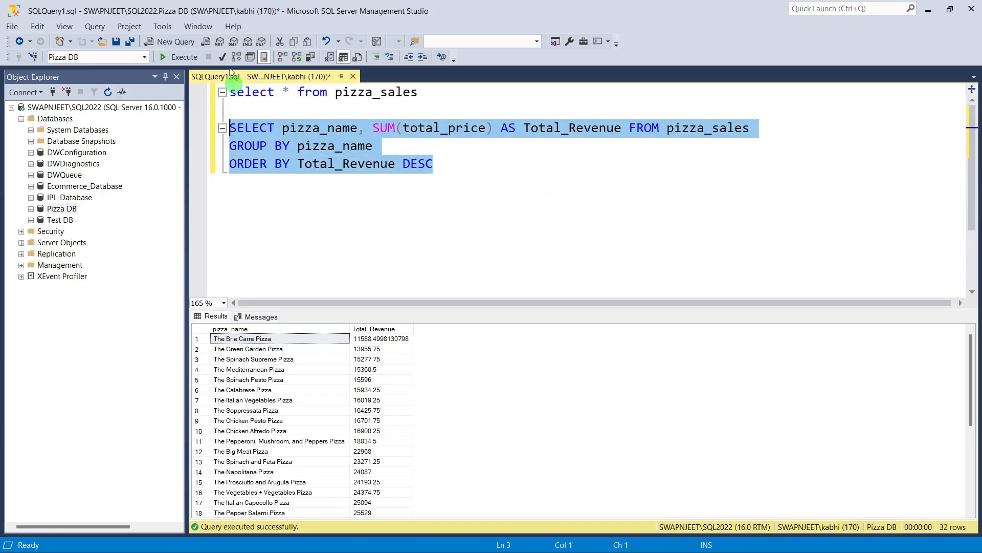
pyautogui.click(179, 57)
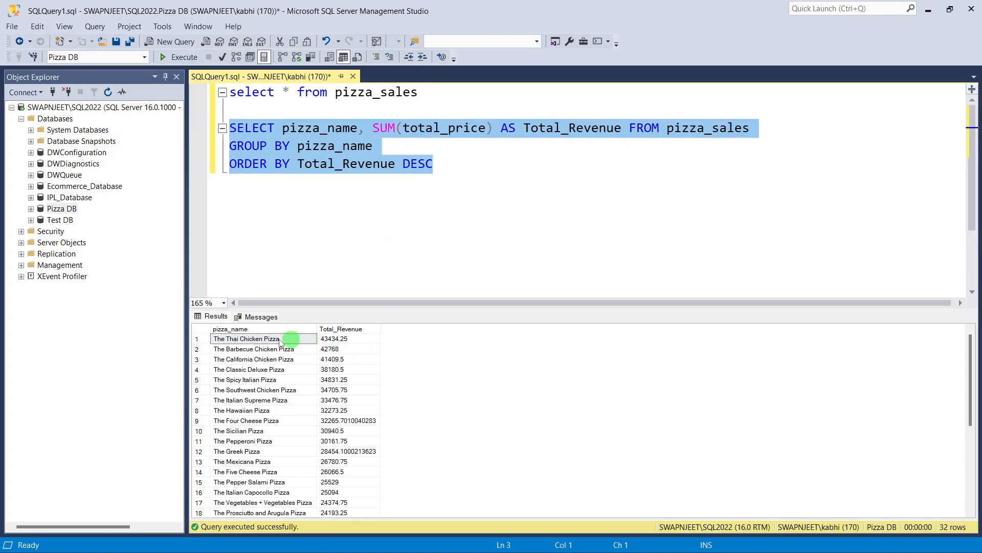
# Step: Examine the pizza names and revenues in the first five rows of the descending results
pyautogui.click(234, 340)
pyautogui.click(325, 348)
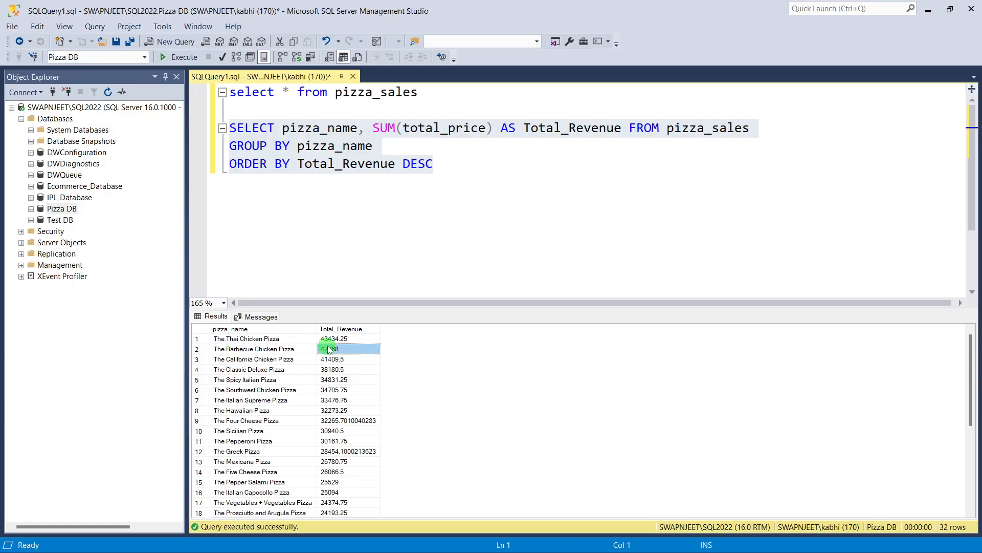
pyautogui.click(326, 339)
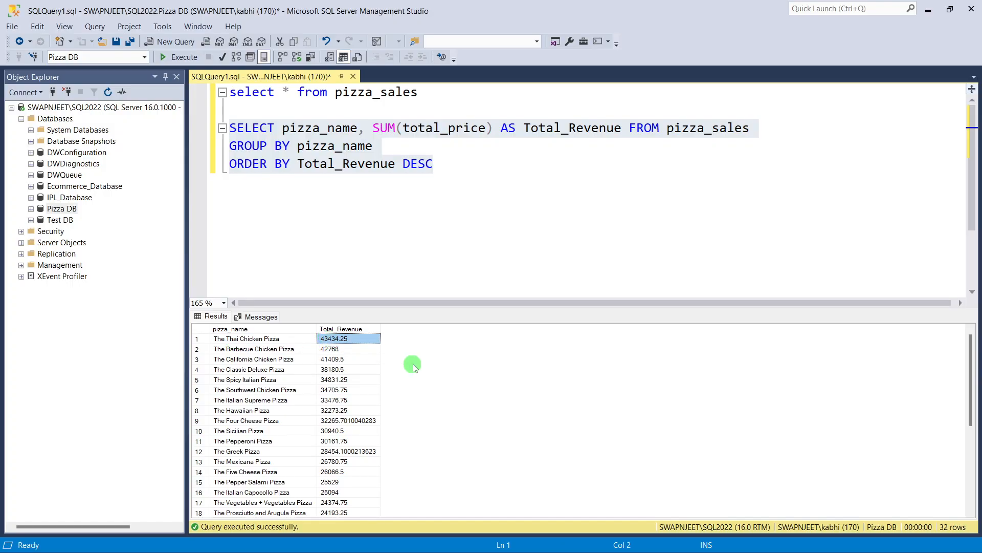
pyautogui.moveTo(233, 381); pyautogui.dragTo(337, 342)
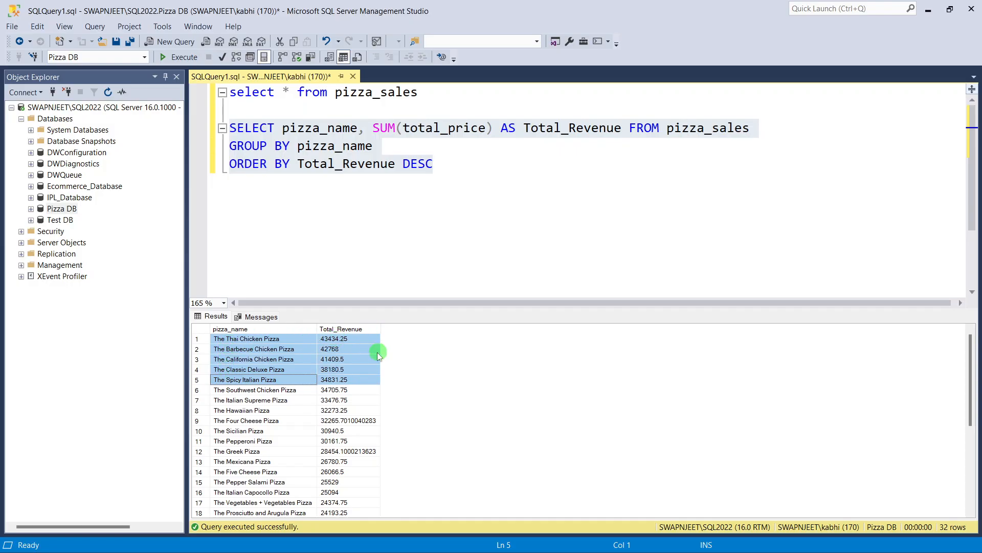
# Step: Insert TOP 5 before pizza_name in the SELECT line and execute the query
pyautogui.click(325, 217)
pyautogui.click(282, 131)
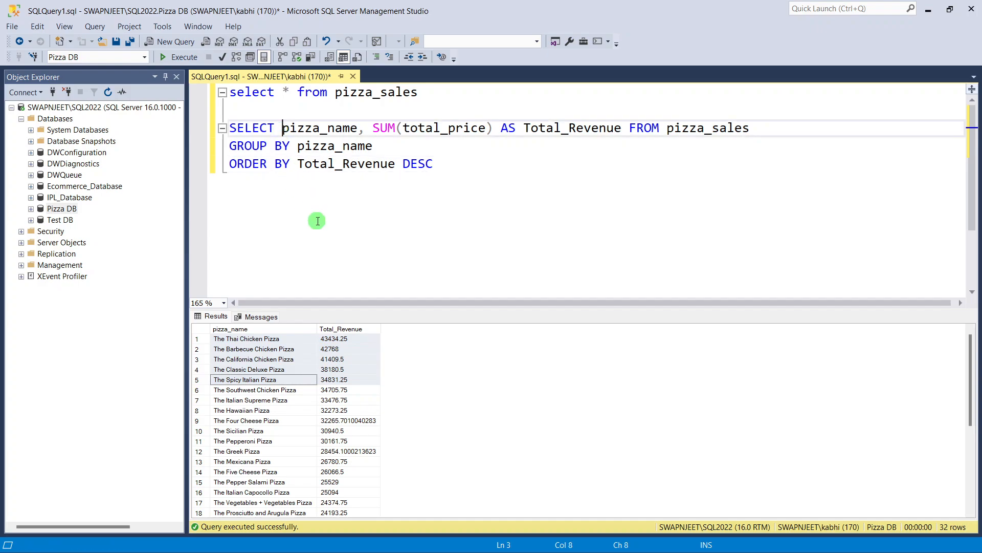
pyautogui.write('TOP ')
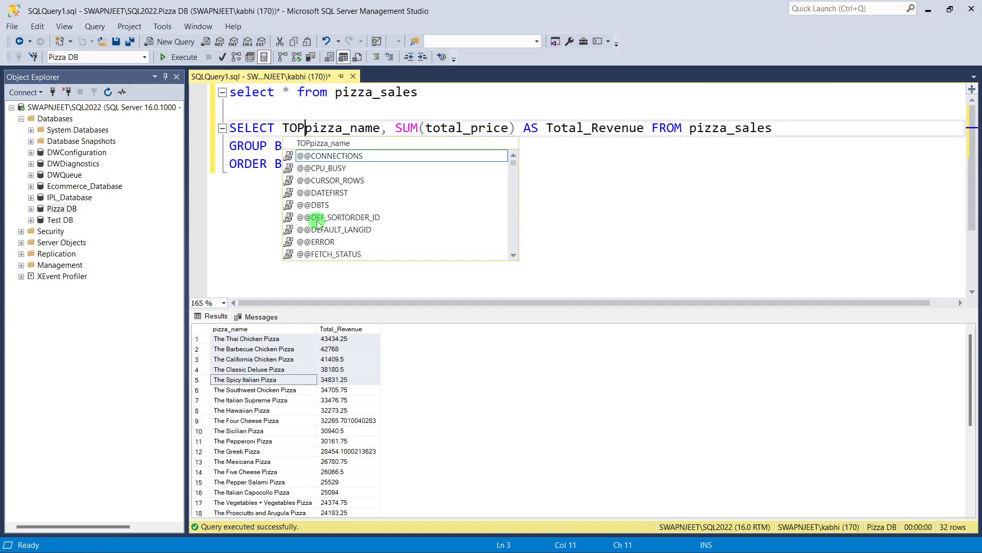
pyautogui.write('5')
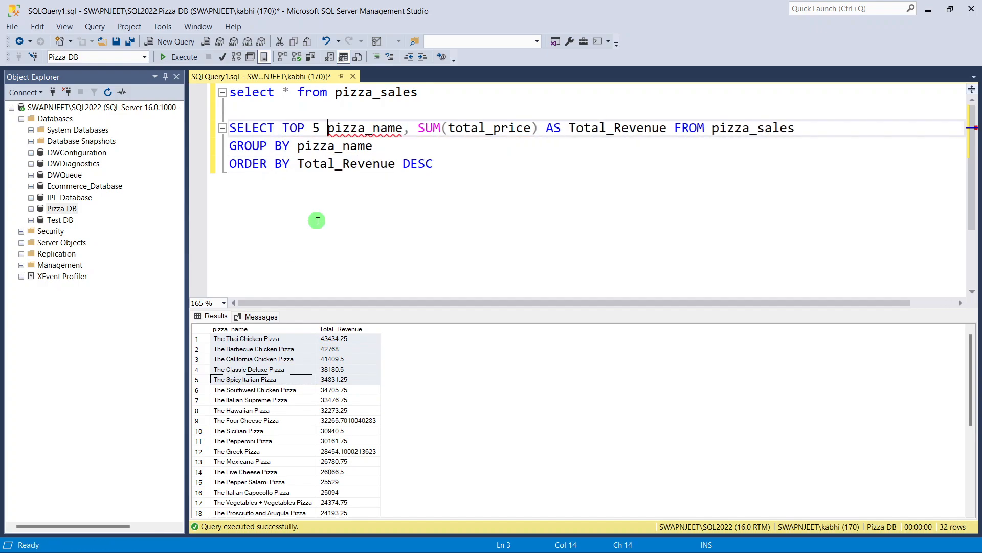
pyautogui.moveTo(441, 176); pyautogui.dragTo(232, 127)
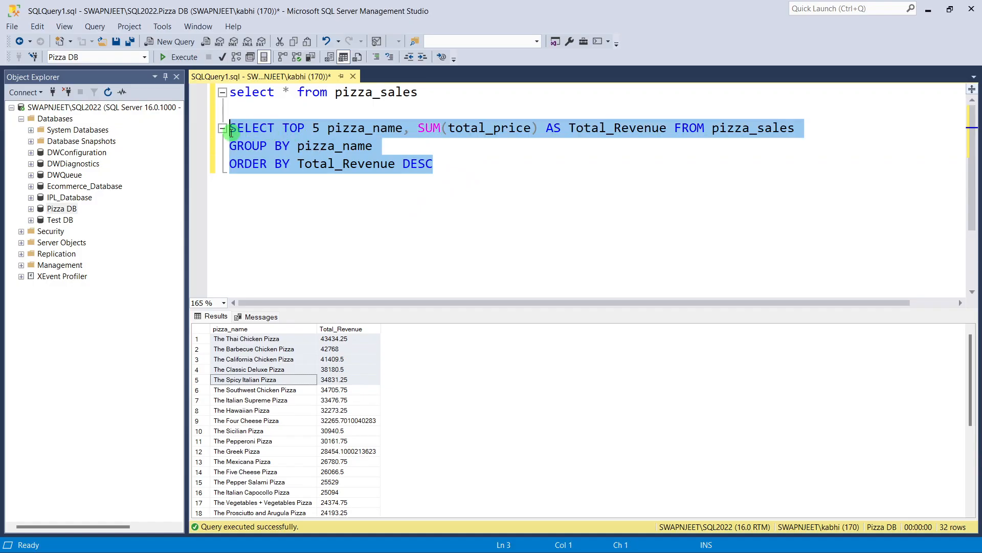
pyautogui.click(189, 59)
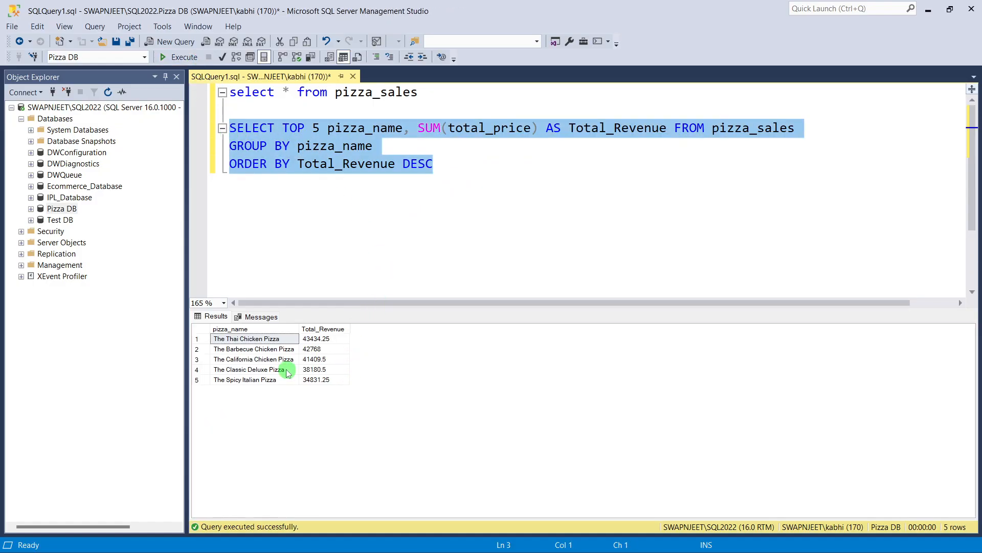
# Step: Switch to the PIZZA SALES SQL QUERIES document in Word, check the Top 5 Pizzas by Revenue query and result, and return to SQL Server Management Studio
pyautogui.click(411, 166)
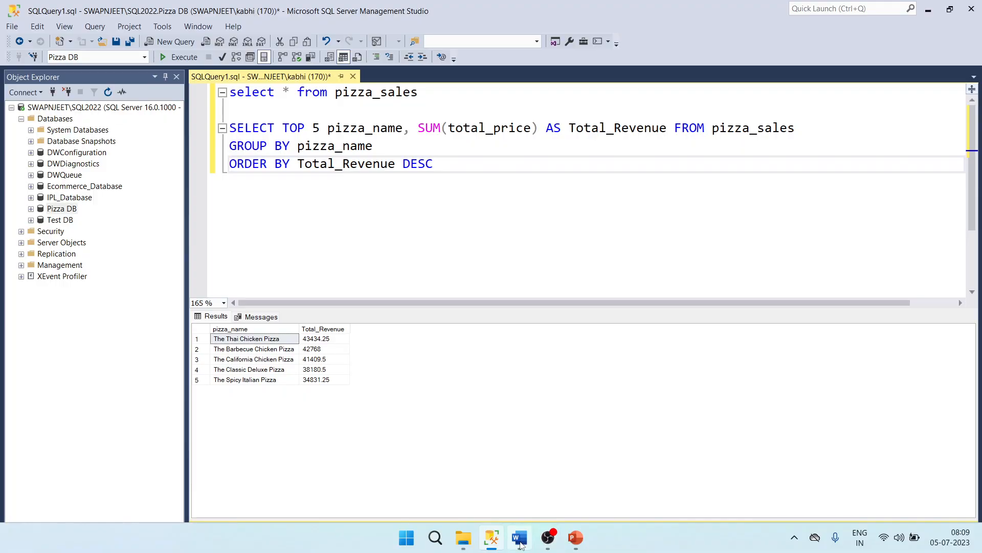
pyautogui.click(519, 538)
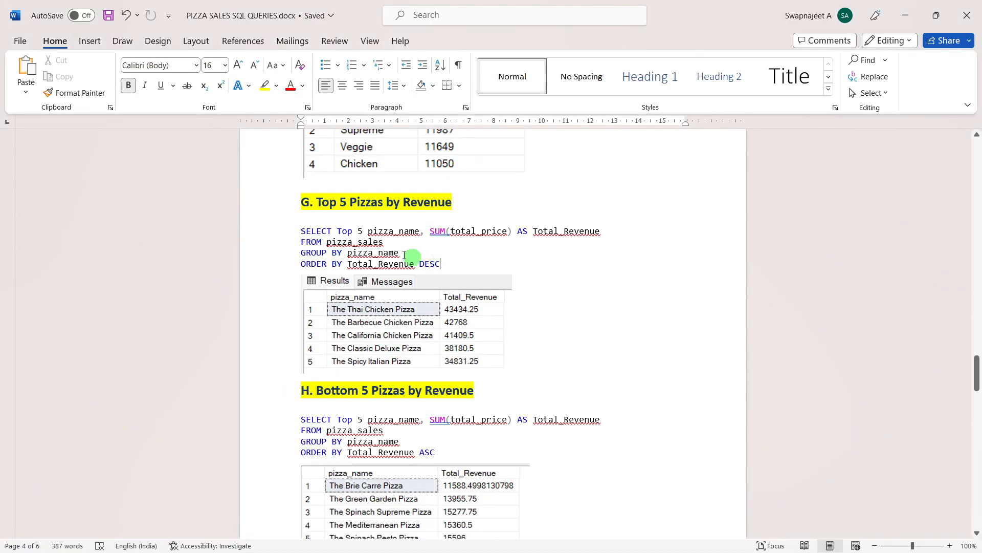
pyautogui.moveTo(443, 264)
pyautogui.mouseDown()
pyautogui.moveTo(302, 237)
pyautogui.moveTo(454, 262)
pyautogui.mouseUp()
pyautogui.click(362, 224)
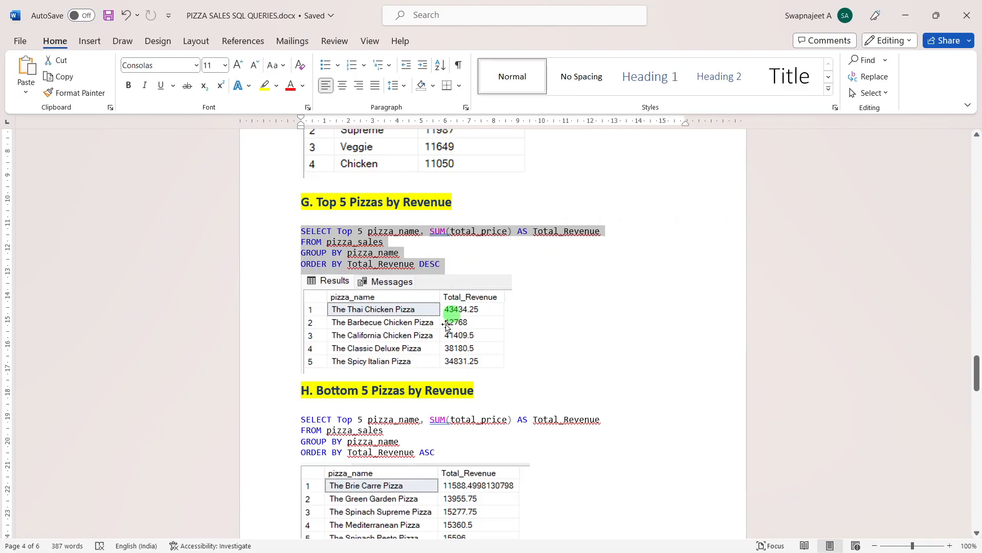
pyautogui.click(430, 337)
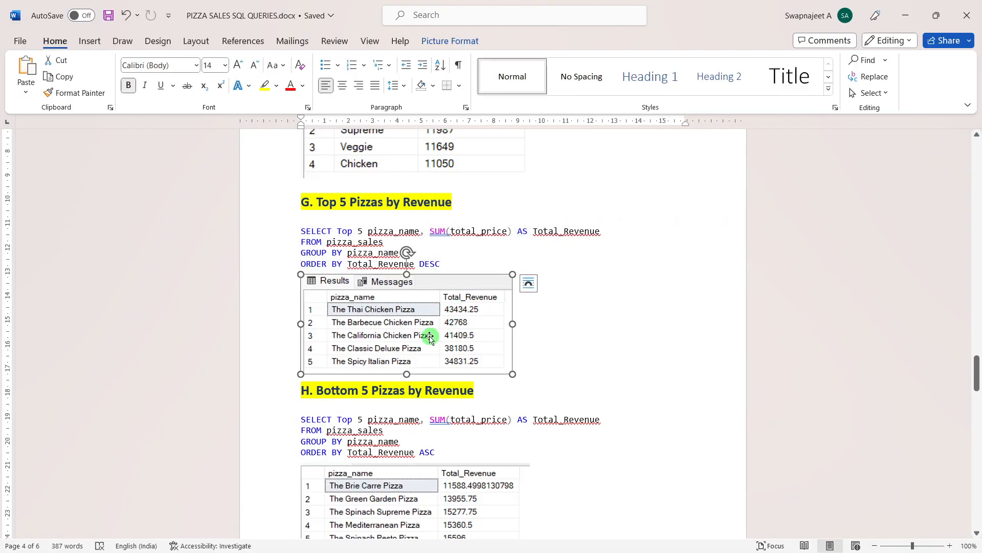
pyautogui.hotkey('alt', 'Tab')
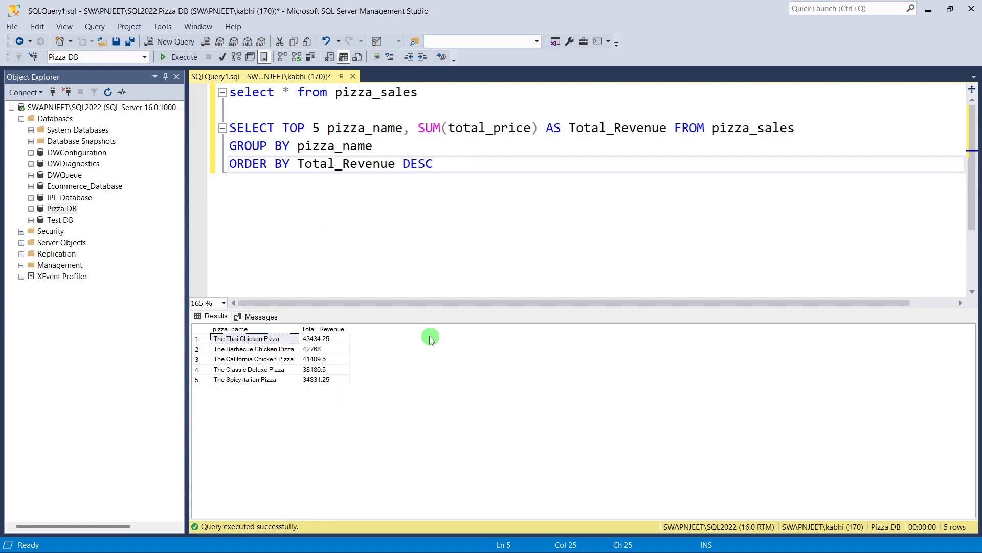
pyautogui.click(418, 225)
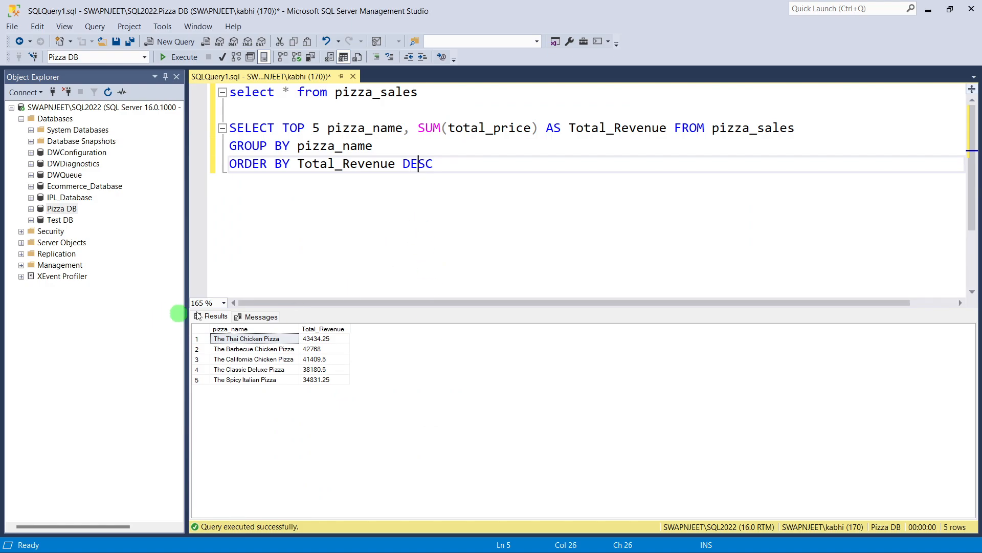
pyautogui.moveTo(459, 173); pyautogui.dragTo(322, 146)
pyautogui.click(527, 216)
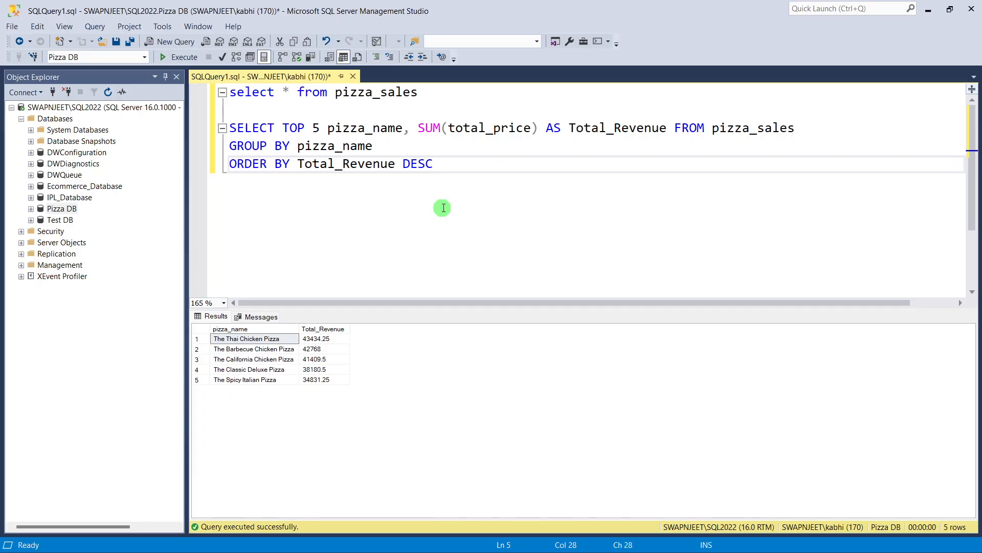
# Step: Replace DESC with ASC in the ORDER BY line and execute the query for the bottom five pizzas by revenue
pyautogui.doubleClick(422, 168)
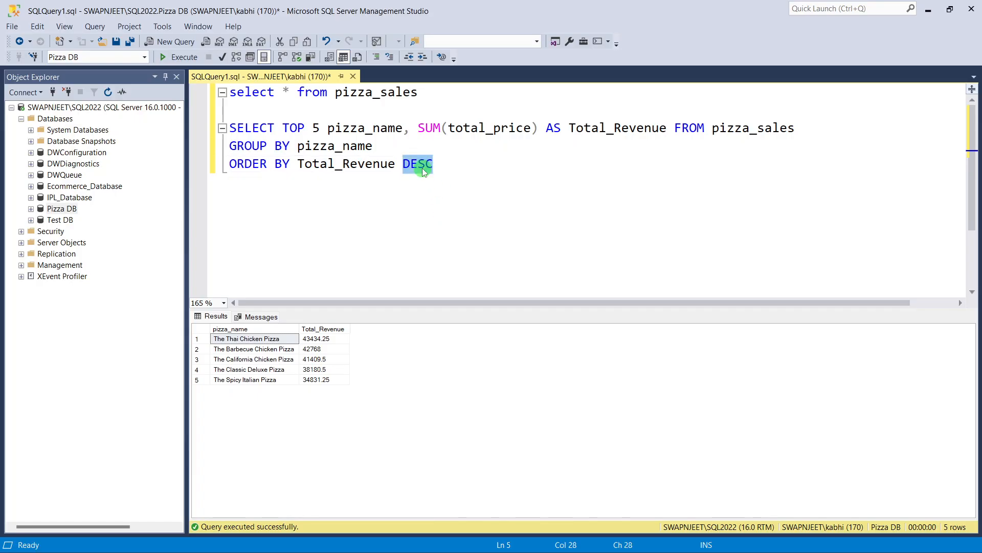
pyautogui.press('BackSpace')
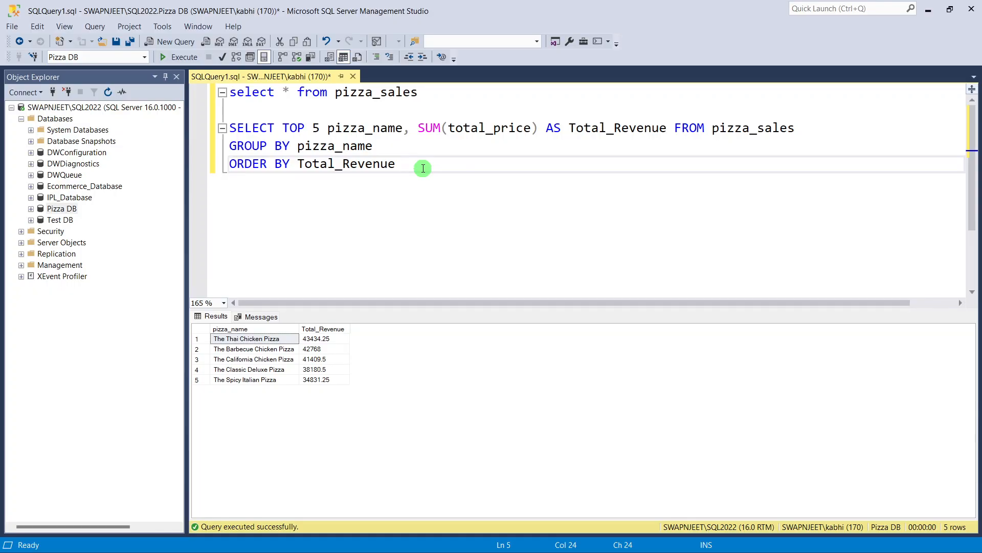
pyautogui.write('ASC')
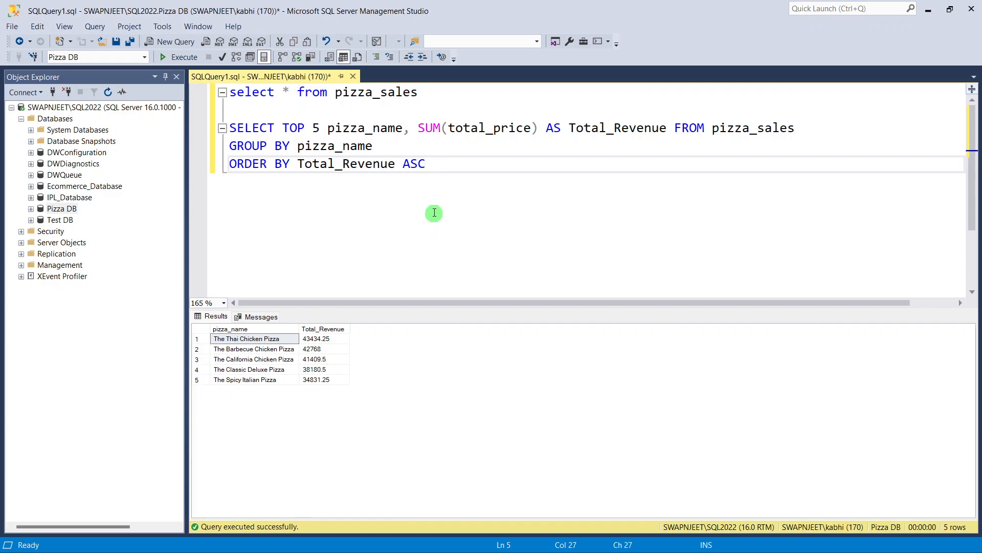
pyautogui.moveTo(428, 163); pyautogui.dragTo(230, 128)
pyautogui.click(169, 58)
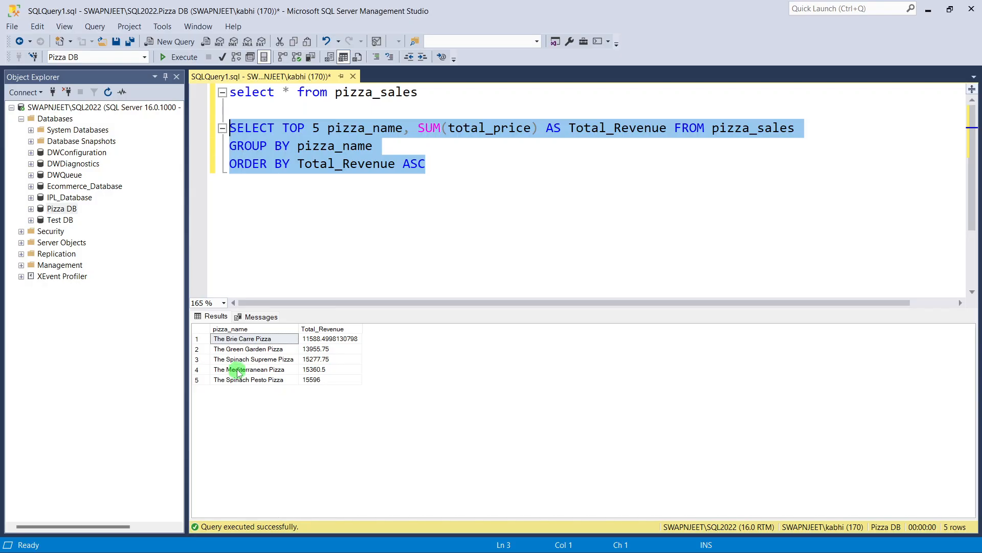
# Step: Examine the pizza names and revenues from the first to the fifth row of the ascending results
pyautogui.click(227, 381)
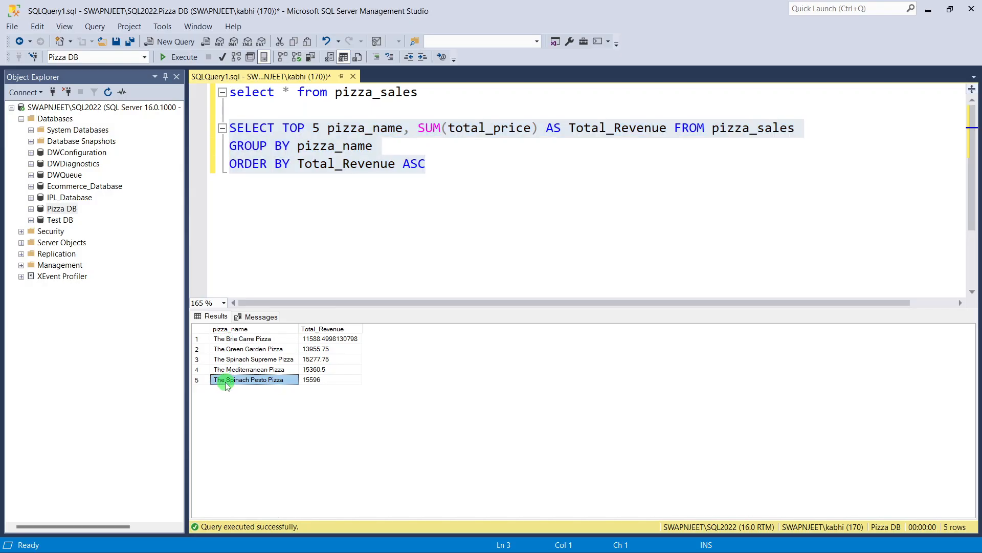
pyautogui.click(308, 380)
pyautogui.click(244, 341)
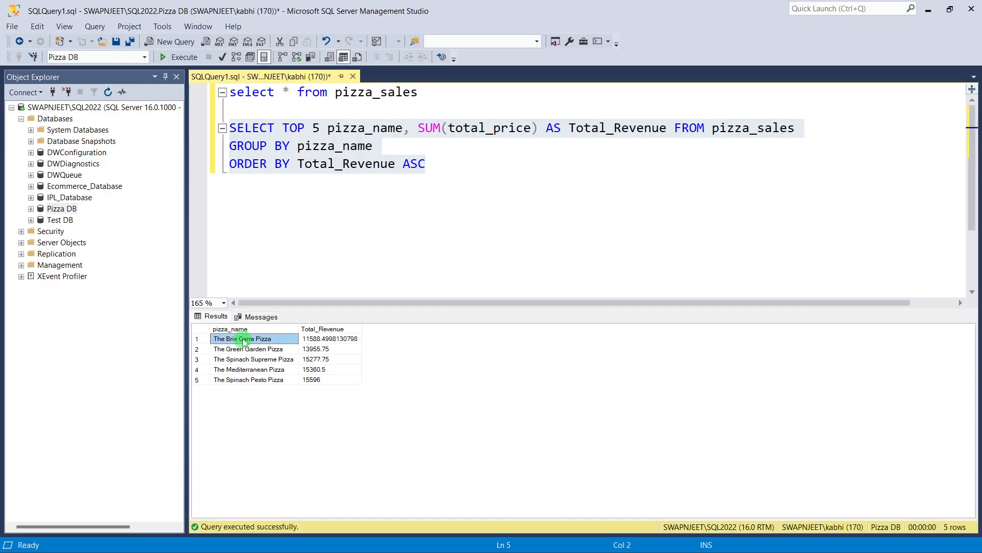
pyautogui.click(287, 190)
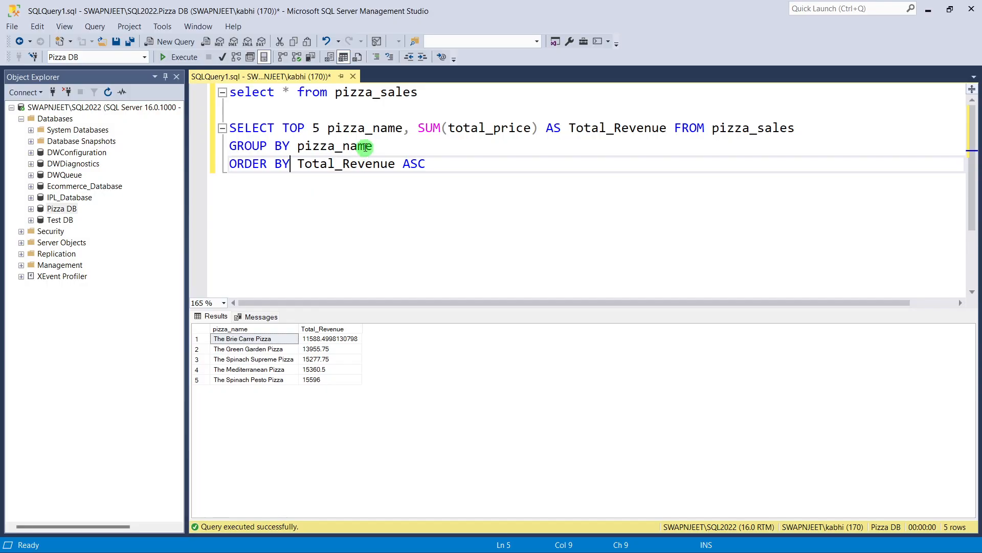
# Step: Review TOP 5 and ASC in the query, compare it with Bottom 5 Pizzas by Revenue in the Word document, and return to SQL Server Management Studio
pyautogui.doubleClick(288, 129)
pyautogui.click(349, 230)
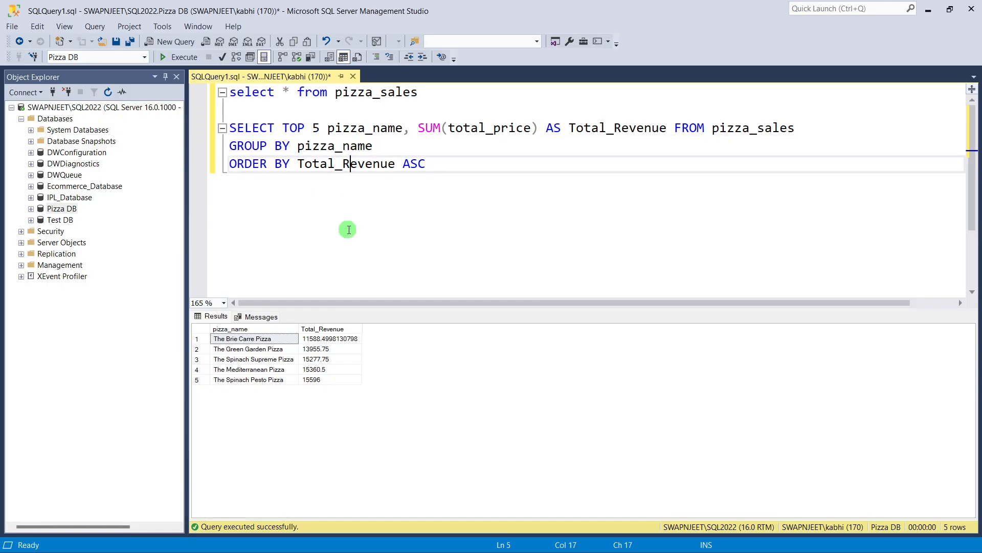
pyautogui.doubleClick(414, 164)
pyautogui.click(471, 182)
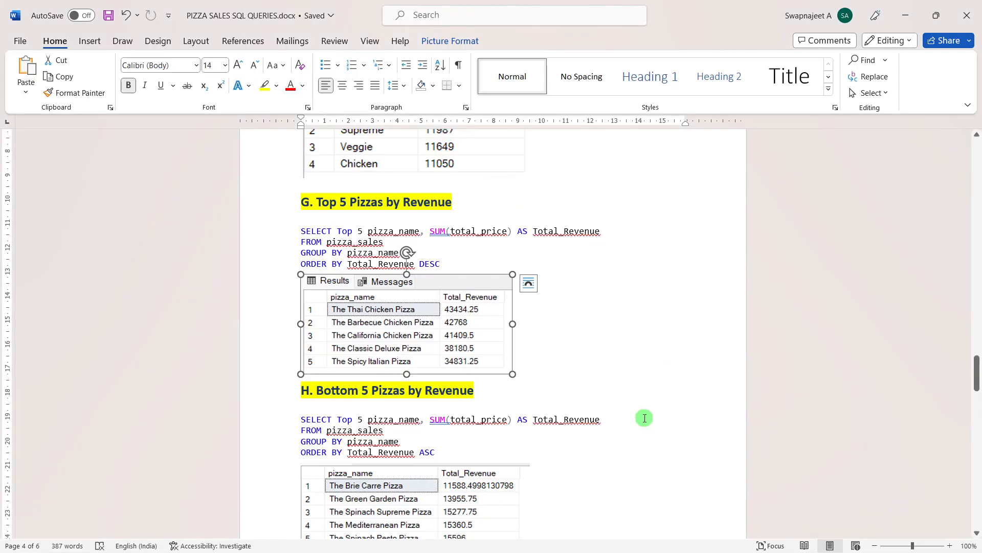
pyautogui.scroll(-2, 644, 418)
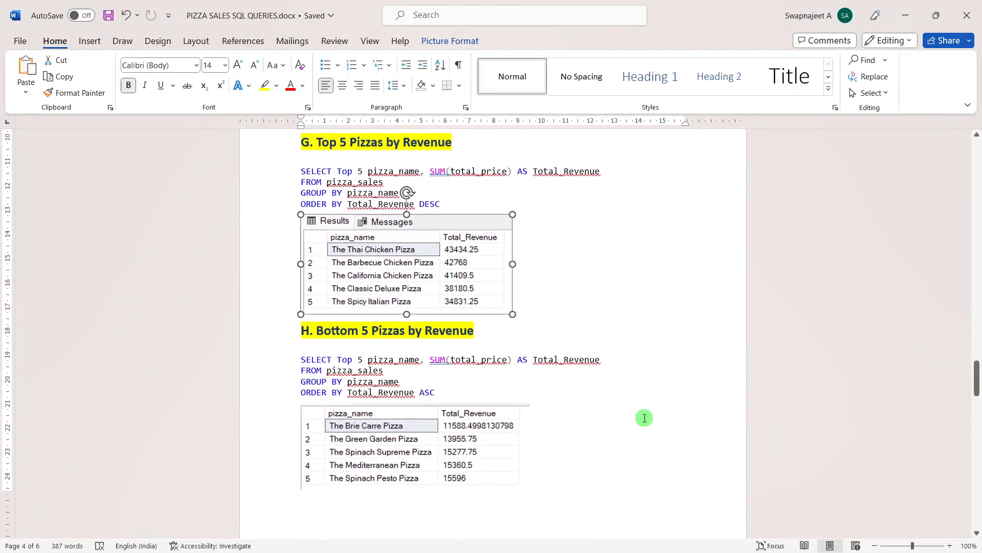
pyautogui.scroll(-5, 644, 418)
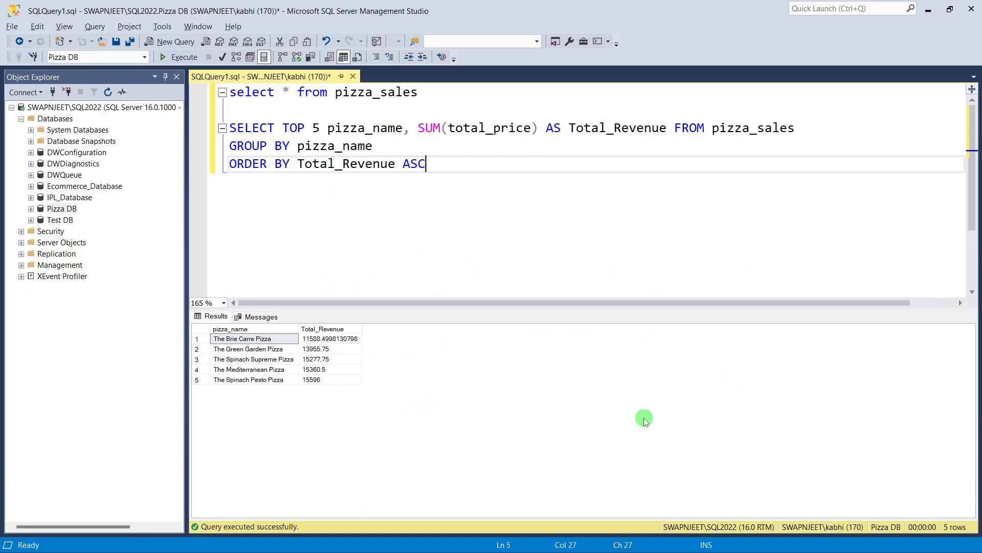
# Step: Replace total_price with the quantity column inside the SUM function of the SELECT line
pyautogui.click(486, 131)
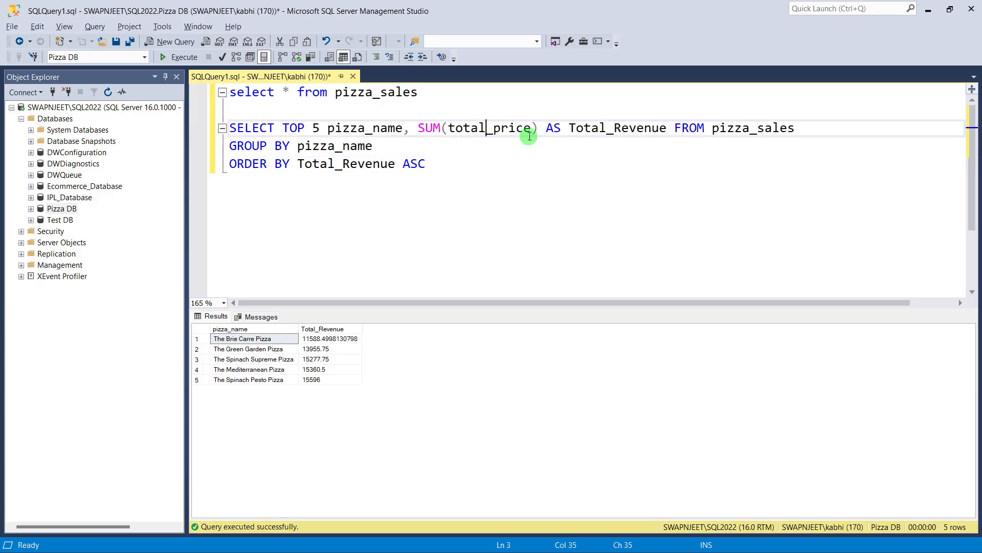
pyautogui.moveTo(531, 129); pyautogui.dragTo(449, 129)
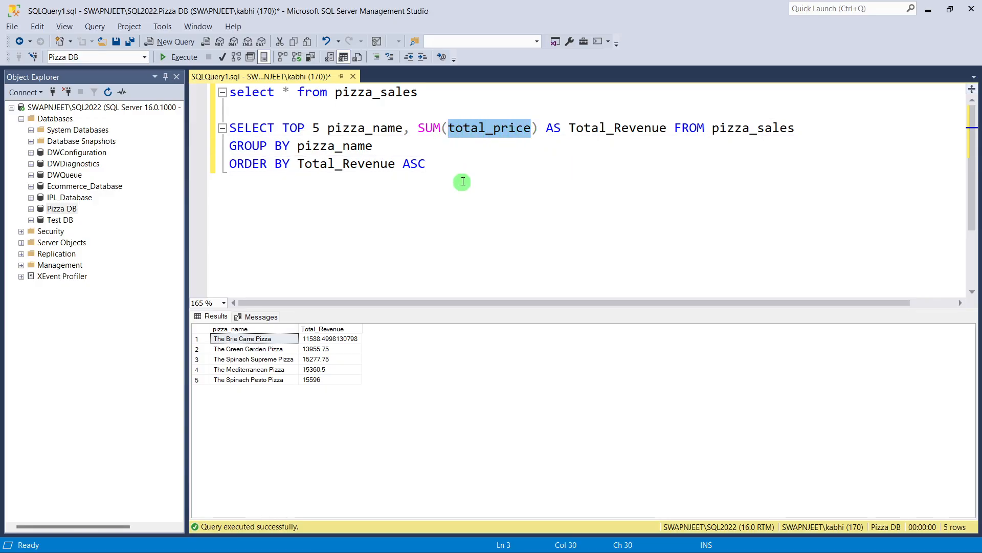
pyautogui.write('quantity')
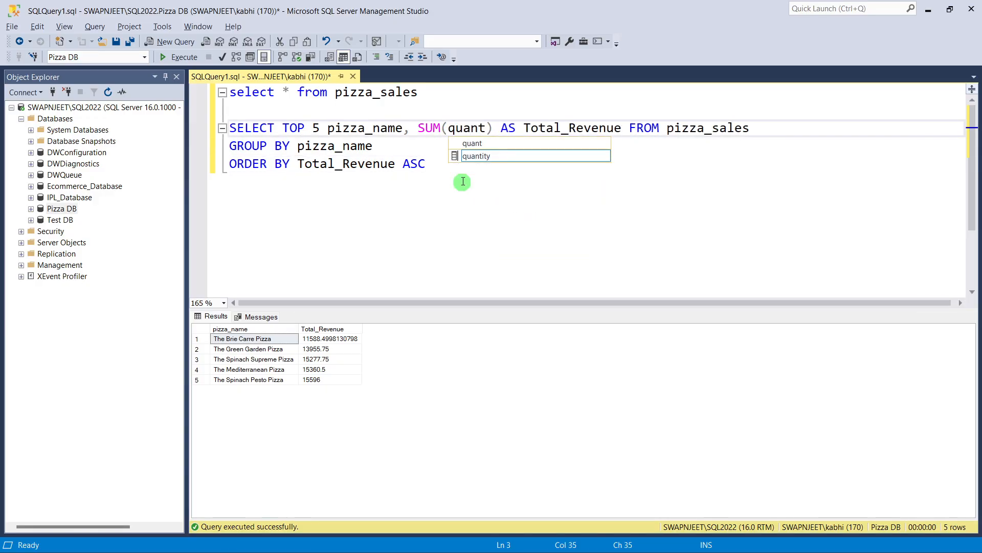
pyautogui.click(509, 157)
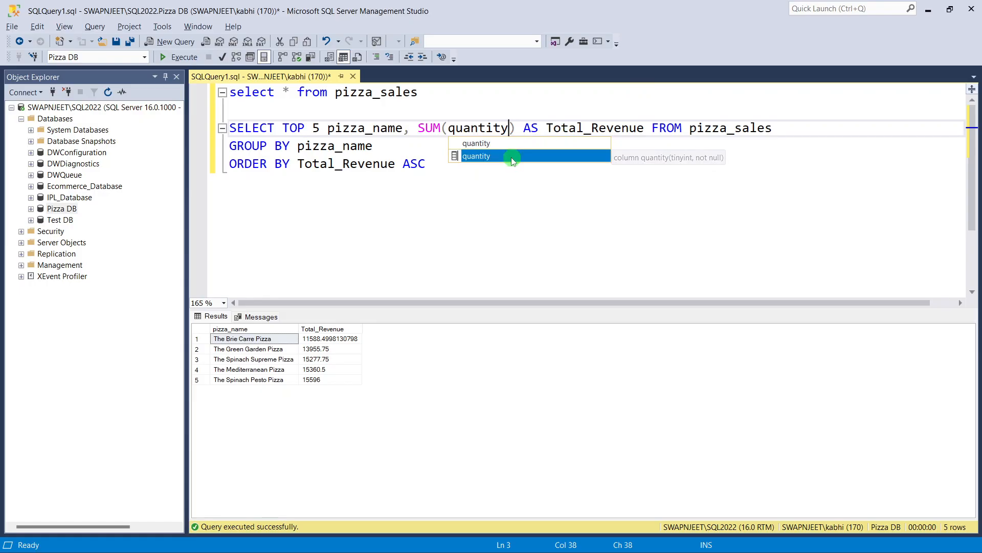
pyautogui.doubleClick(499, 160)
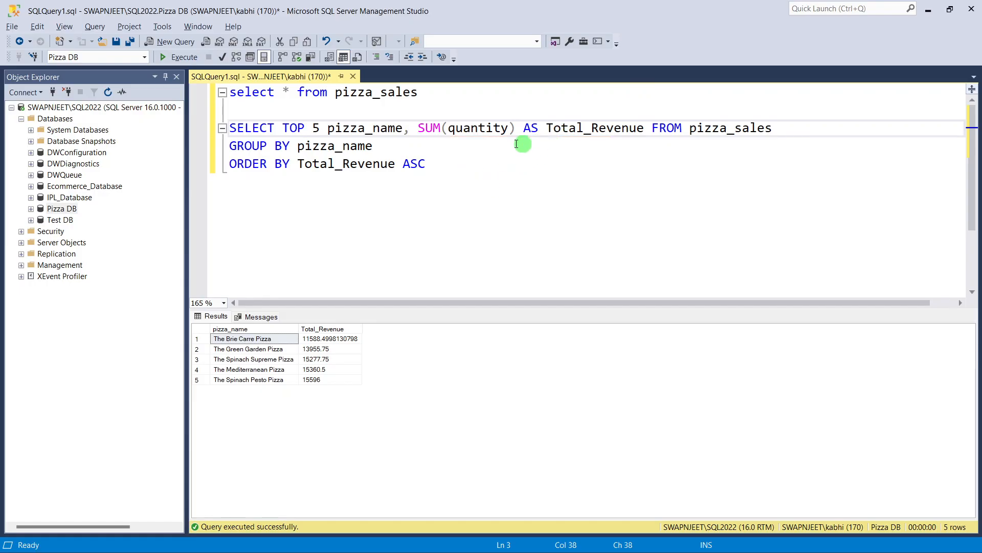
# Step: Rename the sum's alias to Total_Quantity and use the same name in the ORDER BY line
pyautogui.moveTo(591, 128); pyautogui.dragTo(645, 128)
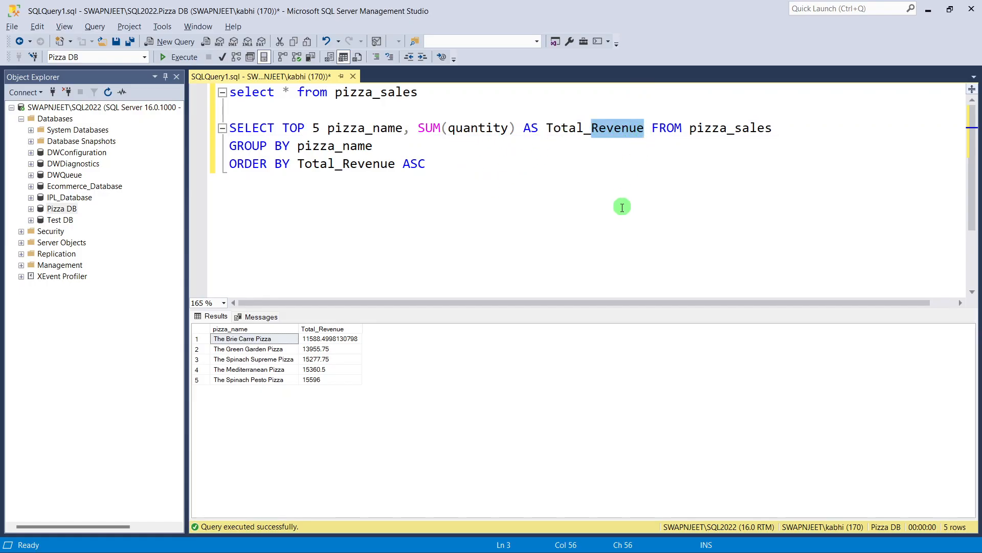
pyautogui.write('Quantity')
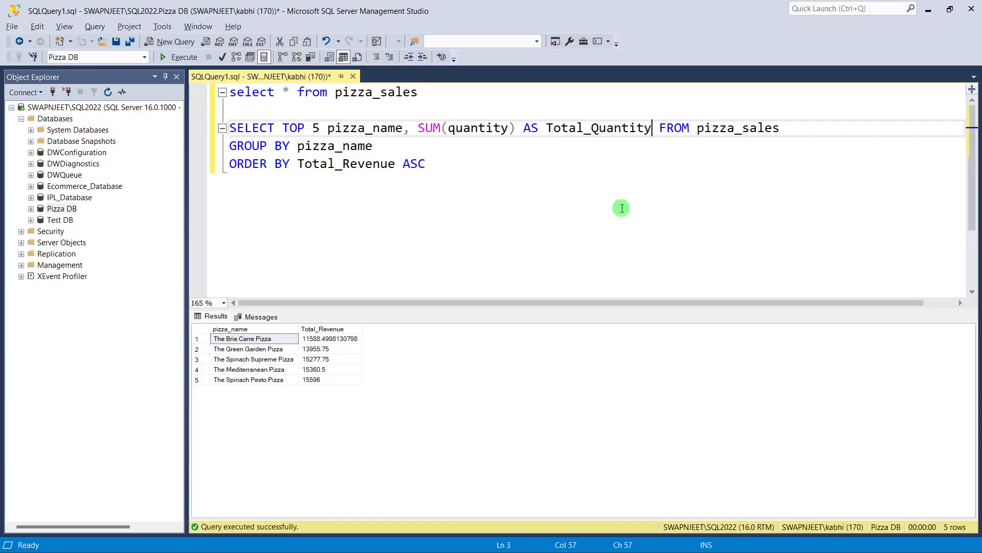
pyautogui.moveTo(547, 129); pyautogui.dragTo(652, 131)
pyautogui.hotkey('ctrl', 'c')
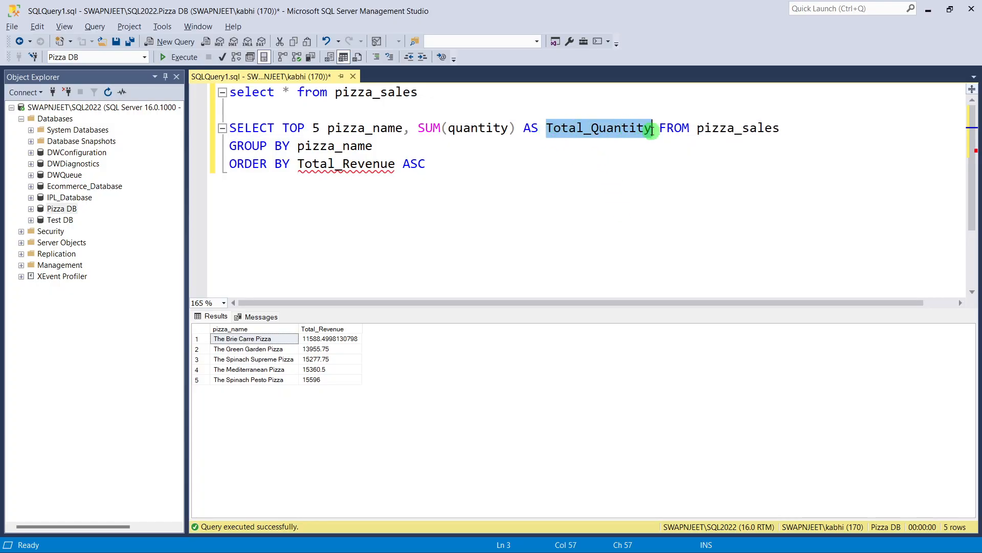
pyautogui.moveTo(298, 164); pyautogui.dragTo(396, 164)
pyautogui.hotkey('ctrl', 'v')
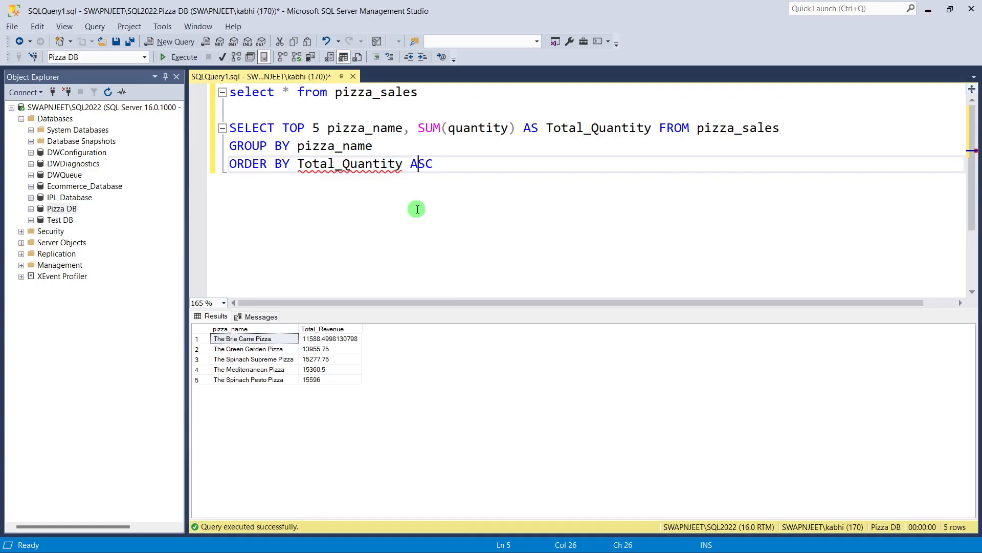
# Step: Change the Total_Quantity sort order to DESC and execute the query for the top five pizzas by quantity
pyautogui.click(418, 164)
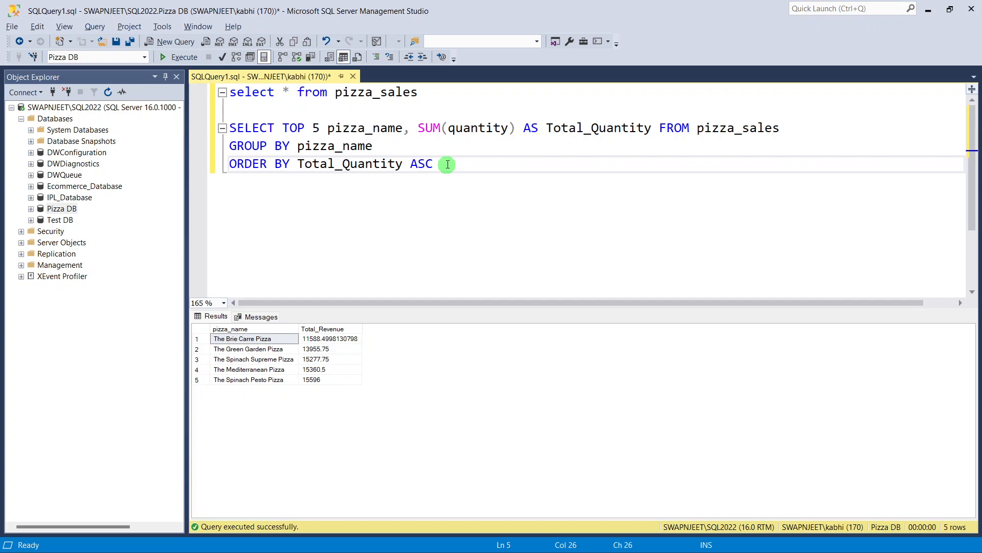
pyautogui.doubleClick(422, 164)
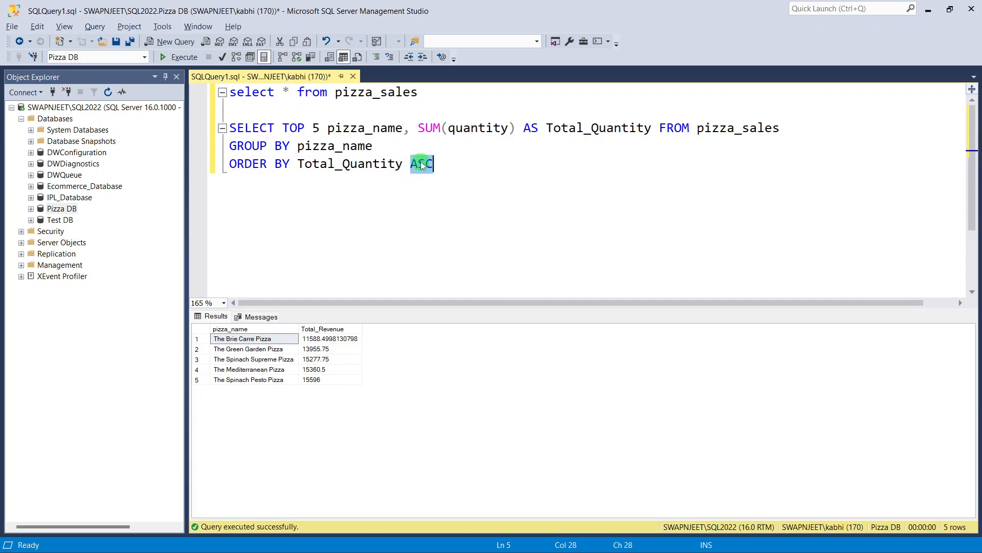
pyautogui.write('DESC')
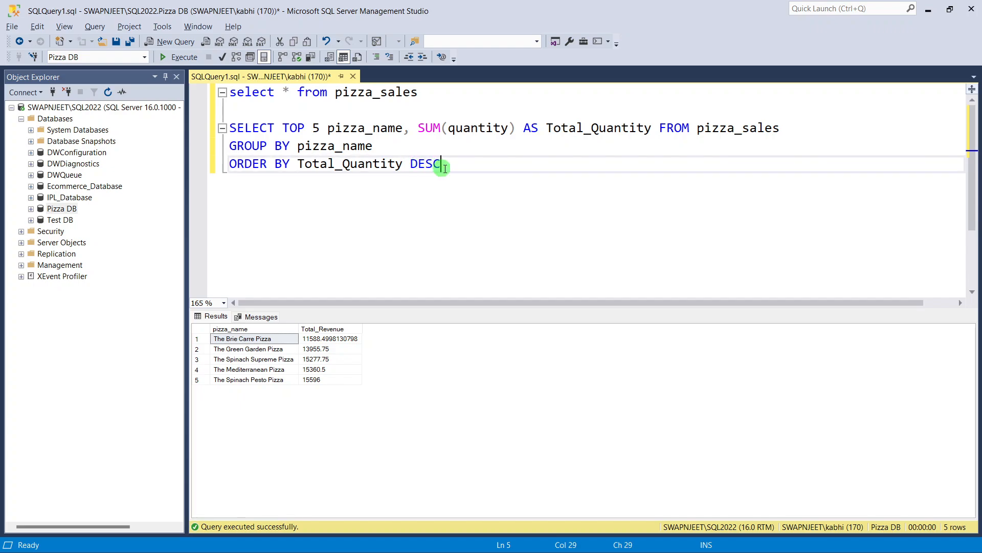
pyautogui.moveTo(441, 165); pyautogui.dragTo(228, 129)
pyautogui.click(180, 57)
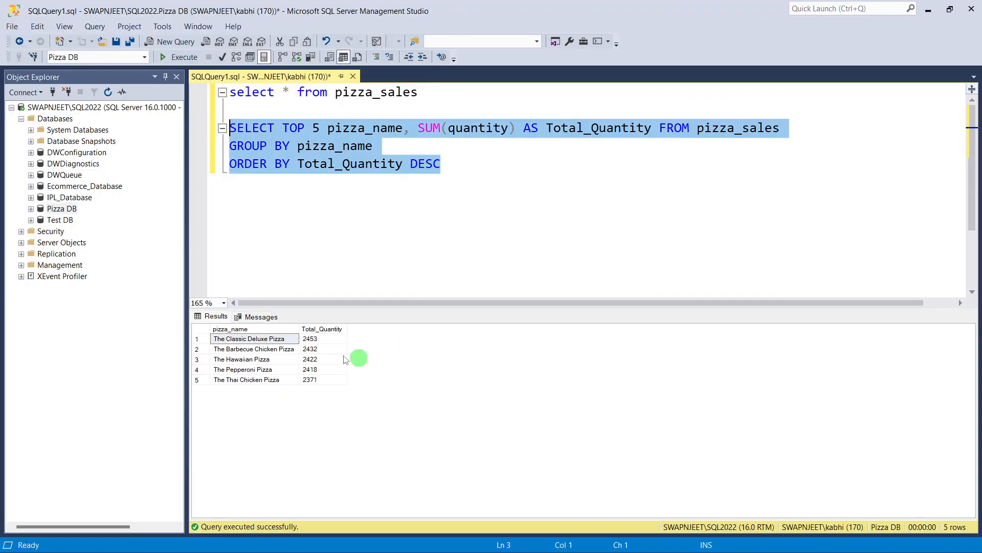
pyautogui.click(308, 342)
# Step: Change the Total_Quantity sort order to ASC and execute the query for the bottom five pizzas by quantity
pyautogui.click(428, 169)
pyautogui.click(428, 168)
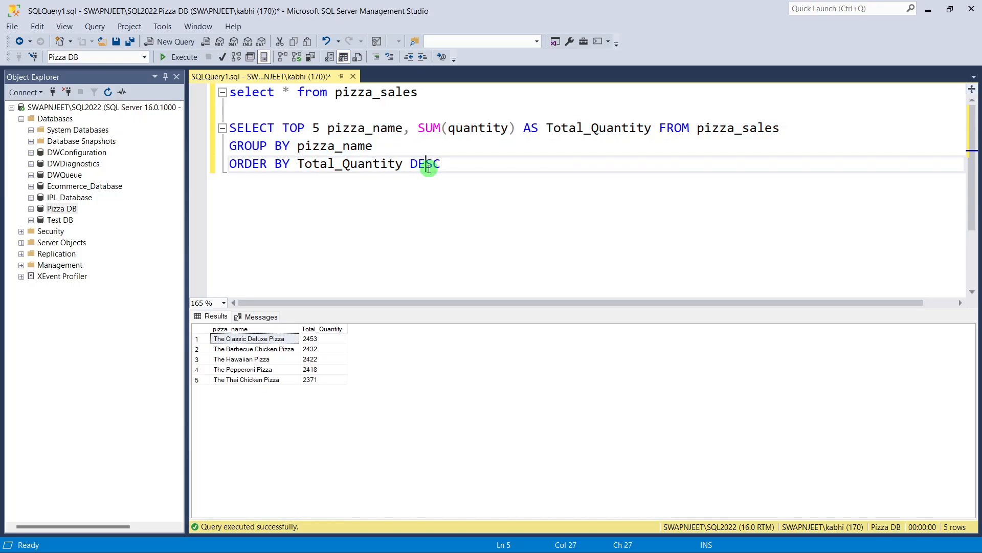
pyautogui.doubleClick(428, 167)
pyautogui.write('ASC')
pyautogui.moveTo(427, 168); pyautogui.dragTo(231, 129)
pyautogui.click(177, 57)
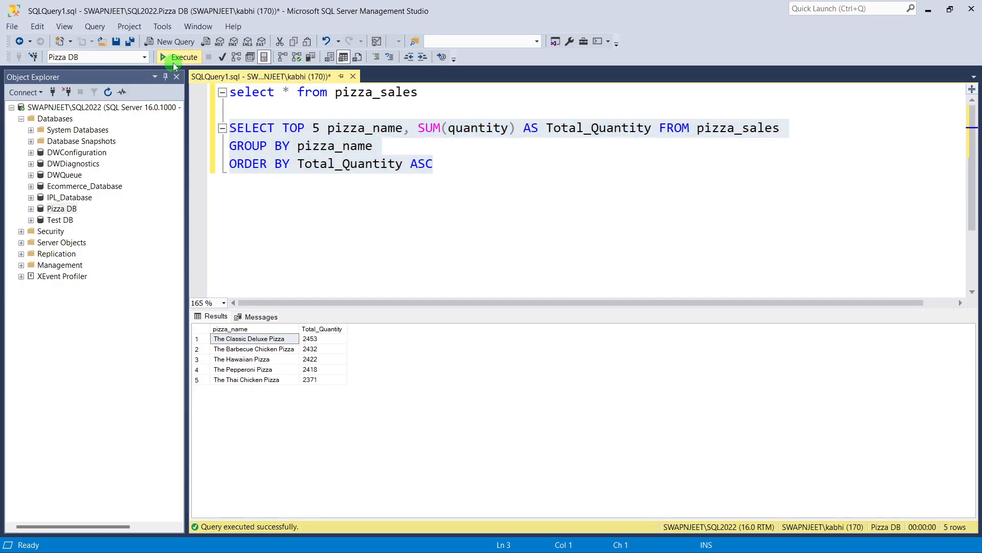
# Step: Replace SUM(quantity) with COUNT(DISTINCT order_id) in the SELECT line
pyautogui.click(397, 208)
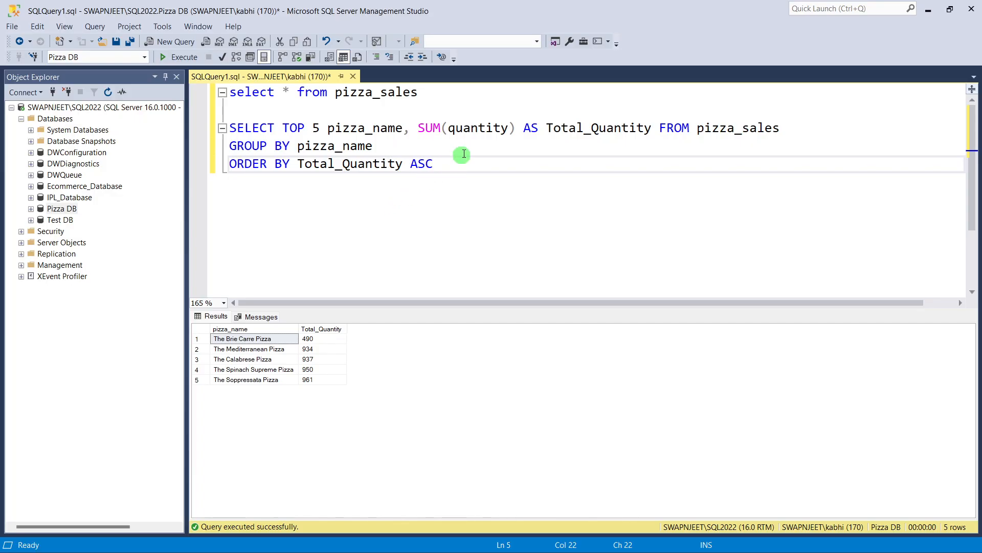
pyautogui.moveTo(515, 128); pyautogui.dragTo(418, 133)
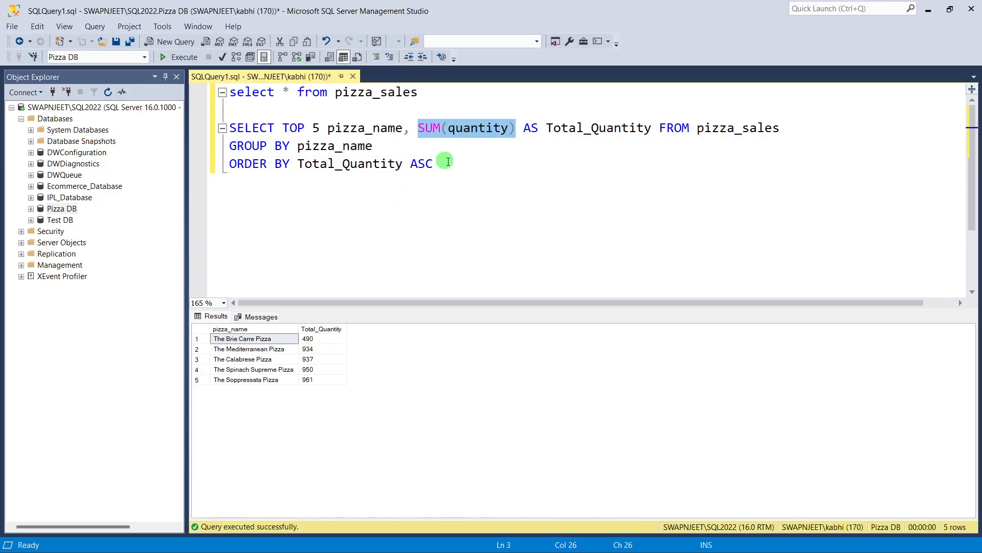
pyautogui.write('COUNT(')
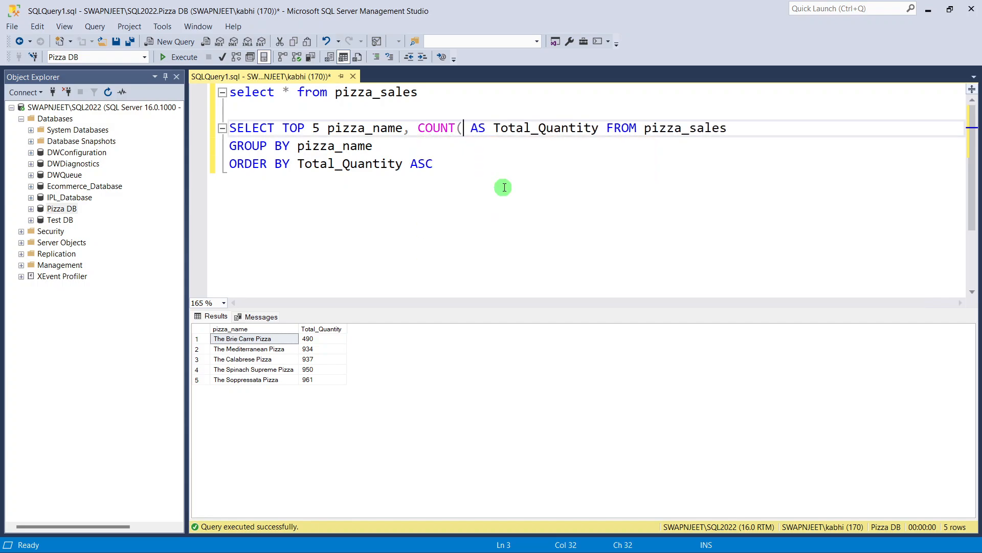
pyautogui.write('DISTINCT')
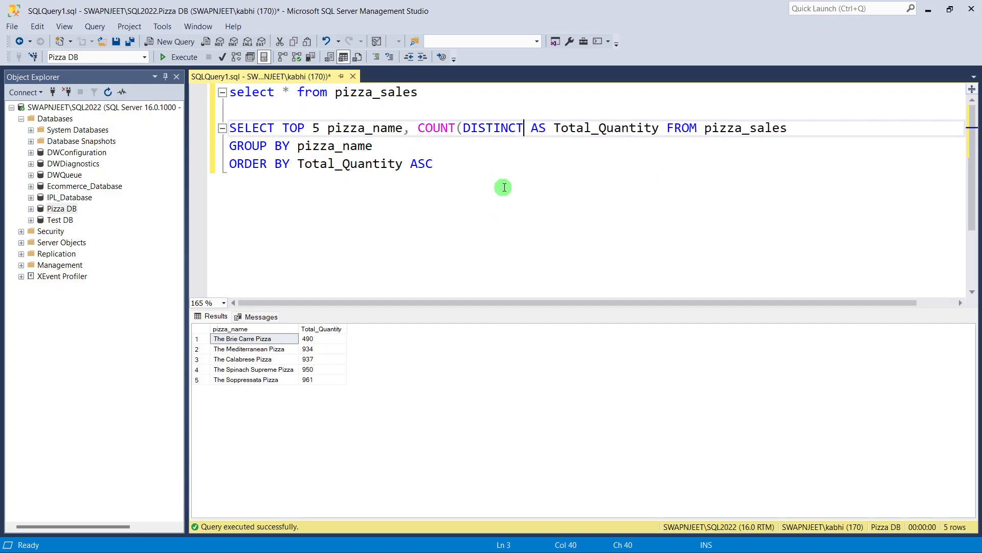
pyautogui.write(' order ')
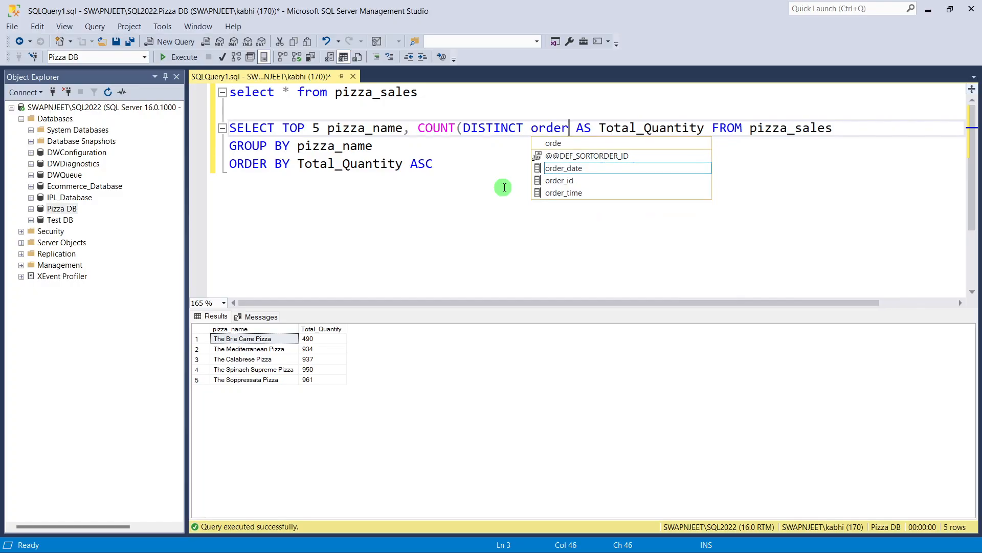
pyautogui.write('_i')
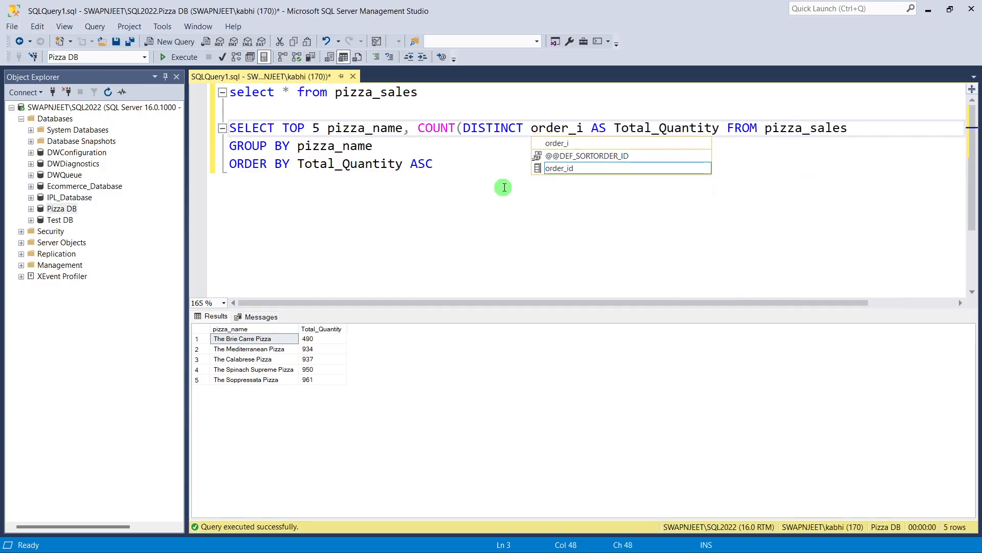
pyautogui.write('d)')
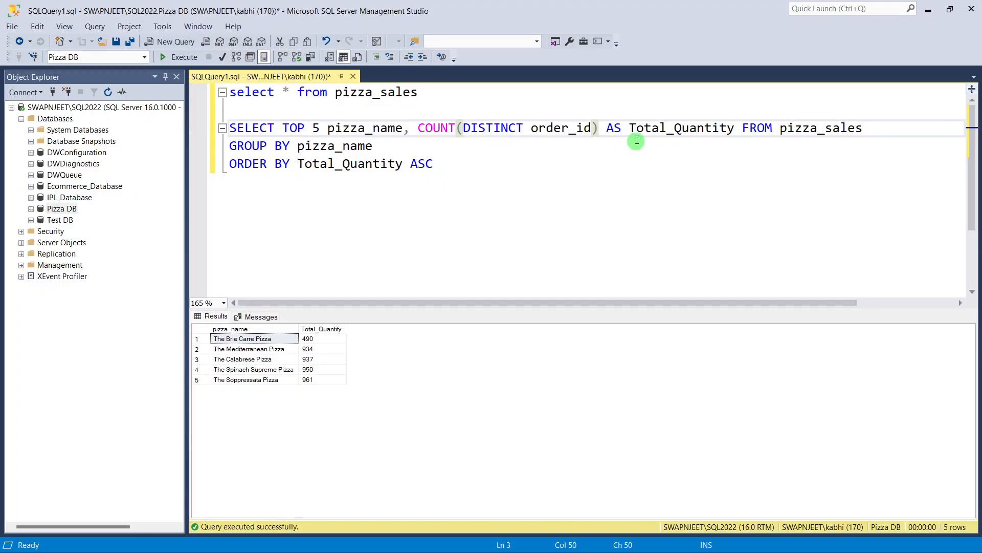
# Step: Rename the count's alias to Total_Orders and use the same name in the ORDER BY line
pyautogui.moveTo(674, 128); pyautogui.dragTo(735, 128)
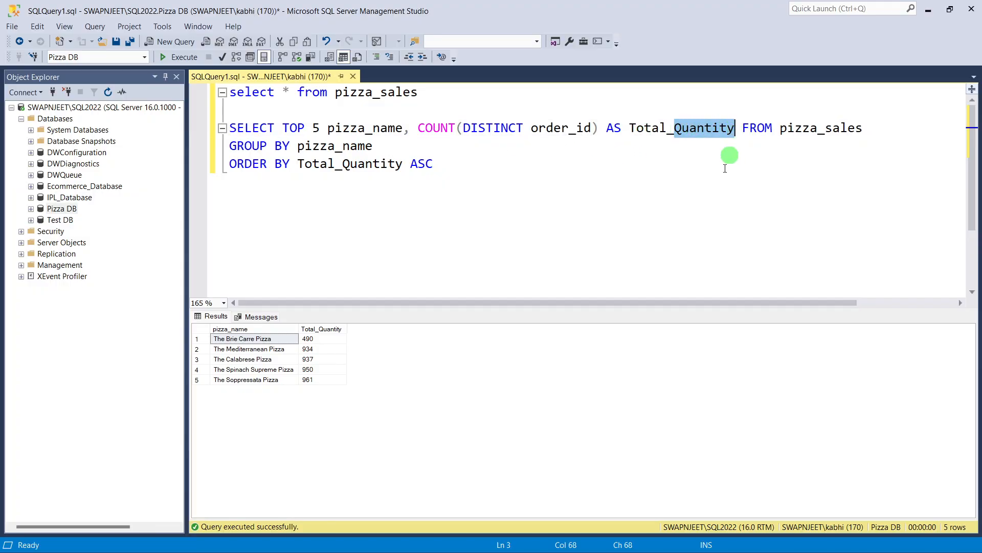
pyautogui.write('Orders')
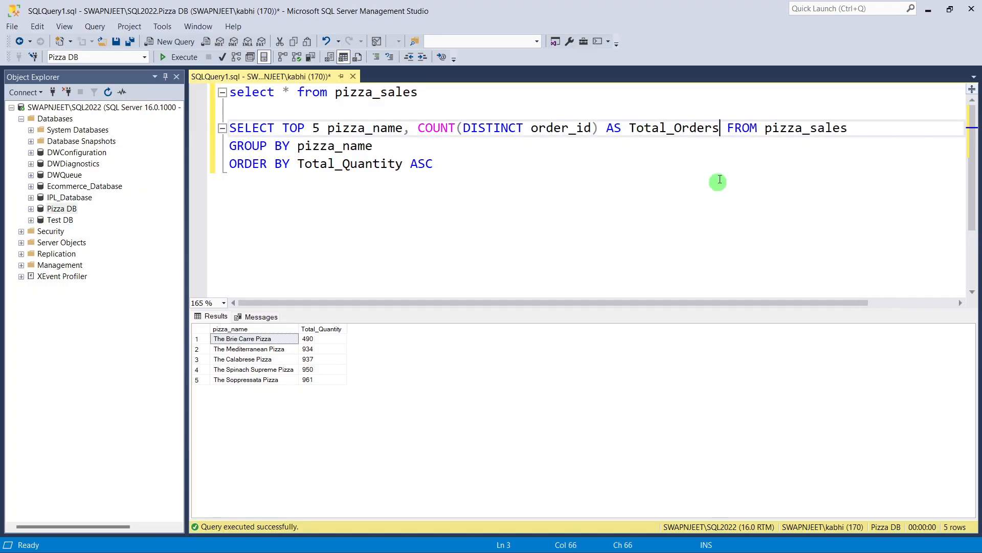
pyautogui.moveTo(631, 128); pyautogui.dragTo(721, 128)
pyautogui.hotkey('ctrl', 'c')
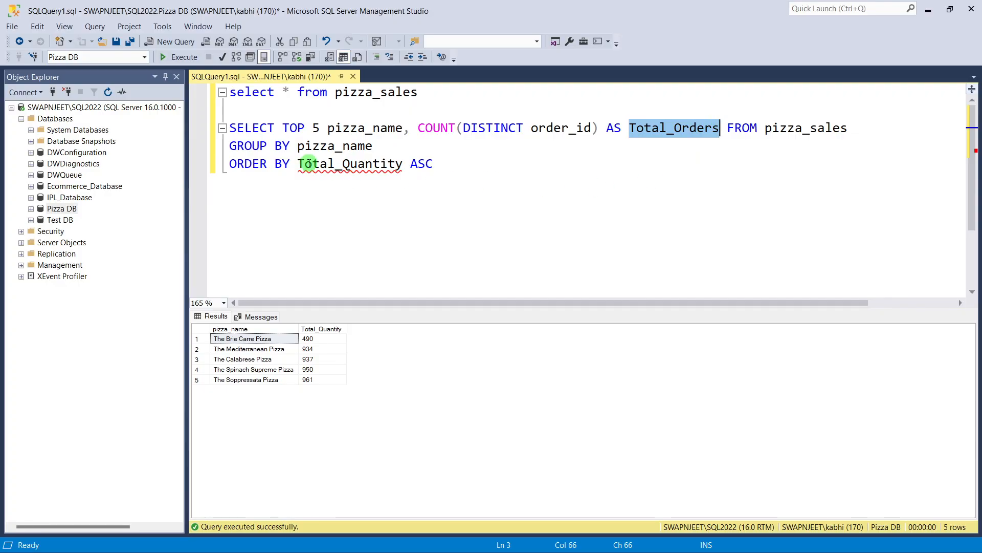
pyautogui.moveTo(298, 164); pyautogui.dragTo(404, 165)
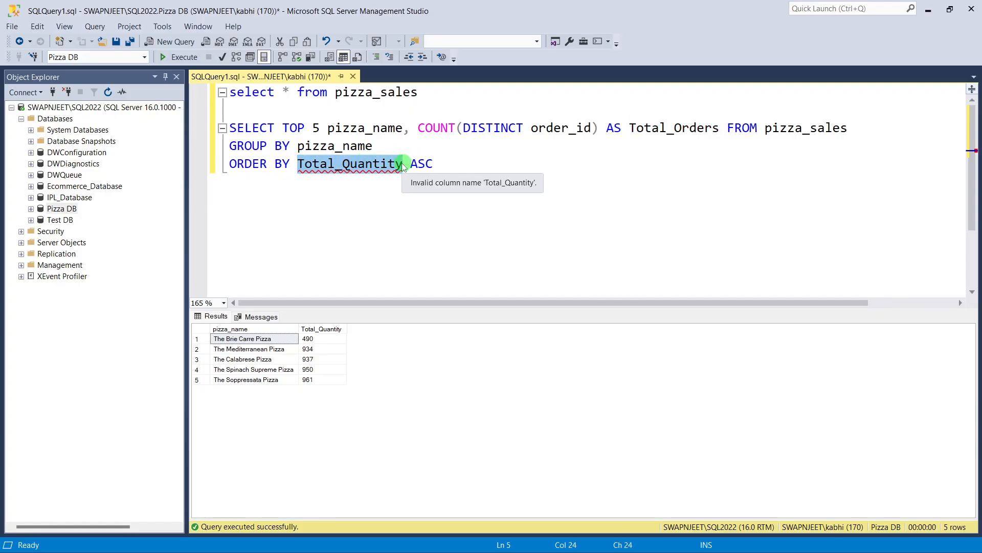
pyautogui.hotkey('ctrl', 'v')
pyautogui.click(445, 182)
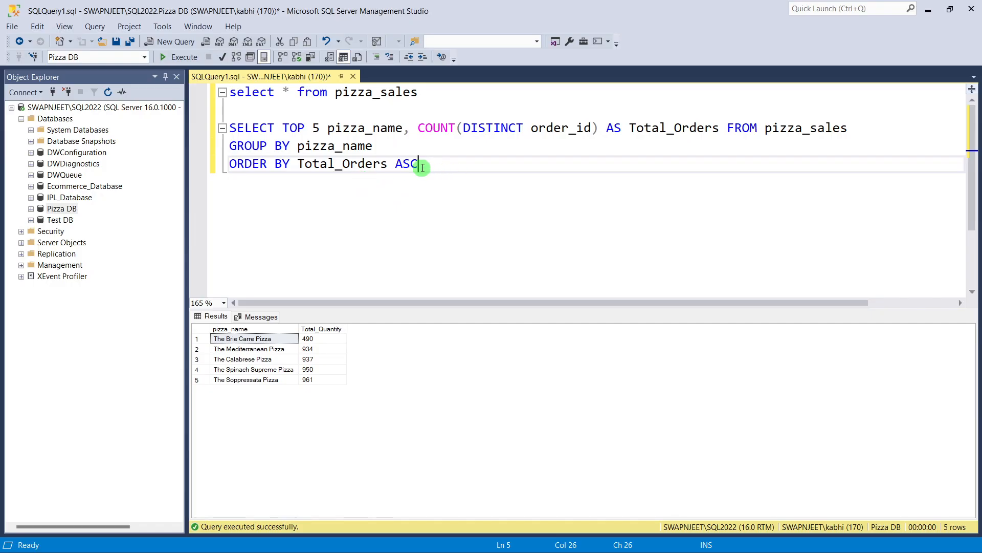
# Step: Change the Total_Orders sort order to DESC and execute the query for the top five pizzas by total orders
pyautogui.doubleClick(413, 165)
pyautogui.write('DESC')
pyautogui.moveTo(426, 164); pyautogui.dragTo(230, 128)
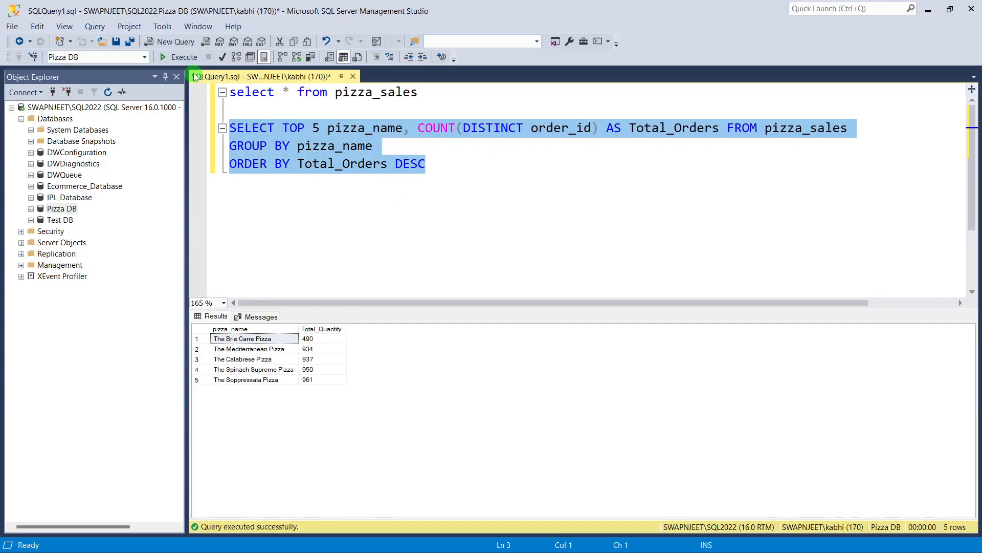
pyautogui.click(176, 57)
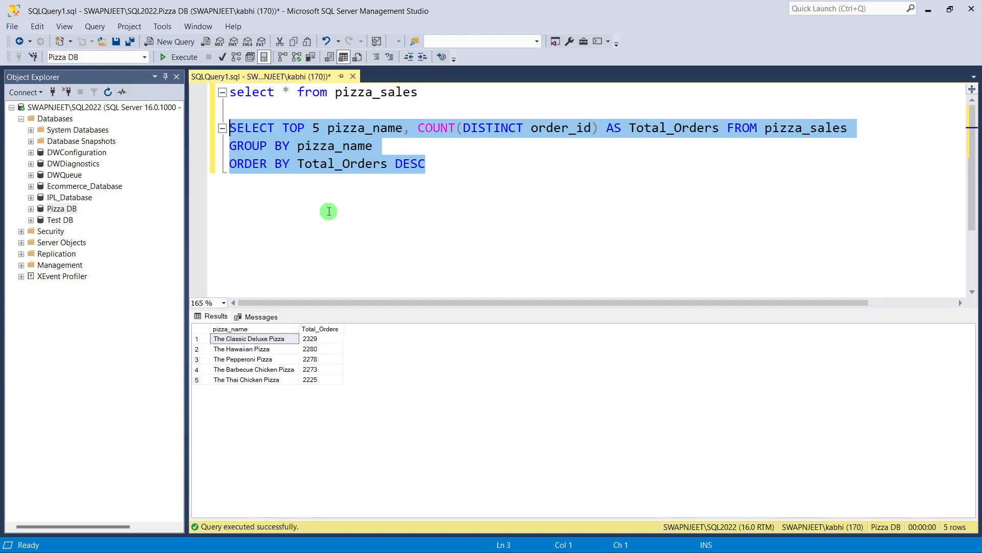
# Step: Change the Total_Orders sort order to ASC and select the whole top-five query
pyautogui.click(359, 190)
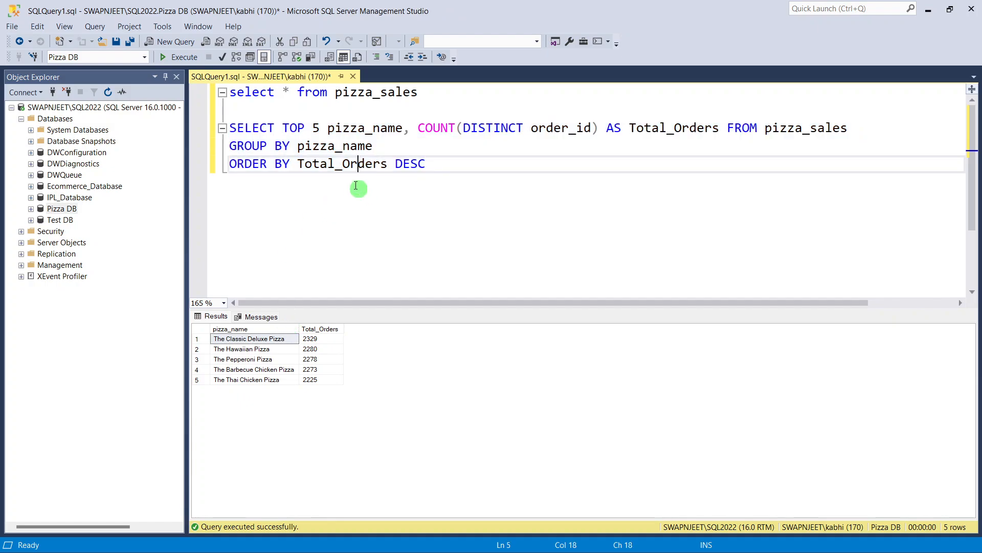
pyautogui.doubleClick(410, 166)
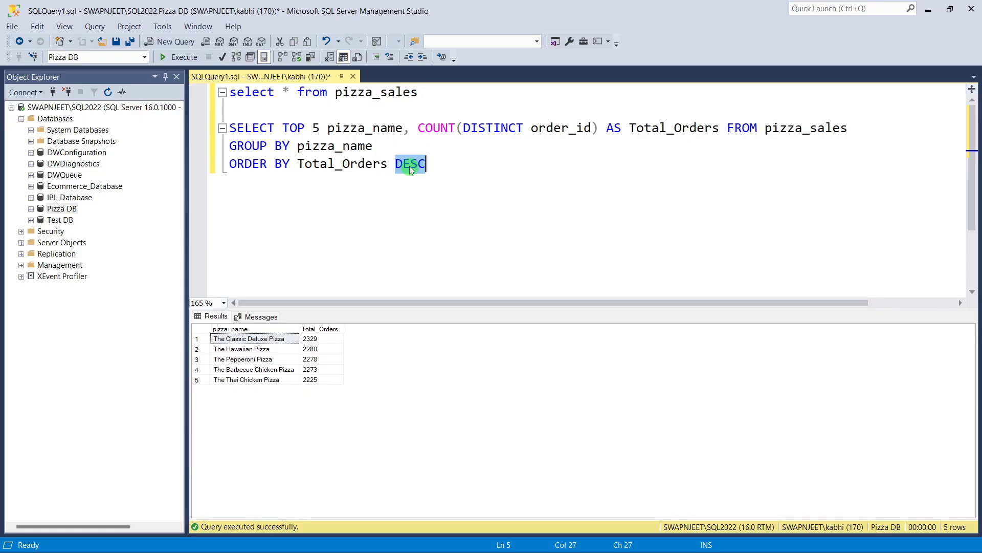
pyautogui.write('ASC')
pyautogui.moveTo(439, 177); pyautogui.dragTo(230, 128)
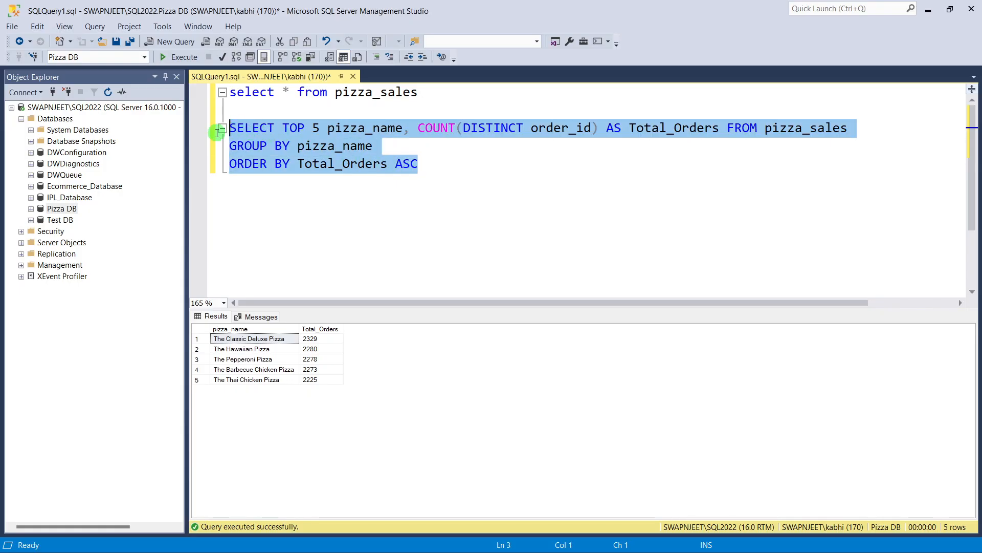
# Step: Remove the sort direction keyword after Total_Orders and execute the query for the bottom five pizzas by total orders
pyautogui.click(407, 168)
pyautogui.doubleClick(406, 168)
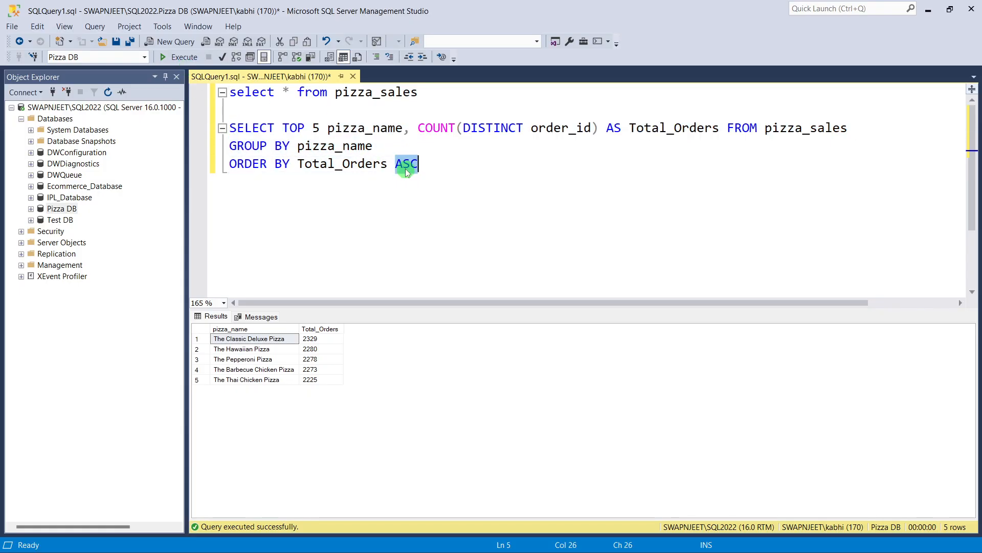
pyautogui.press('BackSpace')
pyautogui.press('BackSpace')
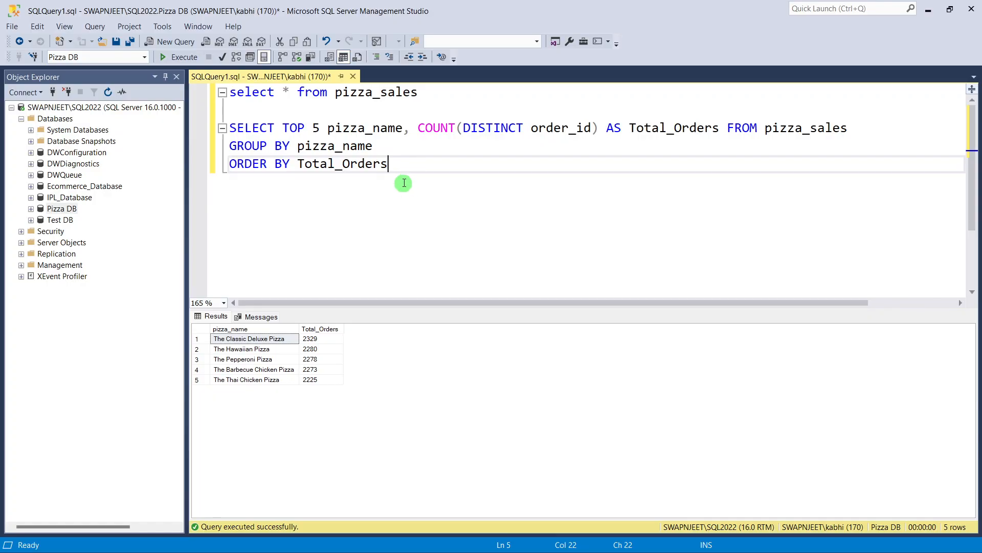
pyautogui.moveTo(404, 168); pyautogui.dragTo(230, 128)
pyautogui.click(185, 57)
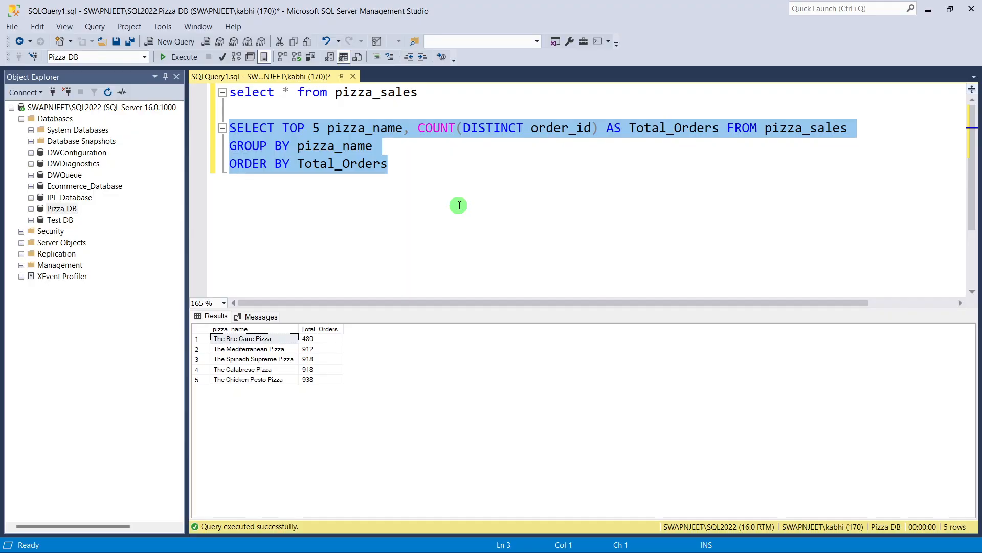
# Step: Switch to the PIZZA SALES SQL QUERIES document in Word and review its queries and outputs from the KPIs through the sales percentages
pyautogui.hotkey('alt', 'Tab')
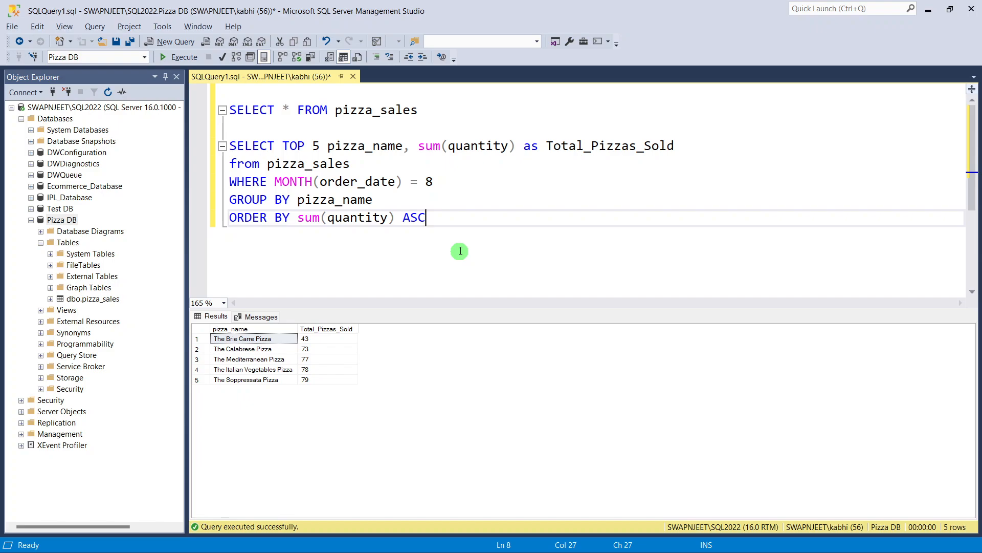
pyautogui.moveTo(618, 551)
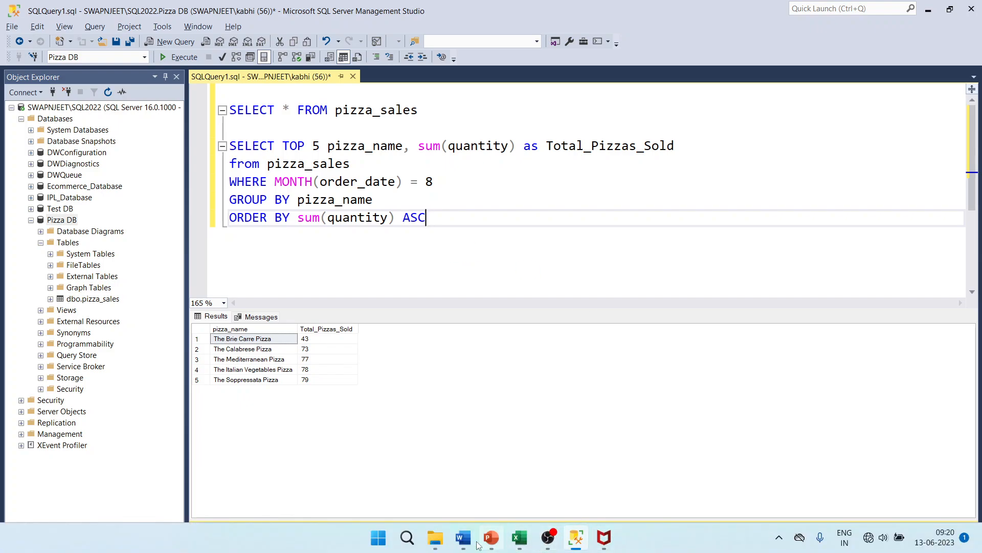
pyautogui.click(463, 537)
pyautogui.moveTo(976, 394); pyautogui.dragTo(976, 146)
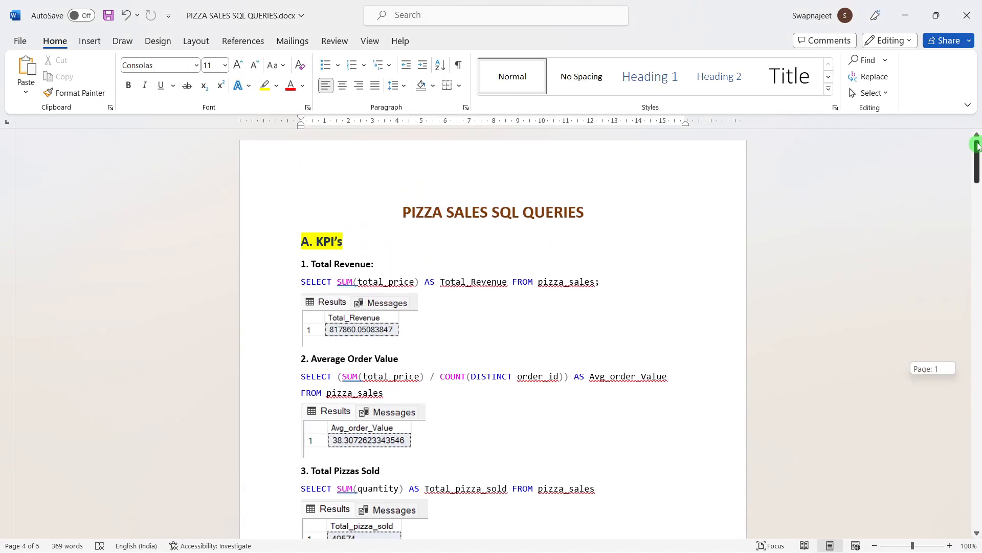
pyautogui.click(633, 290)
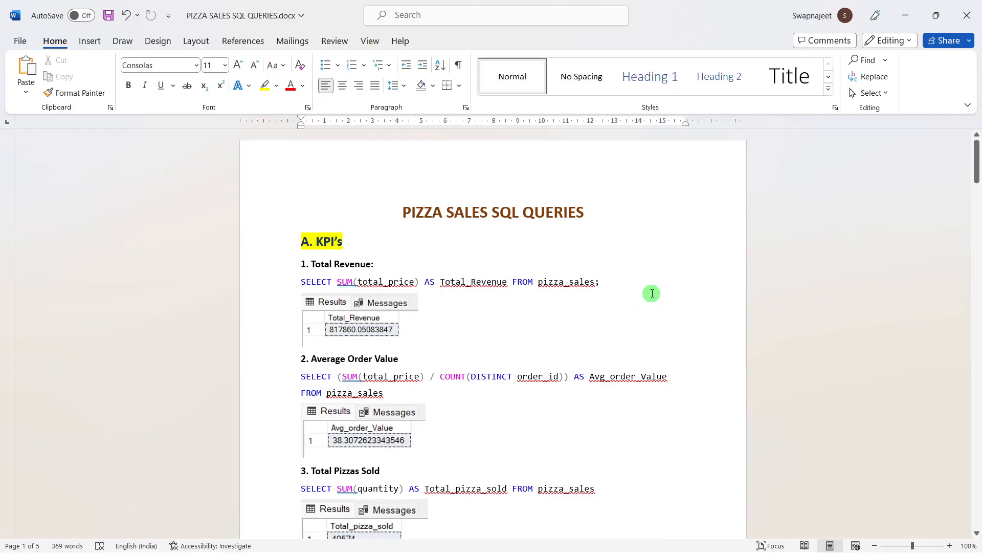
pyautogui.scroll(-5, 652, 294)
pyautogui.scroll(-3, 634, 397)
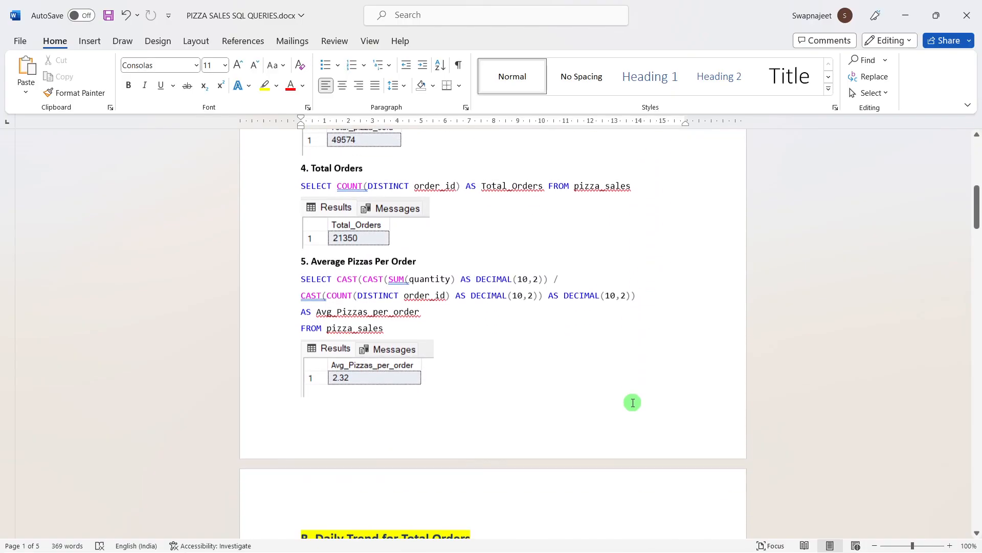
pyautogui.scroll(-5, 633, 403)
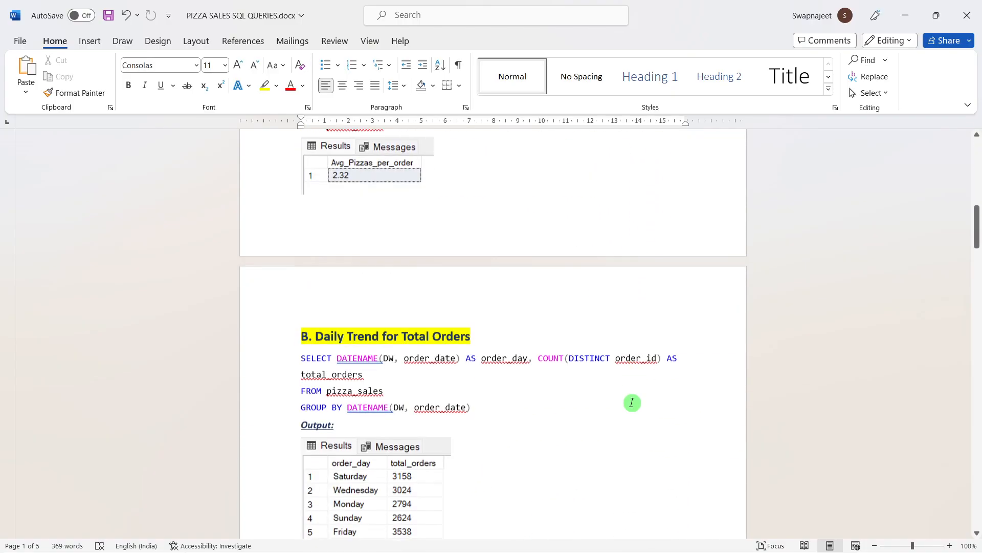
pyautogui.moveTo(372, 317); pyautogui.dragTo(289, 282)
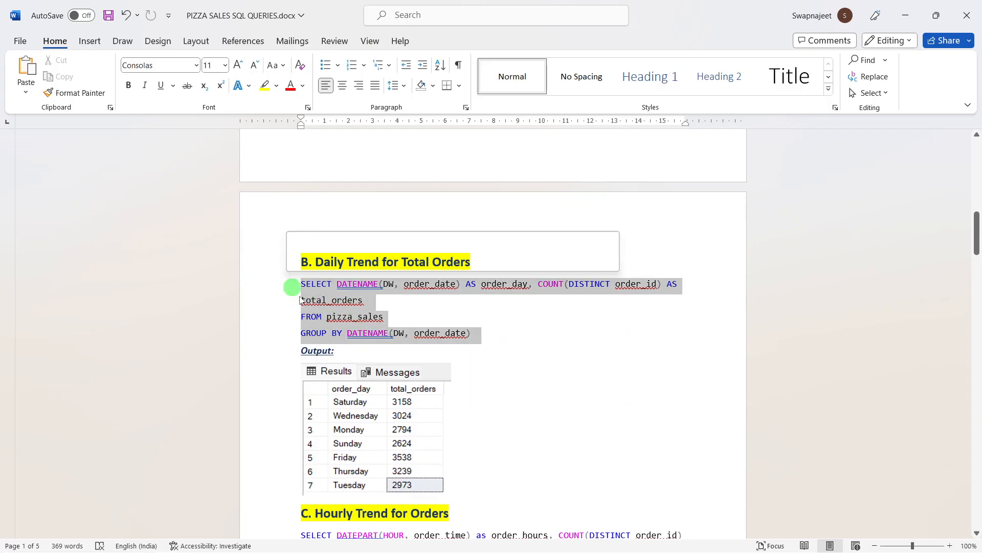
pyautogui.moveTo(350, 350); pyautogui.dragTo(332, 431)
pyautogui.click(482, 439)
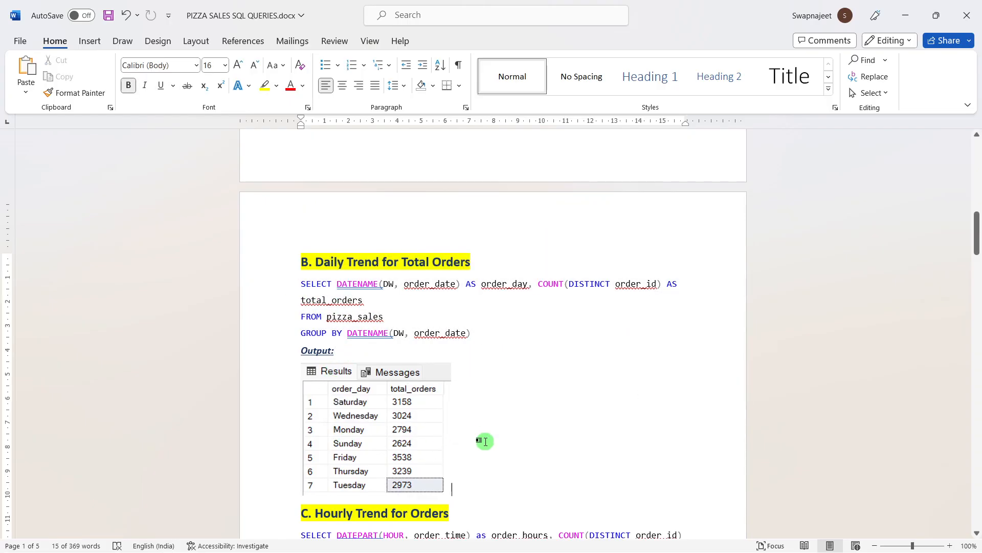
pyautogui.scroll(-9, 482, 438)
pyautogui.scroll(-8, 424, 342)
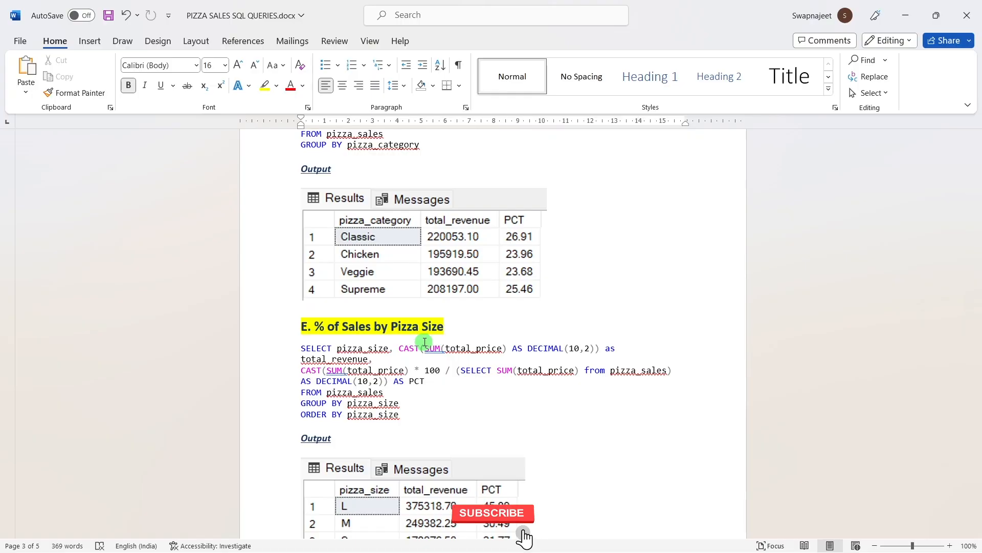
pyautogui.scroll(-5, 424, 342)
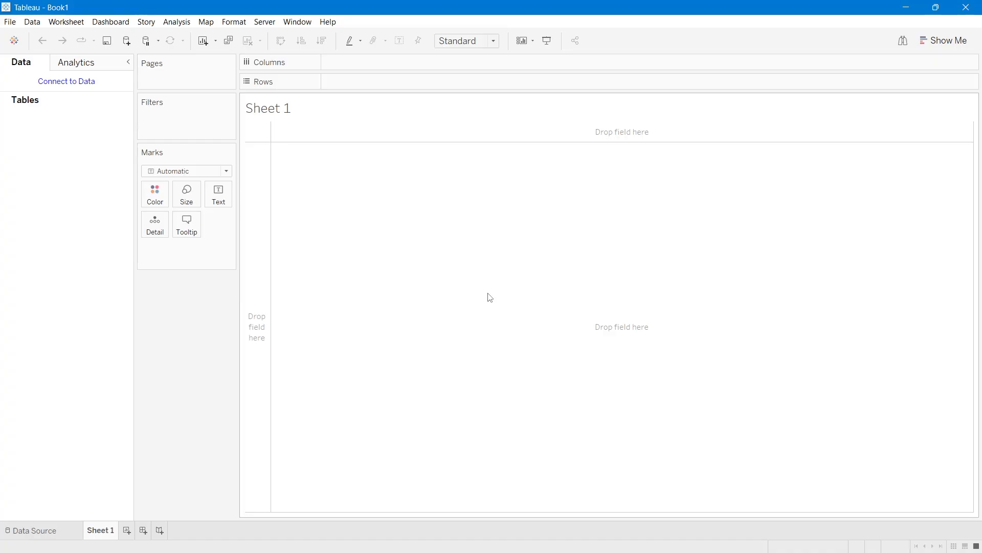
# Step: In Tableau, start a Microsoft SQL Server data connection and check its server and database (Pizza DB) entries
pyautogui.click(77, 82)
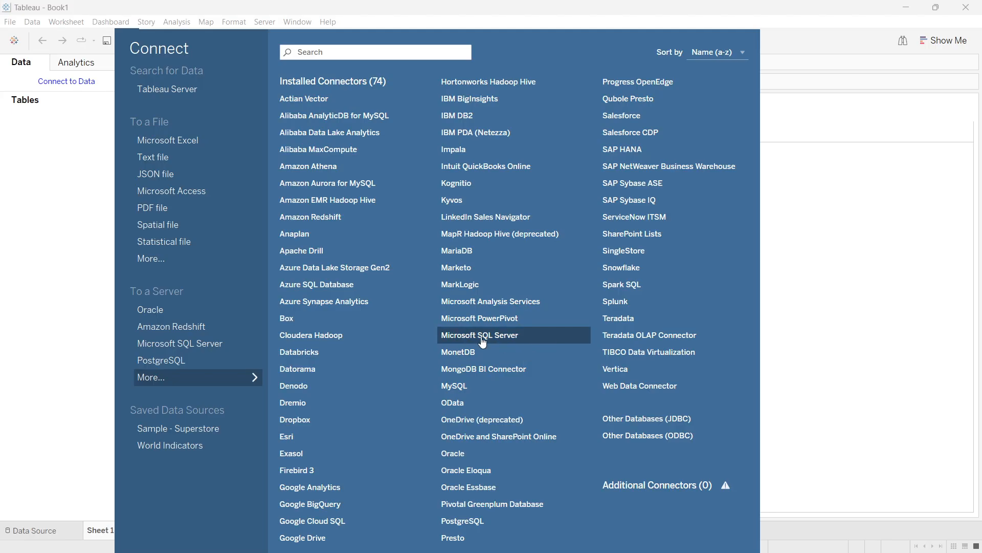
pyautogui.click(533, 342)
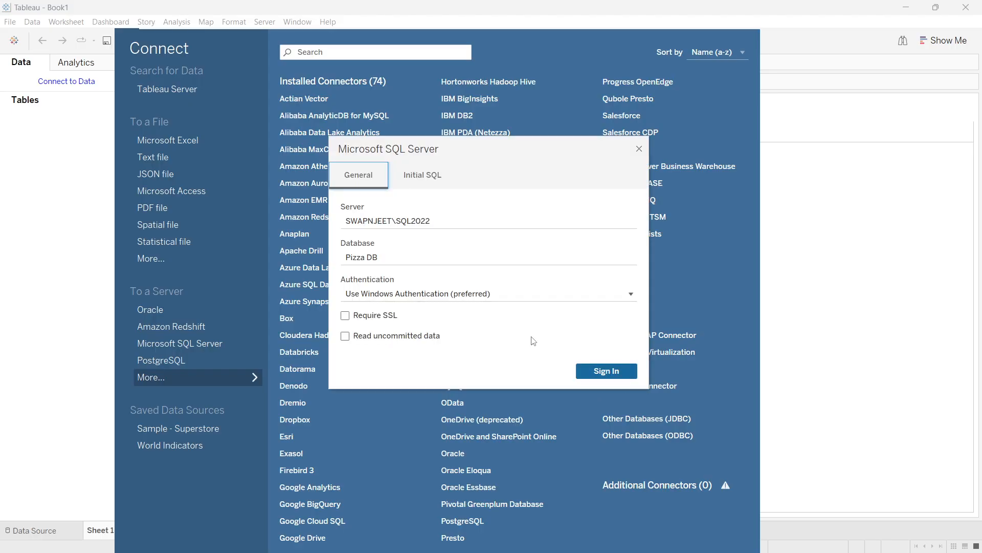
pyautogui.click(410, 258)
pyautogui.click(468, 226)
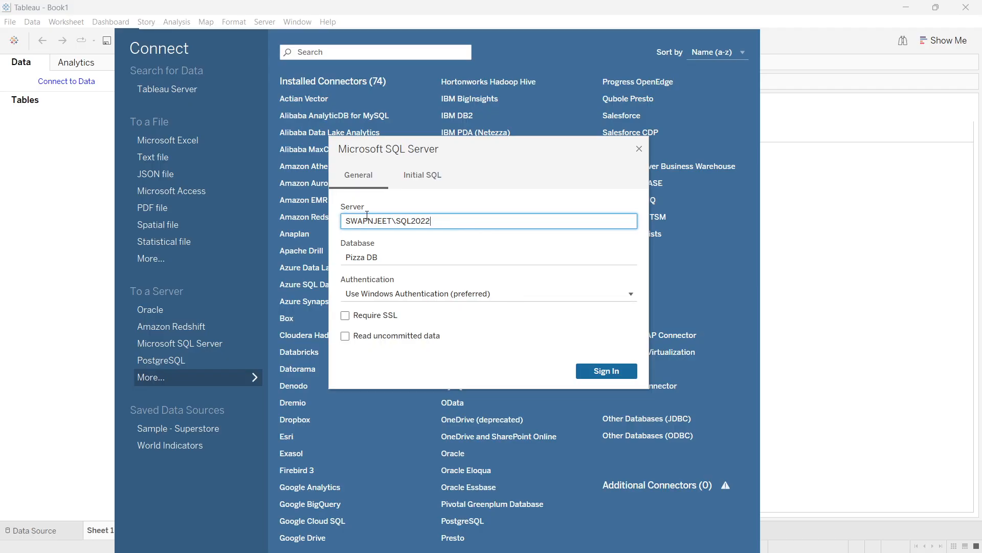
pyautogui.moveTo(442, 221); pyautogui.dragTo(344, 223)
pyautogui.click(439, 221)
# Step: Switch to SQL Server Management Studio and close it together with its open weekly orders query
pyautogui.moveTo(395, 550)
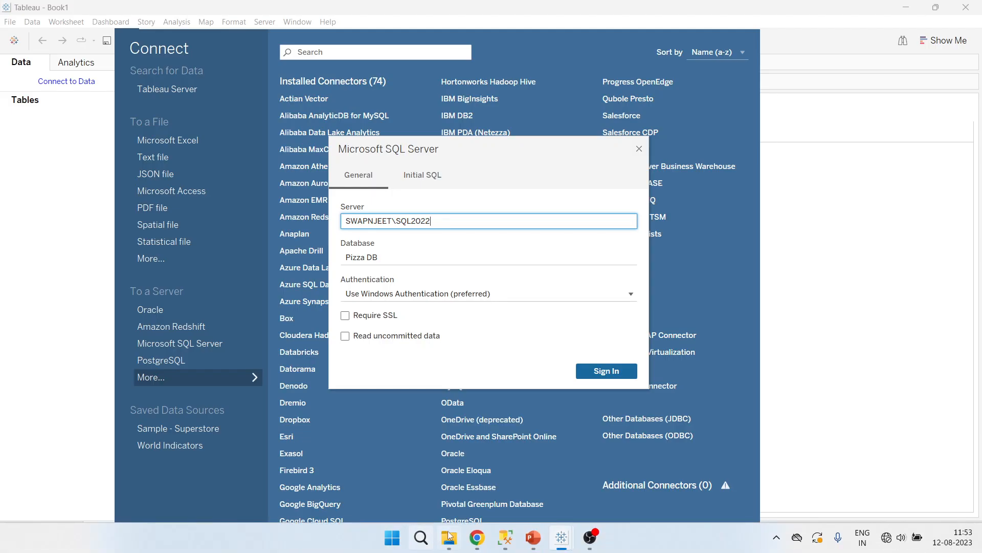
pyautogui.click(515, 537)
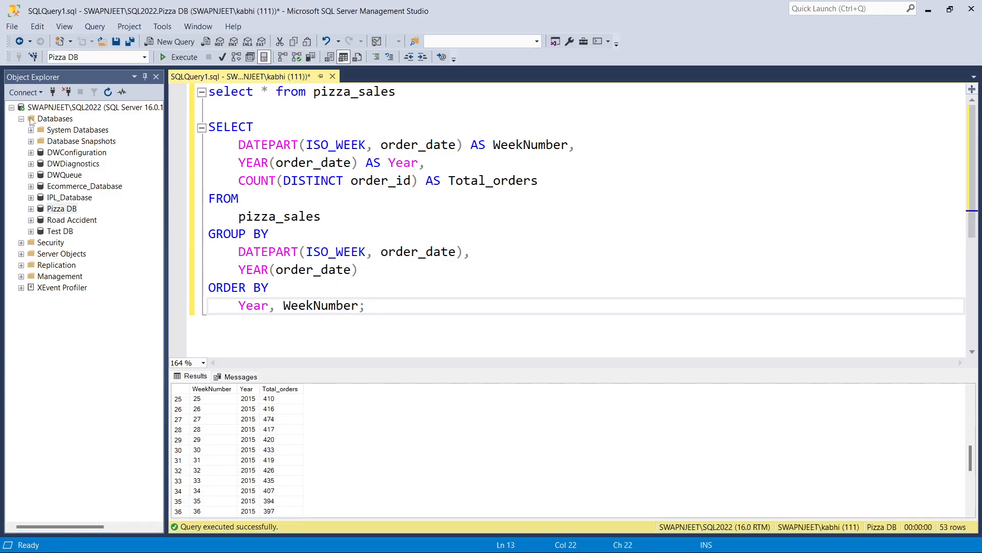
pyautogui.click(971, 8)
pyautogui.click(533, 364)
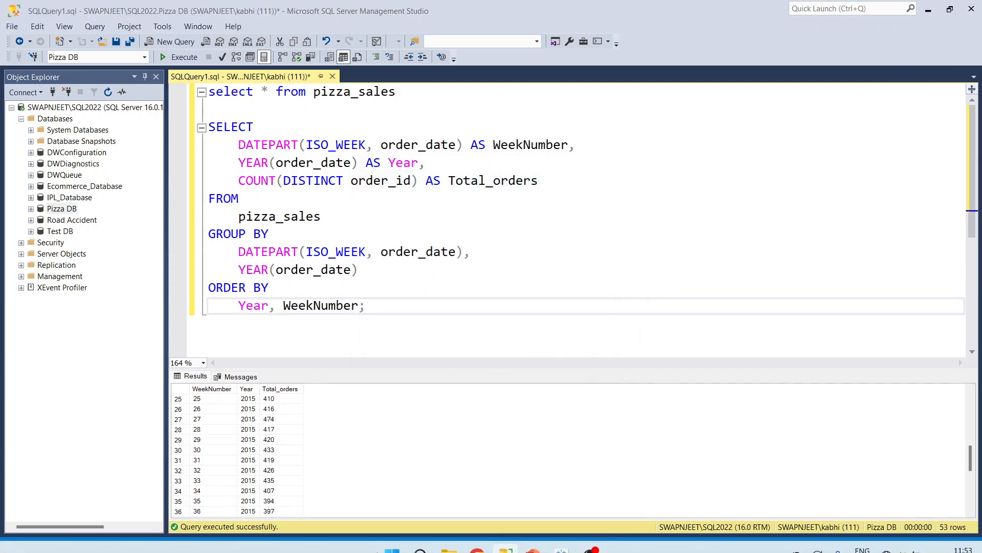
# Step: Relaunch SQL Server Management Studio and connect to the Database Engine server with Windows Authentication
pyautogui.click(424, 548)
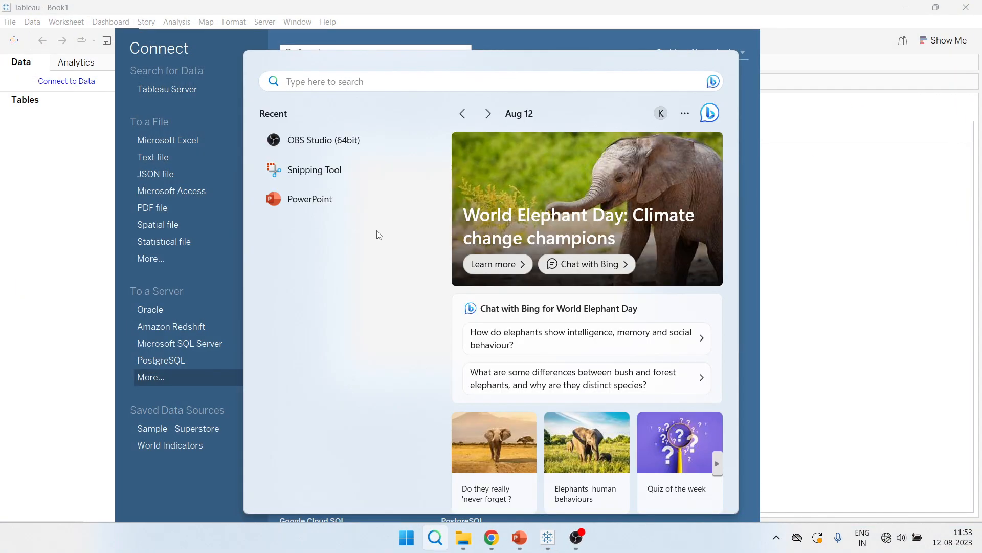
pyautogui.write('ss')
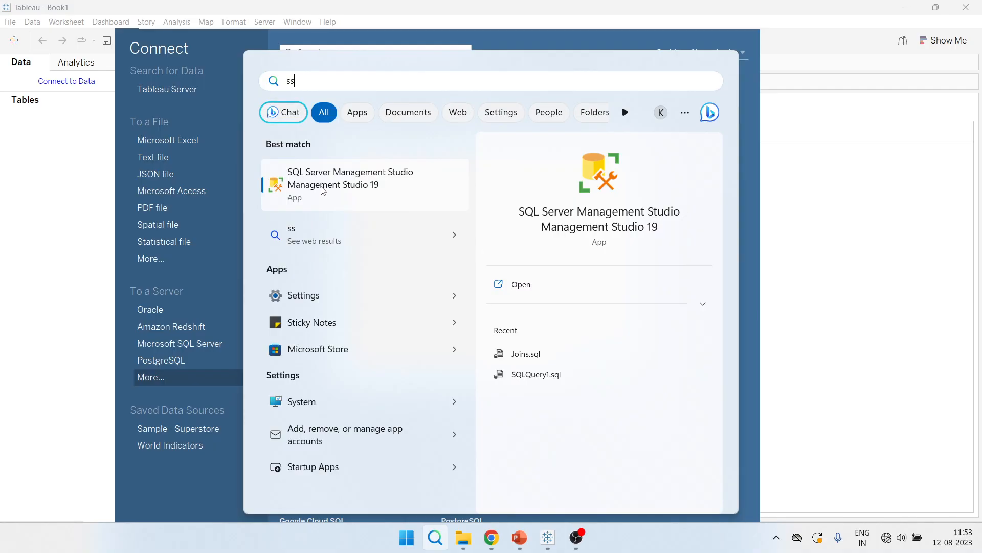
pyautogui.click(362, 187)
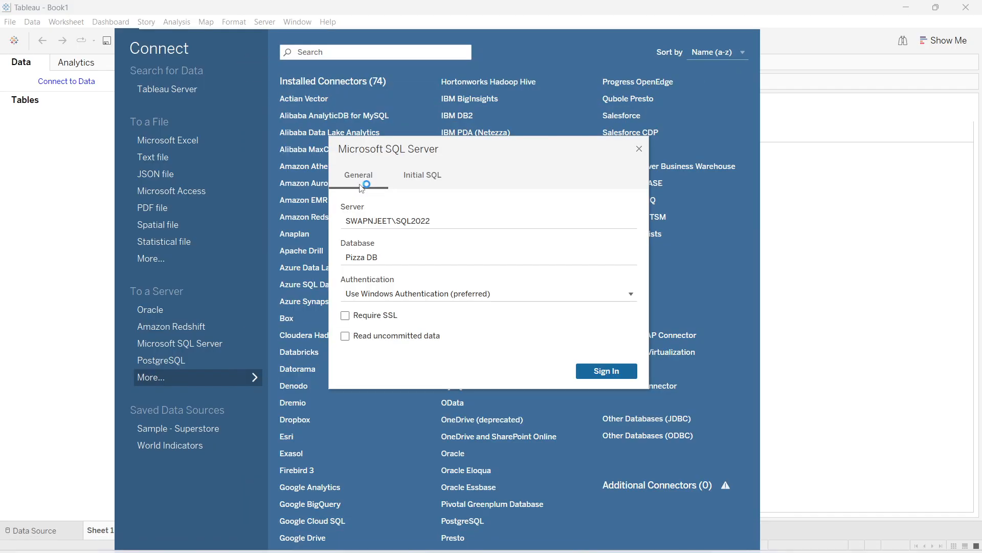
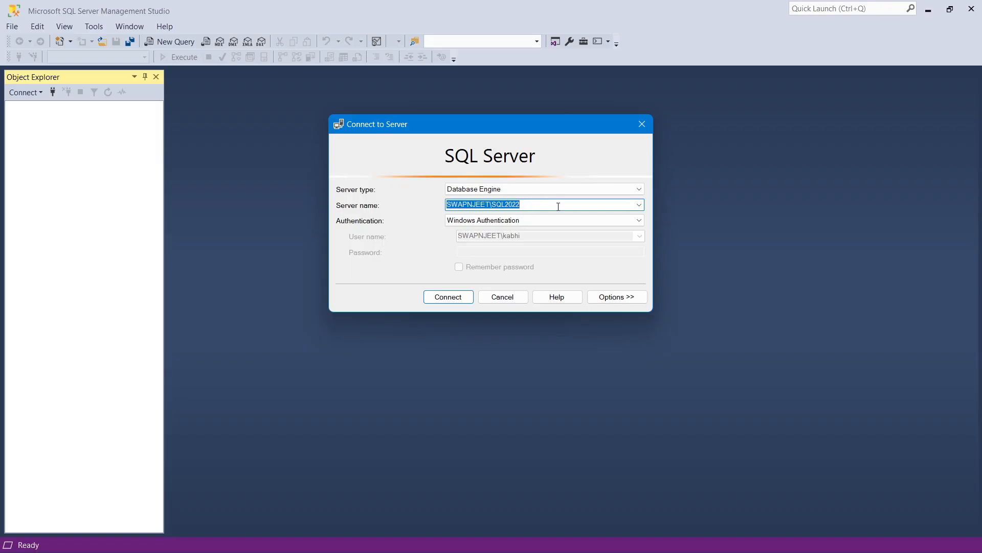
pyautogui.click(453, 301)
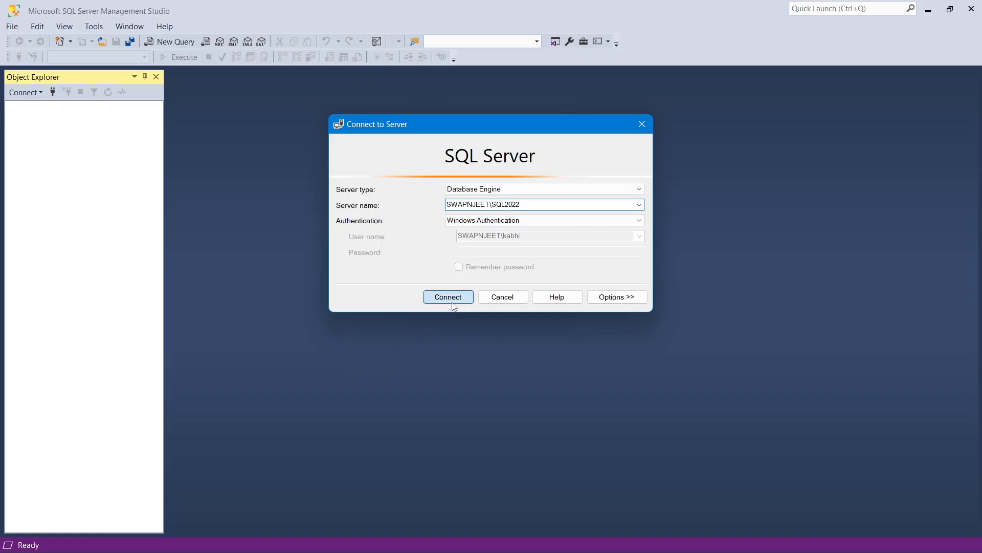
# Step: Switch to Tableau and check the server name entered in the Microsoft SQL Server connection dialog
pyautogui.moveTo(405, 551)
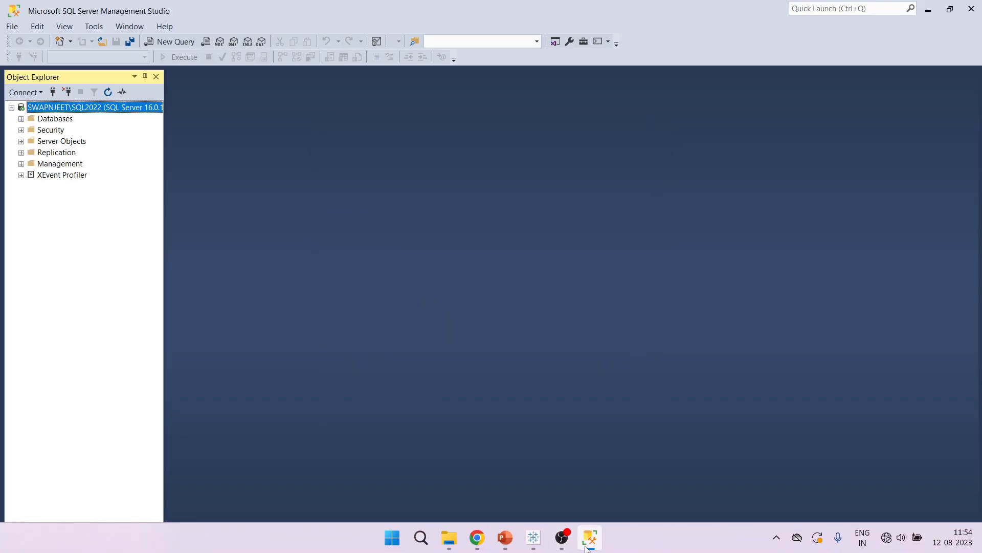
pyautogui.click(515, 544)
pyautogui.click(529, 543)
pyautogui.click(592, 497)
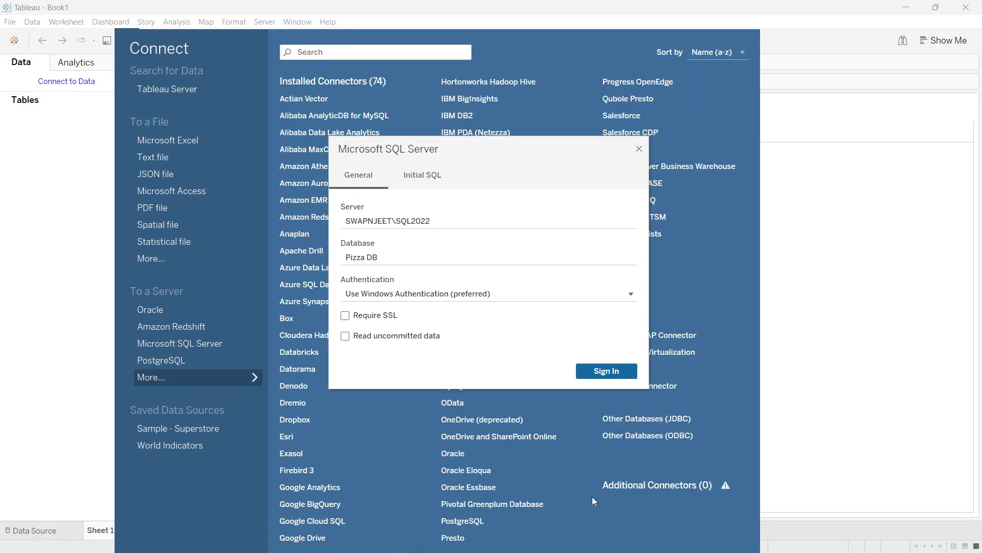
pyautogui.moveTo(445, 225); pyautogui.dragTo(337, 222)
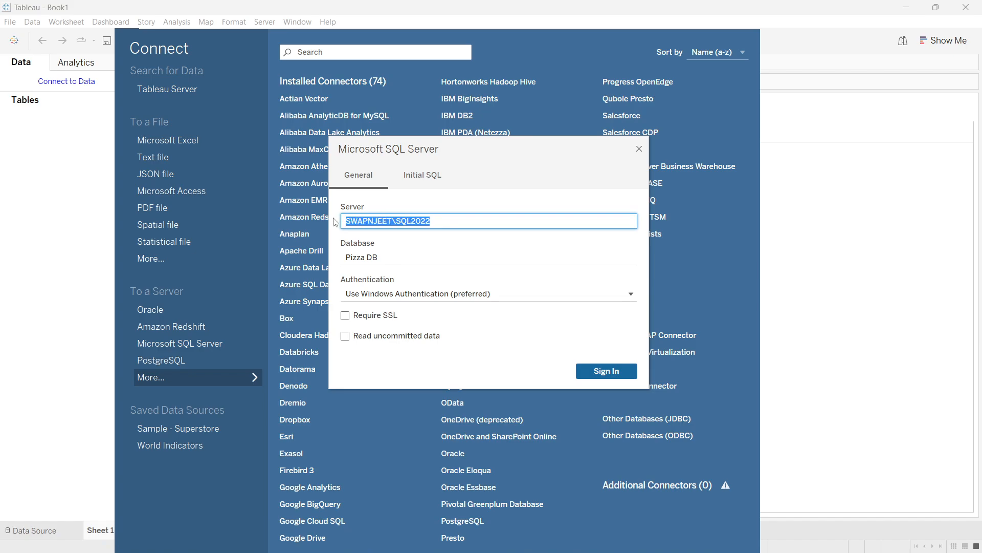
pyautogui.click(375, 220)
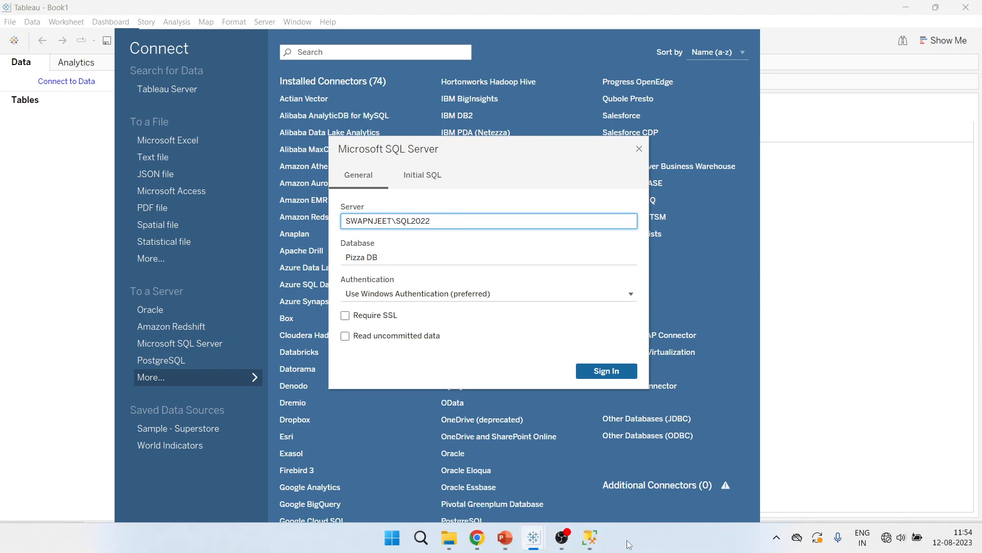
# Step: Switch to SQL Server Management Studio and expand the server's Databases folder to look up the database name
pyautogui.click(584, 541)
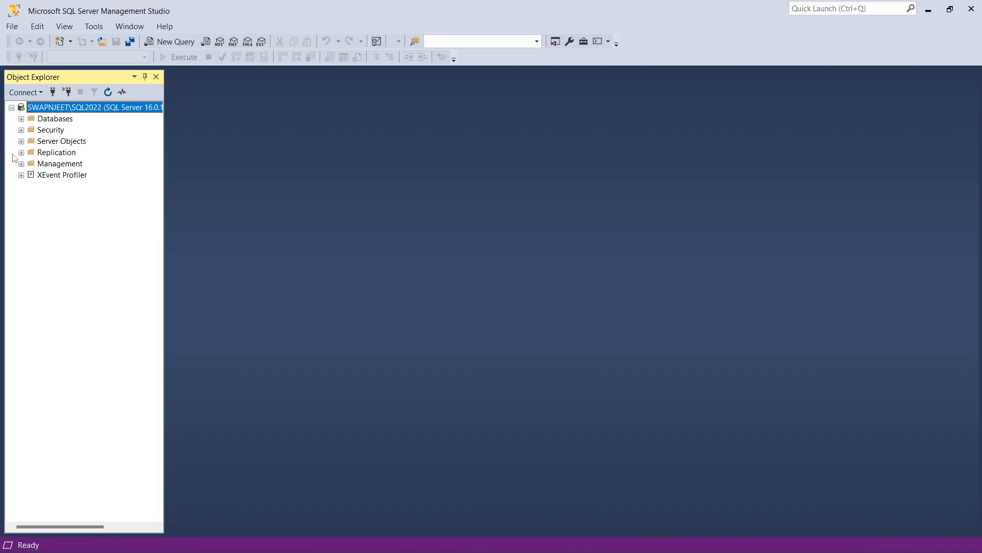
pyautogui.click(21, 119)
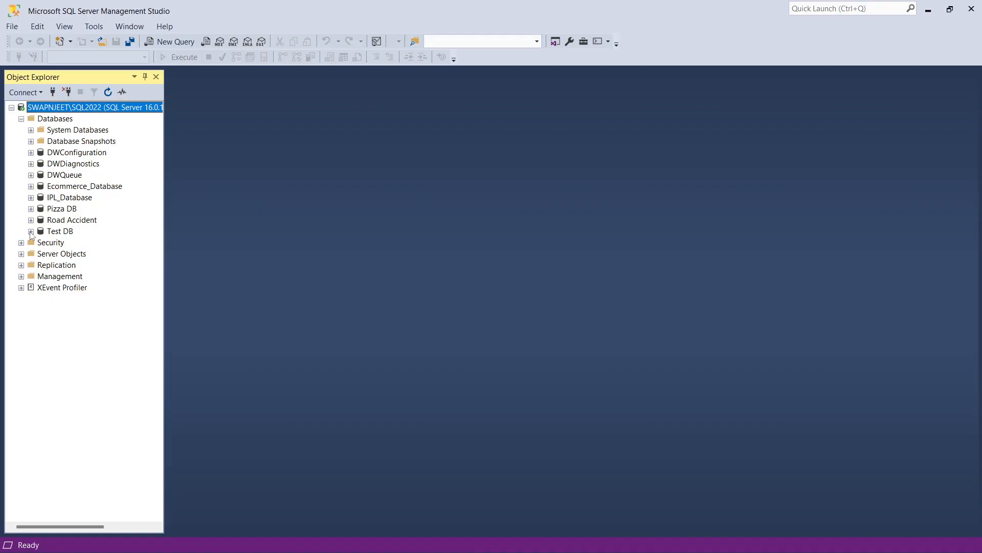
# Step: Select the Pizza DB database, then switch to Tableau and check the database name and authentication choices in the Microsoft SQL Server connection dialog
pyautogui.click(61, 210)
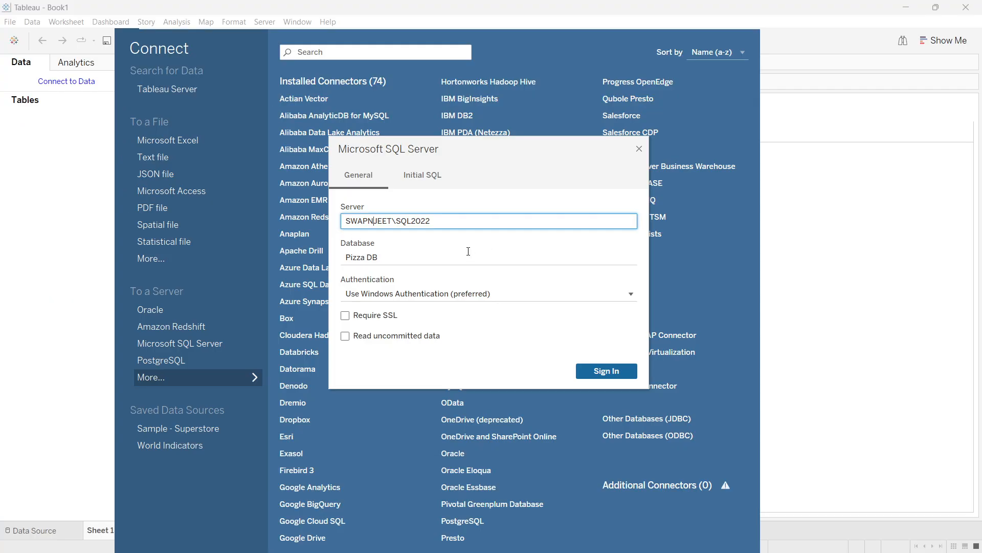
pyautogui.moveTo(467, 256); pyautogui.dragTo(337, 259)
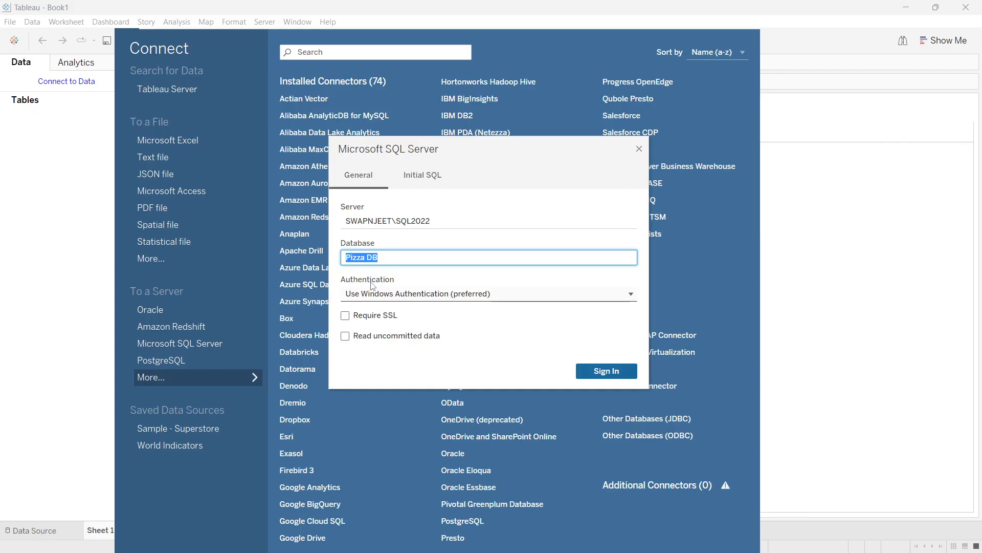
pyautogui.click(361, 294)
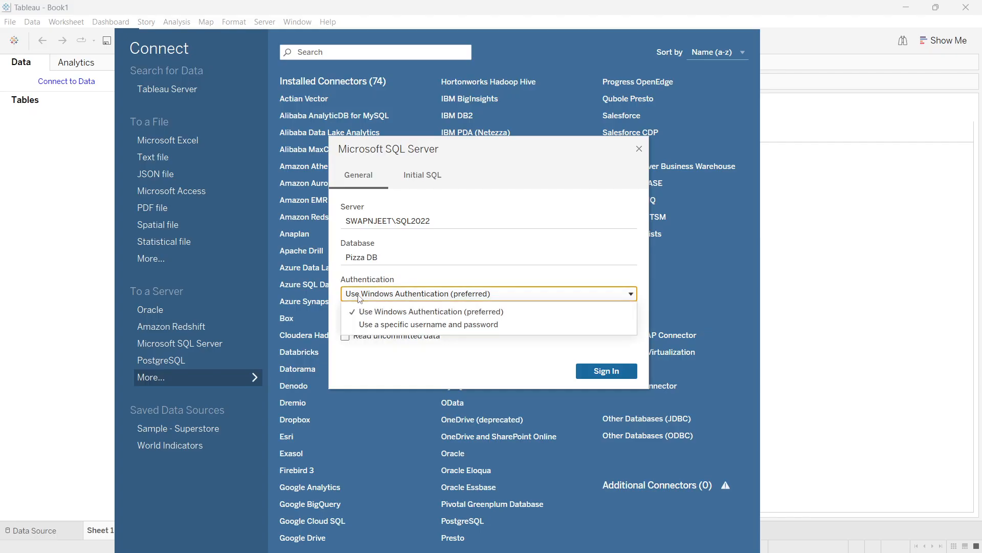
pyautogui.click(405, 303)
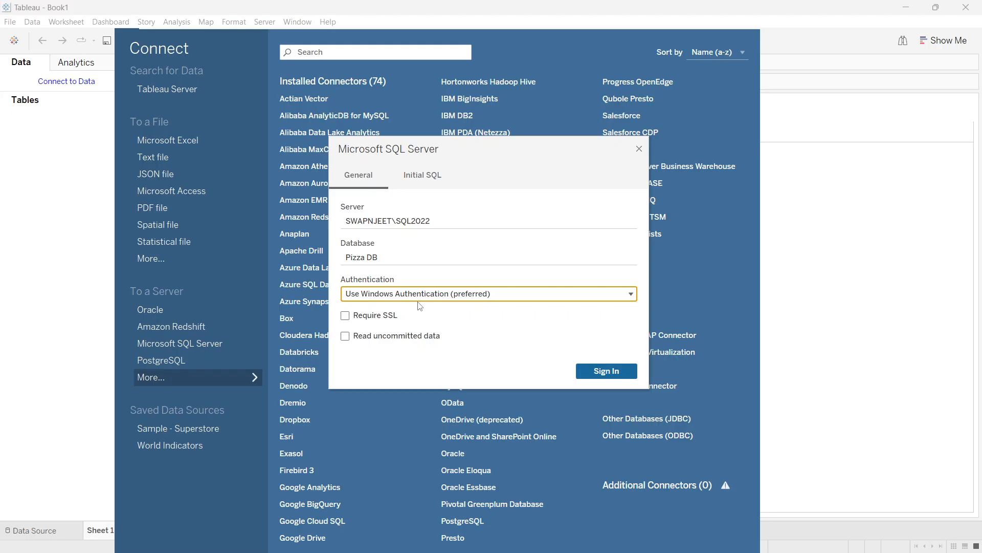
# Step: Try authentication with a specific username and password, then return to Use Windows Authentication (preferred)
pyautogui.click(419, 296)
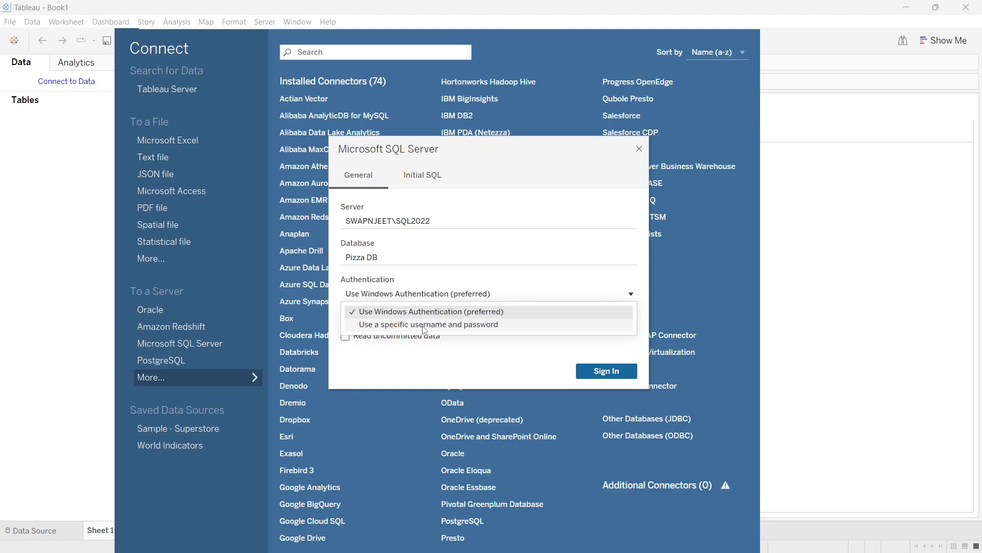
pyautogui.click(403, 326)
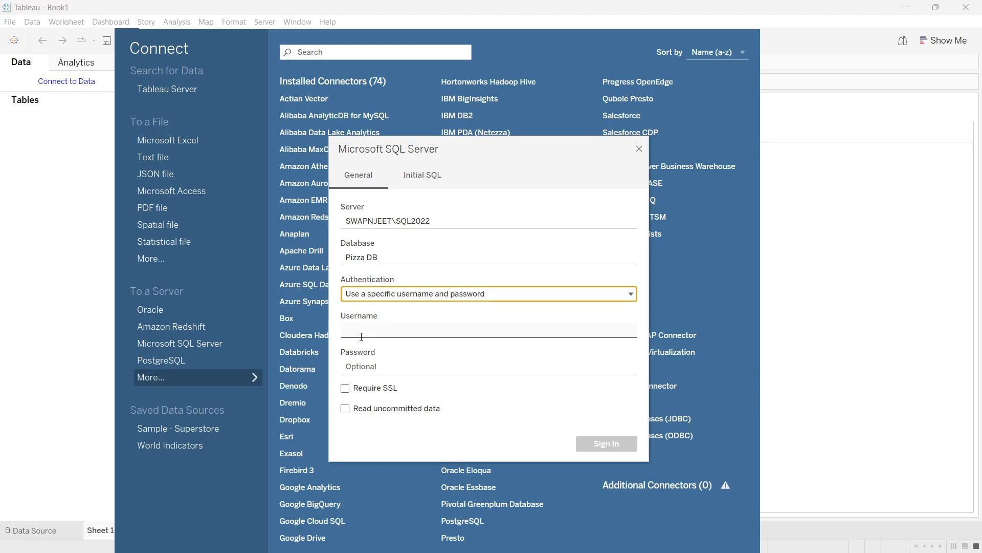
pyautogui.click(353, 296)
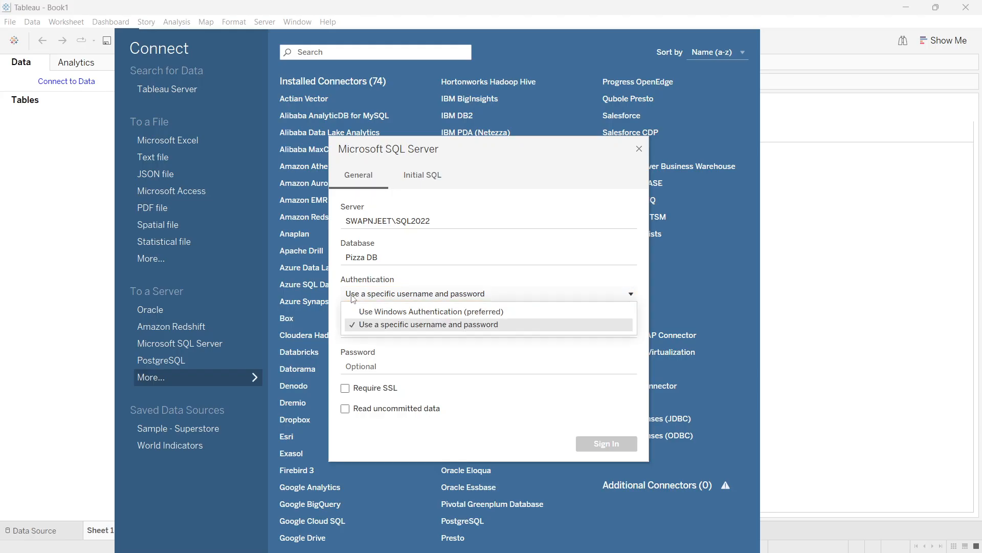
pyautogui.click(378, 312)
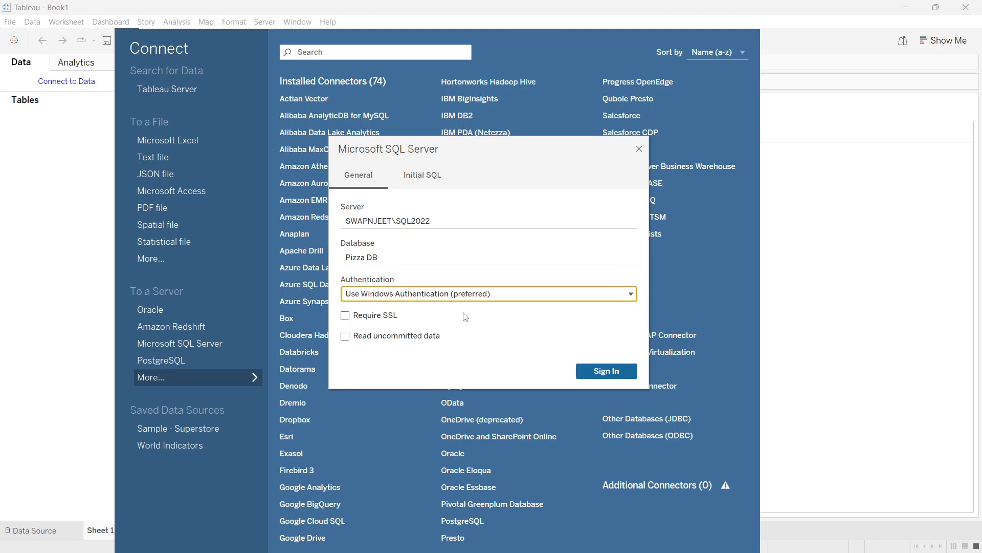
# Step: Sign in to the SQL Server connection, keep Pizza DB as the database and select its pizza_sales table
pyautogui.click(613, 371)
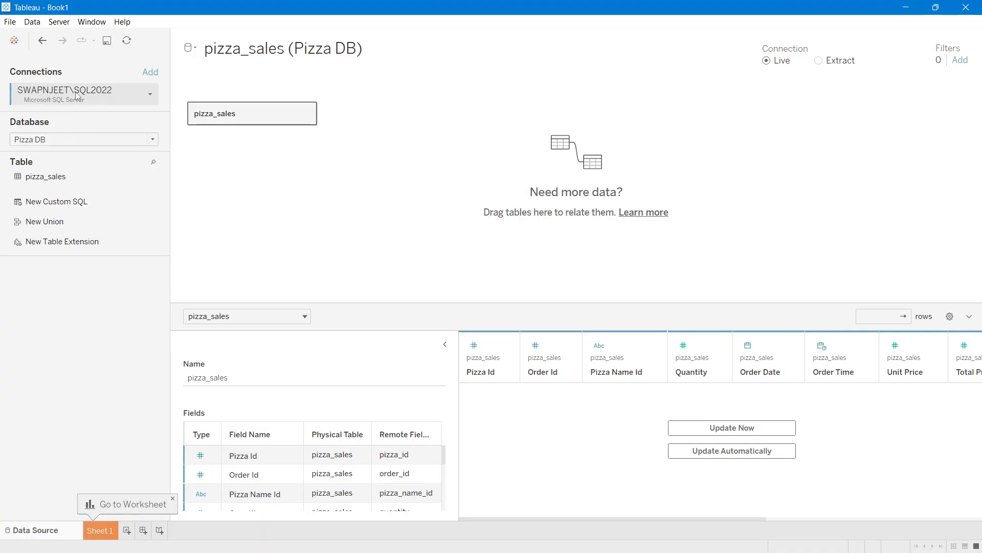
pyautogui.click(39, 140)
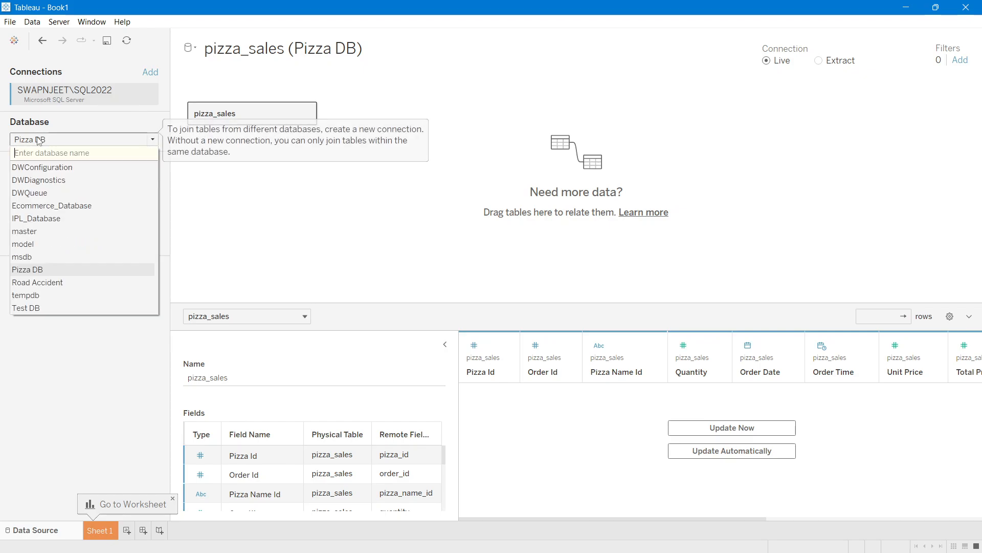
pyautogui.click(33, 272)
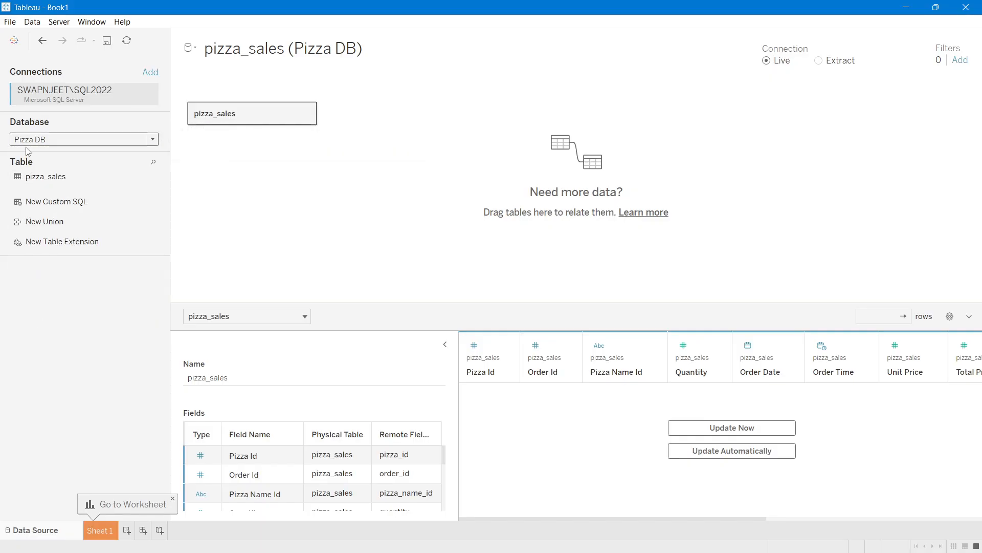
pyautogui.click(48, 180)
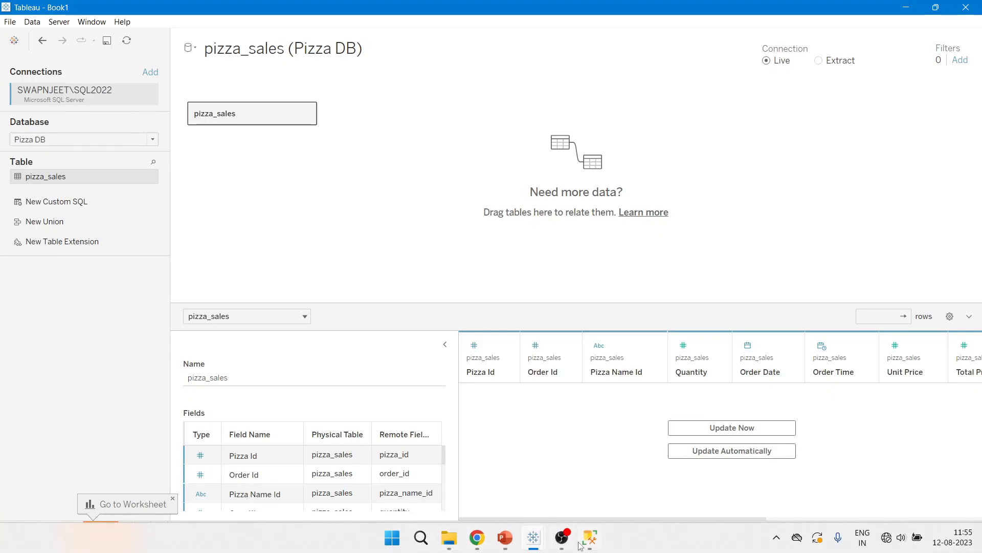
# Step: Switch to SQL Server Management Studio, check the pizza_sales table under Pizza DB, and compare it with the table in Tableau's data source
pyautogui.click(588, 546)
pyautogui.click(31, 209)
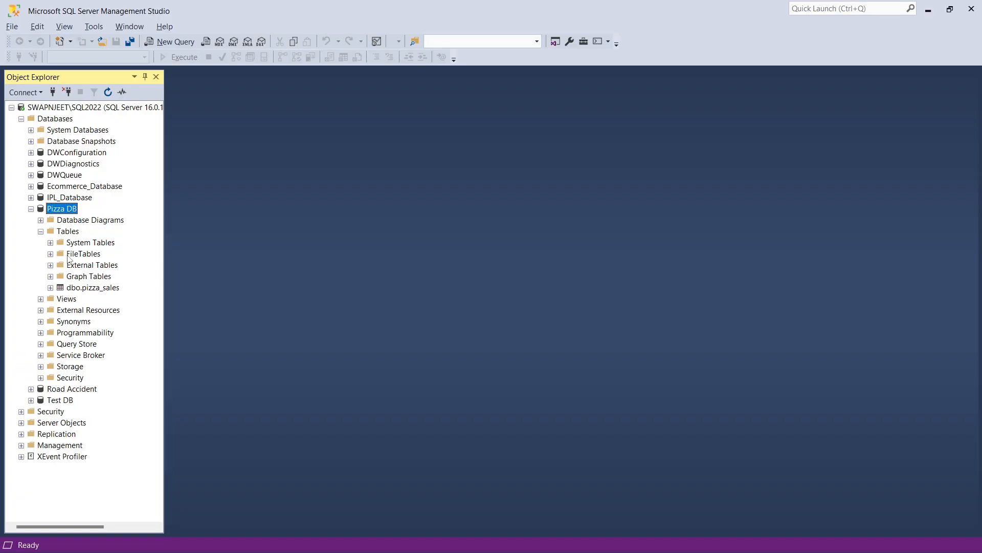
pyautogui.click(82, 287)
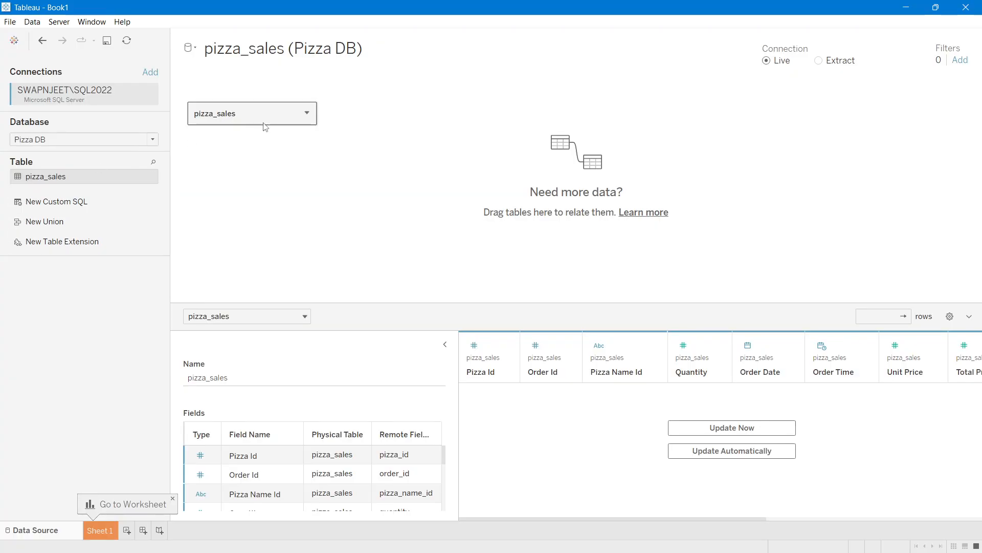
pyautogui.moveTo(67, 176); pyautogui.dragTo(51, 162)
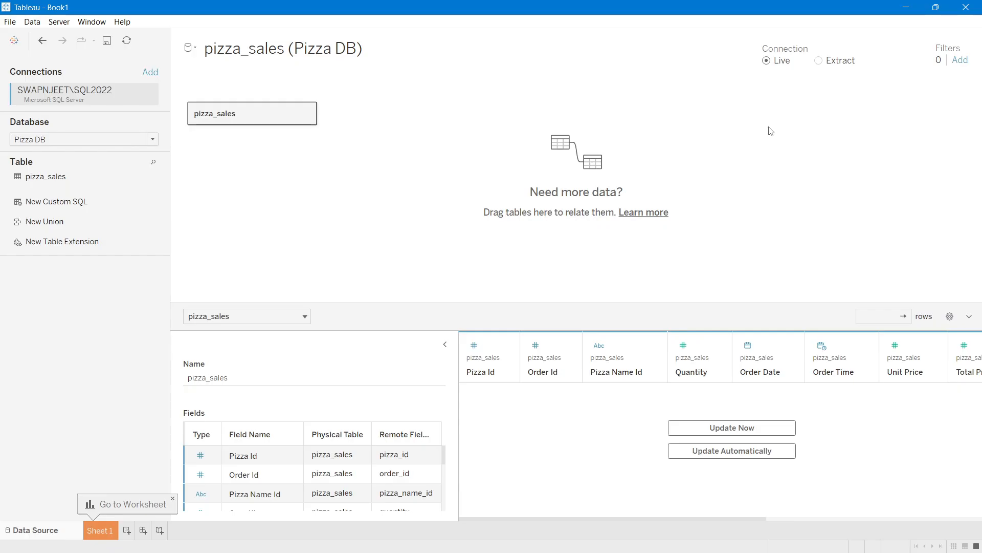
# Step: Change the pizza_sales connection from live to Extract and enlarge the table details and data preview area
pyautogui.click(819, 60)
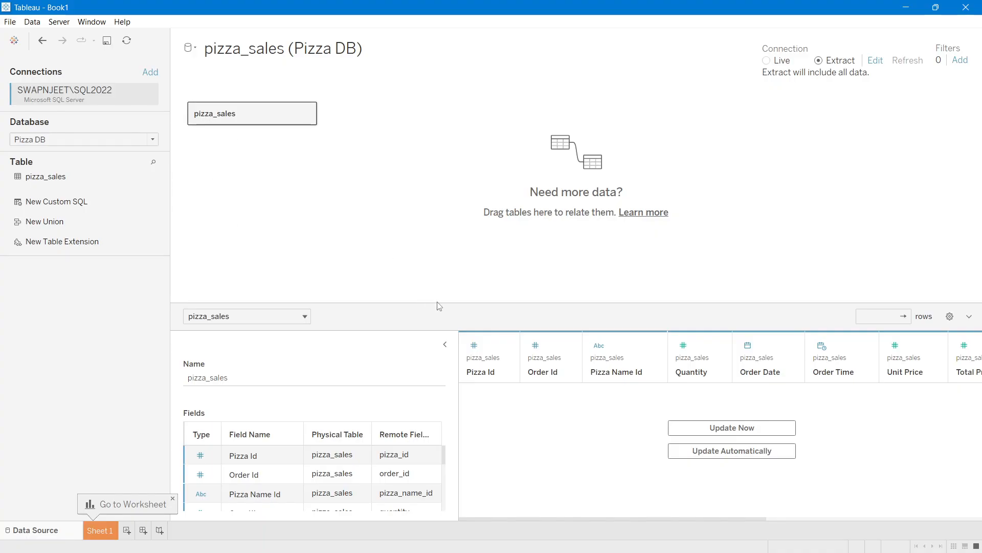
pyautogui.moveTo(439, 306); pyautogui.dragTo(454, 237)
# Step: Examine the pizza_sales field list, including each field's data type, physical table and remote field name
pyautogui.scroll(-2, 317, 381)
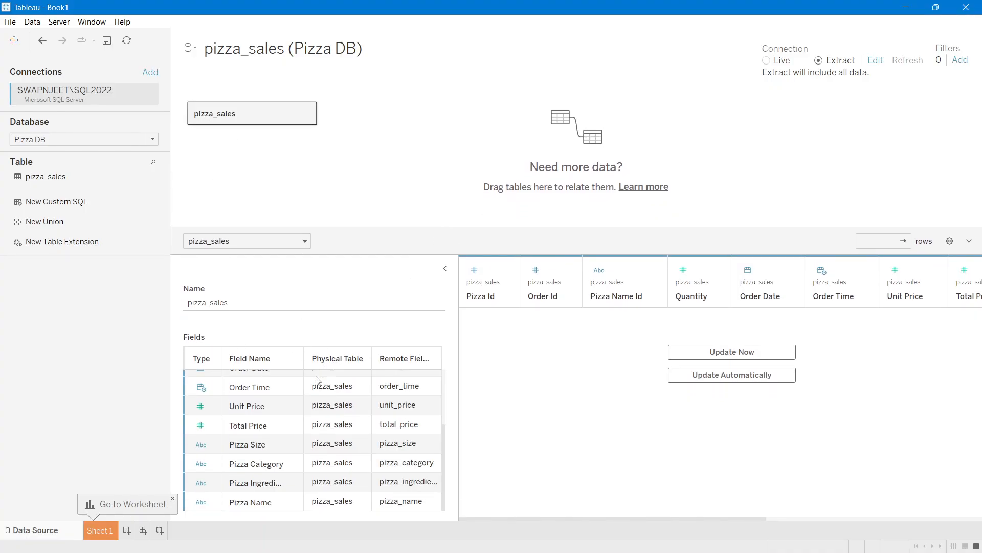
pyautogui.scroll(2, 317, 381)
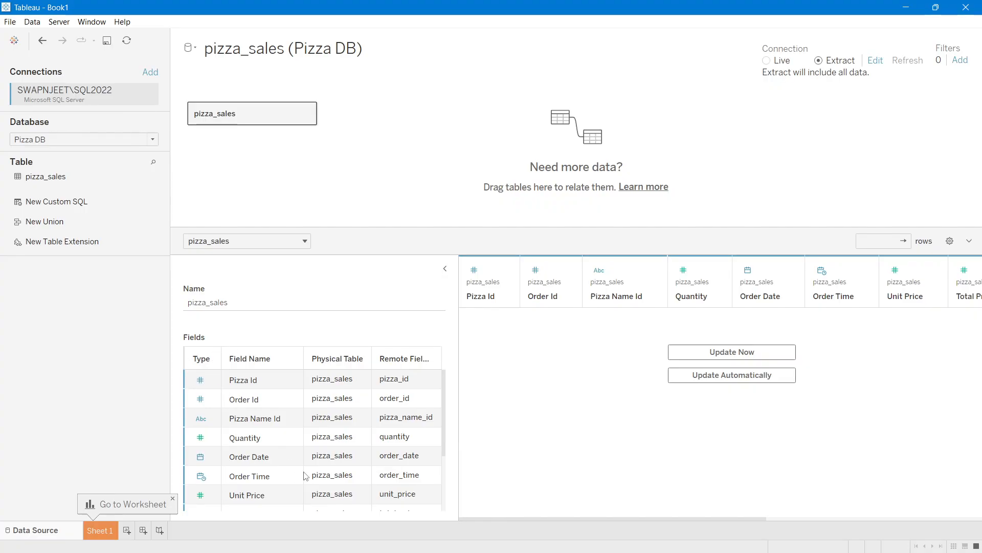
pyautogui.scroll(-2, 307, 475)
pyautogui.scroll(2, 307, 475)
pyautogui.scroll(-2, 251, 420)
pyautogui.scroll(2, 266, 454)
pyautogui.scroll(-3, 414, 390)
pyautogui.scroll(3, 414, 389)
pyautogui.scroll(-1, 201, 389)
pyautogui.scroll(-1, 202, 390)
pyautogui.scroll(2, 204, 432)
pyautogui.scroll(-1, 202, 435)
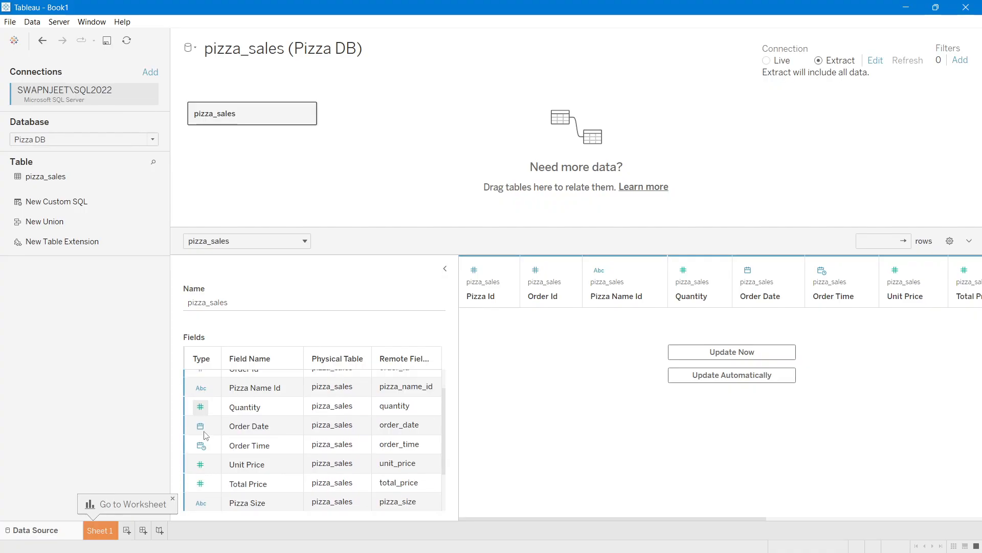
pyautogui.scroll(-2, 200, 443)
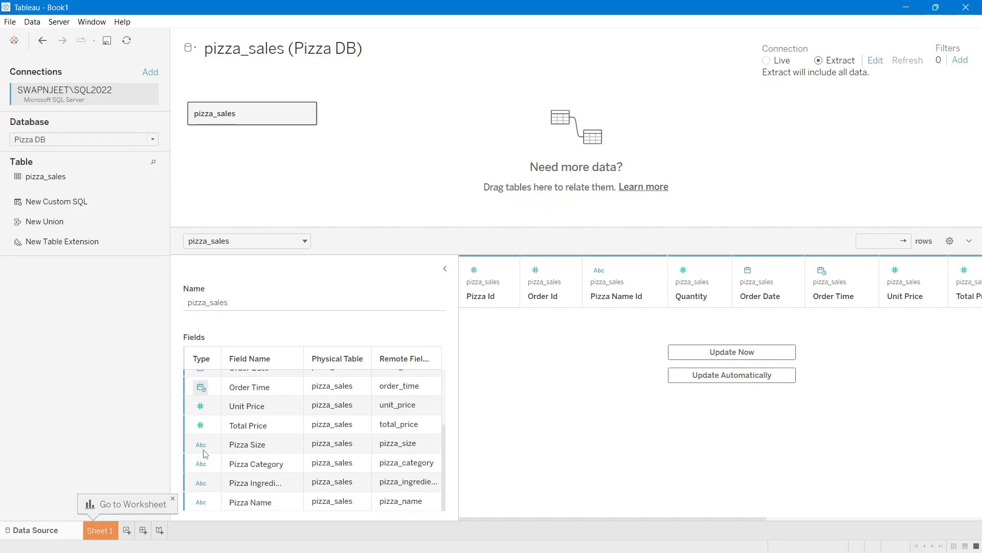
pyautogui.scroll(3, 231, 460)
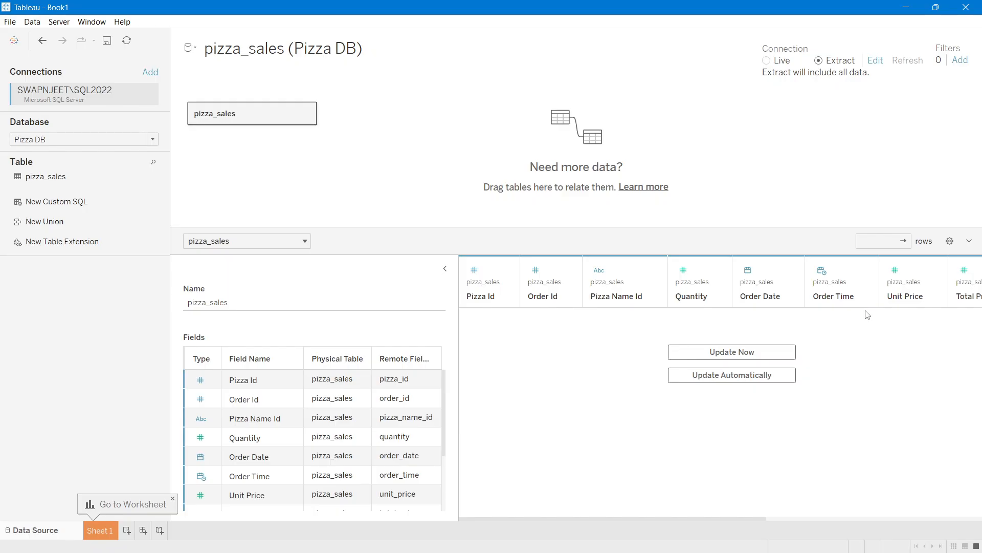
# Step: Load the pizza_sales data preview and collapse the table details beside it
pyautogui.click(733, 356)
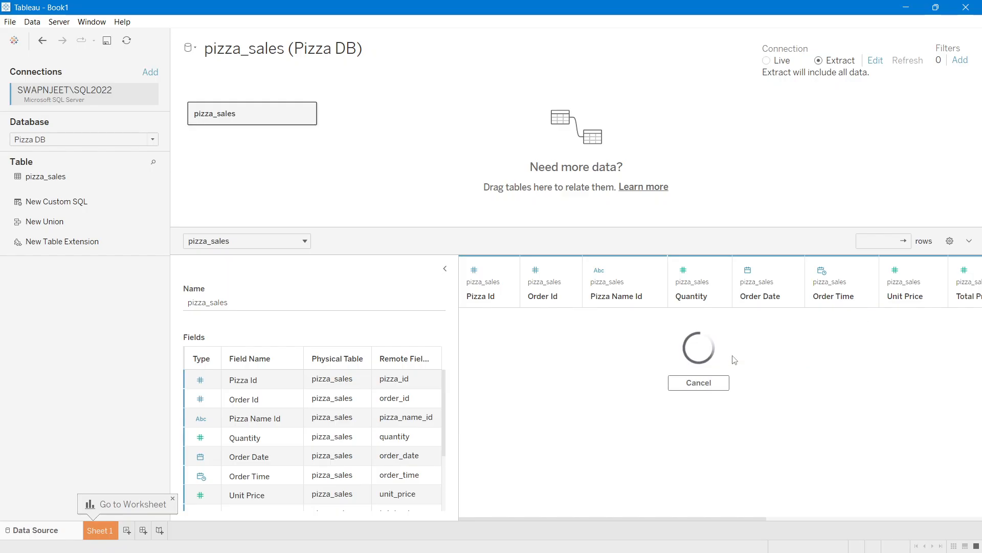
pyautogui.click(444, 269)
pyautogui.doubleClick(867, 241)
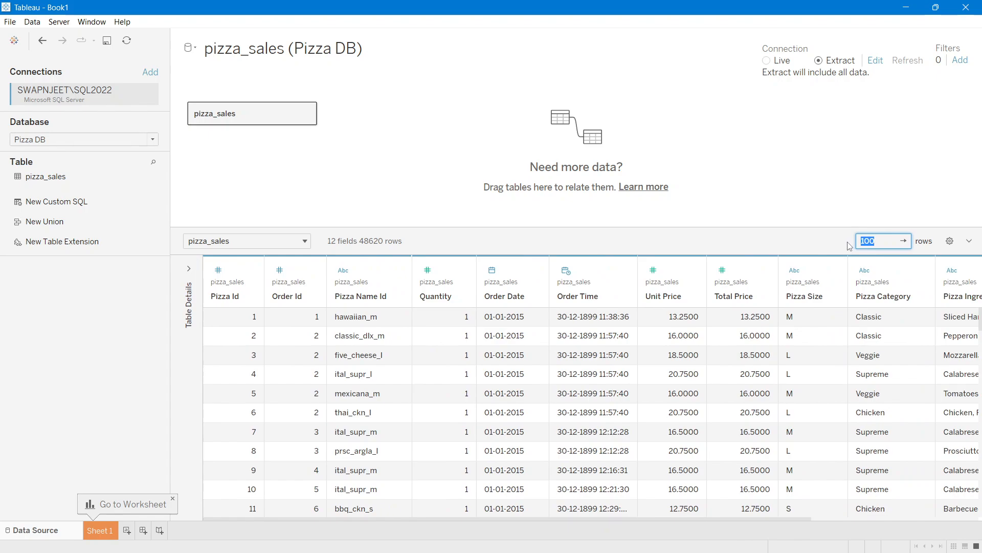
pyautogui.click(884, 241)
pyautogui.click(498, 249)
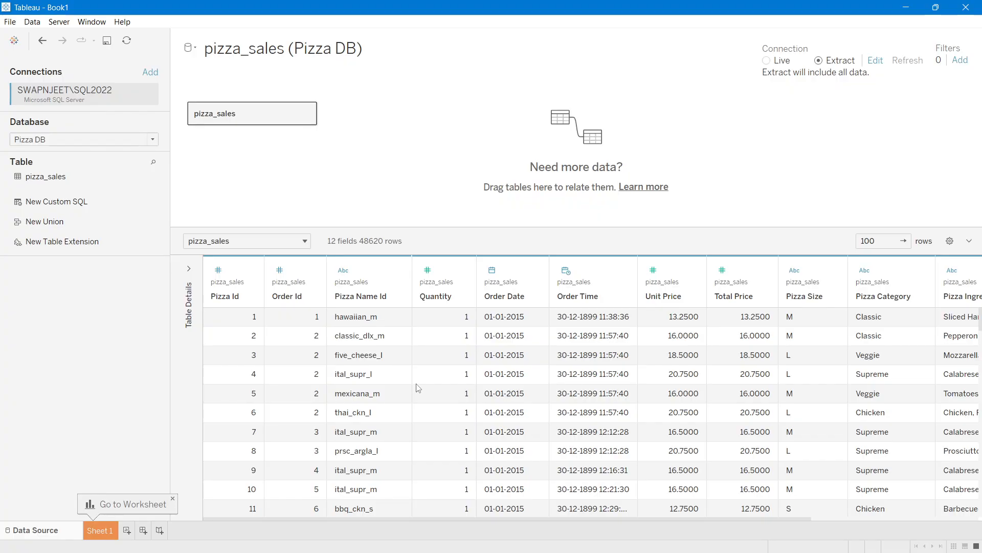
# Step: Set the data preview to 1000 rows and browse through the pizza_sales records
pyautogui.click(885, 244)
pyautogui.write('0')
pyautogui.click(903, 241)
pyautogui.scroll(-3, 671, 372)
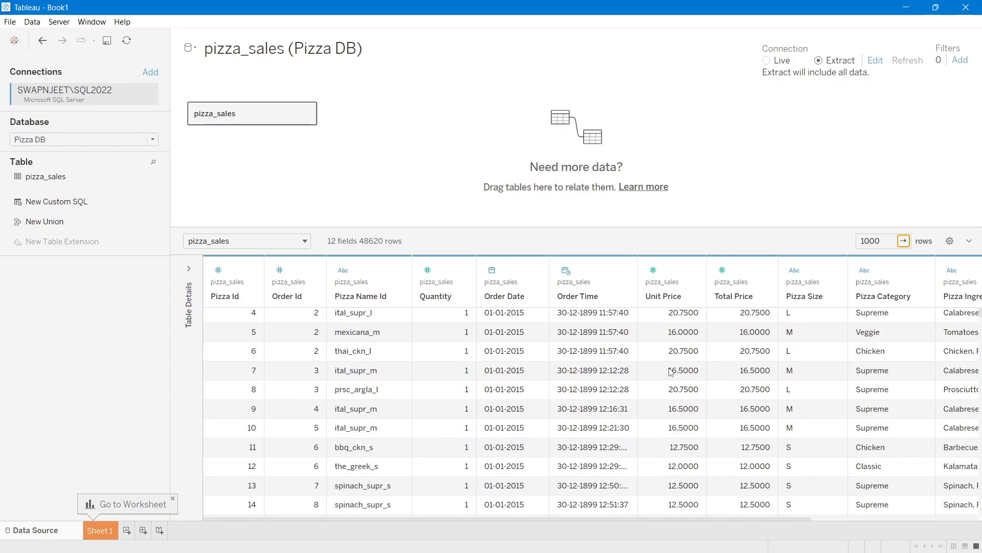
pyautogui.scroll(-3, 671, 372)
pyautogui.scroll(5, 670, 372)
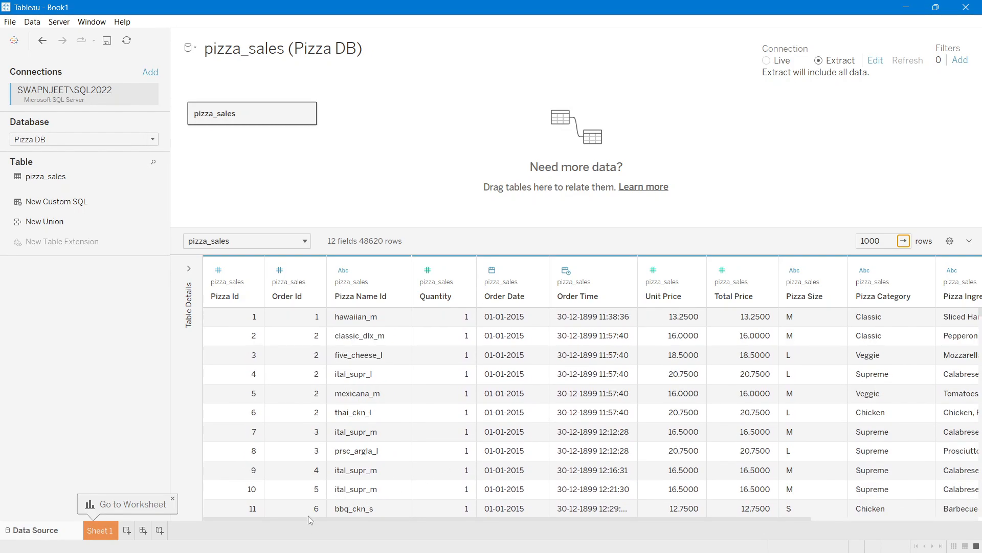
pyautogui.moveTo(309, 517); pyautogui.dragTo(227, 509)
pyautogui.scroll(-10, 444, 409)
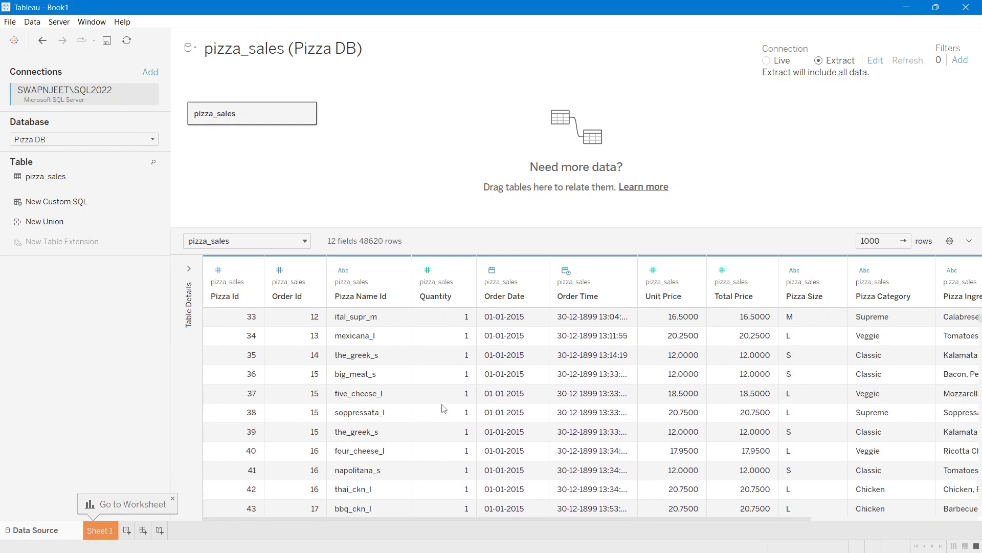
pyautogui.scroll(10, 443, 407)
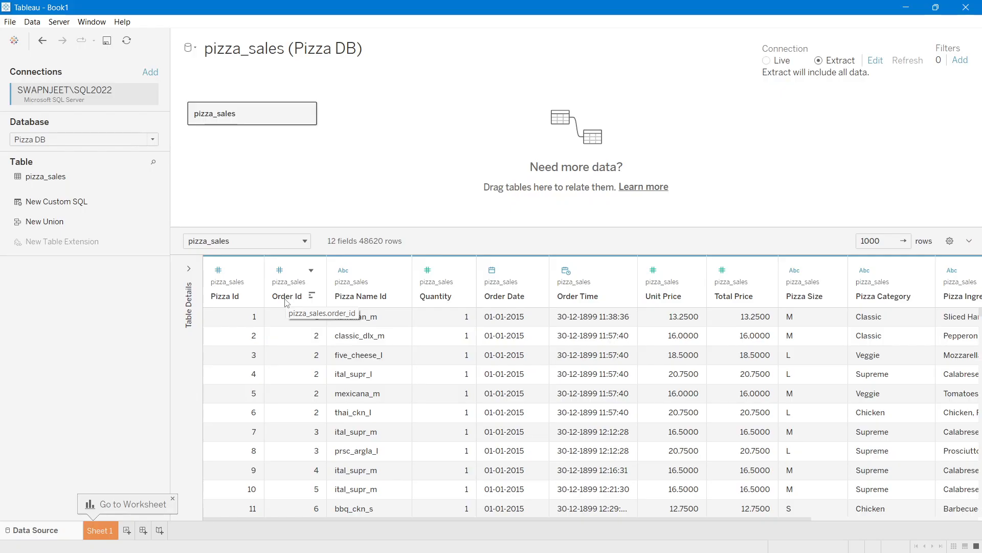
# Step: Highlight the Order Id cells with value 2 to examine how one order spans several pizza rows
pyautogui.click(316, 340)
pyautogui.keyDown('shift'); pyautogui.click(315, 409); pyautogui.keyUp('shift')
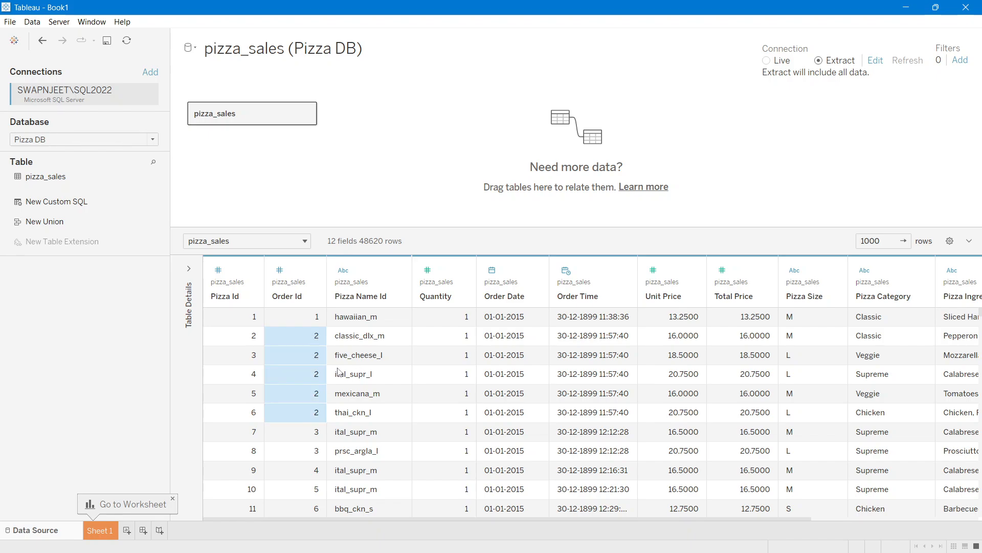
pyautogui.click(312, 413)
pyautogui.click(300, 342)
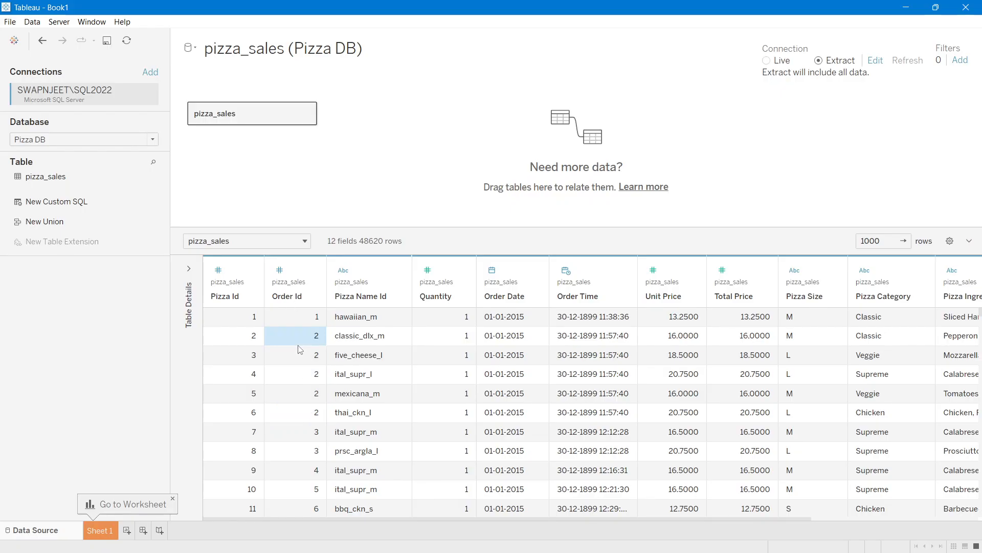
pyautogui.click(301, 354)
pyautogui.click(303, 382)
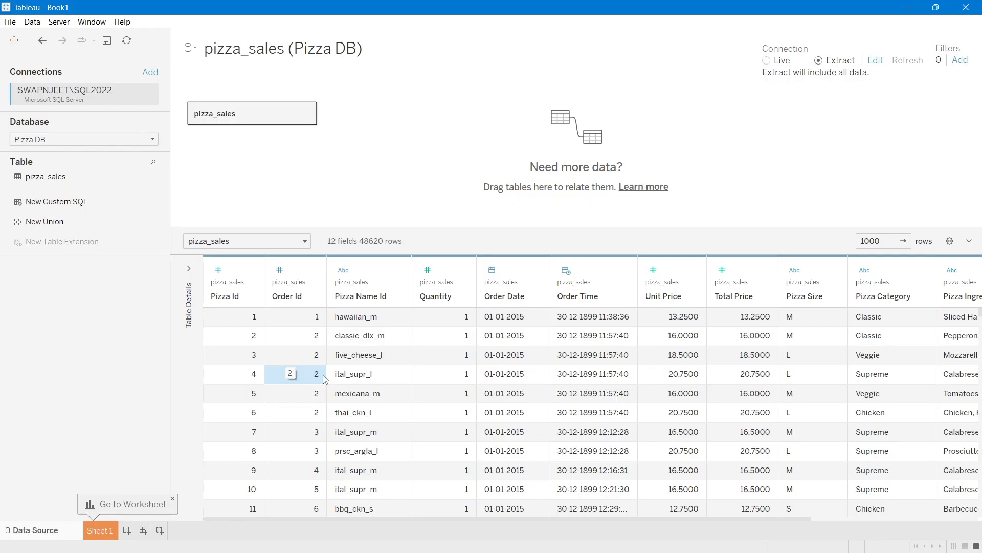
pyautogui.moveTo(523, 521); pyautogui.dragTo(440, 518)
# Step: Open Sheet 1 and save the extract as pizza_sales (Pizza DB).hyper on New Volume (D:), replacing the existing file
pyautogui.click(104, 532)
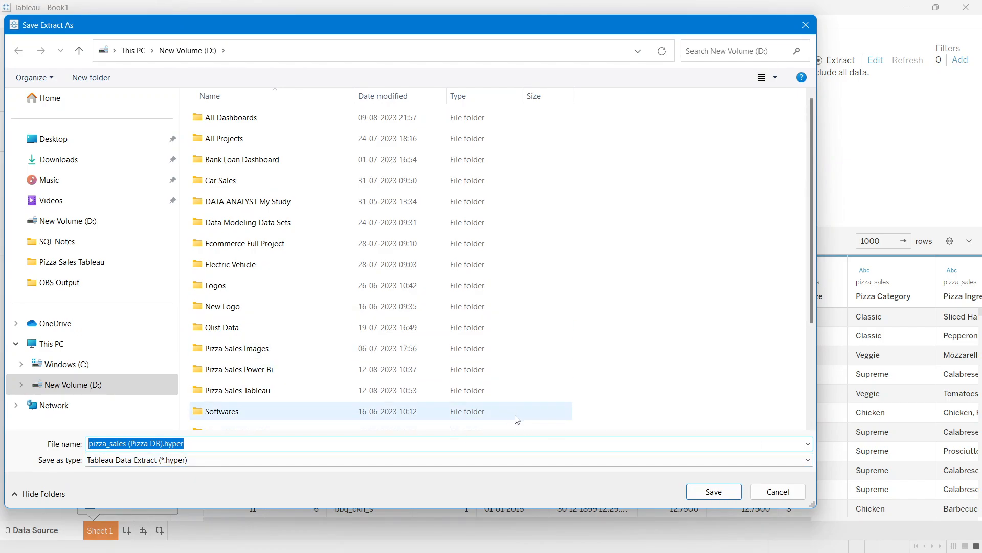
pyautogui.click(697, 491)
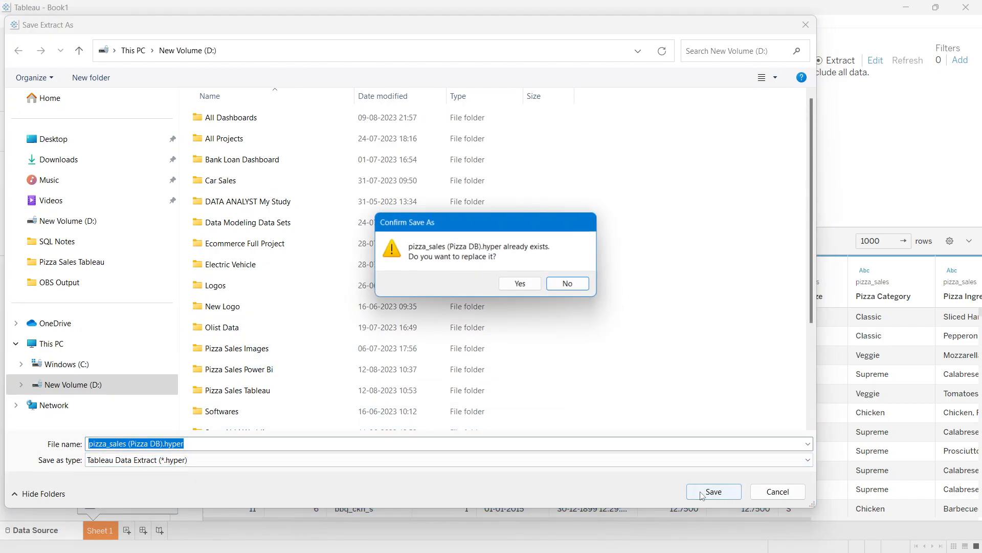
pyautogui.click(521, 283)
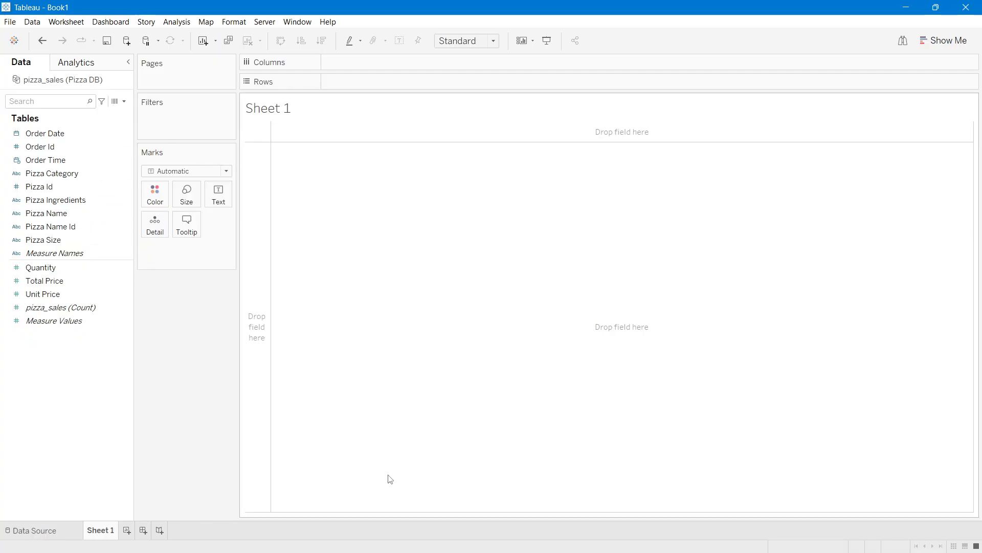
pyautogui.moveTo(573, 544)
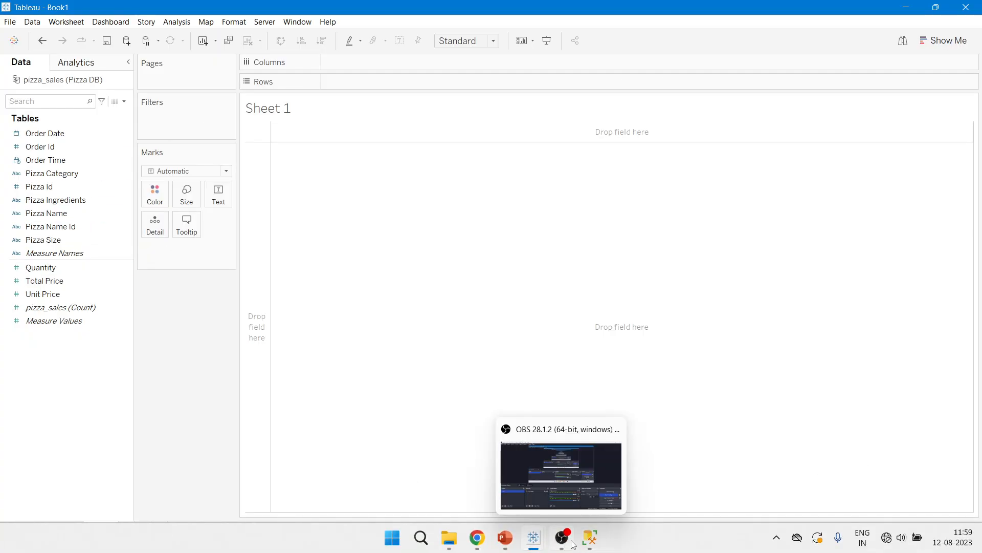
# Step: Switch to PowerPoint, check the Total Revenue definition on the KPI's requirement slide, and return to Tableau
pyautogui.click(509, 538)
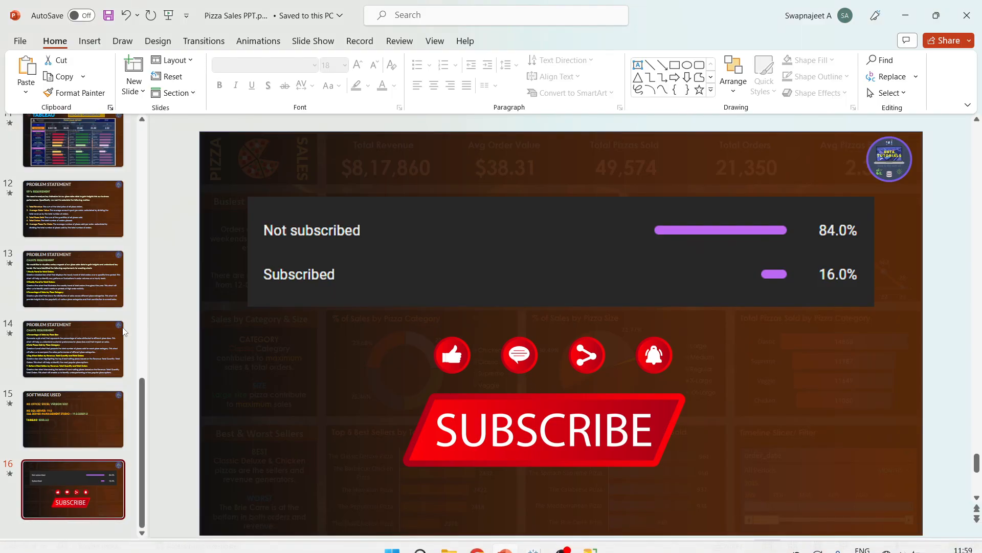
pyautogui.click(70, 222)
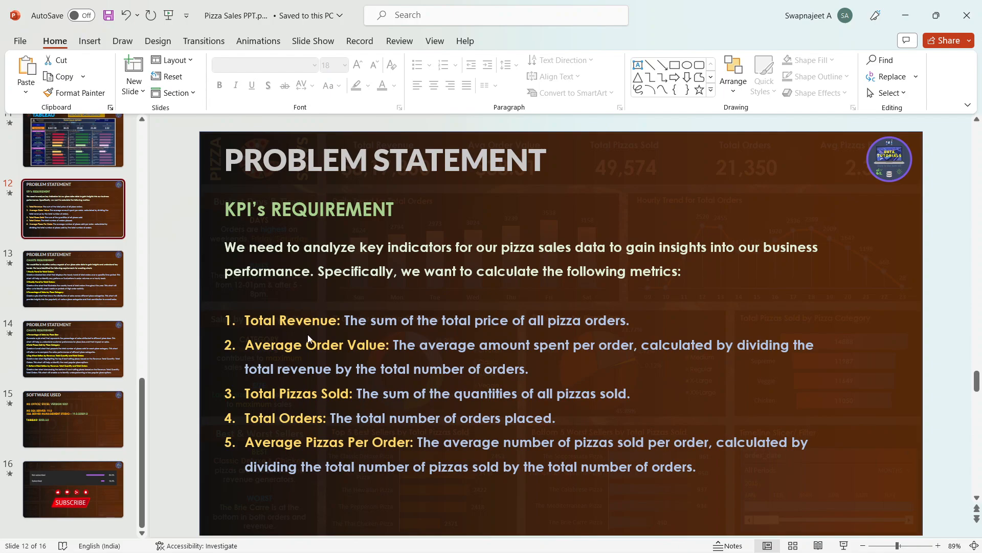
pyautogui.hotkey('alt', 'Tab')
pyautogui.hotkey('alt', 'Tab')
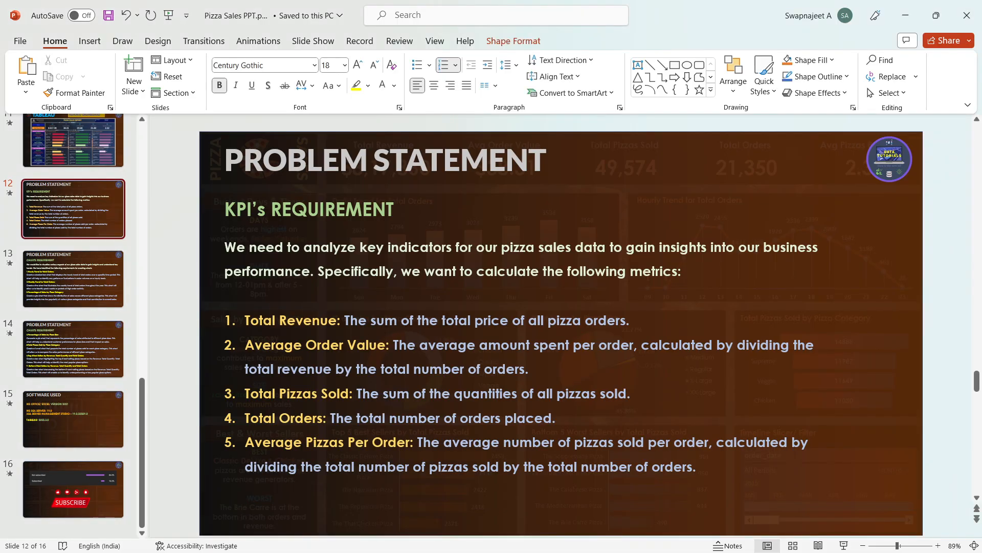
pyautogui.moveTo(440, 321); pyautogui.dragTo(628, 320)
pyautogui.hotkey('alt', 'Tab')
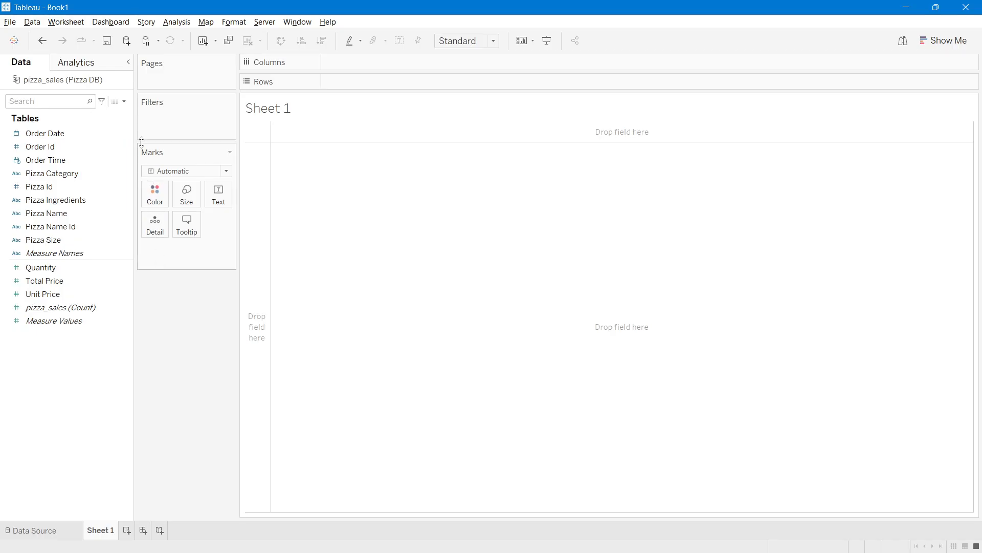
pyautogui.click(124, 101)
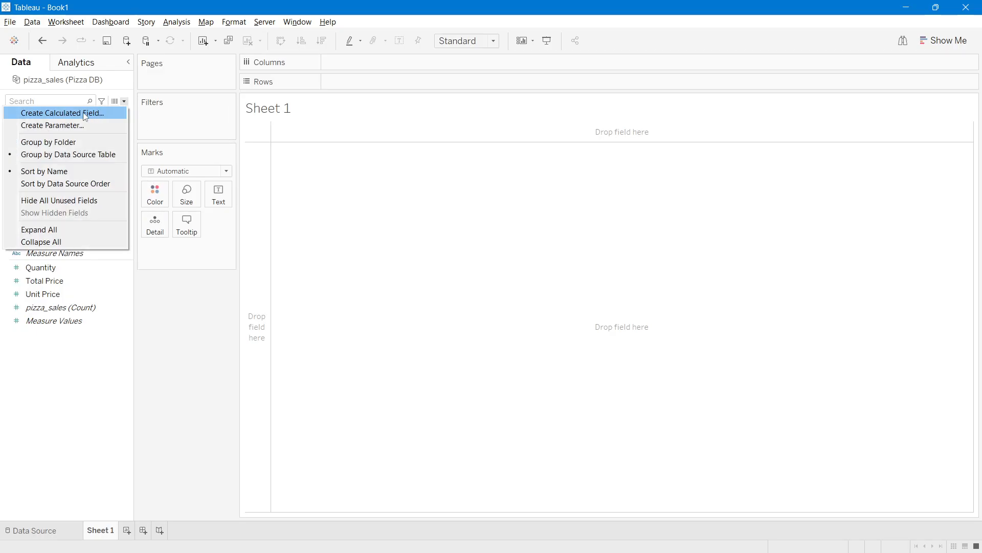
pyautogui.click(172, 357)
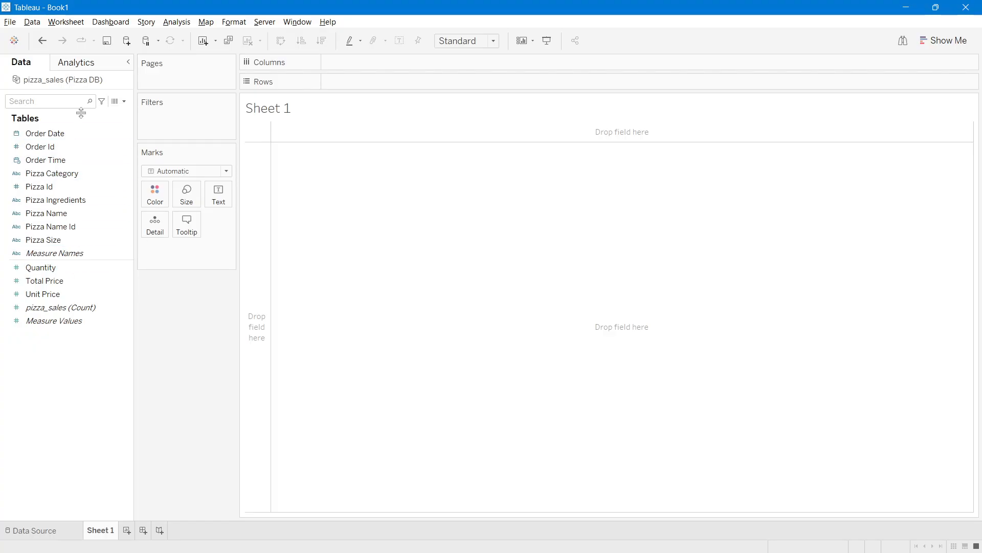
pyautogui.rightClick(72, 164)
pyautogui.moveTo(114, 226)
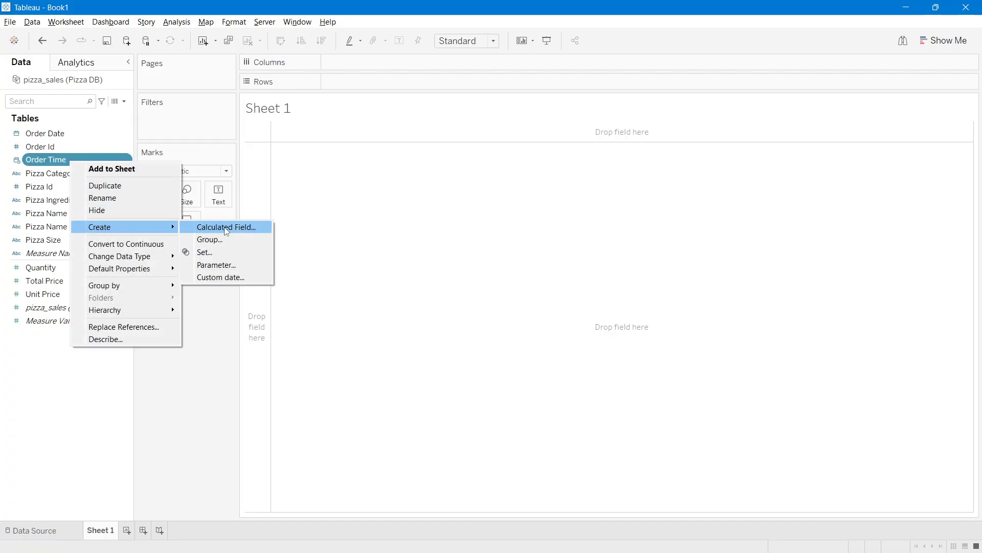
pyautogui.click(197, 357)
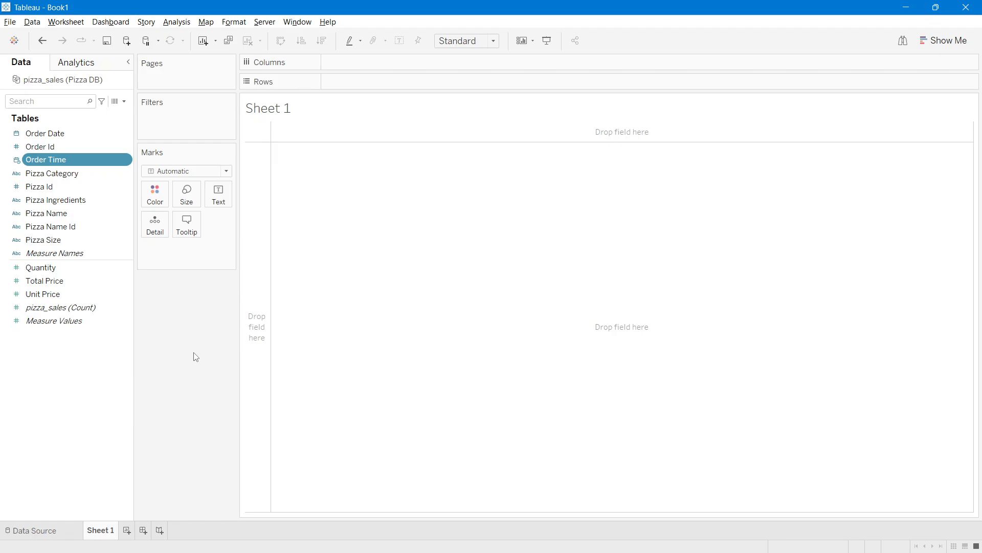
pyautogui.click(177, 23)
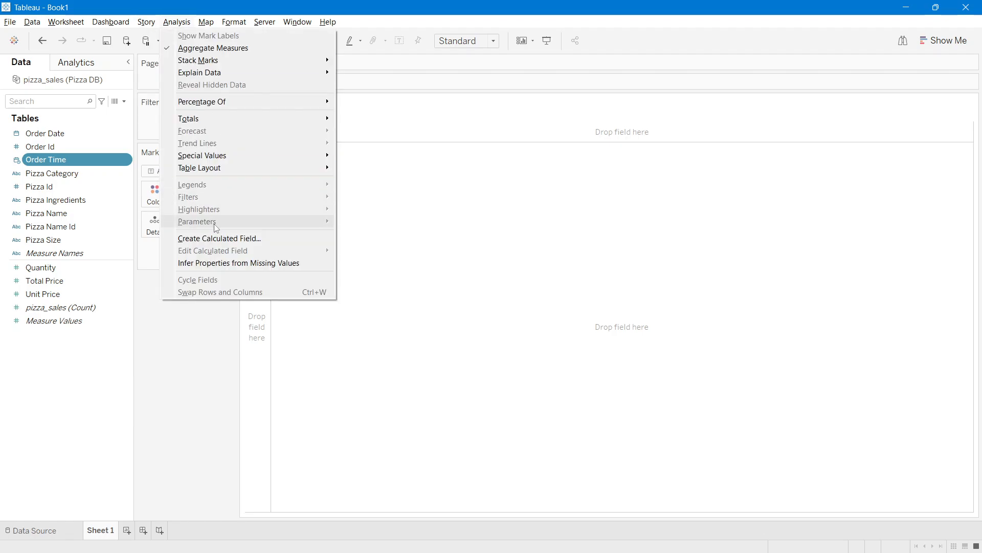
pyautogui.click(190, 366)
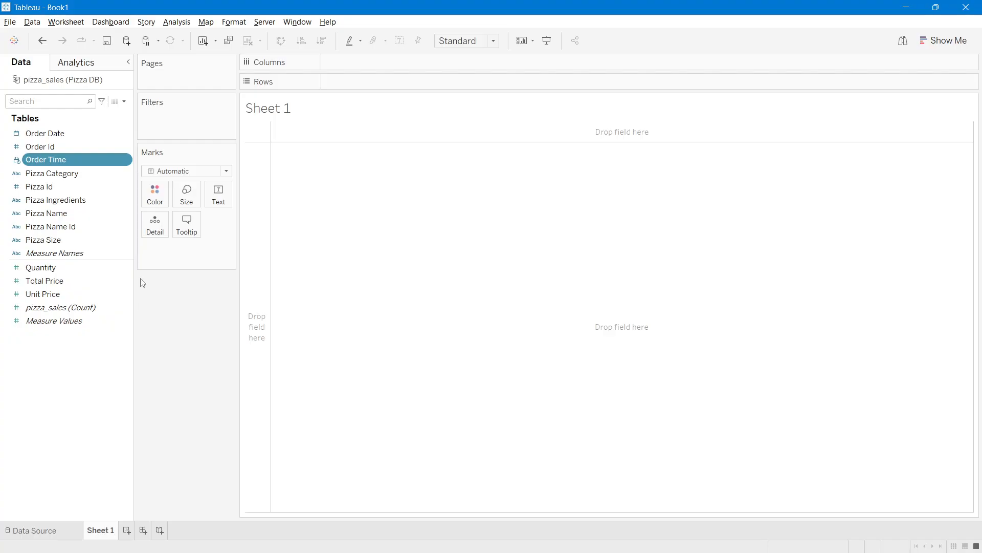
# Step: Create a new calculated field named Total Revenue
pyautogui.click(124, 101)
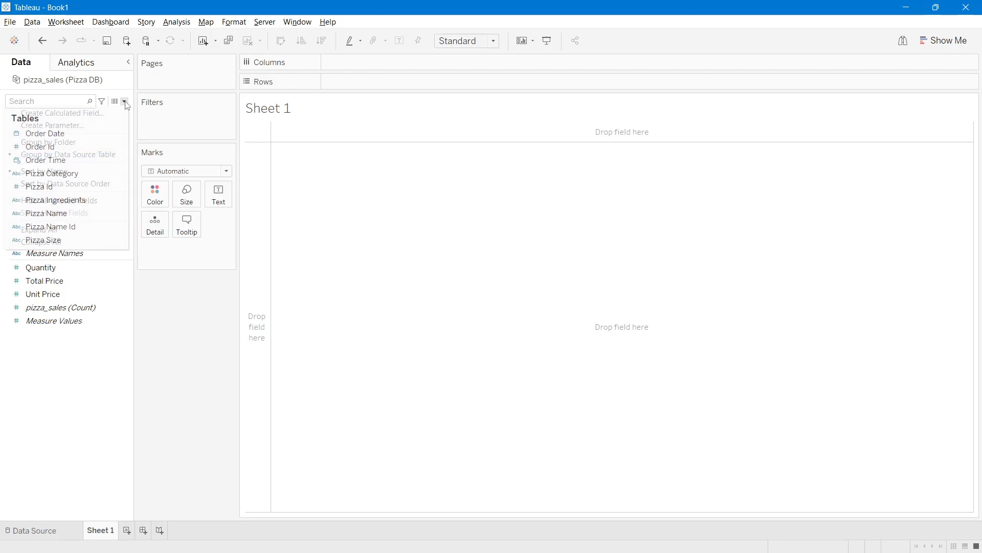
pyautogui.click(64, 113)
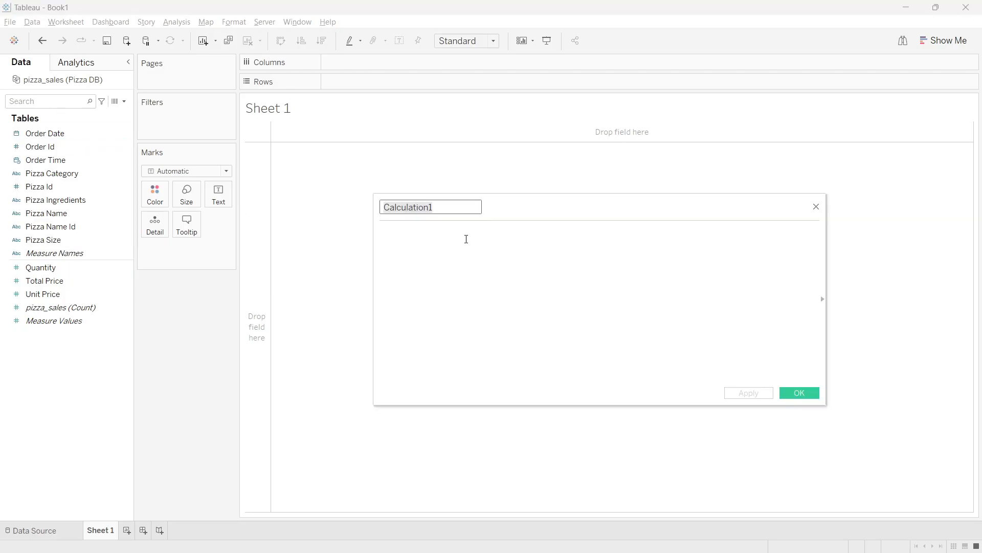
pyautogui.write('To')
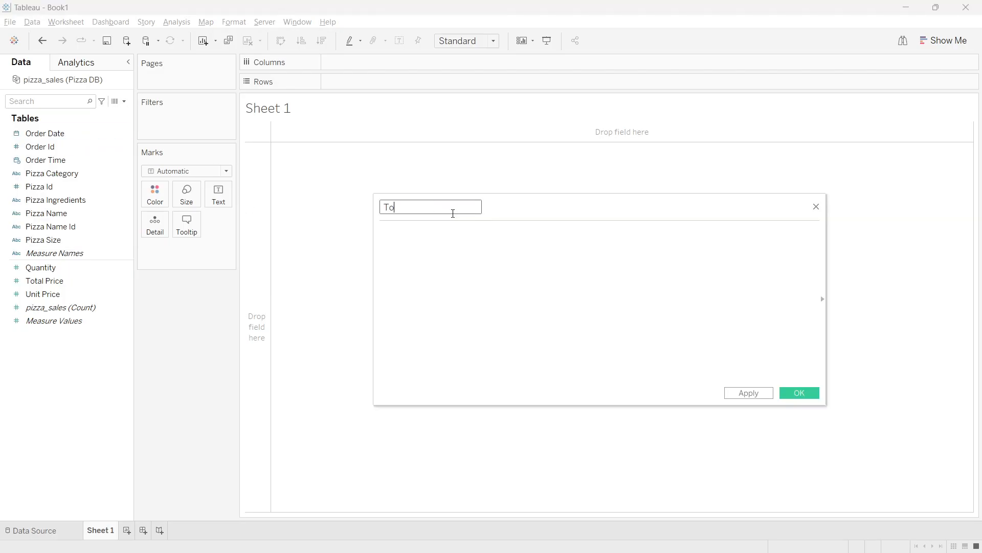
pyautogui.write('tal Revenue')
# Step: Define the Total Revenue calculation as SUM([Total Price]) and save the field
pyautogui.click(451, 245)
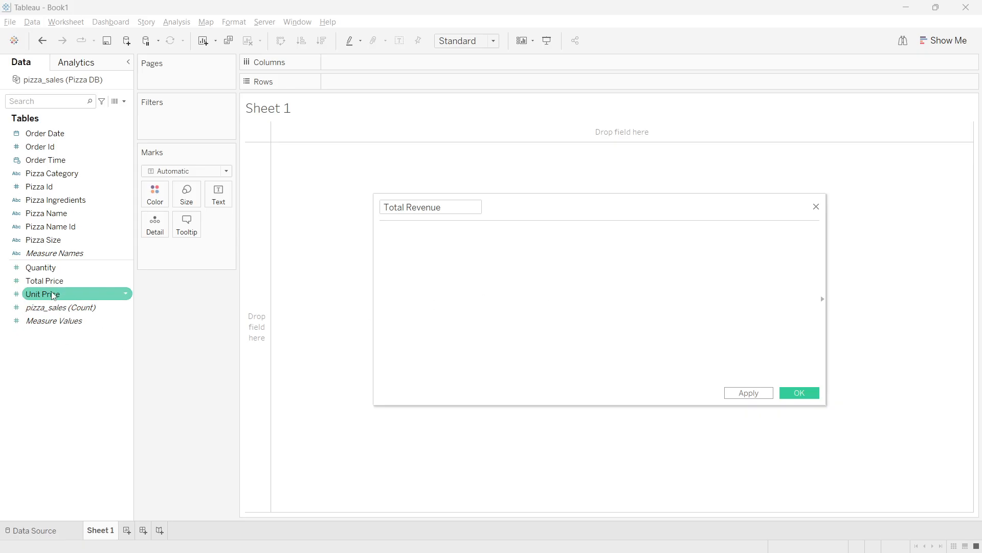
pyautogui.click(45, 281)
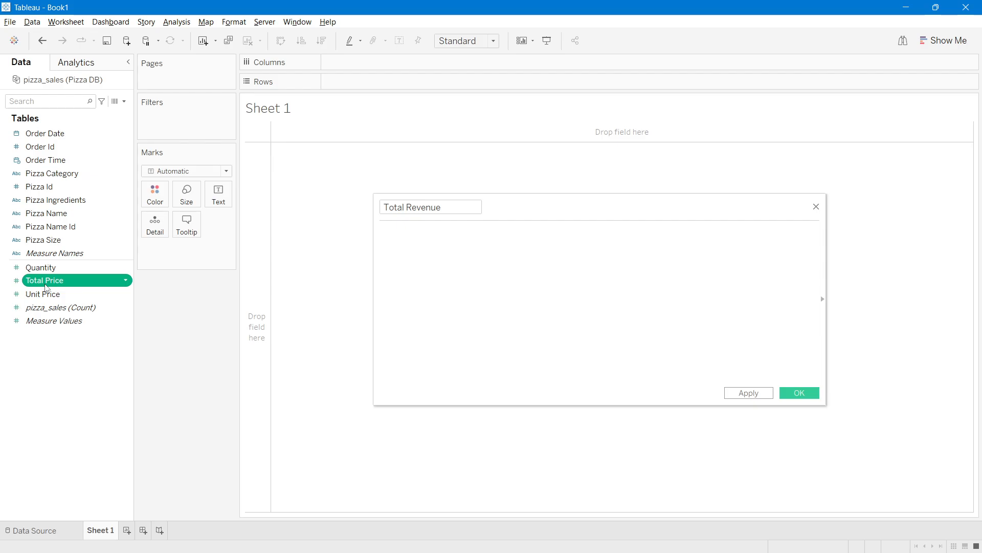
pyautogui.click(446, 254)
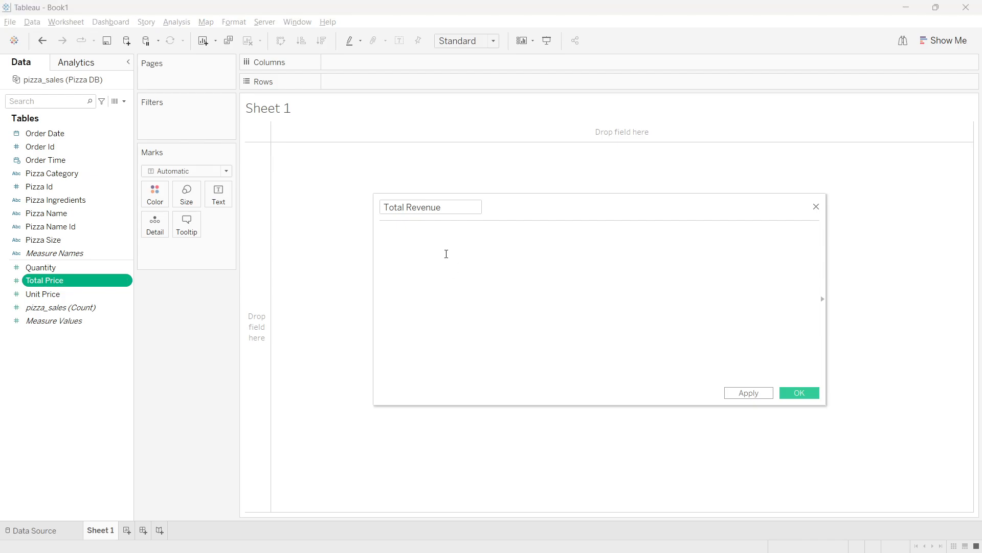
pyautogui.write('SUM(')
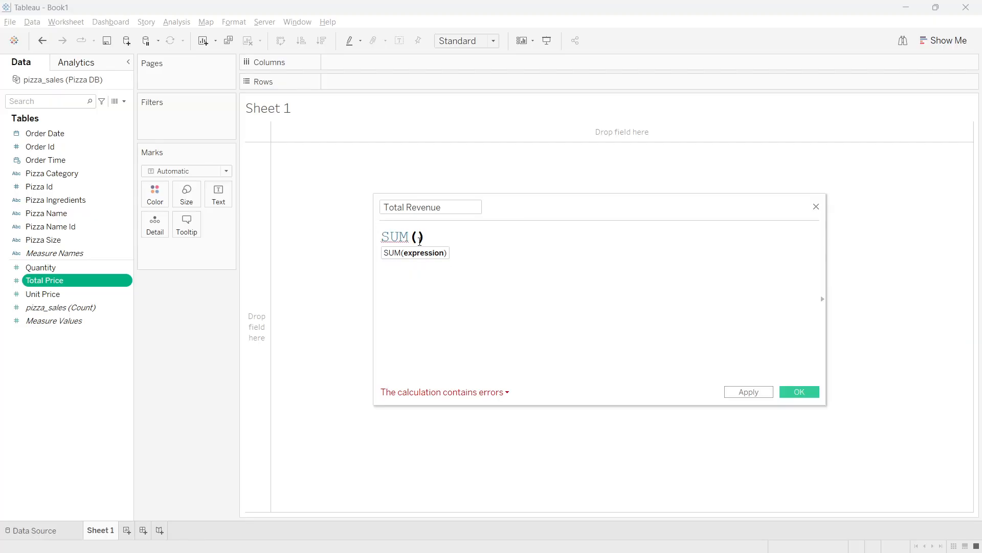
pyautogui.write('tot')
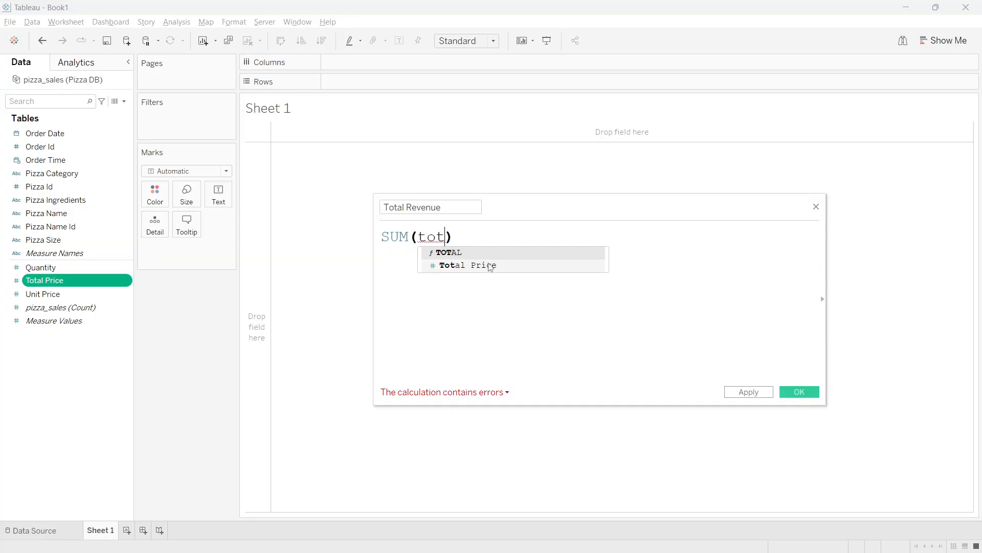
pyautogui.doubleClick(489, 263)
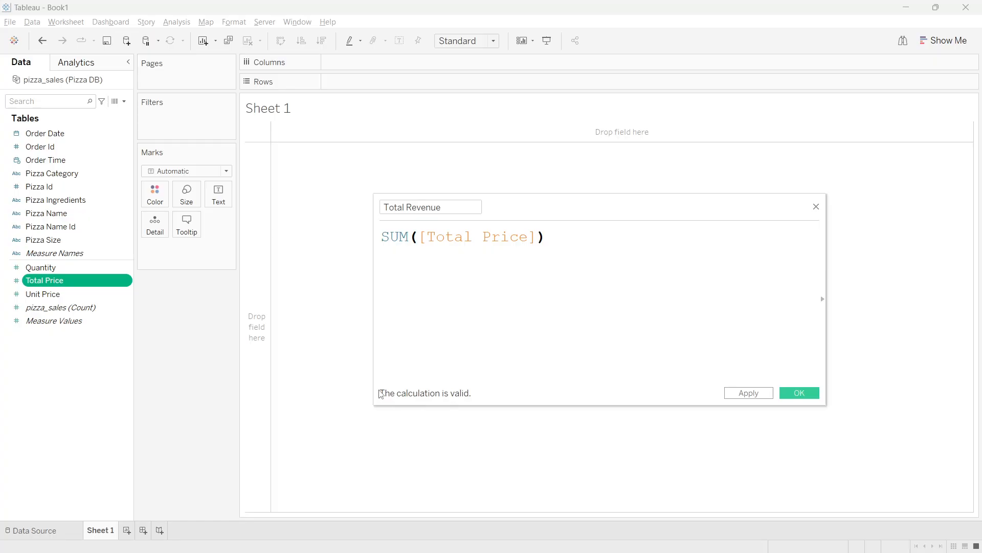
pyautogui.moveTo(546, 238); pyautogui.dragTo(382, 240)
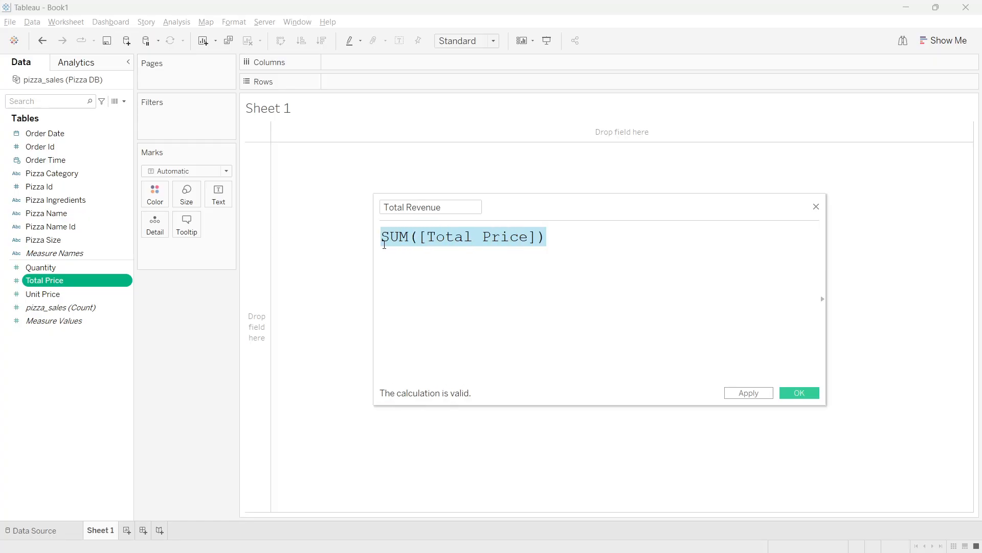
pyautogui.click(467, 344)
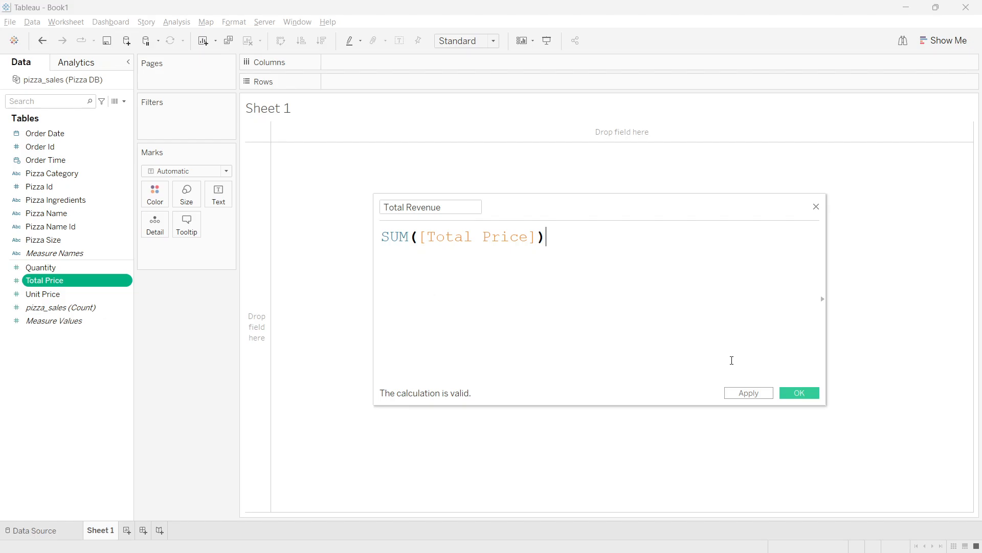
pyautogui.click(793, 394)
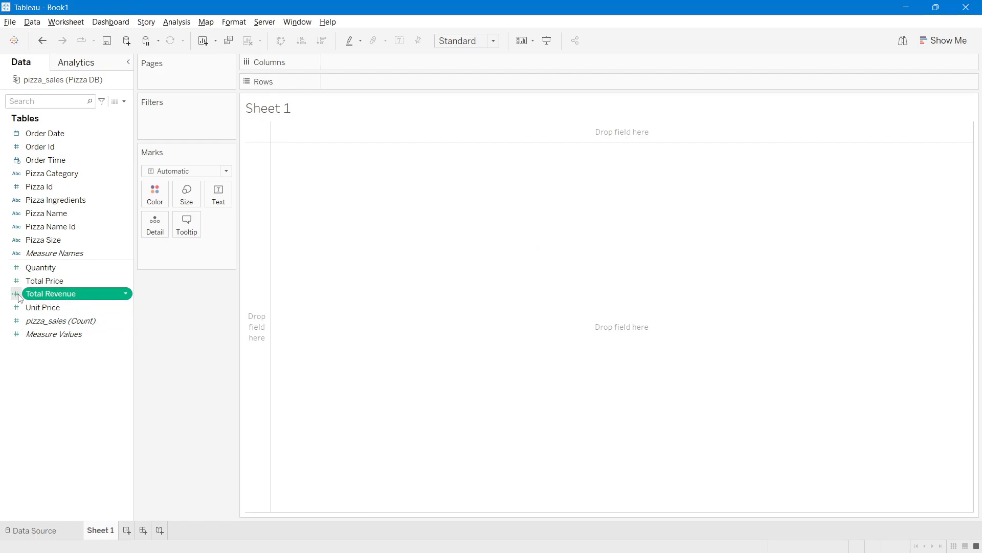
pyautogui.click(61, 408)
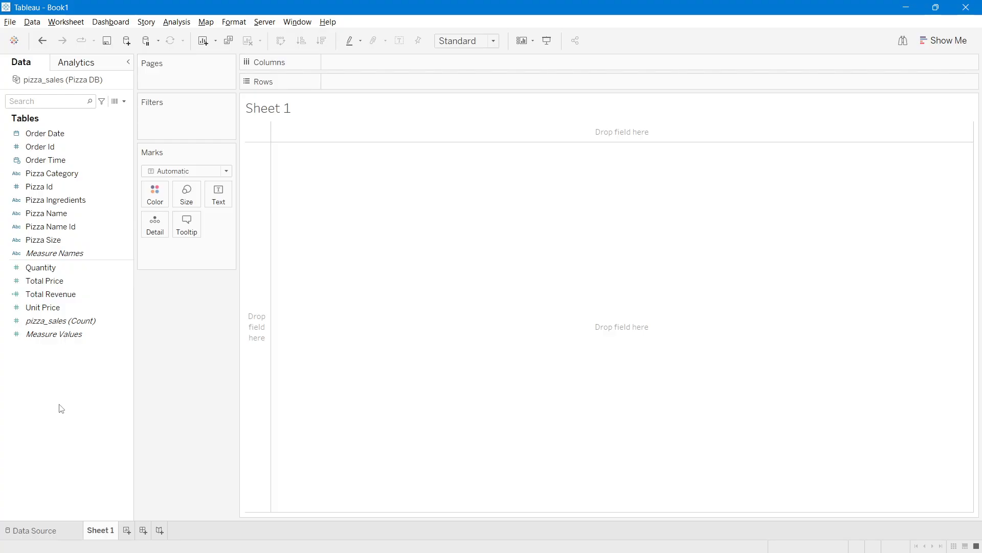
pyautogui.click(13, 297)
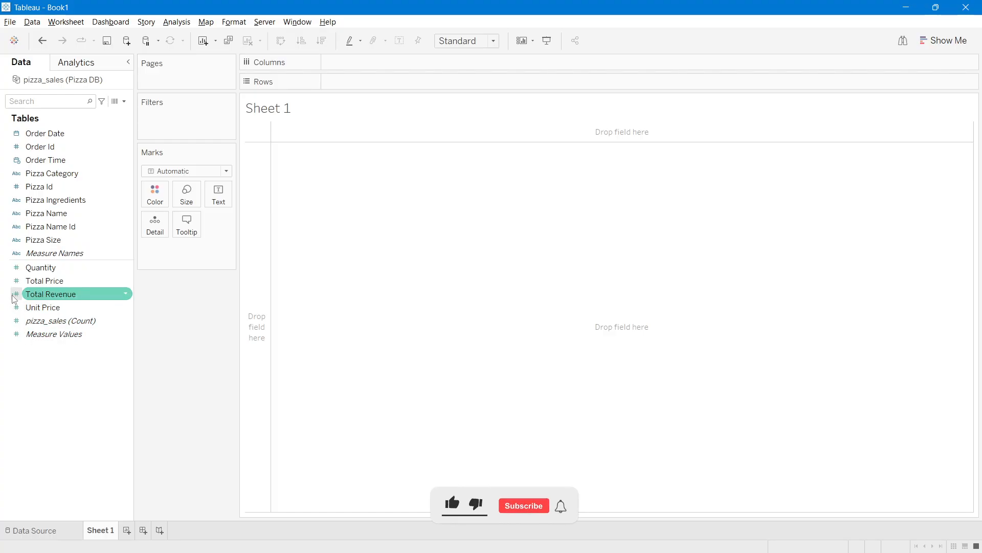
pyautogui.click(80, 393)
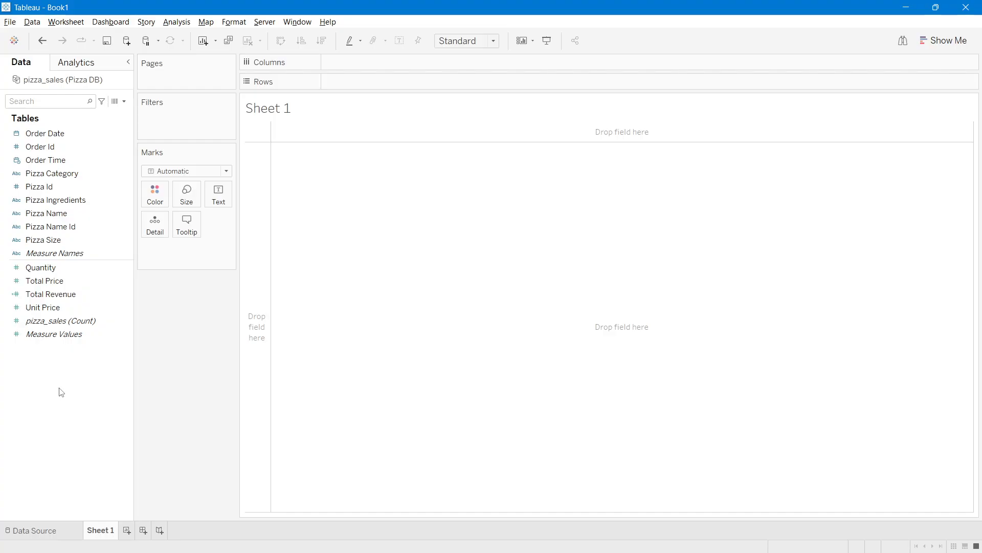
pyautogui.click(51, 201)
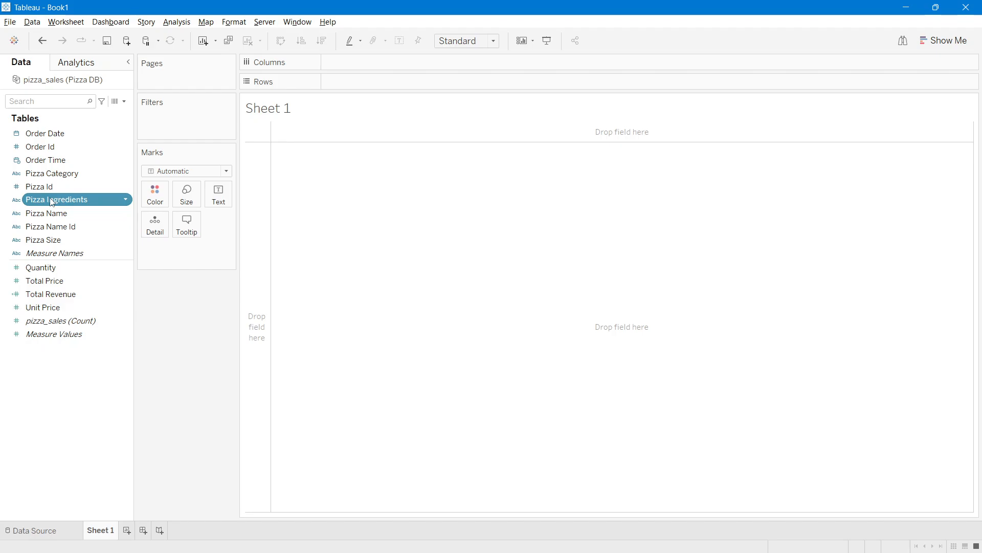
# Step: Switch to PowerPoint and highlight the parts of the Average Order Value definition to examine how the KPI is calculated
pyautogui.hotkey('alt', 'Tab')
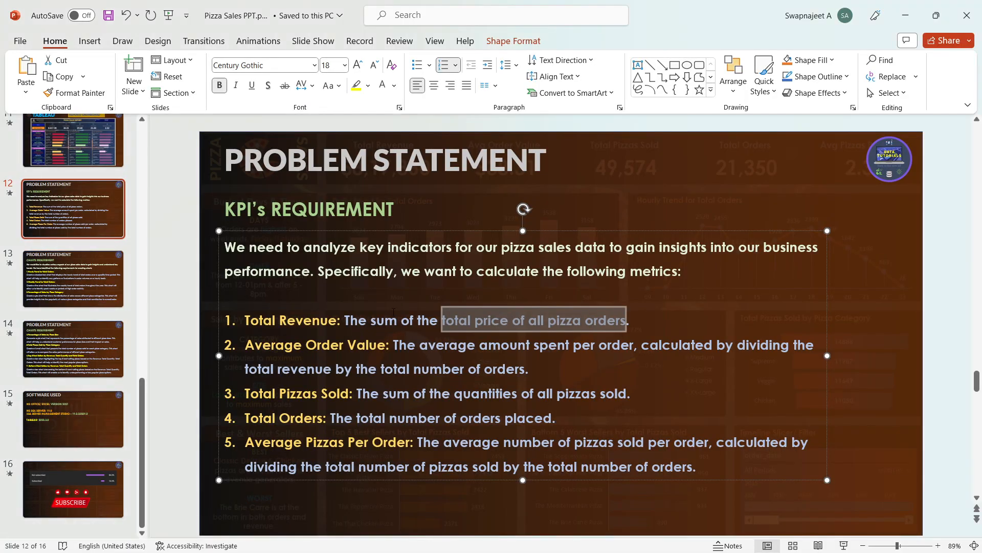
pyautogui.click(274, 369)
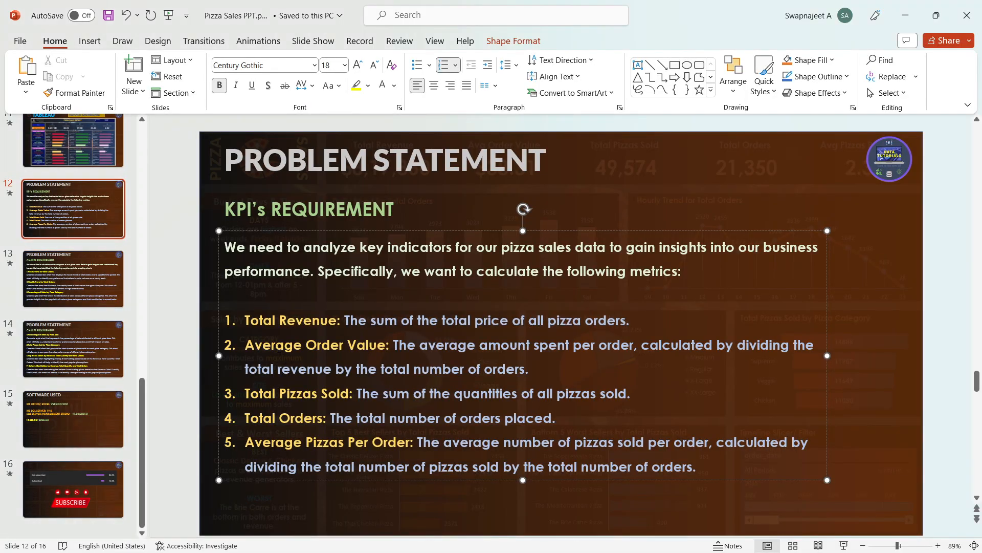
pyautogui.moveTo(245, 344); pyautogui.dragTo(417, 344)
pyautogui.click(510, 345)
pyautogui.moveTo(644, 346); pyautogui.dragTo(794, 346)
pyautogui.moveTo(280, 369); pyautogui.dragTo(525, 370)
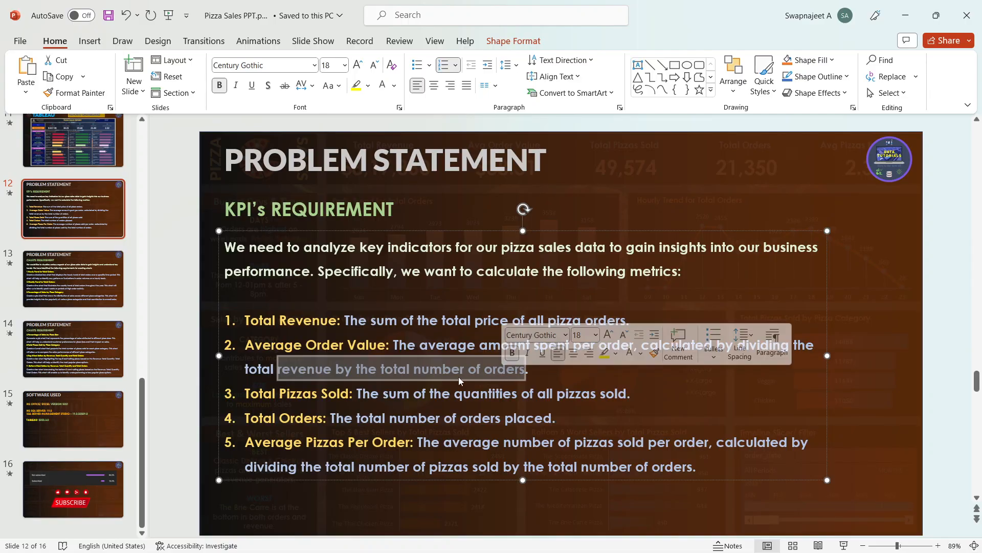
pyautogui.click(425, 370)
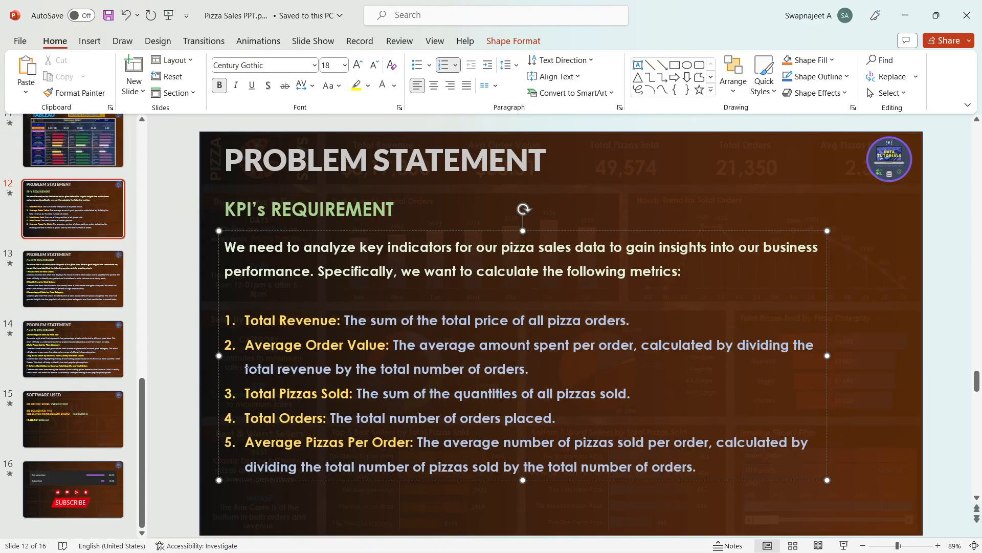
pyautogui.moveTo(245, 368); pyautogui.dragTo(333, 368)
pyautogui.click(389, 368)
pyautogui.moveTo(408, 370); pyautogui.dragTo(497, 374)
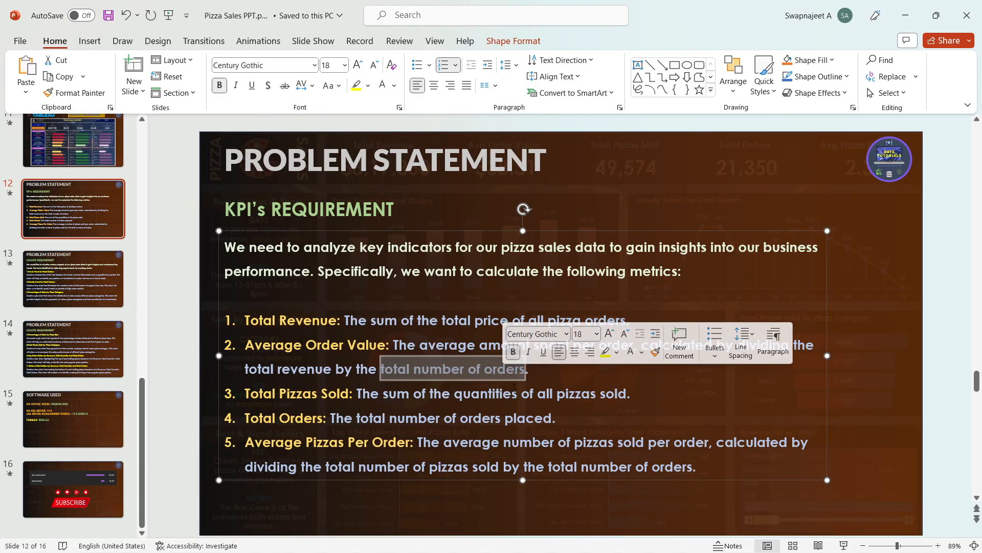
pyautogui.click(504, 374)
pyautogui.moveTo(502, 370); pyautogui.dragTo(468, 371)
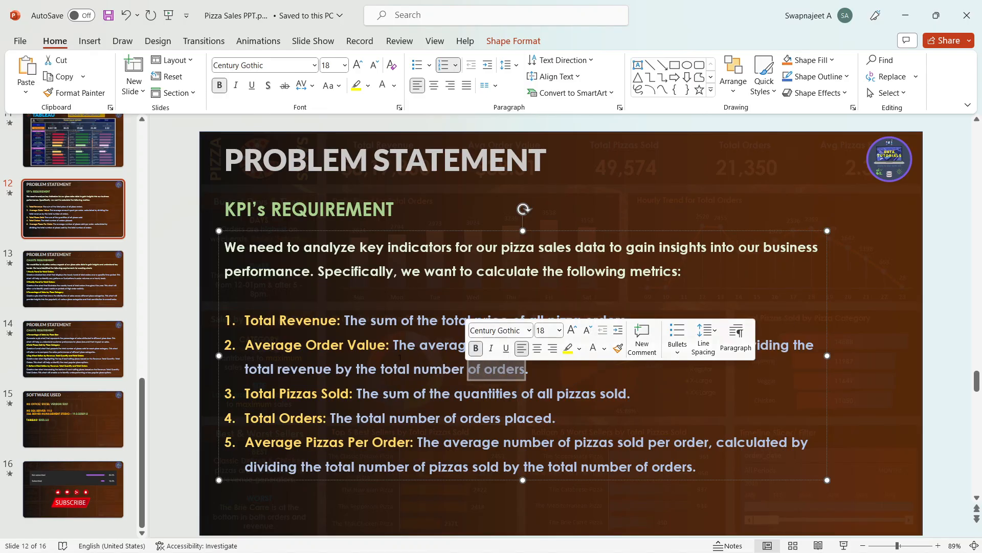
pyautogui.click(317, 345)
pyautogui.doubleClick(457, 369)
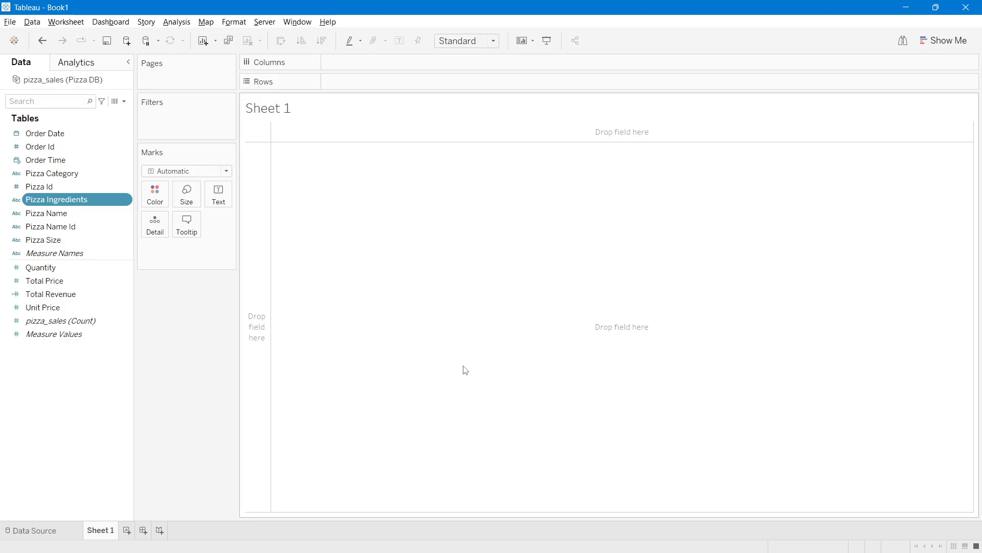
# Step: Create a new calculated field named Total Orders
pyautogui.click(124, 102)
pyautogui.click(120, 112)
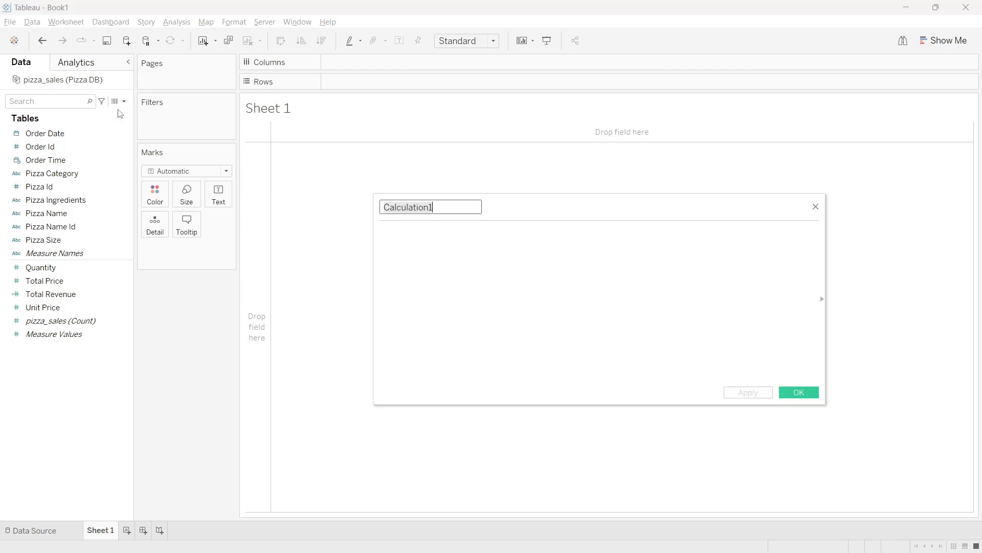
pyautogui.write('Total Orders')
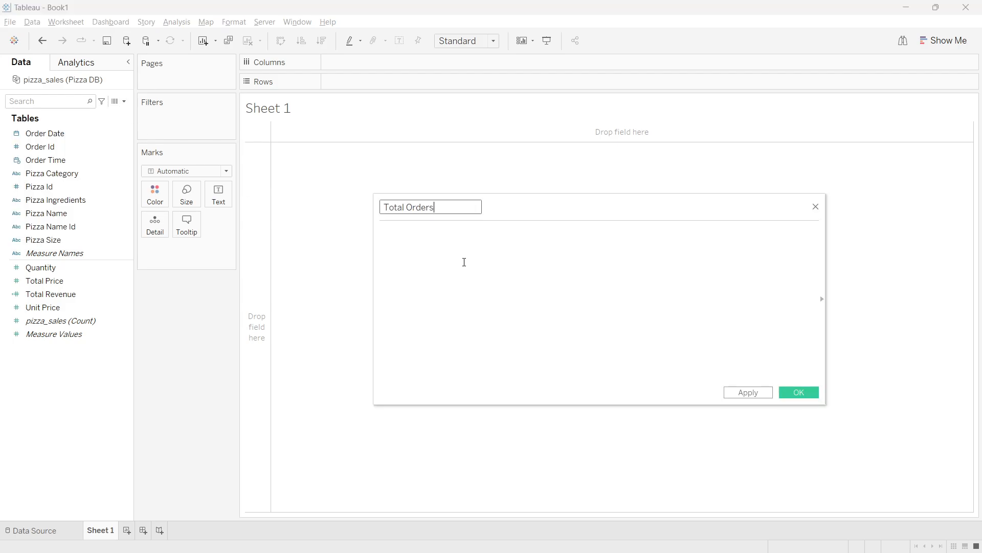
pyautogui.click(464, 261)
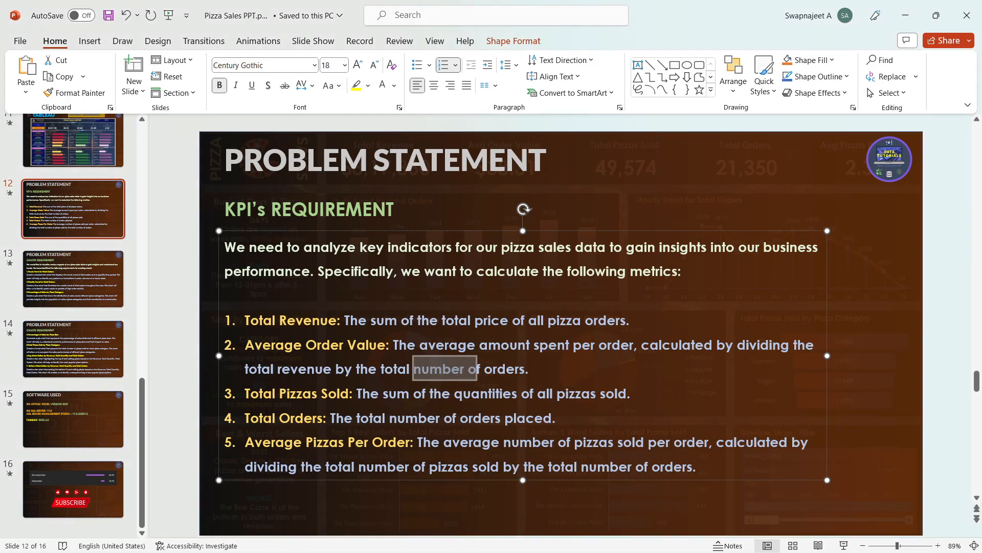
# Step: Switch to PowerPoint and check the Total Orders definition on the KPI's requirement slide
pyautogui.click(264, 418)
pyautogui.moveTo(264, 418); pyautogui.dragTo(325, 418)
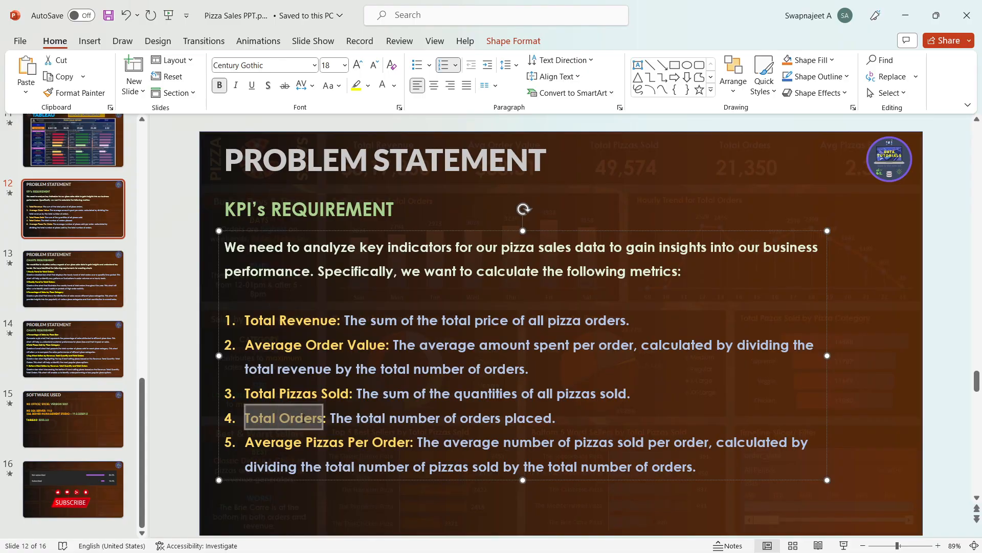
pyautogui.click(376, 418)
pyautogui.rightClick(376, 418)
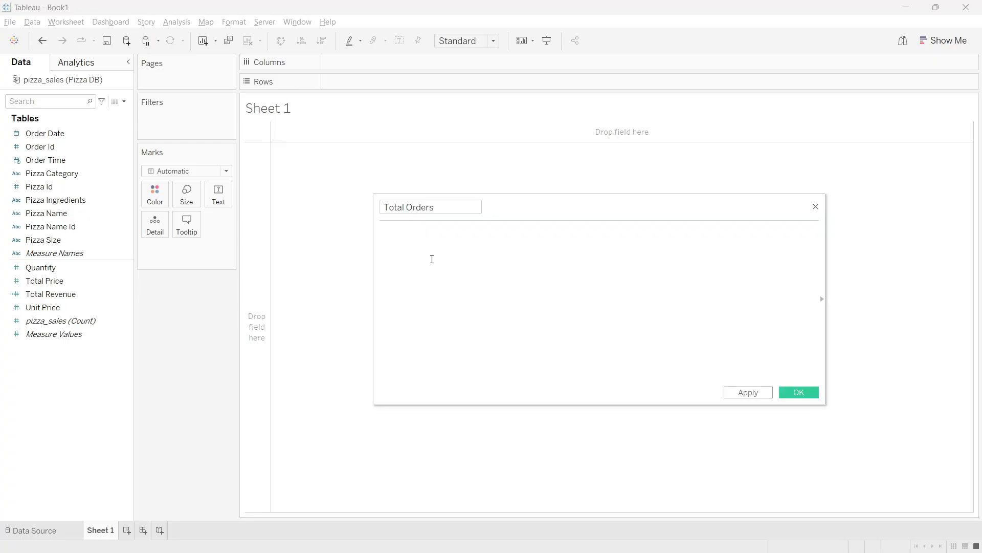
# Step: In Tableau, define the Total Orders calculation as COUNTD([Order Id]) and save the field
pyautogui.click(433, 259)
pyautogui.write('count')
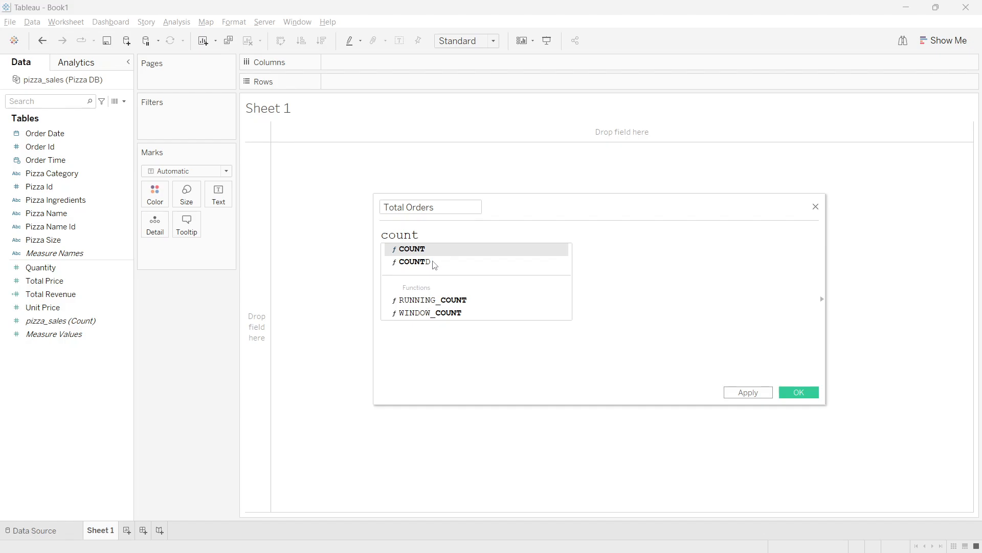
pyautogui.doubleClick(434, 263)
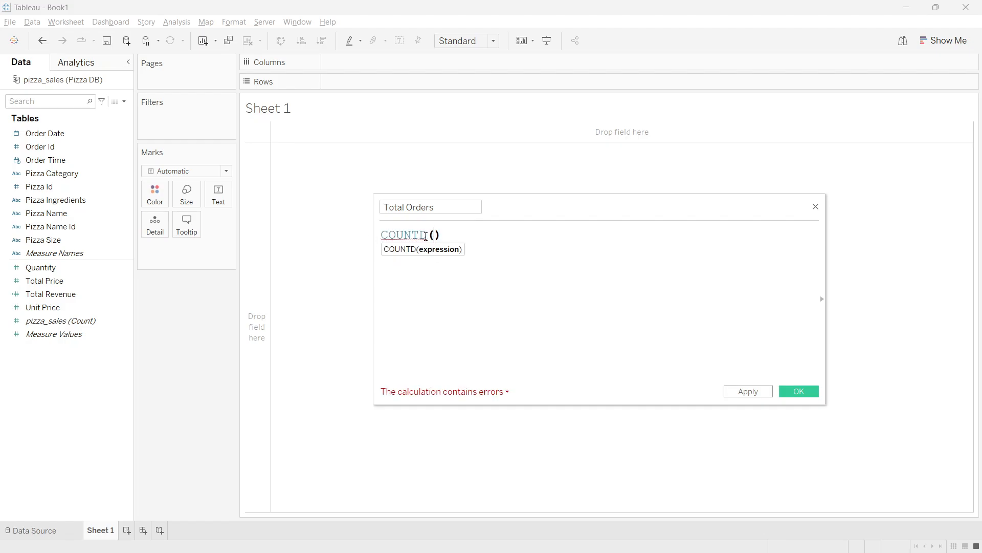
pyautogui.write('o')
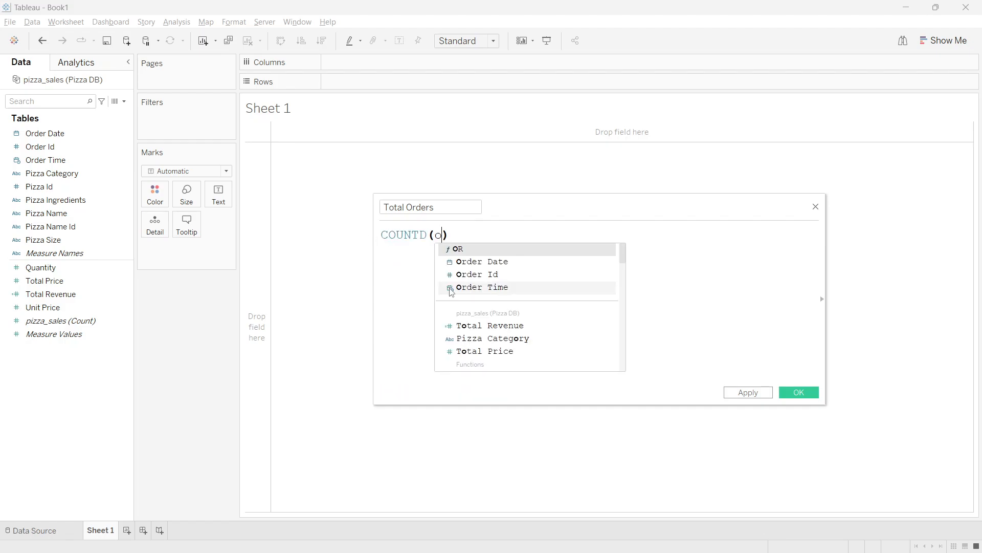
pyautogui.doubleClick(469, 275)
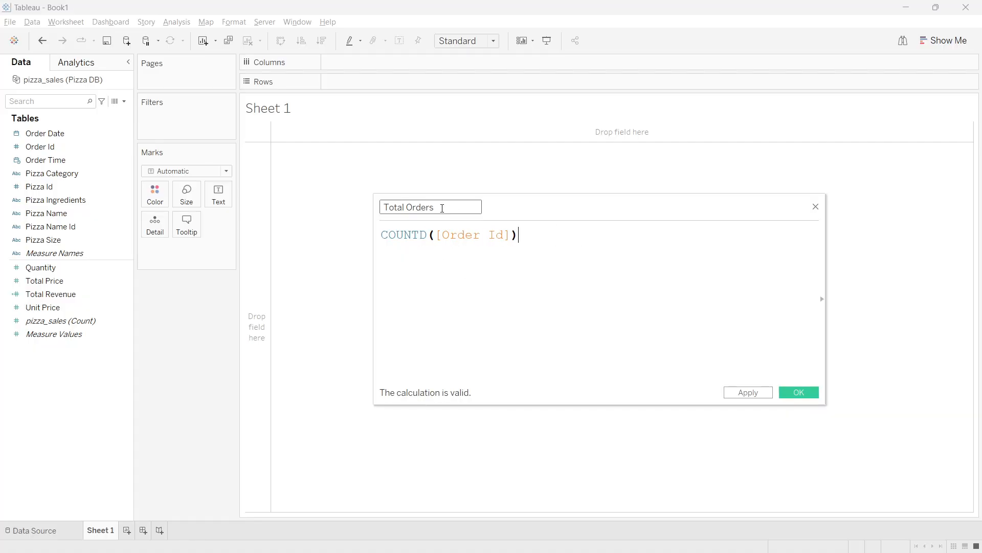
pyautogui.click(802, 393)
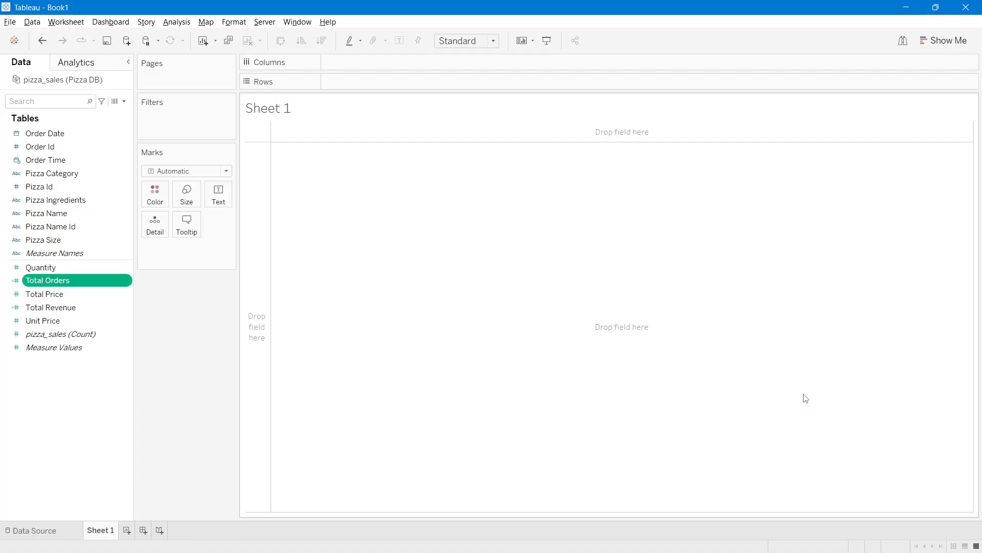
# Step: Switch to PowerPoint, check the Average Order Value item on the KPI's requirement slide, and return to Tableau
pyautogui.hotkey('alt', 'Tab')
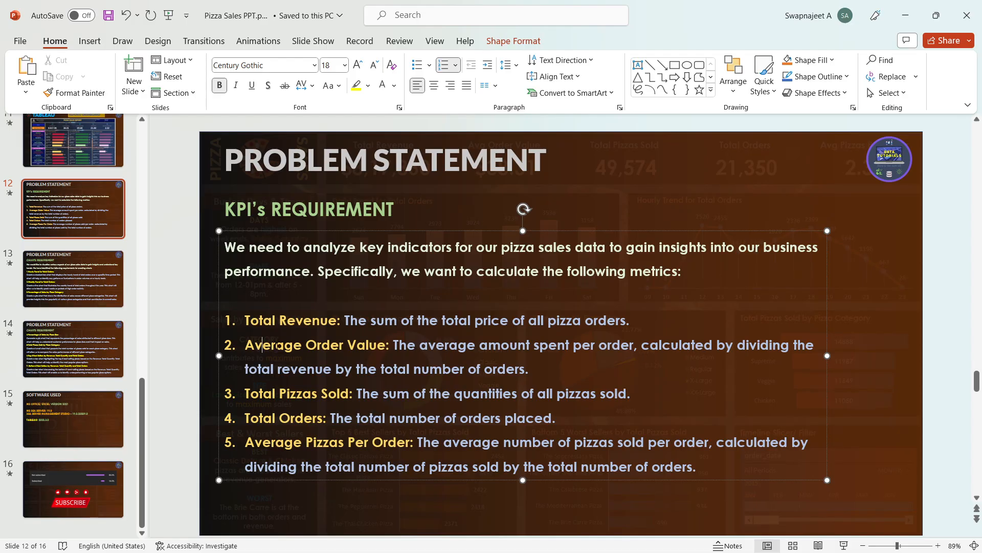
pyautogui.moveTo(245, 345); pyautogui.dragTo(348, 345)
pyautogui.hotkey('alt', 'Tab')
# Step: Create a new calculated field for the Average Order Value KPI and enter its name
pyautogui.click(124, 102)
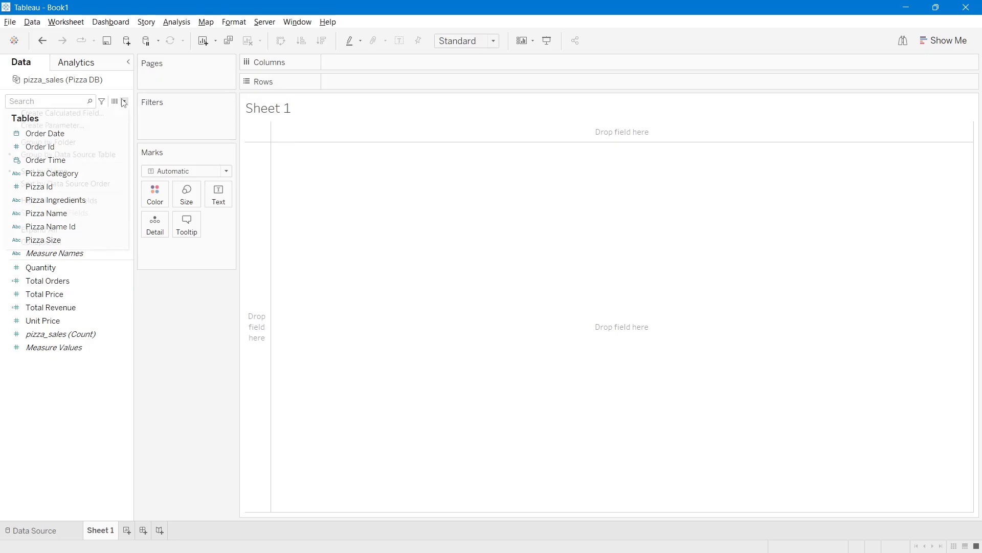
pyautogui.click(97, 110)
pyautogui.write('A')
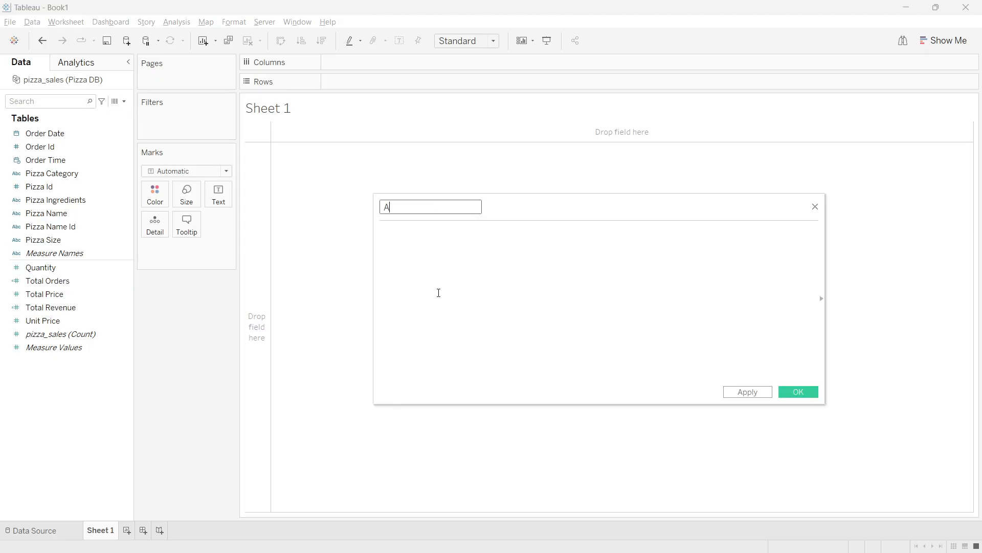
# Step: Name the new calculated field Avg Order Value and check its definition on the KPI requirements slide in PowerPoint
pyautogui.write('vg Order Value')
pyautogui.click(438, 292)
pyautogui.hotkey('alt', 'Tab')
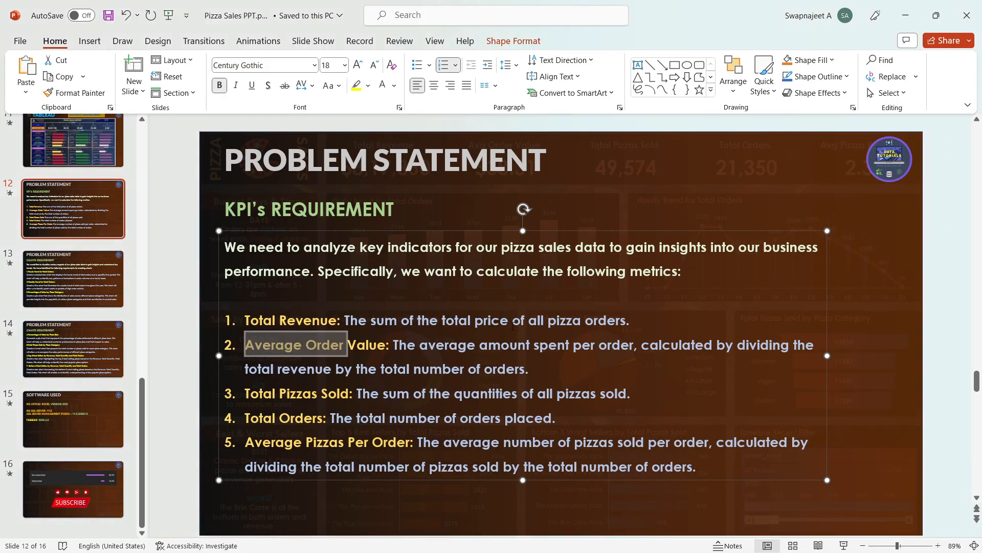
pyautogui.click(725, 350)
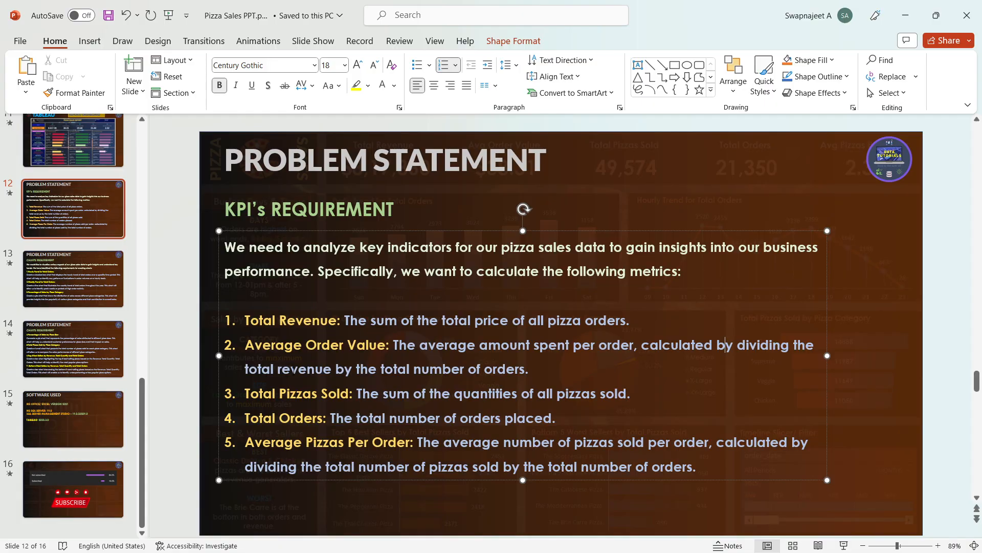
pyautogui.doubleClick(309, 369)
pyautogui.doubleClick(438, 369)
pyautogui.hotkey('alt', 'Tab')
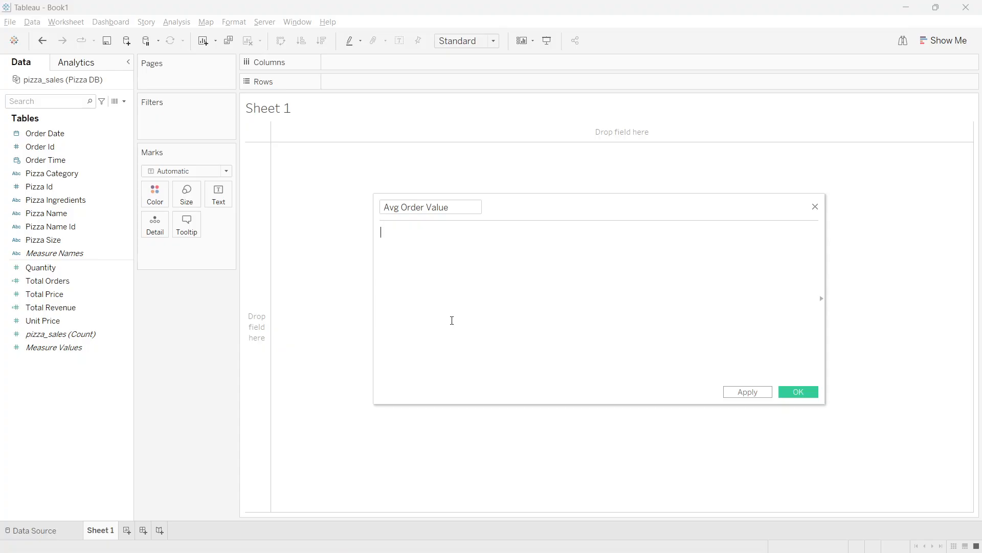
# Step: In Tableau, define the Avg Order Value calculation as [Total Revenue] / [Total Orders] and save the field
pyautogui.write('t')
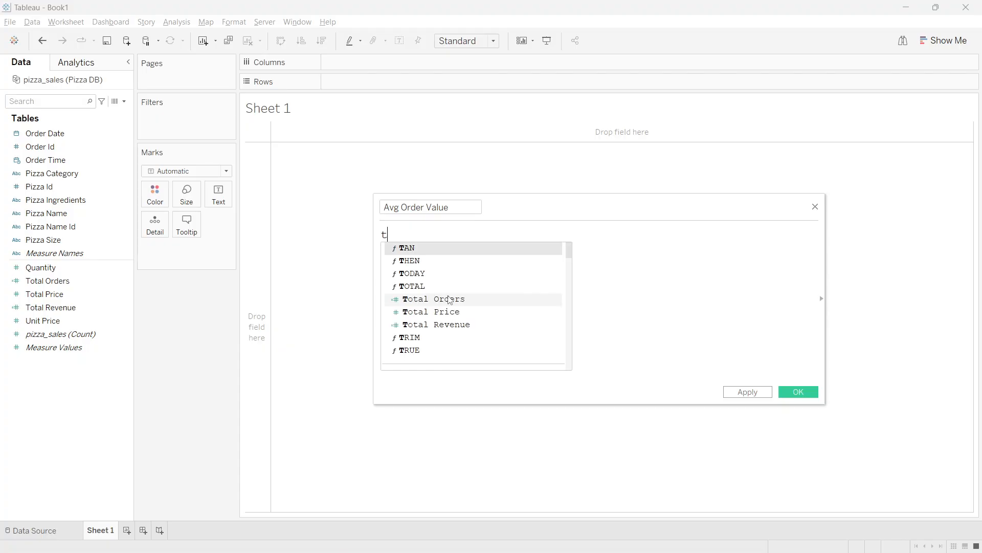
pyautogui.write('ot')
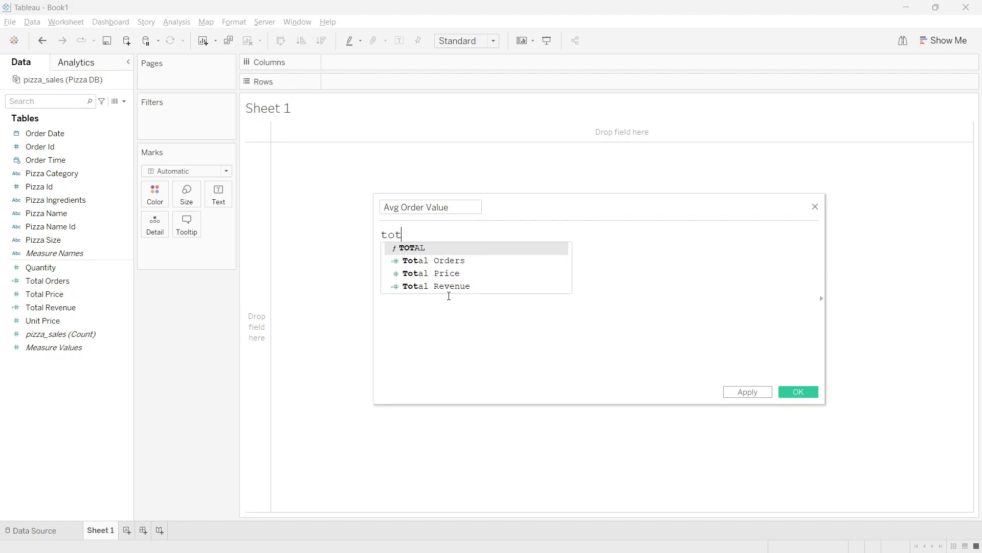
pyautogui.doubleClick(449, 285)
pyautogui.write('/')
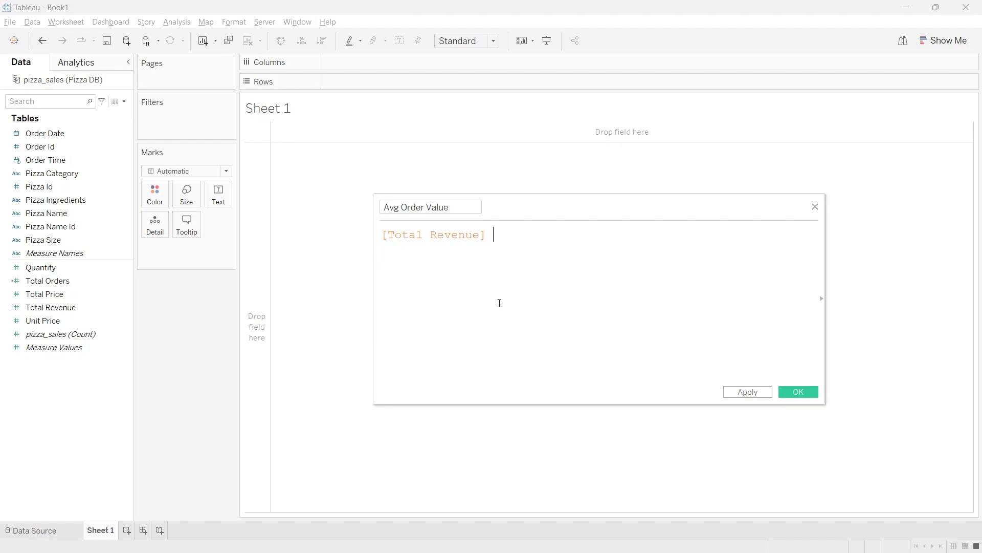
pyautogui.write(' tot')
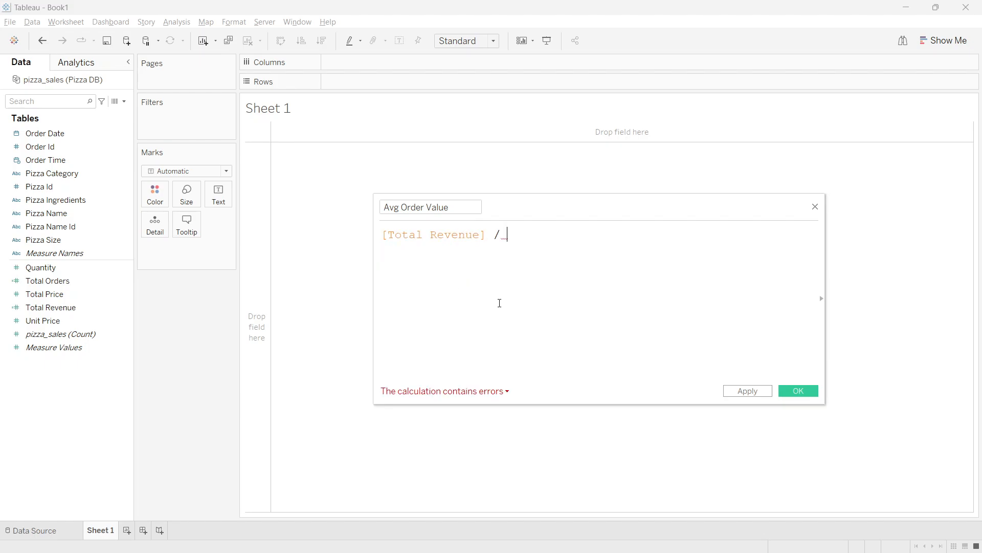
pyautogui.doubleClick(517, 261)
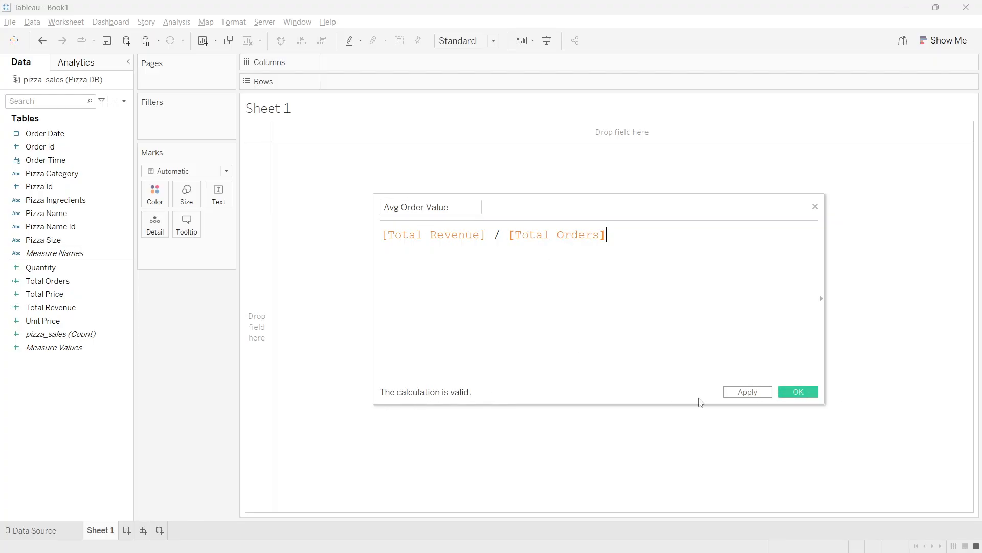
pyautogui.click(788, 395)
# Step: Switch to PowerPoint and review the Total Pizzas Sold definition on the KPI requirements slide
pyautogui.hotkey('alt', 'Tab')
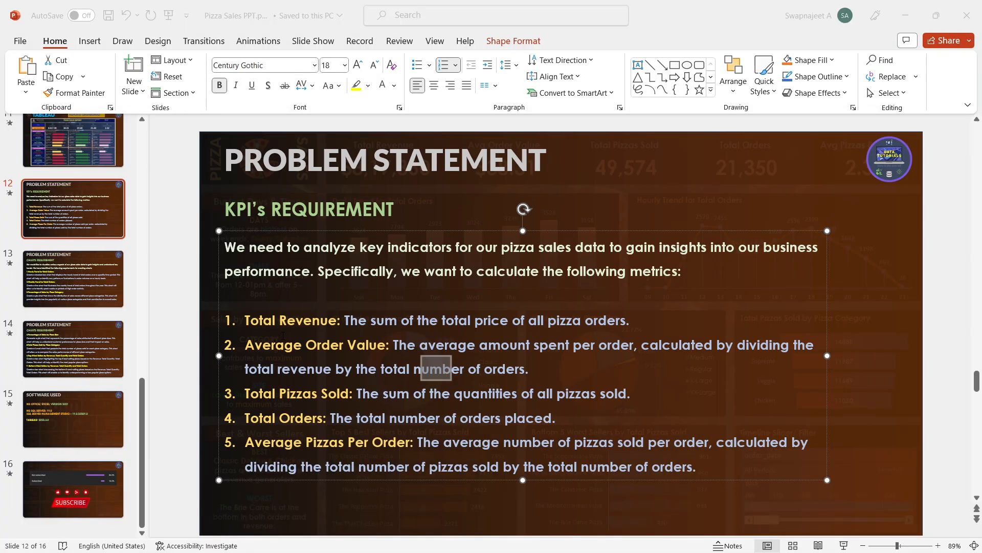
pyautogui.click(303, 394)
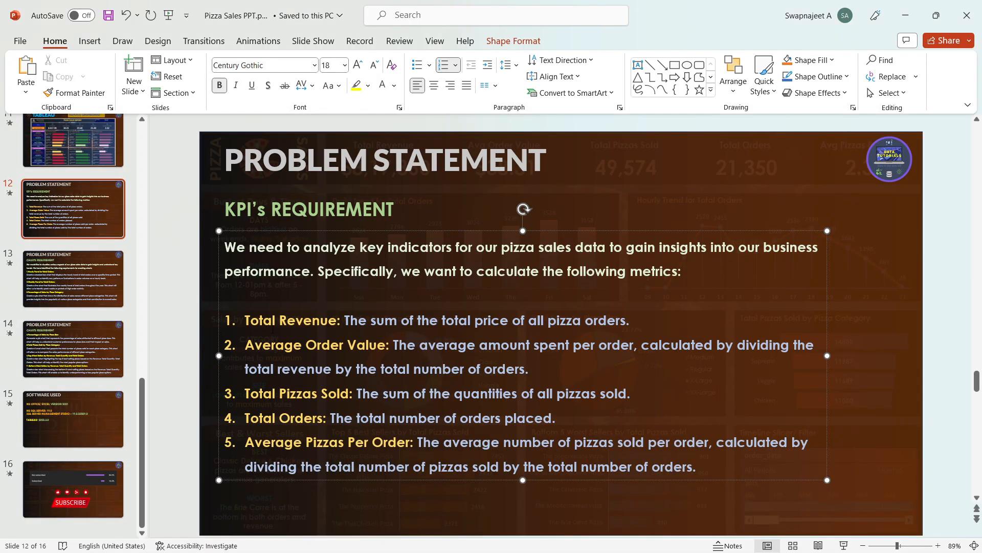
pyautogui.click(255, 344)
pyautogui.moveTo(245, 394); pyautogui.dragTo(322, 394)
pyautogui.click(328, 397)
pyautogui.moveTo(384, 394); pyautogui.dragTo(631, 394)
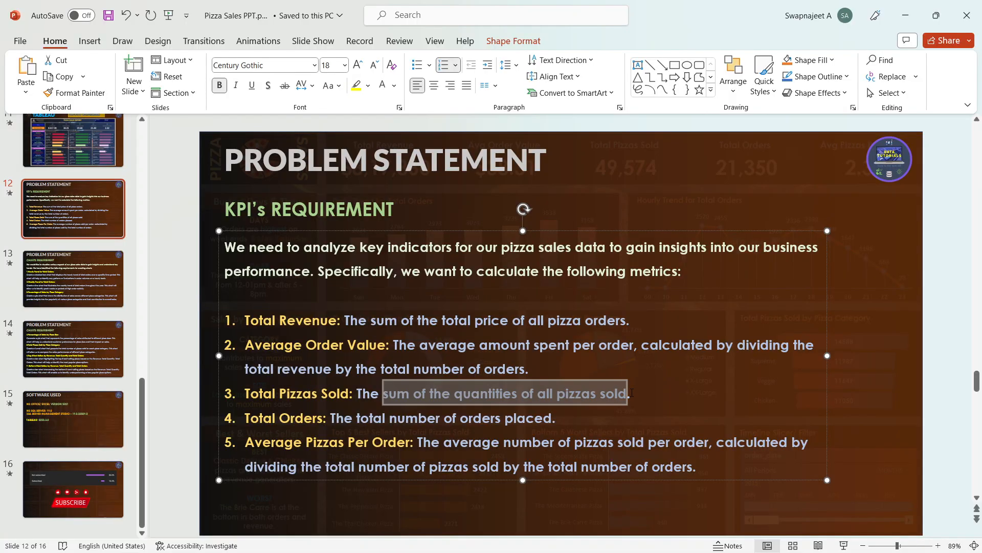
pyautogui.click(443, 398)
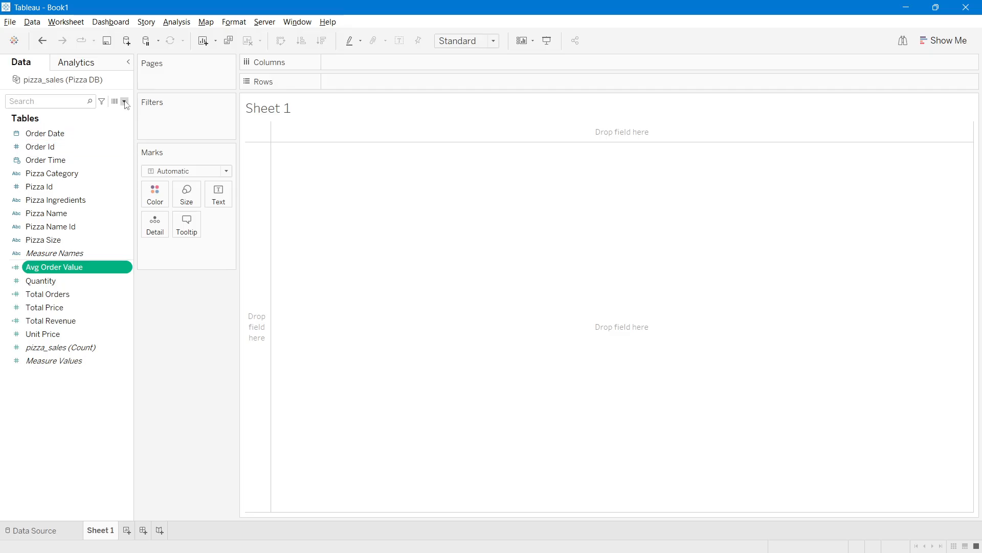
# Step: In Tableau, create a new calculated field and name it Total Pizzas Sold
pyautogui.click(124, 101)
pyautogui.click(61, 112)
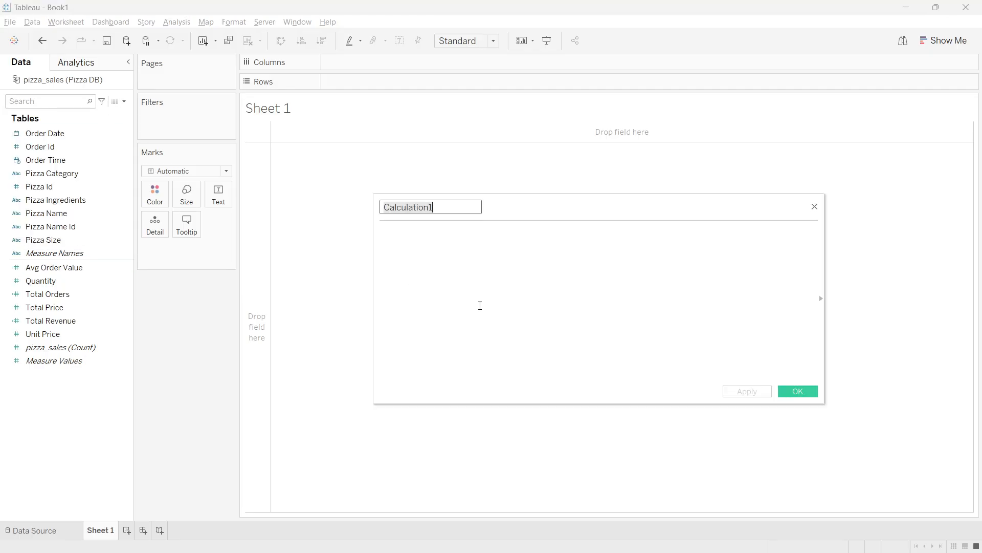
pyautogui.write('T')
pyautogui.press('BackSpace')
pyautogui.write('Totl')
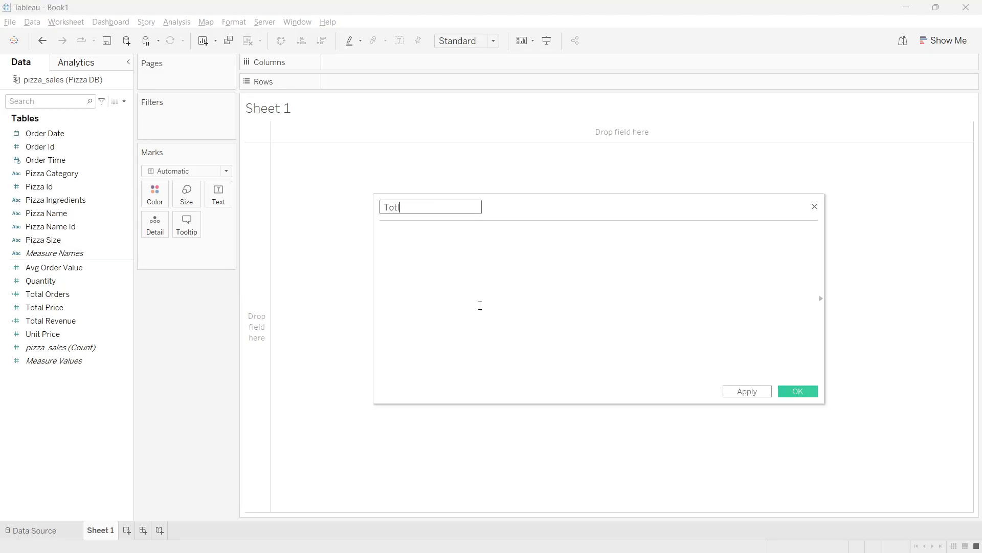
pyautogui.press('BackSpace')
pyautogui.write('al Pizzas Sold')
pyautogui.press('Tab')
# Step: Define the Total Pizzas Sold calculation as SUM([Quantity]) and save the field
pyautogui.write('su')
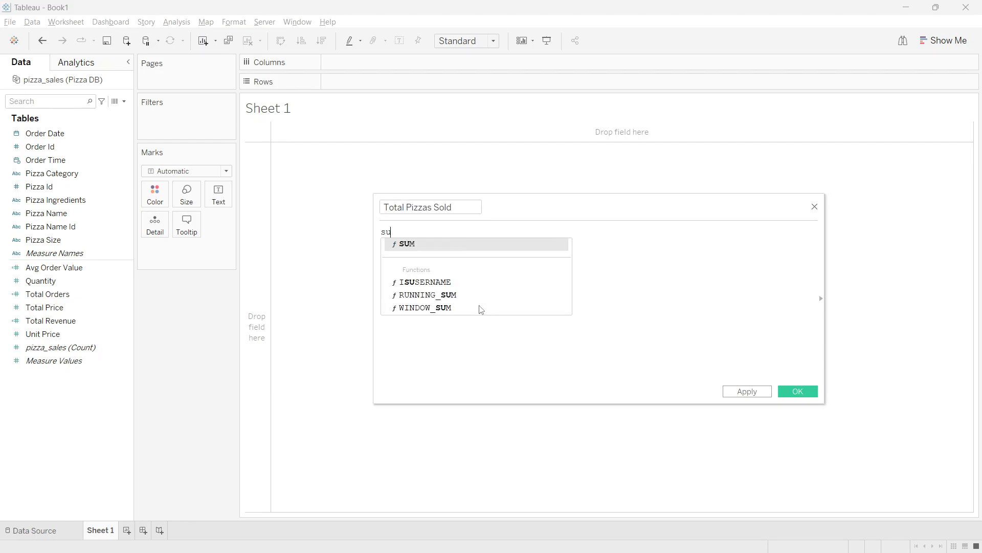
pyautogui.press('Return')
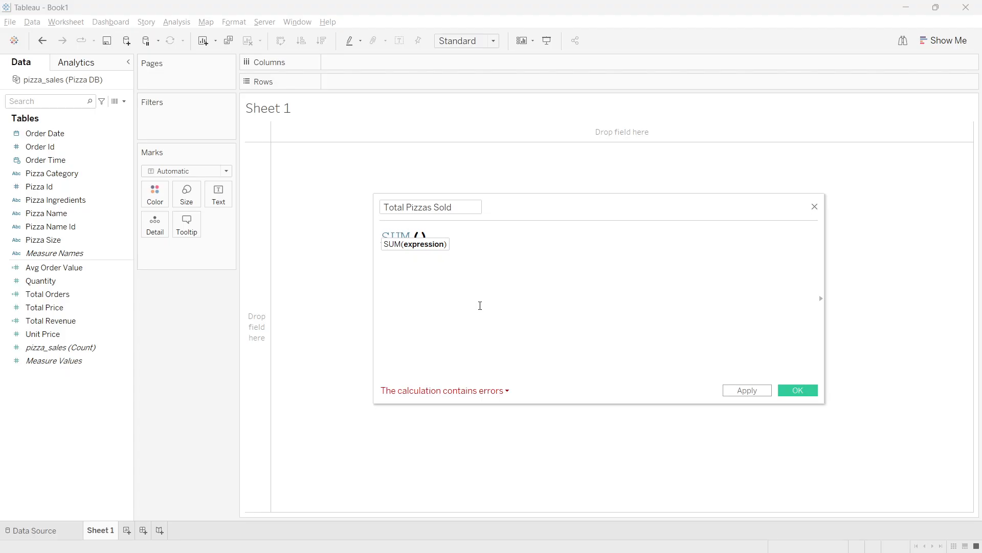
pyautogui.click(61, 321)
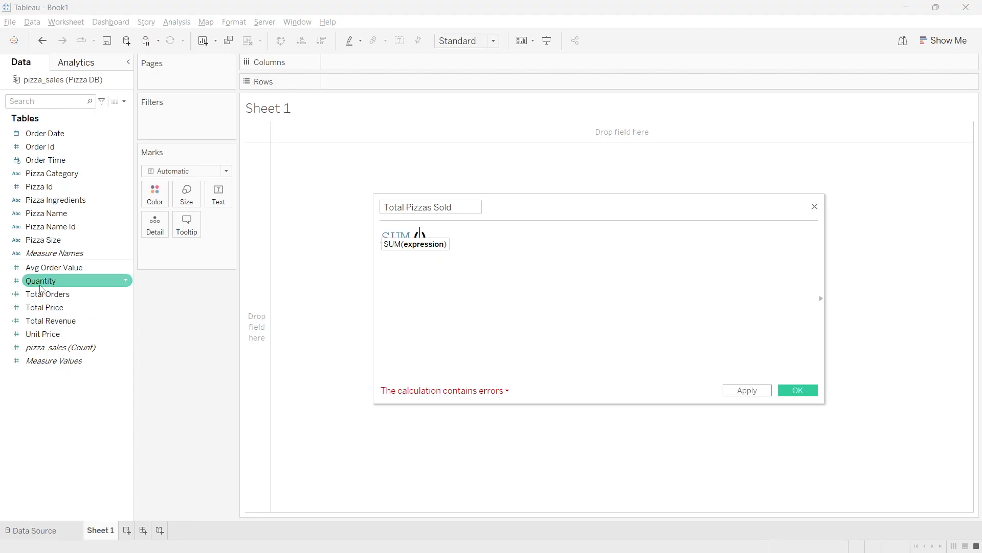
pyautogui.click(422, 236)
pyautogui.write('qua')
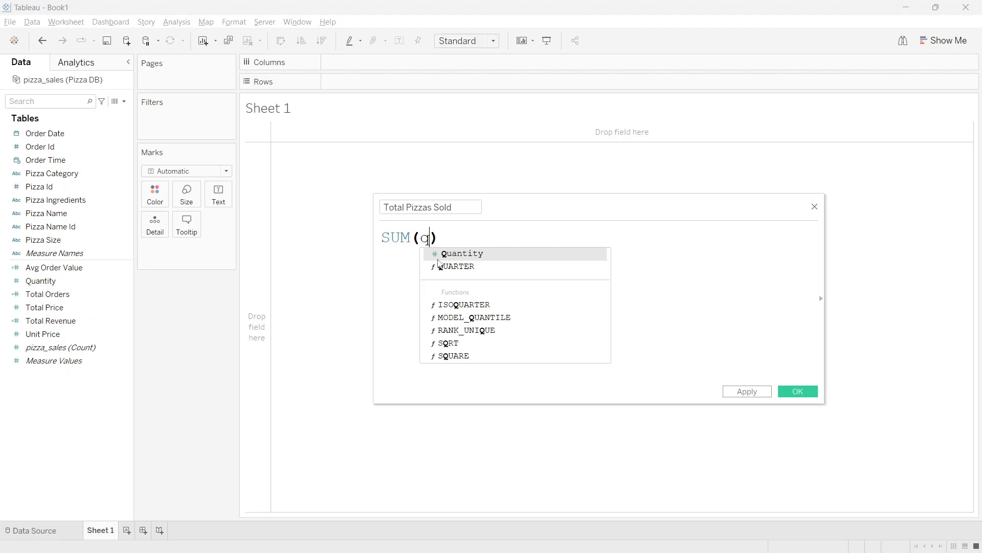
pyautogui.press('Return')
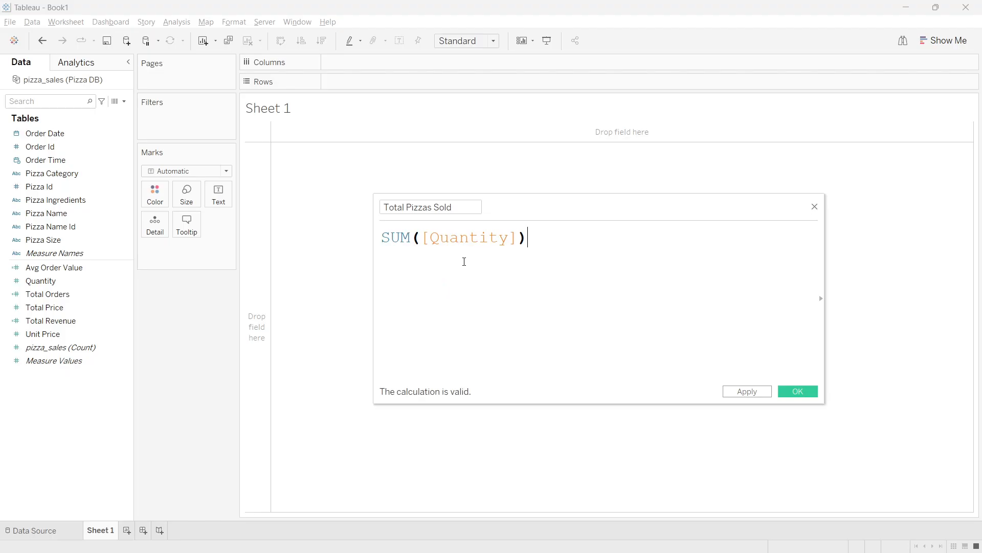
pyautogui.click(797, 392)
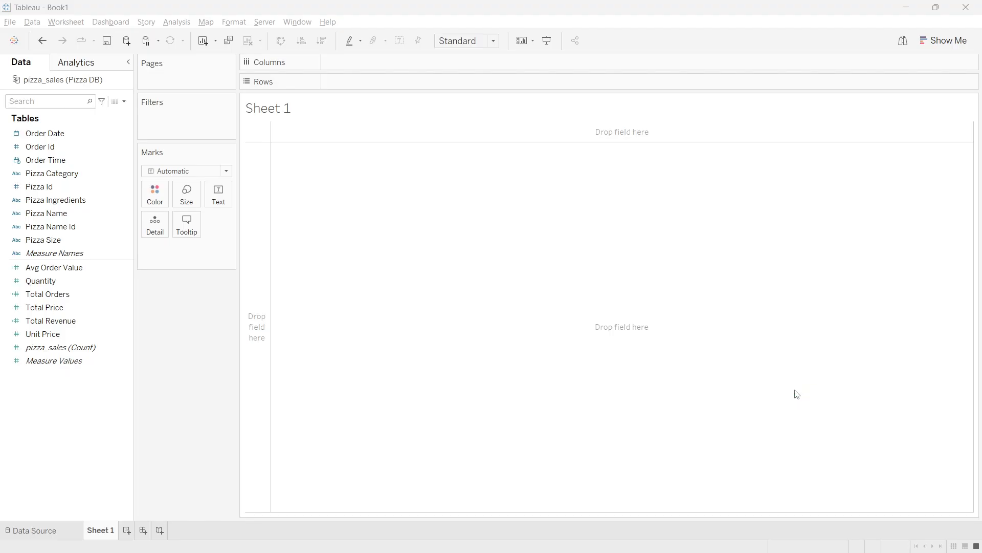
# Step: Switch to PowerPoint and review how Average Pizzas Per Order is defined on the KPI requirements slide
pyautogui.hotkey('alt', 'Tab')
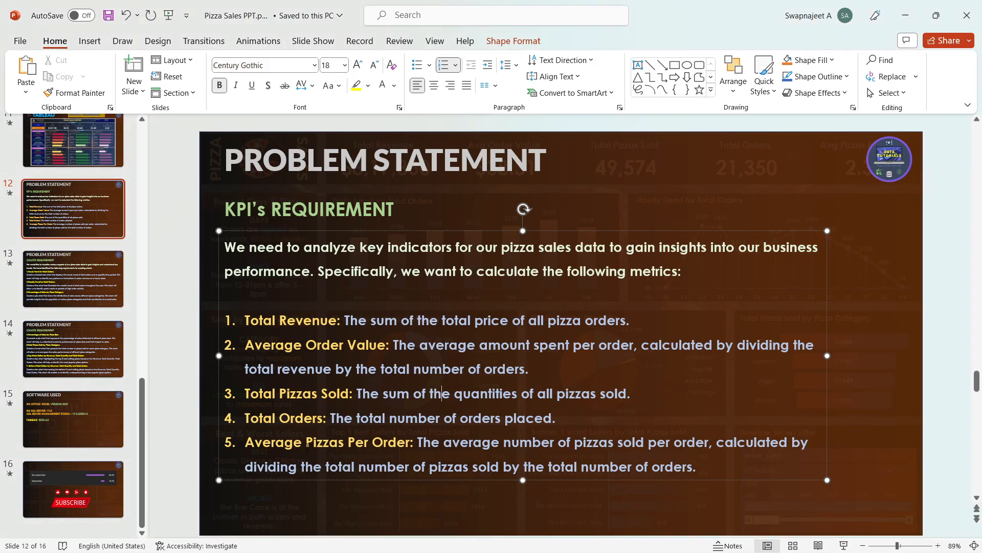
pyautogui.moveTo(245, 443); pyautogui.dragTo(412, 443)
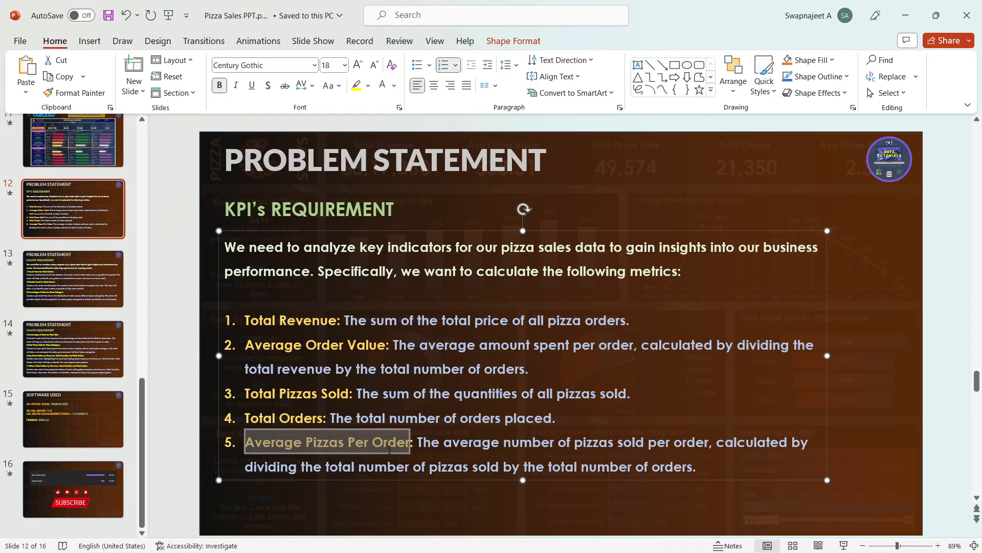
pyautogui.click(367, 467)
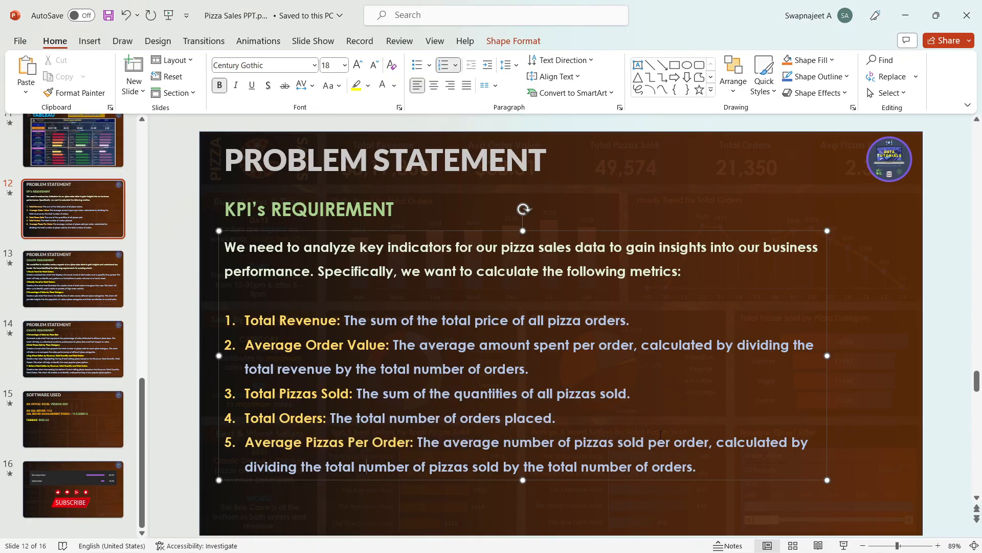
pyautogui.moveTo(338, 466); pyautogui.dragTo(468, 467)
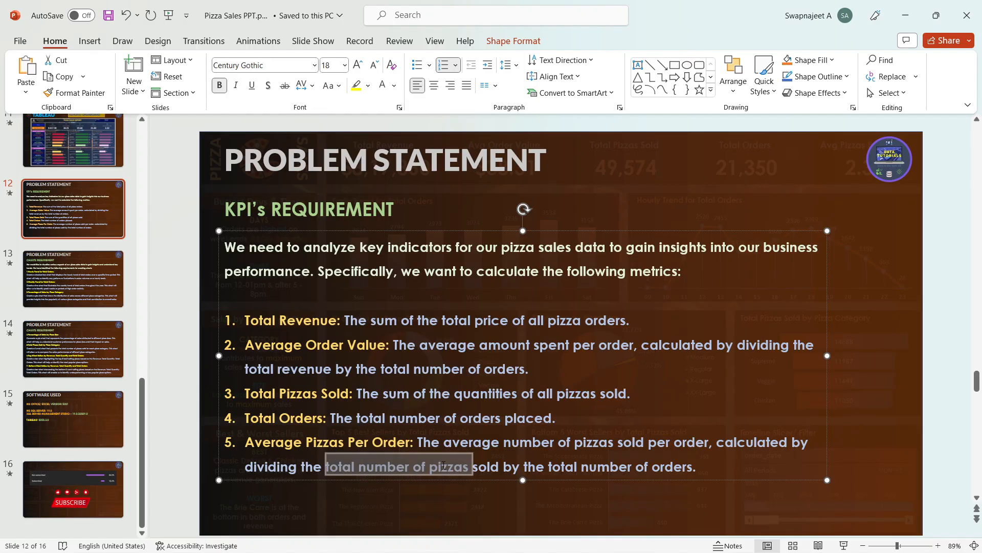
pyautogui.moveTo(550, 466); pyautogui.dragTo(673, 471)
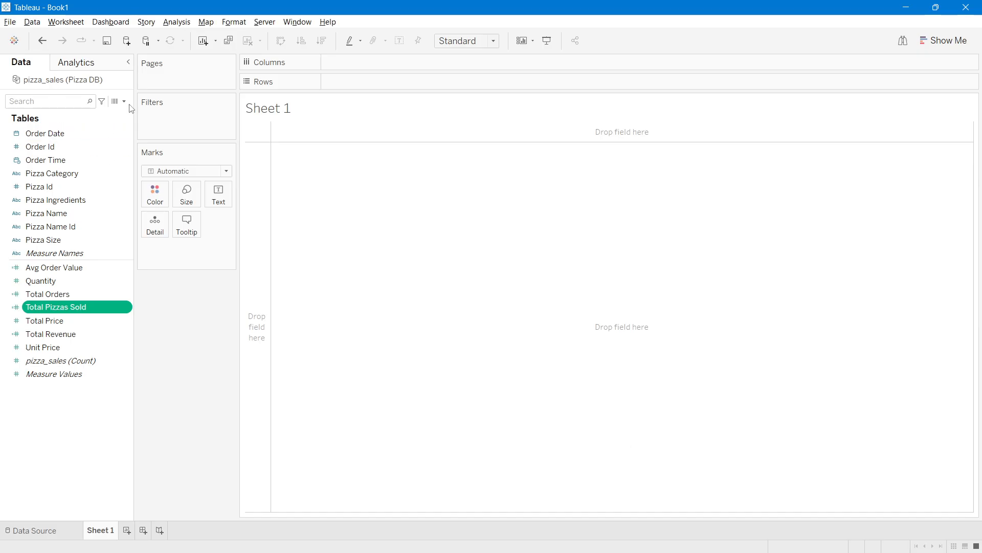
# Step: In Tableau, create a calculated field named Avg Pizzas Per Order and recheck its definition on the PowerPoint slide
pyautogui.click(124, 101)
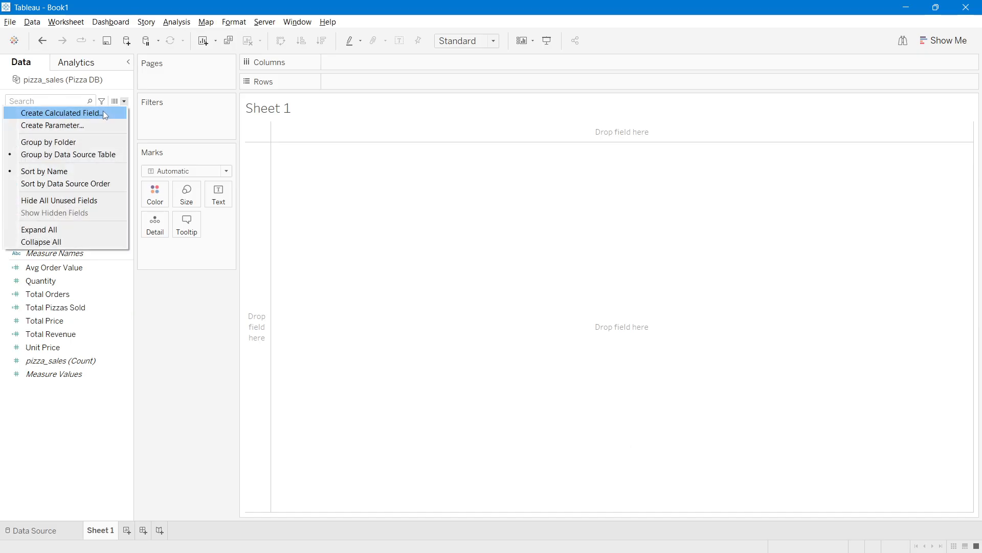
pyautogui.click(102, 111)
pyautogui.write('Avg Piz')
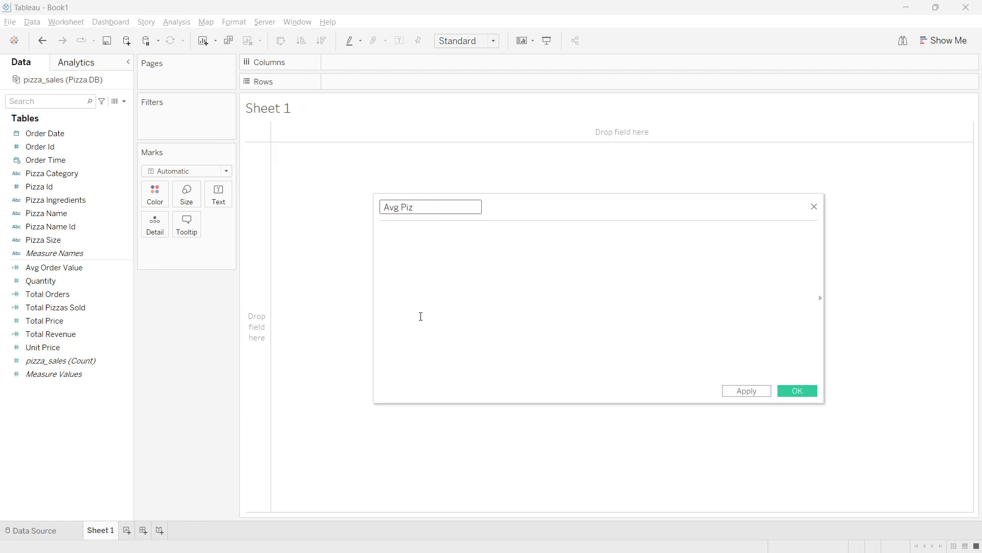
pyautogui.write('zas Pee')
pyautogui.press('BackSpace')
pyautogui.press('BackSpace')
pyautogui.write('er Order')
pyautogui.hotkey('alt', 'Tab')
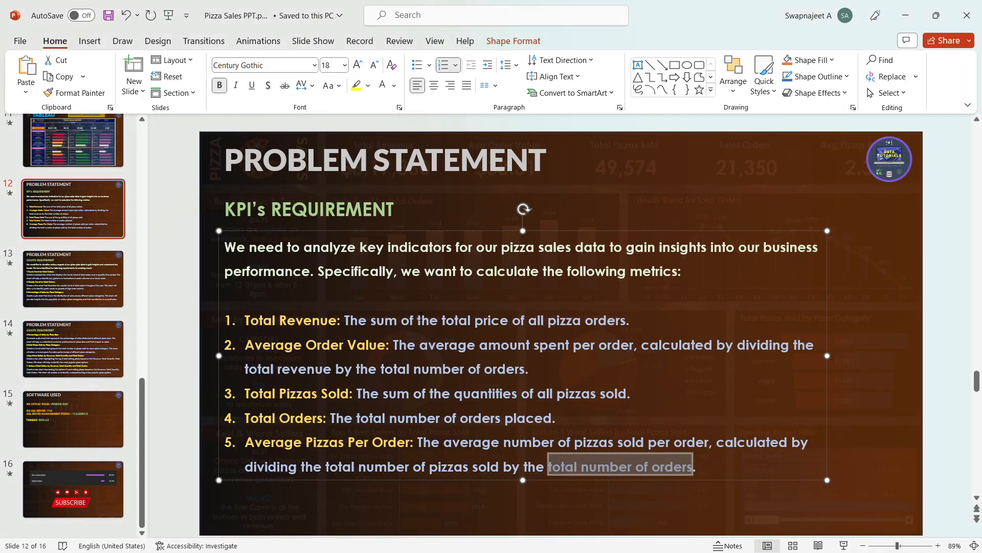
pyautogui.hotkey('alt', 'Tab')
# Step: Define the Avg Pizzas Per Order calculation as [Total Pizzas Sold] / [Total Orders] and save the field
pyautogui.click(427, 272)
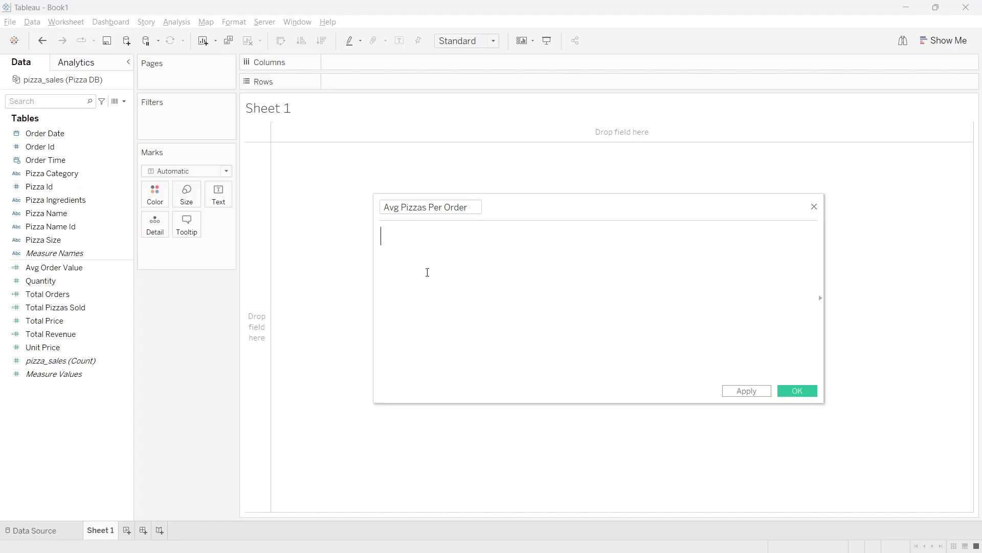
pyautogui.write('tot')
pyautogui.click(445, 277)
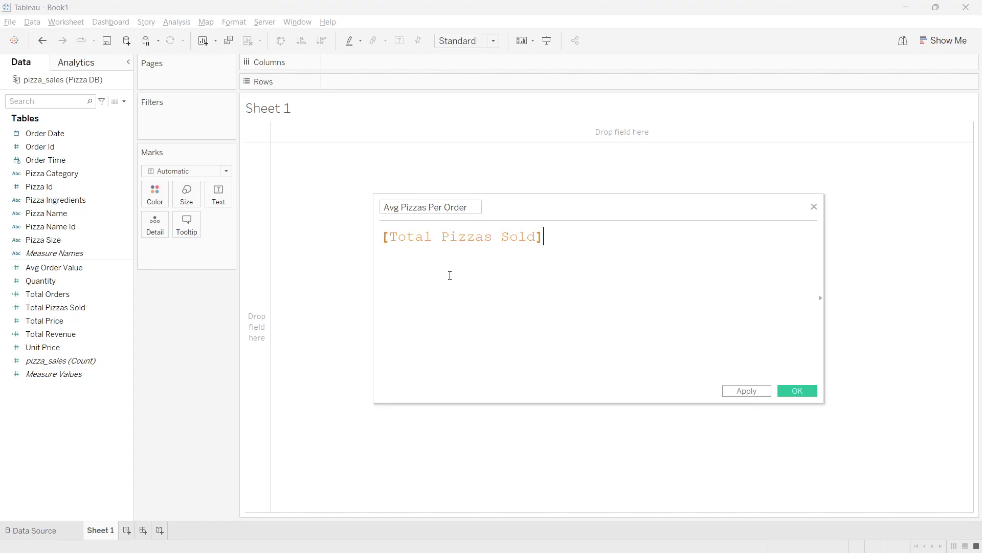
pyautogui.write('/ tot')
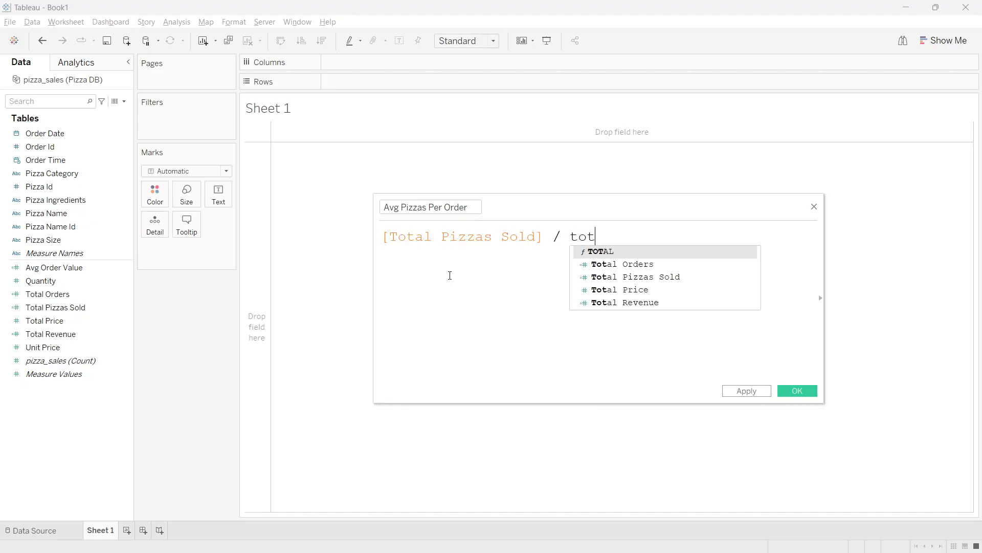
pyautogui.click(627, 264)
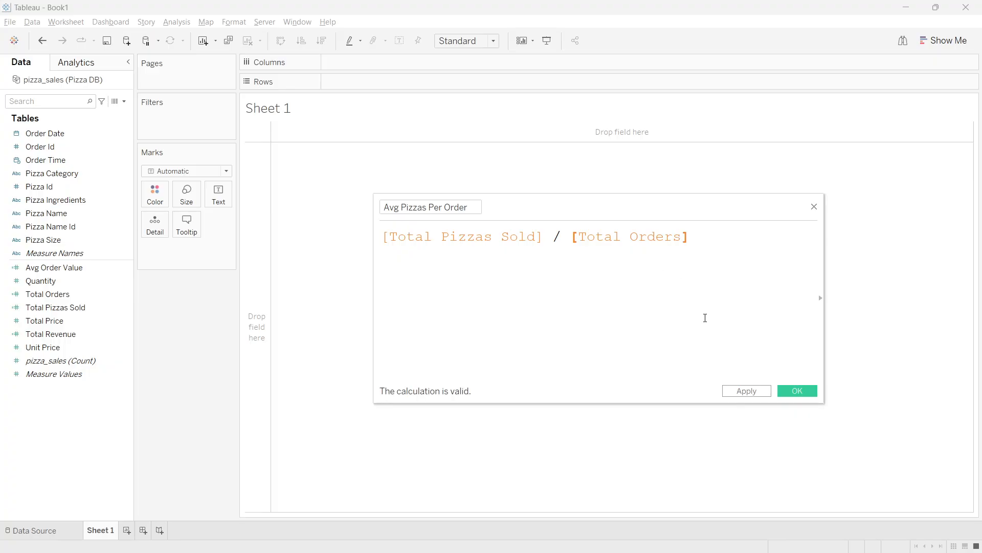
pyautogui.click(785, 390)
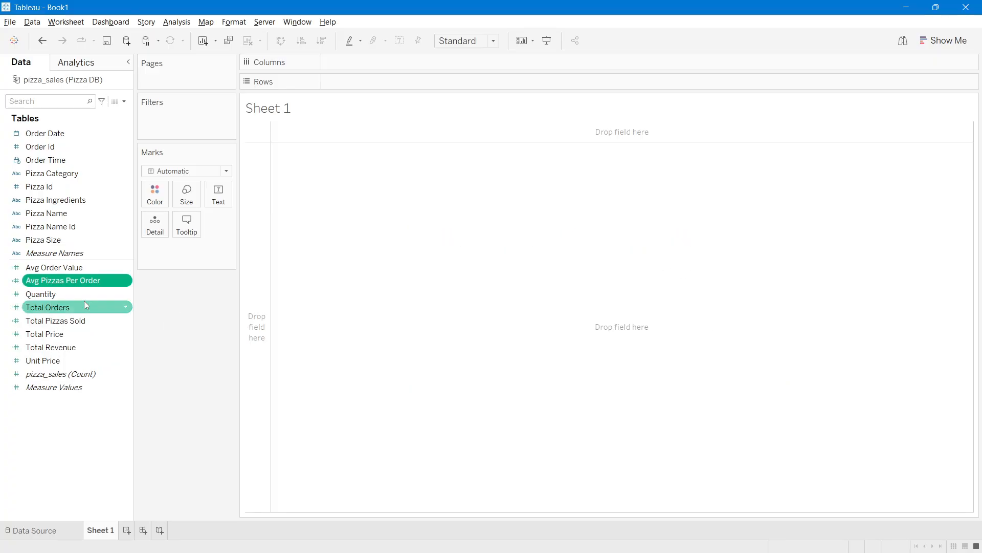
# Step: Switch to PowerPoint and review the full list of metrics on the KPI requirements slide with nothing selected
pyautogui.hotkey('alt', 'Tab')
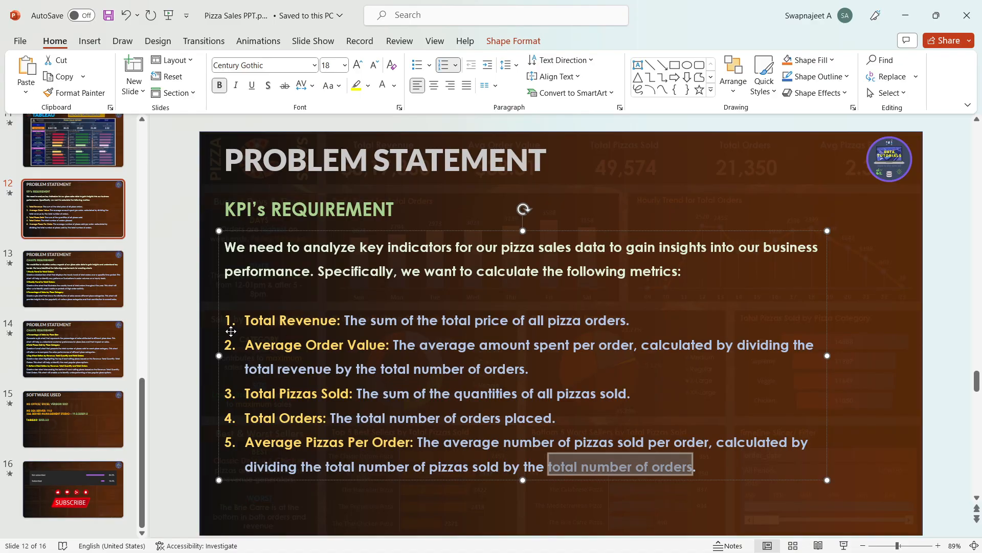
pyautogui.click(198, 373)
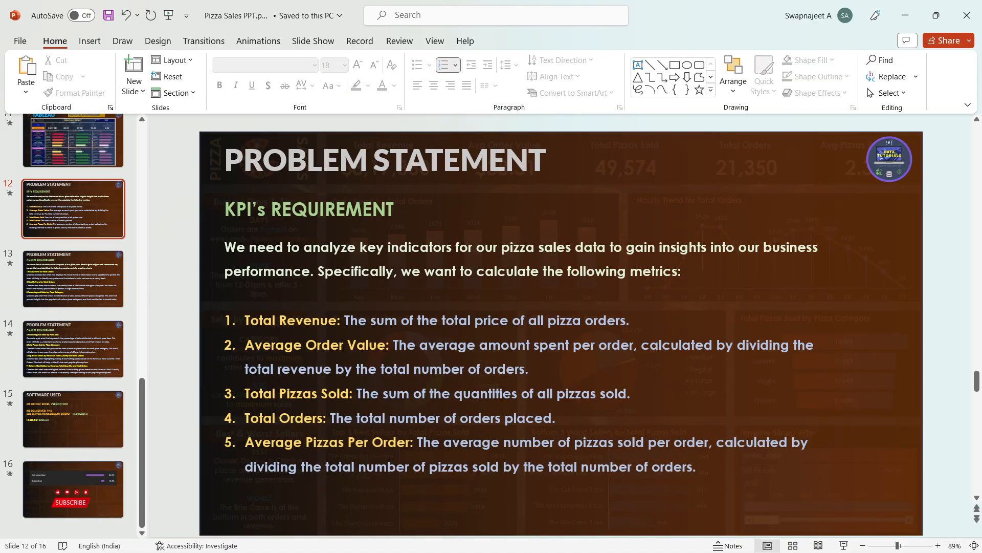
# Step: Switch to Tableau and build a text table with Measure Names on Columns and Measure Values as the text mark
pyautogui.hotkey('alt', 'Tab')
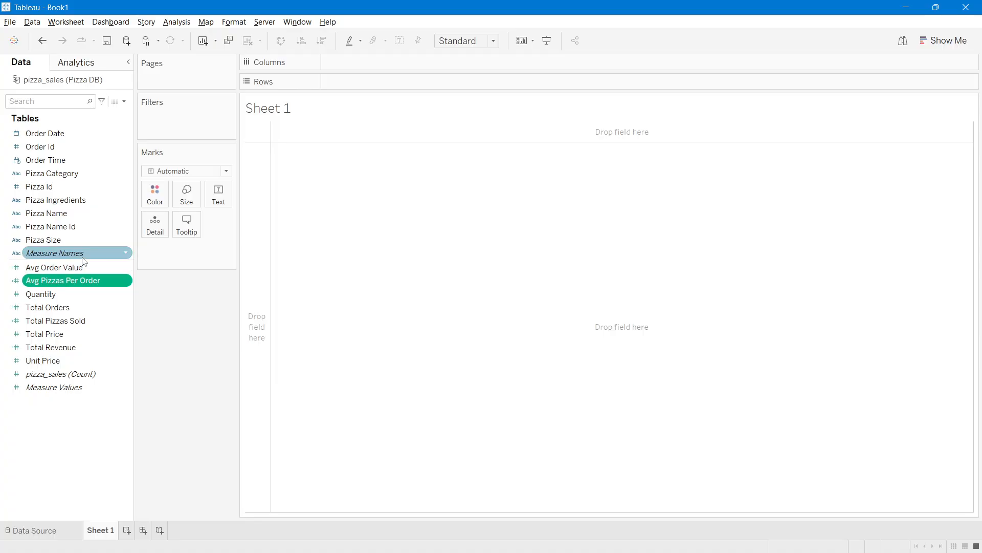
pyautogui.click(56, 255)
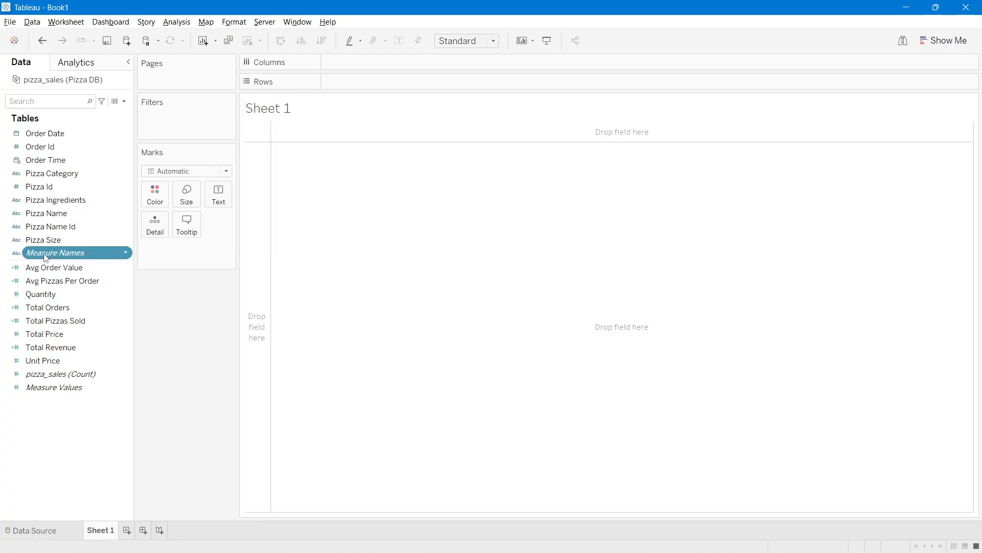
pyautogui.moveTo(46, 258); pyautogui.dragTo(358, 71)
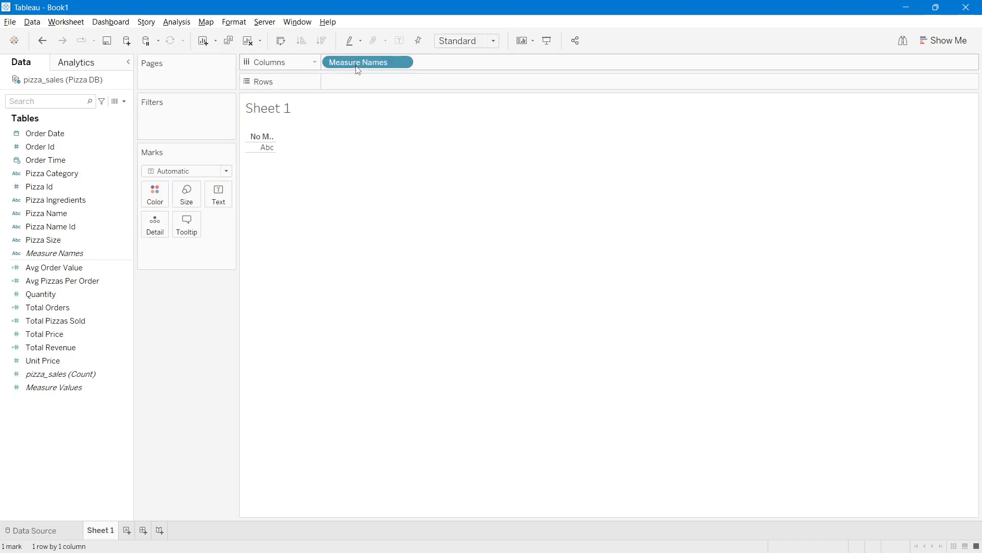
pyautogui.click(99, 361)
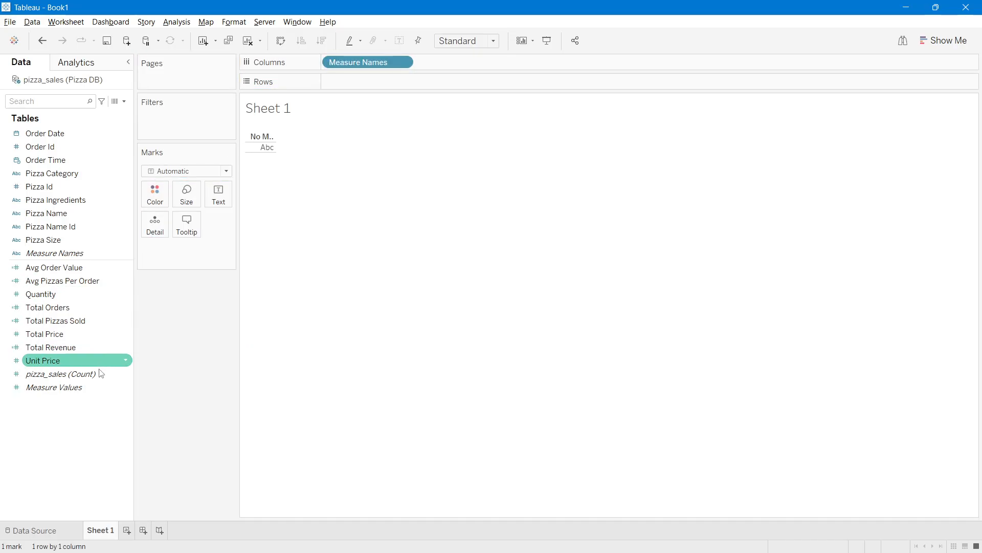
pyautogui.moveTo(79, 387); pyautogui.dragTo(219, 199)
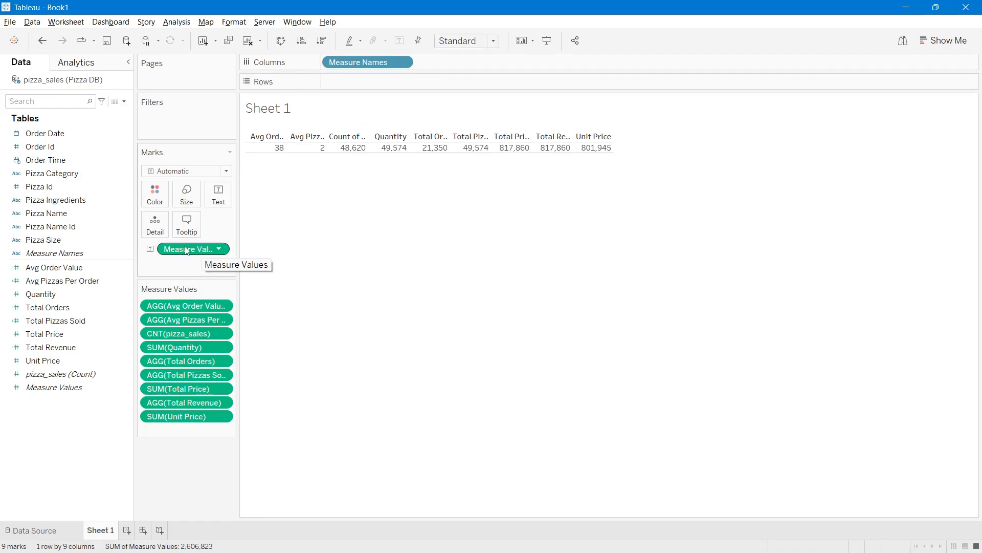
# Step: Fit the Sheet 1 table to Entire View
pyautogui.moveTo(279, 153)
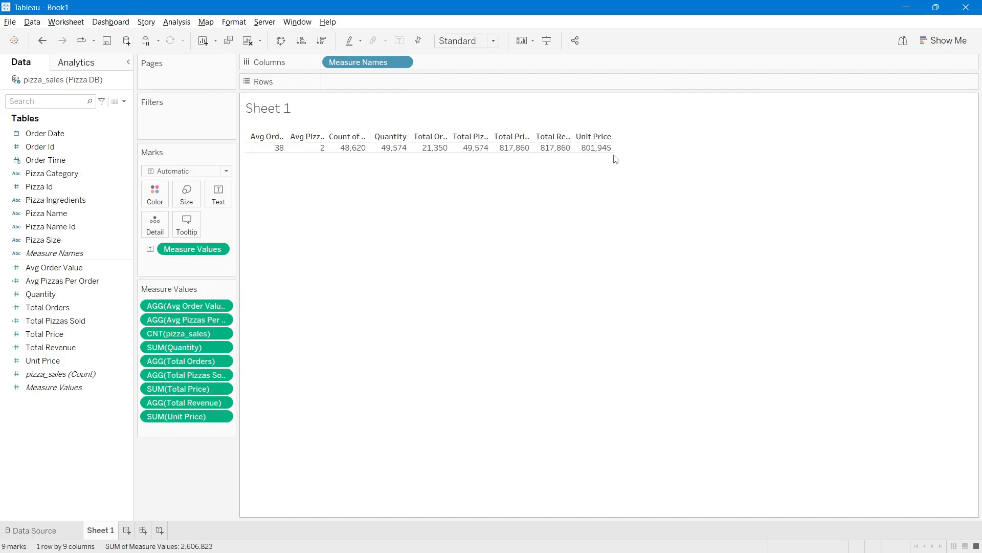
pyautogui.click(463, 43)
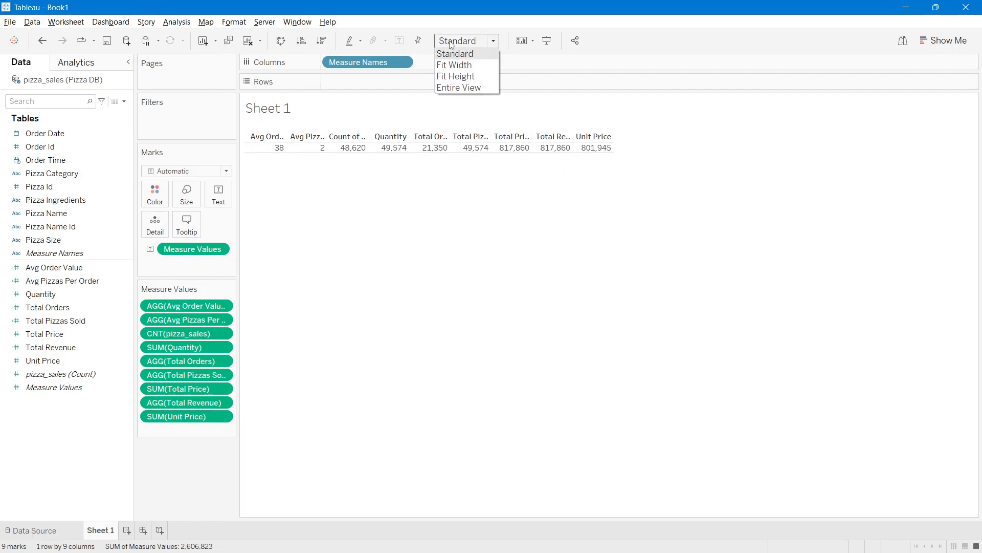
pyautogui.click(362, 169)
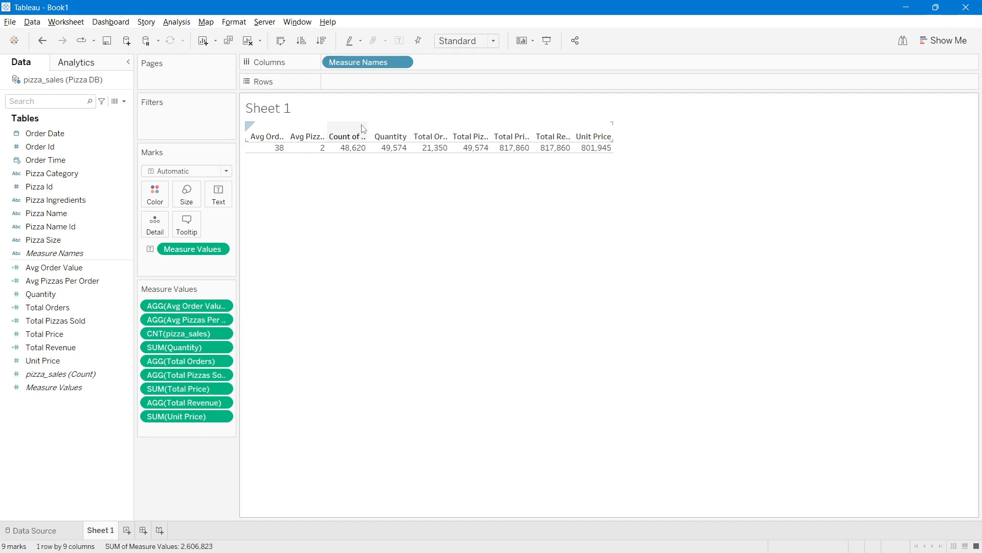
pyautogui.click(466, 41)
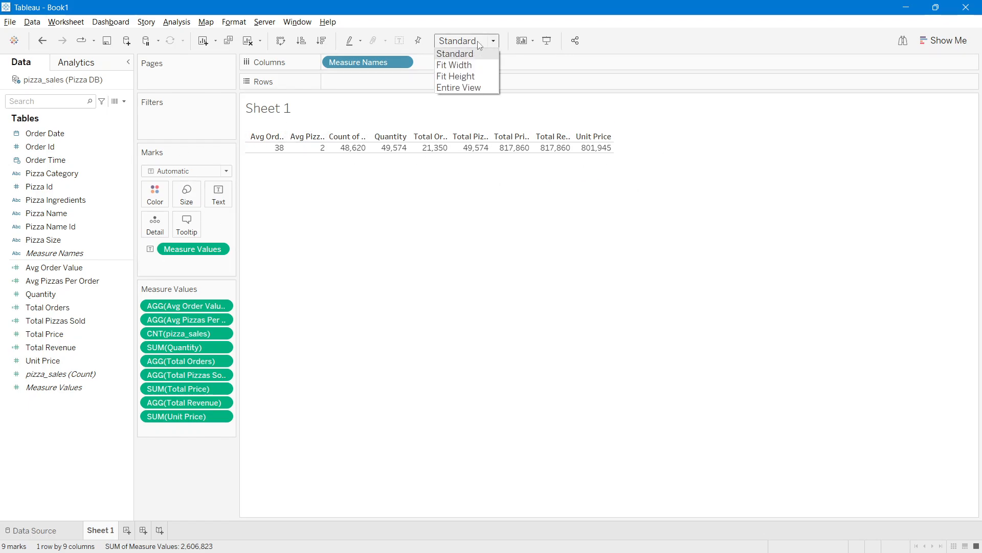
pyautogui.click(459, 88)
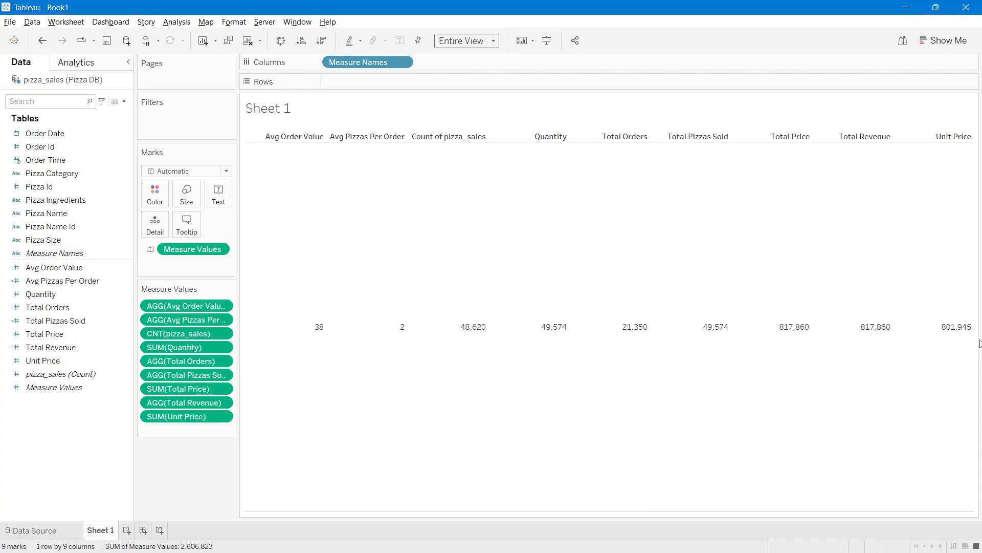
# Step: Compare the measures in the Tableau table with the metrics on the PowerPoint KPI requirements slide, ending in Tableau
pyautogui.hotkey('alt', 'Tab')
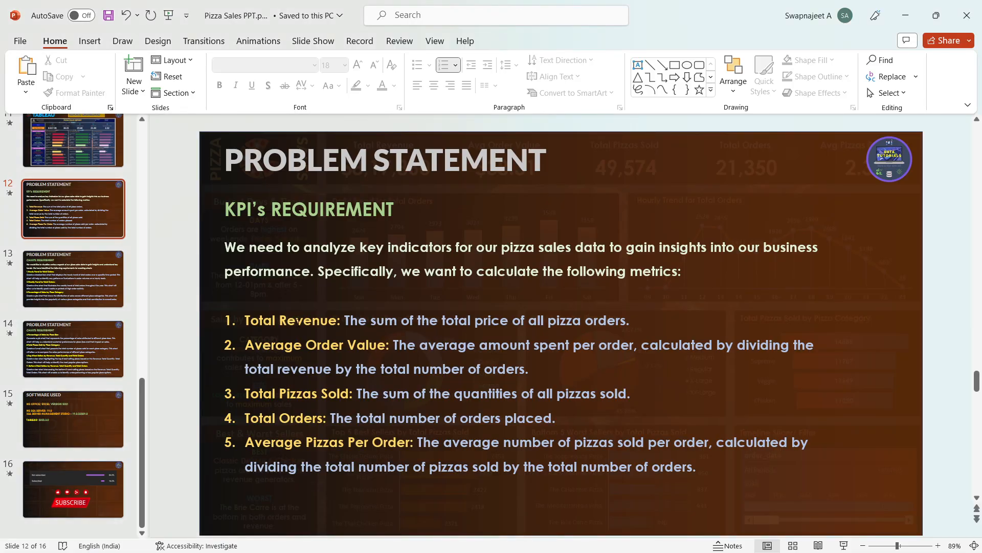
pyautogui.hotkey('alt', 'Tab')
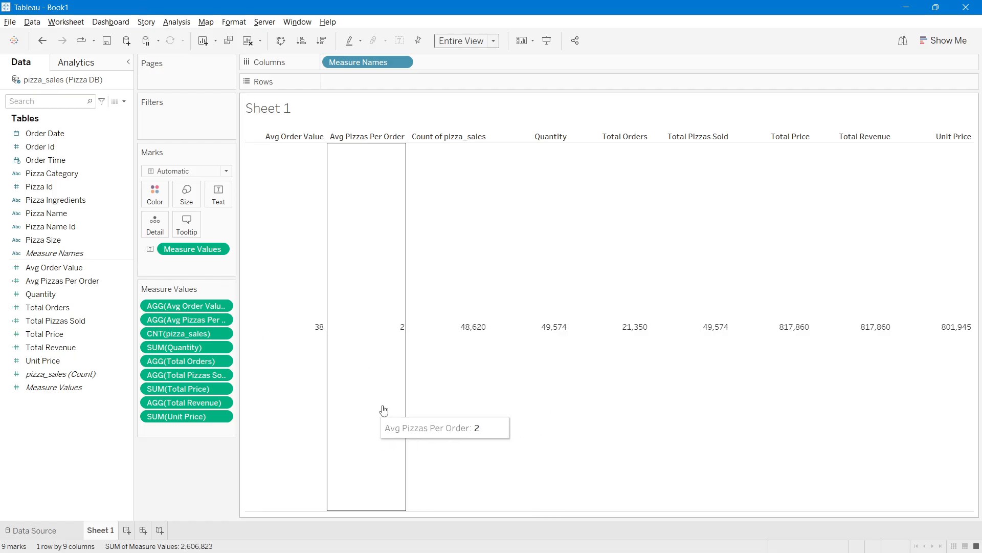
pyautogui.hotkey('alt', 'Tab')
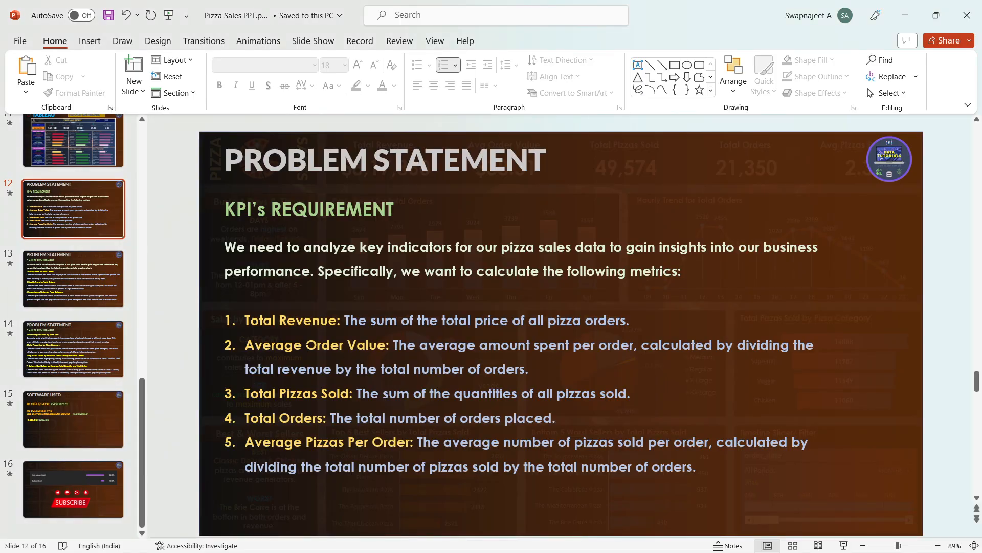
pyautogui.hotkey('alt', 'Tab')
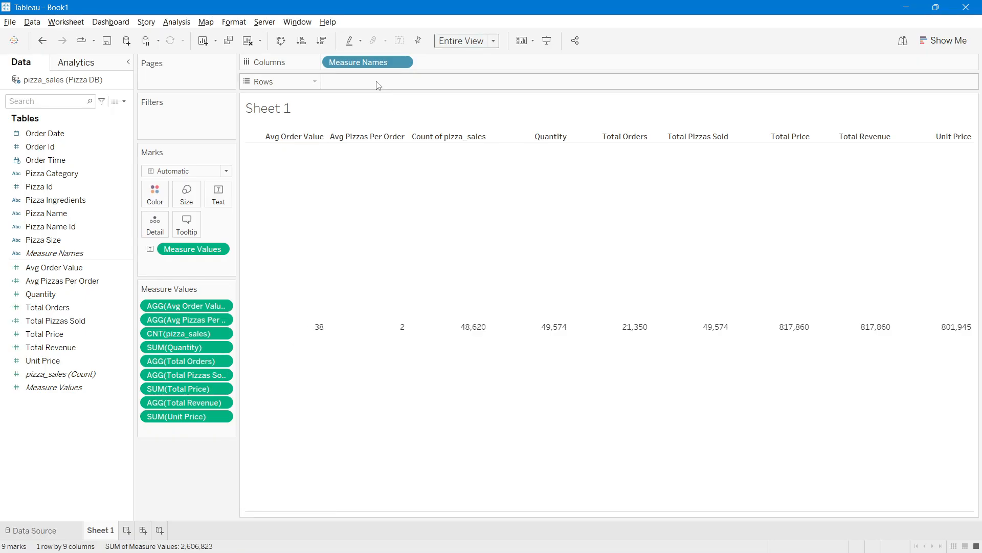
# Step: Filter Measure Names to Avg Order Value, Avg Pizzas Per Order, Total Orders, Total Pizzas Sold and Total Revenue
pyautogui.doubleClick(360, 66)
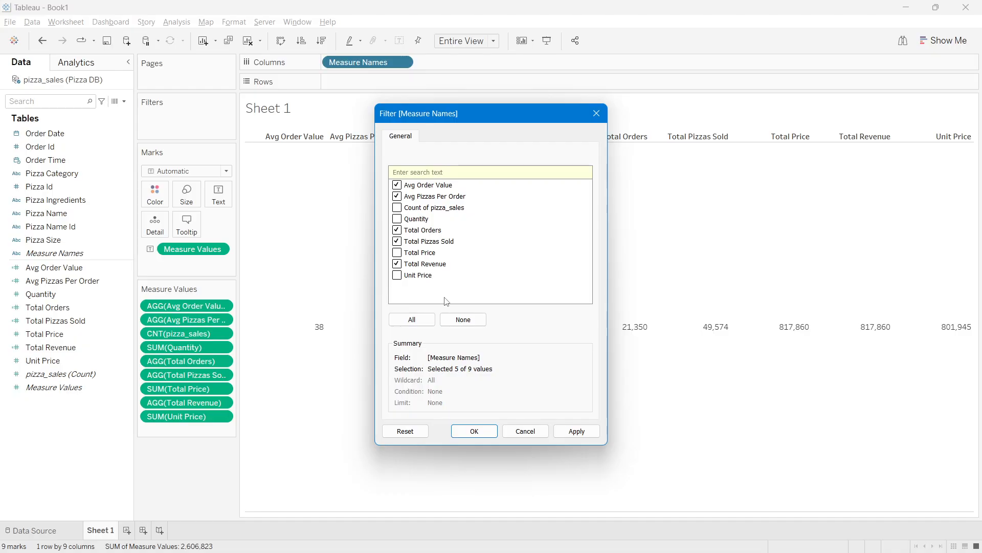
pyautogui.click(564, 431)
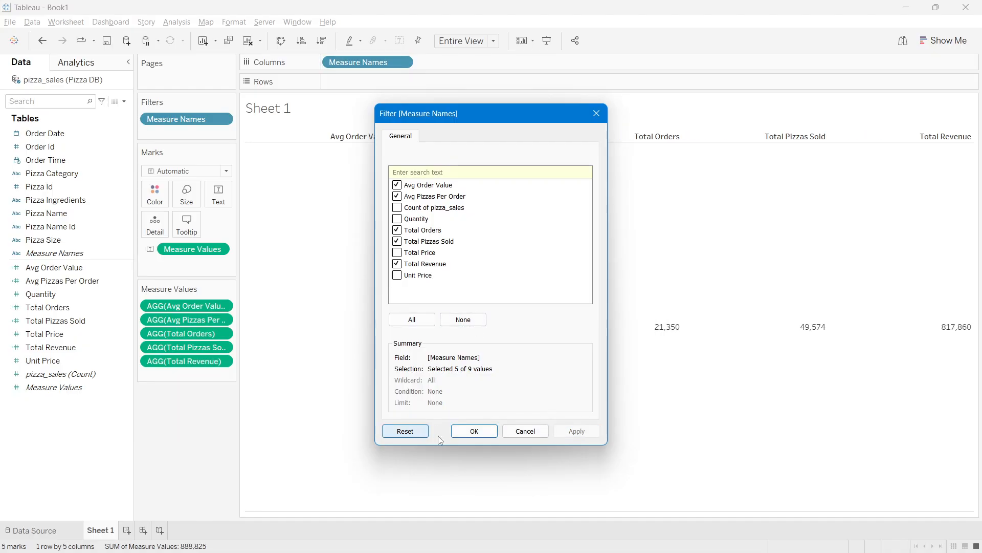
pyautogui.click(474, 431)
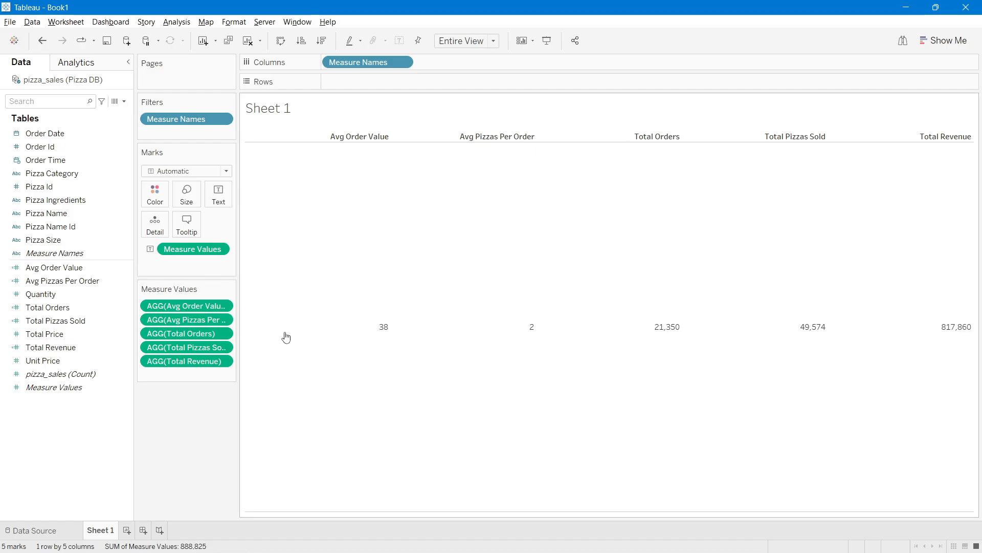
# Step: Reorder the measure values as Total Revenue, Avg Order Value, Total Pizzas Sold, Total Orders, Avg Pizzas Per Order
pyautogui.moveTo(193, 366); pyautogui.dragTo(195, 298)
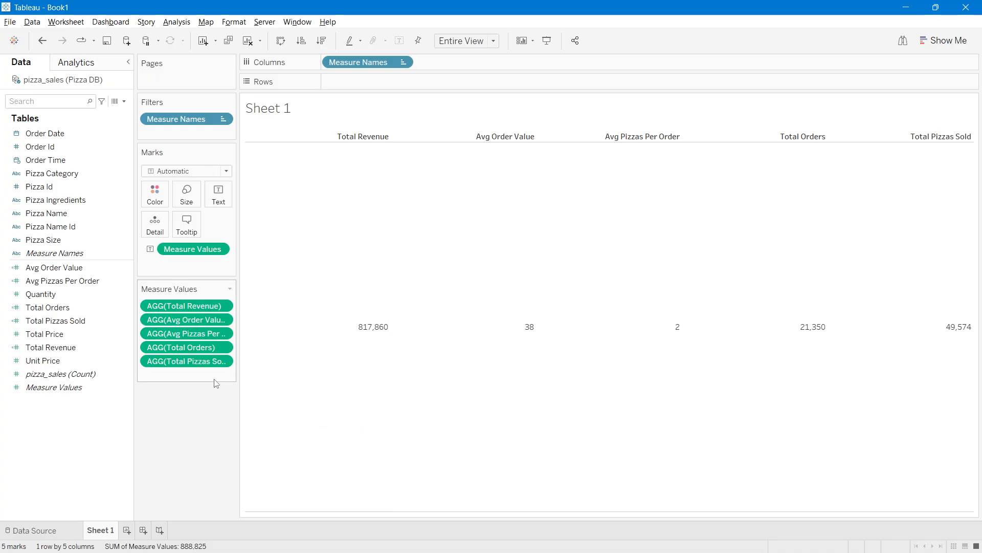
pyautogui.moveTo(194, 367)
pyautogui.mouseDown()
pyautogui.moveTo(188, 374)
pyautogui.moveTo(191, 324)
pyautogui.moveTo(183, 325)
pyautogui.moveTo(199, 327)
pyautogui.mouseUp()
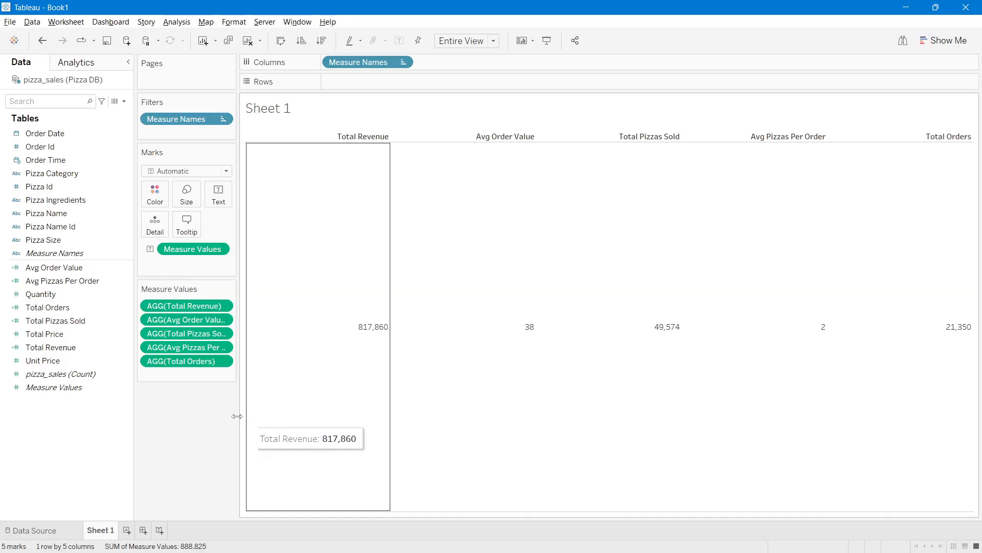
pyautogui.moveTo(193, 361); pyautogui.dragTo(195, 339)
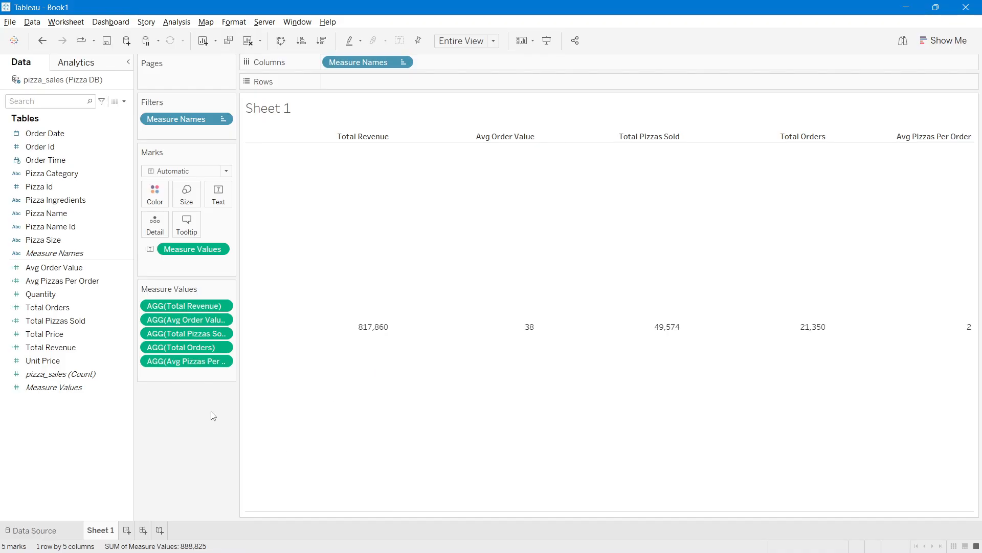
# Step: Format Total Revenue as custom currency with a $ prefix, Thousands (K) display units and 1 decimal place
pyautogui.rightClick(158, 309)
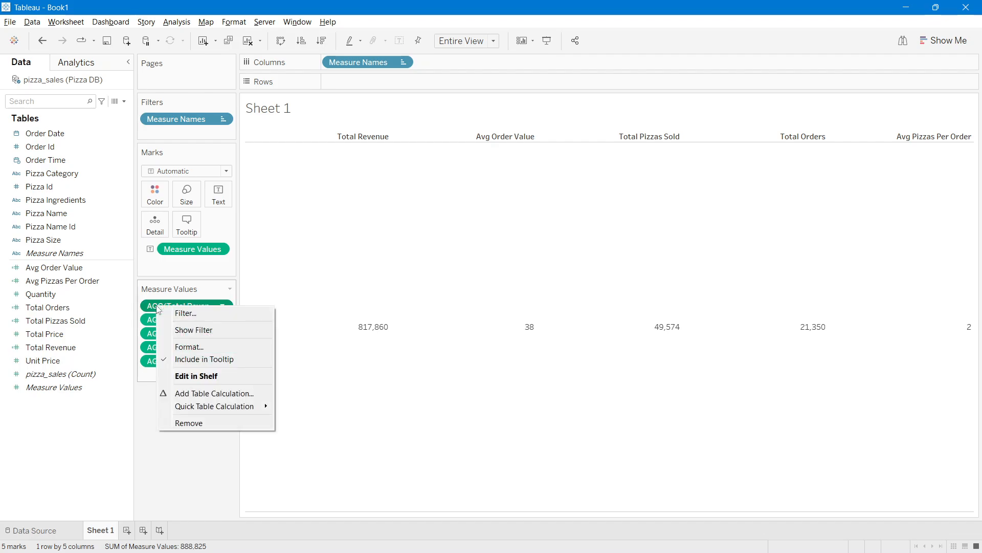
pyautogui.click(183, 348)
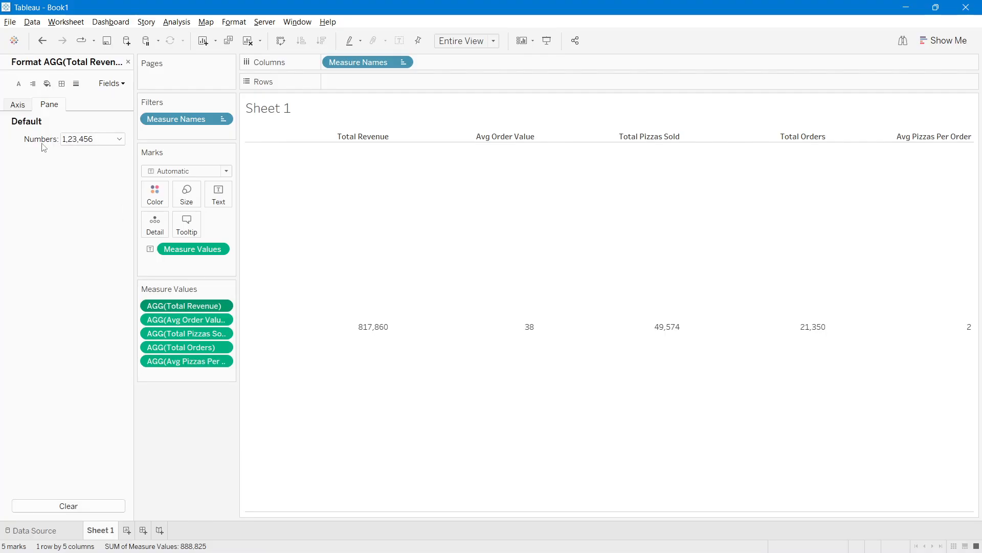
pyautogui.click(78, 139)
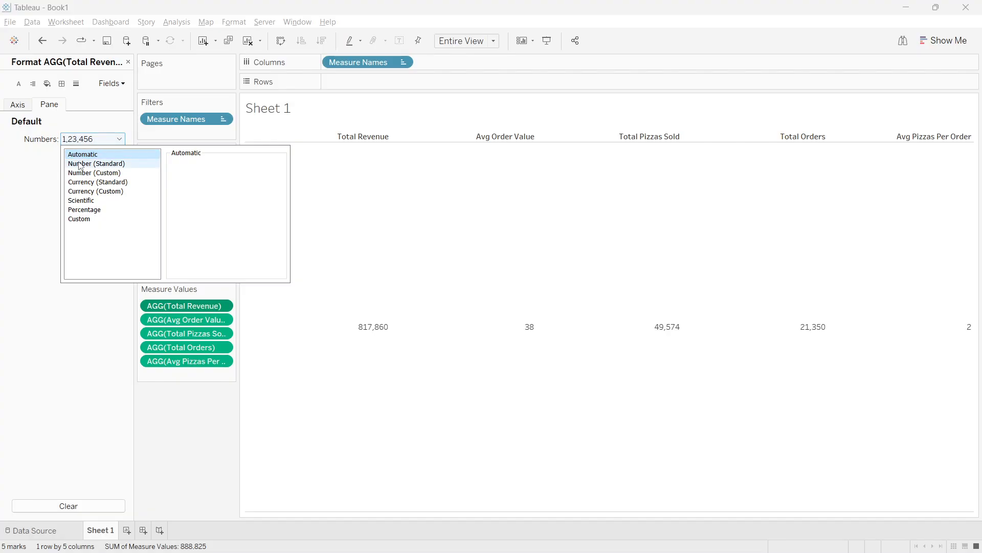
pyautogui.click(95, 191)
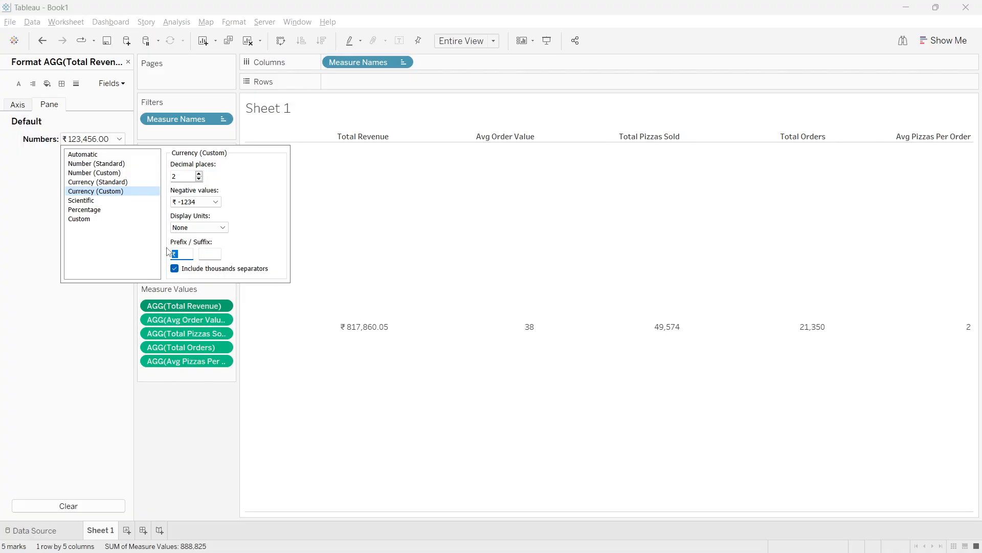
pyautogui.write('$')
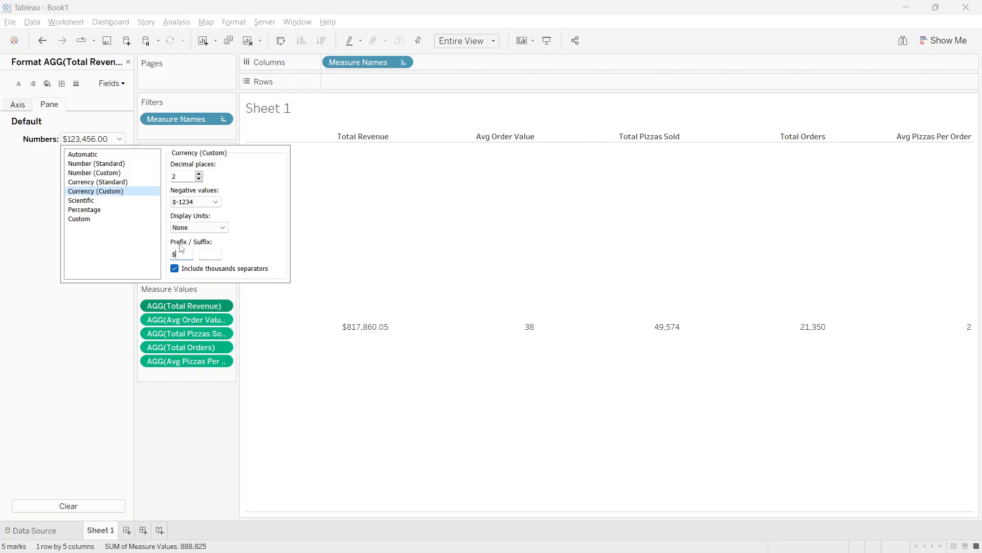
pyautogui.click(186, 228)
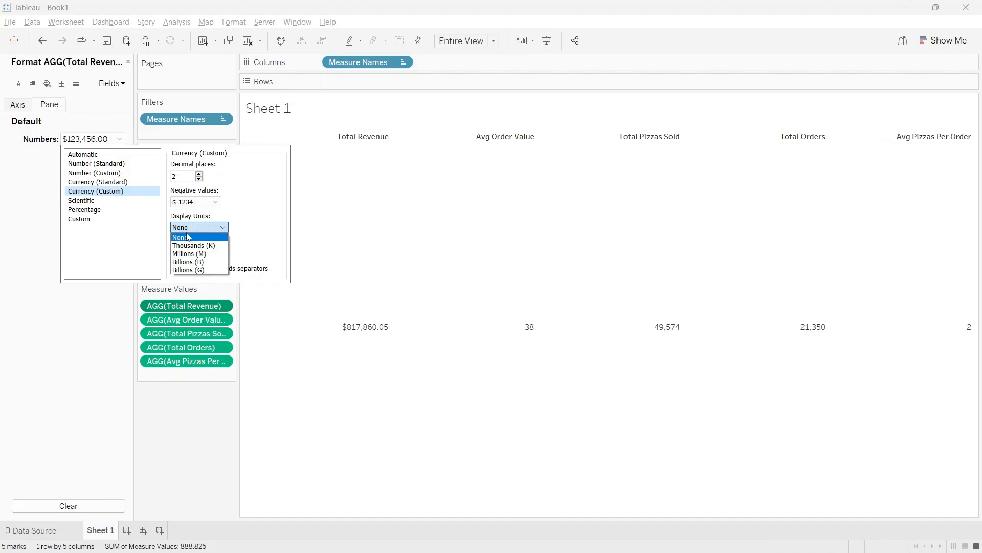
pyautogui.click(189, 245)
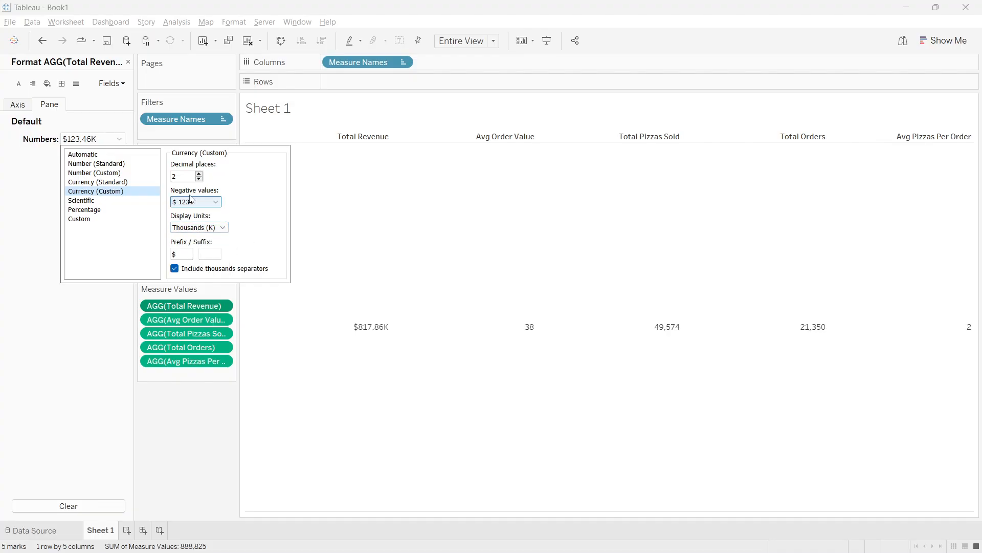
pyautogui.click(199, 178)
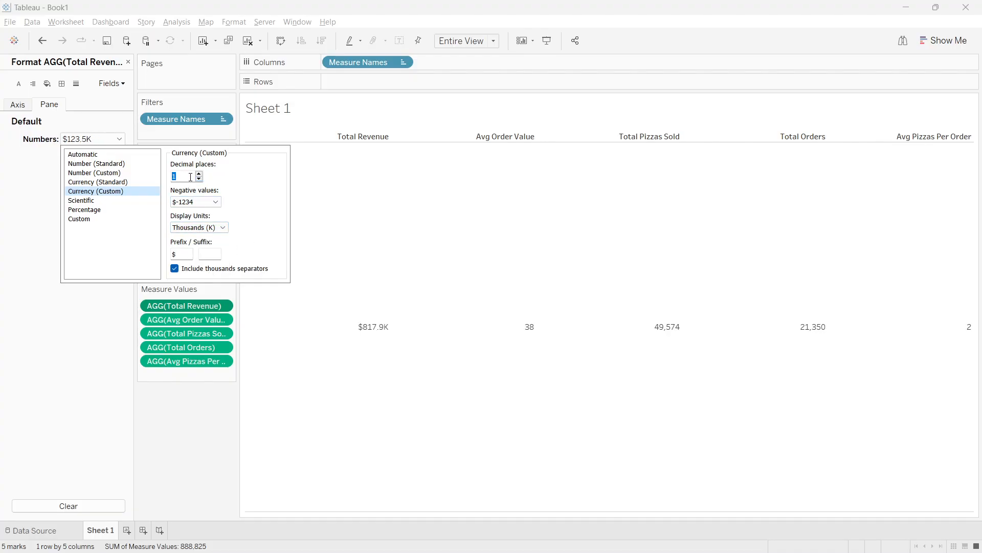
pyautogui.moveTo(360, 331)
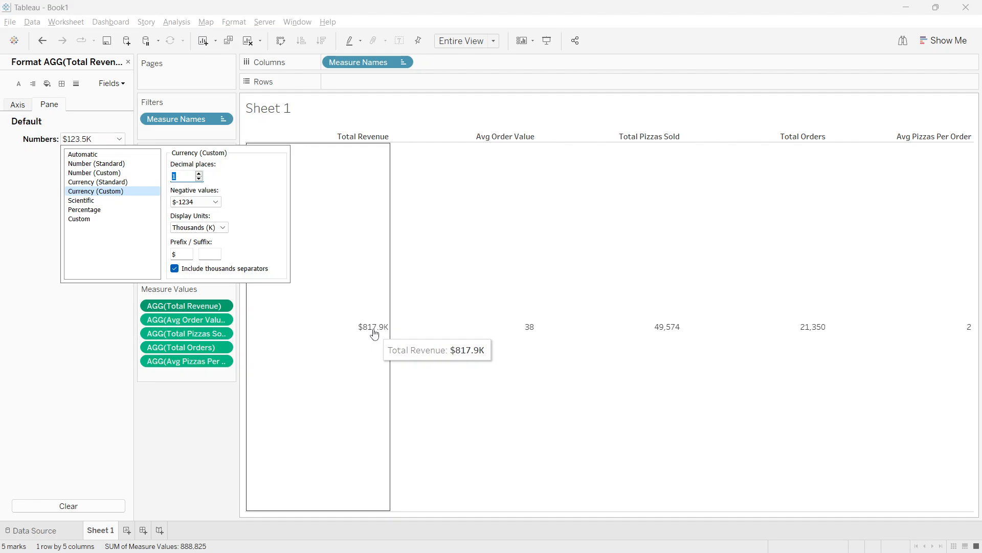
pyautogui.click(204, 428)
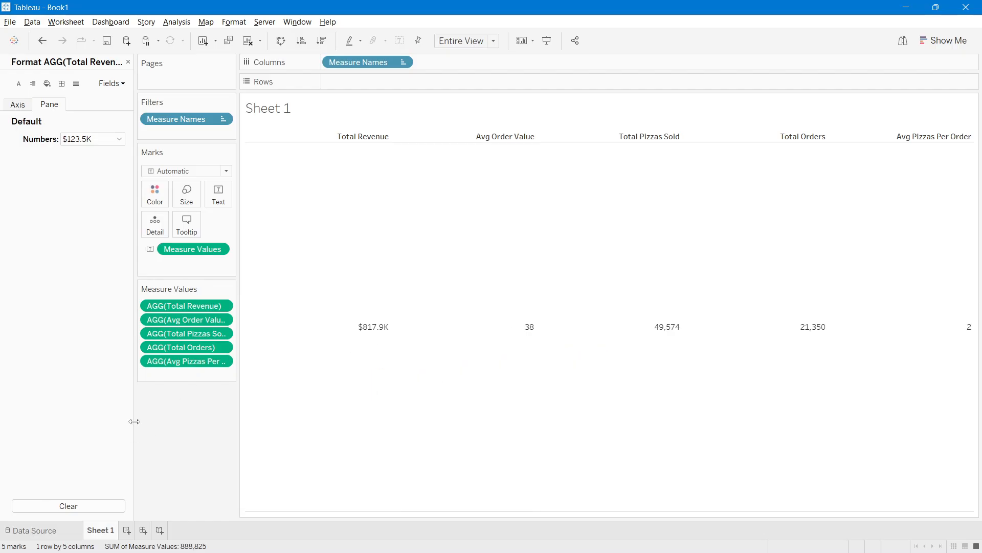
# Step: Format Avg Order Value as custom currency with a $ prefix, 1 decimal place and no display units
pyautogui.rightClick(164, 320)
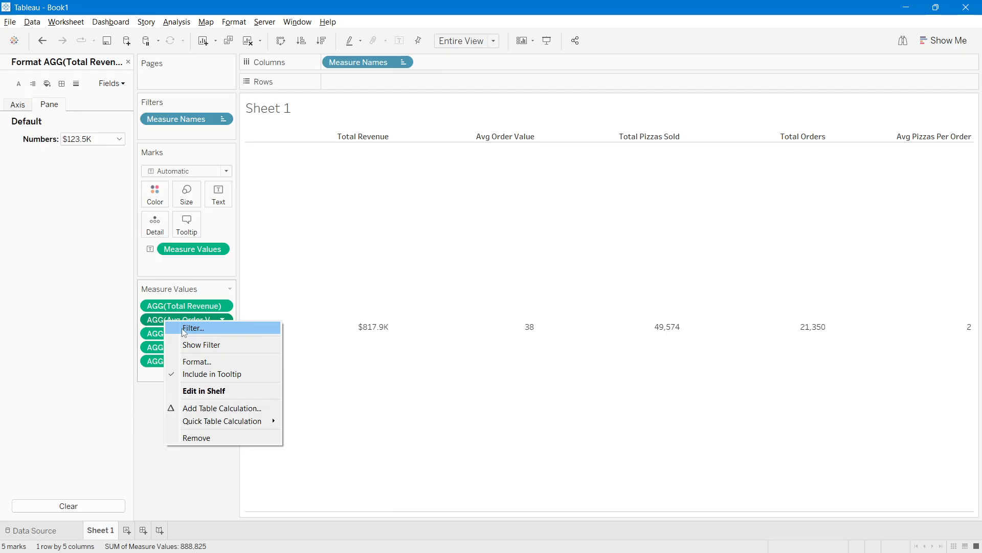
pyautogui.click(214, 361)
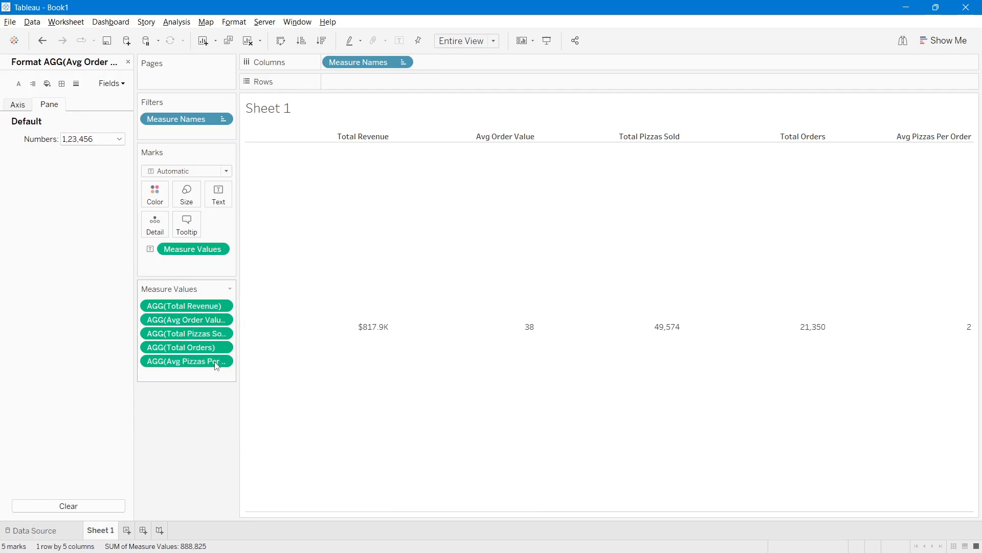
pyautogui.click(102, 142)
pyautogui.click(100, 191)
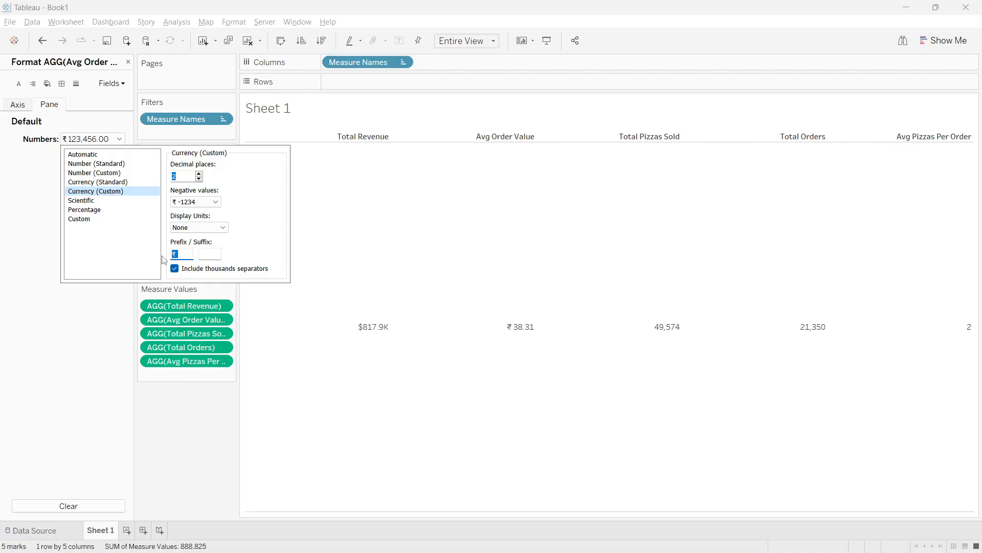
pyautogui.write('$')
pyautogui.click(199, 179)
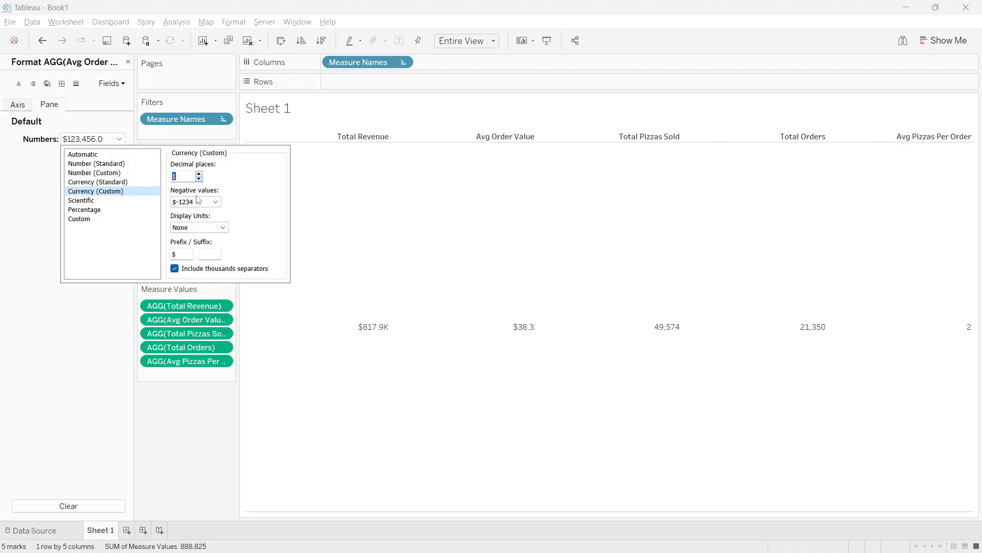
pyautogui.click(200, 228)
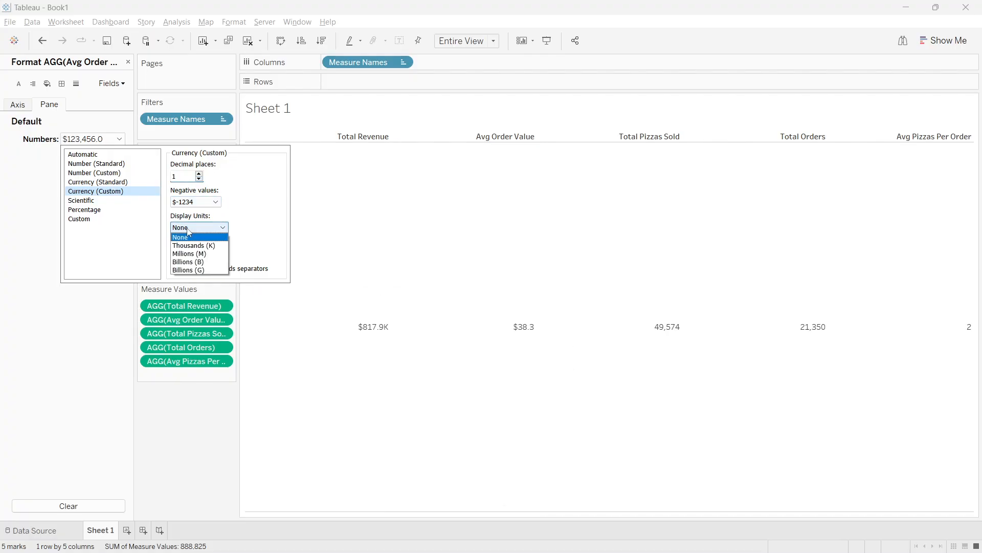
pyautogui.click(189, 237)
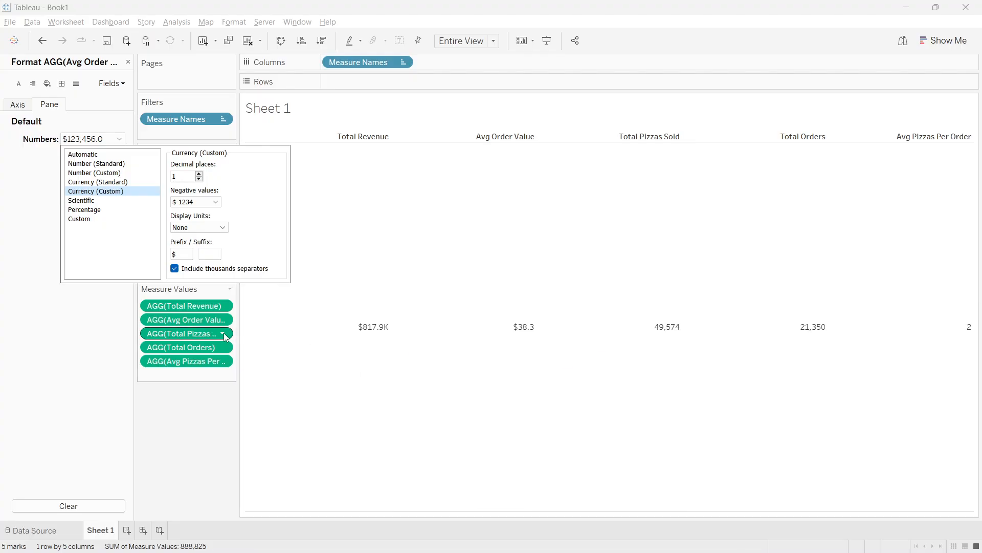
# Step: Format Total Pizzas Sold as a custom number with 1 decimal place and Thousands (K) display units
pyautogui.click(171, 336)
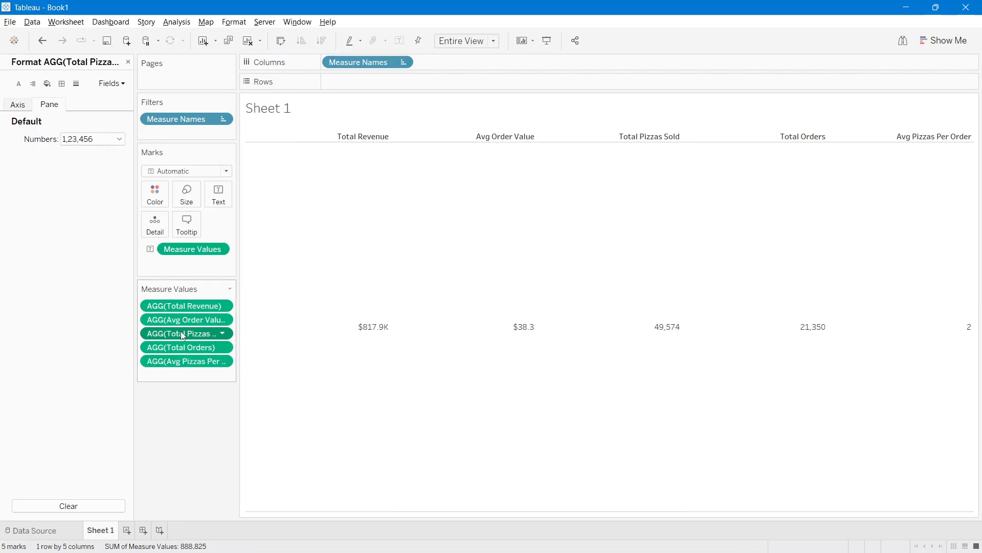
pyautogui.rightClick(180, 330)
pyautogui.click(170, 333)
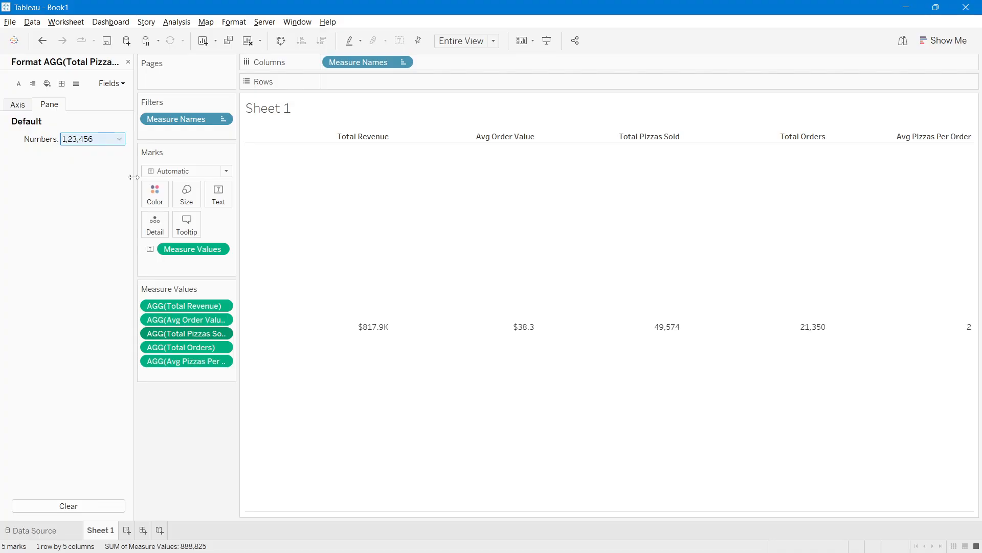
pyautogui.rightClick(171, 331)
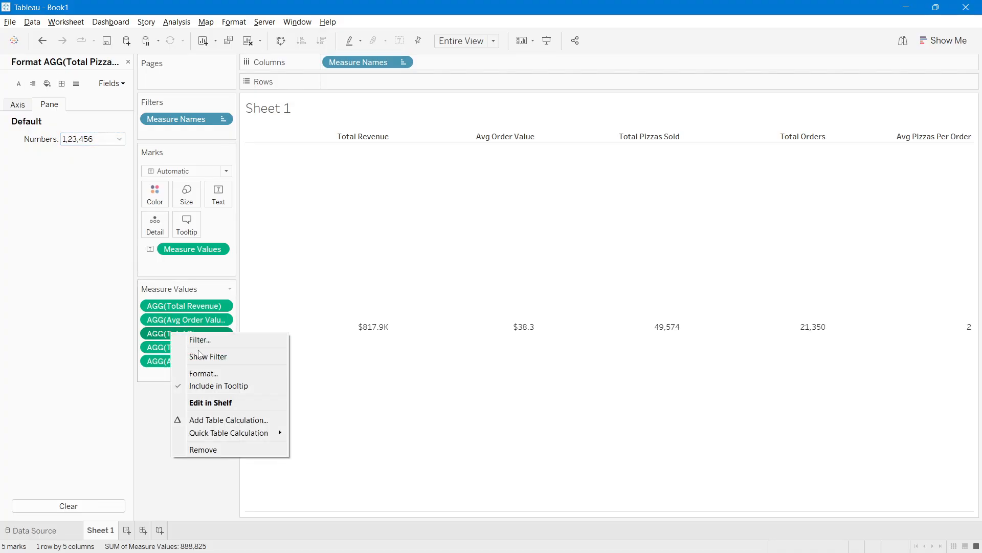
pyautogui.click(72, 139)
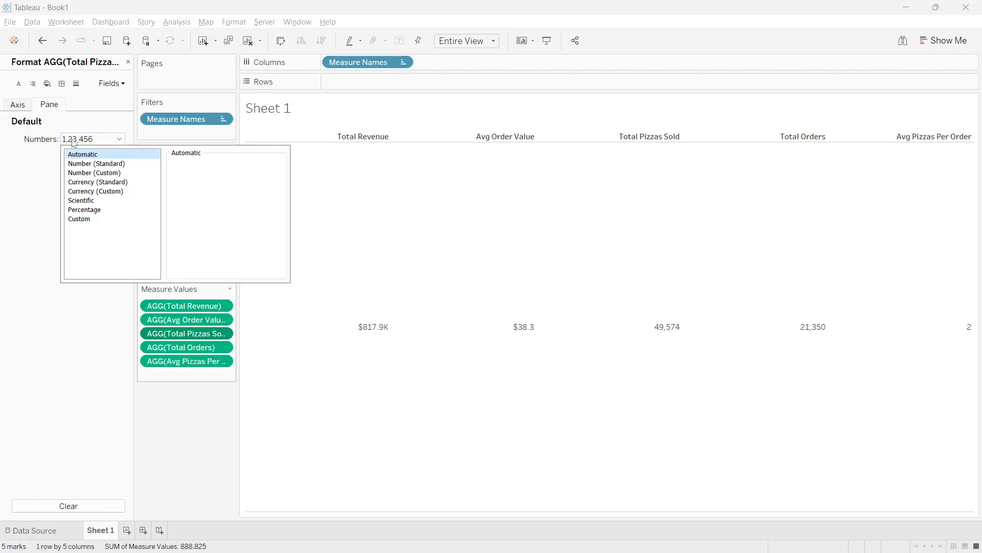
pyautogui.click(89, 172)
pyautogui.moveTo(667, 333)
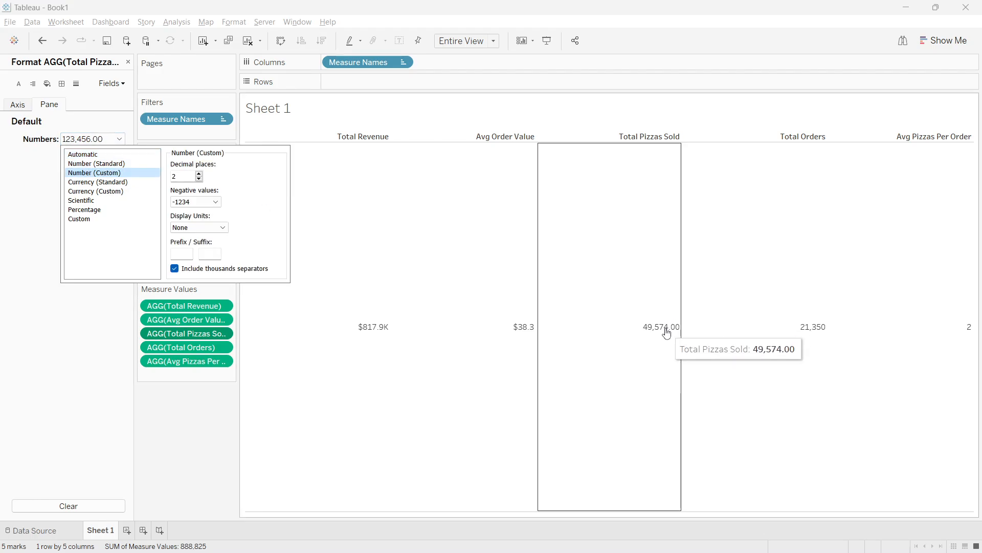
pyautogui.click(199, 179)
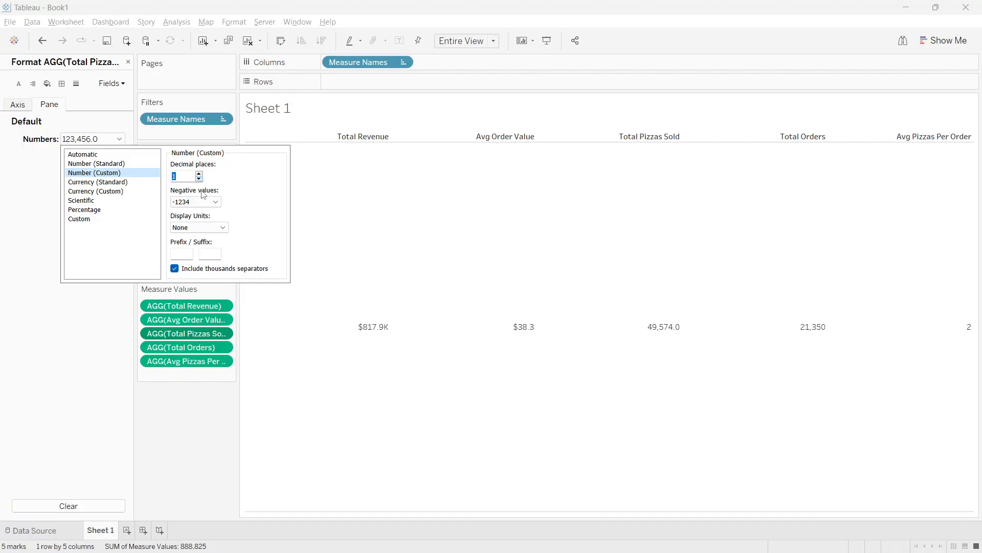
pyautogui.click(206, 229)
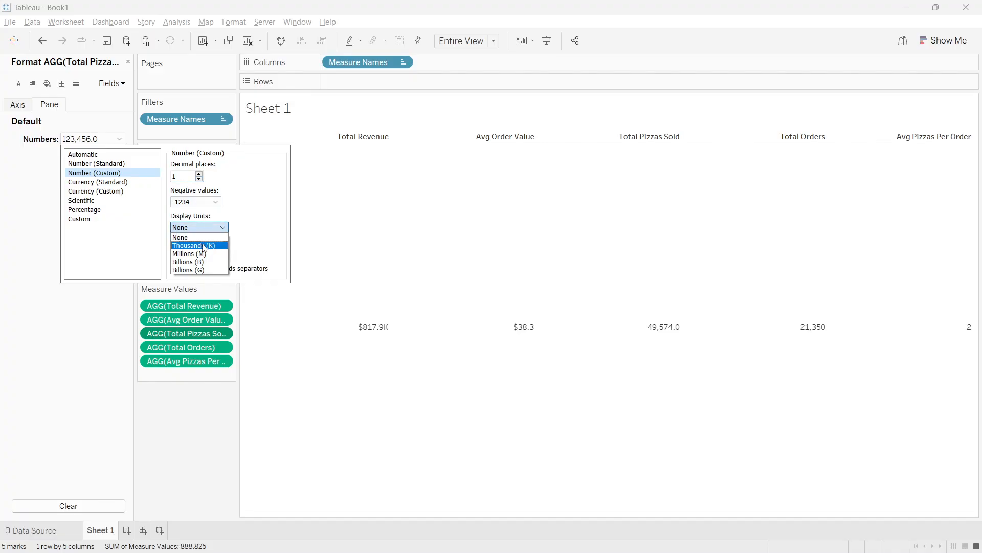
pyautogui.click(203, 246)
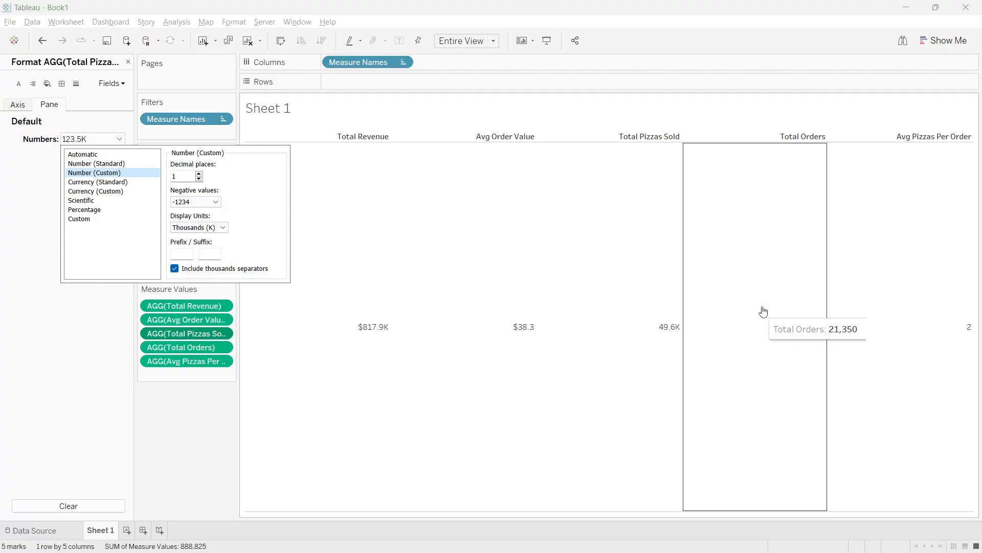
# Step: Format Total Orders as a custom number with 1 decimal place and Thousands (K) display units
pyautogui.click(180, 348)
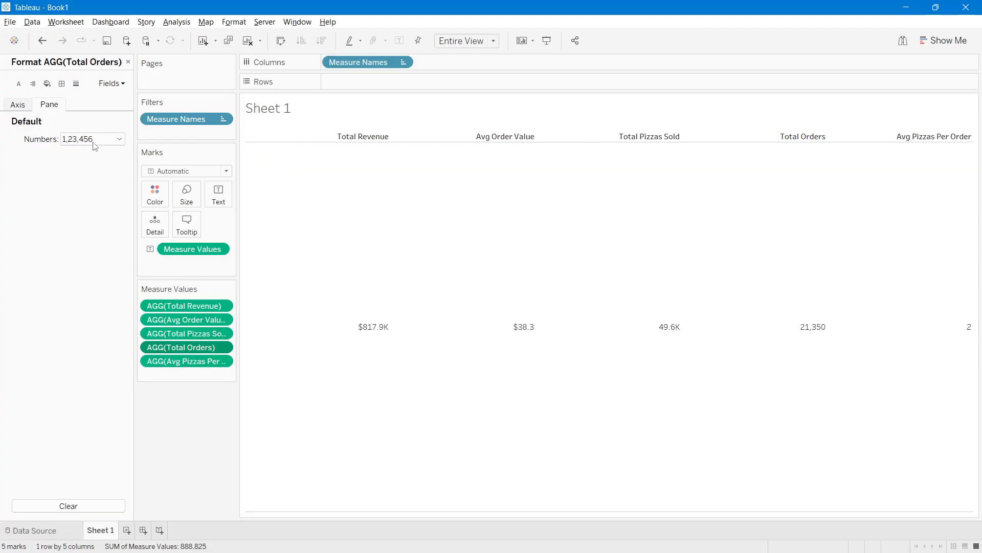
pyautogui.click(119, 139)
pyautogui.click(94, 172)
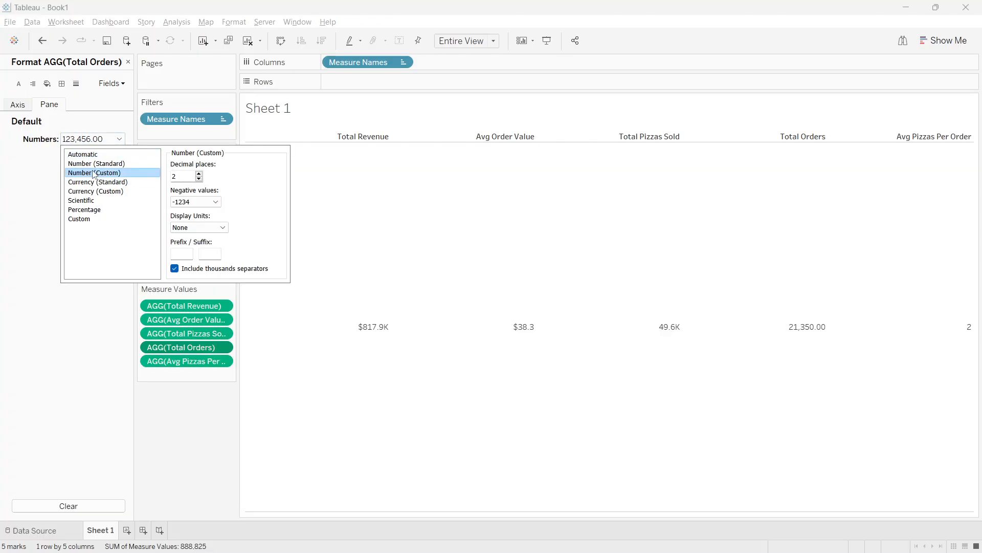
pyautogui.click(199, 179)
pyautogui.click(198, 229)
pyautogui.click(192, 244)
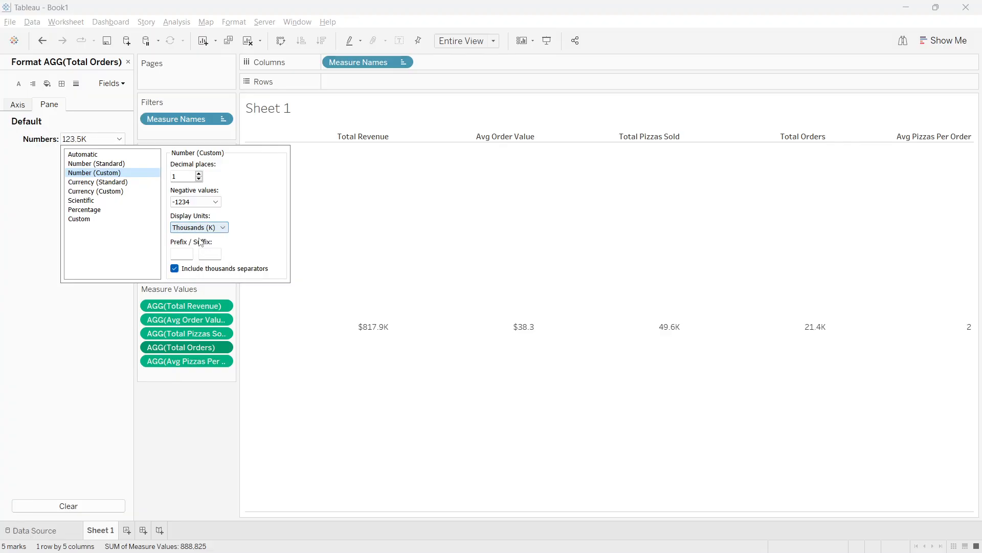
# Step: Format Avg Pizzas Per Order as a custom number with 2 decimal places
pyautogui.click(182, 361)
pyautogui.click(119, 139)
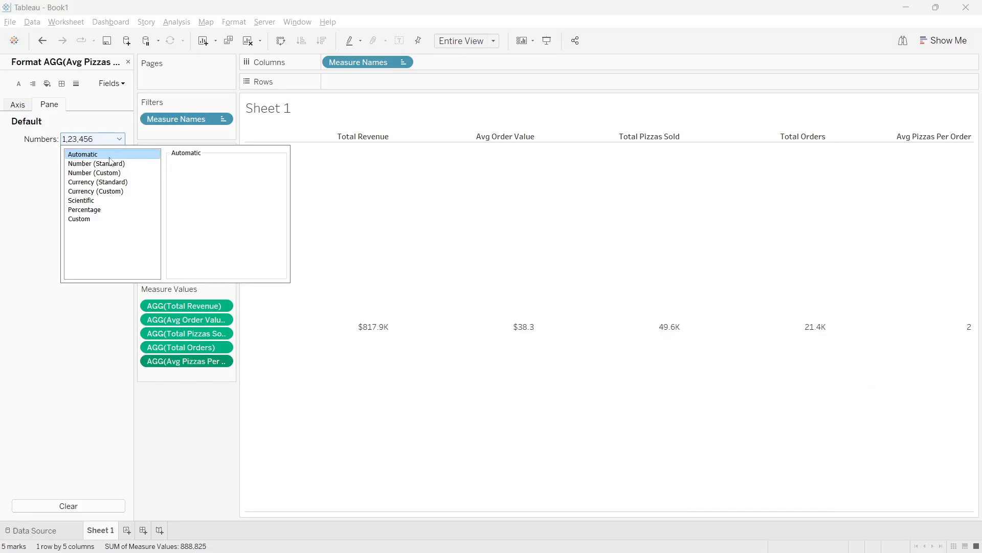
pyautogui.click(105, 173)
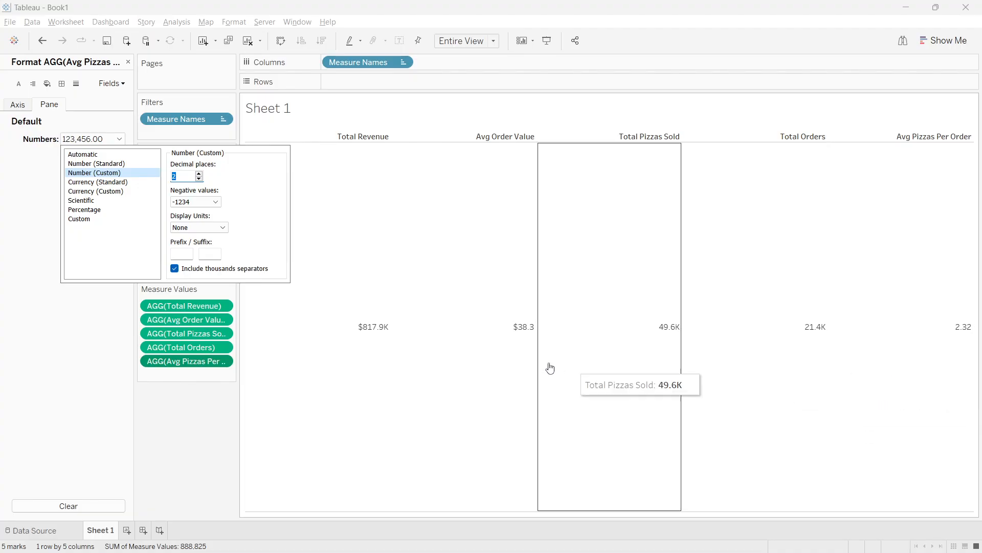
# Step: Set the Avg Order Value currency format to 2 decimal places and close the formatting settings
pyautogui.click(182, 320)
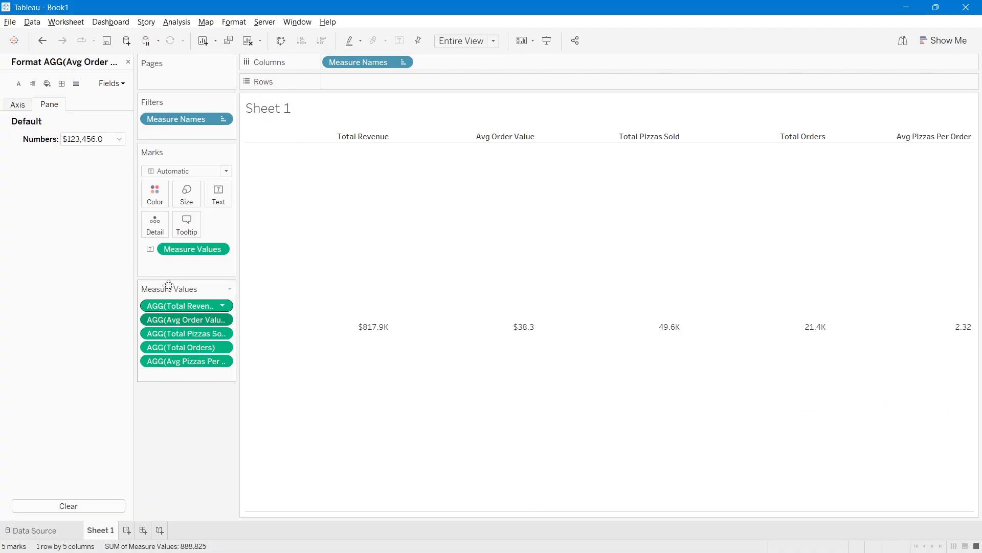
pyautogui.click(106, 140)
pyautogui.click(199, 173)
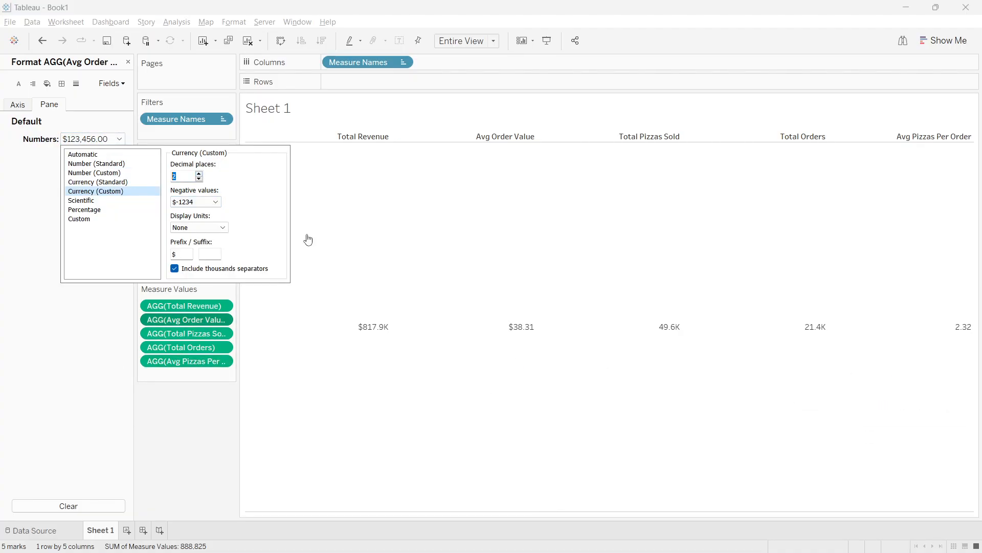
pyautogui.click(158, 423)
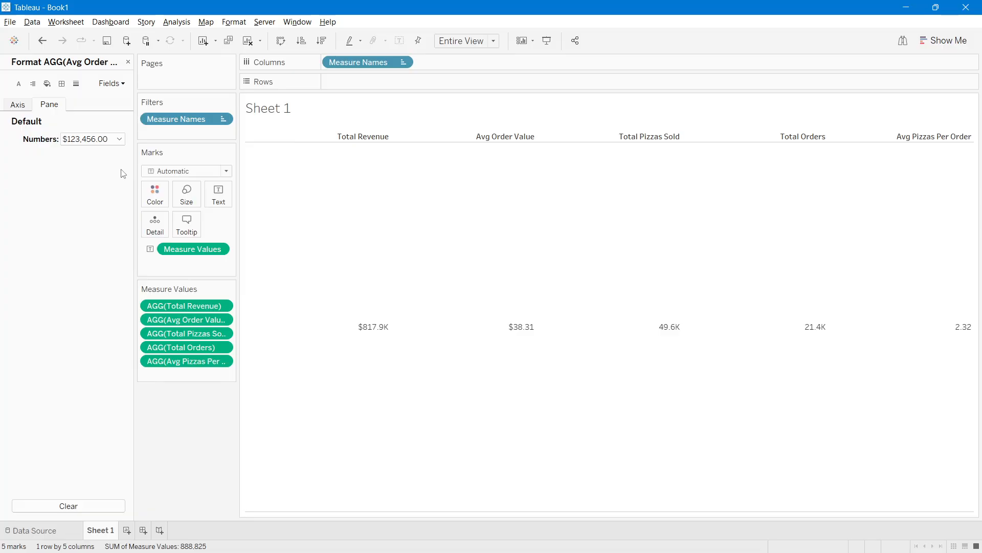
pyautogui.click(128, 62)
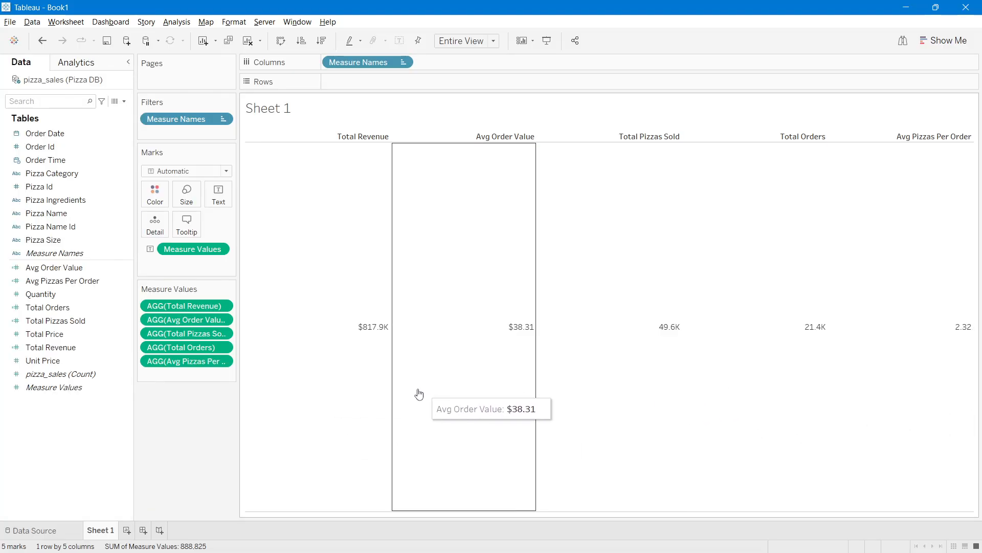
# Step: Set the horizontal alignment of the table's text marks to Center
pyautogui.moveTo(290, 405)
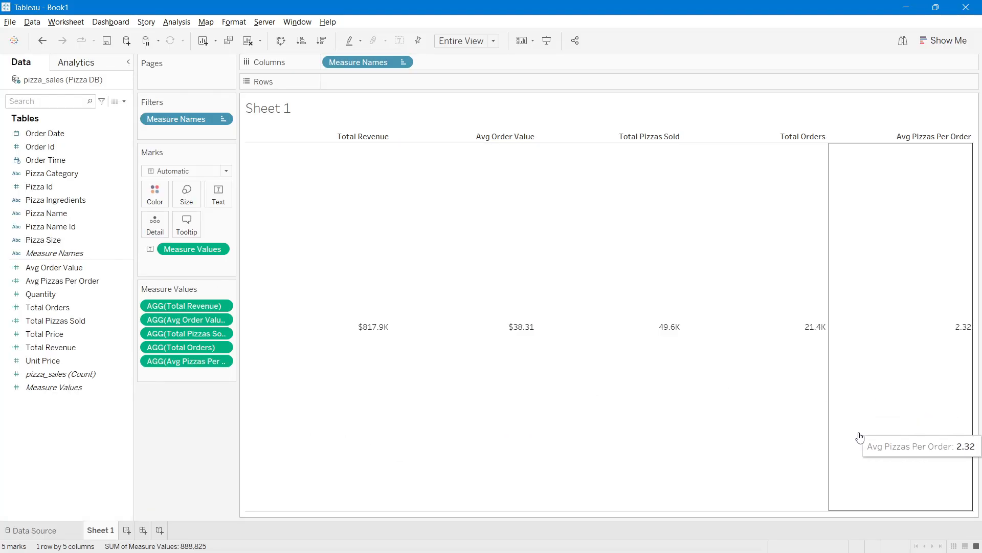
pyautogui.click(215, 196)
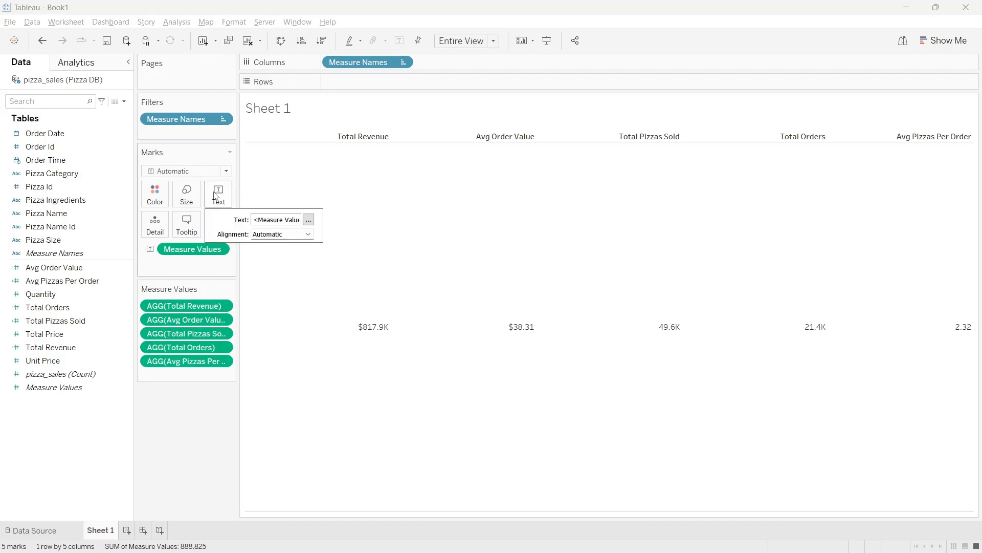
pyautogui.click(188, 453)
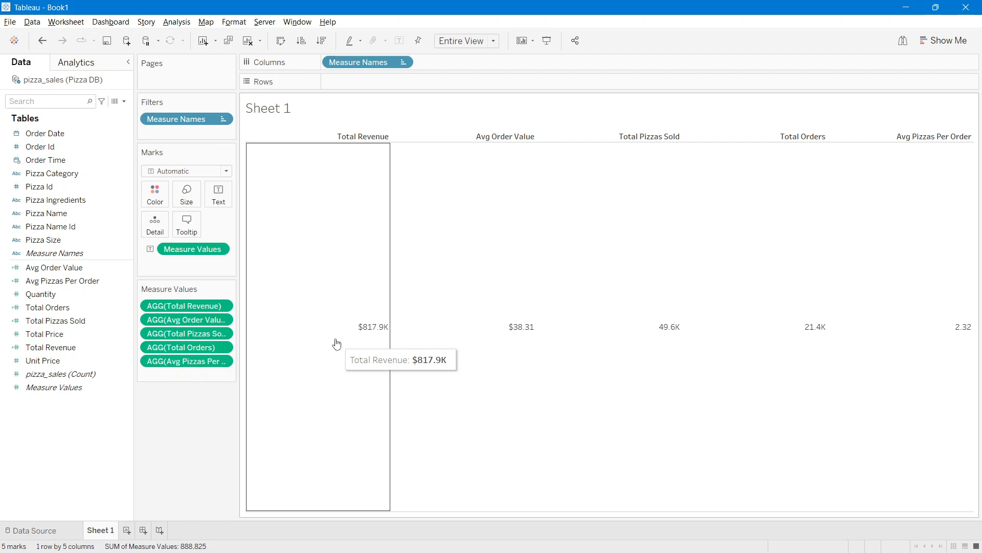
pyautogui.click(220, 199)
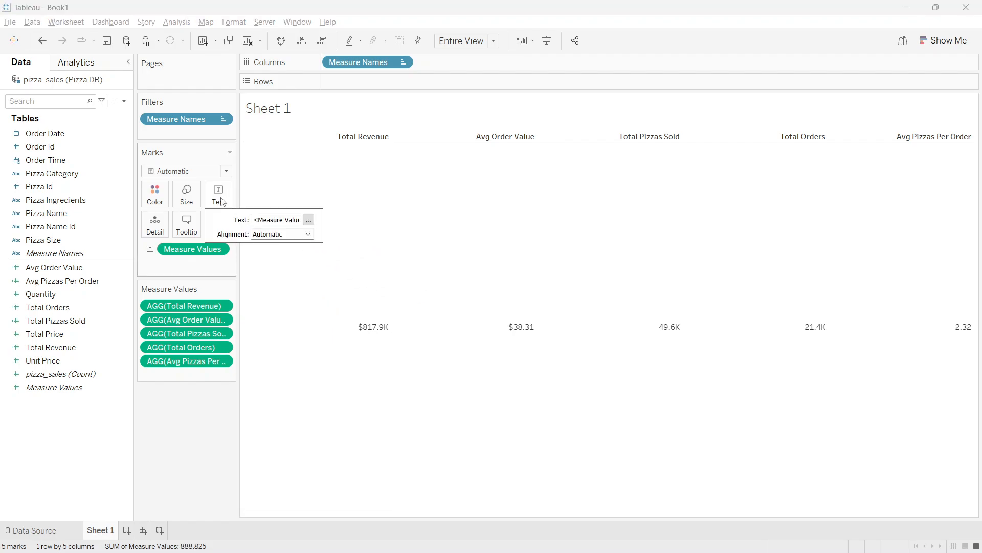
pyautogui.click(266, 234)
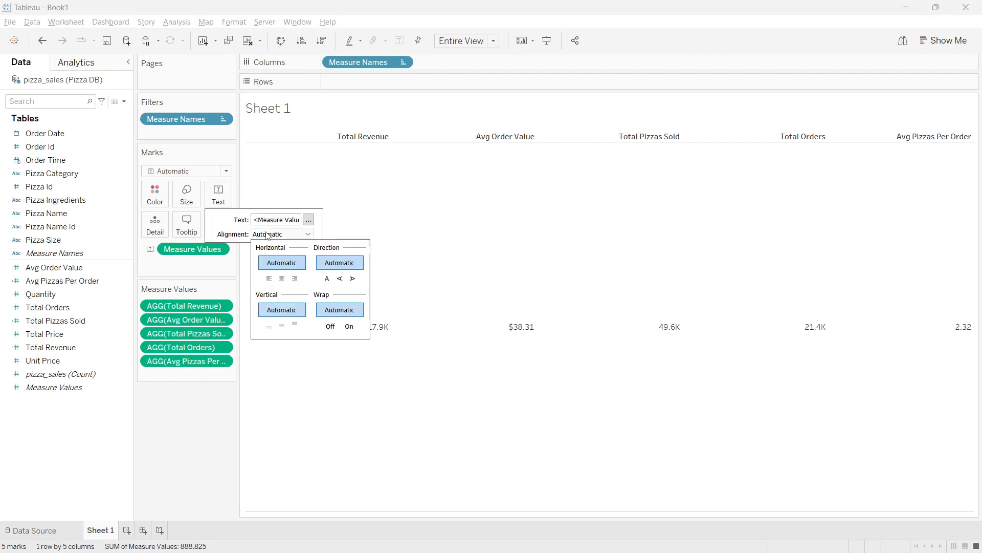
pyautogui.click(280, 276)
pyautogui.click(180, 449)
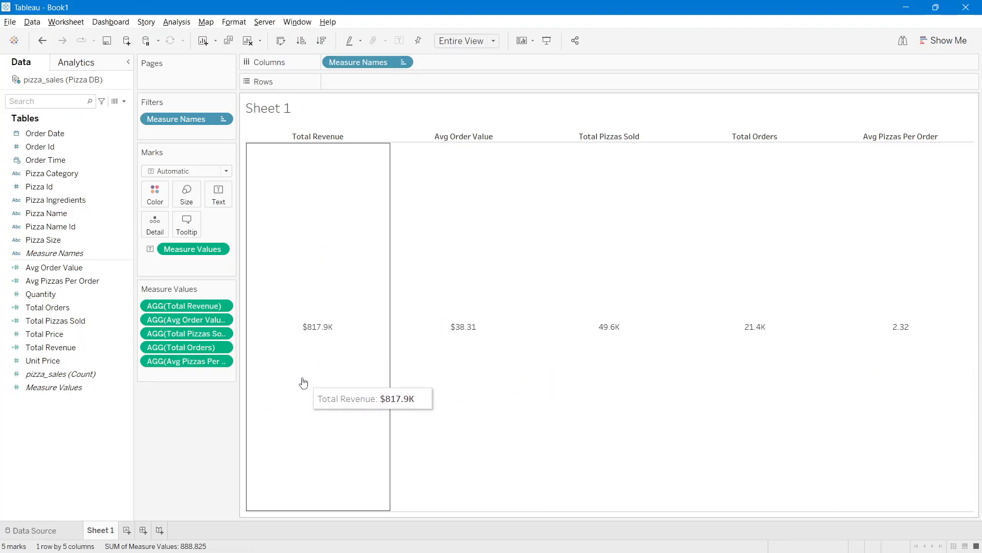
# Step: Open the label text of the table's marks for editing and set the Measure Values text size to 24
pyautogui.click(218, 194)
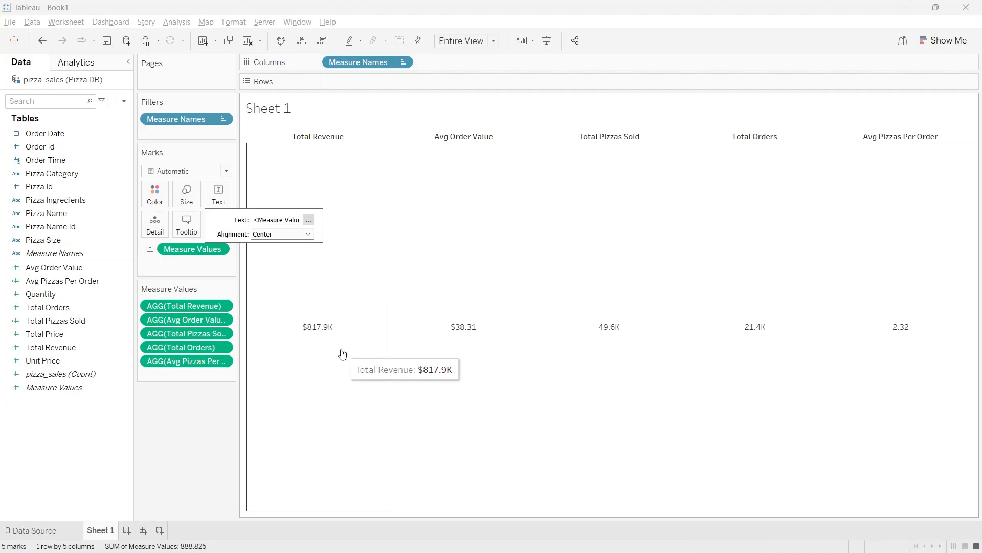
pyautogui.click(228, 198)
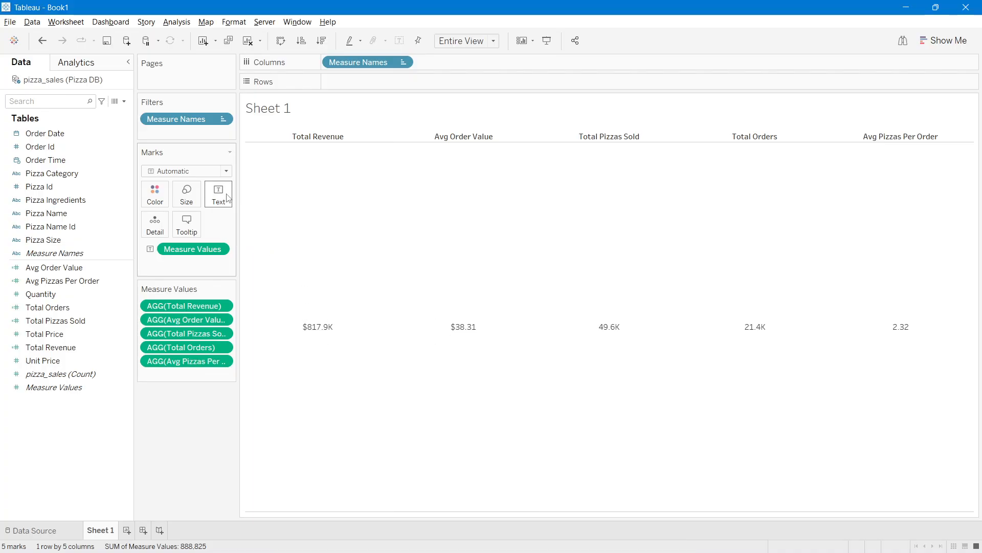
pyautogui.click(229, 199)
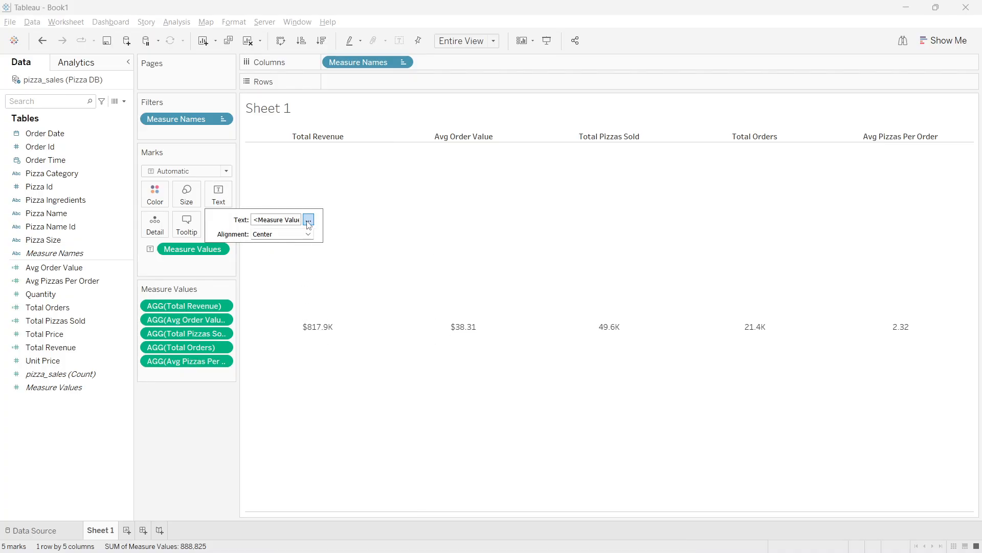
pyautogui.click(309, 220)
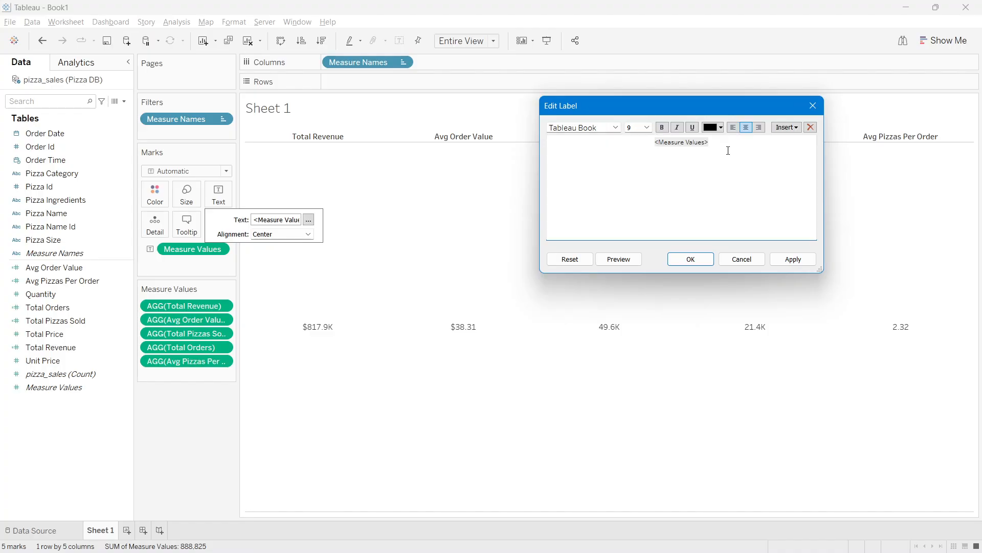
pyautogui.moveTo(753, 176); pyautogui.dragTo(611, 132)
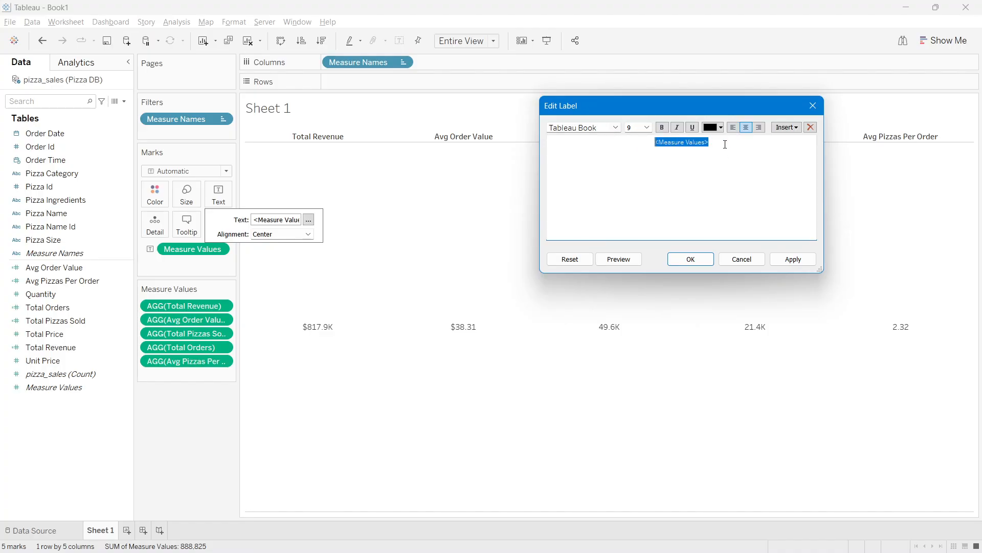
pyautogui.click(648, 127)
pyautogui.click(639, 221)
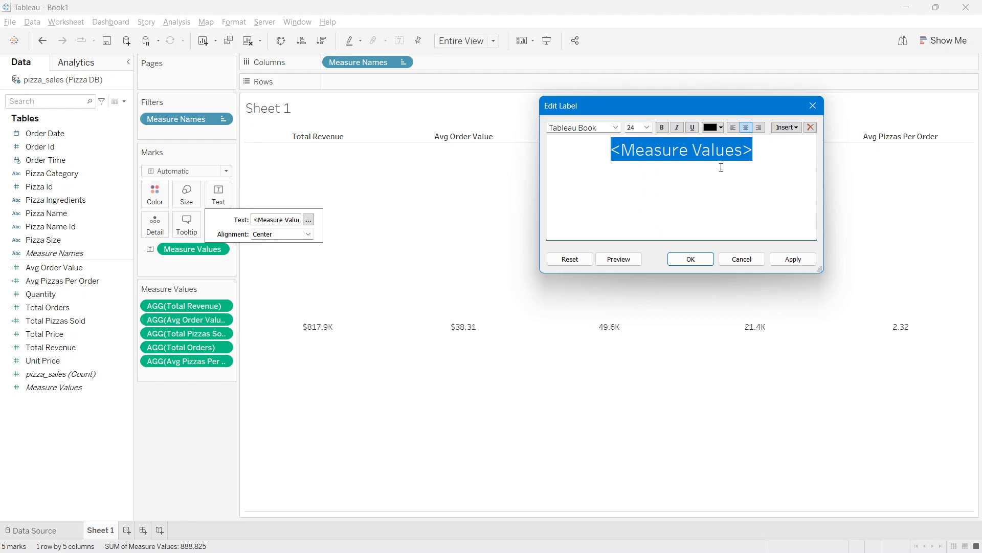
# Step: Set the Measure Values label font to Lato Black and apply the label changes
pyautogui.click(616, 128)
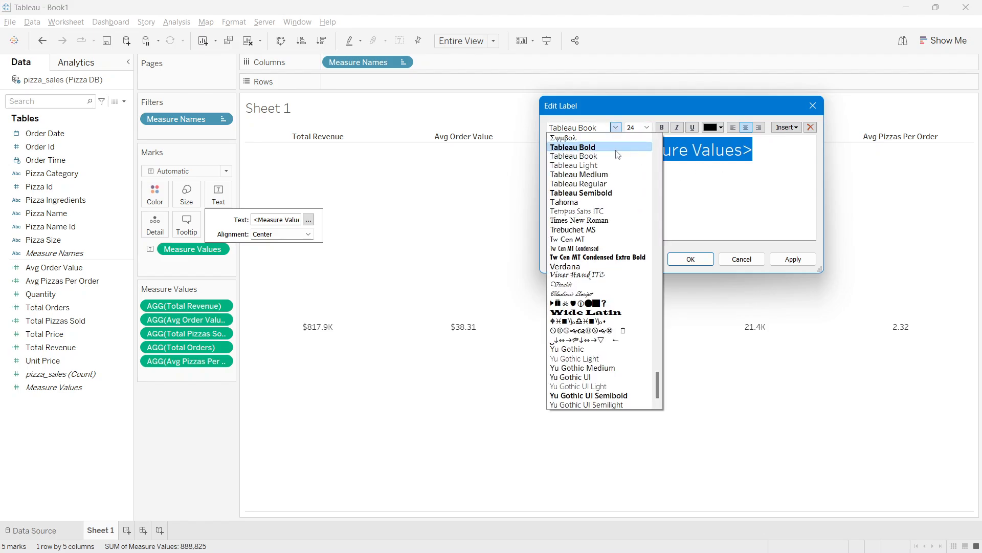
pyautogui.scroll(1, 614, 270)
pyautogui.scroll(9, 614, 270)
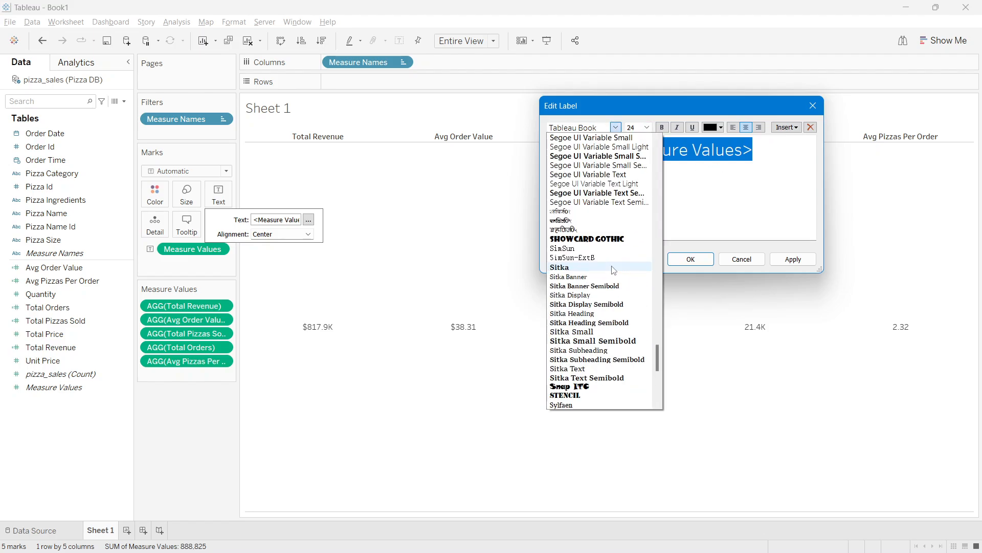
pyautogui.scroll(20, 614, 270)
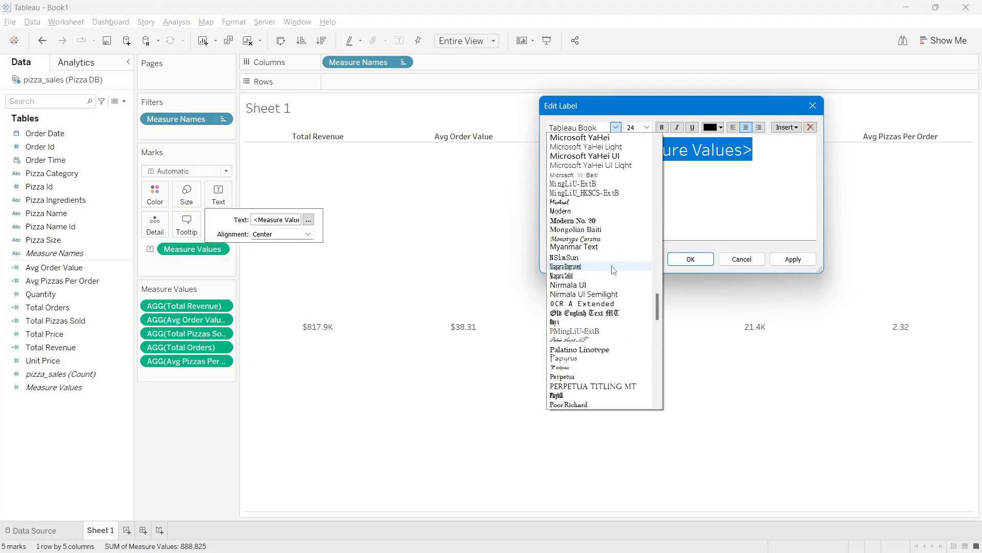
pyautogui.scroll(1, 614, 270)
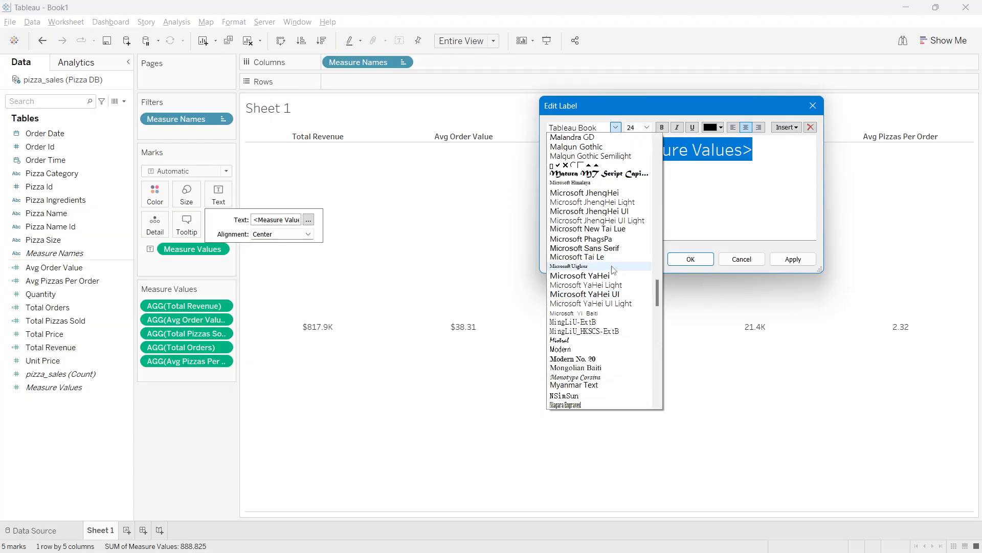
pyautogui.scroll(8, 614, 270)
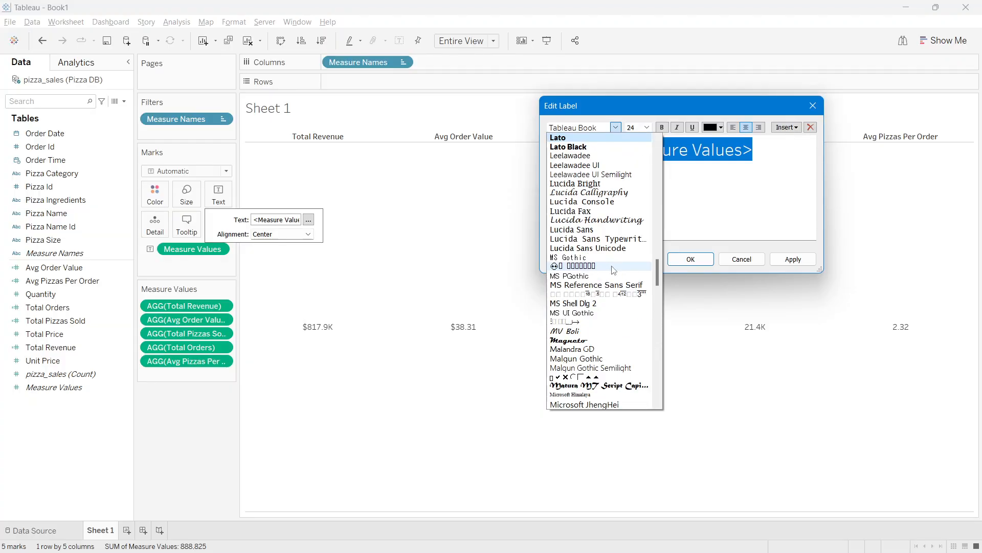
pyautogui.click(571, 148)
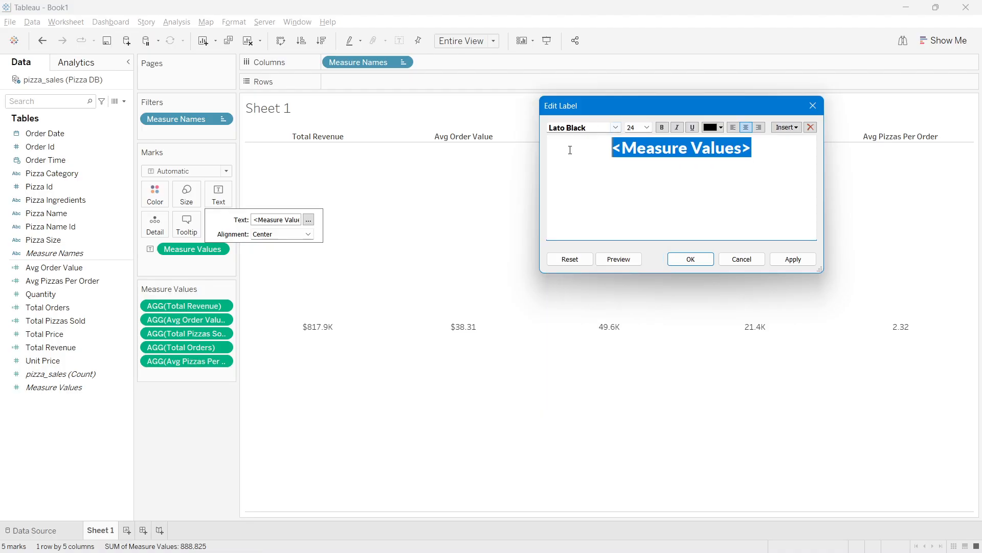
pyautogui.click(793, 259)
pyautogui.click(697, 260)
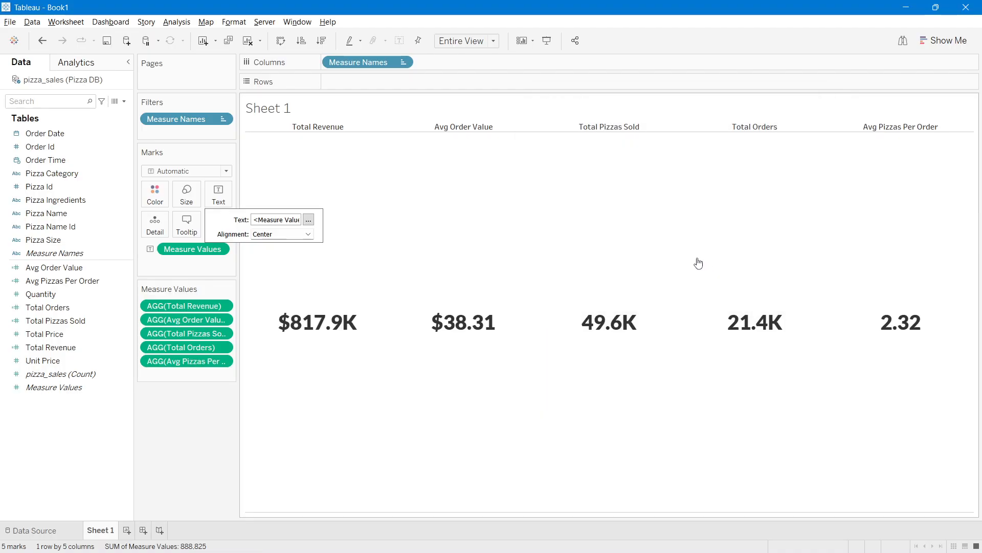
pyautogui.click(185, 421)
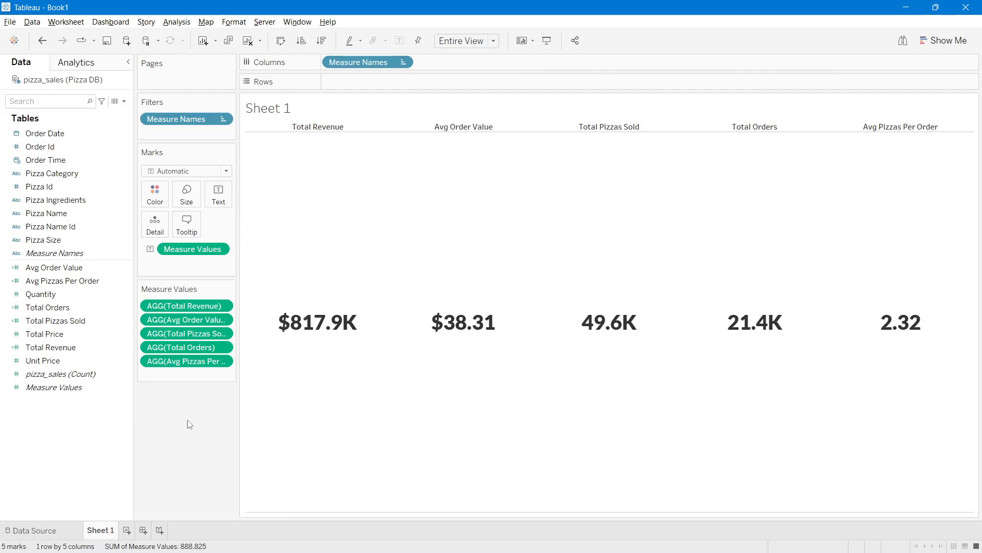
# Step: Rename the worksheet as KPI Banner
pyautogui.doubleClick(101, 531)
pyautogui.write('KPI Banner')
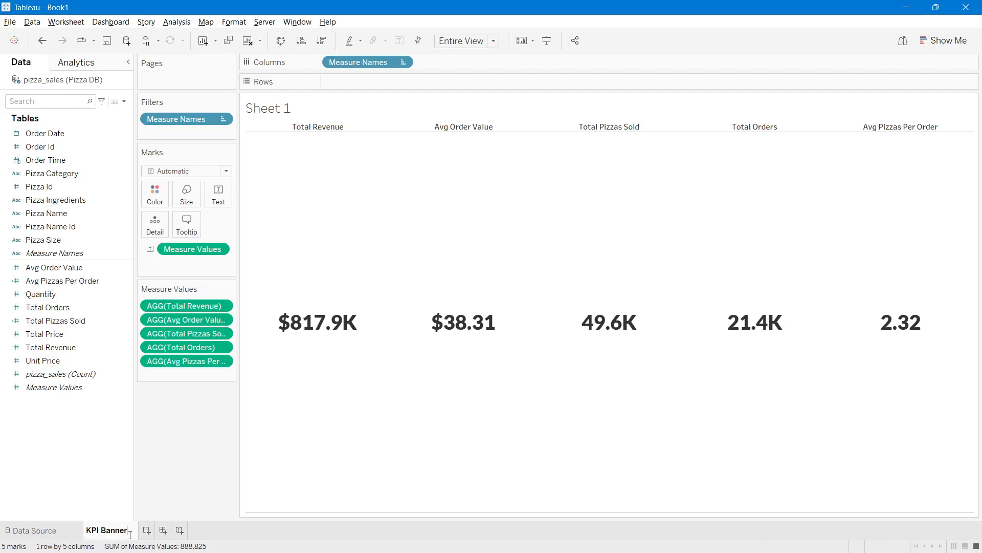
pyautogui.click(101, 506)
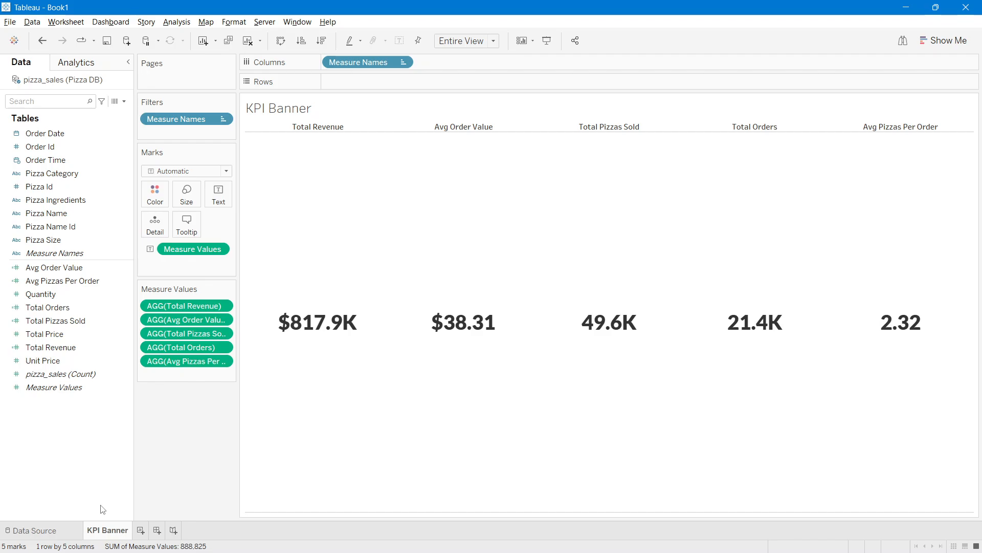
# Step: Create a new dashboard and set its fixed size to PowerPoint (1600 x 900)
pyautogui.click(158, 530)
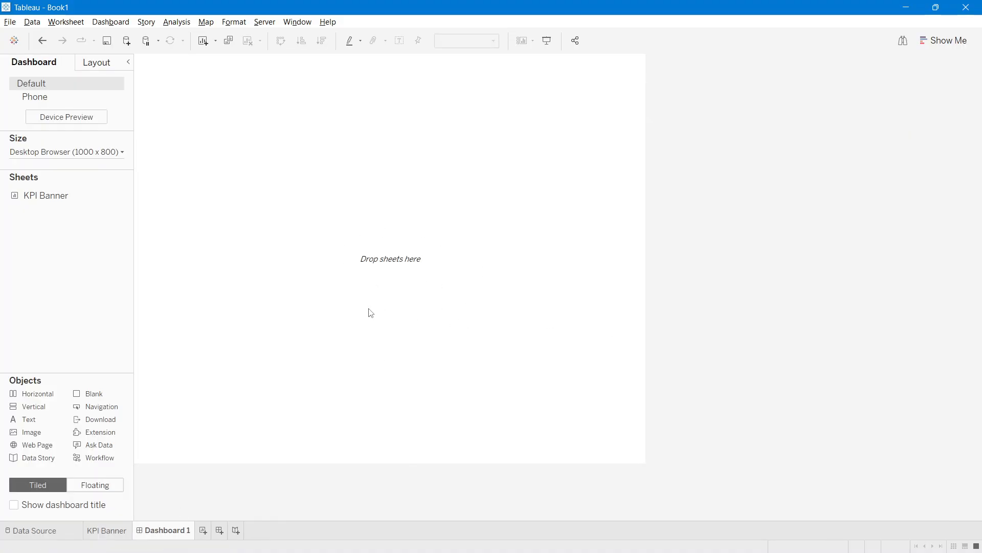
pyautogui.click(42, 153)
pyautogui.click(51, 154)
pyautogui.click(53, 153)
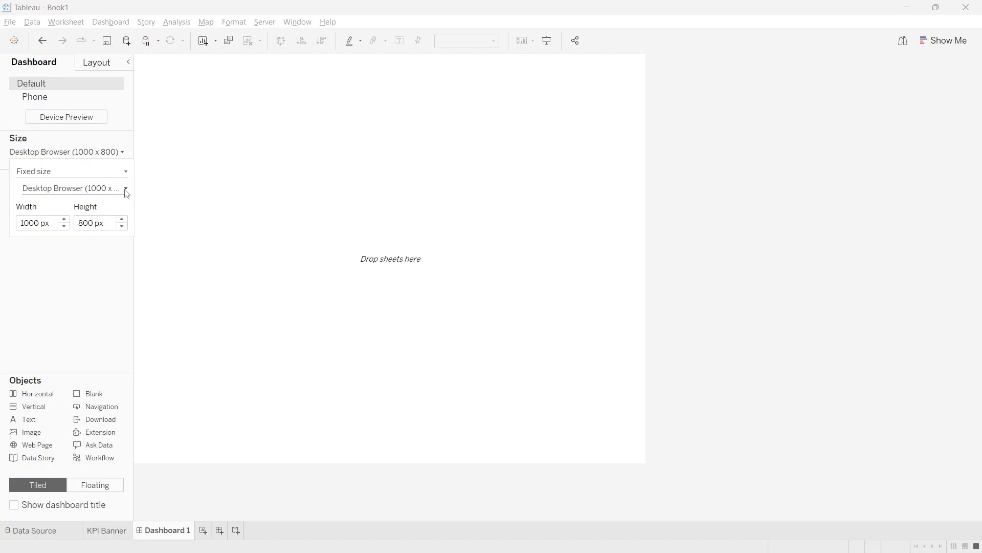
pyautogui.click(85, 190)
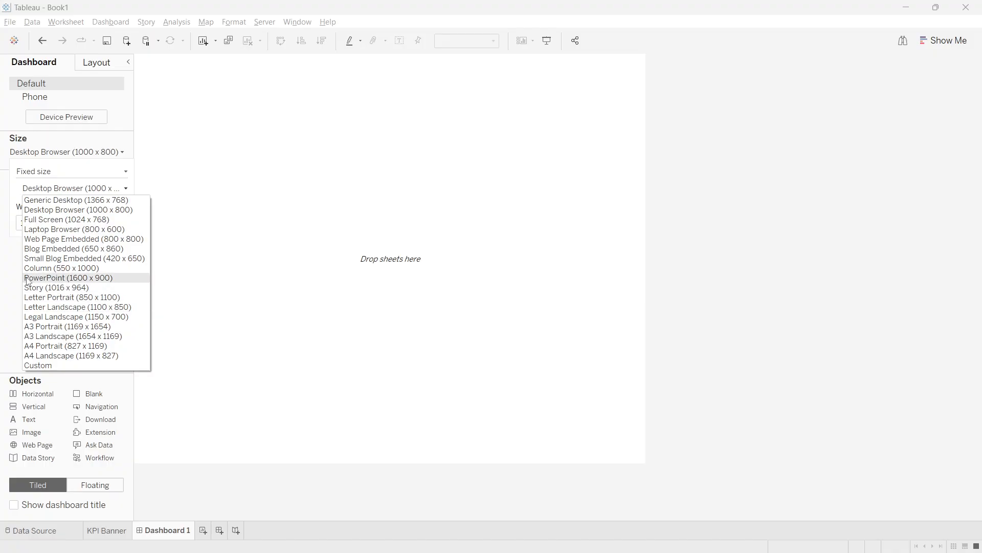
pyautogui.click(110, 279)
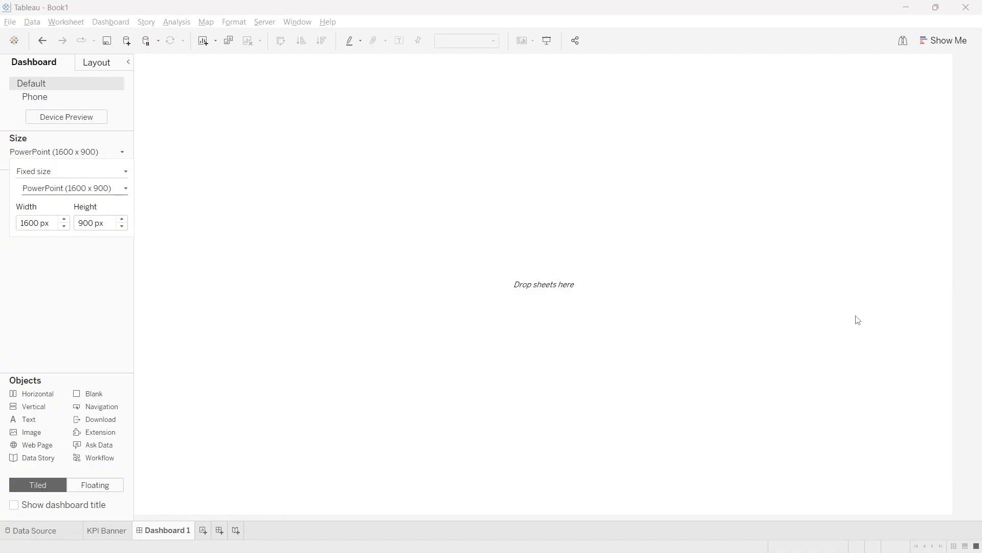
# Step: Look at the finished Home dashboard in the Pizza Sales workbook as a layout reference and return to Book1
pyautogui.moveTo(534, 544)
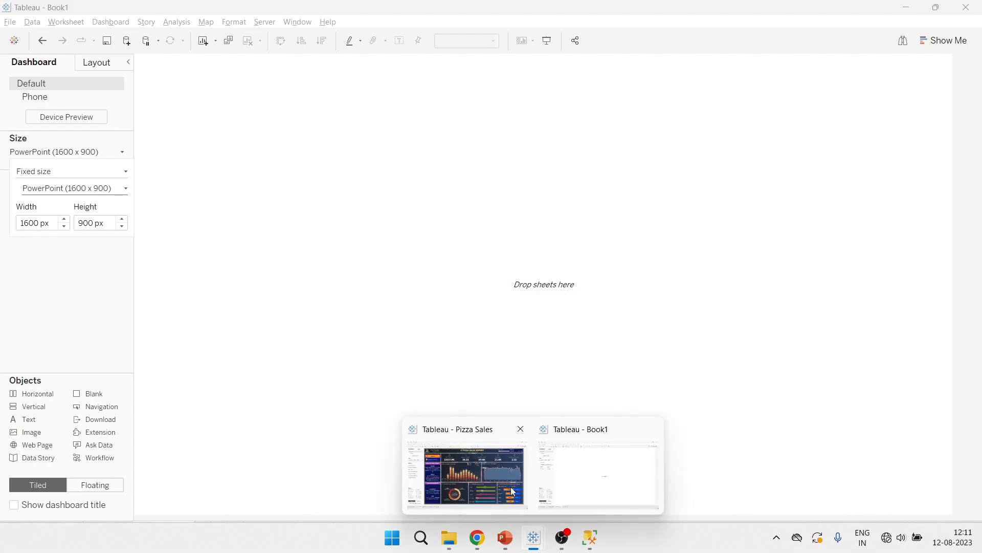
pyautogui.click(511, 487)
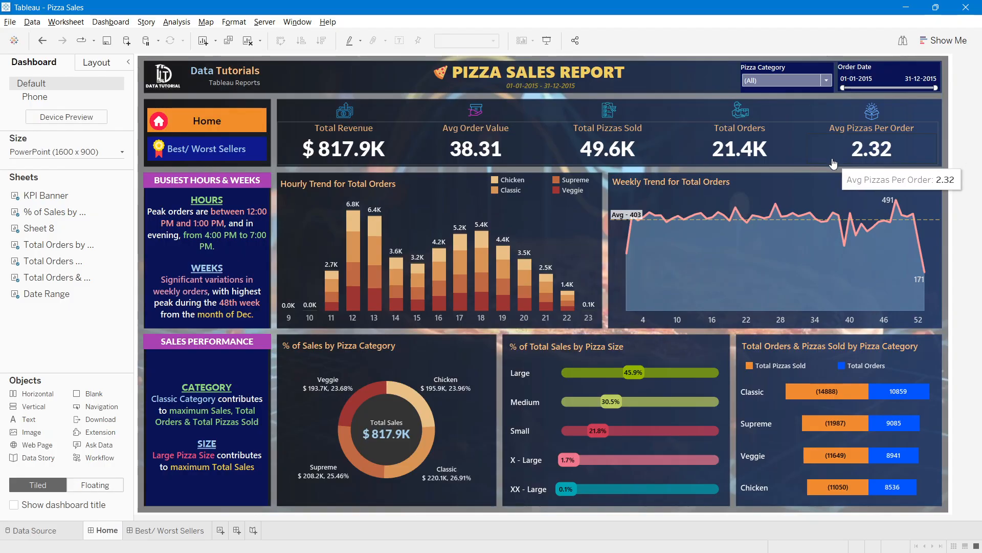
pyautogui.hotkey('alt', 'Tab')
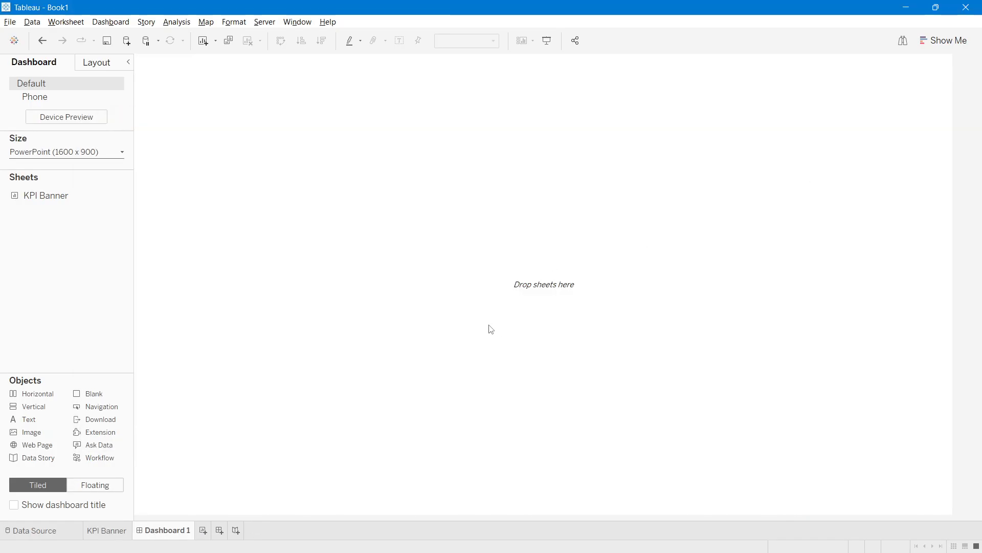
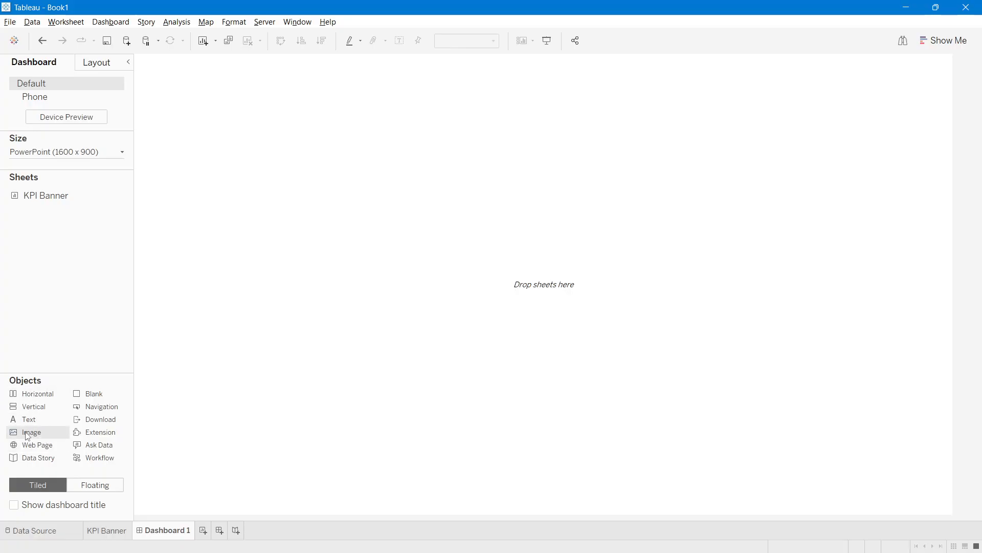
pyautogui.moveTo(31, 434); pyautogui.dragTo(250, 346)
pyautogui.moveTo(314, 323); pyautogui.dragTo(33, 409)
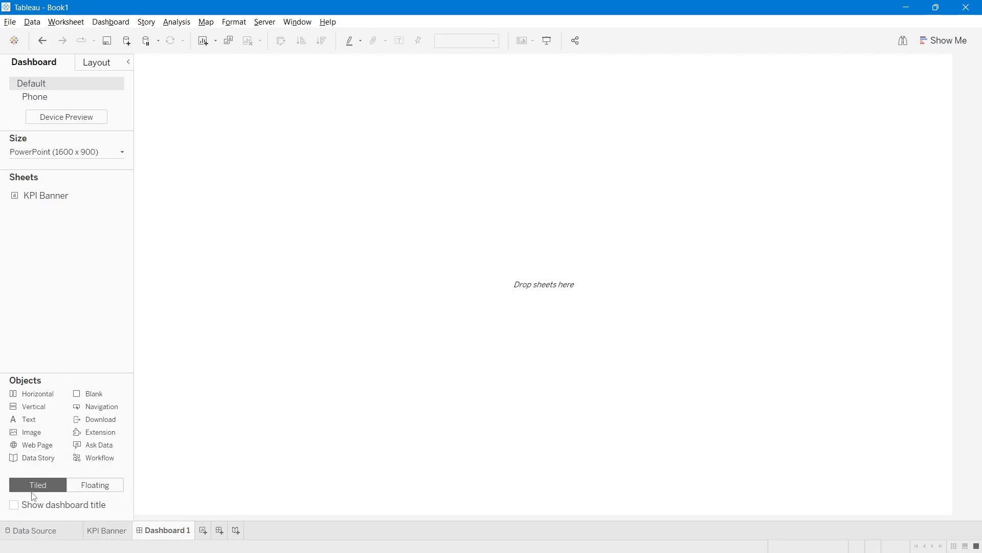
pyautogui.click(109, 486)
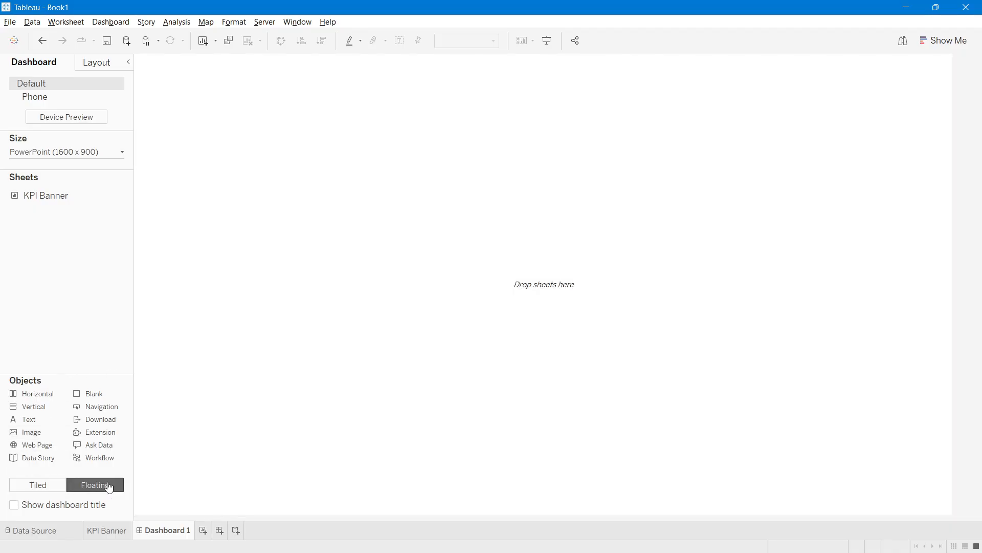
pyautogui.click(50, 491)
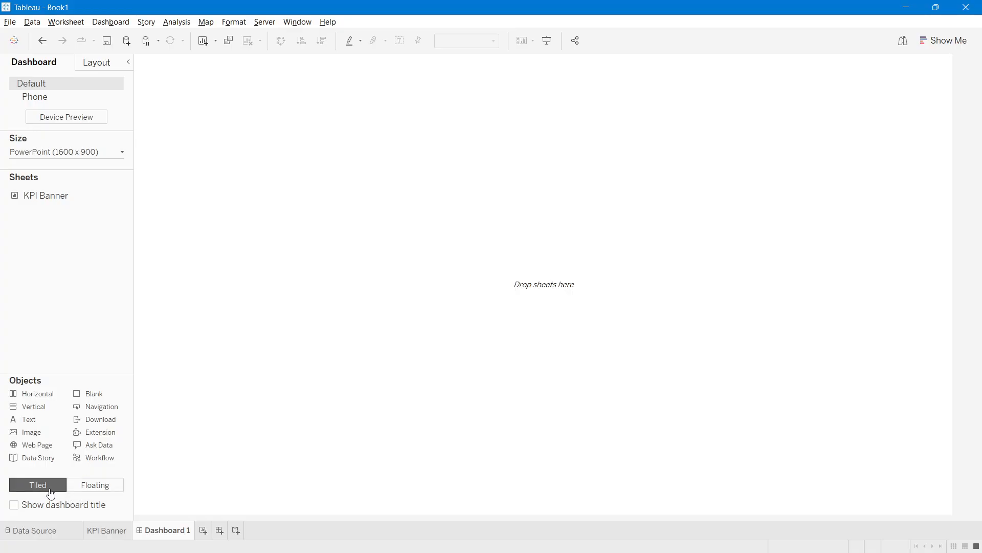
# Step: Add a tiled image object to the dashboard and choose Pizza Tableau 1.jpg from the Pizza Sales Tableau folder
pyautogui.moveTo(39, 435); pyautogui.dragTo(297, 344)
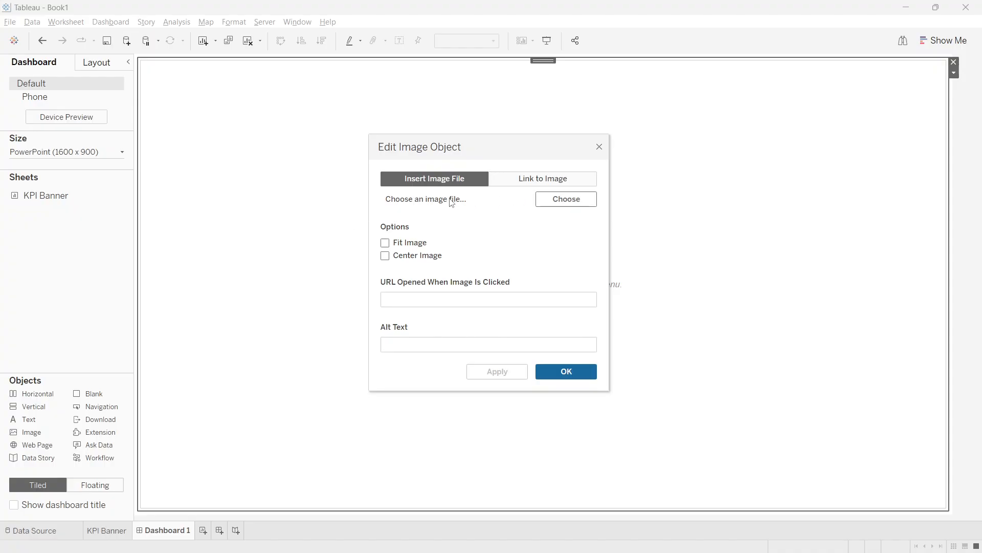
pyautogui.click(550, 202)
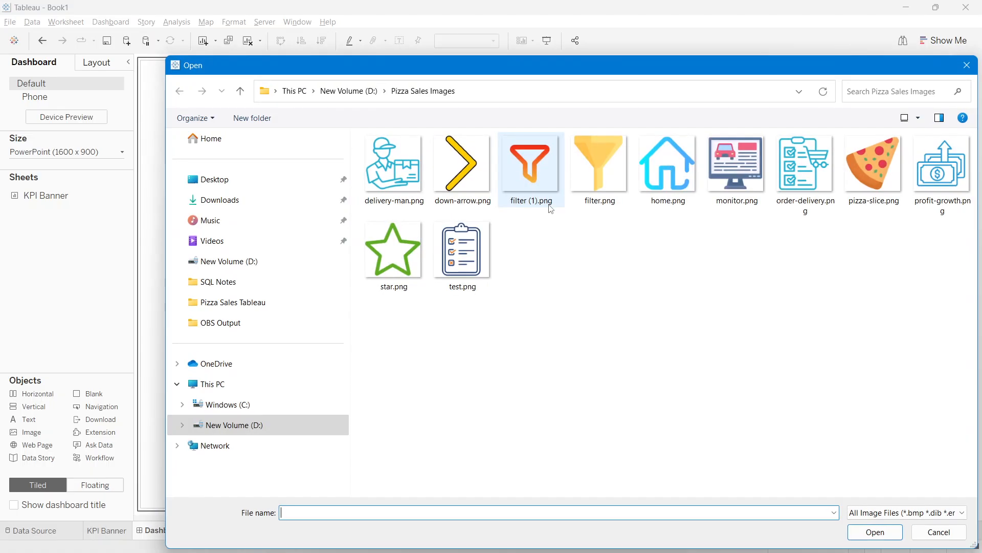
pyautogui.click(259, 425)
pyautogui.click(388, 392)
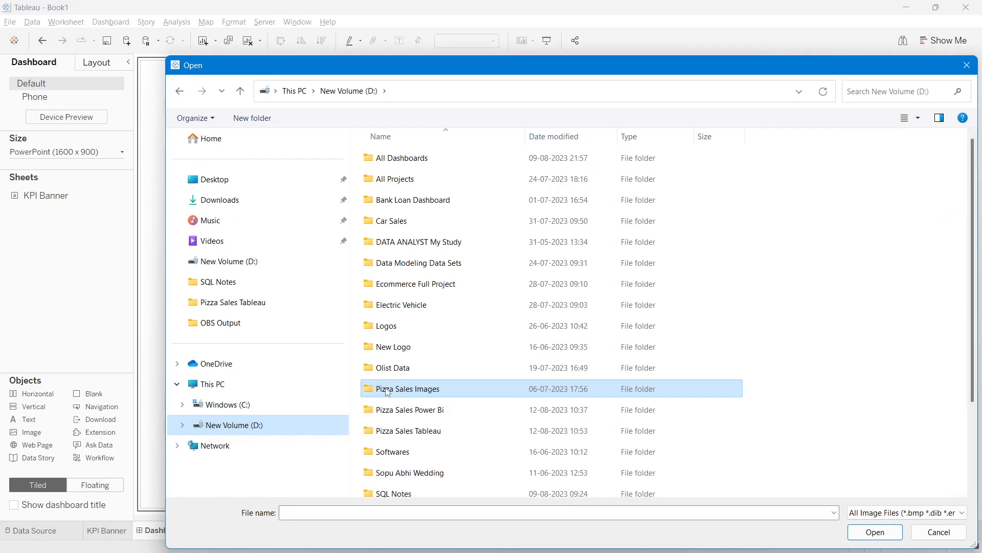
pyautogui.scroll(-2, 387, 392)
pyautogui.doubleClick(410, 324)
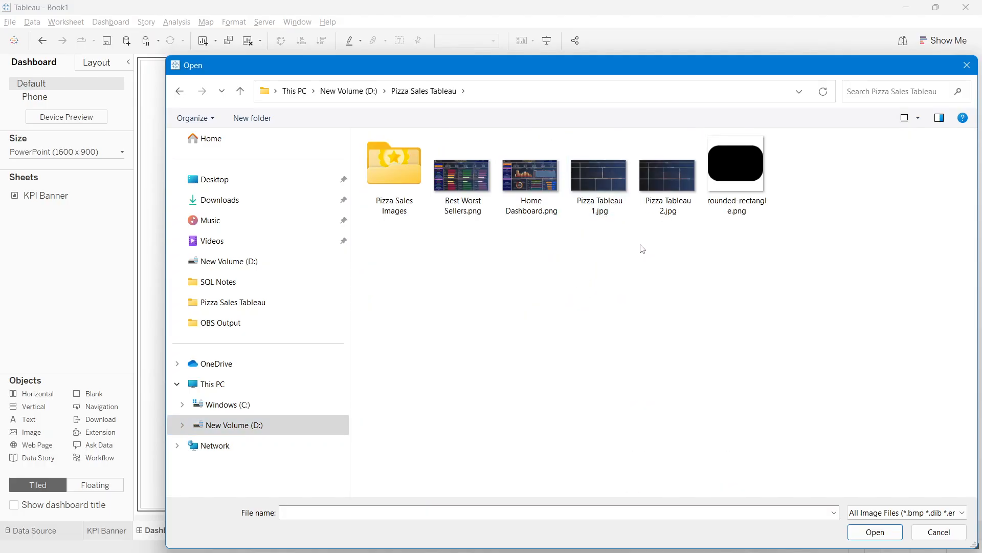
pyautogui.click(595, 215)
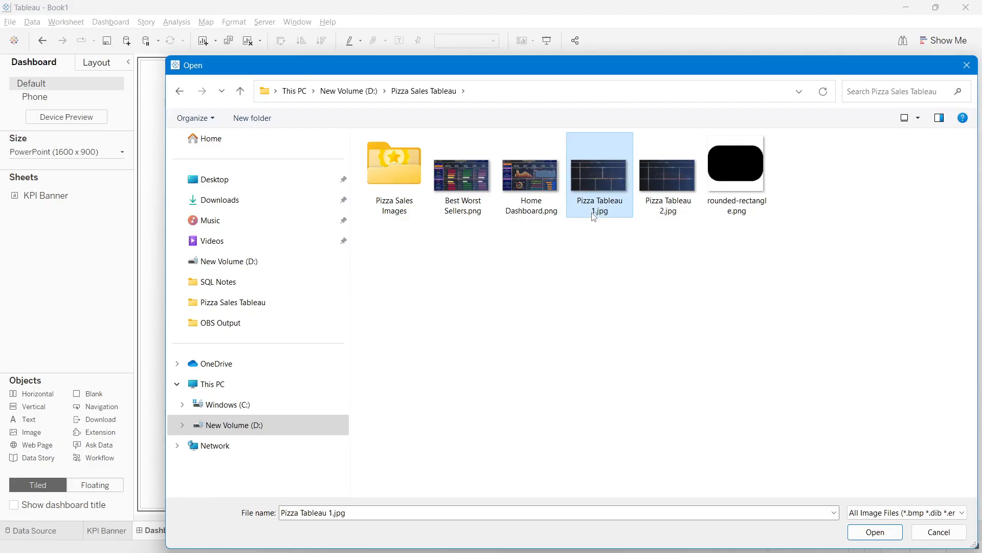
pyautogui.click(876, 532)
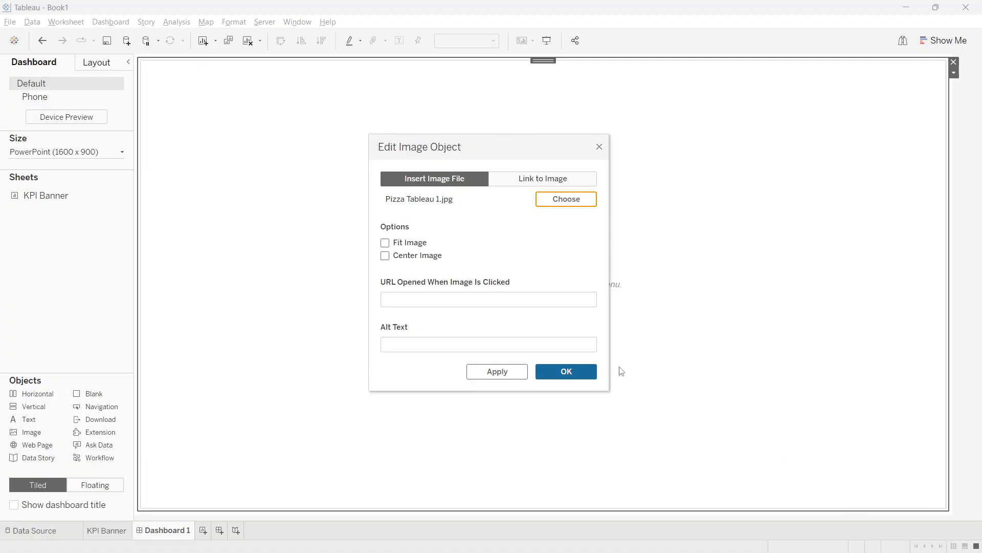
# Step: Enable Fit Image and Center Image for the background picture and apply the image settings
pyautogui.click(387, 245)
pyautogui.click(497, 372)
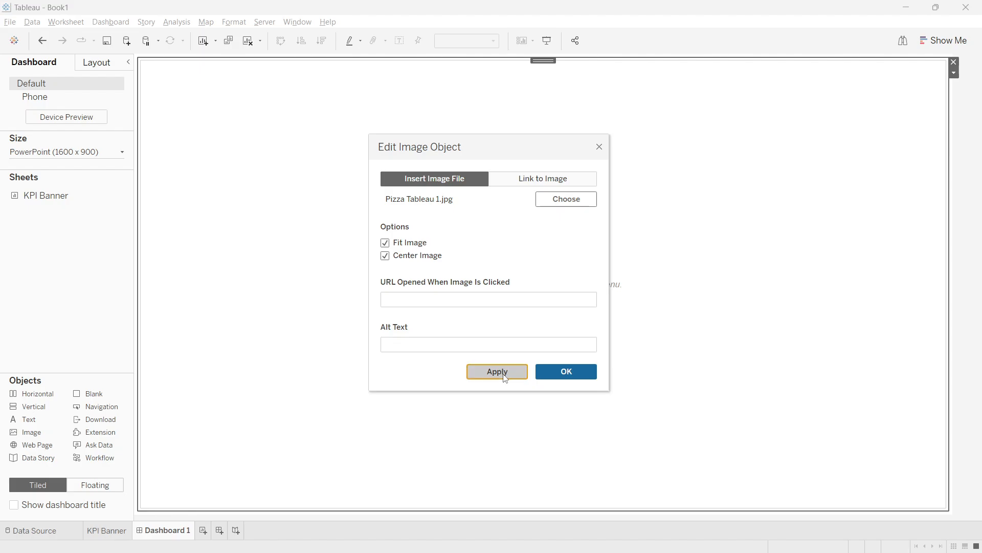
pyautogui.click(575, 374)
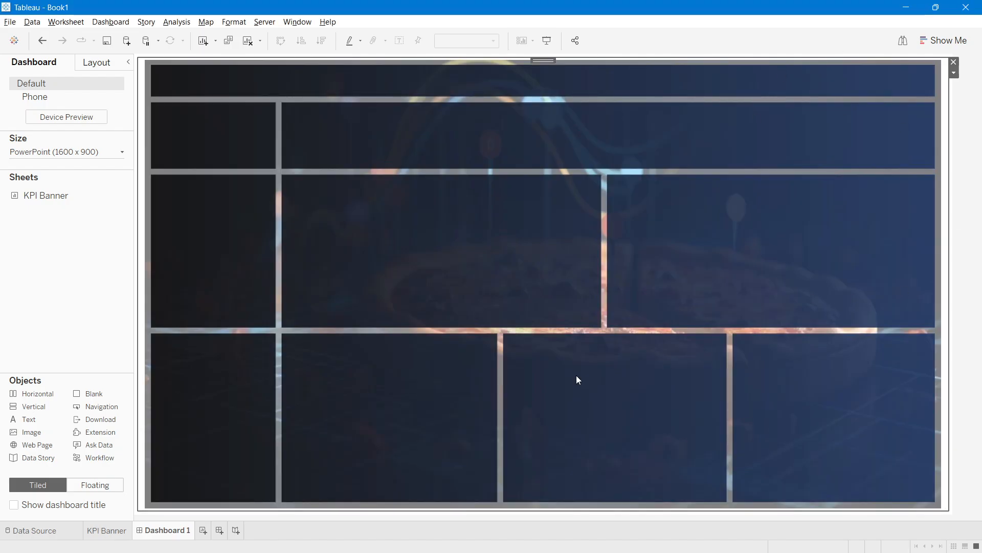
# Step: Try placing the KPI Banner sheet on the dashboard as a tiled object, and undo the placement
pyautogui.click(974, 181)
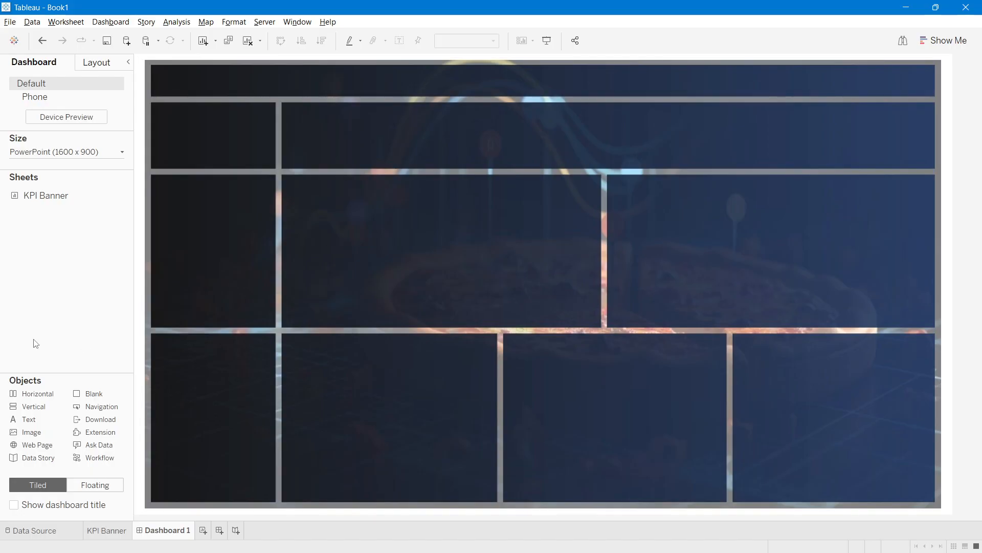
pyautogui.moveTo(35, 197)
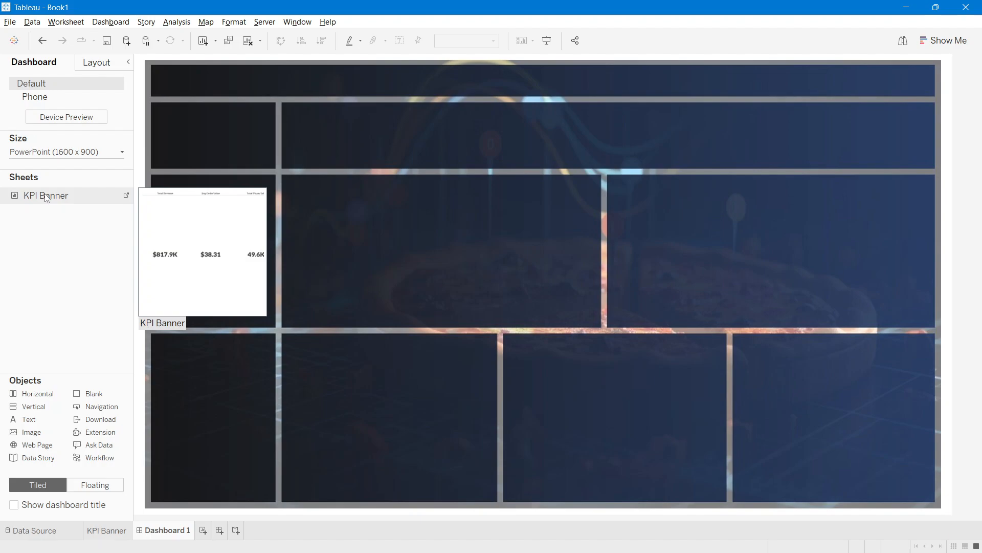
pyautogui.moveTo(46, 197); pyautogui.dragTo(421, 195)
pyautogui.moveTo(575, 218); pyautogui.dragTo(177, 278)
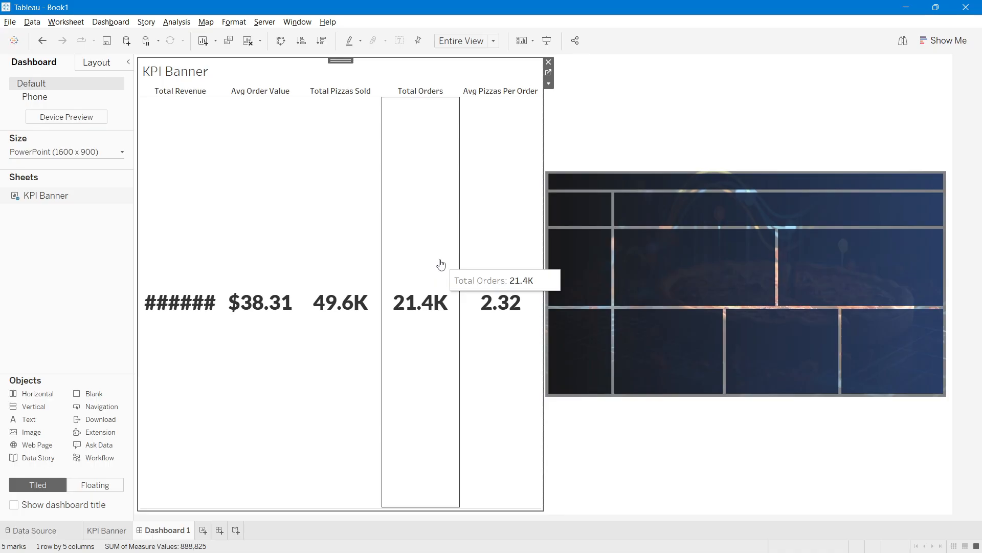
pyautogui.click(41, 41)
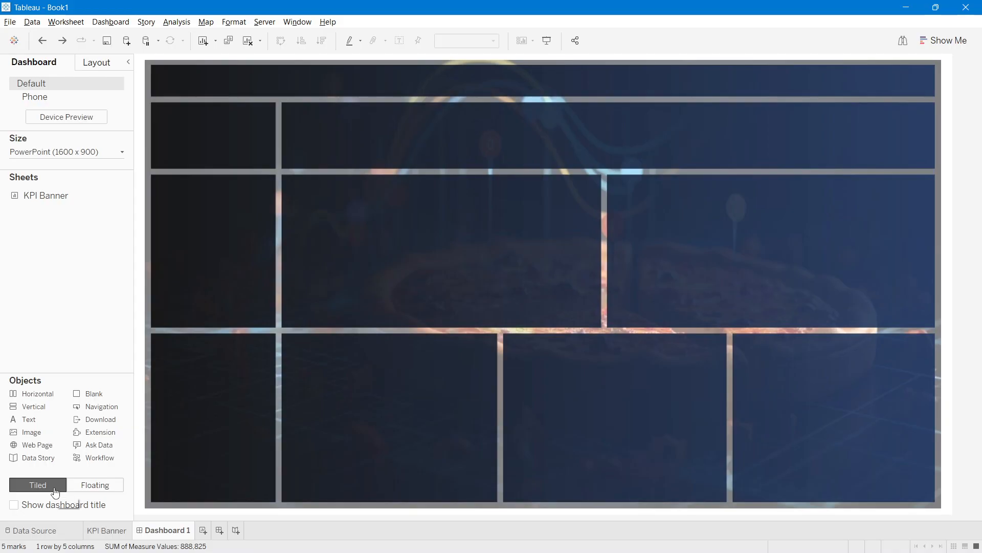
# Step: Add the KPI Banner sheet as a floating object over the wide panel beneath the header strip and hide its title
pyautogui.click(85, 490)
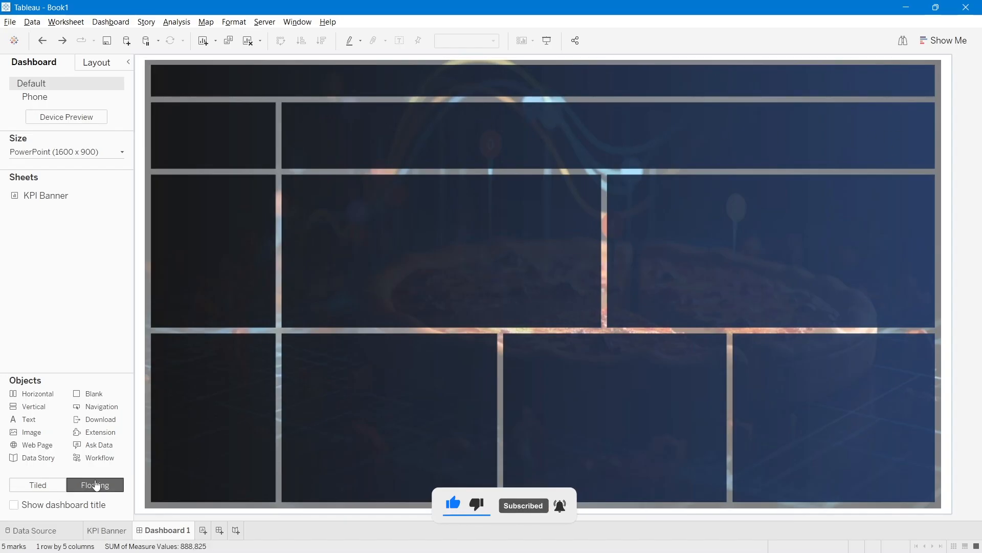
pyautogui.moveTo(49, 201)
pyautogui.moveTo(48, 200); pyautogui.dragTo(290, 109)
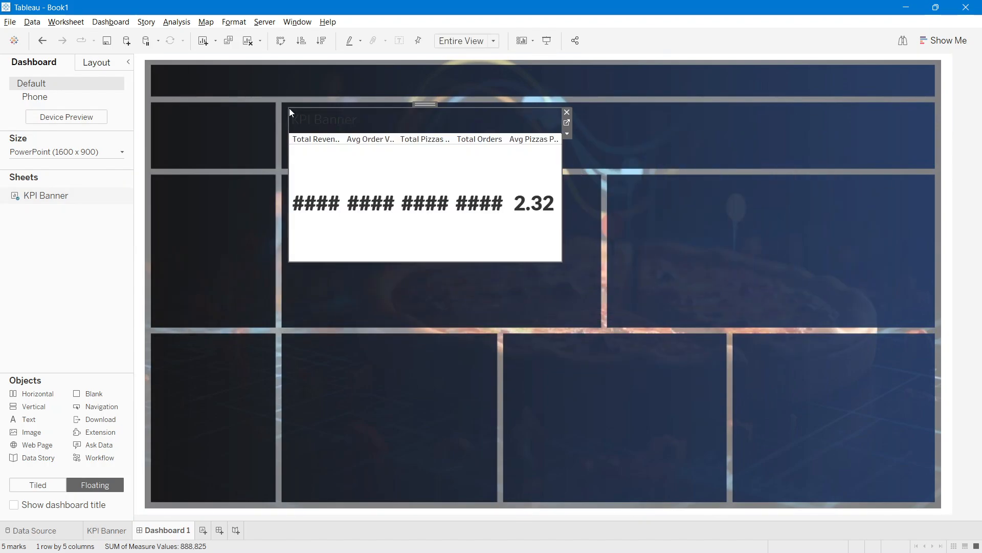
pyautogui.rightClick(328, 121)
pyautogui.click(362, 151)
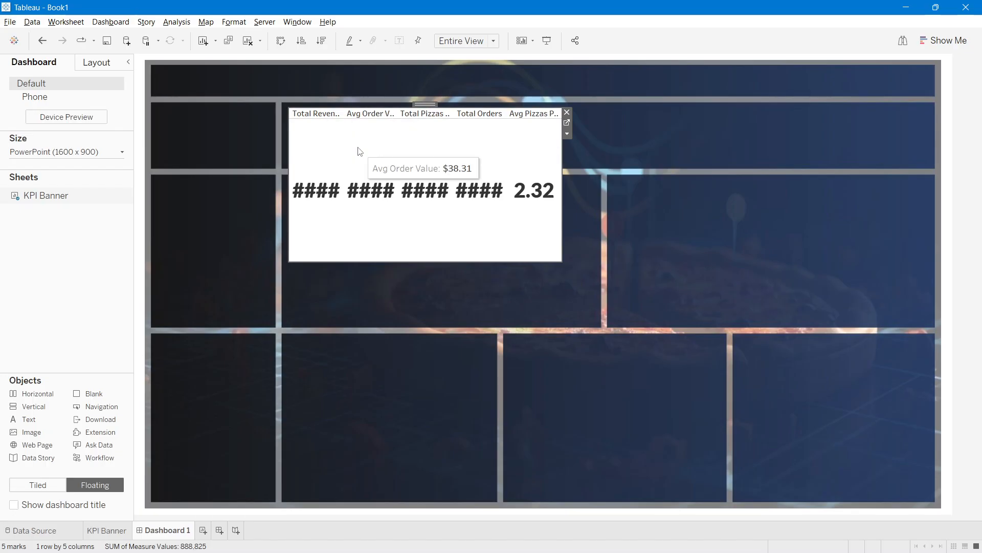
# Step: Resize the floating KPI Banner to span the wide panel's width, leaving a gap above it inside the panel
pyautogui.moveTo(381, 108); pyautogui.dragTo(380, 104)
pyautogui.moveTo(290, 148); pyautogui.dragTo(284, 150)
pyautogui.moveTo(448, 263); pyautogui.dragTo(448, 166)
pyautogui.moveTo(566, 142); pyautogui.dragTo(931, 141)
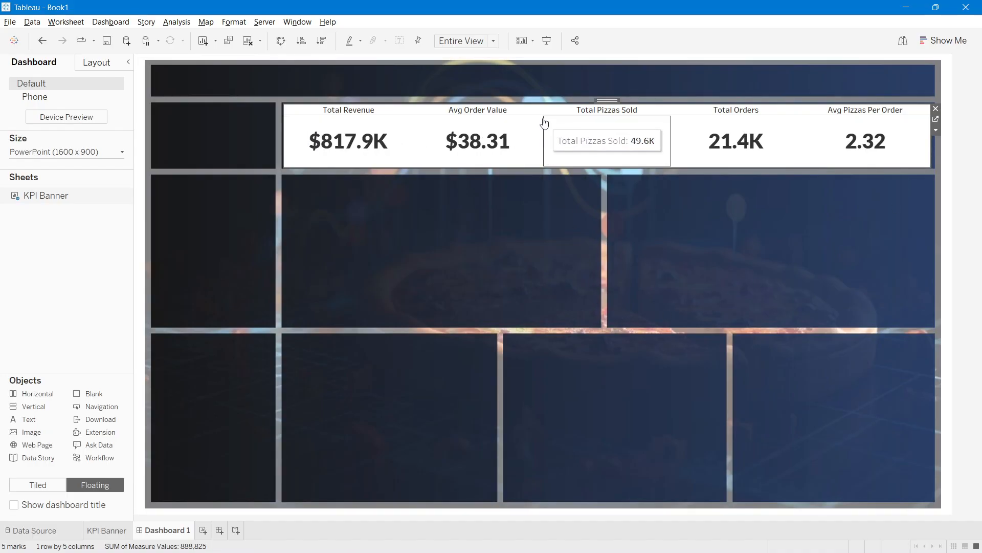
pyautogui.moveTo(546, 105); pyautogui.dragTo(546, 125)
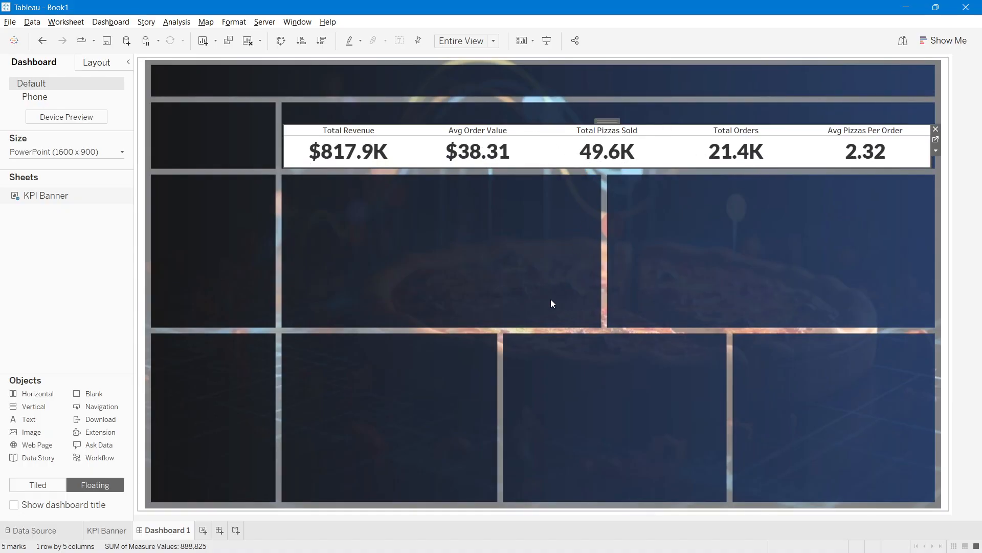
pyautogui.moveTo(532, 544)
pyautogui.click(471, 442)
# Step: Set the KPI Banner's worksheet shading to None so the background image shows through
pyautogui.rightClick(415, 146)
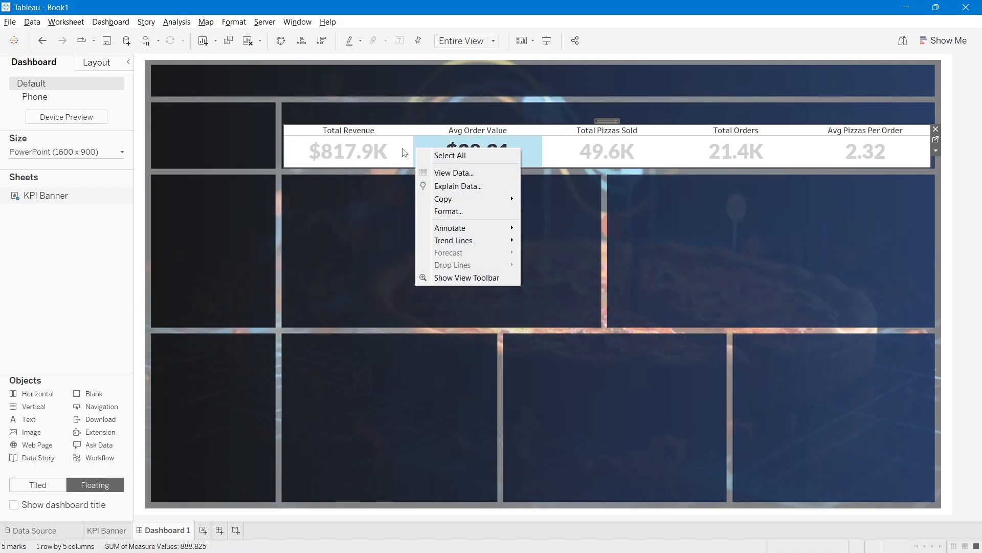
pyautogui.rightClick(422, 143)
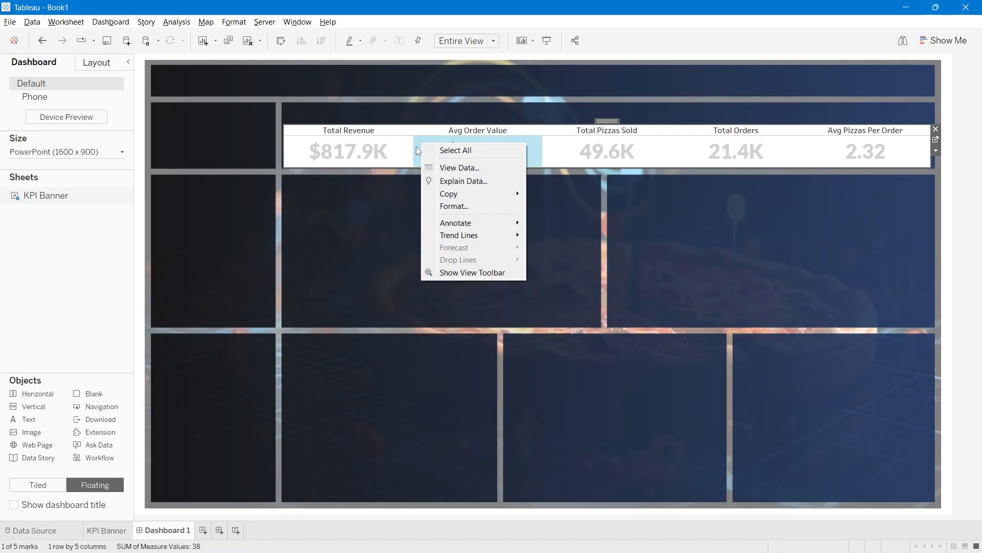
pyautogui.click(452, 206)
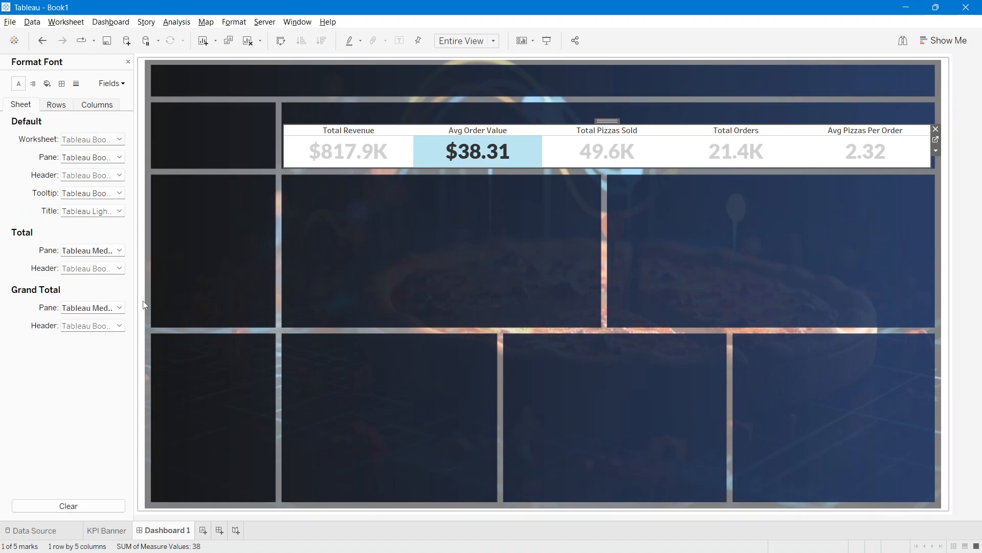
pyautogui.click(47, 84)
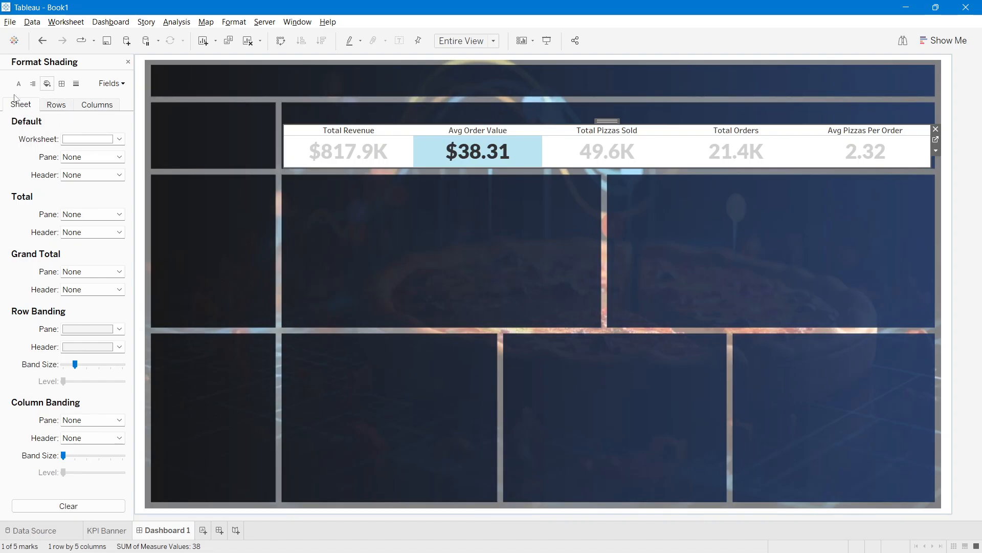
pyautogui.click(85, 139)
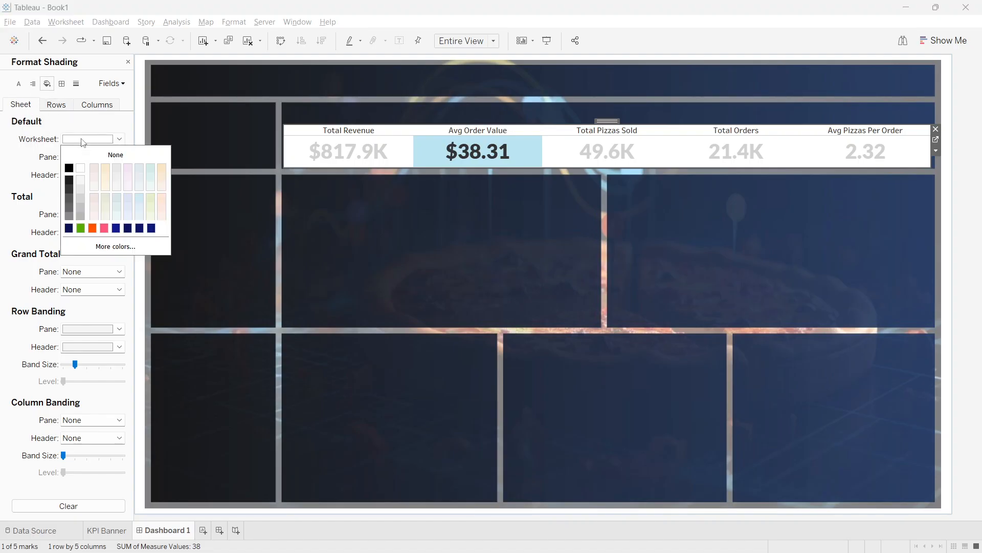
pyautogui.click(109, 137)
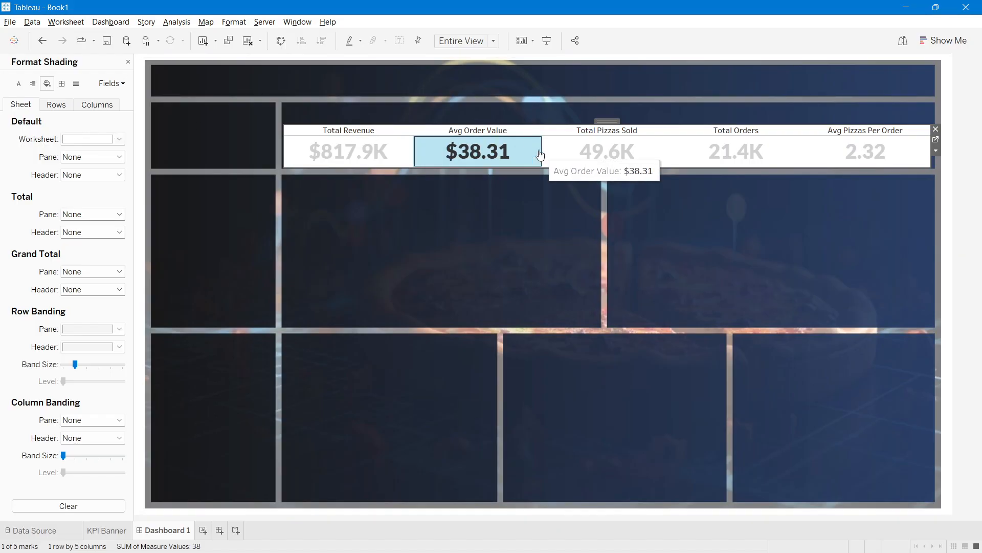
pyautogui.click(67, 141)
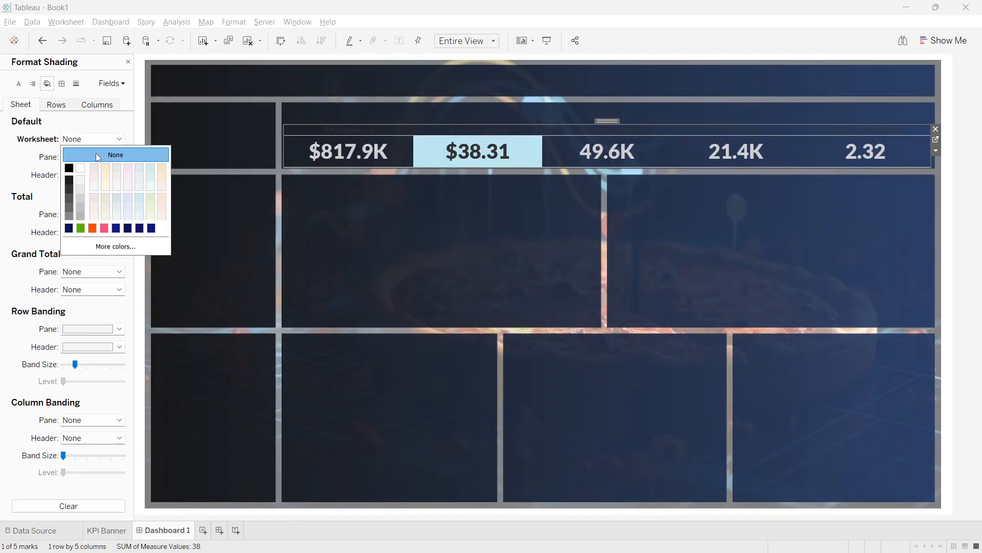
pyautogui.click(115, 155)
pyautogui.click(454, 156)
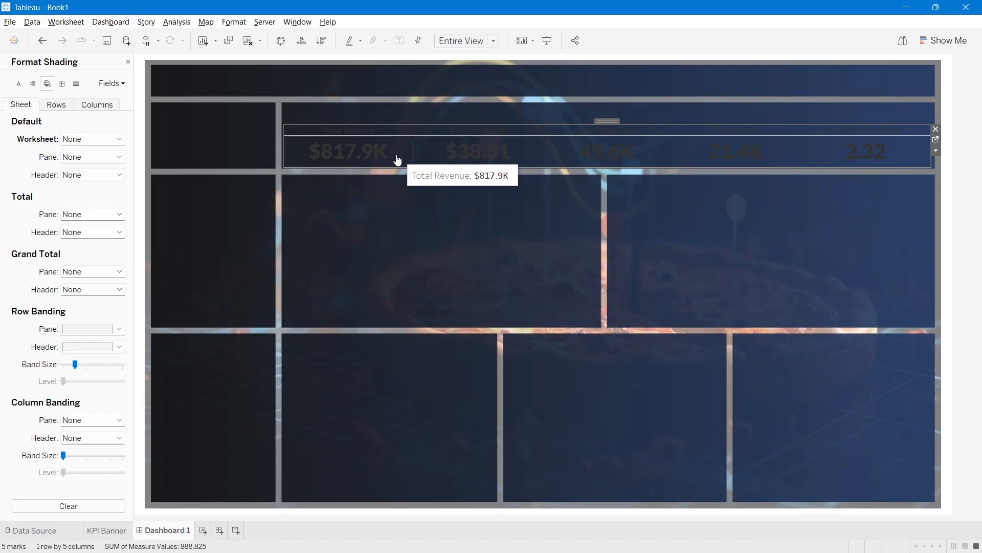
pyautogui.click(422, 231)
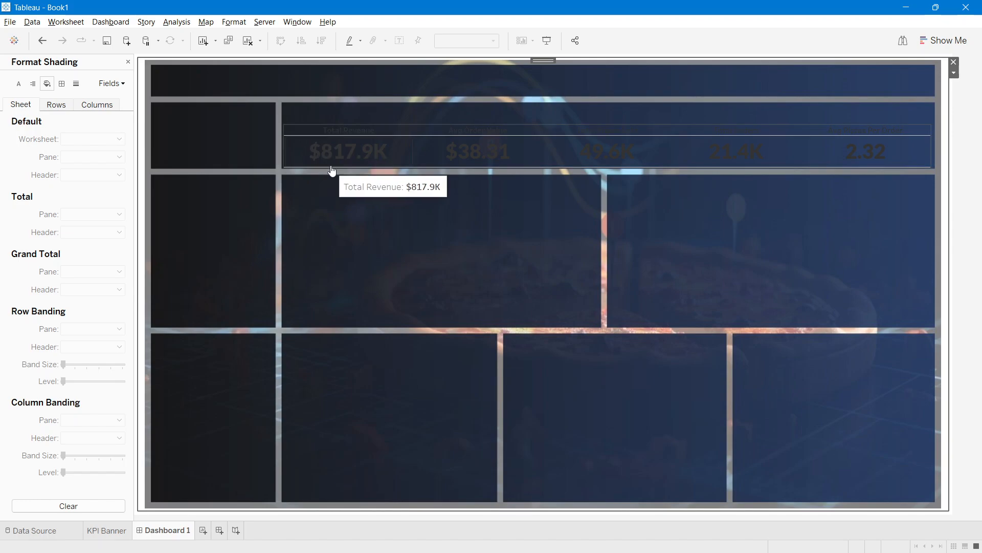
# Step: Set the KPI Banner's row divider pane border to None and close the border formatting
pyautogui.click(433, 148)
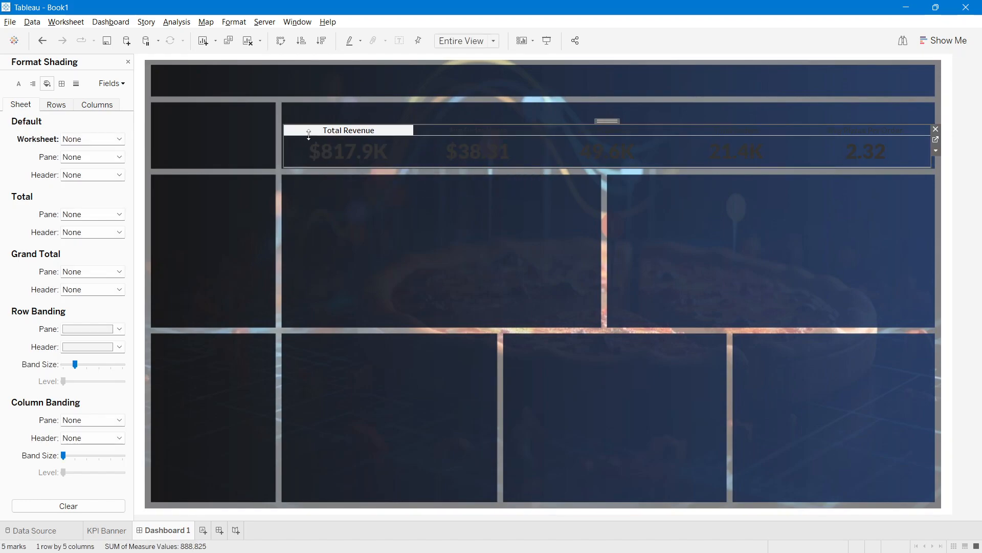
pyautogui.click(62, 84)
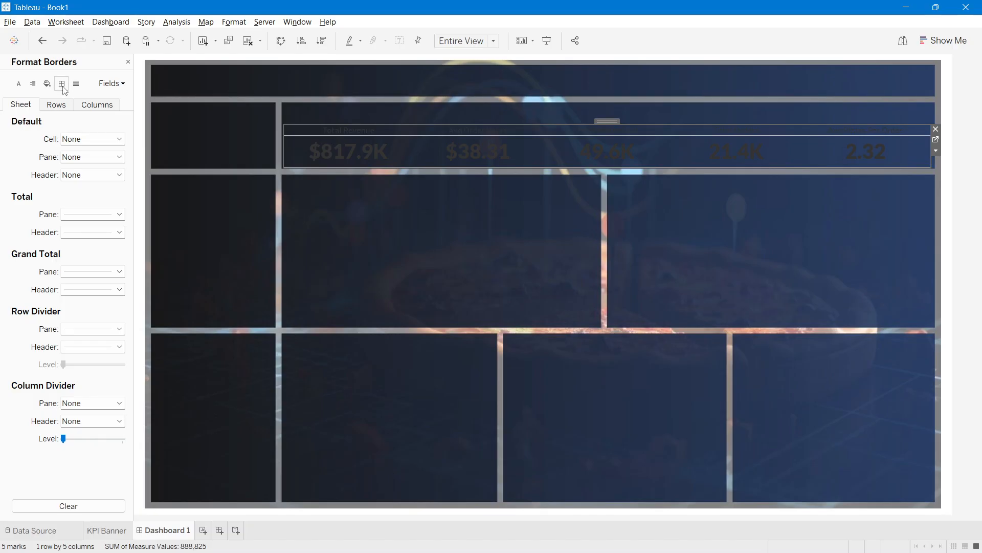
pyautogui.click(77, 330)
pyautogui.click(77, 329)
pyautogui.click(77, 329)
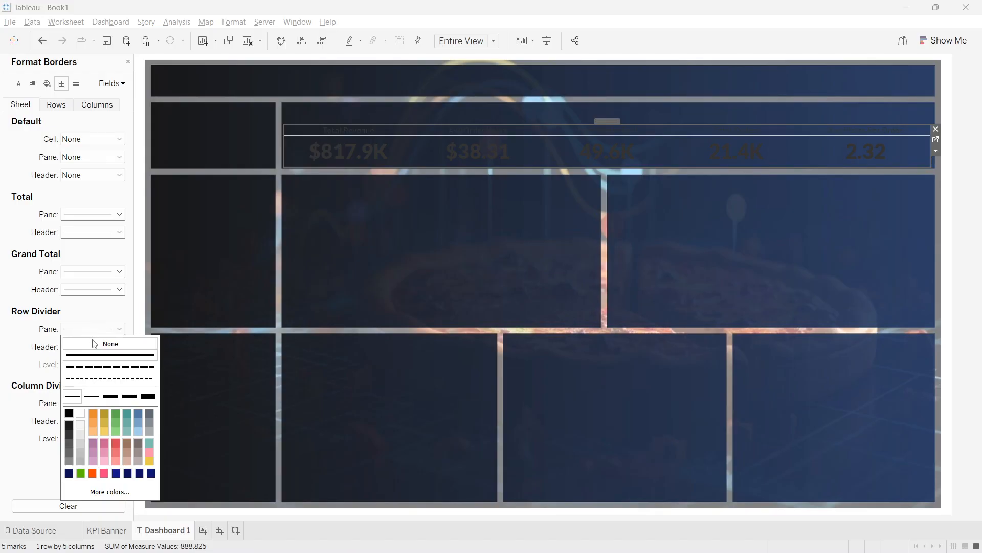
pyautogui.click(95, 343)
pyautogui.click(378, 248)
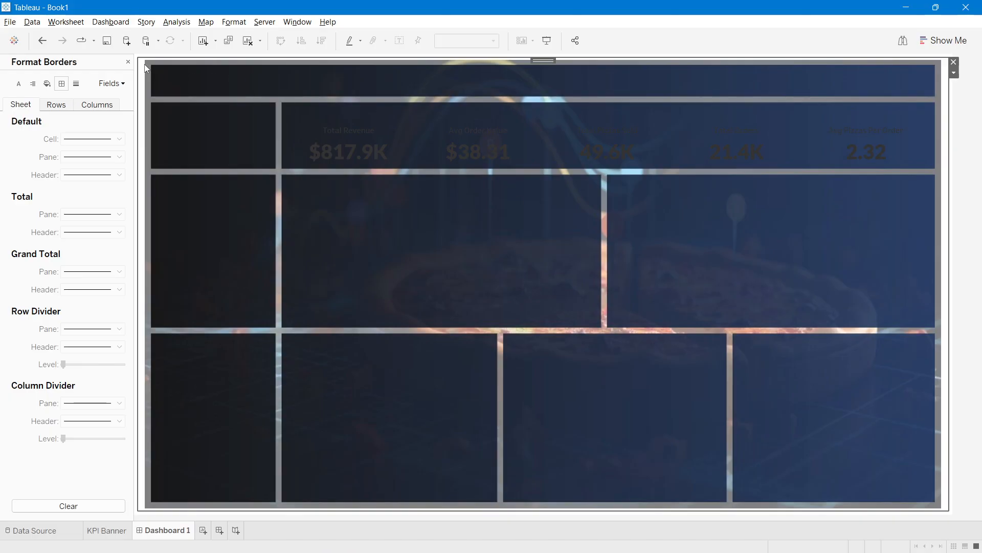
pyautogui.click(128, 62)
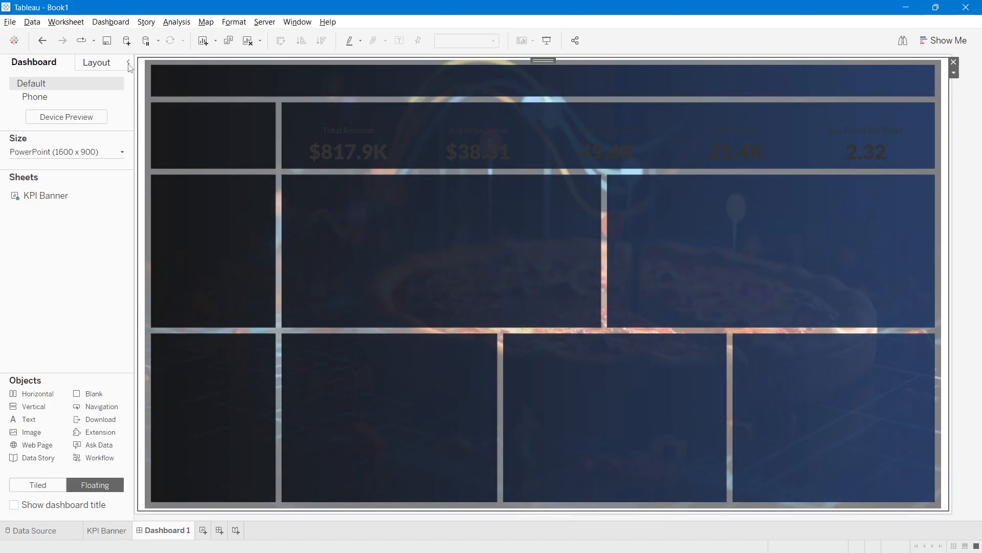
# Step: Go to the KPI Banner sheet and change the Measure Values label text colour to white
pyautogui.click(296, 152)
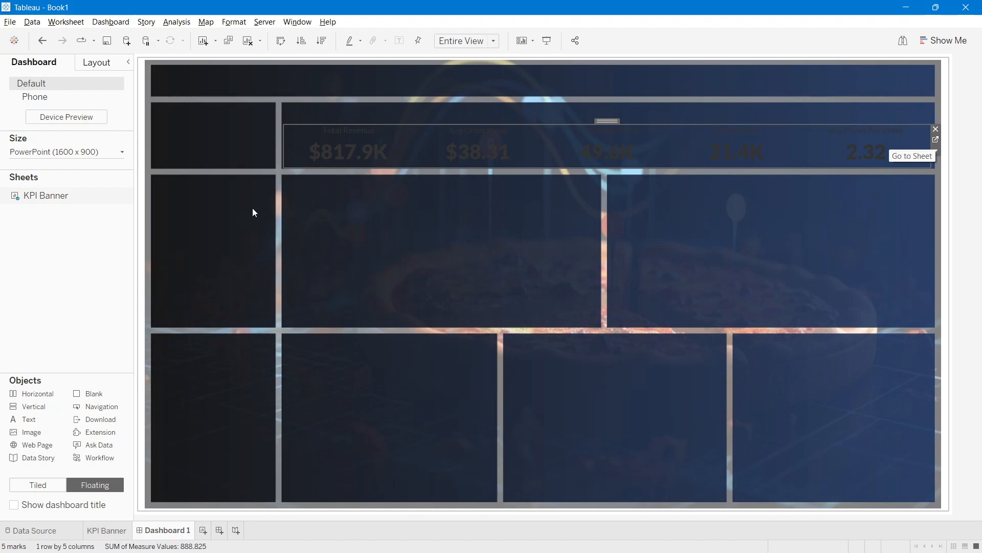
pyautogui.moveTo(109, 198)
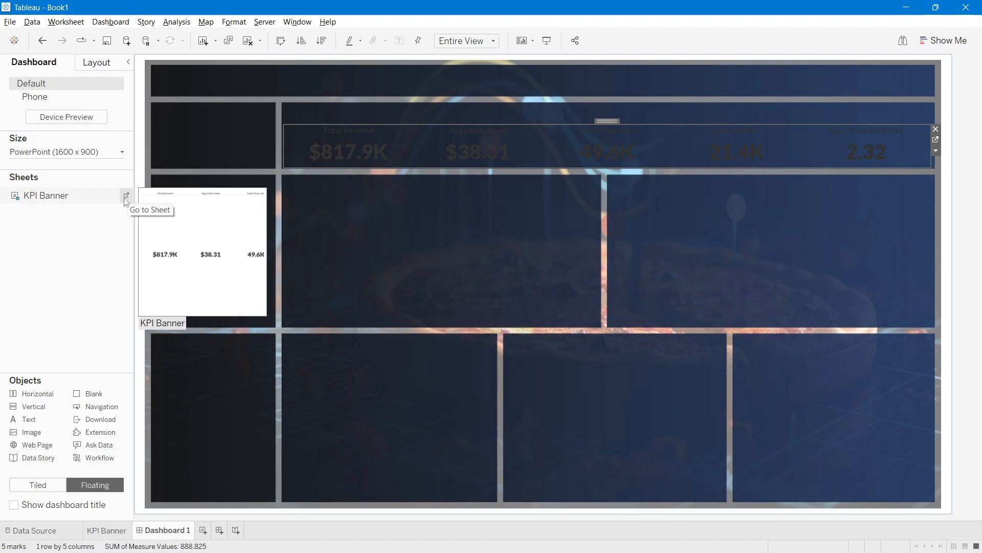
pyautogui.click(126, 196)
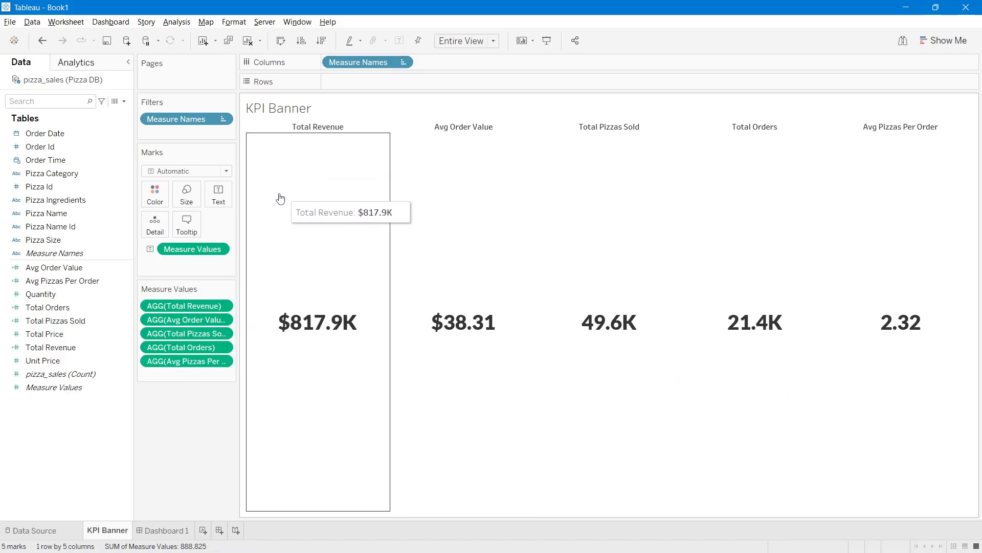
pyautogui.click(227, 205)
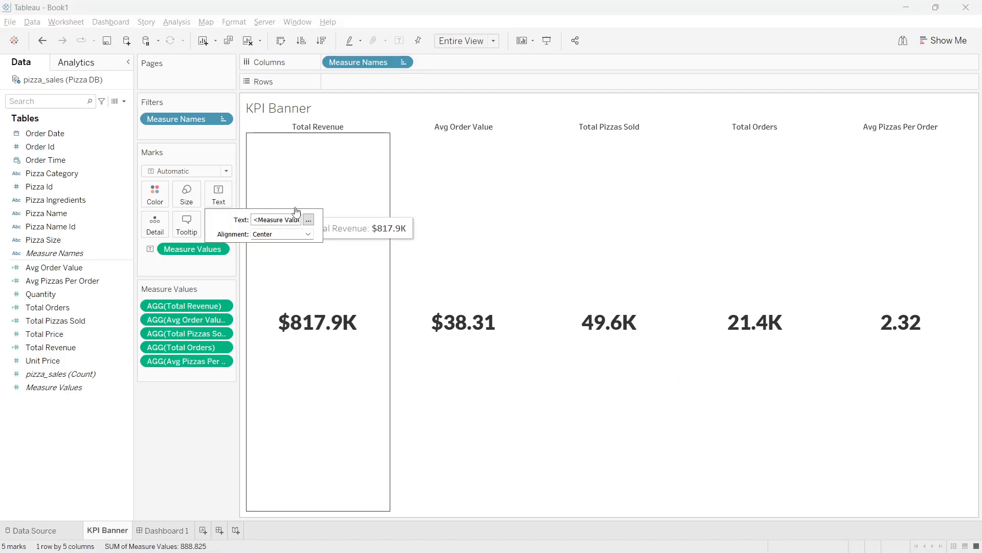
pyautogui.click(308, 220)
pyautogui.hotkey('ctrl', 'a')
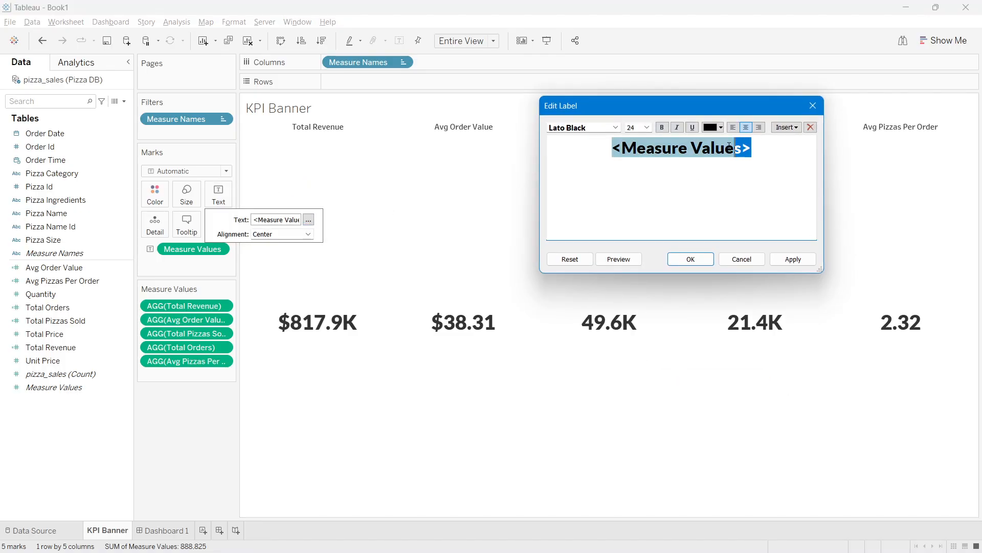
pyautogui.click(721, 128)
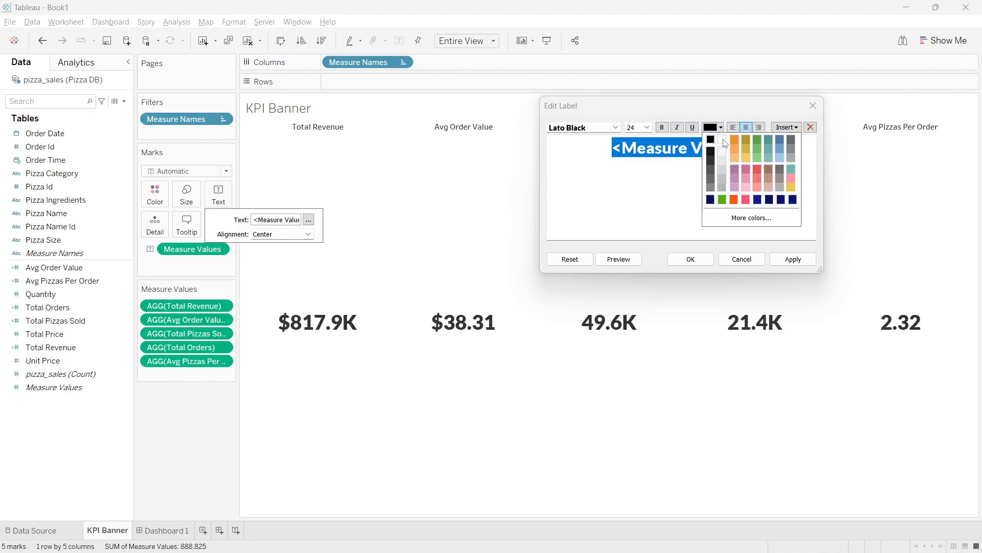
pyautogui.click(722, 140)
pyautogui.click(793, 259)
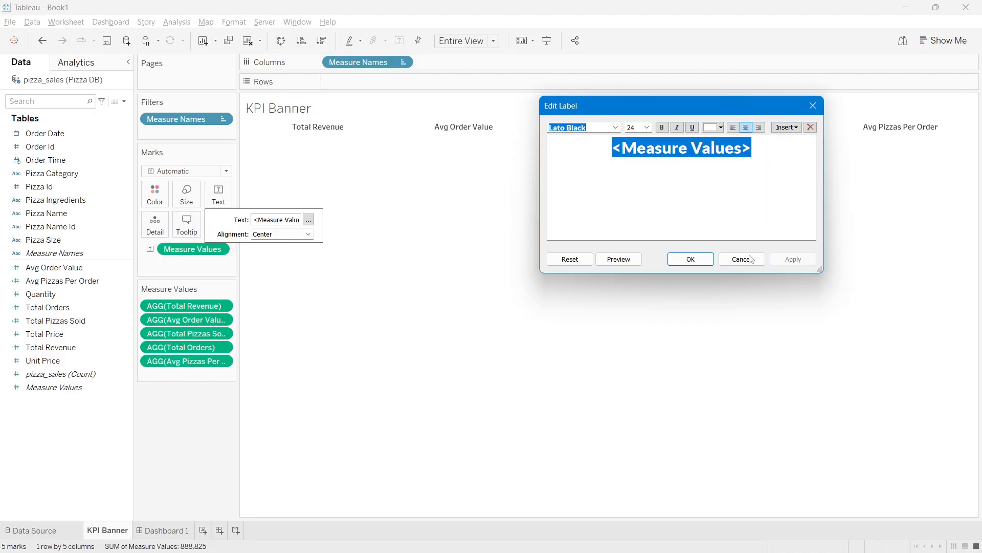
pyautogui.click(709, 262)
pyautogui.click(373, 342)
pyautogui.click(529, 309)
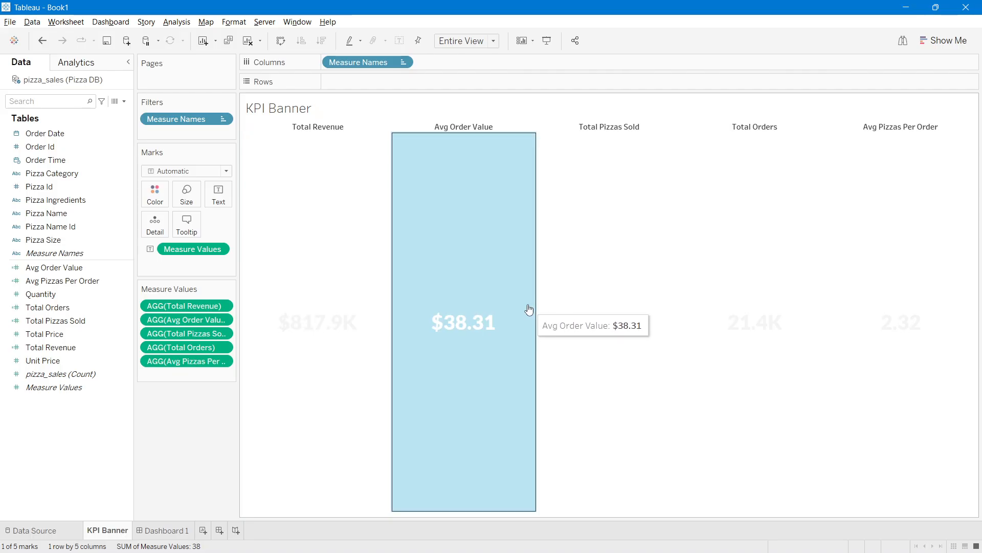
pyautogui.click(629, 278)
pyautogui.click(564, 351)
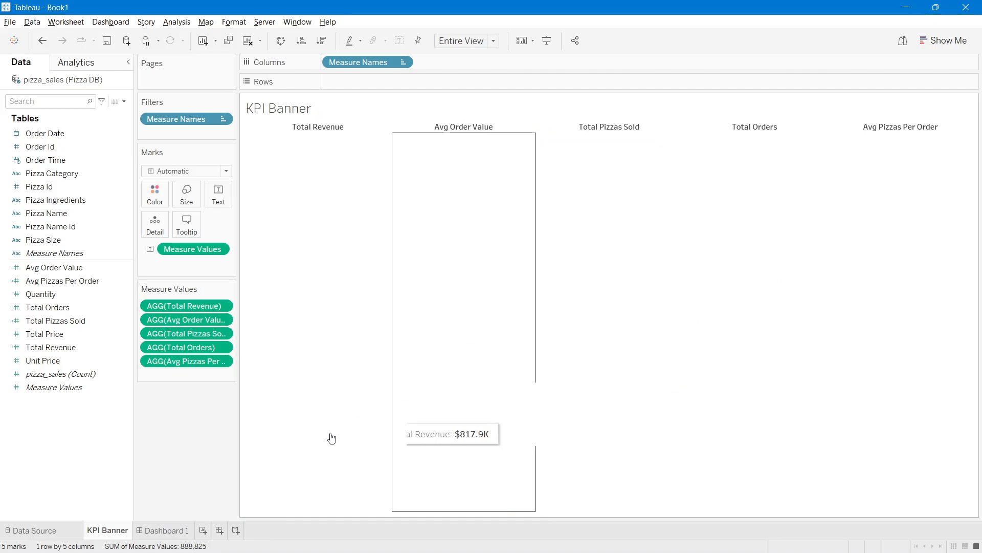
# Step: Return to Dashboard 1 and set the KPI Banner's worksheet font colour to light orange
pyautogui.click(168, 530)
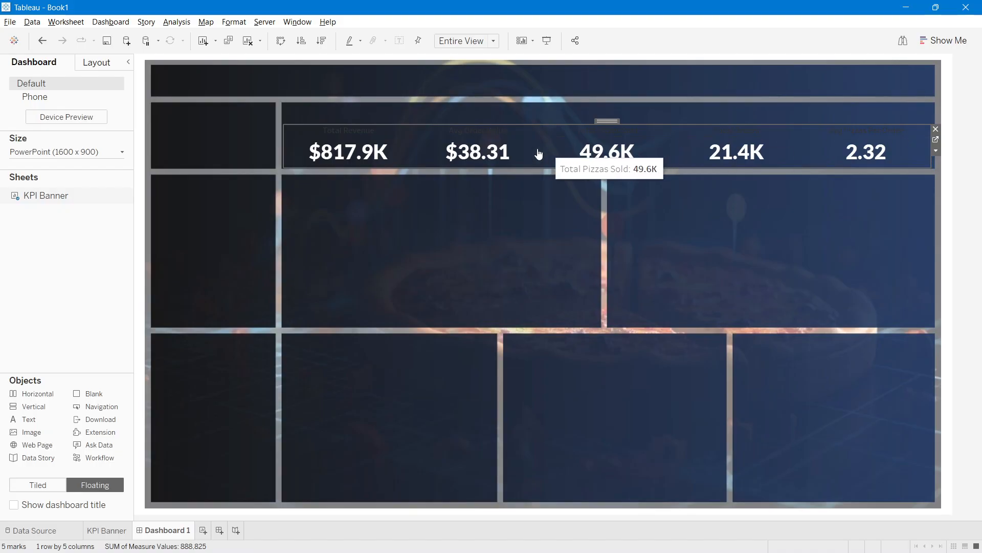
pyautogui.click(349, 131)
pyautogui.rightClick(348, 131)
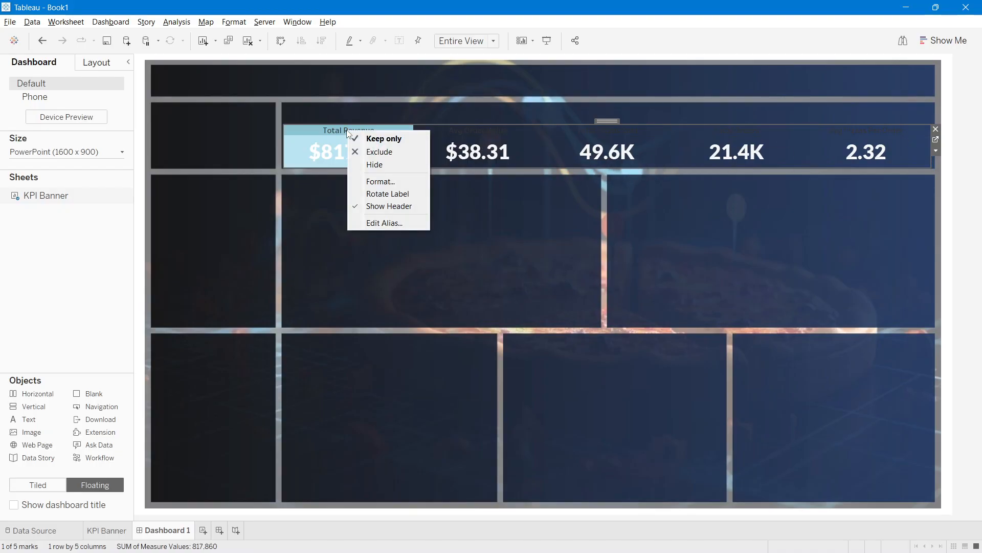
pyautogui.click(378, 182)
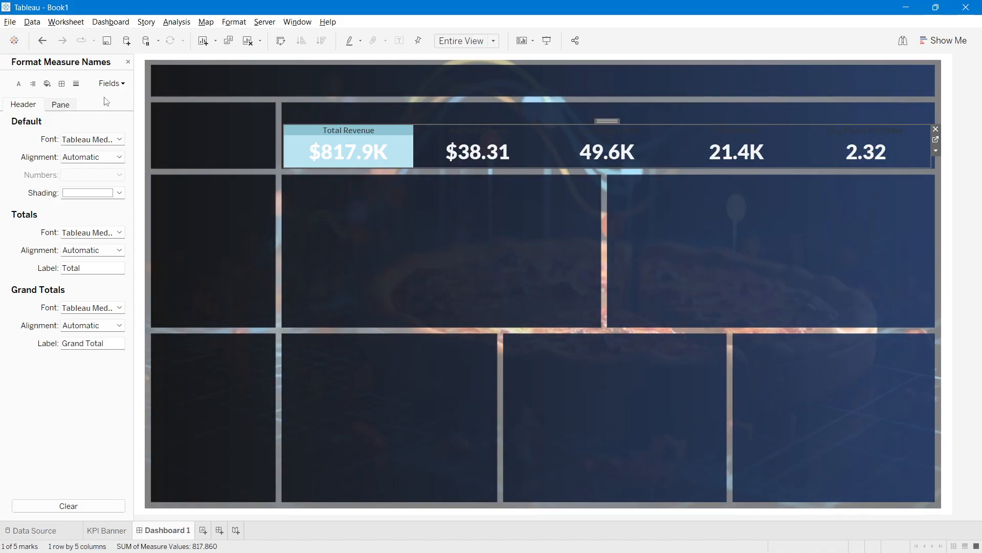
pyautogui.click(118, 85)
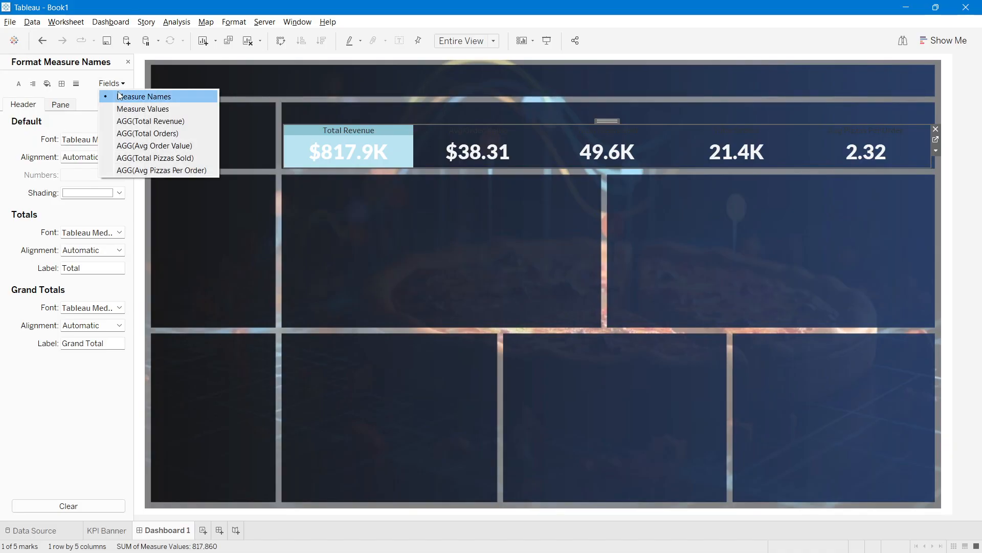
pyautogui.click(19, 84)
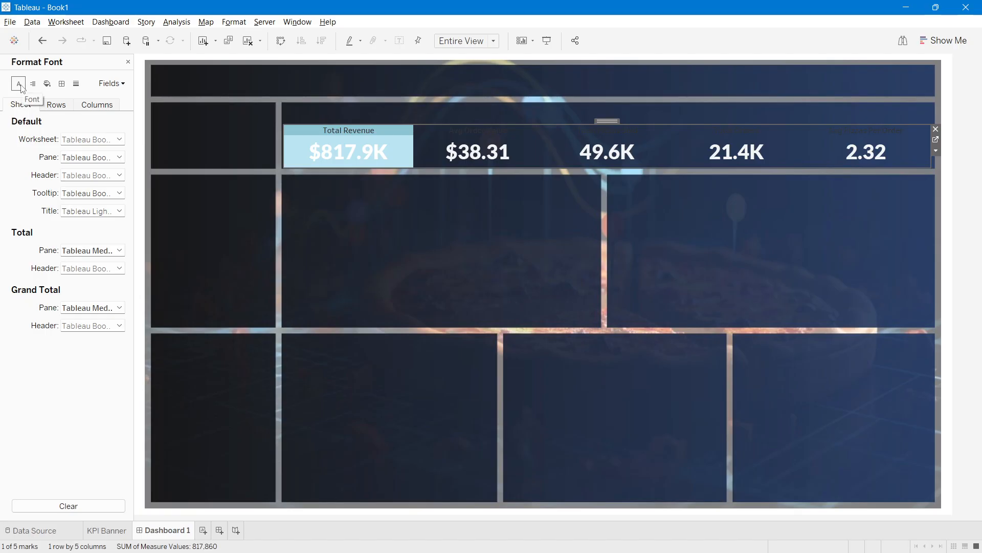
pyautogui.click(79, 139)
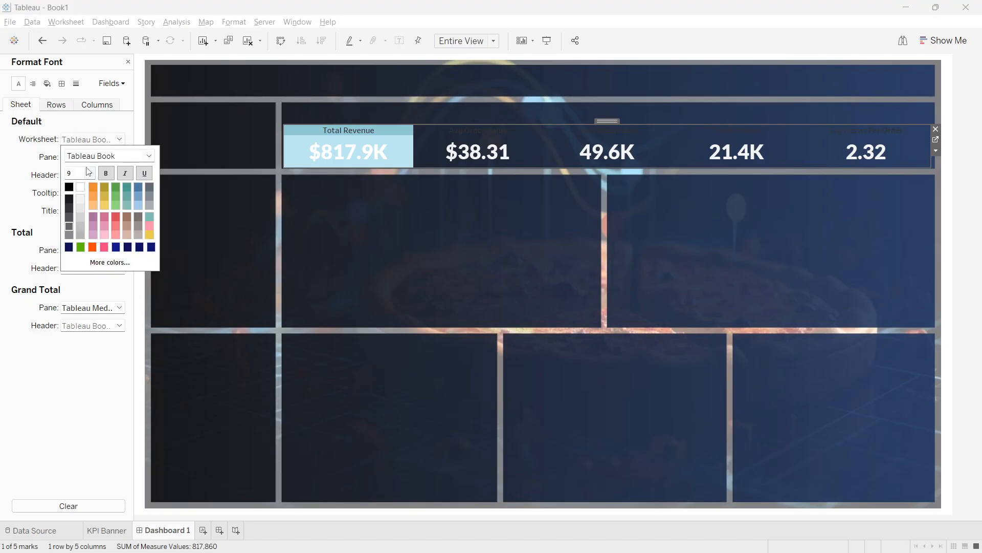
pyautogui.click(94, 205)
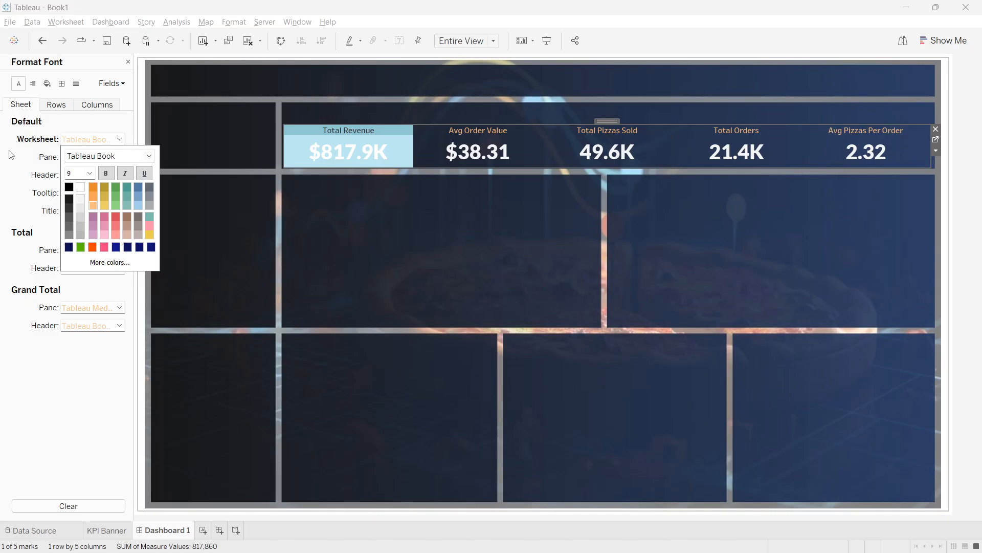
# Step: Change the KPI Banner's worksheet font to Segoe UI Semibold
pyautogui.click(75, 139)
pyautogui.click(93, 139)
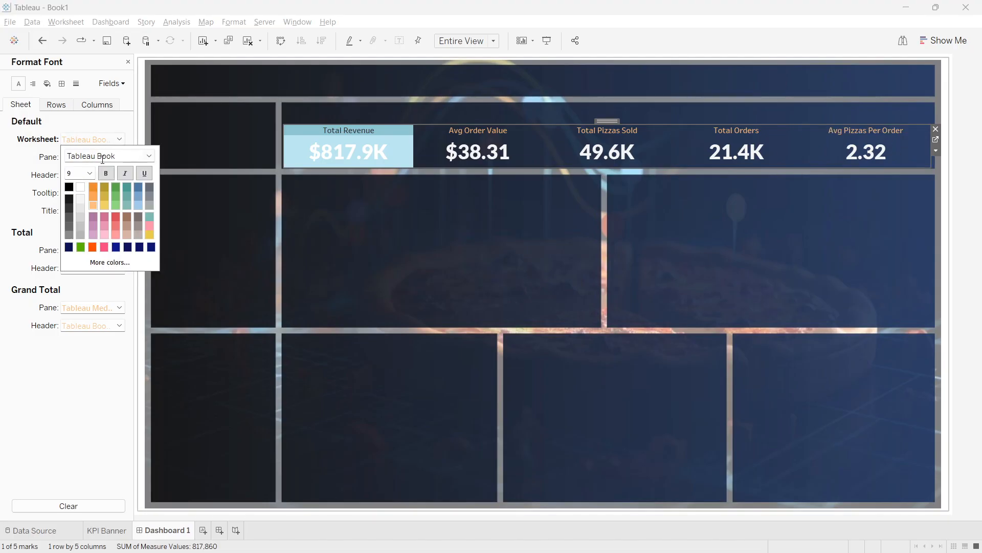
pyautogui.click(149, 156)
pyautogui.scroll(1, 114, 256)
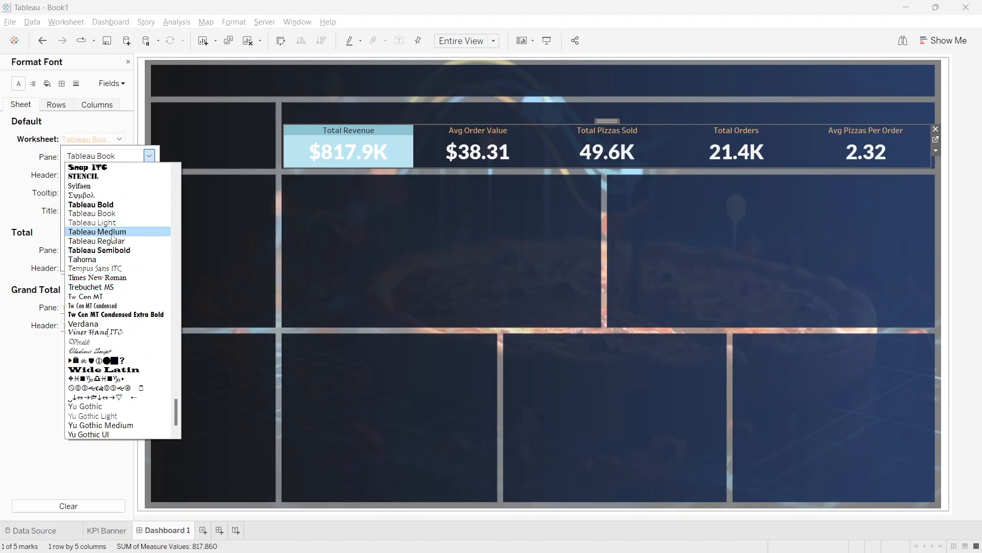
pyautogui.click(113, 250)
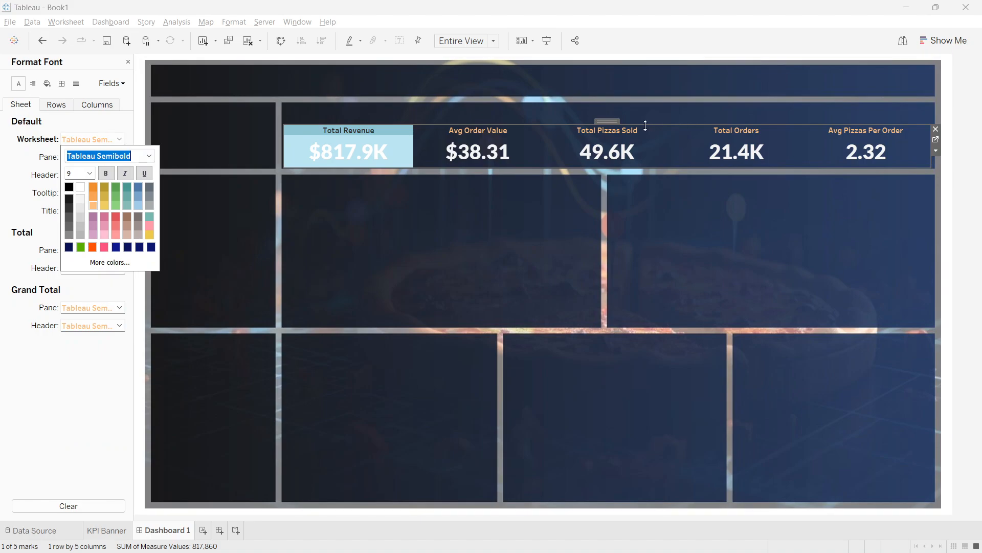
pyautogui.click(149, 155)
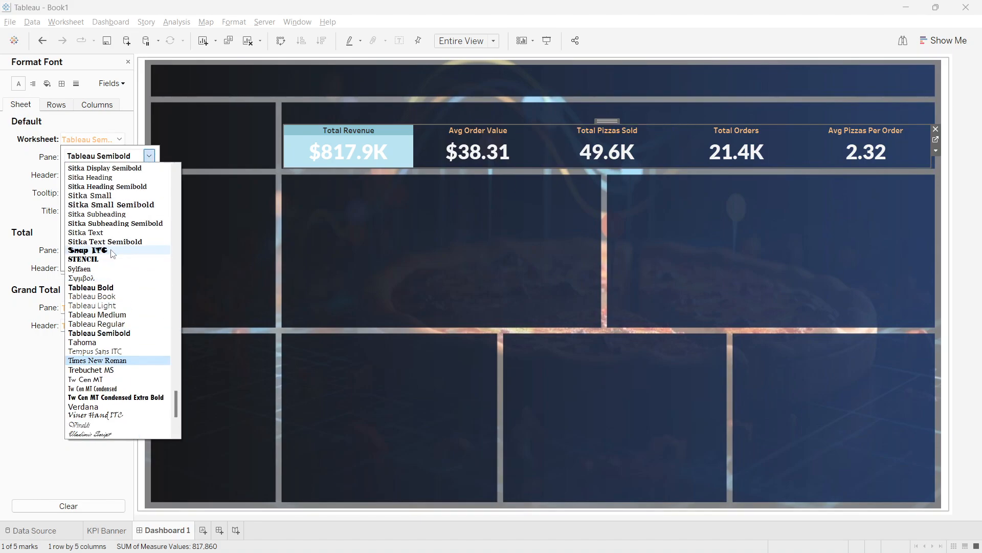
pyautogui.scroll(10, 113, 252)
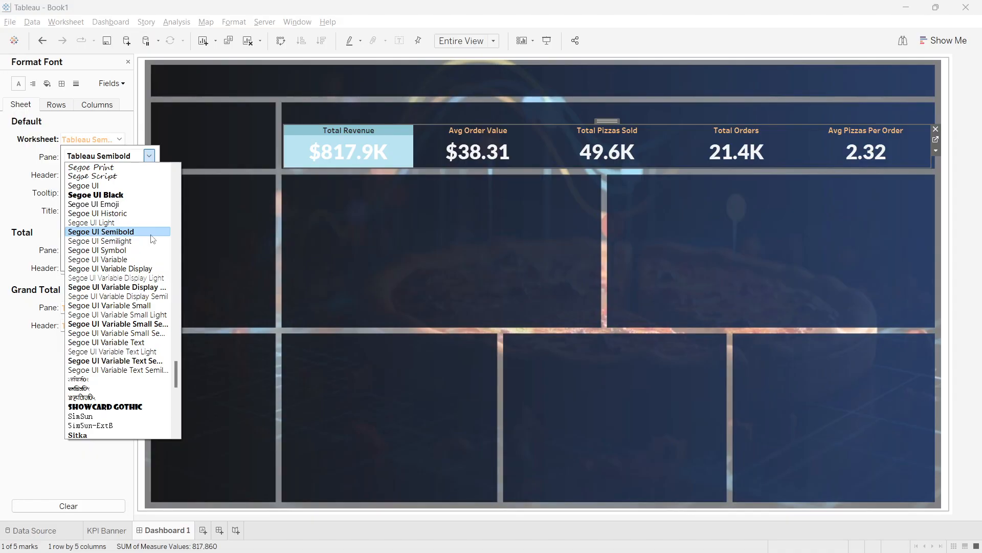
pyautogui.click(91, 235)
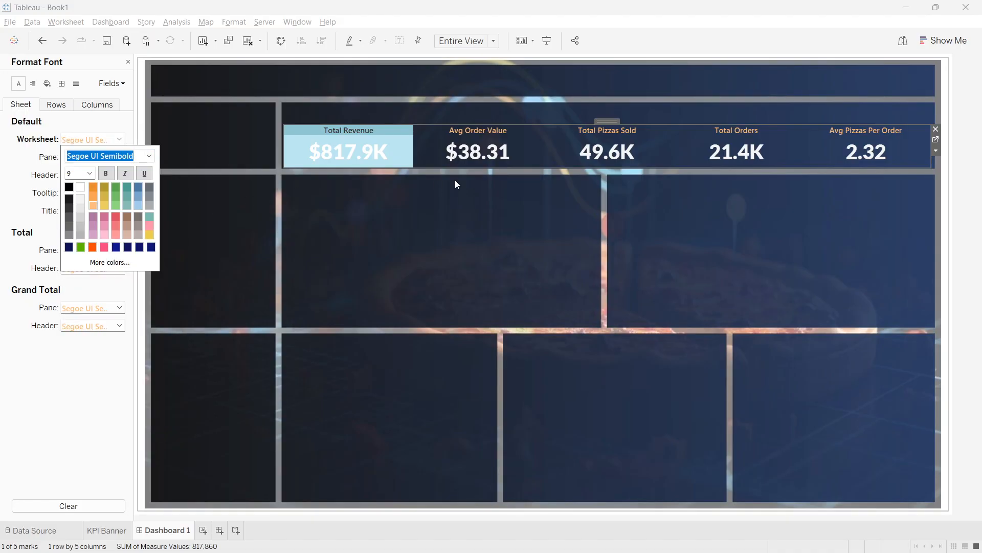
pyautogui.click(102, 138)
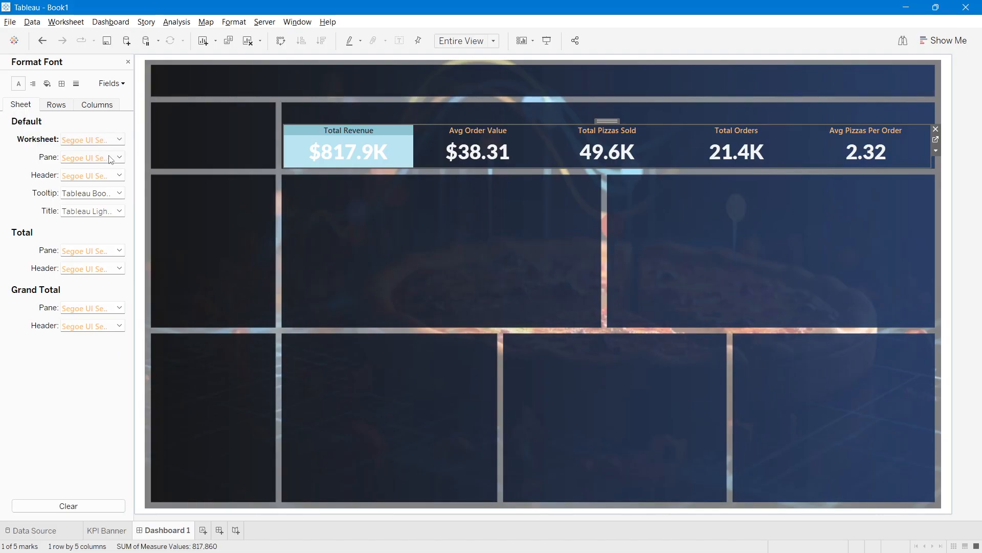
# Step: Set the KPI Banner's worksheet font size to 10, close the font formatting and deselect the banner
pyautogui.click(108, 139)
pyautogui.click(92, 173)
pyautogui.click(85, 200)
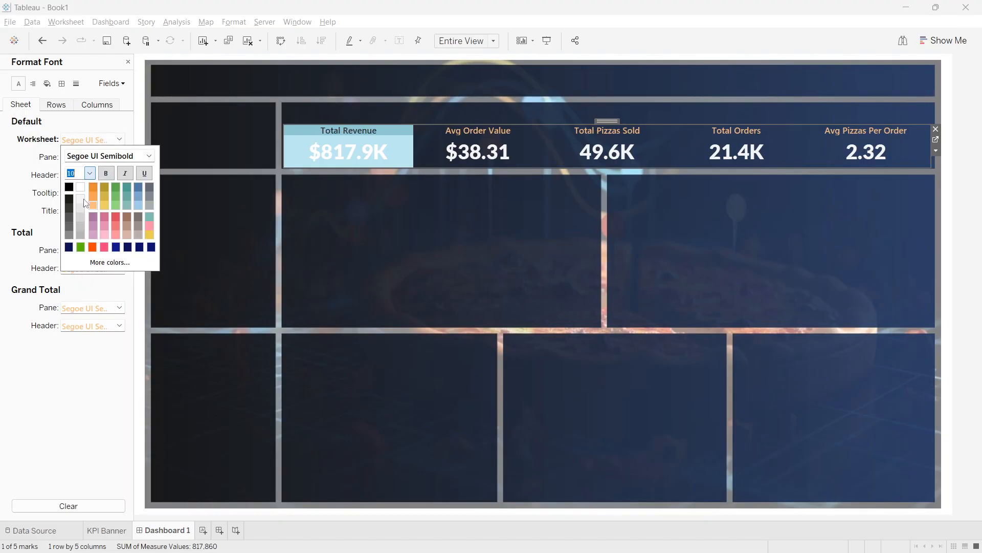
pyautogui.click(4, 159)
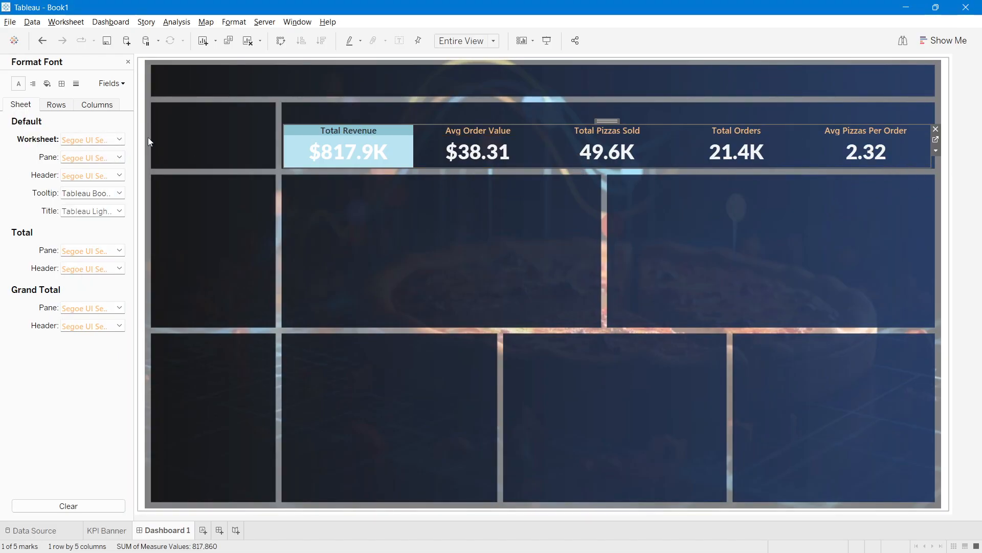
pyautogui.click(128, 62)
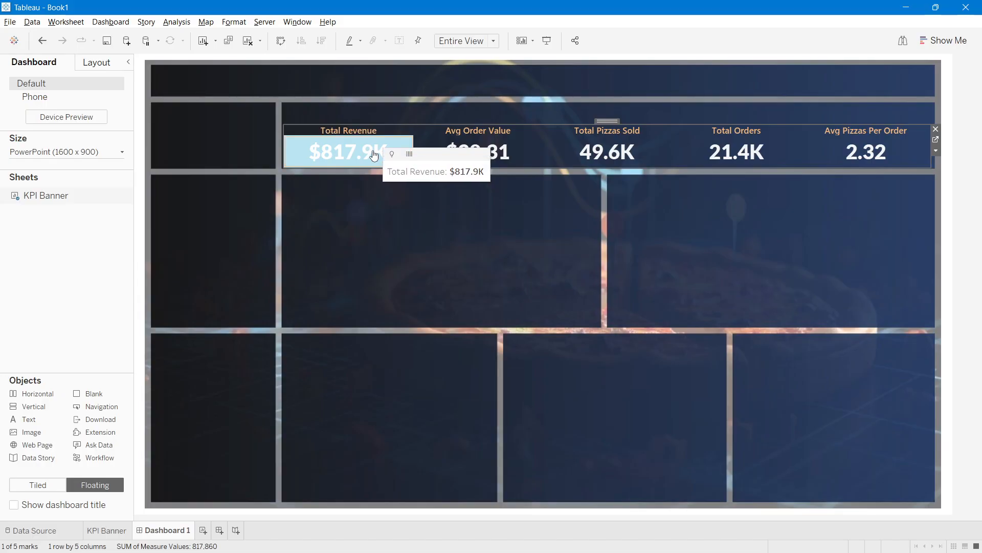
pyautogui.click(398, 248)
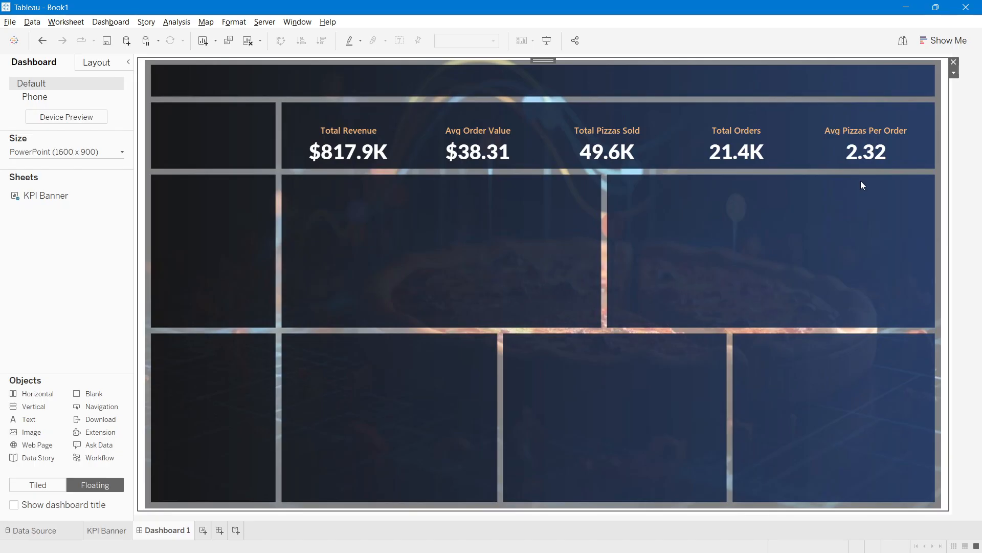
pyautogui.click(981, 155)
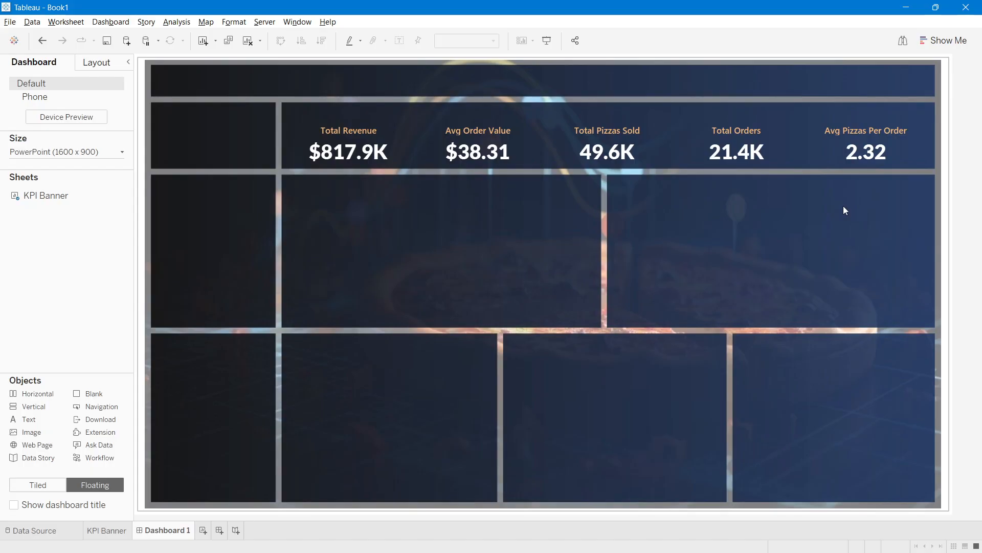
# Step: Switch to the PIZZA SALES SQL QUERIES document in Word and compare its five KPI query results with the dashboard's KPI Banner
pyautogui.click(603, 539)
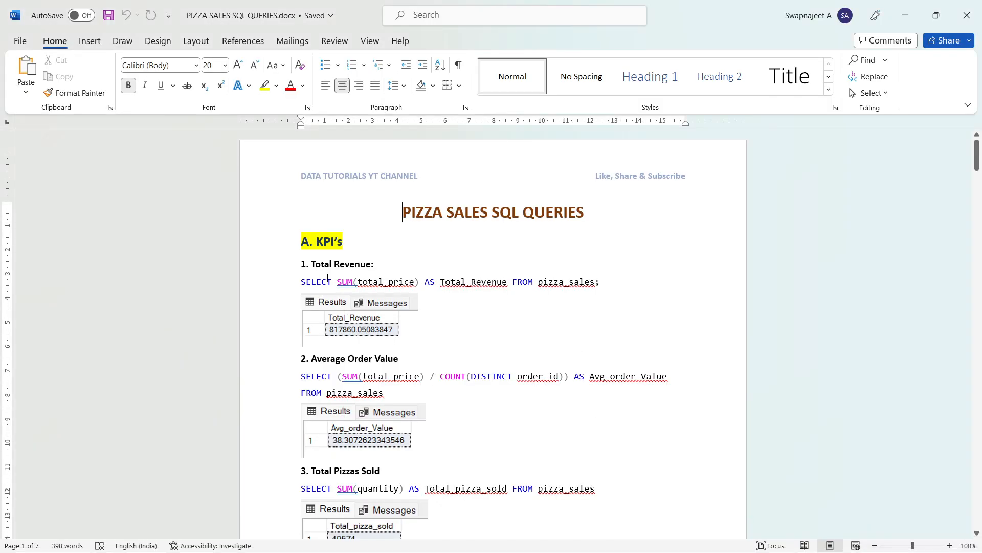
pyautogui.scroll(-2, 323, 286)
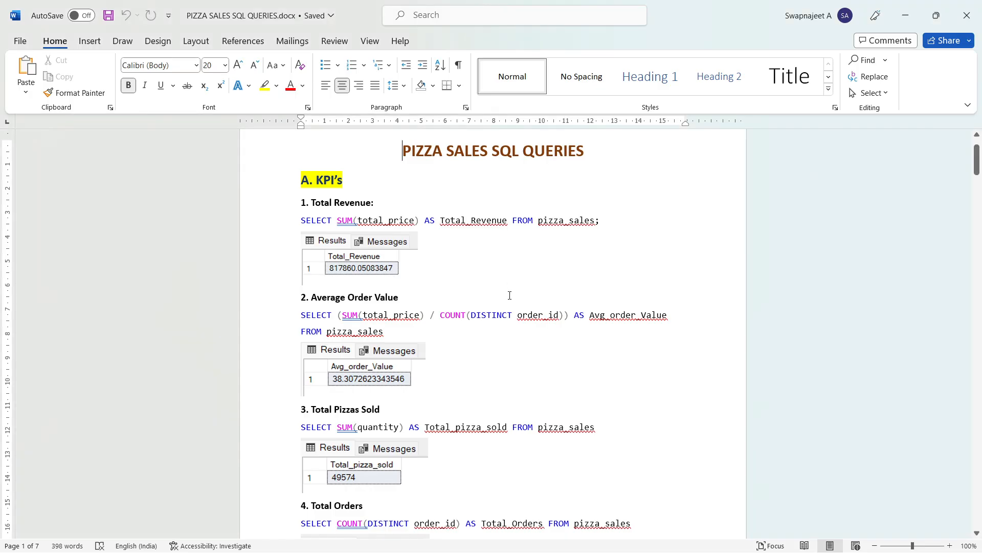
pyautogui.scroll(-2, 390, 338)
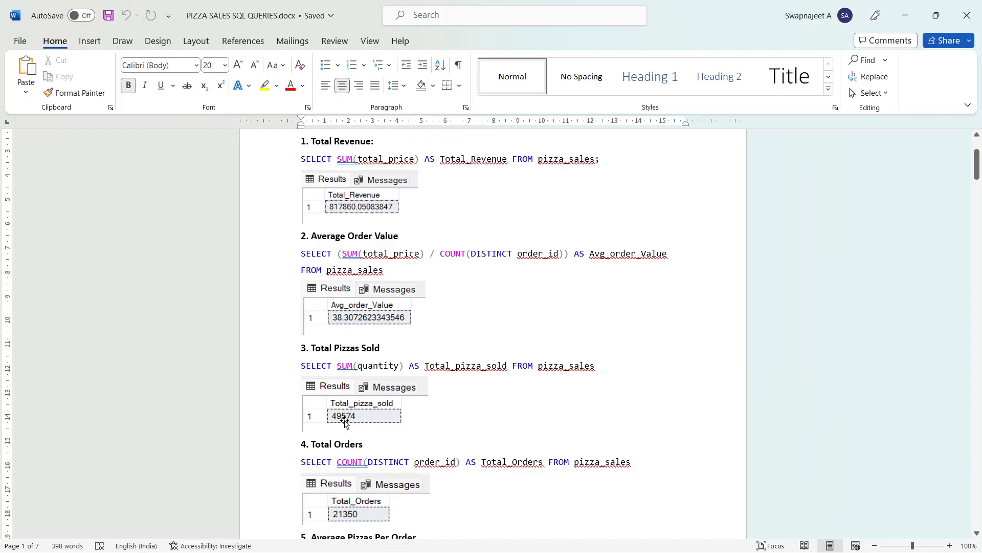
pyautogui.hotkey('alt', 'Tab')
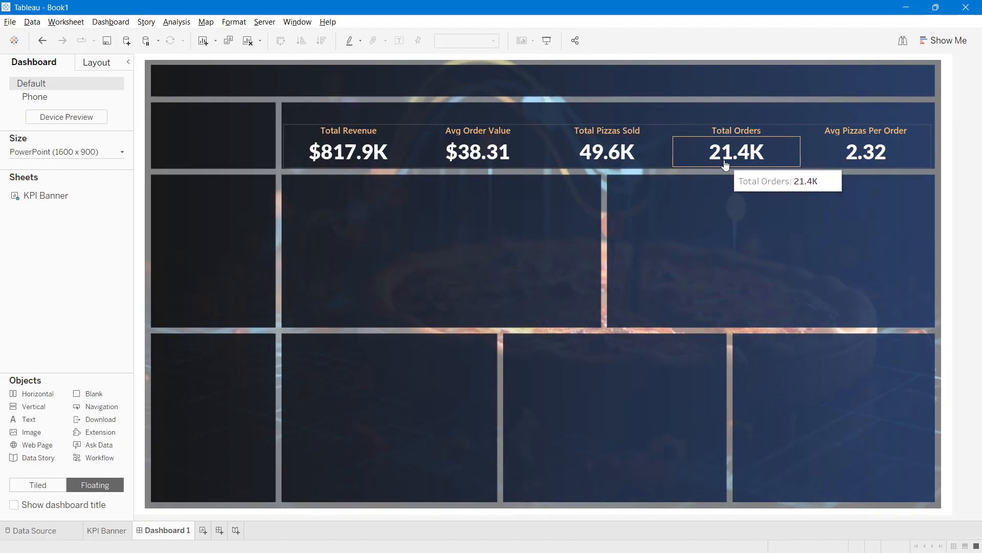
pyautogui.hotkey('alt', 'Tab')
pyautogui.scroll(-3, 608, 300)
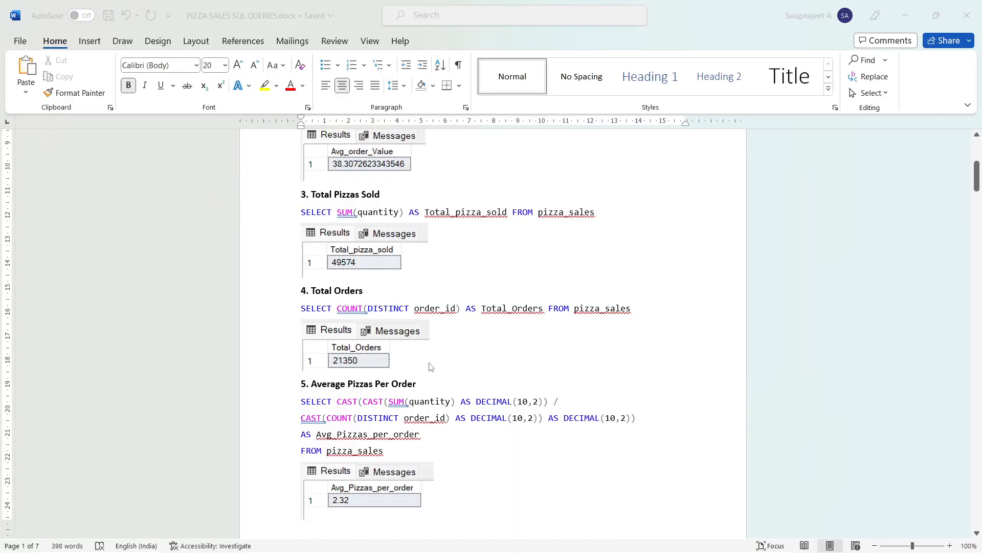
pyautogui.hotkey('alt', 'Tab')
pyautogui.hotkey('alt', 'Tab')
pyautogui.scroll(-3, 340, 502)
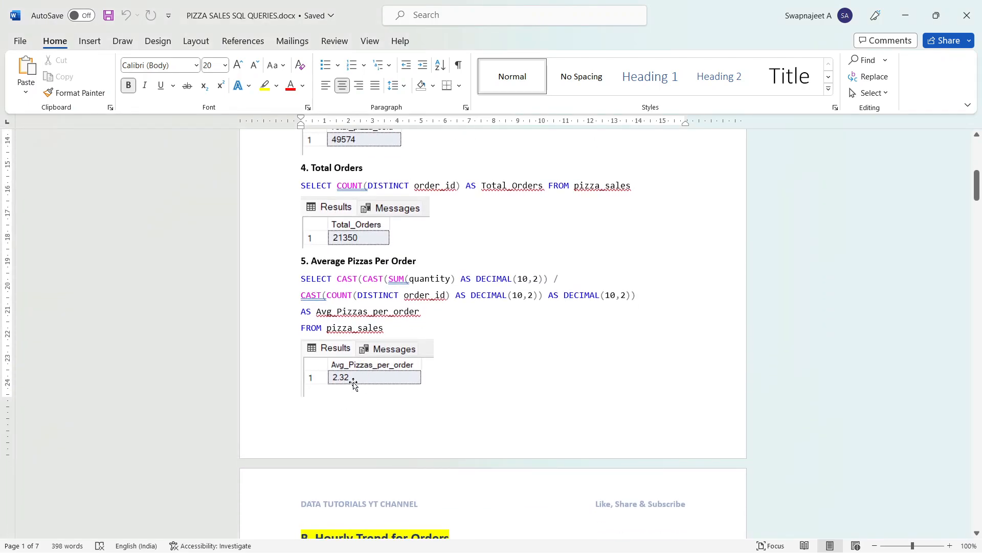
pyautogui.hotkey('alt', 'Tab')
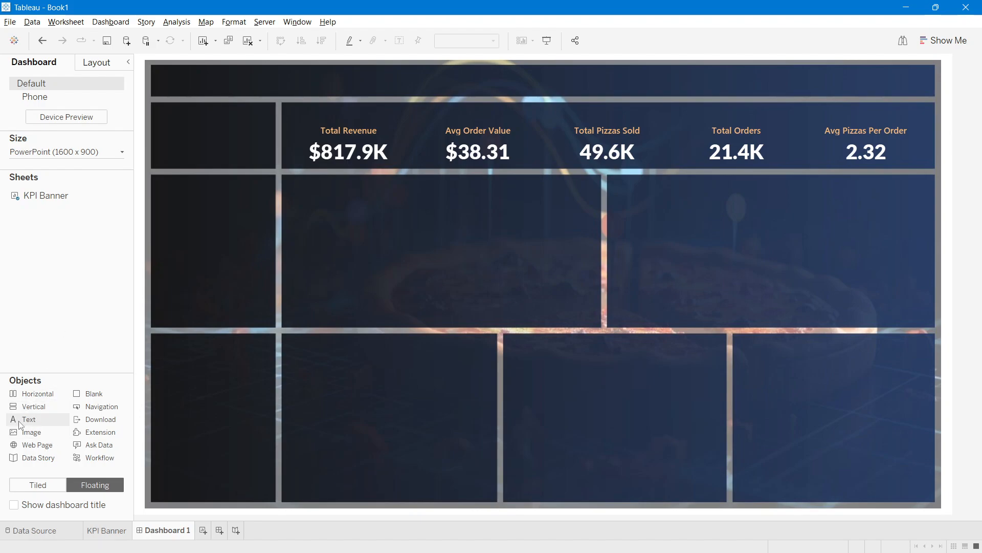
# Step: Add a floating text object to the Tableau dashboard reading PIZZA SALES REPORT
pyautogui.moveTo(21, 424); pyautogui.dragTo(337, 222)
pyautogui.write('PIZZA')
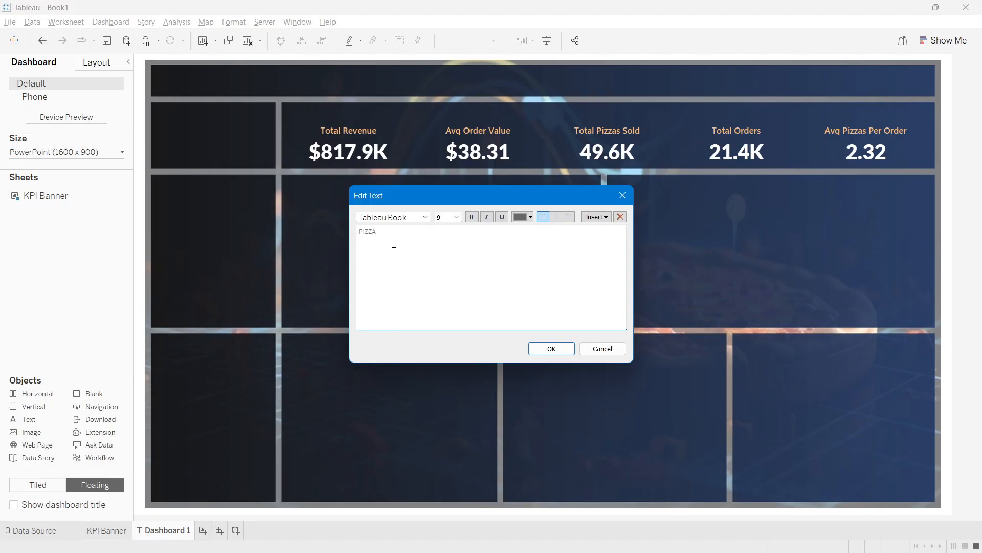
pyautogui.write(' SALES REPORT')
# Step: Format the PIZZA SALES REPORT text in Segoe UI Black at size 19 and apply the text edit
pyautogui.moveTo(433, 244); pyautogui.dragTo(345, 231)
pyautogui.click(425, 216)
pyautogui.scroll(10, 445, 334)
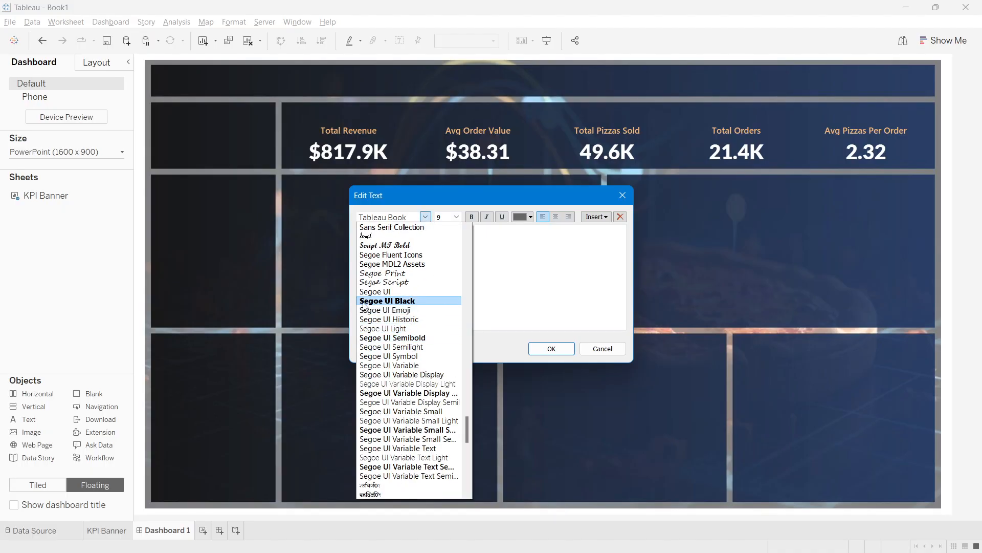
pyautogui.click(386, 302)
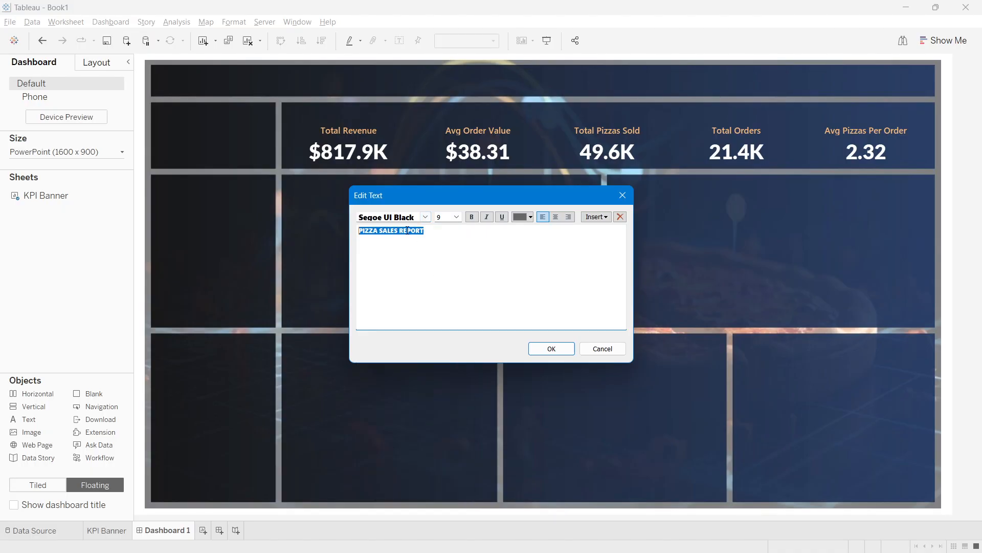
pyautogui.click(459, 220)
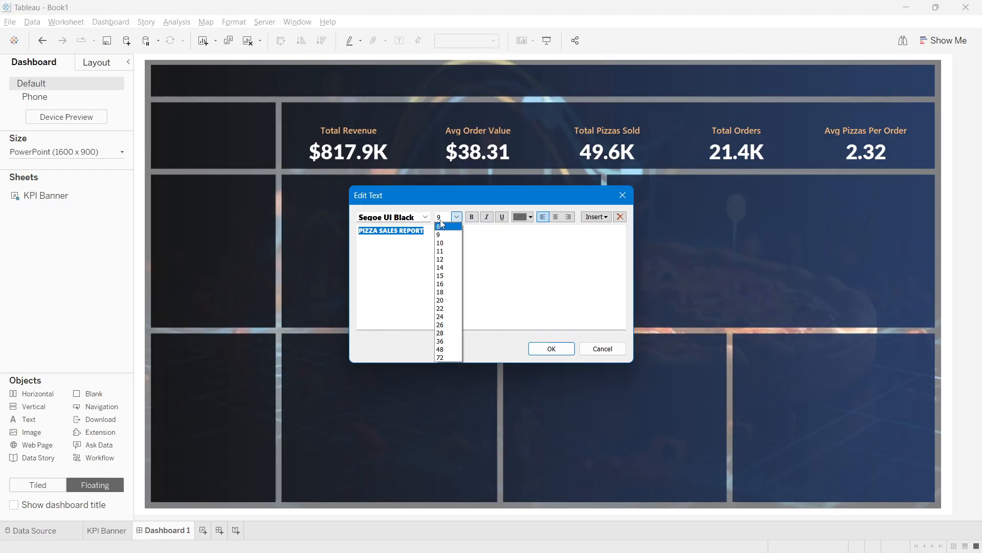
pyautogui.click(440, 217)
pyautogui.write('24')
pyautogui.press('Return')
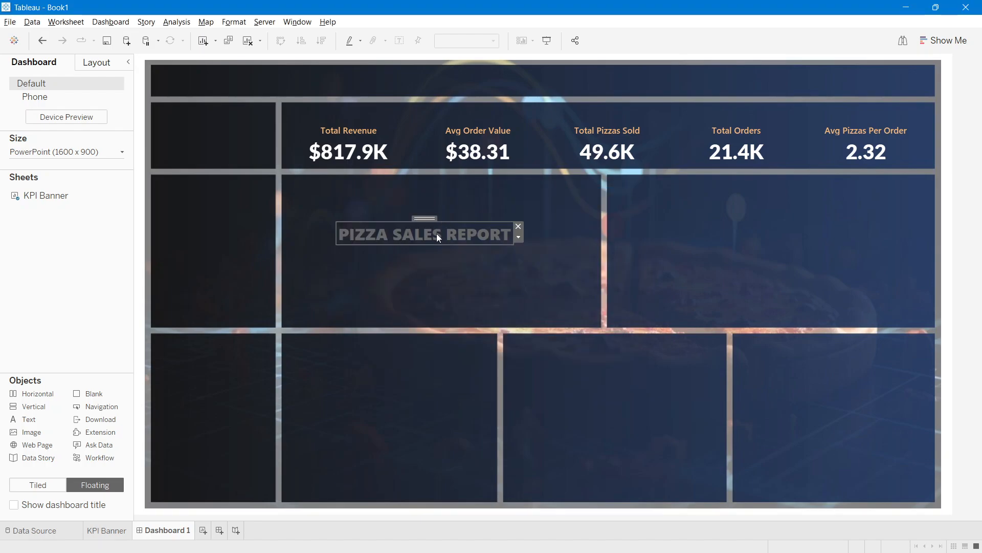
# Step: Move the PIZZA SALES REPORT title into the middle of the dashboard's header band and colour its text yellow
pyautogui.moveTo(437, 233); pyautogui.dragTo(545, 59)
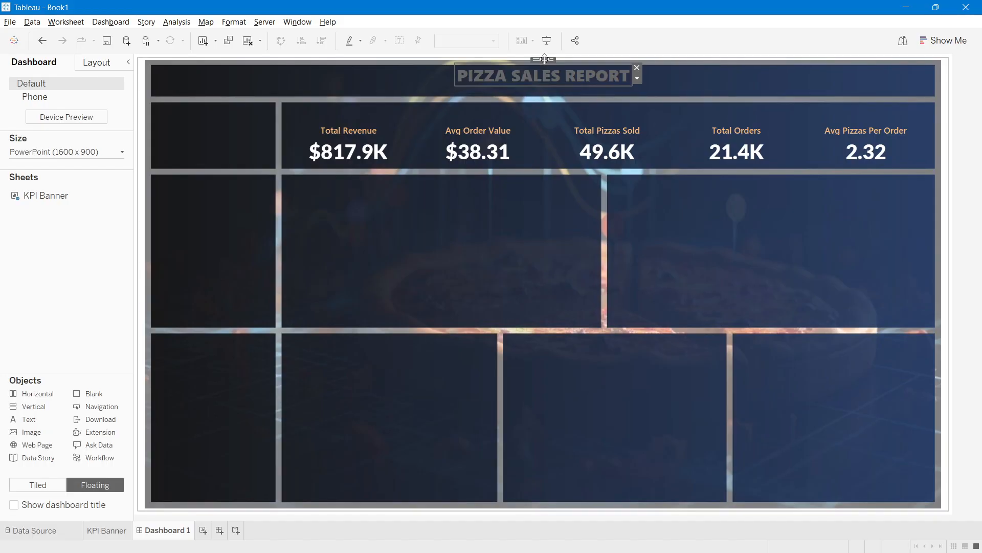
pyautogui.doubleClick(541, 72)
pyautogui.hotkey('ctrl', 'a')
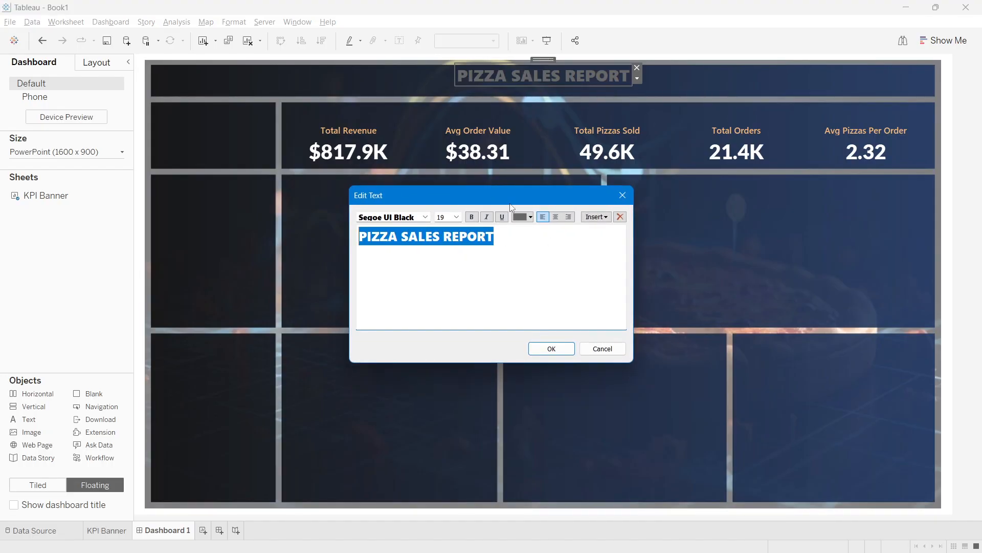
pyautogui.click(521, 217)
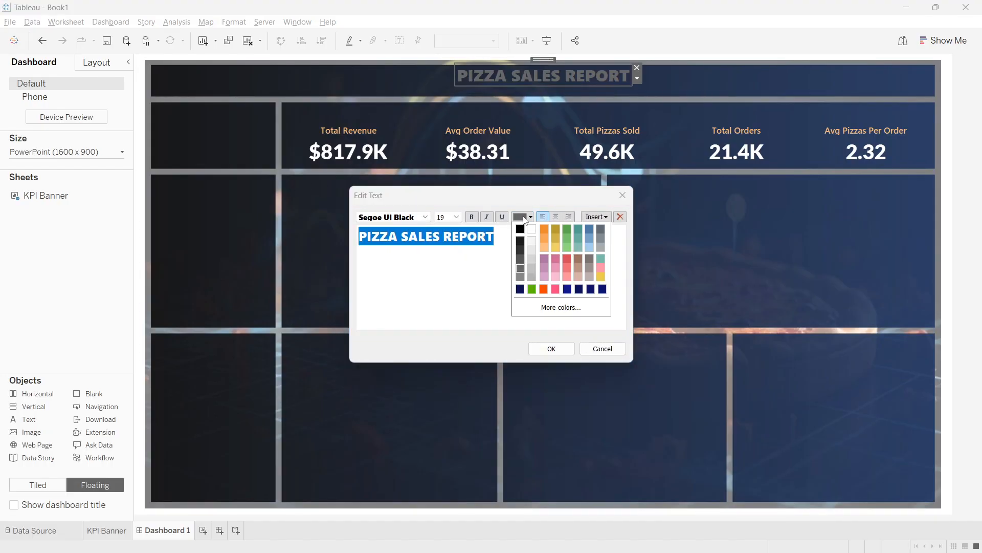
pyautogui.click(554, 248)
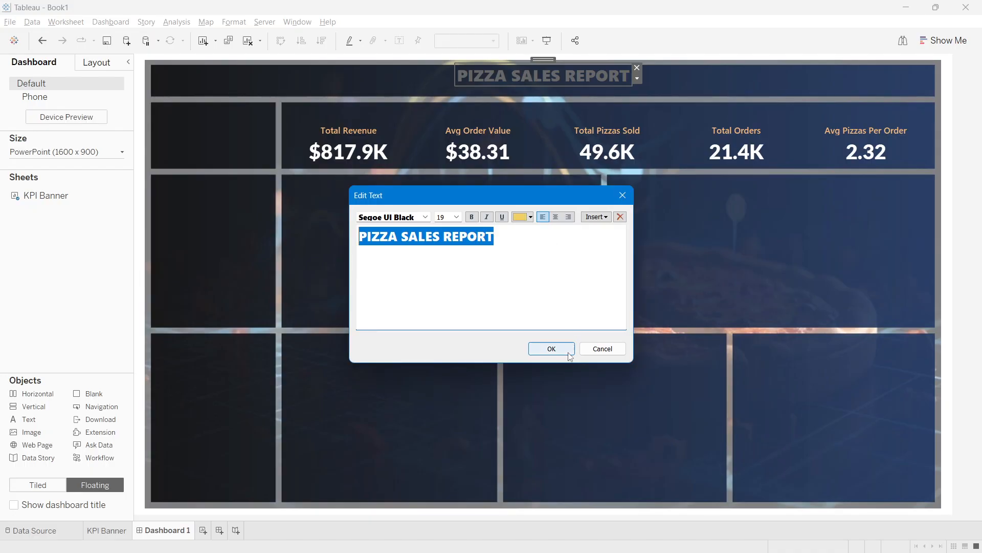
pyautogui.click(551, 348)
pyautogui.click(670, 251)
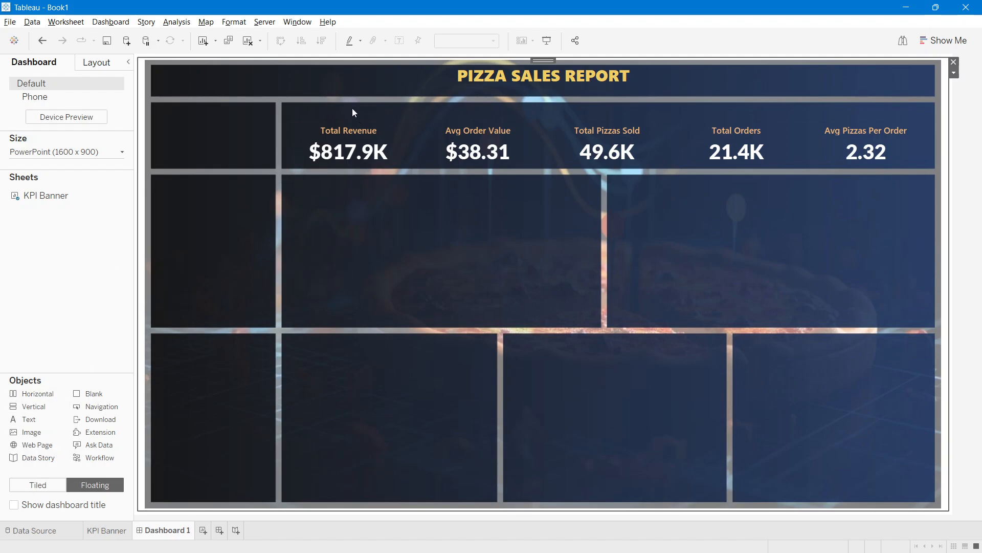
# Step: Add a floating image object to the dashboard using profit-growth.png from the Pizza Sales Images folder, fitted and centred
pyautogui.moveTo(23, 434); pyautogui.dragTo(328, 215)
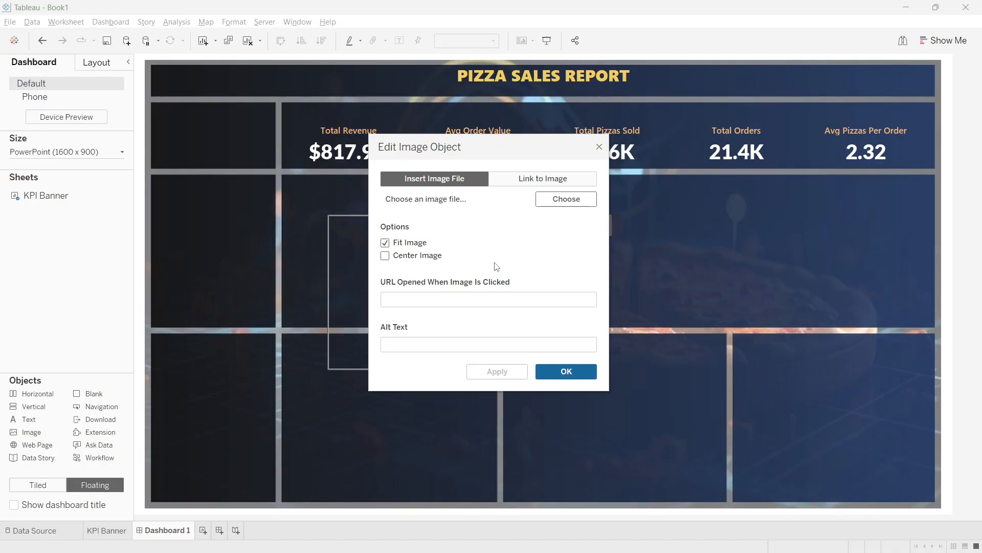
pyautogui.click(564, 199)
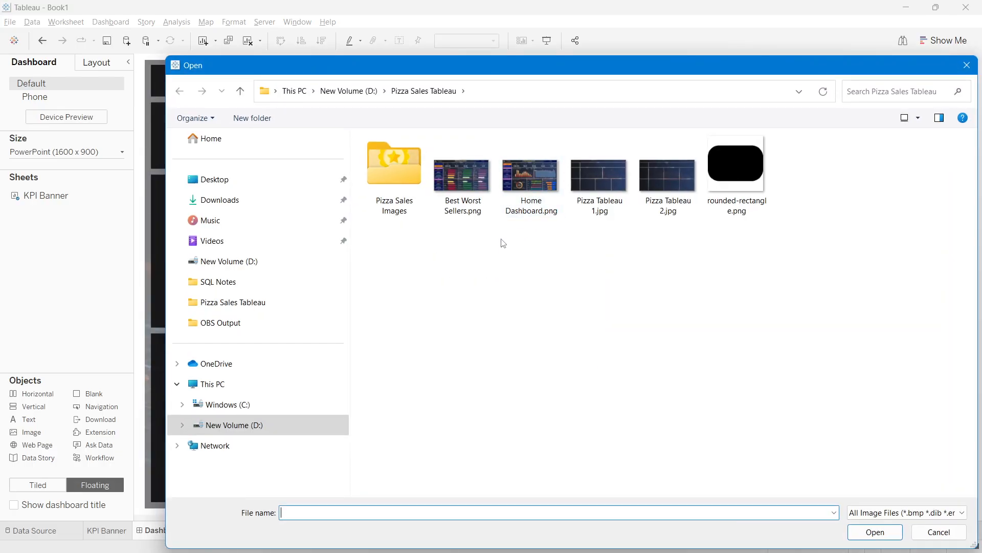
pyautogui.doubleClick(402, 215)
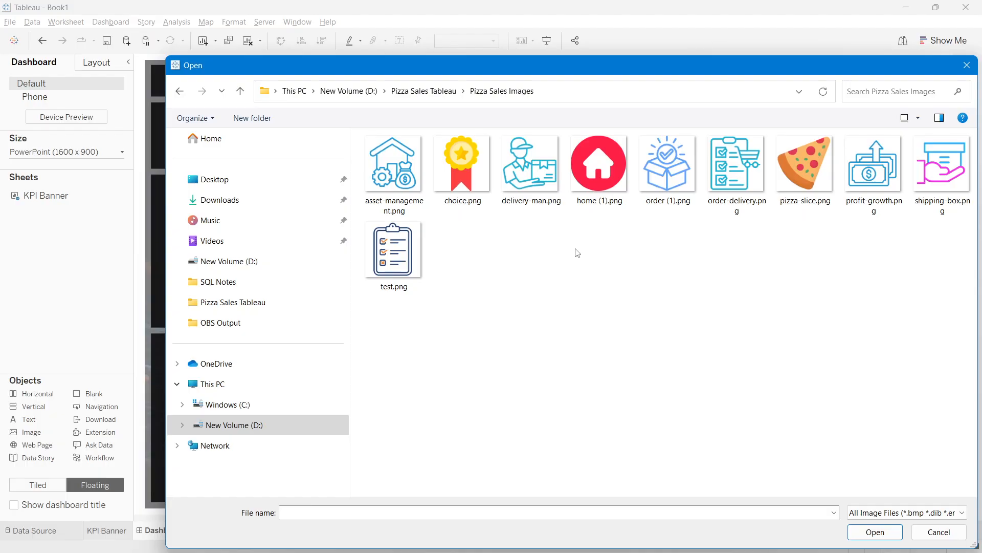
pyautogui.doubleClick(869, 199)
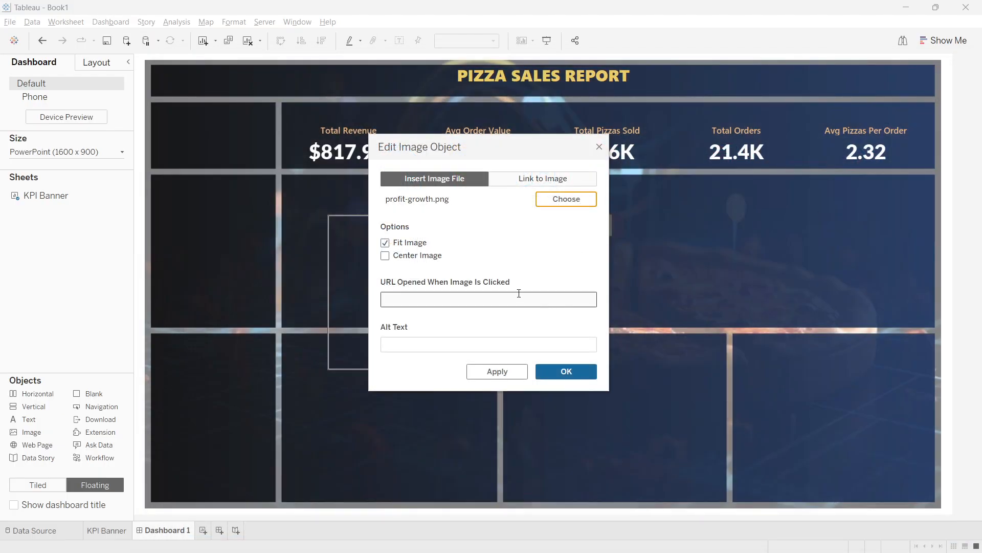
pyautogui.click(387, 256)
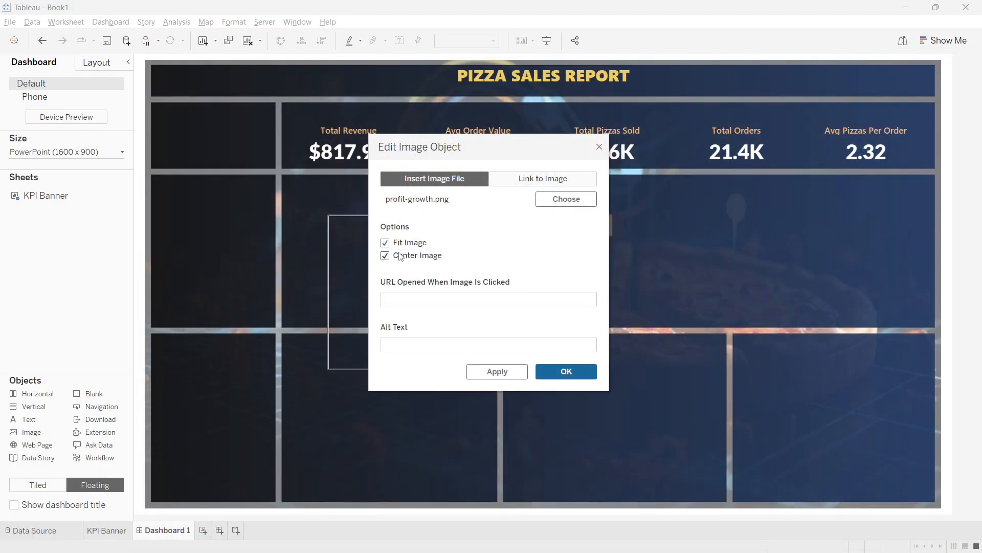
pyautogui.click(554, 372)
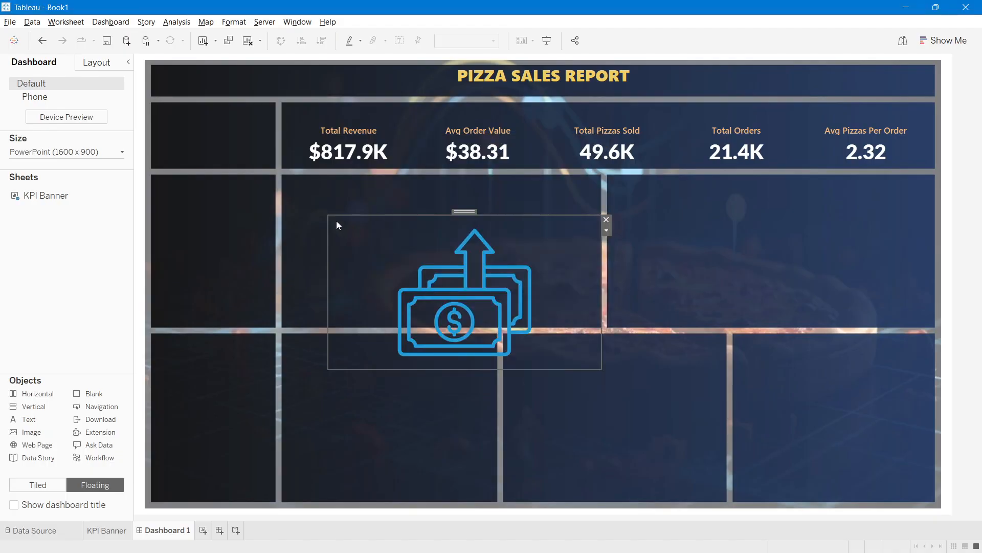
# Step: Shrink the profit-growth image to a small icon, place it just above the Total Revenue label and deselect it
pyautogui.moveTo(329, 215); pyautogui.dragTo(350, 108)
pyautogui.click(347, 100)
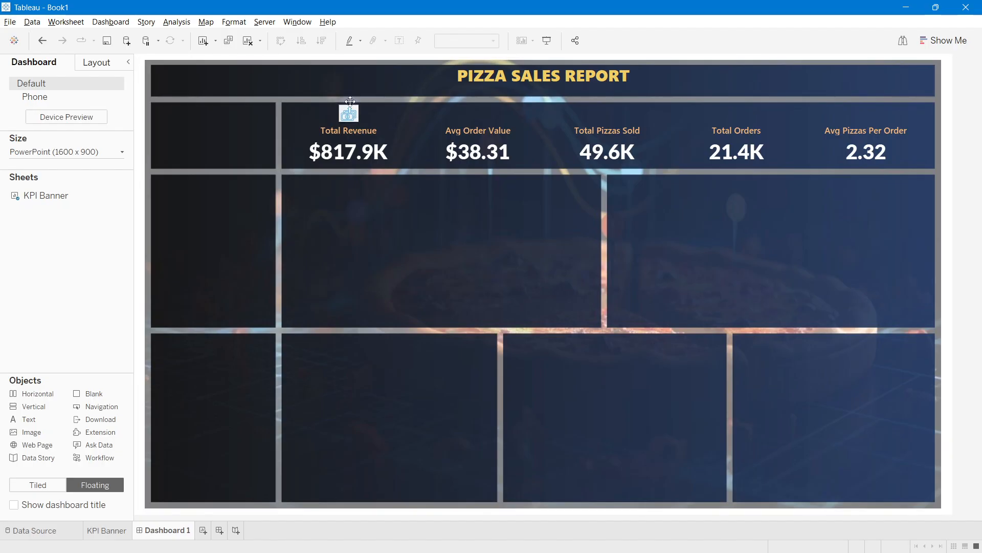
pyautogui.click(486, 275)
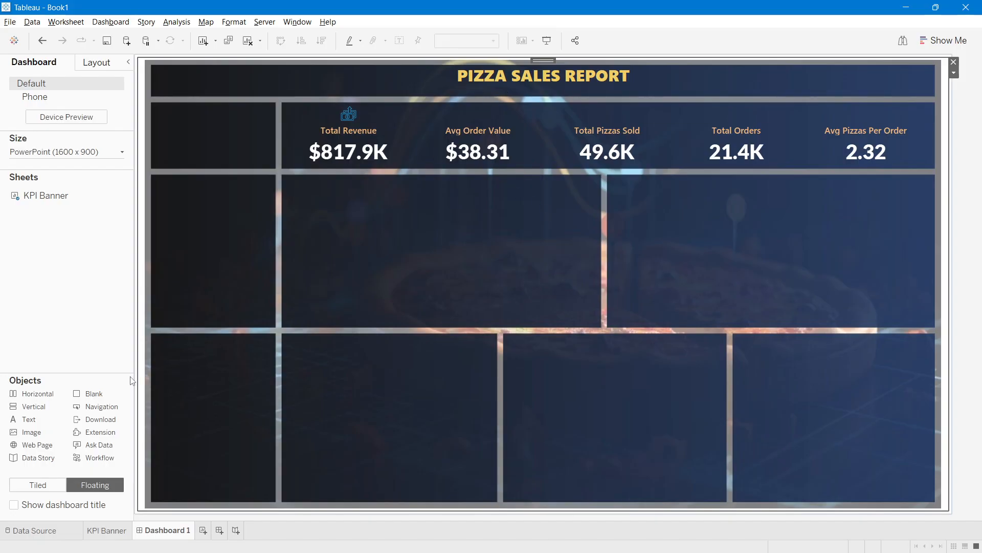
# Step: Add another floating image object to the dashboard using pizza-slice.png, fitted and centred
pyautogui.moveTo(46, 433); pyautogui.dragTo(482, 264)
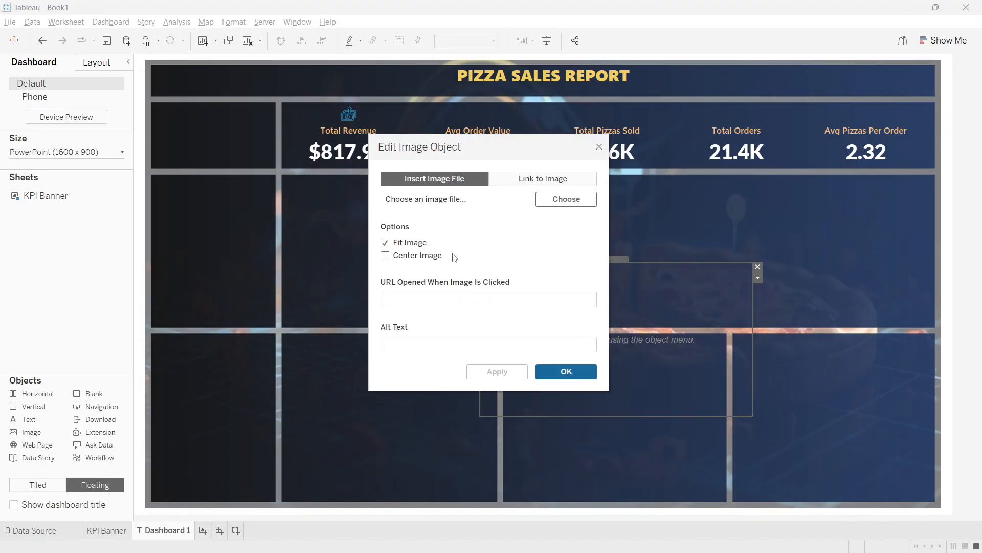
pyautogui.click(416, 257)
pyautogui.click(565, 199)
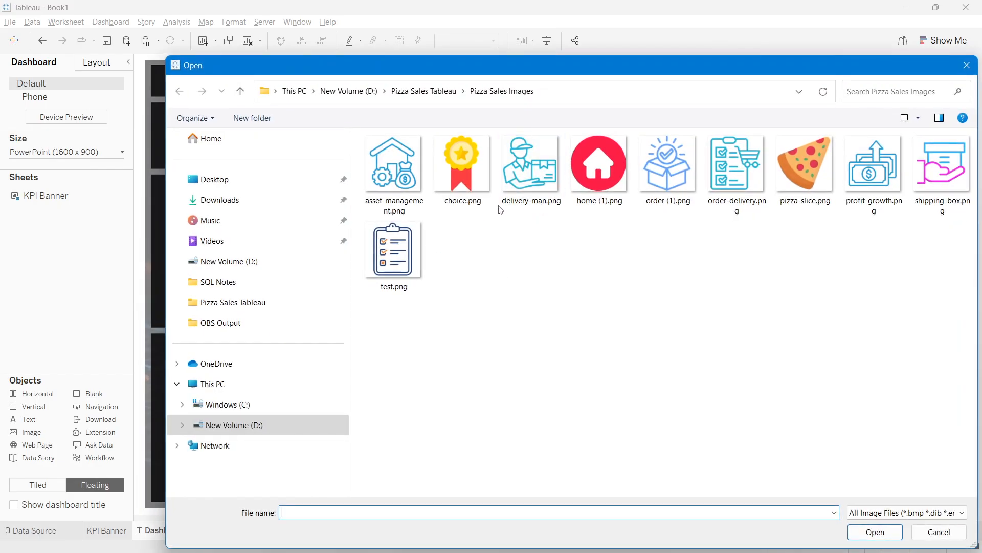
pyautogui.click(782, 194)
pyautogui.click(875, 532)
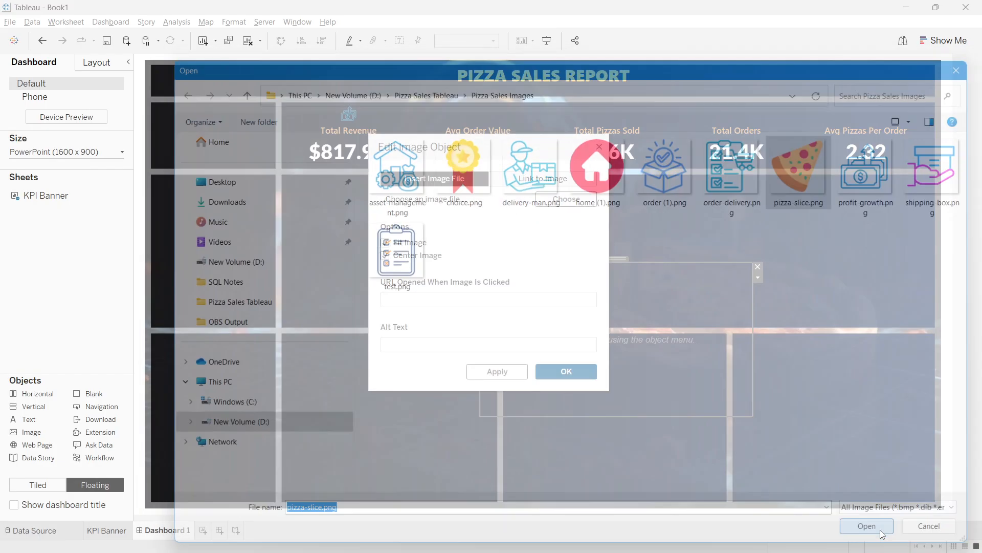
pyautogui.click(559, 372)
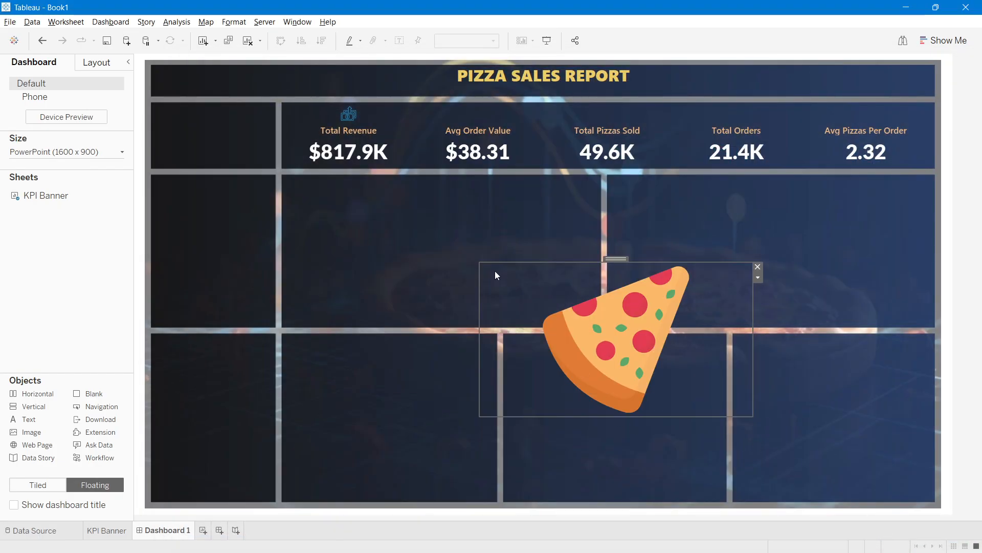
# Step: Shrink the pizza slice image to a small icon and position it just before the PIZZA SALES REPORT title with a slight gap
pyautogui.moveTo(480, 264); pyautogui.dragTo(449, 63)
pyautogui.moveTo(473, 147)
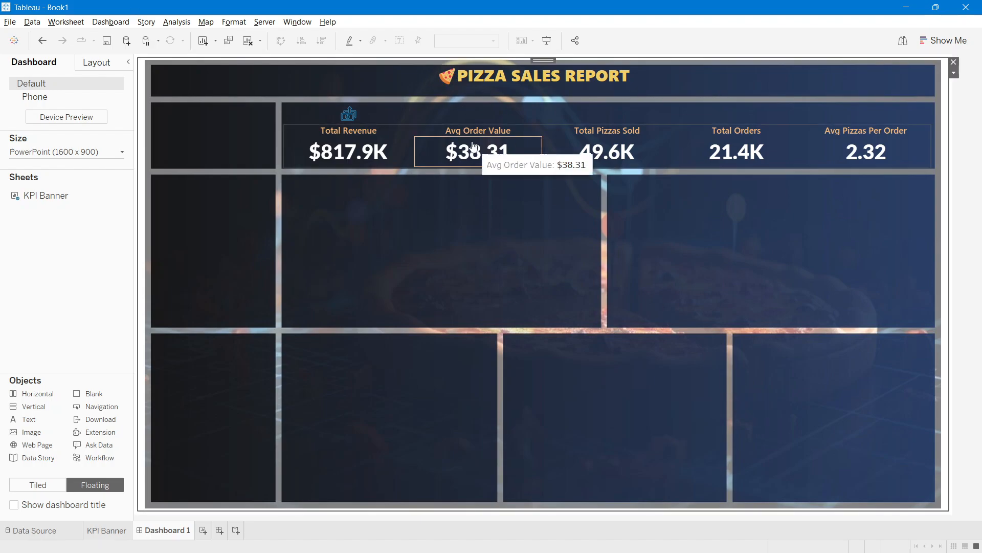
pyautogui.click(449, 83)
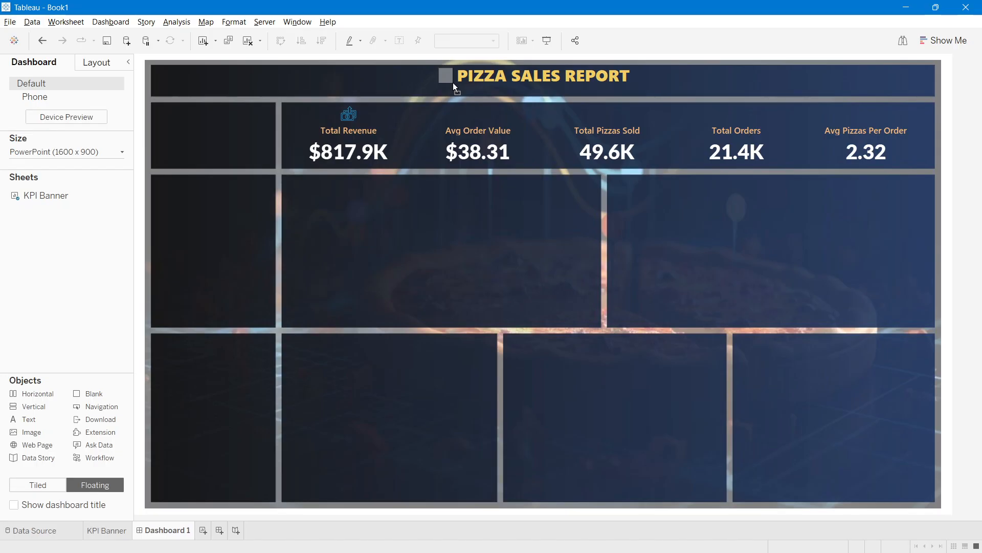
pyautogui.click(477, 151)
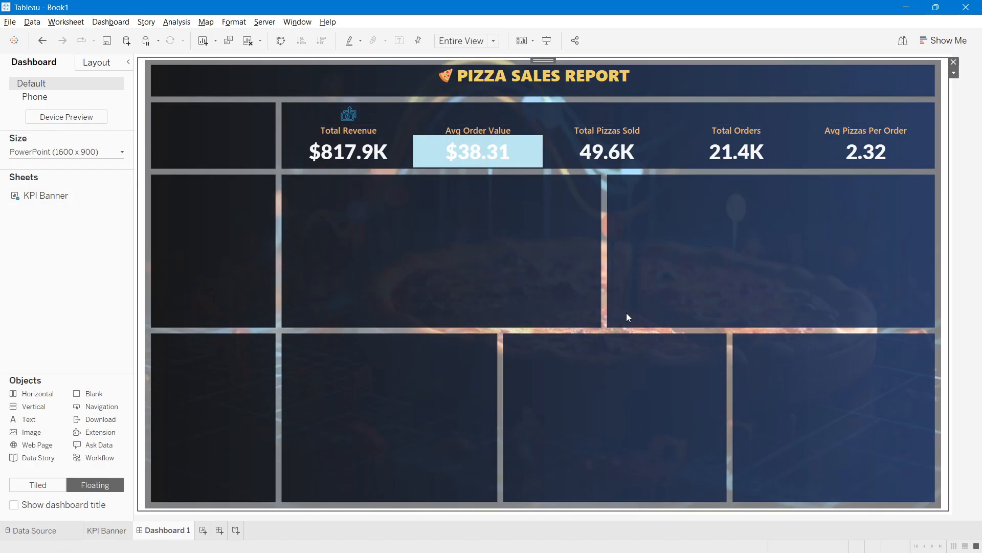
pyautogui.click(513, 268)
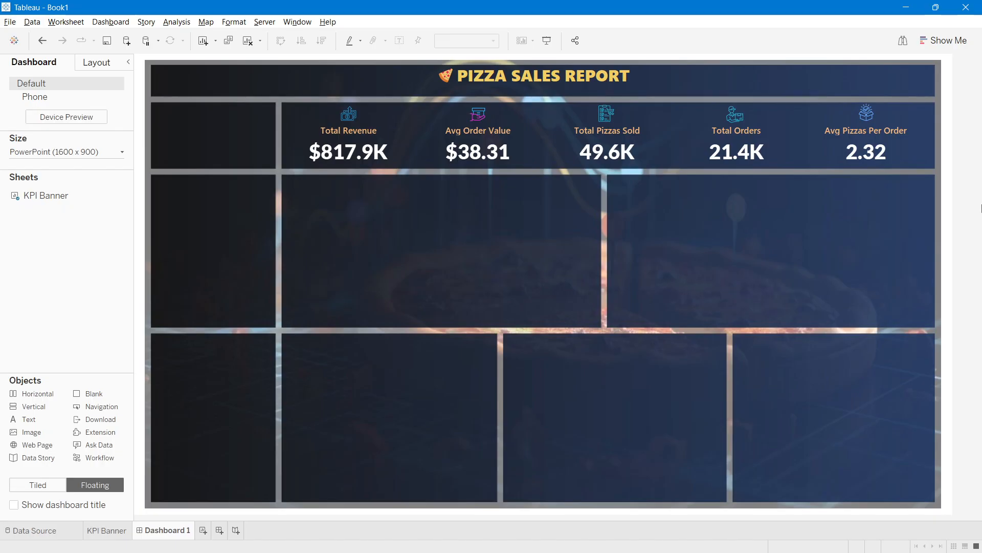
# Step: Switch to the PIZZA SALES SQL QUERIES document in Word and compare its Total Revenue and Average Order Value results with the dashboard KPIs
pyautogui.moveTo(394, 149)
pyautogui.click(598, 546)
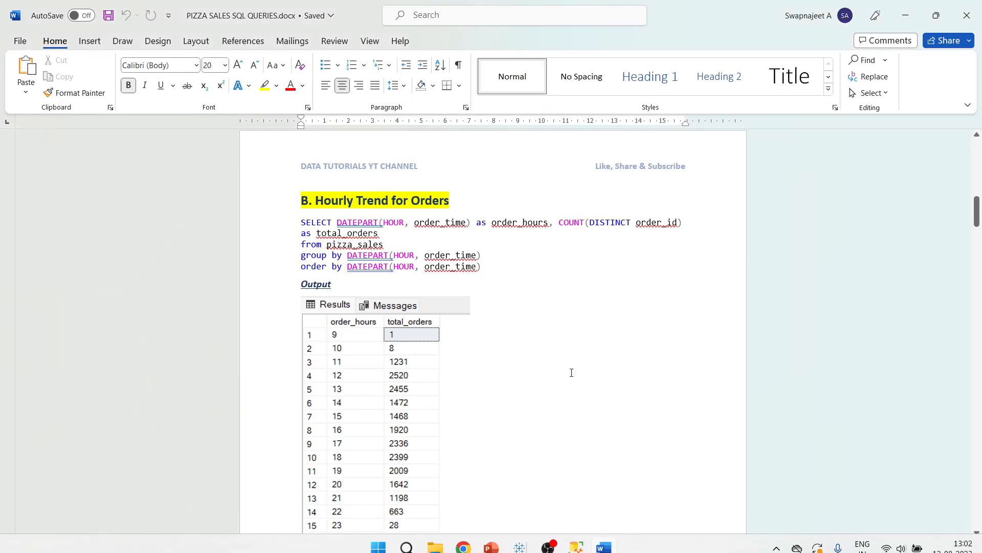
pyautogui.moveTo(977, 211); pyautogui.dragTo(980, 127)
pyautogui.scroll(-3, 486, 340)
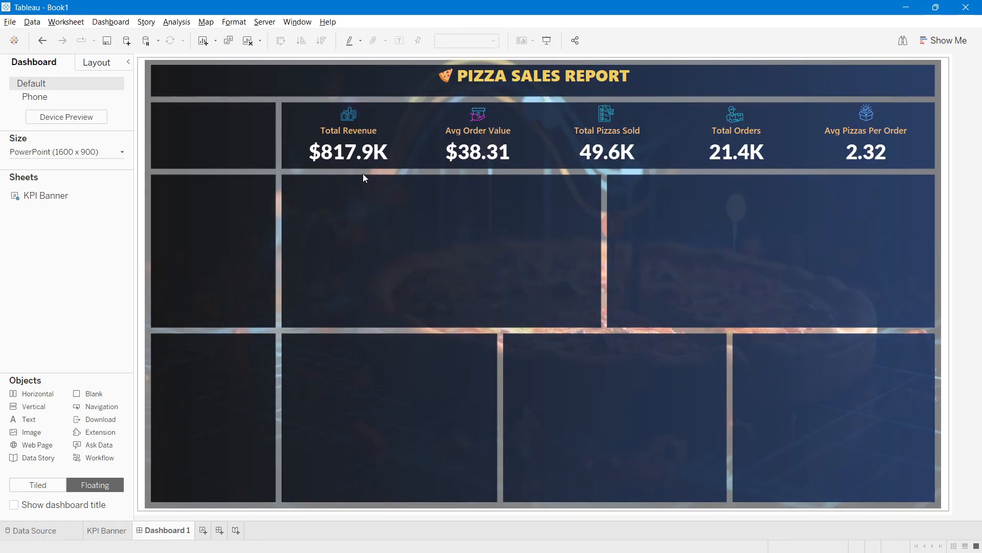
pyautogui.moveTo(340, 164)
pyautogui.hotkey('alt', 'Tab')
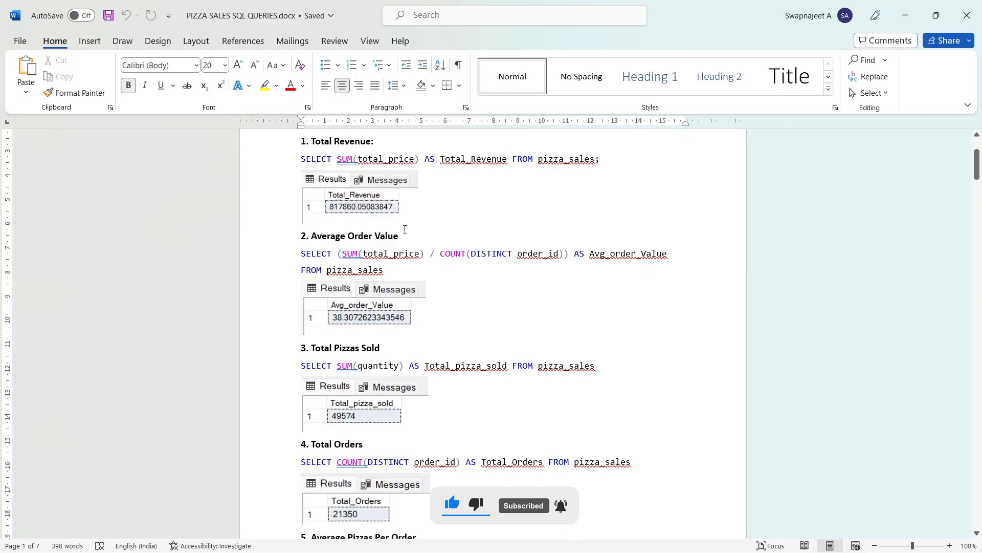
pyautogui.hotkey('alt', 'Tab')
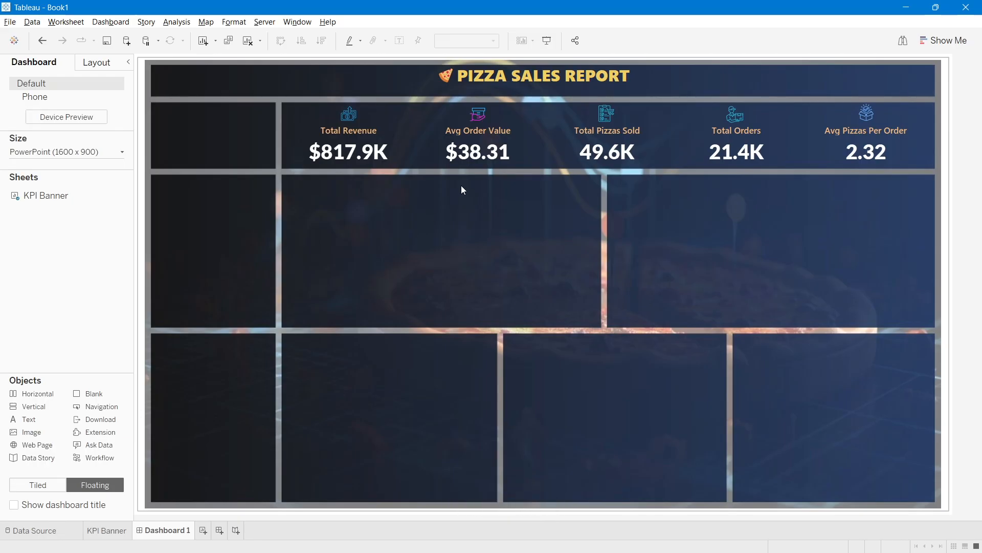
pyautogui.hotkey('alt', 'Tab')
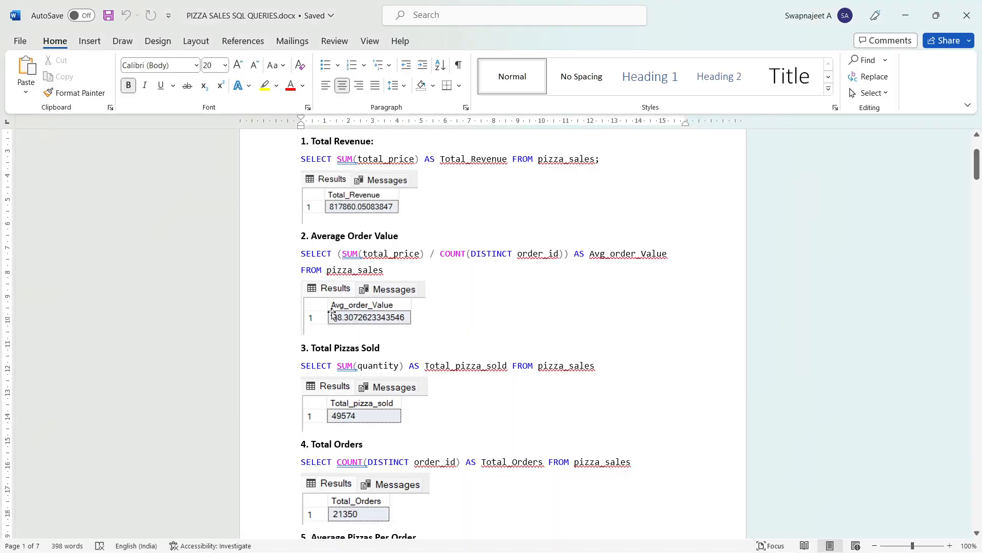
# Step: Compare the document's Total Pizzas Sold, Total Orders and Average Pizzas Per Order results with the dashboard KPIs in Tableau
pyautogui.scroll(-2, 328, 322)
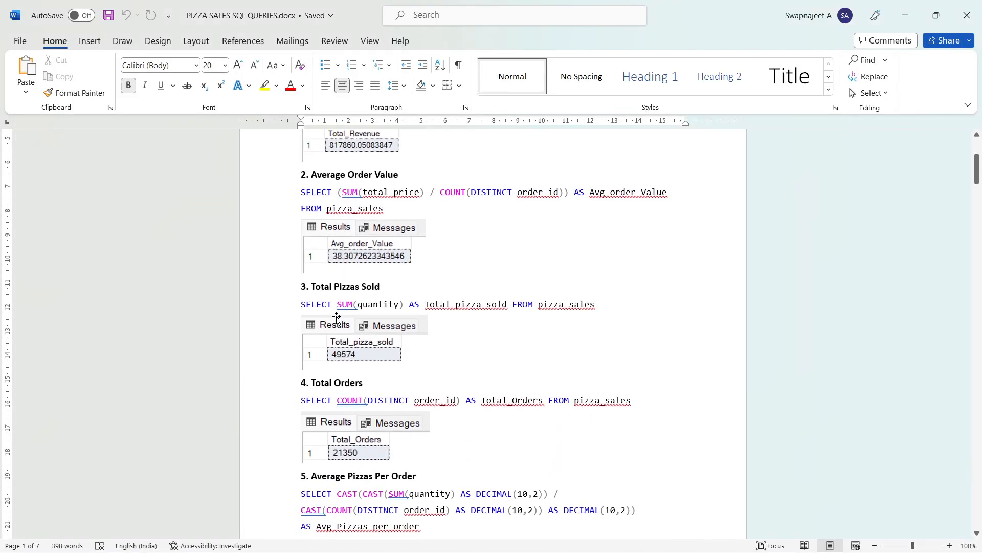
pyautogui.hotkey('alt', 'Tab')
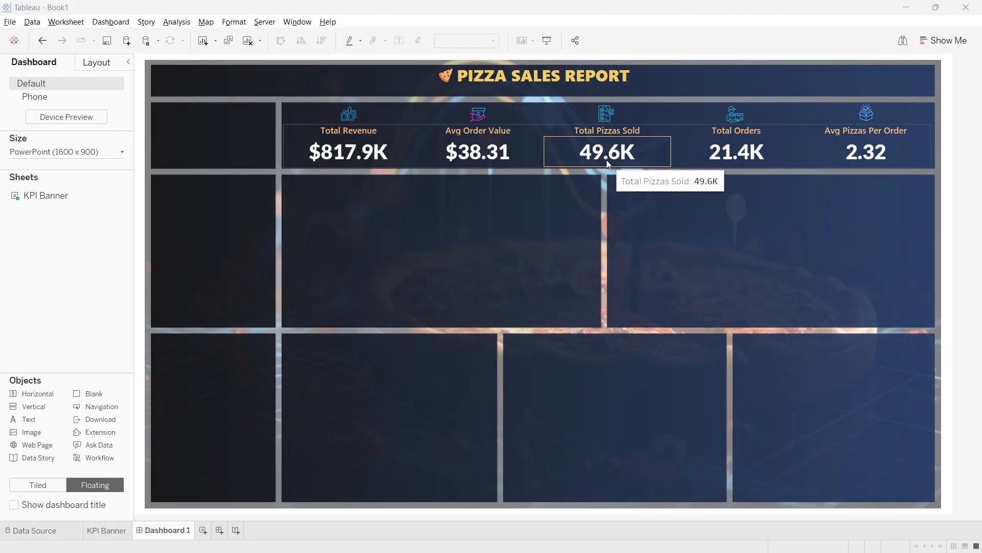
pyautogui.hotkey('alt', 'Tab')
pyautogui.scroll(-3, 307, 395)
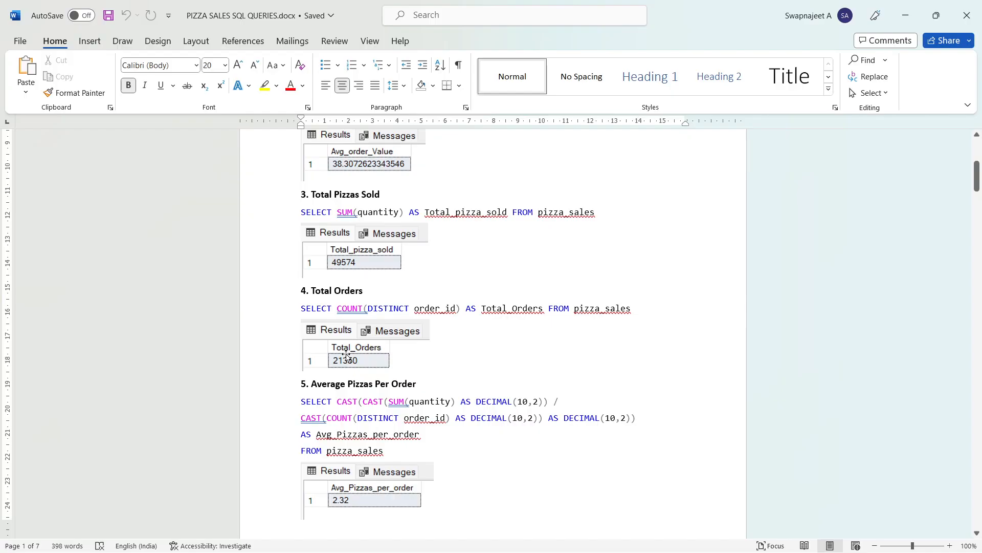
pyautogui.hotkey('alt', 'Tab')
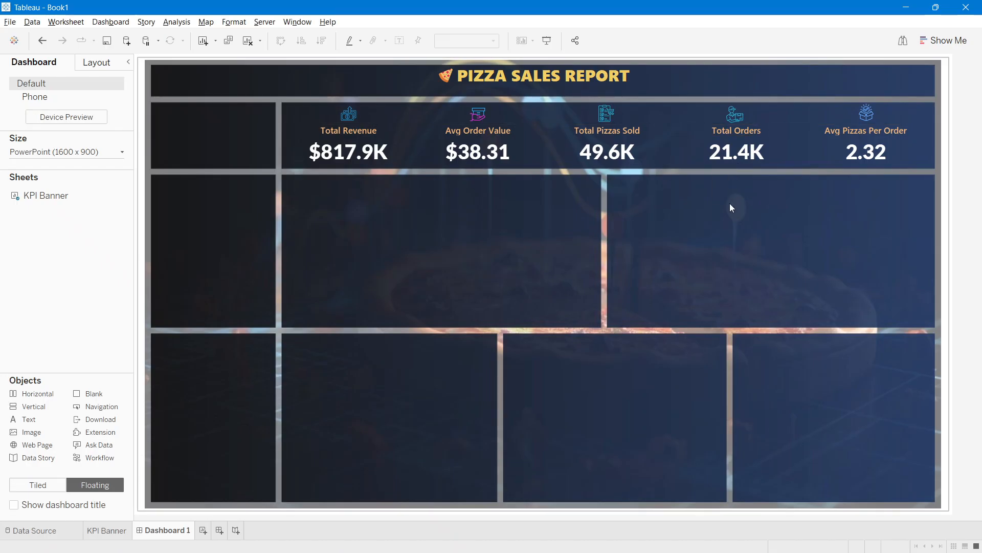
pyautogui.hotkey('alt', 'Tab')
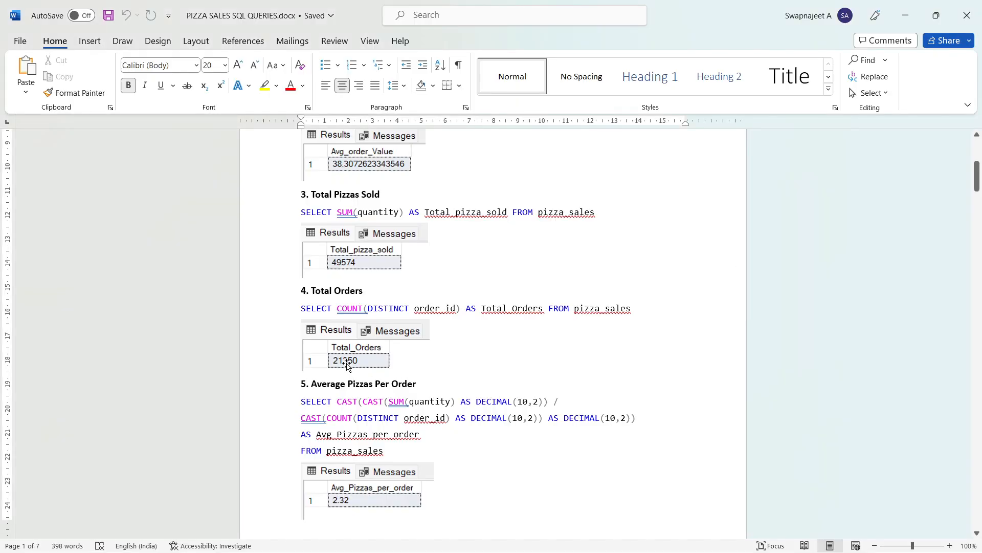
pyautogui.scroll(-1, 424, 363)
pyautogui.scroll(-3, 424, 364)
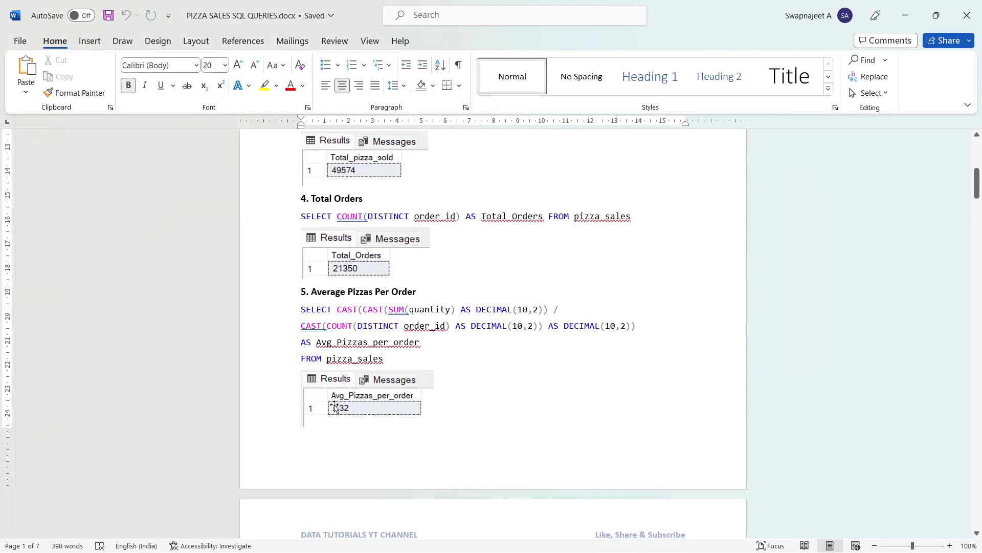
pyautogui.hotkey('alt', 'Tab')
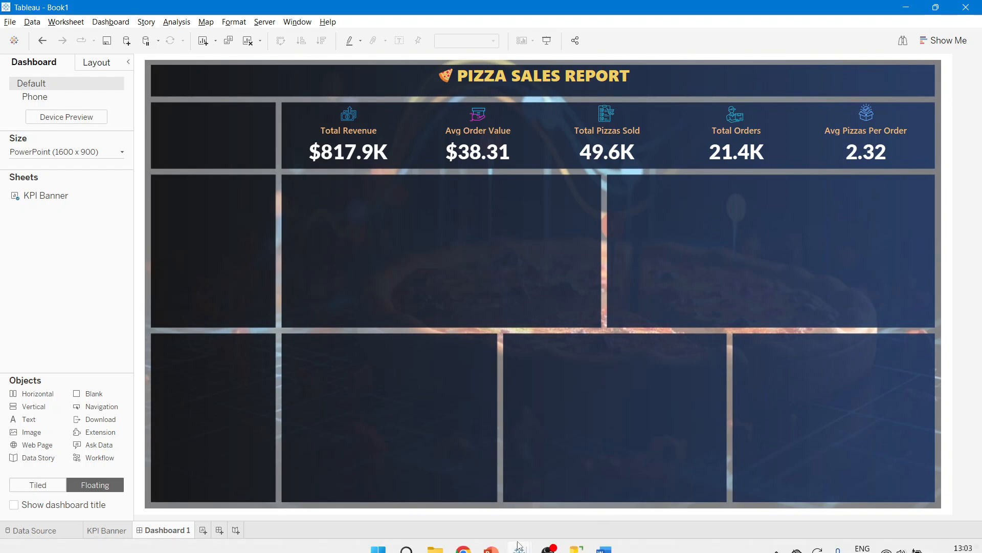
# Step: Switch to the Pizza Sales presentation in PowerPoint and review the Hourly Trend chart requirement on the CHARTS REQUIREMENT slide
pyautogui.click(492, 538)
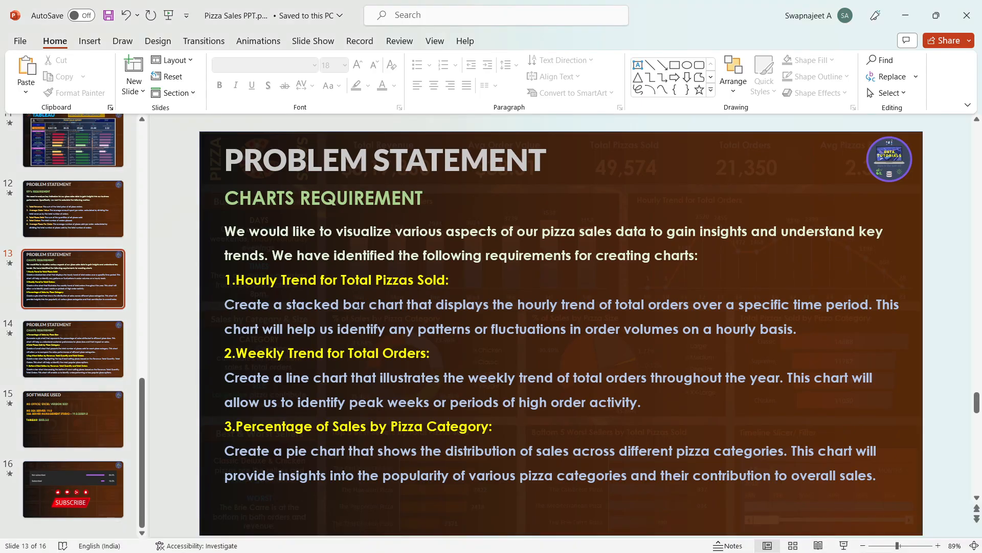
pyautogui.click(361, 304)
pyautogui.click(216, 314)
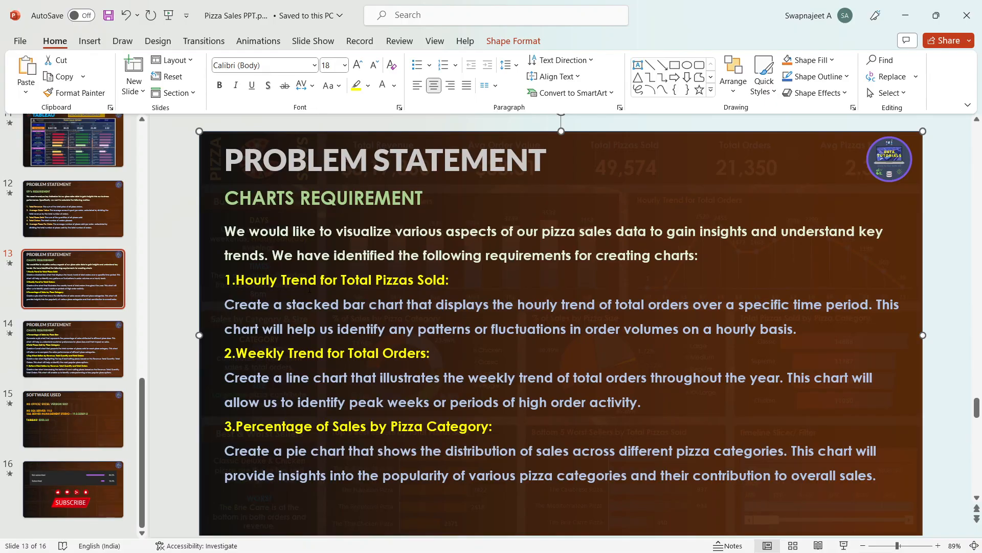
# Step: Copy the heading "Hourly Trend for Total Pizzas Sold" from the CHARTS REQUIREMENT slide and switch to Tableau
pyautogui.click(185, 299)
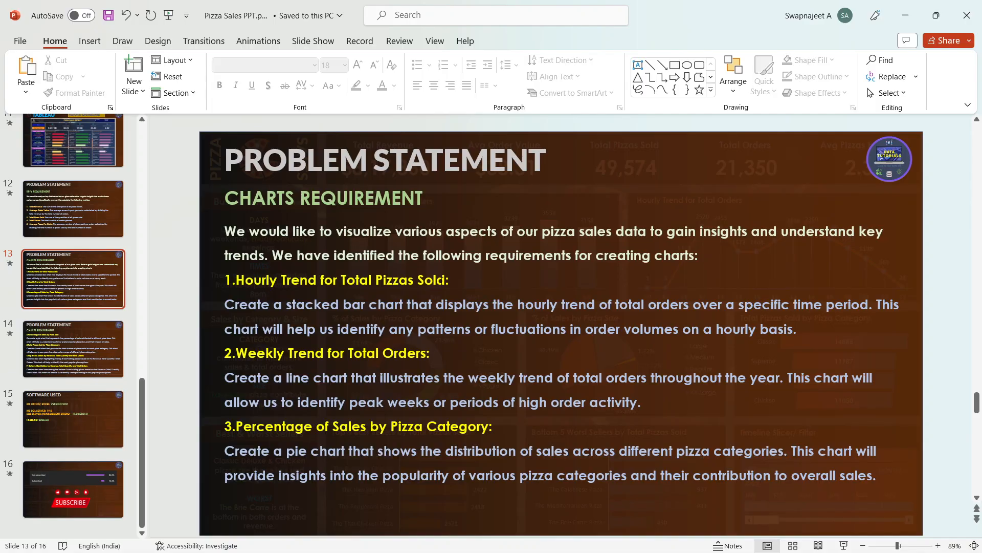
pyautogui.hotkey('alt', 'Tab')
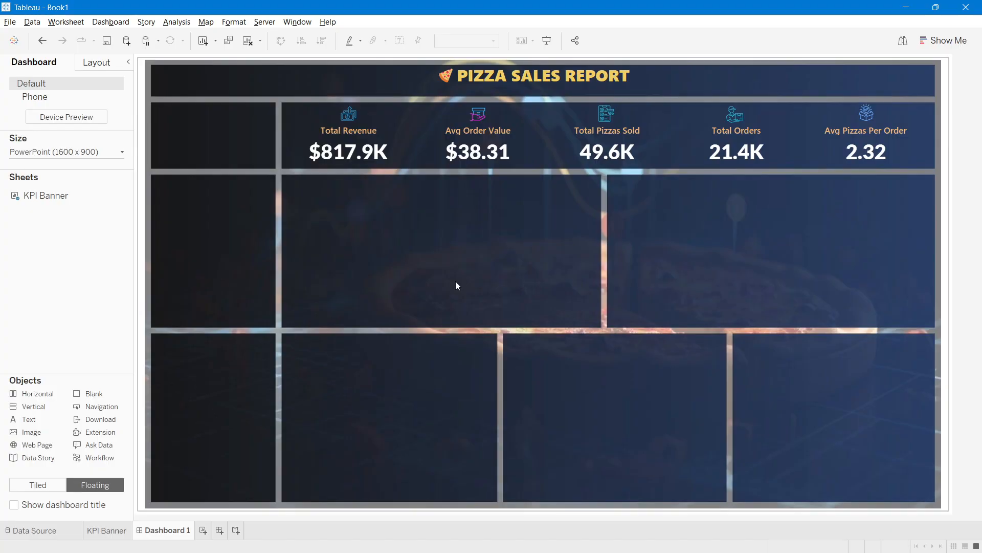
pyautogui.hotkey('alt', 'Tab')
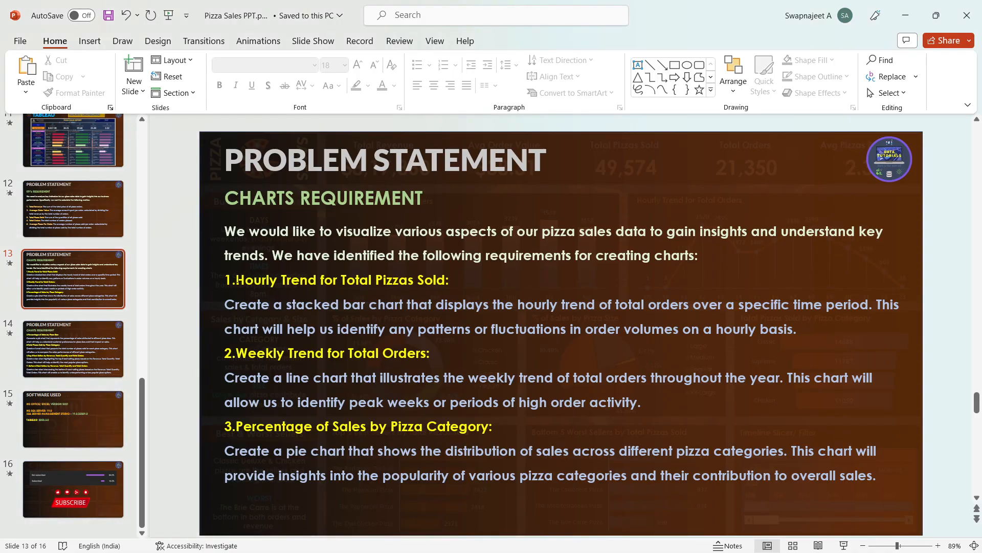
pyautogui.moveTo(235, 279); pyautogui.dragTo(443, 279)
pyautogui.hotkey('ctrl', 'c')
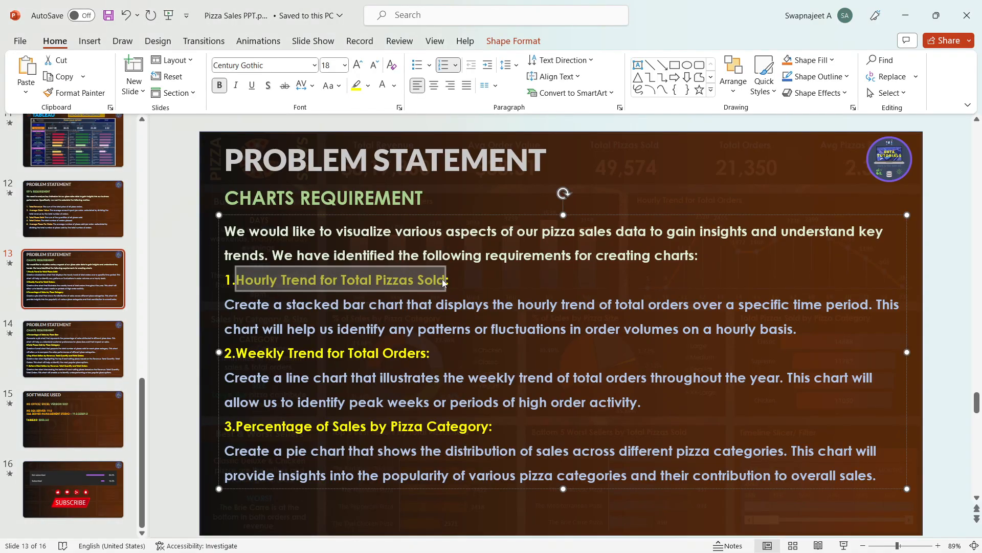
pyautogui.hotkey('alt', 'Tab')
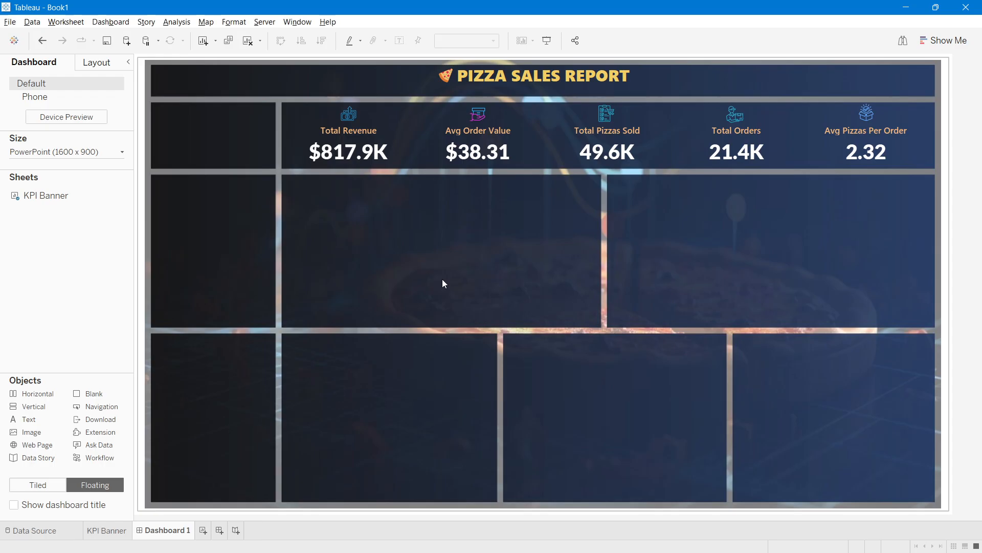
# Step: Add a new worksheet and name it with the copied heading "Hourly Trend for Total Pizzas Sold"
pyautogui.click(203, 530)
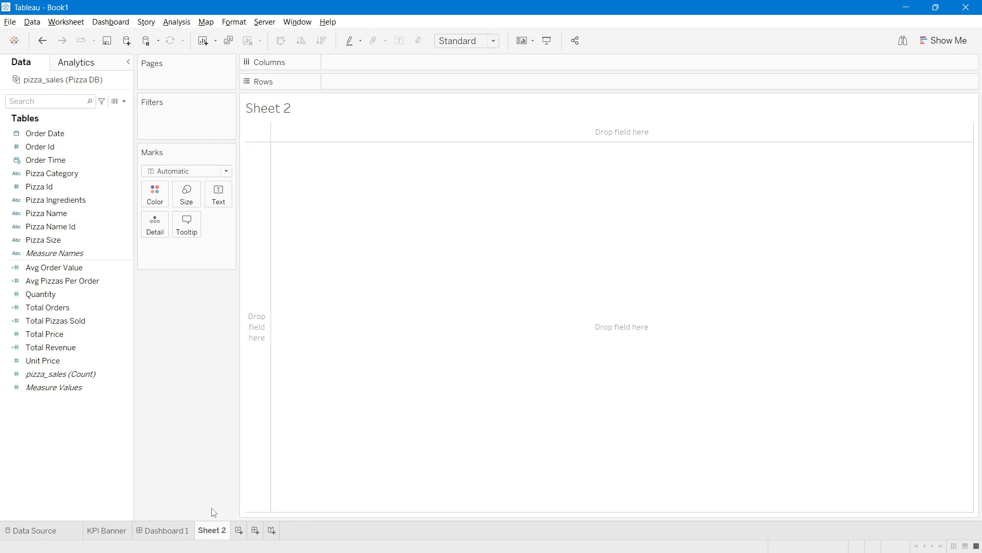
pyautogui.doubleClick(212, 528)
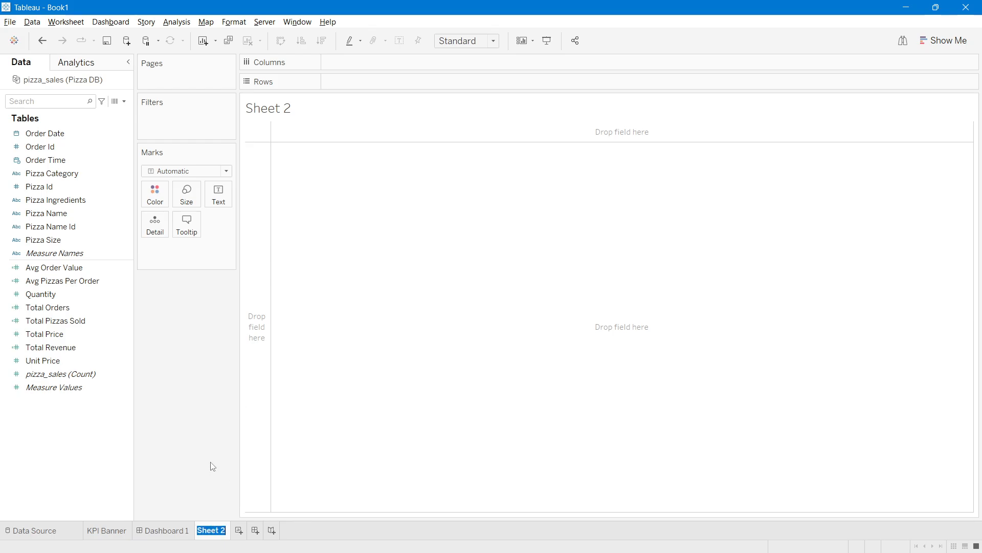
pyautogui.hotkey('ctrl', 'v')
pyautogui.press('Return')
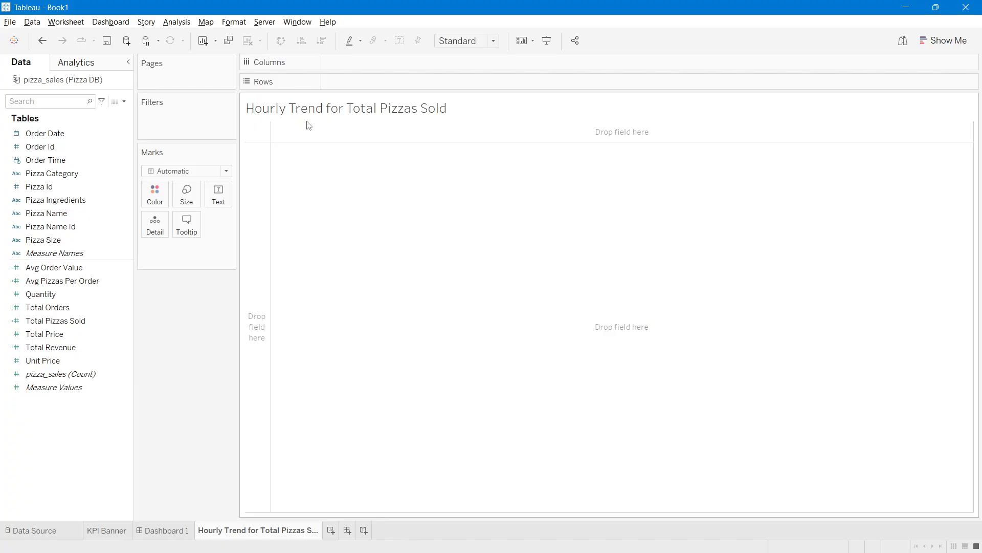
# Step: Plot Total Pizzas Sold on Rows against the discrete hour of Order Time on Columns
pyautogui.click(46, 160)
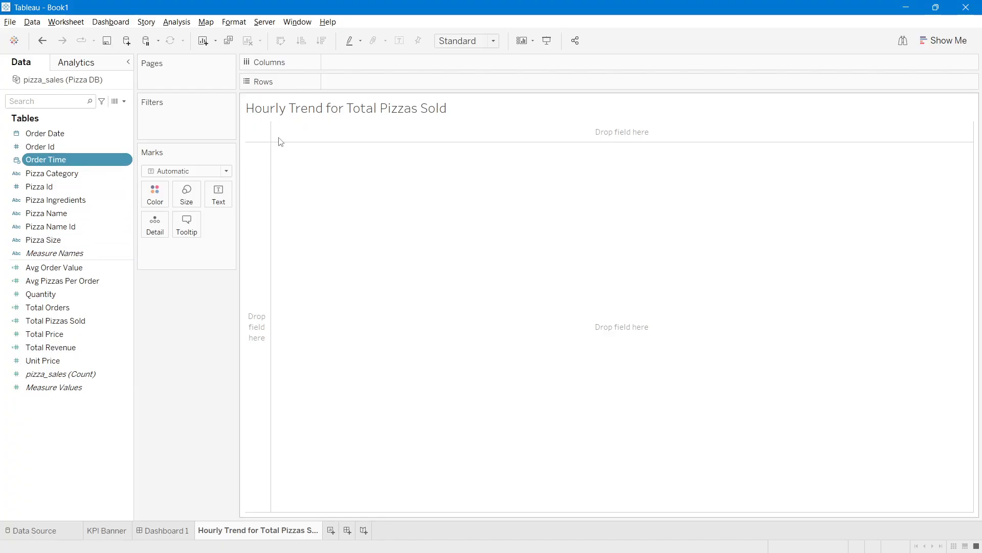
pyautogui.click(71, 320)
pyautogui.click(32, 161)
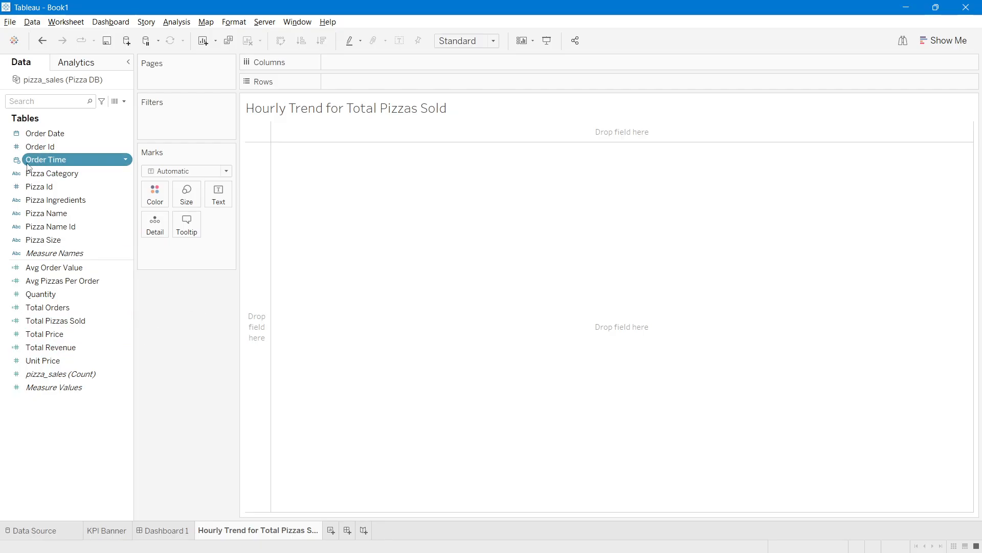
pyautogui.moveTo(32, 161); pyautogui.dragTo(345, 73)
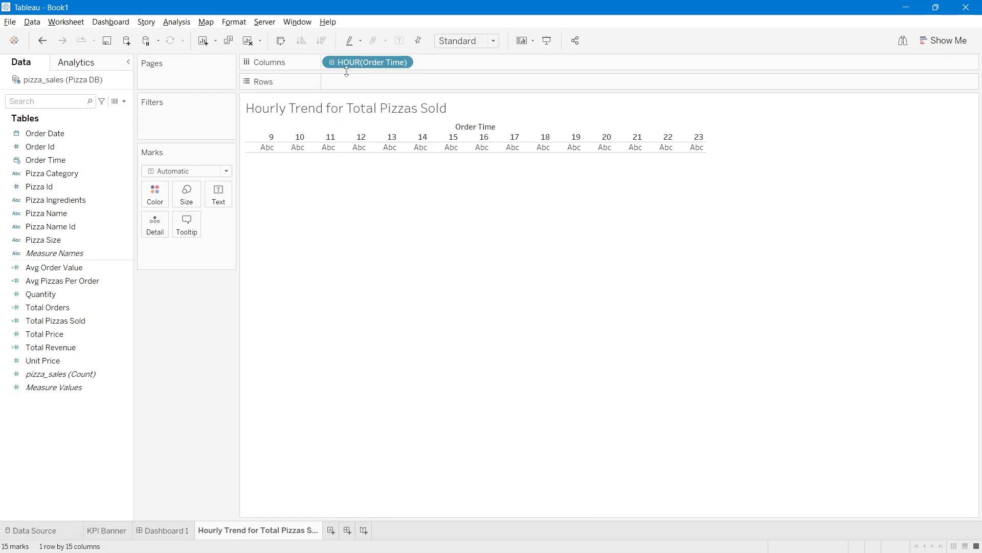
pyautogui.rightClick(370, 65)
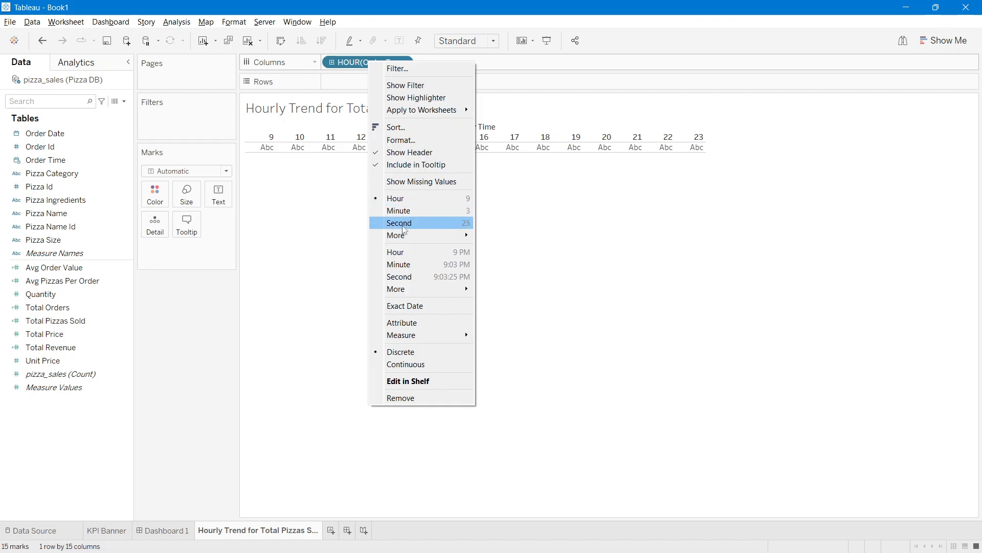
pyautogui.click(404, 201)
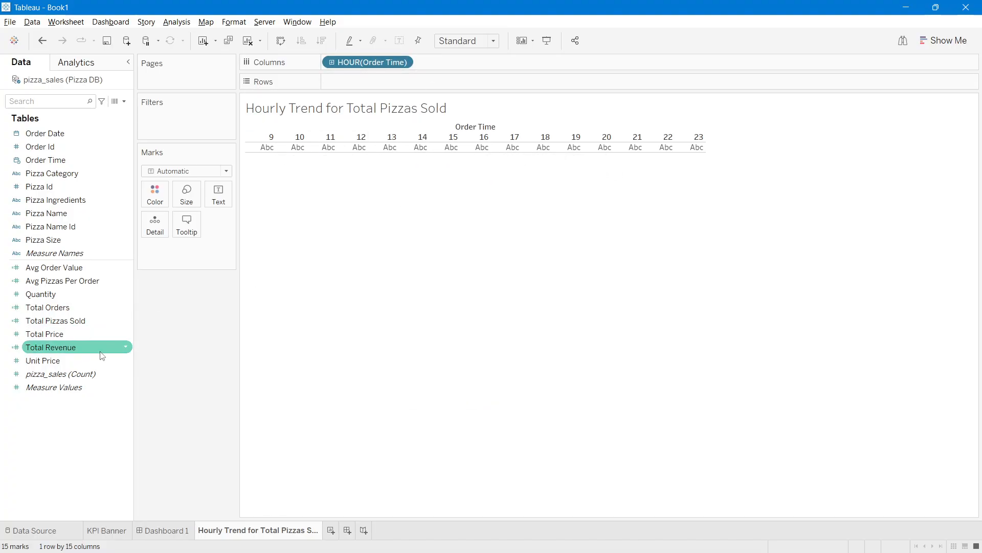
pyautogui.moveTo(55, 320); pyautogui.dragTo(356, 83)
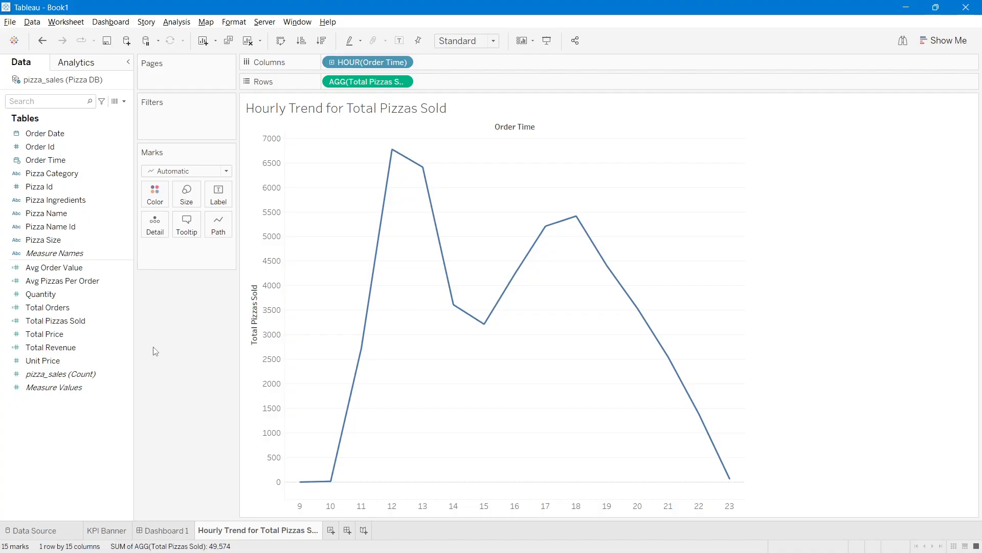
# Step: Change the hourly trend chart's mark type to Bar and fit the chart to Entire View
pyautogui.click(178, 172)
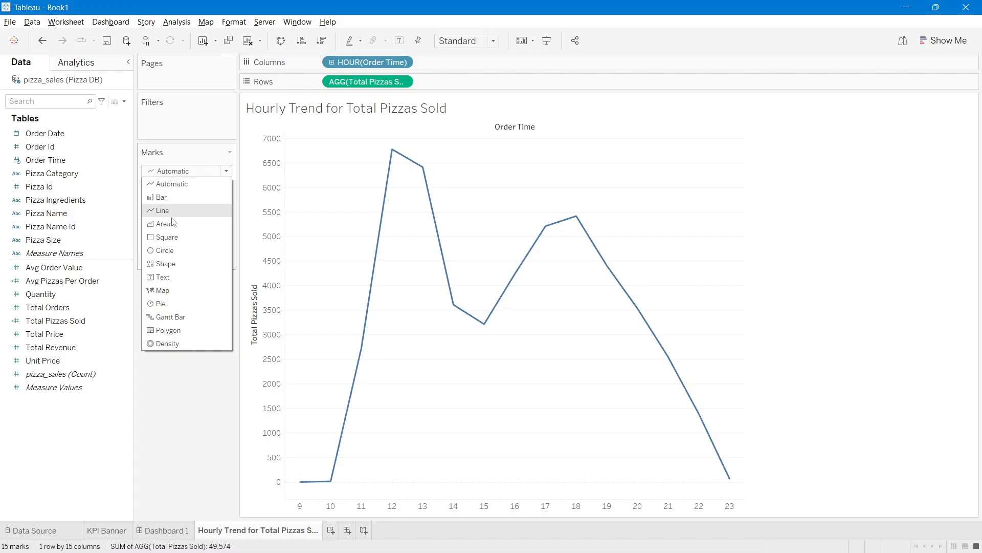
pyautogui.click(163, 201)
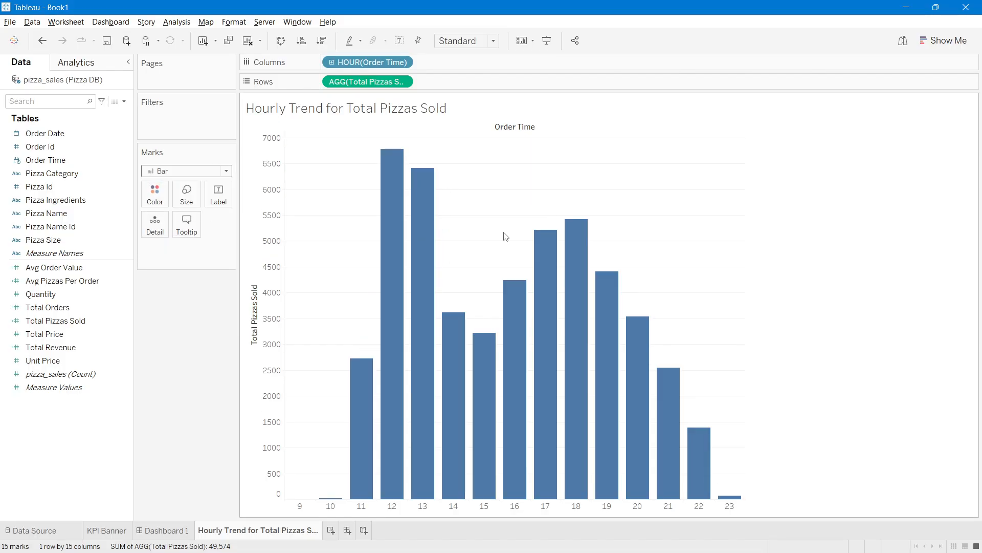
pyautogui.click(466, 42)
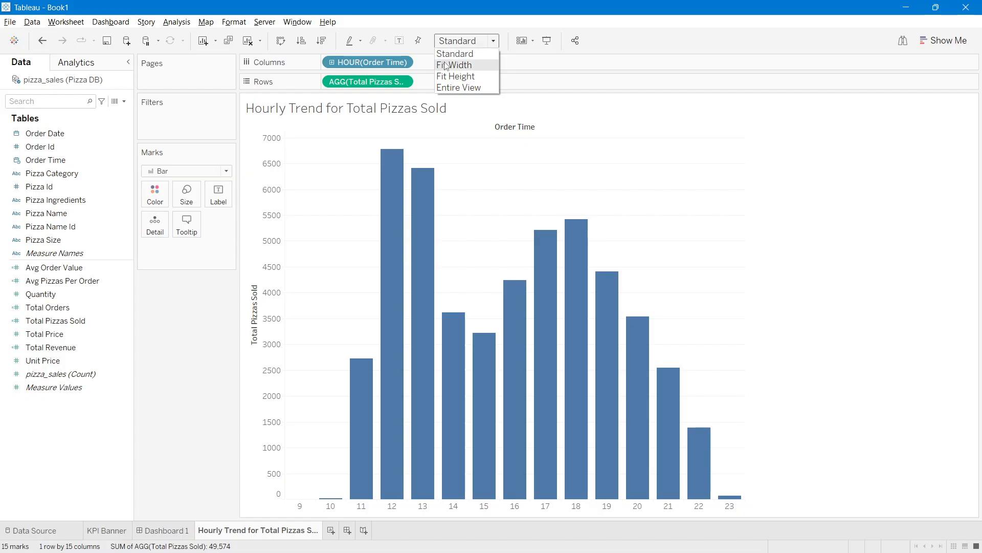
pyautogui.click(450, 87)
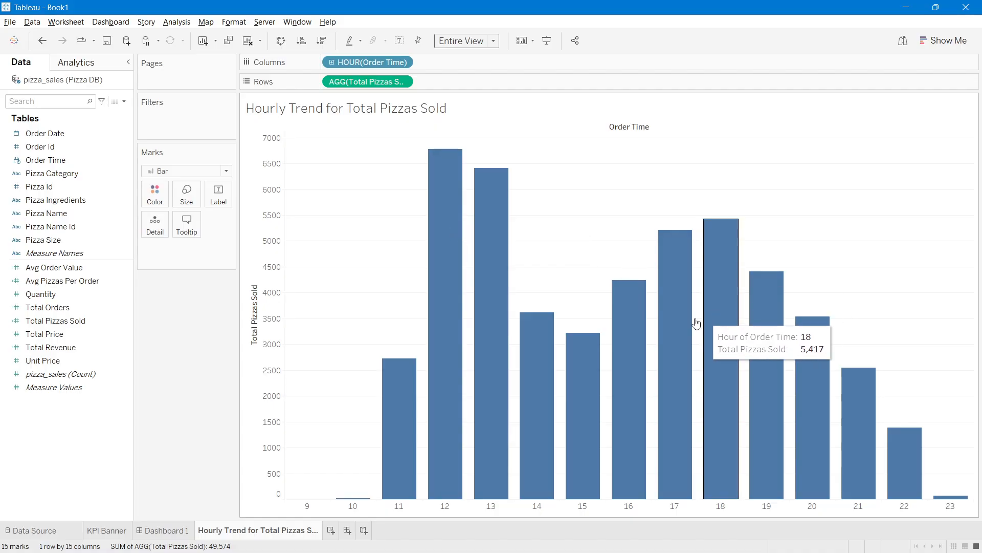
# Step: Make the bars of the hourly trend chart slightly narrower
pyautogui.click(187, 194)
pyautogui.moveTo(247, 226); pyautogui.dragTo(237, 230)
pyautogui.click(187, 397)
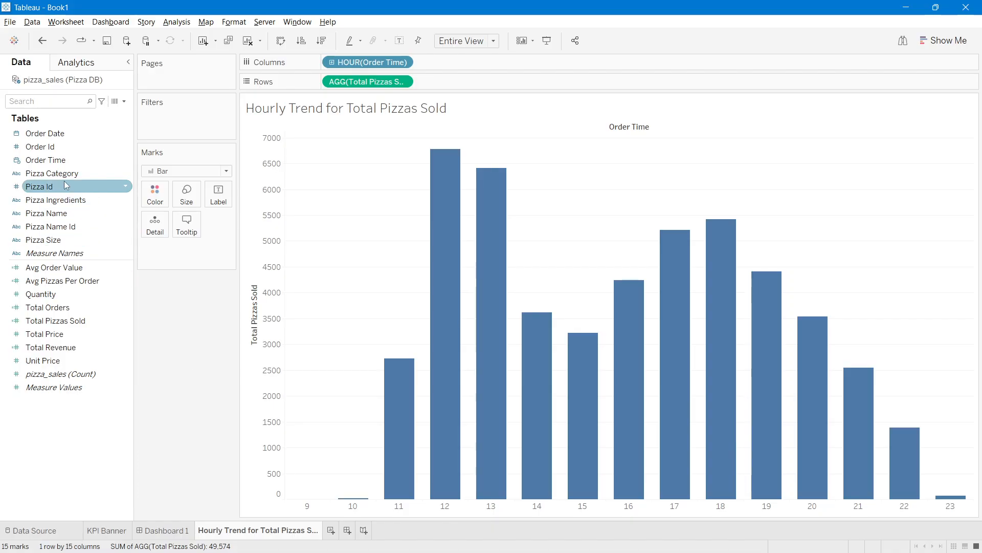
# Step: Stack the bars by Pizza Category as color and assign the Brown palette to the categories
pyautogui.moveTo(64, 173); pyautogui.dragTo(156, 197)
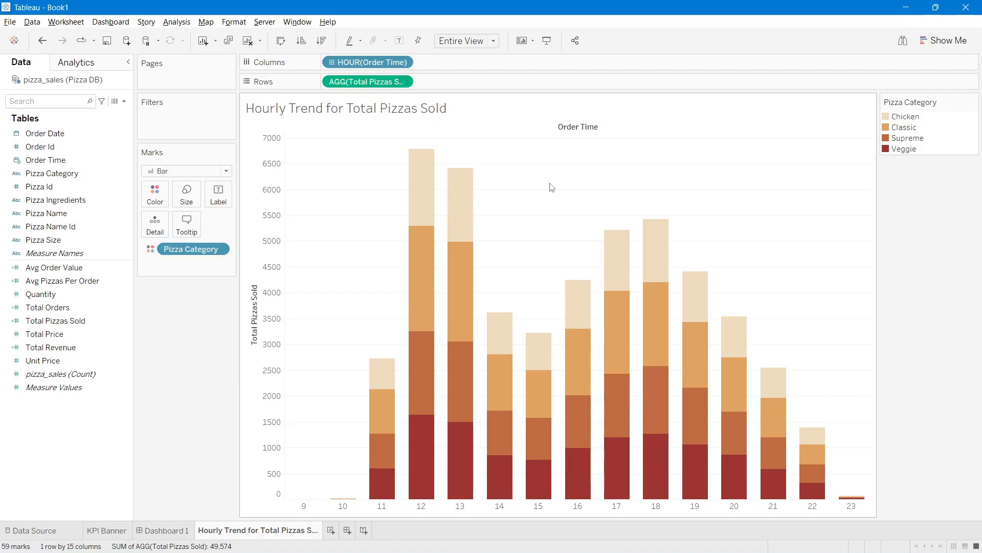
pyautogui.click(155, 194)
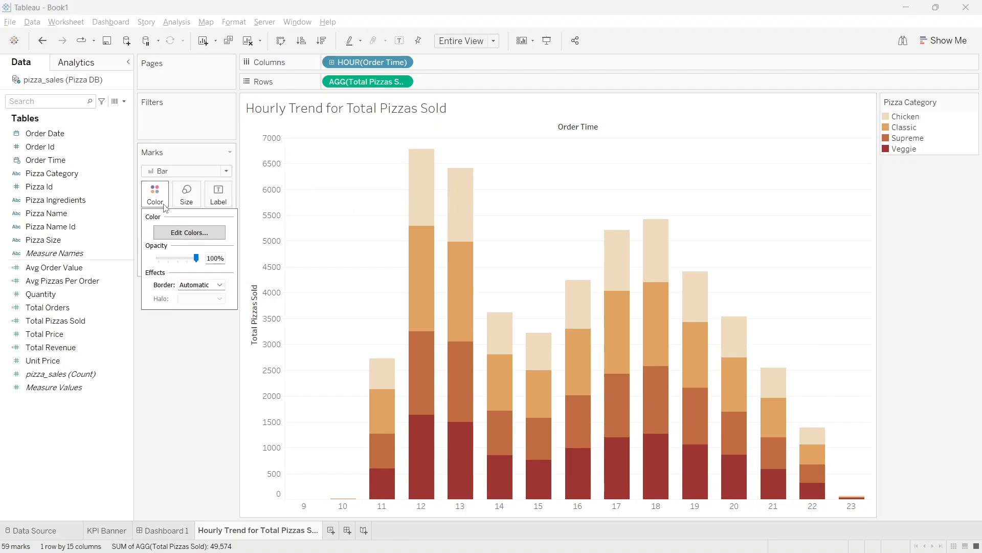
pyautogui.click(159, 197)
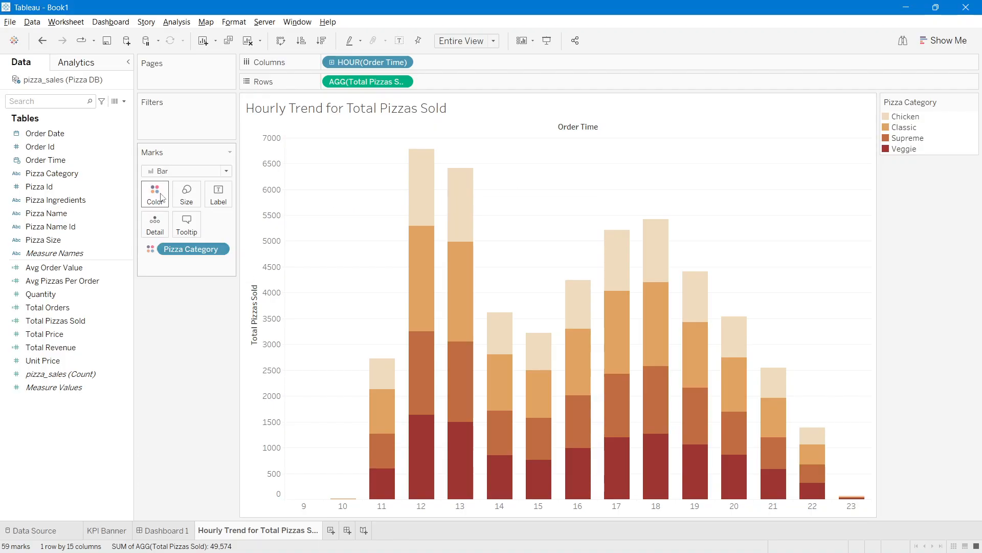
pyautogui.click(162, 200)
pyautogui.click(188, 233)
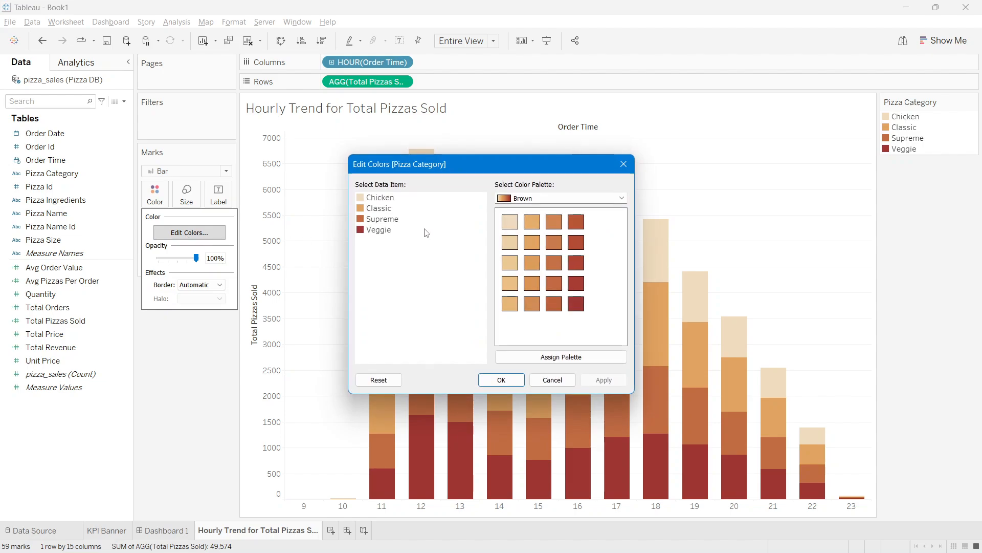
pyautogui.click(515, 201)
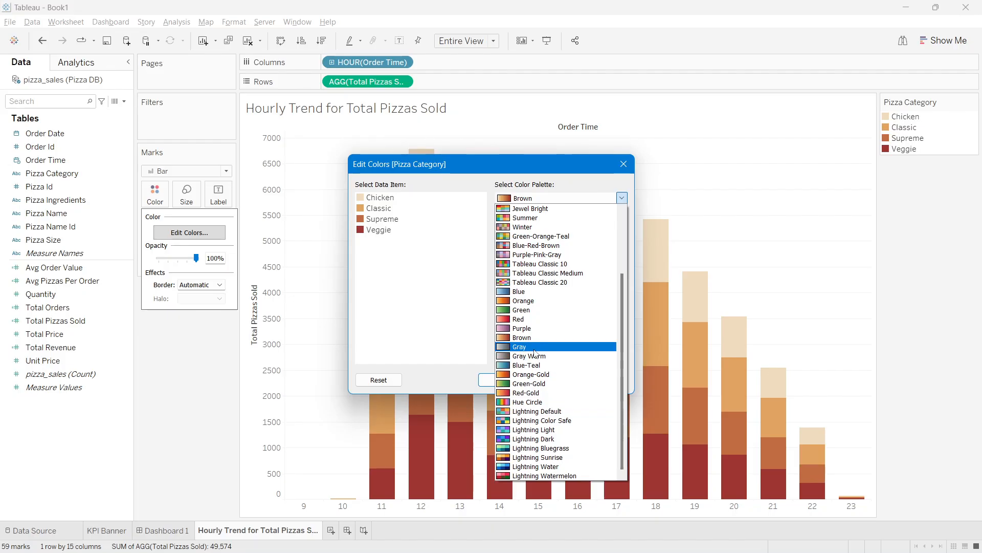
pyautogui.click(515, 338)
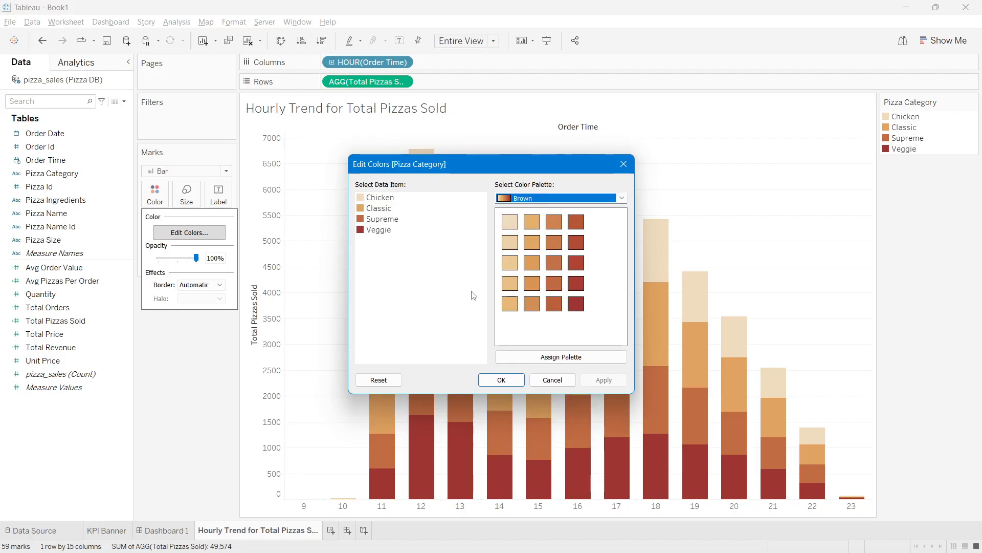
pyautogui.click(552, 355)
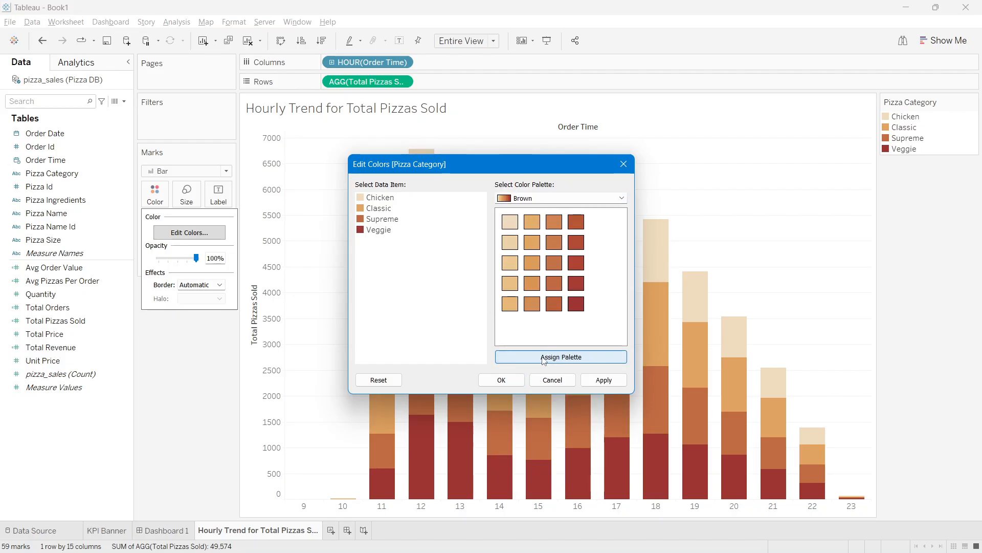
pyautogui.click(514, 380)
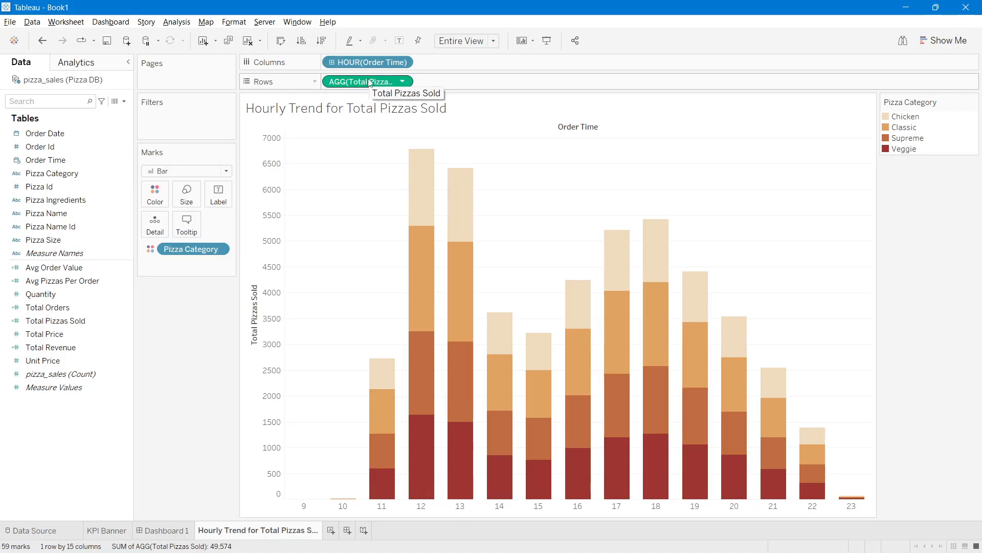
# Step: Try to label the stacked bars with a copy of the Total Pizzas Sold measure
pyautogui.moveTo(370, 83); pyautogui.dragTo(216, 193)
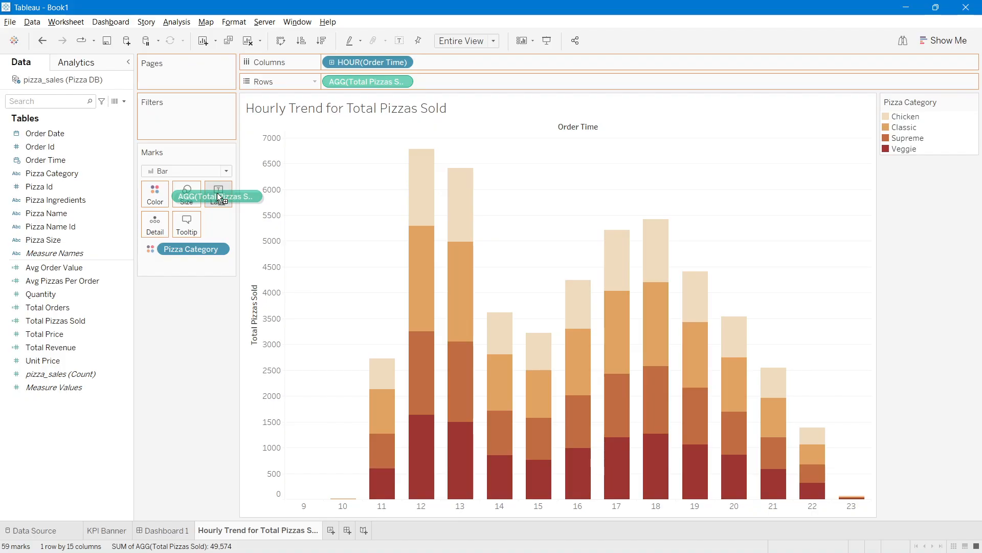
pyautogui.moveTo(219, 197); pyautogui.dragTo(219, 197)
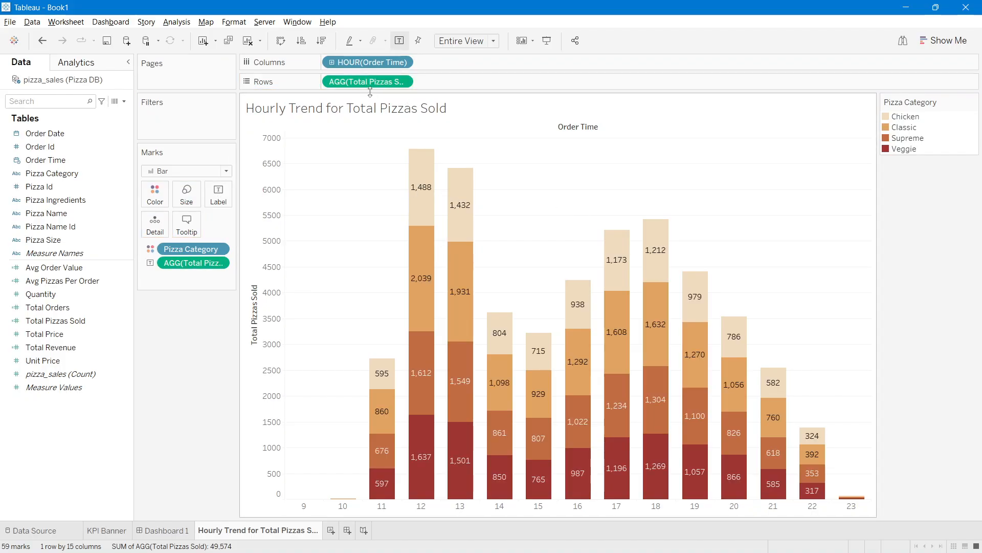
pyautogui.moveTo(377, 82); pyautogui.dragTo(188, 264)
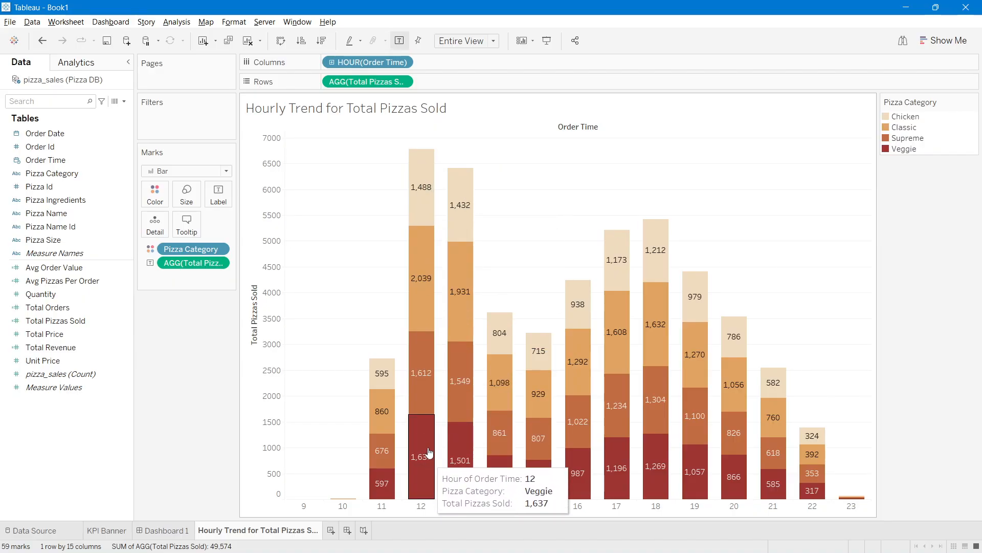
# Step: Check the combined Total Pizzas Sold of the hour 12 segments and remove the measure from the bar labels
pyautogui.moveTo(414, 220); pyautogui.dragTo(433, 474)
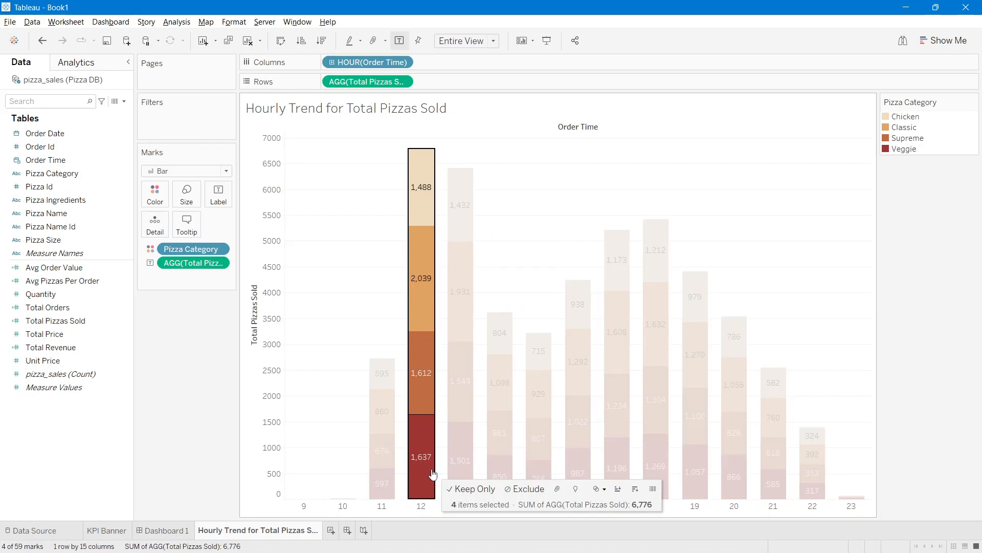
pyautogui.click(418, 143)
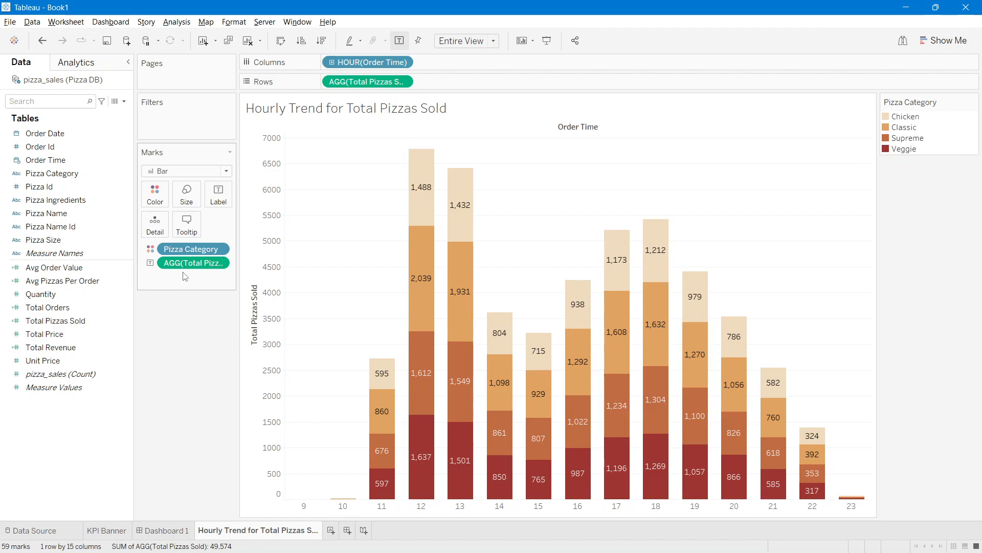
pyautogui.moveTo(185, 266); pyautogui.dragTo(180, 339)
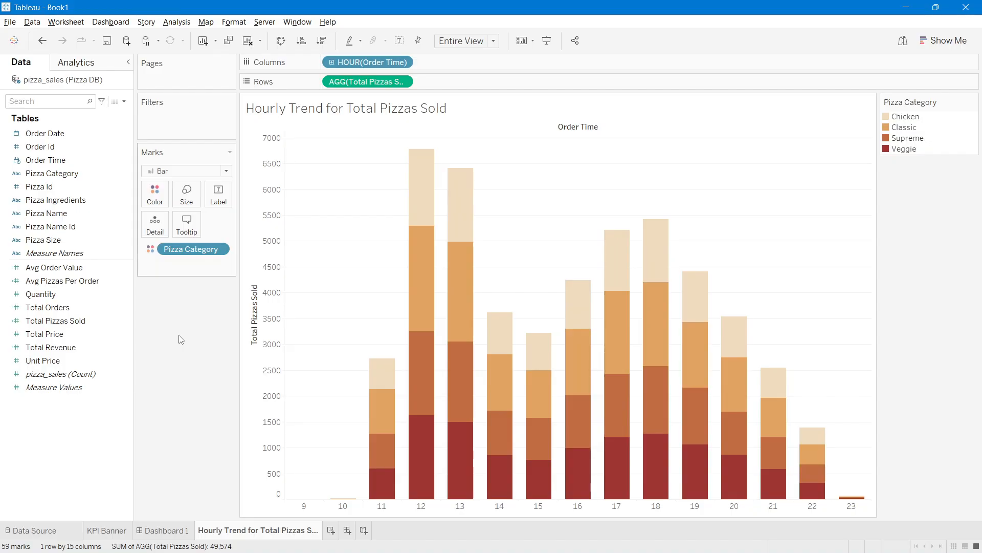
# Step: Add a second Total Pizzas Sold measure to Rows after the existing one
pyautogui.click(90, 323)
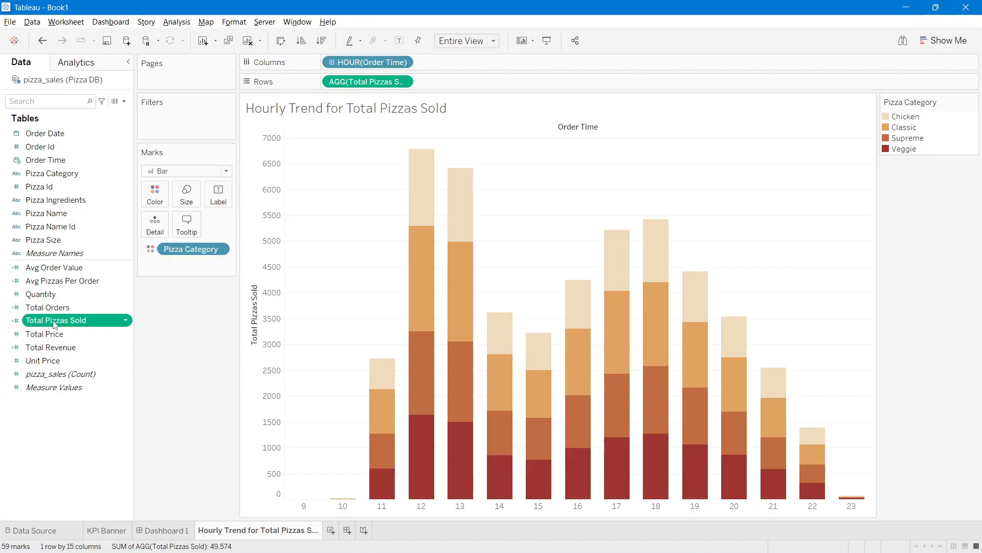
pyautogui.moveTo(54, 323); pyautogui.dragTo(480, 81)
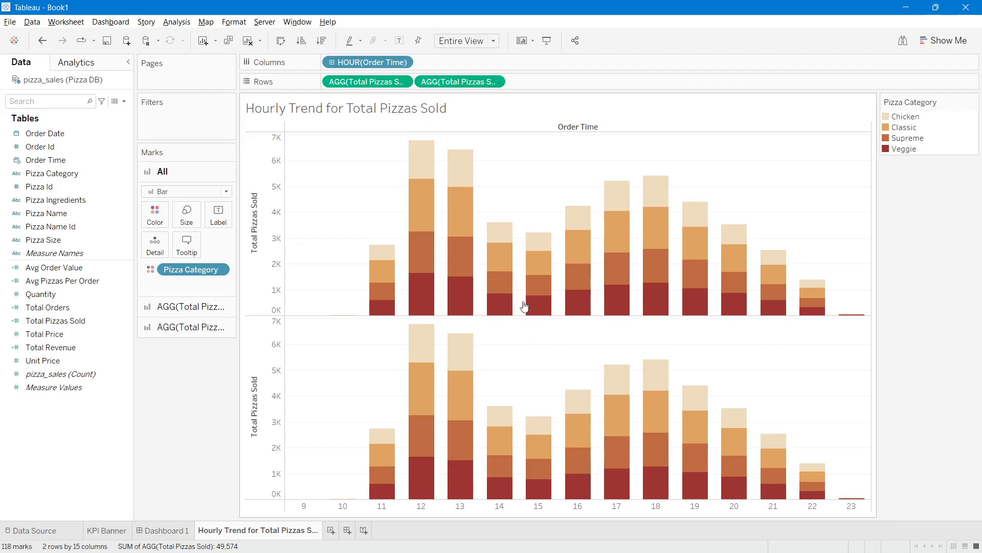
# Step: Remove Pizza Category from the second Total Pizzas Sold measure's marks, keeping it on the first measure
pyautogui.click(165, 327)
pyautogui.click(171, 193)
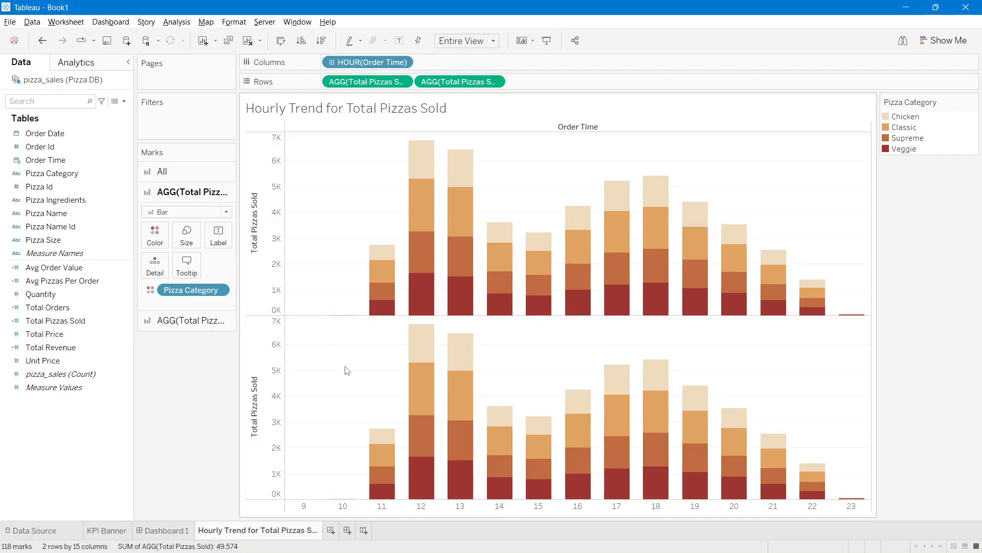
pyautogui.click(194, 320)
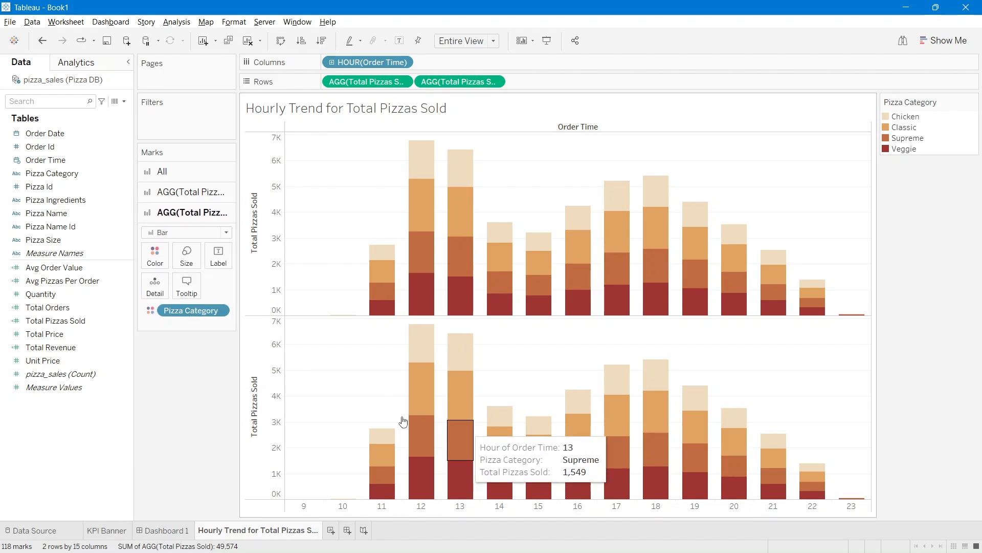
pyautogui.moveTo(181, 314); pyautogui.dragTo(178, 358)
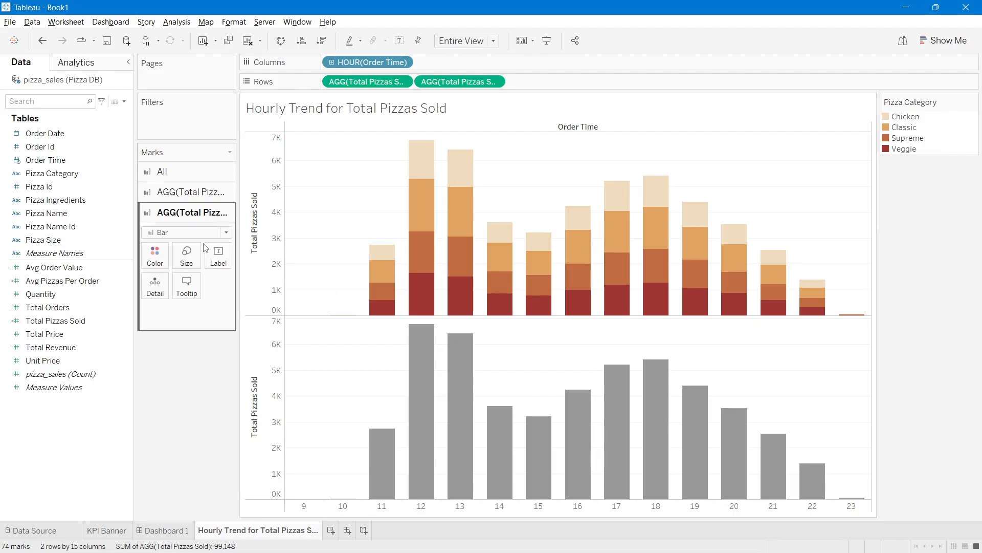
# Step: Change the second Total Pizzas Sold measure's mark type to Gantt Bar and color its marks black
pyautogui.click(178, 233)
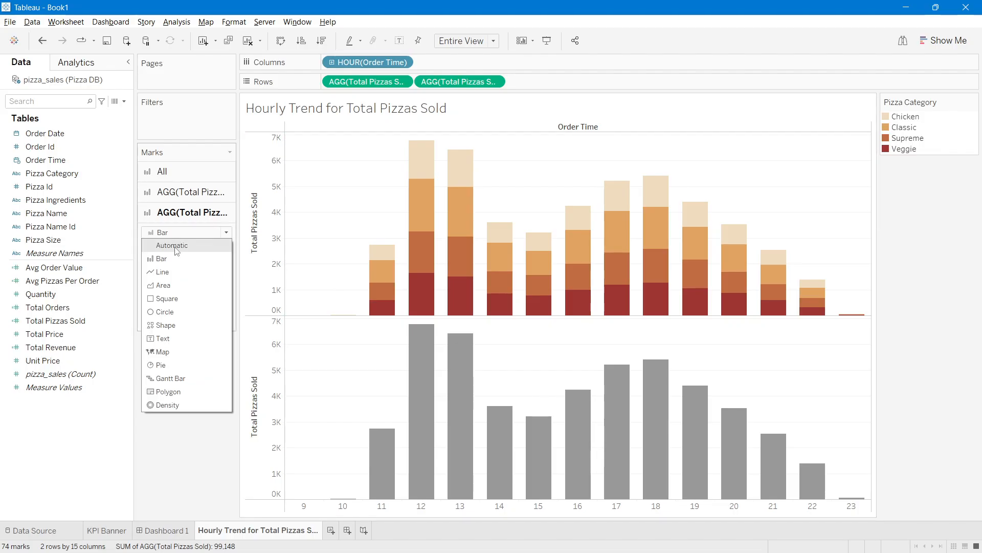
pyautogui.click(164, 379)
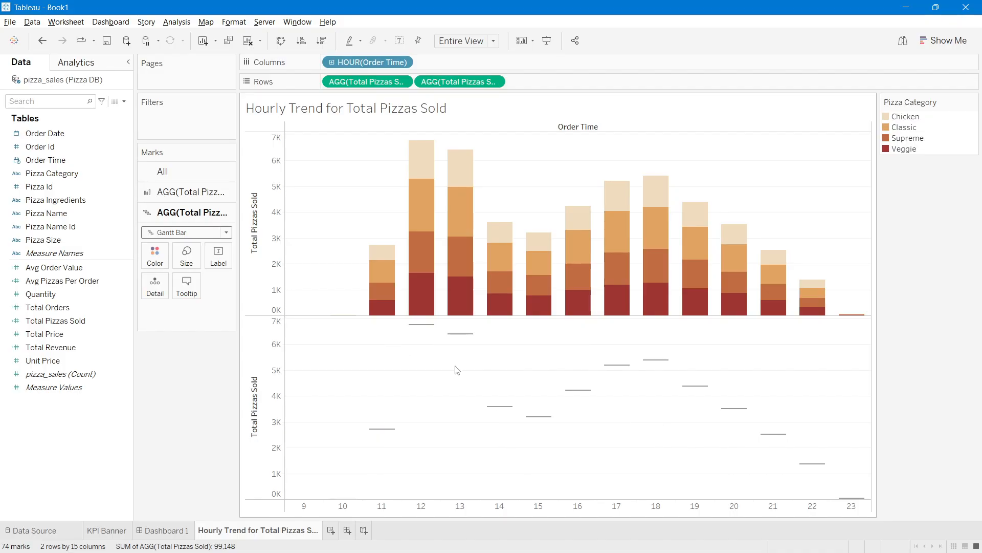
pyautogui.click(156, 264)
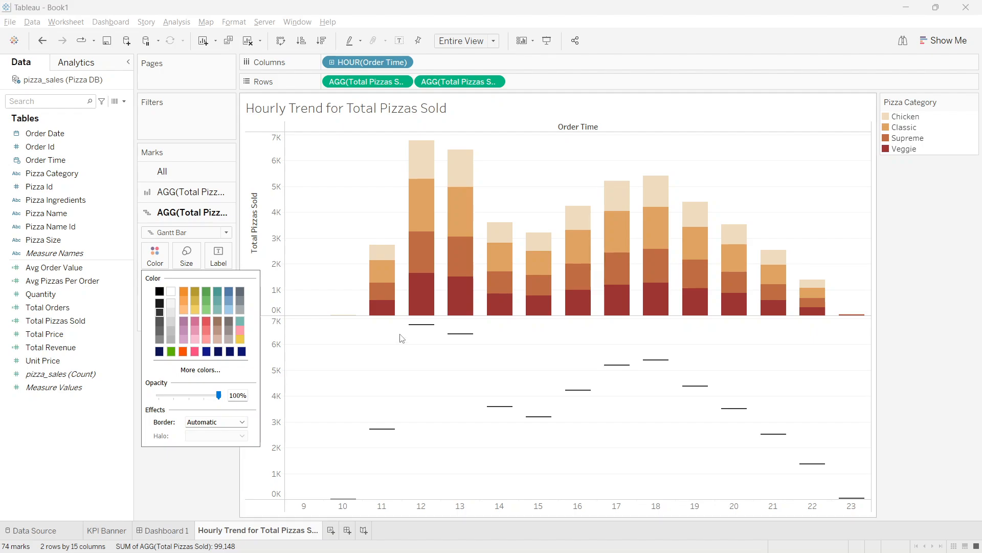
pyautogui.click(452, 346)
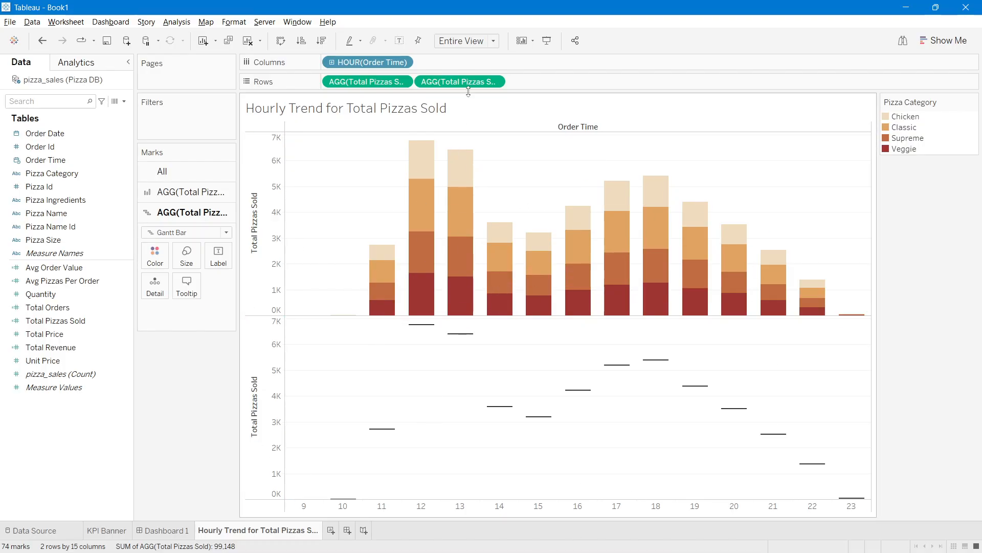
# Step: Combine the two Total Pizzas Sold measures on a dual axis and synchronize the axes
pyautogui.click(493, 81)
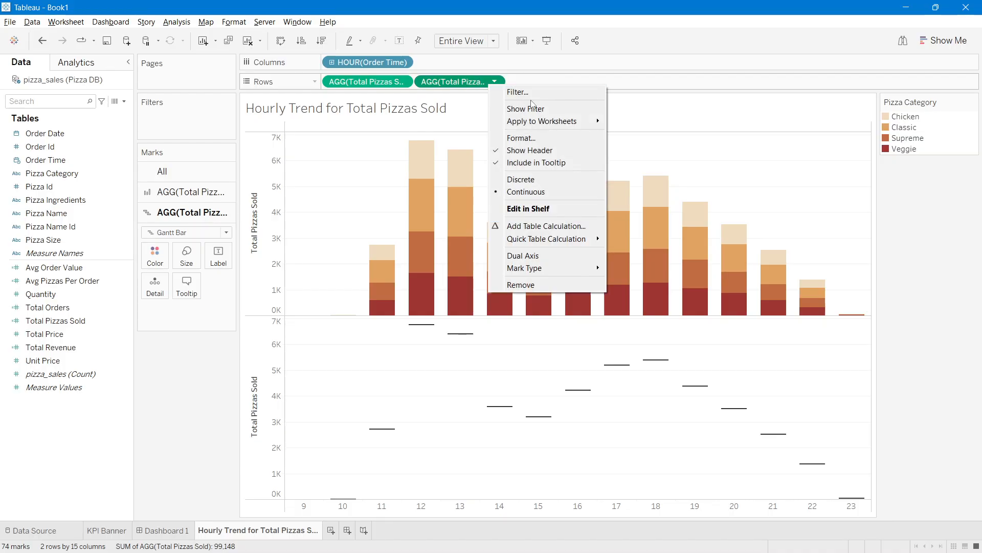
pyautogui.click(532, 256)
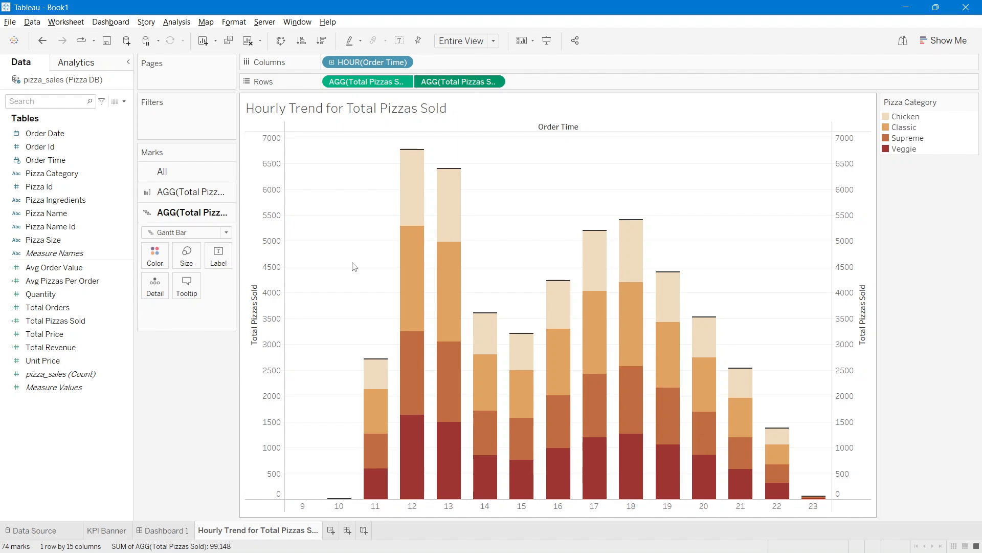
pyautogui.click(273, 399)
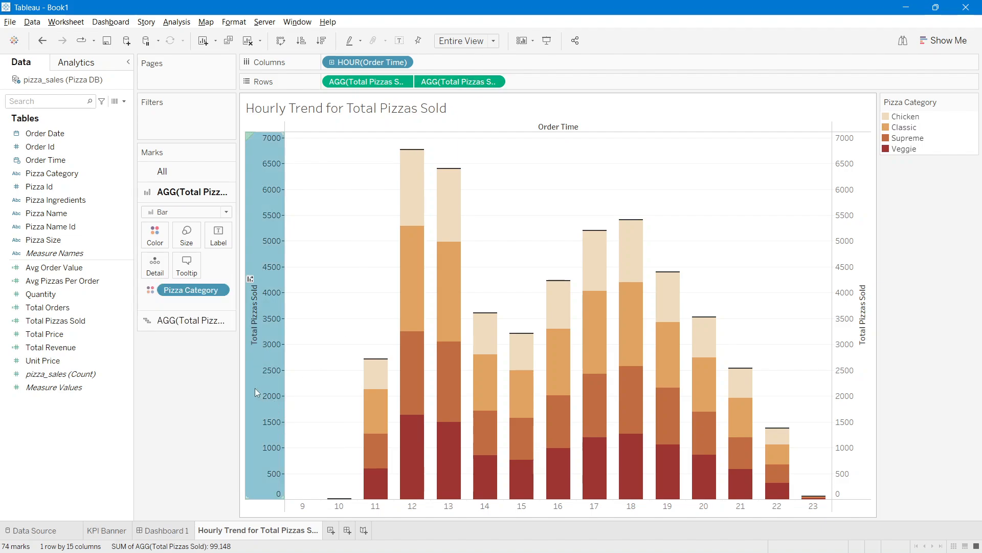
pyautogui.click(848, 346)
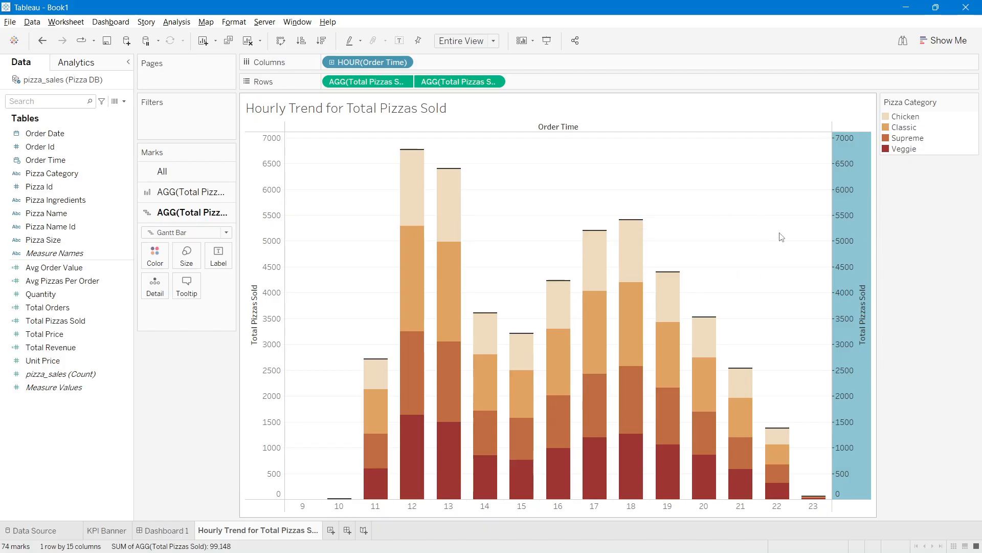
pyautogui.rightClick(857, 222)
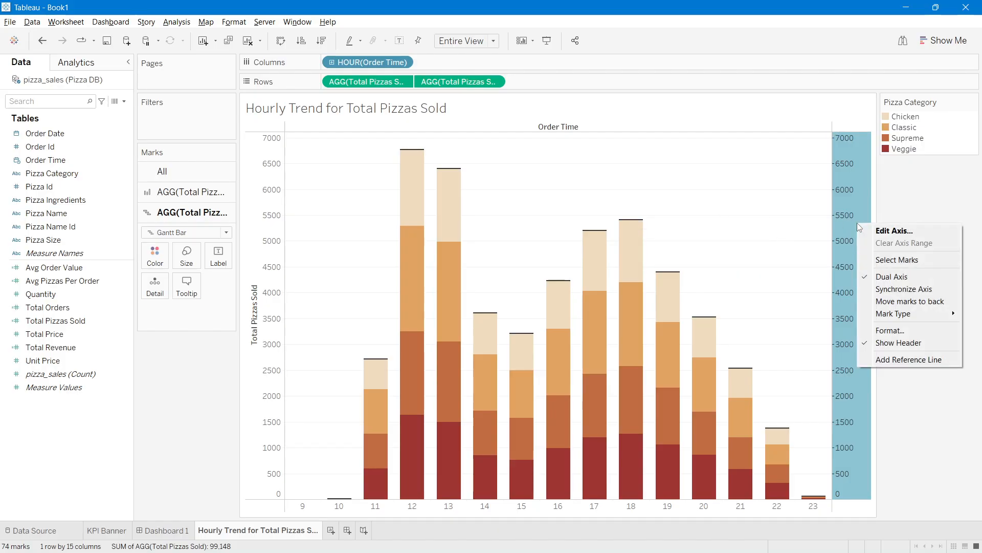
pyautogui.click(904, 289)
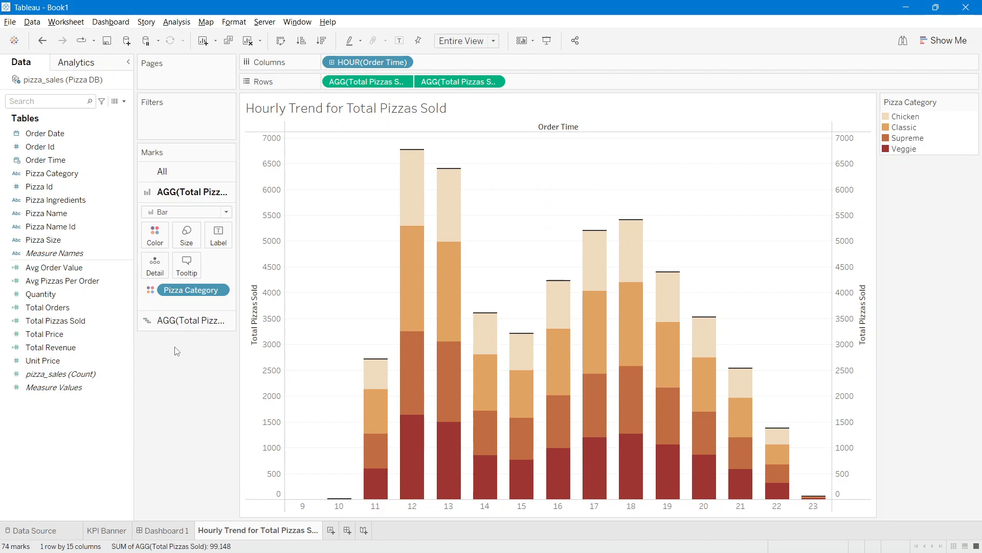
# Step: Label the Gantt marks with a copy of Total Pizzas Sold and set the labels' vertical alignment to top
pyautogui.click(179, 320)
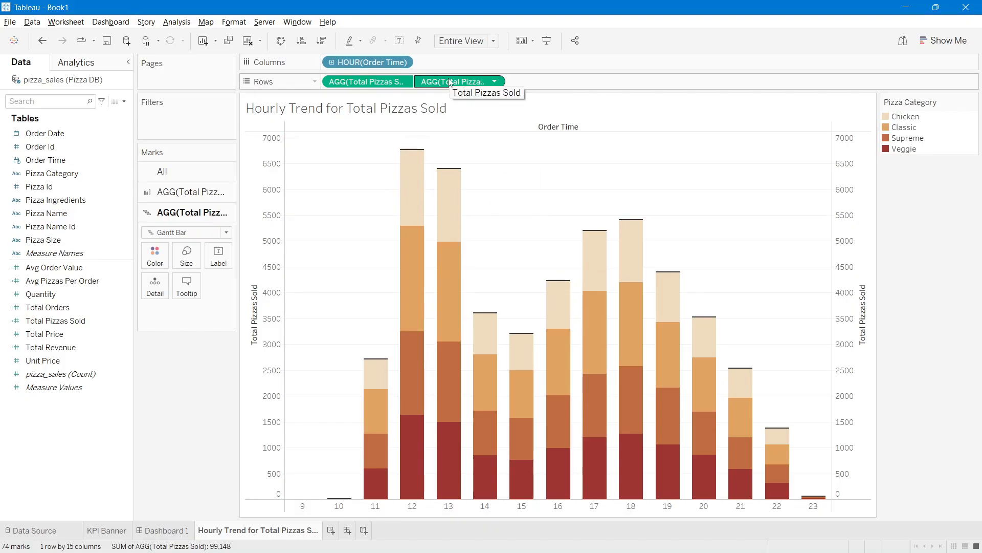
pyautogui.moveTo(450, 83); pyautogui.dragTo(220, 260)
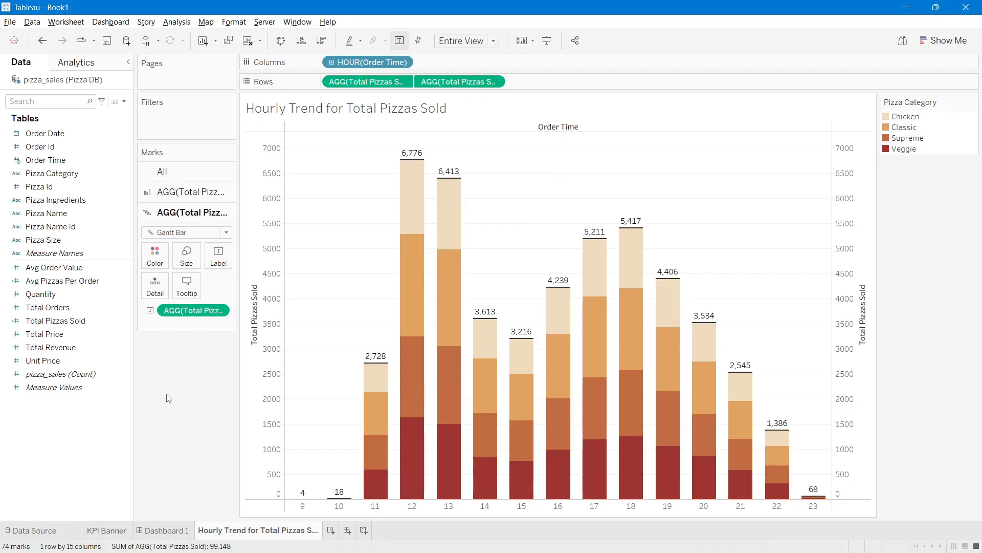
pyautogui.moveTo(411, 160)
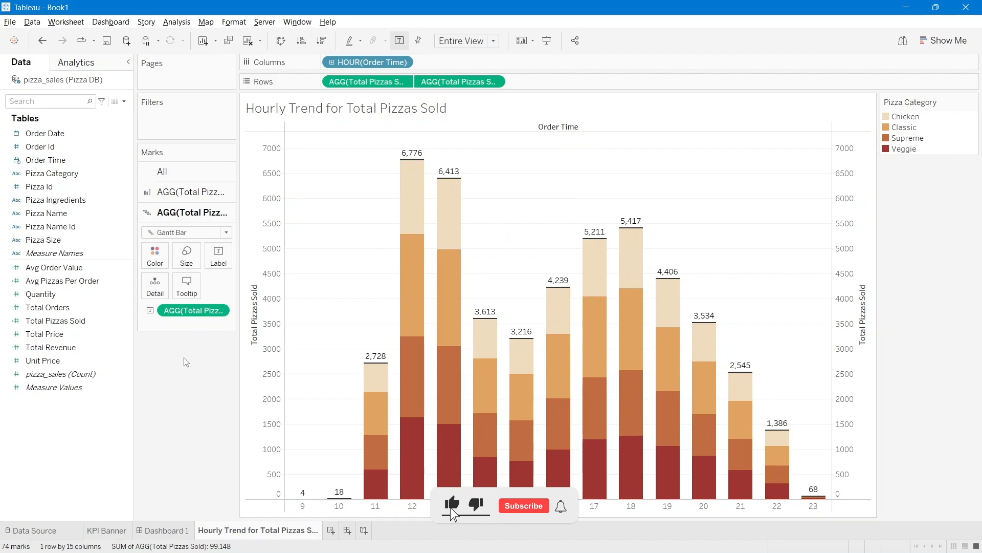
pyautogui.click(218, 256)
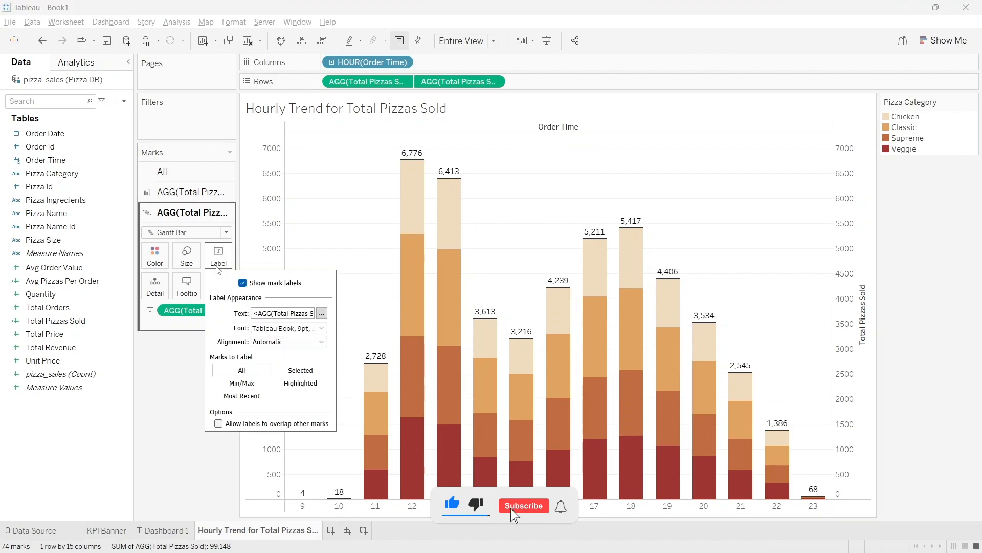
pyautogui.click(311, 343)
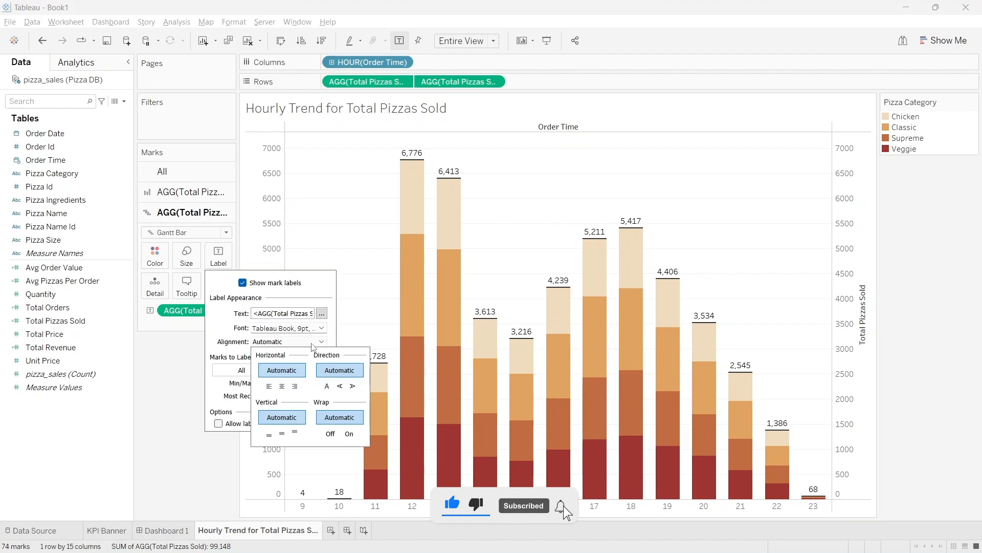
pyautogui.click(295, 434)
pyautogui.click(174, 440)
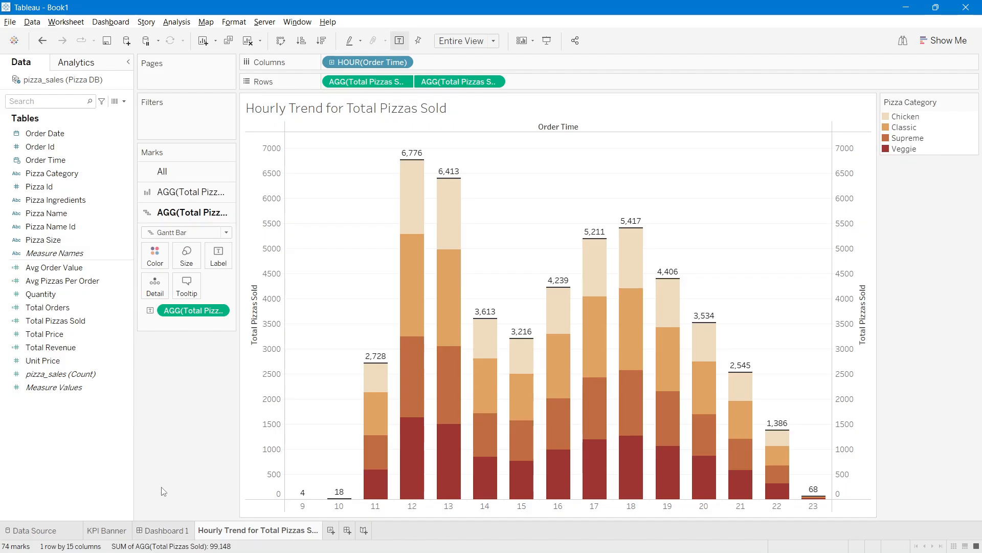
# Step: Place the hourly trend sheet on Dashboard 1 in the wide panel below Total Revenue, fit it to the panel, and move its legend to the neighbouring panel
pyautogui.click(166, 530)
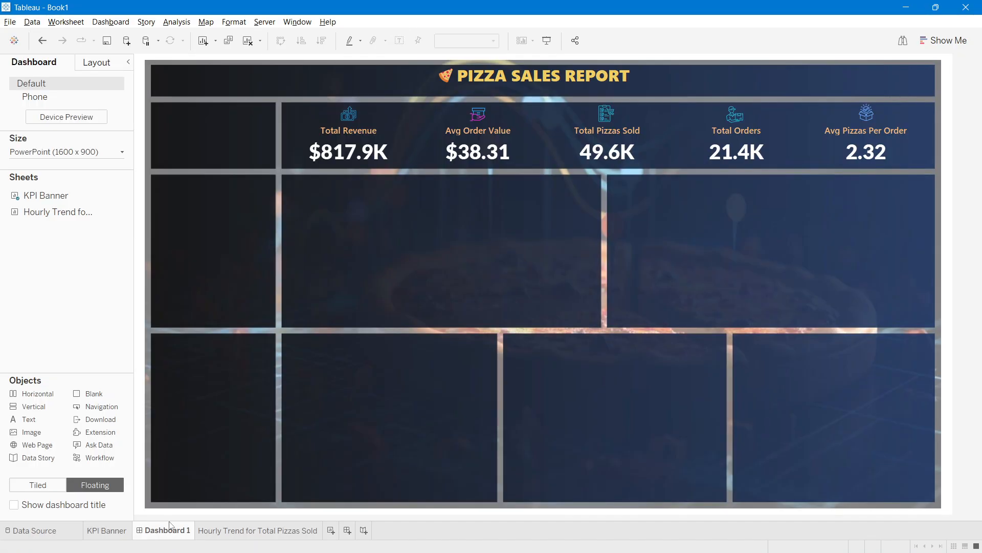
pyautogui.moveTo(72, 221)
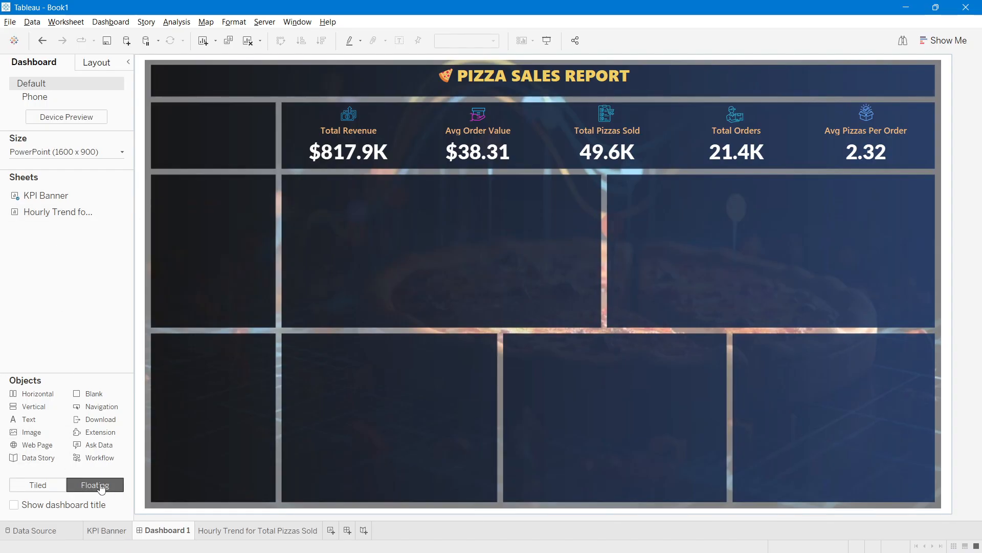
pyautogui.moveTo(64, 211); pyautogui.dragTo(284, 178)
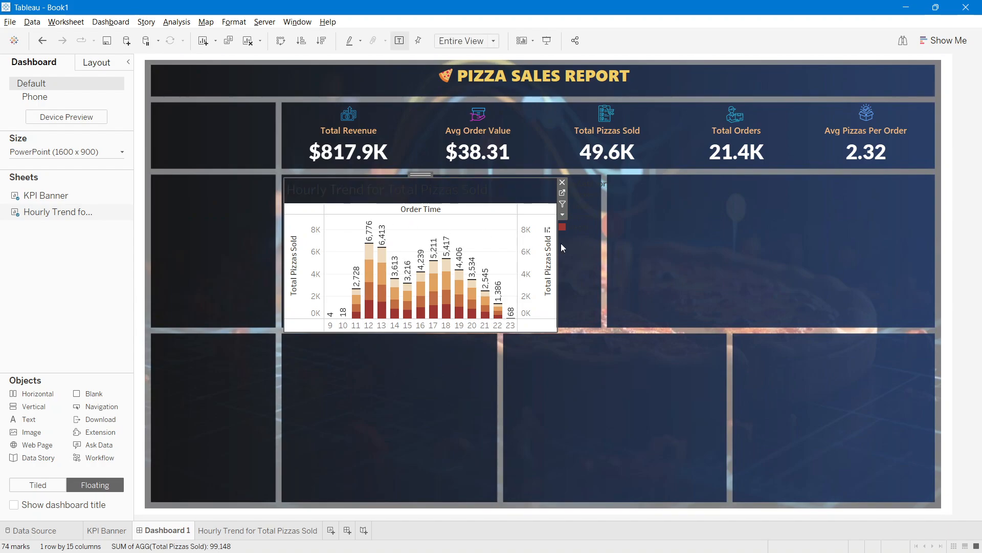
pyautogui.moveTo(568, 264); pyautogui.dragTo(599, 265)
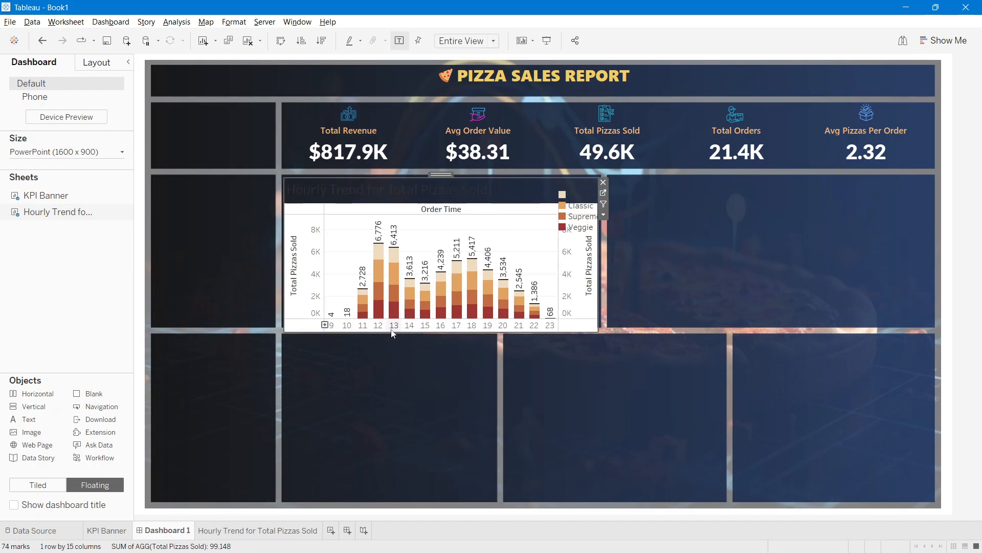
pyautogui.moveTo(393, 333); pyautogui.dragTo(392, 324)
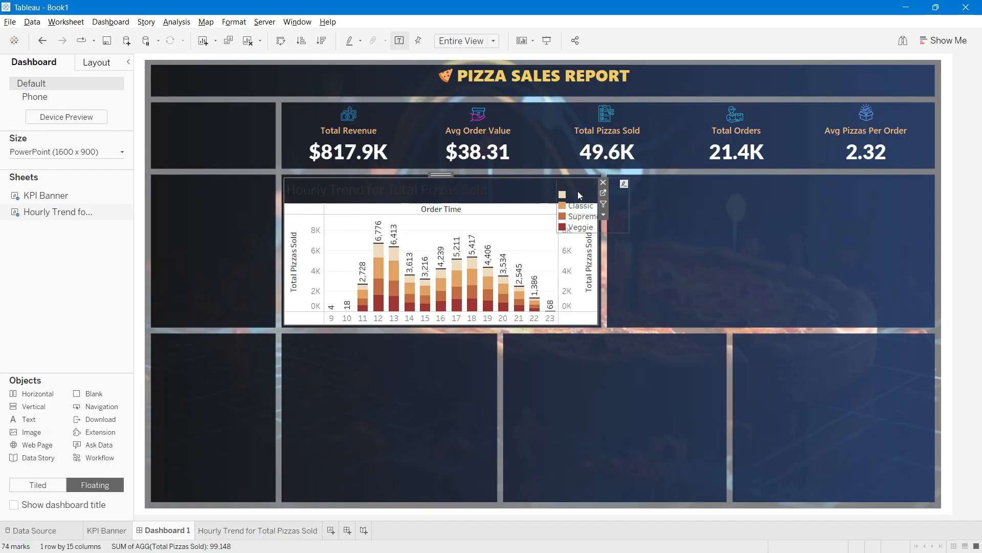
pyautogui.moveTo(581, 186); pyautogui.dragTo(762, 203)
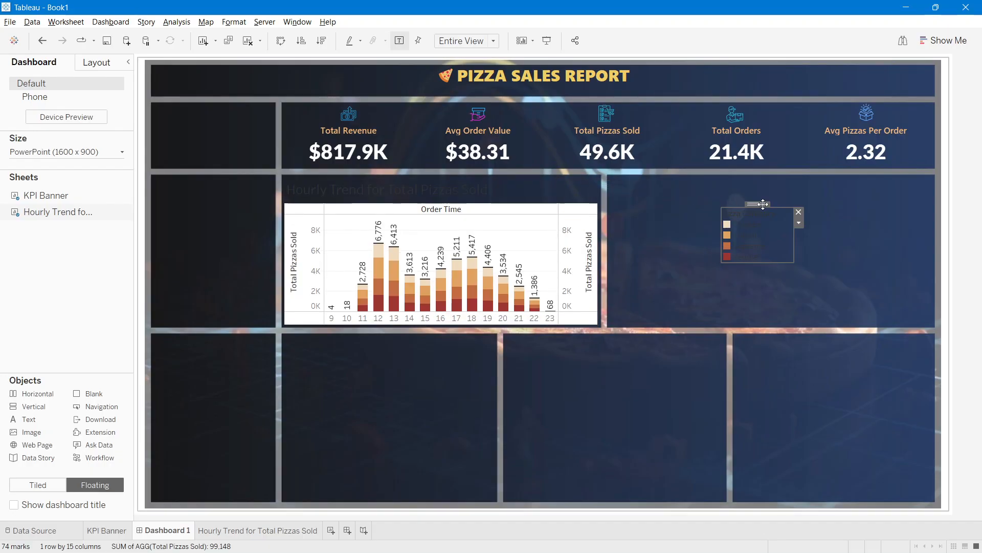
# Step: Format the hourly trend chart's title in Segoe UI Semibold, size 10, light orange
pyautogui.doubleClick(410, 193)
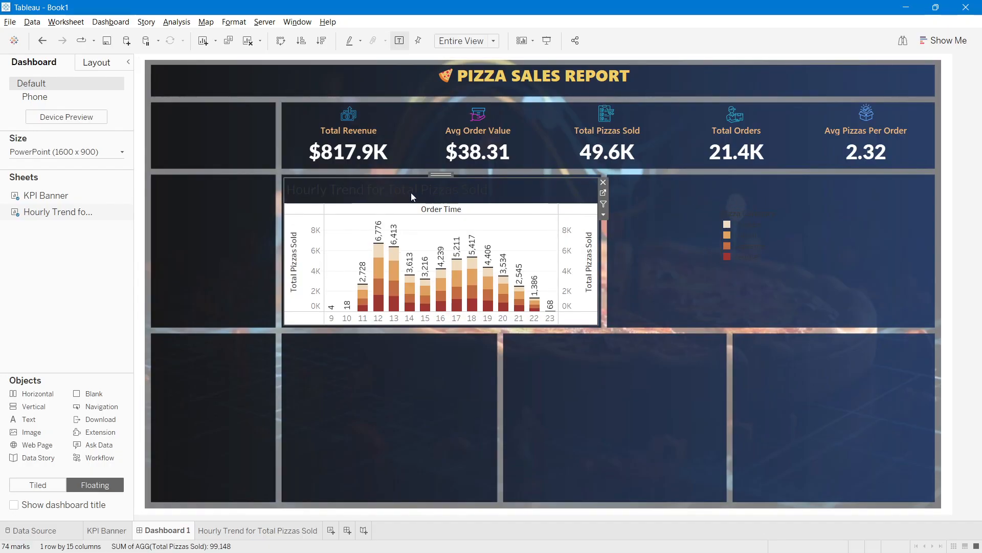
pyautogui.moveTo(466, 289); pyautogui.dragTo(338, 262)
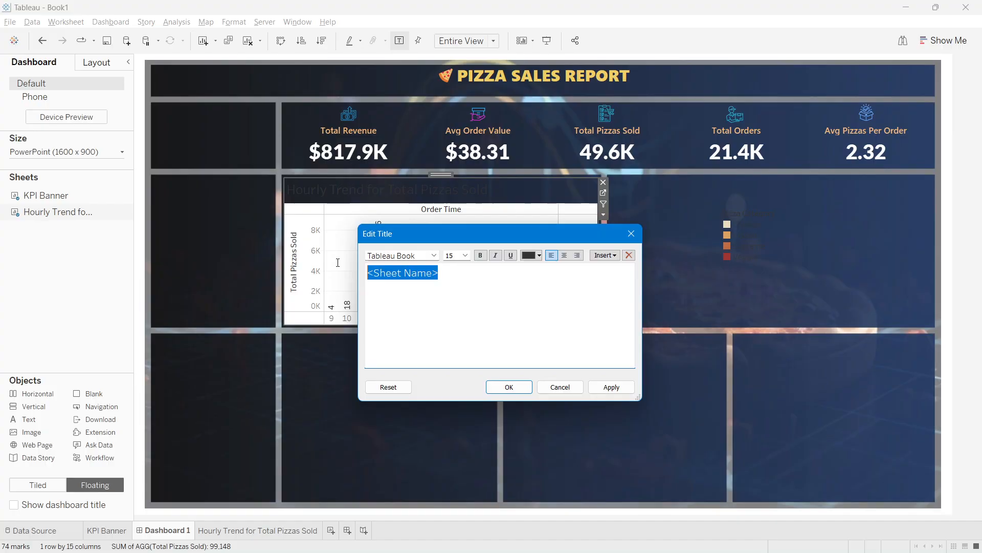
pyautogui.click(465, 255)
pyautogui.click(455, 283)
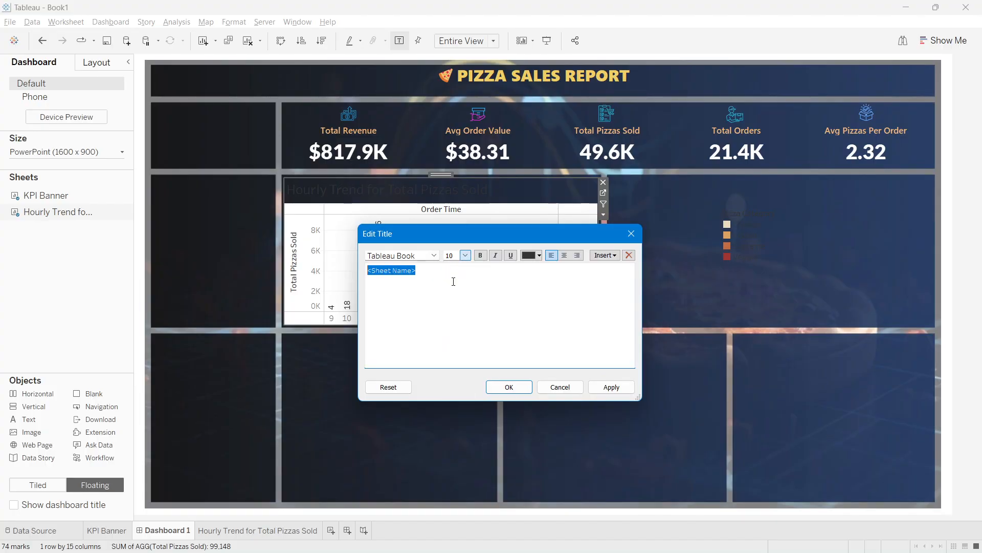
pyautogui.click(433, 255)
pyautogui.scroll(12, 430, 363)
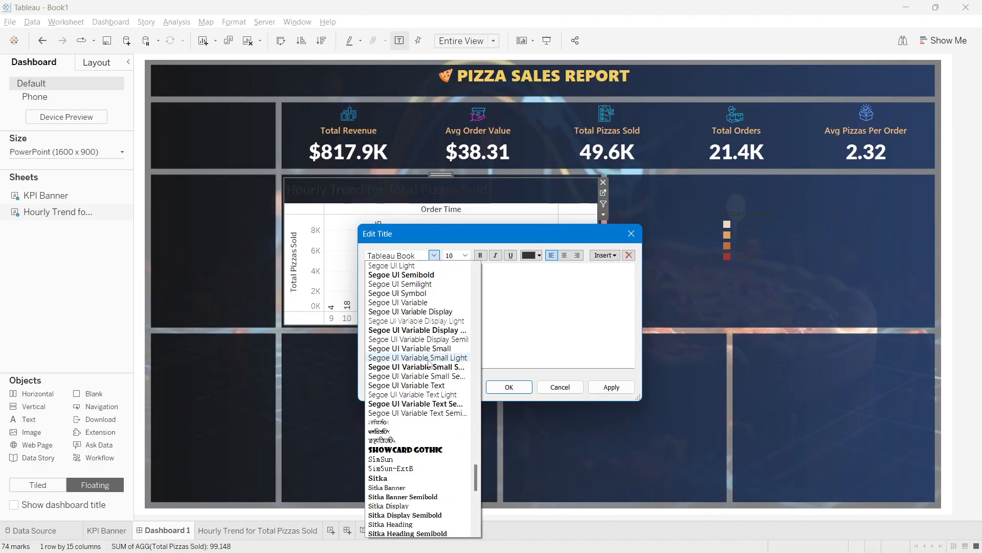
pyautogui.scroll(4, 429, 363)
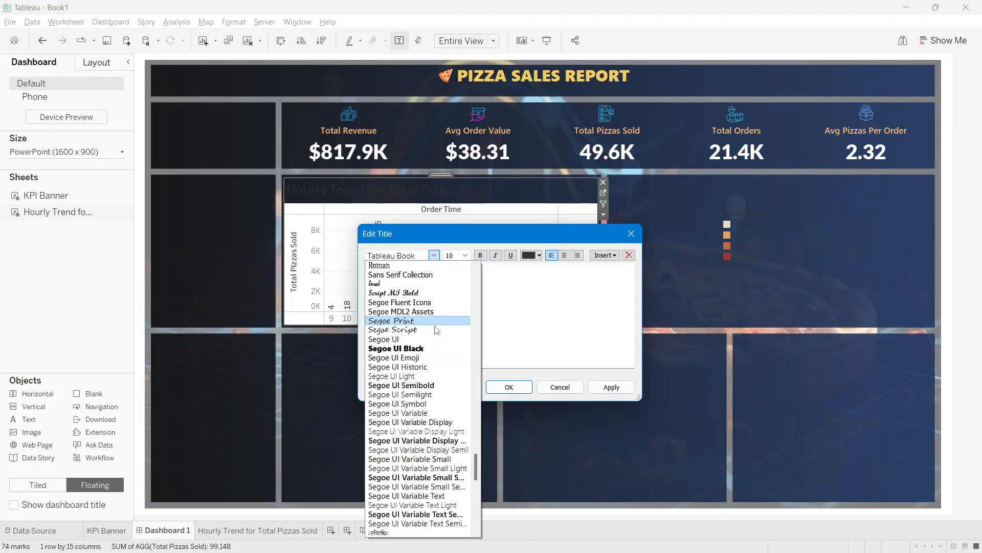
pyautogui.click(426, 386)
pyautogui.click(540, 255)
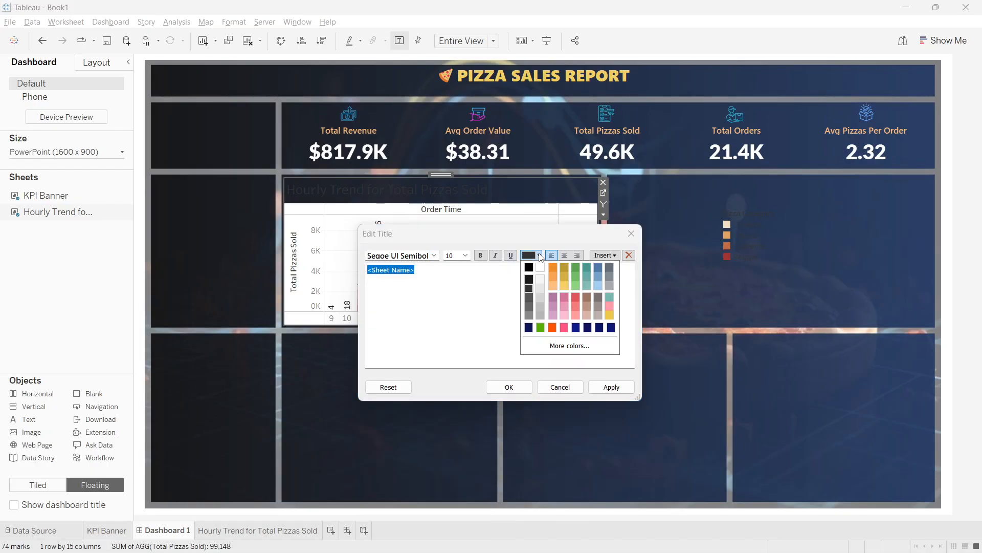
pyautogui.click(552, 285)
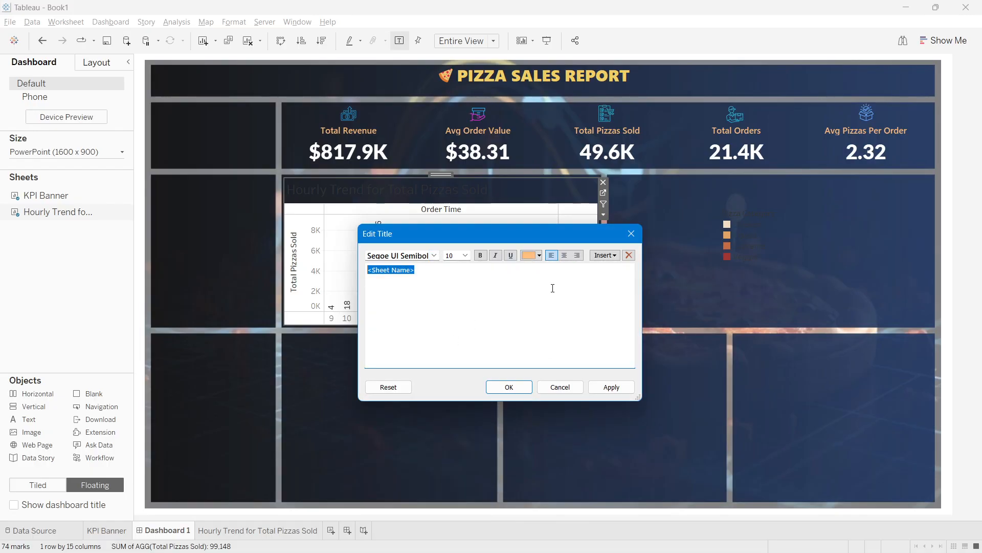
pyautogui.click(601, 389)
pyautogui.click(508, 387)
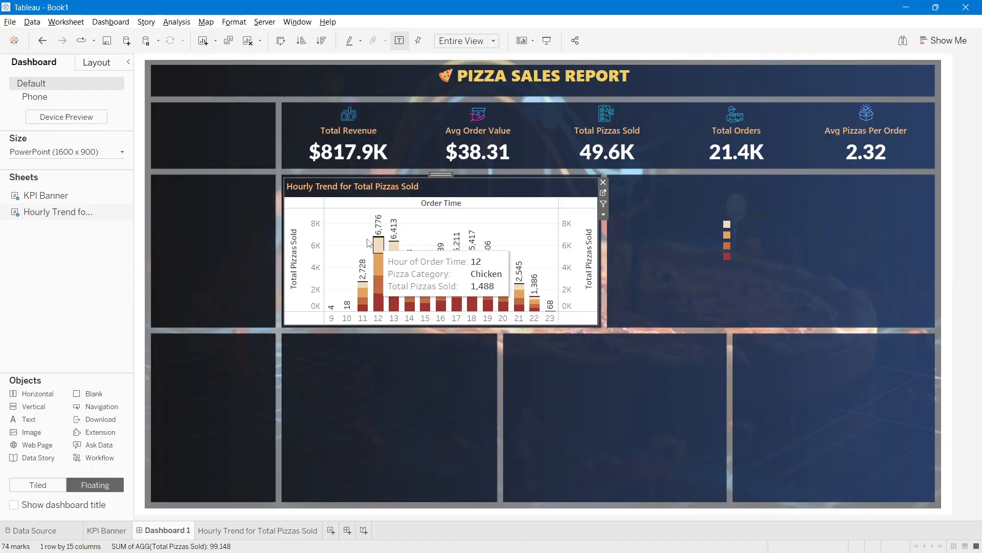
# Step: Make the hourly trend chart's background transparent by setting its worksheet shading to None
pyautogui.rightClick(338, 218)
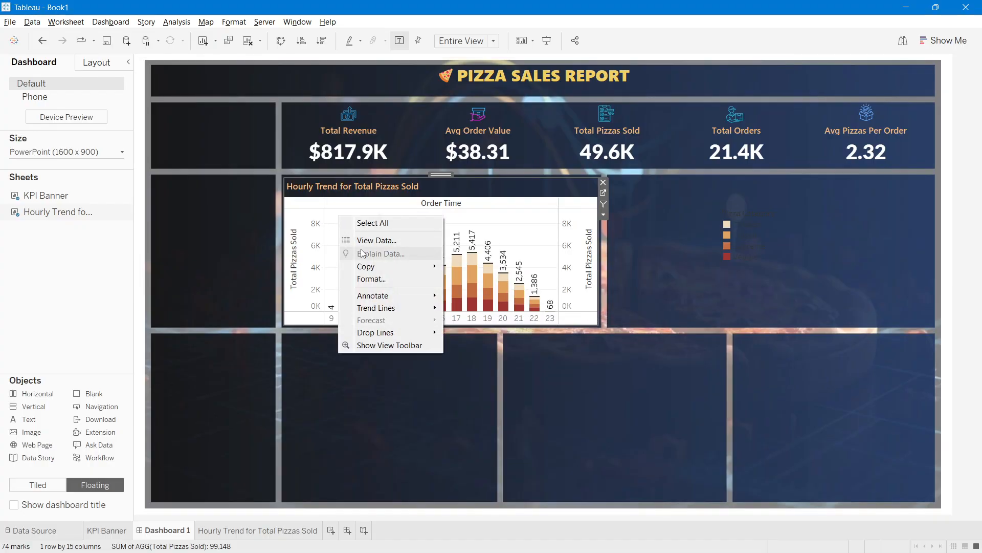
pyautogui.click(371, 279)
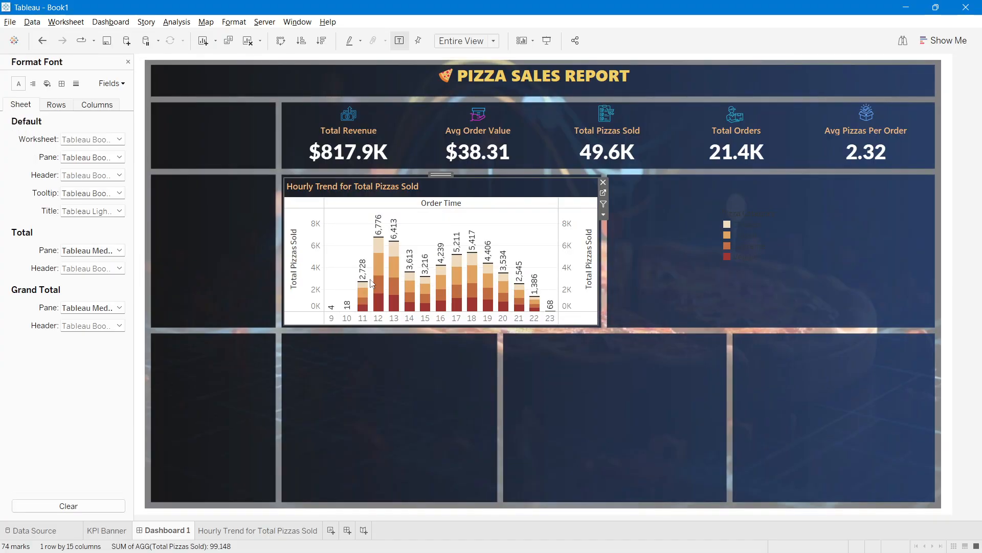
pyautogui.click(47, 84)
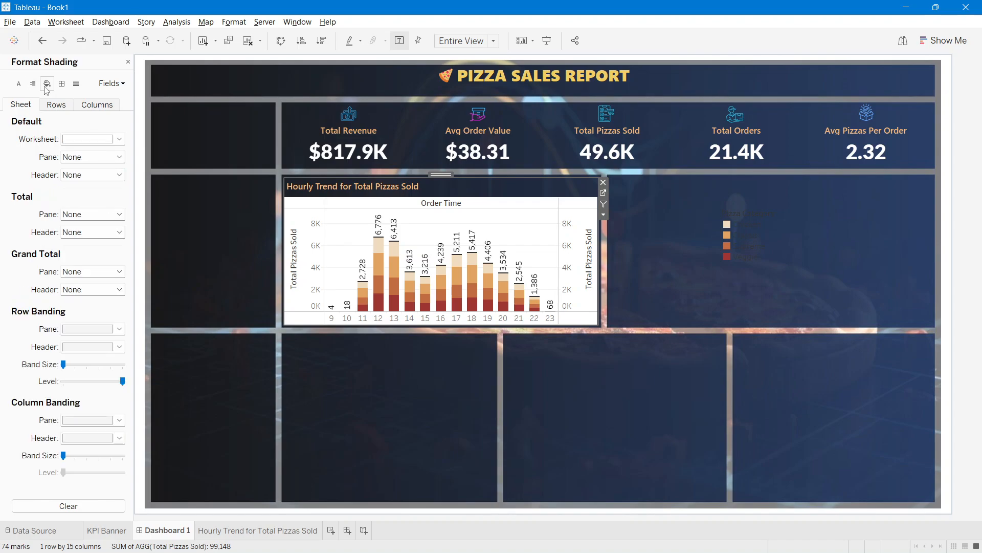
pyautogui.click(81, 140)
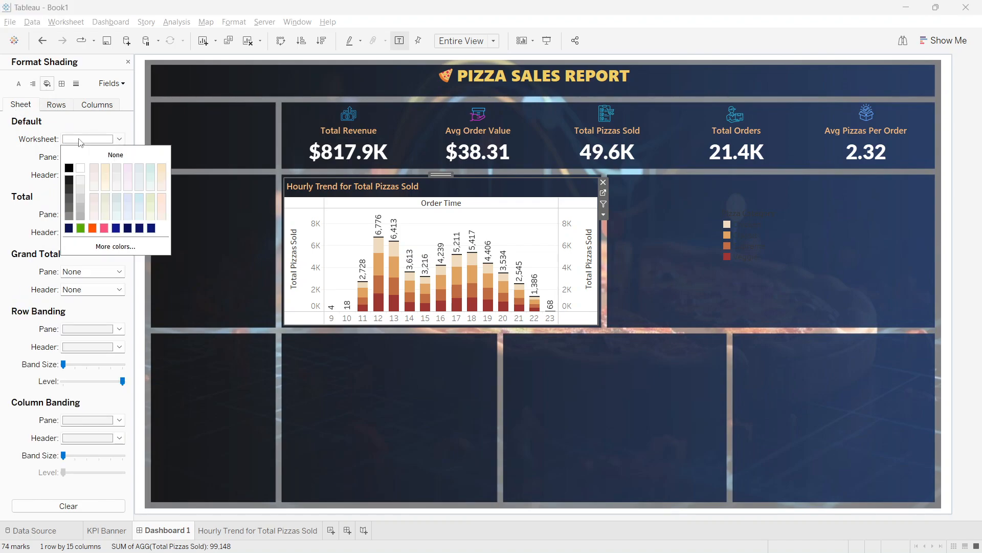
pyautogui.click(100, 155)
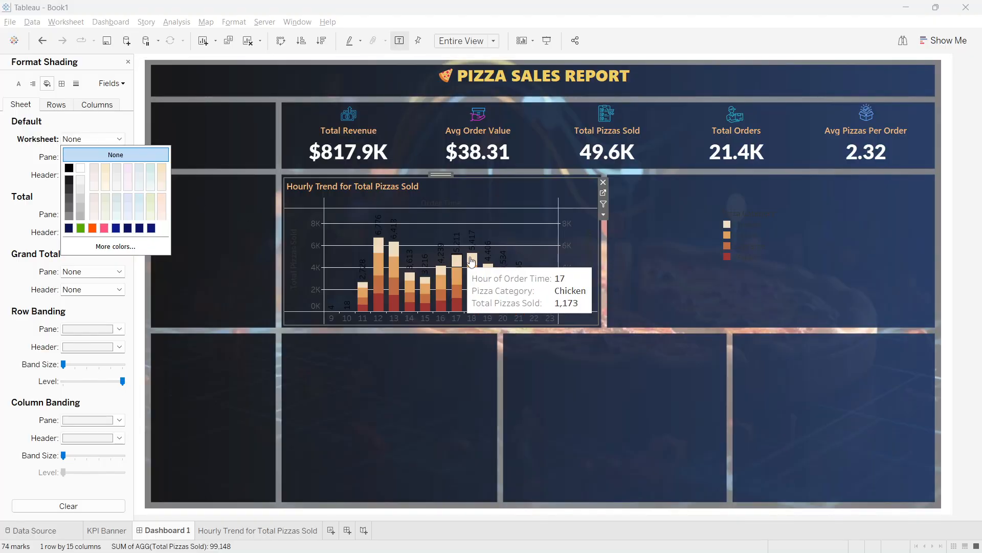
pyautogui.click(71, 126)
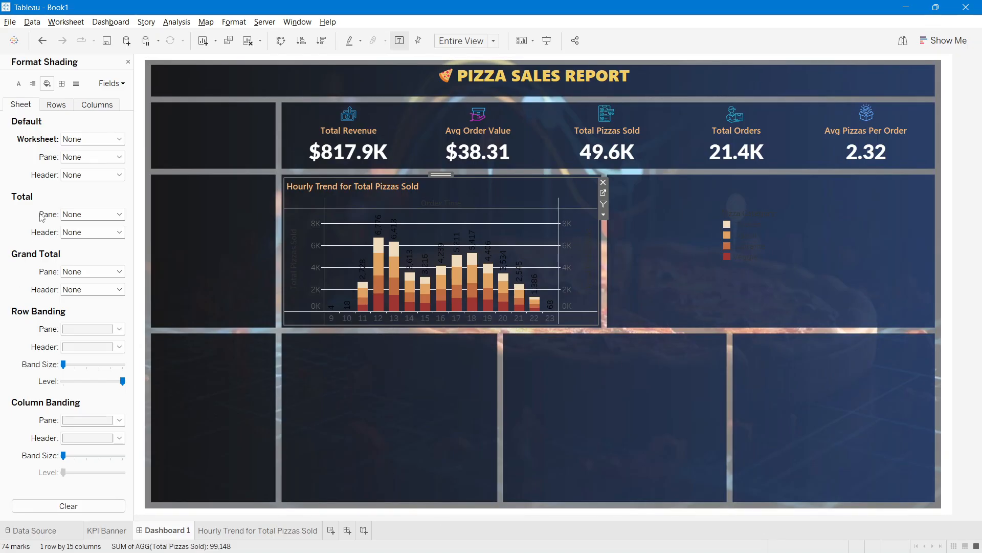
# Step: Set the hourly trend chart's zero lines, axis ticks and row grid lines to None
pyautogui.click(80, 86)
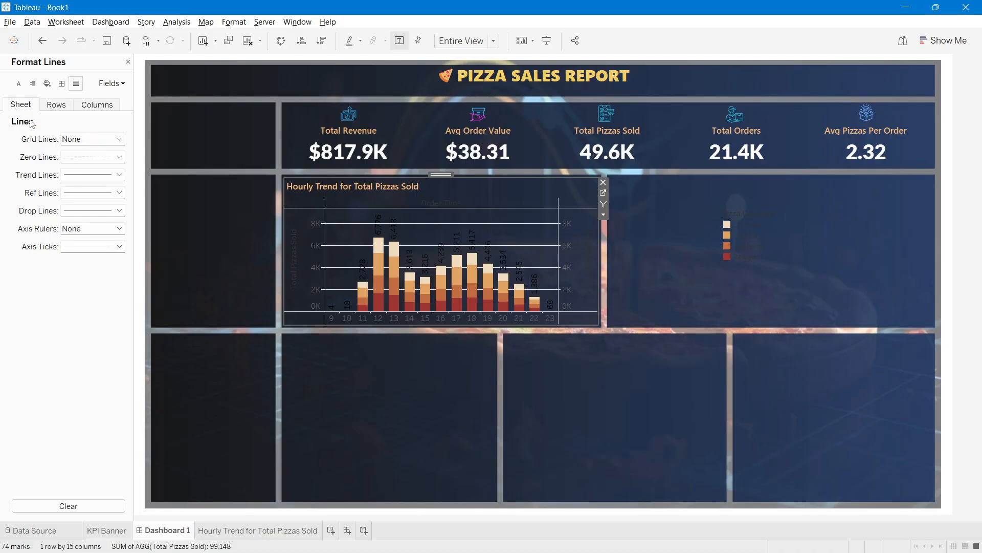
pyautogui.click(73, 158)
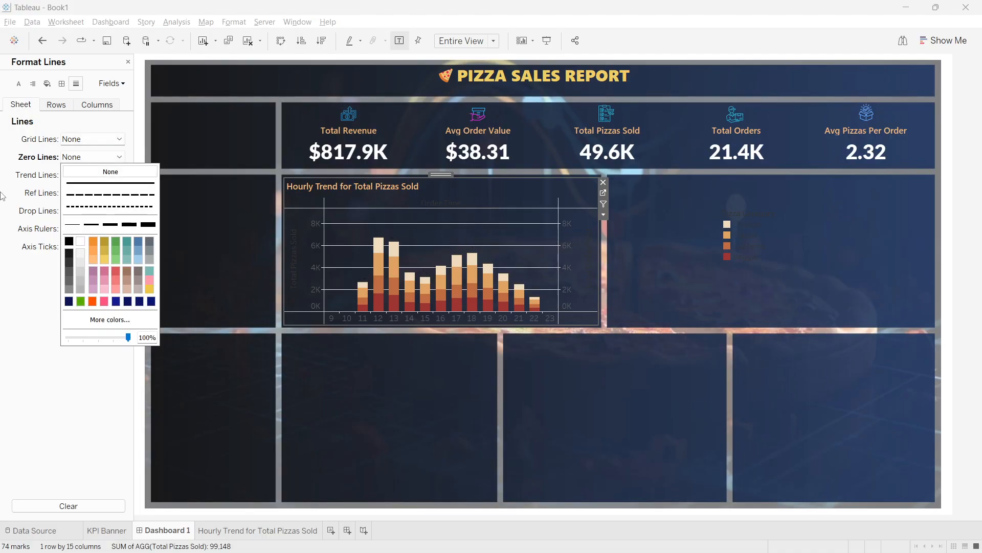
pyautogui.click(81, 172)
pyautogui.click(77, 247)
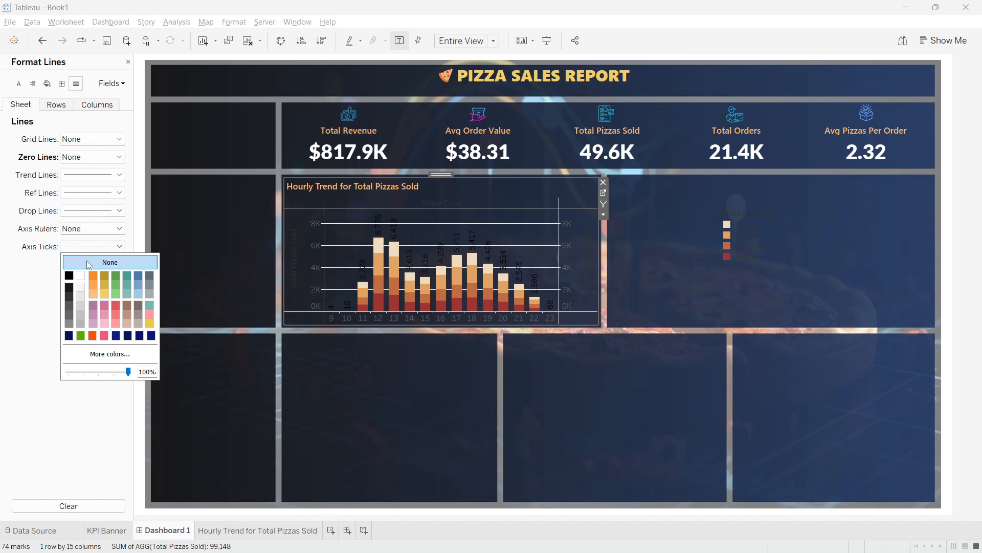
pyautogui.click(87, 260)
pyautogui.click(7, 263)
pyautogui.click(57, 105)
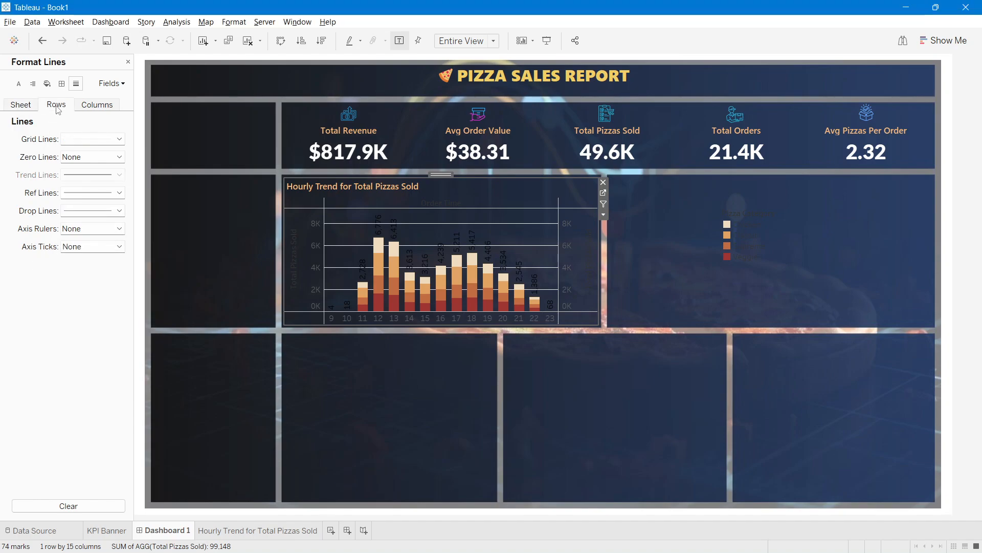
pyautogui.click(75, 140)
pyautogui.click(105, 151)
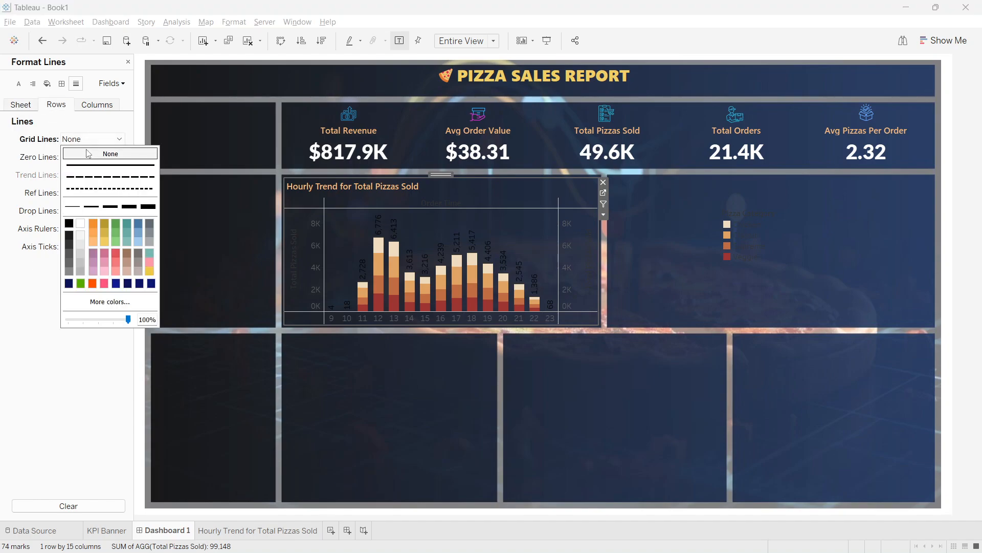
pyautogui.click(5, 268)
pyautogui.click(96, 106)
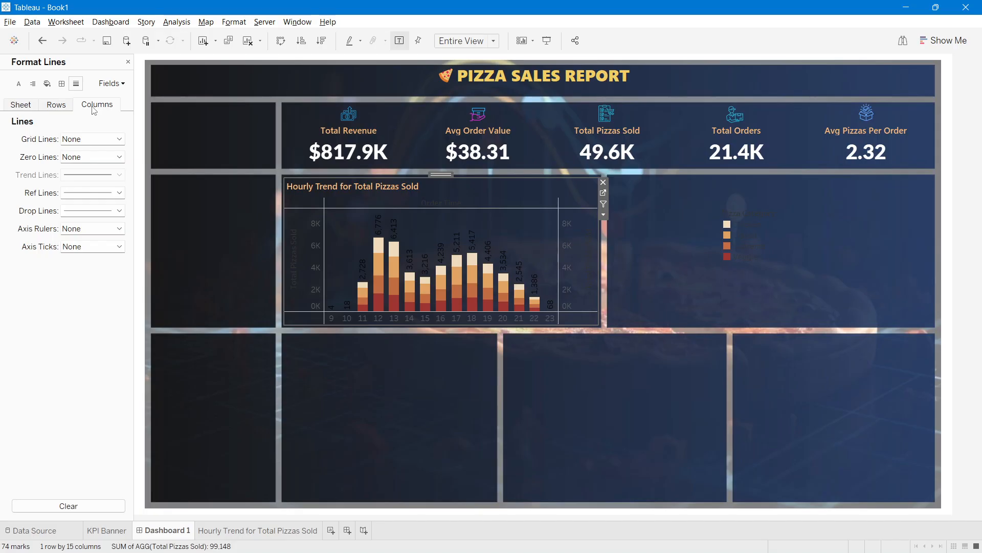
pyautogui.click(13, 108)
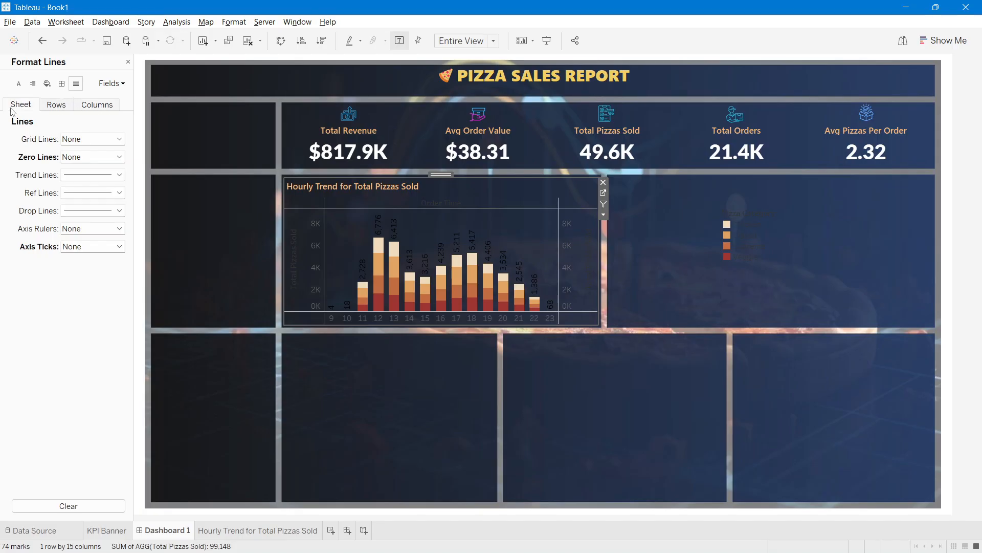
# Step: Remove the hourly trend chart's borders by setting the row divider and column divider panes to None
pyautogui.click(62, 84)
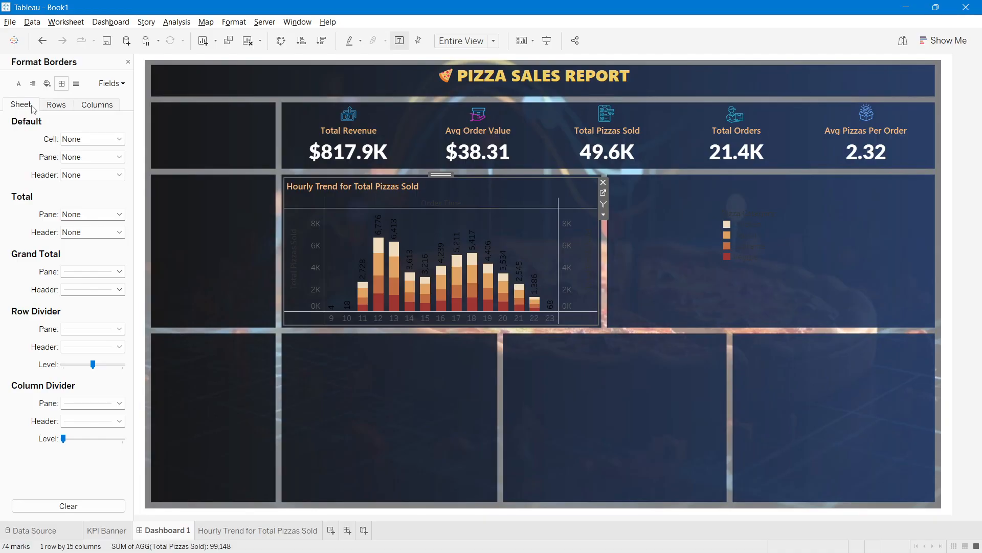
pyautogui.click(93, 332)
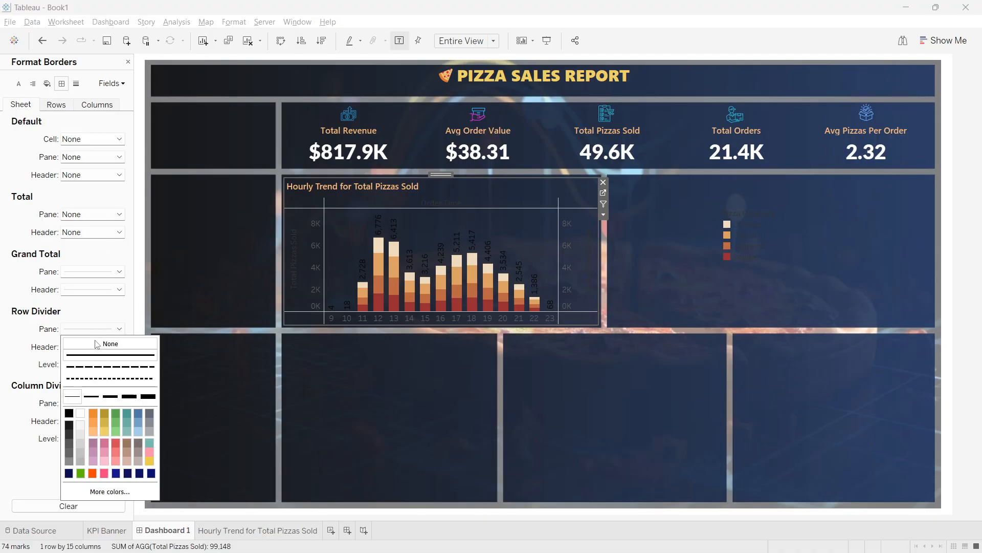
pyautogui.click(105, 344)
pyautogui.click(34, 364)
pyautogui.click(87, 402)
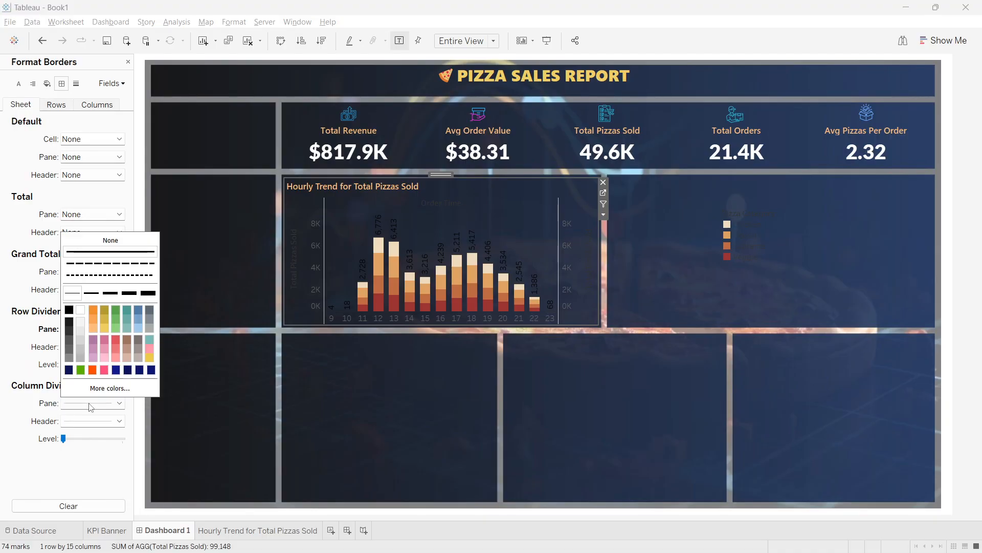
pyautogui.click(751, 391)
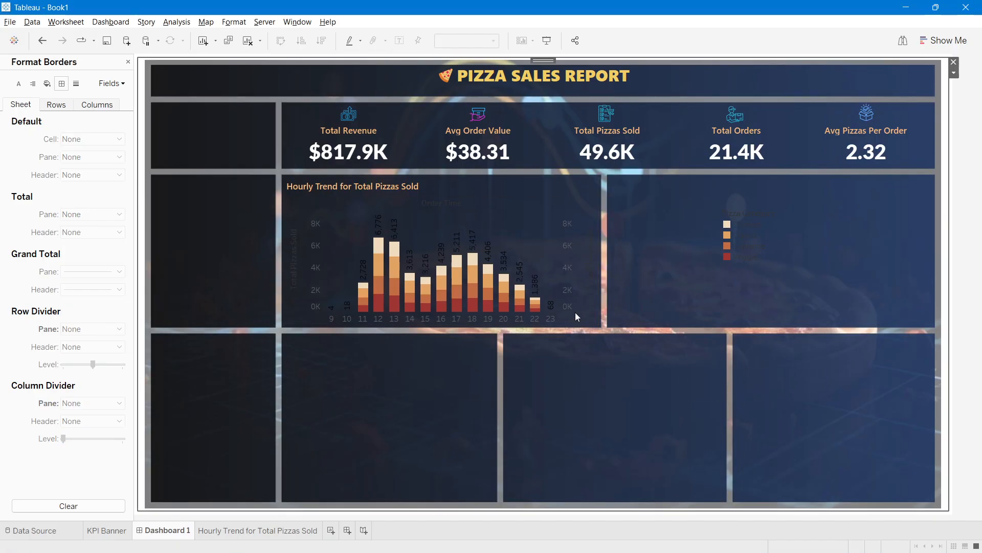
# Step: Hide the Order Time field label and the Total Pizzas Sold axis headers on the hourly trend chart
pyautogui.rightClick(438, 207)
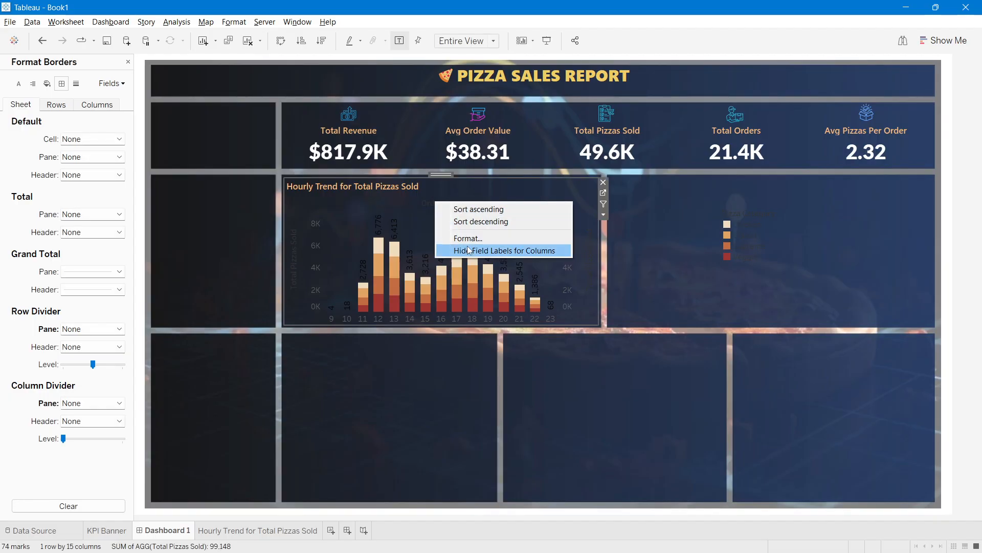
pyautogui.click(469, 250)
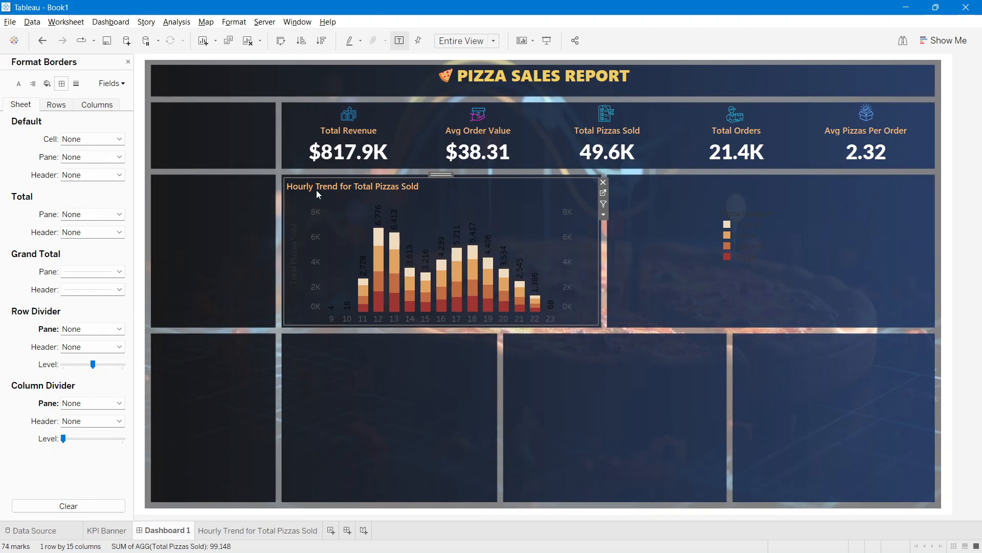
pyautogui.rightClick(308, 248)
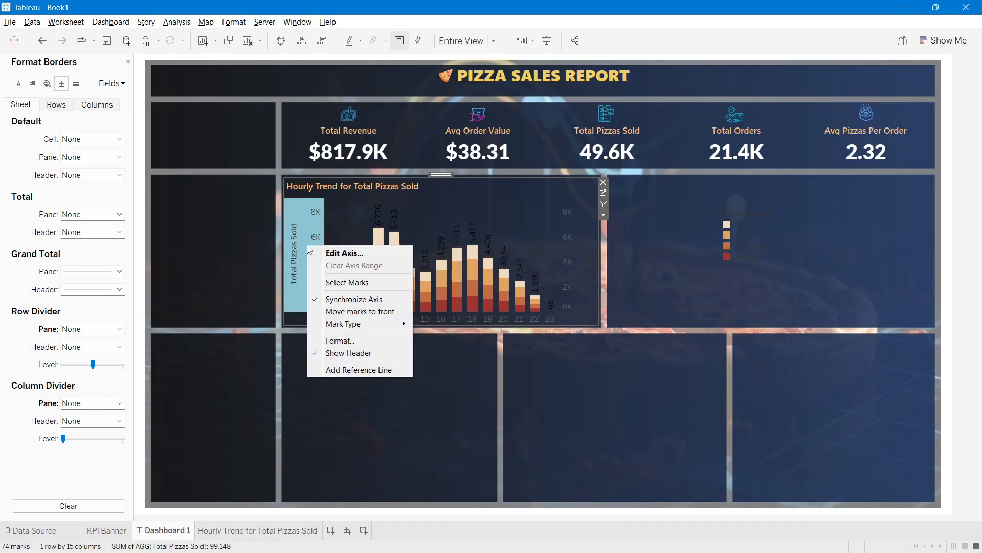
pyautogui.click(350, 354)
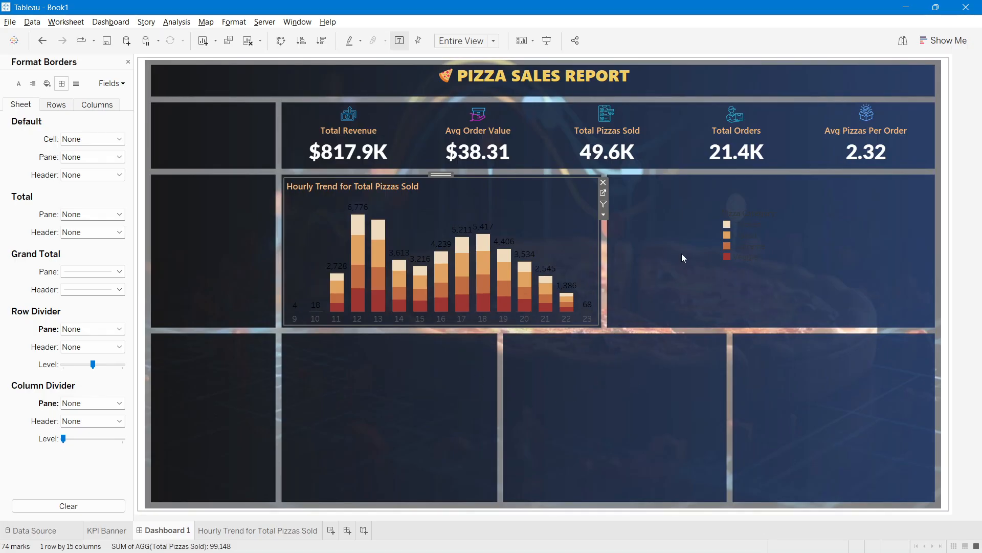
# Step: On the hourly trend worksheet, format the Gantt mark labels in Segoe UI Semibold, size 8, white
pyautogui.moveTo(357, 208)
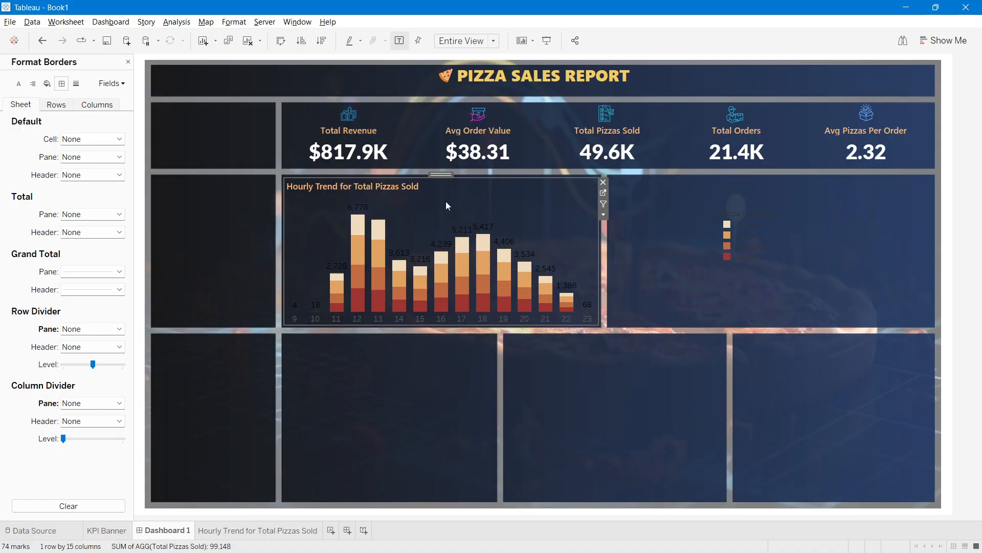
pyautogui.click(603, 194)
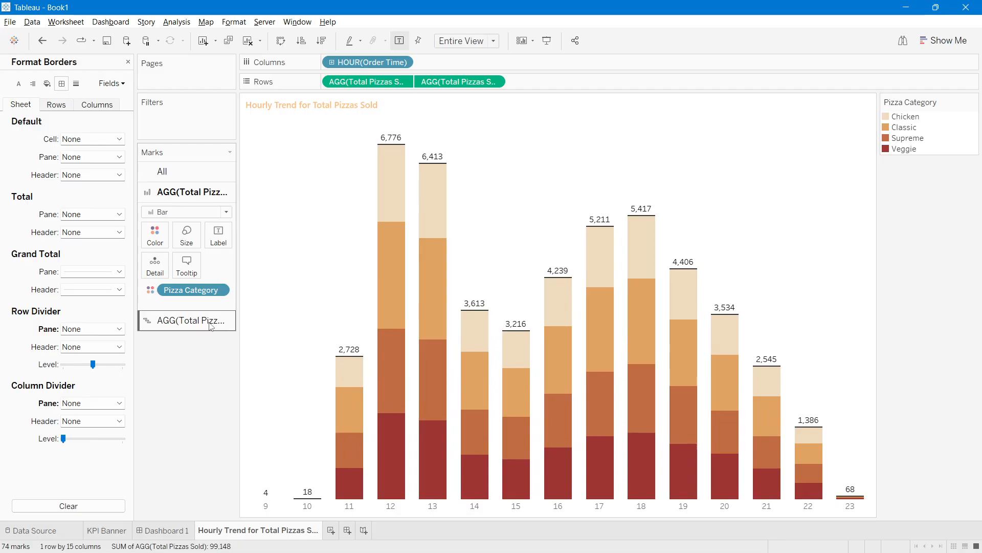
pyautogui.click(190, 320)
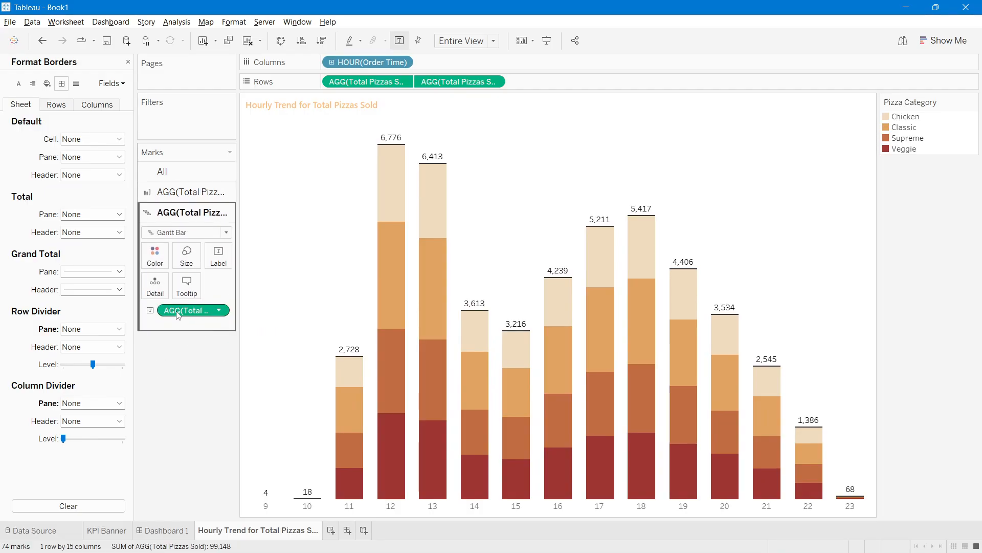
pyautogui.click(218, 256)
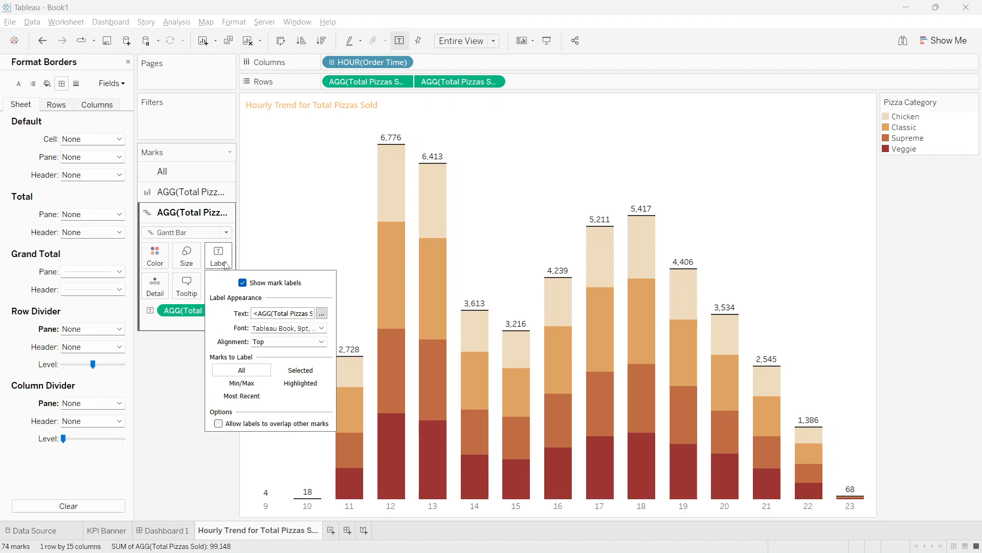
pyautogui.click(322, 314)
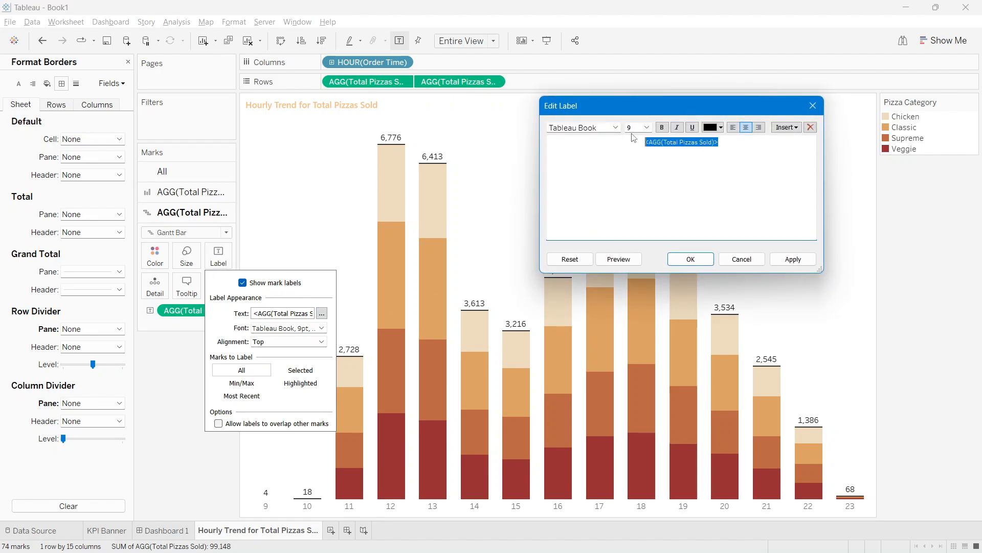
pyautogui.click(615, 128)
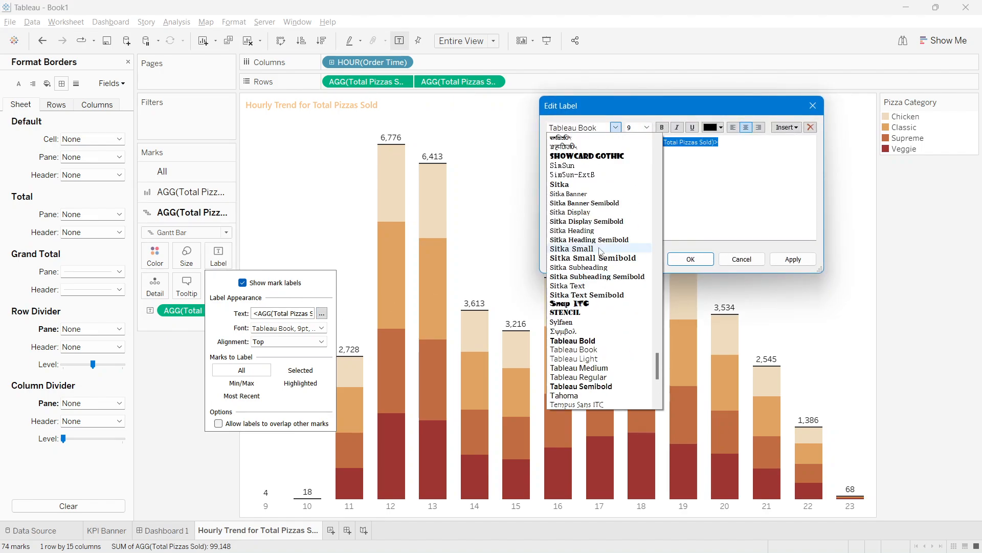
pyautogui.scroll(6, 601, 250)
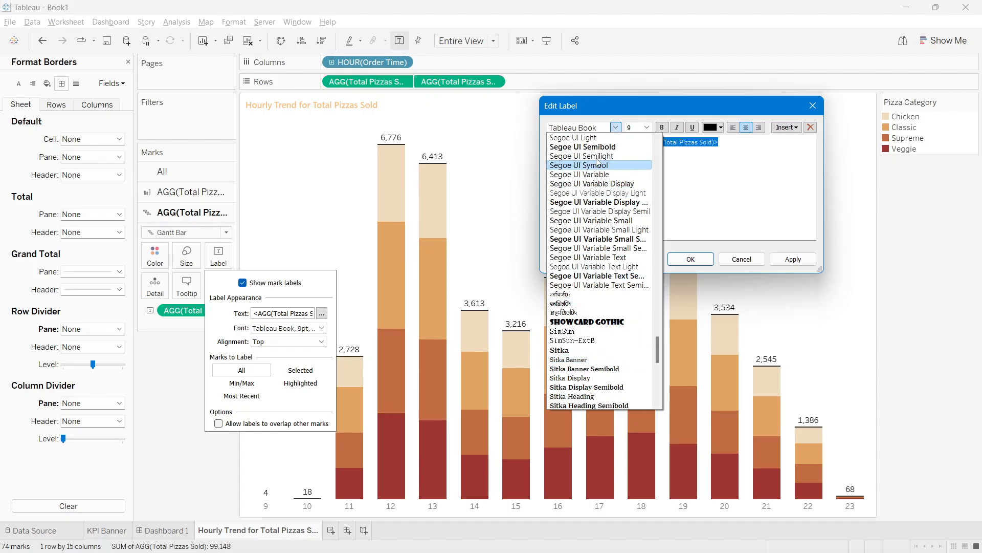
pyautogui.click(597, 146)
pyautogui.click(647, 128)
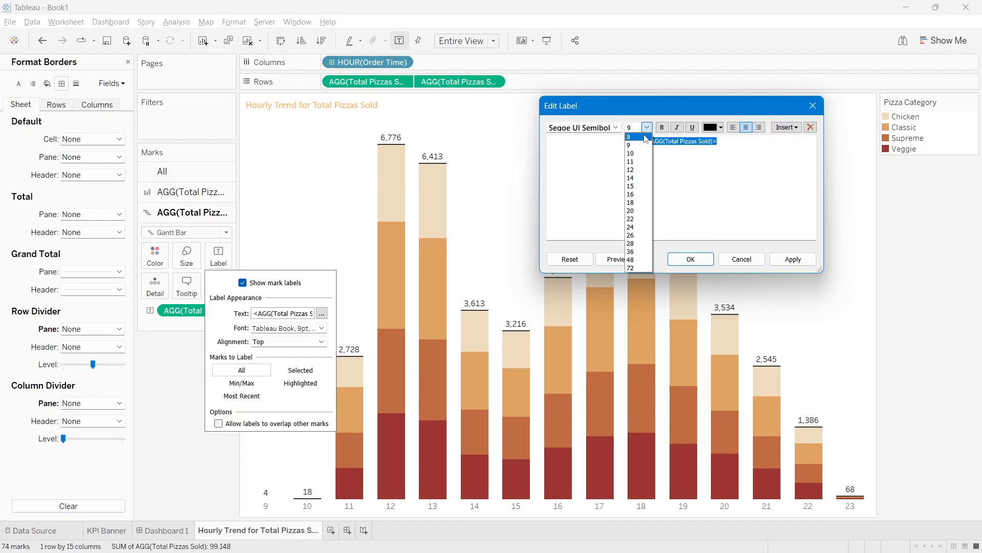
pyautogui.click(646, 137)
pyautogui.click(716, 129)
pyautogui.click(723, 140)
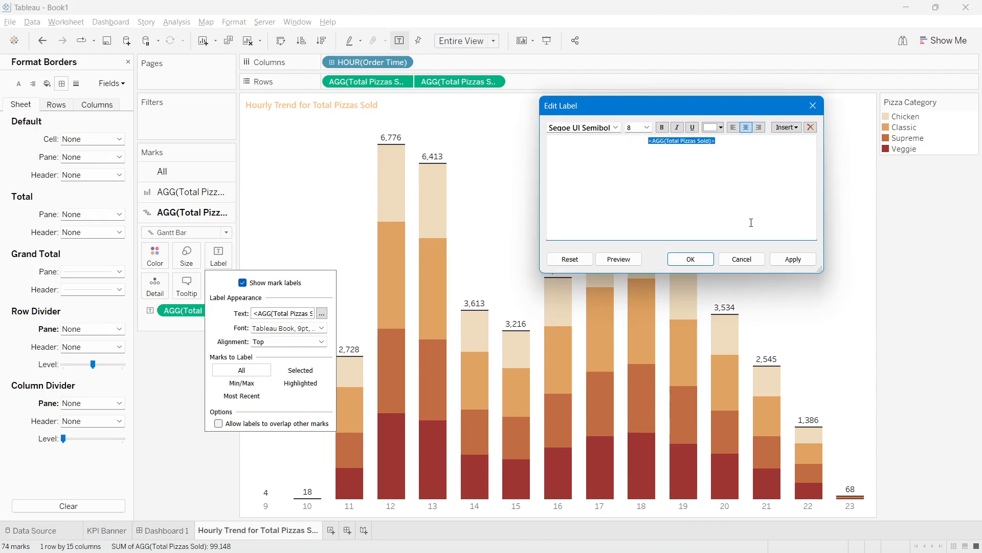
pyautogui.click(793, 259)
pyautogui.click(669, 259)
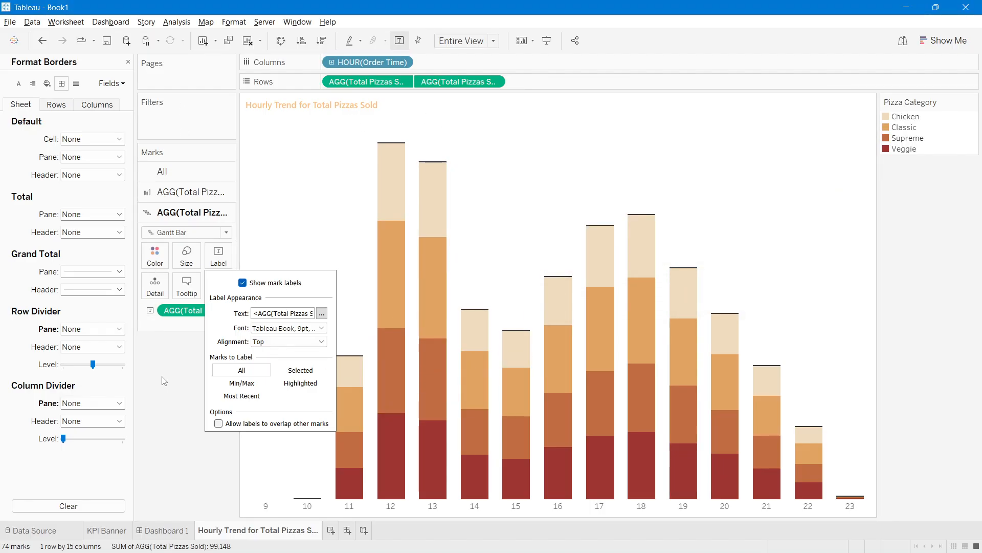
pyautogui.click(161, 353)
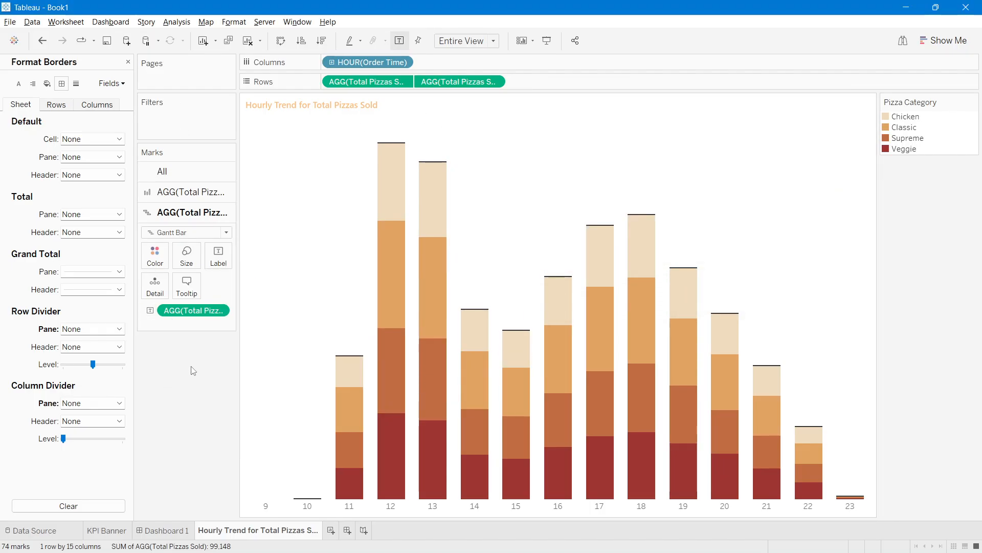
# Step: Format the hourly trend chart's Gantt label numbers as Number (Custom) in Thousands (K), and return to Dashboard 1
pyautogui.rightClick(198, 310)
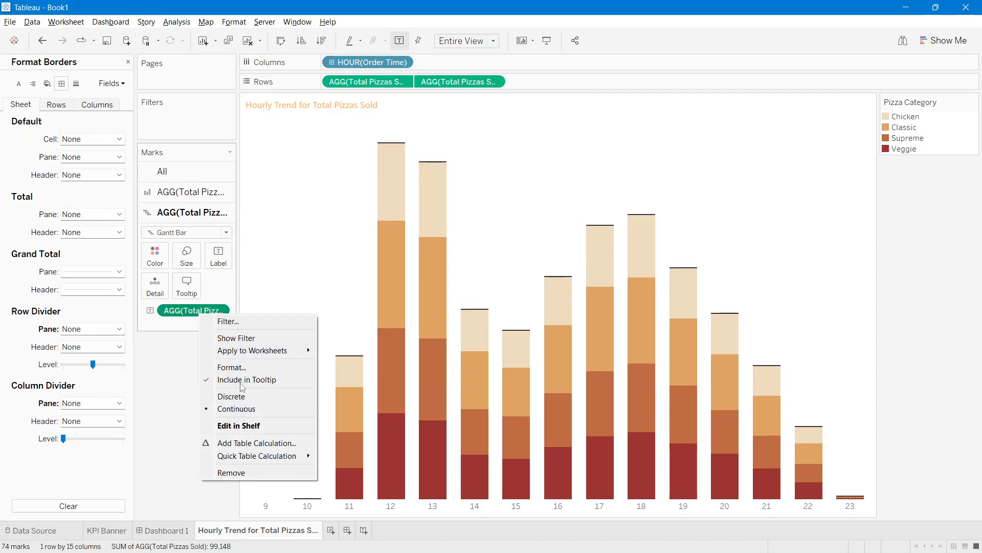
pyautogui.click(187, 314)
pyautogui.rightClick(187, 313)
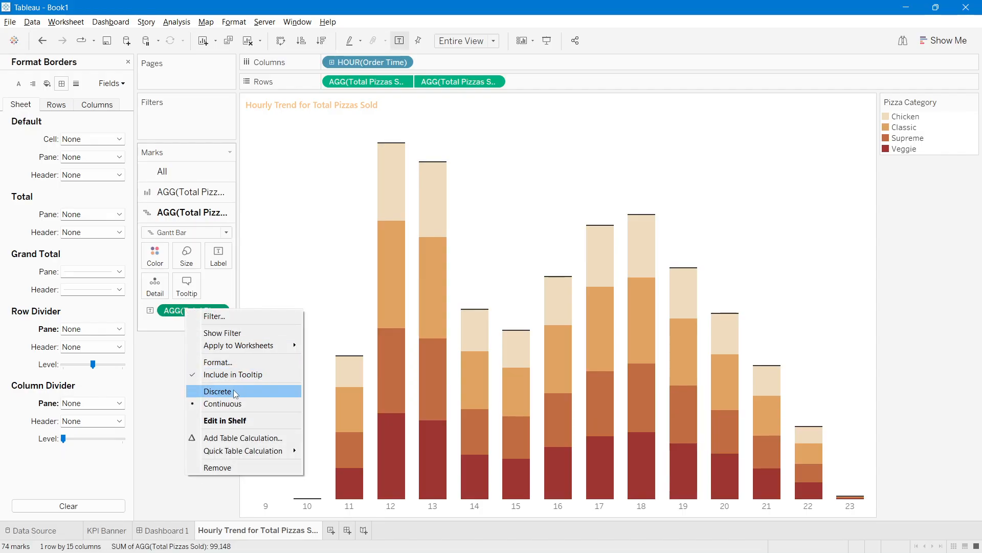
pyautogui.click(233, 361)
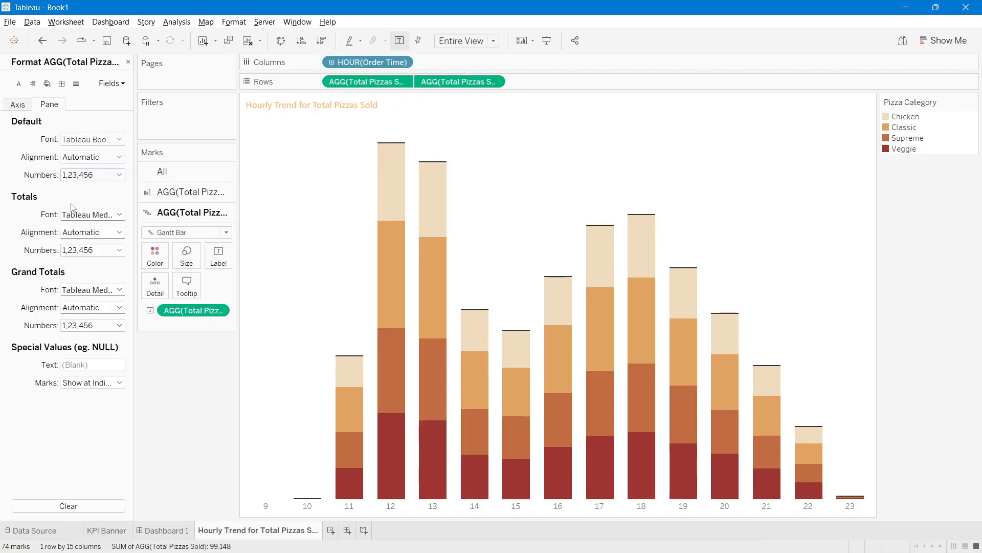
pyautogui.click(85, 175)
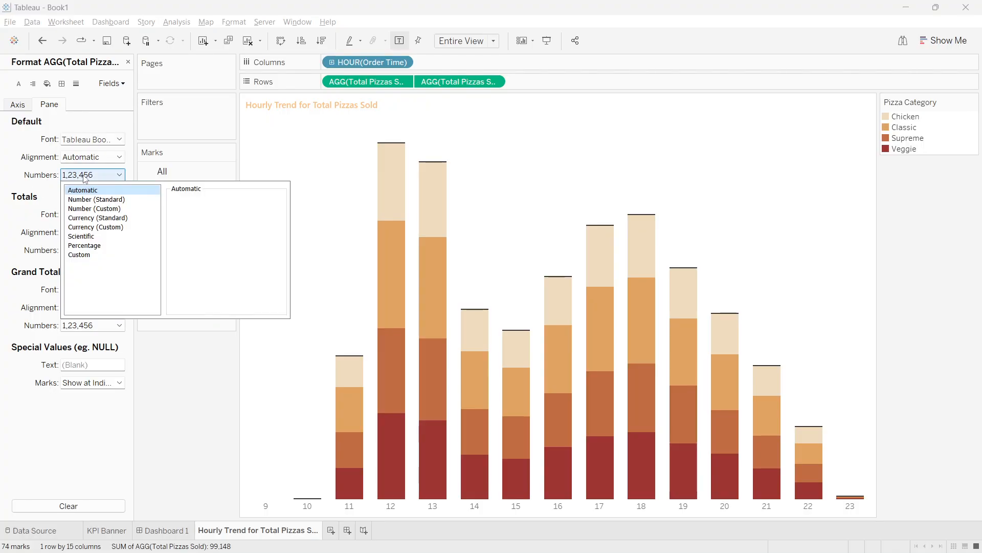
pyautogui.click(85, 209)
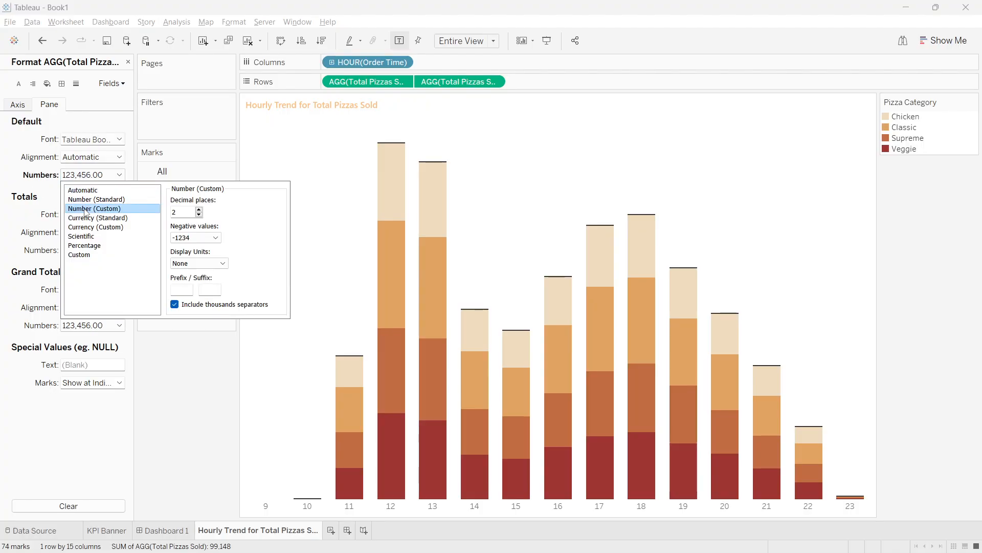
pyautogui.click(192, 263)
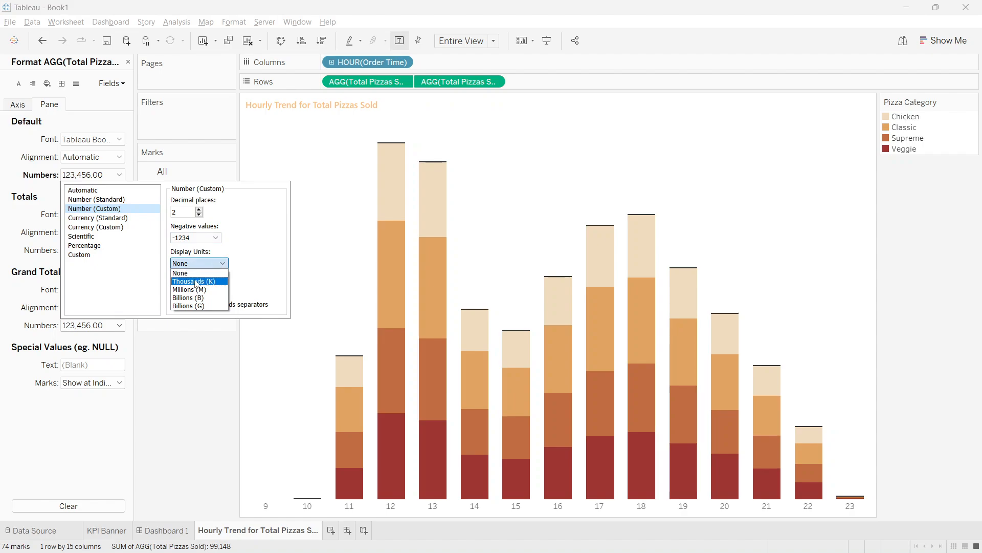
pyautogui.click(192, 274)
pyautogui.click(218, 372)
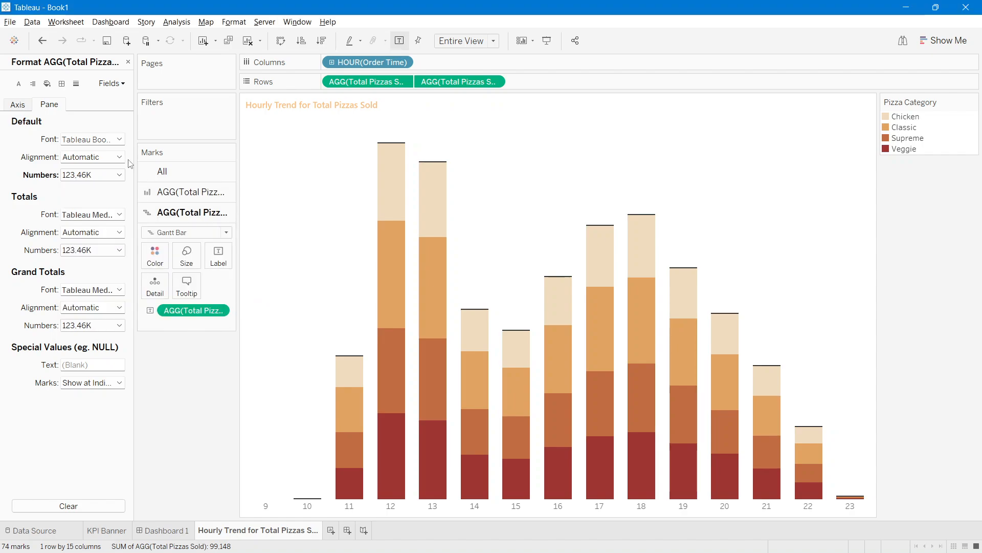
pyautogui.click(128, 61)
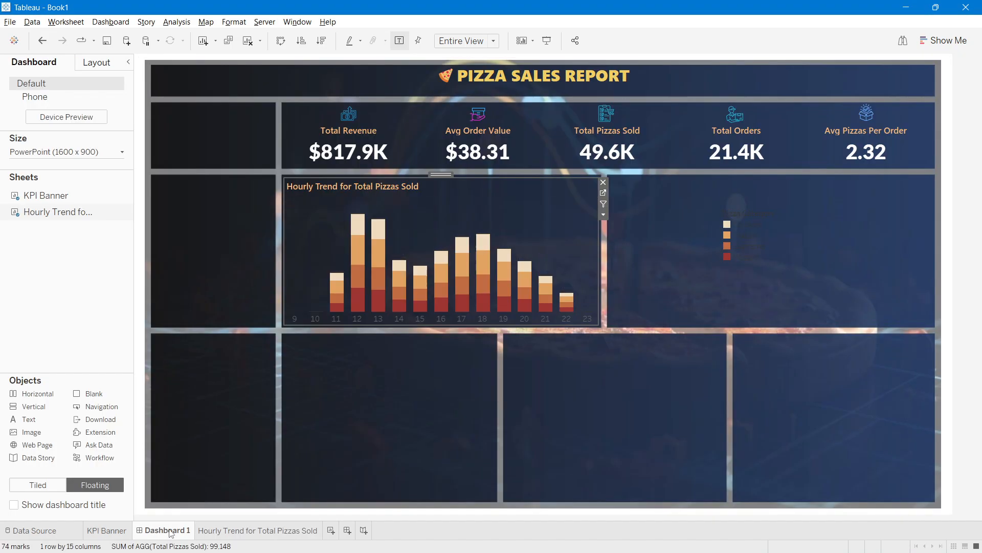
pyautogui.click(163, 530)
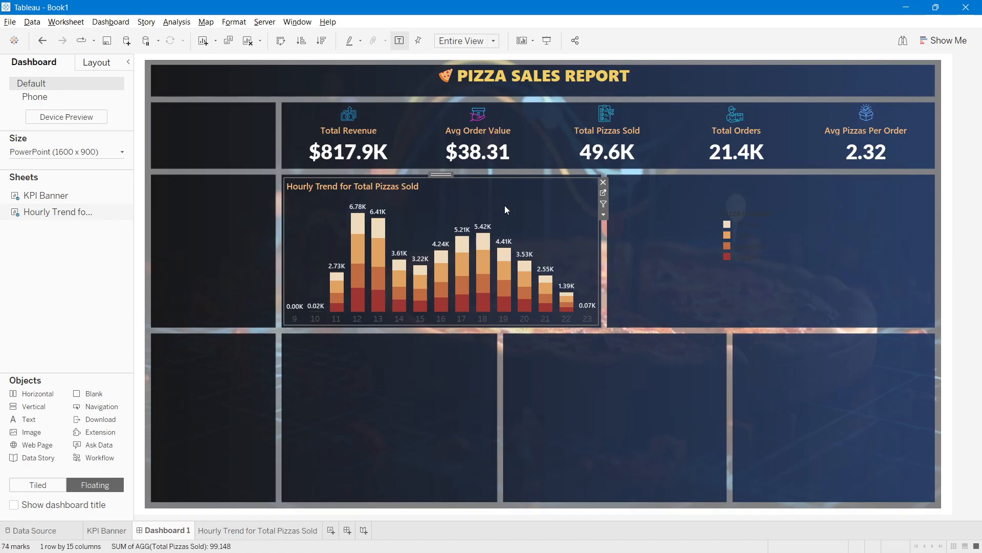
# Step: On the hourly trend worksheet, set the Gantt label numbers to 1 decimal place and return to Dashboard 1
pyautogui.click(604, 195)
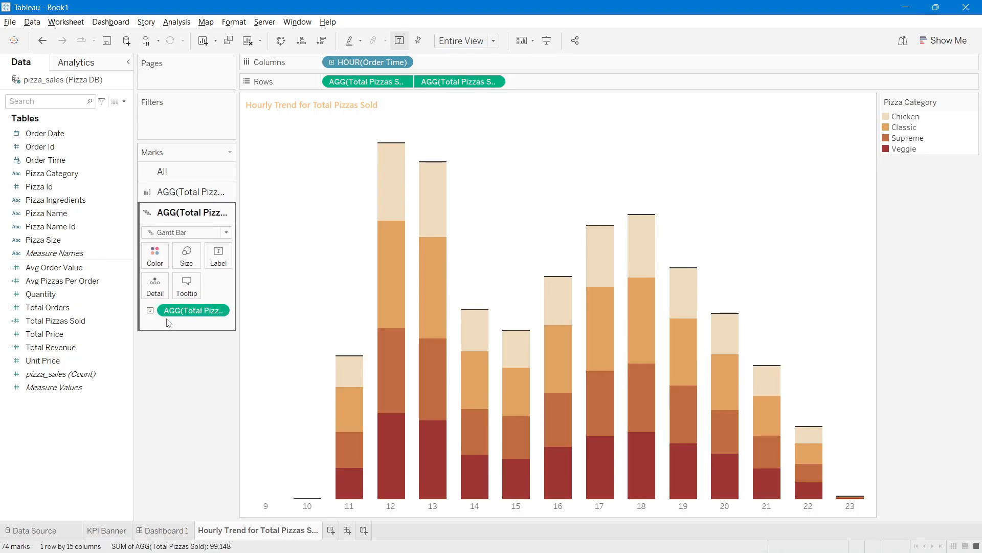
pyautogui.rightClick(197, 311)
pyautogui.click(220, 361)
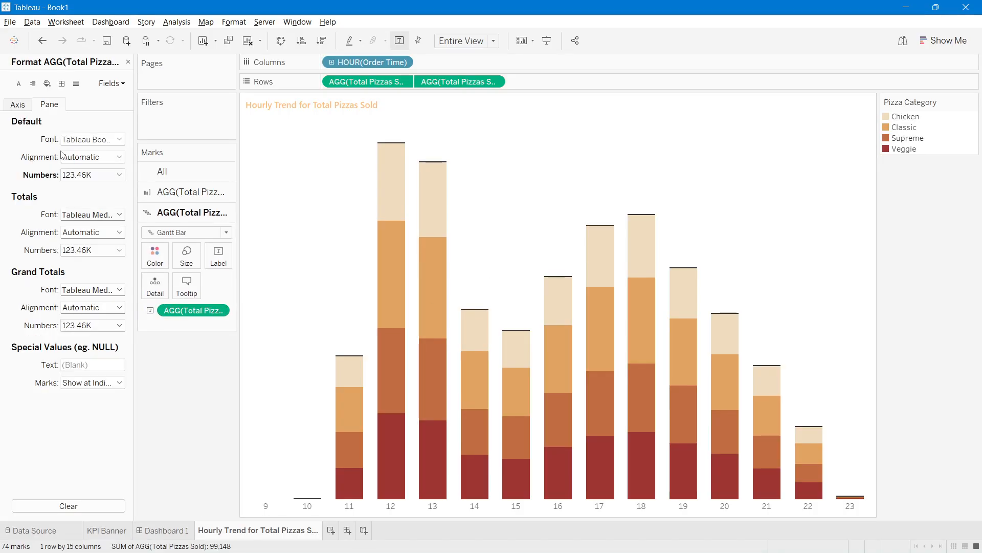
pyautogui.click(78, 171)
pyautogui.click(198, 214)
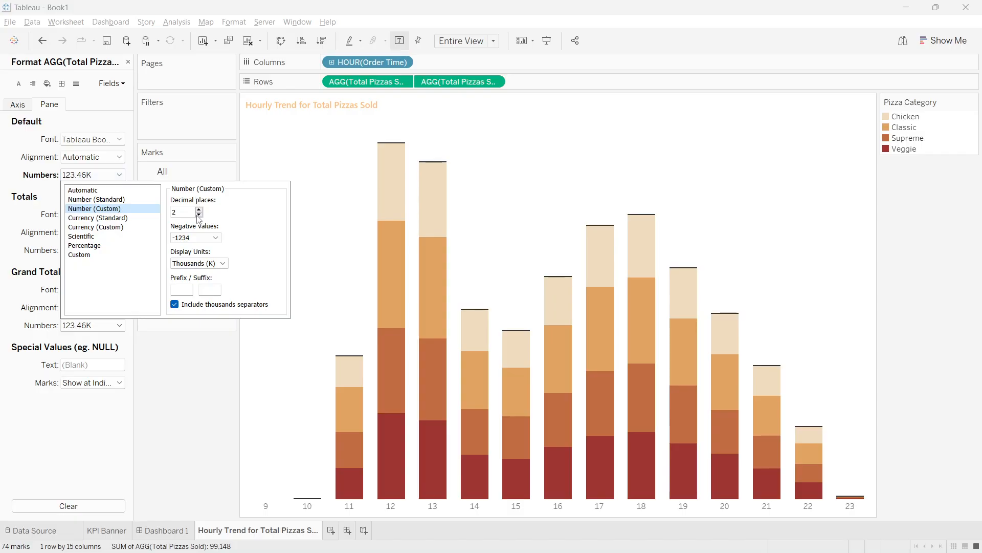
pyautogui.click(187, 530)
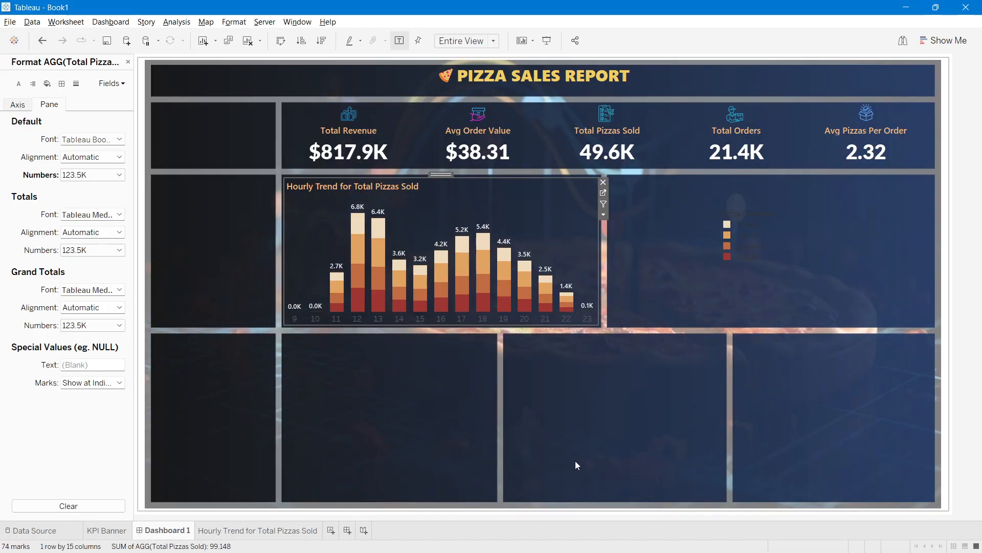
pyautogui.click(128, 62)
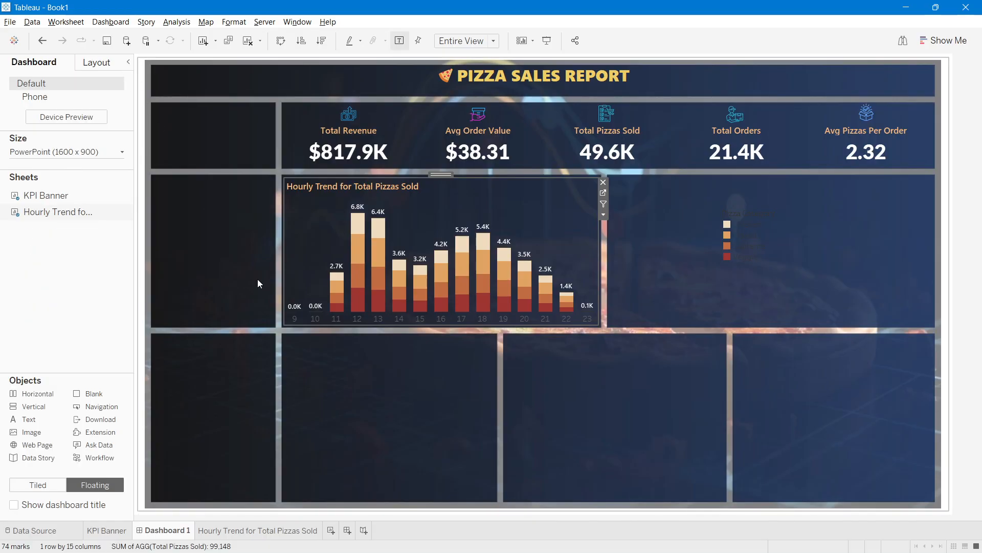
# Step: Format the hour headers under the hourly trend chart in white Segoe UI Semibold
pyautogui.rightClick(400, 320)
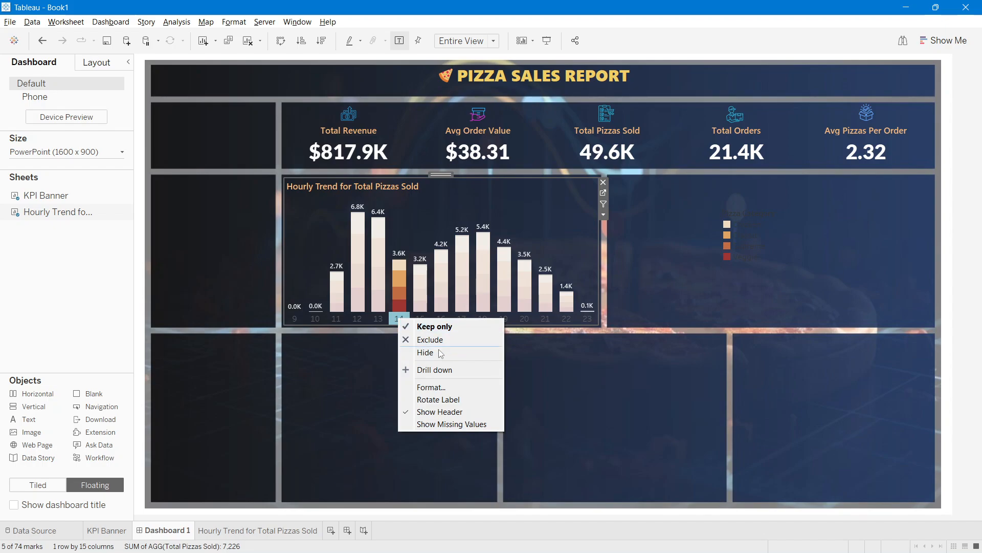
pyautogui.click(432, 387)
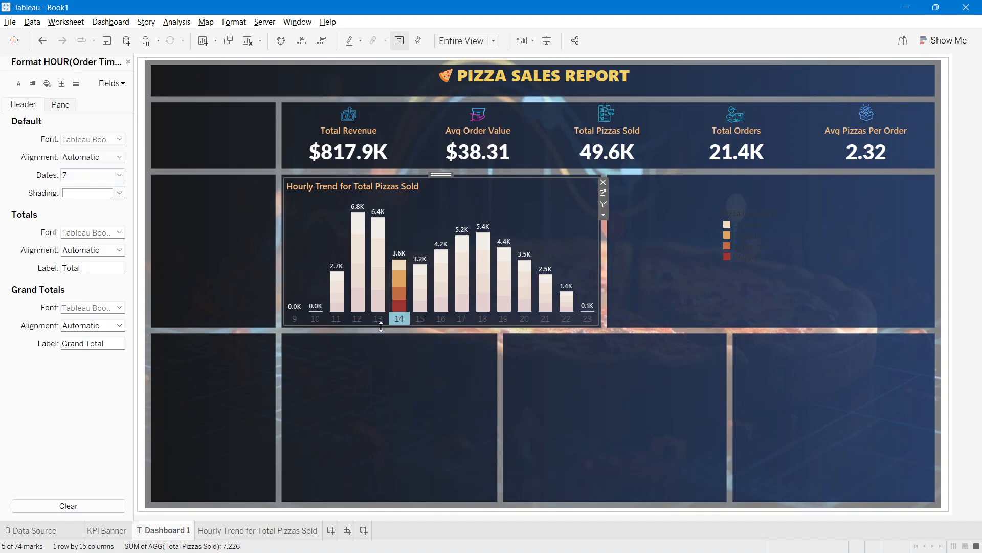
pyautogui.click(80, 139)
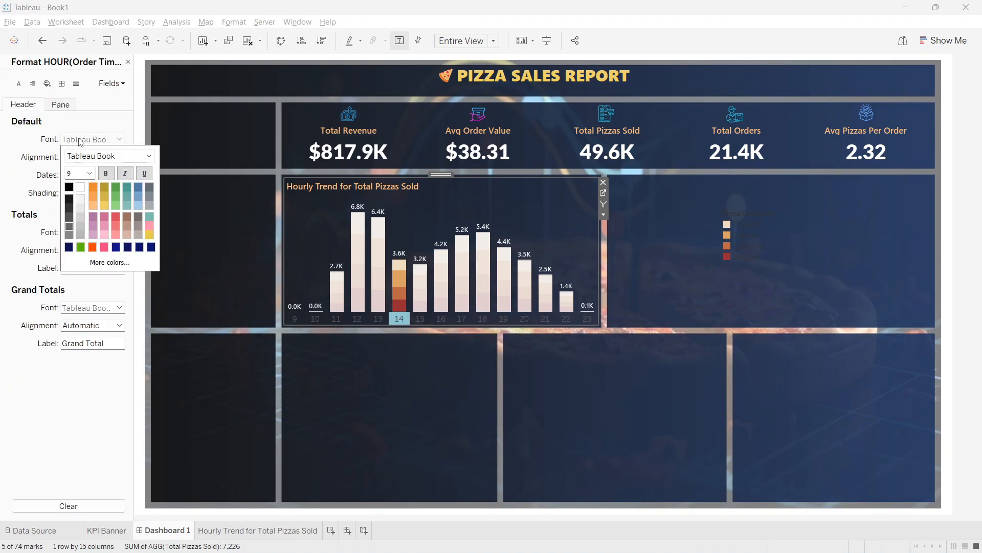
pyautogui.click(81, 187)
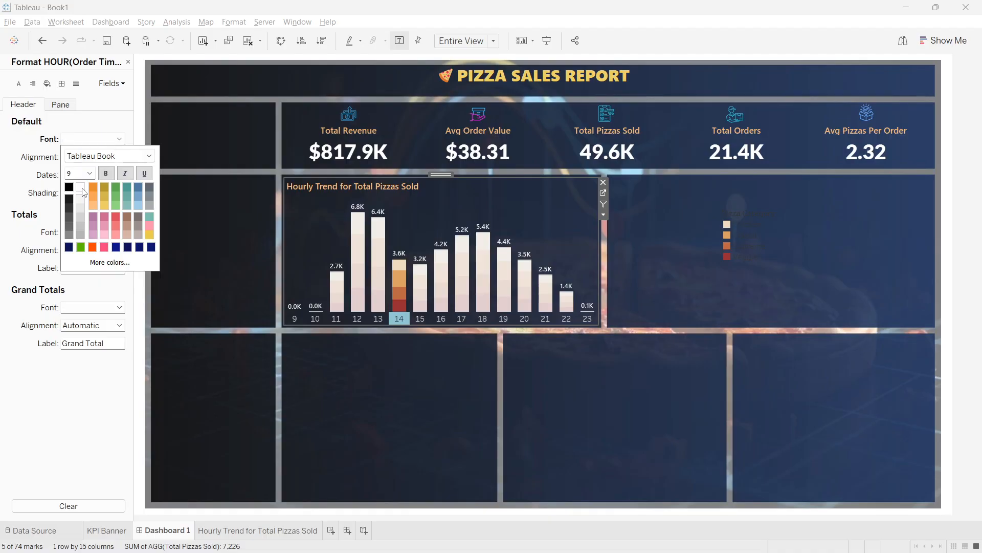
pyautogui.click(149, 156)
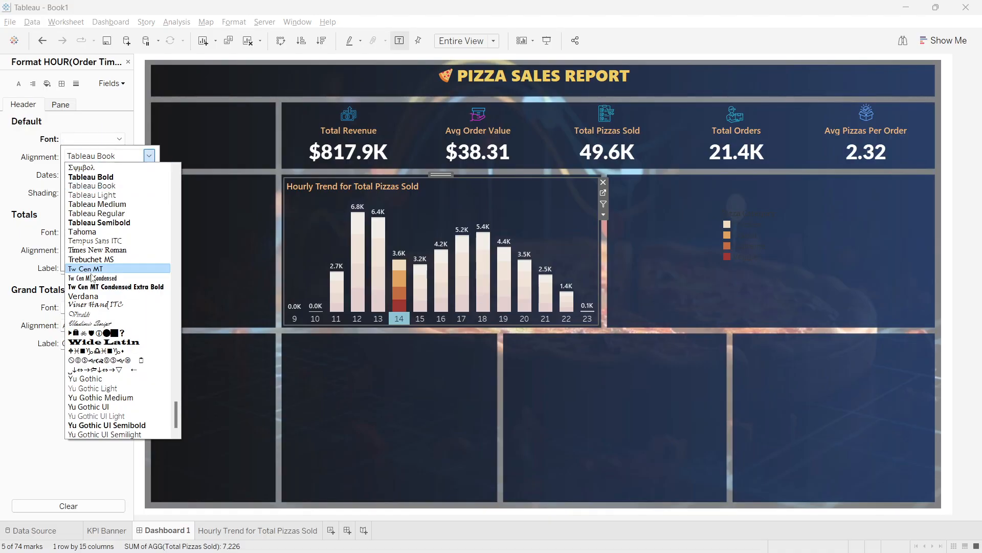
pyautogui.scroll(8, 98, 281)
pyautogui.scroll(5, 97, 281)
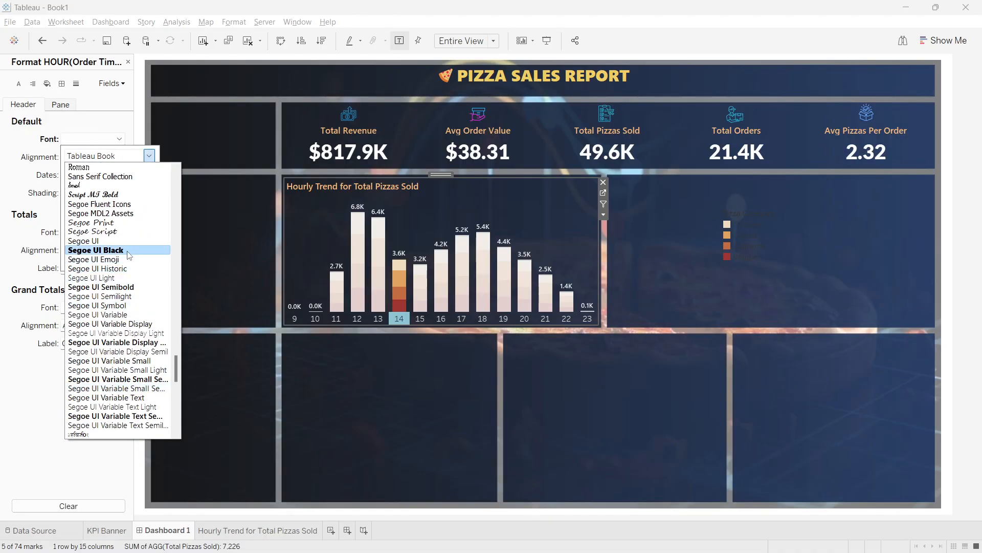
pyautogui.click(119, 284)
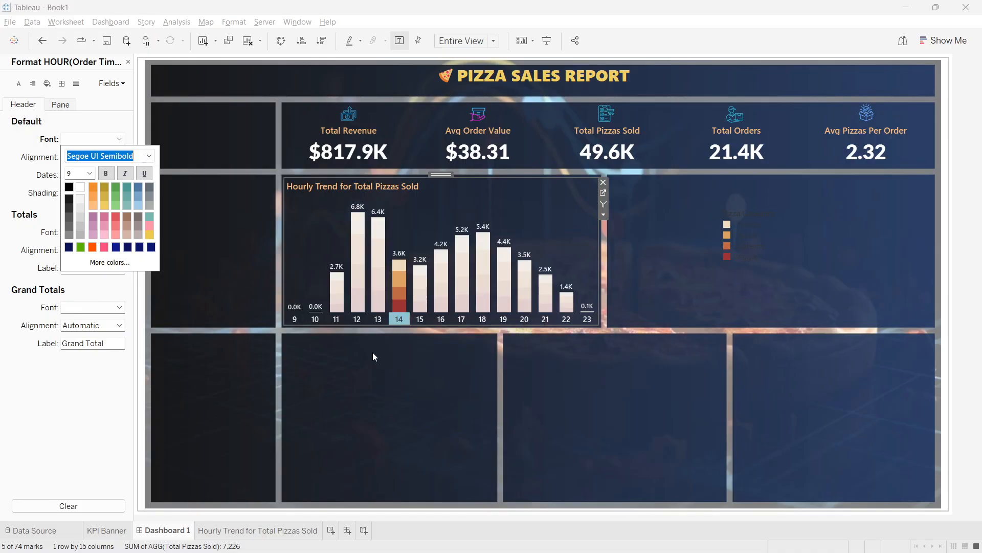
pyautogui.click(385, 370)
pyautogui.click(396, 321)
pyautogui.click(392, 387)
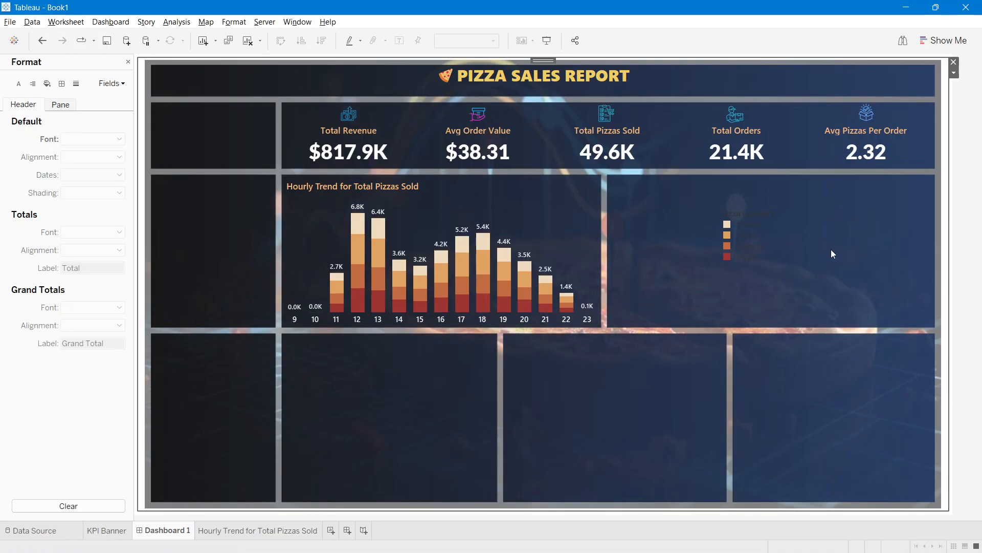
# Step: Move the Pizza Category legend into the hourly trend chart's upper-right corner, hide its title, and shorten it slightly
pyautogui.moveTo(770, 214); pyautogui.dragTo(563, 172)
pyautogui.rightClick(555, 181)
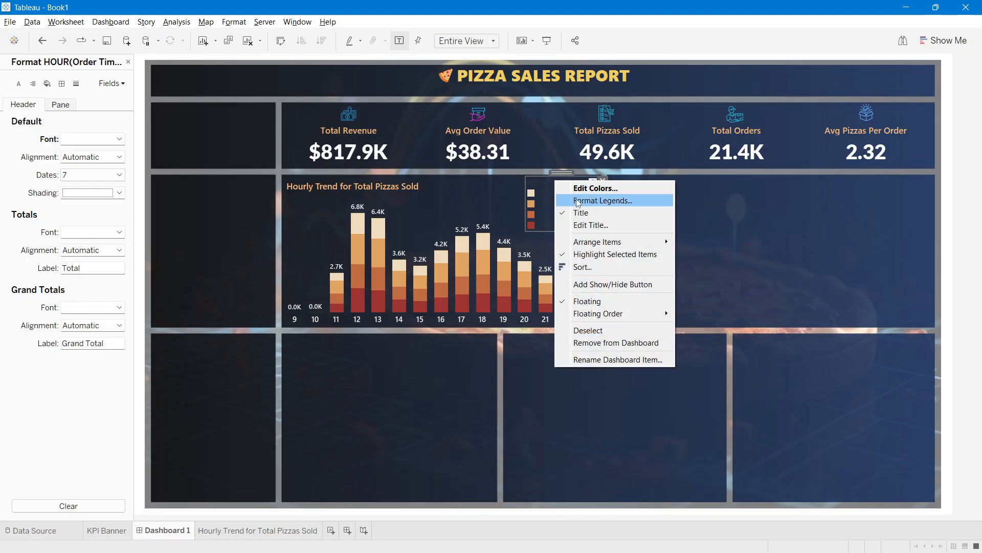
pyautogui.click(582, 213)
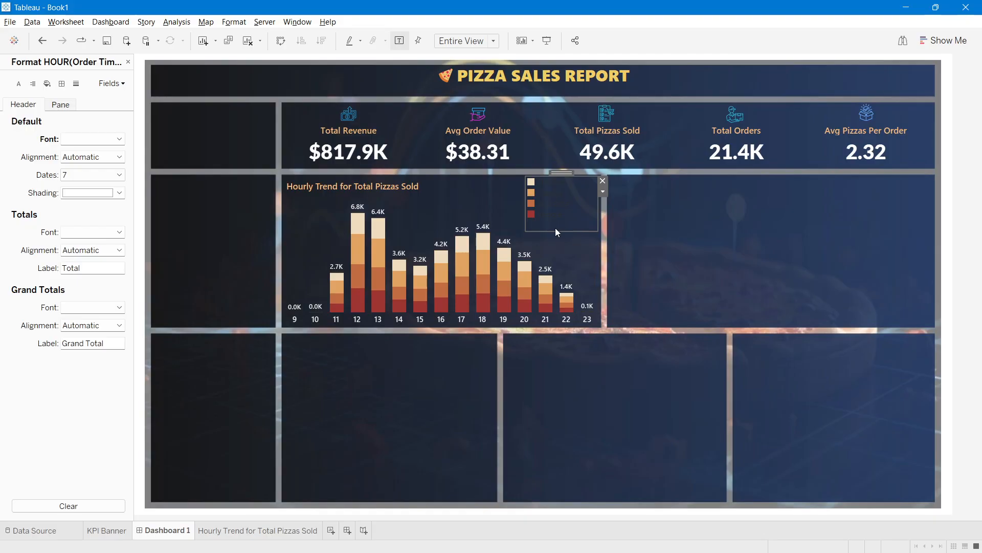
pyautogui.moveTo(544, 231); pyautogui.dragTo(544, 225)
# Step: Arrange the Pizza Category legend items in multiple columns and resize the legend wider and shorter to fit two rows
pyautogui.click(603, 192)
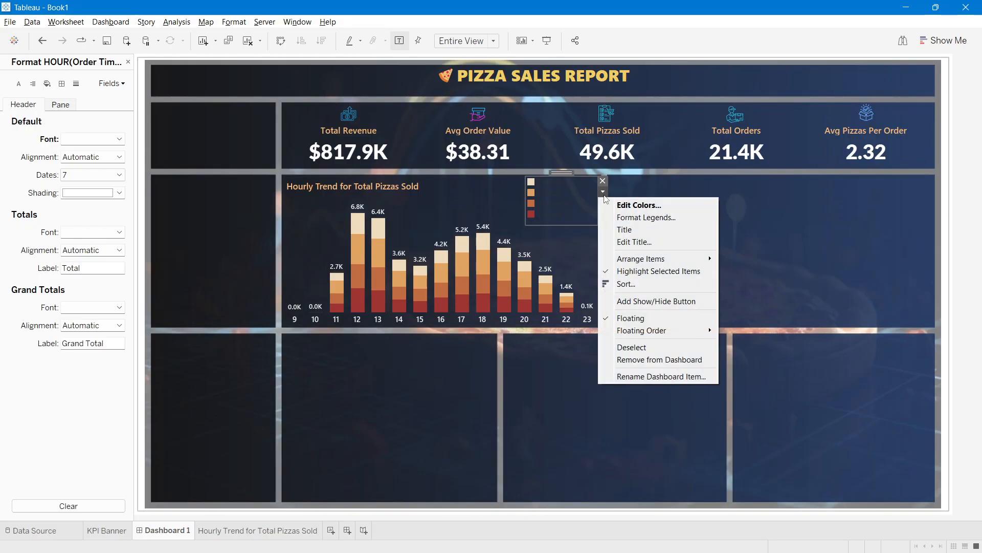
pyautogui.moveTo(664, 259)
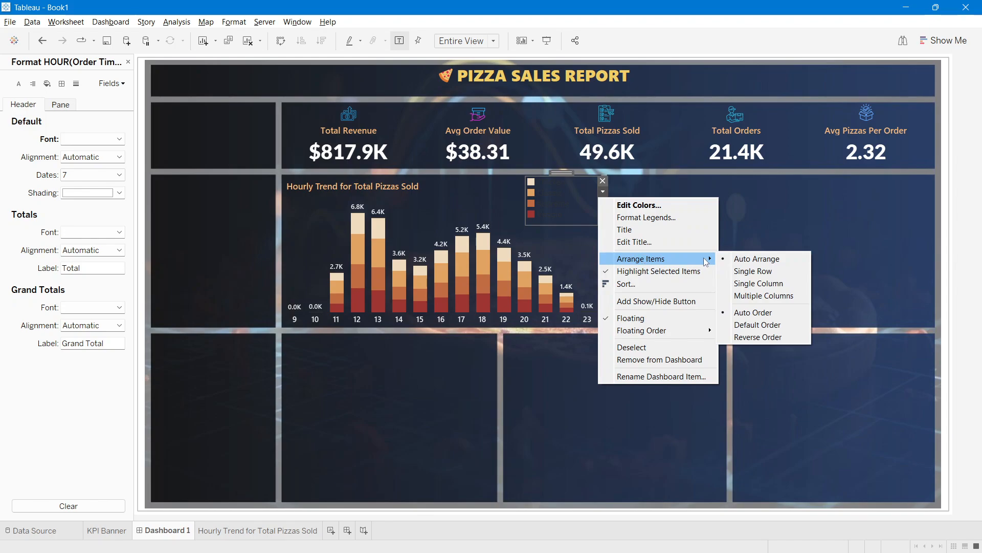
pyautogui.click(756, 295)
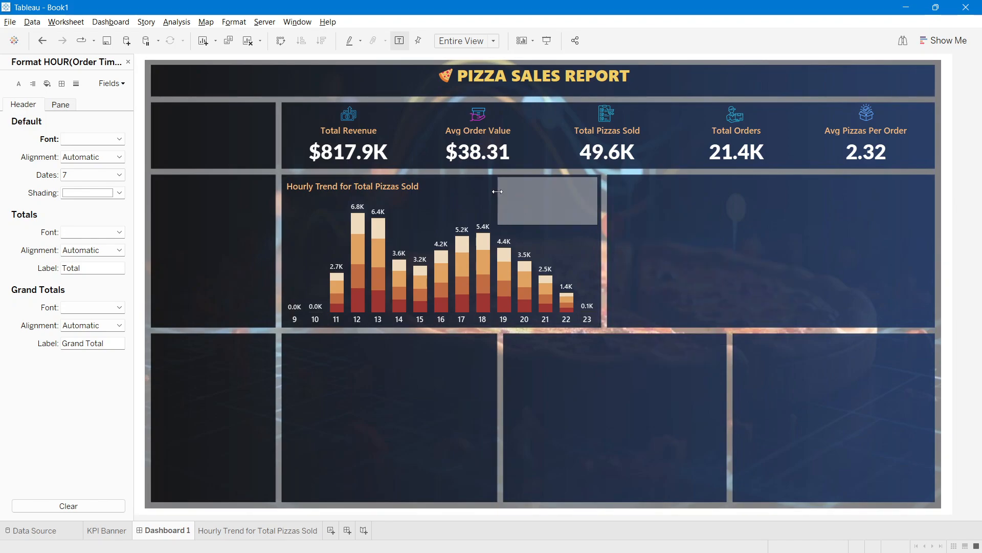
pyautogui.moveTo(497, 192); pyautogui.dragTo(497, 191)
pyautogui.moveTo(563, 224); pyautogui.dragTo(567, 210)
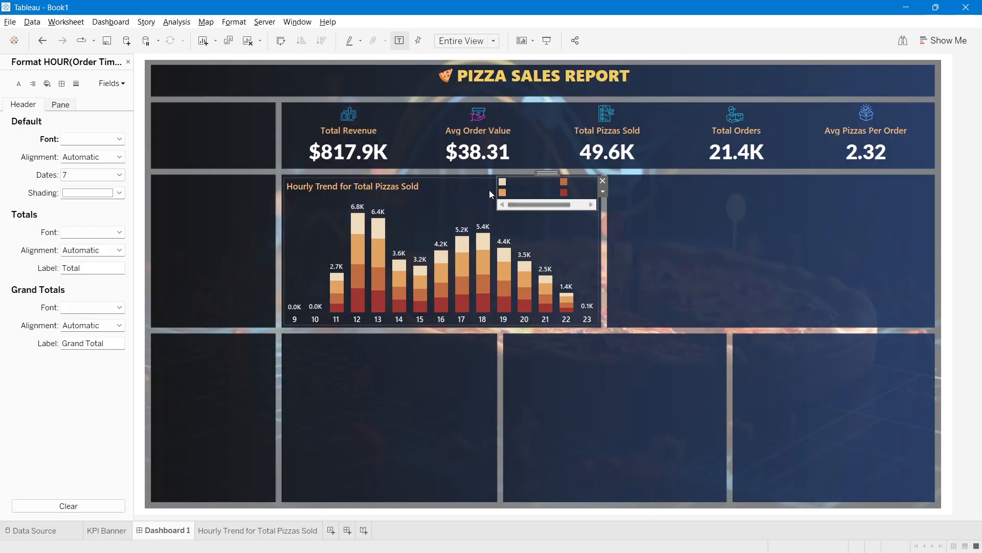
pyautogui.moveTo(497, 189); pyautogui.dragTo(462, 191)
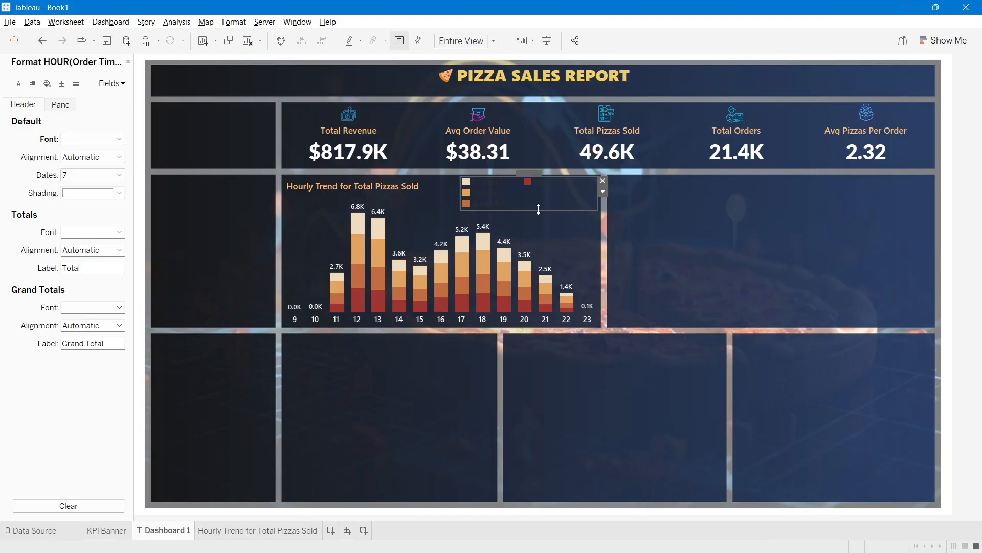
pyautogui.moveTo(538, 209); pyautogui.dragTo(539, 203)
# Step: Set both the title and body font colors of the Pizza Category legend to white
pyautogui.rightClick(501, 194)
pyautogui.click(537, 215)
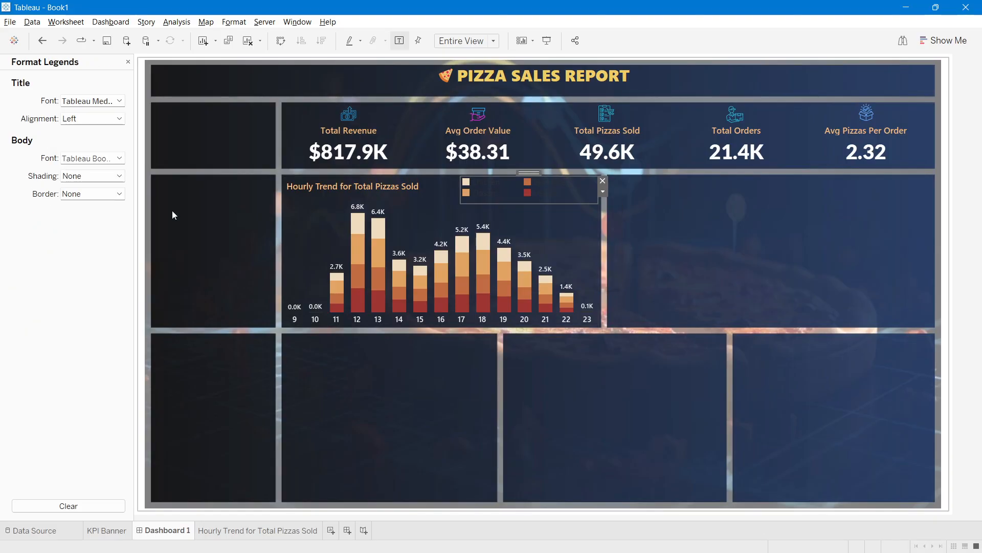
pyautogui.click(88, 102)
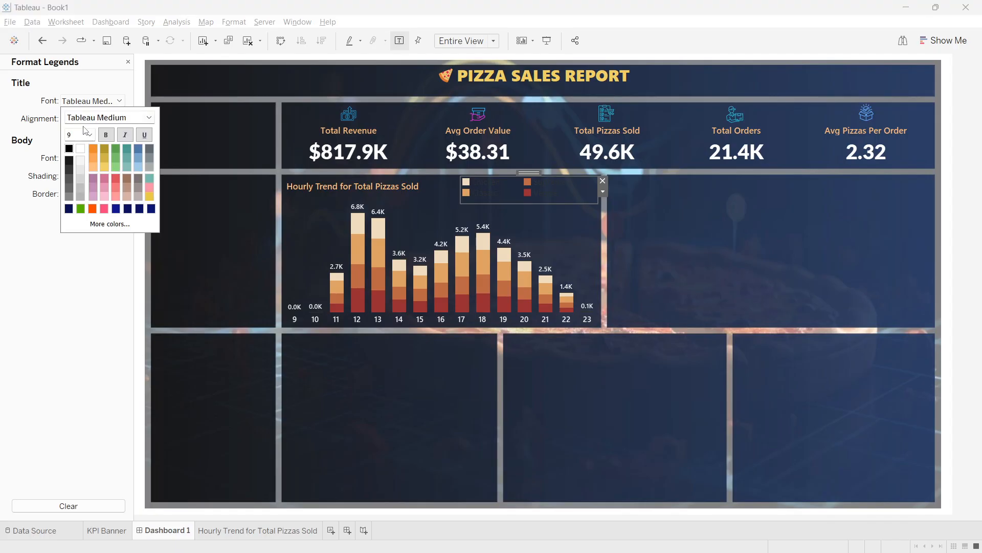
pyautogui.click(50, 143)
pyautogui.click(95, 160)
pyautogui.click(81, 211)
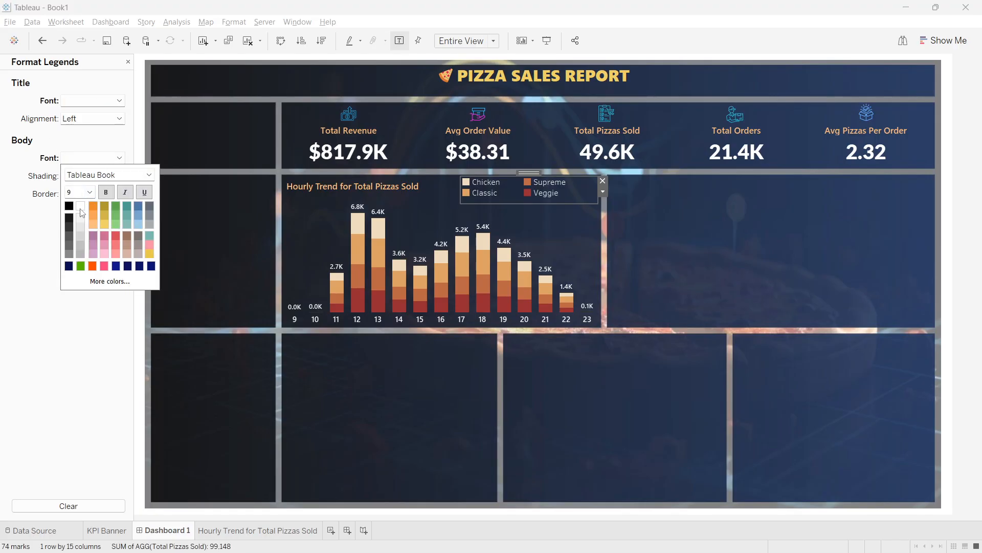
# Step: Set the Pizza Category legend's body text to Segoe UI Semibold, size 8, and close the legend formatting
pyautogui.click(149, 174)
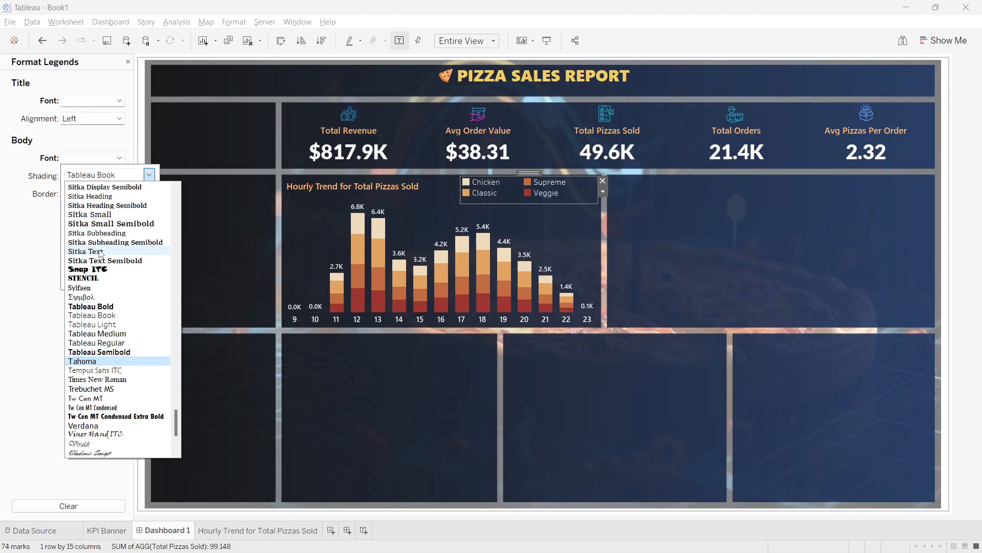
pyautogui.scroll(10, 101, 252)
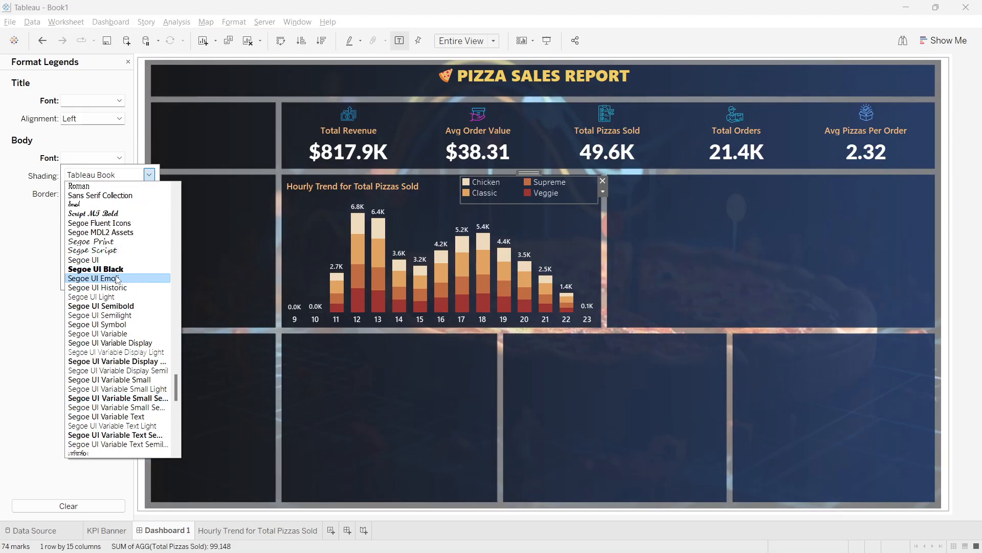
pyautogui.click(113, 306)
pyautogui.click(90, 192)
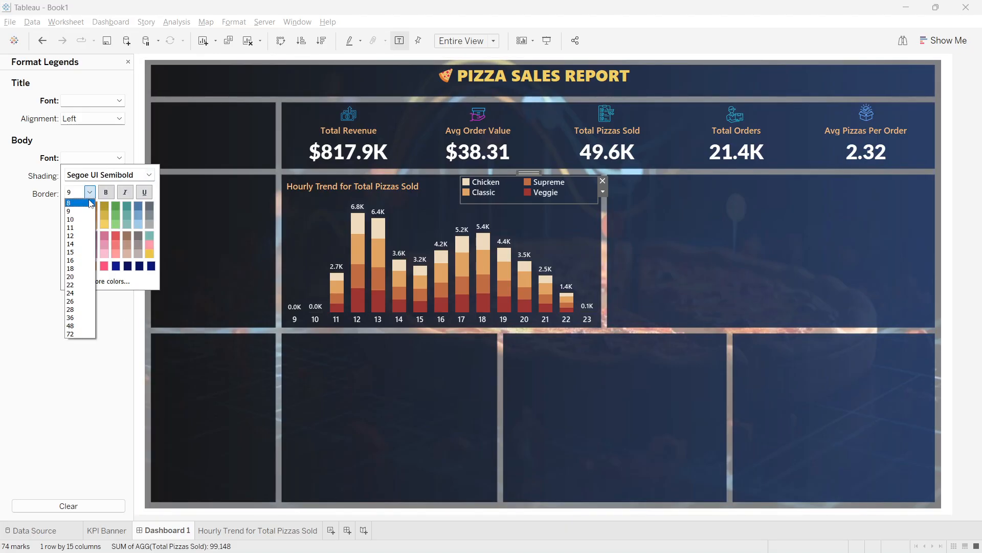
pyautogui.click(90, 203)
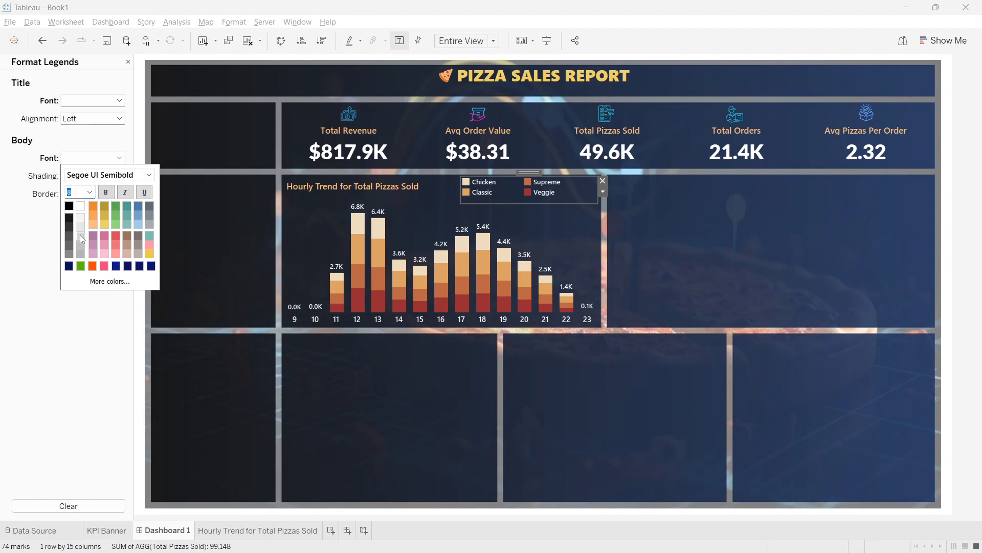
pyautogui.click(98, 364)
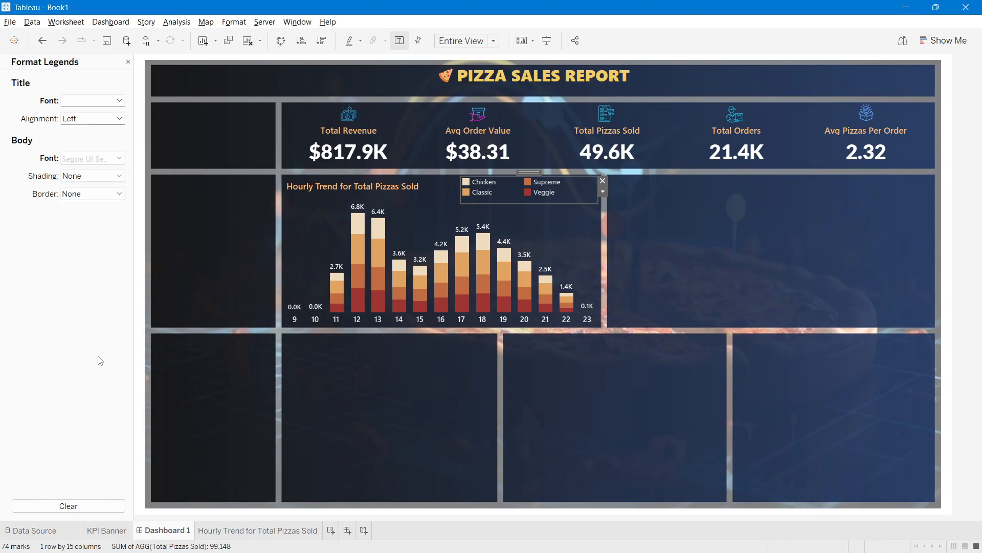
pyautogui.click(128, 62)
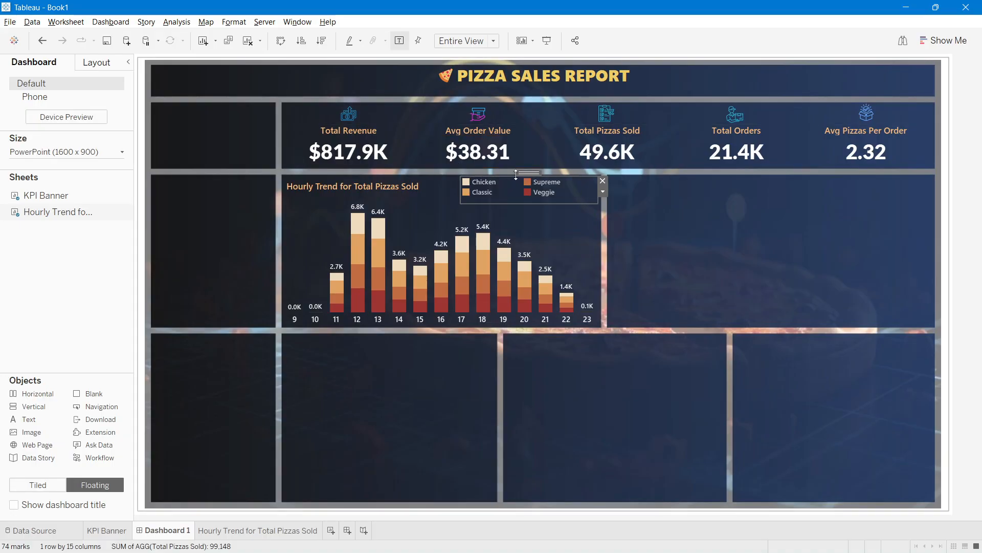
# Step: Shift the Pizza Category legend sideways to the right edge of the hourly trend chart, level with its title
pyautogui.moveTo(525, 174); pyautogui.dragTo(562, 175)
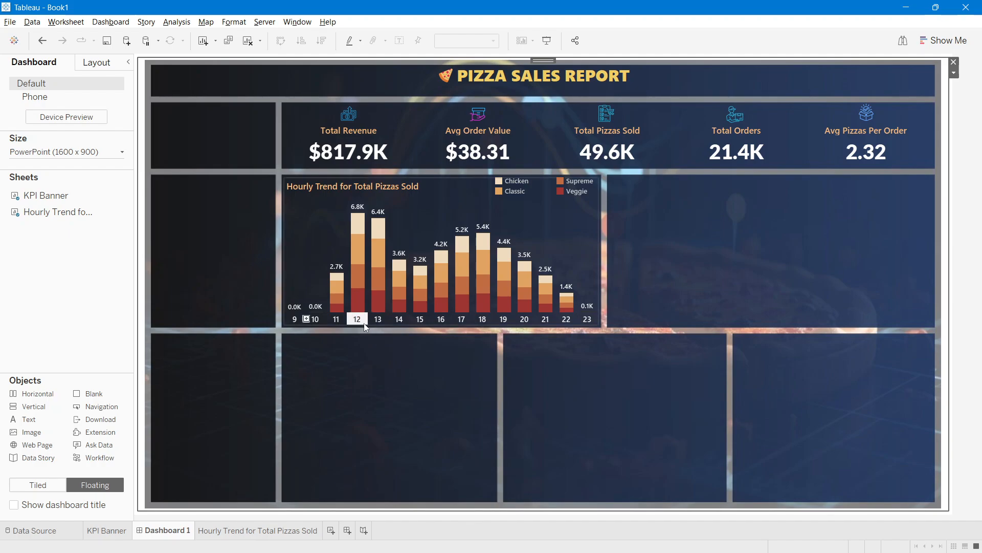
pyautogui.moveTo(344, 263)
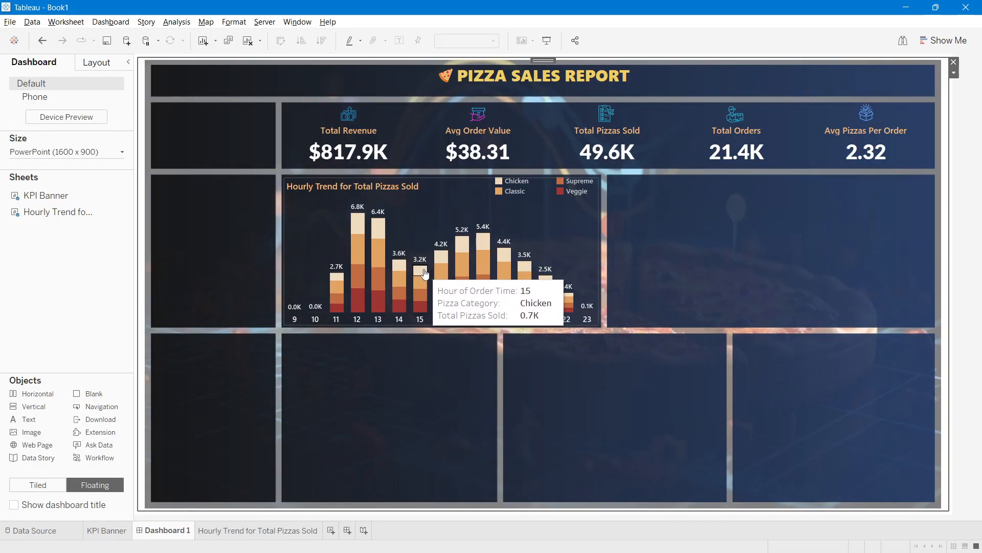
pyautogui.moveTo(427, 290)
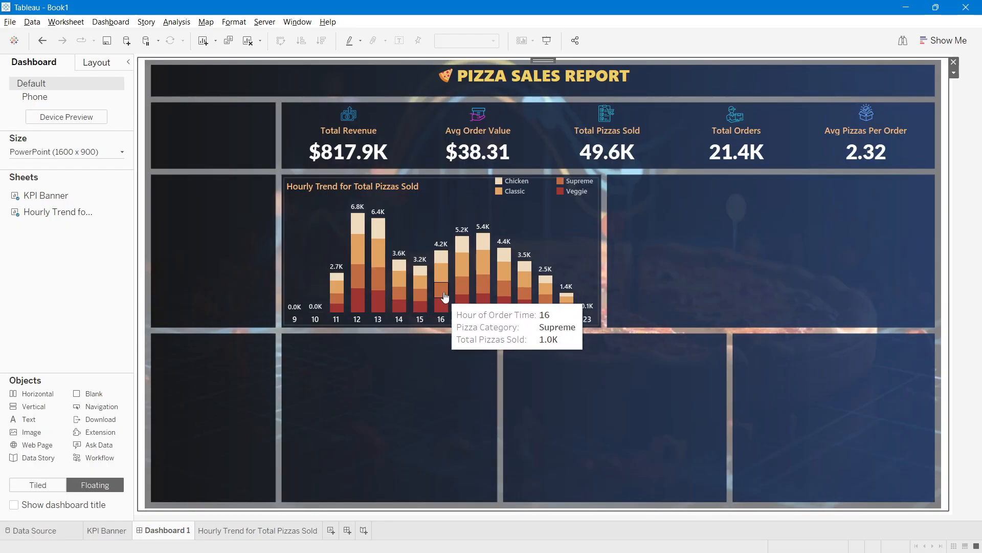
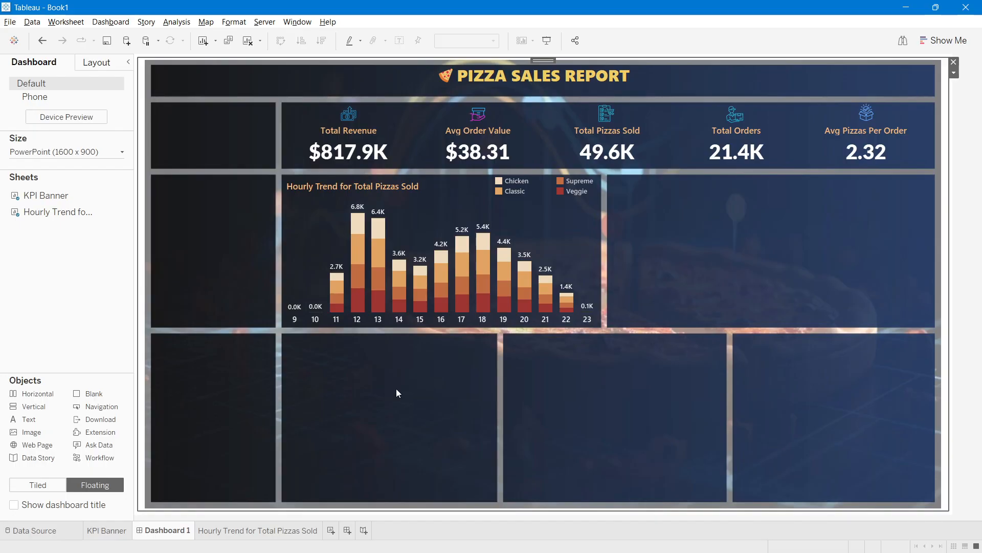
# Step: Switch to the Pizza Sales PPT in PowerPoint and copy the heading text "Weekly Trend for Total Orders" from the charts requirement slide
pyautogui.click(981, 168)
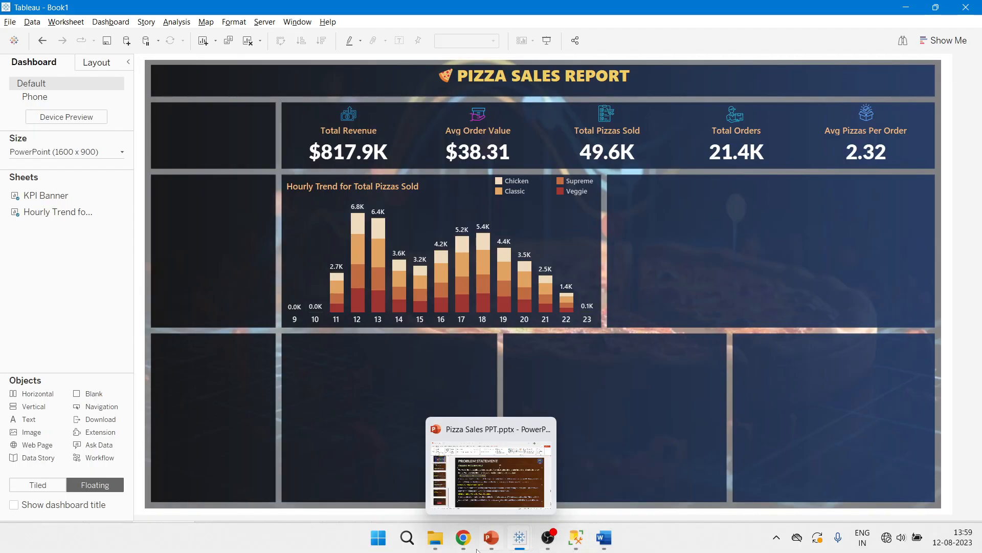
pyautogui.click(490, 543)
pyautogui.click(320, 354)
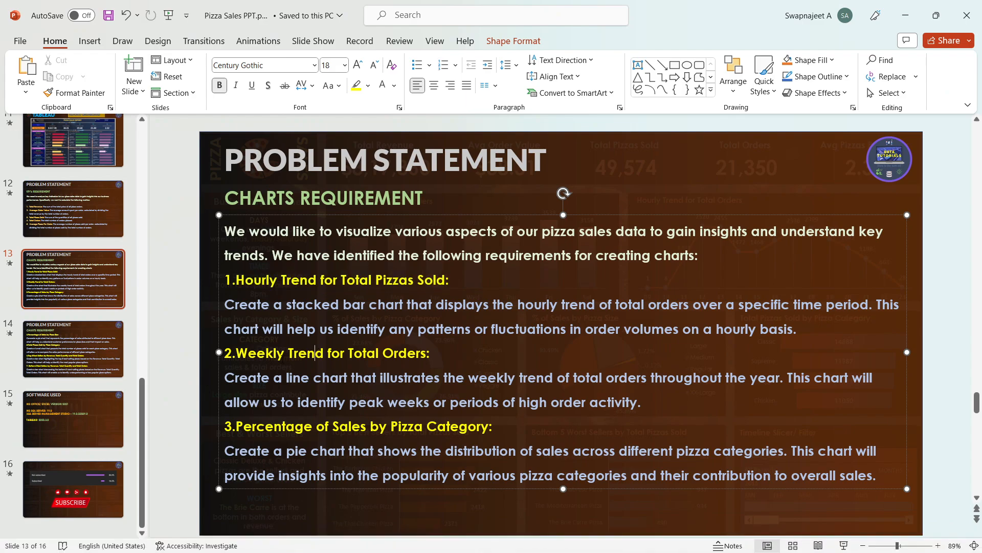
pyautogui.moveTo(236, 353); pyautogui.dragTo(427, 353)
pyautogui.hotkey('ctrl', 'c')
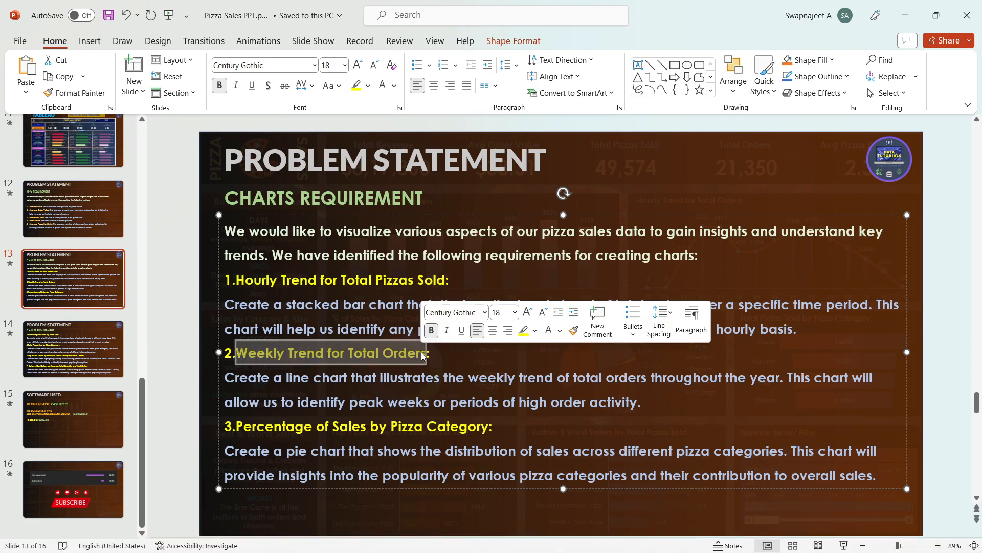
pyautogui.click(453, 350)
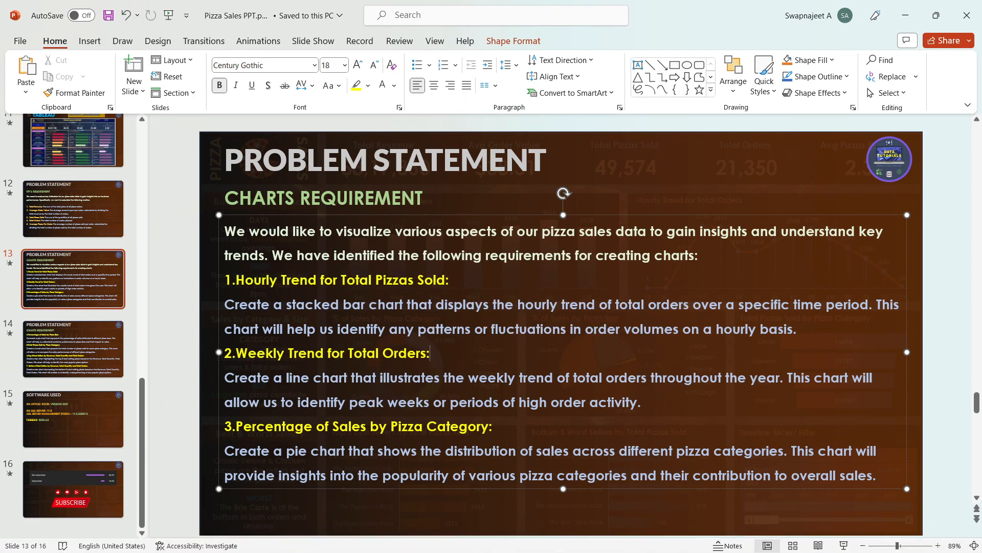
pyautogui.click(199, 329)
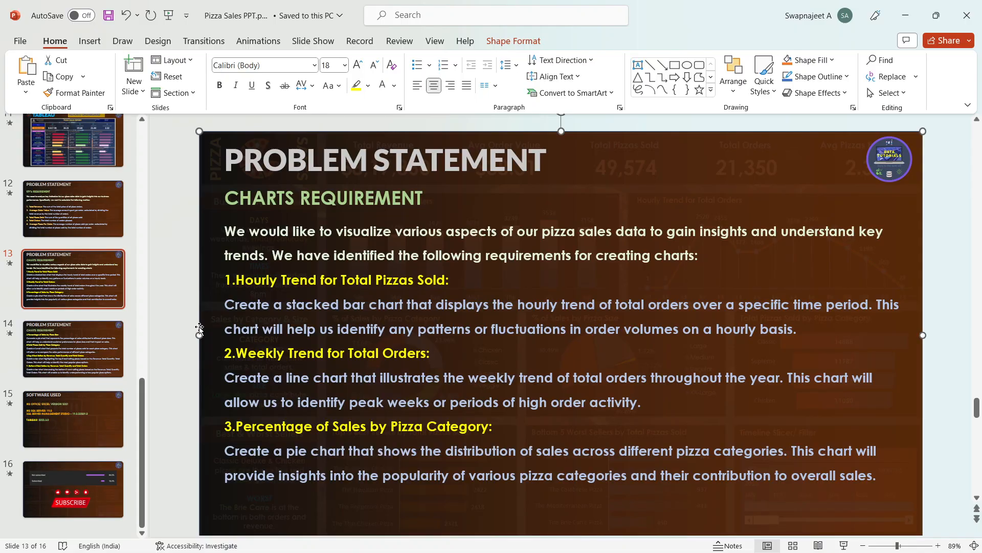
pyautogui.click(192, 315)
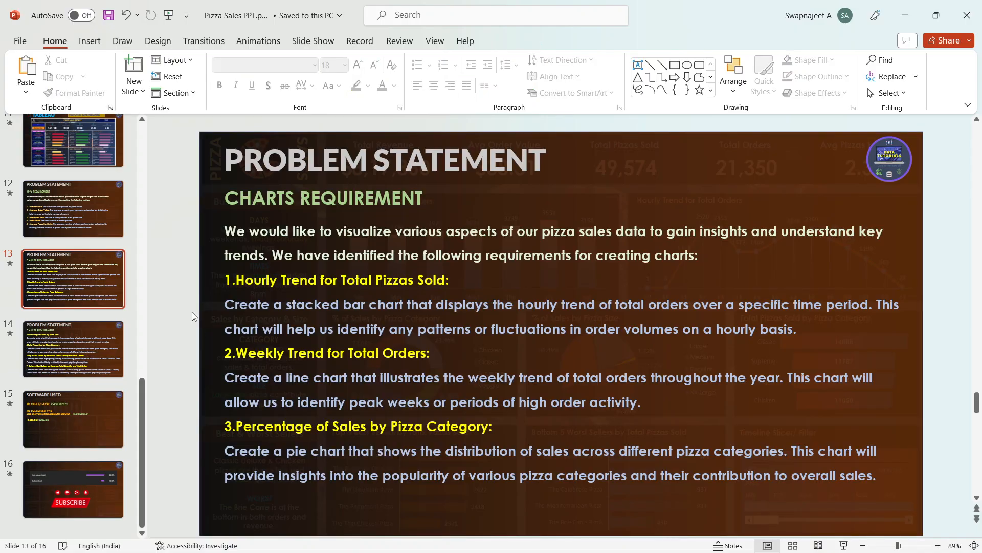
# Step: Switch back to Tableau, add a new worksheet, and name it "Weekly Trend for Total Orders" using the copied heading
pyautogui.hotkey('alt', 'Tab')
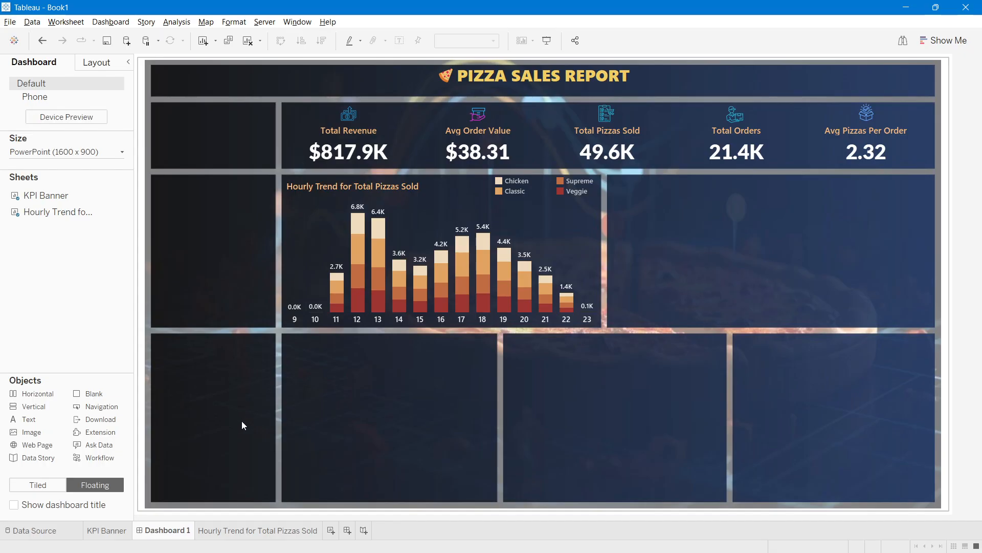
pyautogui.click(331, 532)
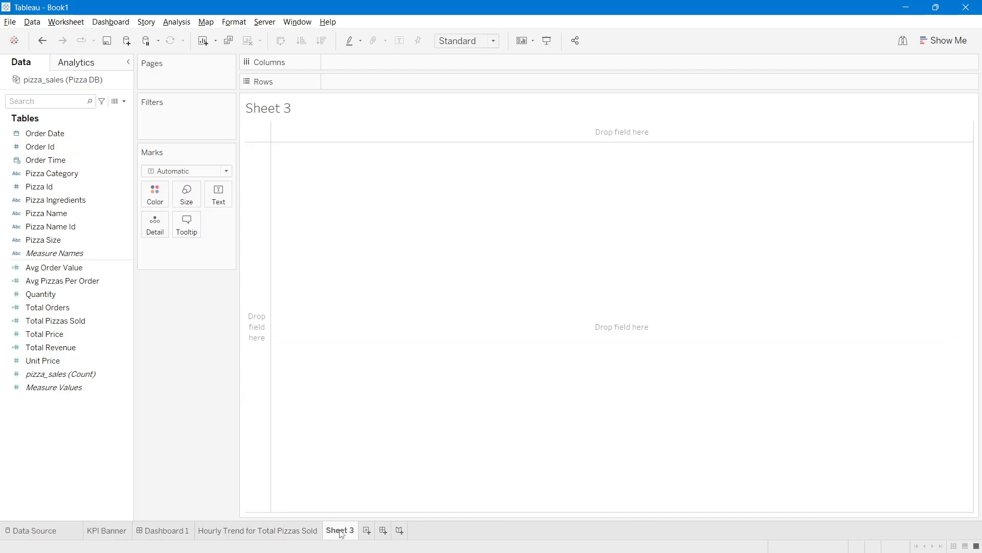
pyautogui.doubleClick(340, 532)
pyautogui.hotkey('ctrl', 'v')
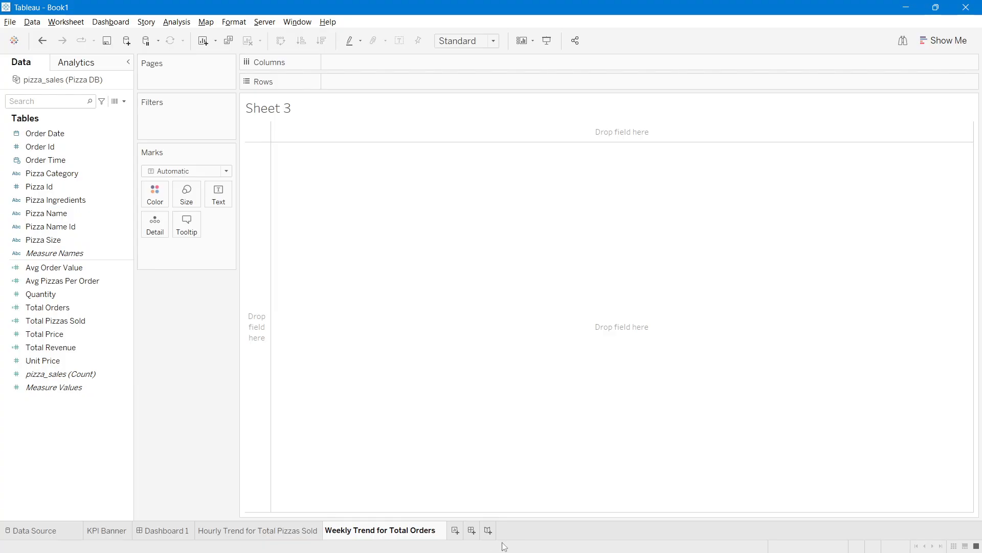
pyautogui.click(241, 417)
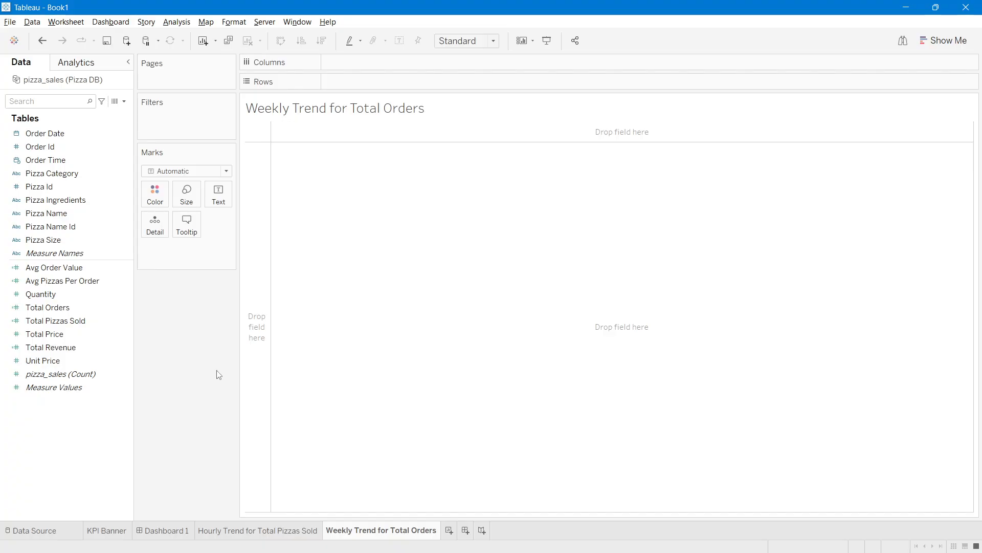
# Step: Add Order Date to Columns and set it to a custom date part of ISO Week numbers
pyautogui.moveTo(54, 134); pyautogui.dragTo(382, 73)
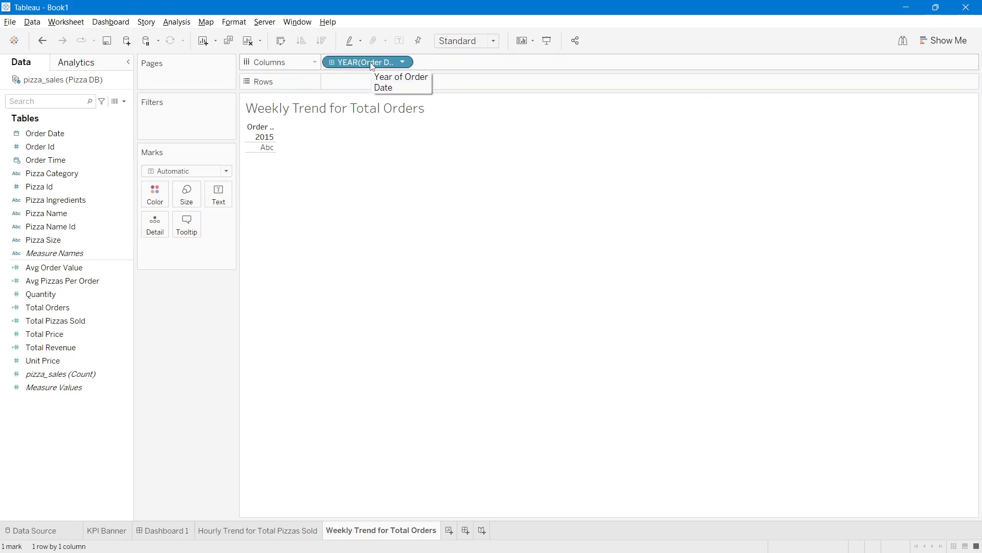
pyautogui.rightClick(372, 65)
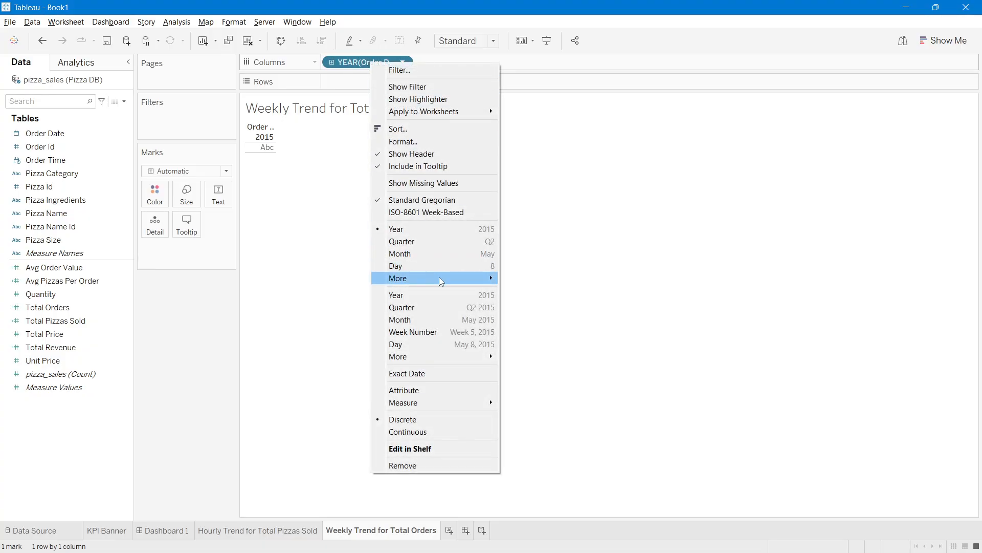
pyautogui.moveTo(439, 278)
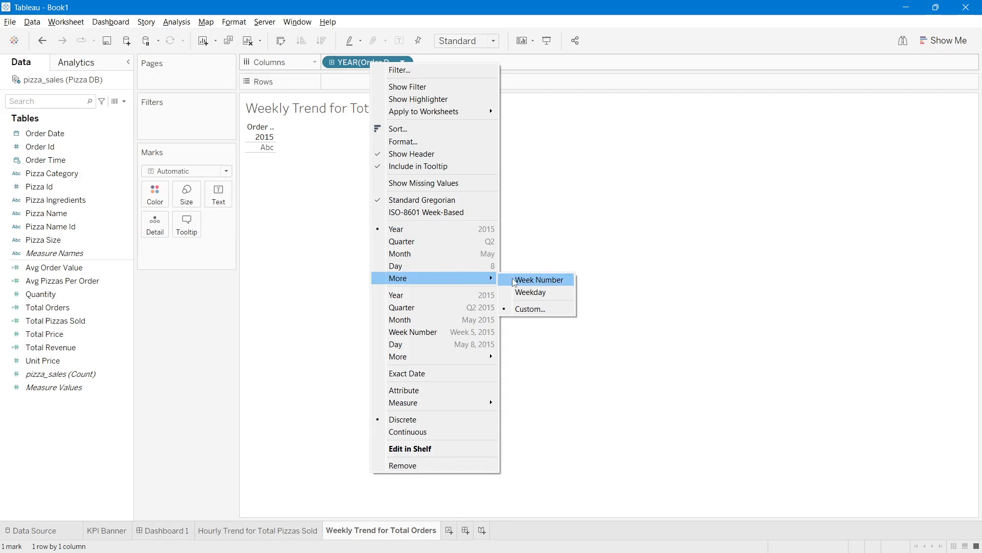
pyautogui.click(546, 308)
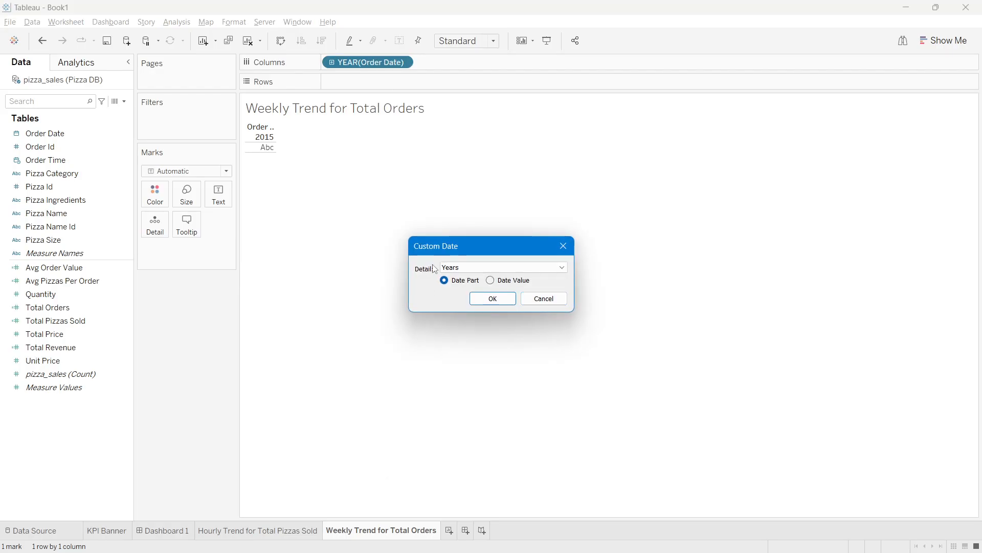
pyautogui.click(456, 269)
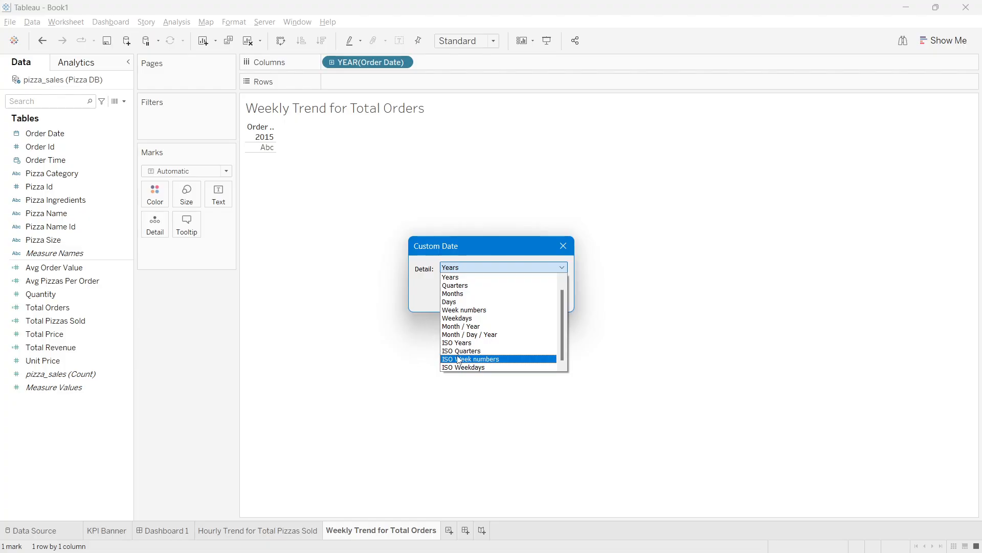
pyautogui.click(477, 360)
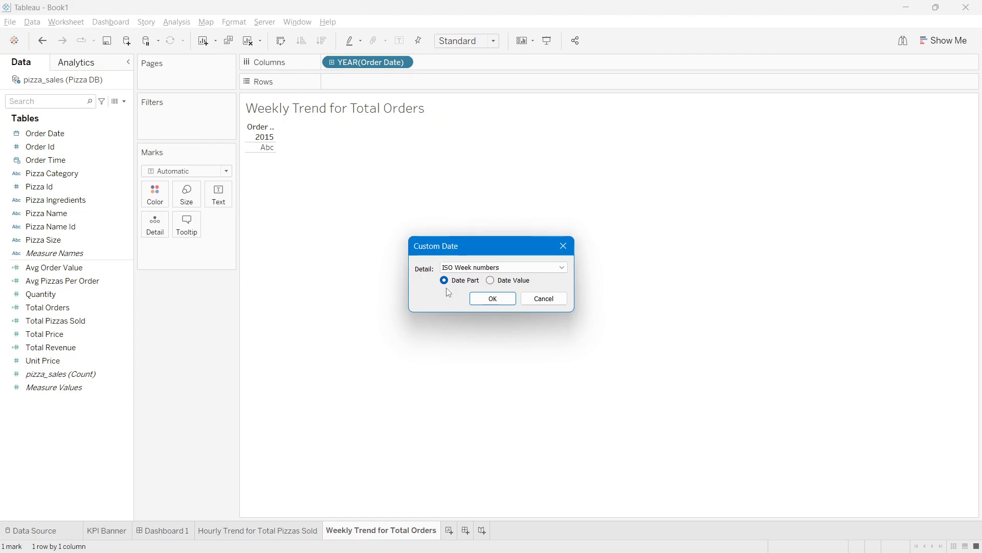
pyautogui.click(490, 299)
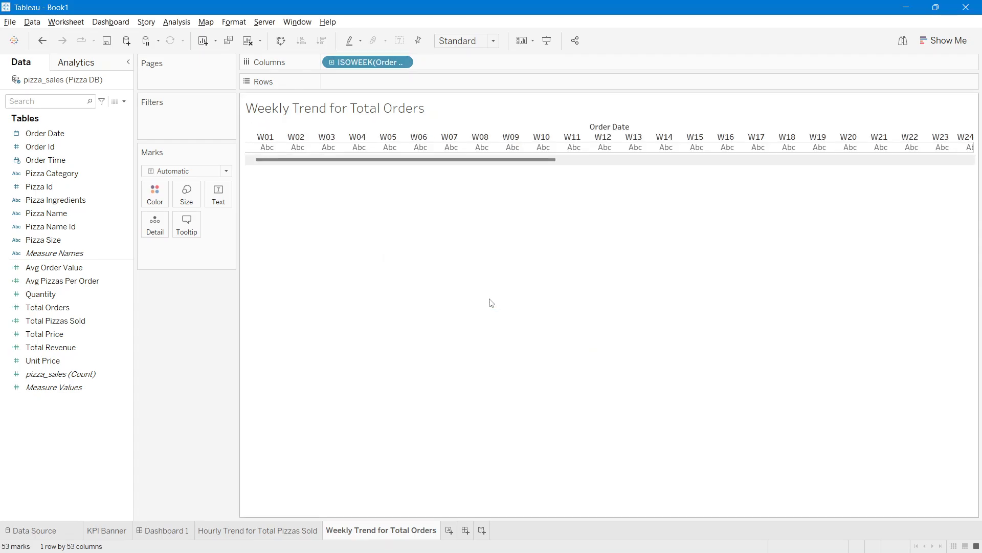
# Step: Fit the weekly trend sheet to Entire View and add Total Orders to Rows
pyautogui.moveTo(494, 161); pyautogui.dragTo(456, 188)
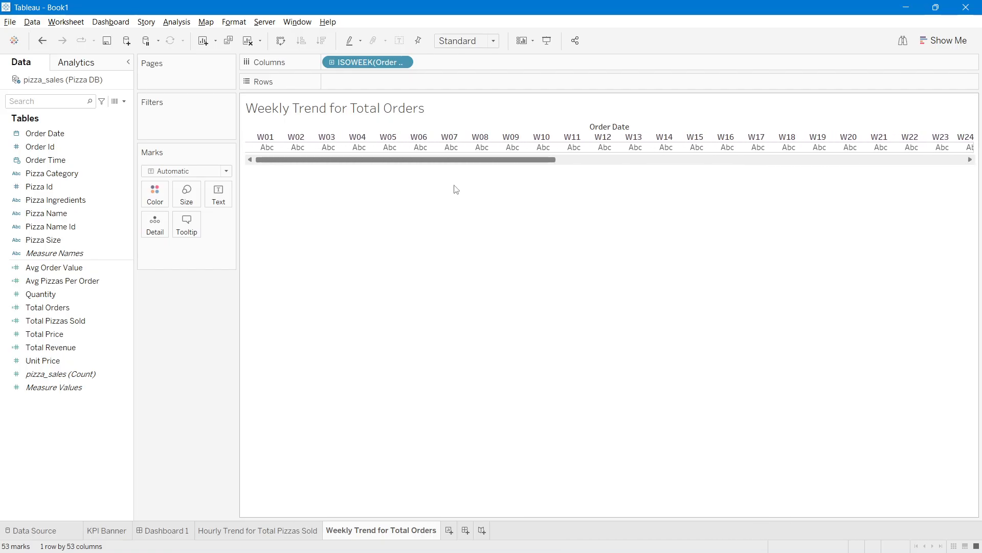
pyautogui.click(461, 41)
pyautogui.click(453, 88)
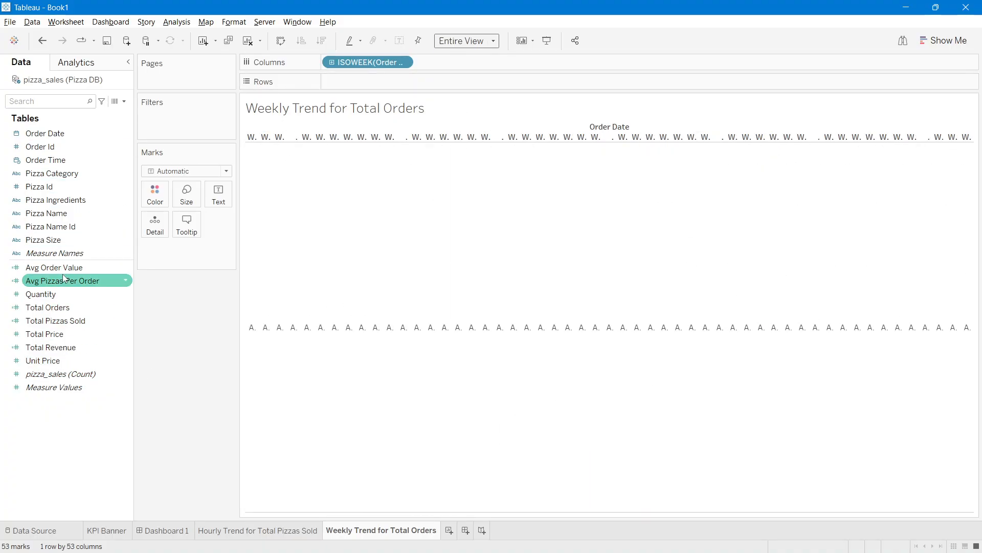
pyautogui.moveTo(51, 307); pyautogui.dragTo(372, 88)
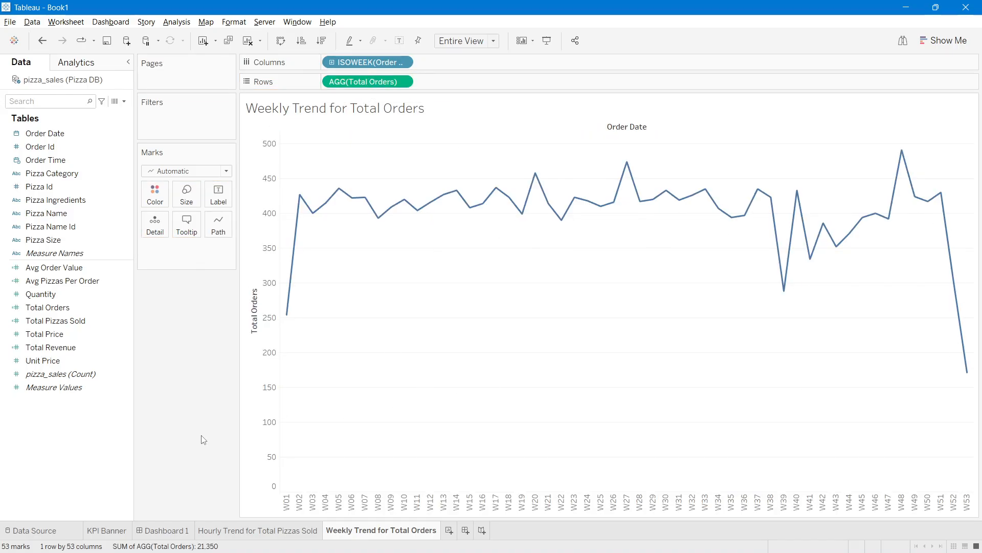
# Step: Open the mark type choices for the weekly trend chart
pyautogui.hotkey('alt', 'Tab')
pyautogui.hotkey('alt', 'Tab')
pyautogui.click(174, 174)
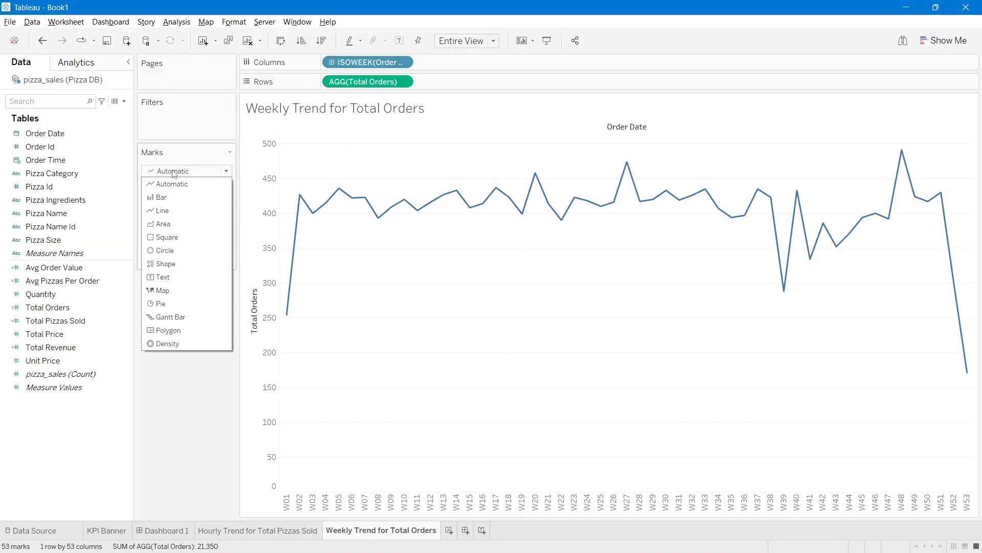
# Step: Change the weekly trend chart to an area chart and colour it lighter blue at 50% opacity
pyautogui.click(169, 224)
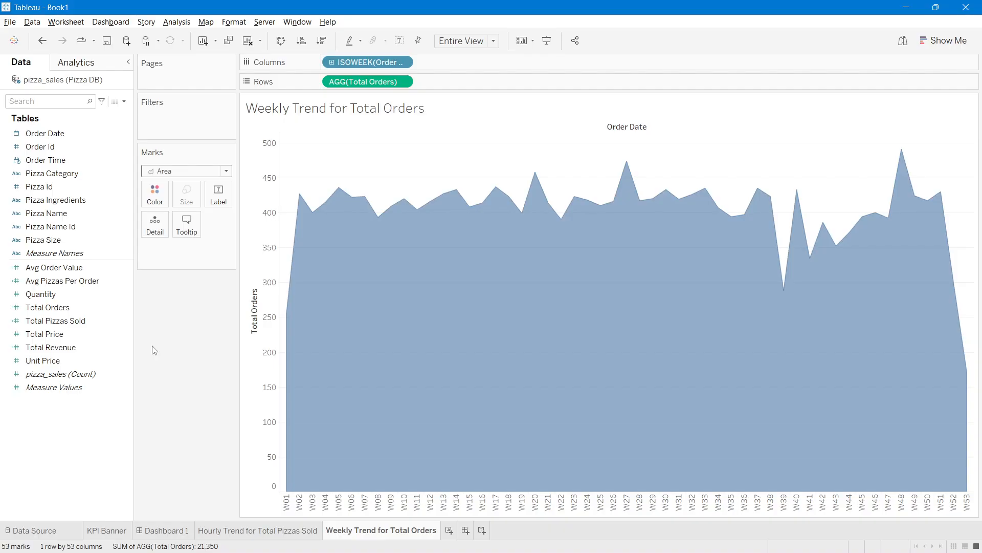
pyautogui.click(155, 204)
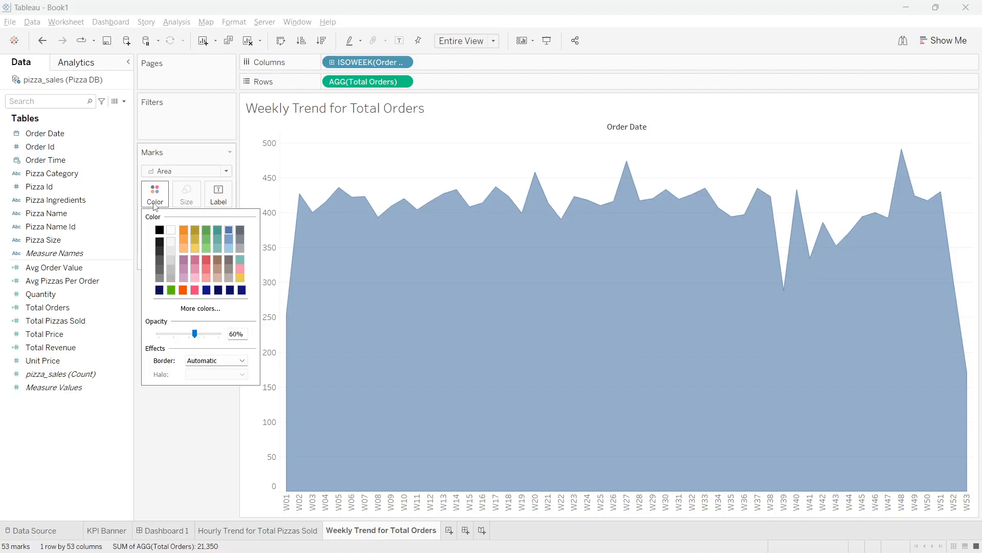
pyautogui.click(231, 242)
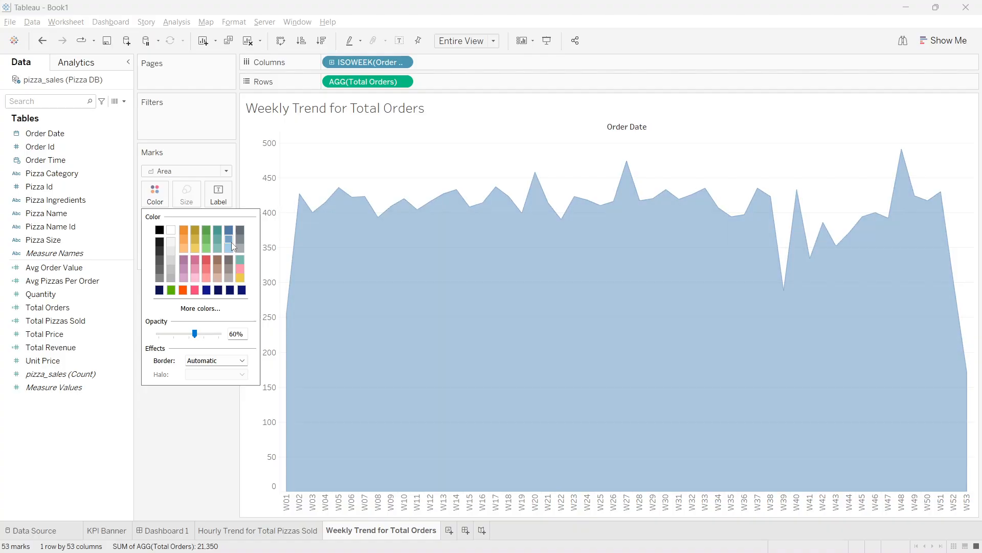
pyautogui.click(177, 207)
pyautogui.click(165, 204)
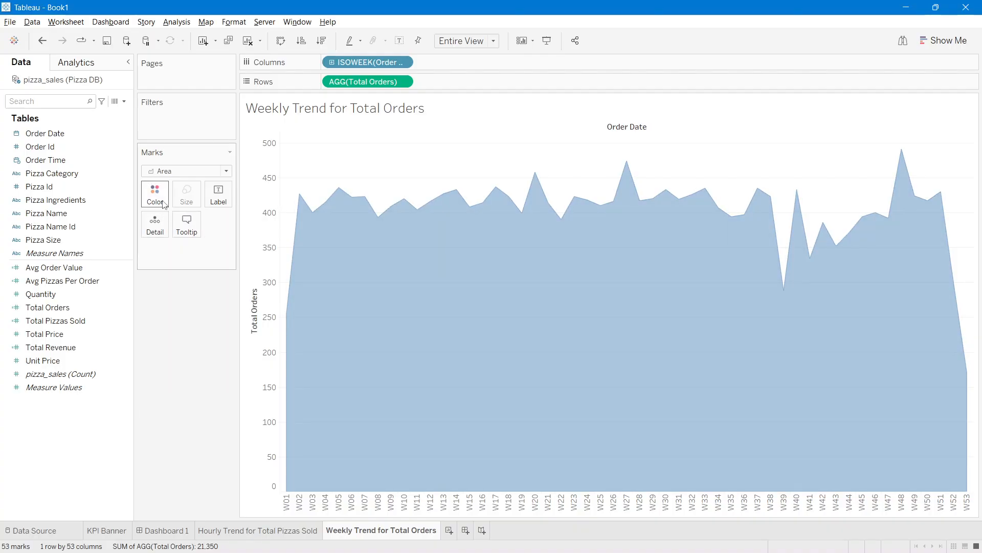
pyautogui.doubleClick(233, 333)
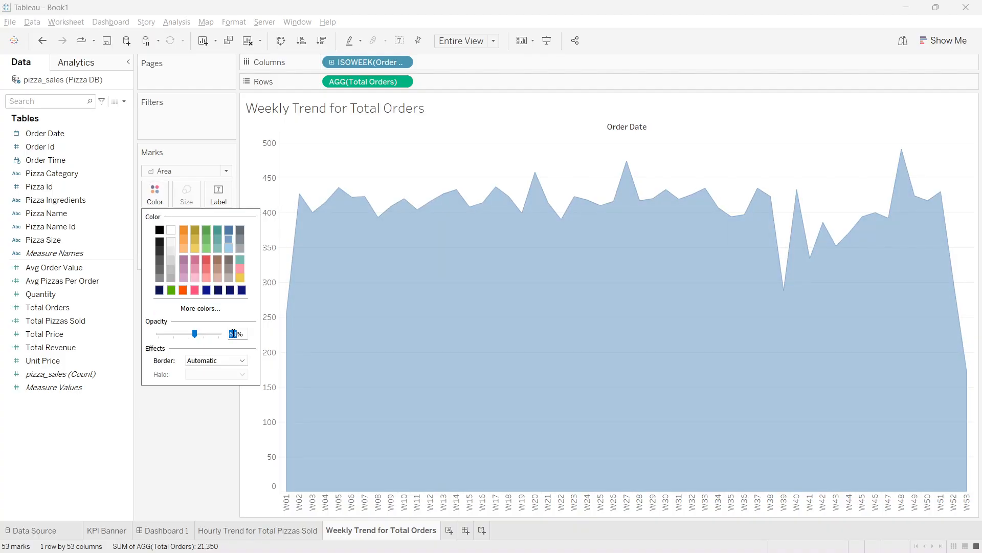
pyautogui.write('50')
pyautogui.press('Return')
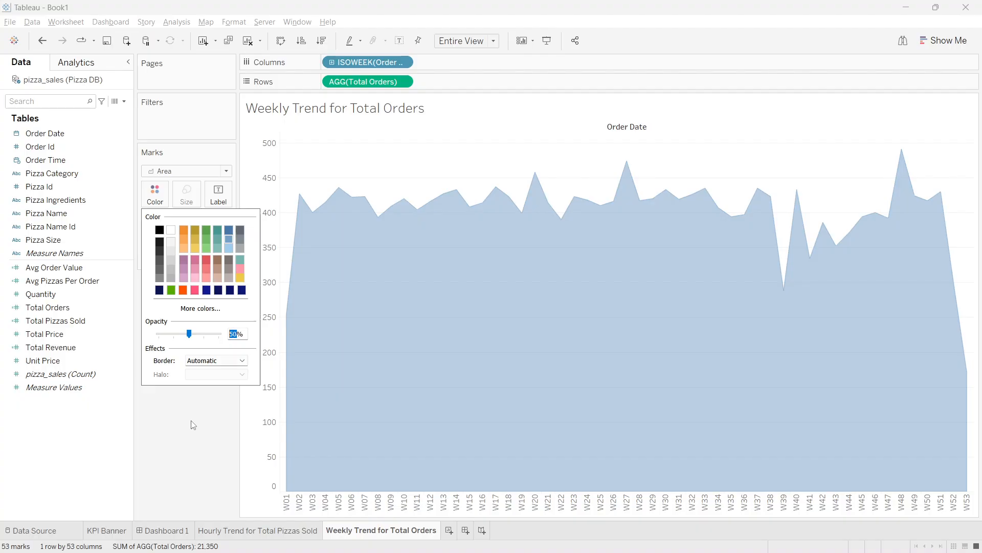
pyautogui.click(193, 425)
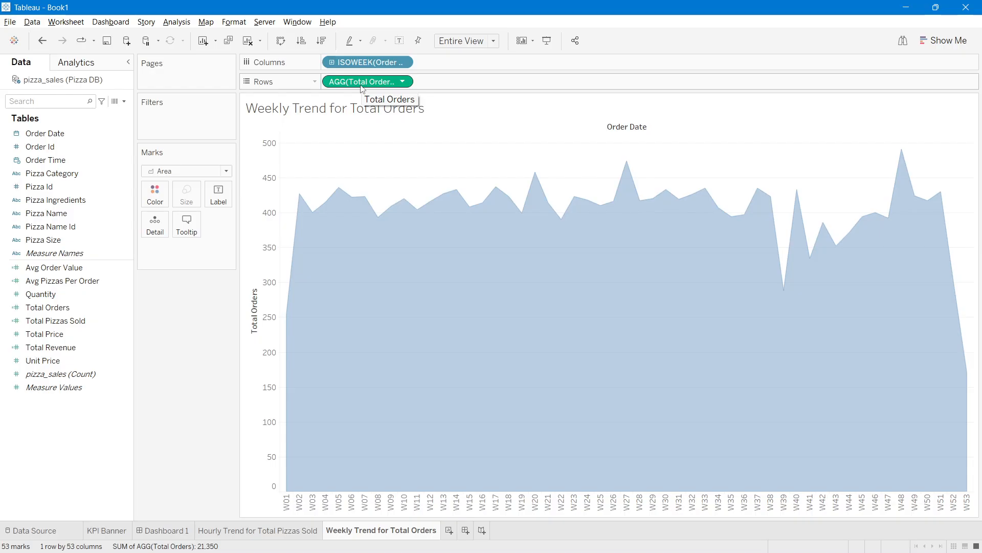
# Step: Duplicate the Total Orders measure in Rows and change the second copy's mark type to Line
pyautogui.moveTo(362, 88); pyautogui.dragTo(455, 86)
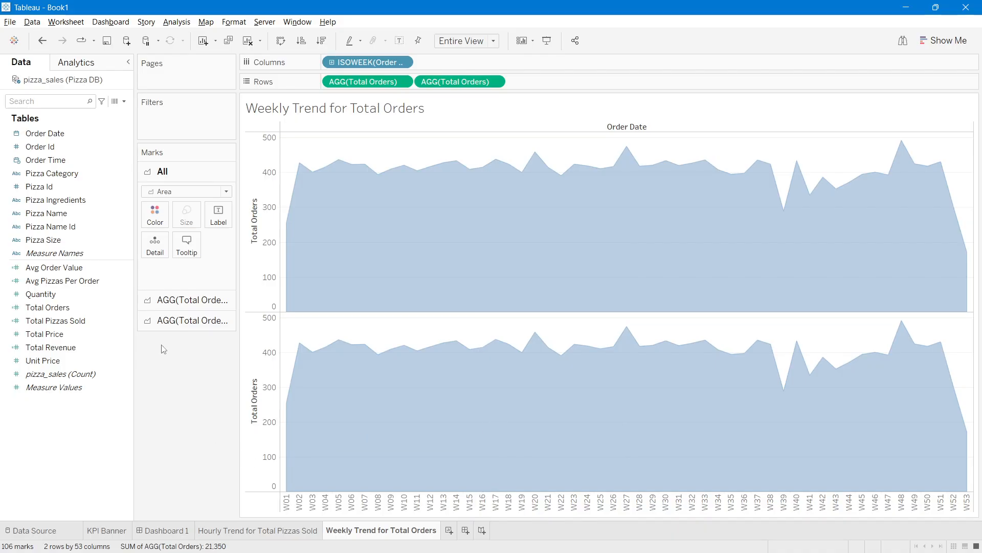
pyautogui.click(184, 320)
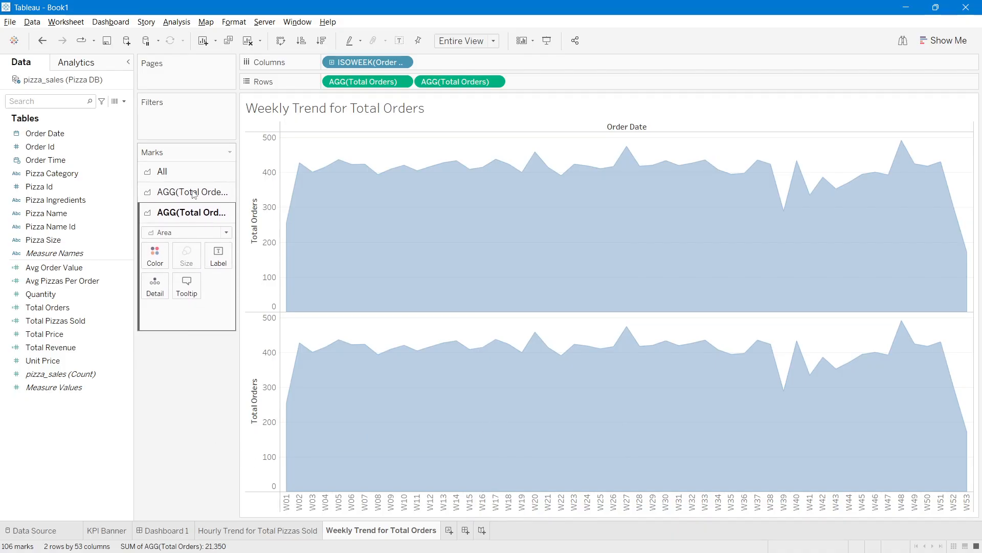
pyautogui.click(175, 233)
pyautogui.click(166, 268)
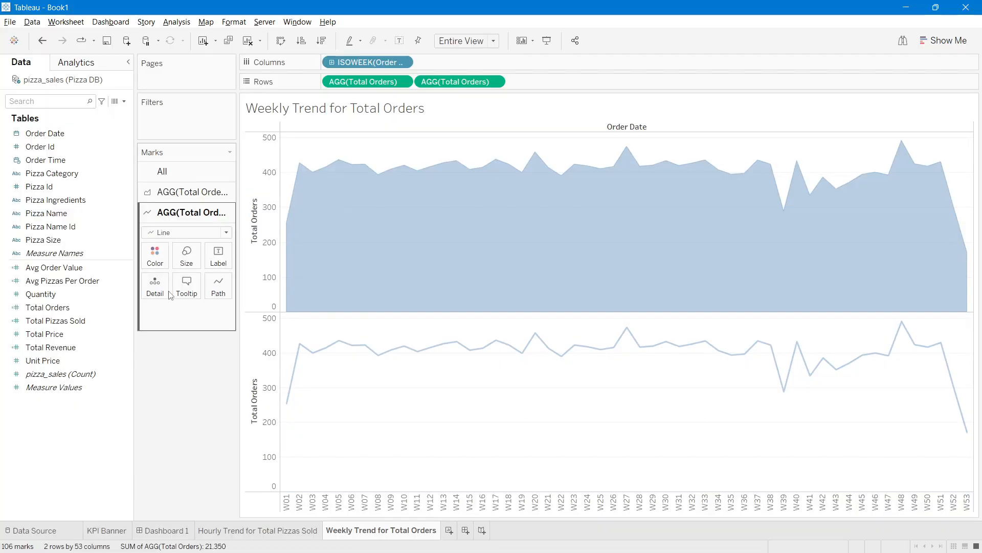
# Step: Colour the second Total Orders line light orange and make it slightly thicker
pyautogui.click(163, 264)
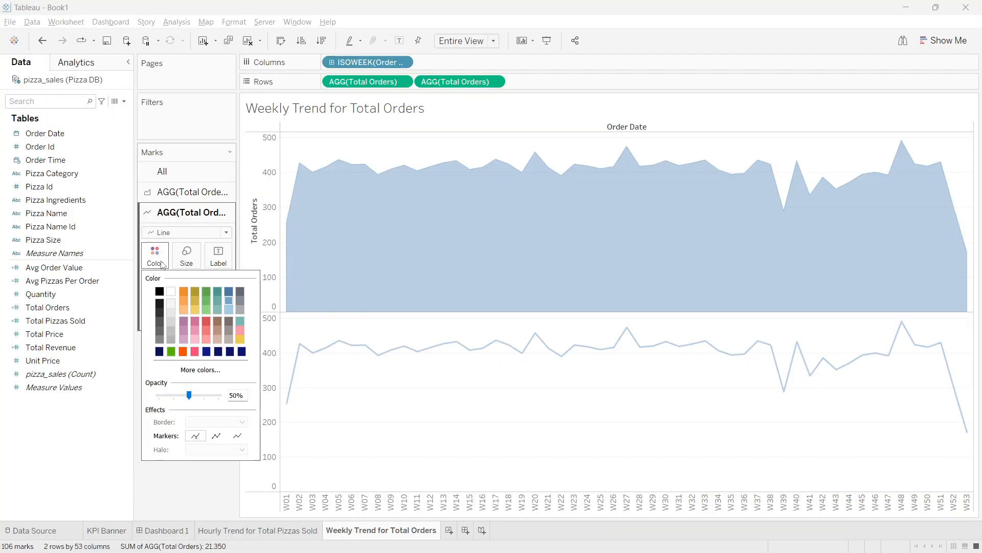
pyautogui.click(185, 310)
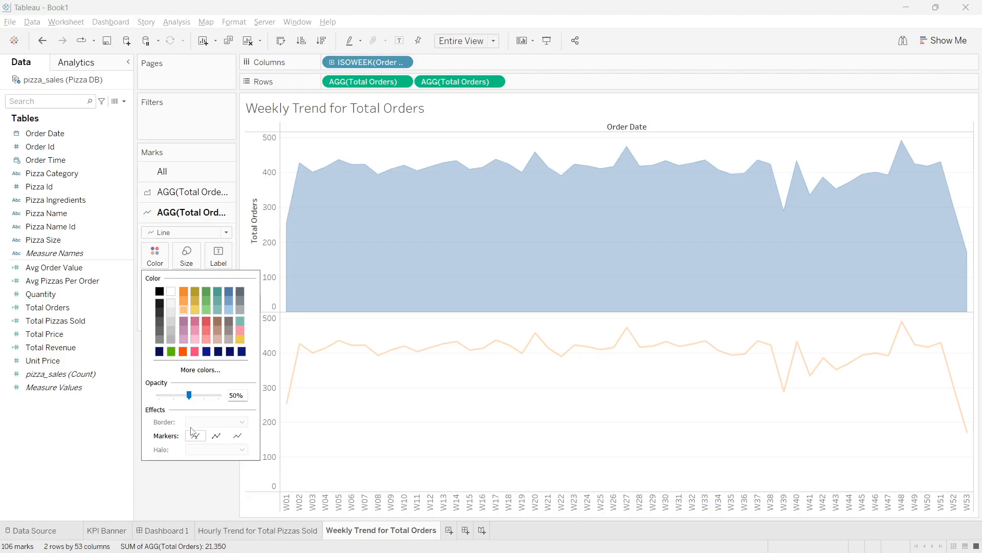
pyautogui.click(200, 501)
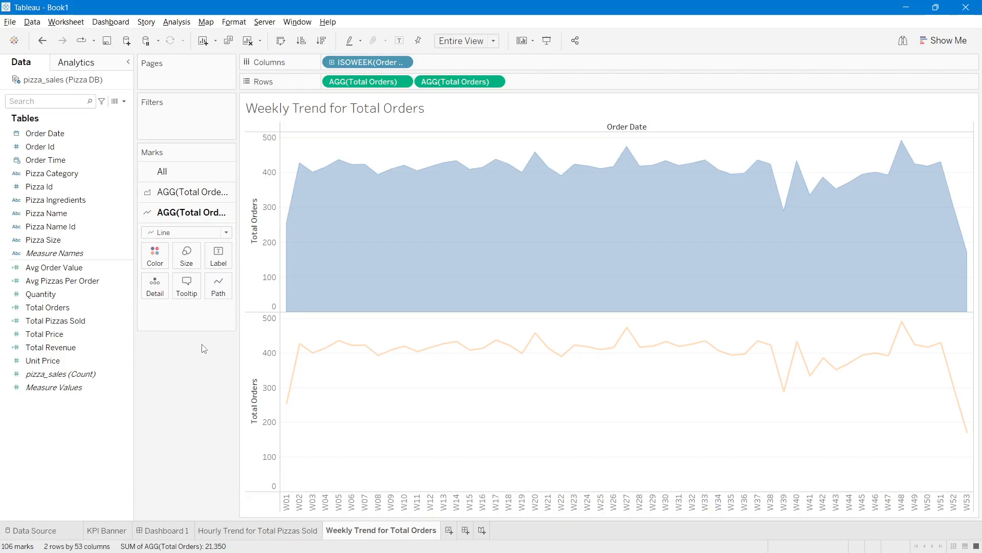
pyautogui.click(194, 262)
pyautogui.moveTo(202, 284); pyautogui.dragTo(215, 290)
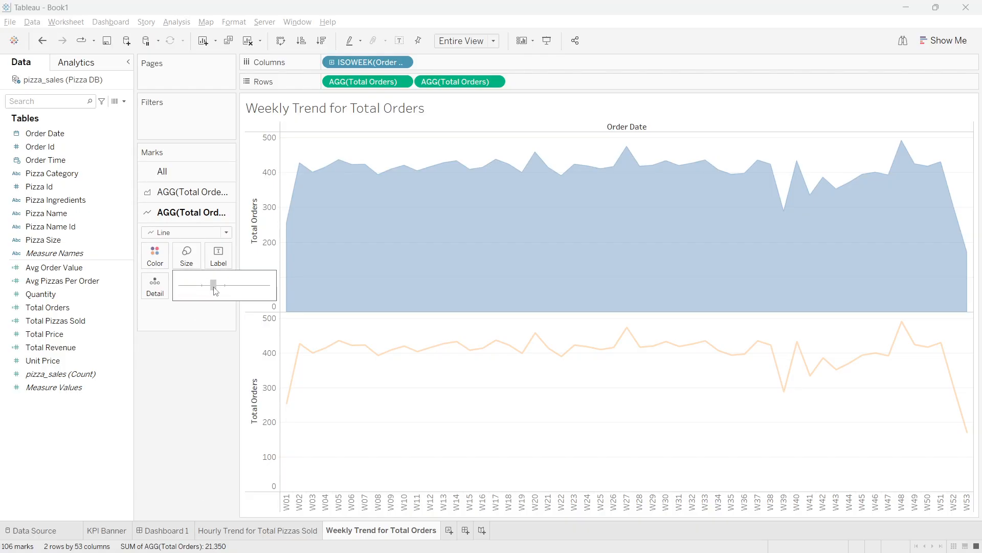
pyautogui.click(156, 387)
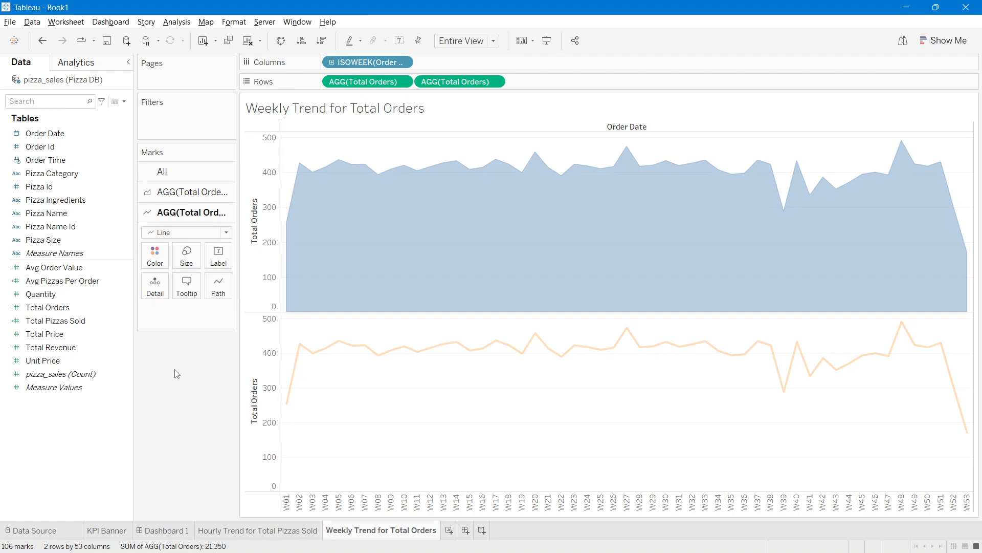
# Step: Combine the two Total Orders measures into a dual-axis chart and synchronize the axes
pyautogui.click(495, 82)
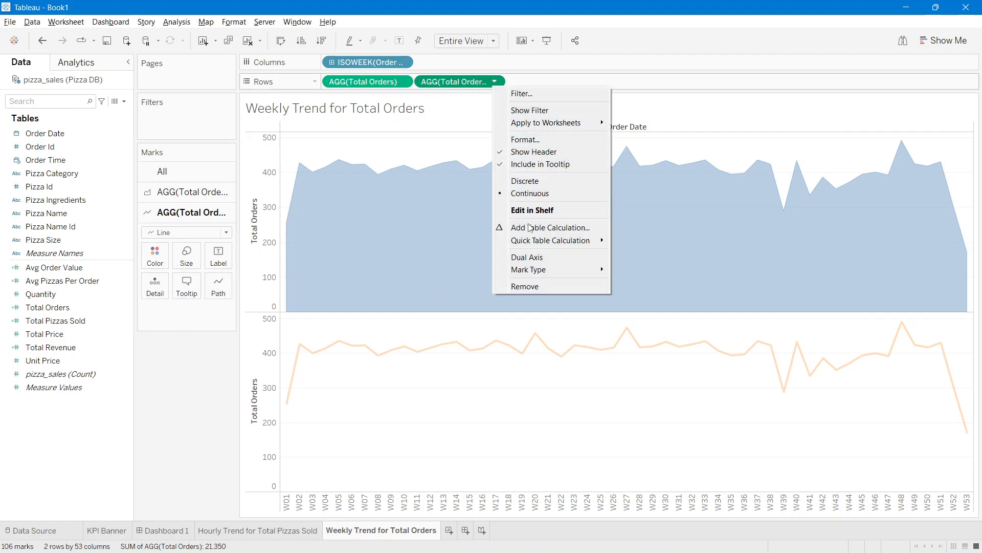
pyautogui.click(526, 257)
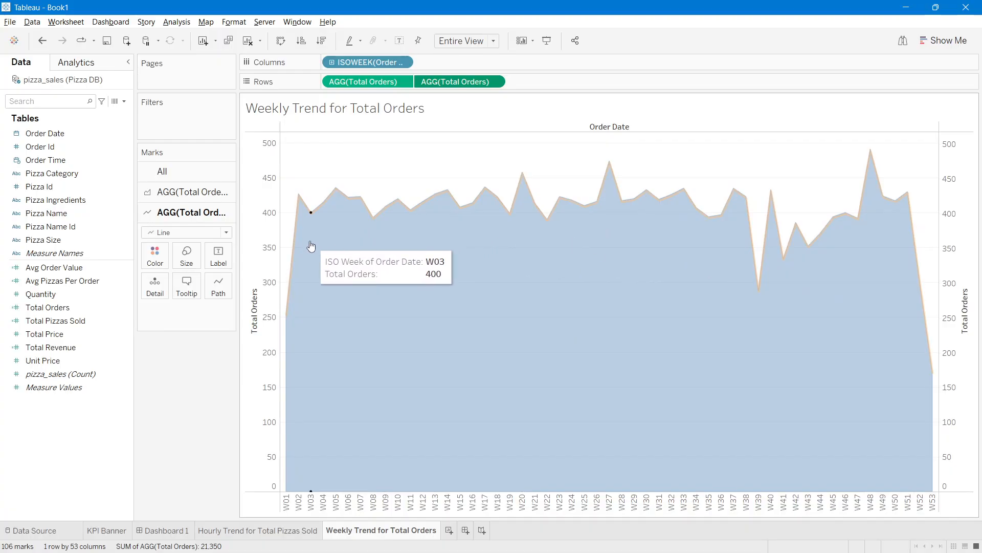
pyautogui.rightClick(959, 172)
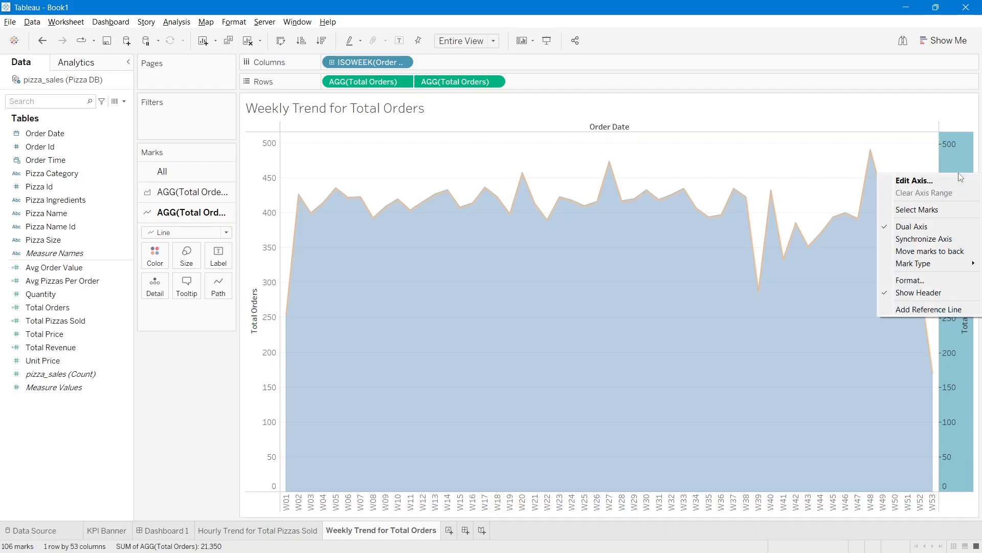
pyautogui.click(925, 240)
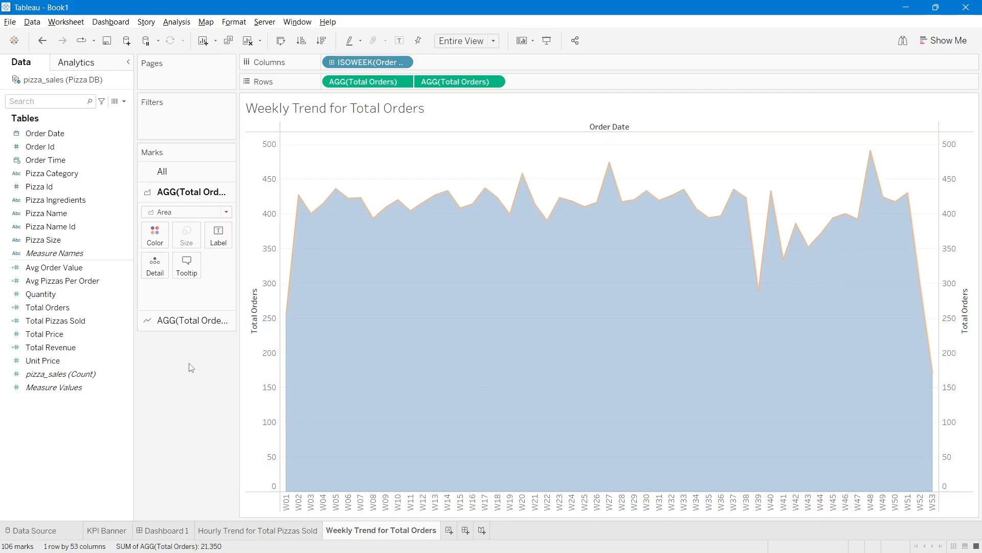
# Step: Hide the Total Orders axis headers and the Order Date field label for columns
pyautogui.rightClick(251, 205)
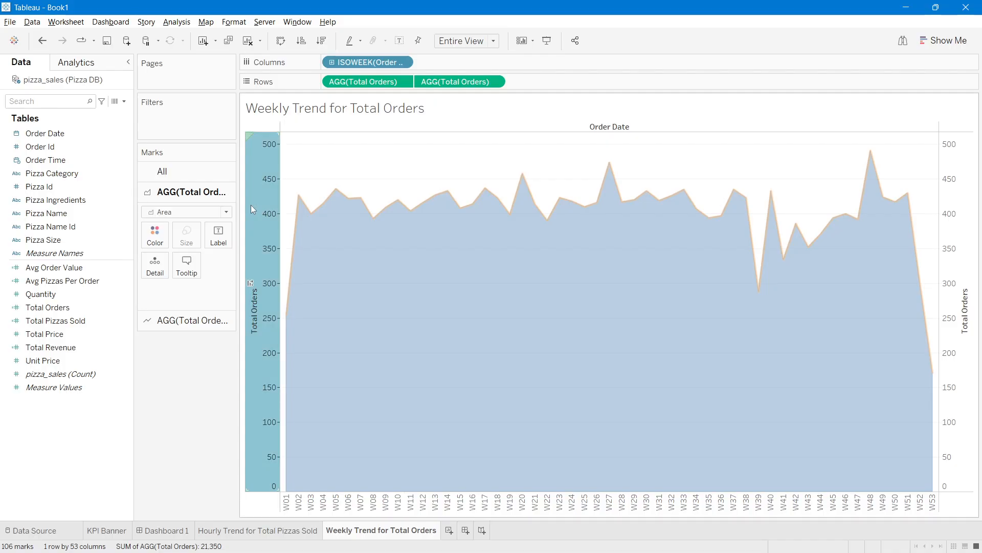
pyautogui.click(285, 310)
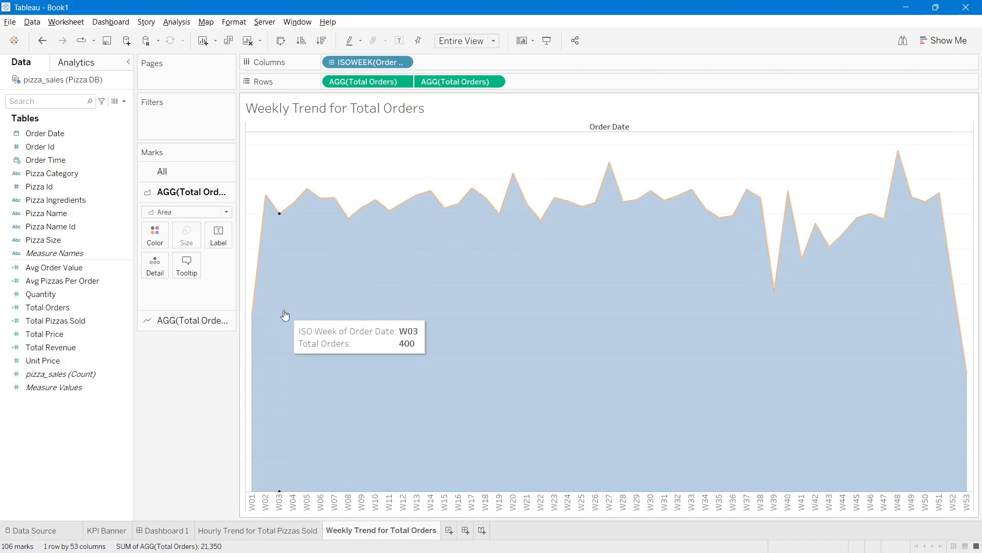
pyautogui.rightClick(602, 130)
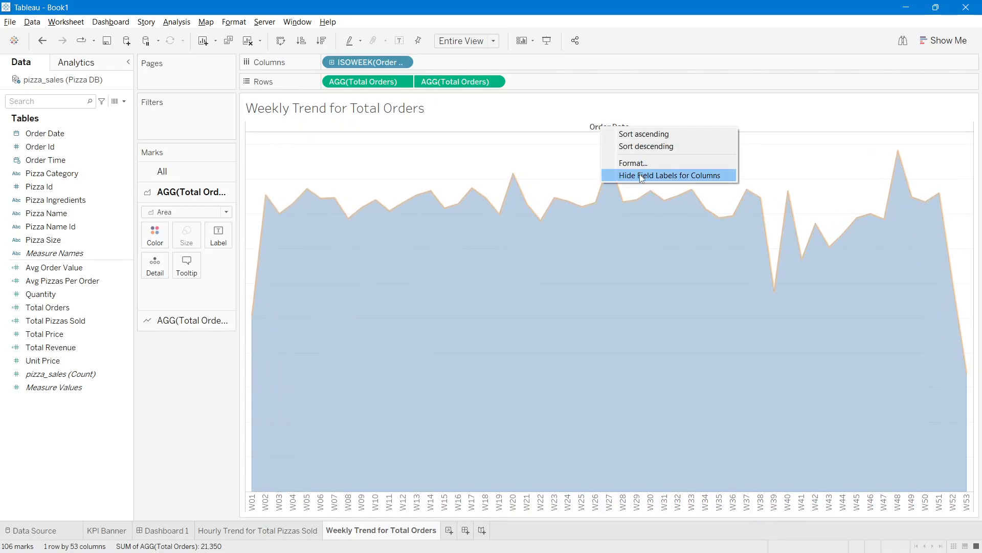
pyautogui.click(640, 174)
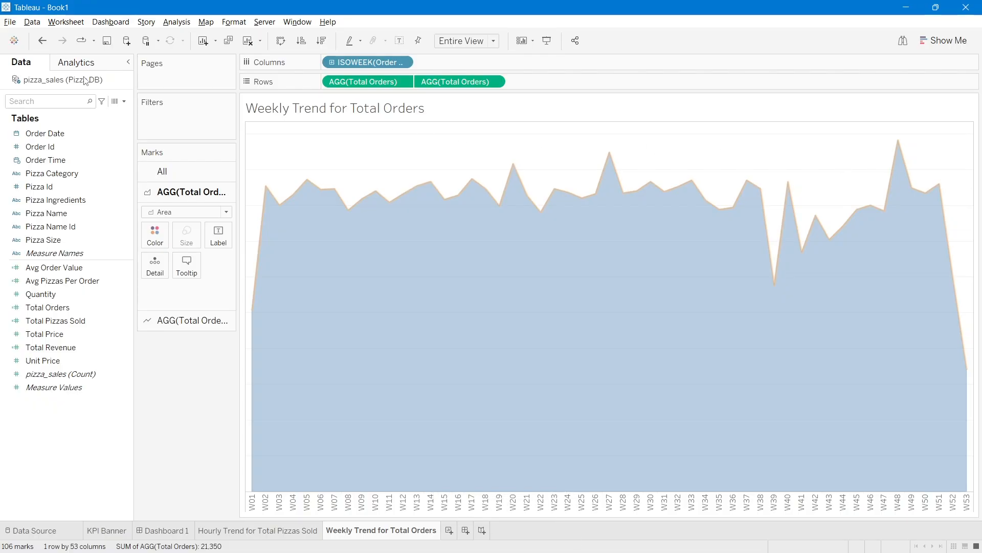
# Step: Add an average line for Total Orders across the entire table
pyautogui.click(78, 63)
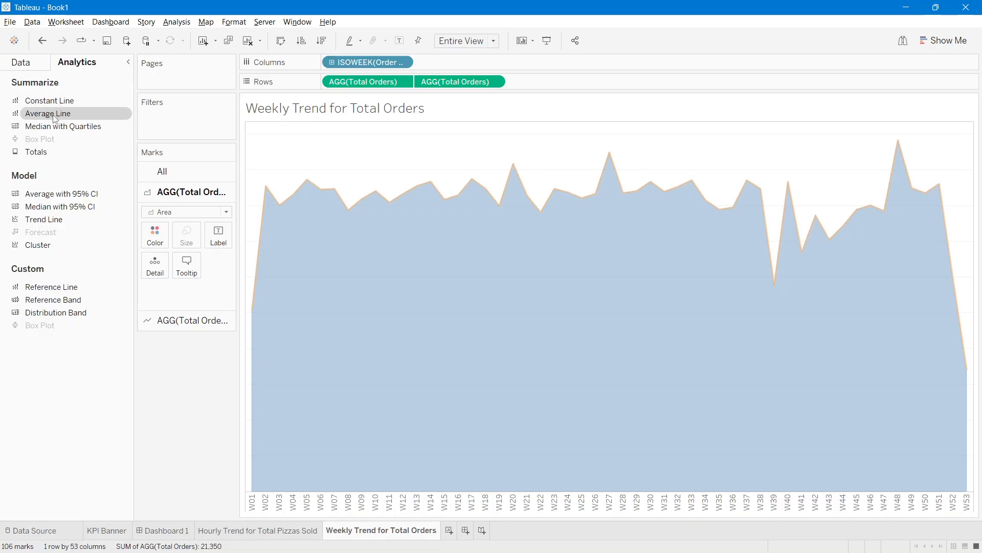
pyautogui.moveTo(38, 120); pyautogui.dragTo(239, 211)
pyautogui.moveTo(341, 213); pyautogui.dragTo(343, 148)
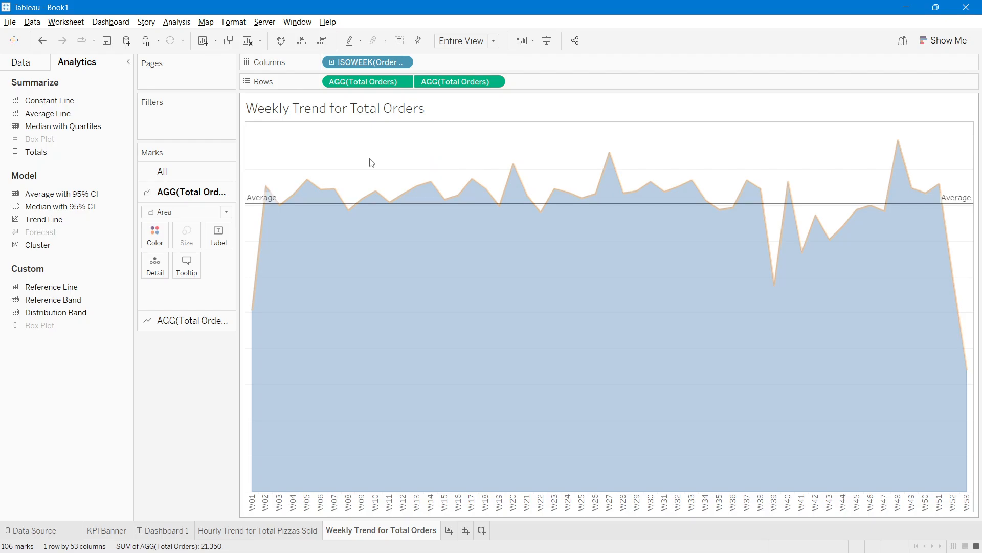
# Step: Give the average line a custom label reading "Avg-" followed by the Value field
pyautogui.rightClick(255, 203)
pyautogui.click(285, 221)
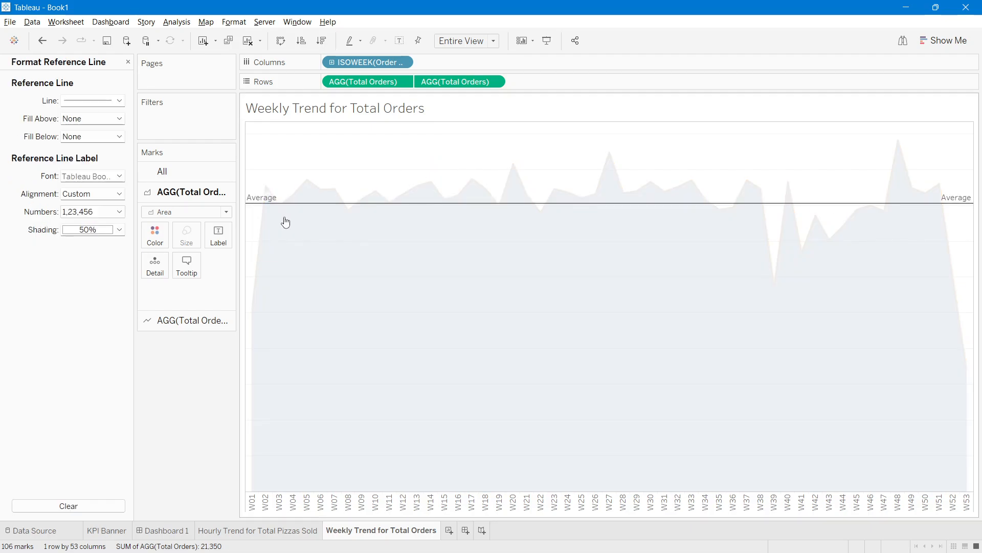
pyautogui.rightClick(256, 205)
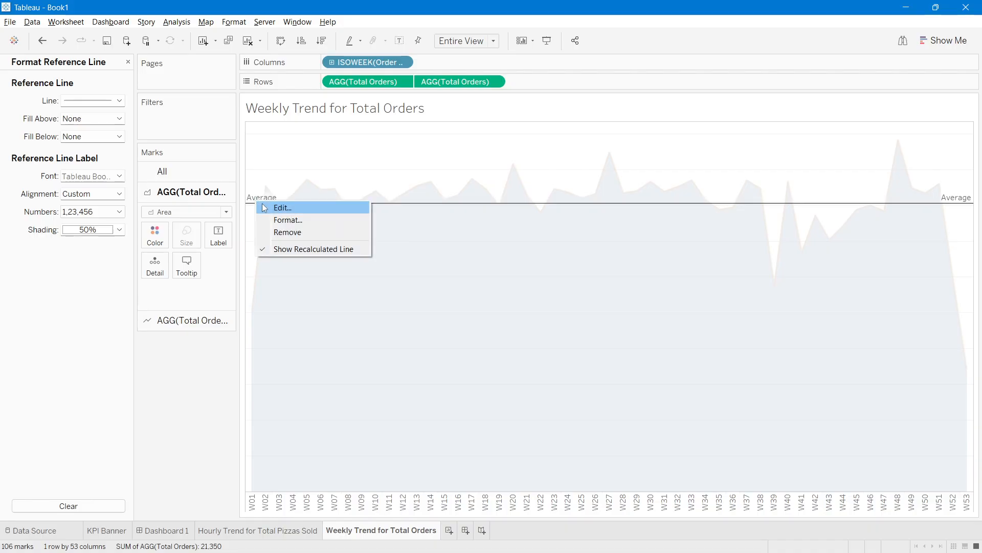
pyautogui.click(267, 205)
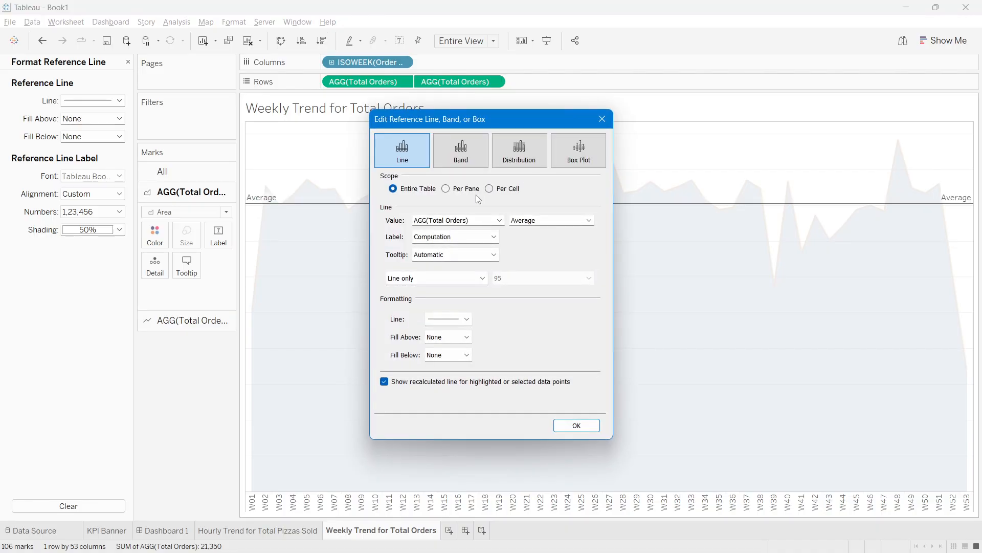
pyautogui.click(478, 237)
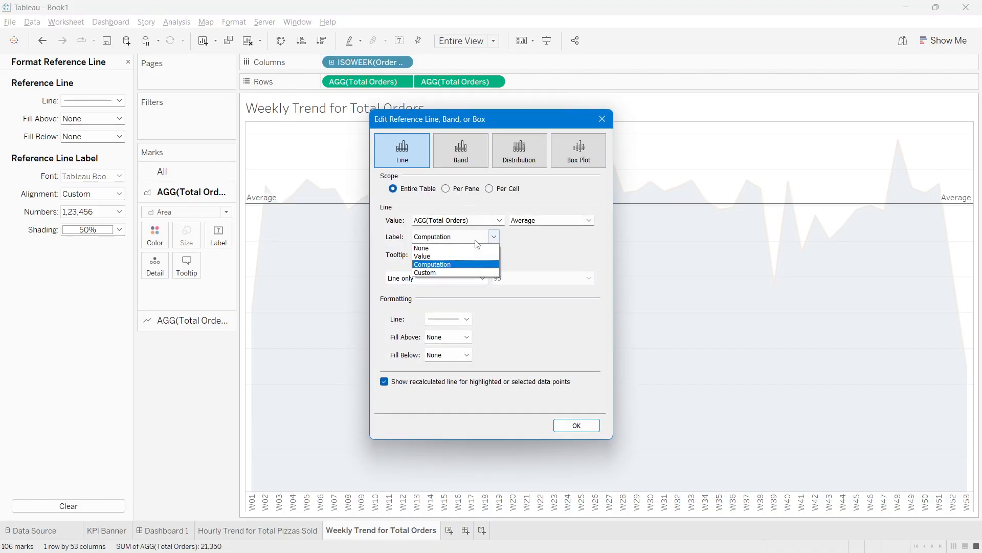
pyautogui.click(438, 254)
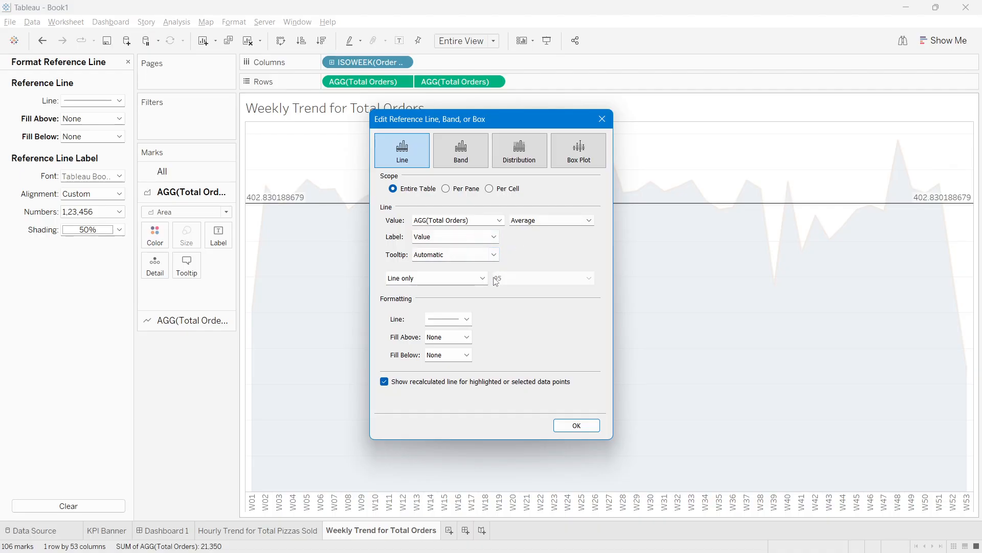
pyautogui.click(499, 240)
pyautogui.click(429, 275)
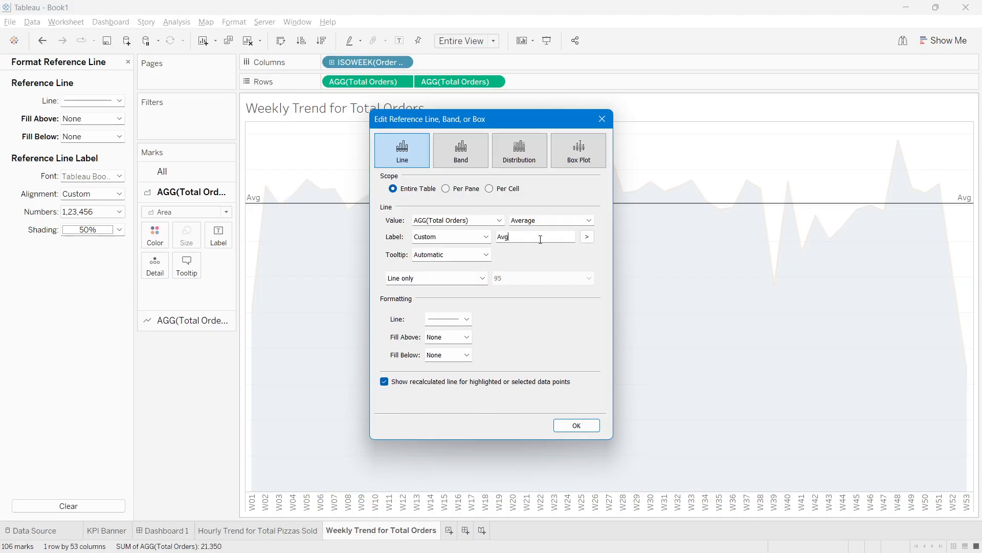
pyautogui.click(586, 237)
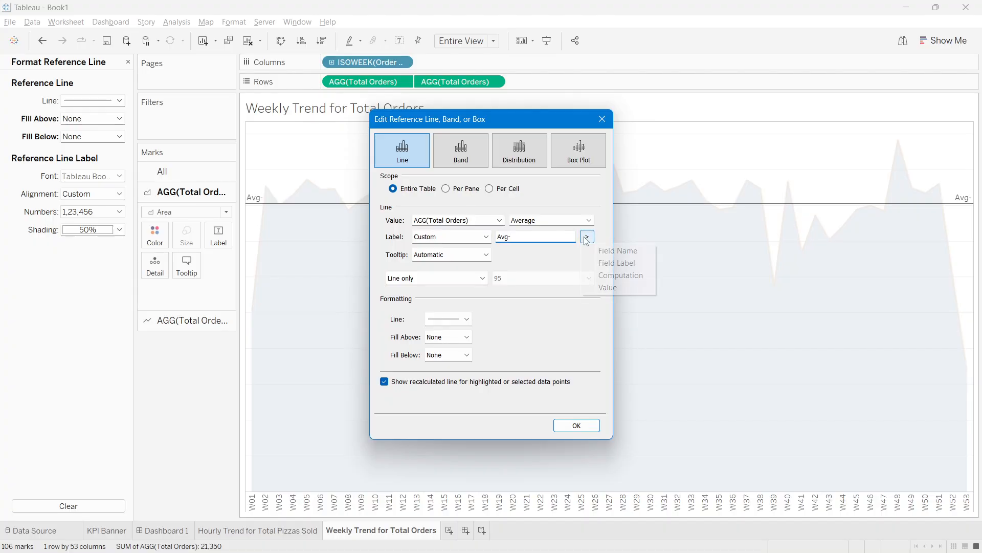
pyautogui.click(611, 287)
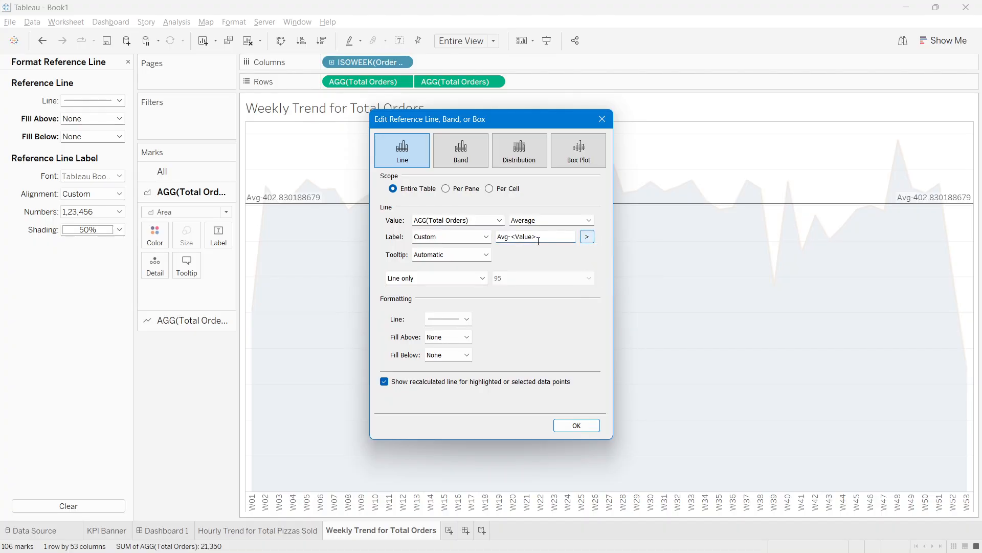
pyautogui.click(577, 426)
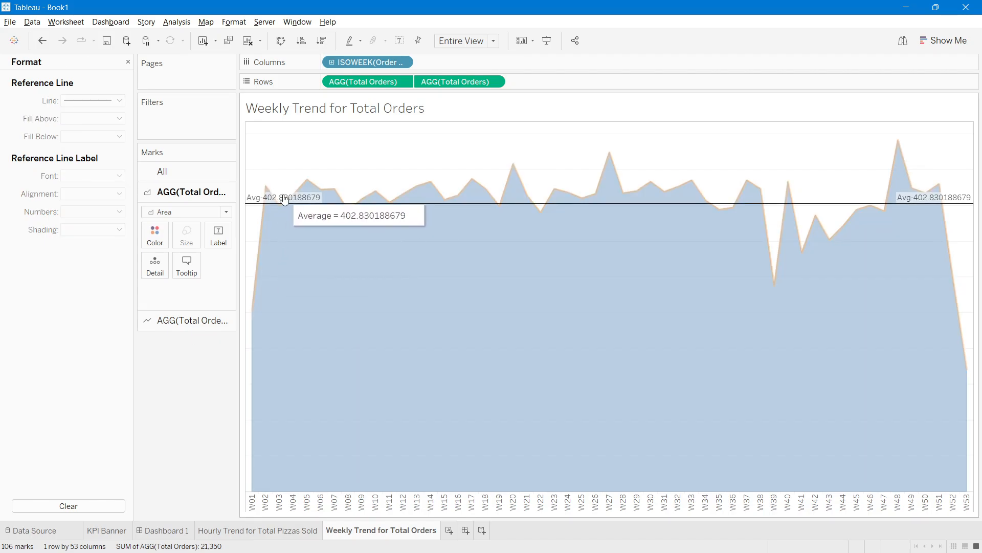
# Step: Format the average line's label numbers as a custom number with 1 decimal place
pyautogui.rightClick(285, 203)
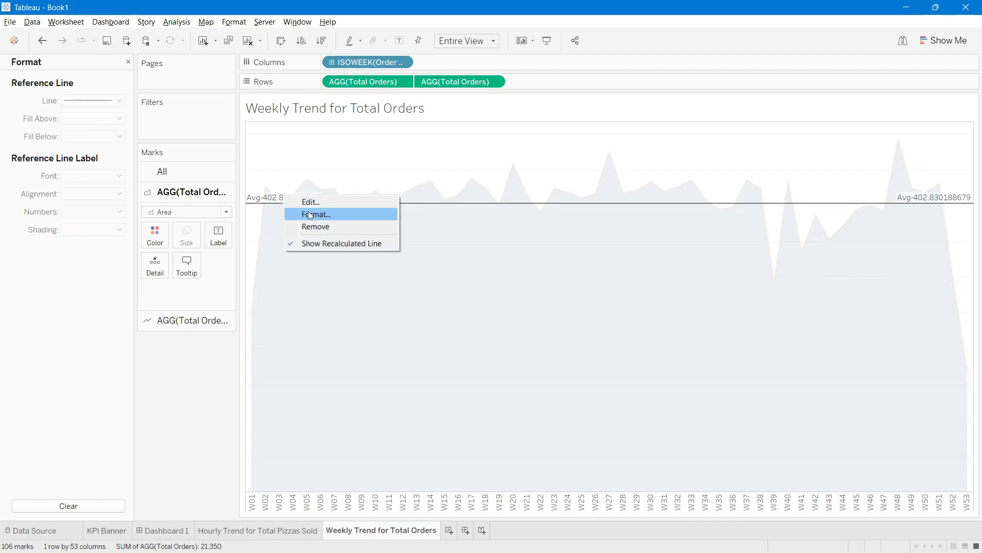
pyautogui.click(310, 214)
pyautogui.click(93, 213)
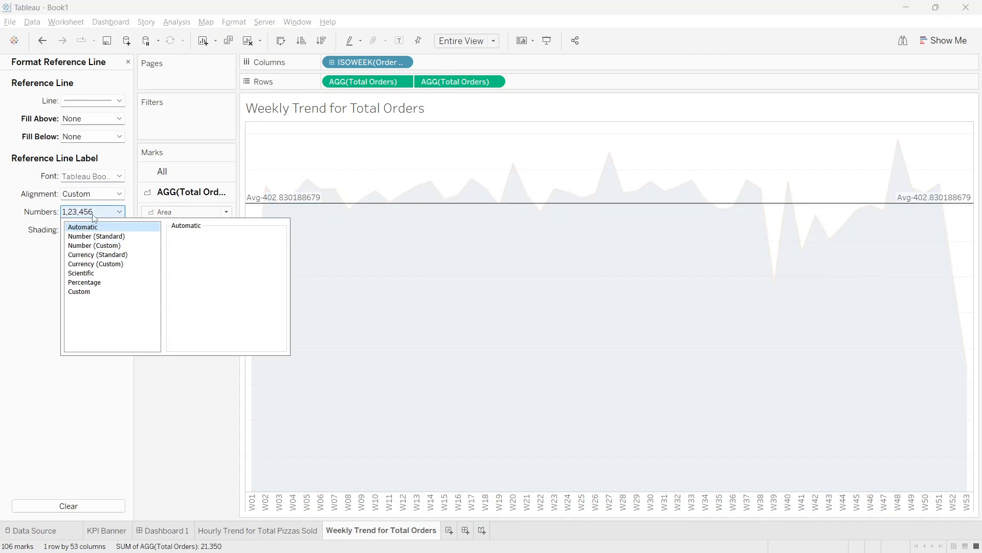
pyautogui.click(94, 246)
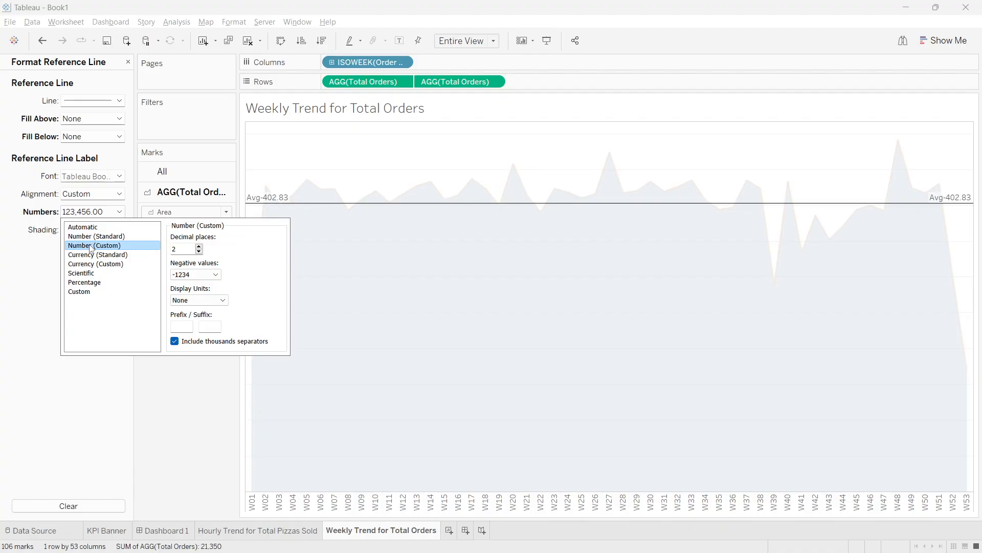
pyautogui.click(199, 252)
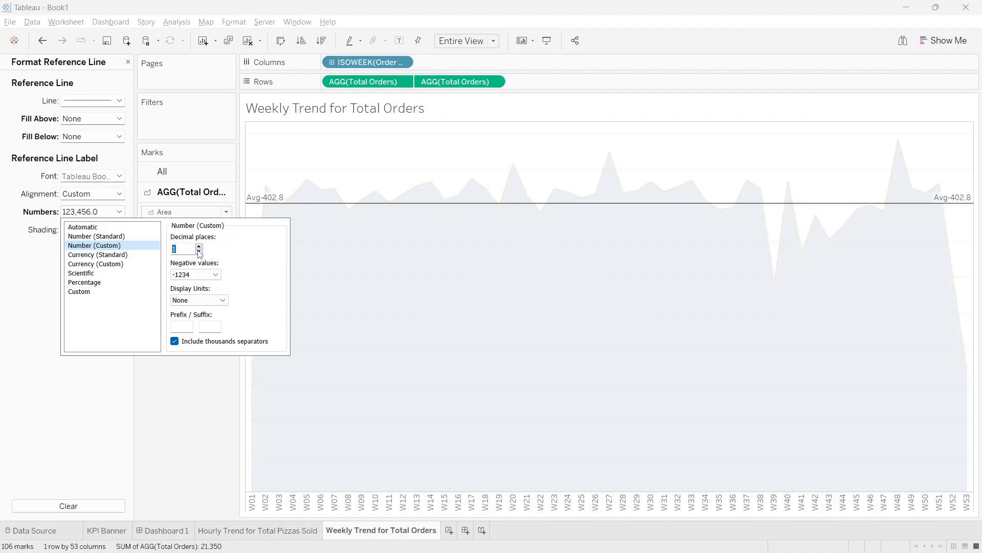
pyautogui.click(195, 379)
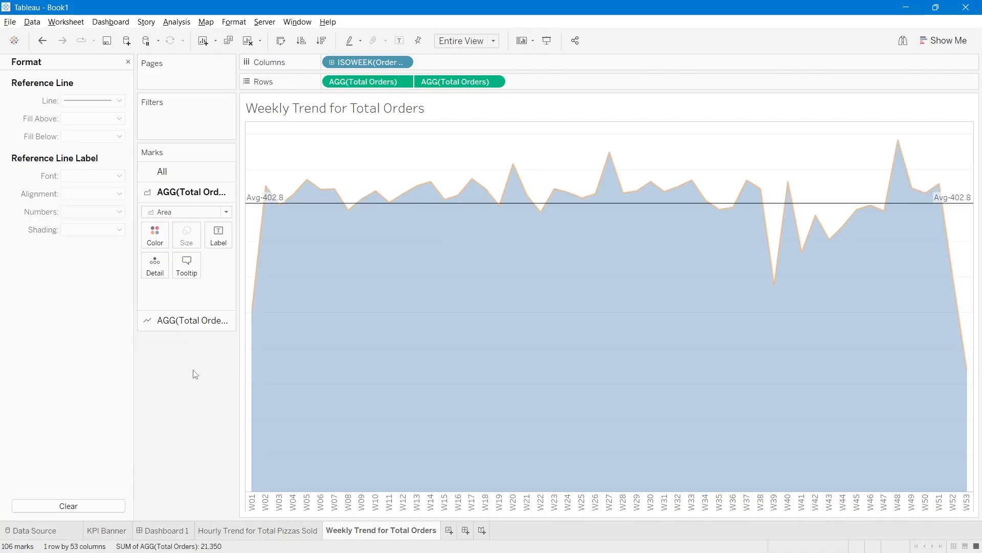
# Step: Change the average line to a dashed style in light yellow
pyautogui.rightClick(256, 204)
pyautogui.click(280, 223)
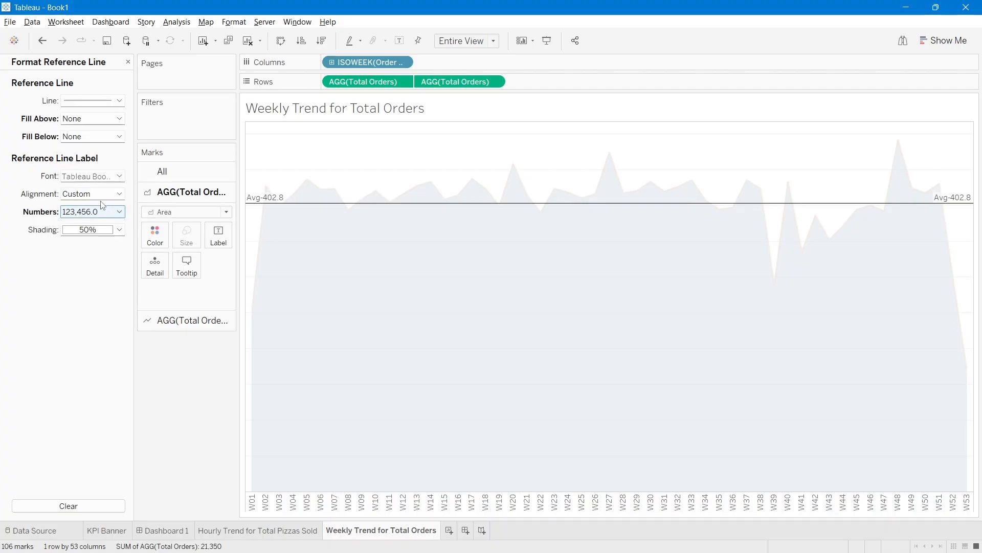
pyautogui.click(88, 101)
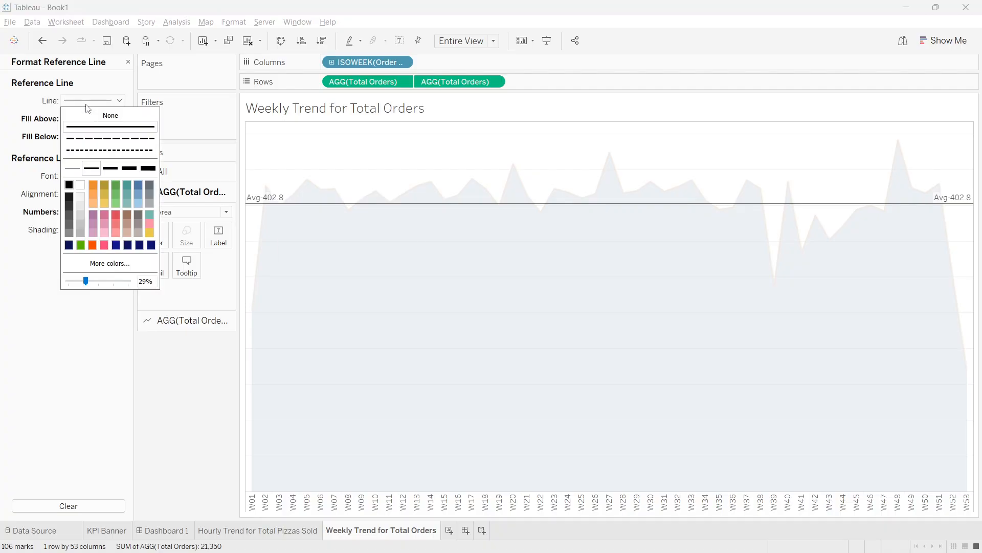
pyautogui.click(90, 142)
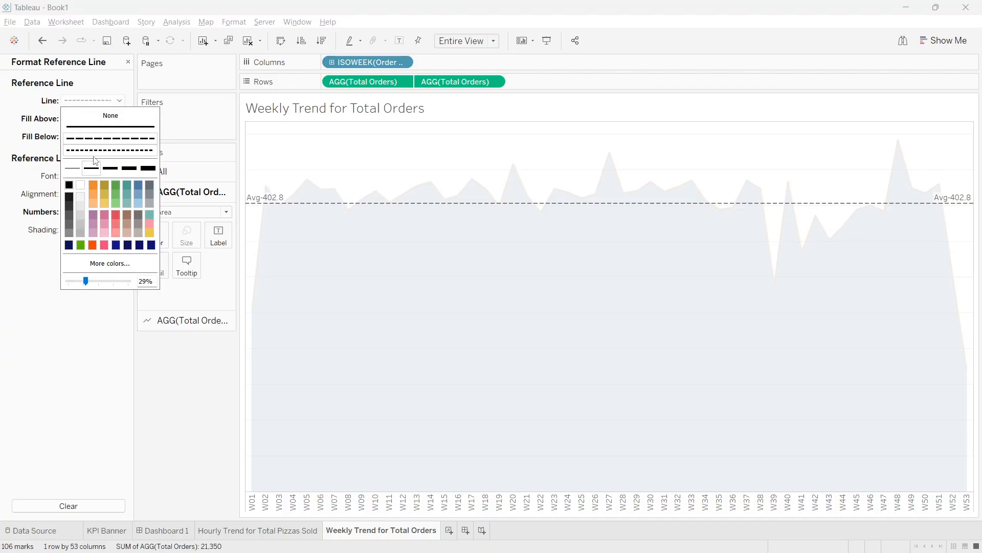
pyautogui.click(141, 205)
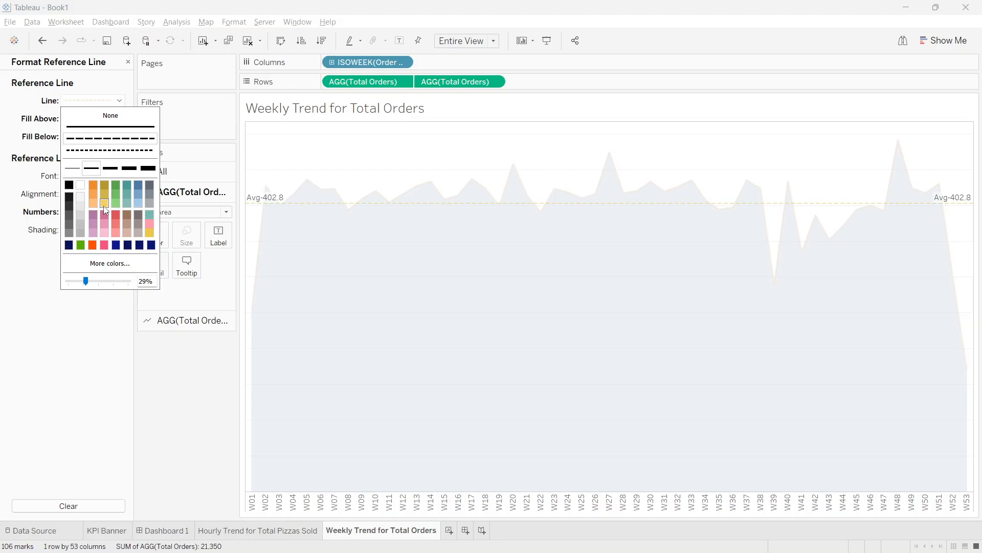
pyautogui.click(215, 435)
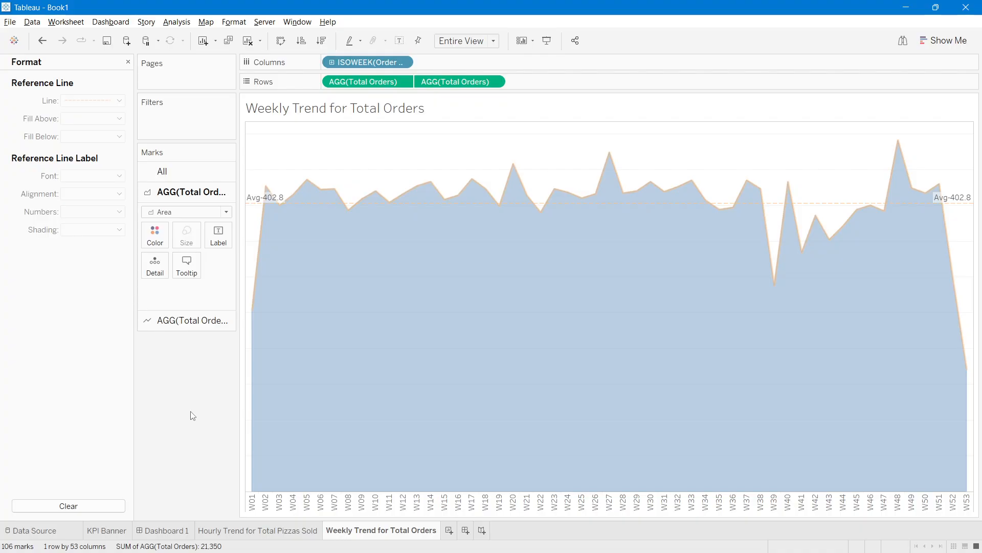
# Step: Add the Weekly Trend sheet to Dashboard 1 as a floating chart, sized to fit the empty panel beside the hourly trend chart
pyautogui.click(166, 530)
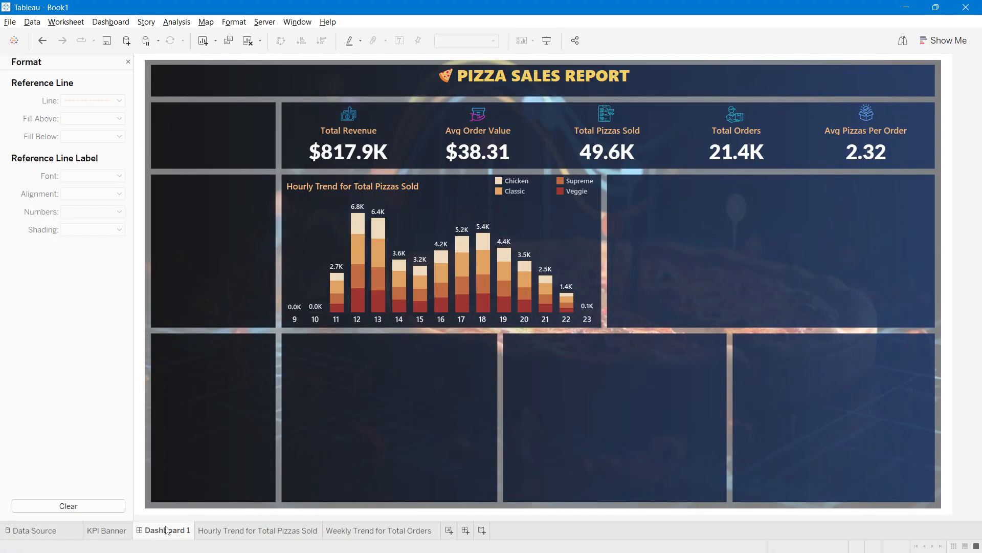
pyautogui.click(128, 62)
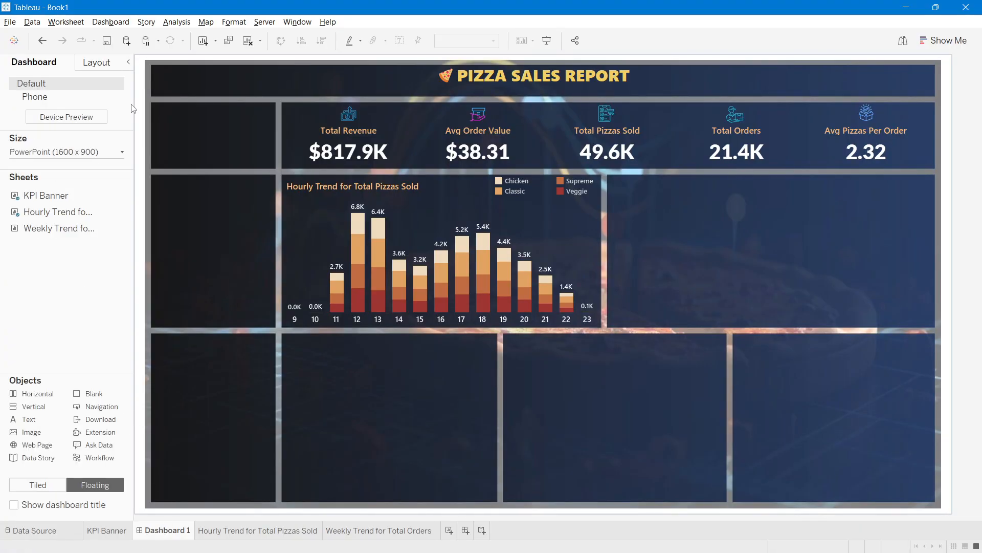
pyautogui.moveTo(59, 228); pyautogui.dragTo(612, 177)
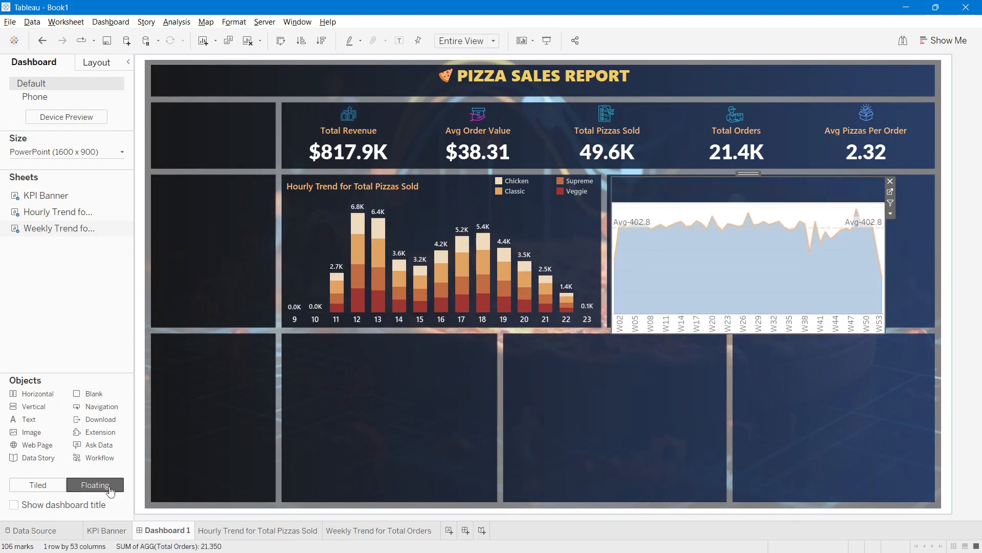
pyautogui.moveTo(890, 245); pyautogui.dragTo(931, 244)
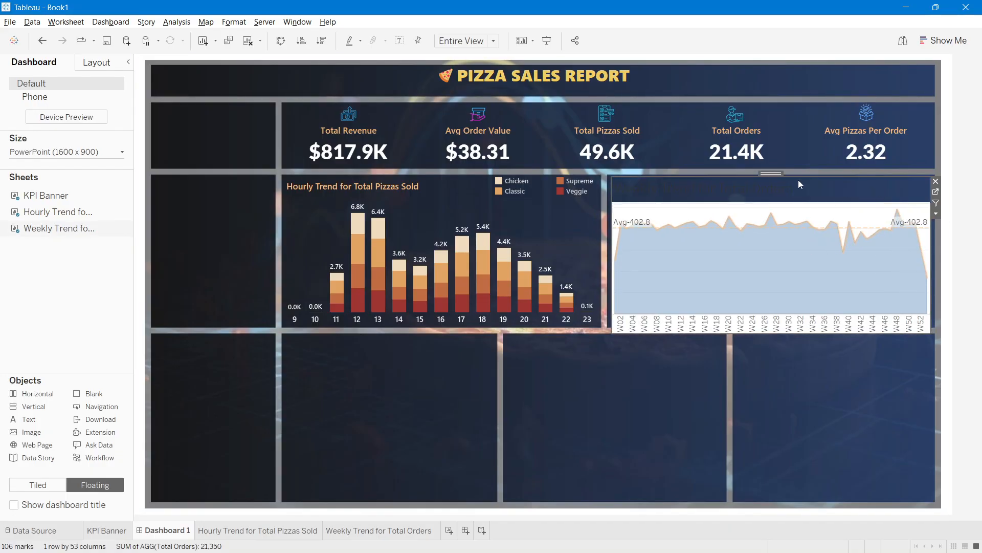
pyautogui.moveTo(710, 332); pyautogui.dragTo(711, 322)
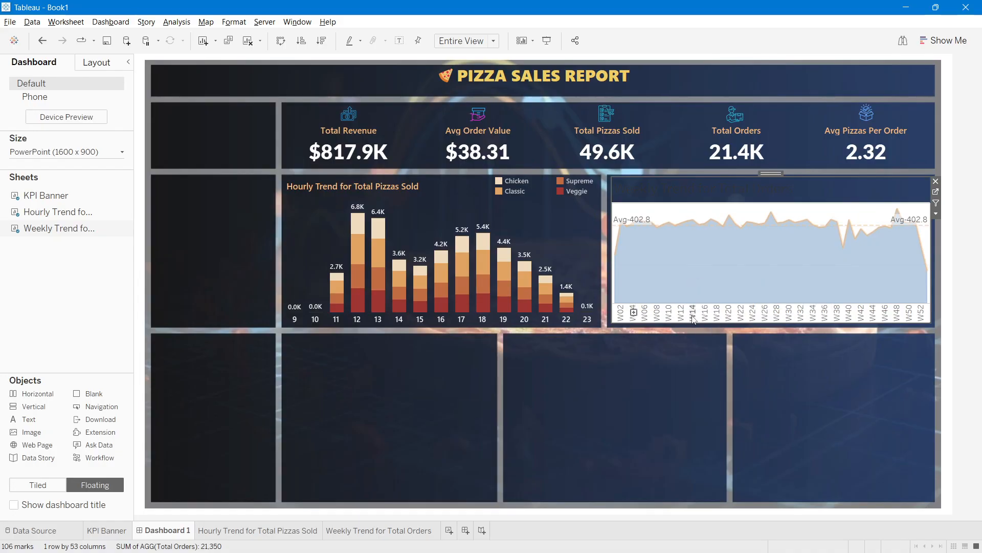
# Step: Set the weekly trend chart's default worksheet shading to None
pyautogui.rightClick(687, 262)
pyautogui.click(720, 325)
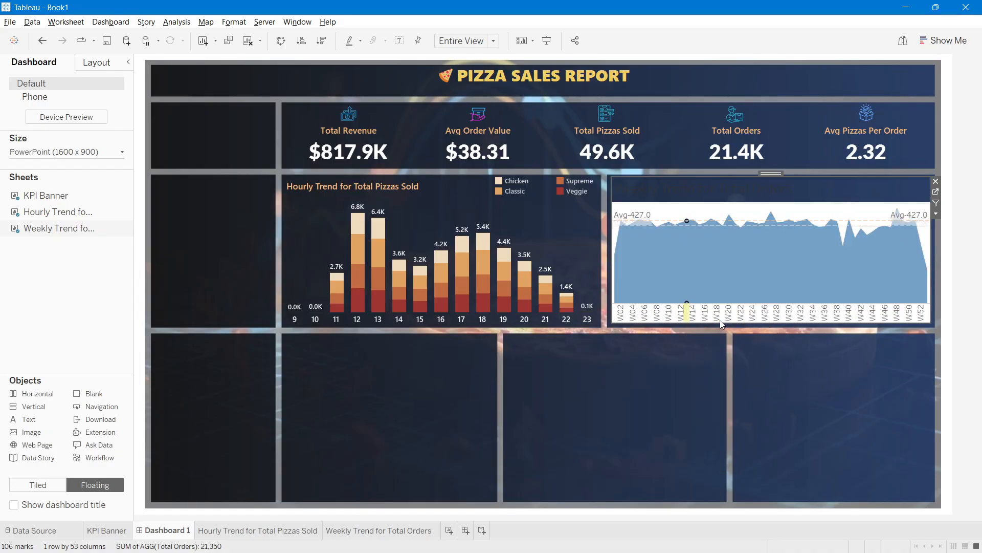
pyautogui.click(48, 84)
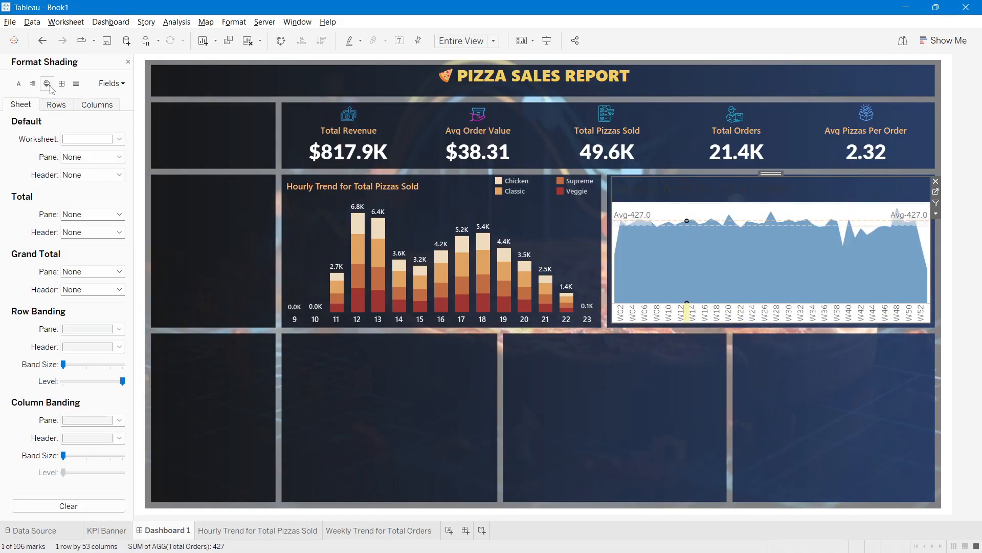
pyautogui.click(76, 139)
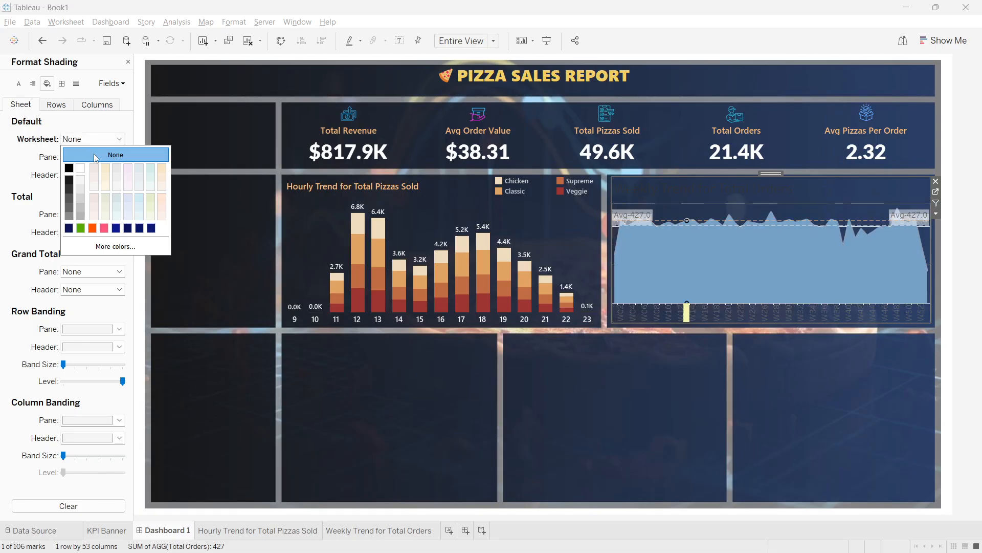
pyautogui.click(690, 268)
pyautogui.click(643, 423)
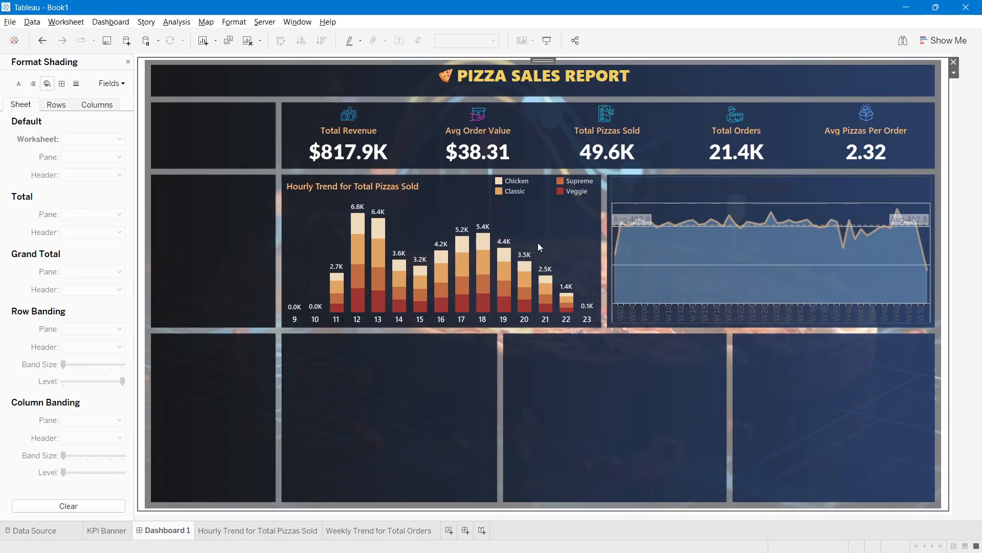
# Step: Set the weekly trend chart's sheet-level zero lines and axis ticks to None
pyautogui.click(689, 214)
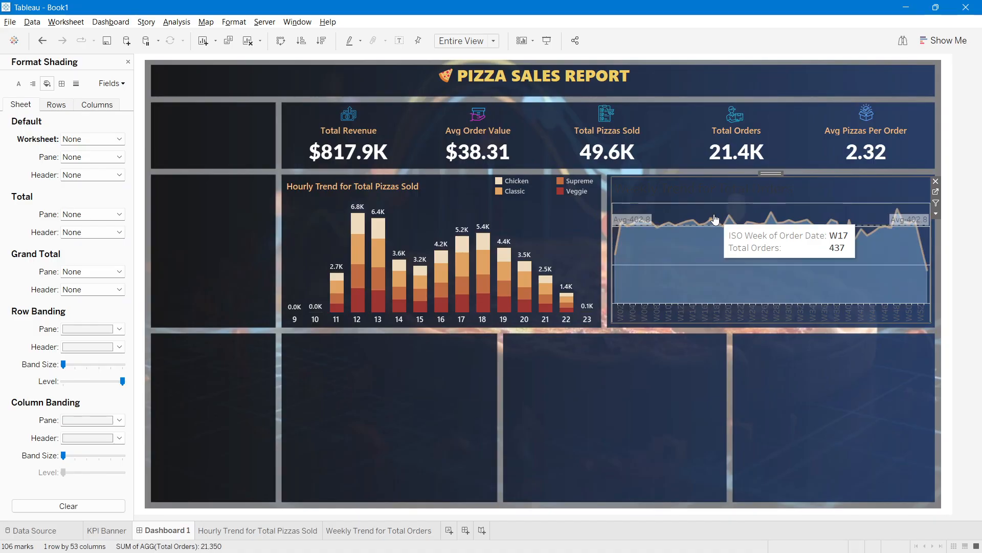
pyautogui.click(76, 83)
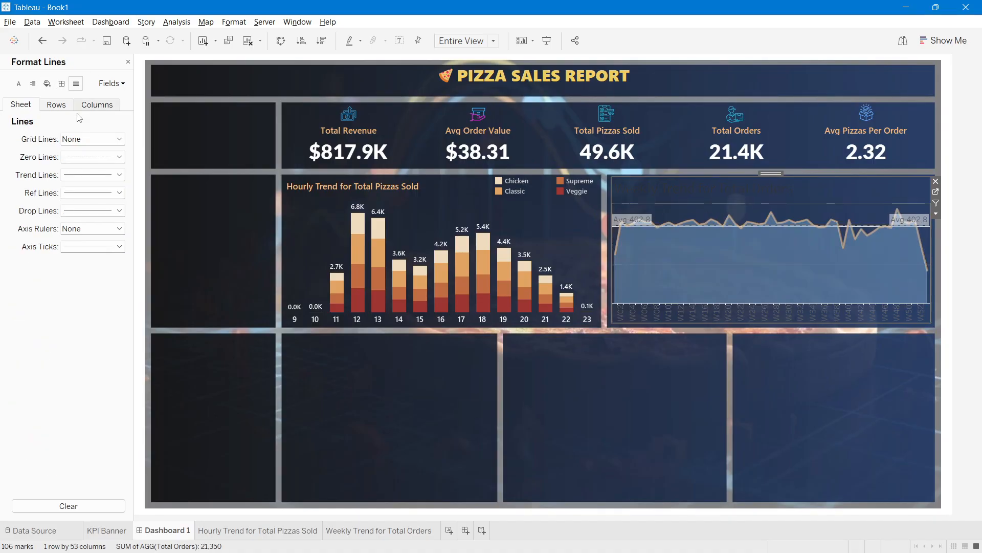
pyautogui.click(77, 158)
pyautogui.click(102, 171)
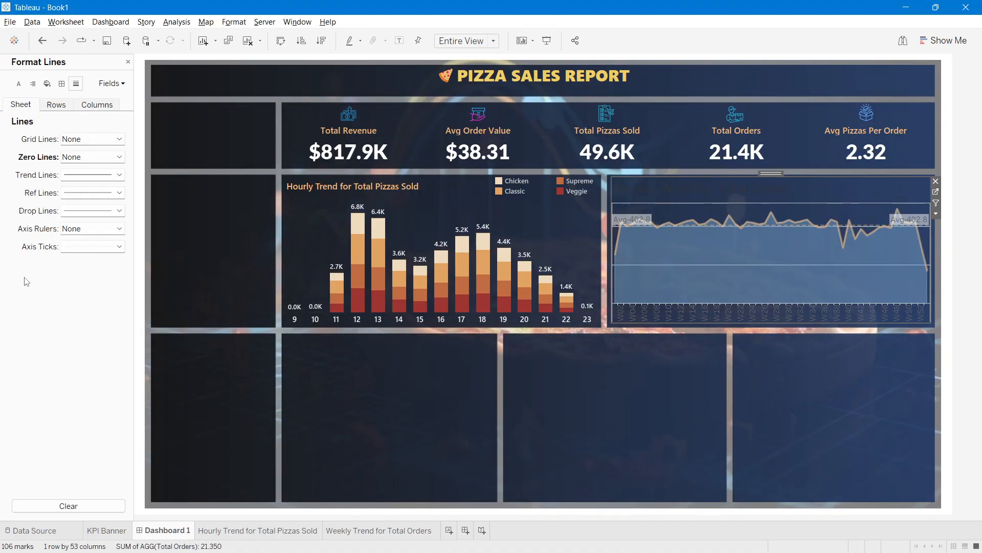
pyautogui.click(83, 247)
pyautogui.click(104, 260)
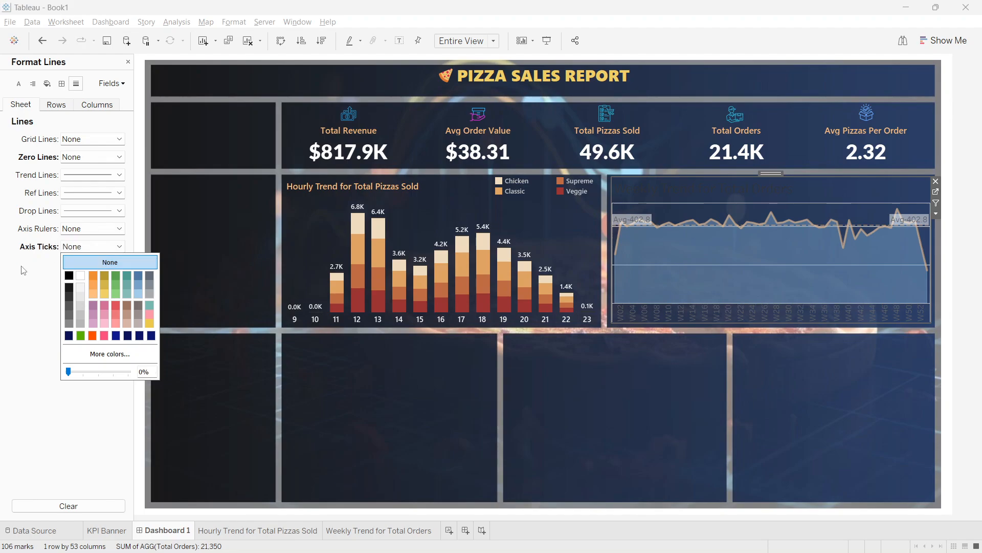
# Step: Set the weekly trend chart's row grid lines to None
pyautogui.click(56, 104)
pyautogui.click(92, 139)
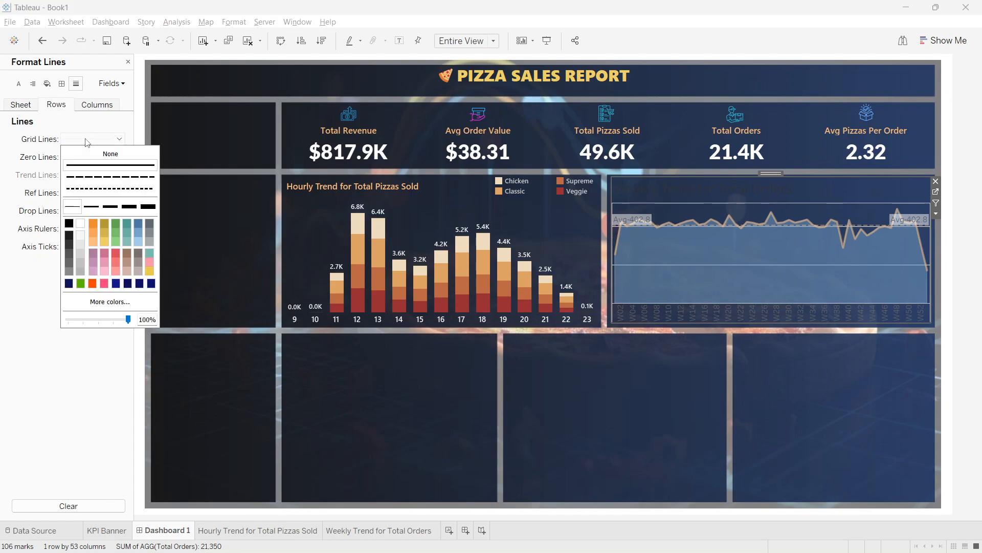
pyautogui.click(110, 153)
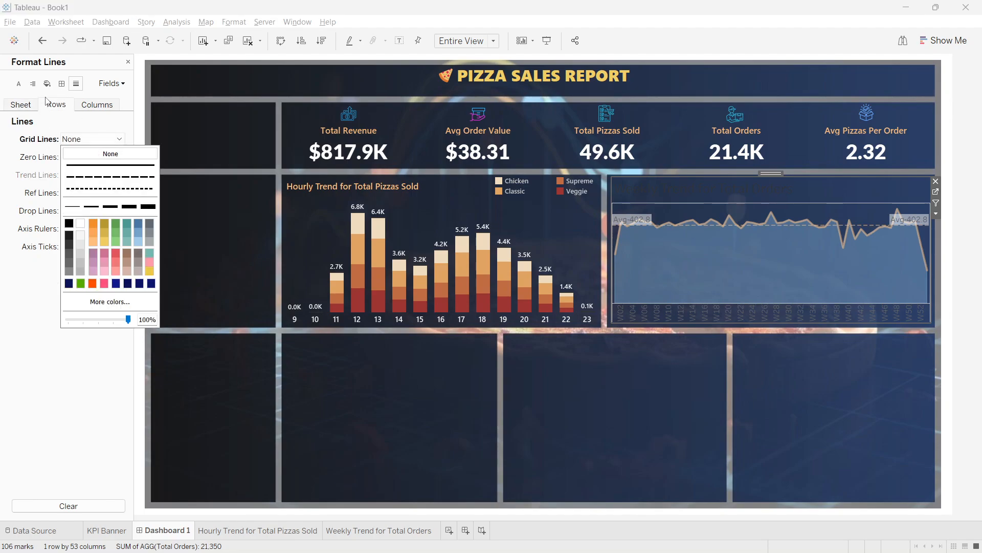
# Step: Set the pane borders of the weekly trend chart's row divider and column divider to None
pyautogui.click(63, 85)
pyautogui.click(37, 105)
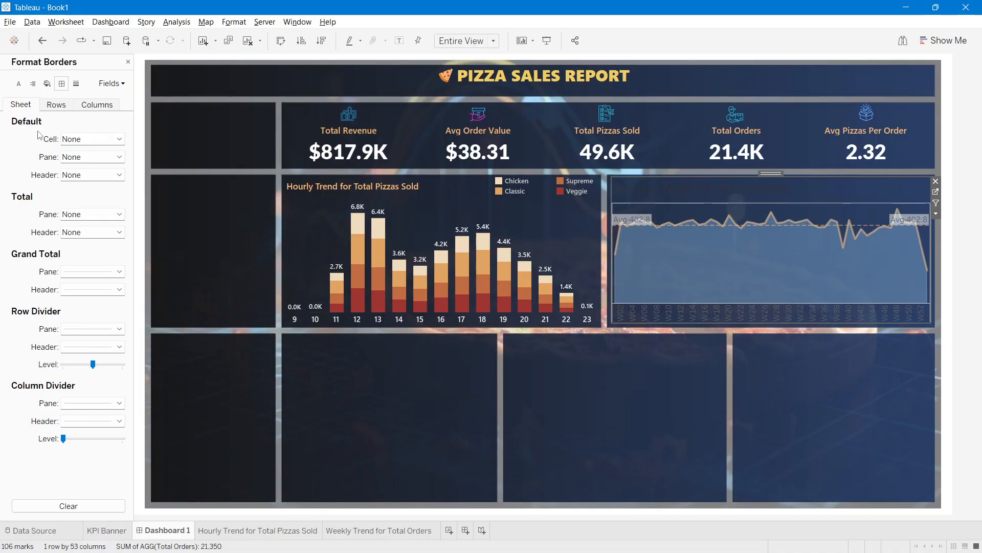
pyautogui.click(83, 328)
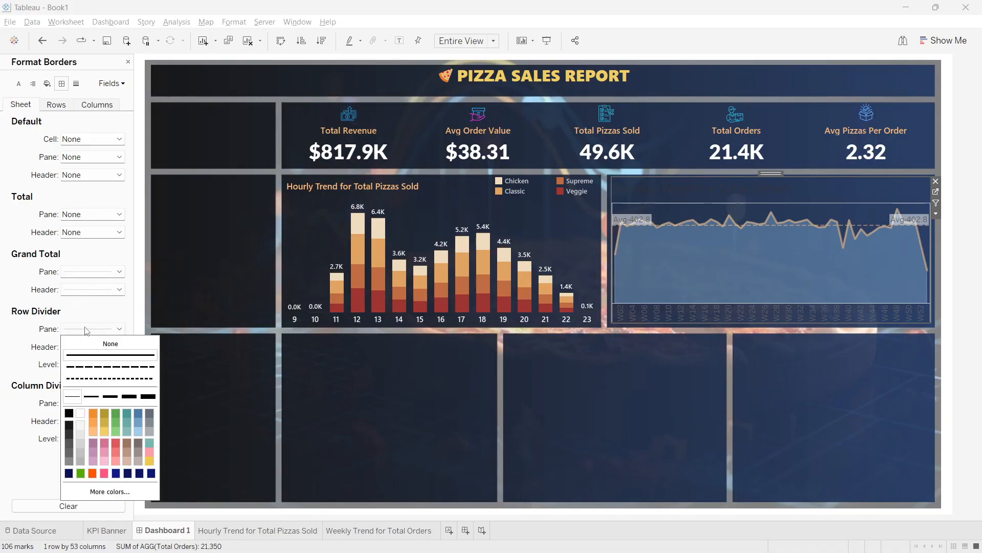
pyautogui.click(84, 354)
pyautogui.click(77, 402)
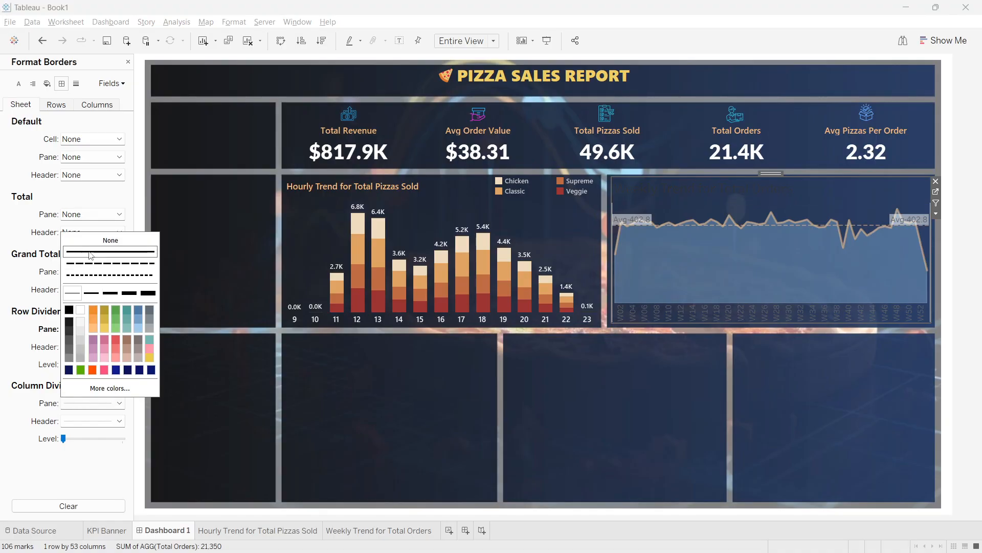
pyautogui.click(110, 240)
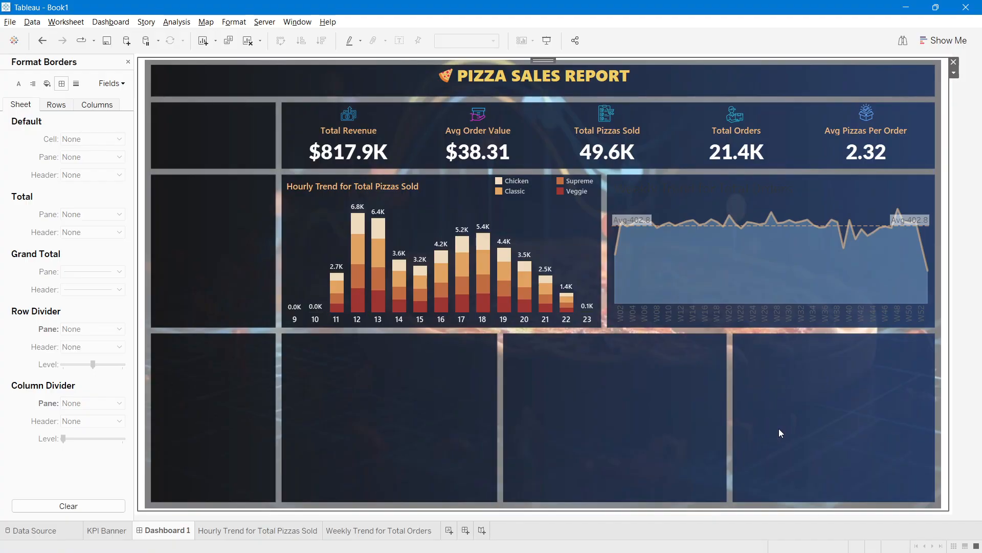
# Step: Open the weekly trend chart's title for editing and set all its text to size 10
pyautogui.doubleClick(732, 188)
pyautogui.hotkey('ctrl', 'a')
pyautogui.click(465, 256)
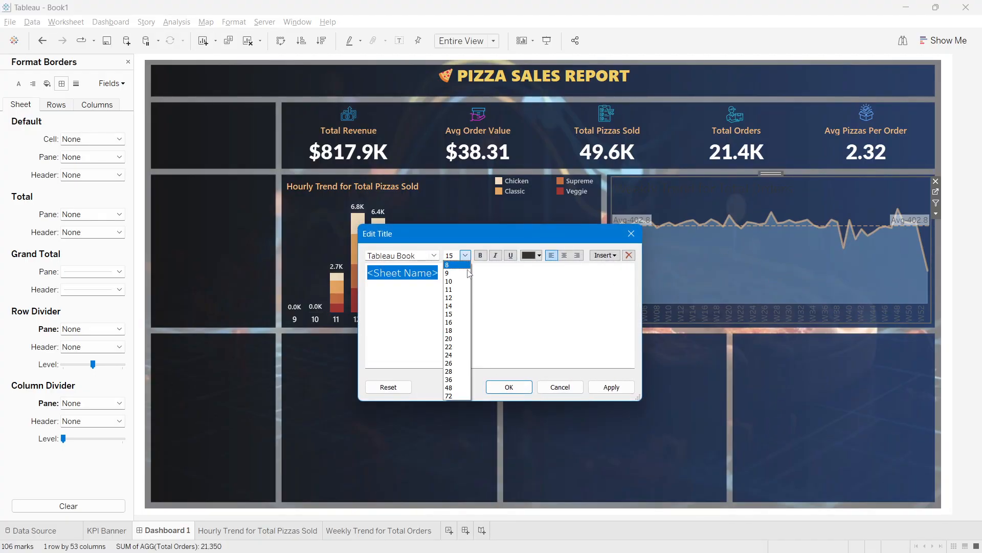
pyautogui.click(454, 285)
pyautogui.click(466, 256)
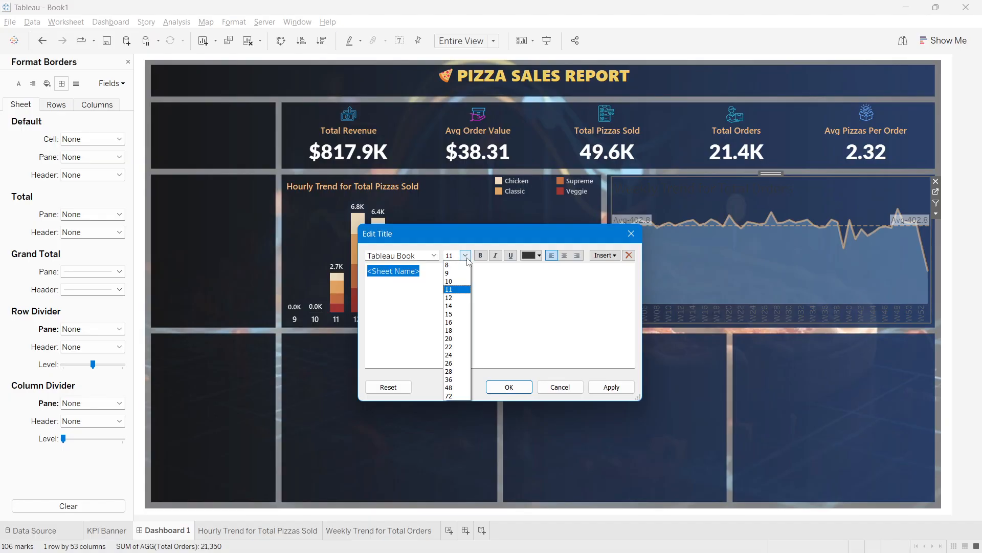
pyautogui.click(453, 279)
# Step: Set the weekly trend title's font to Segoe UI Semibold
pyautogui.click(434, 256)
pyautogui.scroll(11, 450, 335)
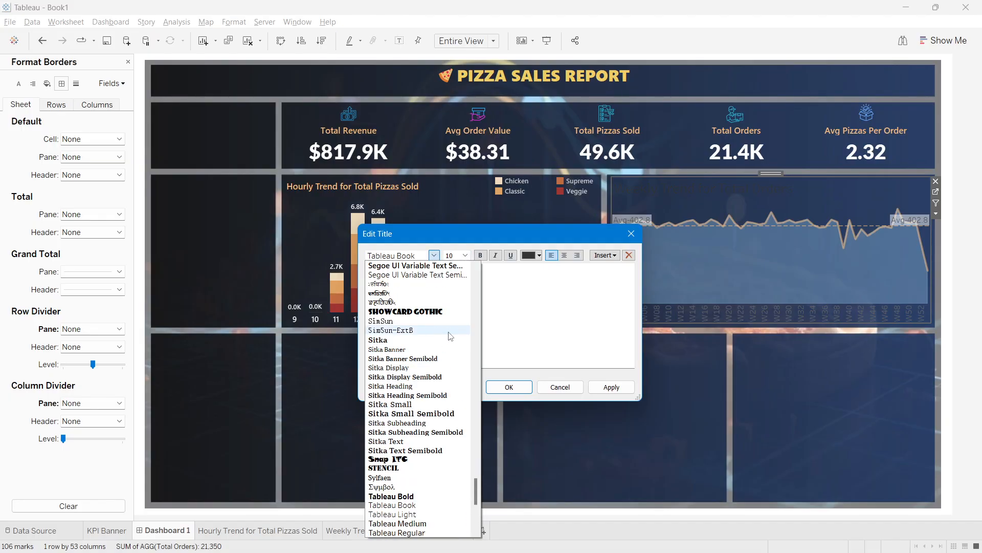
pyautogui.scroll(-3, 440, 358)
pyautogui.scroll(8, 429, 437)
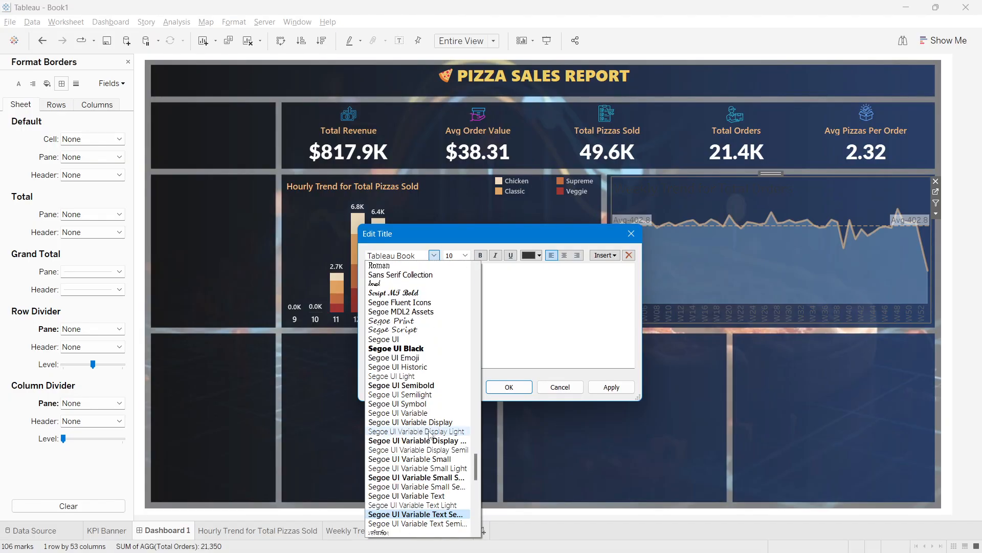
pyautogui.click(418, 377)
pyautogui.click(434, 255)
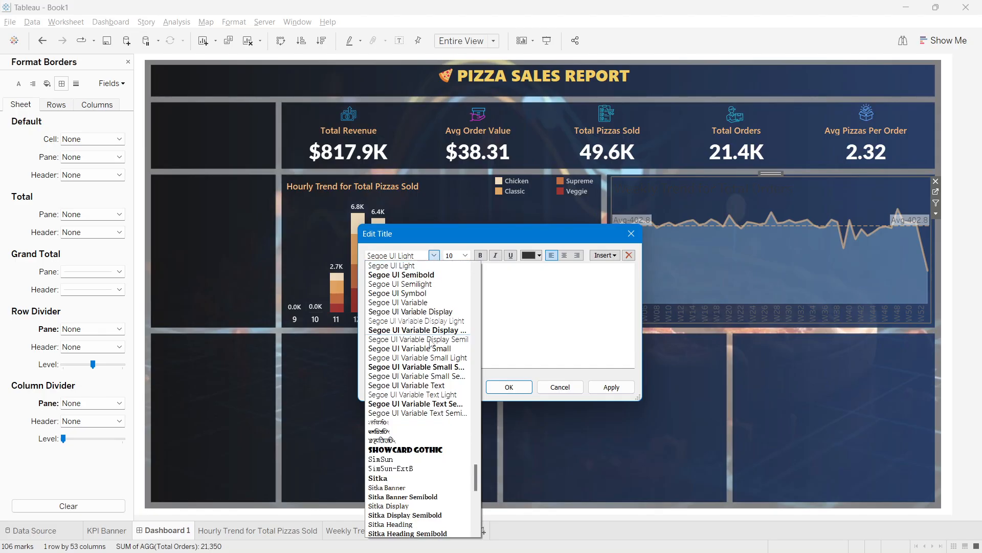
pyautogui.click(433, 276)
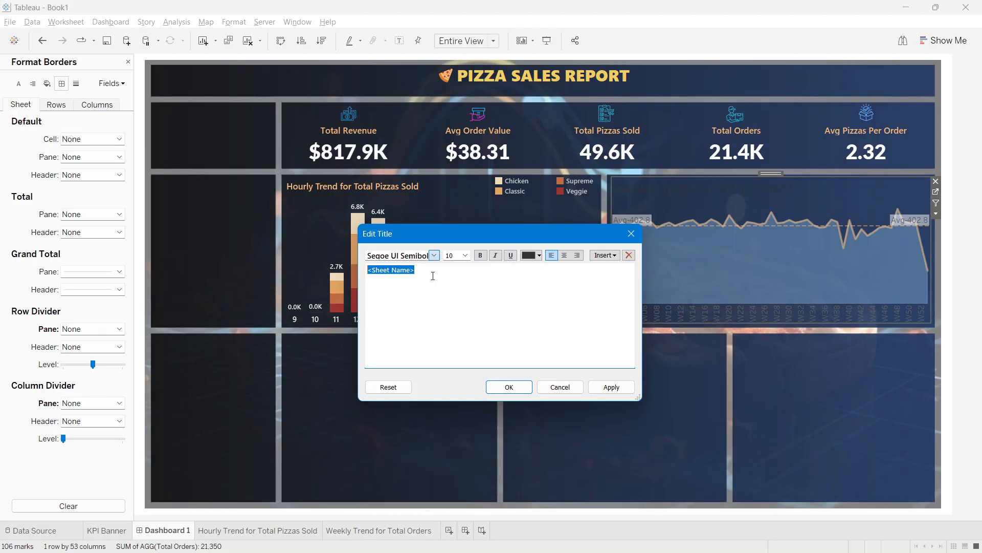
# Step: Colour the weekly trend chart's title light orange, apply the change and close the title editor
pyautogui.click(536, 256)
pyautogui.click(561, 291)
pyautogui.click(611, 387)
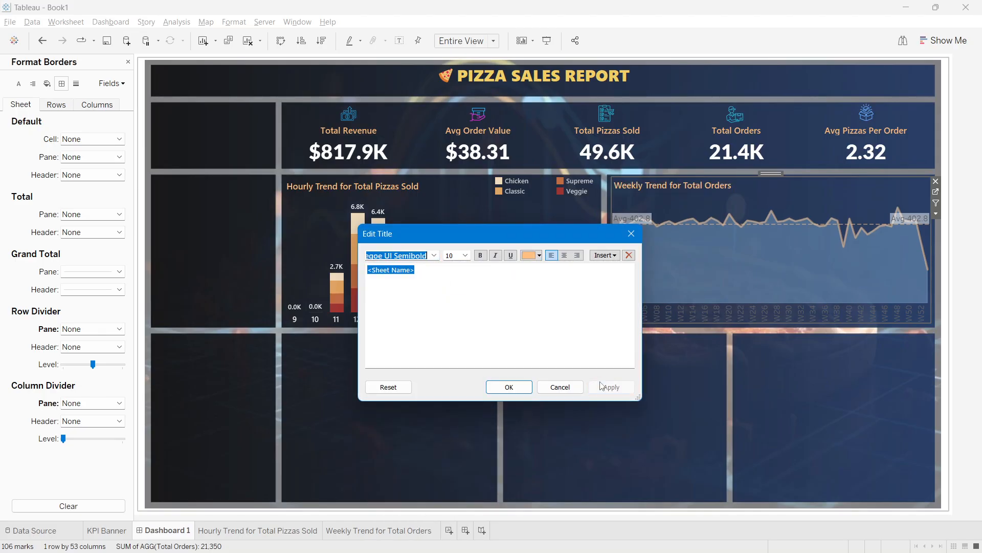
pyautogui.click(515, 389)
pyautogui.click(976, 236)
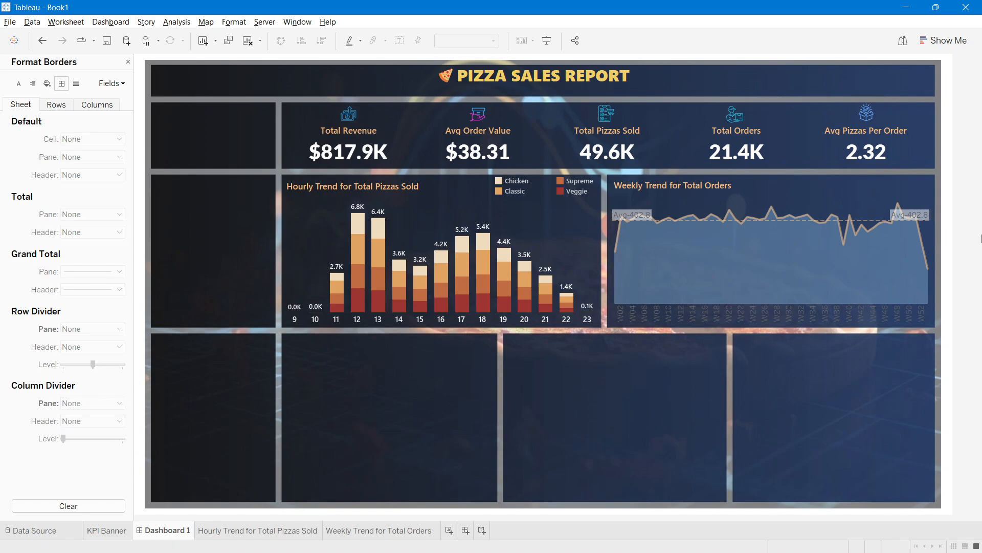
# Step: Format the weekly trend chart's average reference line so that its label is aligned horizontally to the left
pyautogui.rightClick(619, 220)
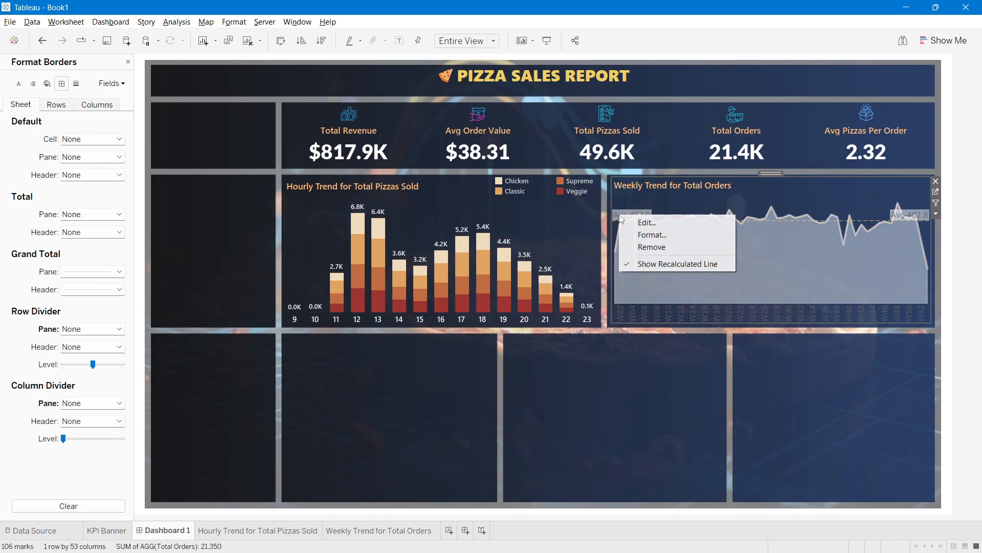
pyautogui.click(642, 236)
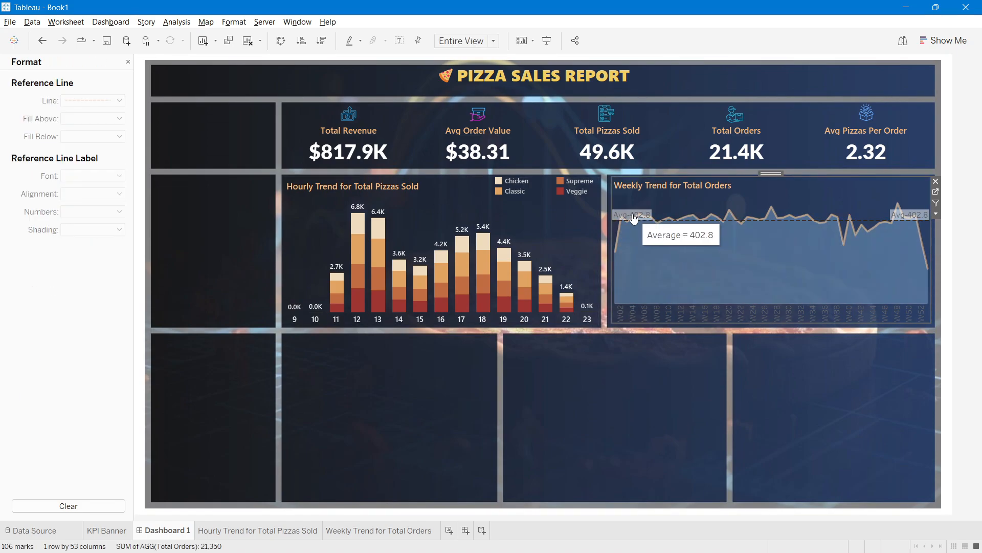
pyautogui.rightClick(620, 214)
pyautogui.click(631, 231)
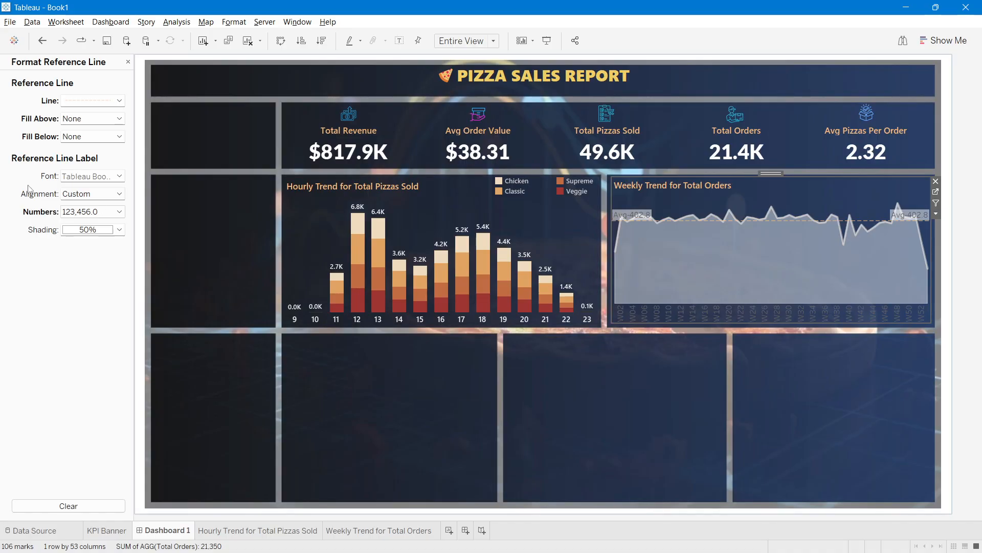
pyautogui.click(68, 197)
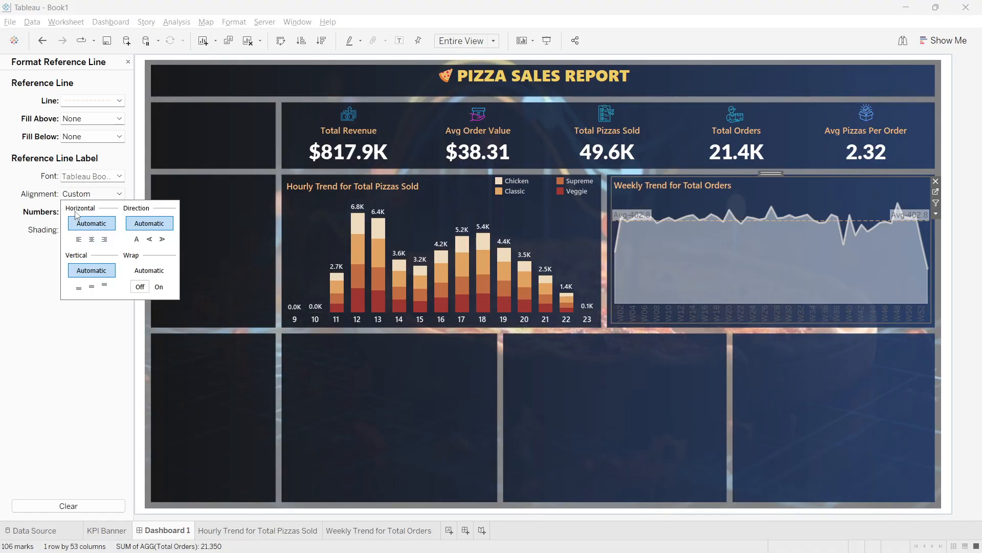
pyautogui.click(79, 239)
# Step: Set the average reference line label's font to Segoe UI Semibold, size 8, in black
pyautogui.click(79, 176)
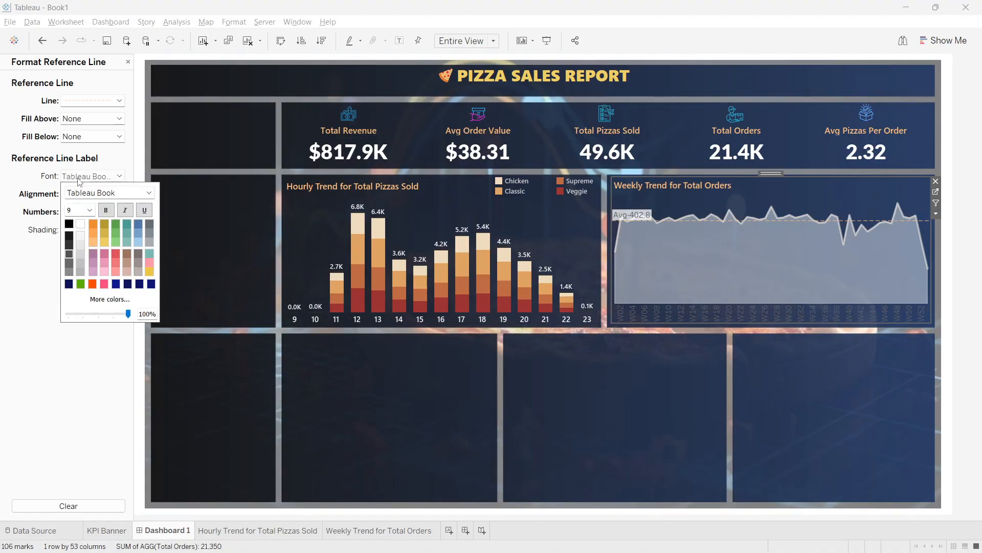
pyautogui.click(90, 210)
pyautogui.click(77, 240)
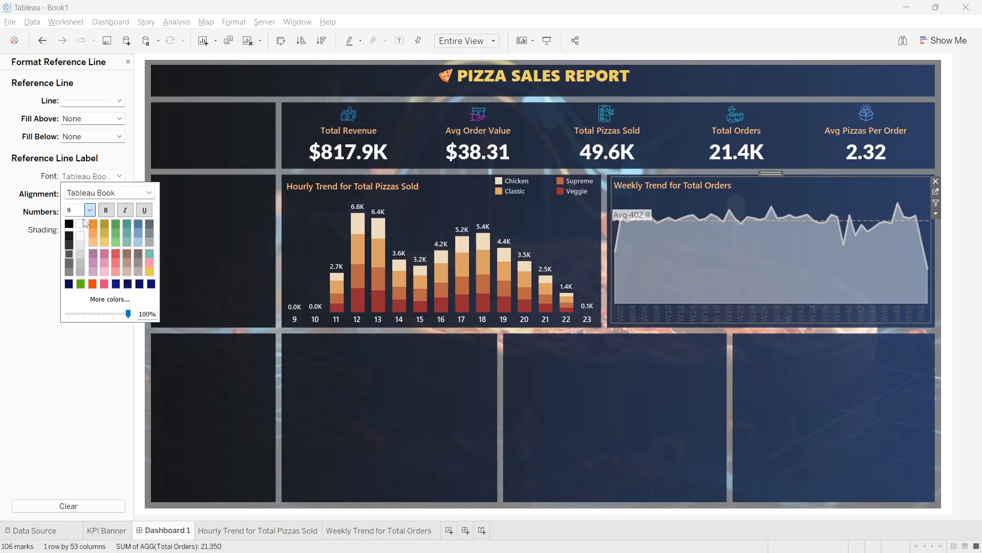
pyautogui.click(150, 193)
pyautogui.scroll(8, 105, 286)
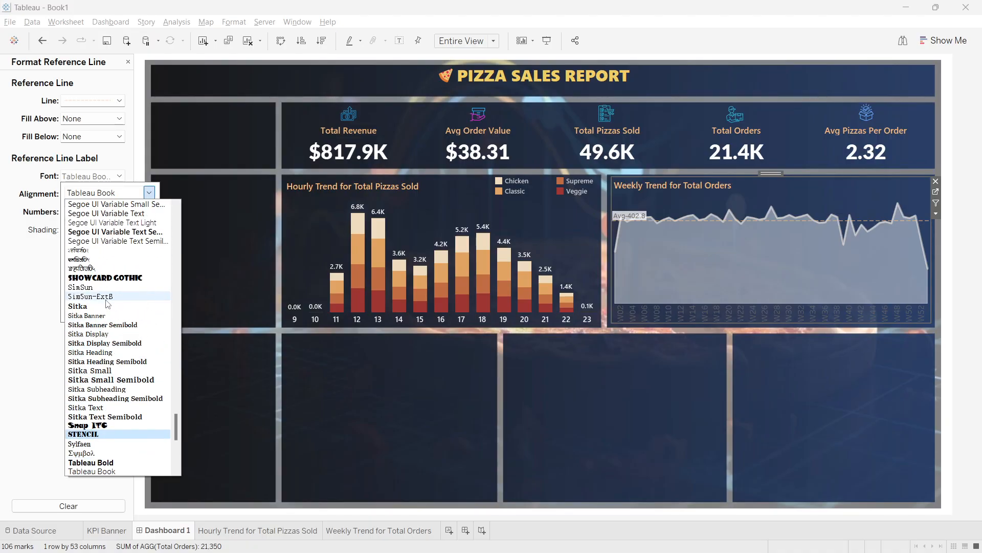
pyautogui.scroll(3, 105, 286)
pyautogui.click(112, 267)
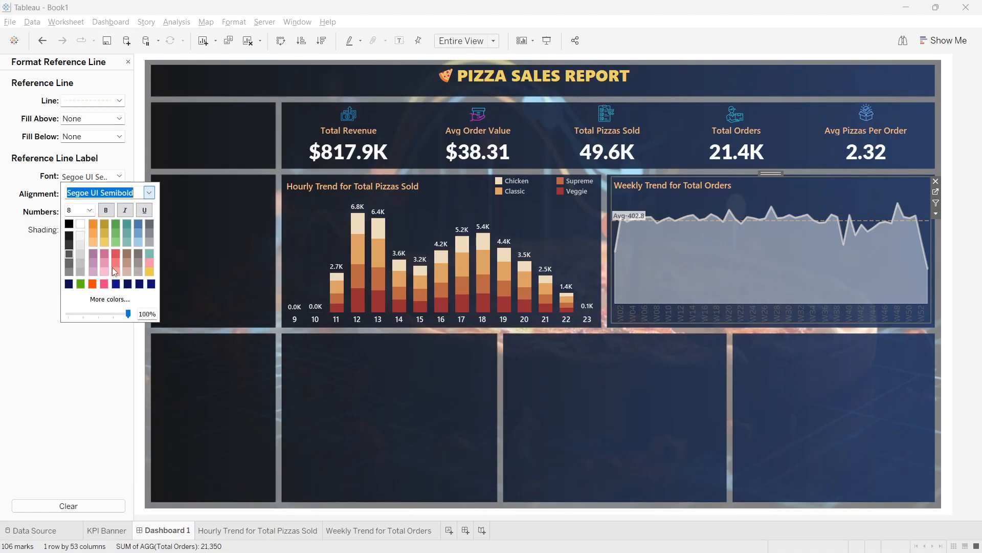
pyautogui.click(72, 229)
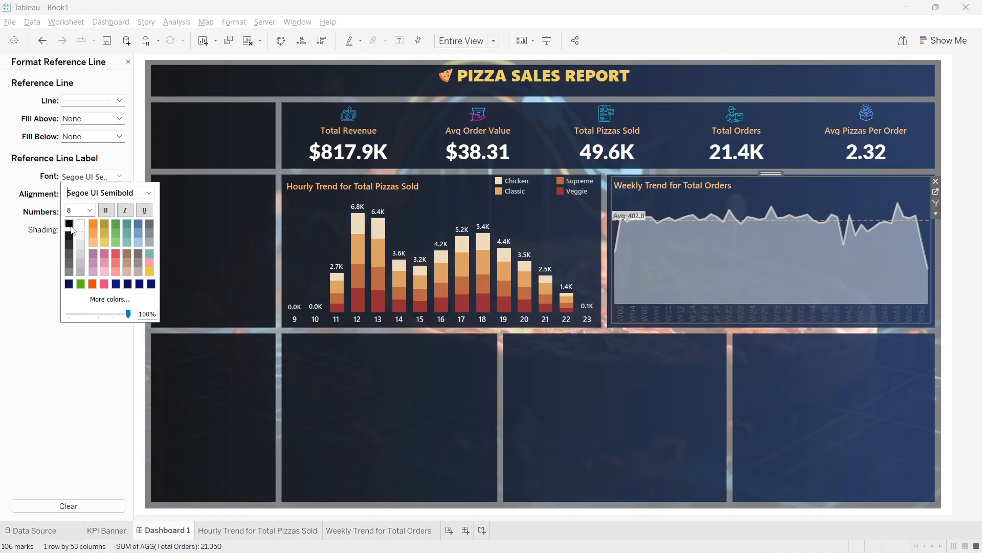
pyautogui.click(31, 278)
# Step: Select individual weeks in the dashboard's weekly trend chart to examine how the average reference line responds to a selection
pyautogui.click(978, 151)
pyautogui.click(909, 190)
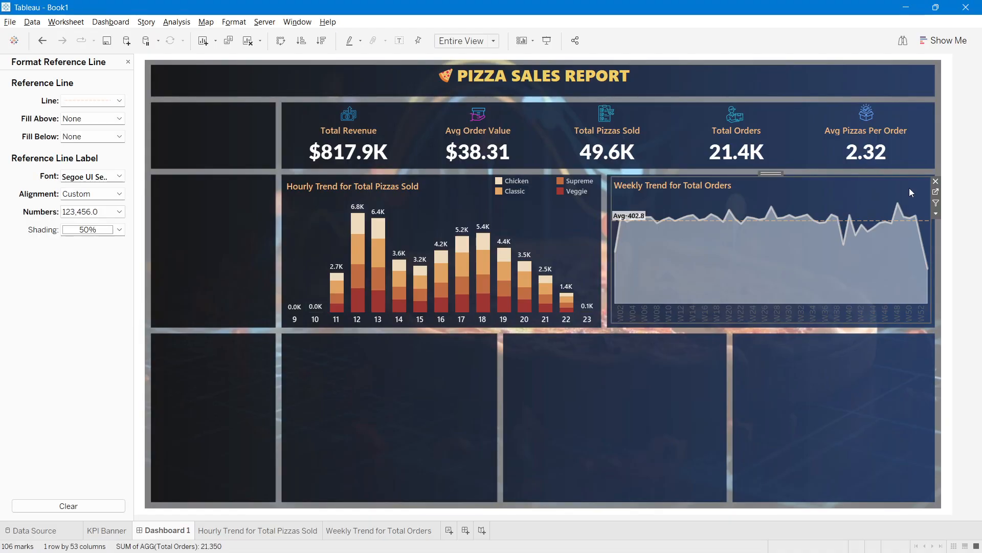
pyautogui.click(898, 203)
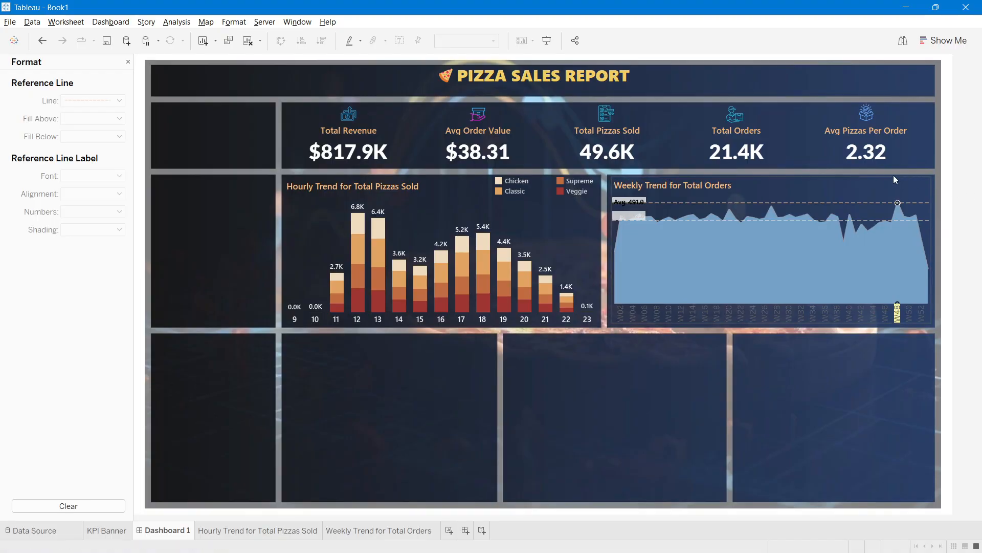
pyautogui.click(669, 263)
pyautogui.click(660, 252)
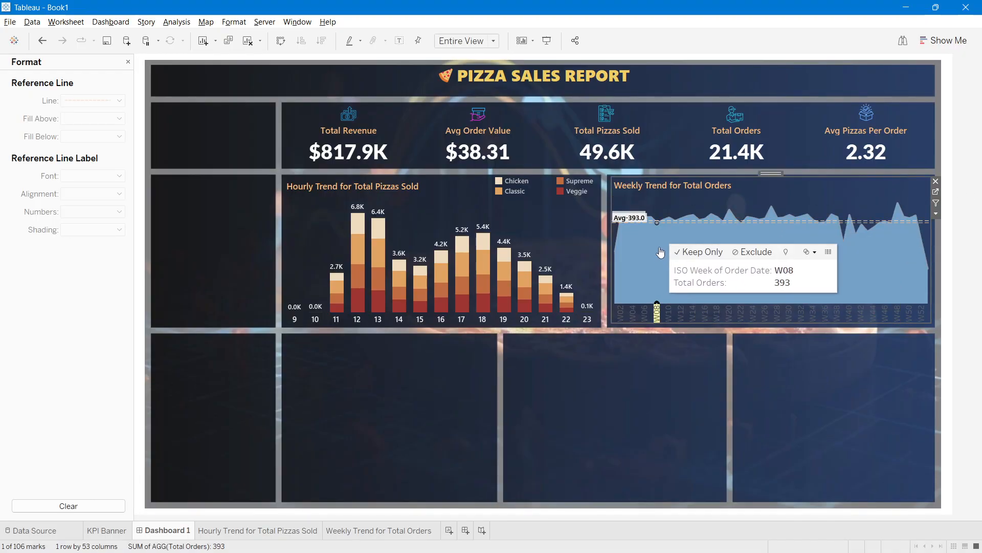
pyautogui.click(766, 188)
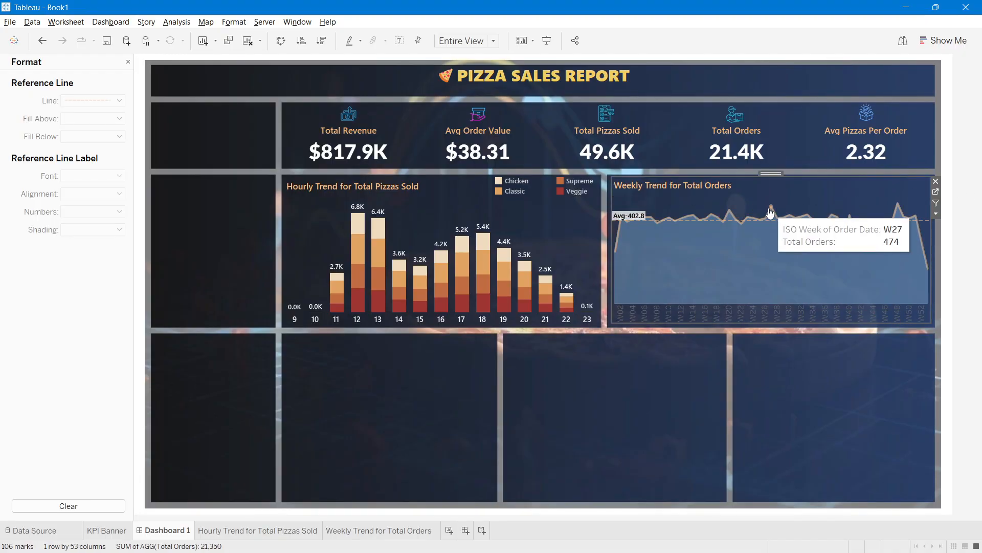
pyautogui.click(771, 207)
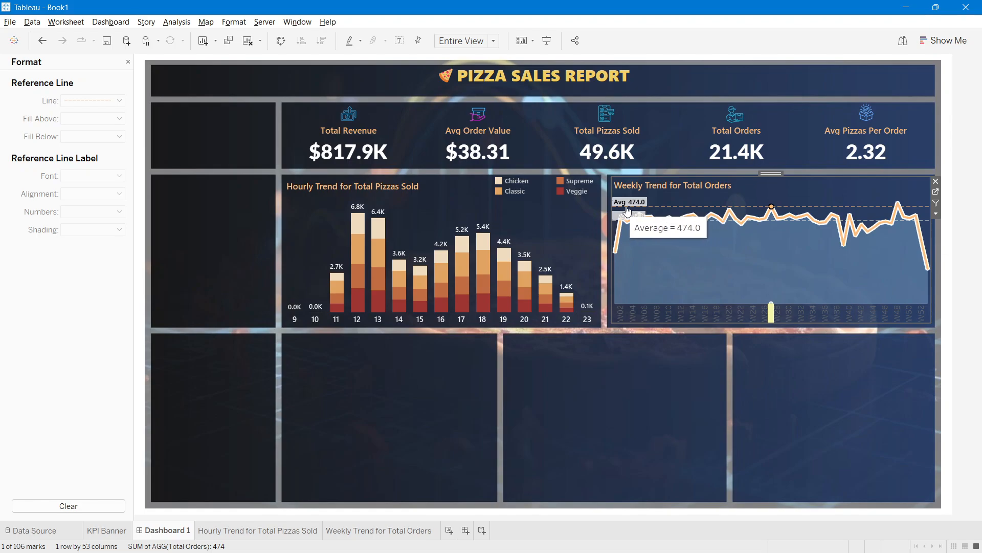
pyautogui.click(801, 215)
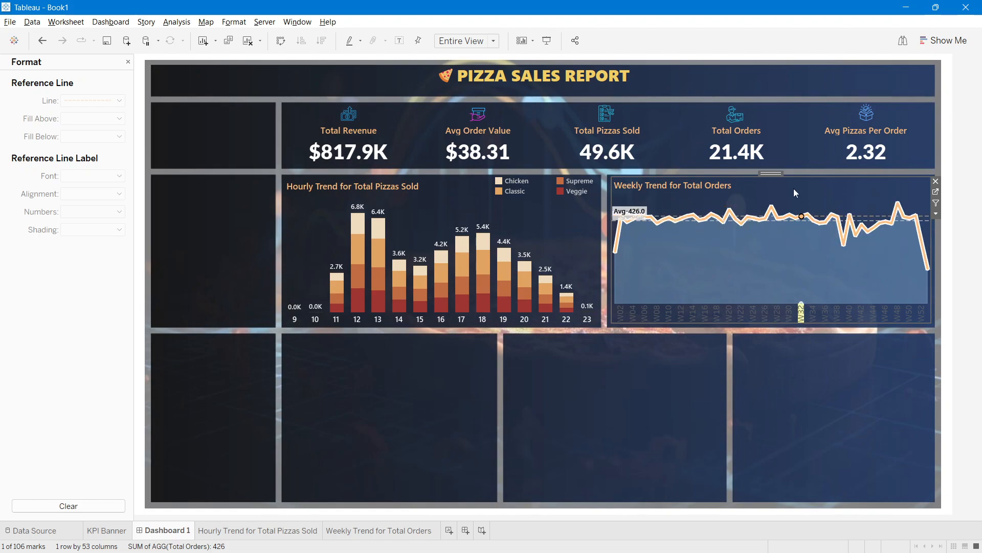
pyautogui.click(791, 202)
# Step: Go to the Weekly Trend for Total Orders sheet and turn off Show Recalculated Line for the average reference line
pyautogui.rightClick(657, 208)
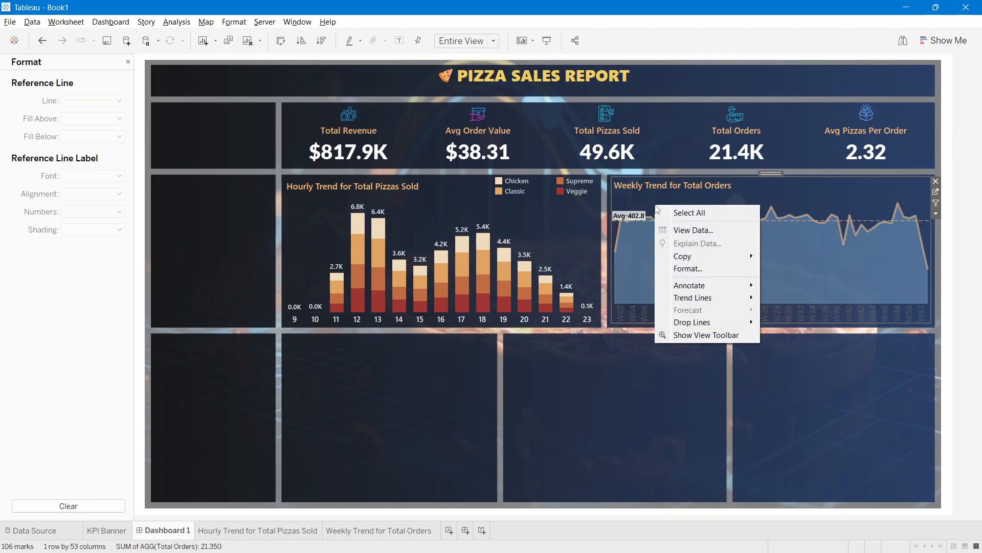
pyautogui.click(936, 193)
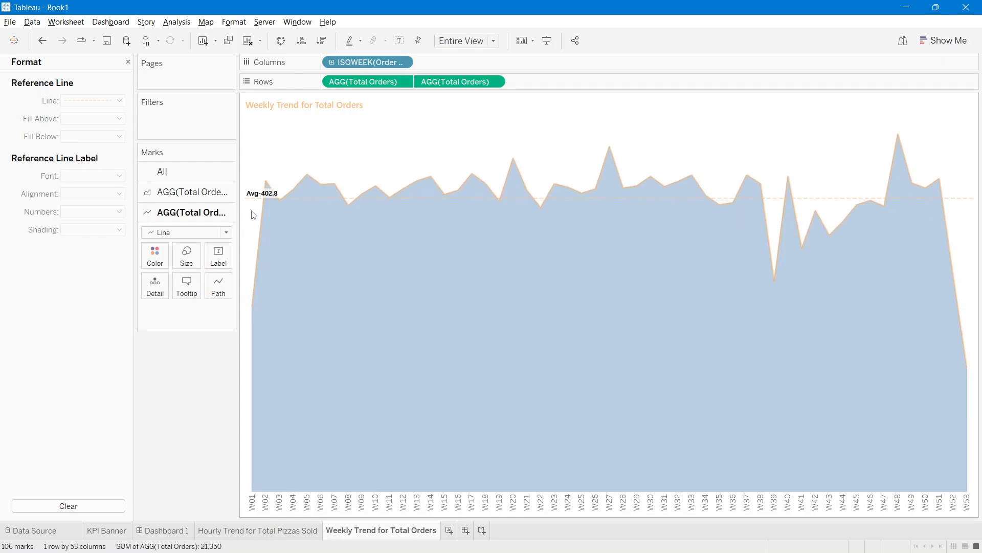
pyautogui.rightClick(253, 215)
pyautogui.rightClick(250, 199)
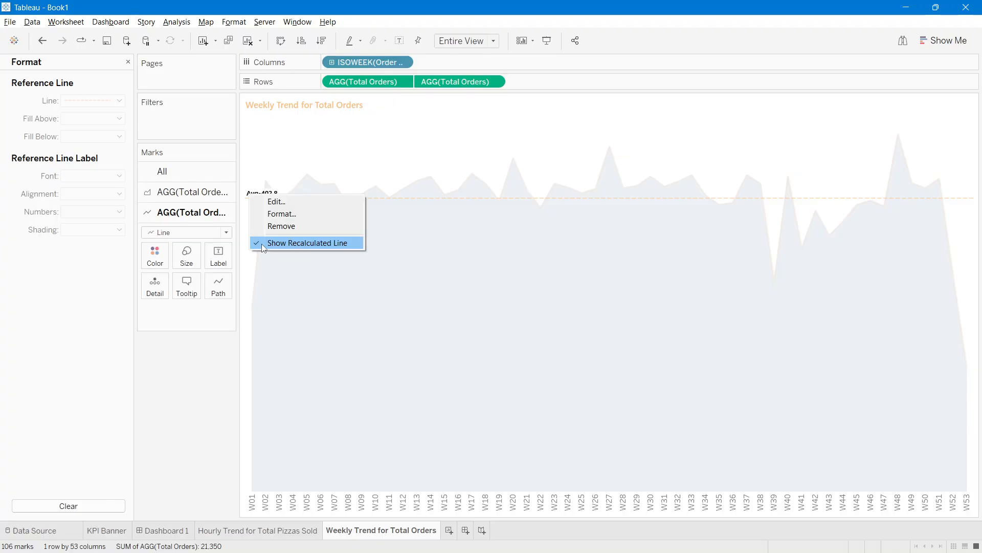
pyautogui.click(263, 244)
# Step: Select several peak weeks to check the average line's behaviour, clear the selection and return to Dashboard 1
pyautogui.rightClick(255, 198)
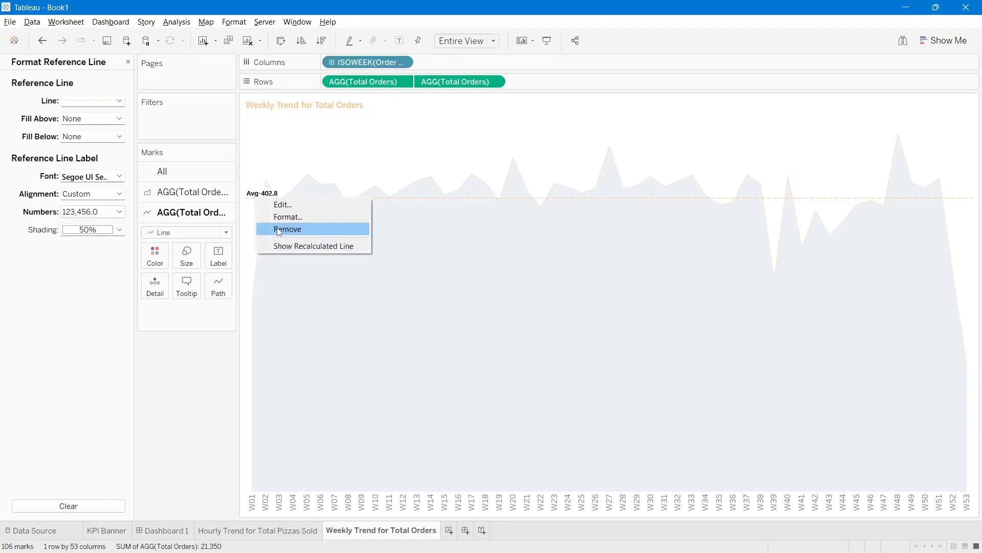
pyautogui.click(500, 165)
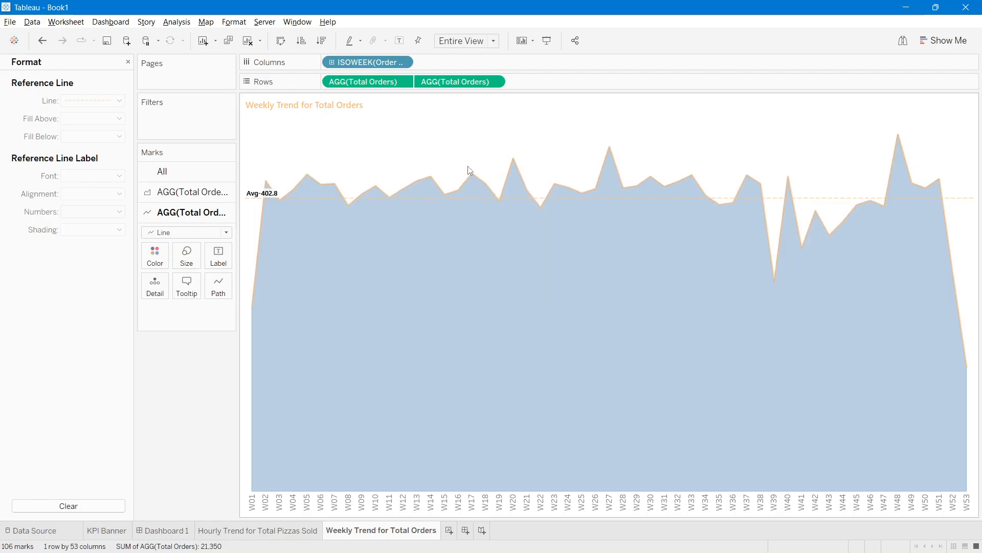
pyautogui.click(472, 174)
pyautogui.click(514, 158)
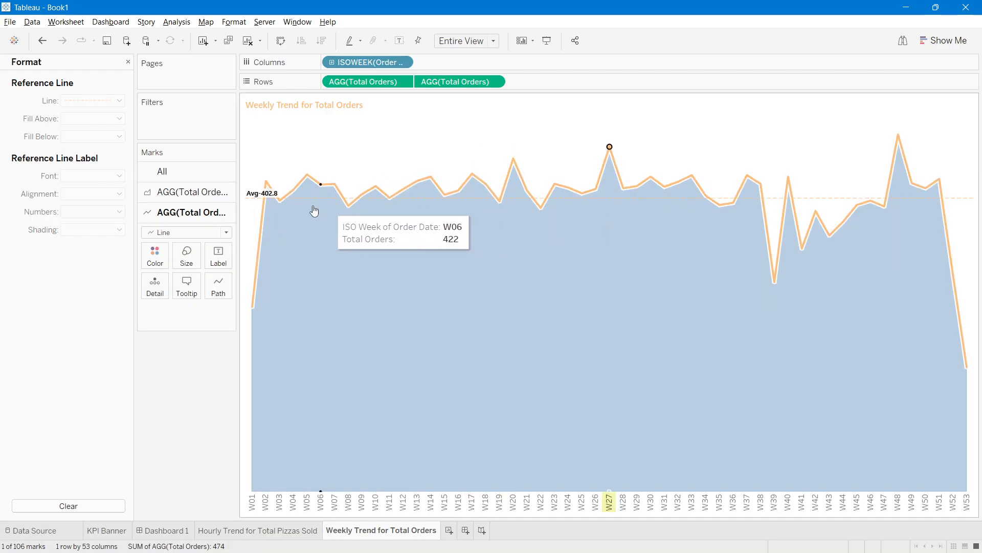
pyautogui.click(276, 165)
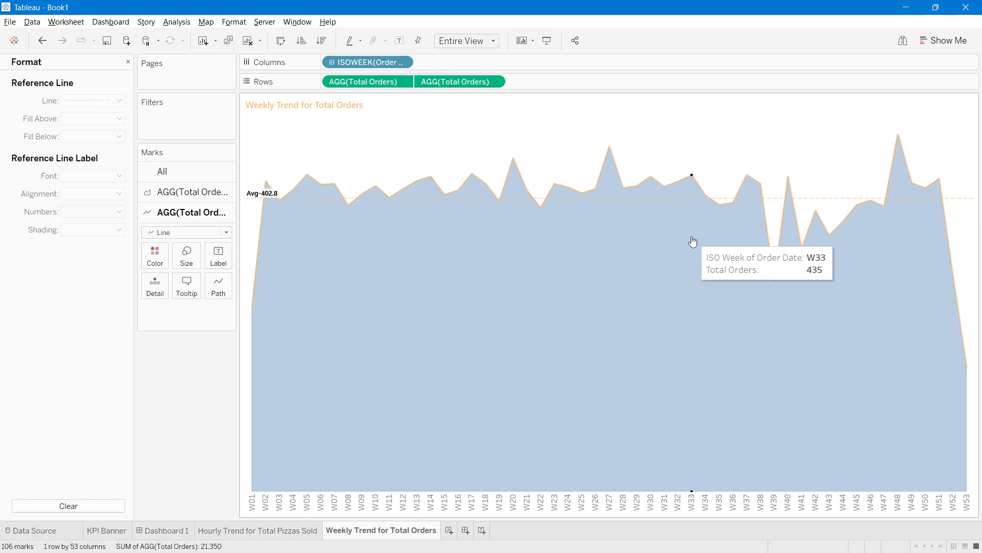
pyautogui.click(164, 530)
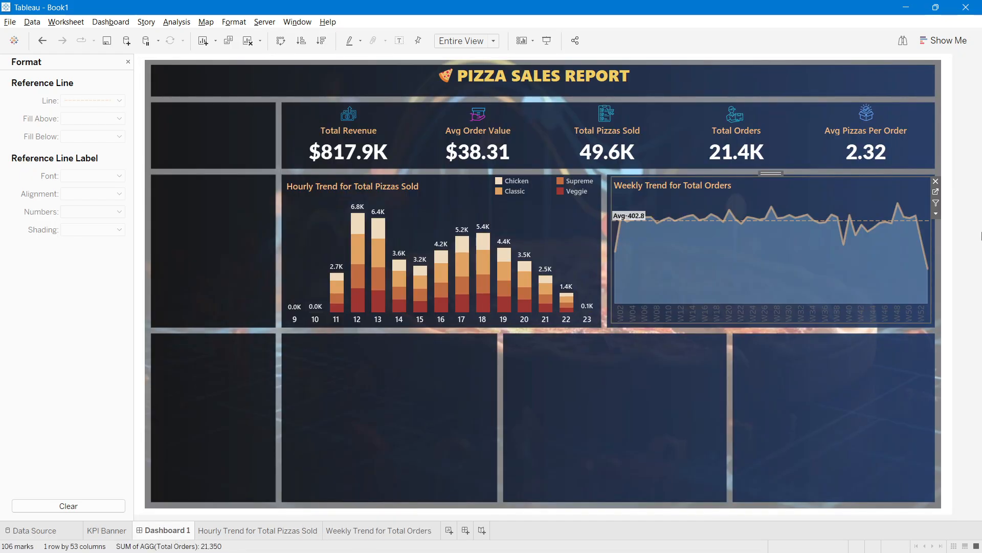
# Step: Recolour the line marks light yellow on the Weekly Trend for Total Orders sheet and check the chart on Dashboard 1
pyautogui.click(937, 193)
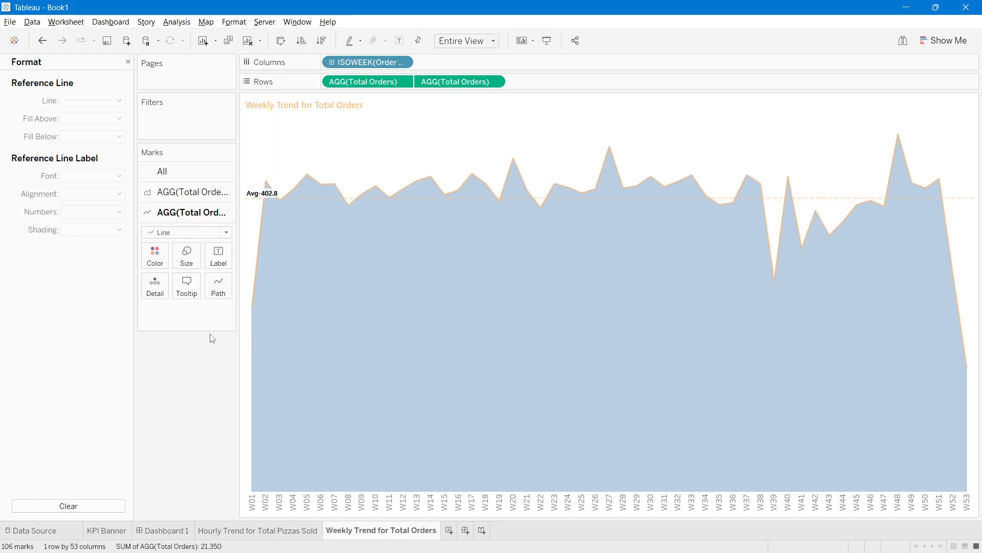
pyautogui.click(156, 259)
pyautogui.click(195, 310)
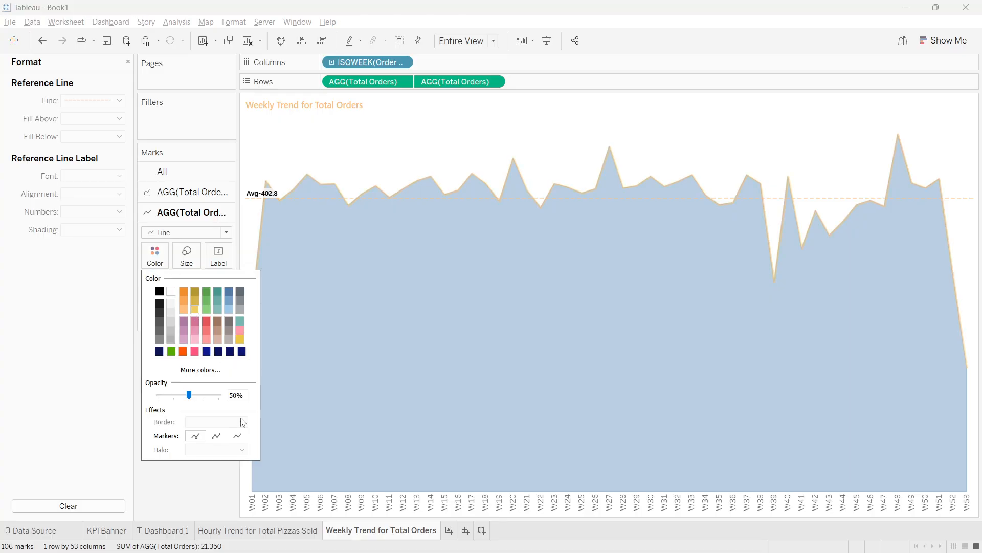
pyautogui.click(190, 532)
pyautogui.click(968, 183)
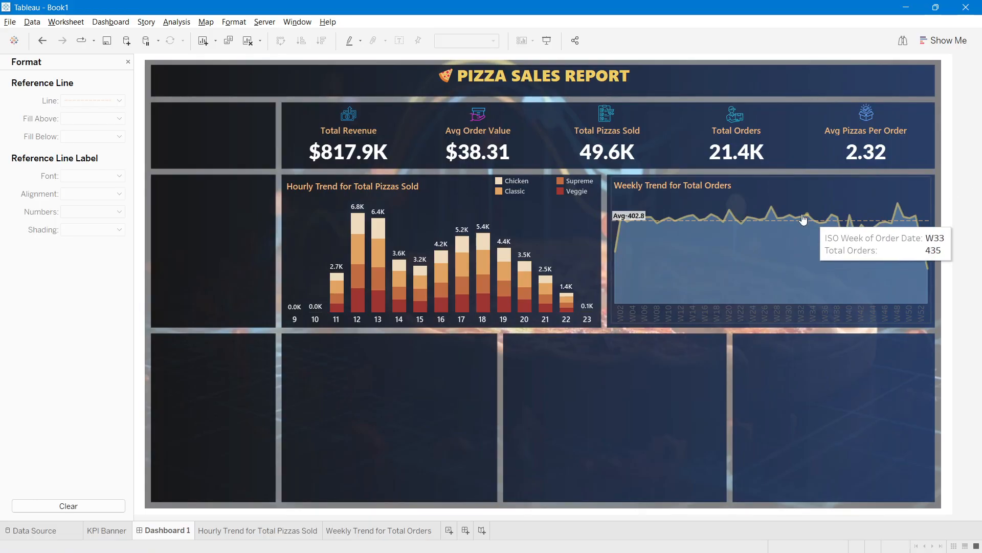
pyautogui.moveTo(684, 234)
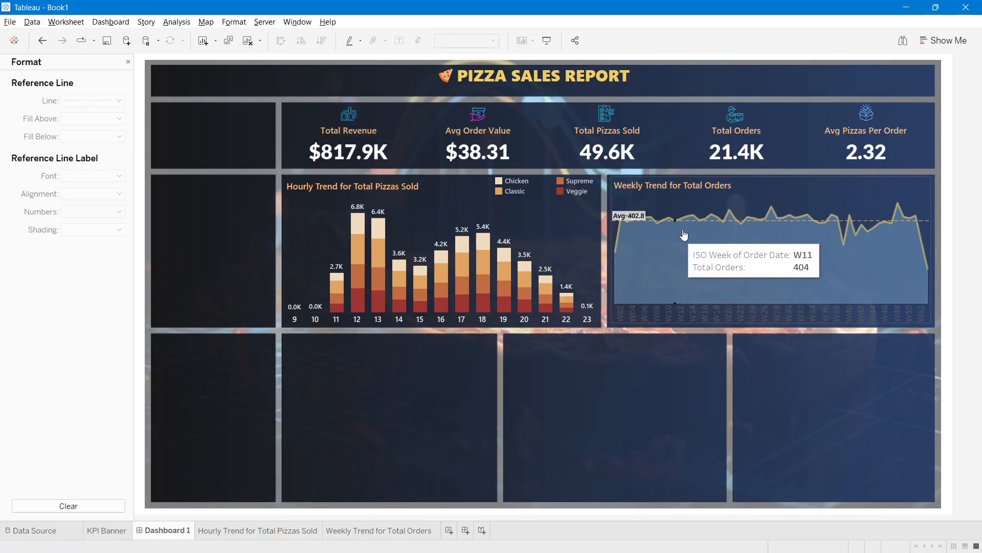
pyautogui.click(917, 191)
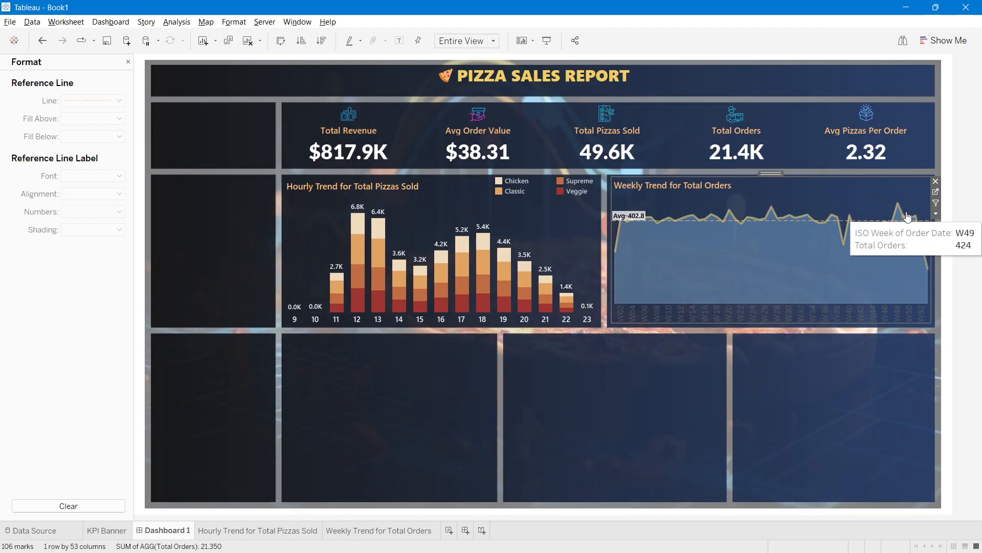
# Step: Go to the Weekly Trend for Total Orders sheet and add Total Orders as a label on the line marks
pyautogui.click(937, 192)
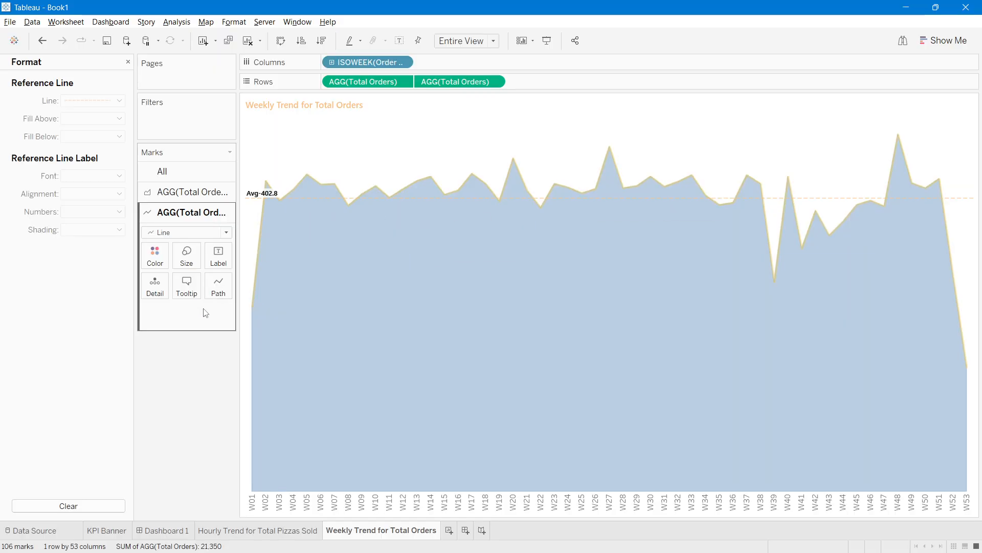
pyautogui.click(434, 83)
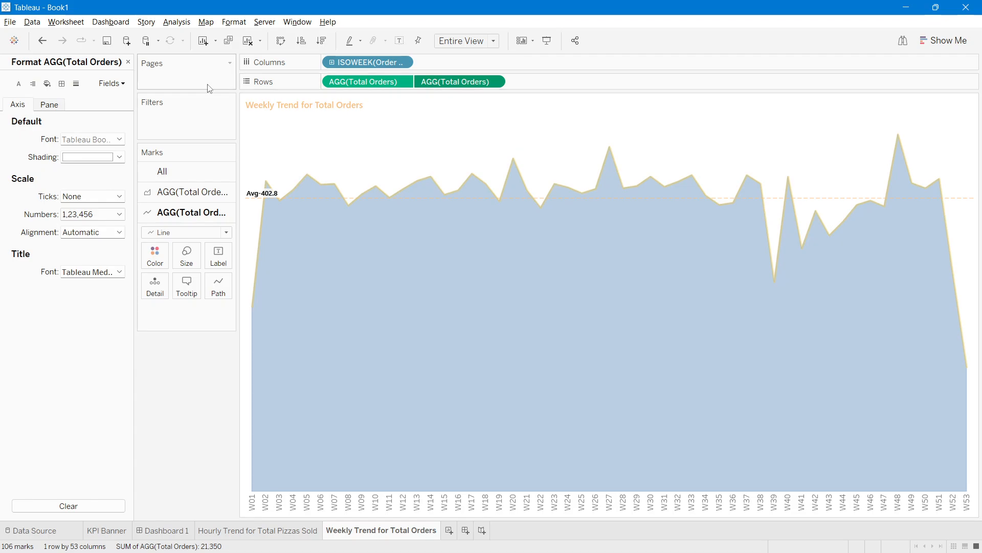
pyautogui.click(130, 62)
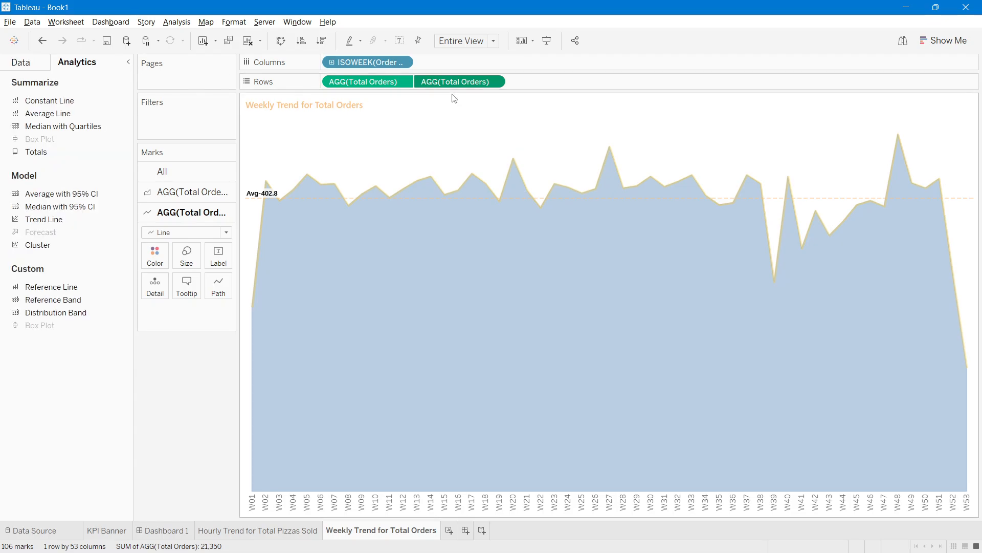
pyautogui.moveTo(455, 82); pyautogui.dragTo(218, 267)
pyautogui.click(15, 67)
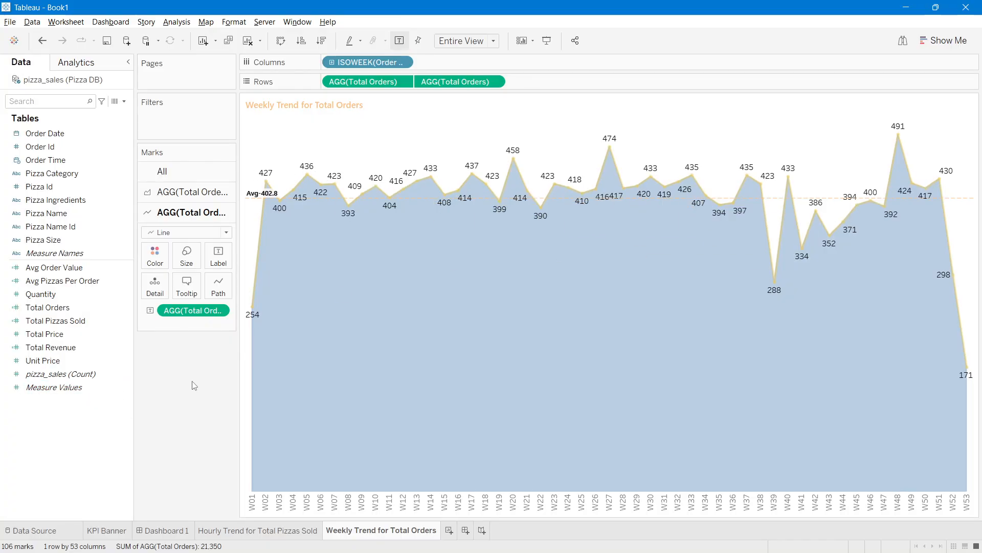
# Step: Limit the line's mark labels to the Min/Max values
pyautogui.click(220, 263)
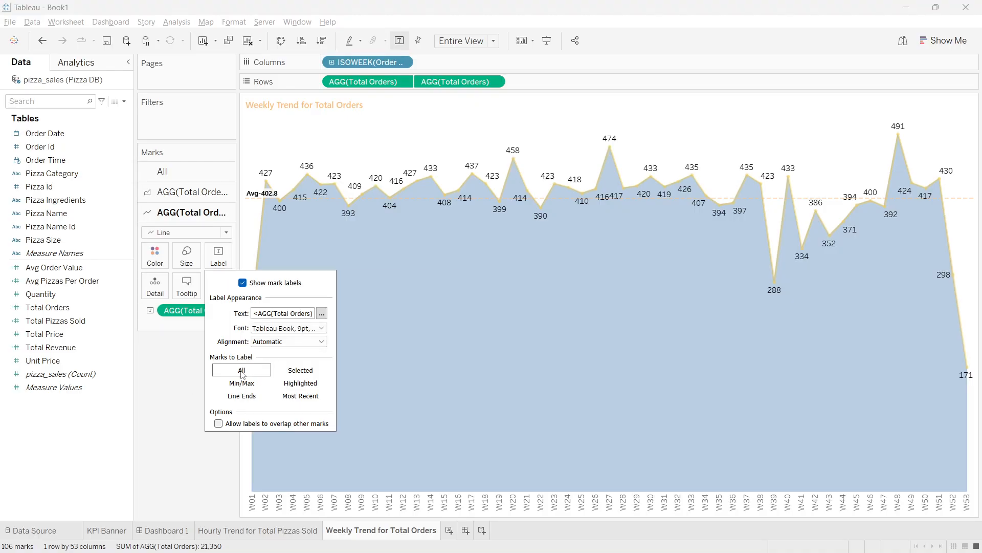
pyautogui.click(234, 385)
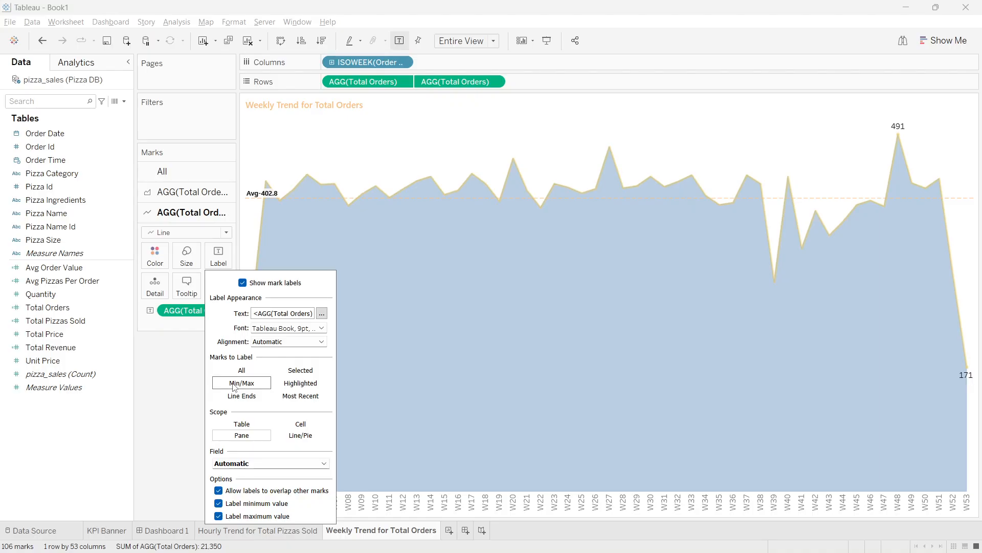
pyautogui.click(195, 384)
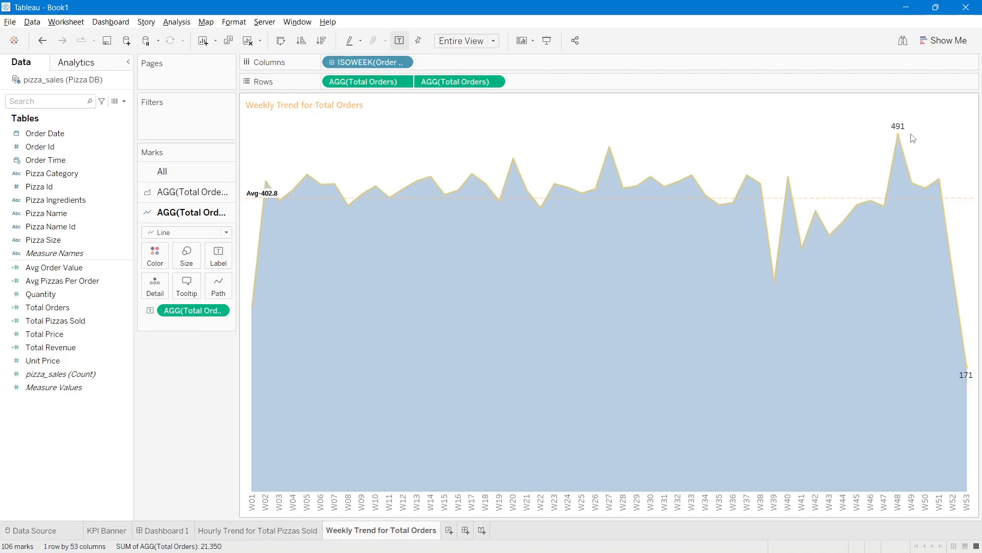
pyautogui.moveTo(973, 385)
pyautogui.moveTo(900, 137)
# Step: Set the line's mark label text to 9 pt and colour it white
pyautogui.click(219, 256)
pyautogui.click(321, 313)
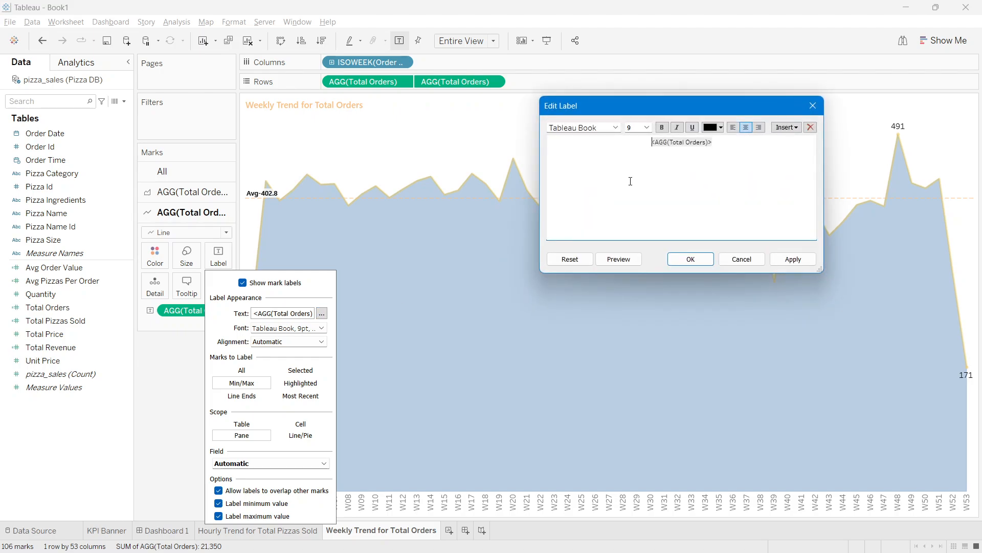
pyautogui.click(646, 127)
pyautogui.click(632, 136)
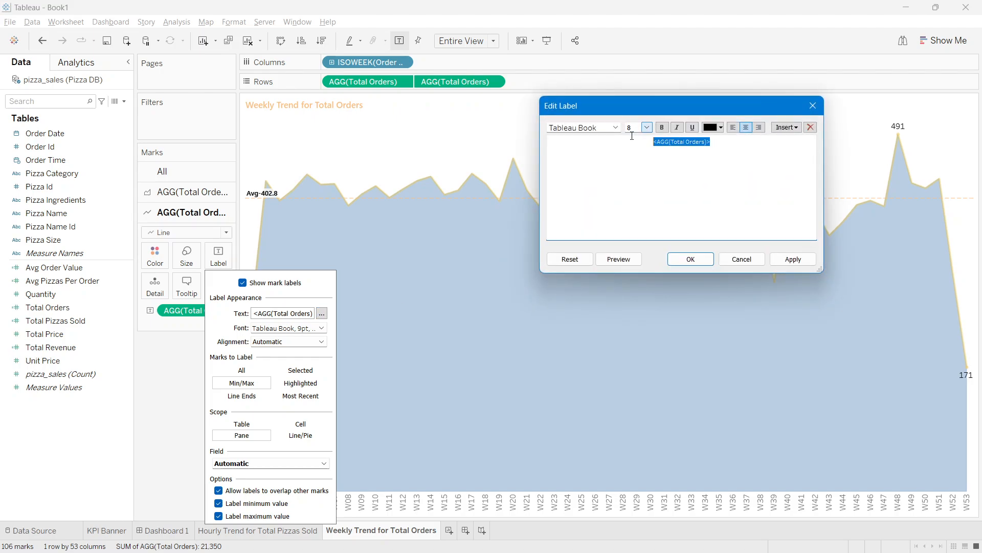
pyautogui.click(647, 127)
pyautogui.click(634, 153)
pyautogui.click(713, 128)
pyautogui.click(708, 137)
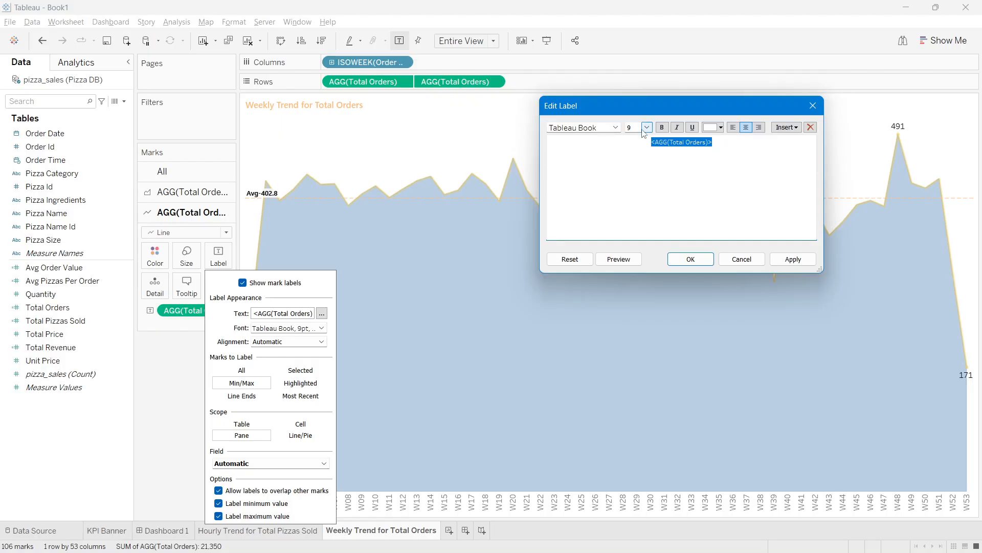
# Step: Change the line's mark label font to Segoe UI Semibold, apply it and return to Dashboard 1
pyautogui.click(616, 128)
pyautogui.scroll(10, 630, 262)
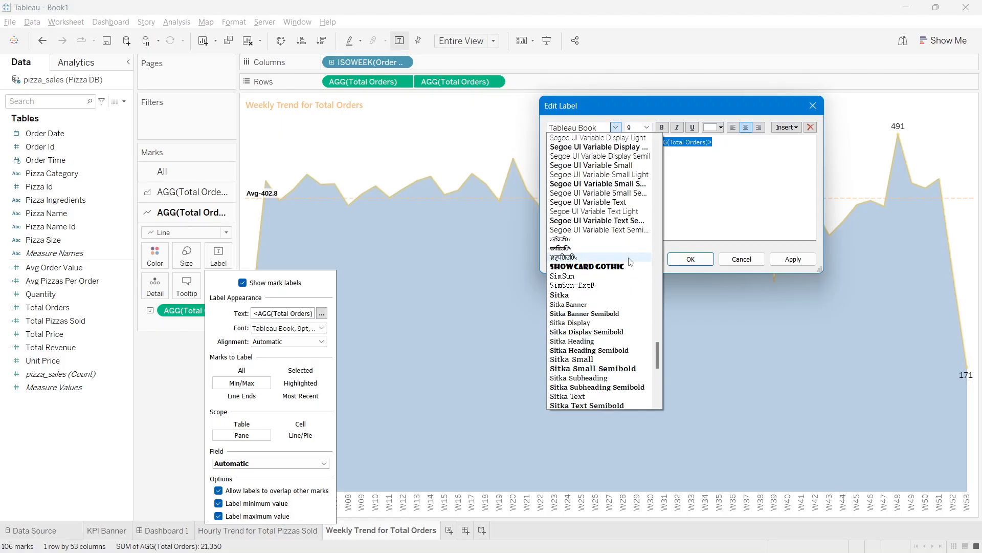
pyautogui.click(630, 285)
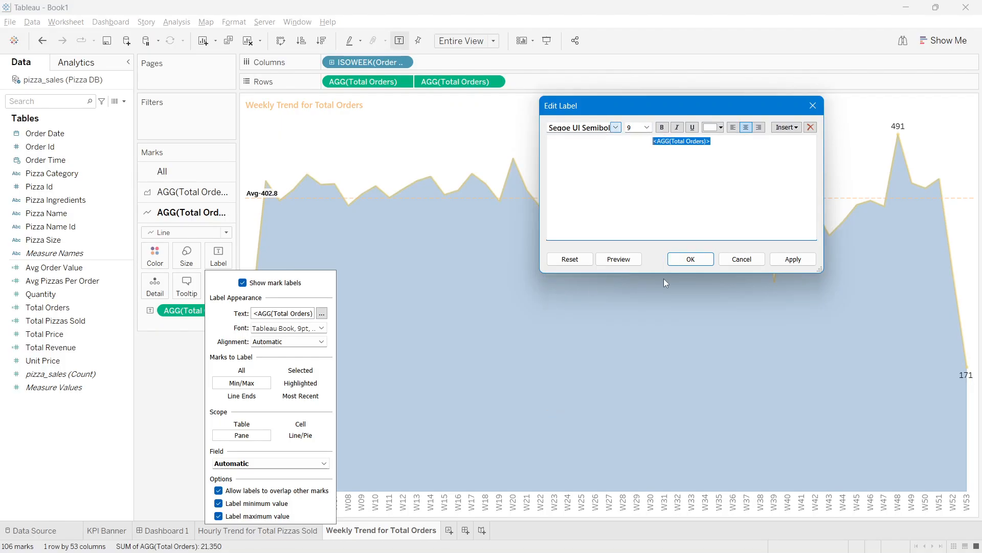
pyautogui.click(690, 260)
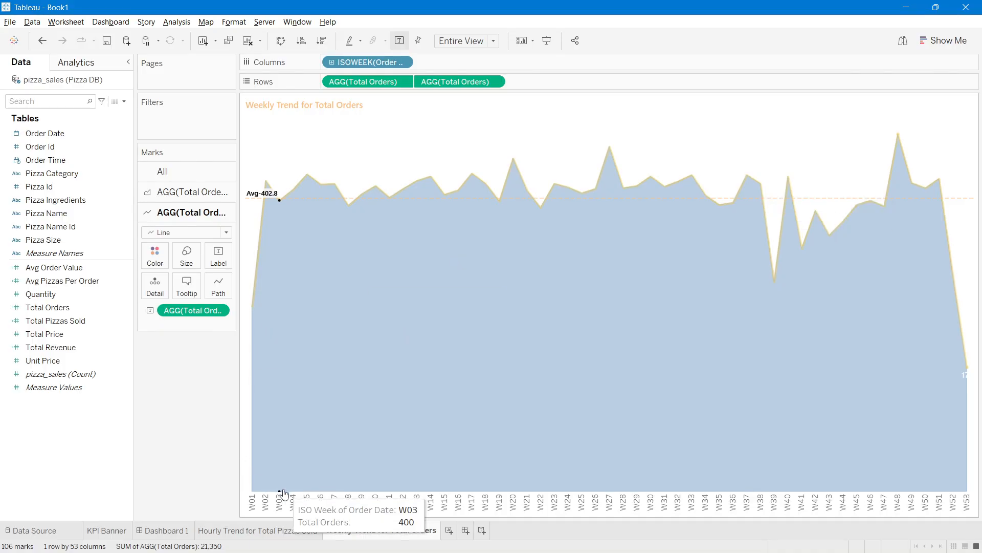
pyautogui.click(152, 532)
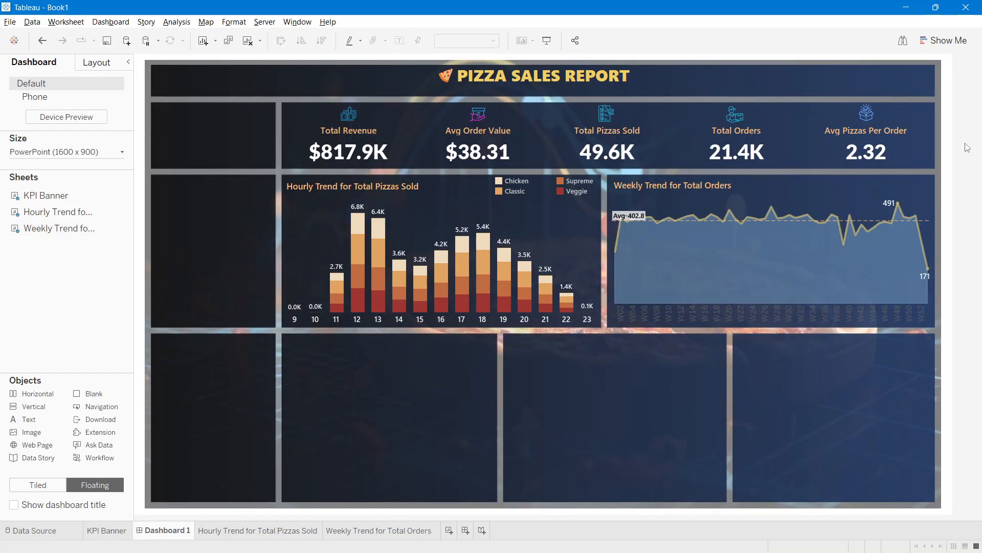
# Step: Open the header formatting of the week labels in the dashboard's weekly trend chart and check its date format options
pyautogui.rightClick(633, 315)
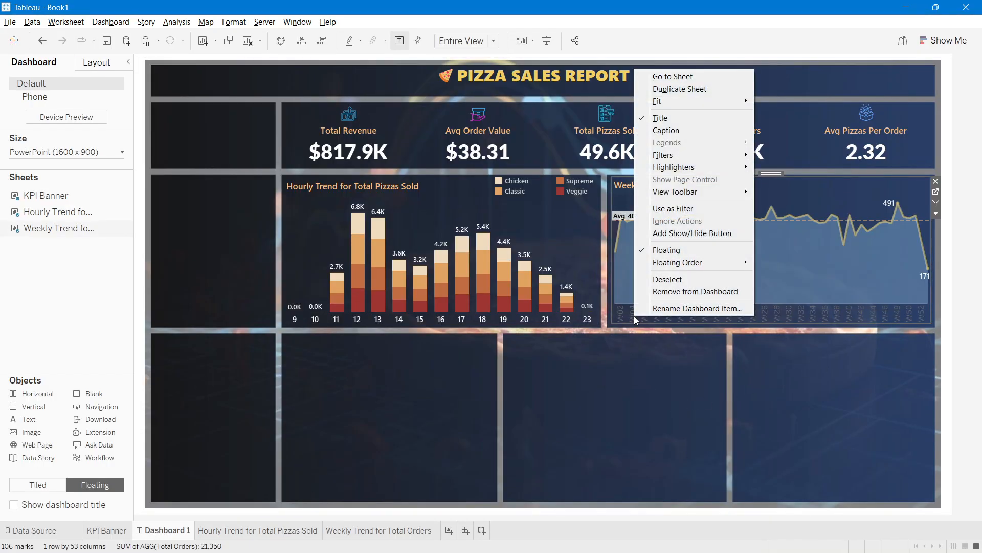
pyautogui.rightClick(760, 323)
pyautogui.click(730, 318)
pyautogui.rightClick(730, 317)
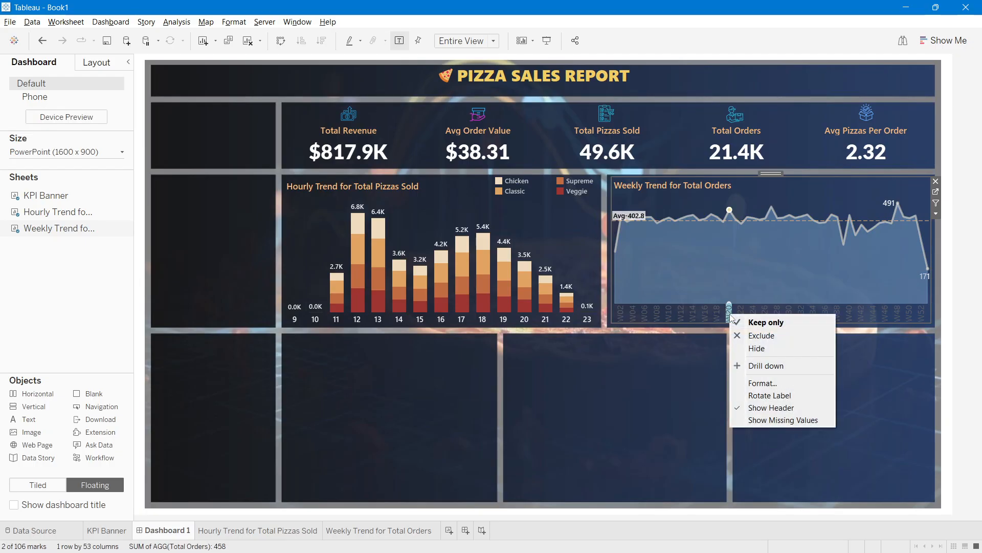
pyautogui.click(763, 382)
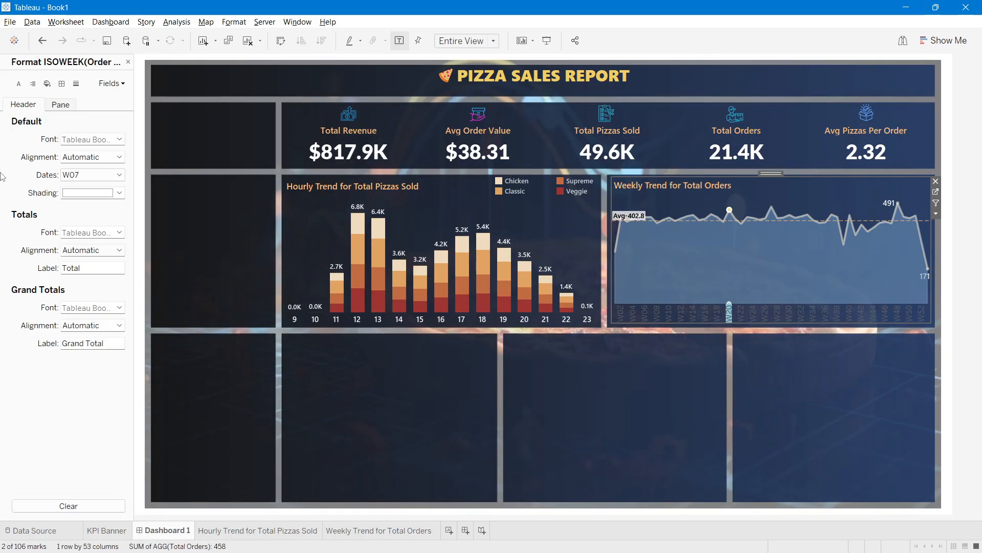
pyautogui.click(72, 175)
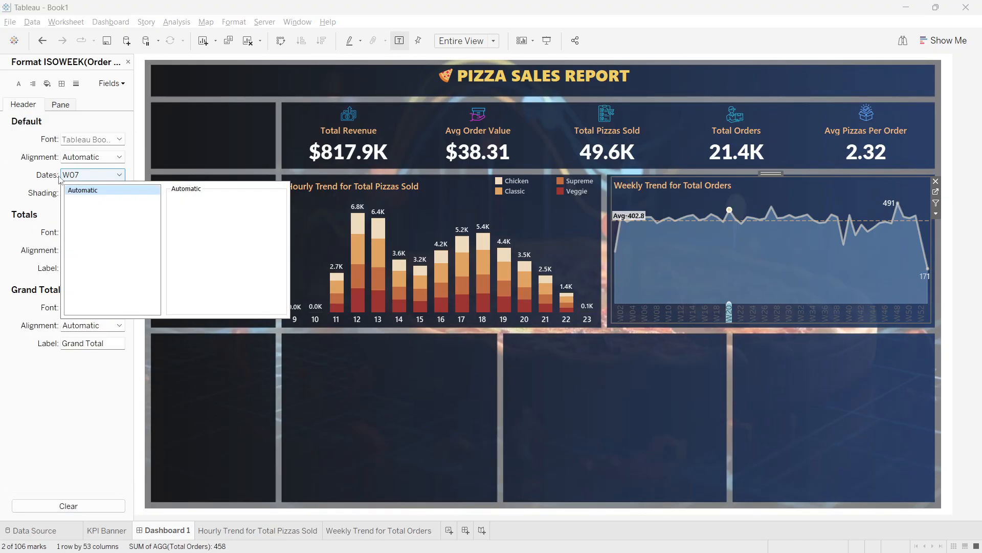
pyautogui.click(90, 179)
pyautogui.click(89, 178)
pyautogui.click(87, 178)
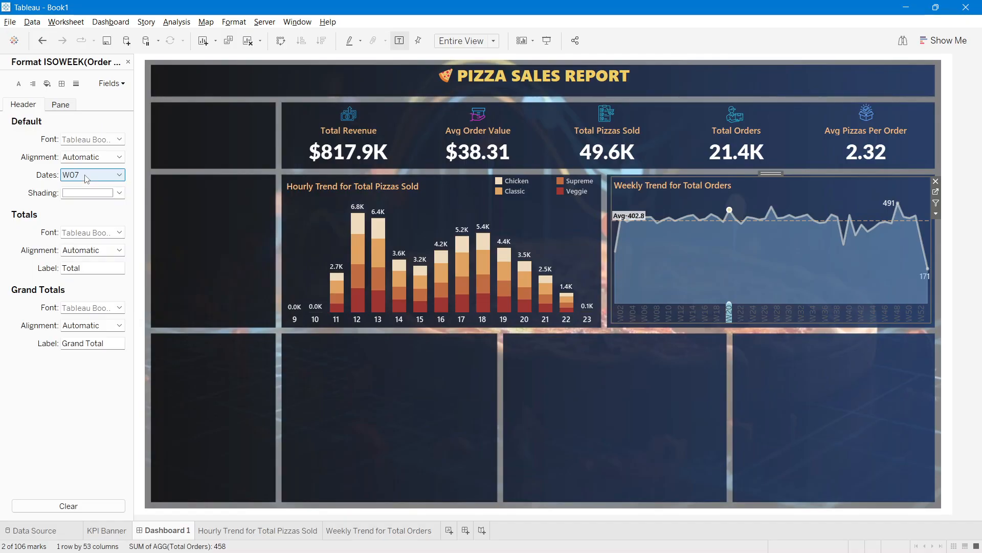
pyautogui.click(62, 106)
pyautogui.click(31, 107)
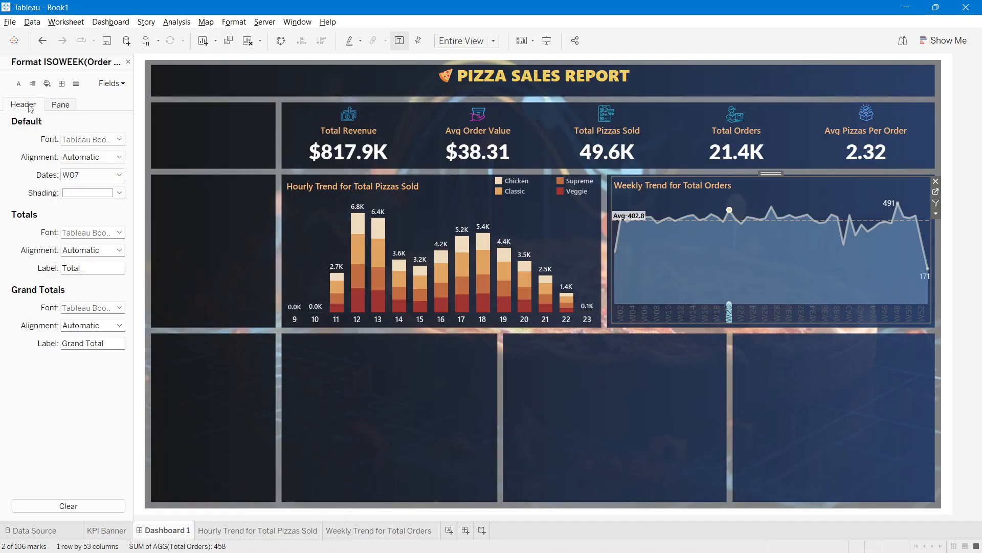
# Step: Format the weekly trend chart's week header labels as white Segoe UI Semibold, 8 pt, and clear the selection
pyautogui.click(68, 140)
pyautogui.click(80, 187)
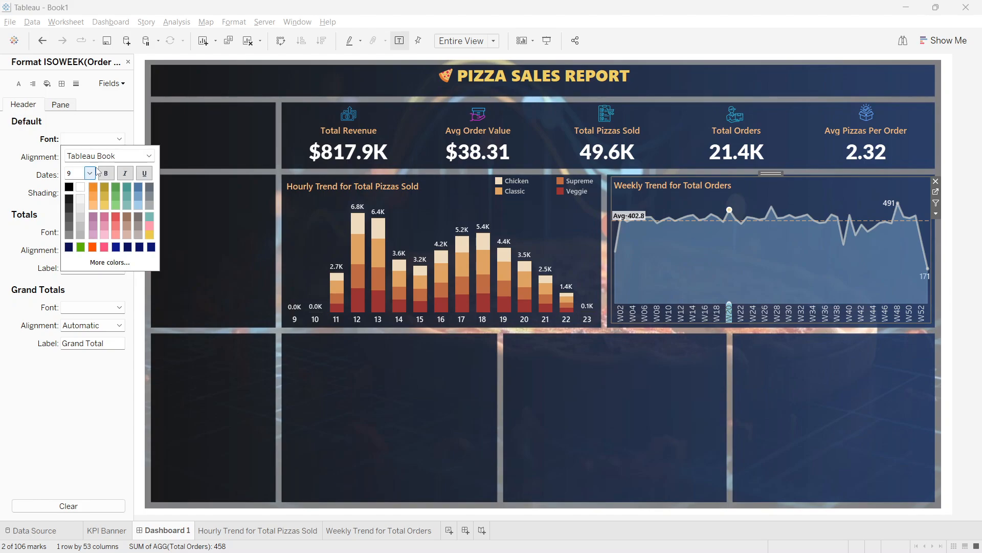
pyautogui.click(147, 157)
pyautogui.scroll(7, 104, 228)
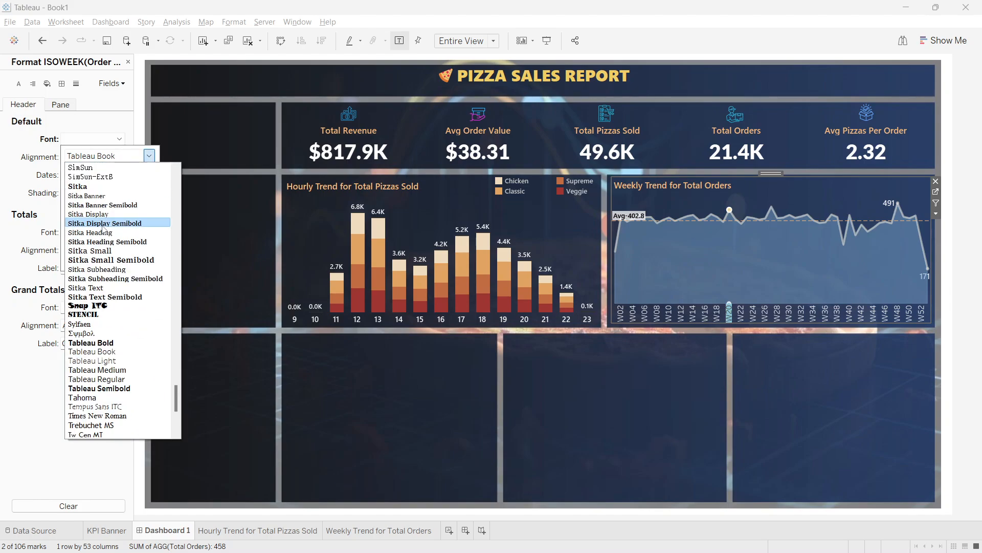
pyautogui.scroll(3, 104, 228)
pyautogui.click(104, 221)
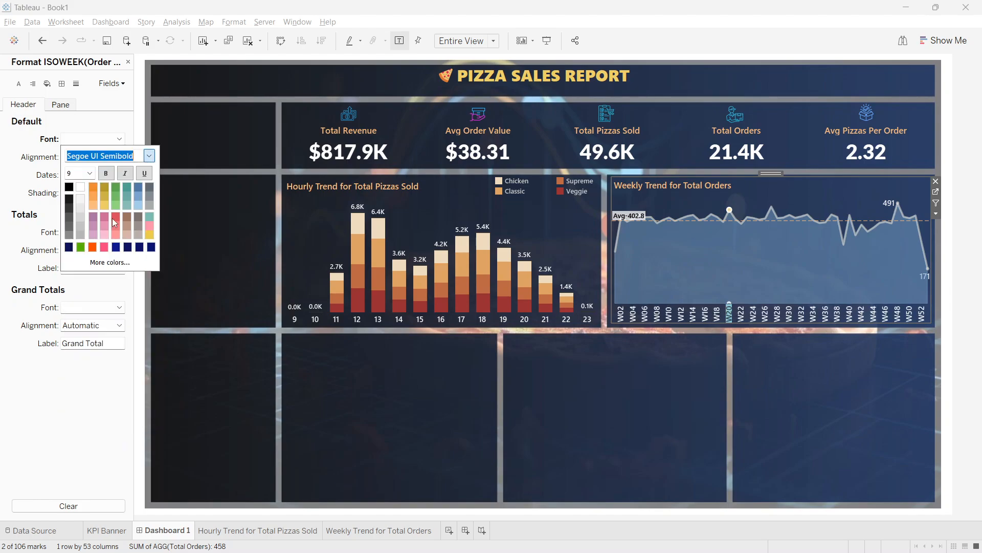
pyautogui.click(89, 173)
pyautogui.click(80, 186)
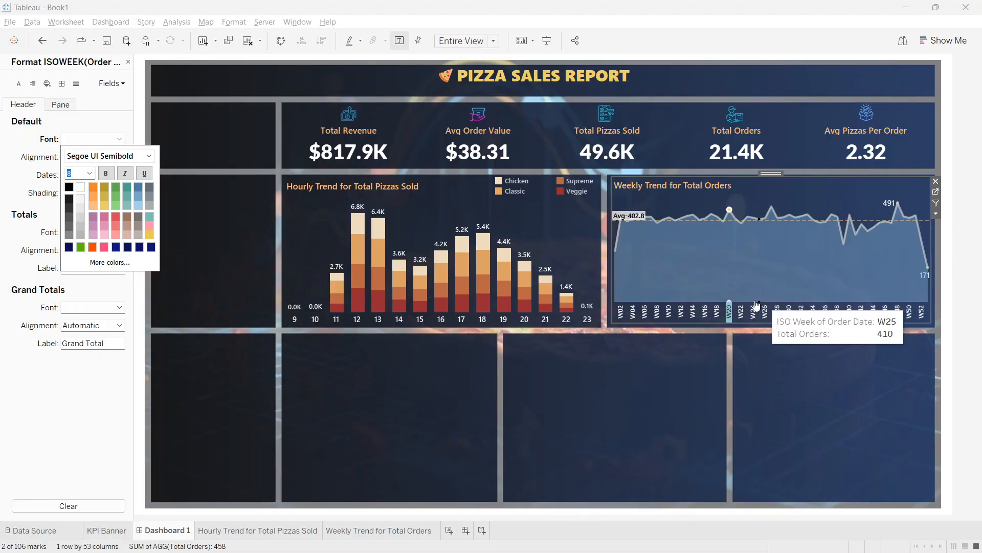
pyautogui.click(729, 315)
pyautogui.click(968, 148)
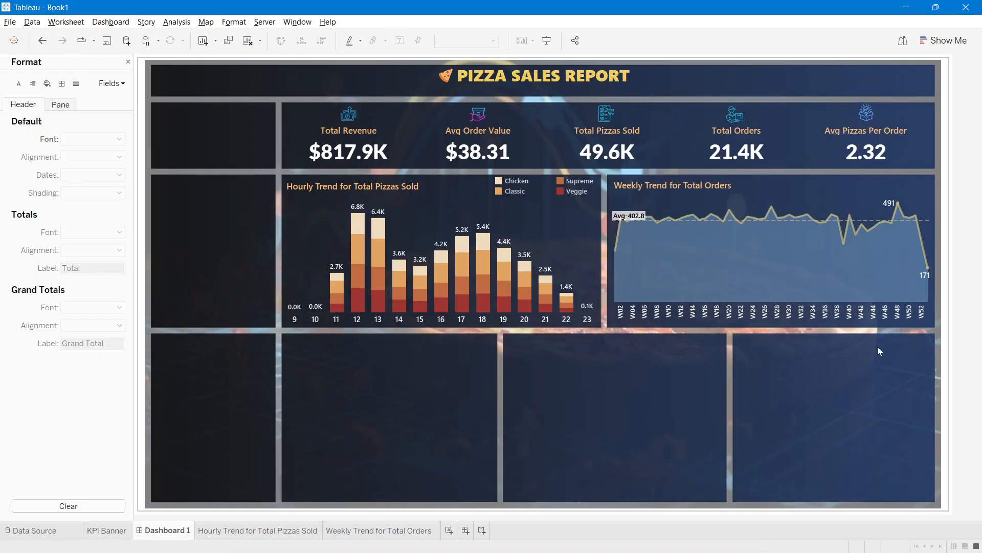
# Step: Select weeks W07 and W49 in the dashboard's weekly trend chart to check their labels and order values, clearing the selection each time
pyautogui.click(651, 309)
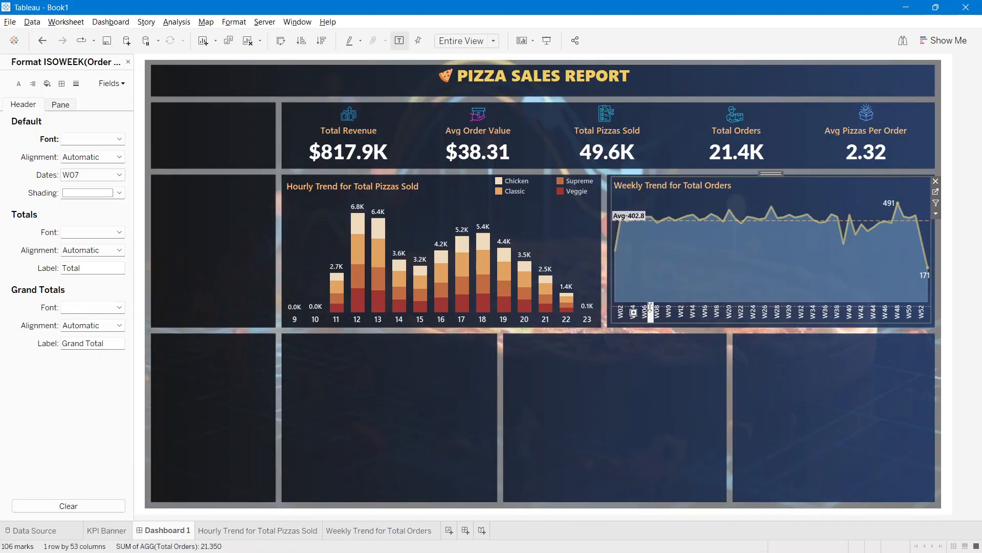
pyautogui.click(650, 309)
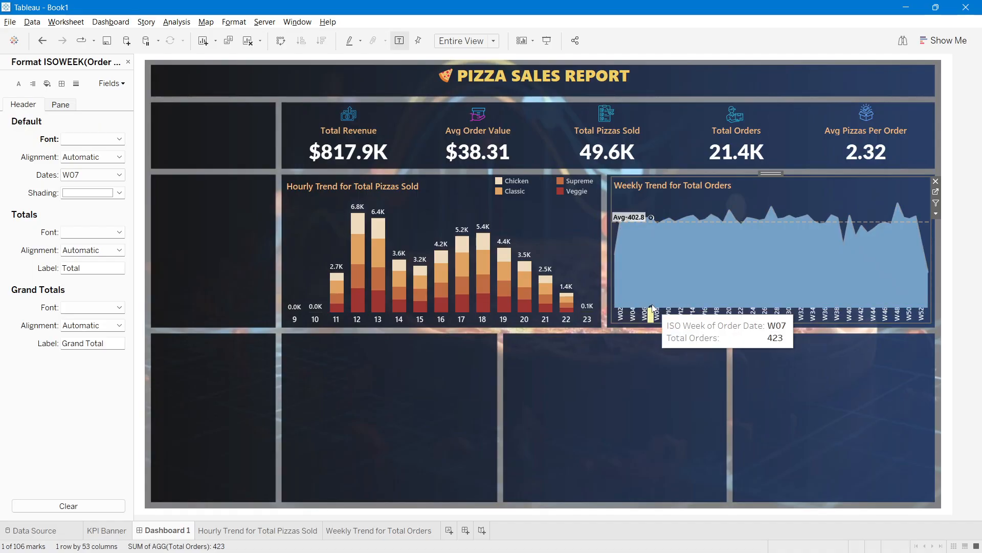
pyautogui.click(903, 313)
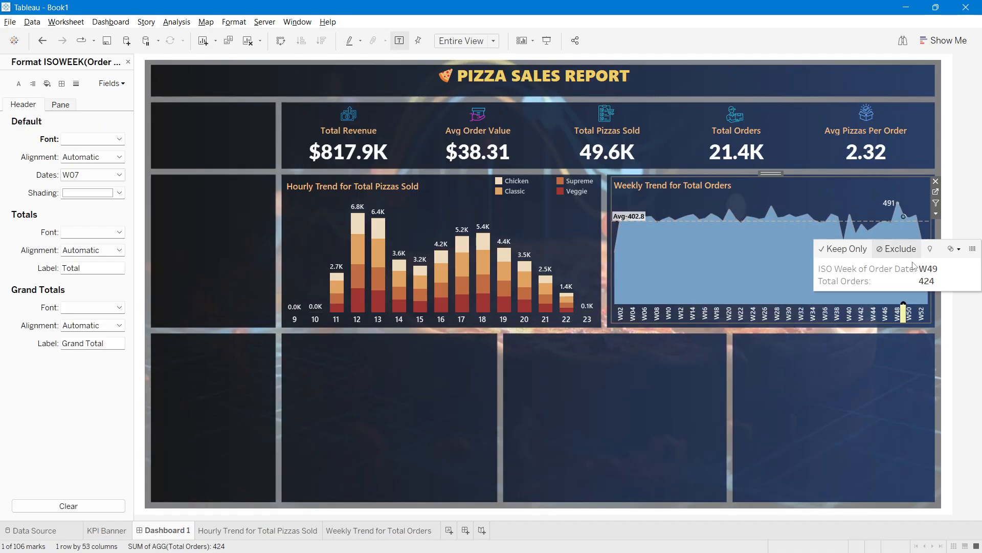
pyautogui.click(903, 312)
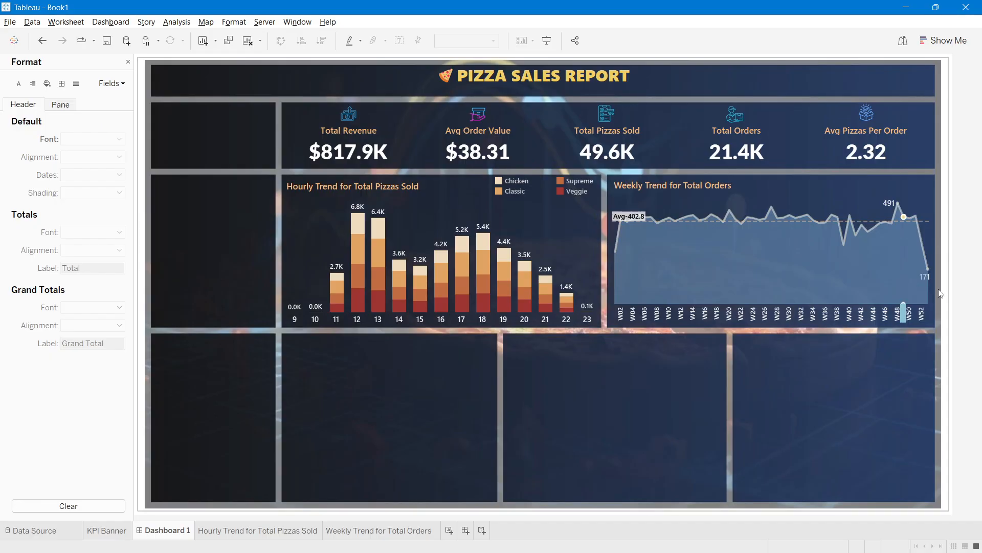
pyautogui.click(904, 314)
pyautogui.click(980, 242)
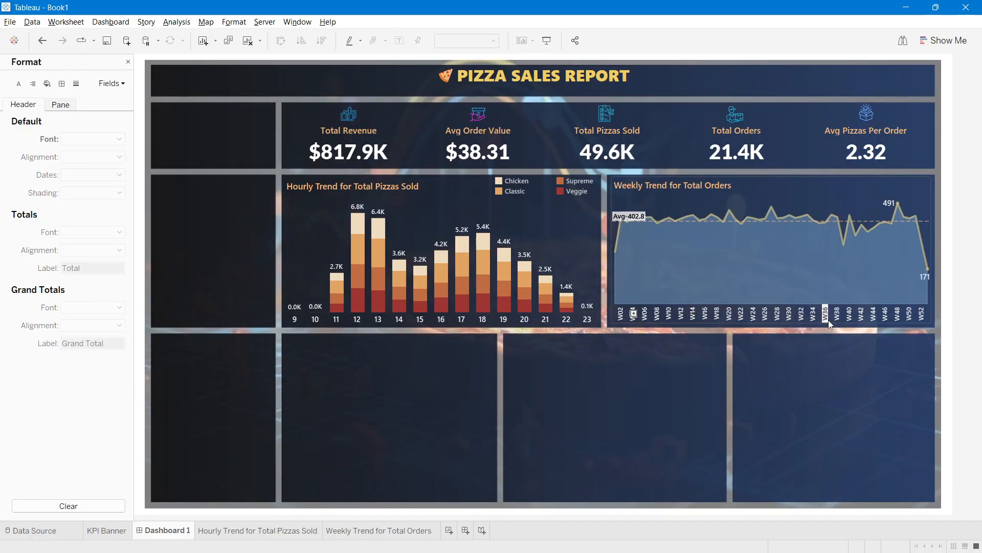
# Step: Open the Weekly Trend for Total Orders worksheet from the dashboard and expand the settings of its area marks
pyautogui.click(929, 188)
pyautogui.click(936, 194)
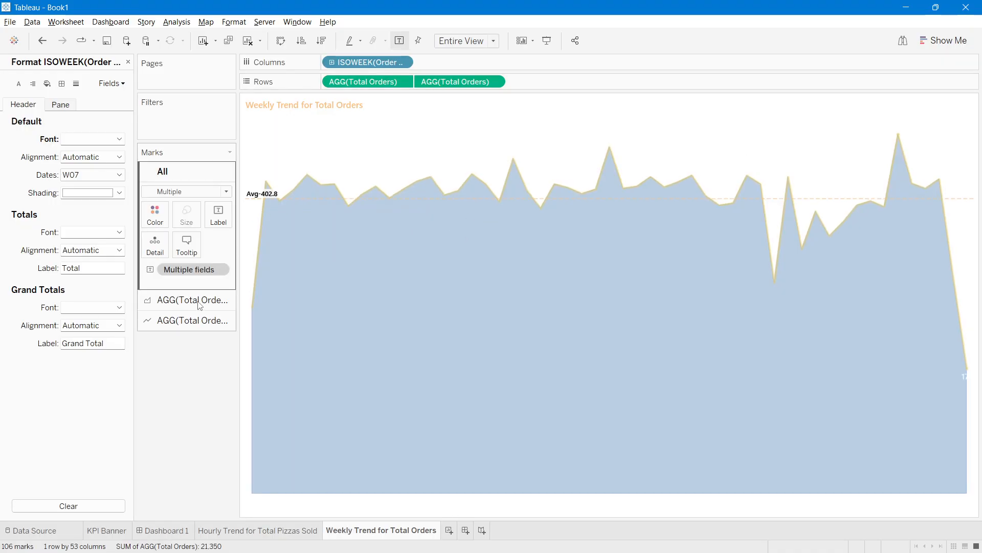
pyautogui.click(192, 300)
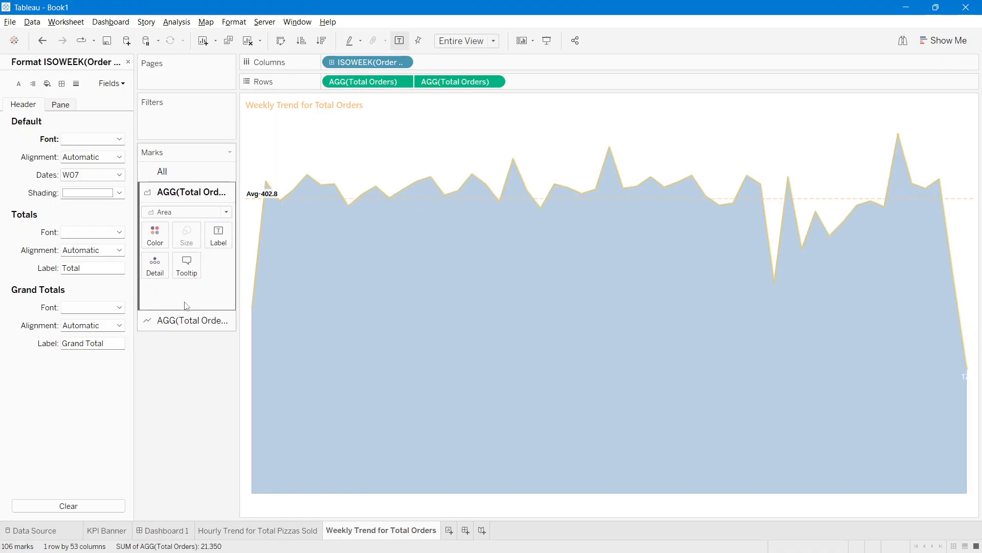
# Step: Reapply ISO Week numbers as a custom date part for the Order Date field on Columns
pyautogui.rightClick(364, 65)
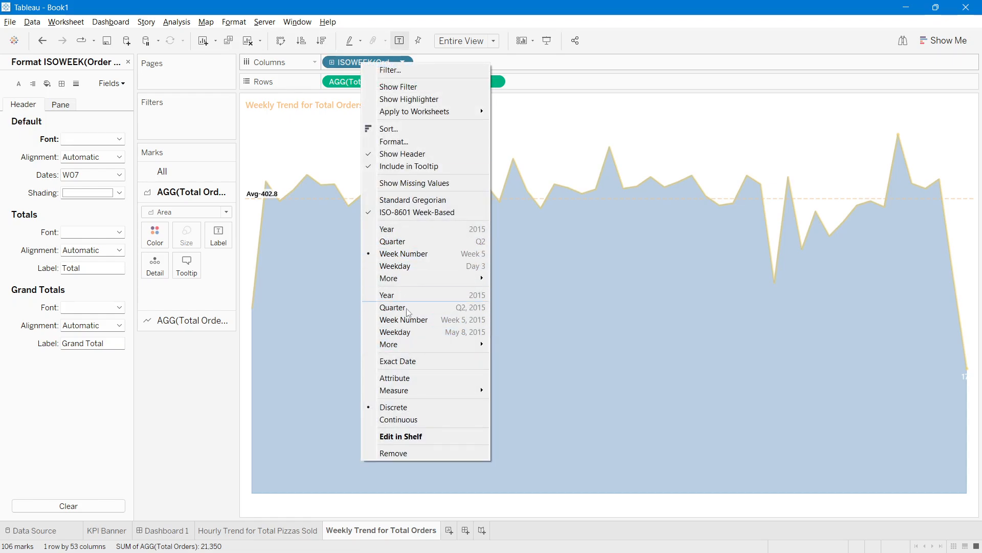
pyautogui.moveTo(416, 348)
pyautogui.click(512, 347)
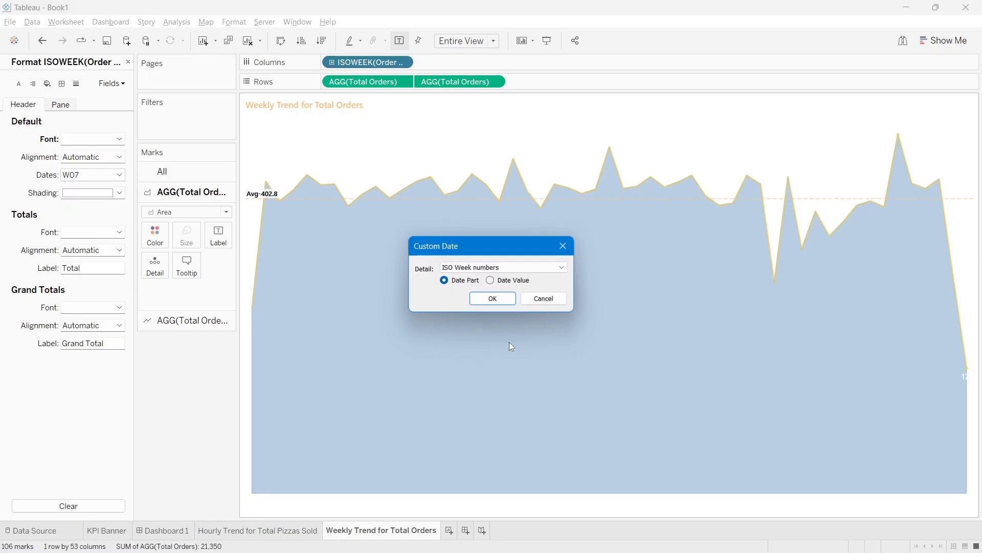
pyautogui.click(507, 267)
pyautogui.click(472, 363)
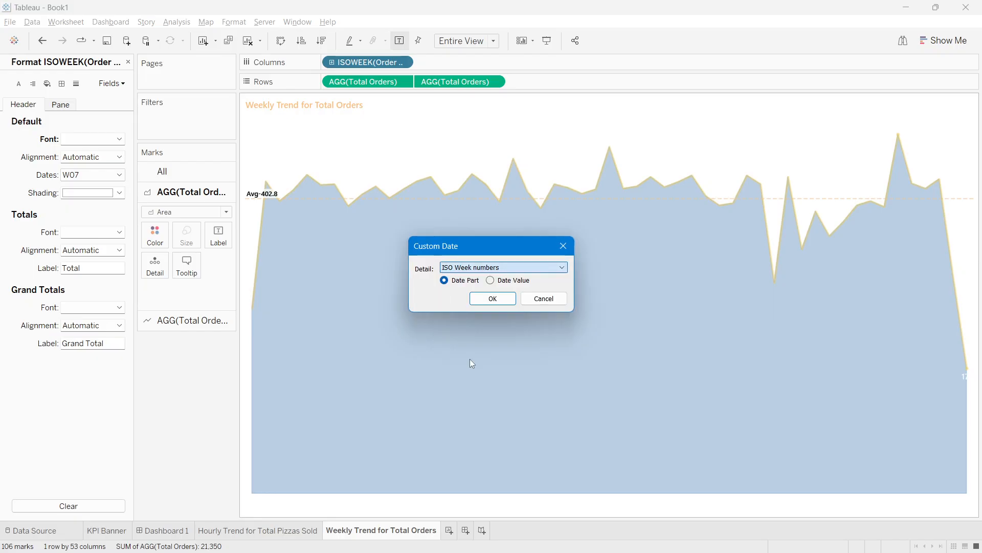
pyautogui.click(506, 299)
# Step: Change the Order Date field on Columns to a continuous week number, with ISO Week numbers as its custom date detail
pyautogui.rightClick(384, 67)
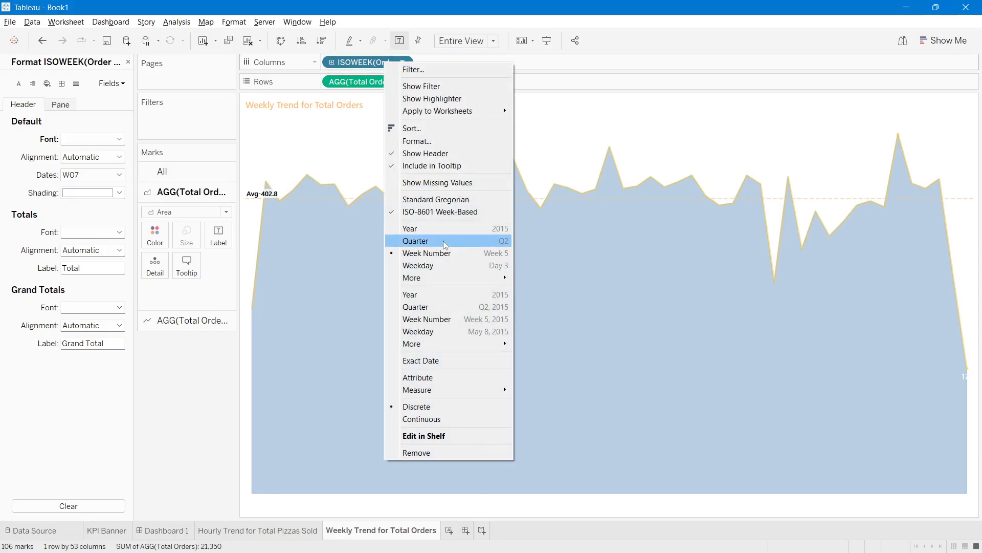
pyautogui.click(434, 319)
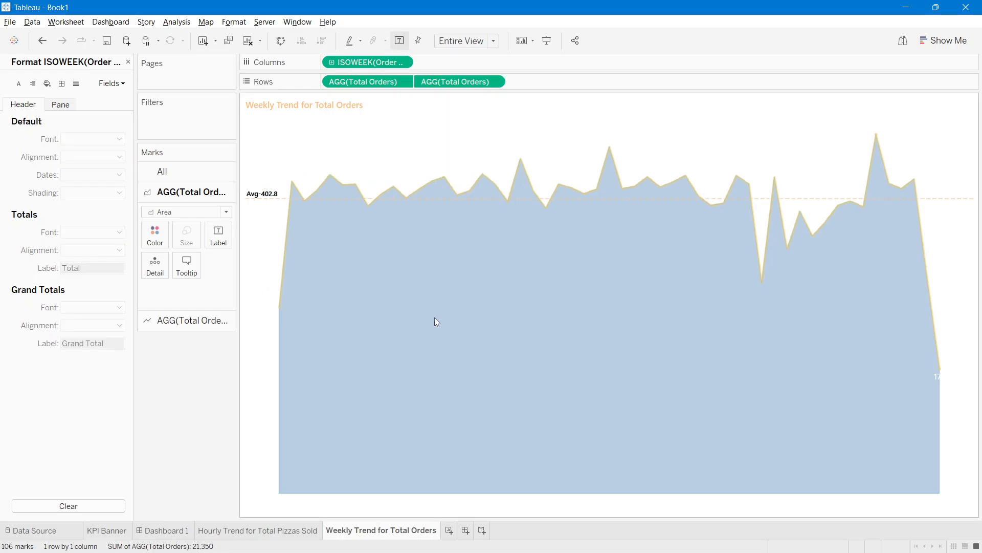
pyautogui.rightClick(373, 66)
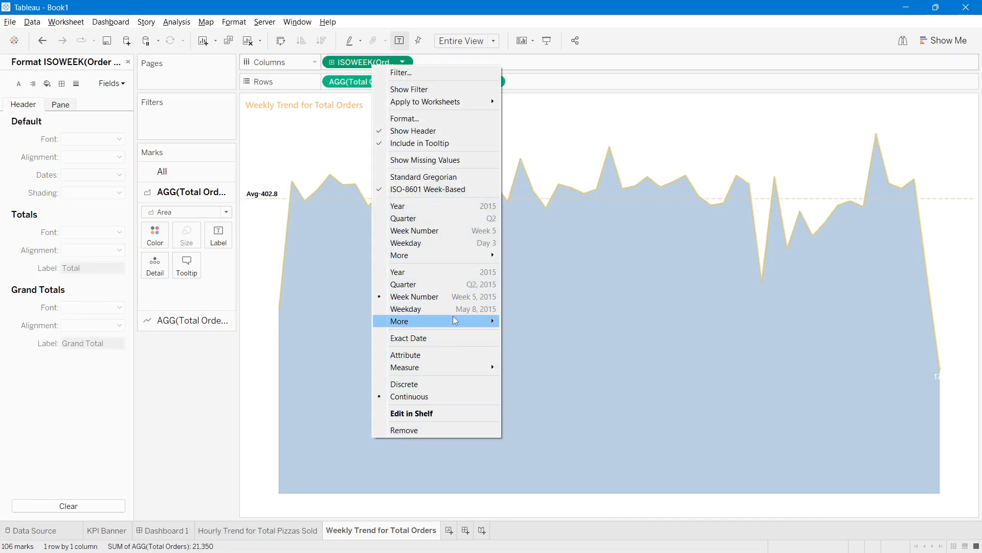
pyautogui.moveTo(486, 320)
pyautogui.click(532, 322)
pyautogui.click(494, 267)
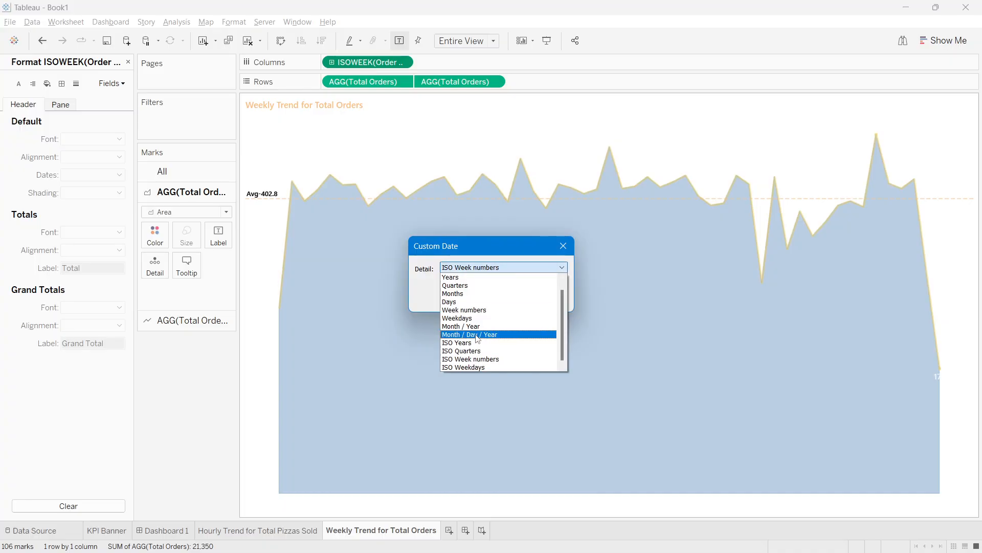
pyautogui.click(467, 363)
pyautogui.click(493, 299)
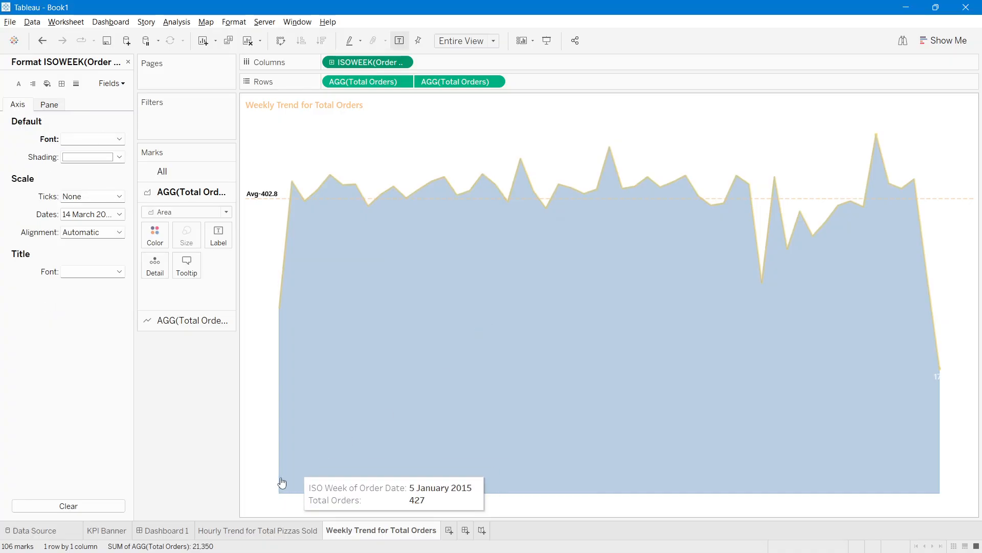
# Step: On Dashboard 1, give the weekly trend's date axis the custom date format ww, then close the formatting and clear the selection
pyautogui.click(163, 530)
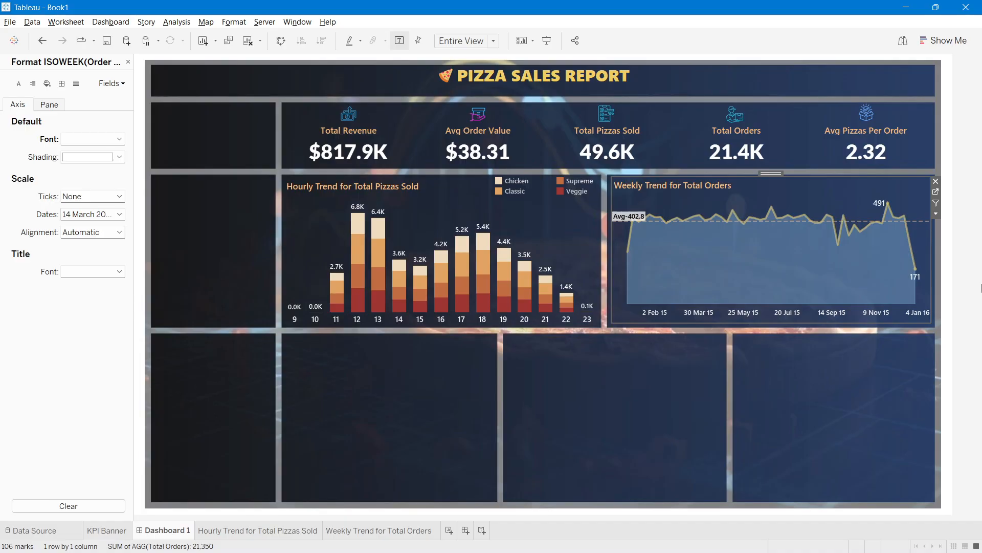
pyautogui.rightClick(647, 317)
pyautogui.click(681, 370)
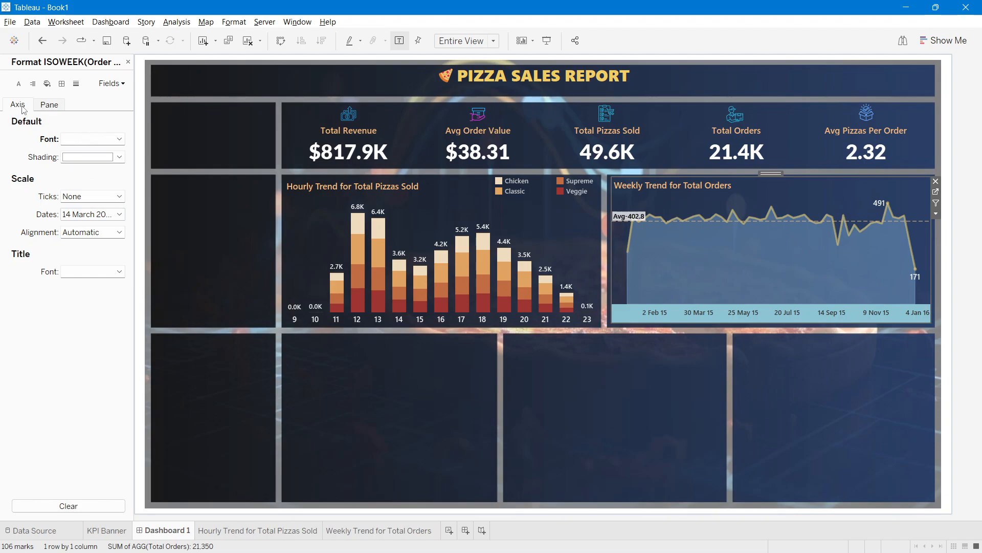
pyautogui.click(74, 215)
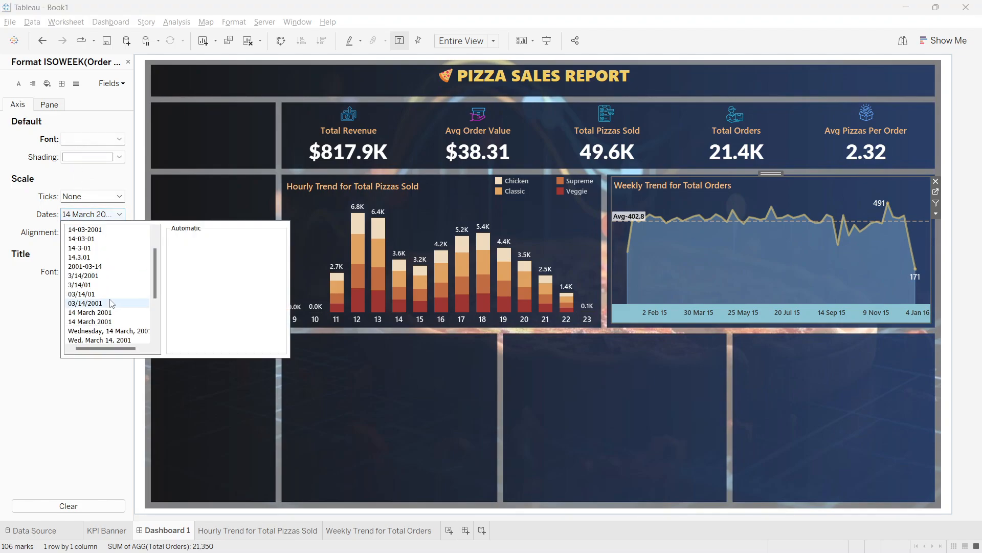
pyautogui.scroll(-3, 111, 303)
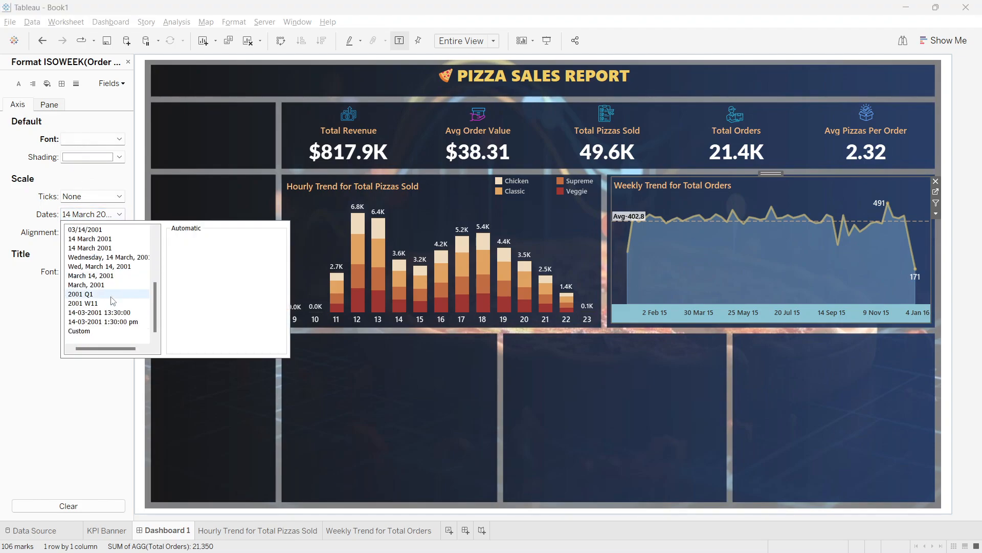
pyautogui.click(90, 331)
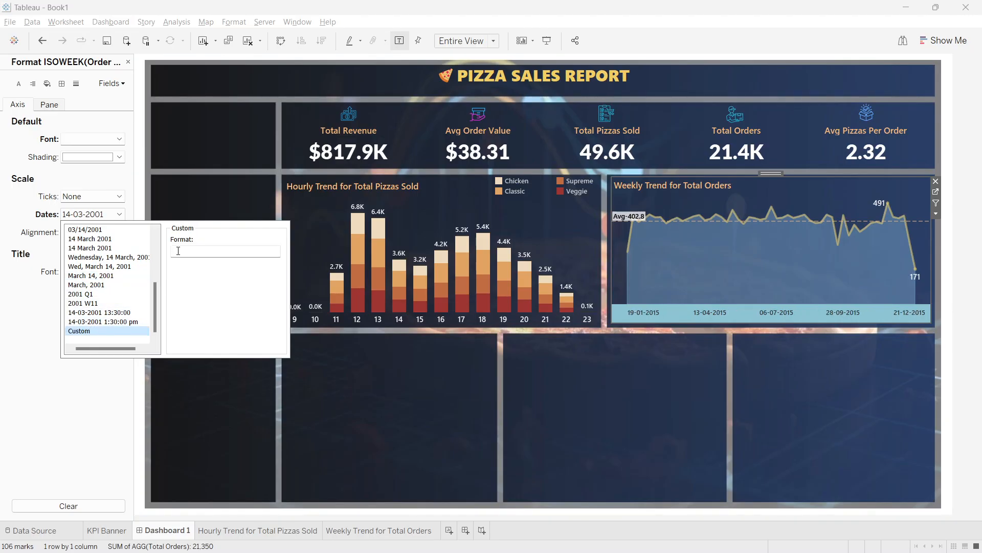
pyautogui.write('ww')
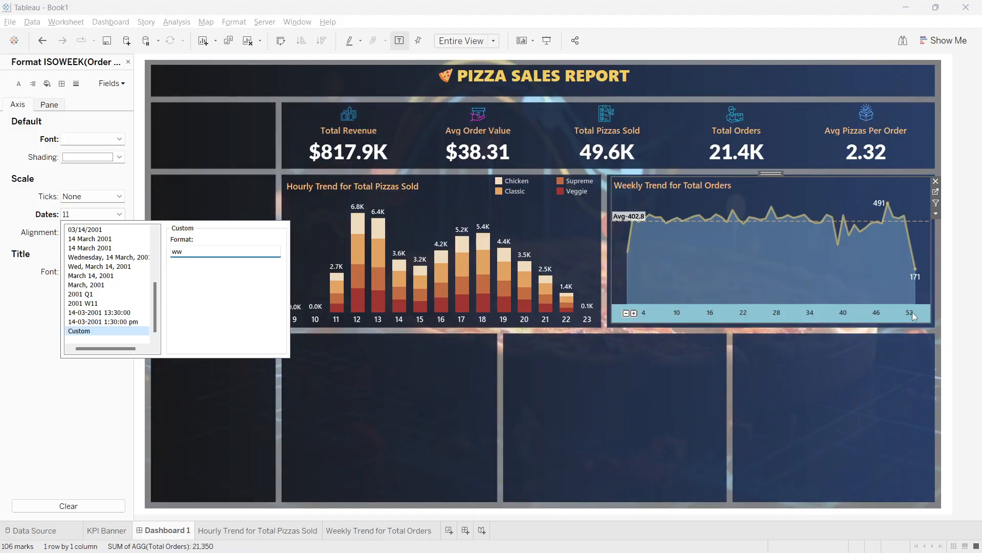
pyautogui.click(43, 394)
pyautogui.click(128, 62)
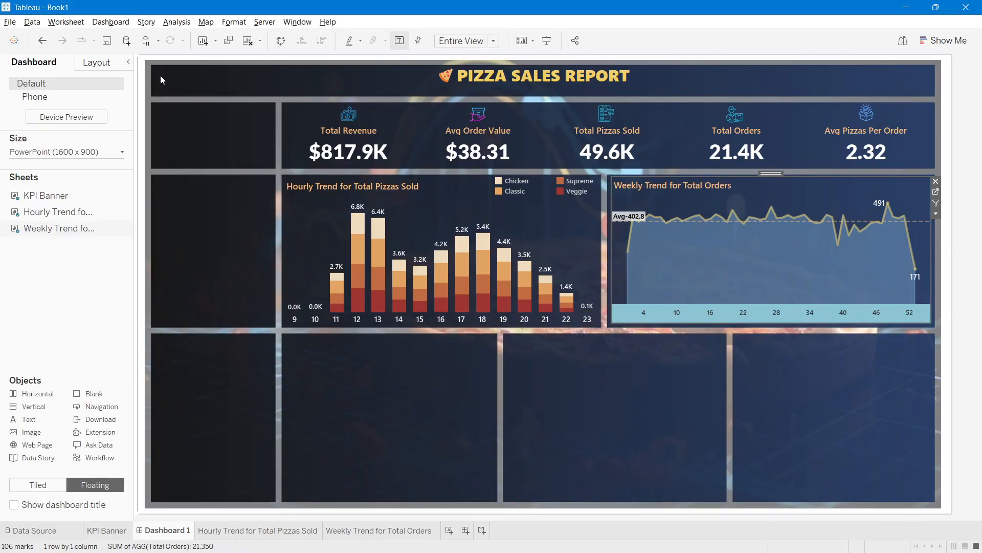
pyautogui.click(916, 318)
pyautogui.click(978, 285)
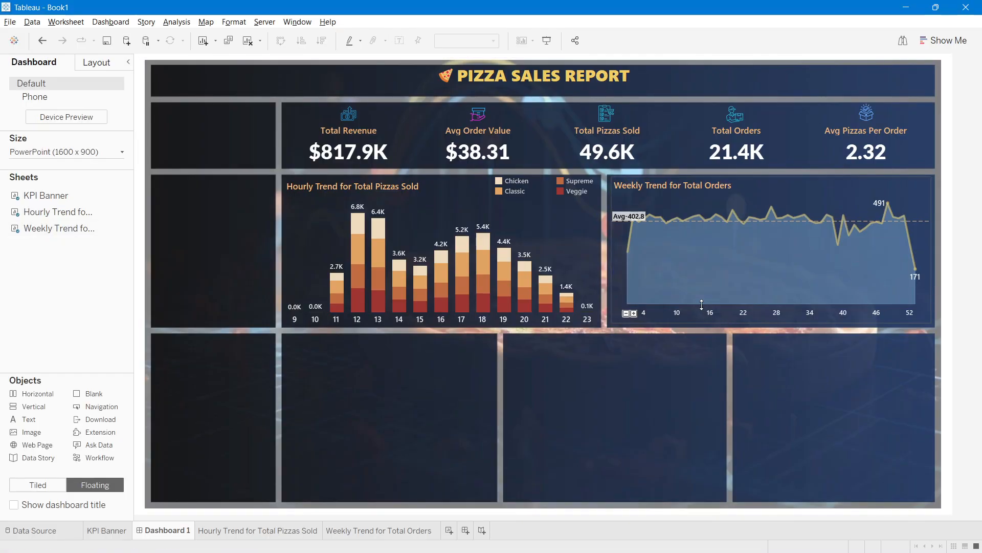
# Step: Reduce the height of the weekly trend's axis area to enlarge the plot, and set its week labels to 9 pt
pyautogui.moveTo(701, 305); pyautogui.dragTo(683, 310)
pyautogui.click(976, 199)
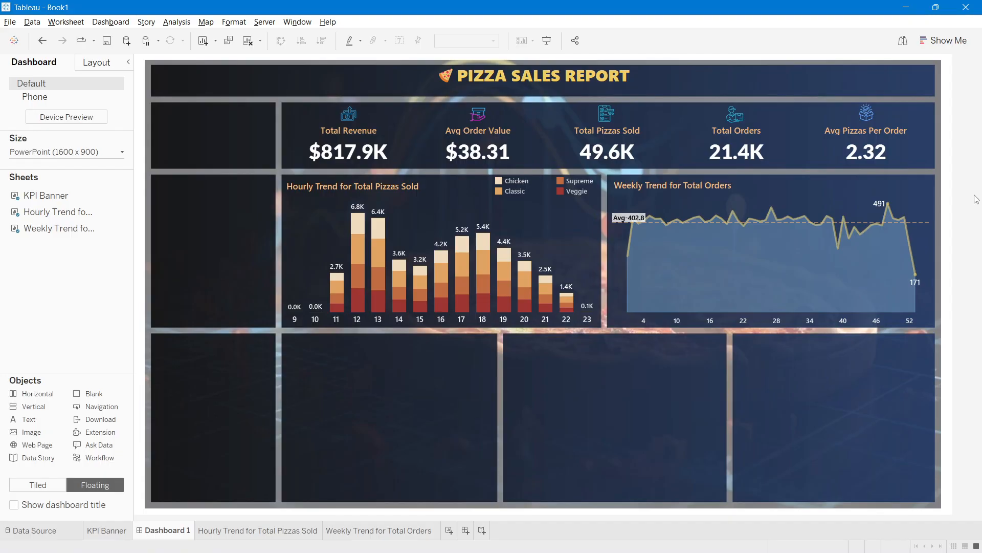
pyautogui.click(652, 318)
pyautogui.rightClick(652, 318)
pyautogui.click(667, 371)
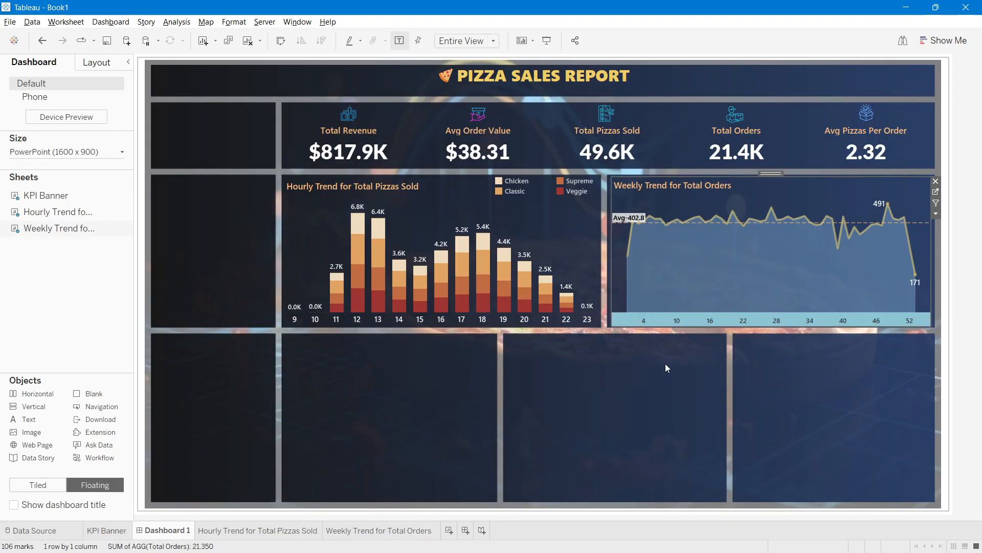
pyautogui.click(82, 139)
pyautogui.click(90, 173)
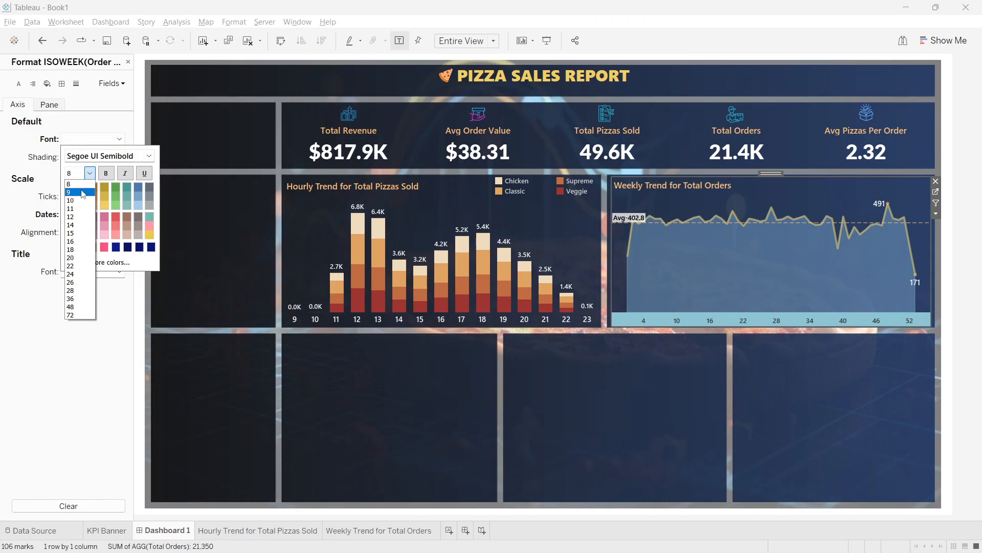
pyautogui.click(91, 183)
pyautogui.click(976, 215)
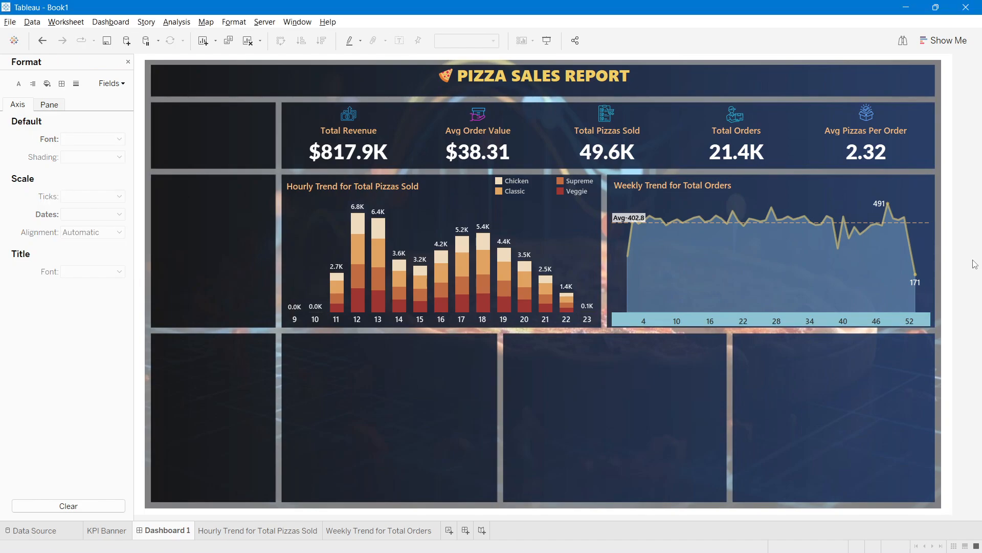
# Step: Fine-tune the boundary between the weekly trend's plot and its week axis, then clear the selection
pyautogui.click(737, 320)
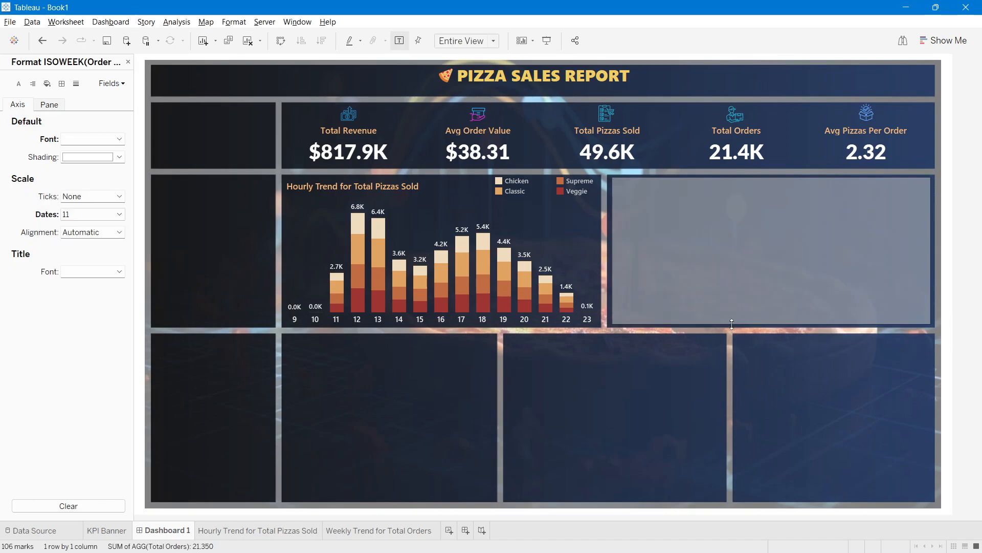
pyautogui.moveTo(731, 325); pyautogui.dragTo(731, 325)
pyautogui.click(980, 179)
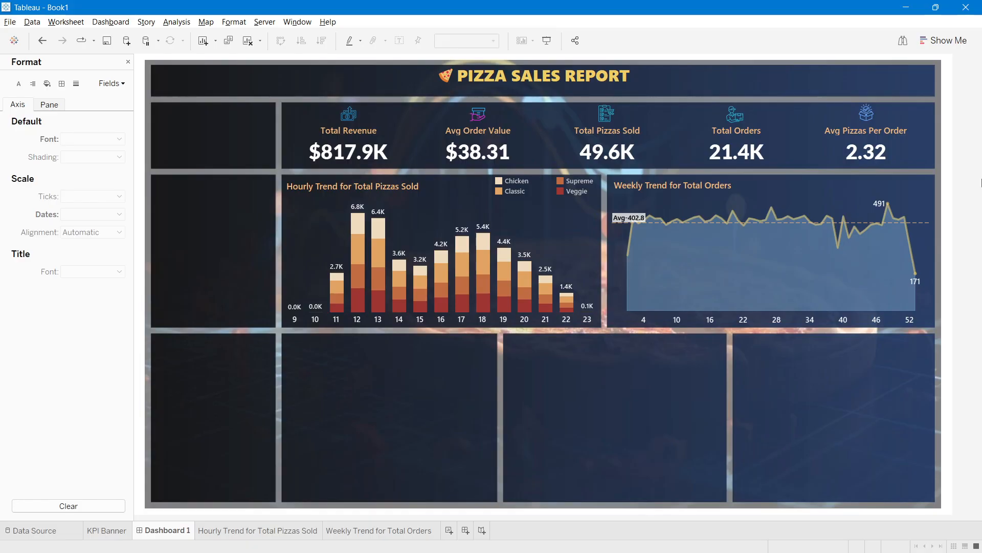
# Step: Switch to the PIZZA SALES SQL QUERIES document in Word and compare its hourly trend output with the dashboard's Hourly Trend for Total Pizzas Sold chart
pyautogui.moveTo(544, 543)
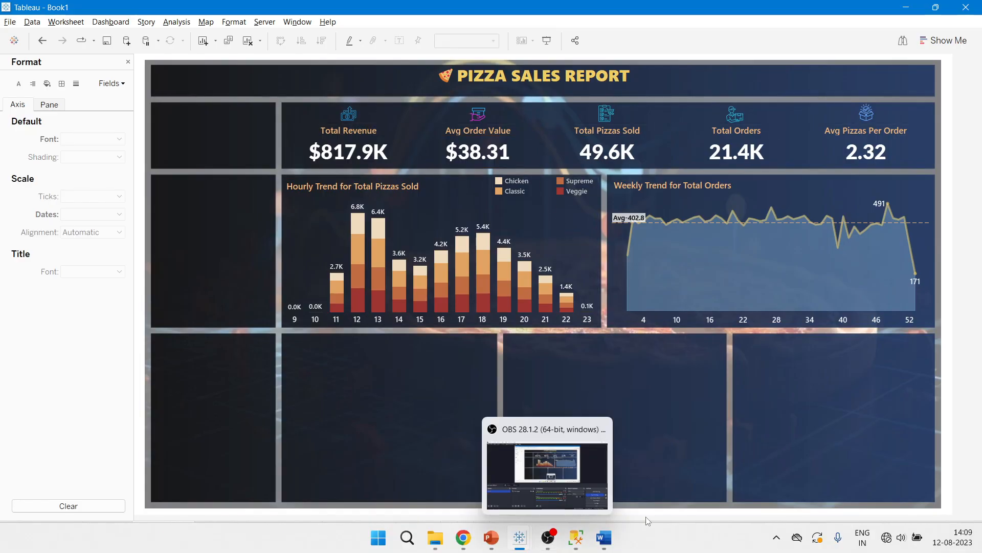
pyautogui.moveTo(609, 545)
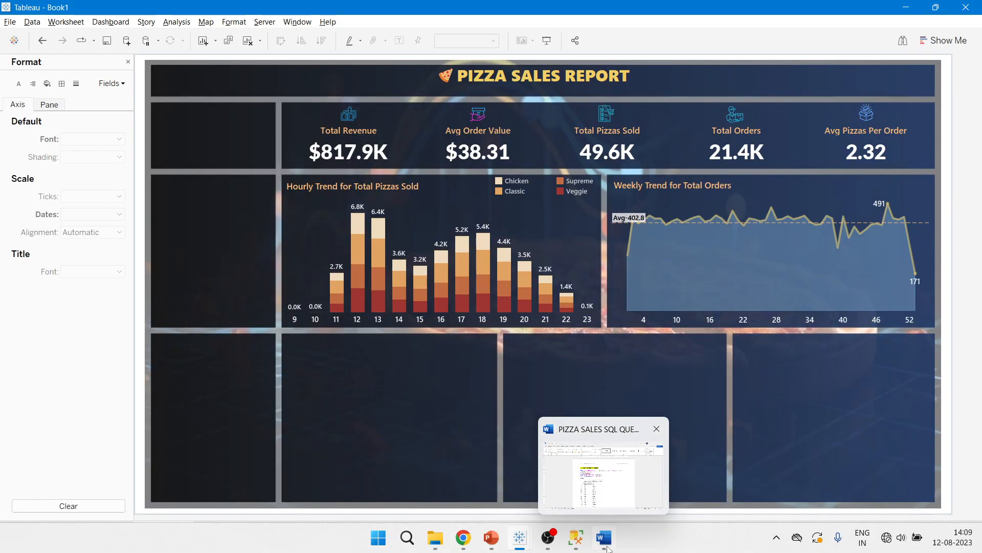
pyautogui.click(604, 473)
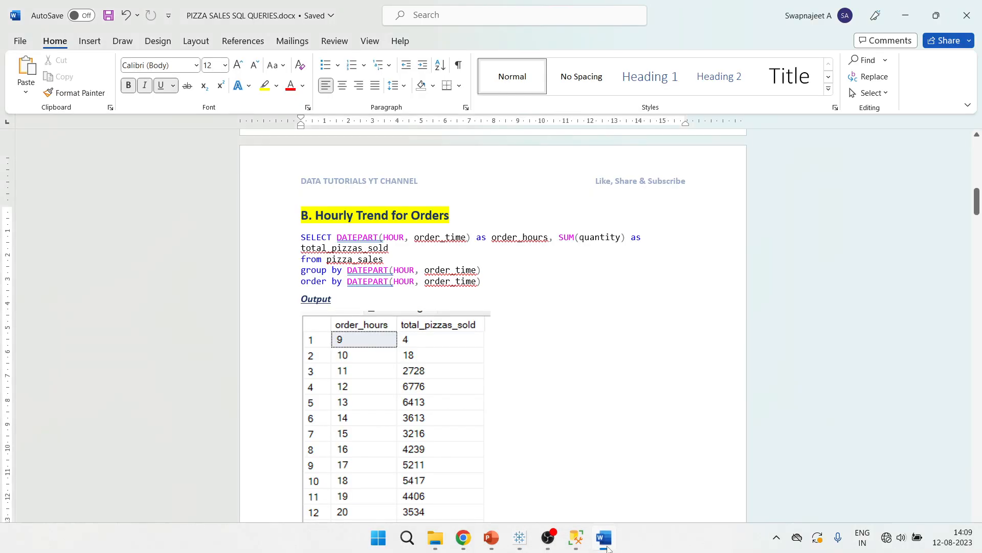
pyautogui.scroll(-2, 839, 312)
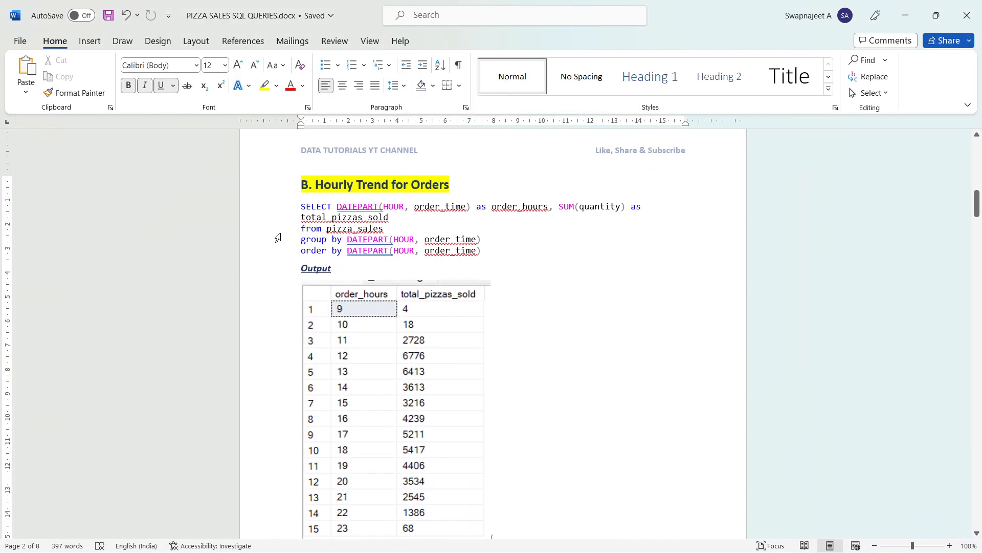
pyautogui.scroll(-1, 576, 340)
pyautogui.hotkey('alt', 'Tab')
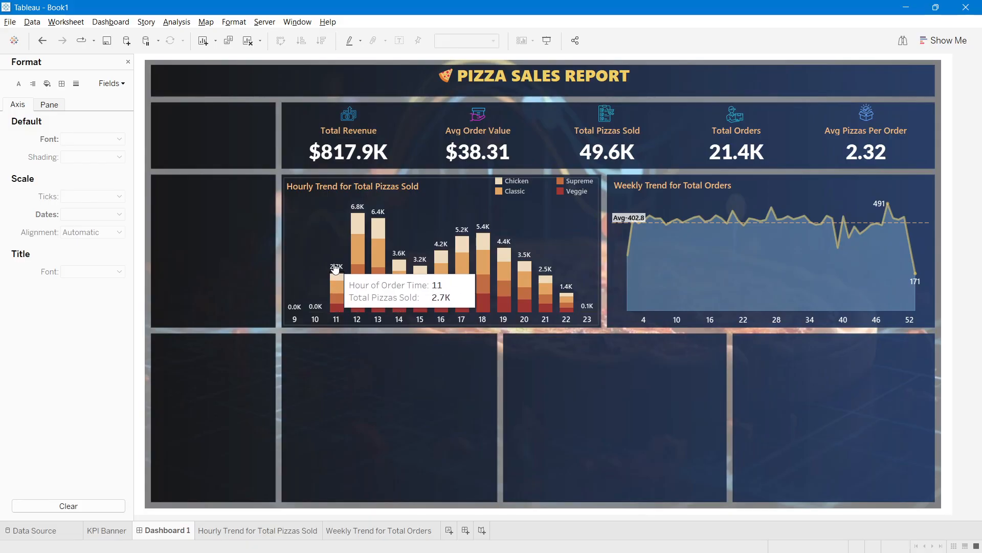
pyautogui.hotkey('alt', 'Tab')
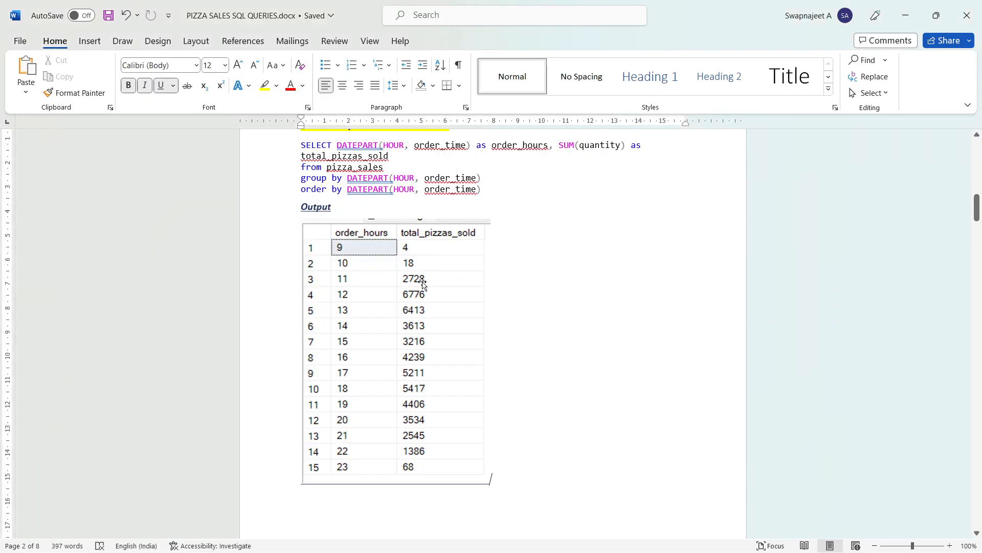
pyautogui.hotkey('alt', 'Tab')
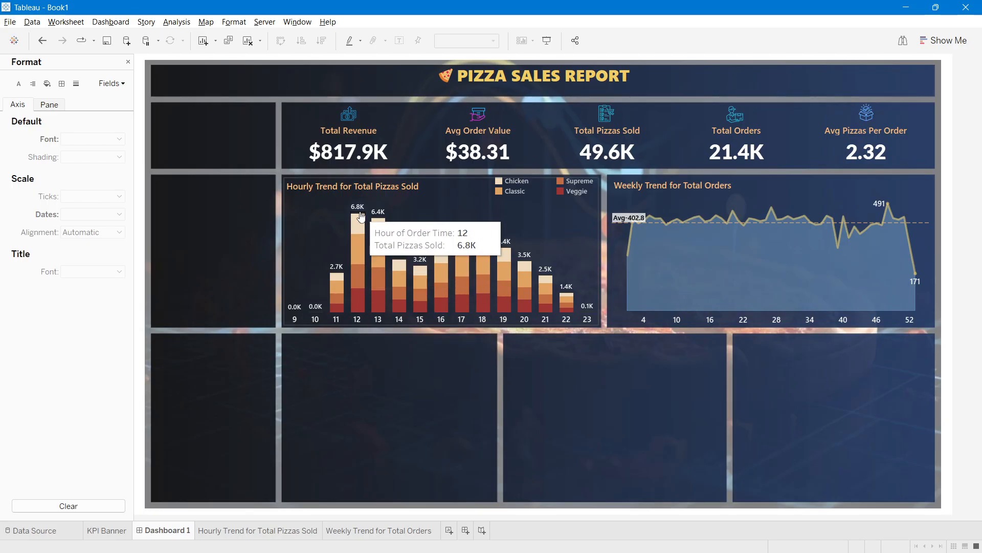
pyautogui.hotkey('alt', 'Tab')
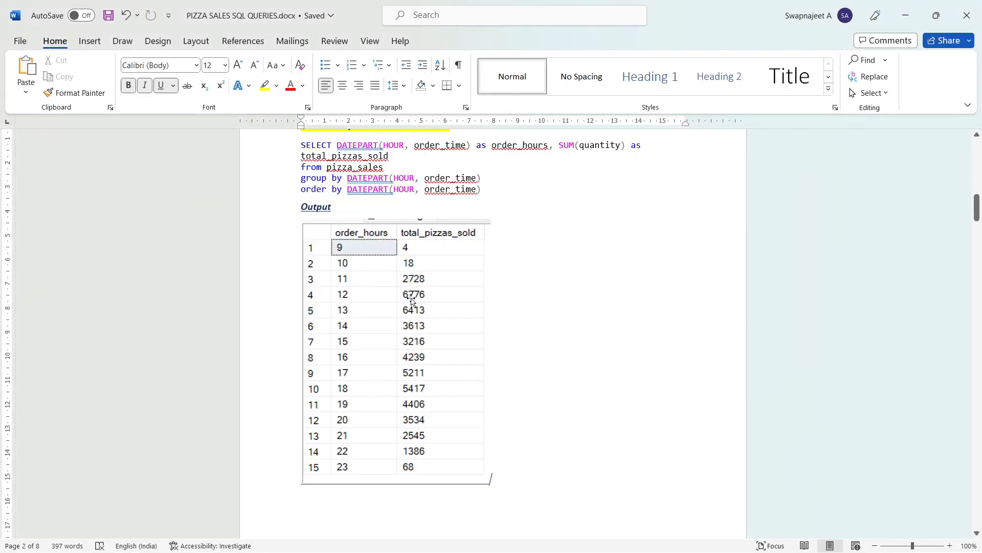
pyautogui.hotkey('alt', 'Tab')
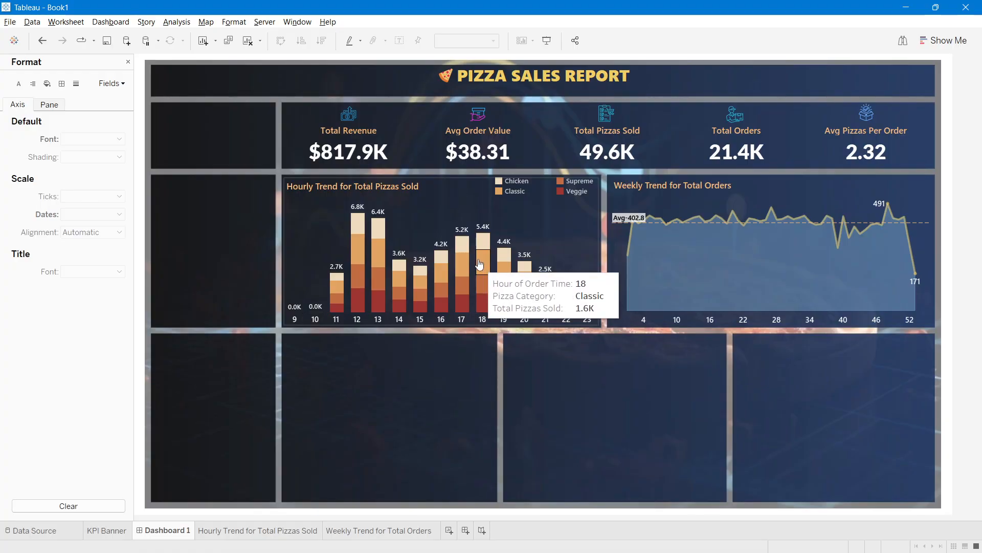
pyautogui.hotkey('alt', 'Tab')
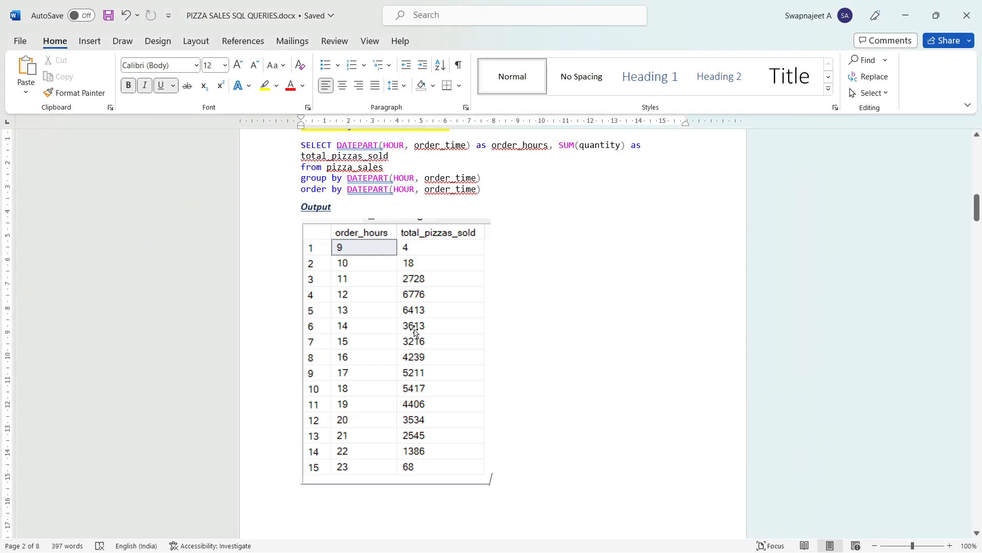
pyautogui.hotkey('alt', 'Tab')
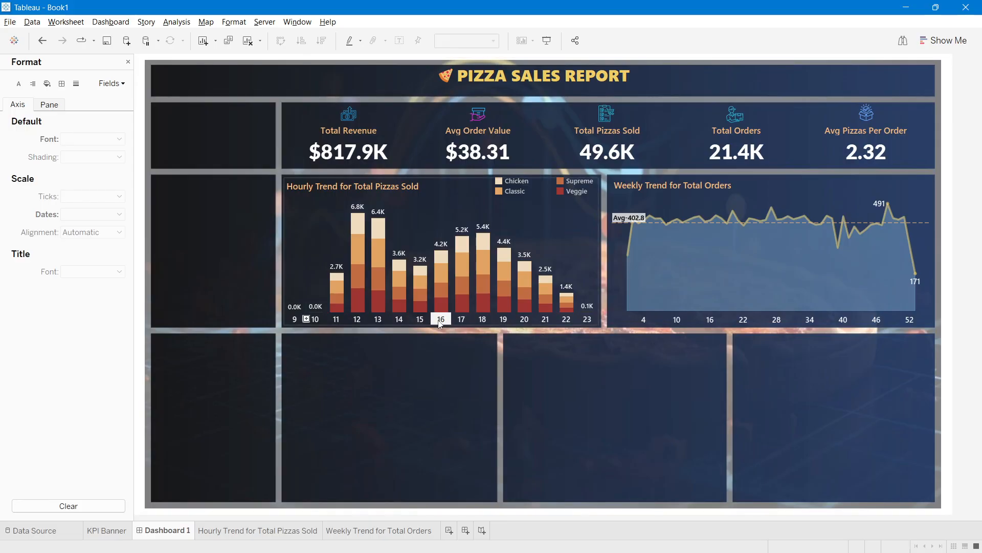
# Step: Check the remaining order hours in the Word document's SQL output against the dashboard's Hourly Trend chart, and return to Tableau
pyautogui.hotkey('alt', 'Tab')
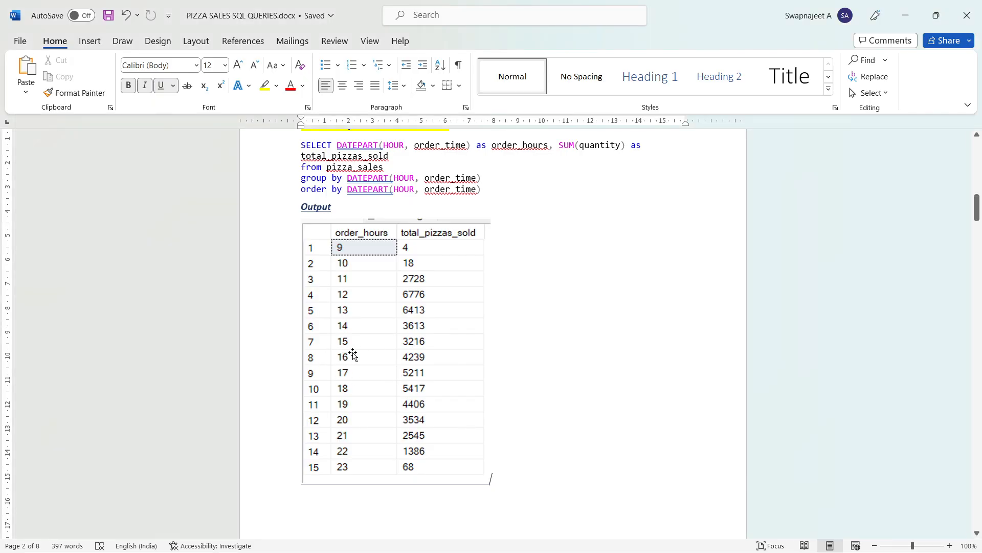
pyautogui.hotkey('alt', 'Tab')
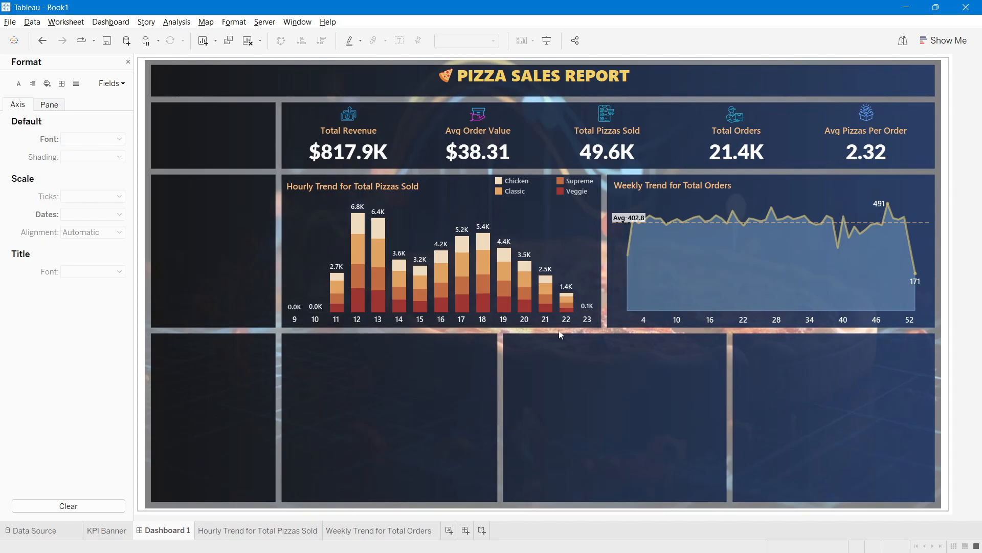
pyautogui.hotkey('alt', 'Tab')
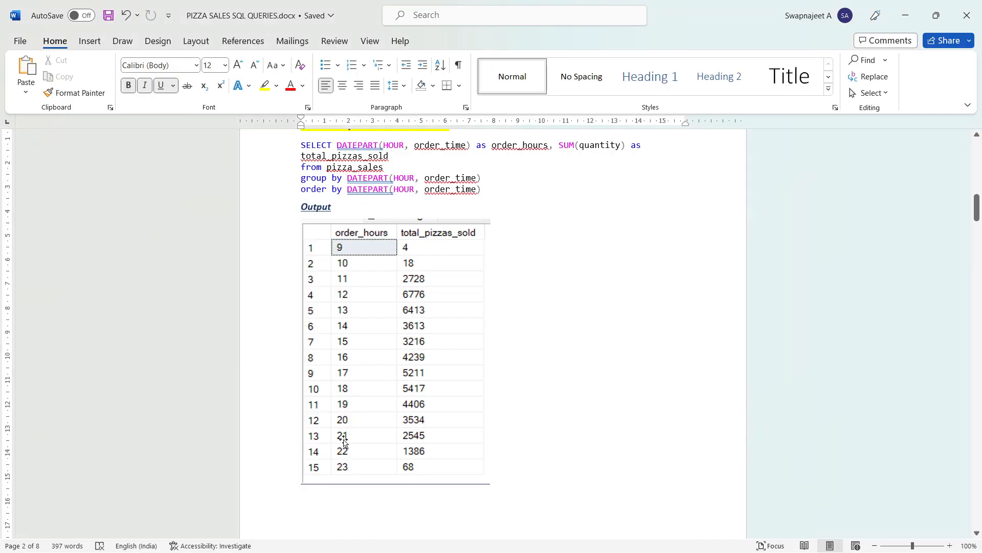
pyautogui.hotkey('alt', 'Tab')
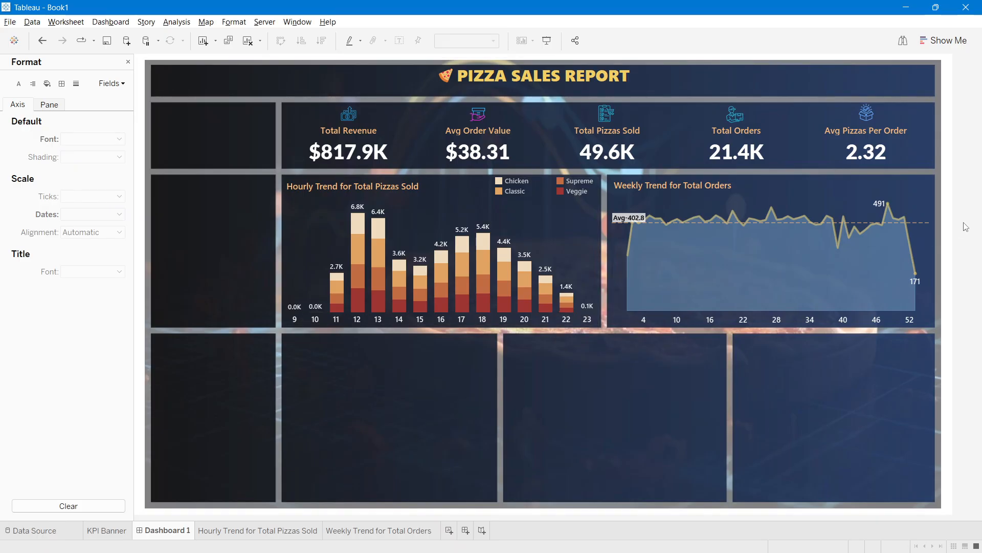
pyautogui.click(932, 194)
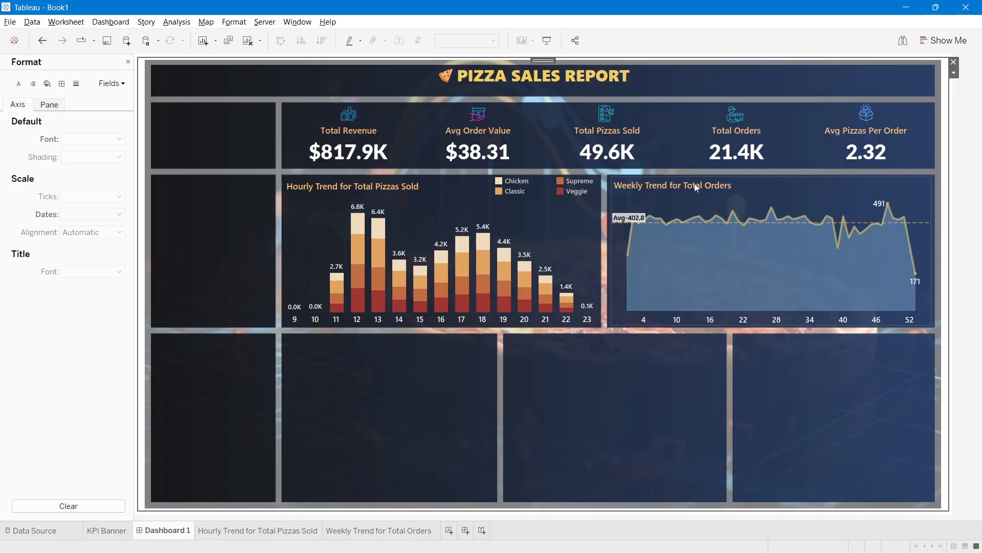
# Step: Compare the Word document's weekly orders output with the Weekly Trend for Total Orders chart, checking the values for weeks 1 and 27
pyautogui.hotkey('alt', 'Tab')
pyautogui.scroll(-10, 516, 412)
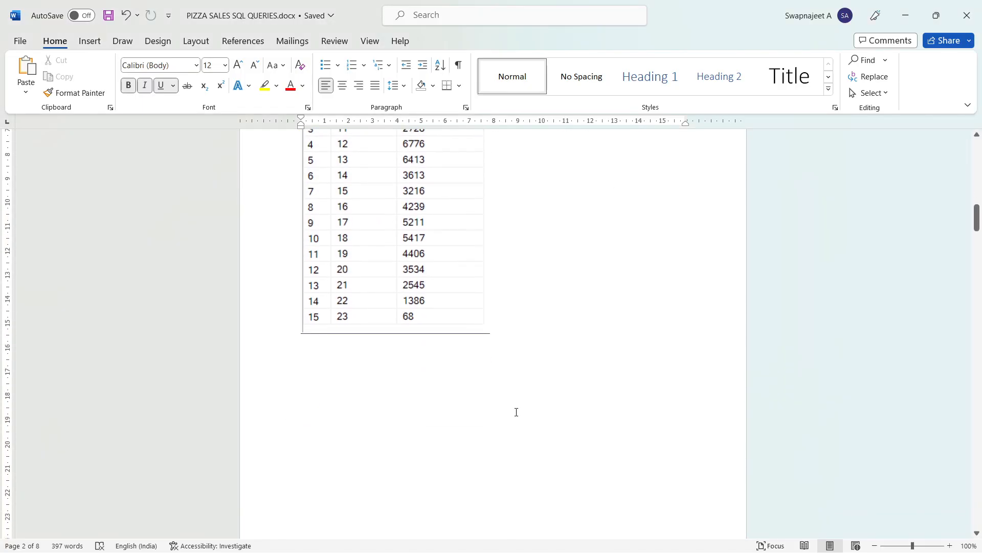
pyautogui.scroll(-10, 516, 412)
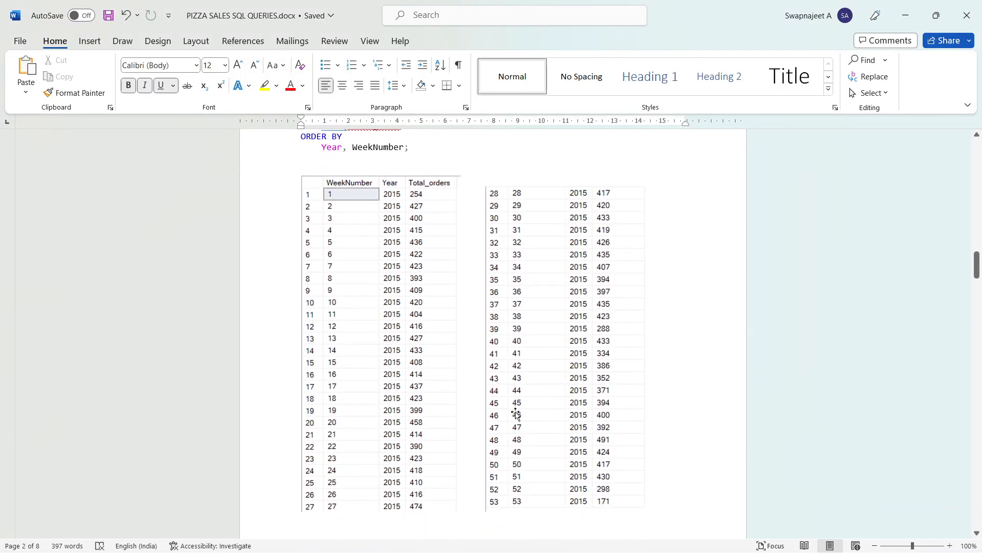
pyautogui.scroll(-1, 517, 414)
pyautogui.scroll(1, 516, 414)
pyautogui.hotkey('alt', 'Tab')
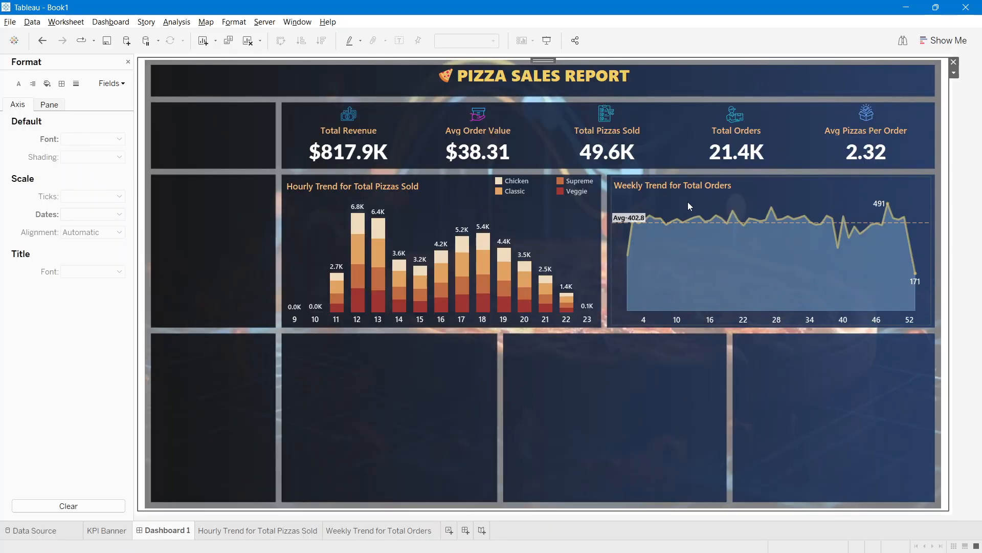
pyautogui.moveTo(629, 262)
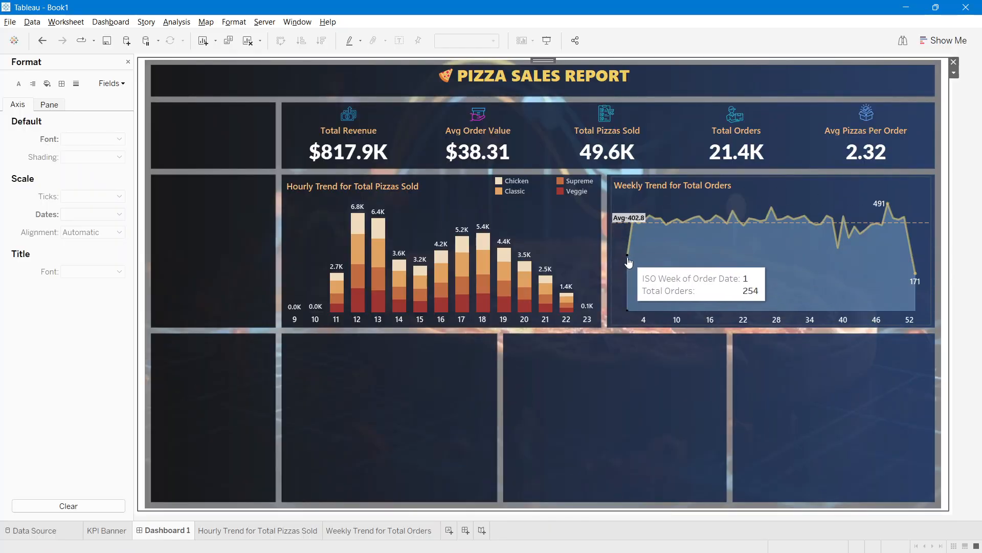
pyautogui.hotkey('alt', 'Tab')
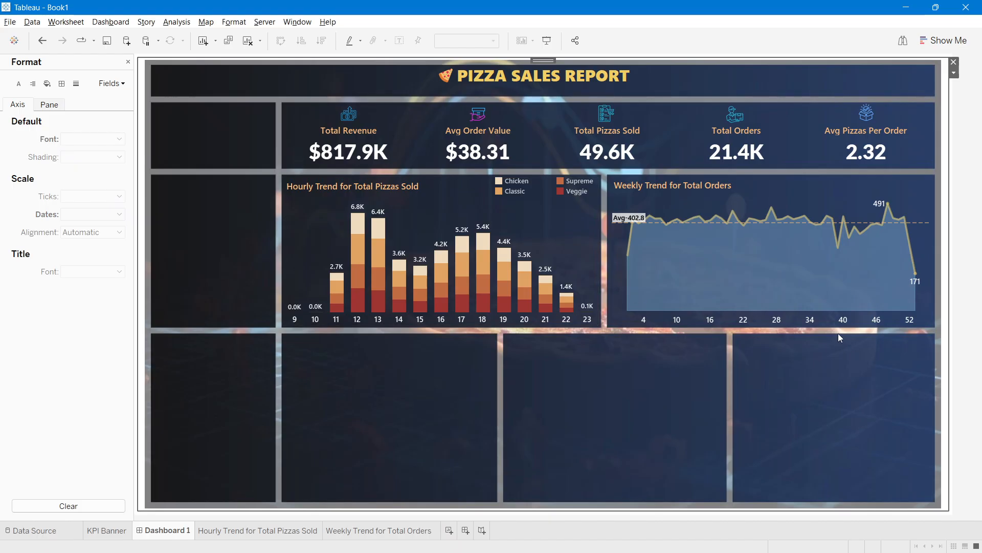
pyautogui.hotkey('alt', 'Tab')
pyautogui.moveTo(767, 245)
pyautogui.moveTo(774, 215)
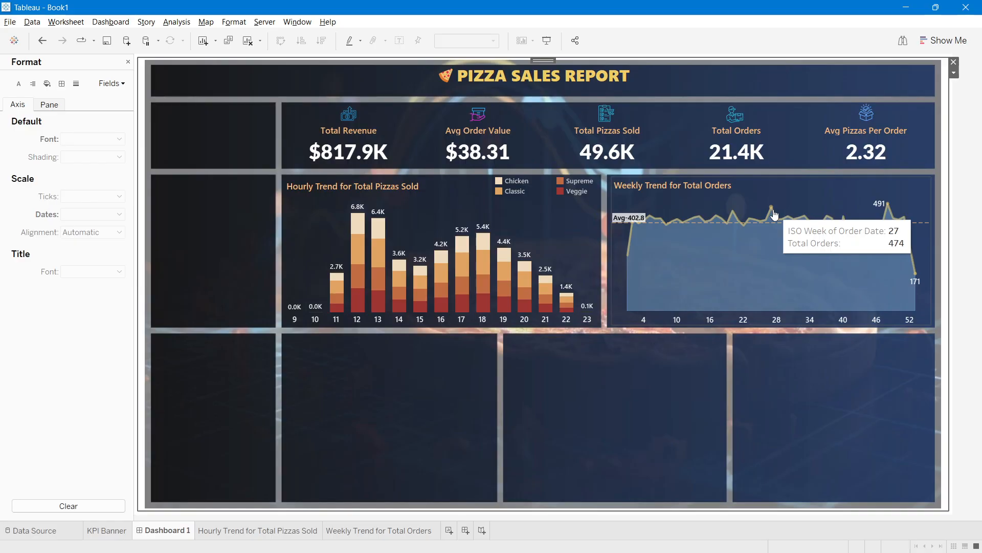
pyautogui.hotkey('alt', 'Tab')
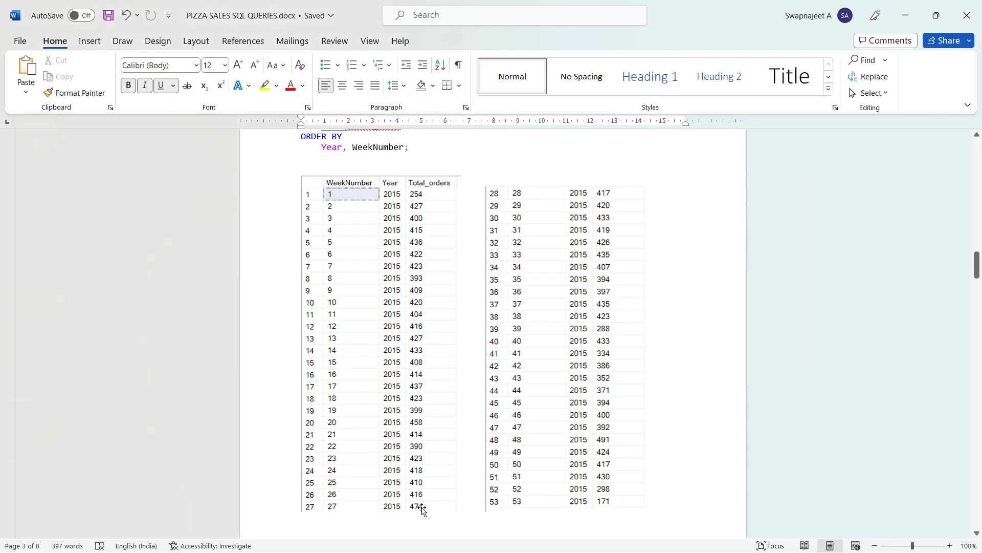
pyautogui.hotkey('alt', 'Tab')
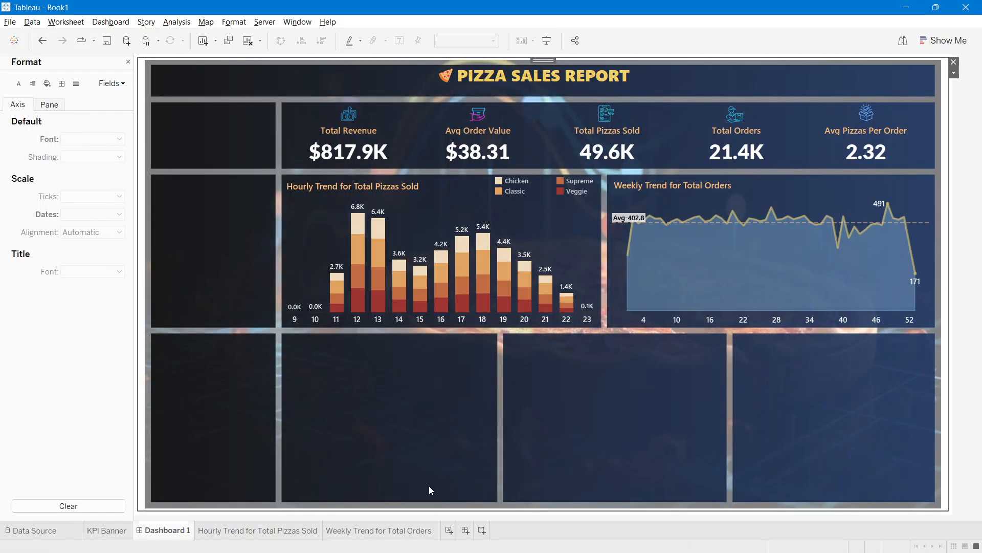
# Step: Examine the ISO_WEEK argument in the Word document's Monthly Trend for Orders query, and return to the Tableau dashboard
pyautogui.hotkey('alt', 'Tab')
pyautogui.scroll(5, 418, 401)
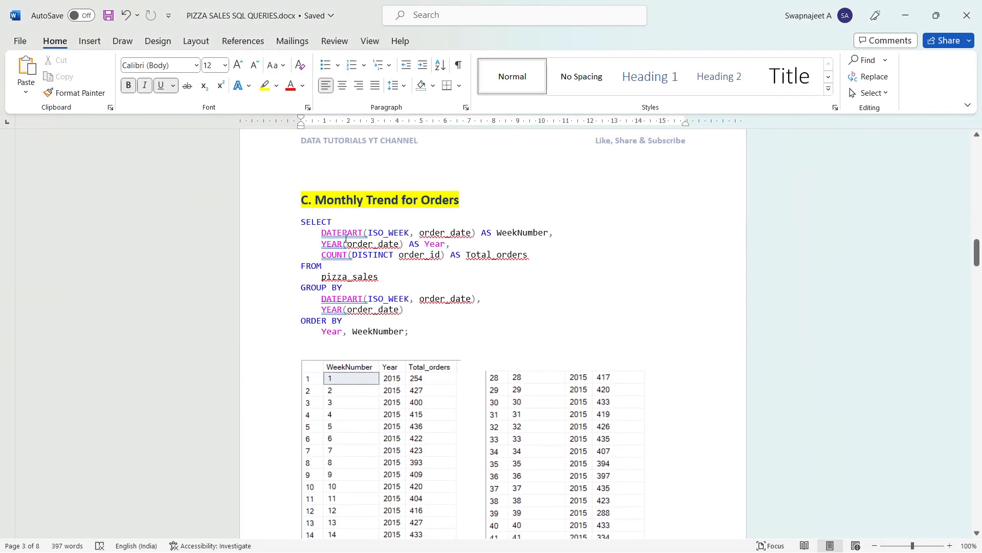
pyautogui.doubleClick(372, 233)
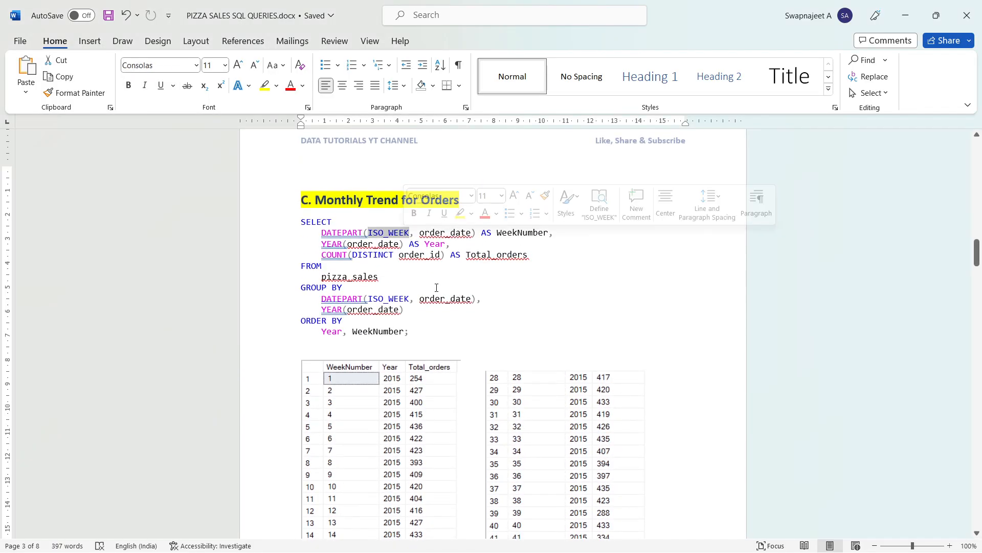
pyautogui.click(480, 331)
pyautogui.hotkey('alt', 'Tab')
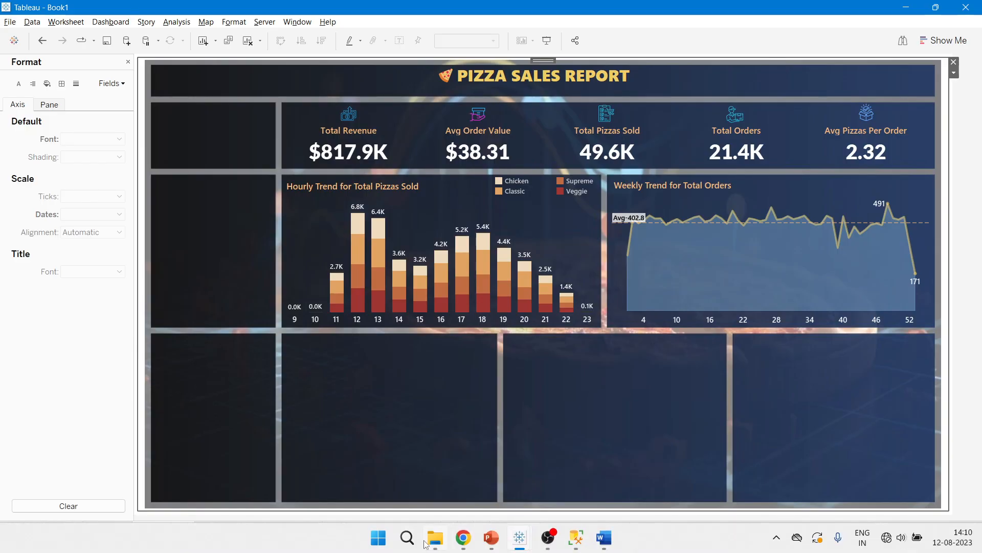
# Step: Copy the heading Percentage of Sales by Pizza Category from the PowerPoint problem statement and use it to name a new Tableau worksheet
pyautogui.click(489, 533)
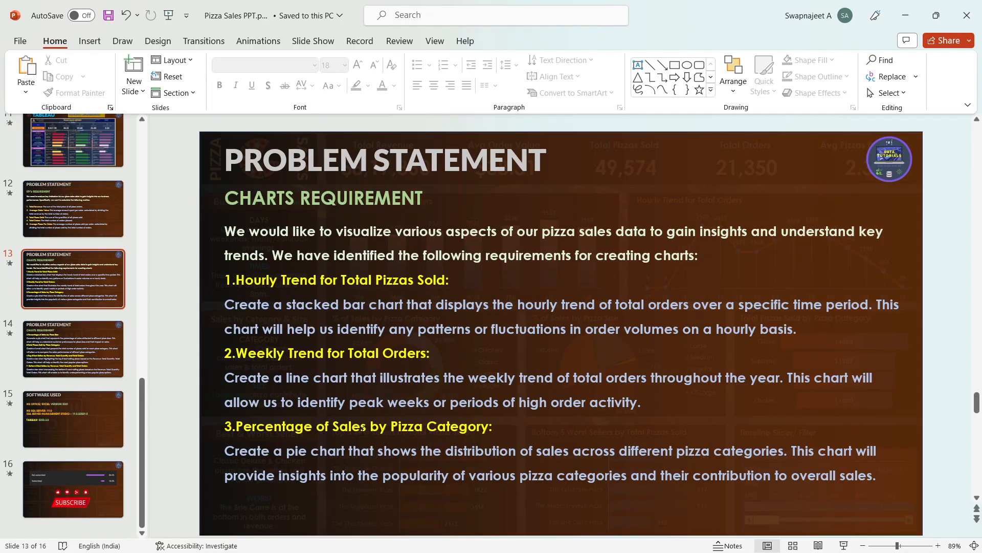
pyautogui.moveTo(489, 426); pyautogui.dragTo(268, 433)
pyautogui.hotkey('ctrl', 'c')
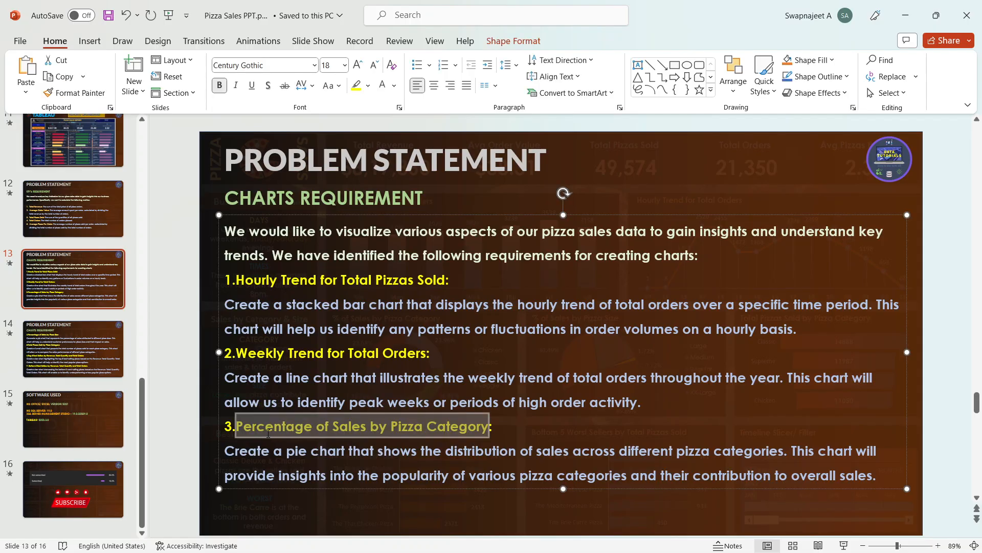
pyautogui.hotkey('alt', 'Tab')
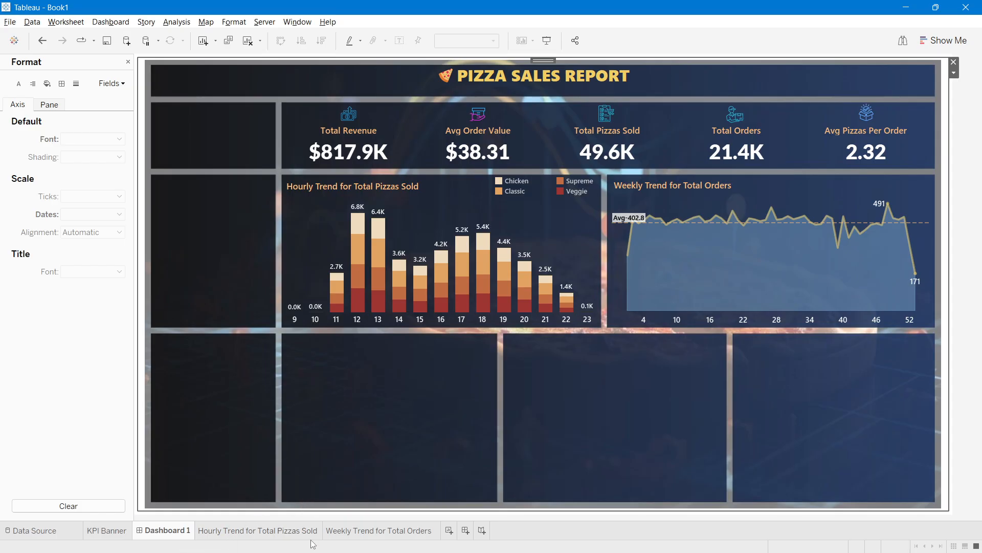
pyautogui.click(447, 531)
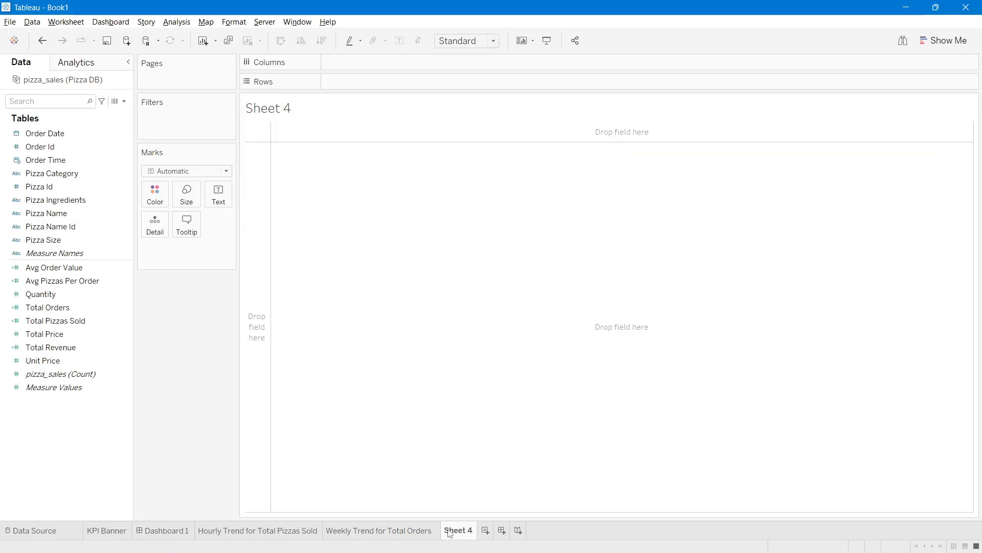
pyautogui.doubleClick(450, 529)
pyautogui.hotkey('ctrl', 'v')
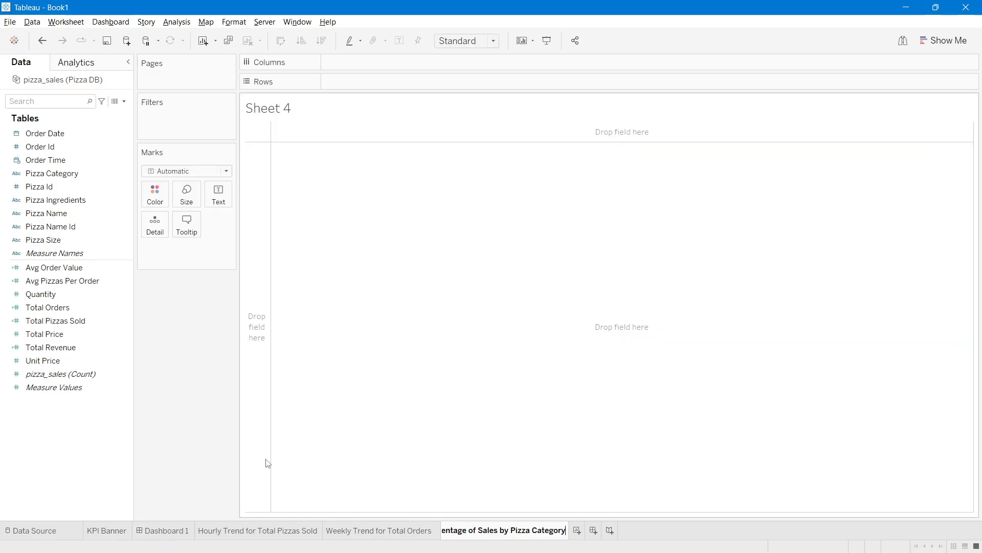
pyautogui.press('Return')
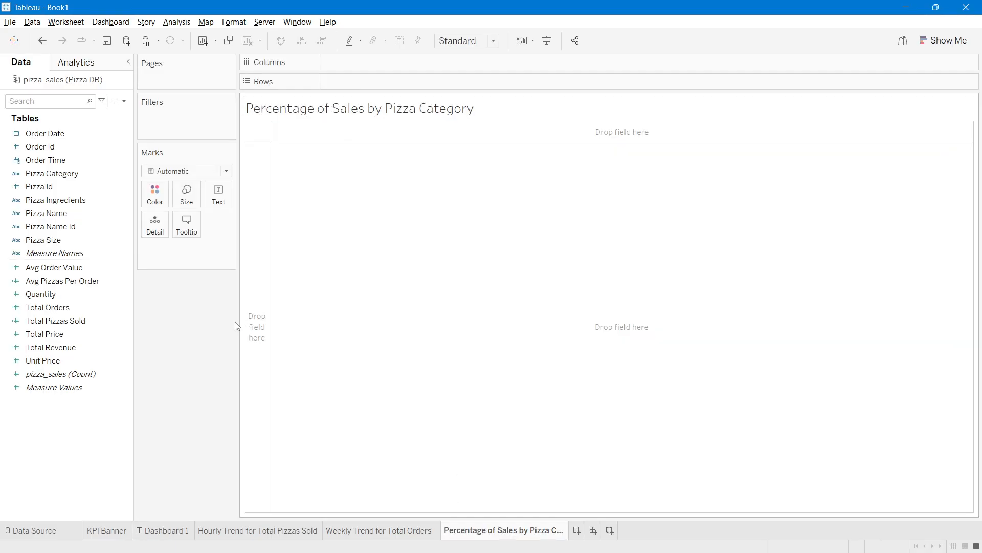
# Step: Switch to PowerPoint to check the pie chart requirement for sales by pizza category, and return to Tableau
pyautogui.hotkey('alt', 'Tab')
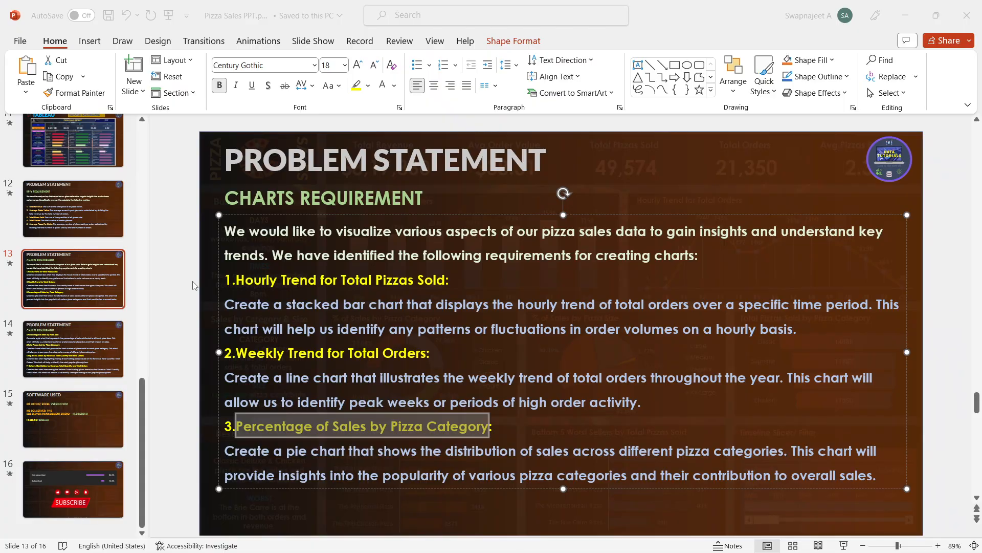
pyautogui.click(266, 443)
pyautogui.hotkey('alt', 'Tab')
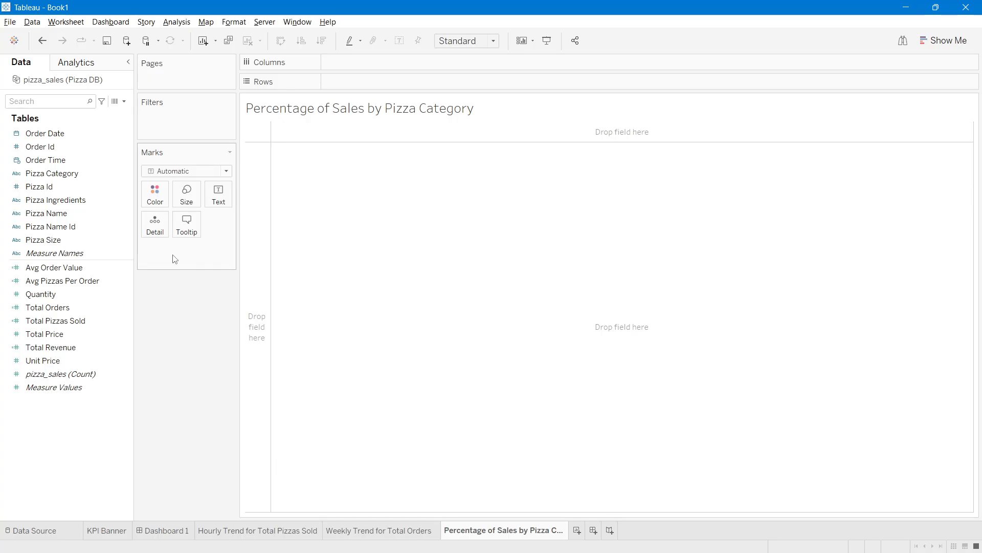
# Step: Set the mark type to Pie with Pizza Category as color, and fit the chart to Entire View
pyautogui.click(179, 171)
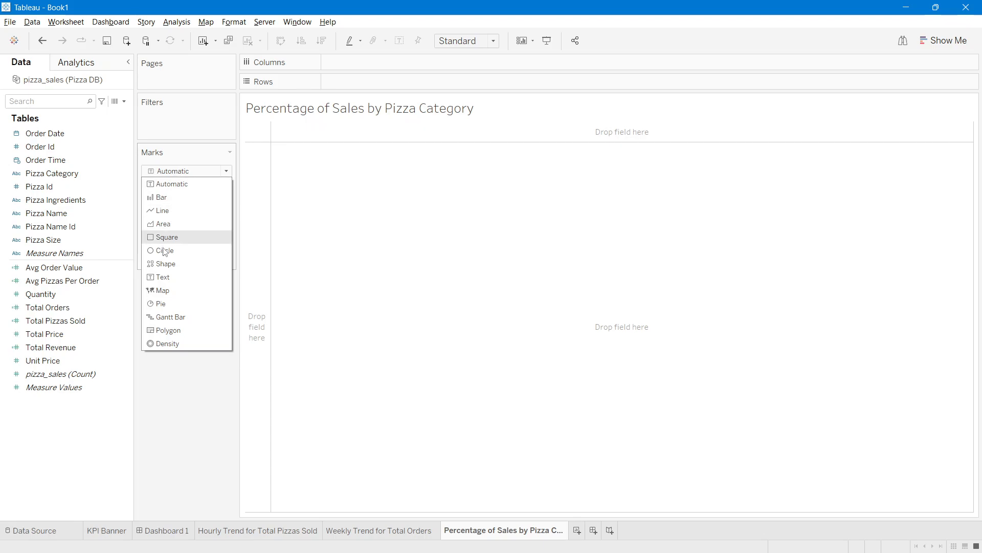
pyautogui.click(161, 303)
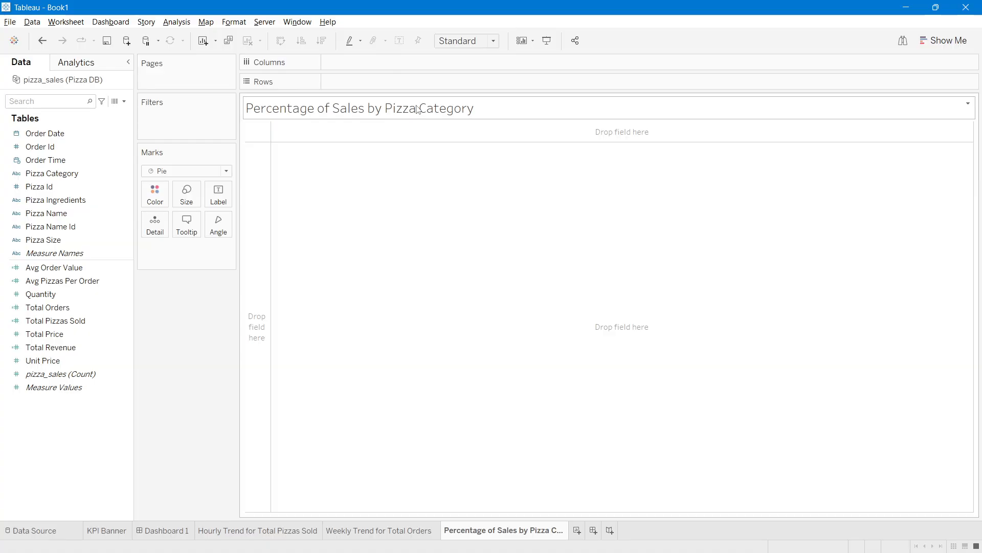
pyautogui.moveTo(51, 177); pyautogui.dragTo(149, 197)
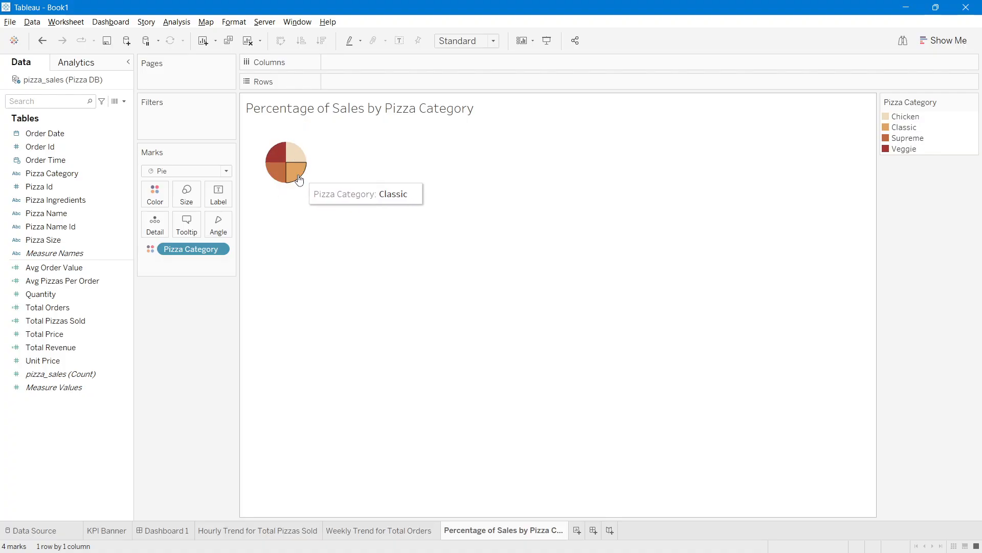
pyautogui.click(467, 41)
pyautogui.click(459, 86)
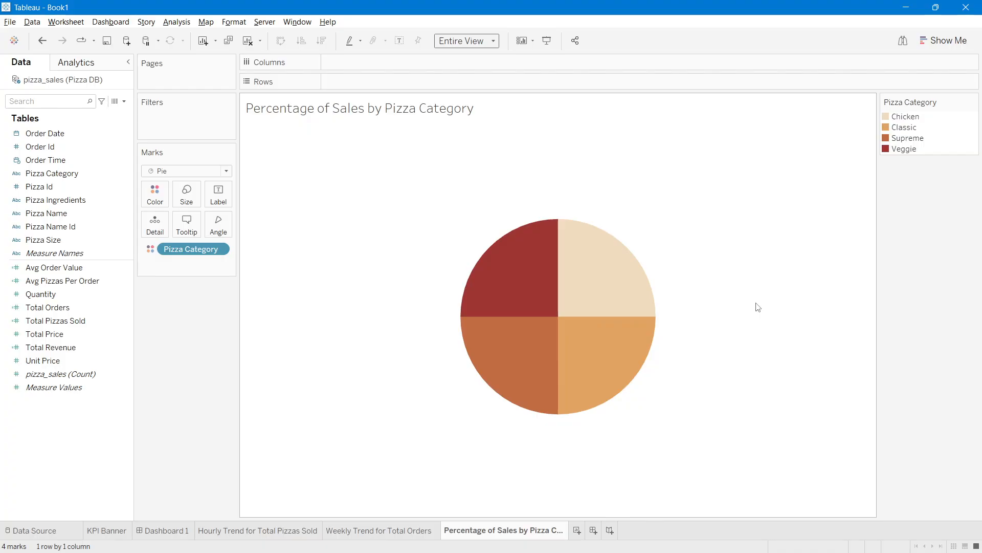
# Step: Add two AVG(0) calculations to the rows to create a pair of placeholder pies
pyautogui.doubleClick(343, 83)
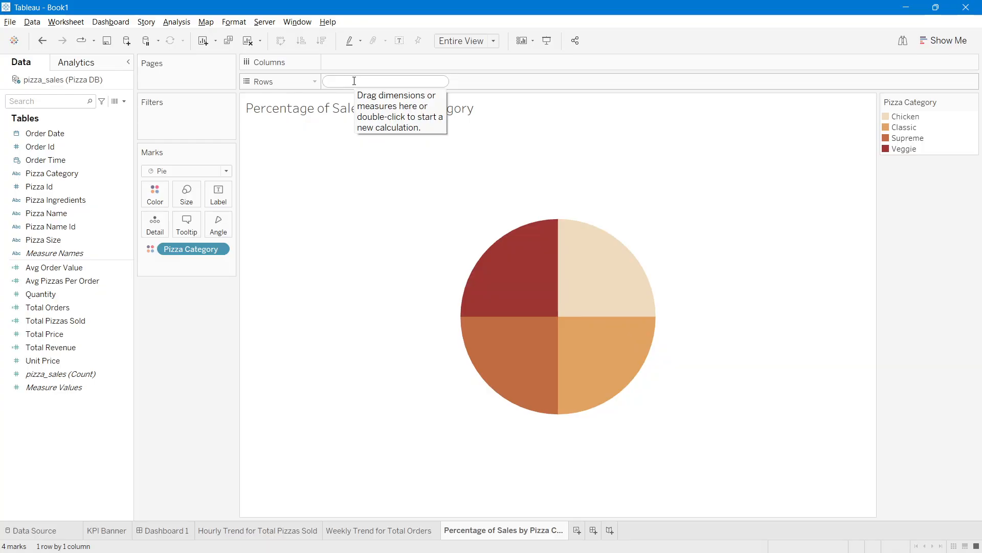
pyautogui.write('avg')
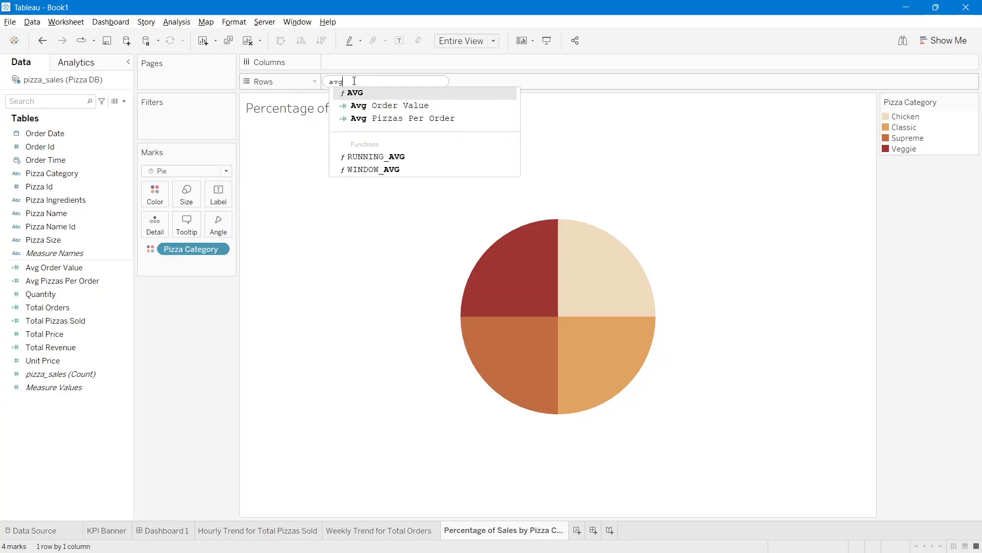
pyautogui.press('Return')
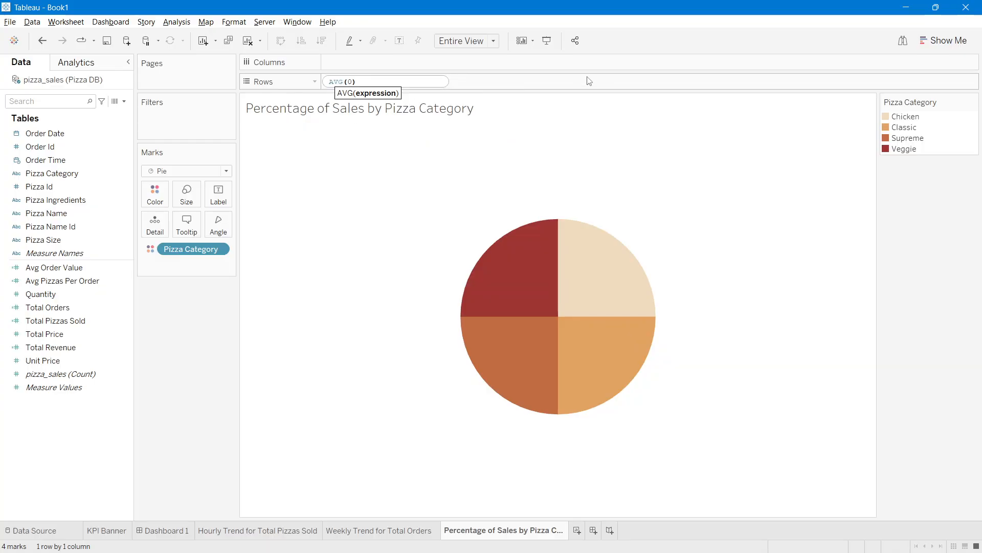
pyautogui.write('0')
pyautogui.press('Return')
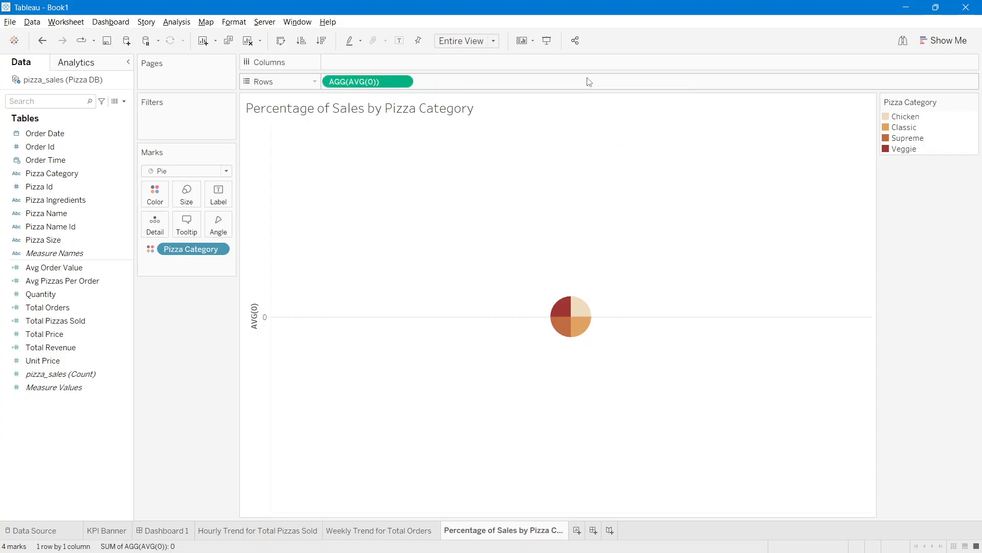
pyautogui.doubleClick(433, 82)
pyautogui.write('avg')
pyautogui.press('Return')
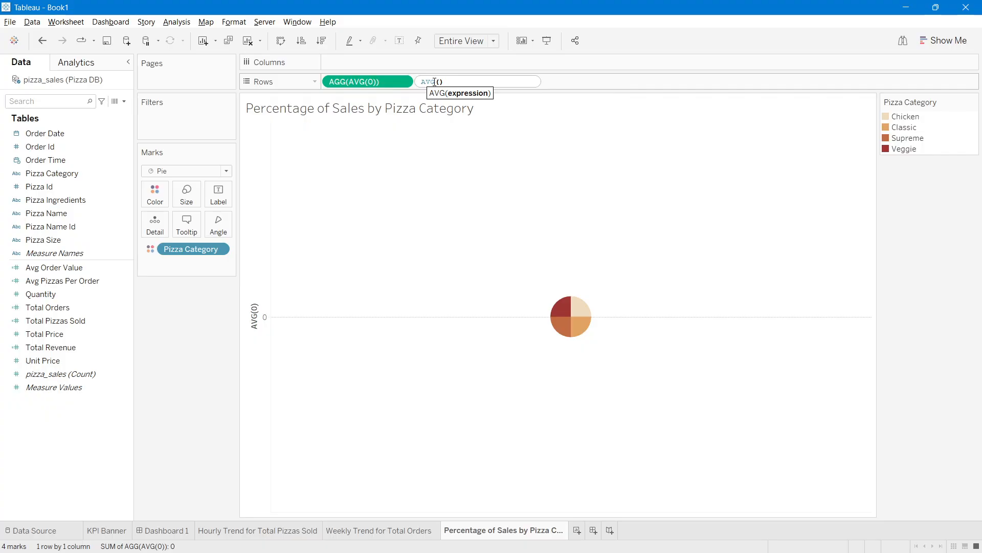
pyautogui.press('Return')
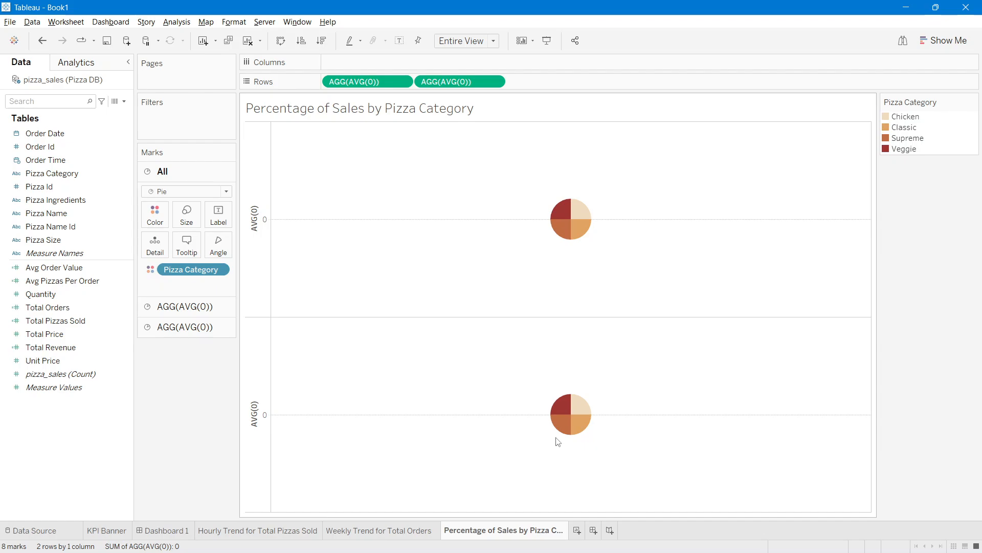
# Step: Remove Pizza Category from the second AVG(0) pie's marks and combine both pies on a dual axis
pyautogui.click(175, 327)
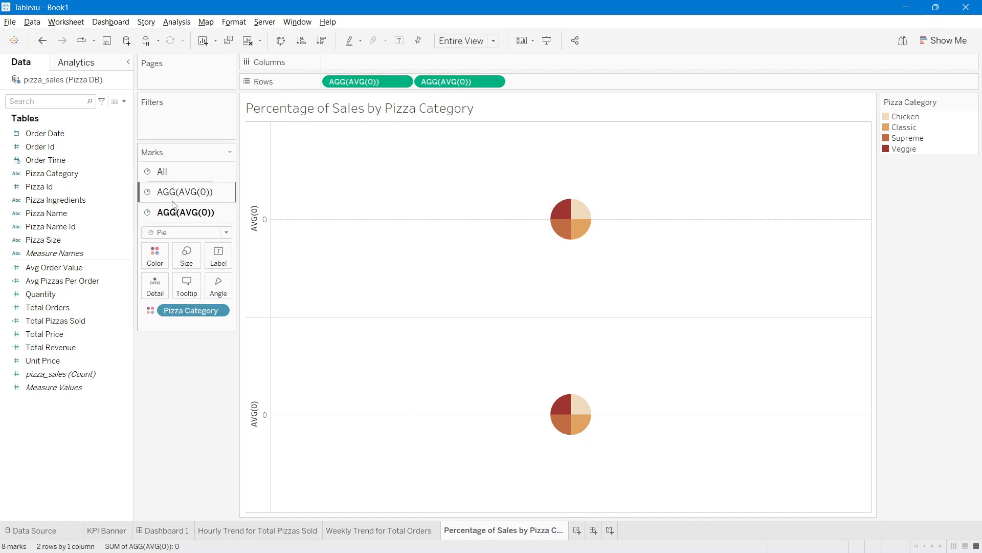
pyautogui.click(183, 327)
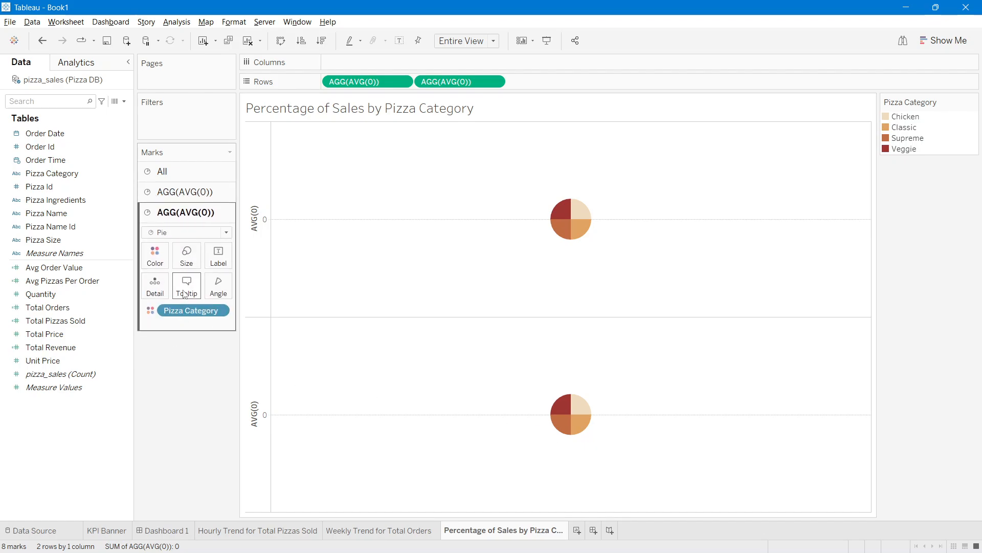
pyautogui.moveTo(184, 318); pyautogui.dragTo(742, 447)
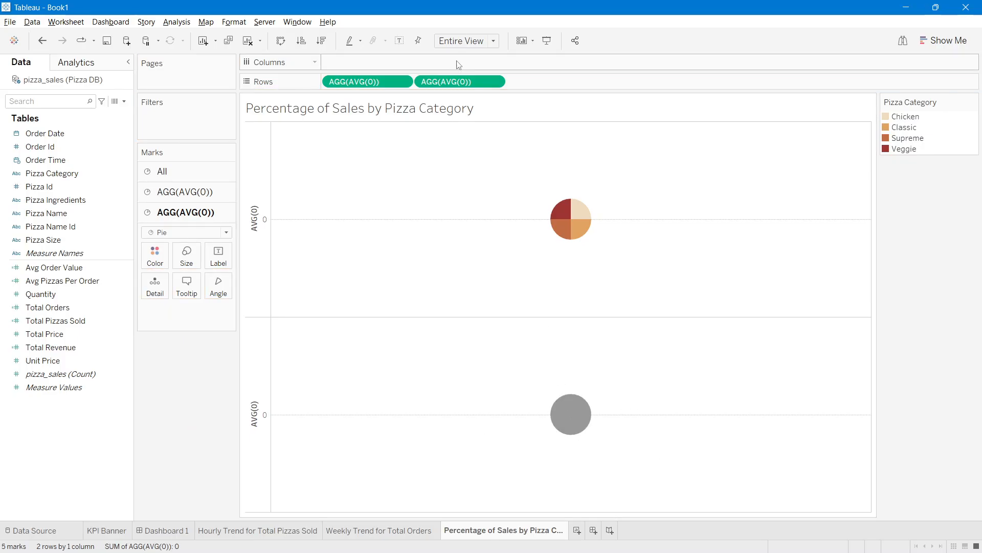
pyautogui.rightClick(453, 90)
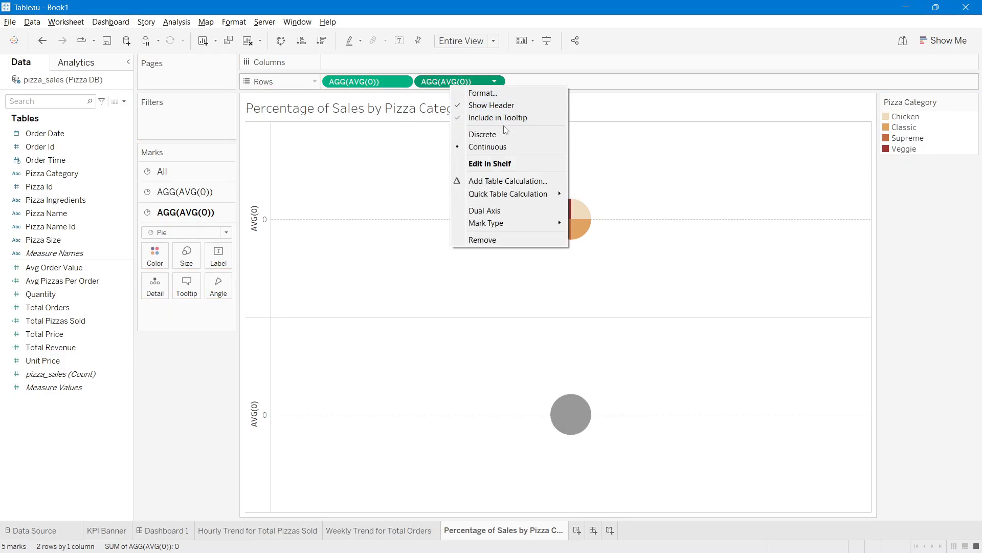
pyautogui.click(498, 211)
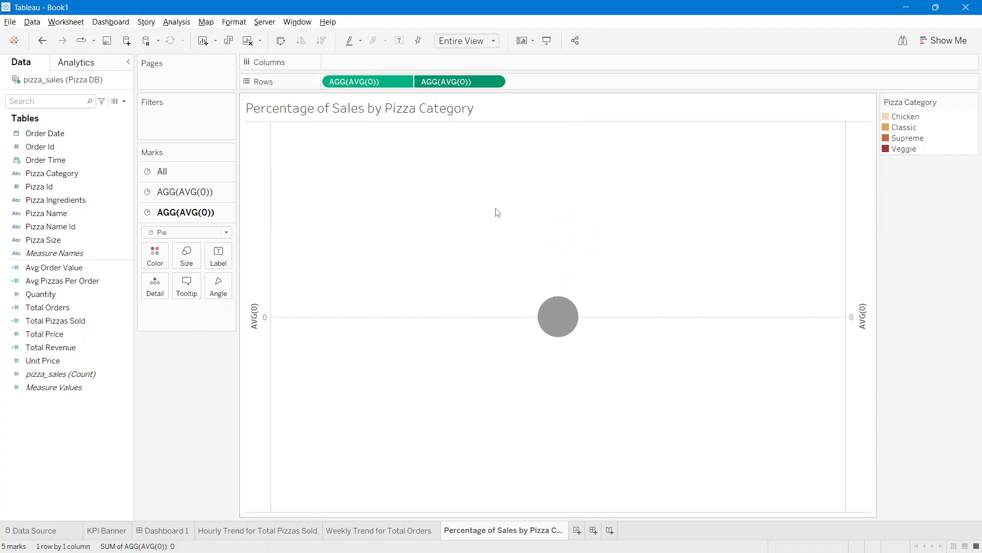
# Step: Enlarge the first AVG(0) pie, colored by Pizza Category, so it surrounds the gray center circle
pyautogui.moveTo(556, 335)
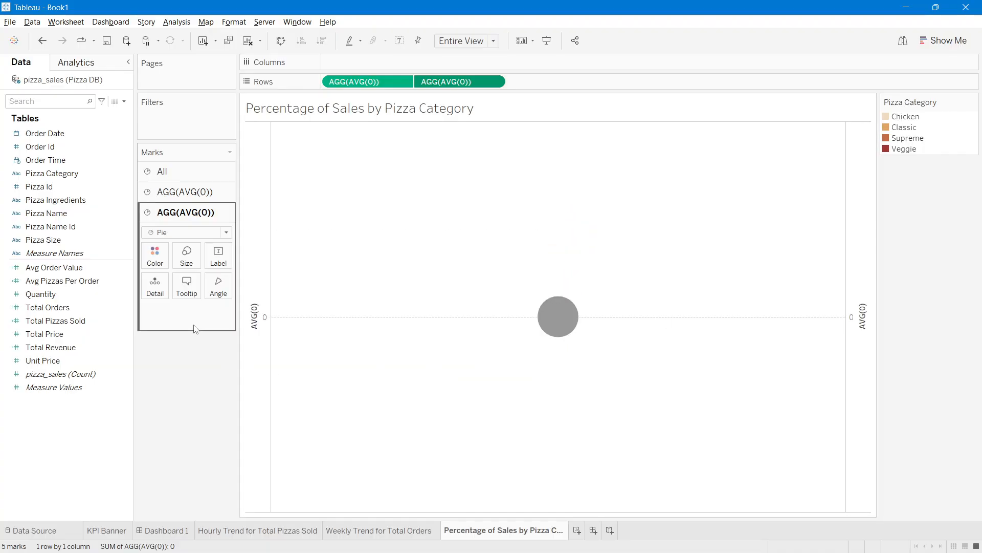
pyautogui.click(179, 194)
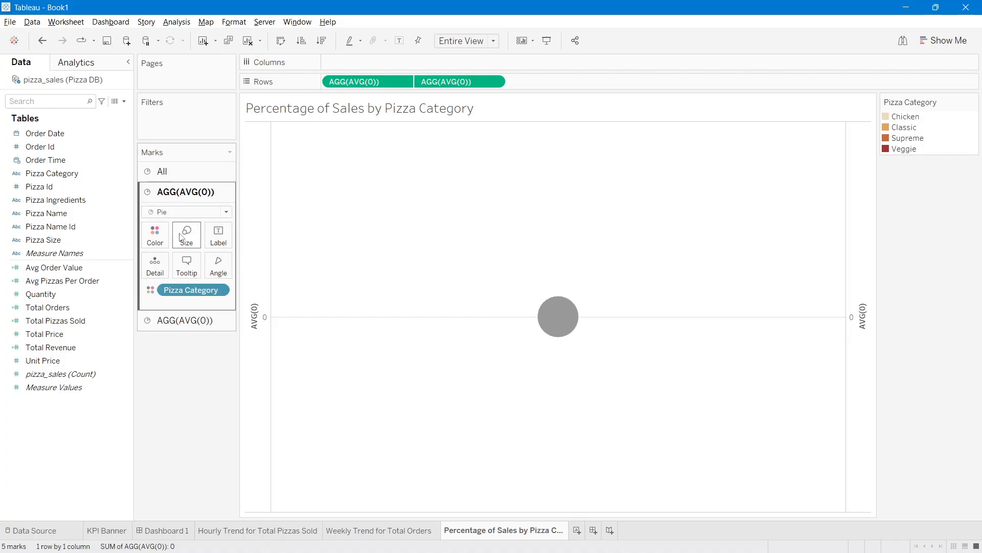
pyautogui.click(180, 239)
pyautogui.moveTo(202, 264); pyautogui.dragTo(239, 273)
pyautogui.click(189, 391)
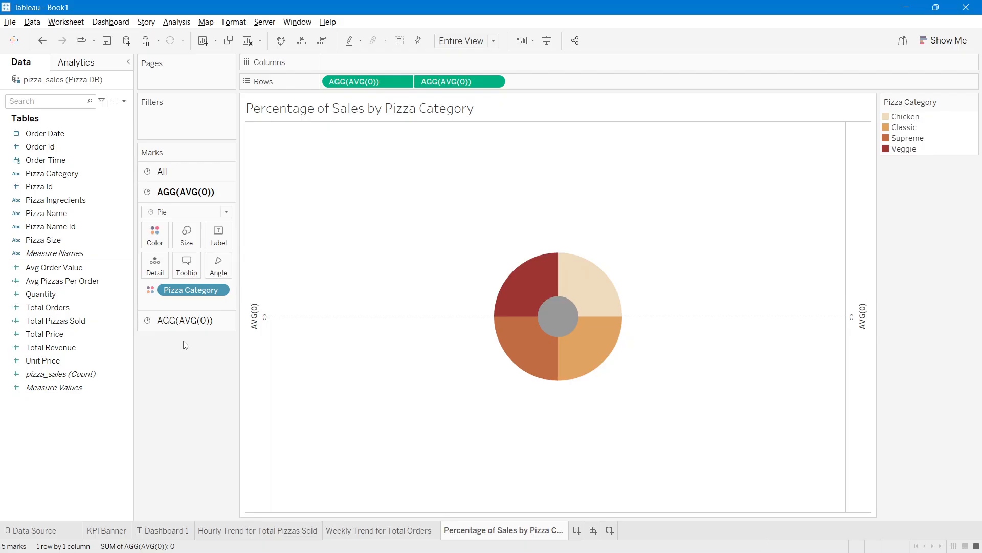
# Step: Enlarge the second AVG(0) pie to narrow the surrounding category ring into a thin donut
pyautogui.click(185, 320)
pyautogui.click(180, 265)
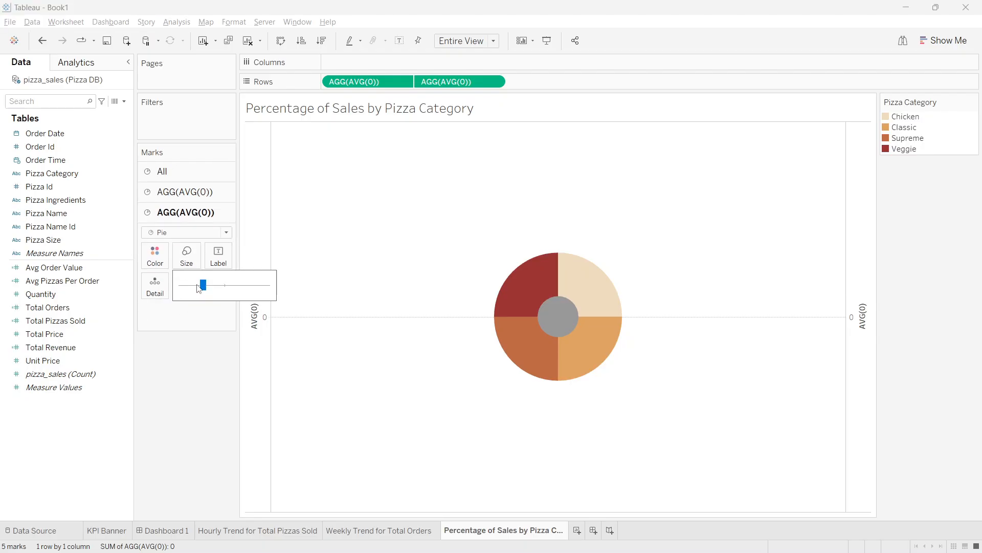
pyautogui.moveTo(202, 285); pyautogui.dragTo(226, 292)
pyautogui.click(224, 291)
pyautogui.click(225, 289)
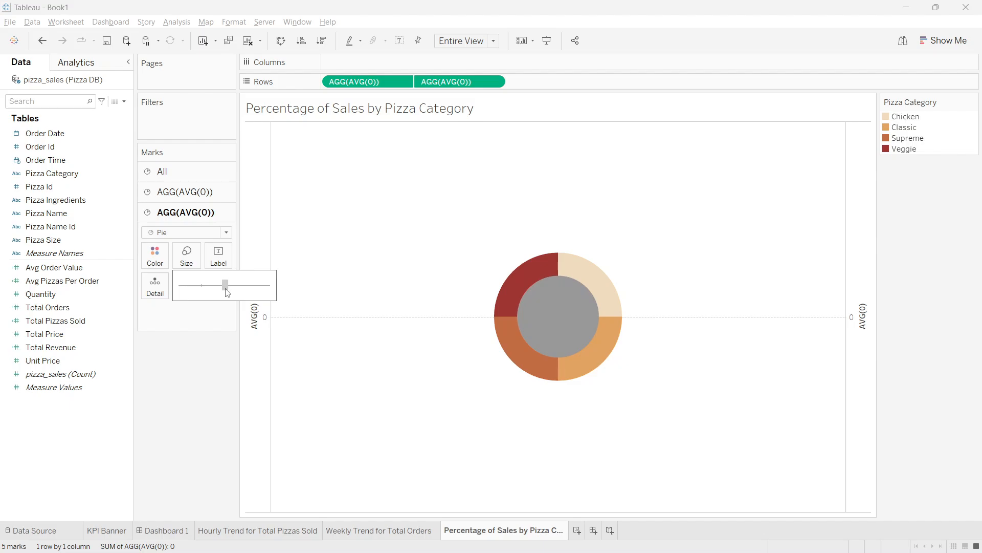
pyautogui.moveTo(229, 292); pyautogui.dragTo(229, 291)
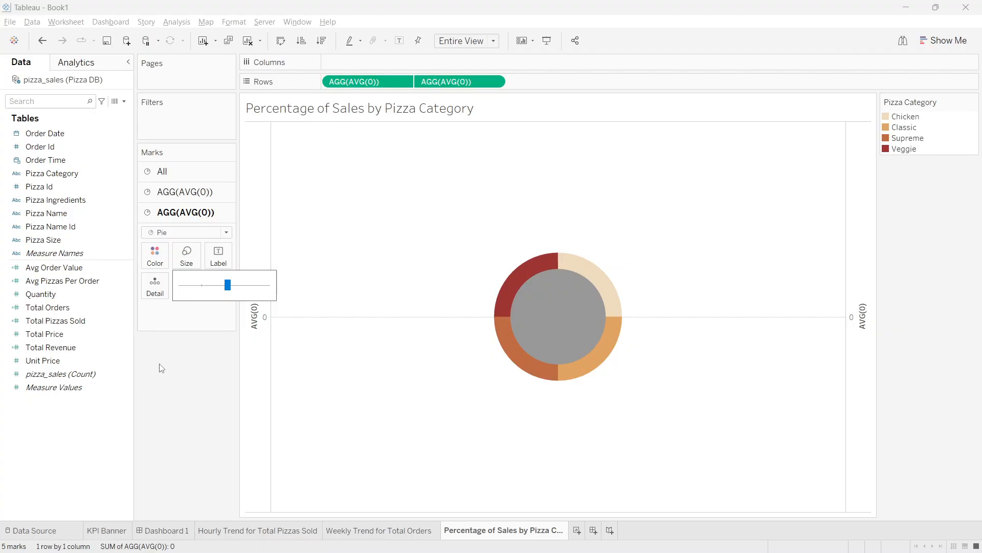
# Step: Color the donut's center circle dark gray
pyautogui.click(155, 254)
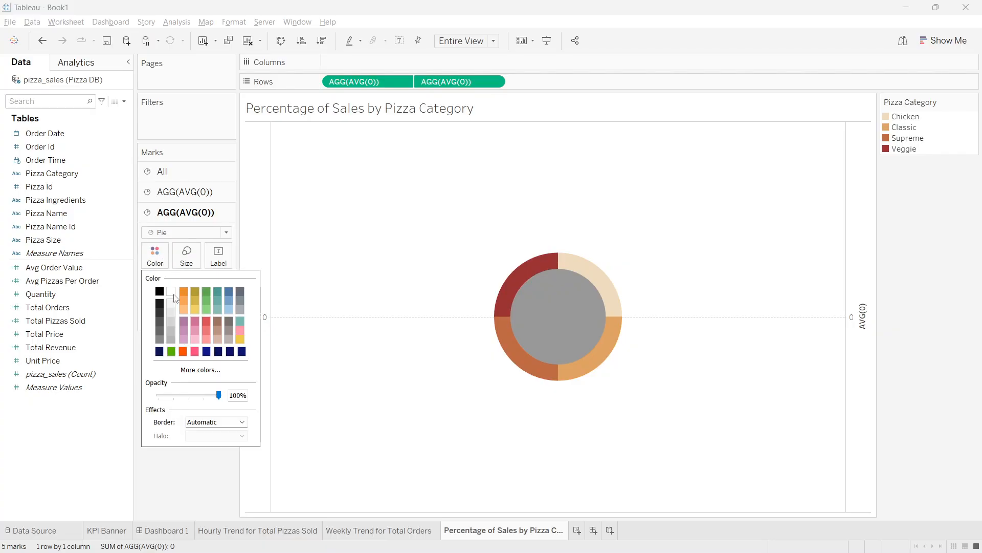
pyautogui.click(160, 320)
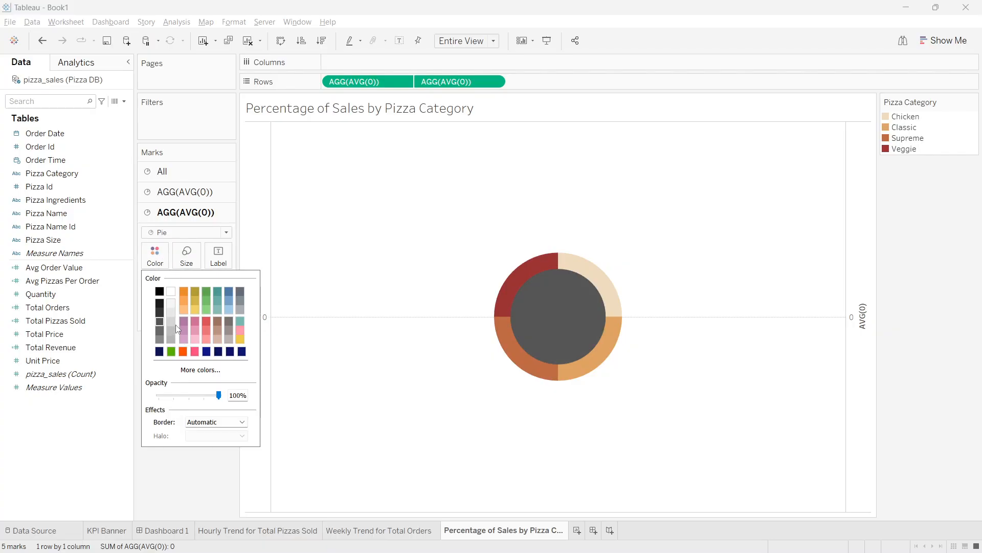
pyautogui.click(218, 496)
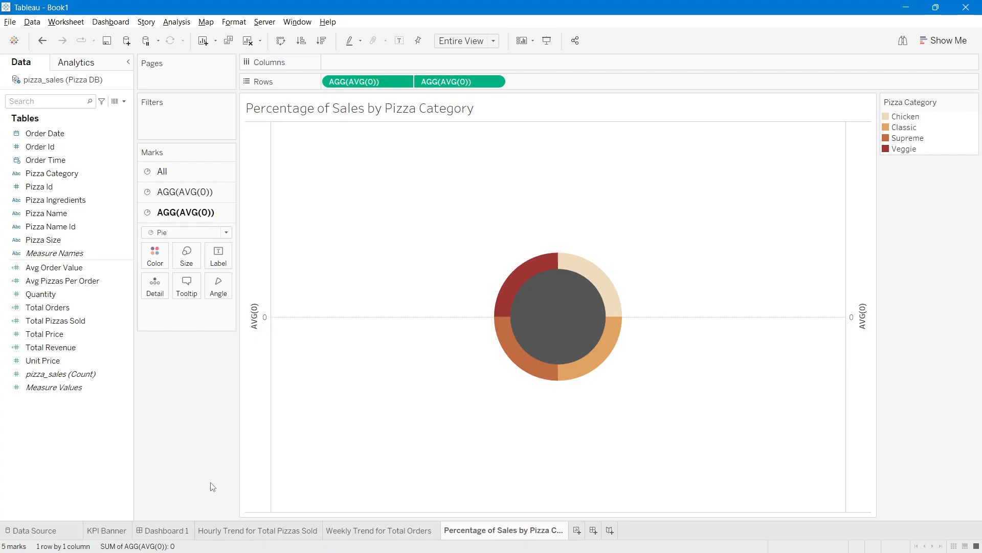
# Step: Size the outer pie's slices by Total Revenue as angle and label them with Pizza Category
pyautogui.click(174, 192)
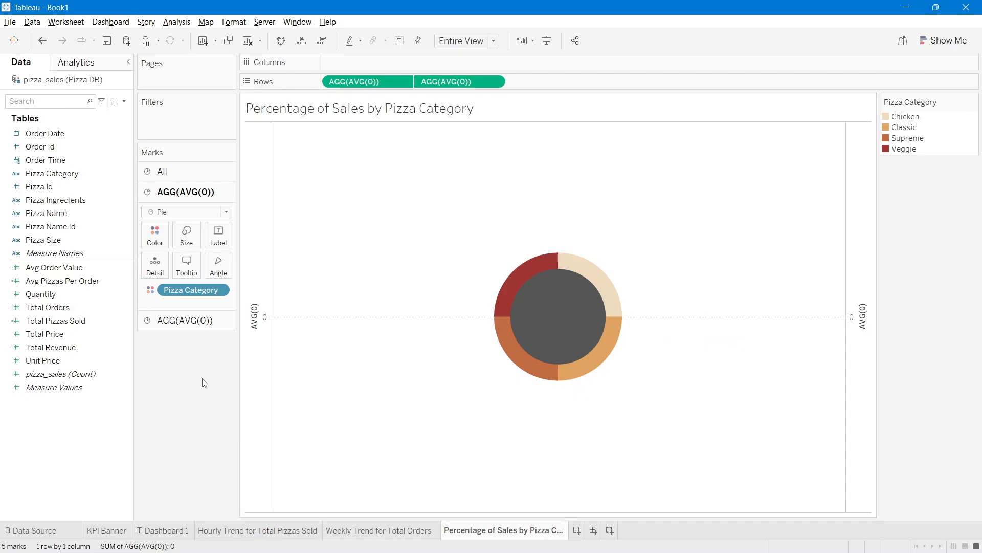
pyautogui.click(64, 350)
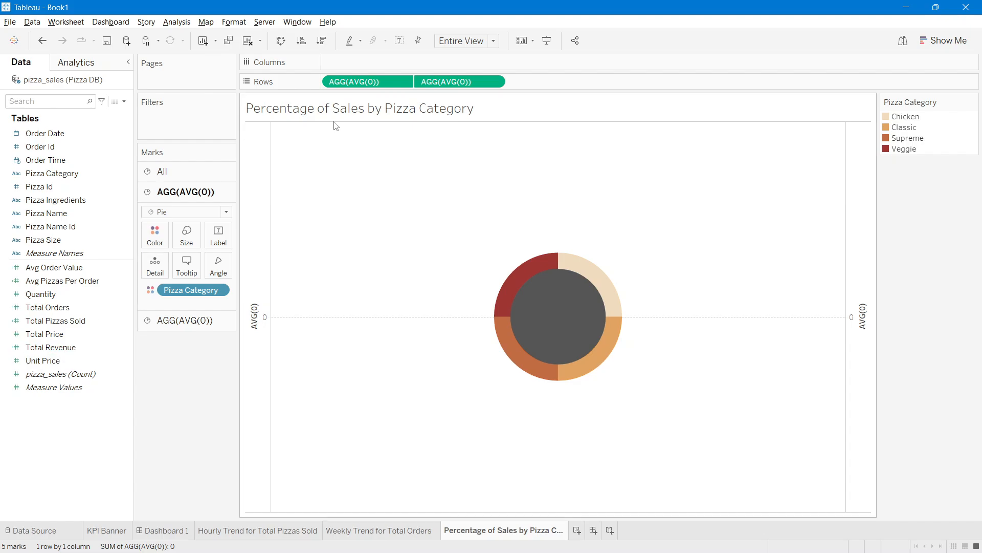
pyautogui.click(54, 333)
pyautogui.moveTo(45, 345); pyautogui.dragTo(227, 269)
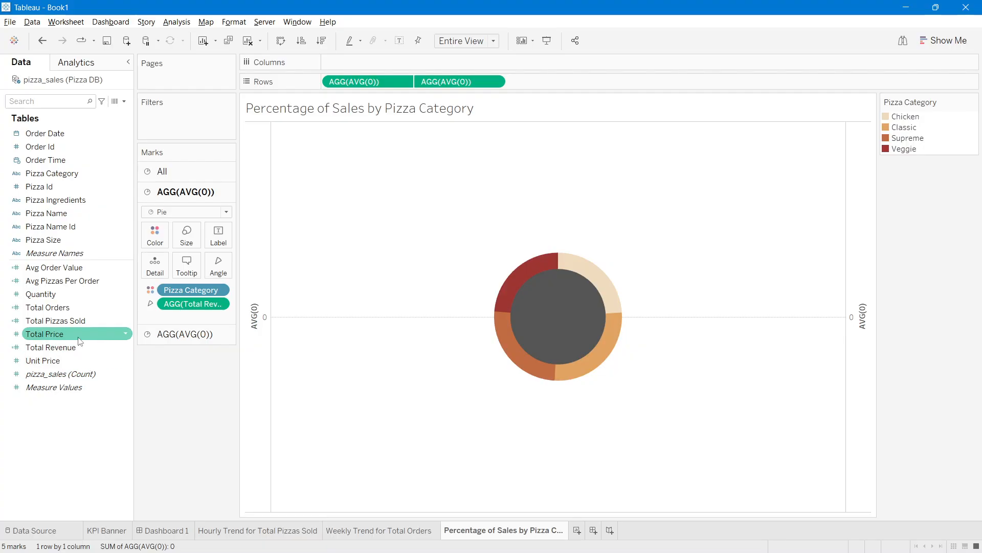
pyautogui.moveTo(48, 177); pyautogui.dragTo(228, 240)
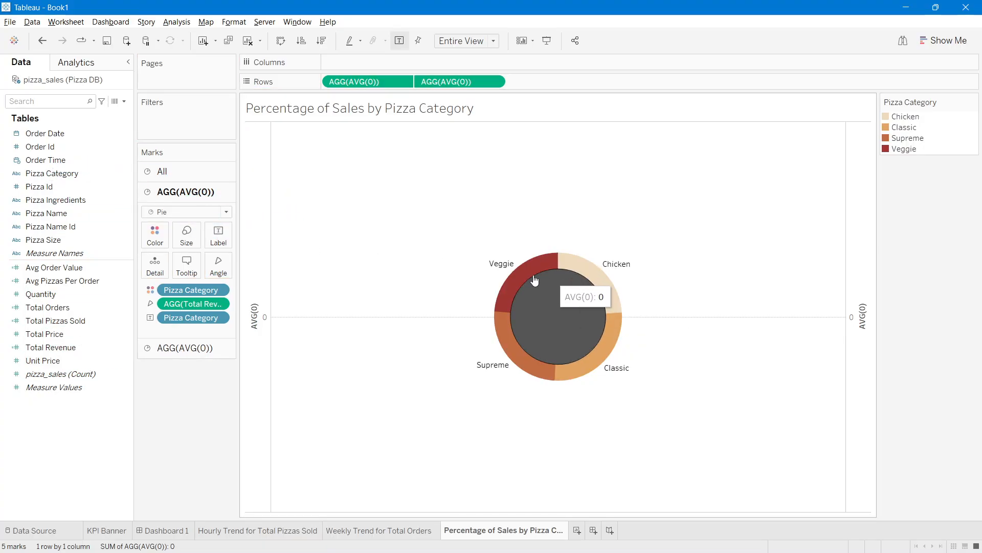
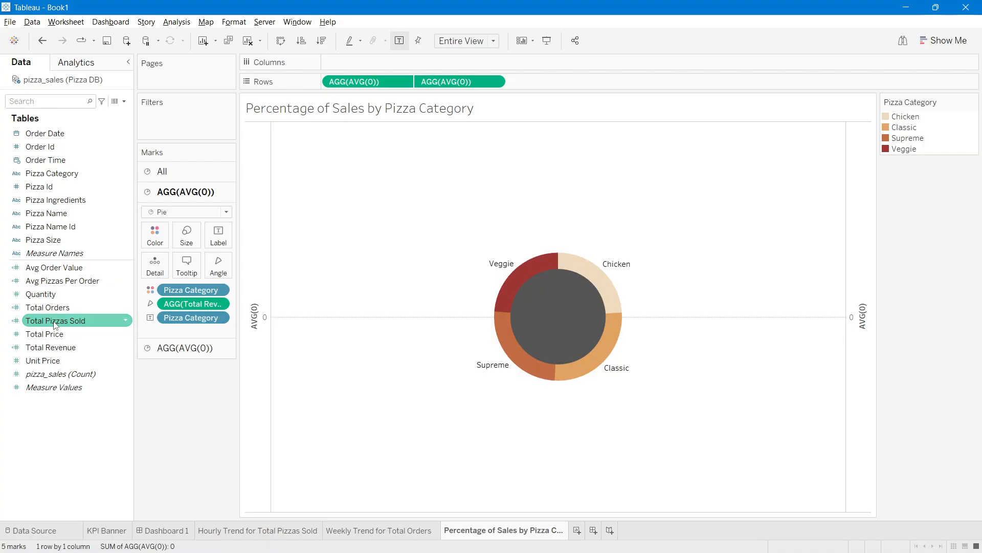
# Step: Add Total Revenue to the slice labels and convert it to a Percent of Total table calculation
pyautogui.moveTo(50, 347); pyautogui.dragTo(214, 237)
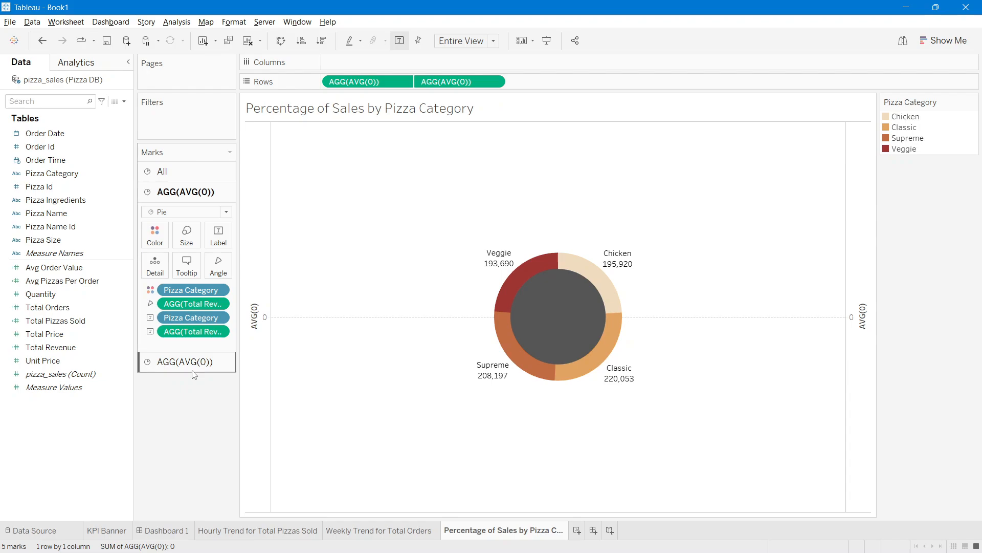
pyautogui.rightClick(189, 333)
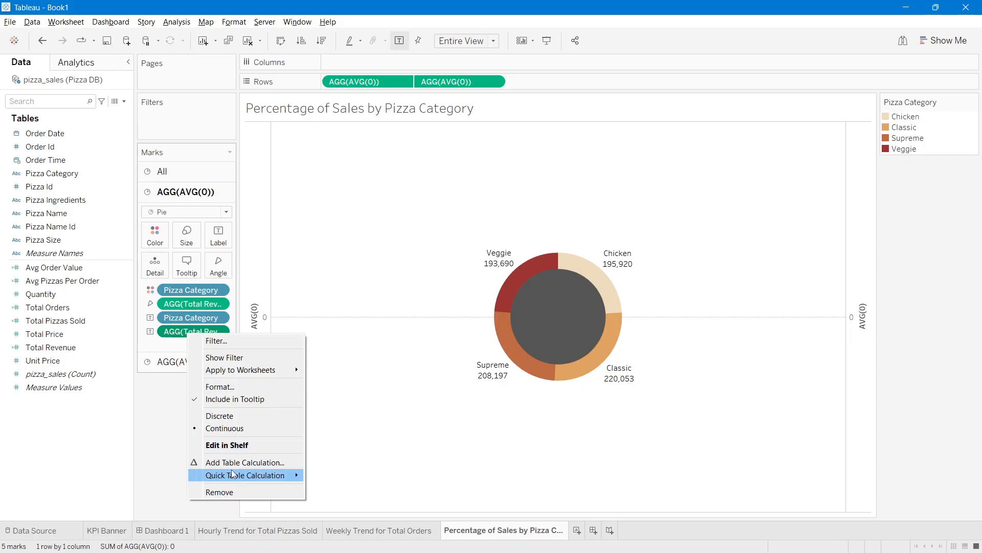
pyautogui.moveTo(232, 473)
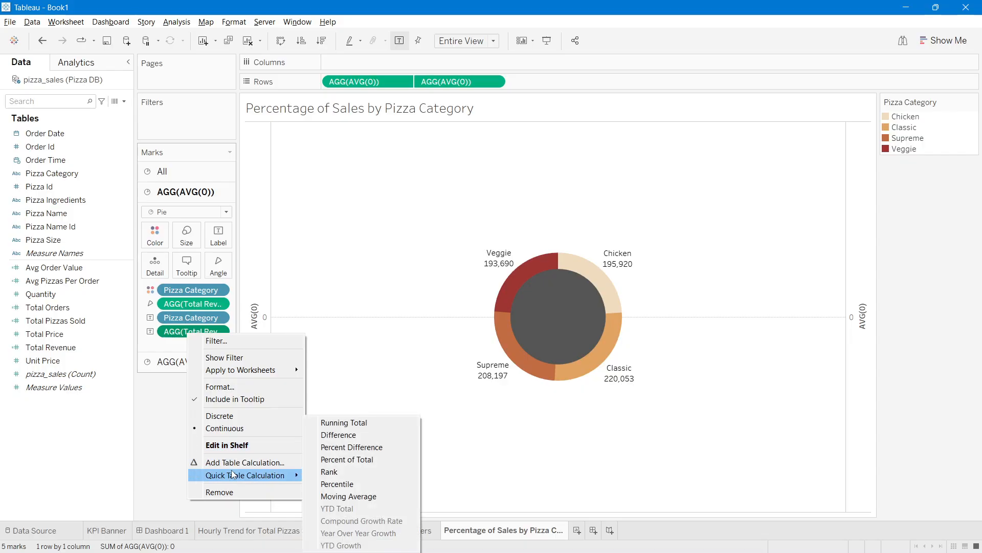
pyautogui.click(336, 460)
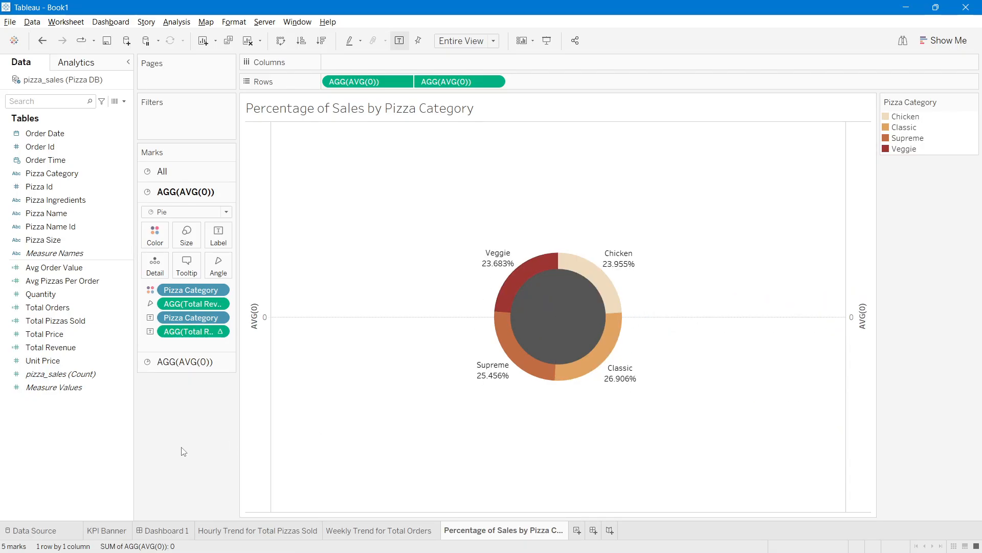
# Step: Add plain Total Revenue to the slice labels and place it before the percent of total on one line, separated by a comma
pyautogui.moveTo(494, 271)
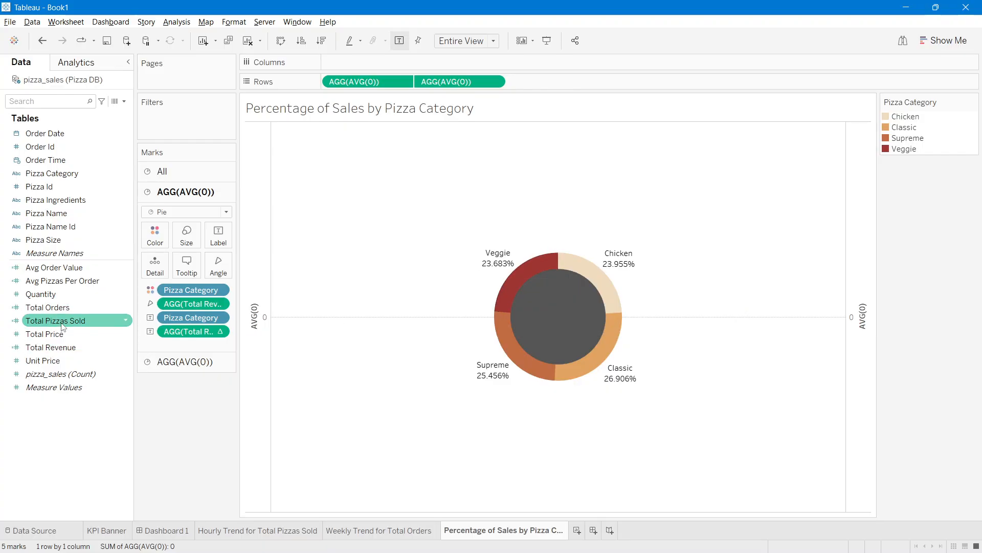
pyautogui.moveTo(51, 347); pyautogui.dragTo(220, 242)
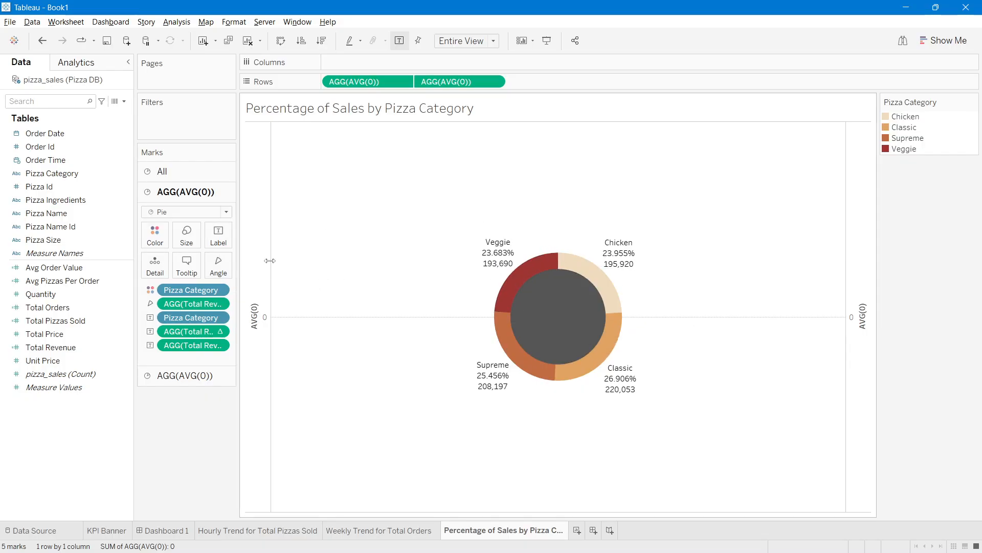
pyautogui.click(226, 238)
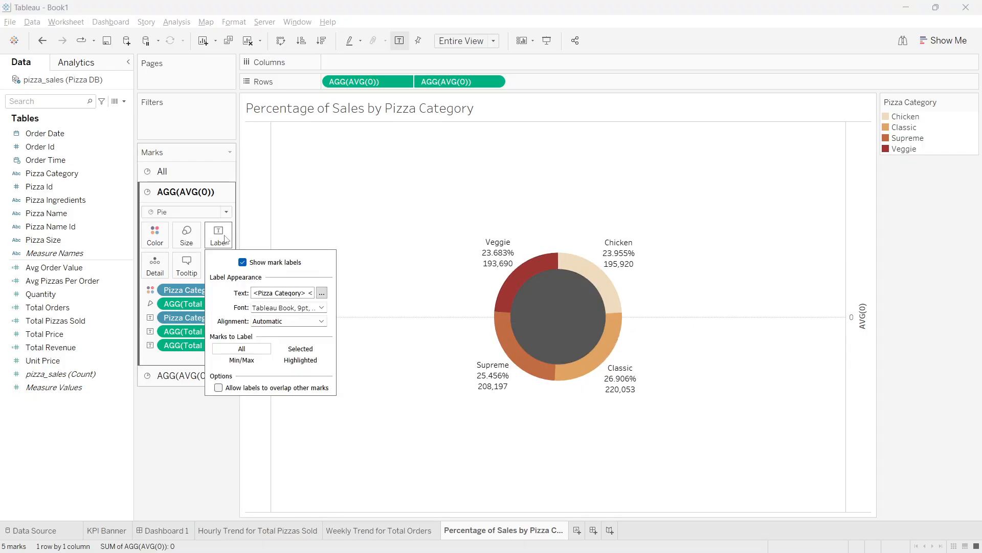
pyautogui.click(322, 292)
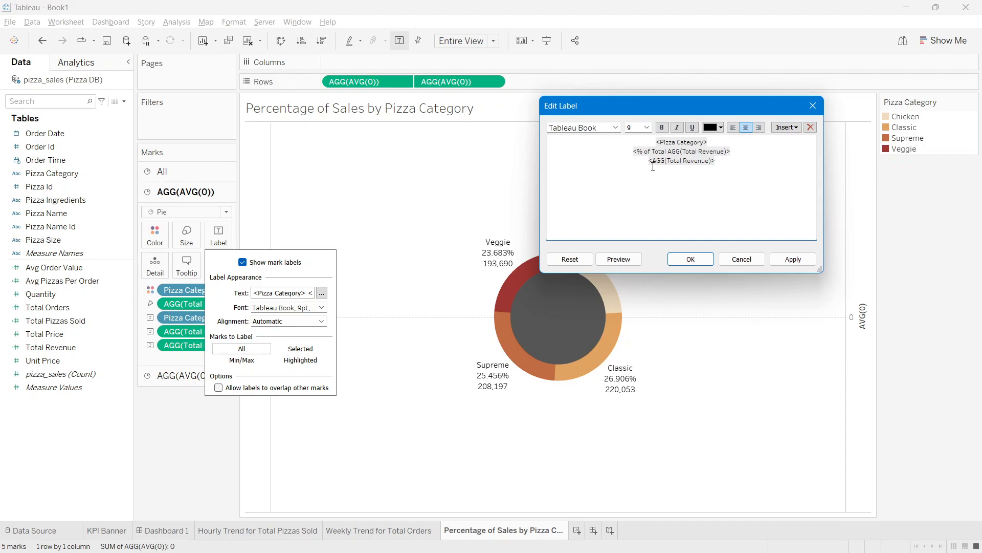
pyautogui.moveTo(647, 163); pyautogui.dragTo(745, 164)
pyautogui.hotkey('ctrl', 'c')
pyautogui.press('Delete')
pyautogui.hotkey('ctrl', 'v')
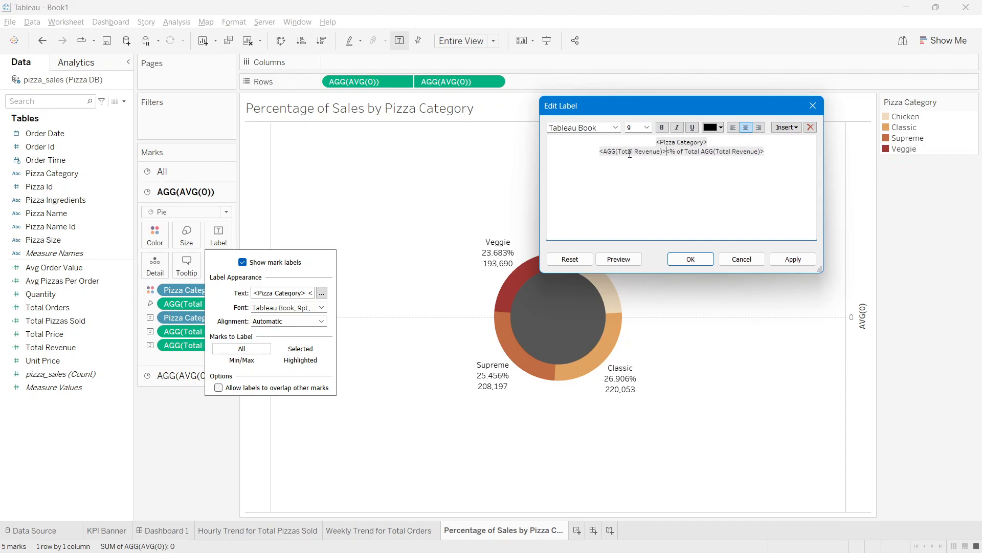
pyautogui.write(',')
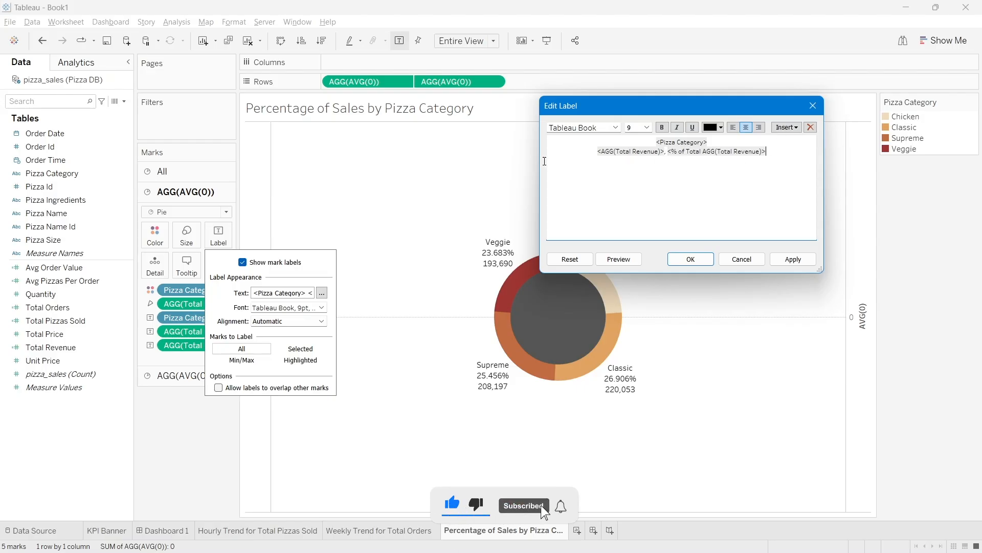
# Step: Format the entire slice label text in white Segoe UI Semibold and apply it to the chart
pyautogui.hotkey('ctrl', 'a')
pyautogui.click(715, 129)
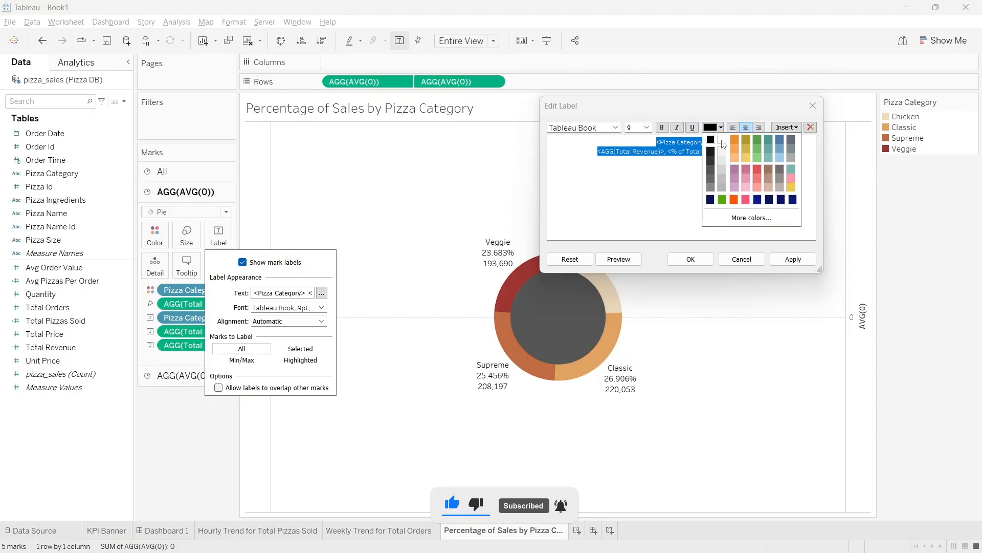
pyautogui.click(722, 141)
pyautogui.click(647, 128)
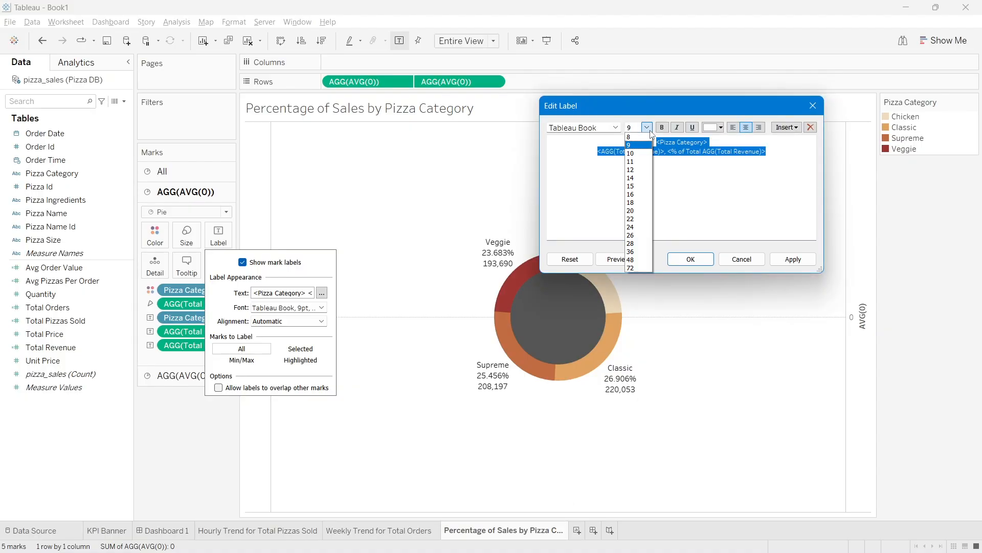
pyautogui.click(613, 129)
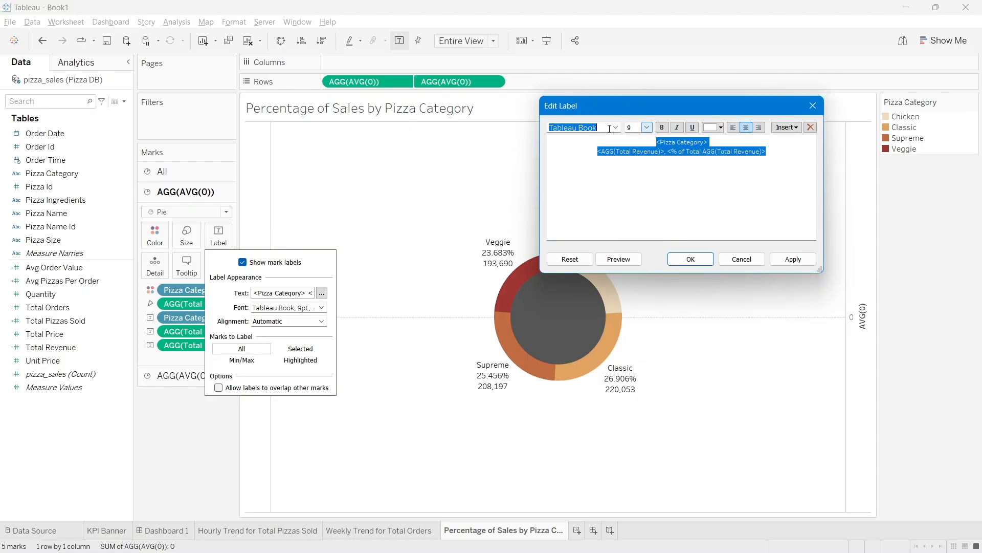
pyautogui.scroll(4, 595, 238)
pyautogui.scroll(10, 596, 240)
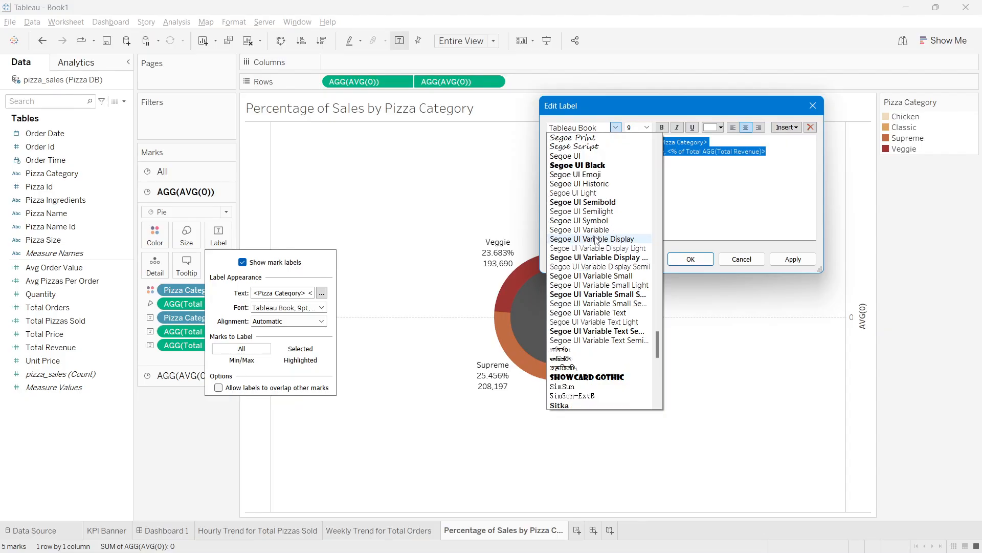
pyautogui.click(584, 257)
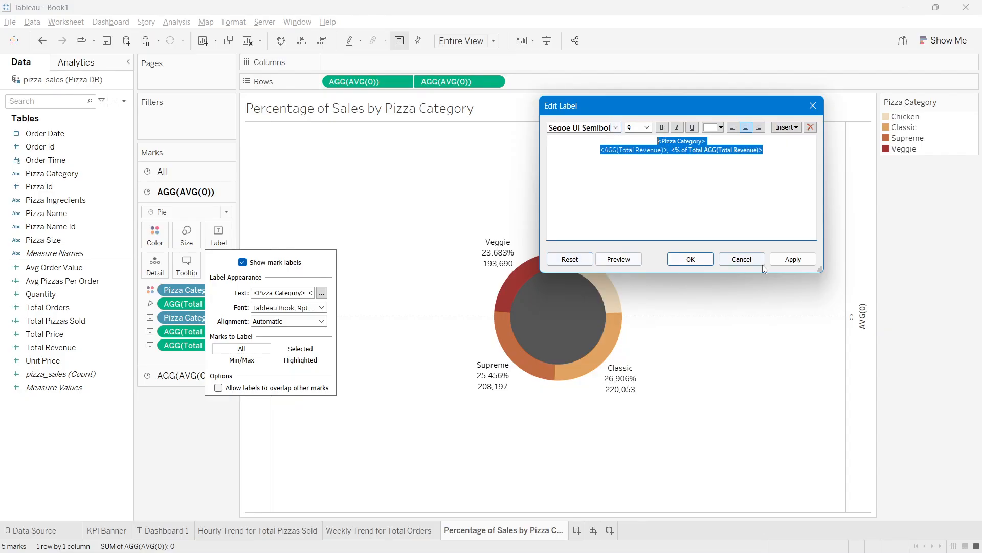
pyautogui.click(793, 259)
pyautogui.click(691, 258)
pyautogui.click(485, 280)
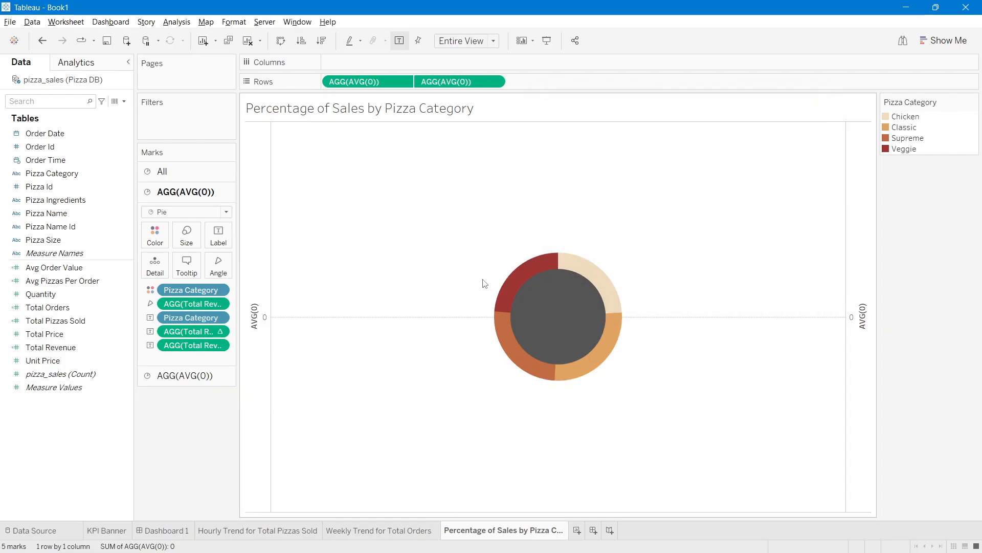
# Step: Hide the AVG(0) axis headers on the donut chart
pyautogui.click(512, 284)
pyautogui.click(512, 284)
pyautogui.rightClick(264, 323)
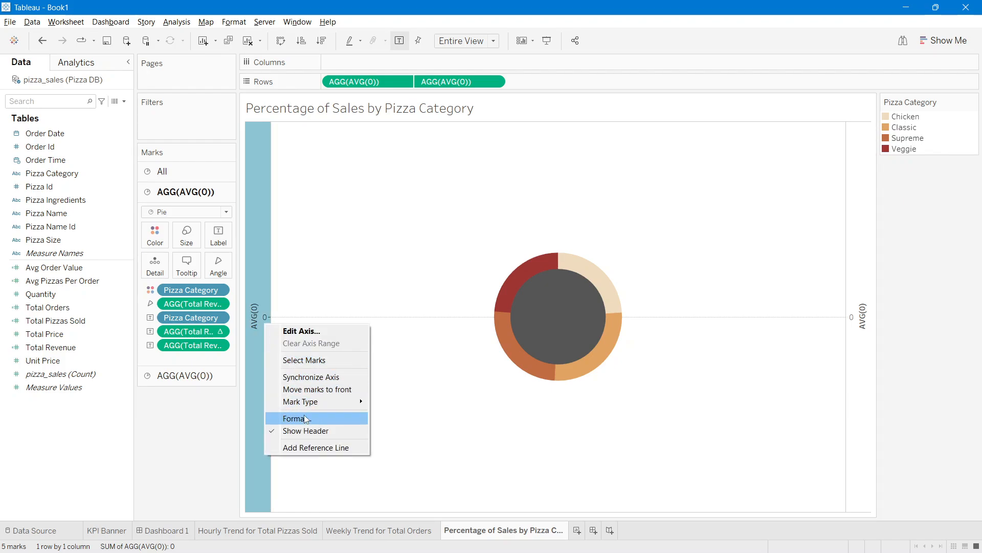
pyautogui.click(305, 432)
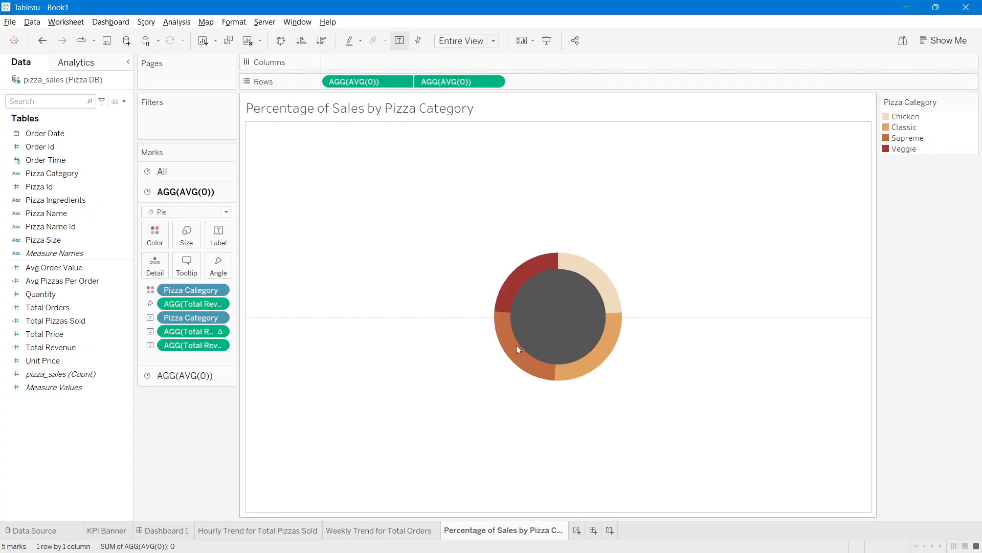
# Step: Label the inner circle of the donut with Total Revenue
pyautogui.click(561, 314)
pyautogui.click(546, 308)
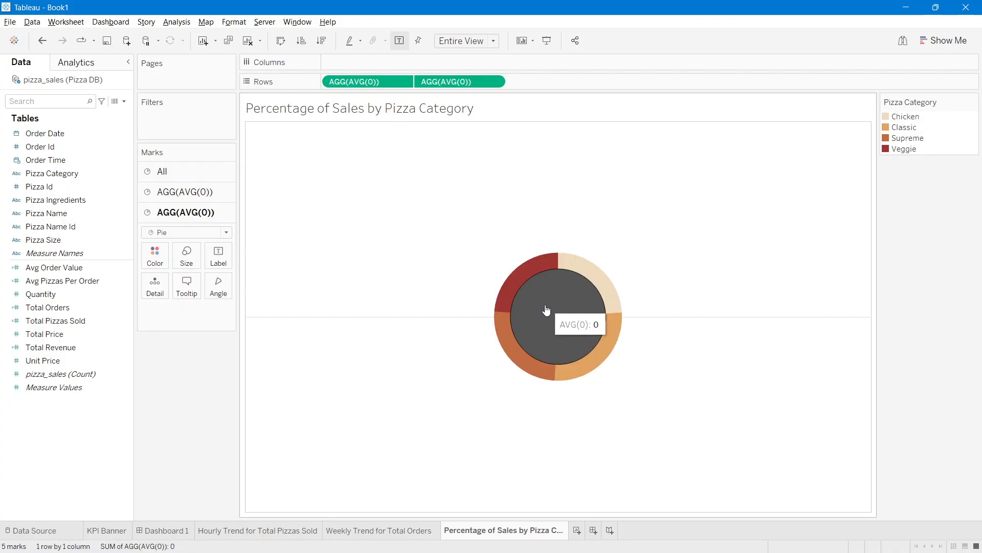
pyautogui.click(172, 191)
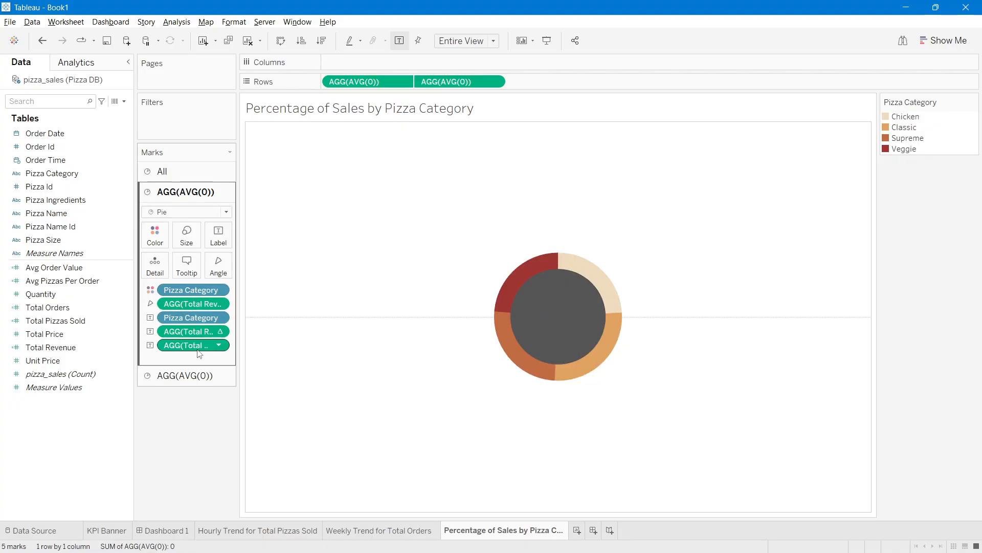
pyautogui.click(186, 314)
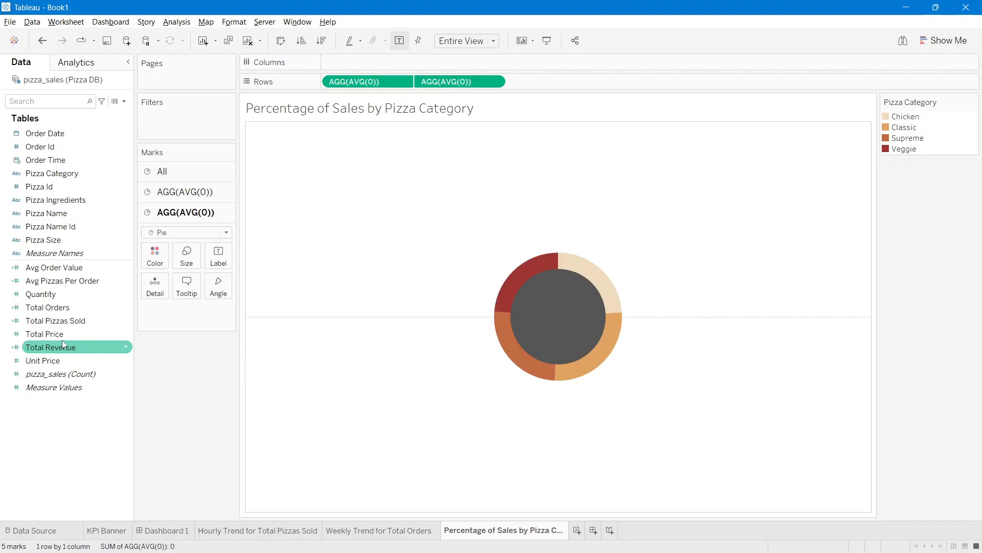
pyautogui.moveTo(60, 345); pyautogui.dragTo(219, 265)
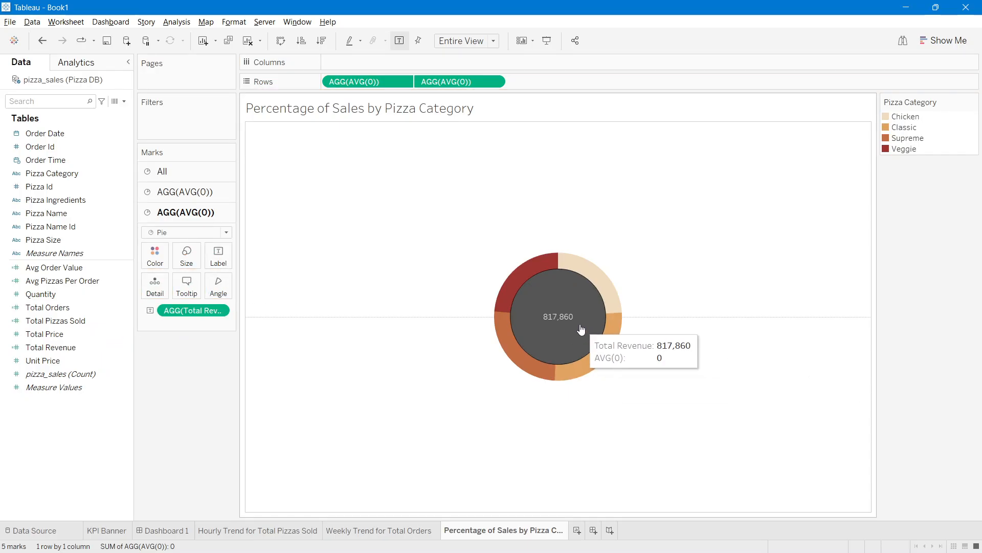
# Step: Add a "Total Sales" line above the Total Revenue value in the inner circle's label
pyautogui.click(219, 265)
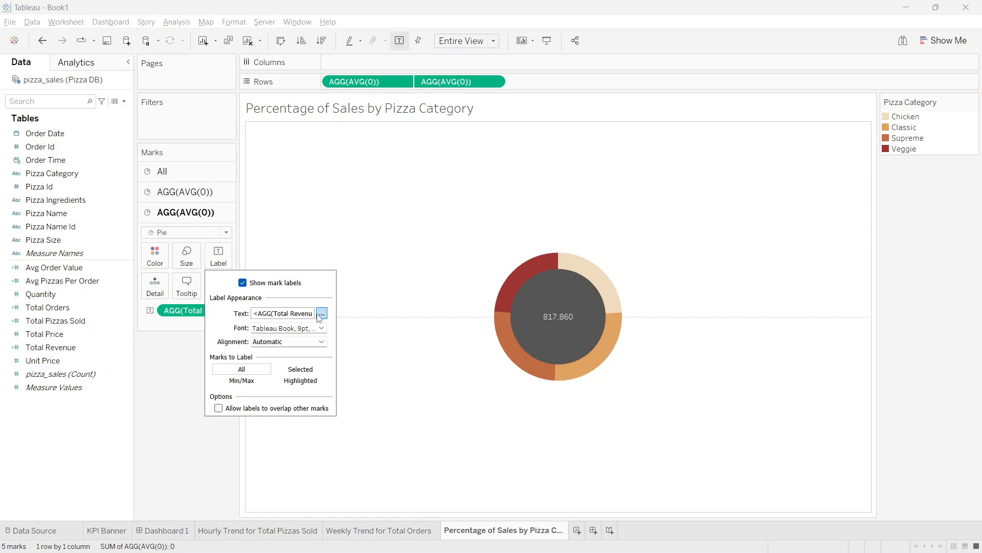
pyautogui.click(322, 313)
pyautogui.press('Return')
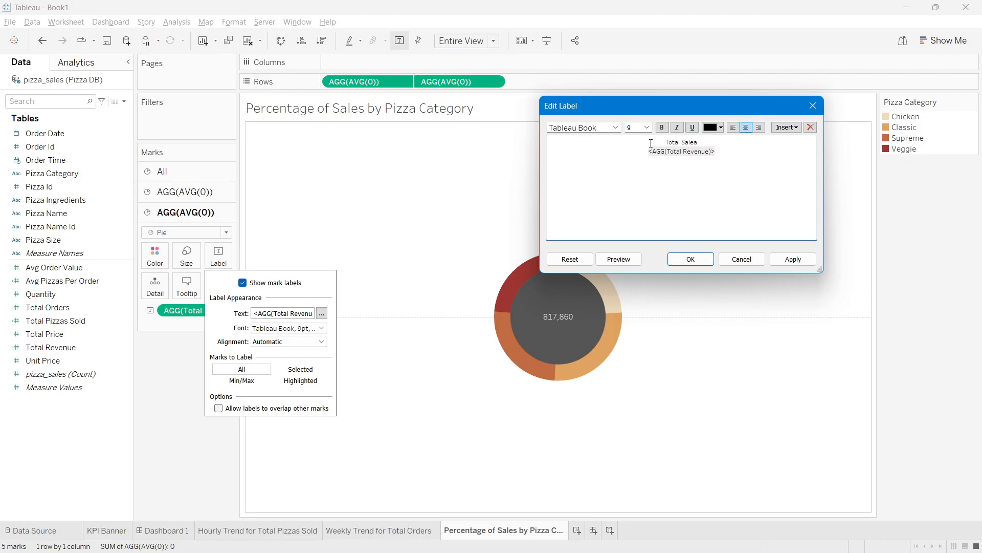
# Step: Format the "Total Sales" line in light grey Tableau Semibold, size 10
pyautogui.click(721, 127)
pyautogui.click(724, 170)
pyautogui.click(618, 130)
pyautogui.scroll(2, 609, 246)
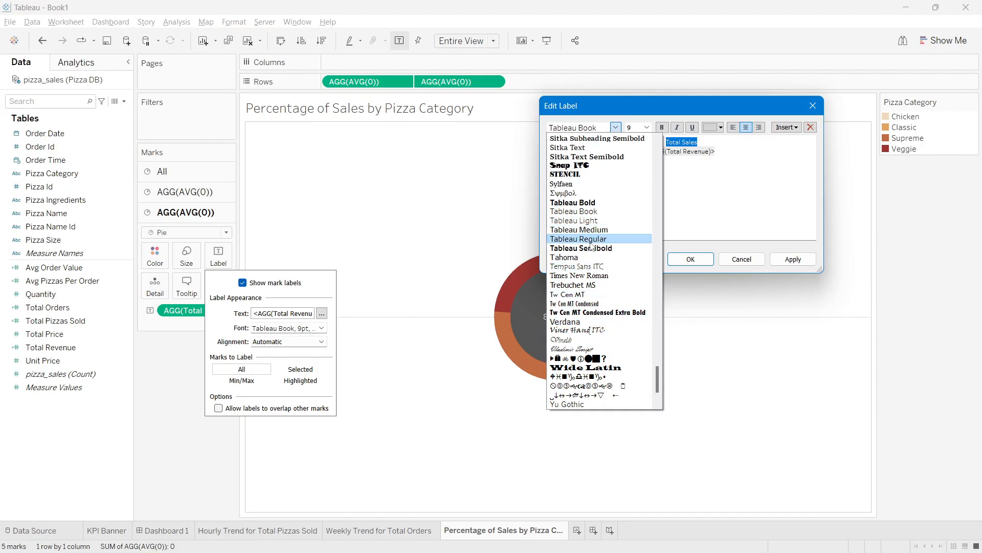
pyautogui.click(604, 247)
pyautogui.click(647, 128)
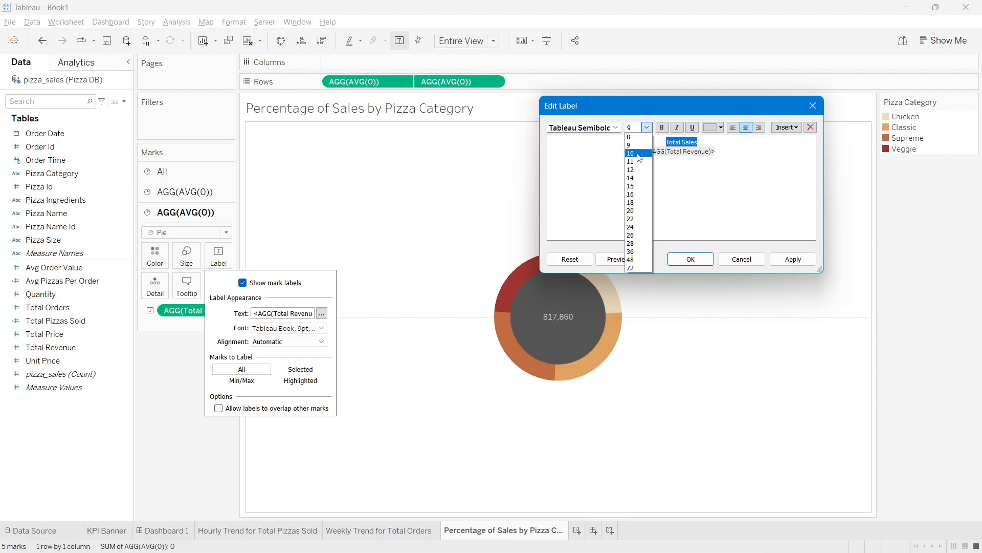
pyautogui.click(639, 155)
# Step: Format the Total Revenue value in the center label in Lato, size 15, and apply it
pyautogui.moveTo(724, 151); pyautogui.dragTo(642, 155)
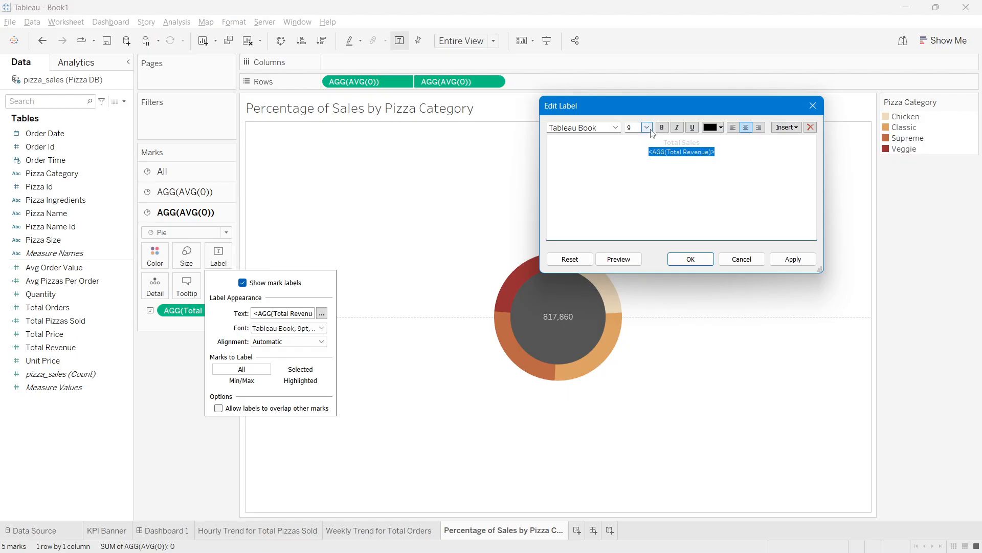
pyautogui.click(649, 129)
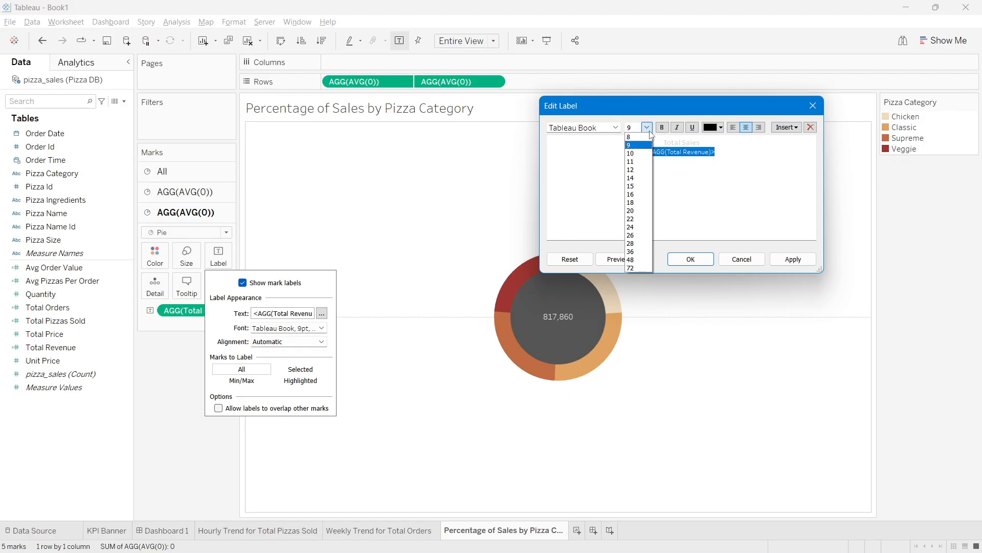
pyautogui.click(640, 186)
pyautogui.click(616, 127)
pyautogui.scroll(10, 584, 268)
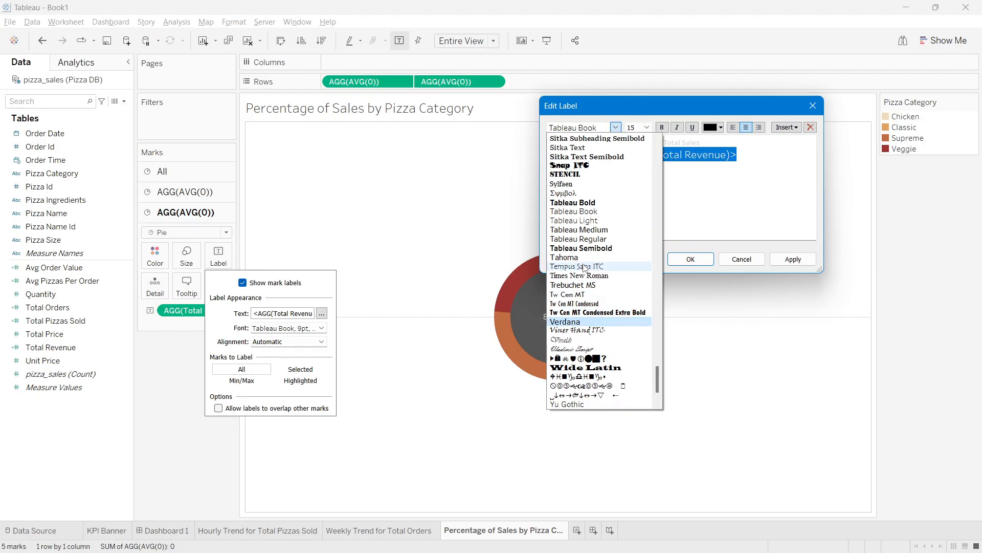
pyautogui.press('Return')
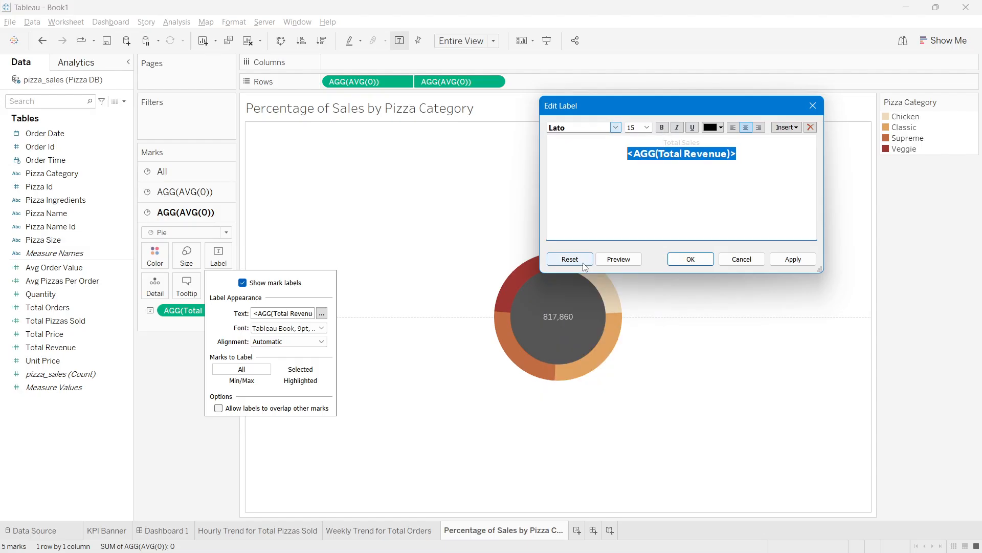
pyautogui.click(792, 259)
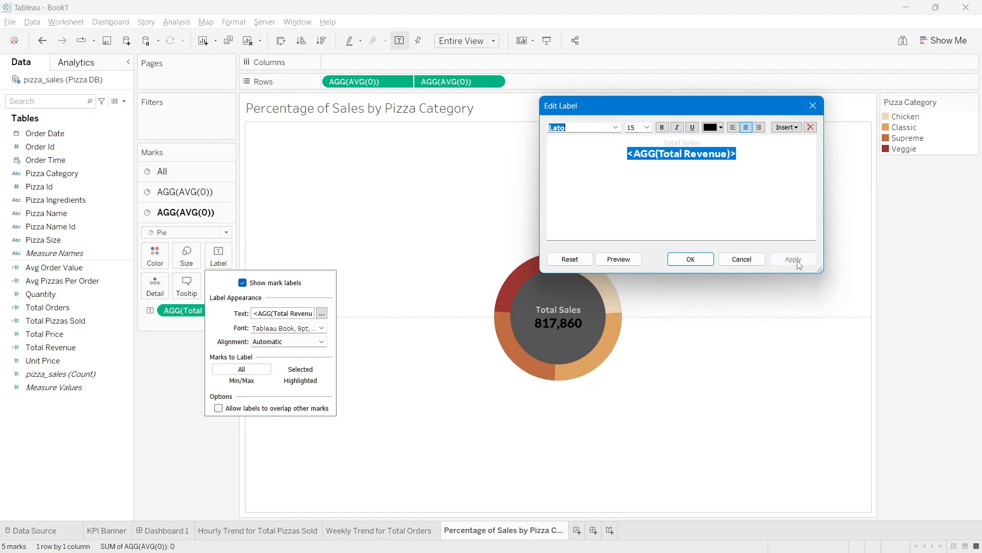
# Step: Color the center label's Total Revenue value yellow and apply it
pyautogui.click(713, 128)
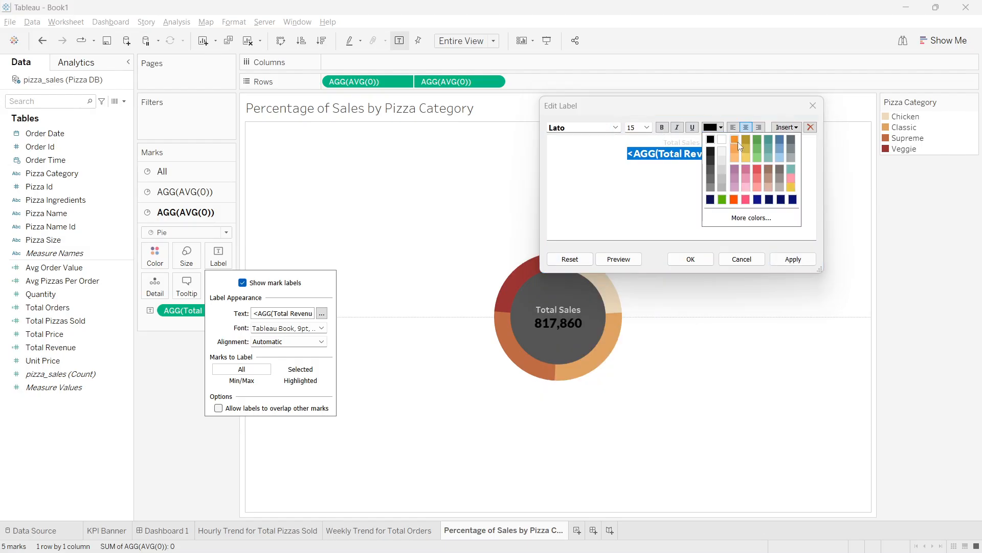
pyautogui.click(745, 158)
pyautogui.click(793, 259)
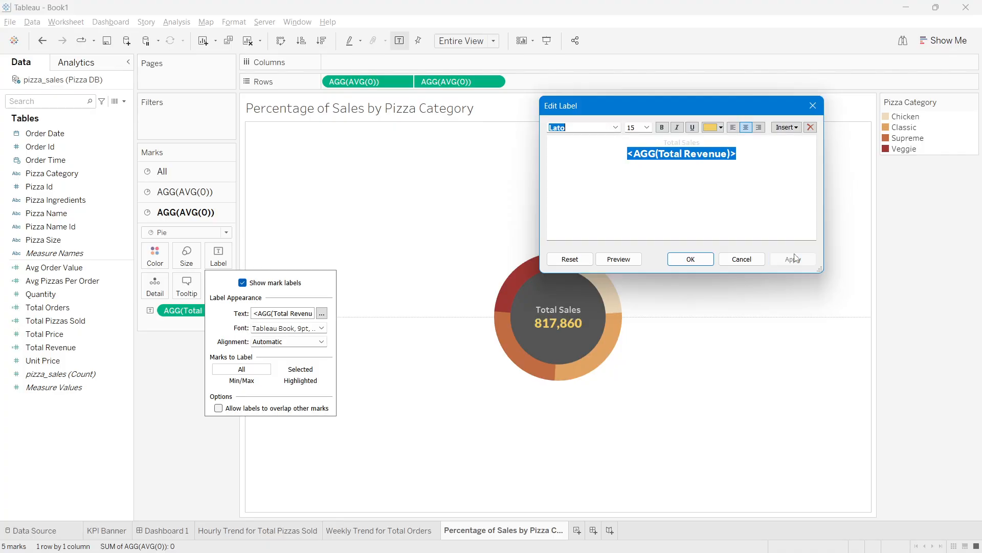
# Step: Reduce the "Total Sales" line to size 9, apply it and finish editing the center label
pyautogui.tripleClick(691, 142)
pyautogui.click(646, 128)
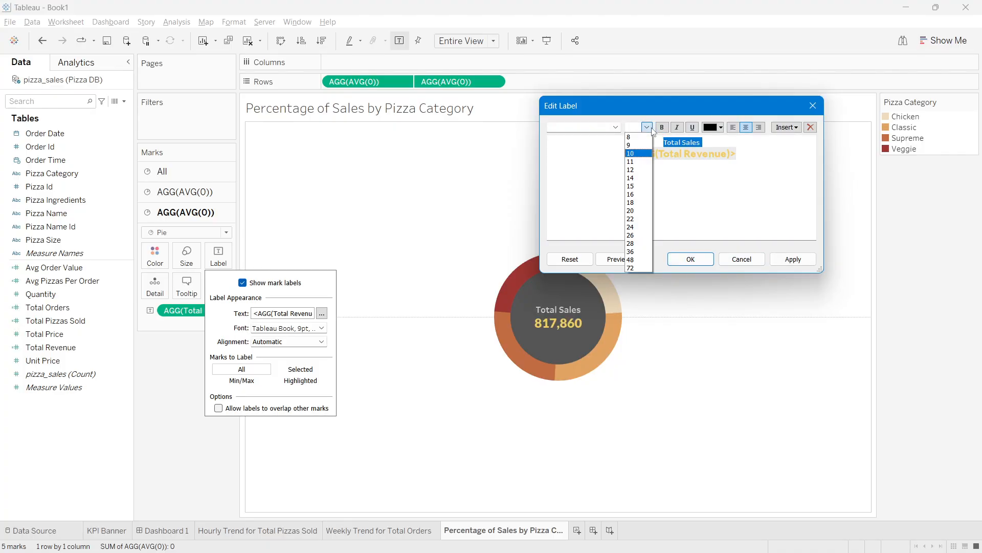
pyautogui.click(634, 147)
pyautogui.click(792, 258)
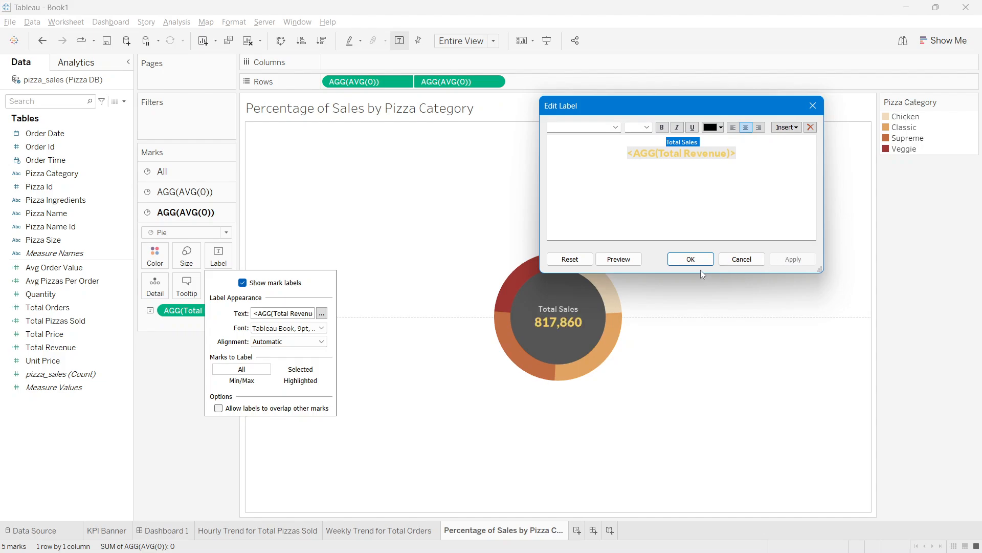
pyautogui.click(691, 259)
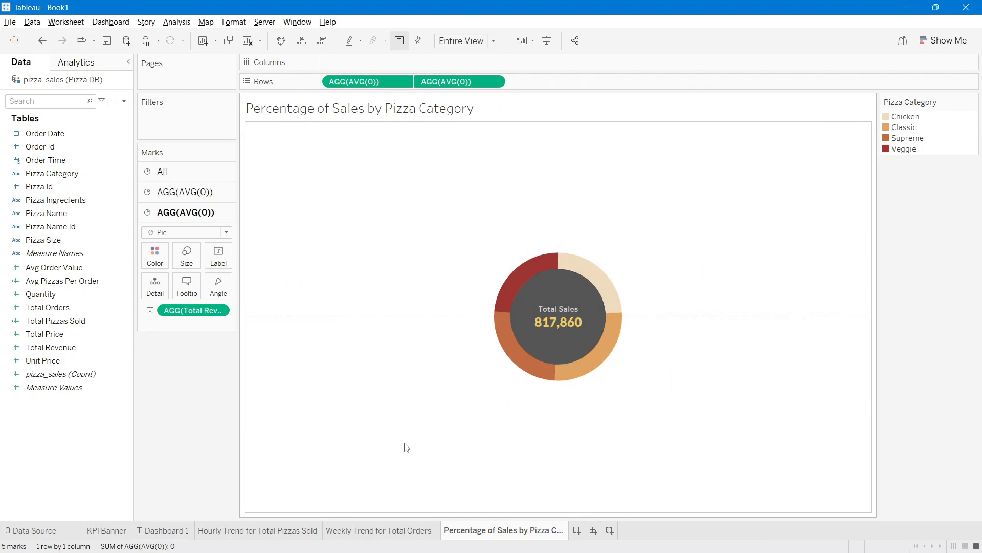
# Step: Add the Percentage of Sales by Pizza Category sheet to Dashboard 1 and fit it into the empty panel below the hourly trend chart
pyautogui.click(175, 528)
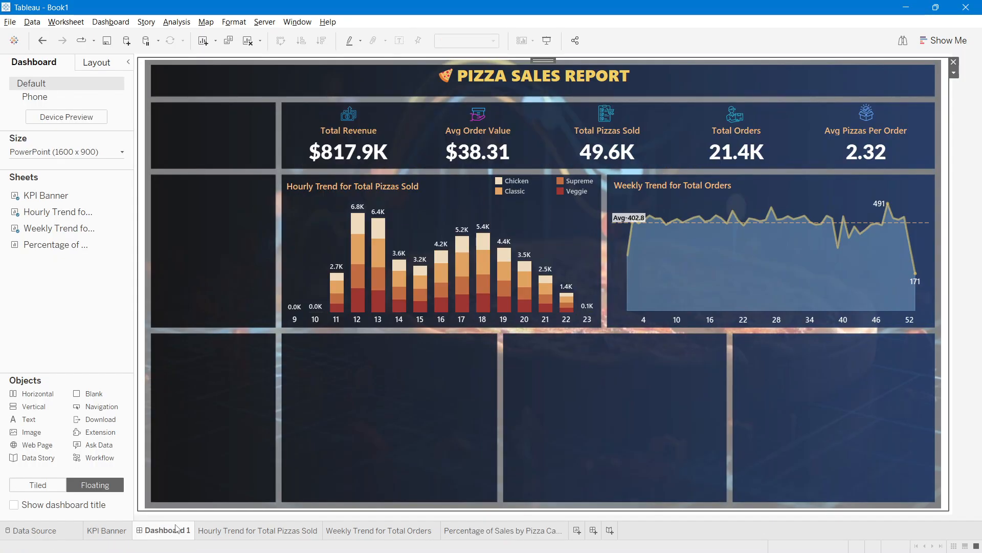
pyautogui.moveTo(49, 244); pyautogui.dragTo(285, 337)
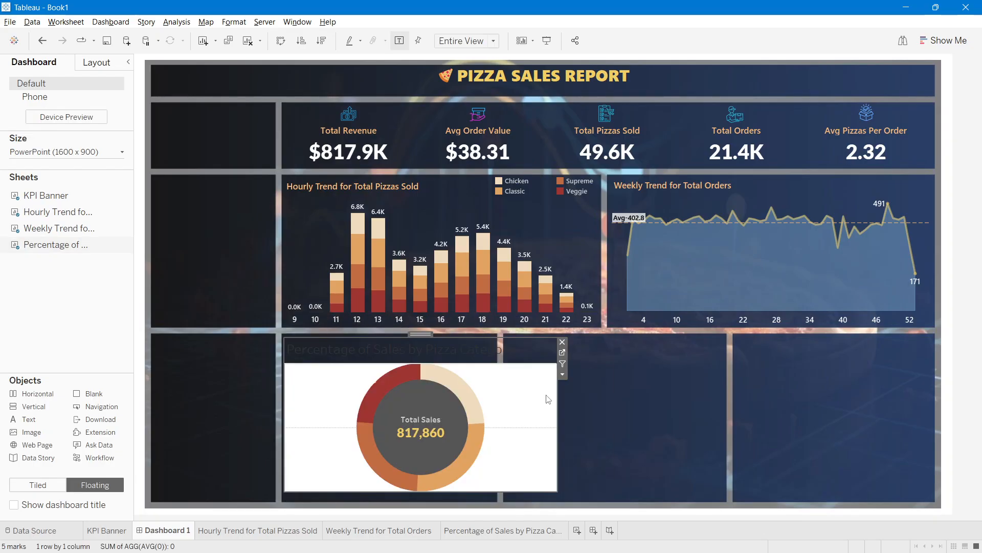
pyautogui.moveTo(556, 398); pyautogui.dragTo(492, 397)
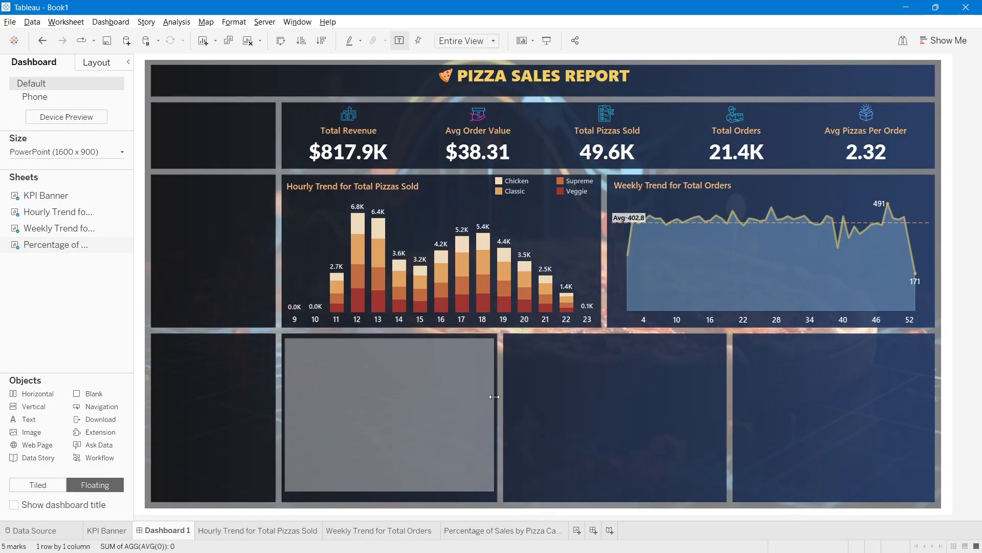
pyautogui.moveTo(381, 494); pyautogui.dragTo(380, 499)
# Step: Format the donut chart's dashboard title in Segoe UI Semibold, size 10
pyautogui.moveTo(353, 395)
pyautogui.doubleClick(326, 367)
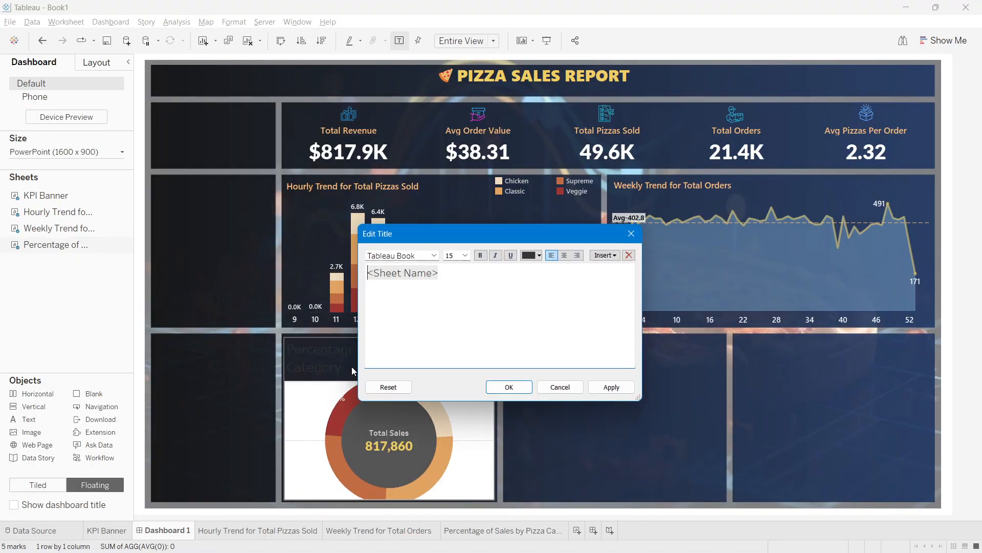
pyautogui.hotkey('ctrl', 'a')
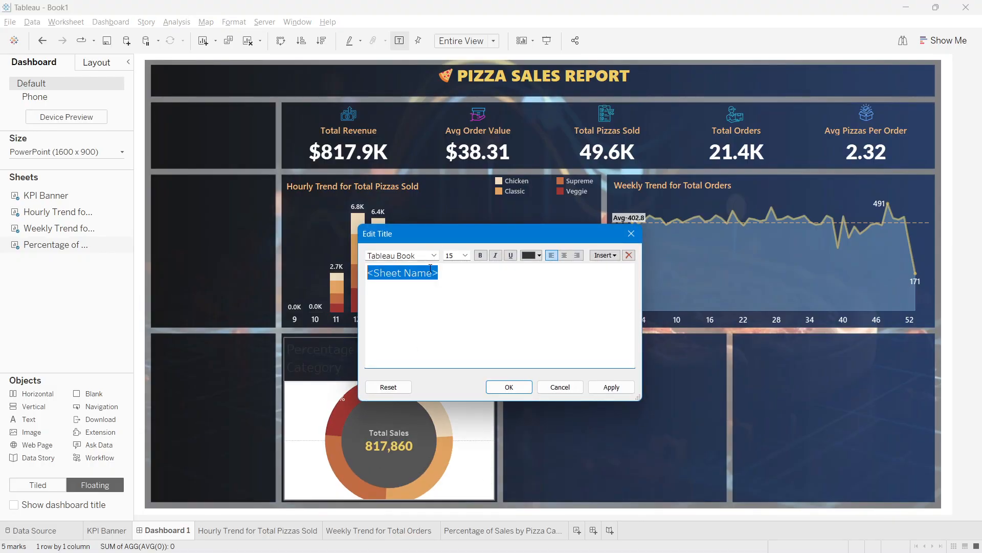
pyautogui.click(465, 255)
pyautogui.click(457, 281)
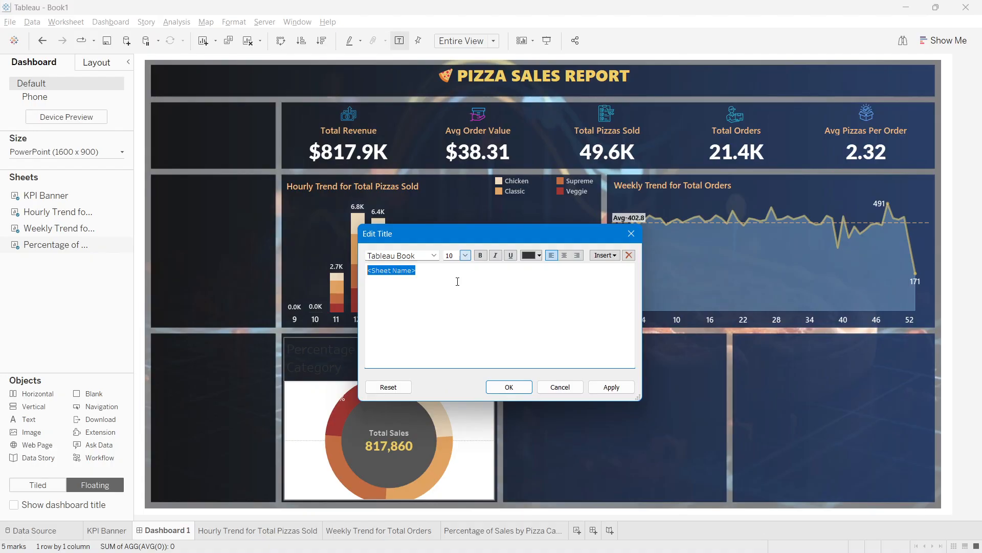
pyautogui.click(433, 256)
pyautogui.scroll(12, 432, 358)
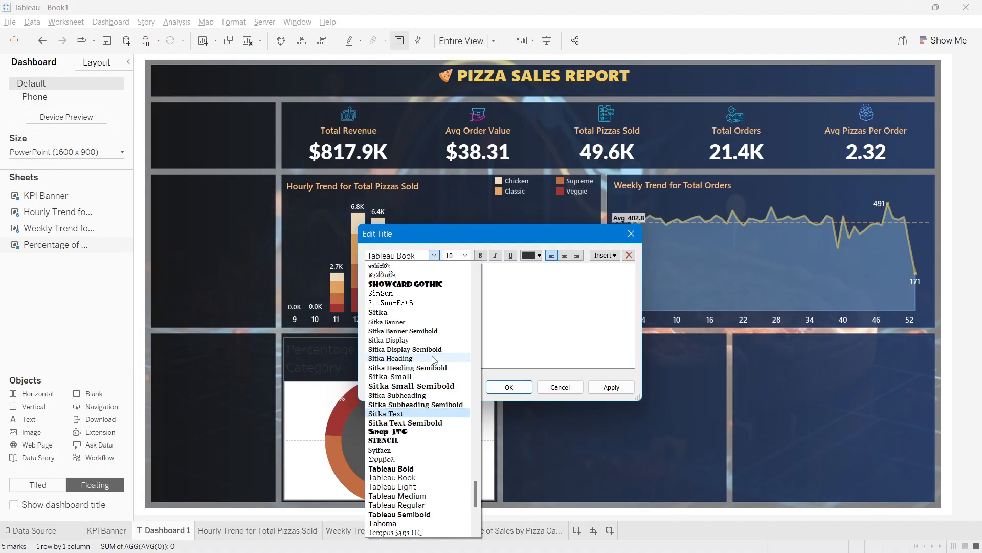
pyautogui.scroll(7, 432, 358)
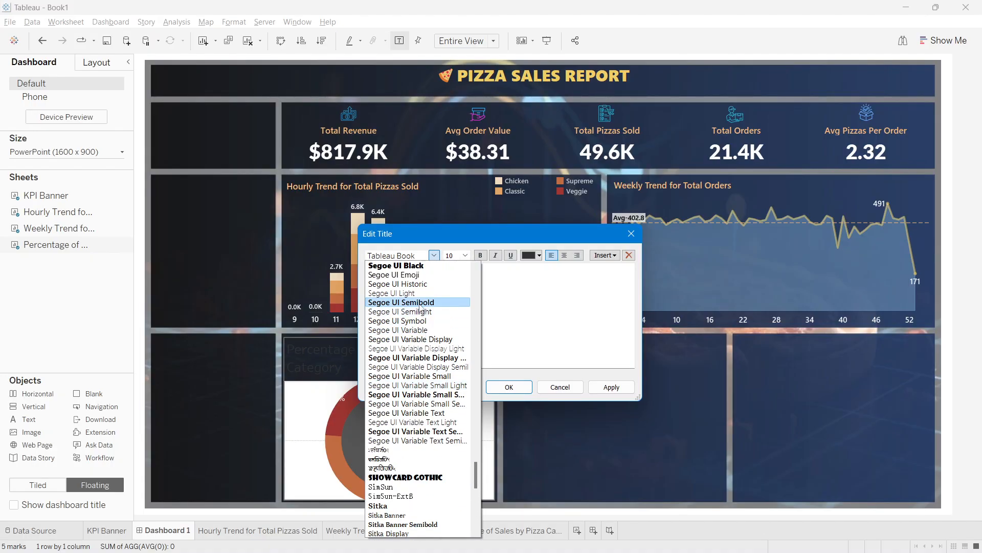
pyautogui.click(419, 303)
# Step: Color the donut chart's title light orange and apply it
pyautogui.click(533, 256)
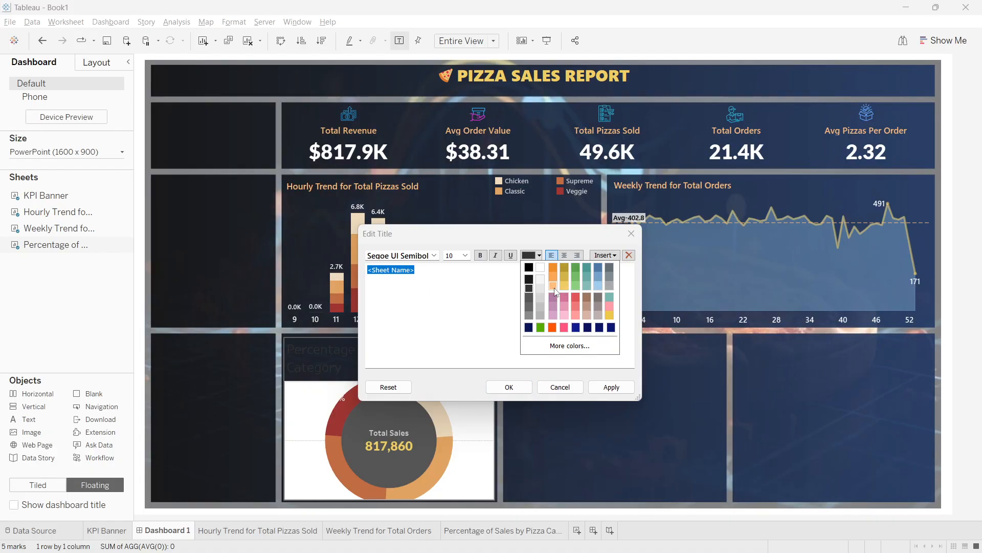
pyautogui.click(564, 287)
pyautogui.click(610, 387)
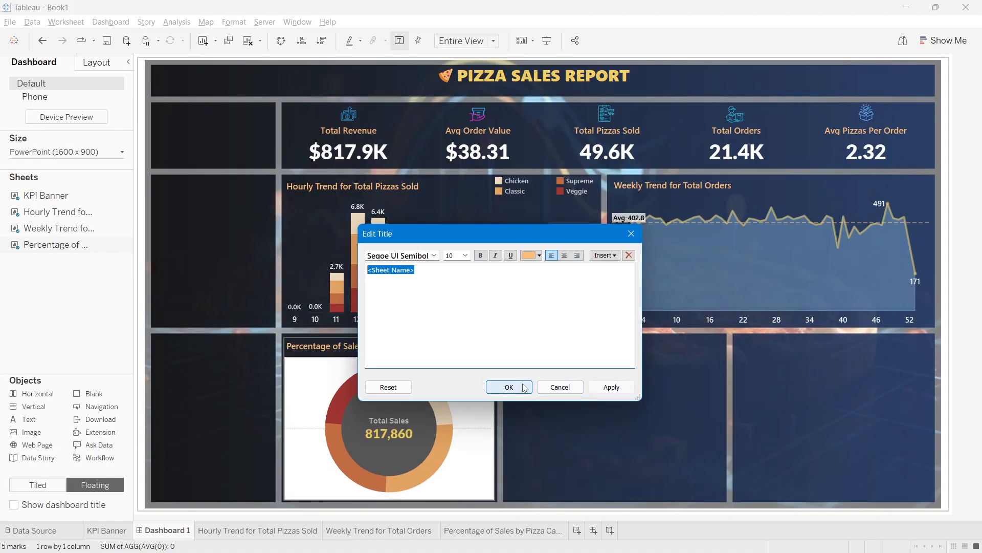
pyautogui.press('Return')
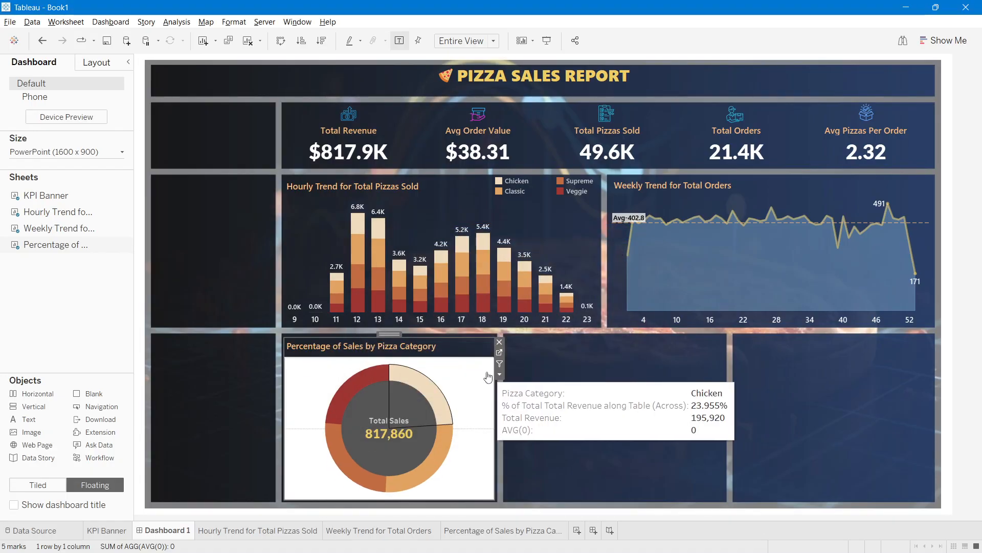
# Step: Set the donut chart's worksheet shading to None so the dashboard background shows through
pyautogui.rightClick(466, 384)
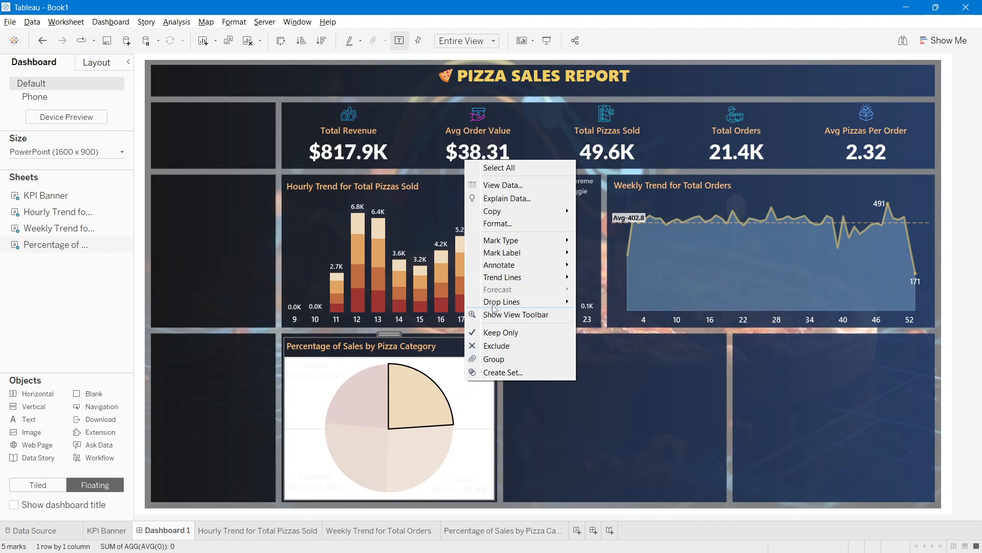
pyautogui.click(504, 222)
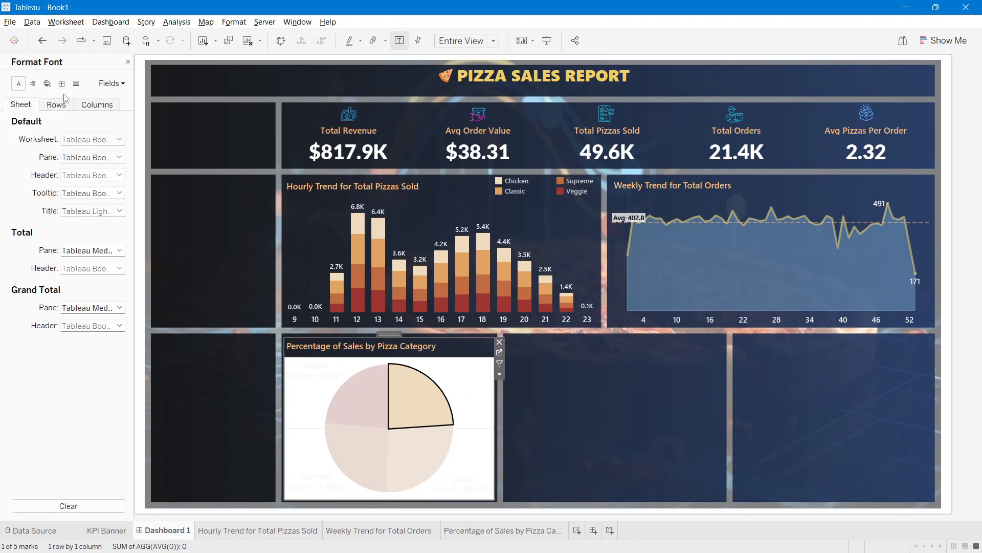
pyautogui.click(47, 83)
pyautogui.click(77, 139)
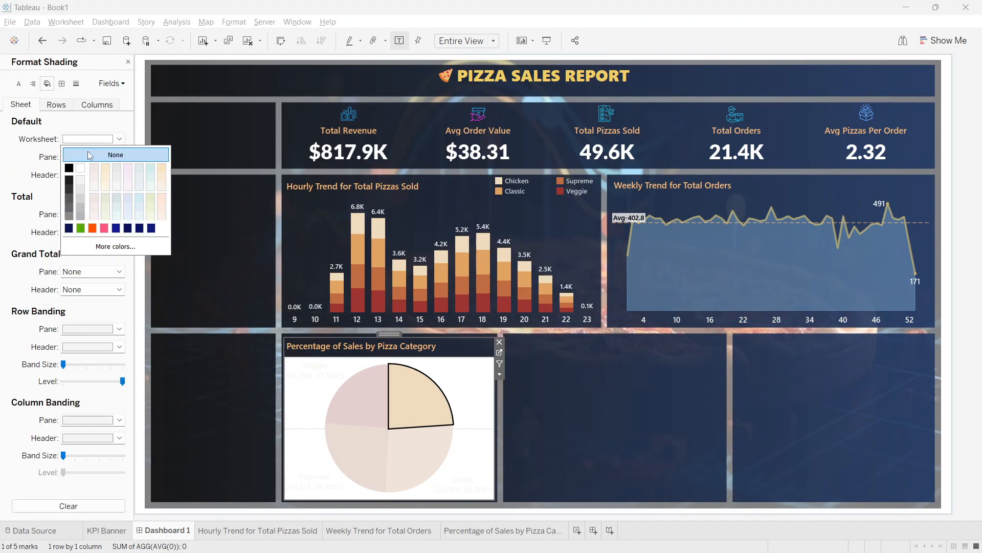
pyautogui.click(578, 389)
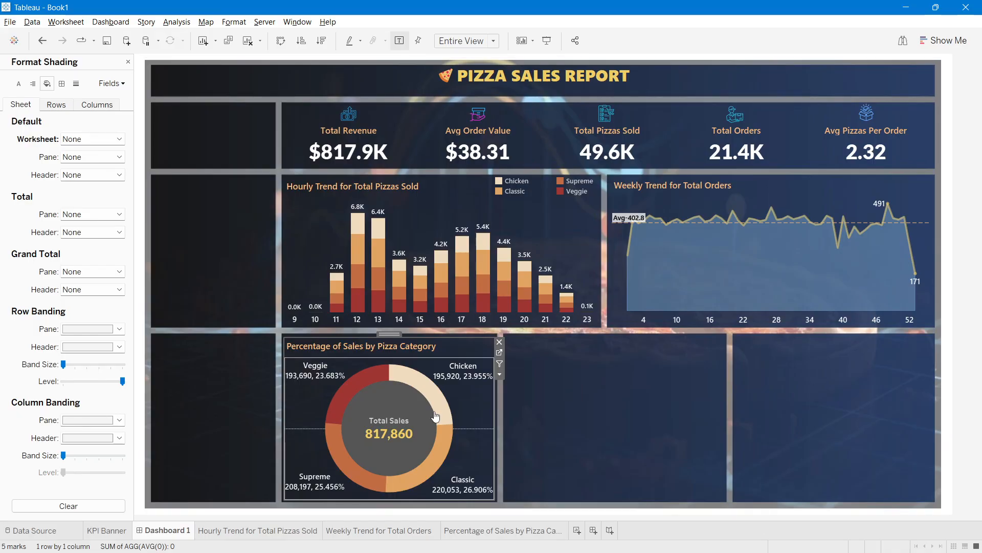
# Step: Remove the donut chart's pane borders by setting the row divider and column divider panes to None
pyautogui.moveTo(388, 426)
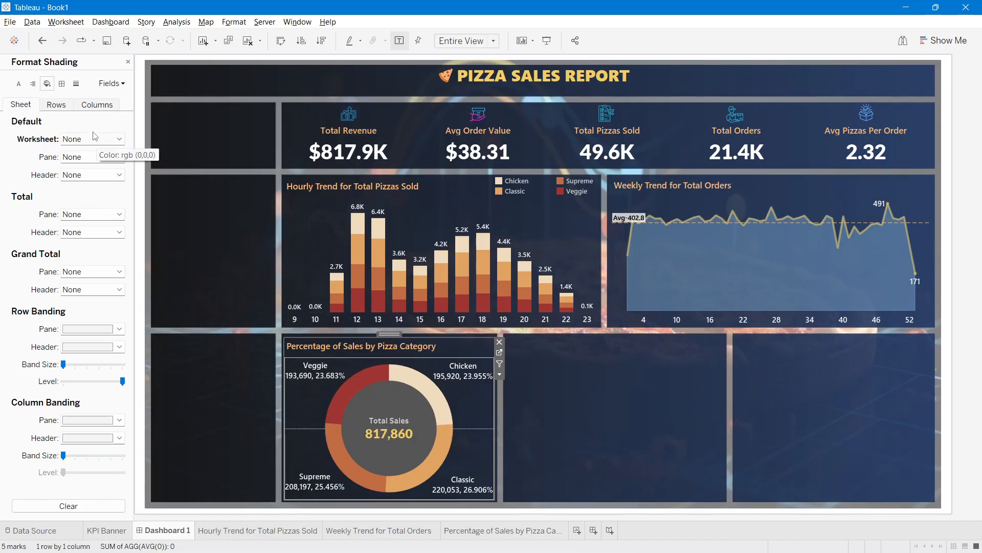
pyautogui.click(62, 86)
pyautogui.click(92, 329)
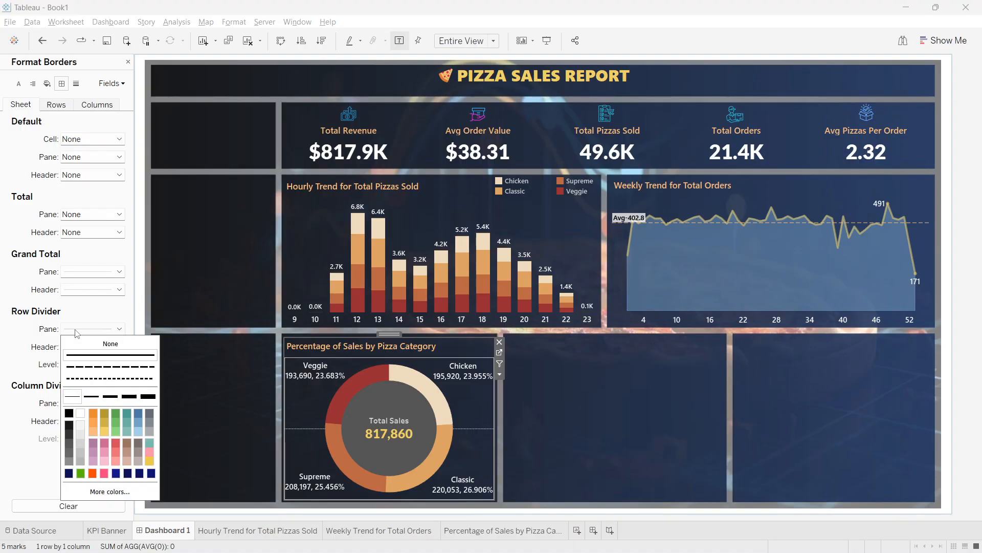
pyautogui.click(103, 339)
pyautogui.click(92, 403)
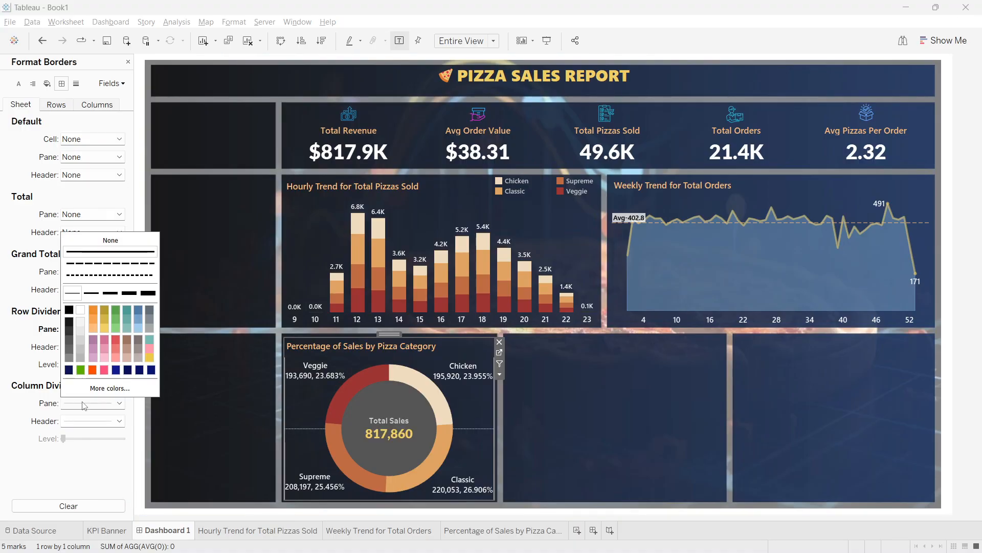
pyautogui.click(111, 240)
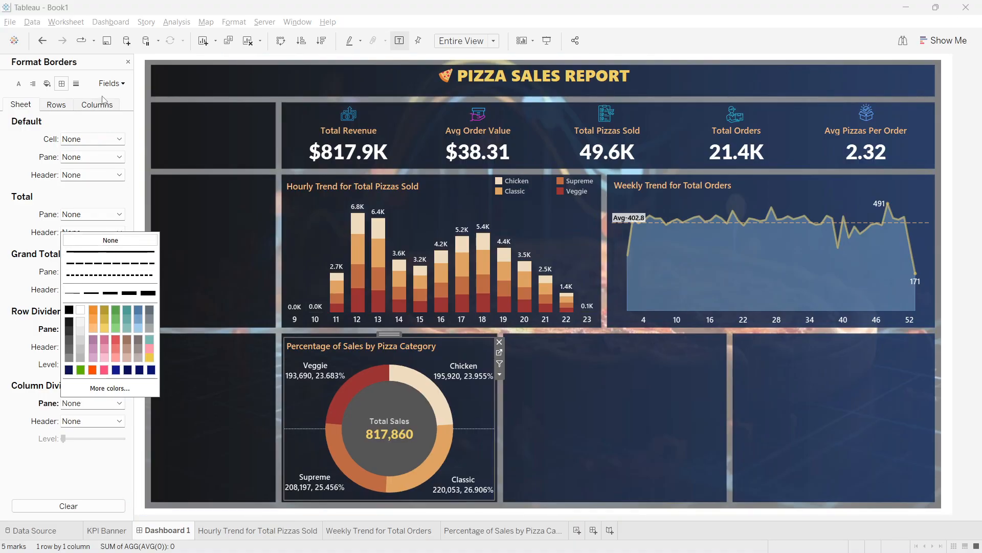
# Step: Set the donut chart's zero lines to None
pyautogui.click(77, 84)
pyautogui.click(78, 159)
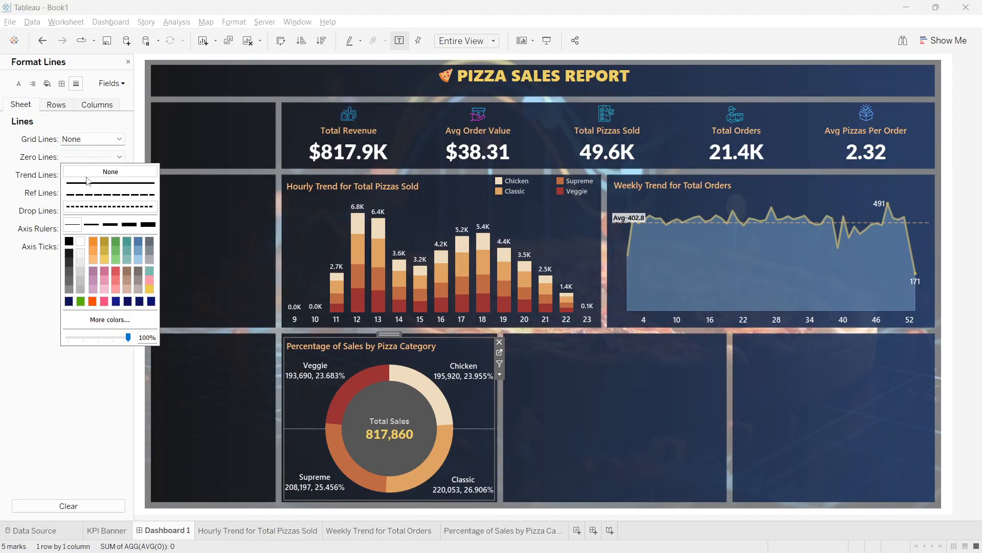
pyautogui.click(109, 168)
pyautogui.click(615, 389)
pyautogui.click(470, 412)
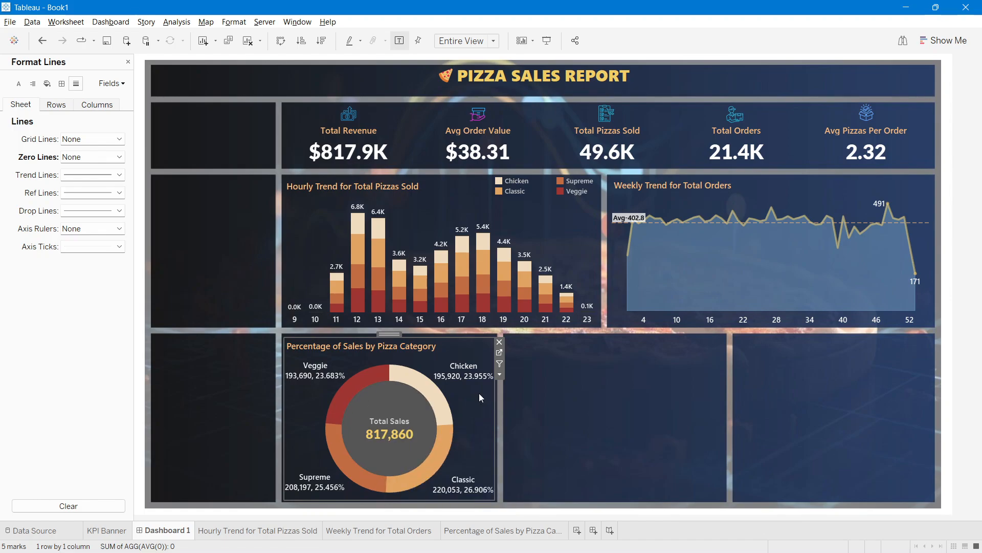
# Step: Recolor the donut's center circle a darker gray on its worksheet and return to Dashboard 1
pyautogui.click(500, 352)
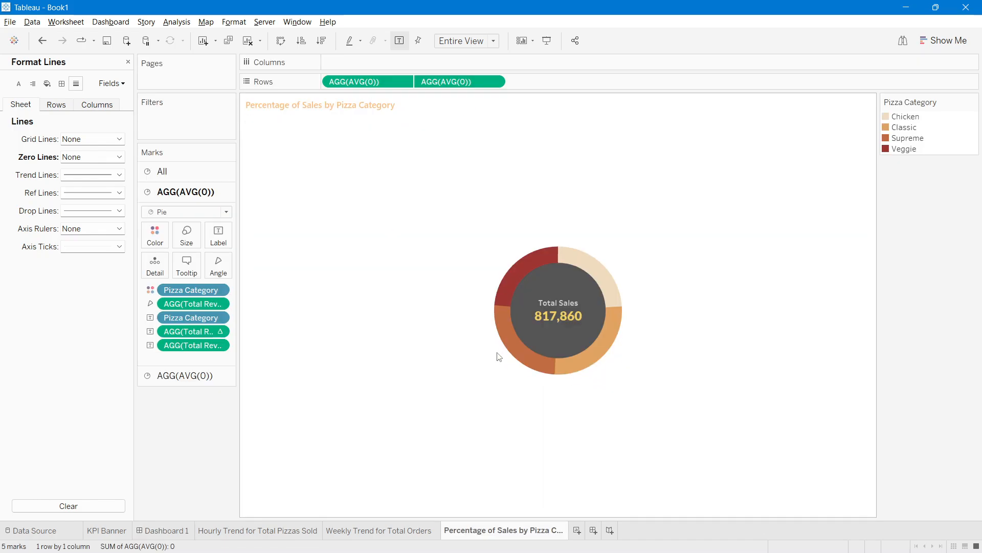
pyautogui.click(196, 376)
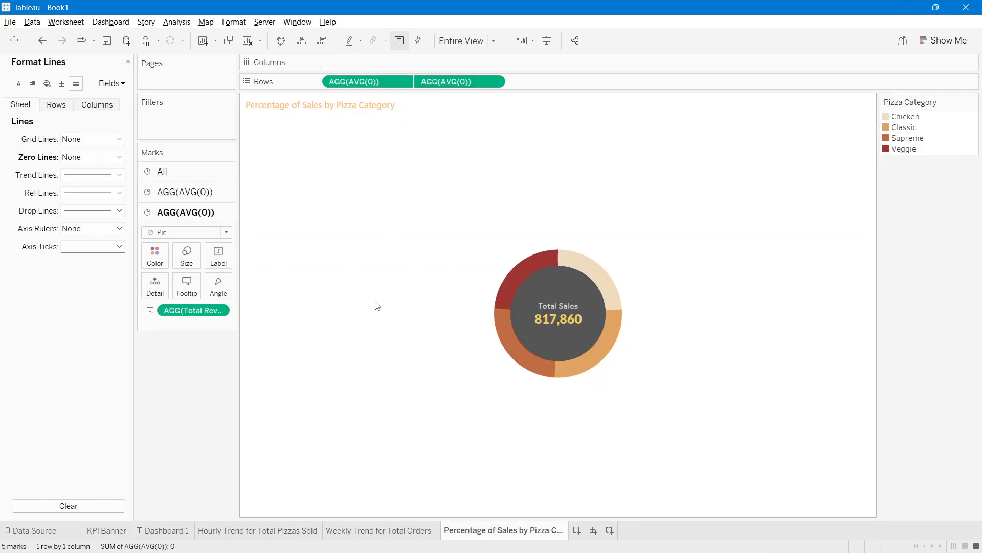
pyautogui.click(155, 256)
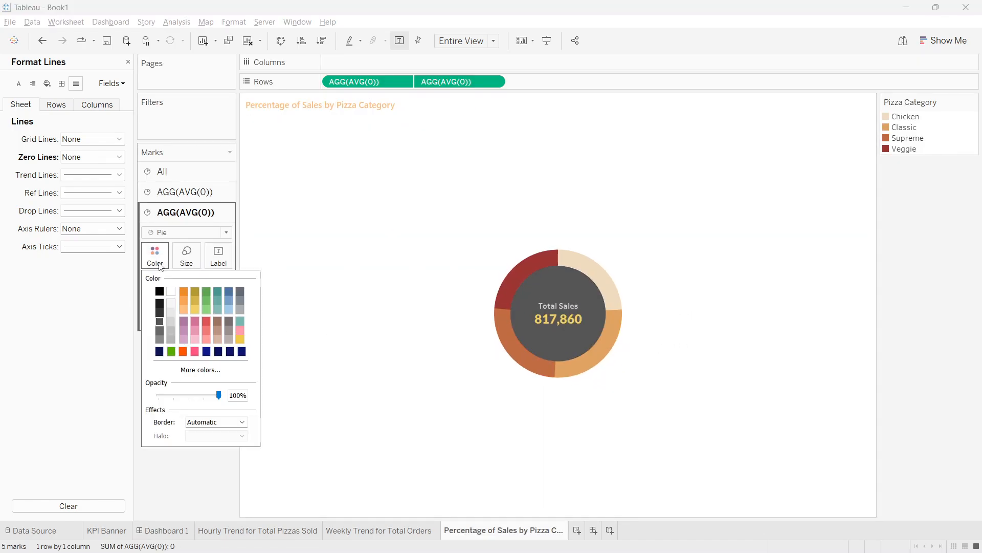
pyautogui.click(160, 312)
pyautogui.click(158, 530)
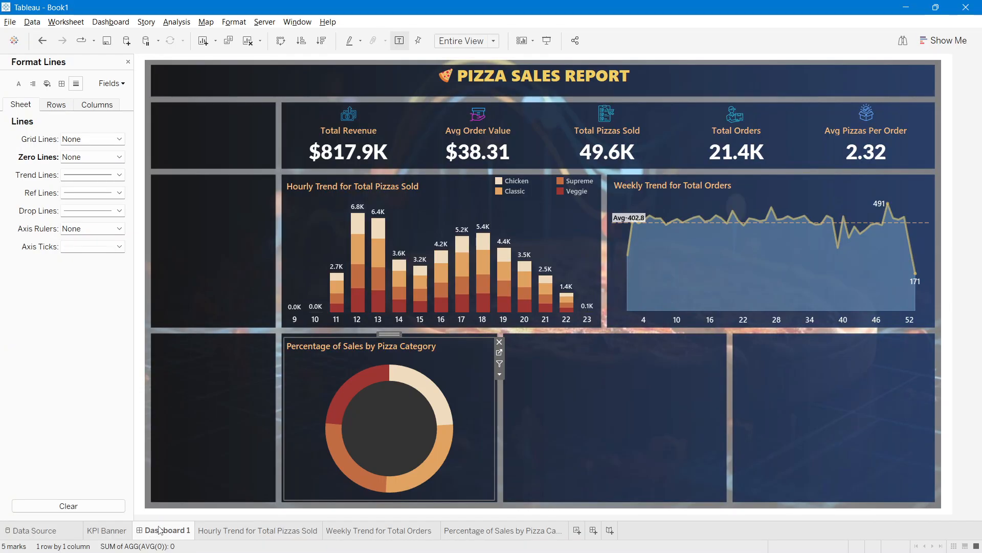
# Step: On the donut's worksheet, slightly shrink the outer pie and reduce the center circle to keep a thick ring
pyautogui.click(500, 352)
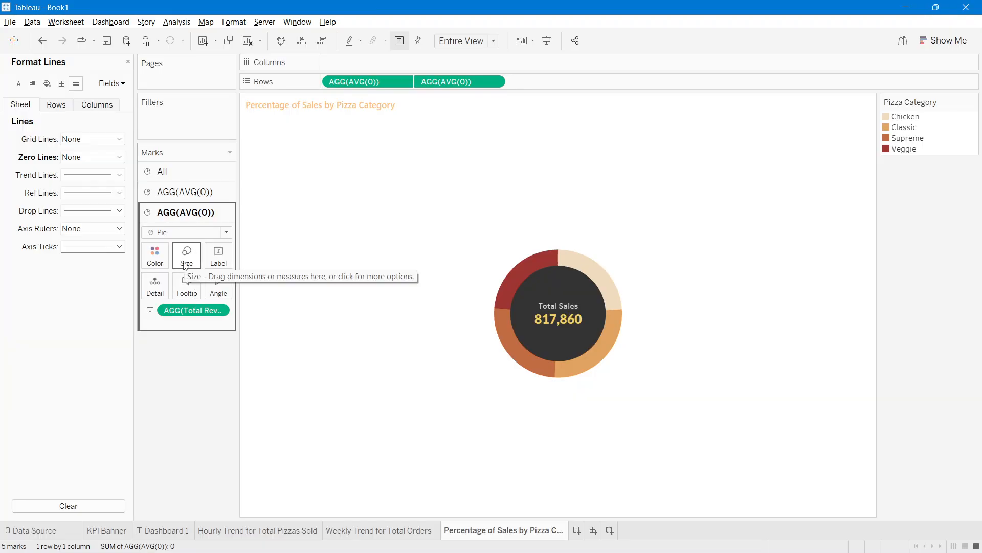
pyautogui.click(184, 196)
pyautogui.click(187, 236)
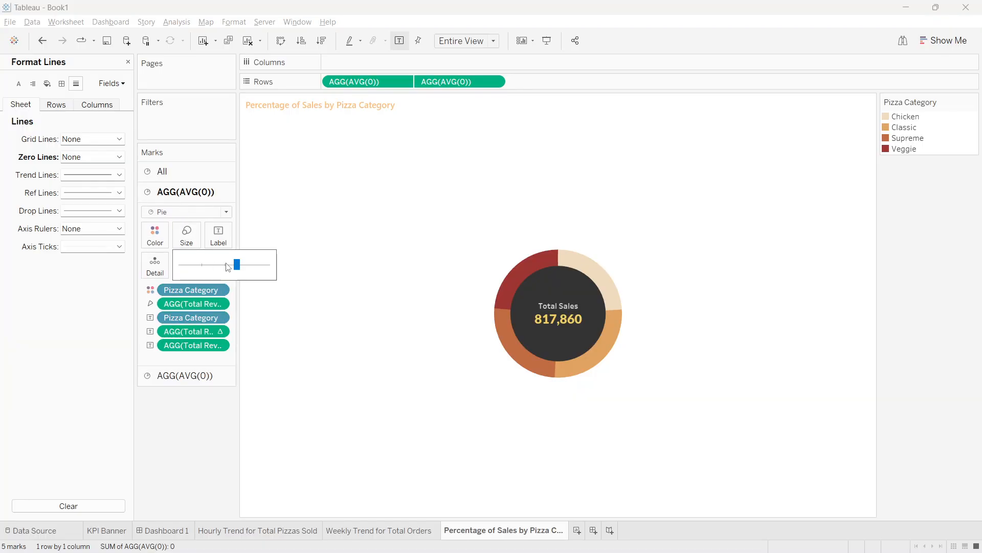
pyautogui.moveTo(232, 267); pyautogui.dragTo(234, 267)
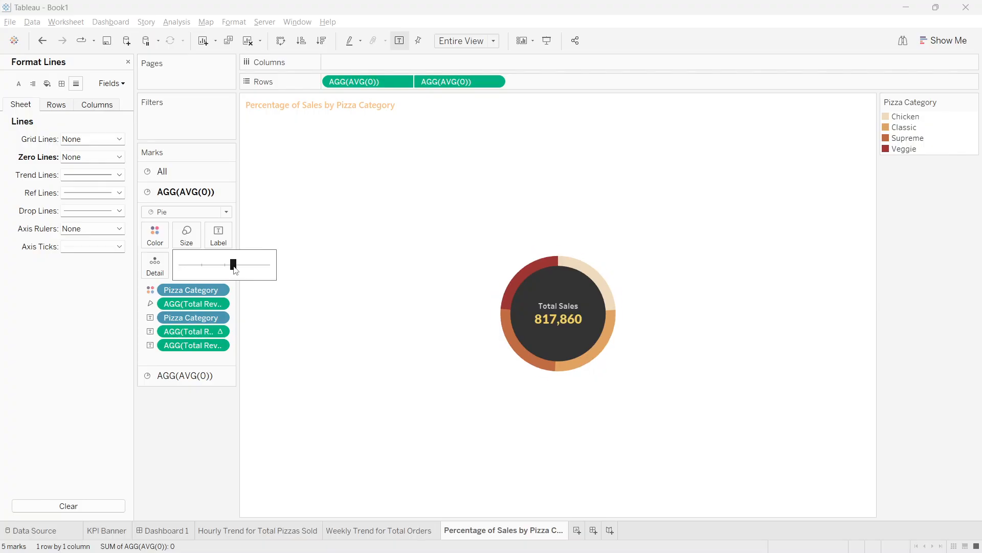
pyautogui.click(186, 379)
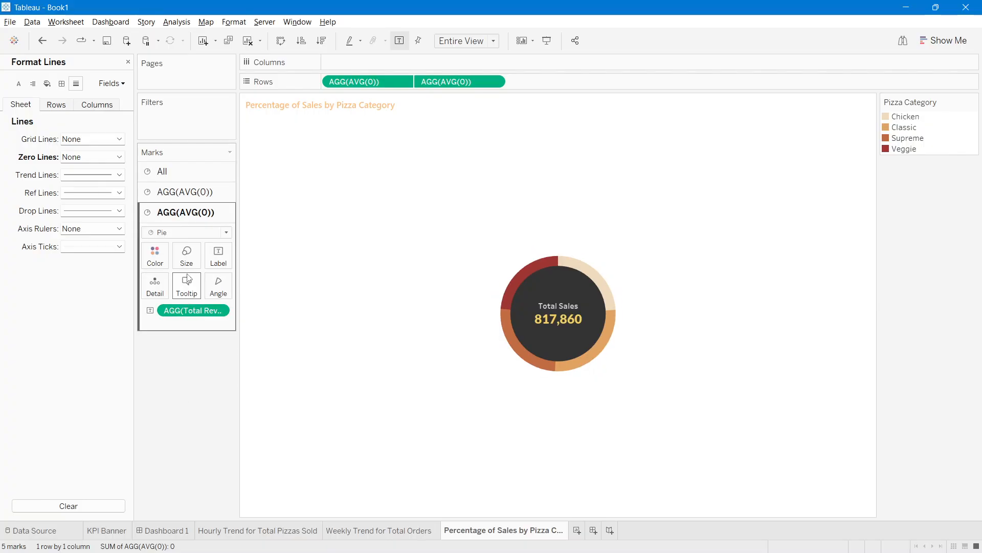
pyautogui.click(194, 262)
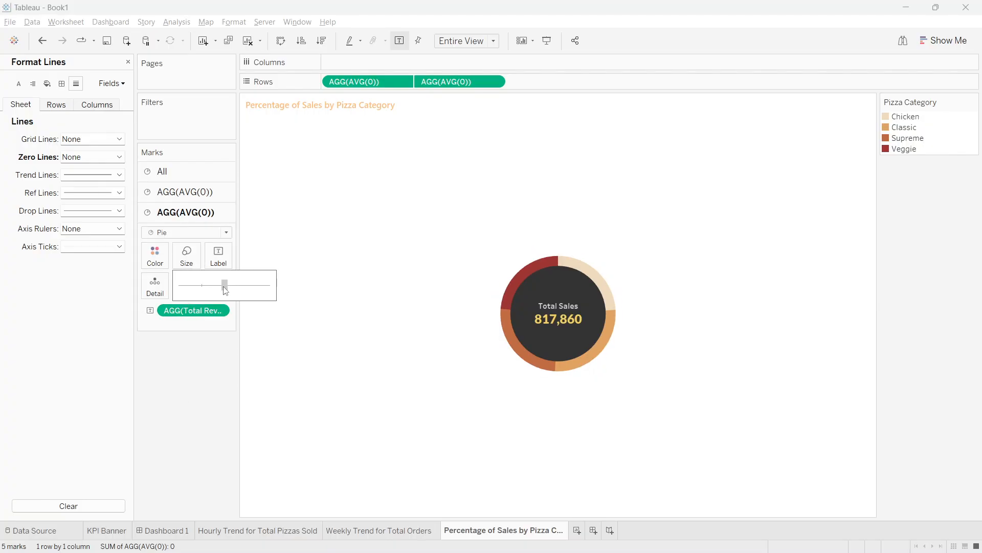
pyautogui.moveTo(224, 290); pyautogui.dragTo(226, 290)
pyautogui.click(194, 430)
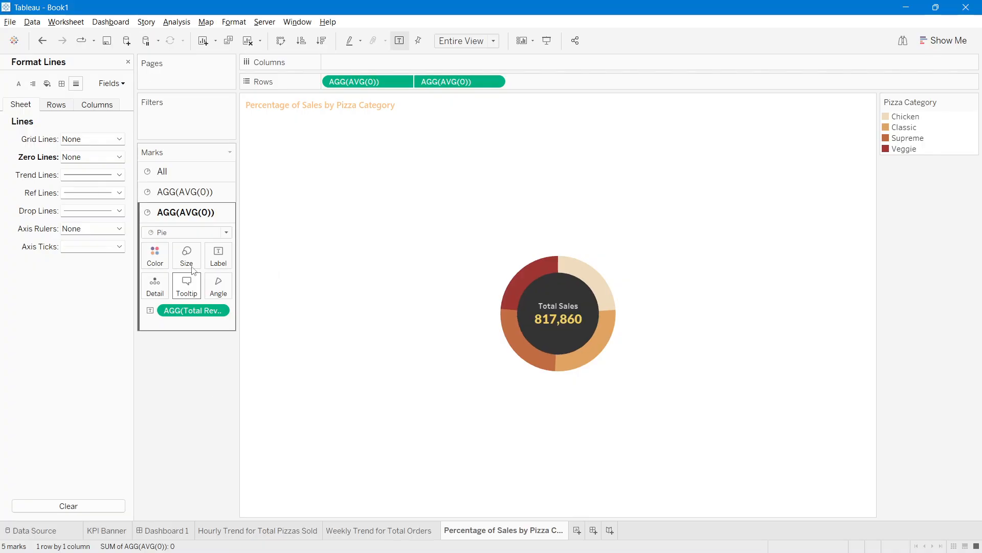
# Step: Reduce the font size of the outer pie's category labels, apply it, and return to Dashboard 1
pyautogui.click(206, 195)
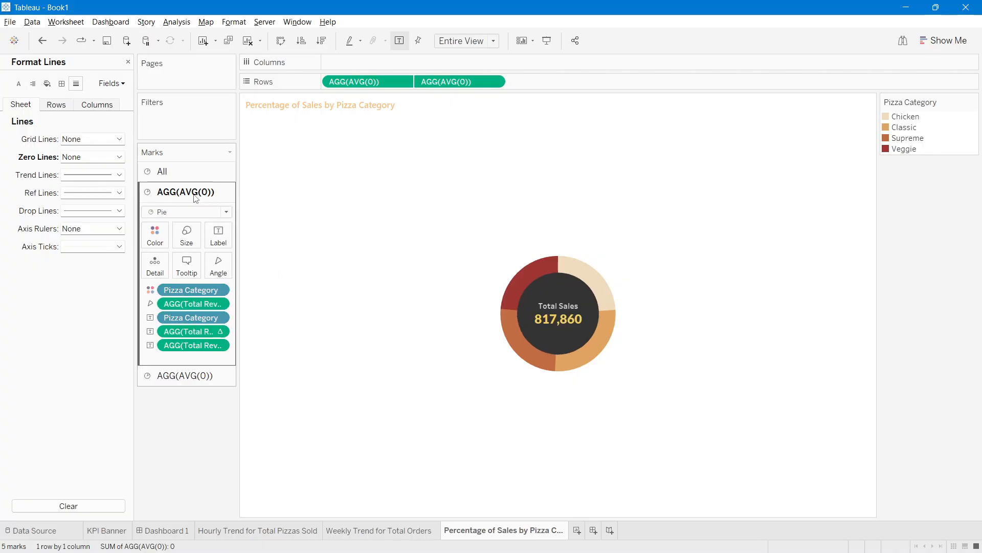
pyautogui.click(219, 236)
pyautogui.click(322, 294)
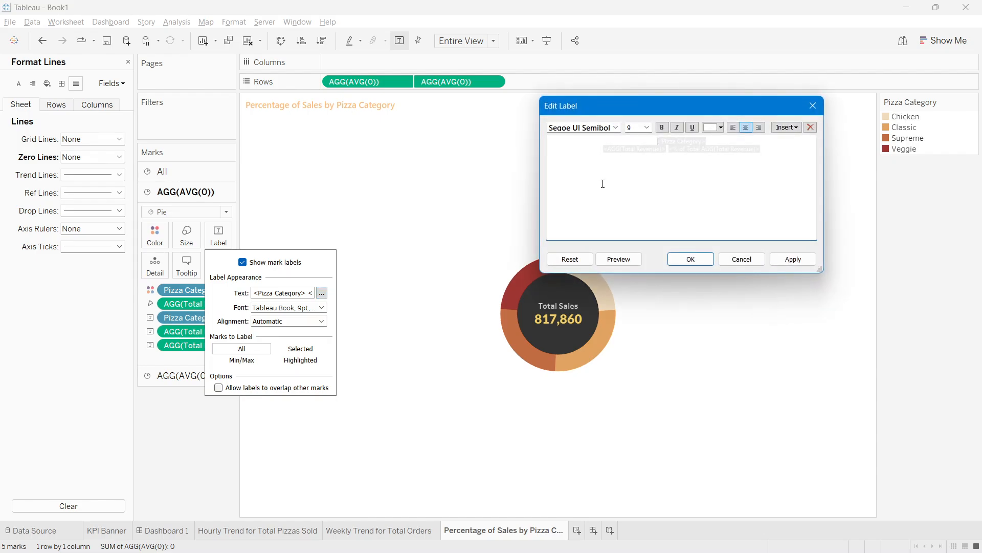
pyautogui.hotkey('ctrl', 'a')
pyautogui.click(647, 127)
pyautogui.click(635, 134)
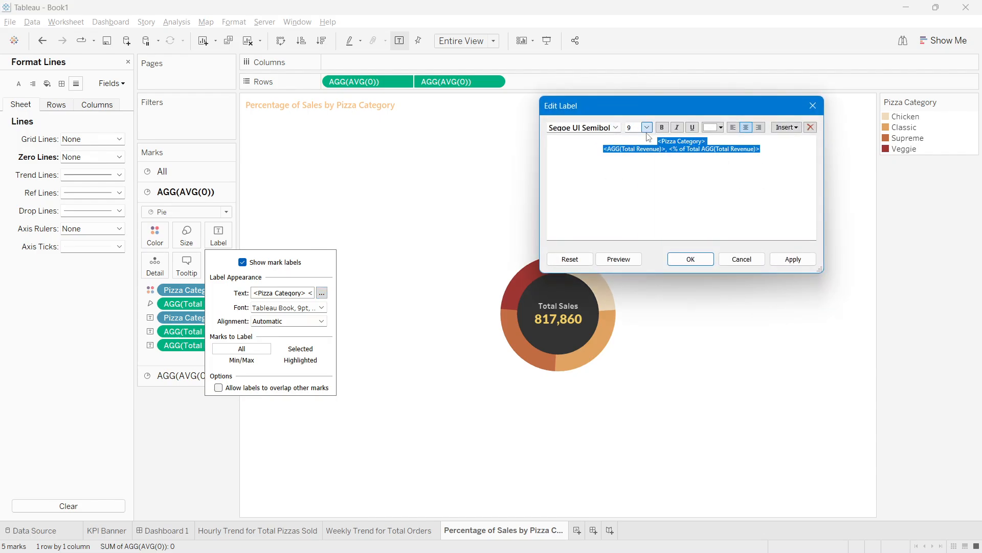
pyautogui.click(793, 259)
pyautogui.click(690, 259)
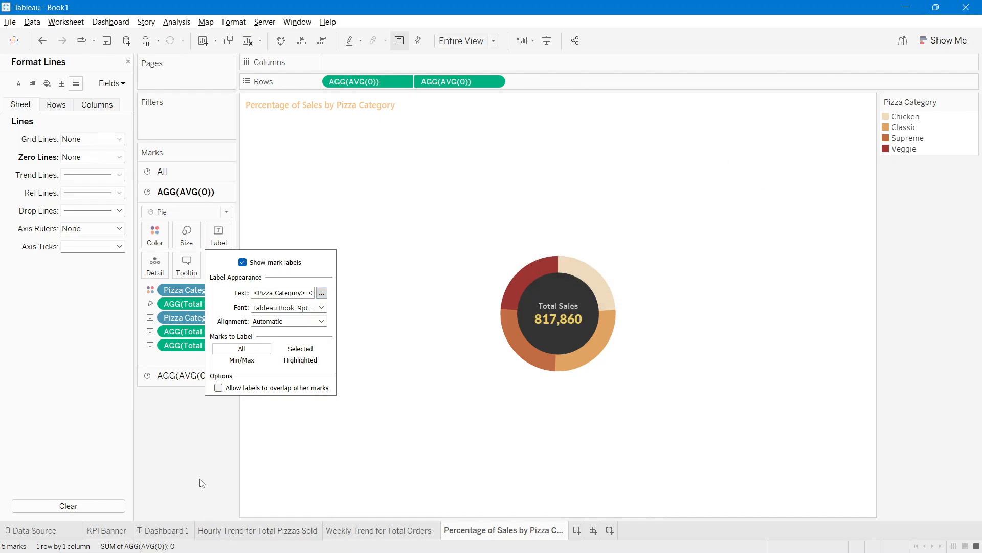
pyautogui.click(163, 530)
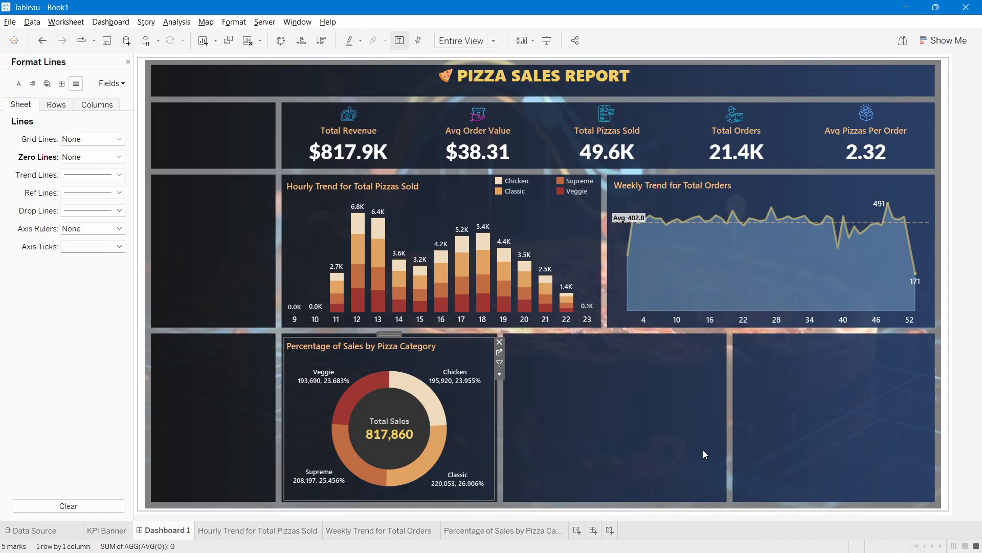
pyautogui.click(704, 454)
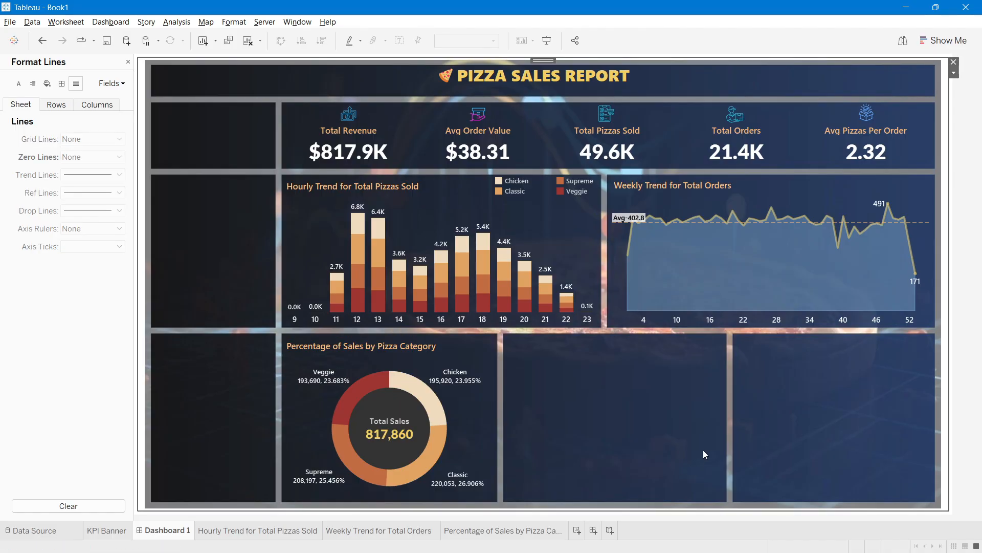
# Step: Extend the donut chart slightly upward in its dashboard panel and close the line formatting options
pyautogui.click(357, 344)
pyautogui.moveTo(382, 338); pyautogui.dragTo(383, 334)
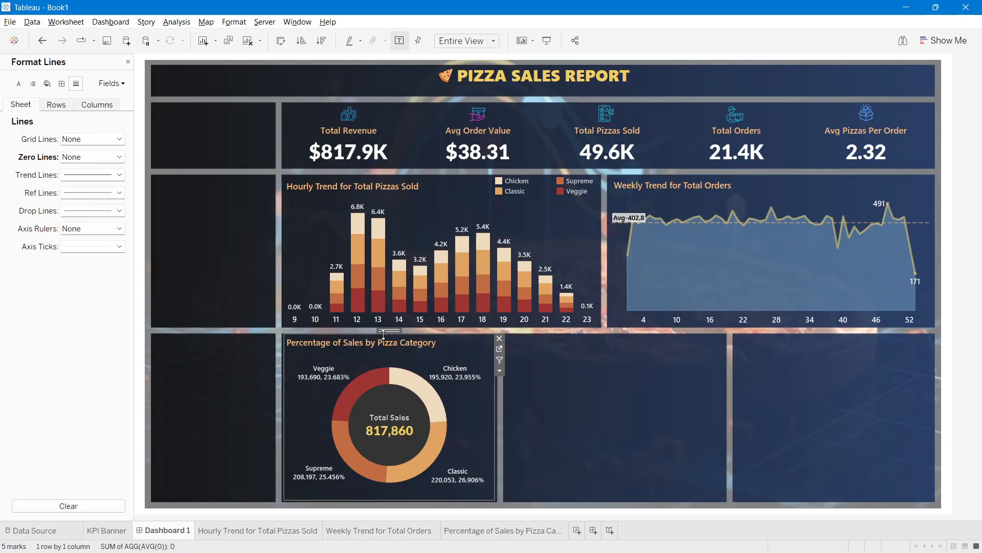
pyautogui.click(657, 411)
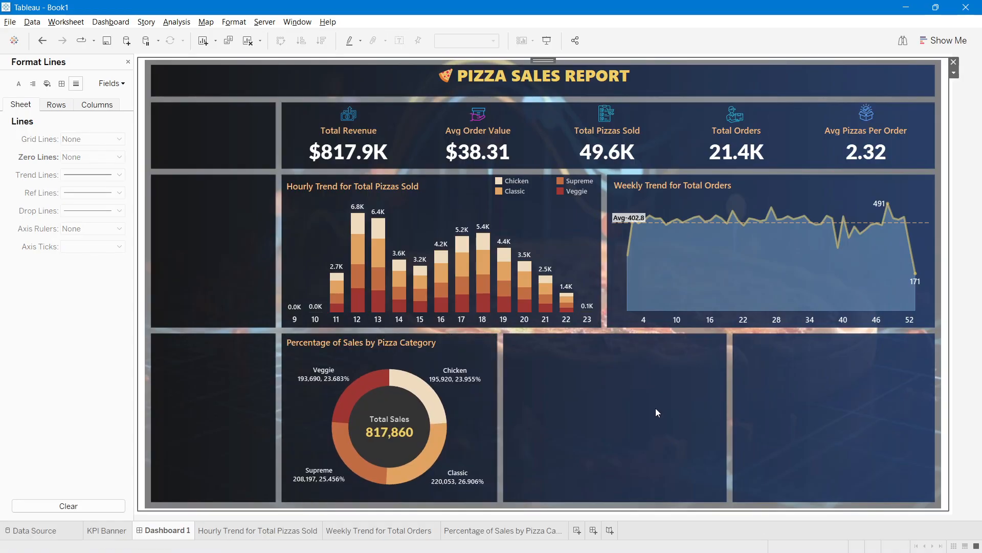
pyautogui.click(128, 62)
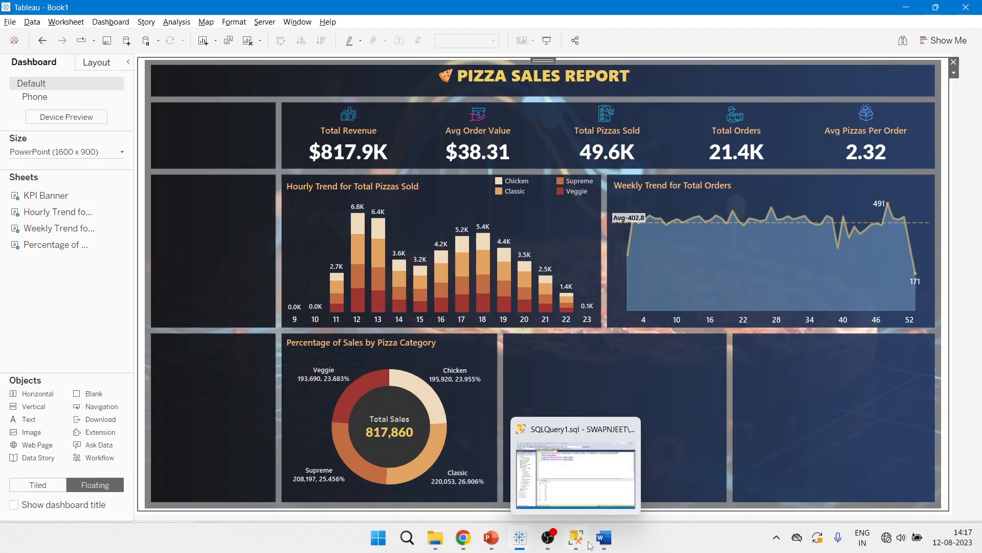
# Step: Compare the donut's category sales and percentages with the % of Sales by Pizza Category output in the Word document PIZZA SALES SQL QUERIES.docx
pyautogui.click(604, 538)
pyautogui.scroll(-15, 567, 416)
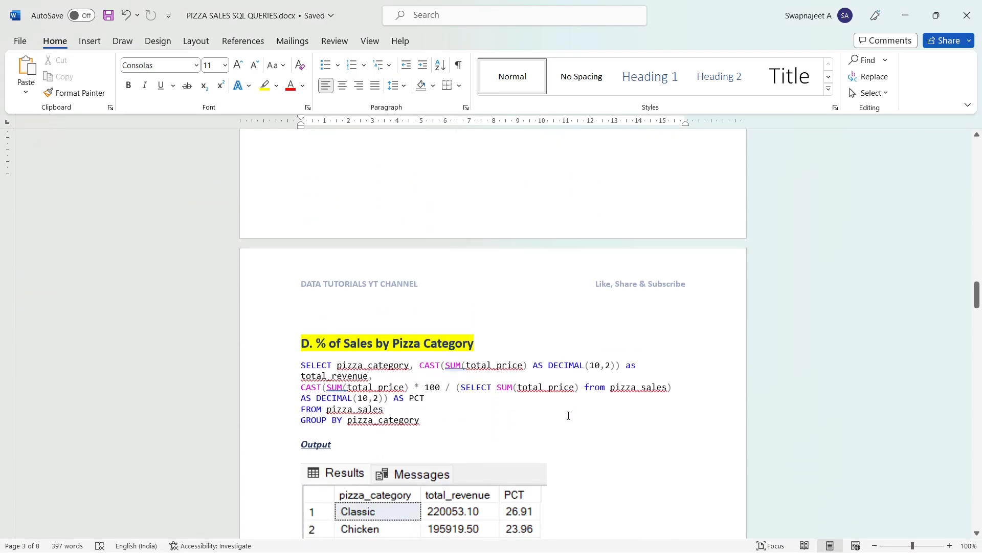
pyautogui.scroll(-4, 568, 415)
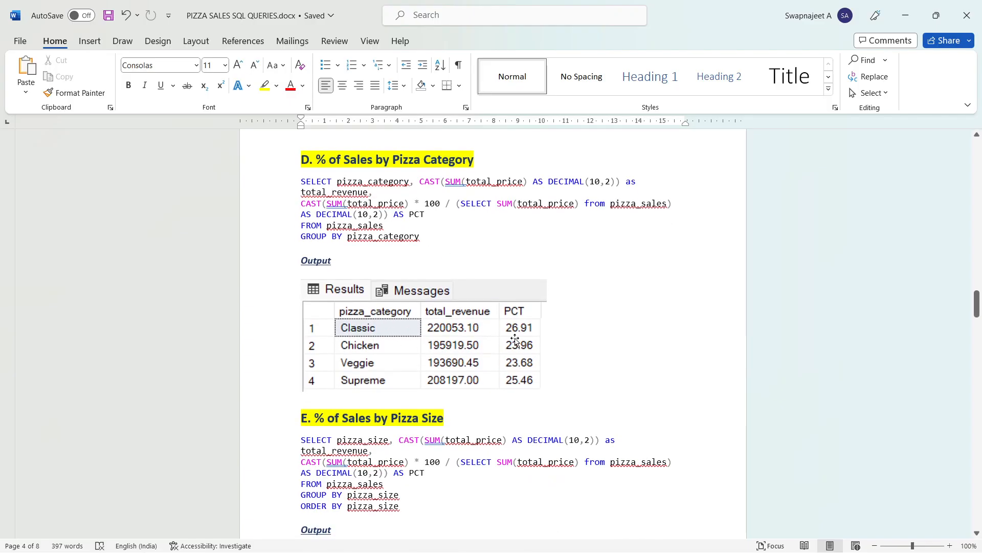
pyautogui.hotkey('alt', 'Tab')
pyautogui.moveTo(448, 489)
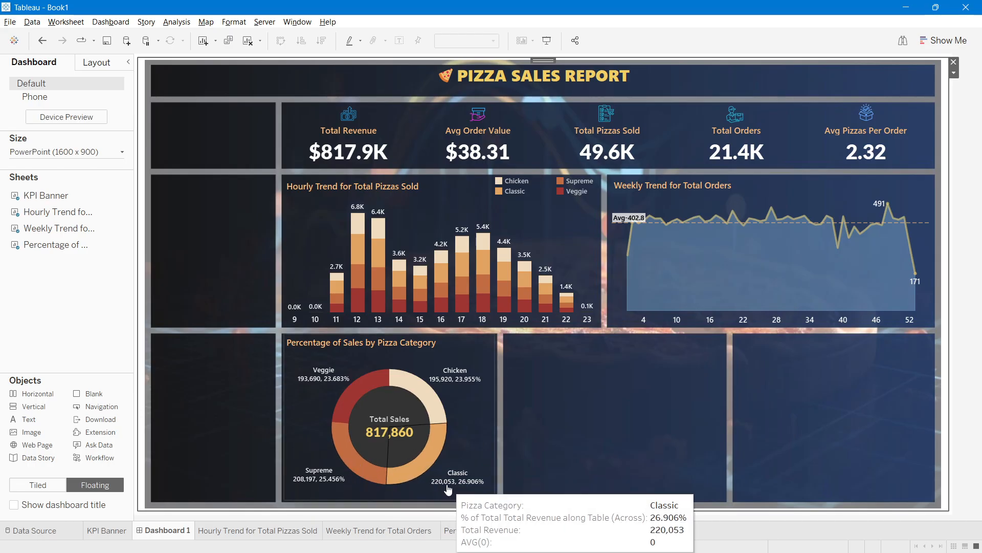
pyautogui.hotkey('alt', 'Tab')
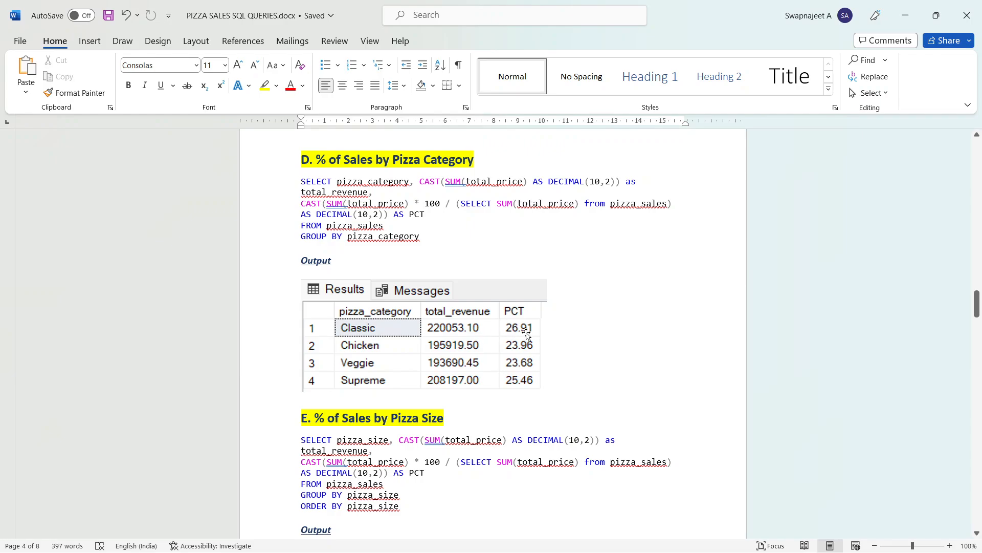
pyautogui.hotkey('alt', 'Tab')
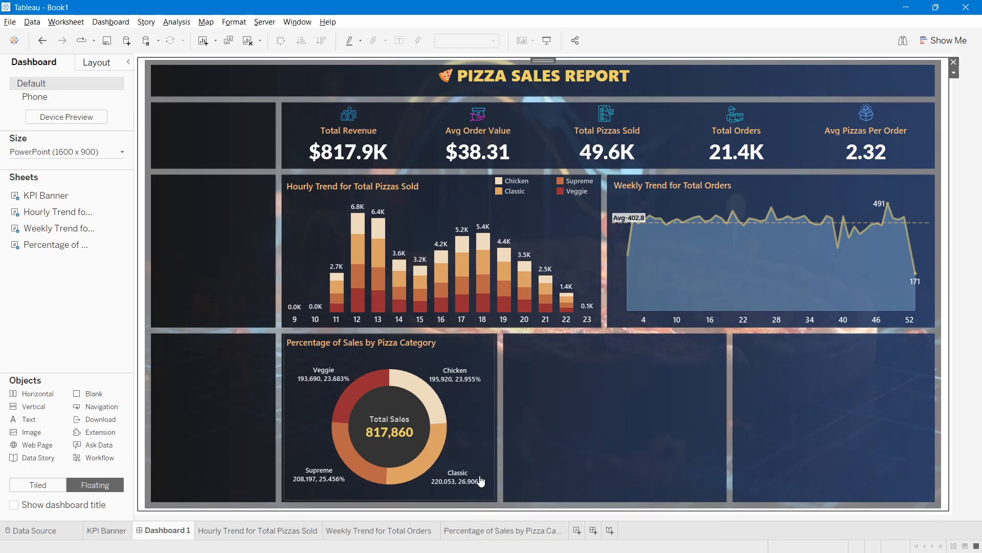
# Step: On the donut's worksheet, format the percent-of-total revenue label numbers as Percentage with 2 decimal places
pyautogui.click(466, 353)
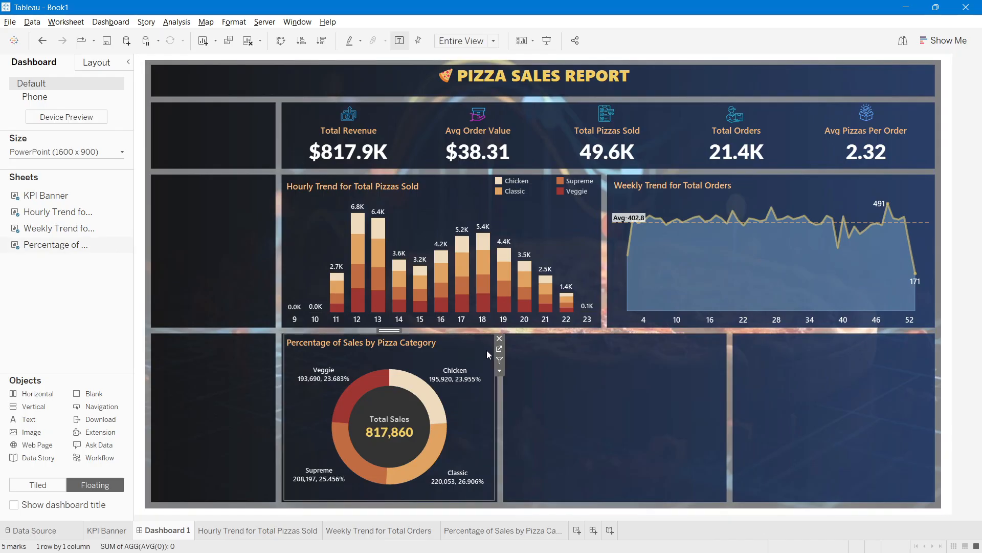
pyautogui.click(499, 350)
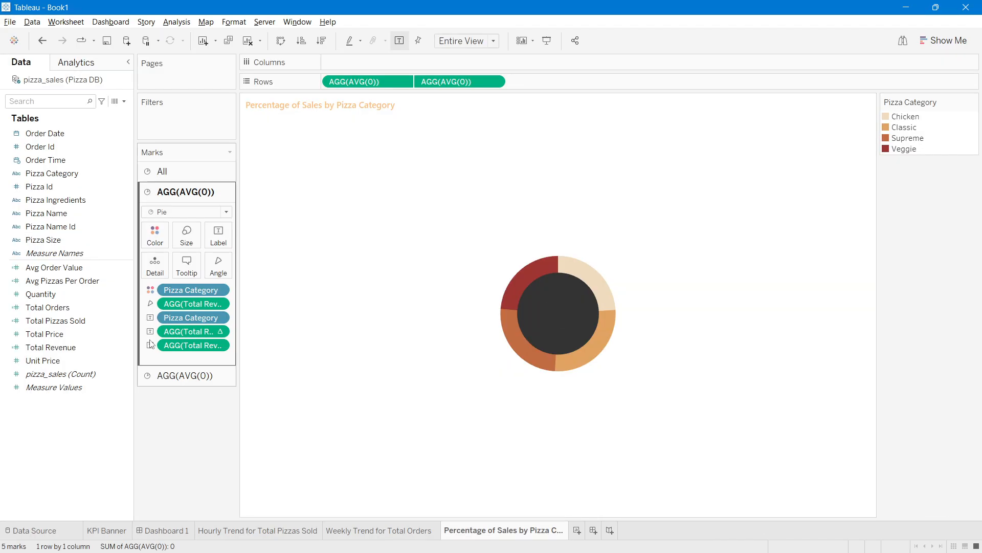
pyautogui.rightClick(195, 332)
pyautogui.click(227, 373)
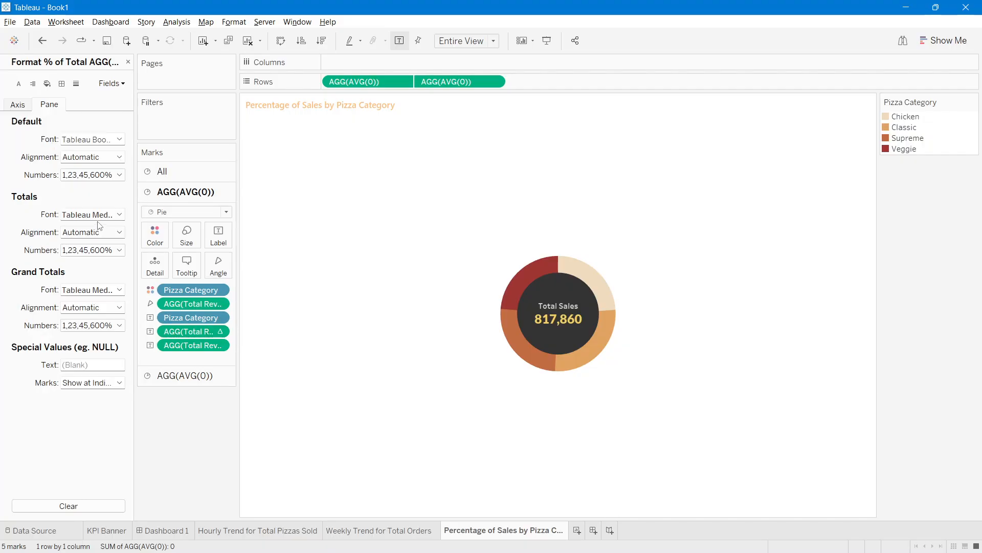
pyautogui.click(78, 175)
pyautogui.click(82, 235)
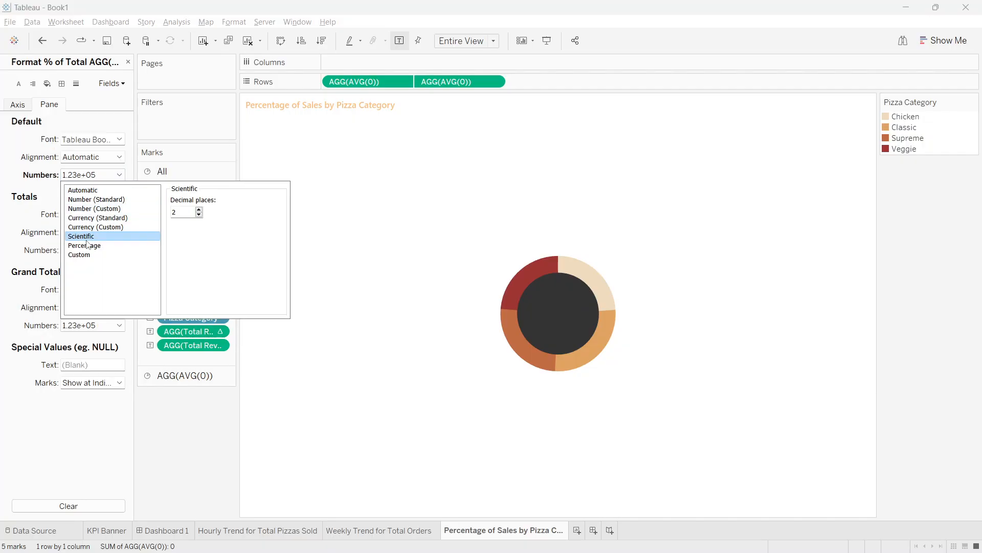
pyautogui.click(87, 246)
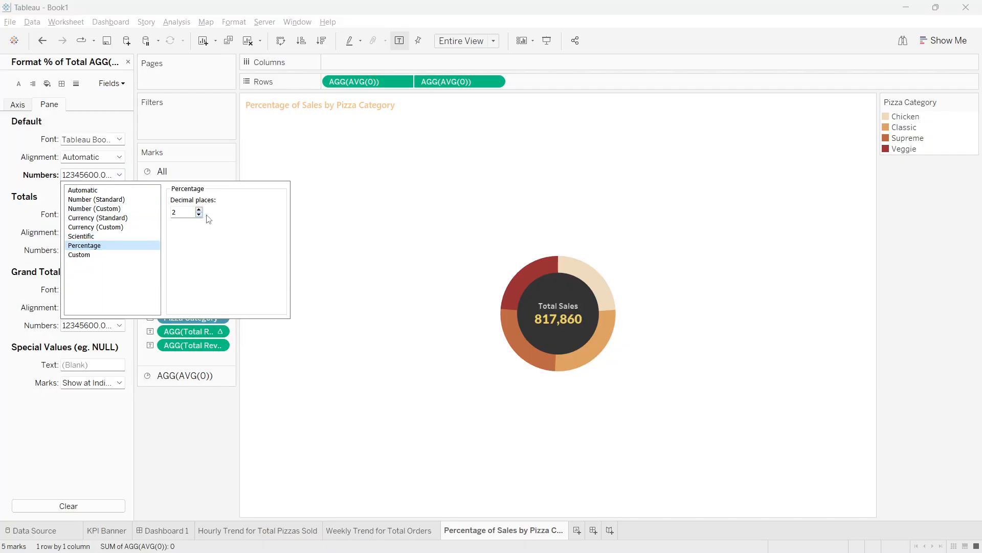
# Step: Format the Total Revenue label numbers as Currency (Custom) with 2 decimal places in Thousands (K), and return to Dashboard 1
pyautogui.click(212, 434)
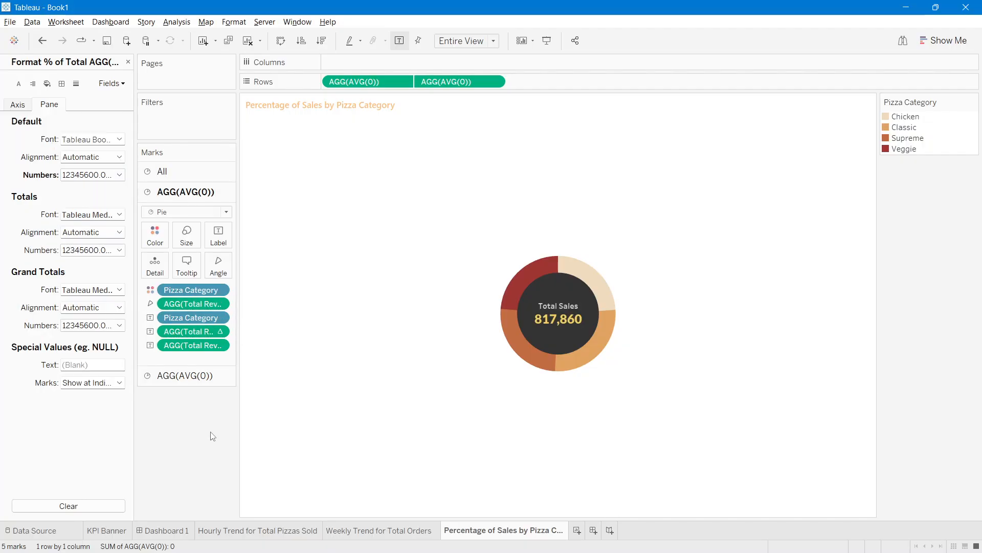
pyautogui.rightClick(193, 347)
pyautogui.click(233, 399)
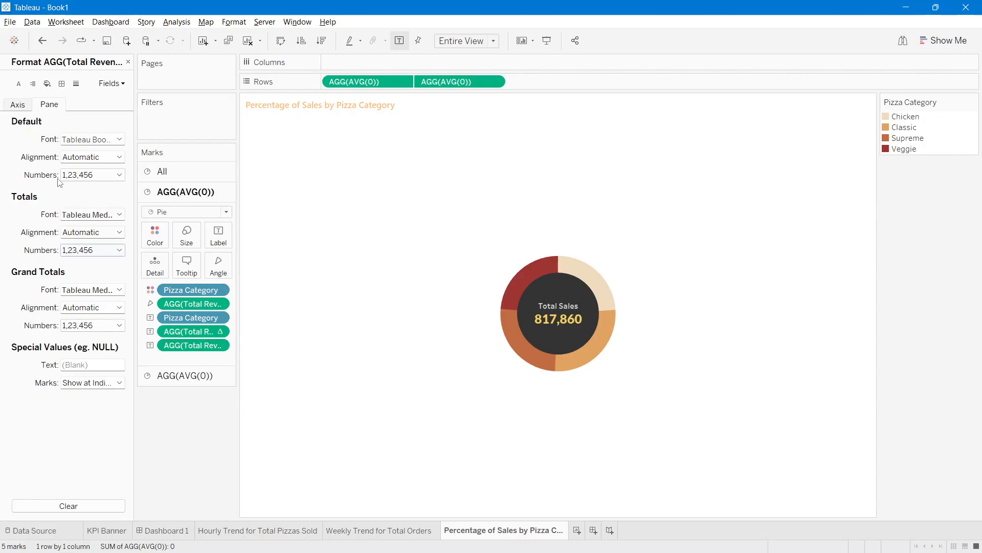
pyautogui.click(75, 176)
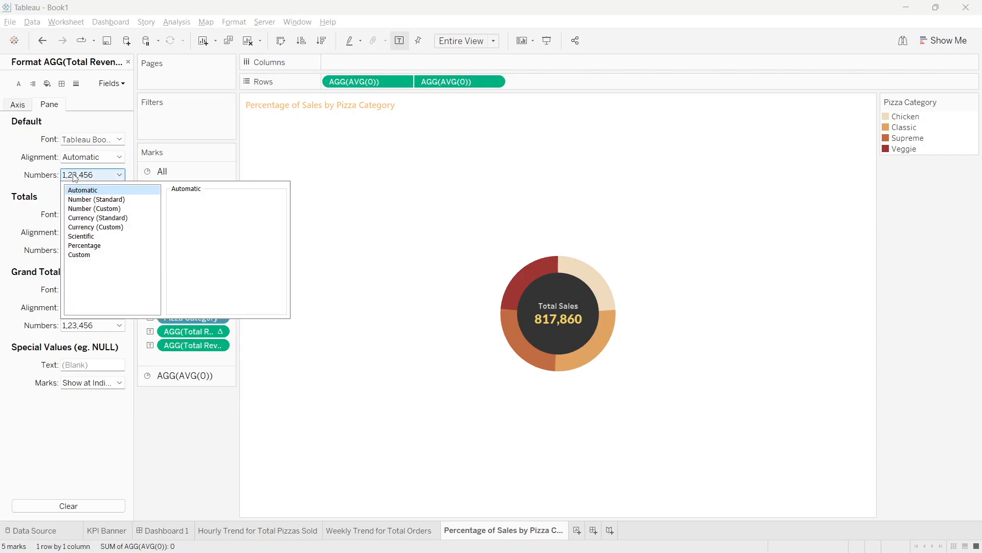
pyautogui.click(92, 227)
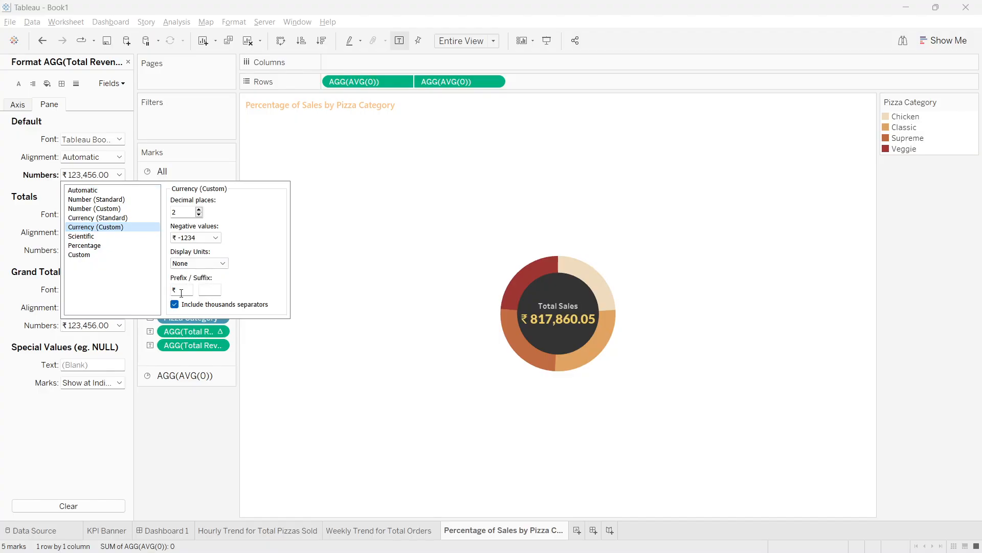
pyautogui.click(196, 265)
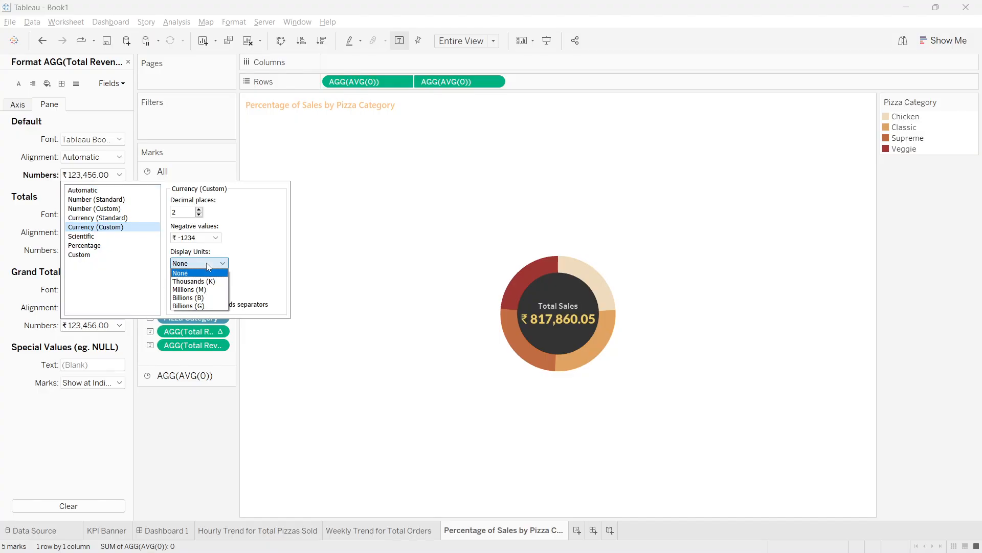
pyautogui.click(197, 279)
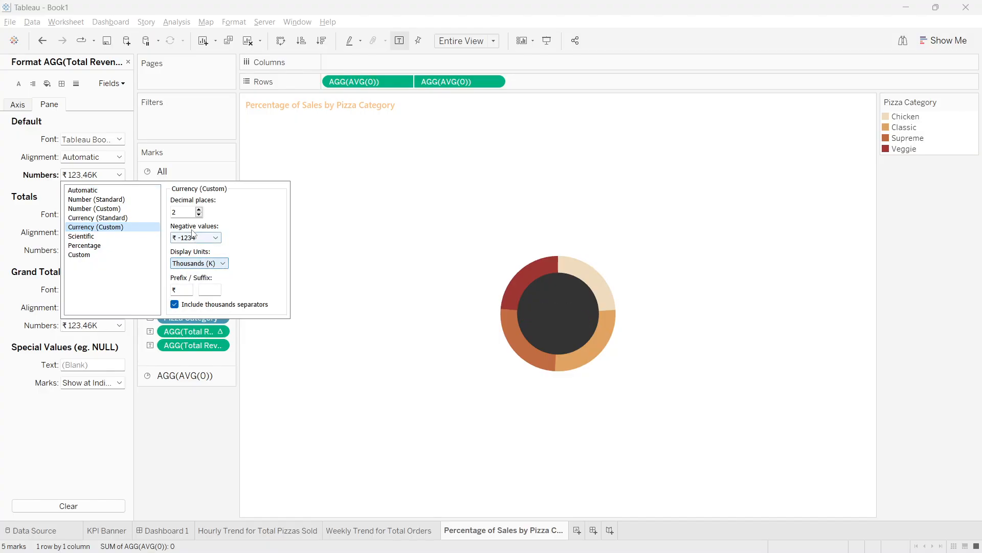
pyautogui.click(194, 421)
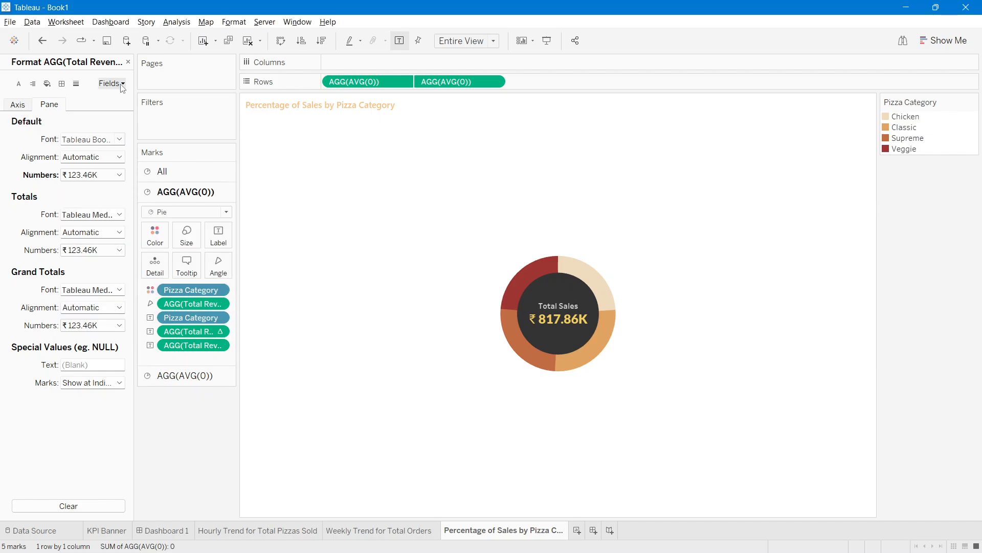
pyautogui.click(146, 528)
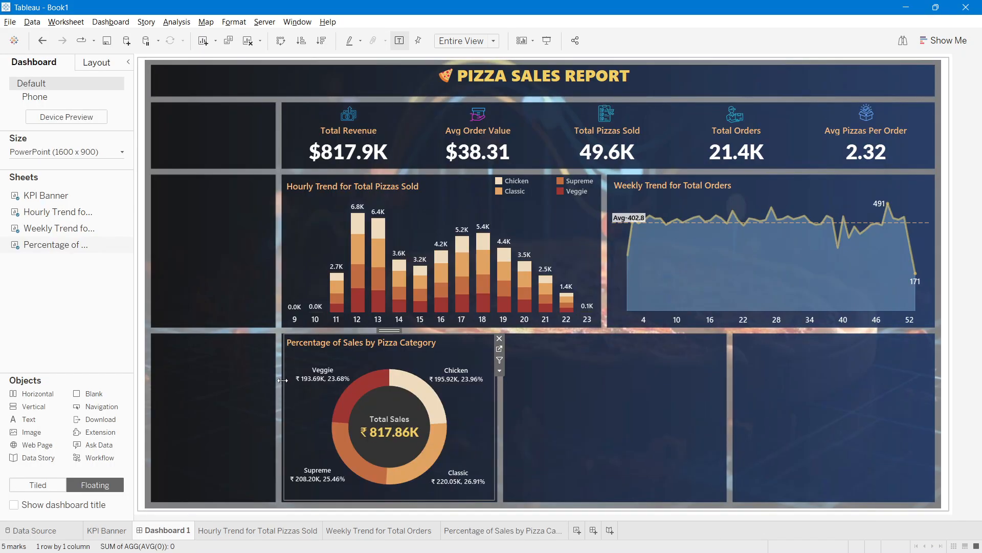
# Step: On the donut's worksheet, set the Total Revenue label's currency prefix to $ and return to Dashboard 1
pyautogui.moveTo(303, 389)
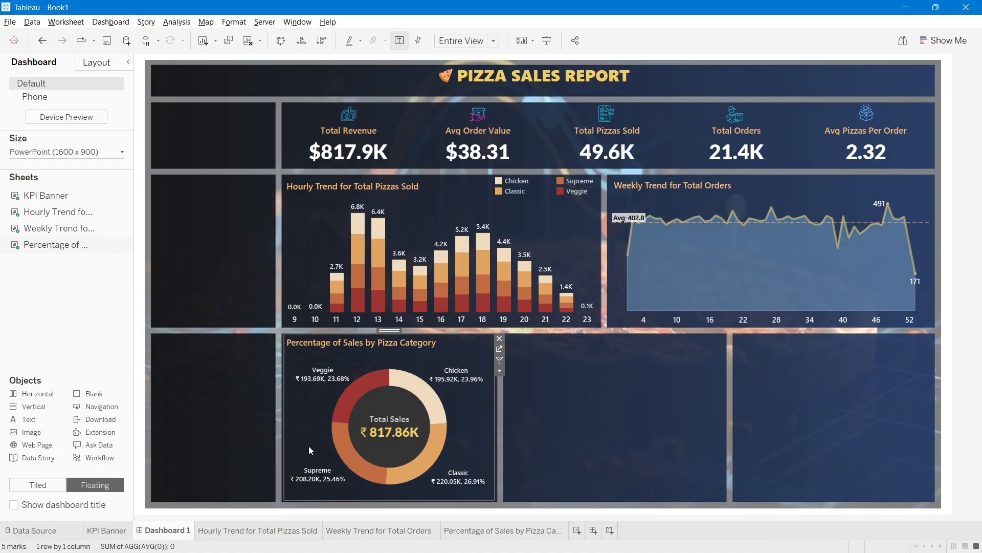
pyautogui.moveTo(429, 403)
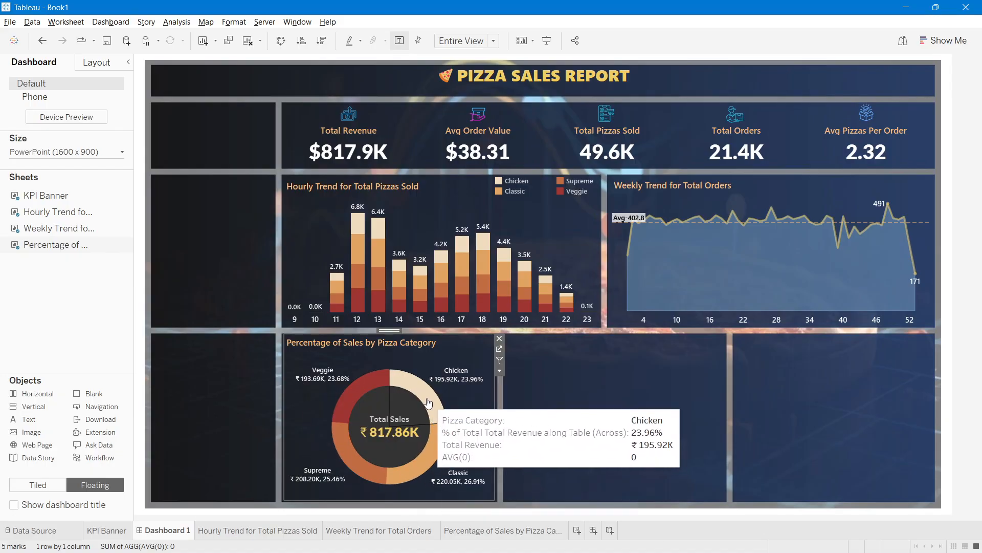
pyautogui.click(499, 349)
pyautogui.rightClick(191, 348)
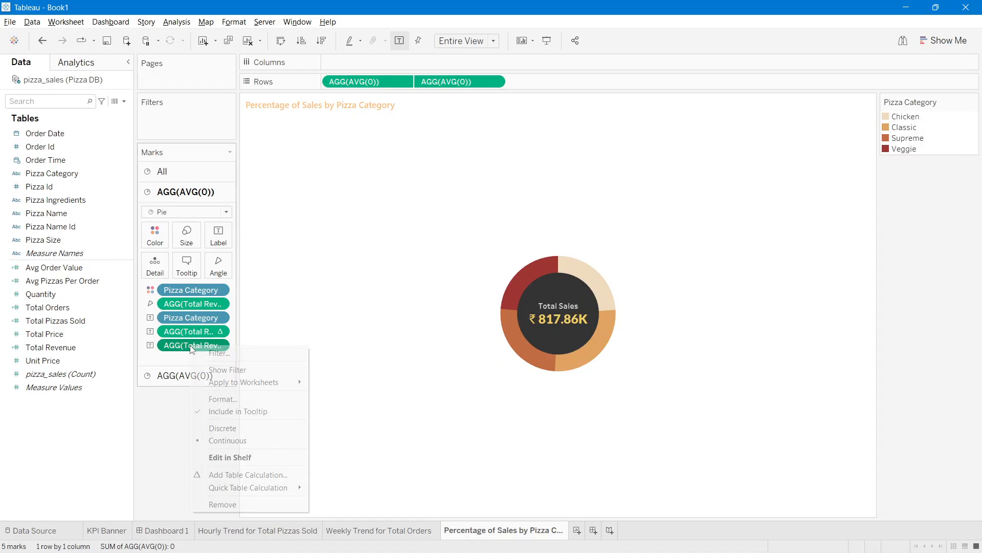
pyautogui.click(227, 403)
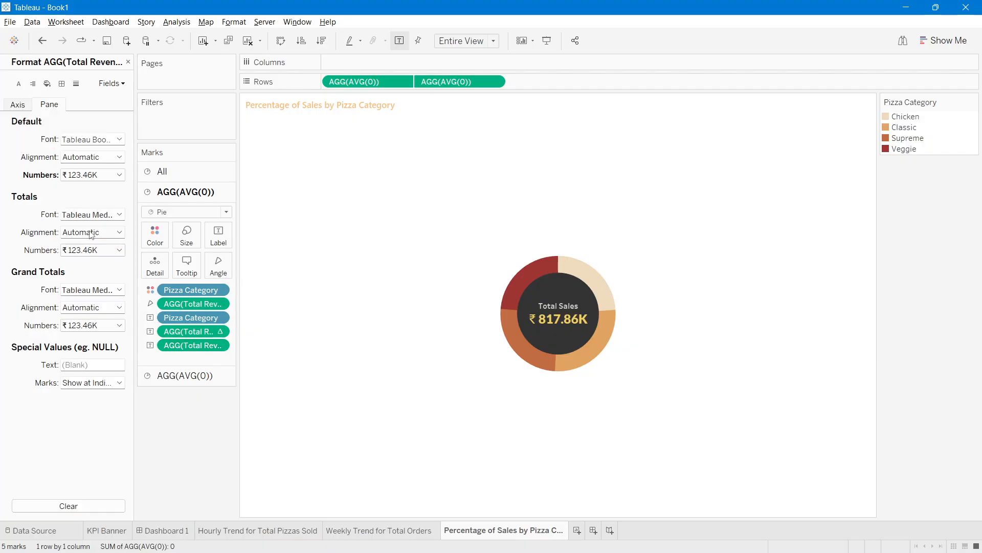
pyautogui.click(84, 175)
pyautogui.moveTo(184, 290); pyautogui.dragTo(165, 293)
pyautogui.write('$')
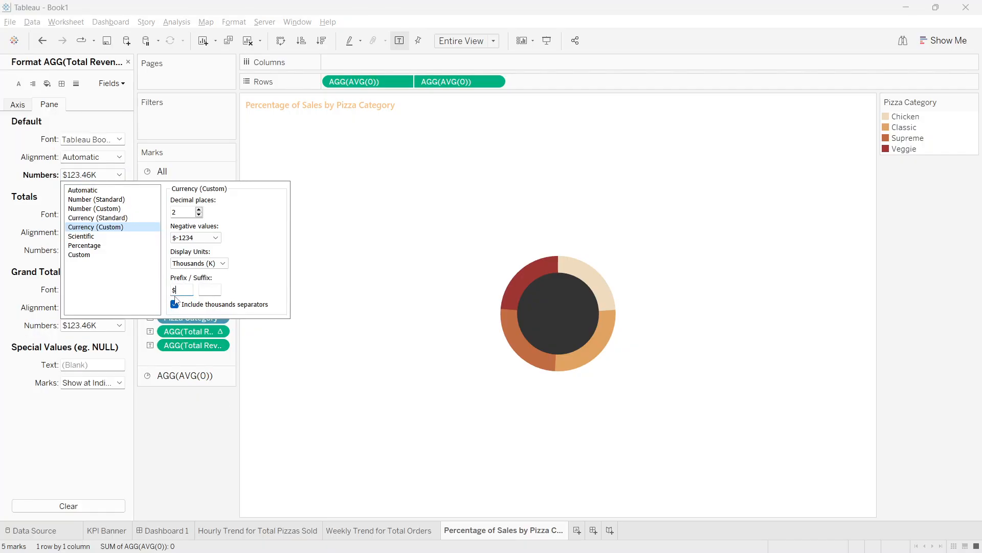
pyautogui.click(194, 414)
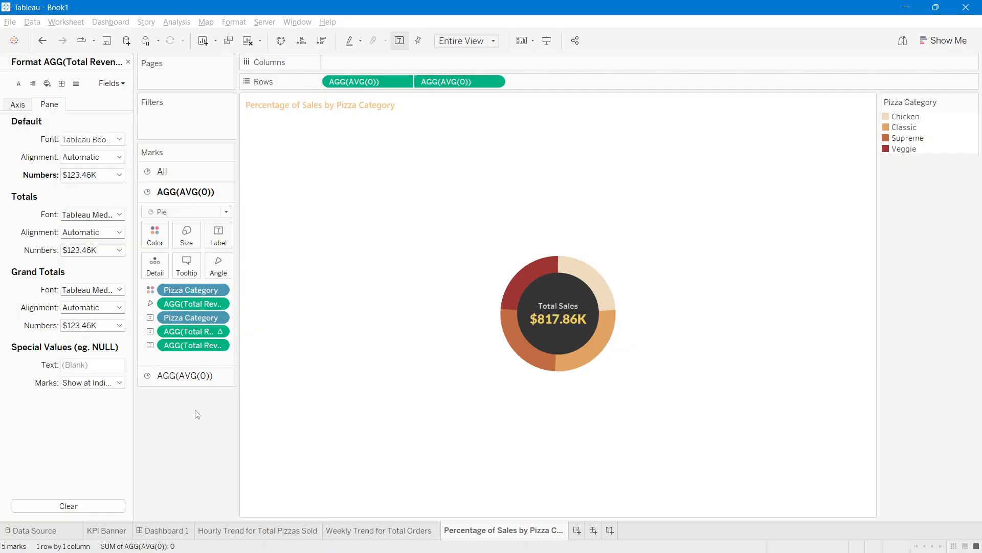
pyautogui.click(360, 530)
pyautogui.click(163, 530)
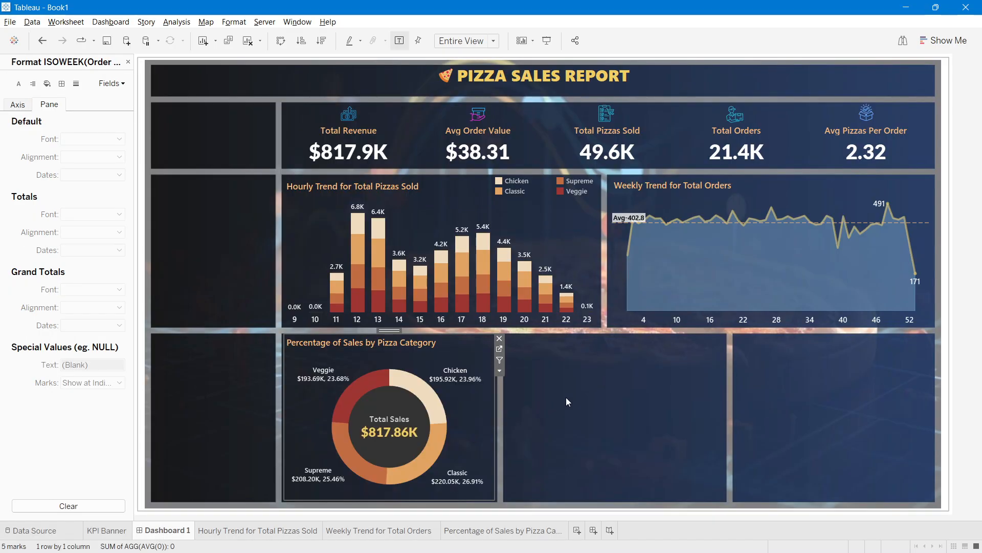
# Step: Compare the donut's revenue and percentage labels with the % of Sales by Pizza Category output in the Word document, and close the formatting options
pyautogui.hotkey('alt', 'Tab')
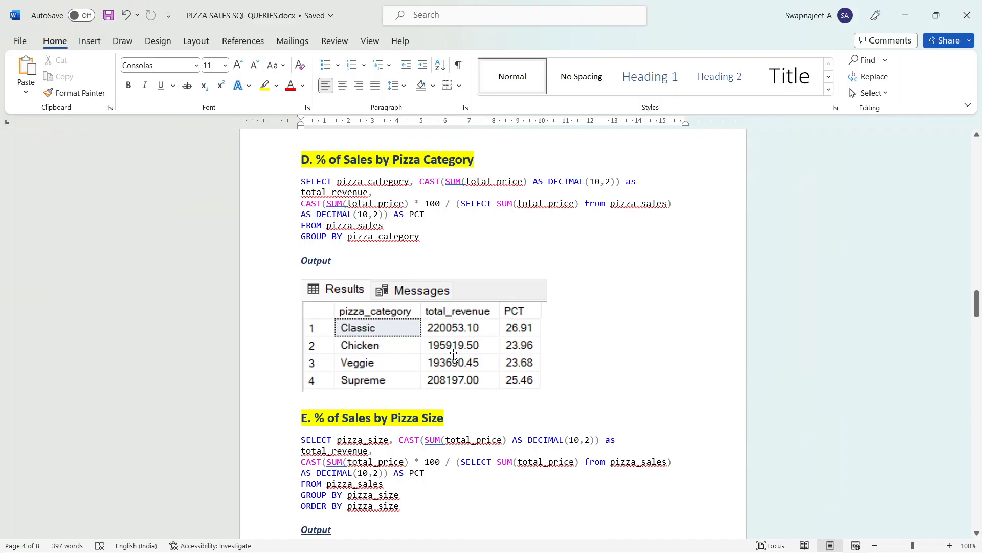
pyautogui.hotkey('alt', 'Tab')
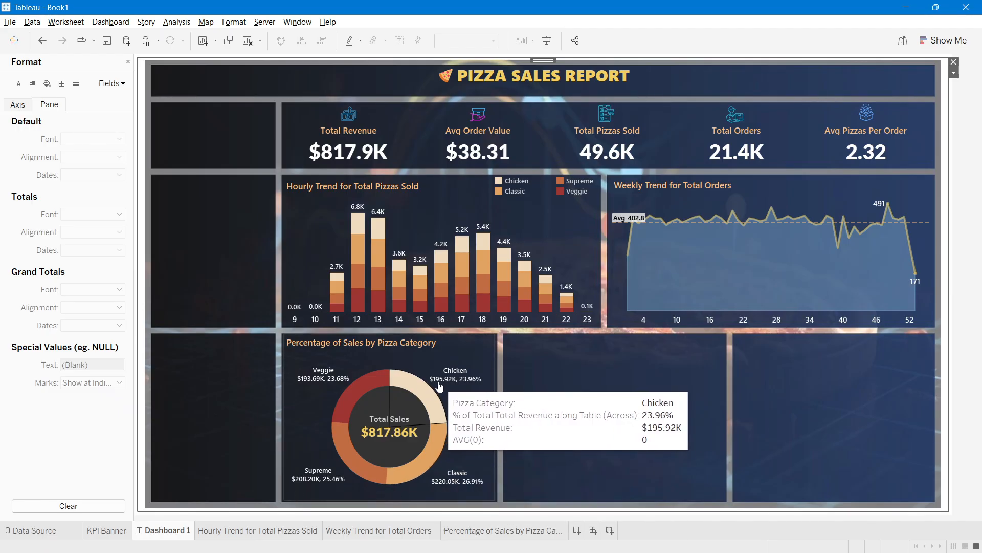
pyautogui.hotkey('alt', 'Tab')
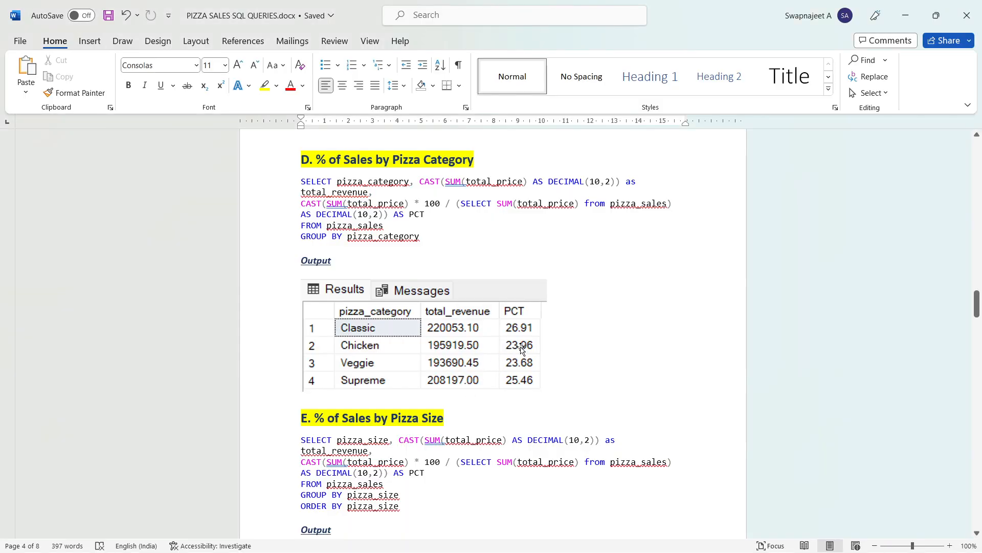
pyautogui.hotkey('alt', 'Tab')
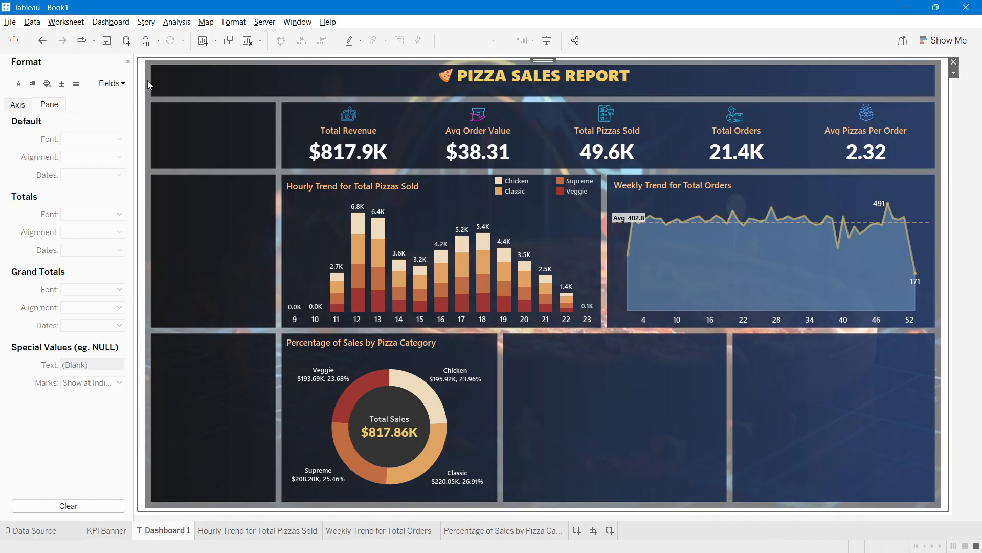
pyautogui.click(128, 62)
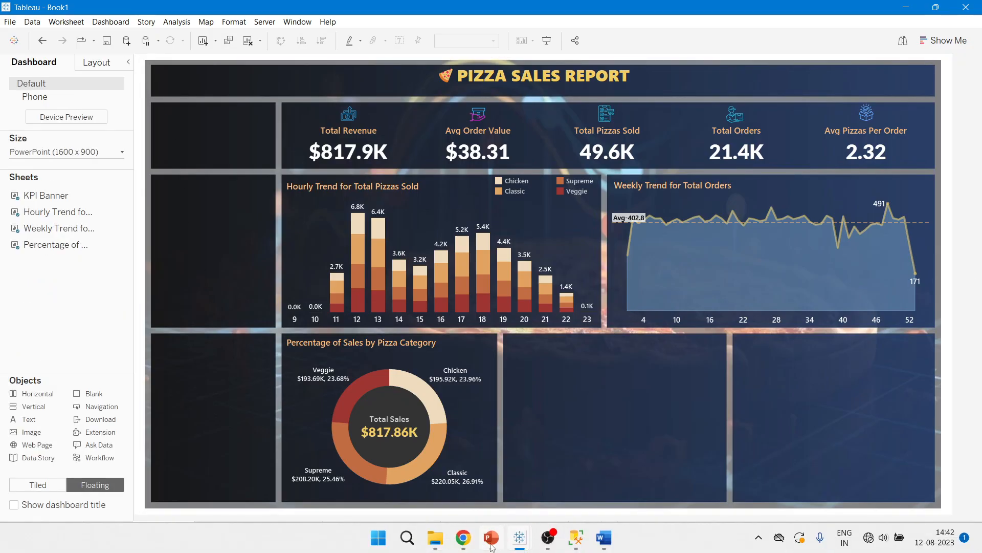
# Step: Switch to PowerPoint and copy the heading "Percentage of Sales by Pizza Size" from the charts requirement on slide 14
pyautogui.click(492, 537)
pyautogui.click(90, 356)
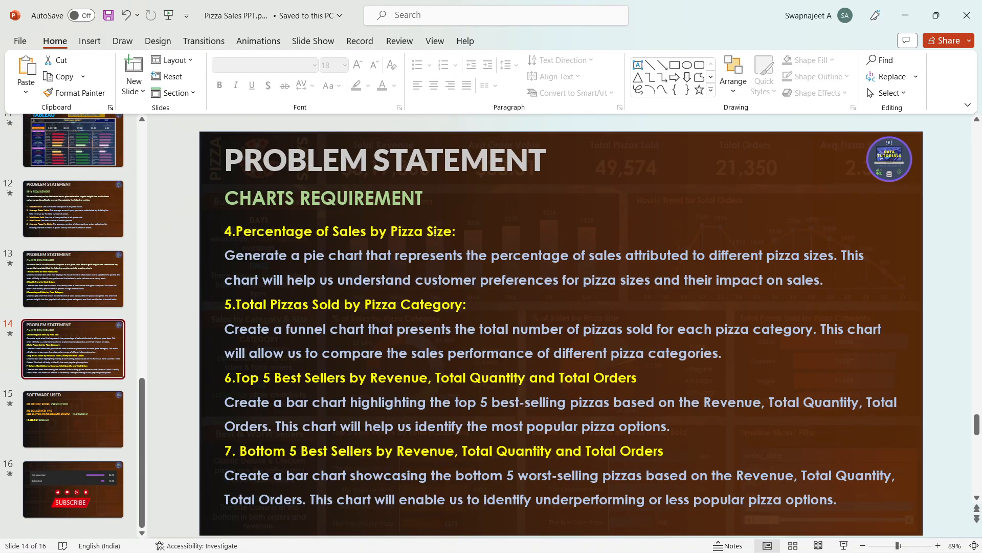
pyautogui.tripleClick(264, 238)
pyautogui.hotkey('ctrl', 'c')
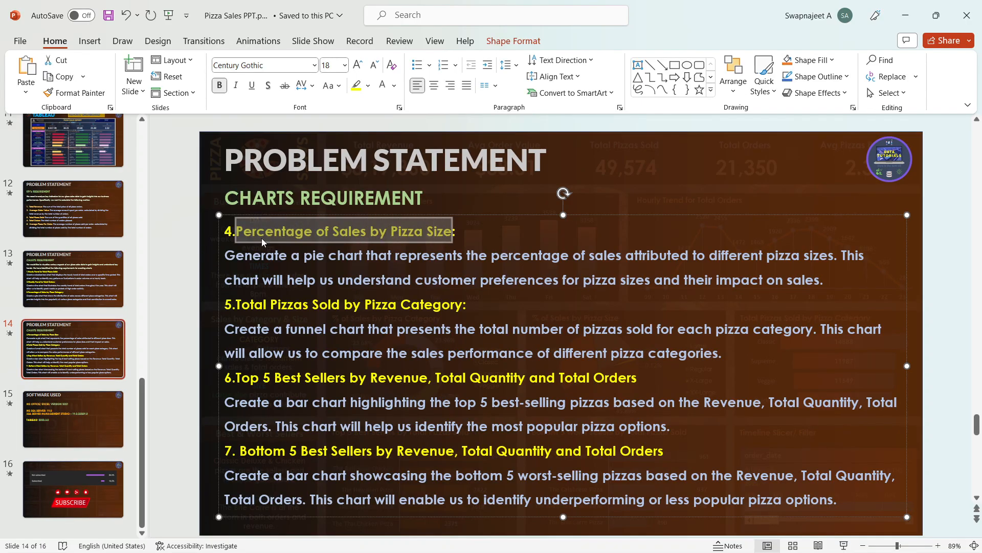
# Step: Switch back to Tableau's Book1 and add a new worksheet named "Percentage of Sales by Pizza Size"
pyautogui.hotkey('alt', 'Tab')
pyautogui.click(575, 530)
pyautogui.doubleClick(575, 532)
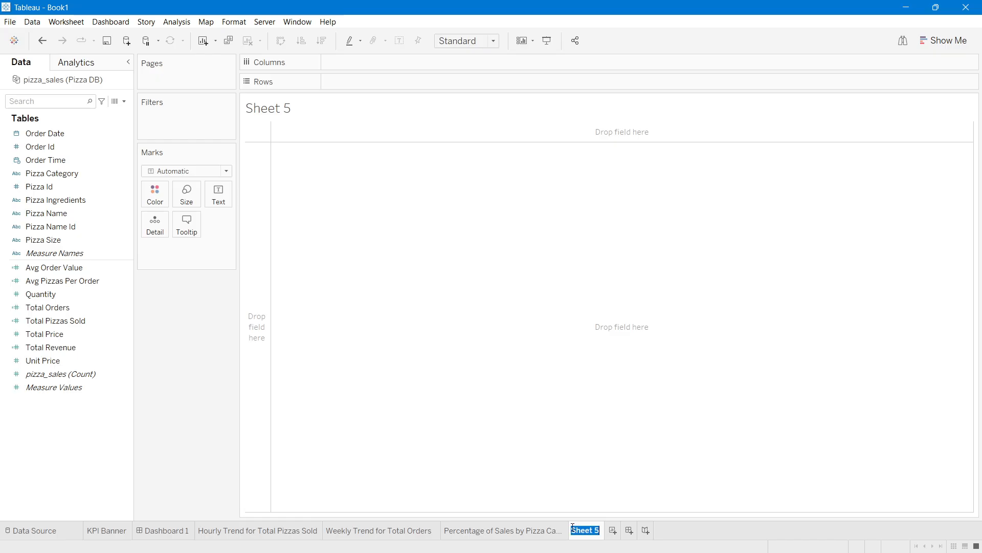
pyautogui.hotkey('ctrl', 'v')
pyautogui.press('Return')
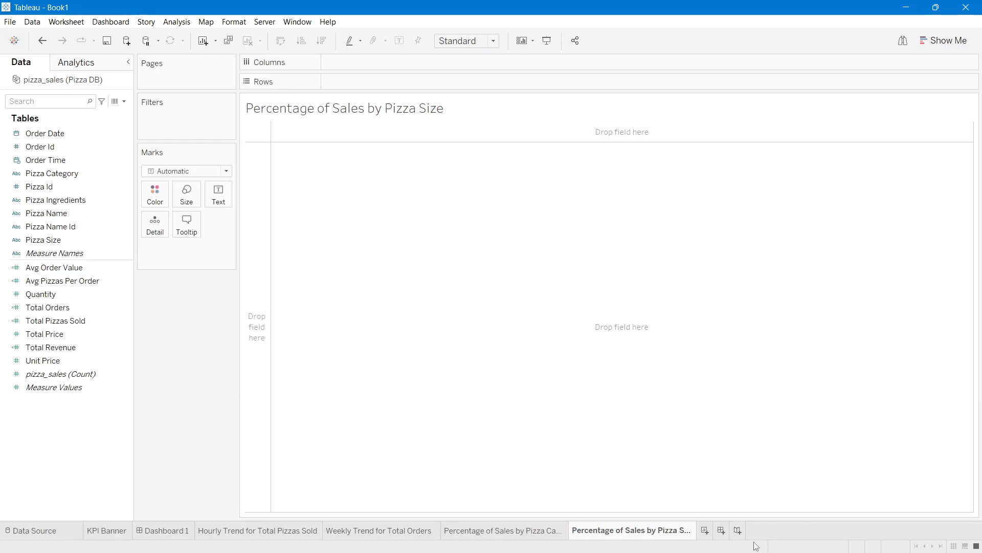
# Step: Switch to the Pizza Sales reference workbook and examine the % of Total Sales by Pizza Size chart on its Home dashboard
pyautogui.moveTo(605, 551)
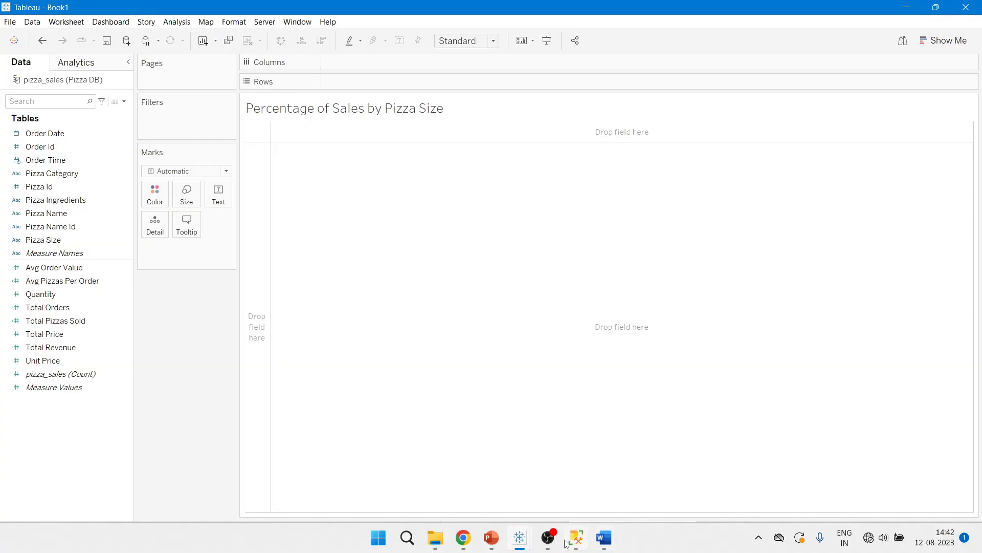
pyautogui.moveTo(514, 542)
pyautogui.click(490, 507)
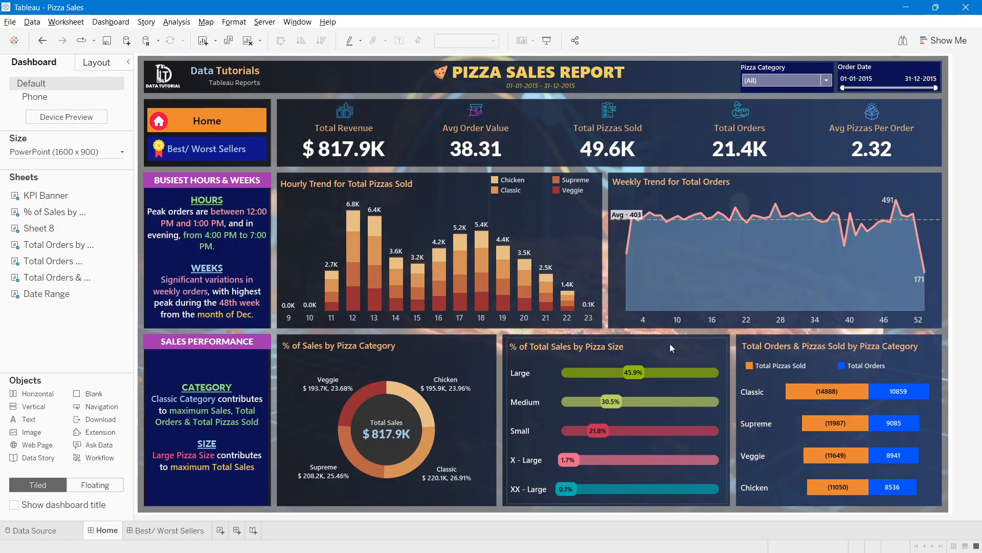
pyautogui.moveTo(633, 381)
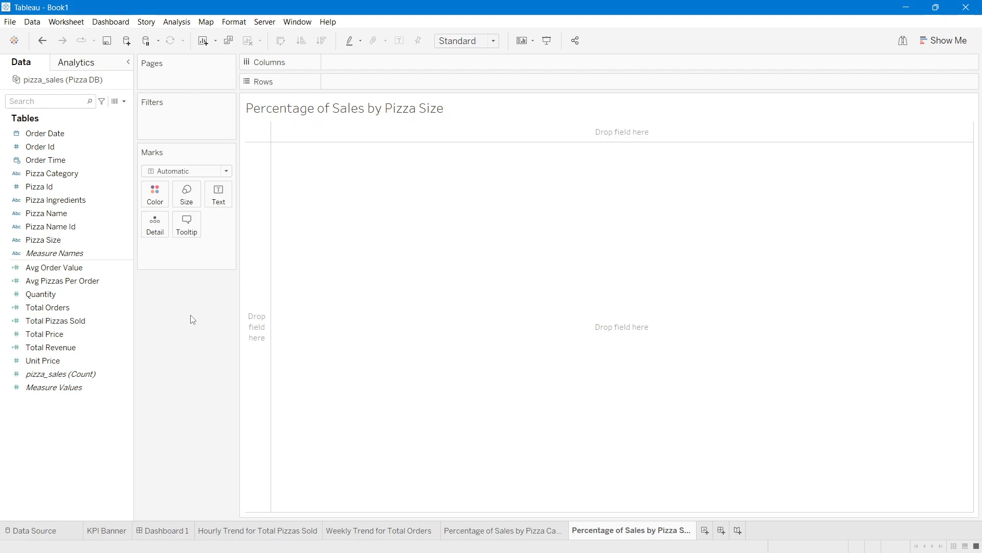
# Step: Create a calculated field named Max with the formula AVG(1) in Book1
pyautogui.click(124, 101)
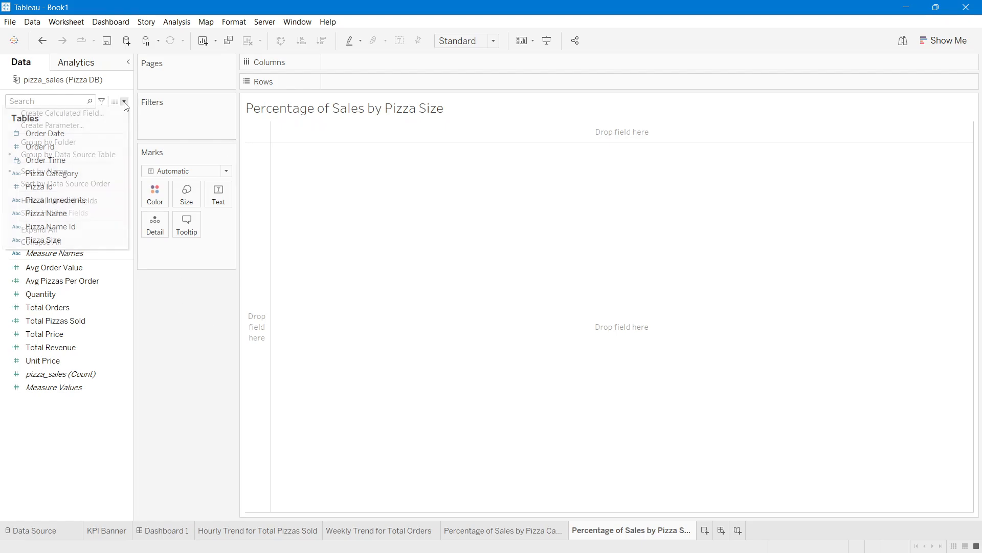
pyautogui.click(109, 115)
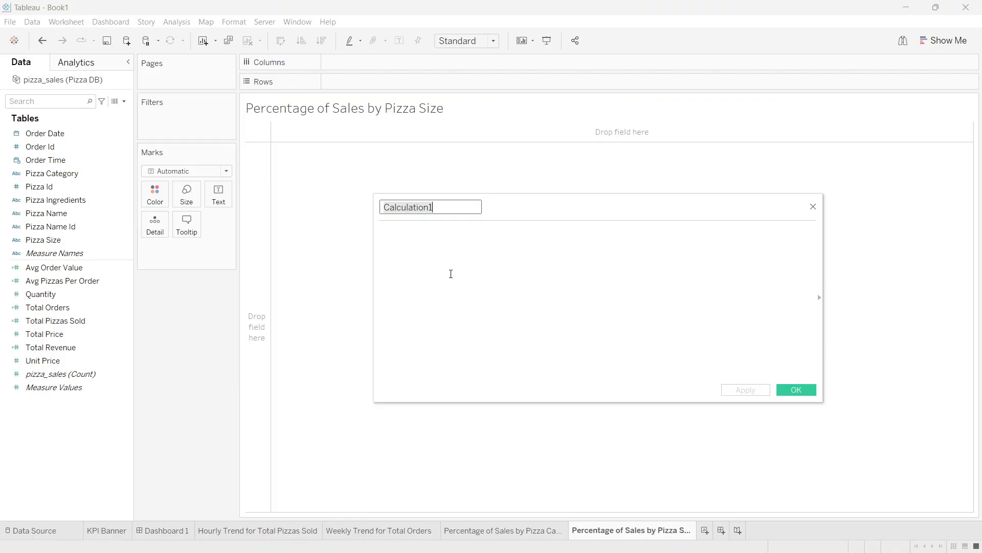
pyautogui.write('Ma')
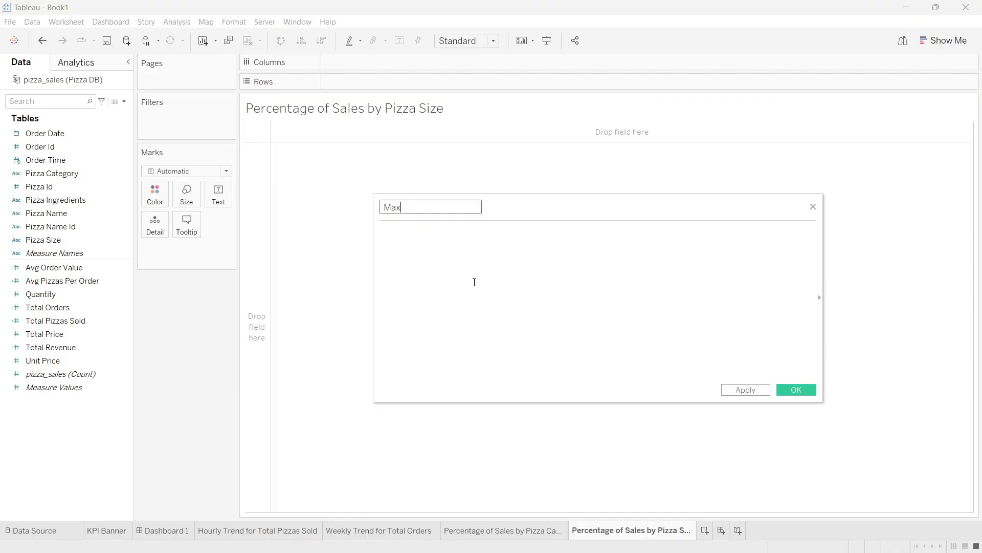
pyautogui.write('x')
pyautogui.click(475, 282)
pyautogui.write('AVG(')
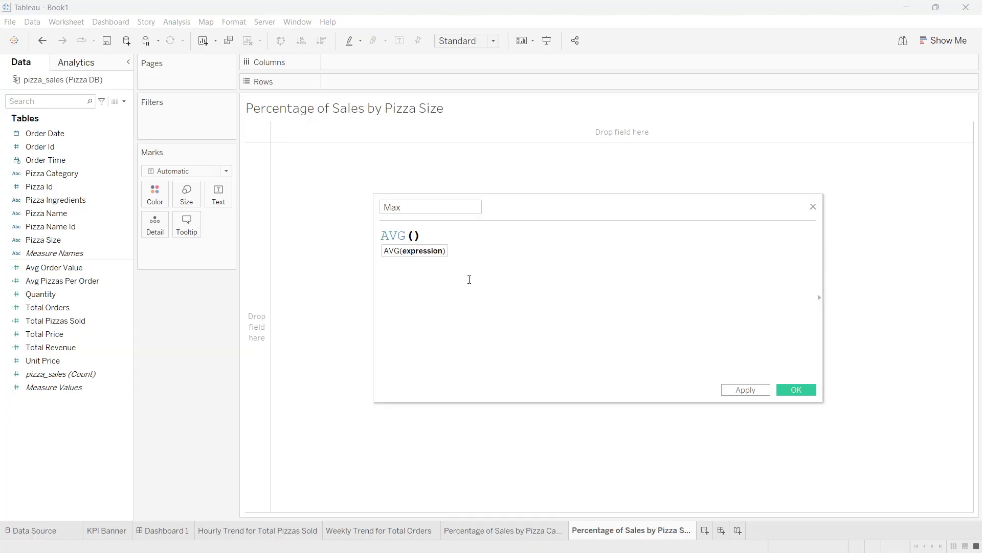
pyautogui.write('1')
pyautogui.click(796, 391)
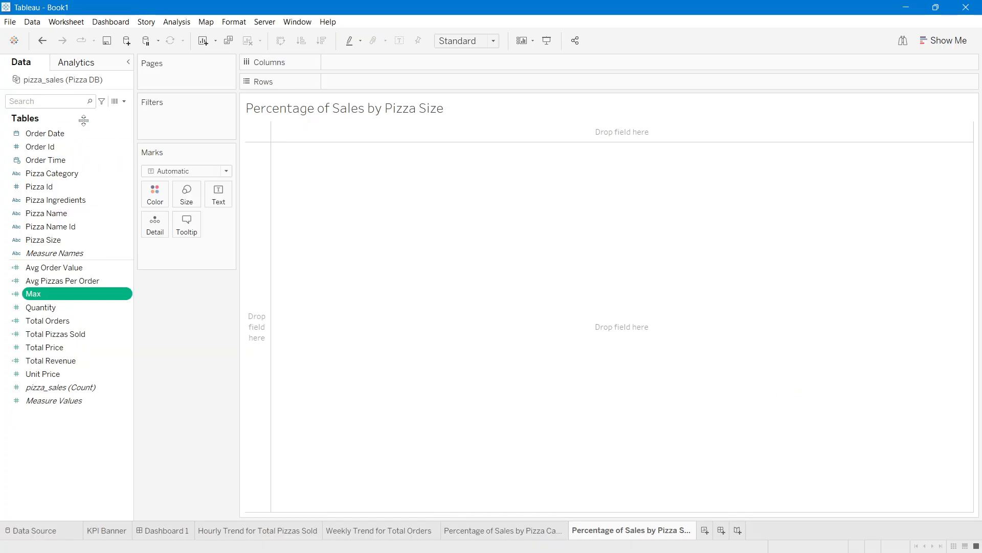
# Step: Create a calculated field named Min with the formula AVG(0)
pyautogui.click(124, 101)
pyautogui.click(91, 116)
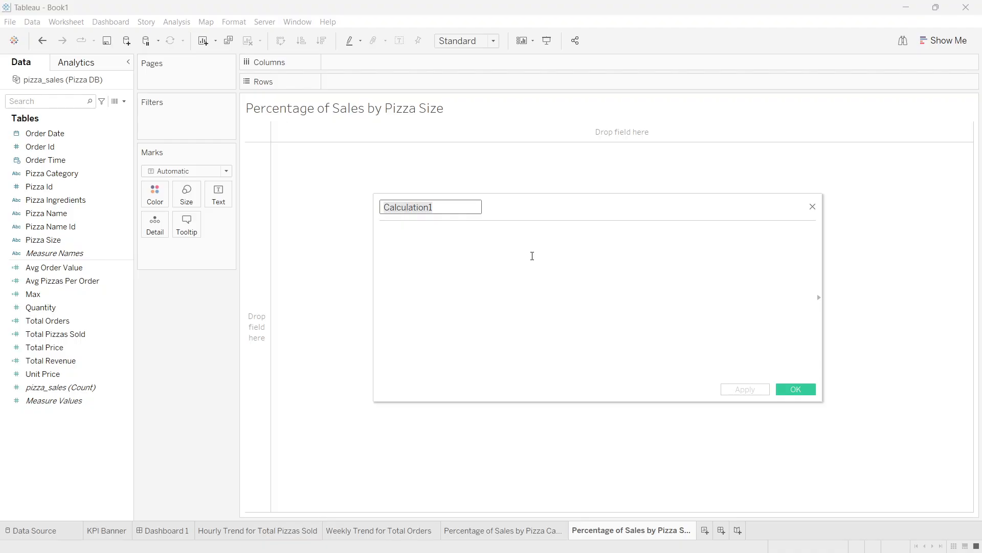
pyautogui.write('Min')
pyautogui.press('Tab')
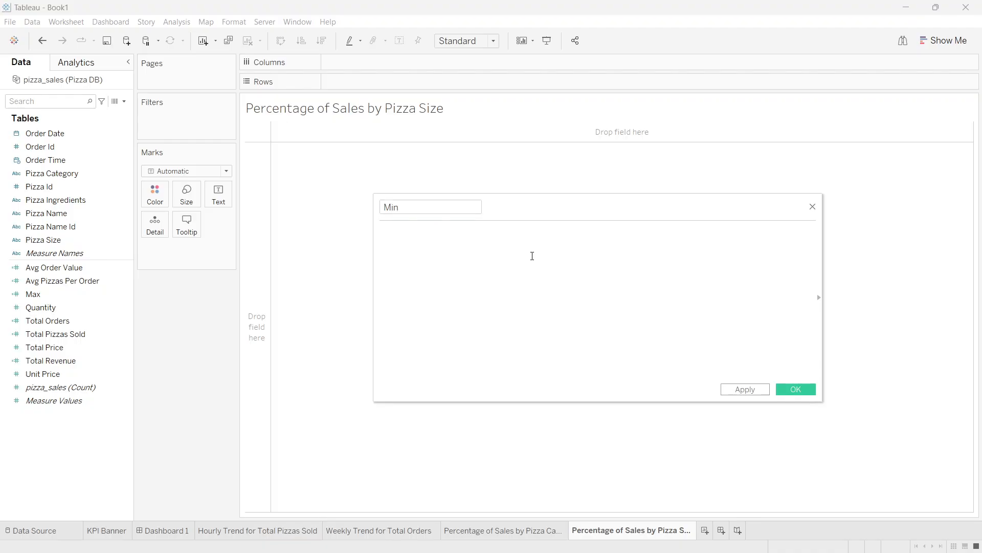
pyautogui.write('avg(0')
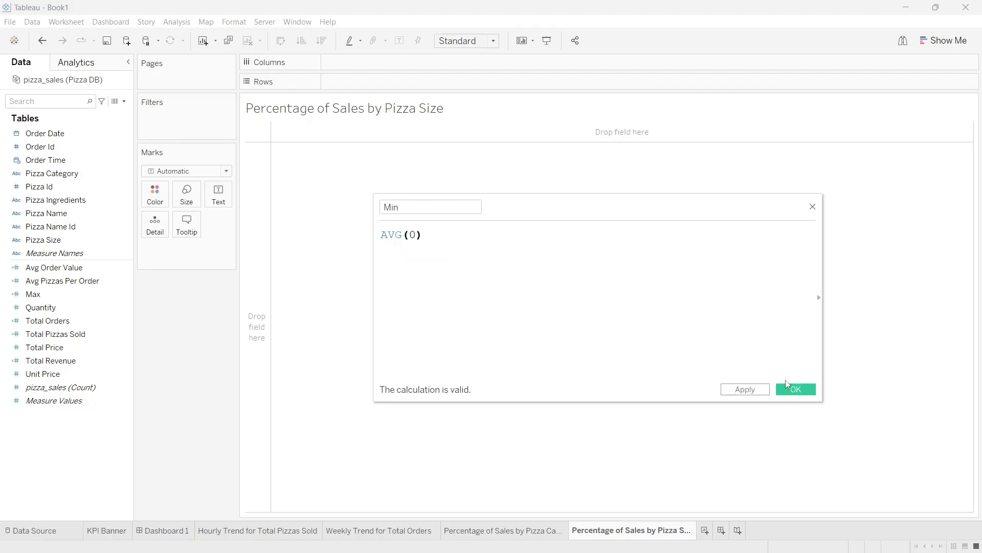
pyautogui.click(789, 392)
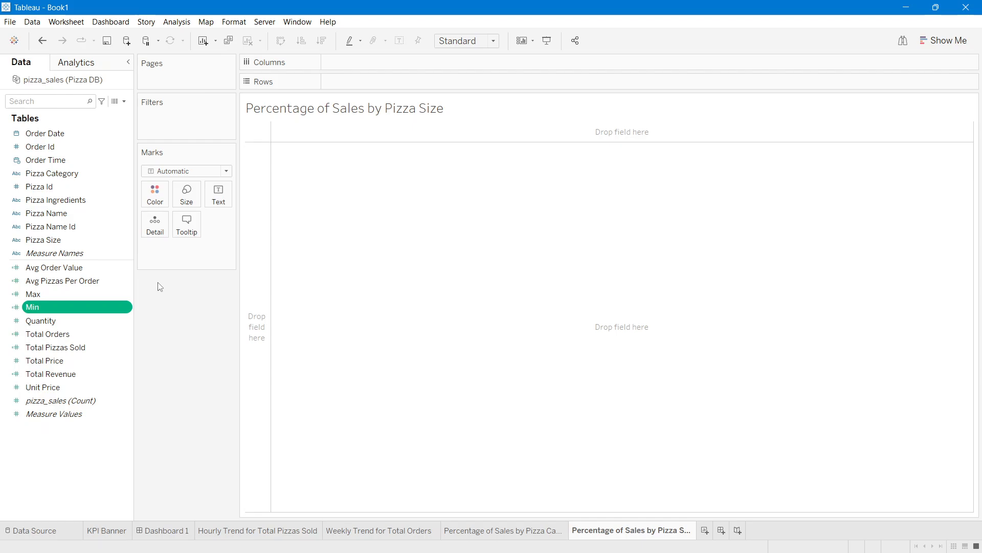
# Step: Edit the Pizza Size aliases so that L reads Large, M reads Medium and S reads Regular
pyautogui.moveTo(70, 241); pyautogui.dragTo(401, 82)
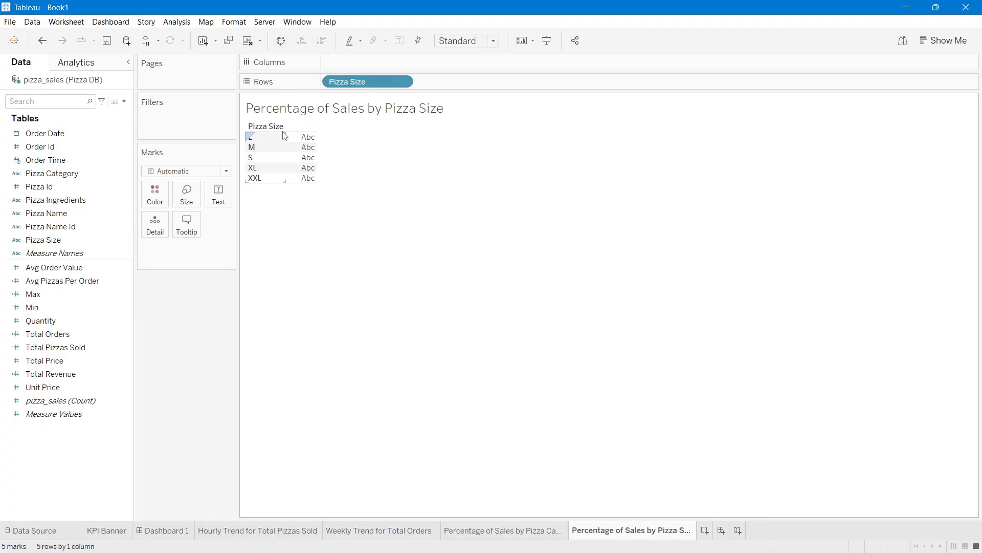
pyautogui.moveTo(356, 83); pyautogui.dragTo(427, 228)
pyautogui.rightClick(68, 241)
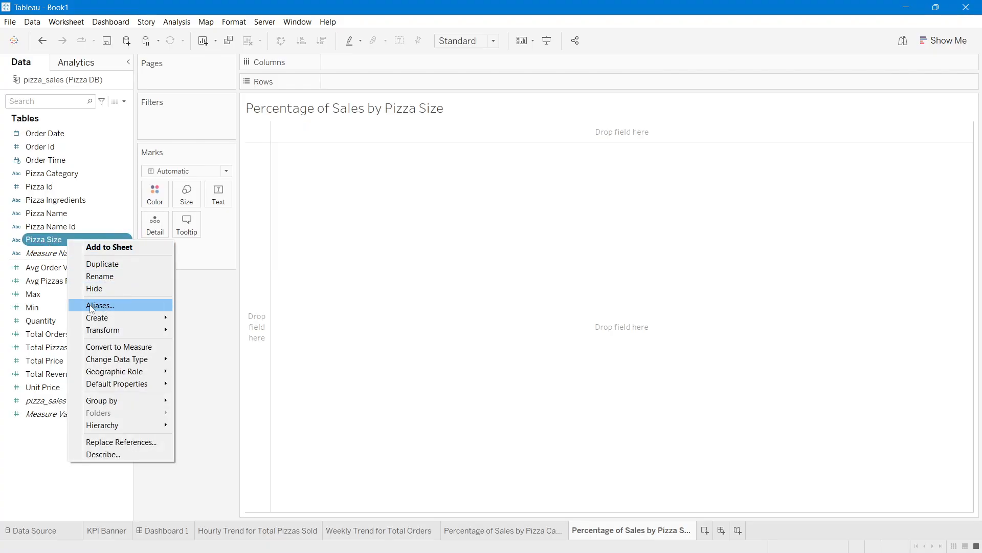
pyautogui.click(116, 306)
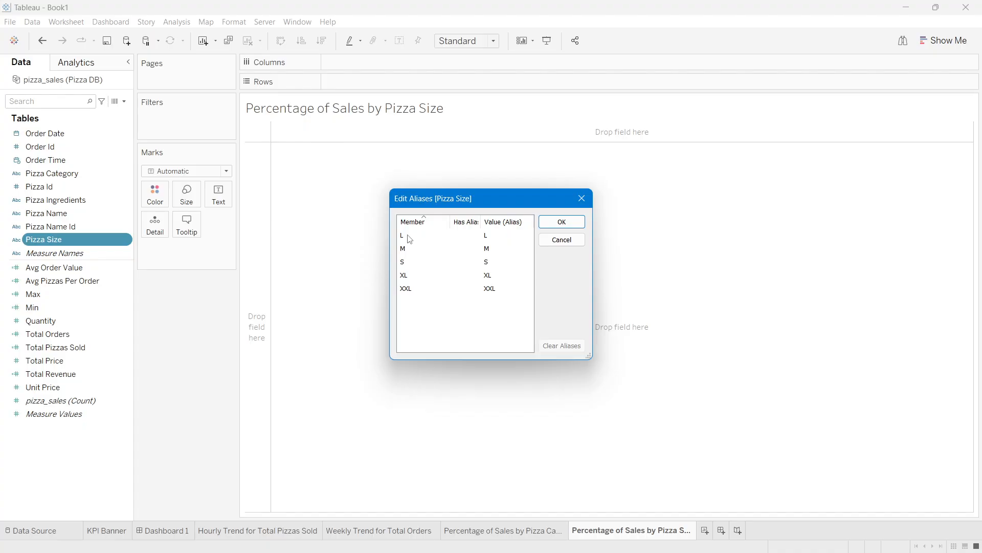
pyautogui.click(486, 235)
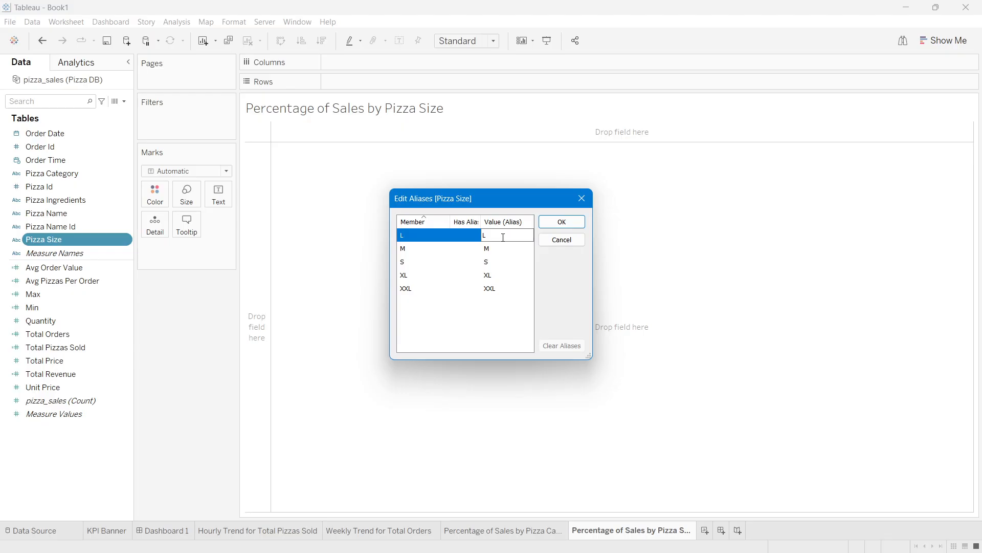
pyautogui.write('arge')
pyautogui.click(498, 248)
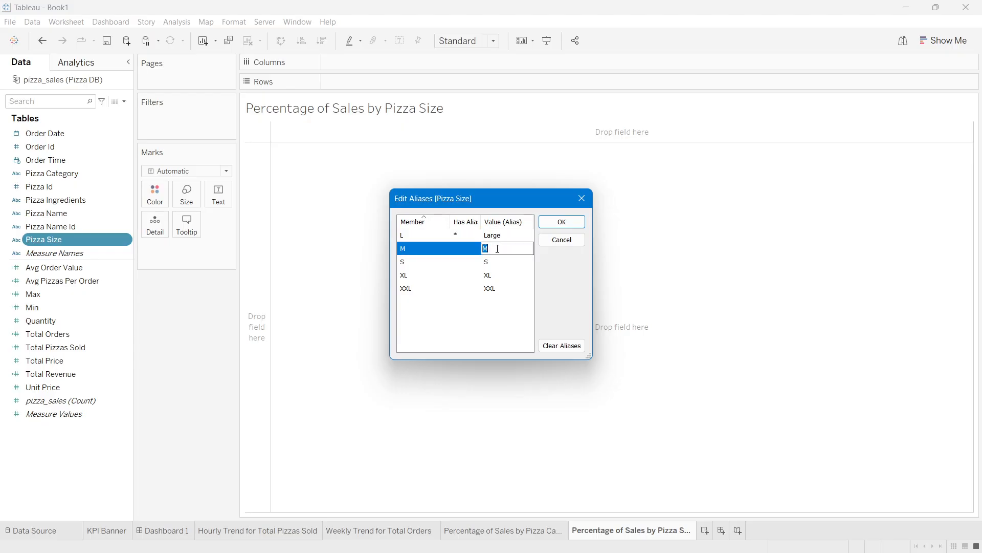
pyautogui.write('edium')
pyautogui.click(493, 263)
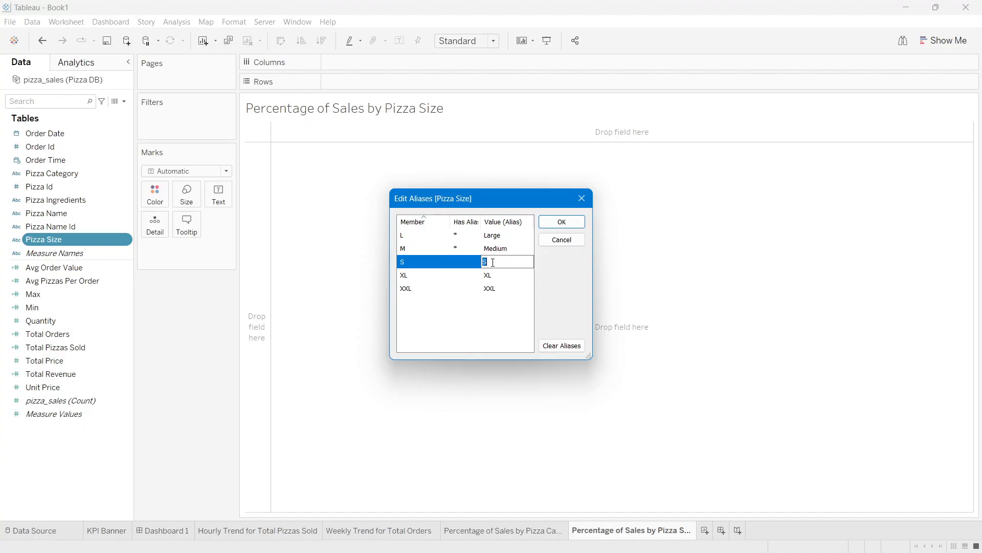
pyautogui.write('Regular')
# Step: Set the remaining Pizza Size aliases to X-Large for XL and XX-Large for XXL, and apply them
pyautogui.click(500, 274)
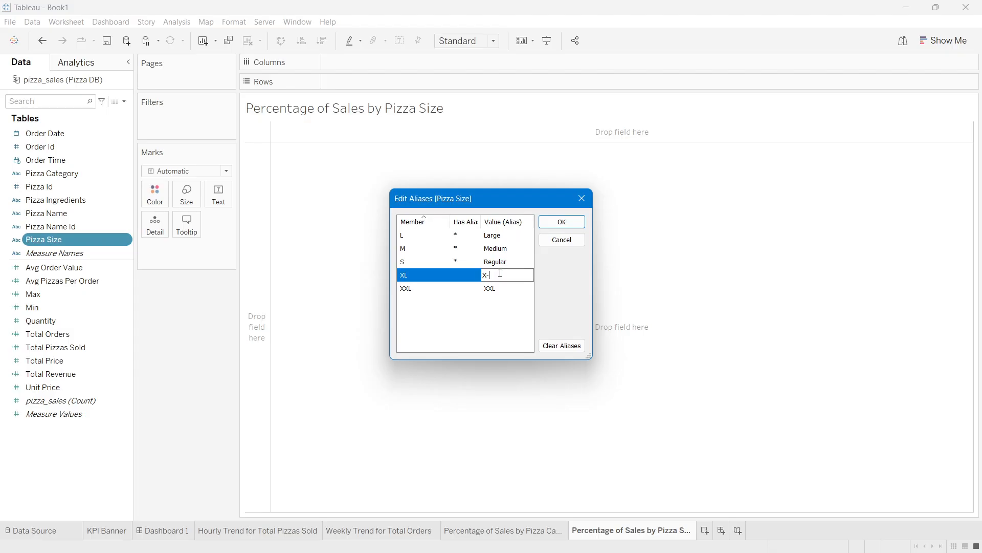
pyautogui.write('X-Lrage')
pyautogui.press('BackSpace')
pyautogui.press('BackSpace')
pyautogui.press('BackSpace')
pyautogui.press('BackSpace')
pyautogui.write('arg')
pyautogui.click(502, 288)
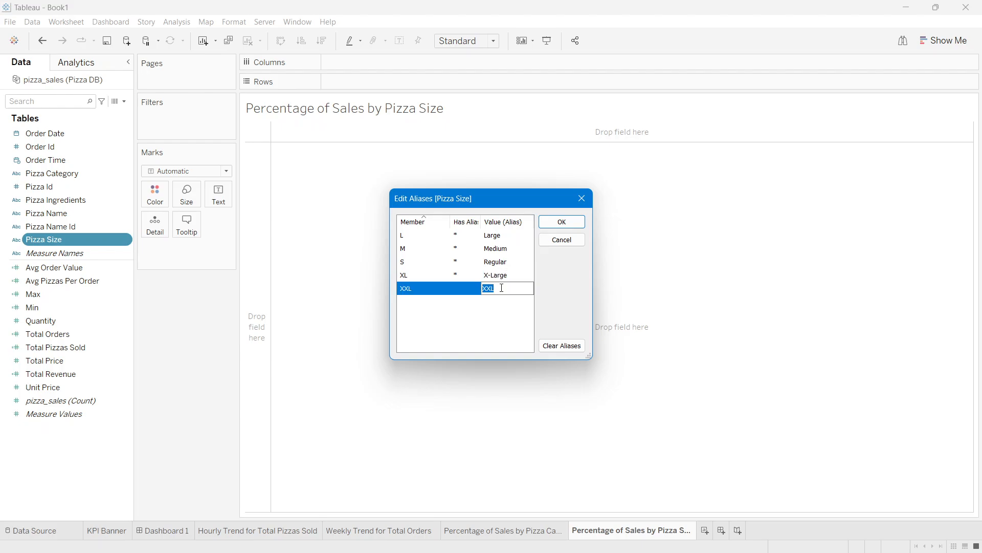
pyautogui.click(502, 291)
pyautogui.press('BackSpace')
pyautogui.write('-Large')
pyautogui.click(571, 224)
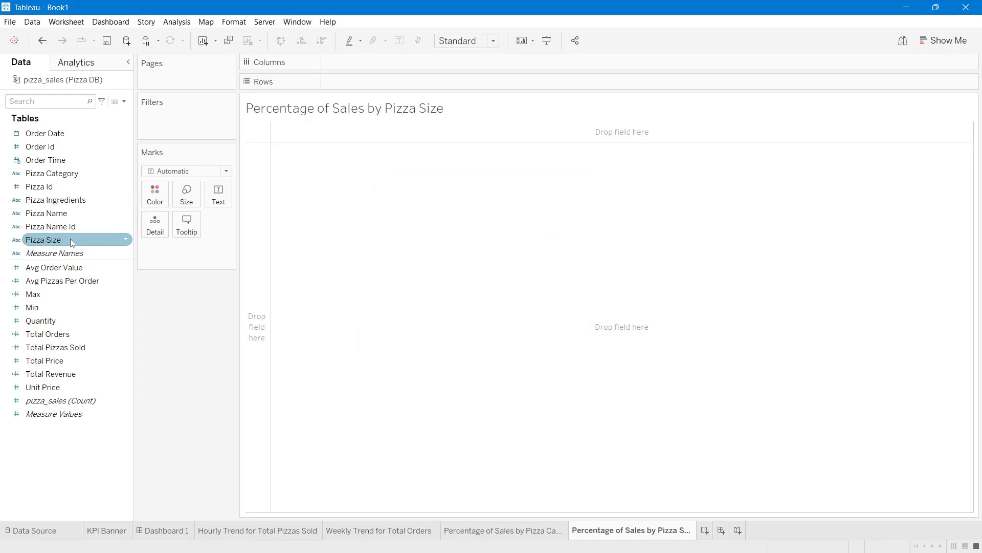
# Step: Place Pizza Size on Rows and Measure Values on Columns
pyautogui.moveTo(70, 239); pyautogui.dragTo(388, 80)
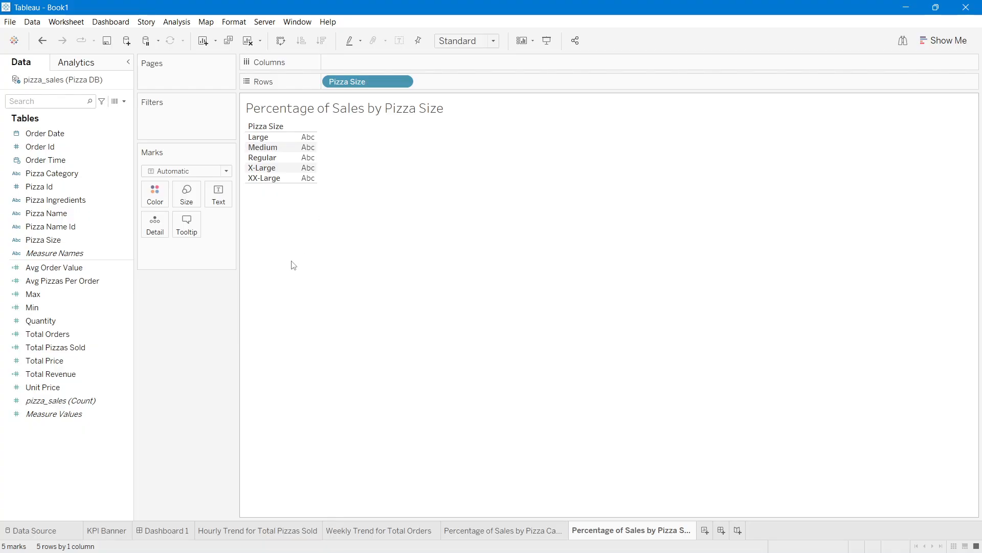
pyautogui.click(42, 296)
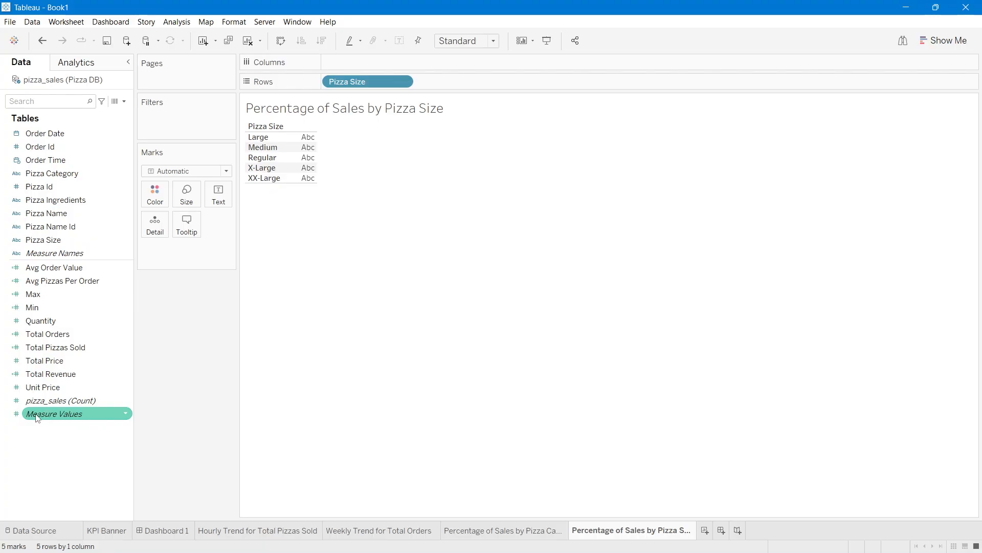
pyautogui.moveTo(37, 418); pyautogui.dragTo(348, 62)
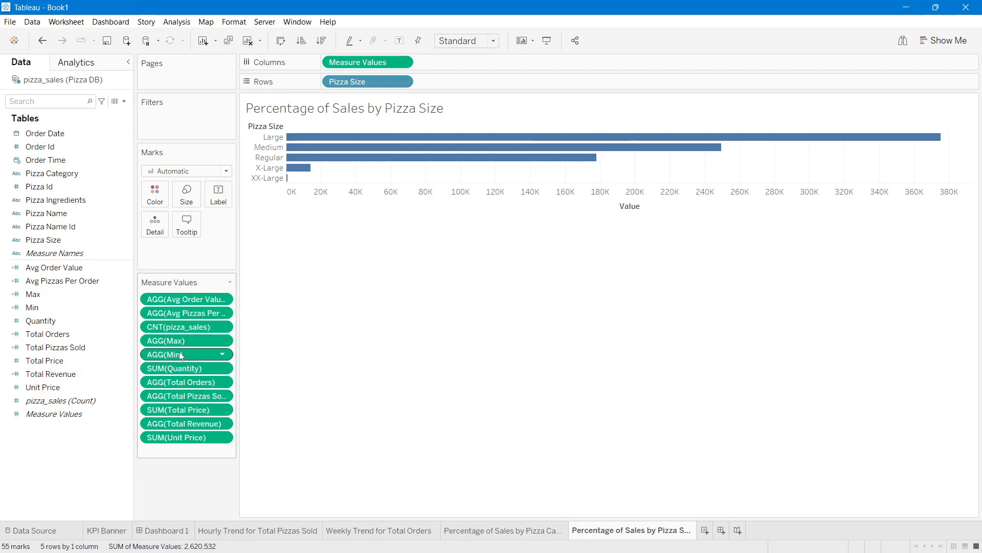
# Step: Filter the measure names in Measure Values so that only Max and Min are included
pyautogui.doubleClick(368, 63)
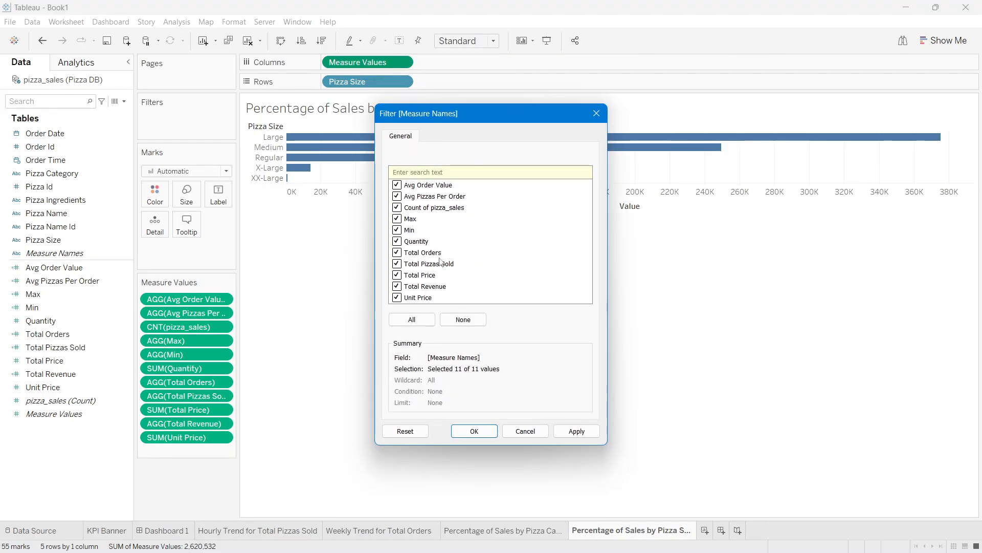
pyautogui.click(479, 320)
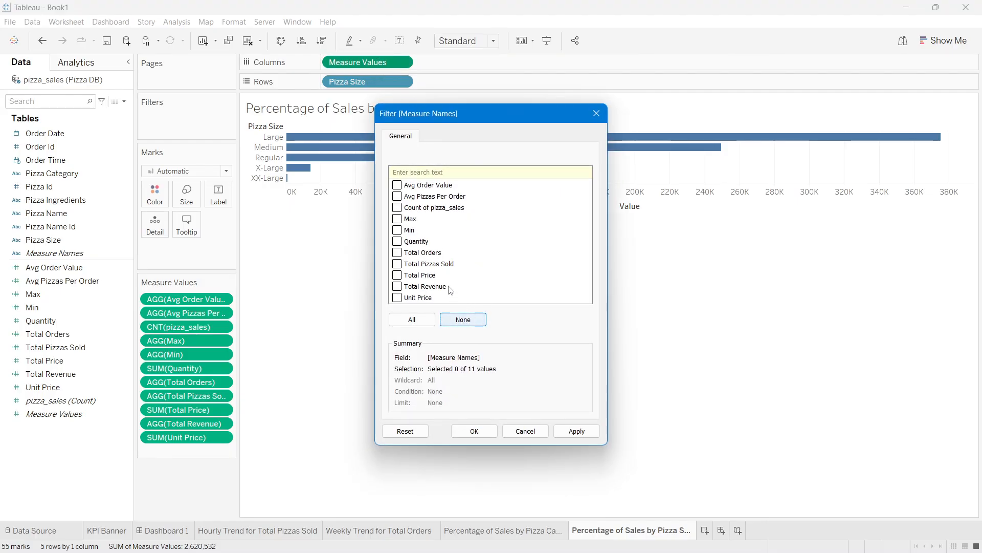
pyautogui.click(397, 229)
pyautogui.click(397, 219)
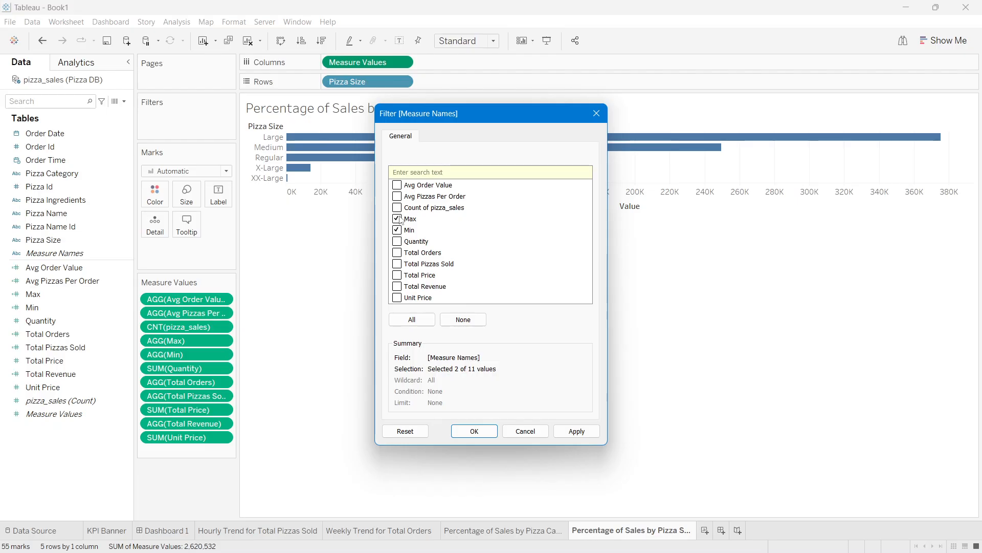
pyautogui.click(562, 433)
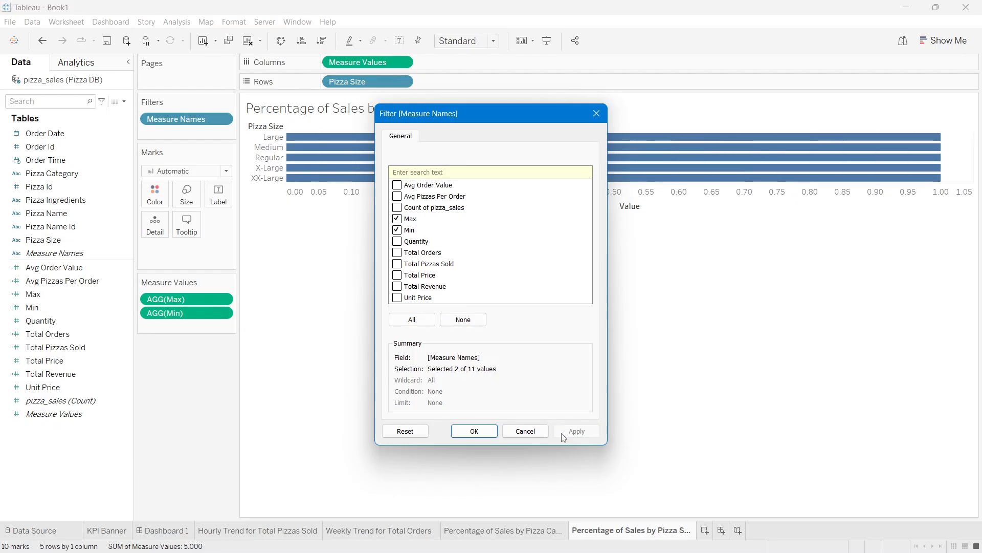
pyautogui.click(474, 432)
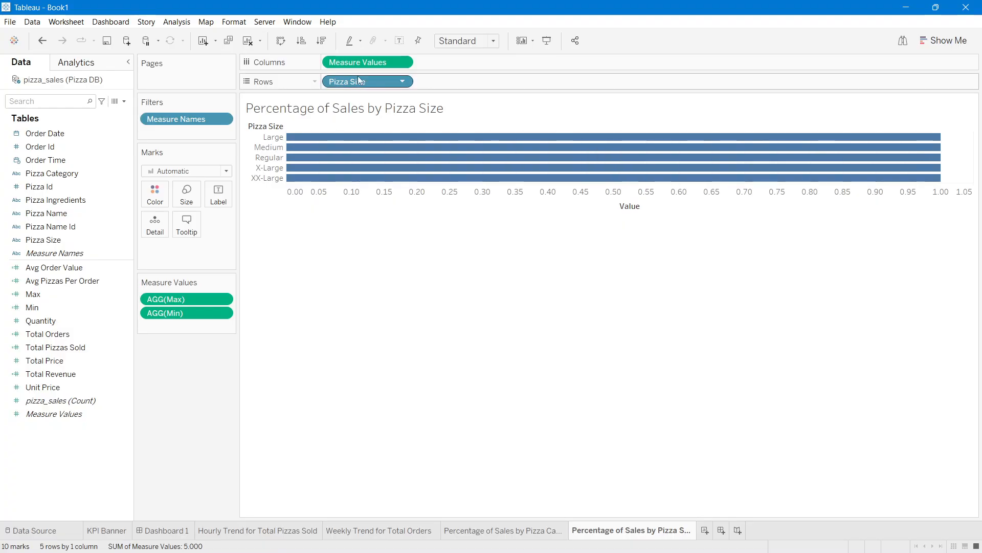
# Step: Fit the chart to Entire View and change its mark type to Line
pyautogui.click(467, 41)
pyautogui.click(462, 92)
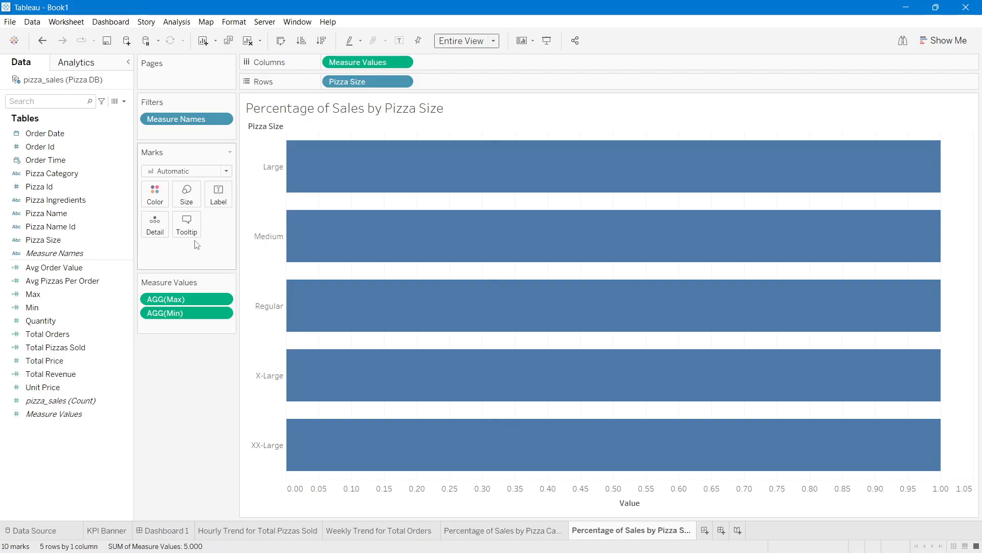
pyautogui.click(167, 173)
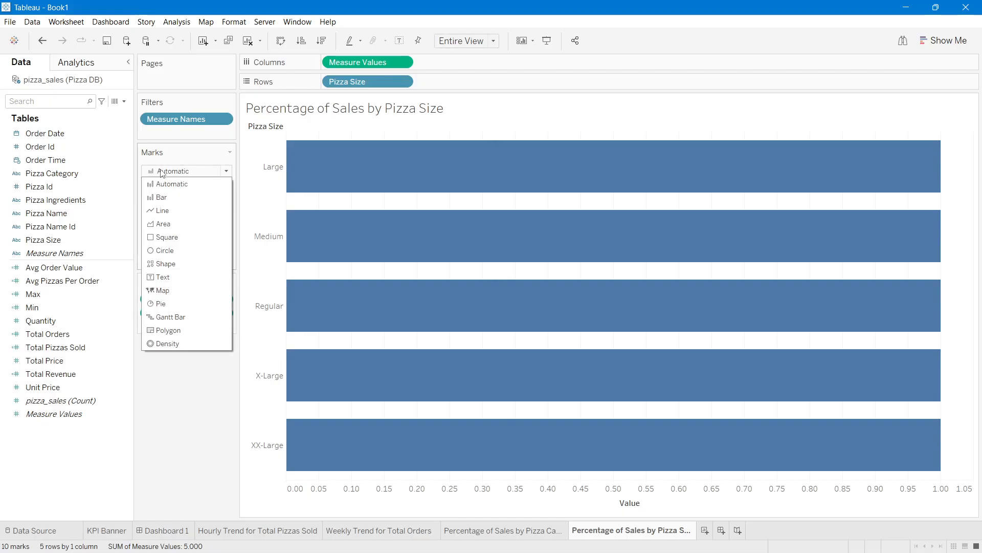
pyautogui.click(162, 210)
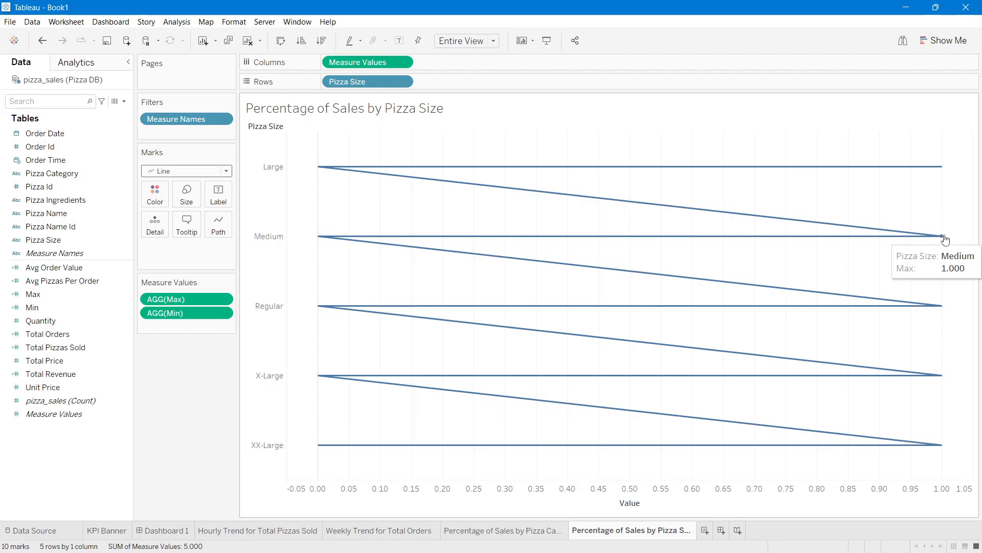
# Step: Add Measure Names to Path to draw a separate line per pizza size, and thicken the lines to nearly the maximum size
pyautogui.click(118, 372)
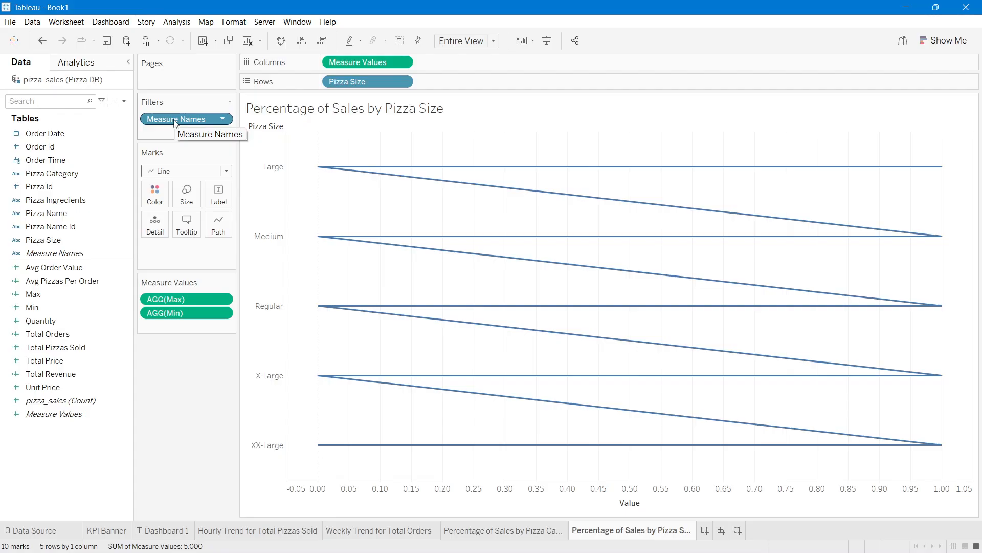
pyautogui.moveTo(175, 123); pyautogui.dragTo(221, 230)
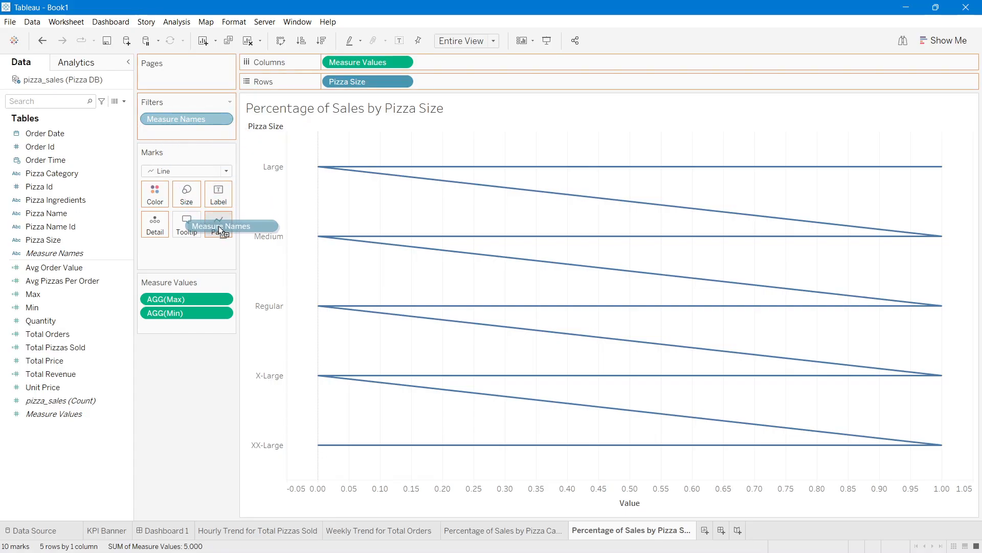
pyautogui.moveTo(221, 230); pyautogui.dragTo(221, 231)
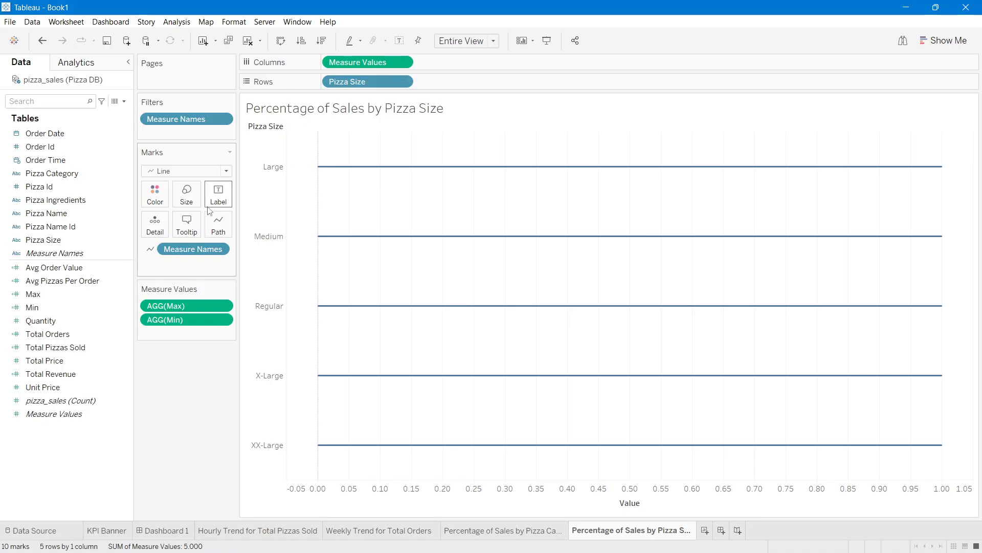
pyautogui.click(187, 194)
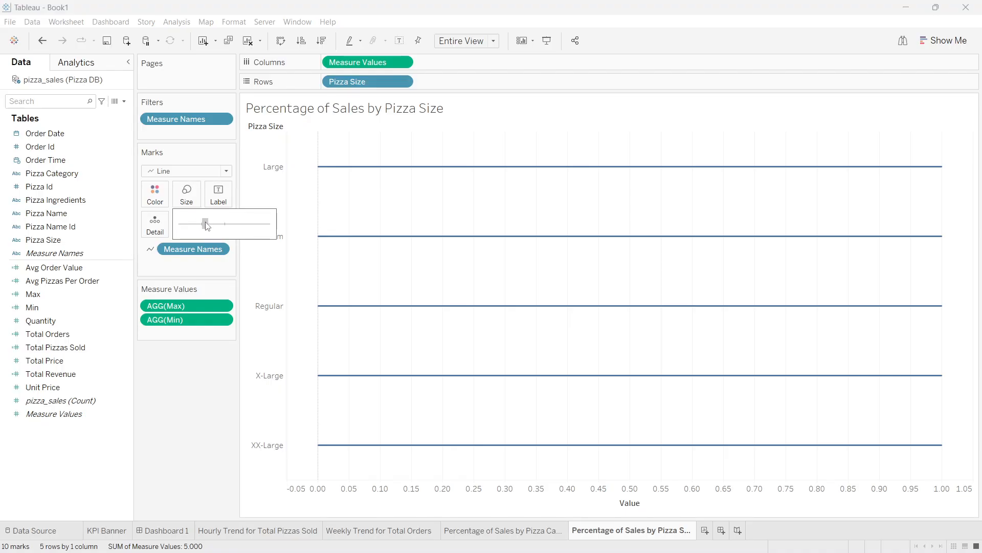
pyautogui.moveTo(208, 227); pyautogui.dragTo(260, 228)
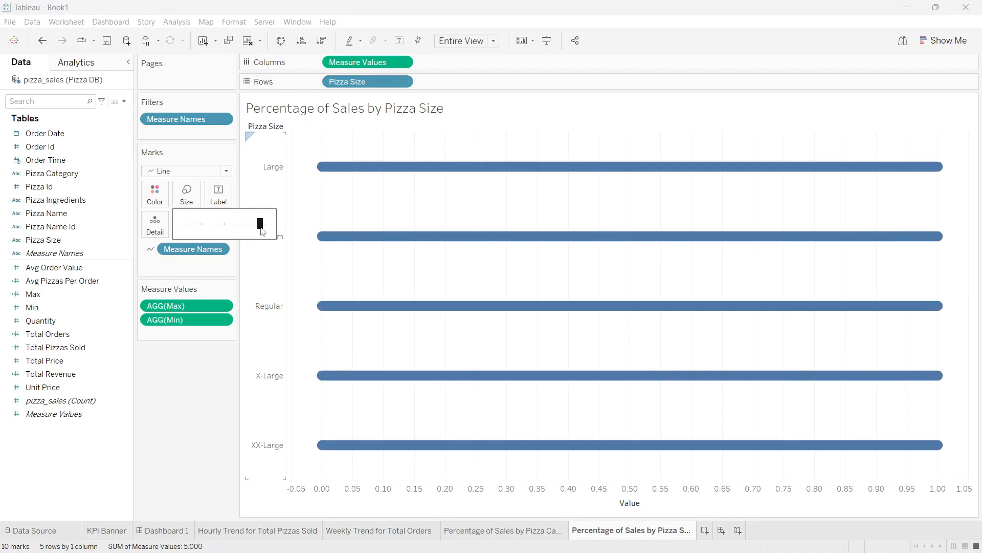
pyautogui.click(219, 404)
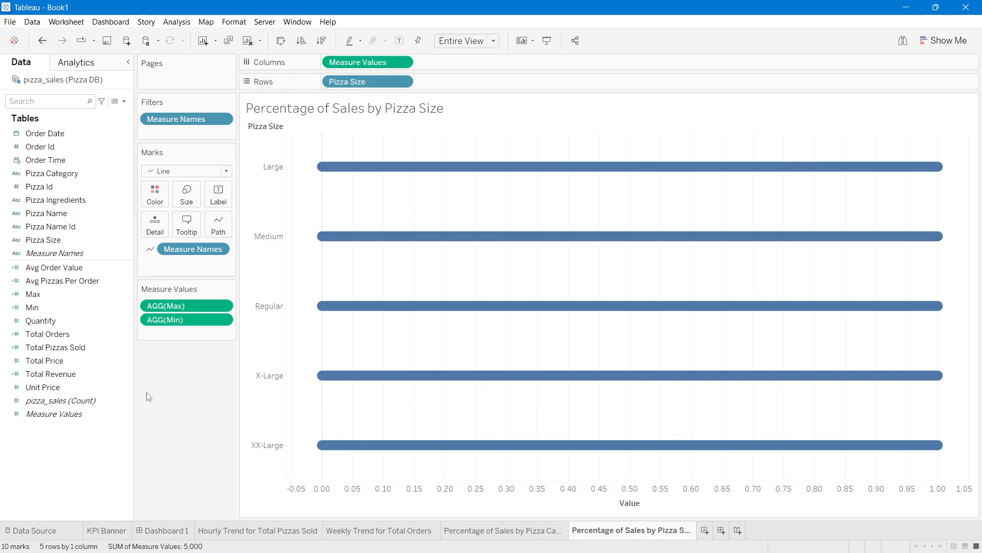
# Step: Add Total Revenue to Columns after Measure Values and expand its own marks settings
pyautogui.click(77, 374)
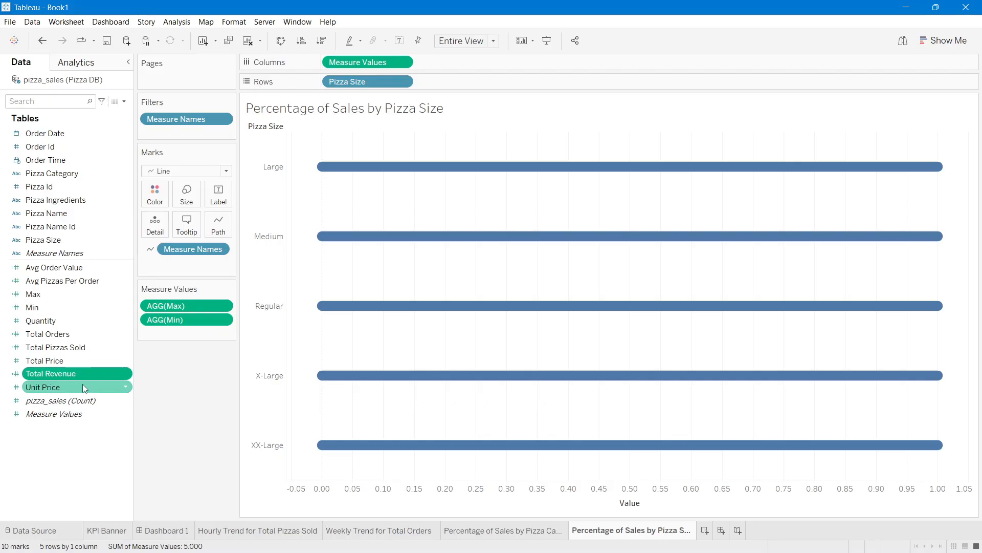
pyautogui.moveTo(67, 375); pyautogui.dragTo(489, 63)
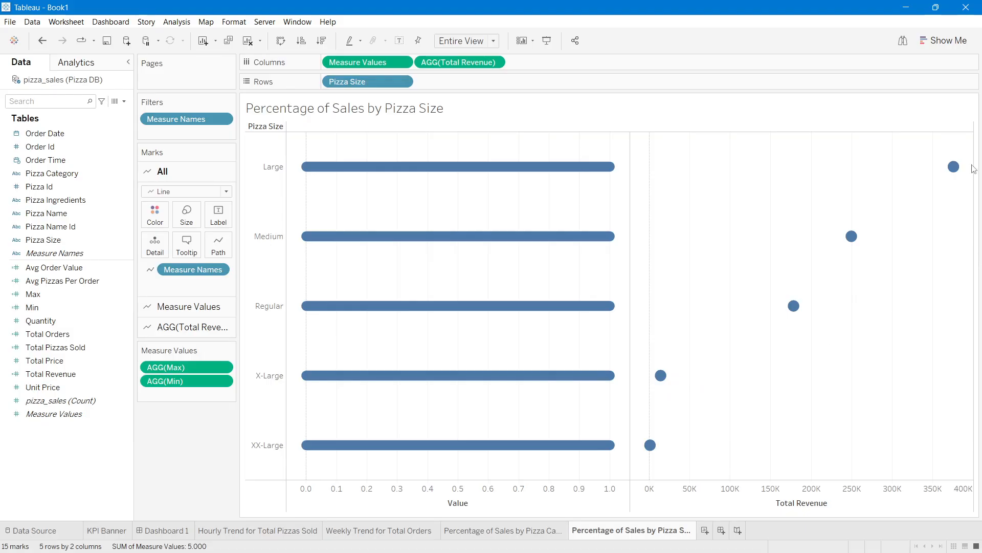
pyautogui.click(183, 330)
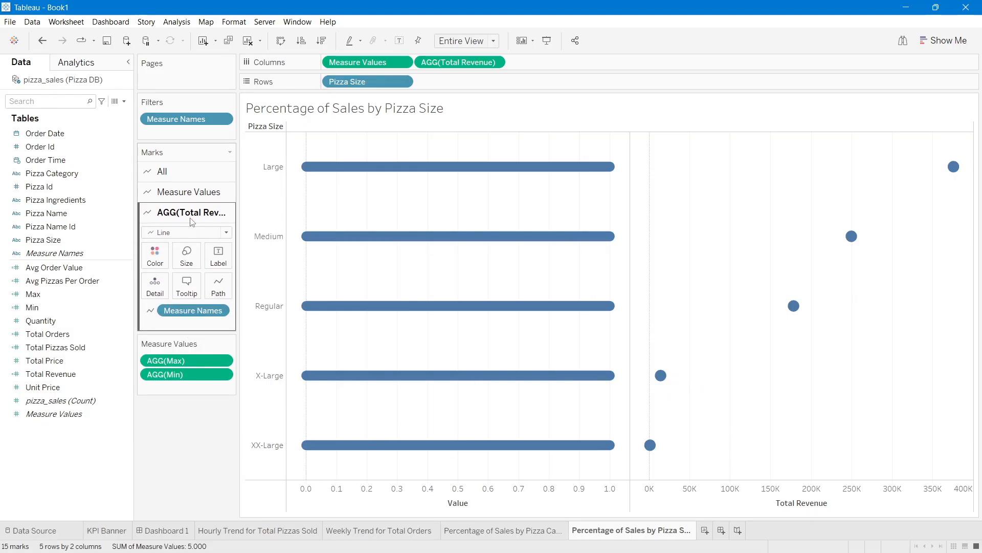
pyautogui.click(167, 233)
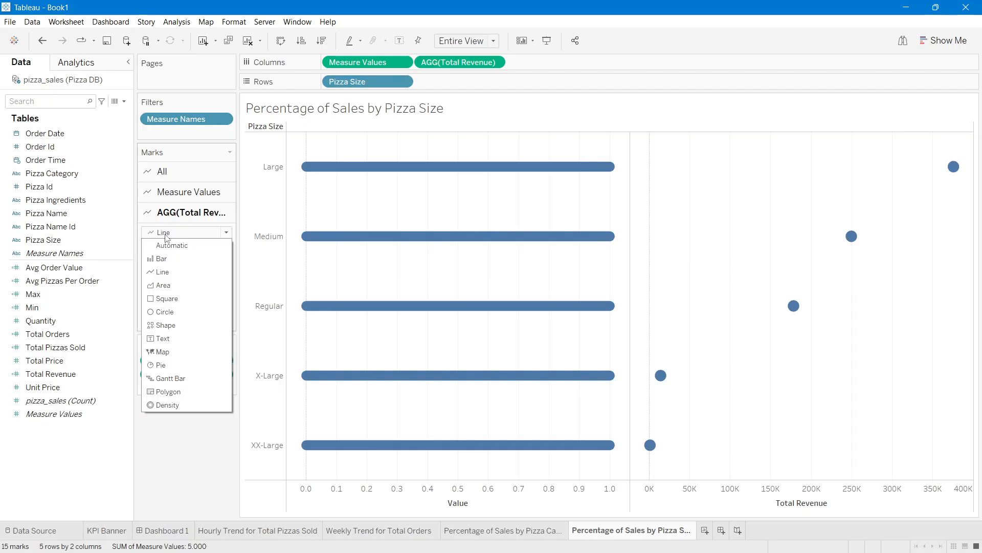
pyautogui.click(167, 232)
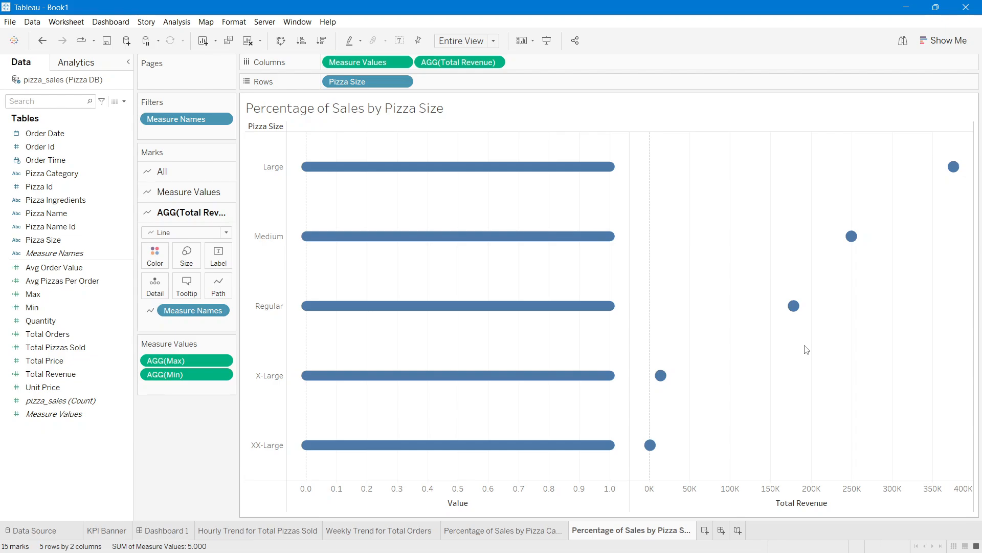
# Step: Change the Total Revenue mark type to Shape and combine it with Measure Values as a dual axis
pyautogui.click(164, 232)
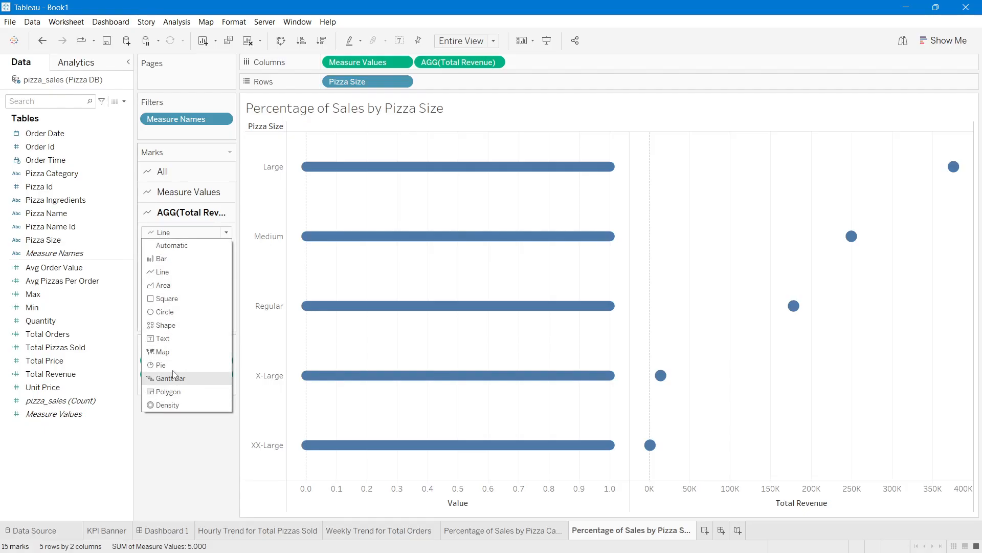
pyautogui.click(175, 327)
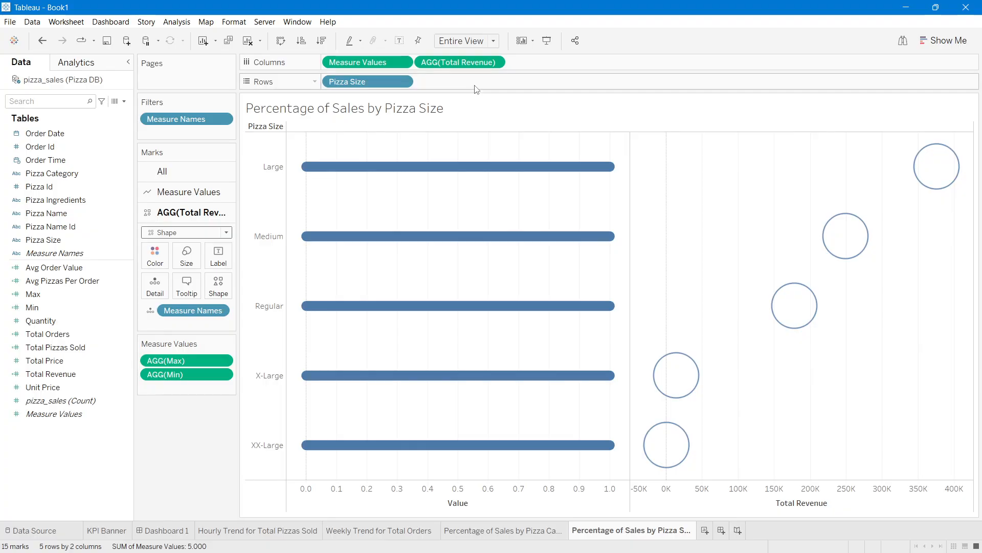
pyautogui.rightClick(448, 66)
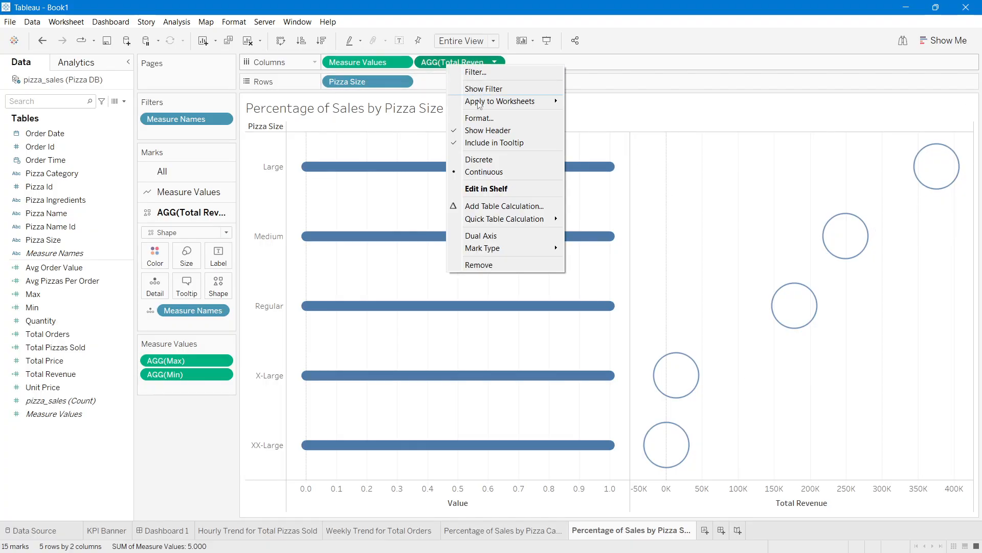
pyautogui.click(487, 236)
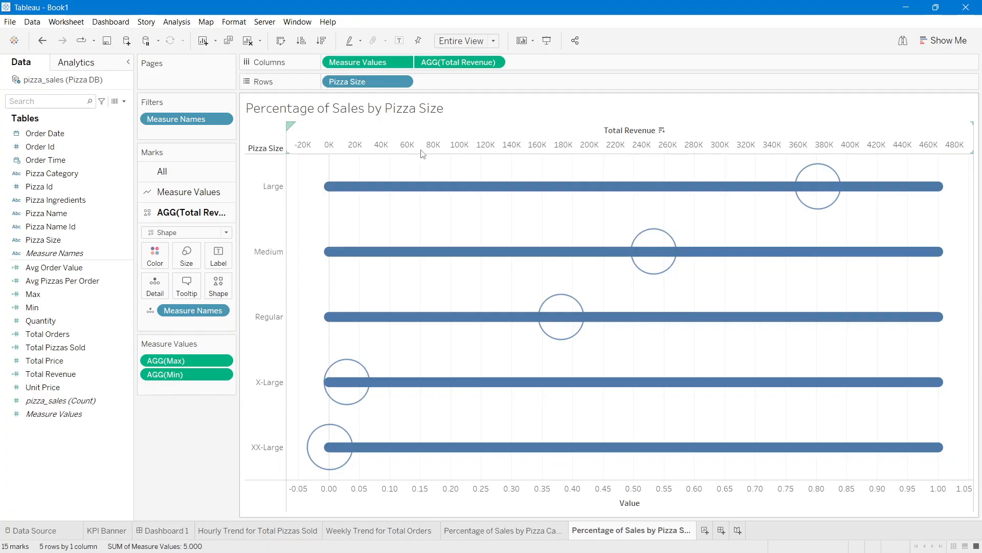
# Step: Apply a Percent of Total quick table calculation to Total Revenue on Columns
pyautogui.rightClick(454, 65)
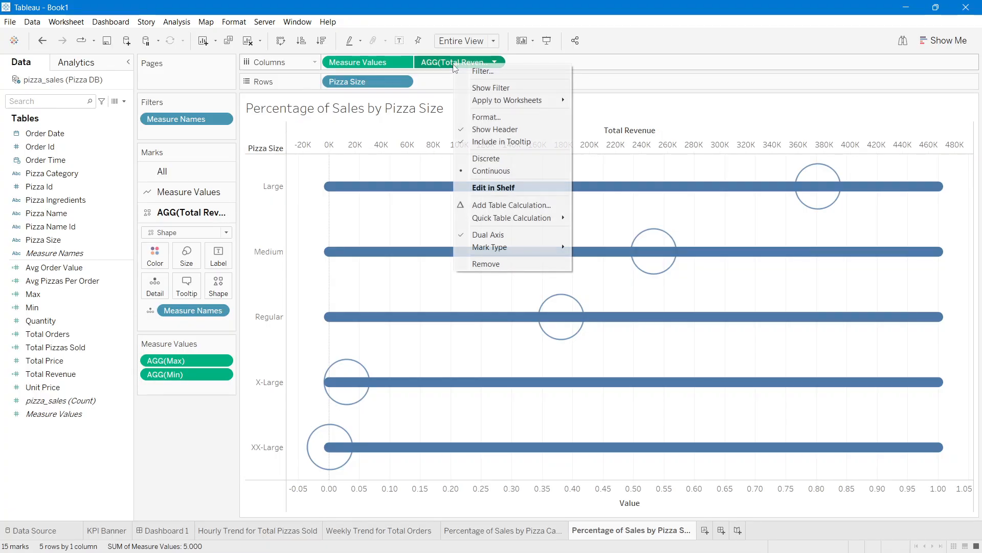
pyautogui.moveTo(510, 220)
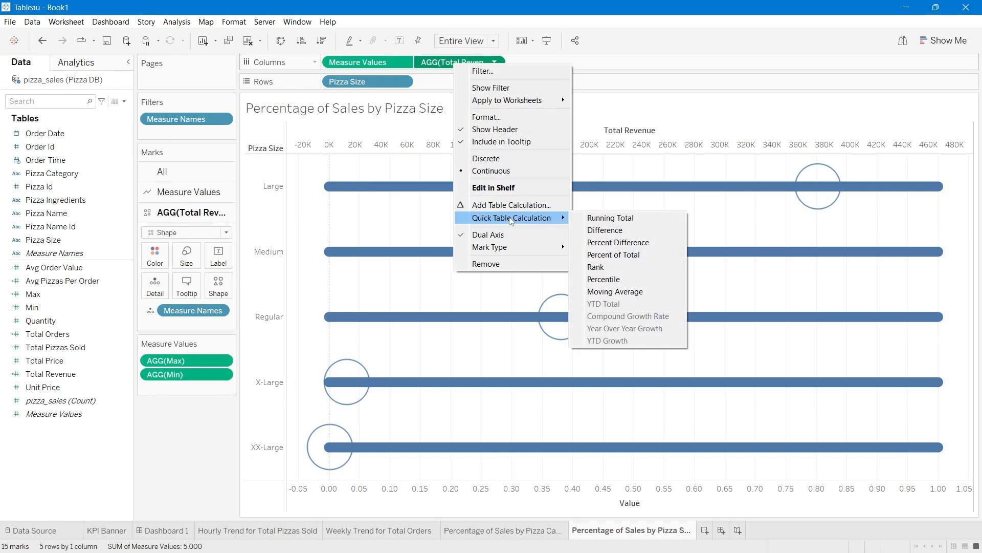
pyautogui.click(614, 254)
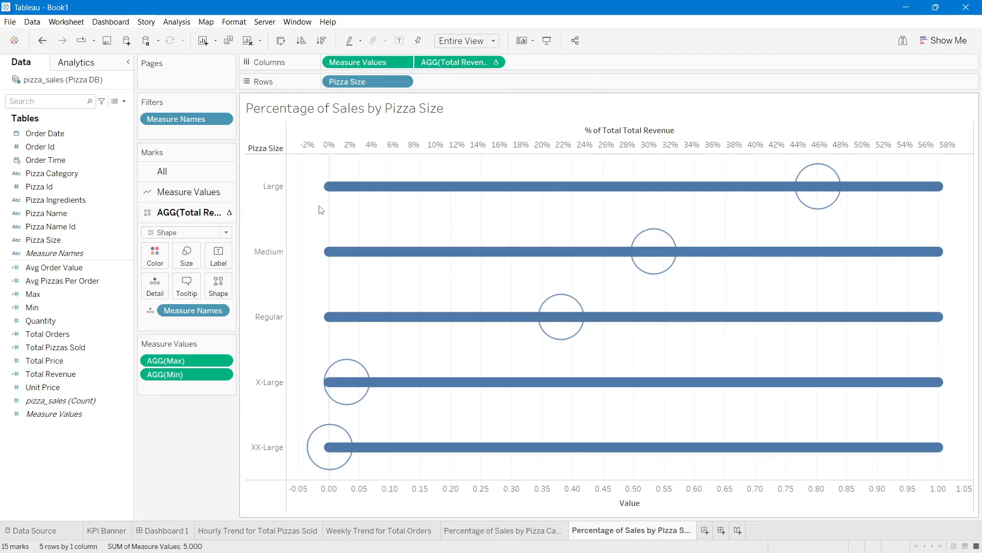
# Step: Synchronize the % of Total Total Revenue axis with the Value axis
pyautogui.rightClick(339, 148)
pyautogui.click(372, 216)
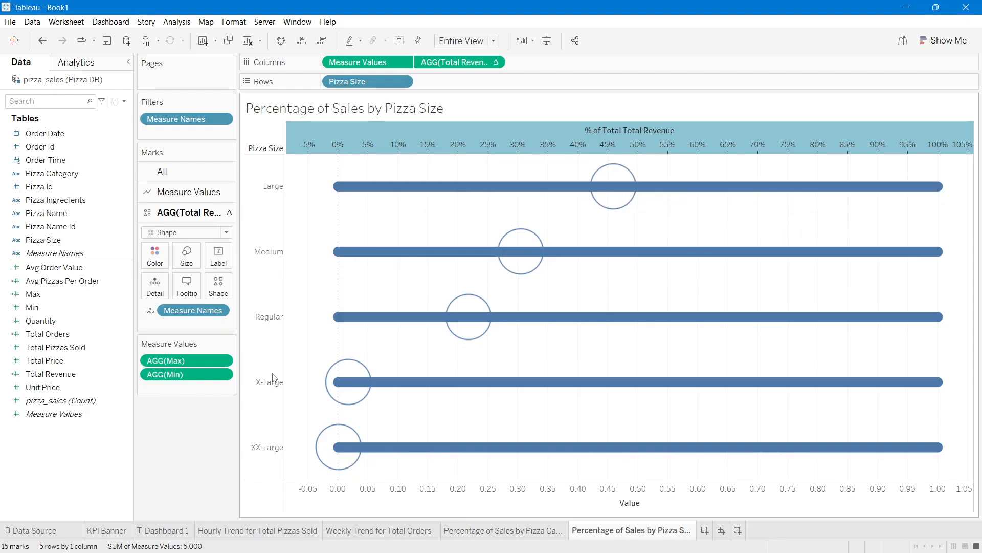
pyautogui.click(205, 447)
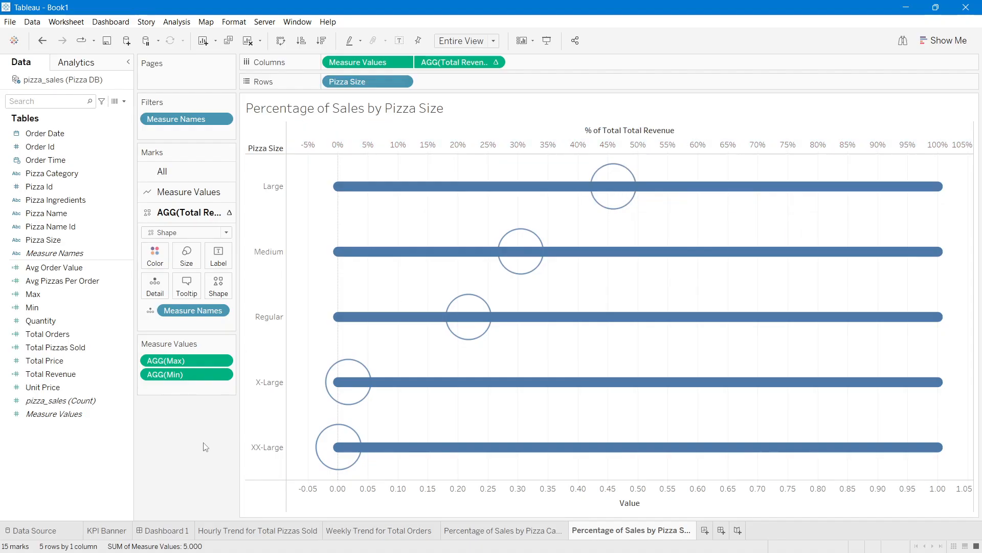
# Step: Hide the headers of both the % of Total Total Revenue axis and the Value axis
pyautogui.rightClick(371, 135)
pyautogui.click(407, 250)
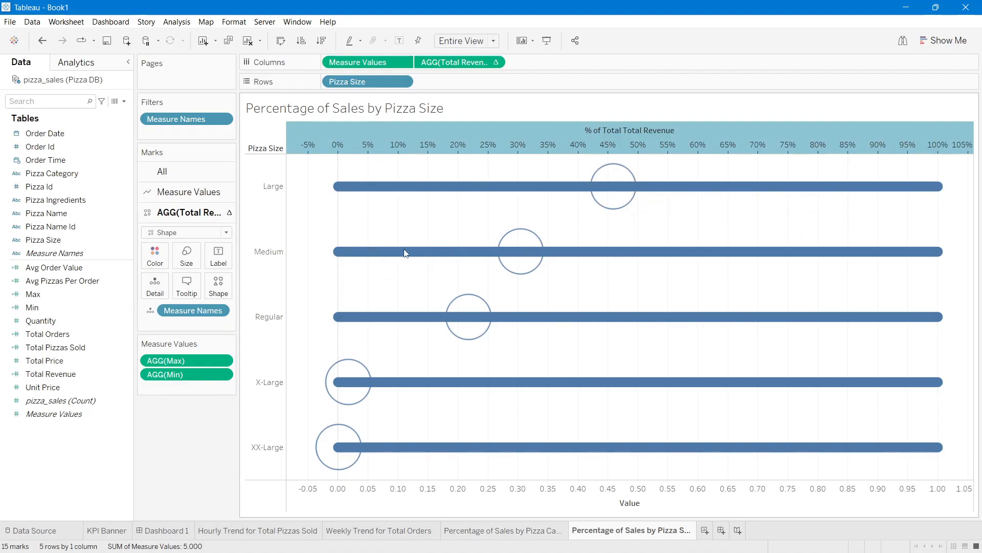
pyautogui.rightClick(364, 489)
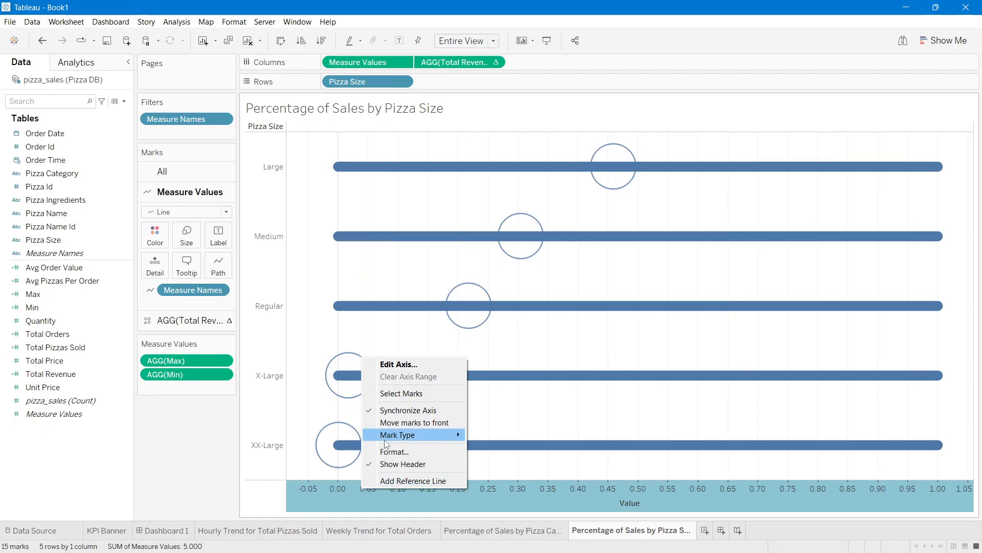
pyautogui.click(390, 464)
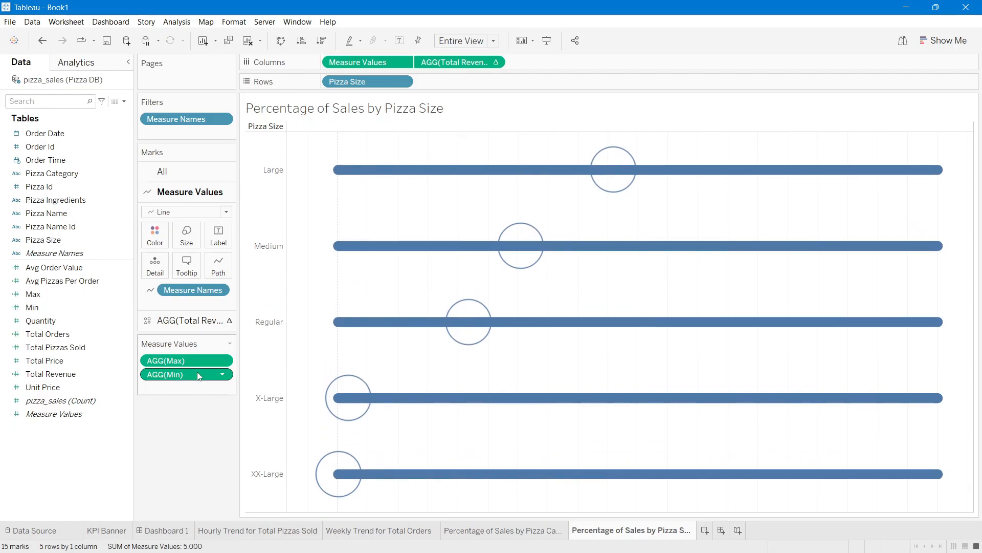
# Step: Try making the Measure Values lines slightly thinner
pyautogui.click(186, 235)
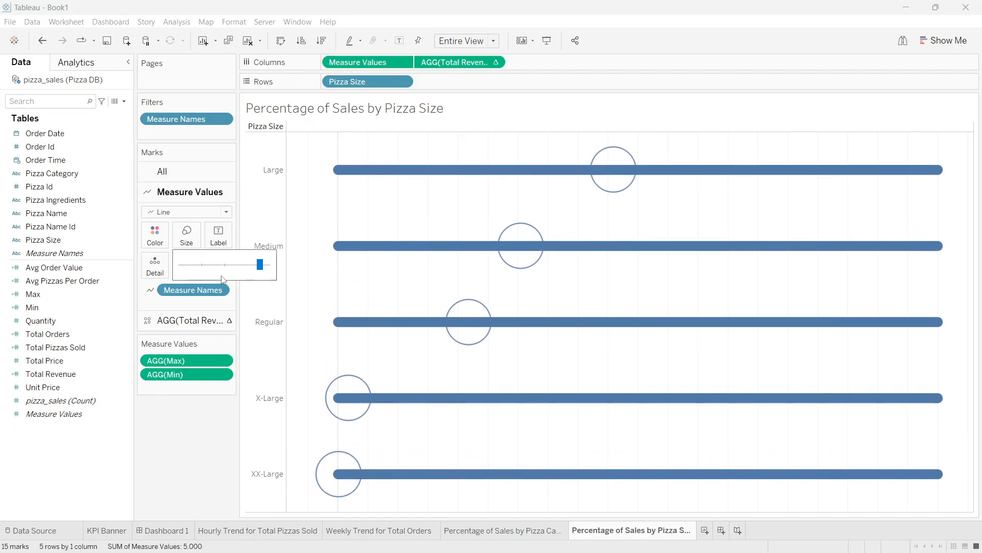
pyautogui.moveTo(260, 264); pyautogui.dragTo(250, 275)
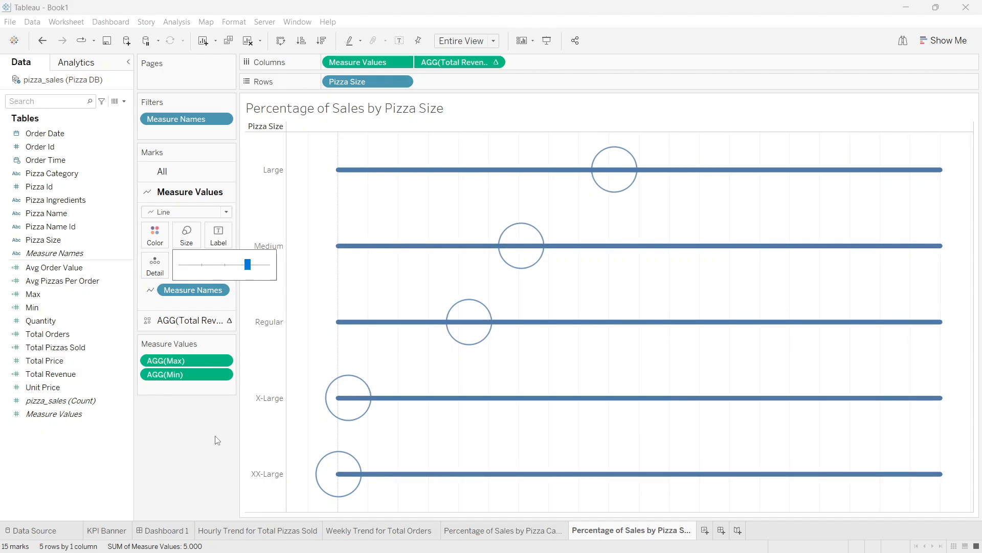
pyautogui.click(207, 454)
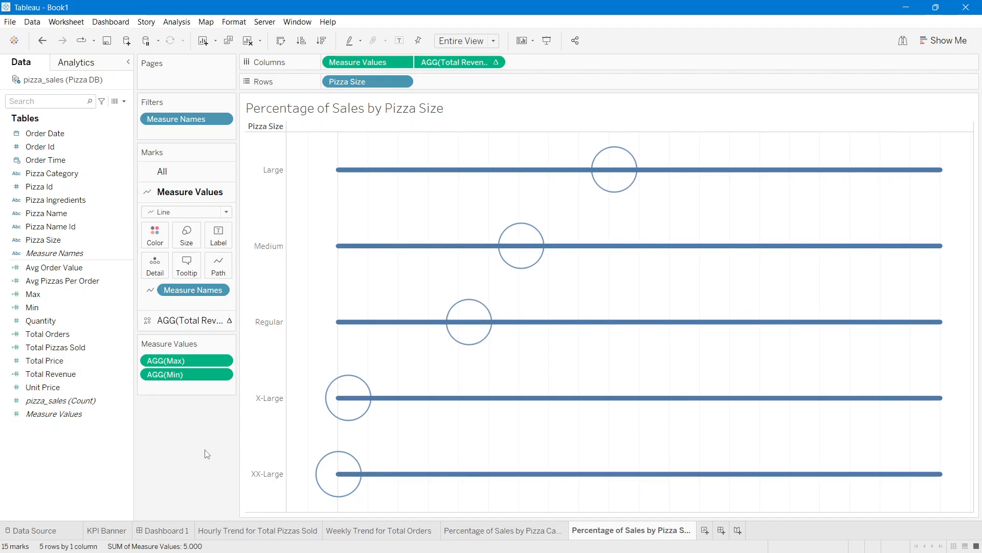
# Step: Reduce the size of the Total Revenue circles to slightly larger than the thickness of the lines
pyautogui.click(173, 323)
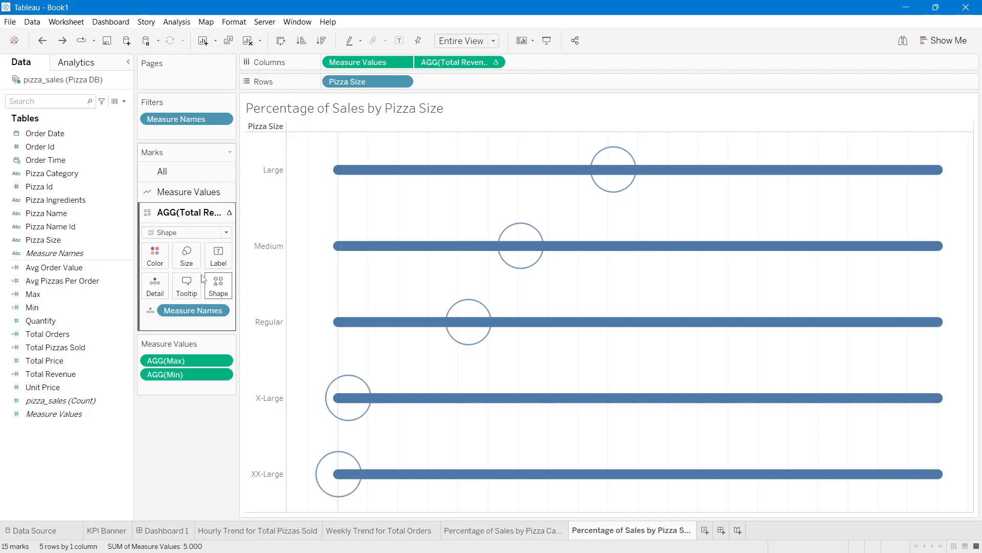
pyautogui.click(187, 254)
pyautogui.moveTo(260, 285); pyautogui.dragTo(246, 286)
pyautogui.click(189, 449)
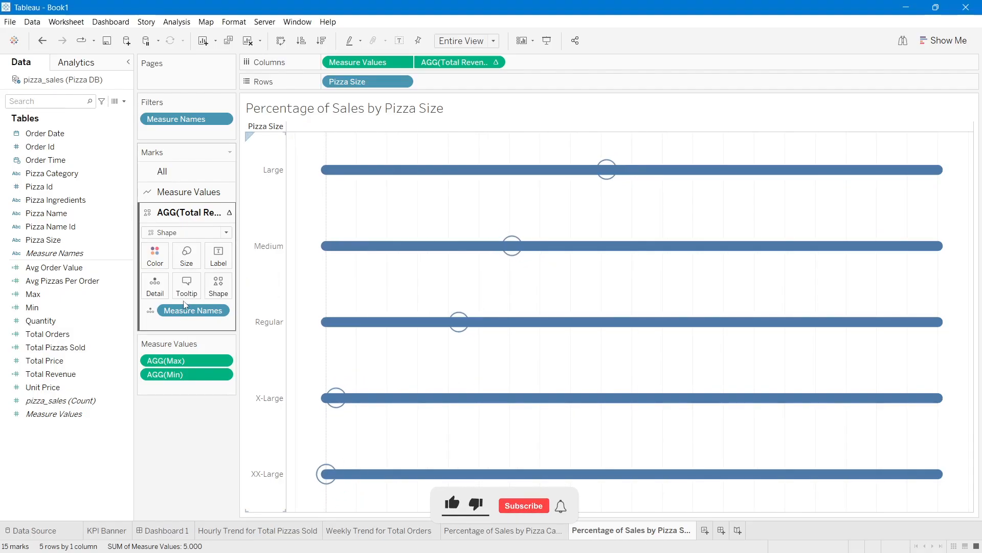
# Step: Look through the available shapes for the Total Revenue marks, including the Default shape palette, without changing the shape
pyautogui.click(218, 290)
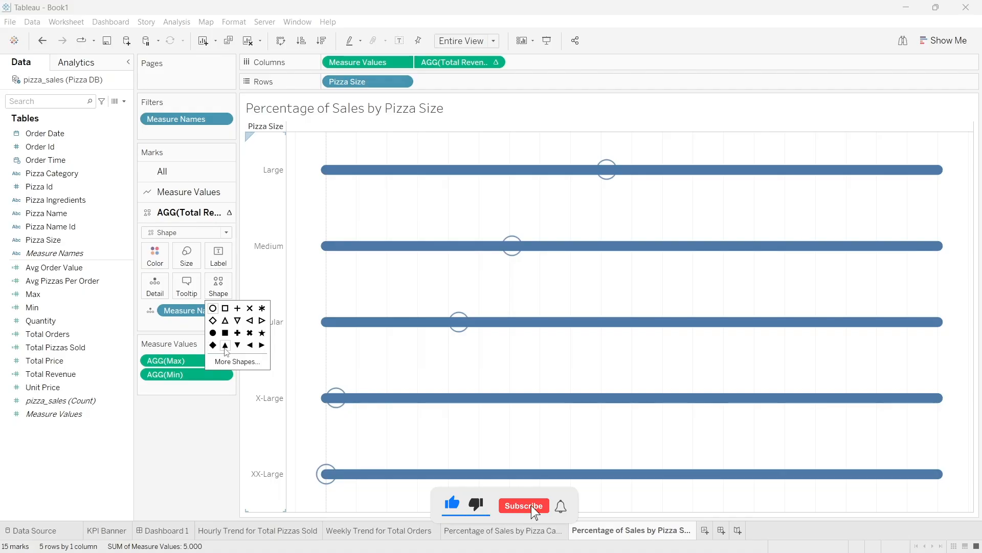
pyautogui.click(237, 362)
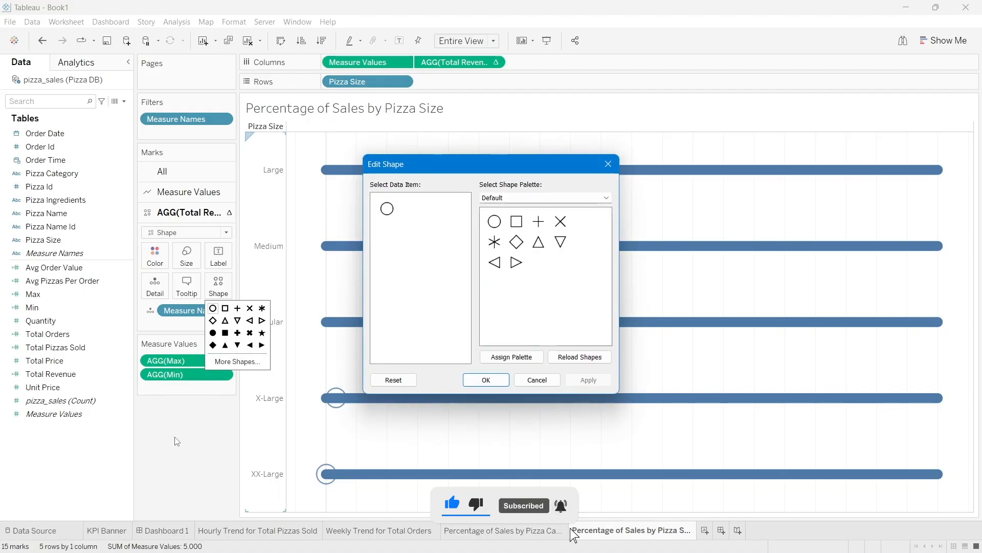
pyautogui.click(611, 164)
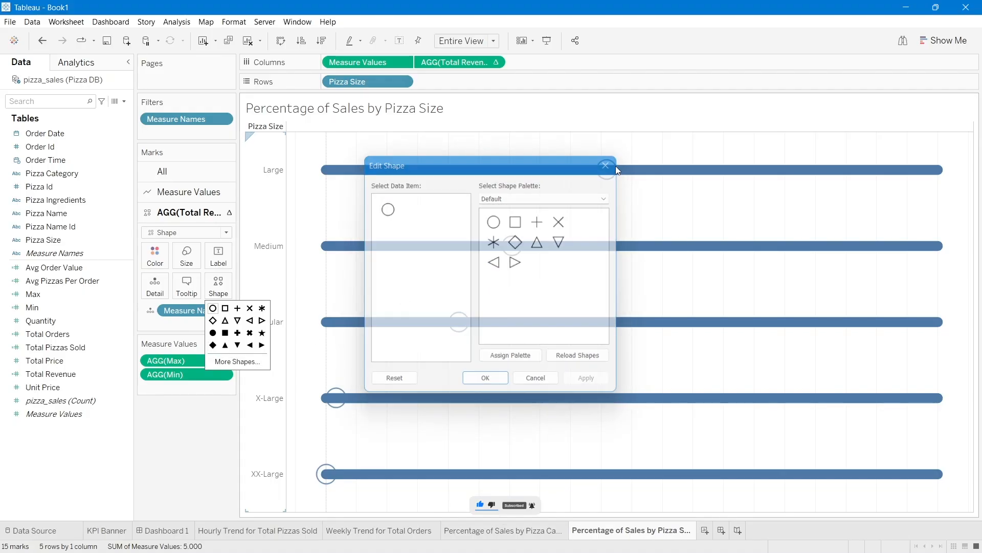
# Step: Color the Measure Values lines by Pizza Size while keeping Pizza Size on the rows
pyautogui.click(194, 438)
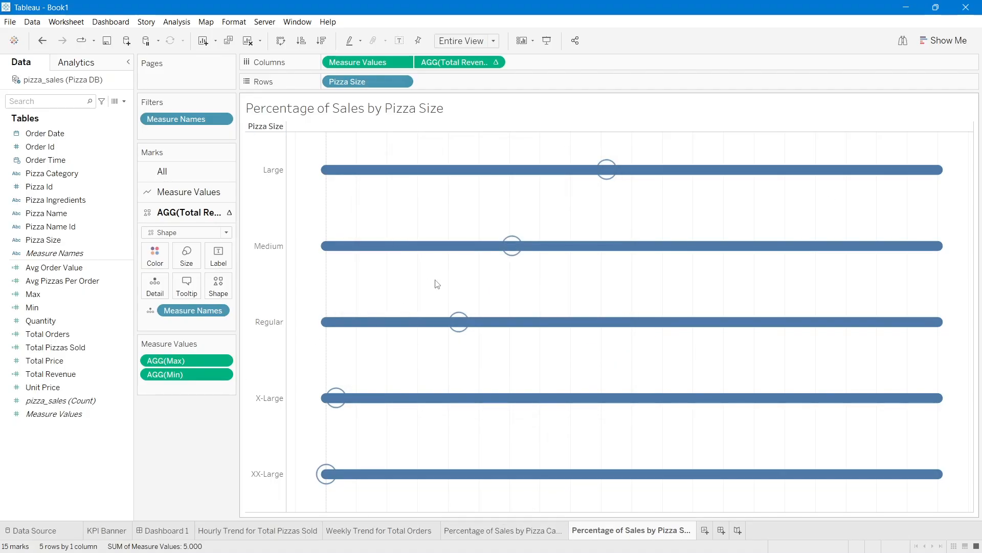
pyautogui.click(189, 191)
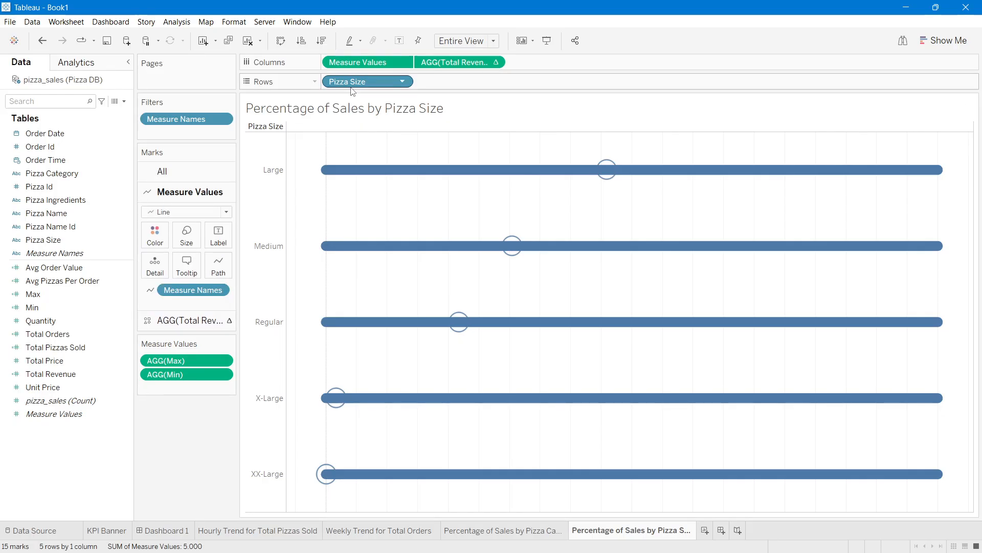
pyautogui.moveTo(352, 91); pyautogui.dragTo(171, 245)
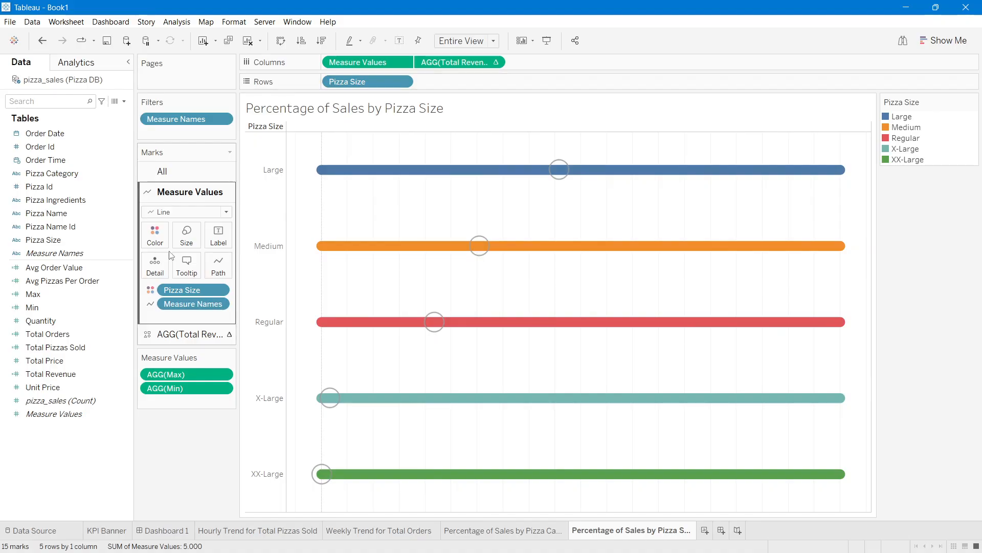
# Step: Assign the Summer color palette to the pizza sizes
pyautogui.click(167, 239)
pyautogui.click(189, 274)
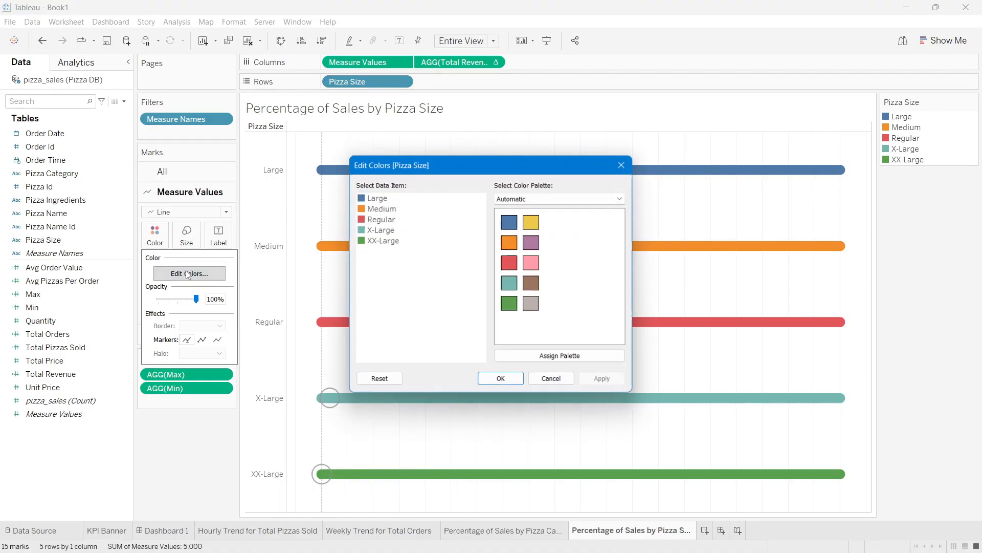
pyautogui.click(507, 199)
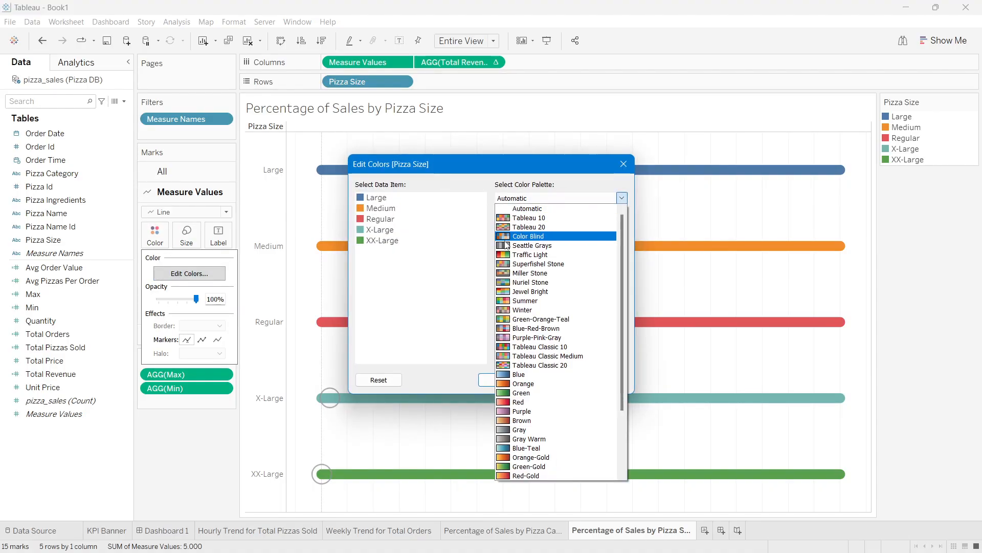
pyautogui.click(522, 301)
pyautogui.click(565, 357)
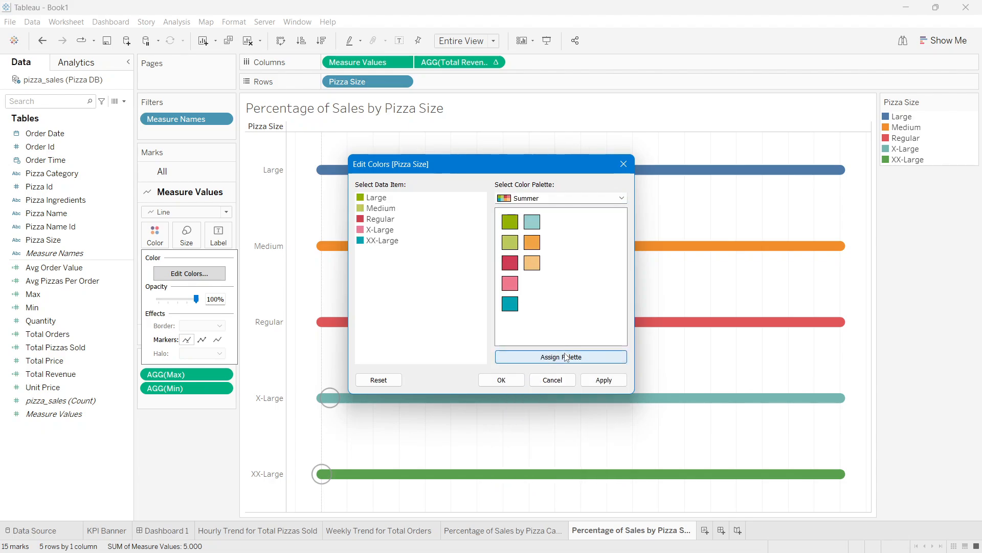
pyautogui.click(502, 379)
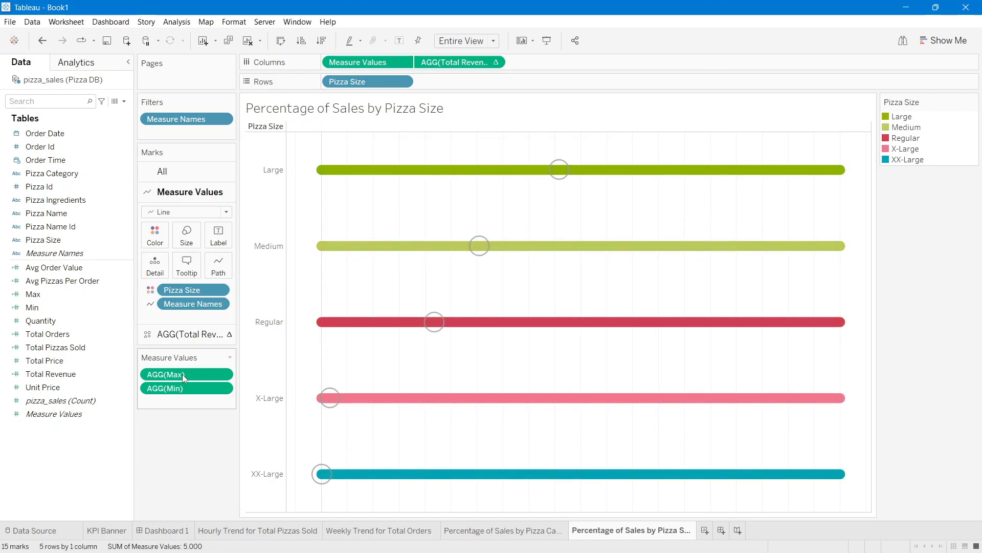
# Step: Color the Total Revenue marks by Pizza Size and set their shape to the solid circle from the Ratings palette
pyautogui.click(171, 334)
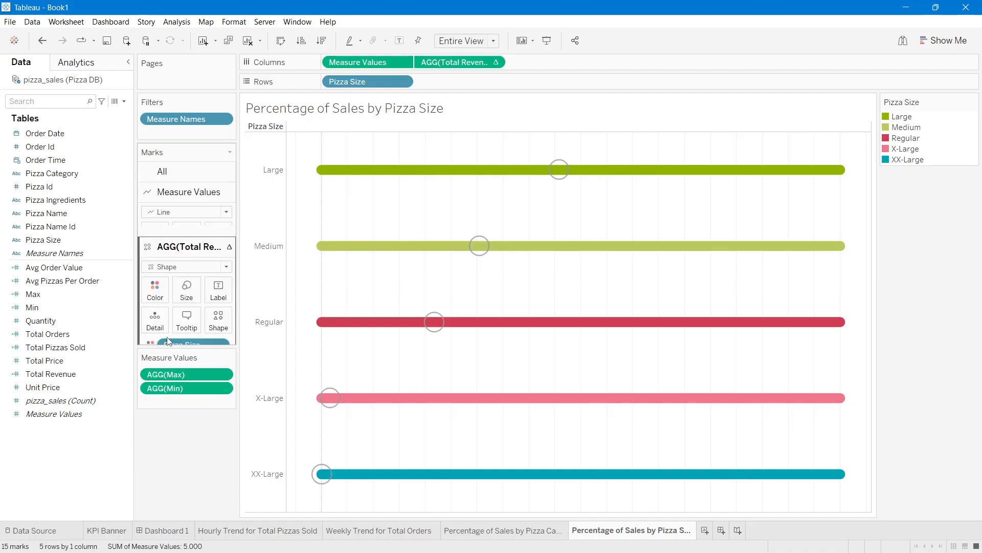
pyautogui.moveTo(365, 80); pyautogui.dragTo(157, 258)
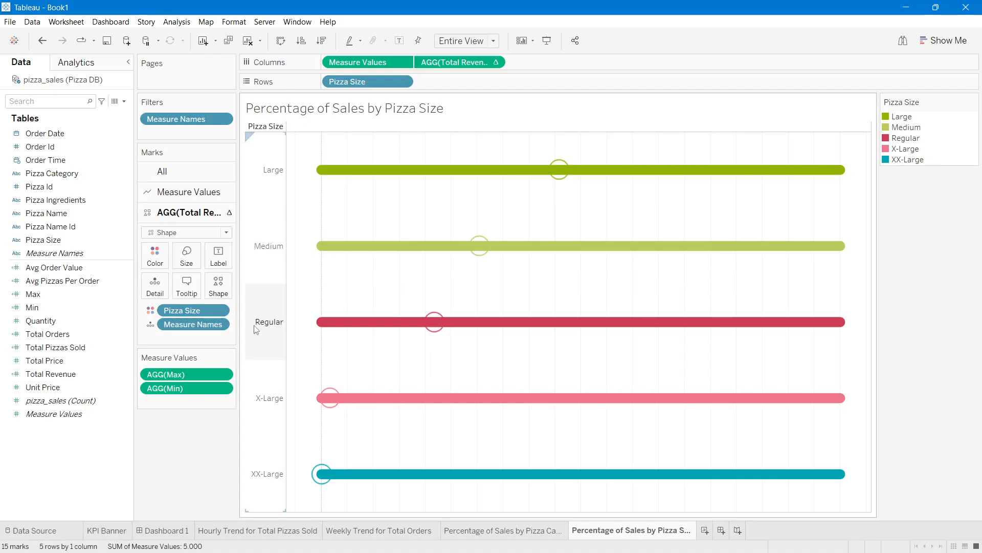
pyautogui.click(219, 284)
pyautogui.click(231, 362)
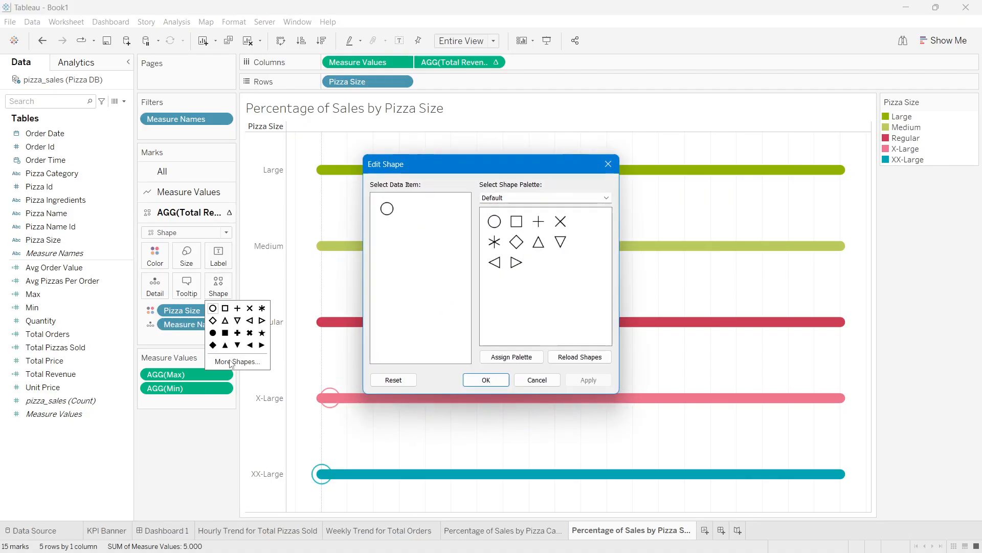
pyautogui.click(510, 198)
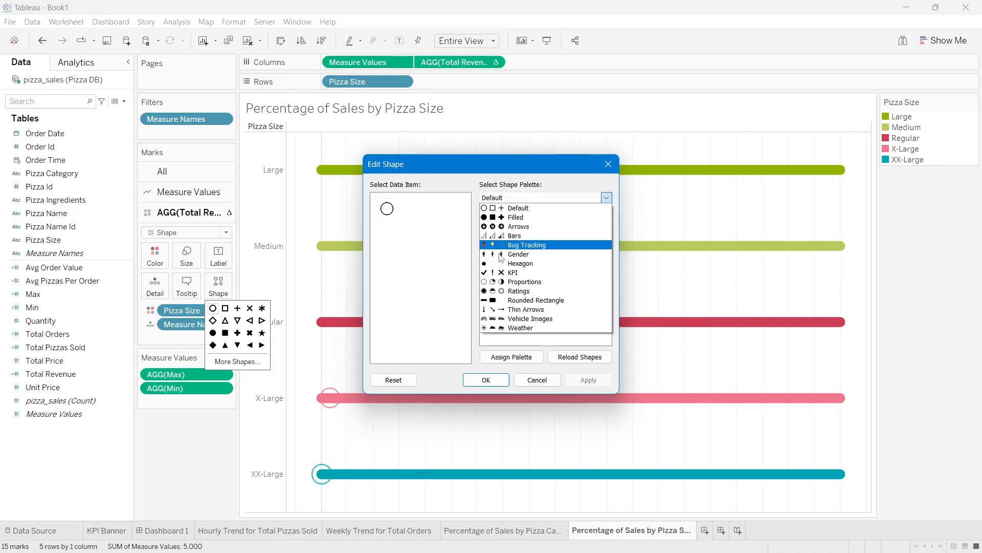
pyautogui.click(489, 291)
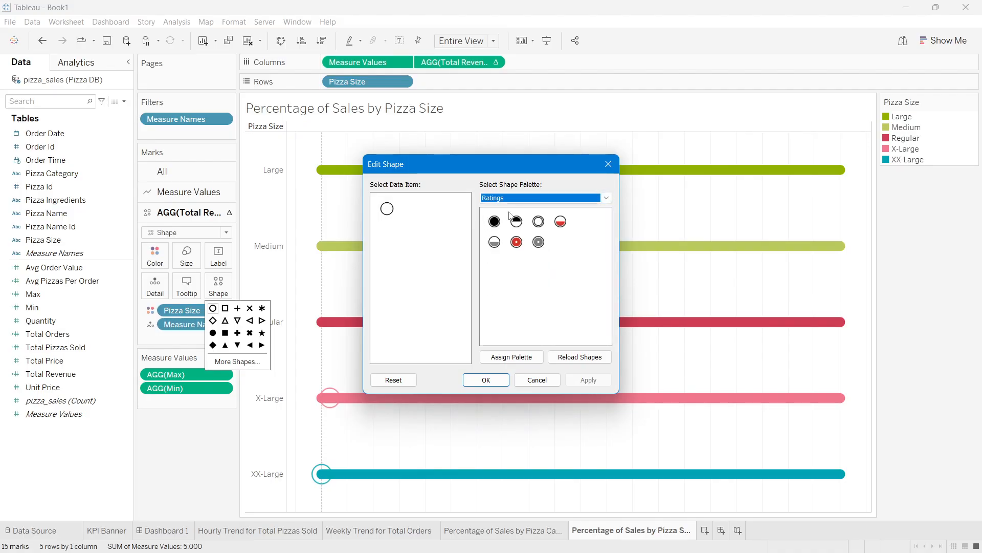
pyautogui.click(495, 221)
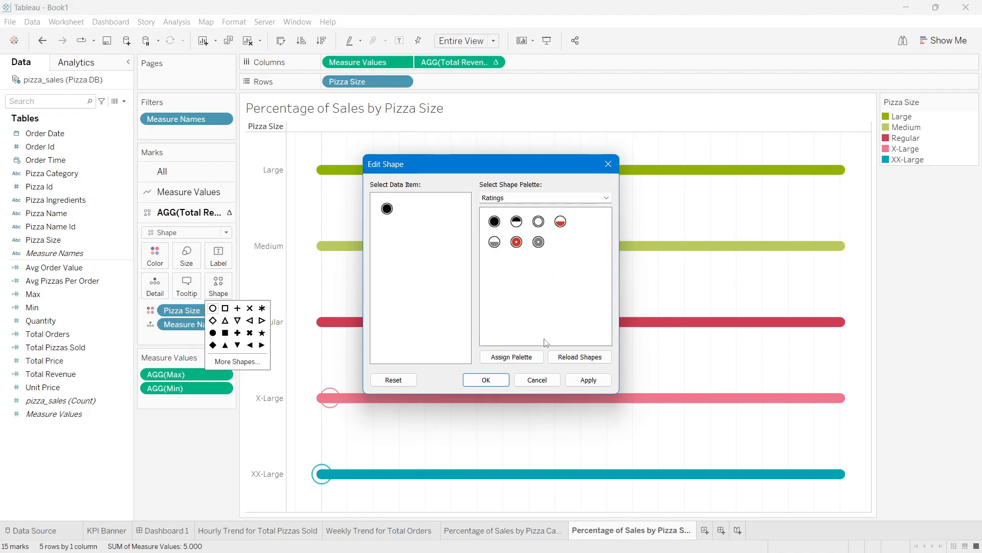
pyautogui.click(589, 380)
pyautogui.click(486, 380)
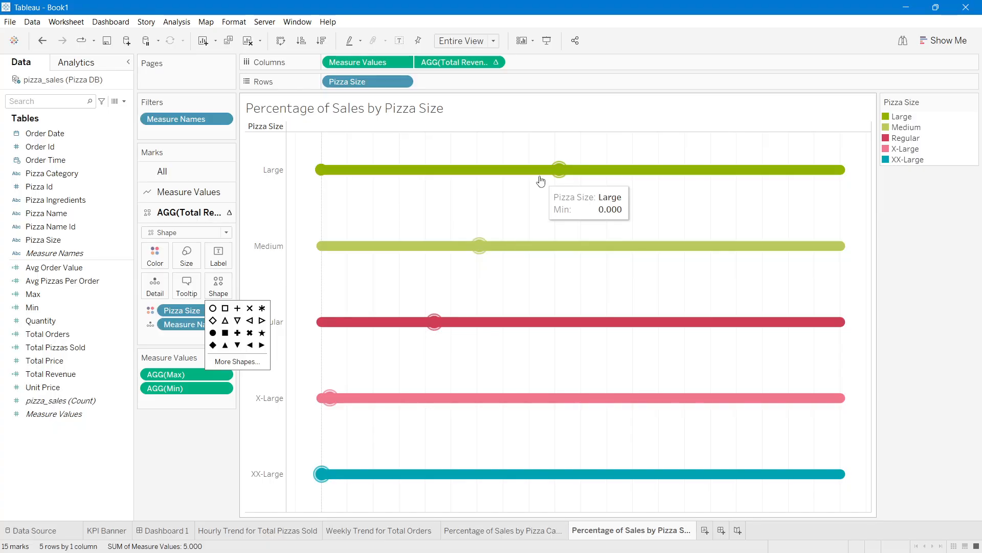
pyautogui.click(183, 440)
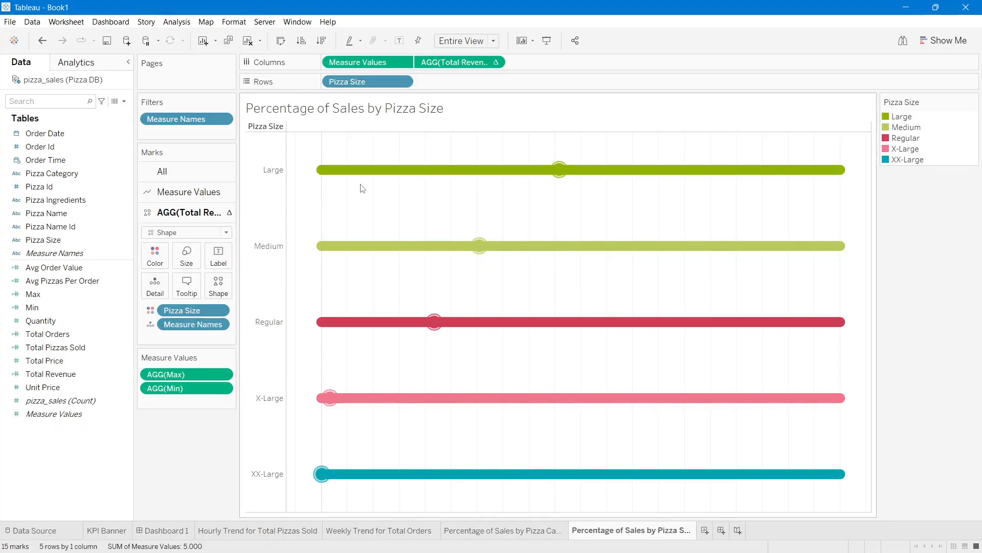
# Step: Set the color opacity of the Measure Values lines to 70%
pyautogui.click(189, 192)
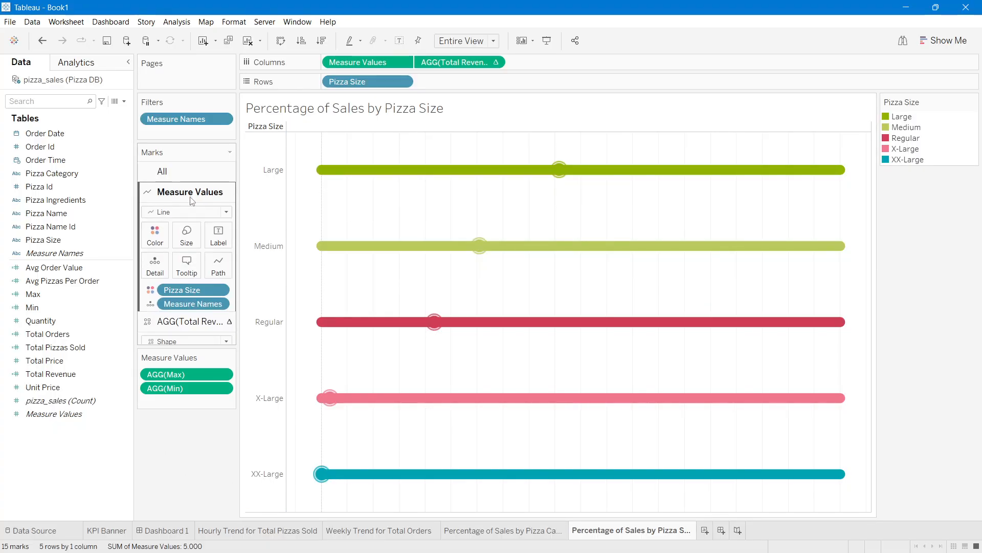
pyautogui.click(155, 234)
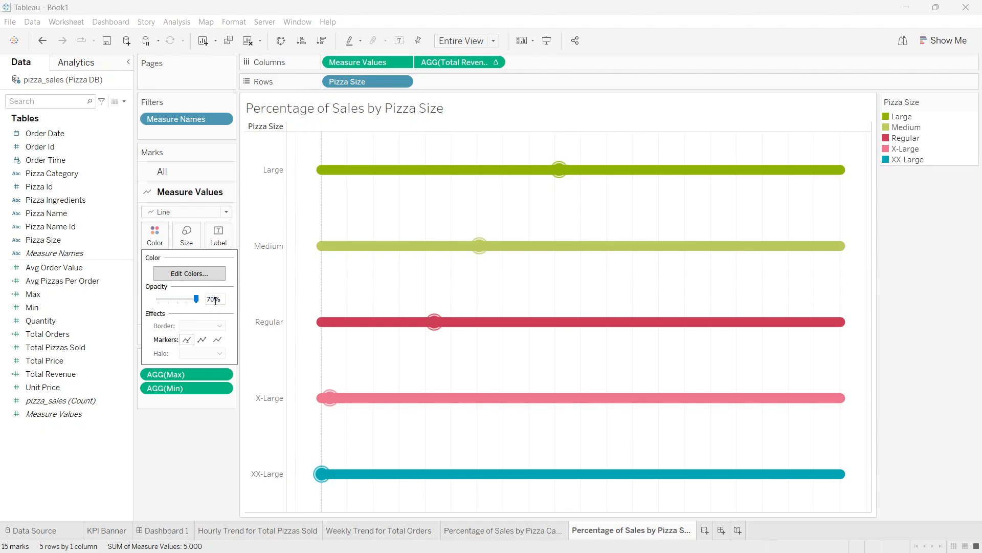
pyautogui.press('Return')
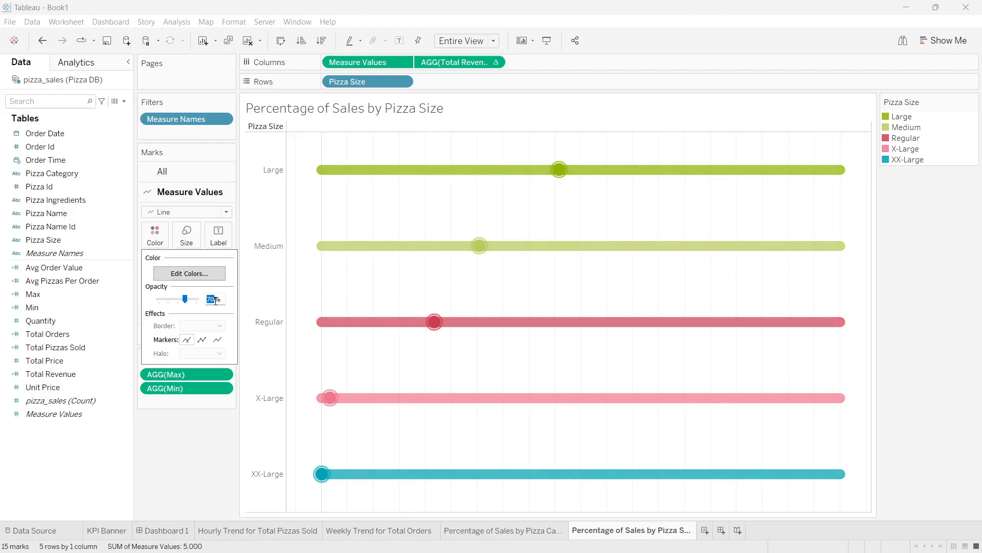
pyautogui.click(202, 500)
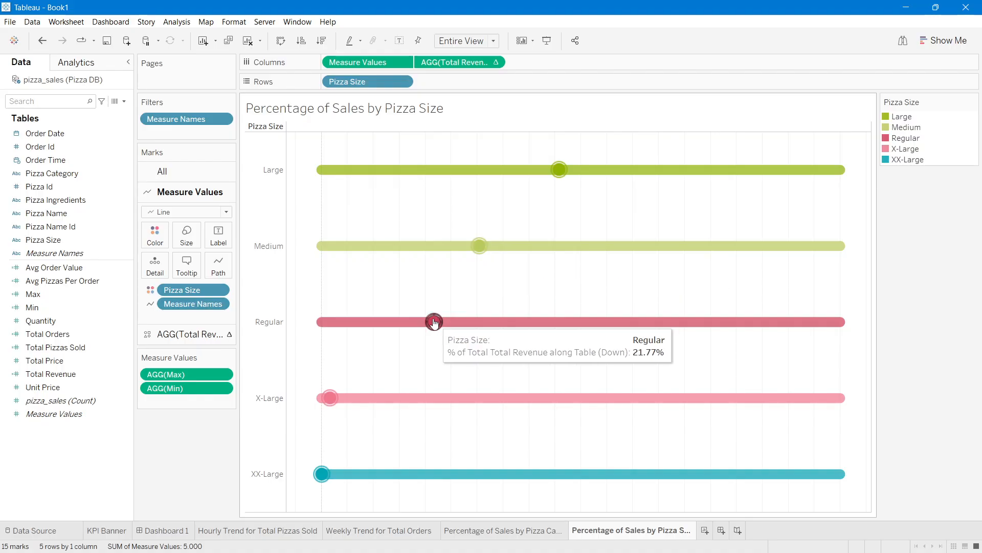
# Step: Switch to File Explorer and locate rounded-rectangle.png in the Pizza Sales Tableau folder on drive D
pyautogui.moveTo(336, 406)
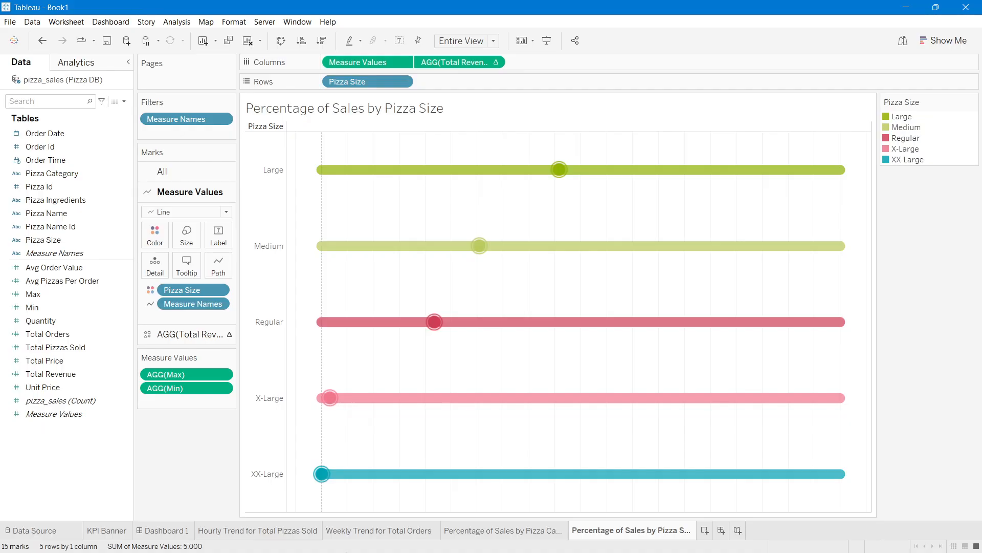
pyautogui.moveTo(382, 538)
pyautogui.moveTo(429, 540)
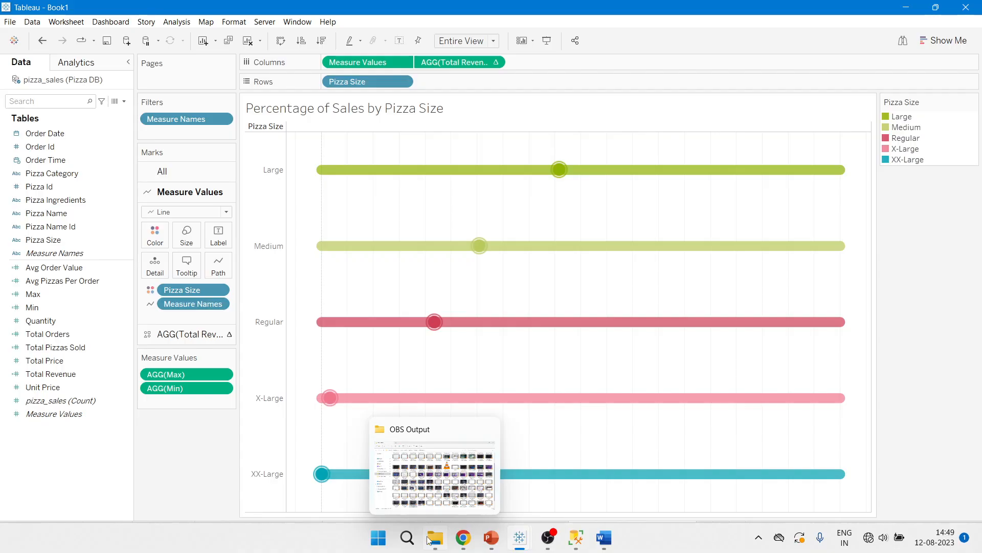
pyautogui.click(429, 540)
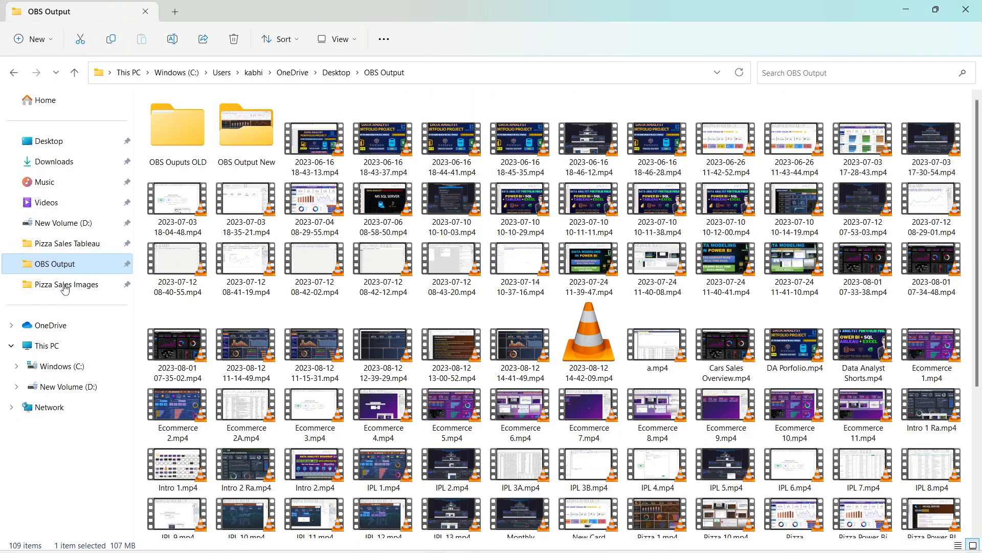
pyautogui.click(66, 284)
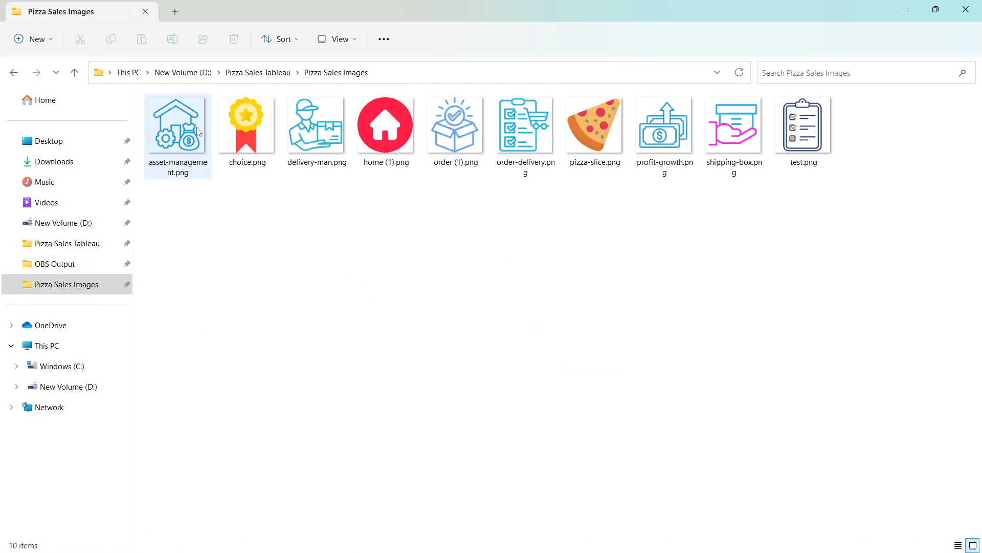
pyautogui.click(234, 76)
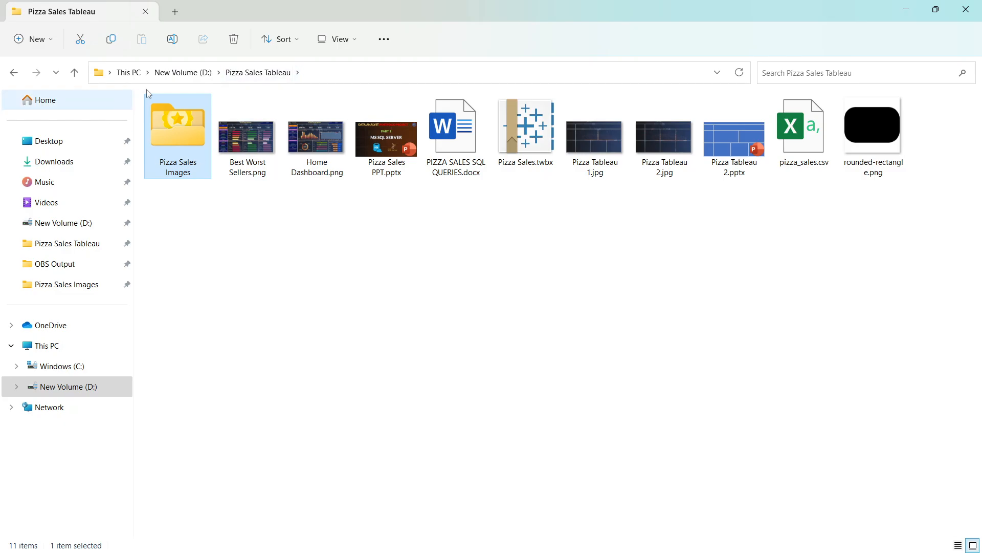
pyautogui.click(884, 194)
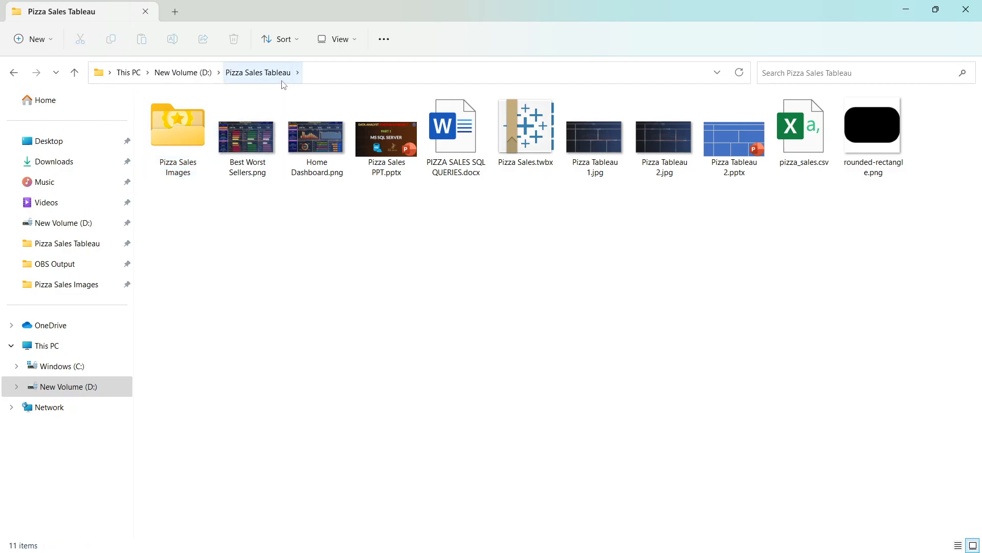
pyautogui.click(874, 144)
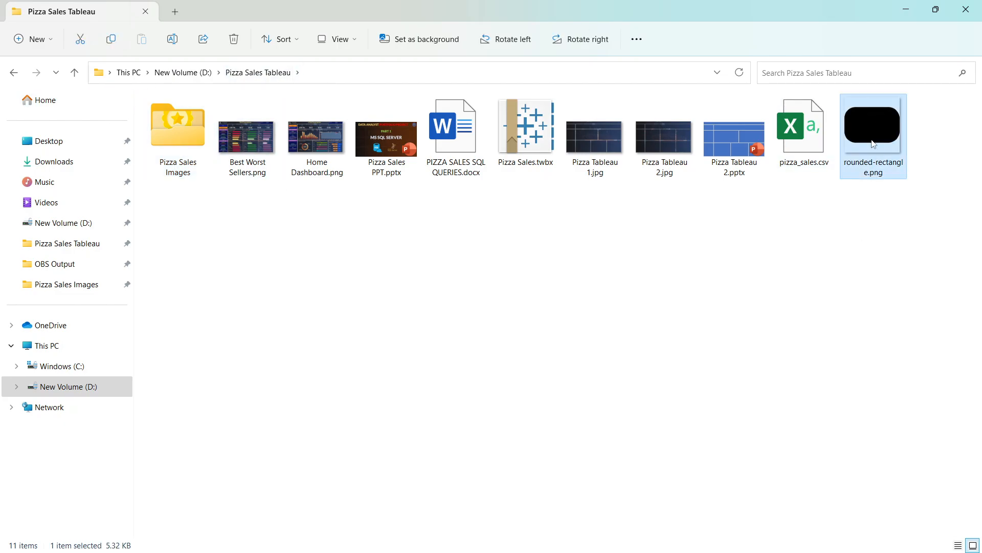
pyautogui.click(876, 202)
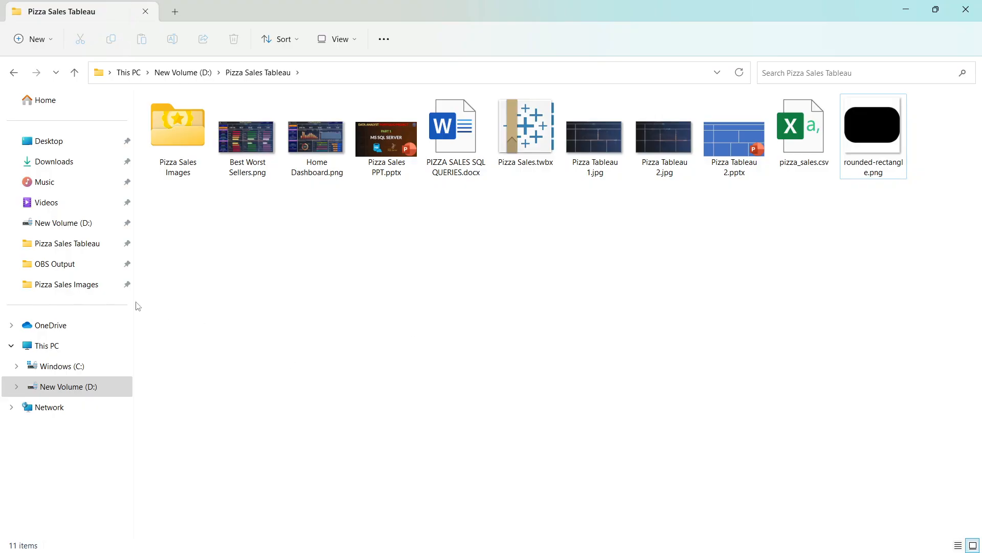
# Step: Go to the Shapes folder under Program Files, Tableau, Tableau 2022.3, defaults on drive C and select the Rounded Rectangle folder
pyautogui.click(83, 366)
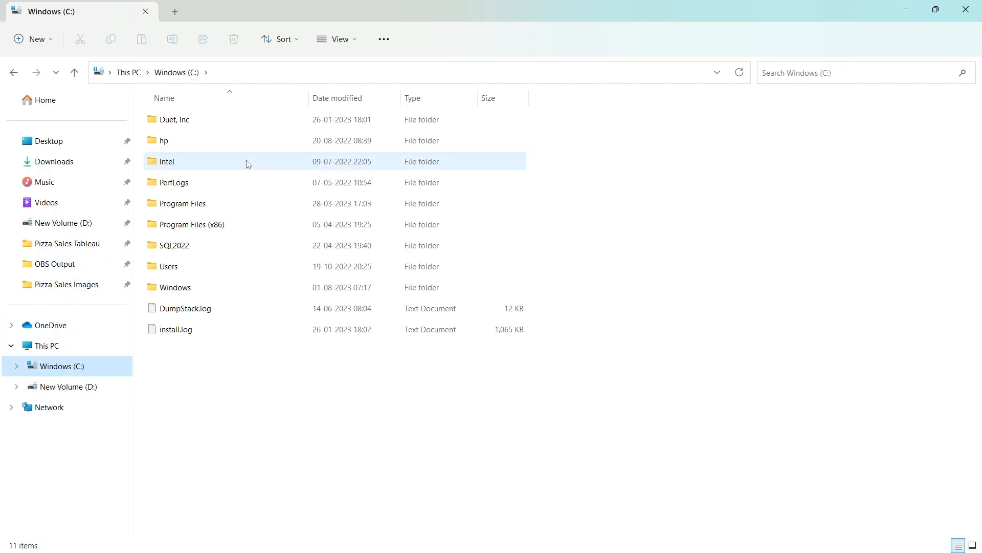
pyautogui.doubleClick(198, 207)
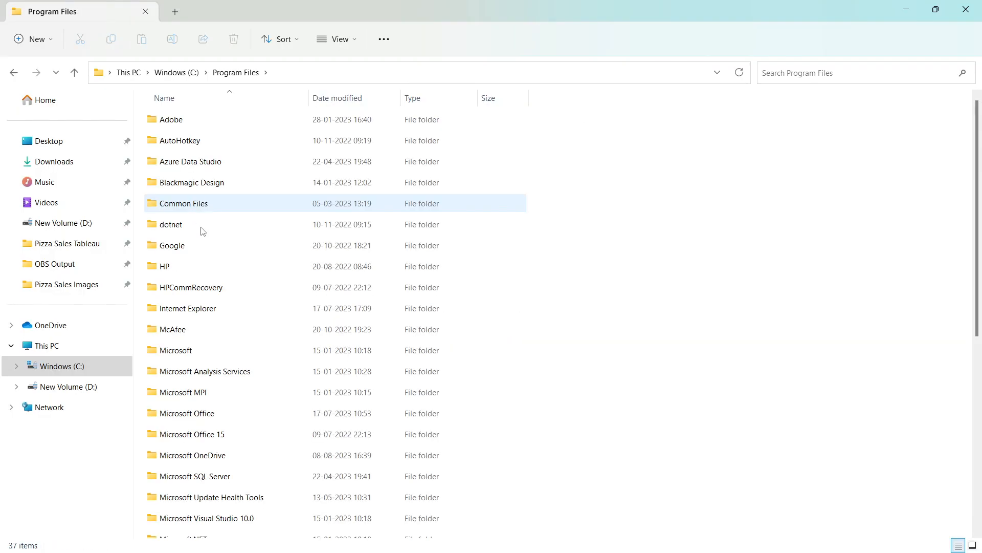
pyautogui.scroll(-5, 224, 286)
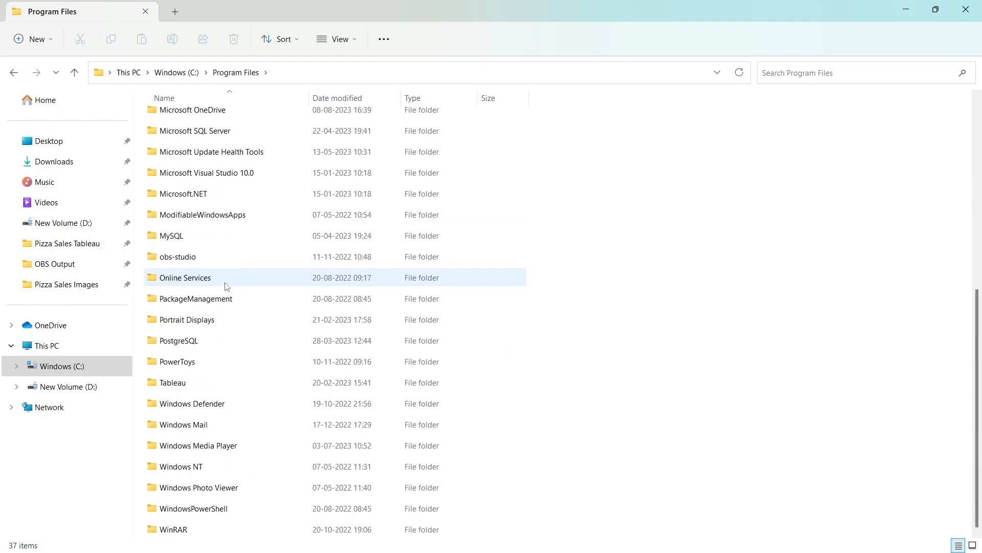
pyautogui.doubleClick(172, 382)
pyautogui.click(175, 163)
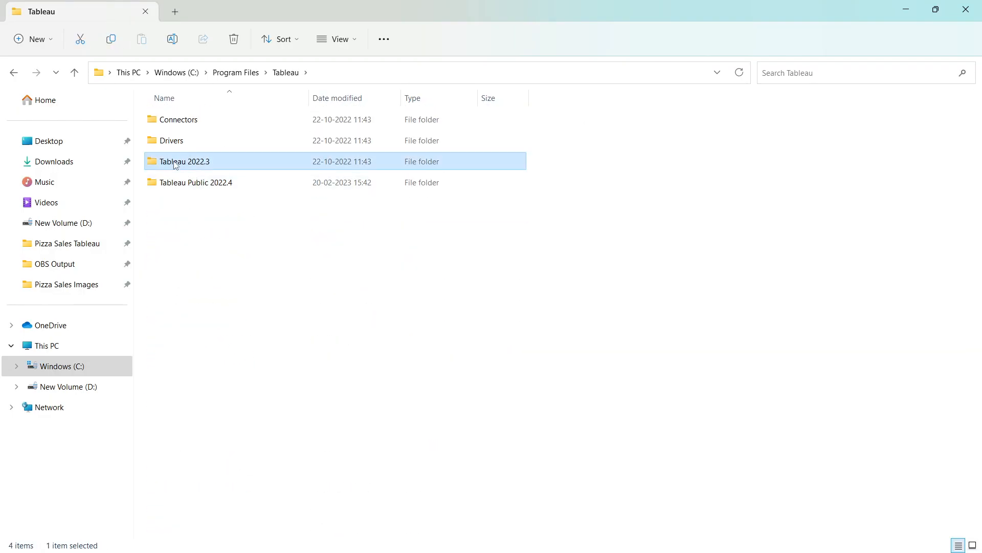
pyautogui.doubleClick(175, 164)
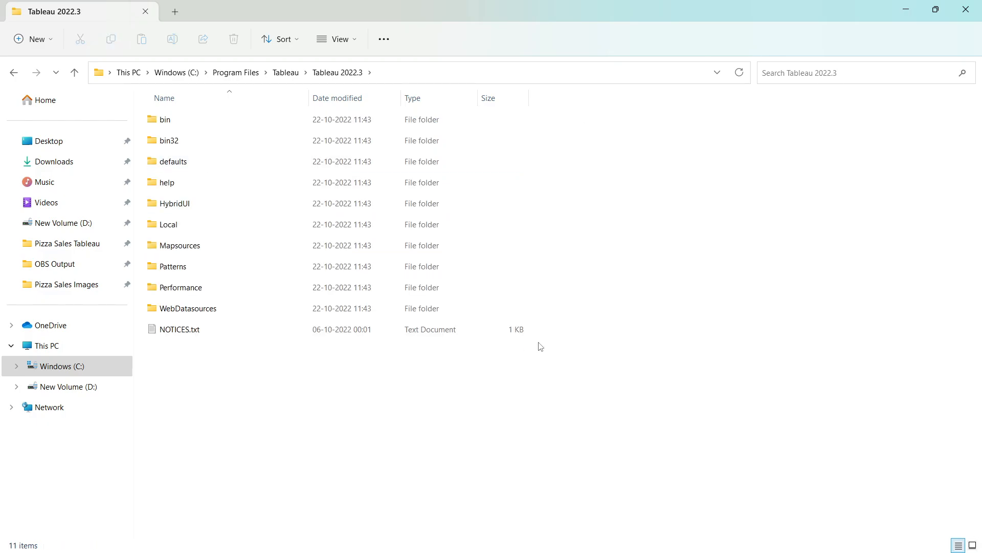
pyautogui.doubleClick(180, 164)
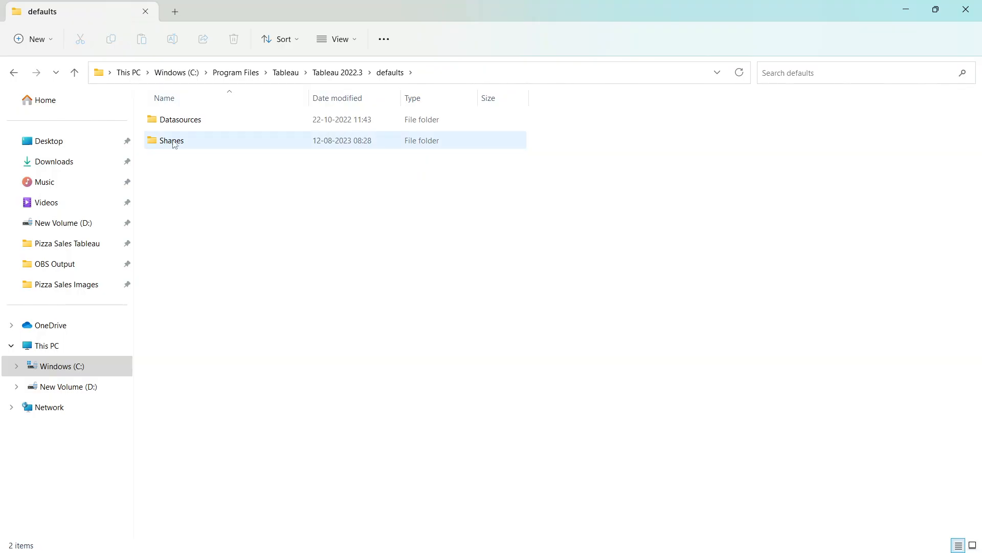
pyautogui.click(174, 144)
pyautogui.doubleClick(174, 143)
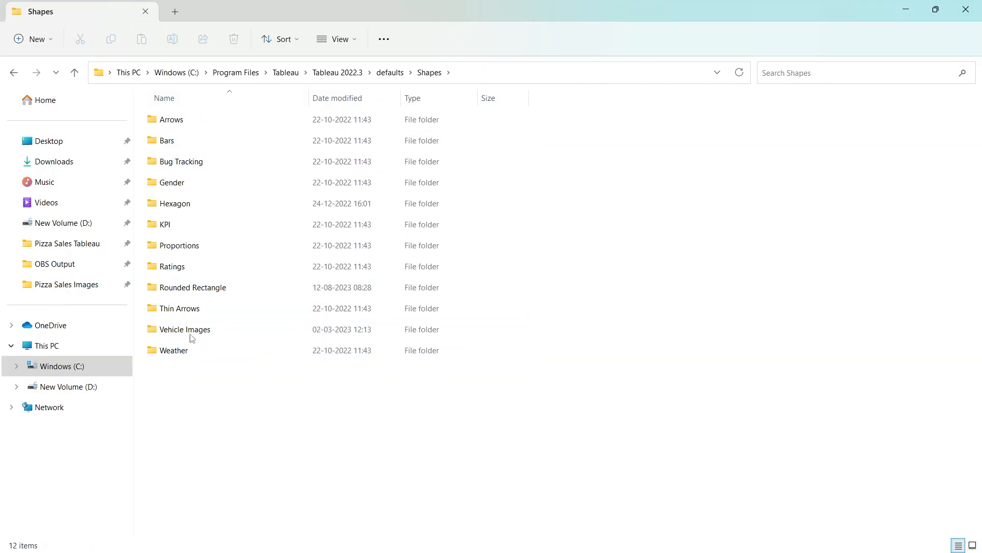
pyautogui.click(179, 294)
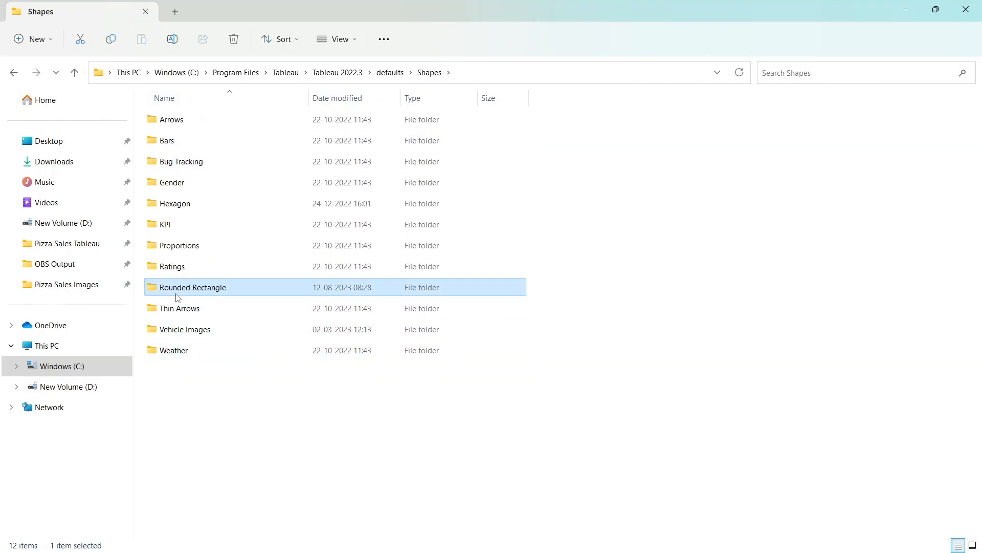
# Step: Look inside the Rounded Rectangle folder, select rounded-rectangle.png, and close File Explorer to return to Tableau
pyautogui.doubleClick(205, 291)
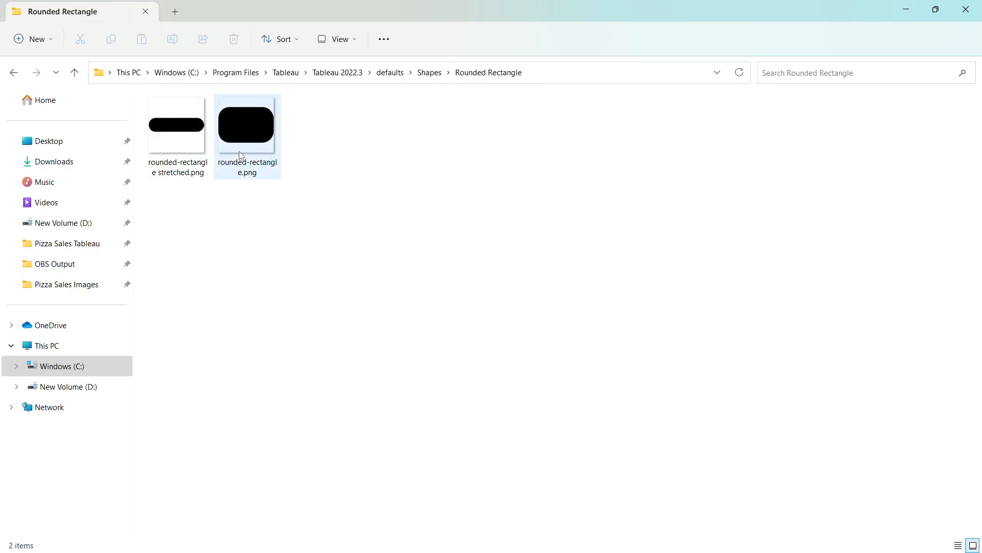
pyautogui.click(241, 155)
pyautogui.moveTo(240, 174)
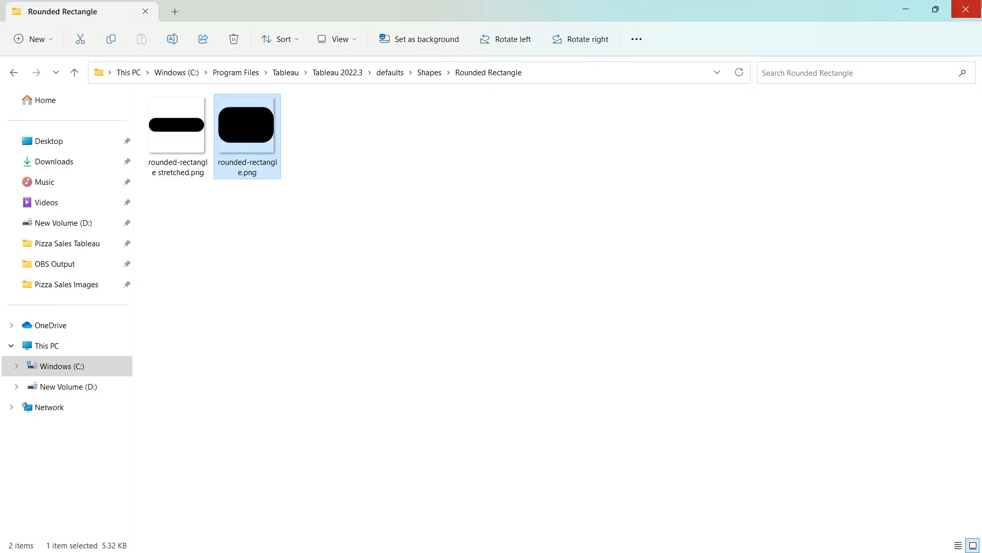
pyautogui.click(966, 8)
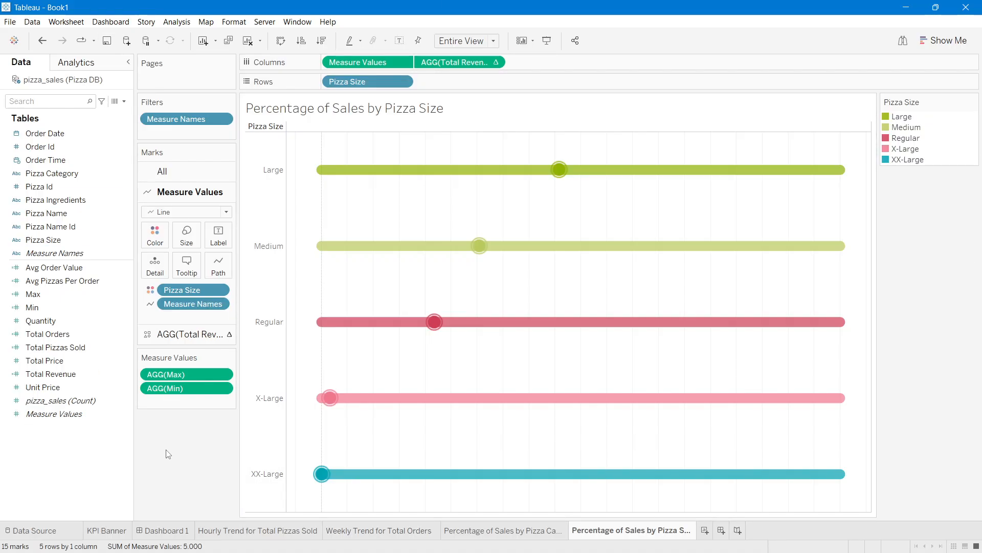
# Step: Change the shape of the Total Revenue marks to the thicker rounded rectangle from the Rounded Rectangle palette
pyautogui.click(190, 334)
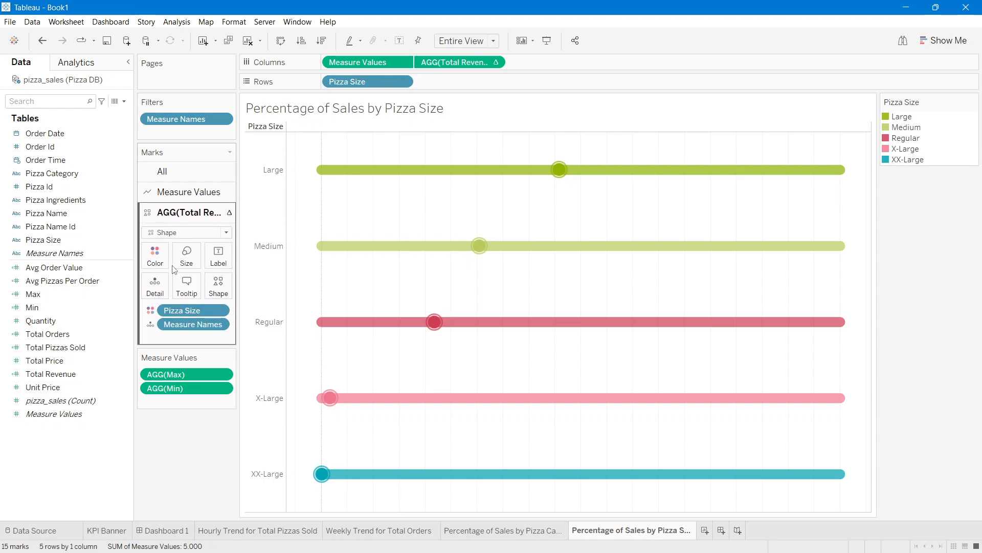
pyautogui.click(218, 288)
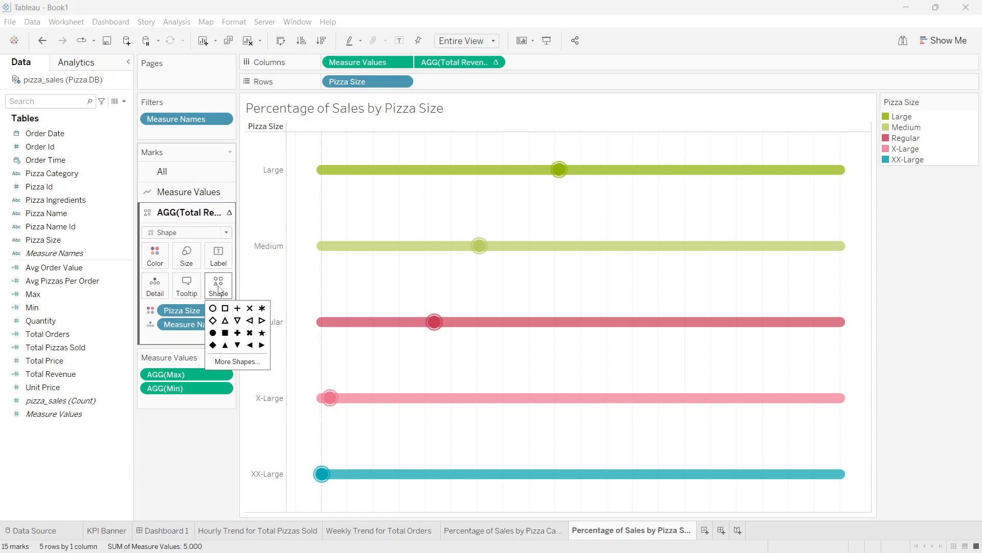
pyautogui.click(237, 362)
pyautogui.click(562, 364)
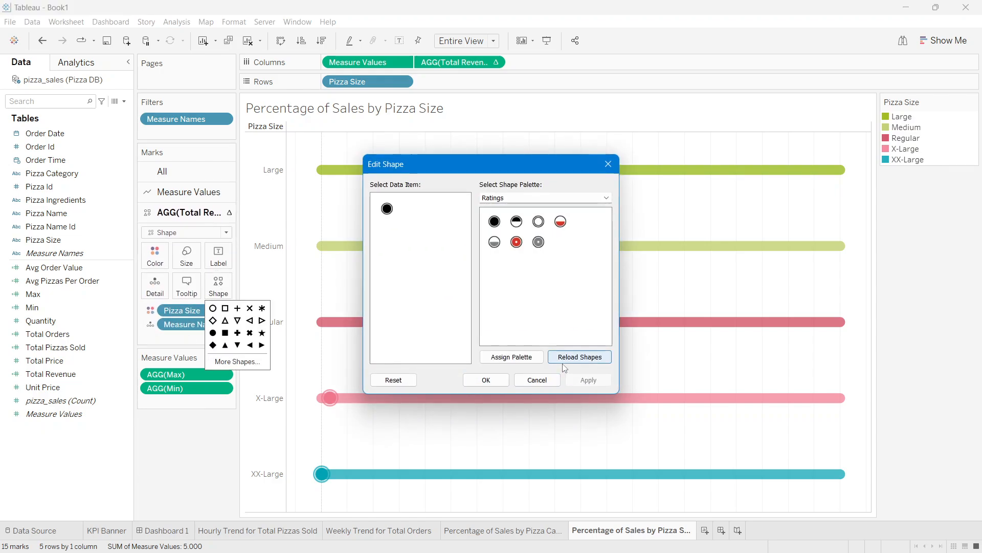
pyautogui.click(510, 198)
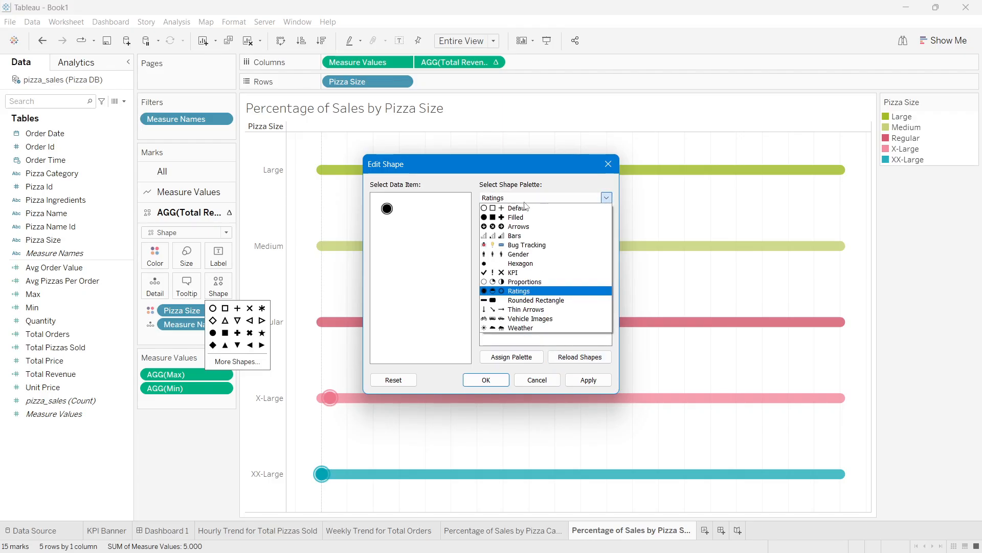
pyautogui.click(573, 300)
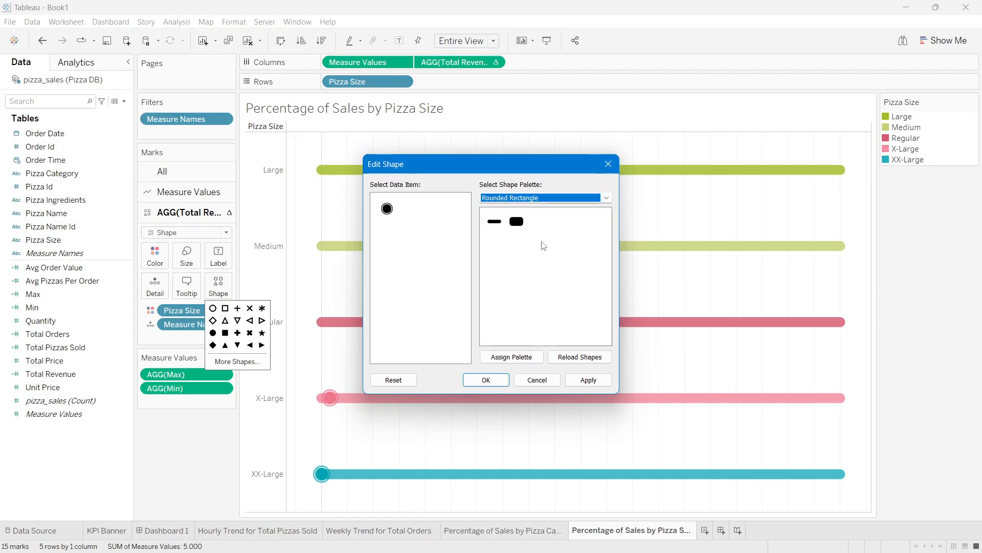
pyautogui.click(518, 223)
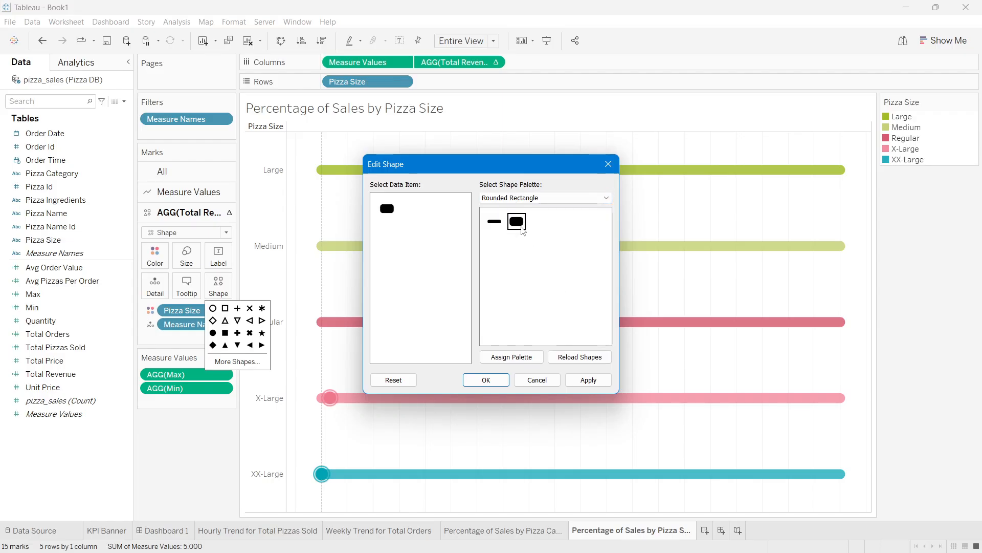
pyautogui.click(588, 379)
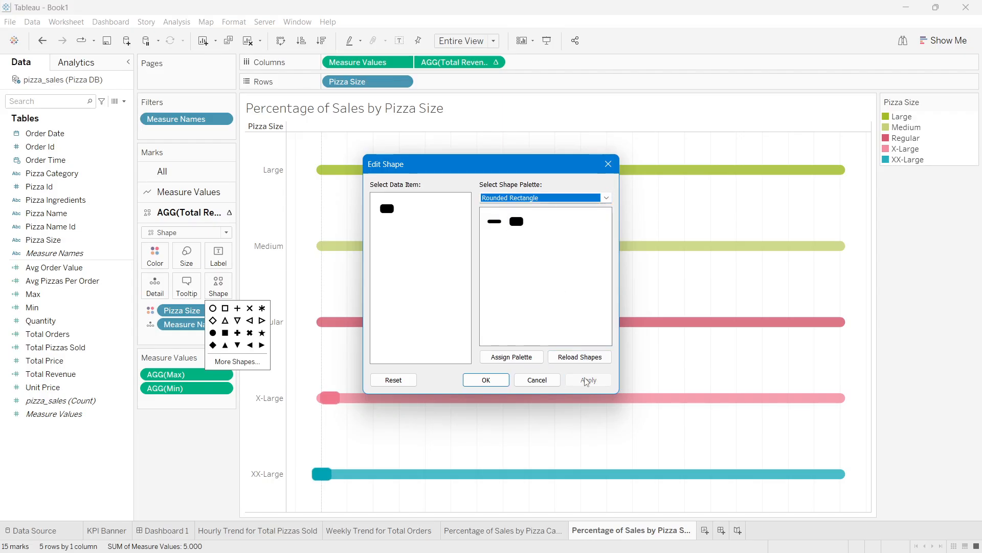
pyautogui.click(486, 380)
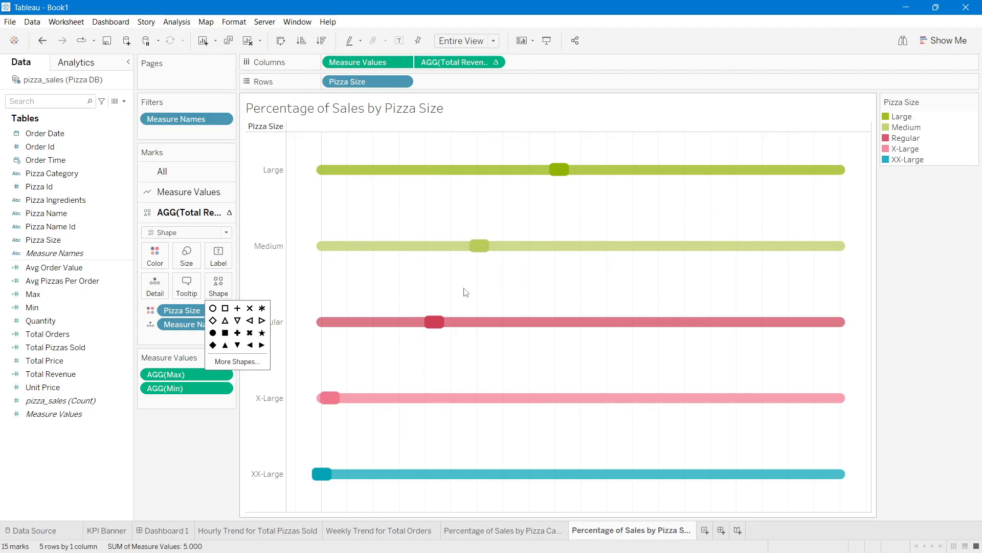
pyautogui.click(200, 461)
# Step: Make the Total Revenue rounded-rectangle marks slightly larger
pyautogui.click(194, 256)
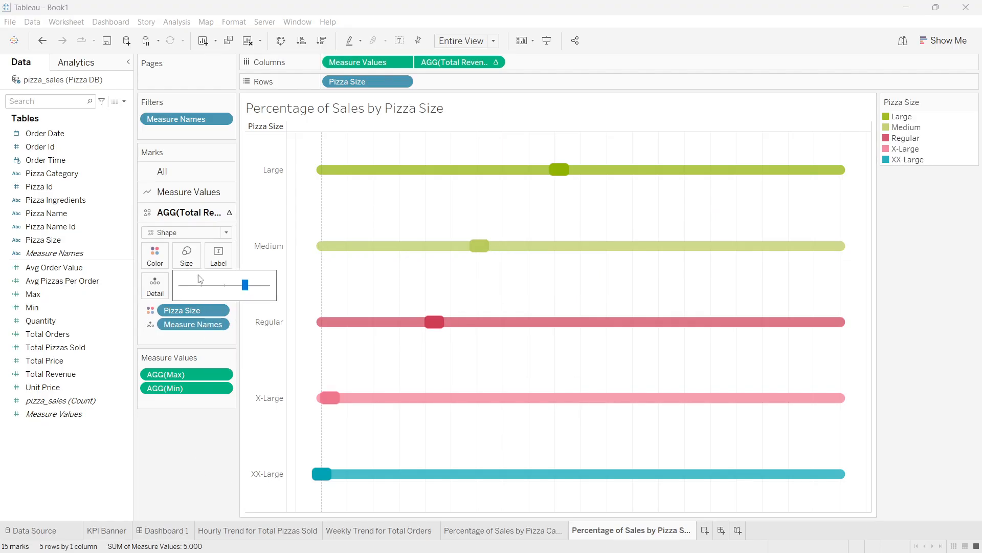
pyautogui.moveTo(248, 289); pyautogui.dragTo(248, 289)
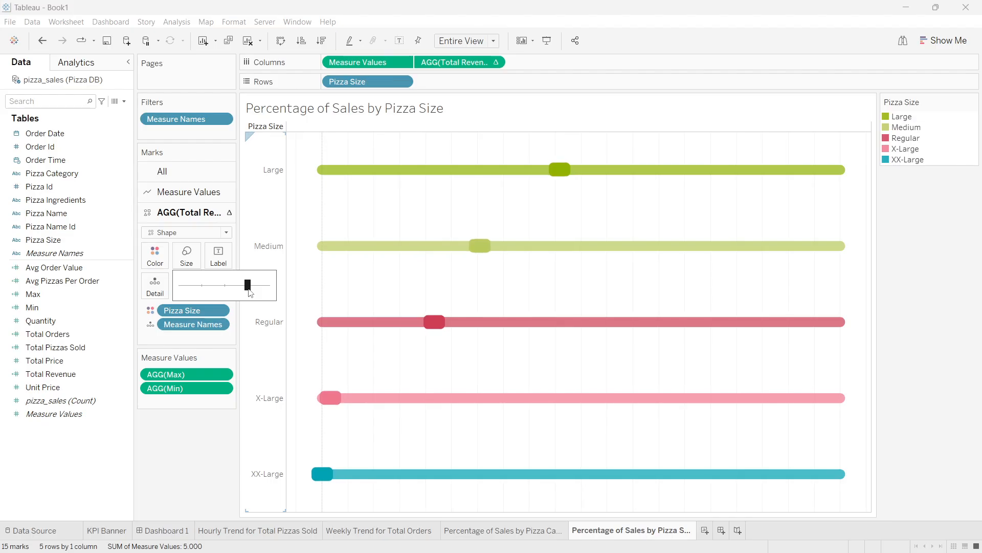
pyautogui.click(919, 199)
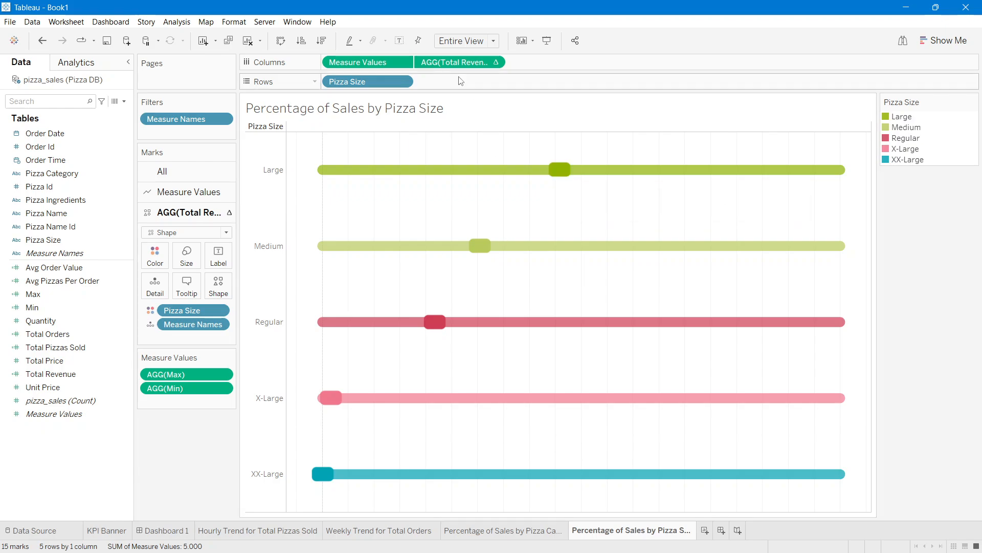
# Step: Label the Total Revenue marks with a copy of the AGG(Total Revenue) calculation from Columns and center the labels horizontally
pyautogui.moveTo(570, 178)
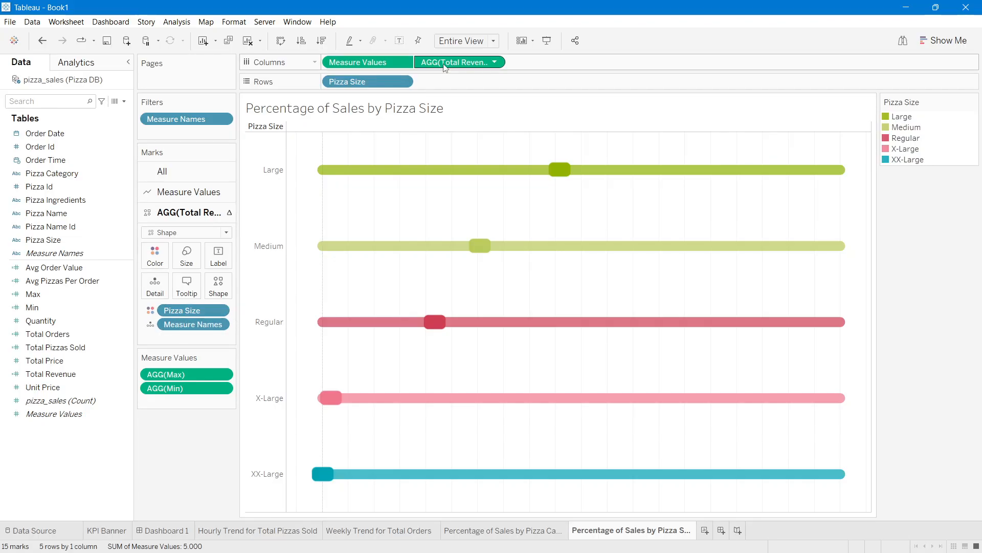
pyautogui.moveTo(444, 68); pyautogui.dragTo(229, 263)
pyautogui.moveTo(592, 173)
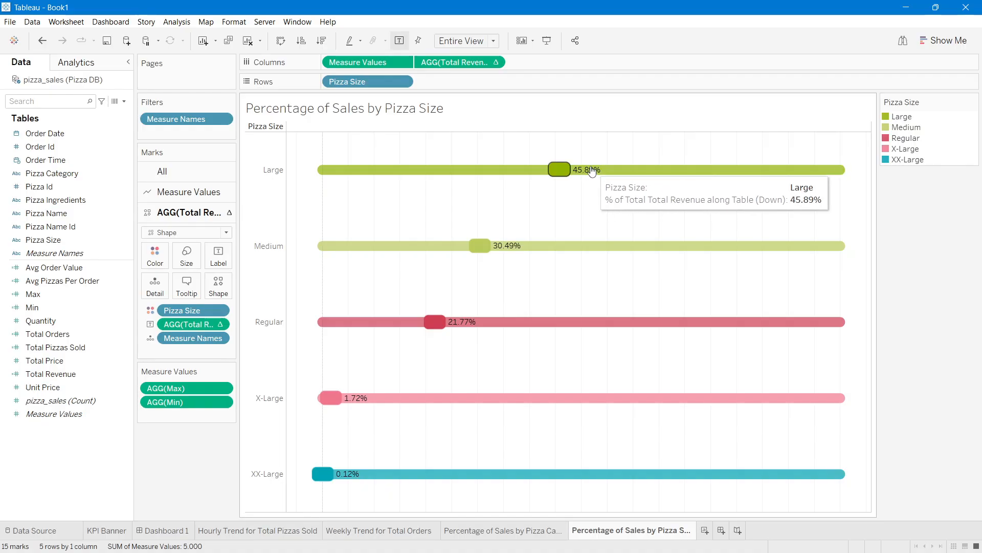
pyautogui.moveTo(480, 247)
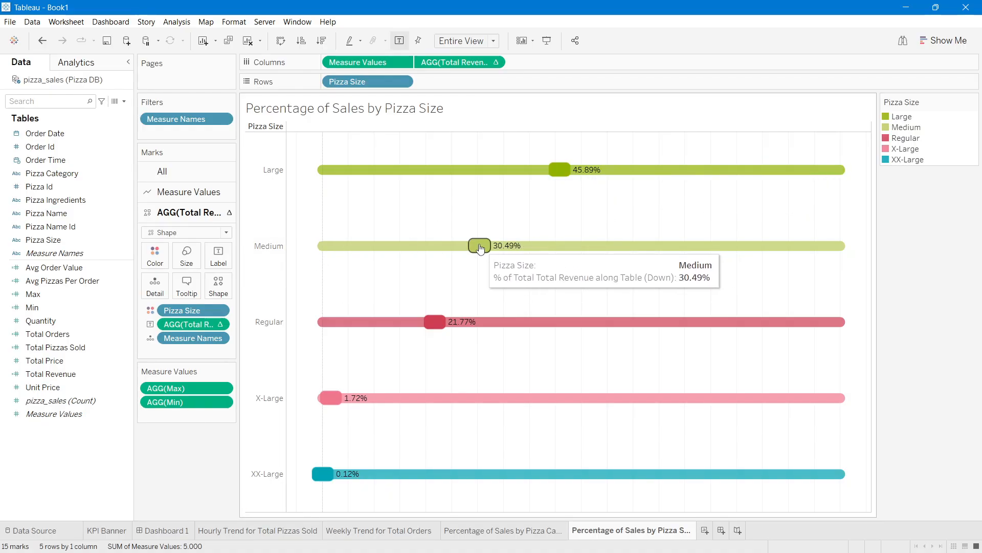
pyautogui.click(220, 261)
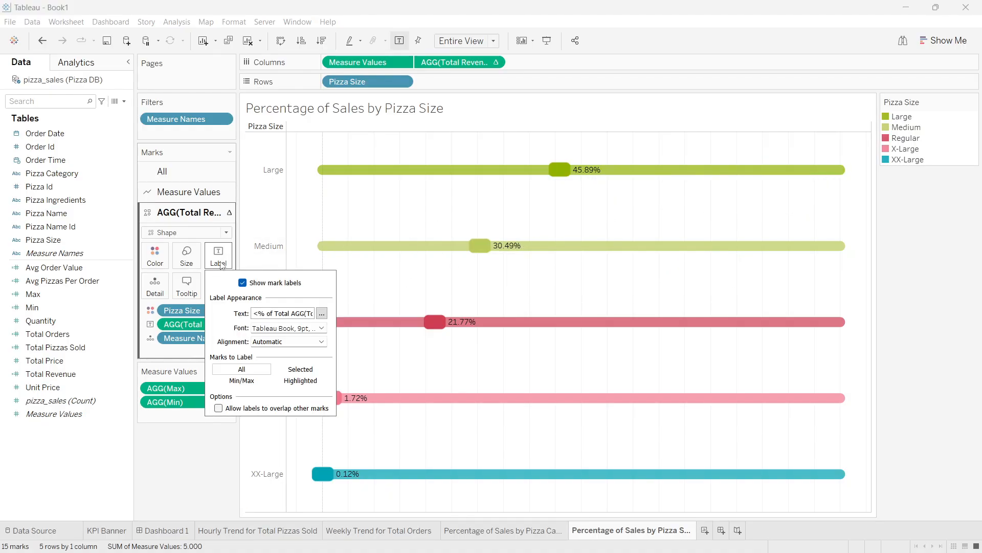
pyautogui.click(264, 346)
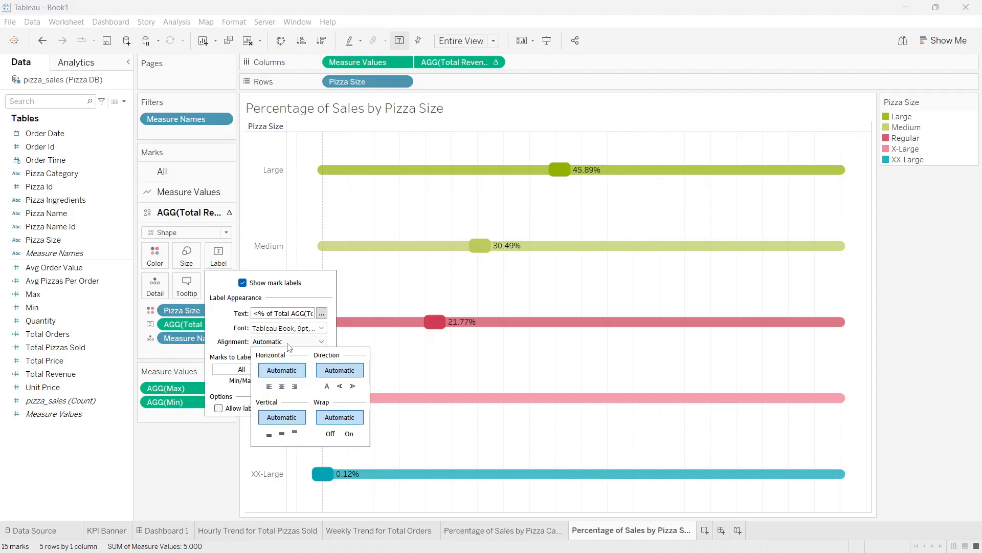
pyautogui.click(282, 386)
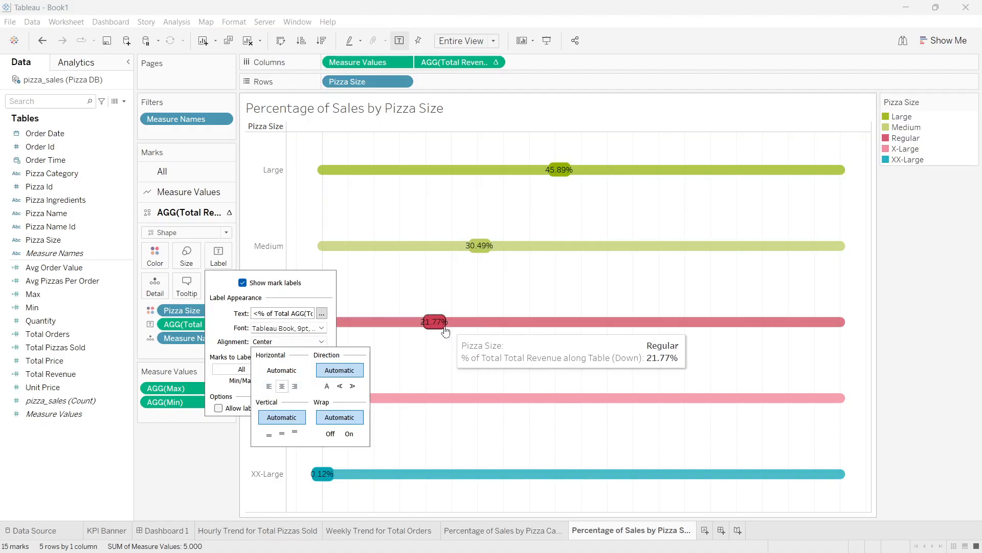
pyautogui.click(251, 274)
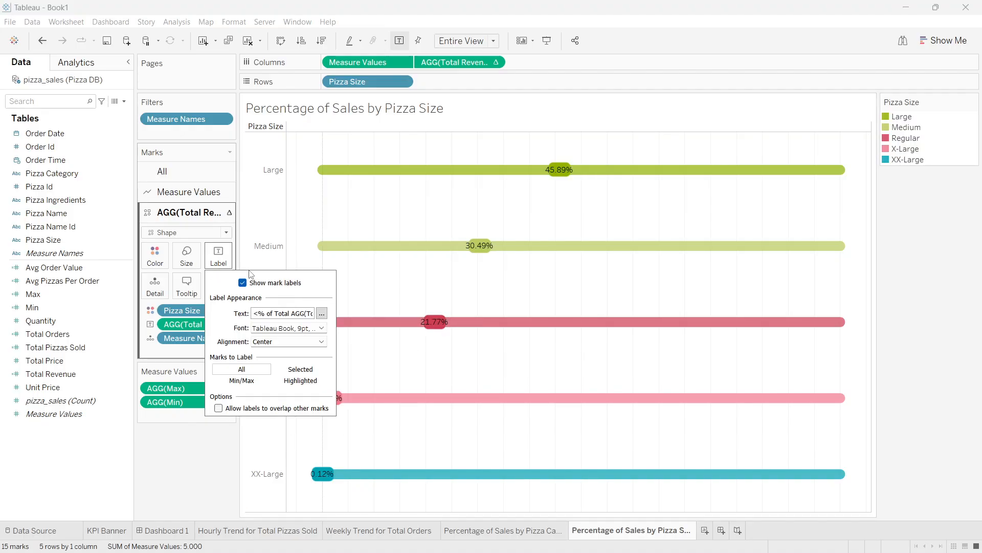
# Step: Set the Total Revenue label text to Segoe UI Semibold at size 8
pyautogui.click(321, 314)
pyautogui.hotkey('ctrl', 'a')
pyautogui.click(647, 128)
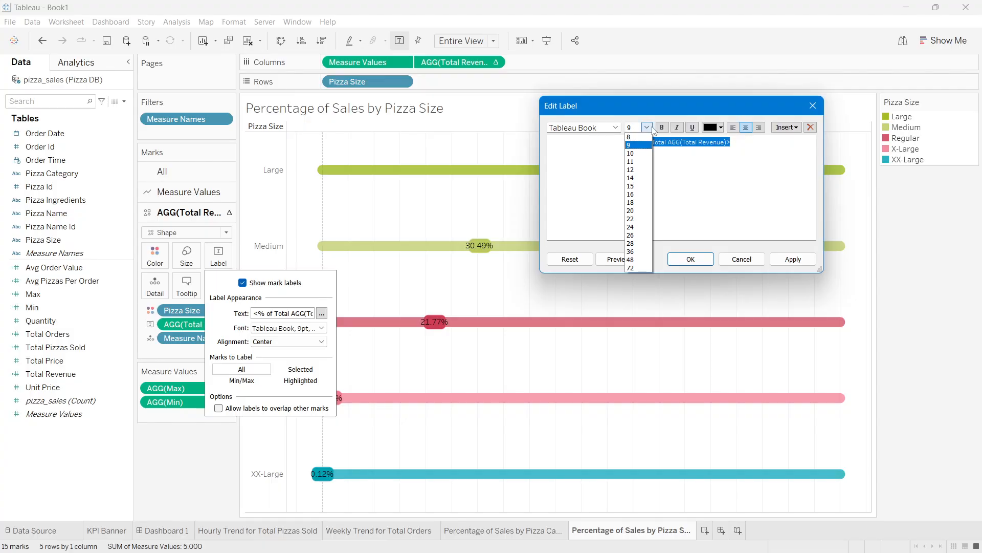
pyautogui.click(634, 139)
pyautogui.click(615, 128)
pyautogui.scroll(10, 612, 249)
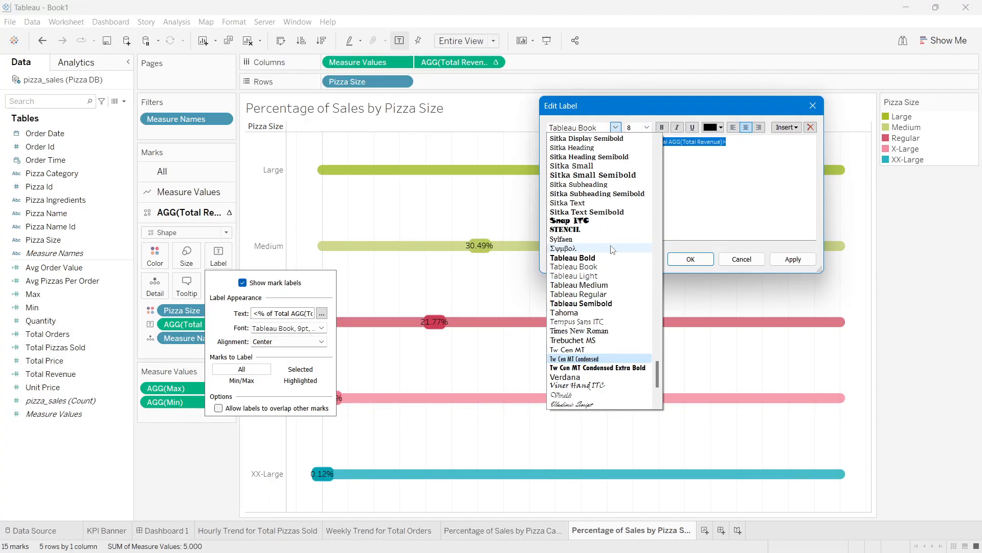
pyautogui.scroll(3, 612, 249)
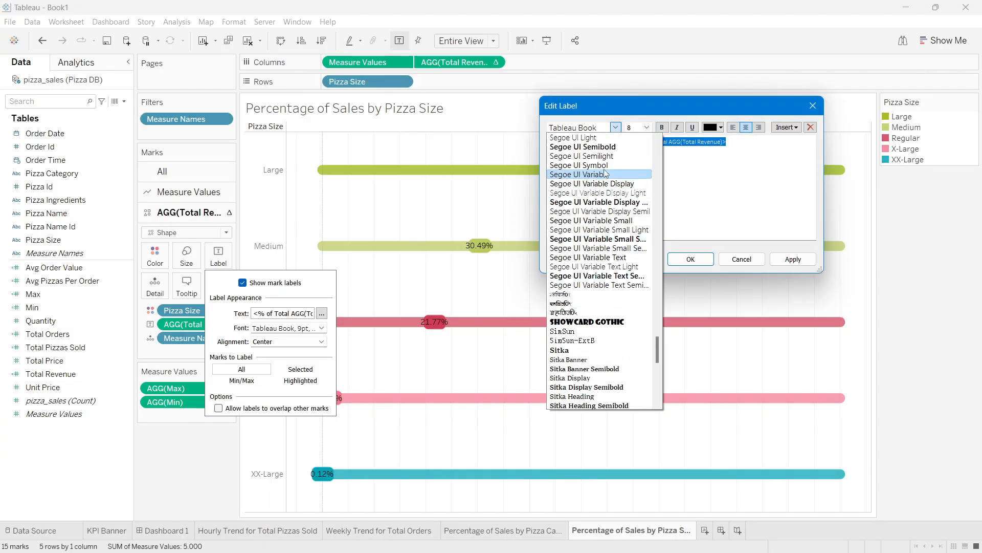
pyautogui.click(591, 146)
pyautogui.click(792, 259)
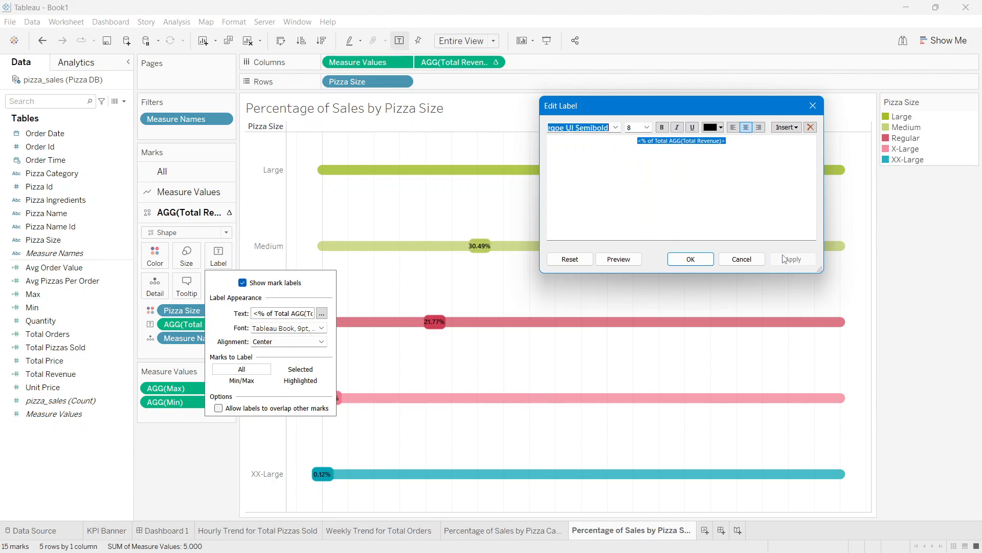
pyautogui.click(691, 259)
pyautogui.click(198, 443)
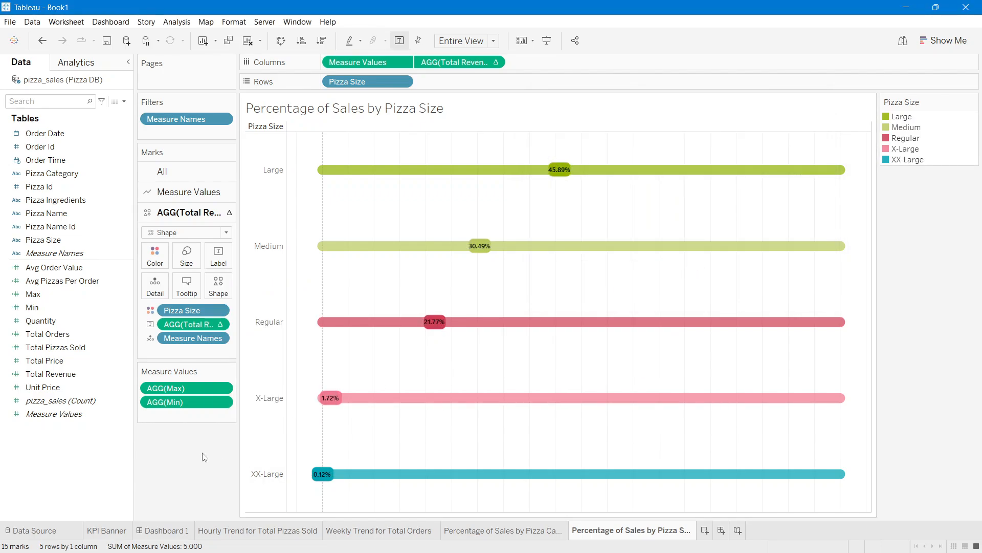
# Step: Format the default numbers of the Total Revenue label as Percentage with 1 decimal place
pyautogui.rightClick(183, 326)
pyautogui.click(215, 371)
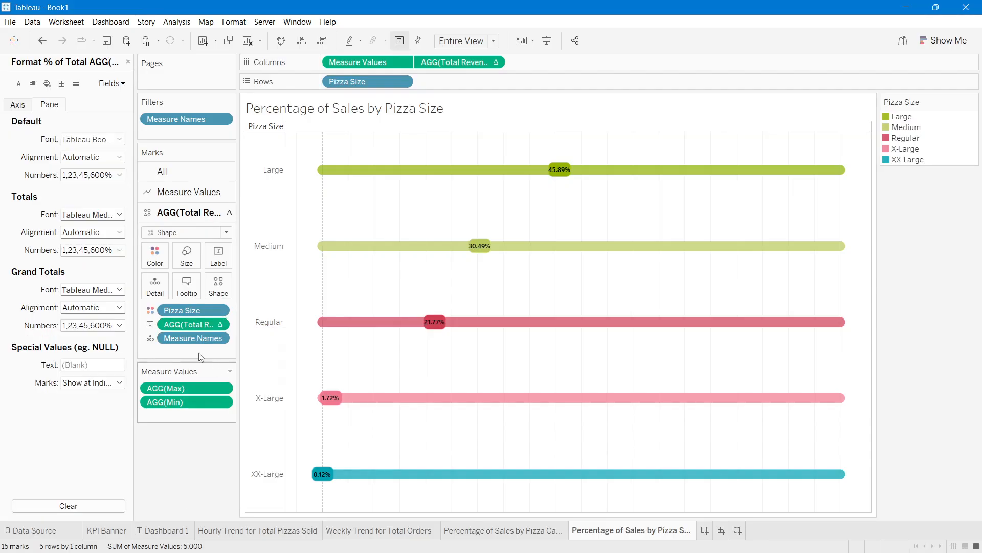
pyautogui.click(103, 174)
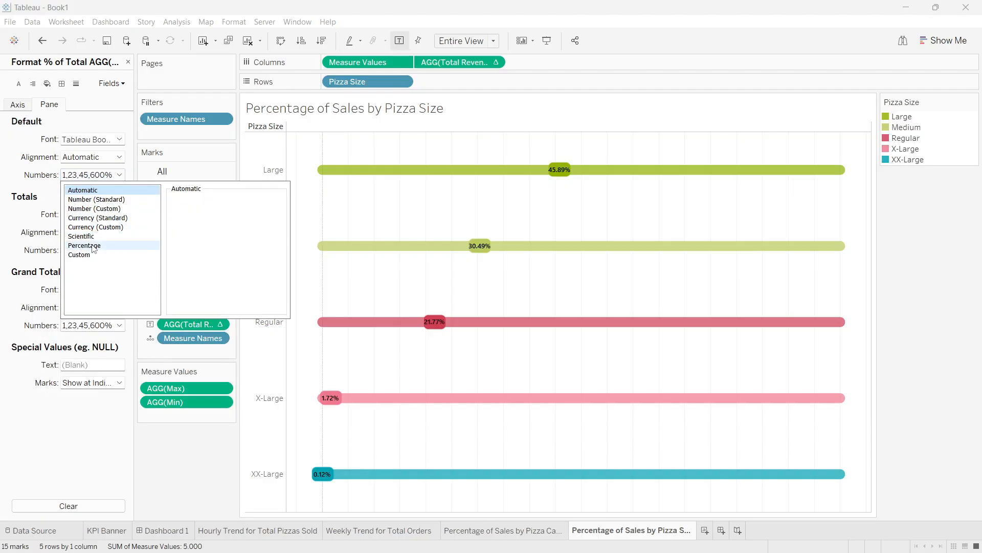
pyautogui.click(84, 245)
pyautogui.click(198, 214)
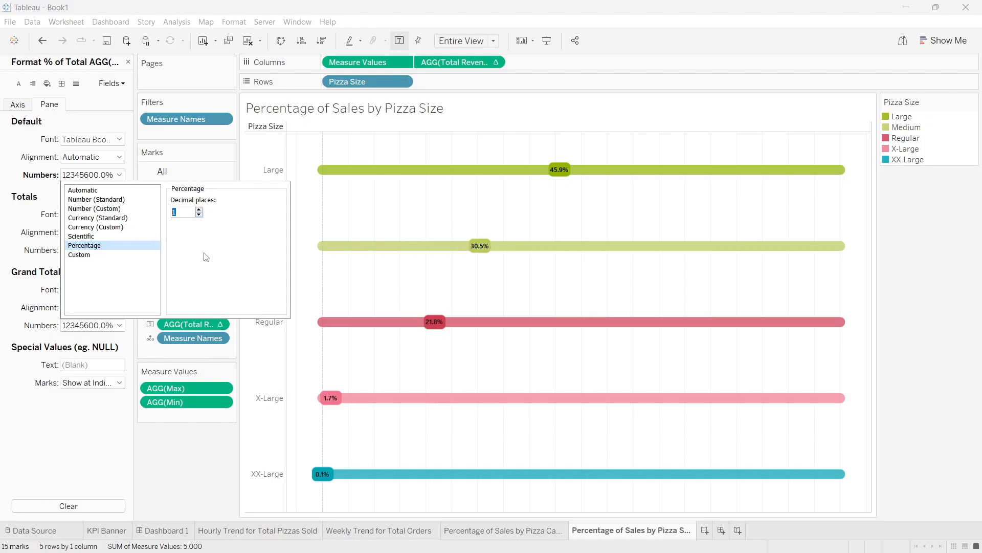
pyautogui.click(178, 441)
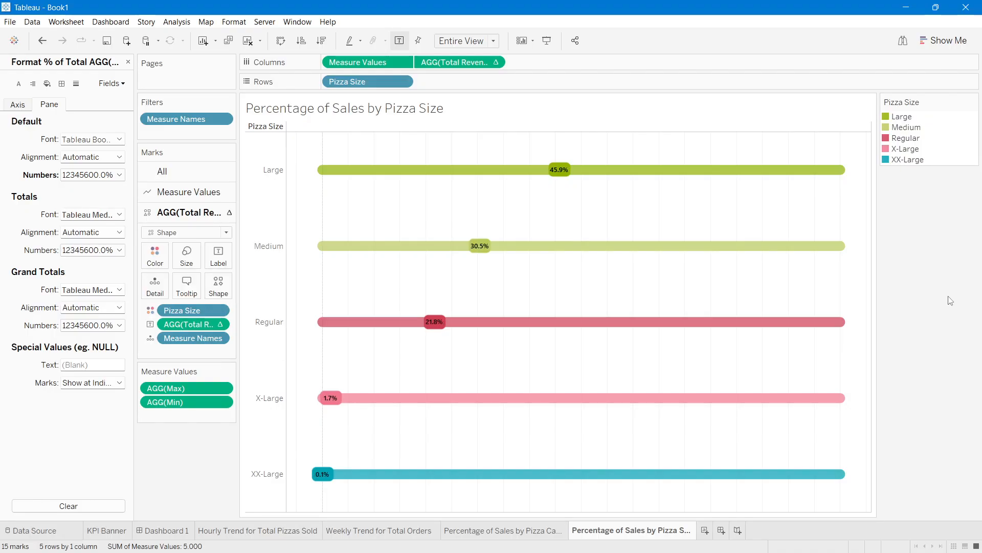
# Step: Hide the Pizza Size field label for rows in the chart
pyautogui.rightClick(262, 131)
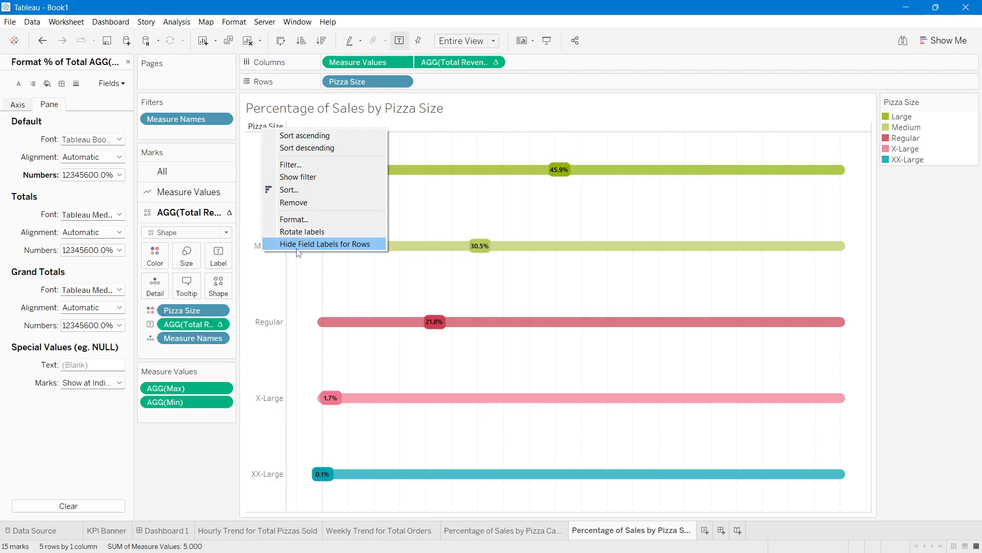
pyautogui.click(322, 245)
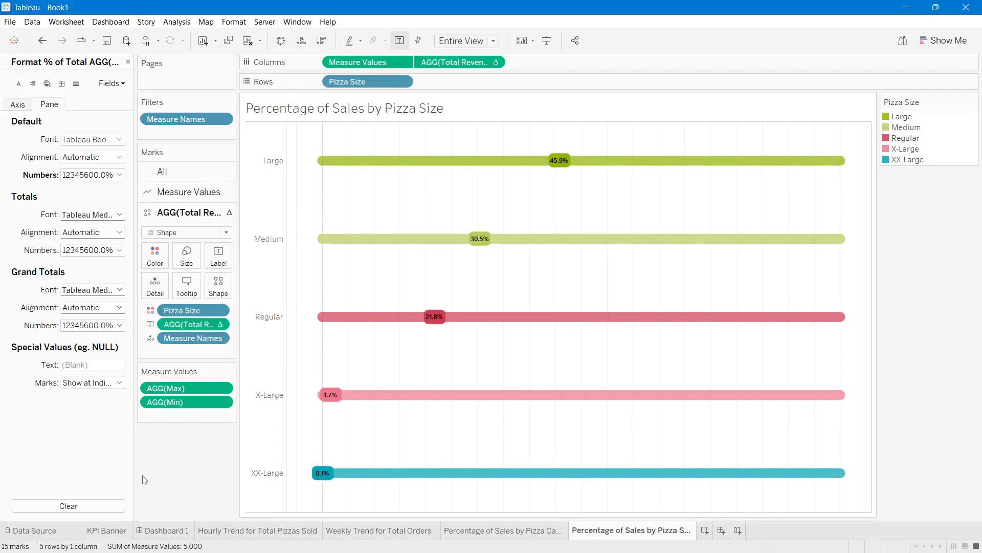
# Step: Place the Percentage of Sales by Pizza Size sheet on Dashboard 1 in the empty tile beside the pizza category donut chart
pyautogui.click(163, 530)
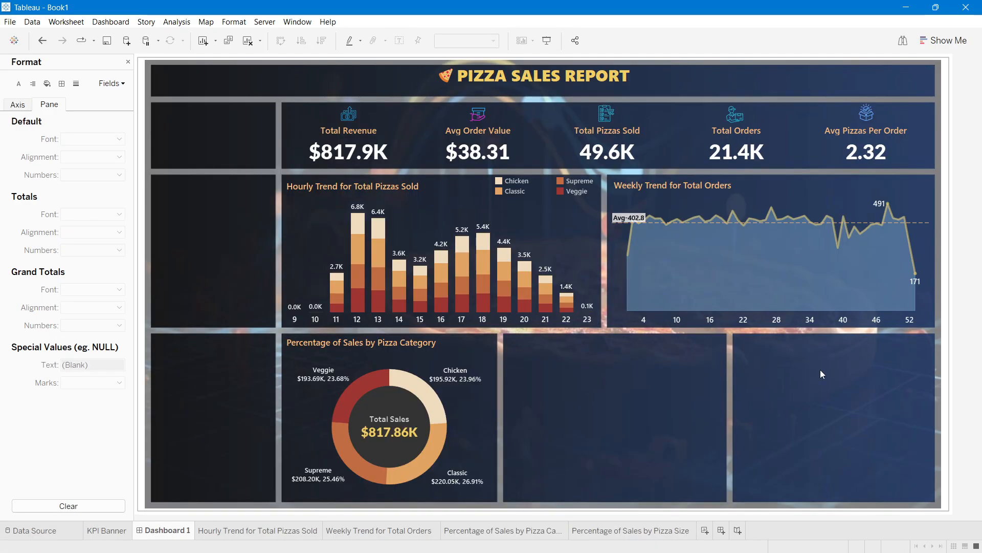
pyautogui.click(129, 62)
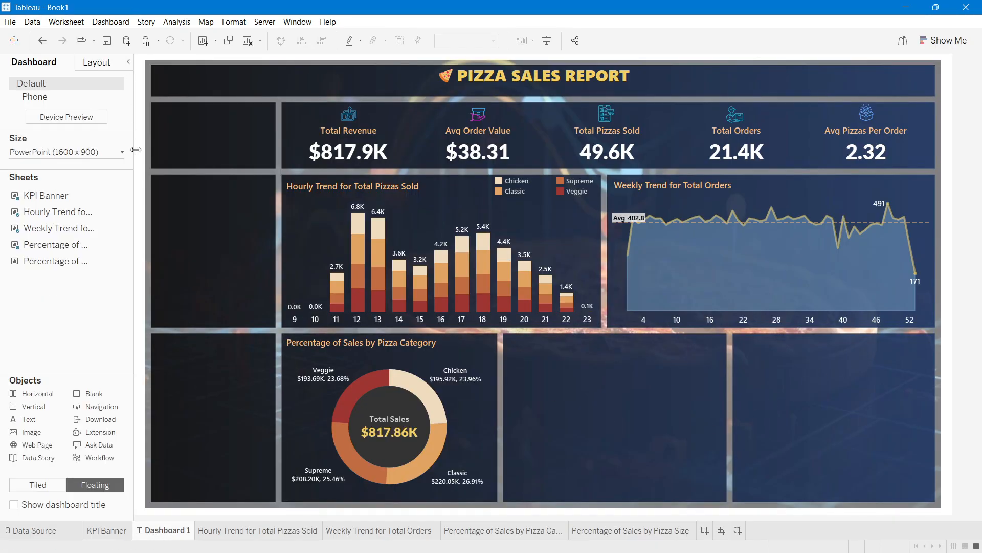
pyautogui.moveTo(51, 261); pyautogui.dragTo(508, 337)
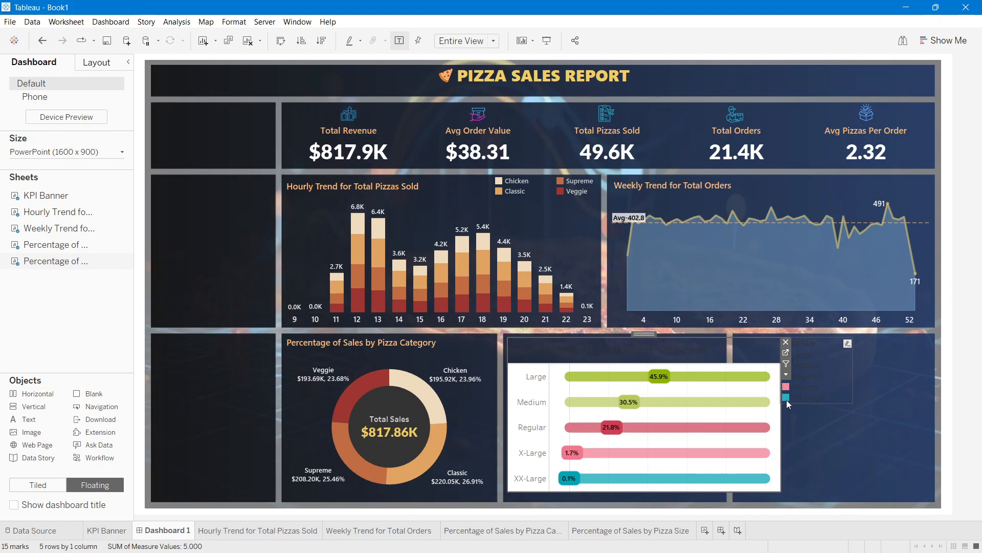
# Step: Resize the Percentage of Sales by Pizza Size chart to fill the tile beside the pizza category donut chart
pyautogui.moveTo(778, 408); pyautogui.dragTo(725, 404)
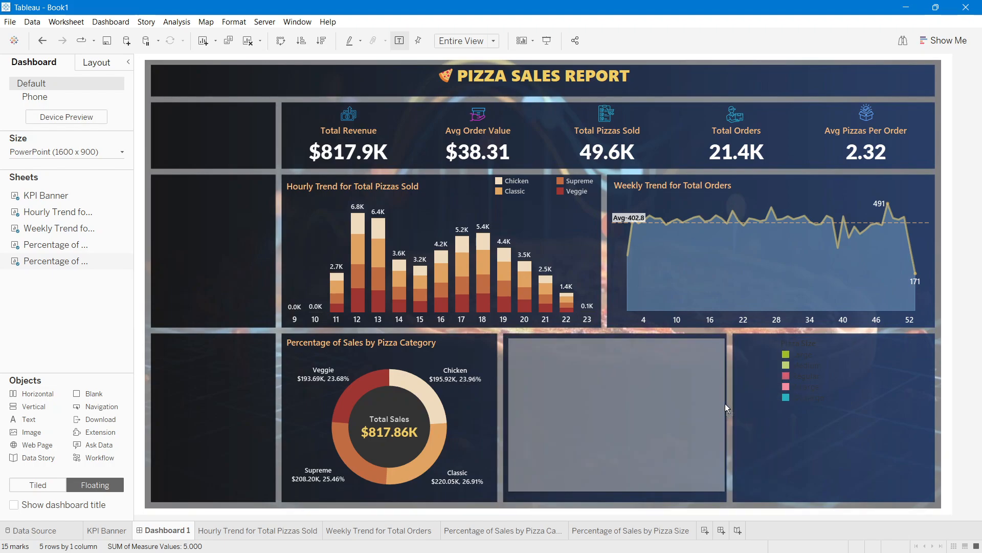
pyautogui.moveTo(618, 339); pyautogui.dragTo(595, 499)
# Step: Format the pizza size chart's title as Segoe UI Semibold, size 10, in light orange
pyautogui.doubleClick(556, 349)
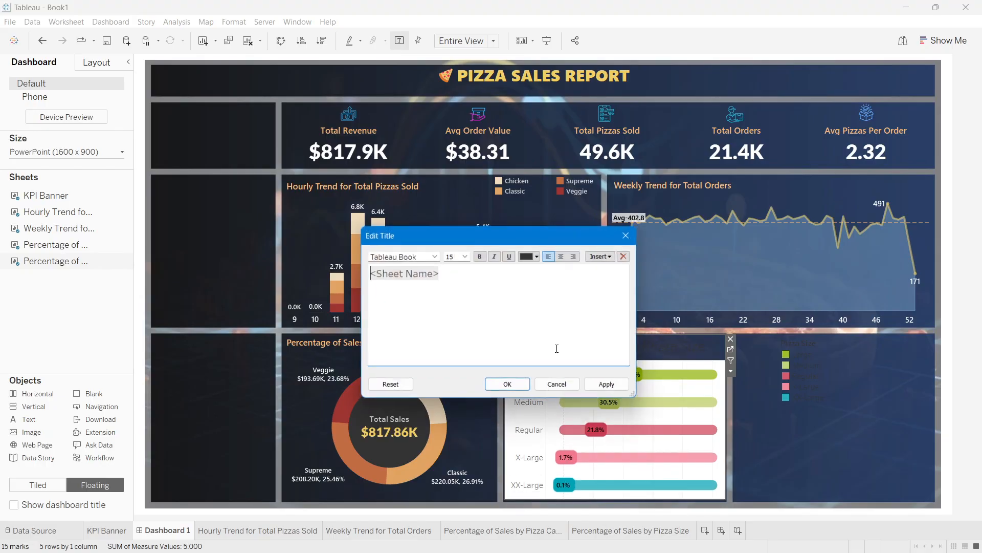
pyautogui.moveTo(391, 275); pyautogui.dragTo(366, 274)
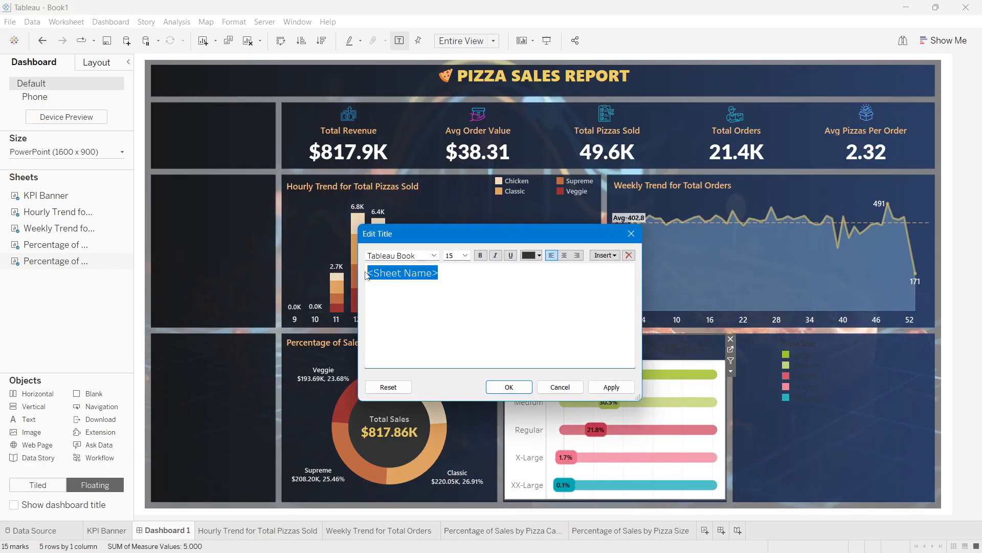
pyautogui.click(465, 255)
pyautogui.click(448, 281)
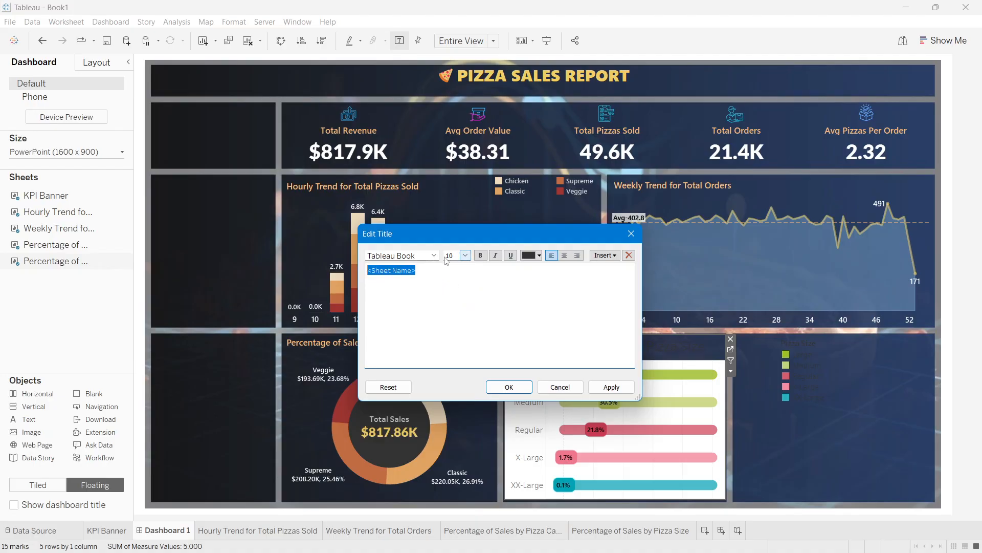
pyautogui.click(434, 255)
pyautogui.scroll(12, 447, 379)
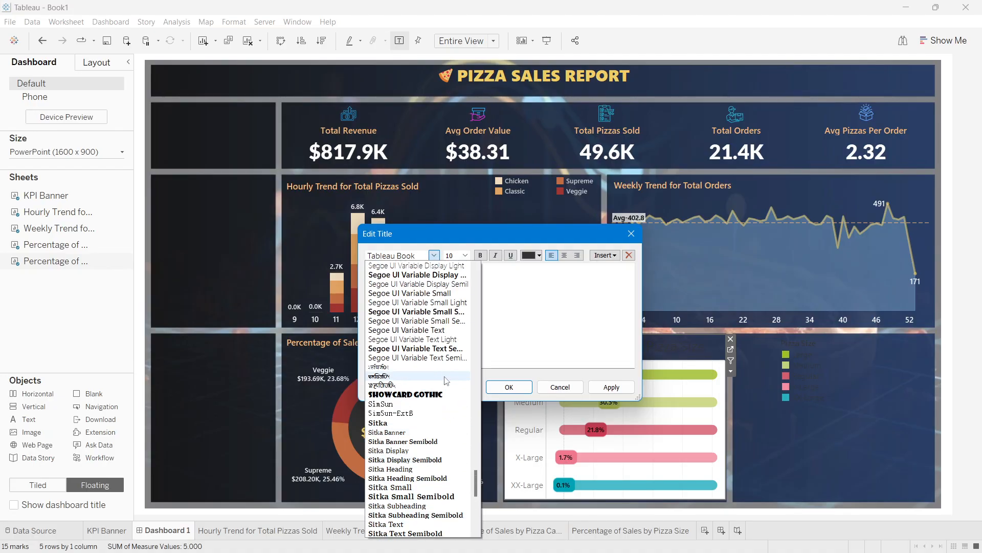
pyautogui.click(401, 302)
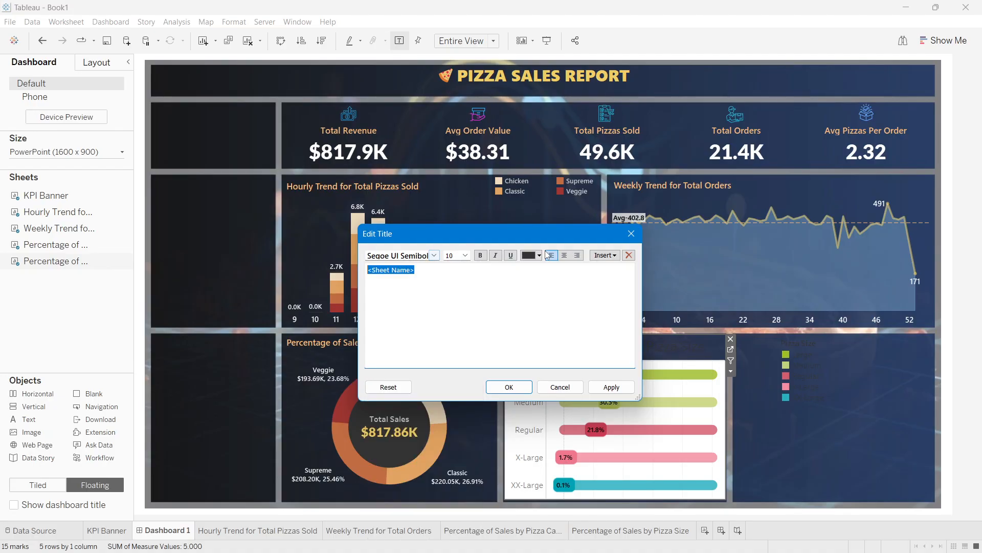
pyautogui.click(540, 255)
pyautogui.click(553, 293)
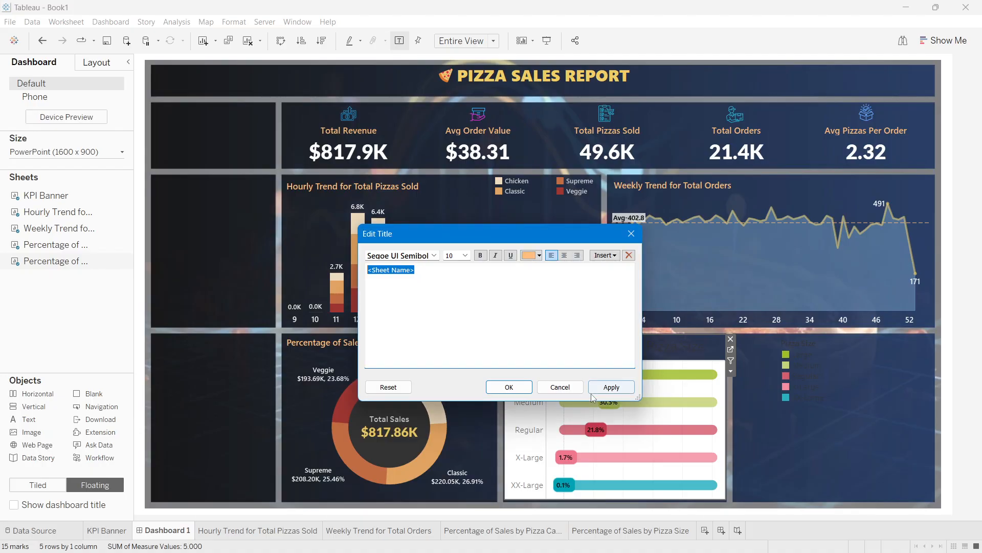
pyautogui.click(611, 387)
pyautogui.click(509, 387)
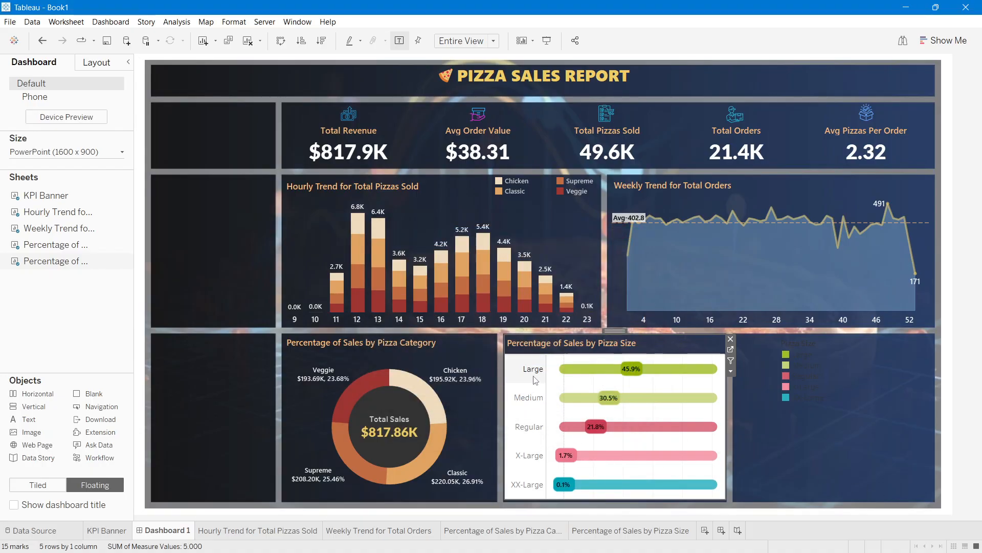
# Step: Set the worksheet shading of the pizza size chart to None
pyautogui.rightClick(575, 385)
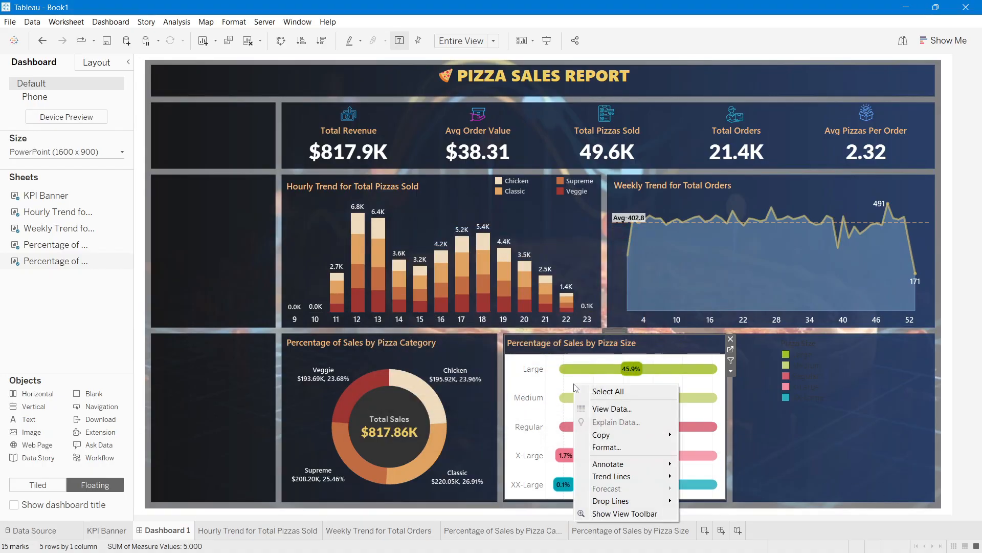
pyautogui.click(605, 447)
pyautogui.click(47, 84)
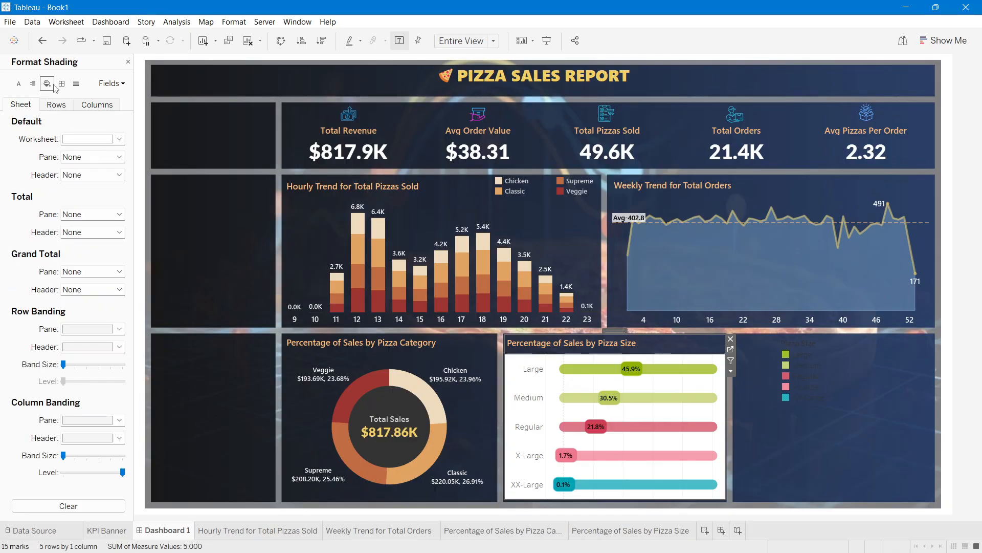
pyautogui.click(88, 139)
pyautogui.click(90, 155)
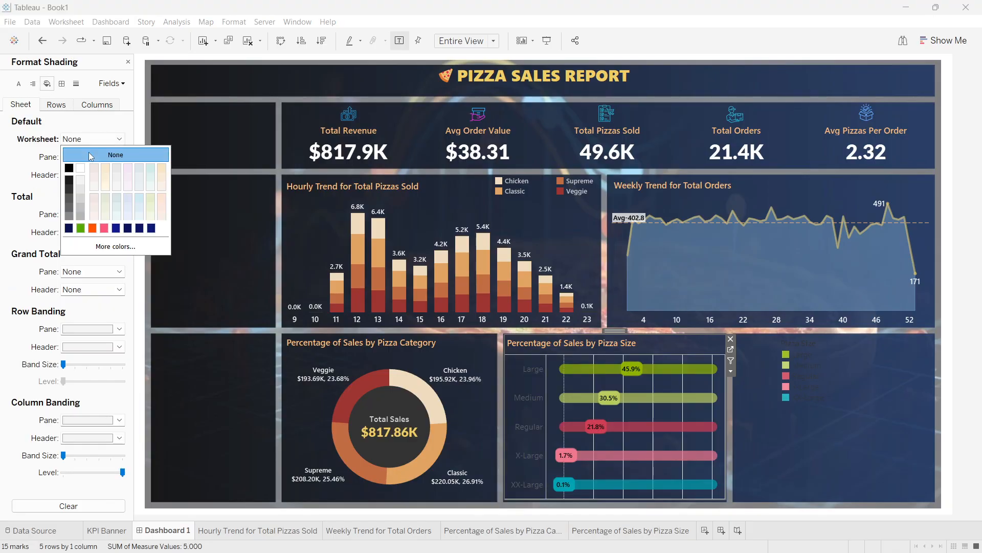
# Step: Set the pane borders of the row divider and column divider to None in the pizza size chart
pyautogui.click(61, 83)
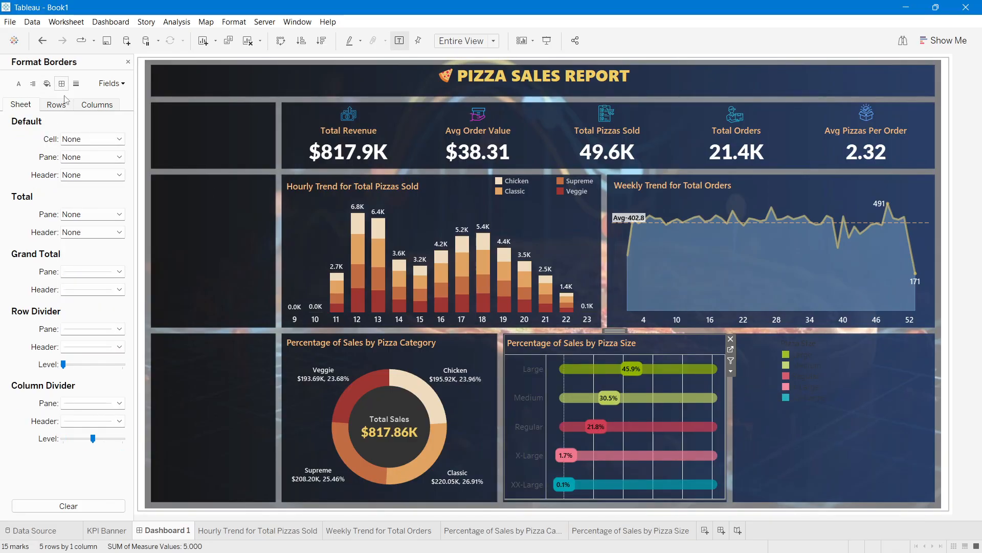
pyautogui.click(85, 333)
pyautogui.click(104, 344)
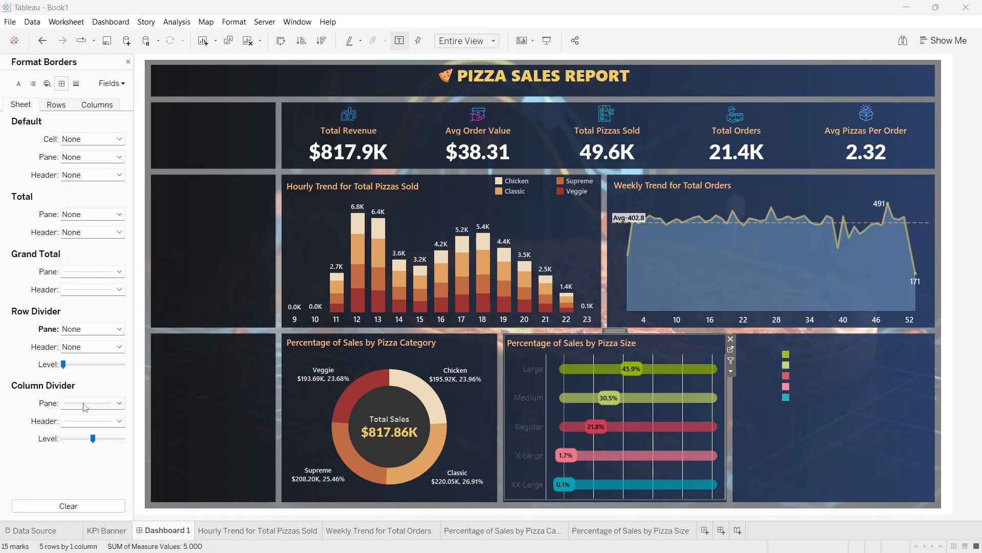
pyautogui.click(84, 404)
pyautogui.click(99, 241)
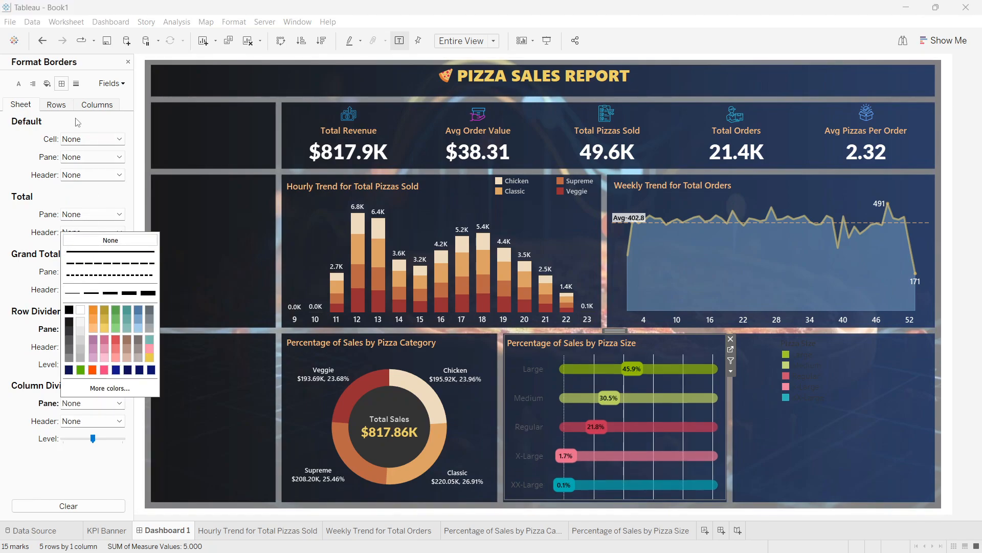
# Step: Set the zero lines and axis ticks of the pizza size chart to None for the whole sheet
pyautogui.click(76, 85)
pyautogui.click(74, 158)
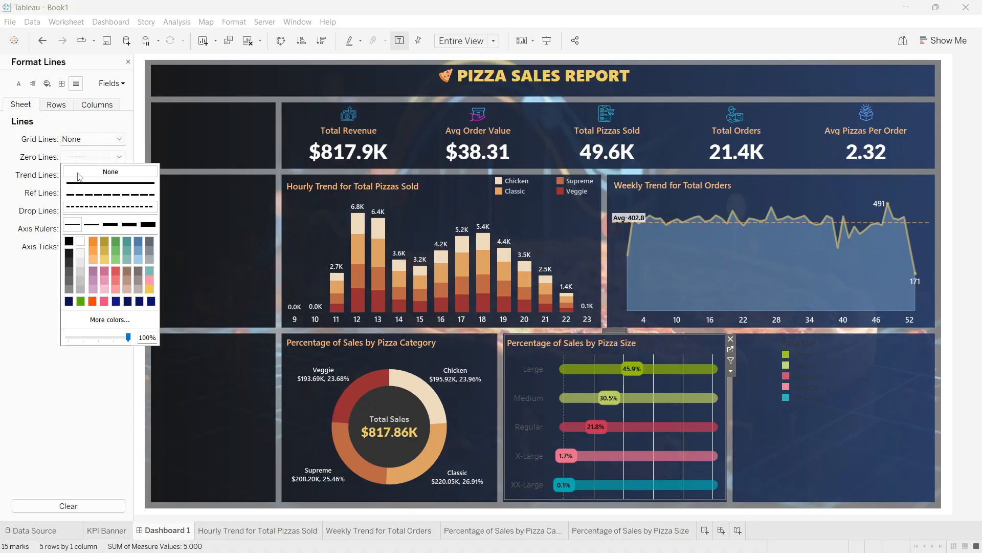
pyautogui.click(105, 169)
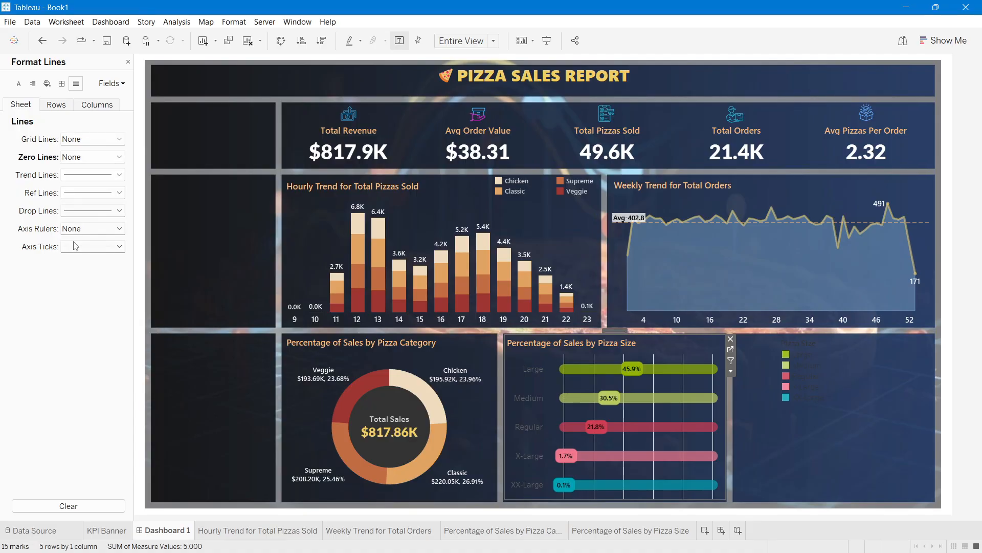
pyautogui.click(77, 246)
pyautogui.click(82, 261)
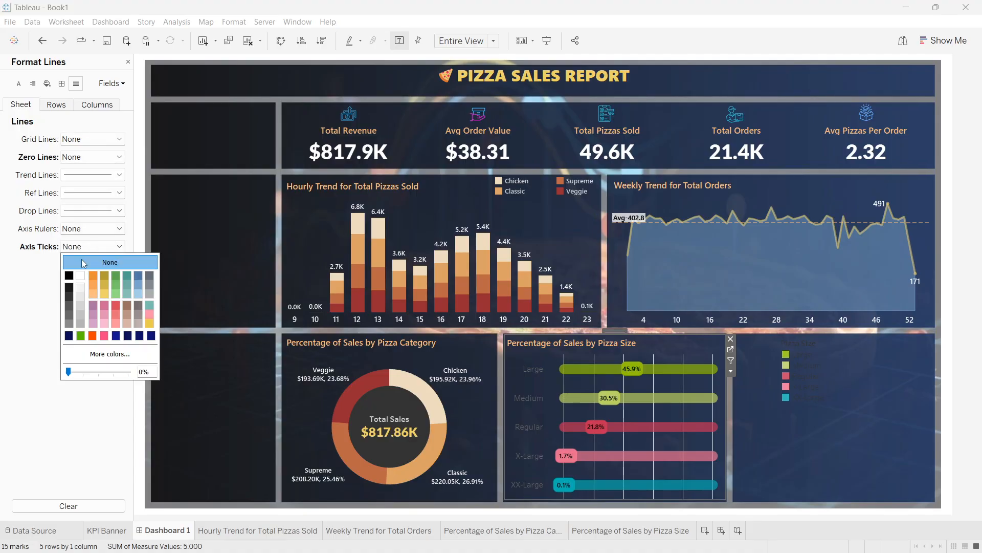
# Step: Set the column grid lines of the pizza size chart to None
pyautogui.click(67, 105)
pyautogui.click(97, 106)
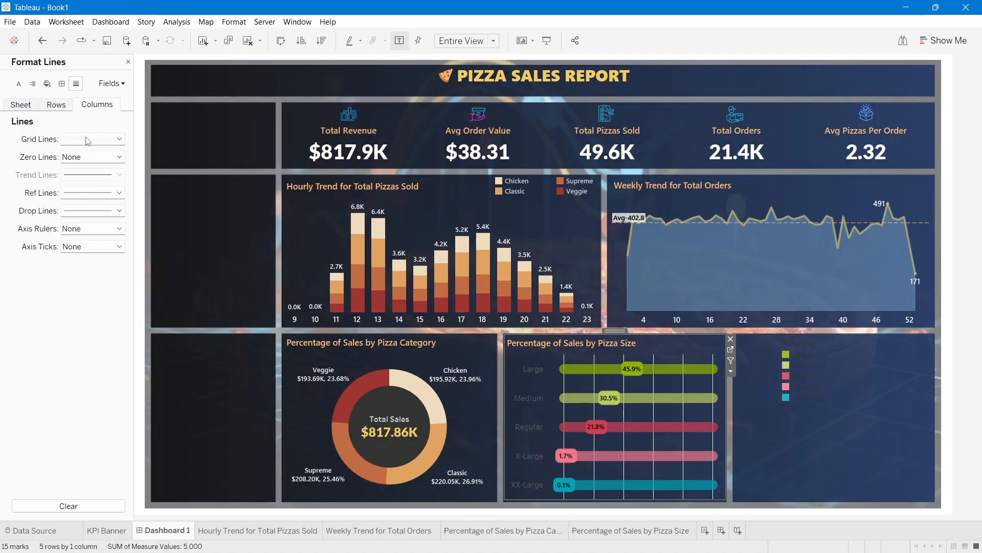
pyautogui.click(90, 139)
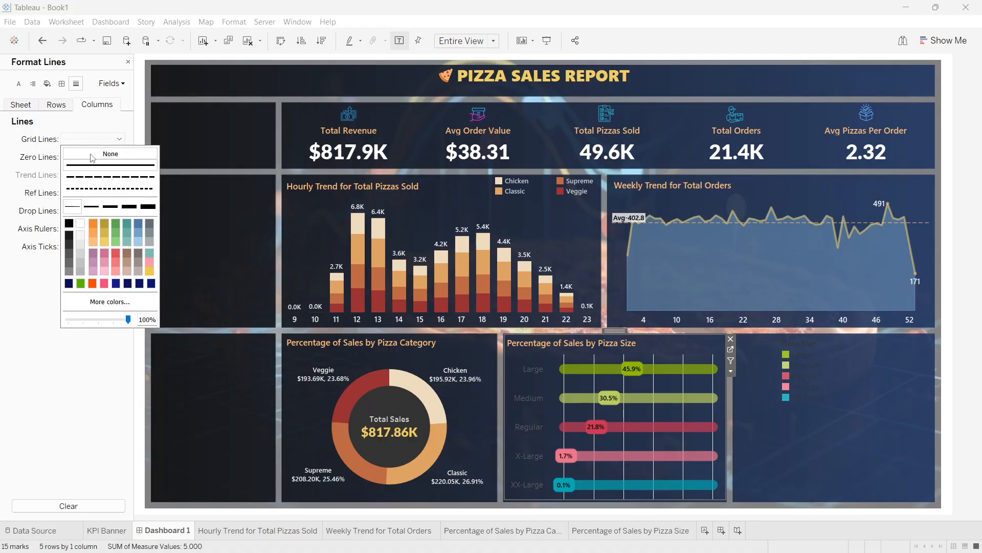
pyautogui.click(798, 419)
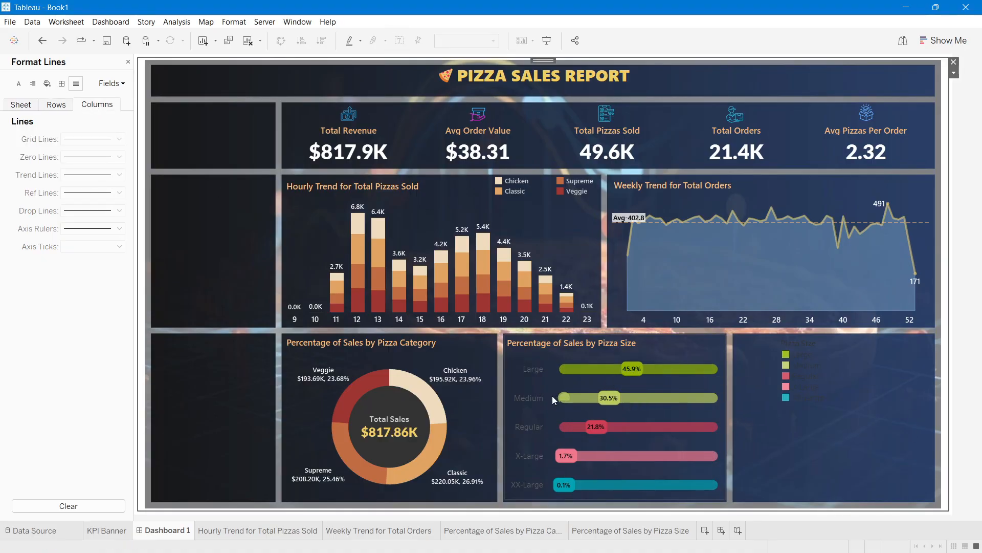
# Step: Format the Pizza Size header labels in white Segoe UI Semibold
pyautogui.rightClick(532, 401)
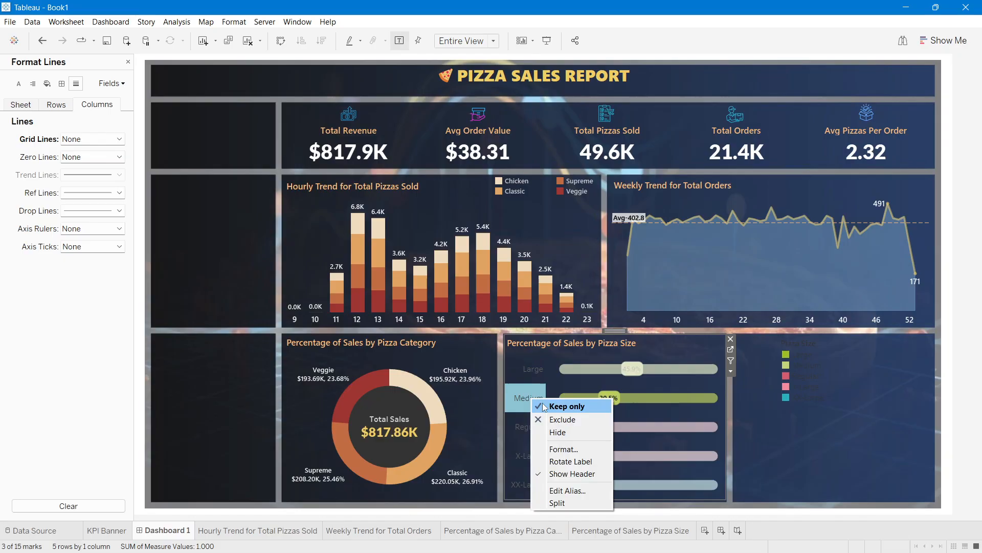
pyautogui.click(558, 442)
pyautogui.click(87, 141)
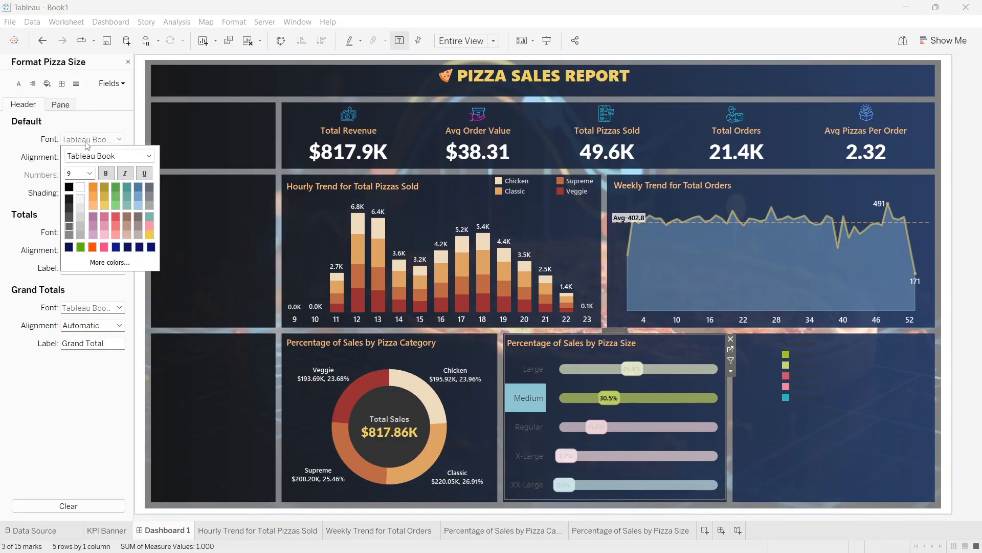
pyautogui.click(149, 156)
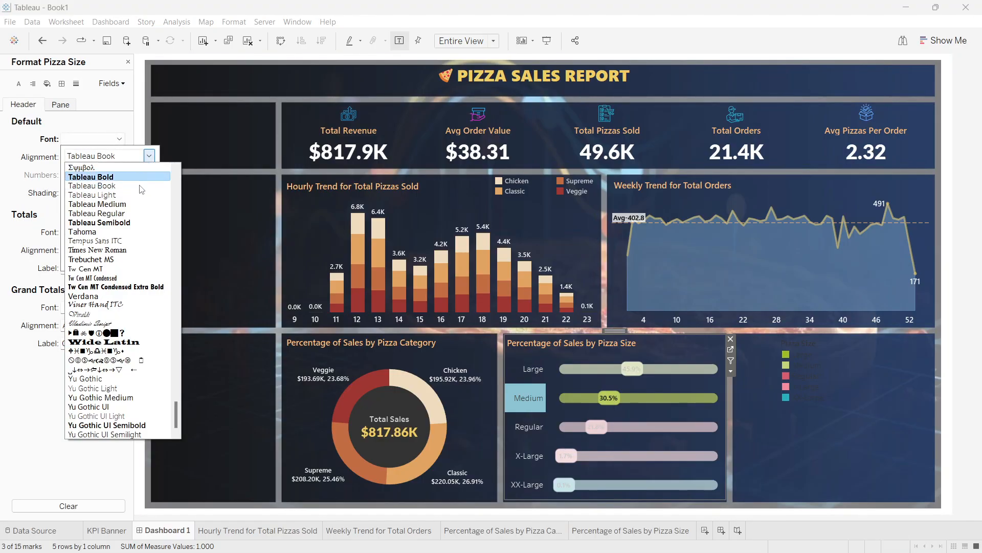
pyautogui.scroll(10, 106, 296)
pyautogui.scroll(5, 106, 297)
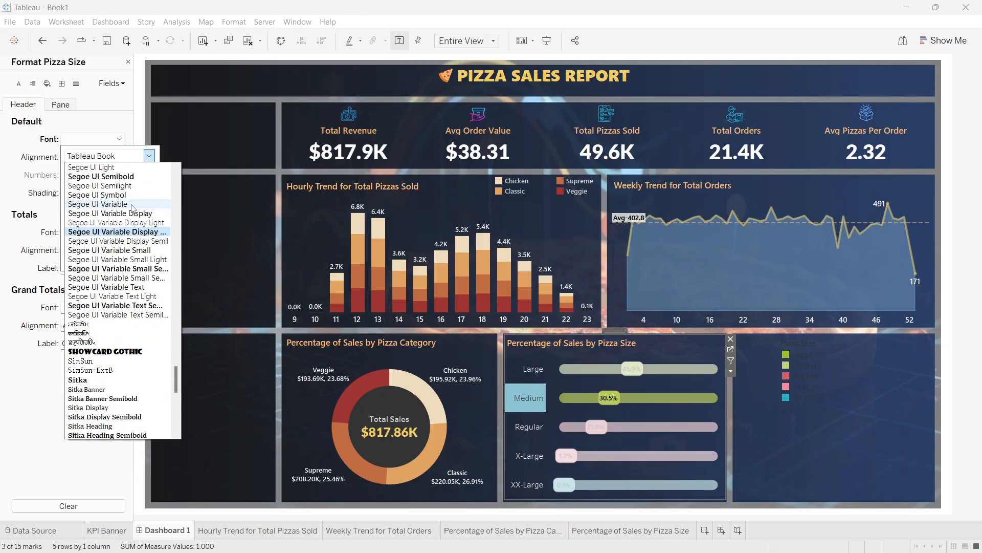
pyautogui.click(101, 231)
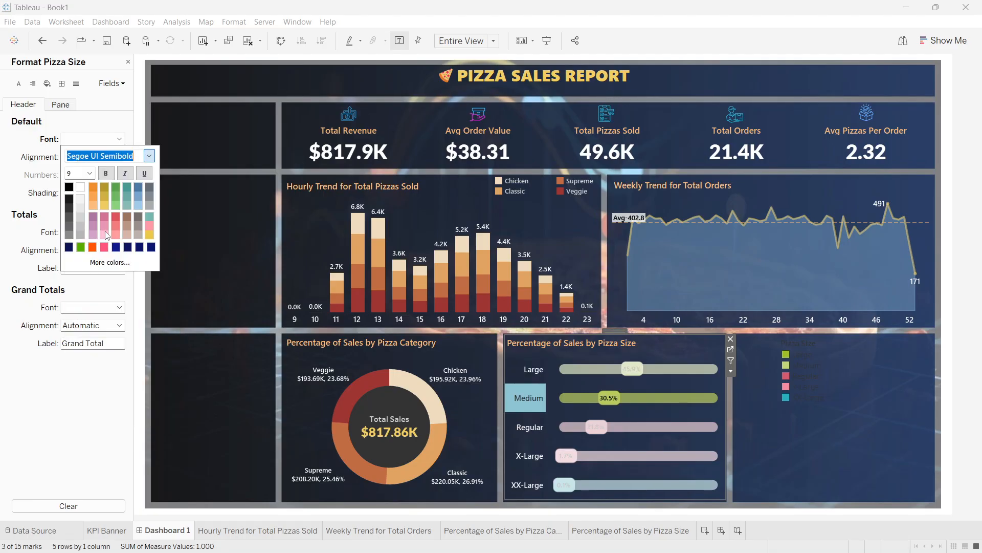
# Step: Align the Pizza Size header labels horizontally to the left and close the formatting settings
pyautogui.click(74, 159)
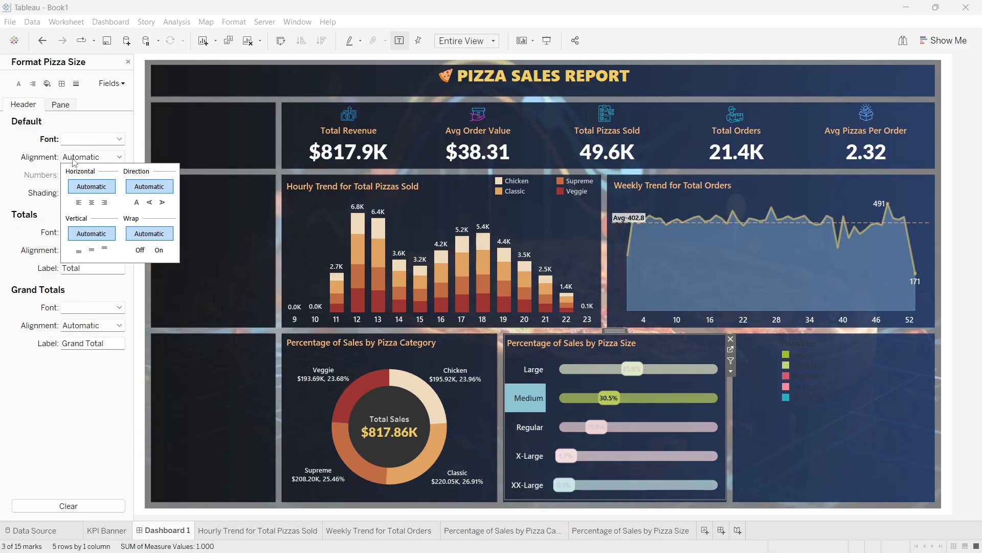
pyautogui.click(77, 203)
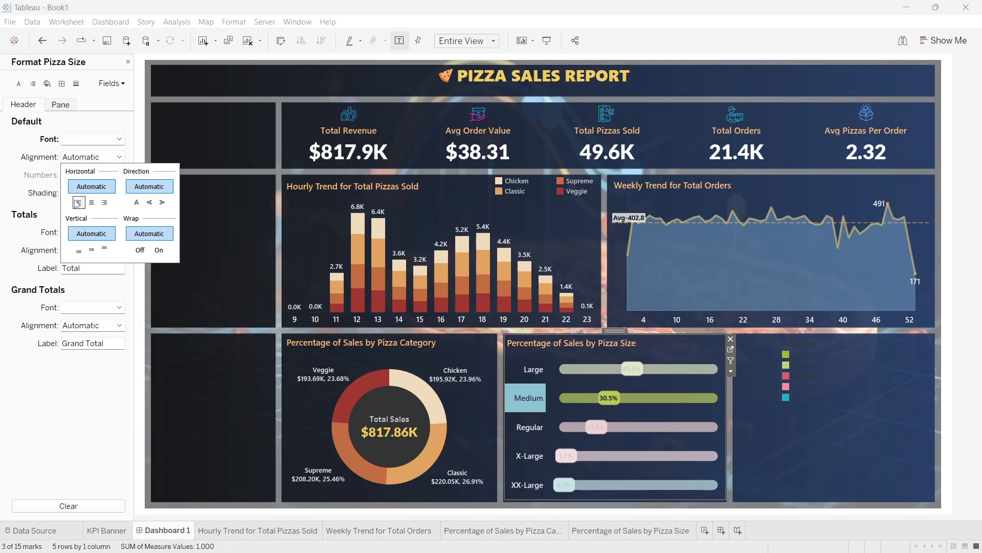
pyautogui.click(540, 398)
pyautogui.click(128, 62)
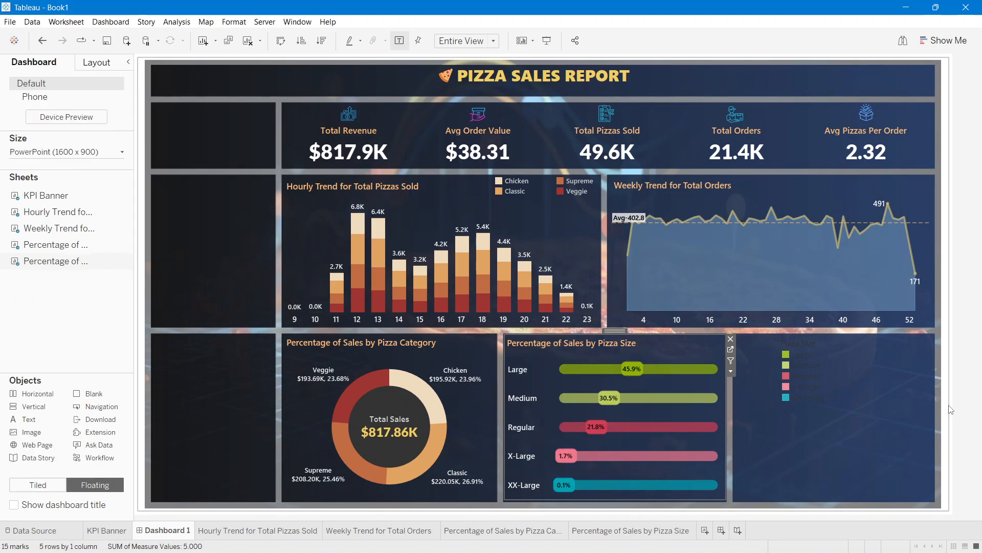
# Step: Remove the pizza size color legend from the empty tile beside the pizza size chart
pyautogui.click(898, 398)
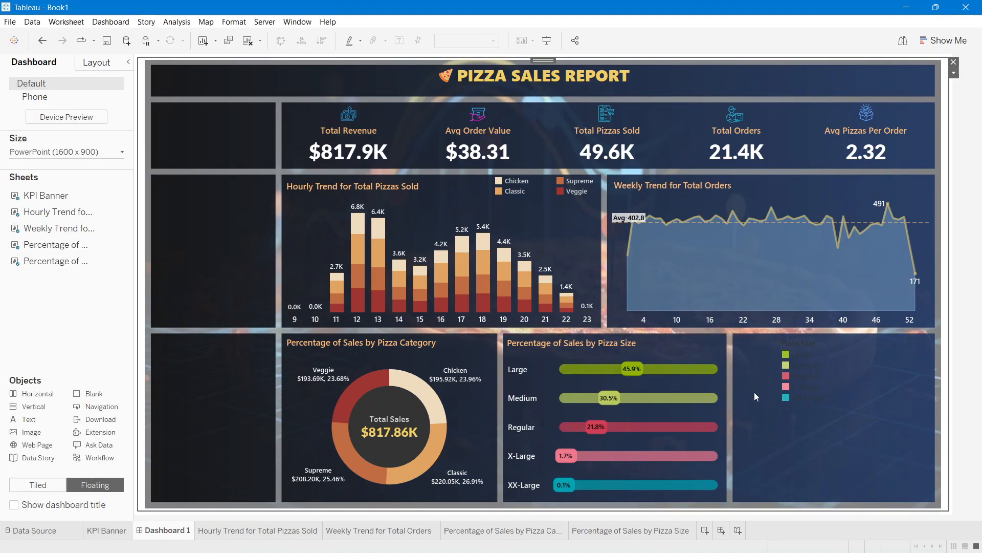
pyautogui.click(839, 366)
pyautogui.click(858, 343)
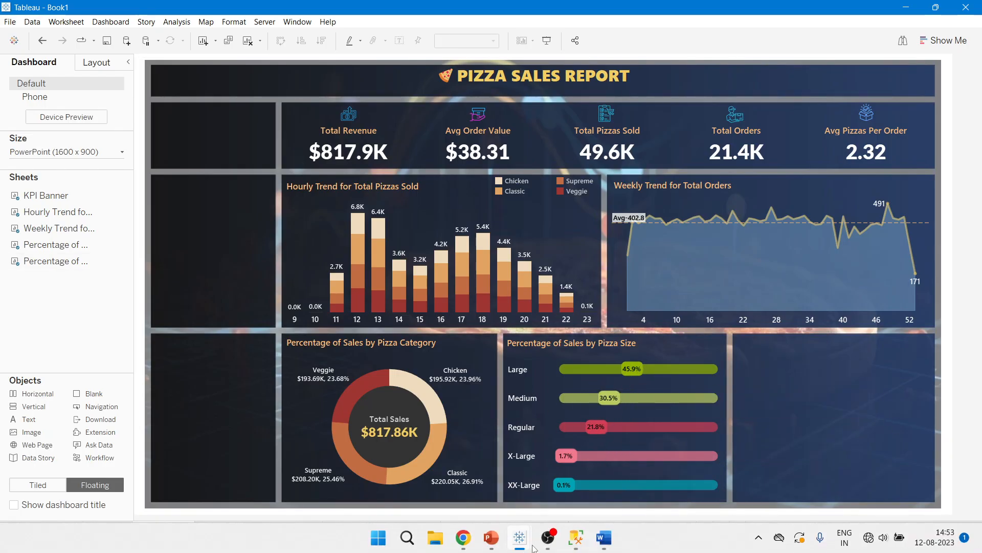
# Step: Compare the chart's percentages with the % of Sales by Pizza Size query output in the Word document PIZZA SALES SQL QUERIES.docx
pyautogui.click(596, 544)
pyautogui.scroll(-5, 417, 407)
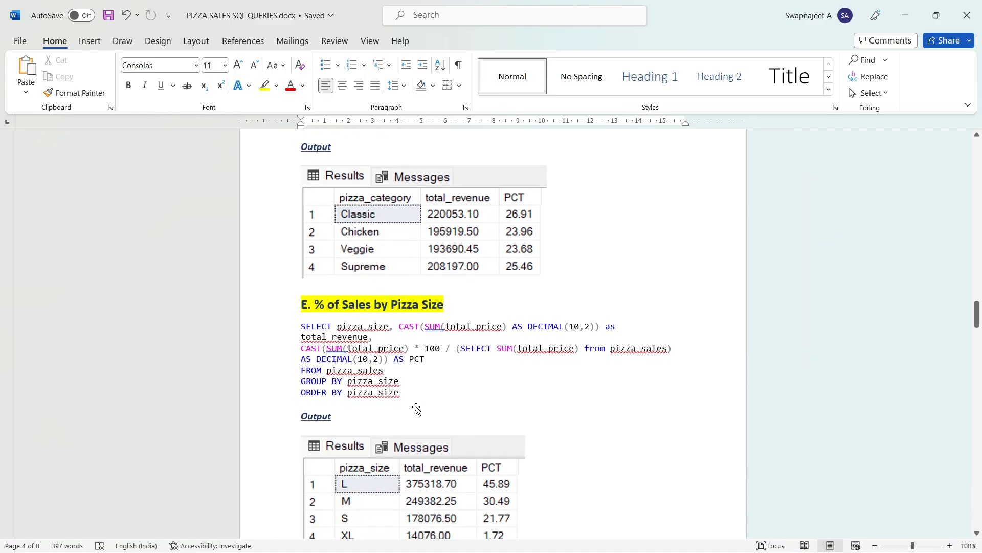
pyautogui.scroll(-2, 417, 406)
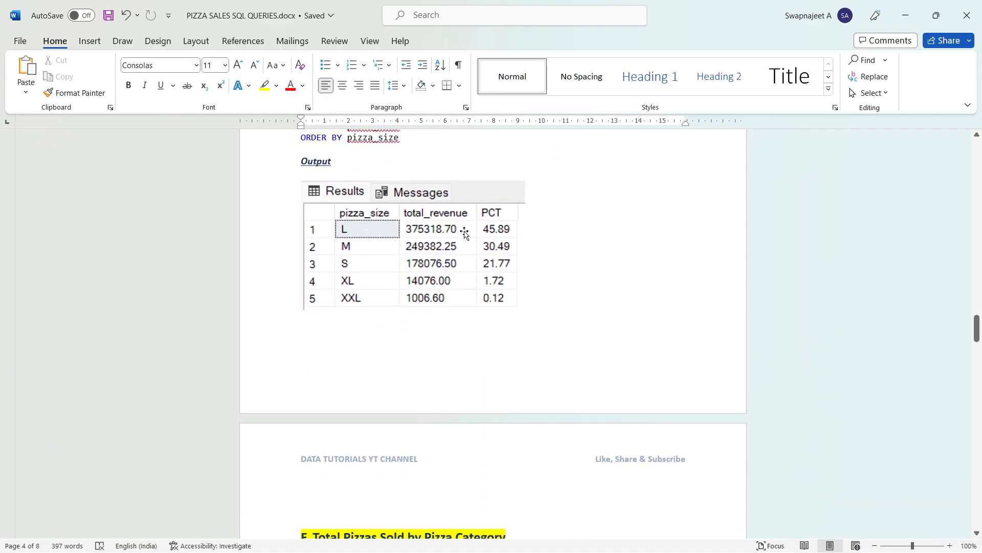
pyautogui.hotkey('alt', 'Tab')
pyautogui.moveTo(633, 377)
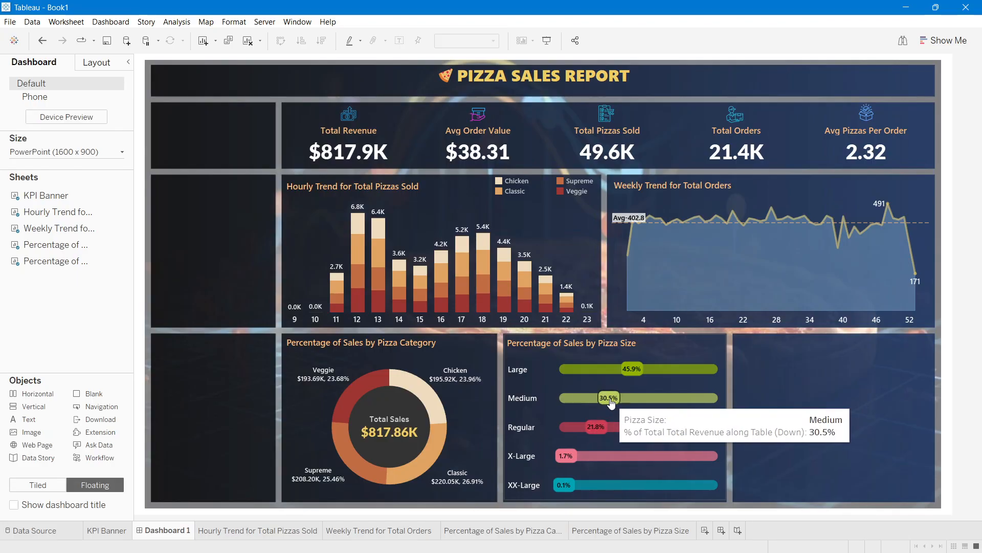
pyautogui.hotkey('alt', 'Tab')
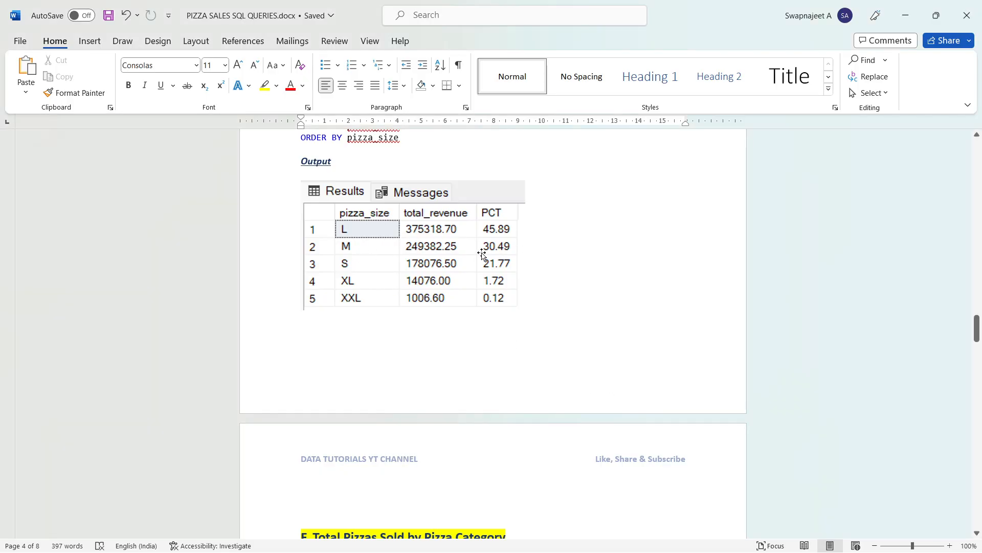
pyautogui.hotkey('alt', 'Tab')
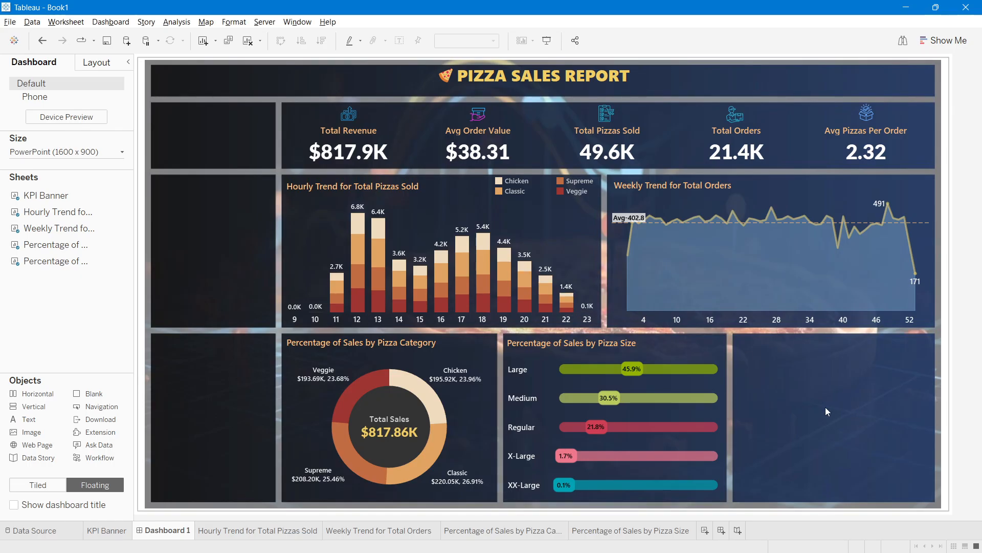
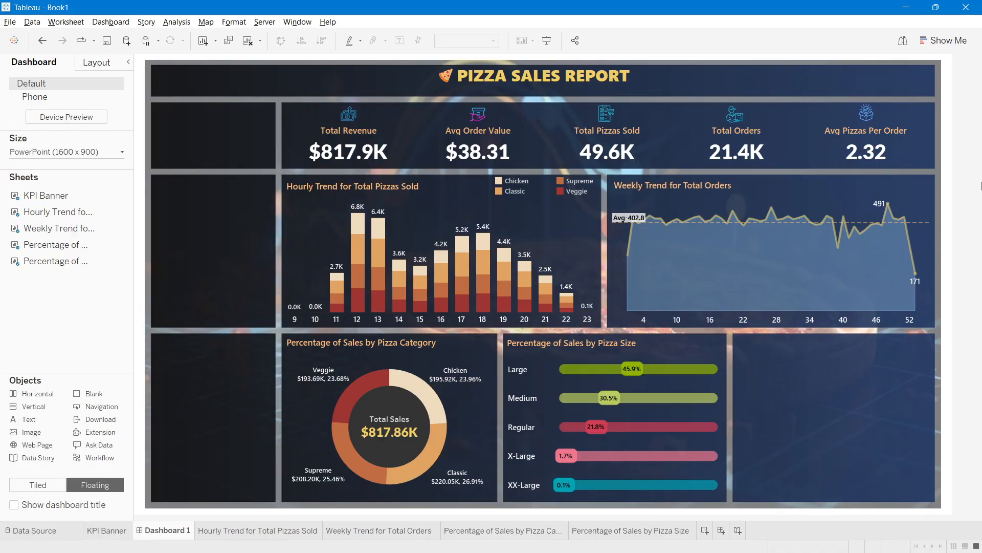
# Step: Review the Total Pizzas Sold by Pizza Category requirement on the Charts Requirement slide in PowerPoint, and return to the Tableau dashboard
pyautogui.click(491, 540)
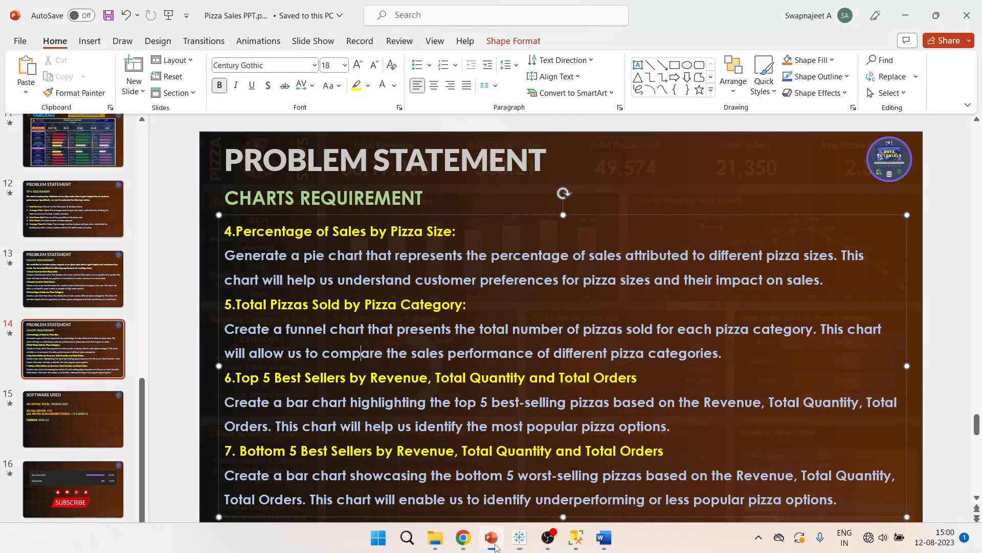
pyautogui.click(187, 296)
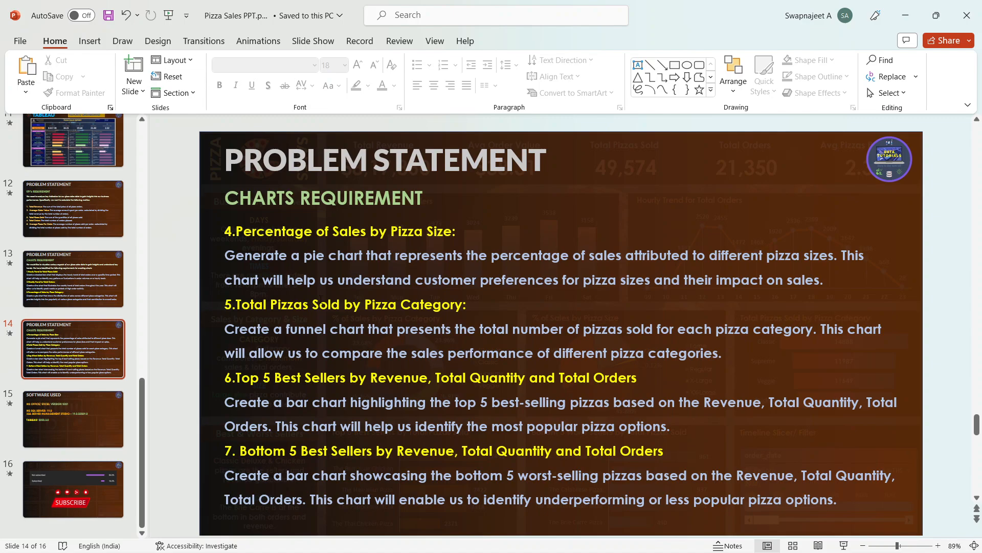
pyautogui.hotkey('alt', 'Tab')
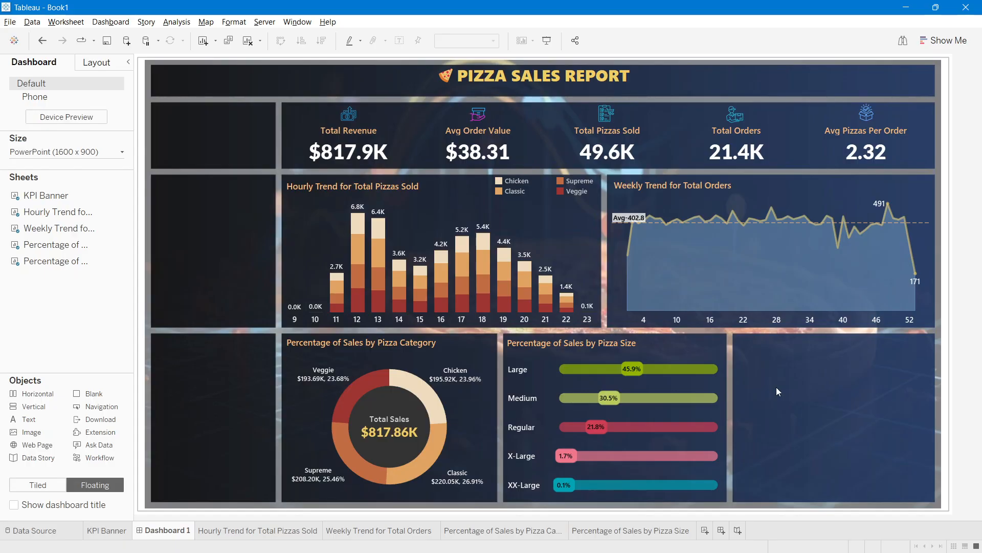
# Step: Create a worksheet named Total Orders & Pizzas Sold by Pizza Category and place Pizza Category on Rows
pyautogui.click(705, 530)
pyautogui.doubleClick(702, 534)
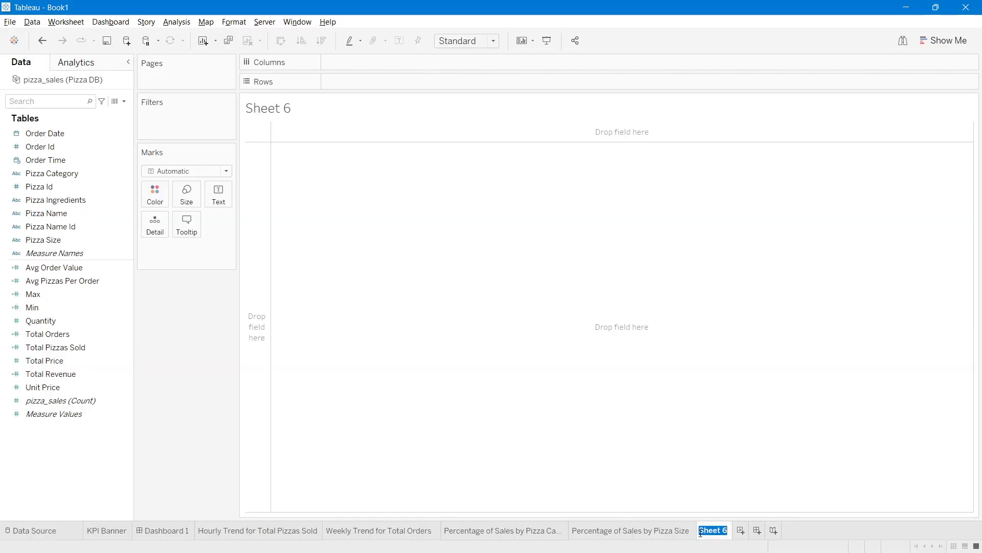
pyautogui.hotkey('ctrl', 'v')
pyautogui.press('Return')
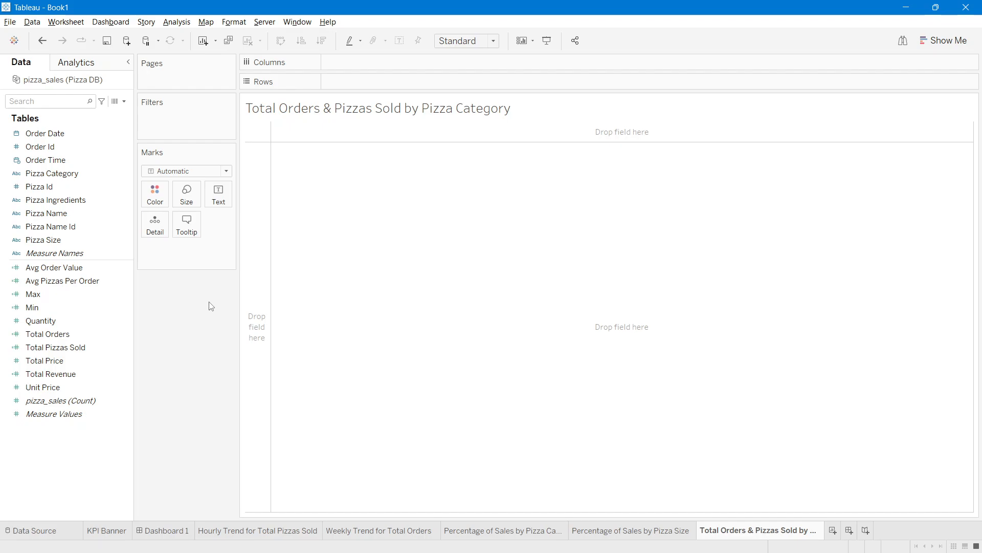
pyautogui.moveTo(76, 174); pyautogui.dragTo(397, 83)
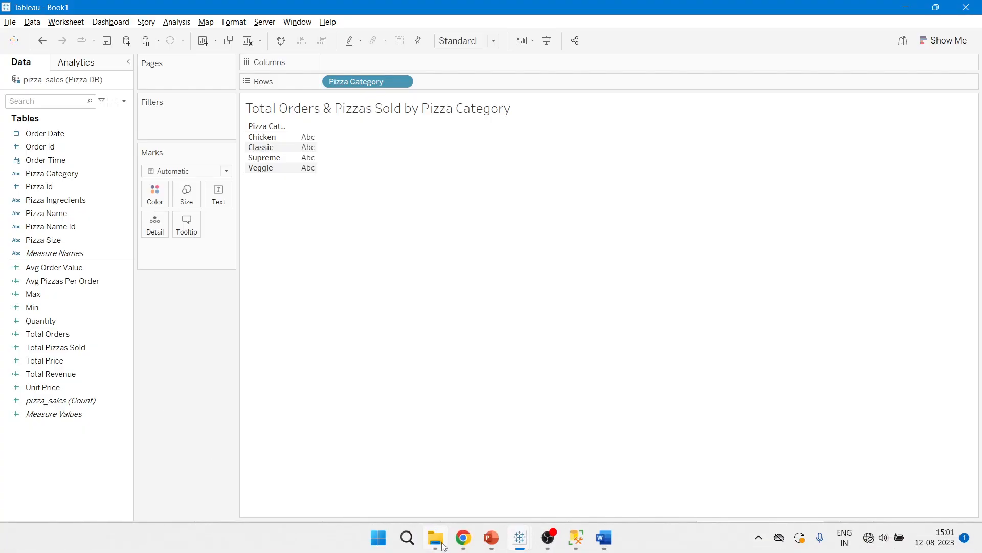
# Step: Examine the Total Orders & Pizzas Sold by Pizza Category chart in the finished Pizza Sales workbook, and return to Book1
pyautogui.click(457, 474)
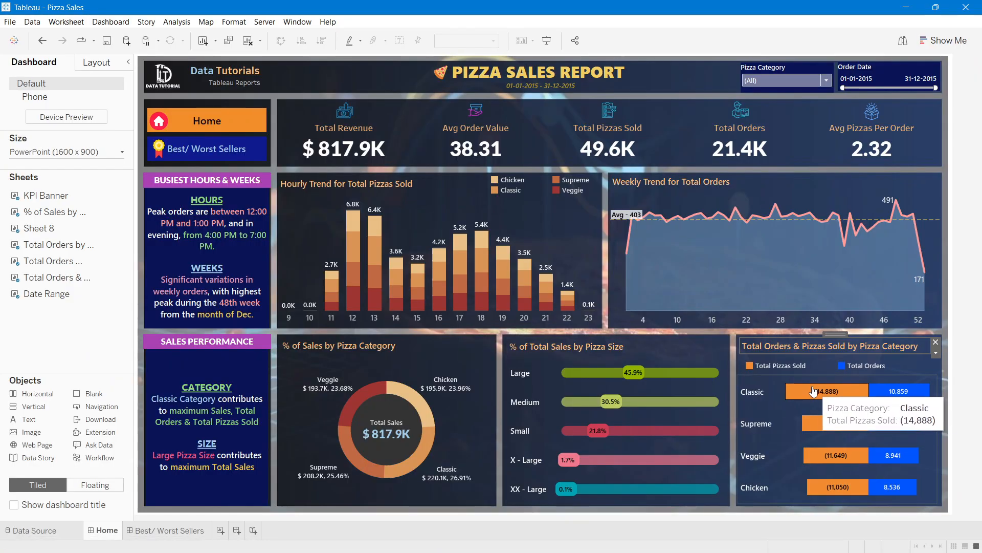
pyautogui.moveTo(811, 398)
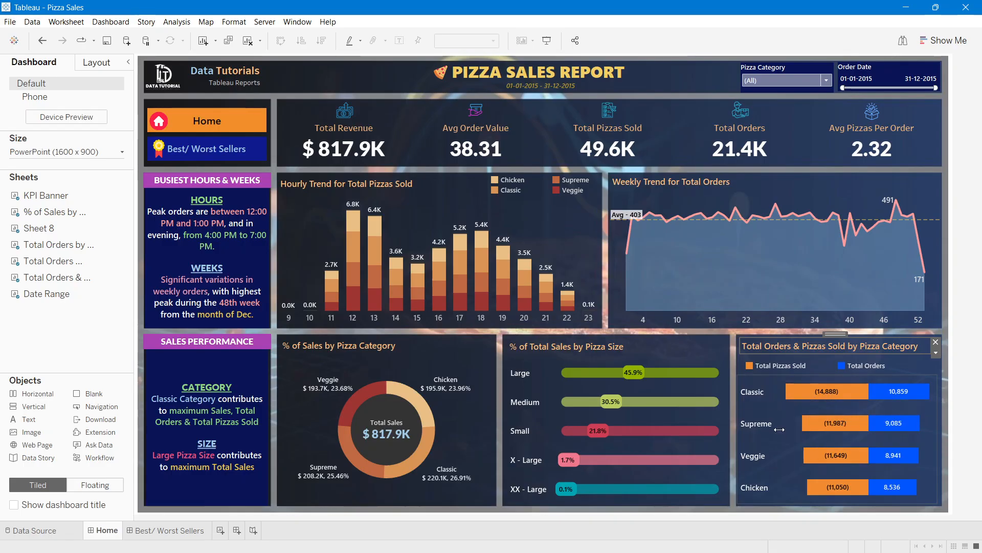
pyautogui.hotkey('alt', 'Tab')
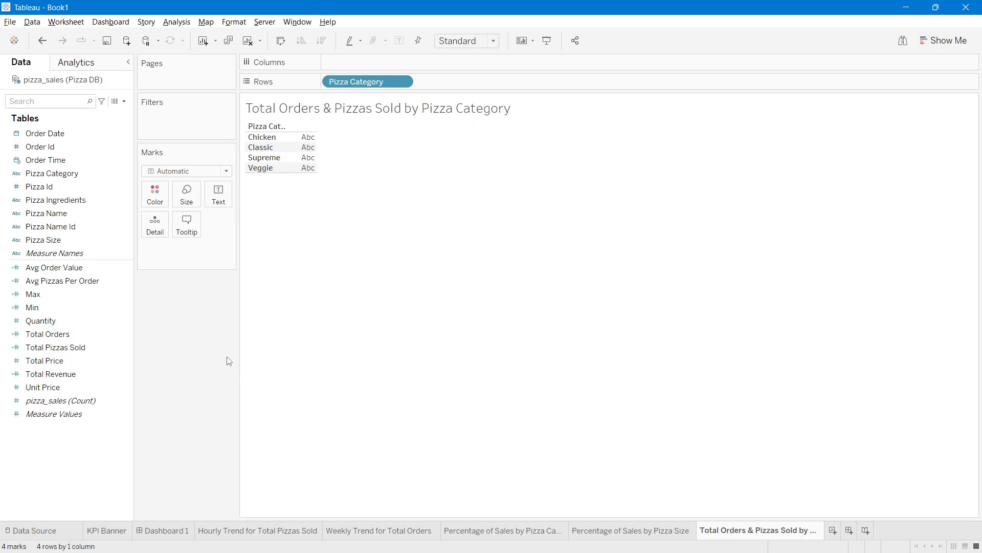
# Step: Create a calculated field named Neg Total Pizzas Sold with the formula -[Total Pizzas Sold]
pyautogui.click(124, 101)
pyautogui.click(110, 110)
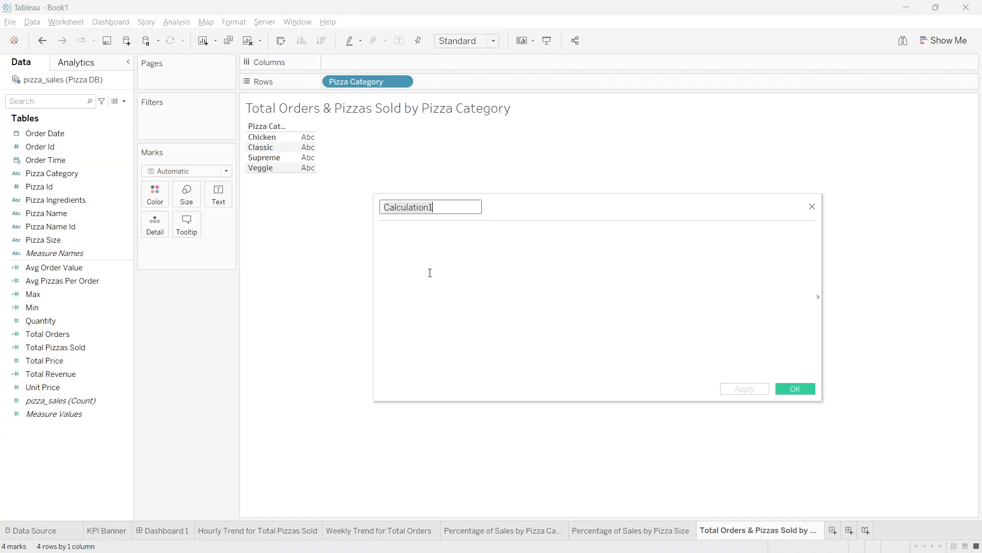
pyautogui.write('Neg Total Pizzas Sold')
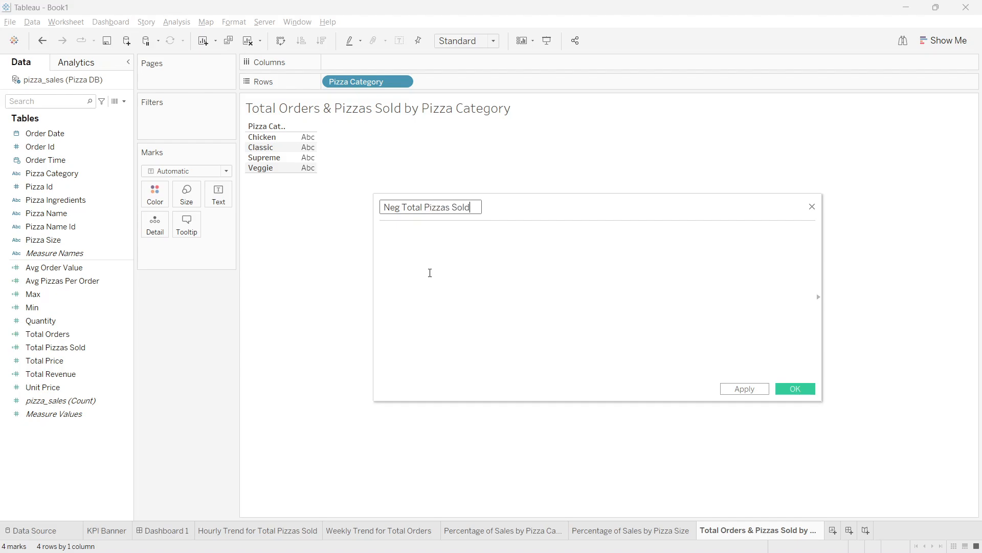
pyautogui.click(430, 273)
pyautogui.write('-tot')
pyautogui.click(429, 270)
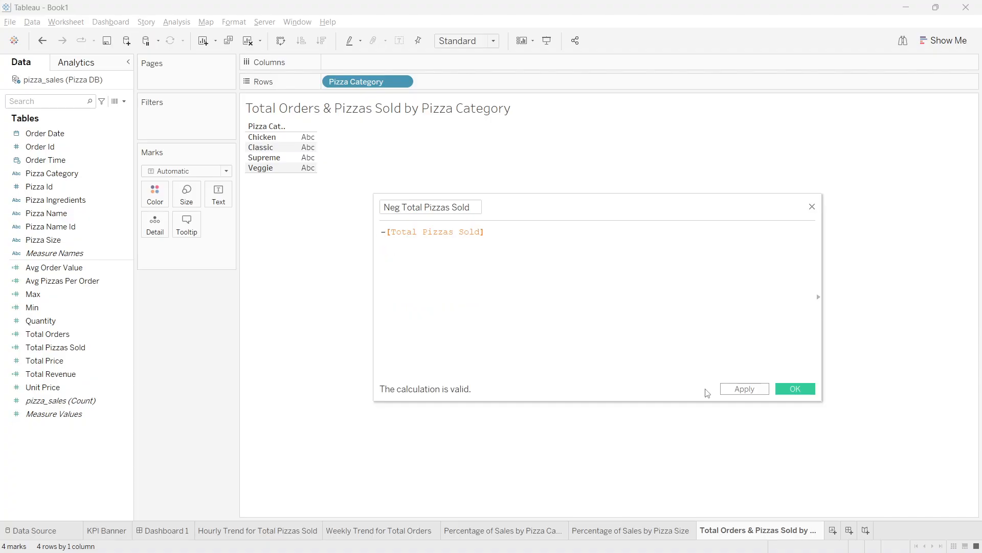
pyautogui.click(796, 390)
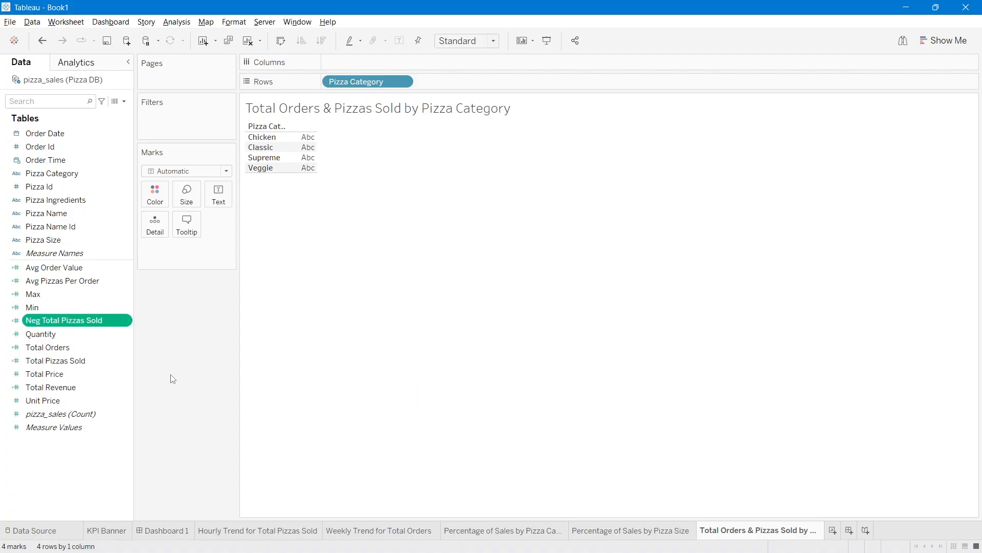
# Step: Place Measure Values on Columns and filter the measures to only Neg Total Pizzas Sold and Total Orders
pyautogui.click(72, 254)
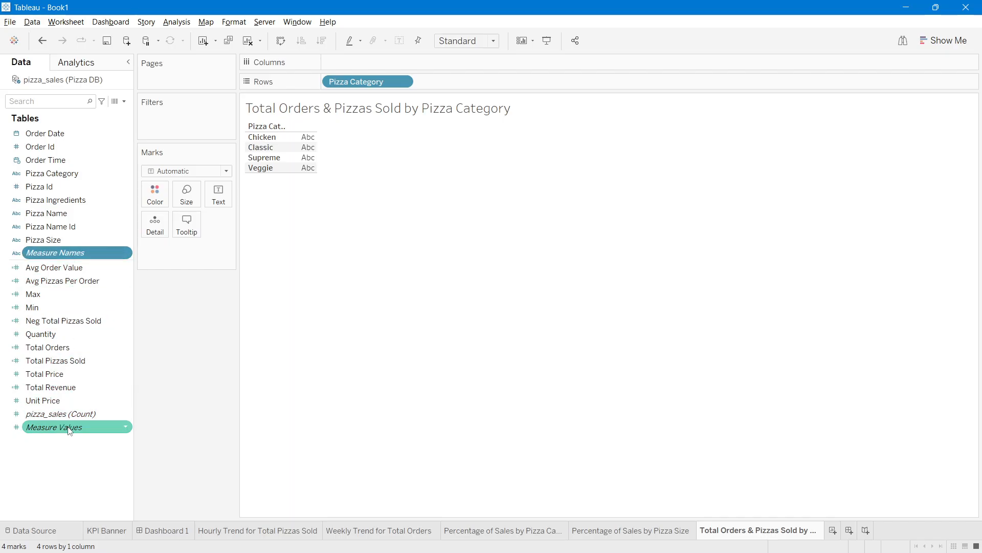
pyautogui.moveTo(53, 427); pyautogui.dragTo(397, 62)
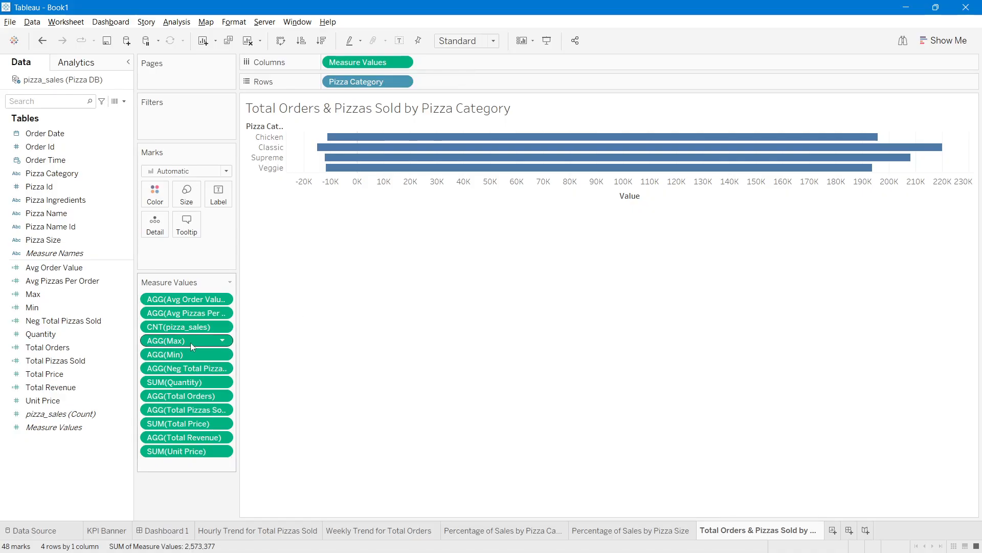
pyautogui.doubleClick(360, 64)
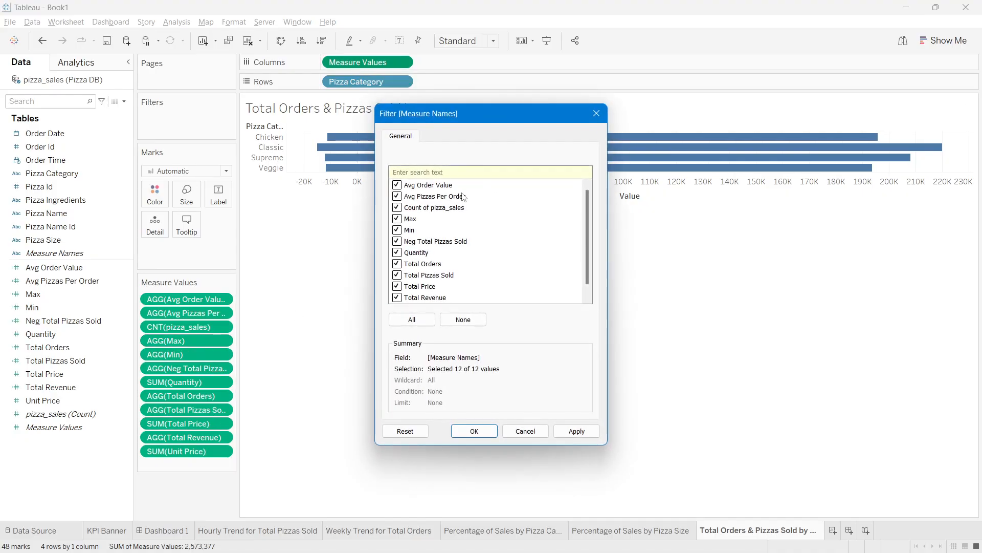
pyautogui.click(444, 321)
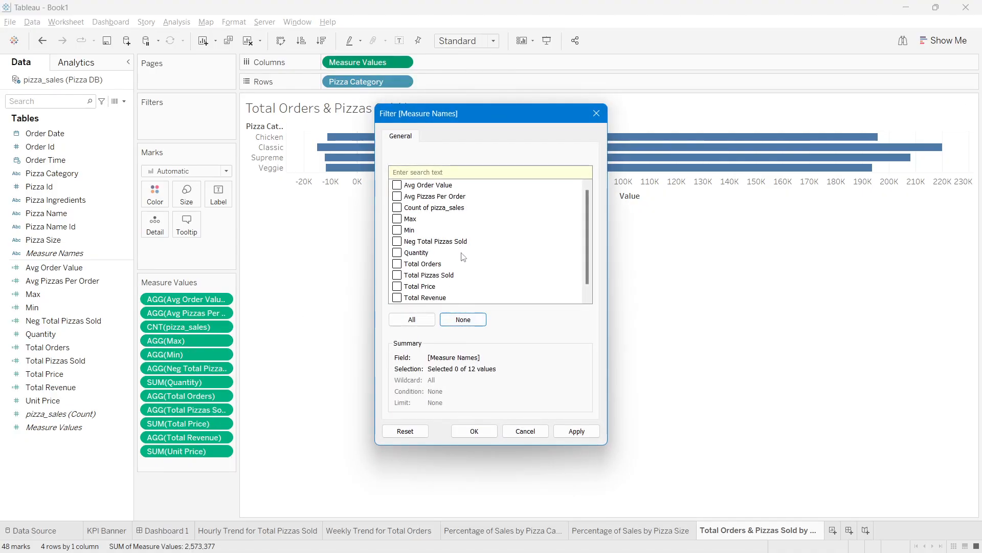
pyautogui.scroll(-1, 463, 266)
pyautogui.click(397, 231)
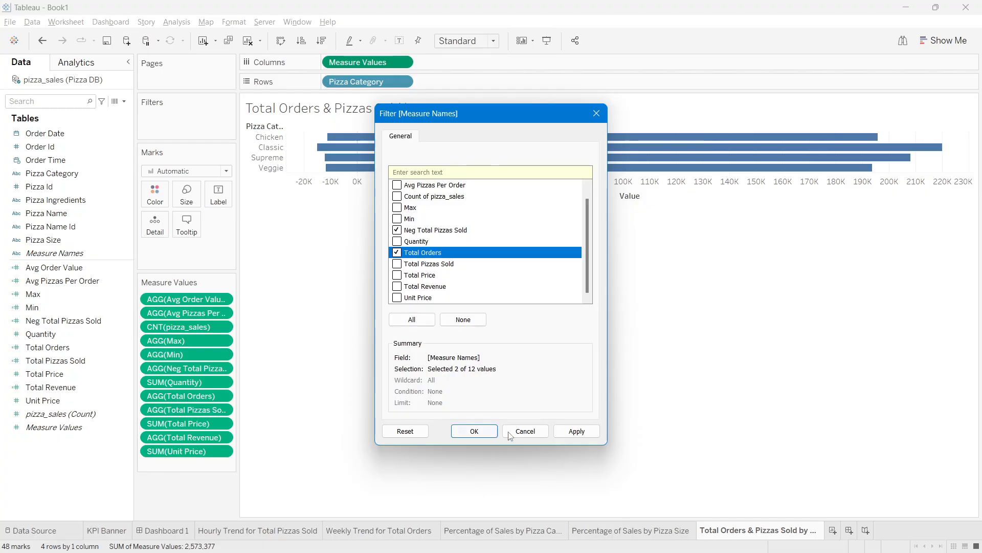
pyautogui.click(576, 432)
pyautogui.click(475, 431)
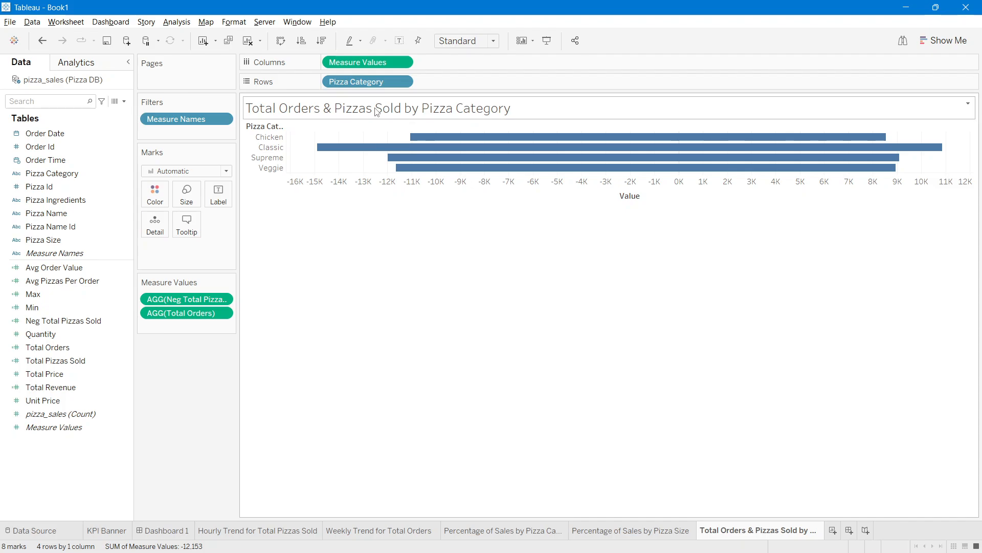
# Step: Fit the chart to Entire View and color the bars by Measure Names
pyautogui.click(466, 41)
pyautogui.click(459, 87)
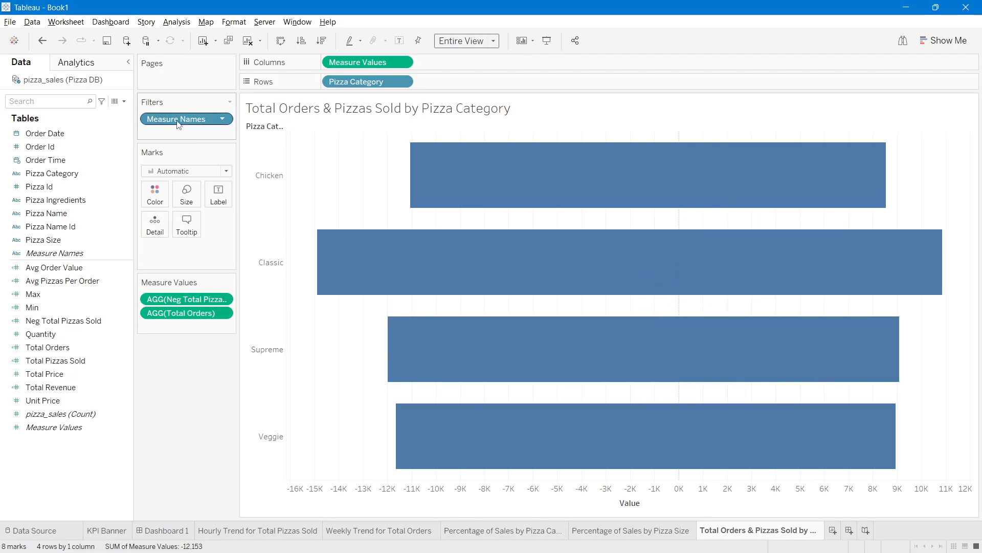
pyautogui.moveTo(179, 121); pyautogui.dragTo(156, 194)
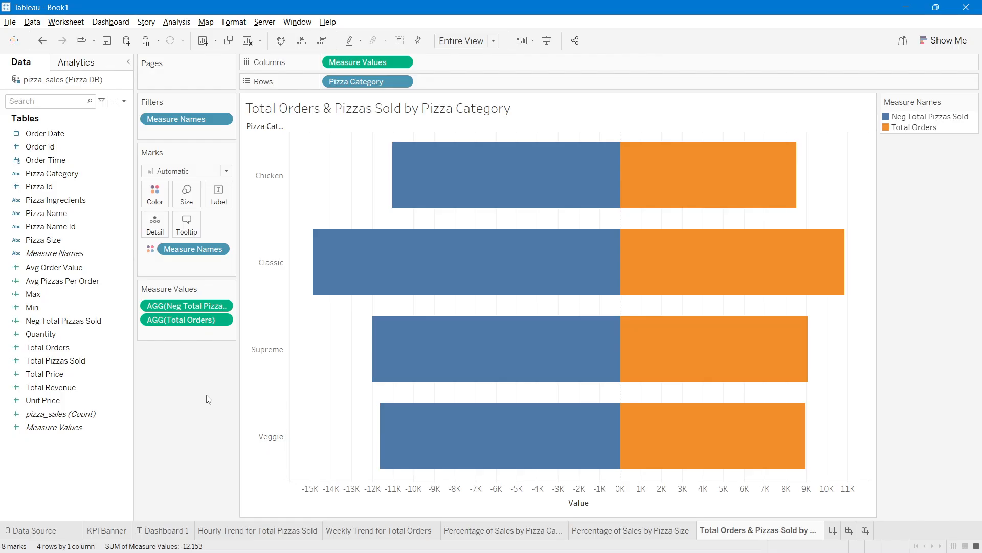
# Step: Reduce the mark size so the category bars are thinner, with wider gaps between them
pyautogui.click(186, 195)
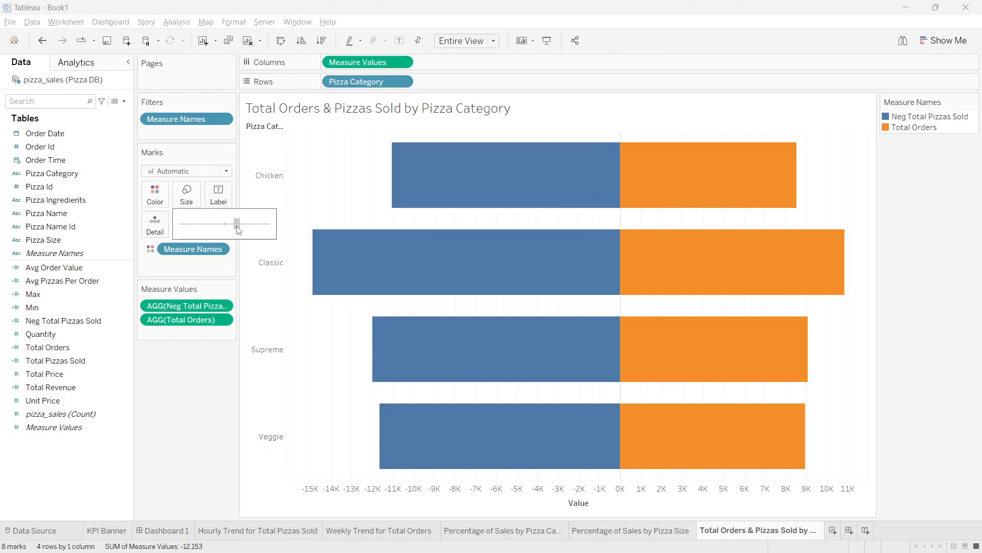
pyautogui.moveTo(237, 229); pyautogui.dragTo(231, 230)
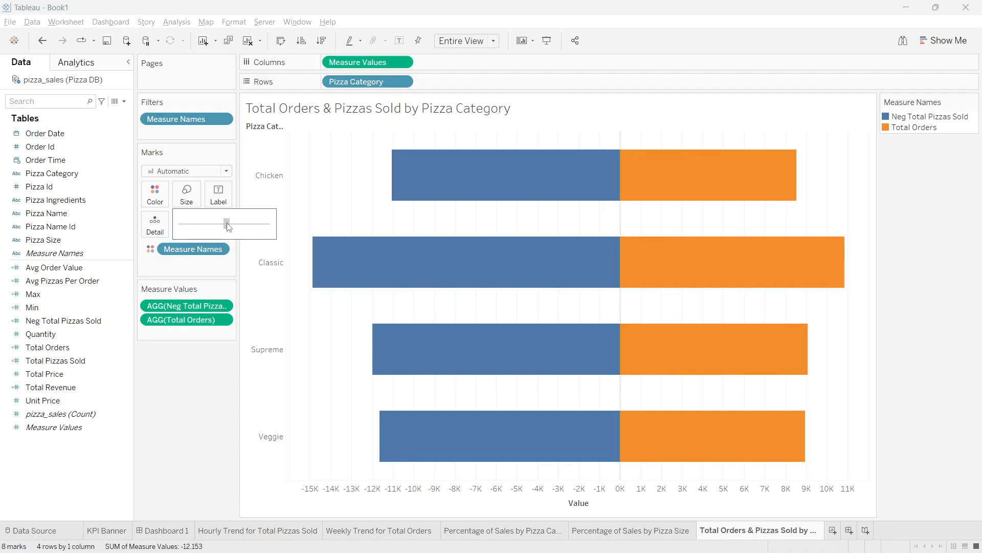
pyautogui.moveTo(228, 226); pyautogui.dragTo(226, 226)
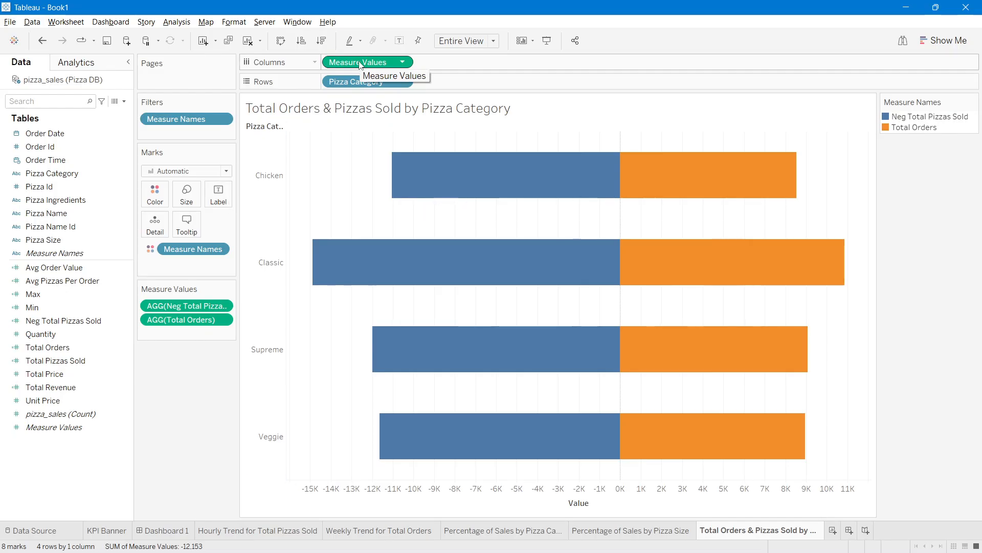
# Step: Label the bars with Measure Values and set the label font to Segoe UI Semibold
pyautogui.moveTo(362, 62); pyautogui.dragTo(222, 196)
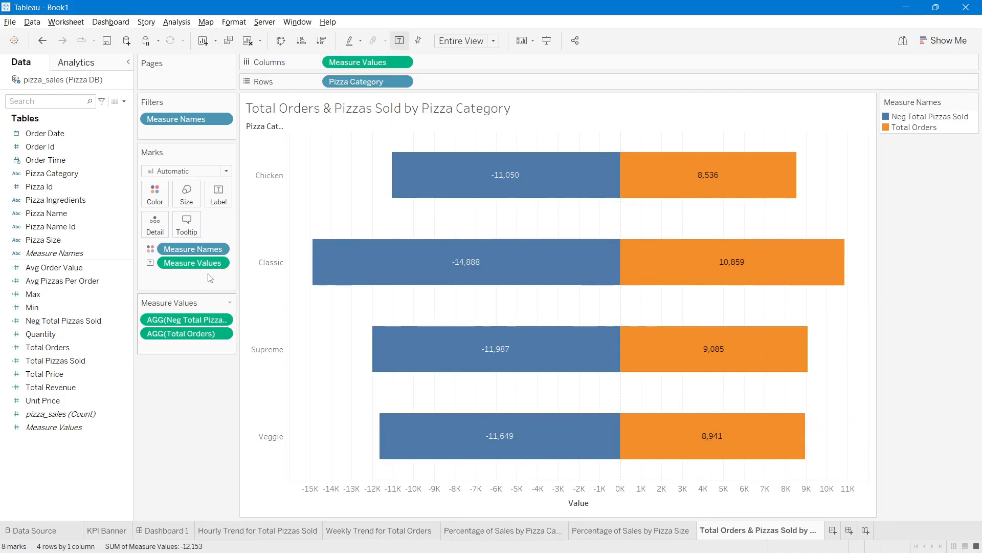
pyautogui.click(219, 194)
pyautogui.click(321, 252)
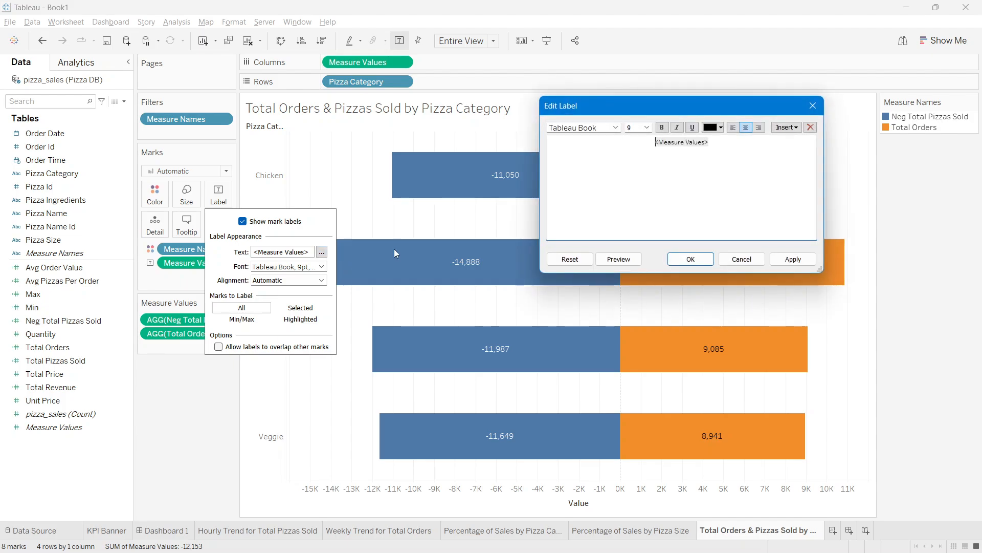
pyautogui.moveTo(655, 159); pyautogui.dragTo(625, 137)
pyautogui.click(647, 128)
pyautogui.click(642, 148)
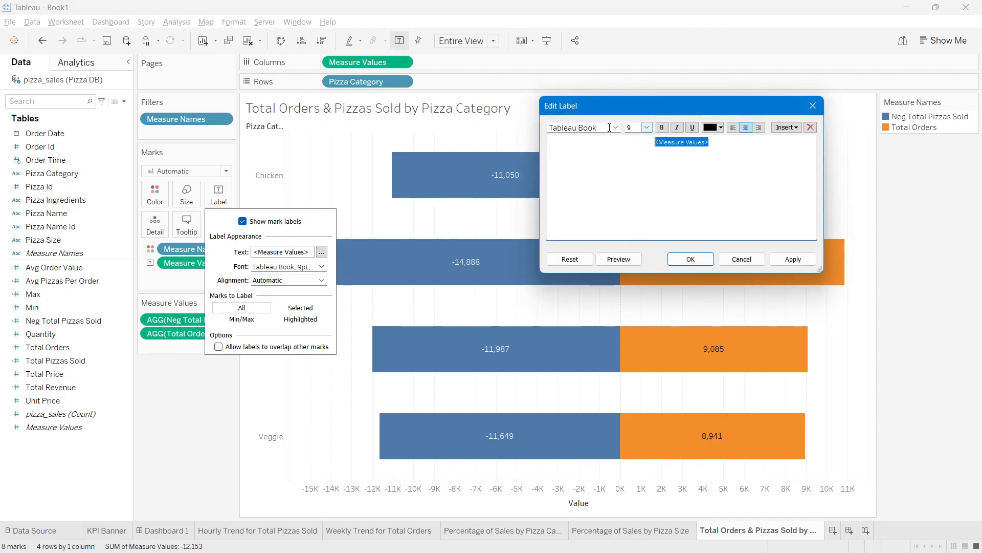
pyautogui.click(615, 128)
pyautogui.scroll(7, 605, 234)
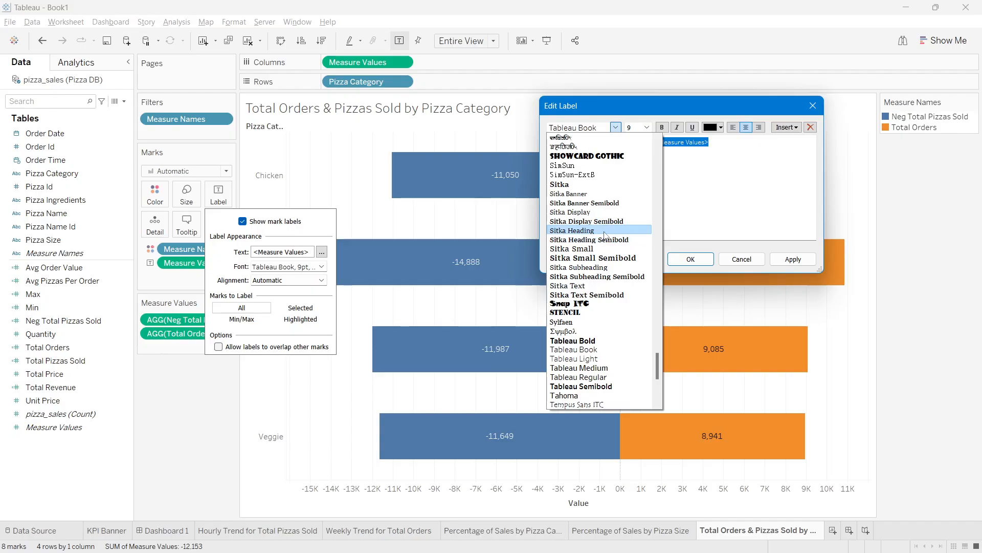
pyautogui.scroll(5, 606, 234)
pyautogui.click(634, 178)
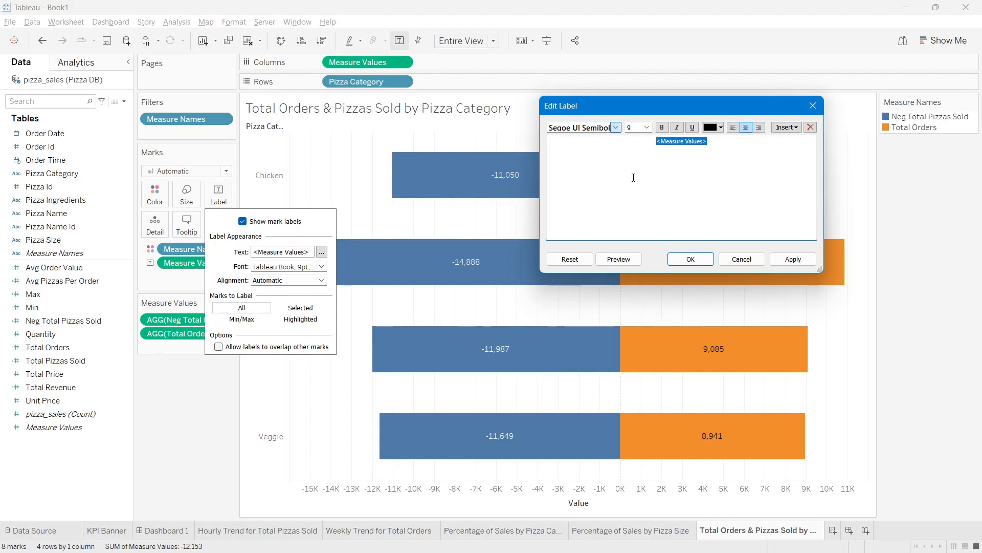
pyautogui.click(792, 259)
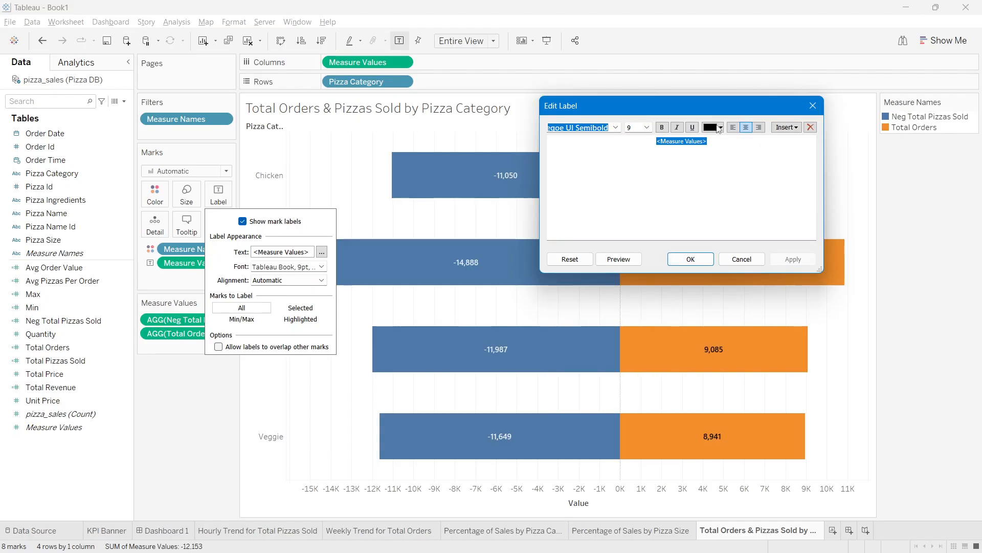
pyautogui.click(707, 257)
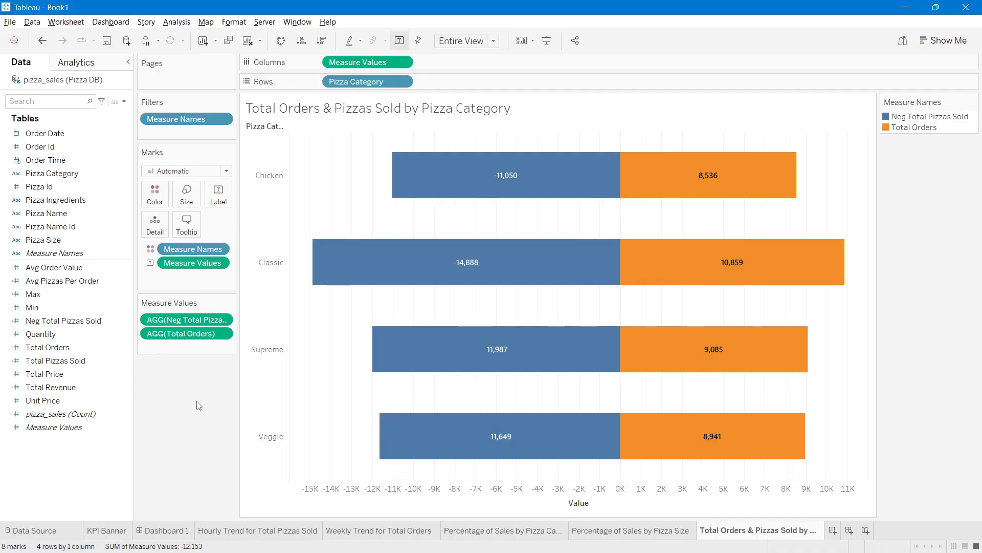
# Step: Apply the custom number format 0,0;(0,0) to the Neg Total Pizzas Sold measure
pyautogui.rightClick(186, 321)
pyautogui.click(217, 376)
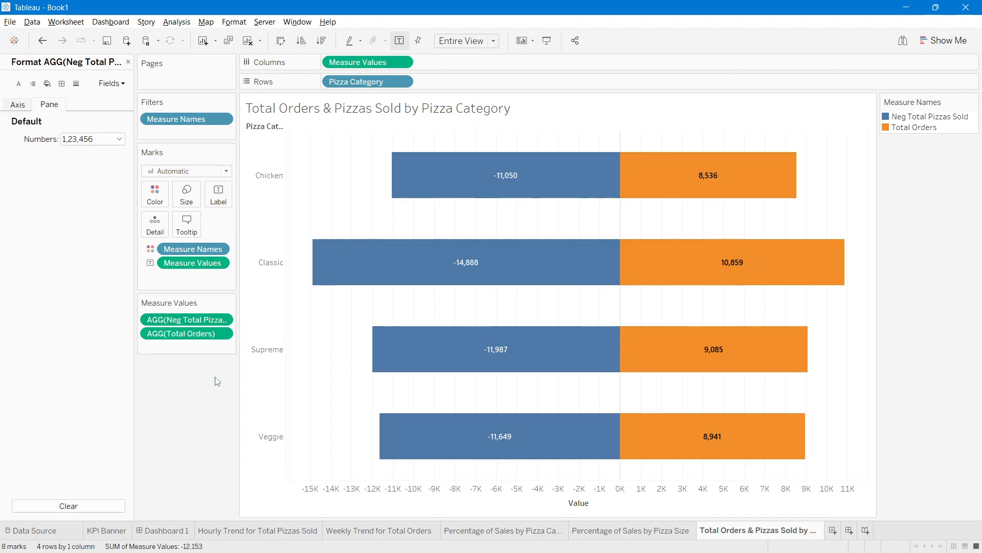
pyautogui.click(108, 140)
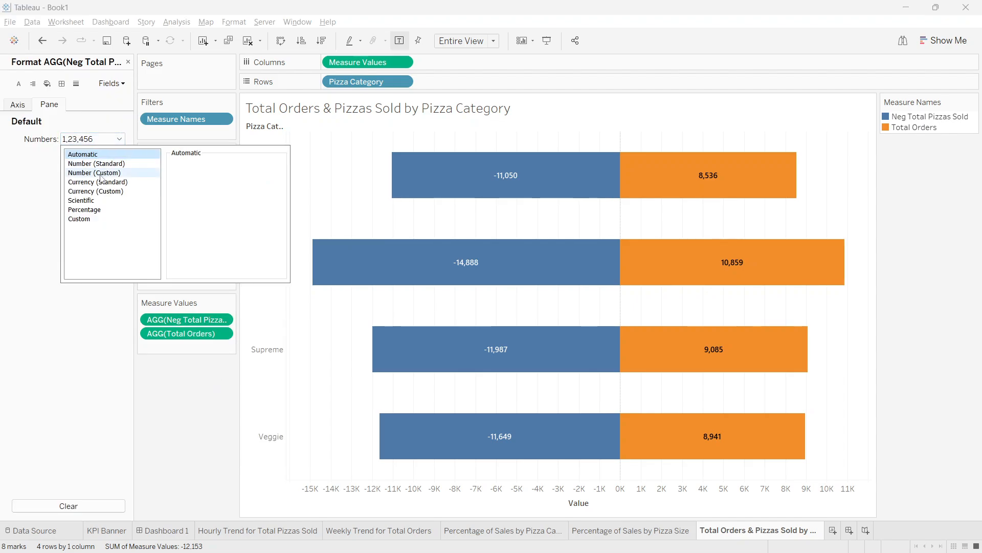
pyautogui.click(85, 223)
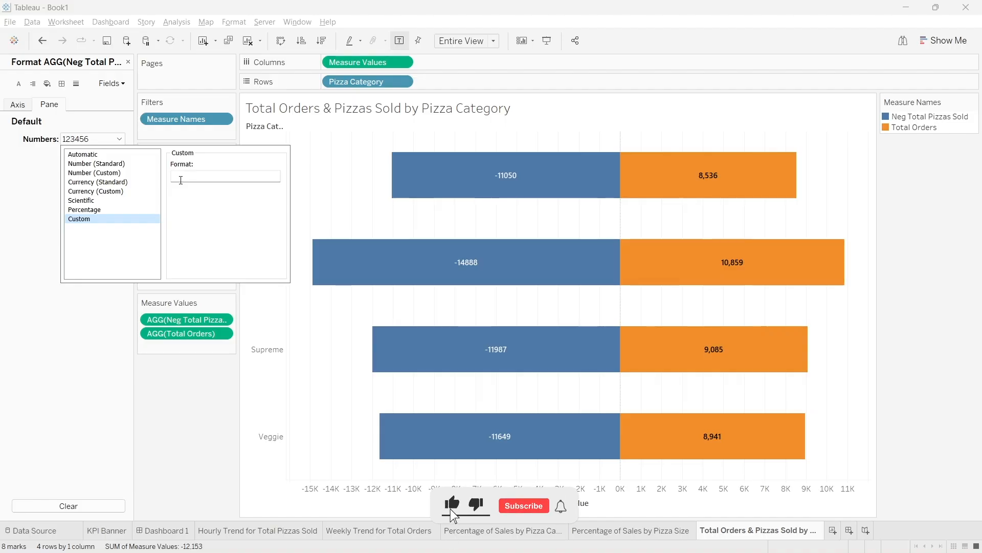
pyautogui.write('0,0')
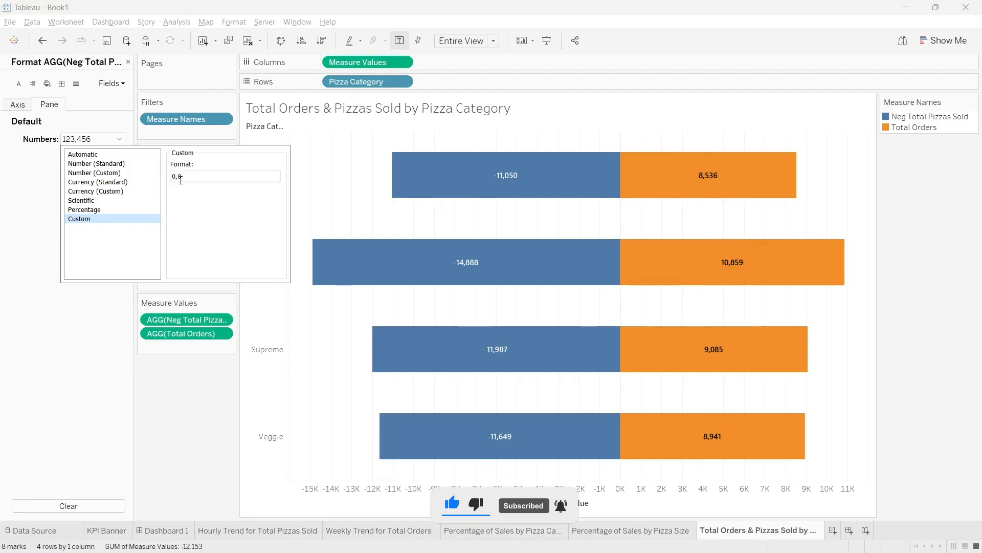
pyautogui.write(';')
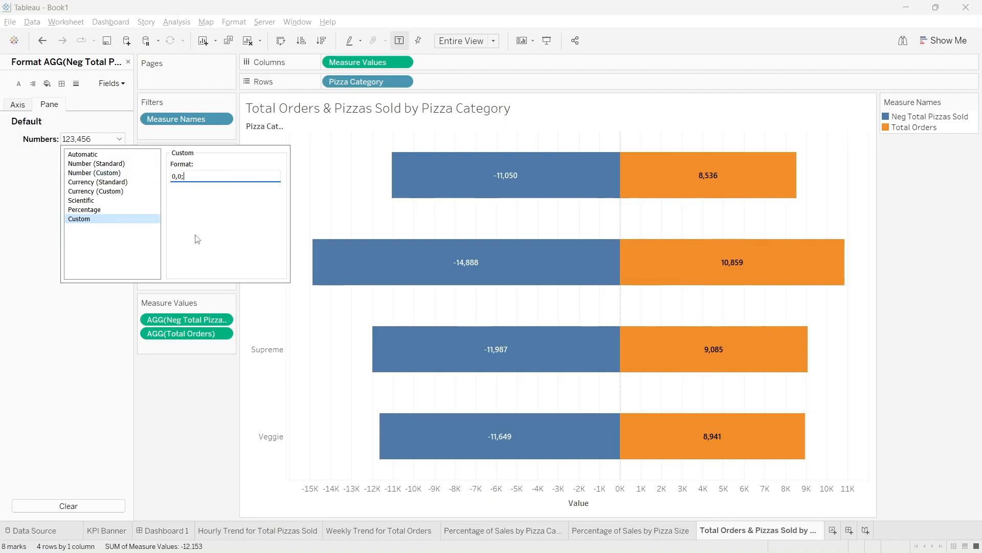
pyautogui.write('(0')
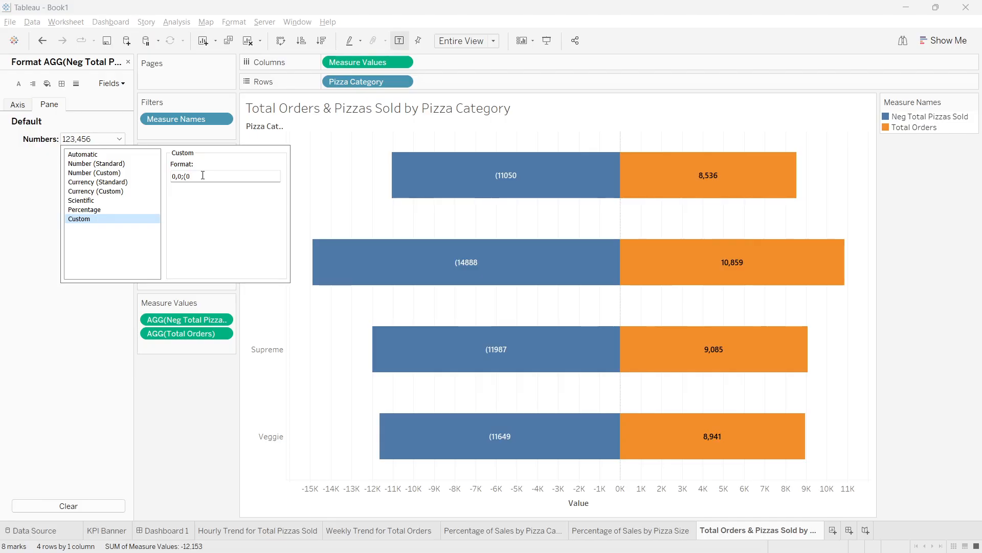
pyautogui.write(',0)')
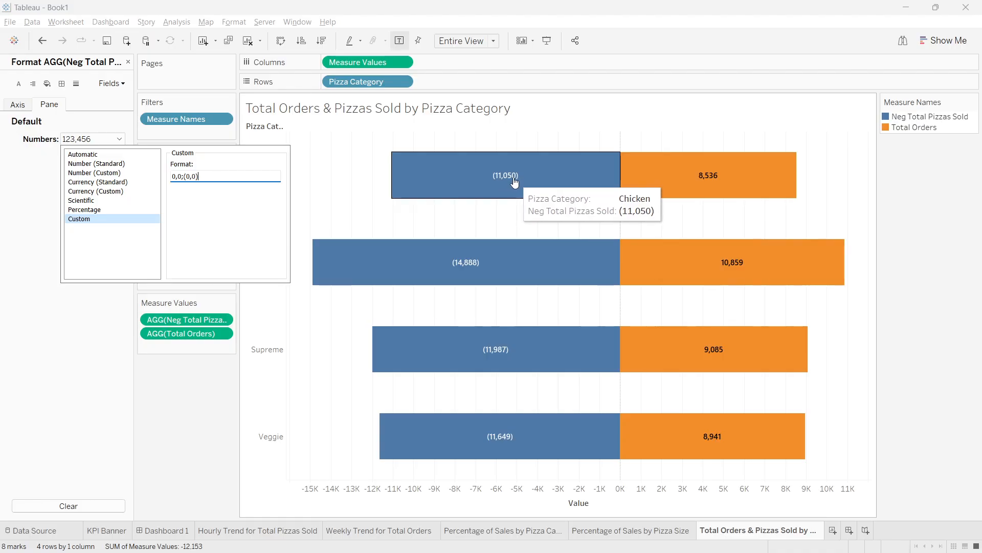
pyautogui.click(169, 400)
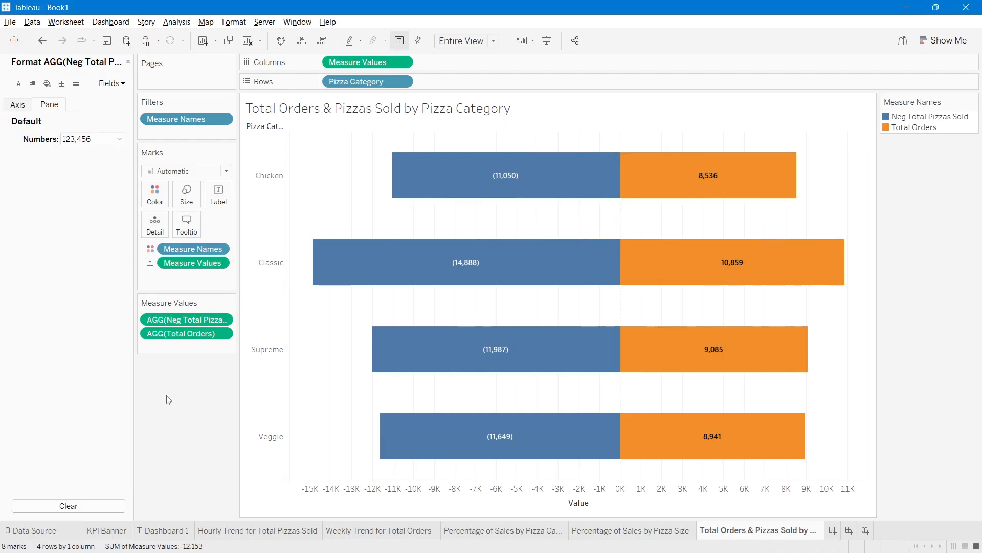
# Step: Format the Total Orders measure as Number (Custom) with 0 decimal places and thousands separators
pyautogui.click(179, 335)
pyautogui.click(119, 139)
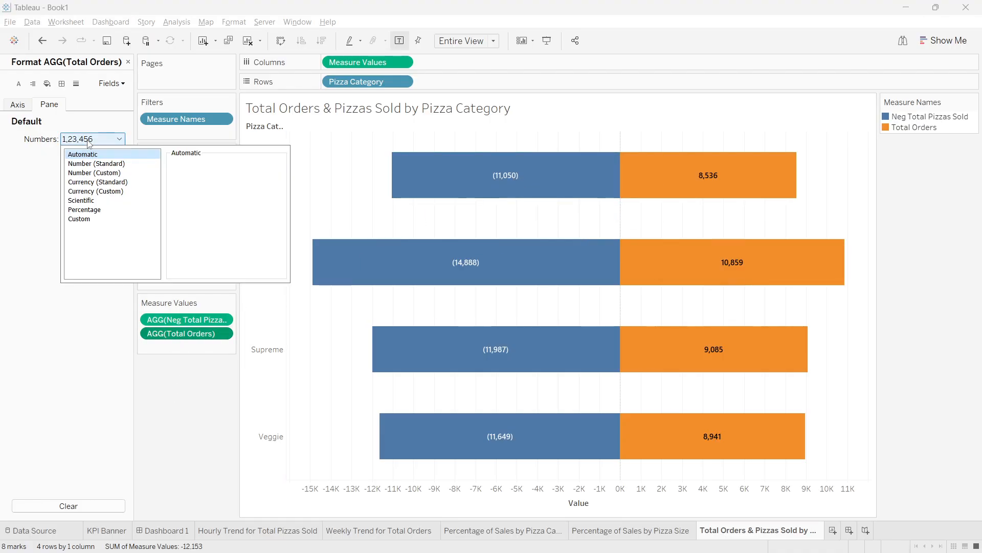
pyautogui.click(90, 175)
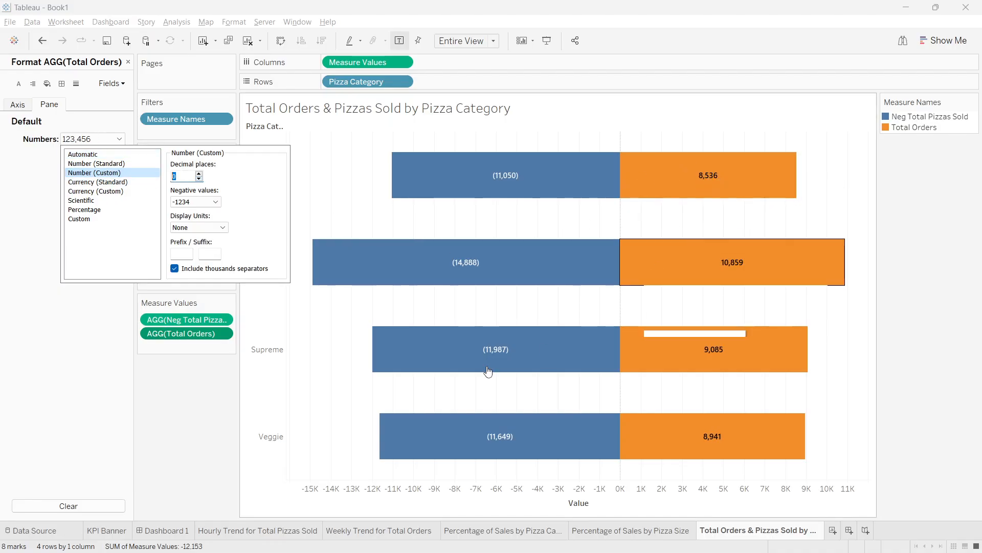
pyautogui.click(130, 85)
pyautogui.click(129, 62)
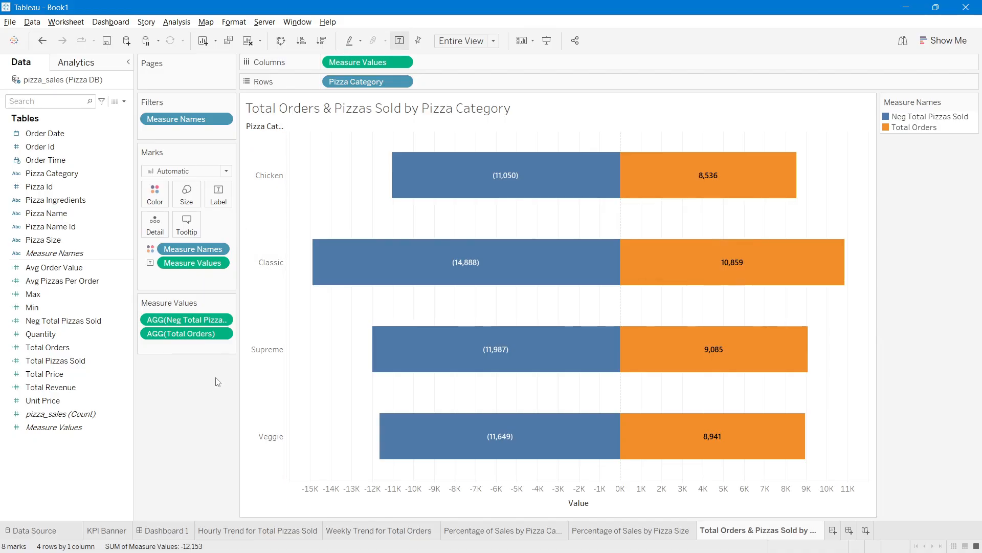
# Step: Hide the value axis header and the Pizza Category field label in the chart
pyautogui.rightClick(422, 493)
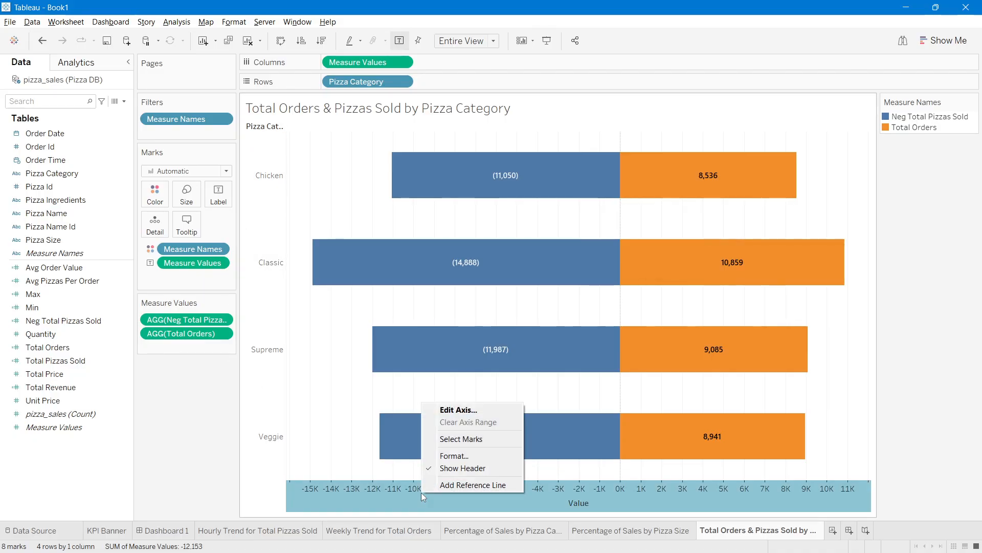
pyautogui.click(450, 468)
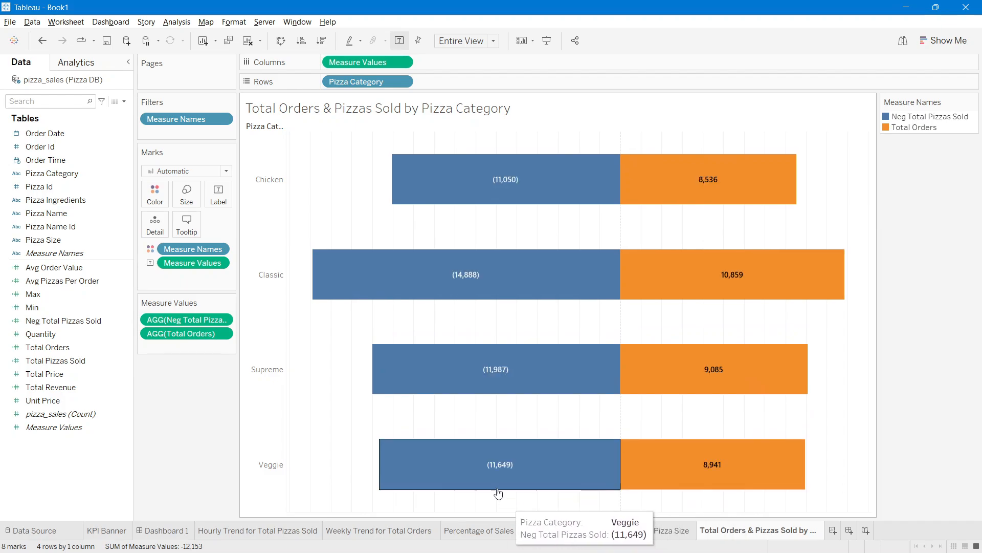
pyautogui.rightClick(263, 127)
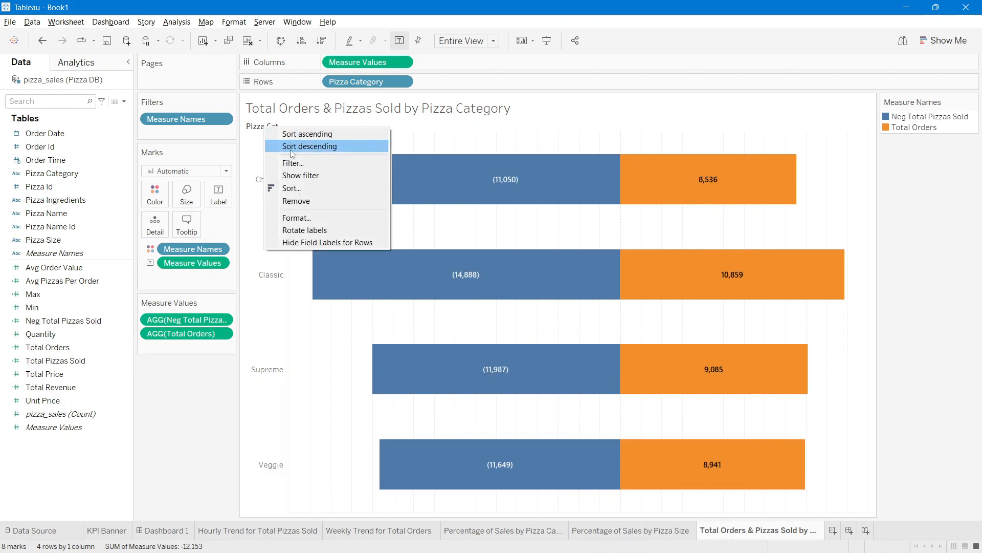
pyautogui.click(308, 244)
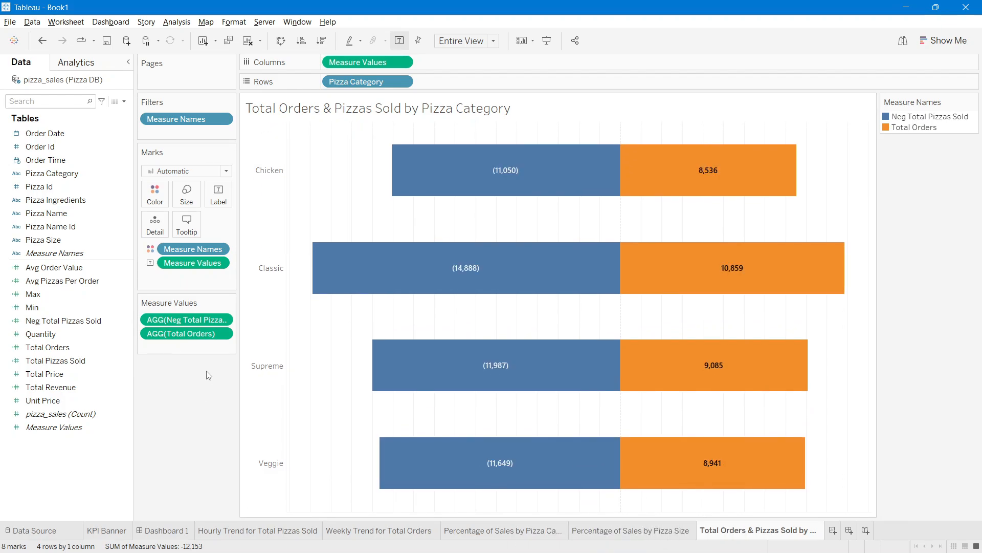
# Step: Place the Total Orders & Pizzas Sold by Pizza Category sheet on Dashboard 1 as a floating object fitted to the empty tile beside Percentage of Sales by Pizza Size
pyautogui.click(178, 530)
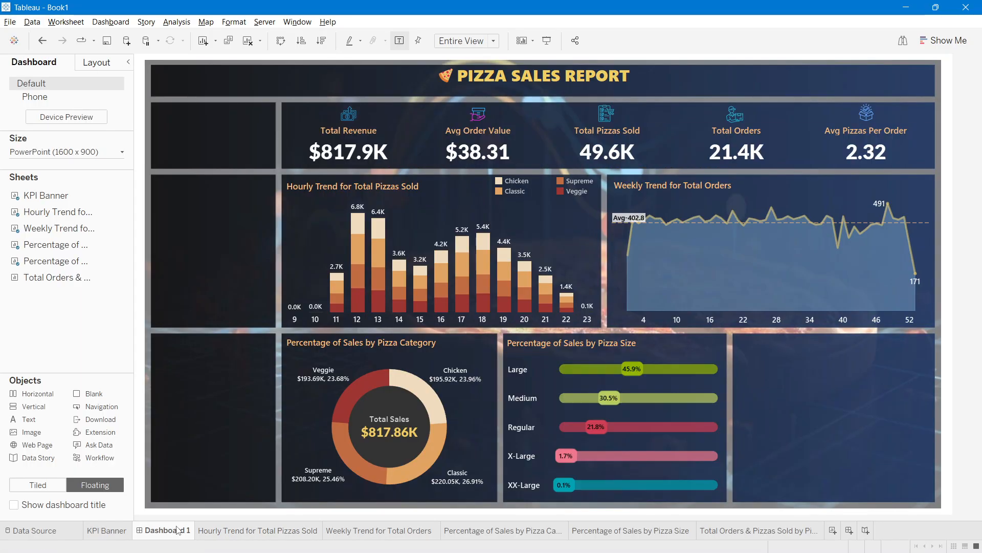
pyautogui.moveTo(51, 286); pyautogui.dragTo(659, 338)
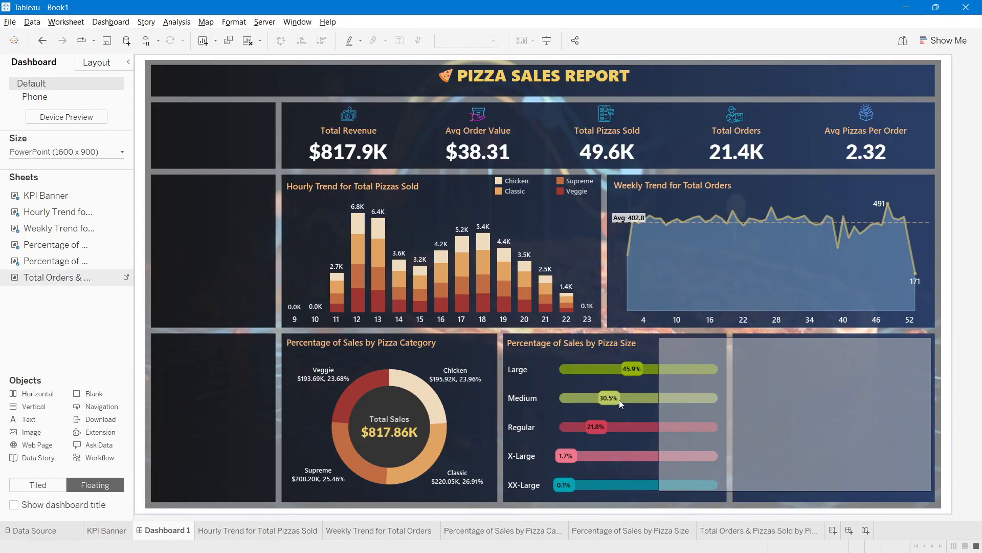
pyautogui.moveTo(743, 408); pyautogui.dragTo(738, 407)
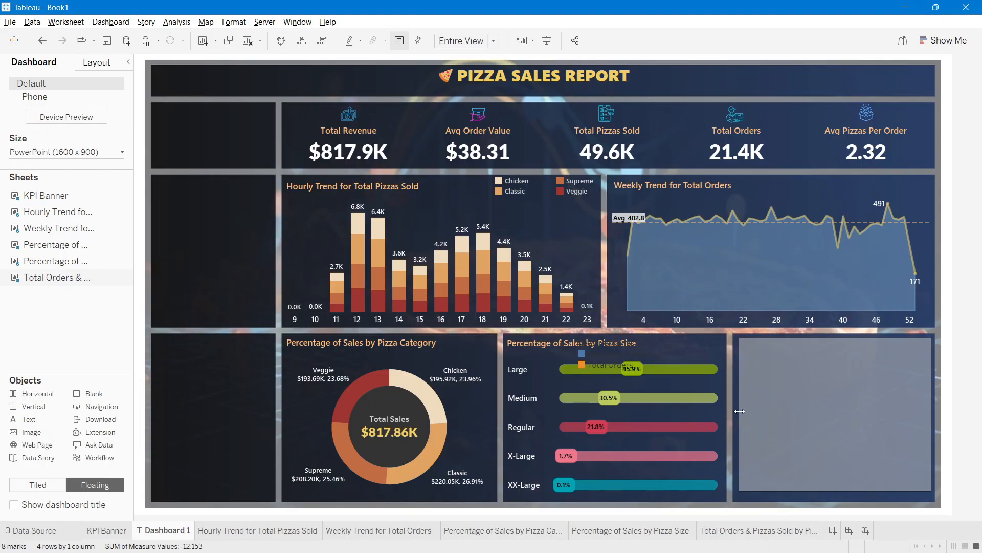
pyautogui.moveTo(836, 492); pyautogui.dragTo(836, 499)
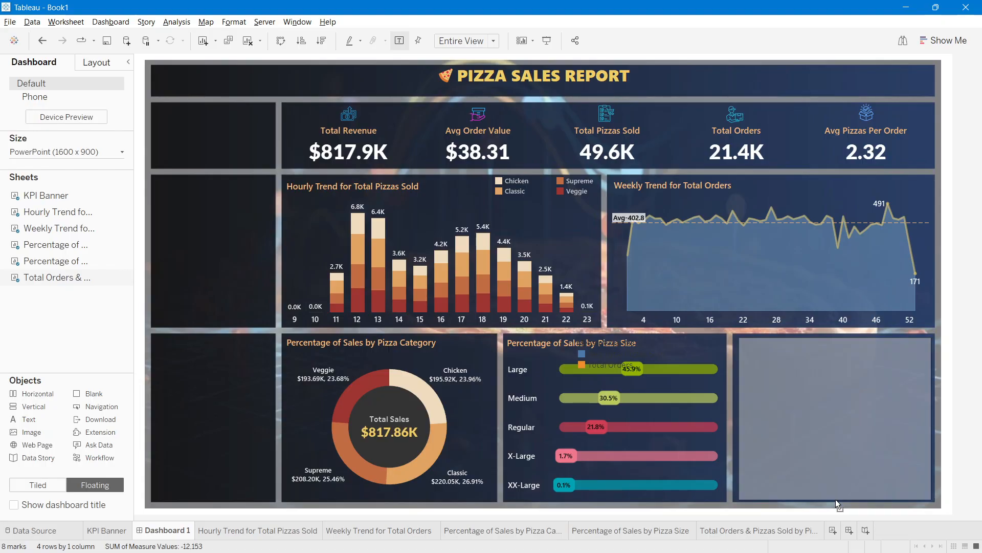
pyautogui.moveTo(740, 427); pyautogui.dragTo(735, 428)
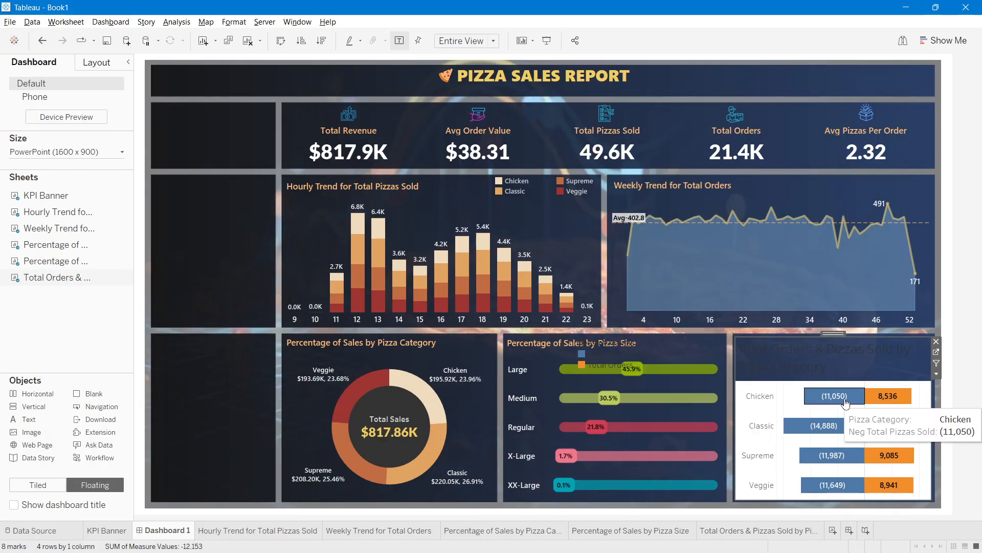
# Step: Hide the new chart's title and move its Measure Names legend above the chart, lowering the chart's upper edge to make room
pyautogui.moveTo(820, 397)
pyautogui.moveTo(868, 403)
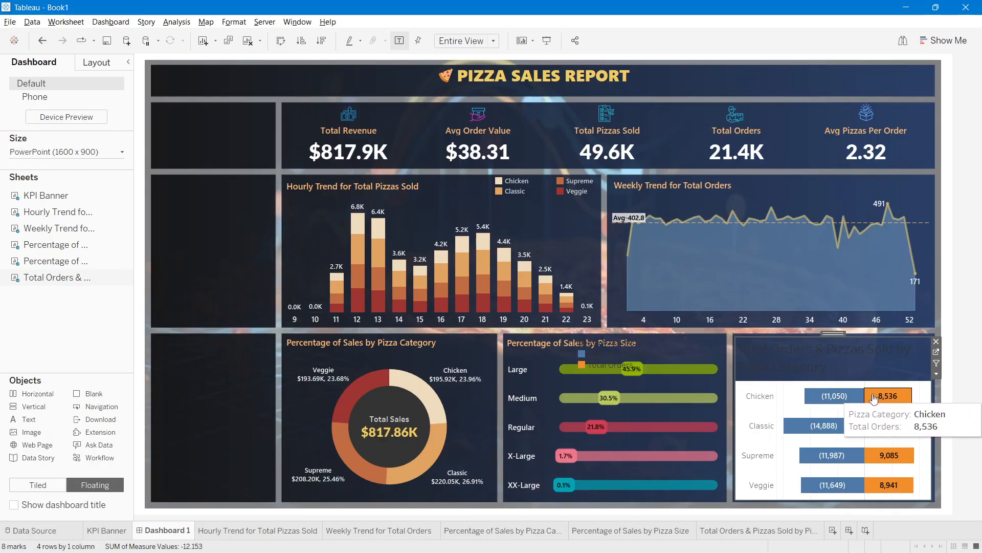
pyautogui.rightClick(808, 352)
pyautogui.click(834, 385)
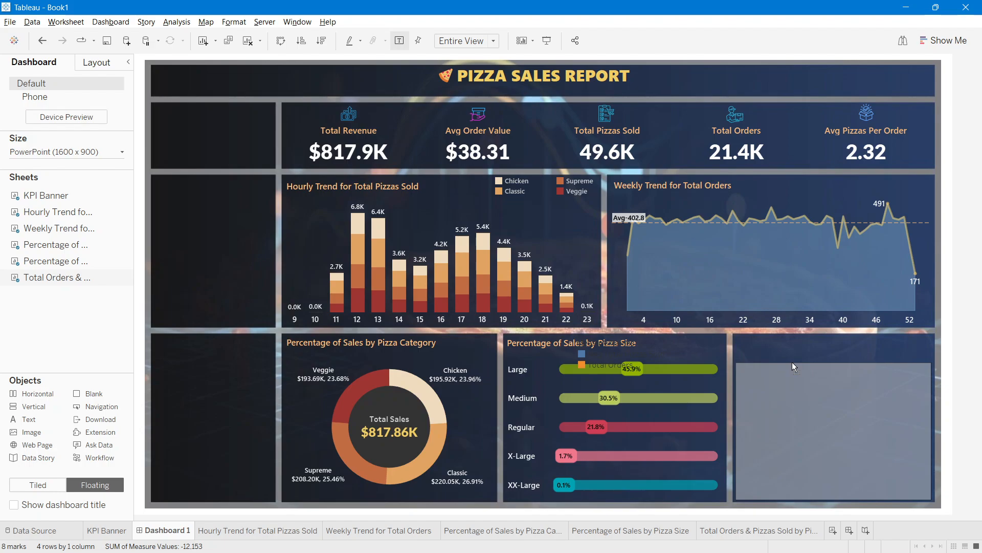
pyautogui.moveTo(646, 341); pyautogui.dragTo(788, 321)
pyautogui.moveTo(793, 366); pyautogui.dragTo(793, 371)
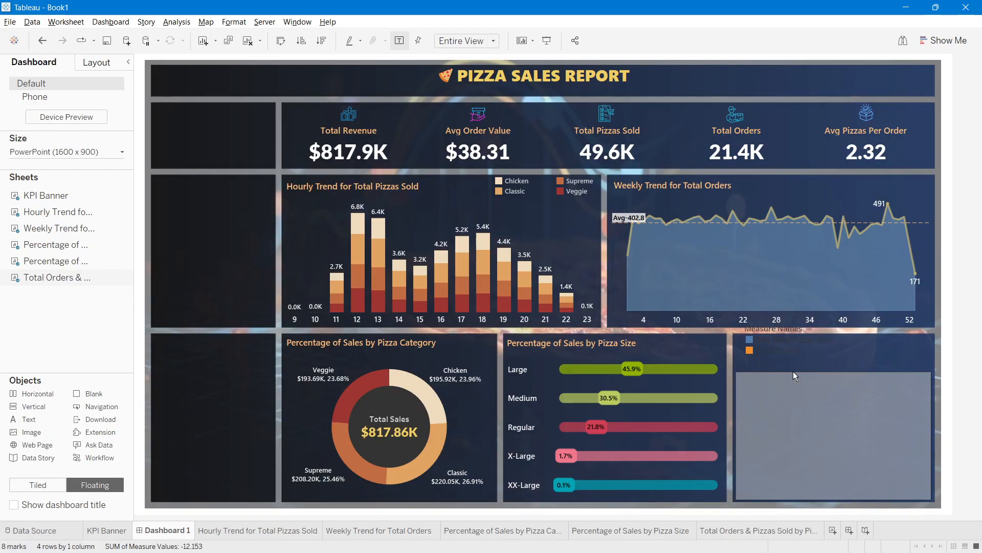
# Step: Set the worksheet shading of the new category chart to None
pyautogui.rightClick(785, 400)
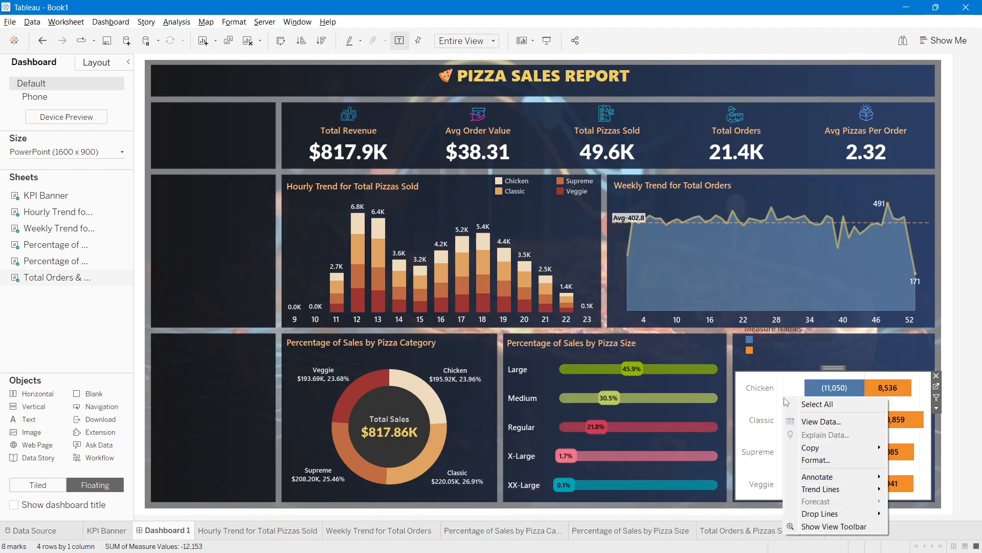
pyautogui.click(818, 459)
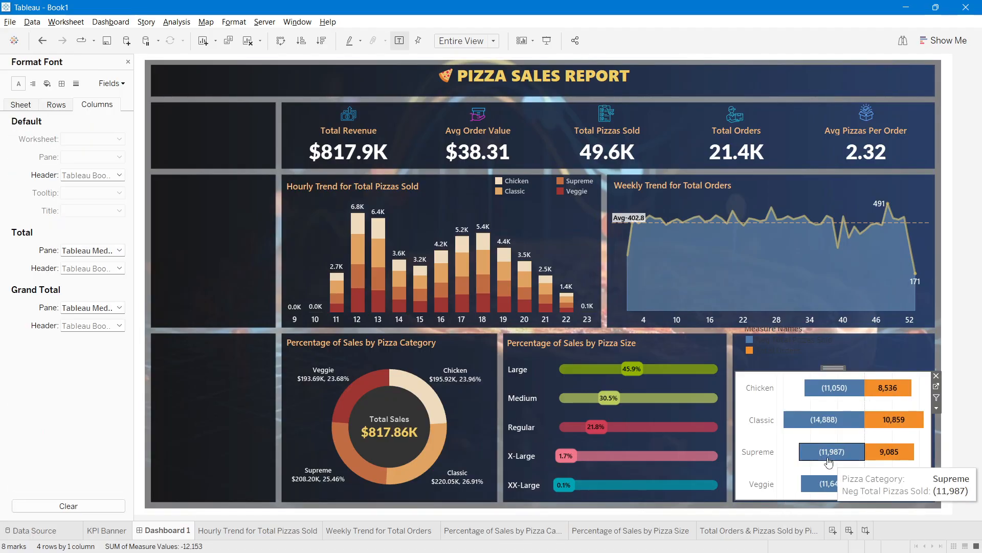
pyautogui.click(46, 83)
pyautogui.click(28, 109)
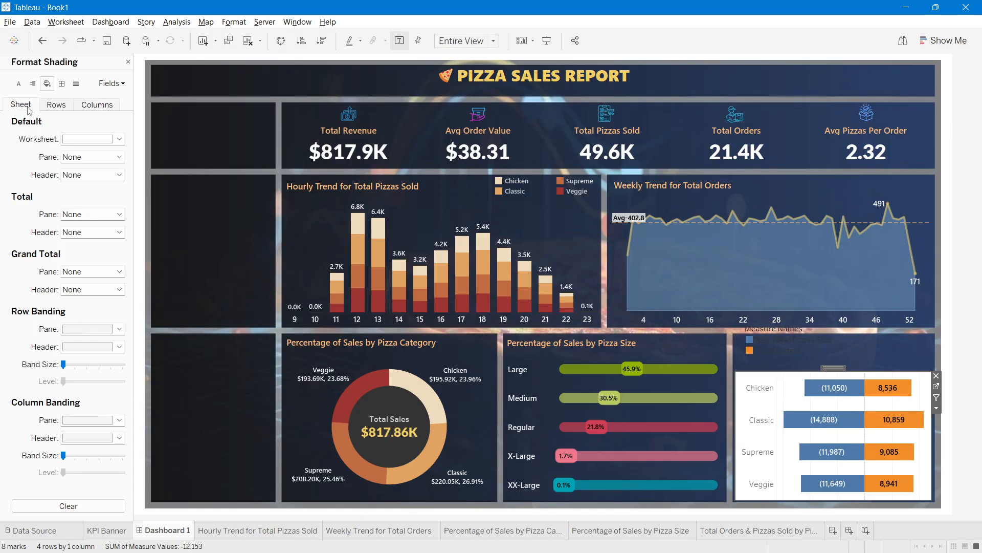
pyautogui.click(71, 138)
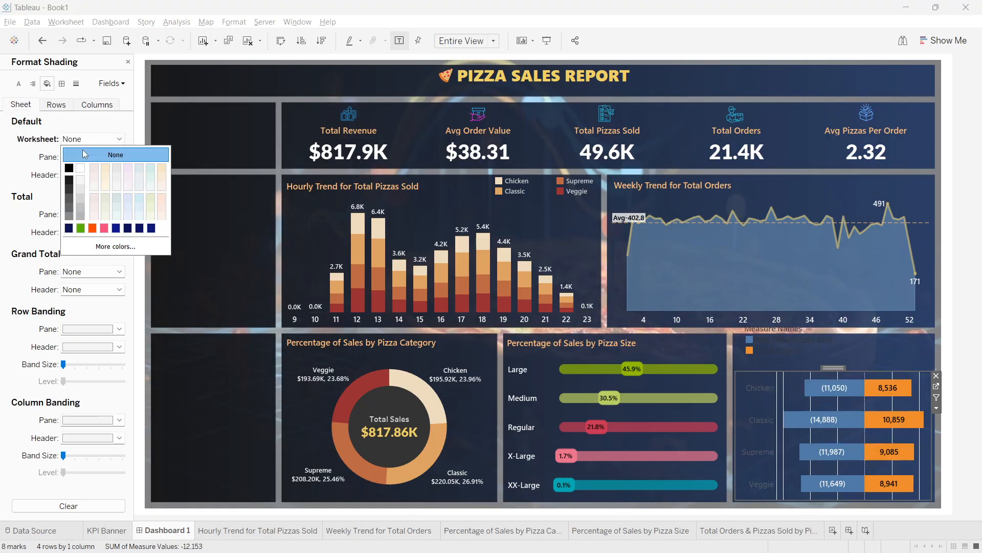
pyautogui.click(62, 84)
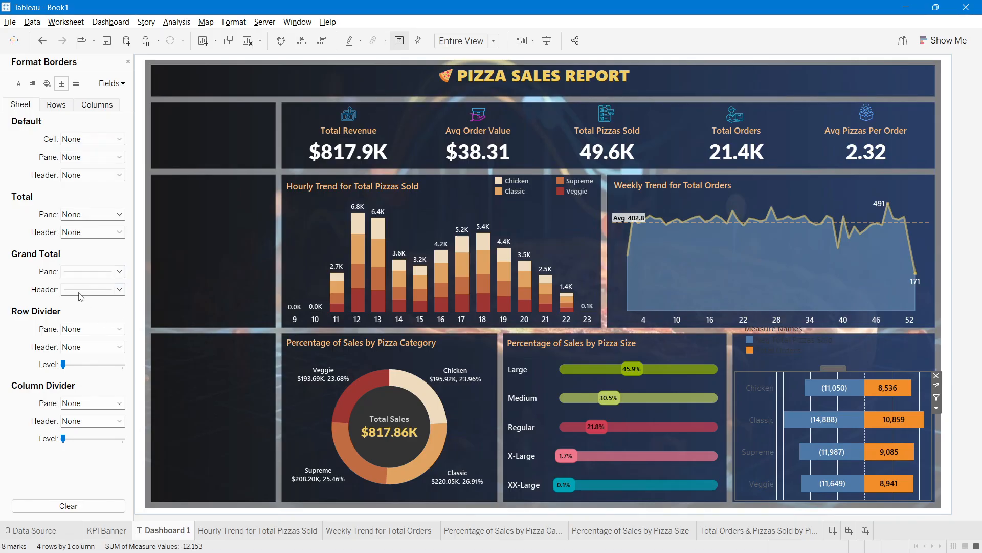
pyautogui.click(50, 107)
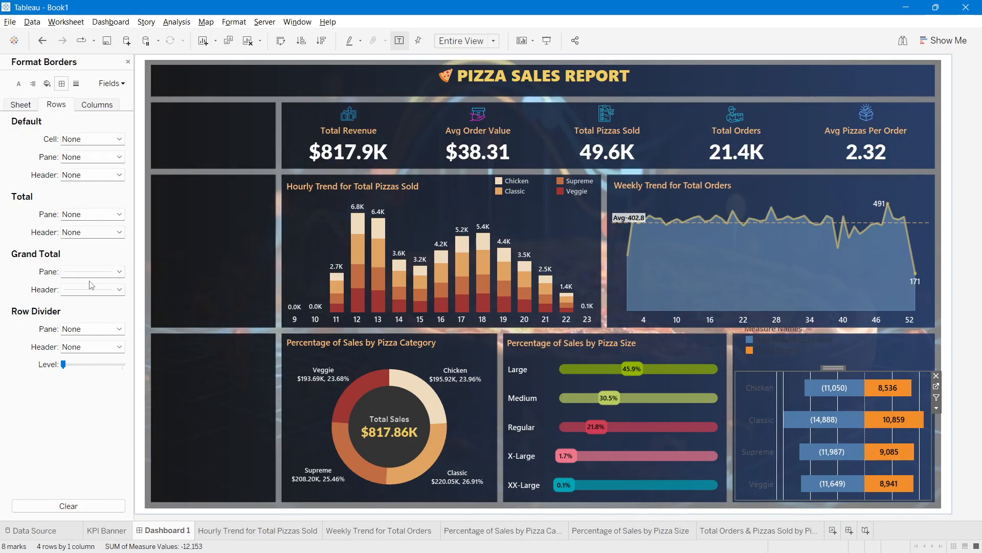
pyautogui.click(94, 104)
pyautogui.click(26, 107)
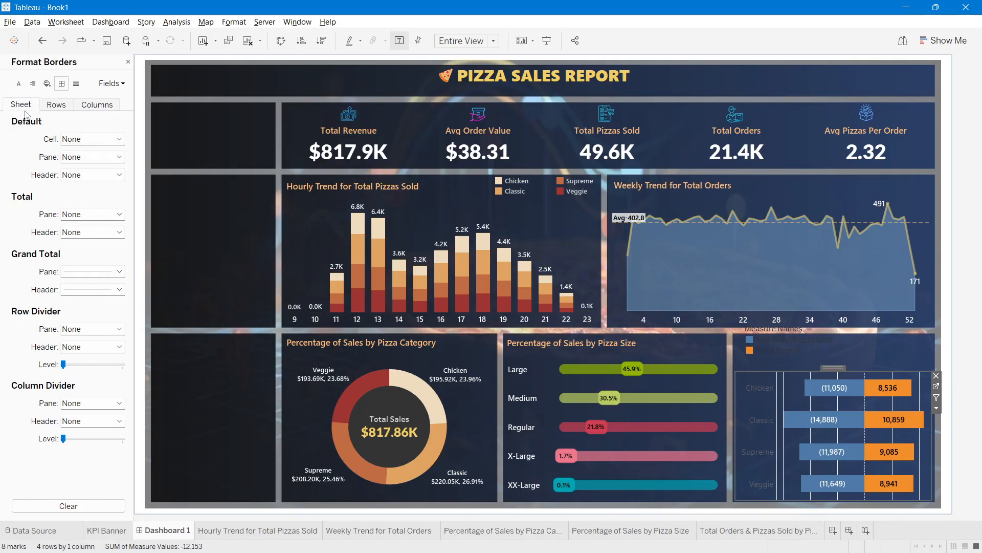
# Step: Set the category chart's sheet-level zero lines, axis rulers and axis ticks to None
pyautogui.click(76, 84)
pyautogui.click(88, 158)
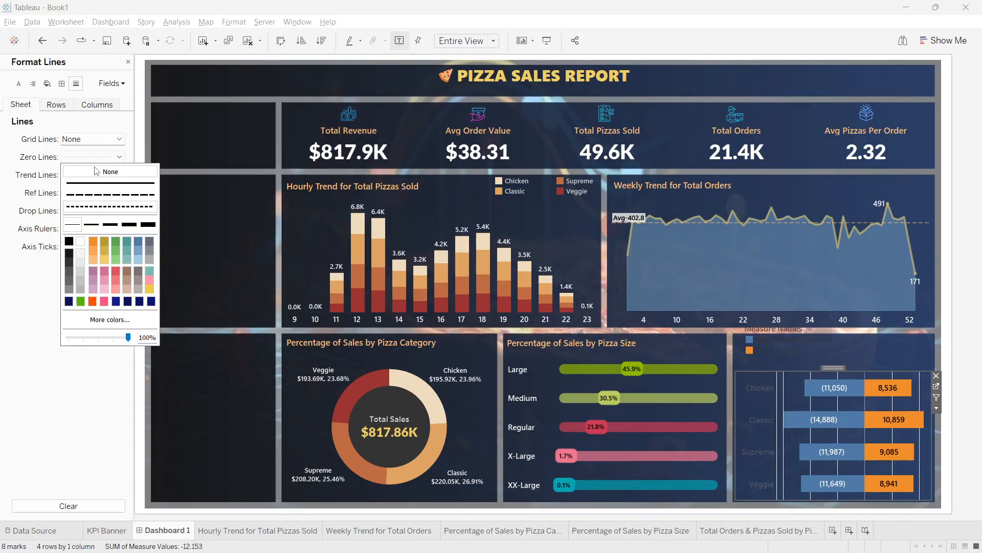
pyautogui.click(77, 168)
pyautogui.click(79, 230)
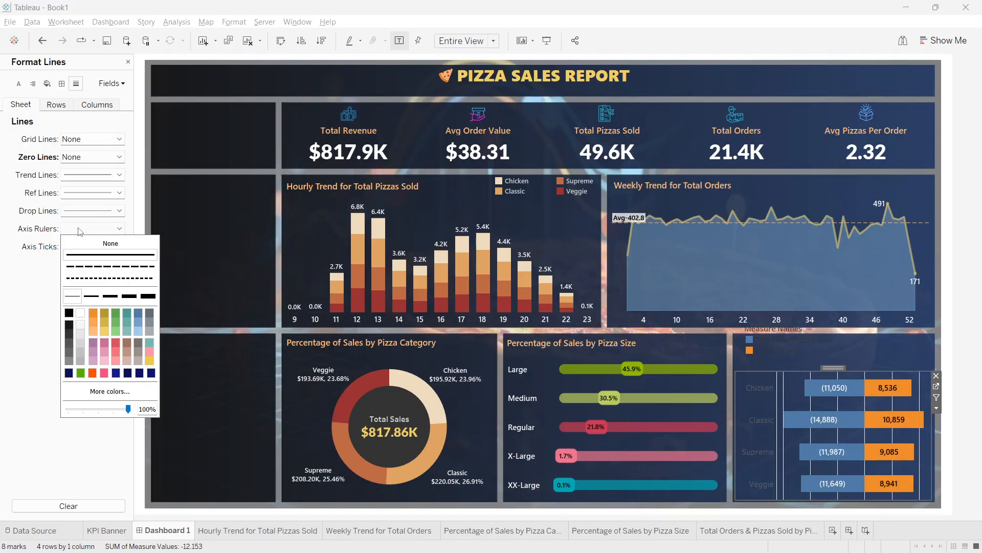
pyautogui.click(82, 241)
pyautogui.click(75, 248)
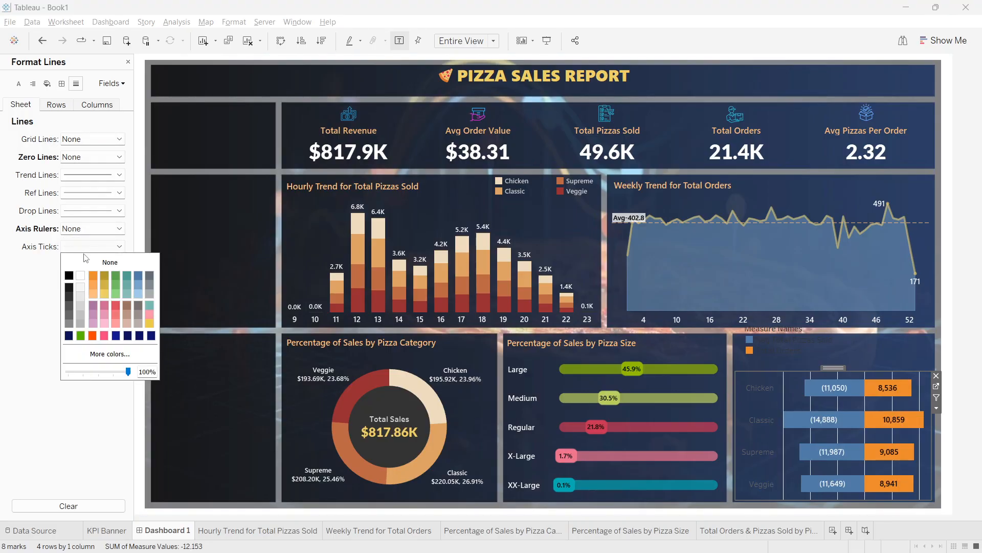
pyautogui.click(82, 259)
# Step: Set the category chart's column grid lines to None
pyautogui.click(56, 105)
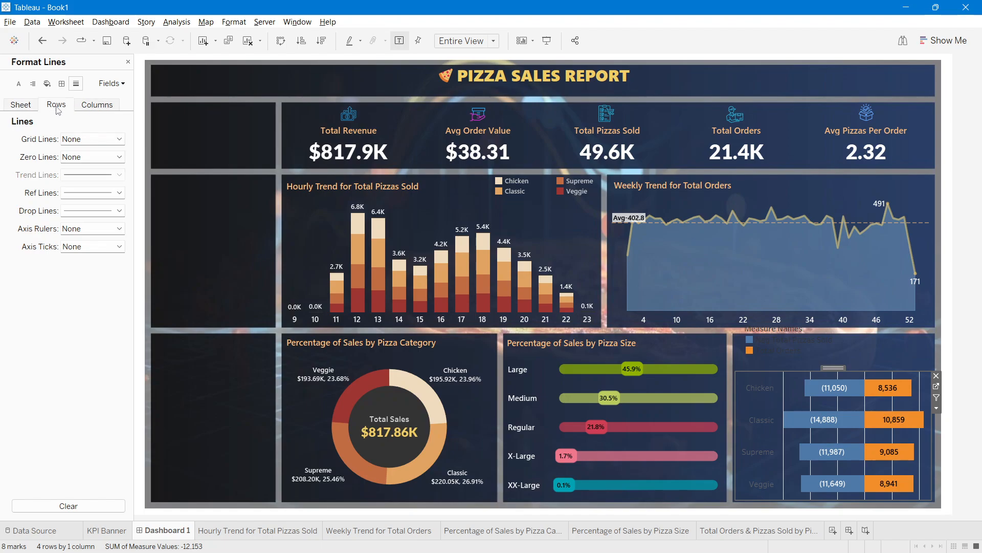
pyautogui.click(96, 105)
pyautogui.click(91, 139)
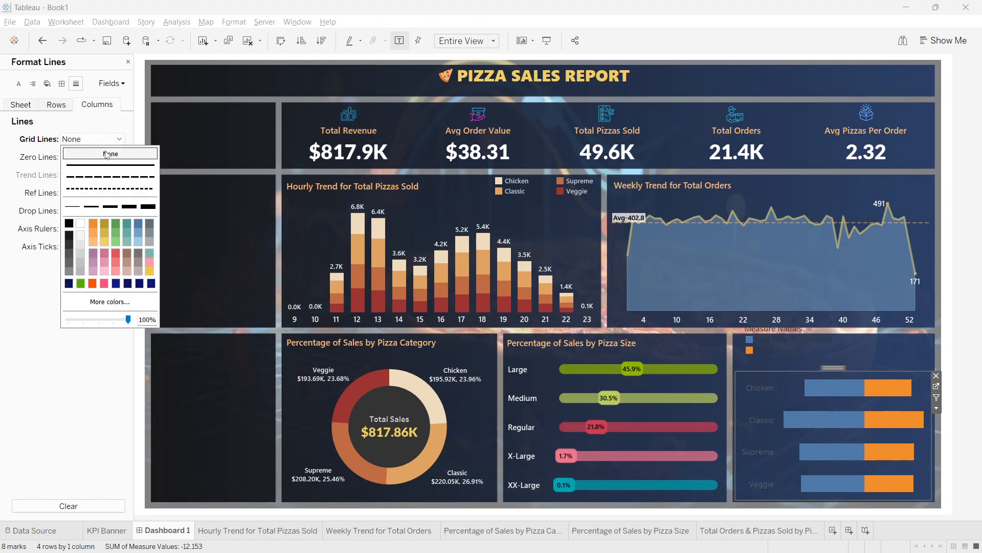
# Step: Set the Pizza Category row headers' font to white Segoe UI Semibold
pyautogui.click(748, 396)
pyautogui.click(111, 83)
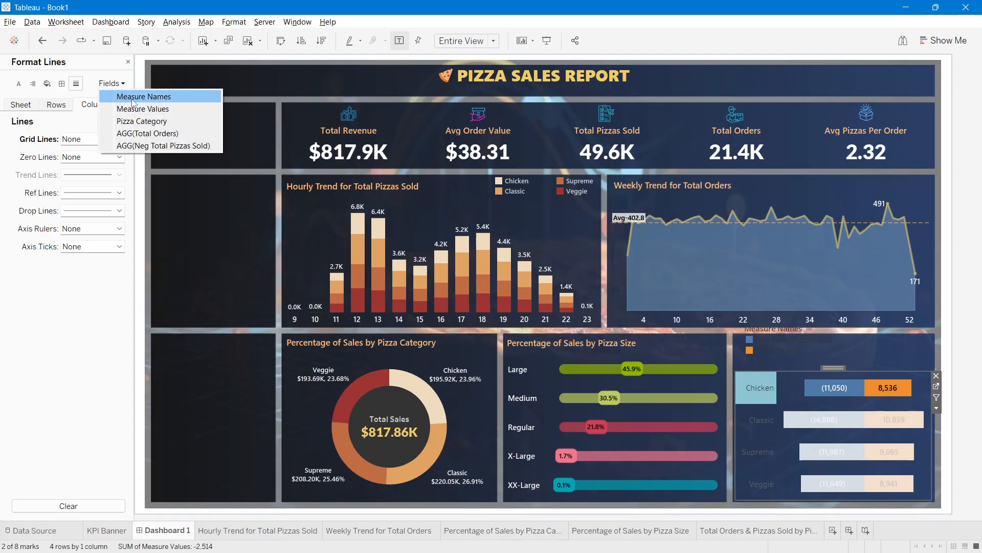
pyautogui.click(142, 120)
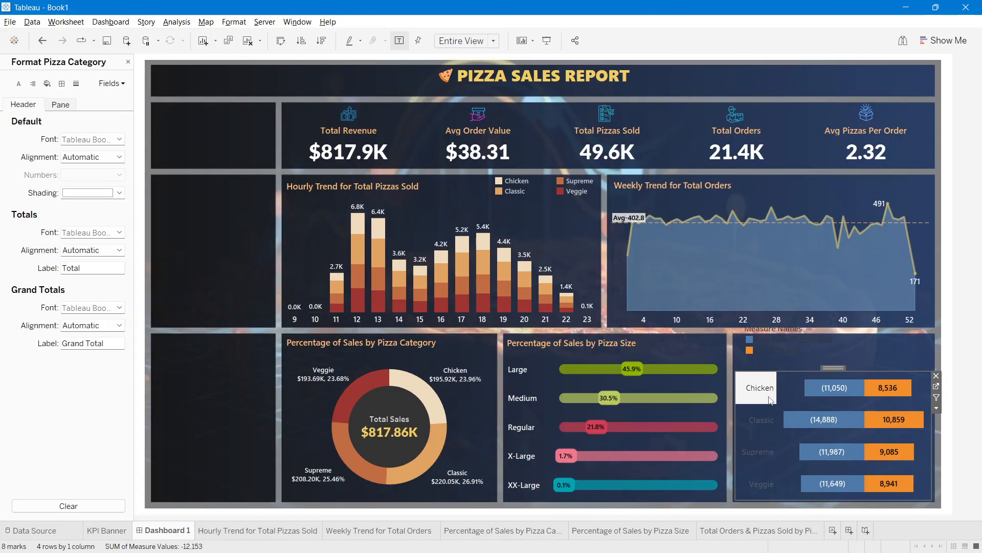
pyautogui.click(74, 140)
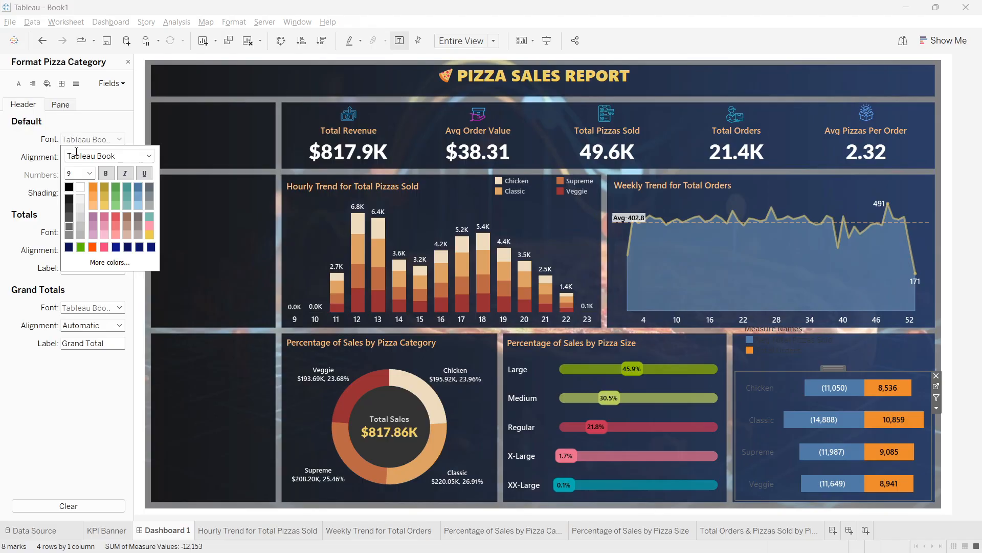
pyautogui.click(81, 186)
pyautogui.click(90, 173)
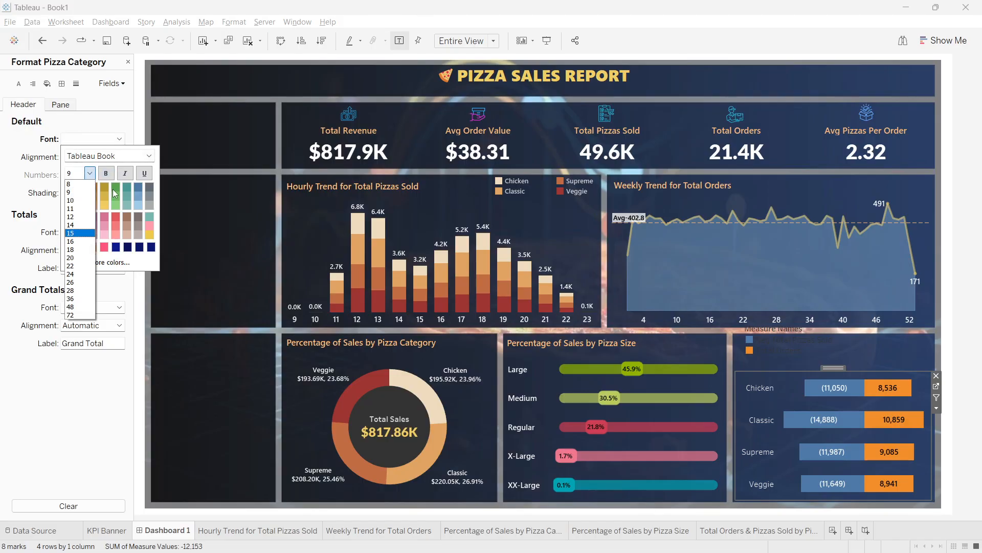
pyautogui.click(97, 156)
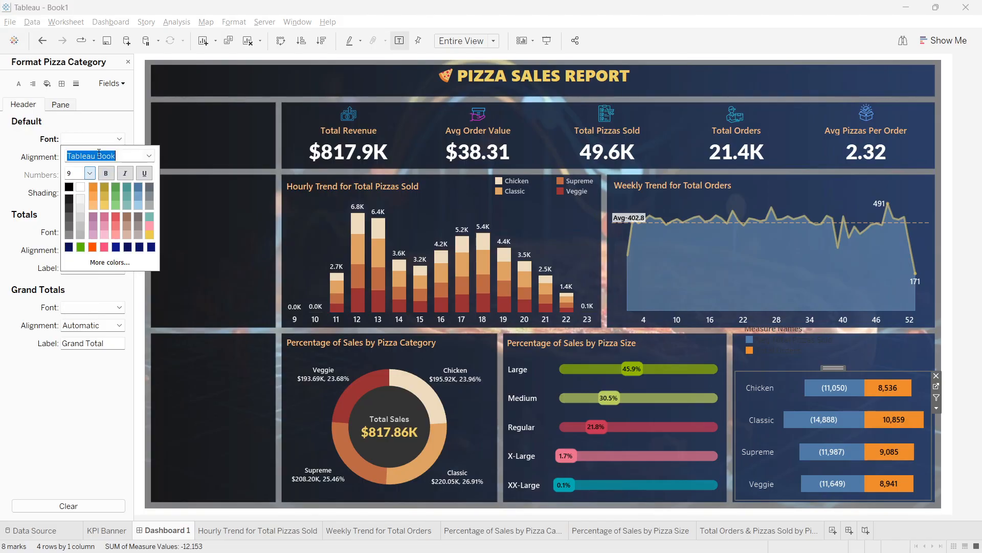
pyautogui.click(149, 156)
pyautogui.scroll(12, 122, 240)
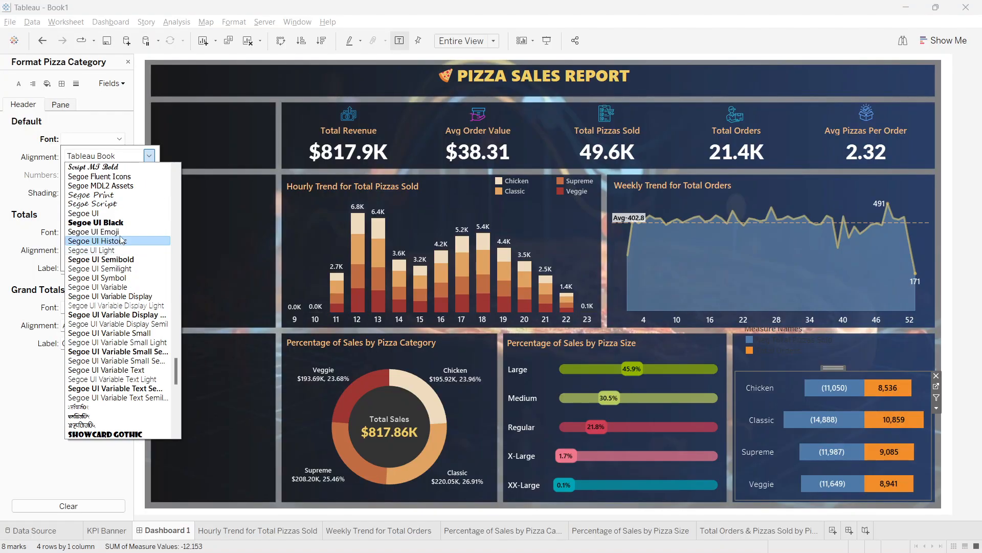
pyautogui.click(113, 259)
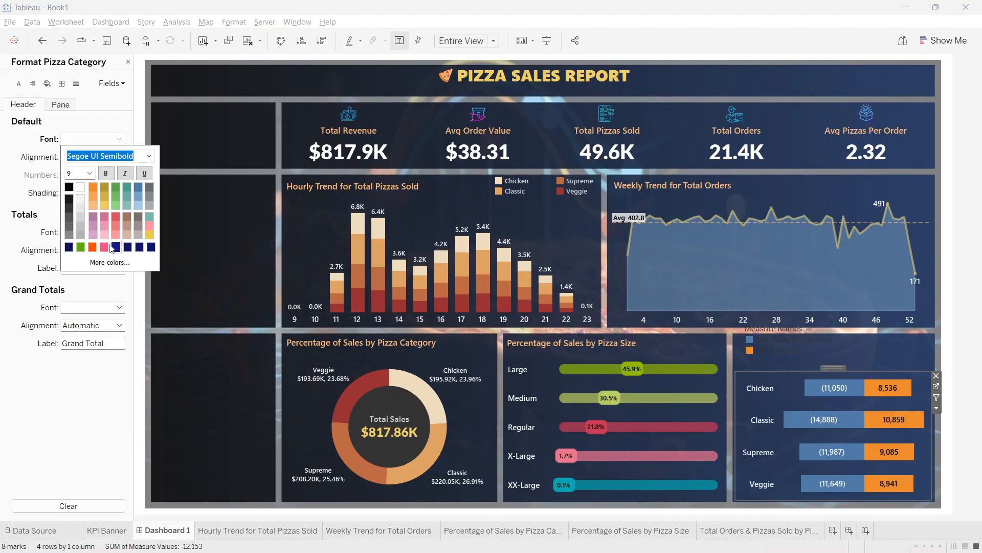
# Step: Align the Pizza Category row headers horizontally to the left and close the formatting settings
pyautogui.click(56, 174)
pyautogui.click(72, 159)
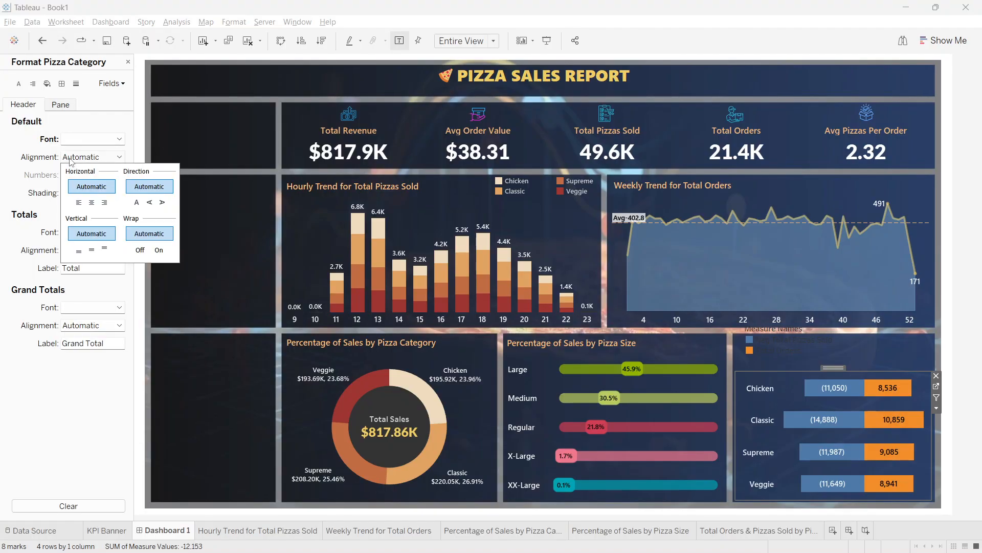
pyautogui.click(78, 202)
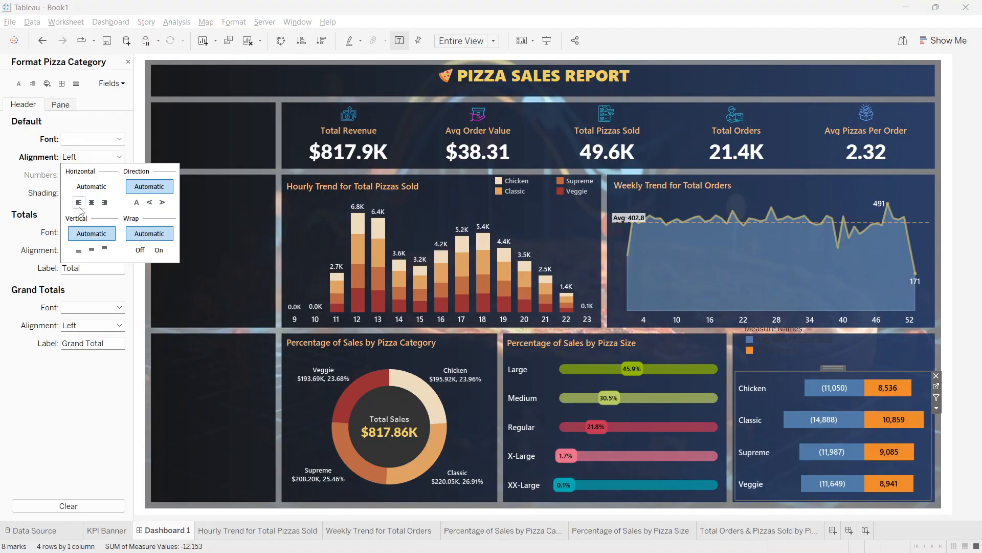
pyautogui.click(128, 62)
pyautogui.click(966, 353)
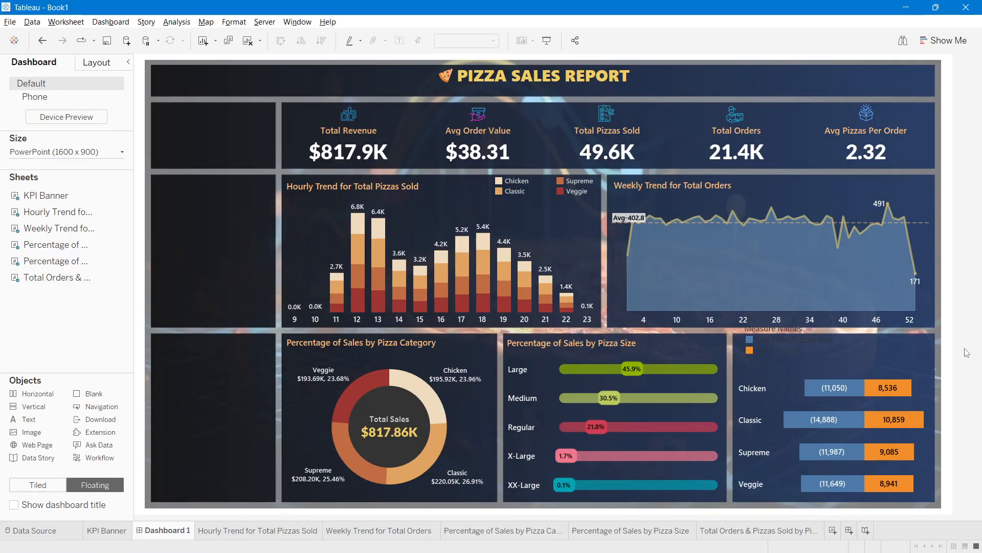
# Step: On the Total Orders & Pizzas Sold by Pizza Category worksheet, set the Measure Values mark label's font size to 8
pyautogui.click(927, 384)
pyautogui.click(936, 391)
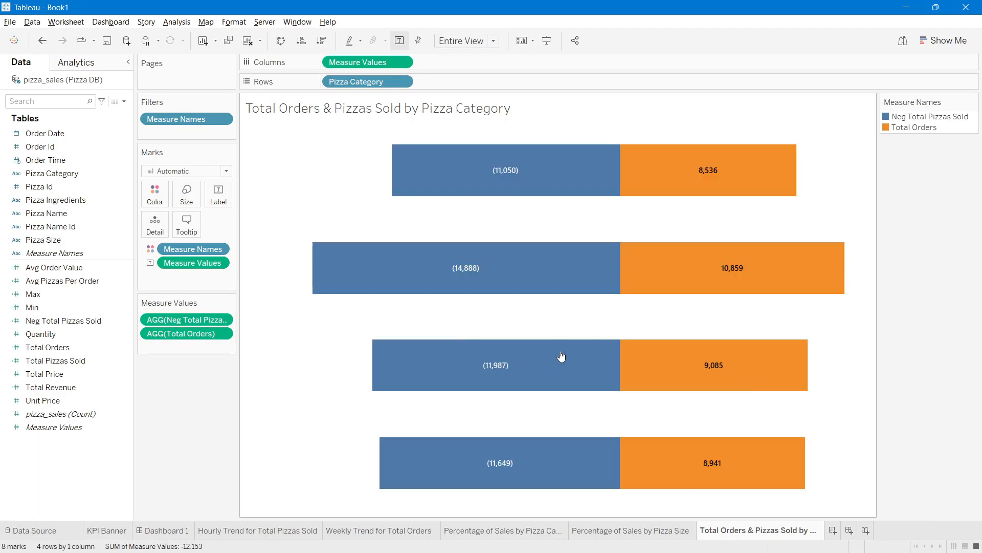
pyautogui.click(218, 195)
pyautogui.click(324, 254)
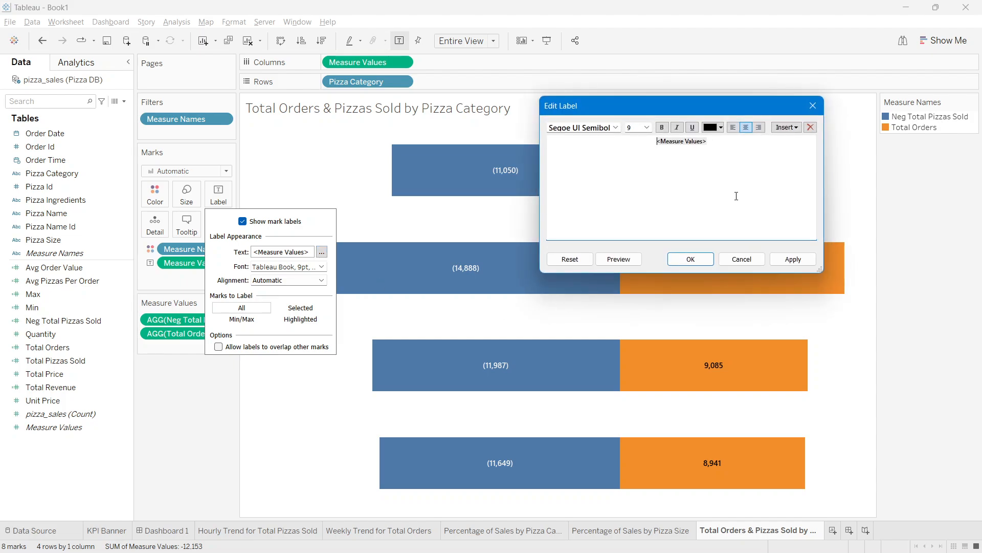
pyautogui.moveTo(737, 194); pyautogui.dragTo(601, 128)
pyautogui.click(647, 128)
pyautogui.click(640, 137)
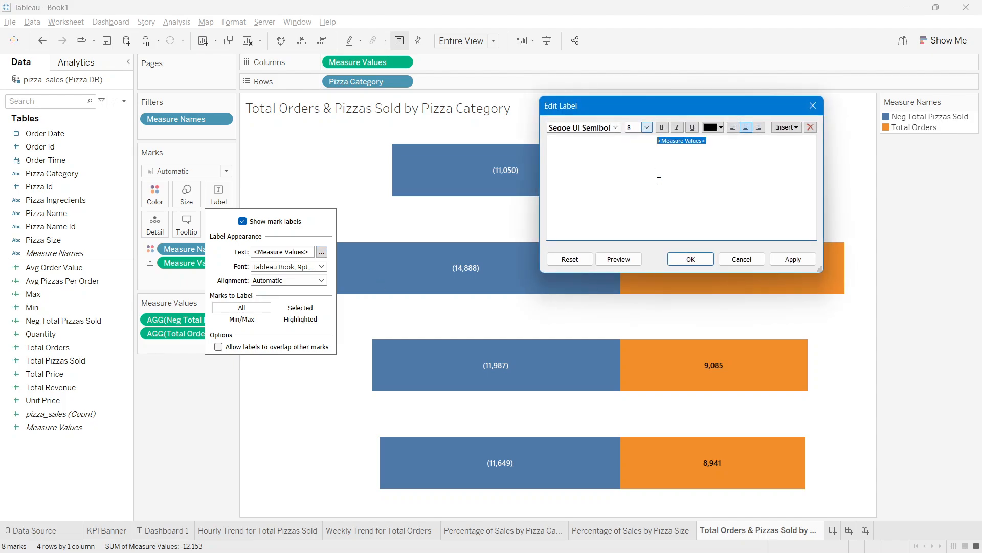
pyautogui.click(691, 259)
# Step: Back on Dashboard 1, hide the Measure Names legend's title and lower the legend into the category chart's tile
pyautogui.click(181, 533)
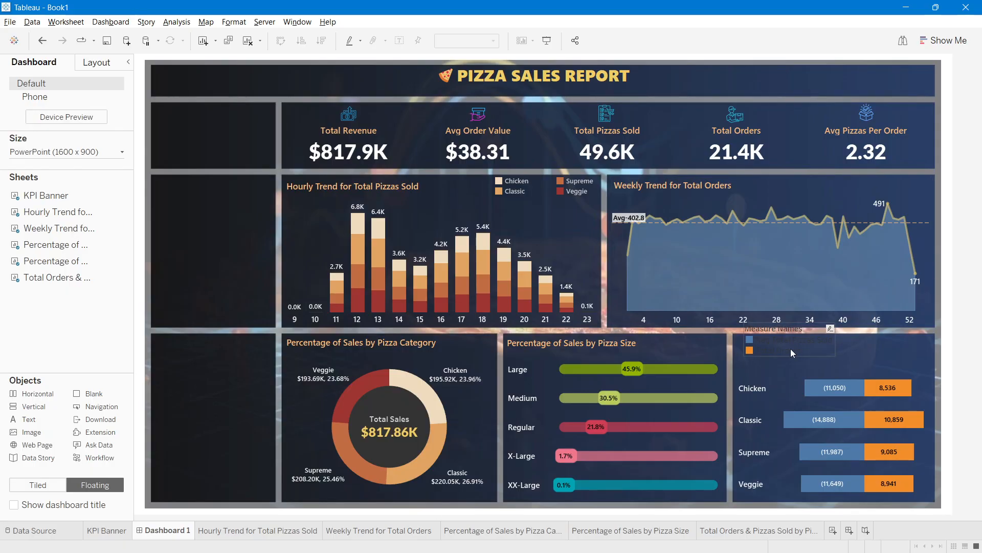
pyautogui.rightClick(780, 329)
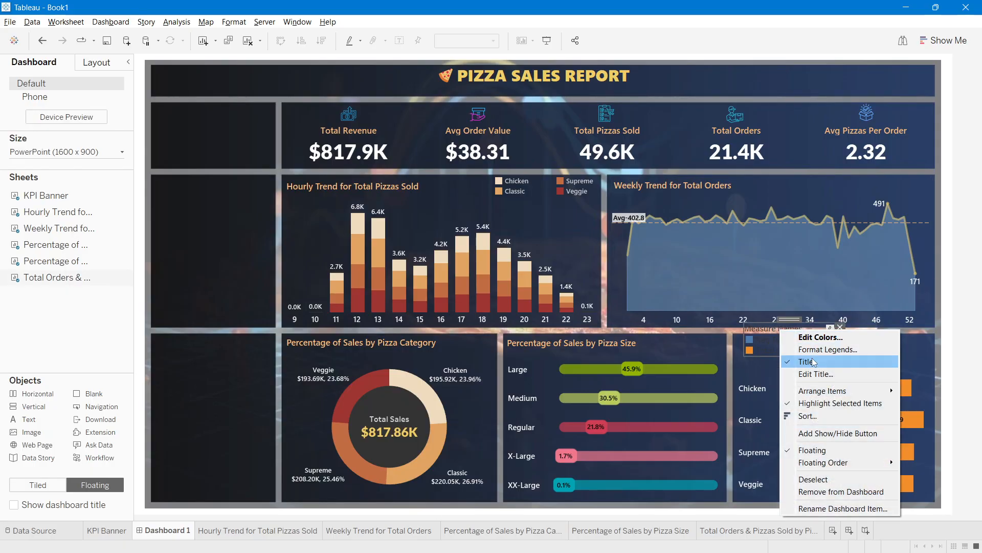
pyautogui.click(793, 359)
pyautogui.moveTo(789, 320); pyautogui.dragTo(788, 347)
# Step: Arrange the Measure Names legend items in a single row, reduce the legend's height and place it just above the bars
pyautogui.click(843, 365)
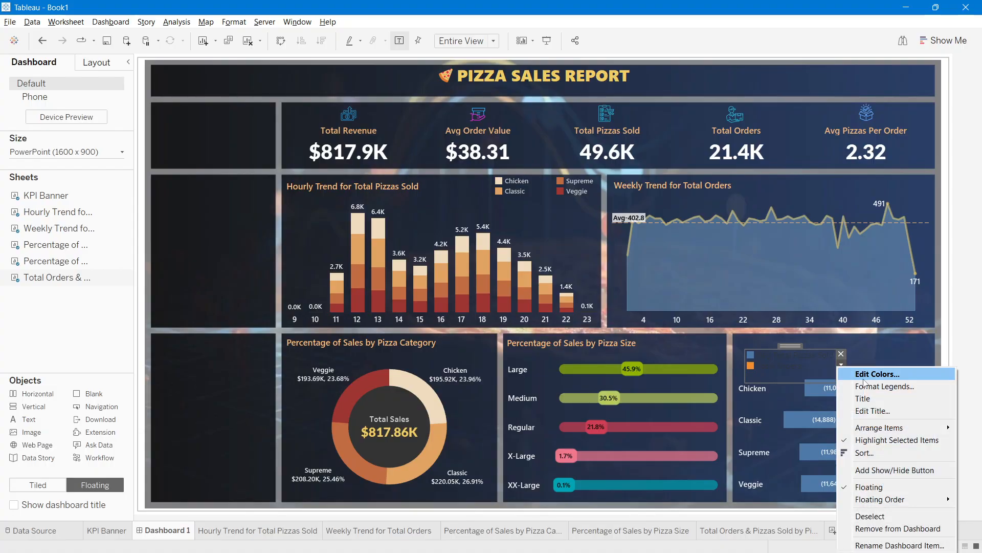
pyautogui.moveTo(880, 427)
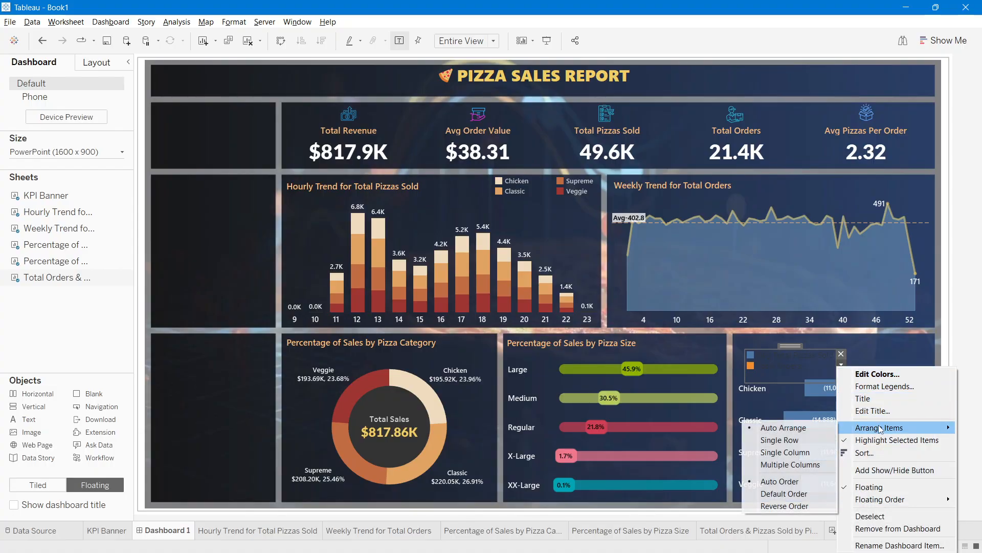
pyautogui.click(803, 439)
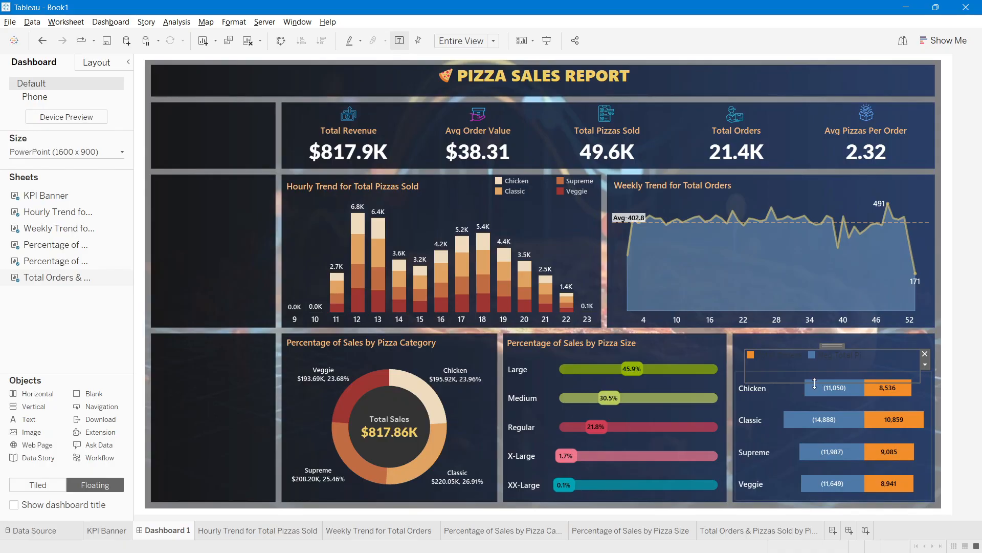
pyautogui.click(807, 363)
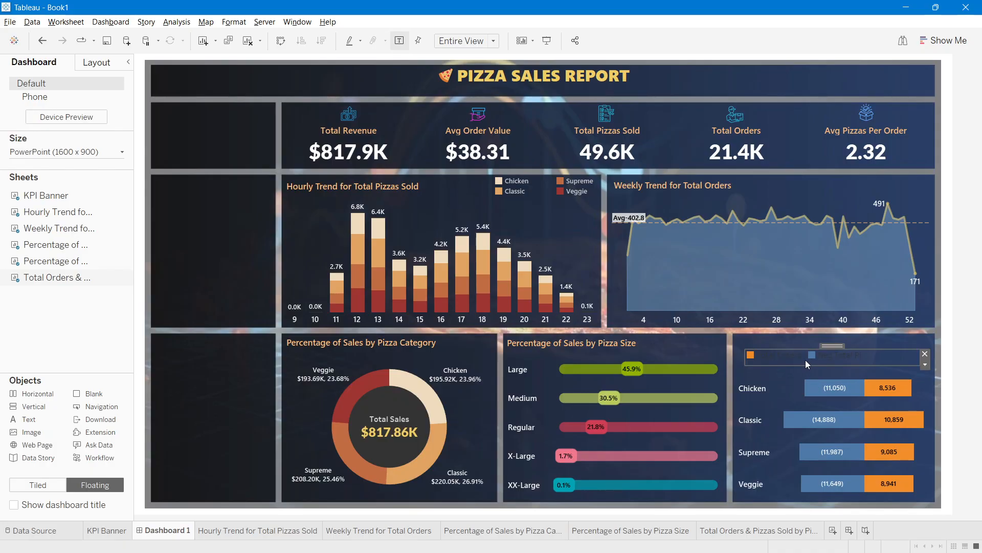
pyautogui.moveTo(807, 360); pyautogui.dragTo(830, 354)
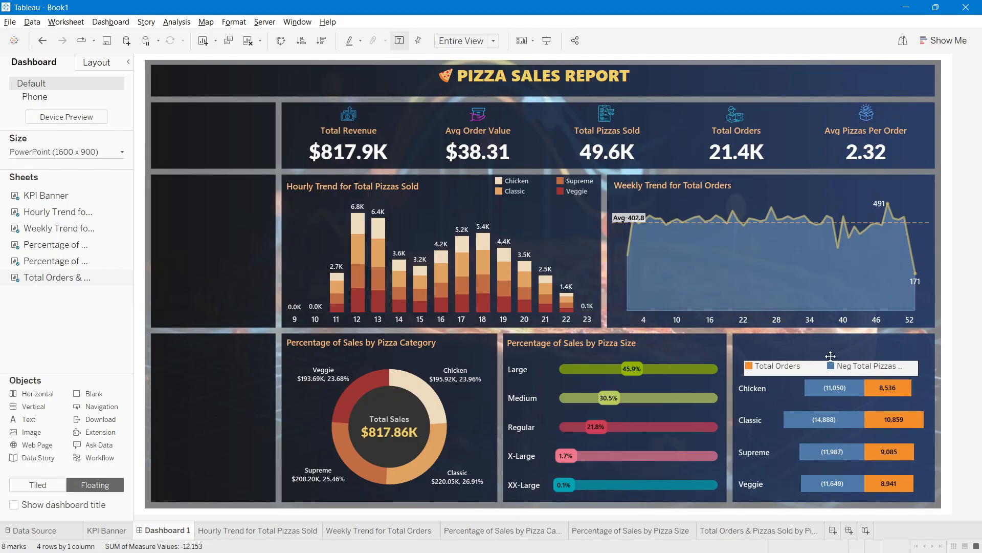
# Step: Change the alias of the Neg Total Pizzas Sold legend item to Total Pizzas Sold
pyautogui.click(897, 367)
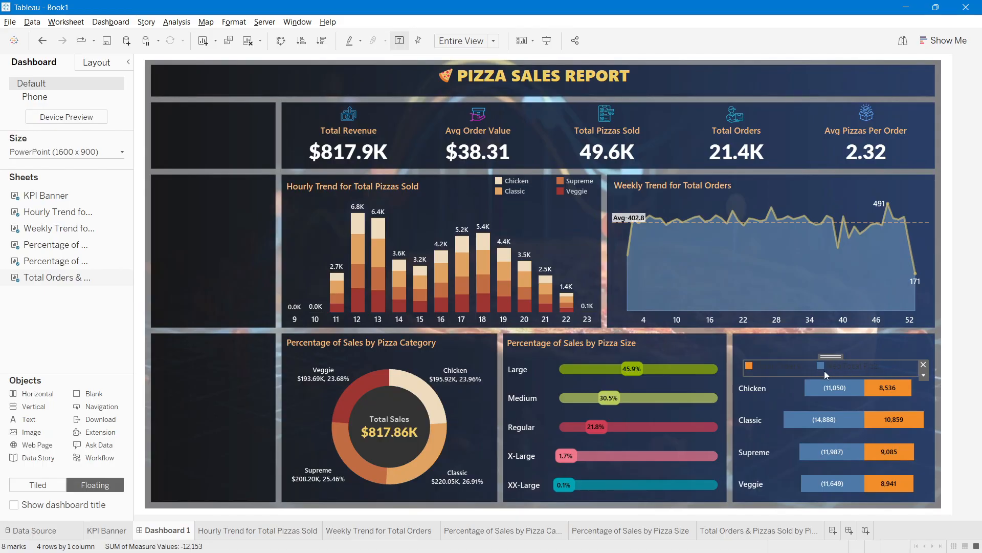
pyautogui.click(845, 366)
pyautogui.click(846, 368)
pyautogui.rightClick(842, 367)
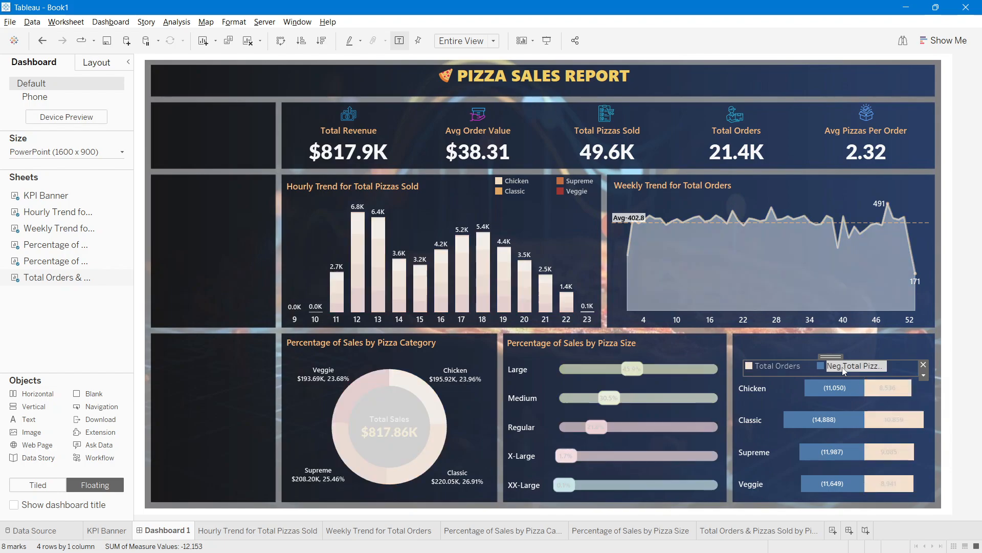
pyautogui.click(869, 428)
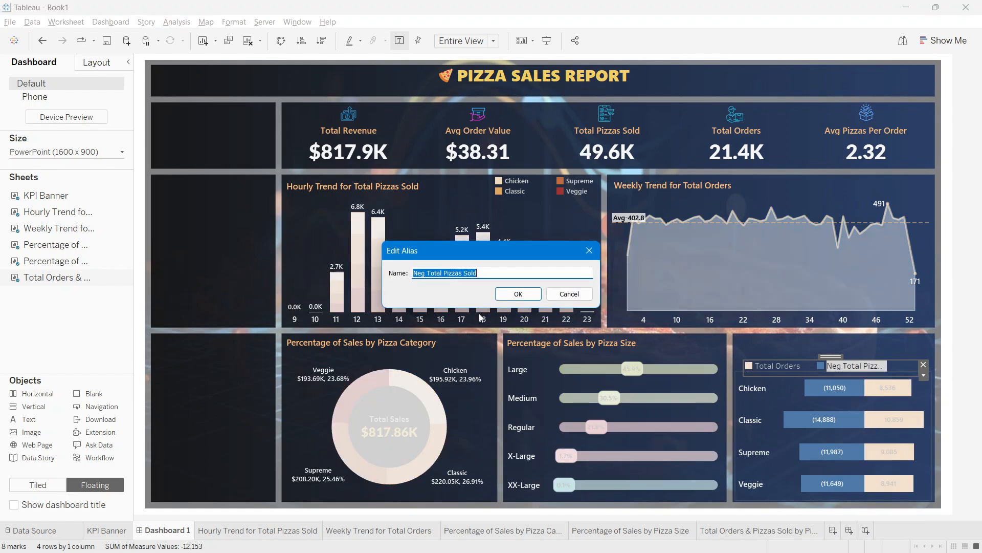
pyautogui.click(430, 273)
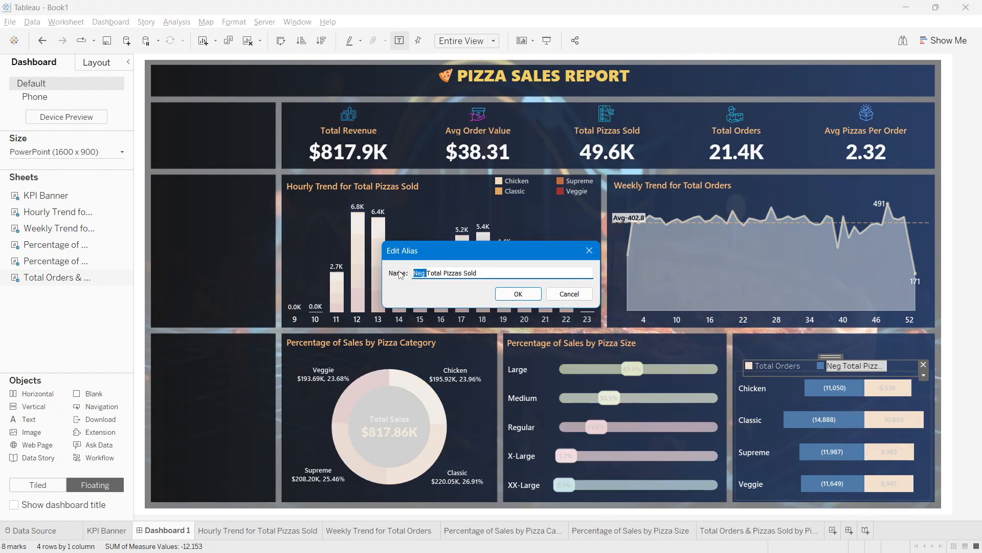
pyautogui.press('BackSpace')
pyautogui.click(525, 296)
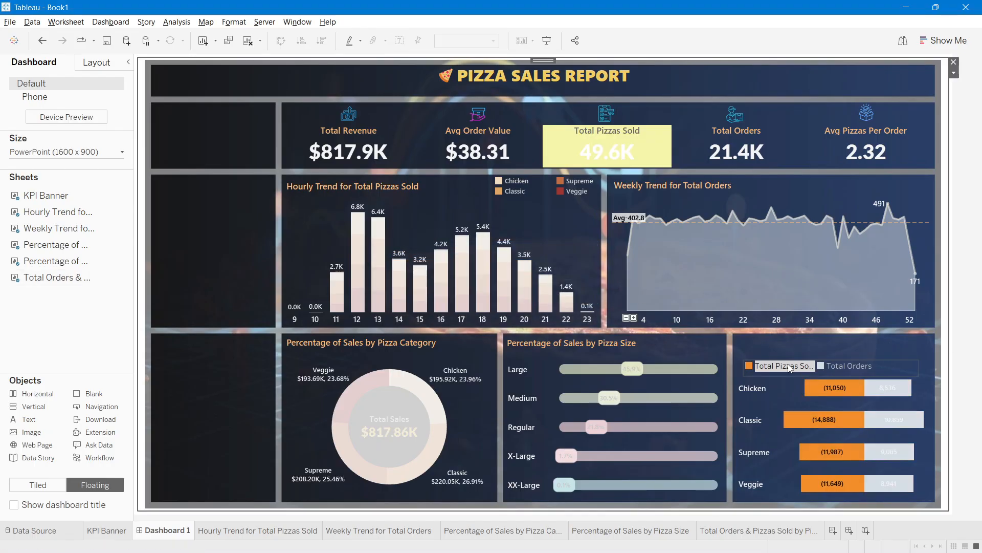
pyautogui.click(967, 279)
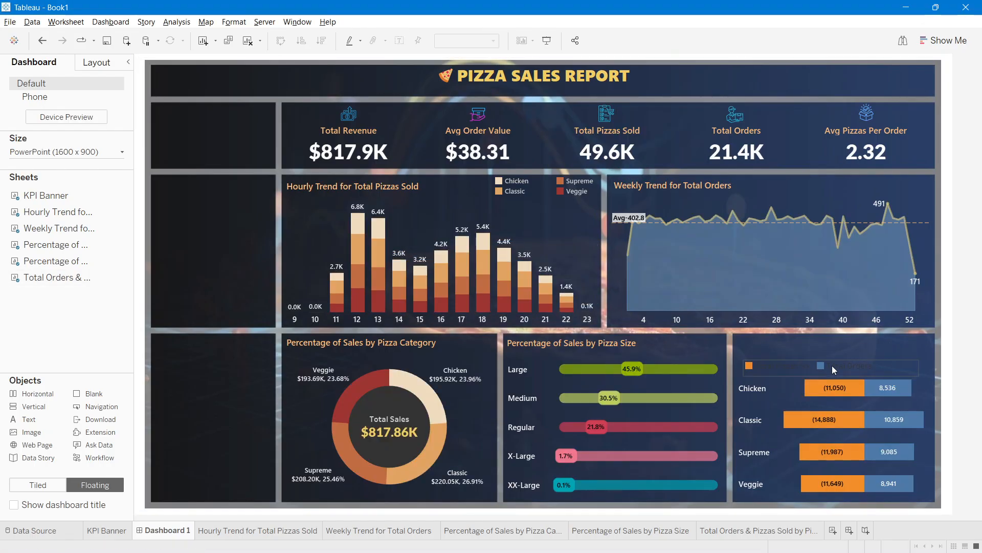
# Step: Nudge the Measure Names legend slightly to the right above the category chart
pyautogui.click(771, 362)
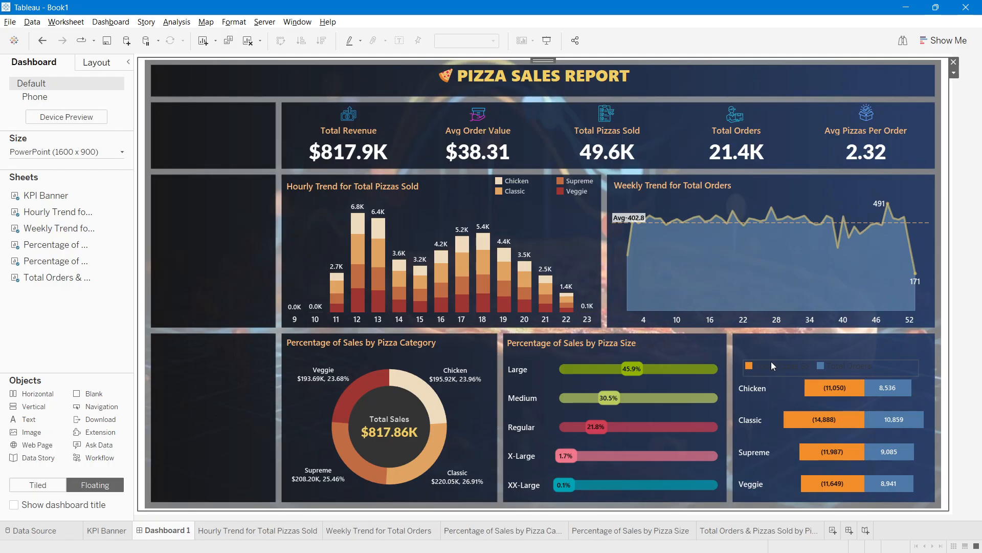
pyautogui.click(792, 371)
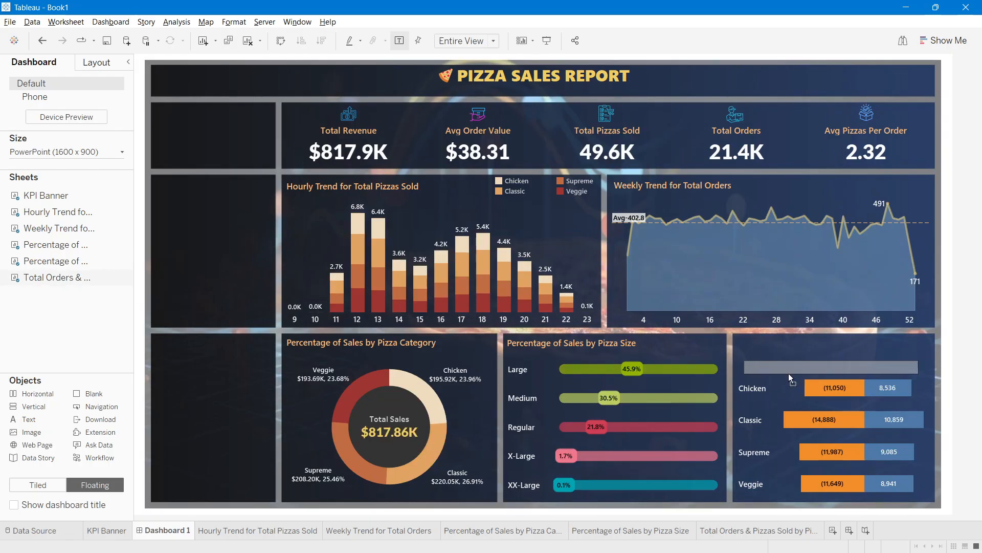
pyautogui.moveTo(824, 356); pyautogui.dragTo(827, 357)
pyautogui.click(803, 350)
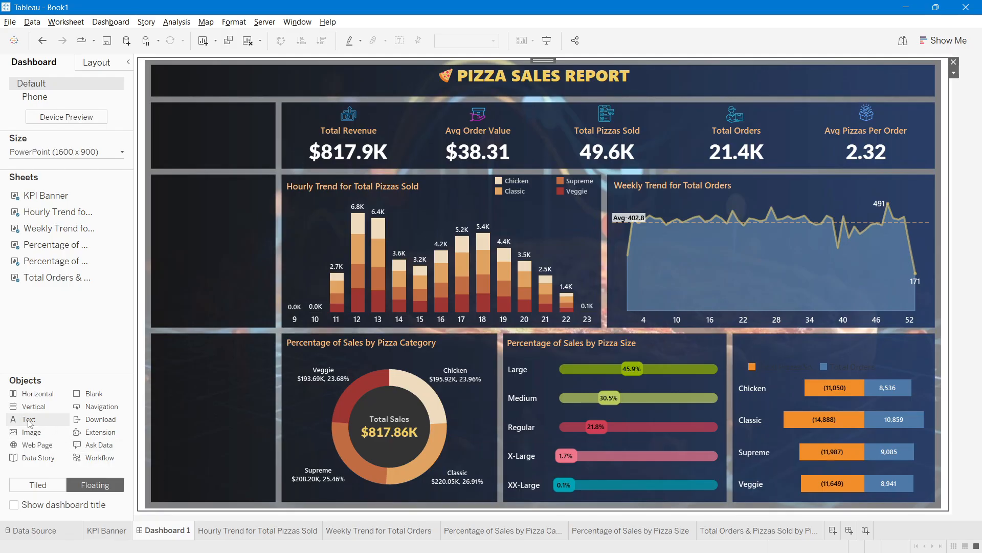
# Step: Add a floating text object reading "Total Orders & Pizzas Sold by Pizza Category" and set its font to Segoe UI Semibold
pyautogui.moveTo(29, 423); pyautogui.dragTo(634, 328)
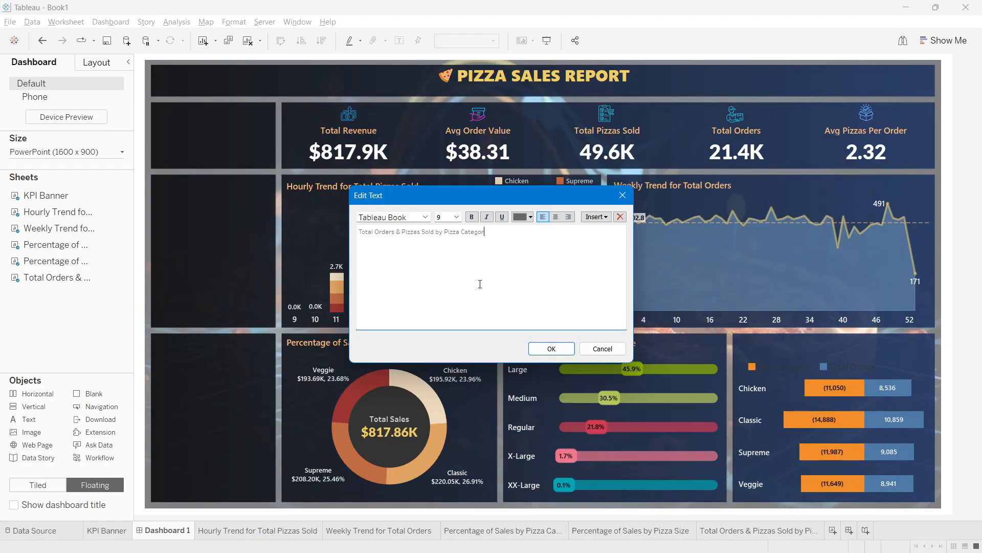
pyautogui.moveTo(480, 284); pyautogui.dragTo(329, 223)
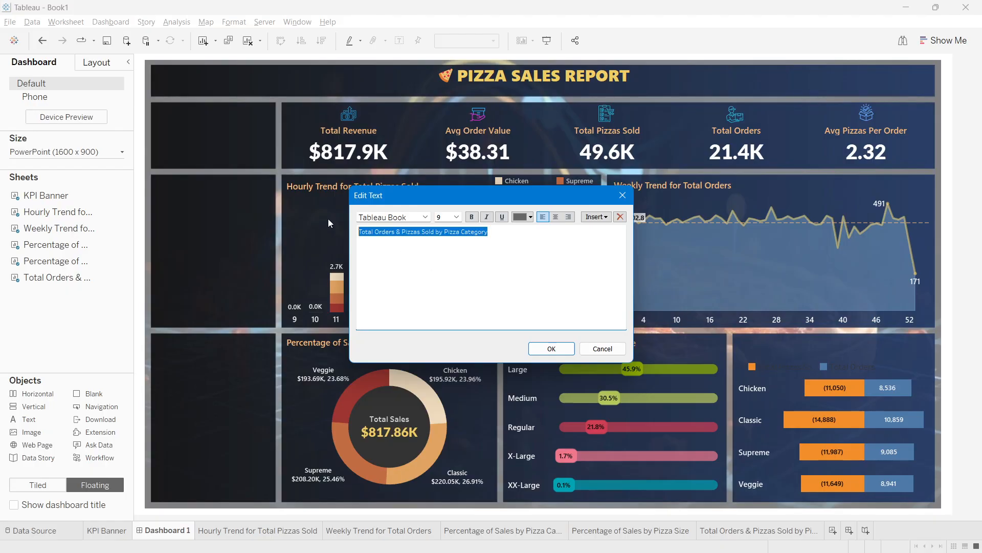
pyautogui.click(425, 216)
pyautogui.scroll(5, 395, 287)
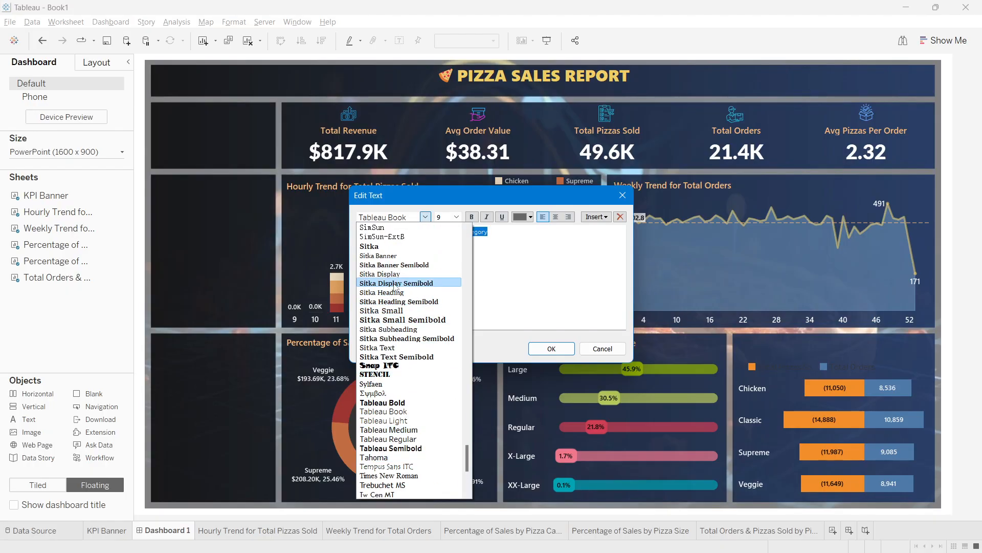
pyautogui.scroll(3, 395, 287)
pyautogui.click(396, 261)
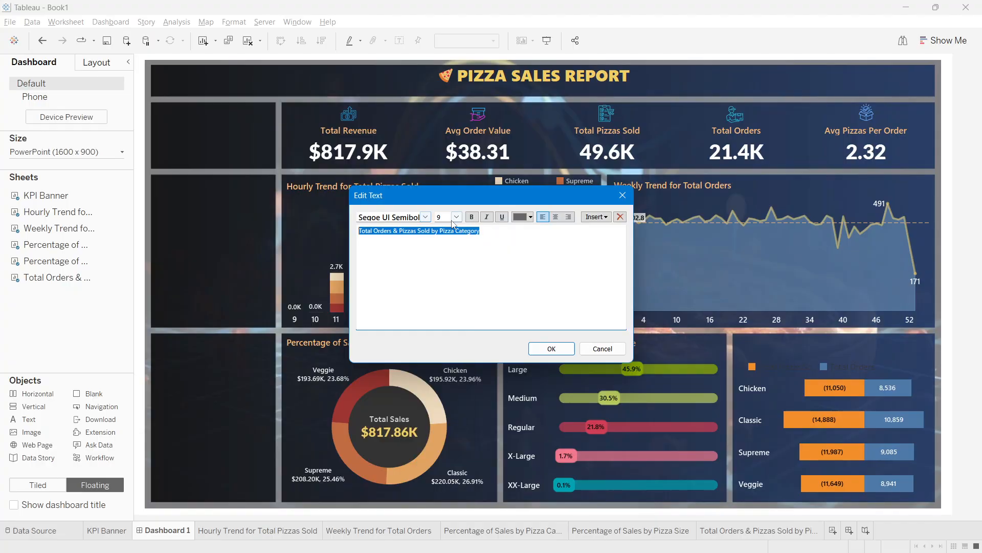
# Step: Format the floating category title as size 10 in light orange and place it above the Total Orders and Pizzas Sold chart
pyautogui.click(455, 218)
pyautogui.click(455, 218)
pyautogui.click(456, 218)
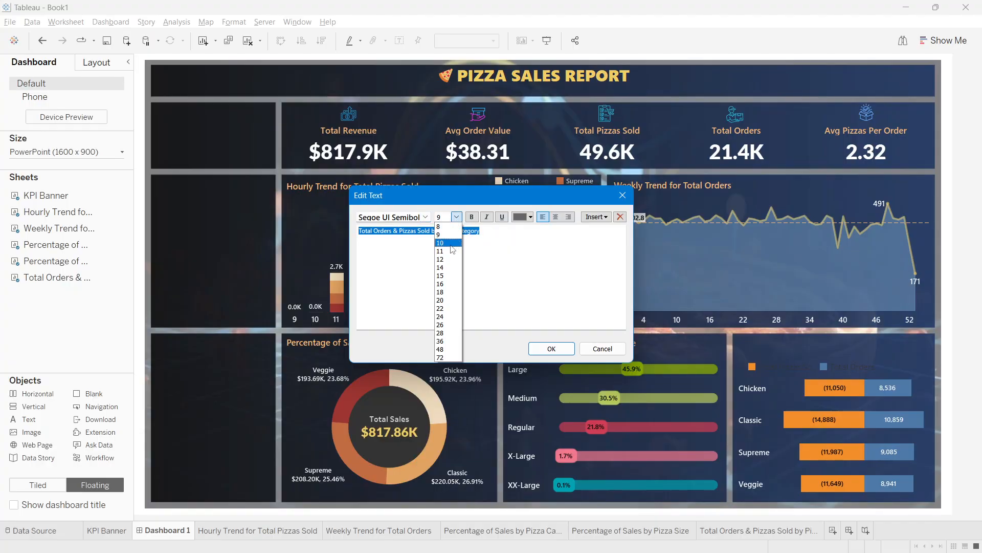
pyautogui.click(452, 244)
pyautogui.click(522, 217)
pyautogui.click(549, 247)
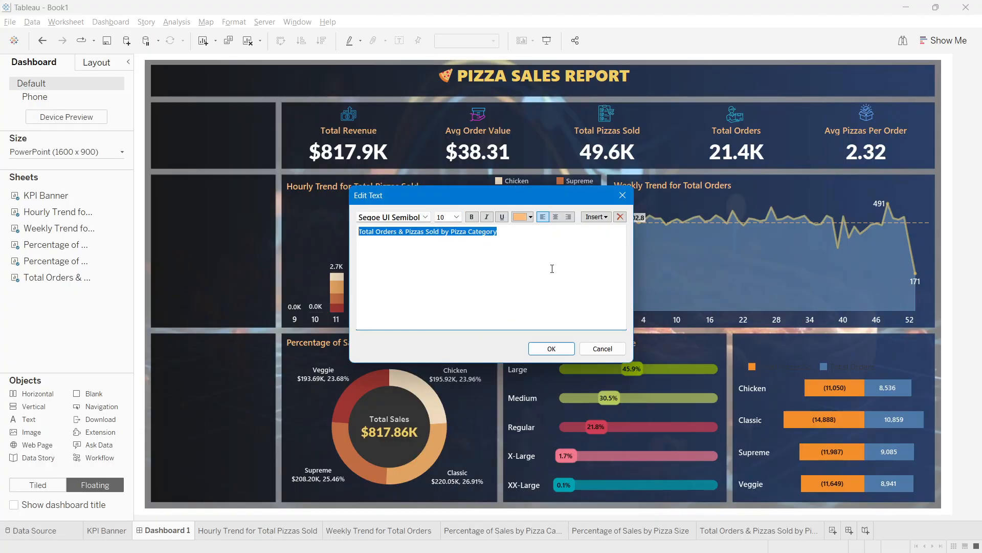
pyautogui.click(552, 349)
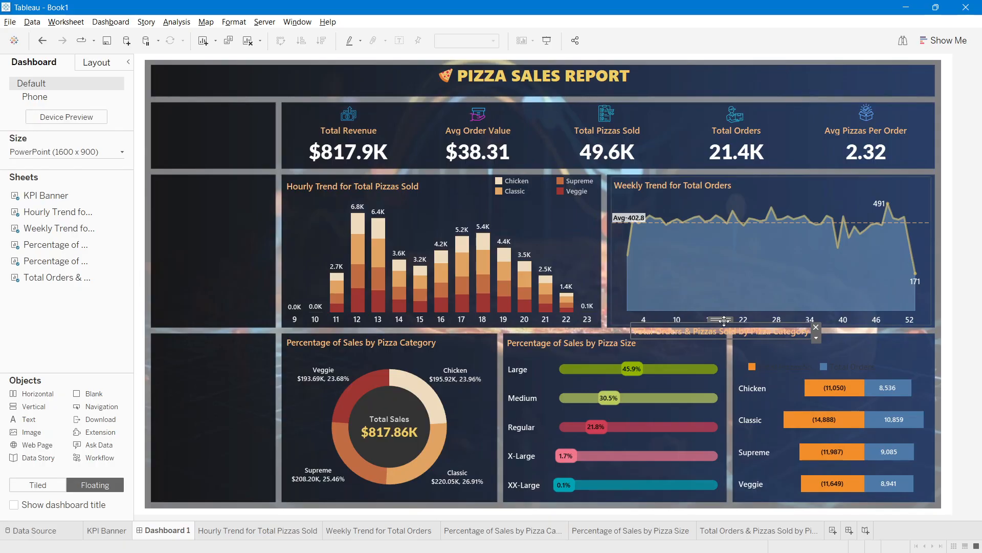
pyautogui.moveTo(724, 319); pyautogui.dragTo(823, 331)
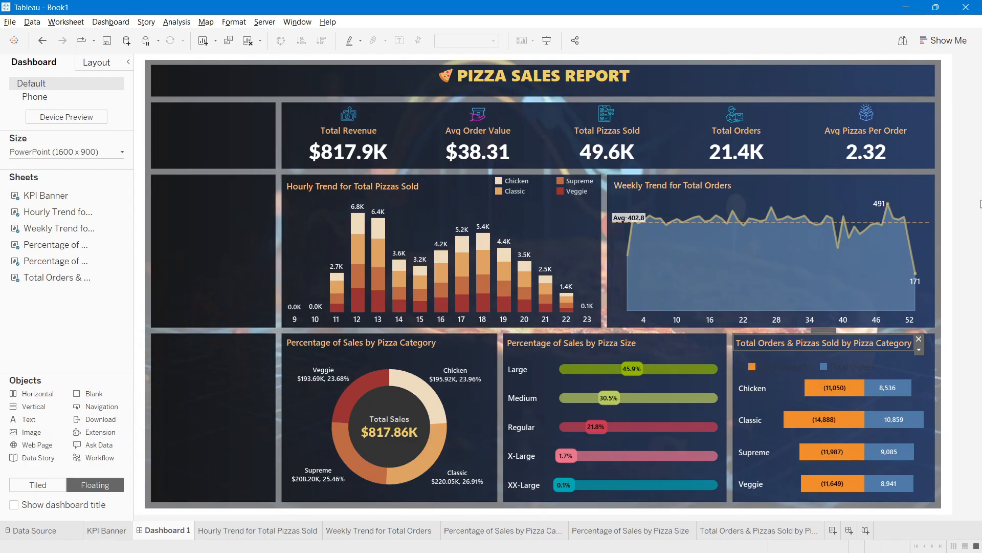
pyautogui.doubleClick(572, 344)
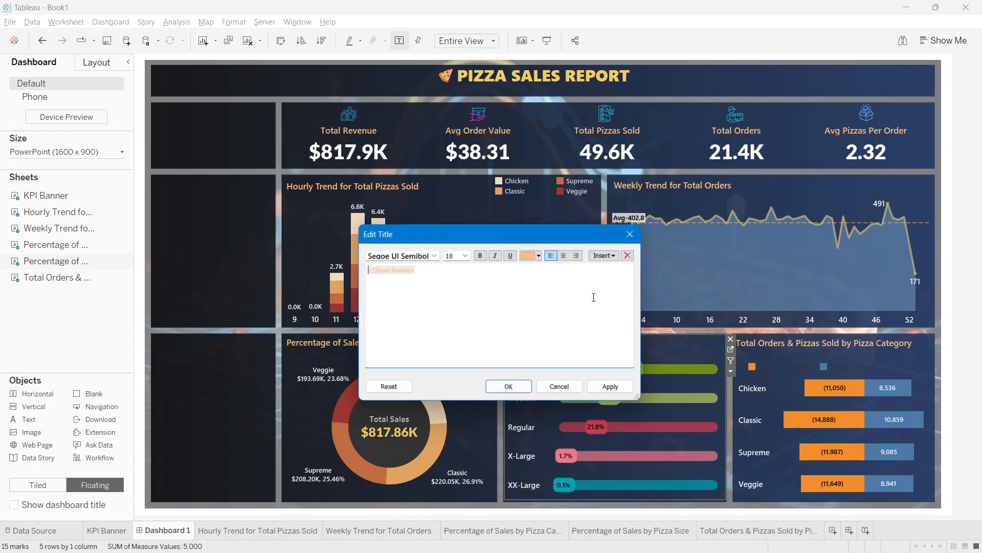
pyautogui.click(632, 237)
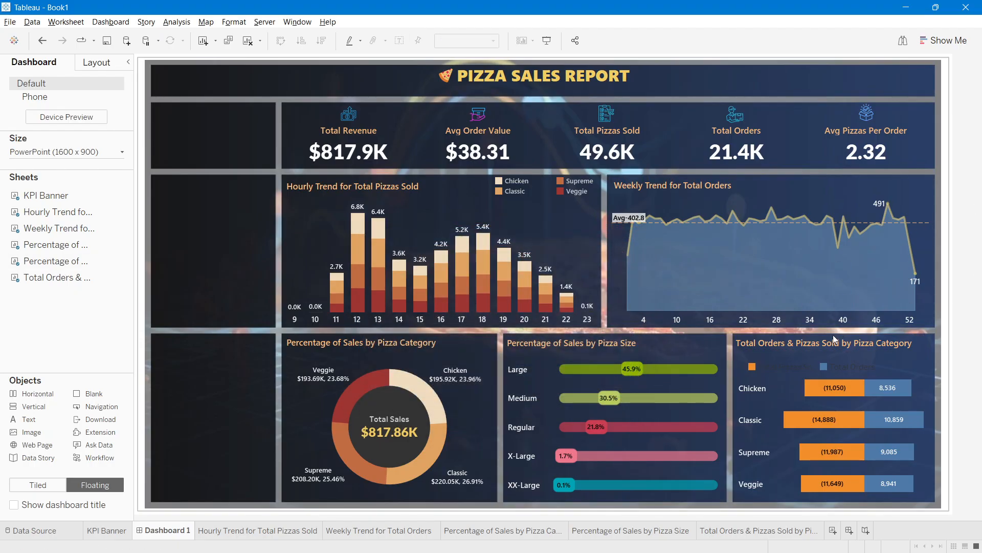
pyautogui.rightClick(774, 365)
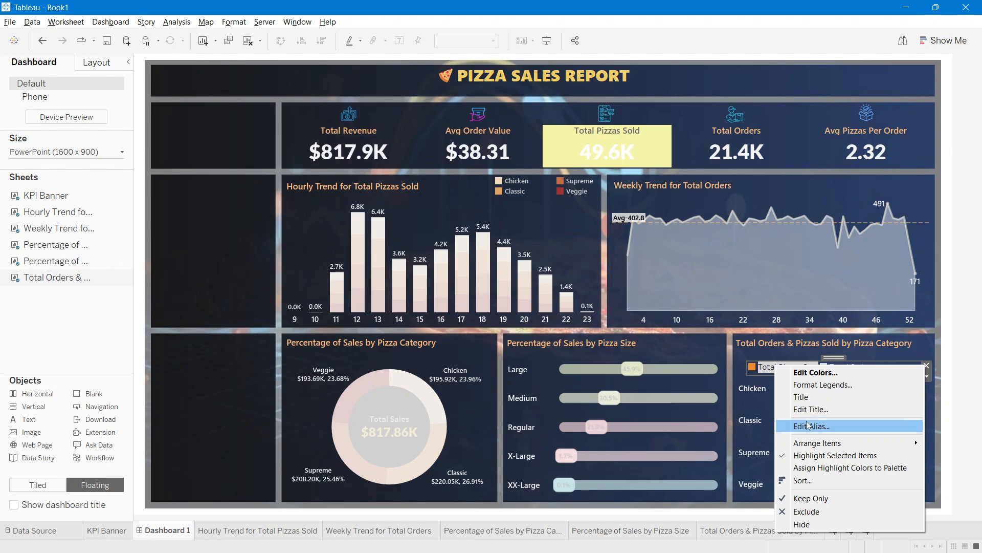
pyautogui.click(771, 372)
pyautogui.click(772, 366)
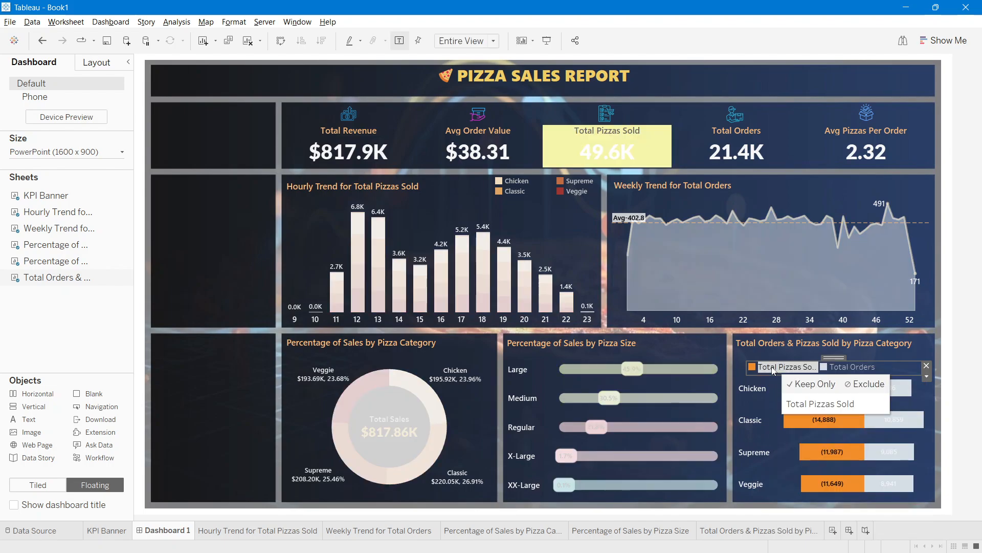
pyautogui.click(772, 369)
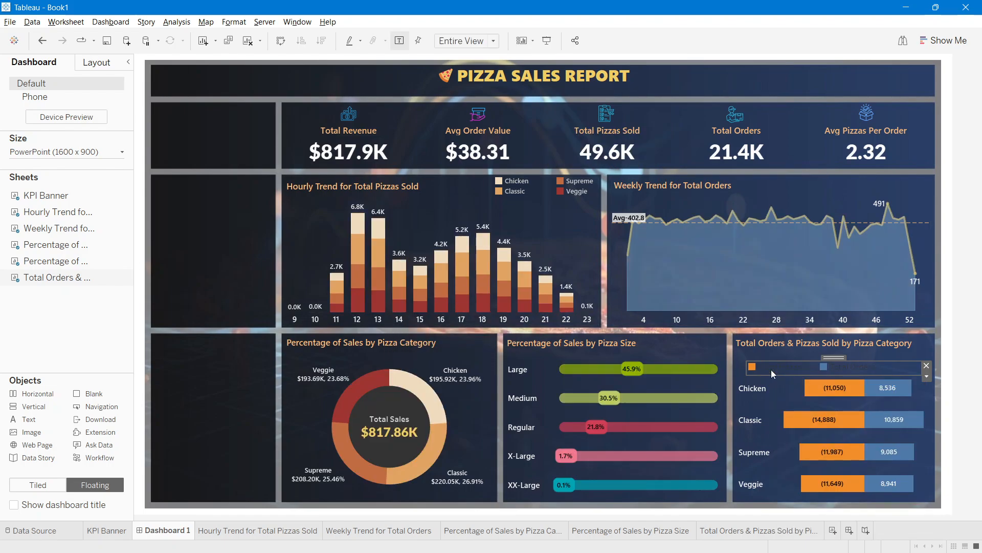
# Step: Turn off highlighting of selected items for the Measure Names legend and try selecting its two entries
pyautogui.click(926, 376)
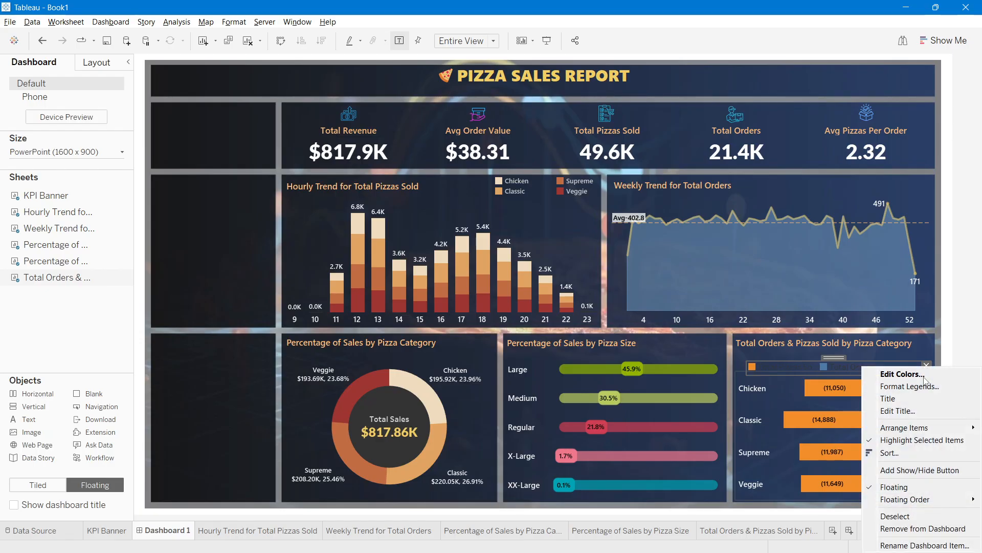
pyautogui.click(899, 441)
pyautogui.click(777, 367)
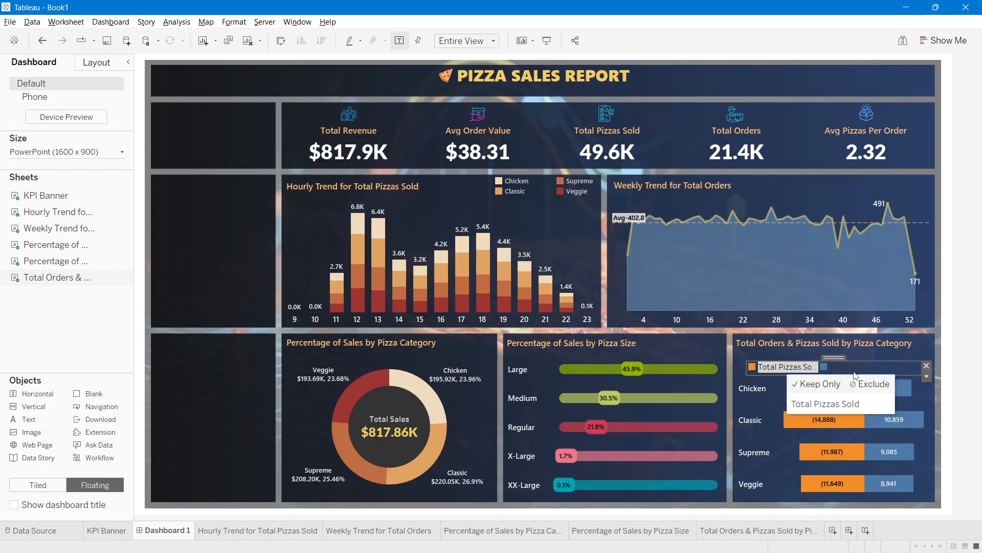
pyautogui.click(852, 367)
pyautogui.click(793, 356)
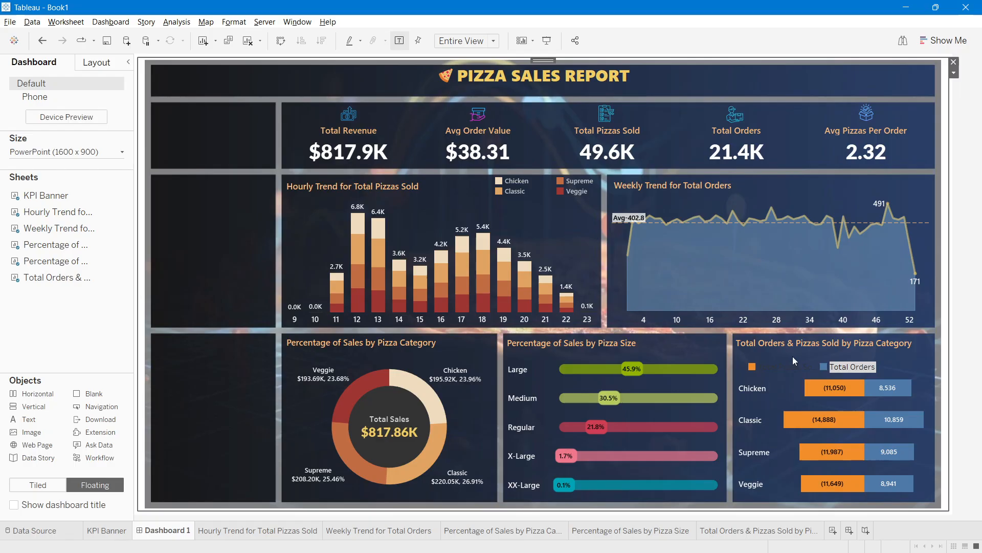
pyautogui.click(902, 369)
# Step: Format the Measure Names legend's body text in white at size 8
pyautogui.rightClick(870, 372)
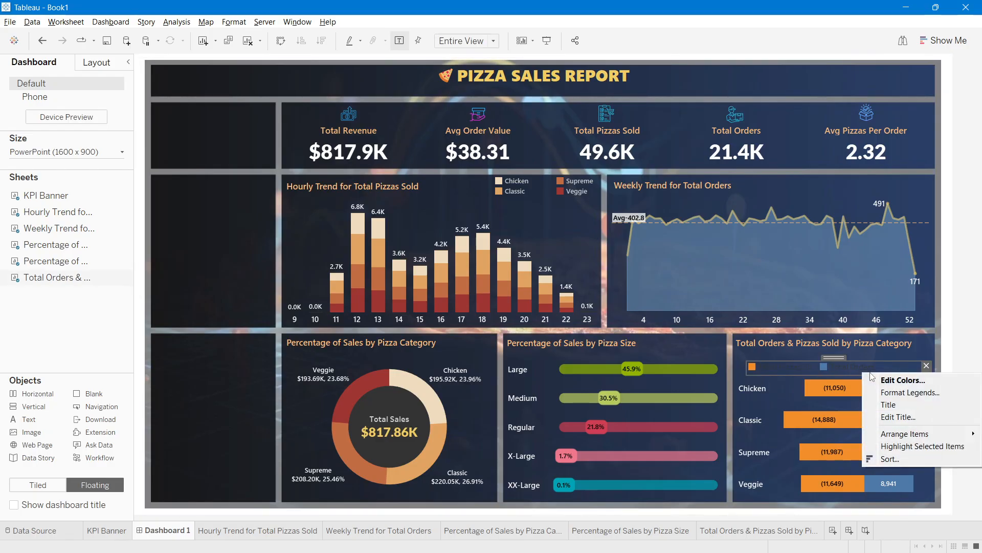
pyautogui.click(888, 402)
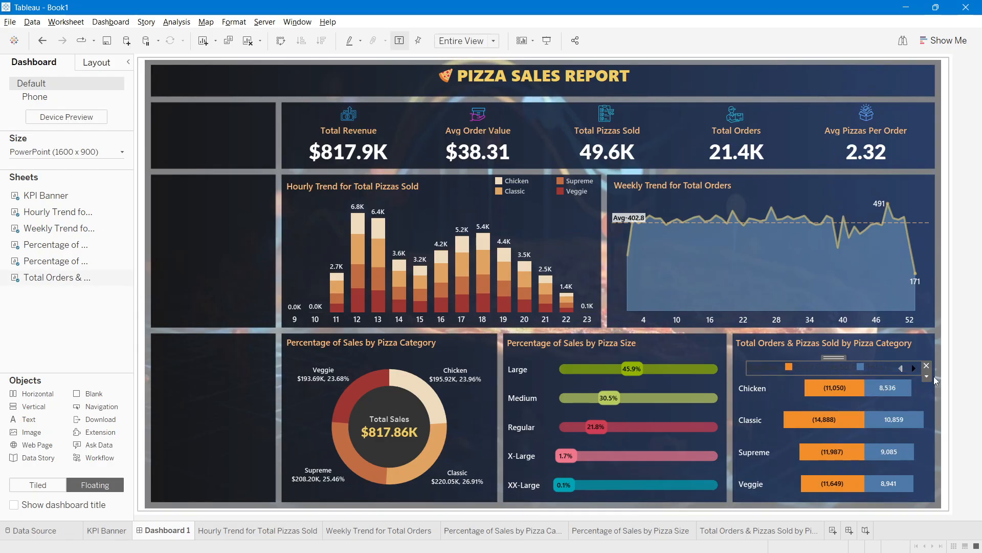
pyautogui.rightClick(850, 367)
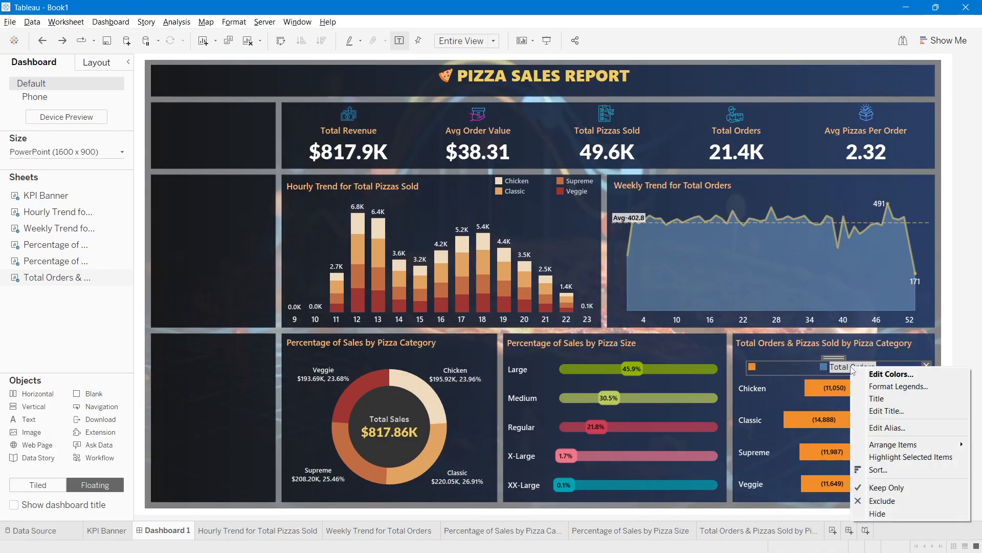
pyautogui.click(881, 388)
pyautogui.click(75, 162)
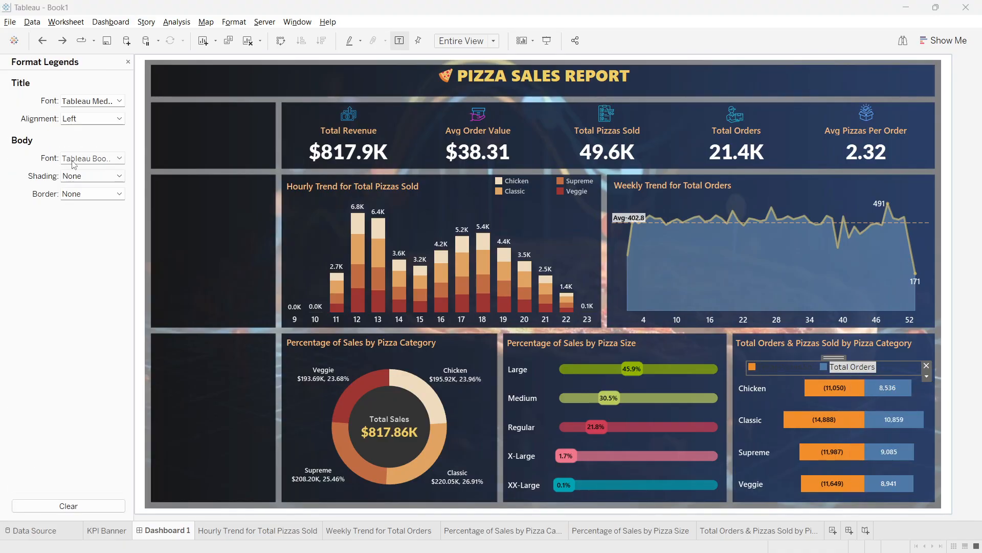
pyautogui.click(81, 206)
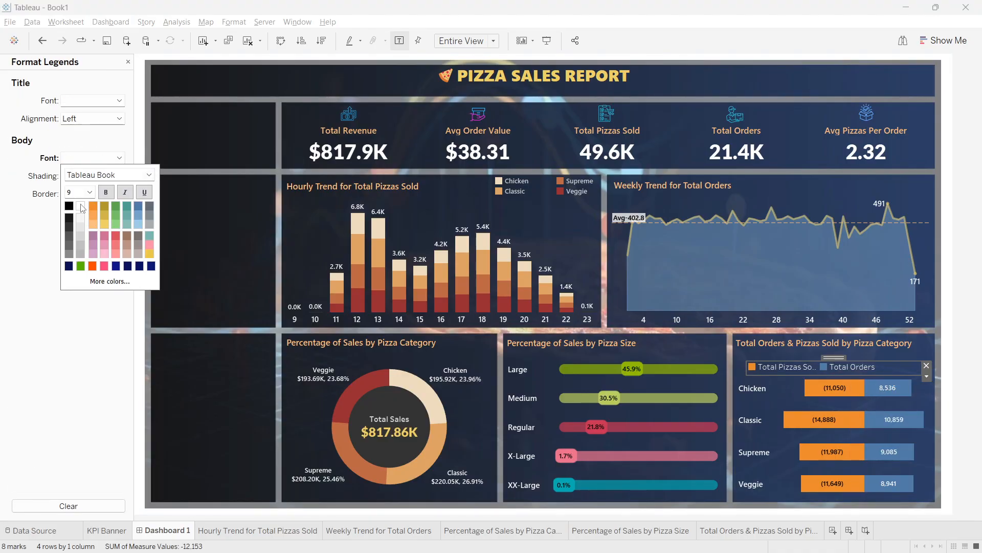
pyautogui.click(89, 192)
pyautogui.click(78, 202)
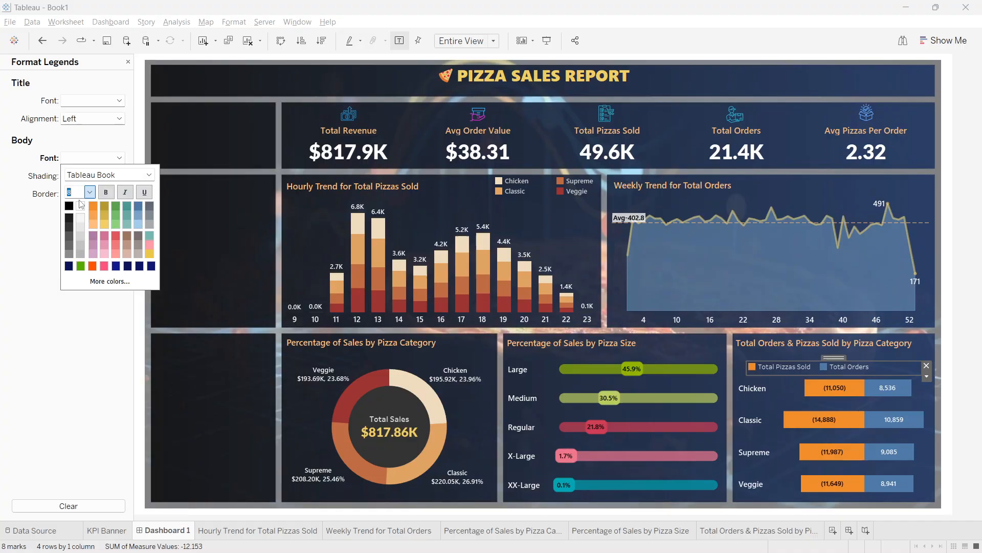
# Step: Change the legend's body font to Segoe UI Semibold and close the legend formatting
pyautogui.click(148, 175)
pyautogui.scroll(14, 117, 239)
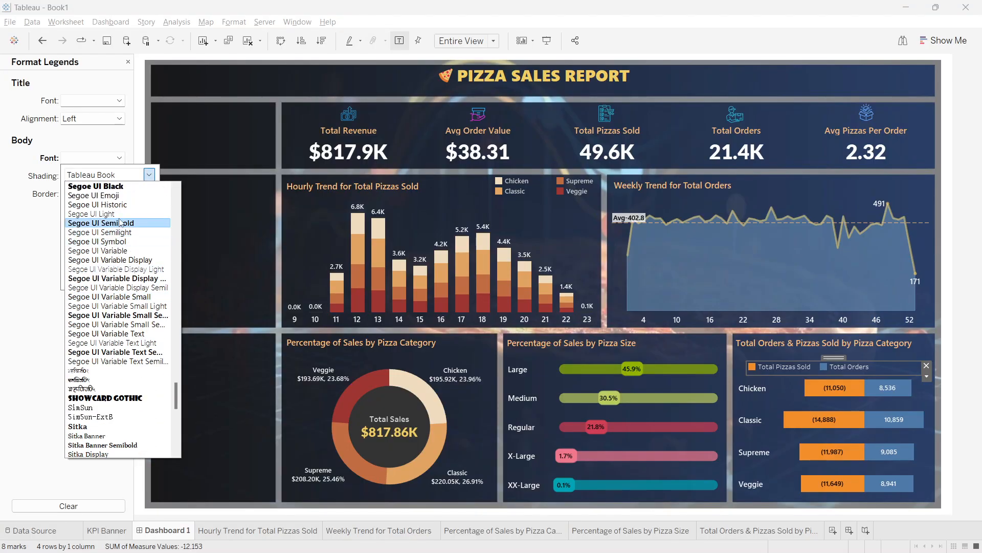
pyautogui.click(121, 221)
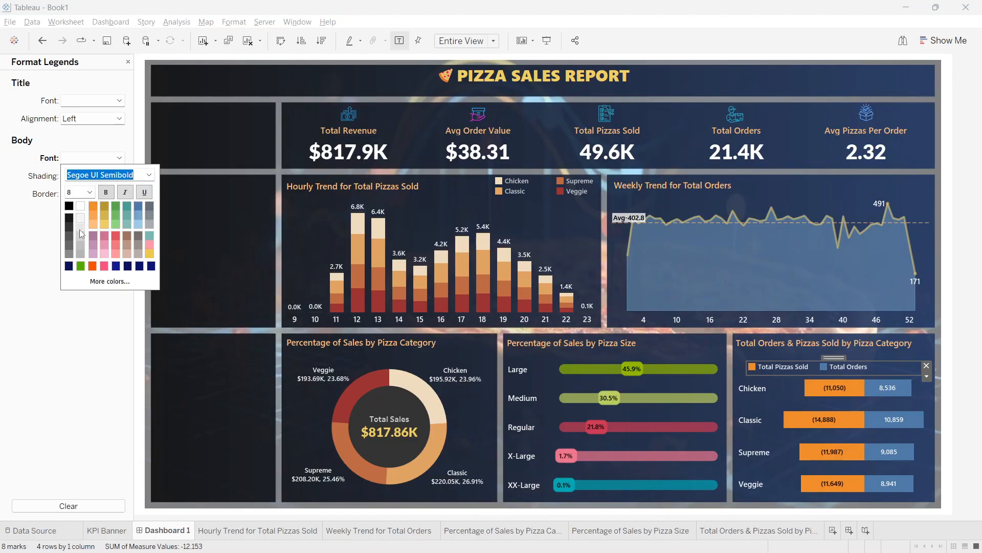
pyautogui.click(39, 235)
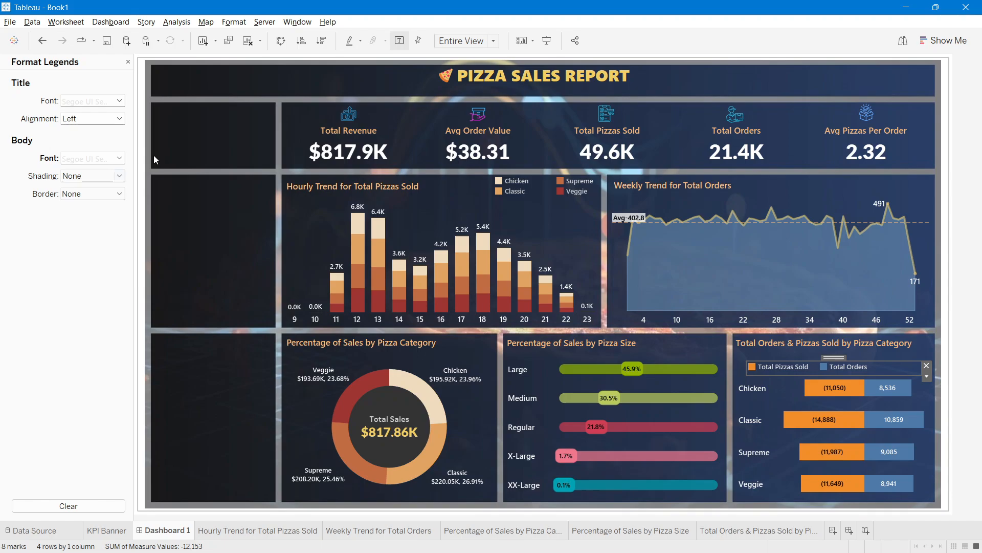
pyautogui.click(128, 62)
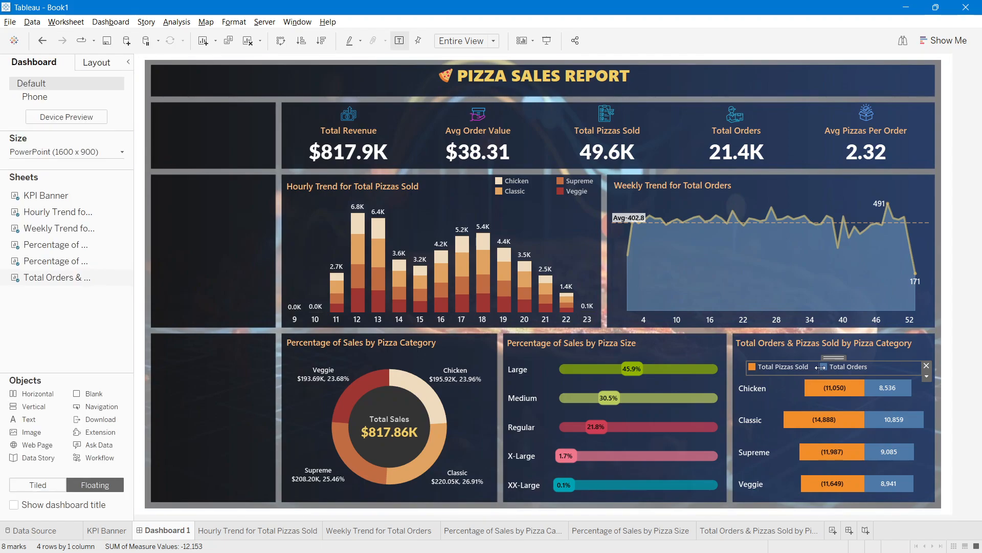
pyautogui.click(980, 255)
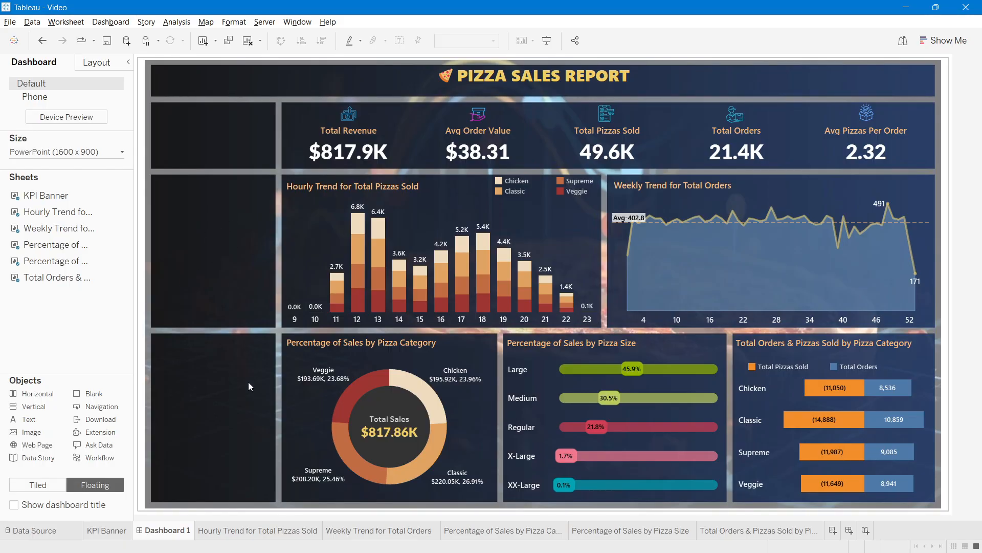
# Step: Switch to the Pizza Sales workbook and examine the insight text panels of its Home dashboard, then return to the Video workbook
pyautogui.hotkey('alt', 'Tab')
pyautogui.press('Tab')
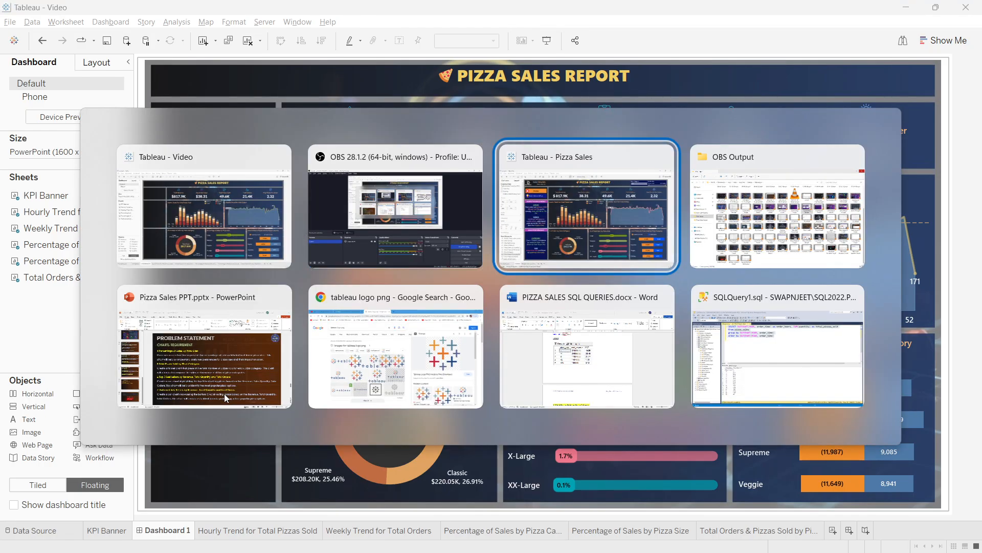
pyautogui.hotkey('alt', 'Tab')
pyautogui.click(604, 211)
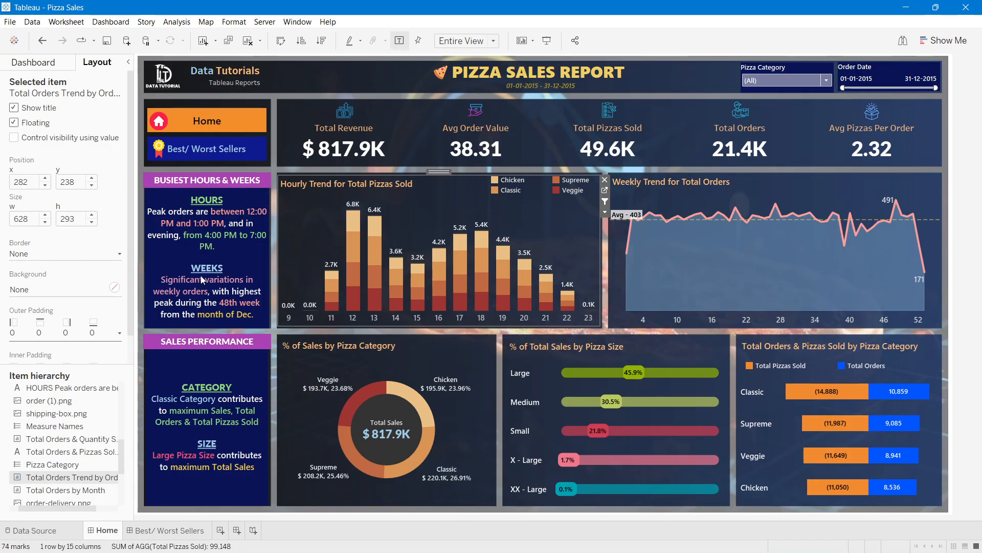
pyautogui.hotkey('alt', 'Tab')
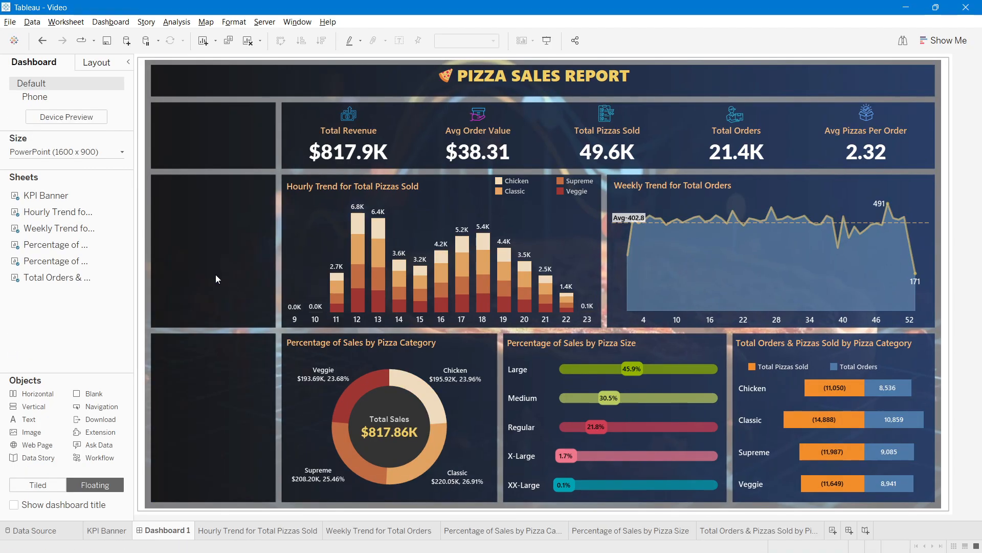
pyautogui.hotkey('alt', 'Tab')
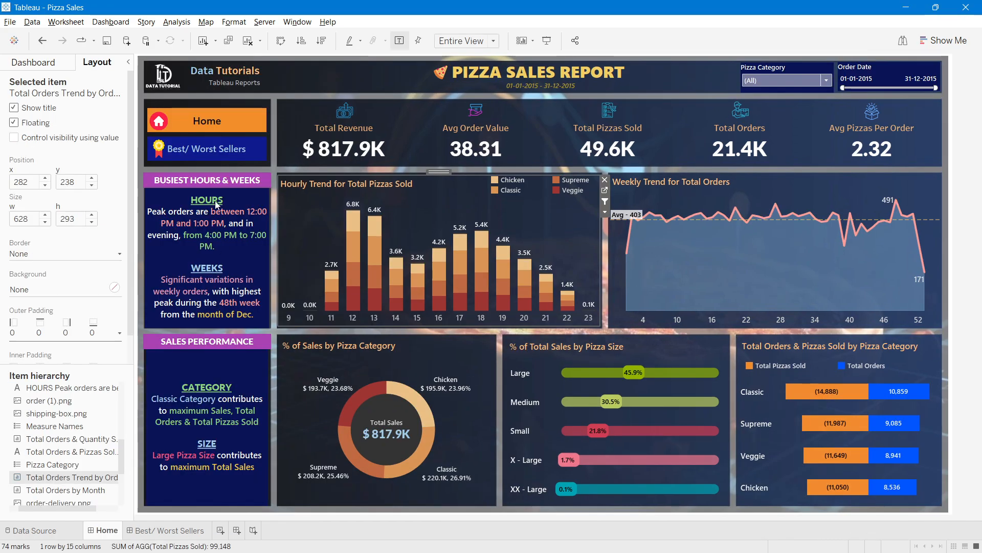
pyautogui.hotkey('alt', 'Tab')
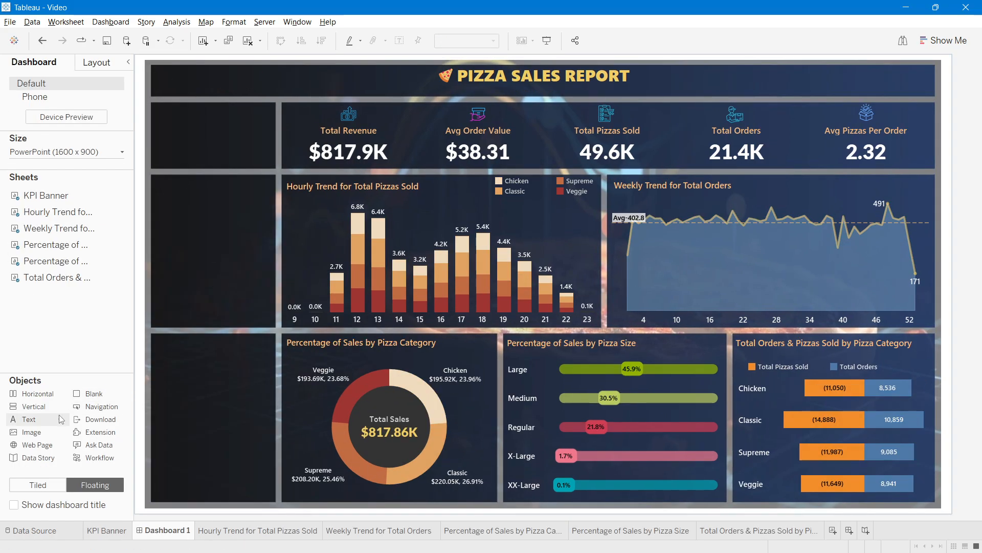
# Step: Add a floating text object over the empty panel beside the hourly chart, reading "BUSIEST HOURS & WEEKS"
pyautogui.moveTo(38, 419); pyautogui.dragTo(185, 216)
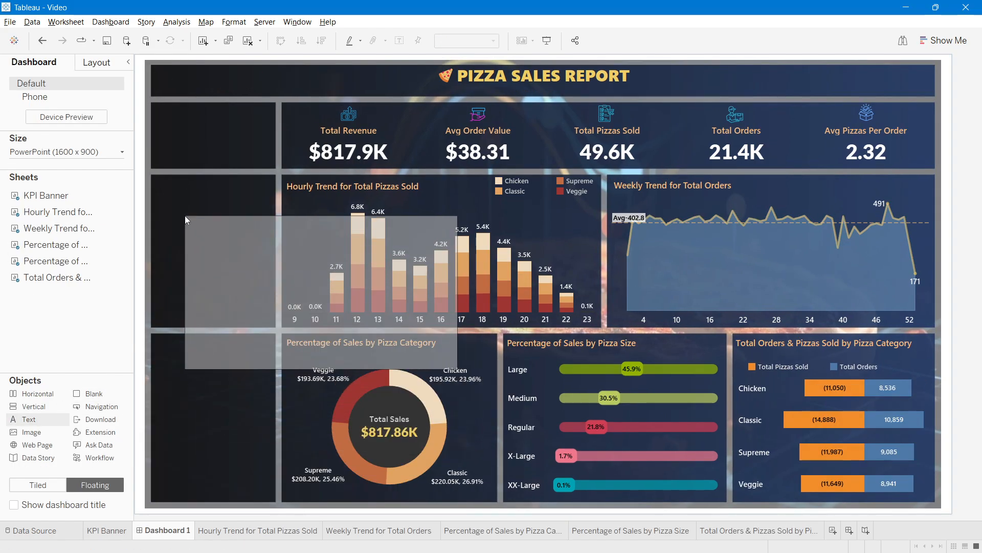
pyautogui.hotkey('alt', 'Tab')
pyautogui.hotkey('alt', 'Tab')
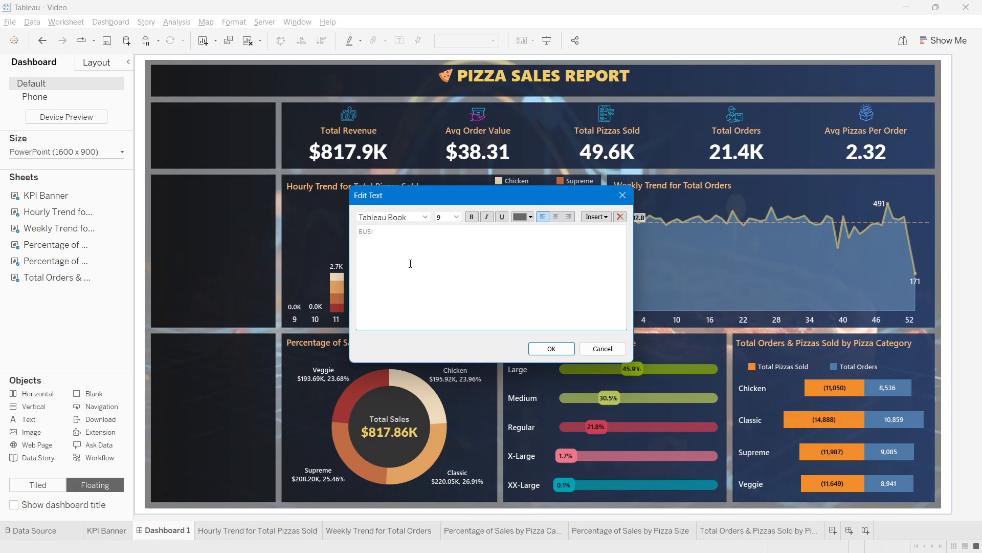
pyautogui.write('BUSIEST HOURS & WEEKS')
# Step: Set the BUSIEST HOURS & WEEKS text to size 14 in the Lato font
pyautogui.moveTo(434, 233); pyautogui.dragTo(358, 233)
pyautogui.click(456, 216)
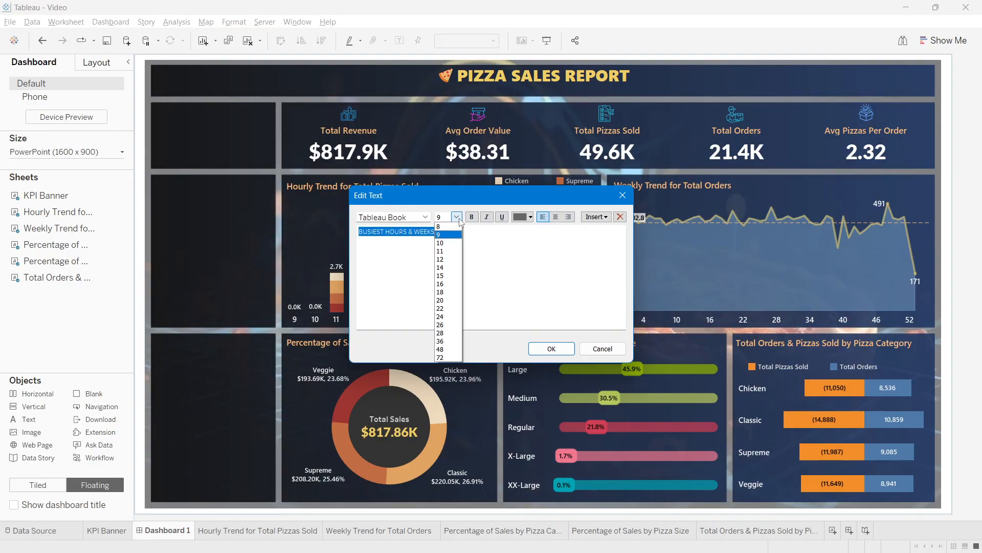
pyautogui.click(450, 267)
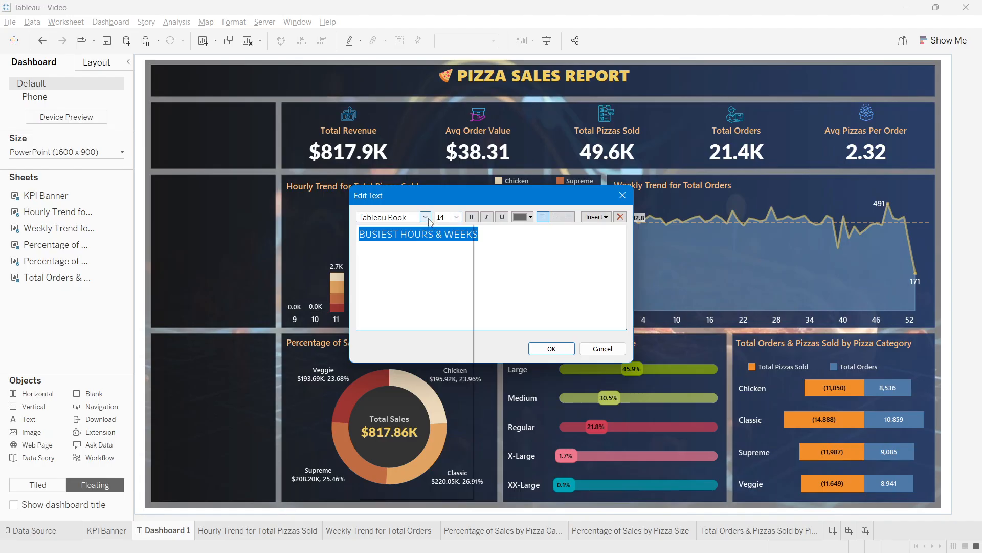
pyautogui.click(428, 219)
pyautogui.scroll(3, 424, 281)
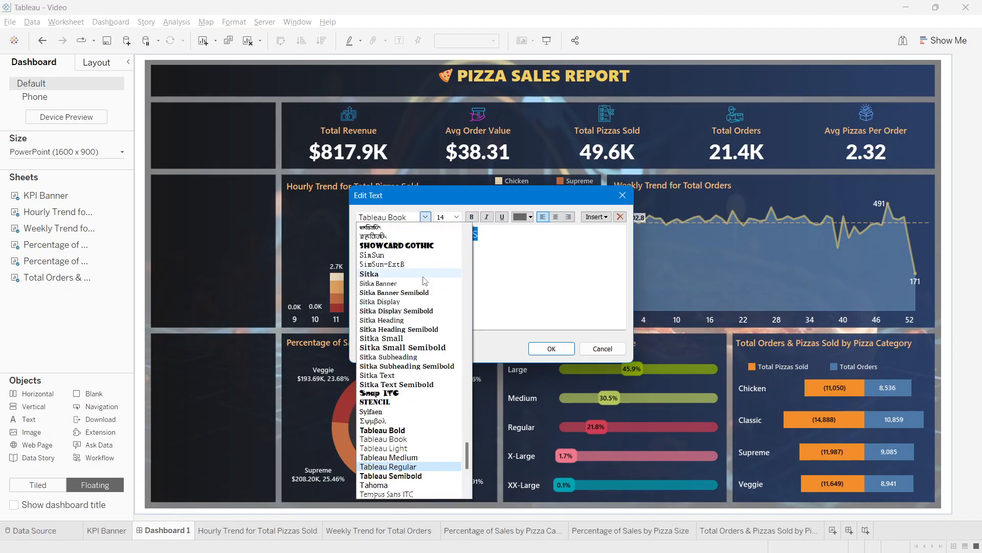
pyautogui.scroll(4, 424, 281)
pyautogui.scroll(15, 423, 280)
pyautogui.click(424, 276)
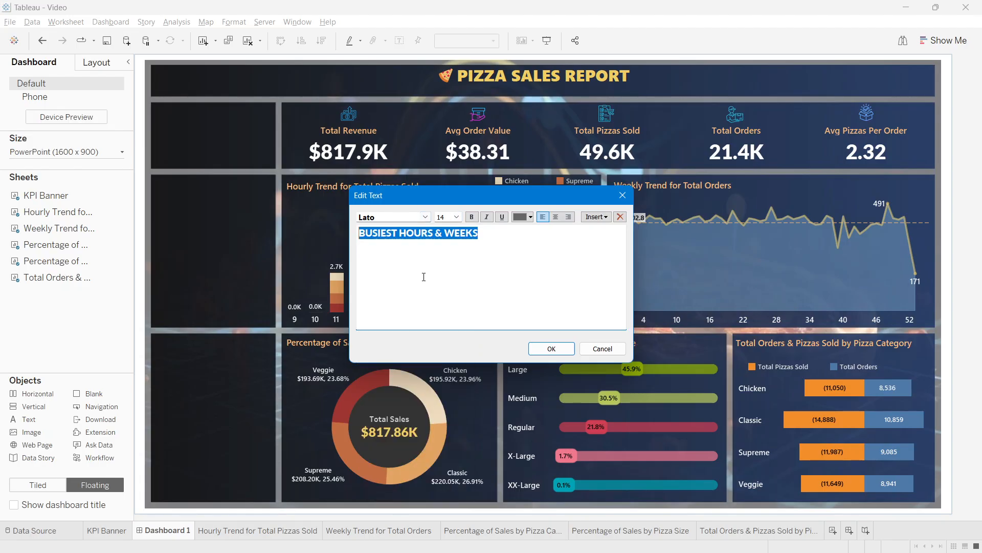
# Step: Color the BUSIEST HOURS & WEEKS text white and center it
pyautogui.click(520, 217)
pyautogui.click(525, 227)
pyautogui.click(556, 217)
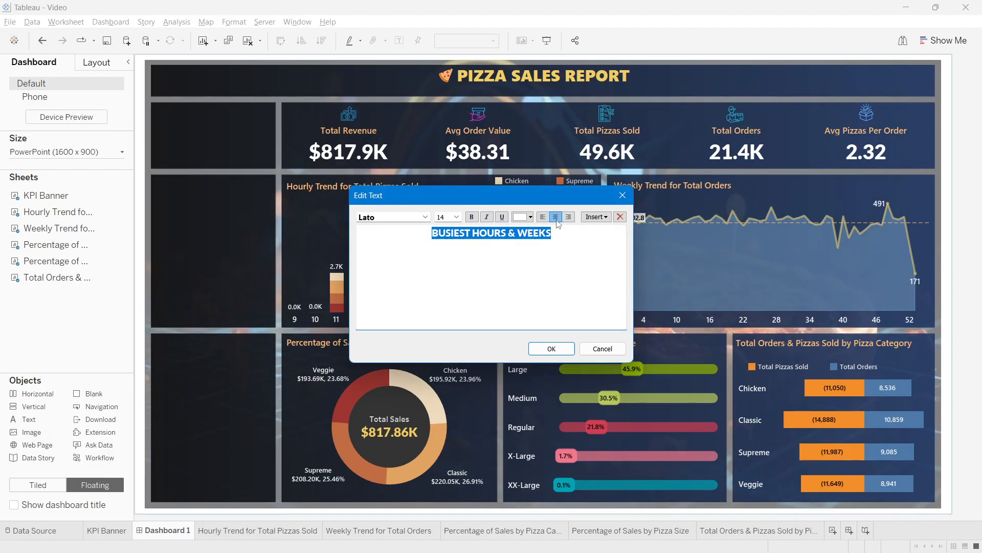
# Step: Move the BUSIEST HOURS & WEEKS text to the top of the empty panel beside the hourly chart and reduce it to size 10
pyautogui.click(553, 349)
pyautogui.moveTo(258, 211); pyautogui.dragTo(224, 170)
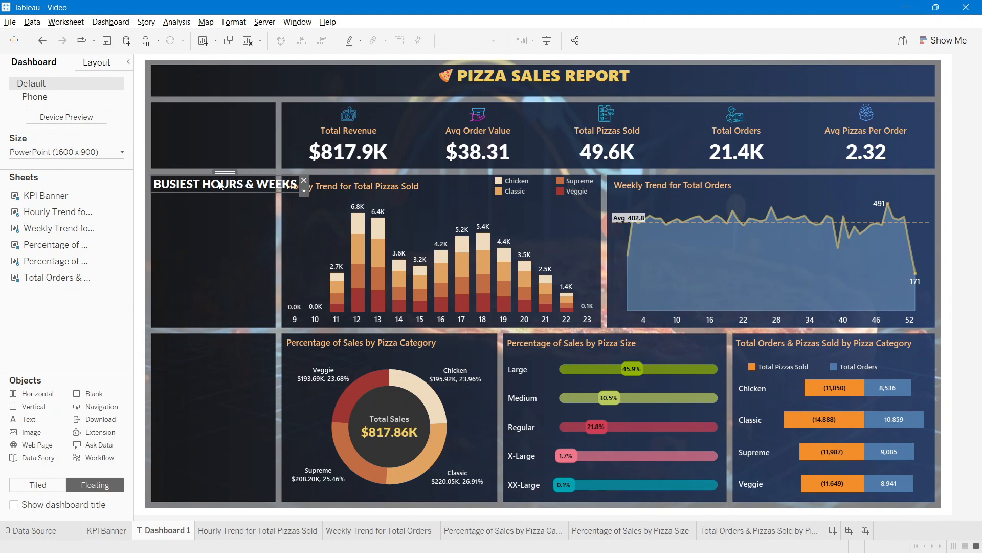
pyautogui.doubleClick(225, 180)
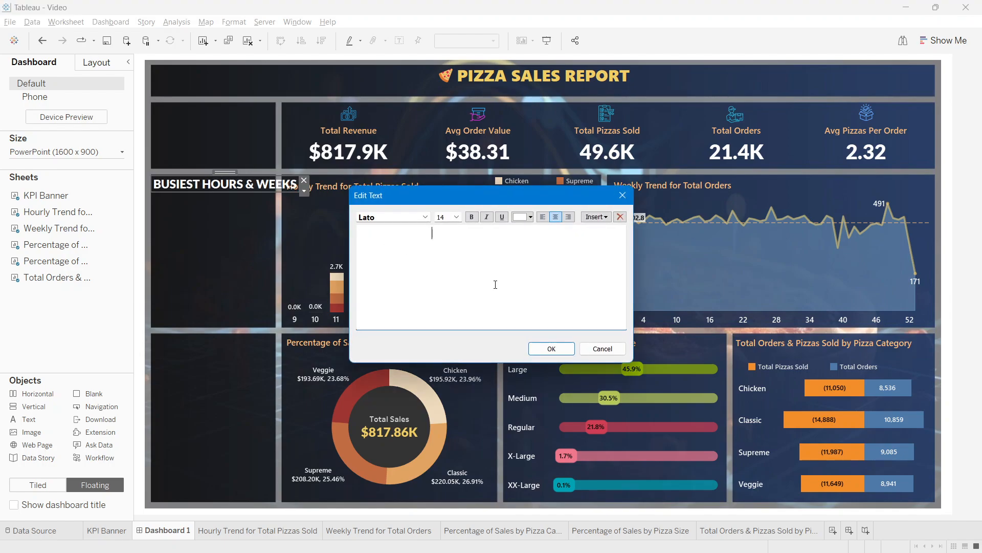
pyautogui.click(449, 218)
pyautogui.press('Return')
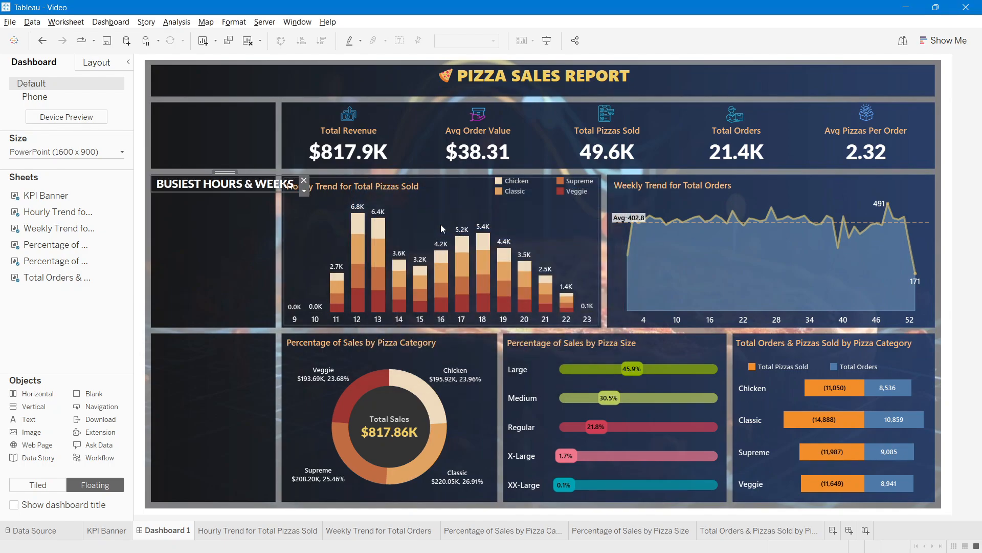
pyautogui.doubleClick(236, 187)
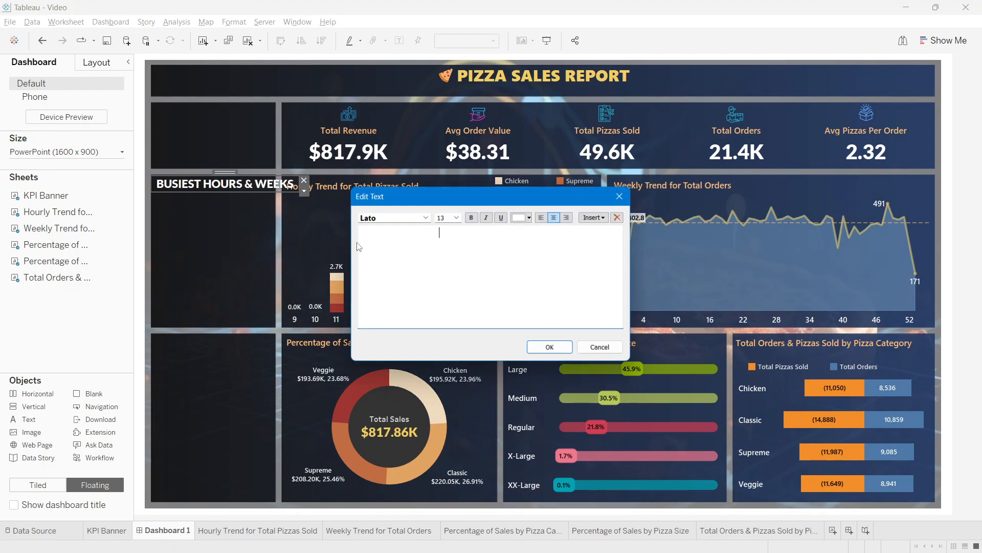
pyautogui.click(456, 217)
pyautogui.click(448, 243)
pyautogui.click(566, 344)
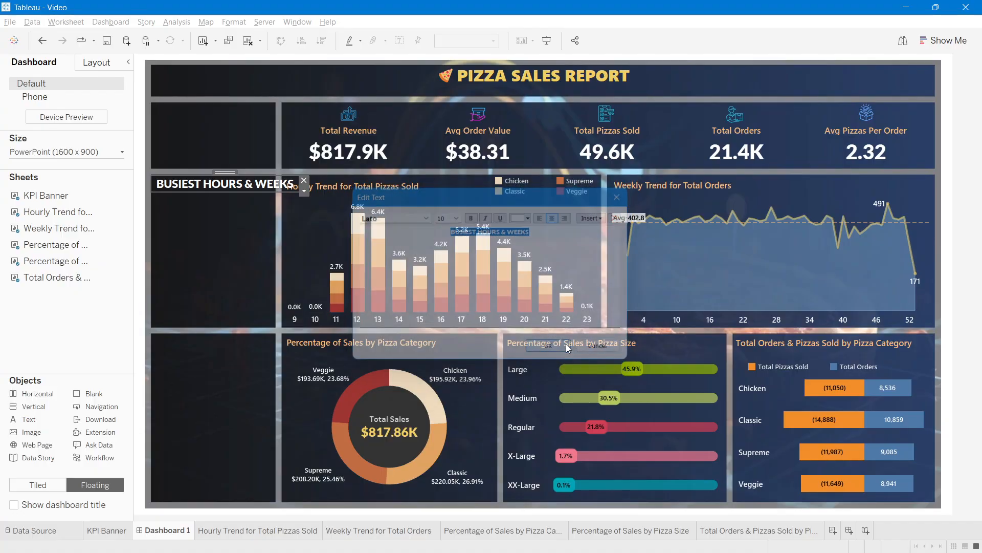
# Step: Fit the BUSIEST HOURS & WEEKS text object to the panel's width as a header strip about 245 by 30 pixels
pyautogui.moveTo(304, 188); pyautogui.dragTo(271, 187)
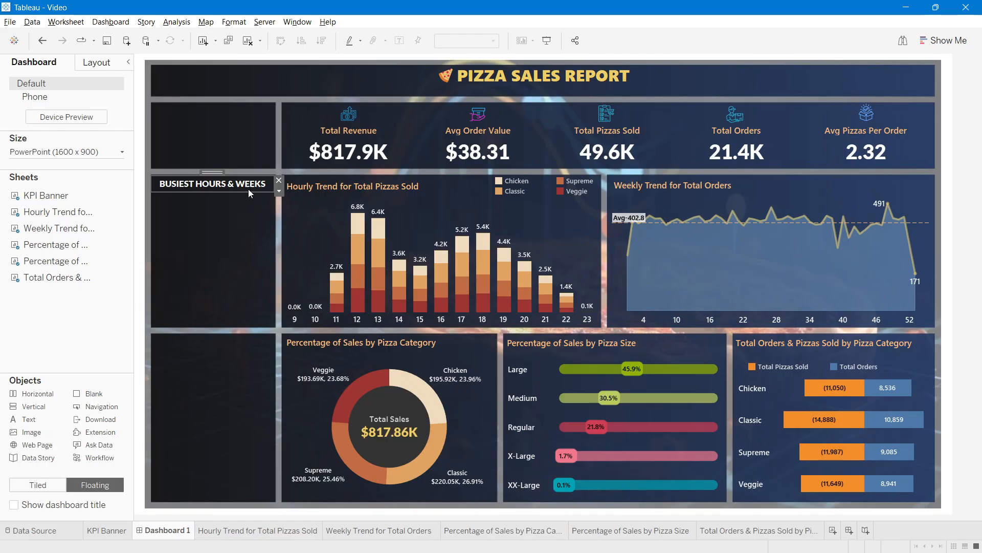
pyautogui.moveTo(218, 173); pyautogui.dragTo(275, 183)
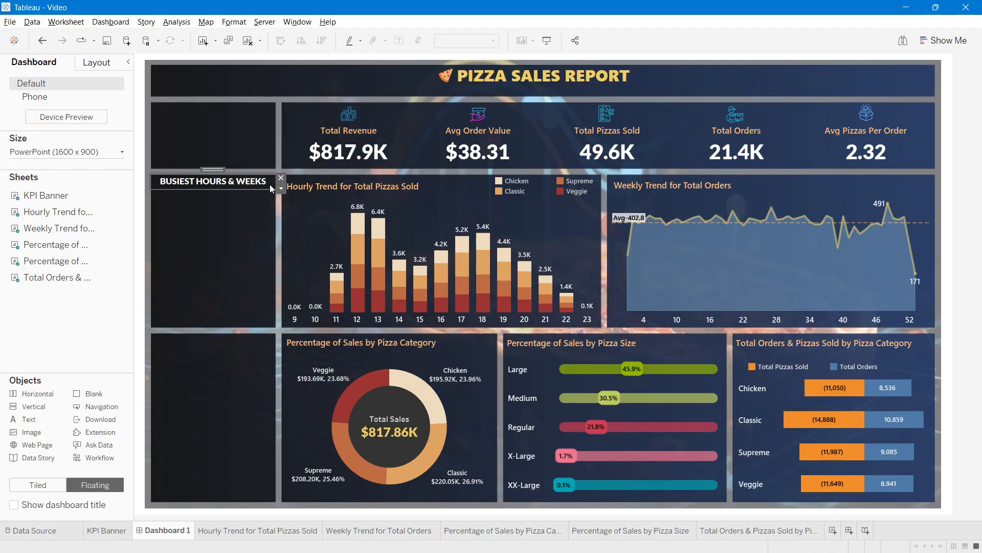
pyautogui.rightClick(257, 185)
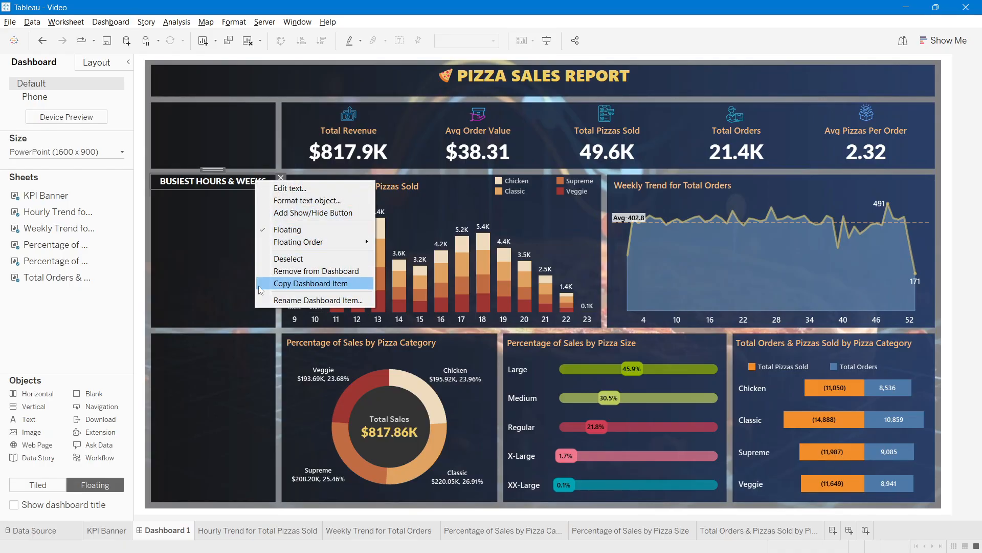
pyautogui.click(185, 186)
# Step: Give the BUSIEST HOURS & WEEKS text object a custom purple background
pyautogui.click(96, 62)
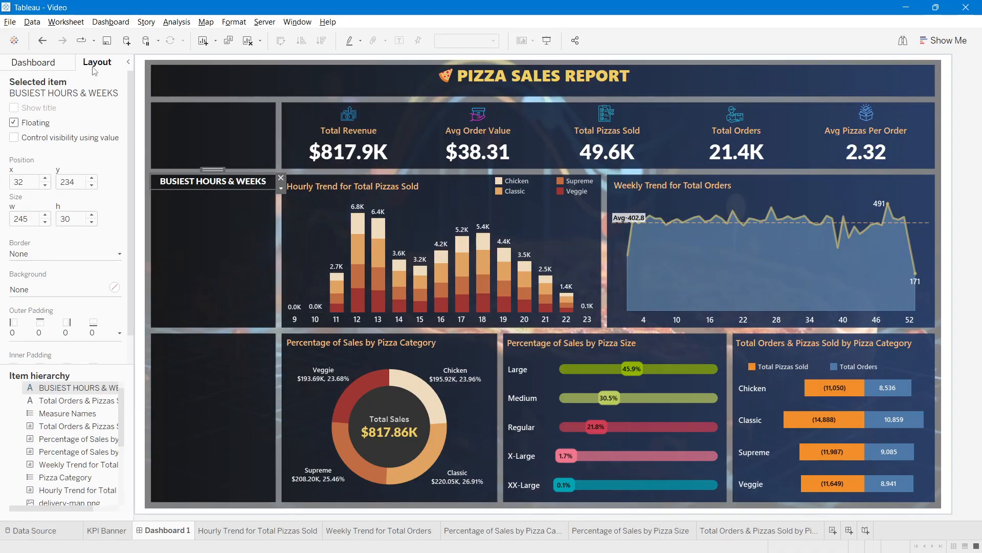
pyautogui.click(44, 289)
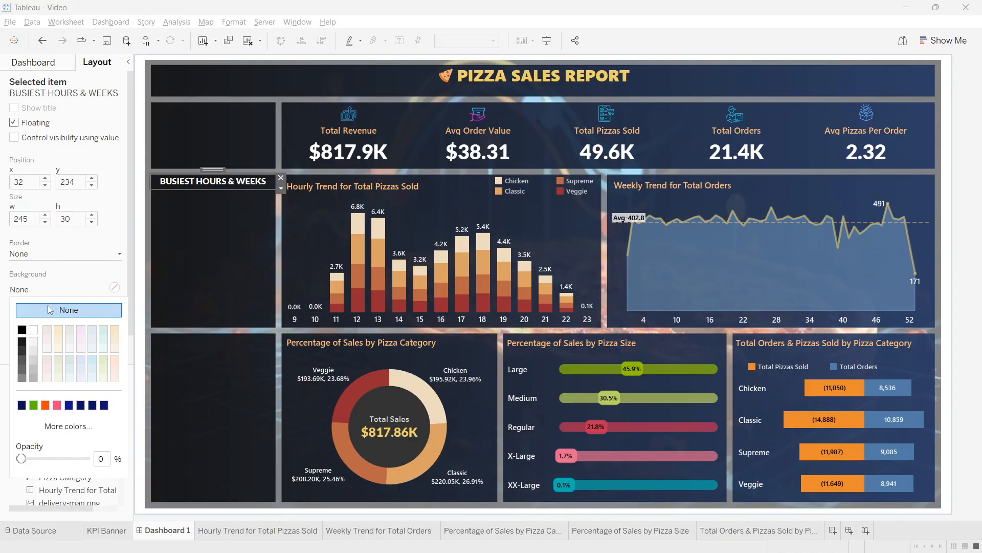
pyautogui.click(57, 405)
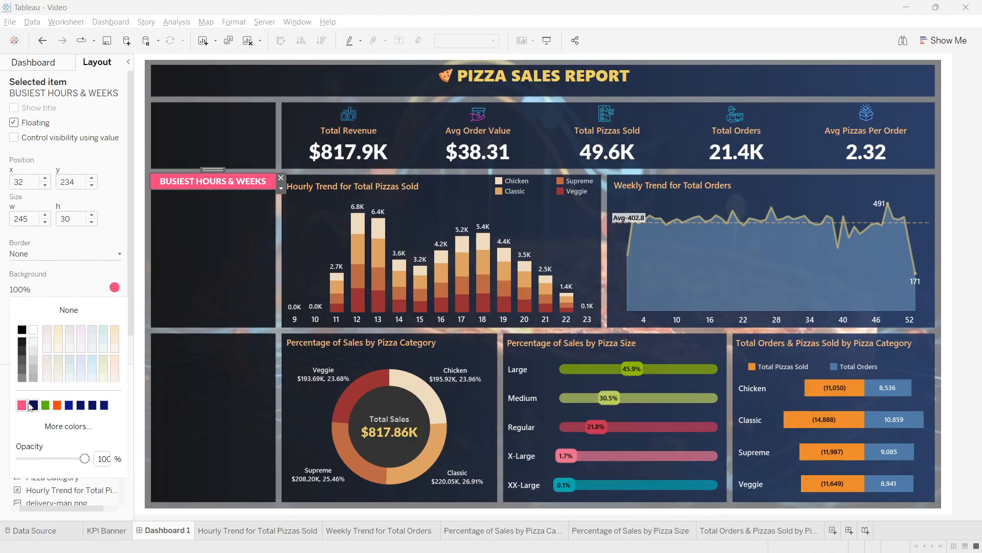
pyautogui.click(46, 426)
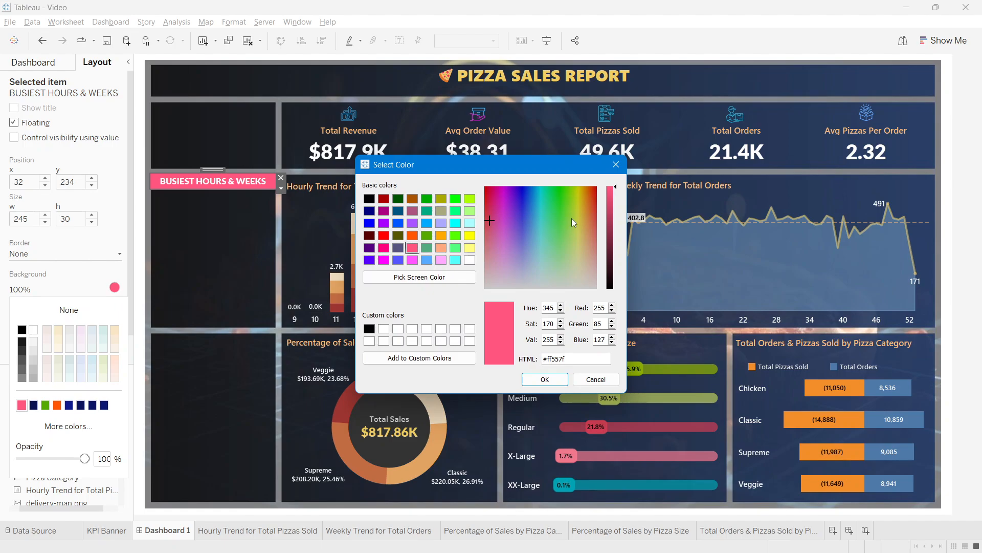
pyautogui.click(505, 223)
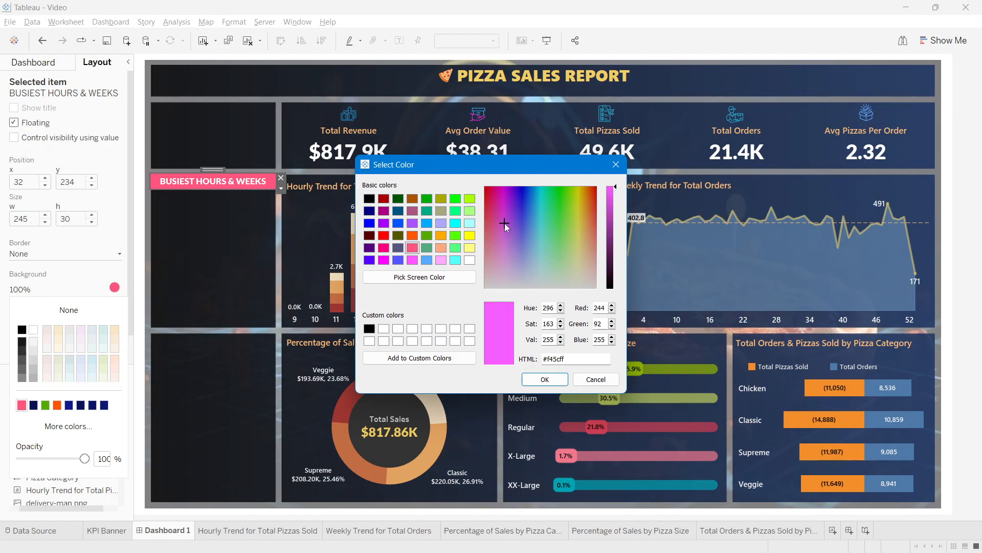
pyautogui.click(615, 200)
pyautogui.moveTo(615, 204); pyautogui.dragTo(615, 221)
pyautogui.click(545, 379)
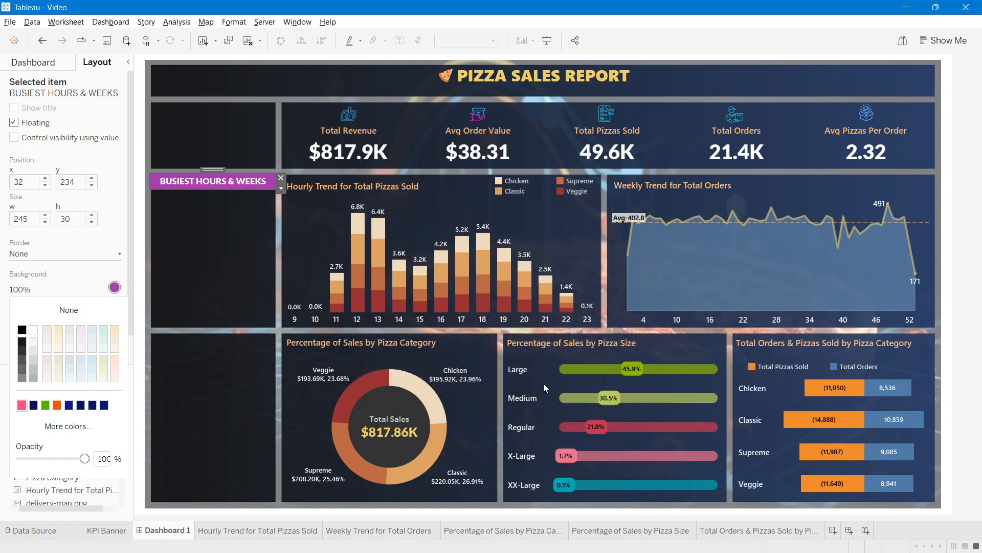
pyautogui.click(252, 263)
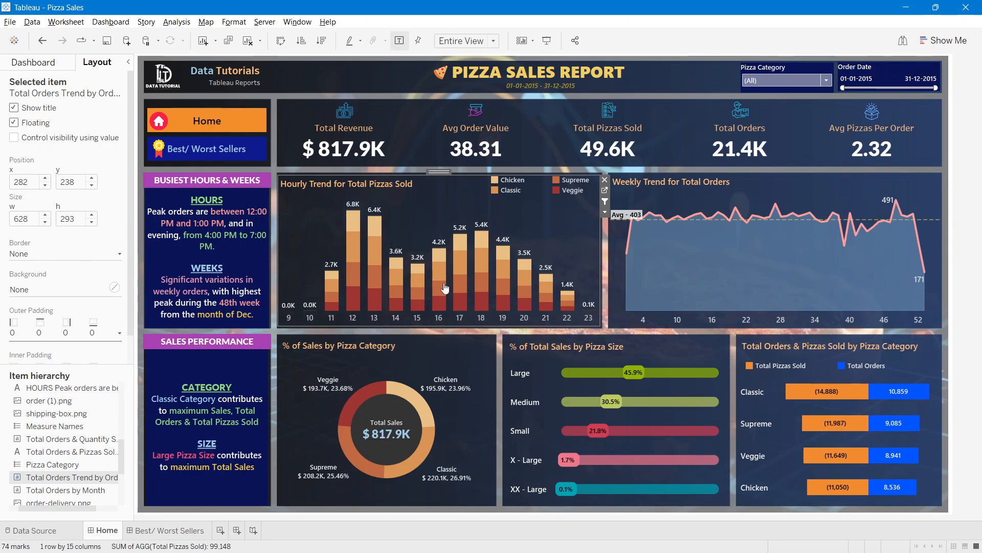
# Step: In the Pizza Sales workbook, check the weekly chart's peak and copy the full HOURS and WEEKS insight text
pyautogui.moveTo(897, 203)
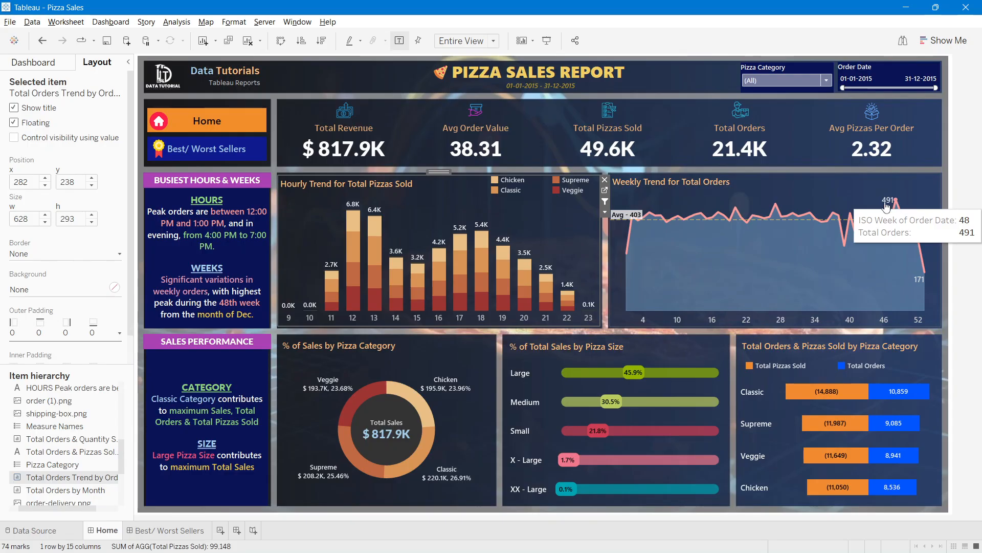
pyautogui.doubleClick(212, 245)
pyautogui.moveTo(517, 293); pyautogui.dragTo(322, 234)
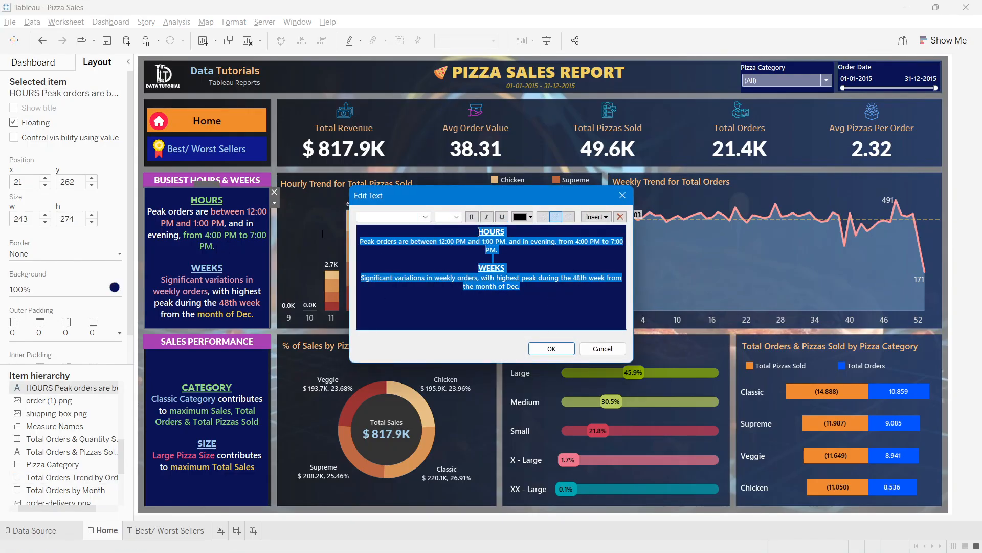
pyautogui.click(556, 349)
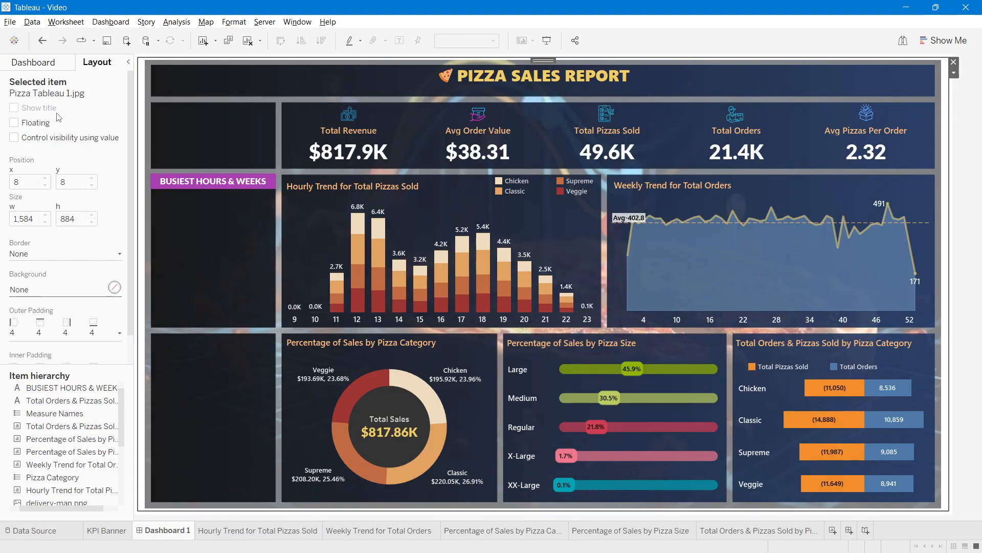
# Step: In the Video workbook, add a floating text object under the BUSIEST HOURS & WEEKS header with the copied HOURS and WEEKS text, all centered
pyautogui.click(34, 63)
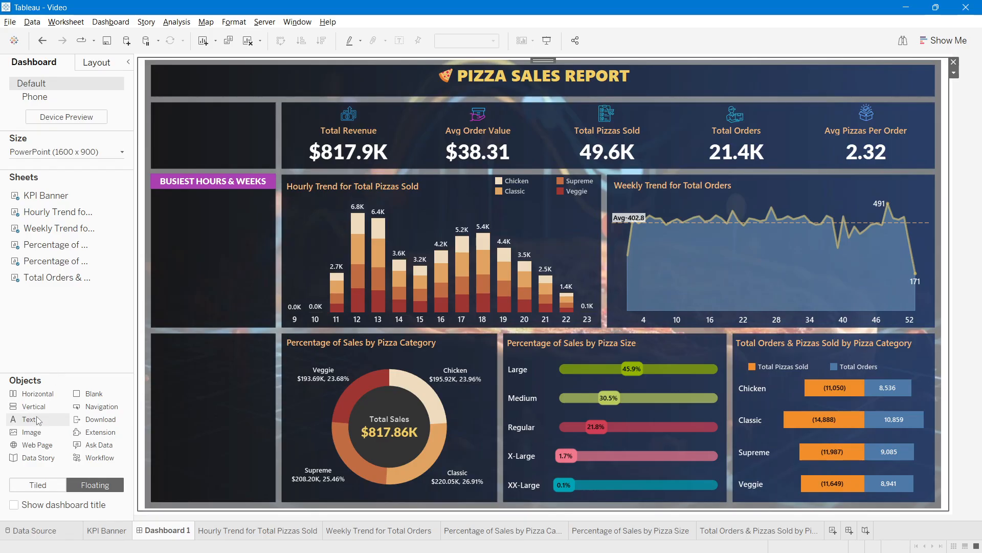
pyautogui.moveTo(33, 406); pyautogui.dragTo(152, 190)
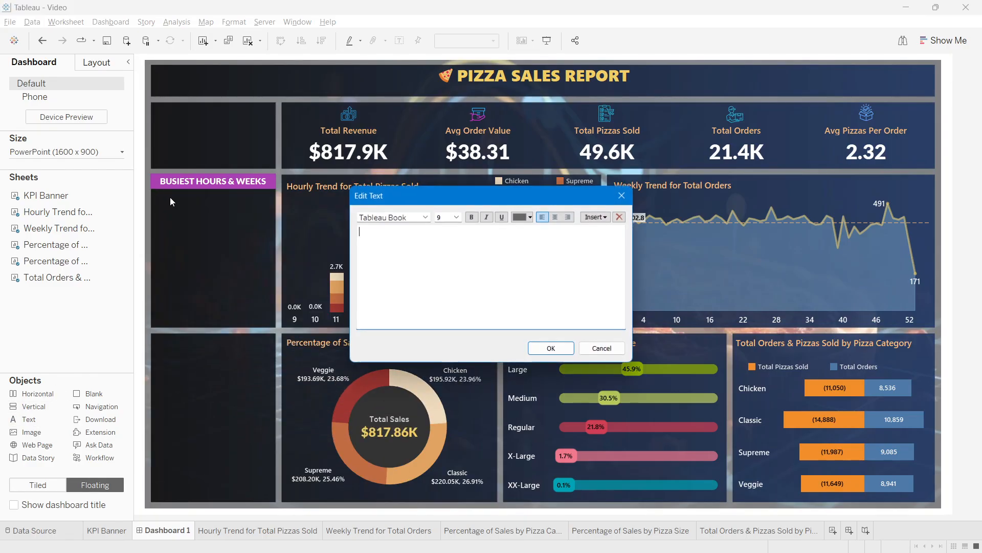
pyautogui.write('HOURS between 12:00 PM and 1:00 PM from 4:00 PM to 7:00 PM. WEEKS Significant variations in weekly orders 48th week month of Dec.')
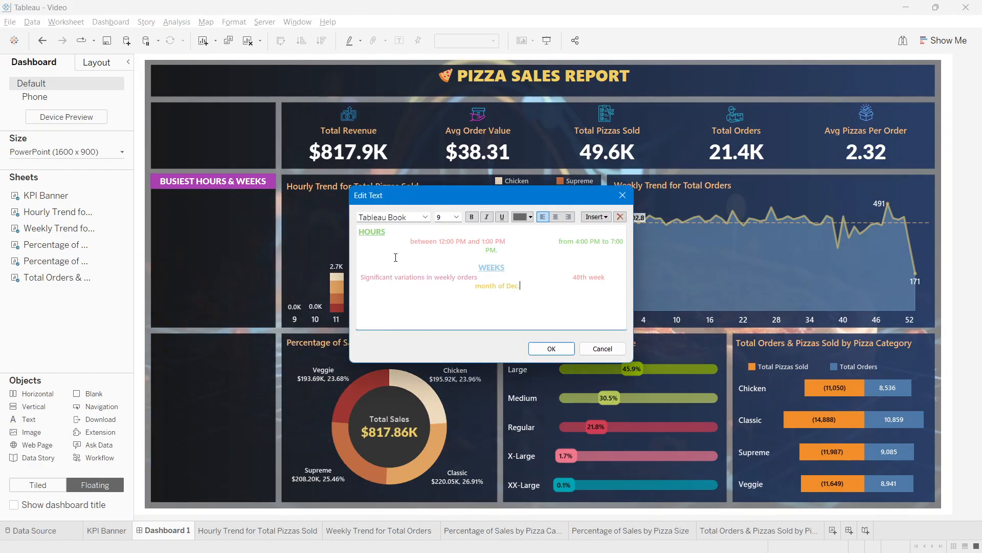
pyautogui.click(557, 218)
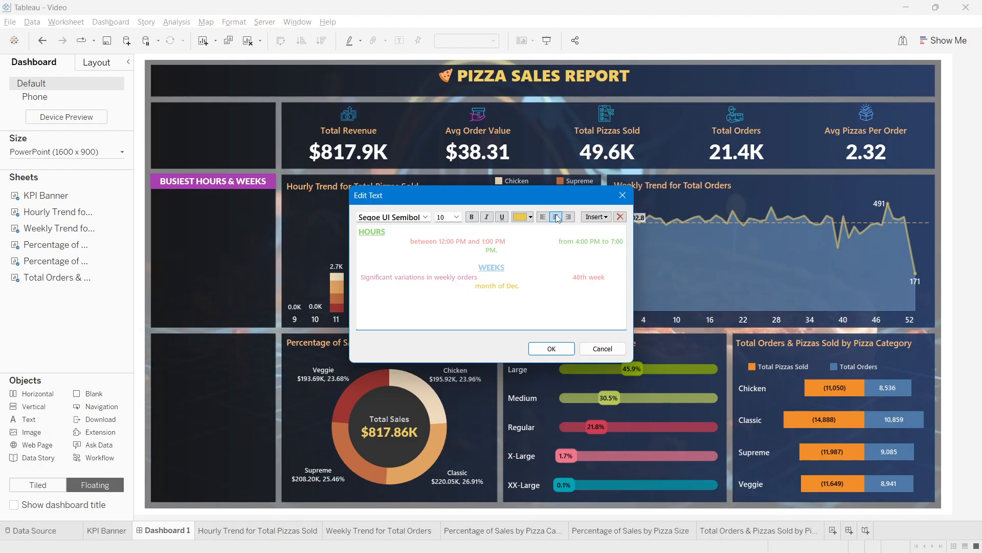
pyautogui.hotkey('ctrl', 'a')
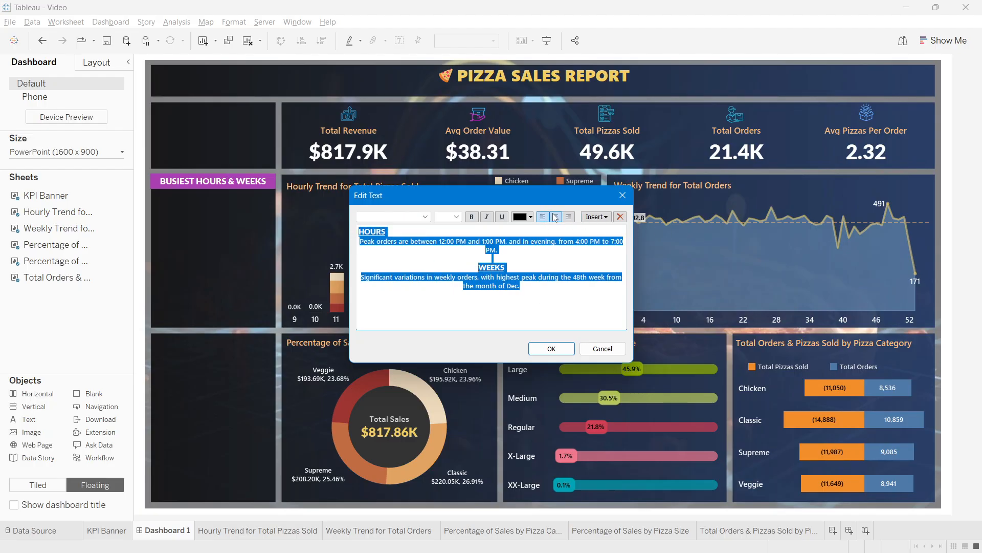
pyautogui.click(552, 348)
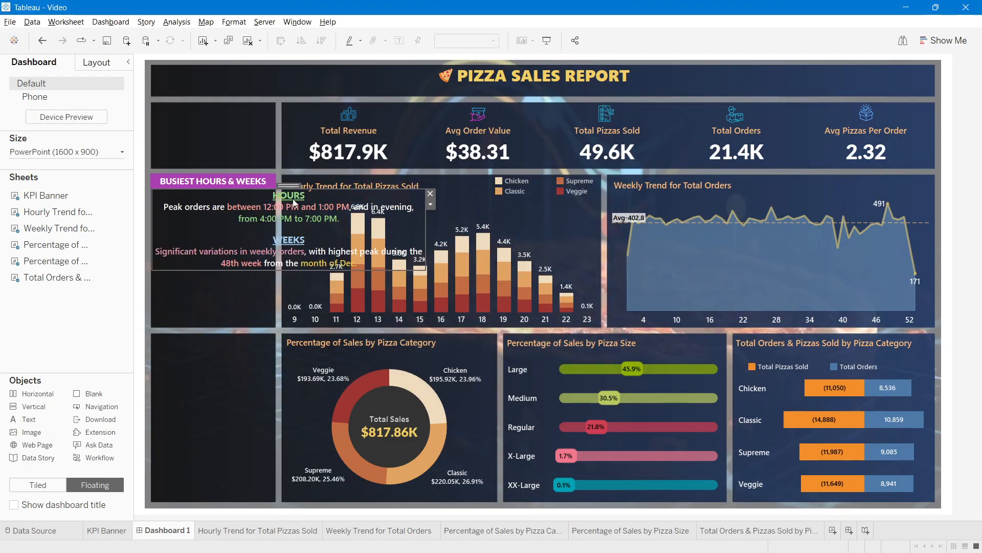
# Step: Resize and position the HOURS and WEEKS text object to fill the panel below its header, about 242 by 268 pixels
pyautogui.moveTo(286, 186); pyautogui.dragTo(285, 188)
pyautogui.moveTo(422, 234); pyautogui.dragTo(274, 230)
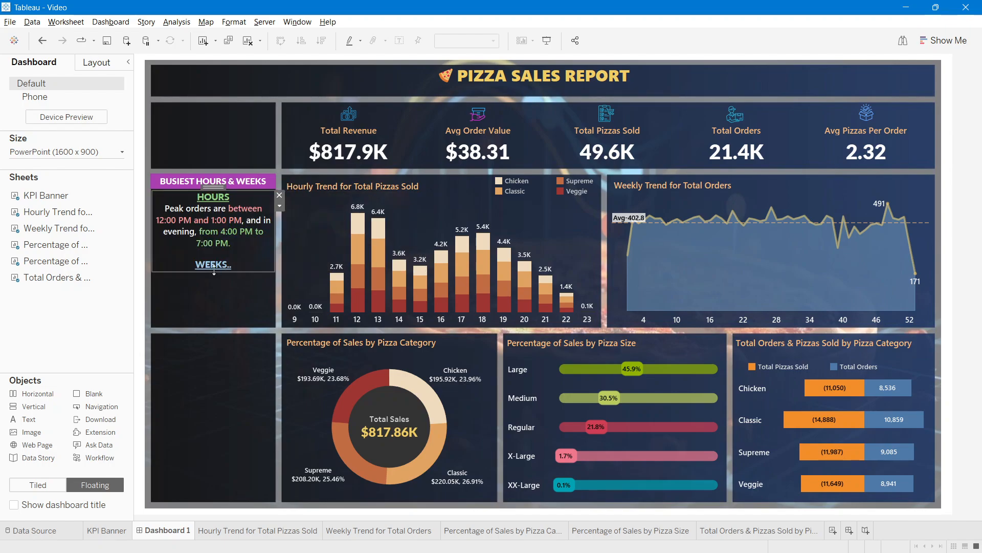
pyautogui.moveTo(214, 272); pyautogui.dragTo(210, 326)
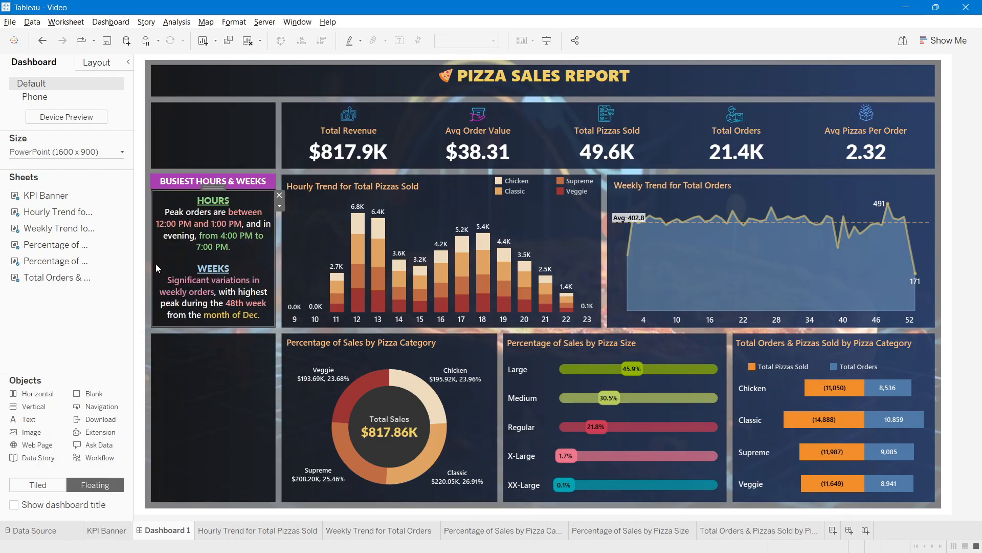
pyautogui.moveTo(201, 190); pyautogui.dragTo(198, 187)
pyautogui.moveTo(153, 254); pyautogui.dragTo(150, 253)
pyautogui.press('Right')
pyautogui.click(211, 384)
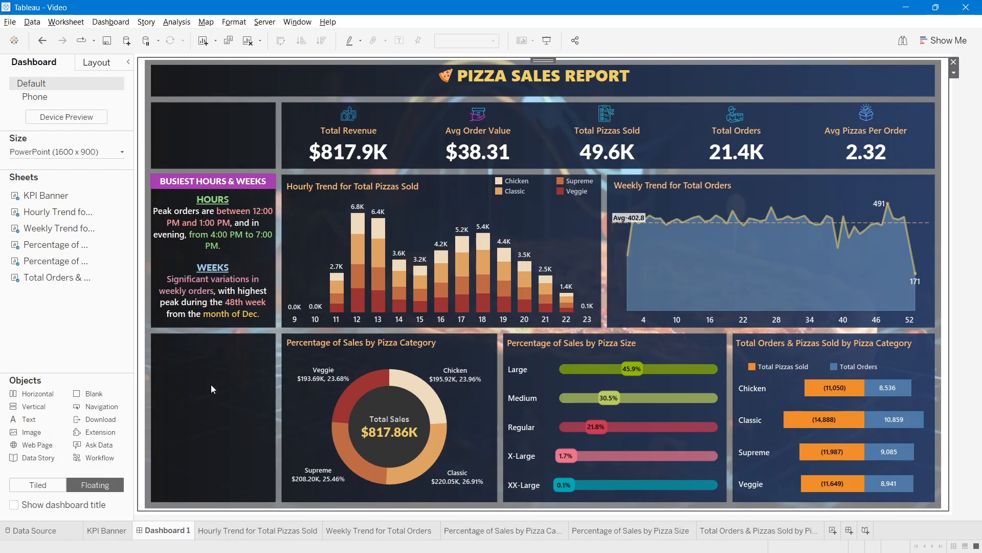
# Step: Examine the font, size and color formatting of the HOURS and WEEKS insight text, then close its editor
pyautogui.doubleClick(188, 212)
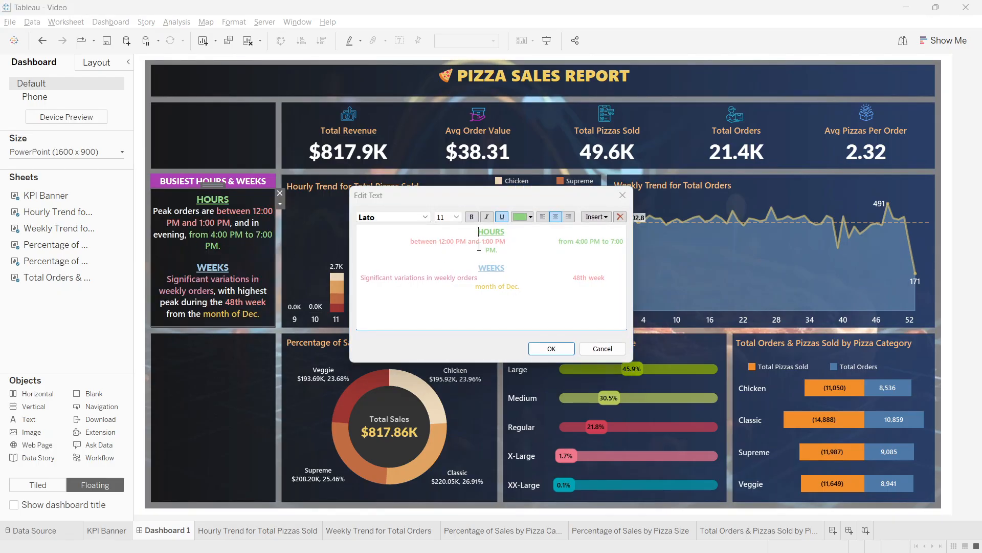
pyautogui.moveTo(371, 242); pyautogui.dragTo(401, 242)
pyautogui.click(379, 259)
pyautogui.click(460, 243)
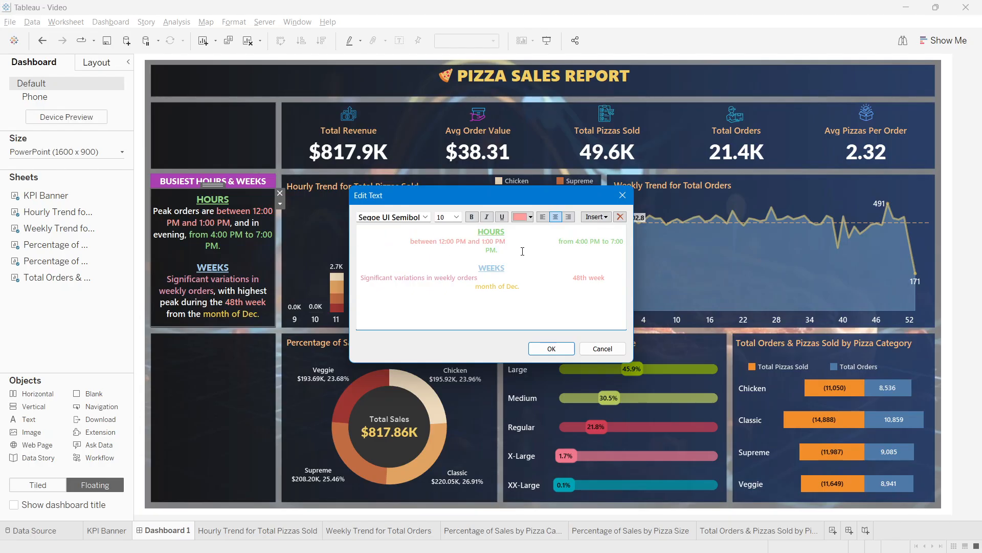
pyautogui.moveTo(498, 250); pyautogui.dragTo(366, 245)
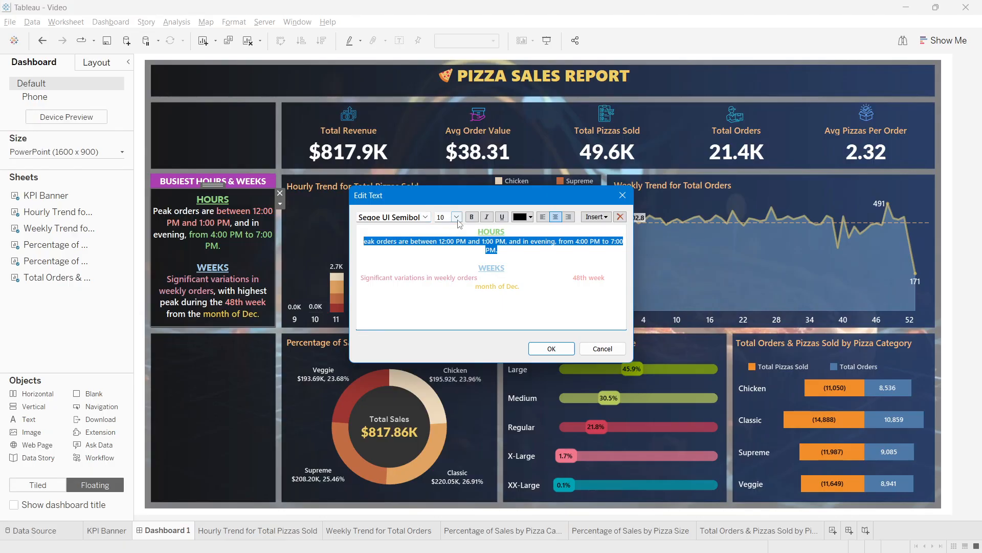
pyautogui.click(463, 262)
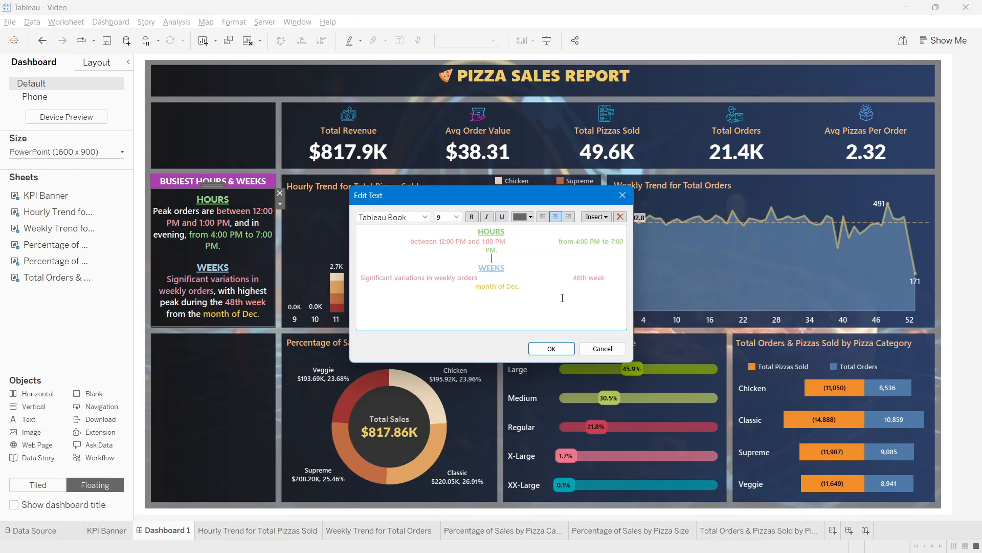
pyautogui.hotkey('ctrl', 'a')
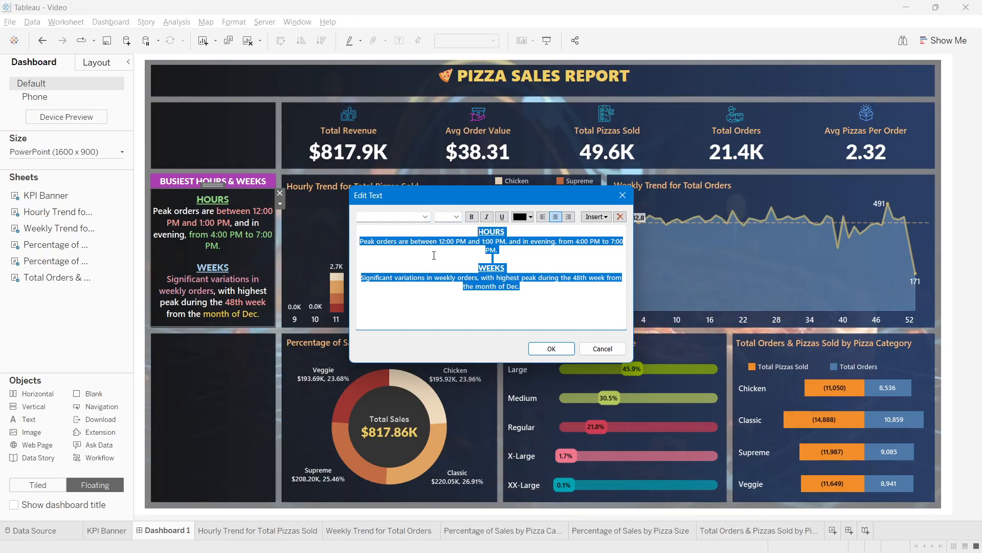
pyautogui.click(511, 238)
pyautogui.moveTo(506, 230); pyautogui.dragTo(476, 231)
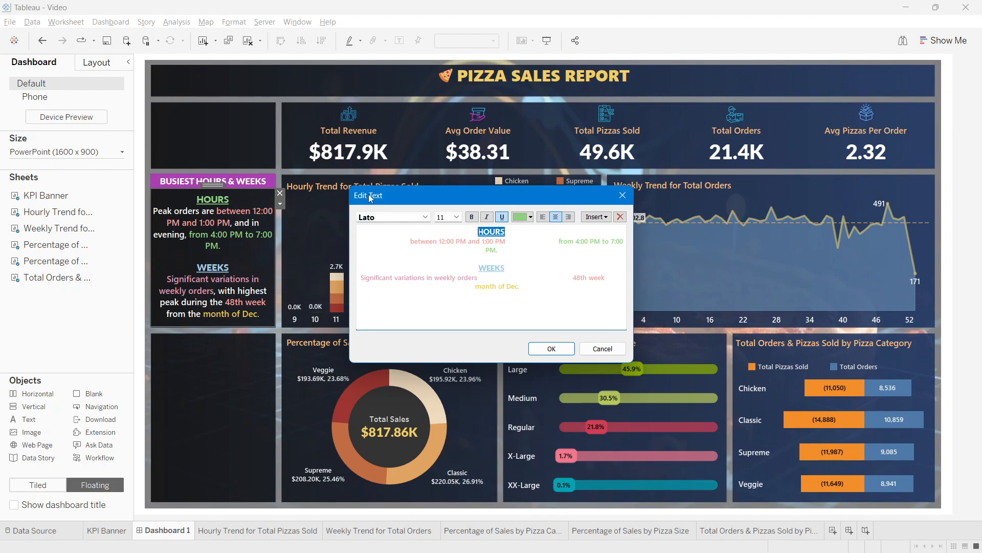
pyautogui.click(627, 197)
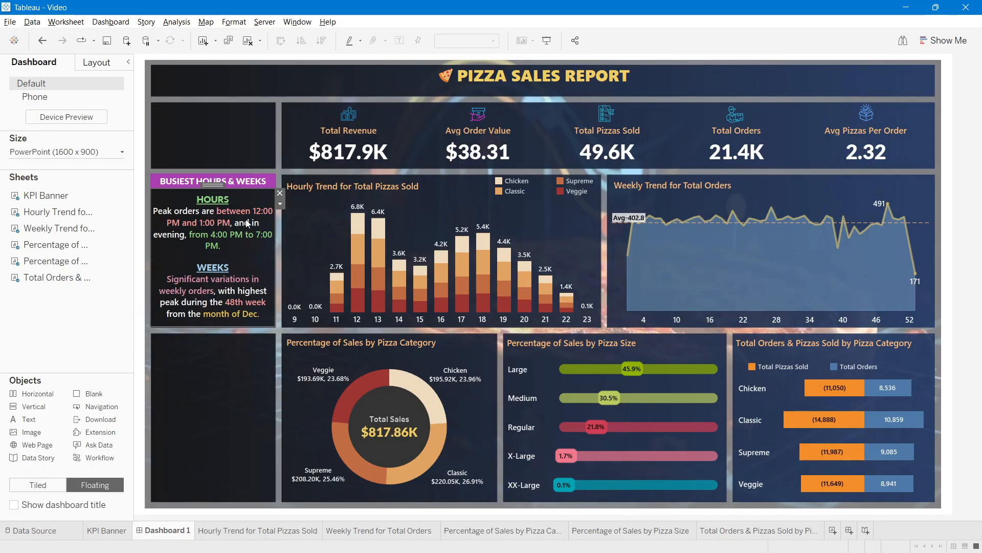
# Step: Set the background color of the HOURS and WEEKS insight text object to #091355
pyautogui.click(91, 63)
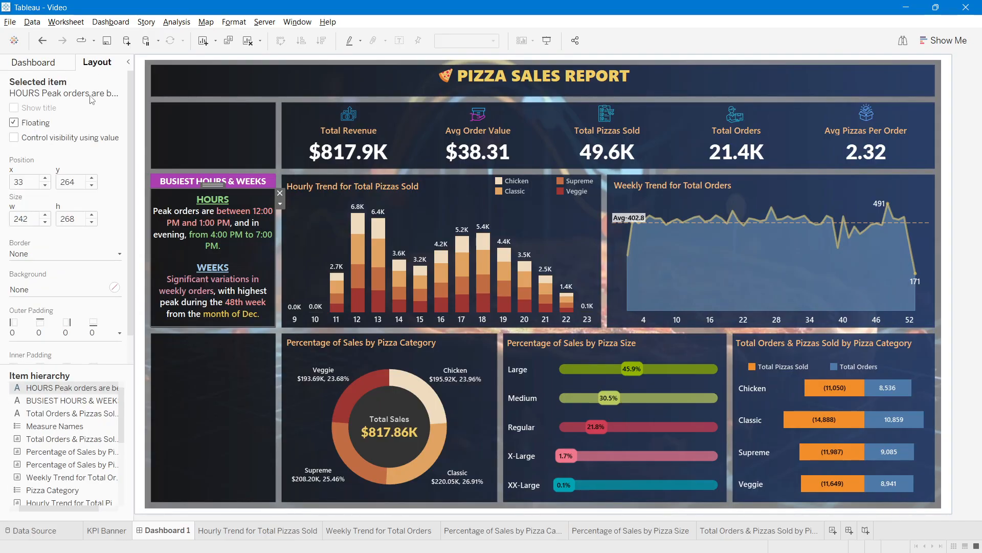
pyautogui.click(49, 290)
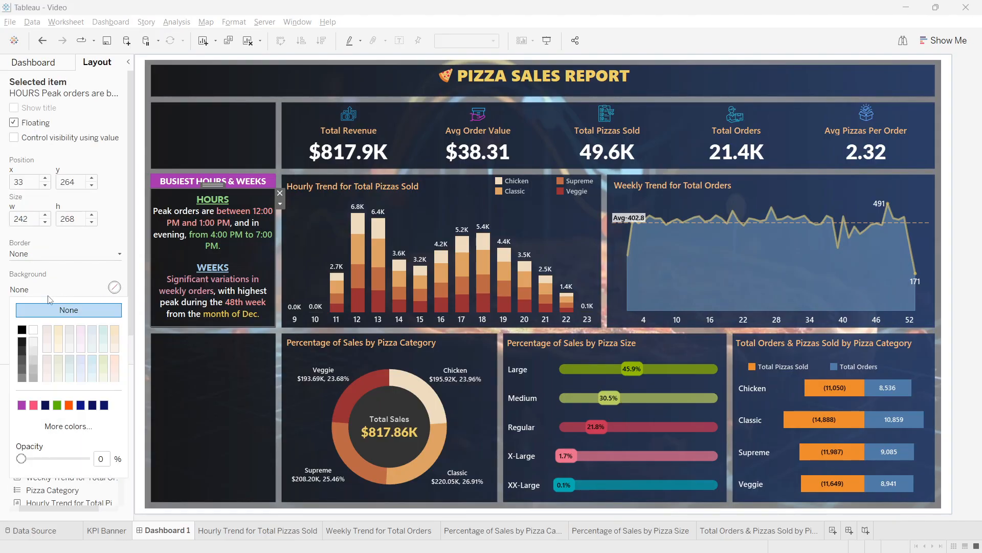
pyautogui.click(68, 426)
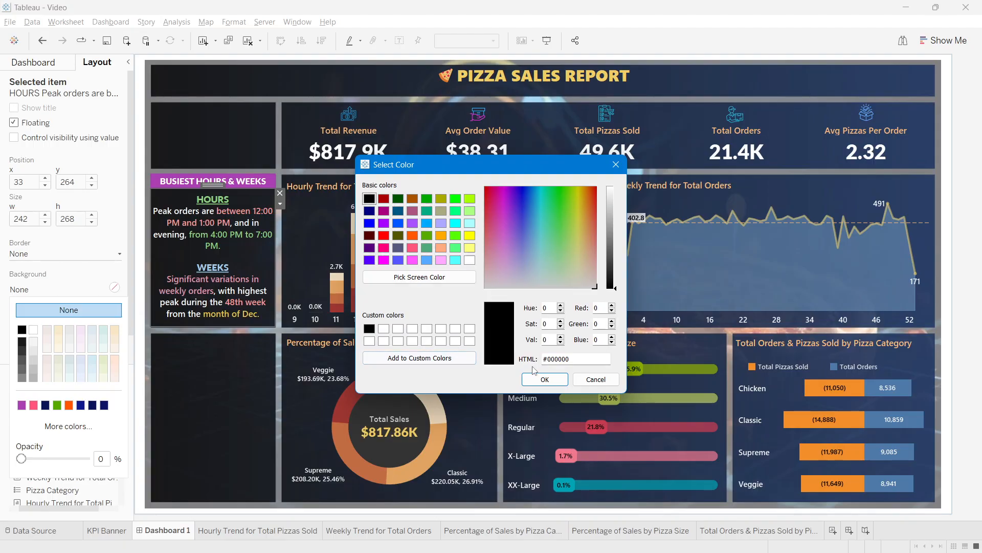
pyautogui.moveTo(573, 360); pyautogui.dragTo(535, 362)
pyautogui.write('#091')
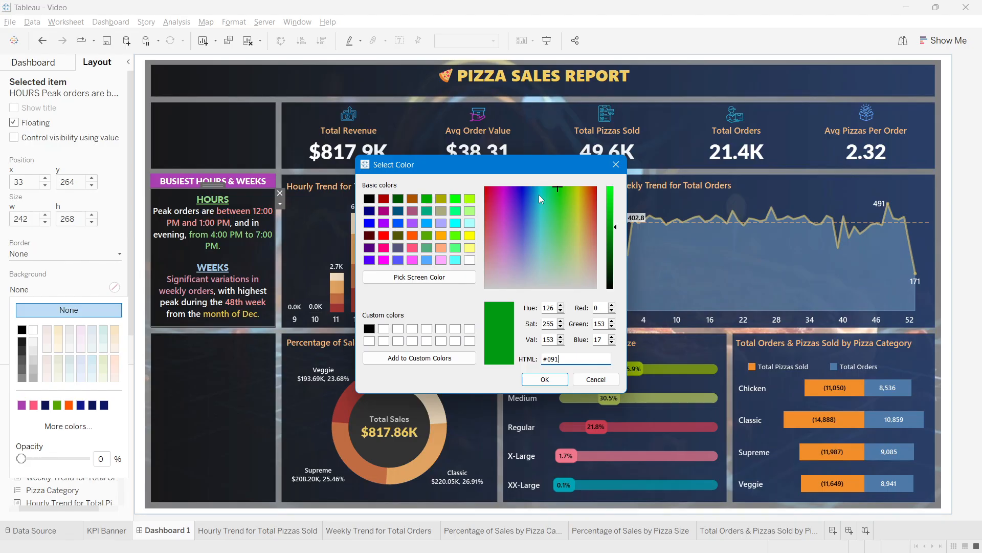
pyautogui.write('355')
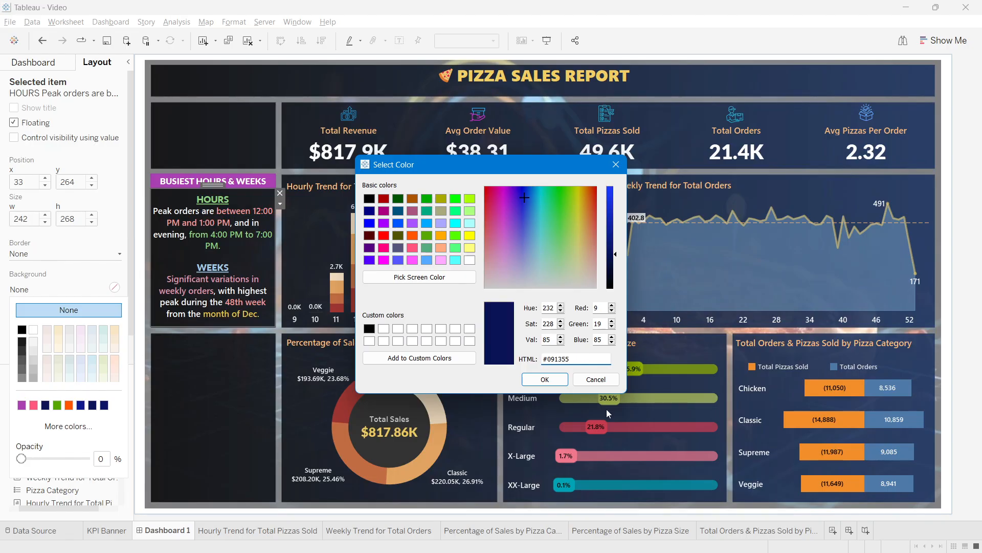
pyautogui.click(546, 378)
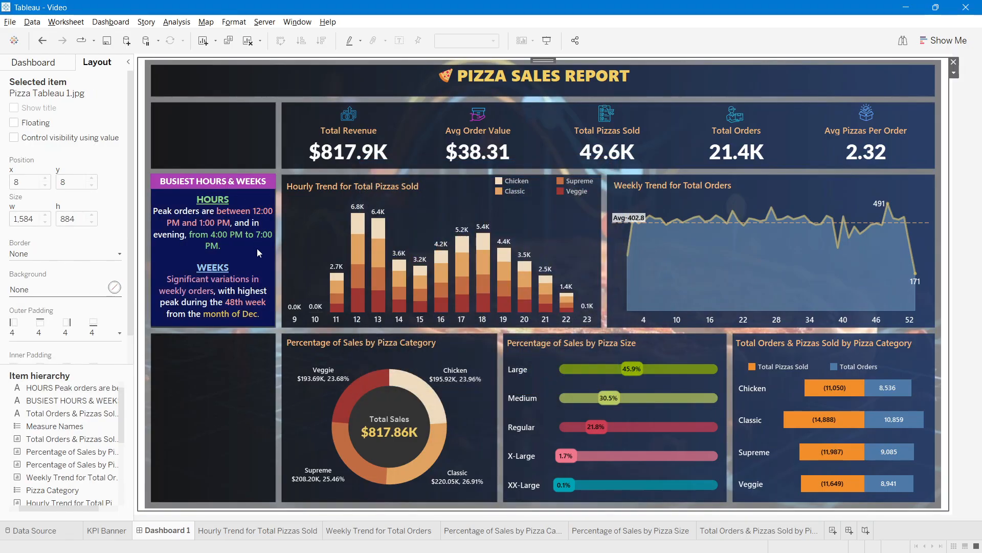
# Step: Duplicate the HOURS and WEEKS text and its BUSIEST HOURS & WEEKS header, placing both copies in the empty panel beside the donut chart
pyautogui.click(262, 265)
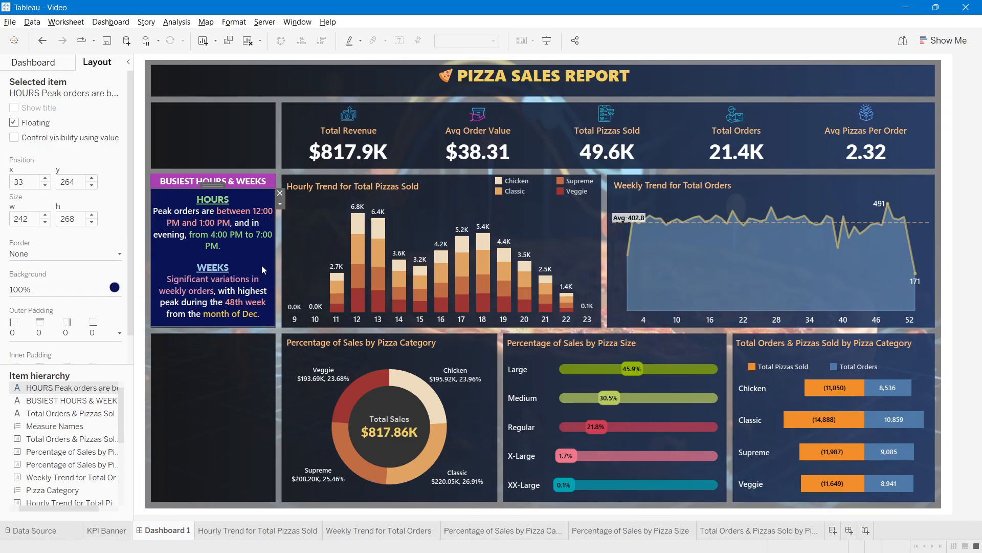
pyautogui.hotkey('ctrl', 'v')
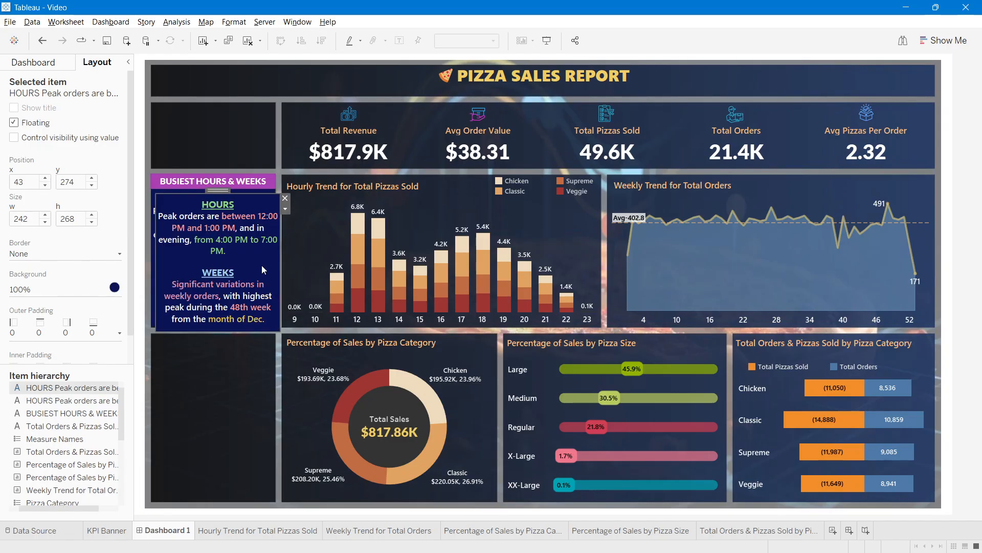
pyautogui.moveTo(213, 189); pyautogui.dragTo(213, 361)
pyautogui.click(205, 189)
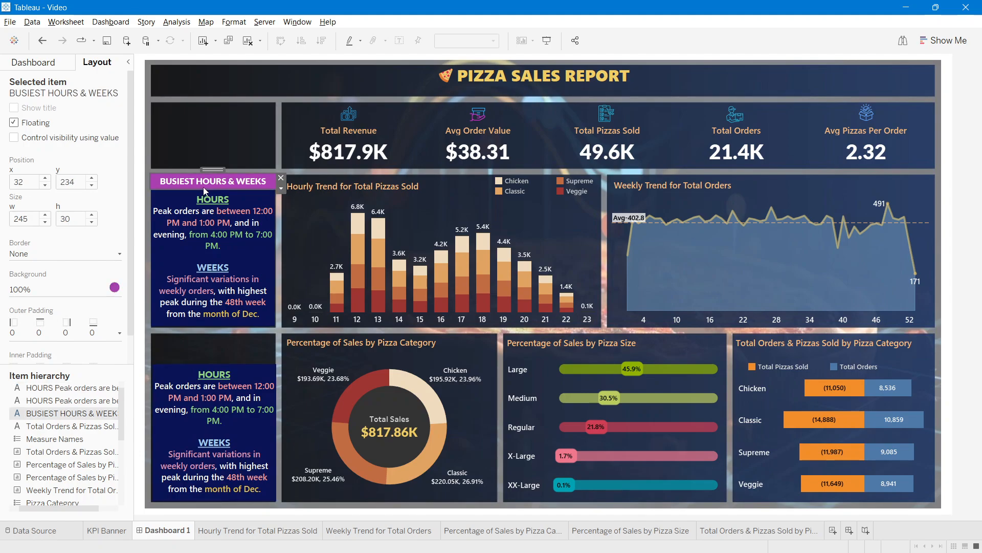
pyautogui.hotkey('ctrl', 'v')
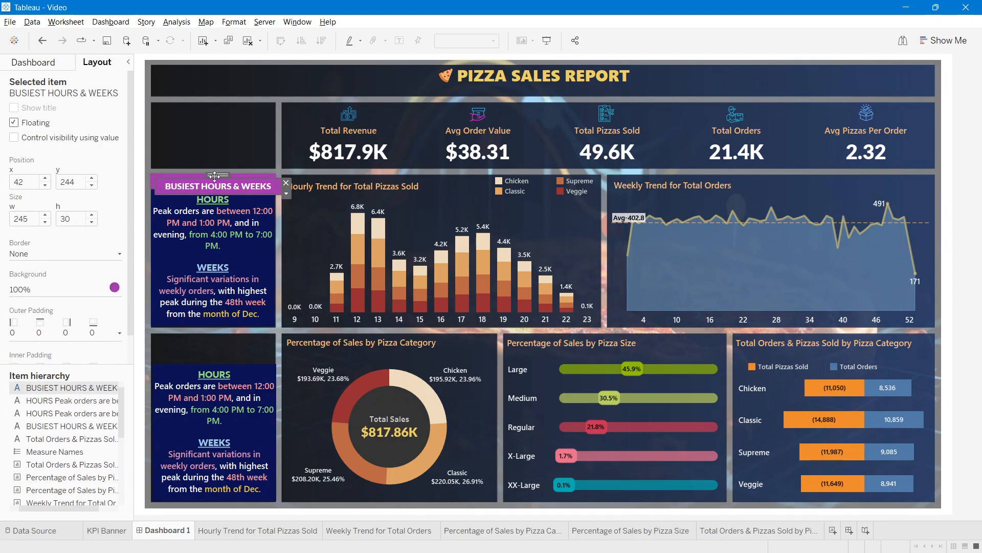
pyautogui.moveTo(214, 176); pyautogui.dragTo(209, 331)
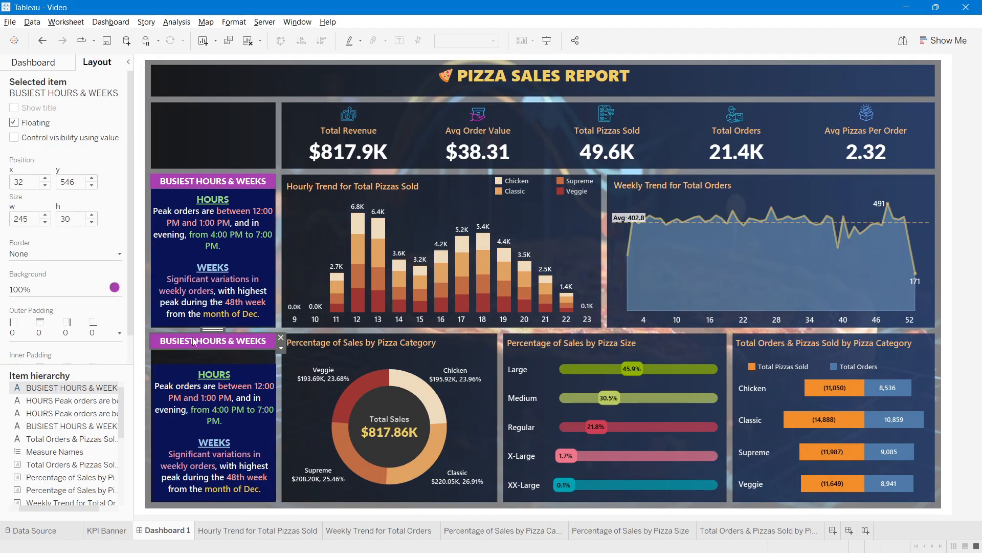
# Step: Change the copied header's text to SALES PERFORMANCE and resize the text object below it to fill the panel, about 246 by 298 pixels
pyautogui.doubleClick(208, 345)
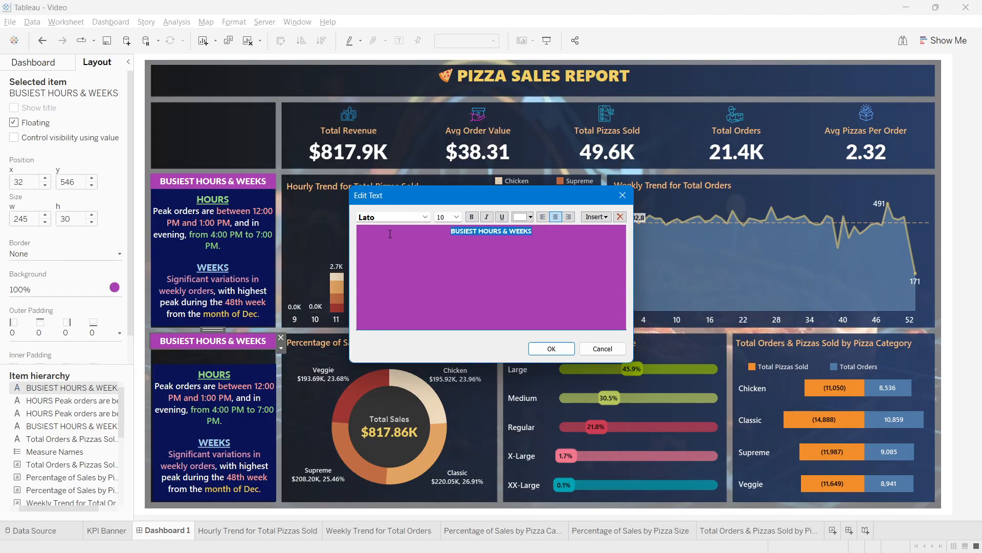
pyautogui.write('SALES')
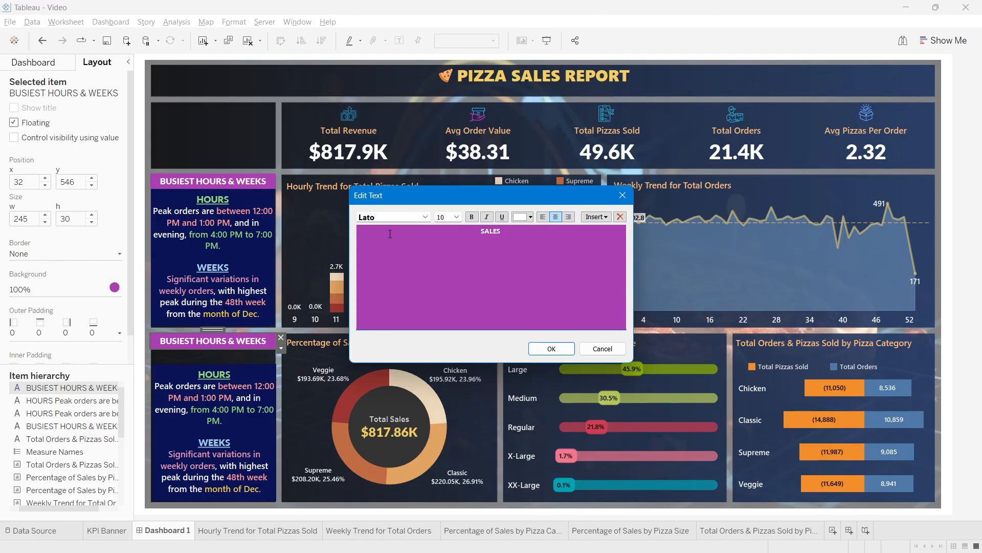
pyautogui.write(' PERFORMANCE')
pyautogui.click(552, 349)
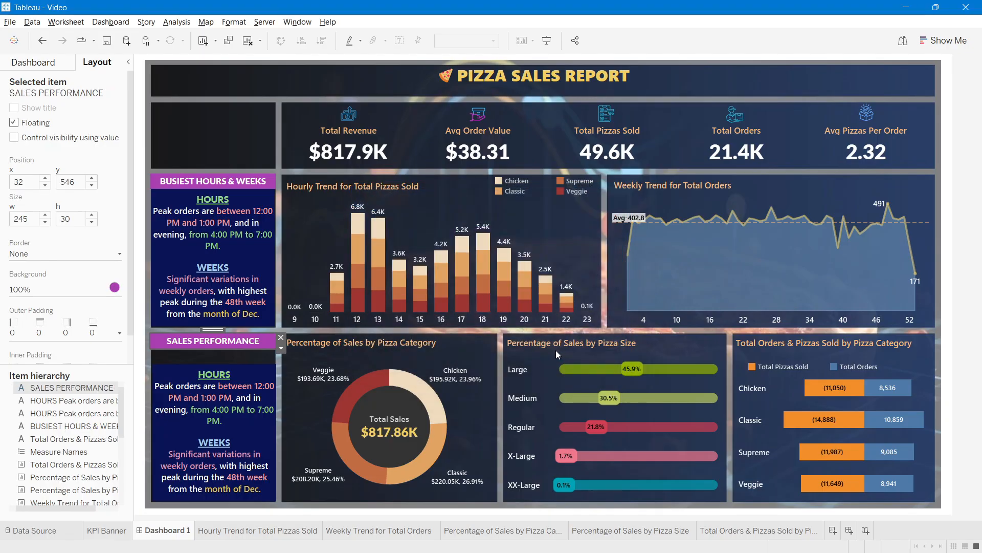
pyautogui.moveTo(201, 374); pyautogui.dragTo(157, 413)
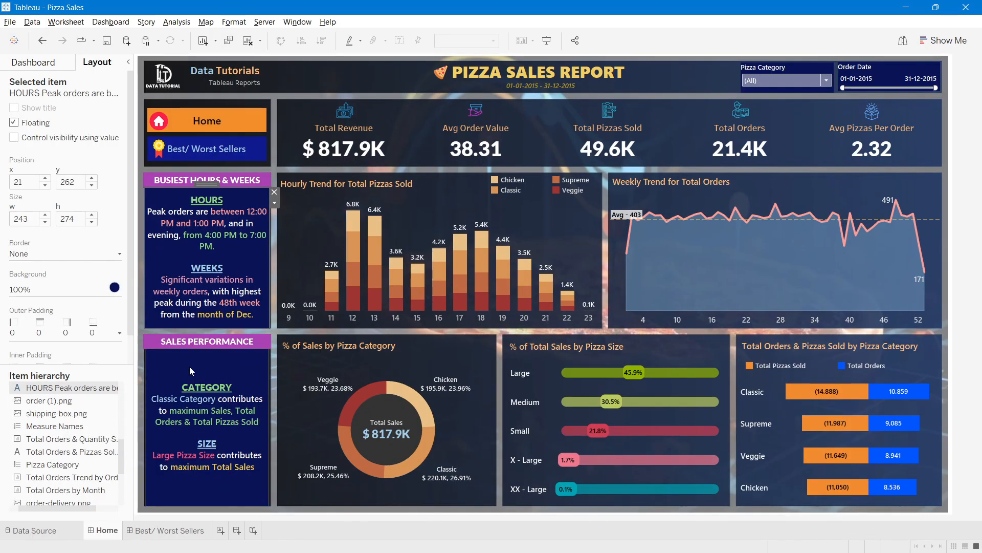
pyautogui.doubleClick(190, 366)
pyautogui.moveTo(569, 279); pyautogui.dragTo(468, 228)
pyautogui.click(552, 348)
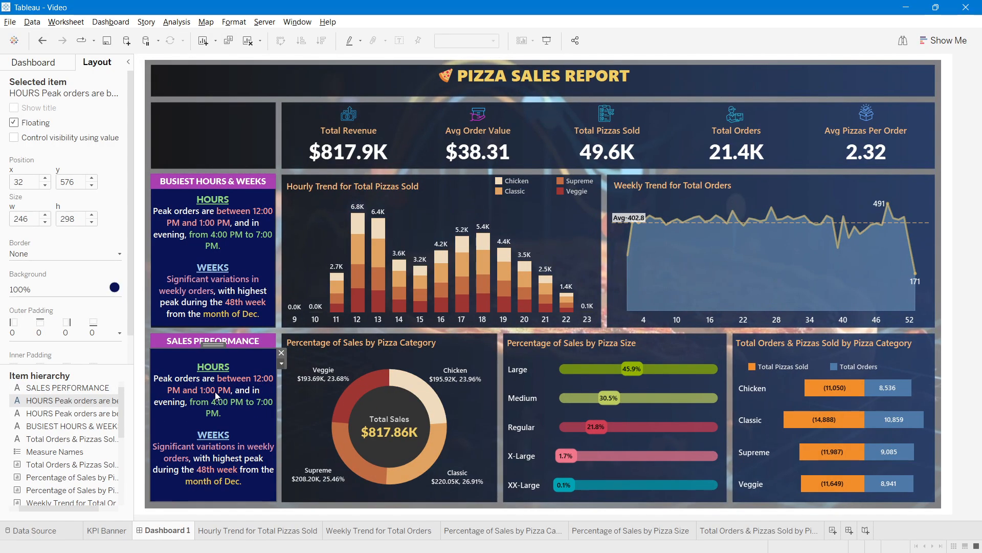
pyautogui.doubleClick(215, 395)
pyautogui.hotkey('ctrl', 'a')
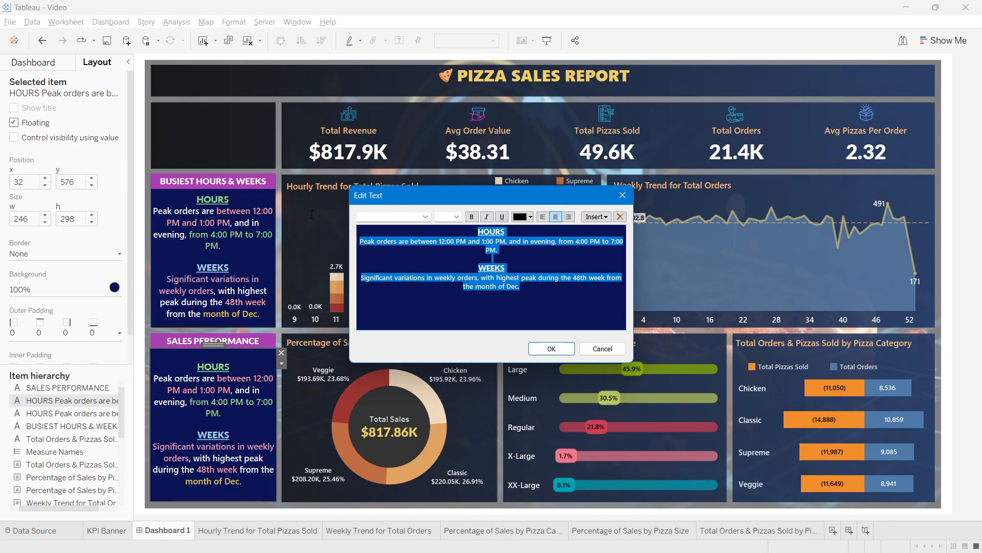
pyautogui.hotkey('ctrl', 'v')
pyautogui.click(555, 222)
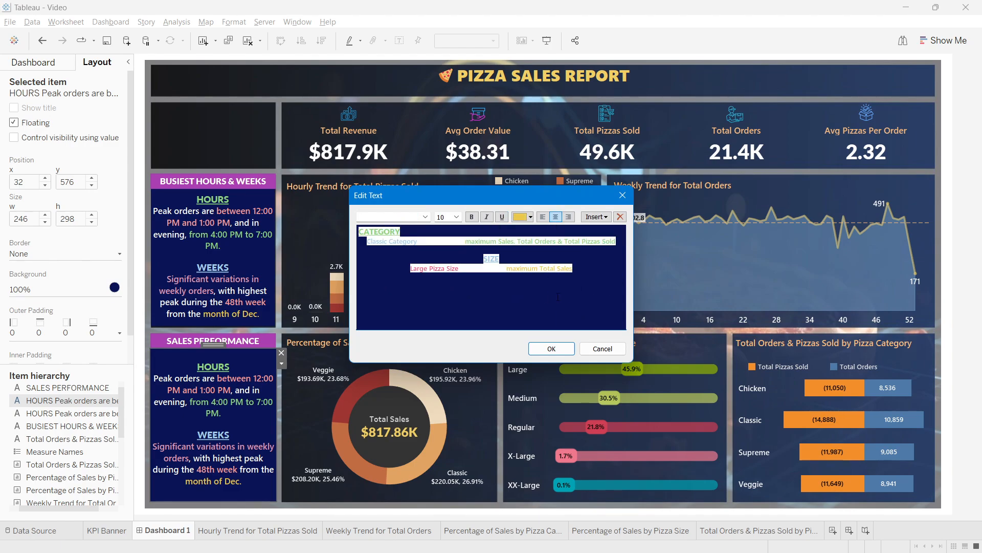
pyautogui.click(497, 241)
pyautogui.hotkey('ctrl', 'z')
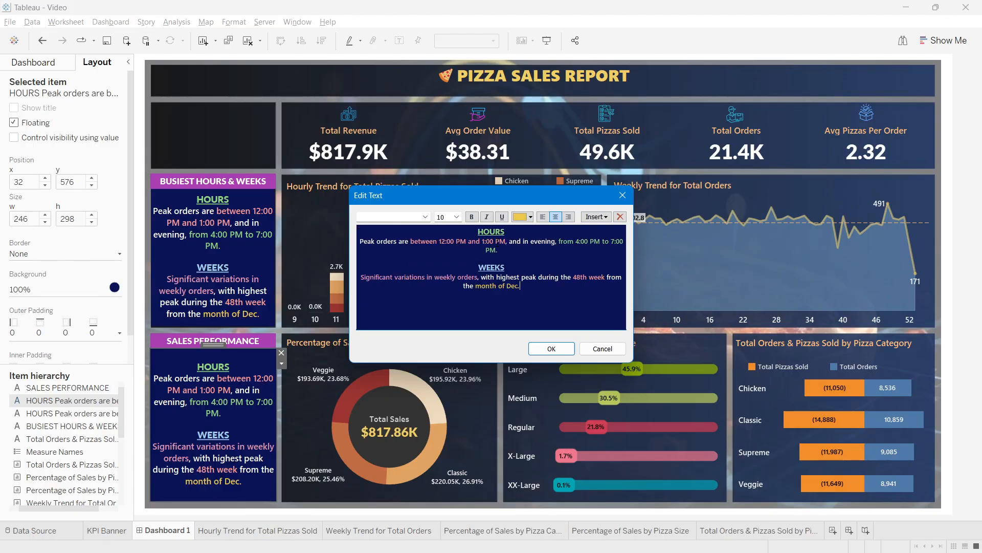
pyautogui.click(622, 195)
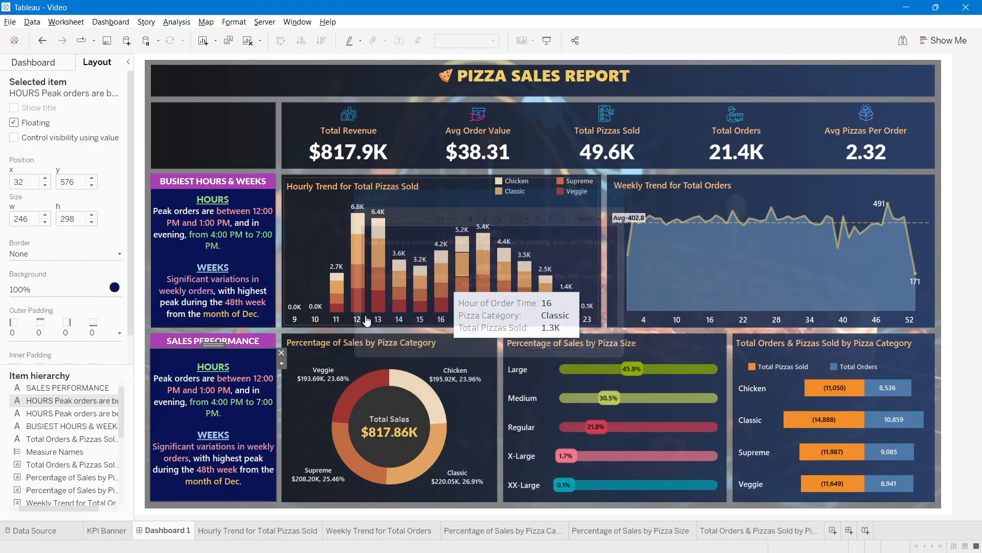
# Step: Set the background of the text object under SALES PERFORMANCE to None, and copy the CATEGORY and SIZE text from the Pizza Sales workbook
pyautogui.click(32, 289)
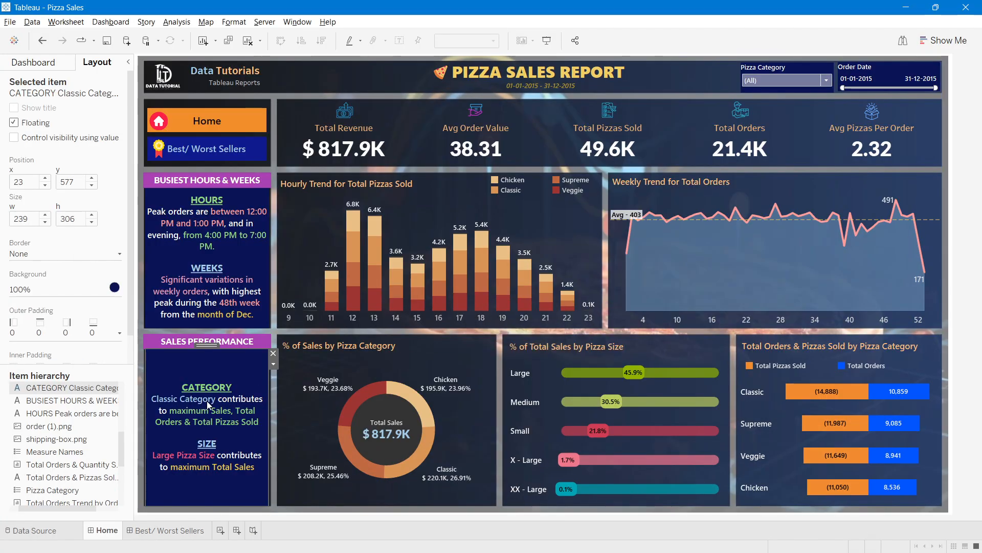
pyautogui.doubleClick(210, 405)
pyautogui.moveTo(577, 270); pyautogui.dragTo(356, 212)
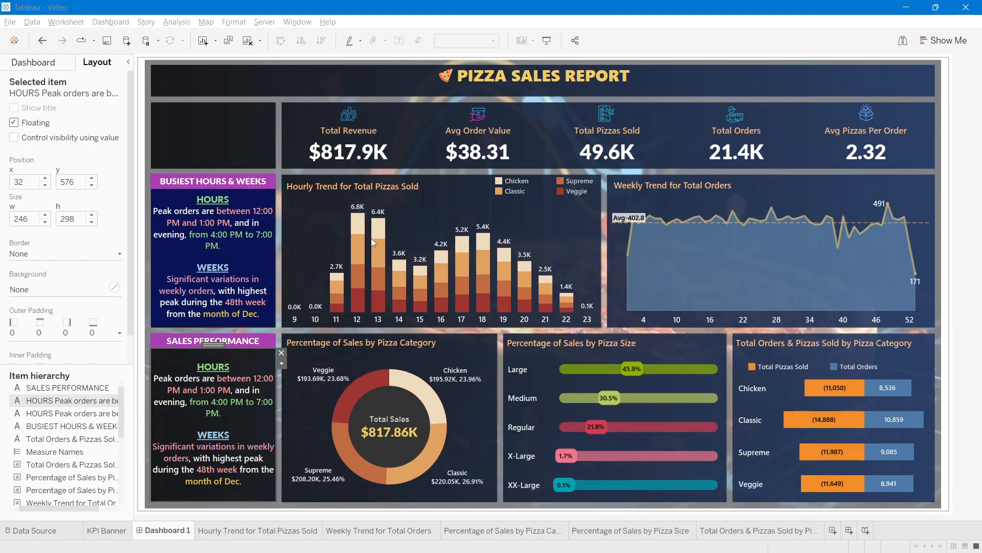
# Step: In the Video workbook, replace the text under SALES PERFORMANCE with the copied CATEGORY and SIZE insights, all centered
pyautogui.doubleClick(218, 415)
pyautogui.moveTo(591, 296); pyautogui.dragTo(371, 211)
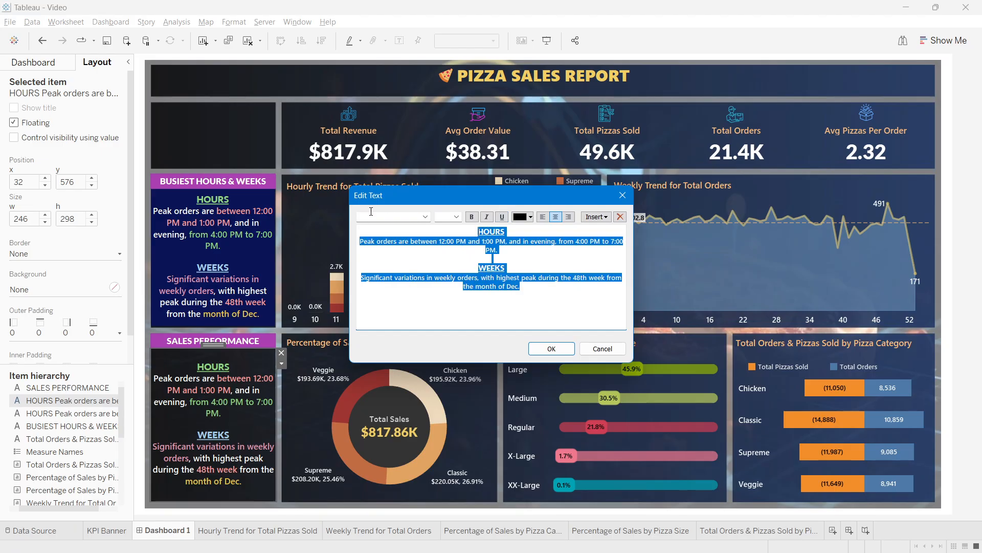
pyautogui.write('CATEGORY Classic Category maximum Sales, Total Orders & Total Pizzas Sold  SIZE Large Pizza Size maximum Total Sales')
pyautogui.click(555, 220)
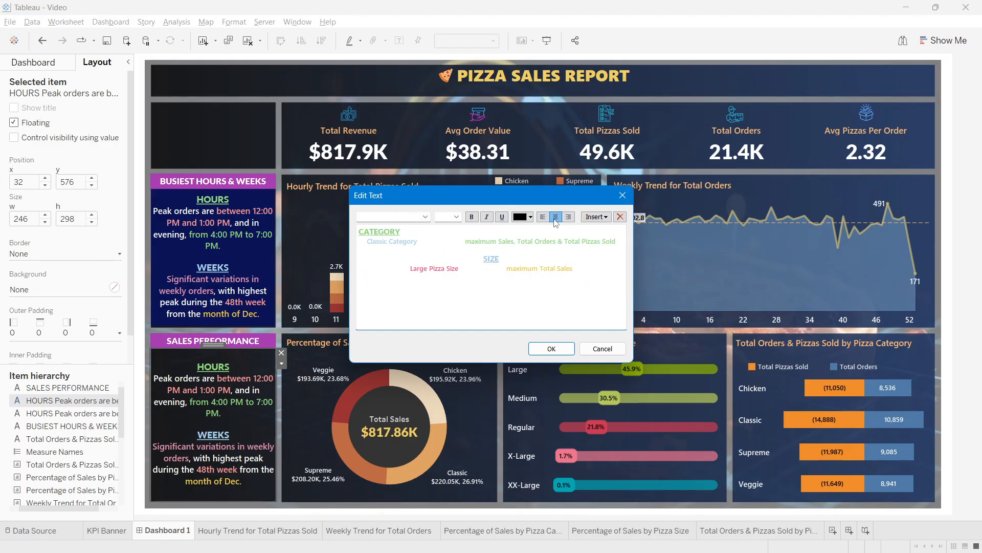
pyautogui.moveTo(545, 277); pyautogui.dragTo(361, 229)
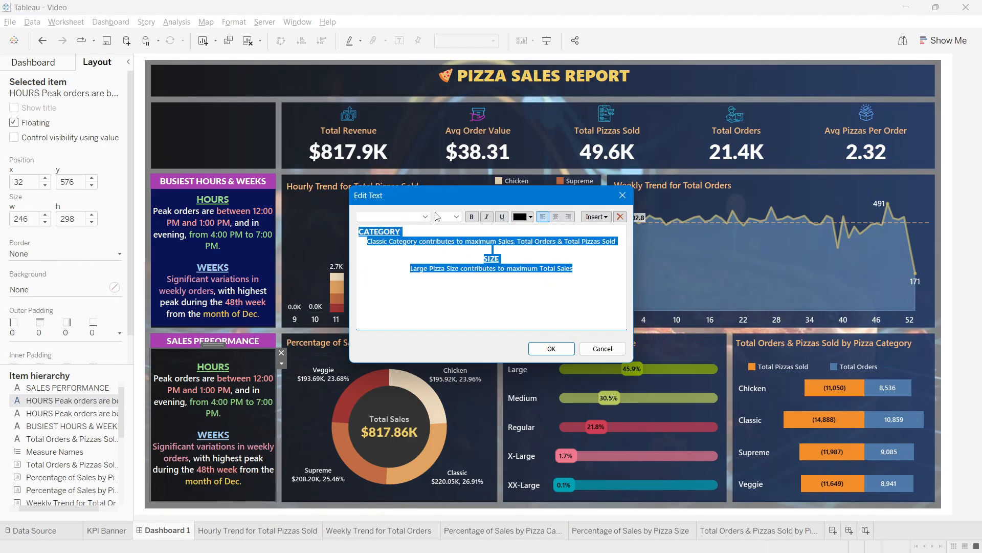
pyautogui.click(552, 348)
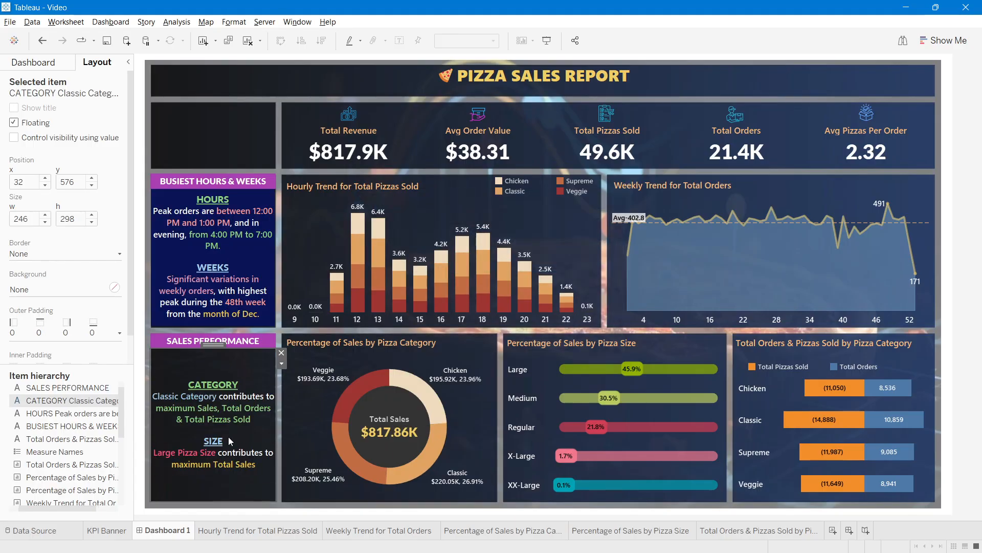
# Step: Give the CATEGORY and SIZE text object the recently used dark blue background and deselect it
pyautogui.doubleClick(229, 437)
pyautogui.click(632, 197)
pyautogui.click(33, 290)
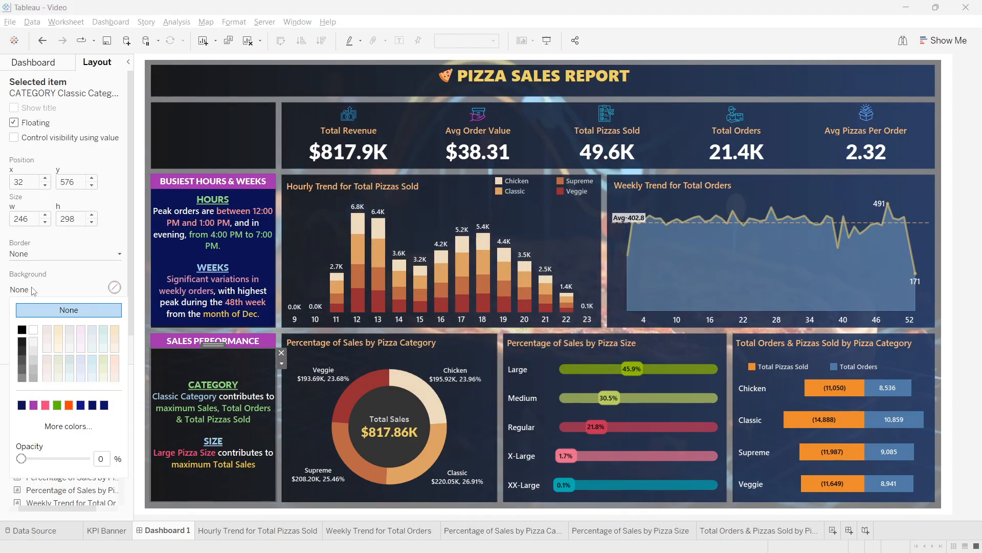
pyautogui.click(24, 406)
pyautogui.click(972, 224)
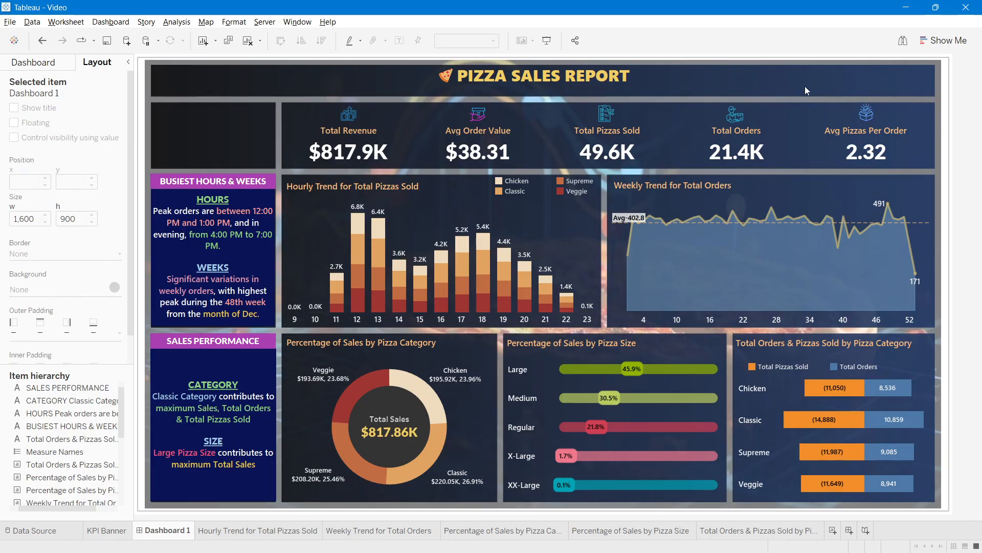
# Step: Open the Hourly Trend for Total Pizzas Sold worksheet and add a Pizza Category filter that uses all values
pyautogui.click(587, 218)
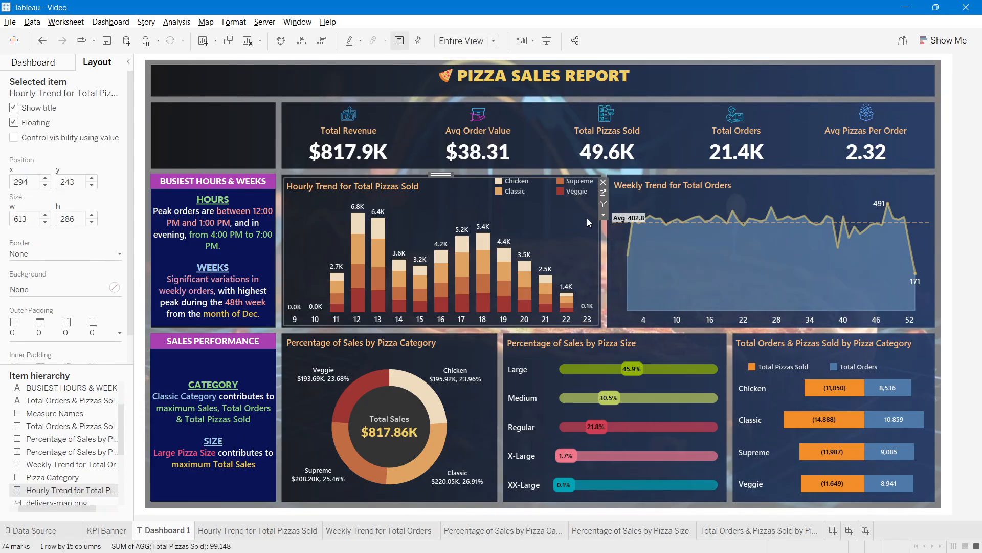
pyautogui.click(603, 192)
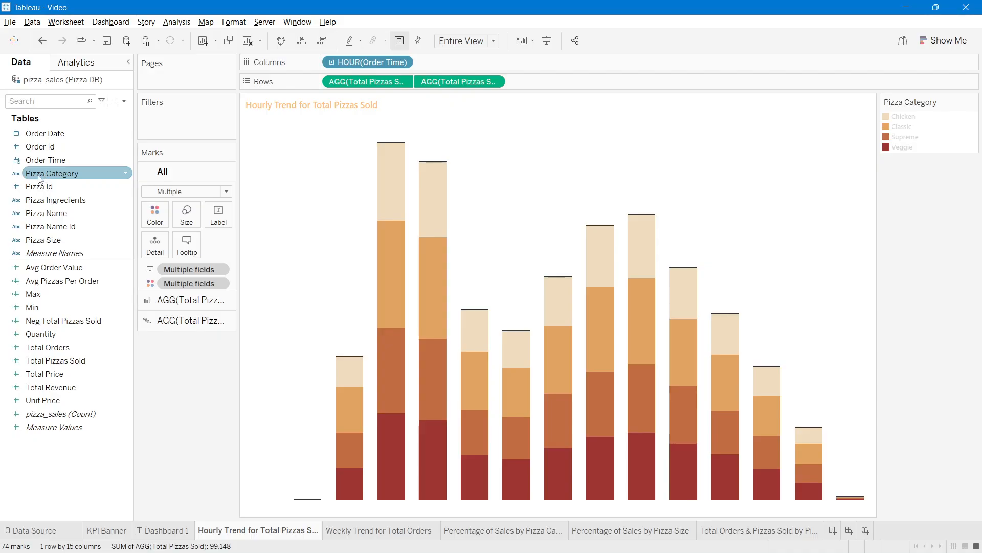
pyautogui.moveTo(40, 178); pyautogui.dragTo(164, 131)
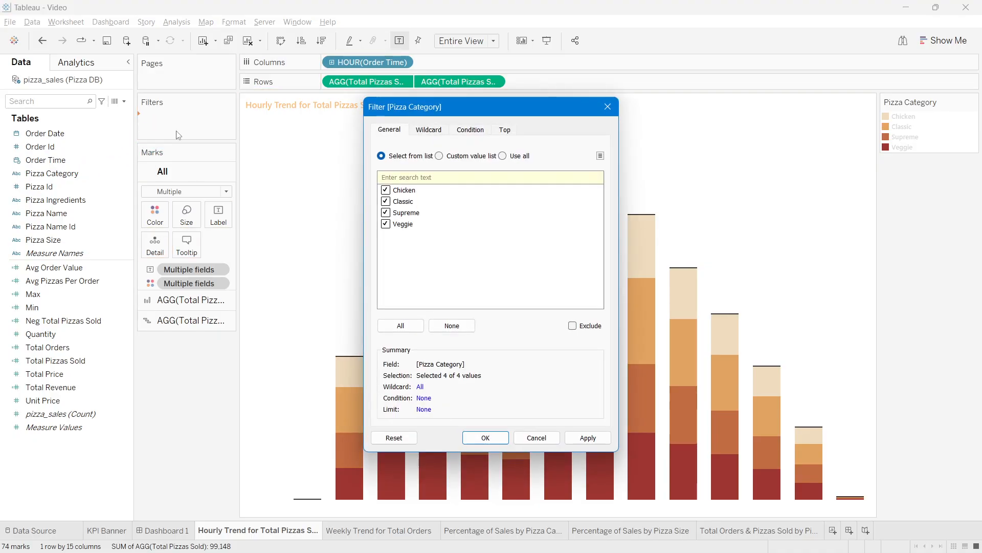
pyautogui.click(519, 156)
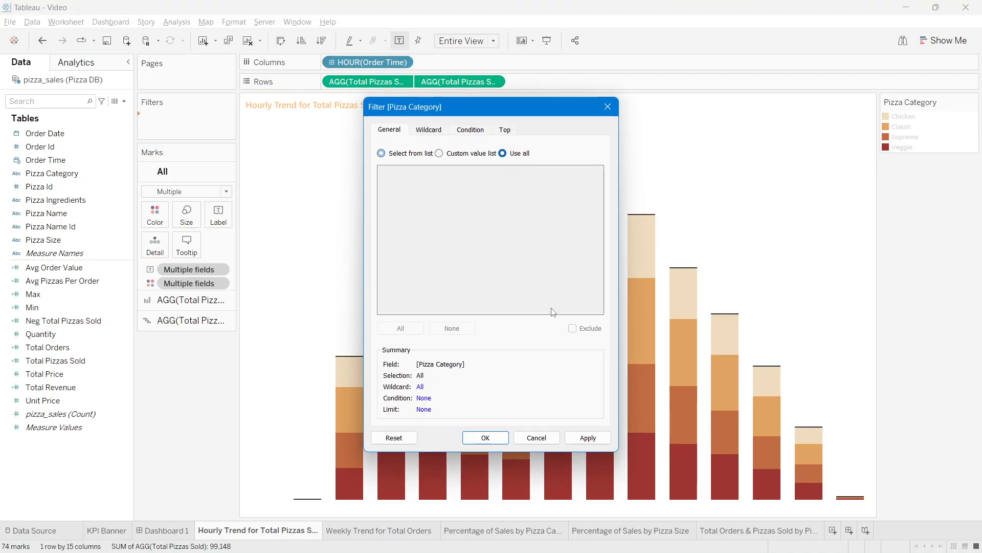
pyautogui.click(485, 437)
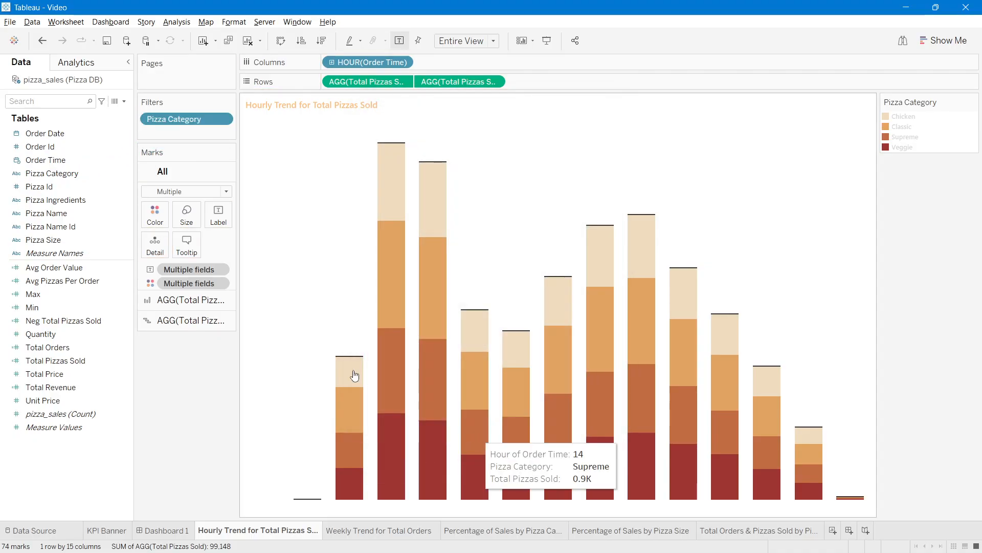
# Step: Apply the Pizza Category filter to all worksheets using this data source
pyautogui.rightClick(159, 126)
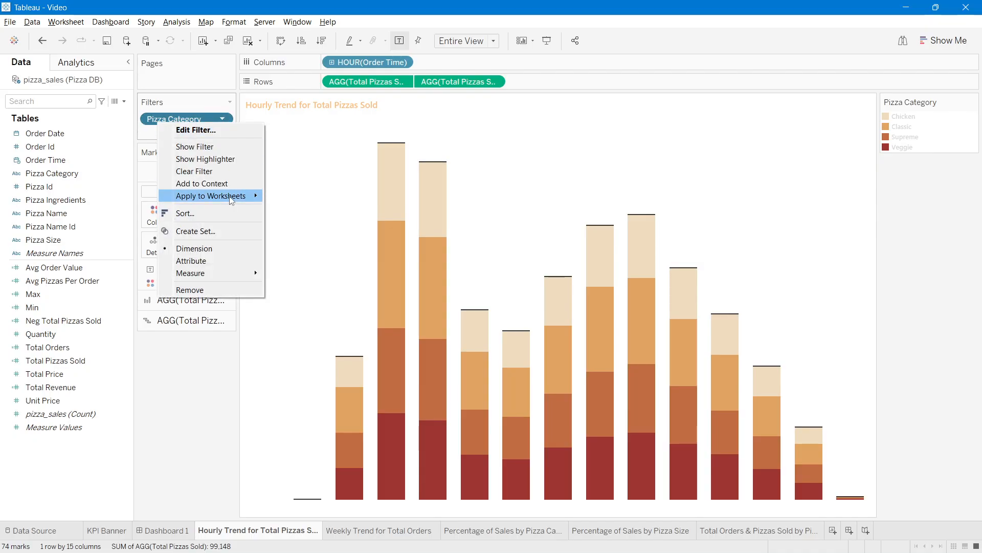
pyautogui.moveTo(225, 196)
pyautogui.click(296, 208)
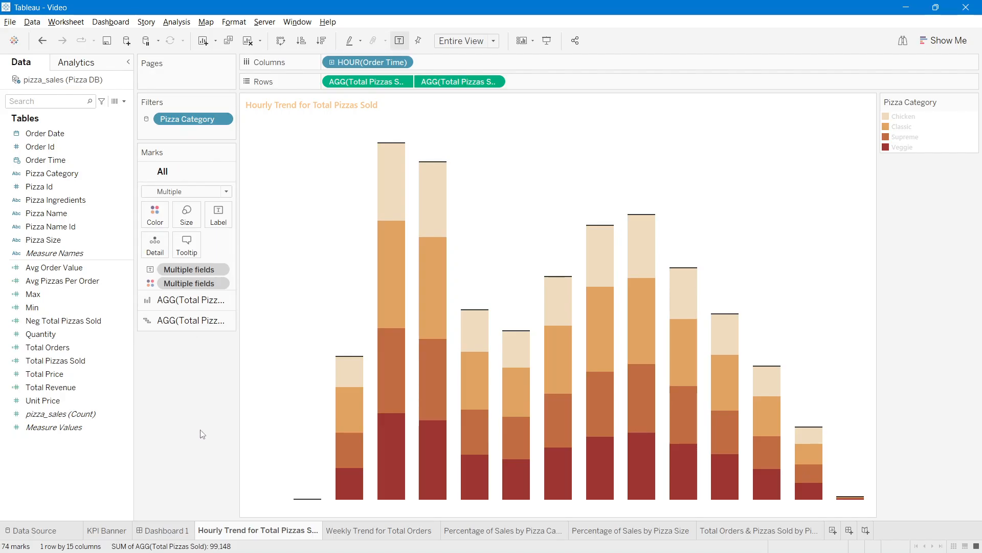
# Step: Add an Order Date filter covering the full range of dates and apply it to all worksheets using this data source
pyautogui.moveTo(45, 133); pyautogui.dragTo(194, 134)
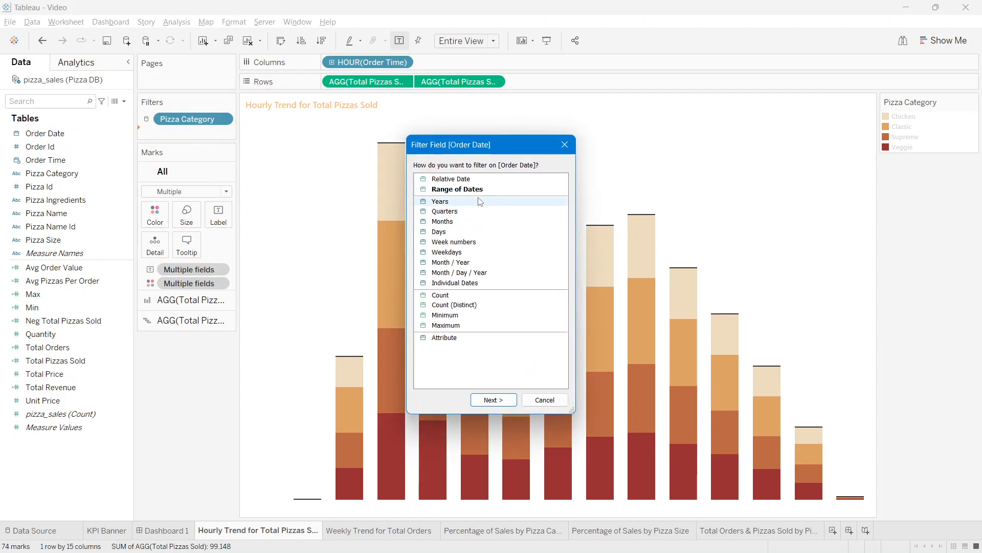
pyautogui.doubleClick(464, 189)
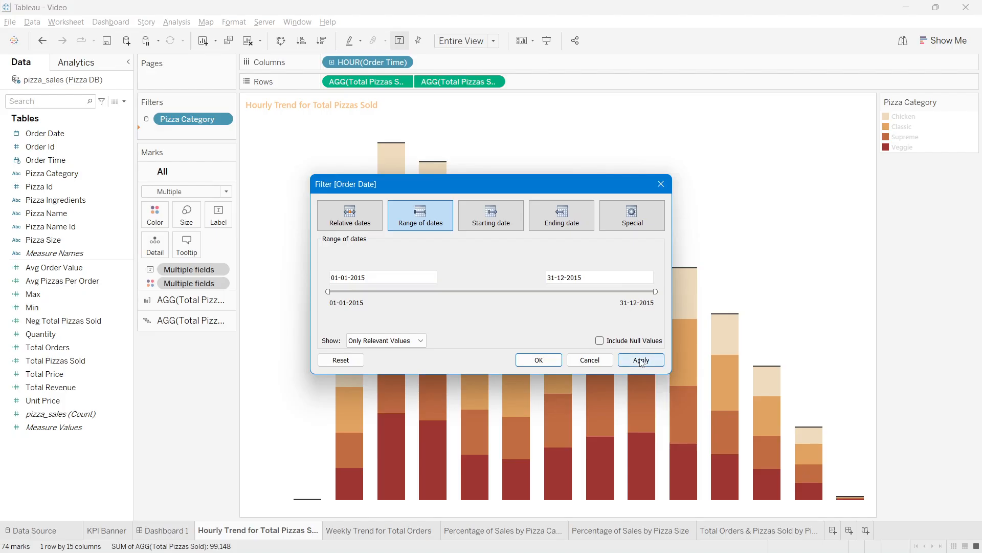
pyautogui.click(539, 359)
pyautogui.rightClick(197, 137)
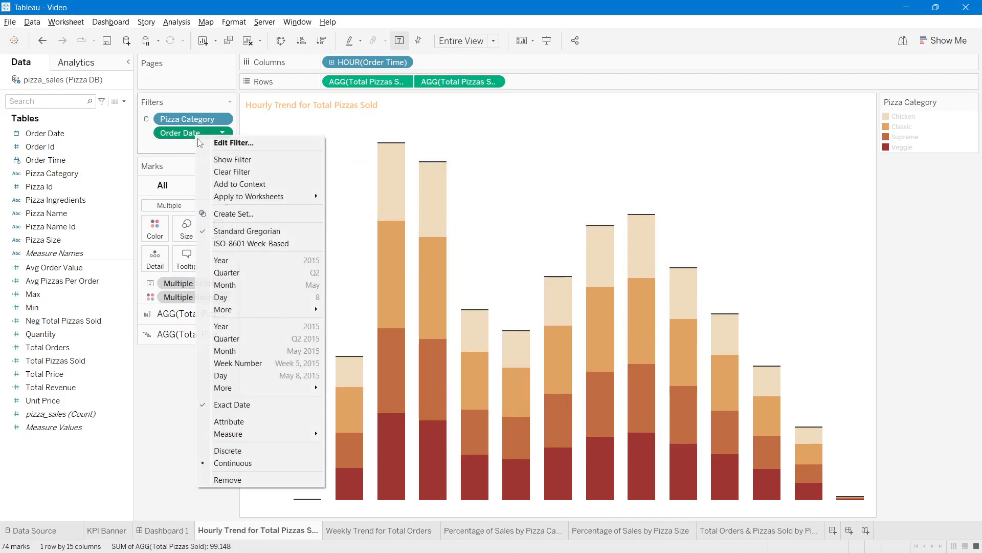
pyautogui.moveTo(256, 197)
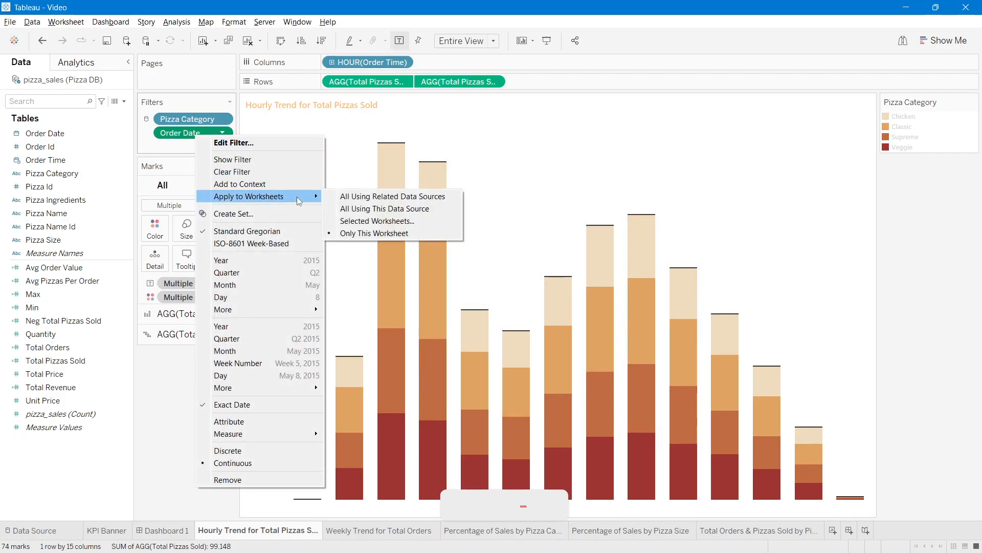
pyautogui.click(368, 209)
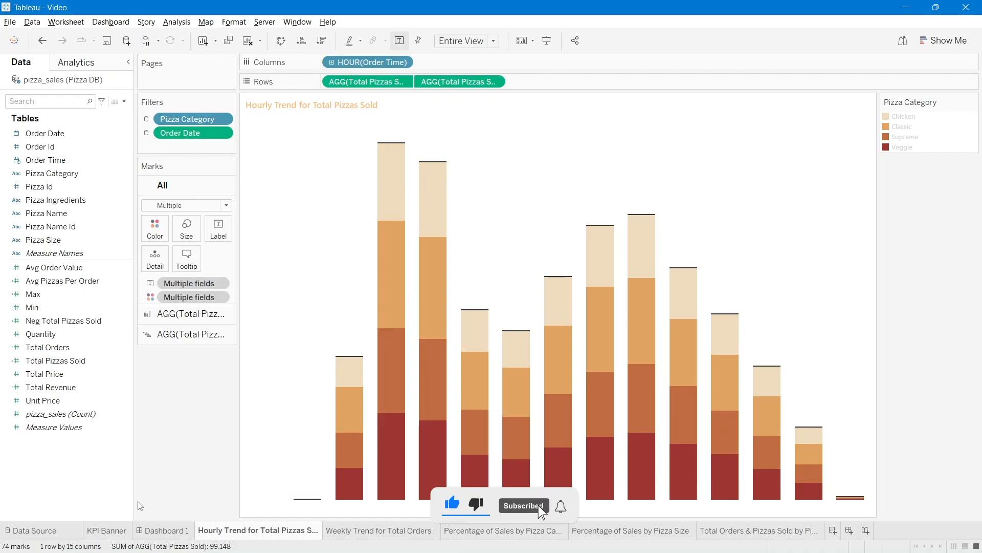
# Step: On Dashboard 1, display the Order Date filter belonging to the Hourly Trend for Total Pizzas Sold chart
pyautogui.click(160, 531)
pyautogui.click(176, 511)
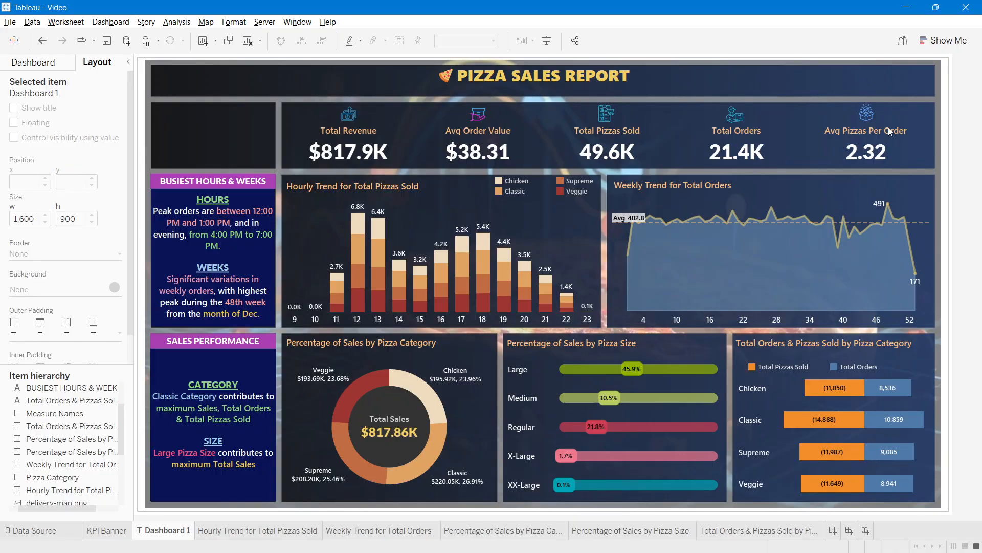
pyautogui.click(567, 230)
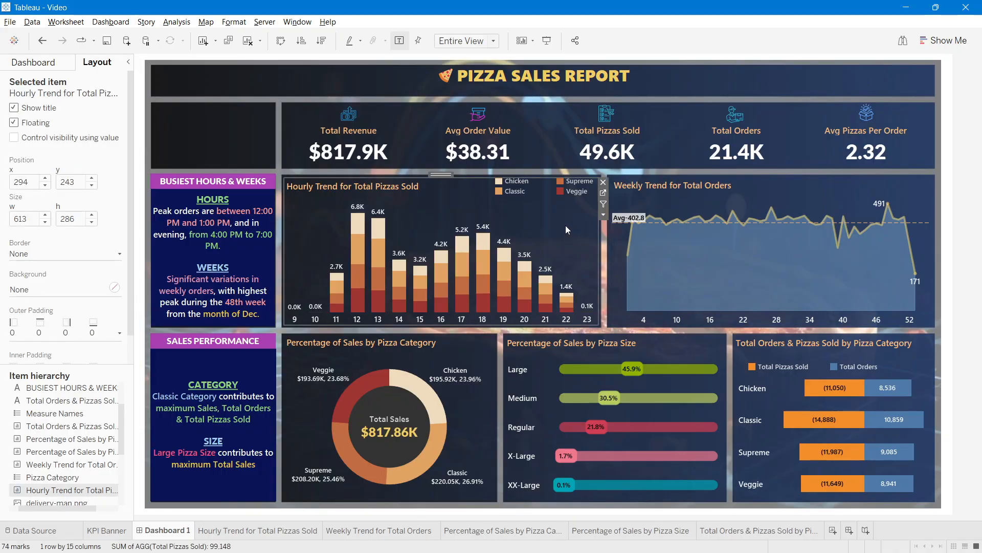
pyautogui.click(603, 215)
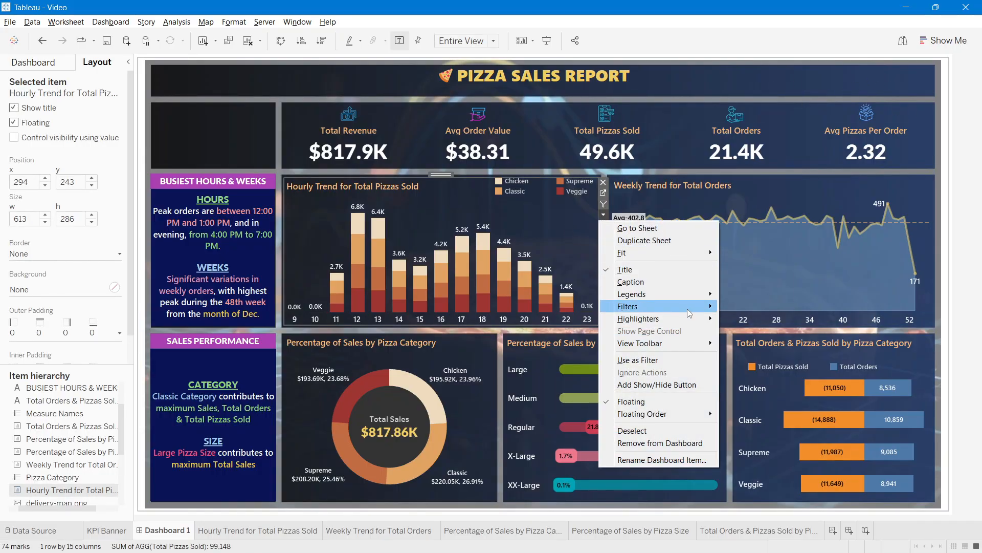
pyautogui.moveTo(689, 313)
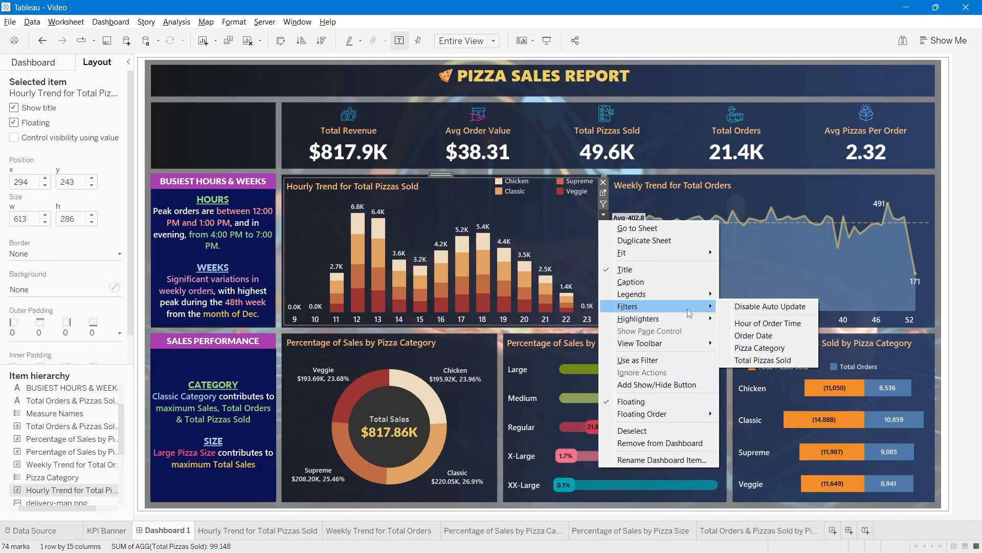
pyautogui.click(755, 335)
# Step: Move the floating Order Date filter to the right end of the report title banner and reduce its height to about 57
pyautogui.click(652, 195)
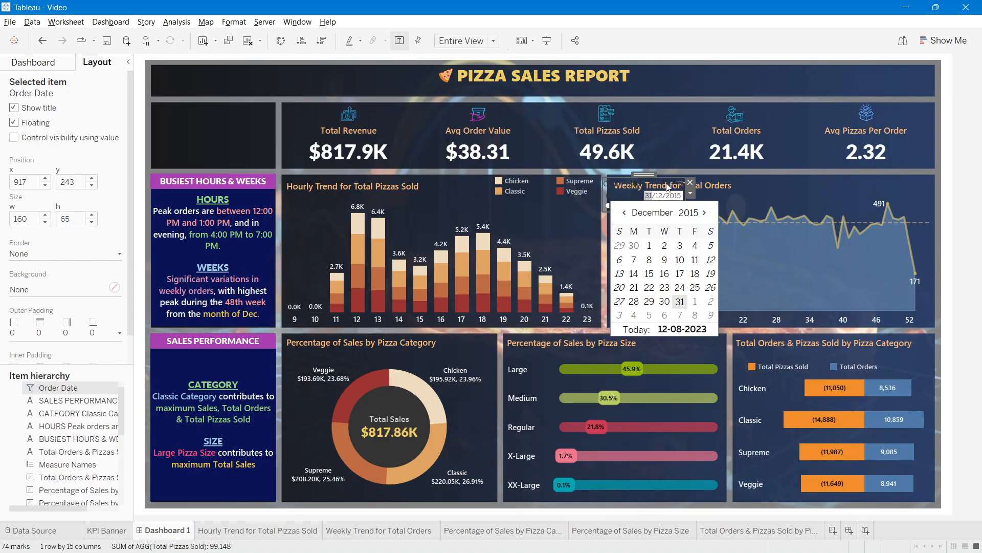
pyautogui.moveTo(645, 182); pyautogui.dragTo(892, 63)
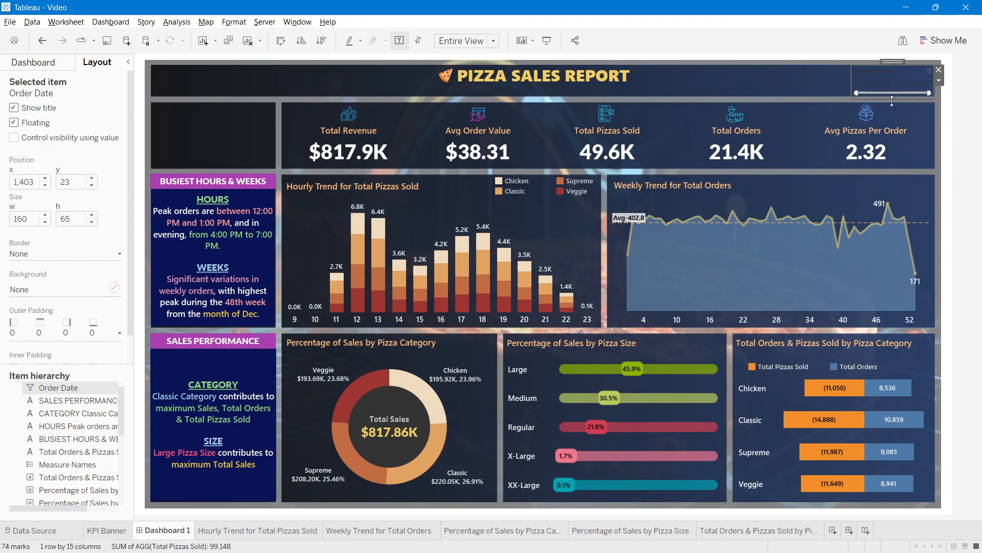
pyautogui.moveTo(891, 101); pyautogui.dragTo(882, 90)
# Step: Format the Order Date filter's title as white, centered Segoe UI Semibold text
pyautogui.doubleClick(867, 70)
pyautogui.moveTo(439, 243); pyautogui.dragTo(352, 239)
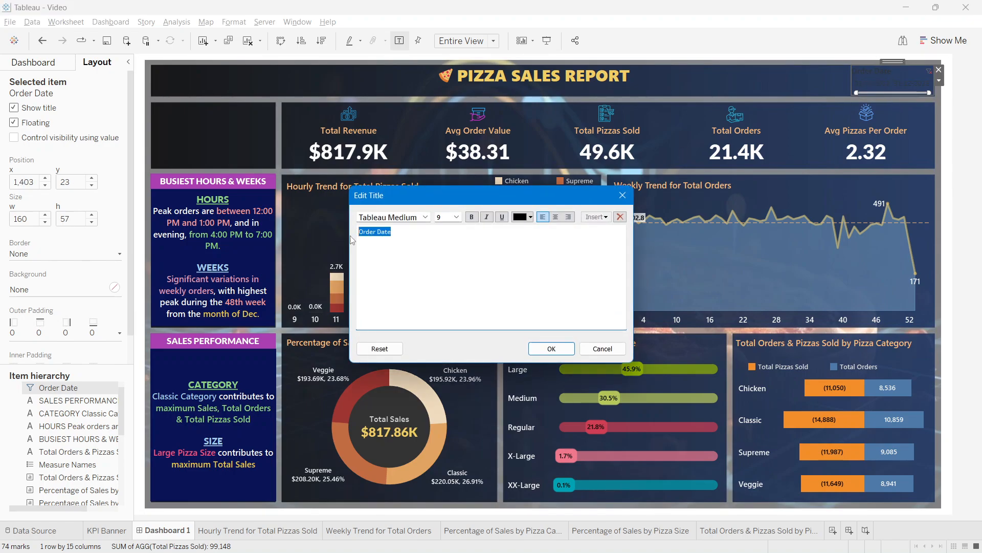
pyautogui.click(425, 217)
pyautogui.scroll(10, 405, 307)
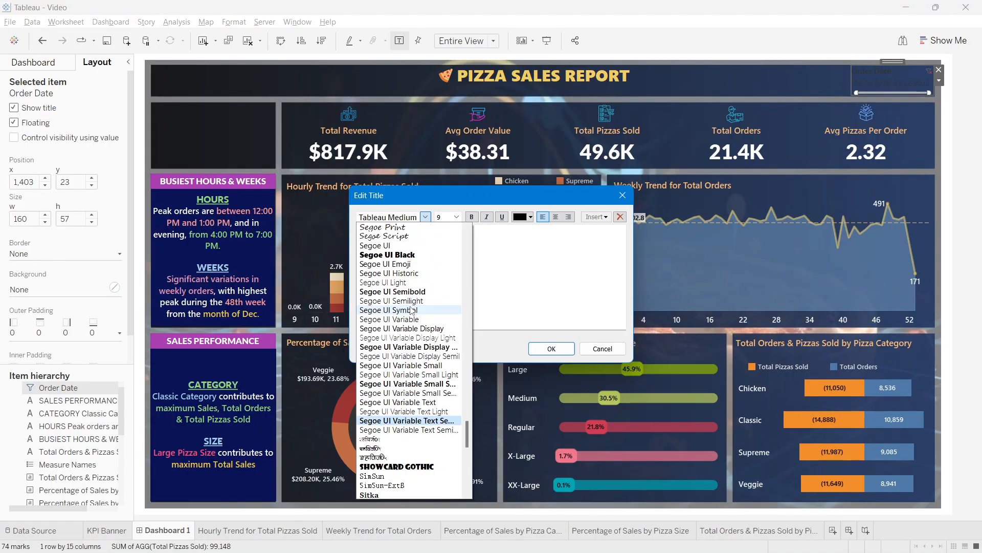
pyautogui.click(391, 346)
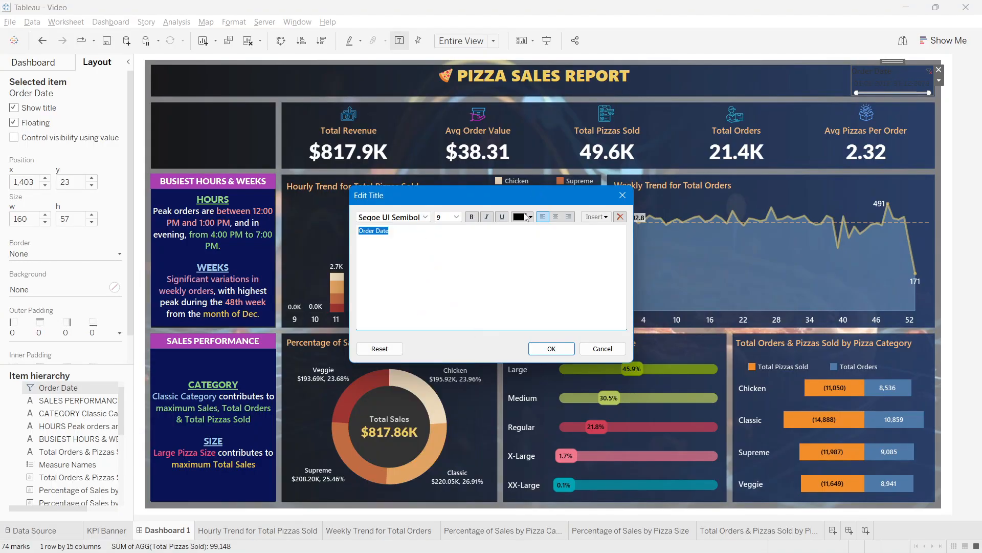
pyautogui.click(531, 217)
pyautogui.click(531, 228)
pyautogui.click(557, 347)
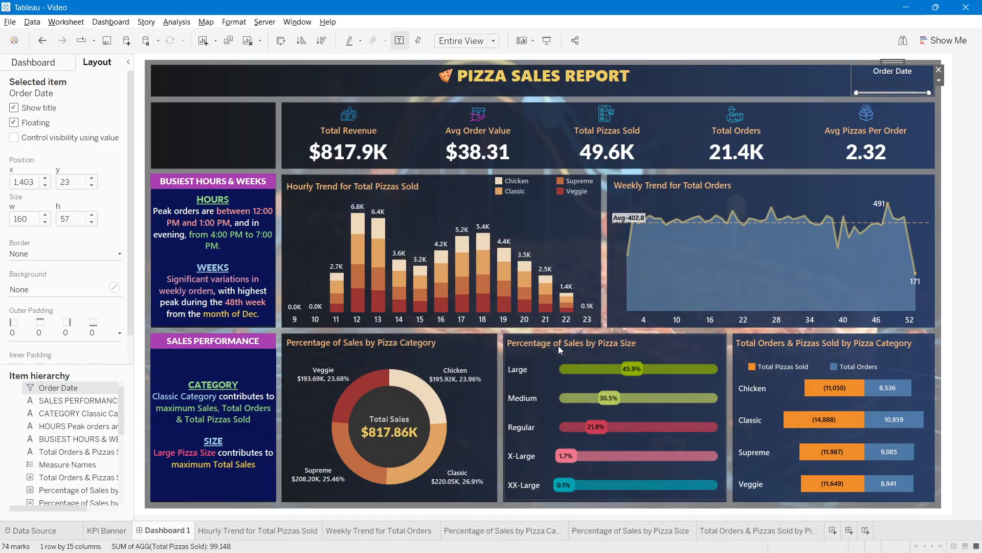
# Step: Open the Order Date filter's format settings and set the body font color to white
pyautogui.click(868, 84)
pyautogui.rightClick(869, 83)
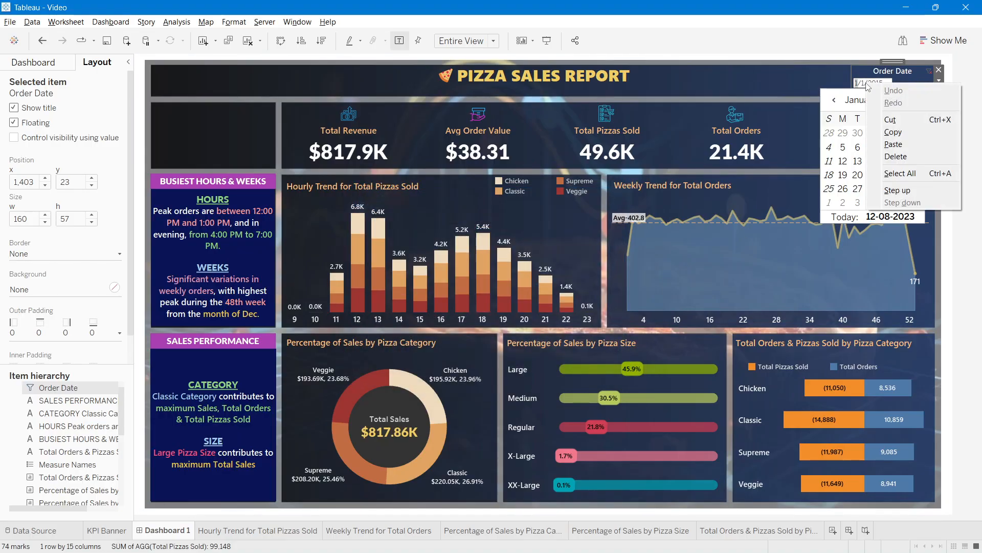
pyautogui.click(852, 75)
pyautogui.rightClick(853, 72)
pyautogui.rightClick(864, 67)
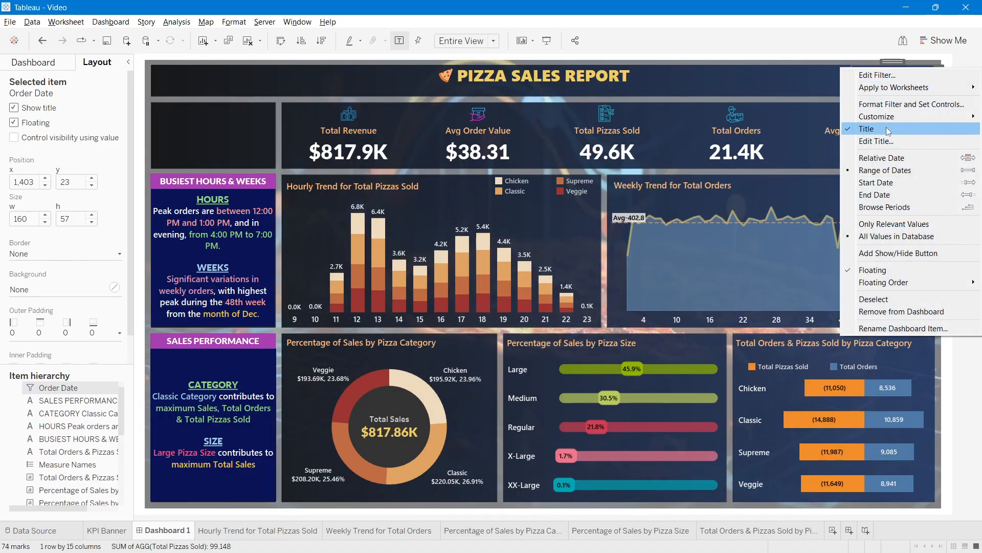
pyautogui.click(901, 103)
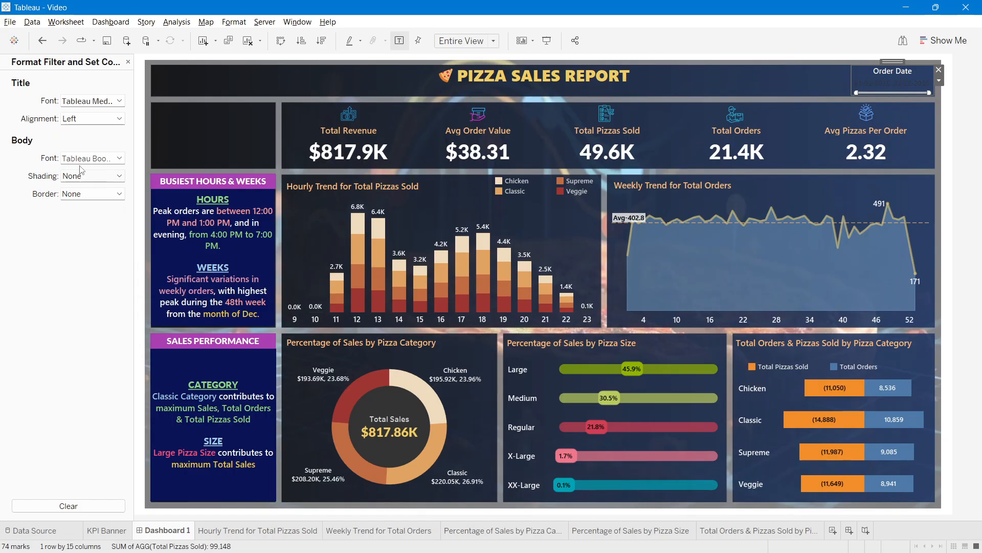
pyautogui.click(92, 158)
pyautogui.click(80, 207)
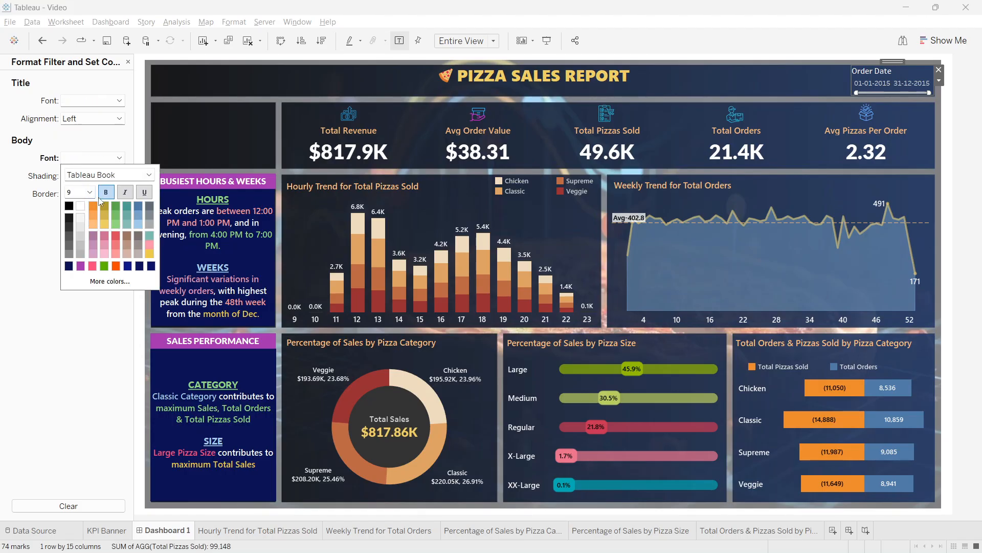
# Step: Set the Order Date filter's body font to Segoe UI Semibold, size 8, and deselect the filter
pyautogui.click(90, 193)
pyautogui.click(129, 179)
pyautogui.scroll(10, 106, 255)
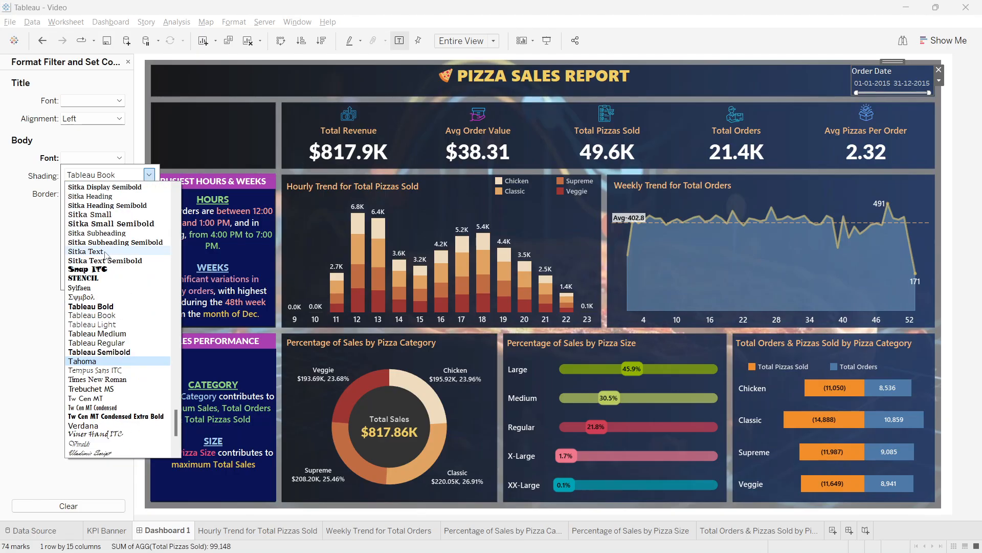
pyautogui.scroll(2, 108, 287)
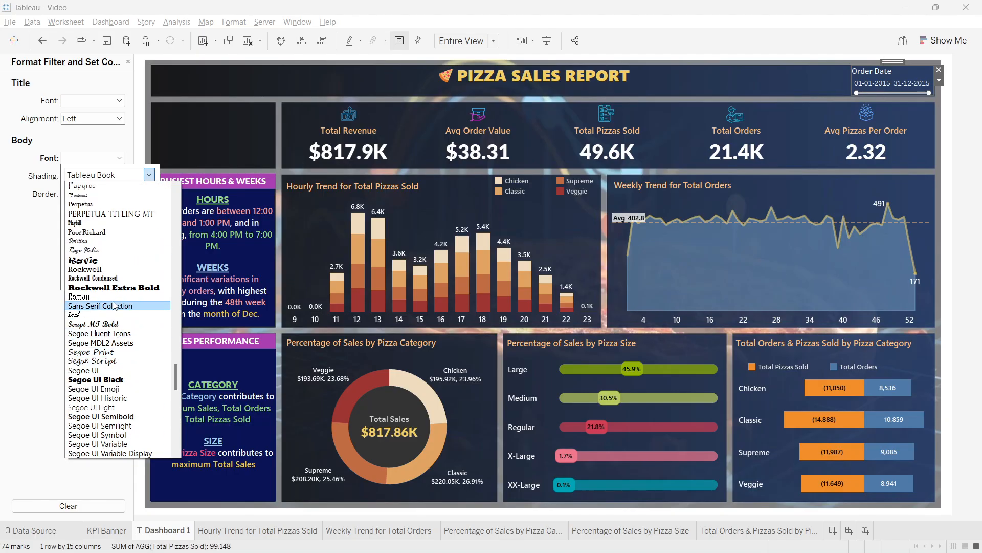
pyautogui.scroll(-3, 116, 316)
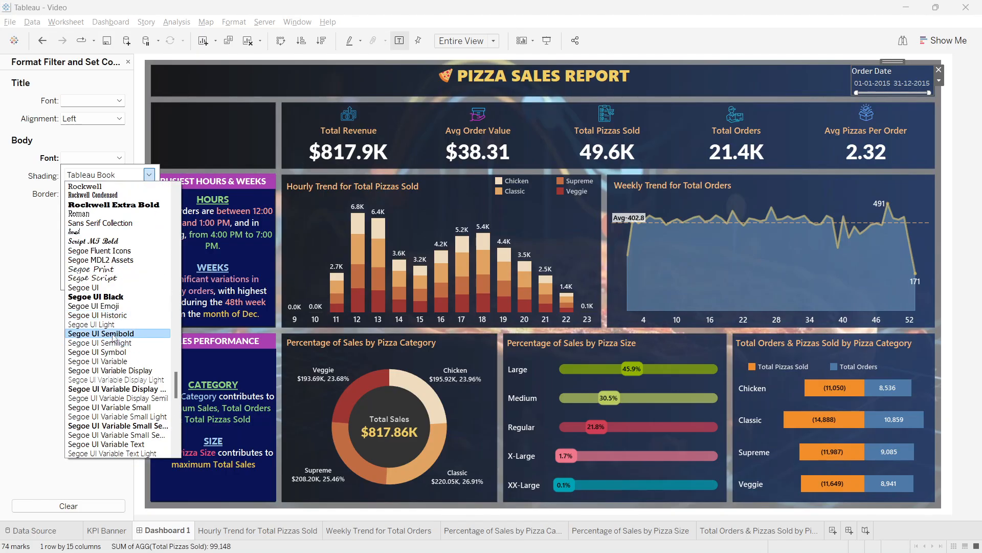
pyautogui.click(115, 333)
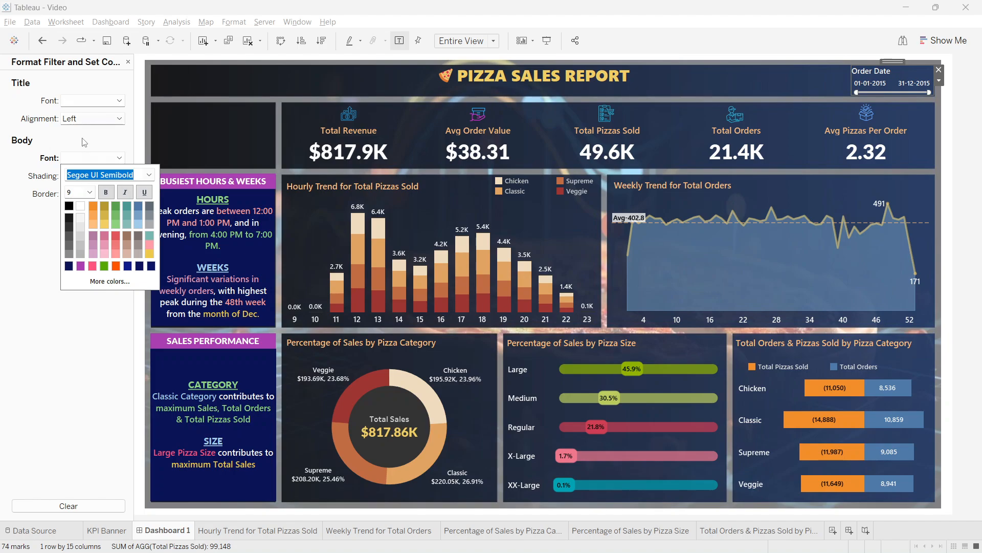
pyautogui.click(89, 192)
pyautogui.click(77, 204)
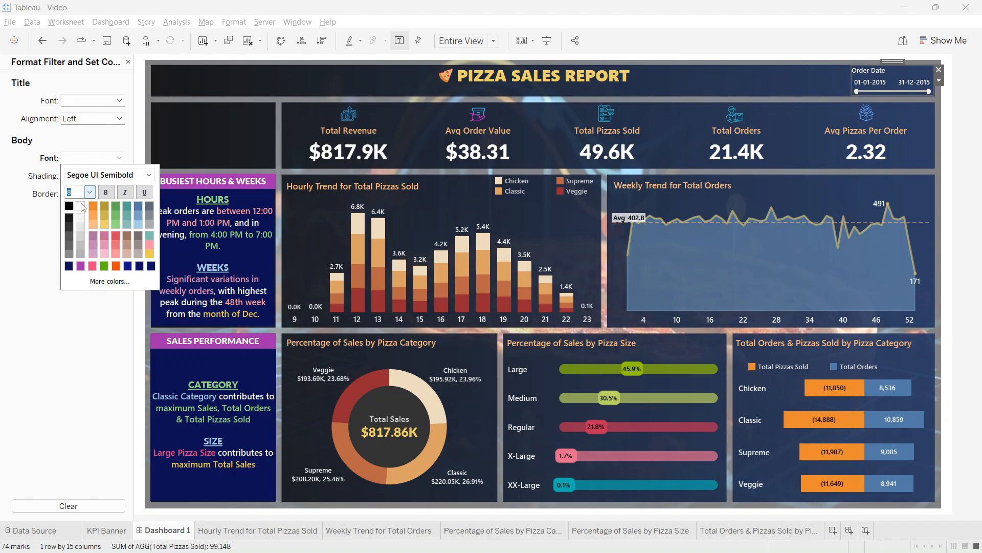
pyautogui.click(953, 109)
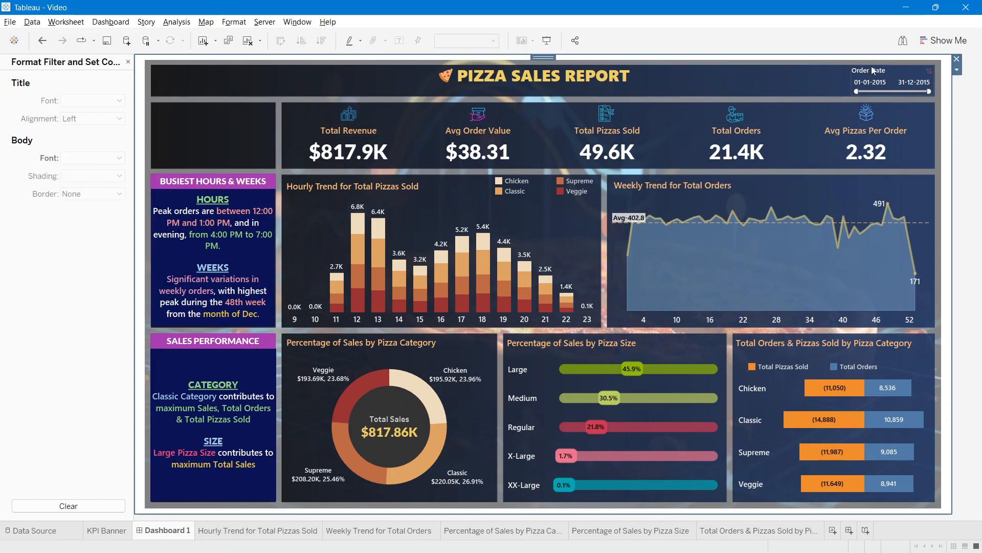
# Step: Close the format settings and give the Order Date filter the recently used dark blue background
pyautogui.click(127, 62)
pyautogui.click(54, 62)
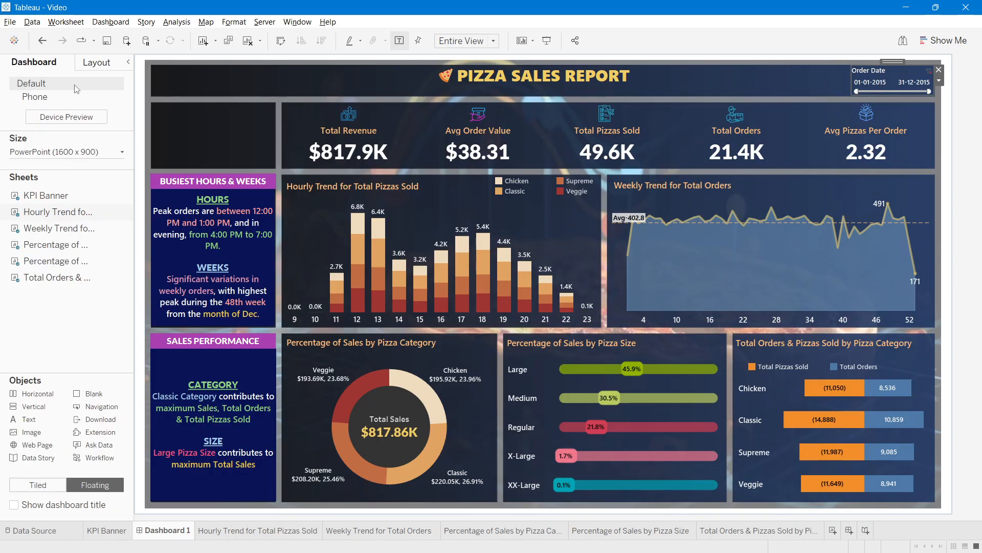
pyautogui.click(97, 62)
pyautogui.click(20, 290)
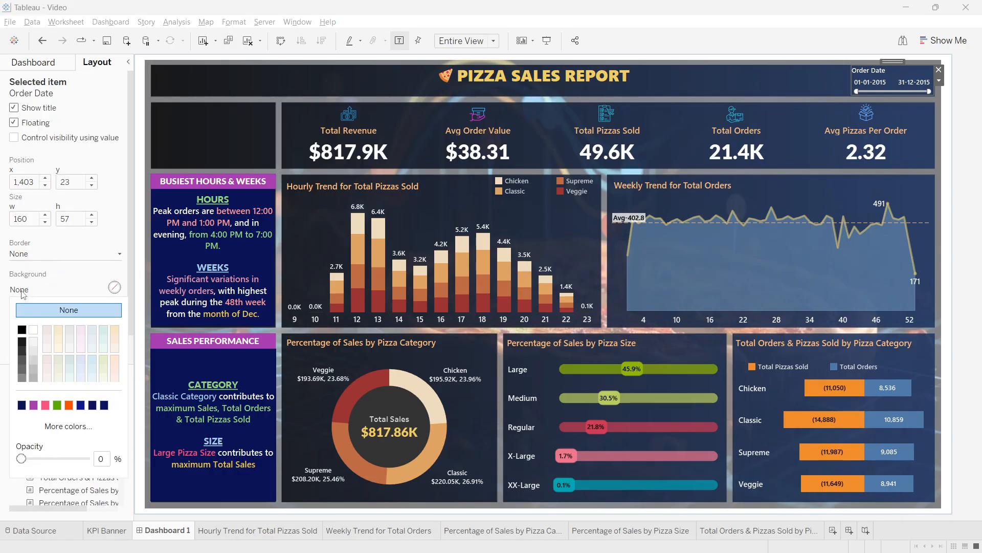
pyautogui.click(22, 405)
pyautogui.click(234, 248)
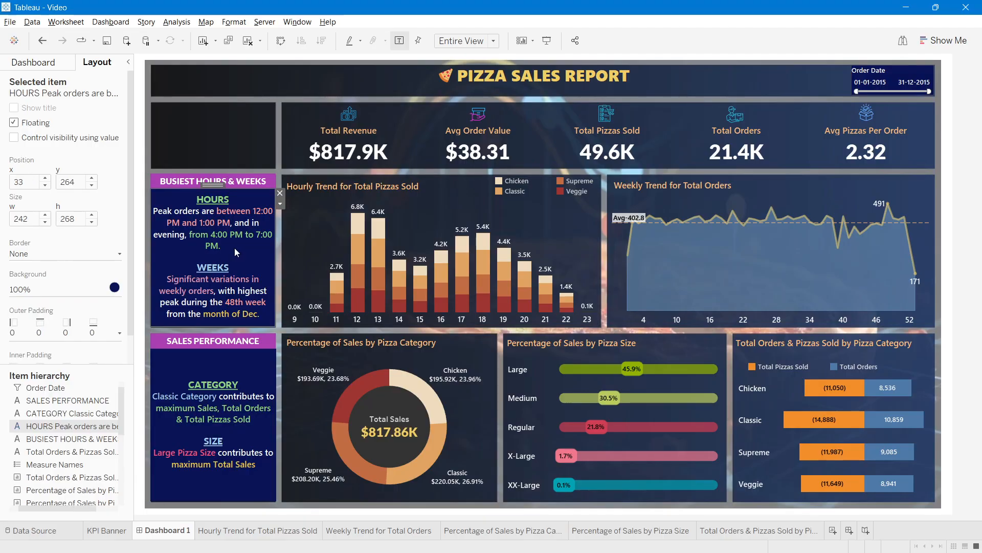
pyautogui.click(979, 152)
# Step: Widen the Order Date filter slightly by extending its left edge, and deselect it
pyautogui.click(866, 72)
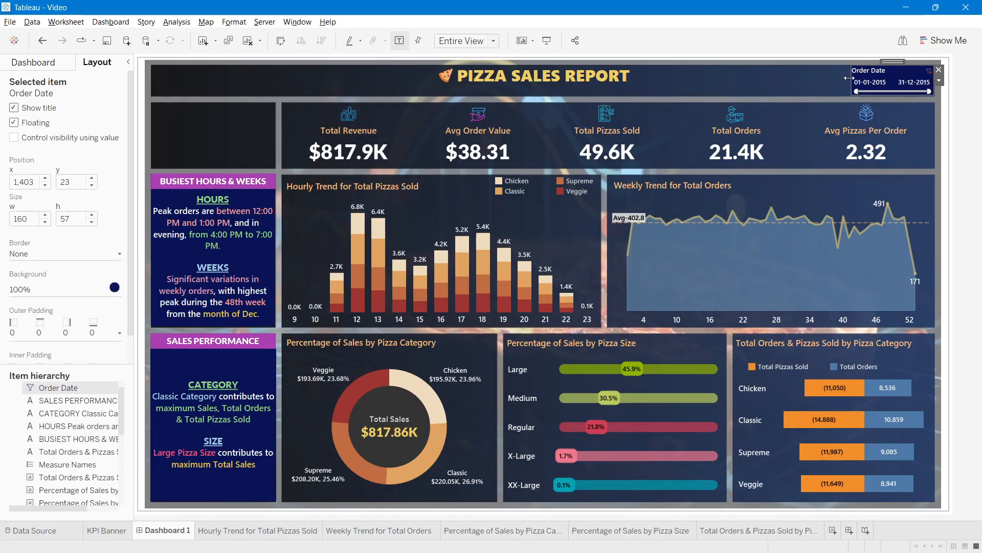
pyautogui.moveTo(851, 79); pyautogui.dragTo(841, 79)
pyautogui.click(979, 87)
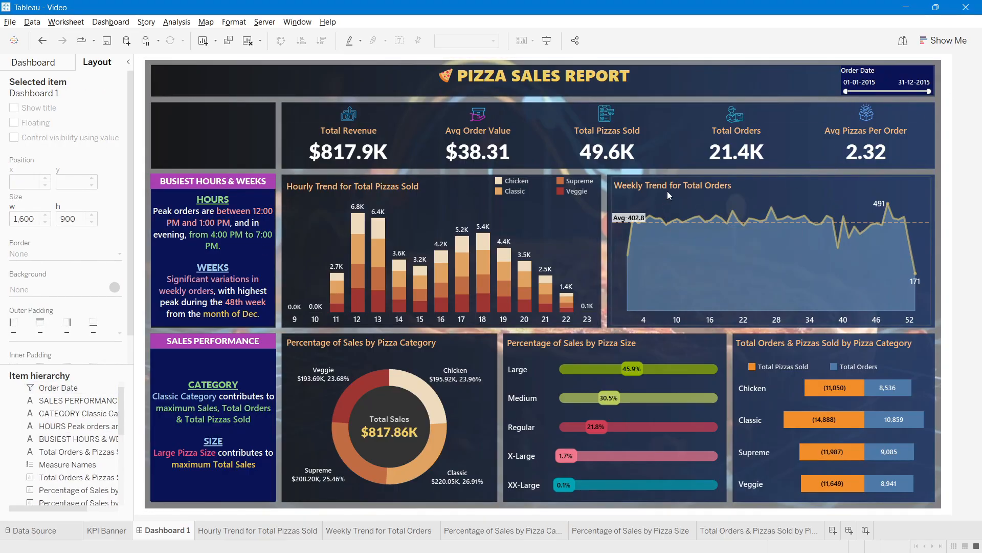
# Step: Display the Pizza Category filter belonging to the Hourly Trend for Total Pizzas Sold chart on the dashboard
pyautogui.click(581, 220)
pyautogui.click(603, 215)
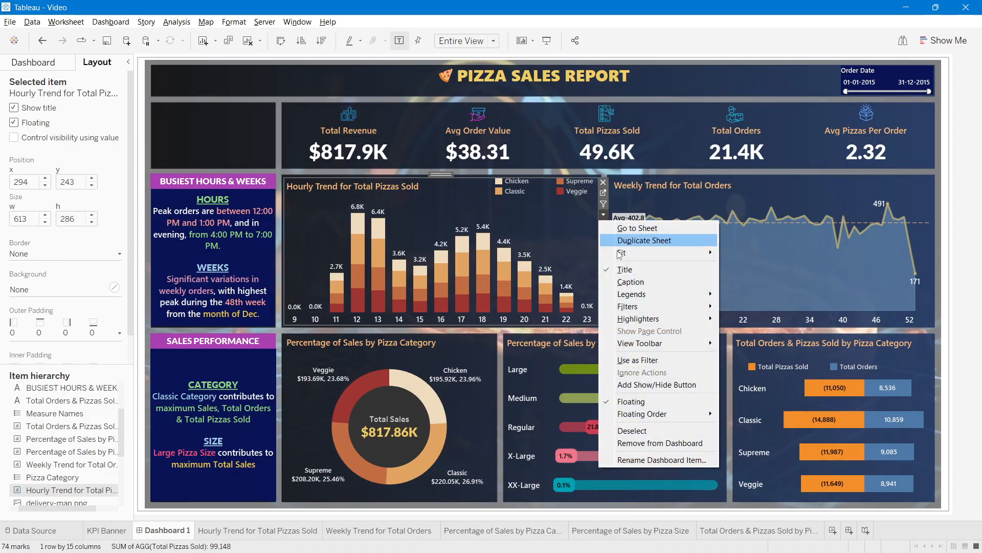
pyautogui.moveTo(621, 318)
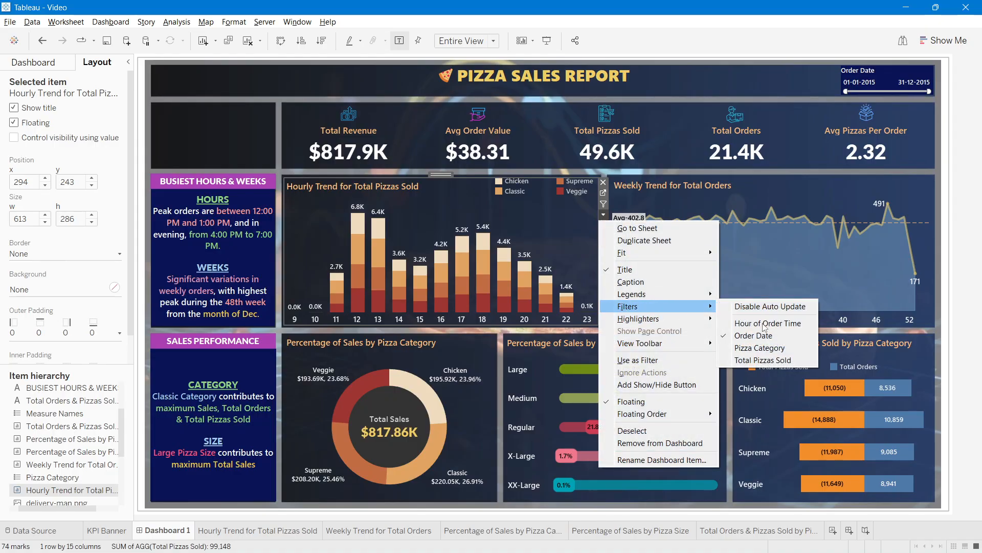
pyautogui.click(755, 347)
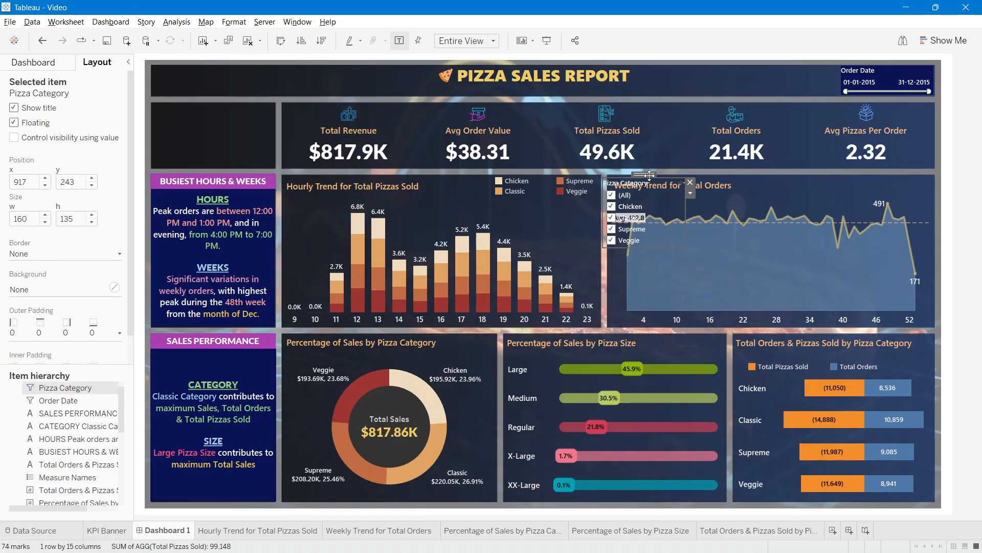
# Step: Move the Pizza Category filter into the title banner beside Order Date and show it as a multiple values dropdown
pyautogui.moveTo(671, 186)
pyautogui.mouseDown()
pyautogui.moveTo(675, 138)
pyautogui.moveTo(833, 54)
pyautogui.moveTo(792, 63)
pyautogui.mouseUp()
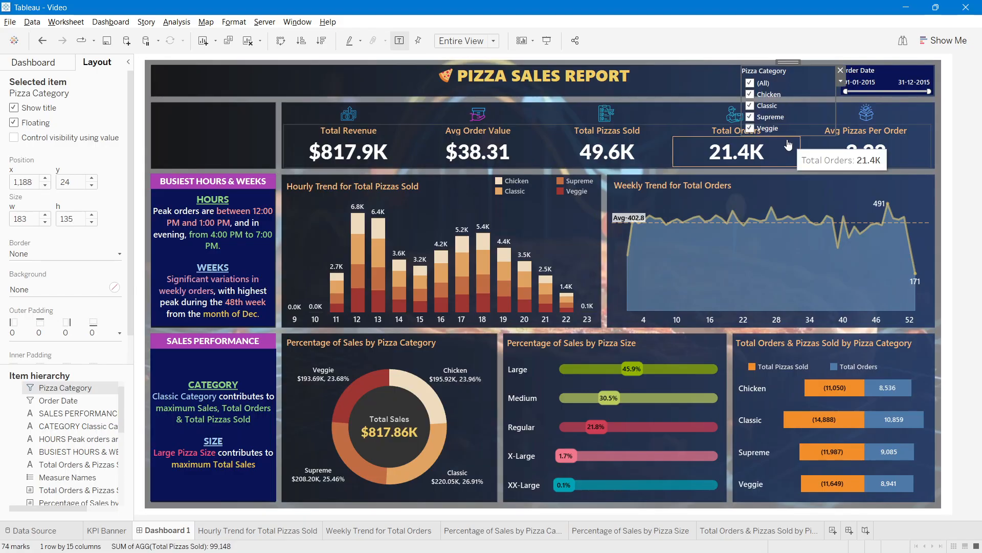
pyautogui.click(841, 82)
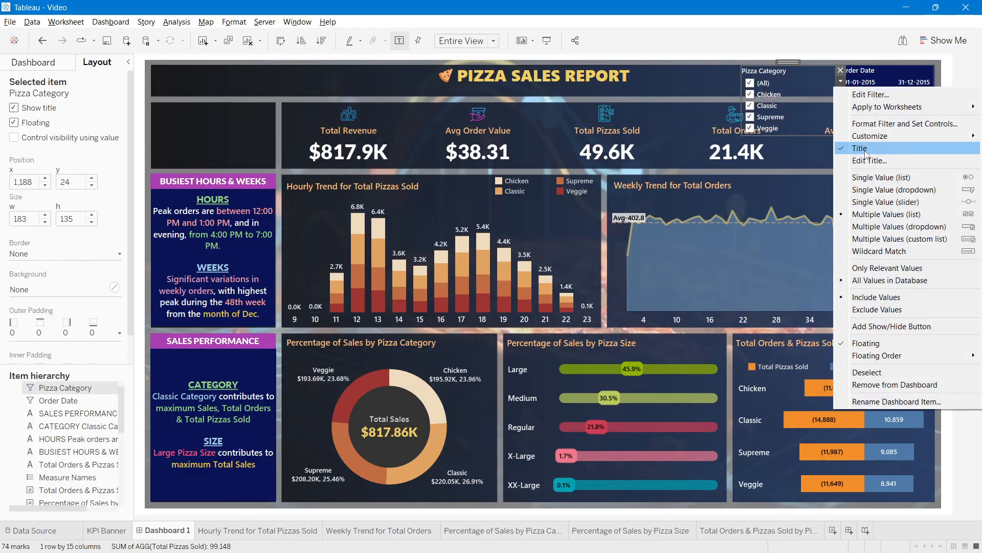
pyautogui.click(881, 227)
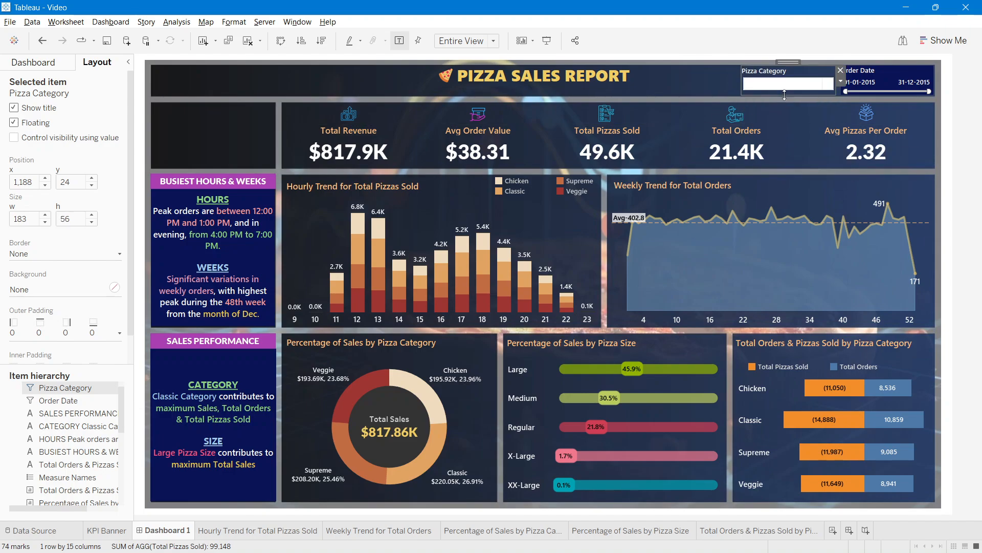
# Step: Give the Pizza Category filter the recently used dark blue background and deselect it
pyautogui.click(58, 290)
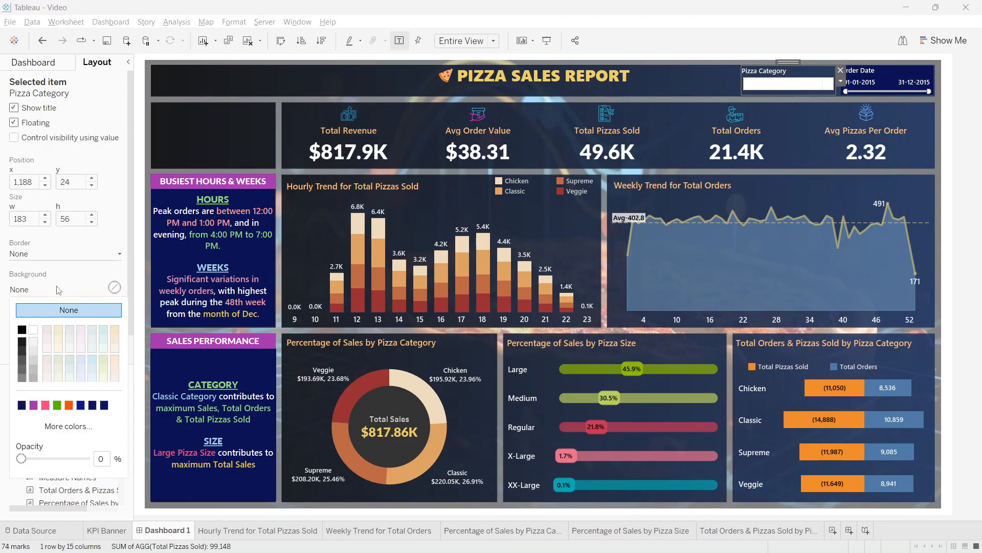
pyautogui.click(22, 405)
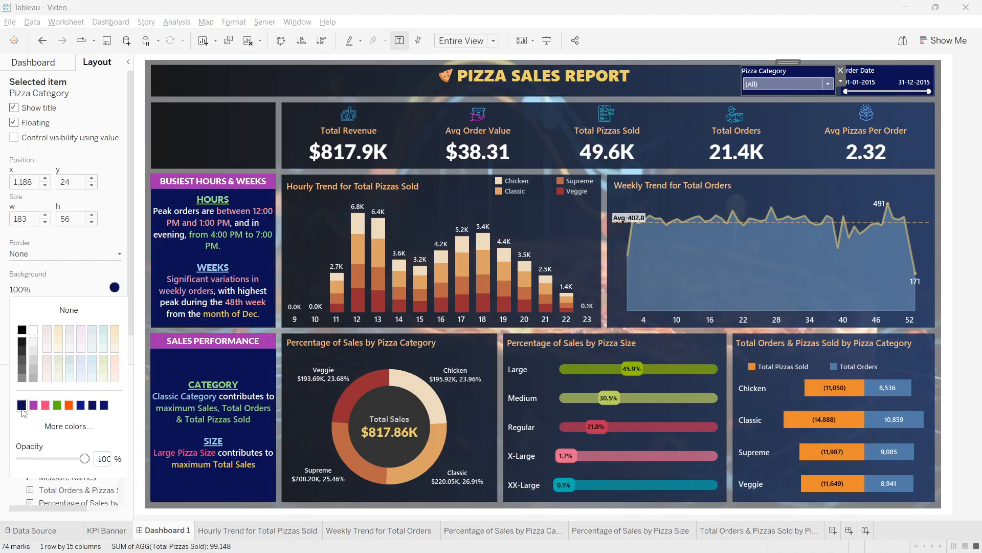
pyautogui.click(969, 84)
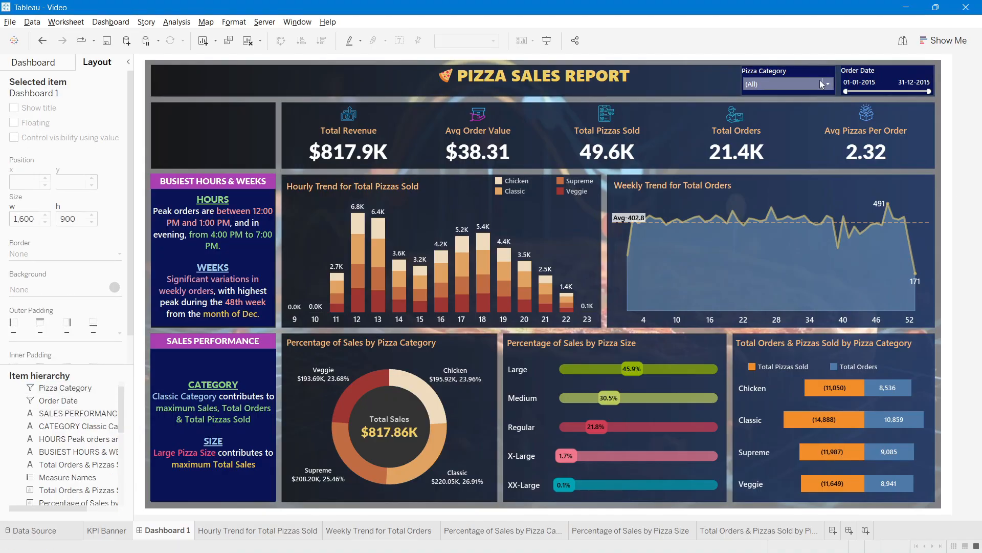
# Step: Test the Pizza Category filter by excluding Classic, Supreme and Chicken in different combinations, and restore all categories
pyautogui.click(792, 85)
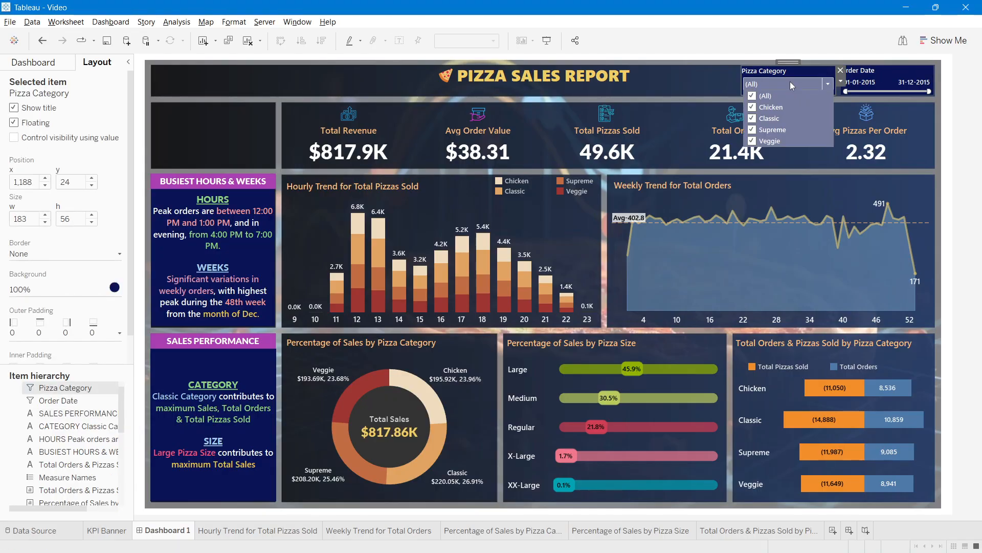
pyautogui.click(753, 130)
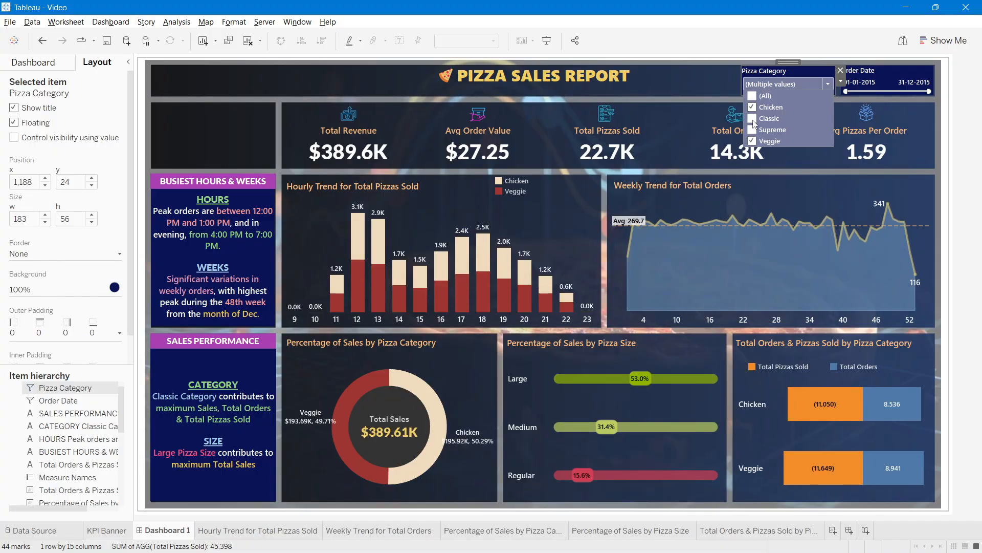
pyautogui.click(752, 130)
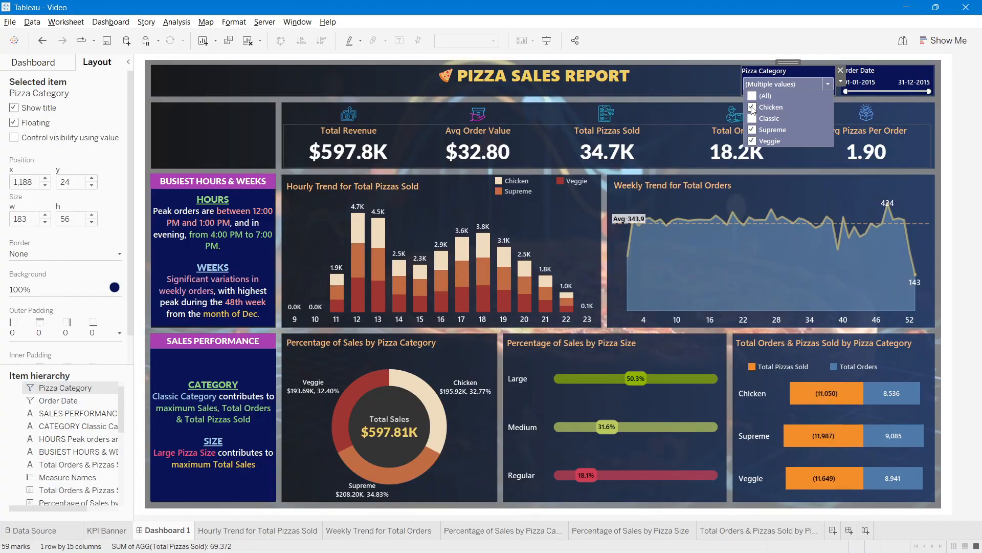
pyautogui.click(752, 107)
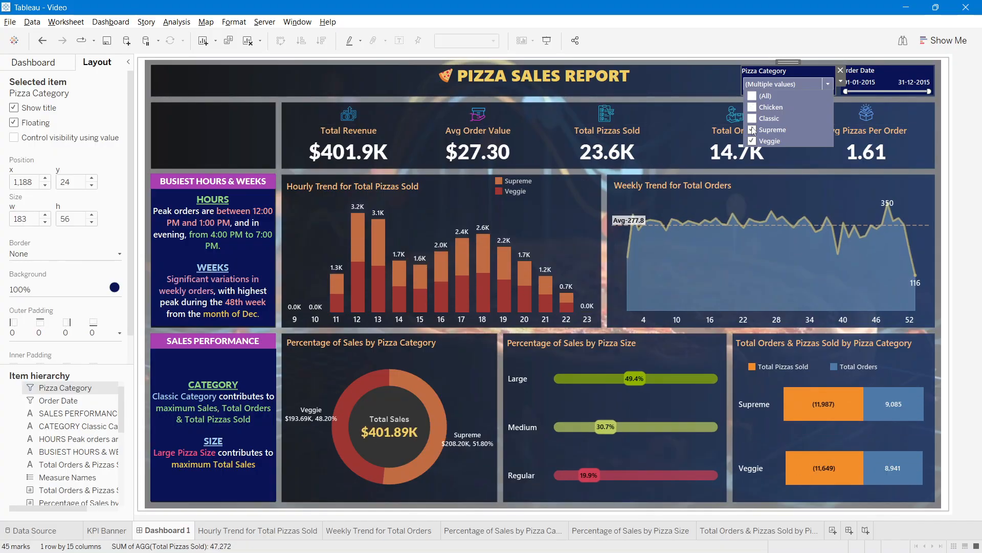
pyautogui.click(753, 96)
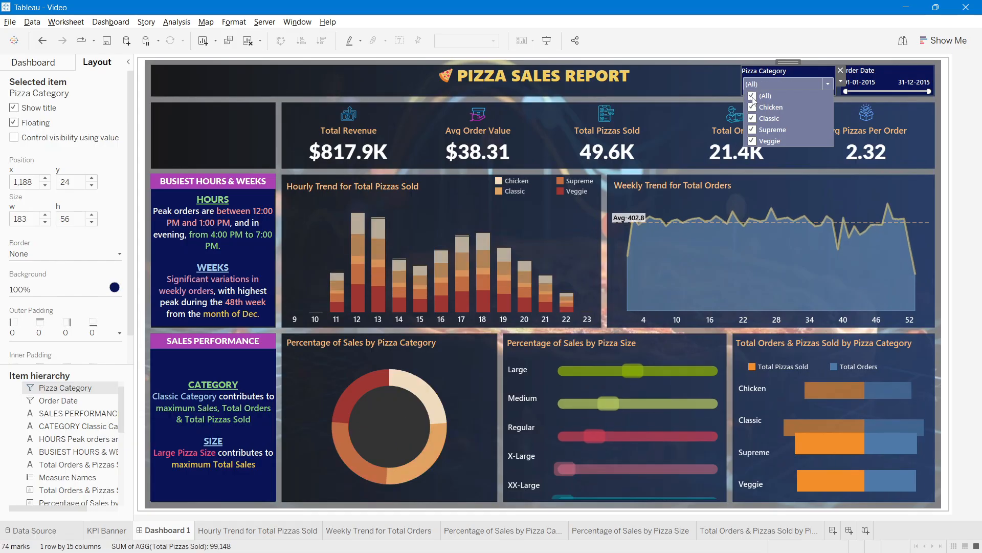
# Step: Test the Order Date filter with the range 07-03-2015 to 30-10-2015, reset it to the full range and deselect it
pyautogui.click(891, 76)
pyautogui.moveTo(846, 92); pyautogui.dragTo(860, 92)
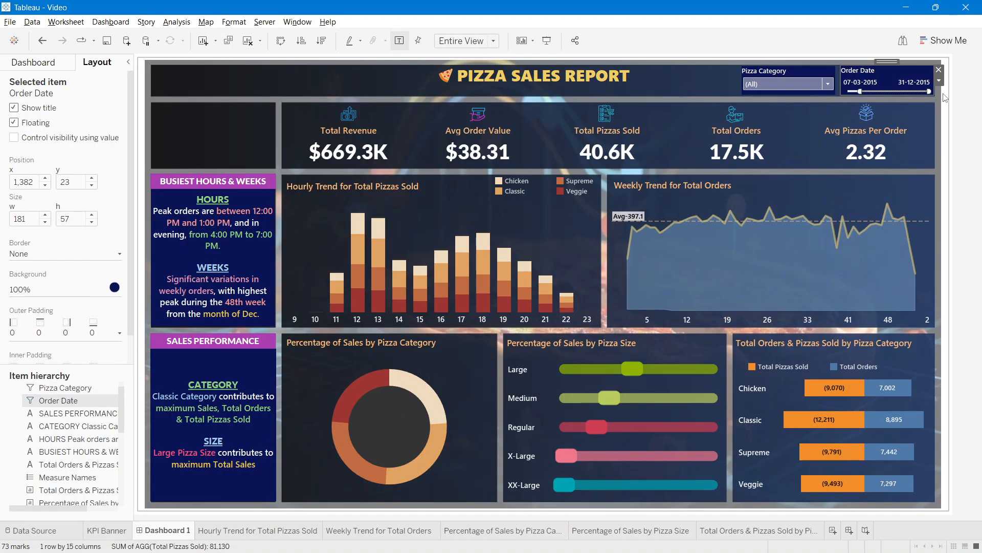
pyautogui.moveTo(929, 92); pyautogui.dragTo(916, 92)
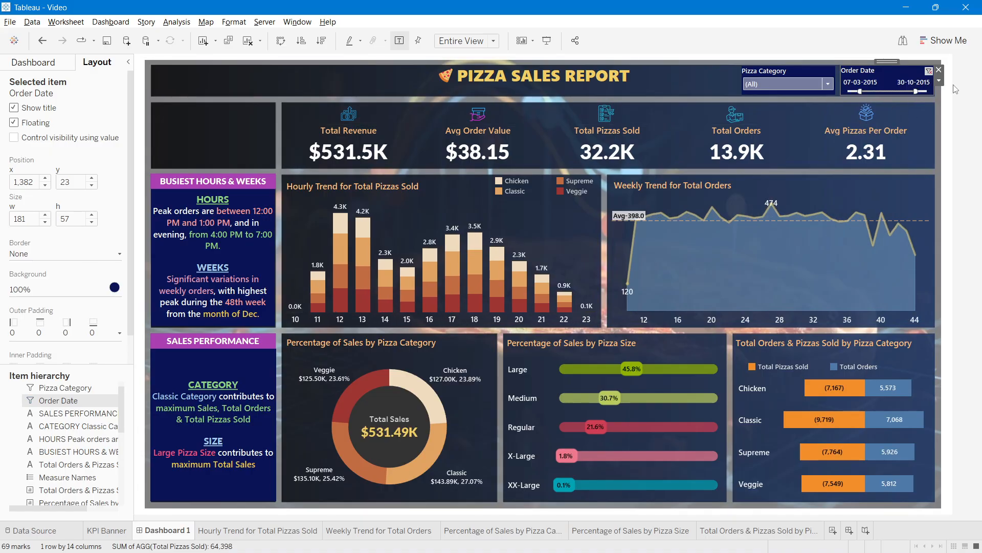
pyautogui.click(928, 71)
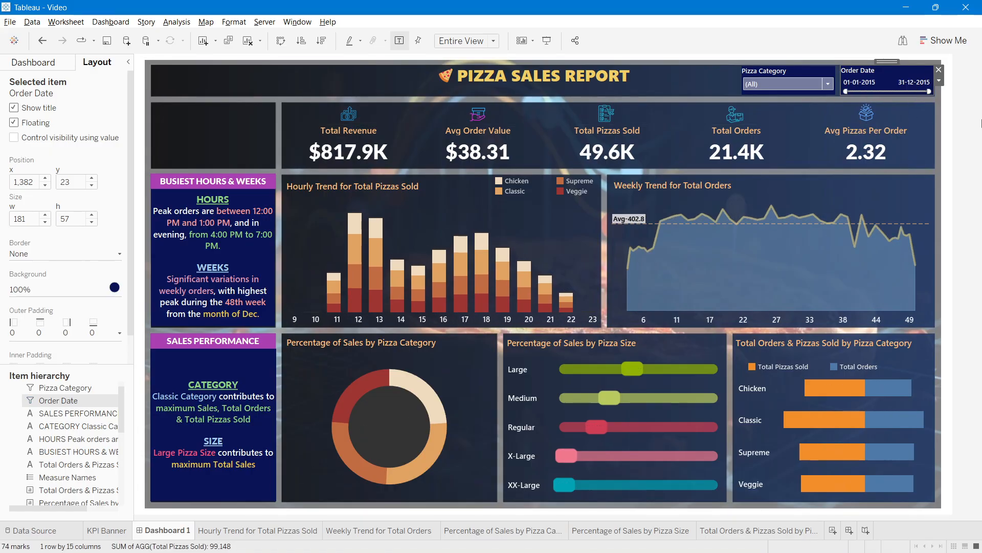
pyautogui.click(978, 125)
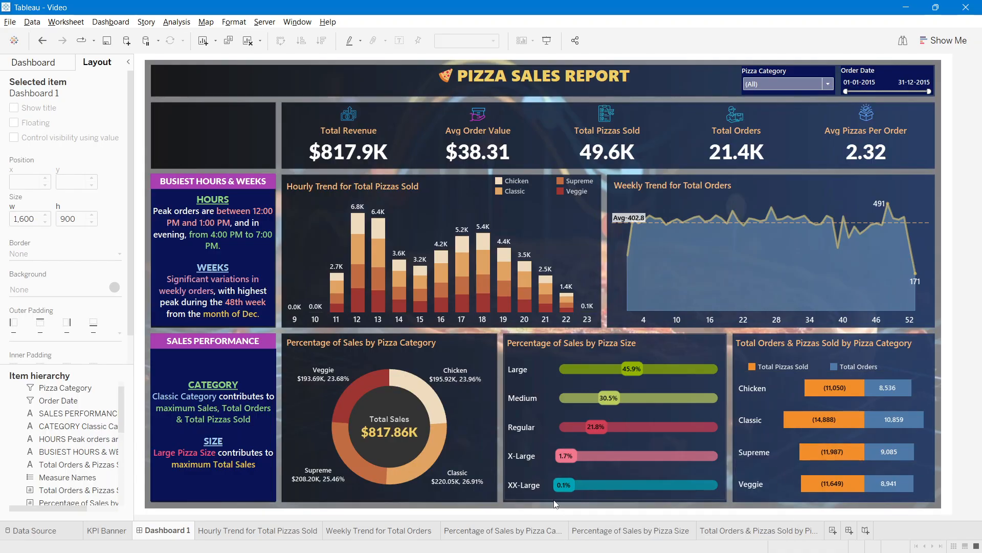
# Step: Set the Percentage of Sales by Pizza Category chart to act as a filter for the dashboard
pyautogui.click(424, 408)
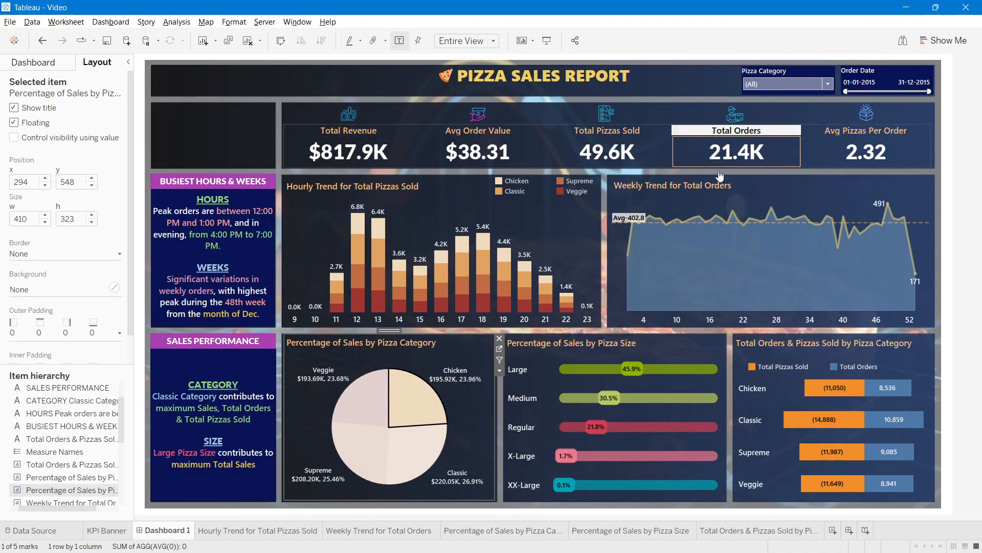
pyautogui.click(417, 405)
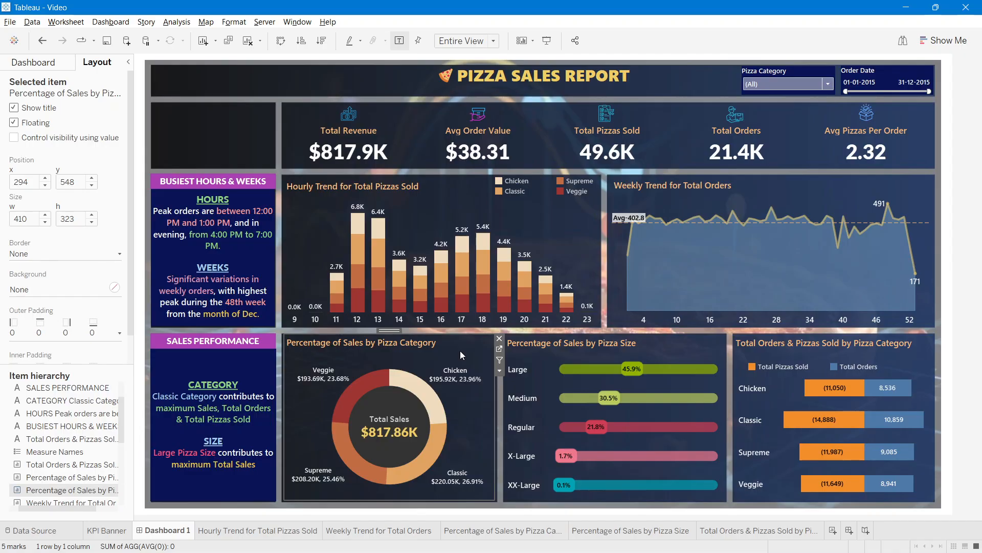
pyautogui.click(500, 360)
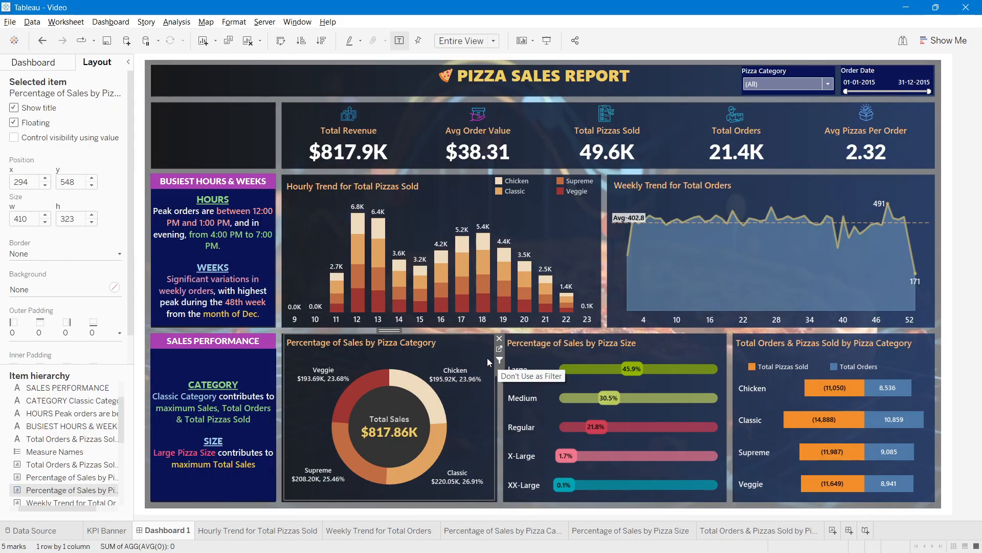
# Step: Test the donut chart's filtering with the Chicken and Veggie slices, clearing each selection
pyautogui.click(435, 404)
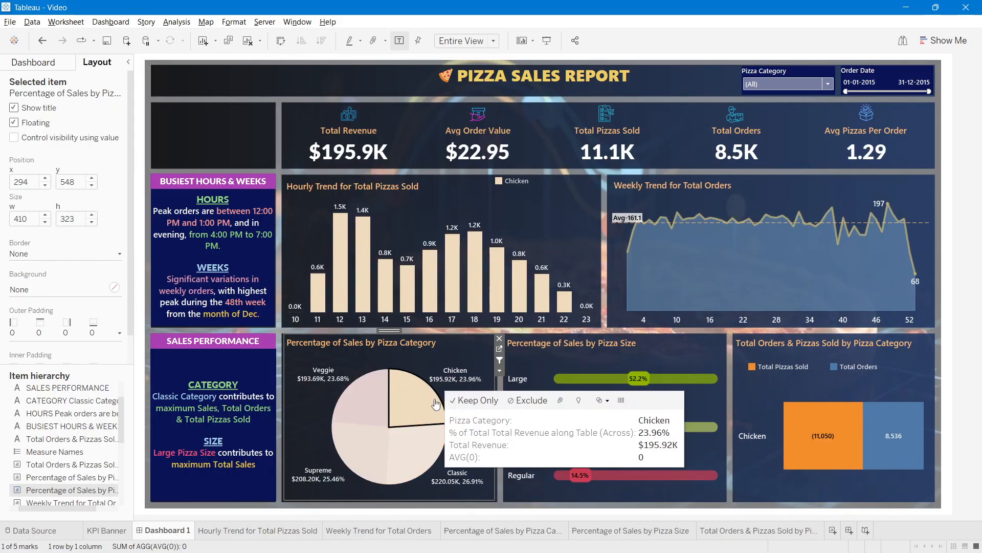
pyautogui.click(436, 403)
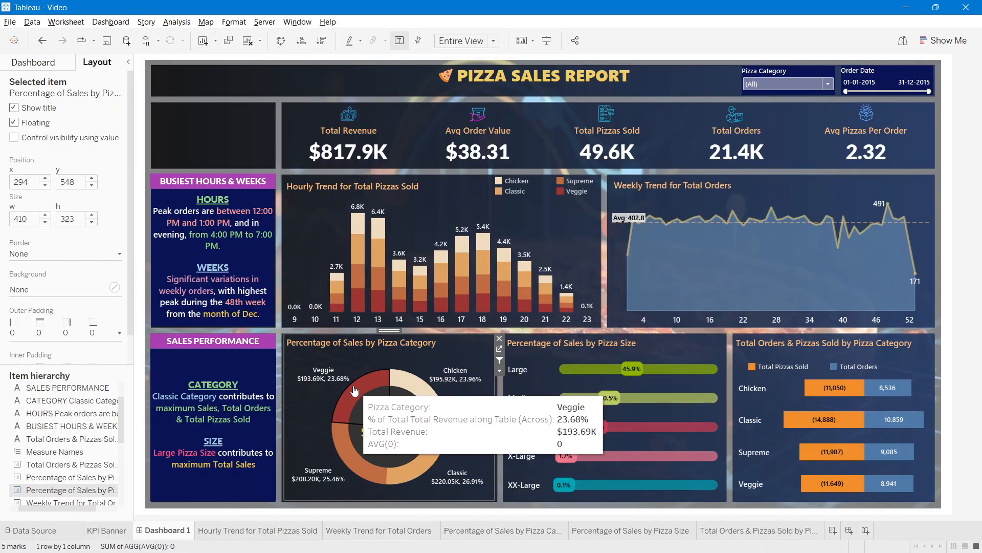
pyautogui.click(354, 390)
pyautogui.click(354, 391)
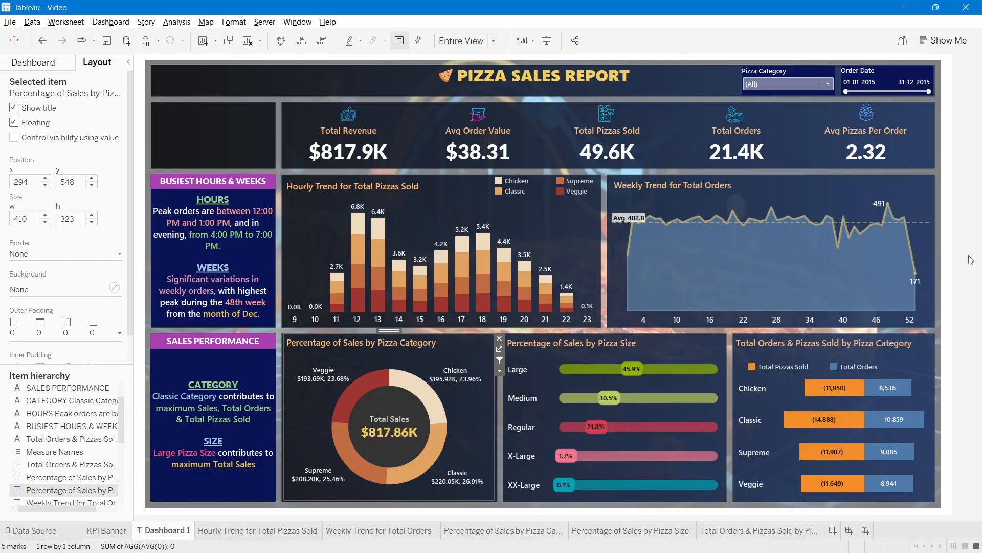
pyautogui.click(968, 260)
# Step: Use the Percentage of Sales by Pizza Size chart as a filter and test it with Medium and Large
pyautogui.click(674, 348)
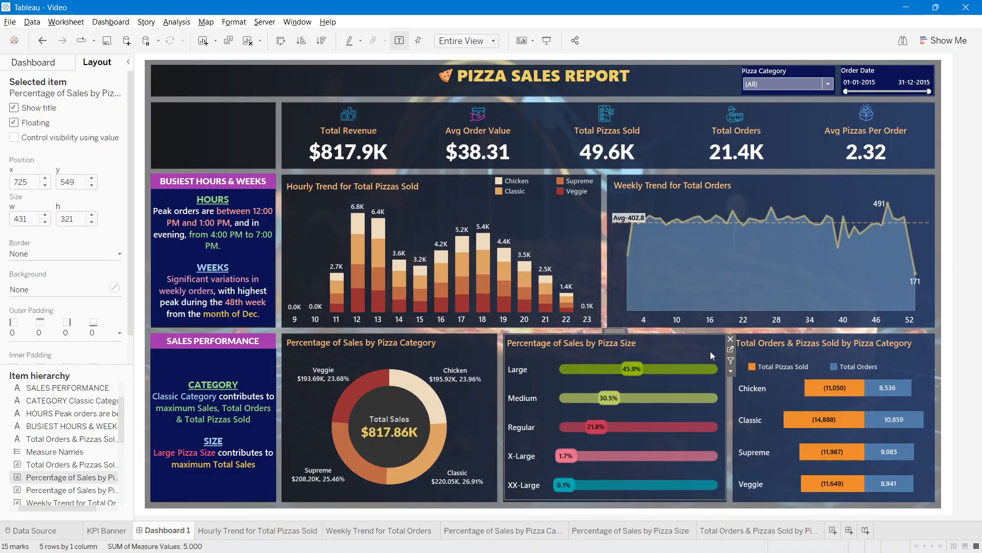
pyautogui.click(510, 399)
pyautogui.click(511, 398)
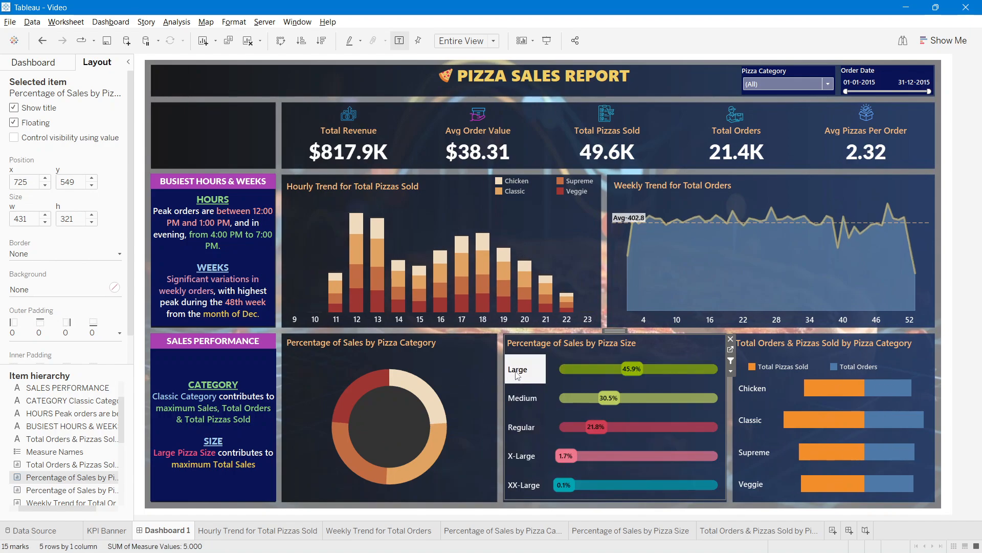
pyautogui.click(517, 369)
pyautogui.click(515, 370)
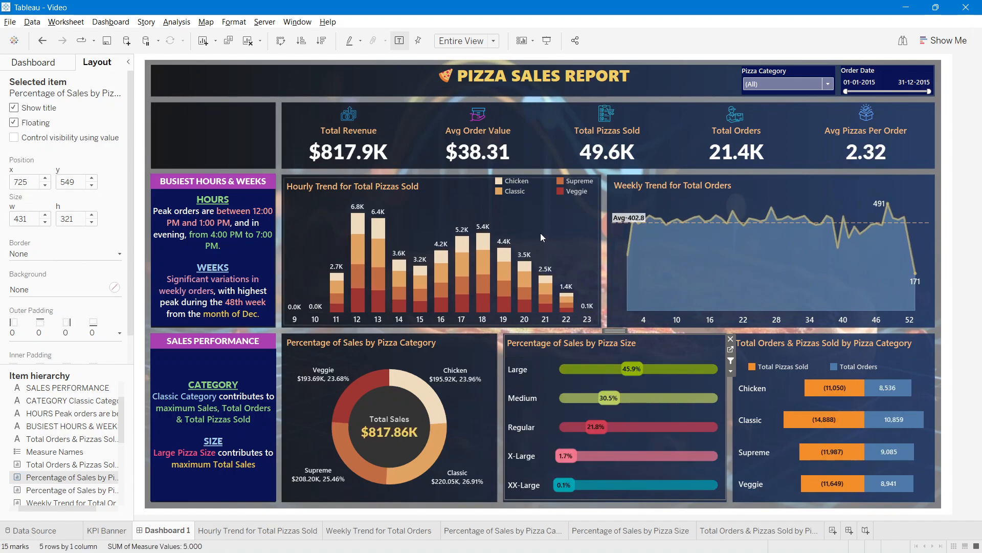
# Step: Use the Hourly Trend for Total Pizzas Sold chart as a filter, test it with hour 18 and clear the selection
pyautogui.click(577, 220)
pyautogui.click(602, 206)
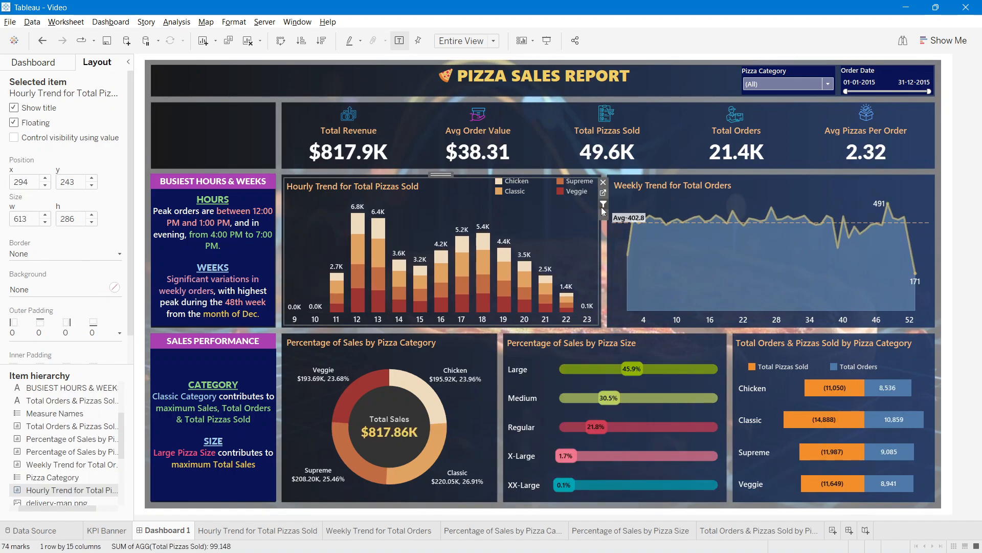
pyautogui.click(483, 319)
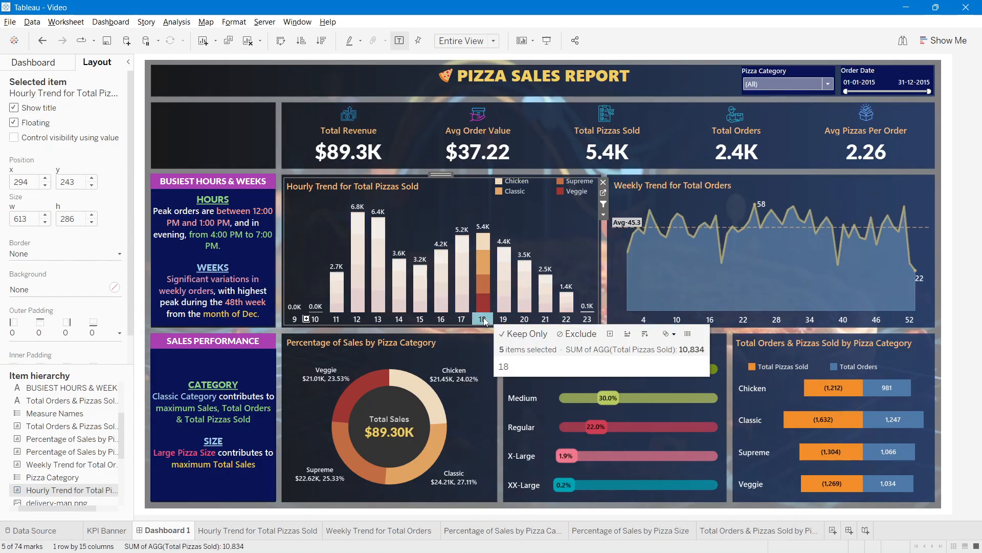
pyautogui.click(485, 321)
# Step: Use the Weekly Trend for Total Orders chart as a filter, test it with week 7 and clear the selection
pyautogui.click(811, 193)
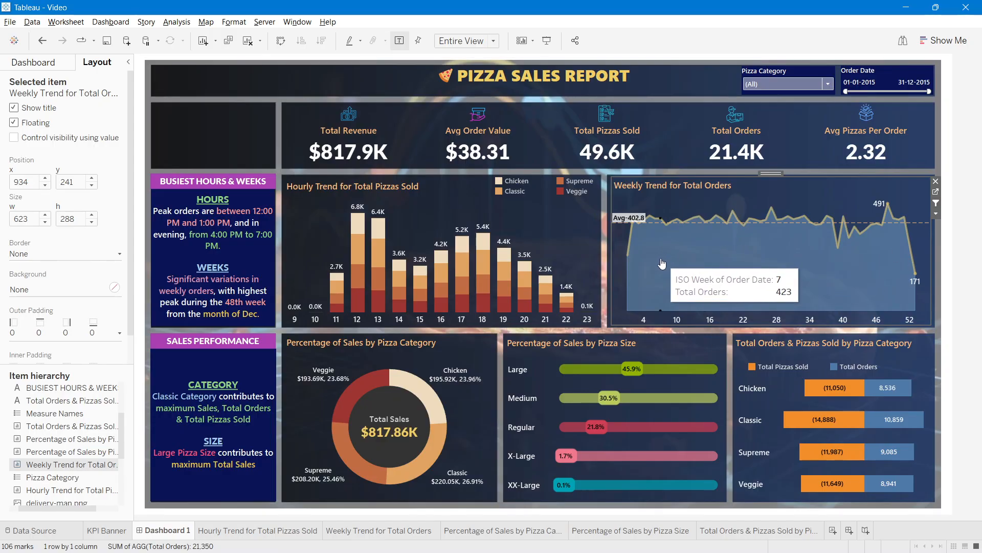
pyautogui.click(662, 263)
pyautogui.click(662, 263)
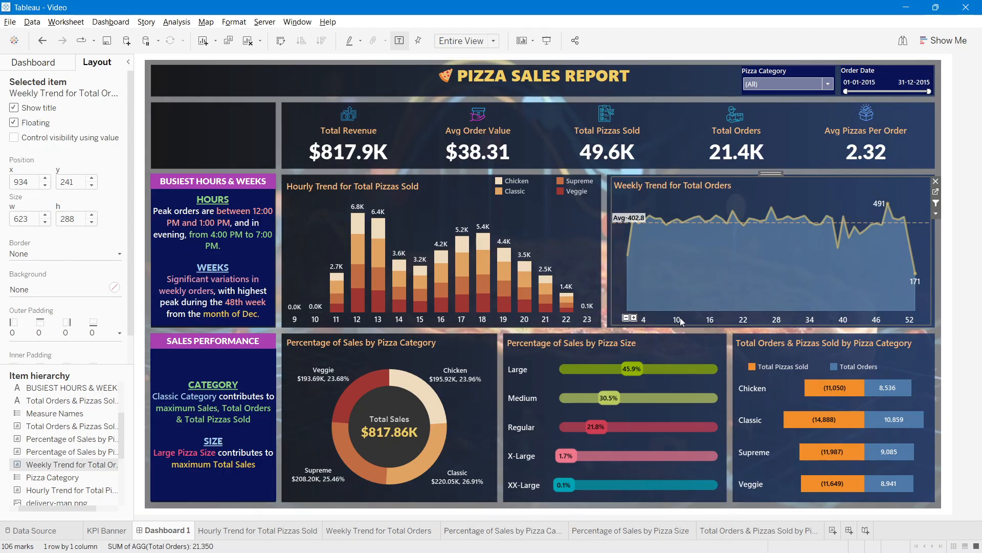
pyautogui.click(661, 225)
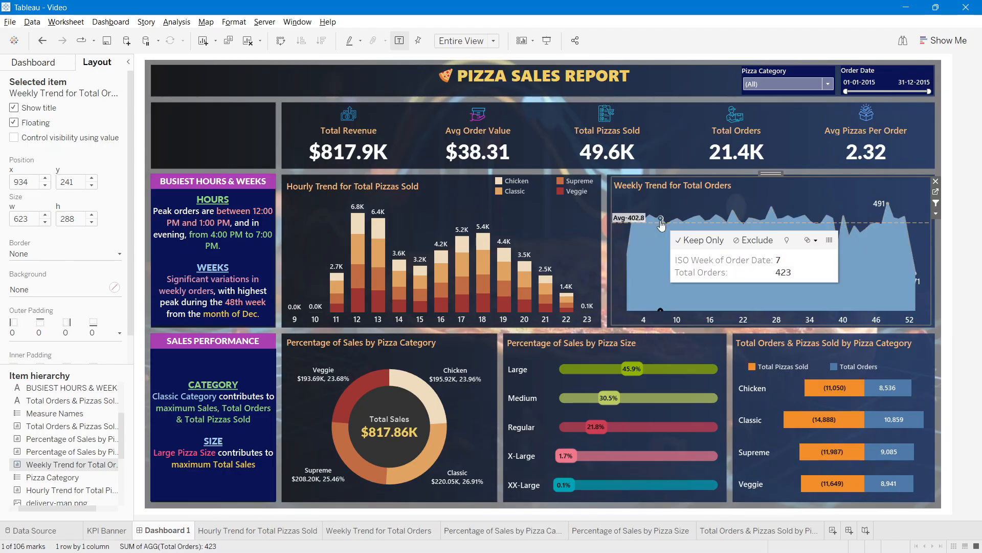
pyautogui.click(661, 225)
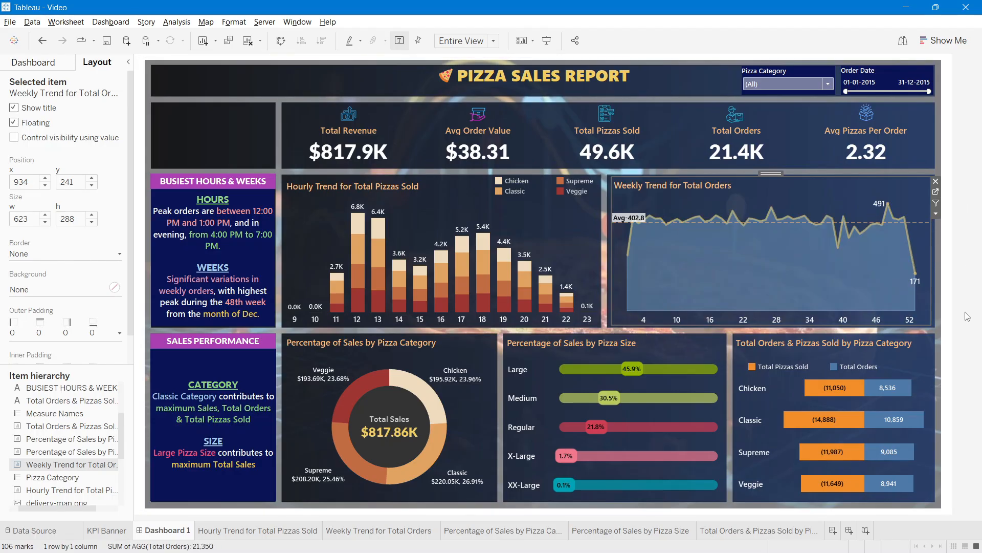
# Step: Select the Total Orders & Pizzas Sold by Pizza Category chart on the dashboard and deselect it
pyautogui.click(922, 356)
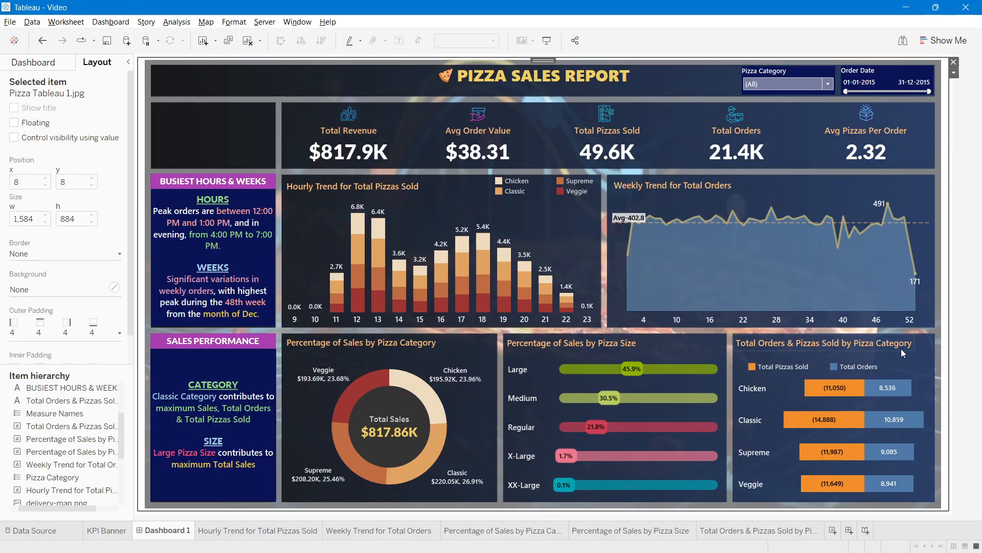
pyautogui.click(901, 349)
pyautogui.click(902, 360)
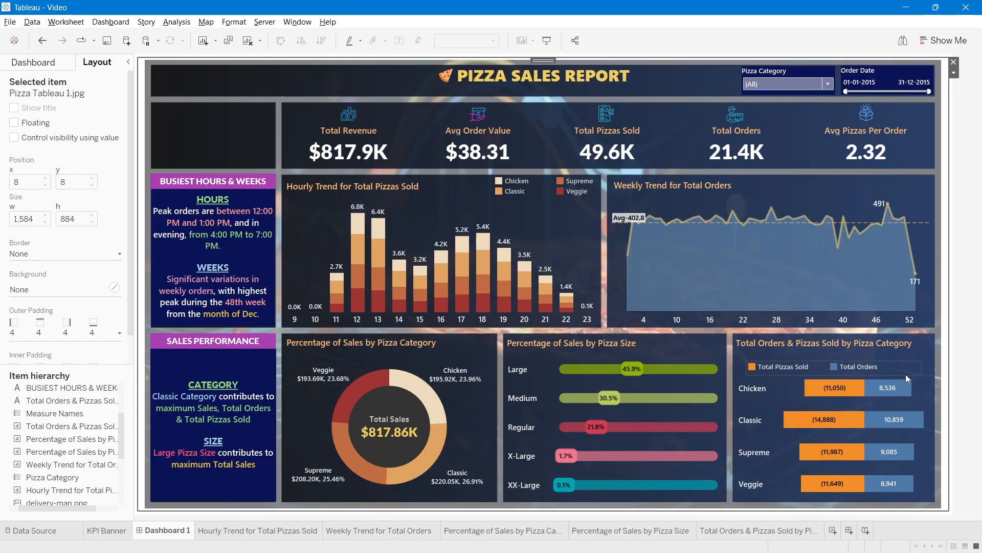
pyautogui.click(781, 384)
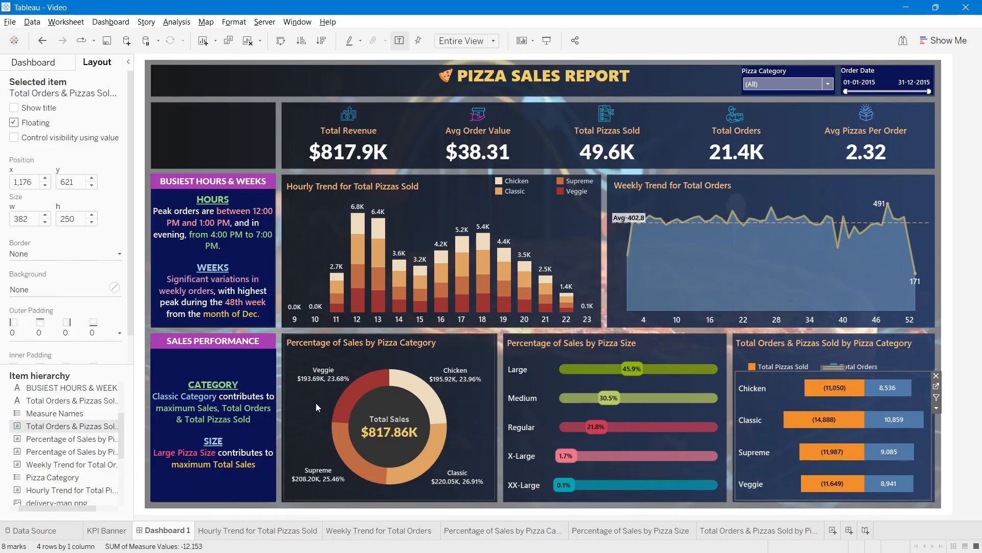
pyautogui.click(965, 247)
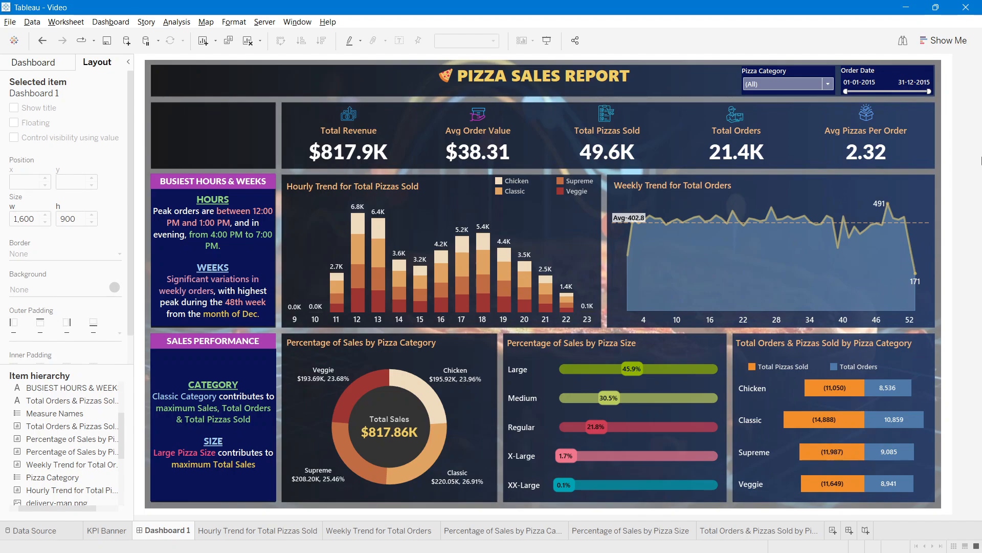
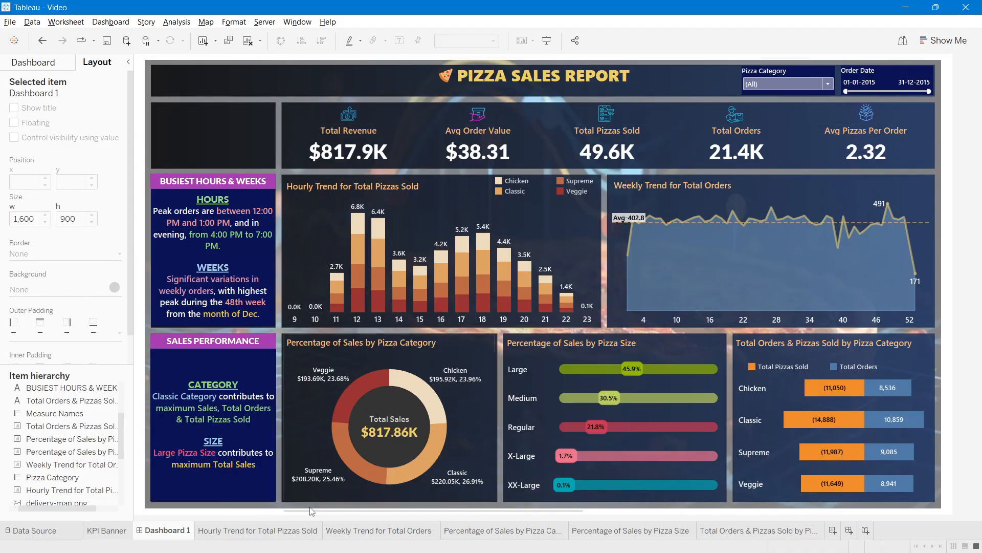
# Step: Add a new worksheet and start a calculated field named Max Date
pyautogui.click(832, 530)
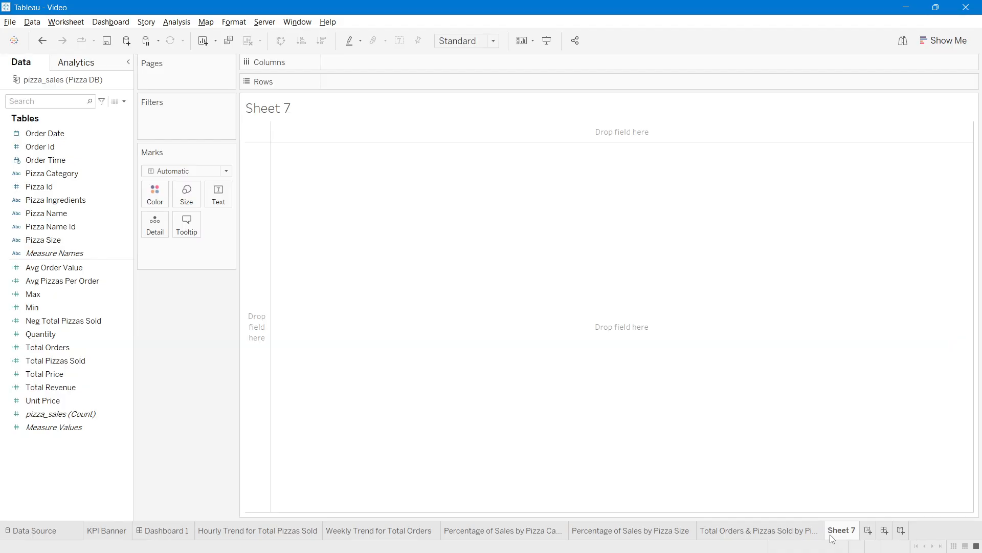
pyautogui.click(124, 102)
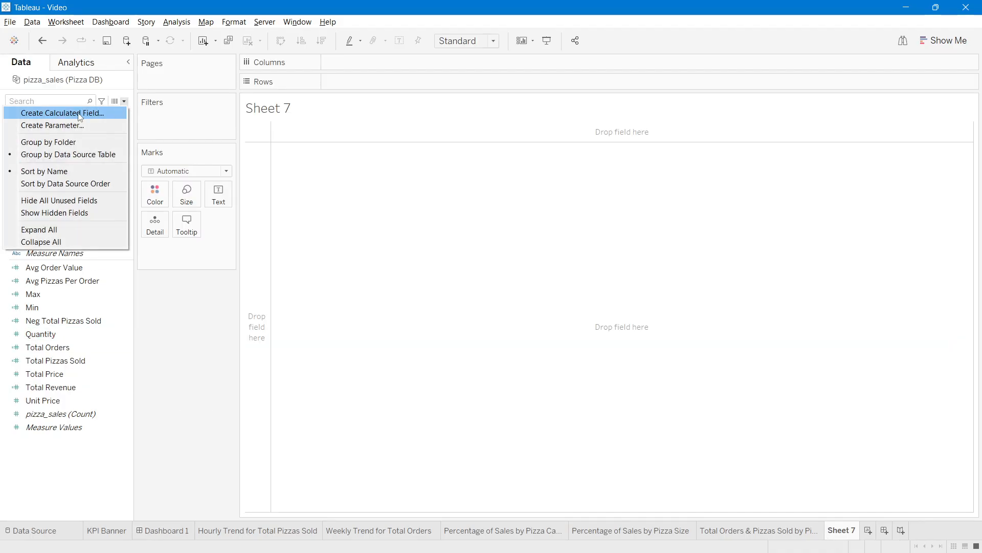
pyautogui.click(95, 112)
pyautogui.write('Max Date')
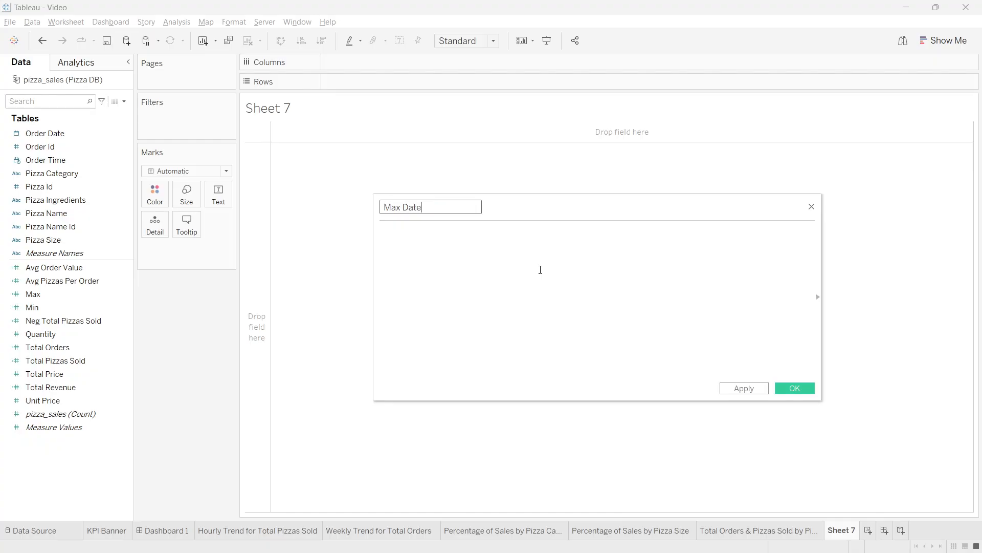
pyautogui.click(540, 269)
pyautogui.write('Max Date')
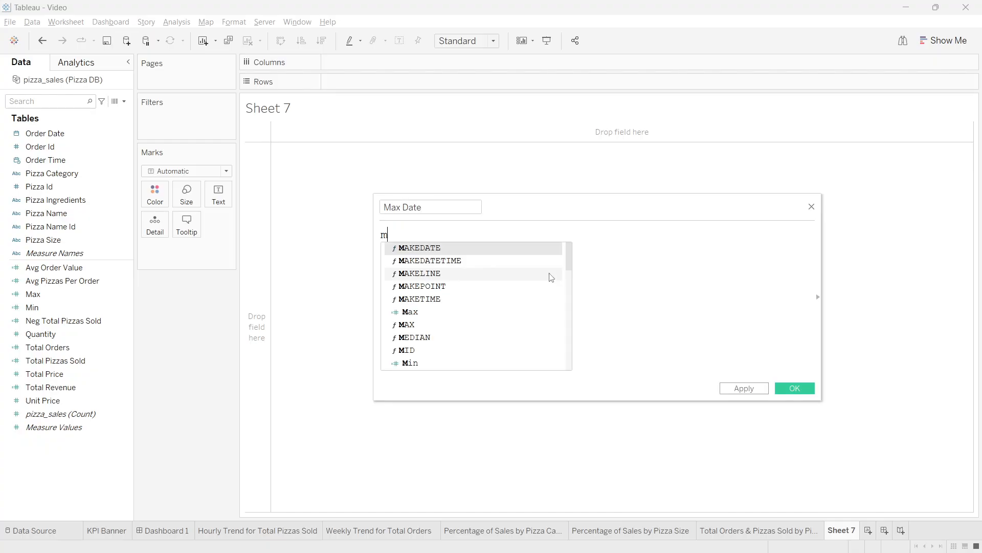
pyautogui.press('Return')
pyautogui.press('BackSpace')
pyautogui.press('BackSpace')
pyautogui.press('BackSpace')
pyautogui.press('BackSpace')
pyautogui.press('BackSpace')
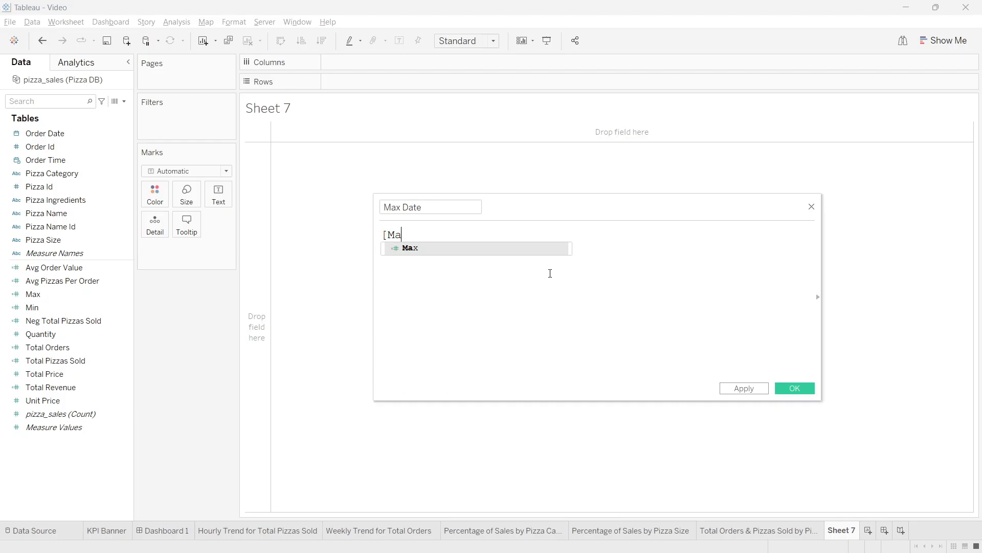
# Step: Define the Max Date calculation as MAX([Order Date]) and save the field
pyautogui.write('MAX')
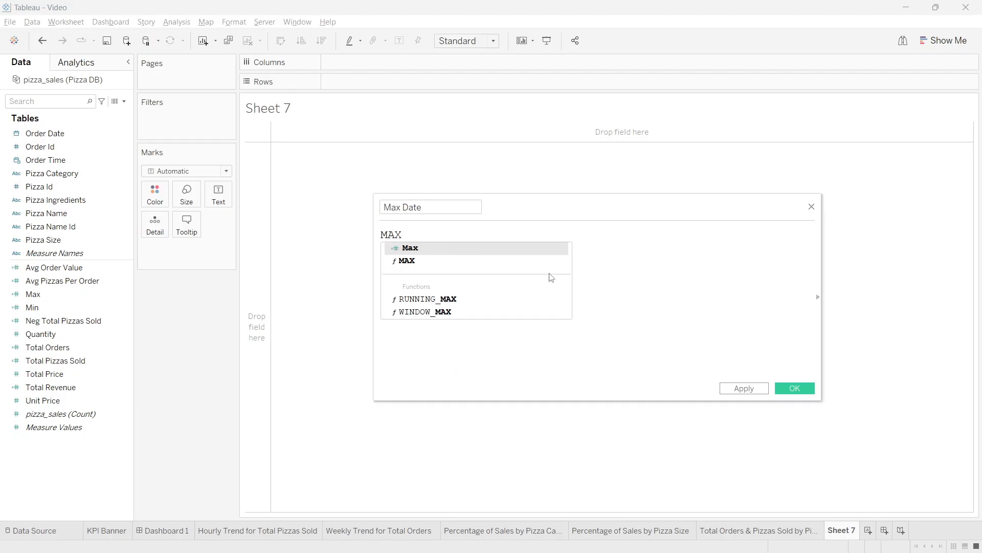
pyautogui.press('Down')
pyautogui.press('Return')
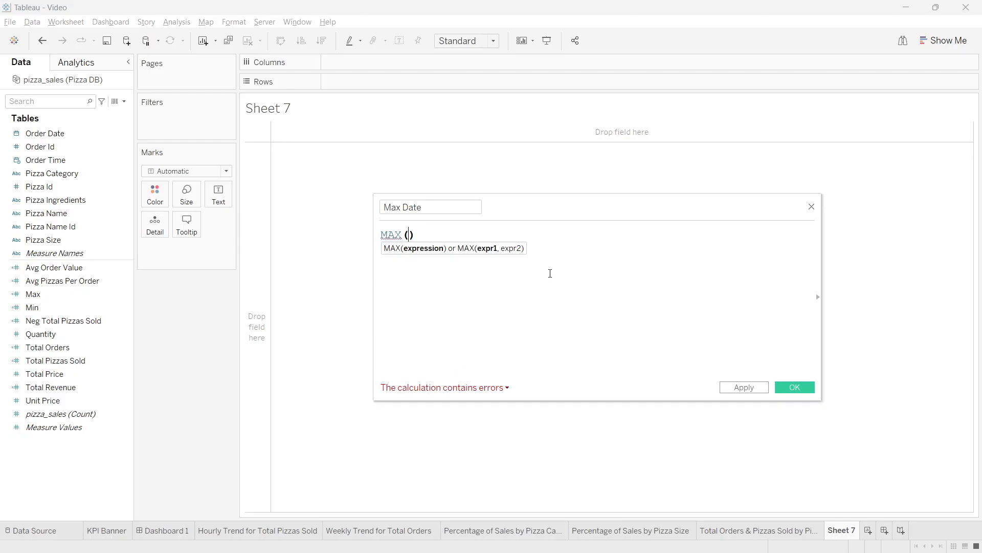
pyautogui.write('order')
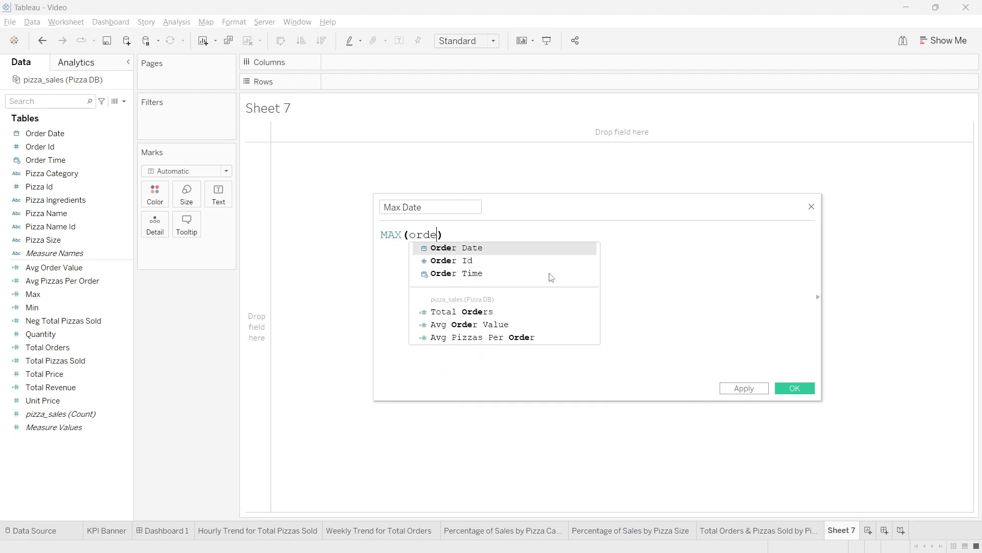
pyautogui.press('Return')
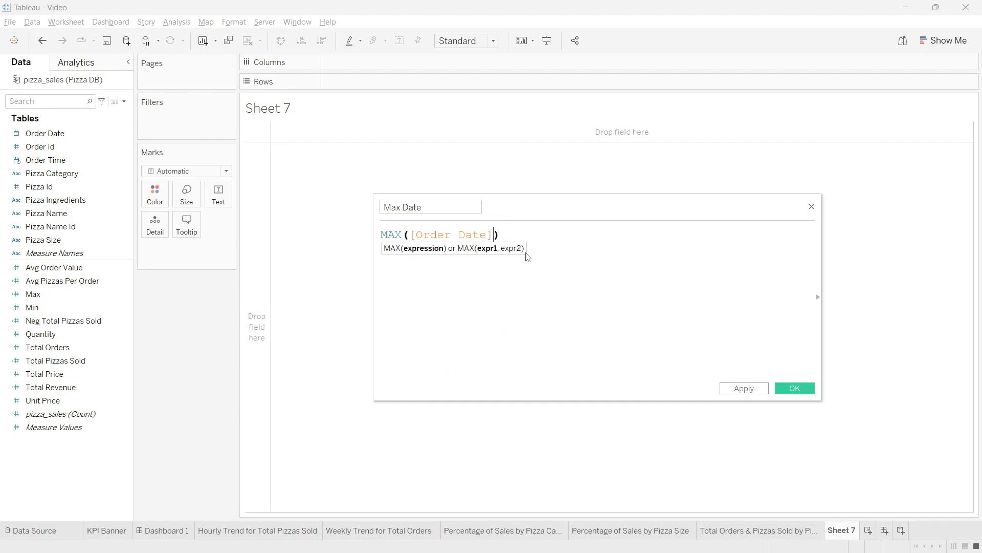
pyautogui.click(796, 390)
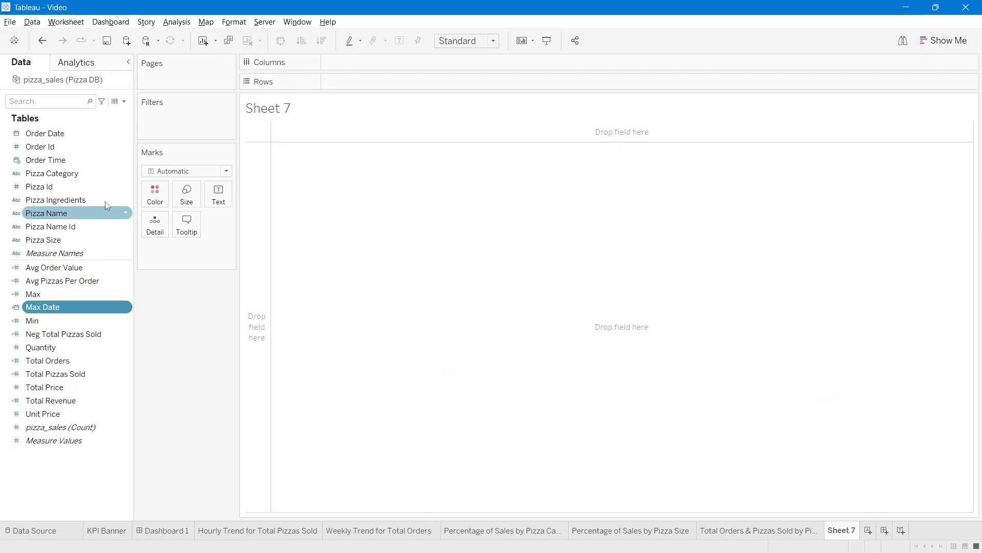
# Step: Create a calculated field named Min Date that takes the MIN of Order Date
pyautogui.click(120, 101)
pyautogui.click(62, 111)
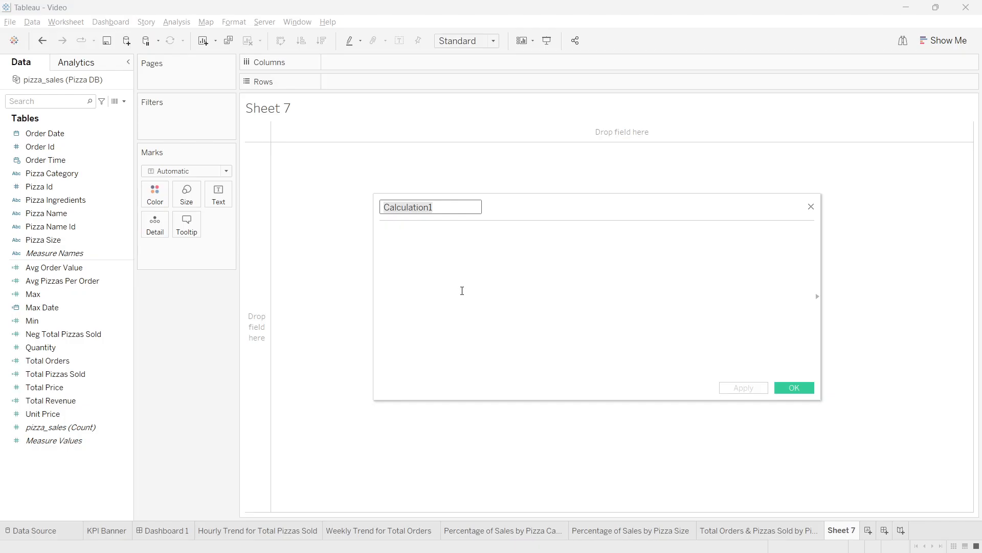
pyautogui.write('Min Date')
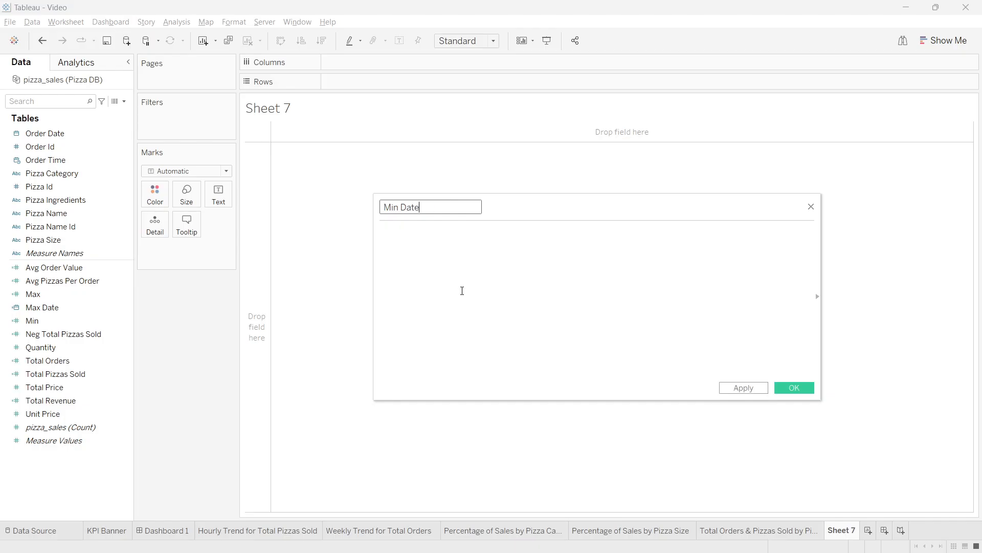
pyautogui.click(462, 291)
pyautogui.write('min')
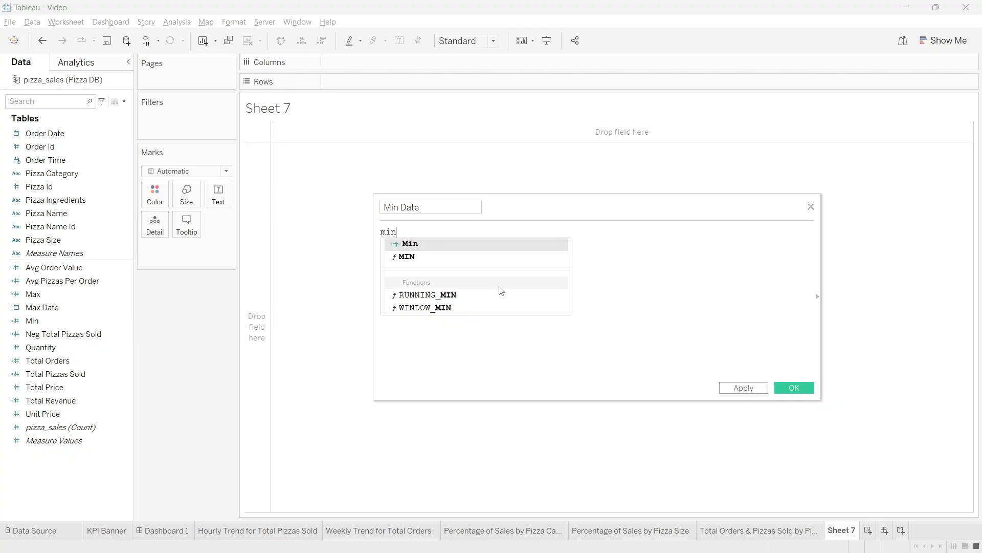
pyautogui.doubleClick(407, 254)
pyautogui.write('order')
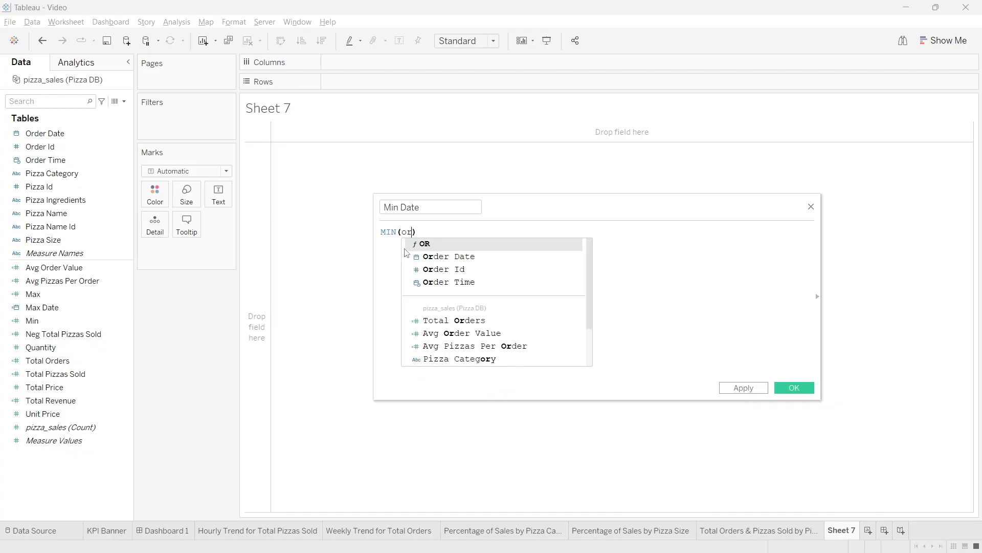
# Step: Complete the Min Date calculated field as MIN([Order Date]) and show Min Date and Max Date as text on the sheet
pyautogui.doubleClick(438, 243)
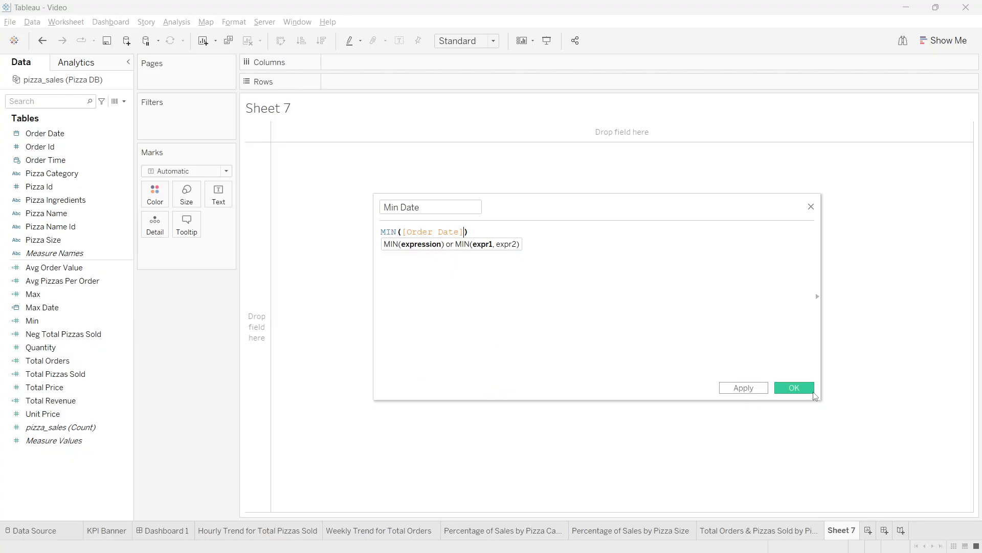
pyautogui.click(794, 387)
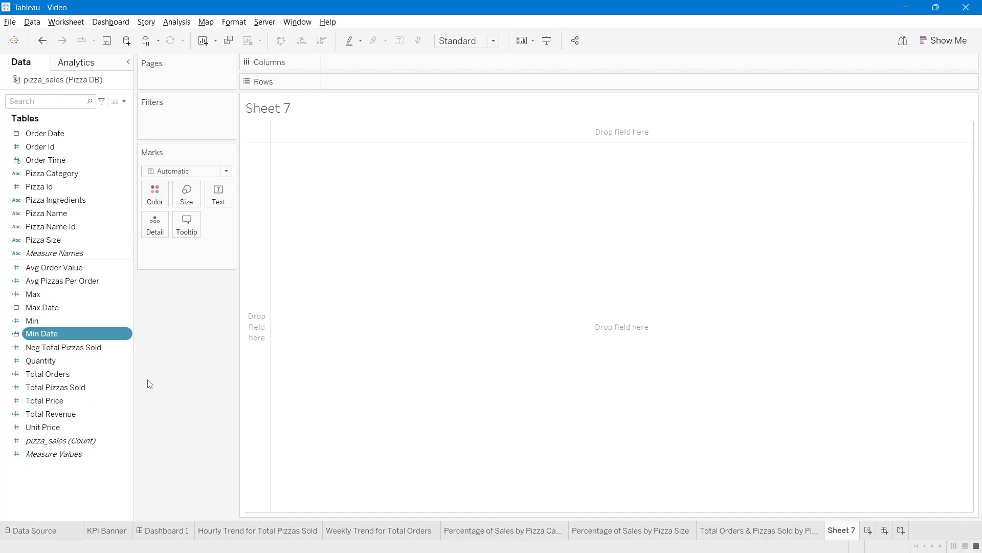
pyautogui.moveTo(75, 333); pyautogui.dragTo(222, 201)
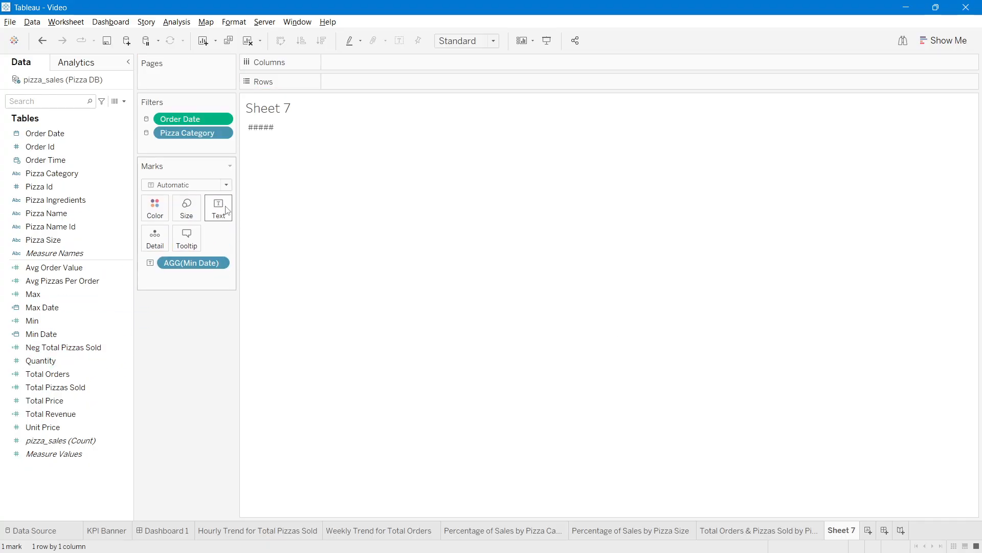
pyautogui.moveTo(42, 307); pyautogui.dragTo(218, 208)
# Step: Fit the sheet to Entire View and set the text alignment to Center
pyautogui.click(480, 42)
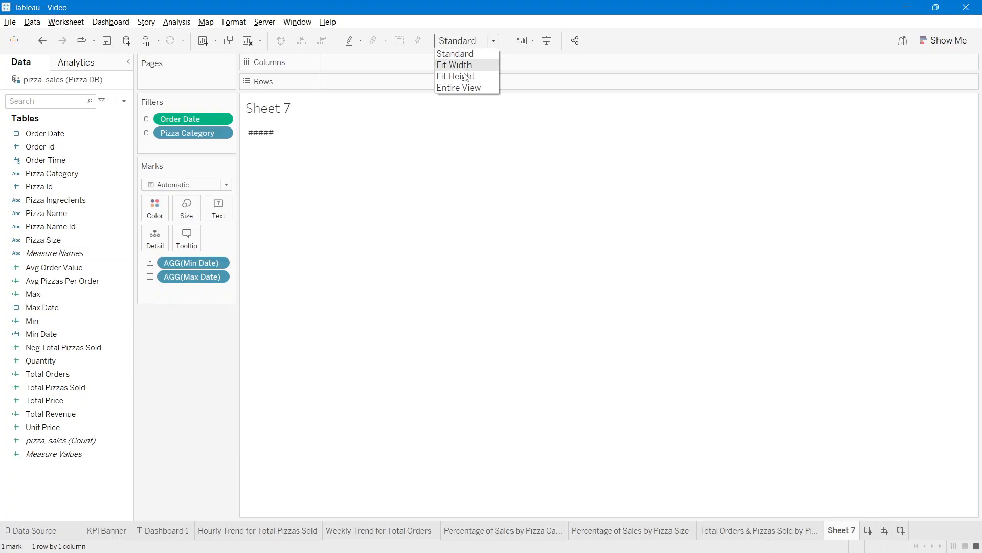
pyautogui.click(462, 87)
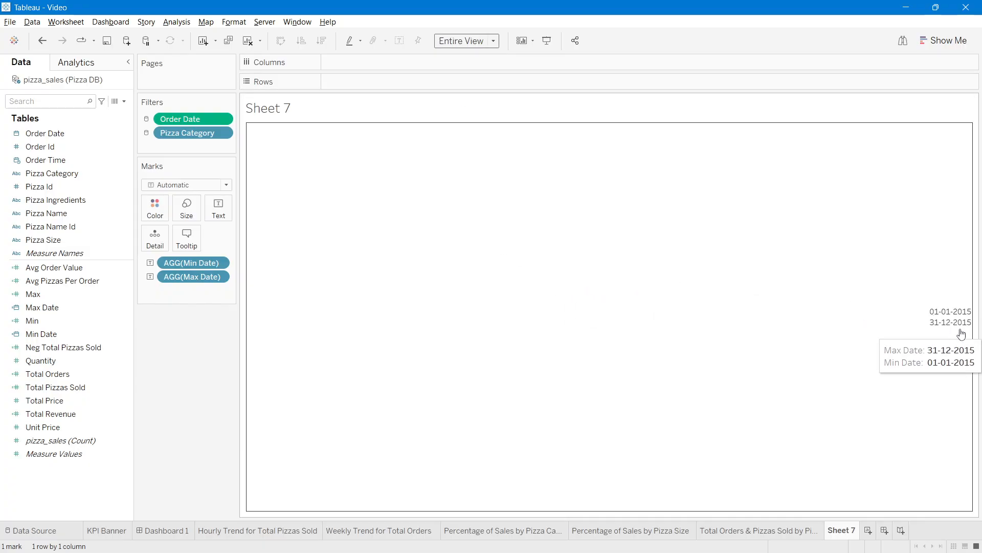
pyautogui.click(225, 211)
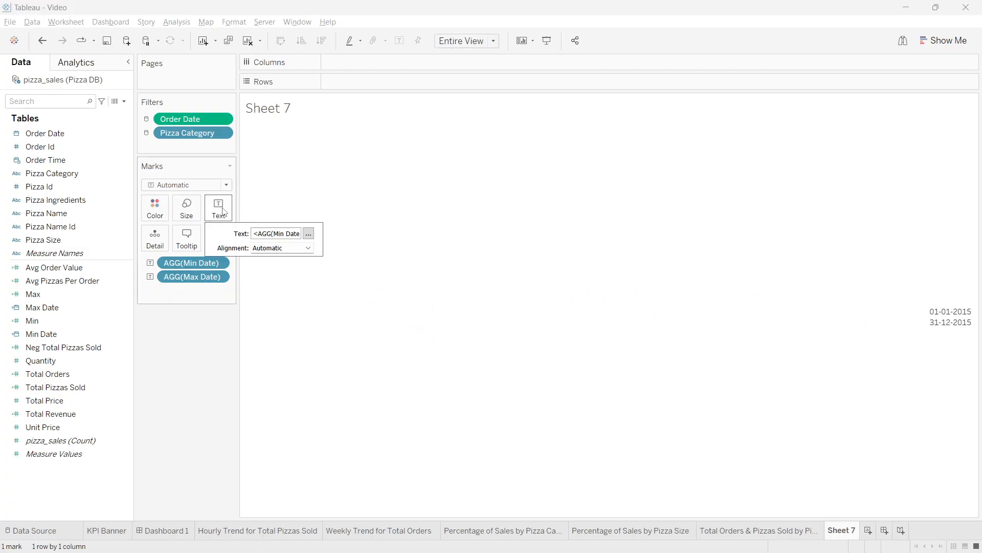
pyautogui.click(294, 248)
pyautogui.click(281, 293)
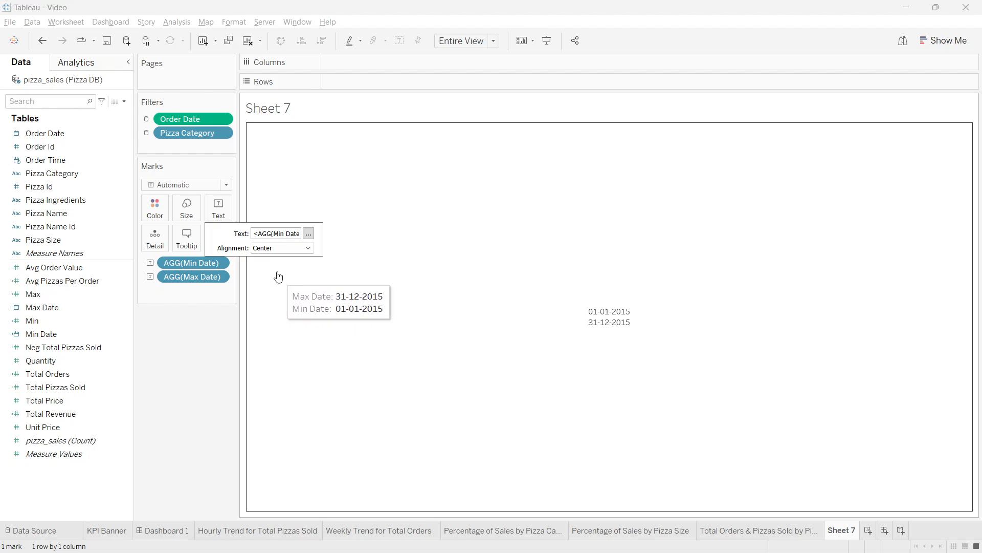
# Step: Edit the text label so Min Date and Max Date share one line separated by "t0", and apply it
pyautogui.click(308, 233)
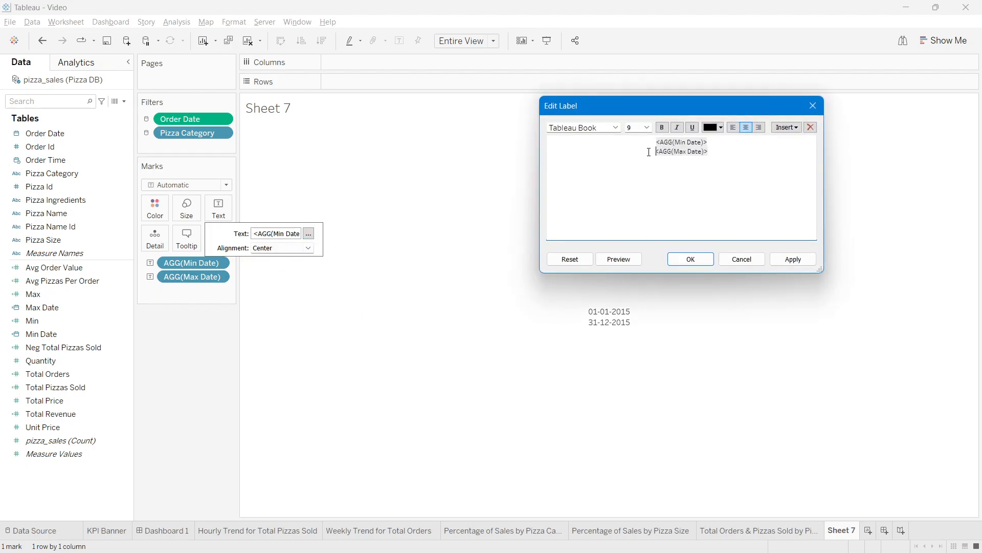
pyautogui.press('BackSpace')
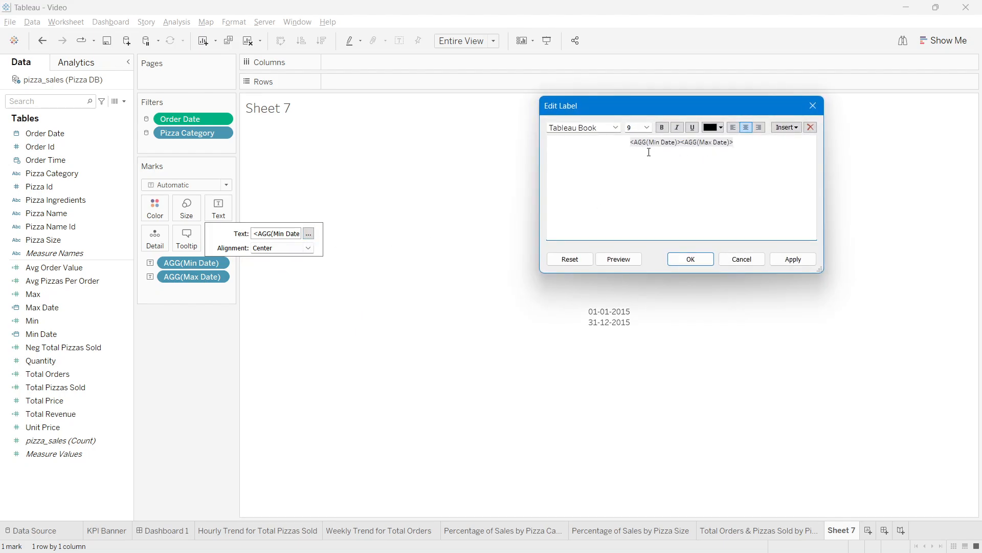
pyautogui.write('to')
pyautogui.press('BackSpace')
pyautogui.press('BackSpace')
pyautogui.write('0')
pyautogui.click(793, 259)
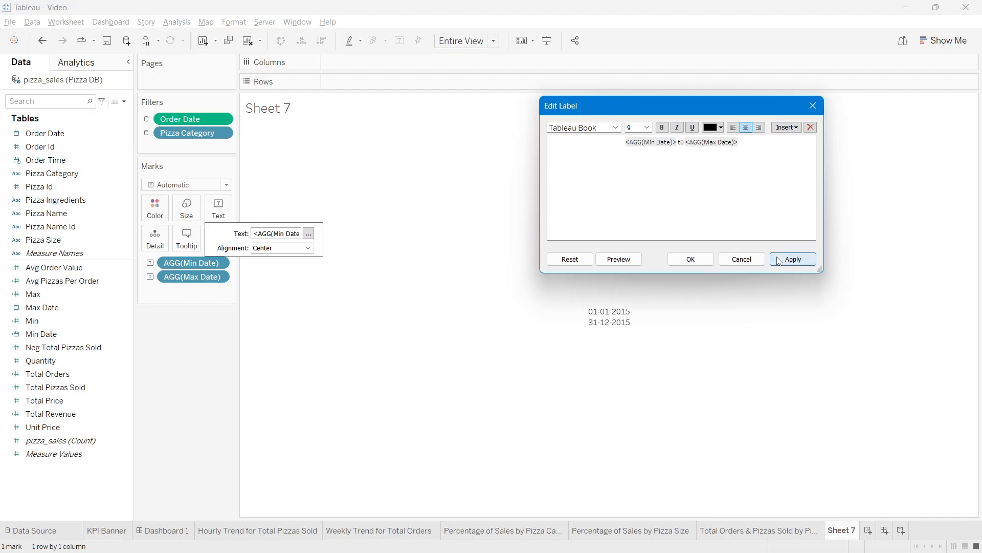
# Step: Replace the separator between the two date fields in the label with "to" and apply it
pyautogui.doubleClick(680, 142)
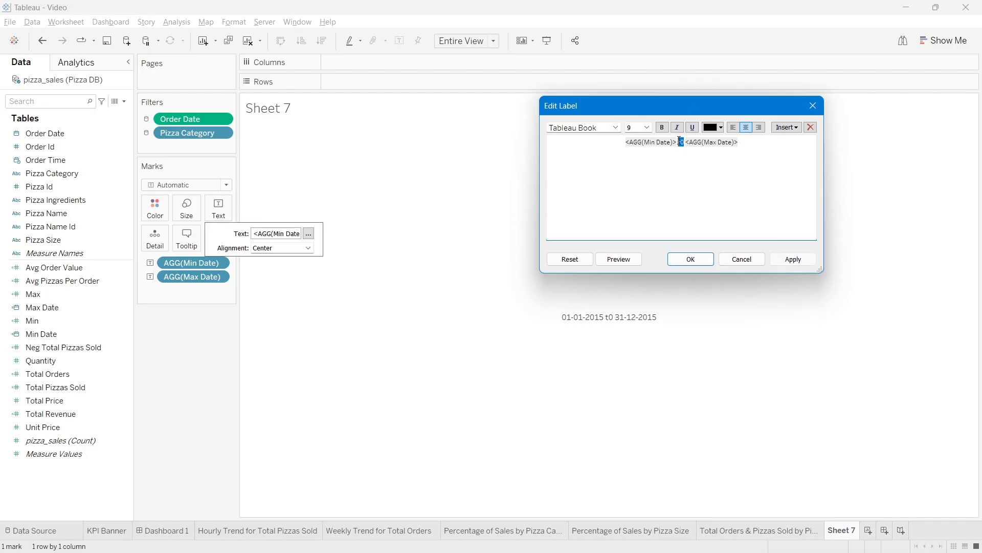
pyautogui.write('-')
pyautogui.click(793, 259)
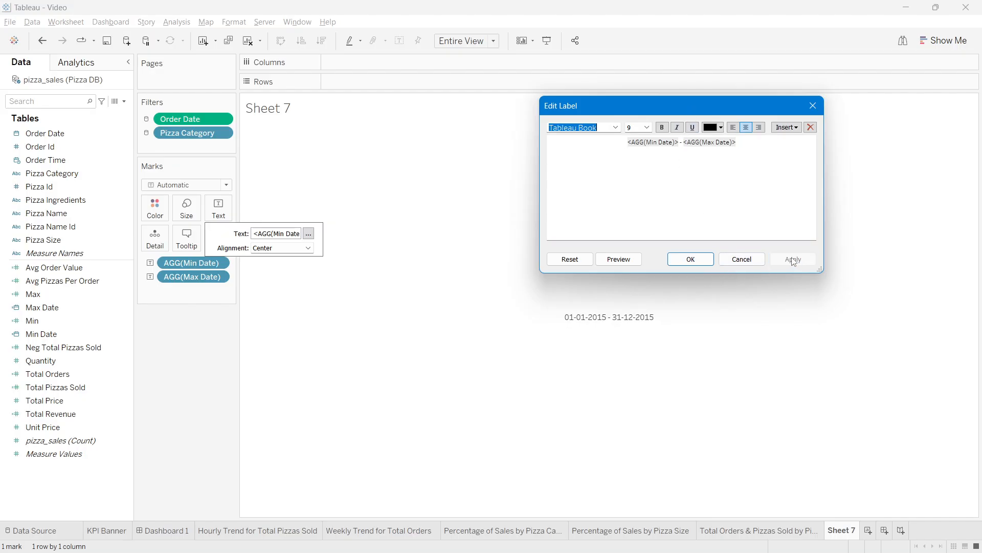
pyautogui.click(683, 142)
pyautogui.write('to')
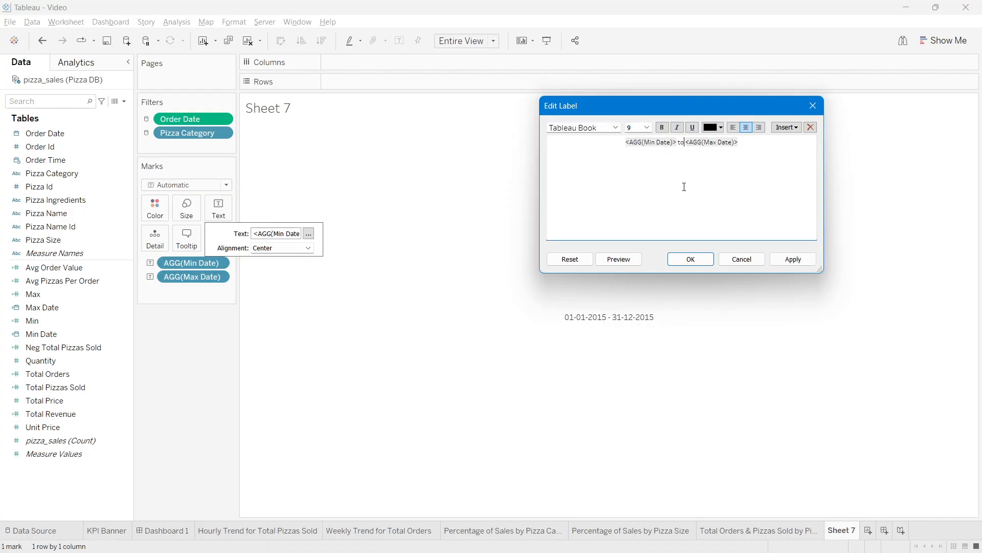
pyautogui.click(793, 259)
# Step: Set the whole date label to font size 8 in Segoe UI Semibold
pyautogui.moveTo(734, 160); pyautogui.dragTo(561, 139)
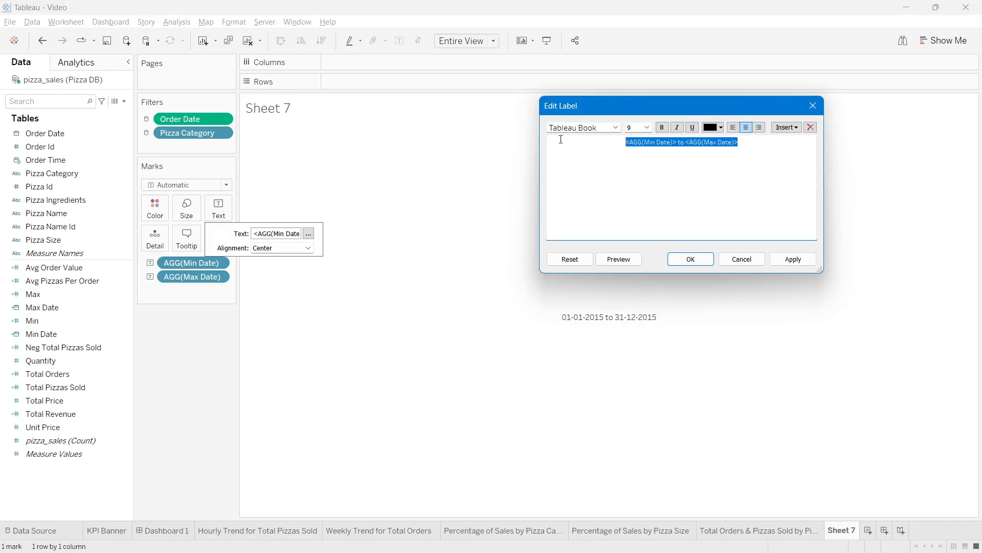
pyautogui.click(648, 127)
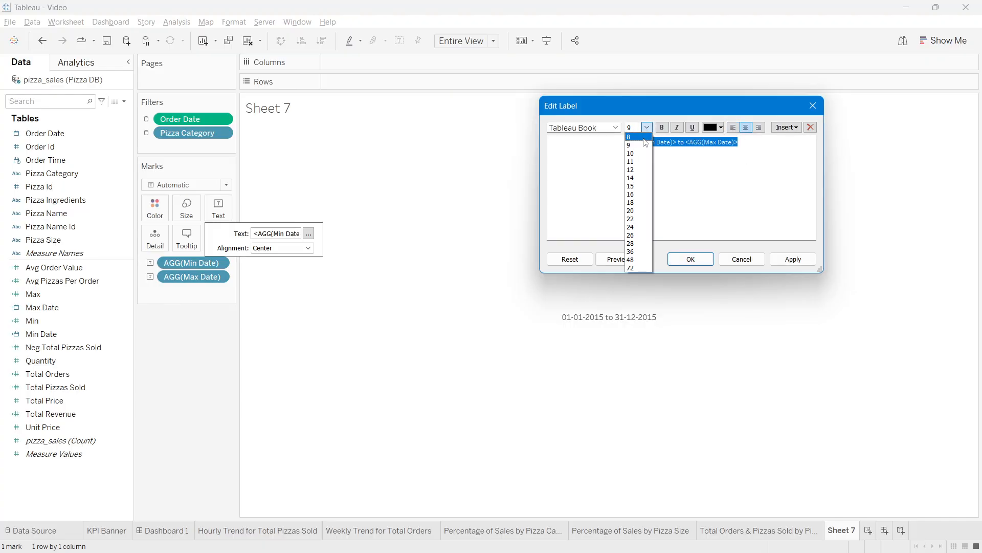
pyautogui.click(644, 139)
pyautogui.click(615, 127)
pyautogui.scroll(2, 604, 265)
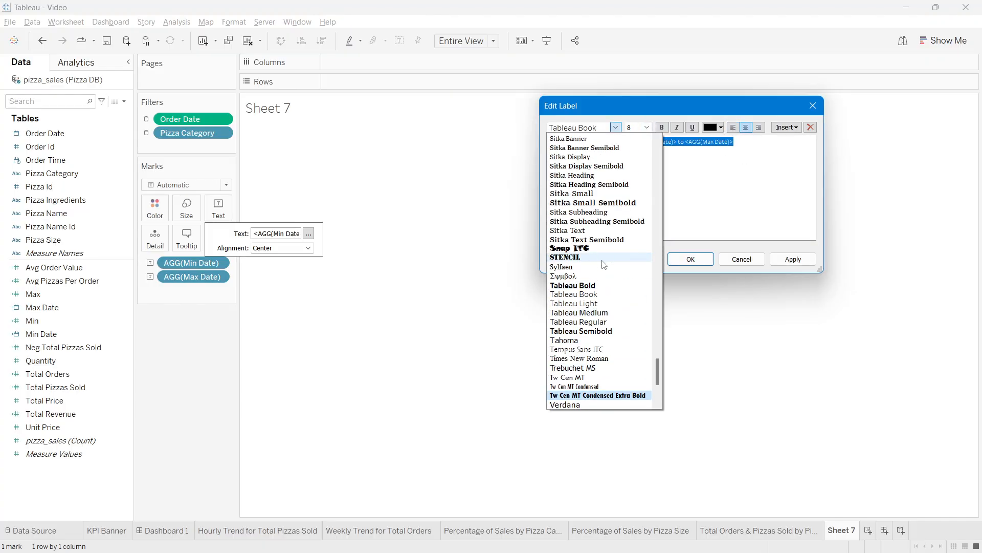
pyautogui.scroll(5, 605, 264)
pyautogui.click(605, 256)
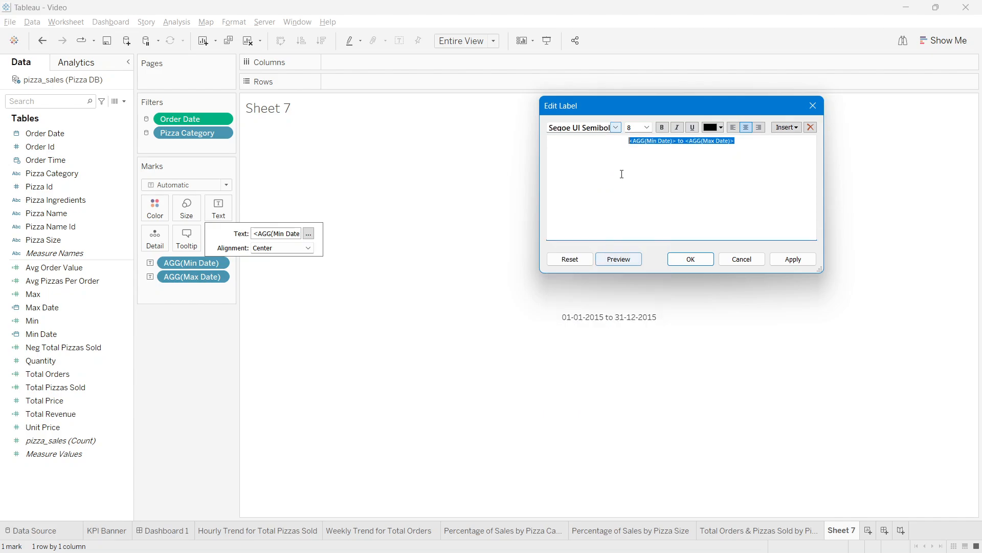
# Step: Make the date label italic and light orange, and accept the label changes
pyautogui.click(677, 127)
pyautogui.click(715, 128)
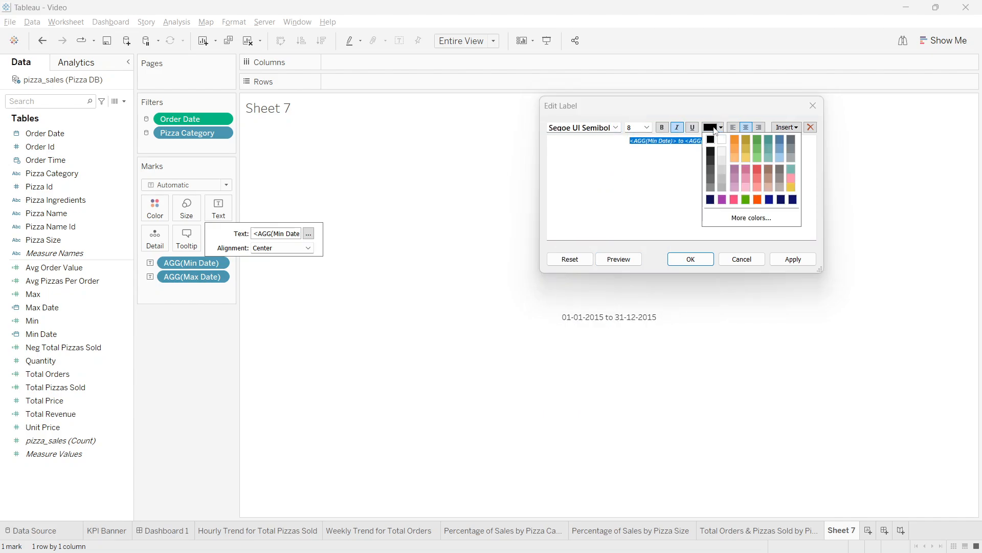
pyautogui.click(738, 153)
pyautogui.click(793, 259)
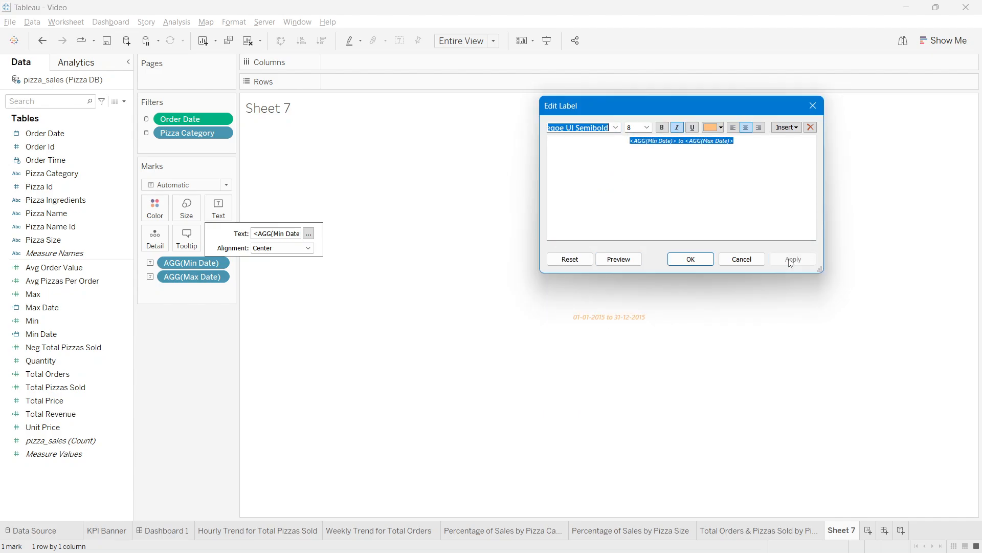
pyautogui.click(691, 259)
# Step: Rename the Sheet 7 worksheet to "Date Range"
pyautogui.click(167, 530)
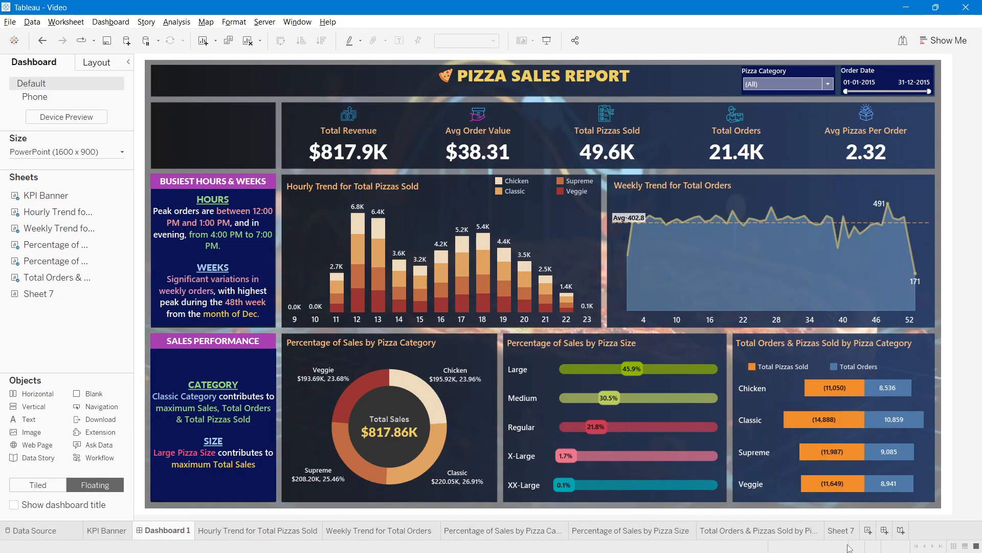
pyautogui.doubleClick(840, 530)
pyautogui.write('Date ERe')
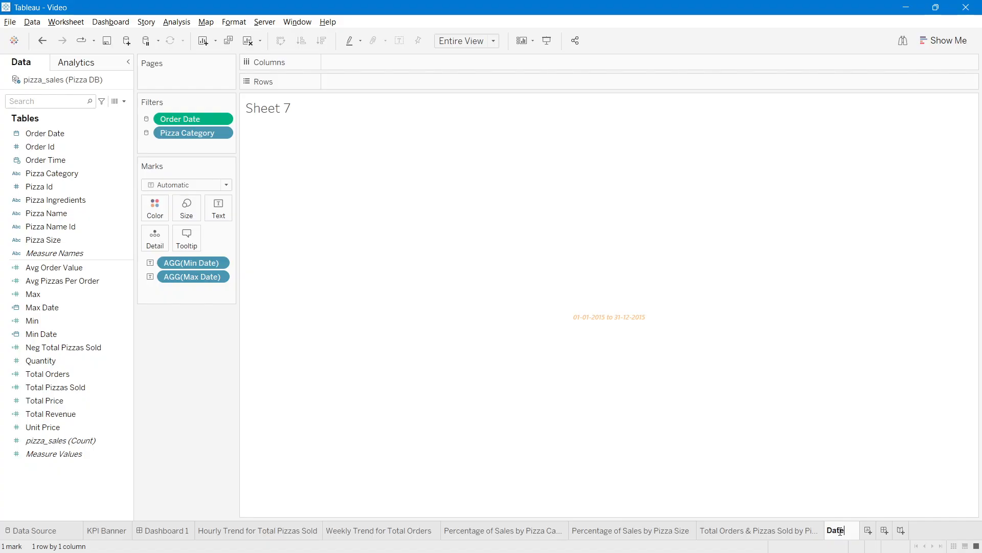
pyautogui.press('BackSpace')
pyautogui.press('BackSpace')
pyautogui.press('BackSpace')
pyautogui.write('Range')
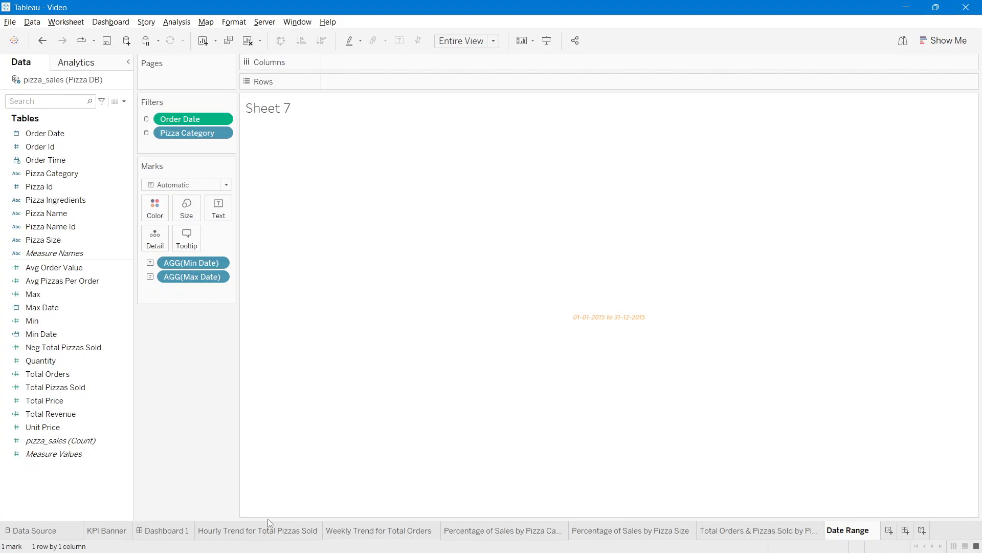
# Step: Add the Date Range sheet to Dashboard 1 as a floating object and hide its title
pyautogui.click(166, 531)
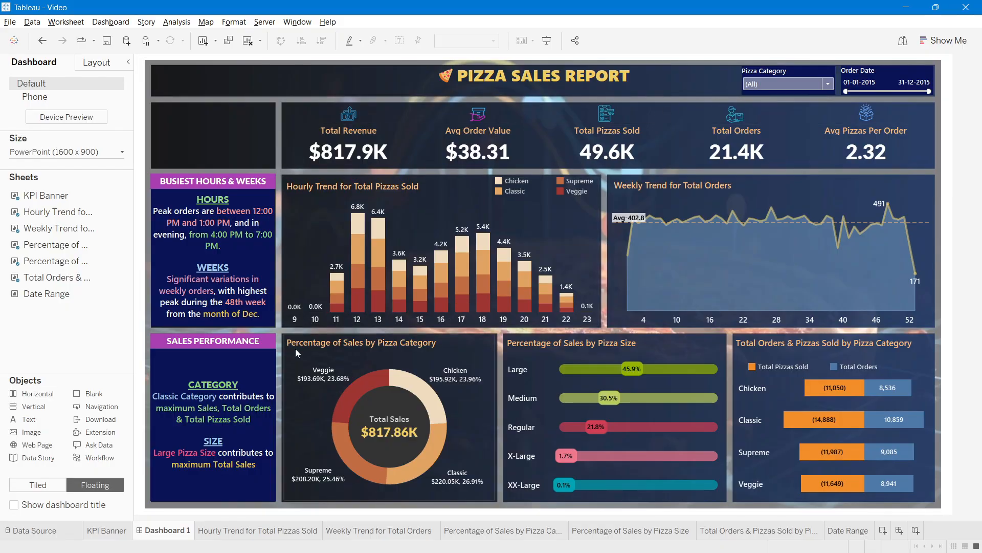
pyautogui.moveTo(715, 225)
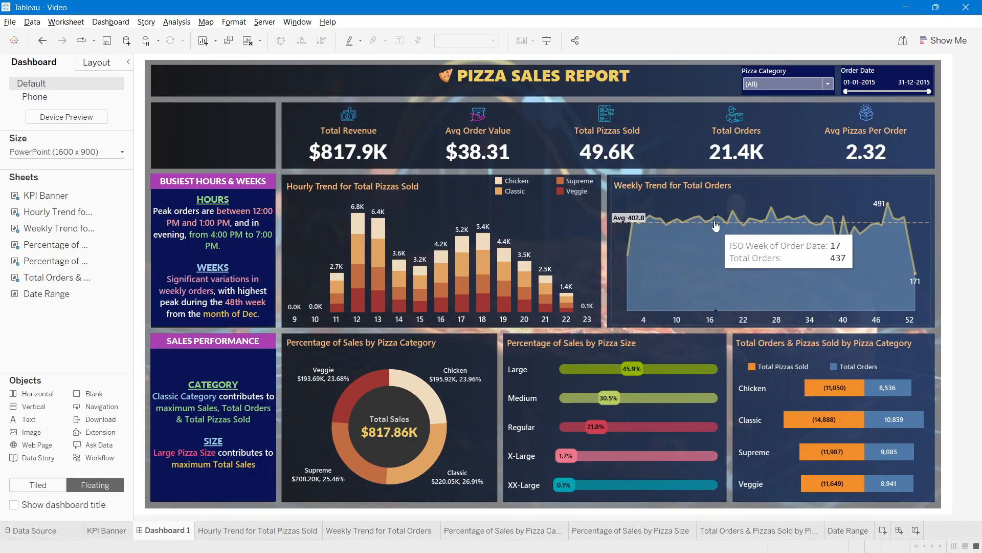
pyautogui.moveTo(46, 294); pyautogui.dragTo(471, 83)
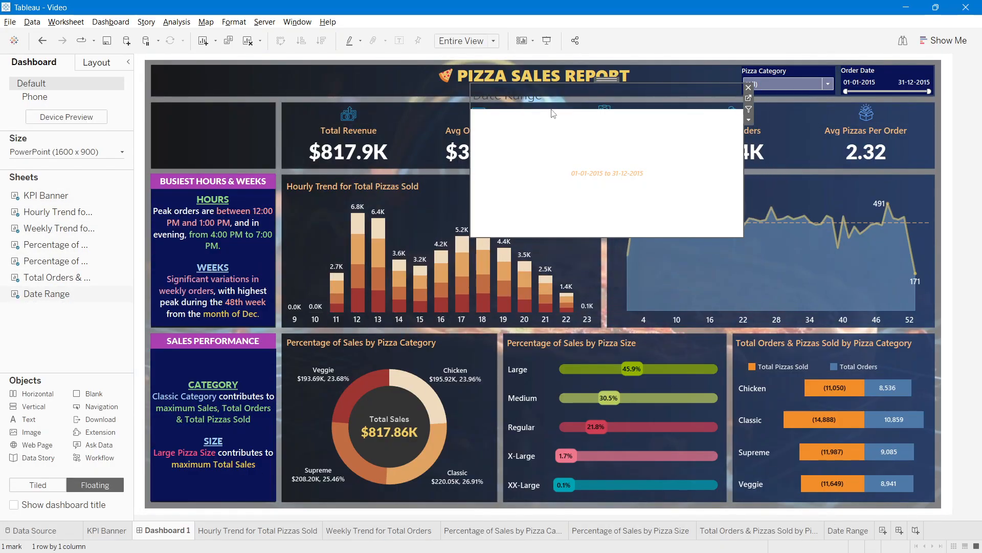
pyautogui.rightClick(495, 101)
pyautogui.click(527, 129)
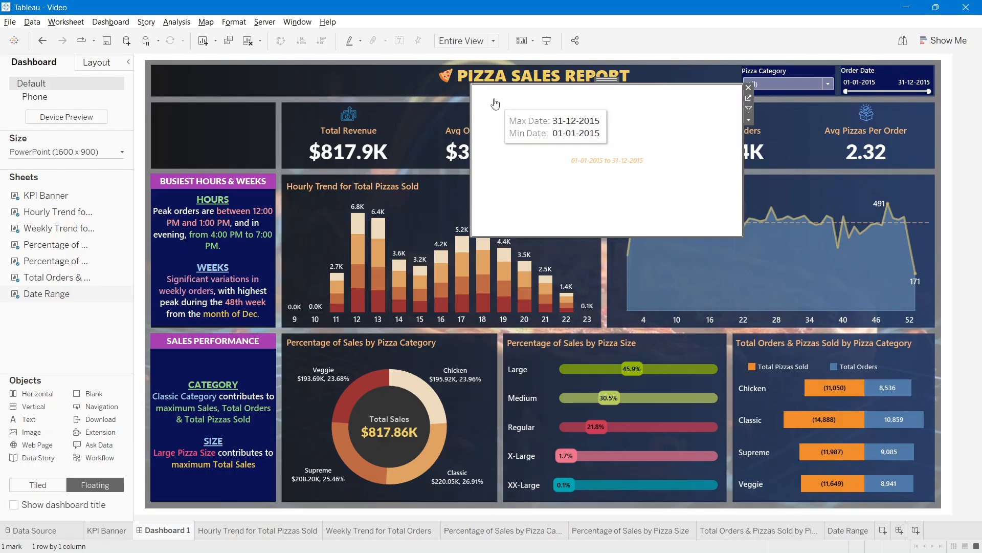
# Step: Set the worksheet shading of the Date Range sheet on the dashboard to None
pyautogui.click(495, 104)
pyautogui.rightClick(496, 103)
pyautogui.click(532, 163)
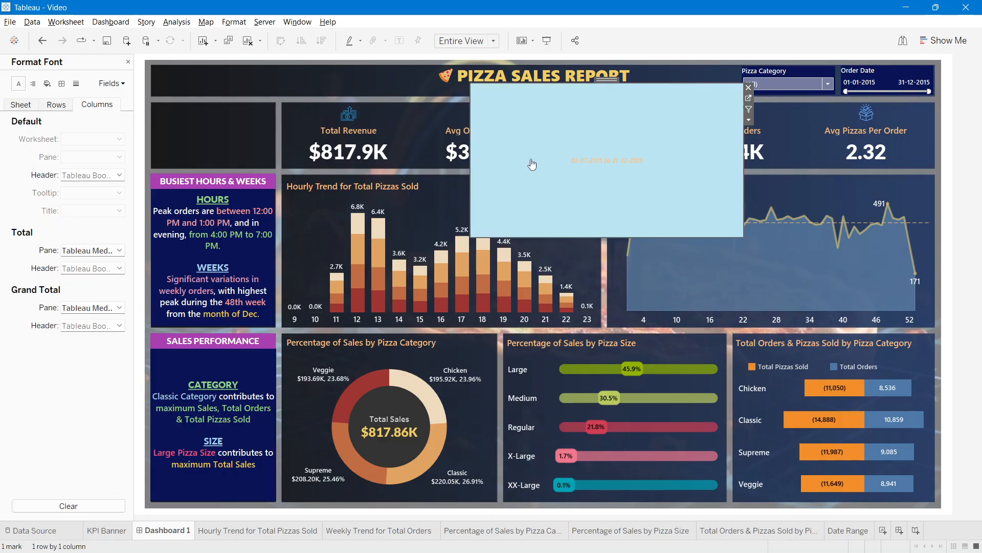
pyautogui.click(47, 84)
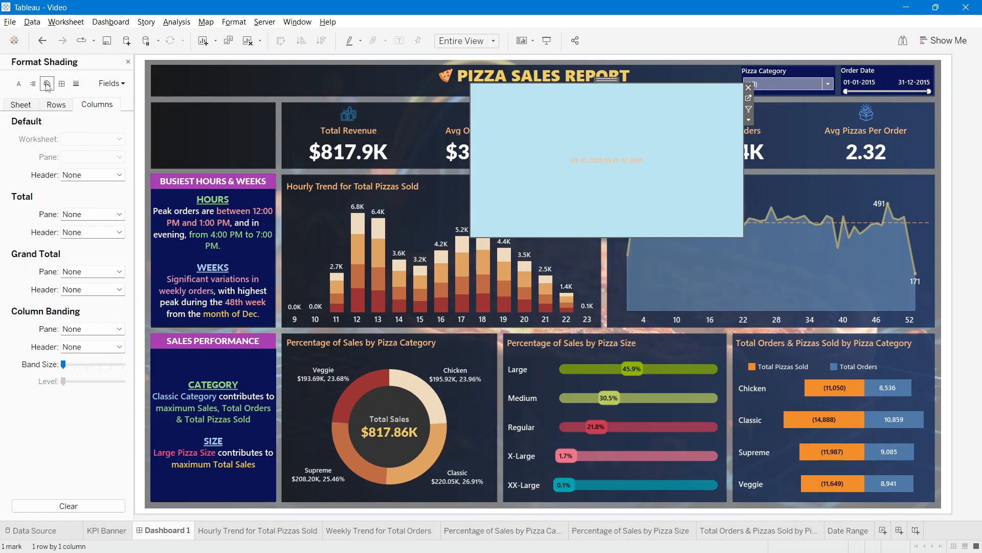
pyautogui.click(30, 105)
pyautogui.click(74, 142)
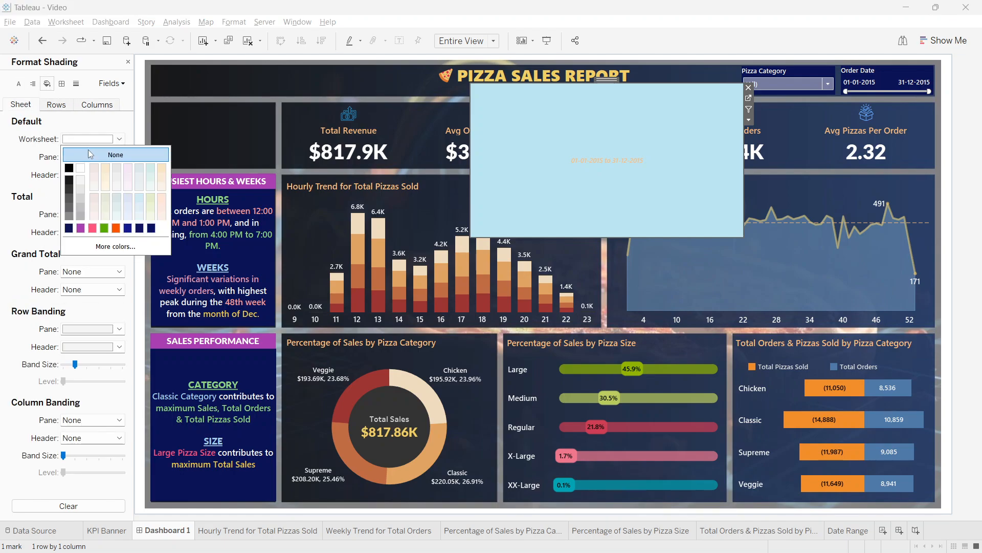
pyautogui.click(110, 154)
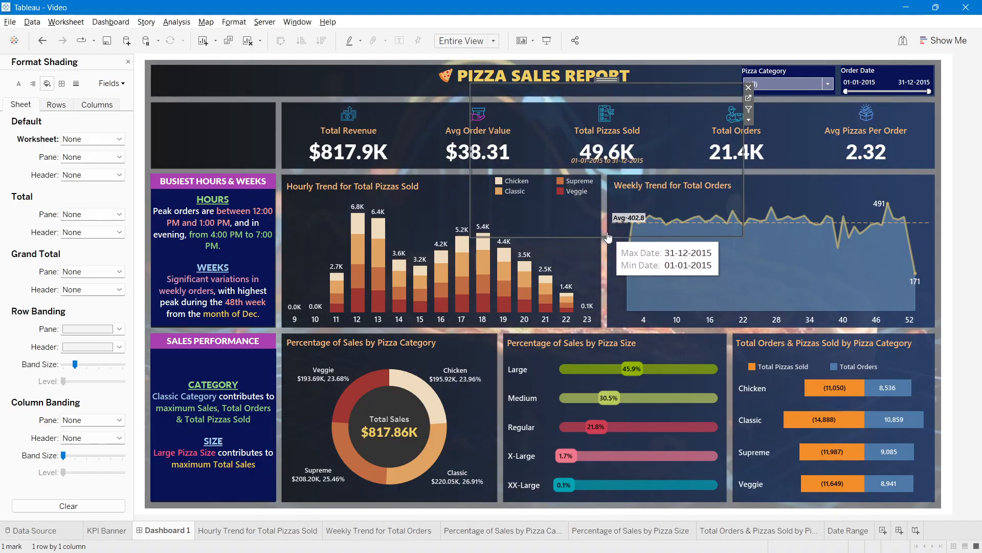
# Step: Shrink the floating Date Range sheet to a narrow strip and place it centred beneath the PIZZA SALES REPORT title
pyautogui.moveTo(602, 237); pyautogui.dragTo(584, 95)
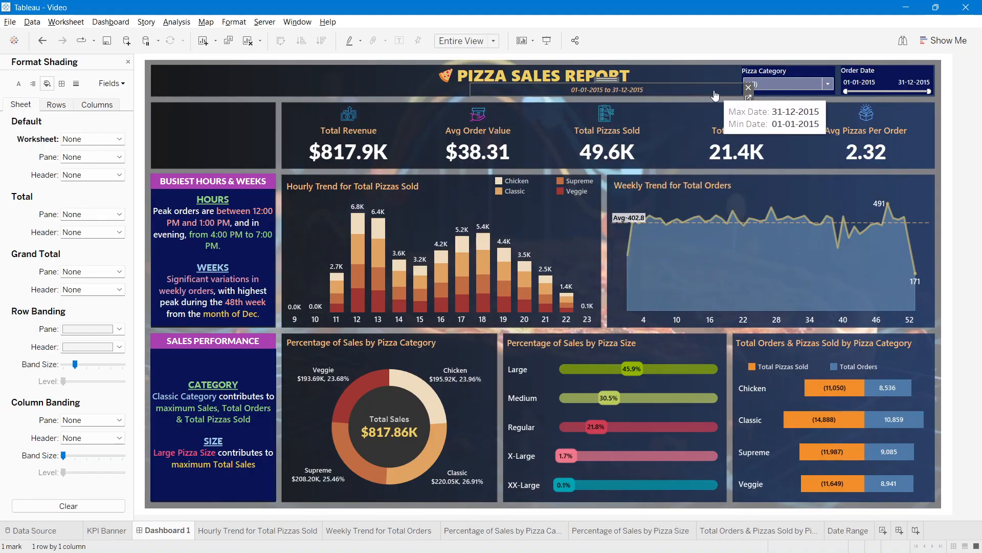
pyautogui.moveTo(740, 89); pyautogui.dragTo(636, 91)
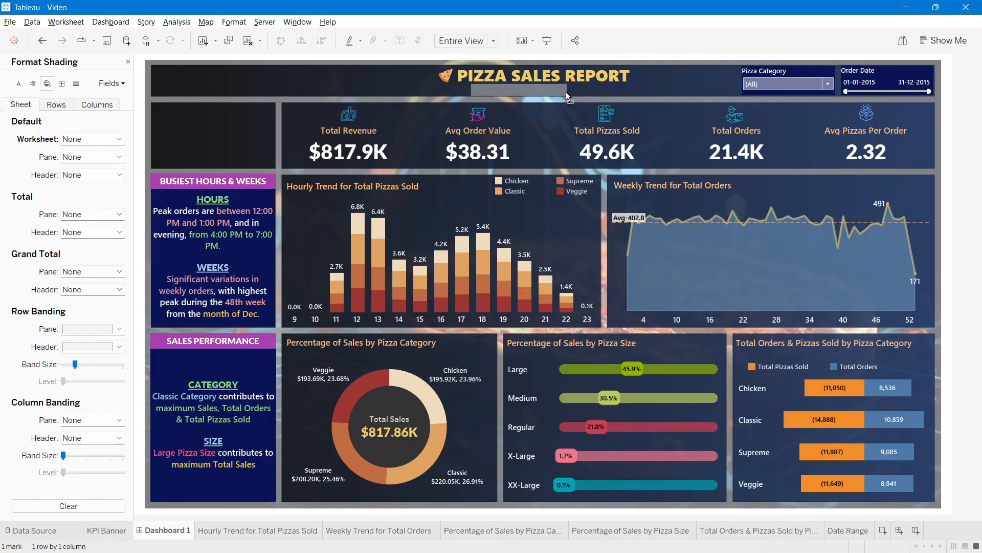
pyautogui.moveTo(566, 92); pyautogui.dragTo(563, 91)
pyautogui.moveTo(472, 89); pyautogui.dragTo(490, 89)
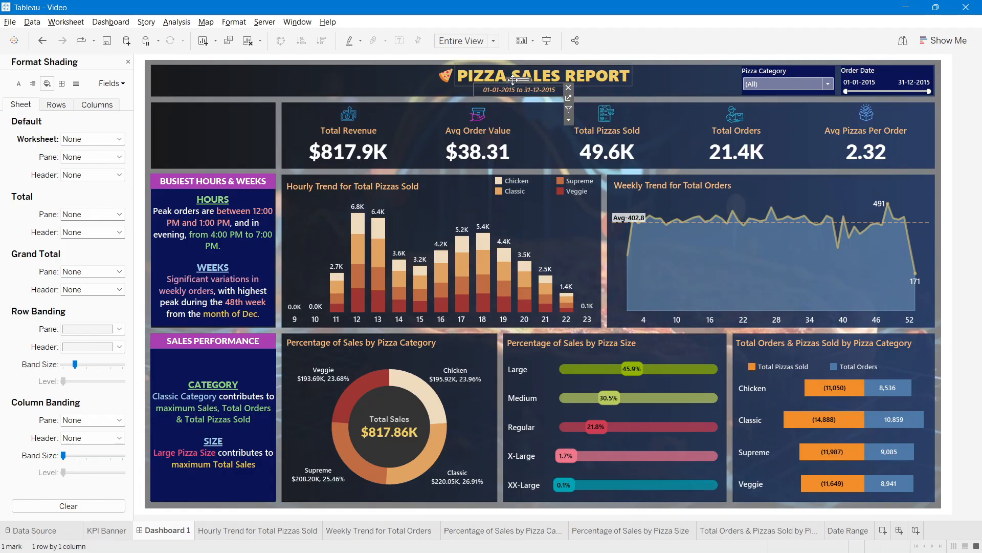
pyautogui.click(670, 80)
pyautogui.click(979, 141)
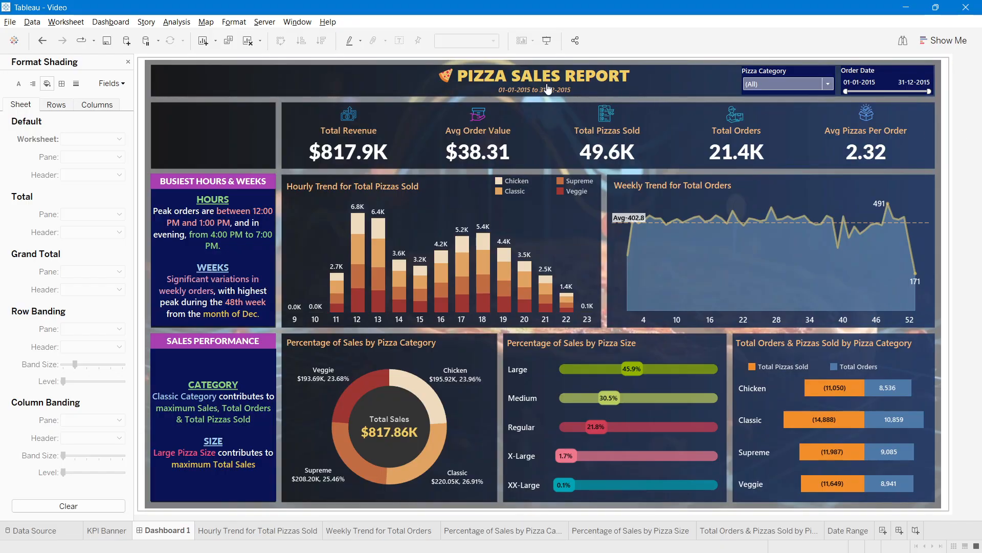
pyautogui.moveTo(512, 94)
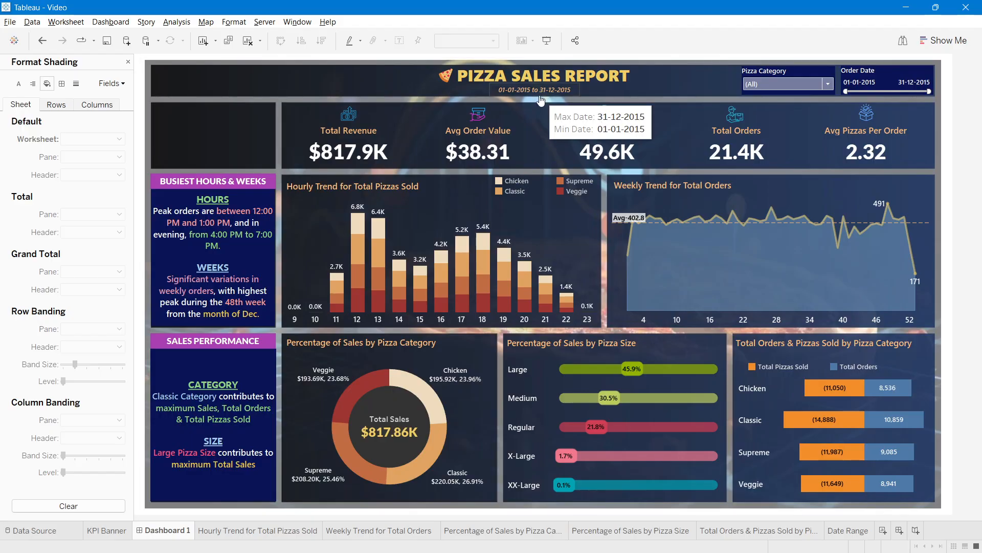
# Step: Select the Percentage of Sales by Pizza Category chart and close the shading format settings
pyautogui.click(437, 405)
pyautogui.click(437, 406)
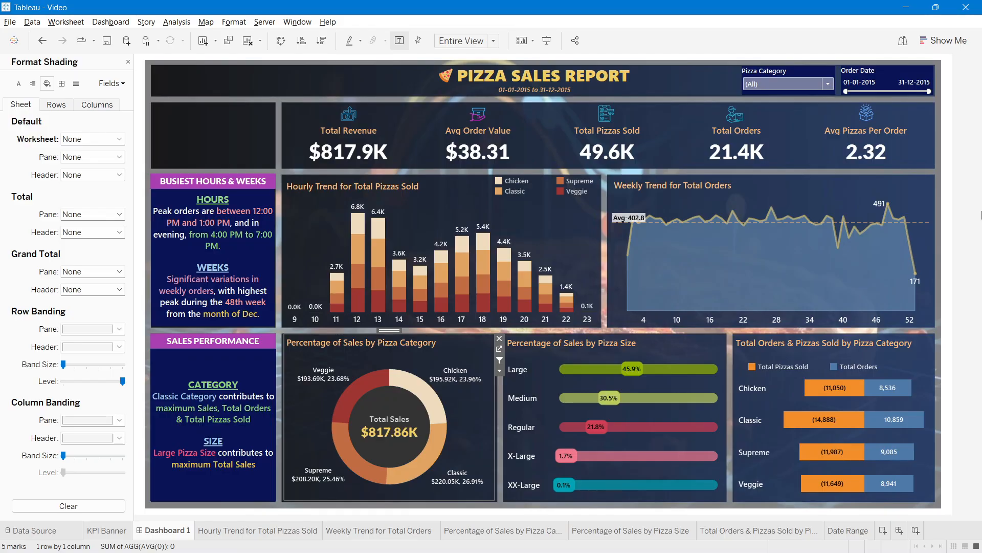
pyautogui.click(128, 62)
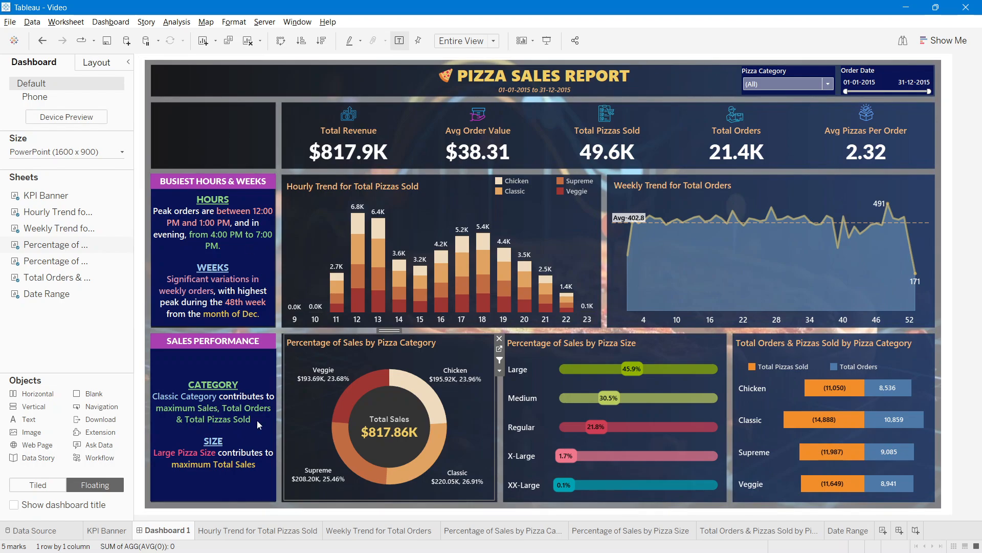
# Step: Rename the Dashboard 1 dashboard as "Home"
pyautogui.doubleClick(161, 535)
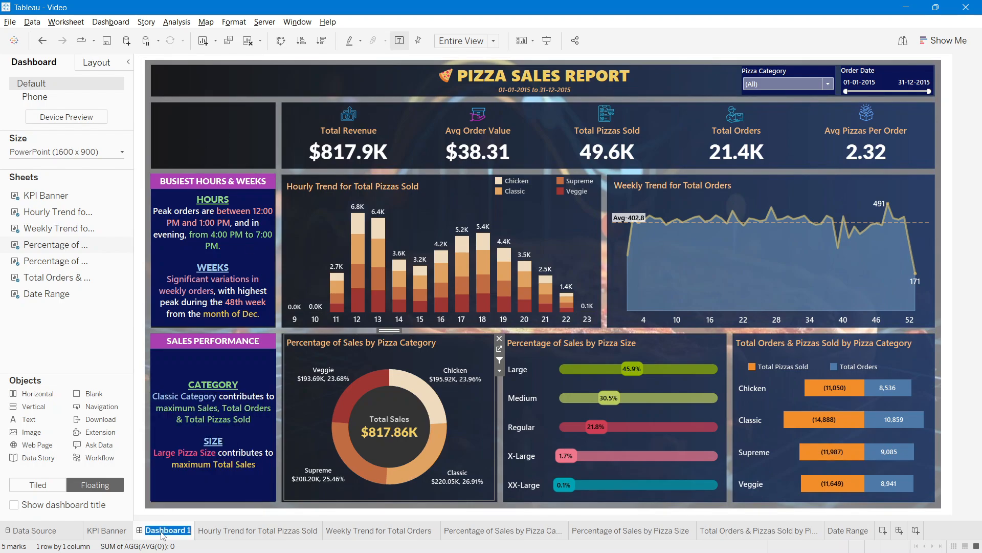
pyautogui.write('Home')
pyautogui.click(177, 527)
pyautogui.click(155, 531)
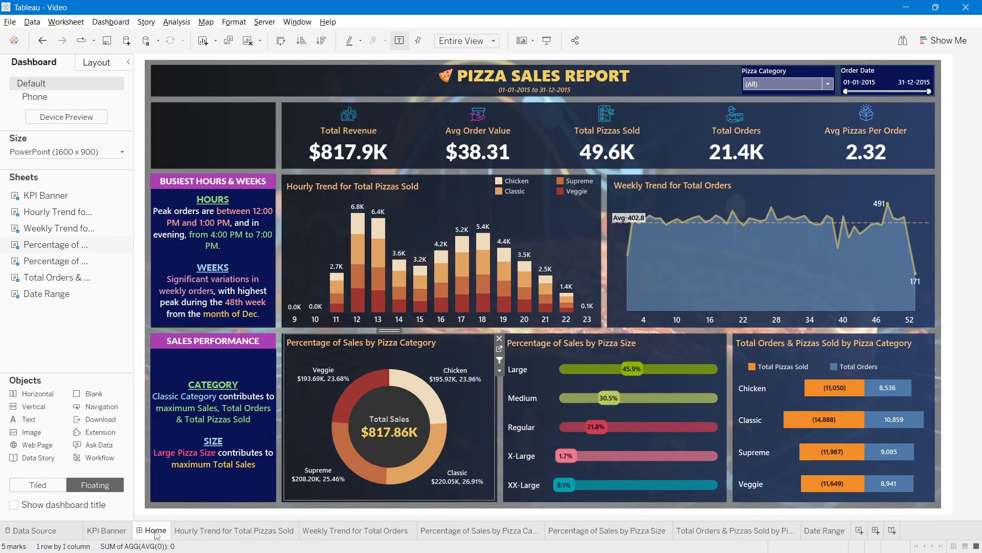
pyautogui.rightClick(155, 531)
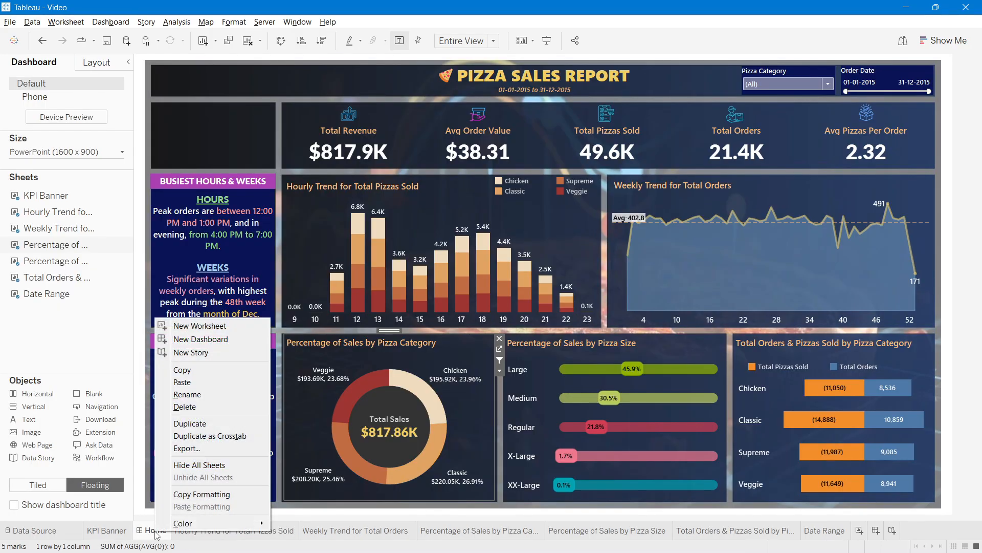
pyautogui.click(194, 466)
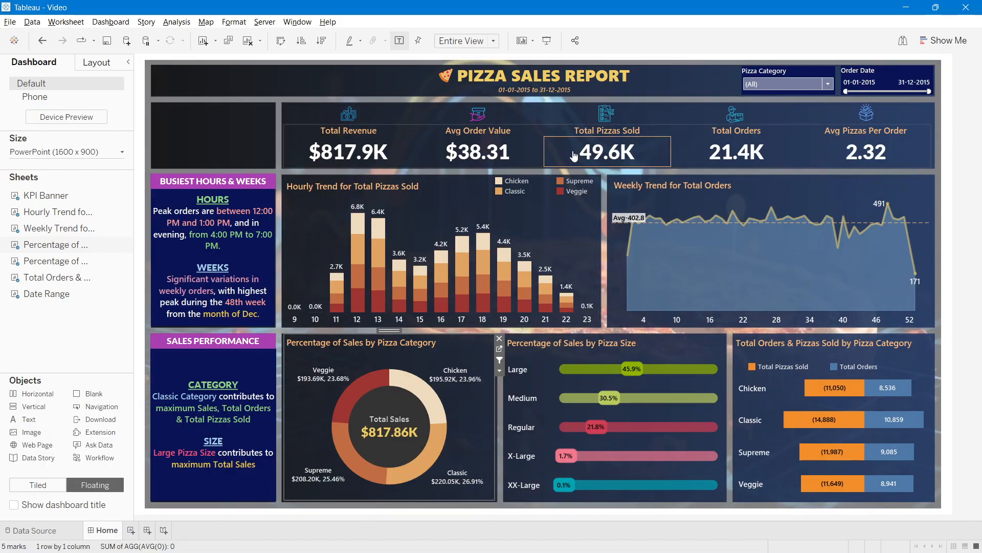
pyautogui.rightClick(102, 533)
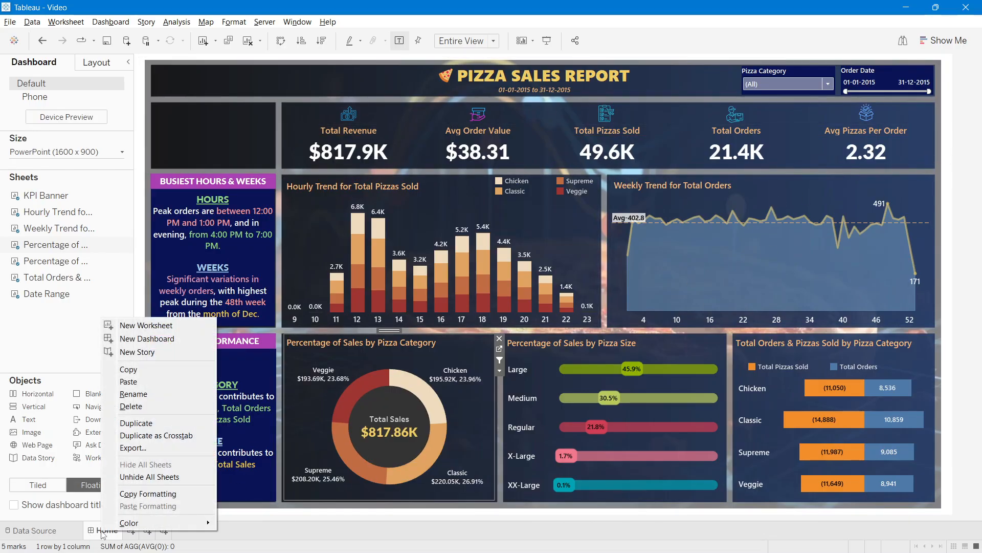
pyautogui.click(141, 480)
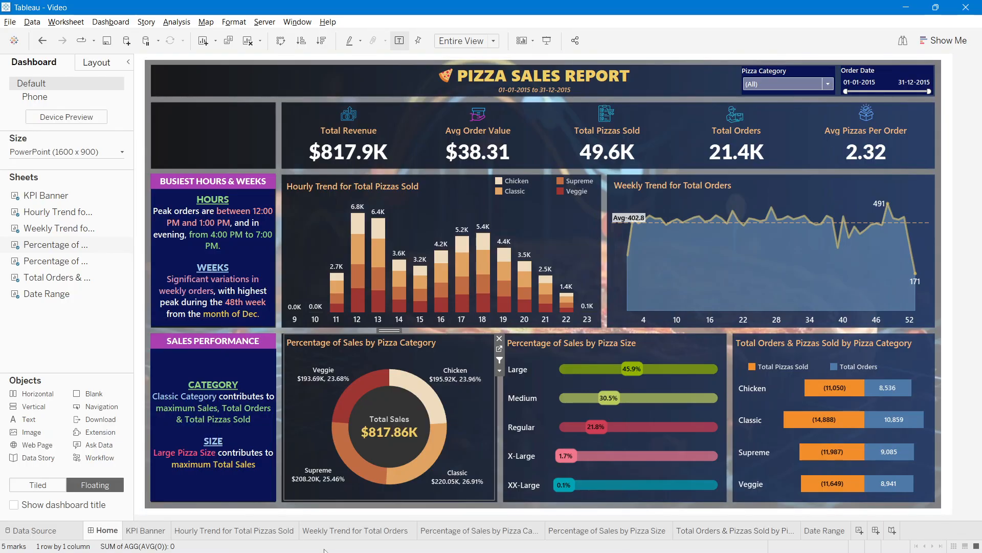
# Step: Hide all worksheets used by the Home dashboard and clear the selection on the dashboard
pyautogui.rightClick(108, 535)
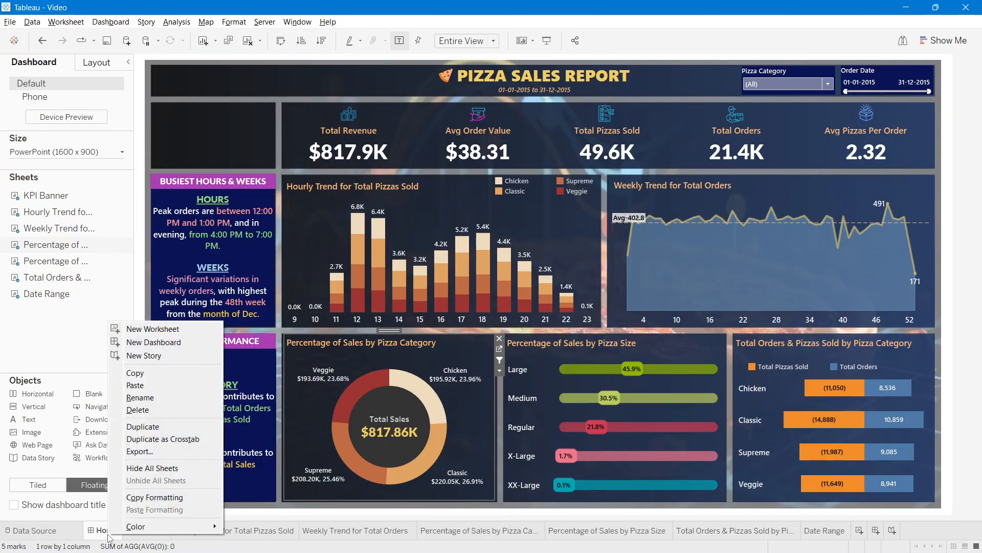
pyautogui.click(146, 471)
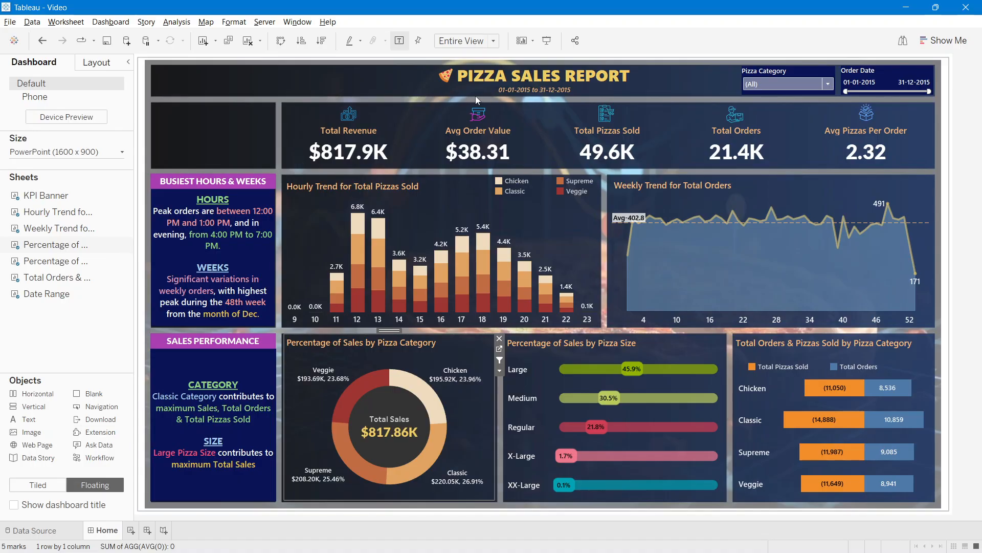
pyautogui.click(979, 132)
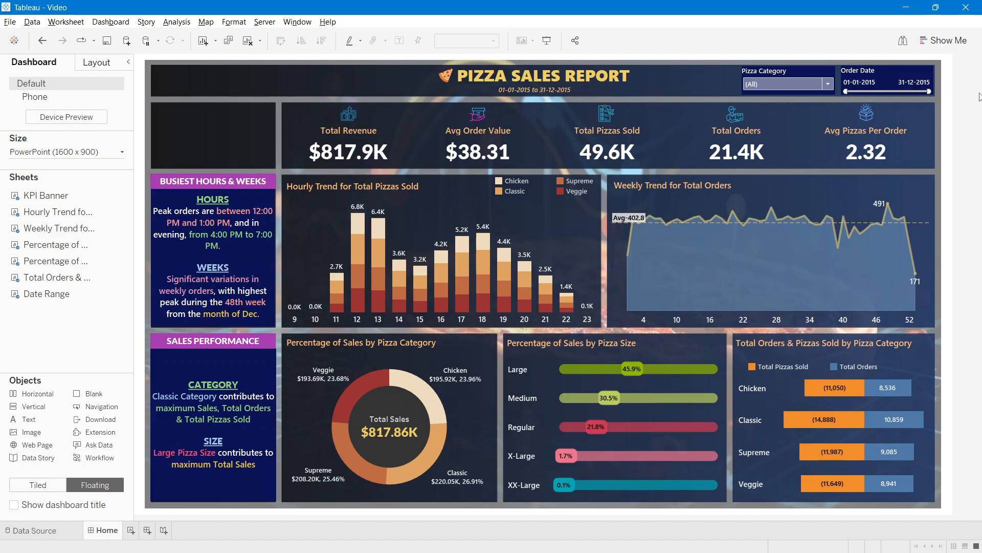
# Step: Duplicate the Home dashboard and rename the copy as "Best/ Worst Sellers"
pyautogui.rightClick(111, 539)
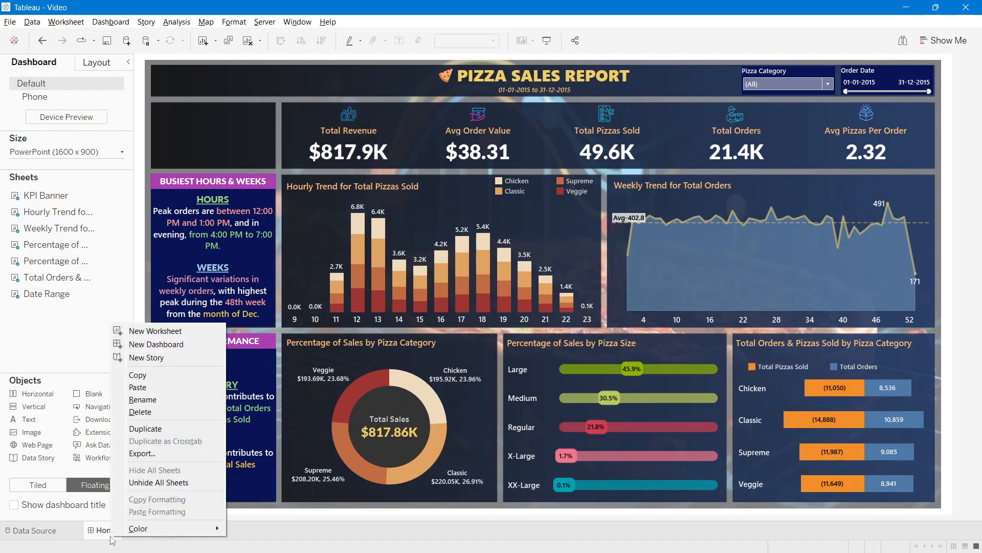
pyautogui.click(144, 429)
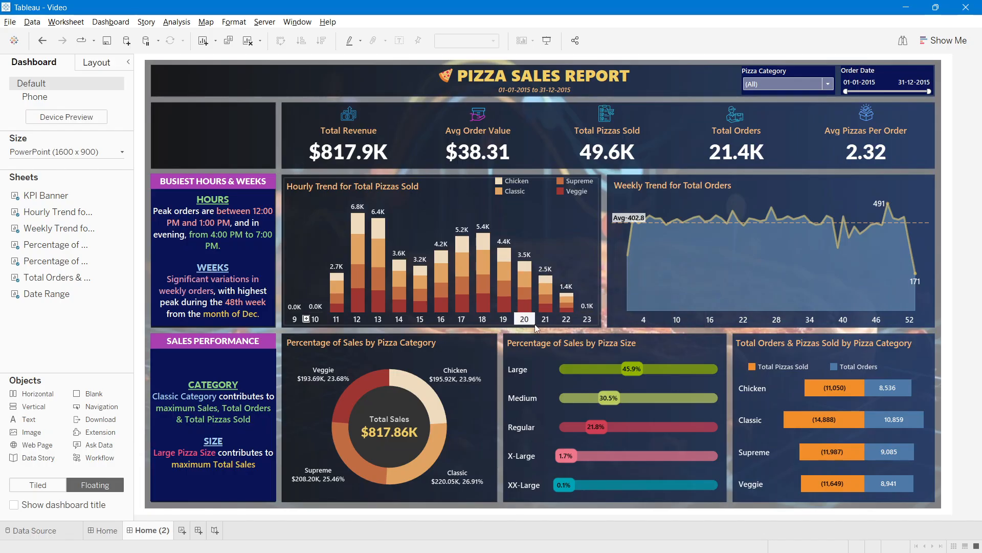
pyautogui.doubleClick(151, 531)
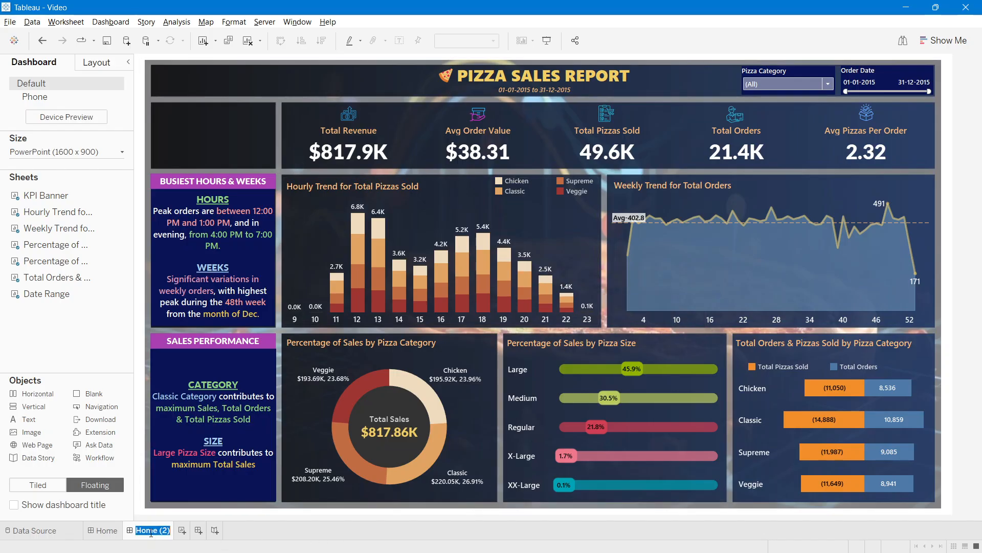
pyautogui.write('Best Worst Sellers')
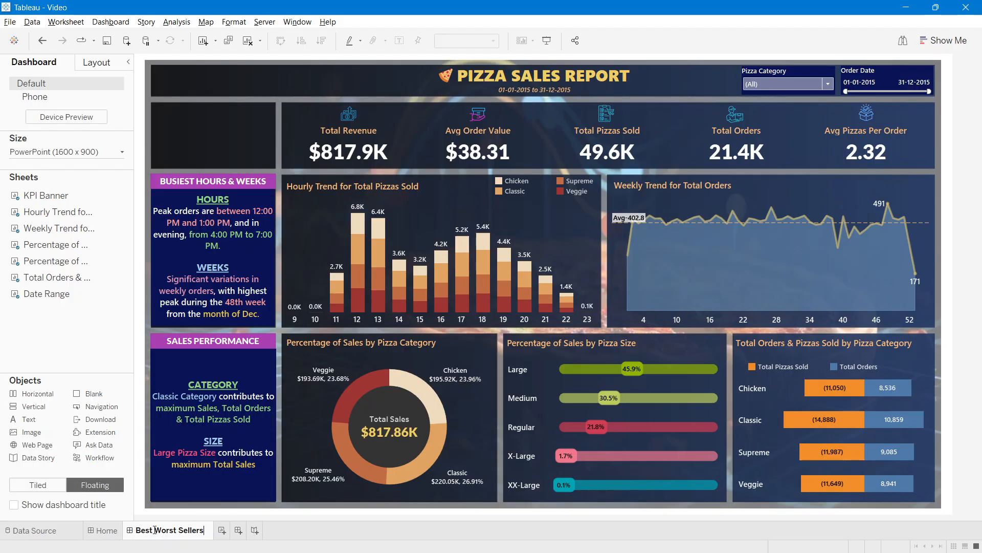
pyautogui.write('/')
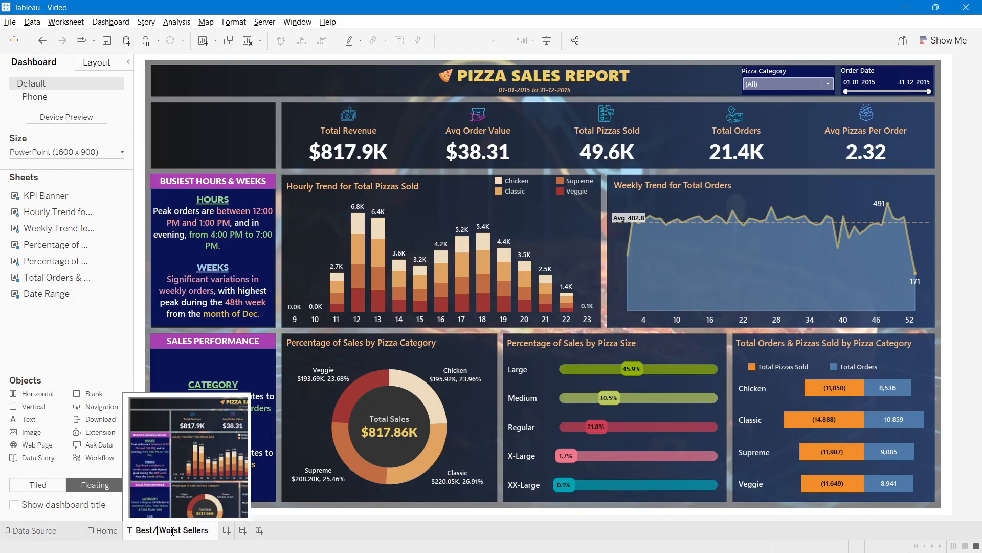
pyautogui.click(980, 184)
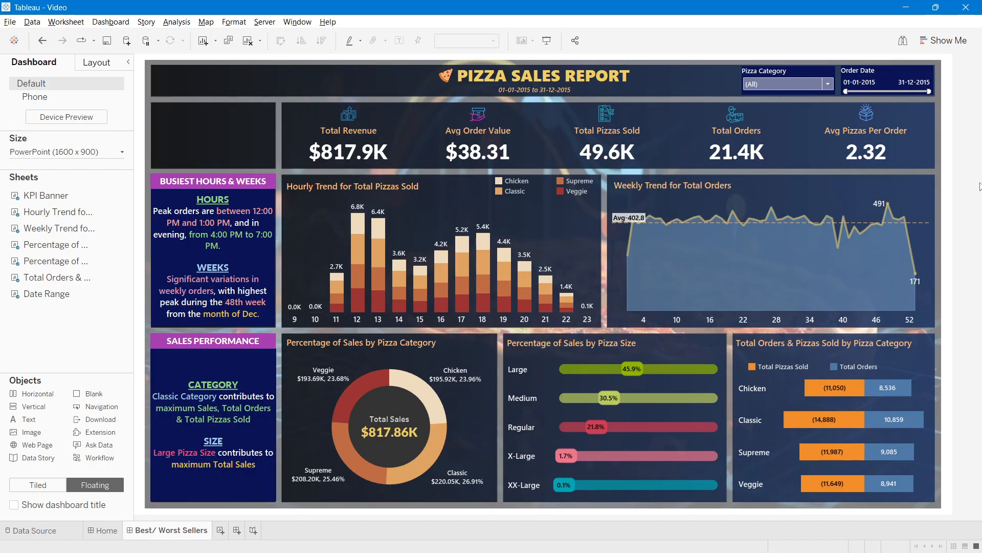
# Step: Remove the Hourly Trend for Total Pizzas Sold and Weekly Trend for Total Orders charts from the Best/ Worst Sellers dashboard
pyautogui.moveTo(619, 221)
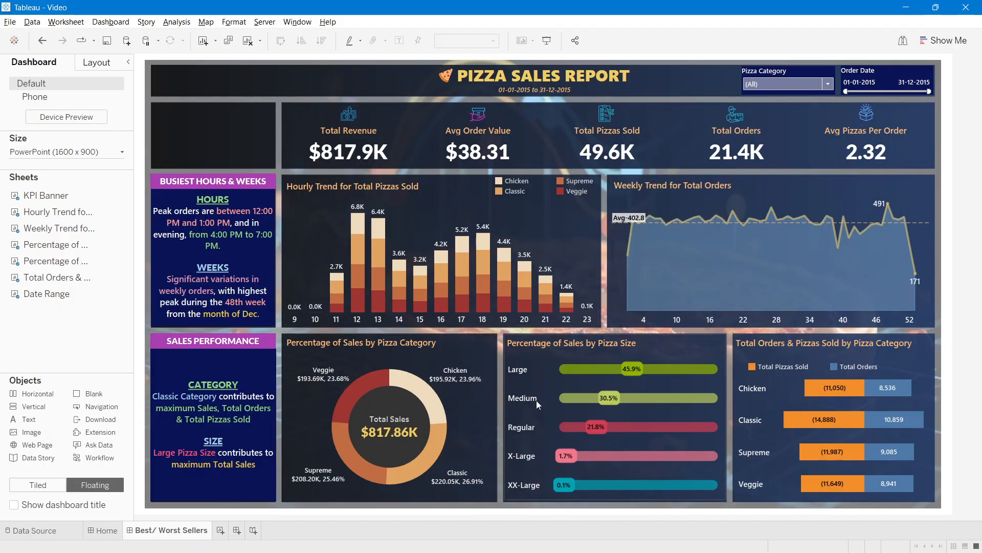
pyautogui.click(586, 220)
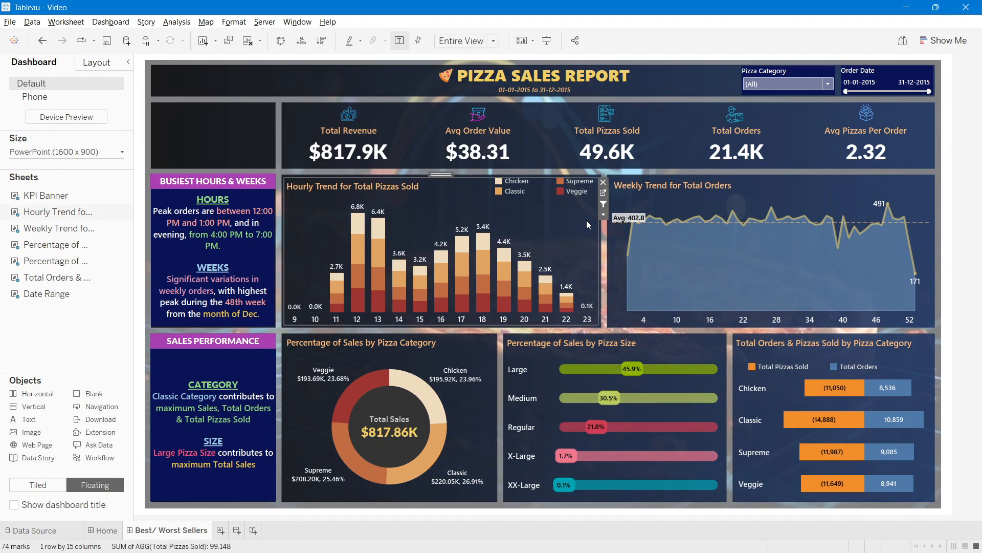
pyautogui.click(104, 530)
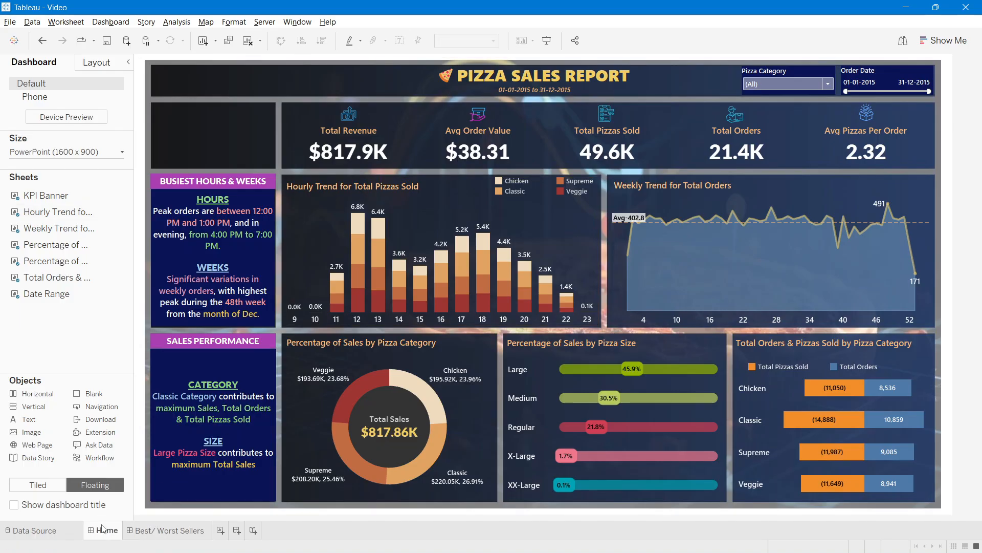
pyautogui.click(147, 532)
pyautogui.click(603, 181)
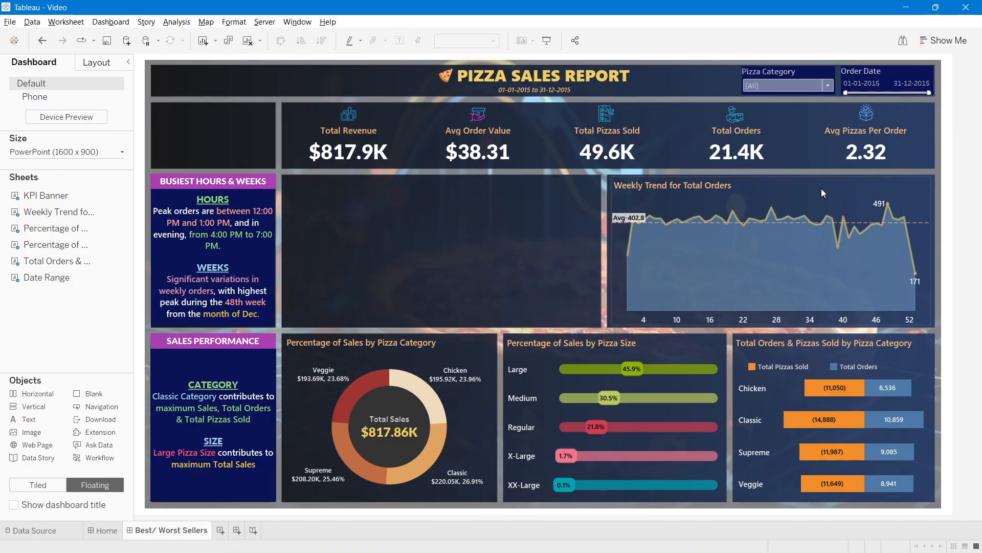
pyautogui.click(844, 191)
pyautogui.click(935, 181)
# Step: Remove the Percentage of Sales by Pizza Category and Percentage of Sales by Pizza Size charts from the Best/ Worst Sellers dashboard
pyautogui.click(482, 355)
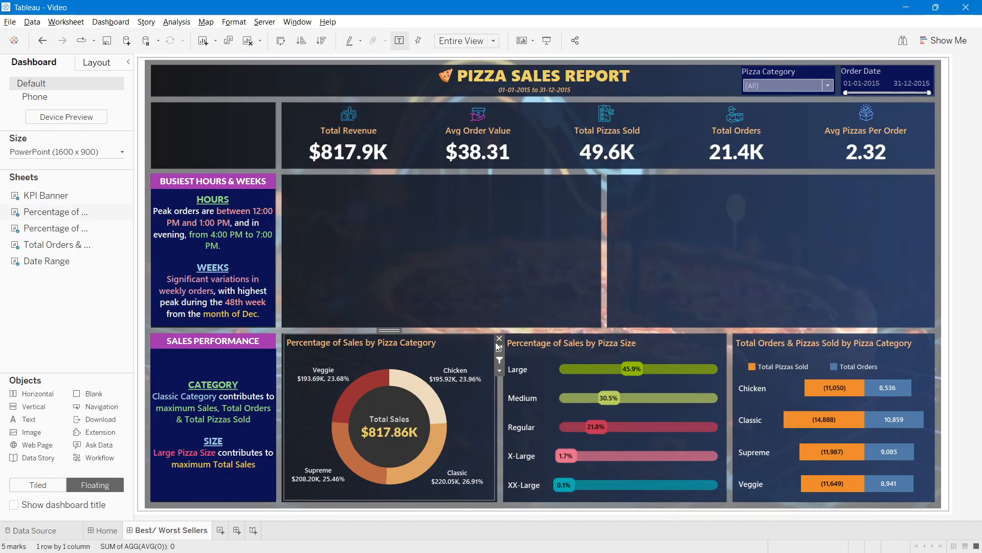
pyautogui.click(501, 338)
pyautogui.click(722, 351)
pyautogui.click(731, 339)
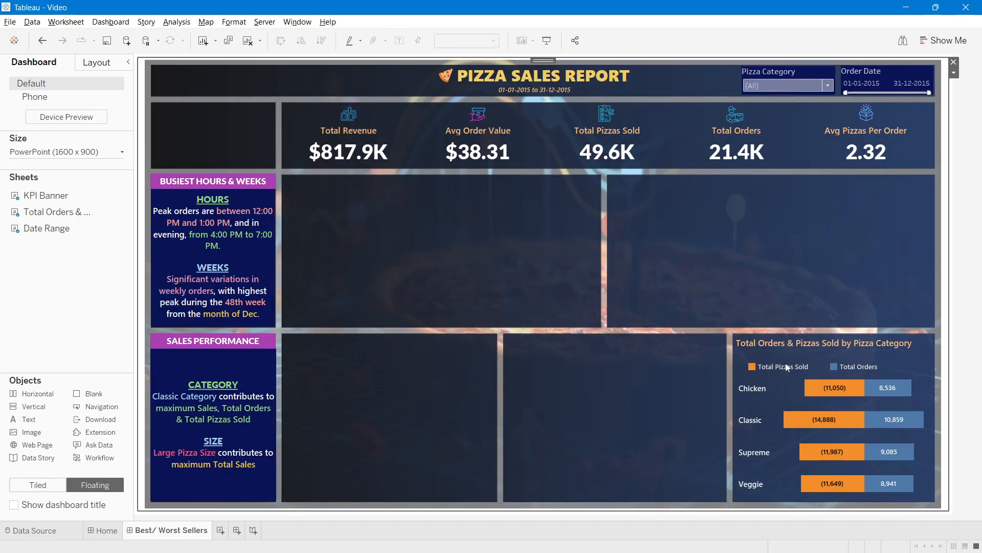
# Step: Remove the Total Orders & Pizzas Sold by Pizza Category chart and its separate title text from the Best/ Worst Sellers dashboard
pyautogui.click(753, 388)
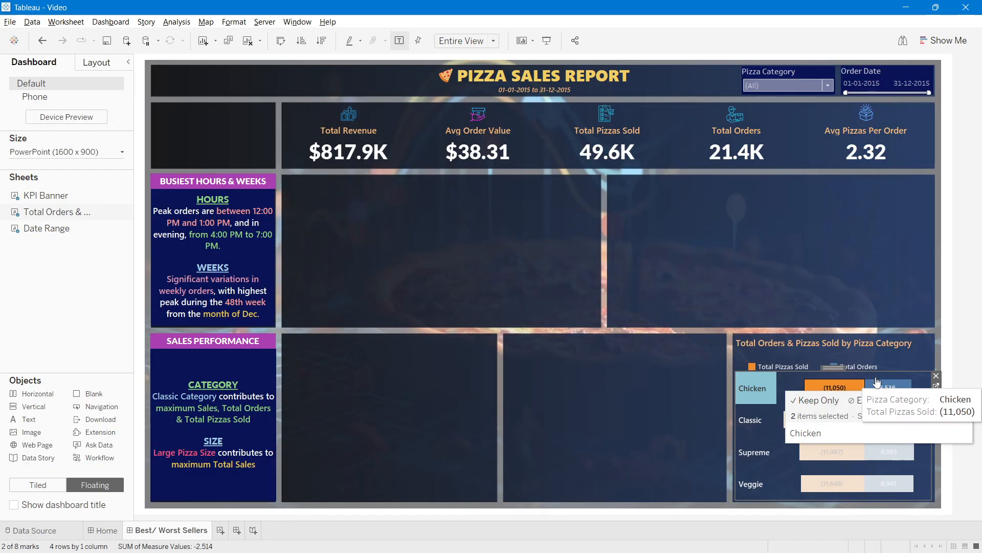
pyautogui.click(936, 375)
pyautogui.click(894, 348)
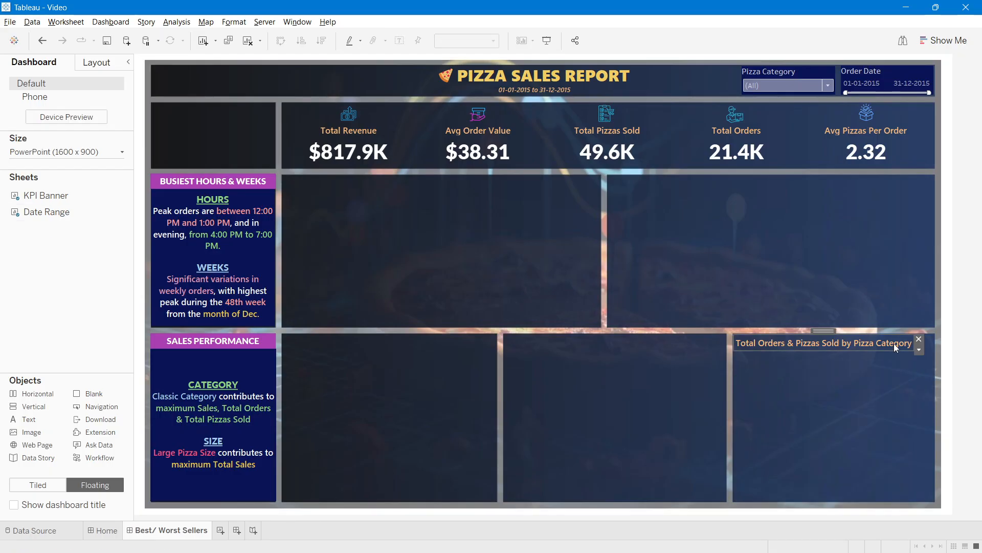
pyautogui.click(919, 337)
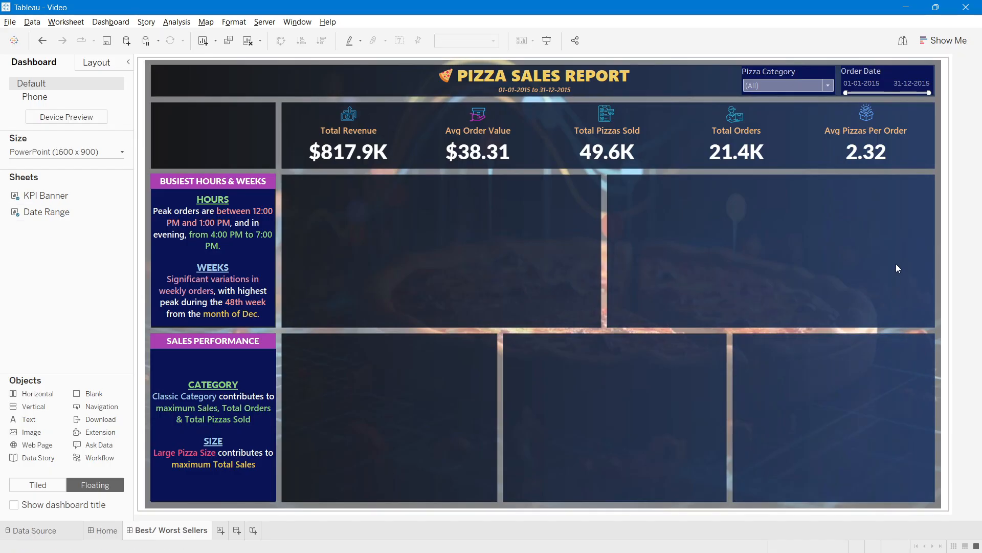
# Step: Replace the tiled background image Pizza Tableau 1.jpg with Pizza Tableau 2.jpg from the Pizza Sales Tableau folder, keeping it fitted and centered
pyautogui.click(947, 148)
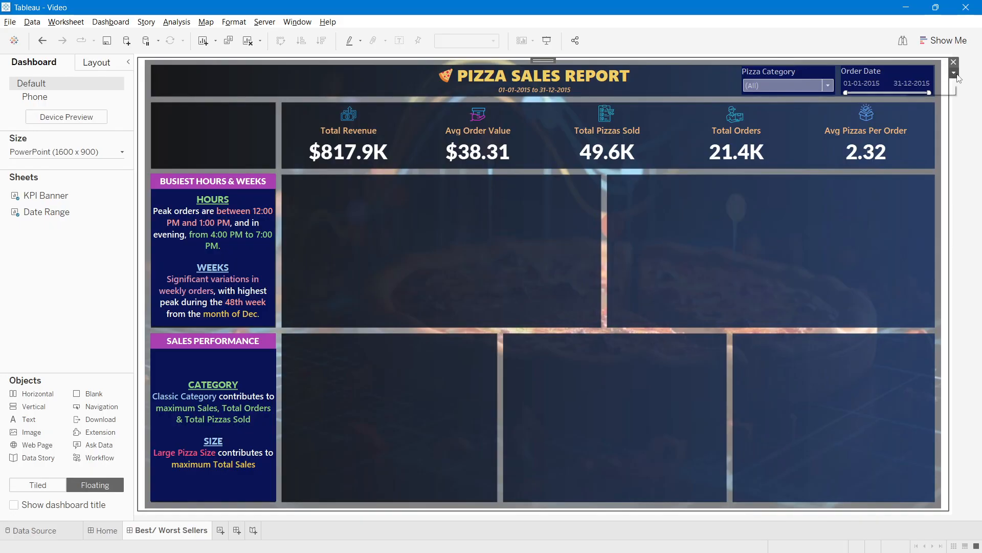
pyautogui.click(954, 72)
pyautogui.click(970, 77)
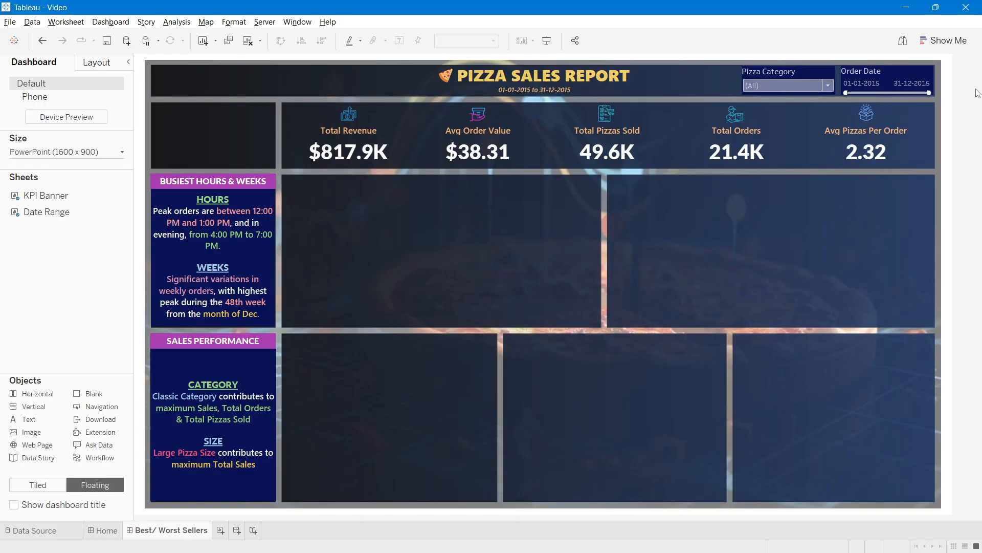
pyautogui.click(947, 77)
pyautogui.click(945, 78)
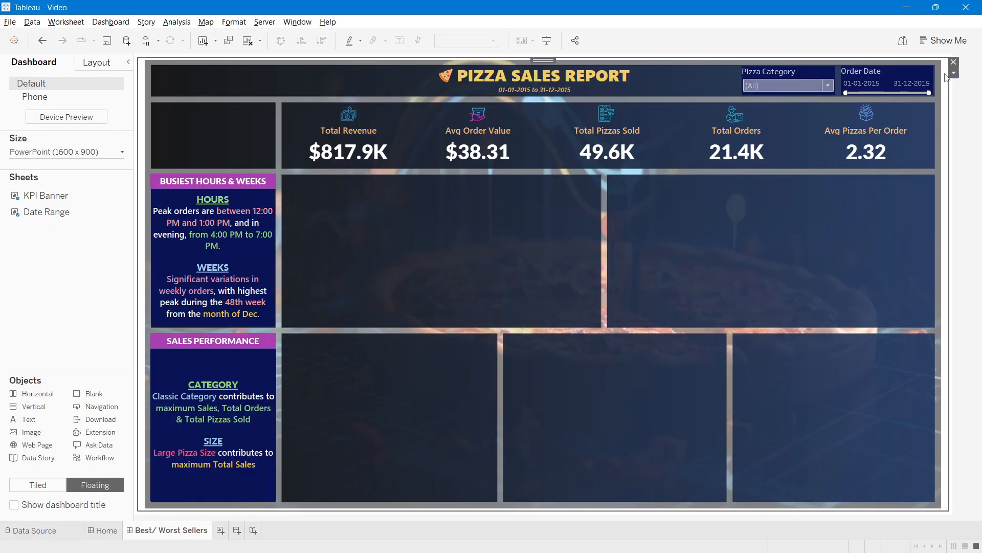
pyautogui.click(94, 63)
pyautogui.scroll(3, 71, 465)
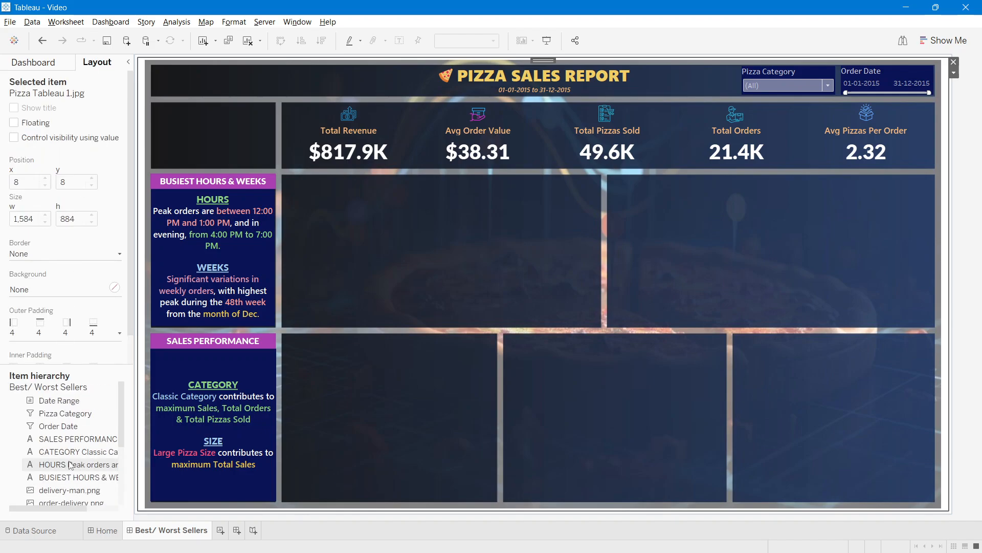
pyautogui.scroll(-4, 70, 464)
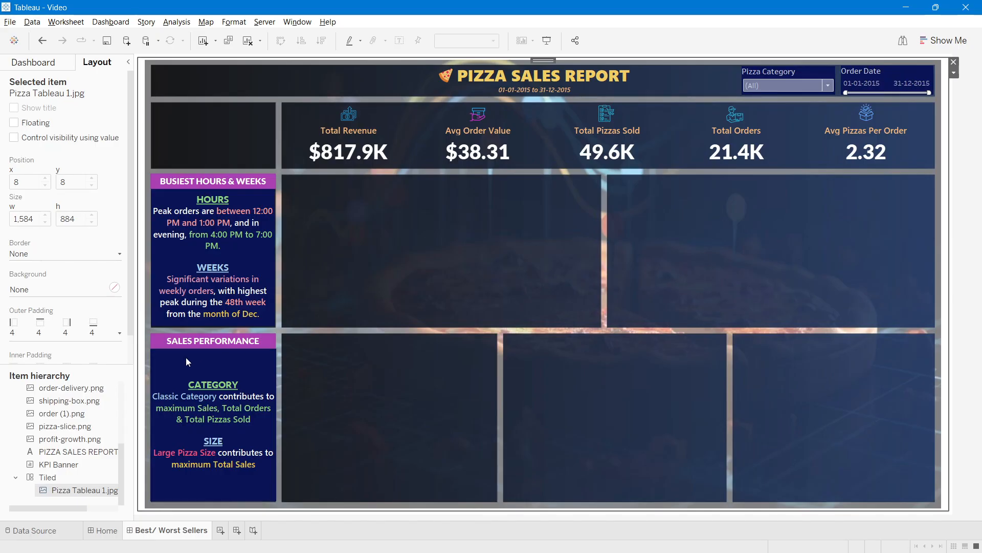
pyautogui.rightClick(61, 490)
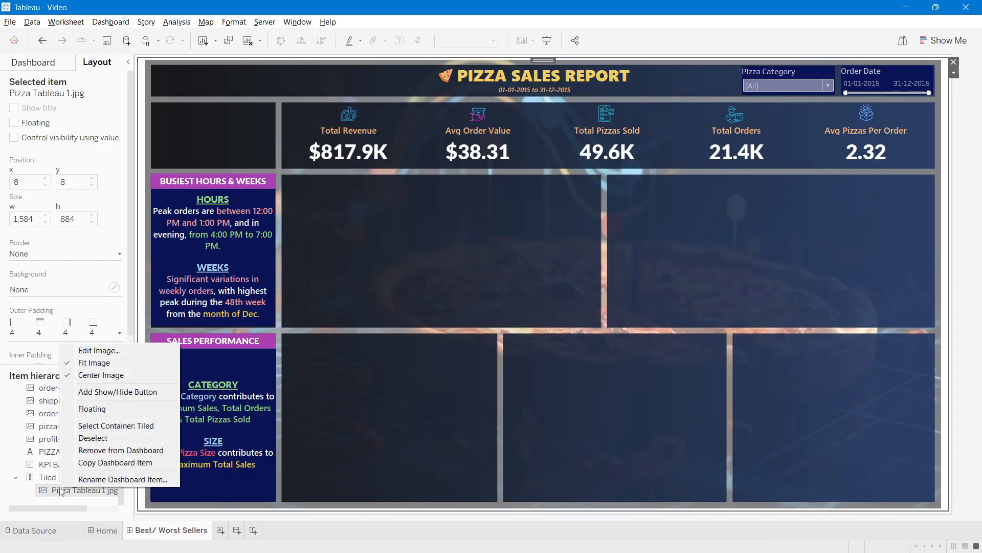
pyautogui.click(114, 355)
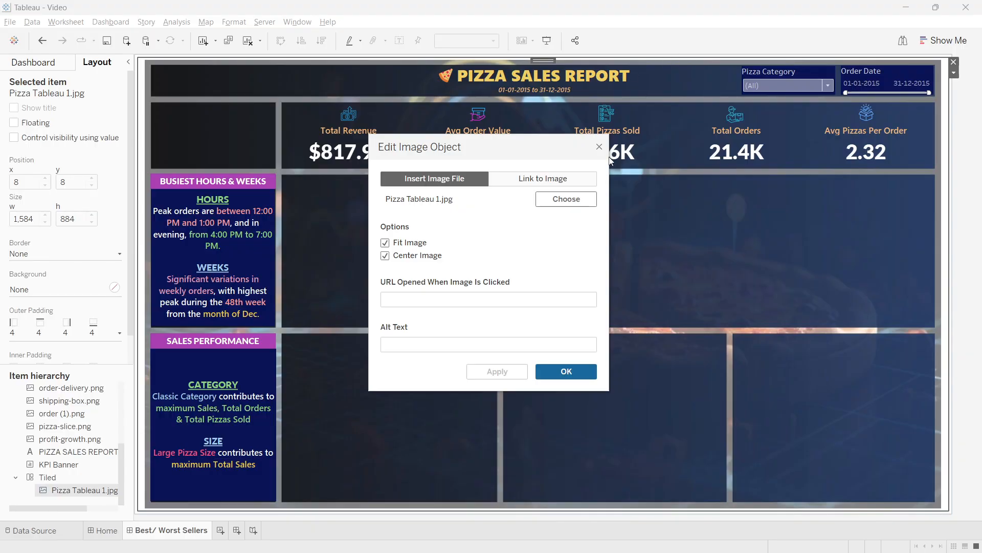
pyautogui.click(575, 200)
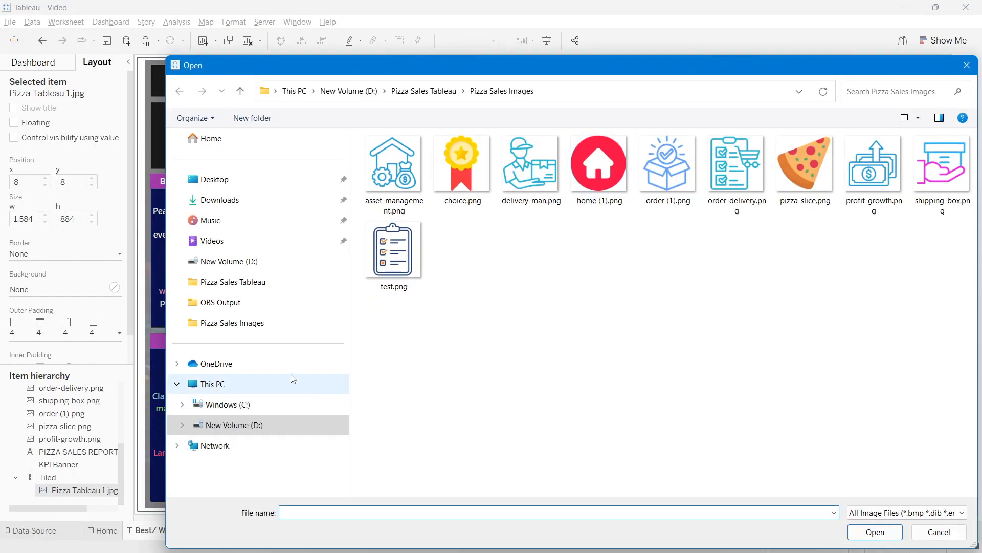
pyautogui.click(243, 288)
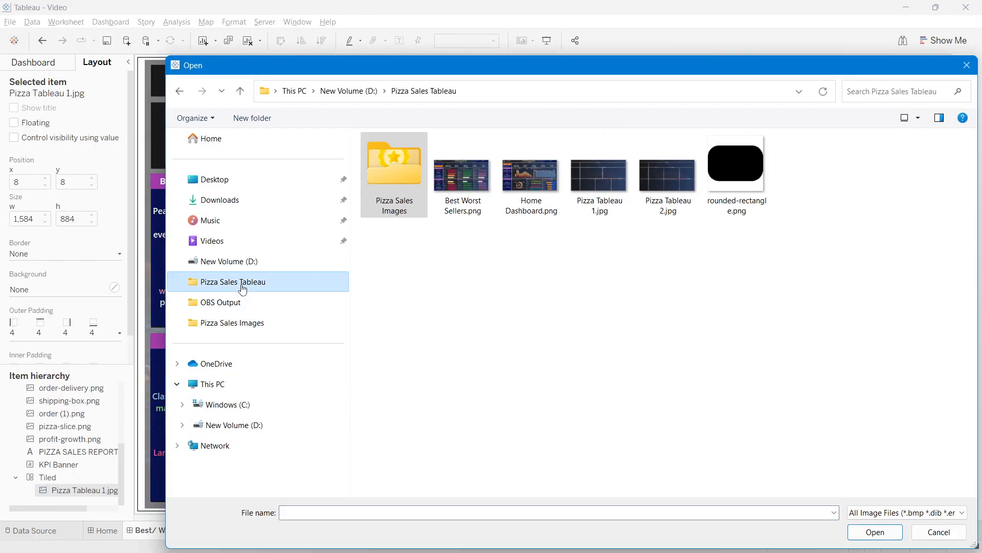
pyautogui.click(674, 213)
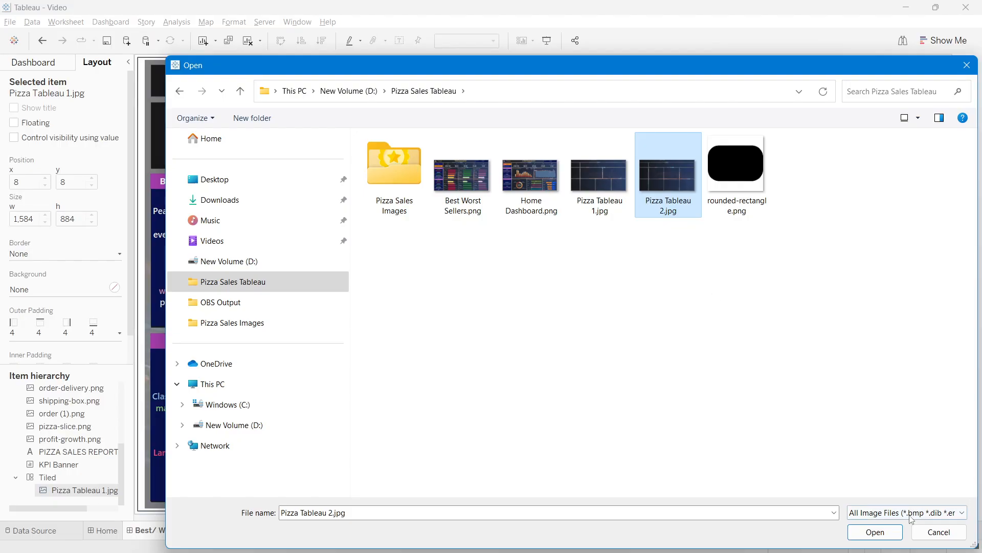
pyautogui.click(877, 533)
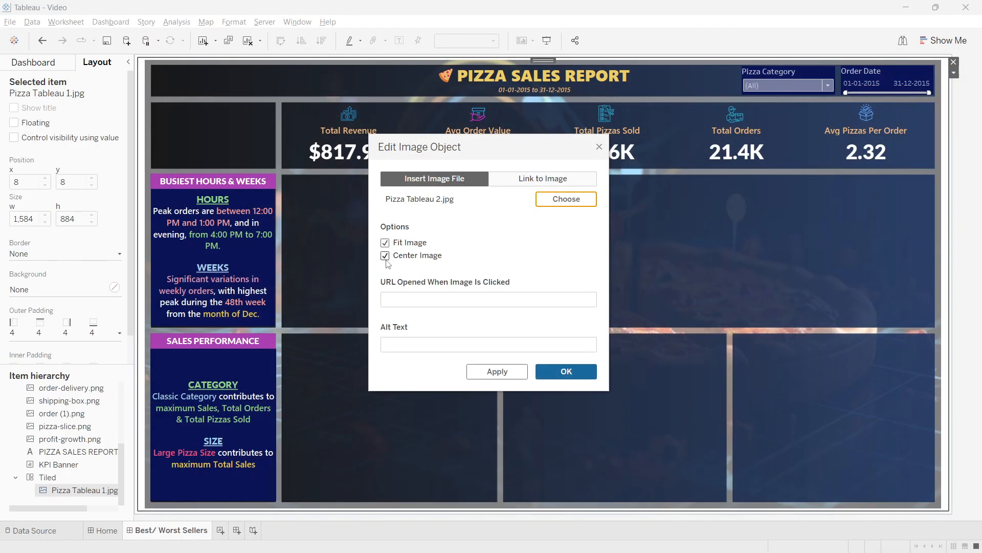
pyautogui.click(583, 373)
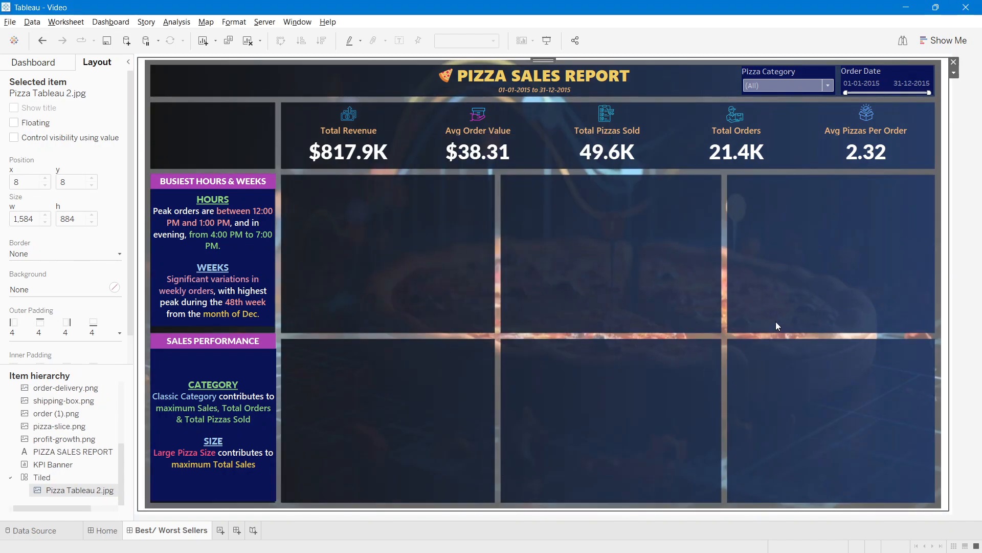
# Step: Lower the top edge of the CATEGORY text box and move the SALES PERFORMANCE heading down to the top of its background panel
pyautogui.click(109, 531)
pyautogui.click(172, 532)
pyautogui.click(264, 483)
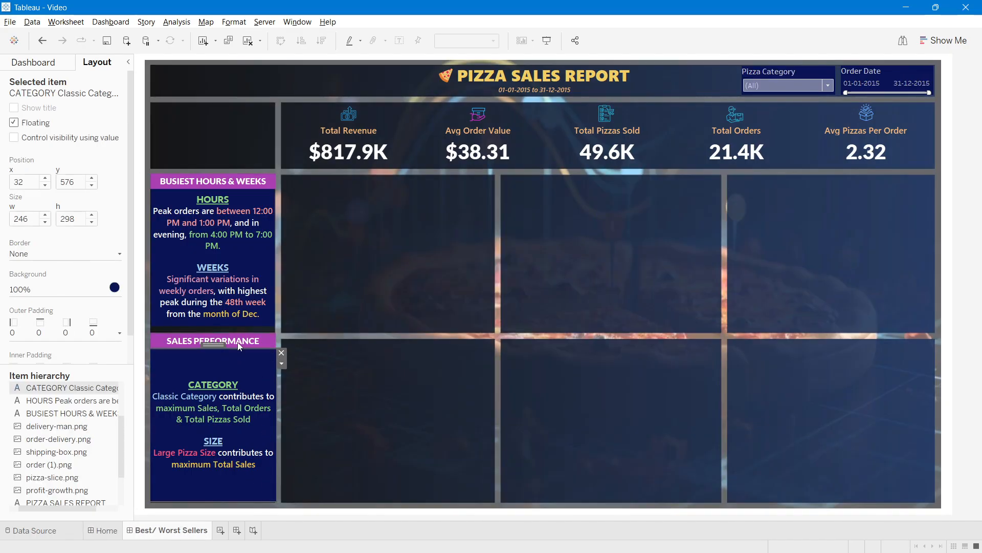
pyautogui.moveTo(220, 349); pyautogui.dragTo(220, 365)
pyautogui.click(213, 346)
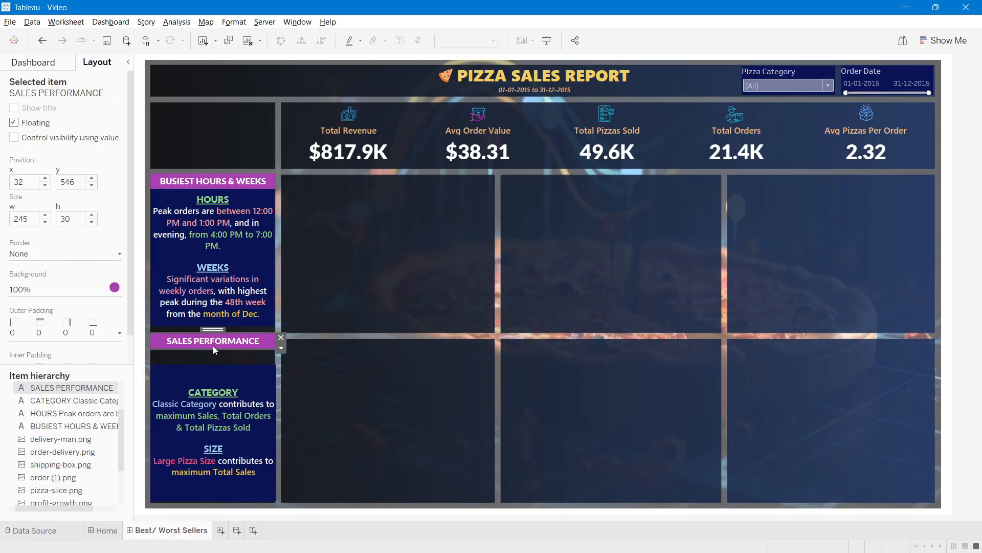
pyautogui.moveTo(215, 329); pyautogui.dragTo(215, 336)
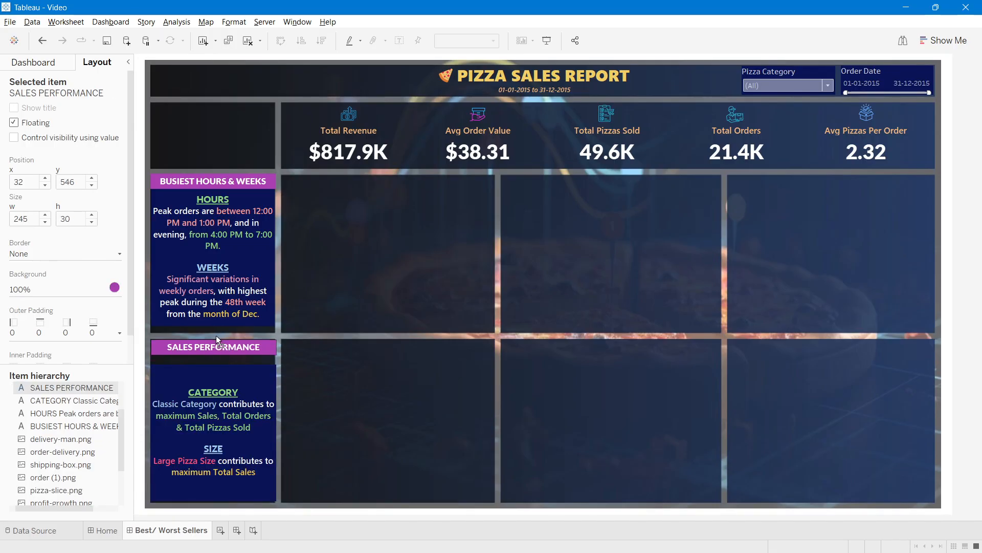
# Step: Extend the HOURS and WEEKS text box down to the lower edge of its background panel
pyautogui.click(161, 328)
pyautogui.click(187, 324)
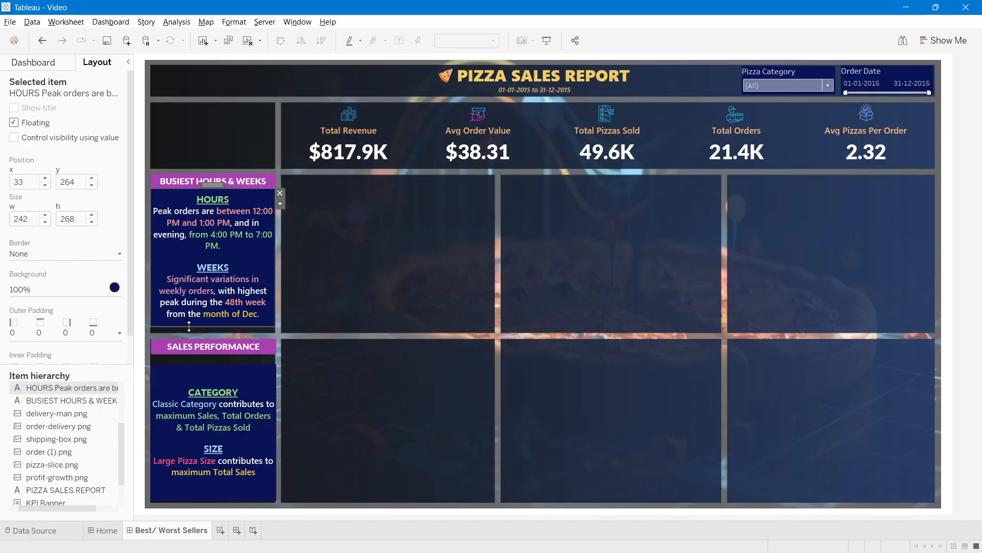
pyautogui.moveTo(189, 326); pyautogui.dragTo(189, 331)
pyautogui.click(979, 158)
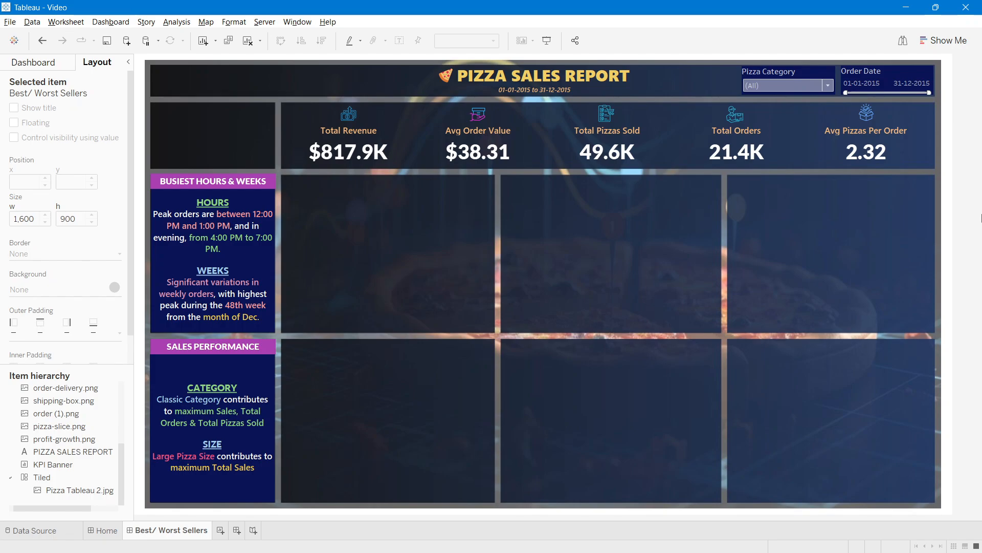
# Step: Review the top and bottom 5 sellers chart requirements in the PowerPoint presentation and preview the finished dashboard in the Pizza Sales workbook
pyautogui.click(491, 543)
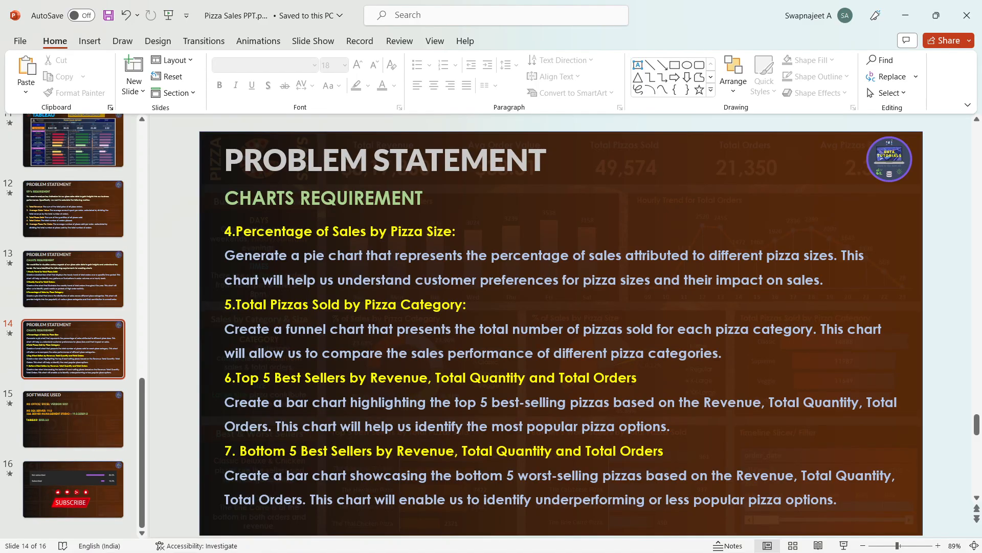
pyautogui.hotkey('alt', 'Tab')
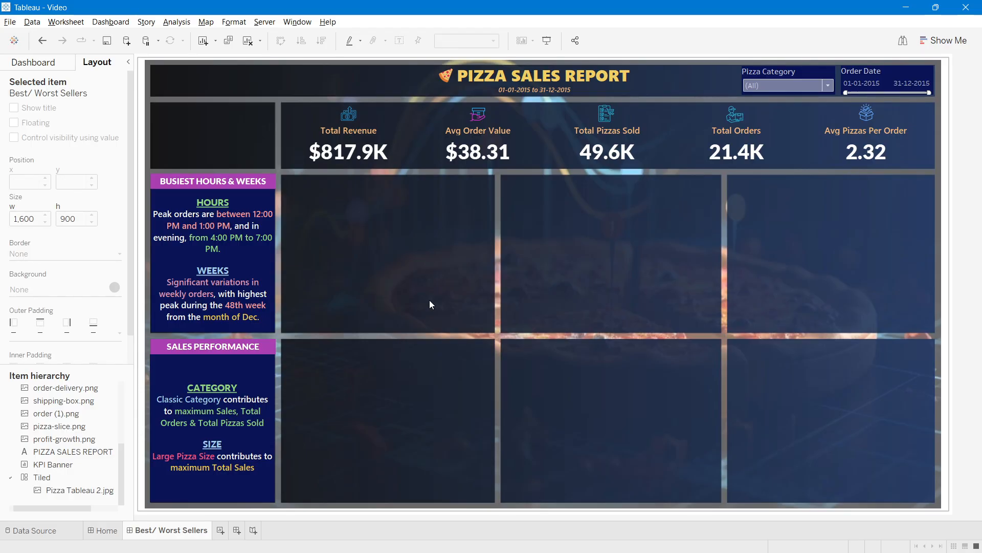
pyautogui.hotkey('alt', 'Tab')
pyautogui.hotkey('alt', 'Tab')
pyautogui.moveTo(536, 543)
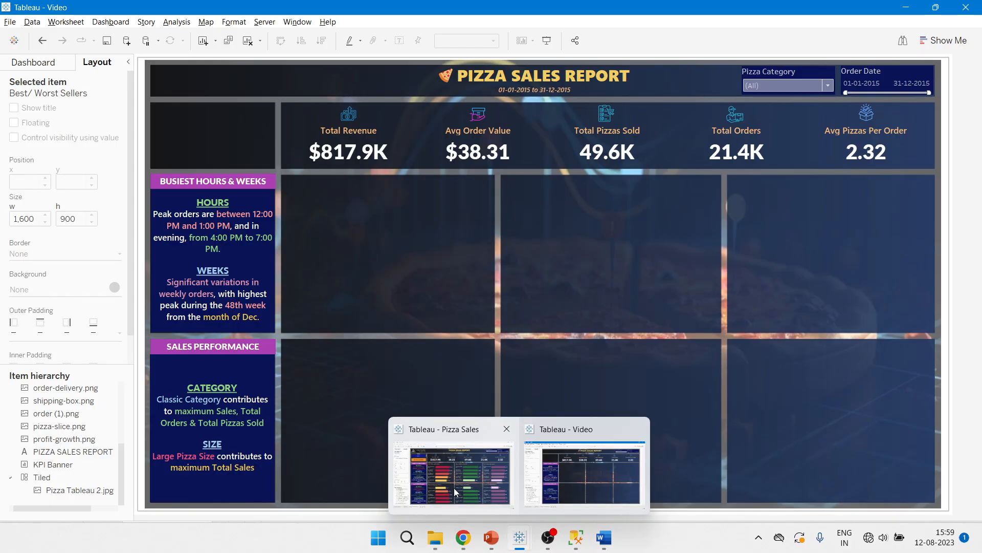
pyautogui.moveTo(453, 487)
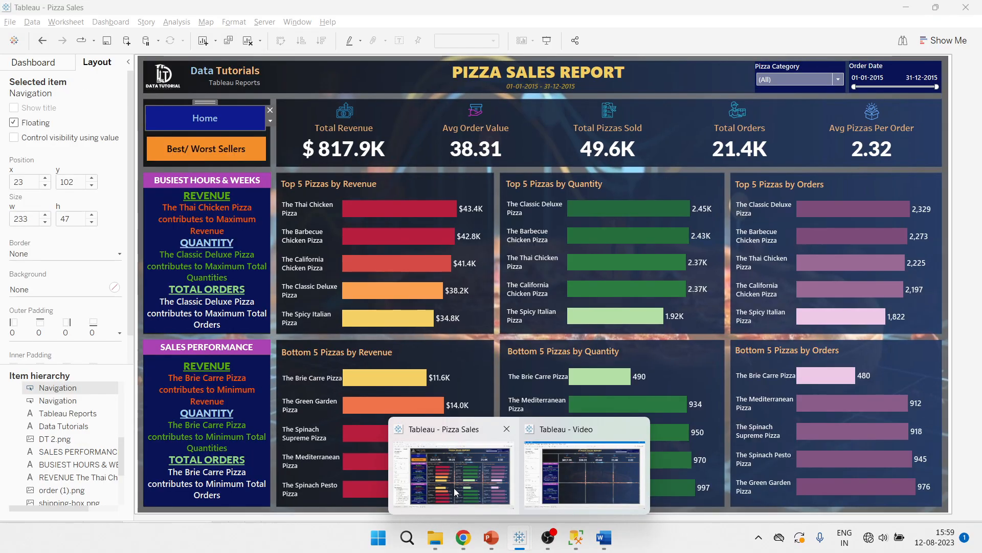
pyautogui.click(583, 473)
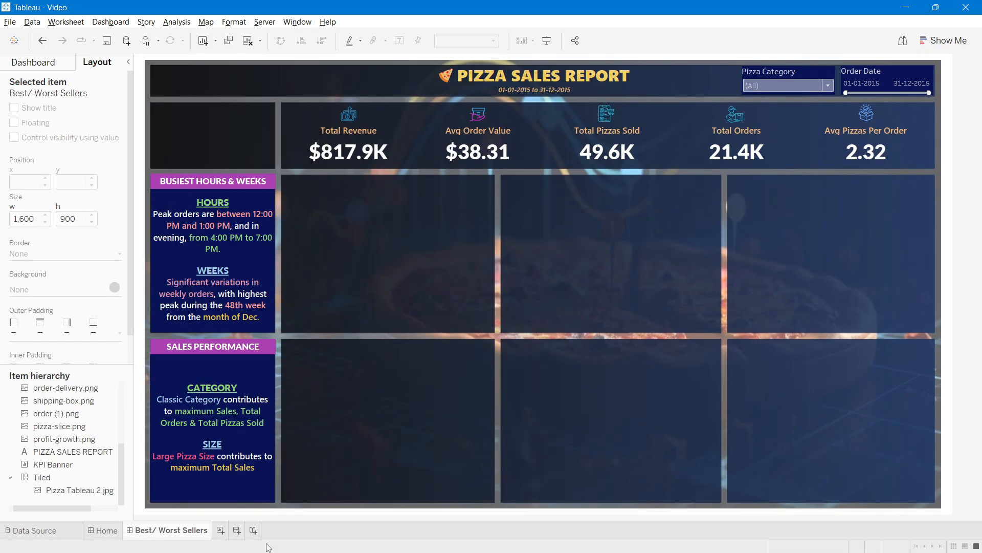
# Step: Add a new worksheet and name it "Top 5 Pizzas by Revenue"
pyautogui.click(221, 530)
pyautogui.doubleClick(233, 529)
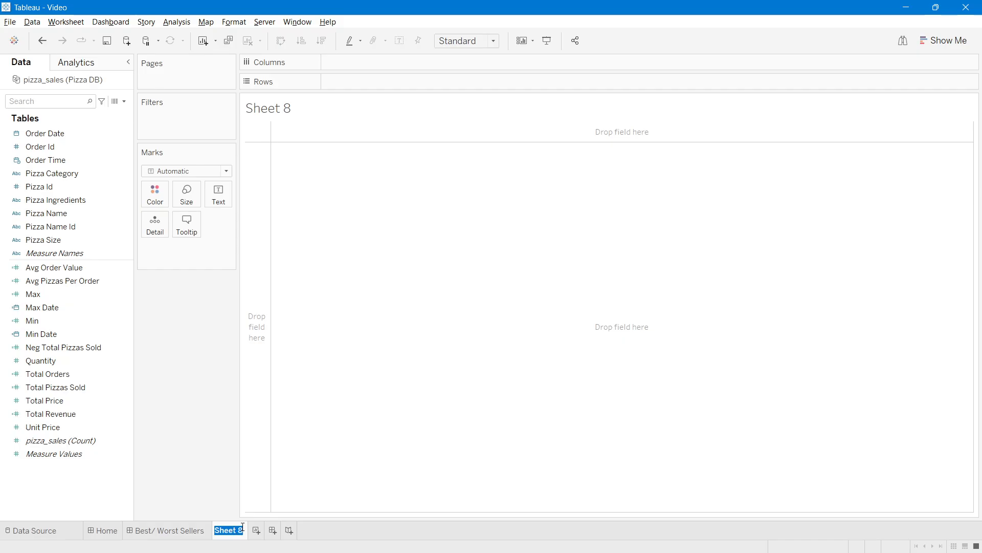
pyautogui.write('Tto 5 Pi')
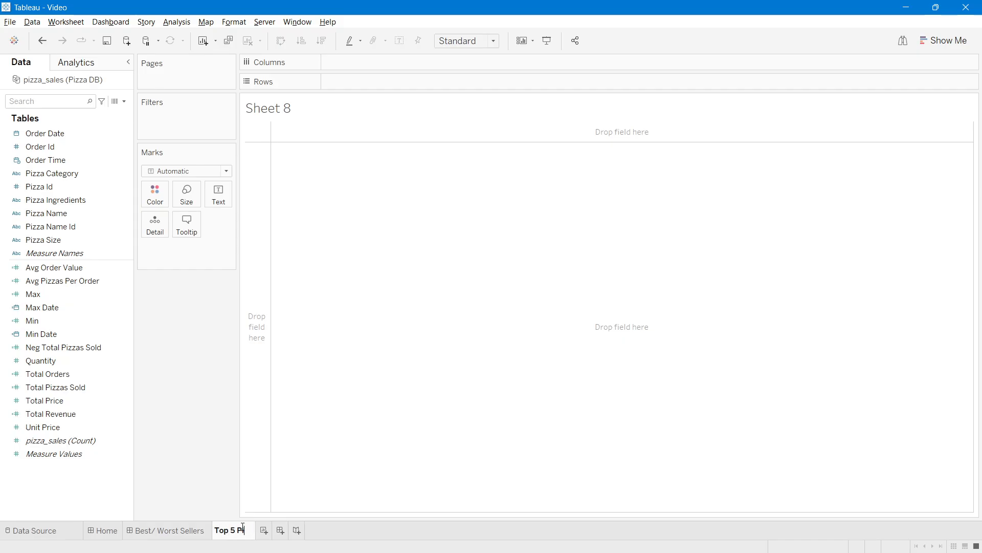
pyautogui.write('zzas by Revenue')
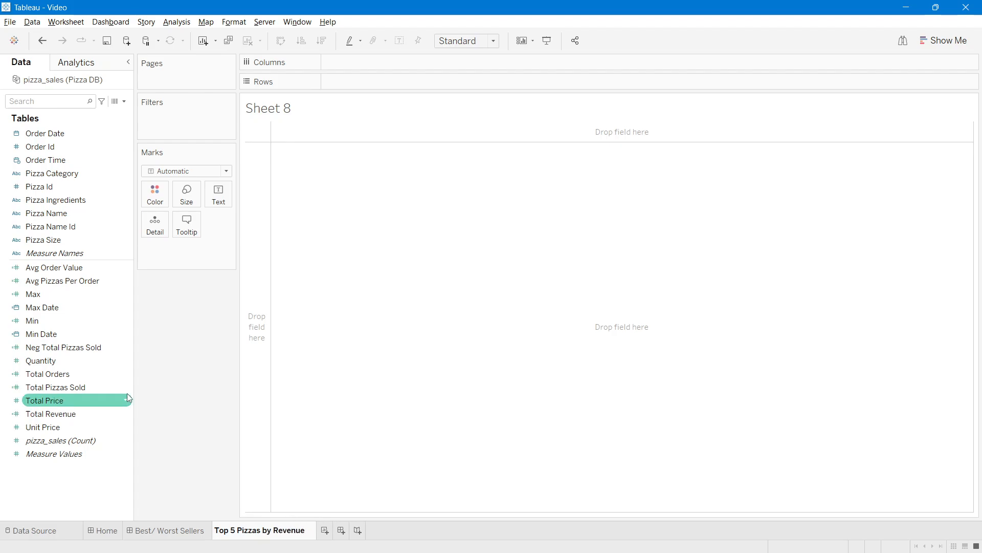
pyautogui.click(168, 354)
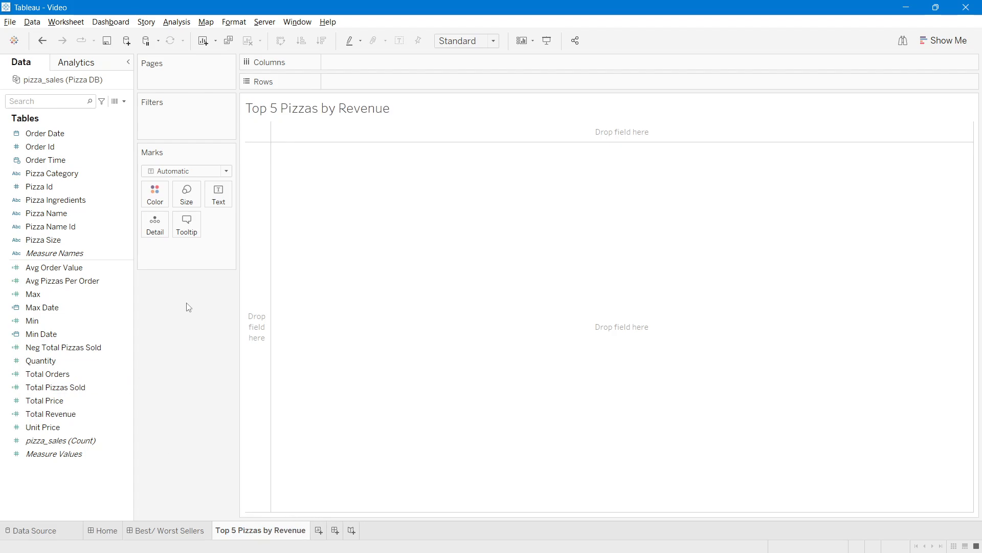
# Step: Build a bar chart with Pizza Name on rows and Total Revenue on columns, fitted to Entire View
pyautogui.moveTo(62, 213); pyautogui.dragTo(371, 76)
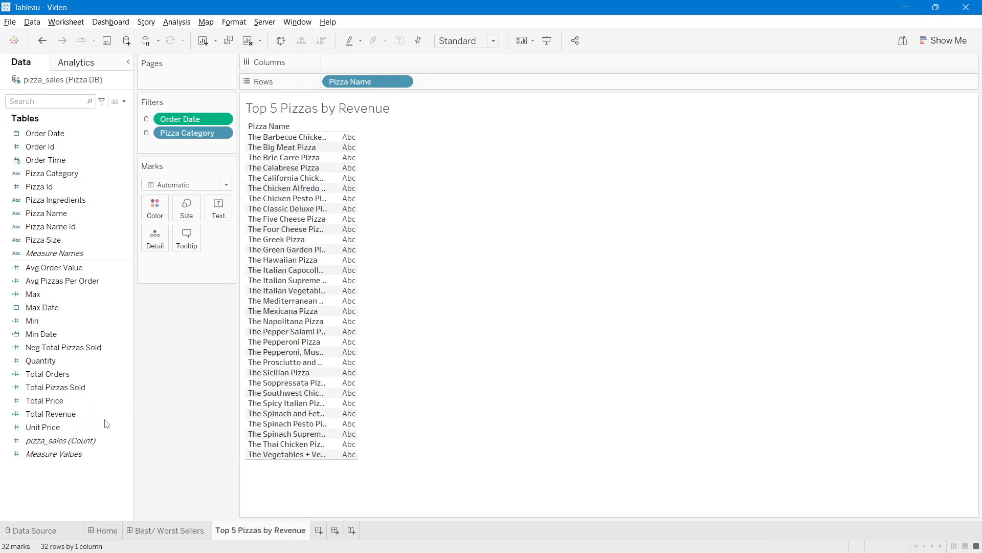
pyautogui.moveTo(103, 413); pyautogui.dragTo(379, 63)
pyautogui.click(476, 41)
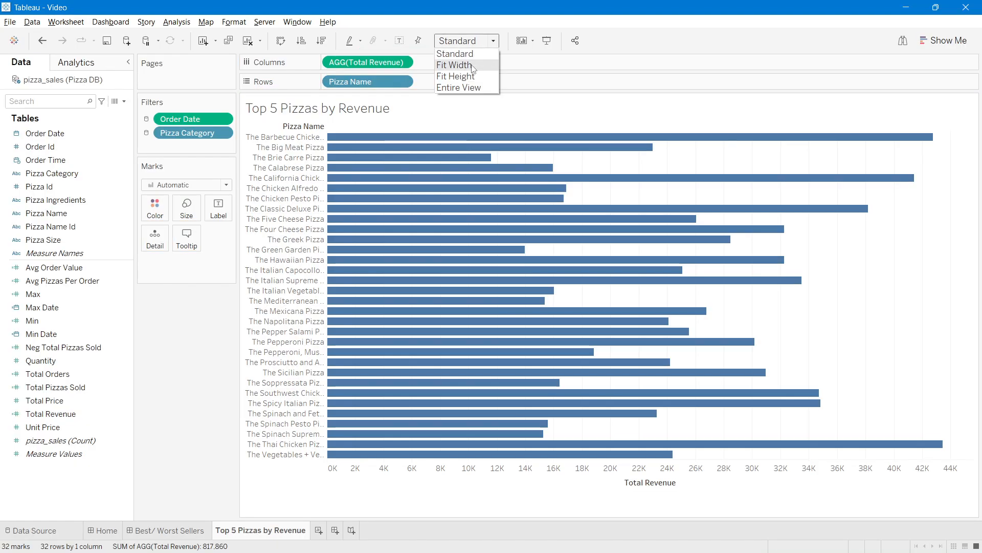
pyautogui.click(461, 87)
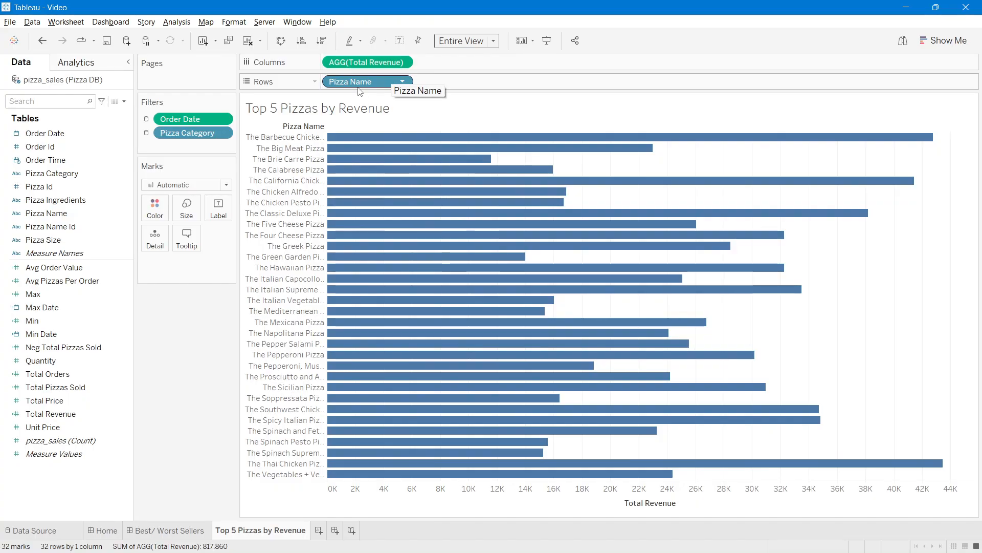
# Step: Filter Pizza Name to the top 5 by the Total Revenue field and apply the filter
pyautogui.moveTo(359, 91); pyautogui.dragTo(174, 149)
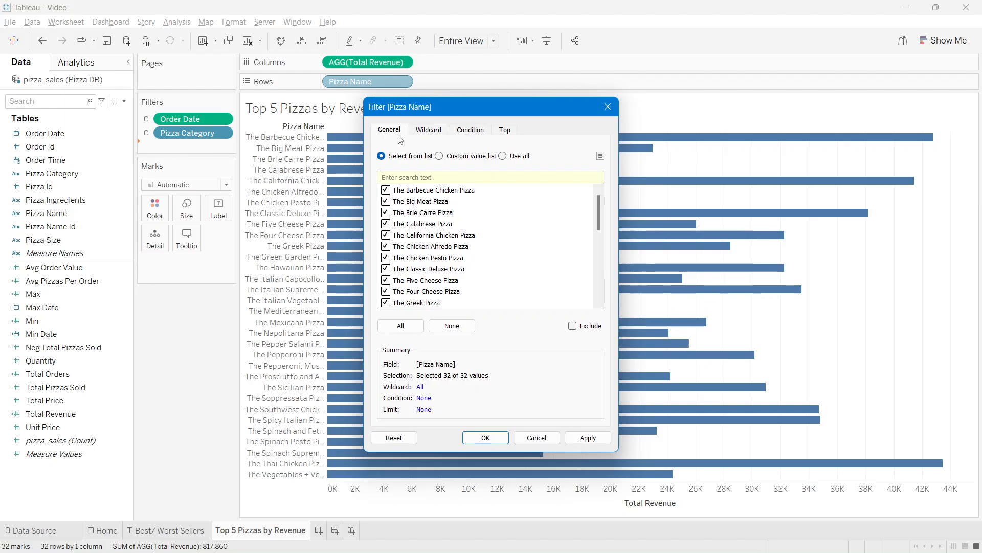
pyautogui.click(504, 130)
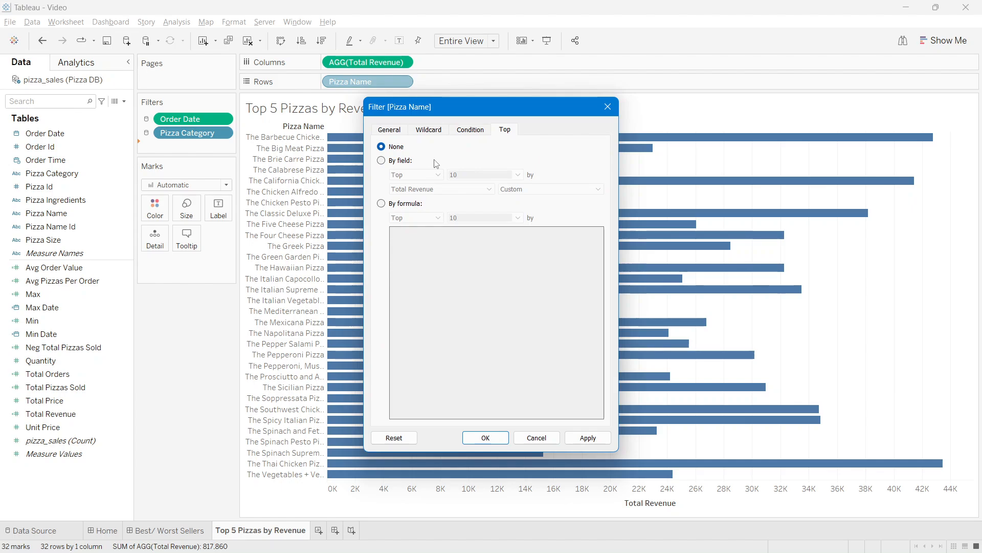
pyautogui.click(400, 164)
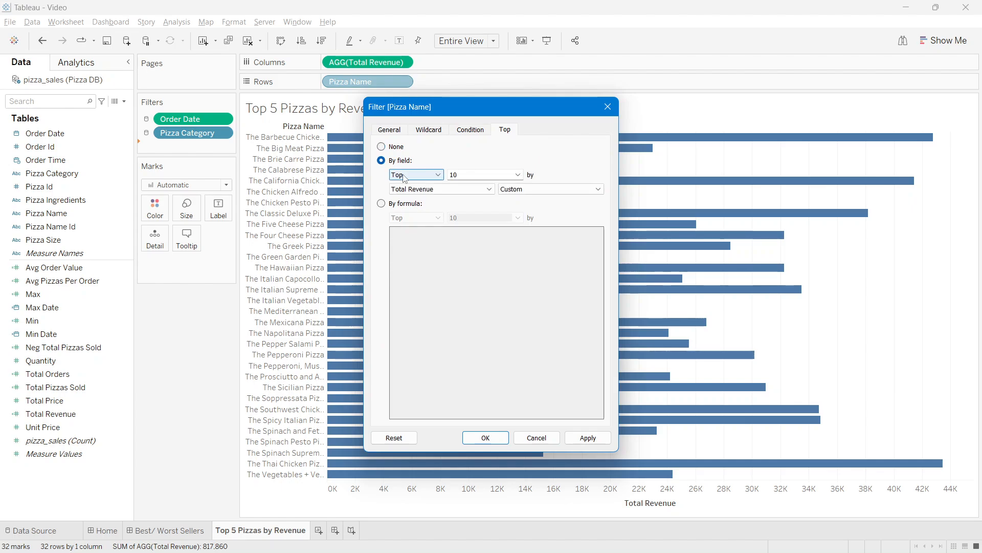
pyautogui.click(405, 175)
pyautogui.click(405, 177)
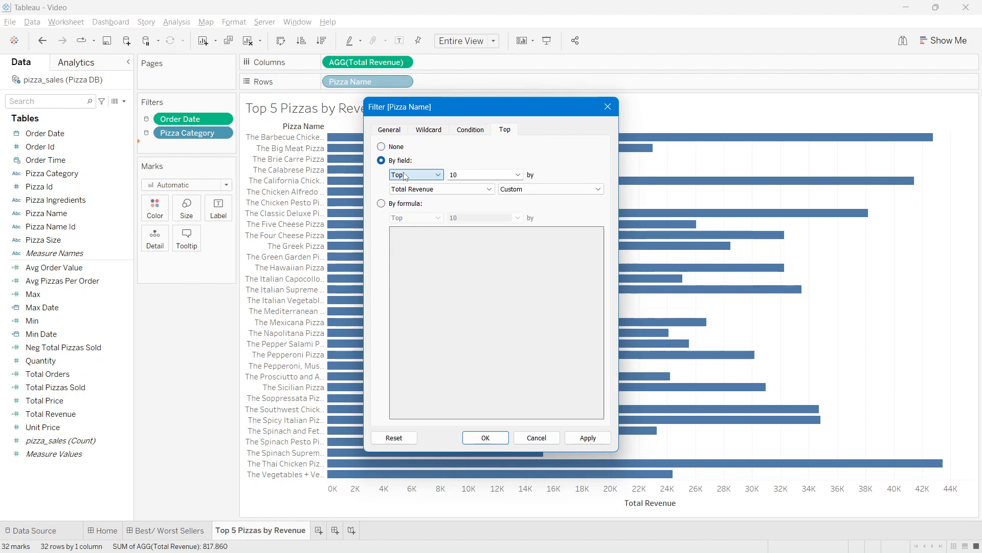
pyautogui.click(455, 175)
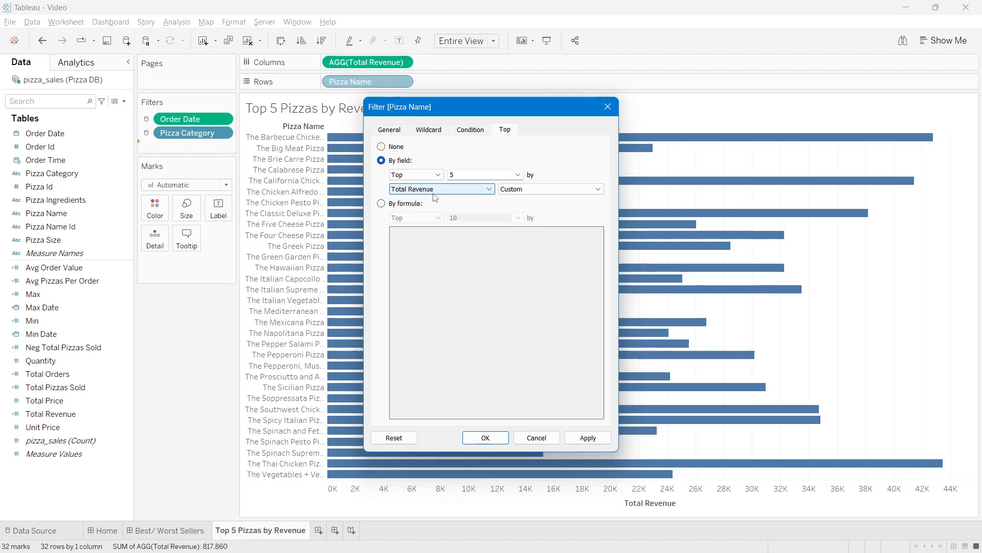
pyautogui.click(588, 438)
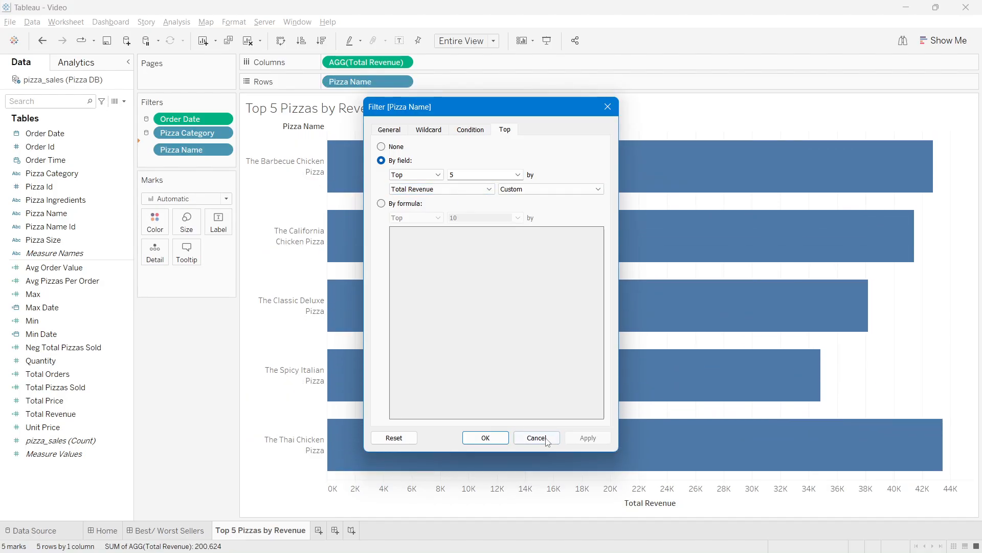
# Step: Sort the pizza bars by Total Revenue in descending order and make the bars slightly thinner
pyautogui.click(547, 438)
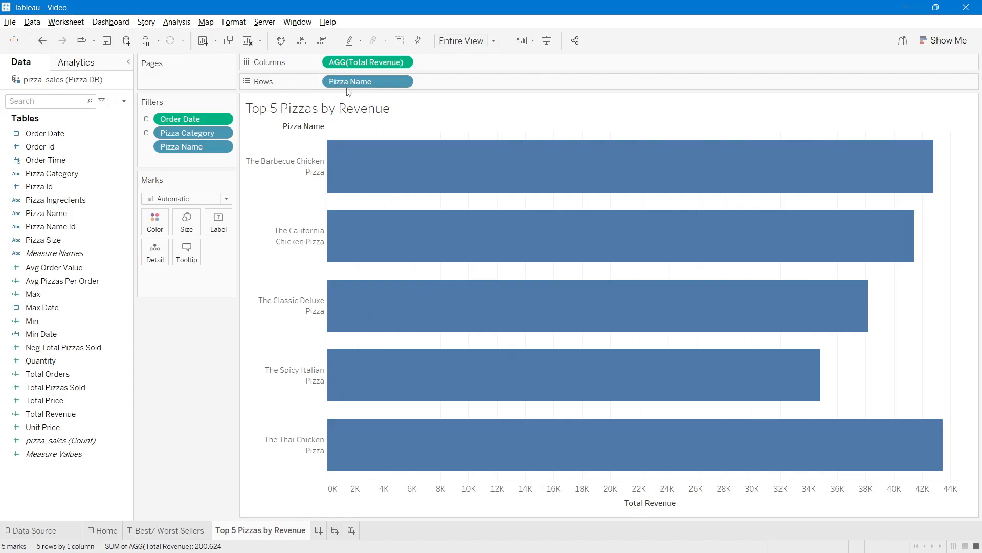
pyautogui.click(323, 44)
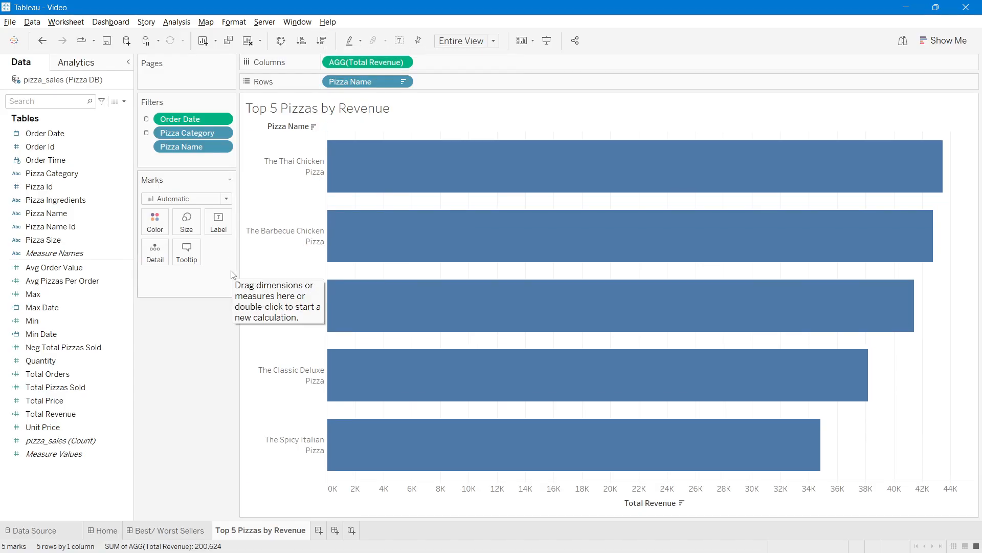
pyautogui.click(186, 223)
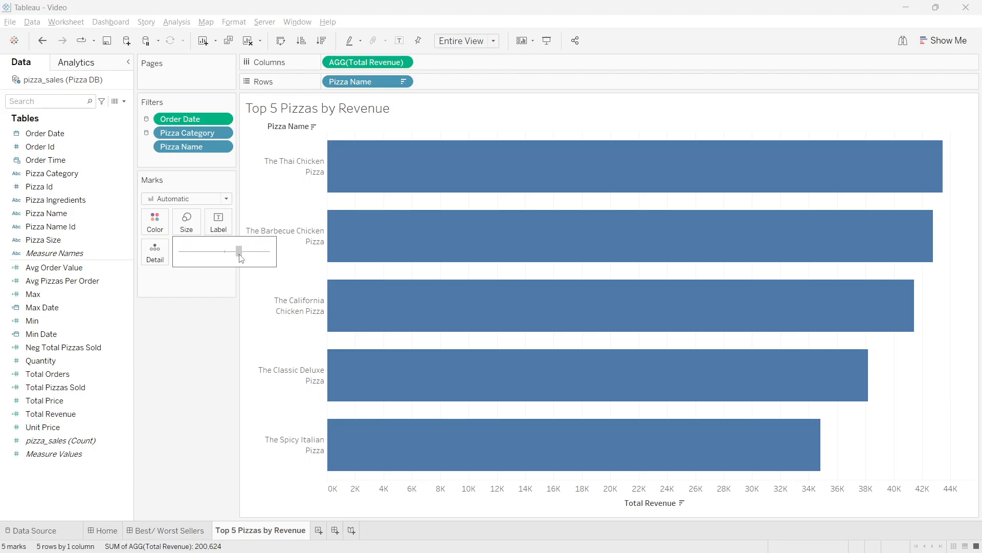
pyautogui.moveTo(237, 257); pyautogui.dragTo(232, 260)
pyautogui.click(197, 352)
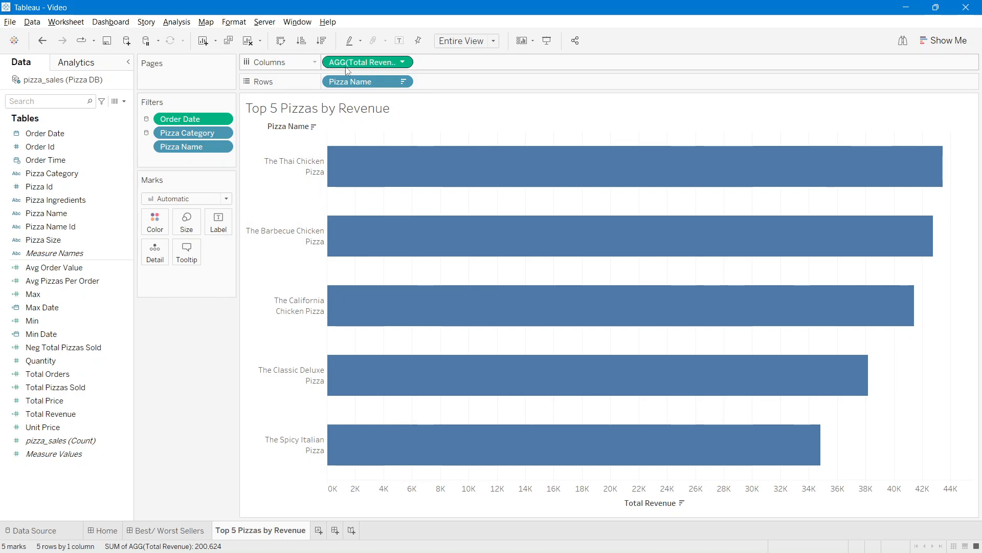
# Step: Color the bars by Total Revenue while keeping it on columns, using the Red palette
pyautogui.moveTo(353, 62)
pyautogui.mouseDown()
pyautogui.moveTo(289, 102)
pyautogui.moveTo(201, 214)
pyautogui.moveTo(160, 234)
pyautogui.mouseUp()
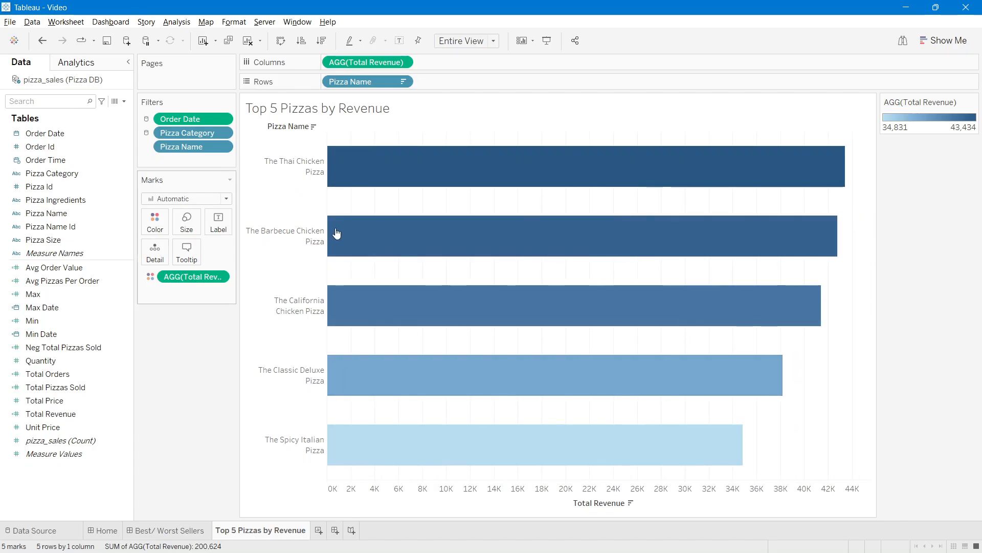
pyautogui.doubleClick(932, 124)
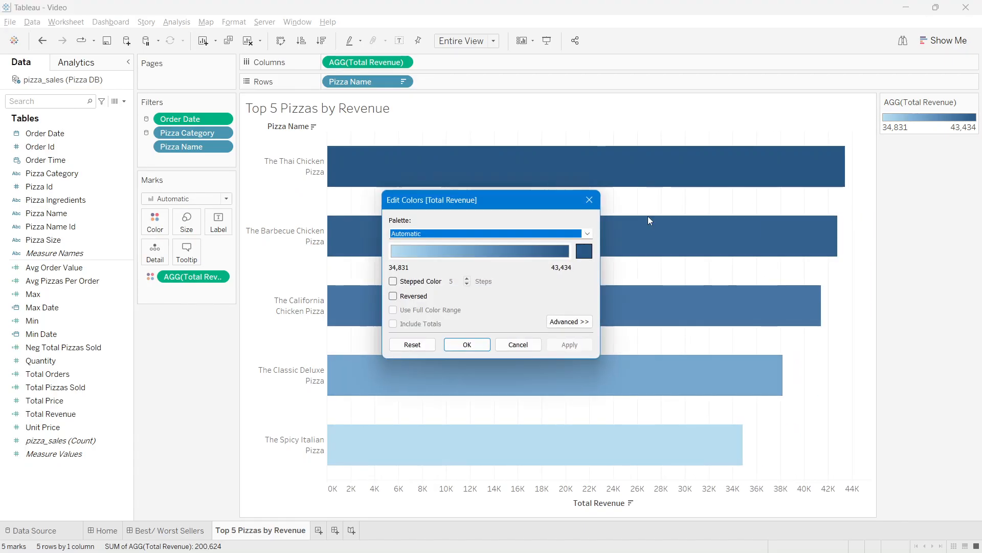
pyautogui.click(443, 234)
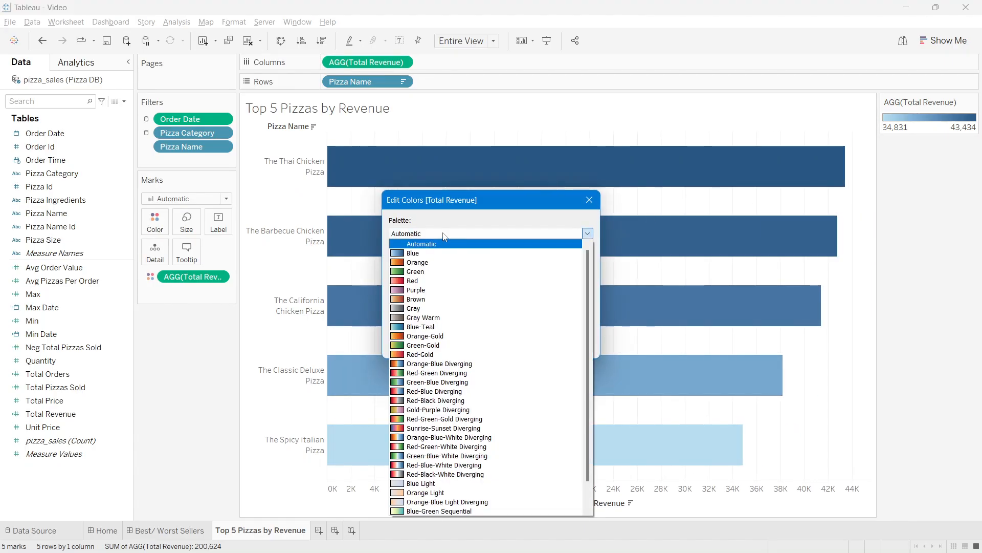
pyautogui.click(443, 280)
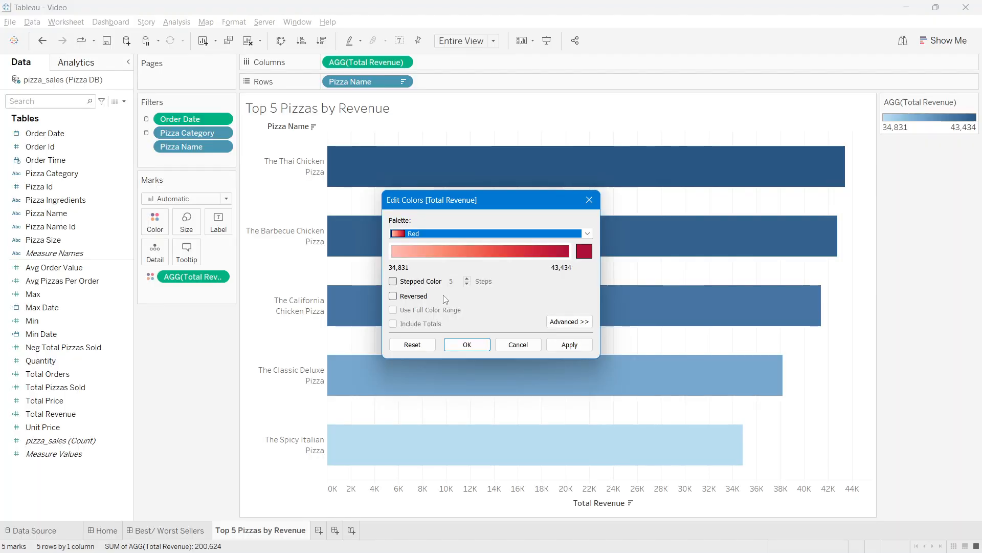
pyautogui.click(570, 344)
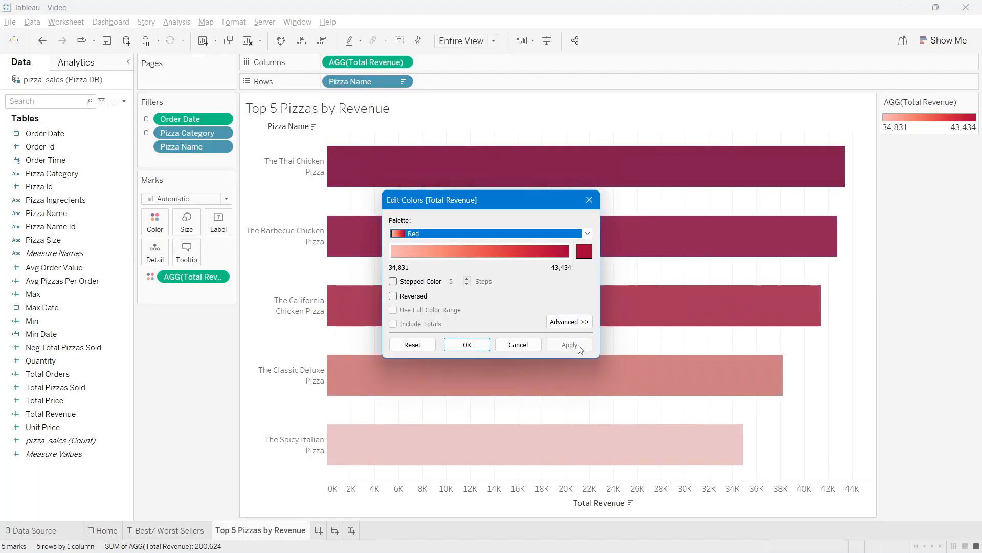
pyautogui.click(467, 344)
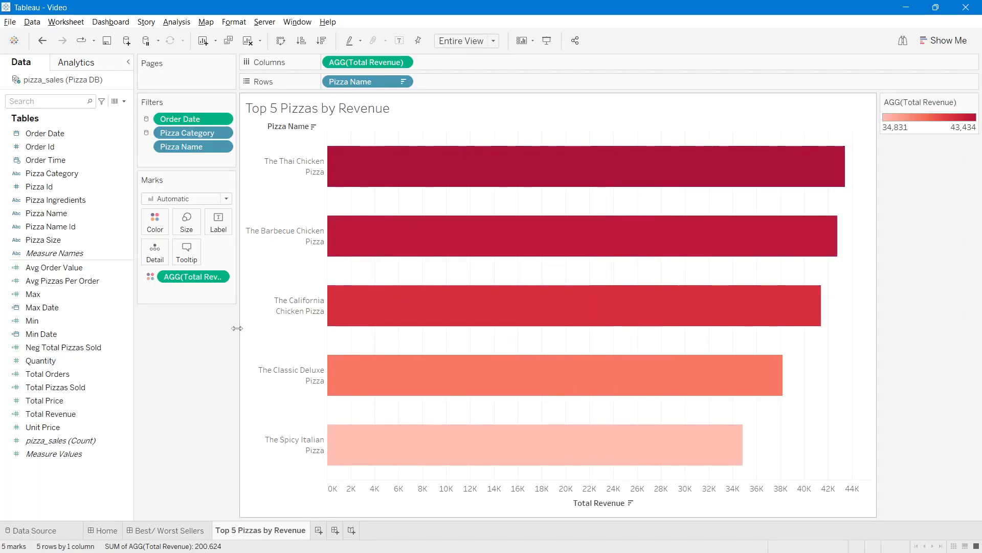
# Step: Hide the Pizza Name field label for rows and add a copy of Total Revenue as the bar labels
pyautogui.rightClick(293, 128)
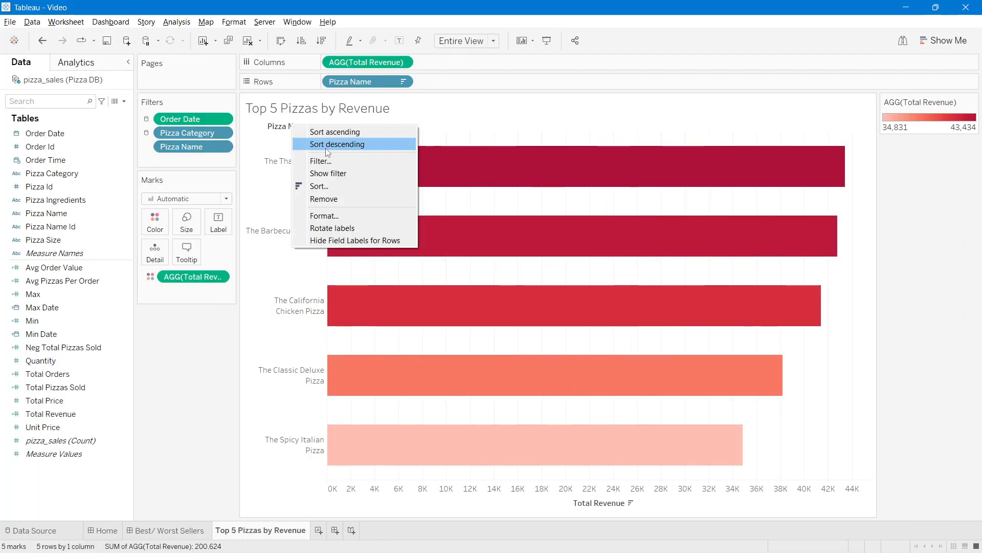
pyautogui.click(332, 227)
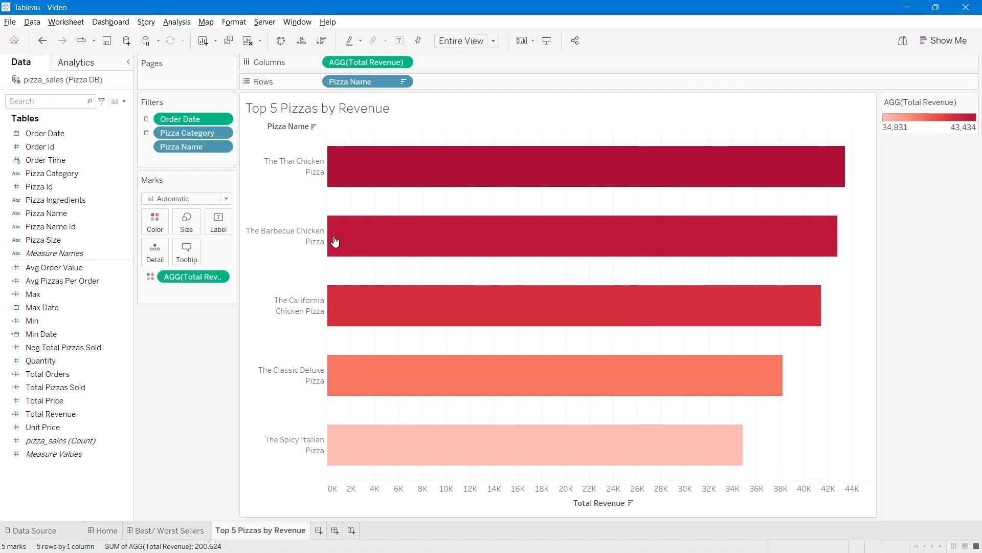
pyautogui.click(219, 221)
pyautogui.click(183, 328)
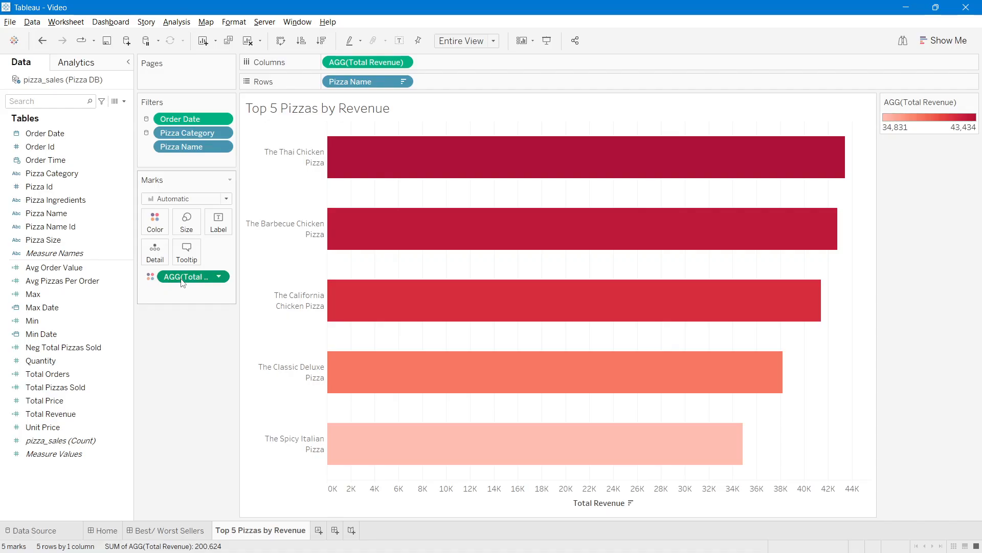
pyautogui.moveTo(182, 281); pyautogui.dragTo(217, 225)
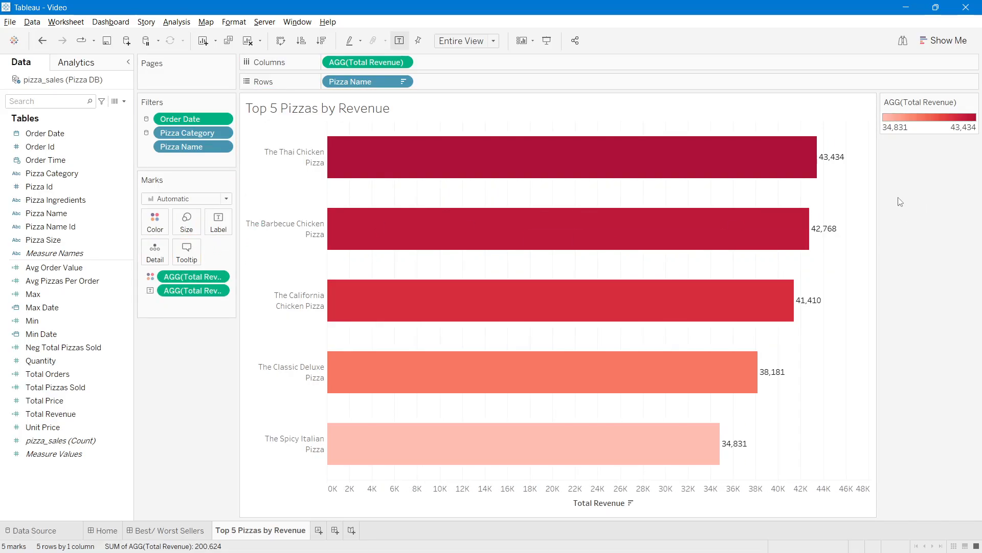
# Step: Format the Total Revenue labels as custom currency with a $ prefix and display units in Thousands (K)
pyautogui.rightClick(192, 292)
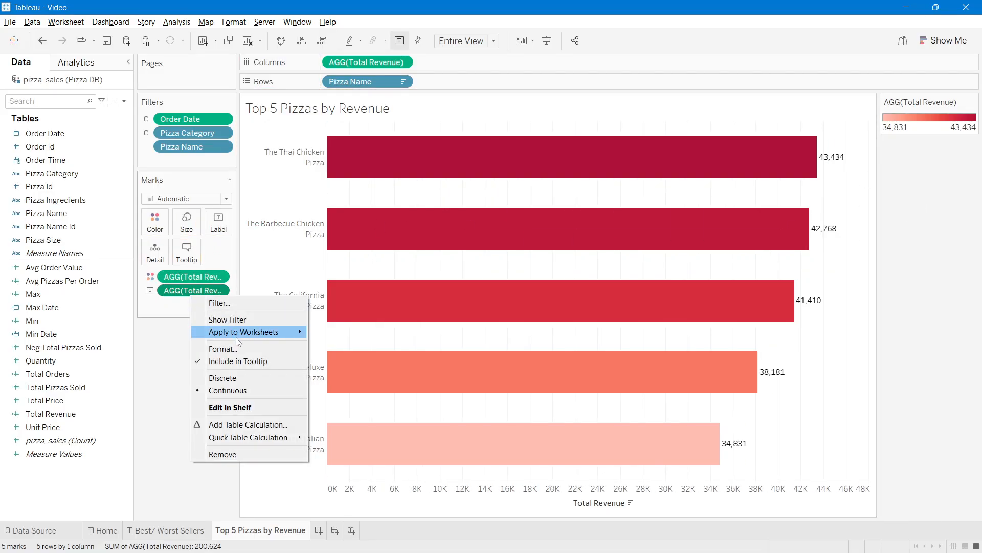
pyautogui.click(225, 349)
pyautogui.click(94, 175)
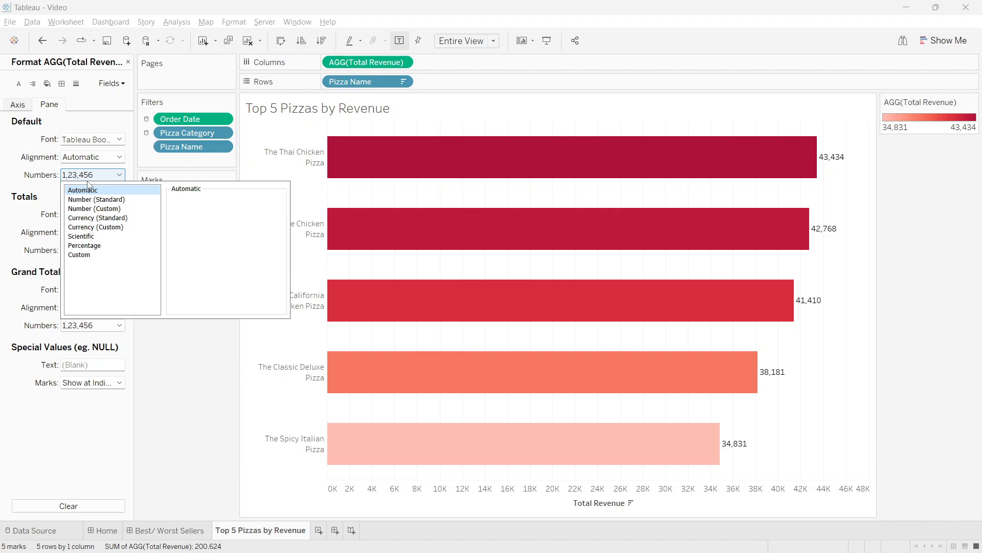
pyautogui.click(95, 227)
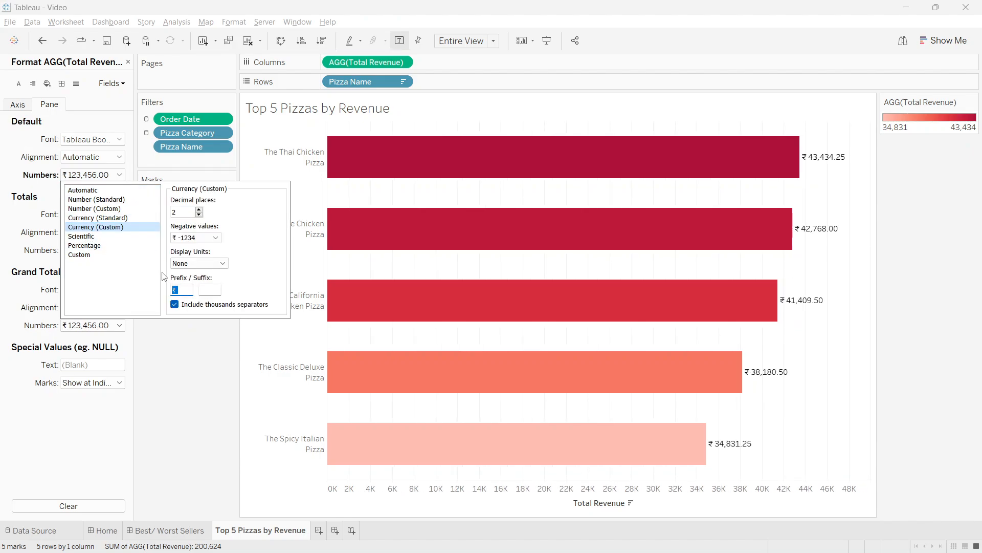
pyautogui.write('$')
pyautogui.click(195, 264)
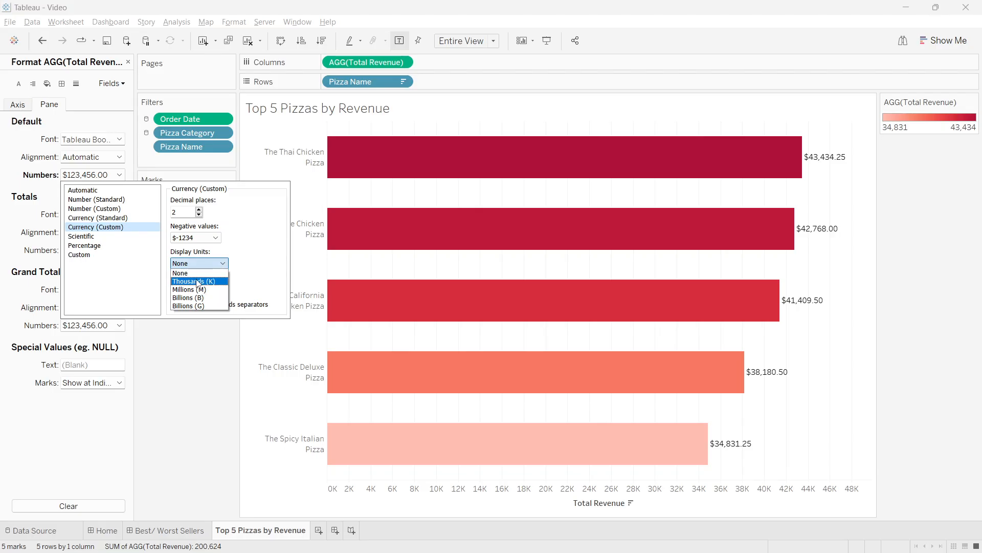
pyautogui.click(199, 281)
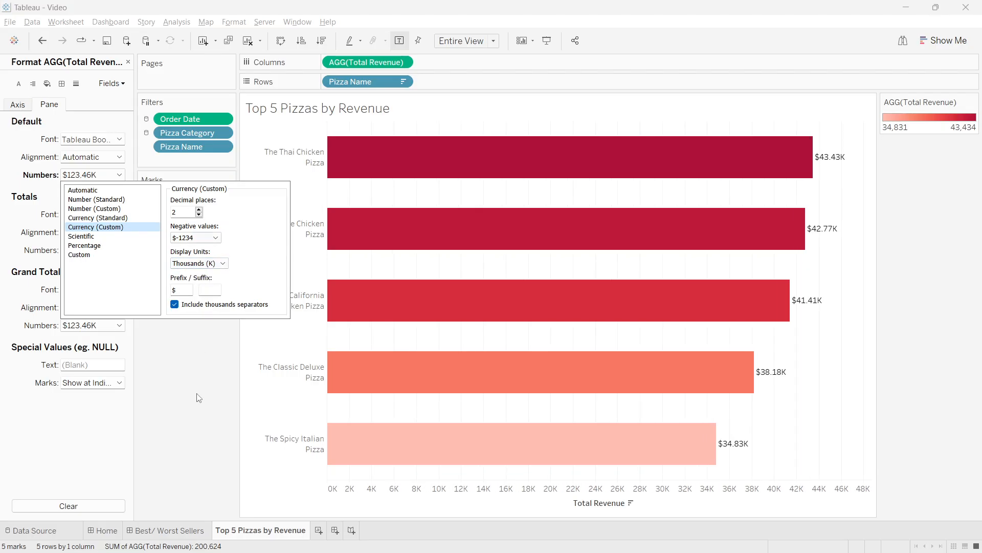
pyautogui.click(199, 397)
# Step: Set the bar label text to white Segoe UI Semibold and hide the Total Revenue axis header
pyautogui.click(219, 231)
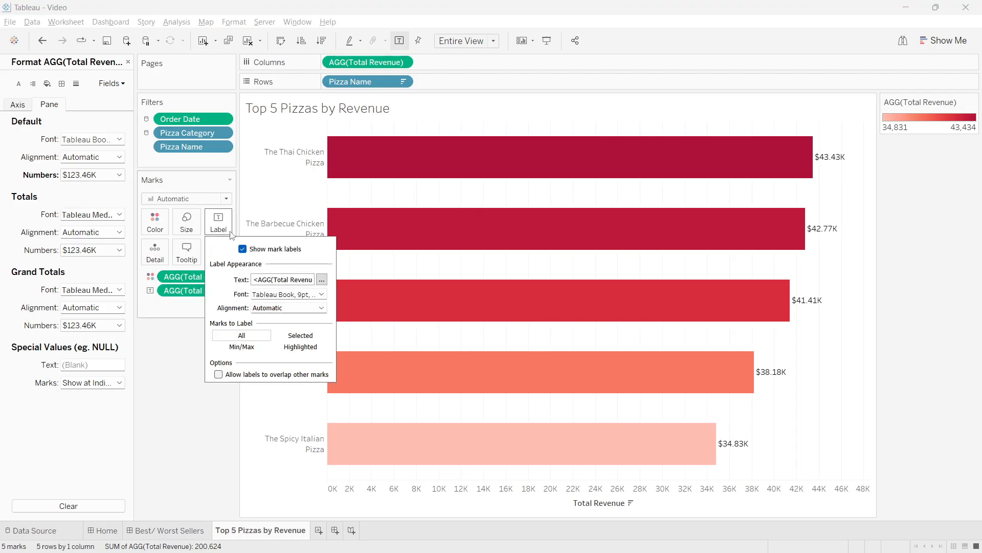
pyautogui.click(322, 279)
pyautogui.moveTo(763, 146); pyautogui.dragTo(648, 143)
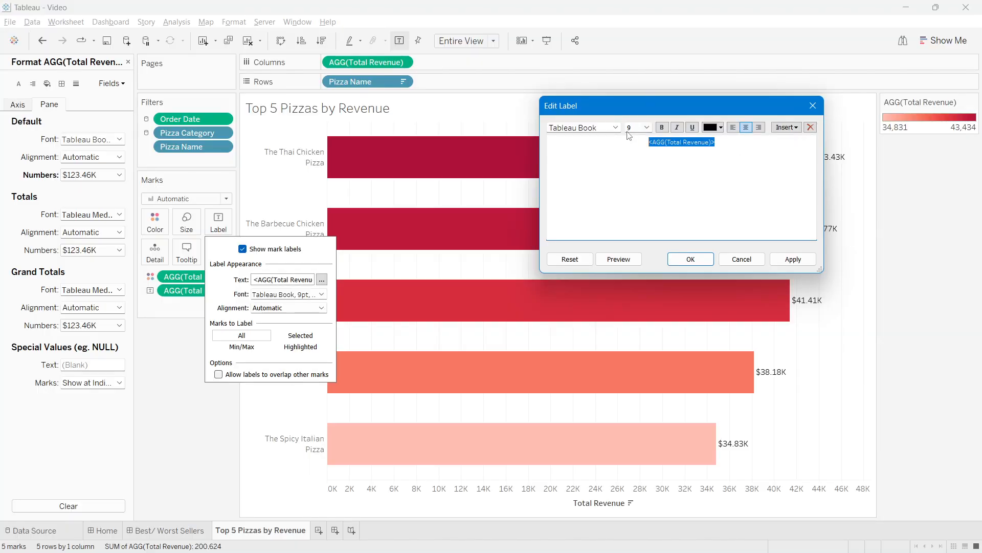
pyautogui.click(616, 127)
pyautogui.scroll(7, 606, 233)
pyautogui.scroll(6, 605, 233)
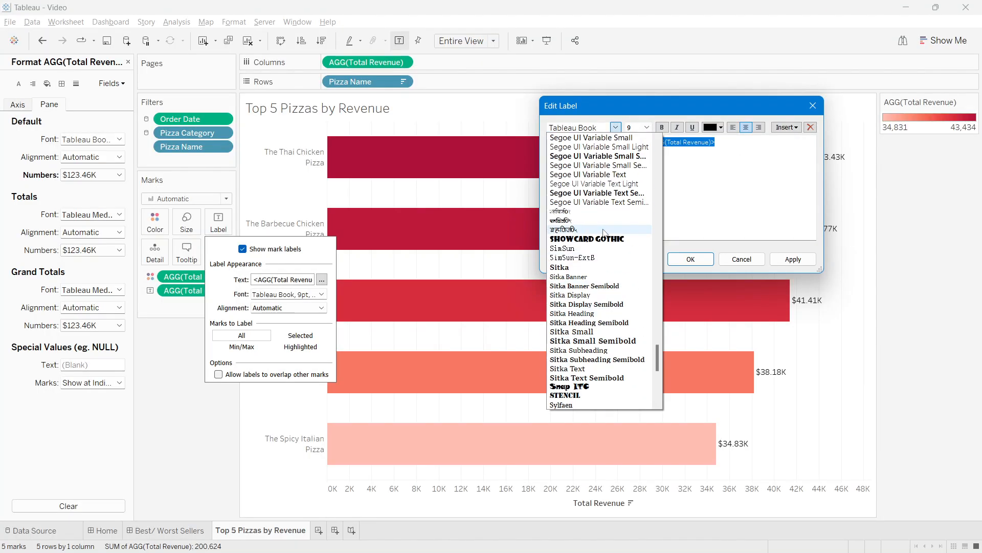
pyautogui.click(604, 149)
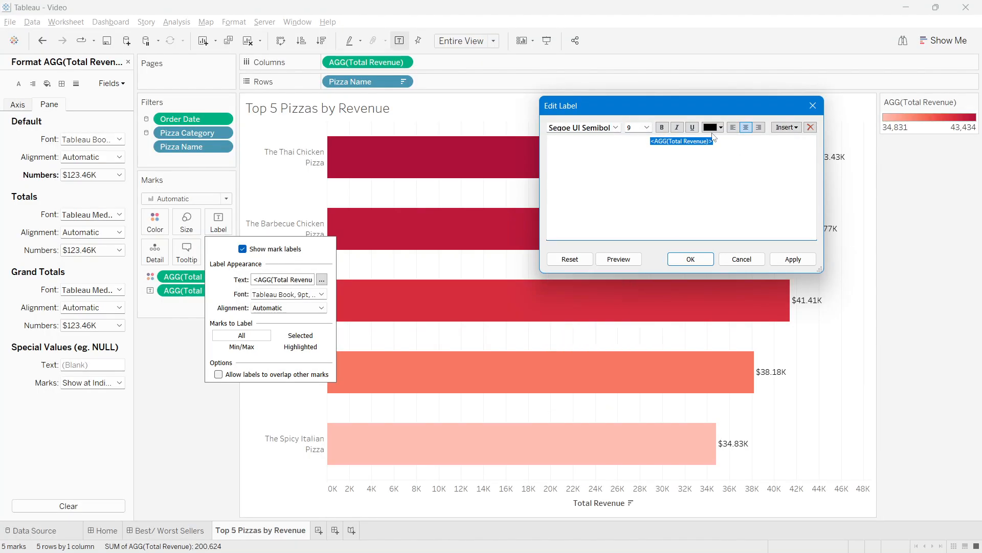
pyautogui.click(716, 128)
pyautogui.click(725, 137)
pyautogui.click(793, 259)
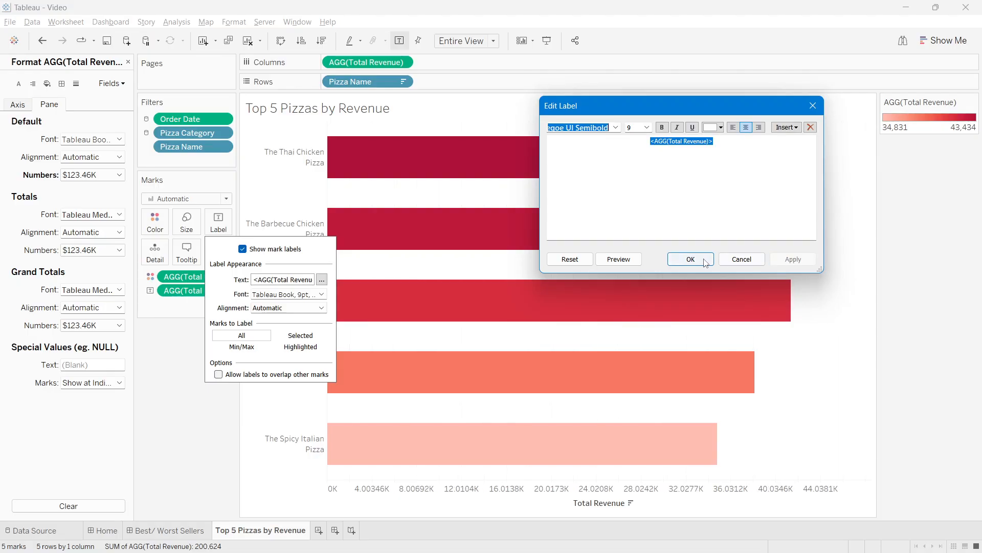
pyautogui.click(691, 259)
pyautogui.rightClick(486, 496)
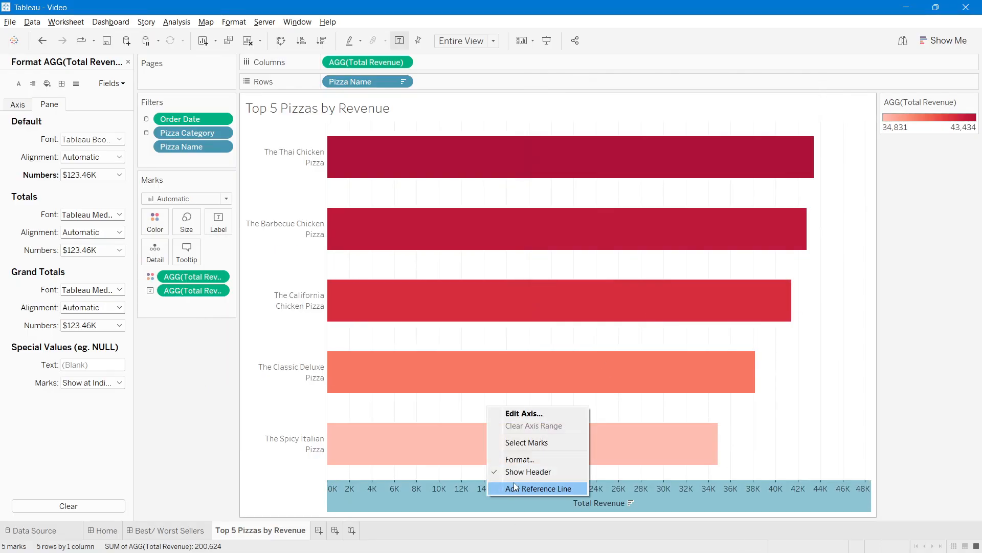
pyautogui.click(518, 472)
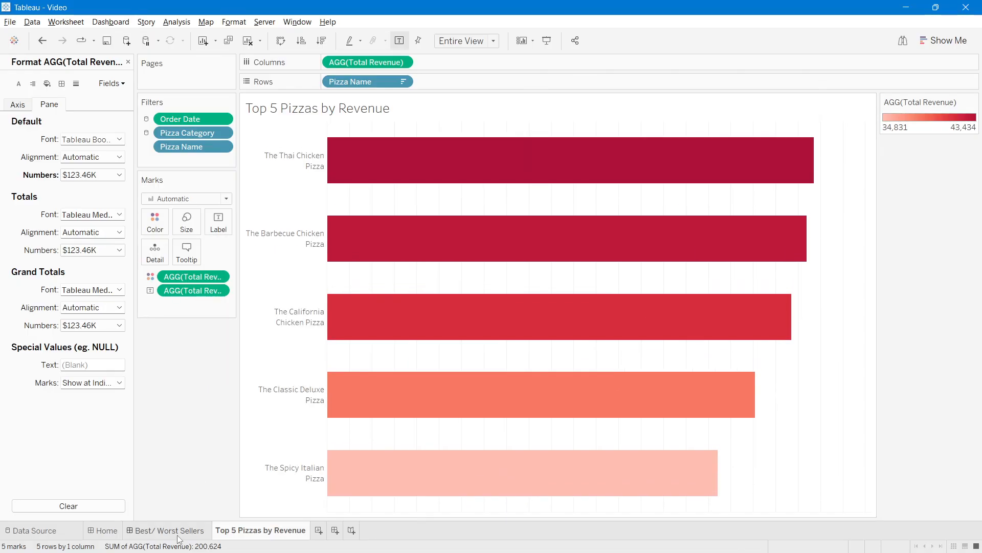
# Step: Place the Top 5 Pizzas by Revenue sheet in the Best/ Worst Sellers dashboard's first upper chart tile, fit its width, and remove the color legend
pyautogui.click(176, 532)
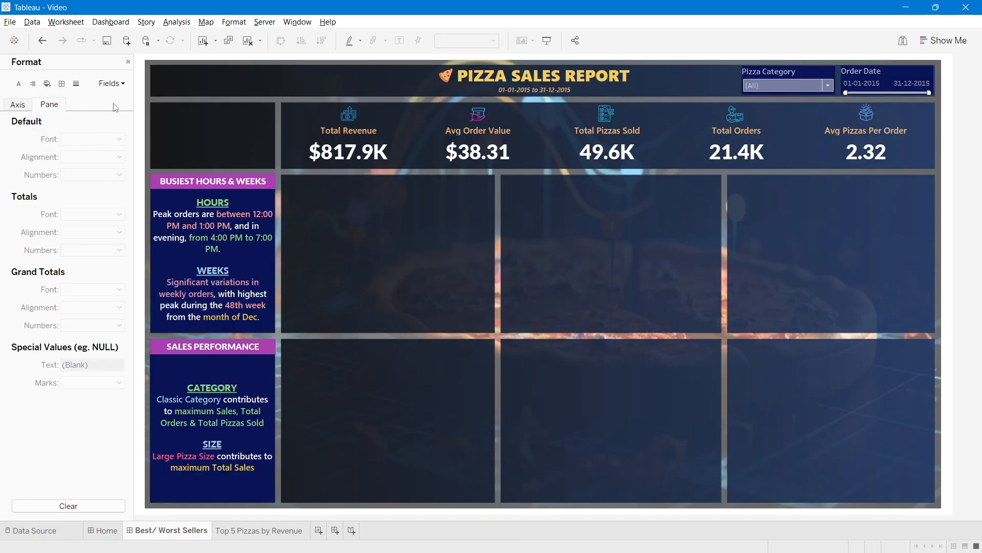
pyautogui.click(128, 62)
pyautogui.click(53, 63)
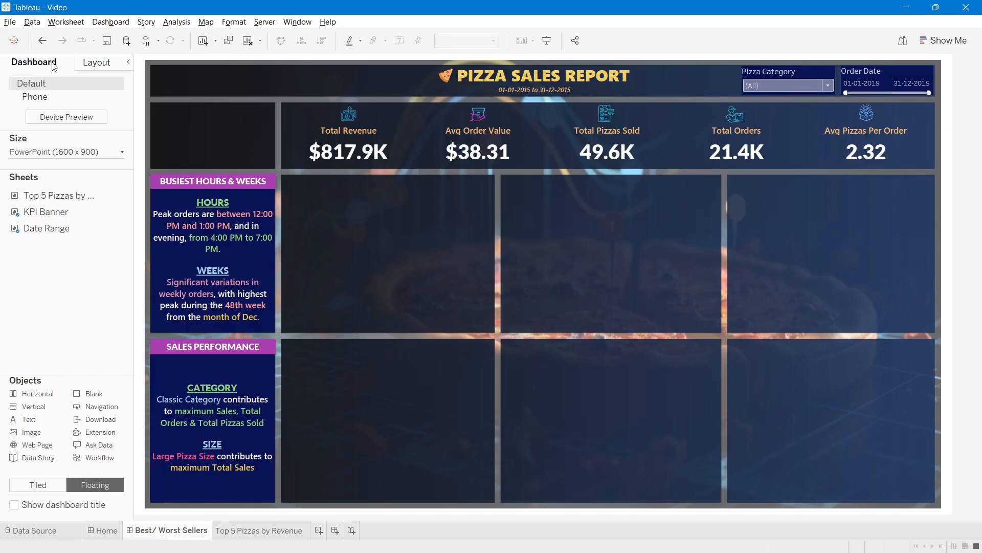
pyautogui.moveTo(56, 195); pyautogui.dragTo(477, 224)
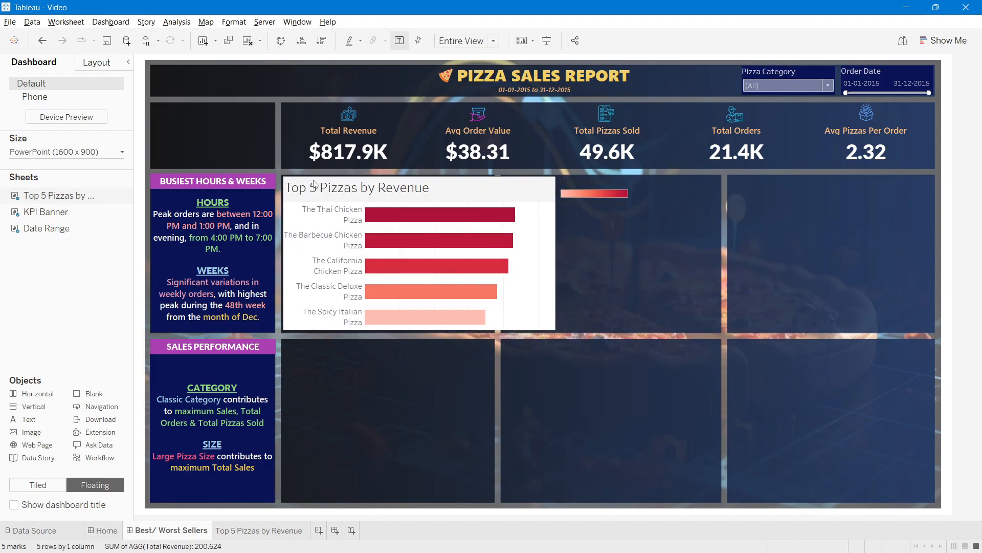
pyautogui.click(537, 184)
pyautogui.moveTo(556, 233); pyautogui.dragTo(491, 236)
pyautogui.click(629, 177)
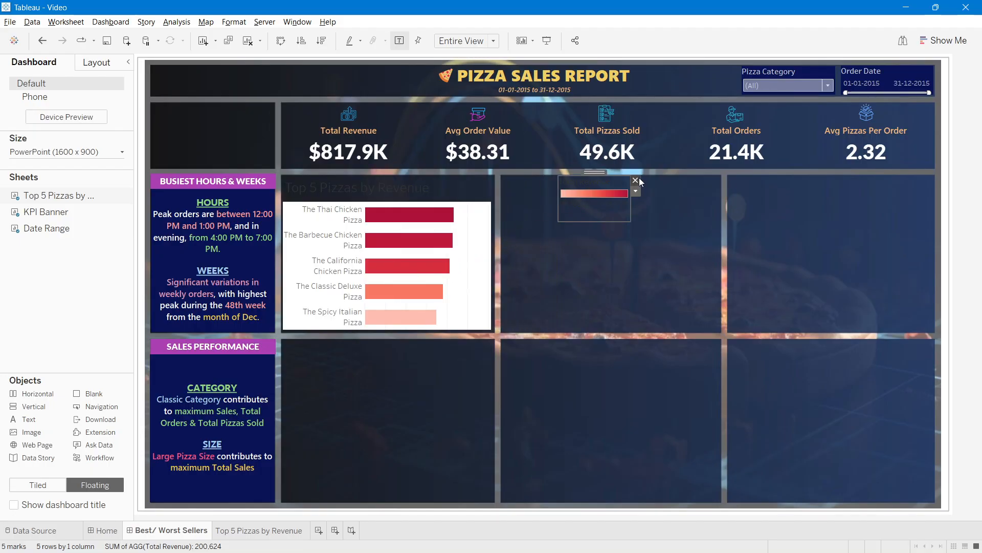
# Step: Format the Top 5 Pizzas by Revenue chart title as 10-point Segoe UI Semibold in light orange
pyautogui.doubleClick(335, 186)
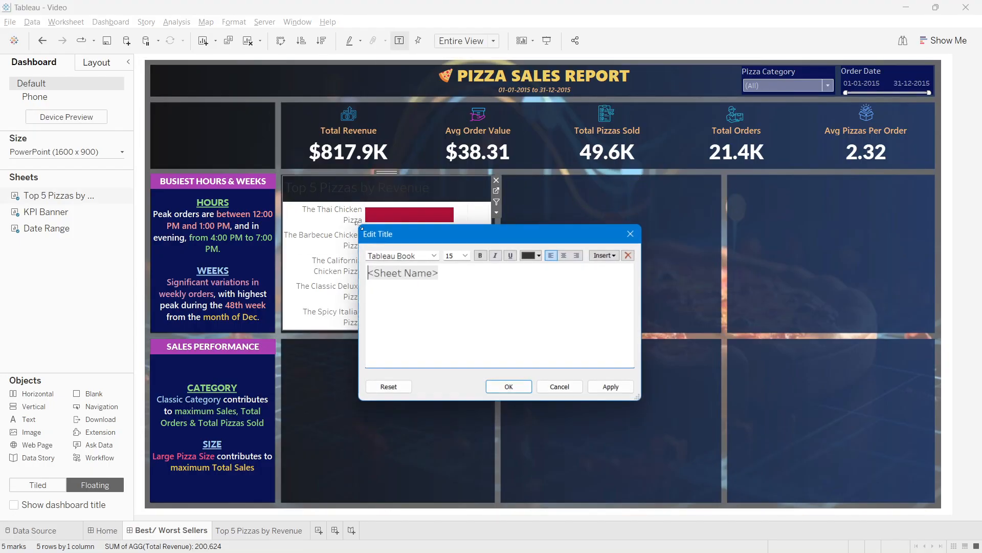
pyautogui.click(466, 255)
pyautogui.click(452, 280)
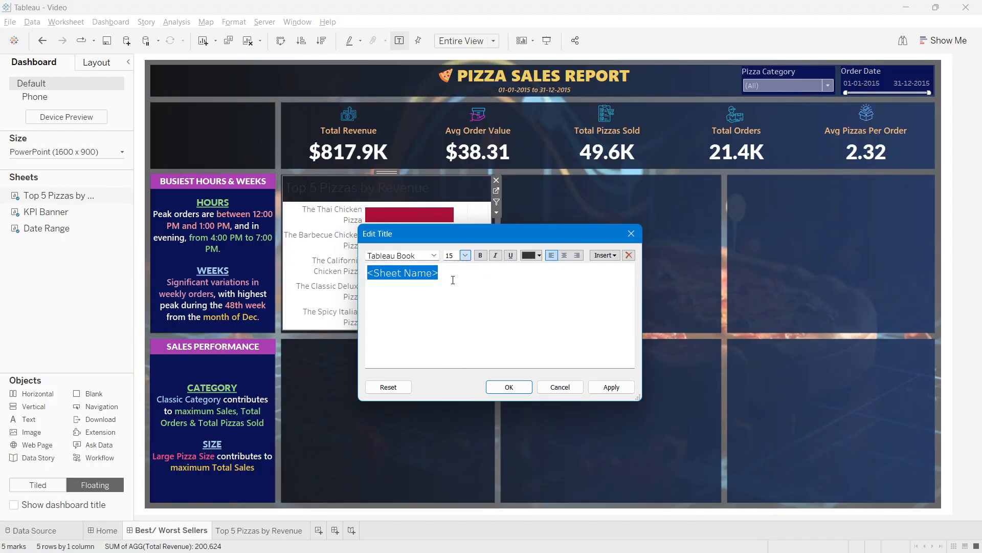
pyautogui.click(434, 255)
pyautogui.scroll(6, 438, 373)
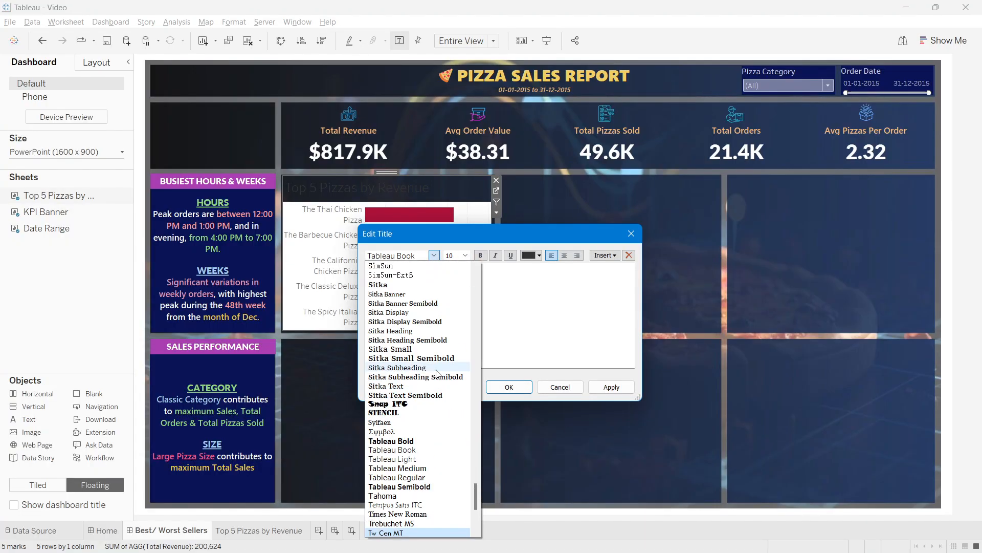
pyautogui.scroll(9, 438, 372)
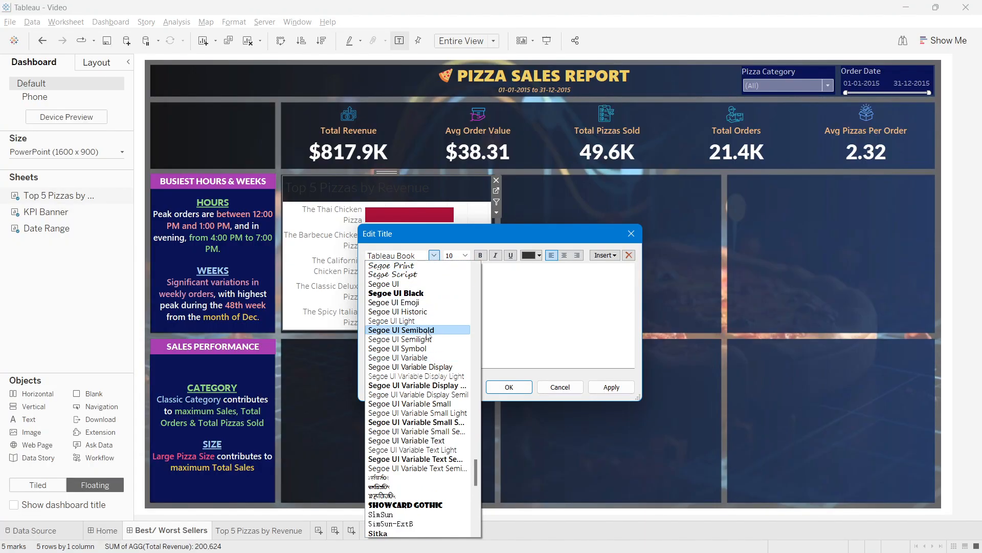
pyautogui.click(428, 330)
pyautogui.click(541, 258)
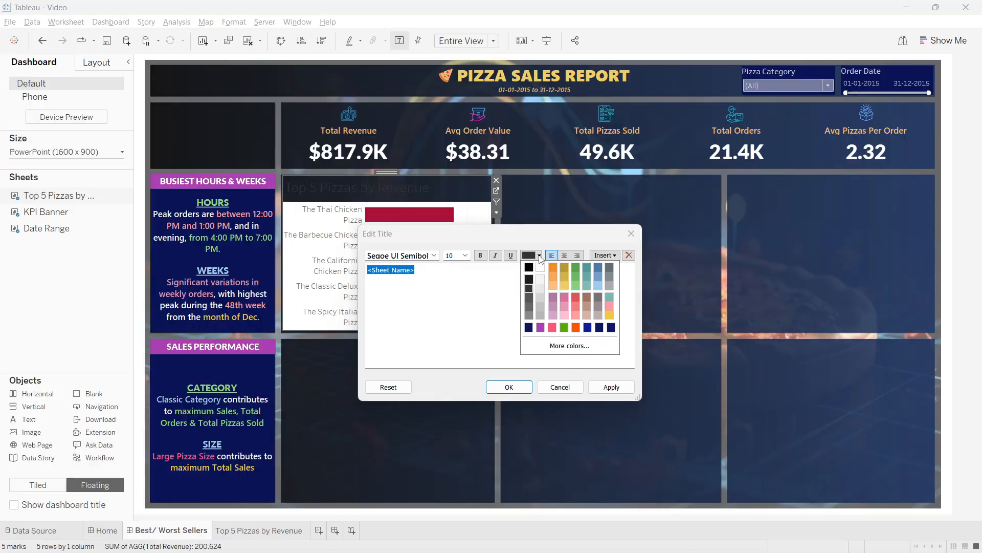
pyautogui.click(554, 287)
pyautogui.click(610, 387)
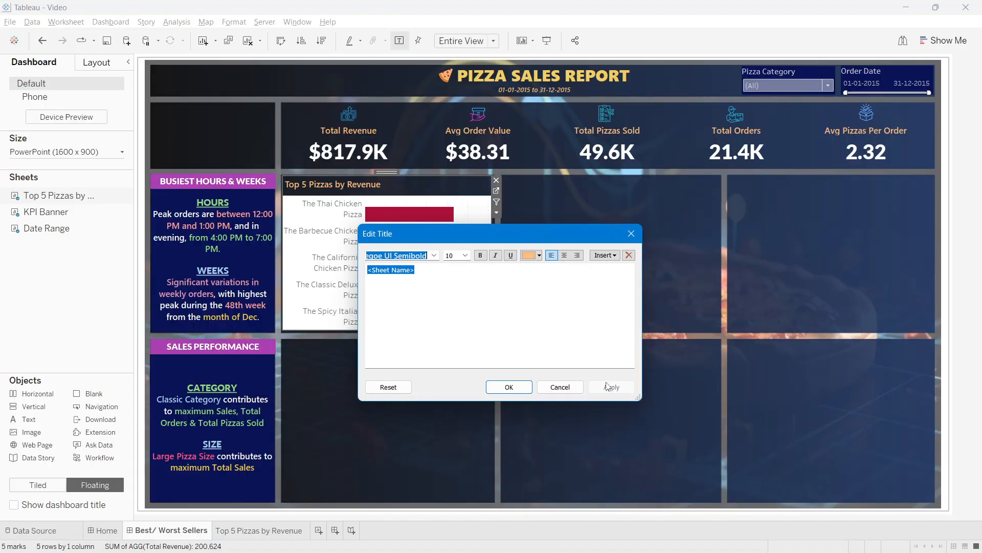
pyautogui.click(508, 387)
# Step: Set the worksheet shading of the Top 5 Pizzas by Revenue chart to None
pyautogui.rightClick(462, 253)
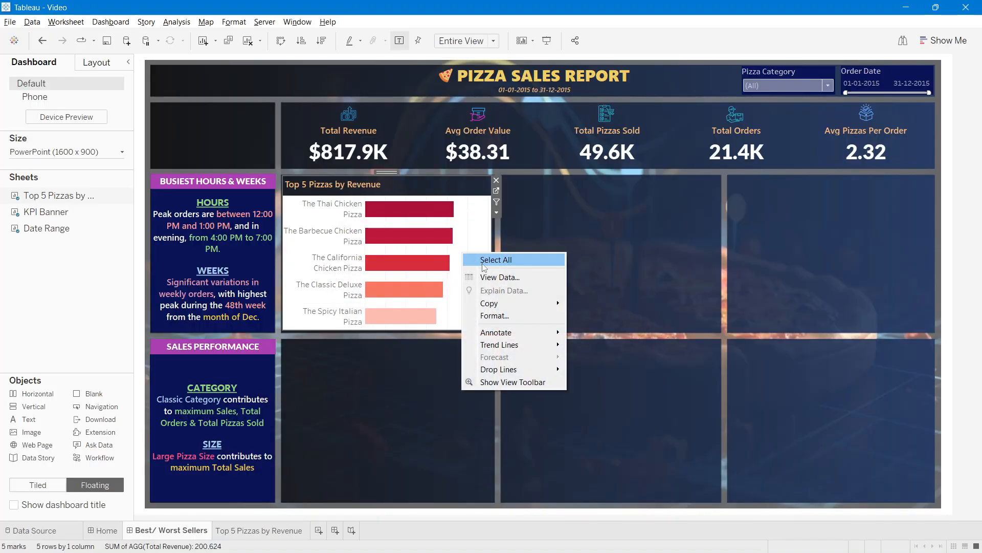
pyautogui.click(512, 316)
pyautogui.click(57, 105)
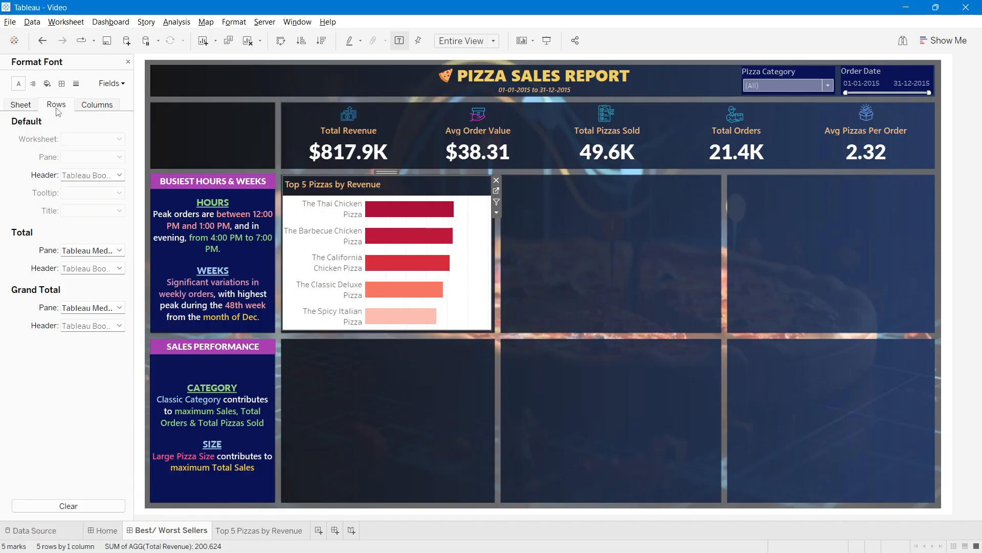
pyautogui.click(47, 84)
pyautogui.click(29, 106)
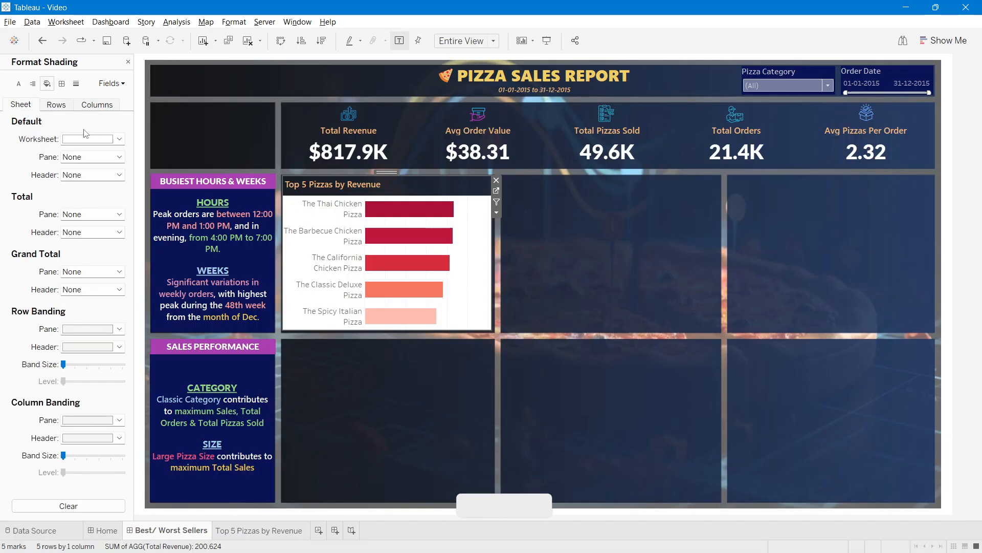
pyautogui.click(92, 139)
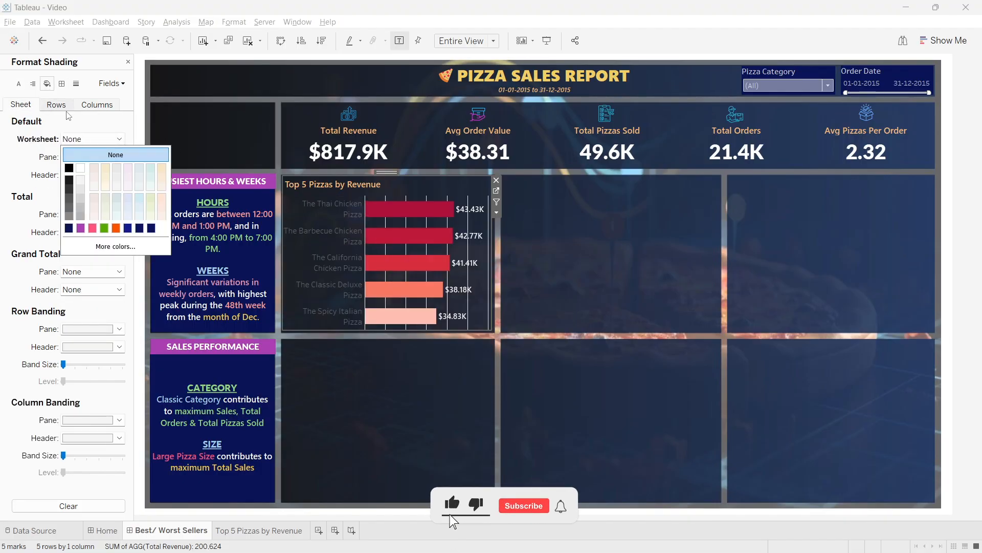
# Step: Set the zero lines, axis rulers and axis ticks of the Top 5 Pizzas by Revenue chart to None
pyautogui.click(62, 83)
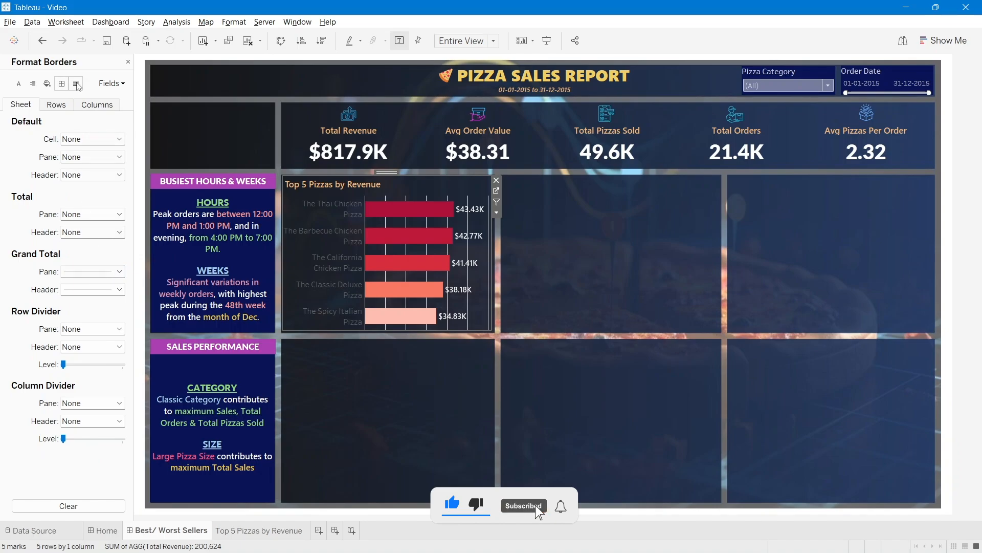
pyautogui.click(76, 83)
pyautogui.click(85, 157)
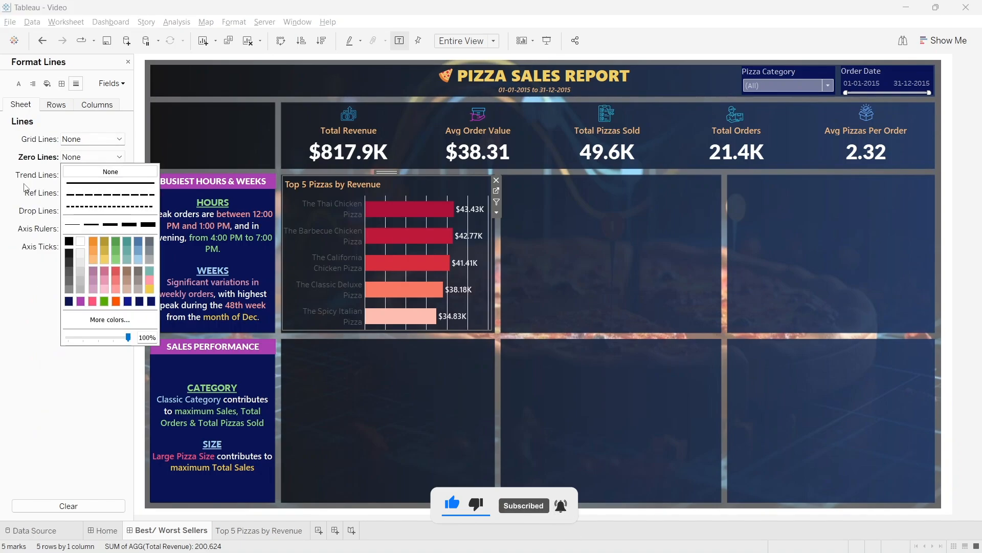
pyautogui.click(85, 172)
pyautogui.click(74, 229)
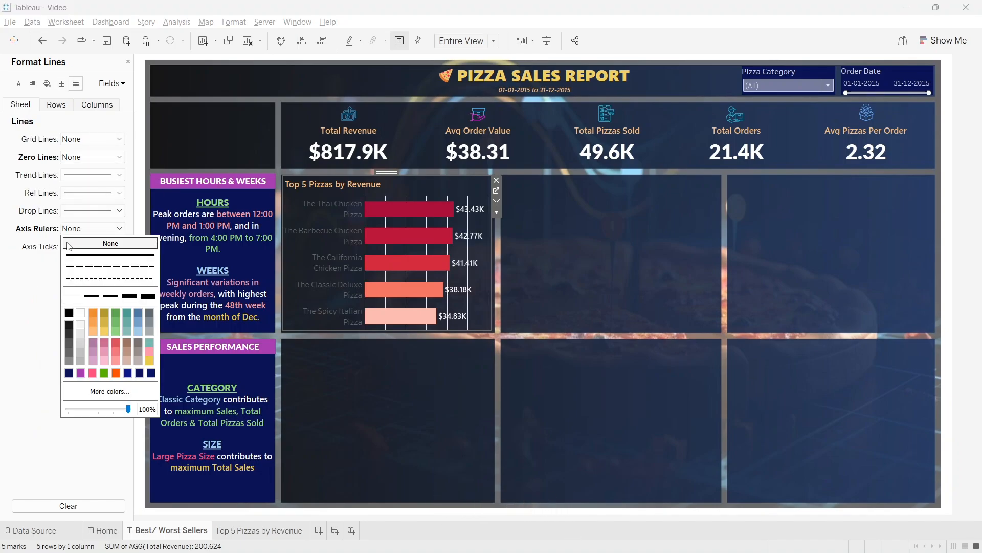
pyautogui.click(111, 243)
pyautogui.click(88, 247)
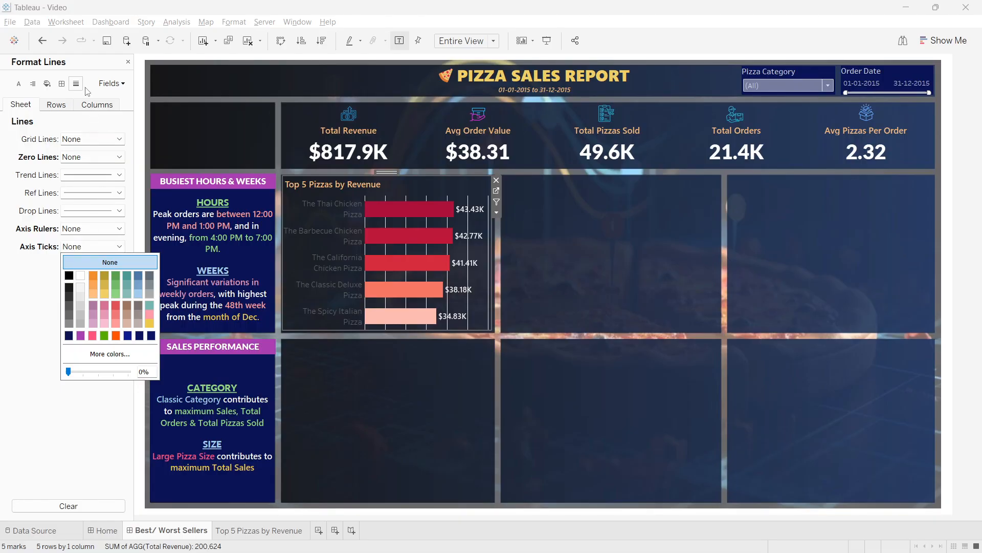
# Step: Remove the column grid lines from the Top 5 Pizzas by Revenue chart
pyautogui.click(73, 106)
pyautogui.click(96, 104)
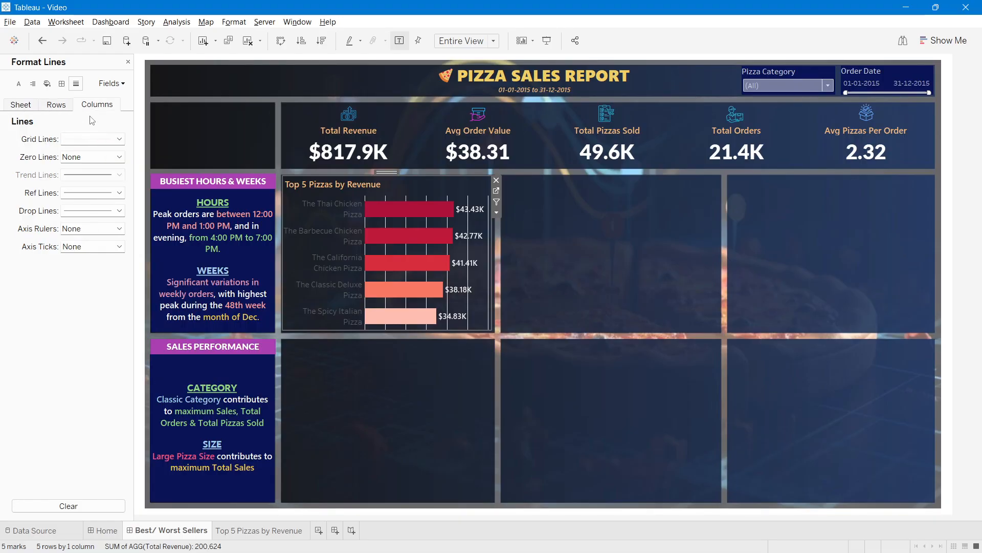
pyautogui.click(86, 139)
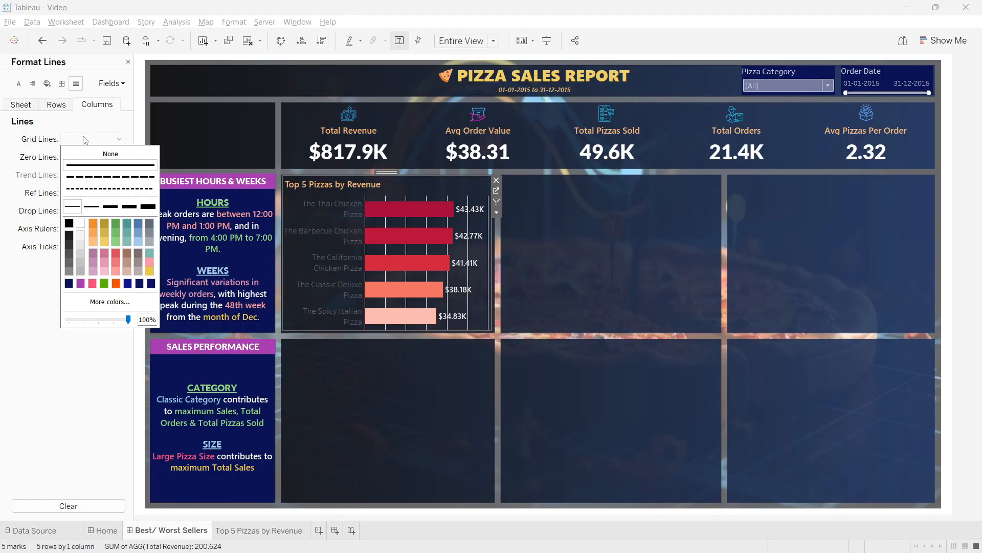
pyautogui.click(650, 245)
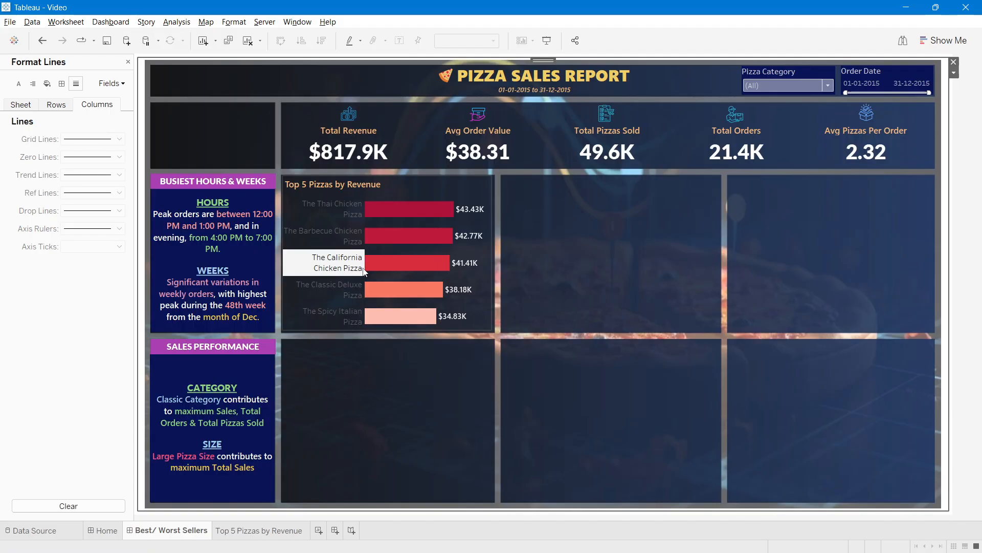
# Step: Narrow the chart's pizza name label column and set the Pizza Name header font to white 8-point Segoe UI Semibold
pyautogui.moveTo(364, 267); pyautogui.dragTo(342, 268)
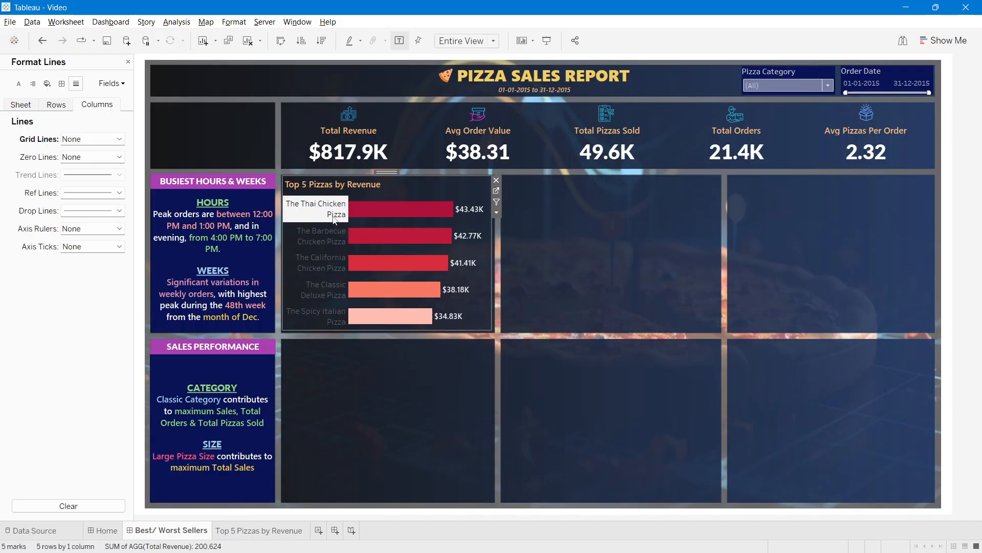
pyautogui.rightClick(334, 215)
pyautogui.click(359, 267)
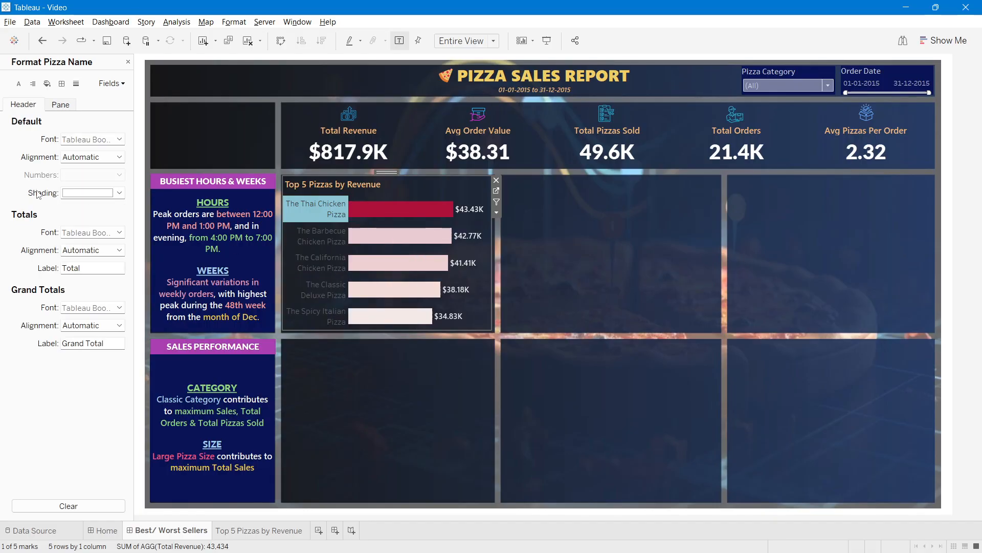
pyautogui.click(74, 145)
pyautogui.click(90, 174)
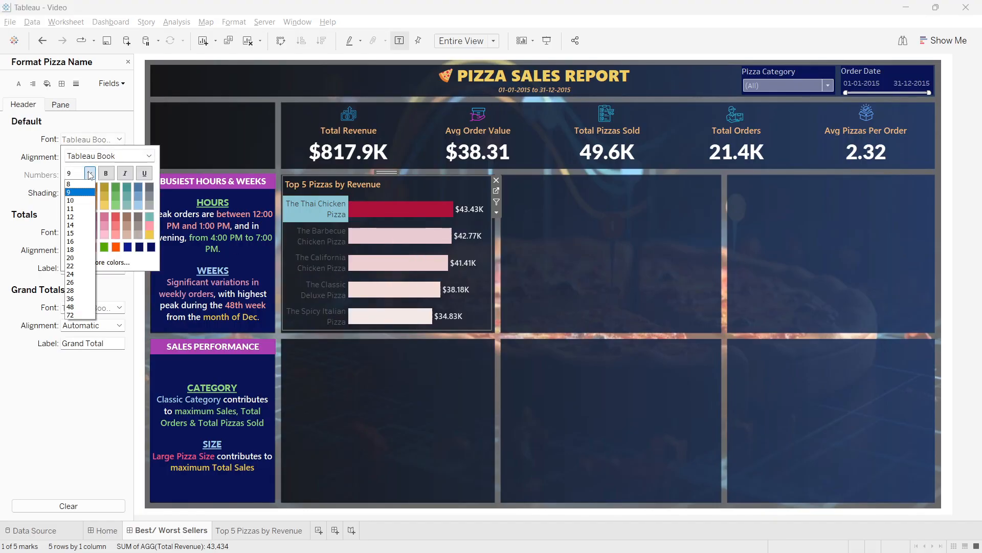
pyautogui.click(90, 175)
pyautogui.click(149, 156)
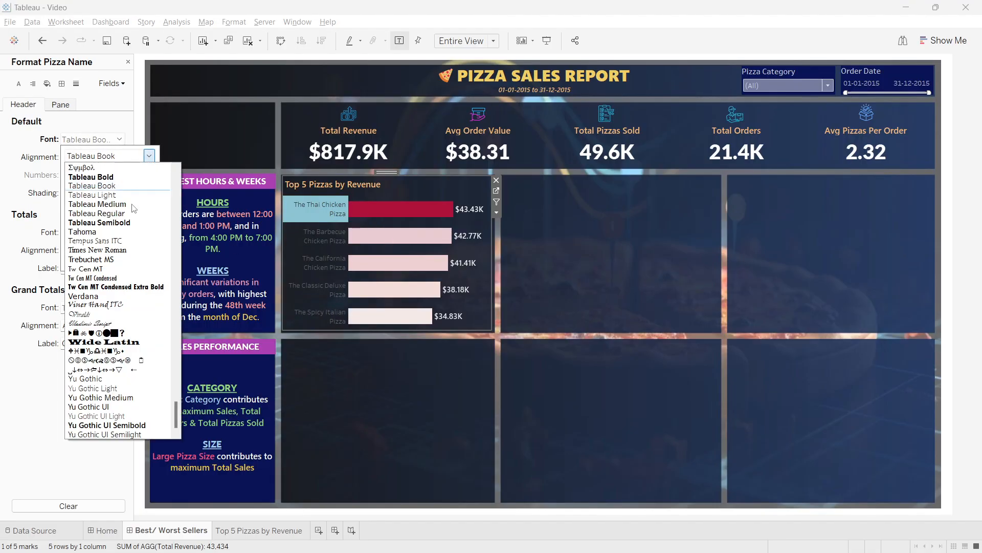
pyautogui.scroll(4, 124, 251)
pyautogui.scroll(15, 125, 251)
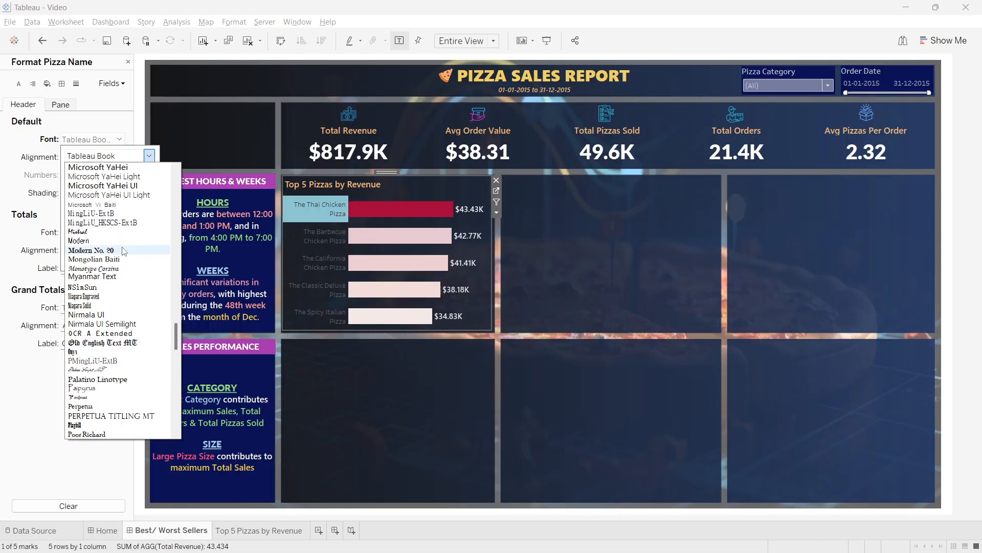
pyautogui.scroll(-20, 124, 250)
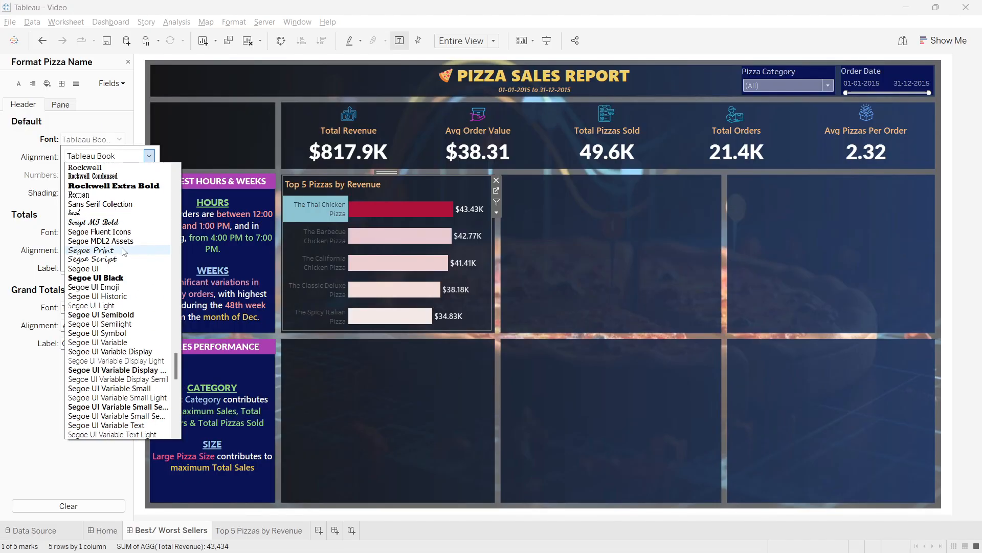
pyautogui.click(101, 314)
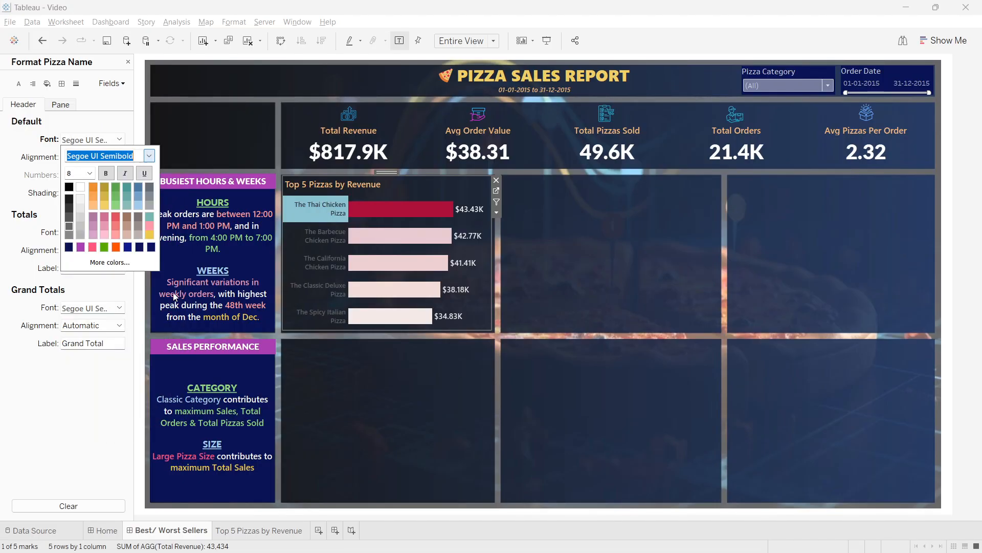
pyautogui.click(81, 188)
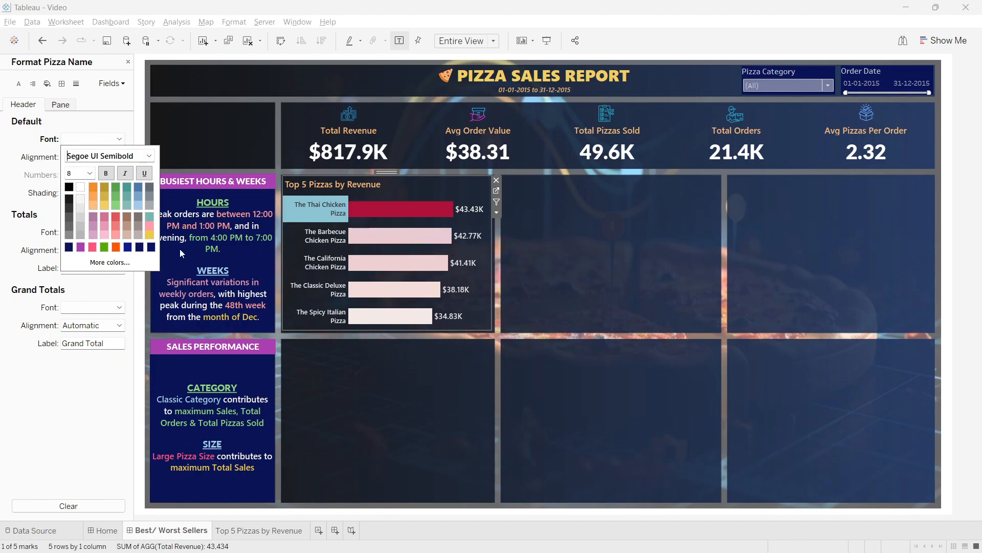
# Step: Left-align the Pizza Name header labels horizontally in the Top 5 Pizzas by Revenue chart
pyautogui.click(36, 163)
pyautogui.click(92, 159)
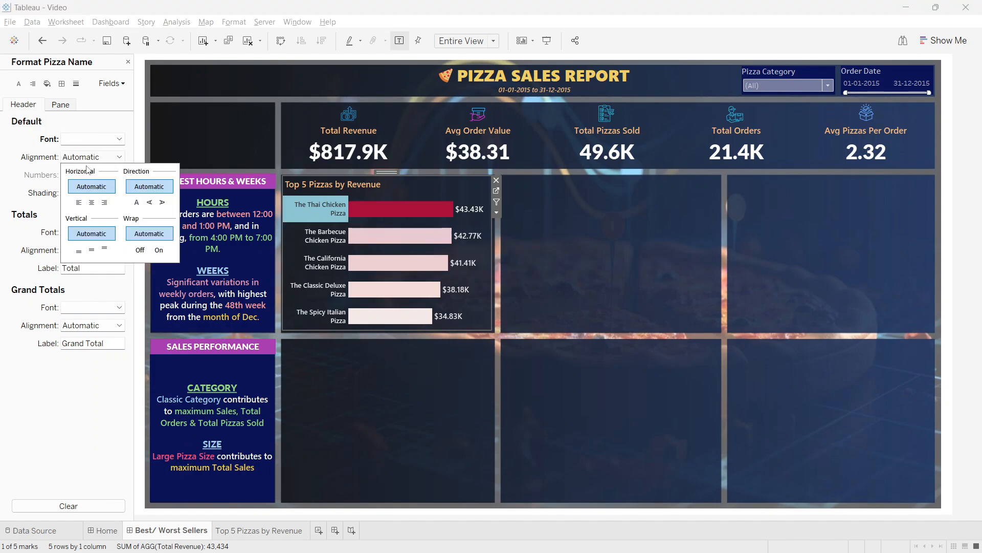
pyautogui.click(78, 202)
pyautogui.click(691, 231)
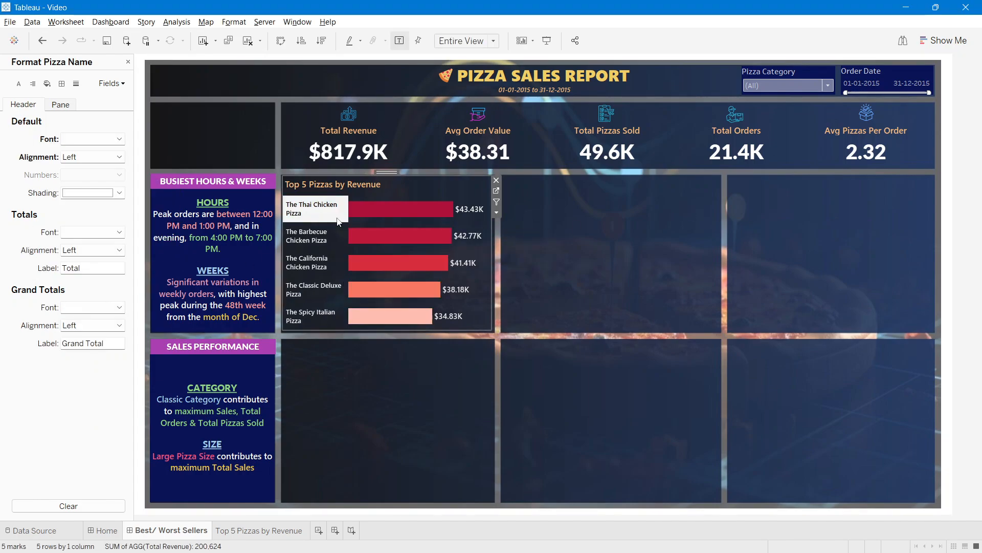
pyautogui.click(574, 247)
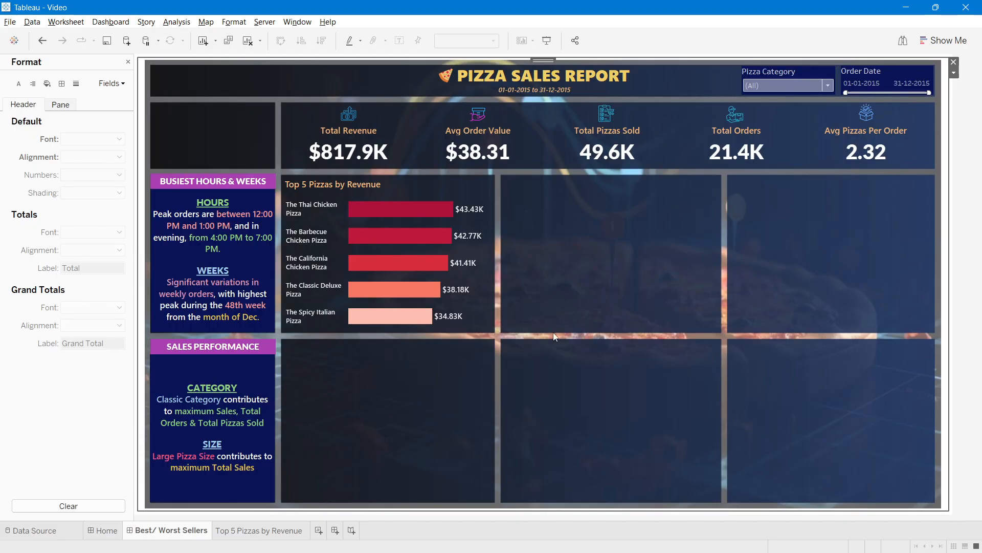
# Step: Duplicate the Top 5 Pizzas by Revenue worksheet and rename the copy Bottom 5 Pizzas by Revenue
pyautogui.click(257, 532)
pyautogui.rightClick(257, 532)
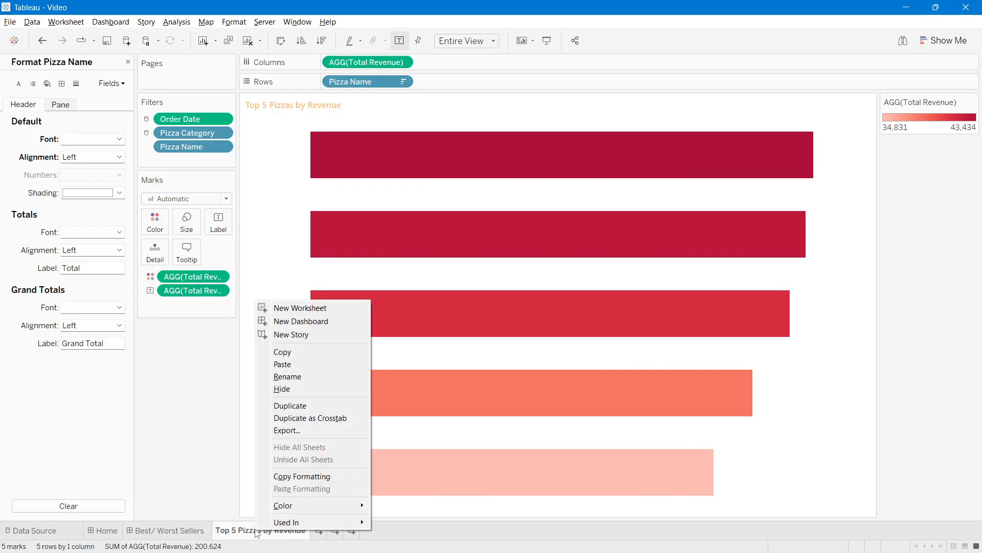
pyautogui.click(289, 405)
pyautogui.doubleClick(346, 532)
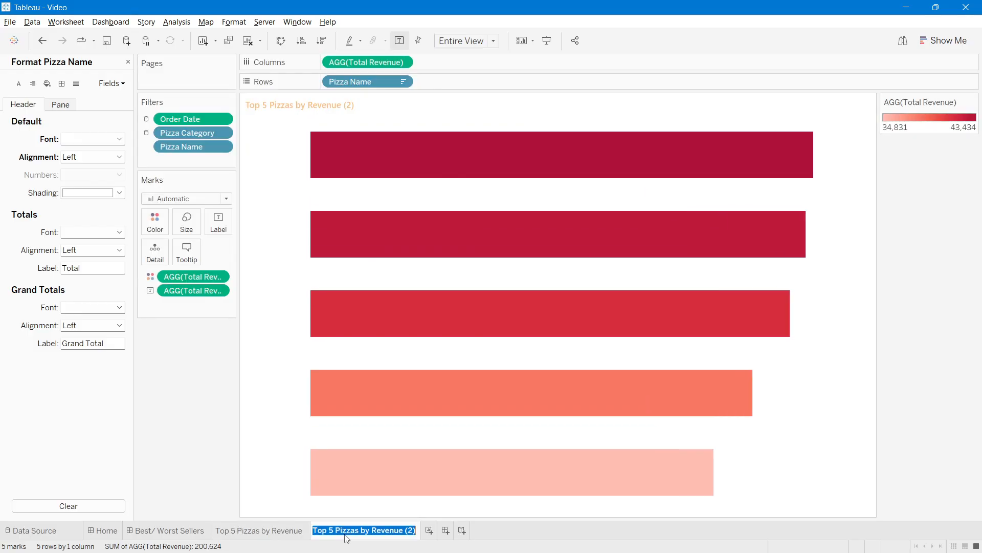
pyautogui.doubleClick(324, 533)
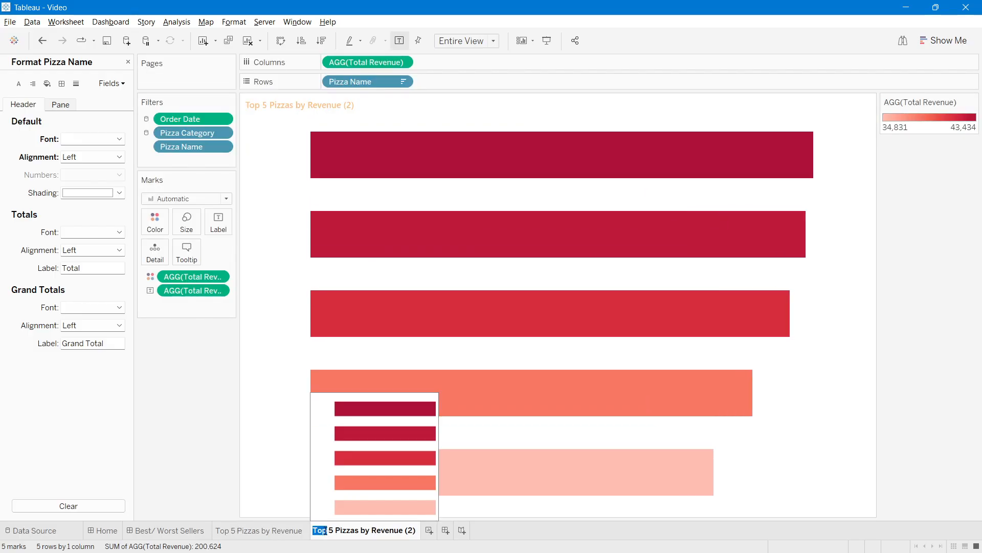
pyautogui.write('Bottom')
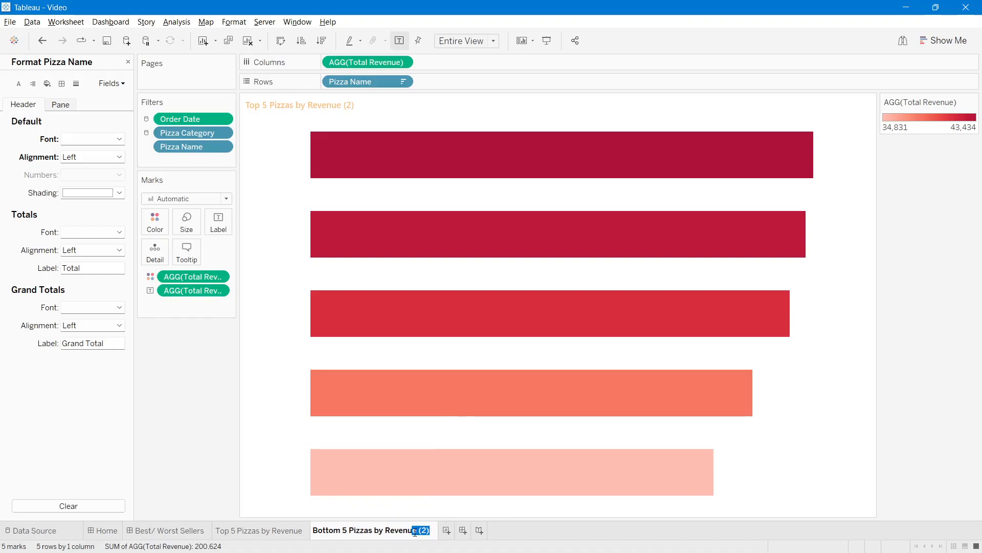
pyautogui.press('BackSpace')
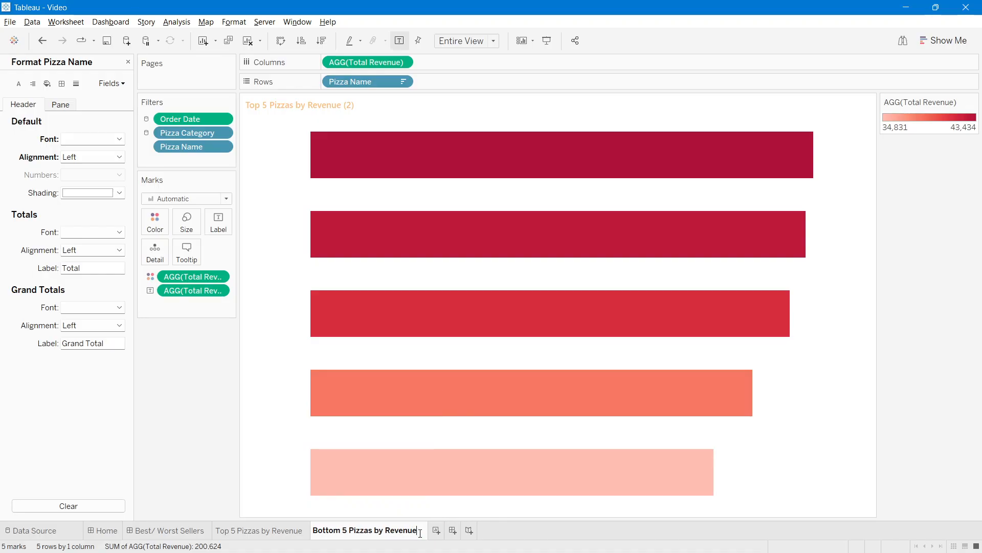
pyautogui.press('Return')
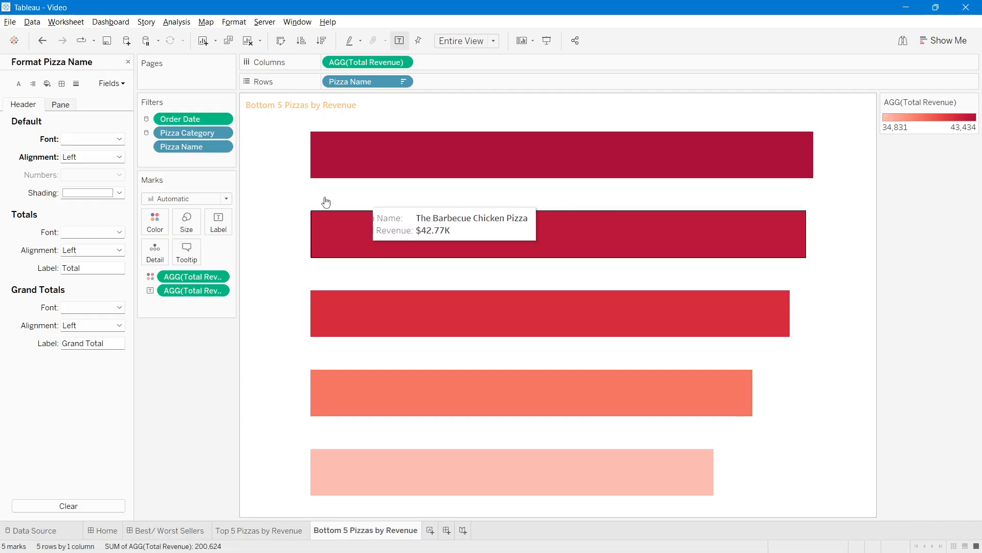
# Step: Filter Pizza Name to the bottom 5 by Total Revenue and sort the bars in ascending order
pyautogui.doubleClick(171, 147)
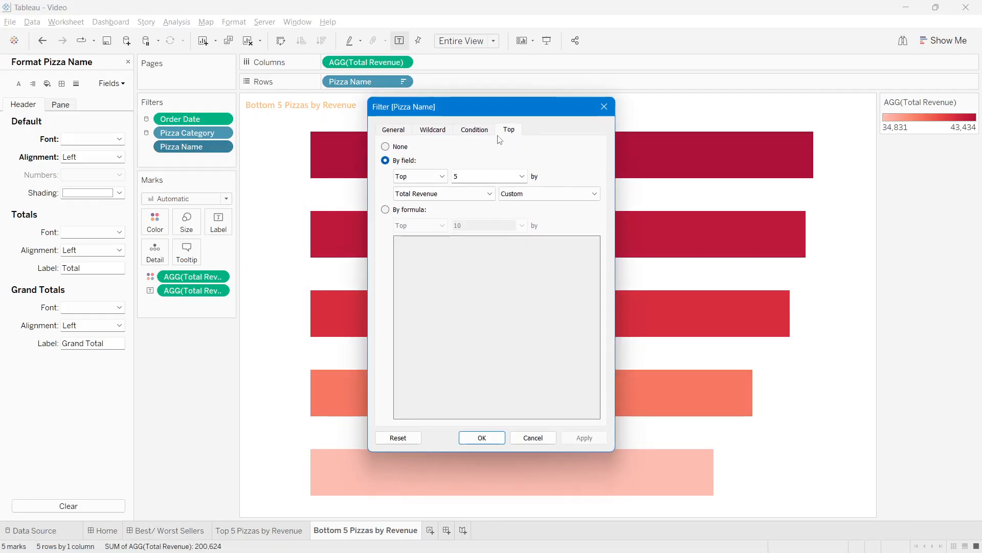
pyautogui.click(424, 177)
pyautogui.click(430, 200)
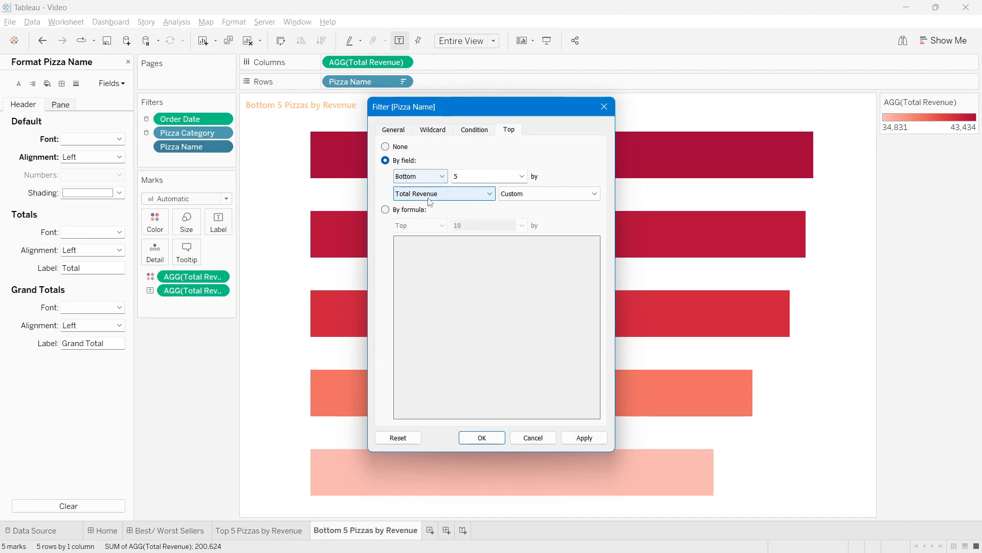
pyautogui.click(583, 438)
pyautogui.click(482, 438)
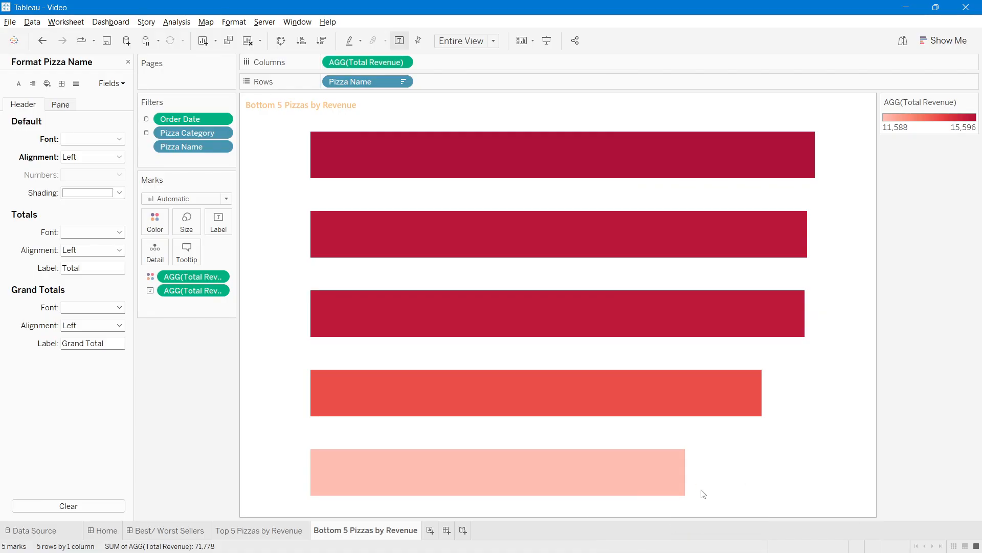
pyautogui.click(307, 46)
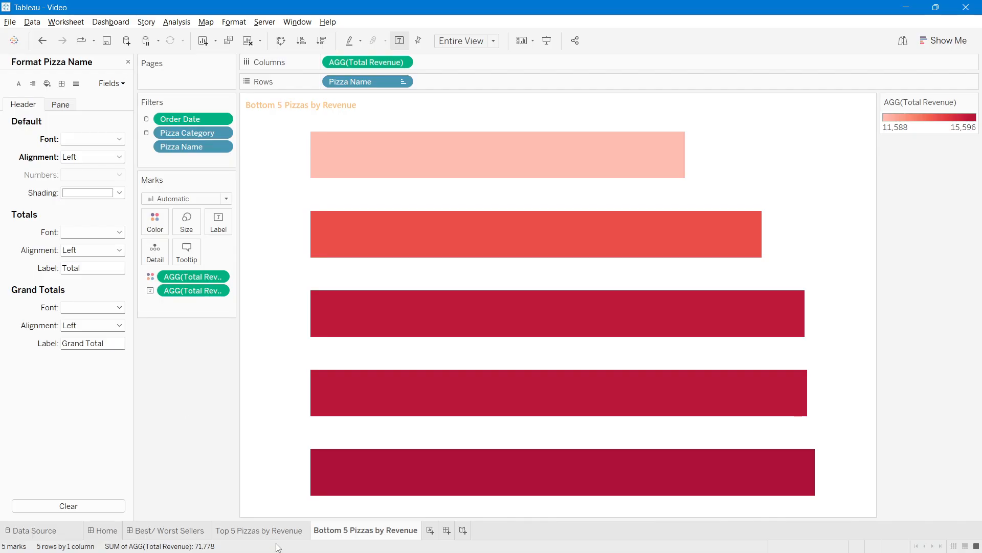
# Step: Place the Bottom 5 Pizzas by Revenue chart in the tile below the Top 5 chart on the Best/ Worst Sellers dashboard and remove its color legend
pyautogui.click(253, 529)
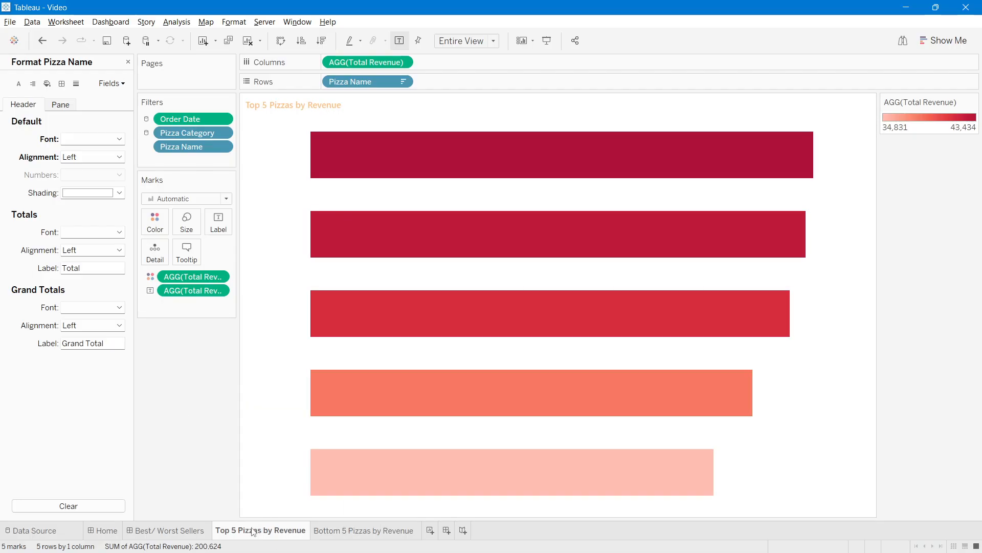
pyautogui.click(174, 533)
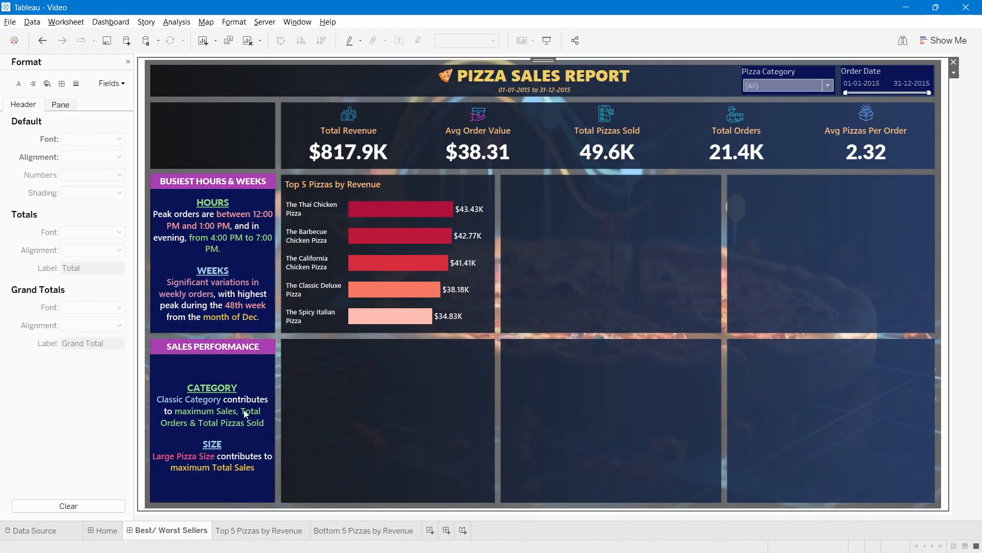
pyautogui.click(128, 62)
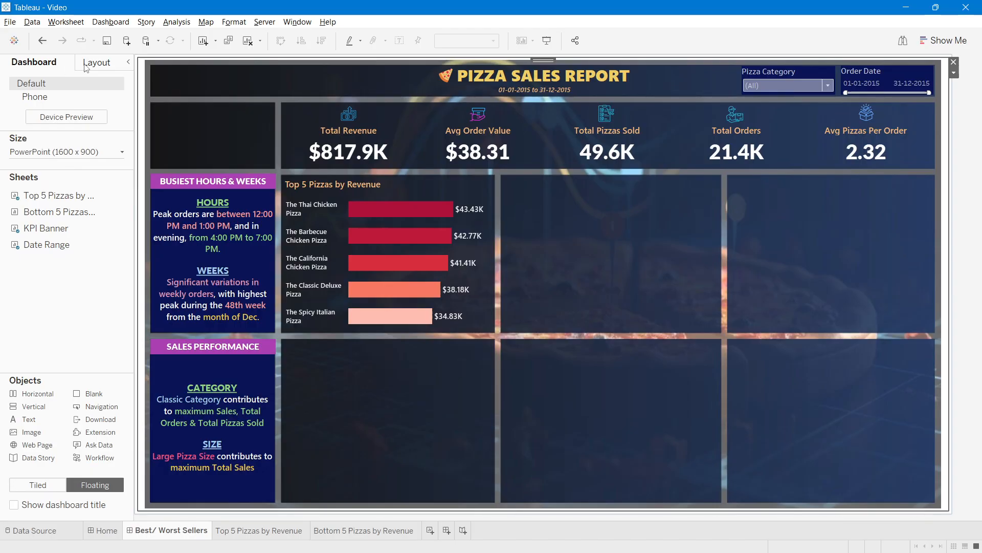
pyautogui.moveTo(59, 211); pyautogui.dragTo(284, 343)
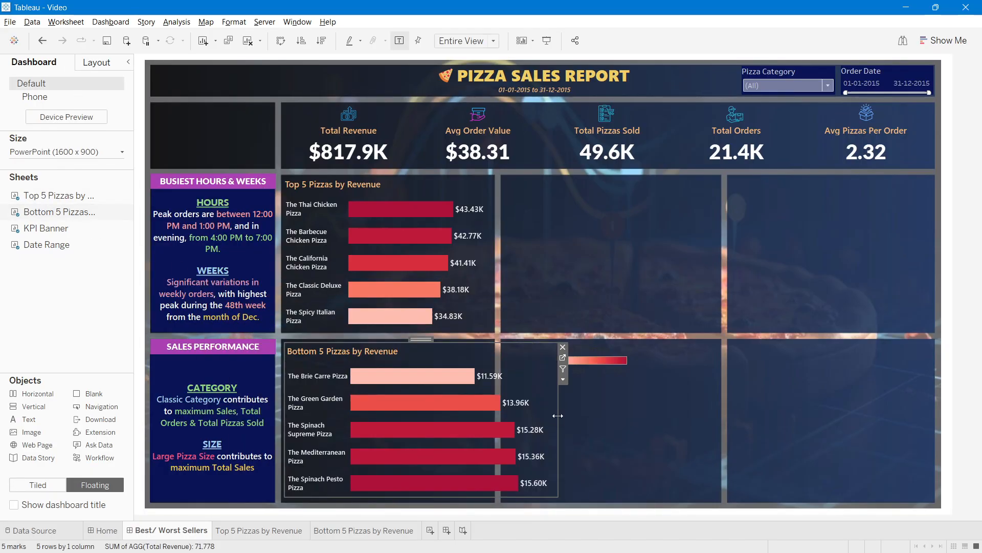
pyautogui.moveTo(558, 416); pyautogui.dragTo(491, 411)
pyautogui.click(597, 382)
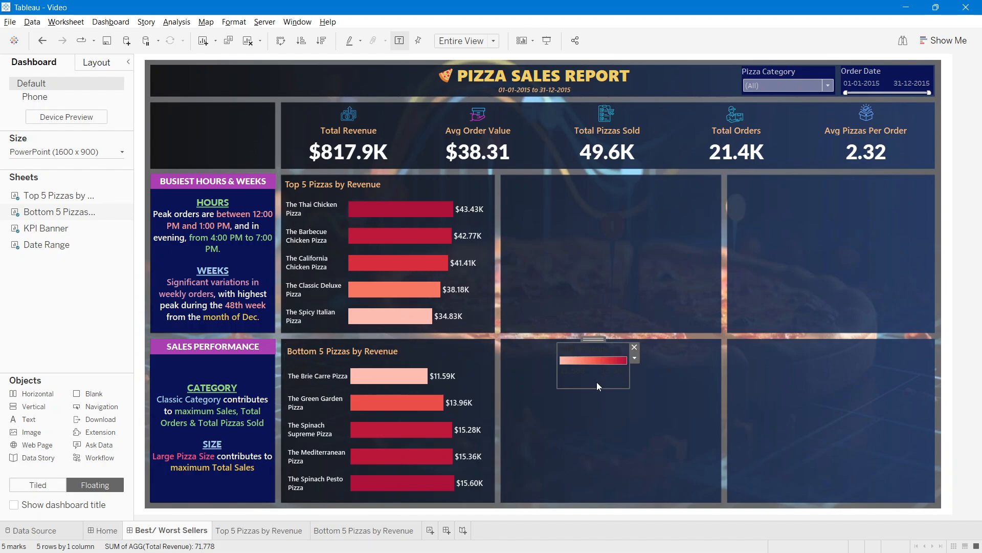
pyautogui.click(636, 345)
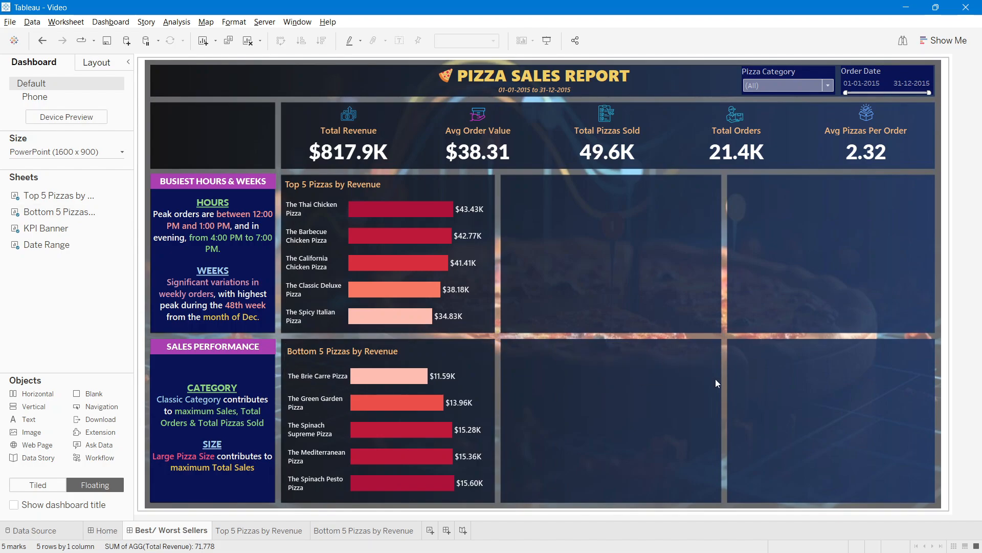
# Step: Duplicate the Top 5 Pizzas by Revenue worksheet and move the copy after Bottom 5 Pizzas by Revenue
pyautogui.click(297, 532)
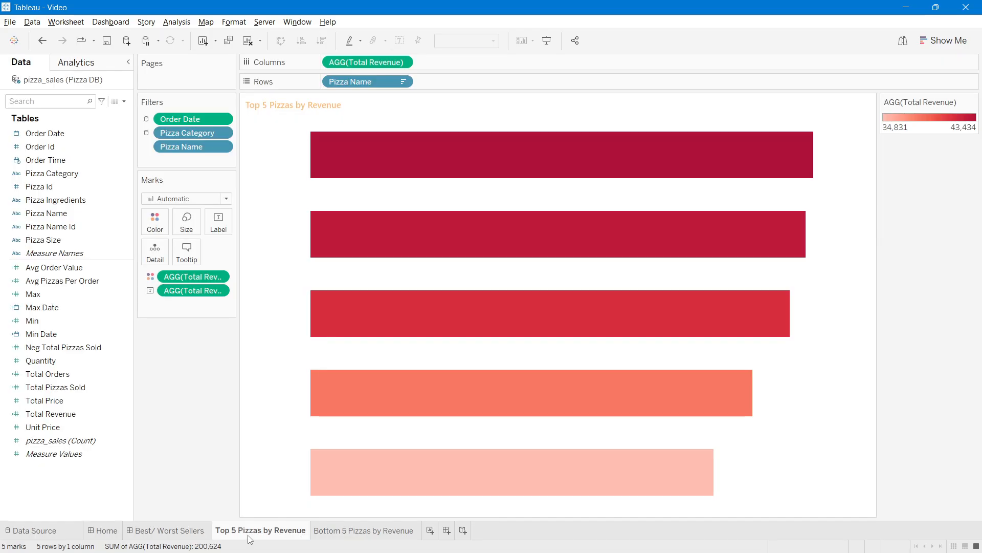
pyautogui.rightClick(275, 535)
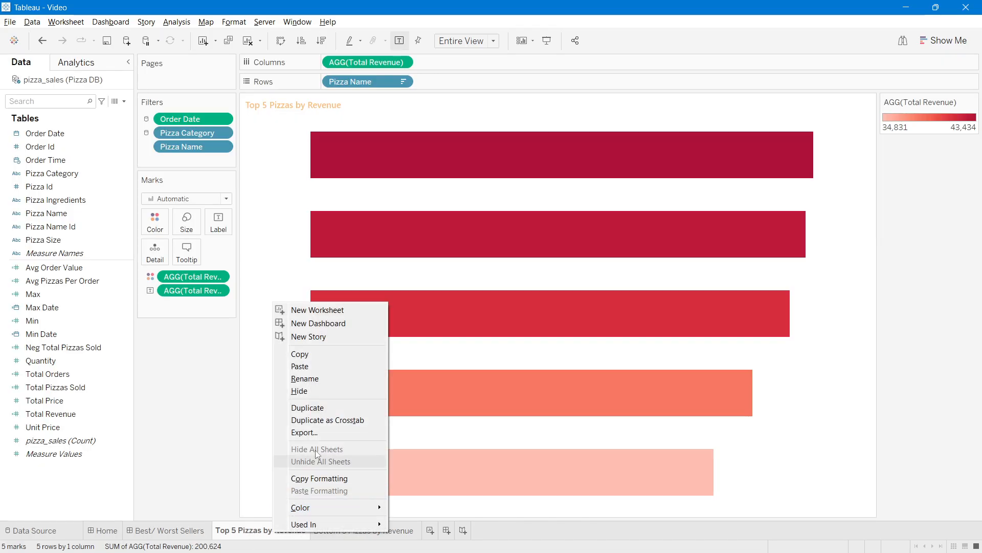
pyautogui.click(302, 407)
pyautogui.moveTo(351, 532); pyautogui.dragTo(504, 536)
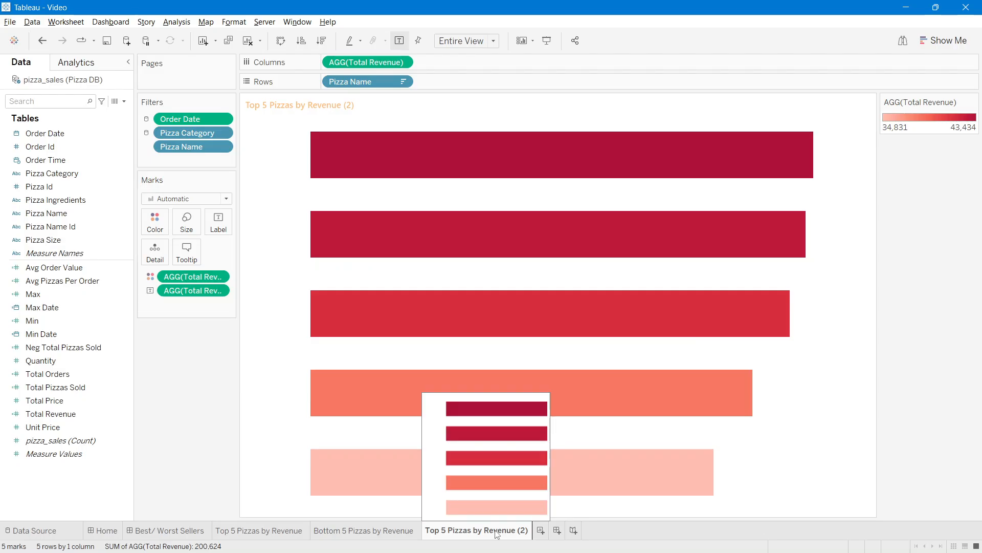
# Step: Rename the duplicated worksheet Top 5 Pizzas by Quantity
pyautogui.doubleClick(492, 534)
pyautogui.click(489, 530)
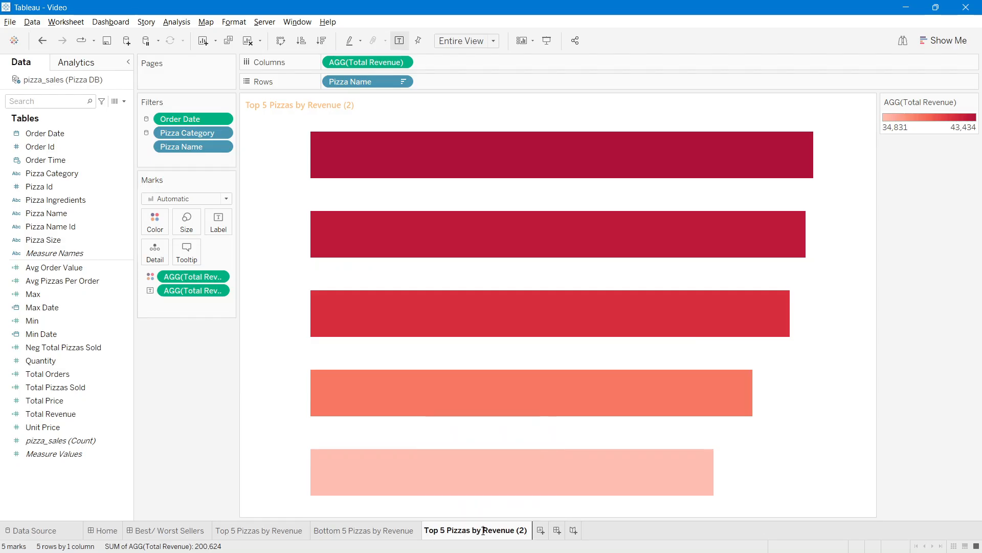
pyautogui.hotkey('alt', 'Tab')
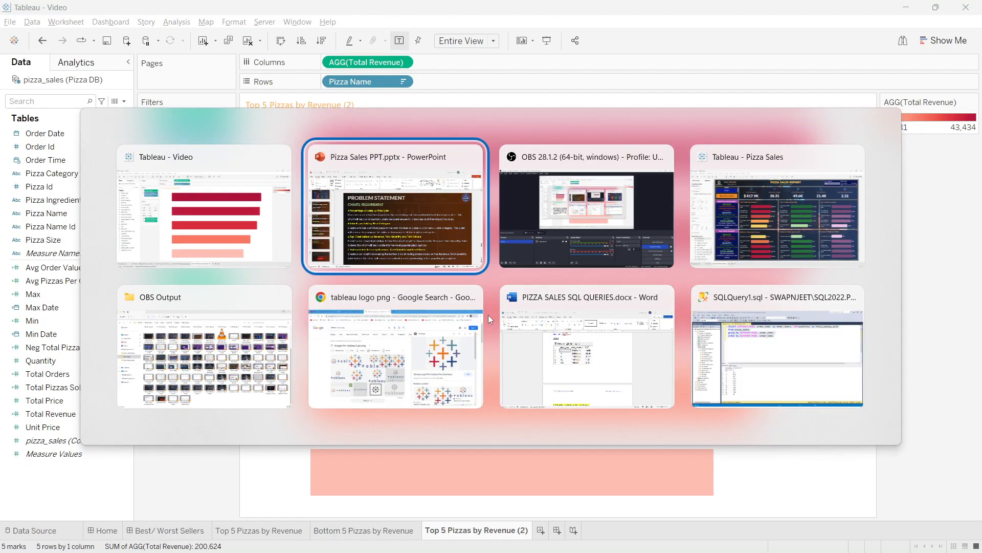
pyautogui.click(786, 207)
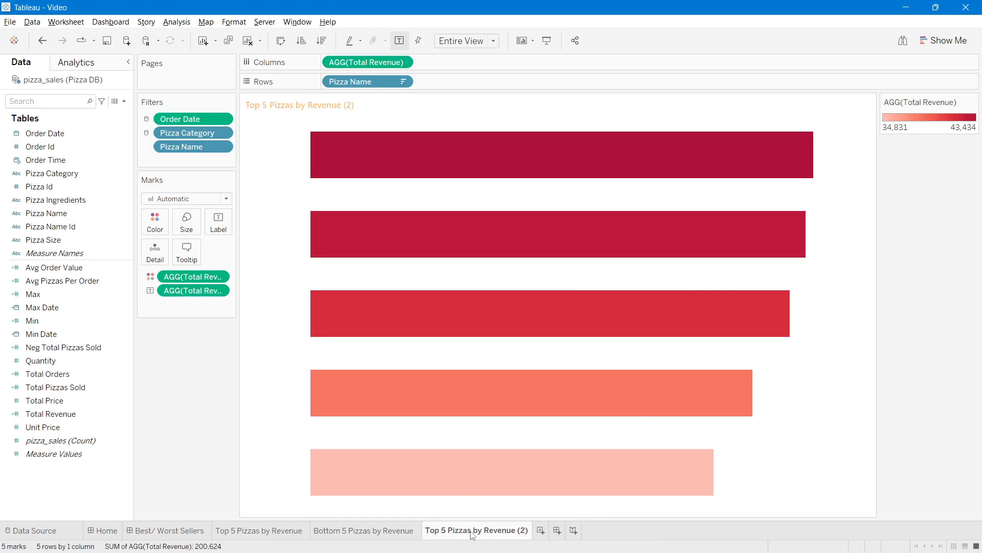
pyautogui.tripleClick(485, 531)
pyautogui.press('Return')
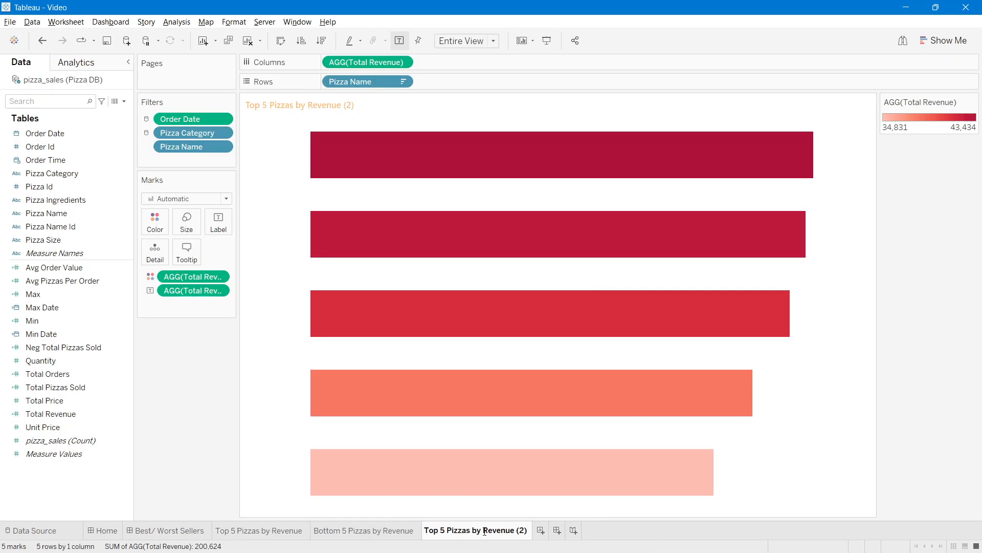
pyautogui.write('Quantity')
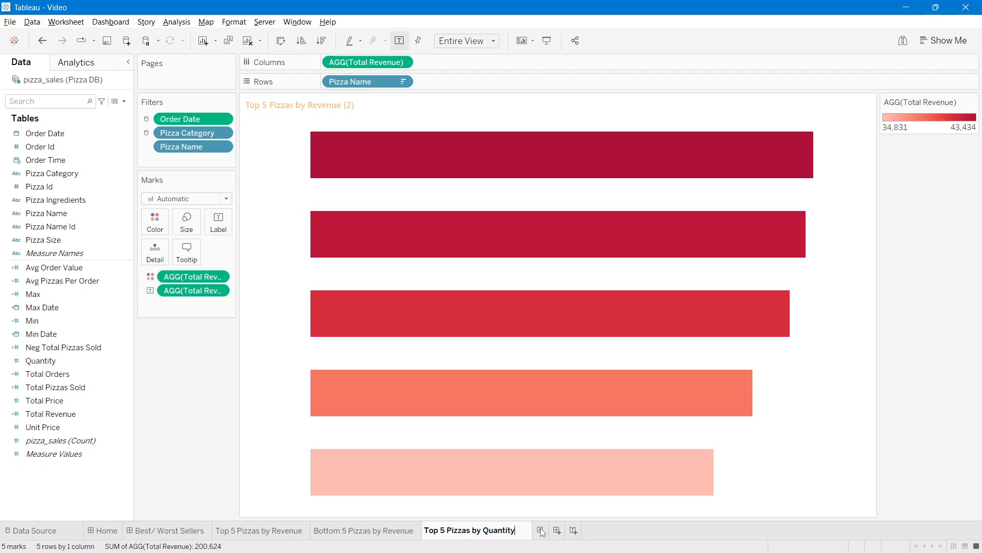
pyautogui.press('Return')
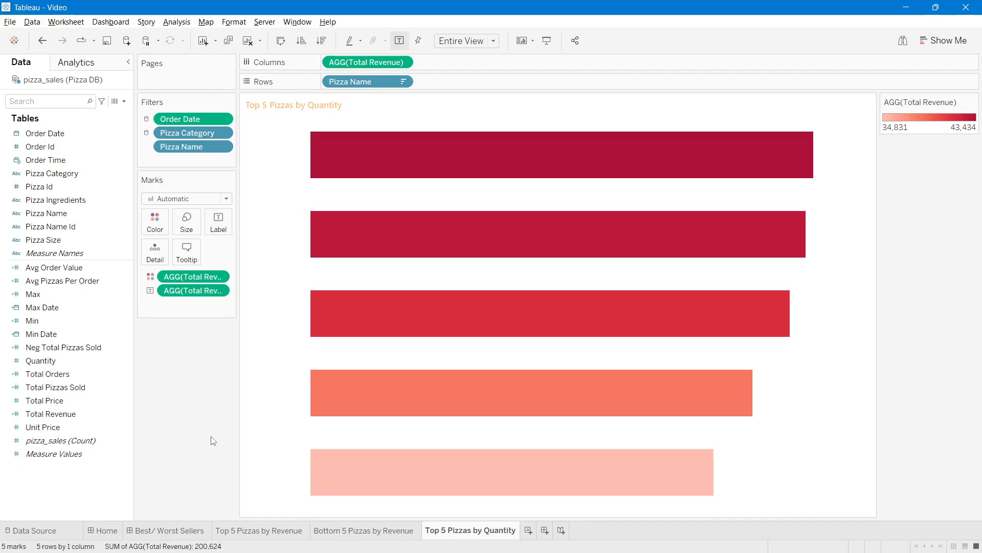
# Step: Rename the duplicated worksheet Top 5 Pizzas by Total Pizzas Sold
pyautogui.doubleClick(501, 530)
pyautogui.doubleClick(501, 530)
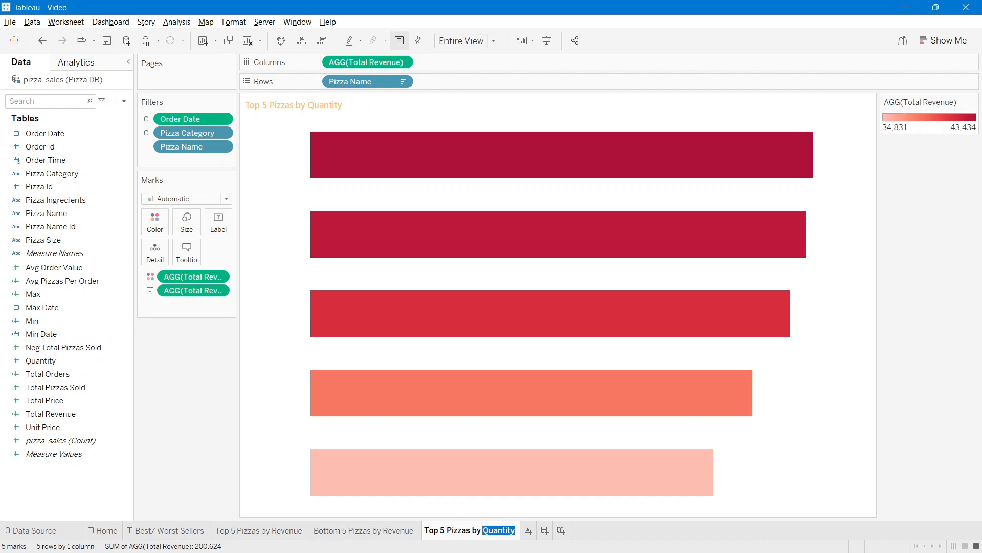
pyautogui.write('Total Pizzas Sold')
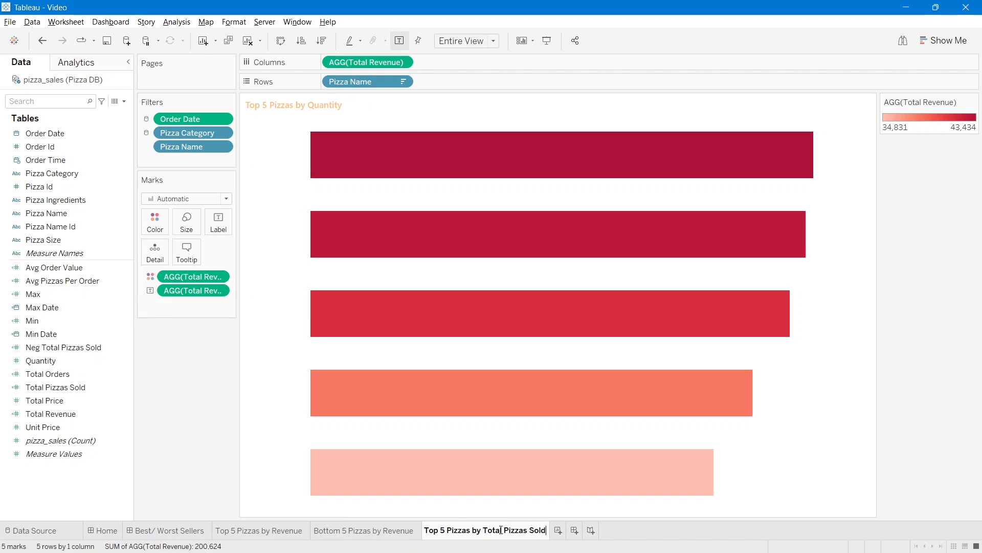
pyautogui.press('Return')
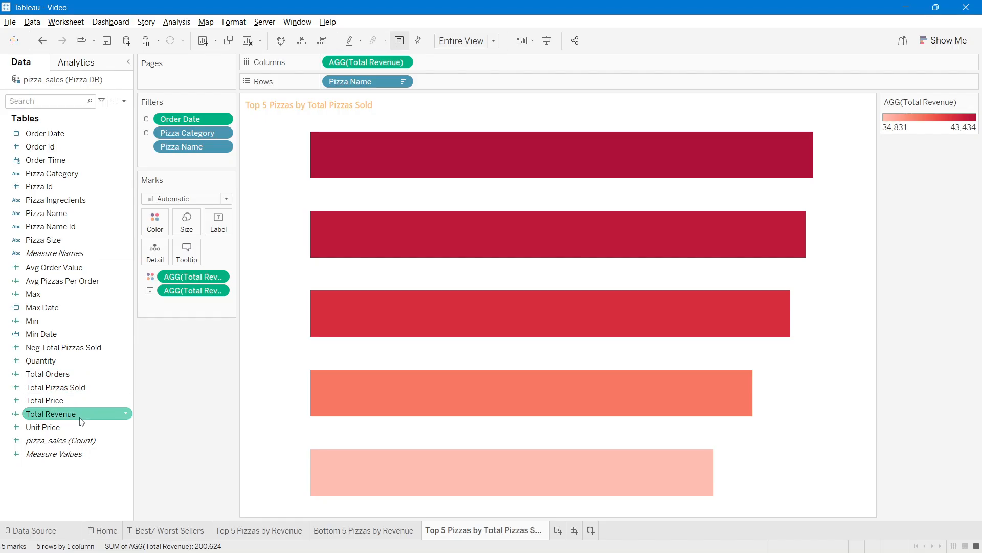
# Step: Replace Total Revenue with Total Pizzas Sold on the column axis and sort the pizzas in descending order
pyautogui.moveTo(61, 388); pyautogui.dragTo(368, 65)
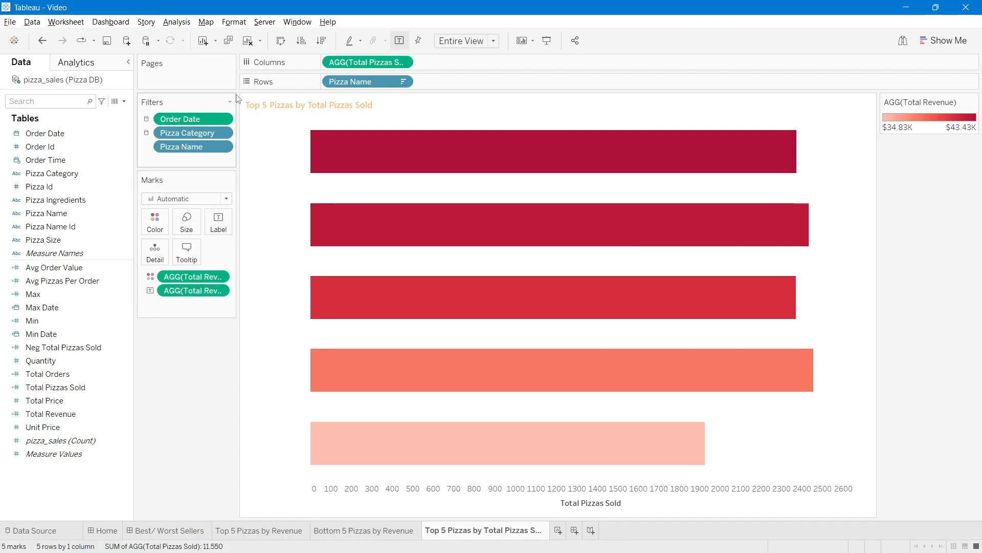
pyautogui.click(322, 41)
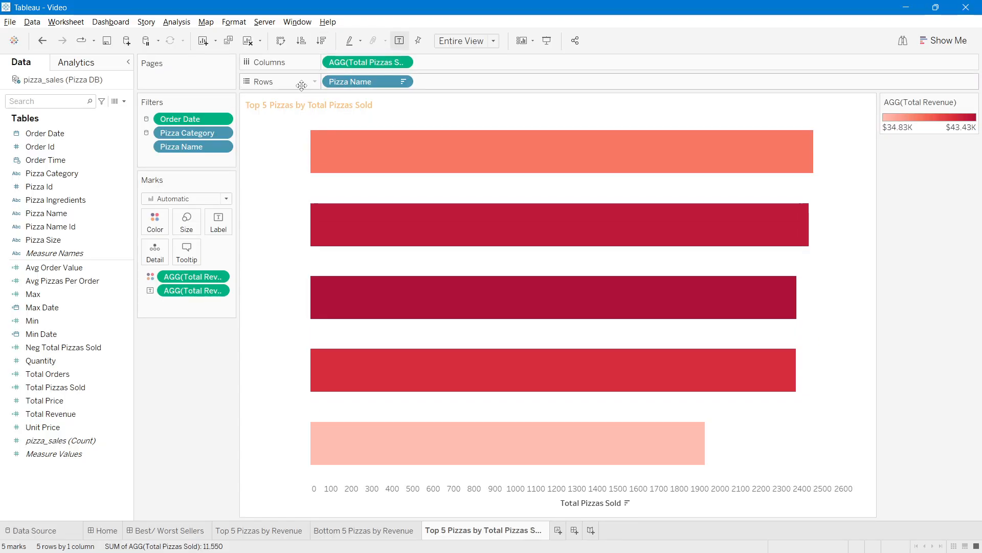
# Step: Change the Pizza Name filter to keep the top 5 by Total Pizzas Sold
pyautogui.doubleClick(194, 148)
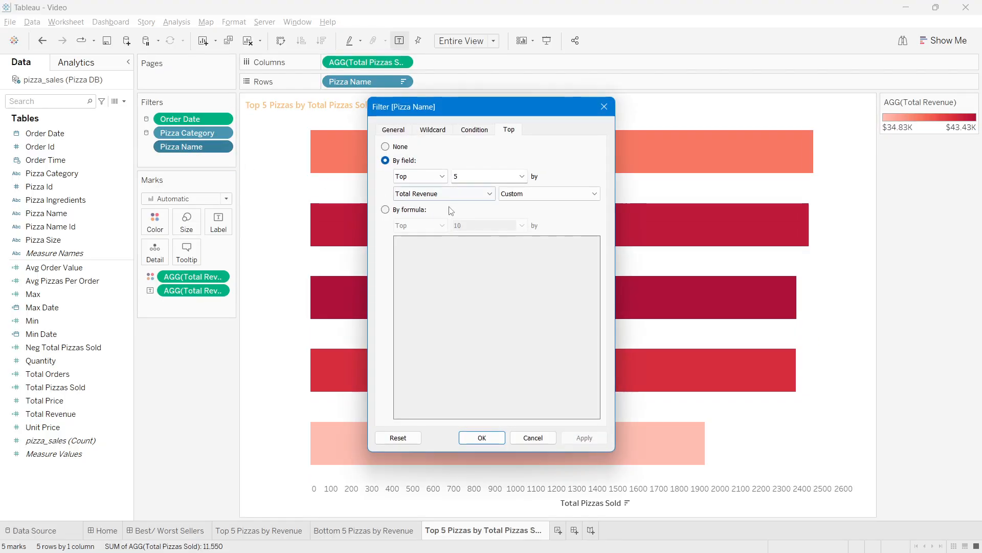
pyautogui.click(425, 197)
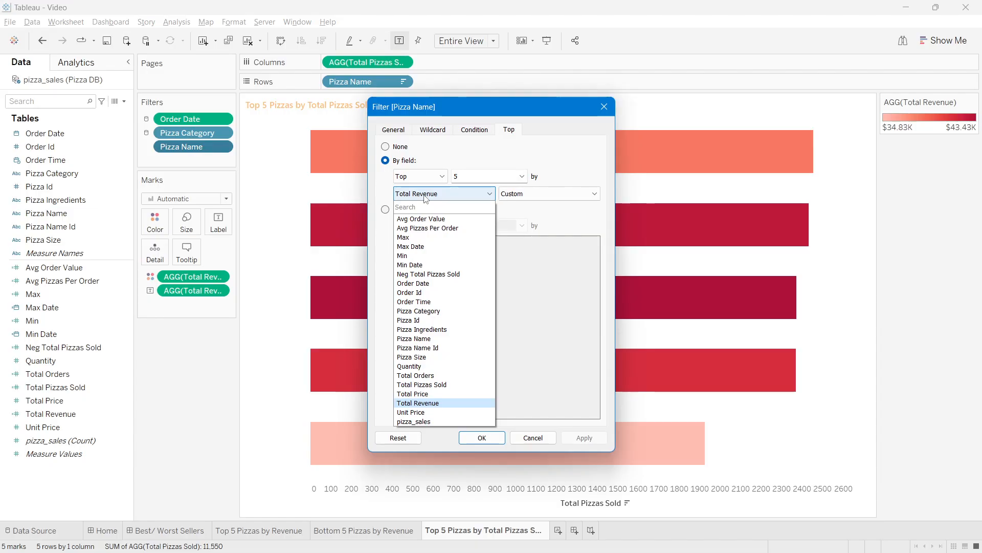
pyautogui.write('tot')
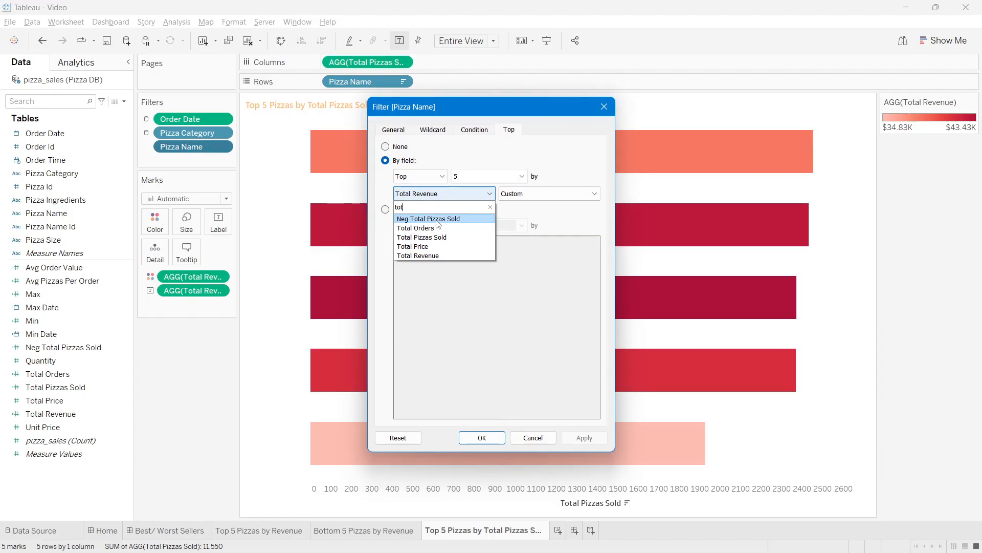
pyautogui.click(434, 237)
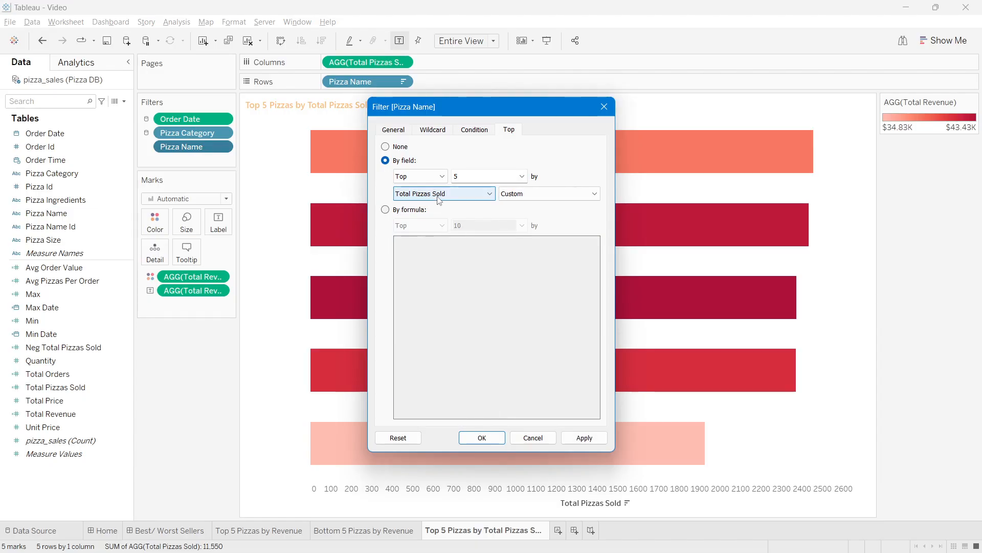
pyautogui.click(573, 440)
pyautogui.click(482, 437)
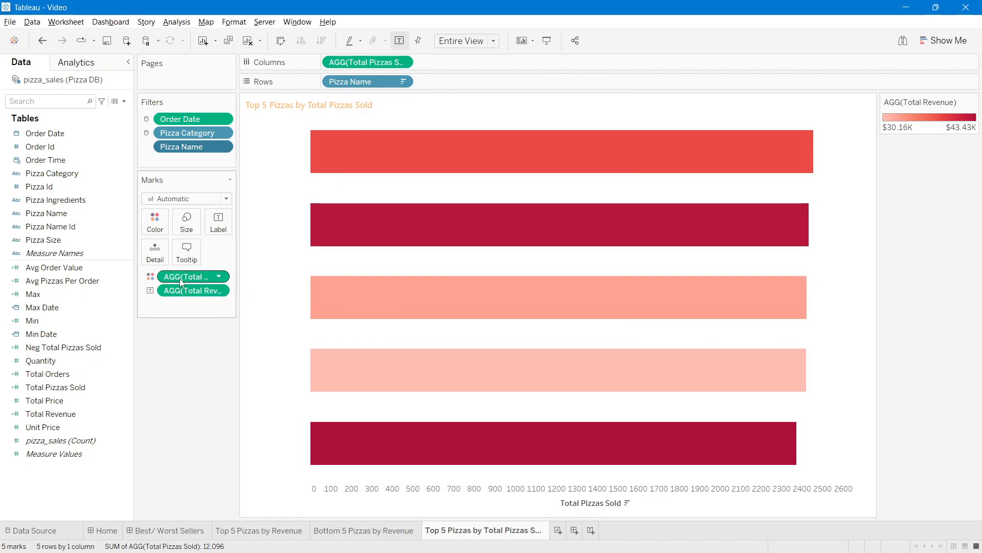
# Step: Replace Total Revenue with Total Pizzas Sold for both the bar color and the bar labels
pyautogui.moveTo(179, 279); pyautogui.dragTo(184, 358)
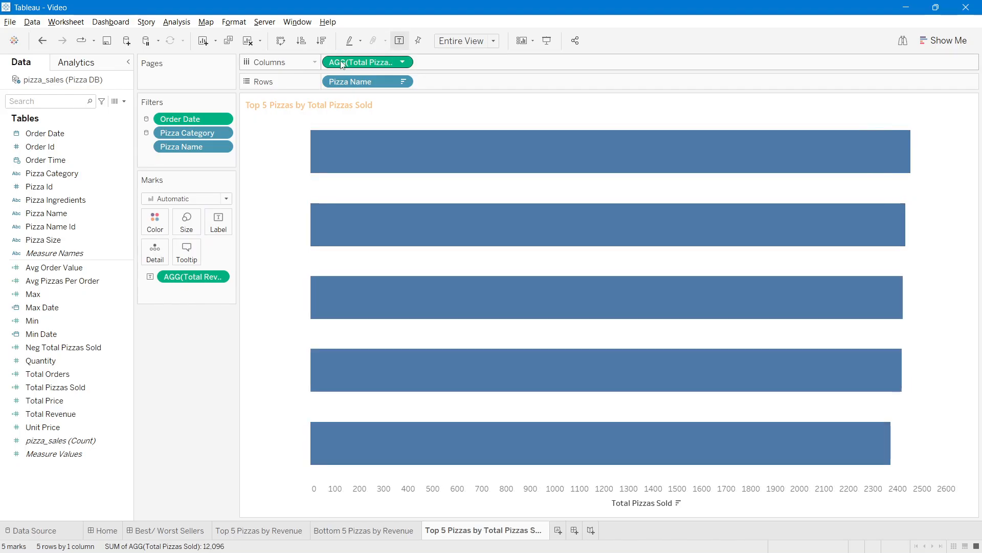
pyautogui.moveTo(342, 64); pyautogui.dragTo(155, 221)
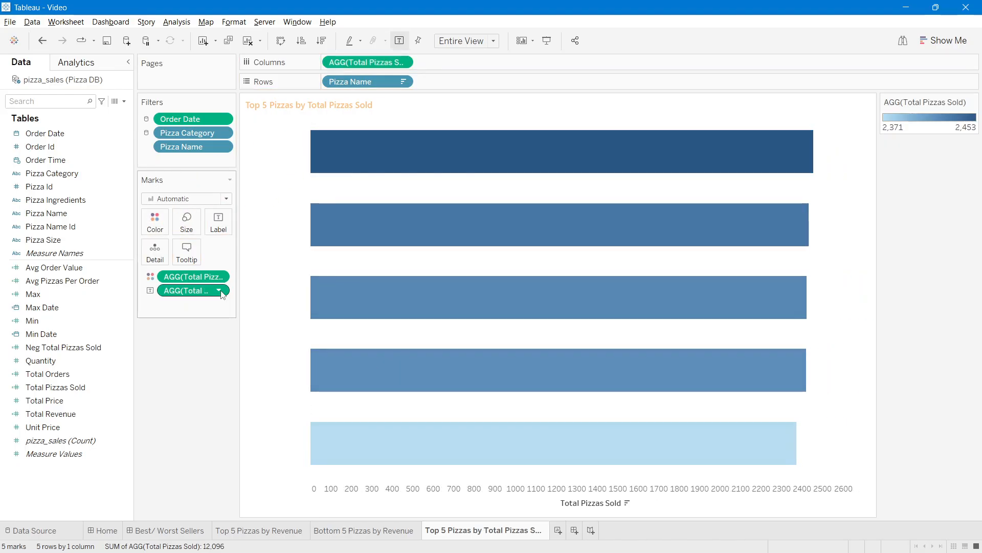
pyautogui.moveTo(194, 294); pyautogui.dragTo(197, 333)
pyautogui.moveTo(361, 62); pyautogui.dragTo(220, 222)
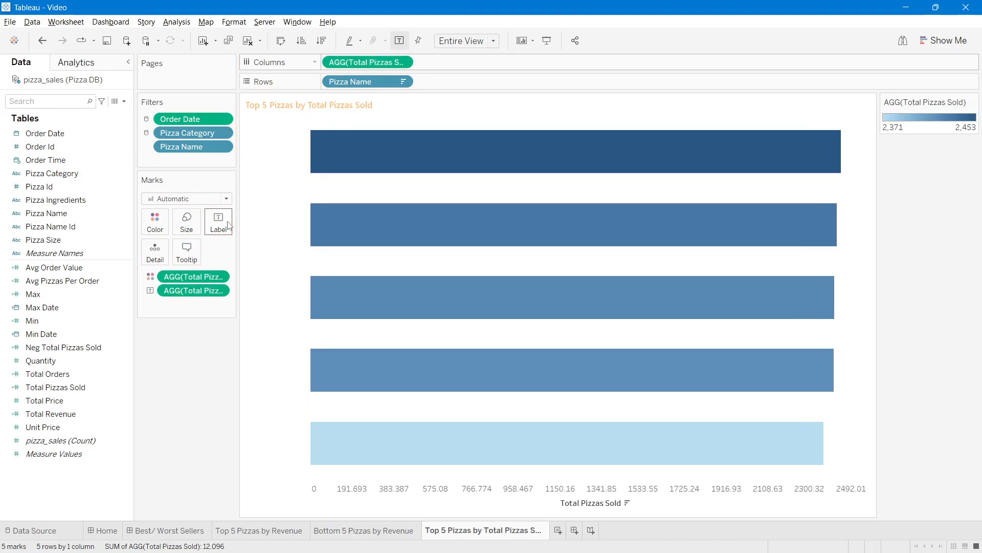
# Step: Format the bar labels as custom numbers with 2 decimal places and display units in Thousands (K)
pyautogui.rightClick(194, 296)
pyautogui.click(225, 344)
pyautogui.click(89, 175)
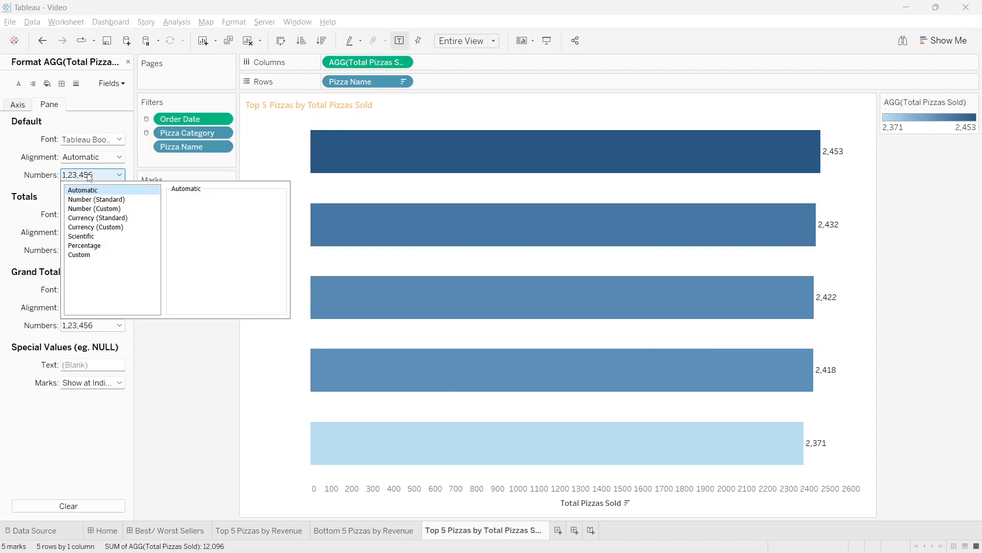
pyautogui.click(85, 209)
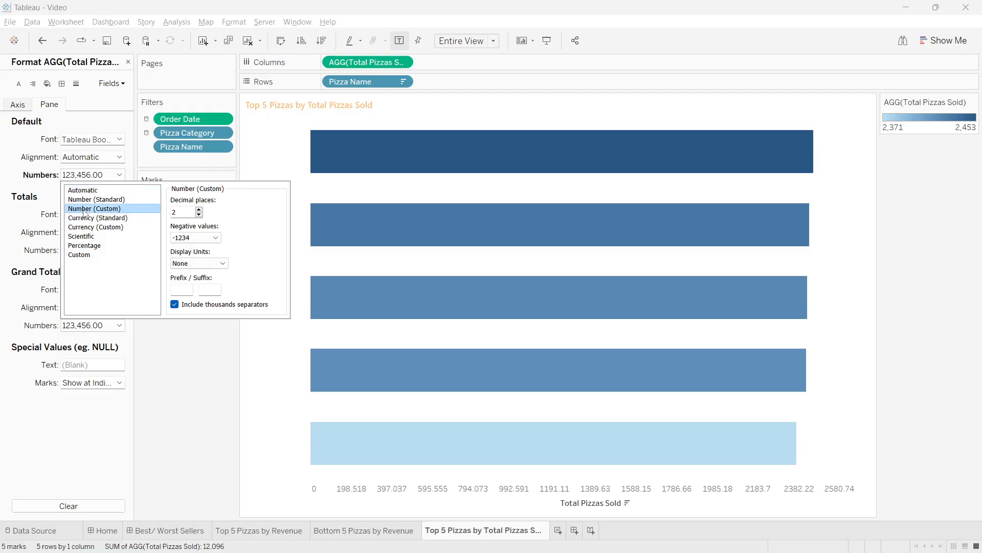
pyautogui.click(198, 214)
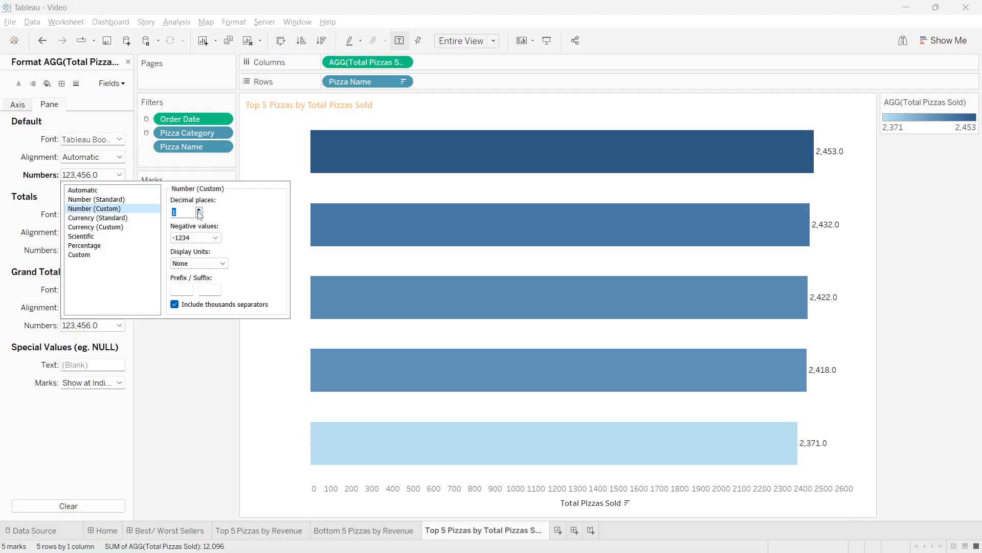
pyautogui.click(198, 209)
pyautogui.click(199, 263)
pyautogui.click(197, 276)
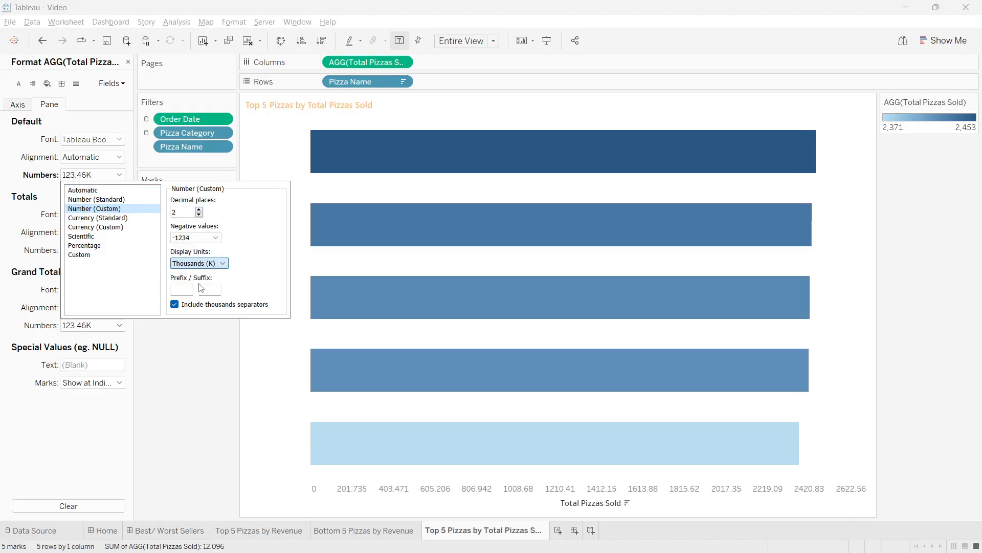
pyautogui.click(218, 415)
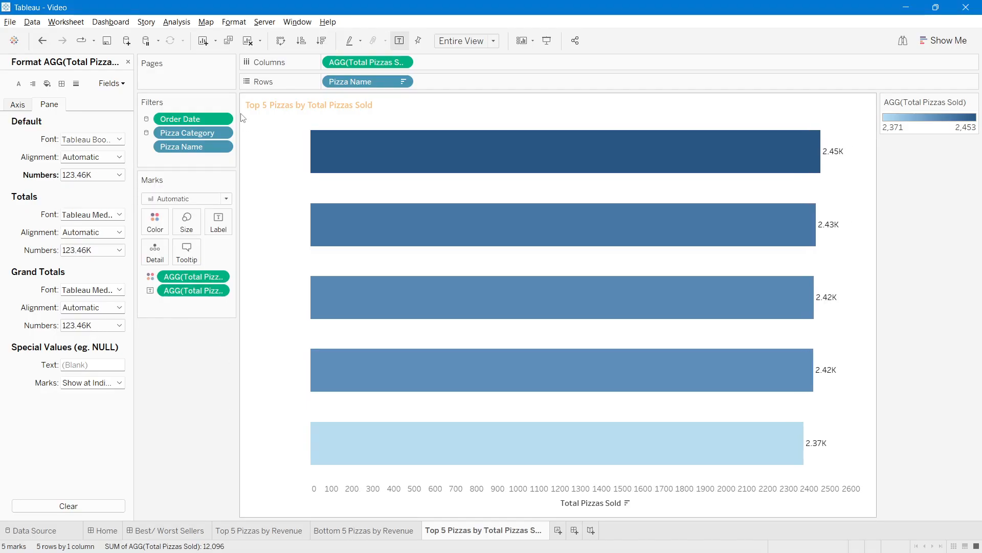
pyautogui.click(128, 62)
# Step: Apply the Green color palette to the bars and hide the Total Pizzas Sold axis header
pyautogui.doubleClick(928, 118)
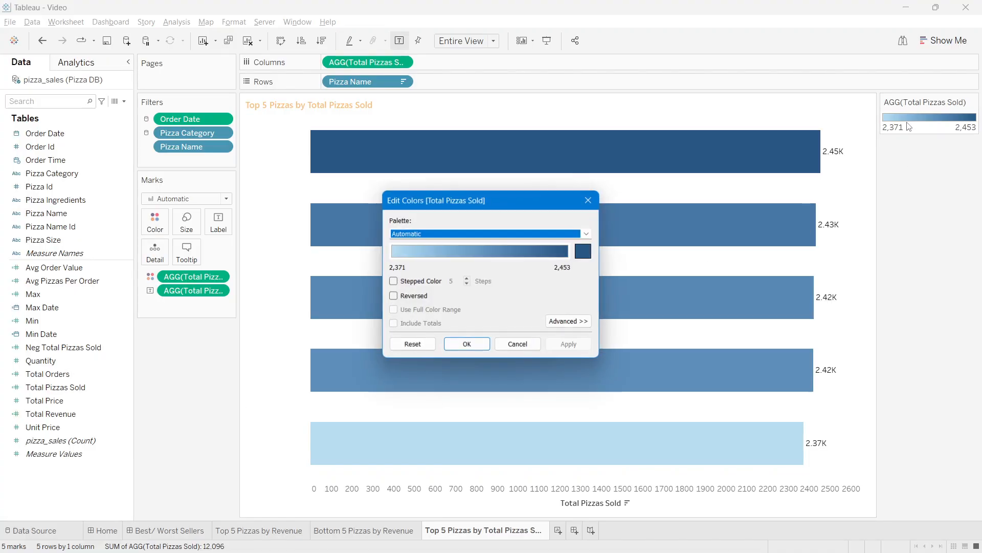
pyautogui.click(460, 237)
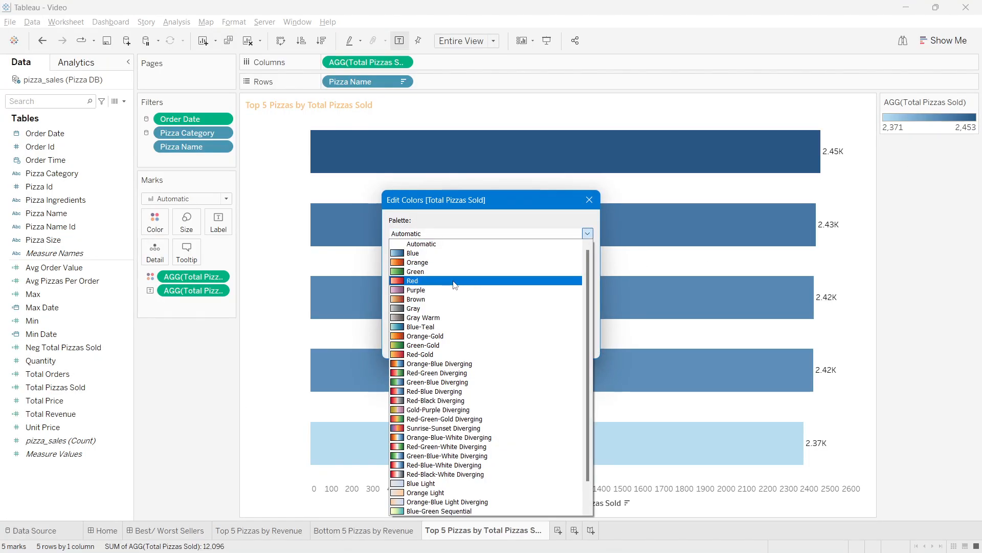
pyautogui.click(412, 278)
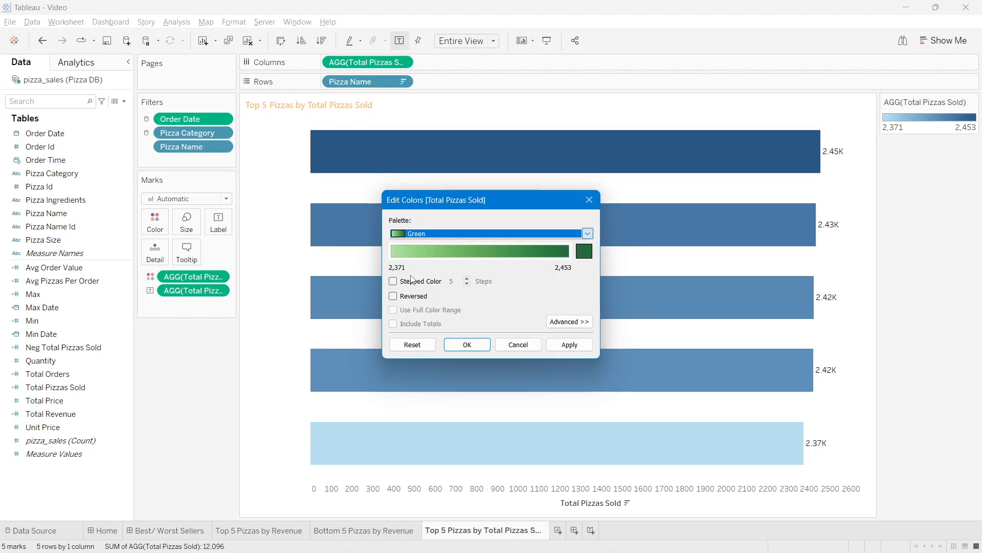
pyautogui.click(569, 344)
pyautogui.click(411, 346)
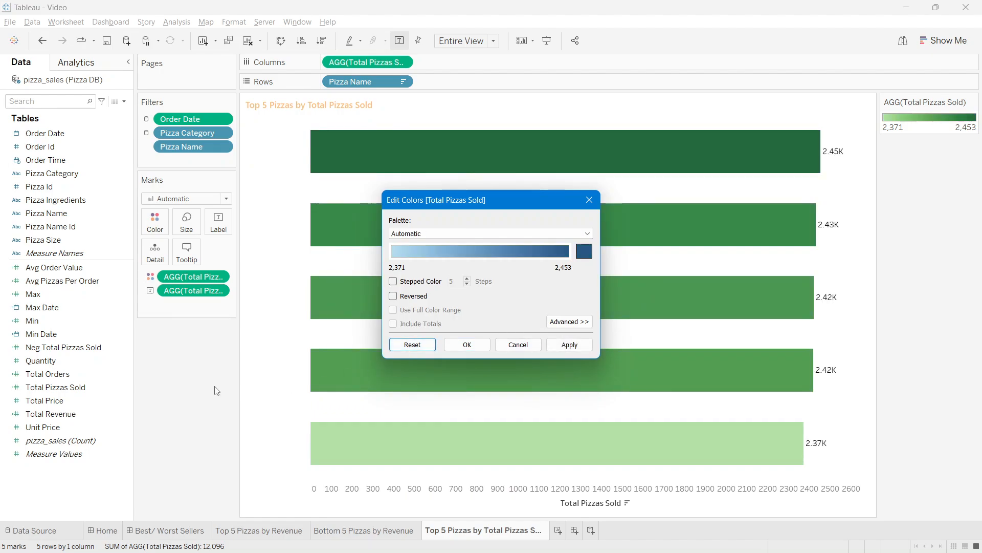
pyautogui.click(453, 345)
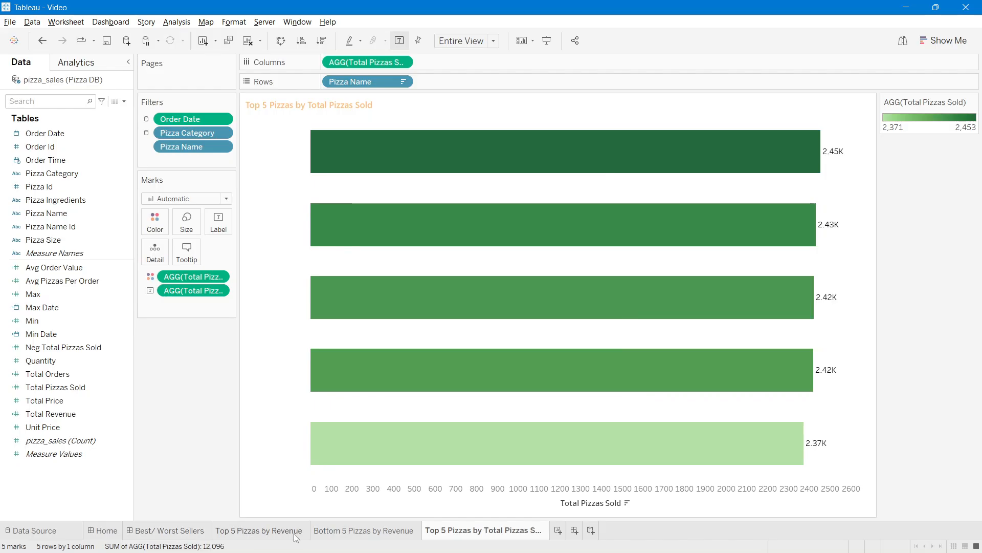
pyautogui.rightClick(345, 497)
pyautogui.click(385, 473)
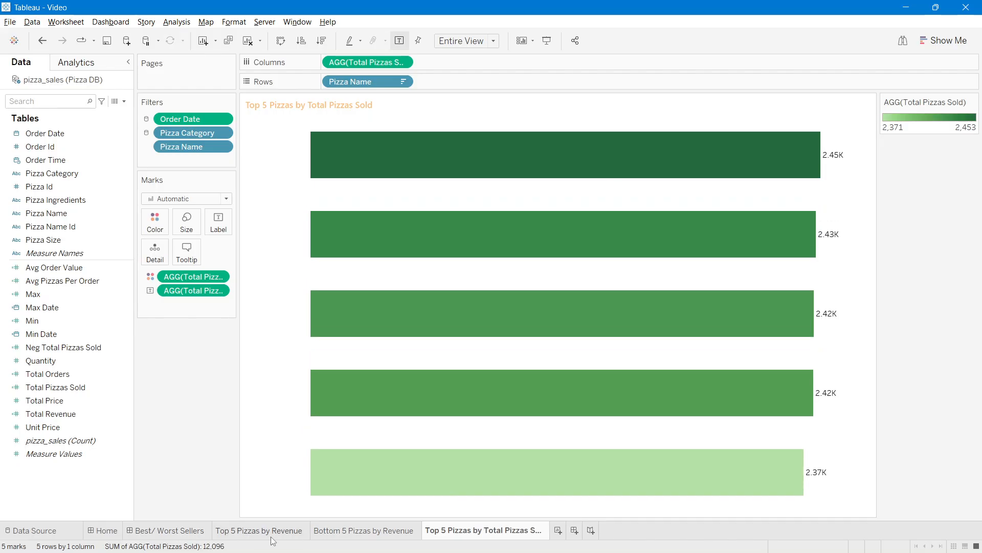
# Step: Place Top 5 Pizzas by Total Pizzas Sold in the empty Best/ Worst Sellers panel beside Top 5 Pizzas by Revenue, fit its width and remove its color legend
pyautogui.click(161, 532)
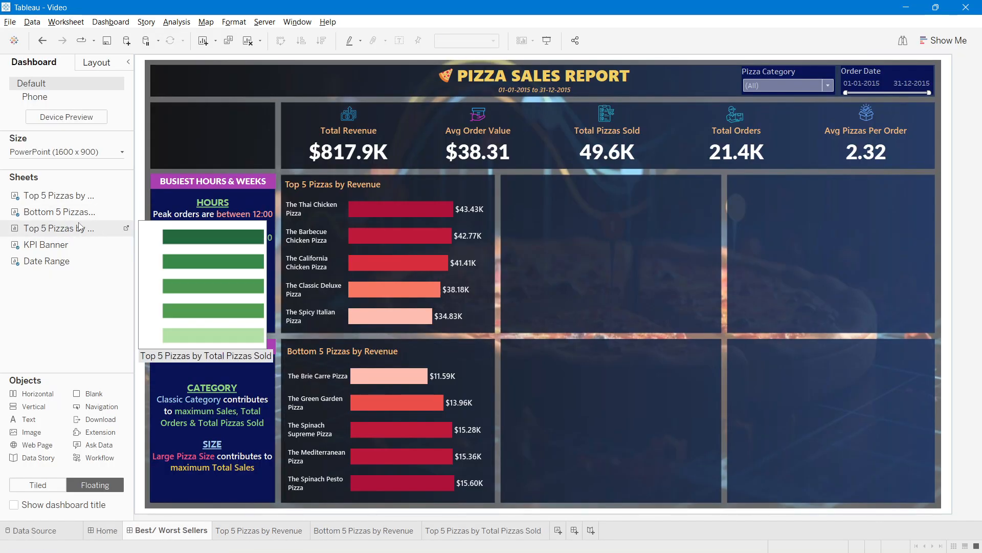
pyautogui.moveTo(69, 237); pyautogui.dragTo(504, 176)
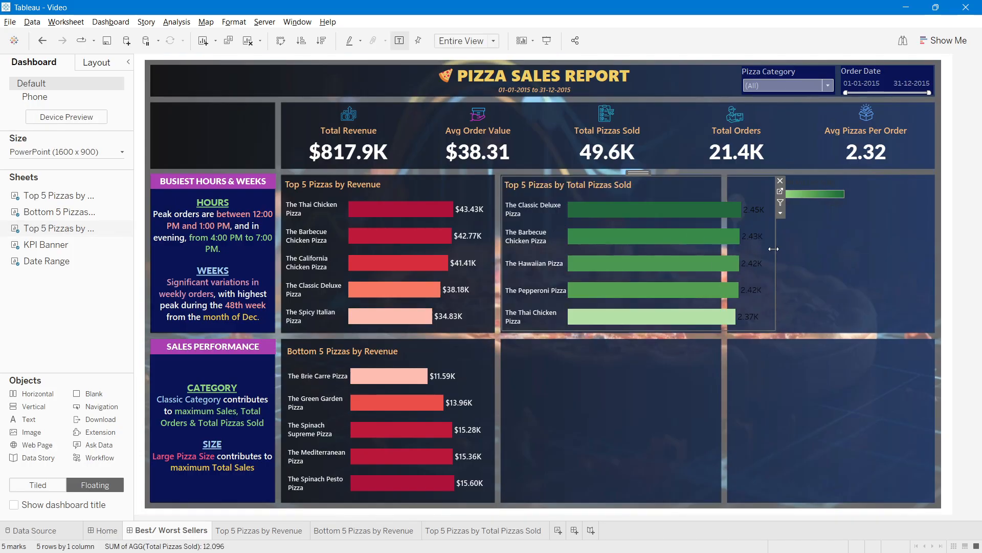
pyautogui.moveTo(773, 249); pyautogui.dragTo(718, 250)
pyautogui.click(819, 207)
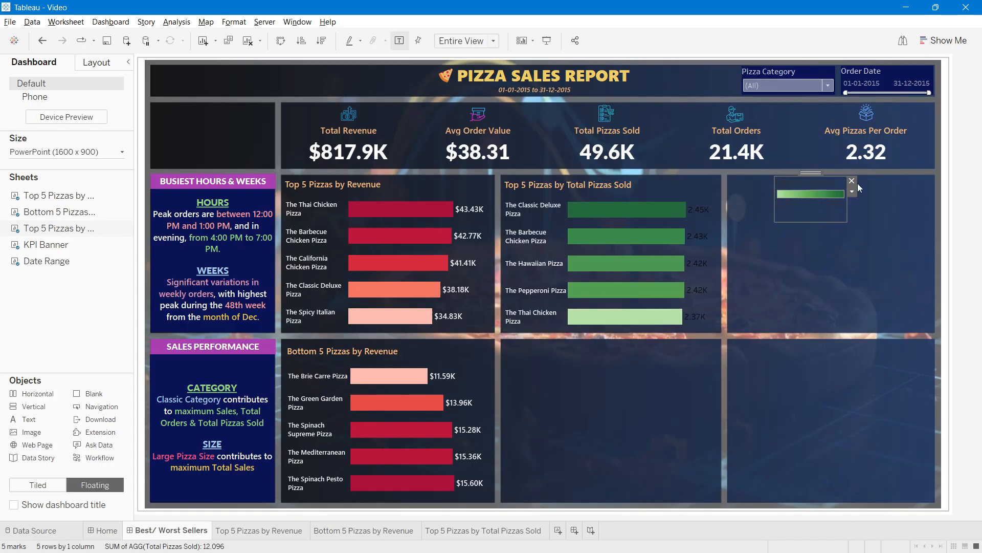
pyautogui.click(852, 181)
# Step: Set the bar labels on the Top 5 Pizzas by Total Pizzas Sold sheet to white Segoe UI Semibold and return to the dashboard
pyautogui.click(704, 195)
pyautogui.click(725, 192)
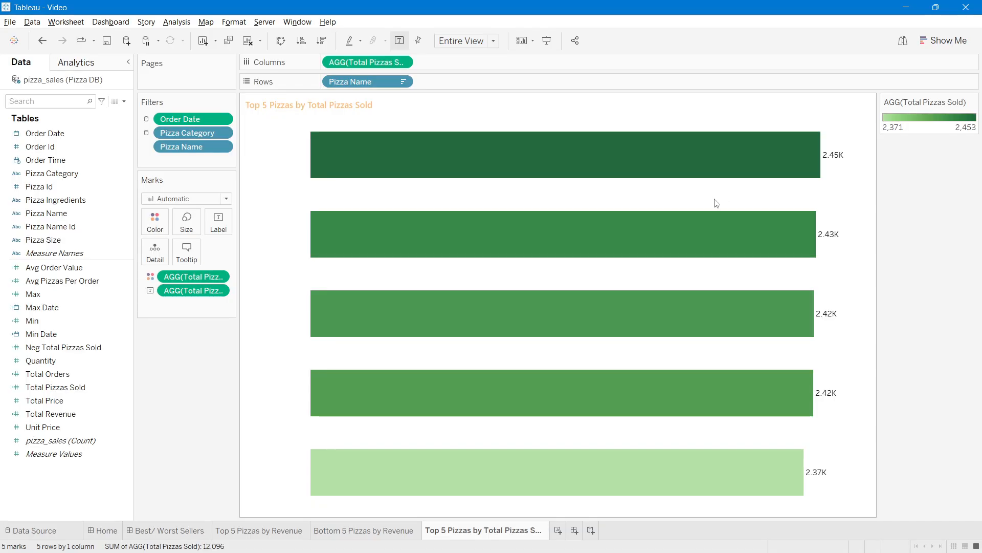
pyautogui.click(218, 223)
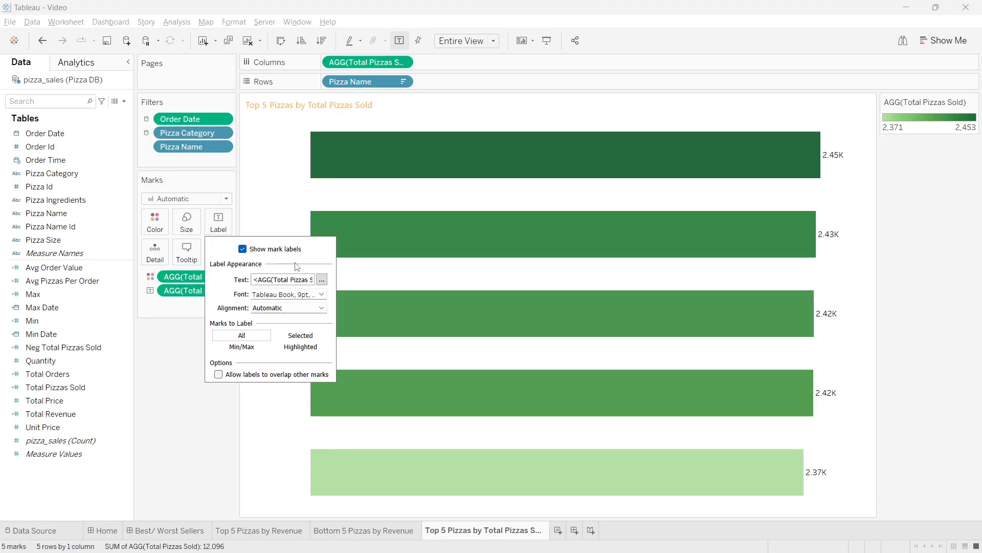
pyautogui.click(321, 279)
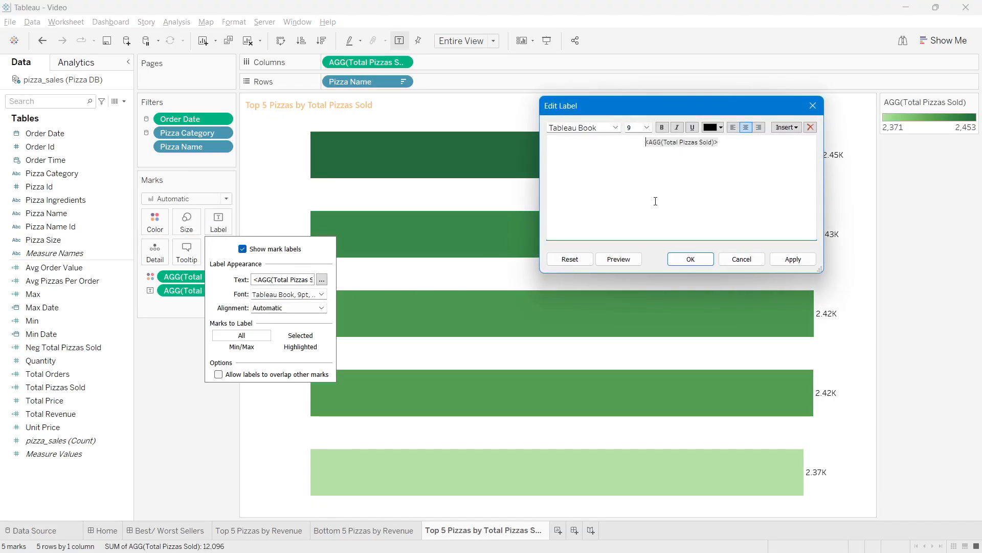
pyautogui.click(716, 127)
pyautogui.click(720, 138)
pyautogui.click(615, 127)
pyautogui.scroll(18, 608, 212)
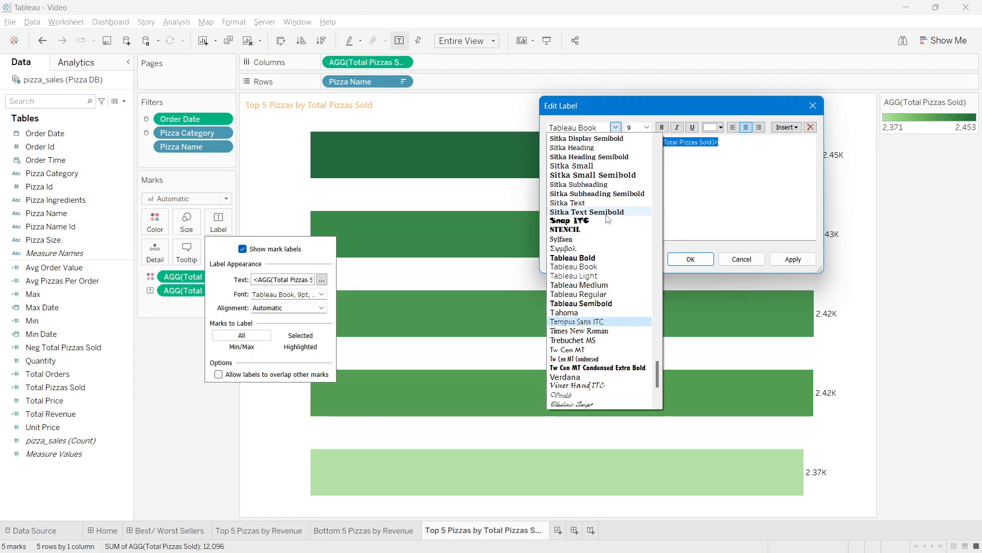
pyautogui.click(603, 244)
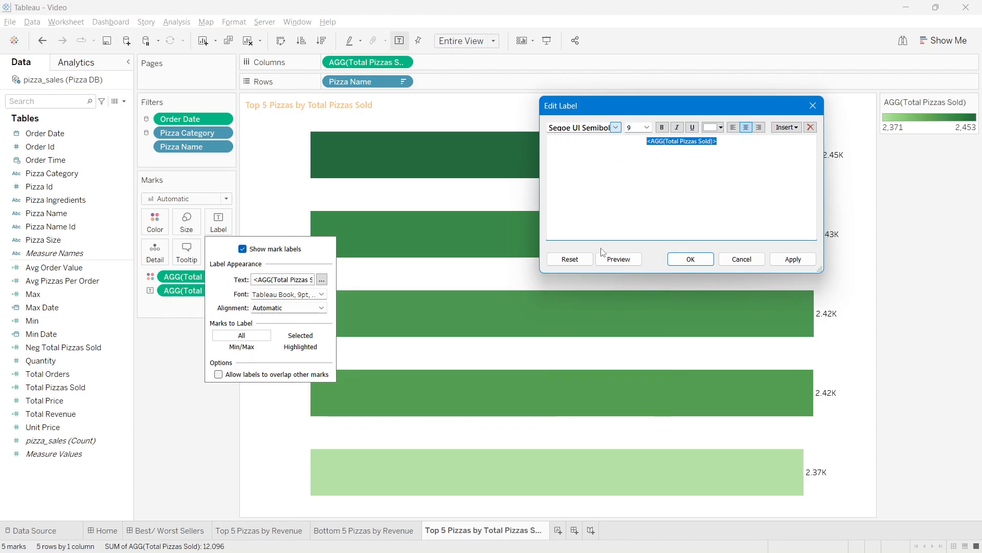
pyautogui.click(705, 262)
pyautogui.click(519, 404)
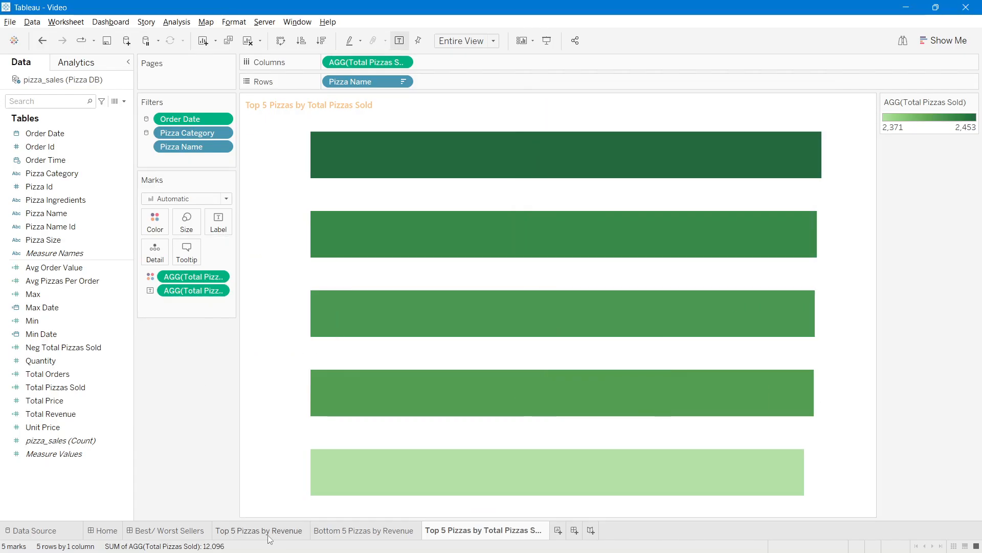
pyautogui.click(141, 530)
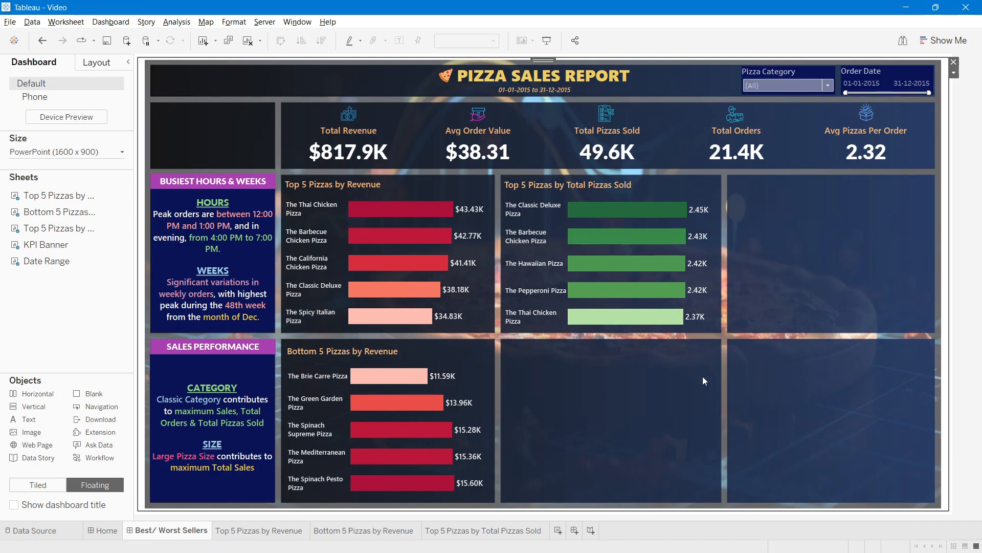
# Step: Duplicate the Top 5 Pizzas by Total Pizzas Sold worksheet
pyautogui.click(471, 533)
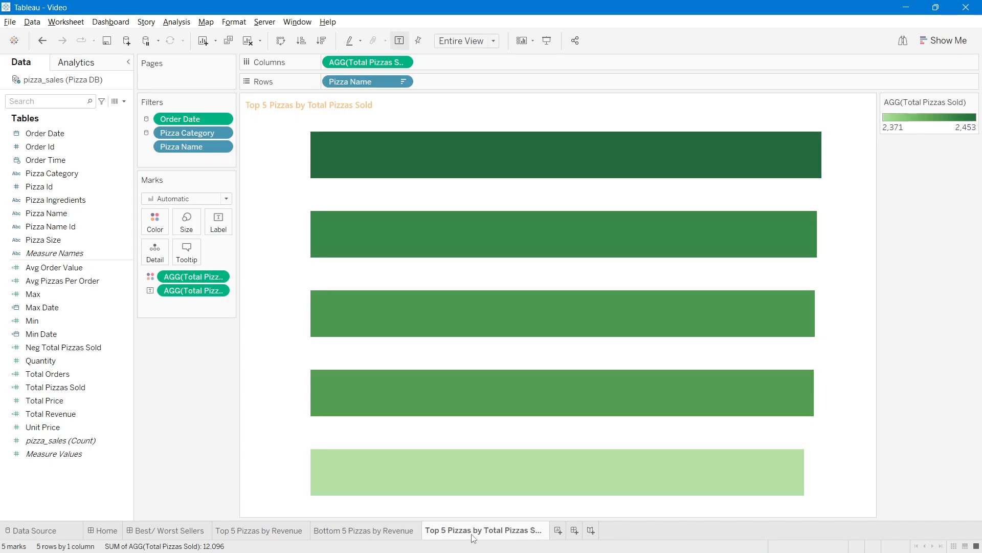
pyautogui.rightClick(473, 536)
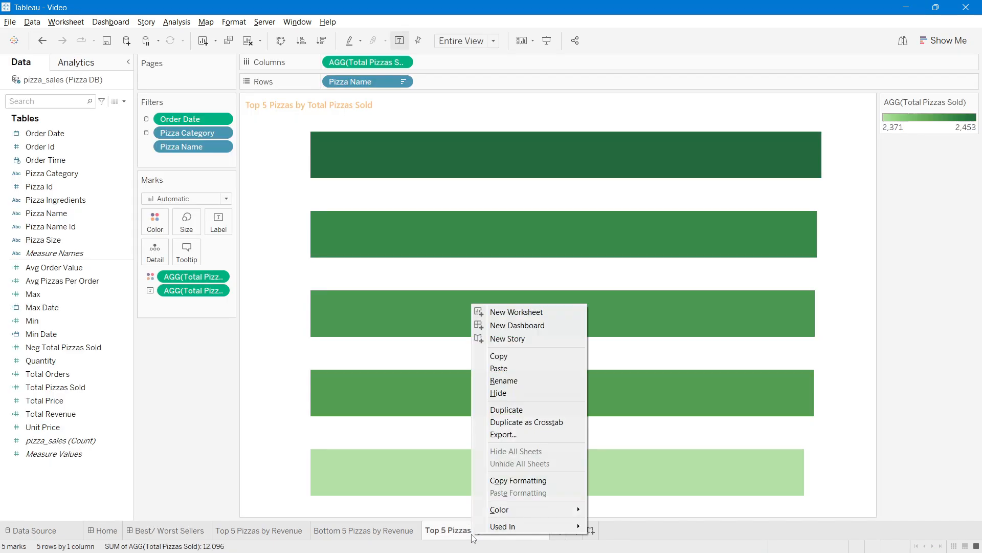
pyautogui.click(514, 410)
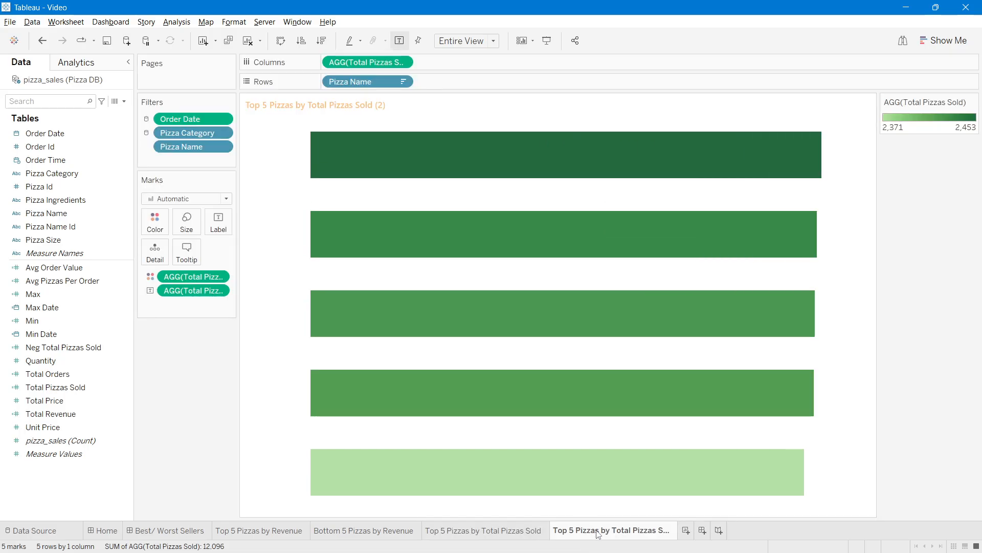
# Step: Rename the duplicated worksheet Bottom 5 Pizzas by Total Pizzas Sold
pyautogui.doubleClick(566, 536)
pyautogui.doubleClick(555, 533)
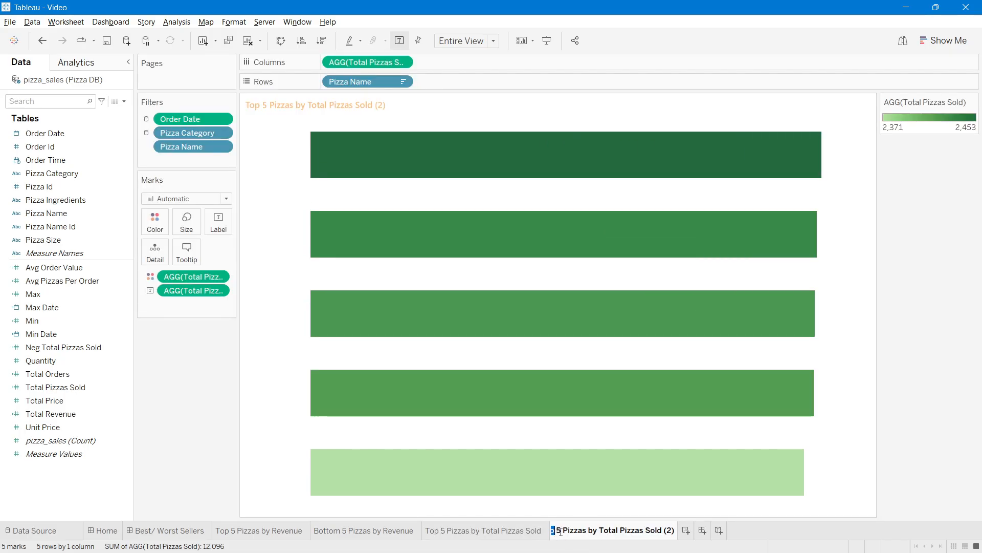
pyautogui.write('B')
pyautogui.press('Home')
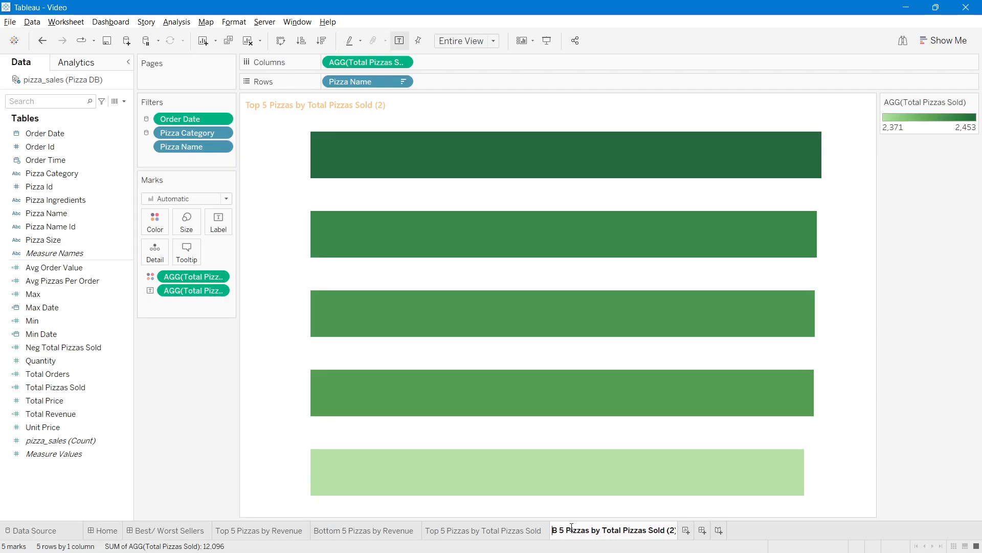
pyautogui.write('ottom')
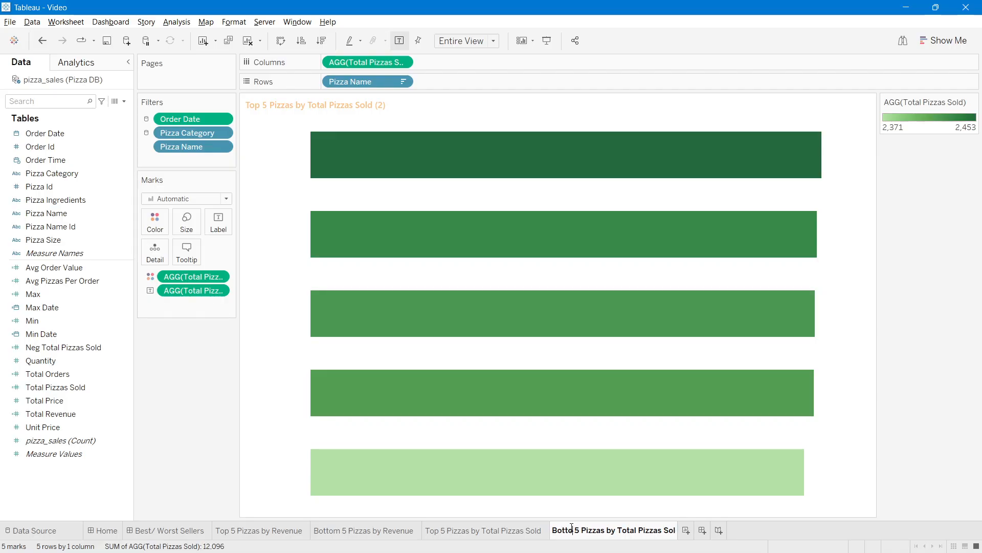
pyautogui.moveTo(636, 528); pyautogui.dragTo(707, 533)
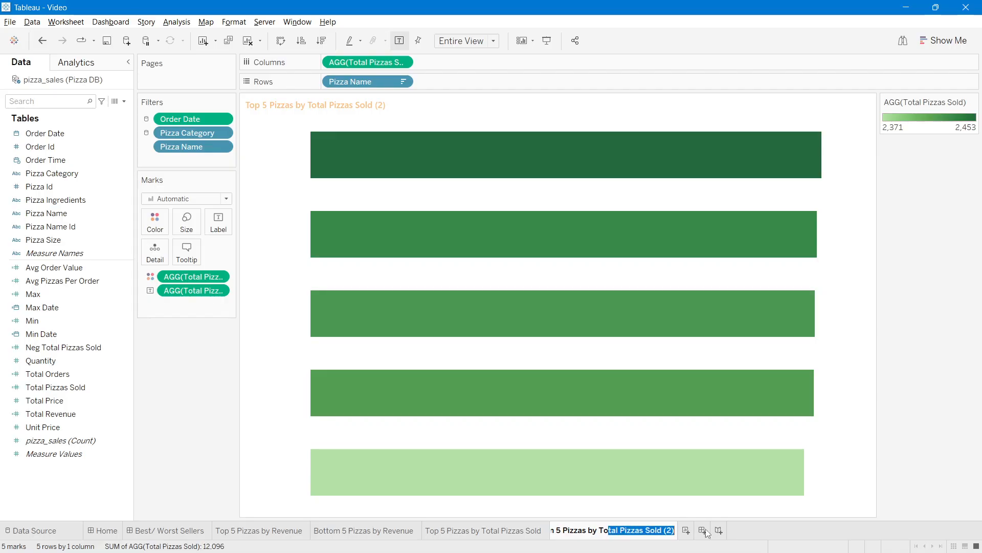
pyautogui.click(675, 530)
pyautogui.press('BackSpace')
pyautogui.press('BackSpace')
pyautogui.press('BackSpace')
pyautogui.press('BackSpace')
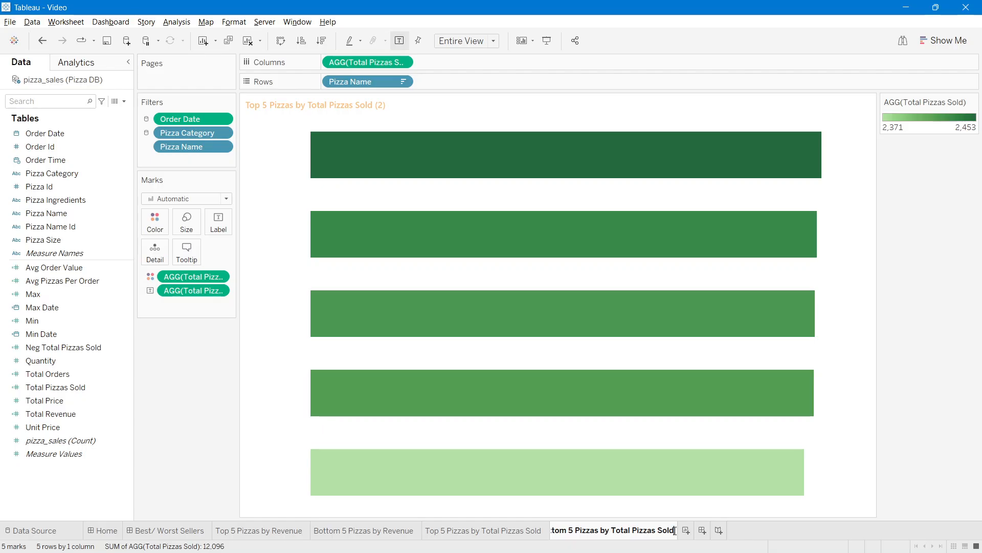
pyautogui.press('Return')
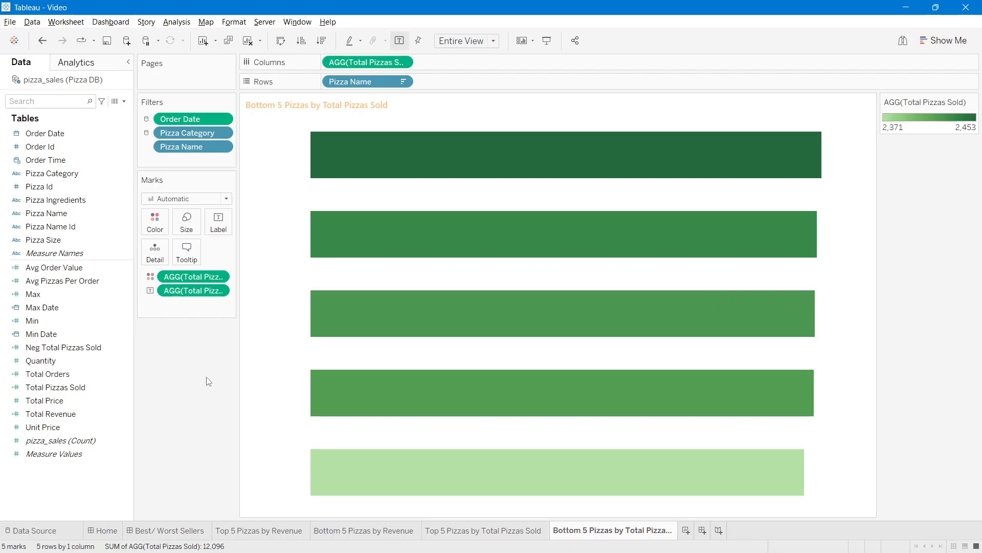
# Step: Change the Pizza Name filter to the bottom 5 by Total Pizzas Sold and sort the bars in ascending order
pyautogui.doubleClick(185, 146)
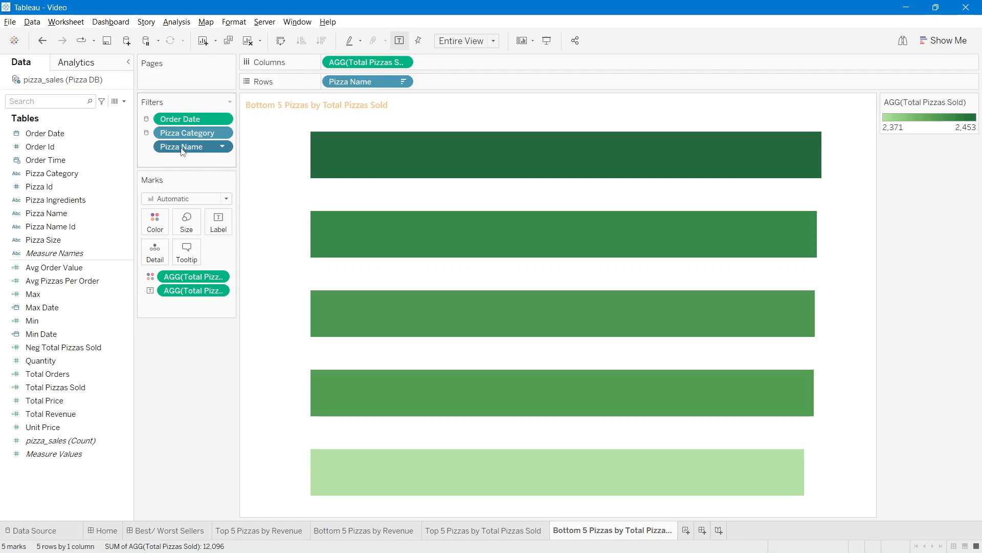
pyautogui.click(431, 195)
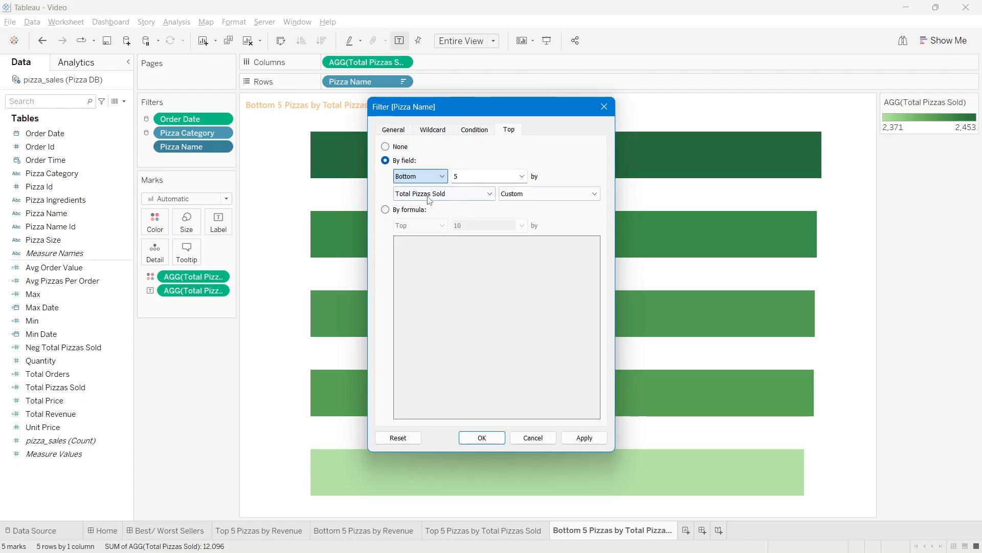
pyautogui.click(584, 438)
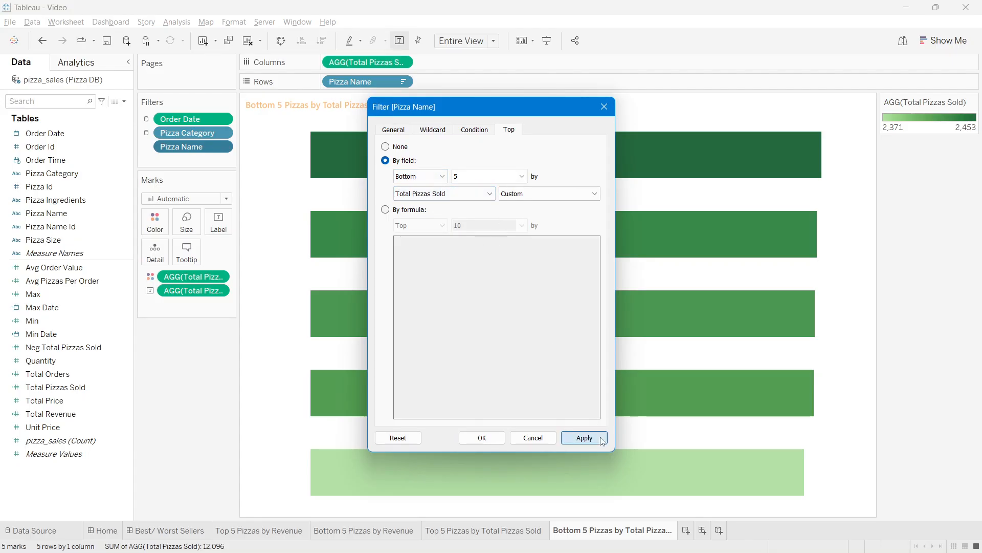
pyautogui.click(480, 437)
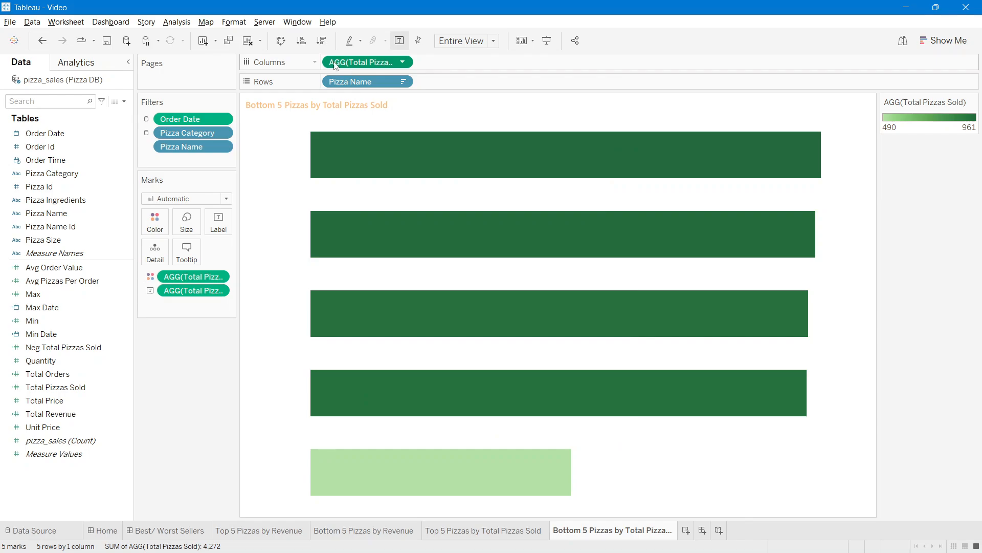
pyautogui.click(301, 41)
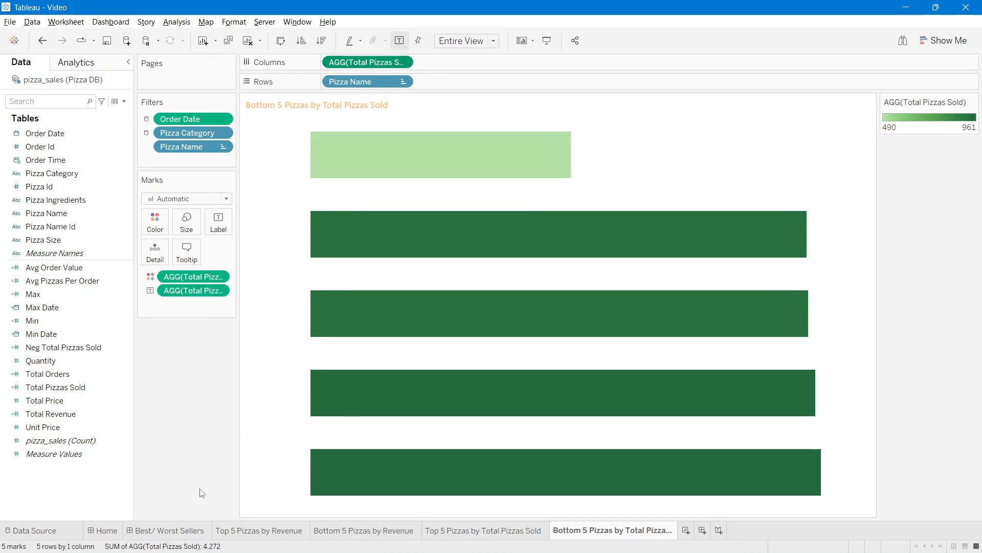
# Step: Place the Bottom 5 Pizzas by Total Pizzas Sold sheet below its Top 5 counterpart on the Best/ Worst Sellers dashboard and remove its colour legend
pyautogui.click(433, 533)
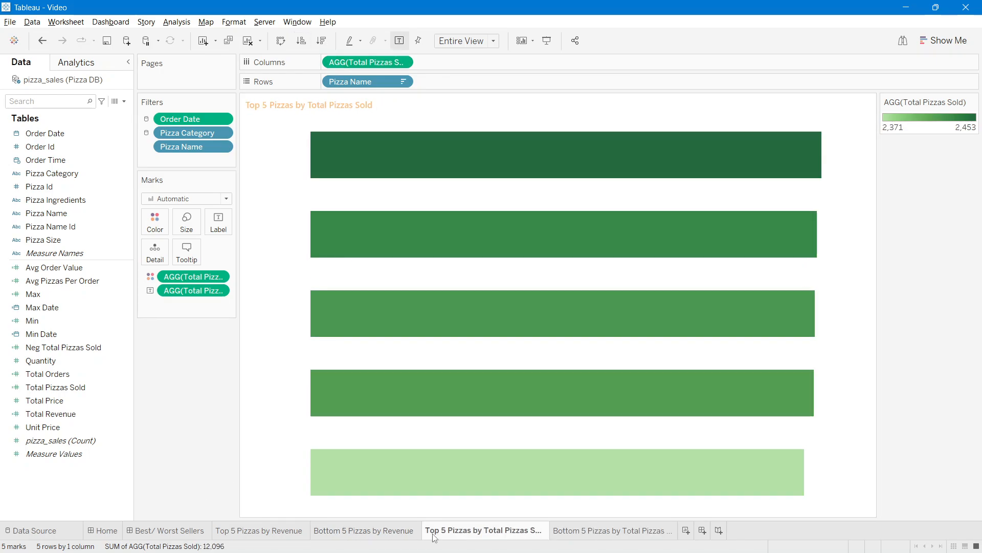
pyautogui.click(197, 532)
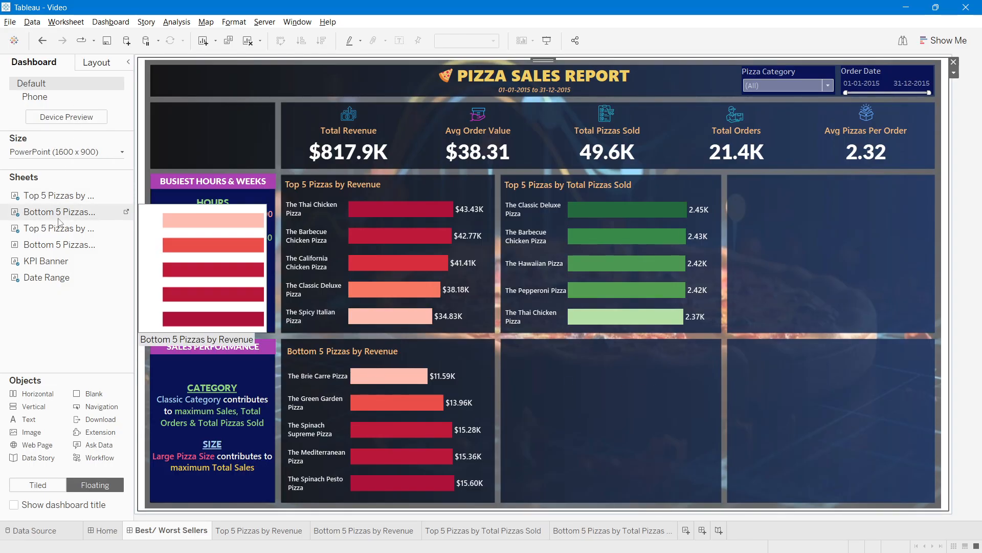
pyautogui.moveTo(51, 246); pyautogui.dragTo(504, 342)
pyautogui.moveTo(777, 394); pyautogui.dragTo(718, 401)
pyautogui.moveTo(617, 498); pyautogui.dragTo(606, 502)
pyautogui.click(817, 376)
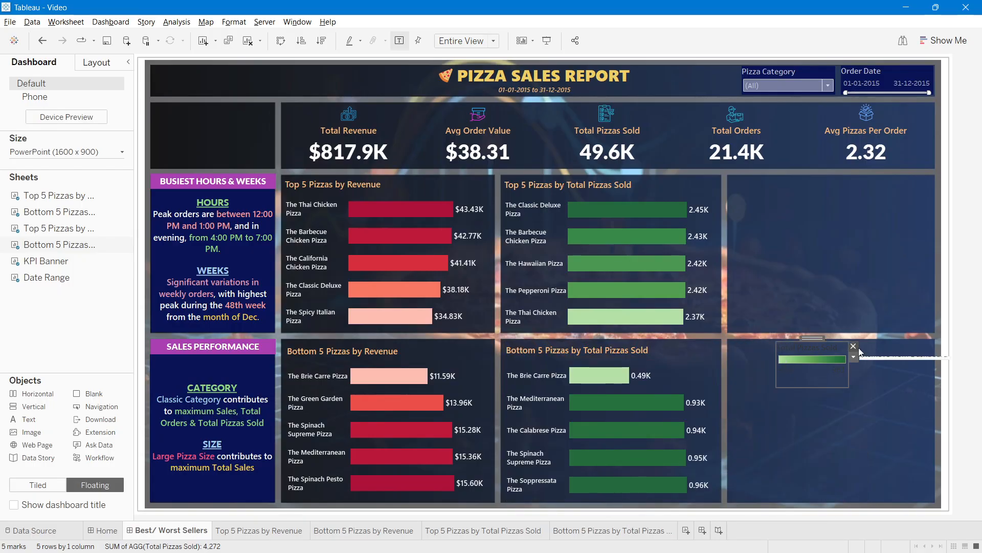
pyautogui.click(852, 347)
pyautogui.click(705, 363)
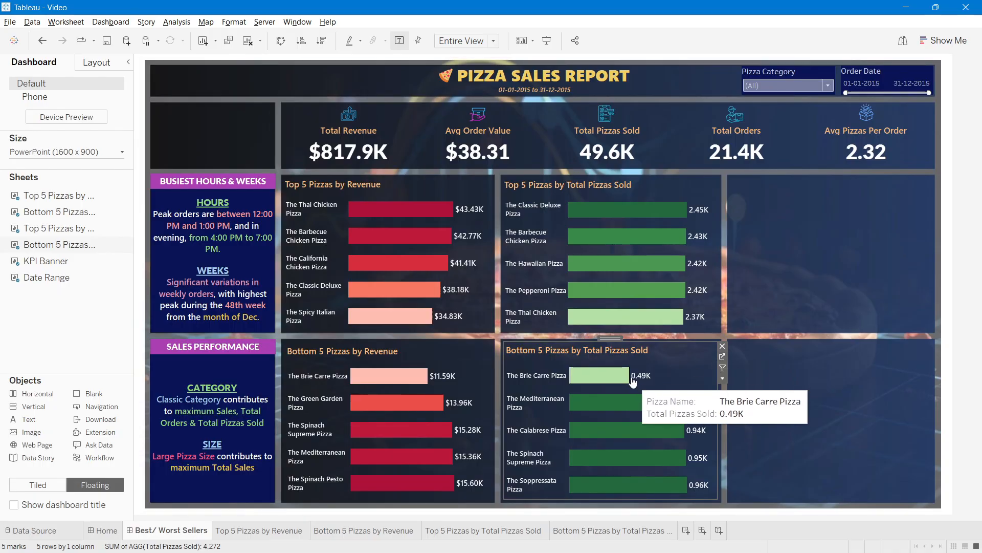
# Step: Set the bar label number format on the Bottom 5 Pizzas by Total Pizzas Sold sheet to Automatic and return to the dashboard
pyautogui.click(723, 358)
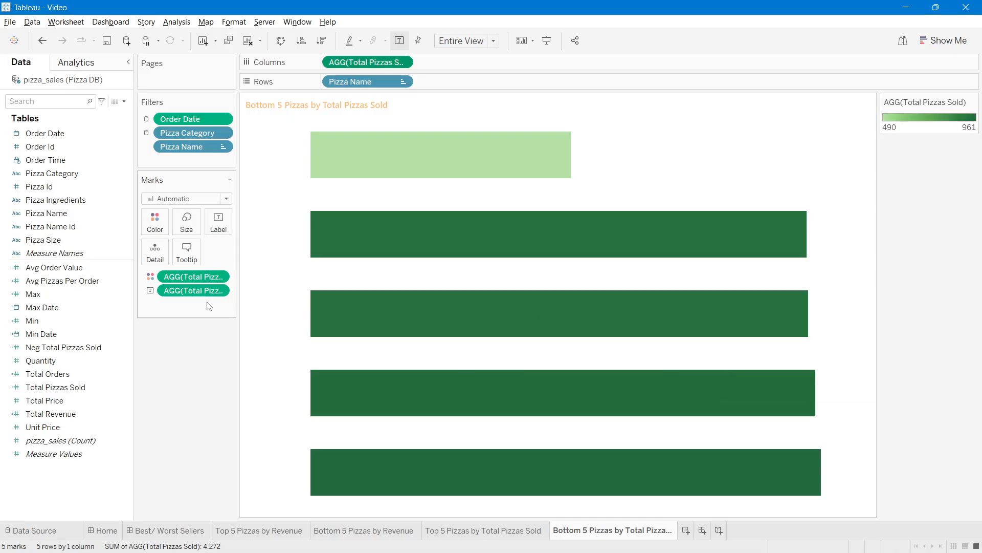
pyautogui.rightClick(185, 289)
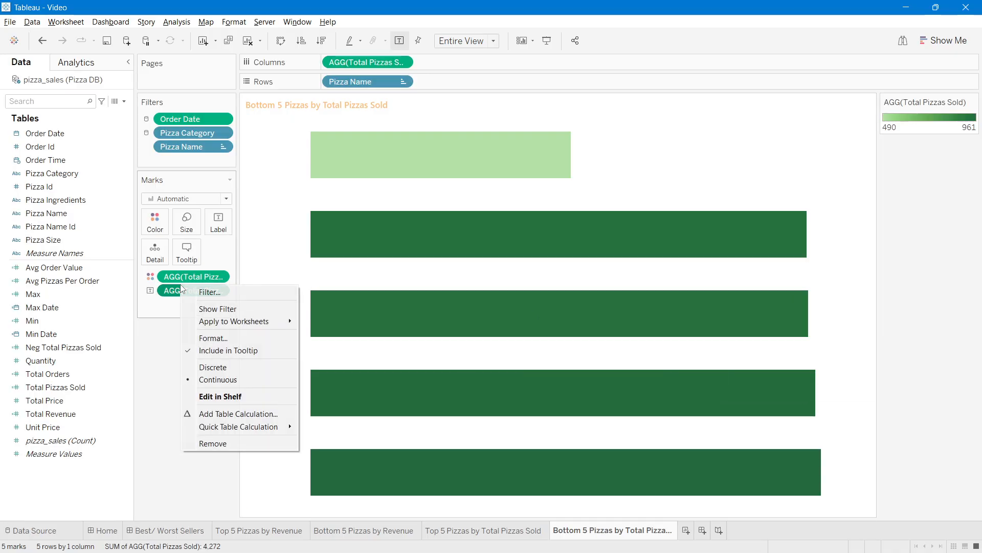
pyautogui.click(215, 338)
pyautogui.click(76, 158)
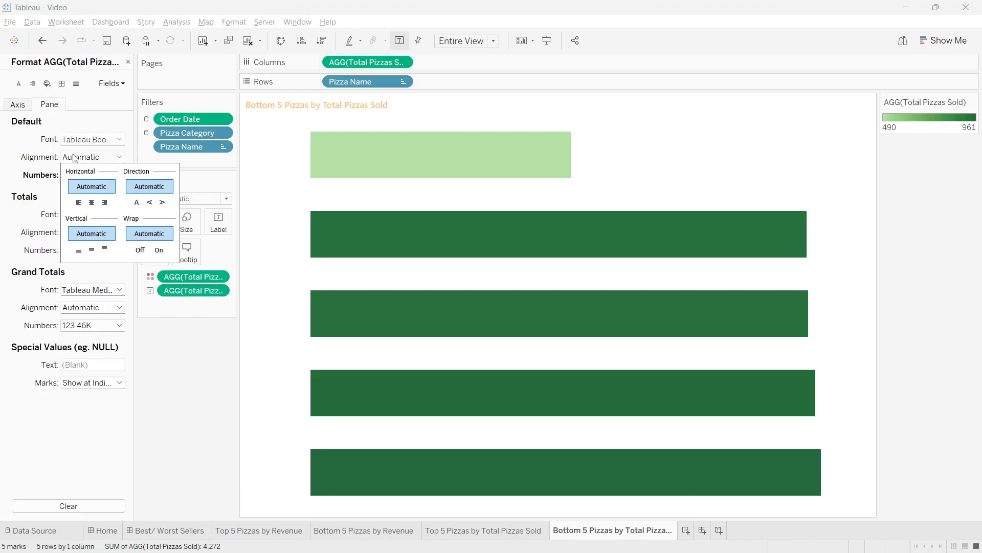
pyautogui.click(92, 175)
pyautogui.click(92, 175)
pyautogui.click(82, 190)
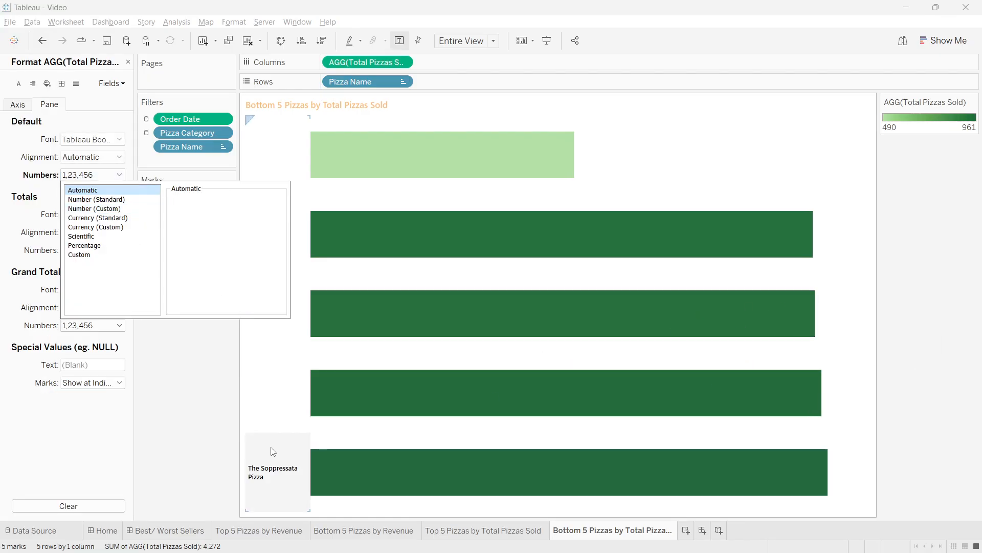
pyautogui.click(160, 530)
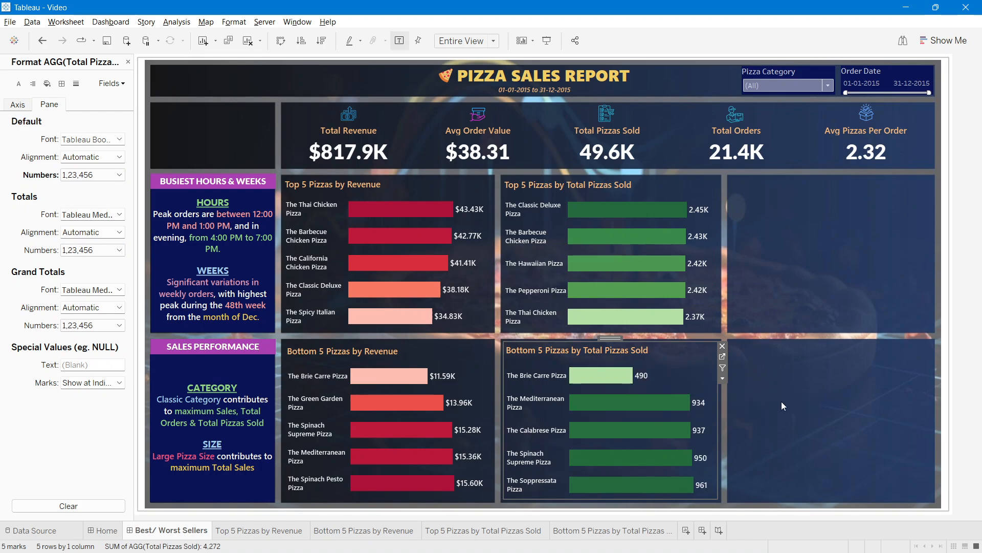
pyautogui.click(781, 401)
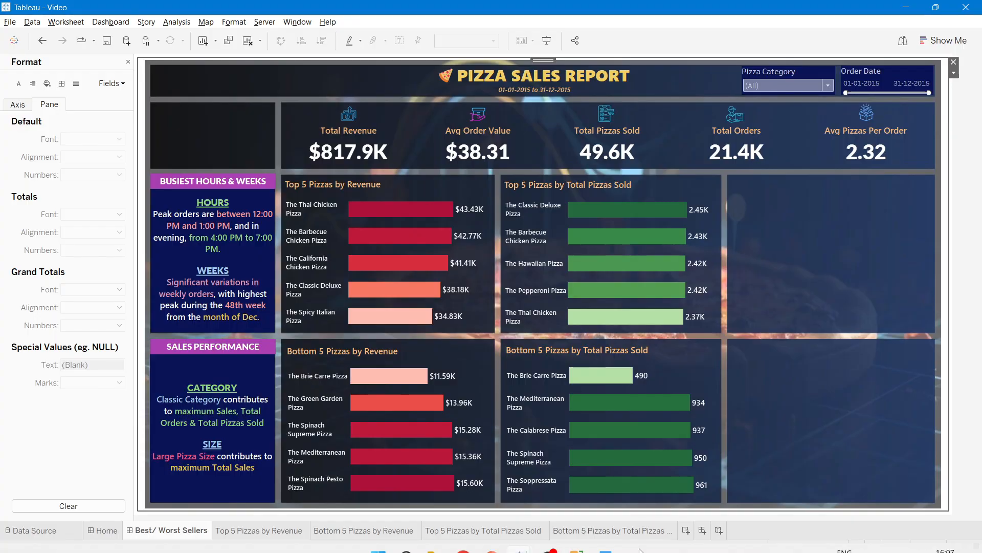
# Step: Switch to the PIZZA SALES SQL QUERIES Word document and compare its top and bottom 5 query outputs with the dashboard charts
pyautogui.moveTo(543, 550)
pyautogui.click(605, 537)
pyautogui.scroll(-10, 556, 335)
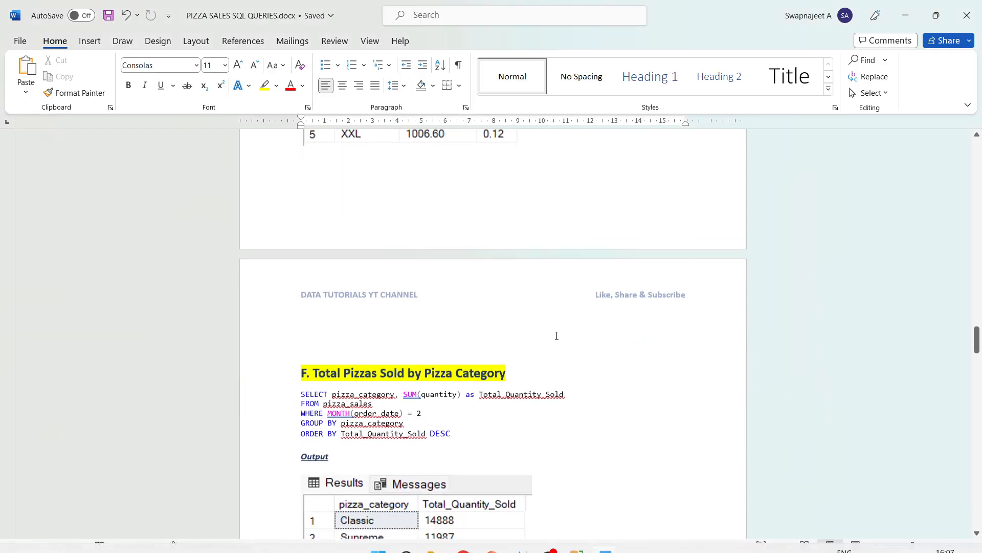
pyautogui.scroll(-9, 557, 335)
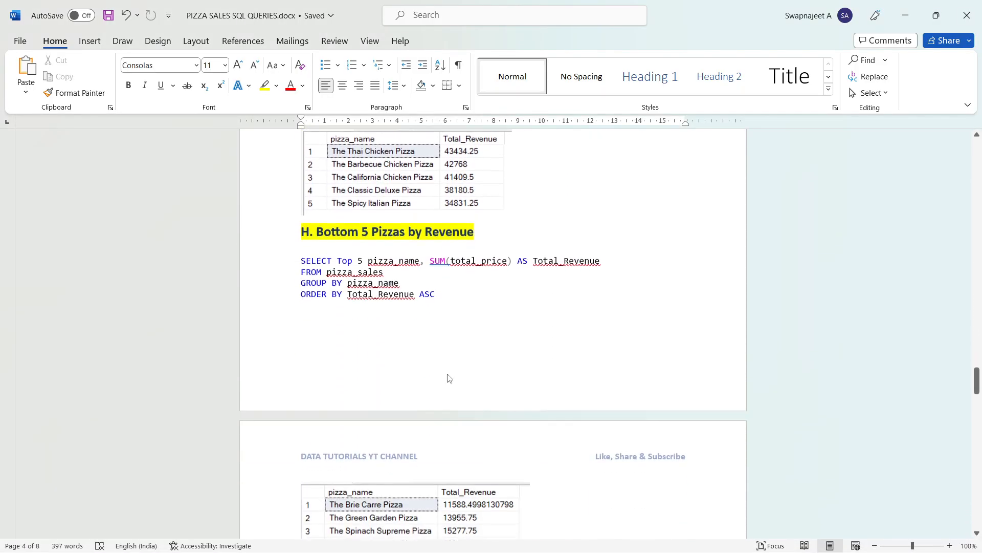
pyautogui.scroll(-1, 444, 374)
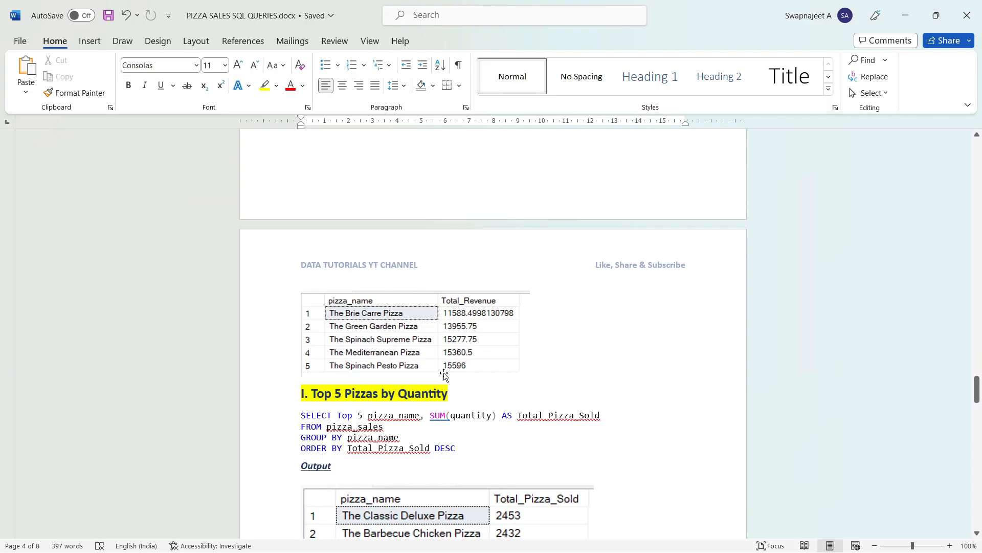
pyautogui.scroll(-4, 444, 374)
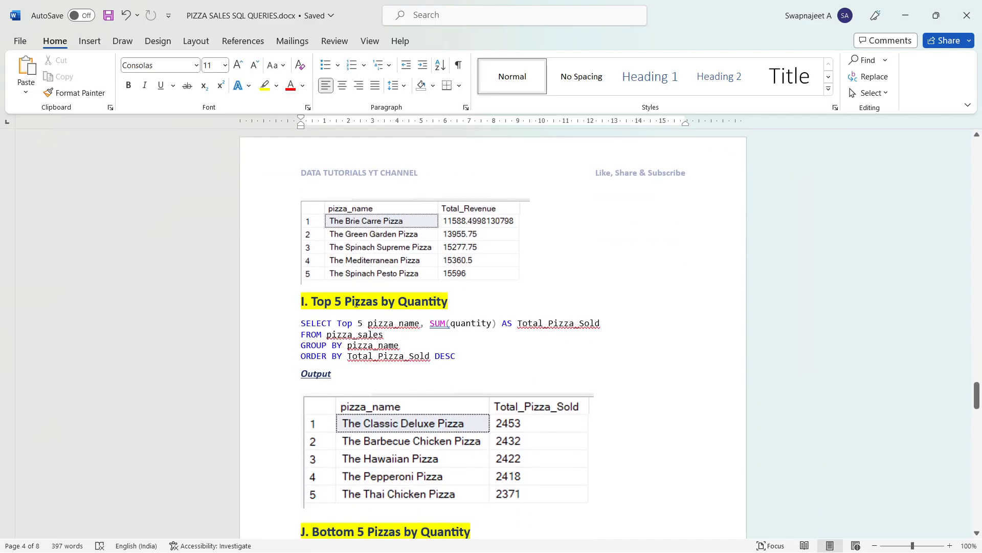
pyautogui.scroll(-7, 401, 359)
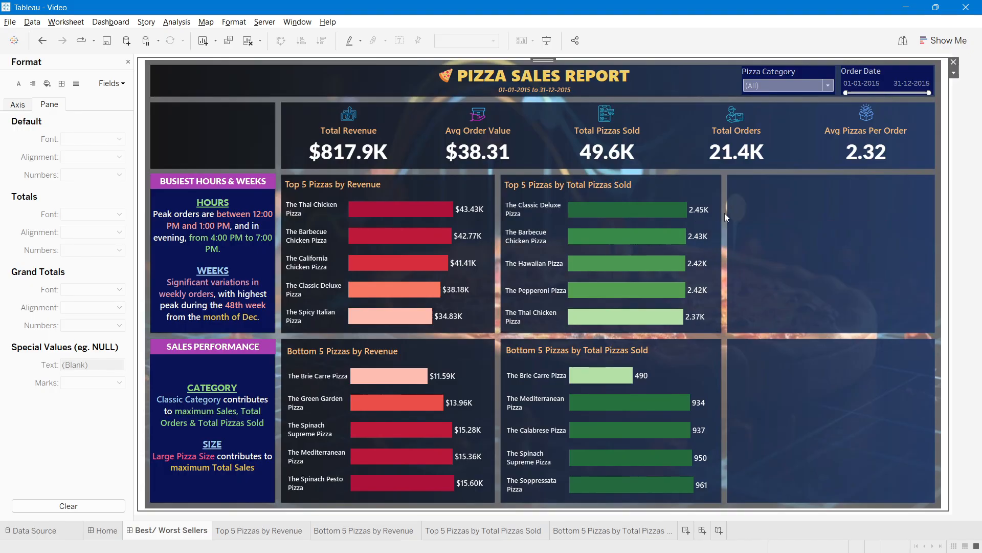
pyautogui.moveTo(698, 214)
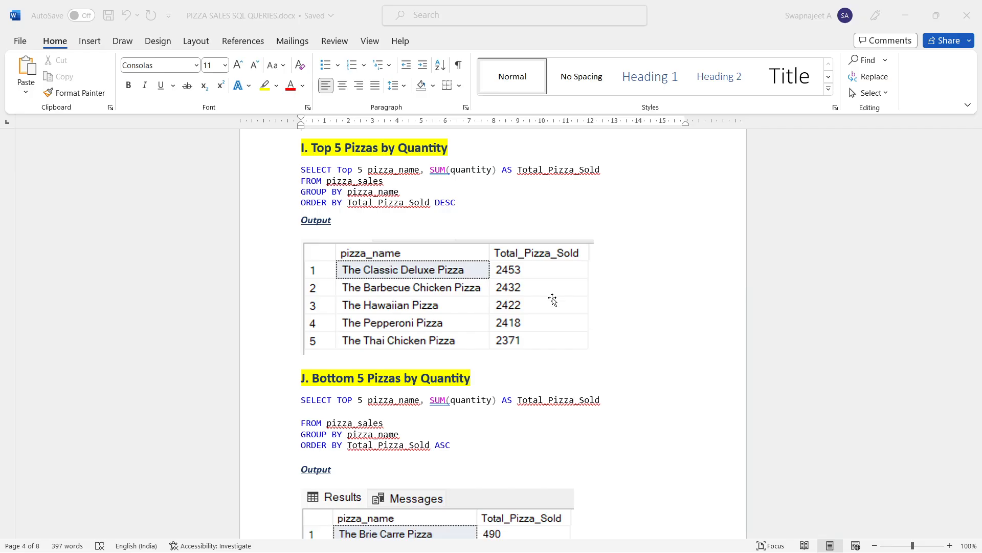
pyautogui.scroll(-7, 549, 331)
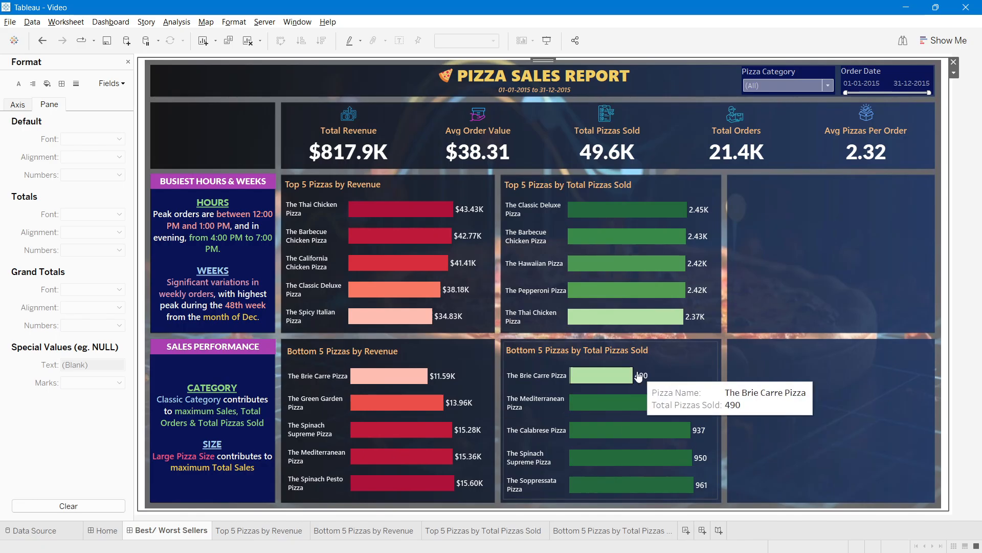
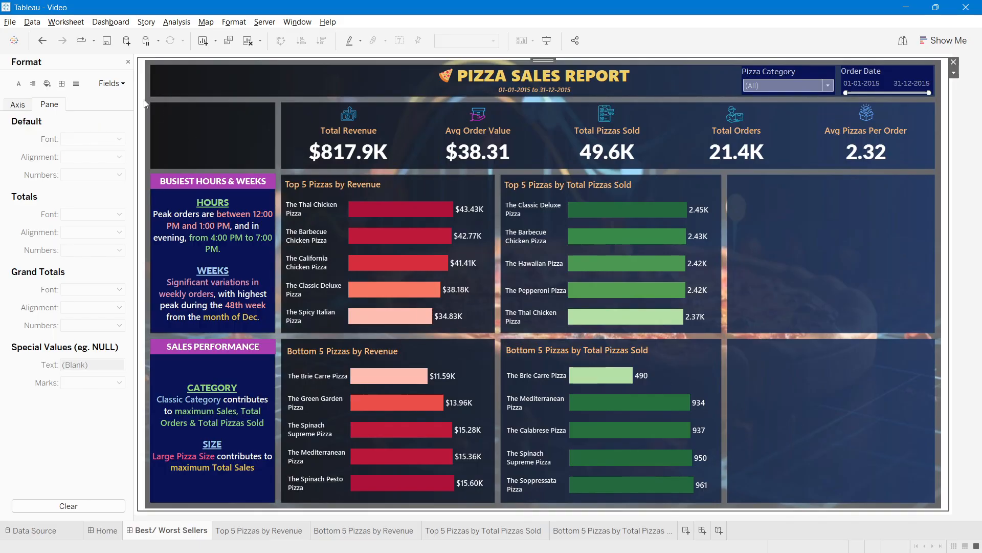
# Step: Duplicate the Top 5 Pizzas by Total Pizzas Sold worksheet and move the copy after the Bottom 5 Pizzas by Total Pizzas Sold sheet
pyautogui.click(128, 62)
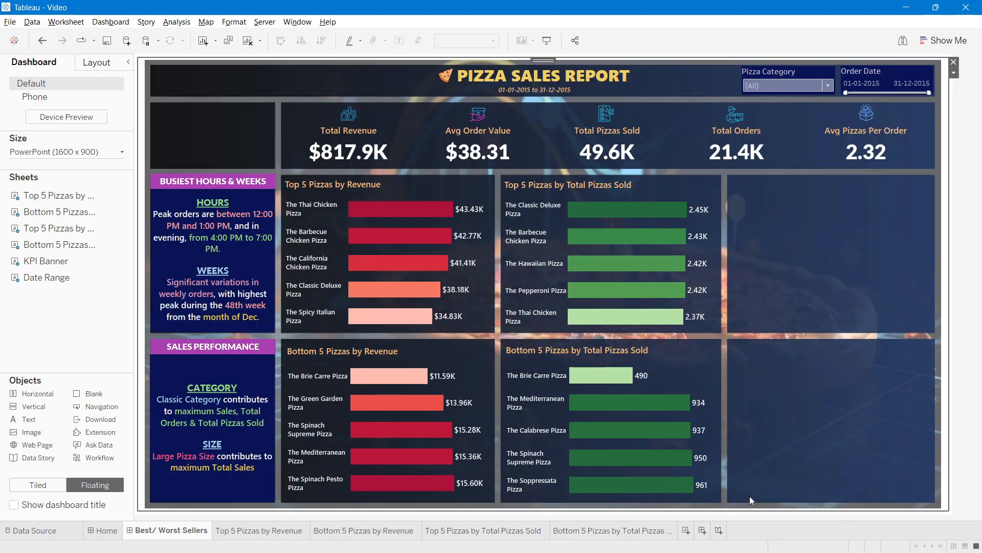
pyautogui.click(495, 530)
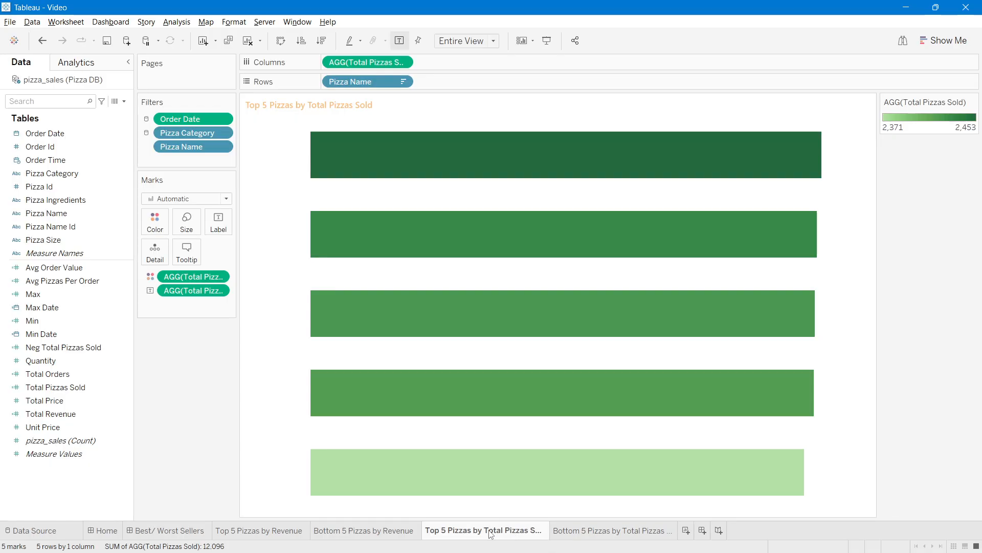
pyautogui.rightClick(490, 534)
pyautogui.click(523, 403)
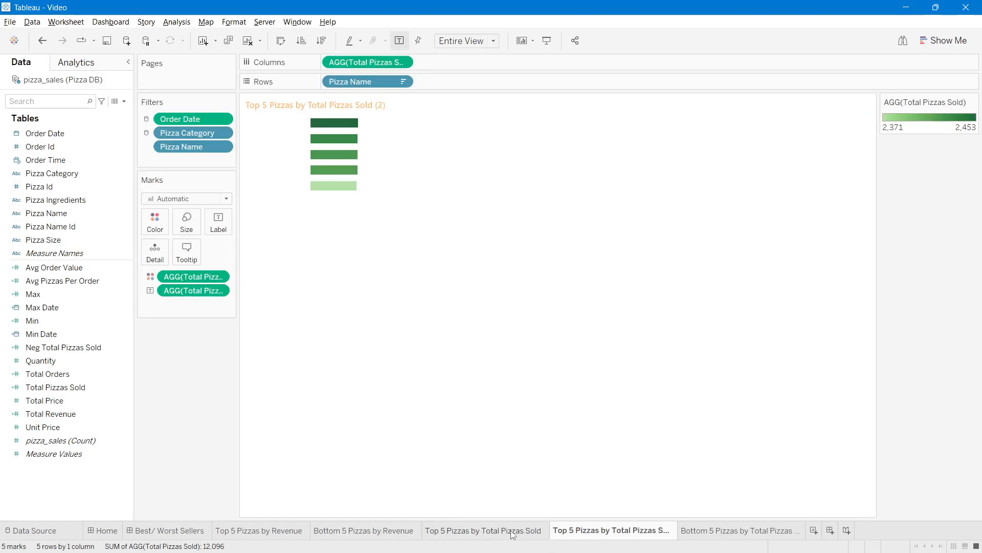
pyautogui.moveTo(795, 539); pyautogui.dragTo(798, 540)
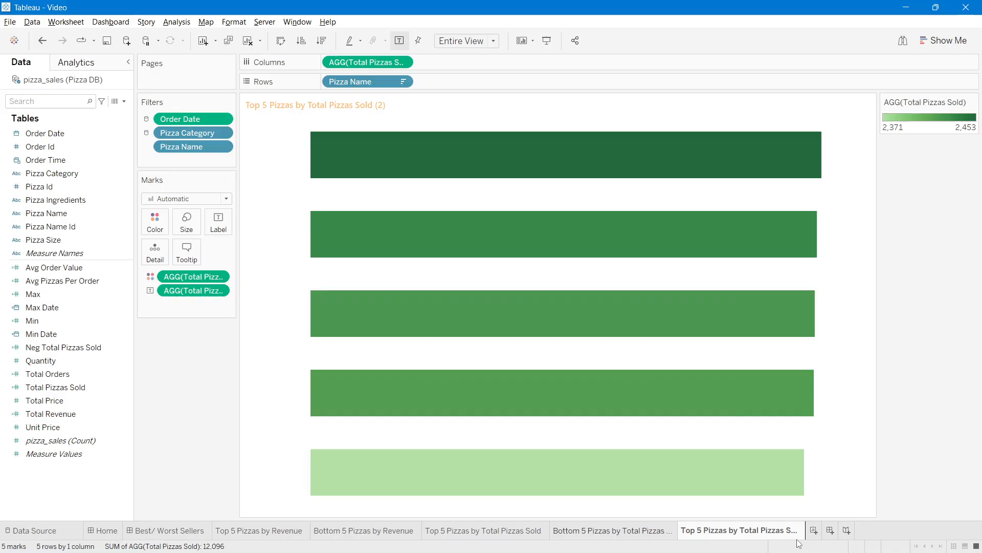
# Step: Rename the duplicated worksheet Top 5 Pizzas by Total Orders
pyautogui.doubleClick(735, 532)
pyautogui.click(700, 532)
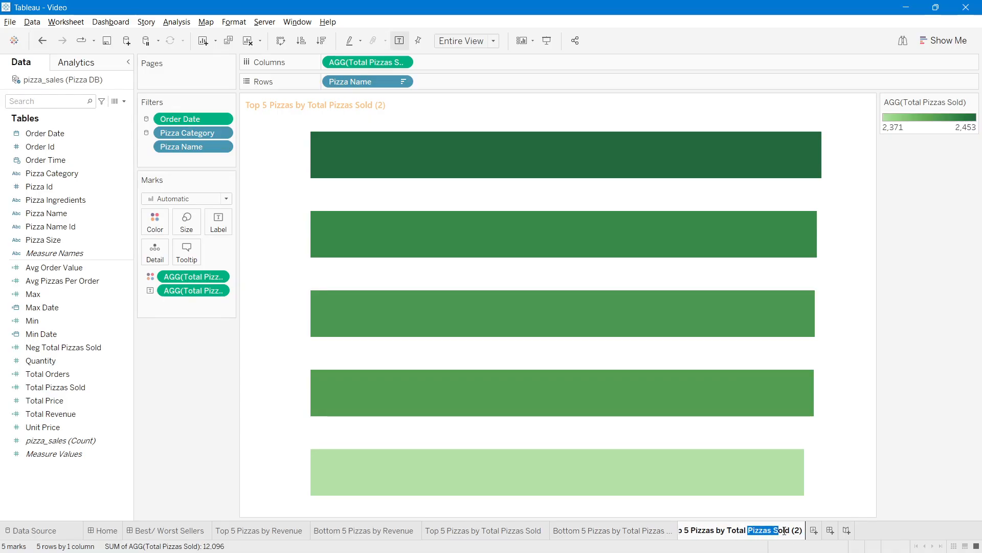
pyautogui.write('Order')
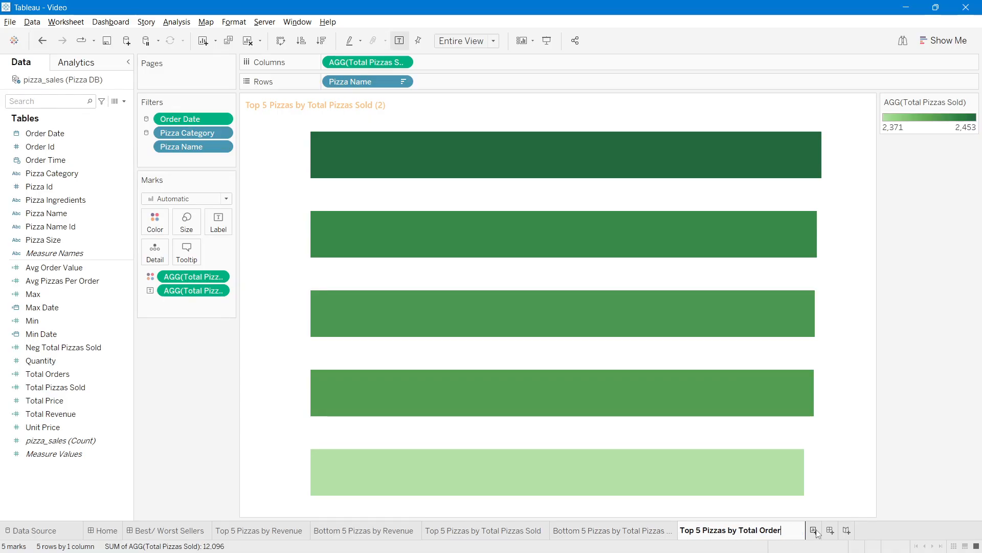
pyautogui.press('Return')
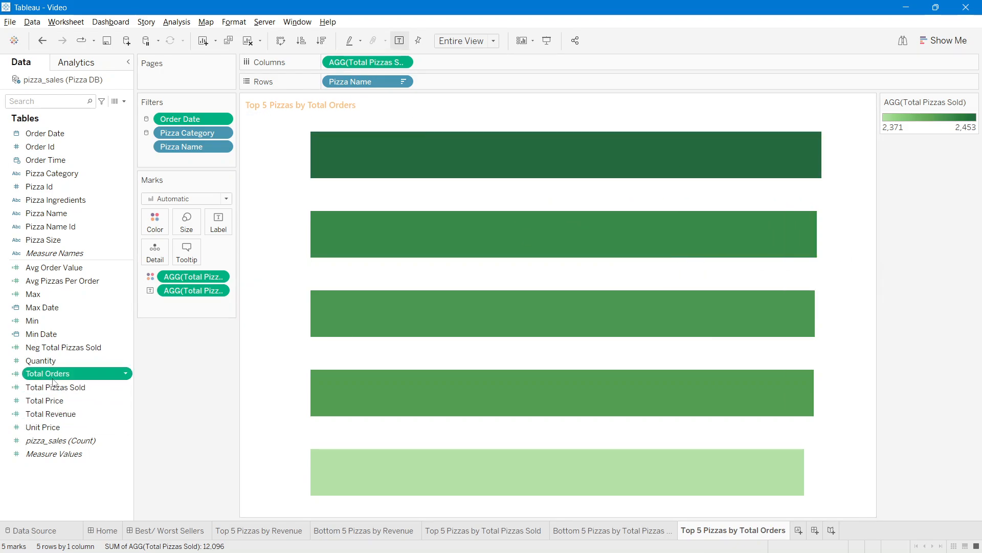
# Step: Replace Total Pizzas Sold with Total Orders as the measure for the bar length, colour and label
pyautogui.moveTo(47, 374); pyautogui.dragTo(367, 66)
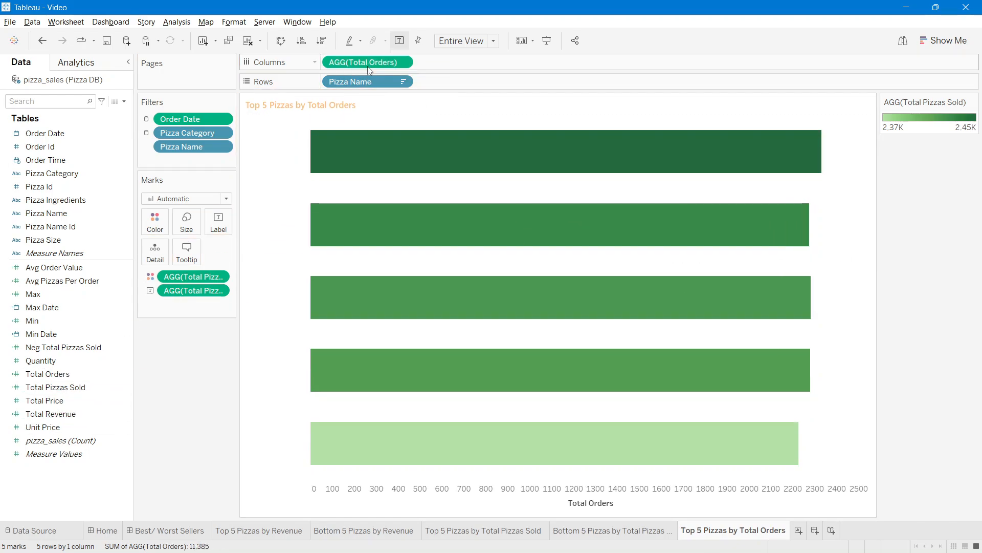
pyautogui.moveTo(51, 374); pyautogui.dragTo(213, 274)
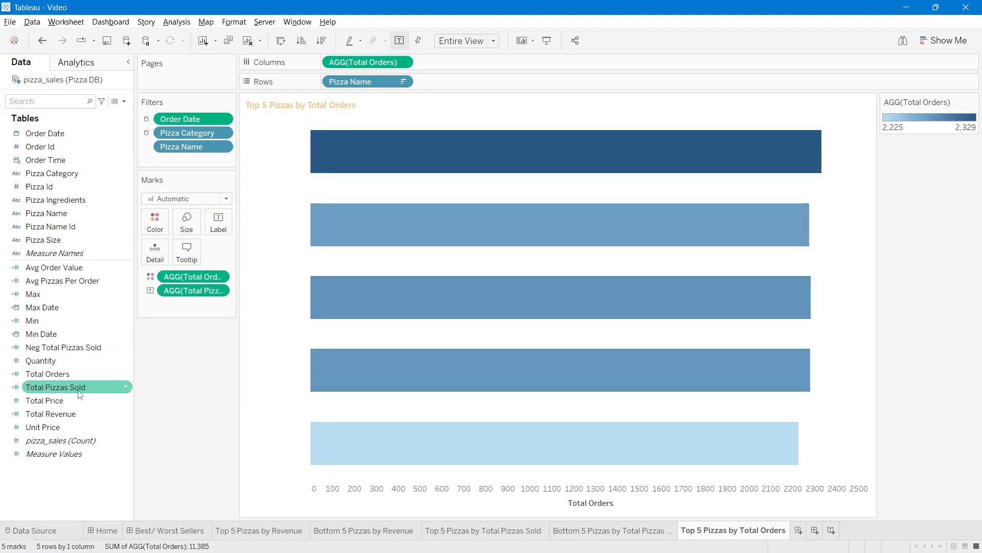
pyautogui.moveTo(53, 378); pyautogui.dragTo(199, 293)
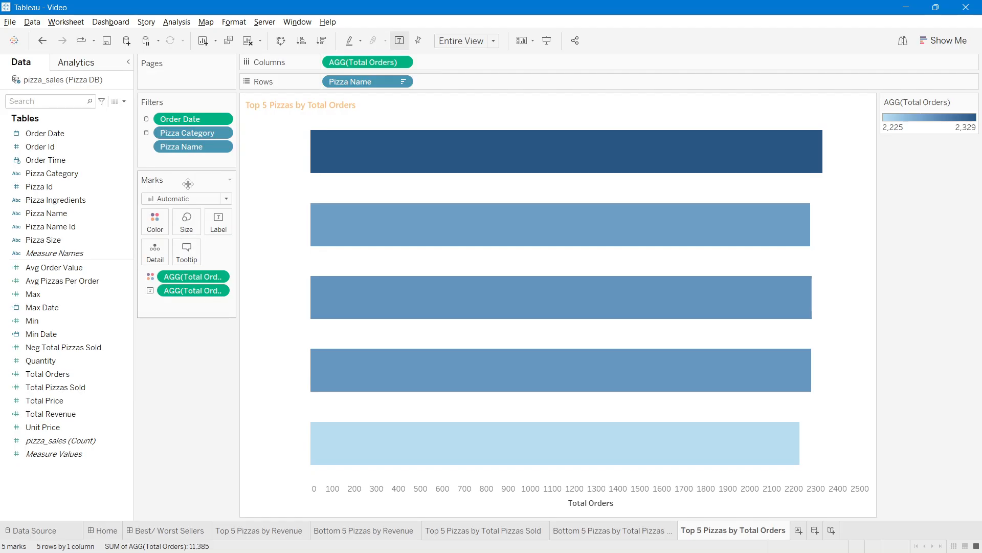
# Step: Change the Pizza Name filter to the top 5 by Total Orders and sort the bars in descending order
pyautogui.doubleClick(194, 147)
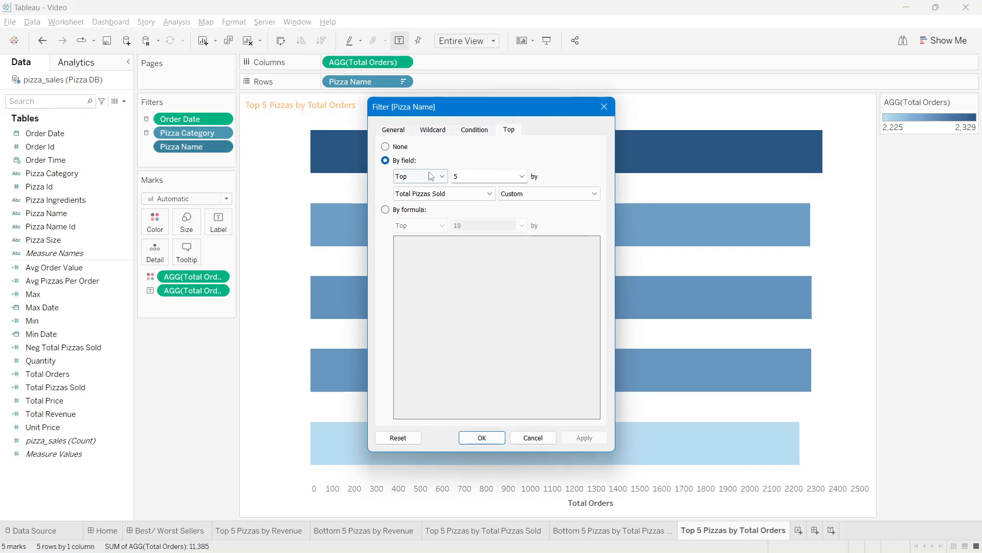
pyautogui.click(426, 194)
pyautogui.write('total')
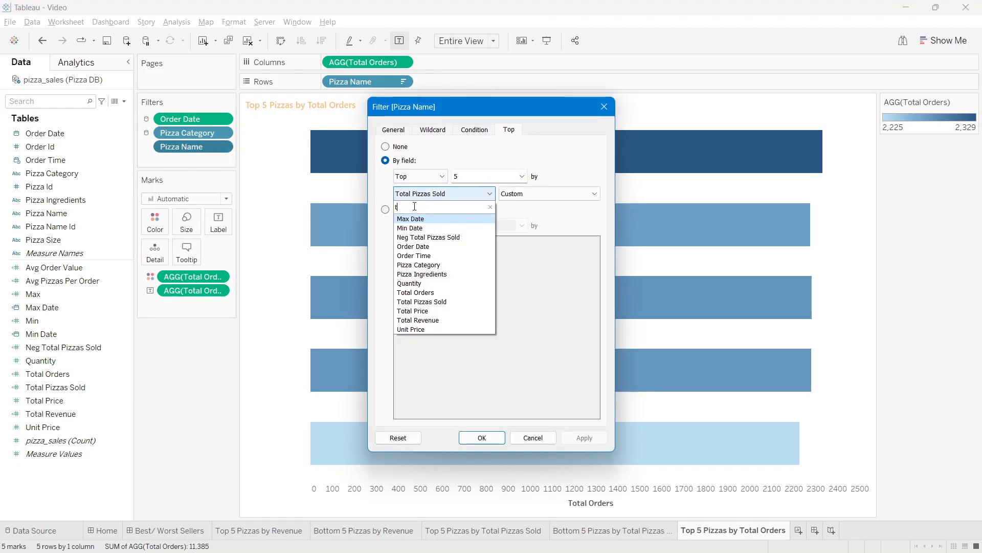
pyautogui.click(461, 227)
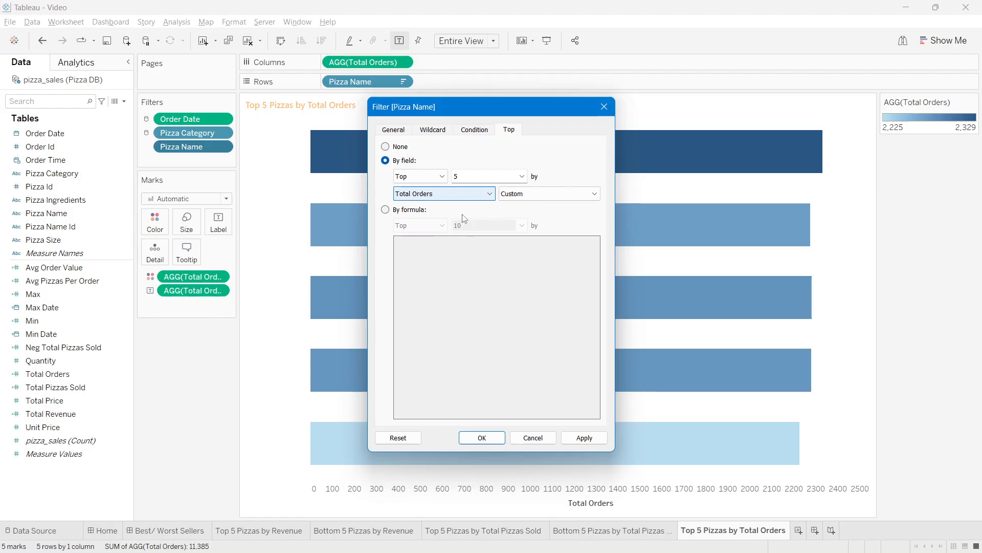
pyautogui.click(587, 440)
pyautogui.click(482, 437)
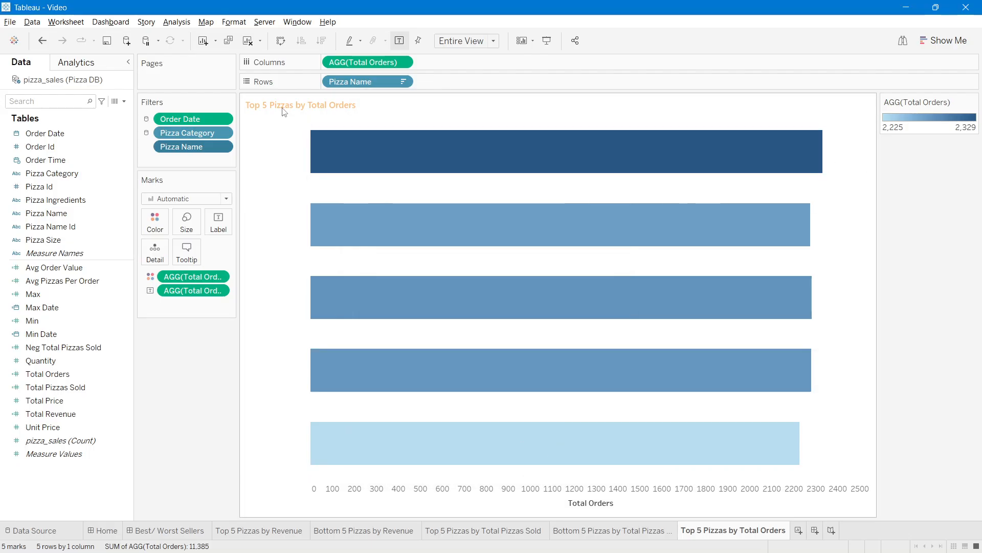
pyautogui.click(318, 45)
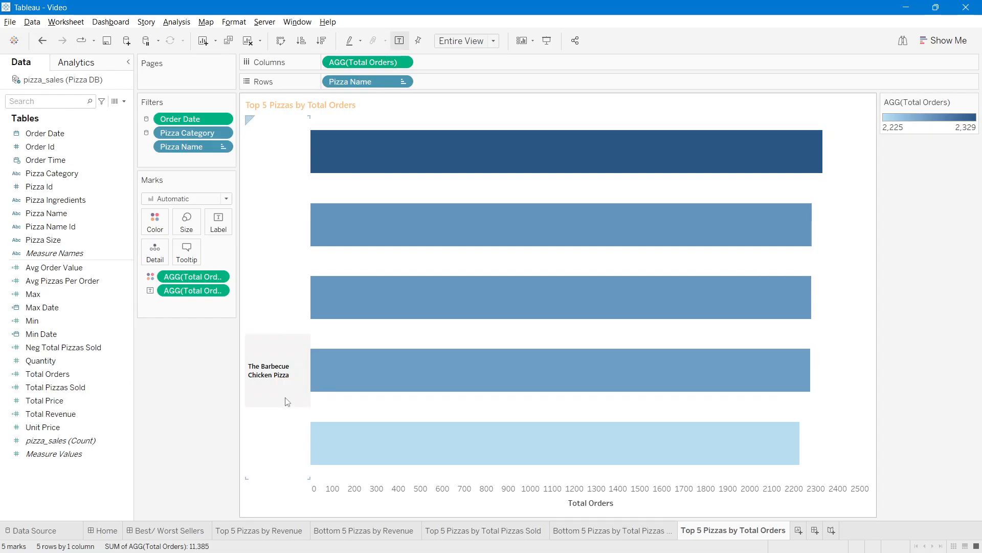
# Step: Check the number format options for the Total Orders bar labels
pyautogui.rightClick(205, 300)
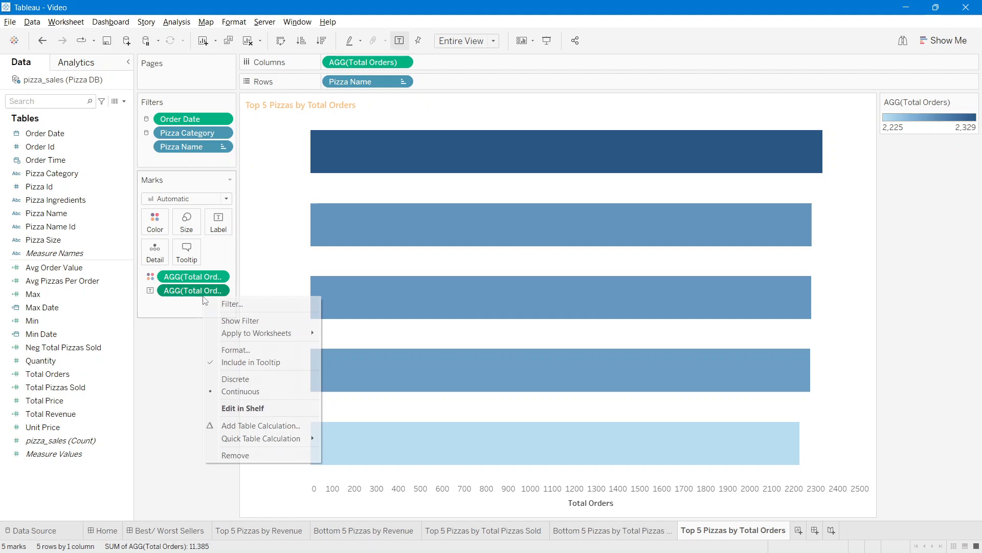
pyautogui.click(235, 348)
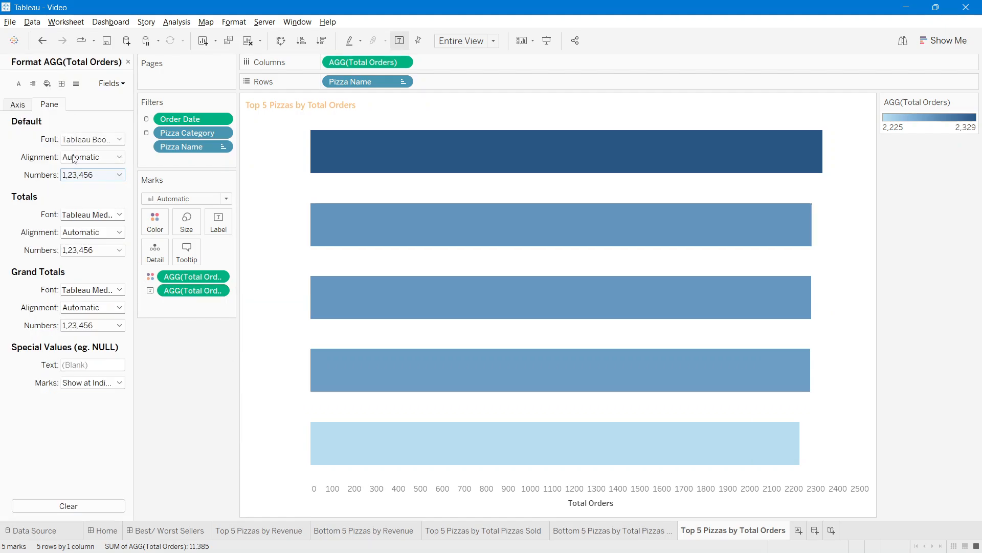
pyautogui.click(77, 174)
pyautogui.click(198, 409)
# Step: Place the Top 5 Pizzas by Total Orders sheet in the empty upper panel of the Best/ Worst Sellers dashboard and narrow it to fit
pyautogui.click(189, 532)
pyautogui.click(128, 61)
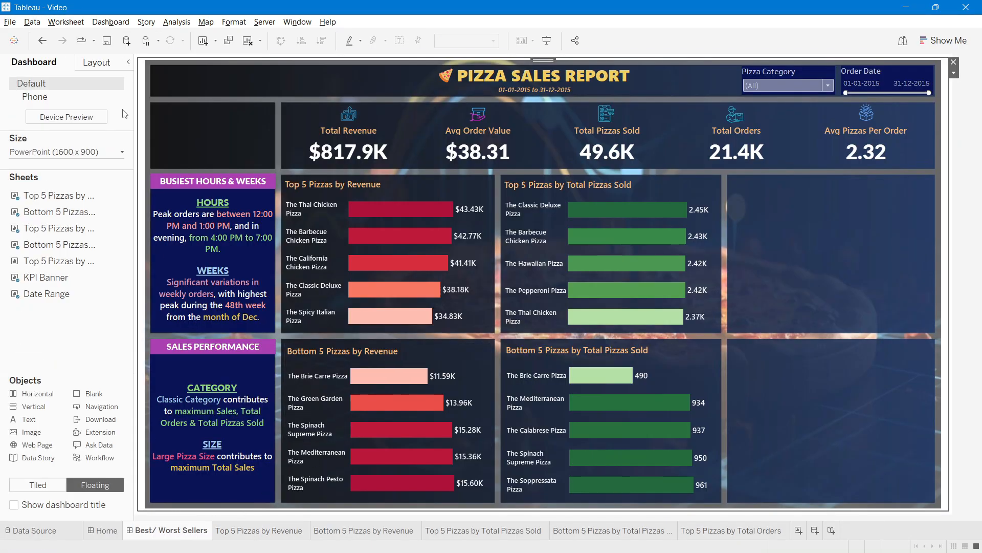
pyautogui.moveTo(51, 261); pyautogui.dragTo(659, 177)
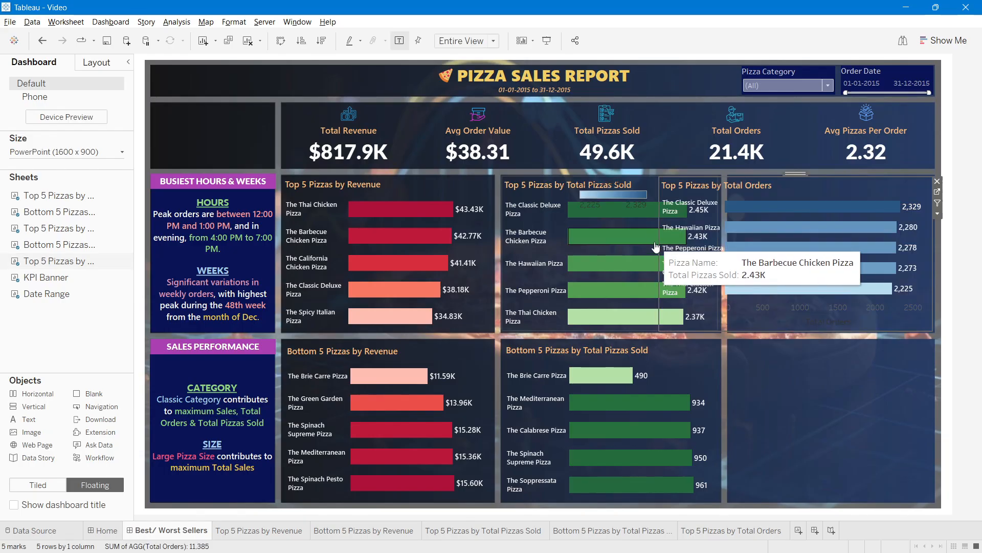
pyautogui.moveTo(660, 249); pyautogui.dragTo(734, 247)
# Step: Remove the blue Total Orders colour legend from the dashboard and hide the horizontal axis of the Top 5 Pizzas by Total Orders chart
pyautogui.click(664, 187)
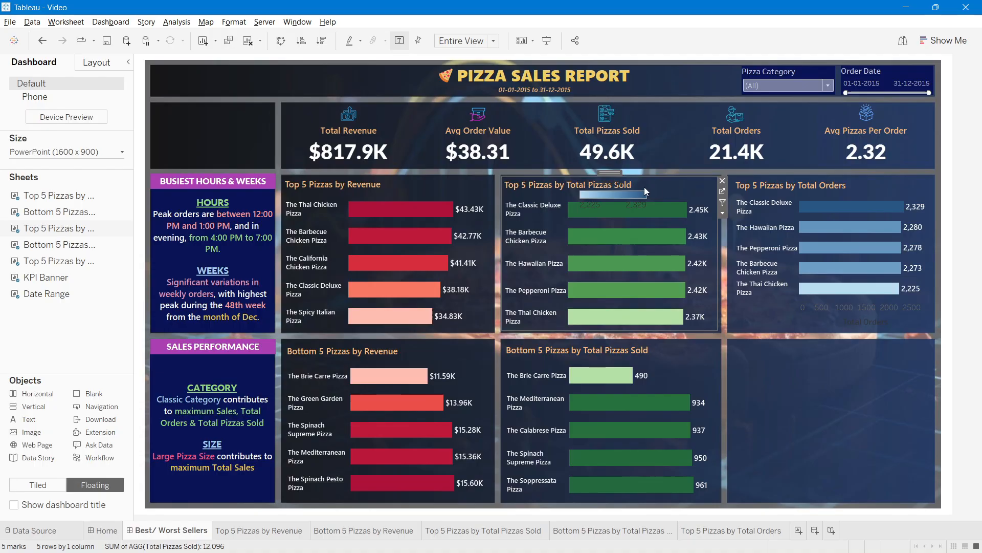
pyautogui.rightClick(837, 310)
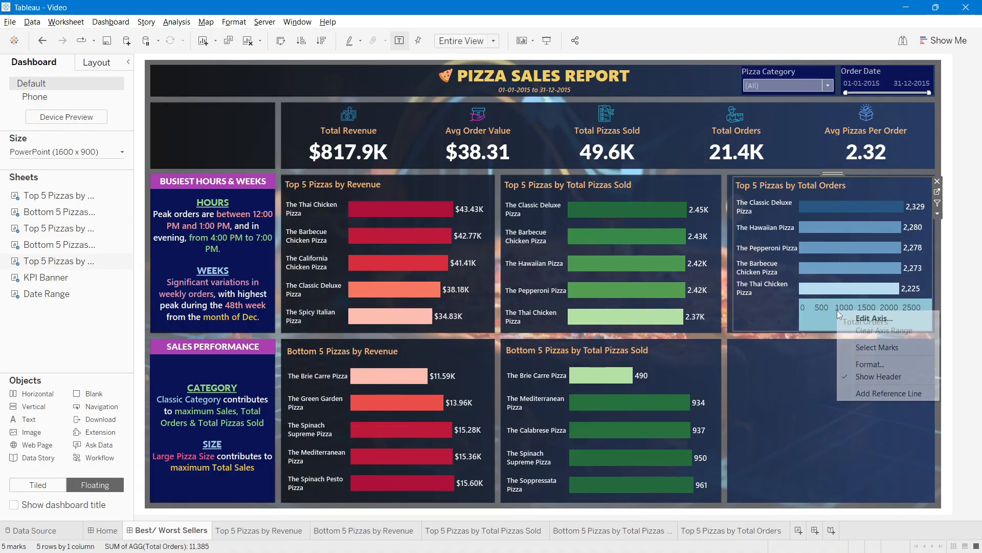
pyautogui.click(873, 376)
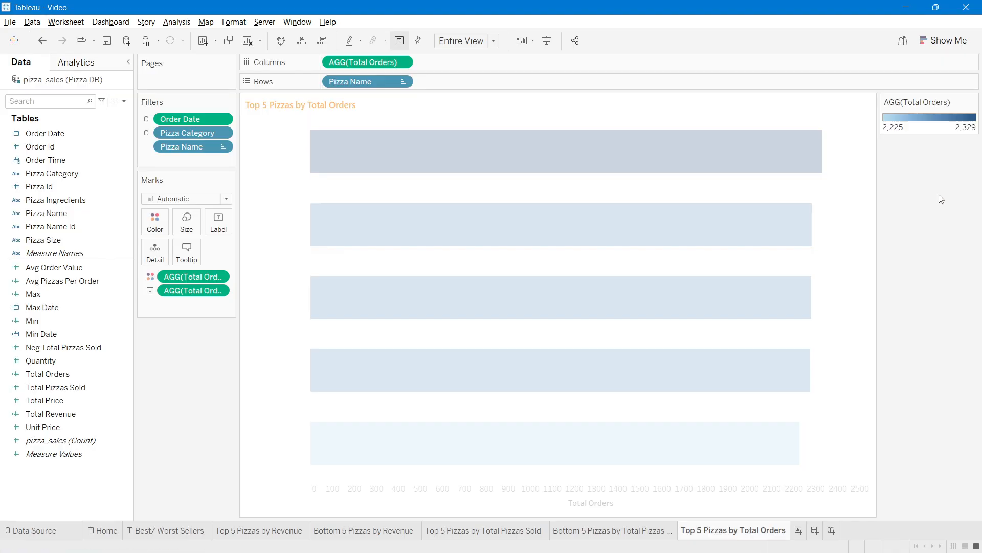
# Step: Apply the Purple colour palette to the Total Orders bars in the Top 5 Pizzas by Total Orders worksheet
pyautogui.click(938, 191)
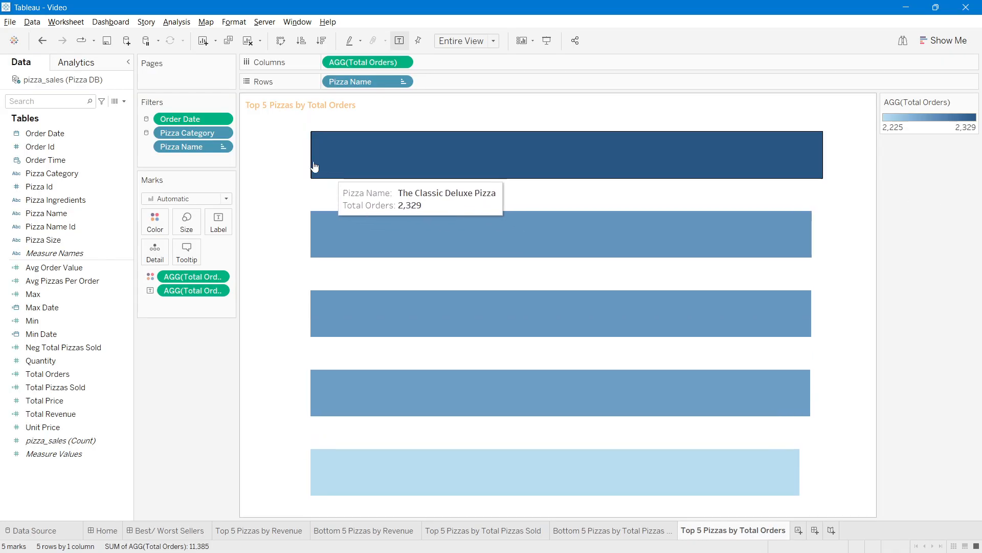
pyautogui.doubleClick(184, 147)
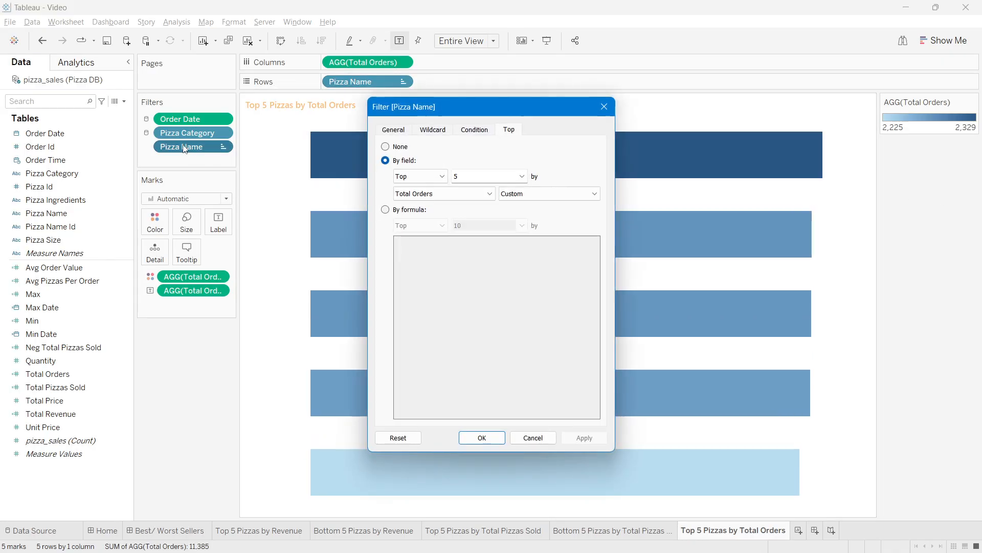
pyautogui.click(604, 107)
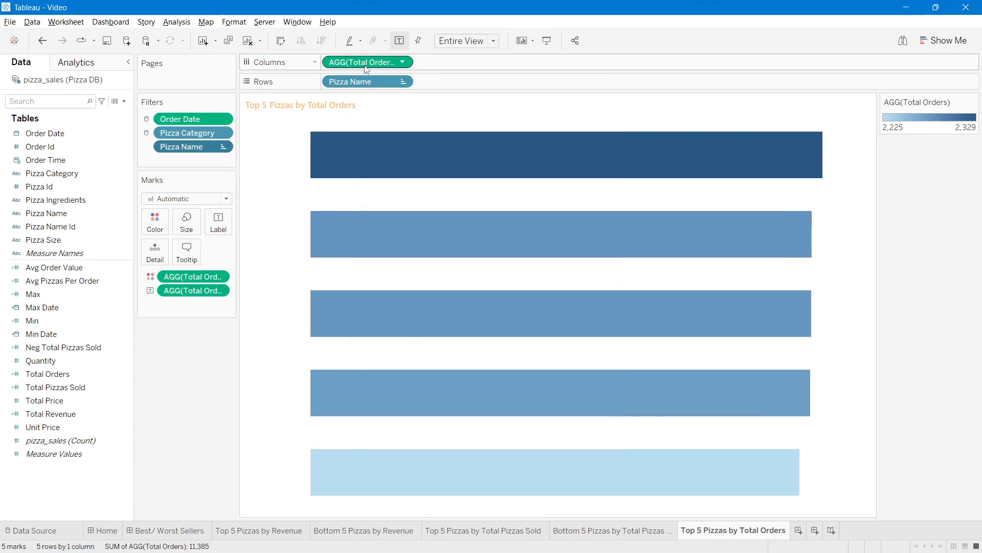
pyautogui.rightClick(692, 534)
pyautogui.doubleClick(906, 117)
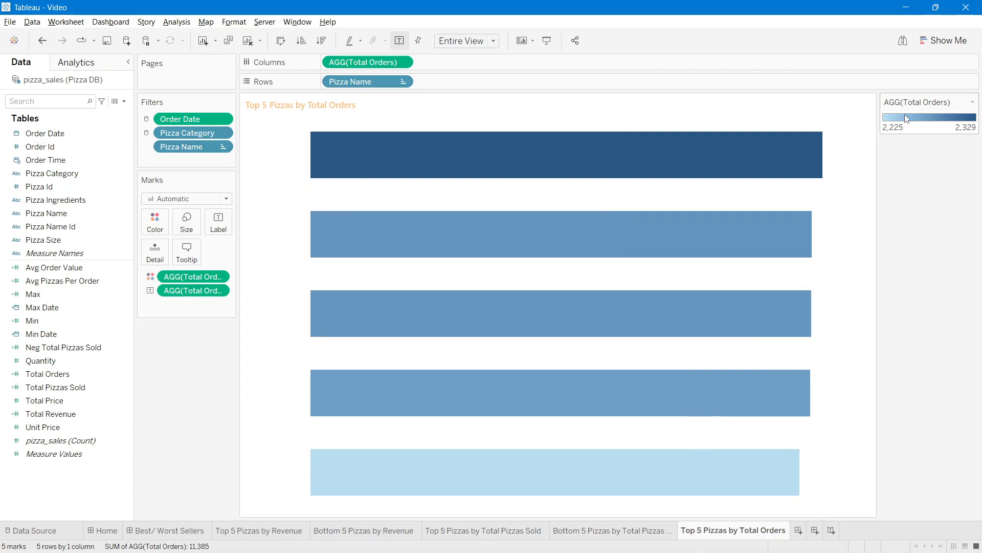
pyautogui.click(429, 236)
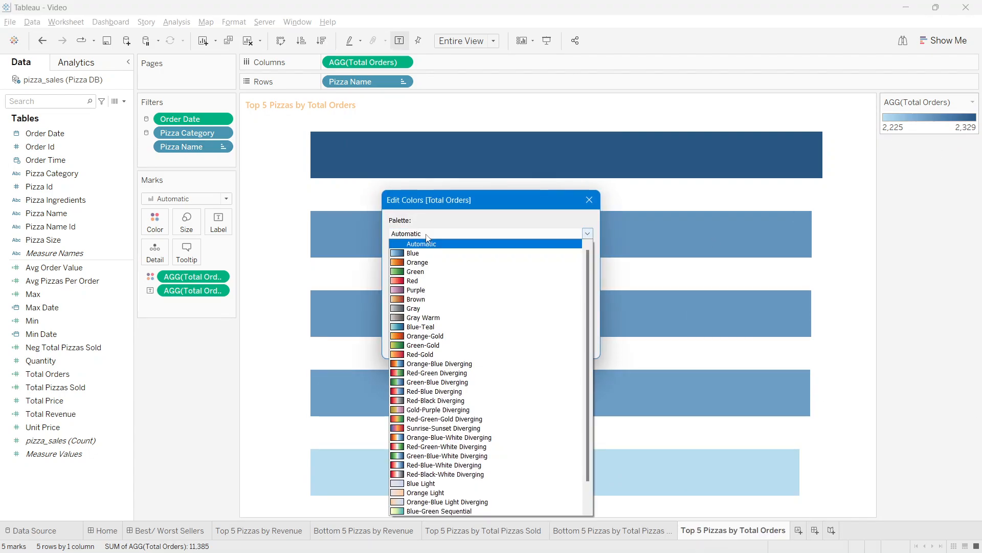
pyautogui.click(424, 290)
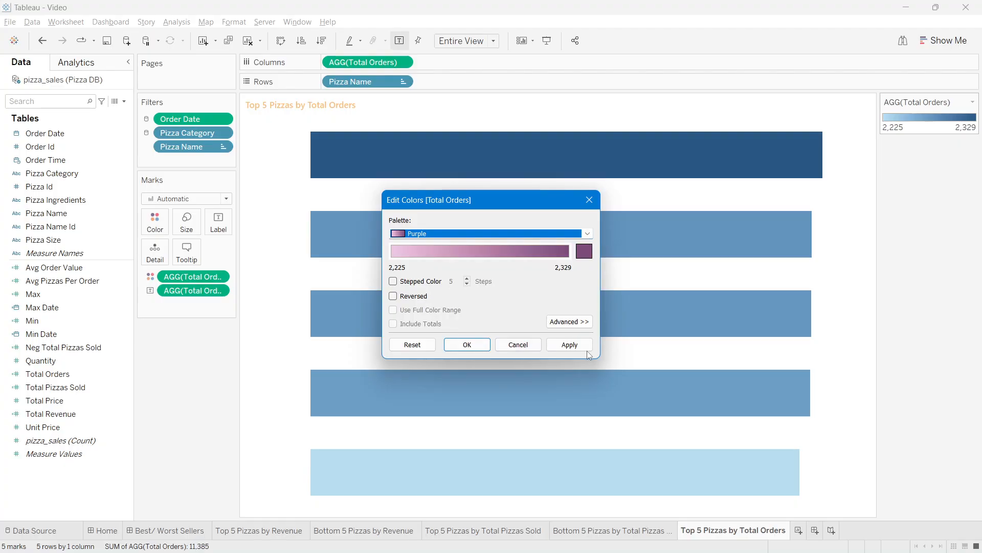
pyautogui.click(570, 345)
pyautogui.click(467, 344)
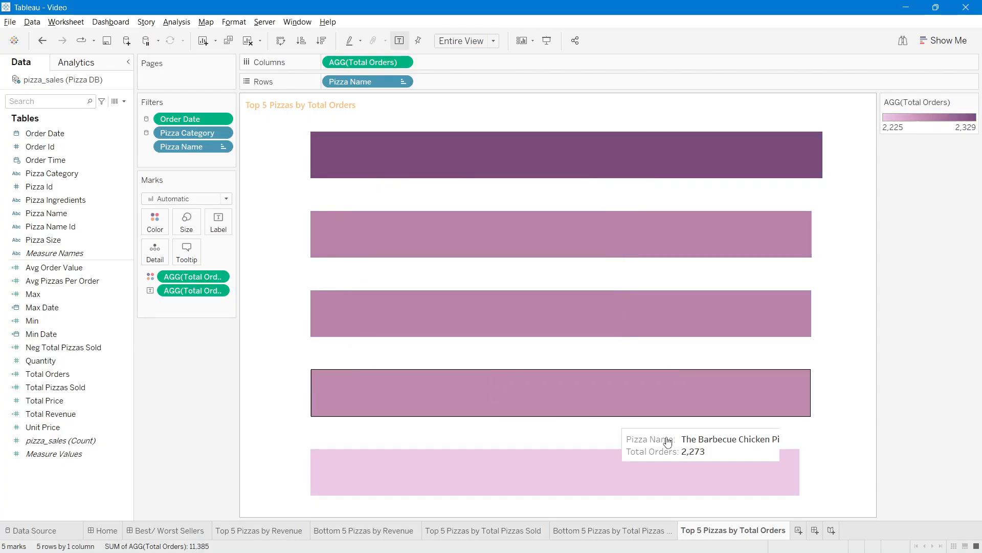
# Step: Duplicate the Top 5 Pizzas by Total Orders worksheet and rename the copy Bottom 5 Pizzas by Total Orders
pyautogui.rightClick(753, 531)
pyautogui.click(781, 409)
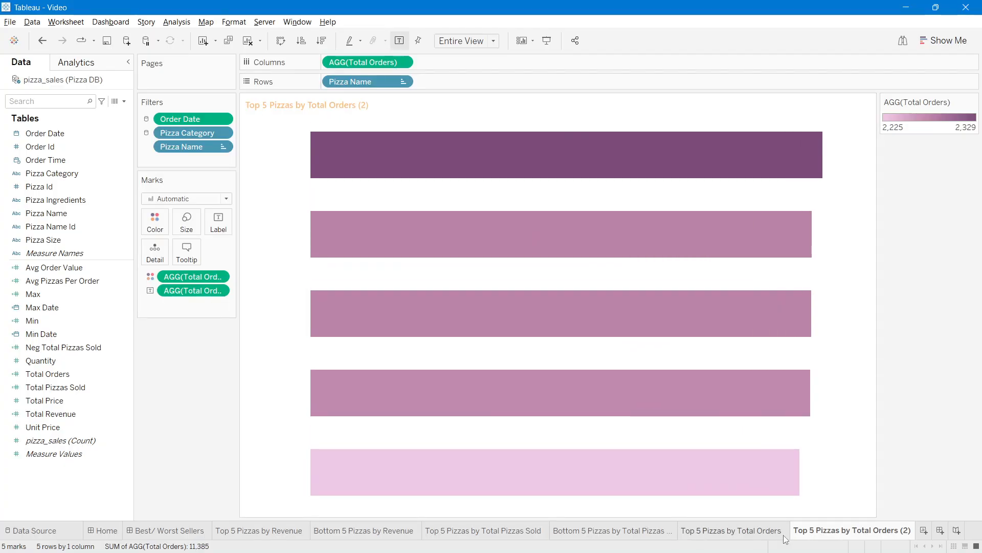
pyautogui.doubleClick(798, 532)
pyautogui.doubleClick(796, 531)
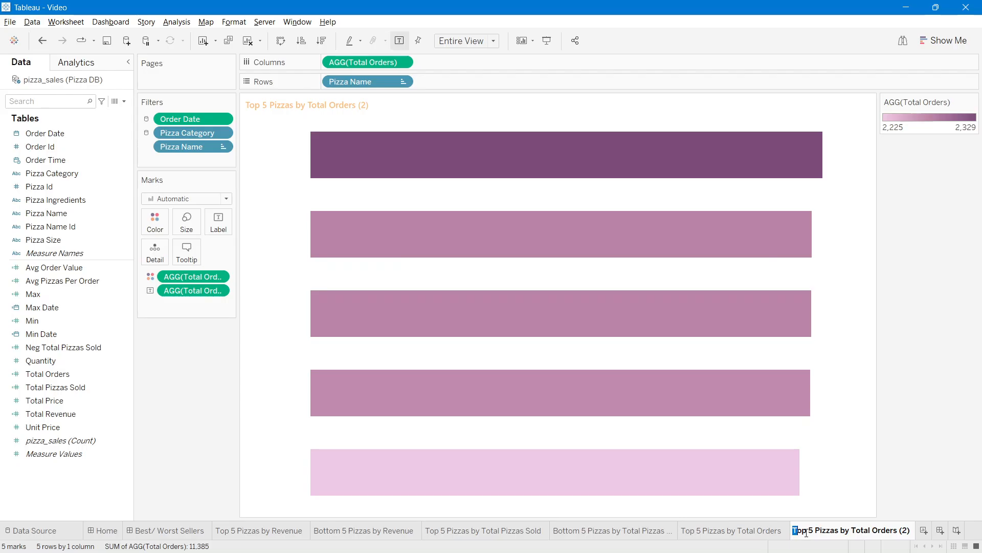
pyautogui.write('Bottom')
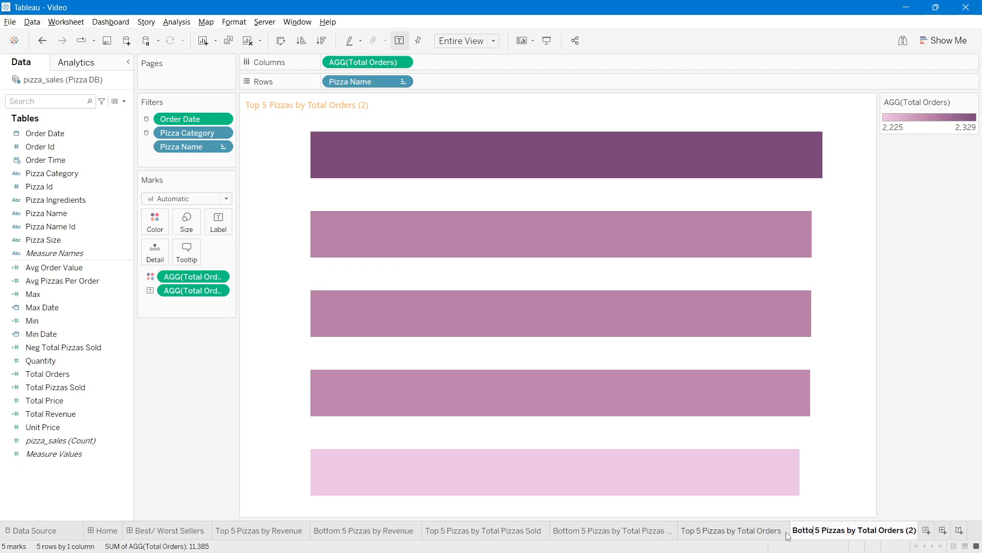
pyautogui.press('Return')
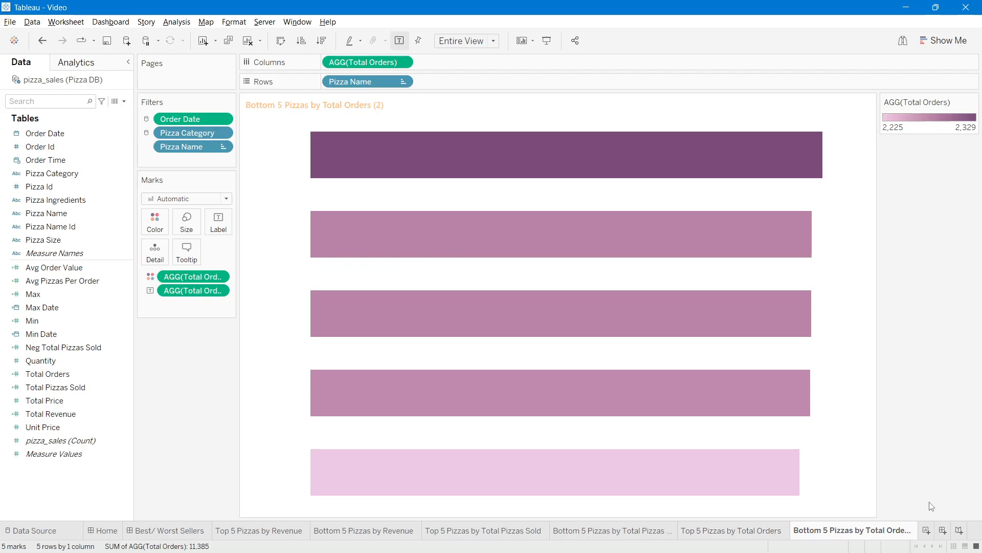
pyautogui.doubleClick(911, 535)
pyautogui.doubleClick(909, 532)
pyautogui.press('BackSpace')
pyautogui.press('BackSpace')
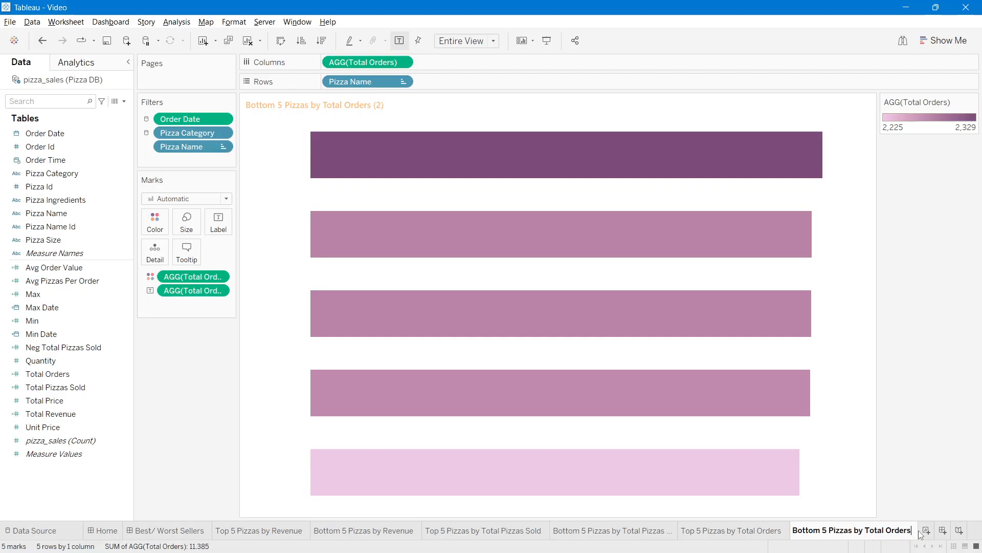
pyautogui.press('Return')
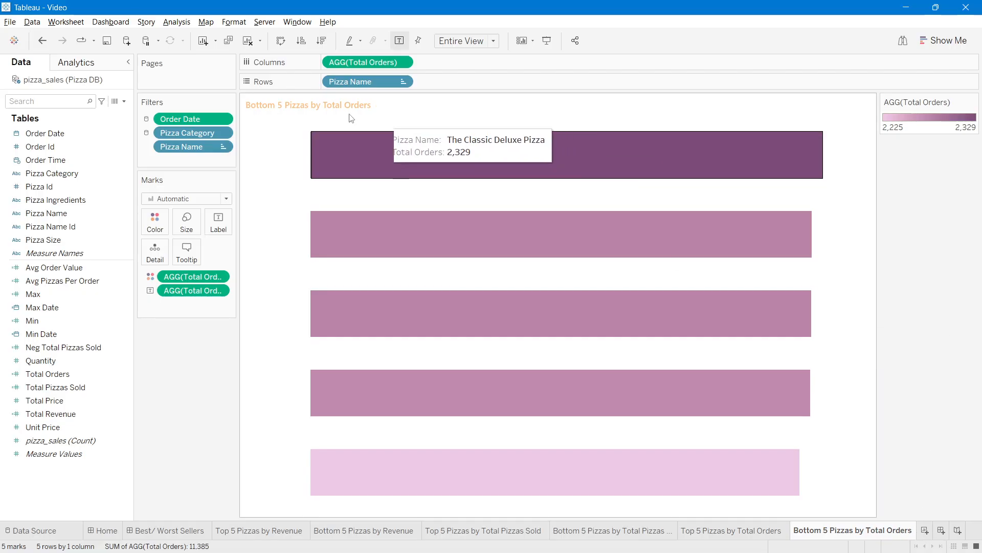
# Step: Change the Pizza Name filter to the bottom 5 by Total Orders and sort the bars in ascending order
pyautogui.doubleClick(177, 147)
pyautogui.click(420, 176)
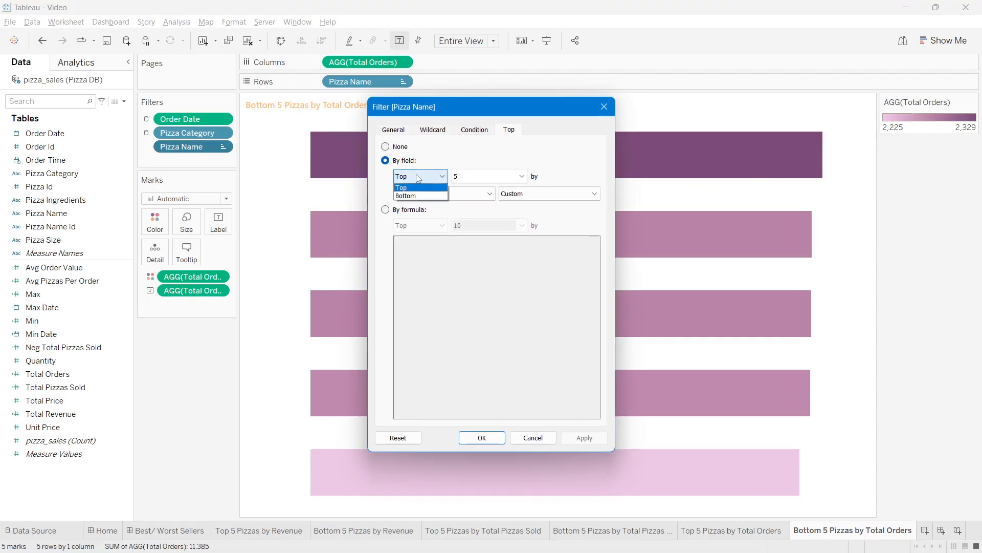
pyautogui.click(409, 198)
pyautogui.click(574, 440)
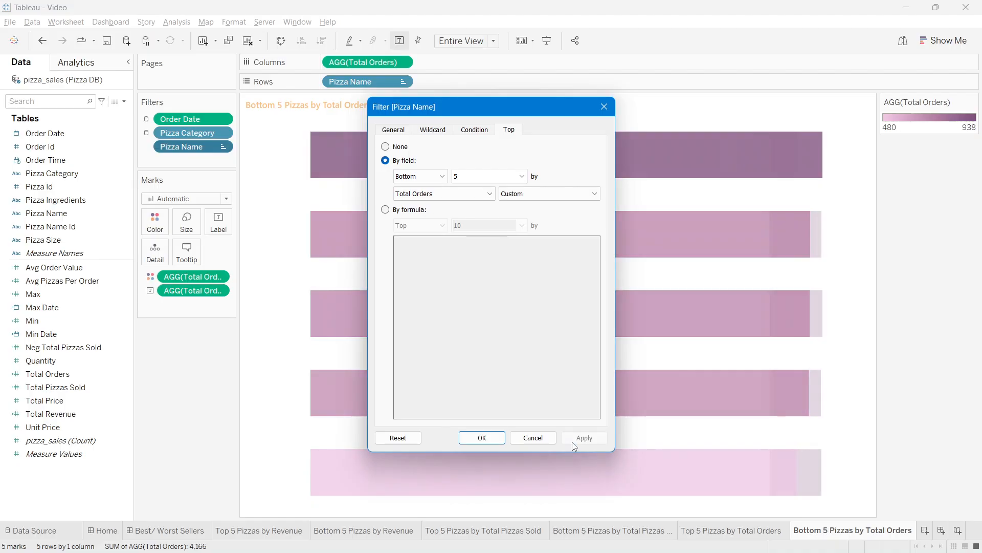
pyautogui.click(480, 438)
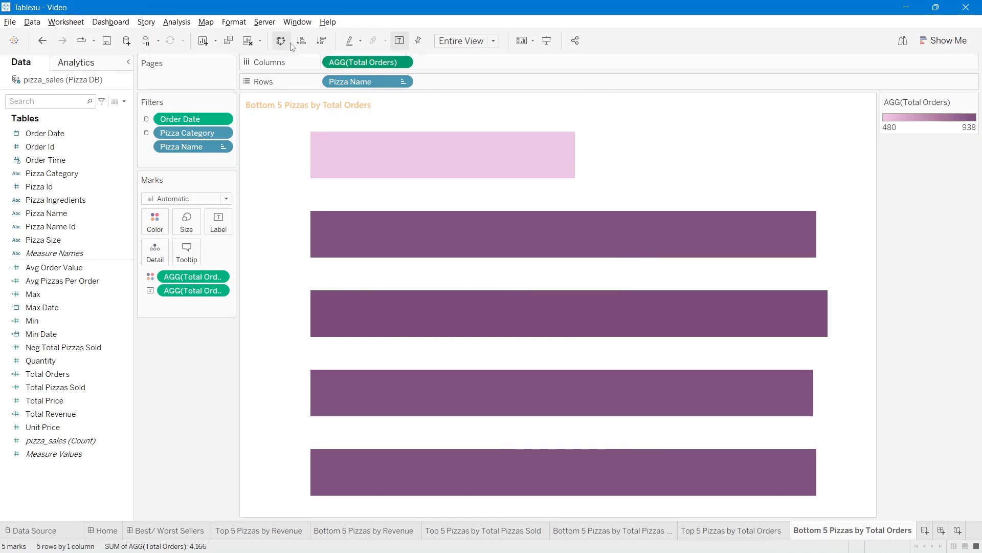
pyautogui.click(301, 41)
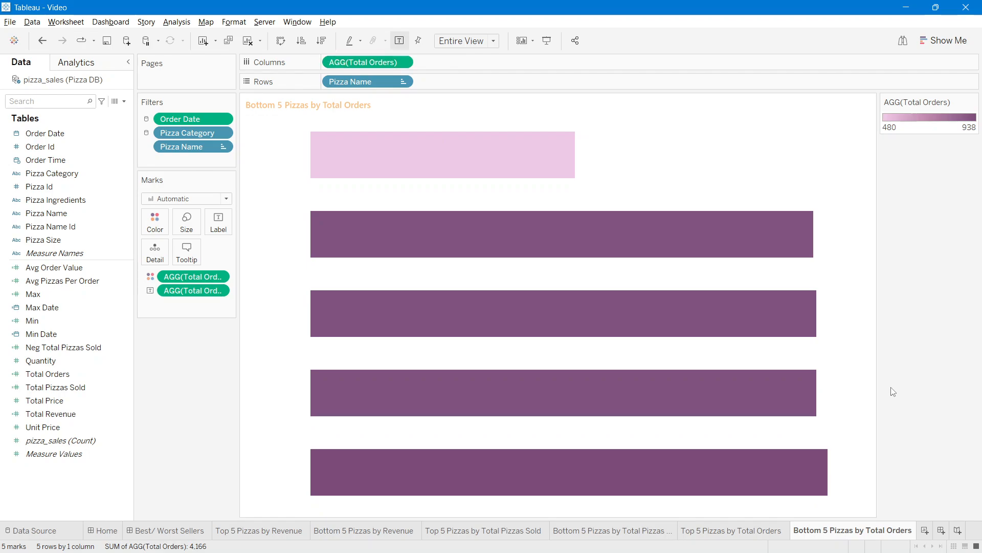
# Step: Place the Bottom 5 Pizzas by Total Orders sheet in the empty lower panel of the Best/ Worst Sellers dashboard, fit it and clear its legend
pyautogui.click(263, 532)
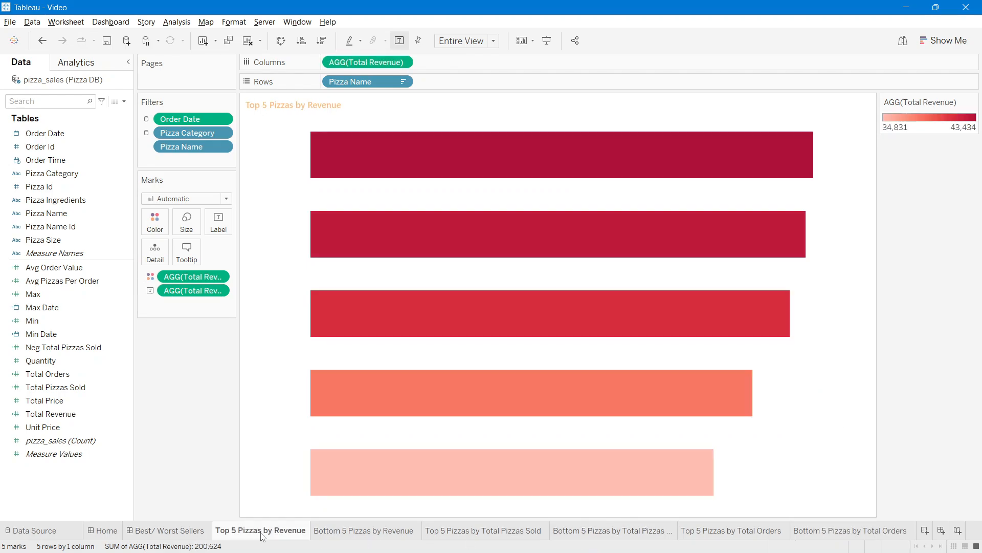
pyautogui.click(193, 532)
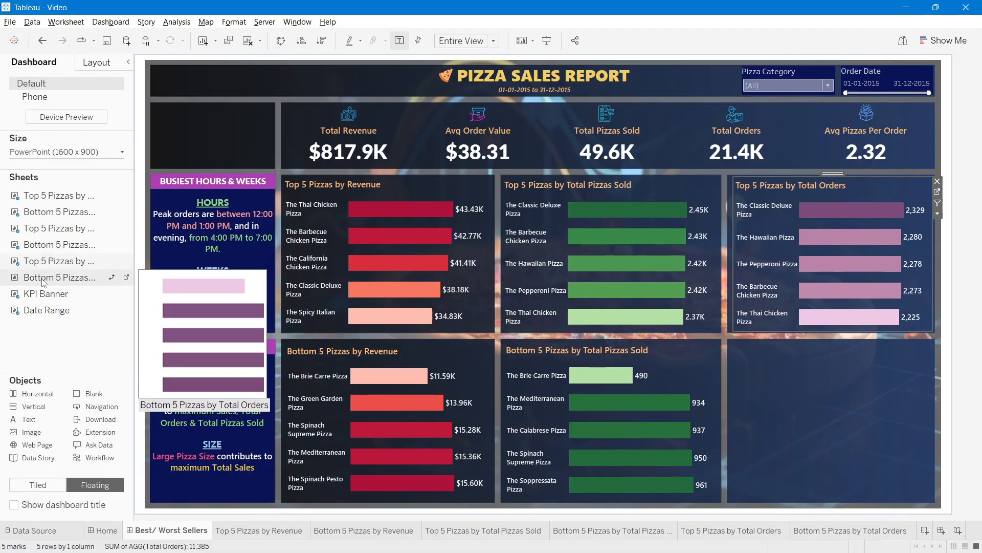
pyautogui.moveTo(44, 283); pyautogui.dragTo(659, 340)
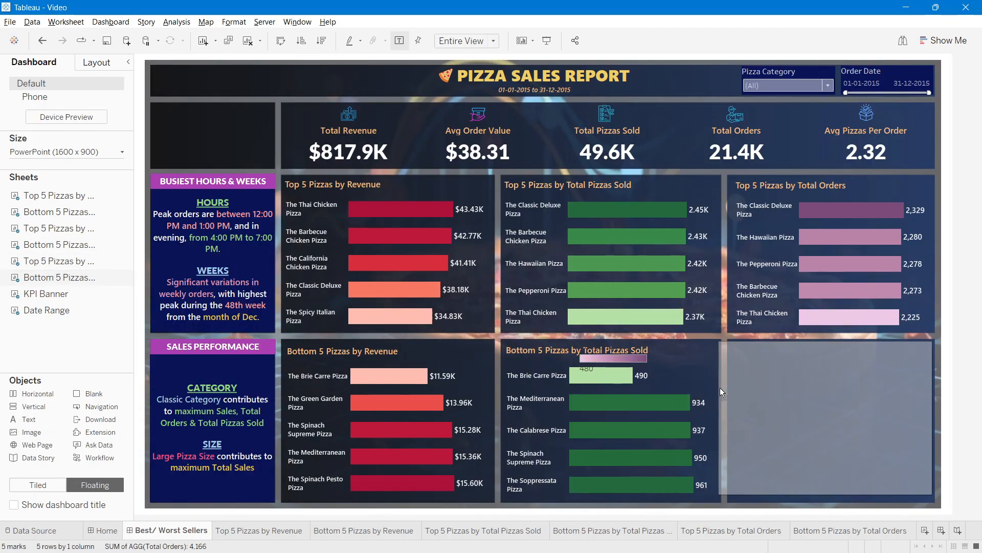
pyautogui.moveTo(720, 388); pyautogui.dragTo(731, 390)
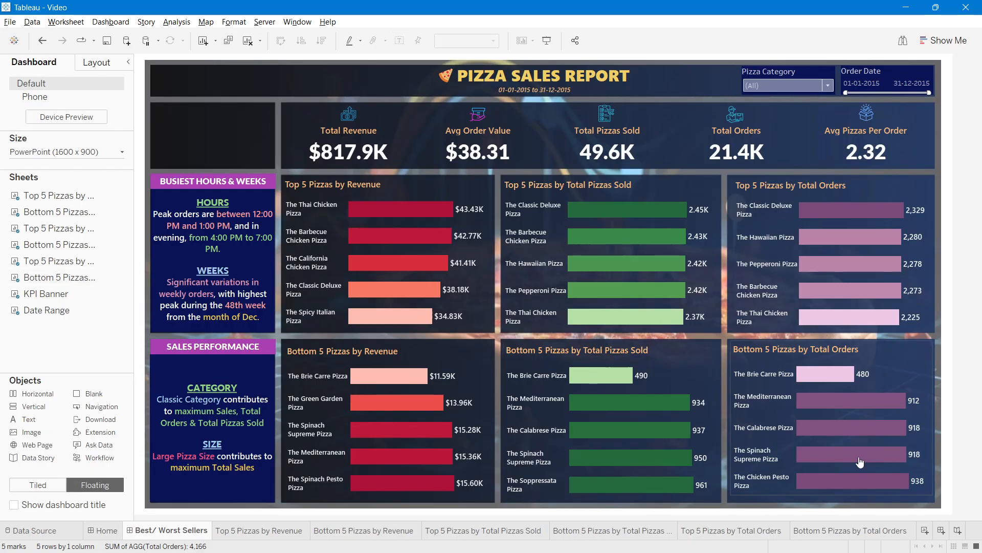
# Step: Fine-tune the size of the Bottom 5 Pizzas by Total Orders chart within its dashboard panel
pyautogui.click(834, 481)
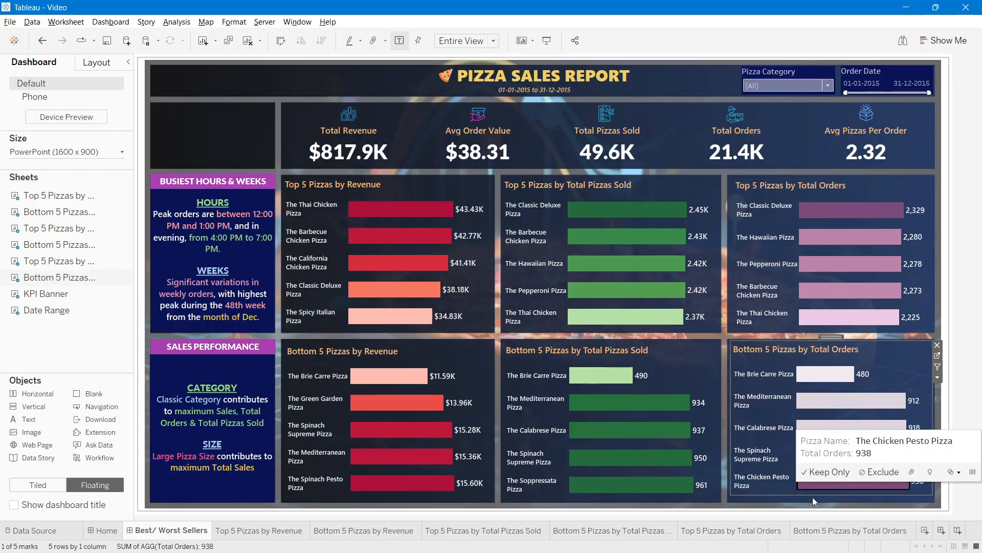
pyautogui.click(775, 492)
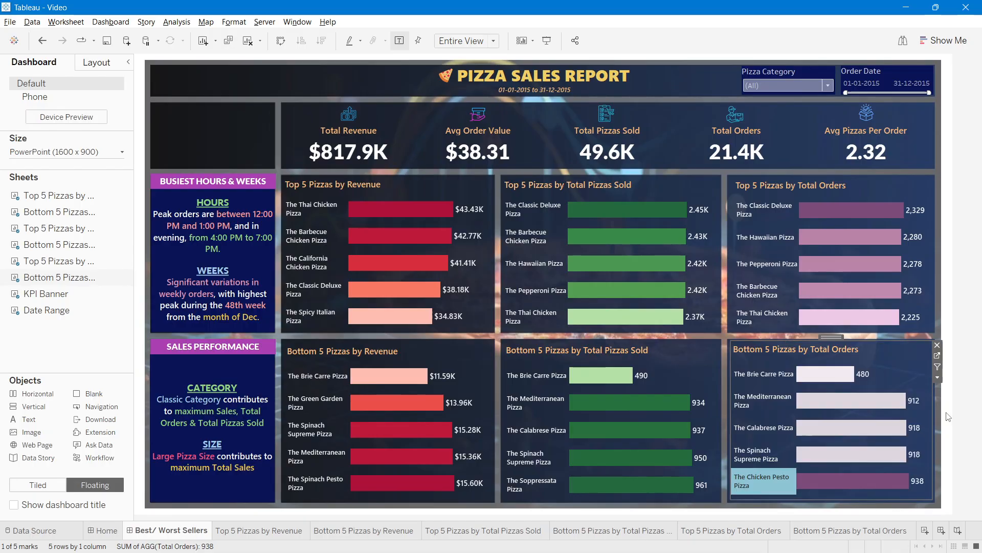
pyautogui.click(971, 284)
pyautogui.click(756, 495)
pyautogui.click(961, 215)
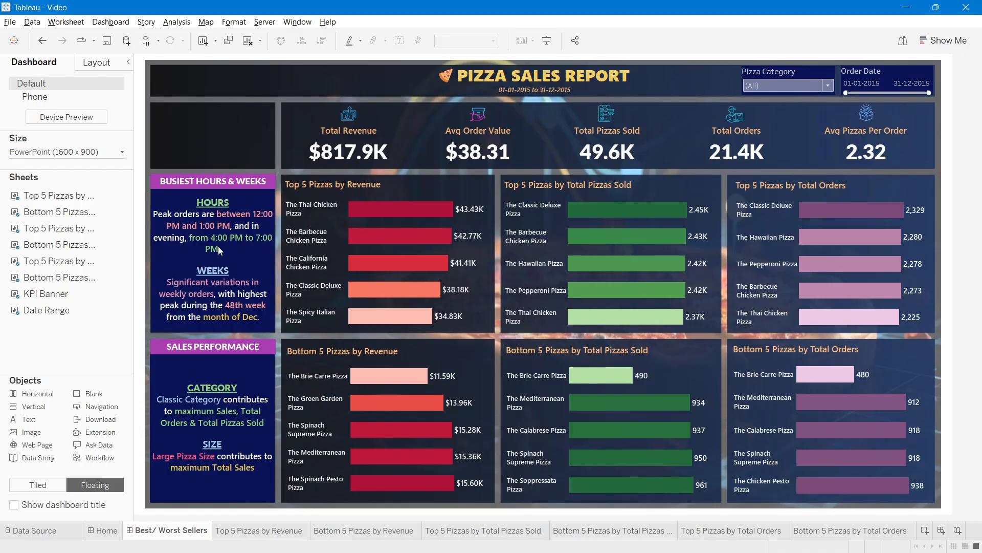
# Step: Switch to the Pizza Sales workbook and select all the Revenue, Quantity and Total Orders insight text under BUSIEST HOURS & WEEKS for copying
pyautogui.hotkey('alt', 'Tab')
pyautogui.hotkey('alt', 'Tab')
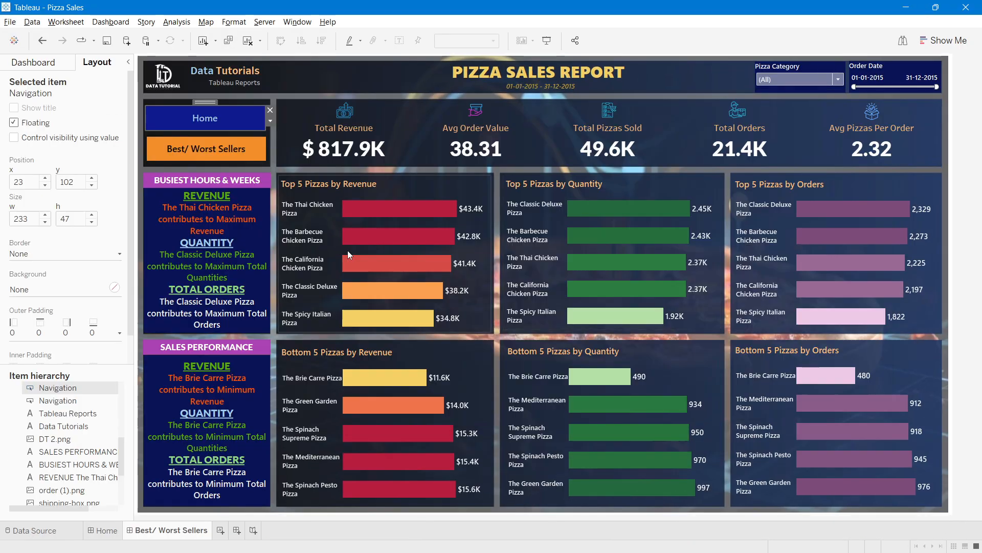
pyautogui.doubleClick(171, 248)
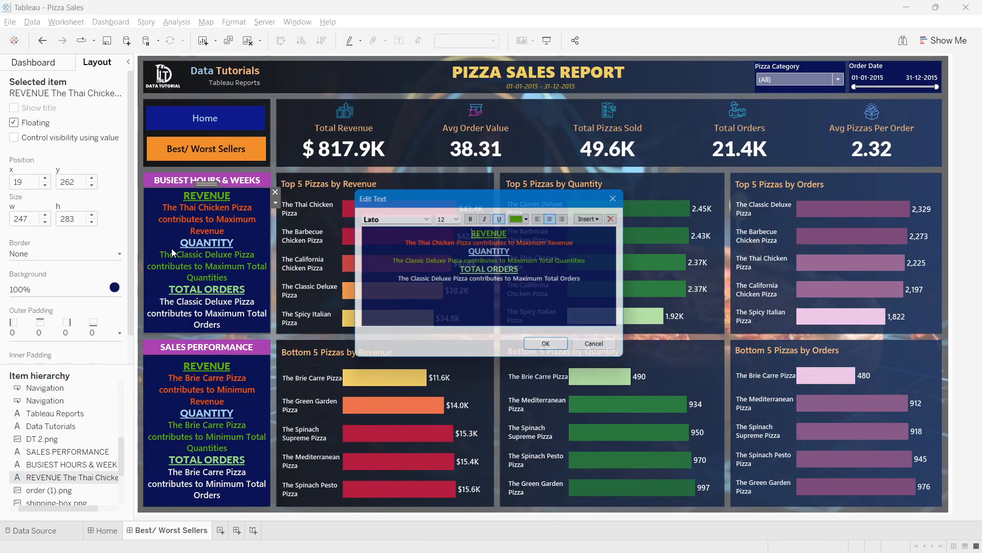
pyautogui.moveTo(595, 285); pyautogui.dragTo(470, 232)
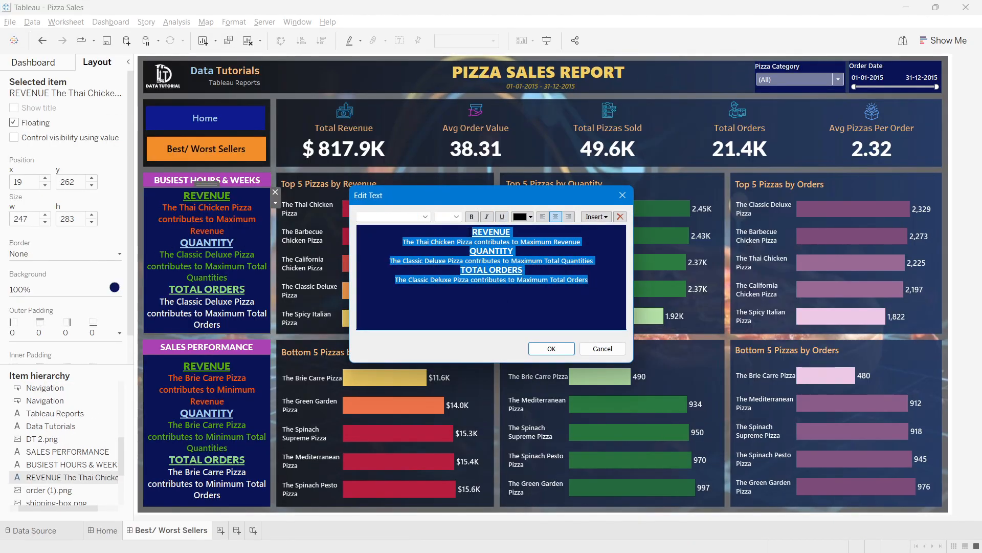
# Step: Replace the BUSIEST HOURS & WEEKS text in the Video workbook with the copied Revenue, Quantity and Total Orders insights, centre-aligned
pyautogui.hotkey('alt', 'Tab')
pyautogui.click(223, 250)
pyautogui.doubleClick(223, 249)
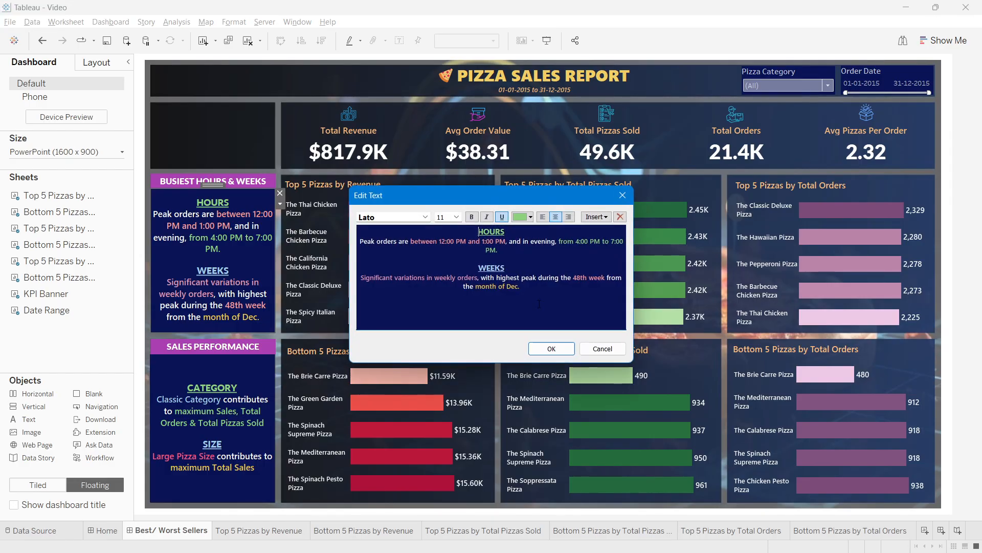
pyautogui.moveTo(520, 286); pyautogui.dragTo(445, 231)
pyautogui.hotkey('ctrl', 'v')
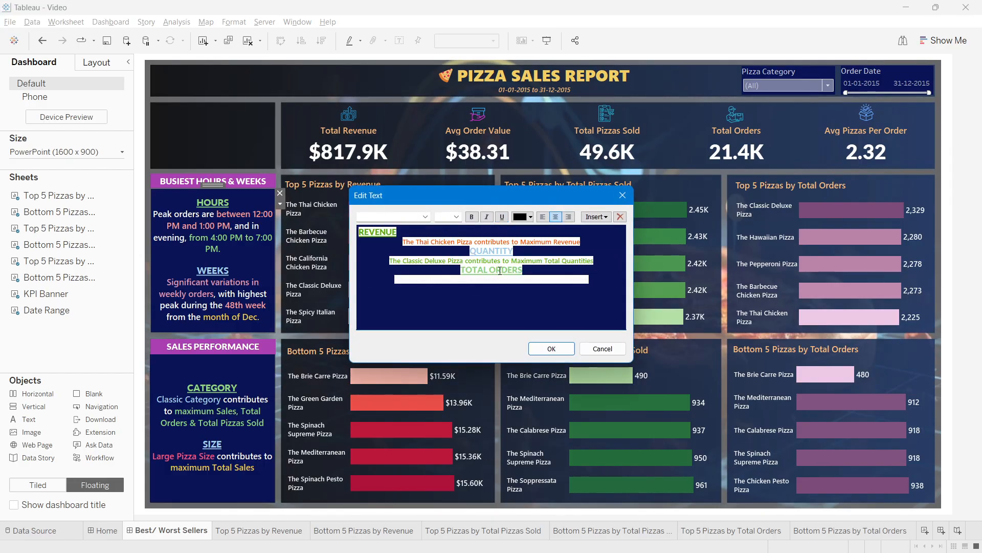
pyautogui.click(548, 242)
pyautogui.hotkey('ctrl', 'a')
pyautogui.click(556, 216)
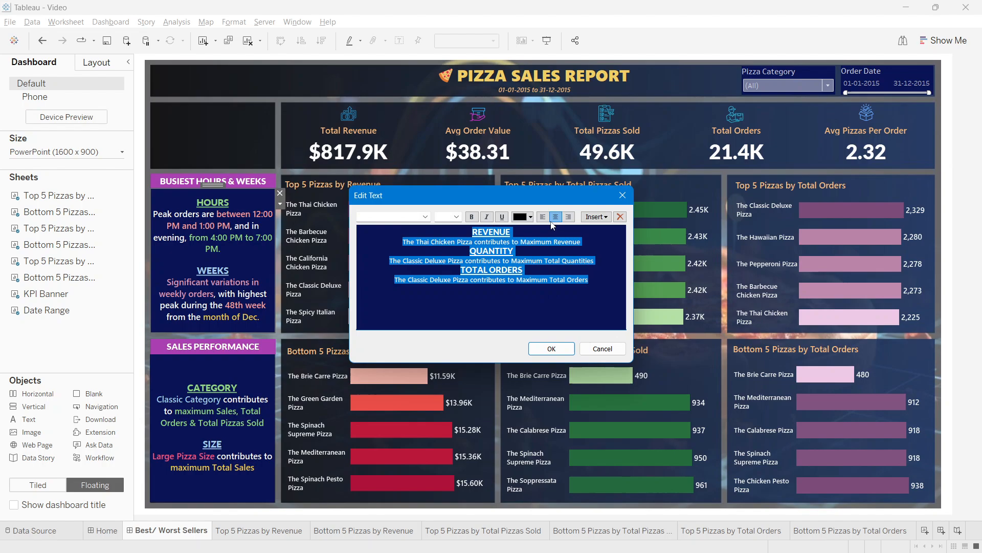
pyautogui.click(552, 349)
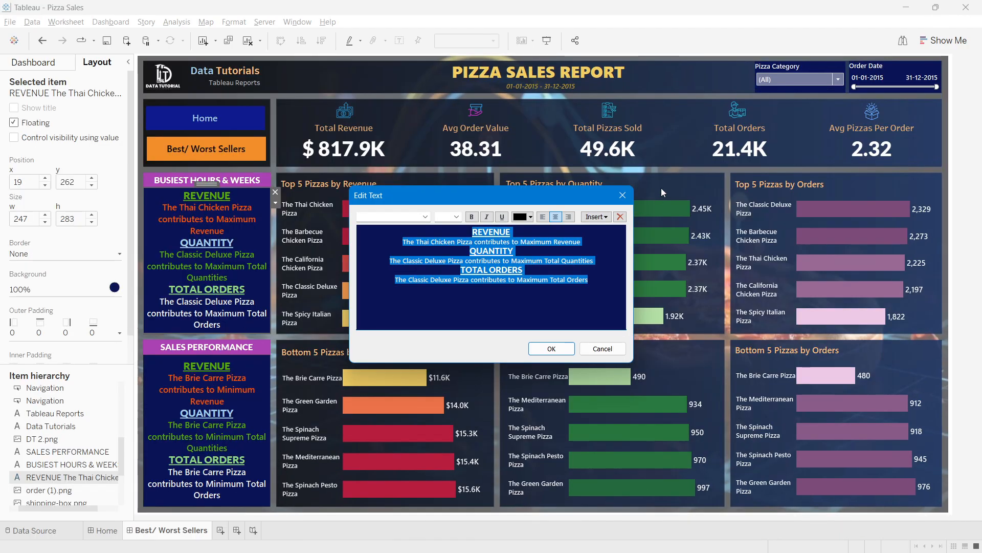
# Step: In the Pizza Sales workbook, select all the minimum Revenue, Quantity and Total Orders insight text under SALES PERFORMANCE for copying
pyautogui.click(629, 198)
pyautogui.doubleClick(212, 441)
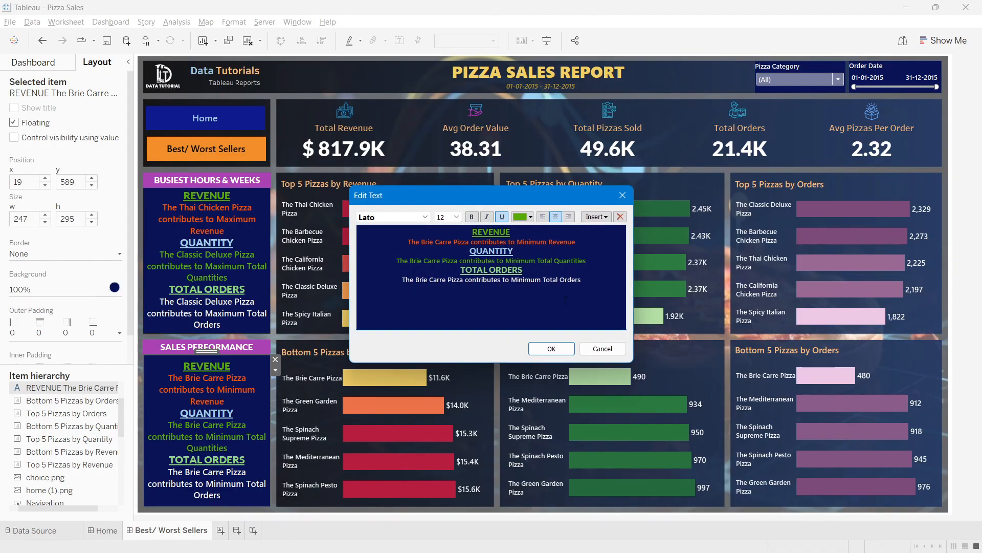
pyautogui.moveTo(587, 281); pyautogui.dragTo(443, 229)
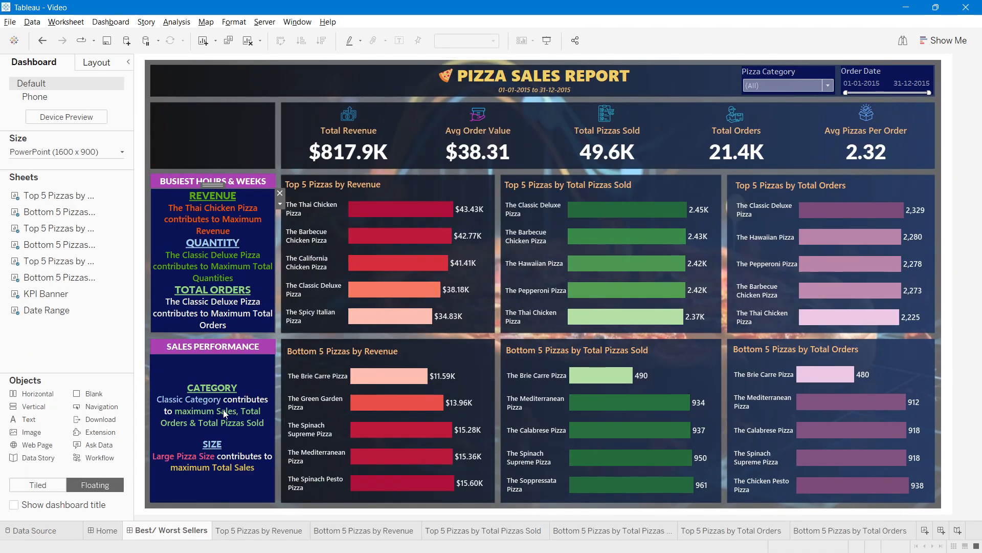
# Step: Replace the SALES PERFORMANCE text in the Video workbook with the copied Brie Carre Pizza insights, centre-aligned
pyautogui.doubleClick(212, 425)
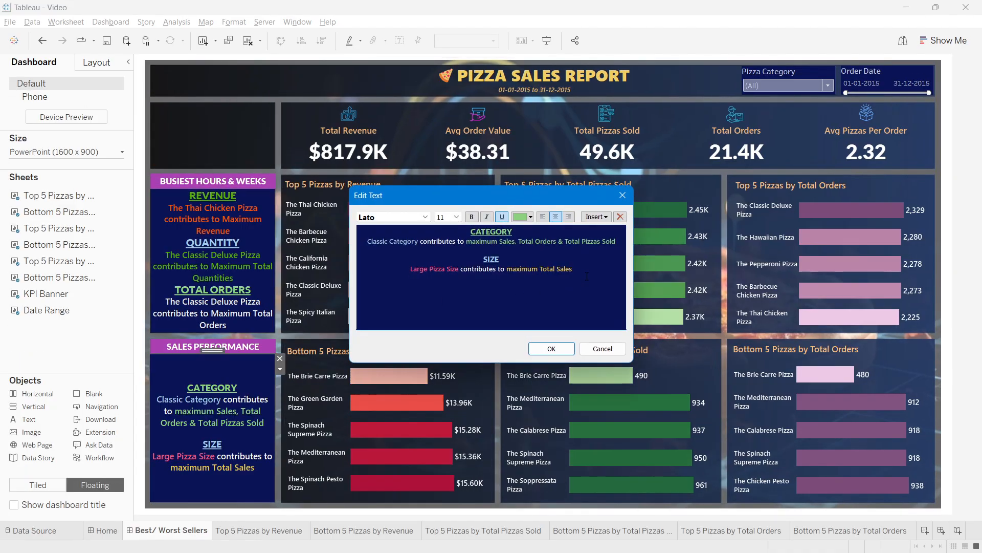
pyautogui.hotkey('ctrl', 'a')
pyautogui.hotkey('ctrl', 'v')
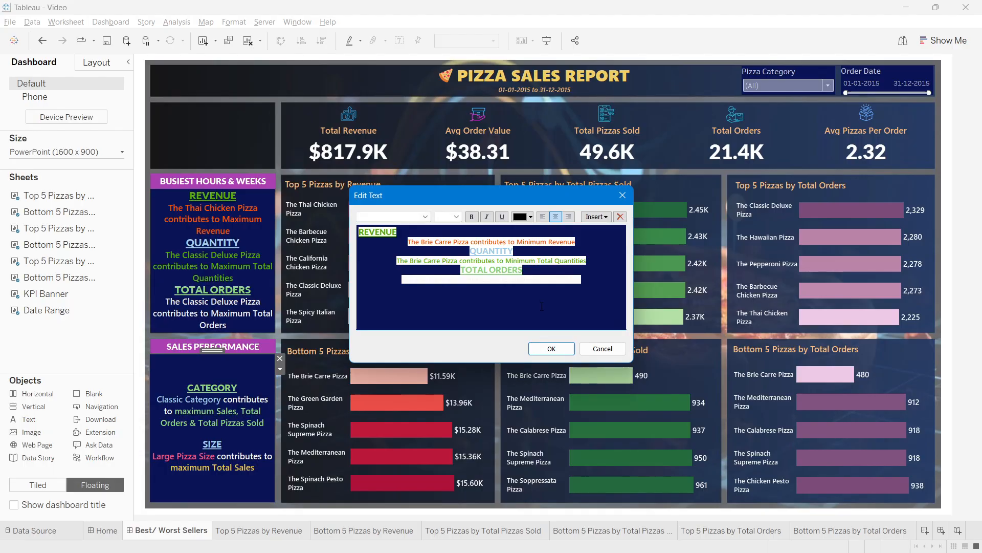
pyautogui.hotkey('ctrl', 'a')
pyautogui.click(555, 217)
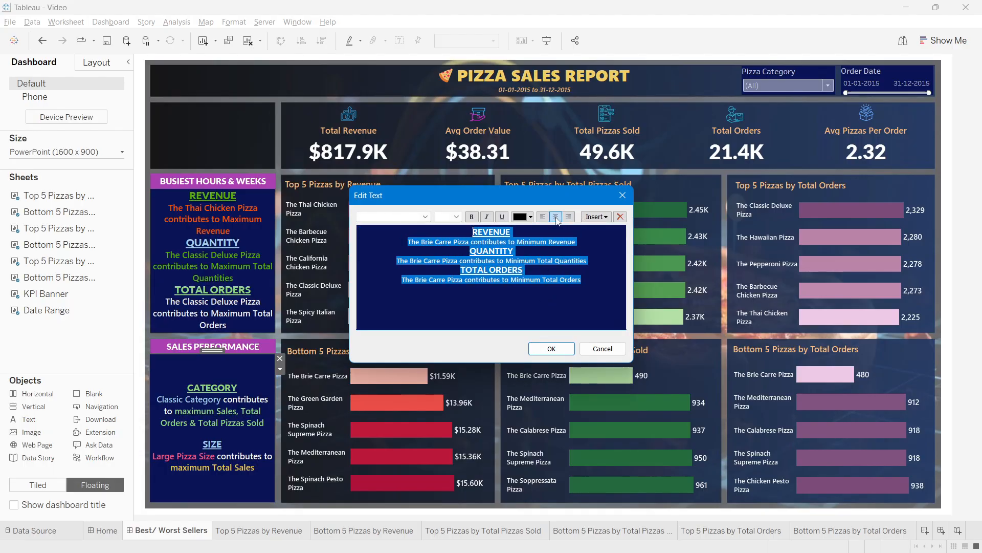
pyautogui.click(551, 349)
pyautogui.click(643, 354)
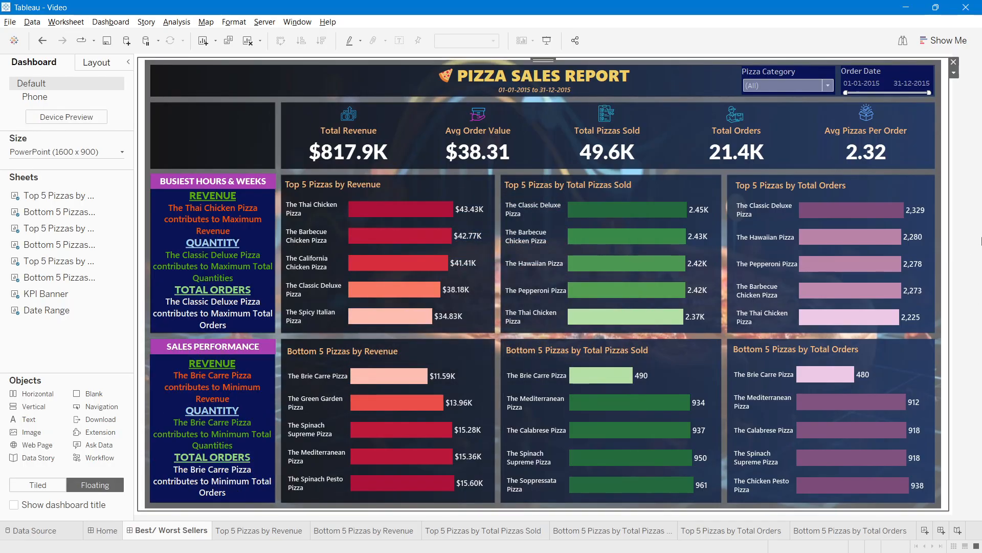
pyautogui.click(981, 242)
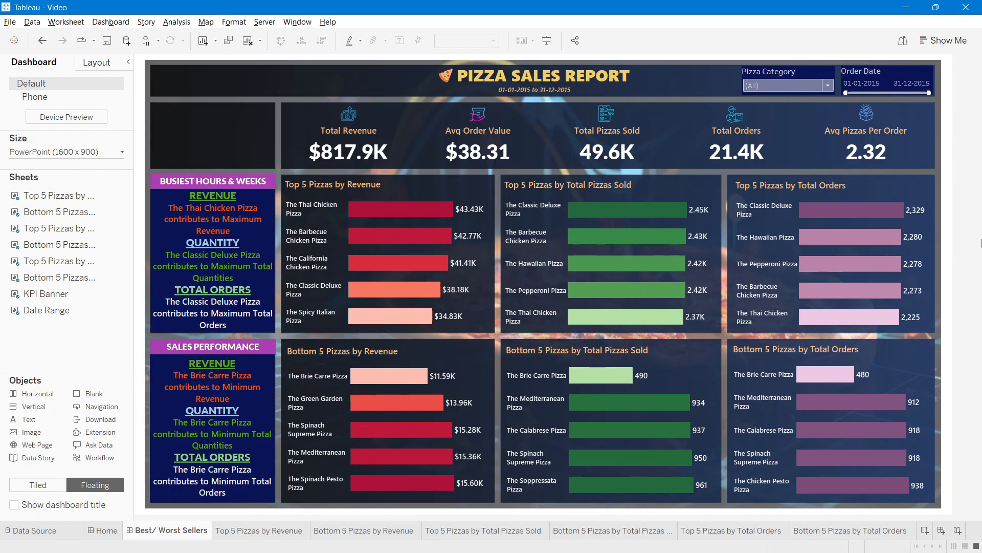
pyautogui.doubleClick(191, 276)
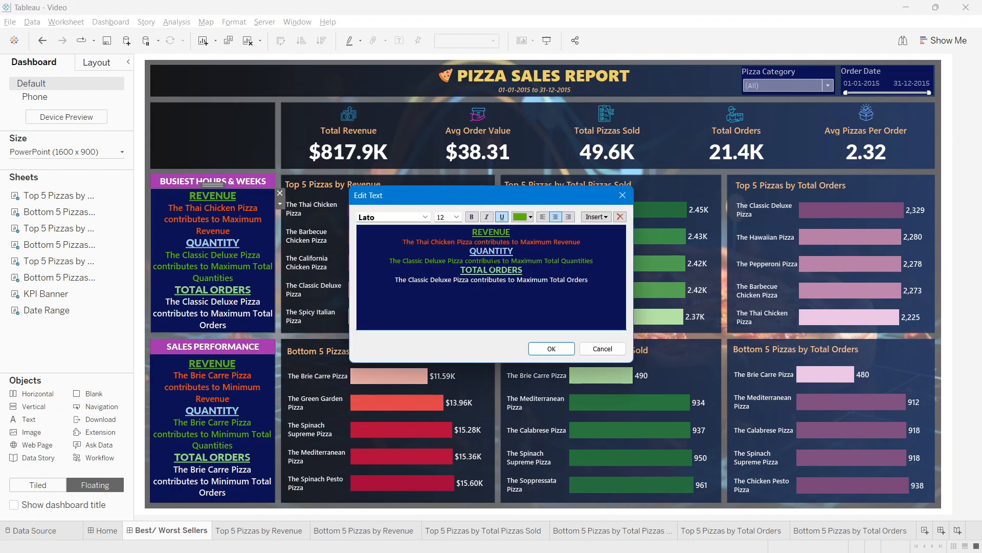
pyautogui.moveTo(581, 242); pyautogui.dragTo(403, 242)
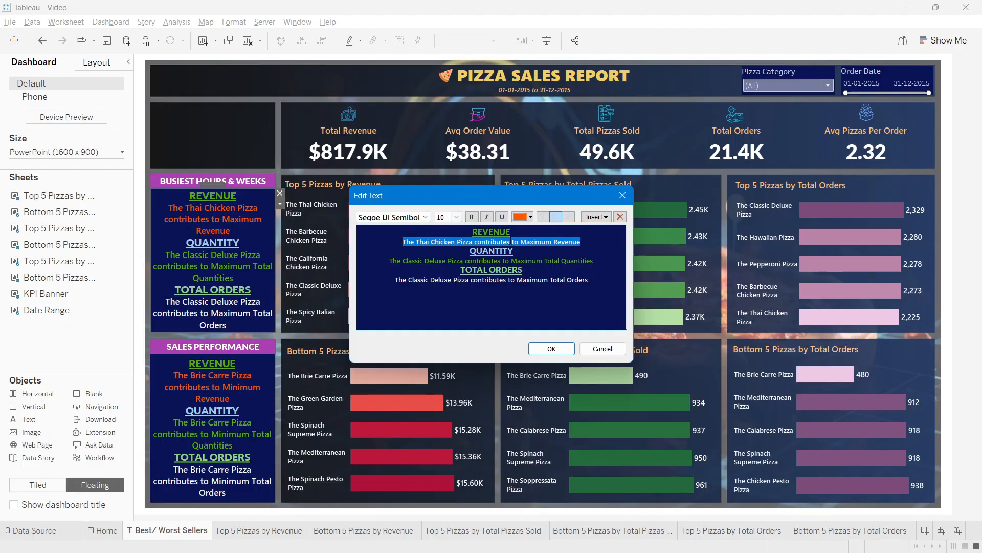
pyautogui.click(531, 249)
pyautogui.click(623, 195)
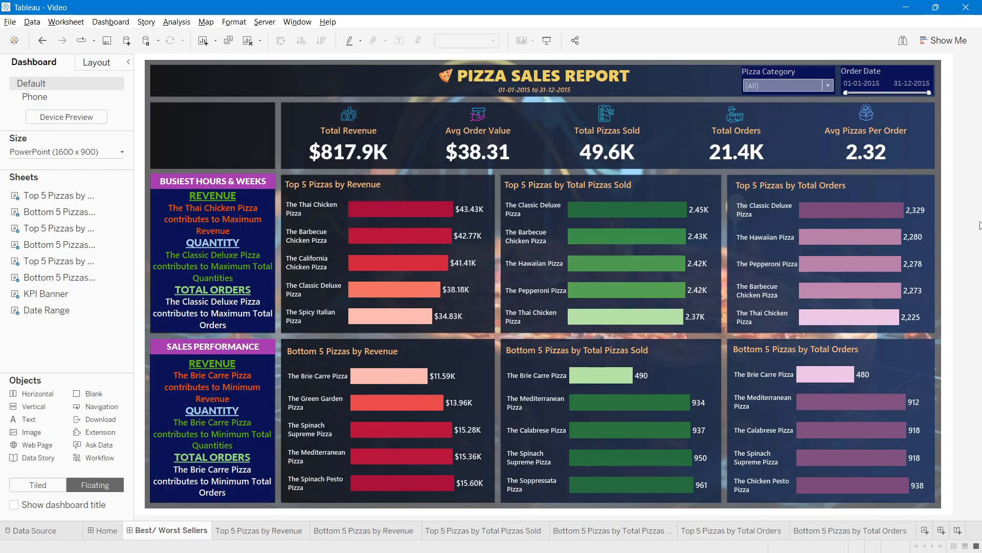
# Step: Test the Pizza Category filter on the dashboard by excluding Chicken and Classic, bringing Chicken back and restoring all categories
pyautogui.click(777, 86)
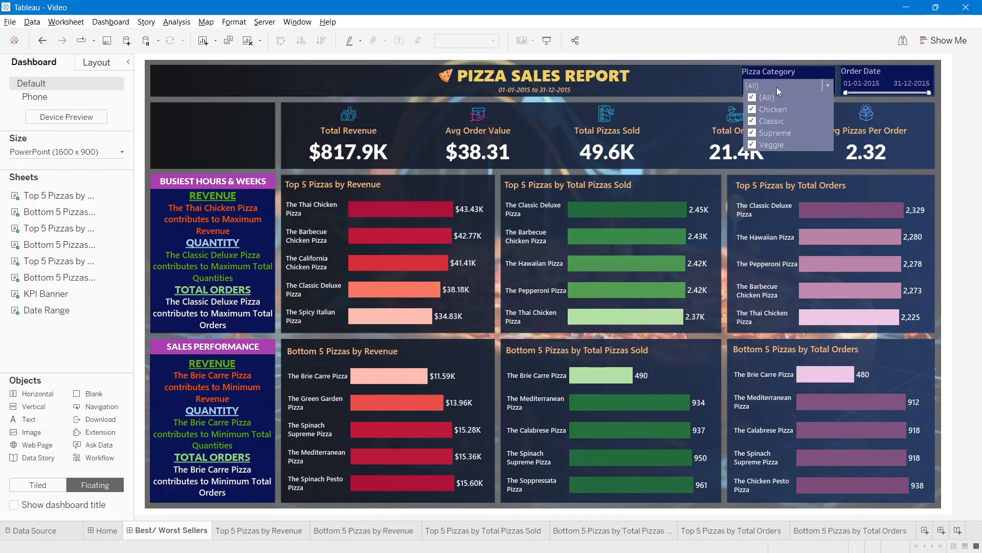
pyautogui.click(755, 109)
pyautogui.click(753, 121)
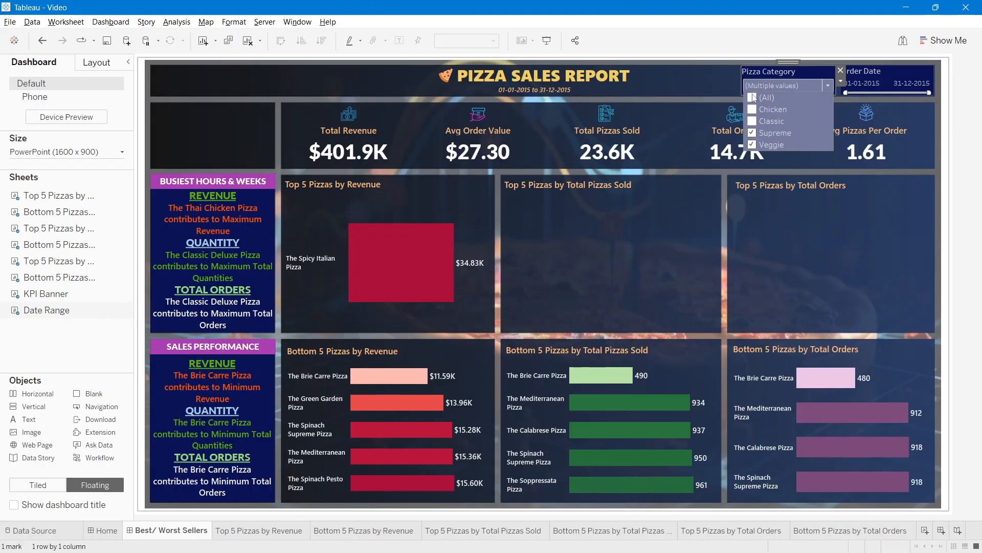
pyautogui.click(752, 109)
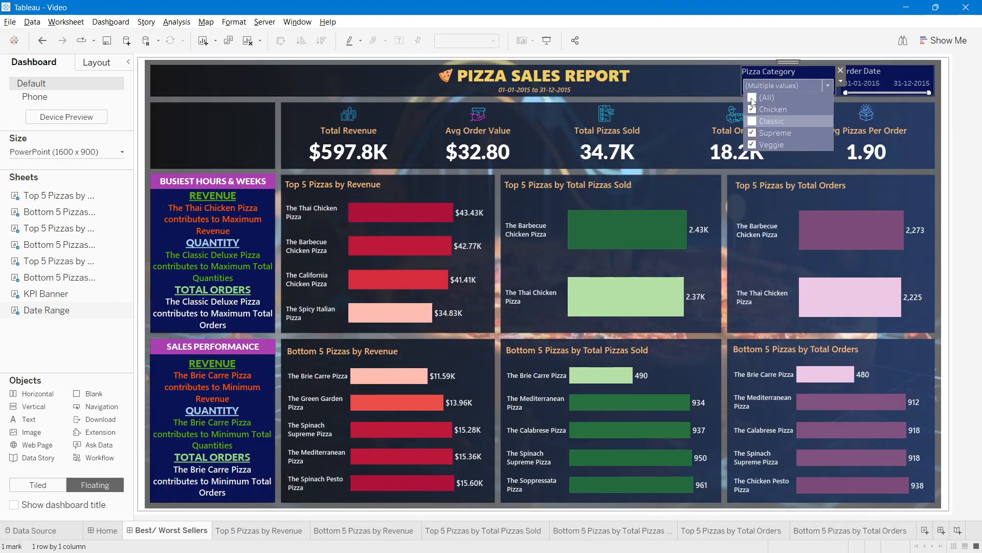
pyautogui.click(752, 98)
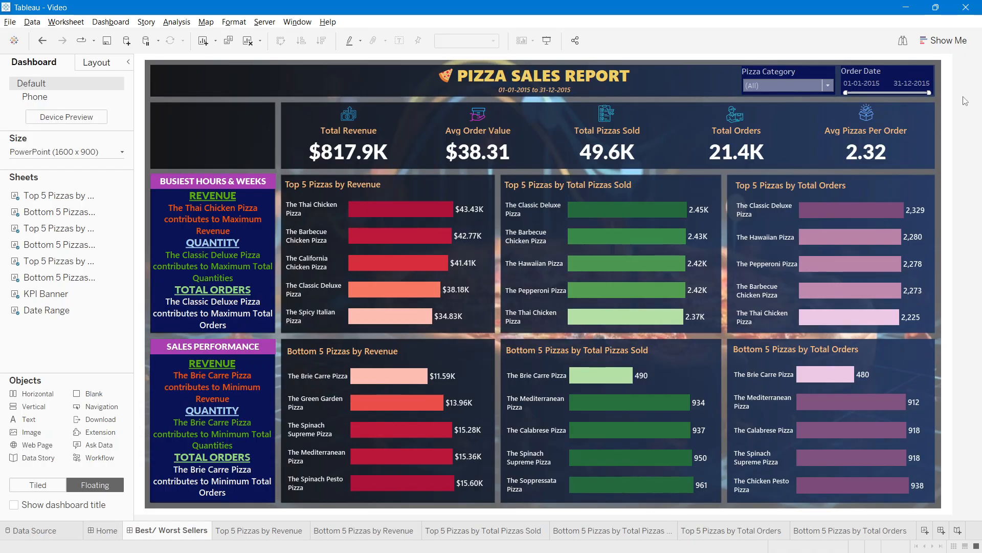
# Step: Check which worksheets the dashboard's Pizza Category filter is applied to
pyautogui.moveTo(778, 166)
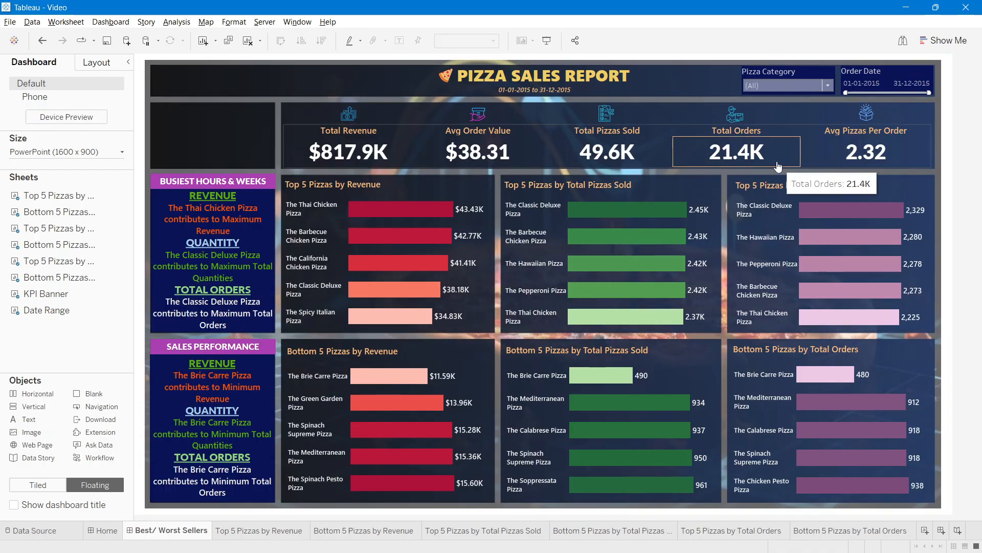
pyautogui.click(772, 75)
pyautogui.click(842, 83)
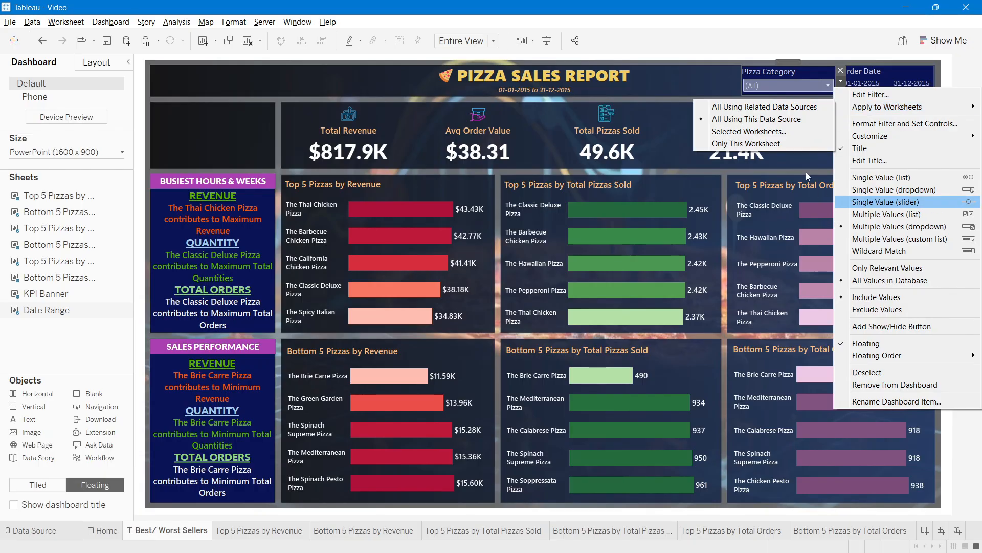
pyautogui.click(722, 87)
pyautogui.click(981, 129)
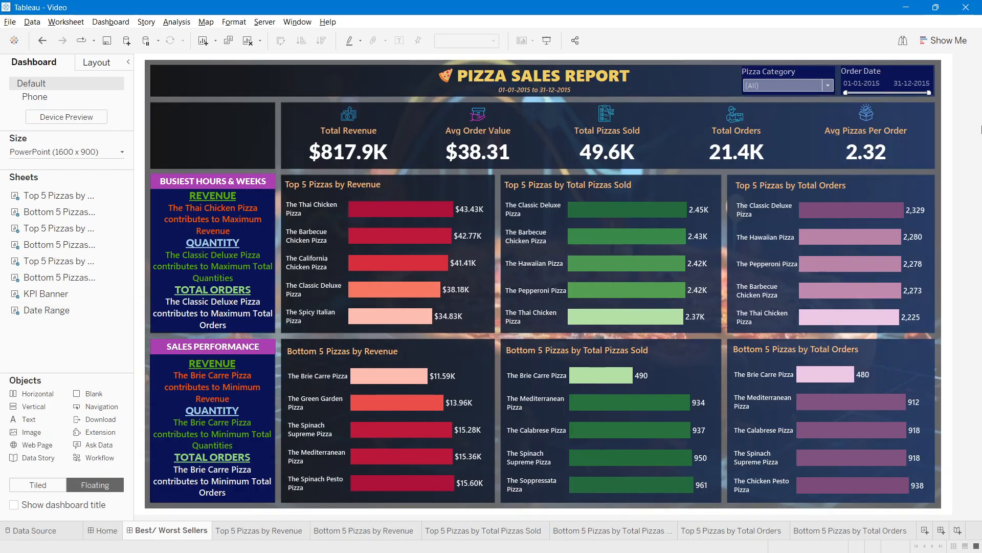
# Step: On the Top 5 Pizzas by Total Pizzas Sold sheet, add the Pizza Category and Order Date filters to context
pyautogui.click(709, 193)
pyautogui.click(726, 192)
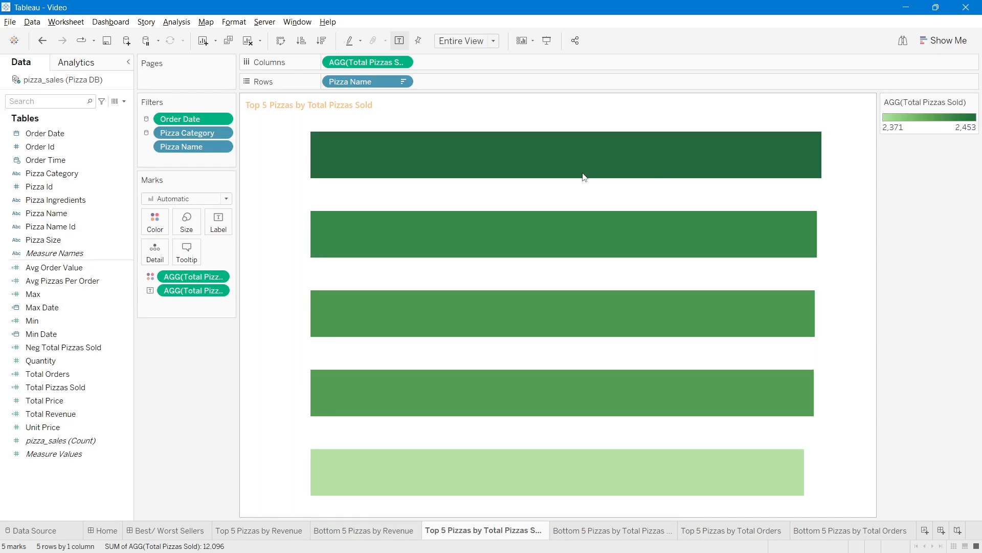
pyautogui.rightClick(183, 133)
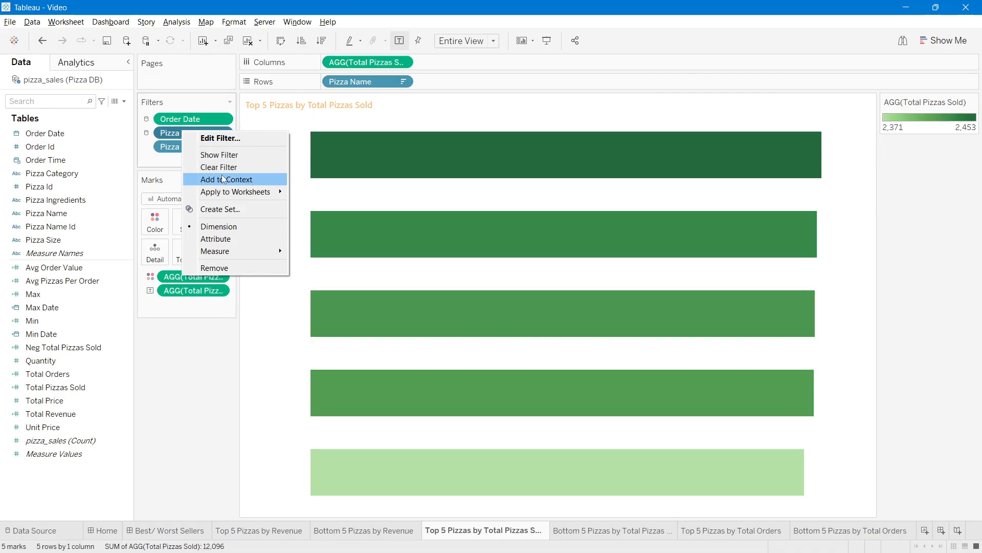
pyautogui.click(224, 179)
pyautogui.rightClick(182, 121)
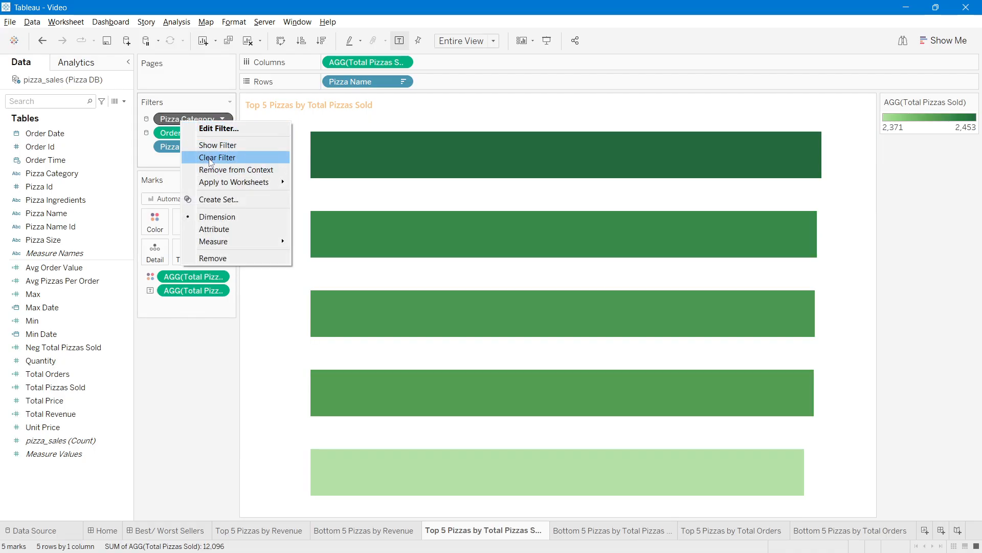
pyautogui.click(174, 131)
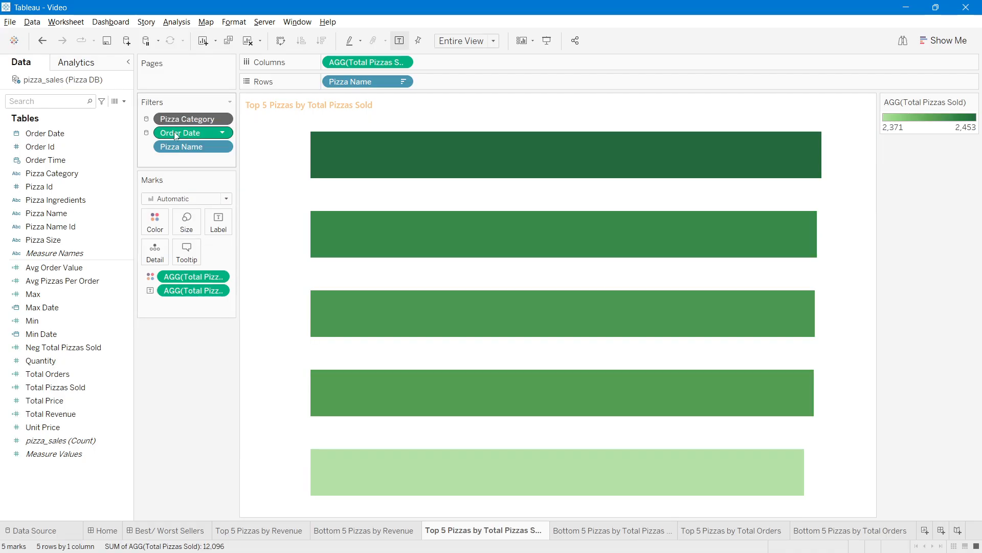
pyautogui.rightClick(168, 133)
pyautogui.click(218, 182)
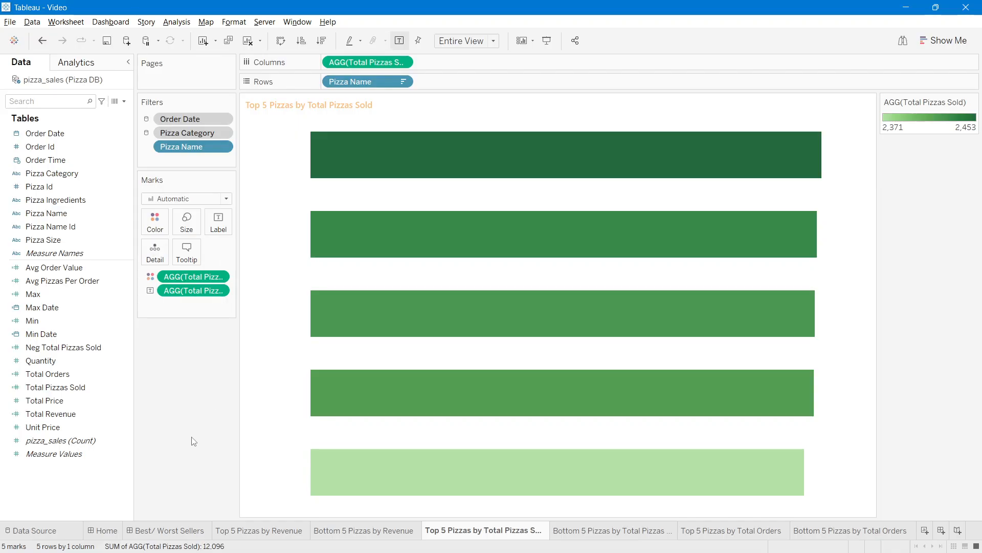
# Step: Return to the Best/ Worst Sellers dashboard and retest the Pizza Category filter by excluding Classic and Supreme, restoring all categories at the end
pyautogui.click(168, 530)
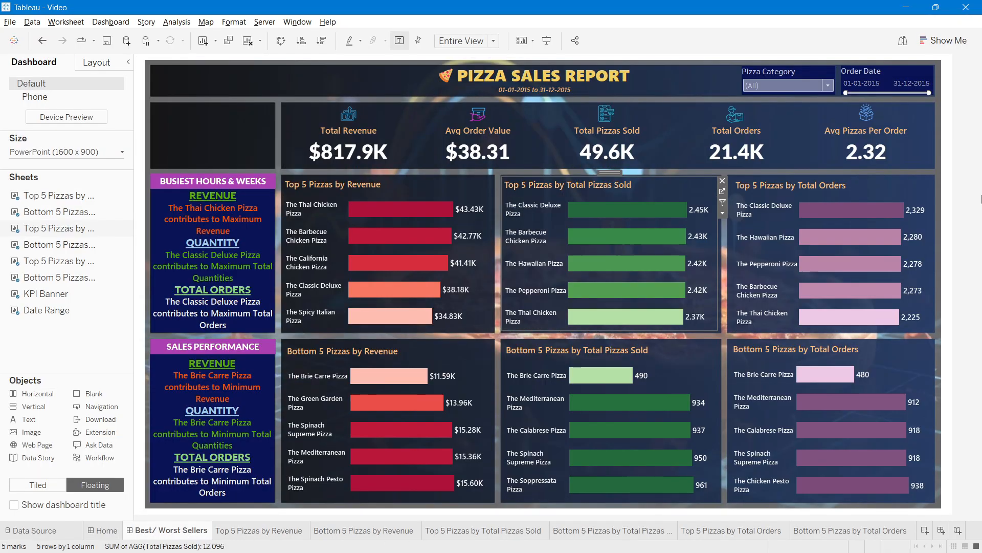
pyautogui.click(979, 179)
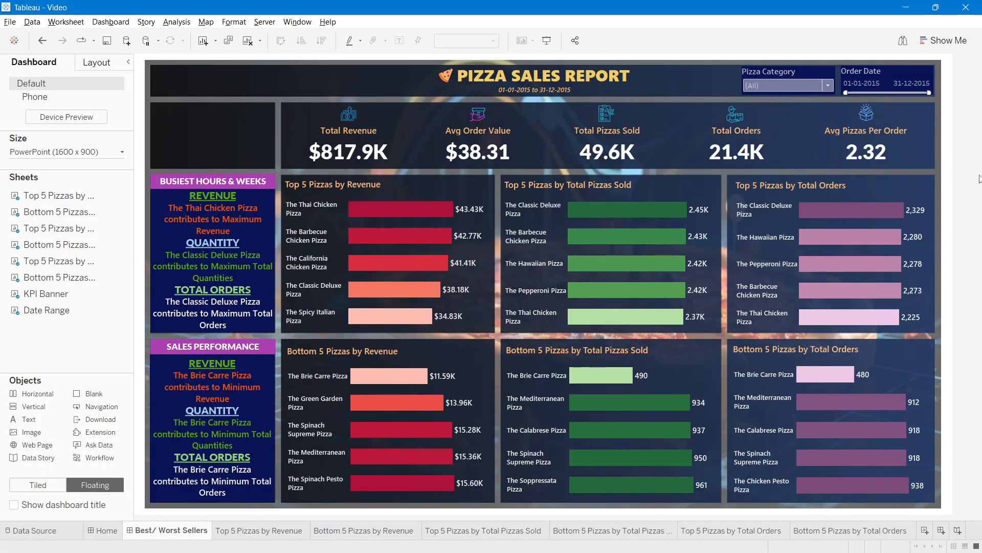
pyautogui.click(796, 87)
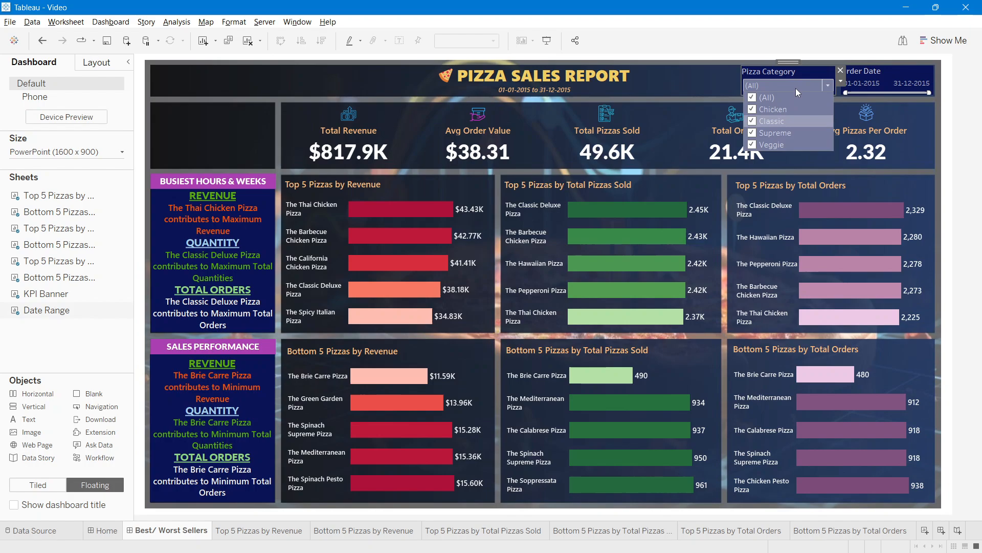
pyautogui.click(756, 109)
pyautogui.click(753, 110)
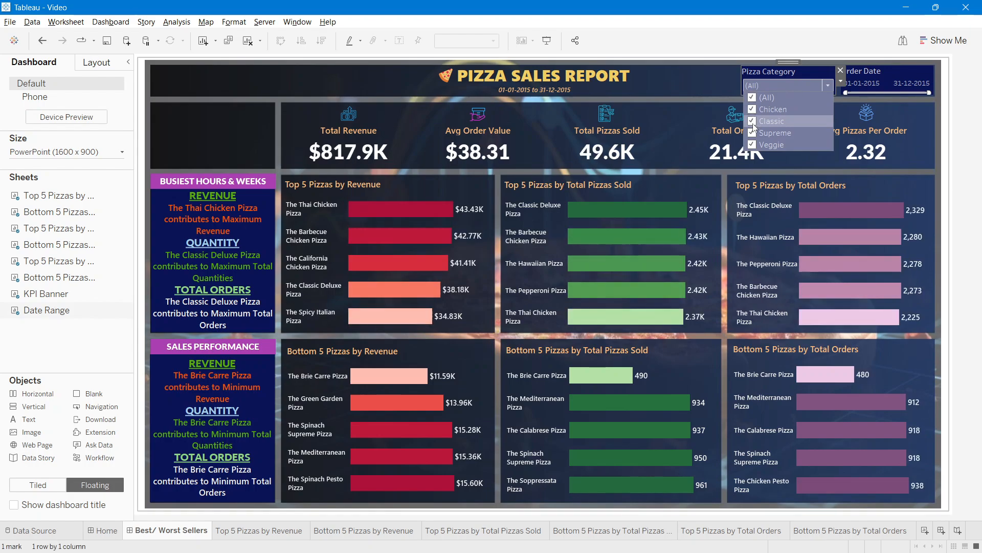
pyautogui.click(754, 122)
pyautogui.click(754, 133)
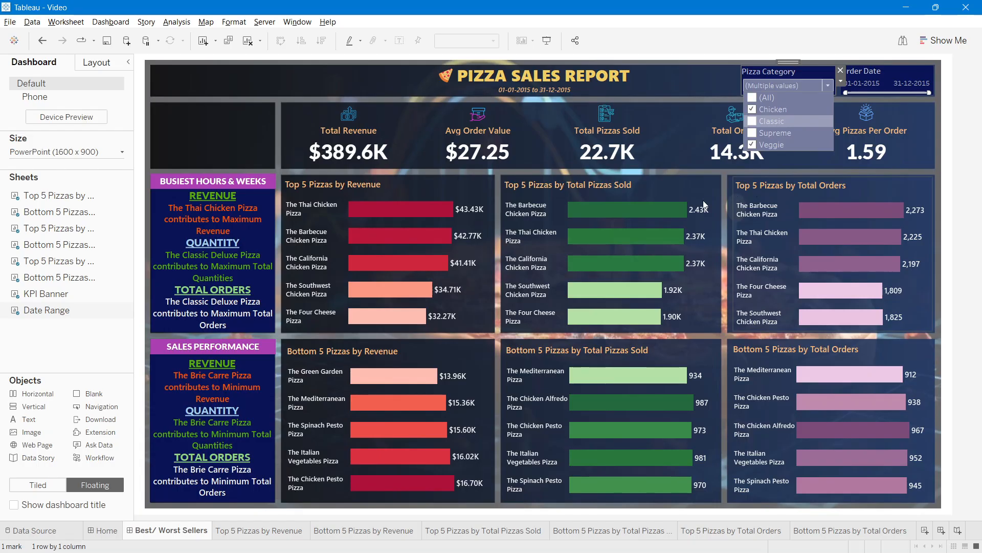
pyautogui.click(752, 97)
pyautogui.click(965, 122)
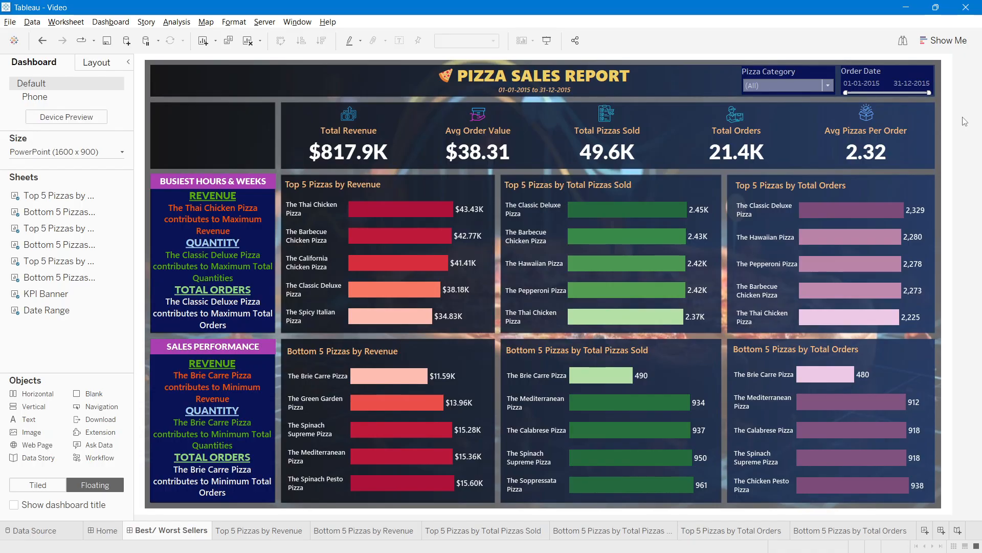
# Step: Hide all worksheets used by the Best/ Worst Sellers dashboard and open the Home dashboard
pyautogui.rightClick(183, 530)
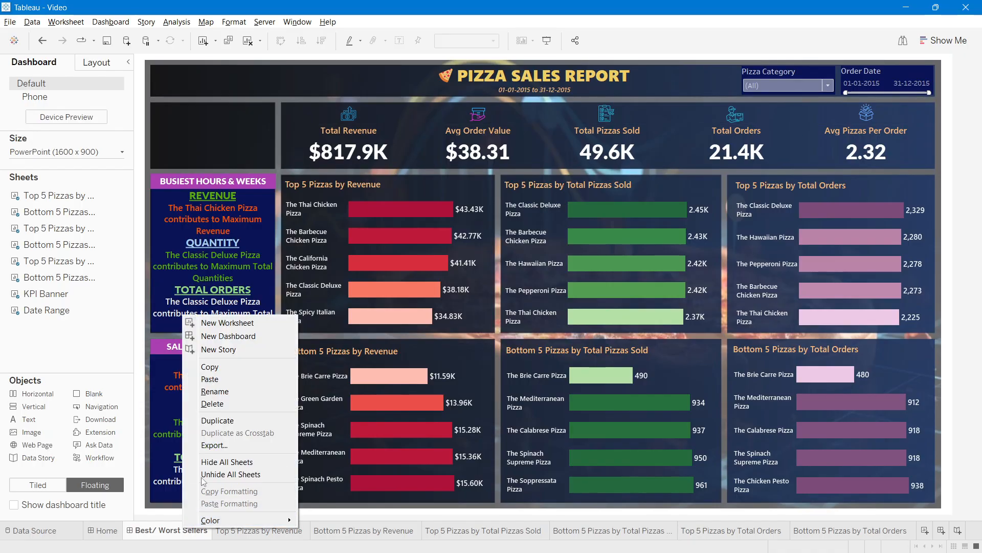
pyautogui.click(209, 461)
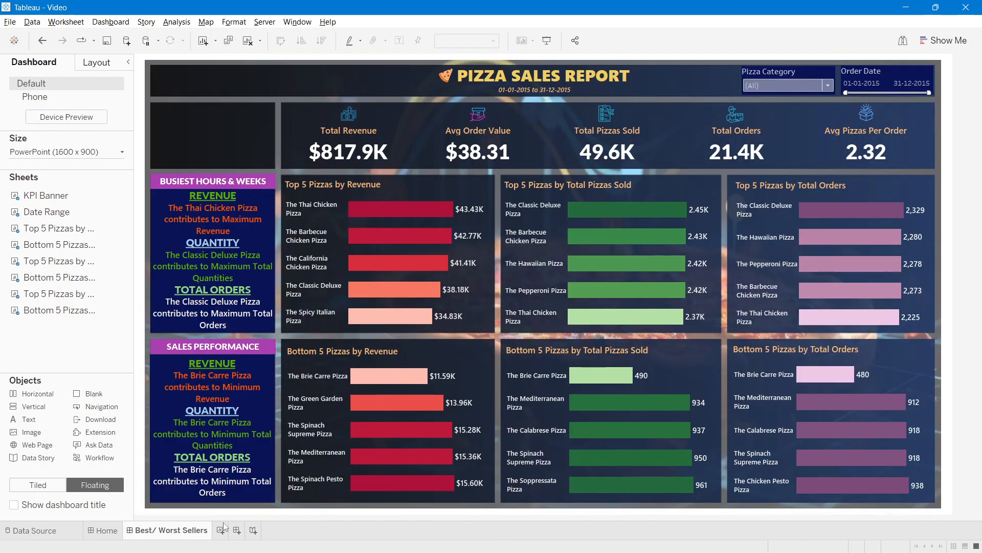
pyautogui.click(116, 536)
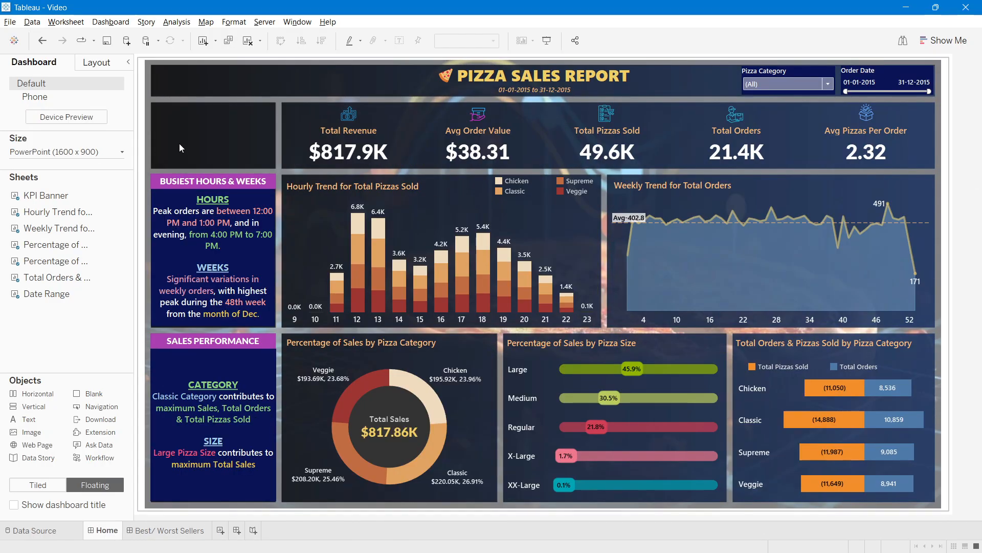
# Step: Add a floating navigation button to the empty panel above the Busiest Hours & Weeks text on the Home dashboard, widening it to fill the panel
pyautogui.click(148, 530)
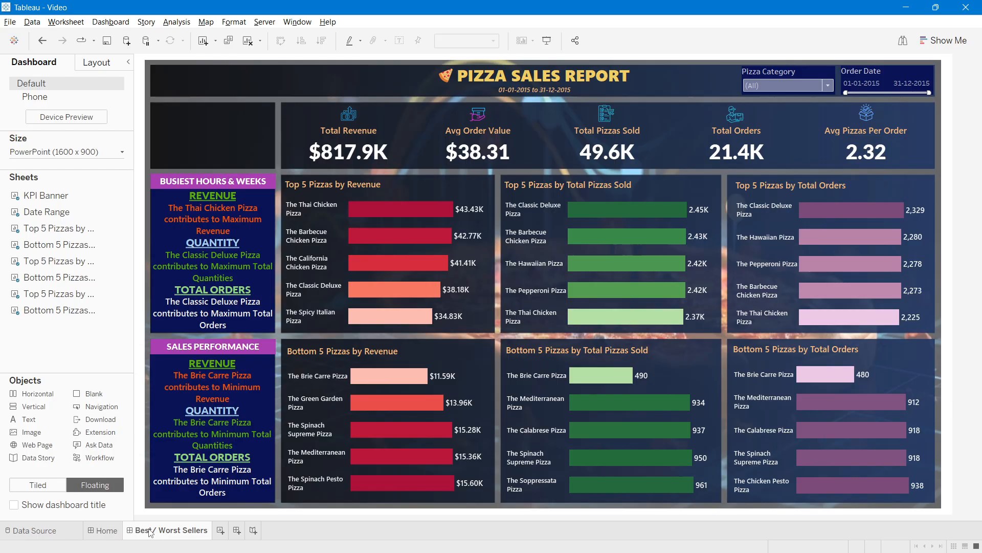
pyautogui.click(108, 532)
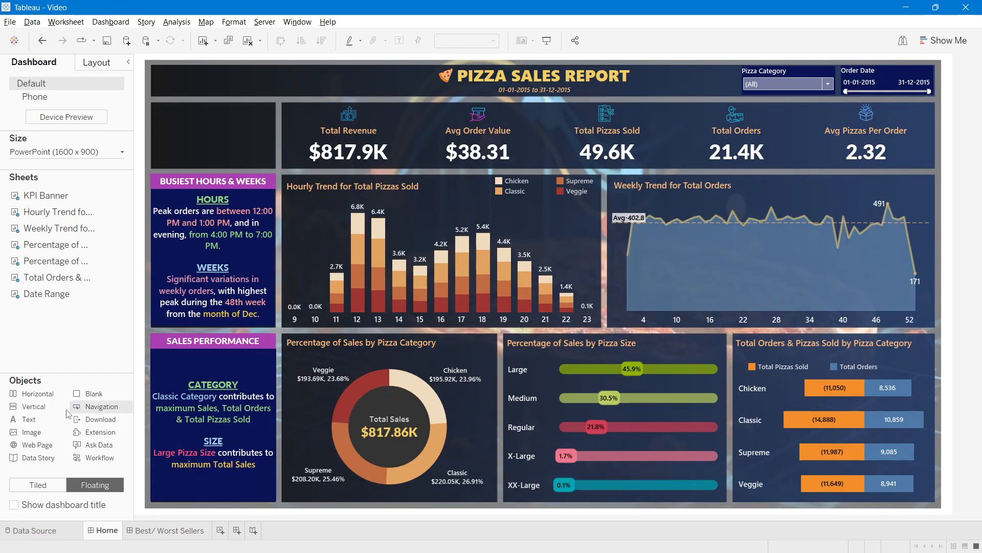
pyautogui.moveTo(98, 408); pyautogui.dragTo(192, 104)
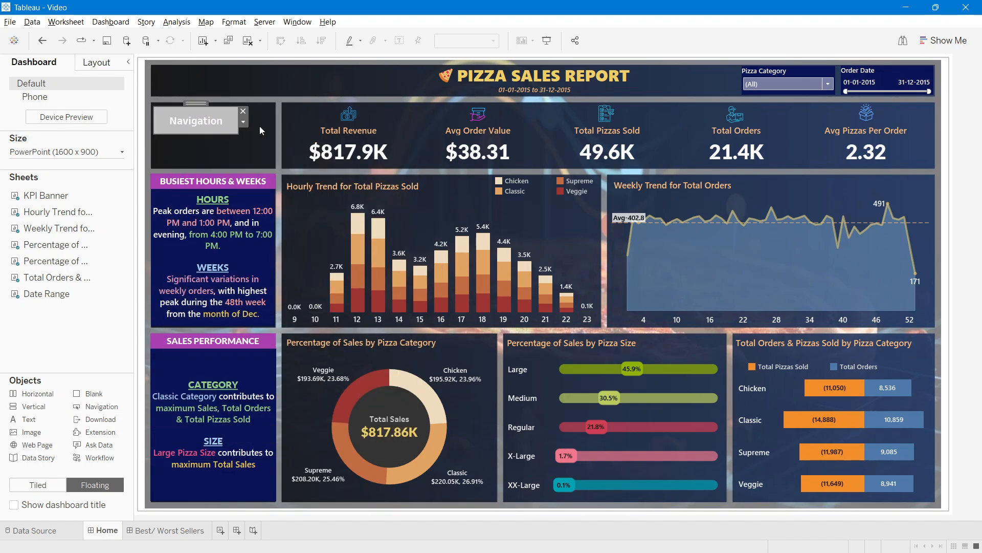
pyautogui.moveTo(238, 127); pyautogui.dragTo(222, 104)
pyautogui.press('Up')
pyautogui.press('Up')
pyautogui.press('Left')
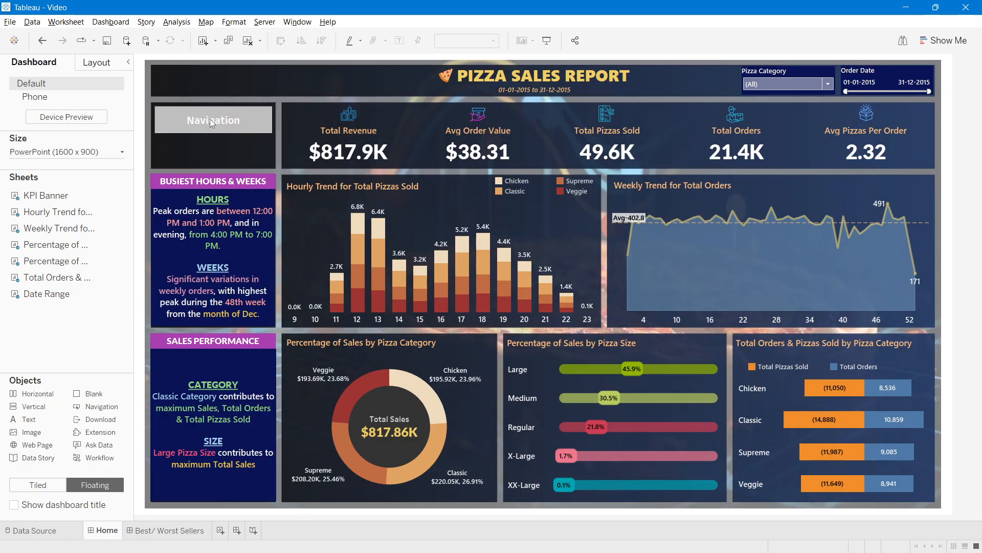
pyautogui.press('Up')
# Step: Edit the new navigation button and set its title to Home
pyautogui.click(278, 121)
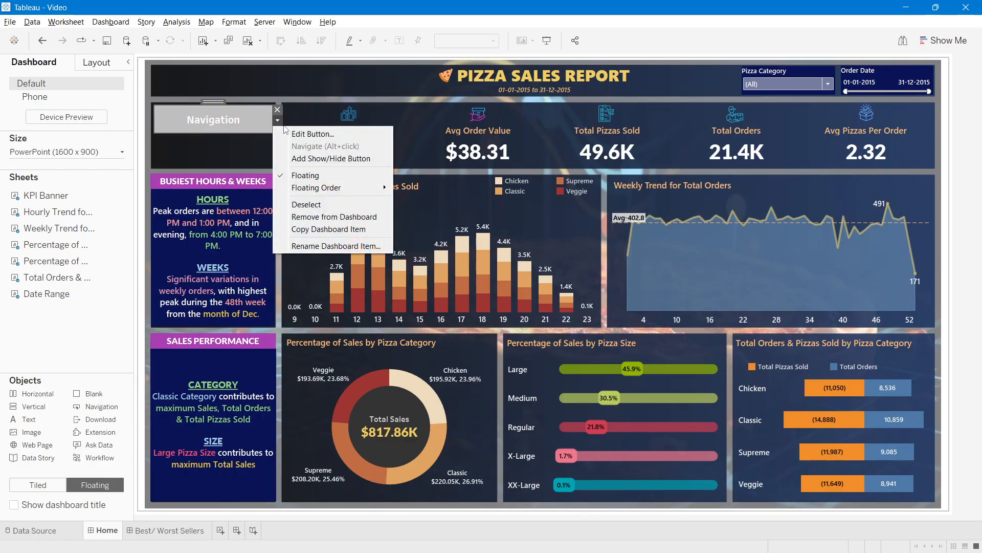
pyautogui.click(300, 134)
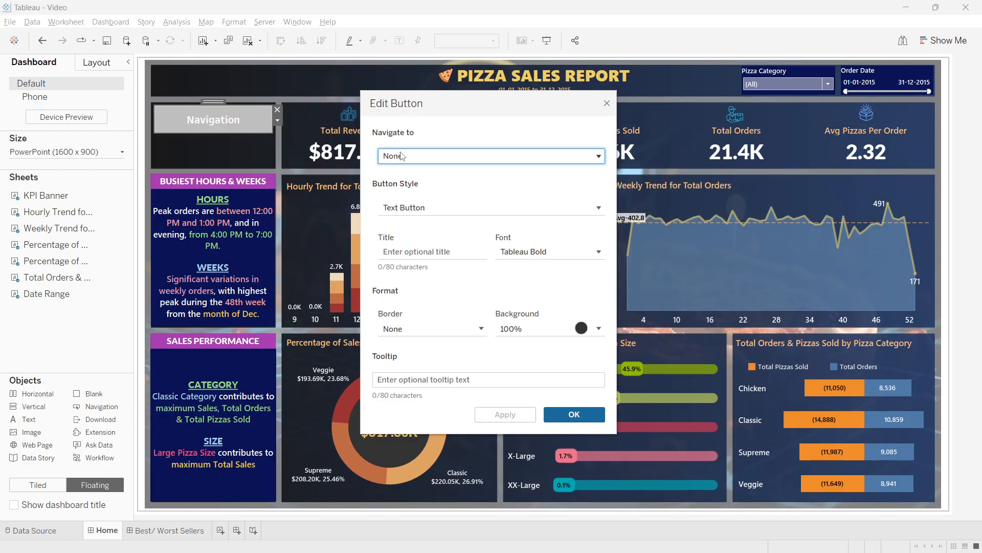
pyautogui.click(404, 157)
pyautogui.click(403, 156)
pyautogui.click(417, 251)
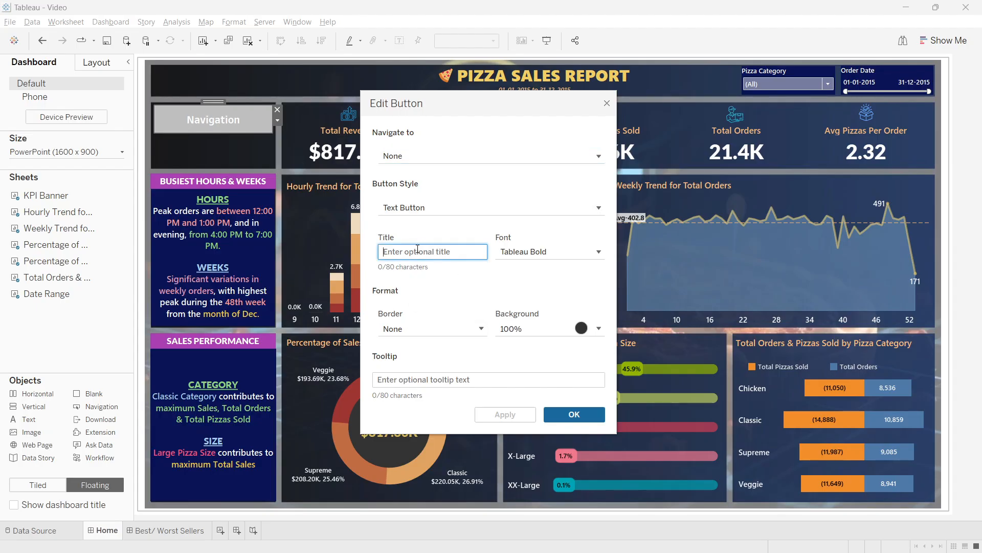
pyautogui.write('Home')
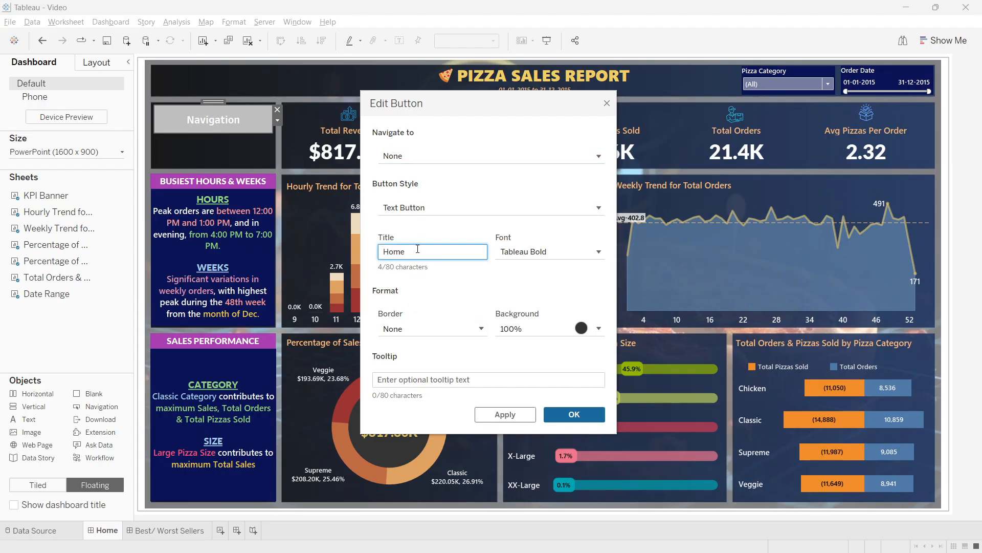
pyautogui.click(429, 241)
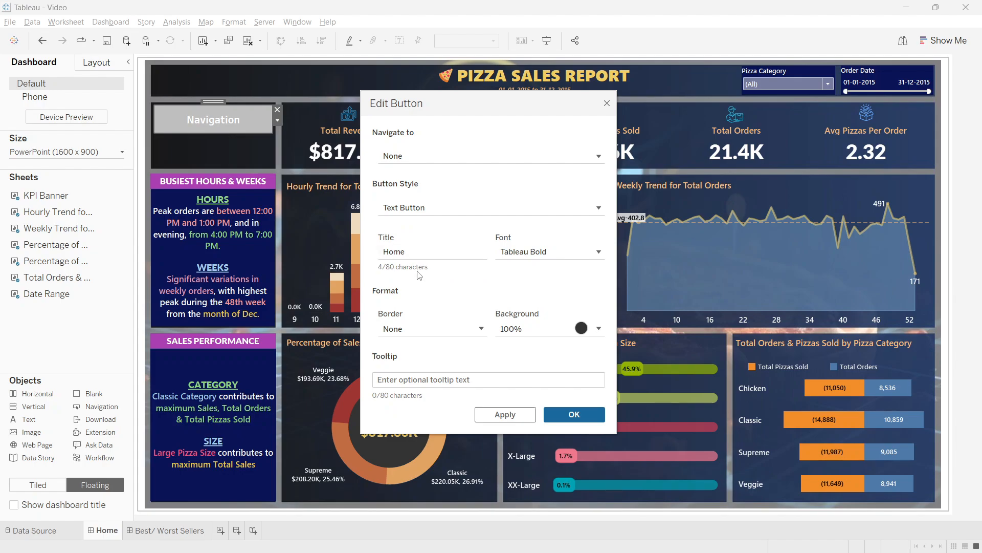
# Step: Give the Home navigation button an orange background at 100% opacity and apply the settings
pyautogui.click(517, 329)
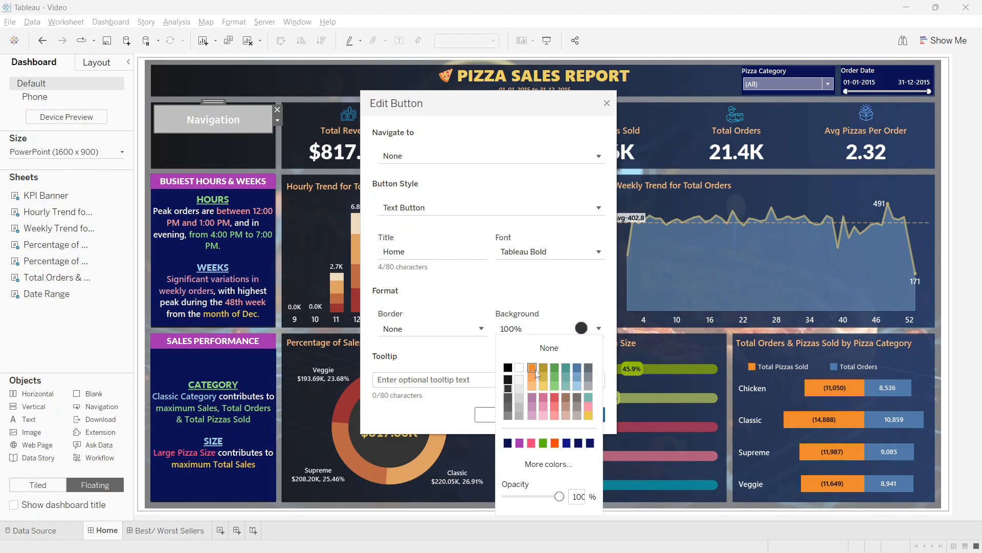
pyautogui.click(533, 369)
pyautogui.click(437, 347)
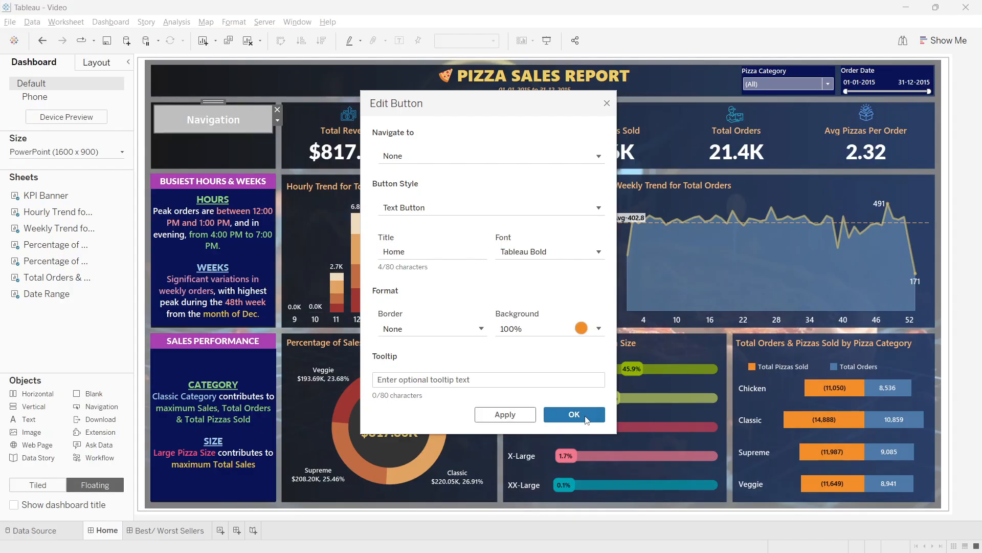
pyautogui.click(507, 416)
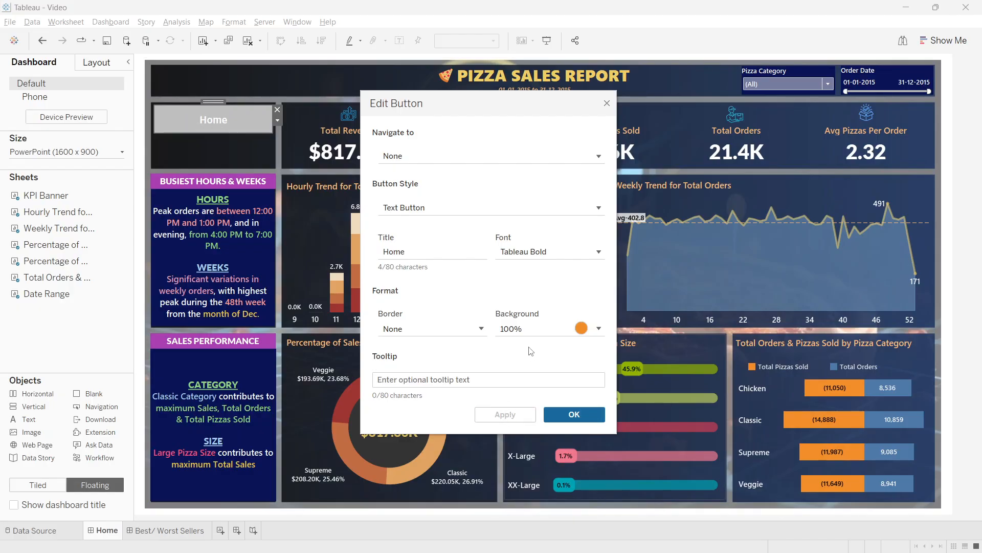
pyautogui.click(518, 260)
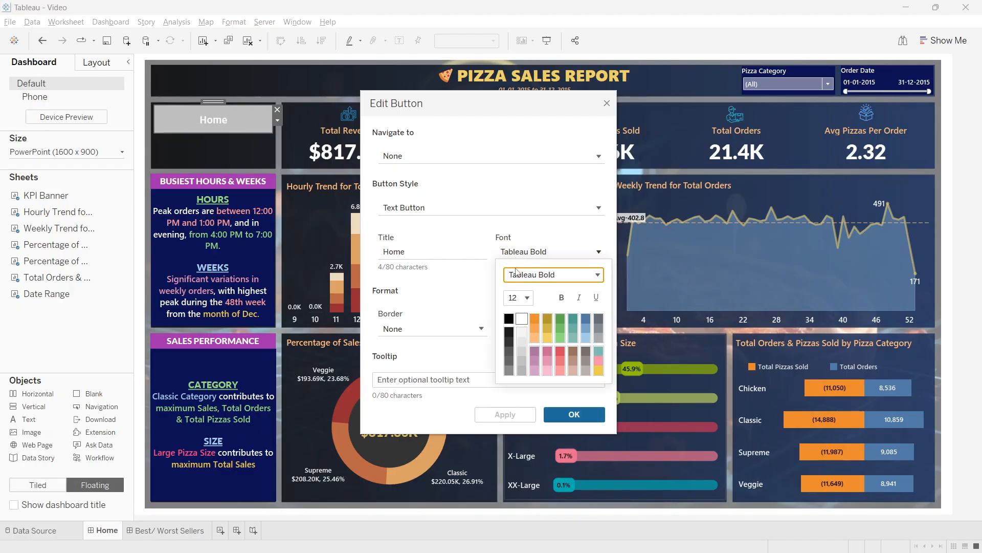
pyautogui.click(452, 267)
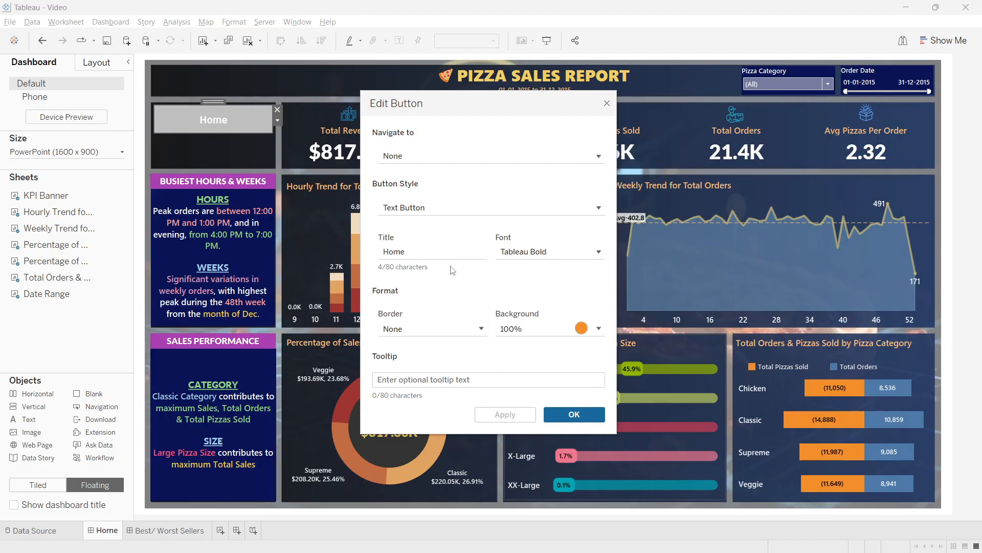
pyautogui.click(532, 333)
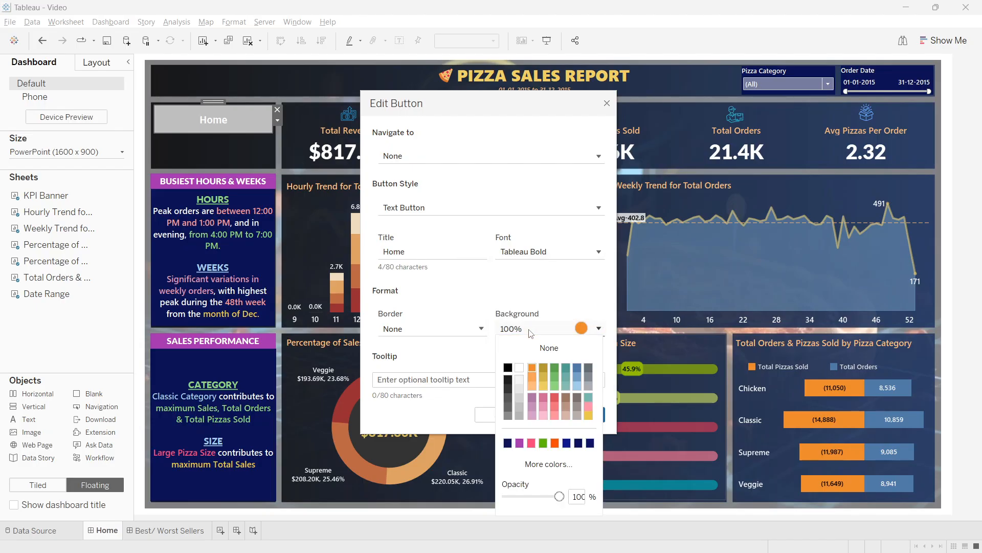
pyautogui.click(494, 338)
pyautogui.click(573, 414)
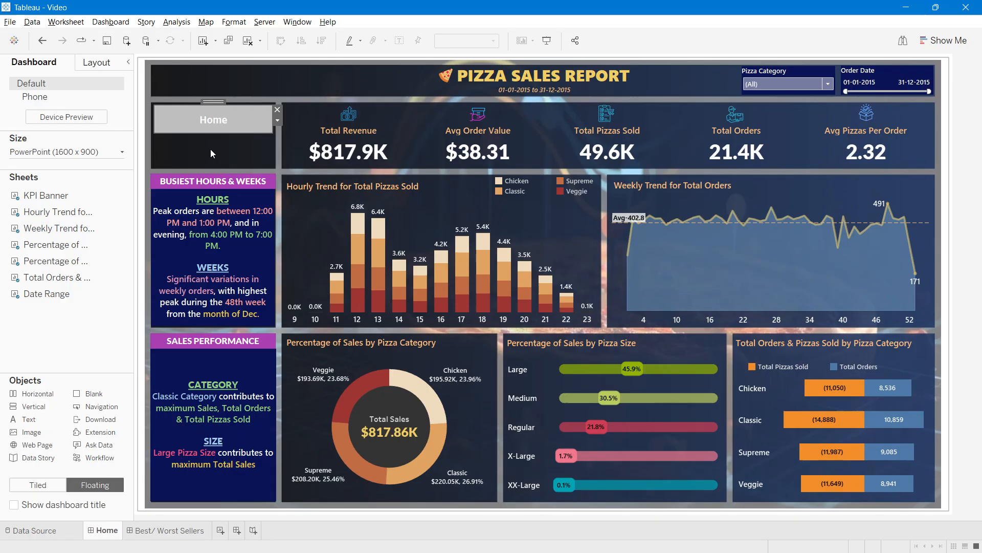
# Step: Reopen the Home button's settings and check its border options
pyautogui.rightClick(220, 121)
pyautogui.click(247, 127)
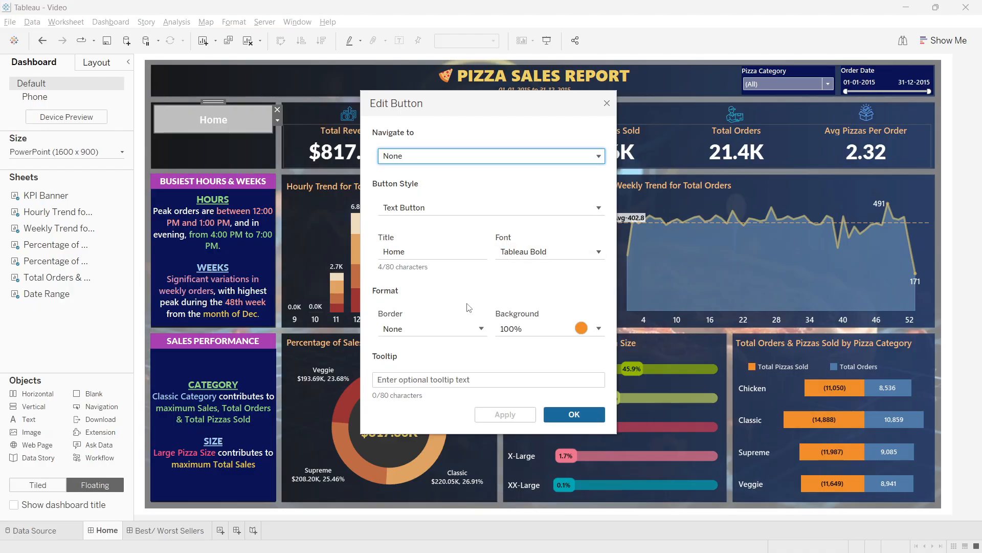
pyautogui.click(436, 332)
pyautogui.click(437, 336)
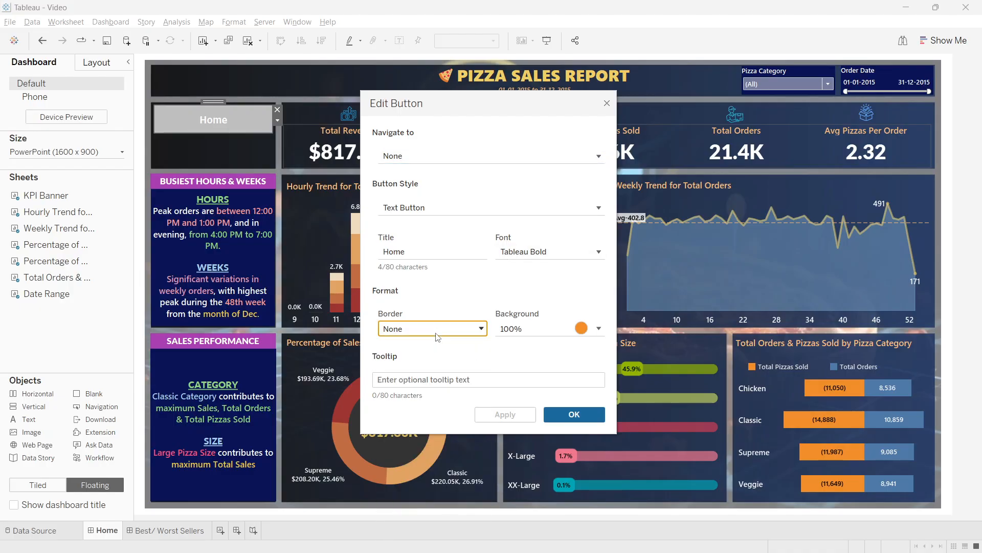
pyautogui.click(574, 414)
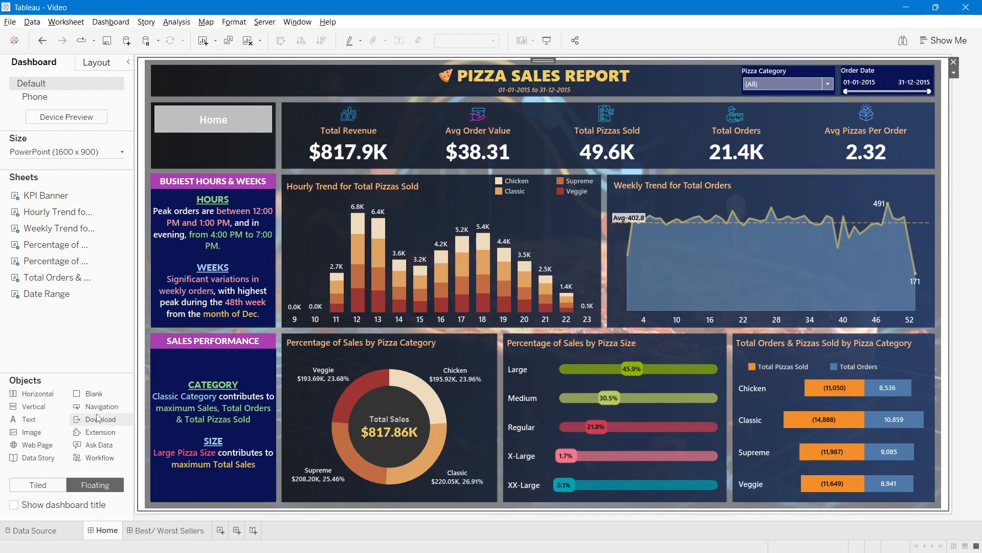
# Step: Add a second floating navigation button below Home, matching its width, and set it to navigate to Best/ Worst Sellers
pyautogui.moveTo(98, 406); pyautogui.dragTo(155, 140)
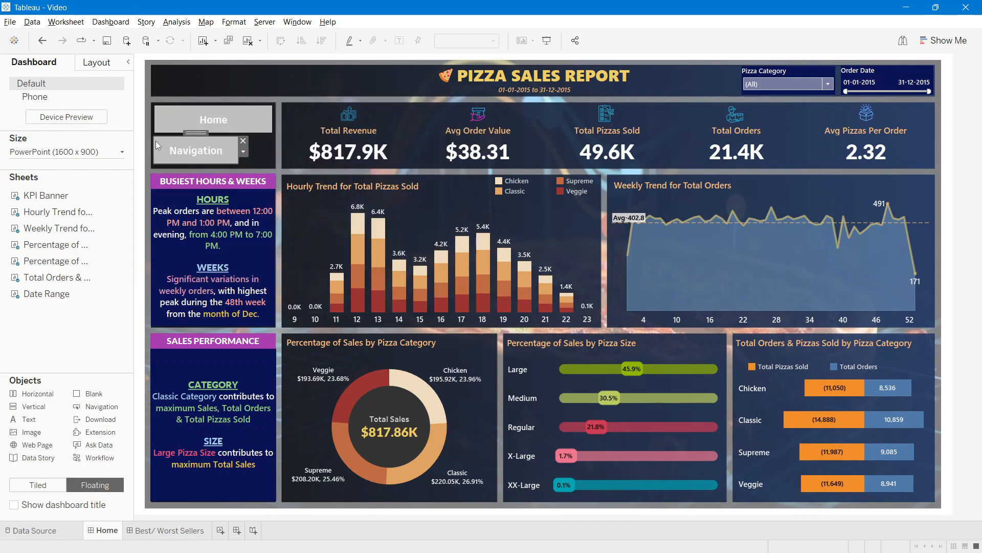
pyautogui.moveTo(243, 159); pyautogui.dragTo(272, 147)
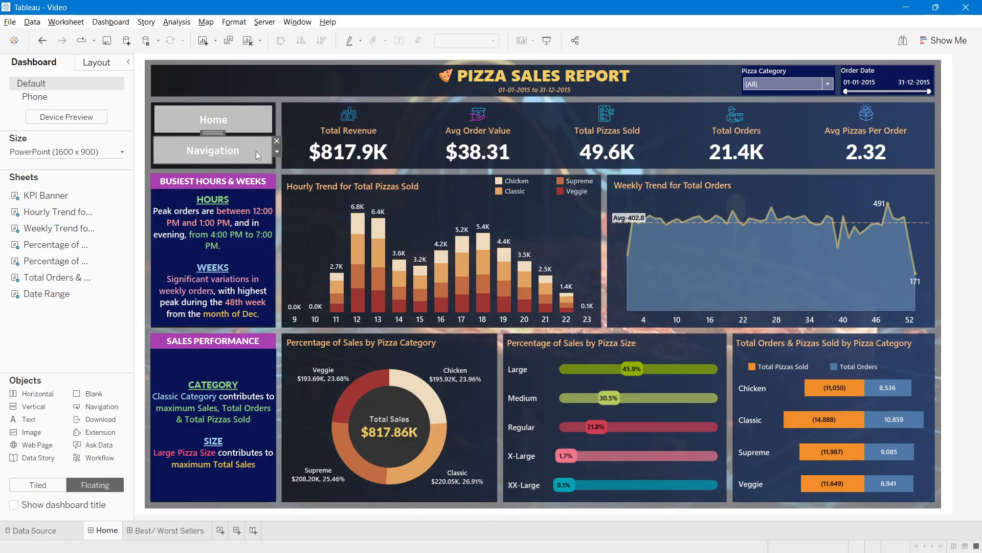
pyautogui.doubleClick(256, 152)
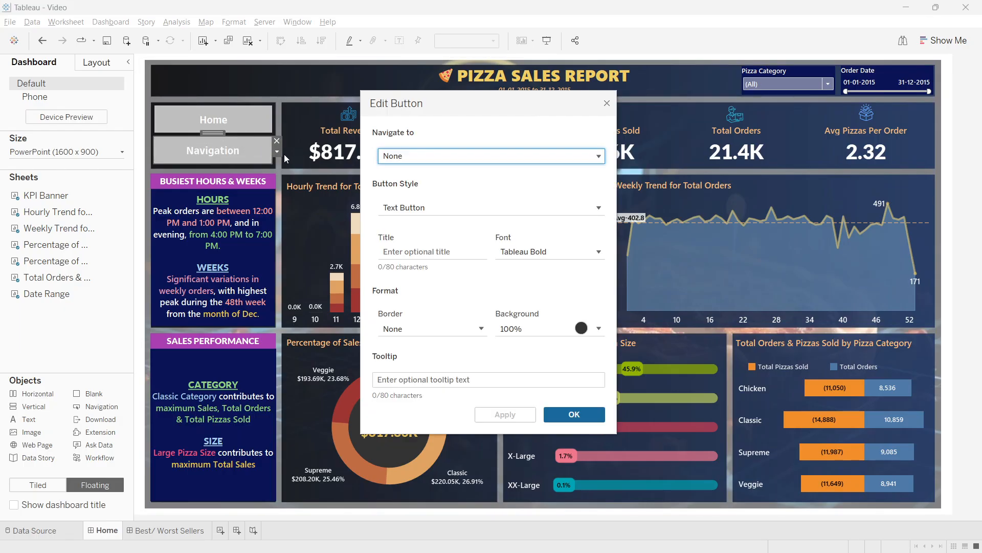
pyautogui.click(405, 162)
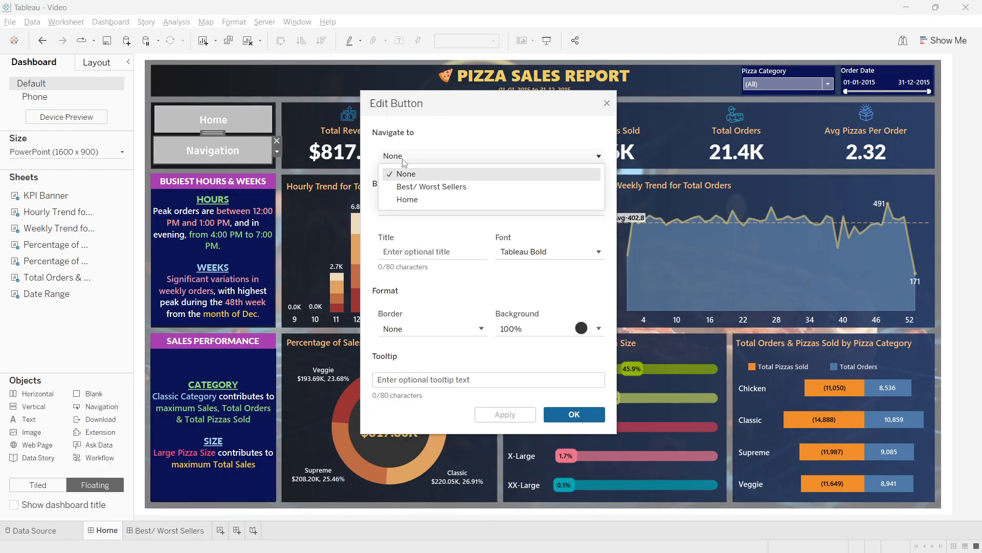
pyautogui.click(401, 186)
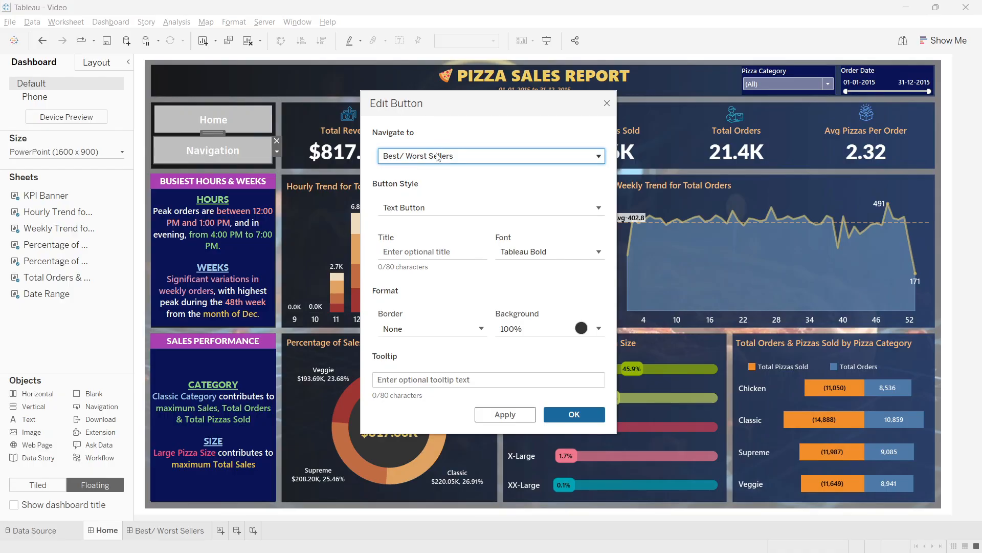
# Step: Give the second navigation button a dark blue background and the title Best/ Worst Sellers
pyautogui.click(520, 330)
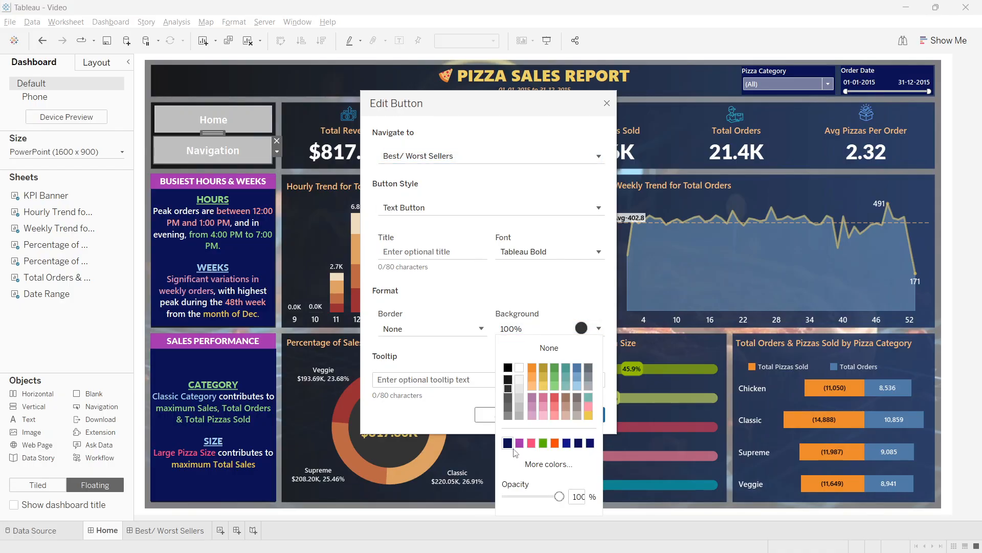
pyautogui.click(567, 442)
pyautogui.click(471, 317)
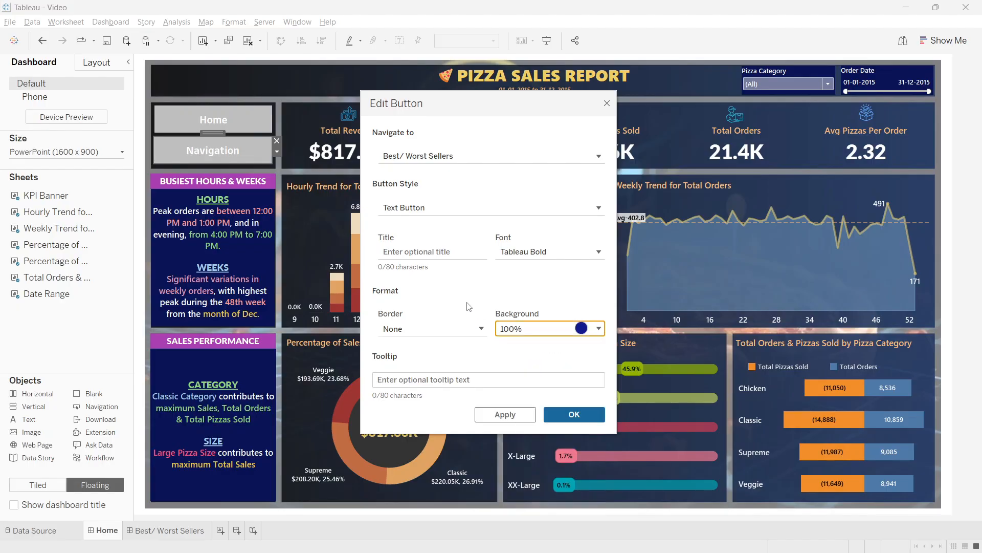
pyautogui.click(507, 415)
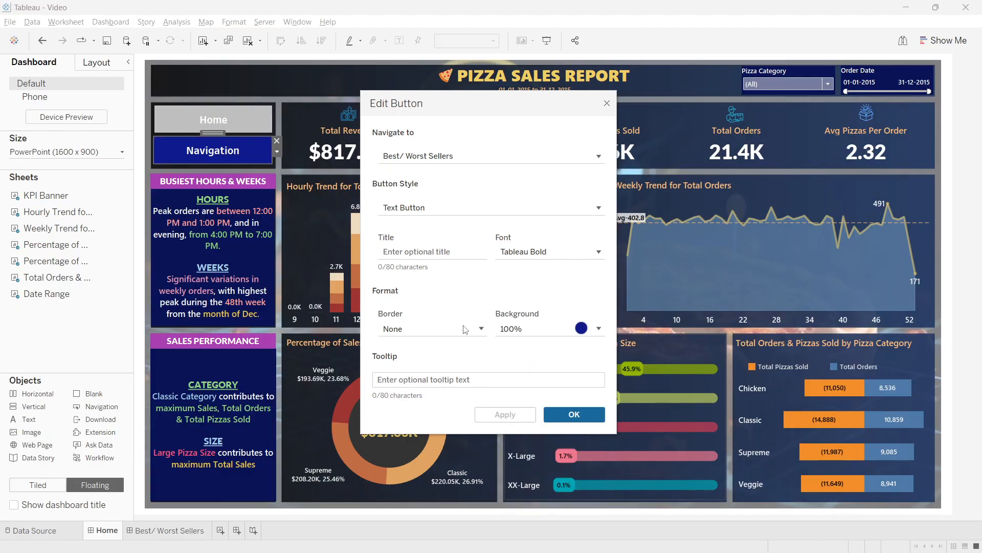
pyautogui.click(419, 251)
pyautogui.write('Best')
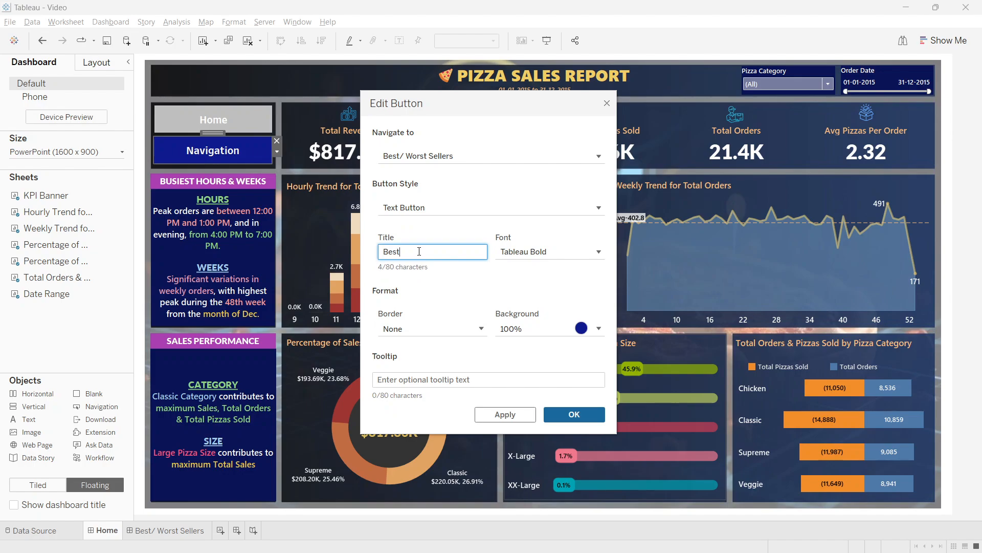
pyautogui.write('/ Worst Sellers')
pyautogui.click(520, 416)
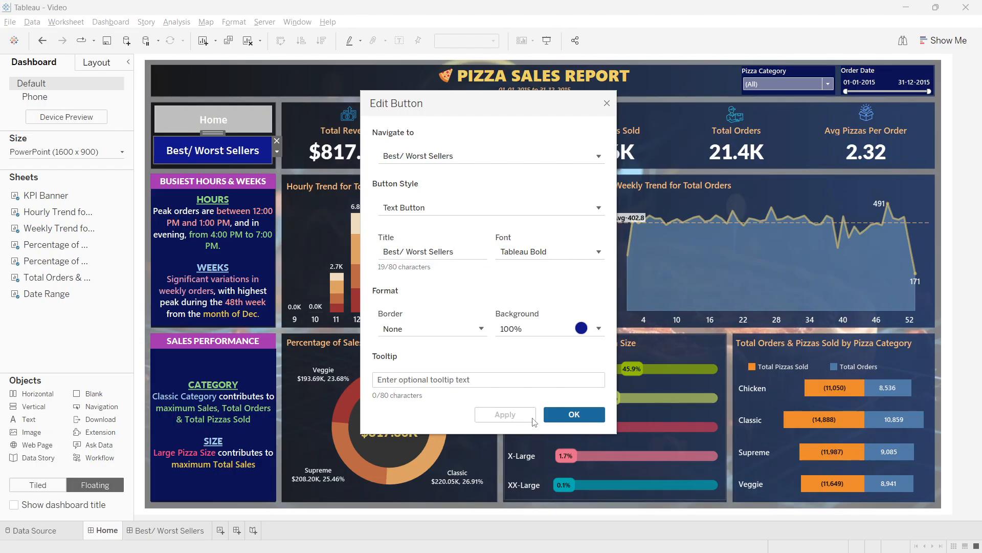
pyautogui.click(572, 423)
# Step: Set the Home button to navigate to the Home dashboard and apply the change
pyautogui.doubleClick(240, 123)
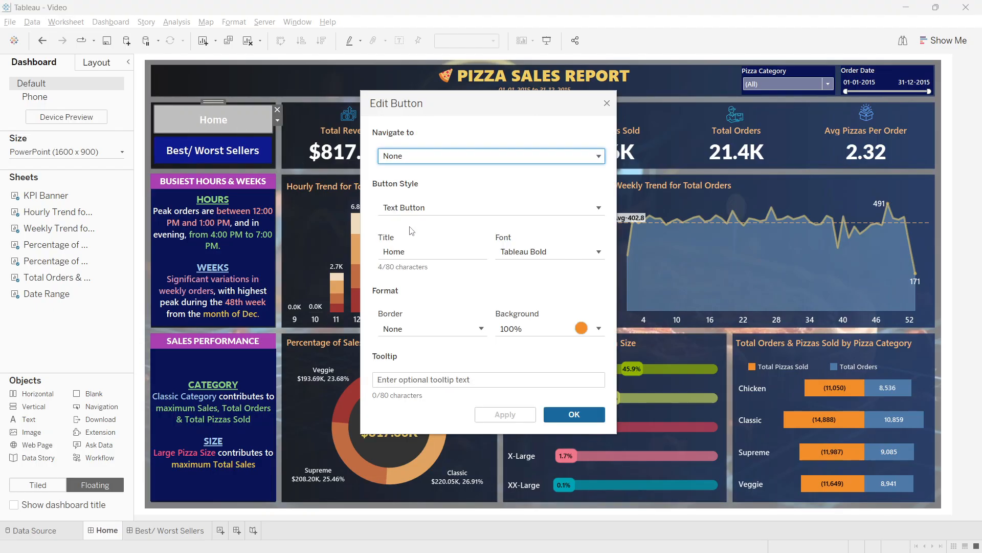
pyautogui.click(399, 158)
pyautogui.click(405, 199)
pyautogui.click(507, 414)
pyautogui.click(565, 417)
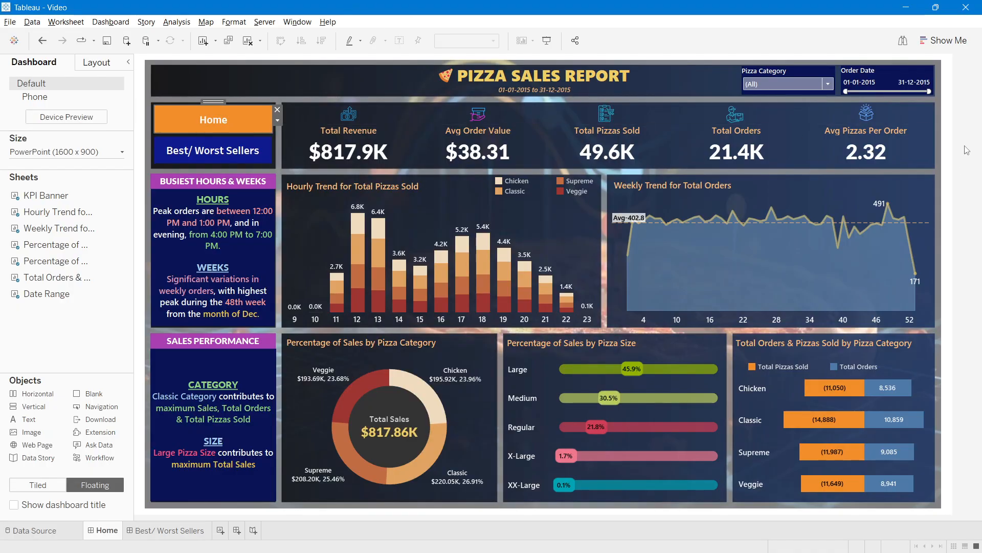
pyautogui.click(975, 140)
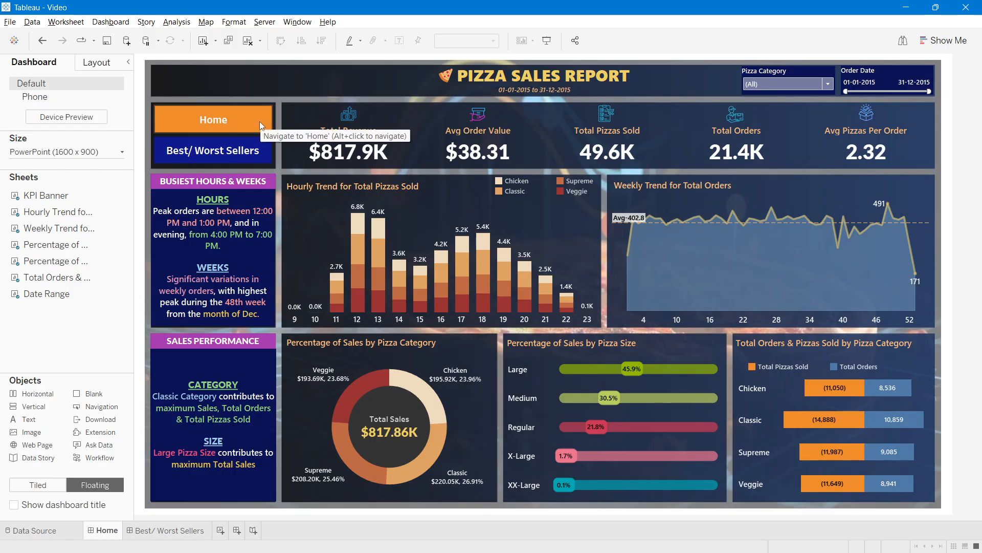
# Step: Test the Best/ Worst Sellers navigation button twice, returning to the Home dashboard each time
pyautogui.keyDown('alt'); pyautogui.click(210, 158); pyautogui.keyUp('alt')
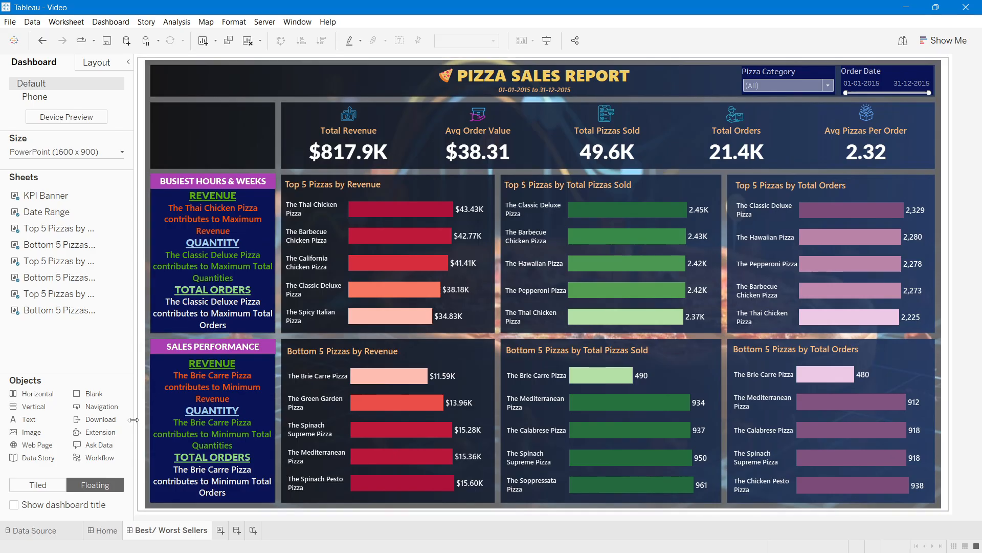
pyautogui.click(110, 530)
pyautogui.click(971, 126)
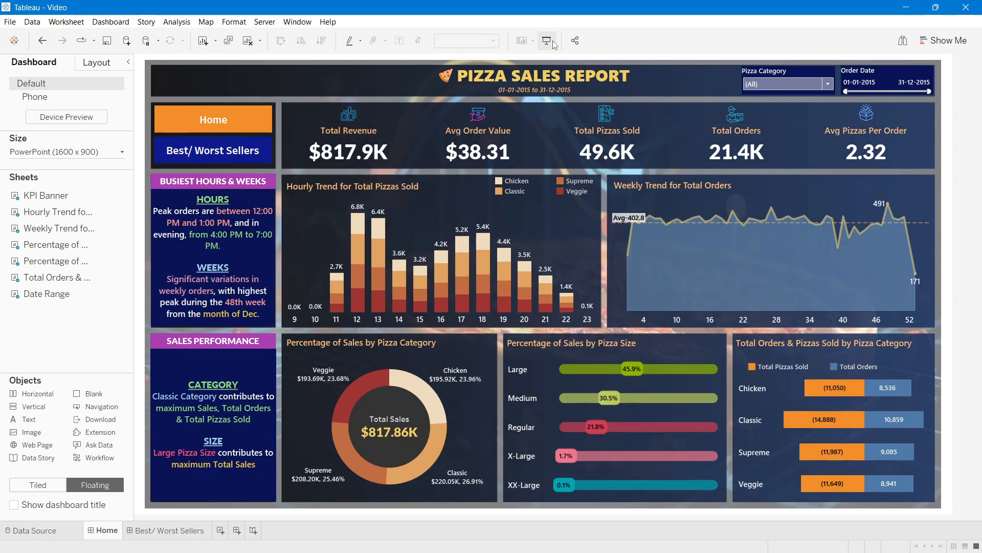
pyautogui.keyDown('alt'); pyautogui.click(201, 159); pyautogui.keyUp('alt')
pyautogui.click(103, 530)
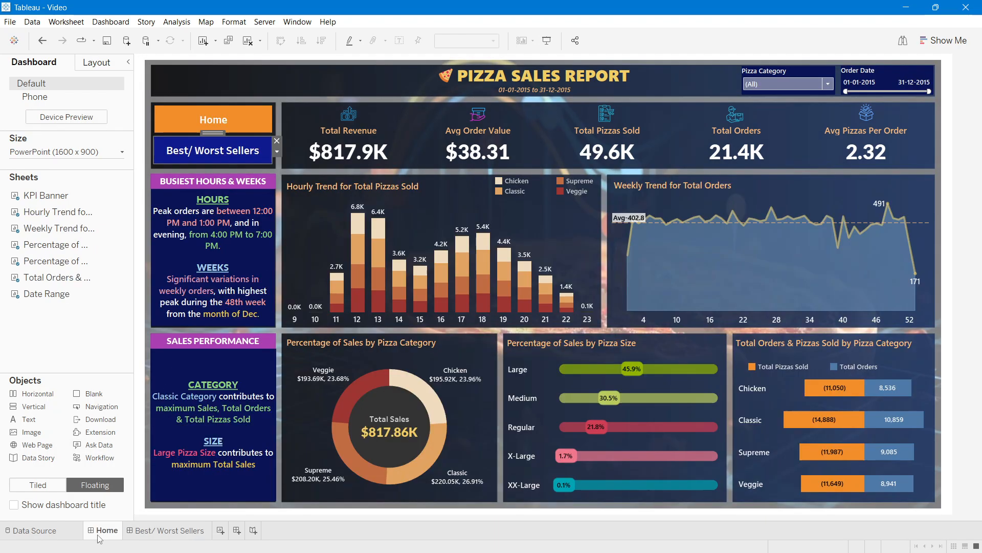
# Step: Preview the Home dashboard in presentation mode, test its Best/ Worst Sellers button, and exit the preview
pyautogui.click(555, 46)
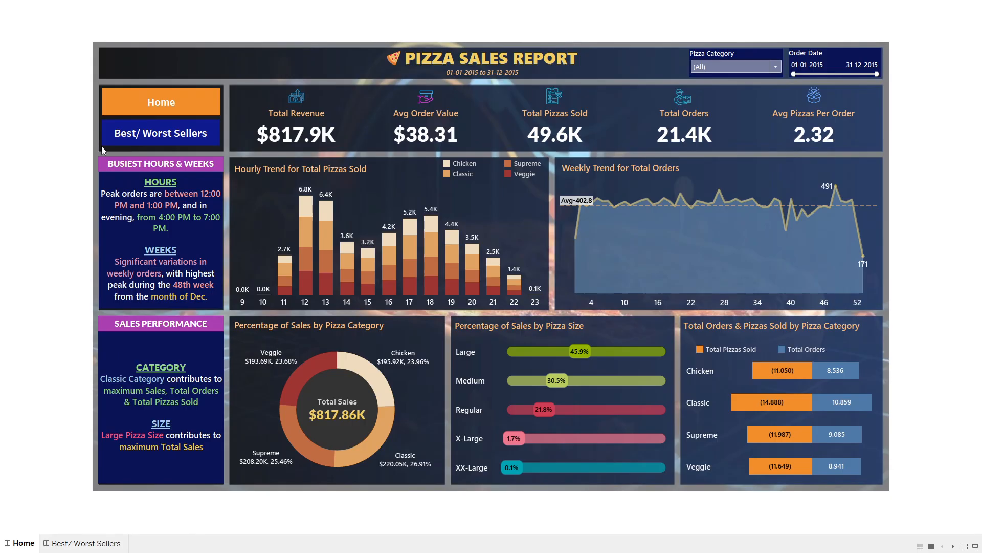
pyautogui.click(124, 140)
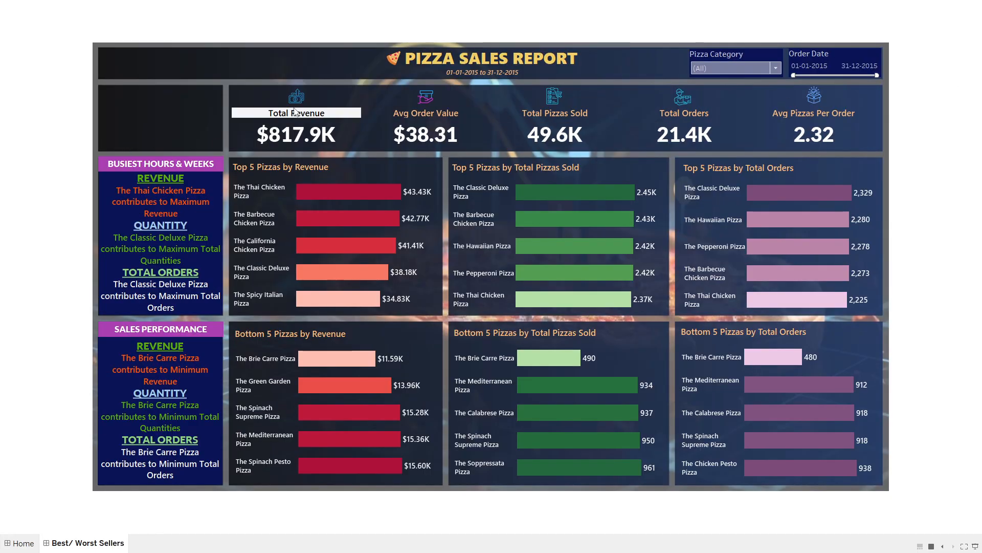
pyautogui.press('Escape')
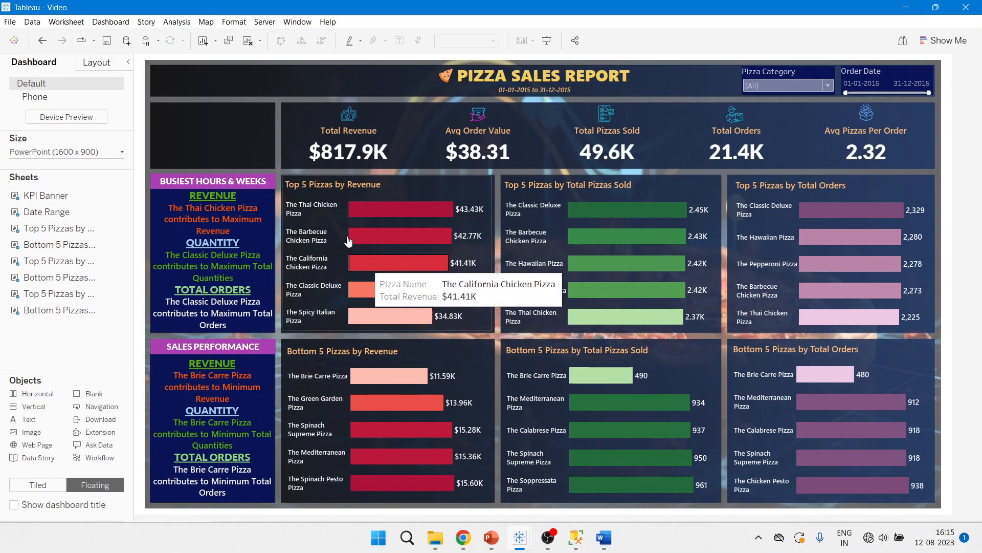
# Step: Copy the Home button from the Home dashboard to Best/ Worst Sellers and place it in the upper part of the empty navigation area
pyautogui.click(104, 530)
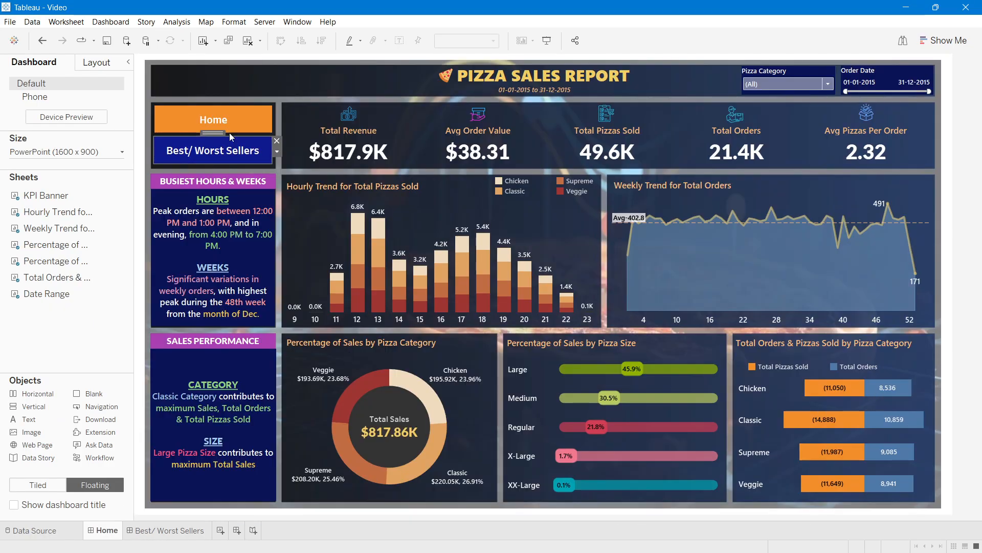
pyautogui.click(130, 530)
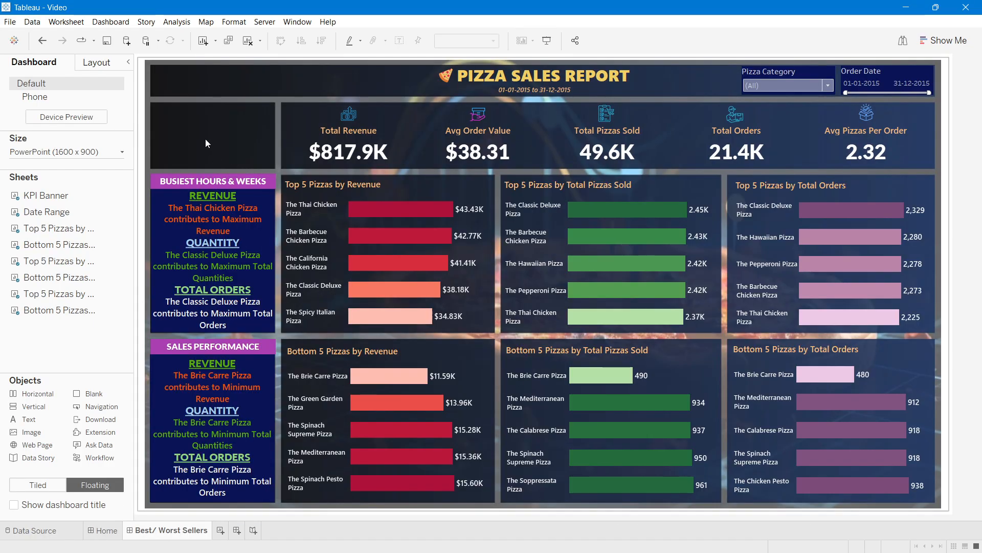
pyautogui.click(106, 529)
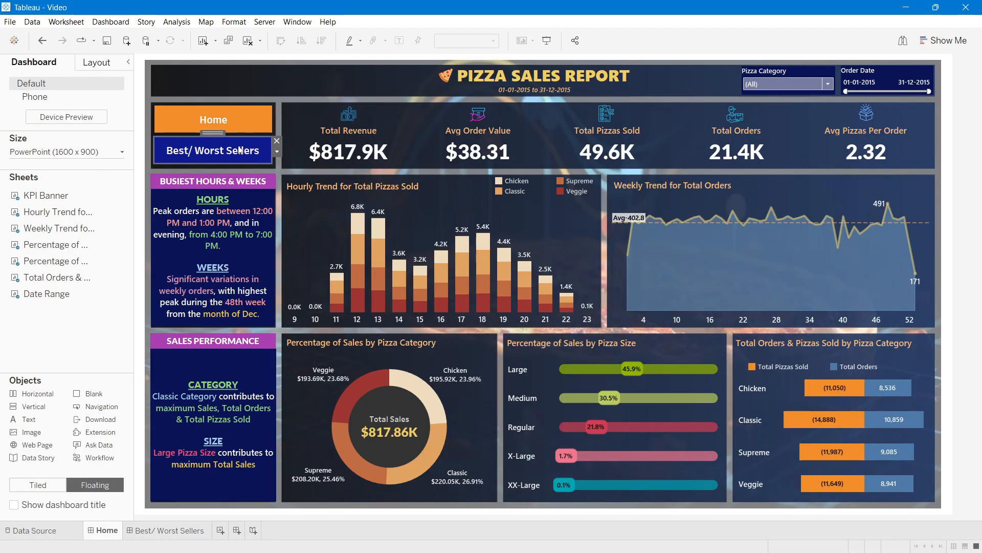
pyautogui.click(232, 127)
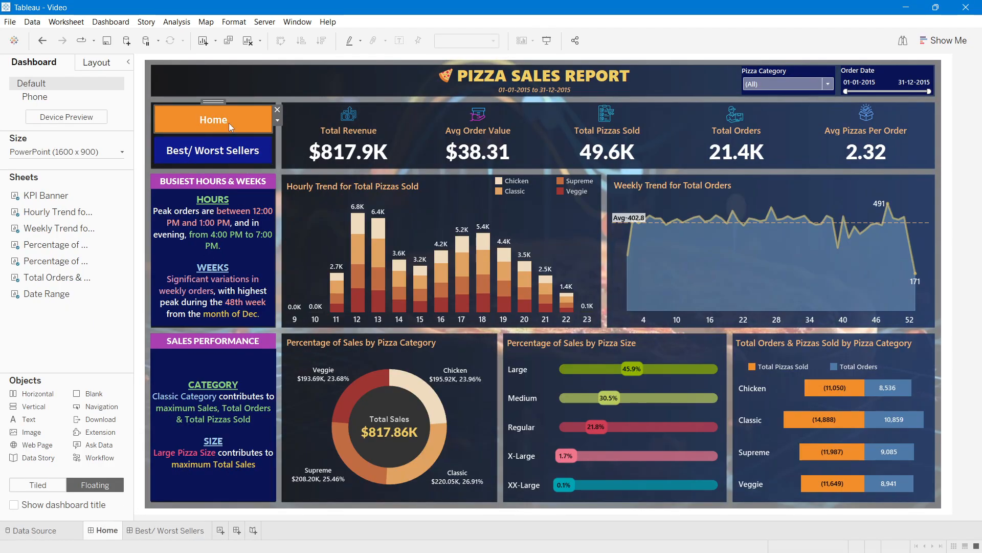
pyautogui.click(164, 530)
pyautogui.hotkey('ctrl', 'v')
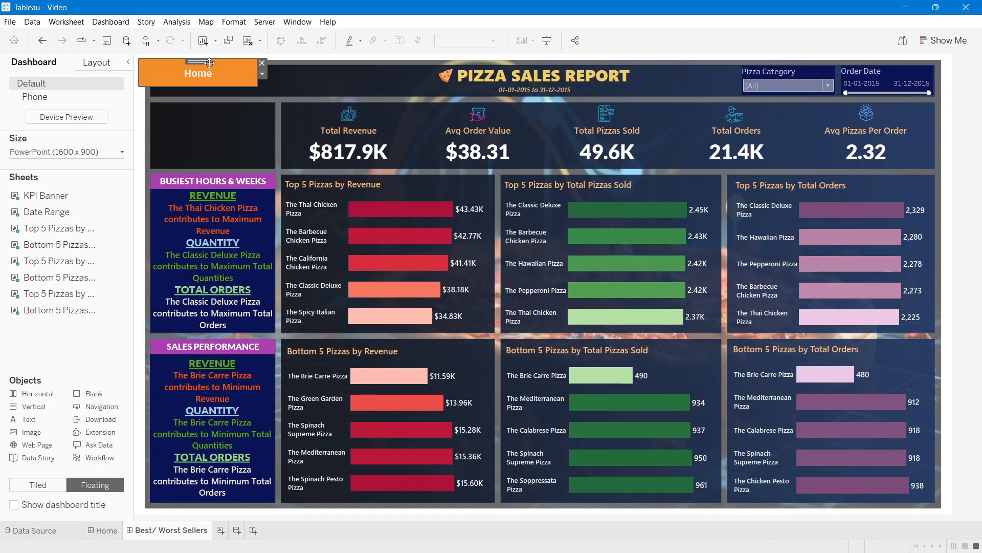
pyautogui.moveTo(198, 61); pyautogui.dragTo(214, 107)
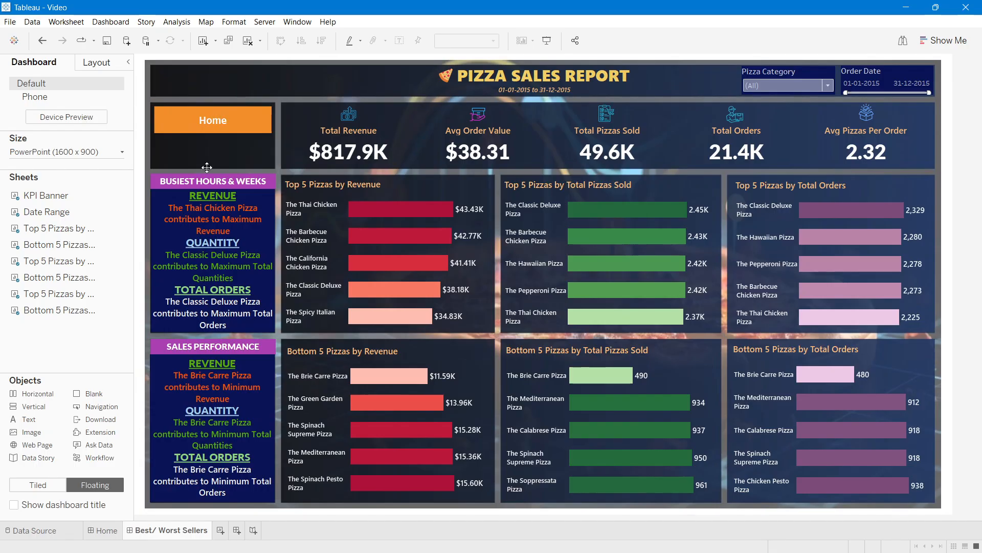
# Step: Copy the Best/ Worst Sellers button from the Home dashboard to the Best/ Worst Sellers dashboard and place it directly below Home
pyautogui.click(95, 532)
pyautogui.click(211, 158)
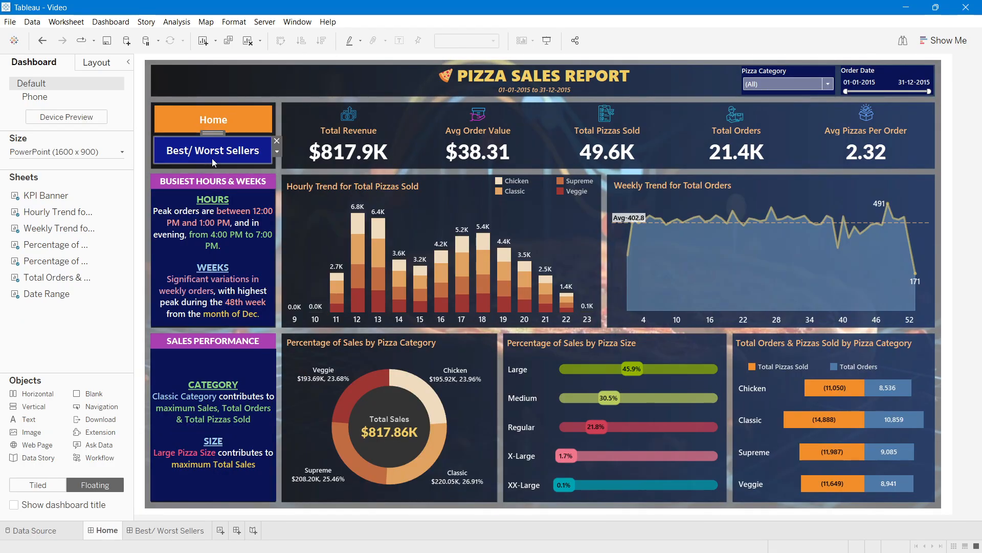
pyautogui.click(164, 532)
pyautogui.hotkey('ctrl', 'v')
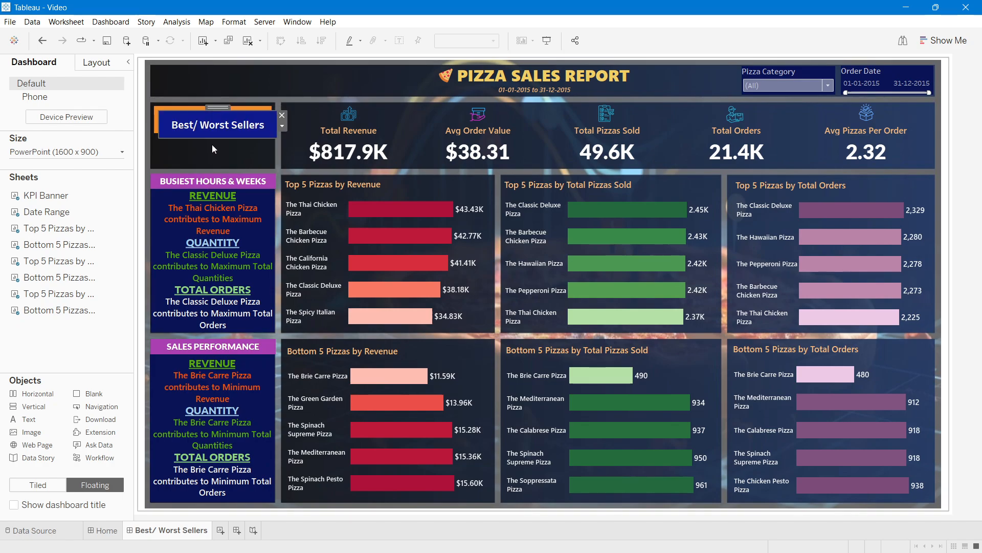
pyautogui.moveTo(210, 108); pyautogui.dragTo(211, 133)
# Step: Change the Home button's background to dark blue on the Best/ Worst Sellers dashboard
pyautogui.click(207, 124)
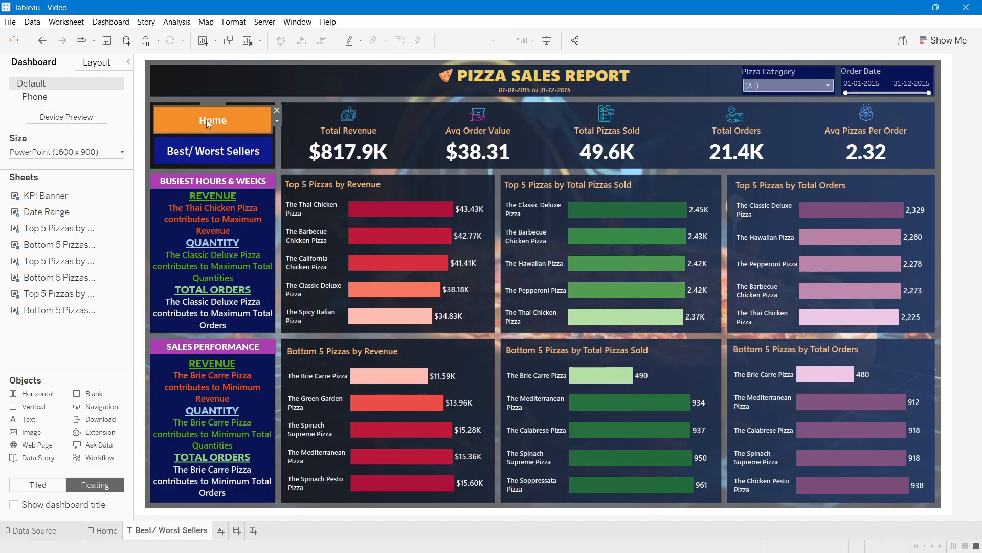
pyautogui.doubleClick(207, 119)
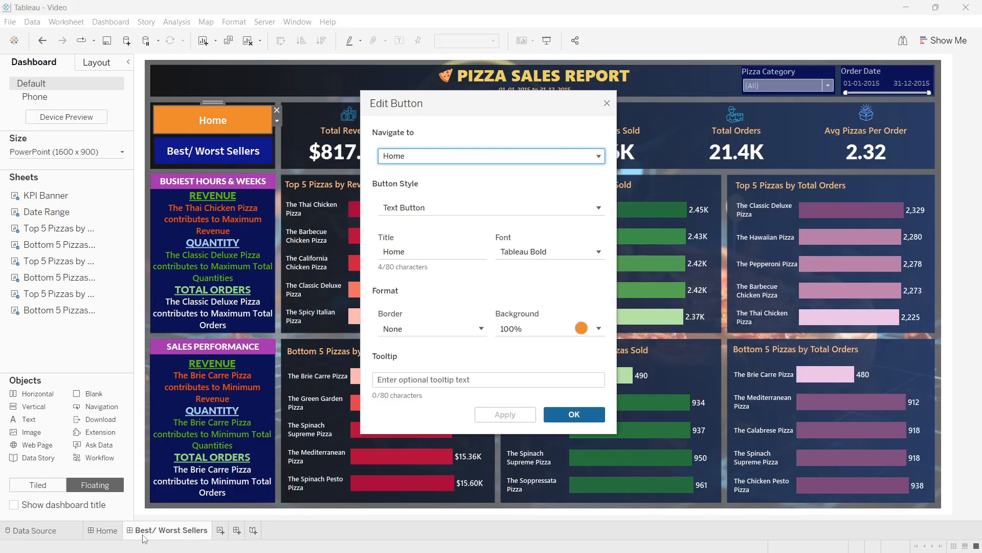
pyautogui.click(522, 328)
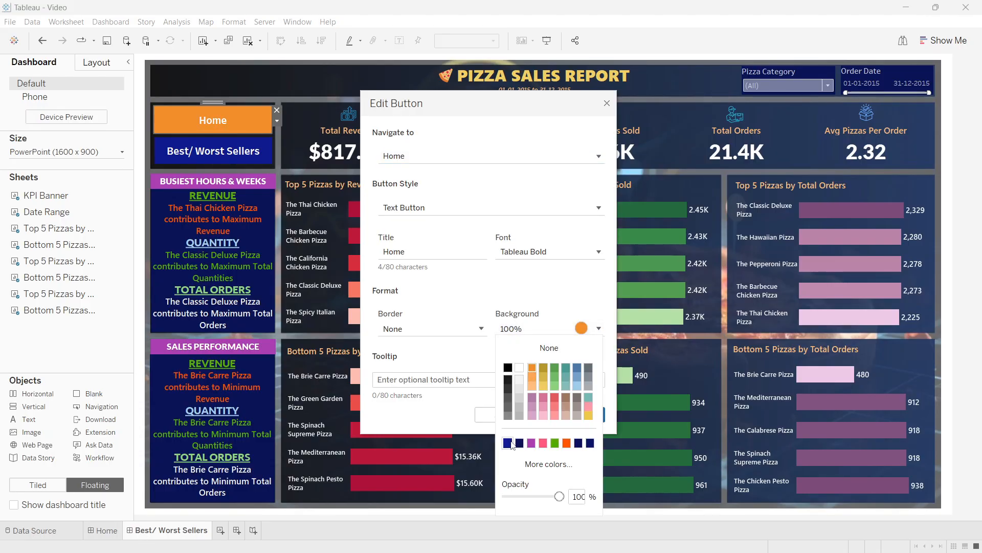
pyautogui.click(508, 443)
pyautogui.click(484, 391)
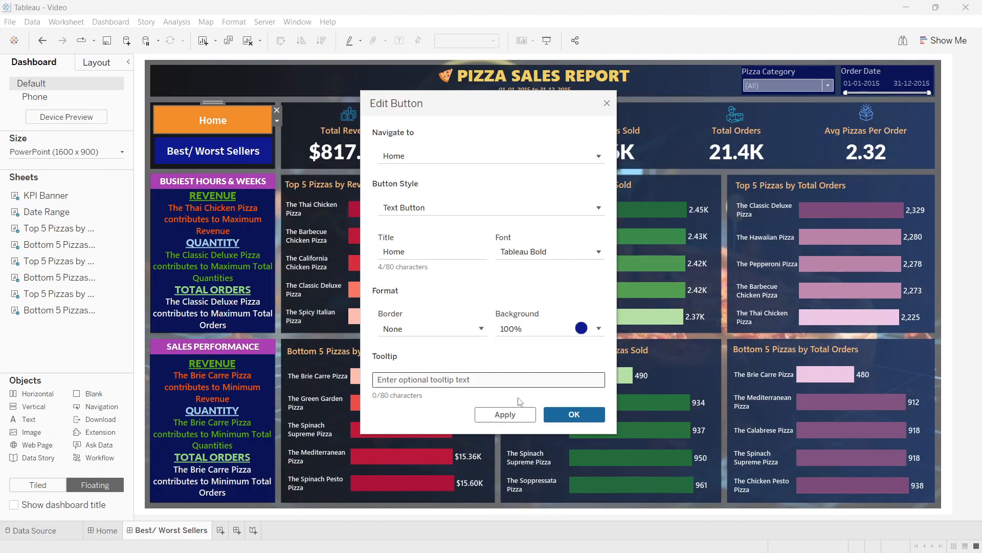
pyautogui.click(570, 417)
# Step: Change the Best/ Worst Sellers button's background to light orange on the Best/ Worst Sellers dashboard
pyautogui.doubleClick(213, 150)
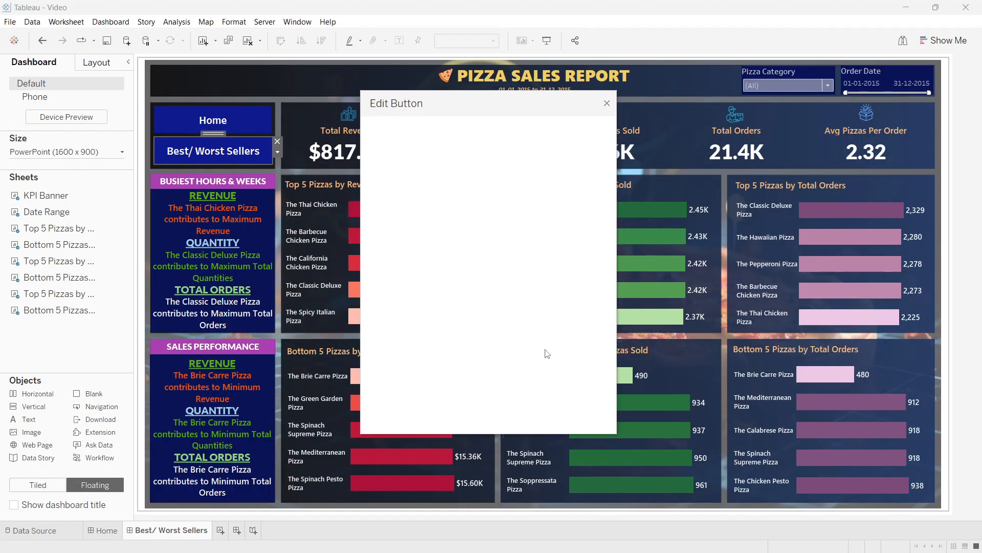
pyautogui.click(520, 330)
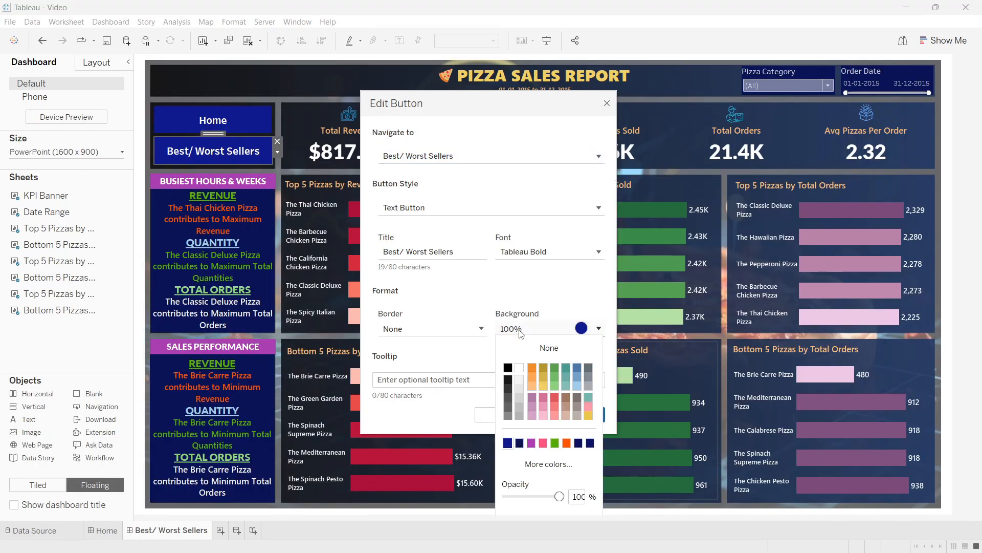
pyautogui.click(532, 385)
pyautogui.click(486, 364)
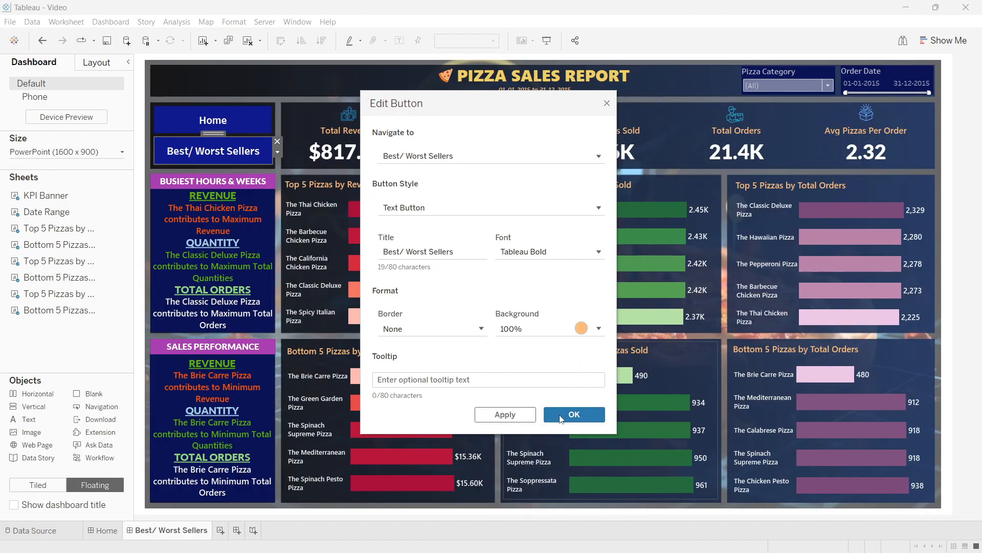
pyautogui.click(560, 415)
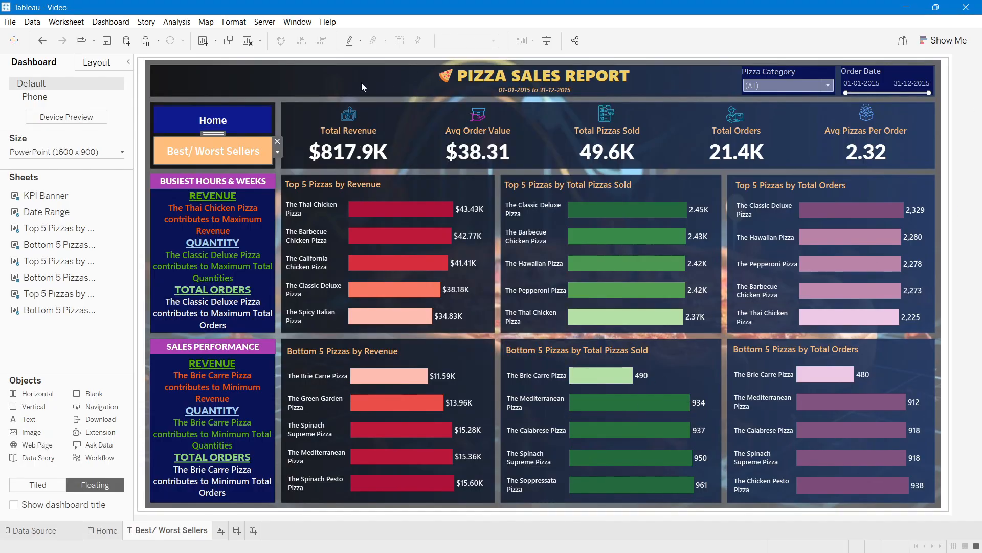
# Step: Test the Home and Best/ Worst Sellers buttons in presentation mode, moving between both dashboards and exiting on Home
pyautogui.click(547, 42)
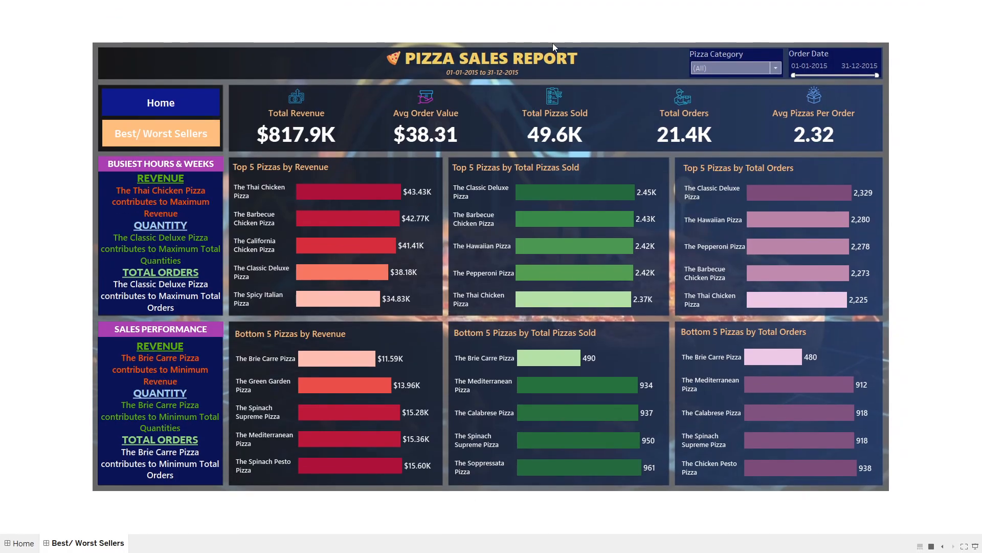
pyautogui.click(162, 115)
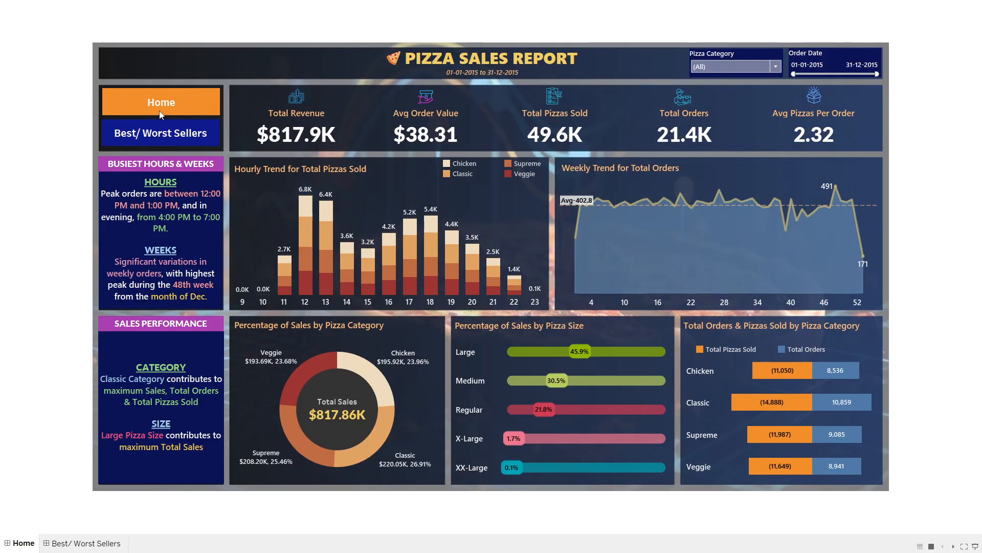
pyautogui.click(144, 132)
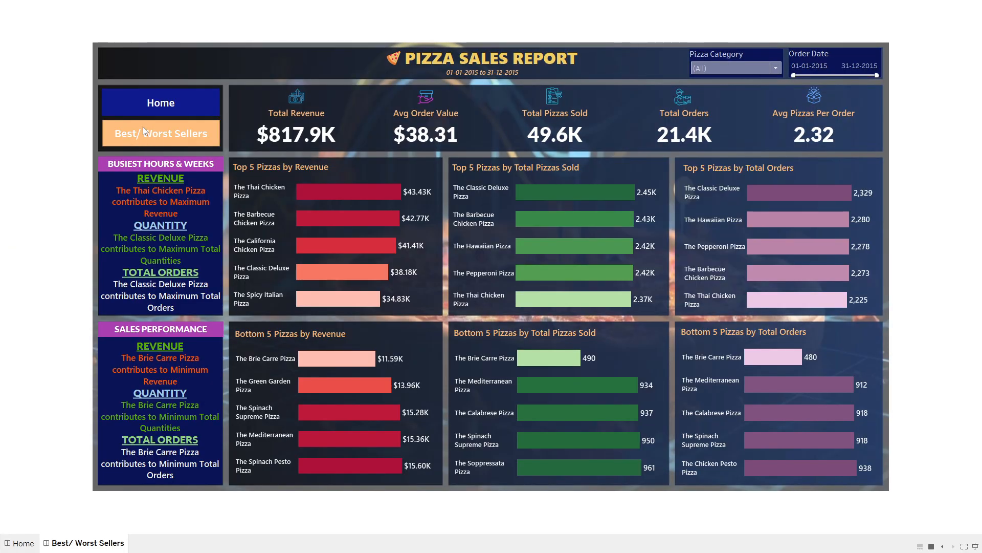
pyautogui.click(140, 105)
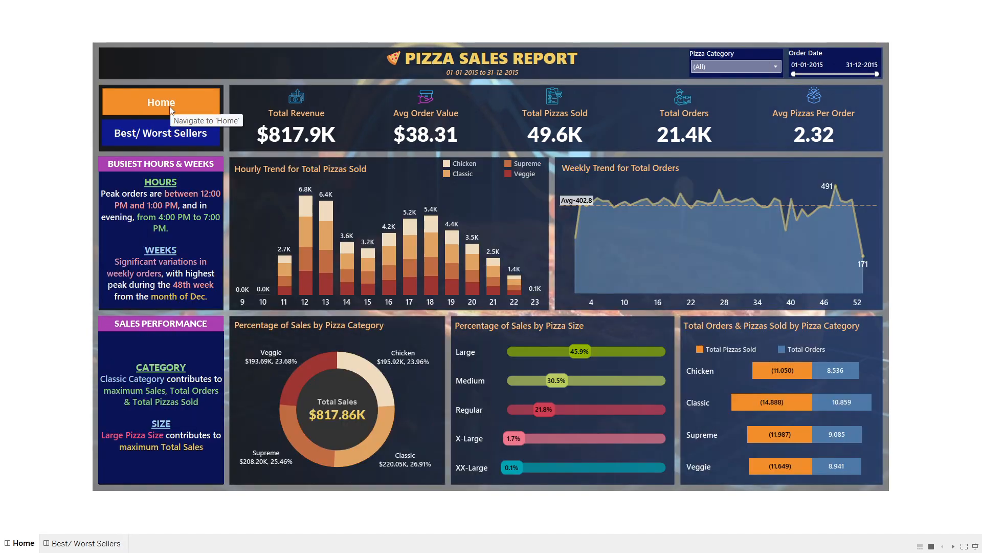
pyautogui.press('Escape')
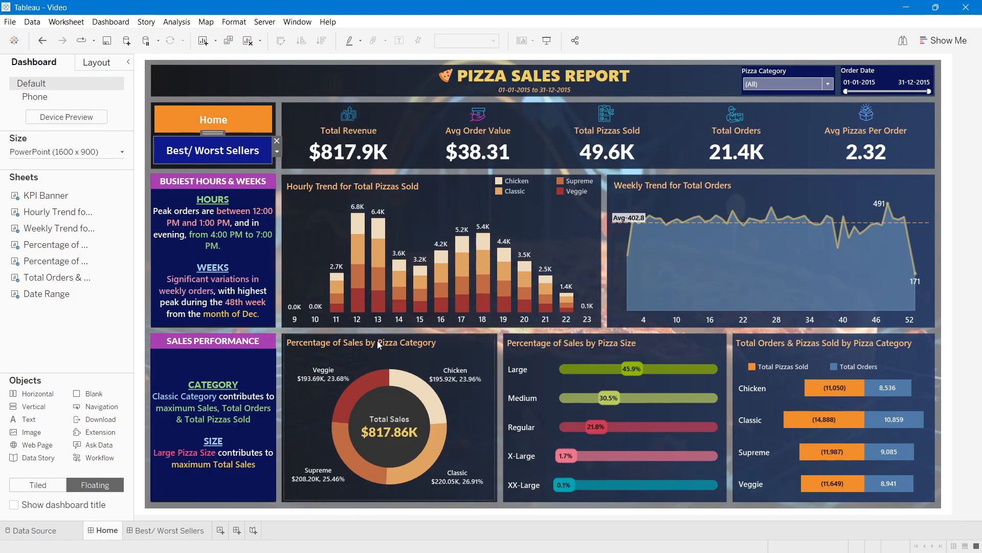
# Step: Deselect the navigation button and show the Home dashboard in presentation mode
pyautogui.click(981, 190)
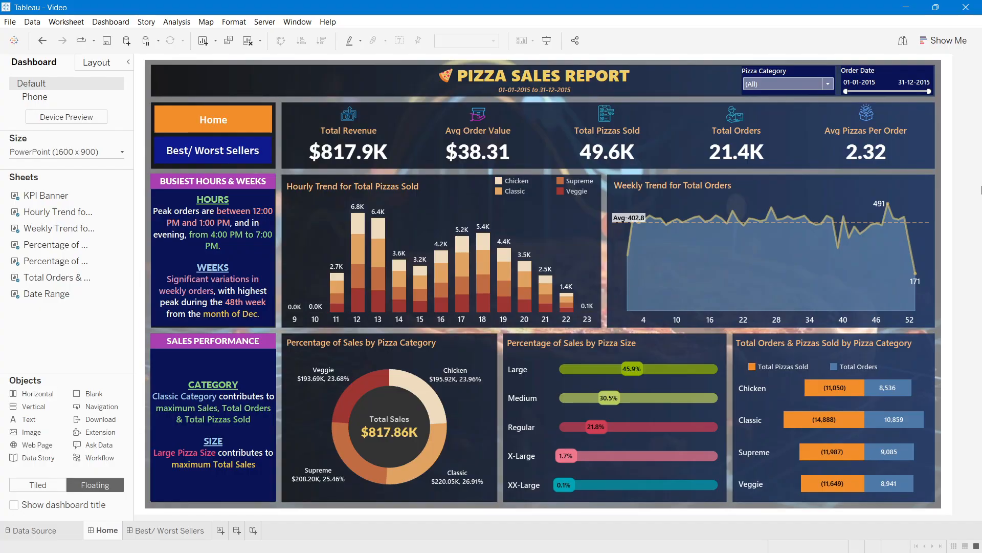
pyautogui.click(546, 41)
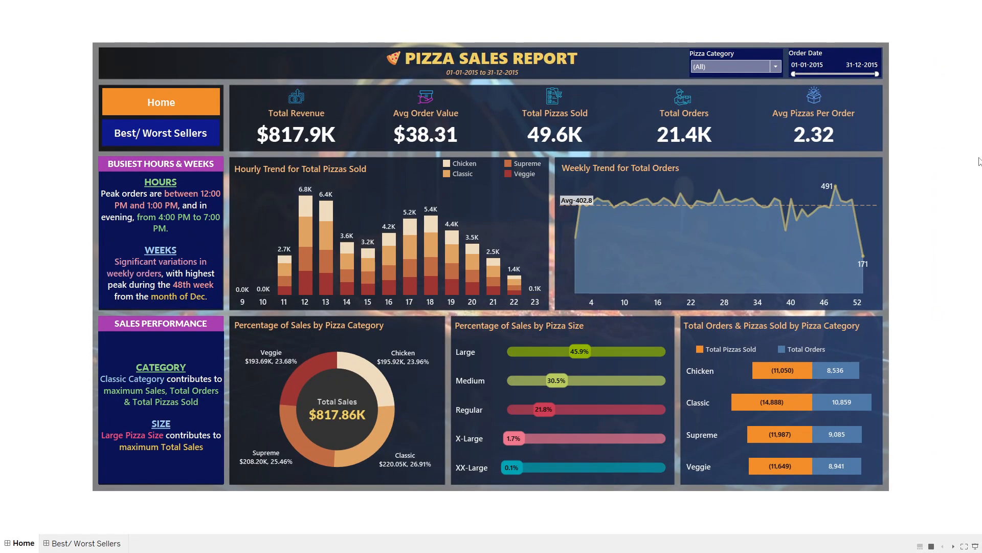